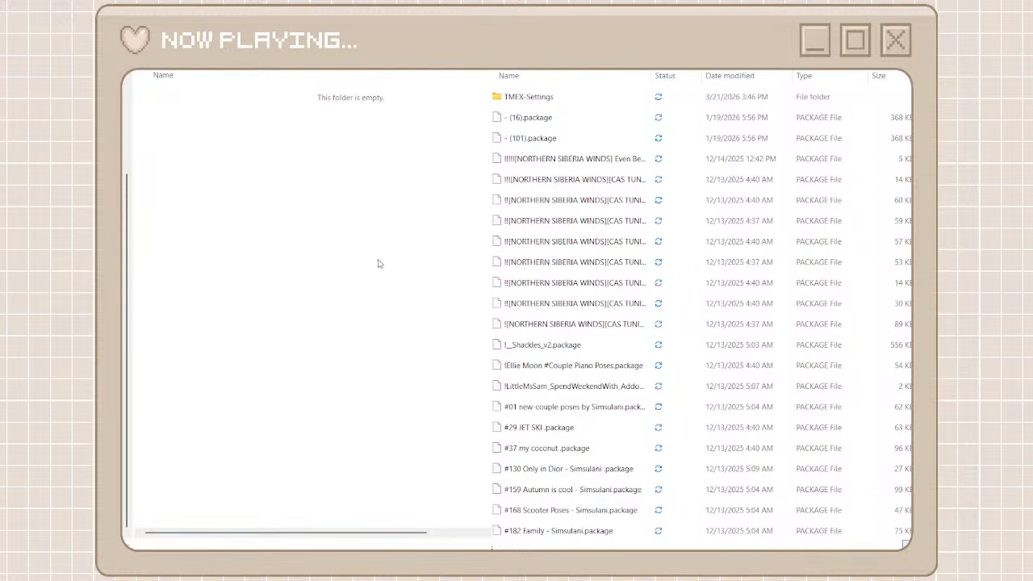
Create a folder named northern siberia winds in the empty destination folder
key(ctrl+shift+n)
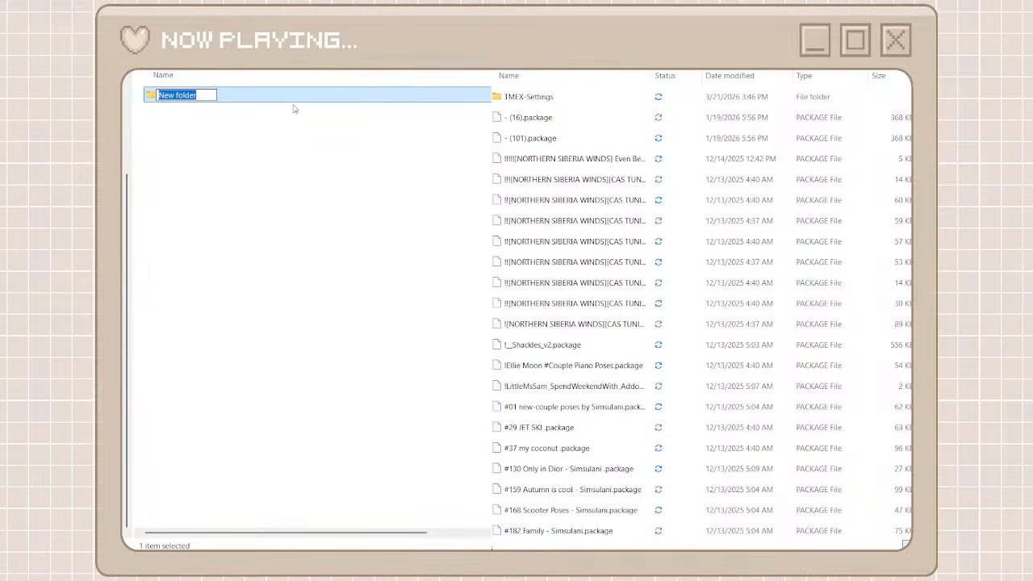
key(BackSpace)
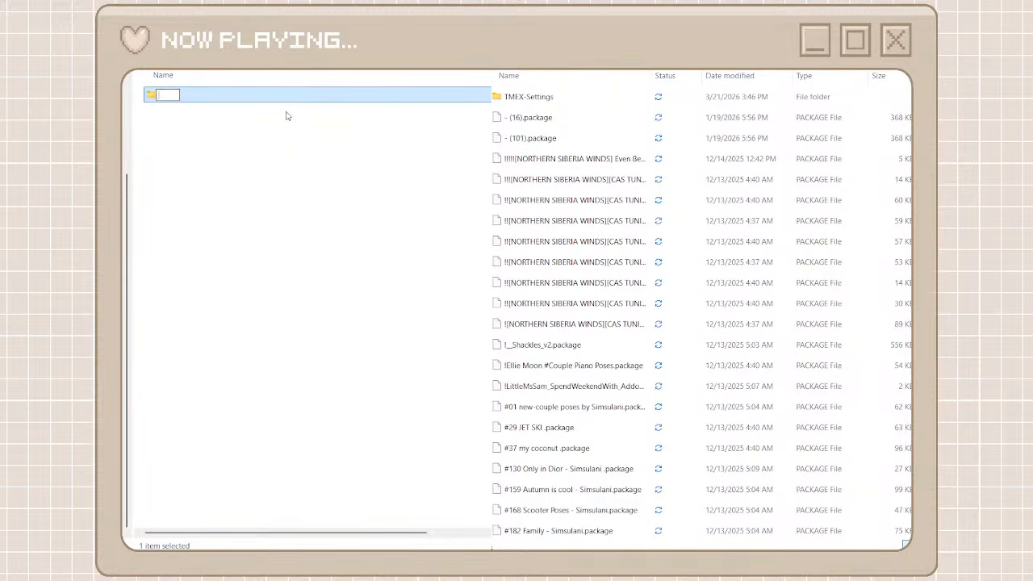
text(northern siberia)
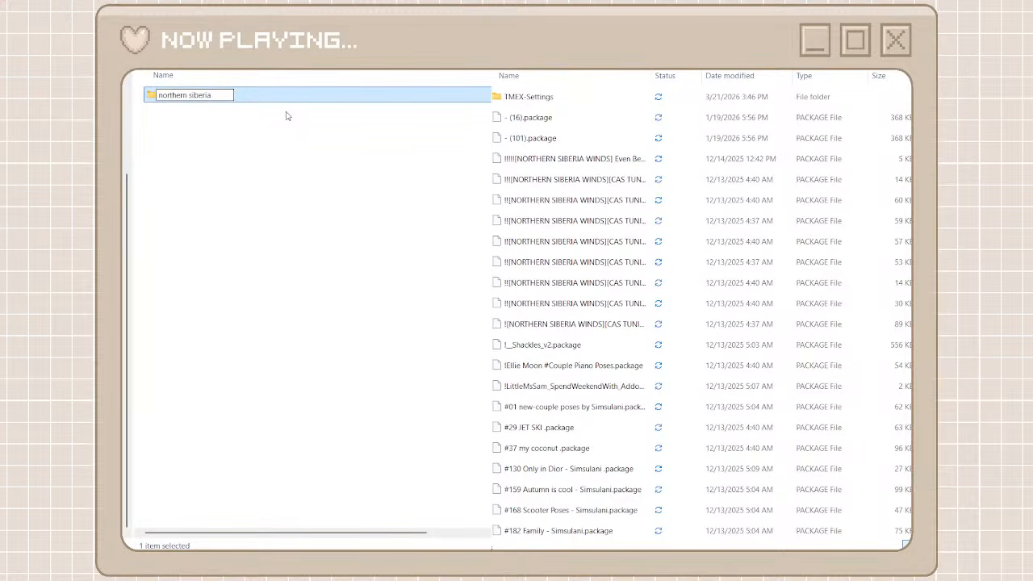
text( winds)
click(303, 138)
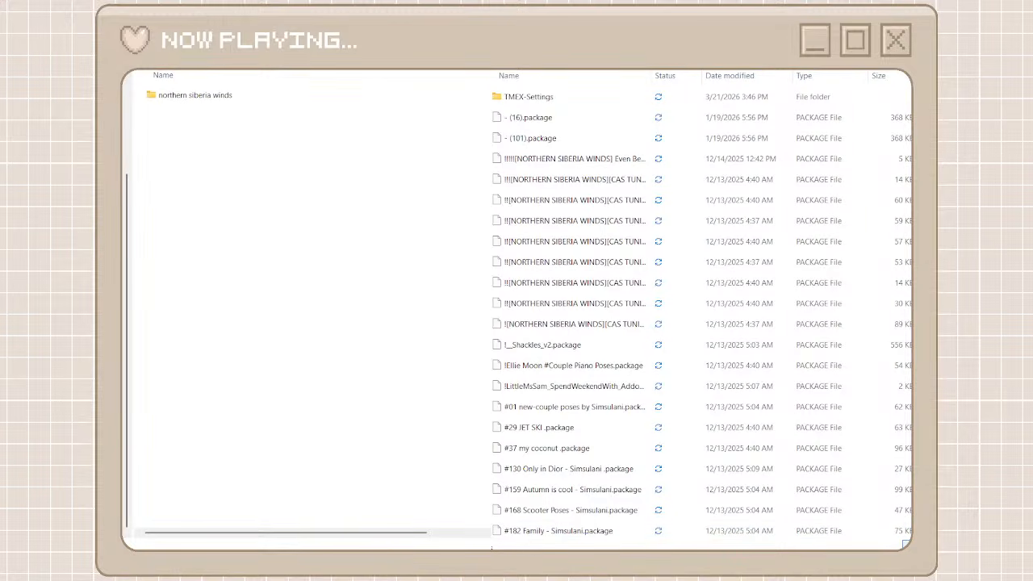
Search the unorganized cc folder for "northern siberia" and cut all the matching package files
text(northern siberi)
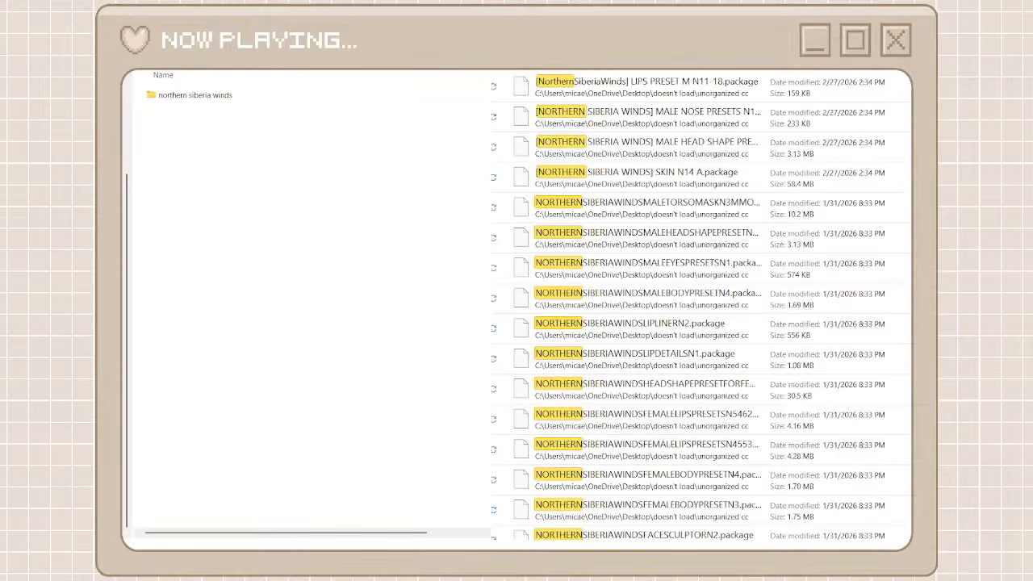
text(a)
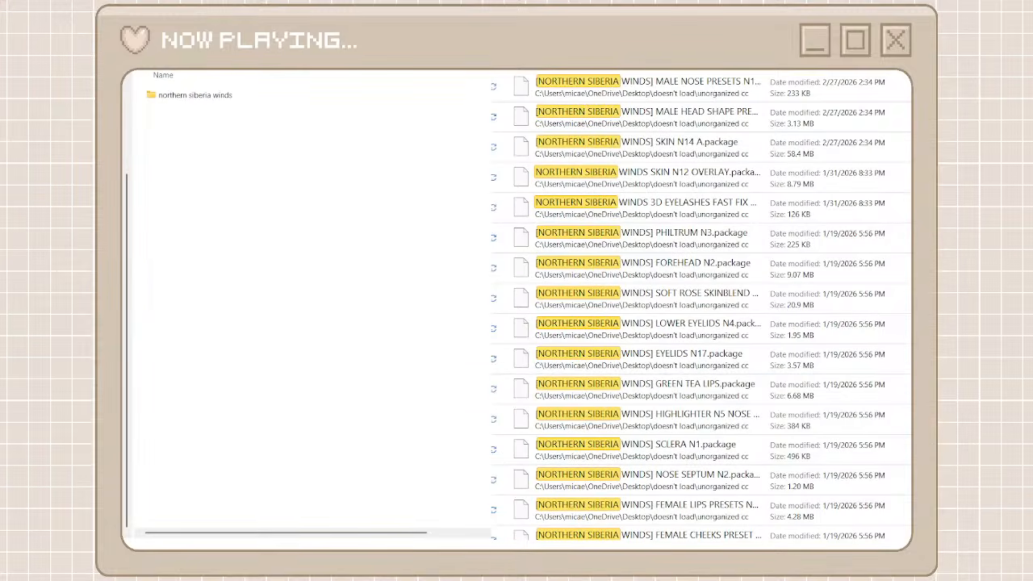
click(780, 90)
scroll(702, 466, down, 4)
scroll(702, 465, down, 15)
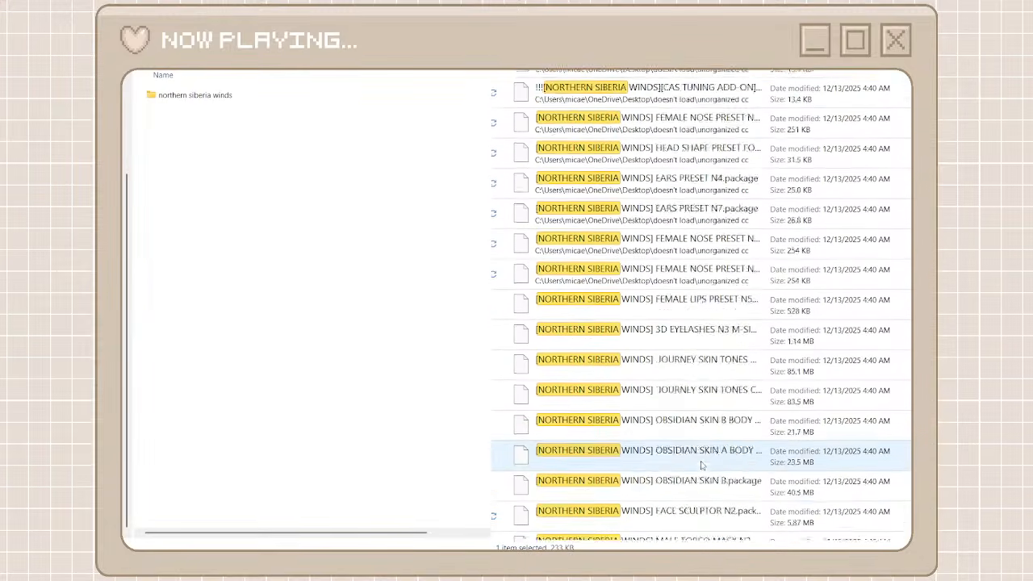
scroll(703, 466, down, 10)
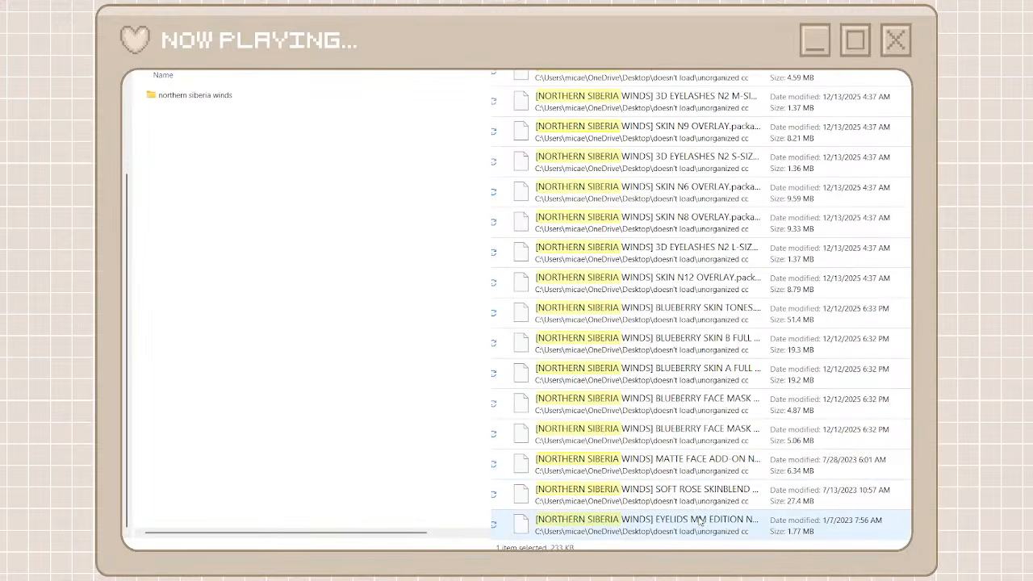
shift+click(650, 522)
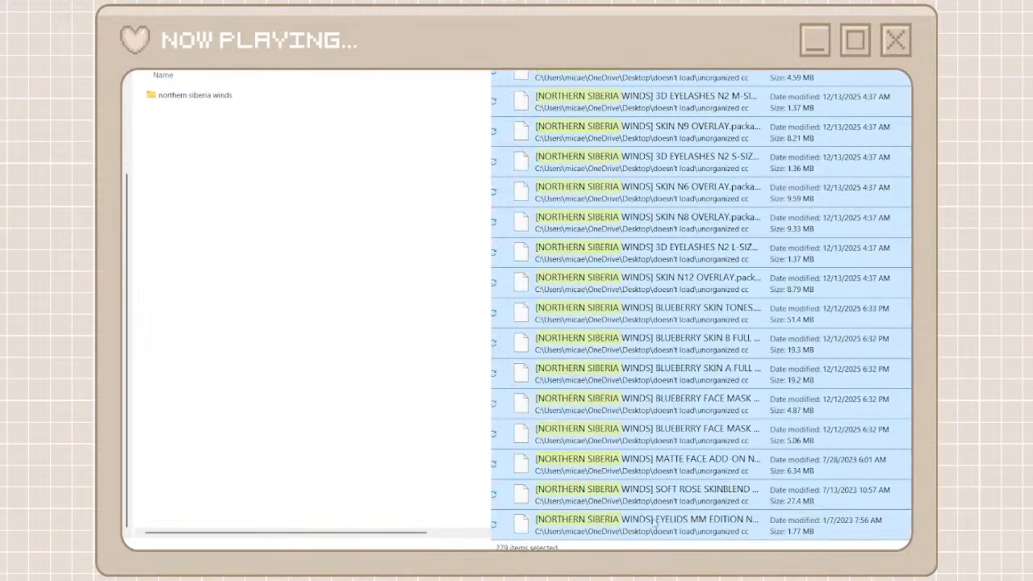
right_click(636, 106)
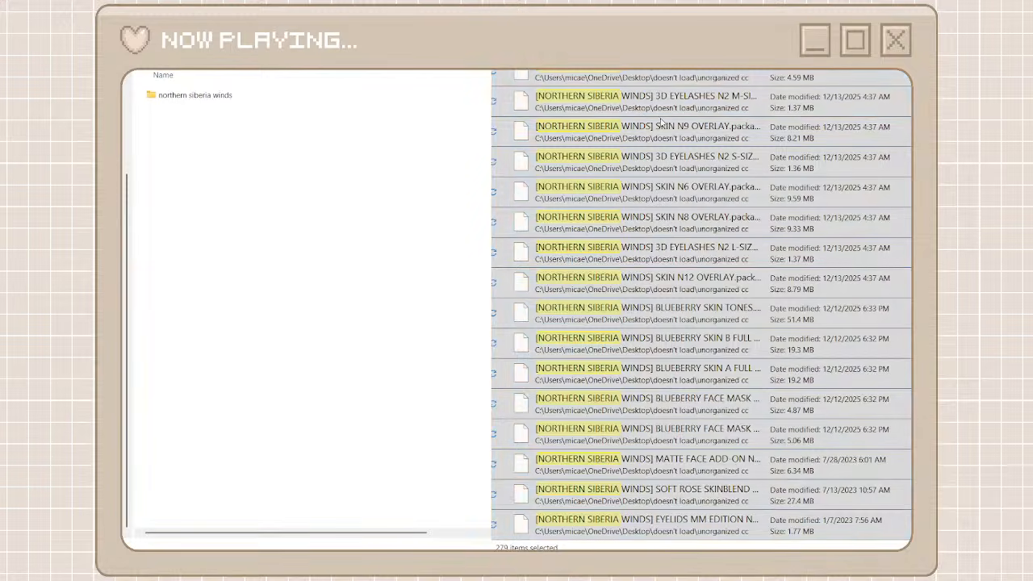
click(661, 122)
Paste the cut files into the northern siberia winds folder and return to the parent folder
double_click(177, 95)
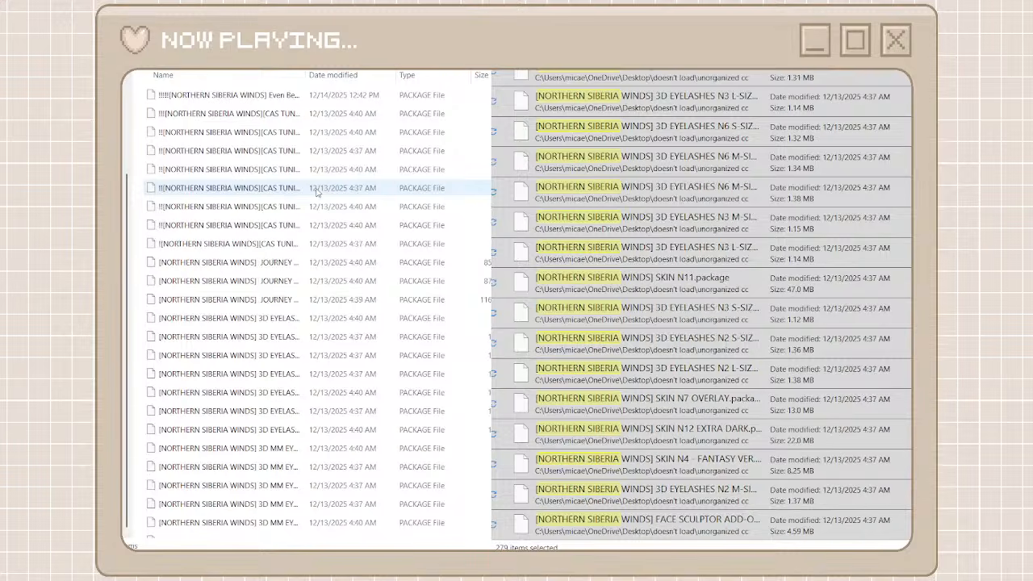
key(ctrl+a)
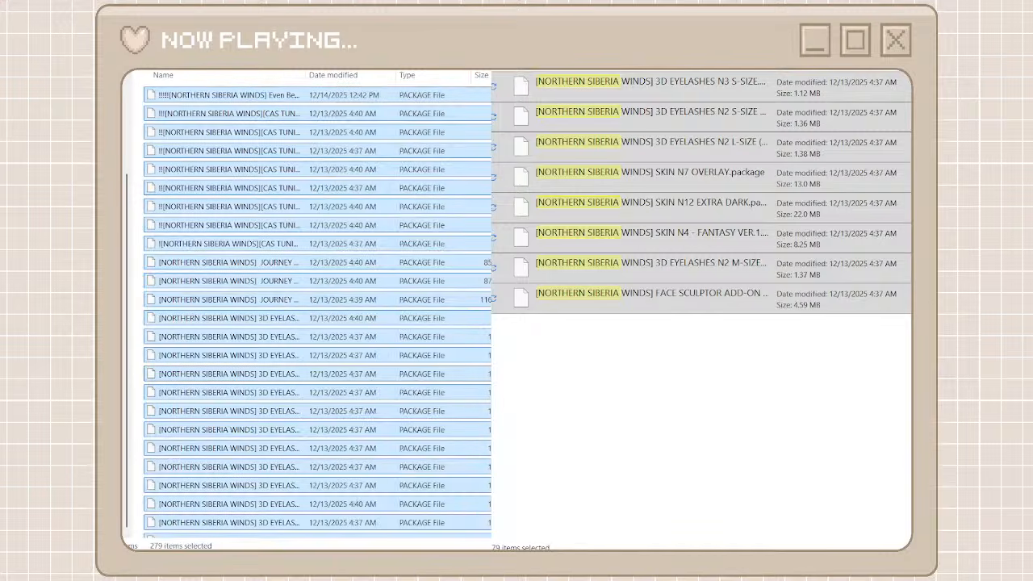
key(alt+Left)
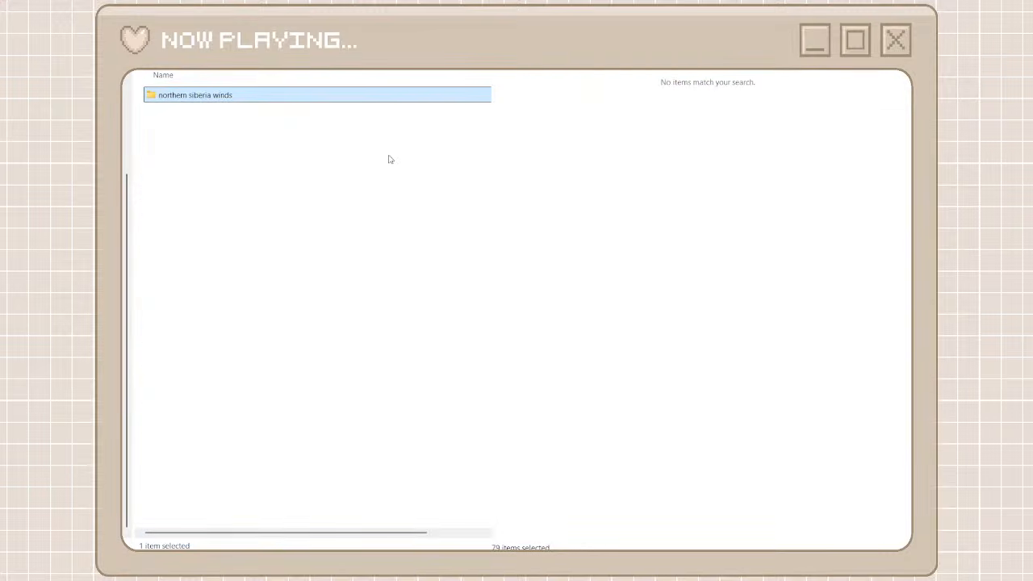
Clear the file search, find the busra-tr packages in the full list, and create a destination folder named busra
click(887, 71)
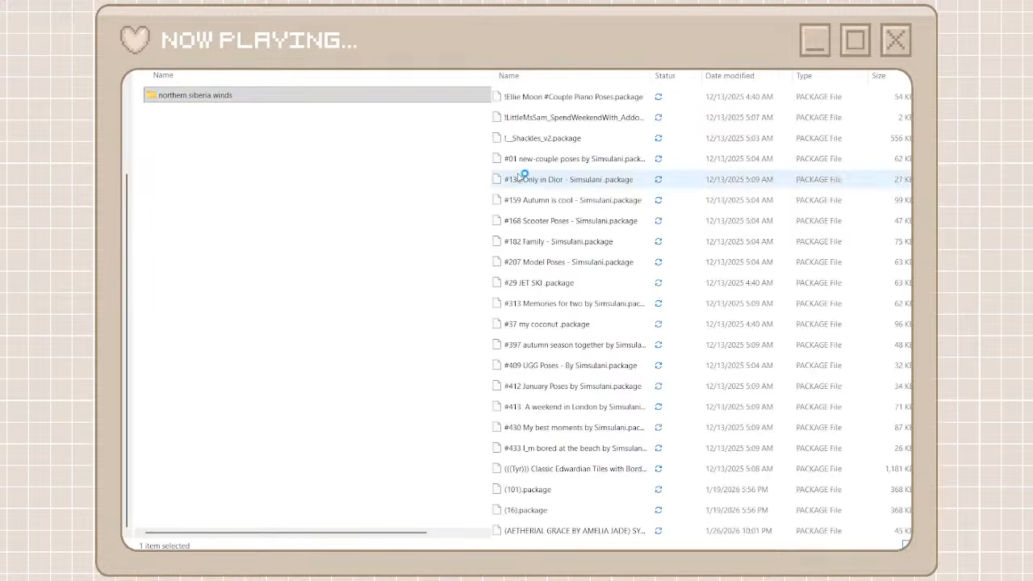
scroll(607, 166, down, 5)
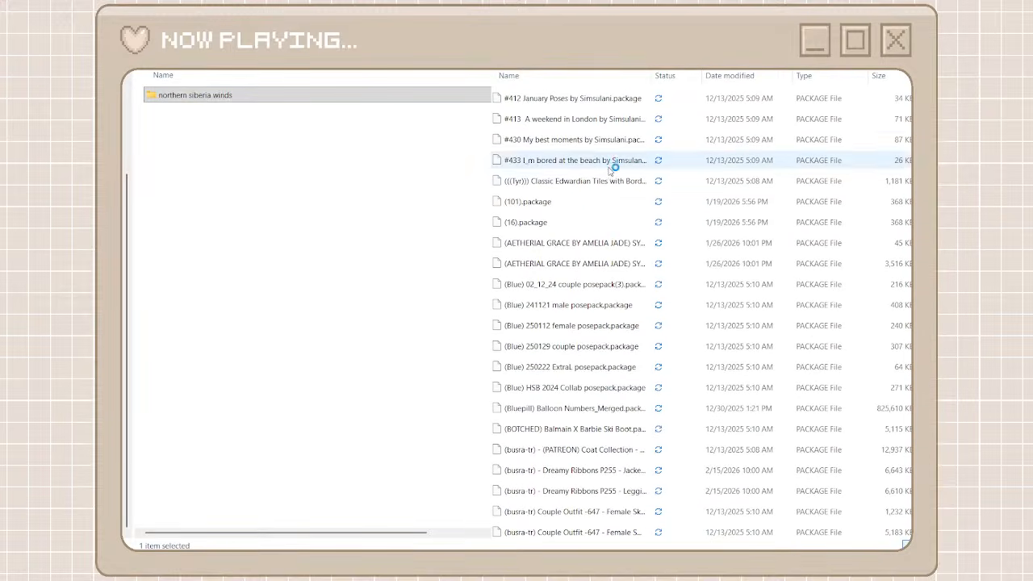
scroll(496, 234, down, 5)
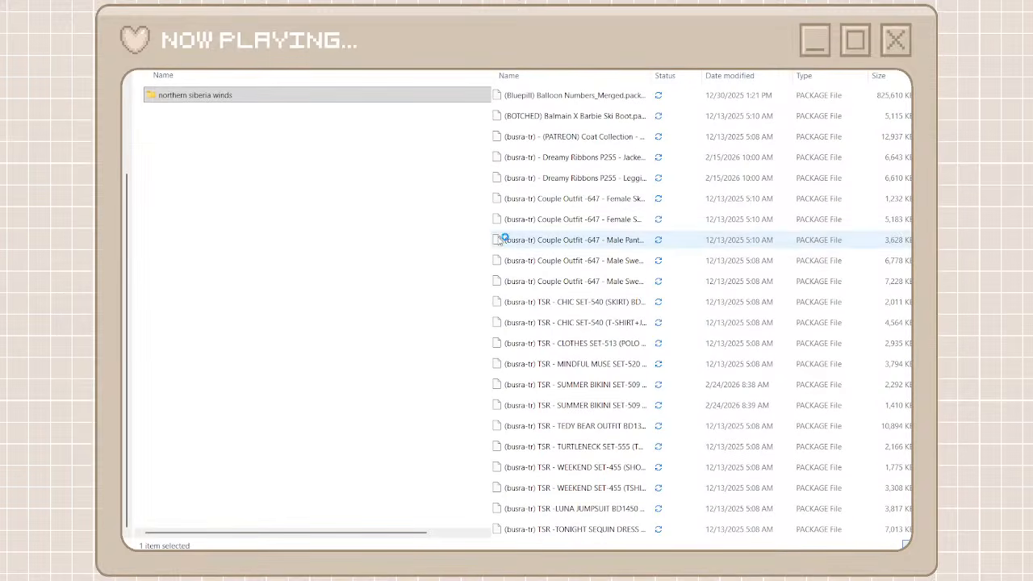
click(373, 149)
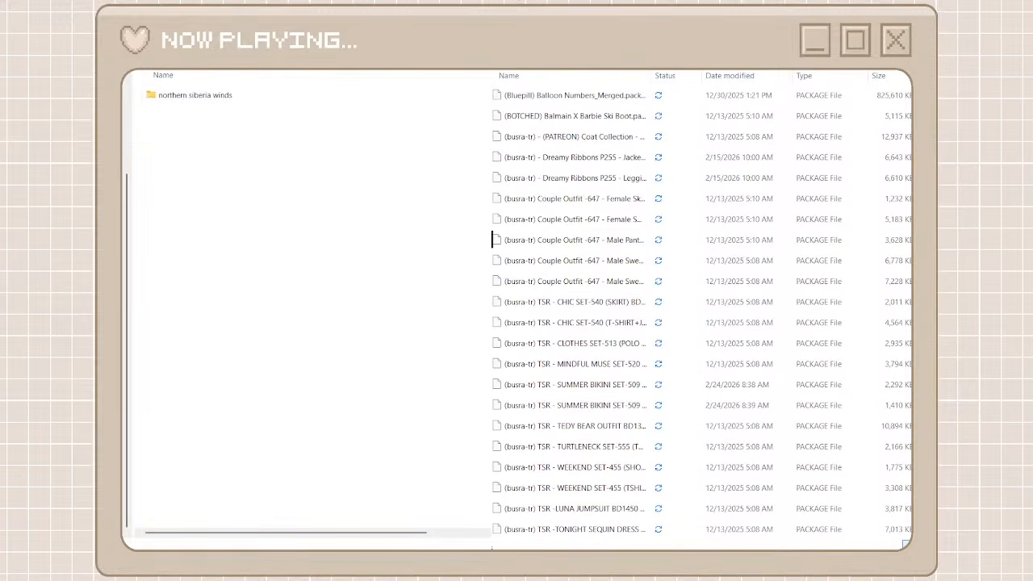
key(ctrl+shift+n)
text(busra)
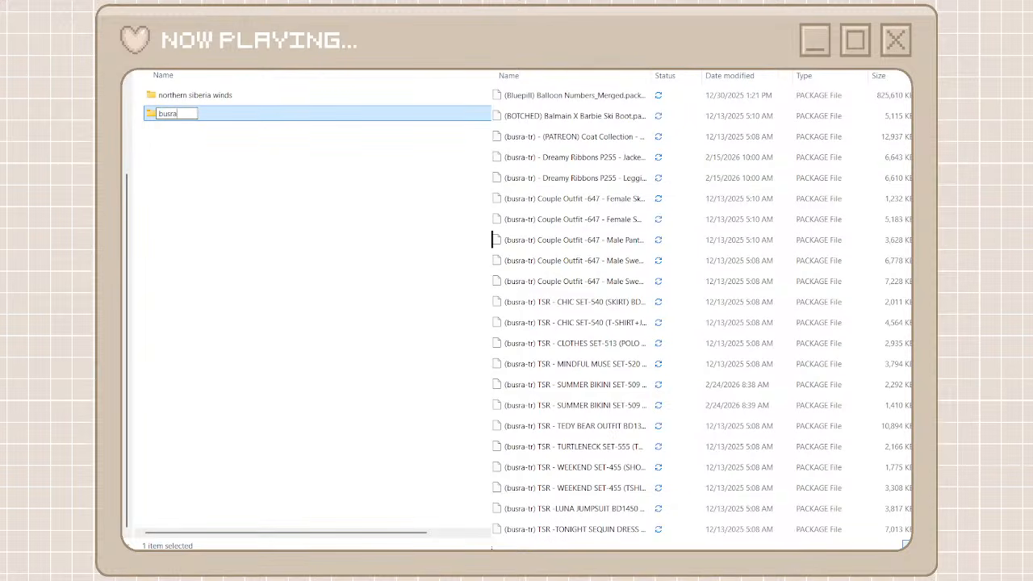
click(370, 245)
Open the busra folder, search the unorganized cc files for busra, and cut all the matching packages
double_click(253, 112)
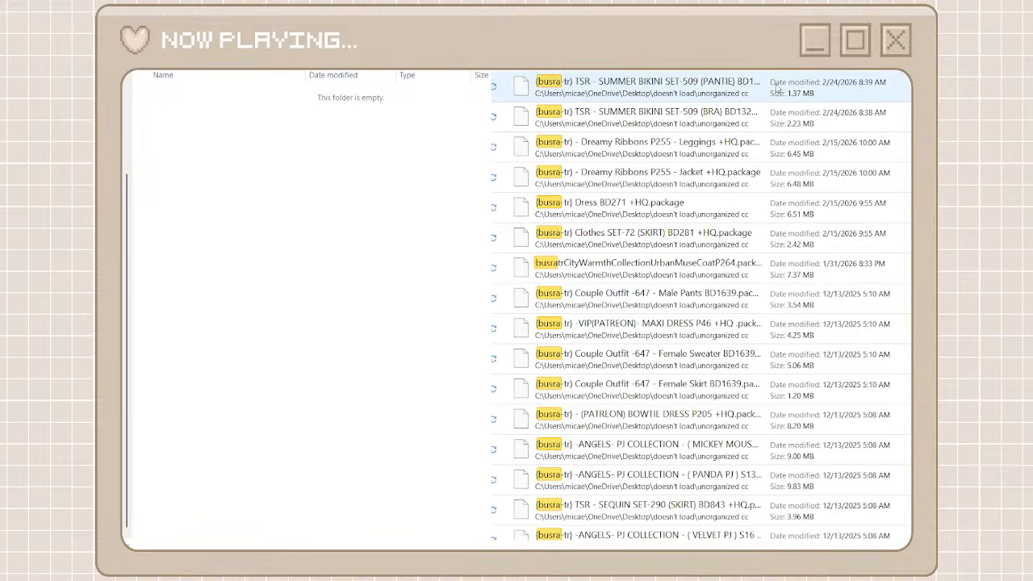
click(775, 86)
scroll(699, 271, down, 15)
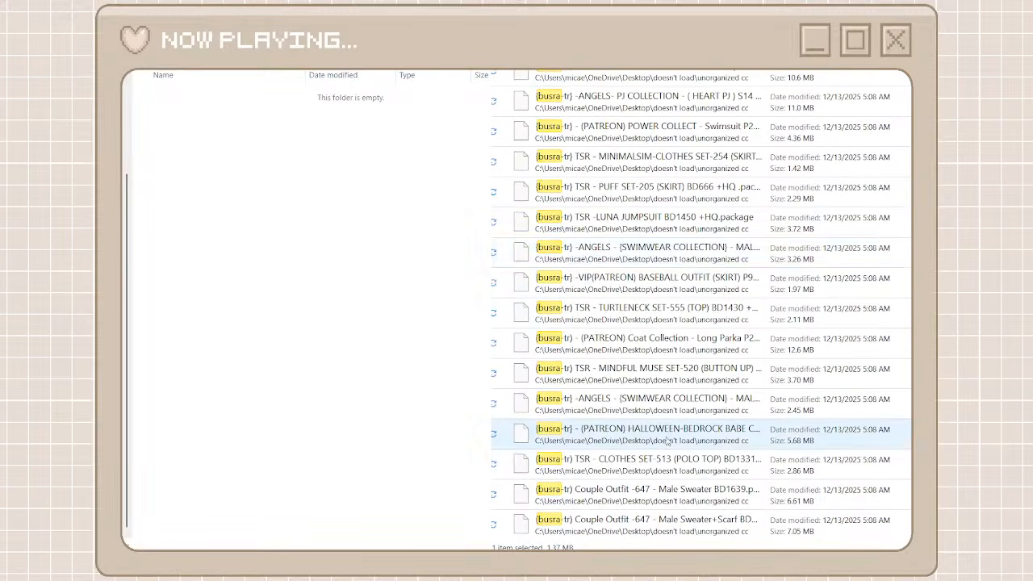
shift+click(656, 524)
right_click(641, 95)
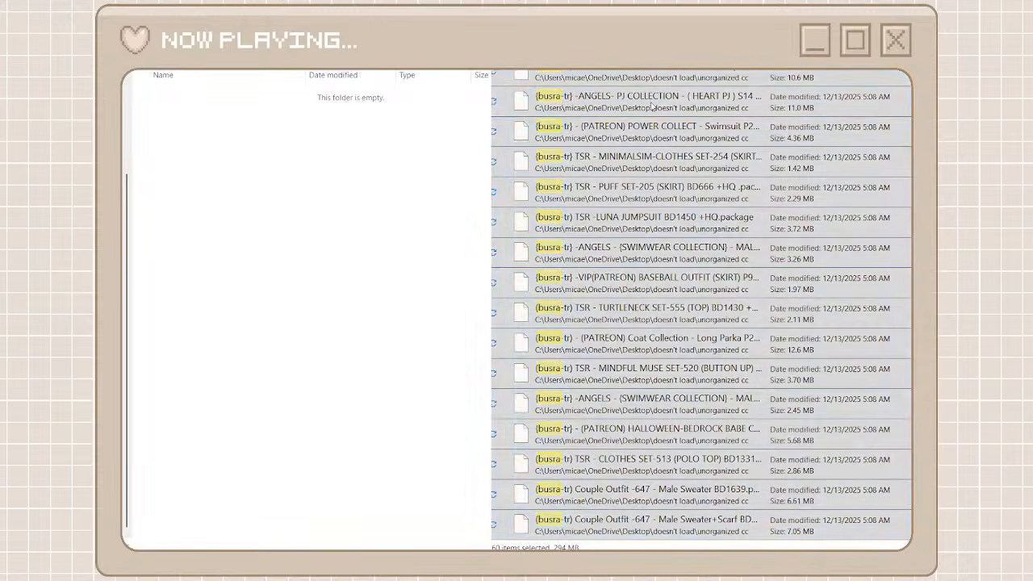
click(663, 111)
Paste the cut packages into the busra folder and return to the parent folder
click(263, 114)
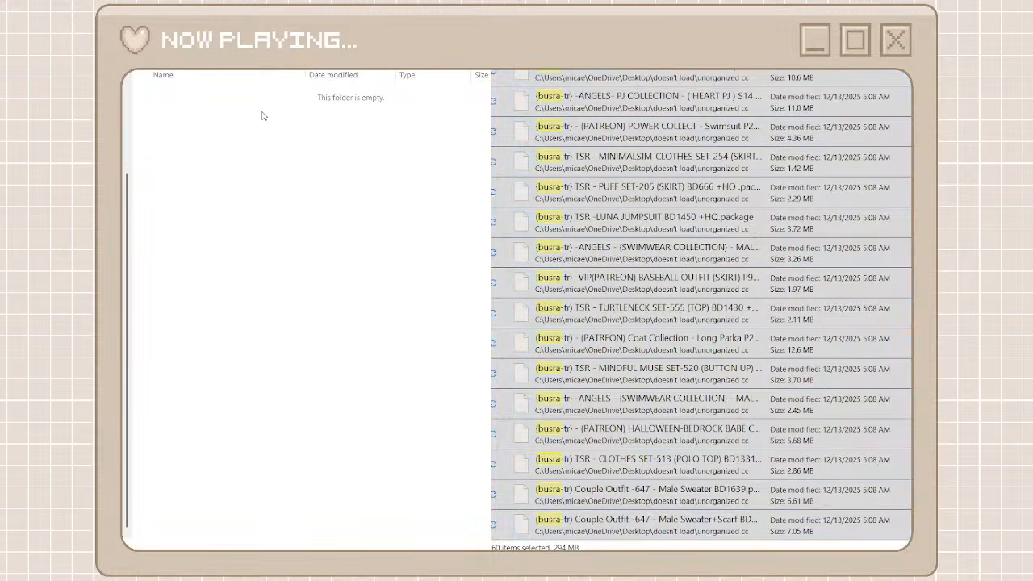
key(ctrl+v)
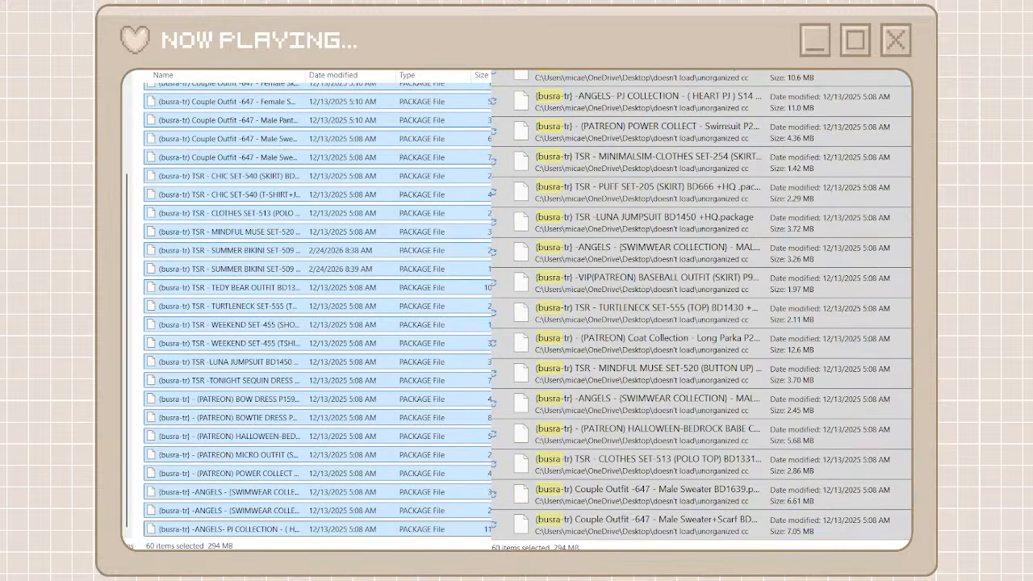
key(alt+Left)
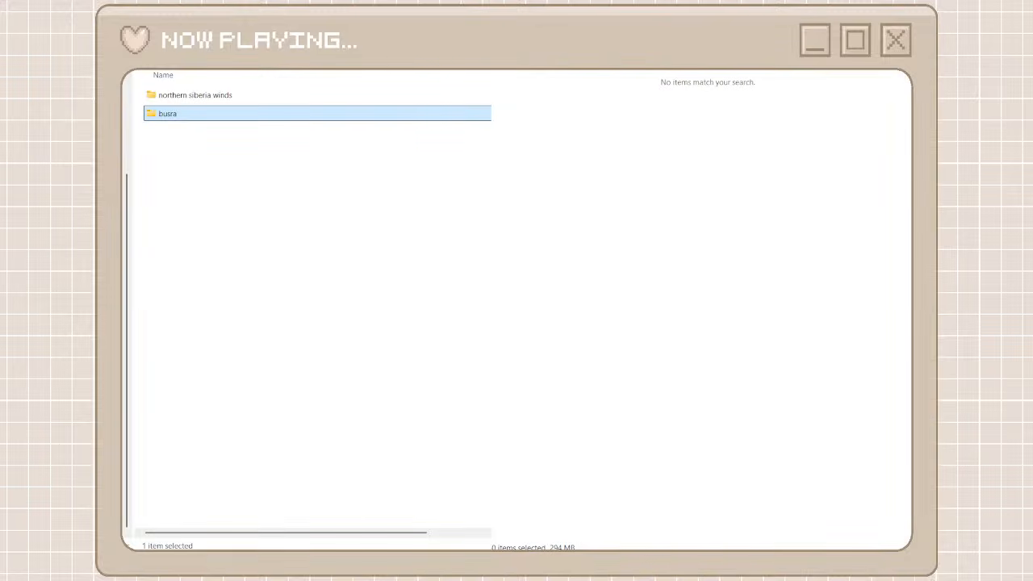
Bring back the full unorganized cc list and look through it for the next creator with several packages
key(alt+Tab)
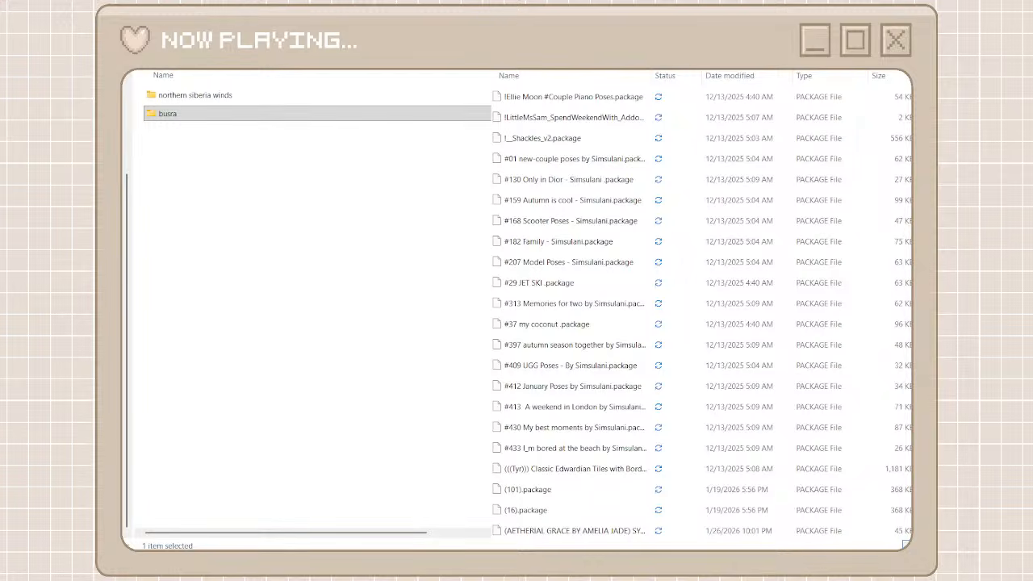
scroll(763, 258, down, 15)
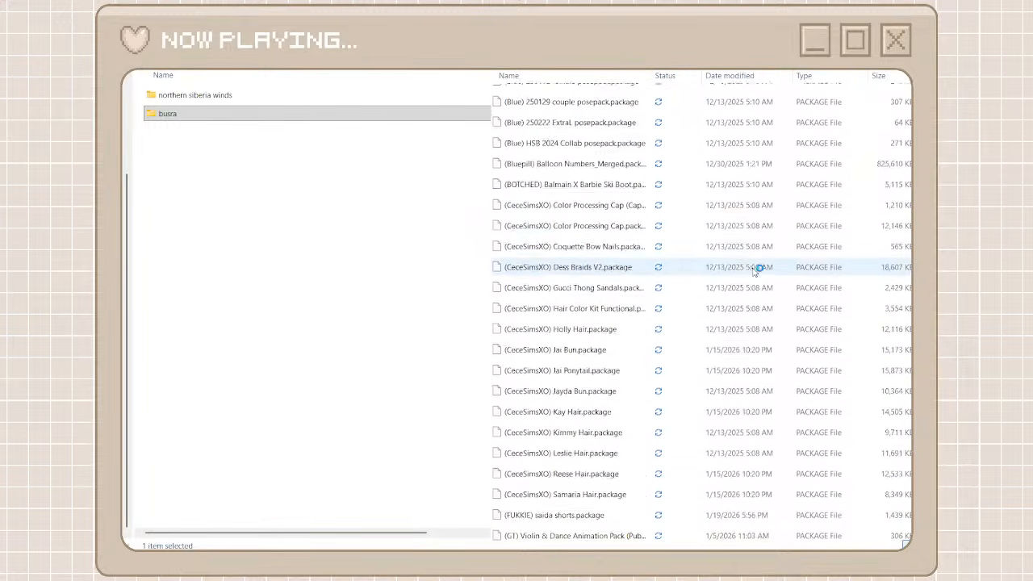
scroll(542, 202, down, 4)
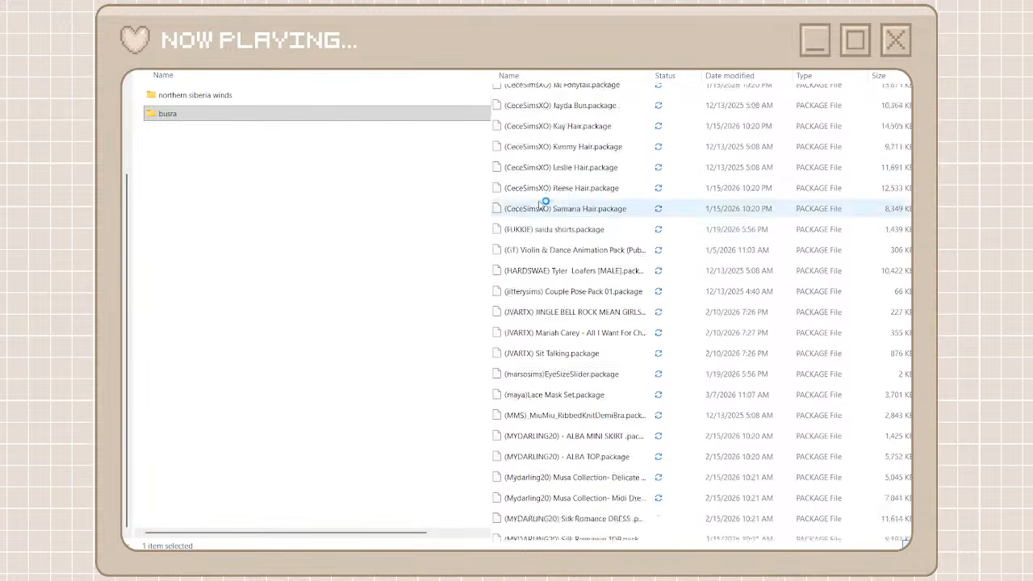
scroll(542, 202, down, 6)
scroll(537, 226, up, 15)
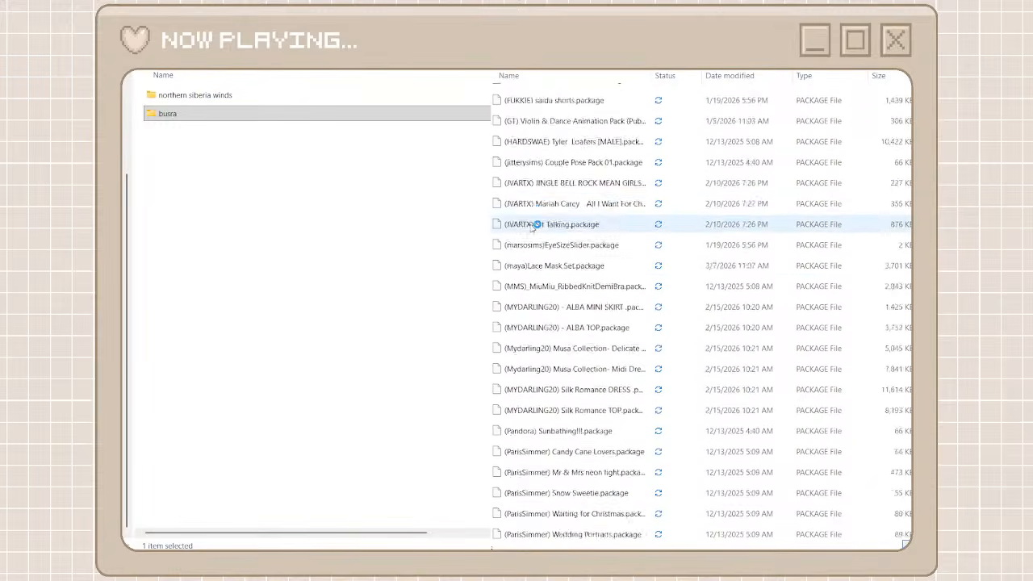
scroll(536, 229, up, 12)
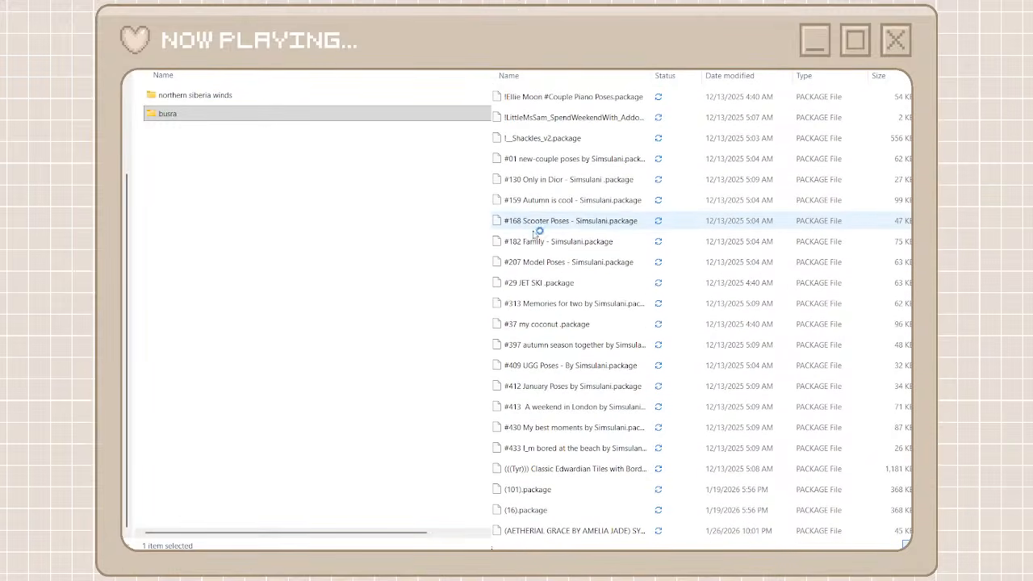
scroll(595, 337, down, 7)
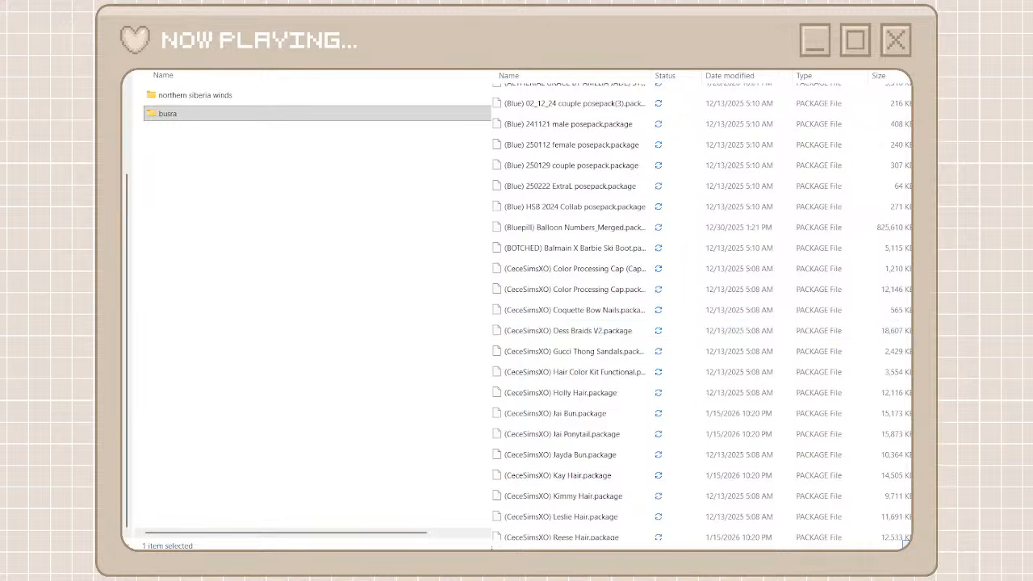
Create another folder beside busra and enter cecesimsxo as its name
click(457, 290)
click(457, 290)
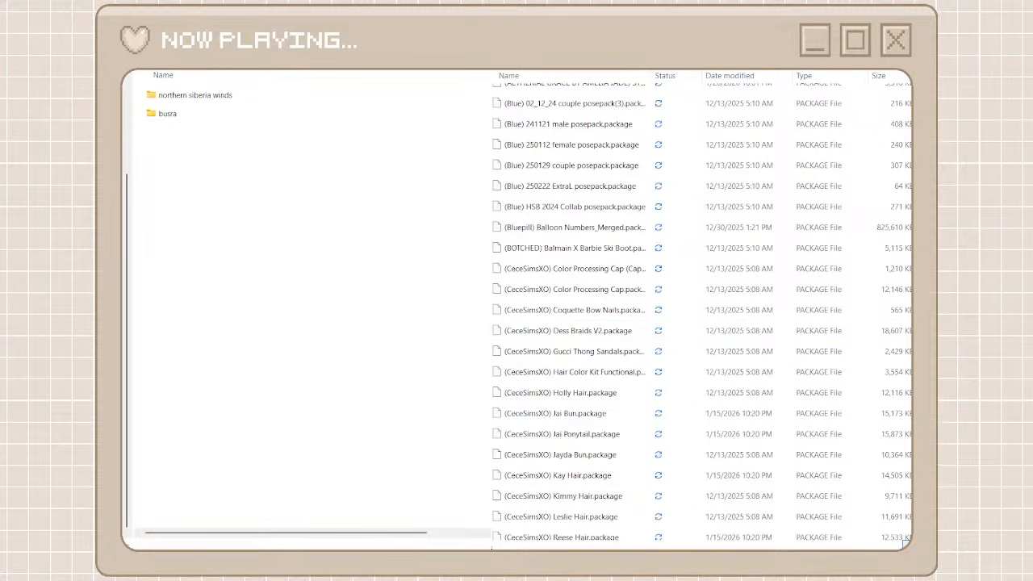
scroll(512, 204, up, 1)
key(ctrl+shift+n)
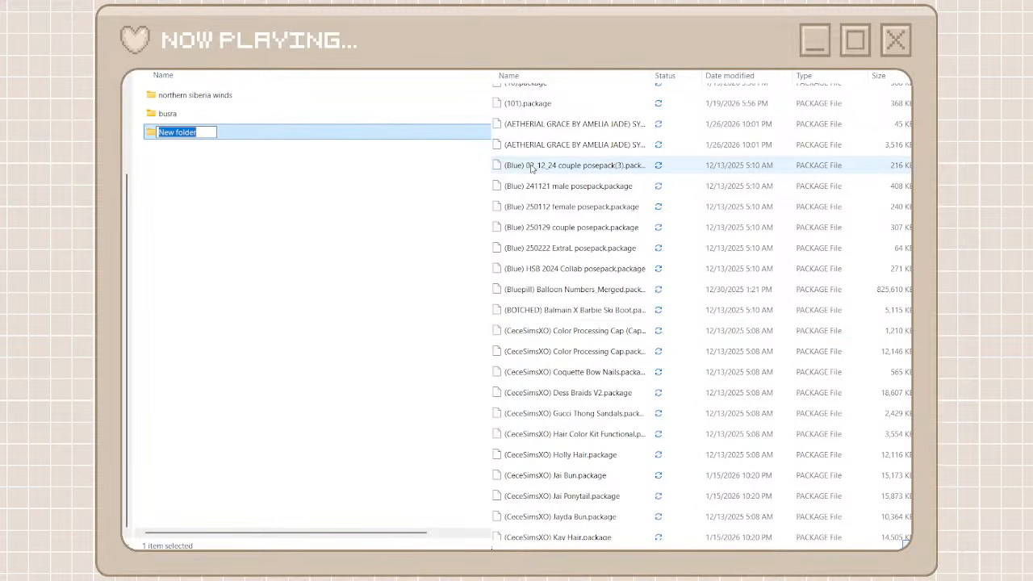
text(cecesimsxo)
key(Escape)
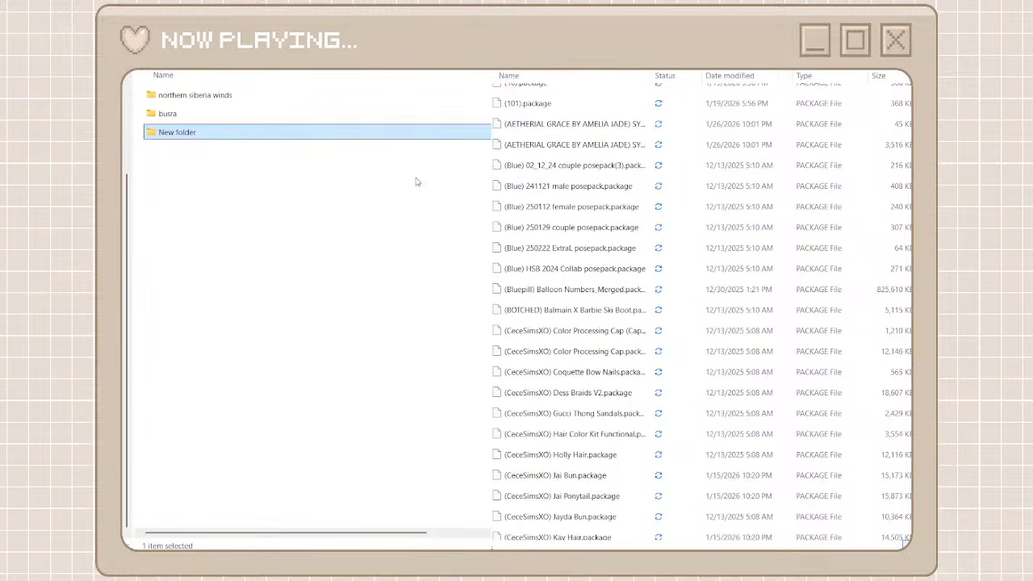
click(416, 181)
Open the new empty folder and search the unorganized cc files for cecesimsxo
double_click(307, 133)
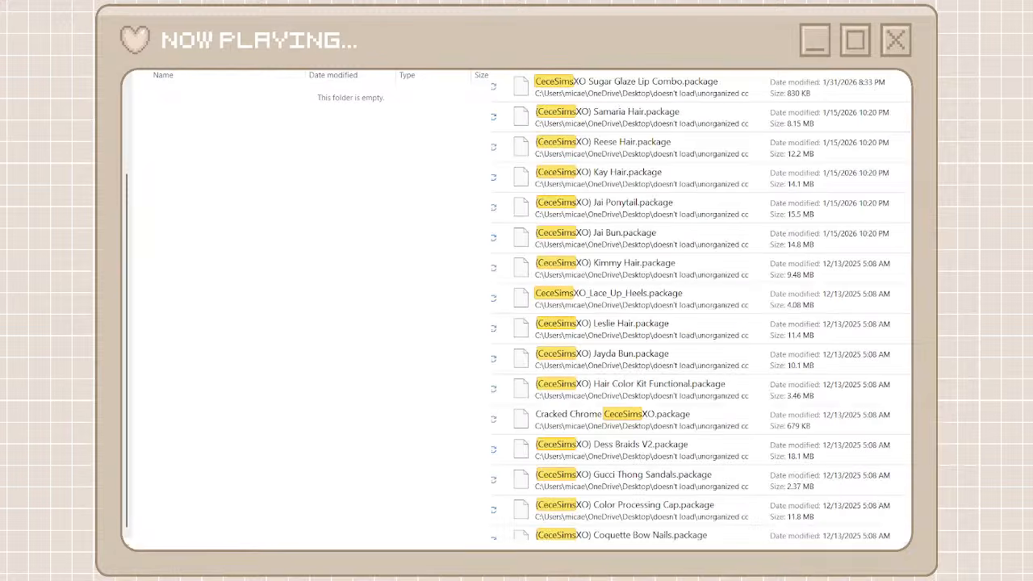
text(xo)
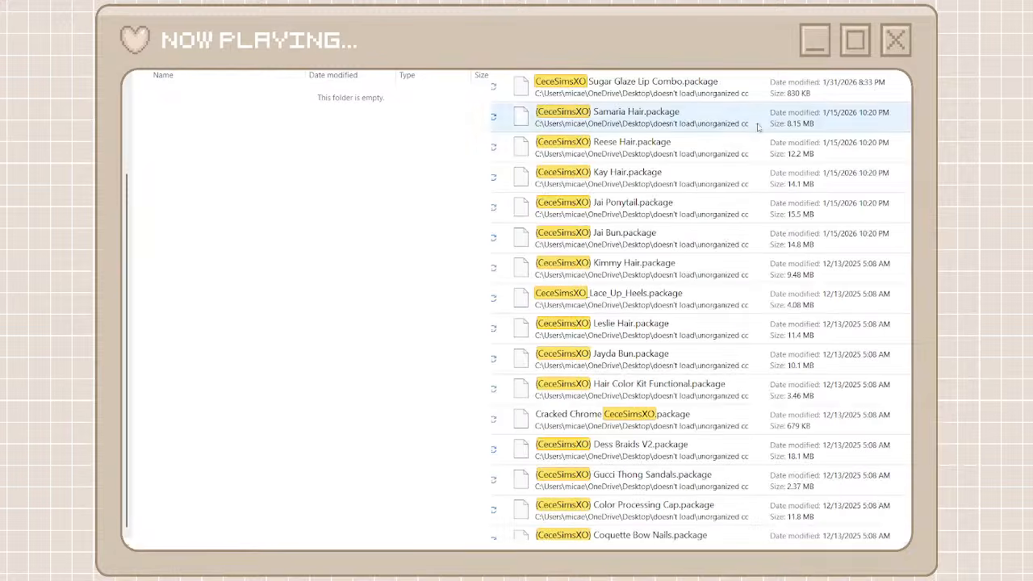
Select all the CeceSimsXO packages in the search results and cut them
click(676, 95)
scroll(650, 347, down, 2)
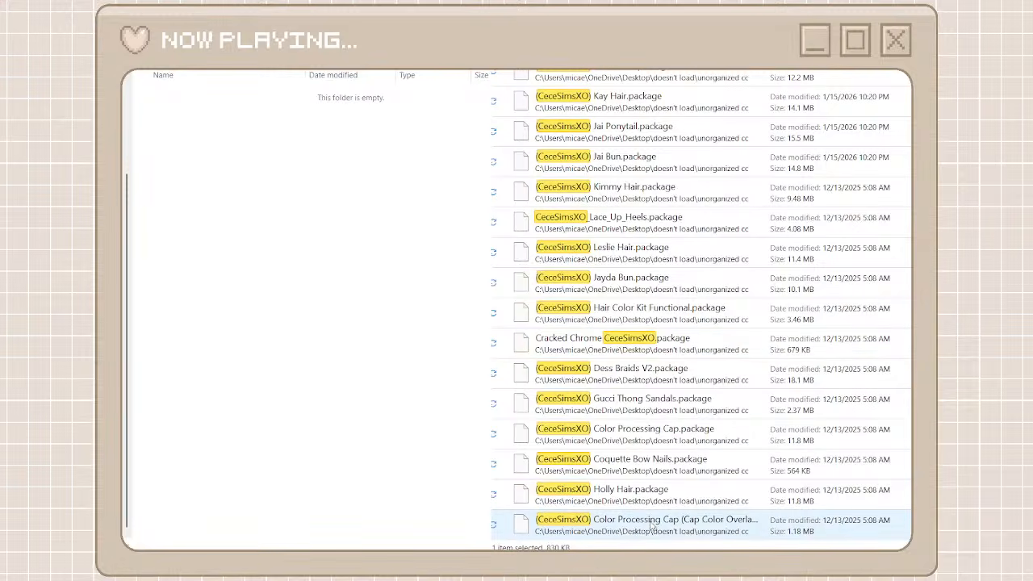
key(ctrl+a)
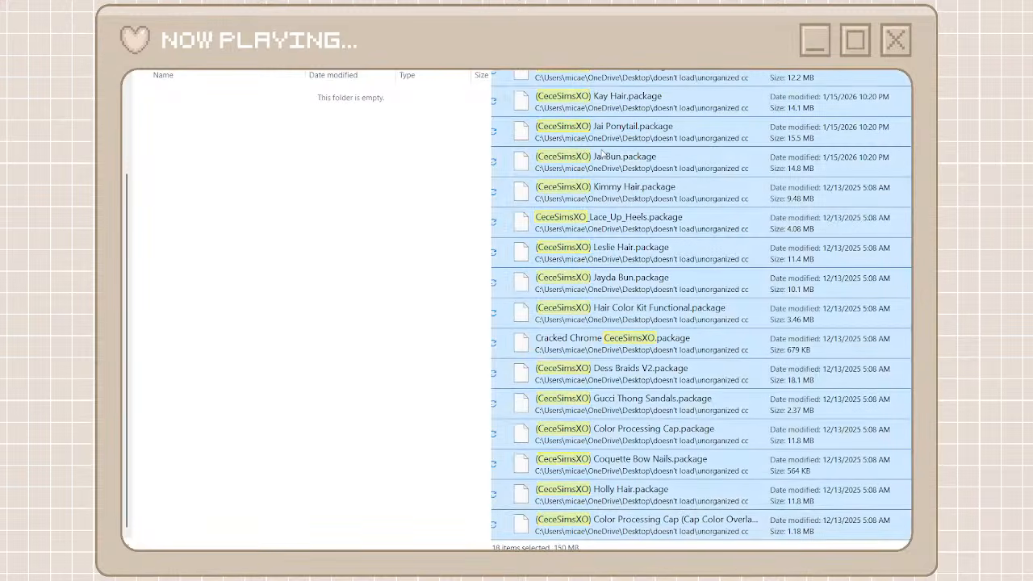
right_click(623, 143)
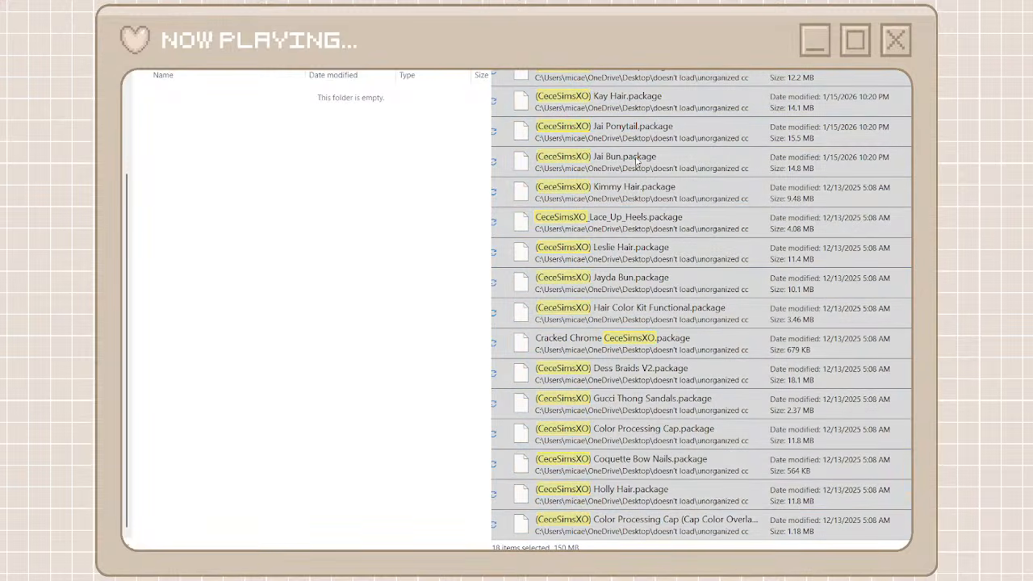
click(638, 161)
Paste the cut packages into the empty cecesimsxo folder and return to the parent folder
right_click(296, 170)
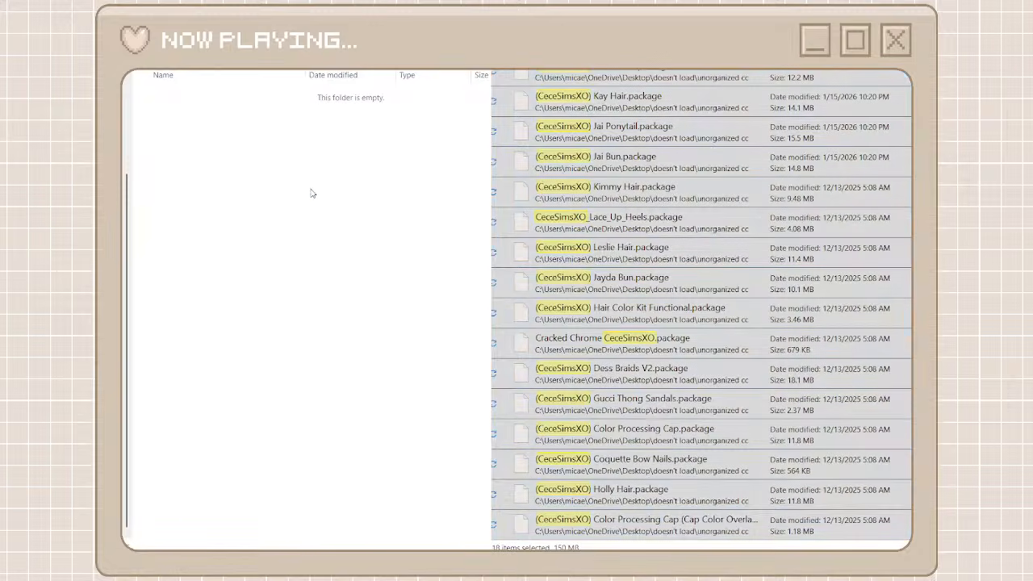
key(ctrl+v)
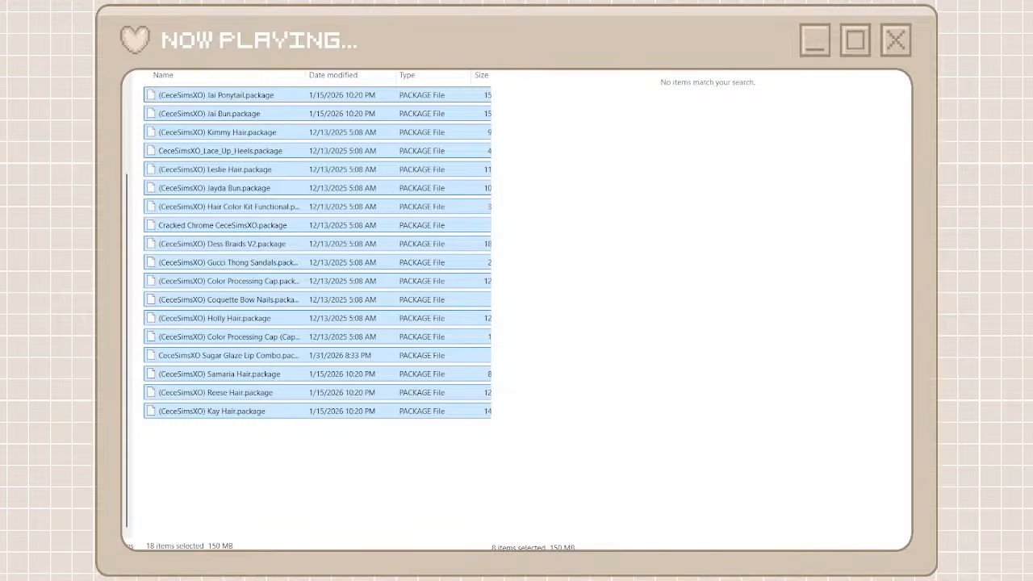
key(alt+Left)
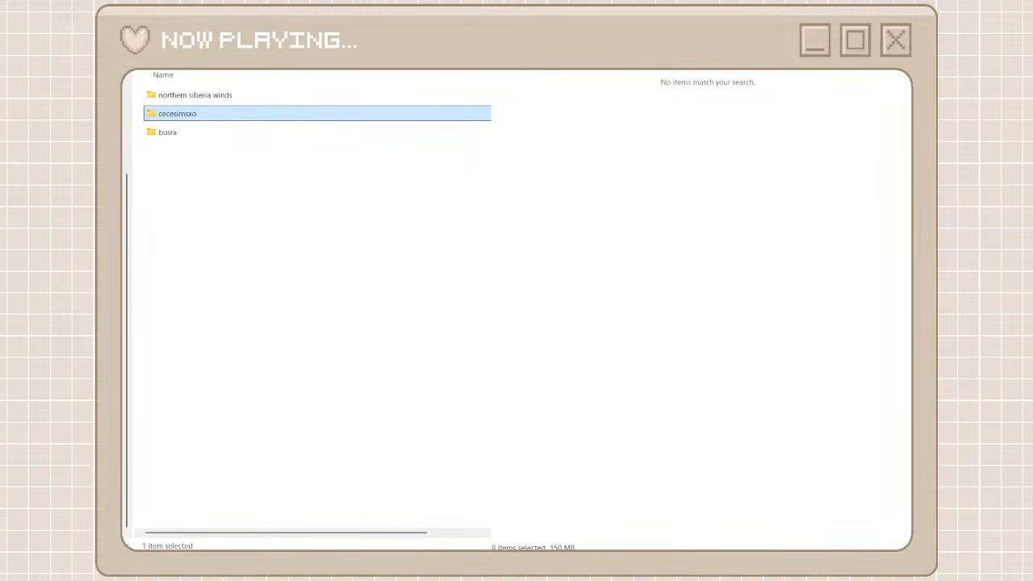
Bring back the full unorganized cc list and create a folder named zeyaval beside the other creator folders
key(alt+Tab)
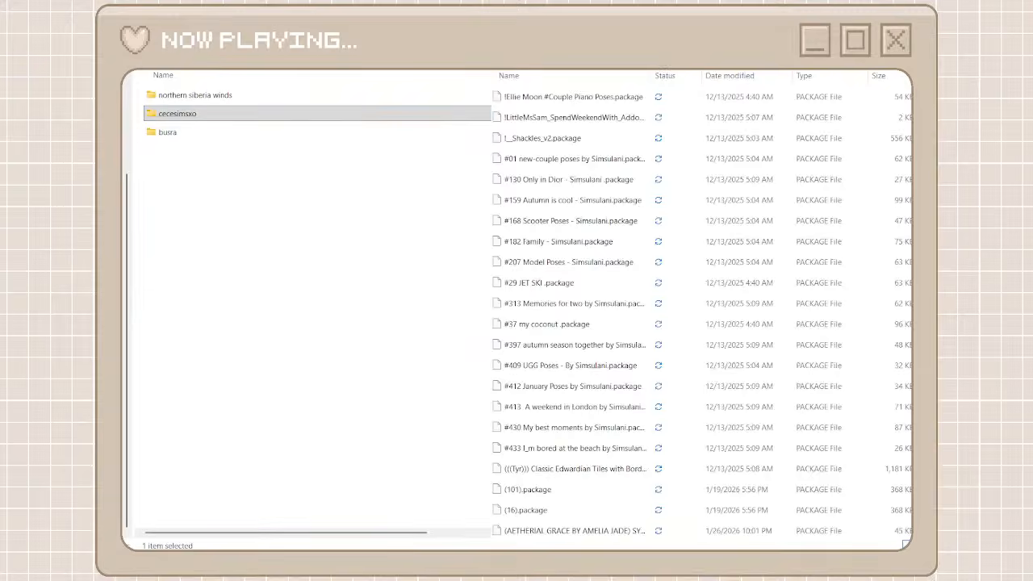
scroll(551, 270, down, 13)
scroll(555, 268, down, 12)
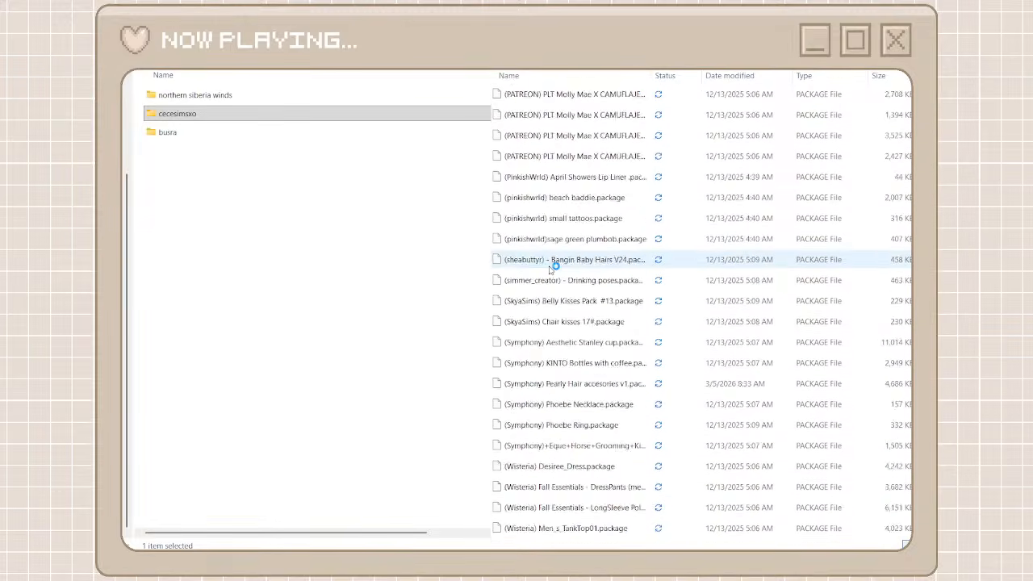
click(461, 251)
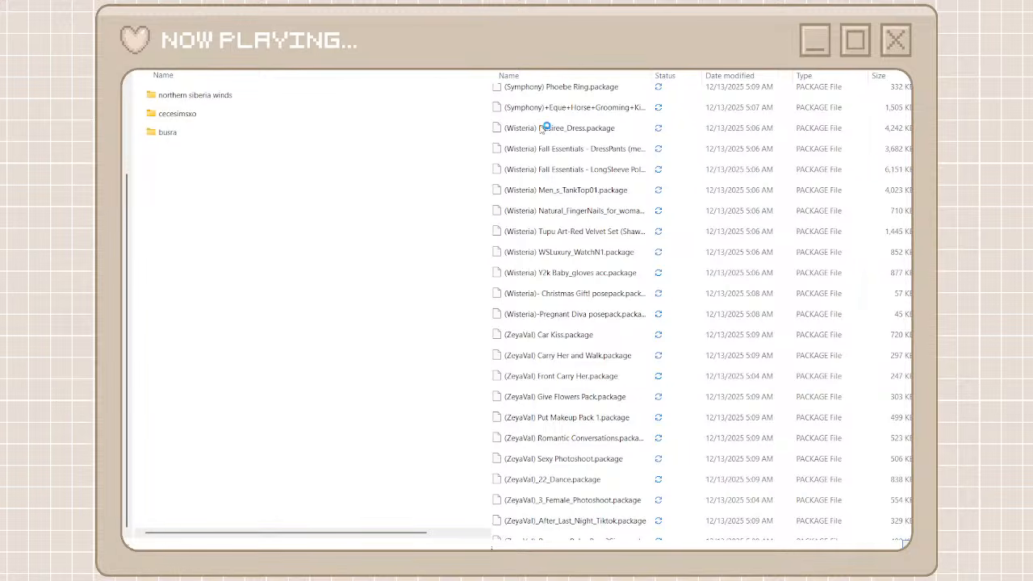
key(ctrl+shift+n)
text(zeyaval)
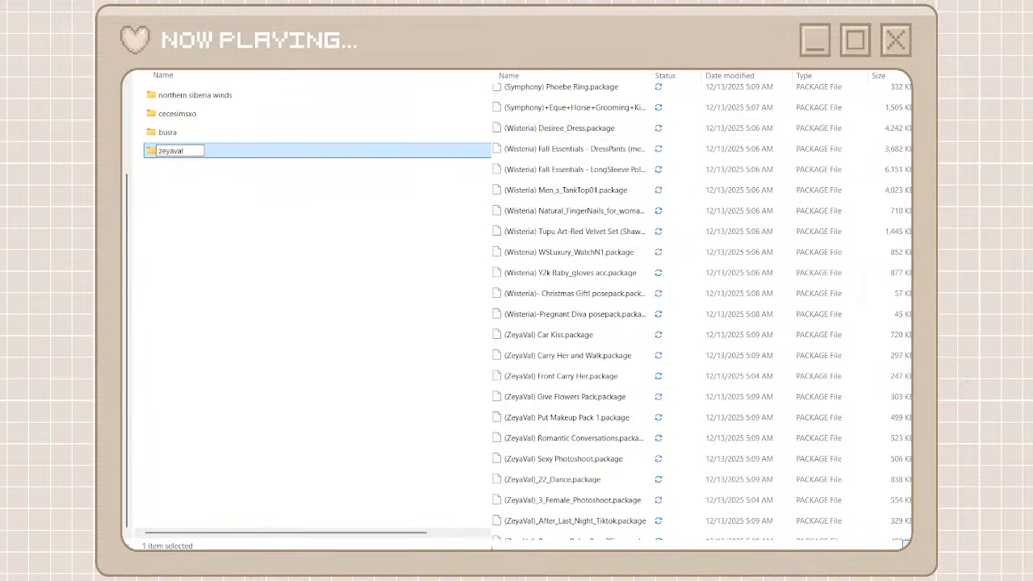
click(417, 306)
Open the zeyaval folder and search the unorganized cc files for zeya
click(320, 151)
double_click(320, 151)
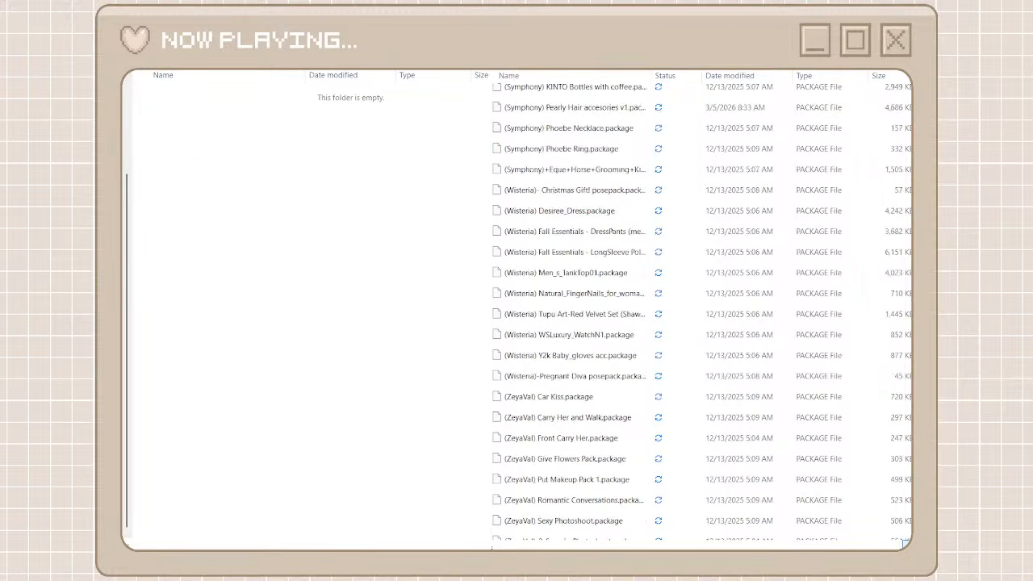
text(zeya)
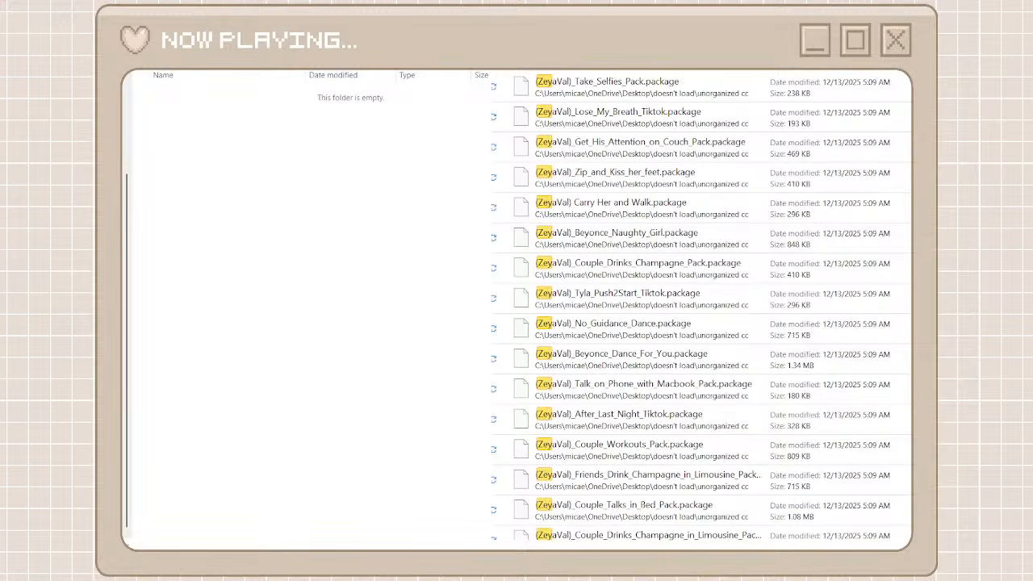
Cut all the ZeyaVal packages from the search results and paste them into the zeyaval folder
click(722, 100)
scroll(689, 348, down, 10)
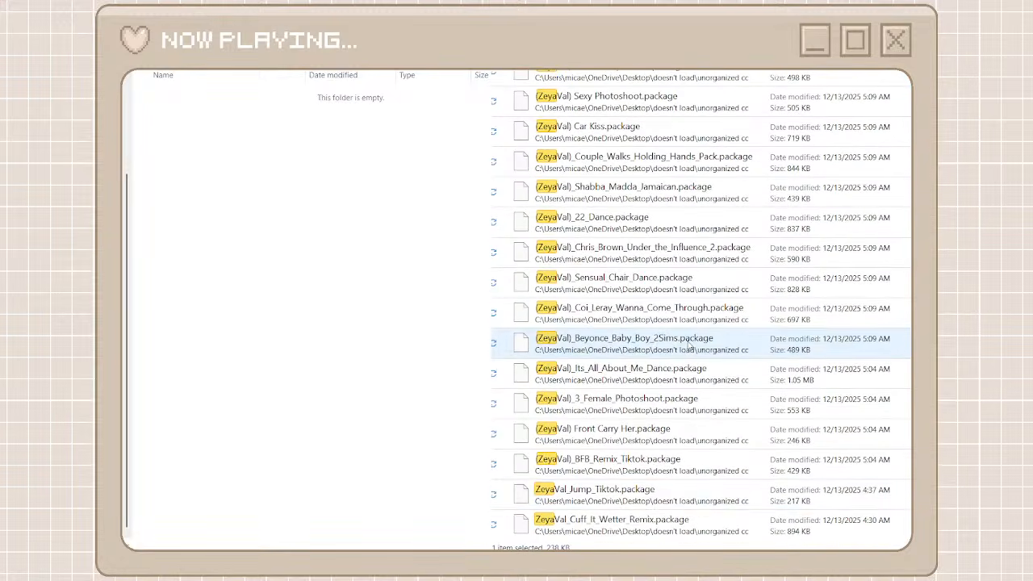
shift+click(658, 519)
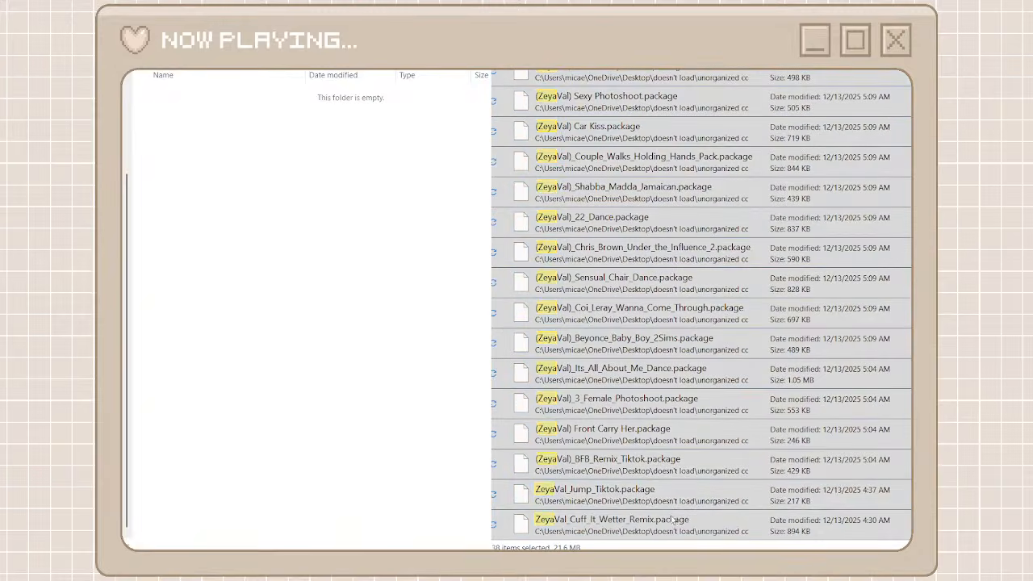
click(329, 208)
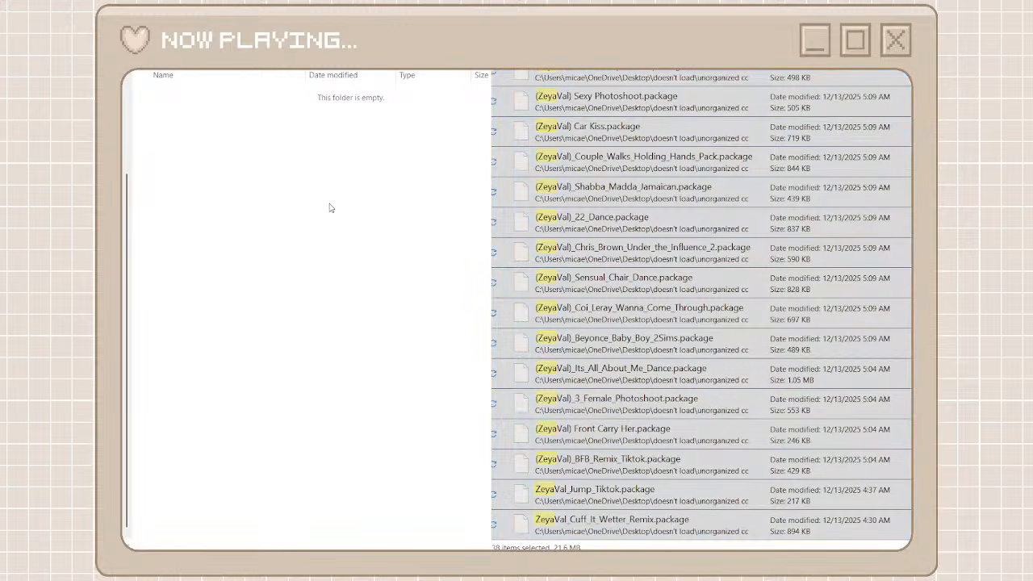
key(ctrl+v)
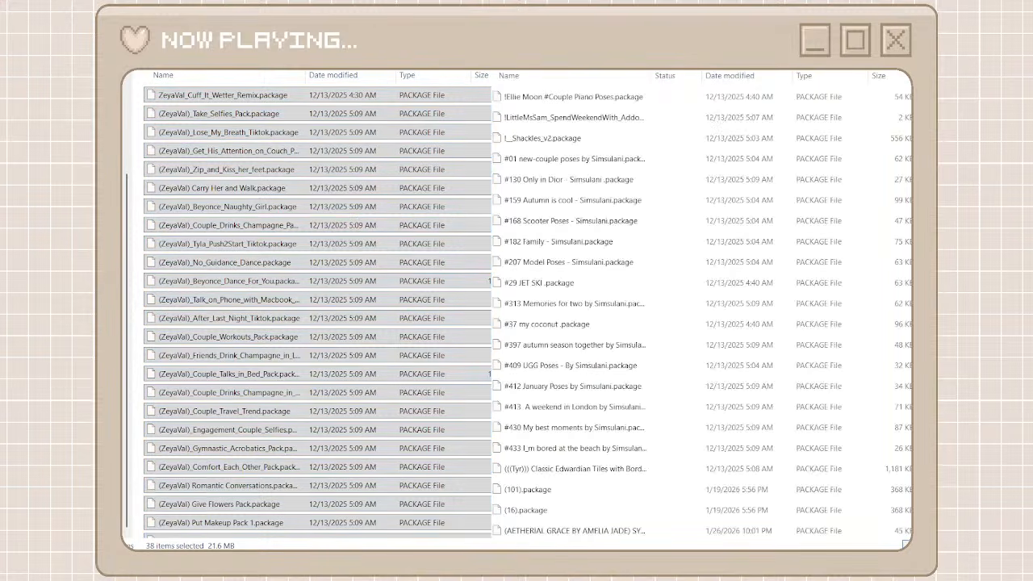
scroll(551, 390, down, 15)
scroll(549, 390, down, 20)
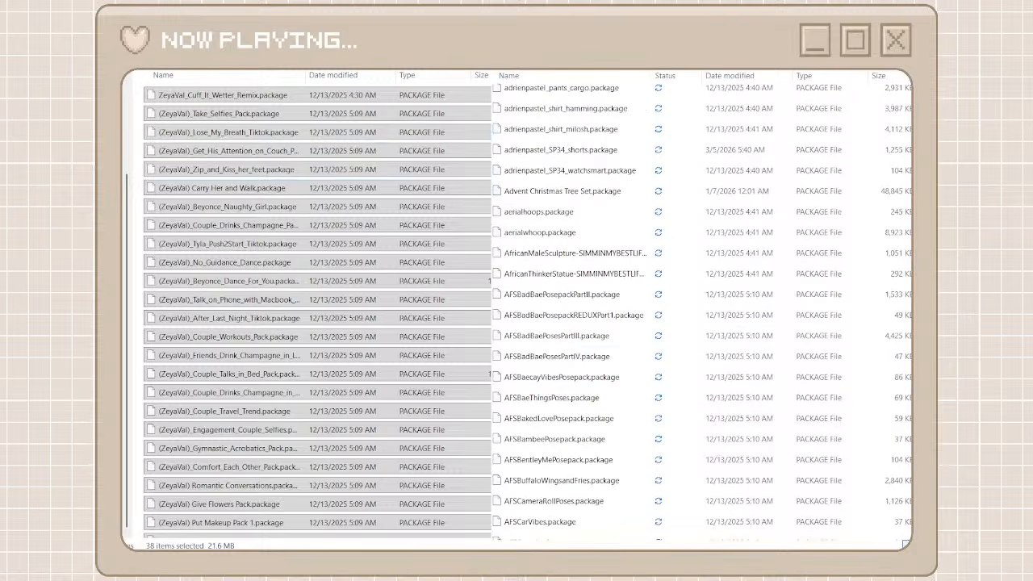
scroll(702, 315, down, 20)
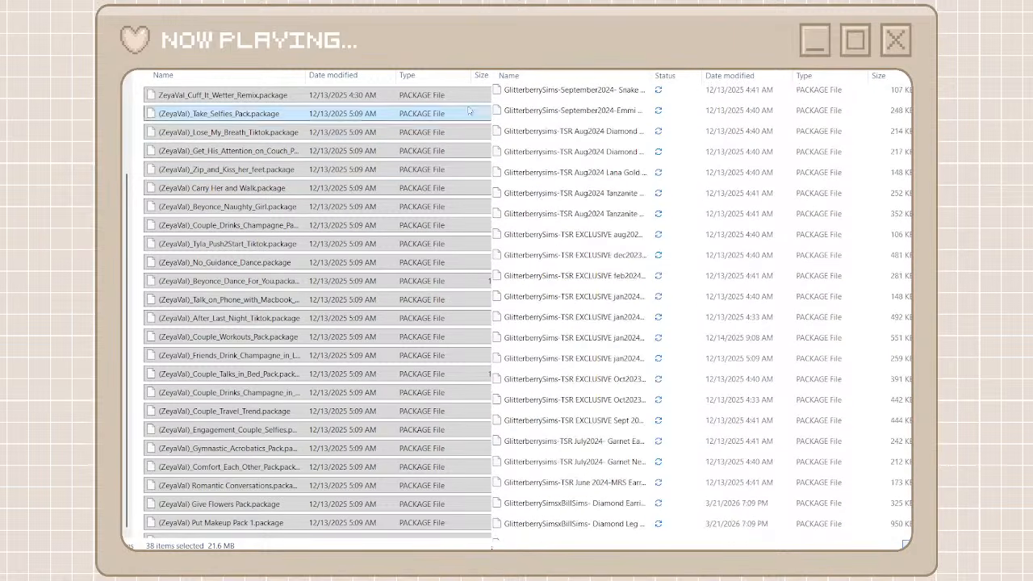
click(468, 64)
key(Delete)
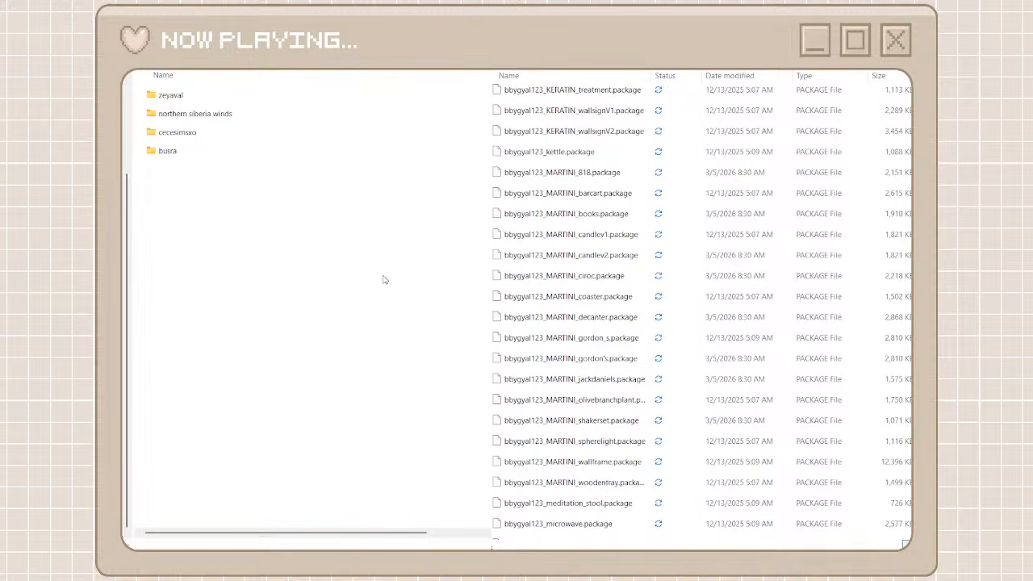
key(ctrl+shift+n)
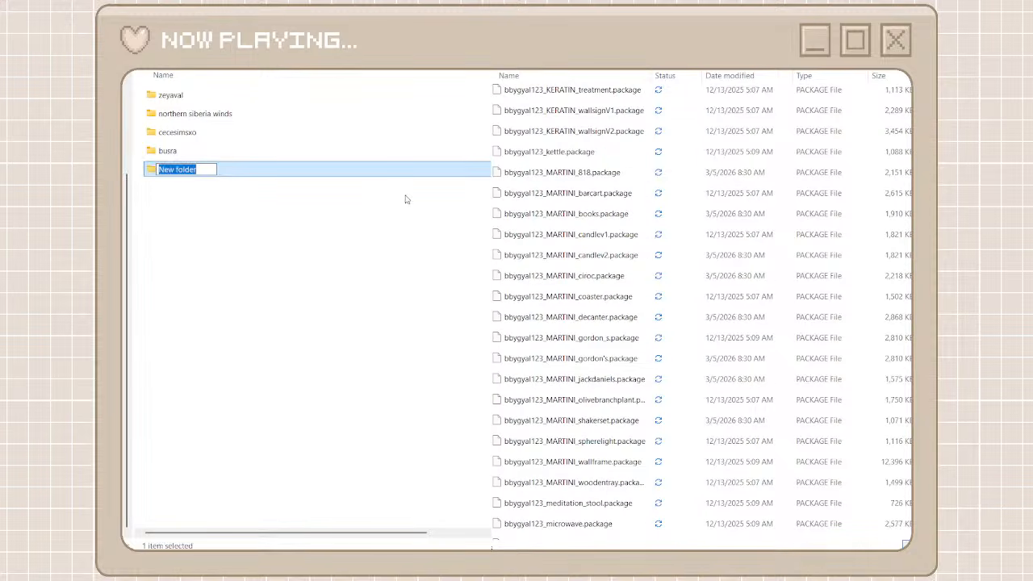
text(g)
key(BackSpace)
text(b)
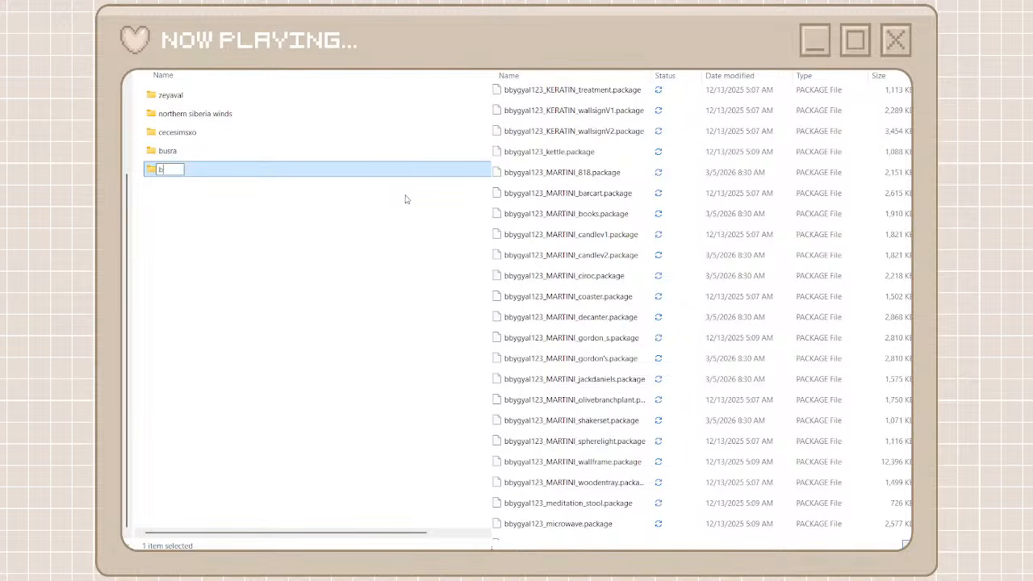
text(bygyal123)
click(382, 226)
Open the bbygyal123 folder, and cut every package found by searching the unorganized cc files for bbygyal123
double_click(306, 170)
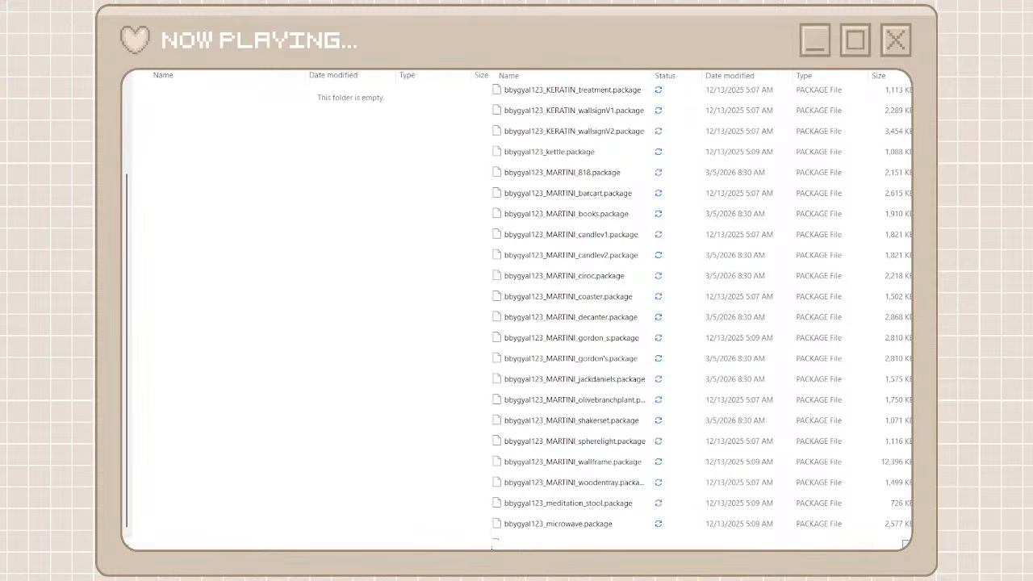
text(bbygyal123)
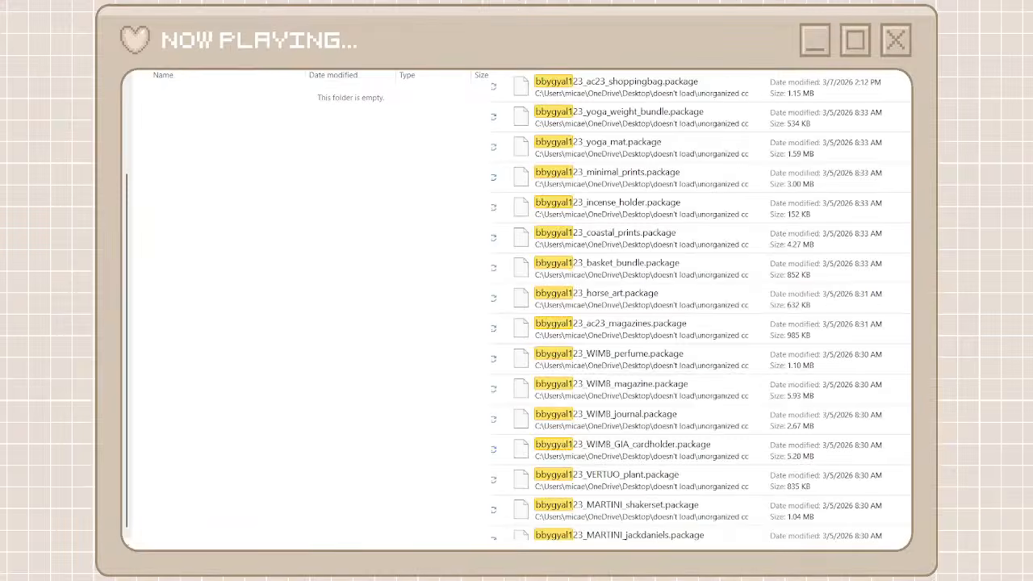
click(727, 90)
scroll(710, 266, down, 15)
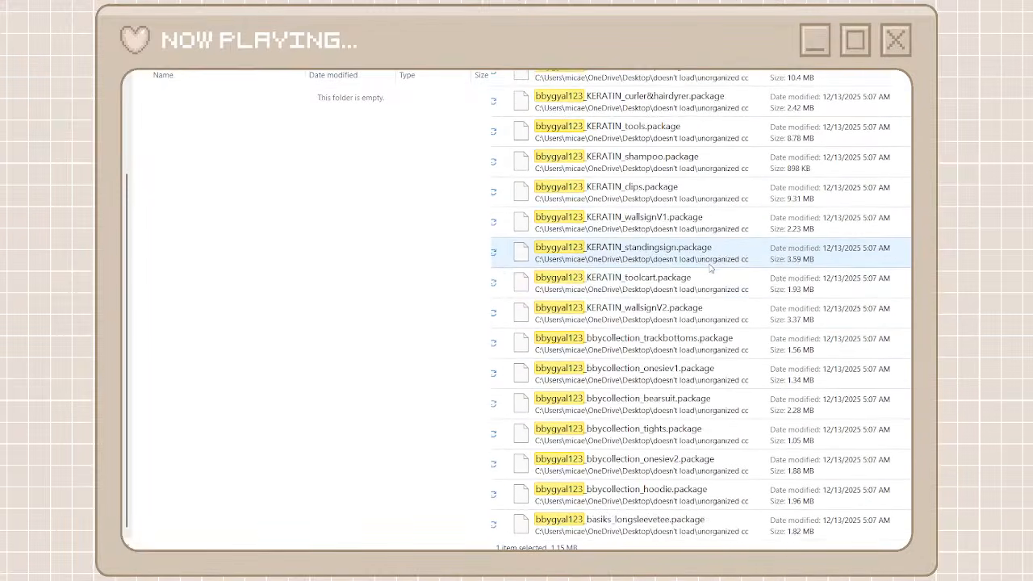
shift+click(673, 535)
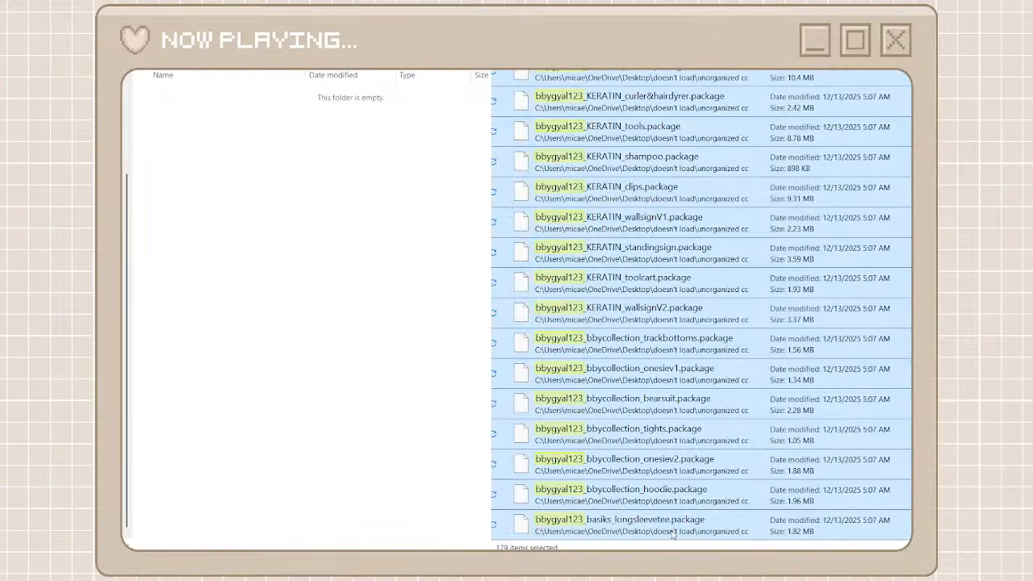
right_click(645, 273)
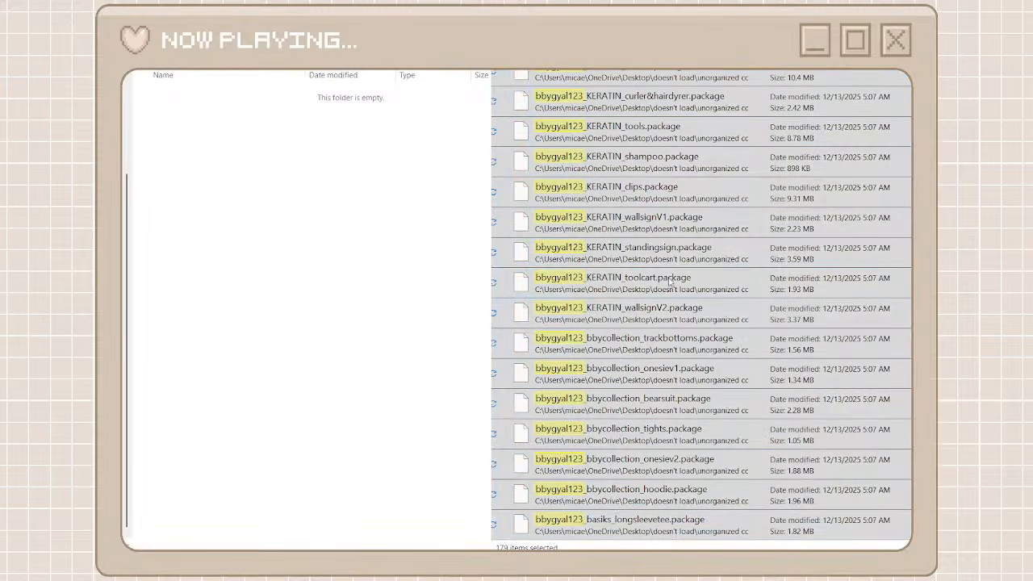
click(670, 282)
Paste the cut packages into the bbygyal123 folder and go back to the parent folder
click(244, 130)
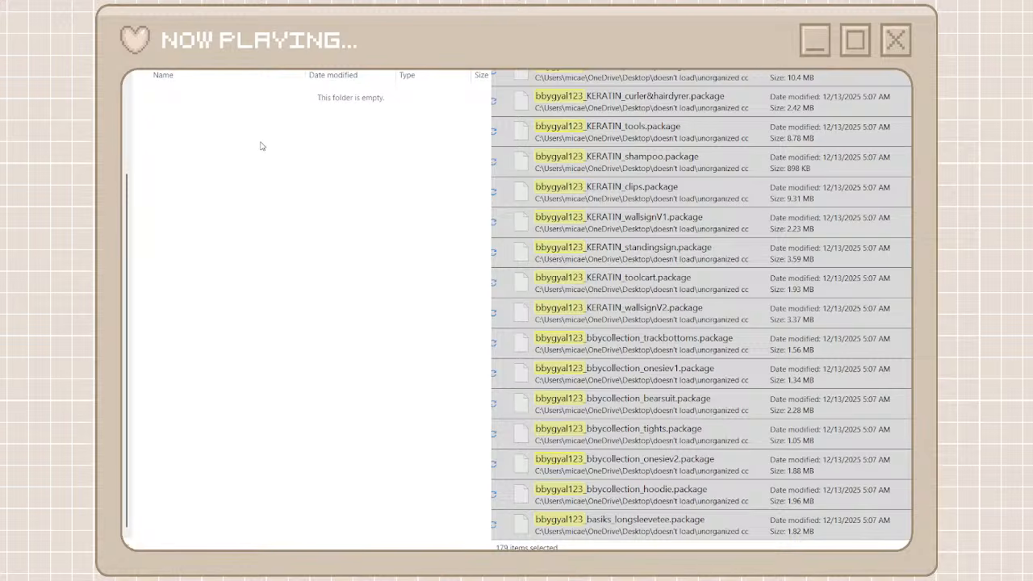
key(ctrl+v)
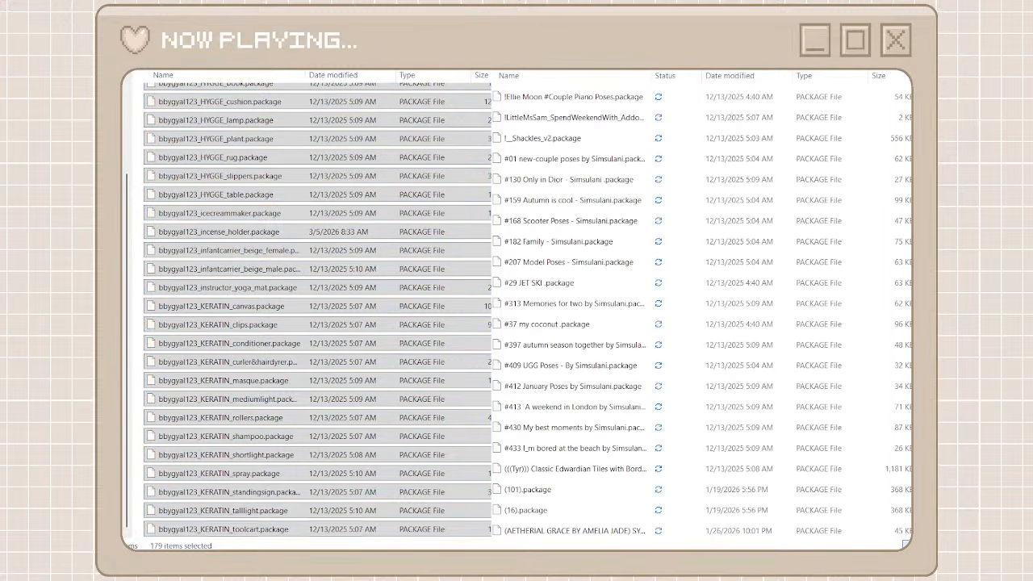
key(alt+Left)
Find the next creator in the unorganized cc list, then create a folder named adrienpastel beside bbygyal123 and open it
scroll(618, 375, down, 12)
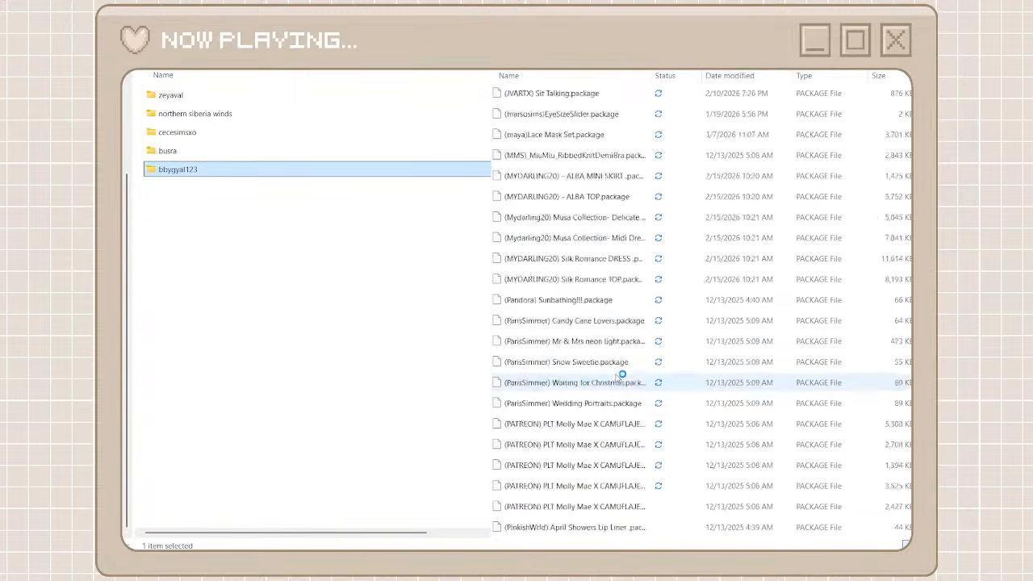
scroll(622, 375, down, 15)
click(326, 289)
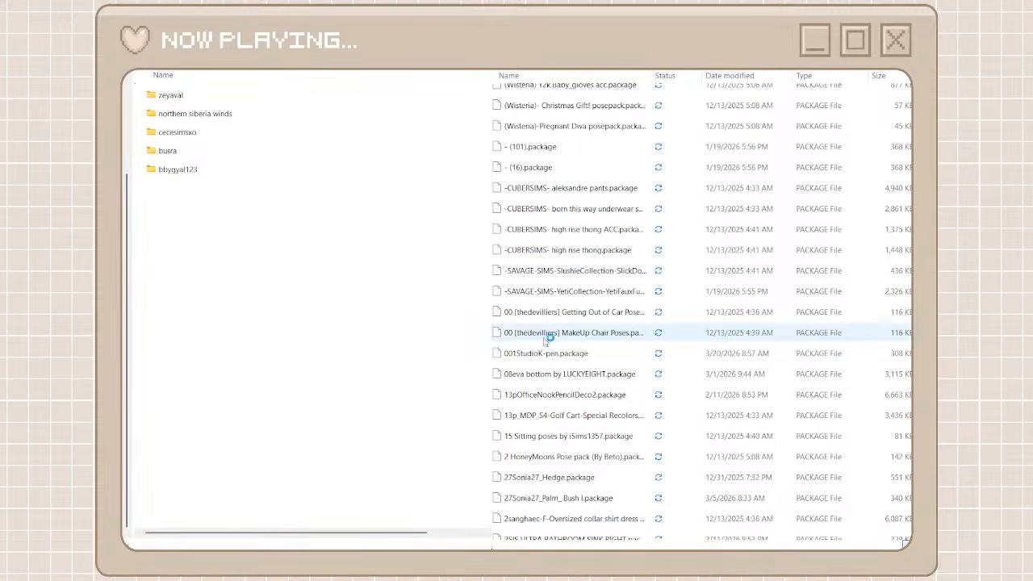
scroll(557, 355, down, 14)
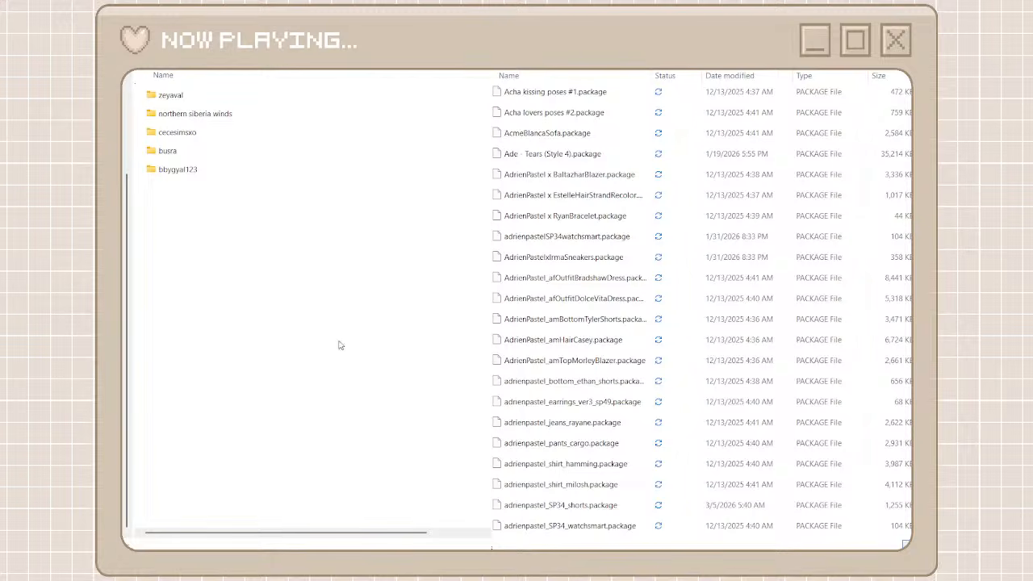
key(ctrl+shift+n)
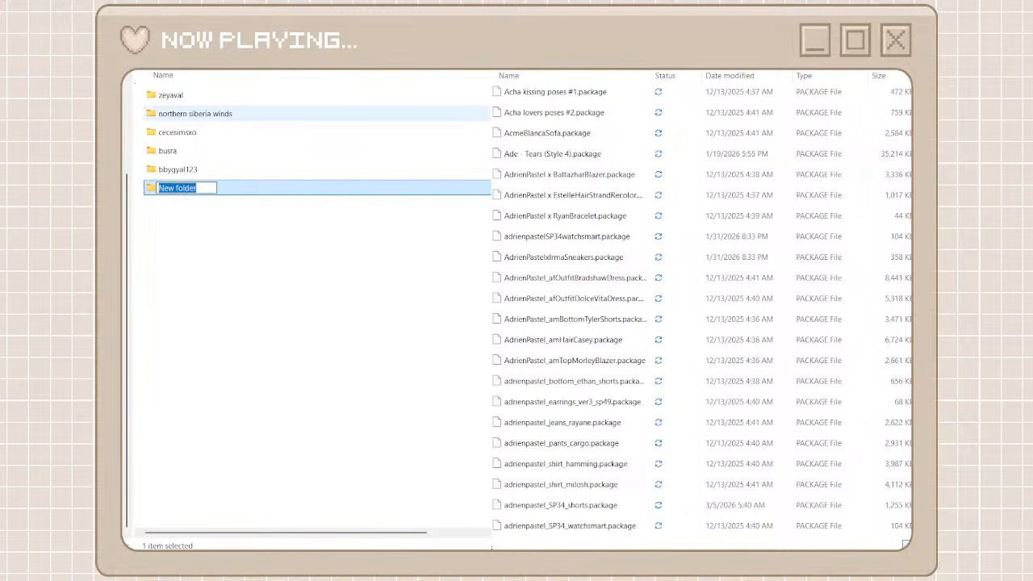
text(adrie)
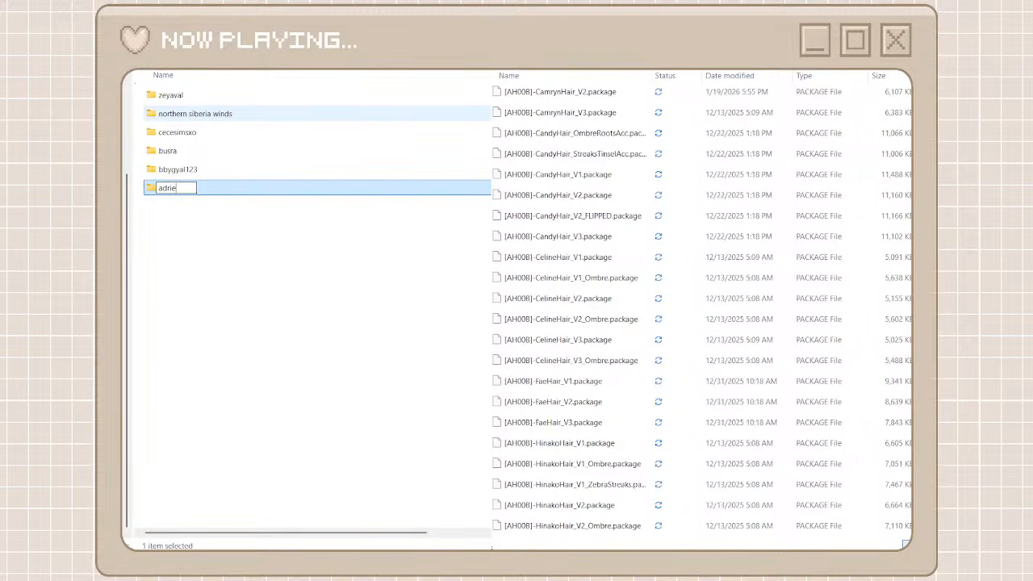
text(npastel)
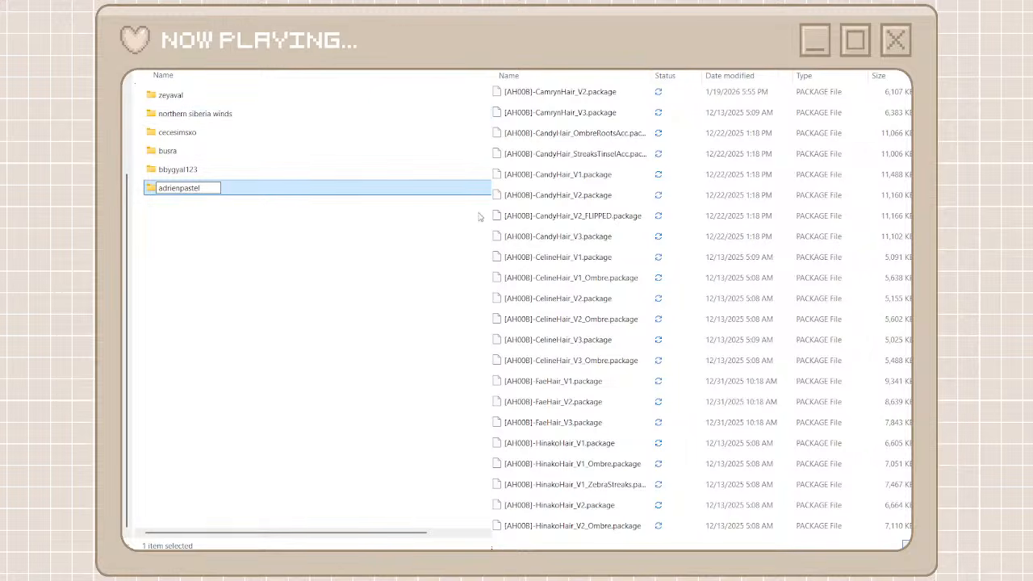
click(337, 201)
double_click(282, 191)
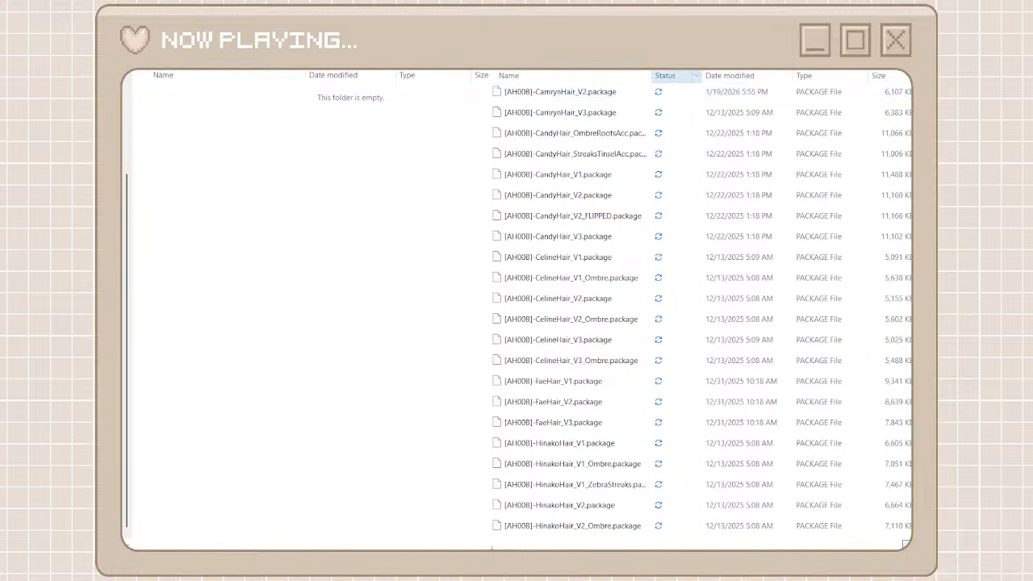
Search the unorganized cc files for adrienpastel and cut every package found
key(Return)
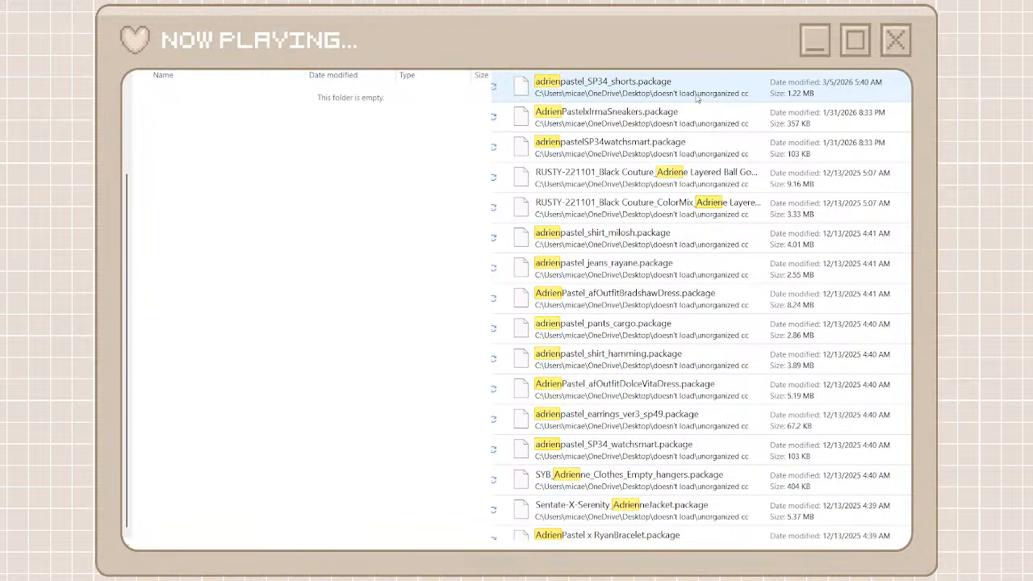
text(pas)
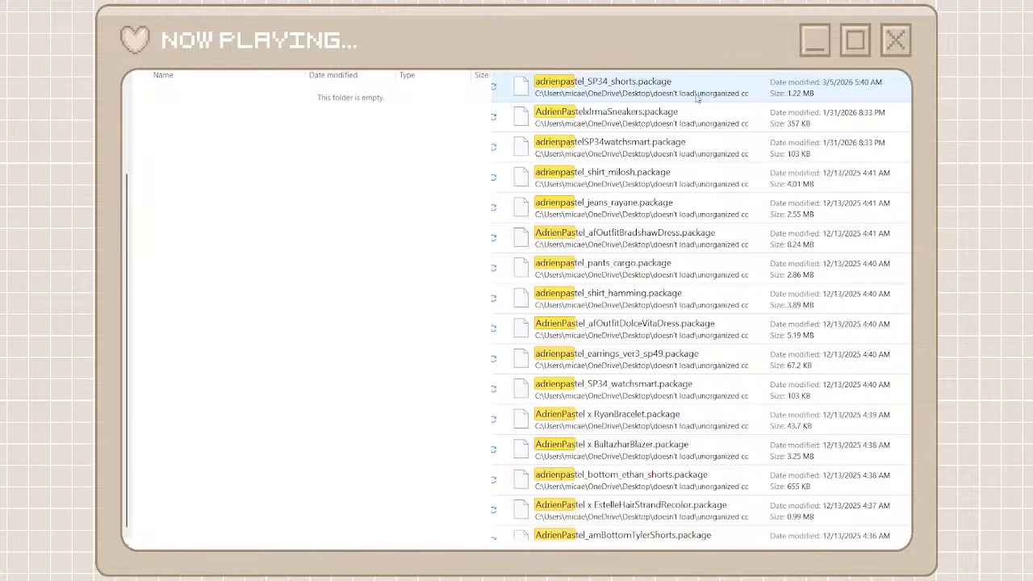
text(tel)
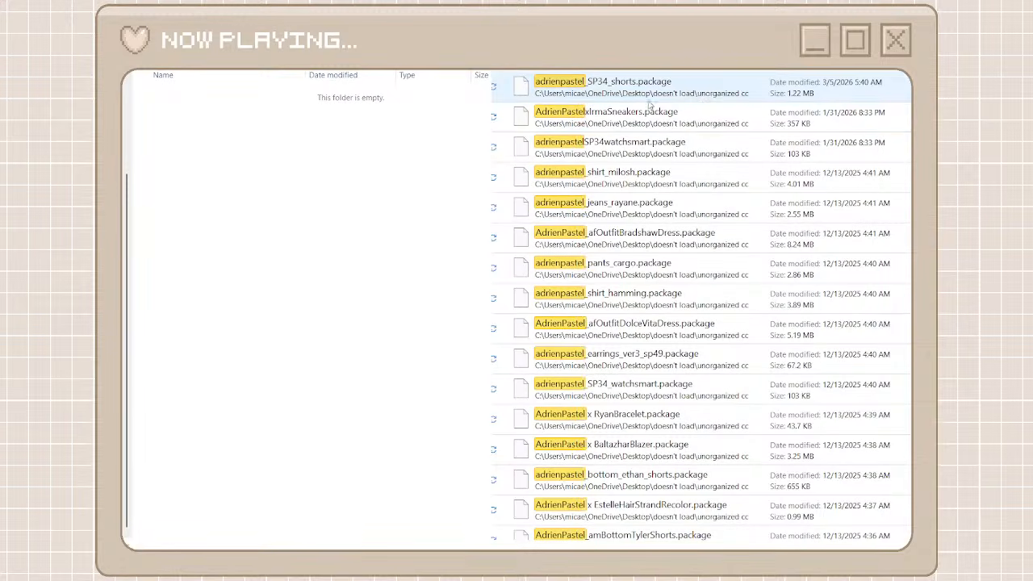
click(649, 101)
scroll(645, 267, down, 2)
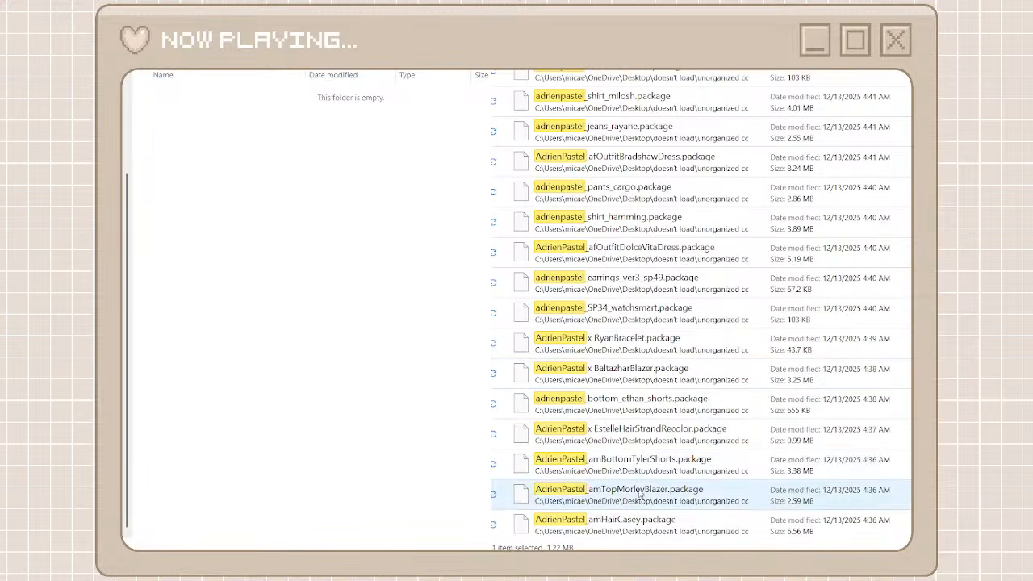
click(640, 524)
key(ctrl+a)
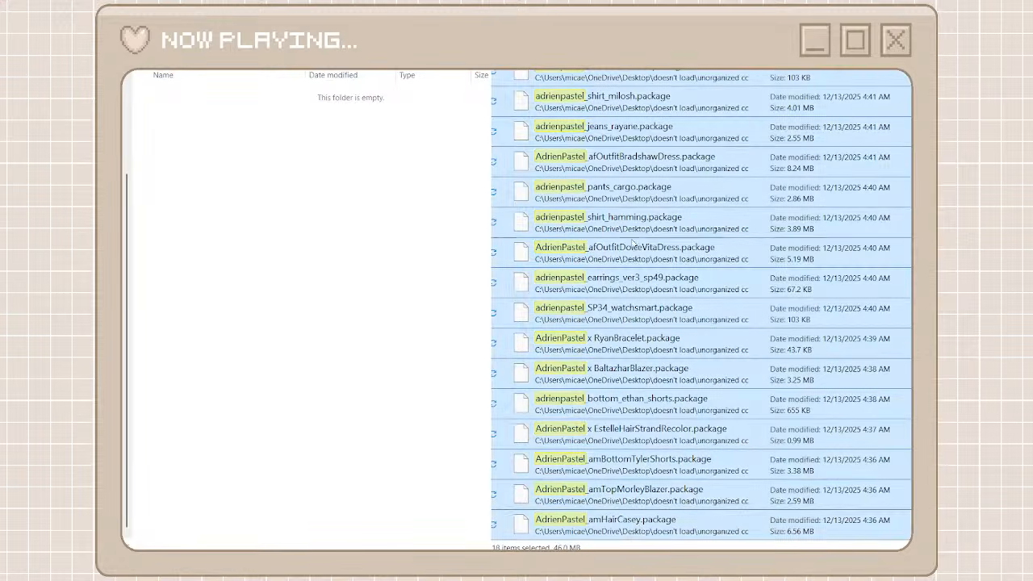
right_click(624, 168)
click(638, 190)
Paste the cut packages into the adrienpastel folder, then return to its parent folder and the full unorganized cc list
right_click(400, 207)
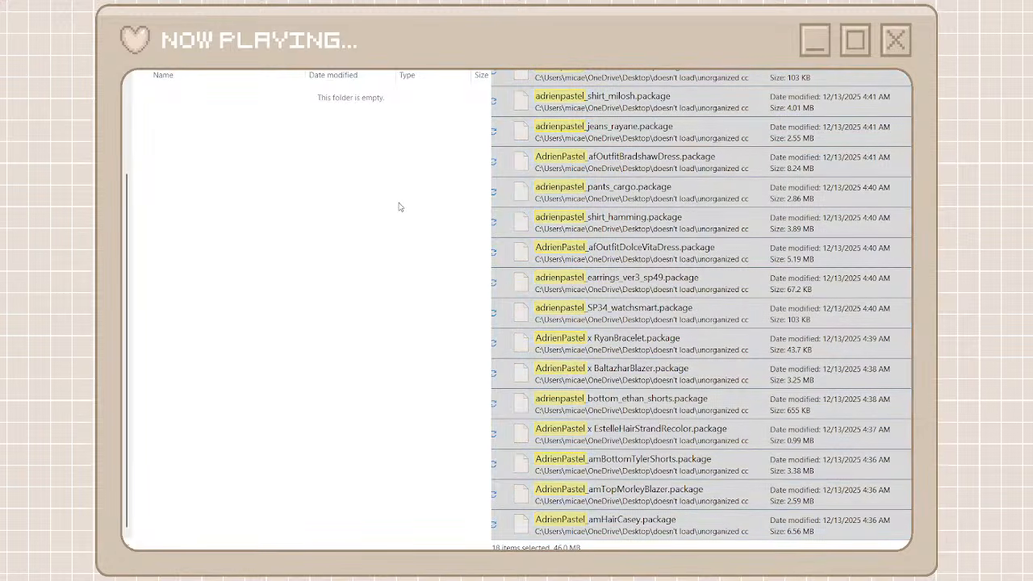
key(ctrl+v)
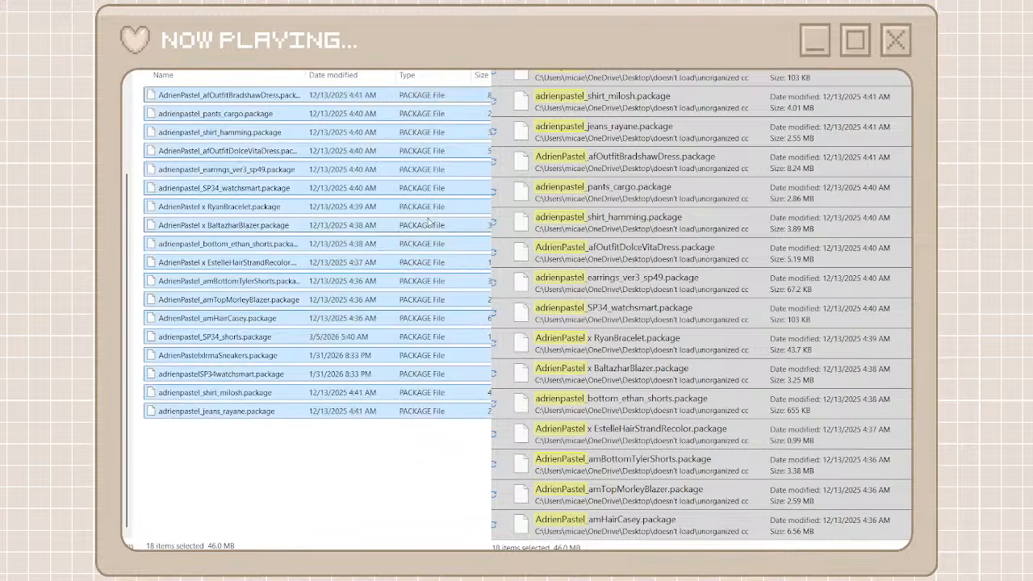
key(alt+Left)
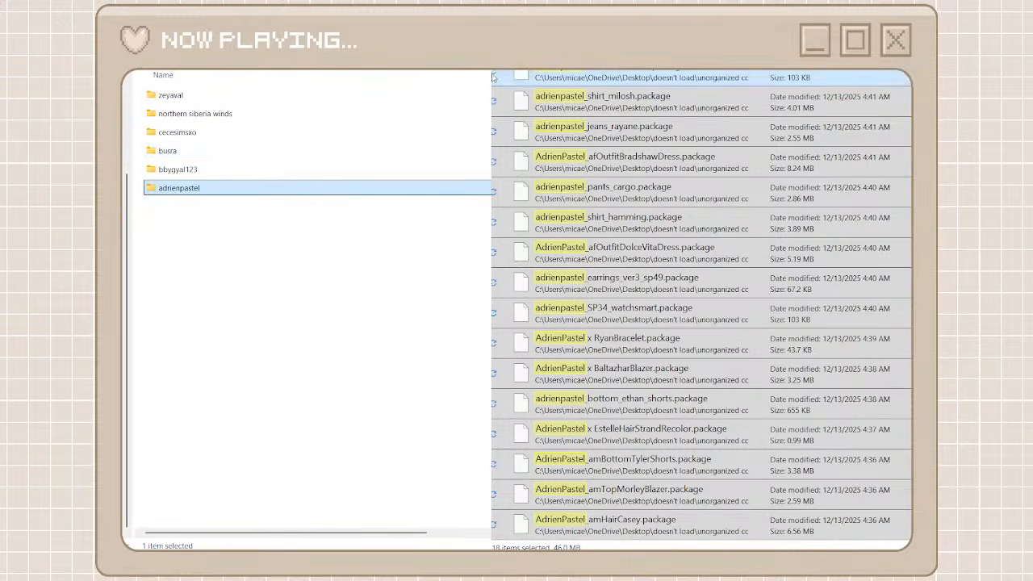
key(alt+Left)
click(314, 269)
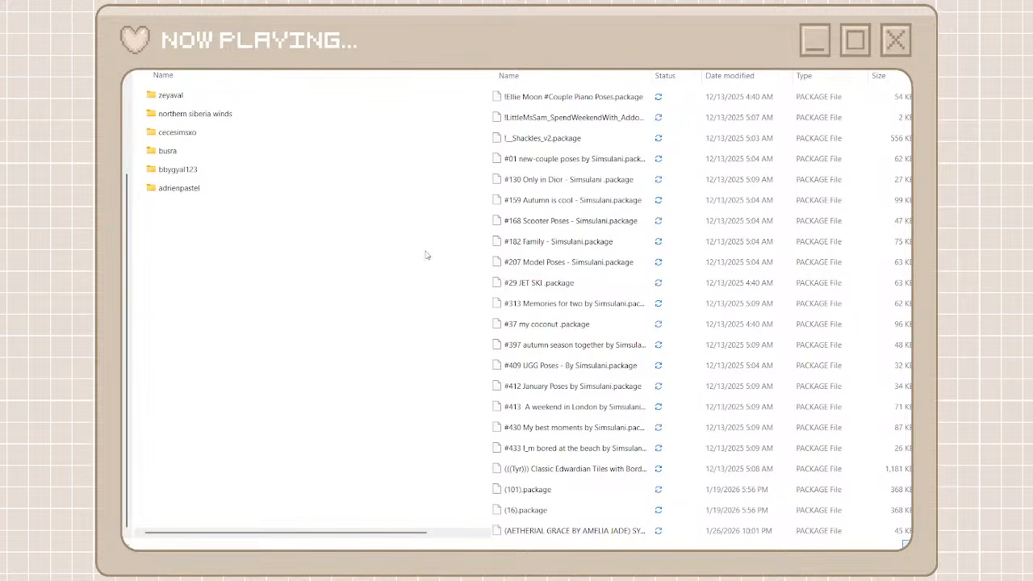
Create a folder named ah00b beside adrienpastel and open it
key(ctrl+shift+n)
text(a)
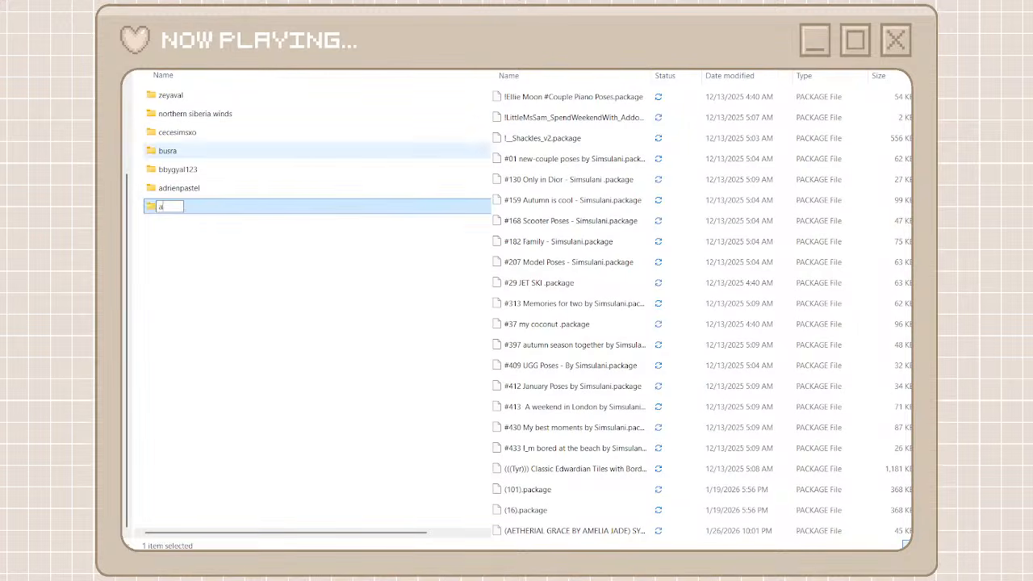
text(h00b)
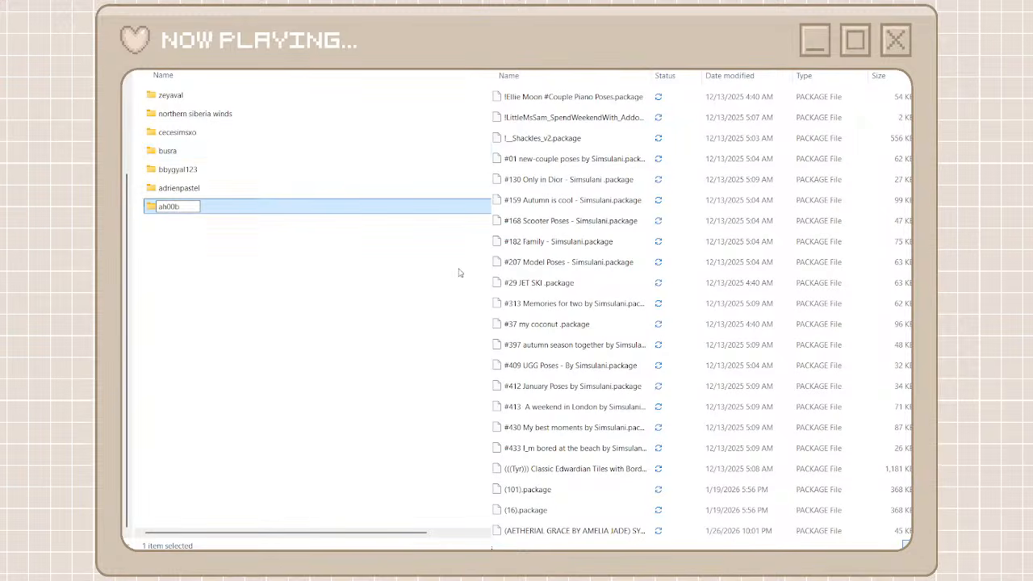
key(Return)
double_click(415, 209)
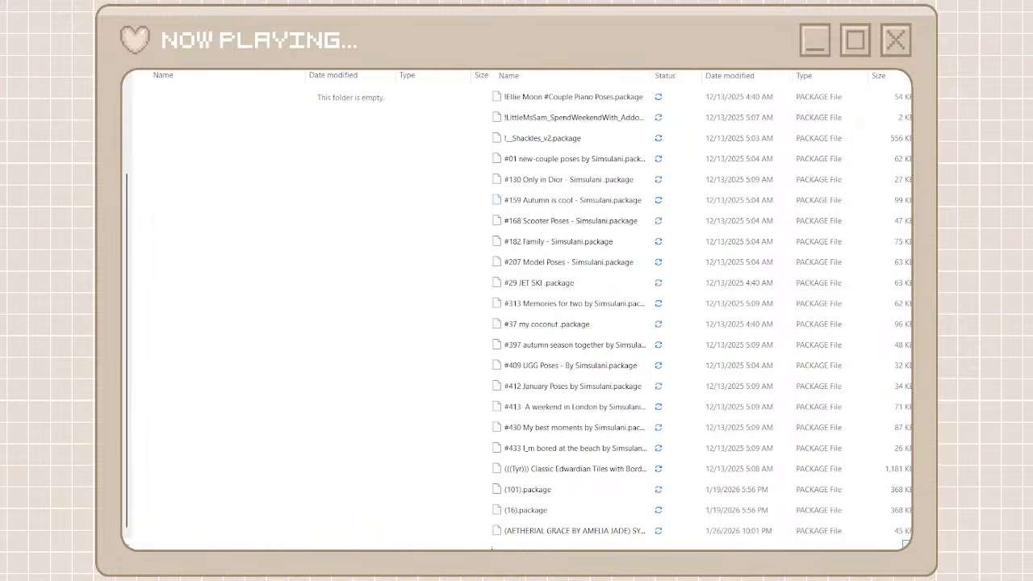
Search the unorganized cc files for ah00b and select every package found for moving
text(ah00)
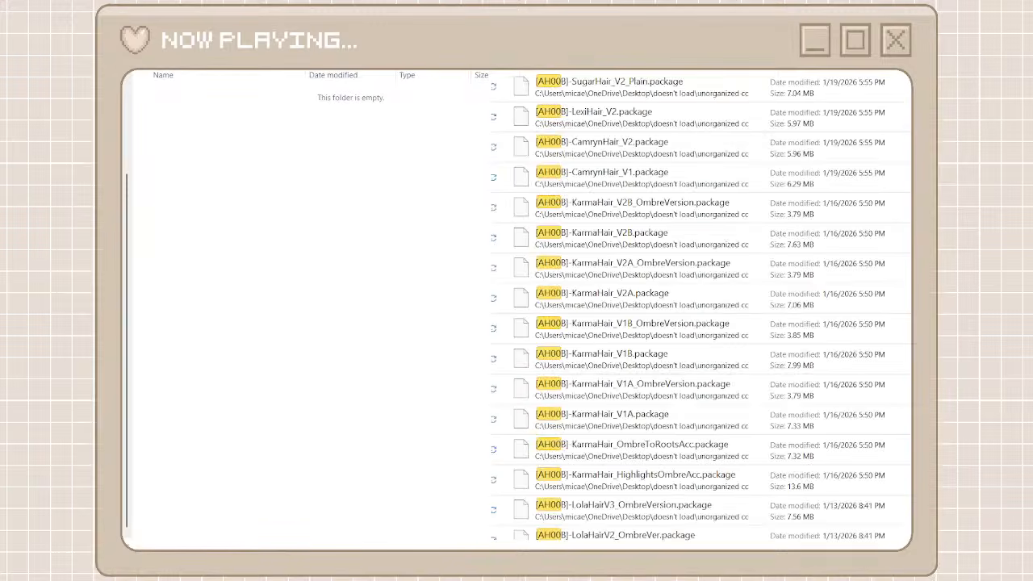
text(b)
click(725, 74)
scroll(673, 425, down, 10)
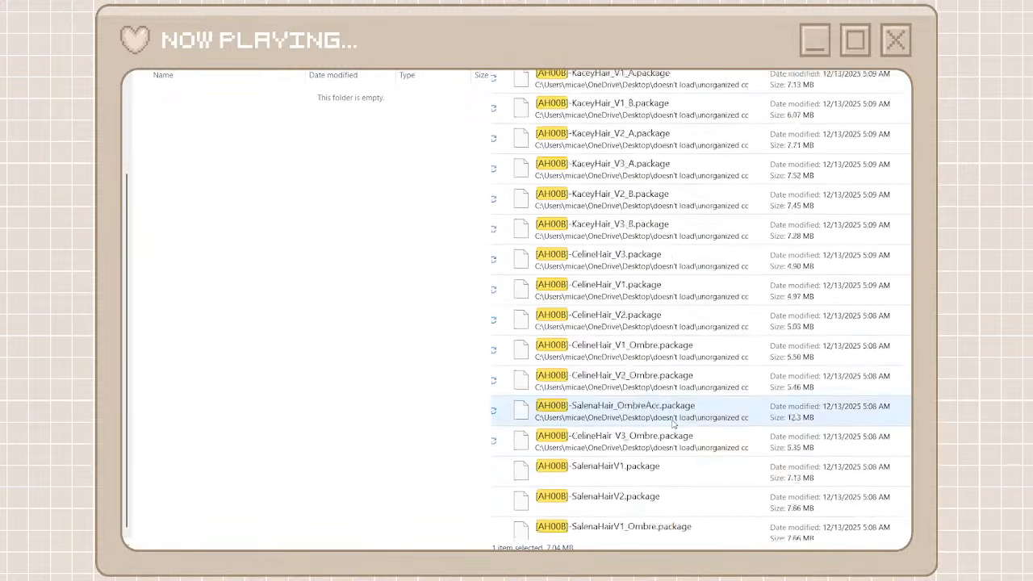
shift+click(637, 534)
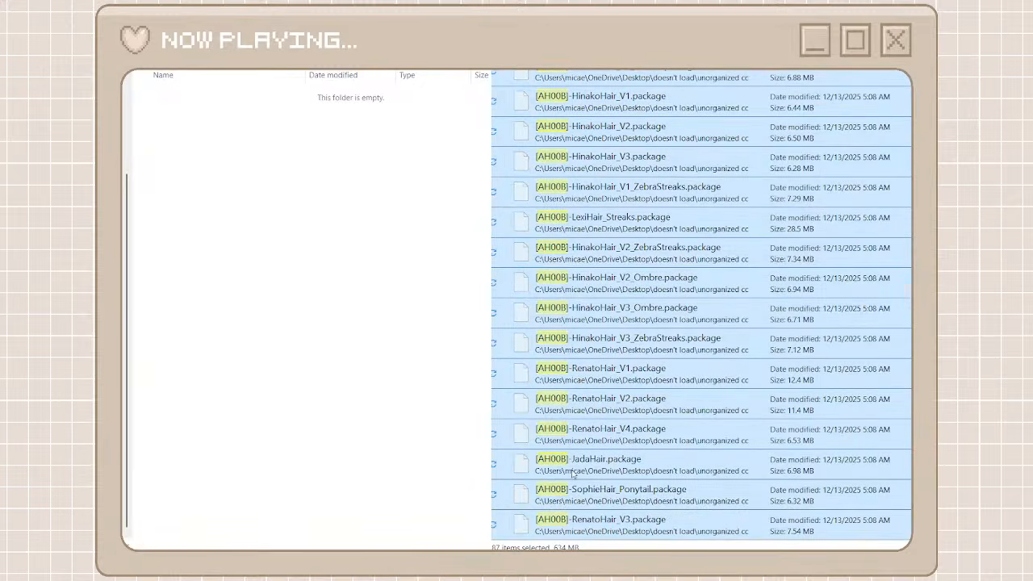
Move the selected packages into the ah00b folder, then clear the search and go back to the parent folder
click(296, 211)
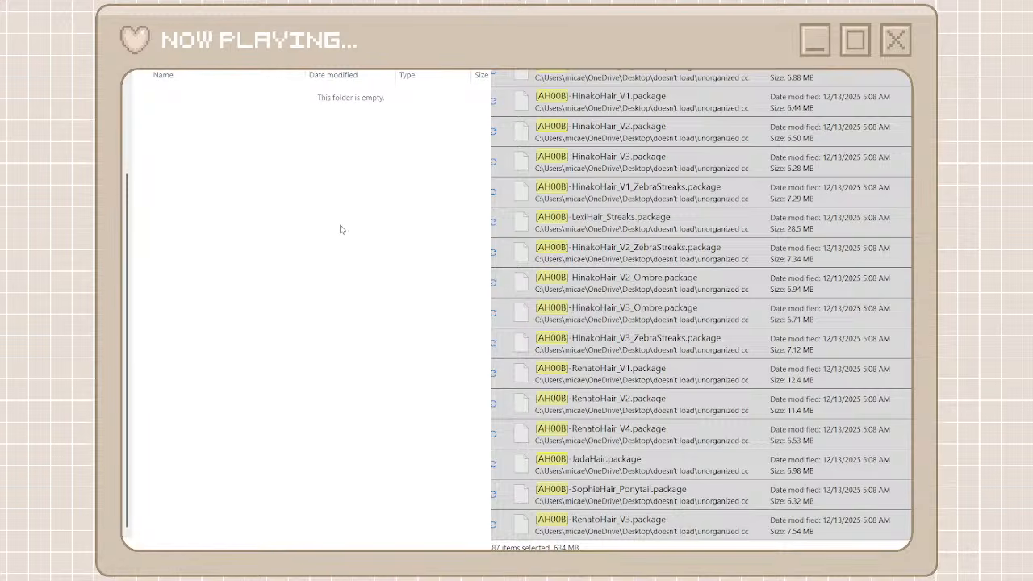
key(ctrl+v)
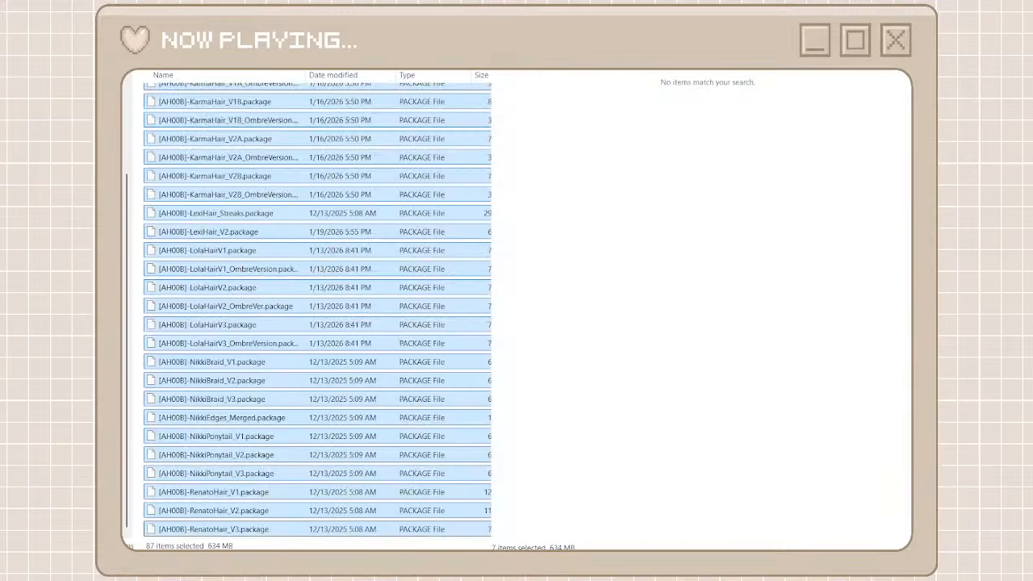
click(894, 32)
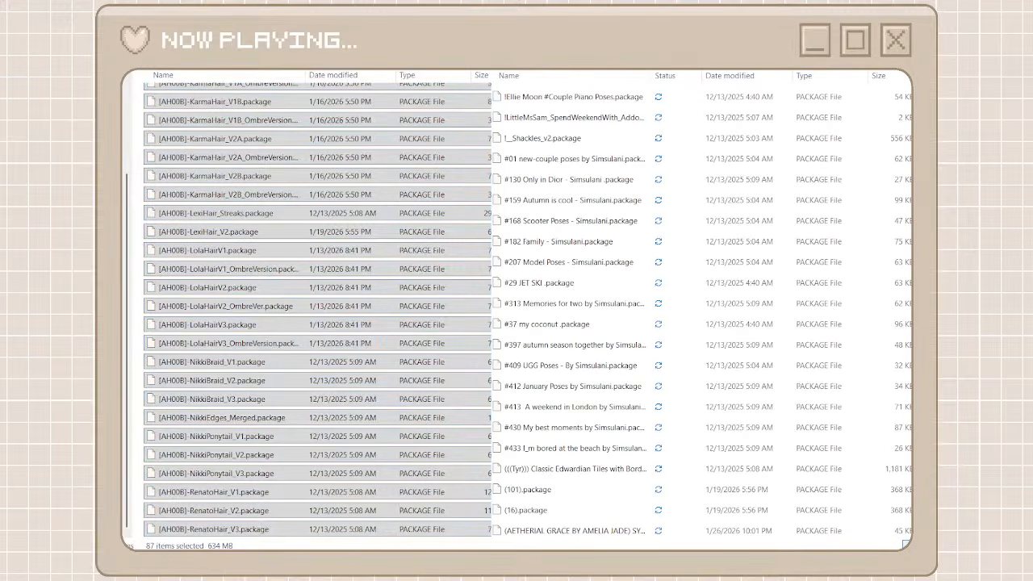
key(alt+Left)
Find the next creator in the unorganized cc list, then create a folder named aggressivekitty beside ah00b and open it
scroll(688, 399, down, 20)
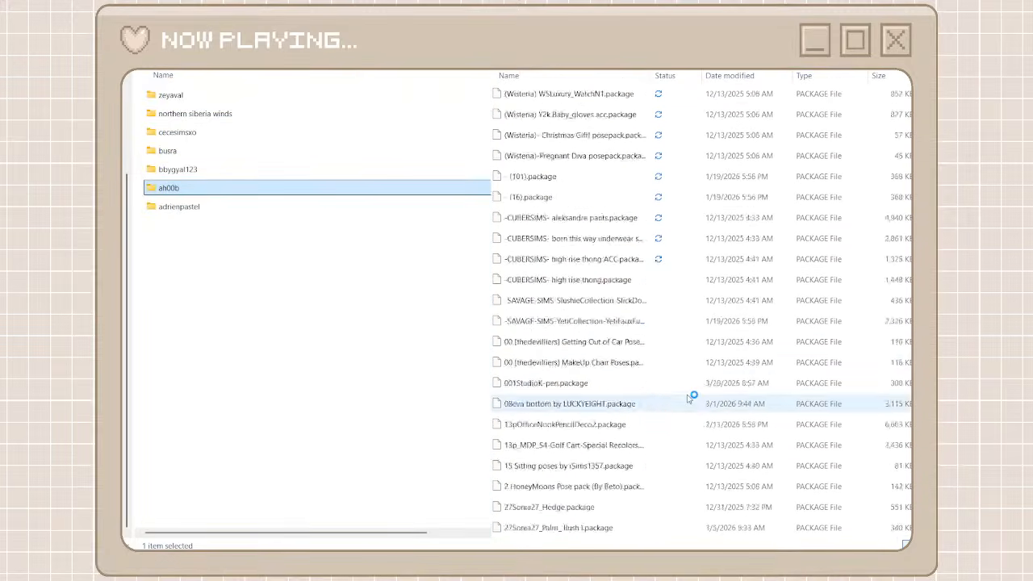
scroll(688, 399, down, 15)
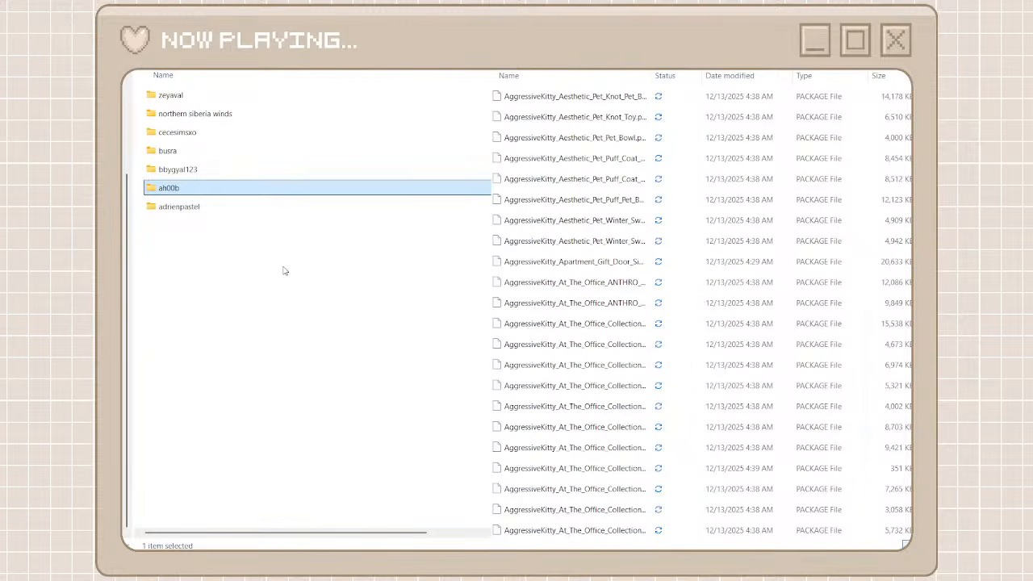
click(283, 270)
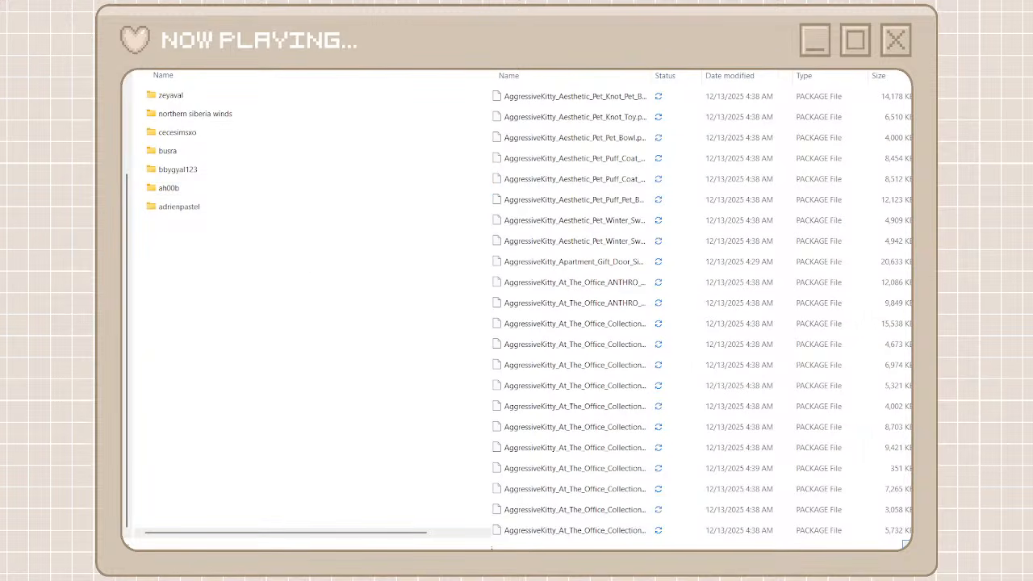
key(ctrl+shift+n)
text(aggress)
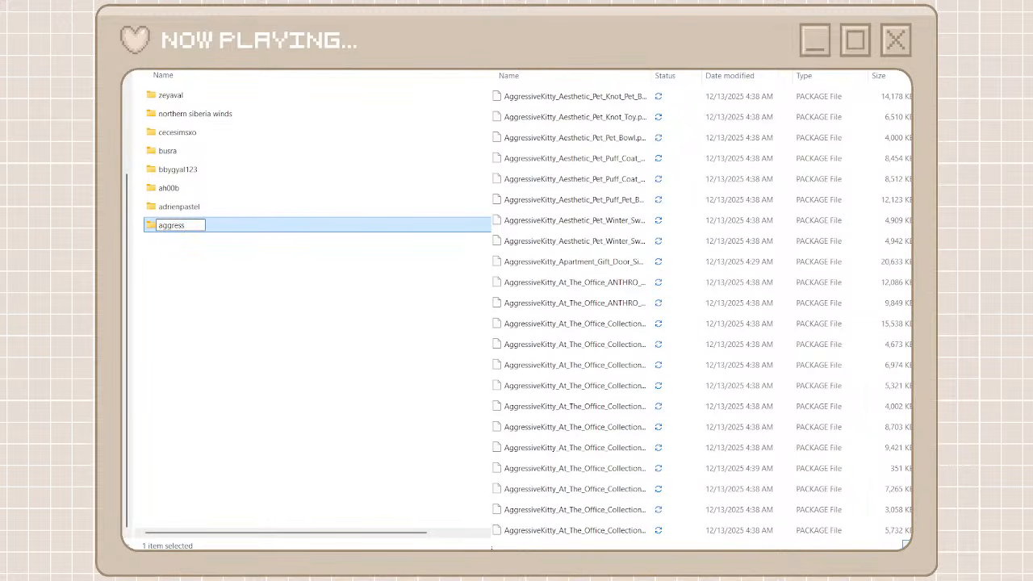
text(ivekitt)
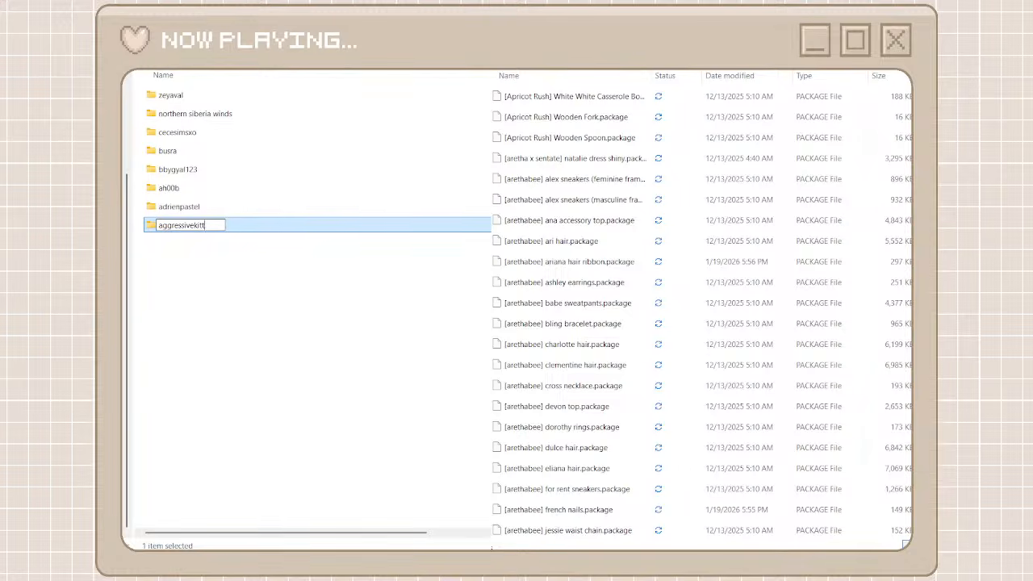
text(y)
click(401, 312)
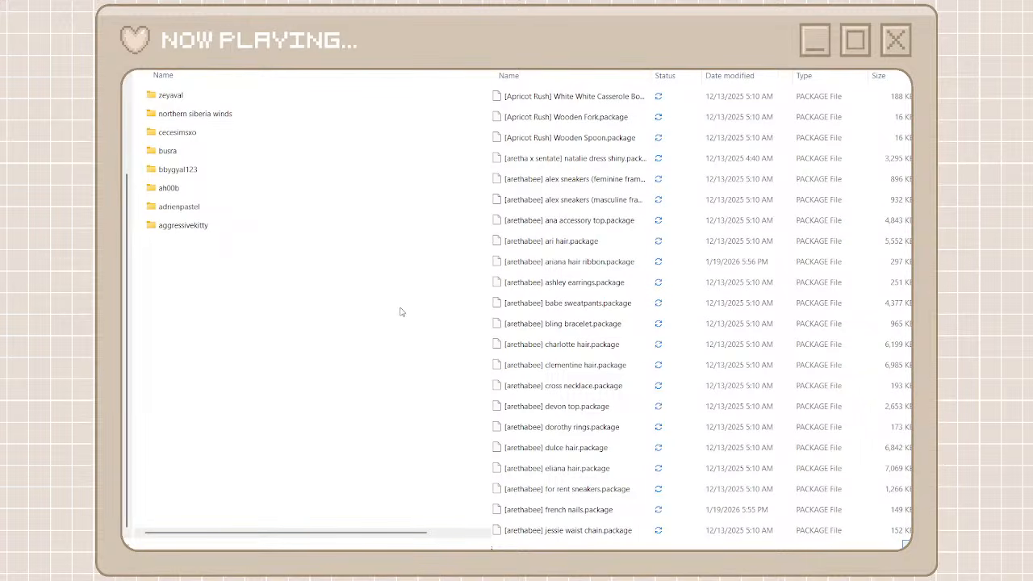
double_click(281, 233)
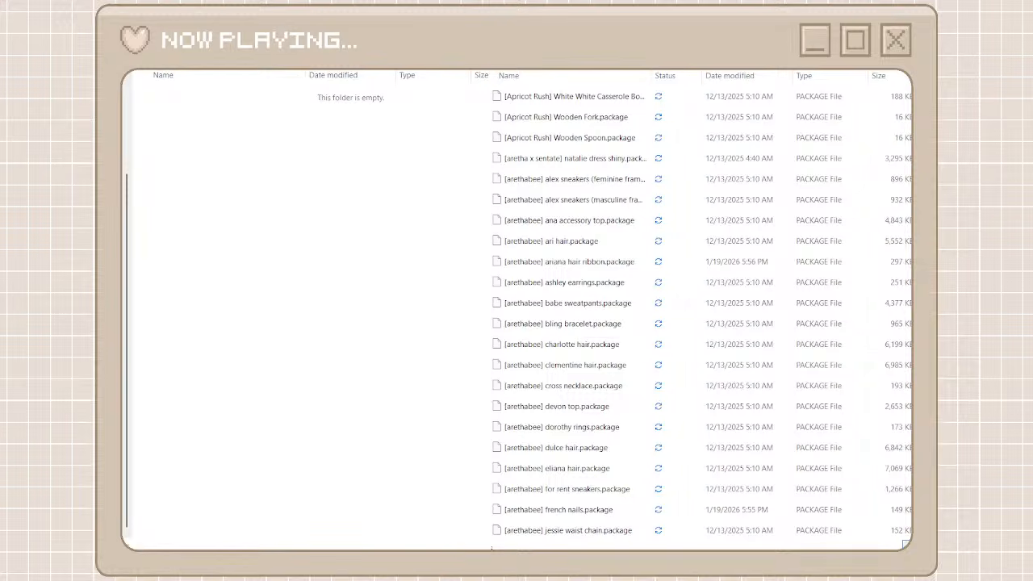
Search the unorganized cc files for aggressive and cut every AggressiveKitty package found
text(aggressi)
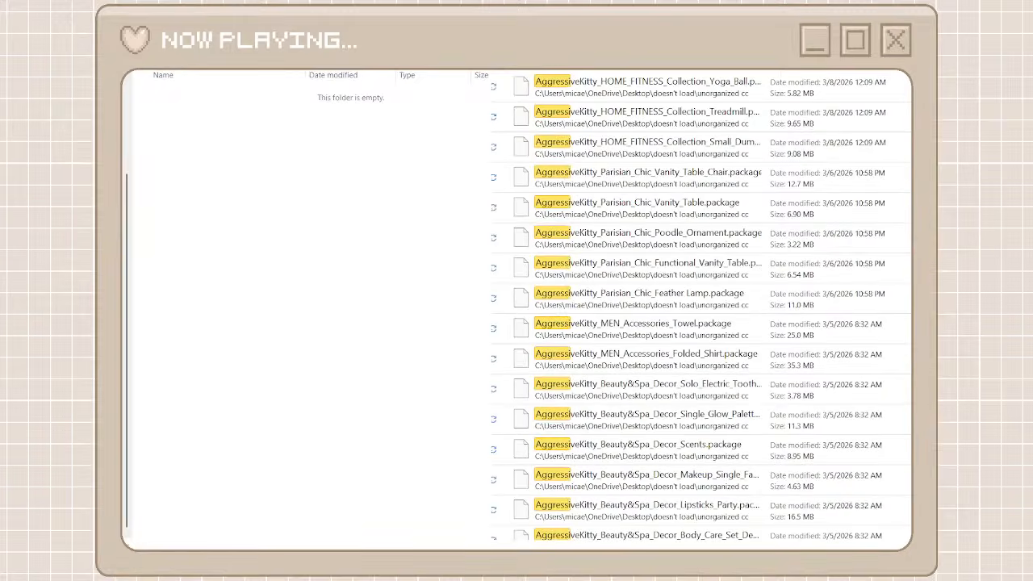
text(ve)
click(646, 87)
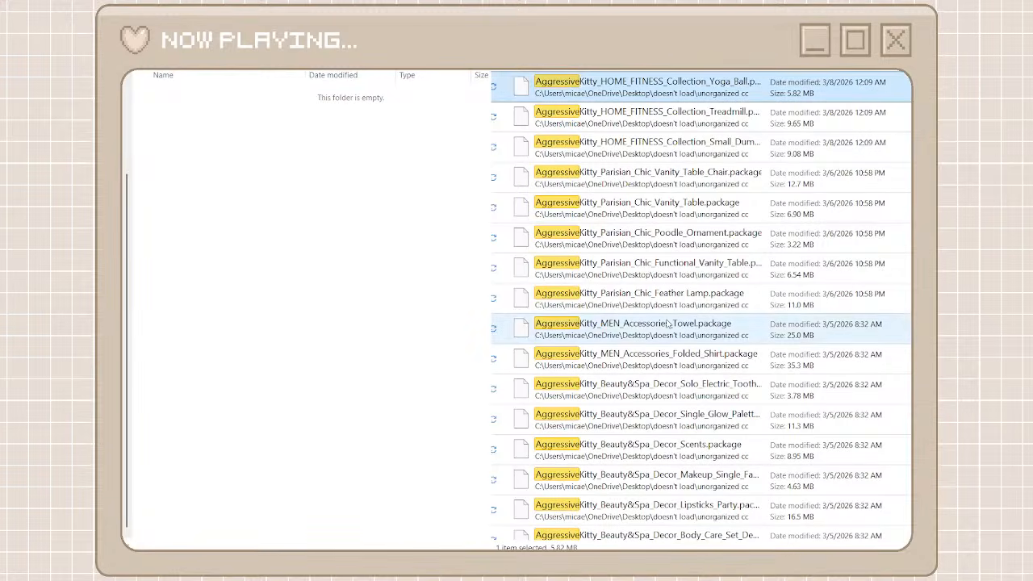
scroll(667, 323, down, 10)
scroll(666, 323, down, 10)
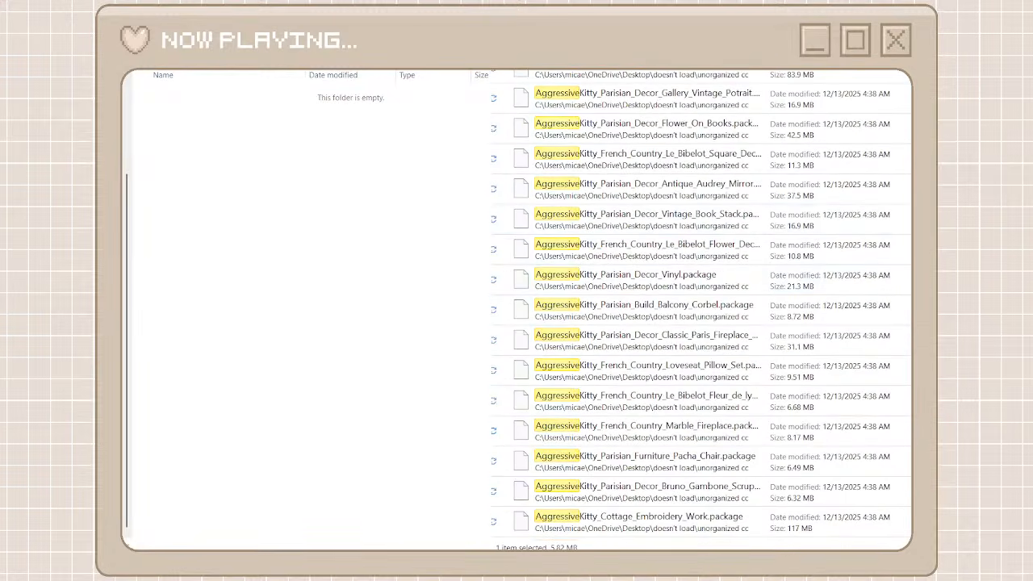
scroll(684, 524, down, 10)
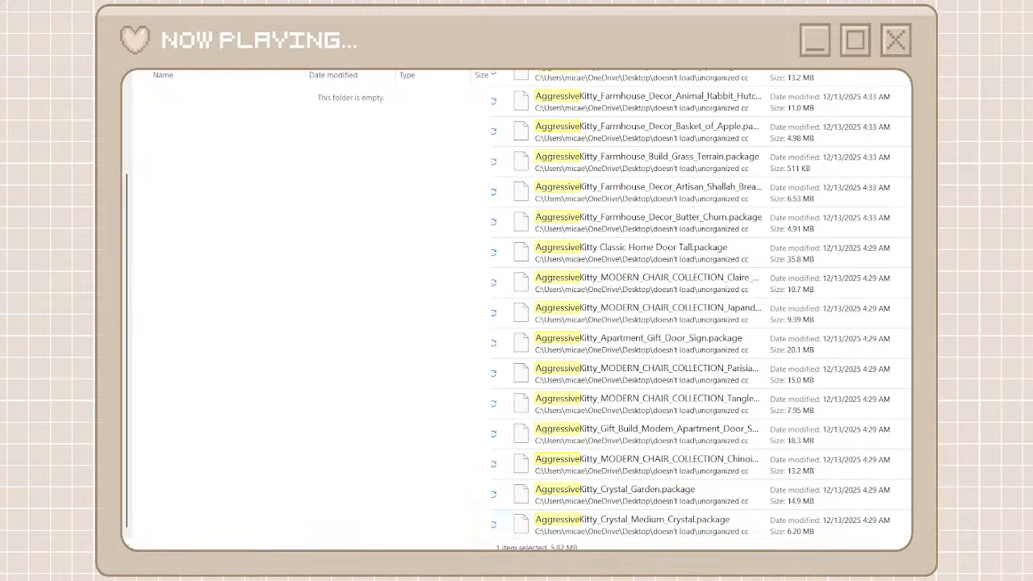
shift+click(676, 523)
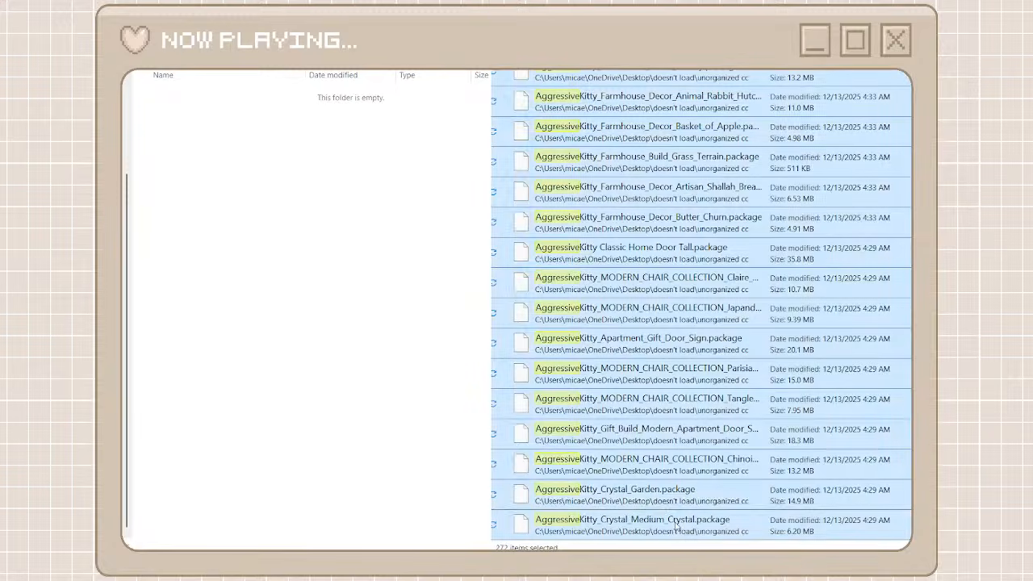
right_click(631, 186)
click(653, 193)
Paste the cut packages into the aggressivekitty folder and go back to the parent folder
right_click(401, 245)
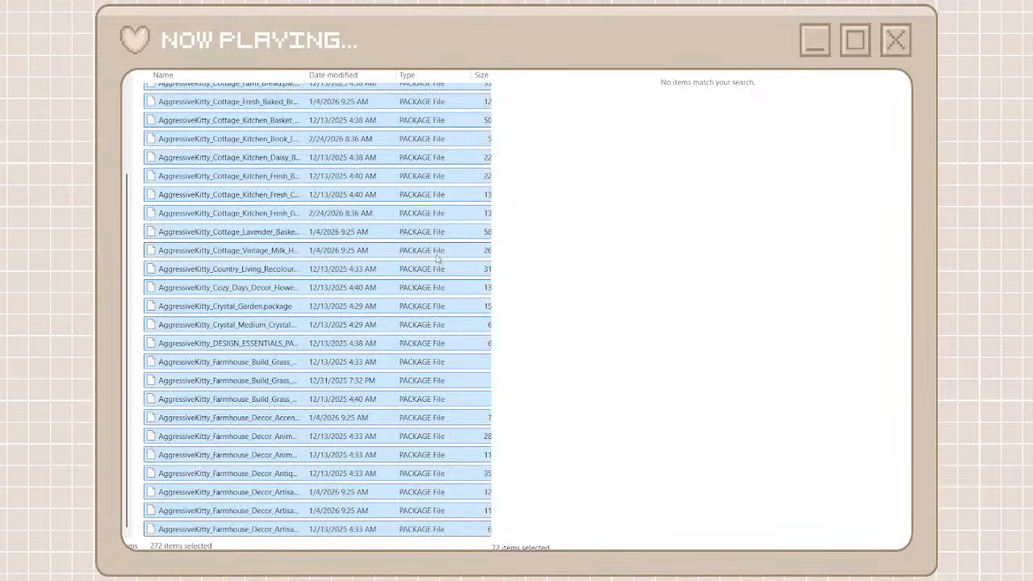
click(497, 324)
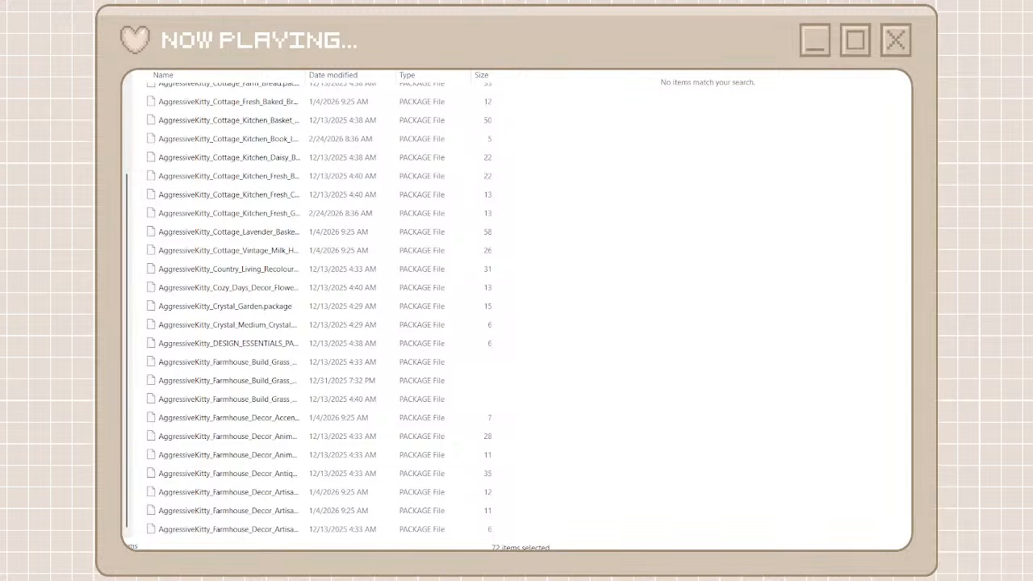
key(alt+Left)
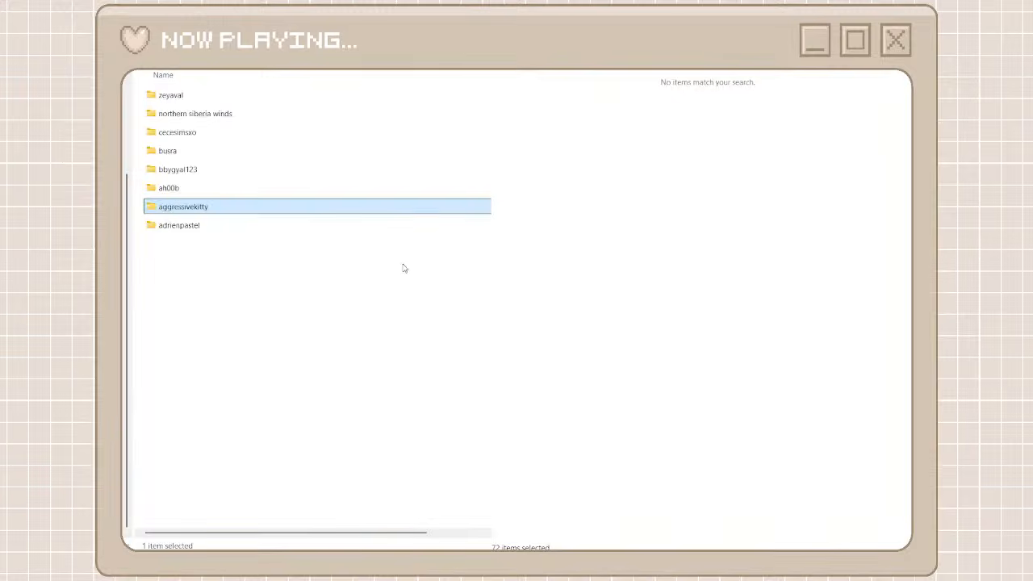
Clear the file search and look through the unorganized cc list for the next creator with several packages
click(507, 25)
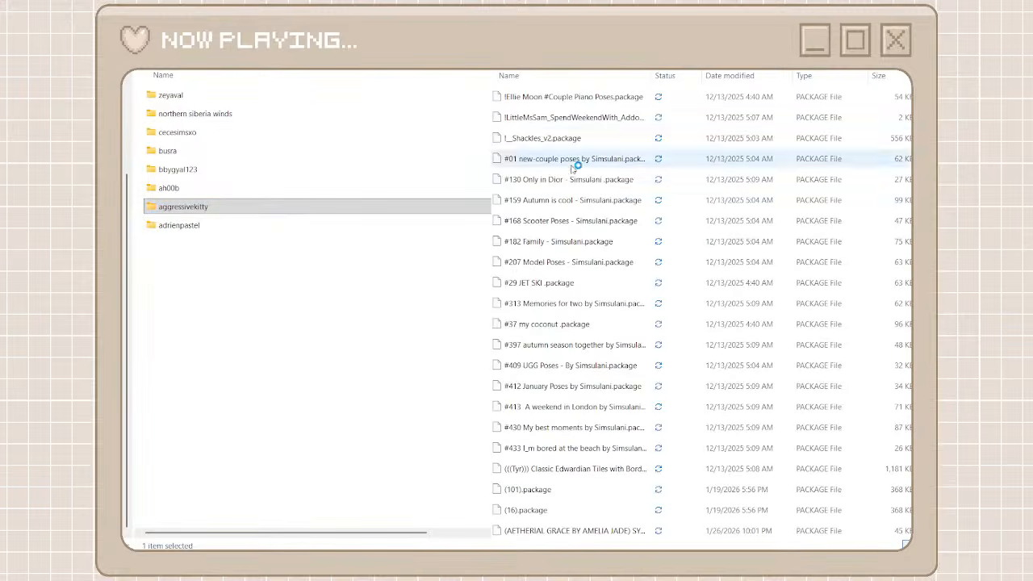
scroll(571, 166, down, 15)
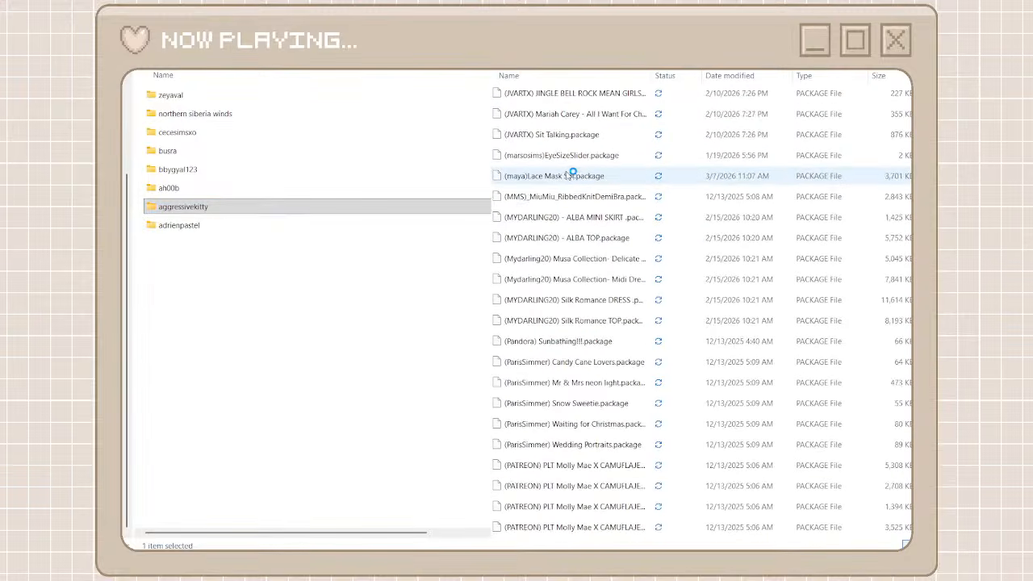
scroll(513, 280, down, 3)
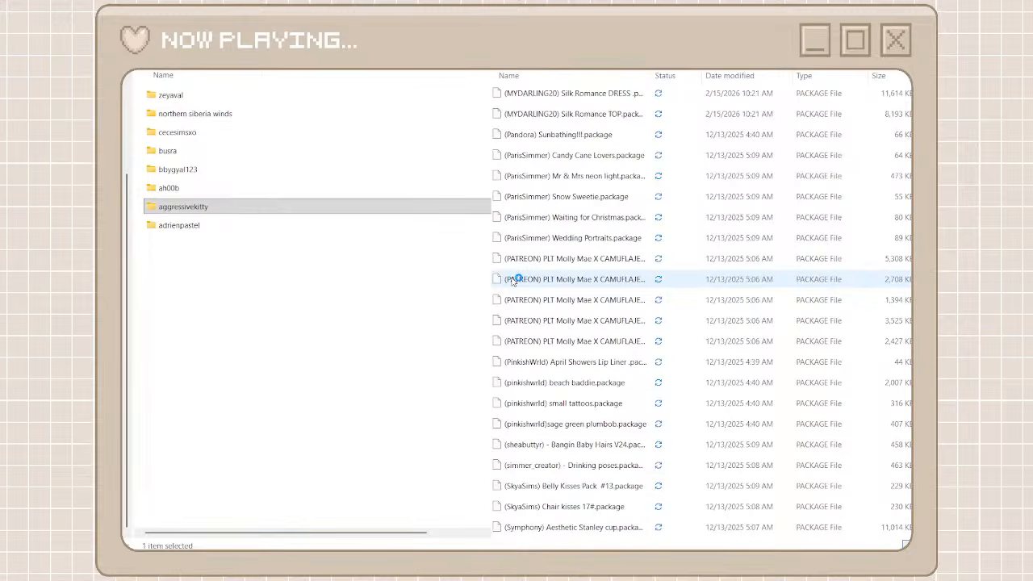
scroll(513, 280, down, 3)
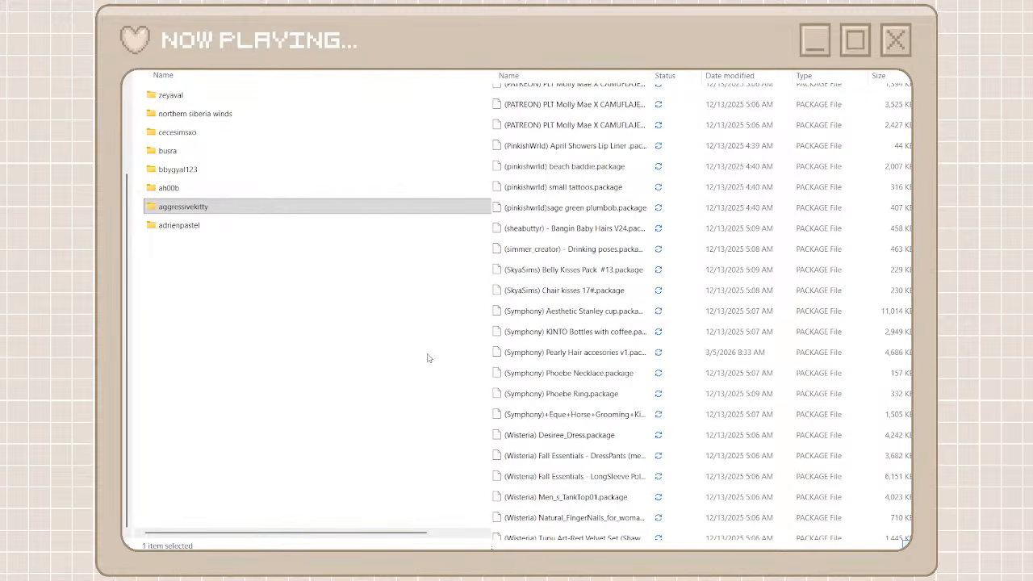
click(347, 336)
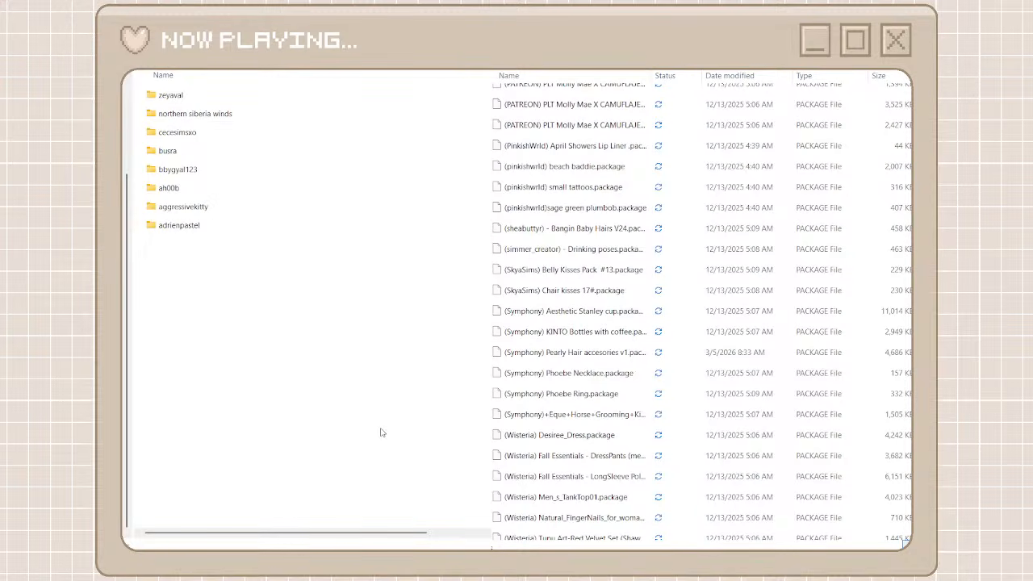
scroll(578, 250, down, 4)
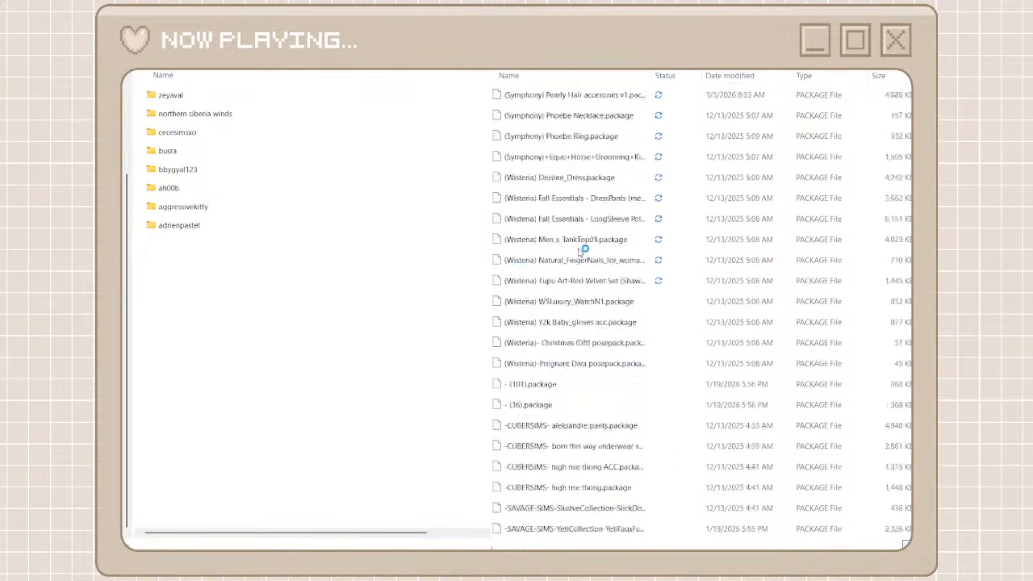
scroll(578, 250, down, 15)
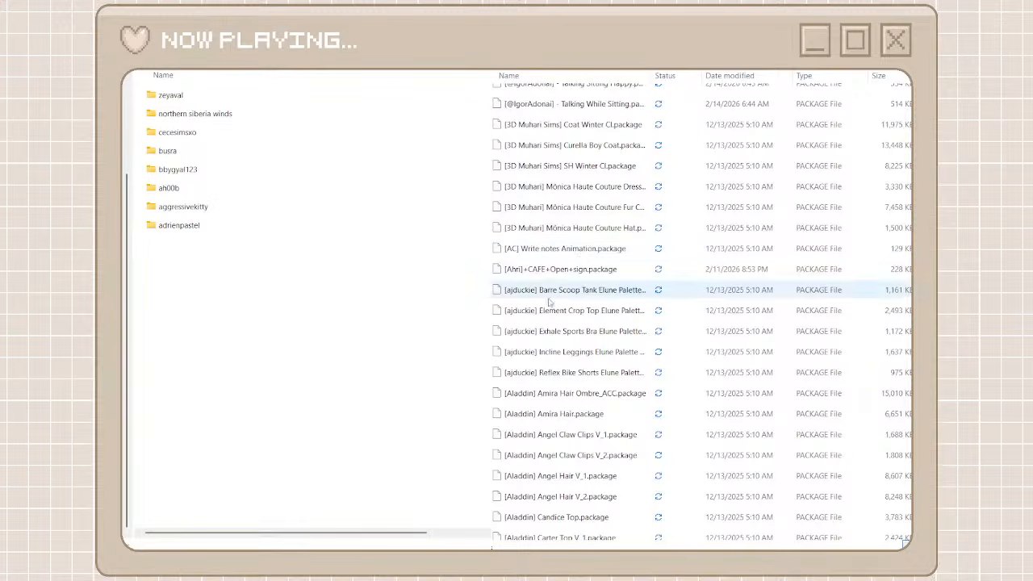
scroll(549, 302, down, 4)
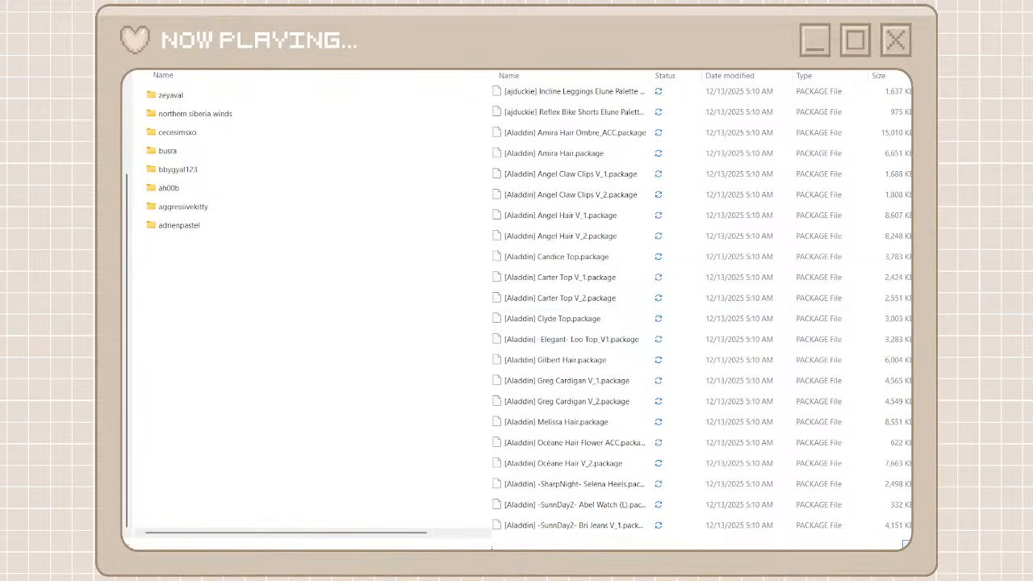
Create a folder named aladdin beside the other creator folders and open it
key(ctrl+shift+n)
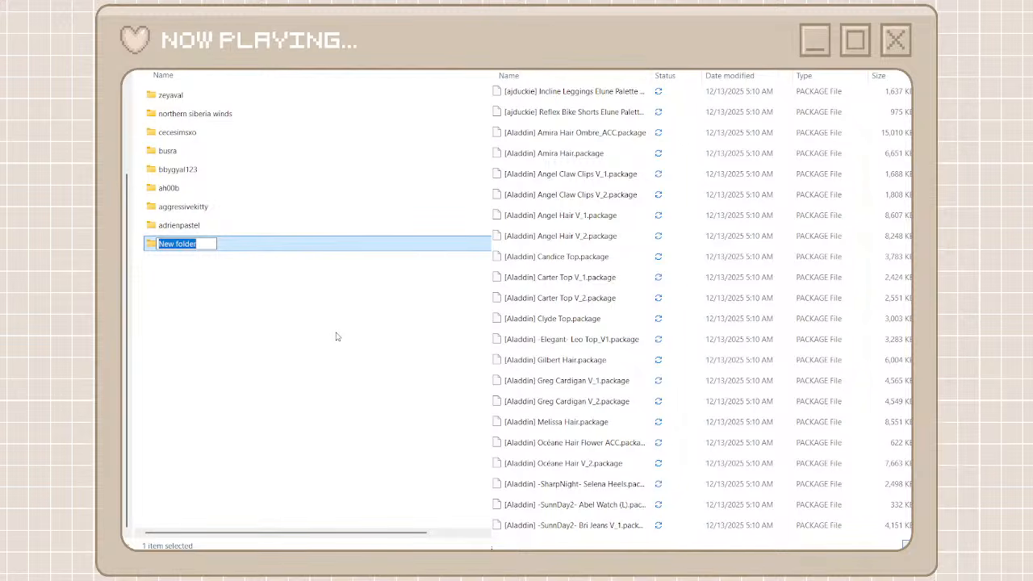
text(ala)
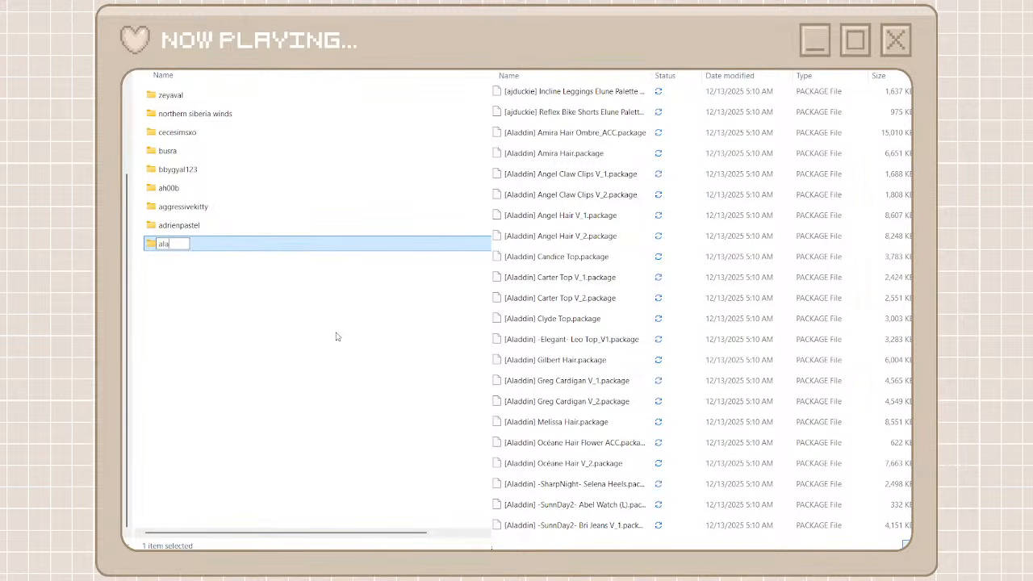
text(ddin)
click(339, 284)
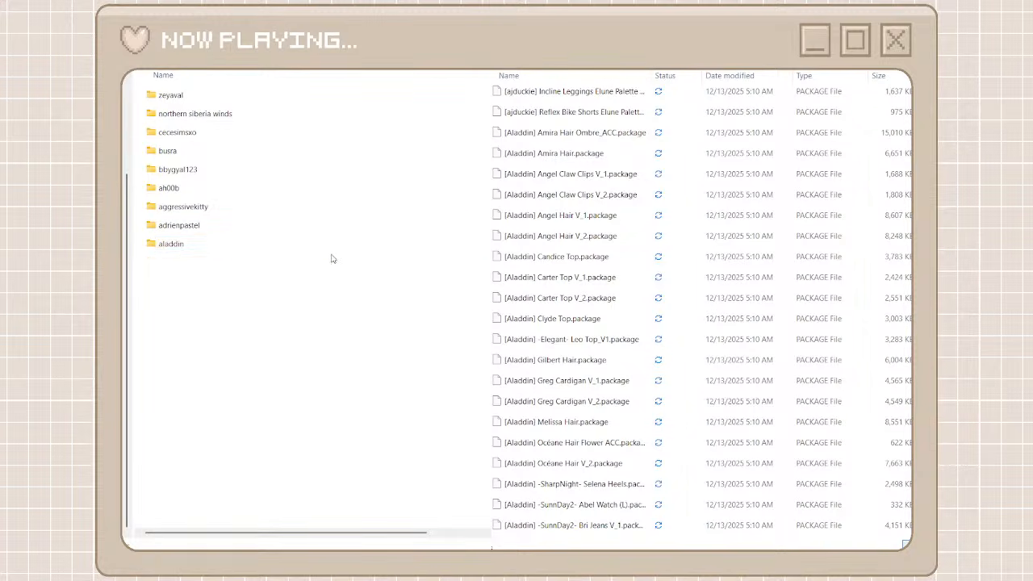
click(330, 253)
double_click(330, 253)
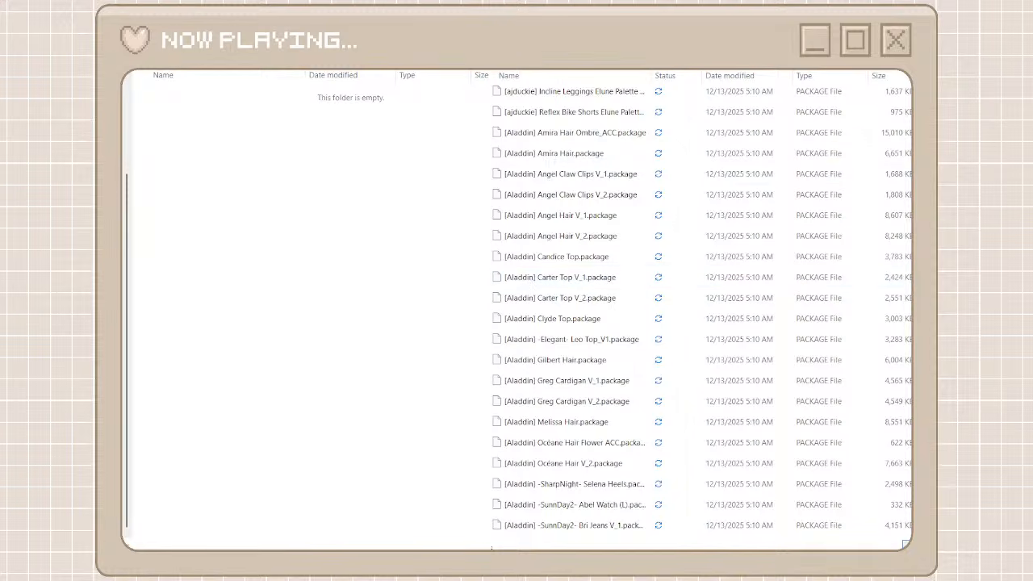
Search the unorganized cc files for aladdin and cut every [Aladdin] package found
text(aladd)
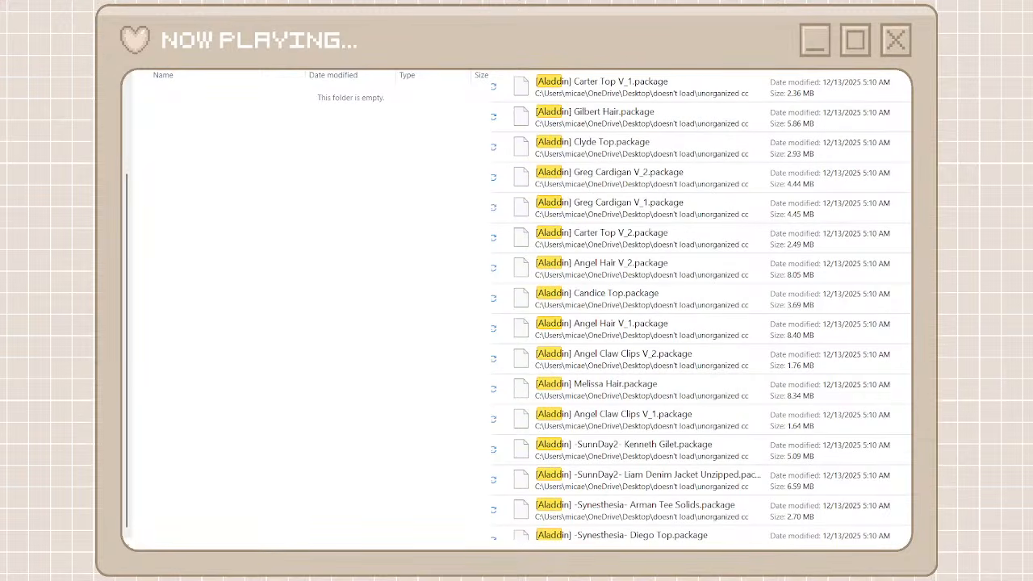
text(in)
click(837, 92)
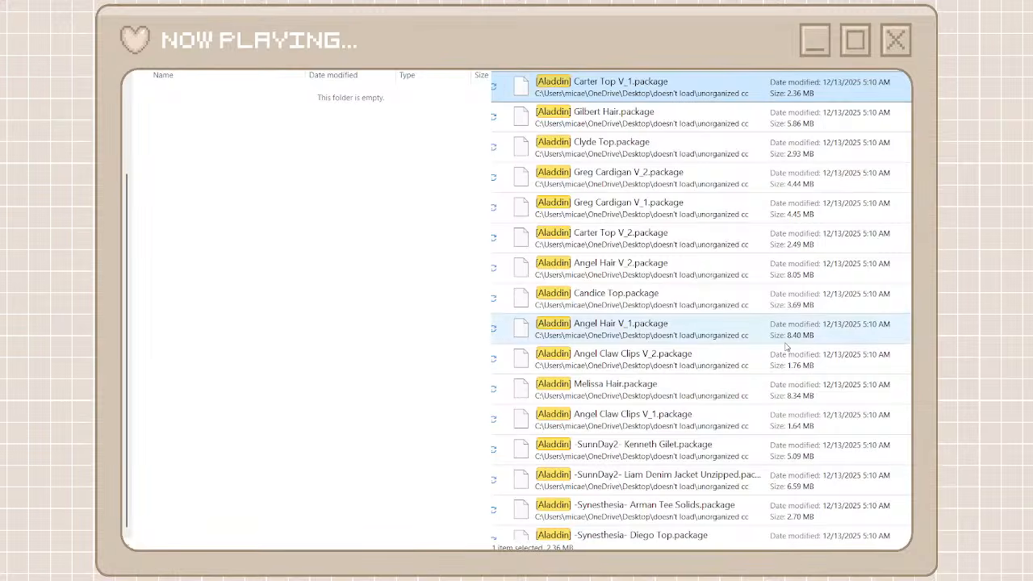
scroll(787, 347, down, 5)
scroll(786, 347, down, 1)
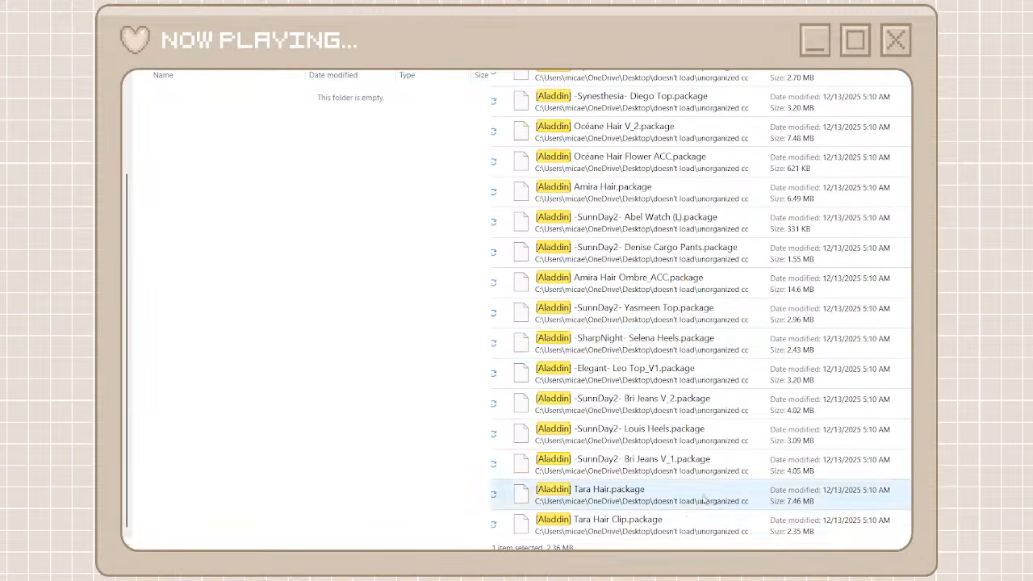
shift+click(672, 535)
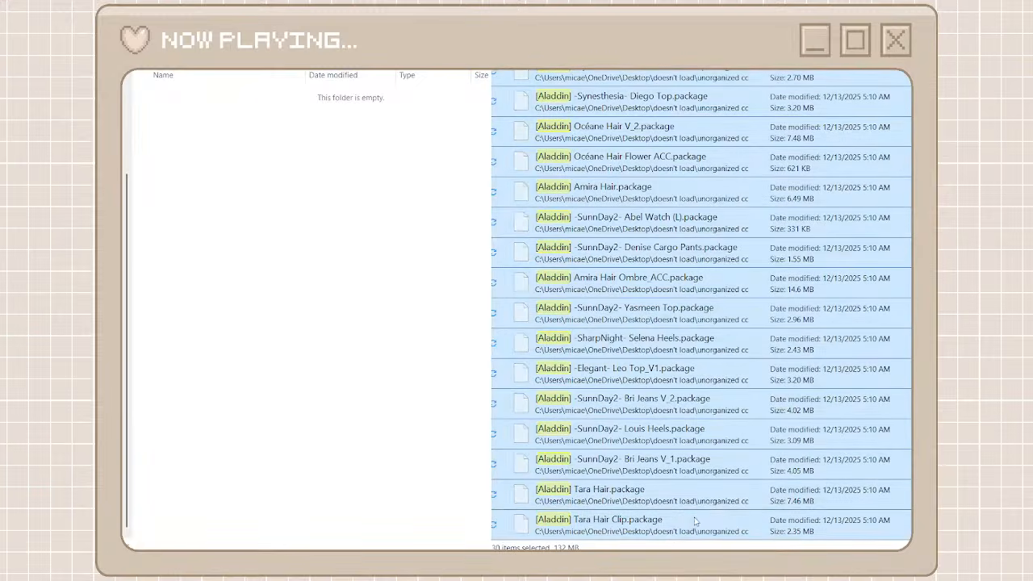
Paste the cut packages into the aladdin folder, then clear the search and go back to the parent folder
click(351, 265)
key(ctrl+v)
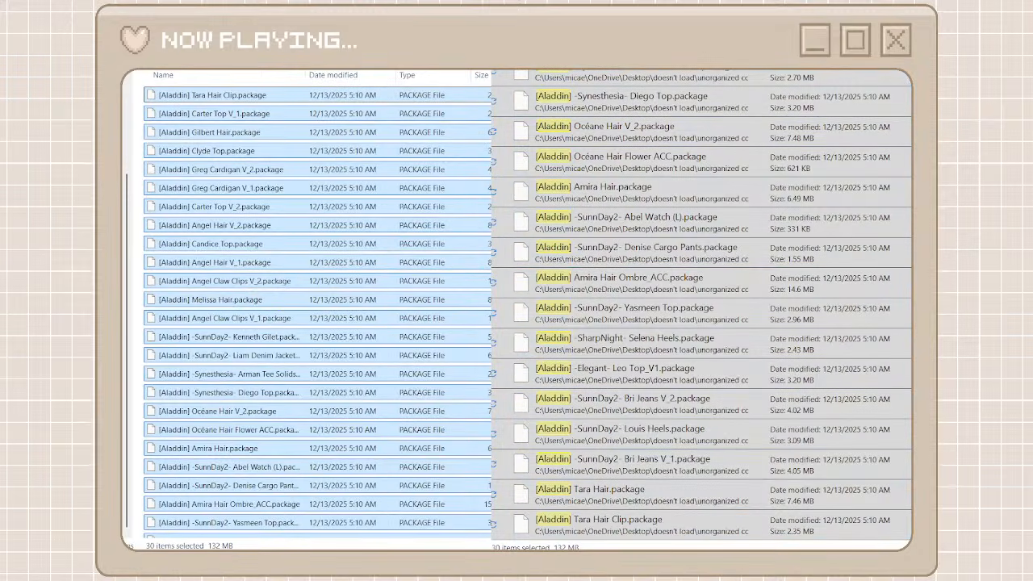
key(alt+Tab)
key(alt+Left)
key(alt+Left)
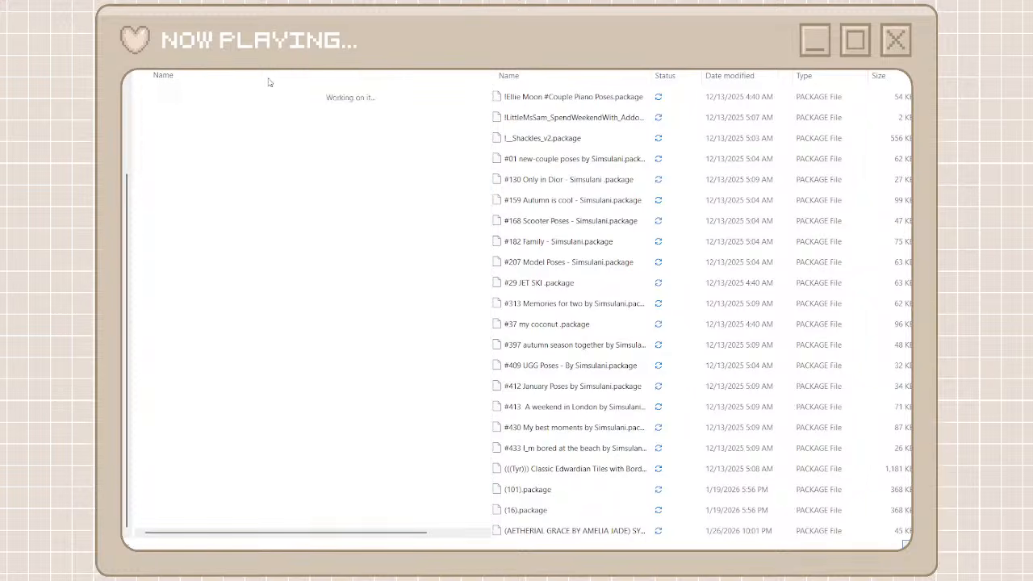
Find the next creator in the unorganized cc list, then create a folder named afs poses beside aladdin and open it
scroll(615, 333, down, 6)
scroll(615, 335, down, 10)
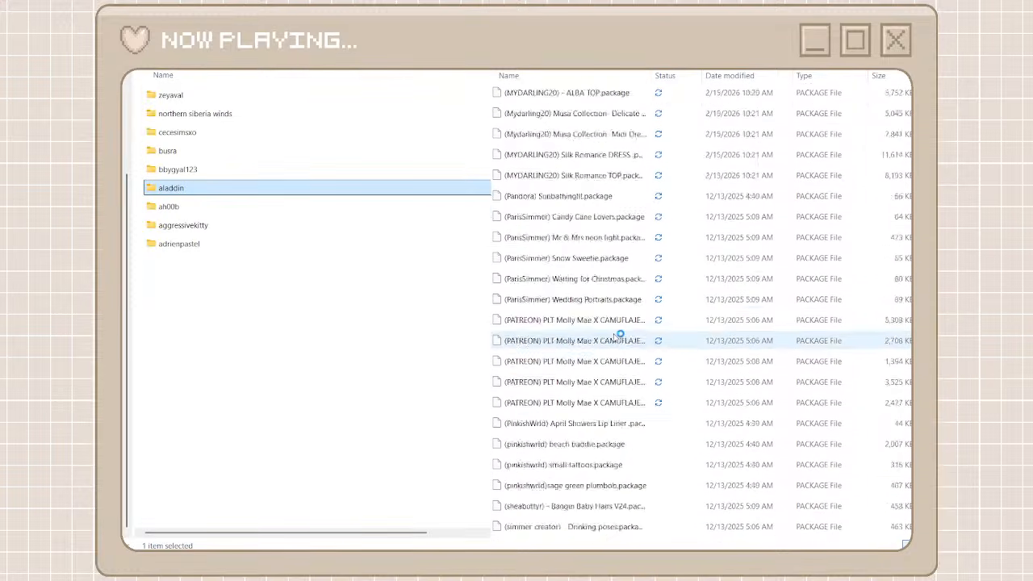
scroll(543, 268, down, 20)
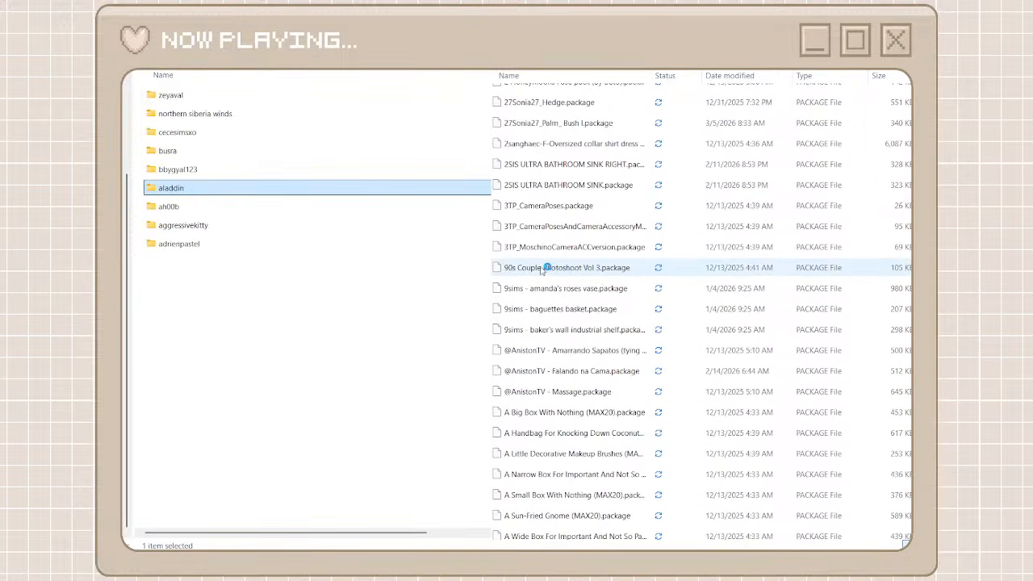
scroll(543, 268, down, 4)
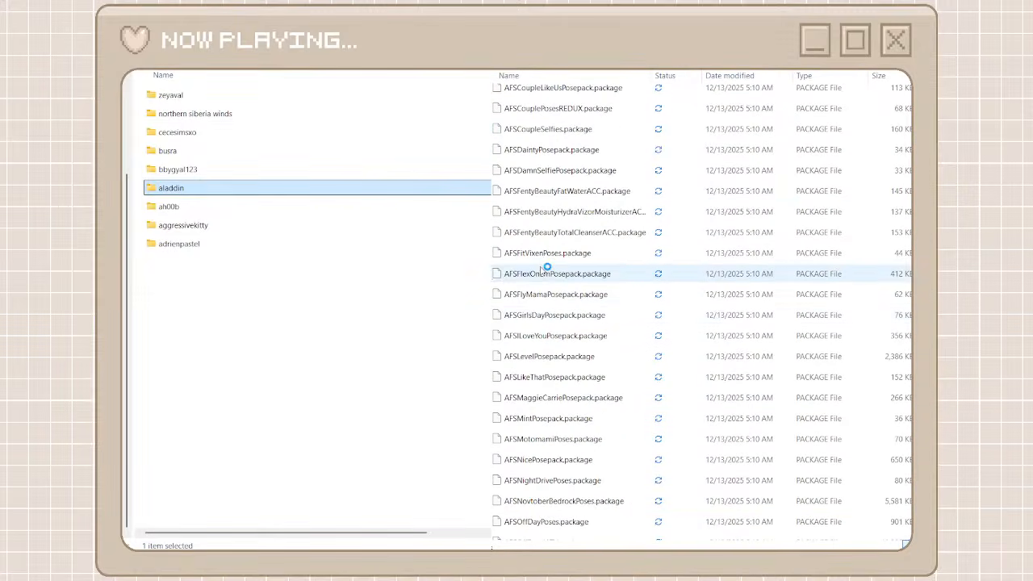
click(384, 299)
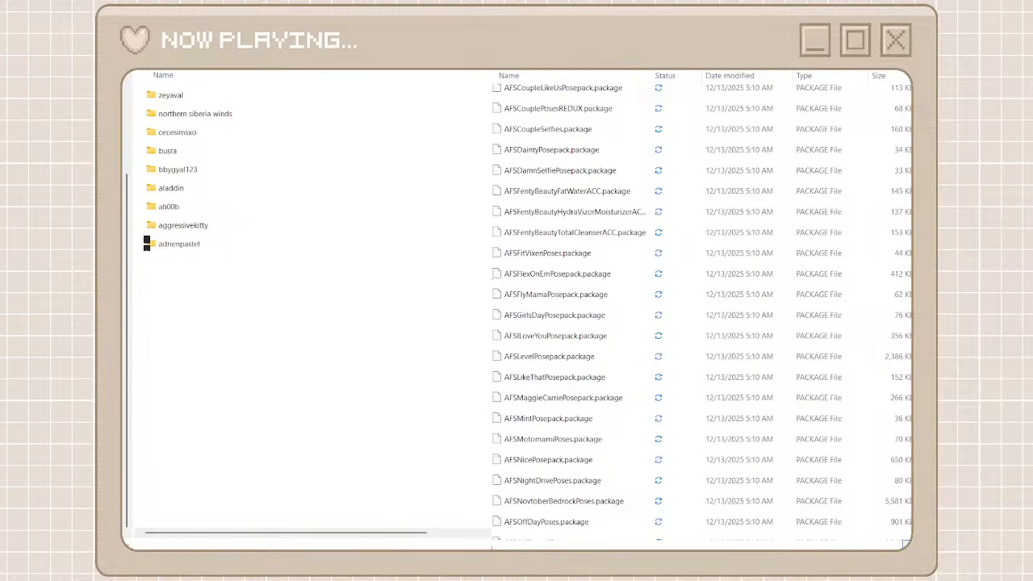
key(ctrl+shift+n)
text(afs)
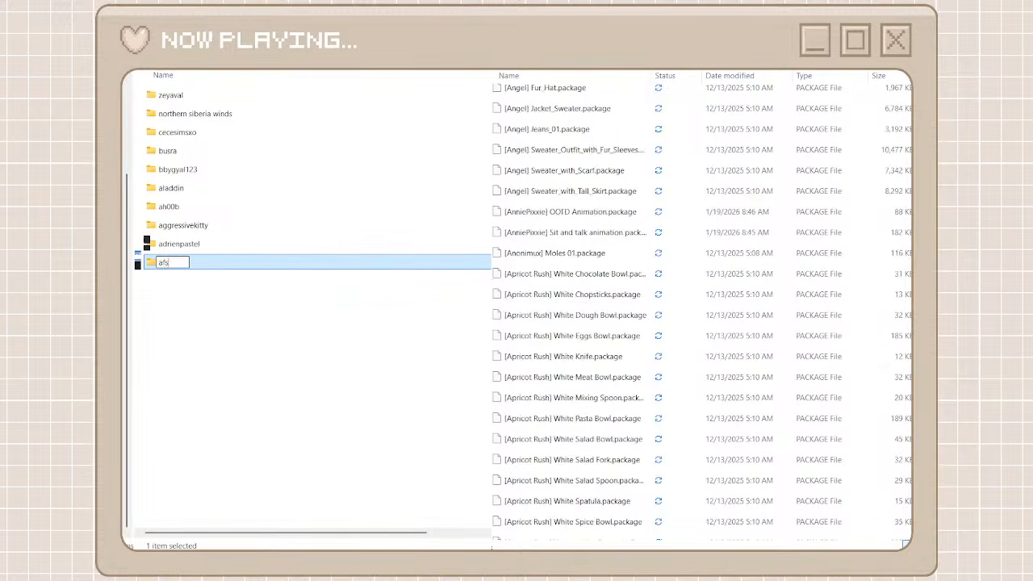
text( poses)
click(449, 327)
double_click(420, 268)
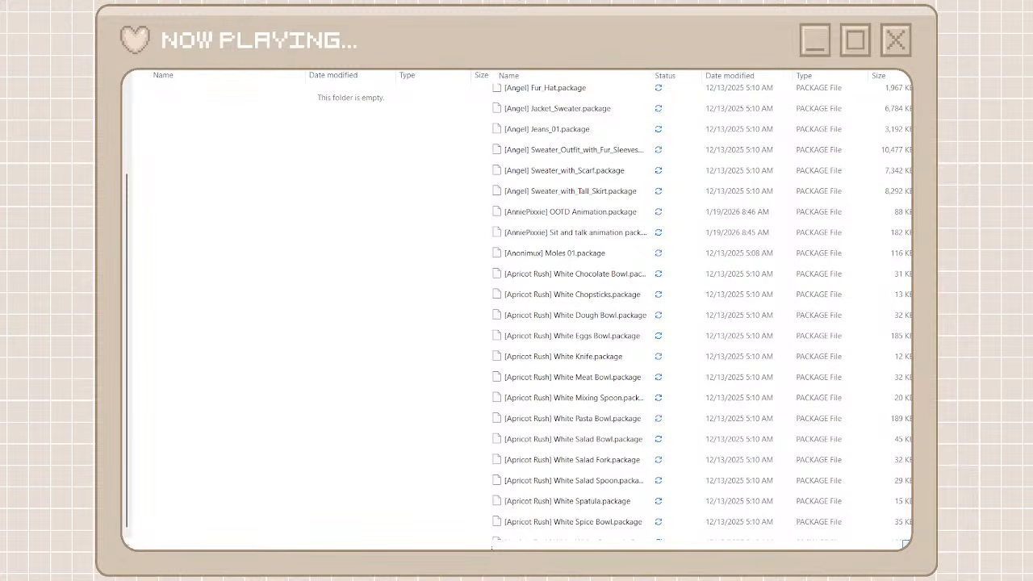
Search the unorganized cc files for afs and cut every AFS package found
click(730, 96)
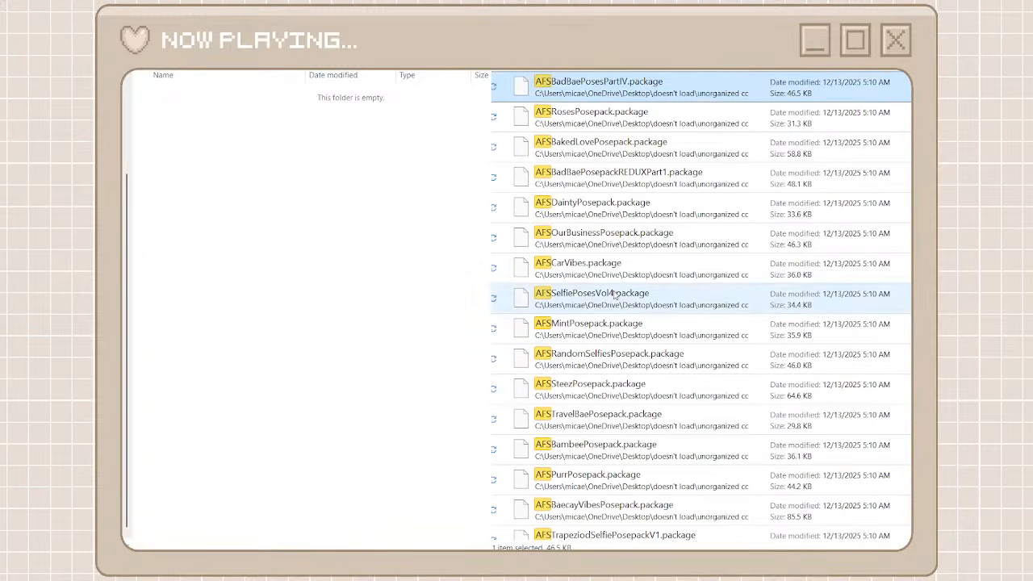
scroll(613, 295, down, 10)
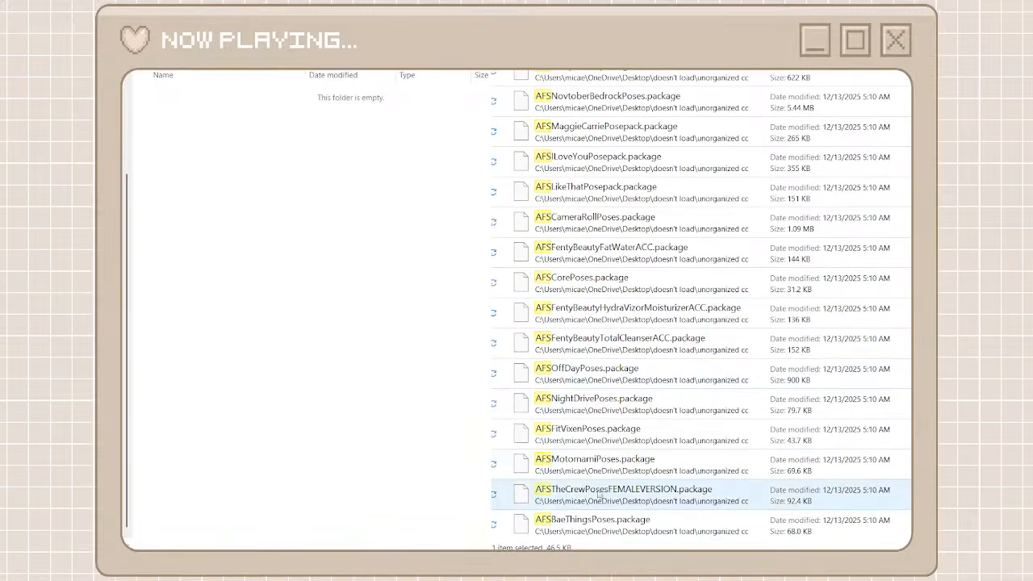
key(ctrl+a)
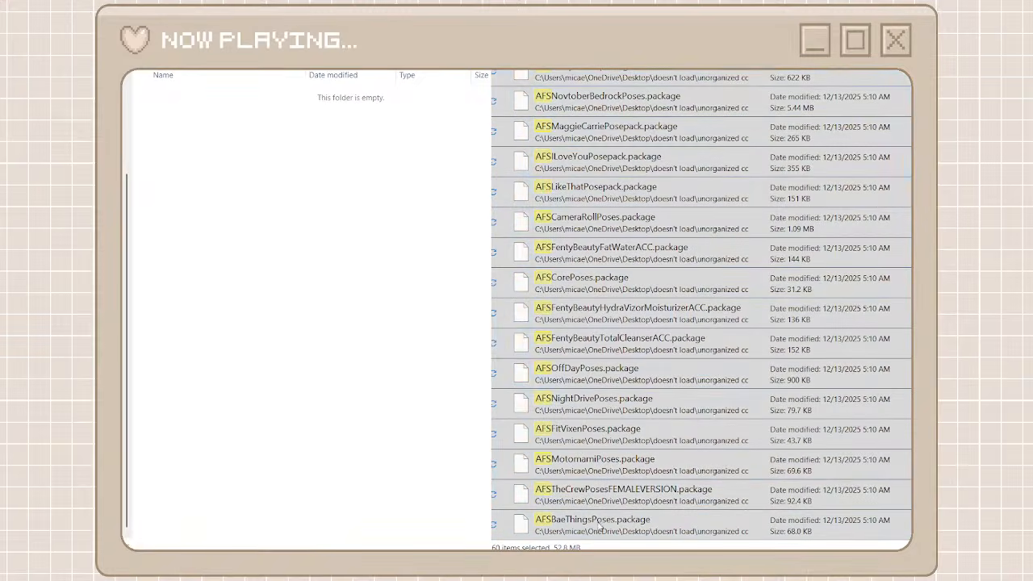
click(603, 517)
Paste the cut packages into the afs poses folder, then clear the search and go back to the parent folder
right_click(343, 283)
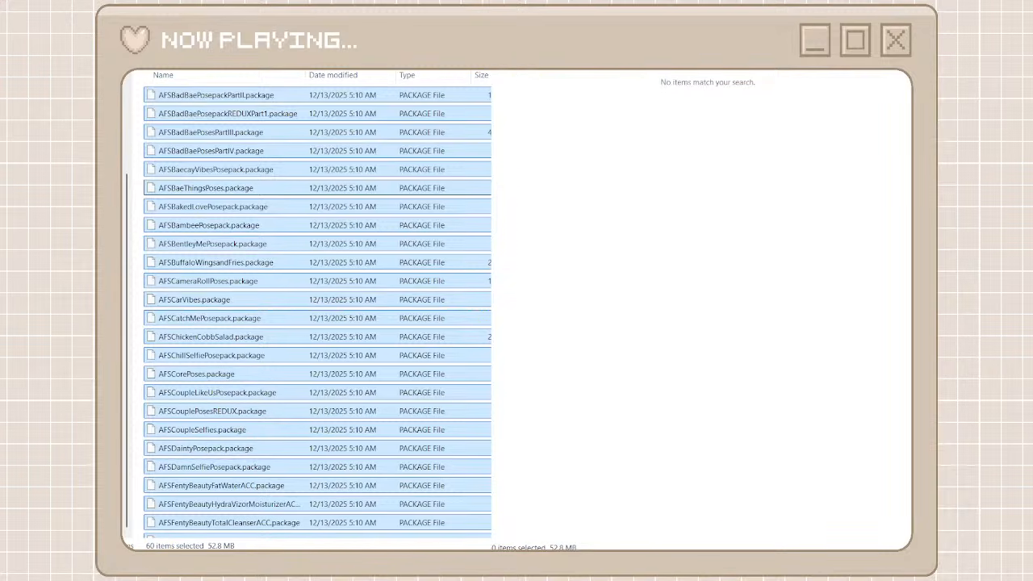
key(alt+Left)
key(alt+Left)
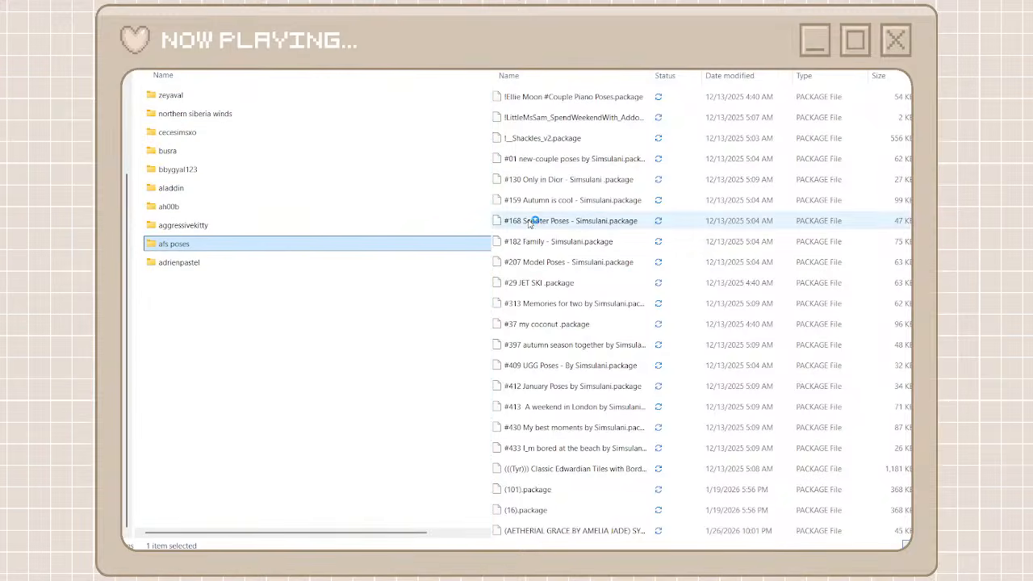
Find the next creator in the unorganized cc list, then create a folder named aira beside afs poses and open it
scroll(517, 453, down, 15)
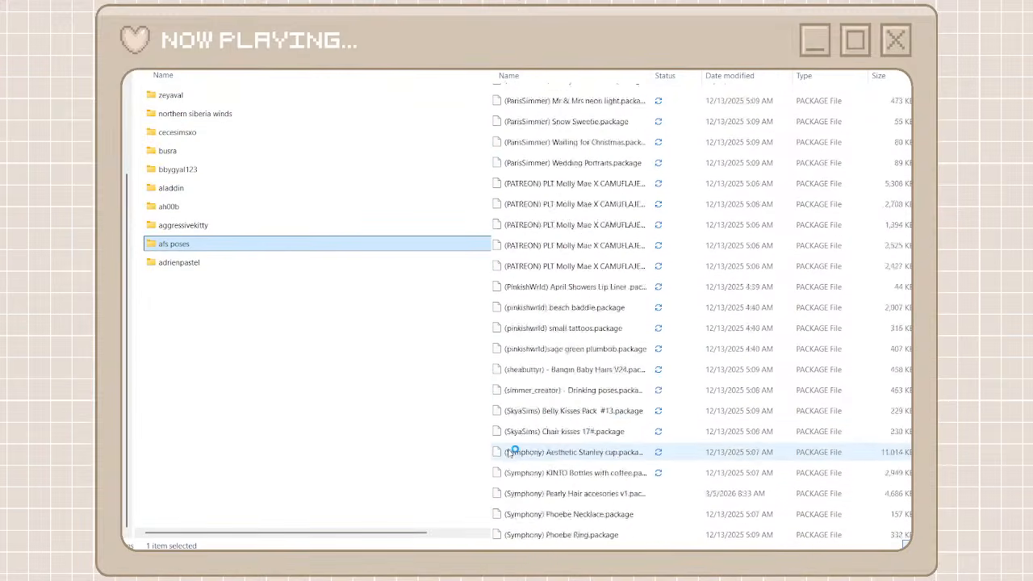
scroll(514, 452, down, 4)
scroll(635, 284, down, 5)
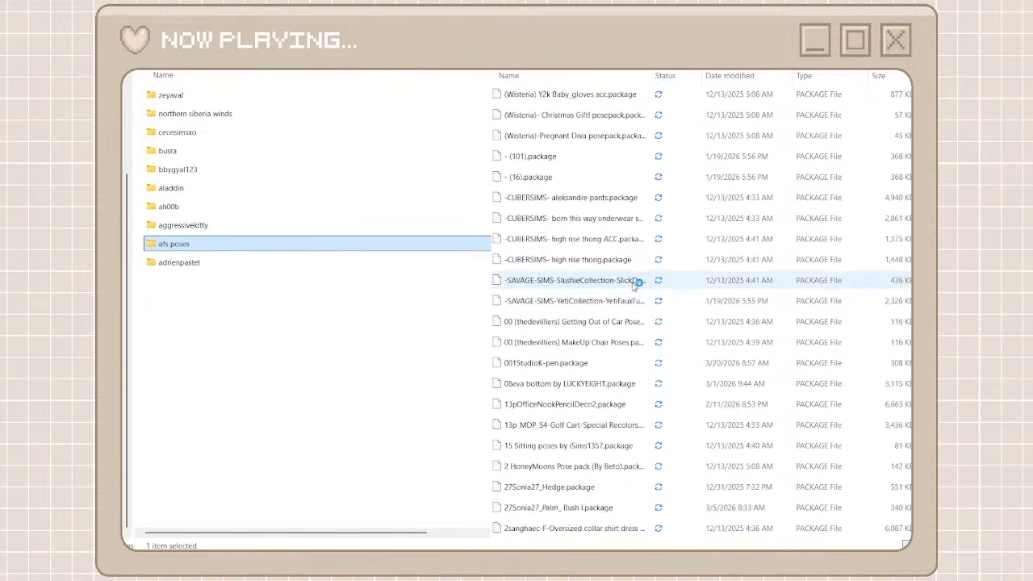
scroll(635, 284, down, 10)
scroll(635, 285, down, 20)
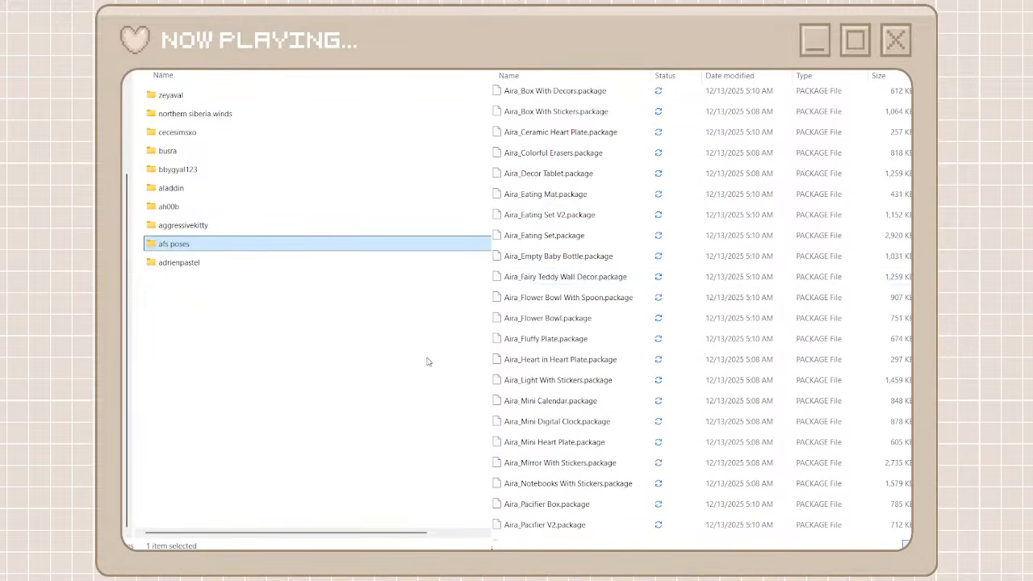
click(408, 376)
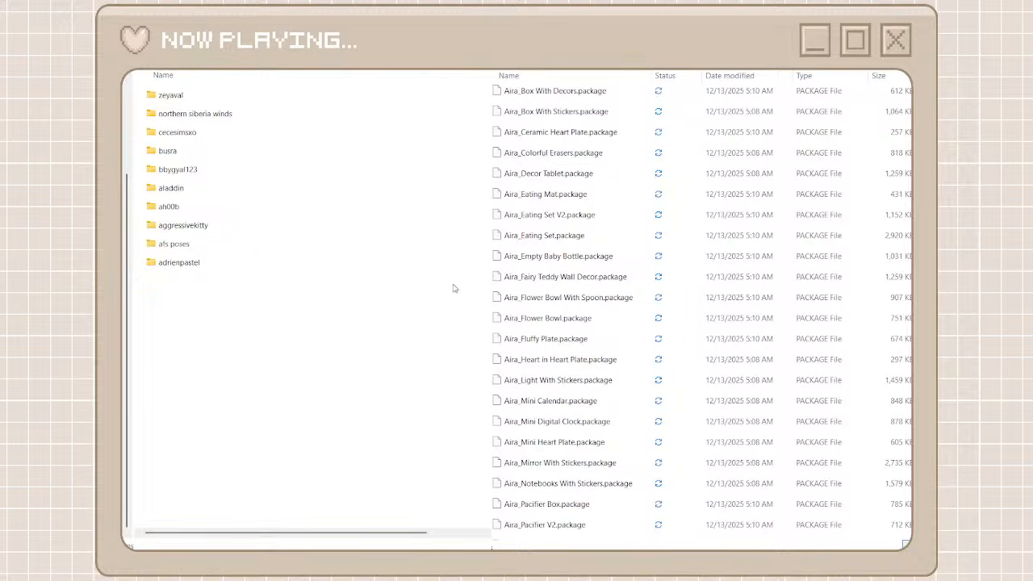
key(ctrl+shift+n)
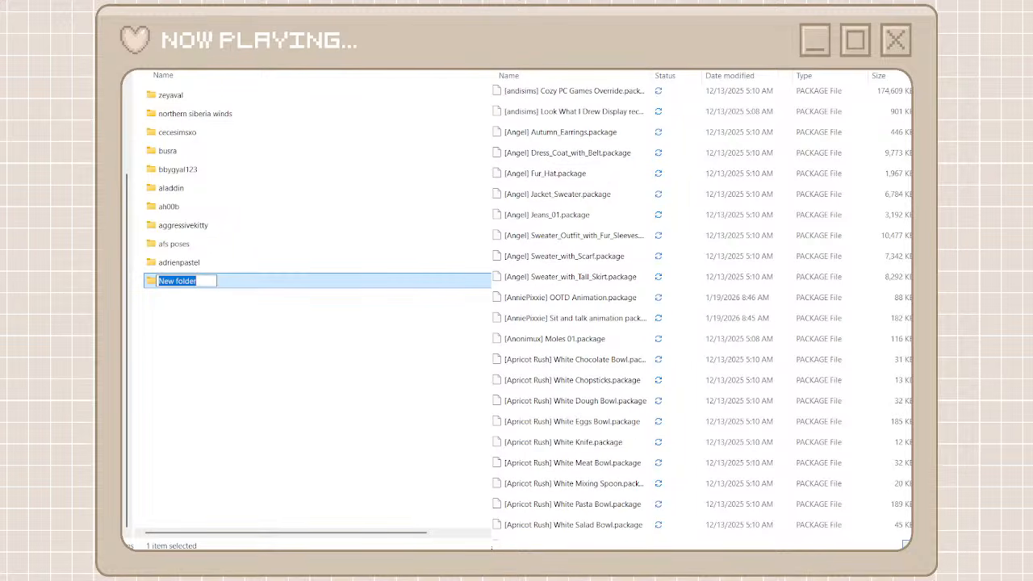
text(aira)
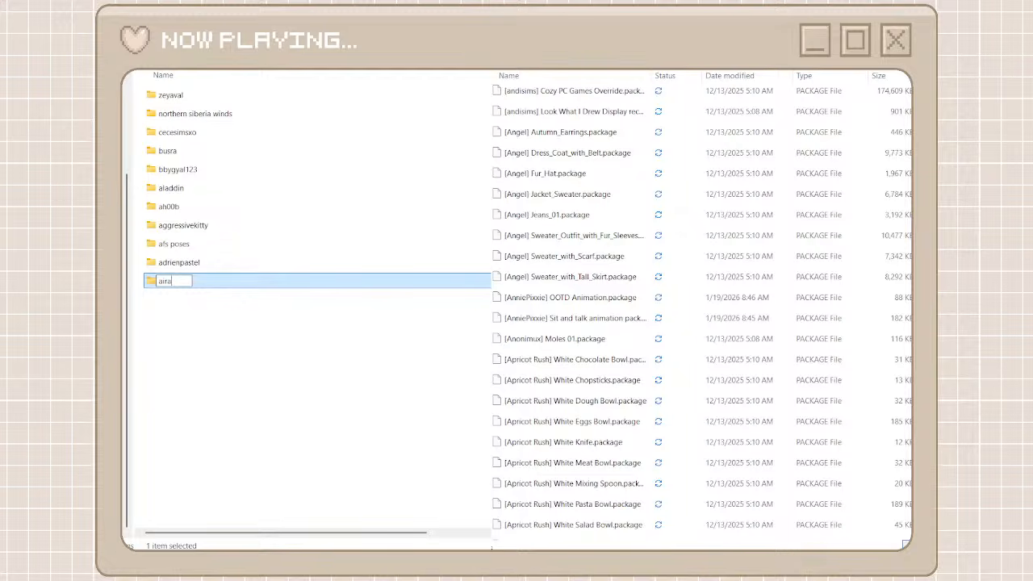
click(433, 415)
double_click(297, 281)
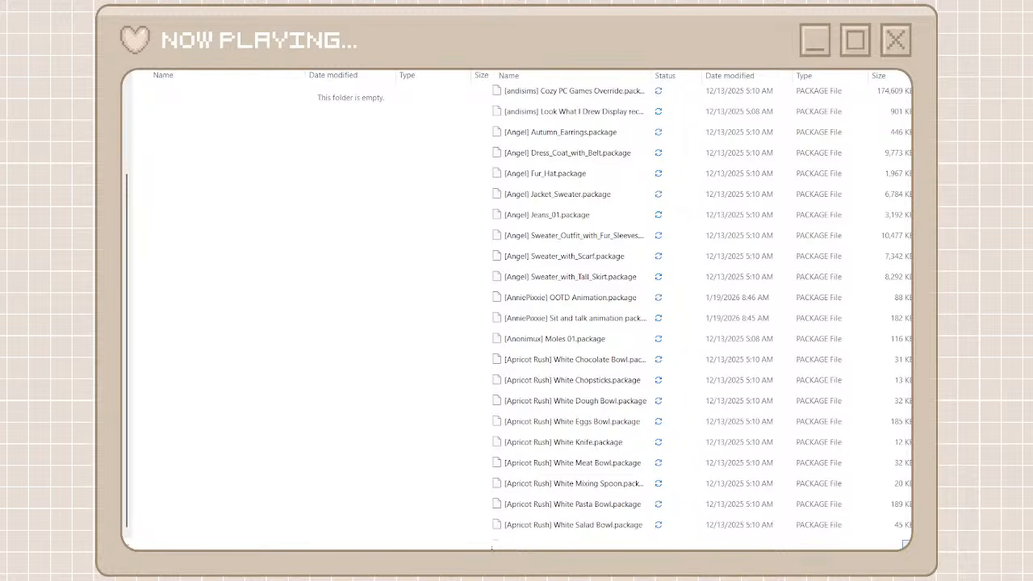
Search the unorganized cc files for aira and cut every Aira package found
text(aira)
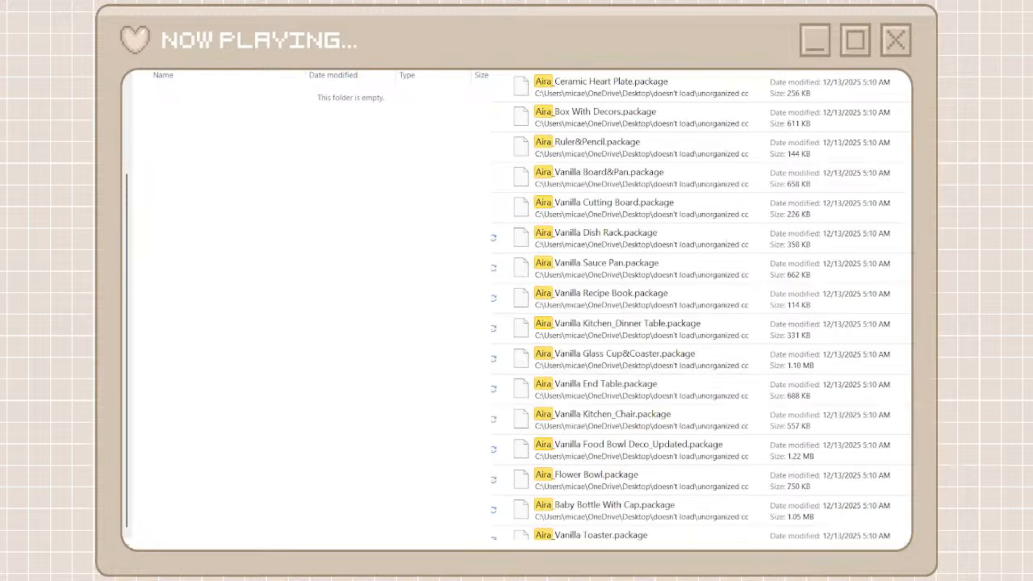
click(737, 97)
scroll(706, 350, down, 15)
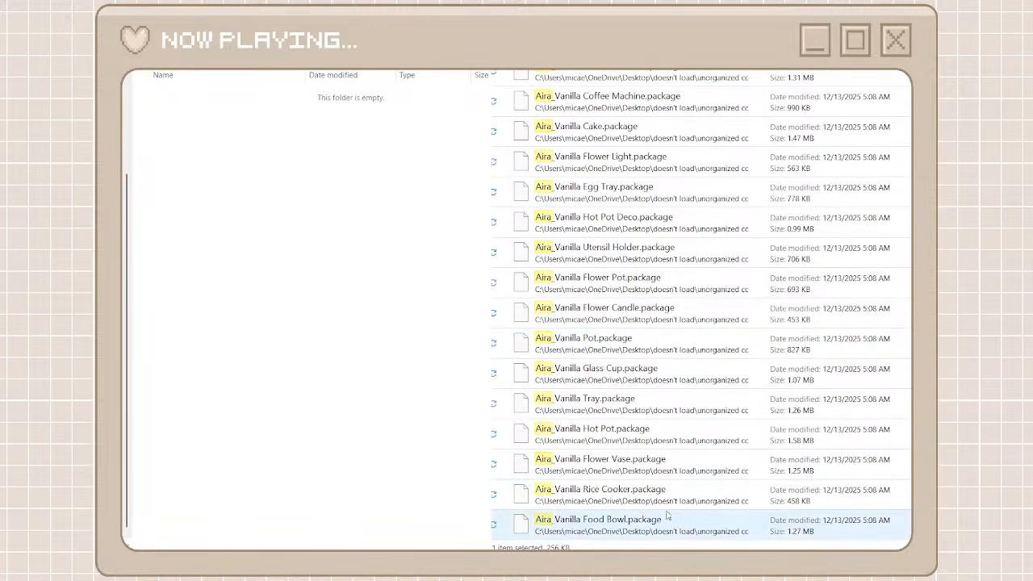
shift+click(649, 536)
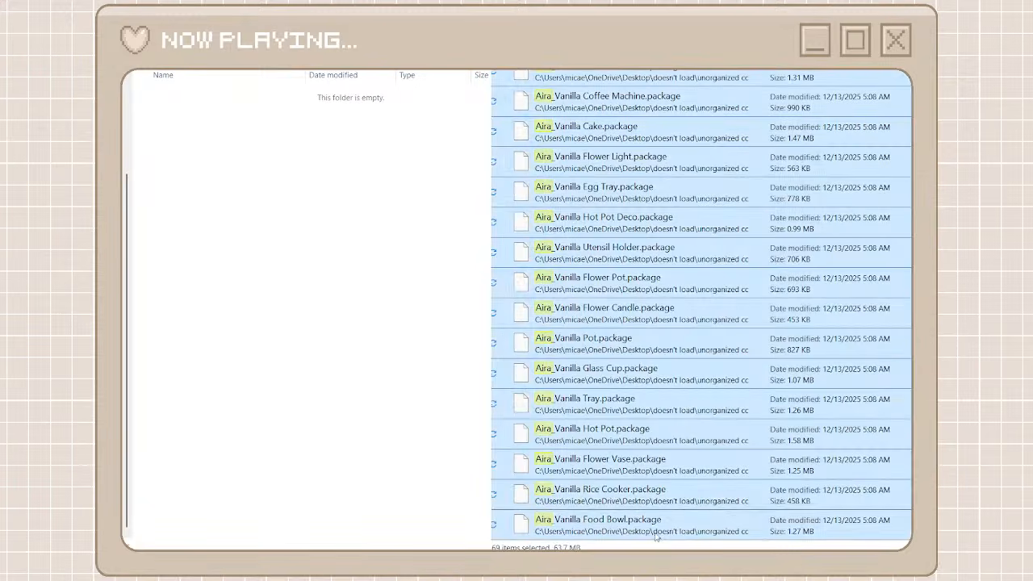
right_click(638, 212)
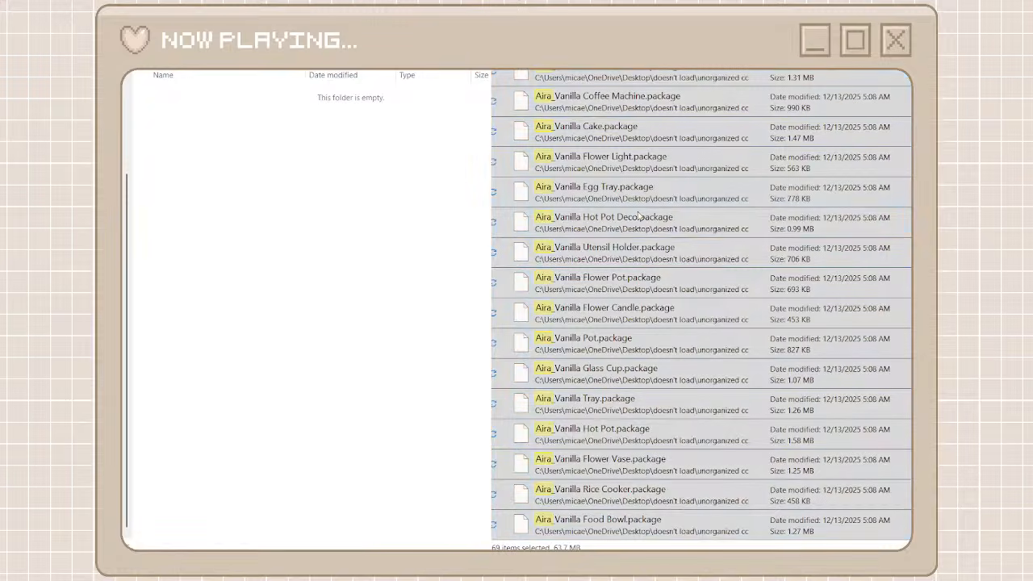
click(655, 226)
Paste the cut packages into the aira folder, then clear the search and go back to the parent folder
right_click(321, 170)
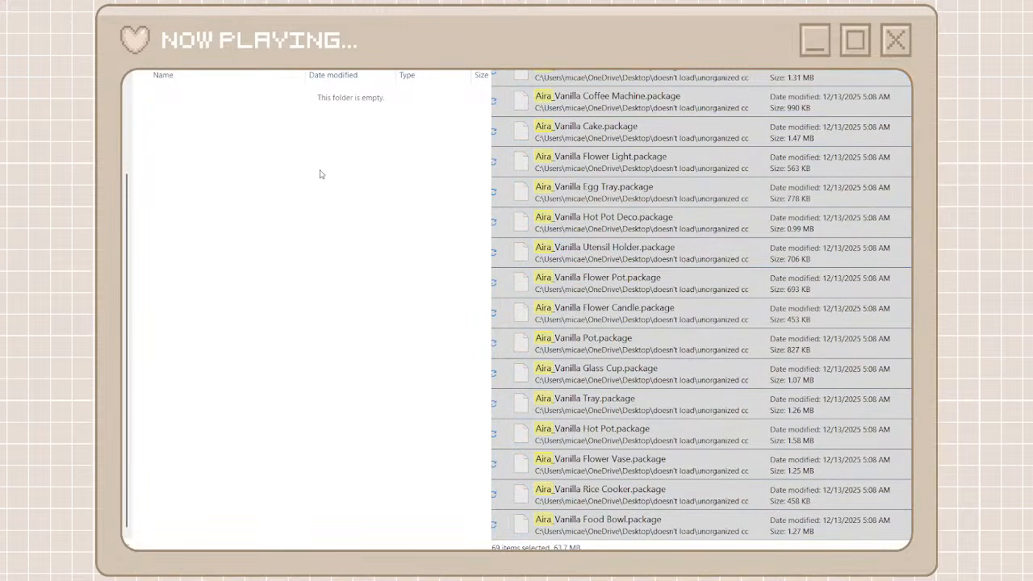
key(ctrl+v)
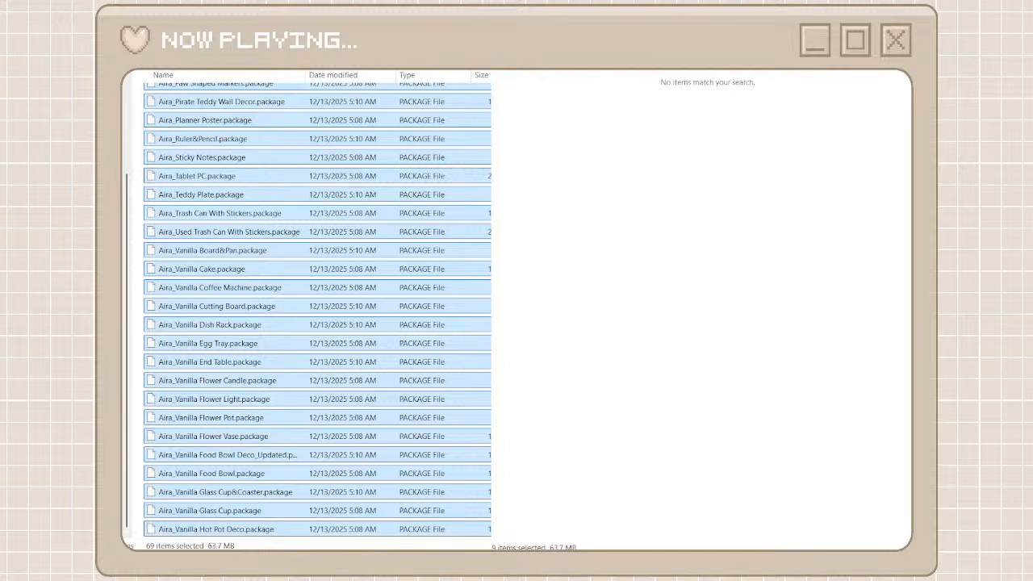
click(879, 32)
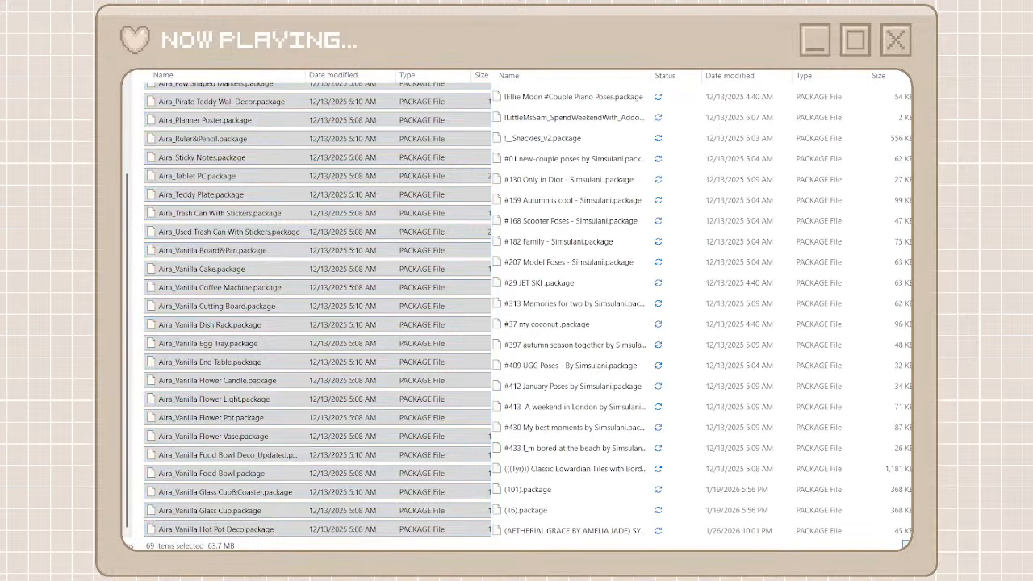
click(139, 33)
click(319, 320)
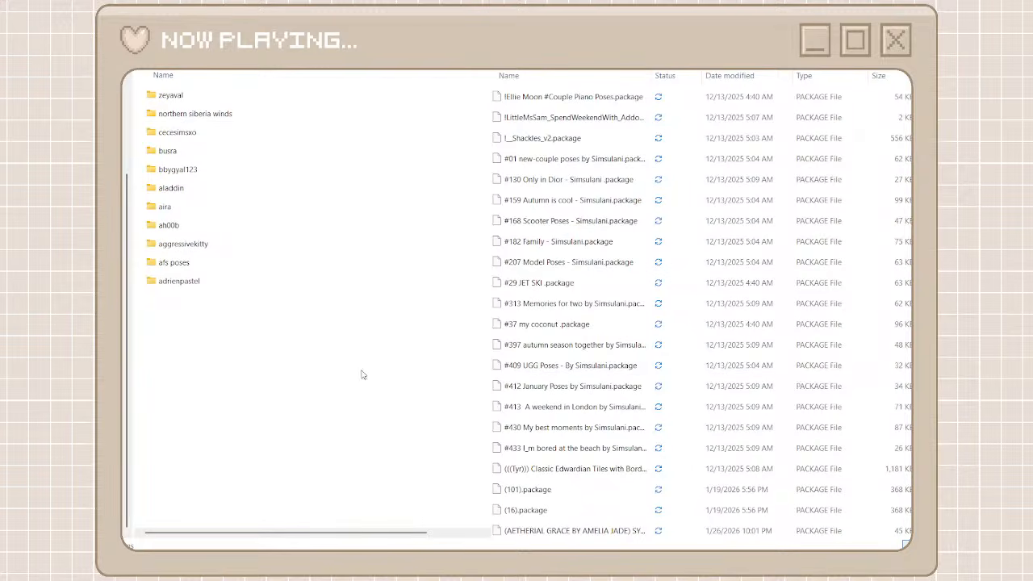
Find the next creator in the unorganized cc list, then create a folder named anye beside aira and open it
scroll(597, 367, down, 20)
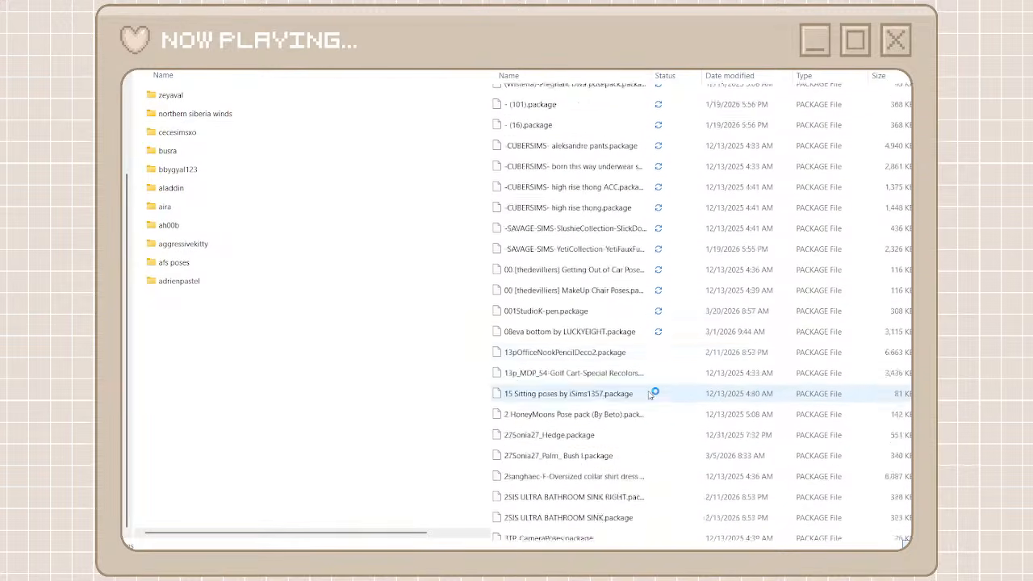
scroll(649, 394, down, 20)
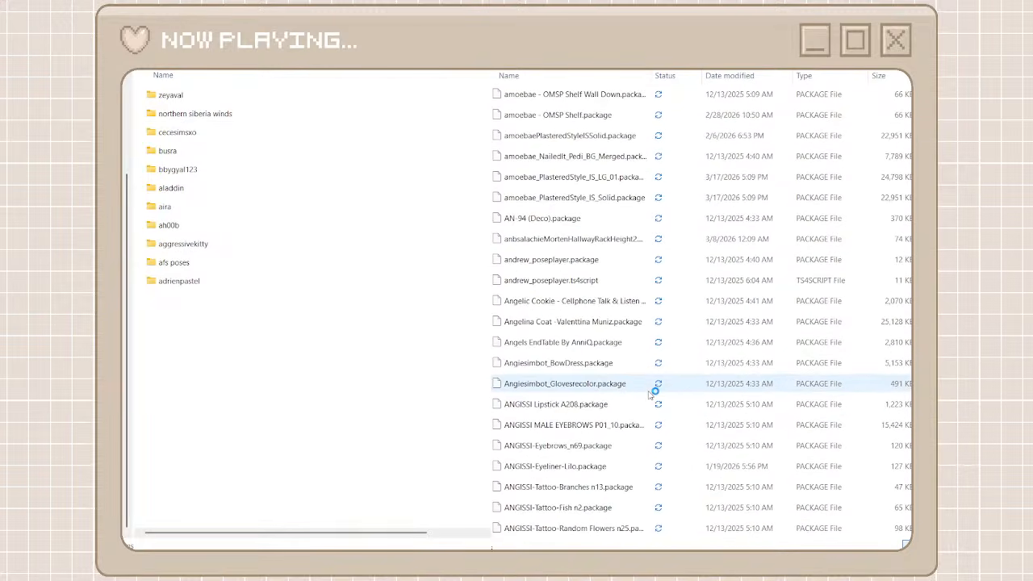
scroll(651, 393, down, 6)
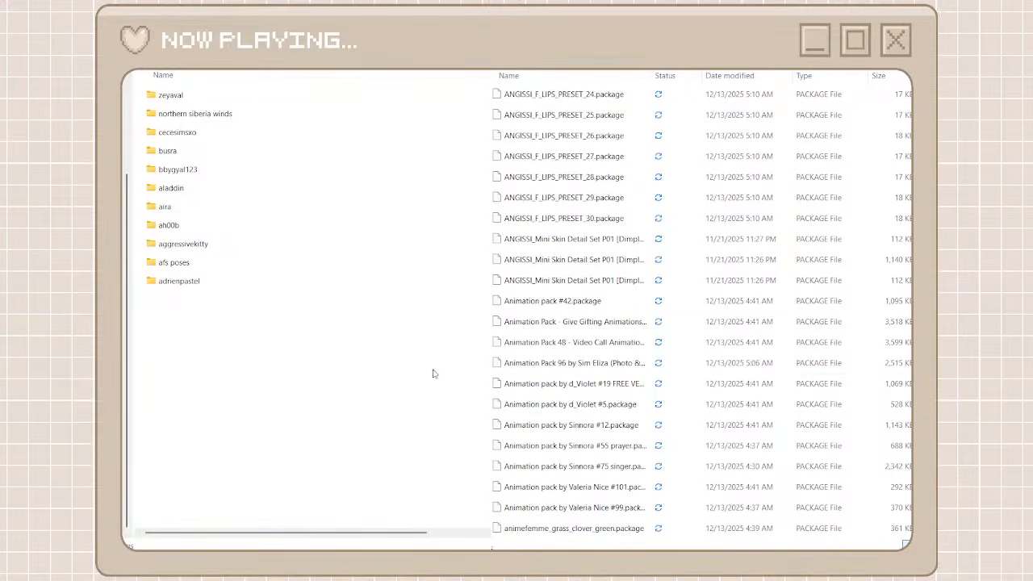
scroll(542, 296, down, 10)
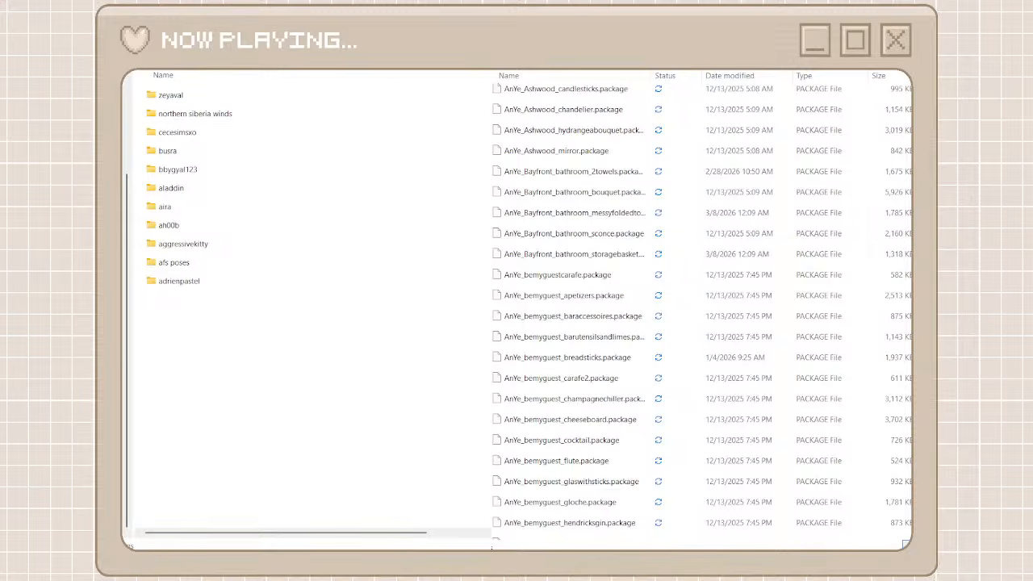
key(ctrl+shift+n)
text(ante)
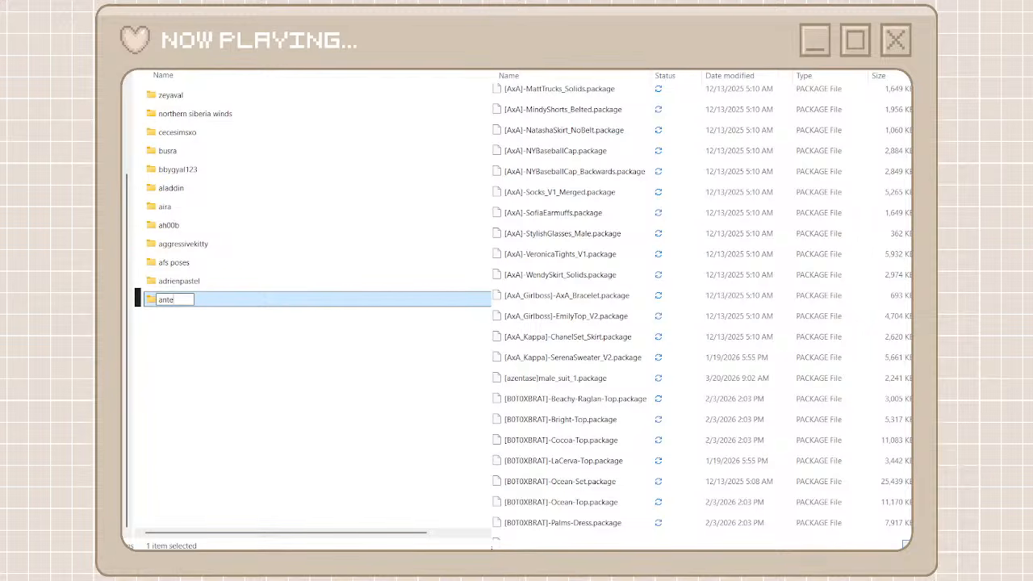
key(BackSpace)
key(BackSpace)
text(ye)
key(Return)
double_click(373, 303)
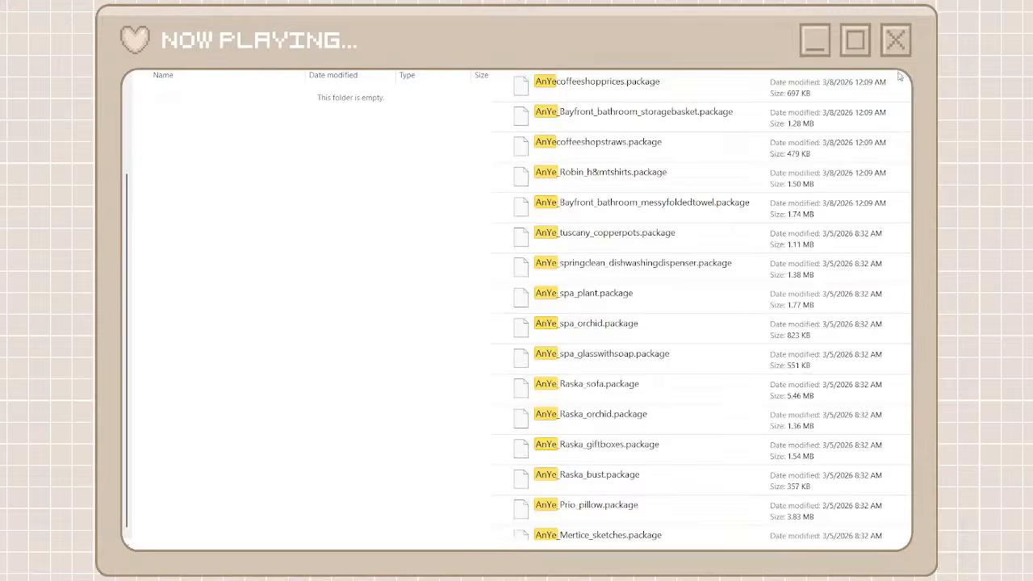
Move every package found by an AnYe search into the anye folder, then clear the search and go back to the parent folder
click(800, 90)
scroll(819, 347, down, 15)
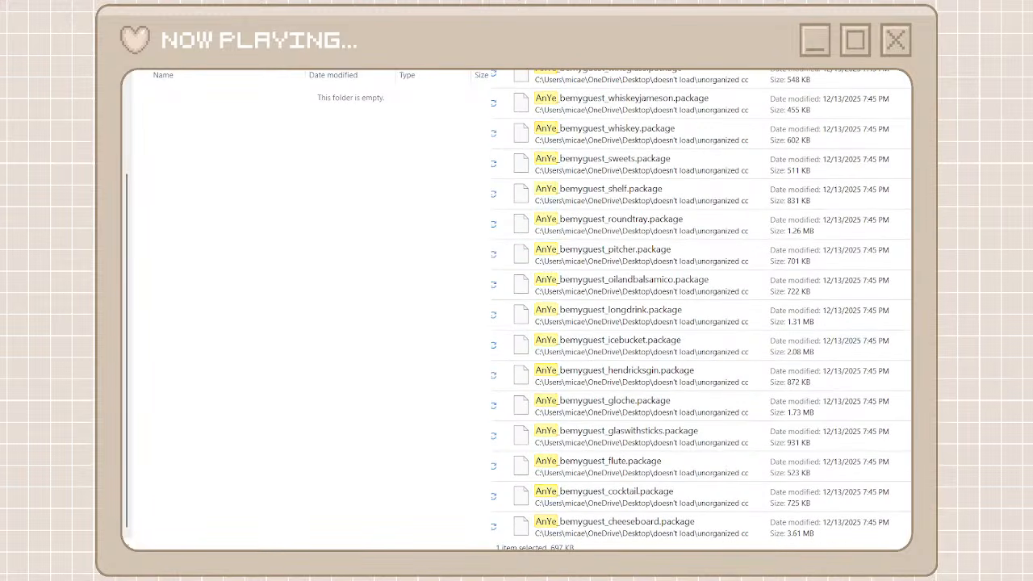
scroll(898, 506, down, 10)
scroll(773, 517, down, 10)
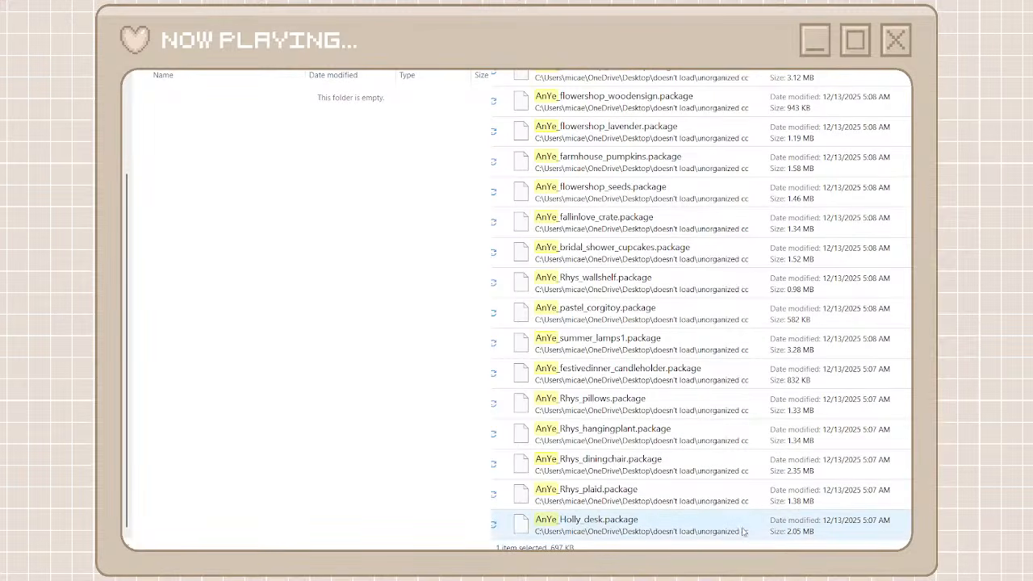
key(ctrl+a)
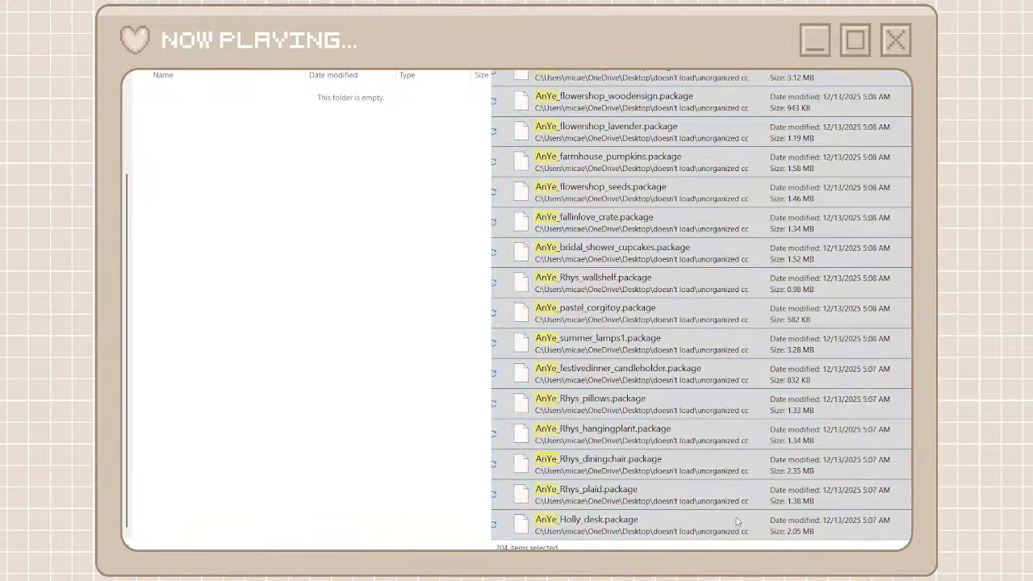
drag(736, 521, 448, 328)
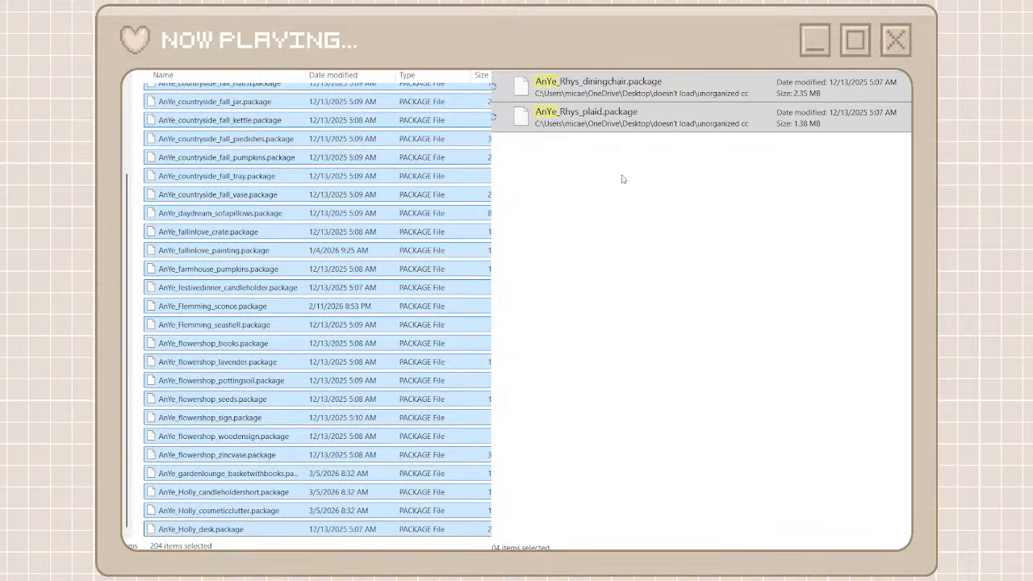
click(509, 48)
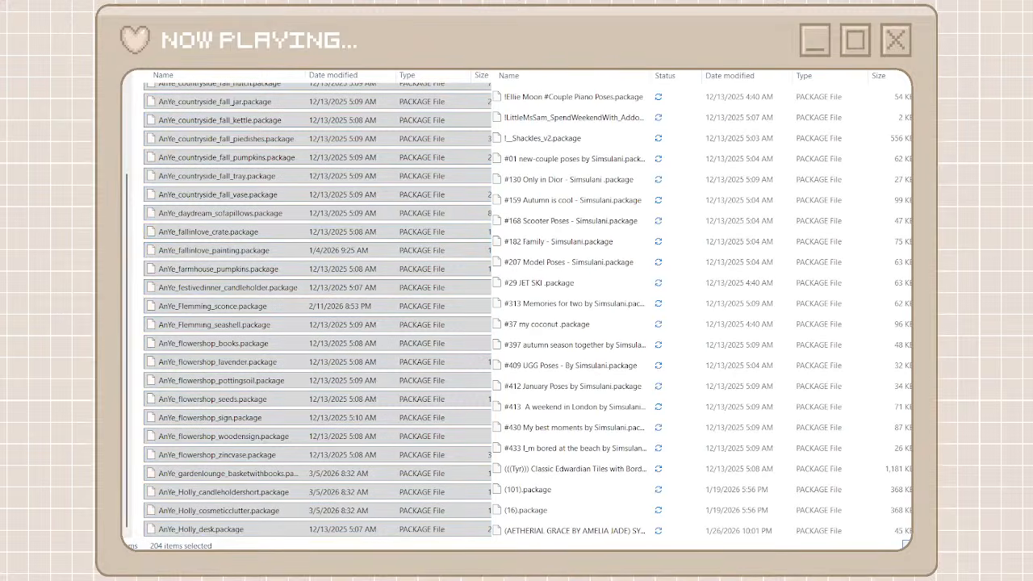
click(202, 44)
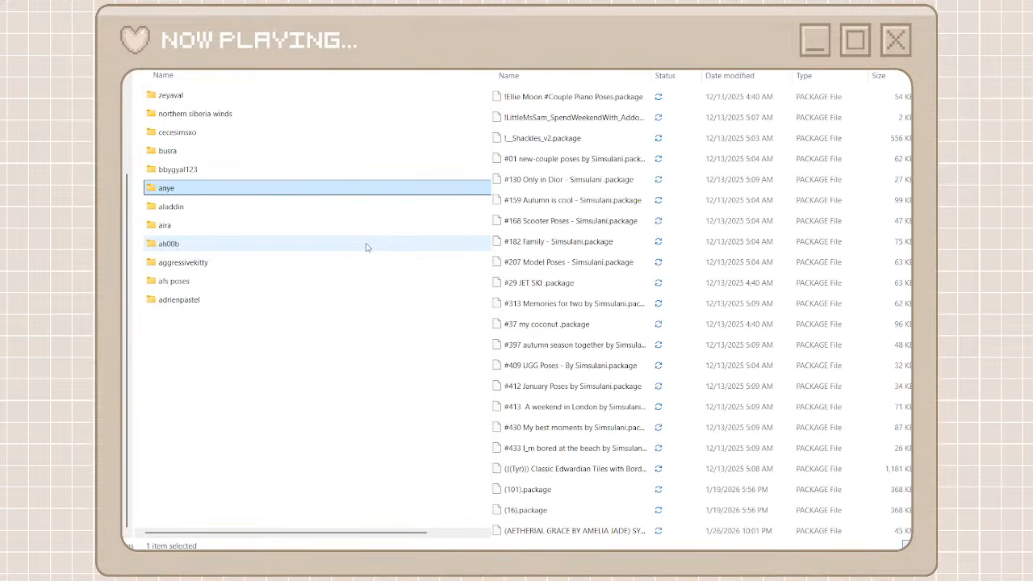
Find the next creator in the unorganized cc list and create a folder named axa beside the other creator folders
scroll(674, 384, down, 8)
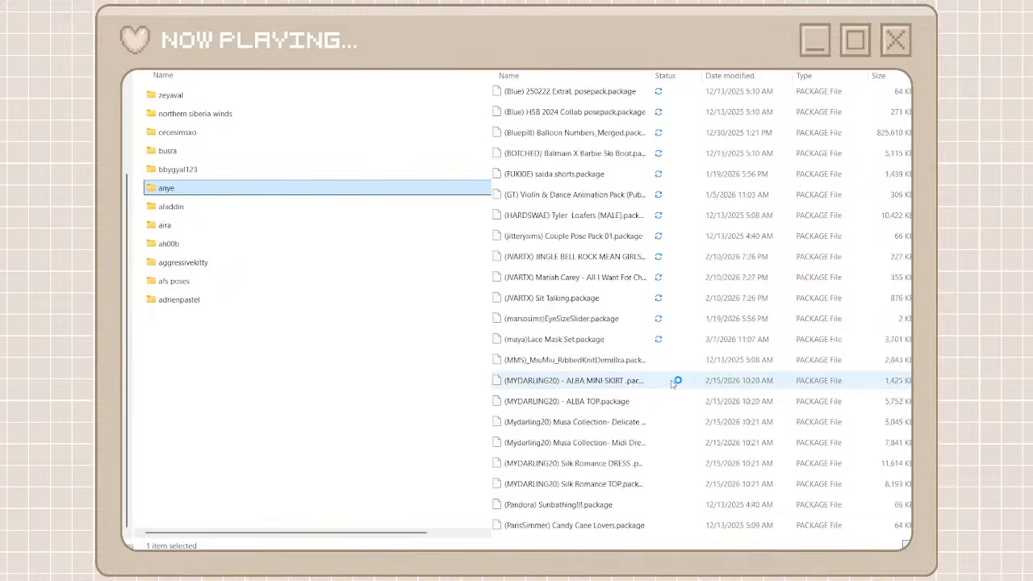
scroll(675, 383, down, 15)
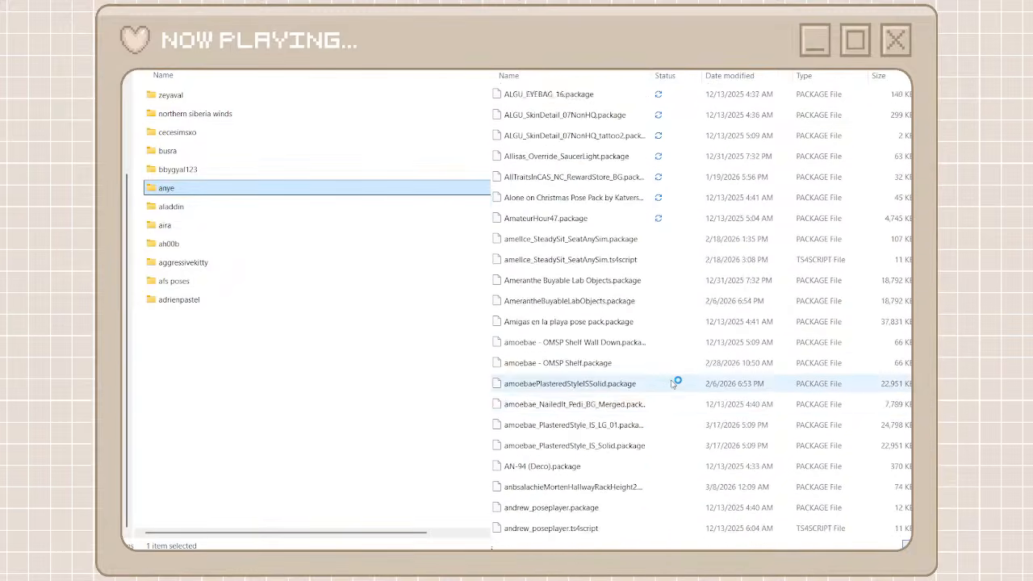
scroll(674, 384, down, 10)
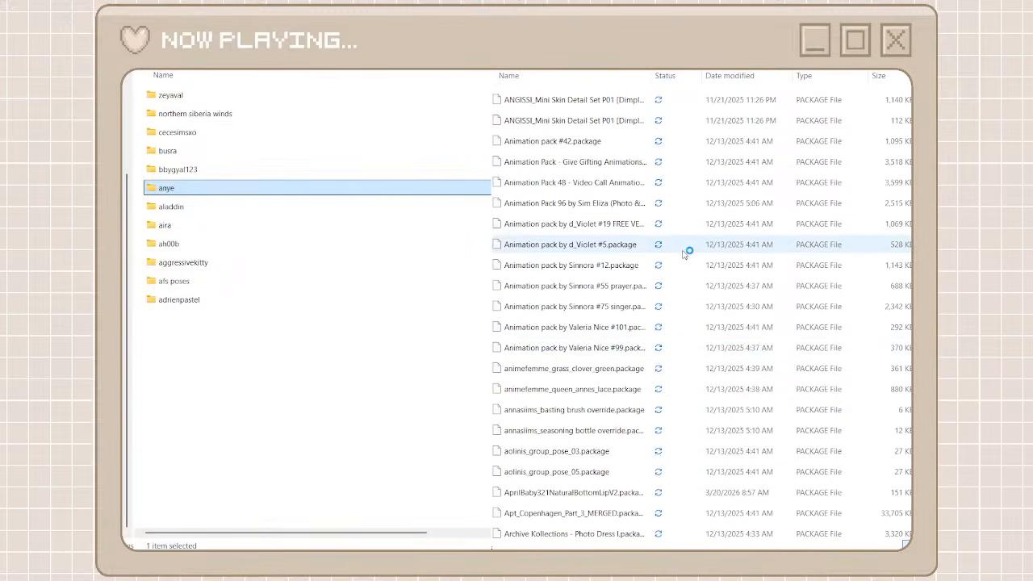
scroll(684, 253, down, 4)
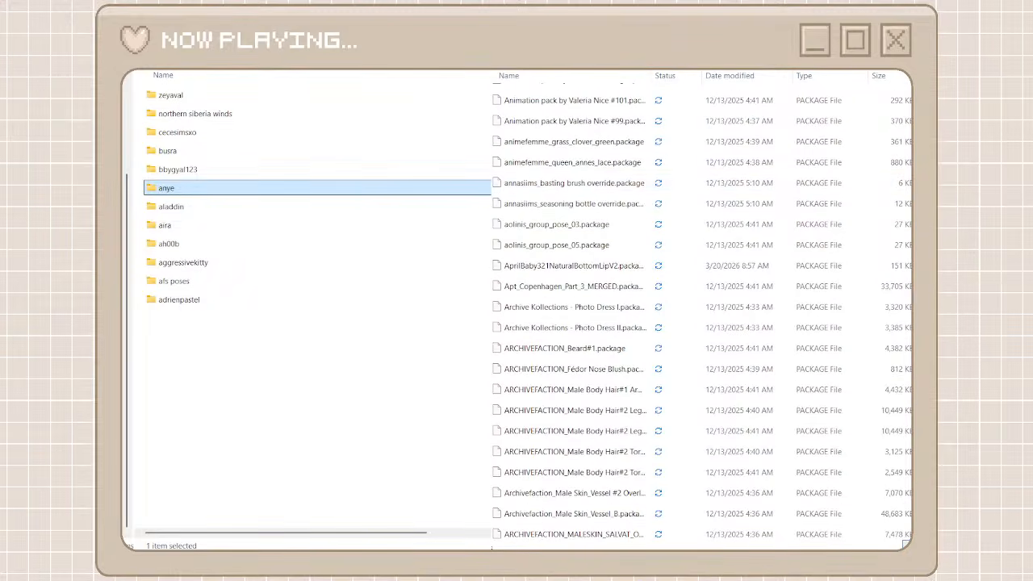
click(911, 363)
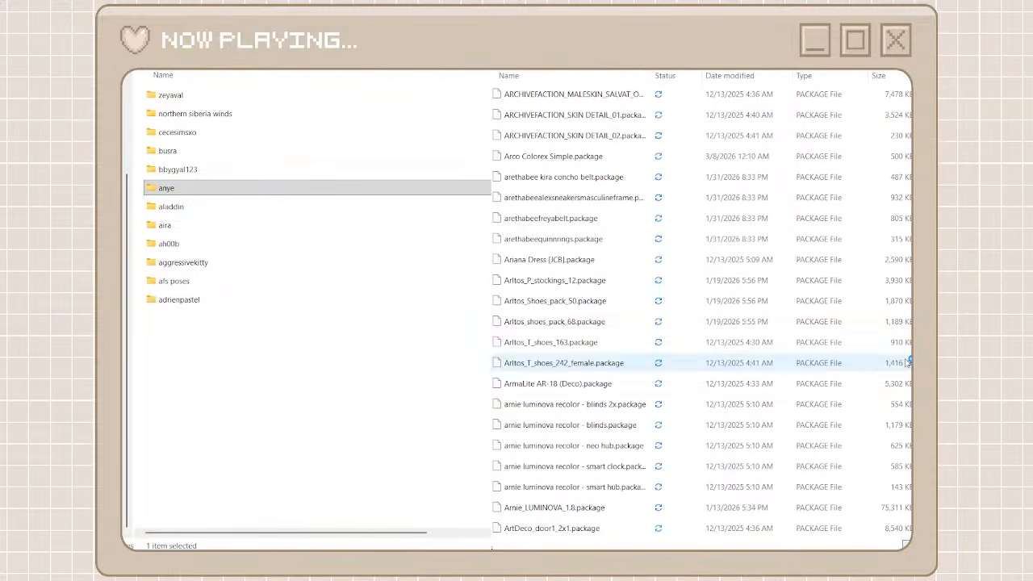
scroll(645, 360, down, 10)
scroll(643, 379, up, 5)
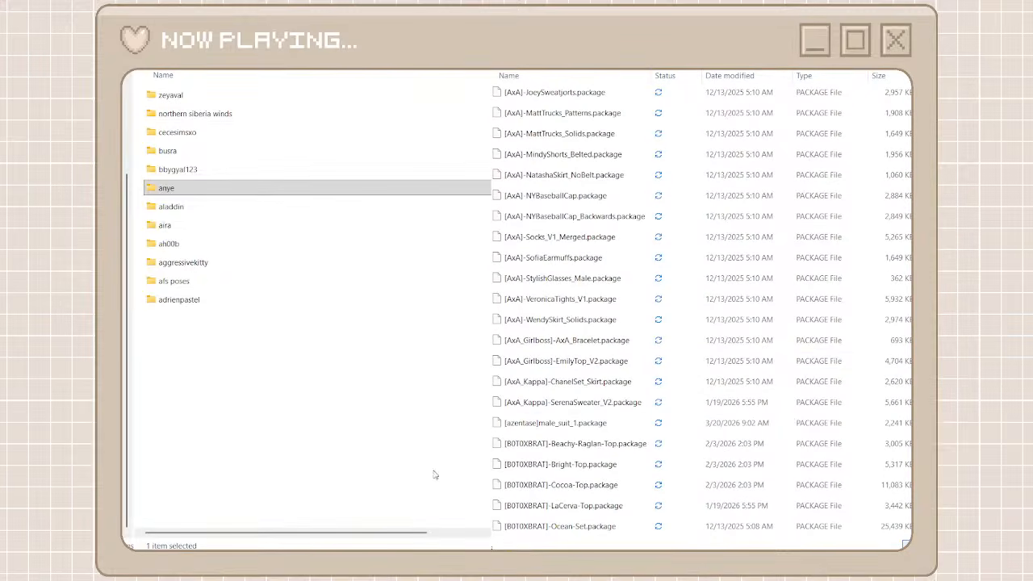
click(365, 436)
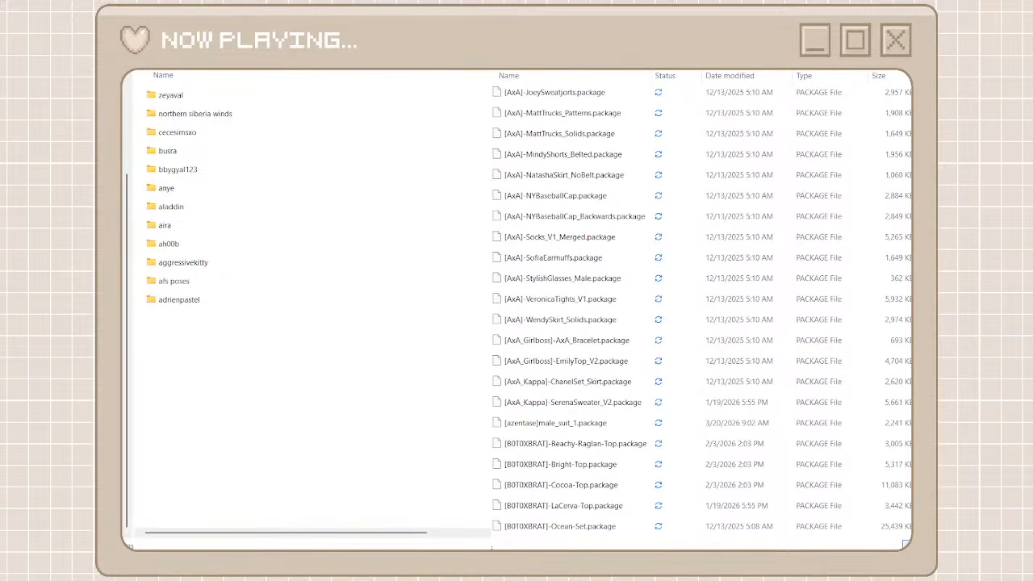
key(ctrl+shift+n)
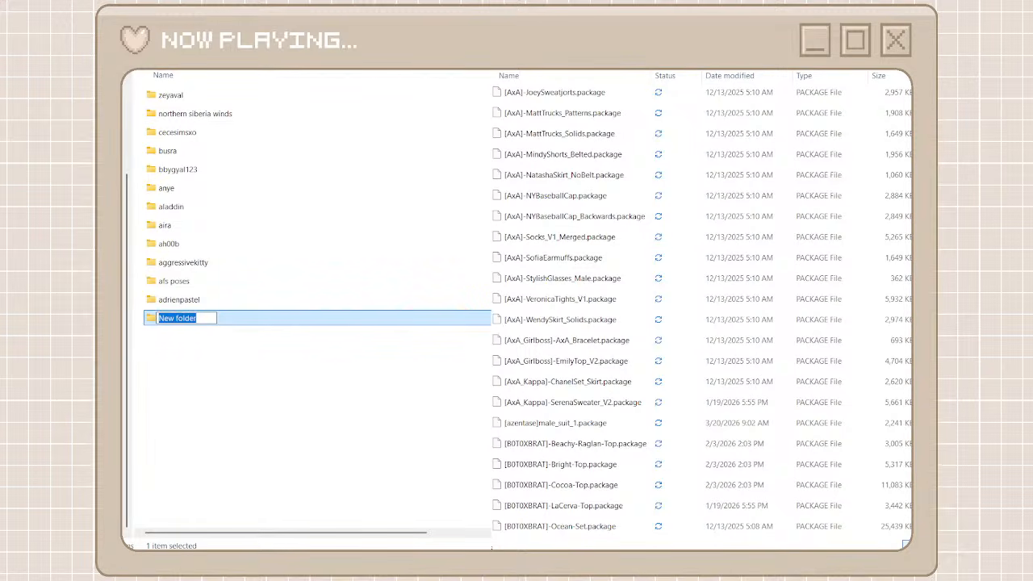
text(axa)
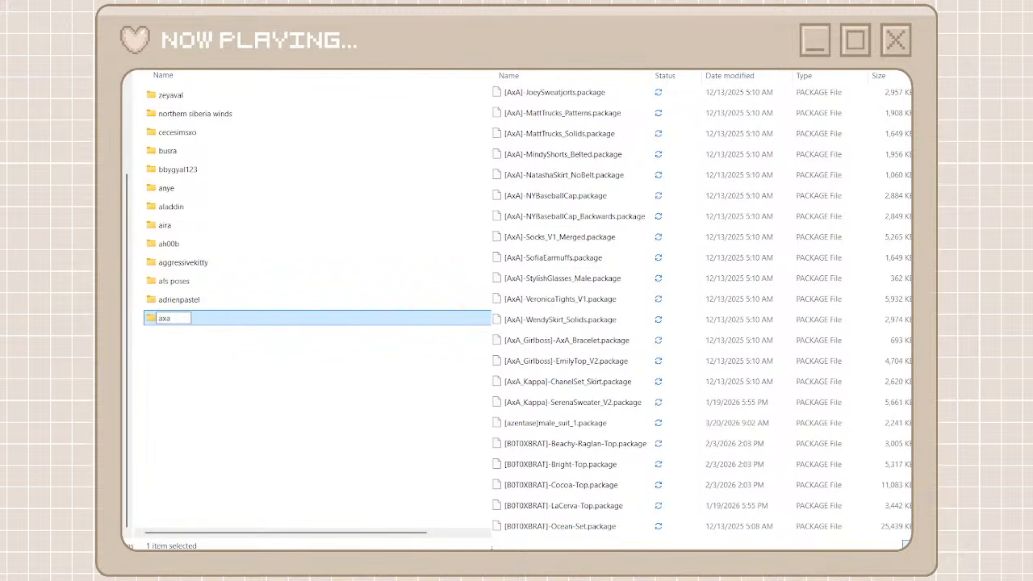
key(Return)
Search the unorganized cc files for axa and cut every AxA package found
text(axa)
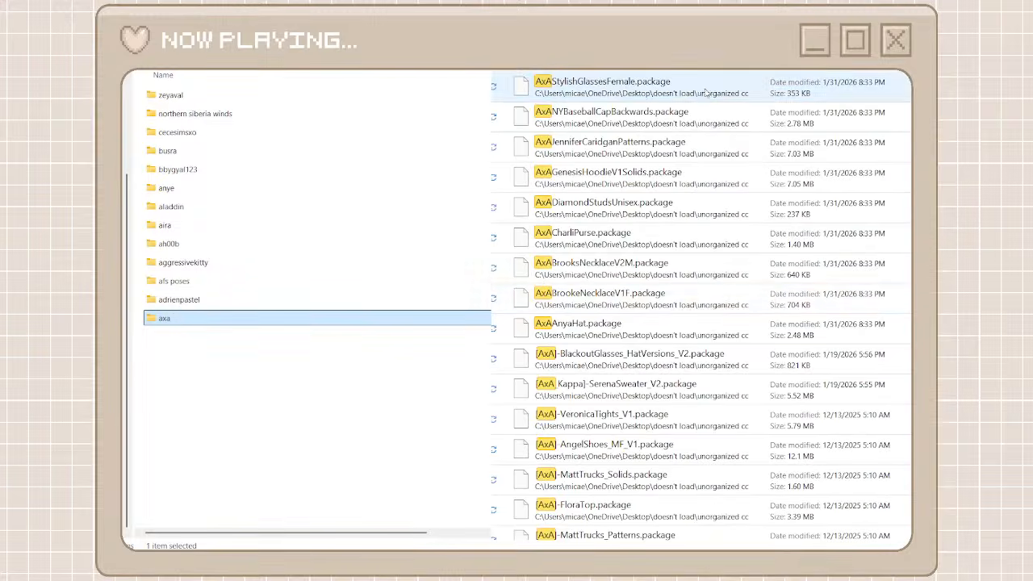
click(704, 92)
scroll(702, 322, down, 6)
scroll(700, 322, down, 3)
shift+click(620, 524)
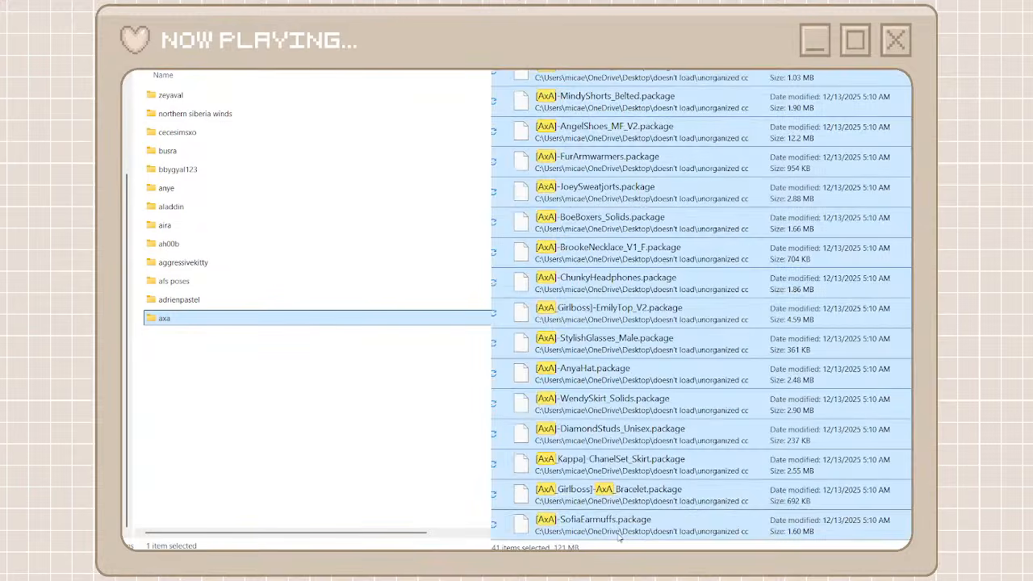
right_click(631, 515)
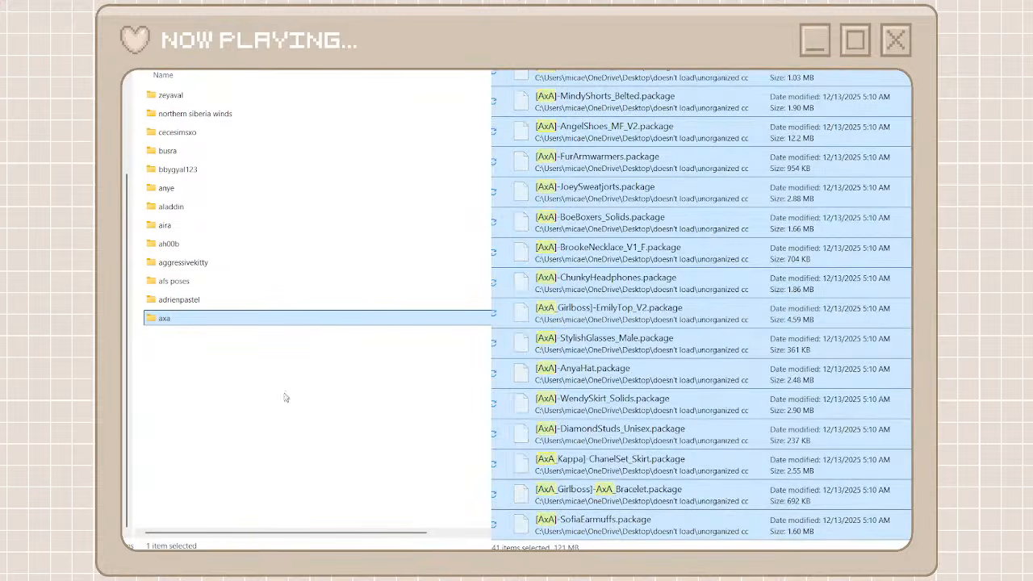
Paste the cut AxA packages into the axa folder and clear the axa search
double_click(246, 322)
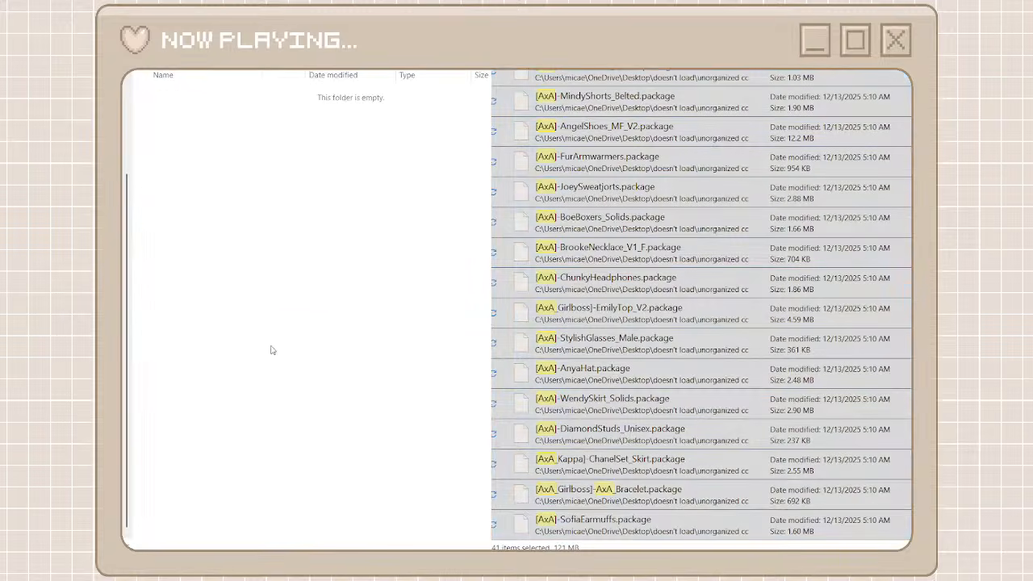
key(ctrl+v)
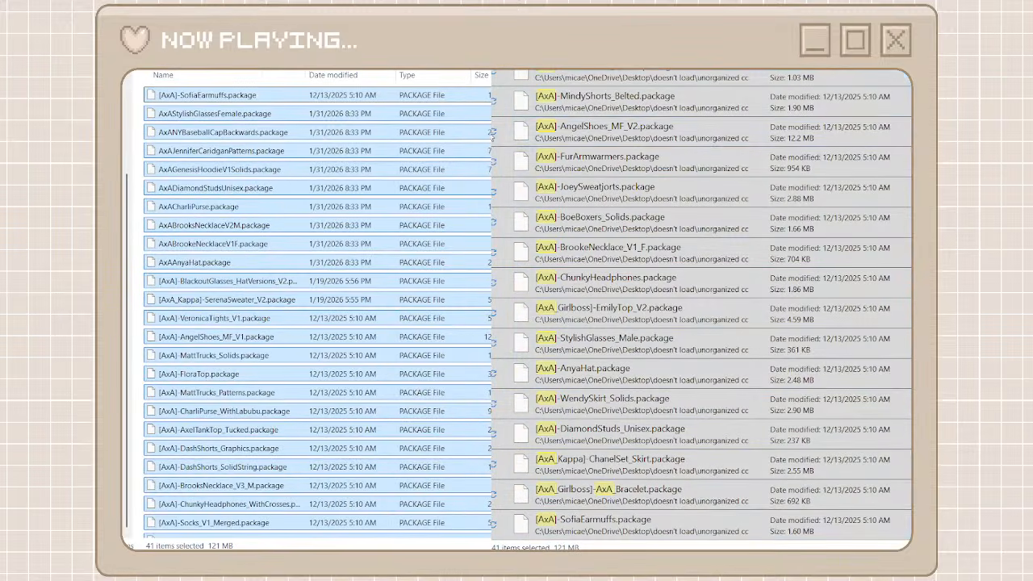
click(549, 71)
scroll(662, 342, down, 6)
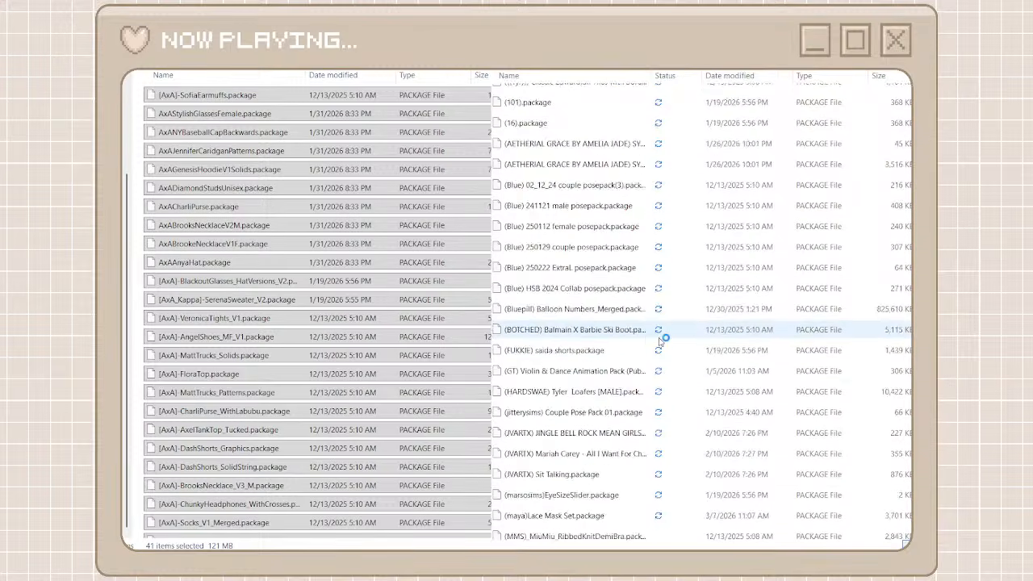
scroll(662, 342, down, 15)
Return from the axa folder to its parent and sort the creator folders by name in ascending order
click(332, 71)
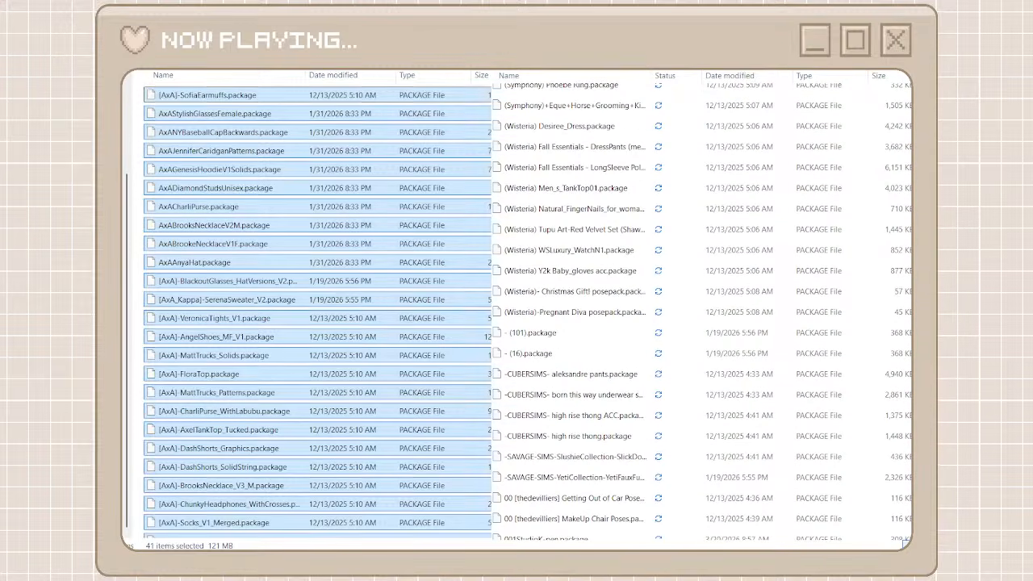
key(alt+Left)
click(306, 369)
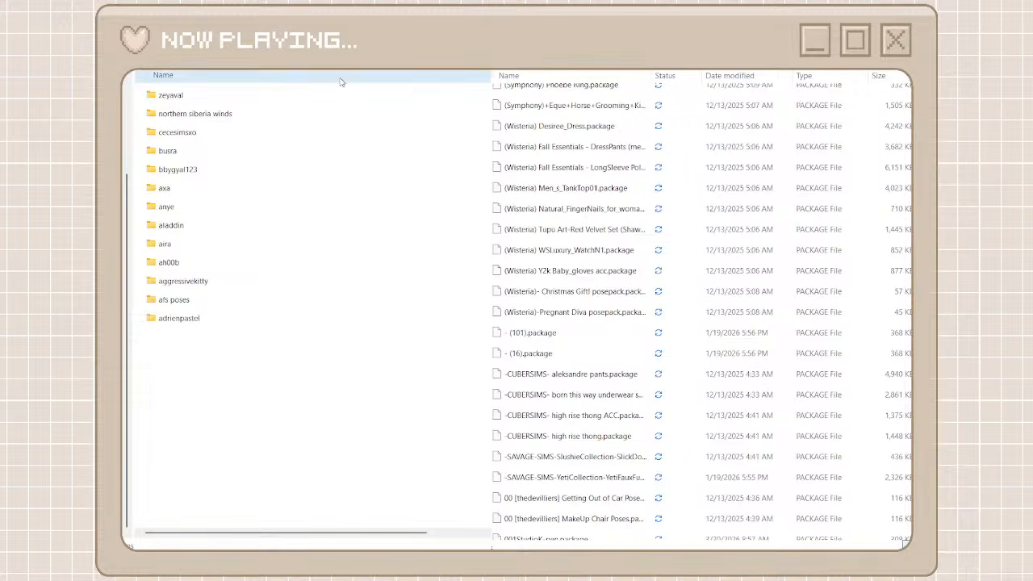
scroll(751, 367, down, 10)
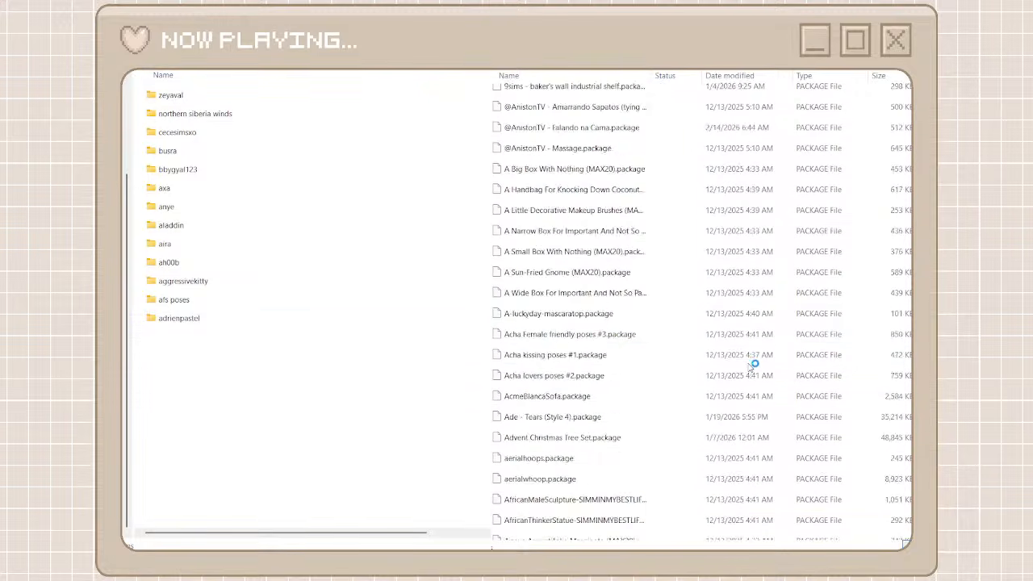
click(179, 74)
Find the Belaloallure files in the unorganized cc list, then create a folder named belaloallure beside the other creator folders and open it
scroll(629, 343, down, 10)
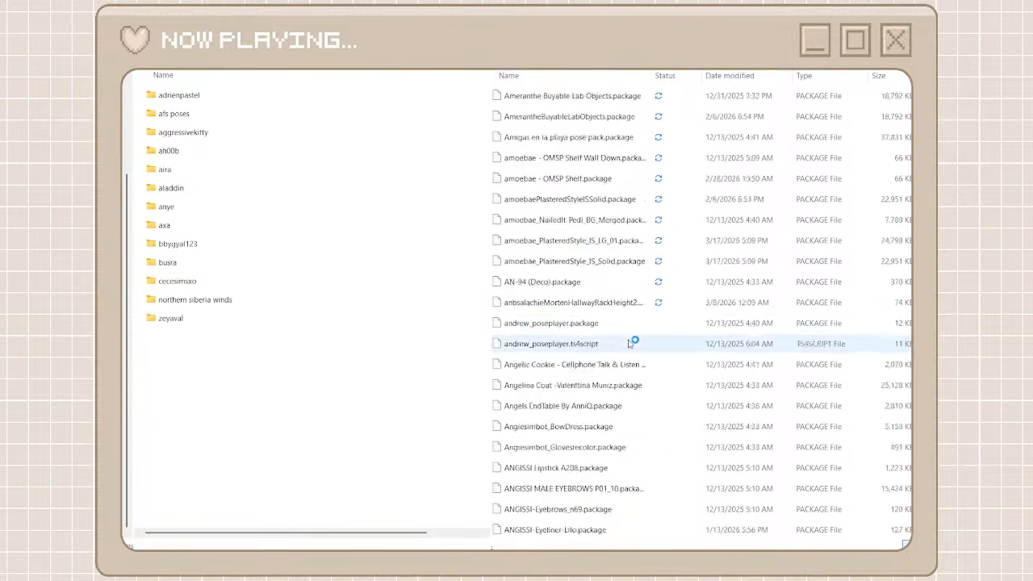
scroll(633, 343, down, 15)
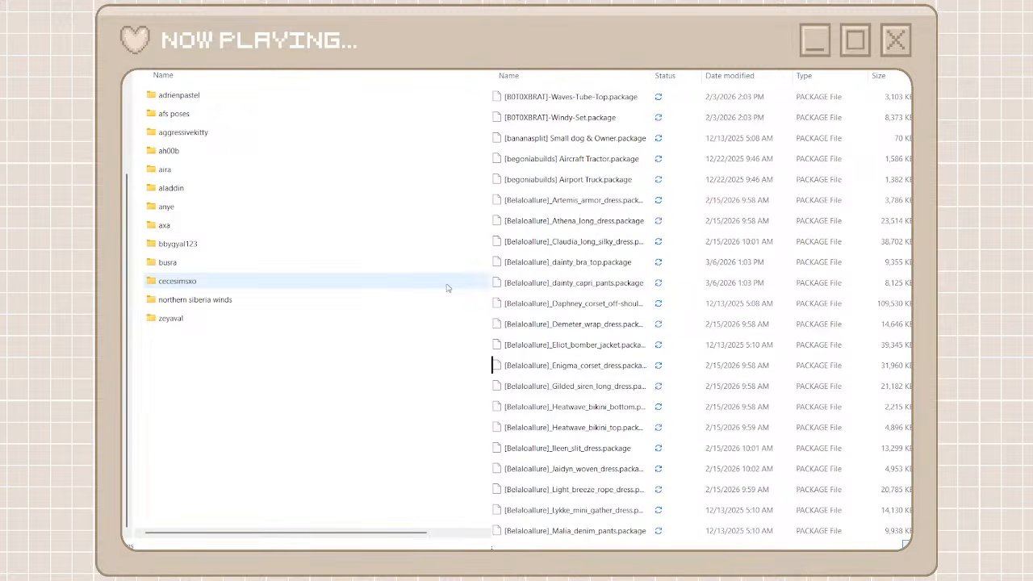
key(ctrl+shift+n)
text(bel)
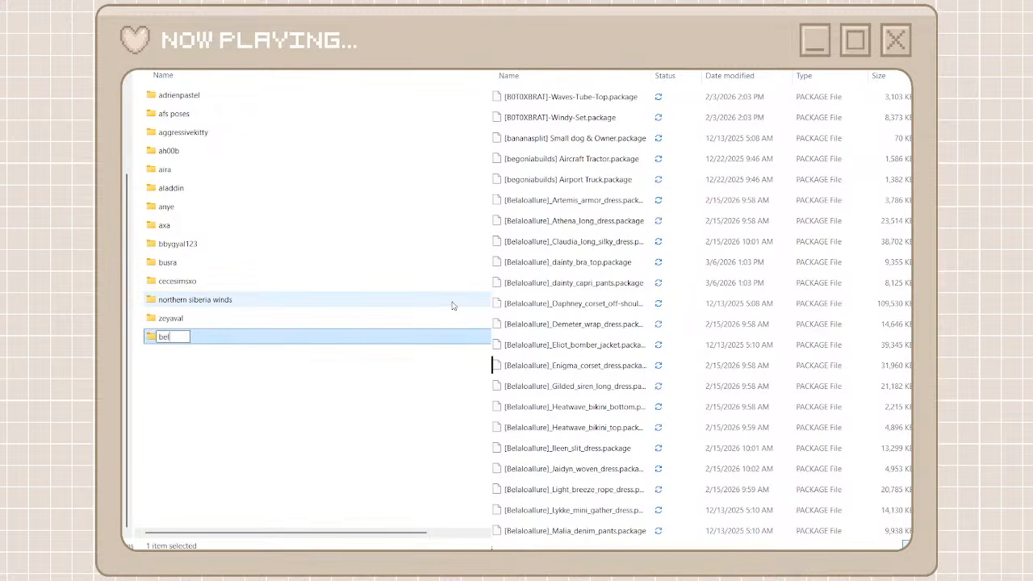
text(aloallure)
key(Escape)
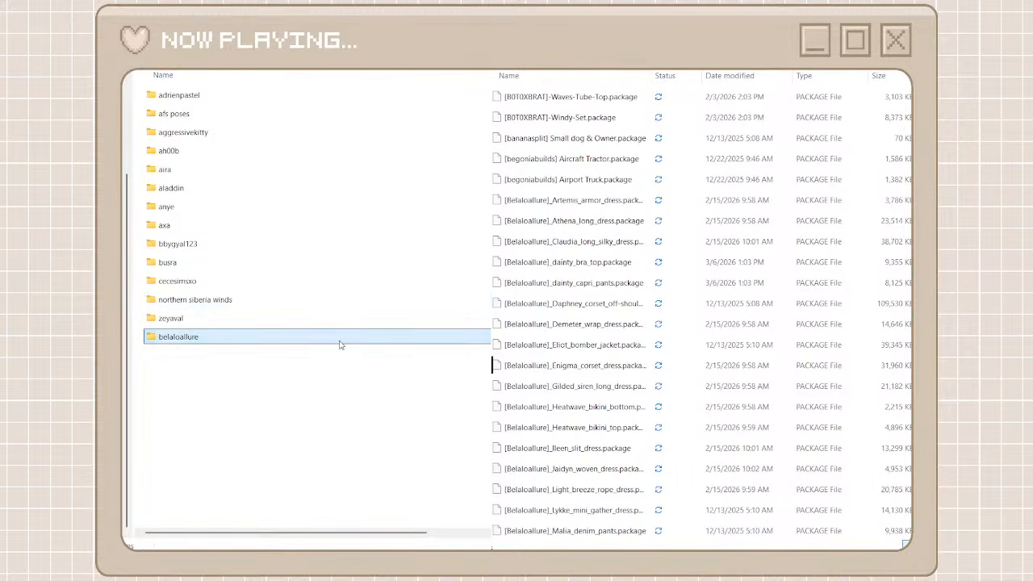
double_click(340, 342)
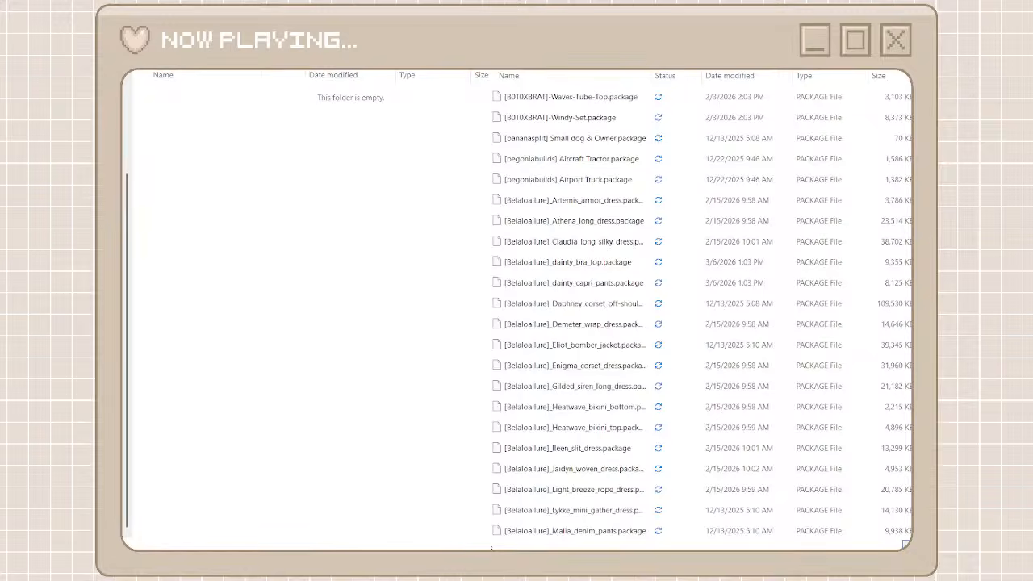
Search the unorganized cc files for belaloallure and cut every package found
text(bela)
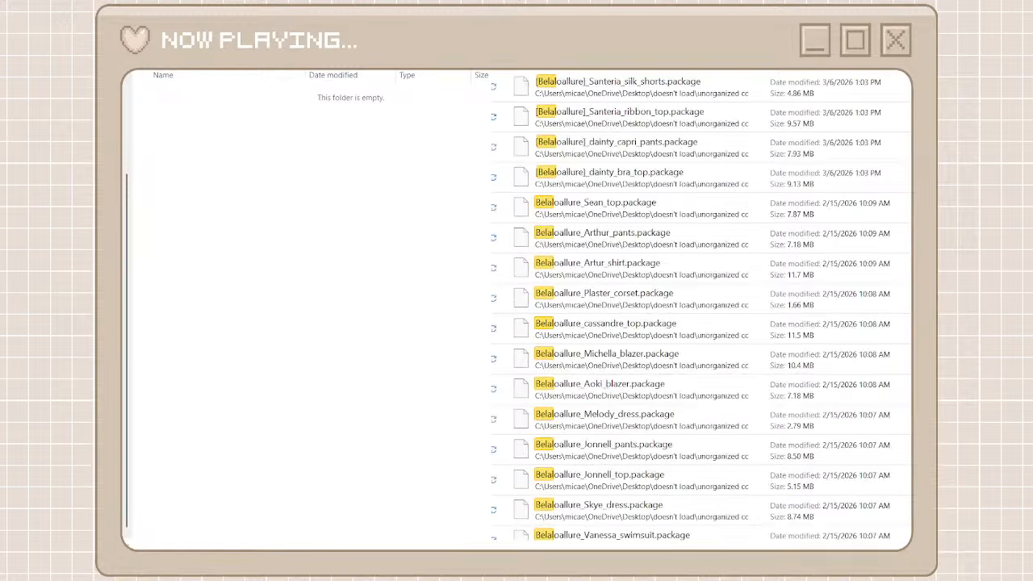
text(lo)
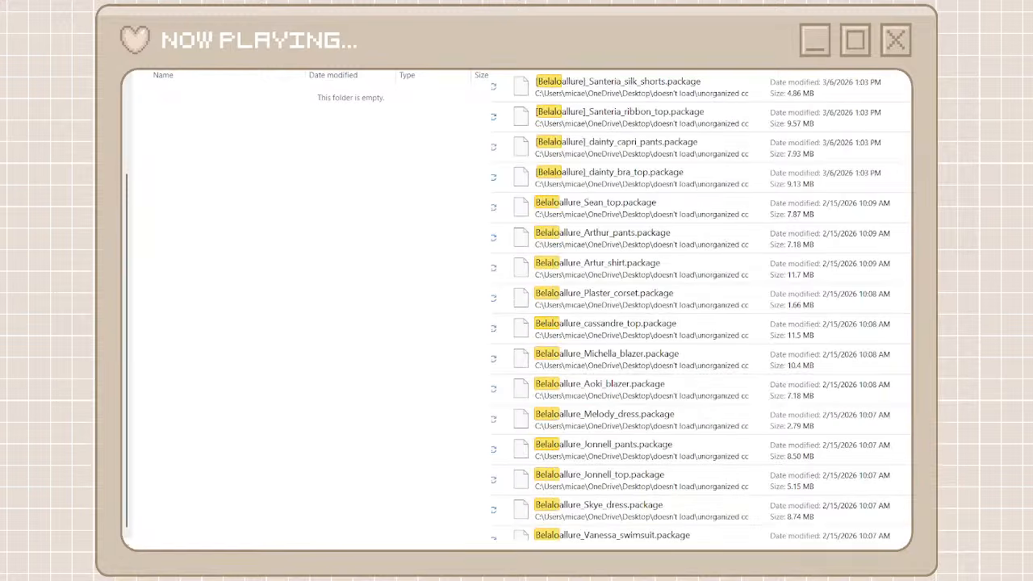
text(allure)
click(748, 88)
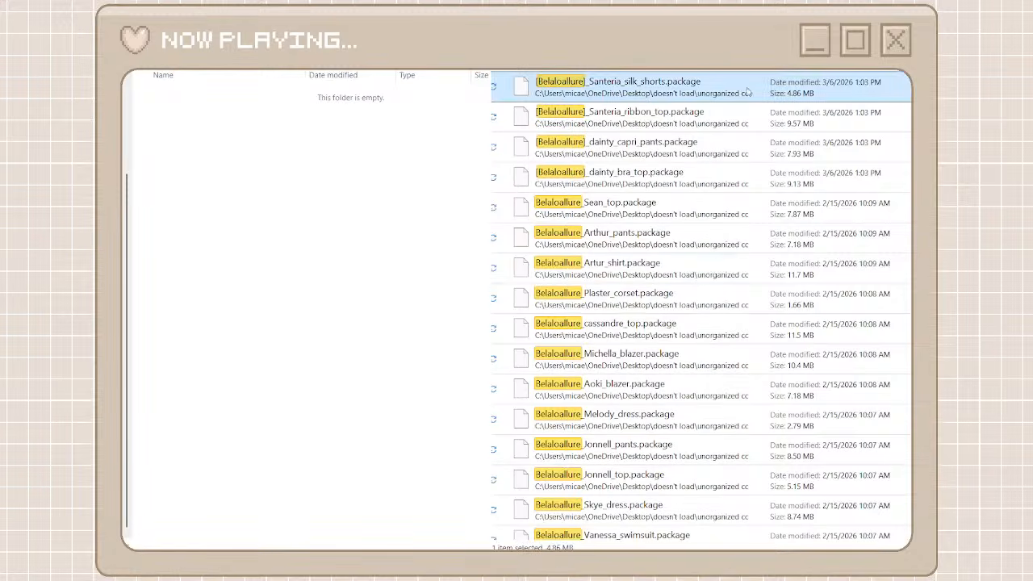
scroll(738, 316, down, 4)
scroll(738, 317, down, 10)
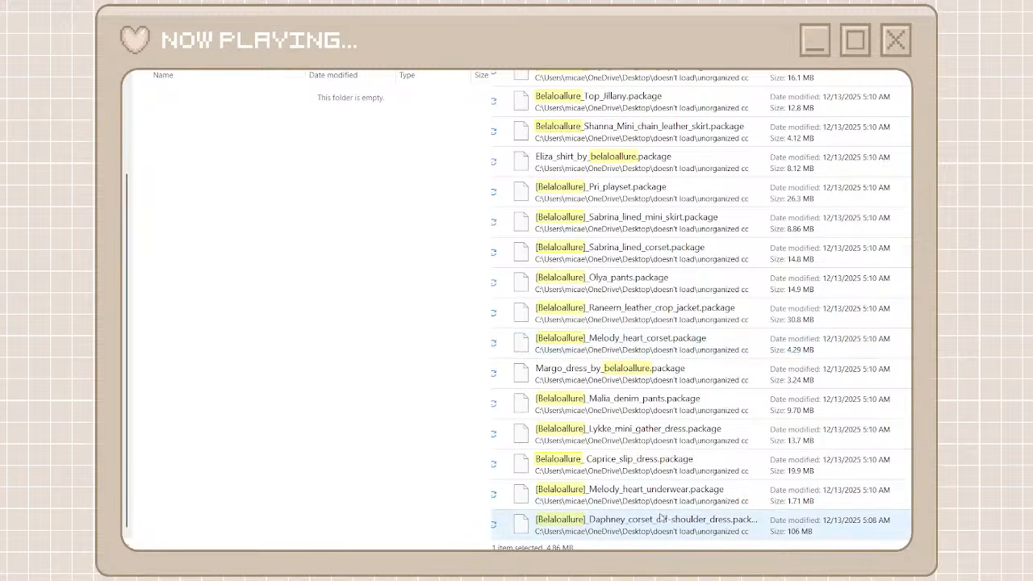
key(ctrl+a)
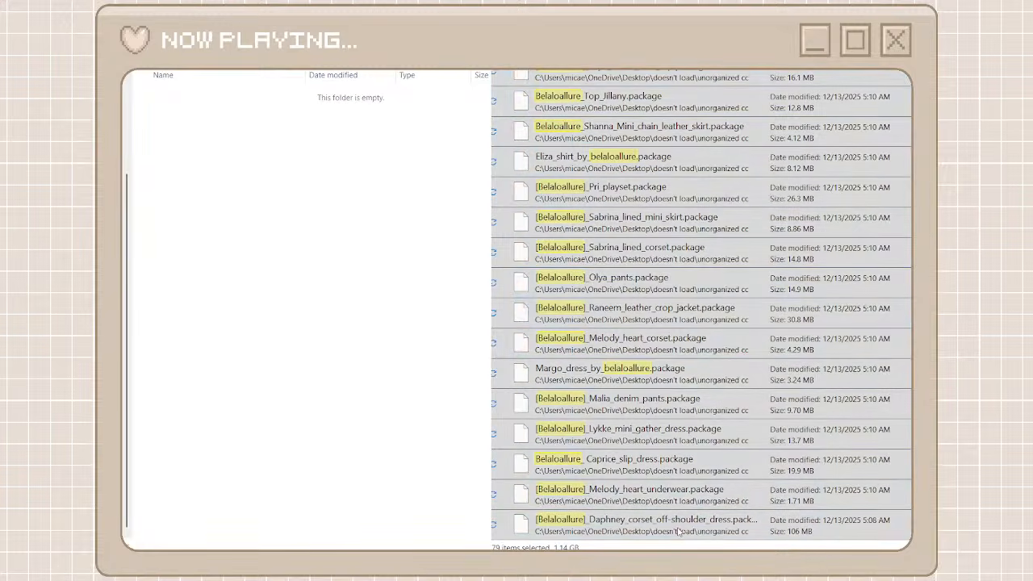
click(677, 529)
Paste the cut packages into the belaloallure folder, then clear the search and go back to the parent folder
right_click(317, 312)
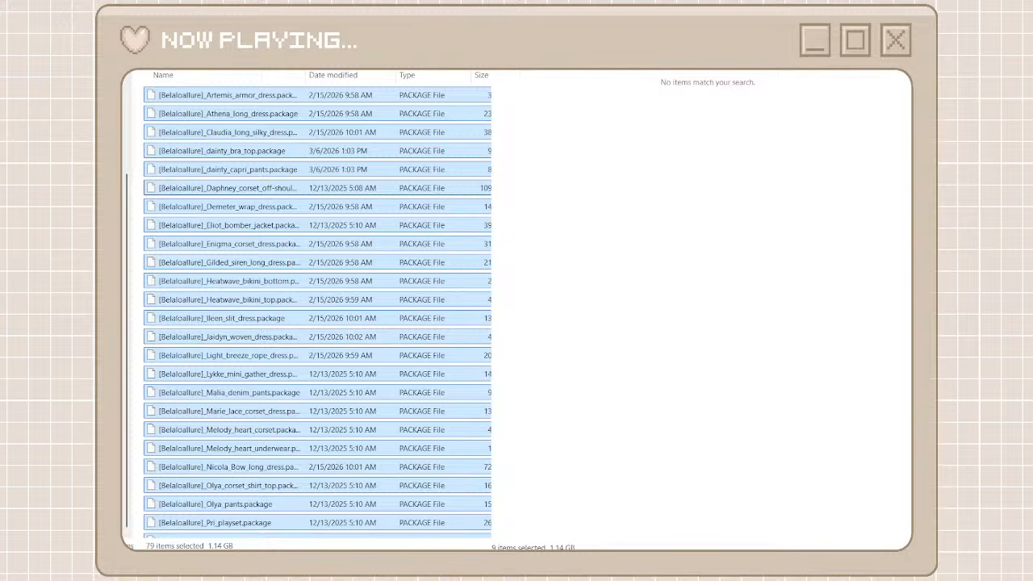
key(alt+Left)
key(alt+Left)
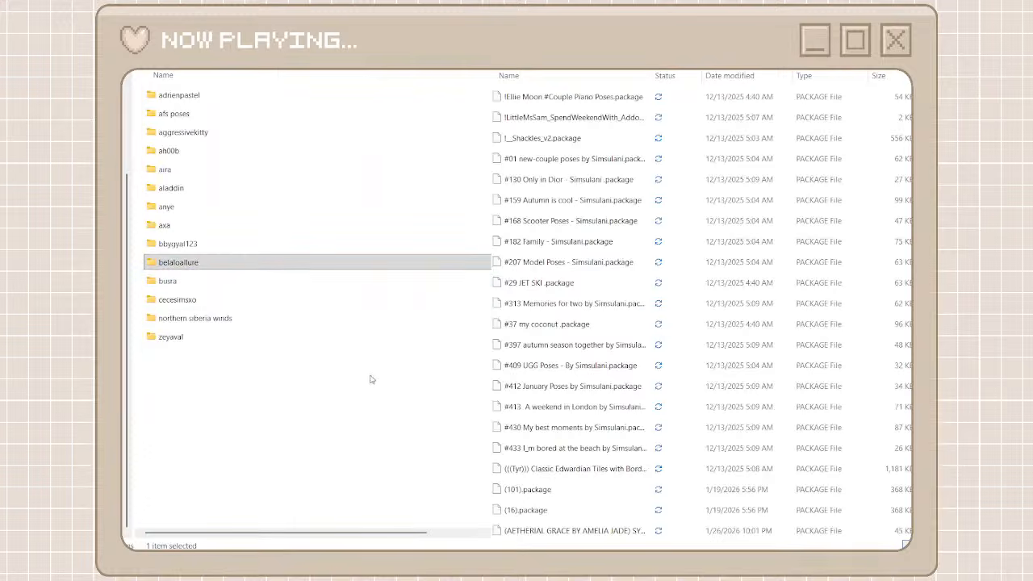
Find the ATS4 object files in the unorganized cc list, then create a folder named ats4 beside the other creator folders and open it
scroll(647, 320, down, 10)
scroll(647, 319, down, 15)
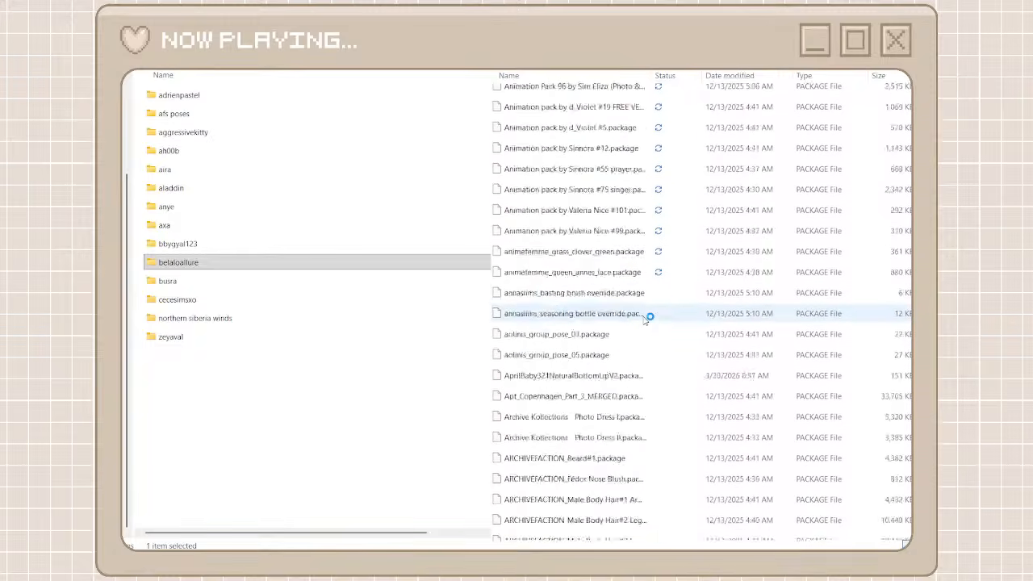
click(222, 441)
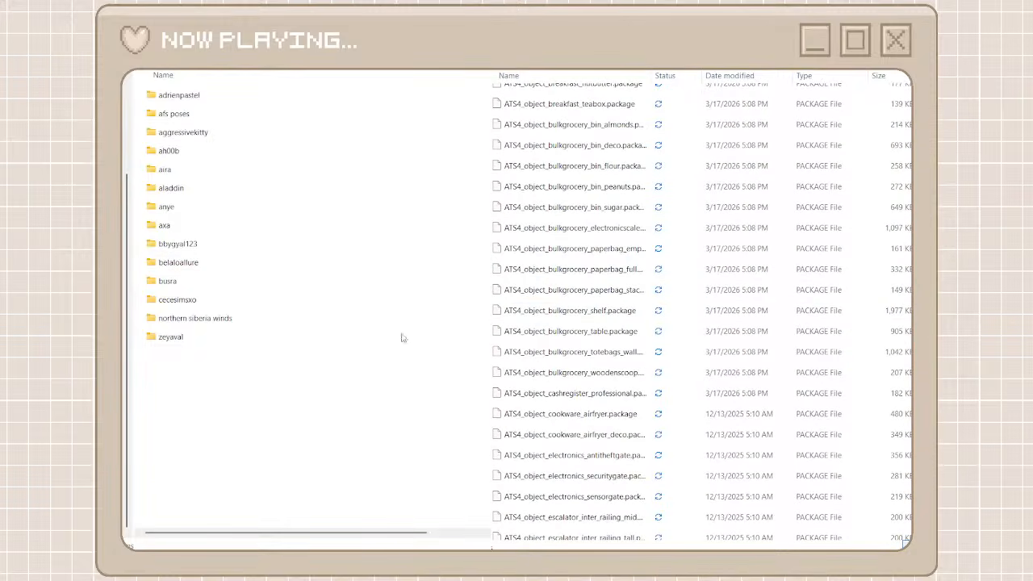
key(ctrl+shift+n)
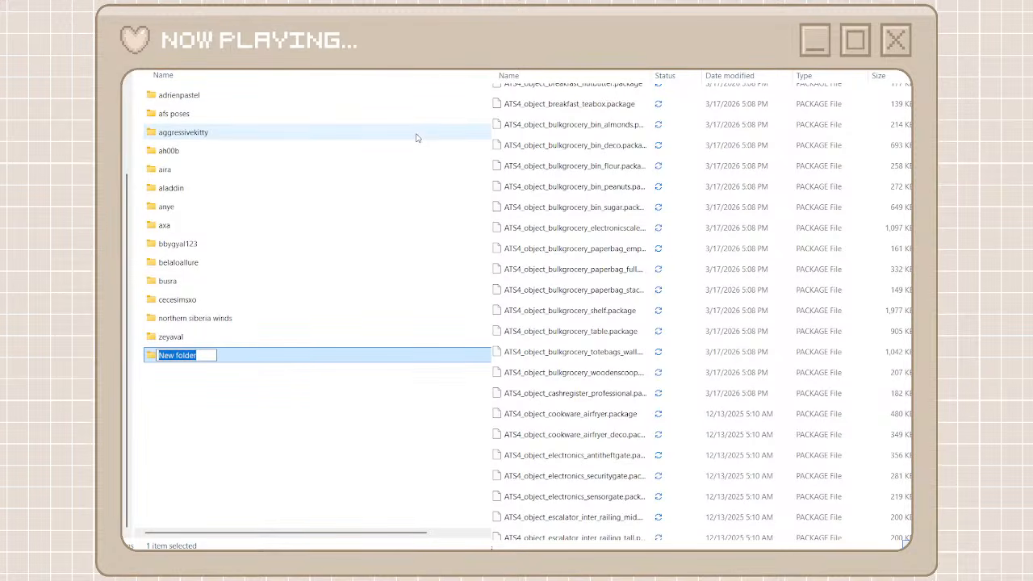
text(ats4)
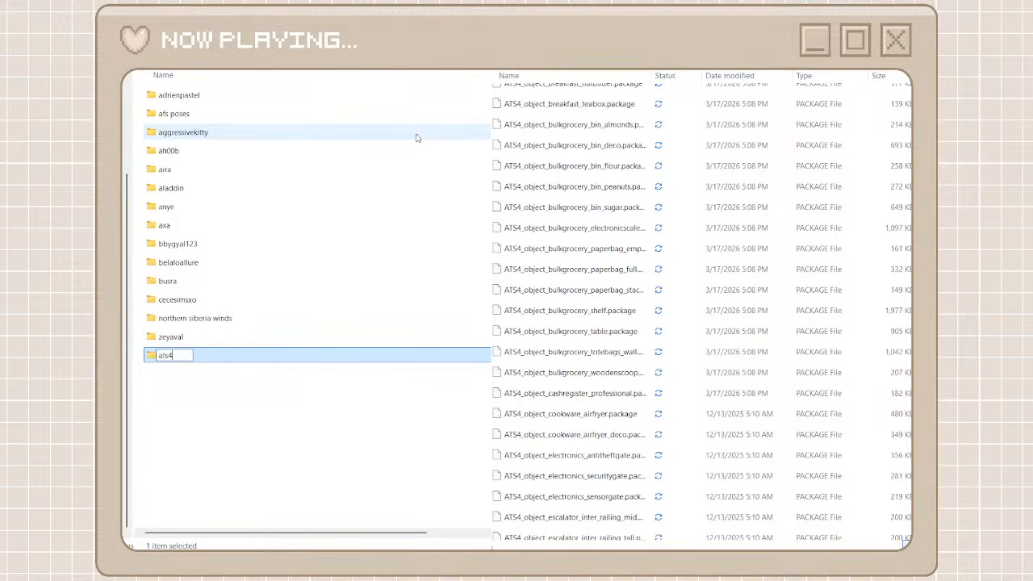
click(318, 411)
double_click(269, 355)
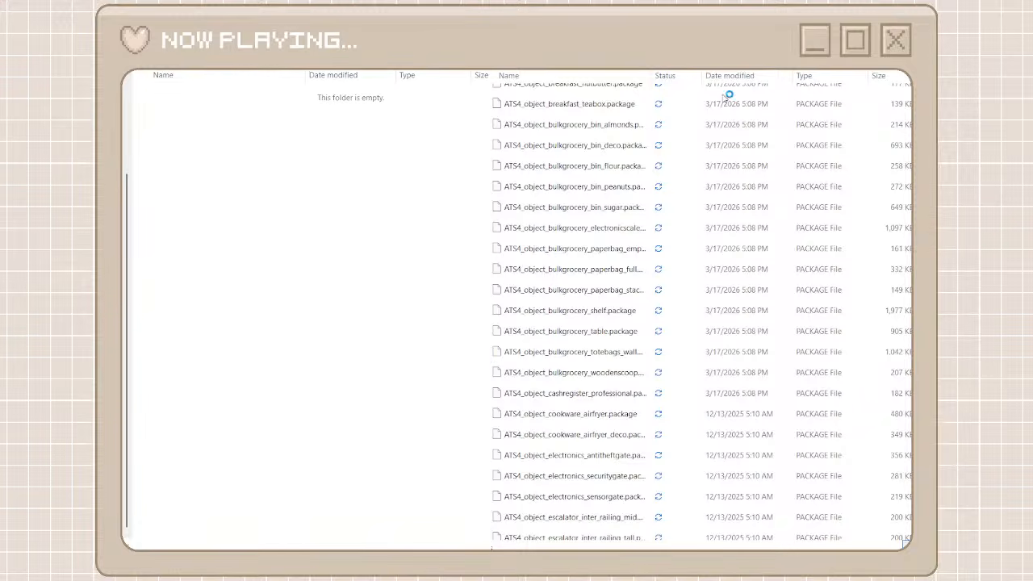
Search the unorganized cc files for ATS4 and cut every package found
scroll(702, 311, up, 20)
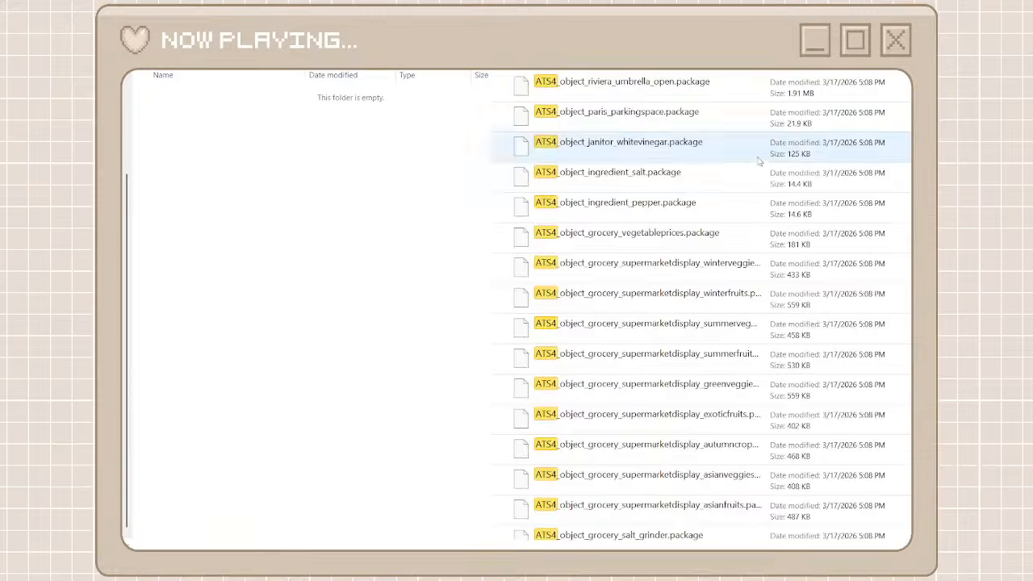
scroll(686, 389, down, 3)
scroll(686, 389, down, 20)
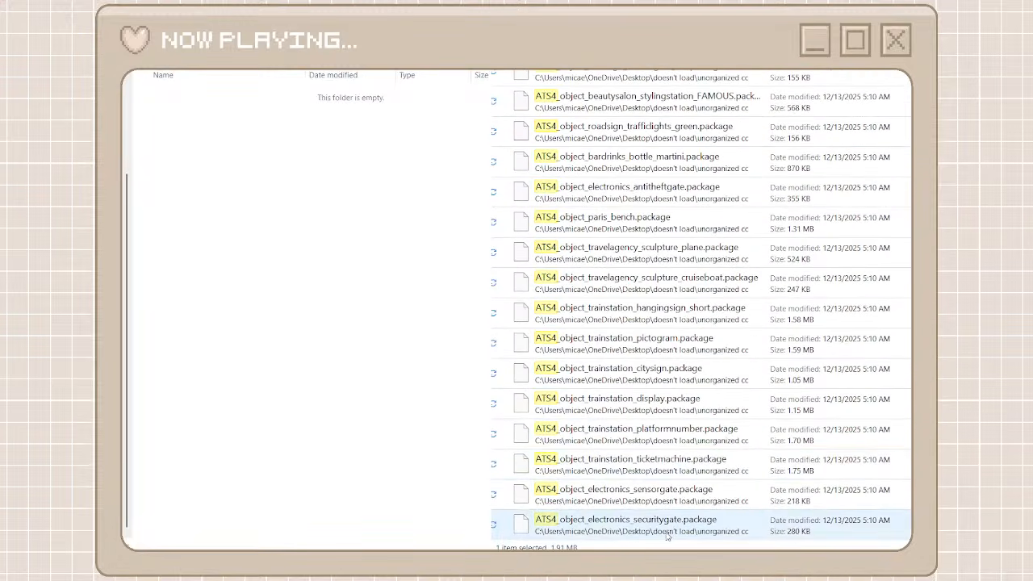
key(ctrl+a)
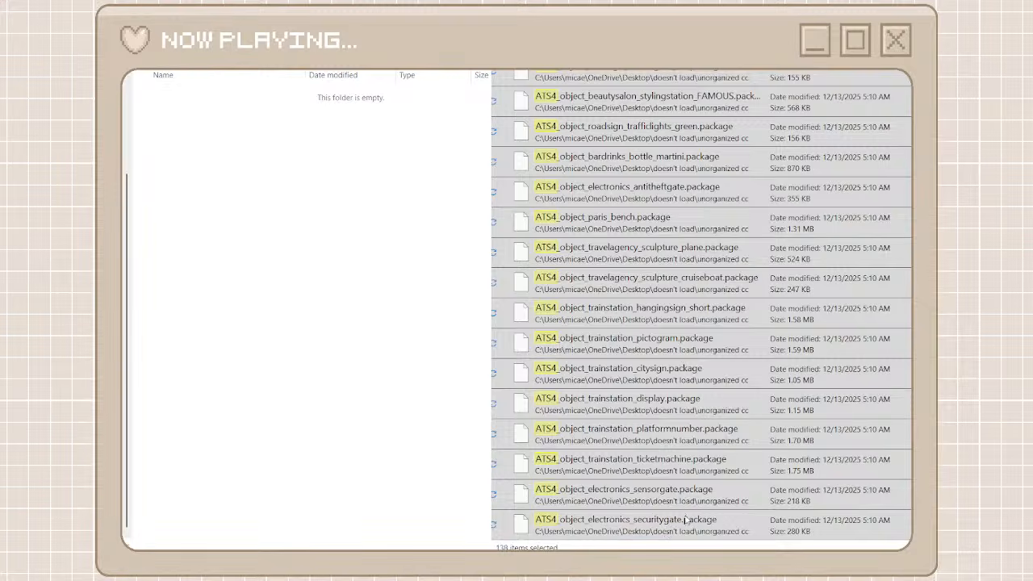
key(ctrl+x)
Paste the cut ATS4 packages into the ats4 folder, then return to the parent folder and clear the search
click(357, 284)
key(ctrl+v)
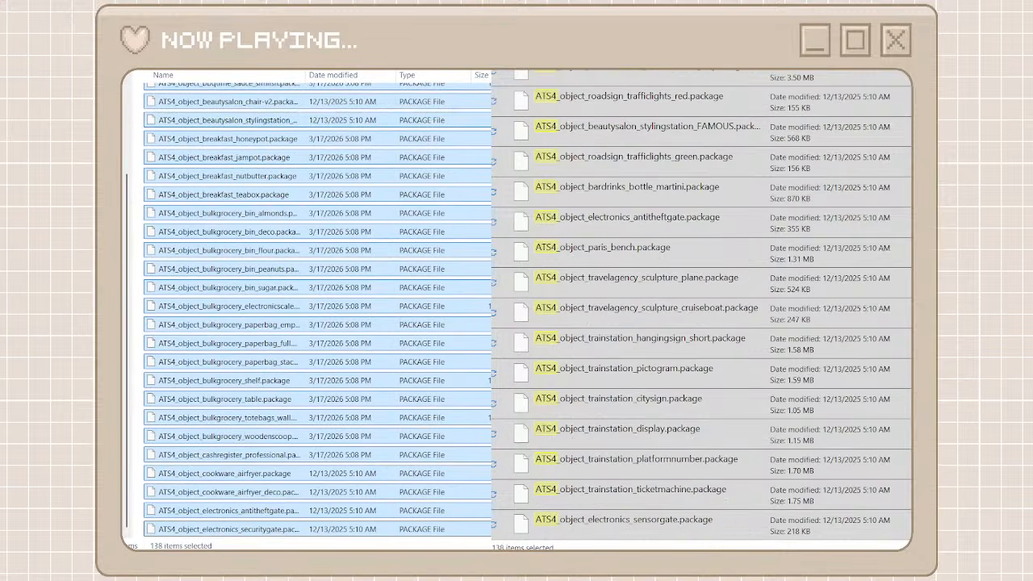
key(alt+Left)
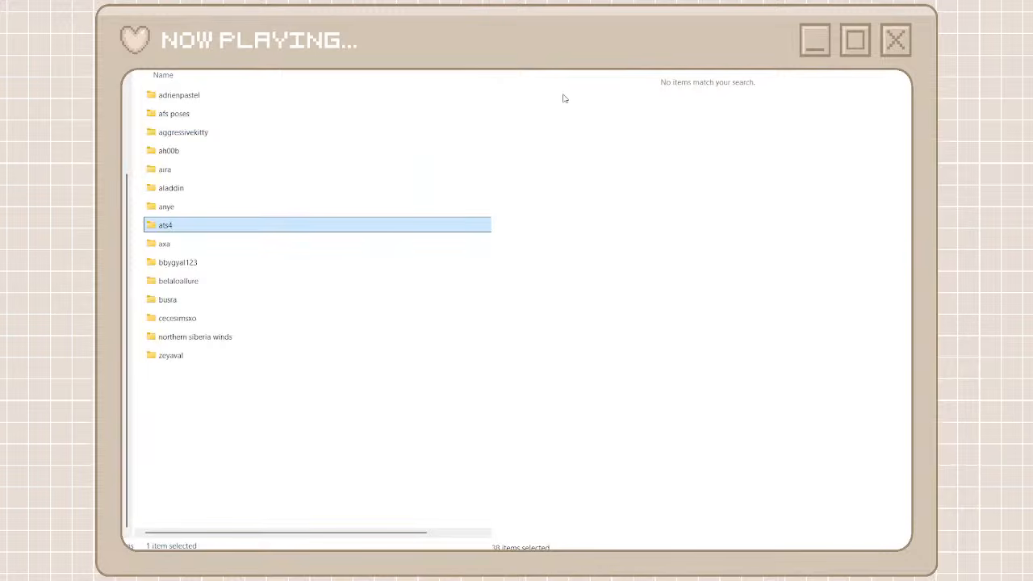
key(alt+Left)
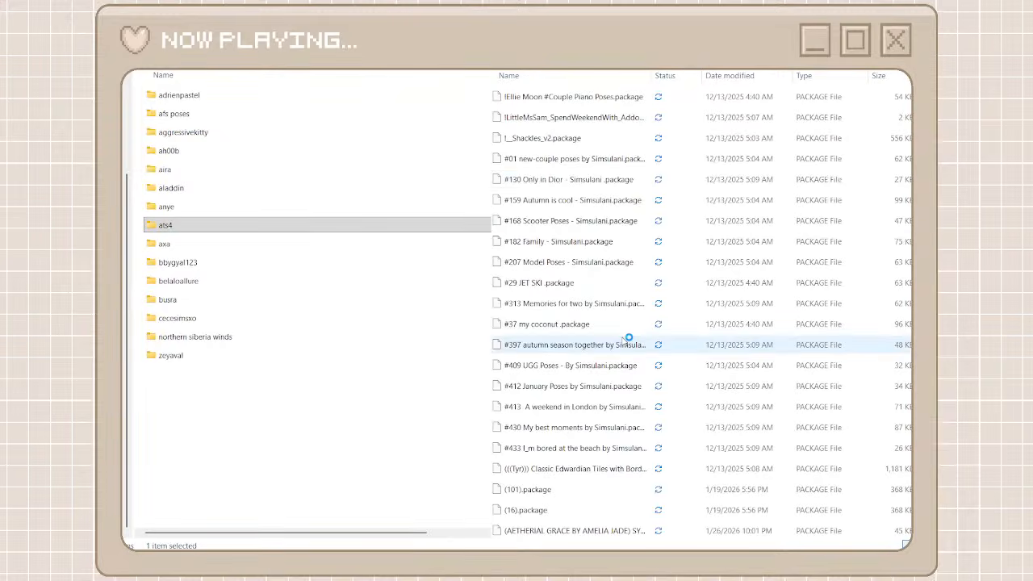
Find the astya96 files in the unorganized cc list, then create a folder named astya96 beside the other creator folders and open it
scroll(627, 340, down, 20)
scroll(627, 340, down, 20)
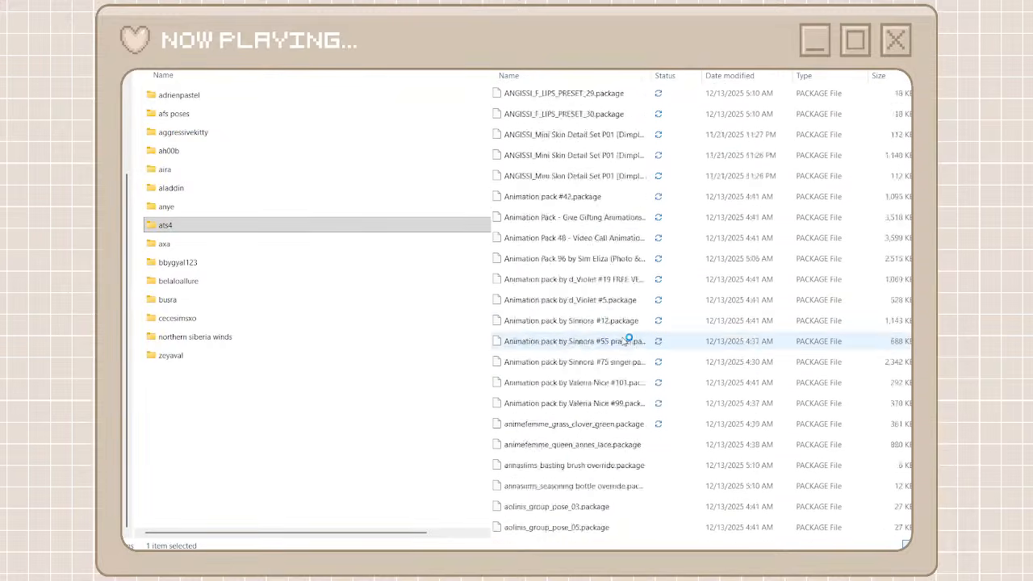
scroll(576, 326, down, 15)
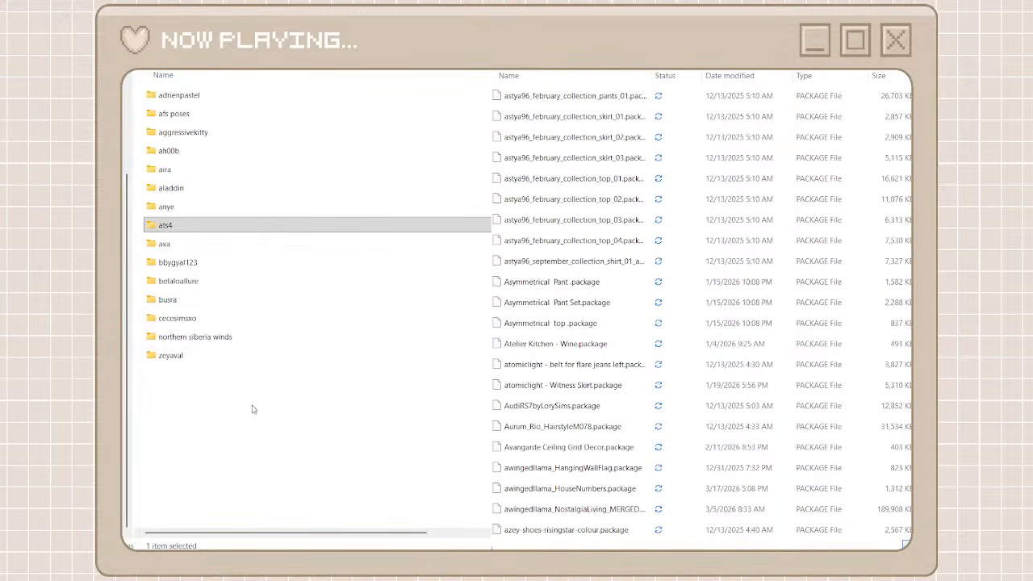
click(257, 407)
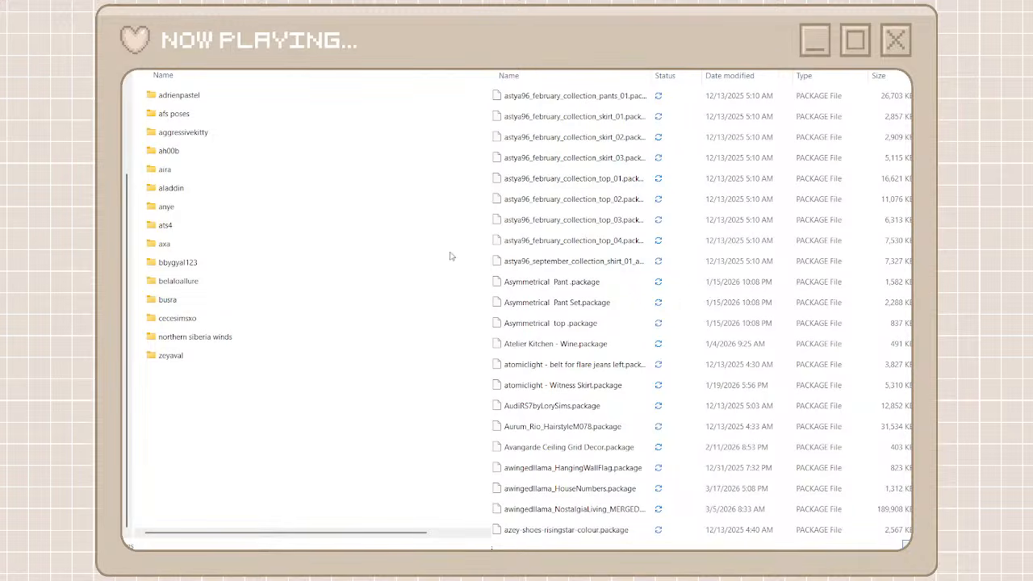
key(ctrl+shift+n)
text(a)
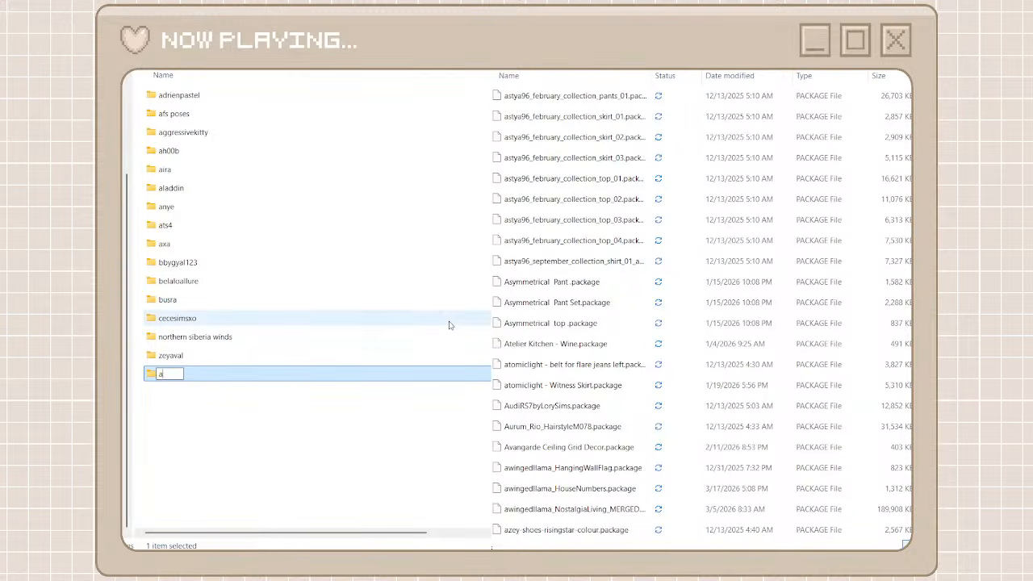
text(stya96)
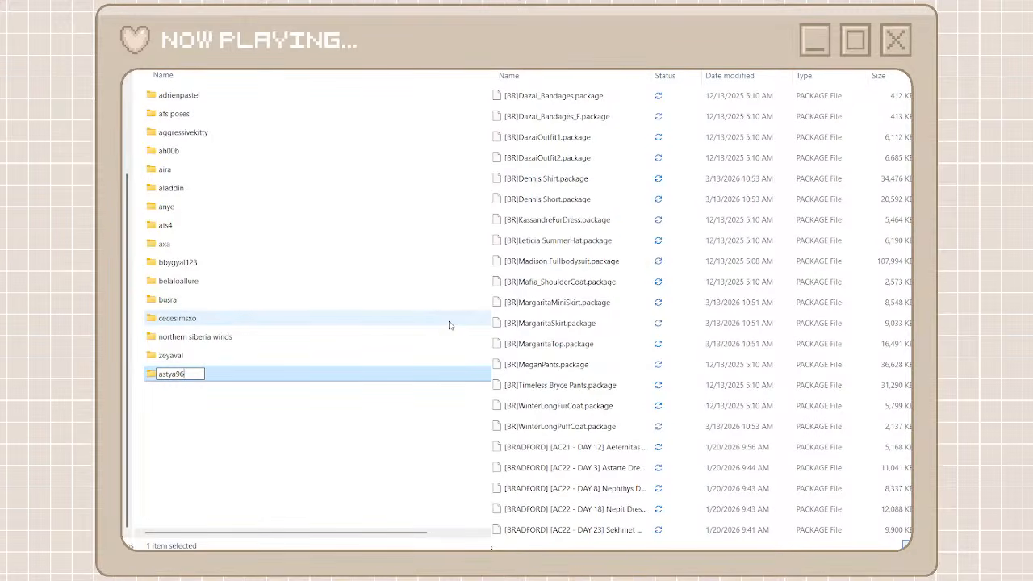
click(344, 469)
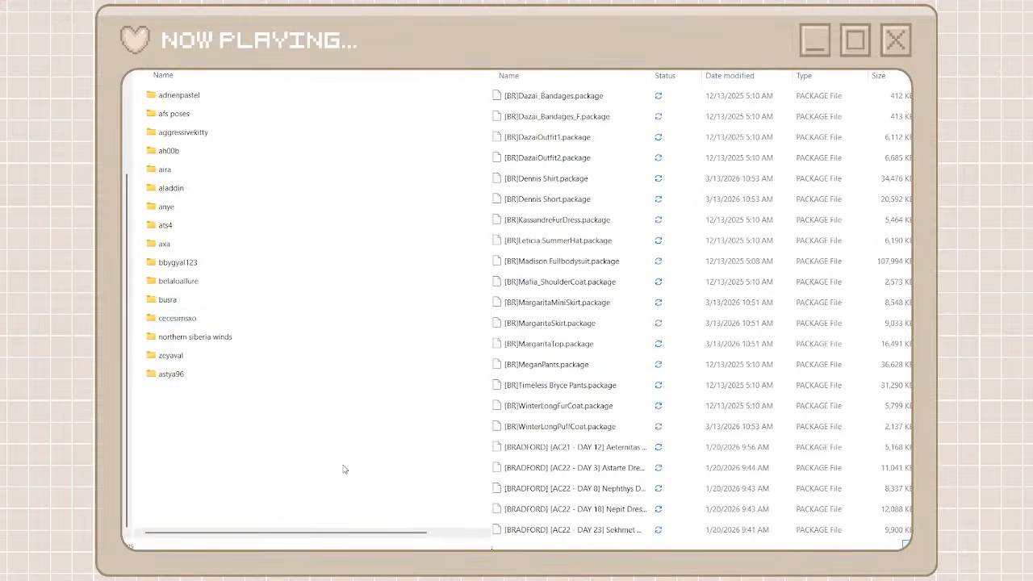
double_click(263, 374)
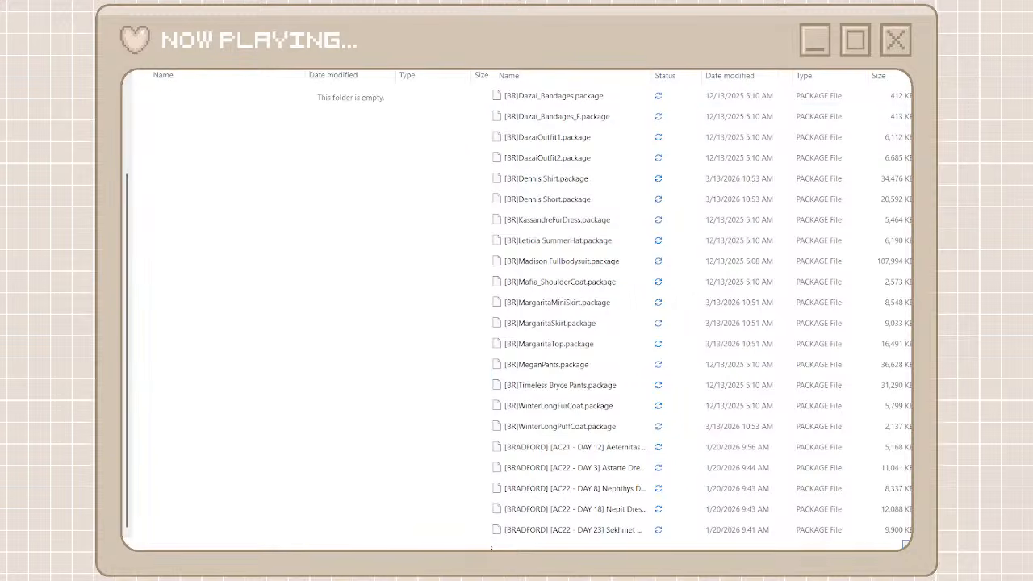
Search the unorganized cc files for astya96 and cut every package found
text(ast)
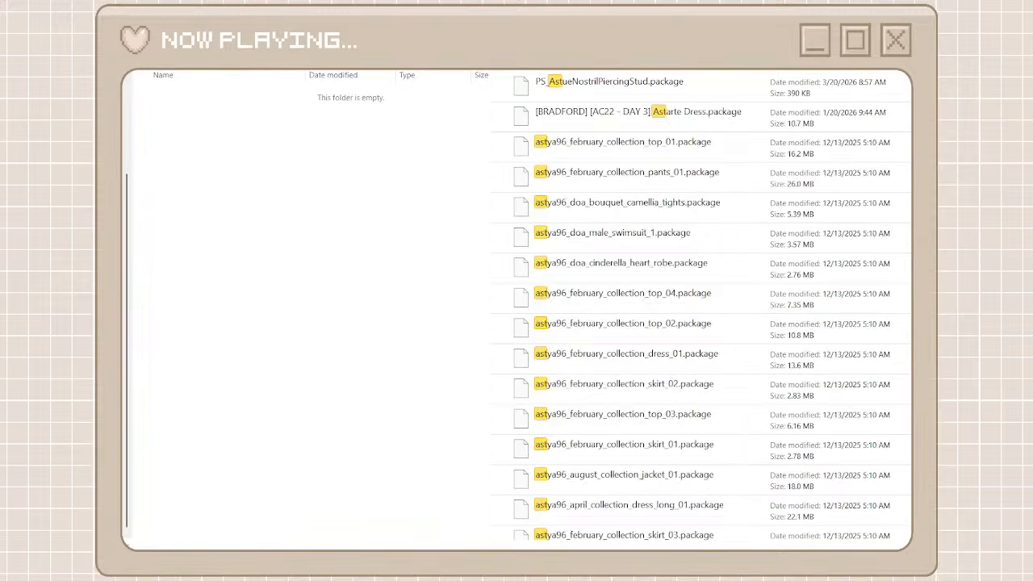
text(ya)
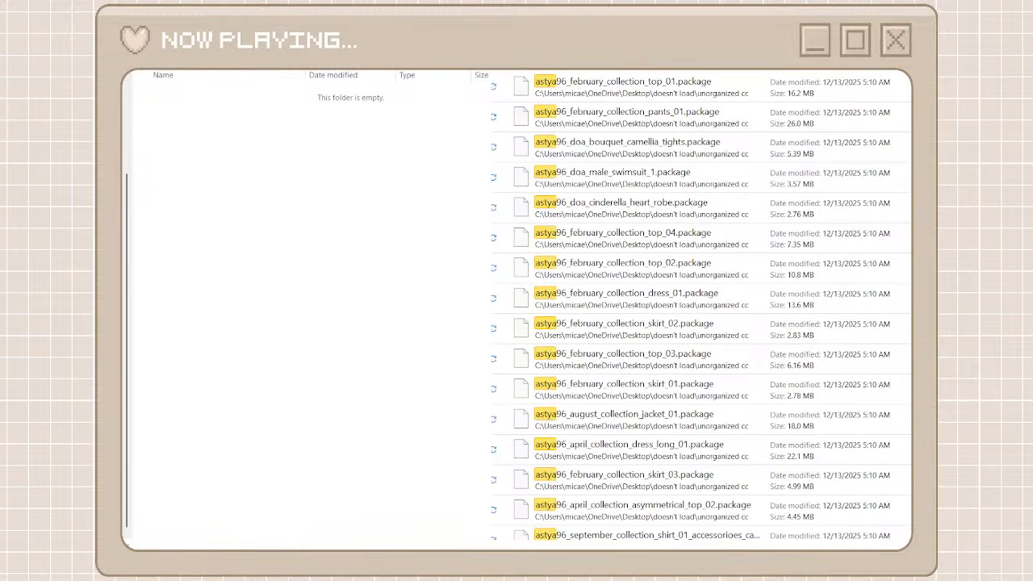
text(96)
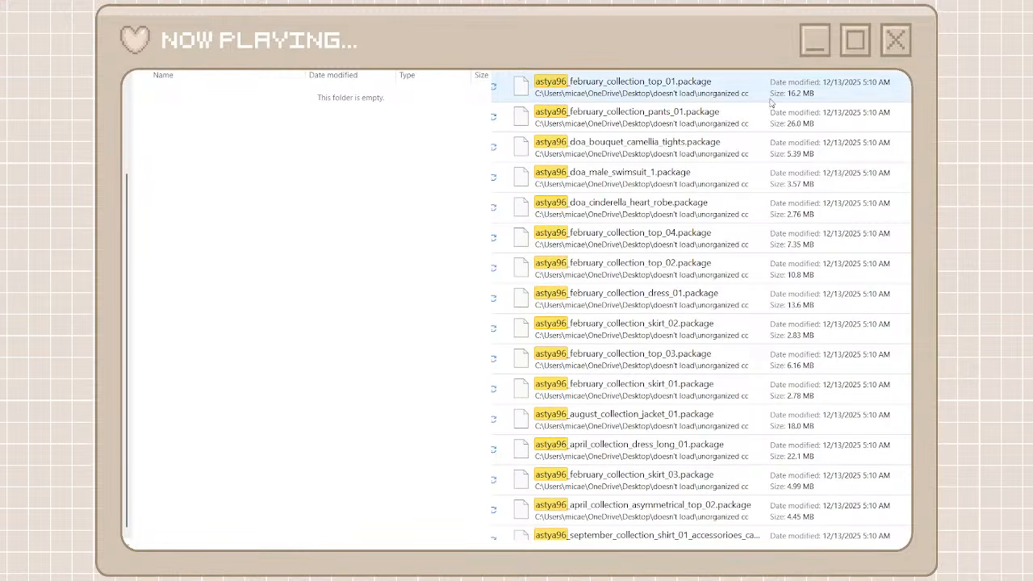
click(771, 99)
scroll(771, 367, down, 1)
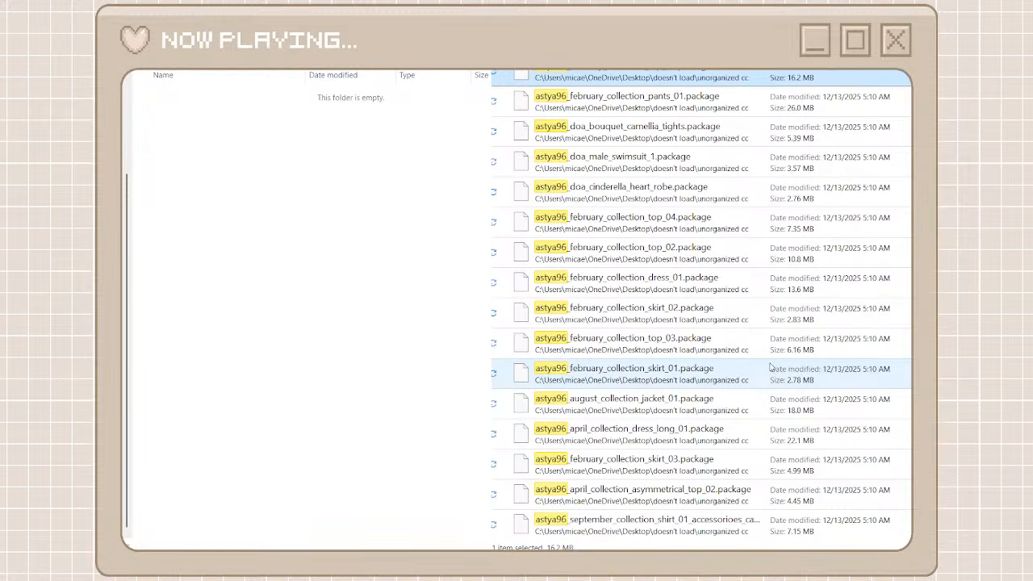
shift+click(677, 522)
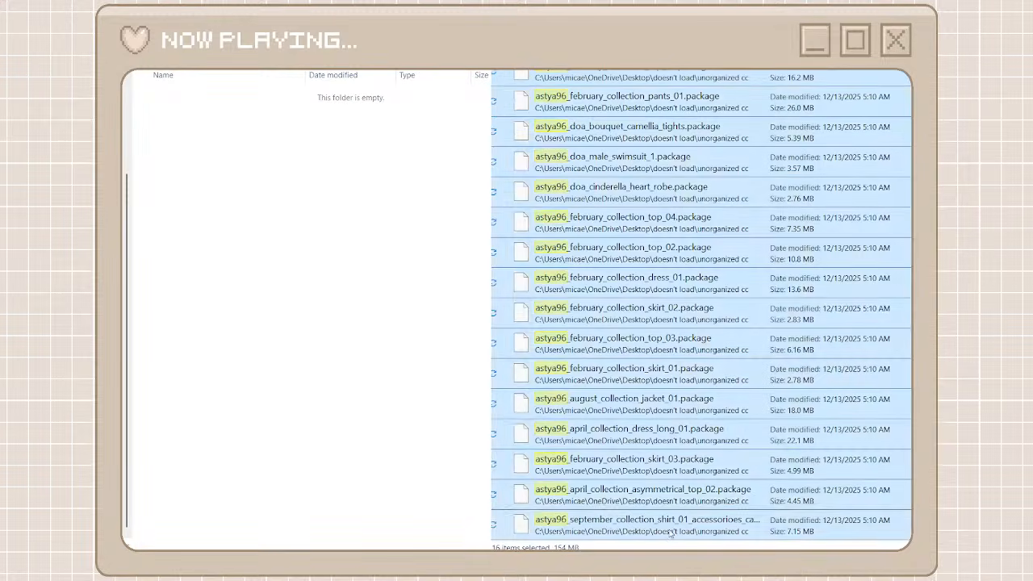
click(694, 509)
Paste the cut astya96 packages into the astya96 folder, then return to the parent folder and clear the search
right_click(323, 233)
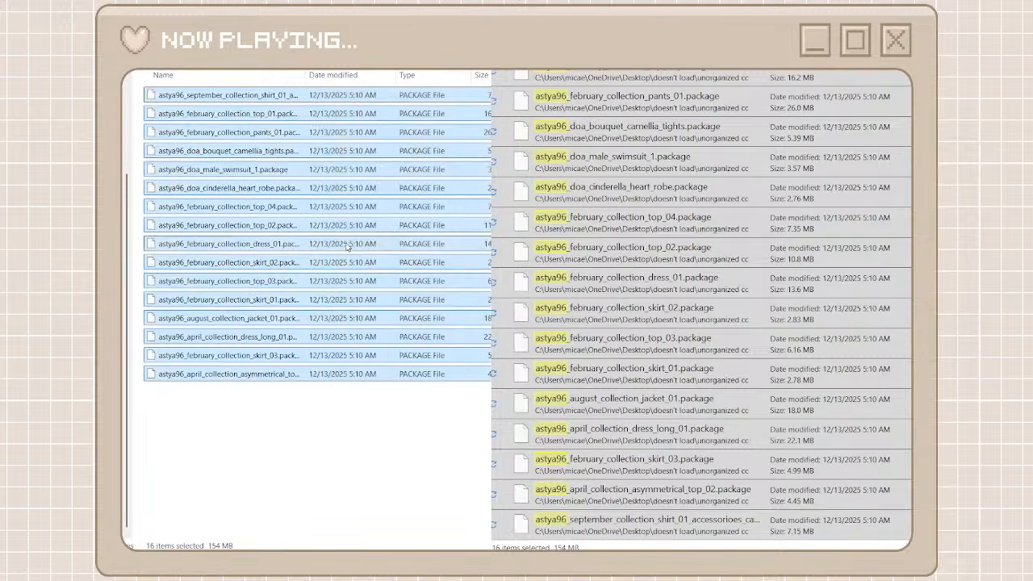
key(alt+Left)
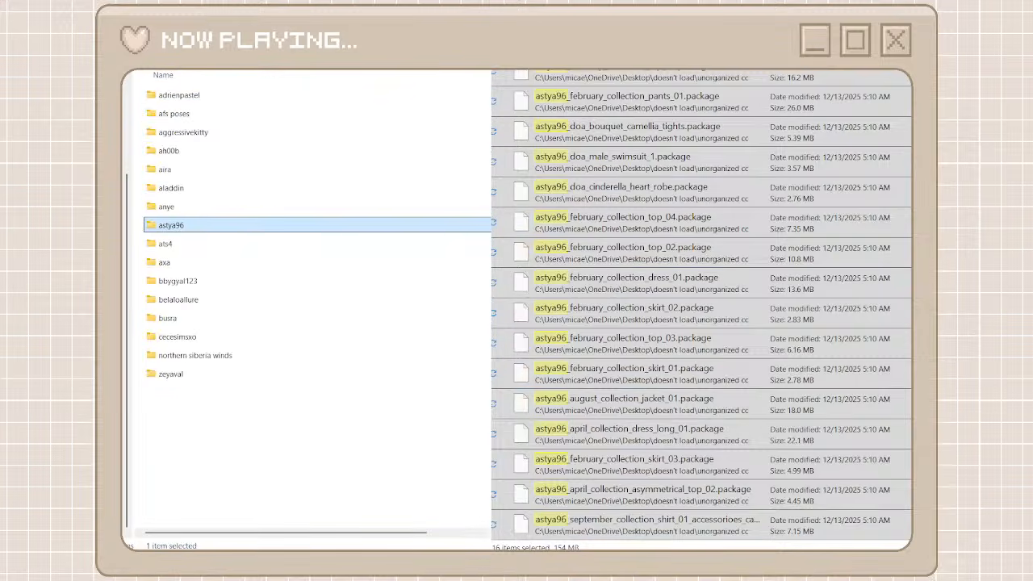
key(alt+Left)
Look through the unorganized cc list for the next creator, then create a folder named lijoue beside the other creator folders and open it
scroll(566, 356, down, 10)
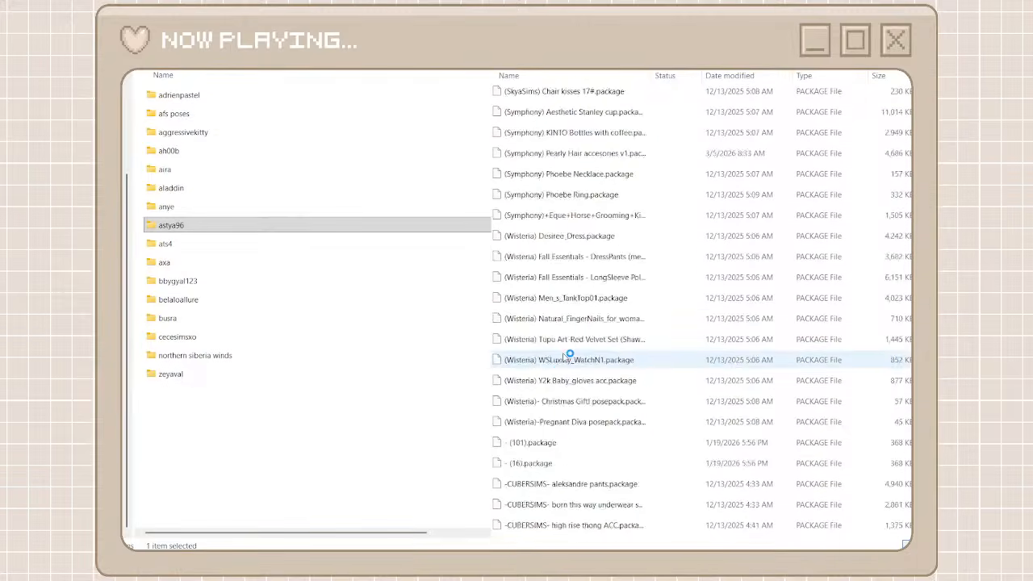
scroll(567, 356, down, 20)
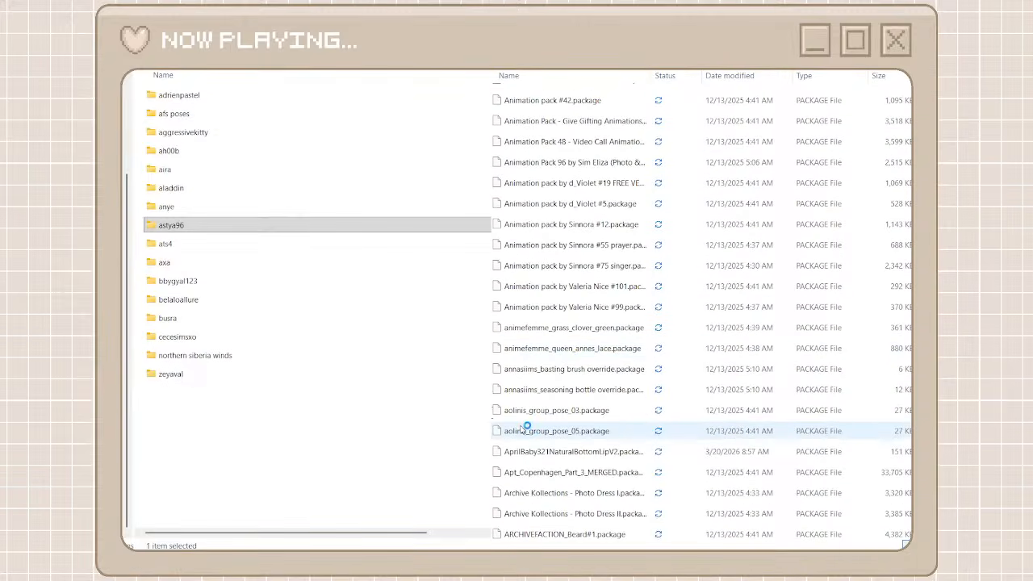
scroll(526, 428, down, 10)
scroll(907, 347, down, 20)
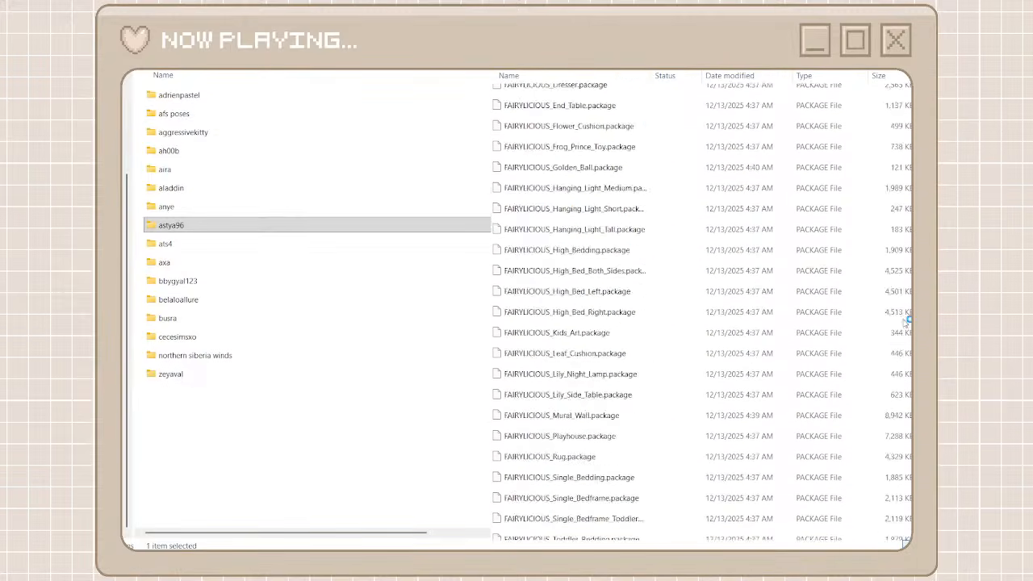
click(326, 428)
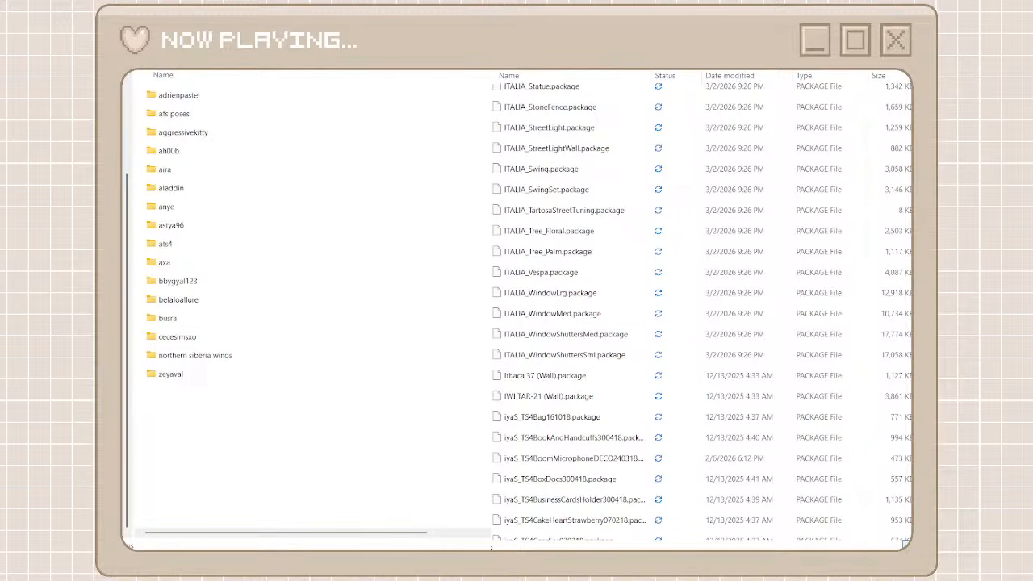
key(ctrl+shift+n)
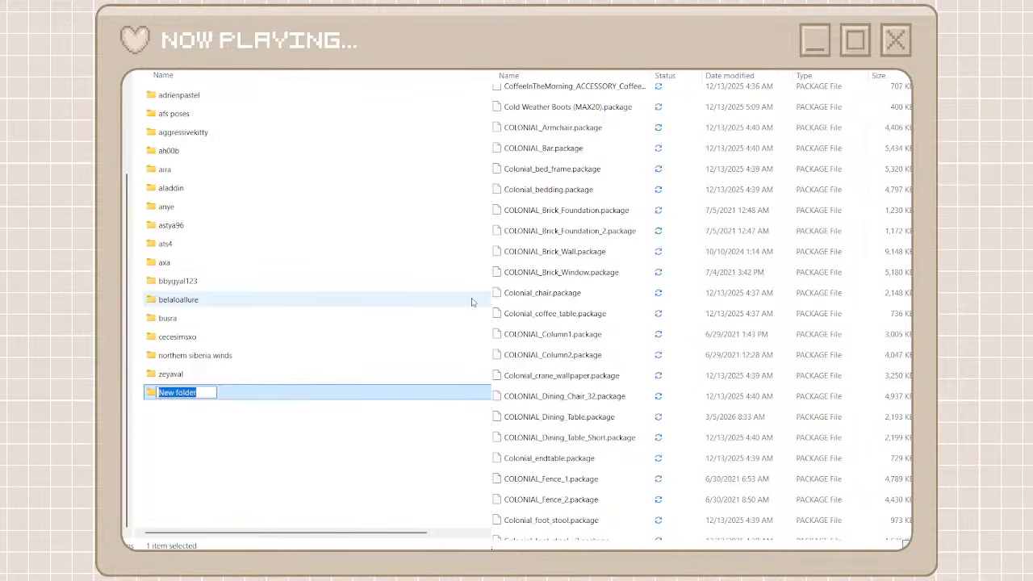
text(lijc)
text(ue)
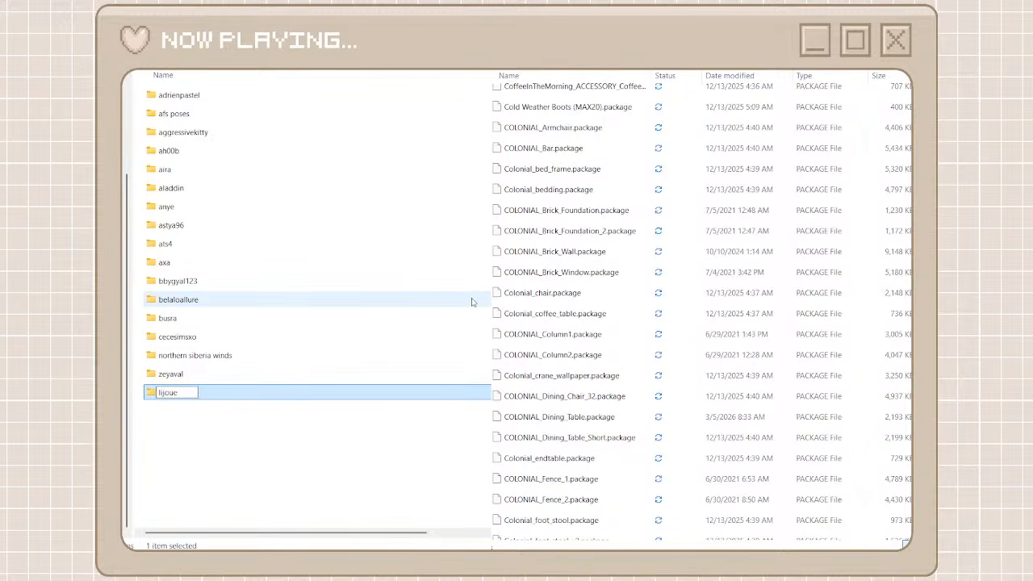
click(328, 436)
double_click(308, 393)
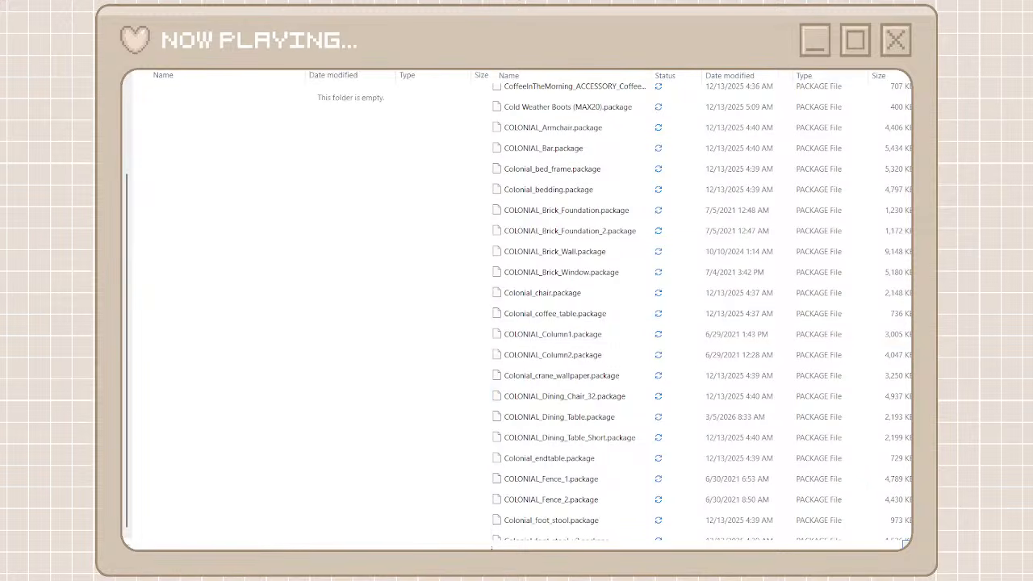
Search the unorganized cc files for lijoue and cut every package found
text(li)
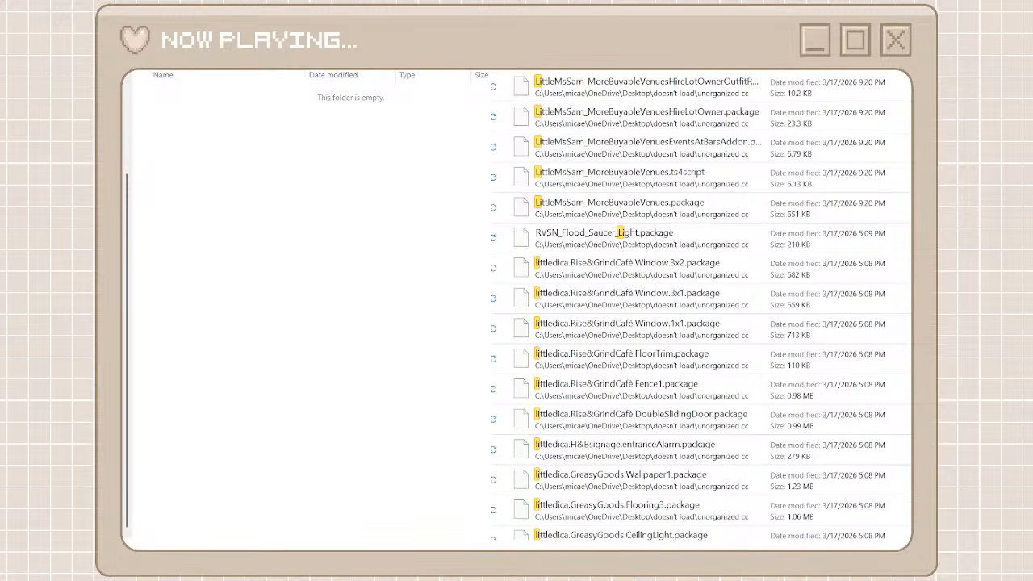
scroll(702, 307, down, 10)
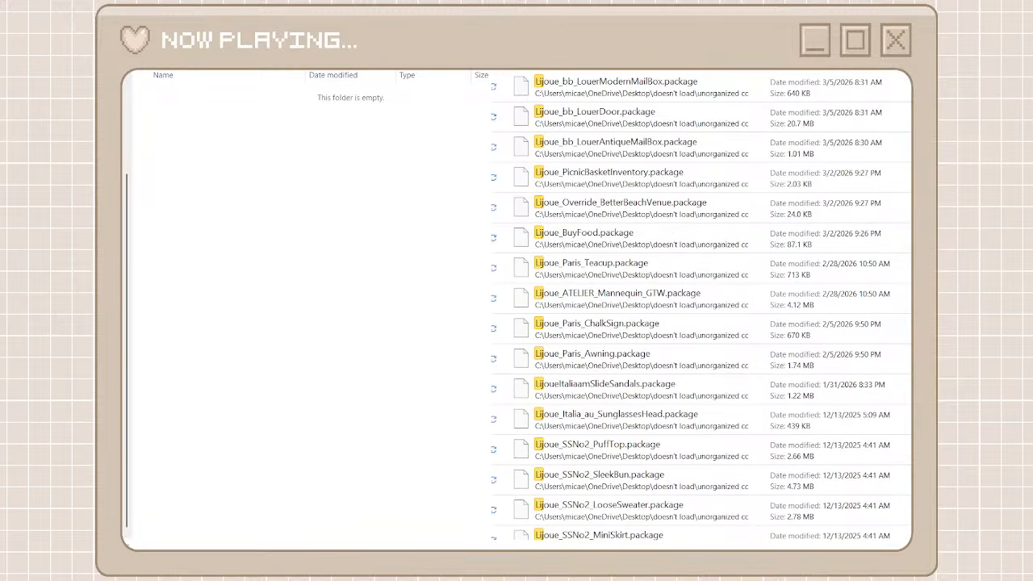
text(jo)
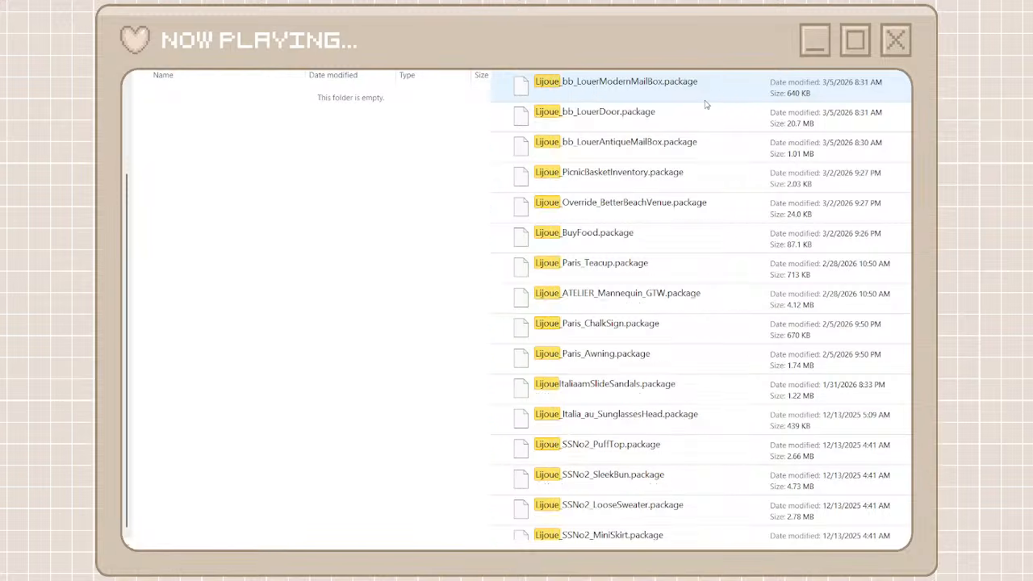
text(ue)
click(696, 96)
scroll(699, 387, down, 15)
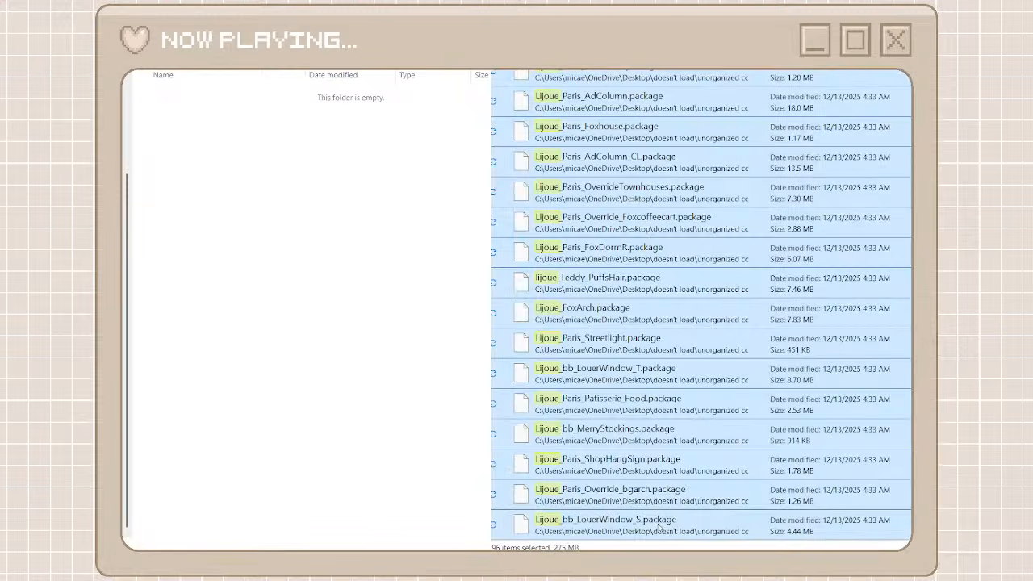
shift+click(686, 513)
key(ctrl+x)
Paste the cut Lijoue packages into the lijoue folder, then clear the search to return to the full unorganized cc list
click(307, 287)
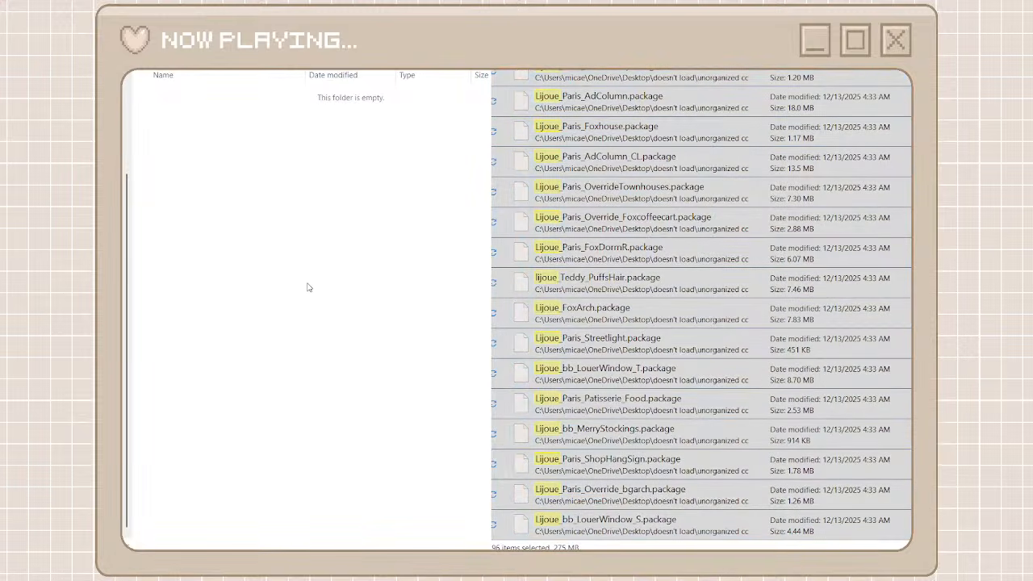
key(ctrl+v)
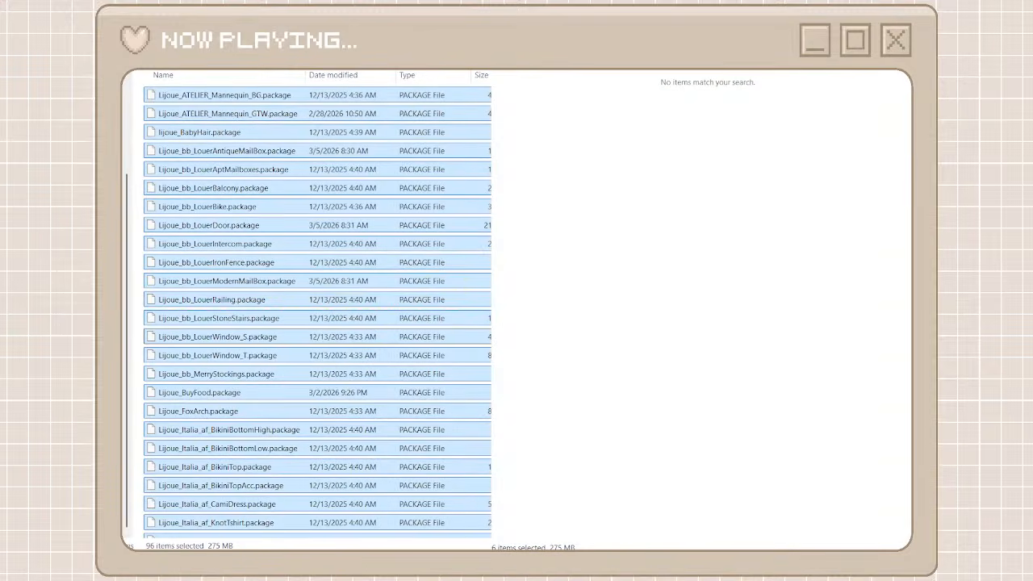
click(839, 60)
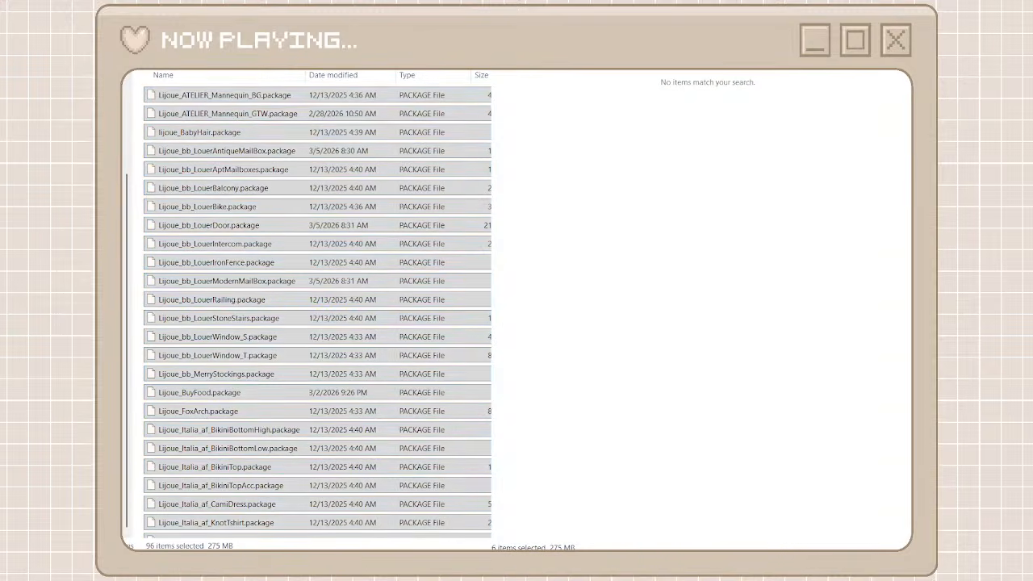
scroll(609, 367, down, 10)
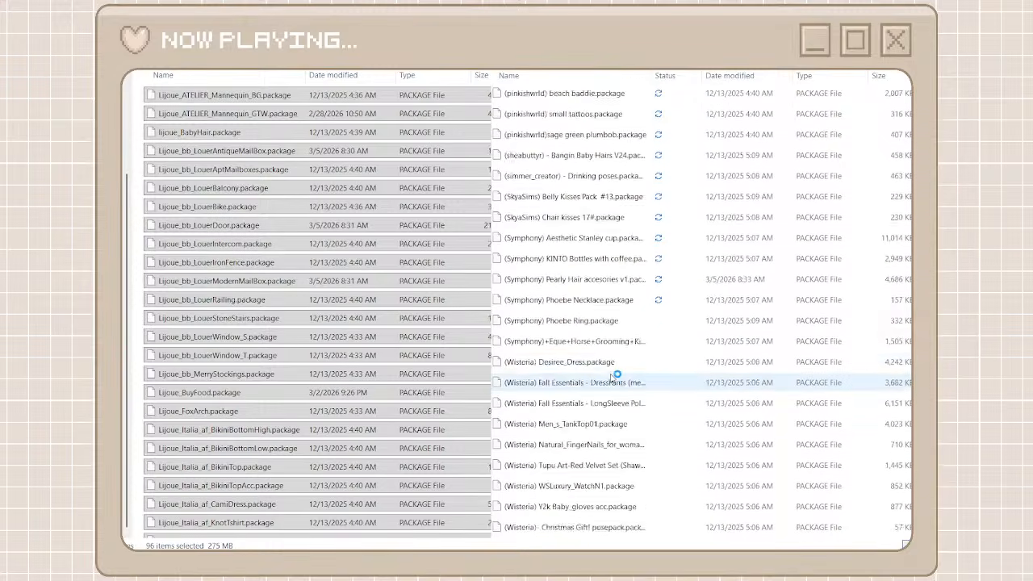
Search the unorganized cc files for italia and look through the matching packages
scroll(611, 377, down, 15)
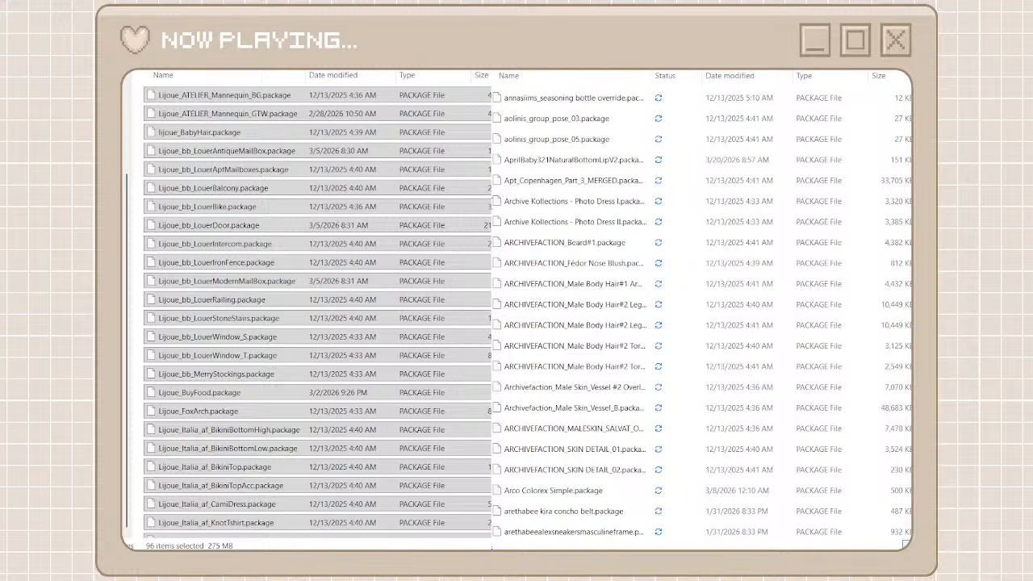
text(ital)
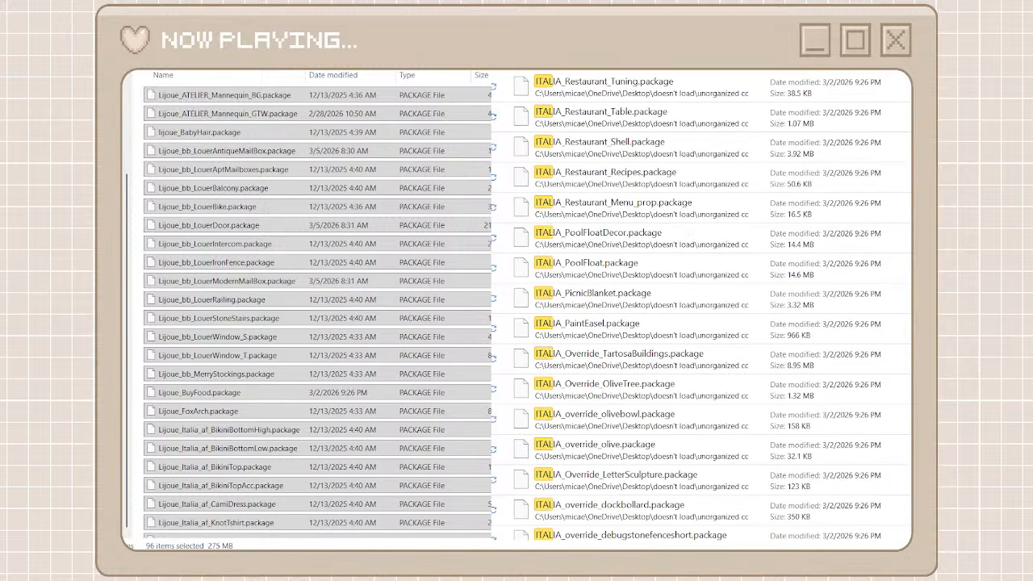
text(ia)
click(669, 109)
click(656, 96)
scroll(682, 436, down, 6)
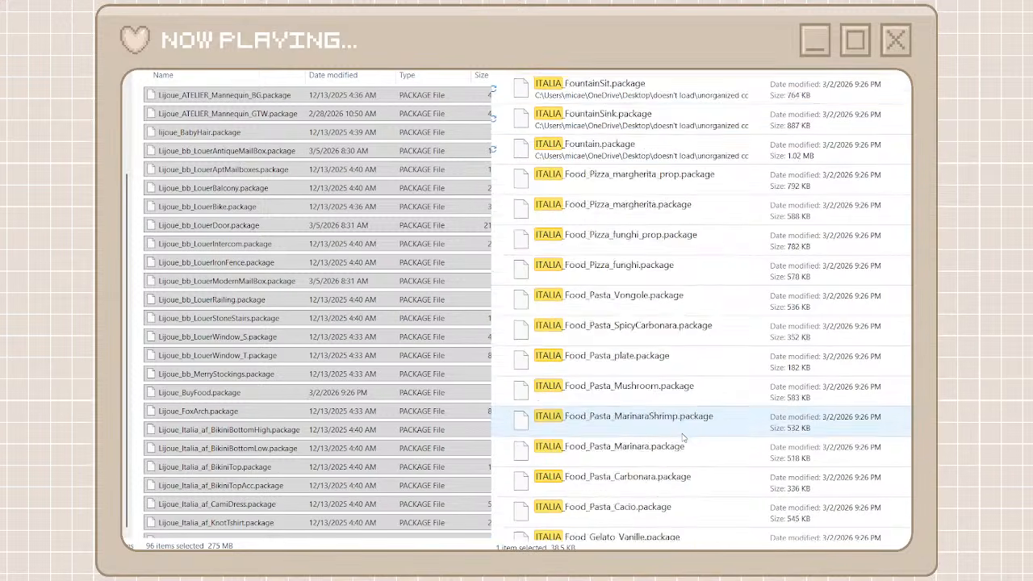
scroll(682, 435, down, 10)
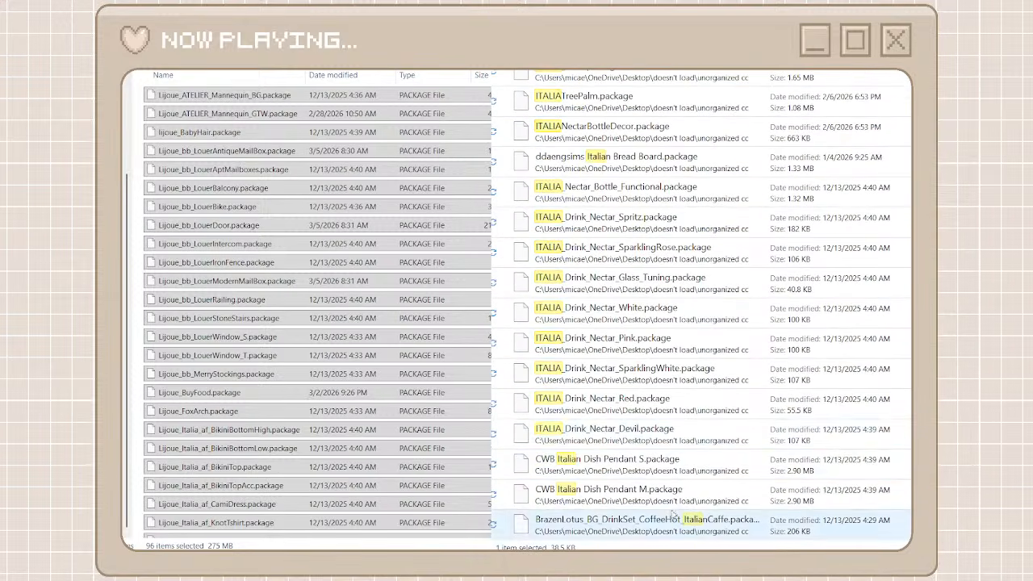
Move the ITALIA packages from ITALIA_Nectar_Bottle_Functional through ITALIA_Drink_Nectar_Devil into the lijoue folder
key(ctrl+a)
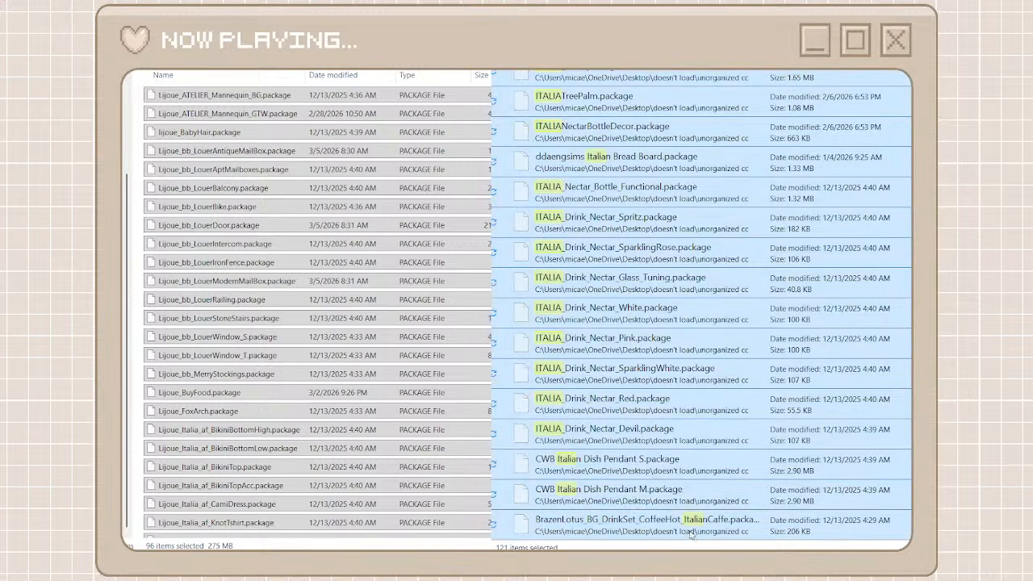
click(635, 497)
click(654, 435)
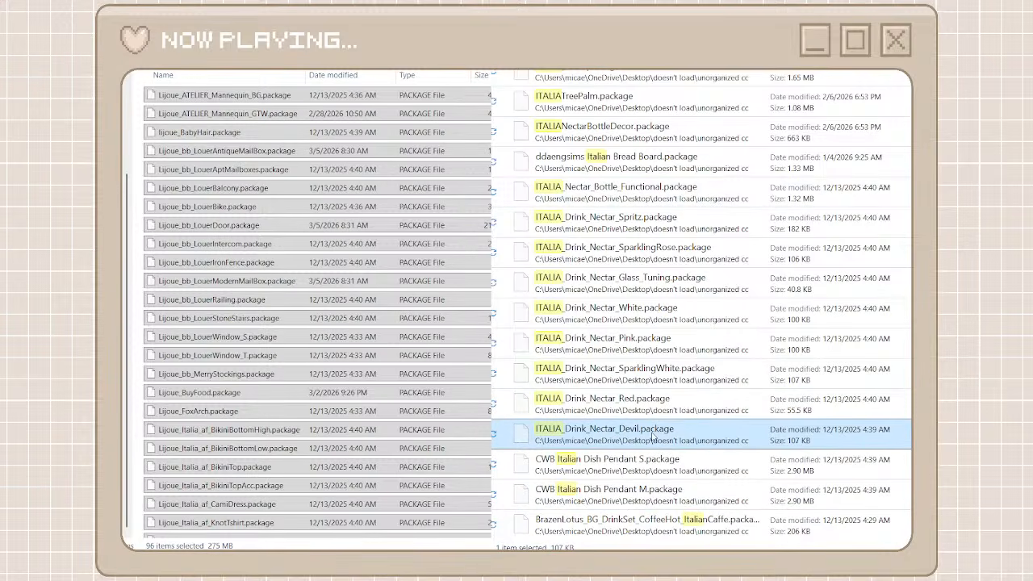
shift+click(769, 200)
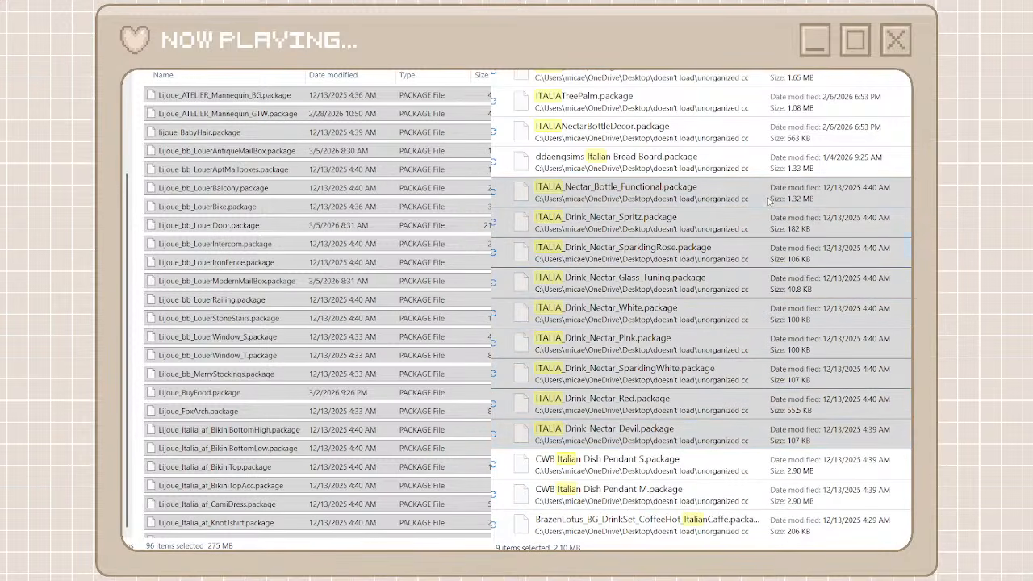
click(579, 220)
click(142, 244)
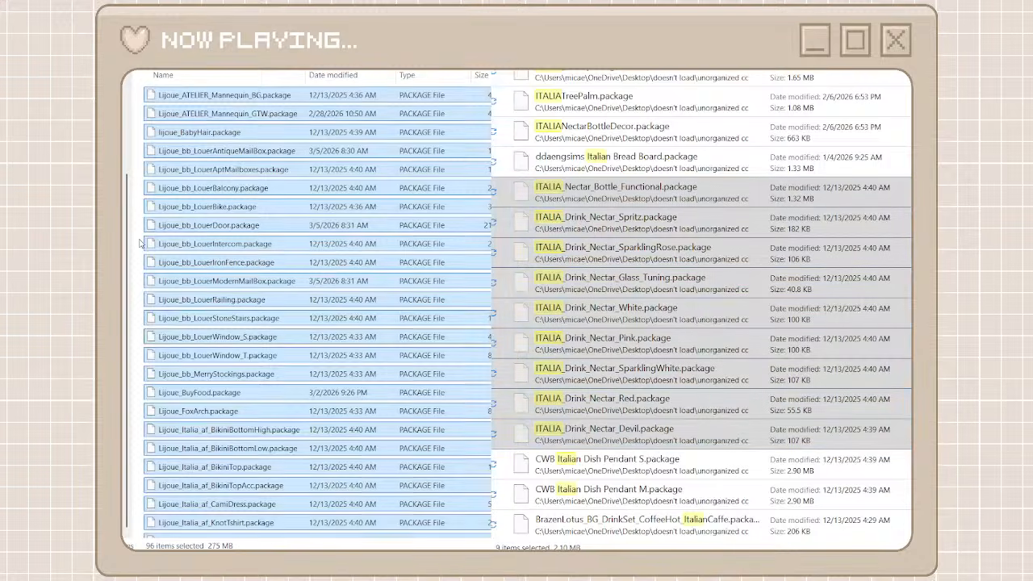
key(ctrl+v)
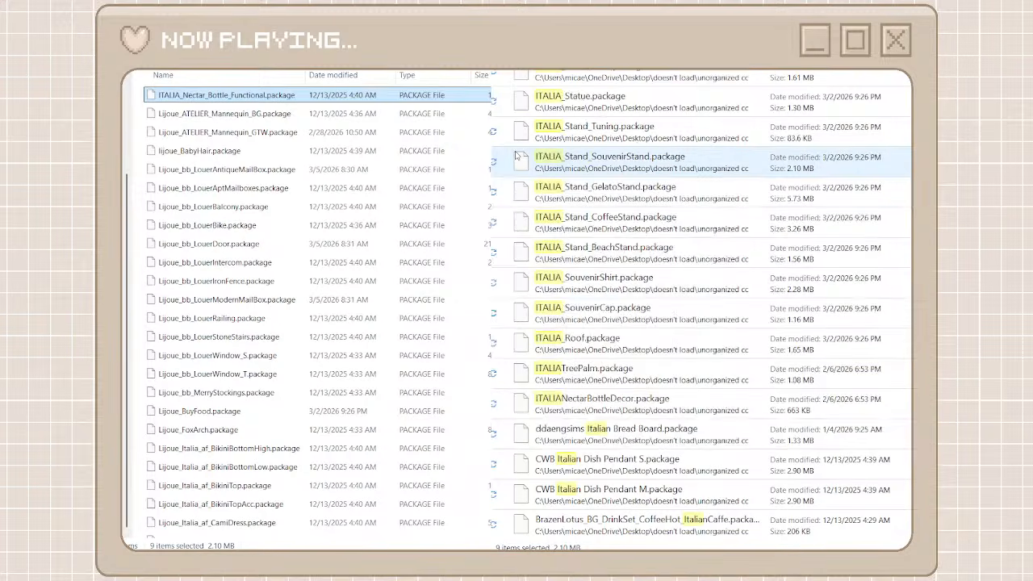
Move the remaining ITALIA packages, from ITALIANectarBottleDecor up to ITALIA_Restaurant_Tuning, into the lijoue folder and return to the parent folder
click(623, 410)
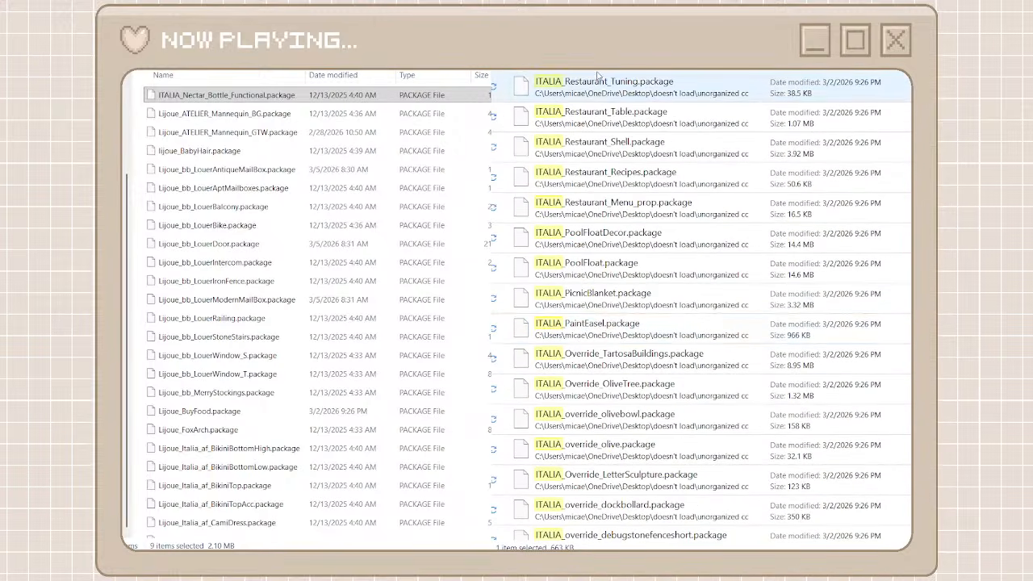
key(ctrl+a)
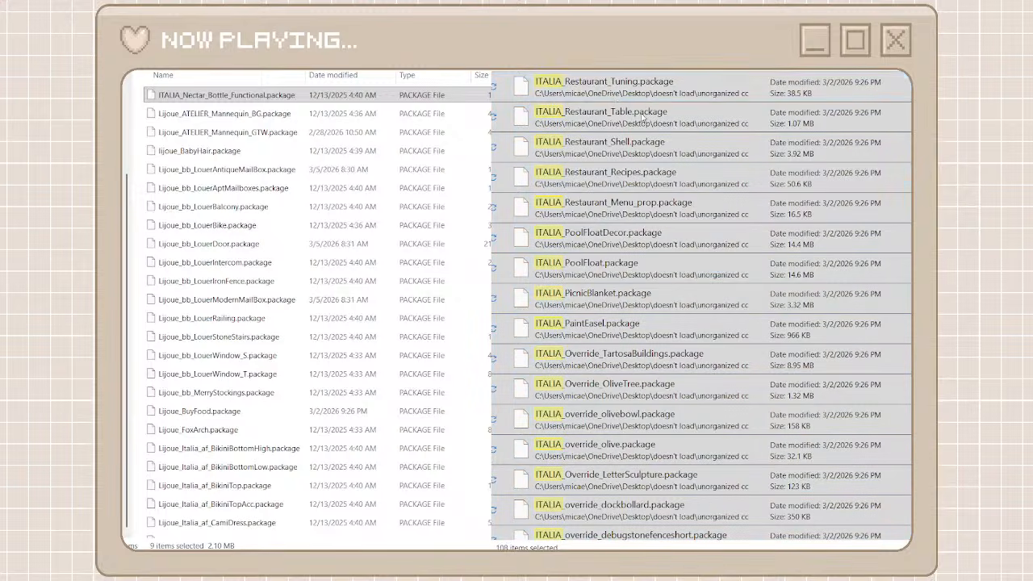
click(135, 168)
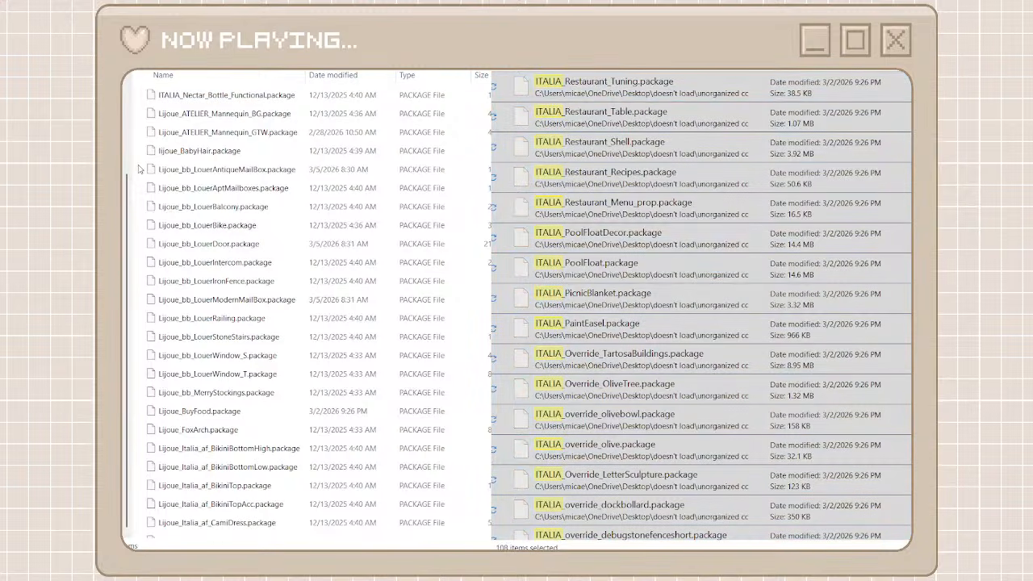
key(ctrl+v)
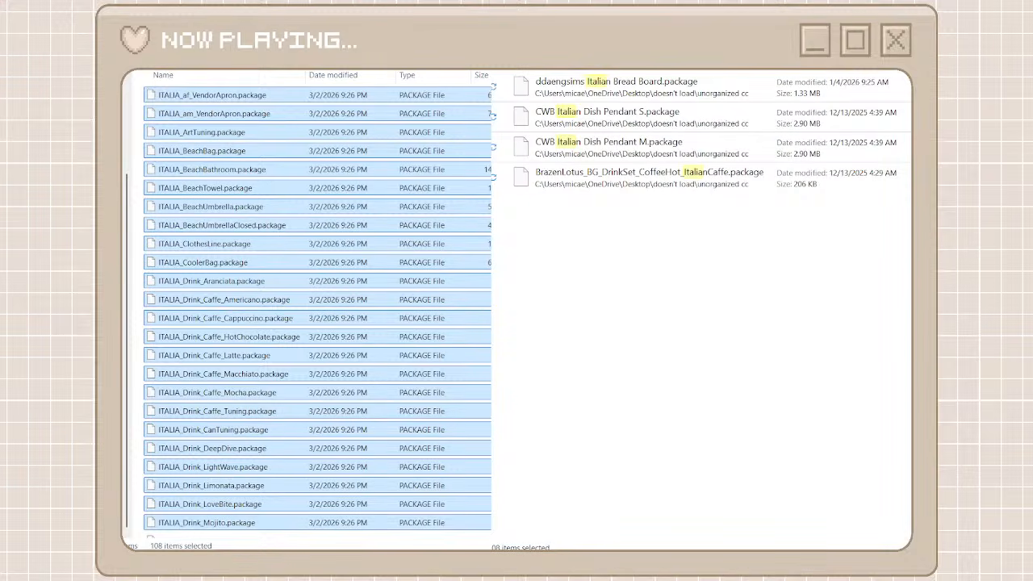
key(alt+Left)
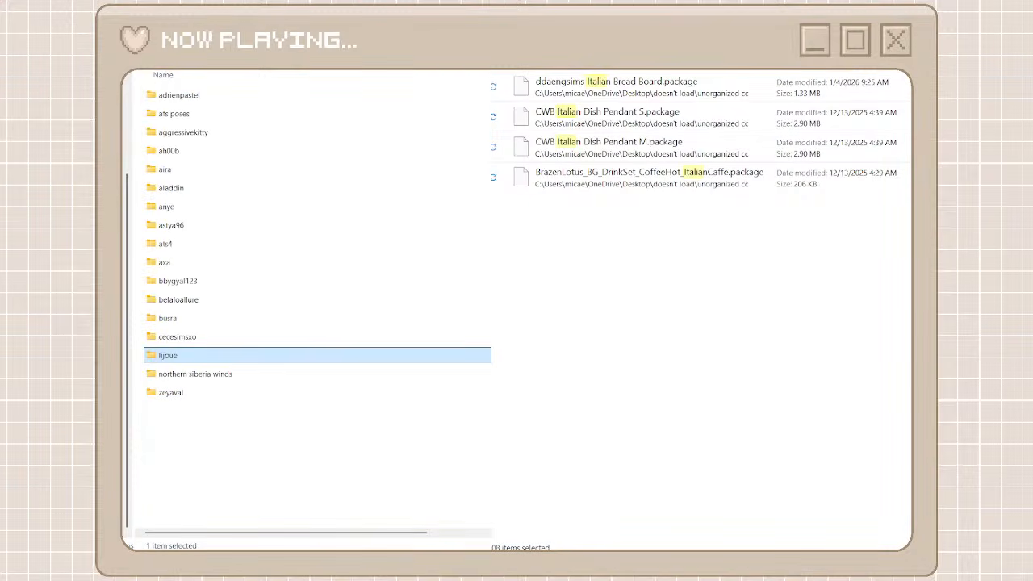
Create a folder named cow build beside the other creator folders and open it
click(250, 446)
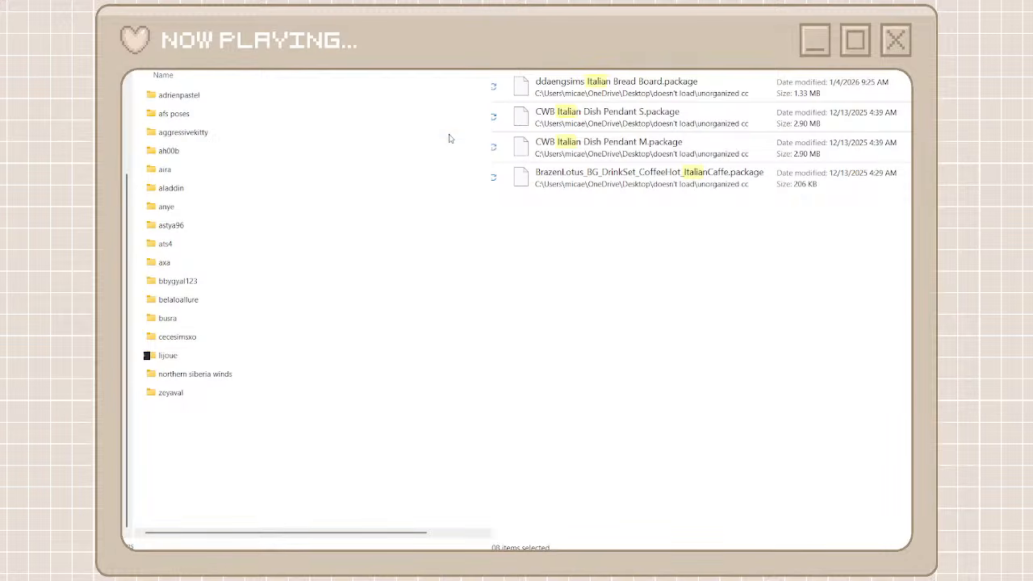
key(ctrl+shift+n)
text(co)
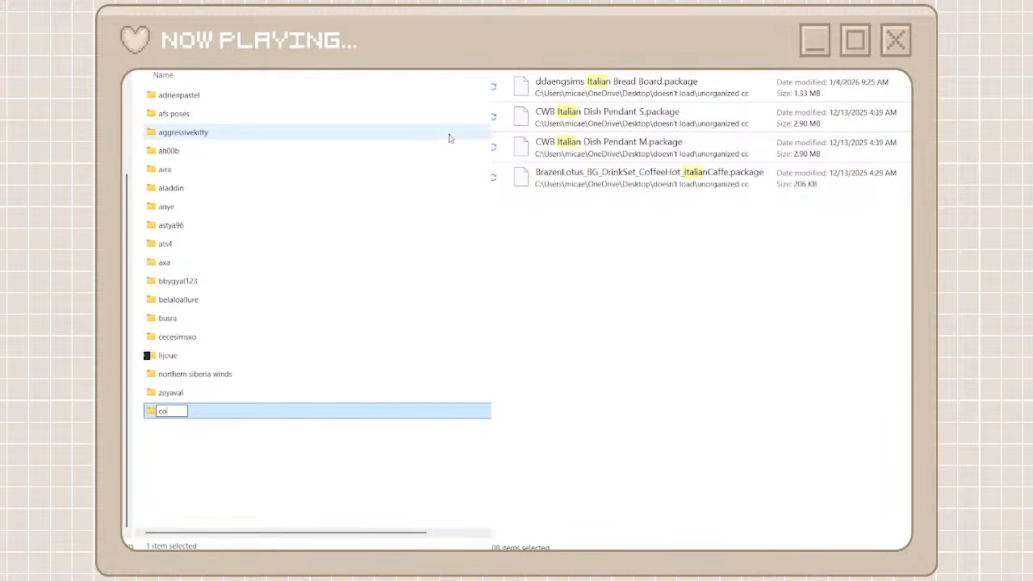
text(w build)
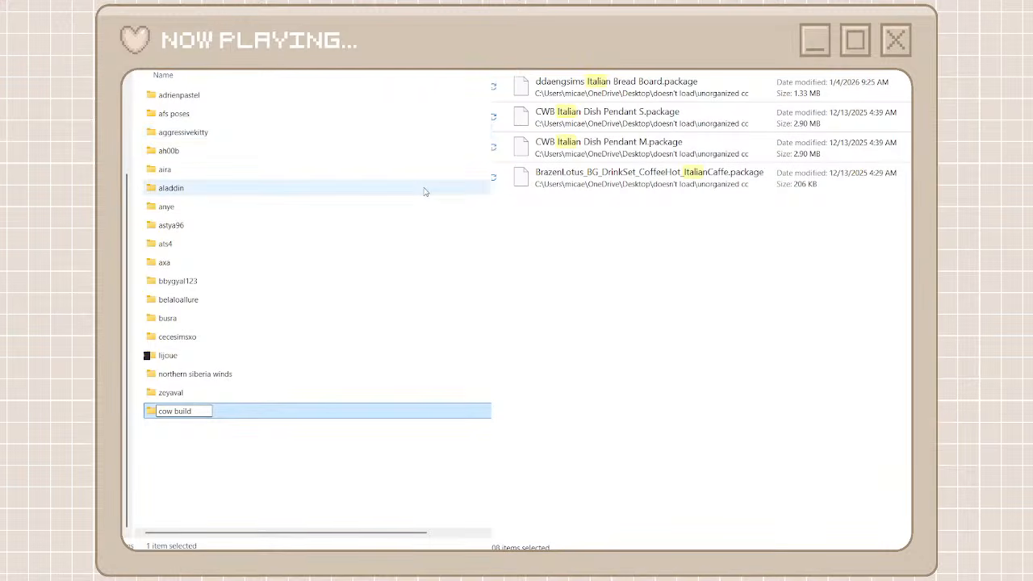
click(262, 425)
double_click(264, 419)
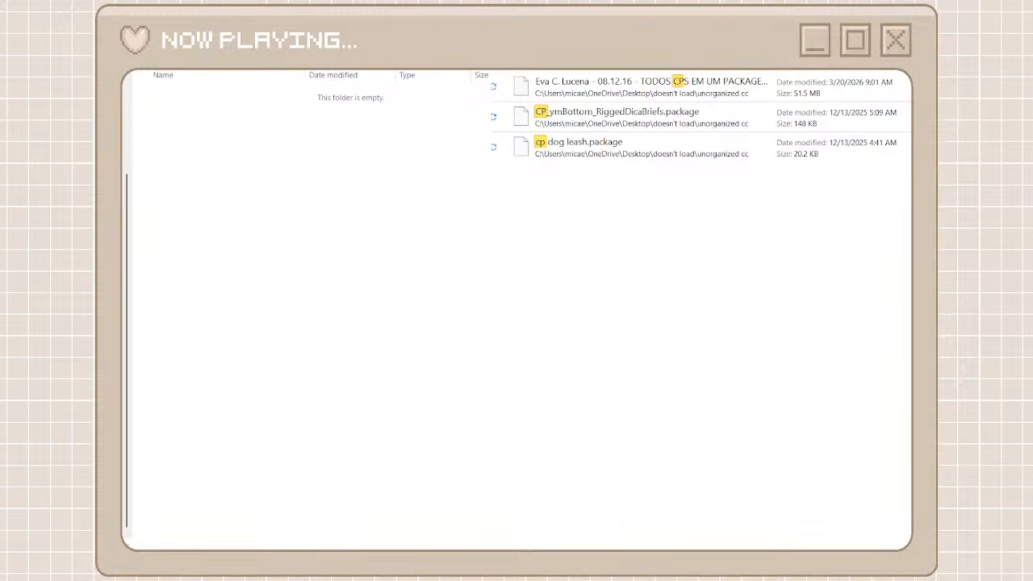
Try to find the creator's packages by searching the unorganized cc files for cow
key(BackSpace)
text(ow)
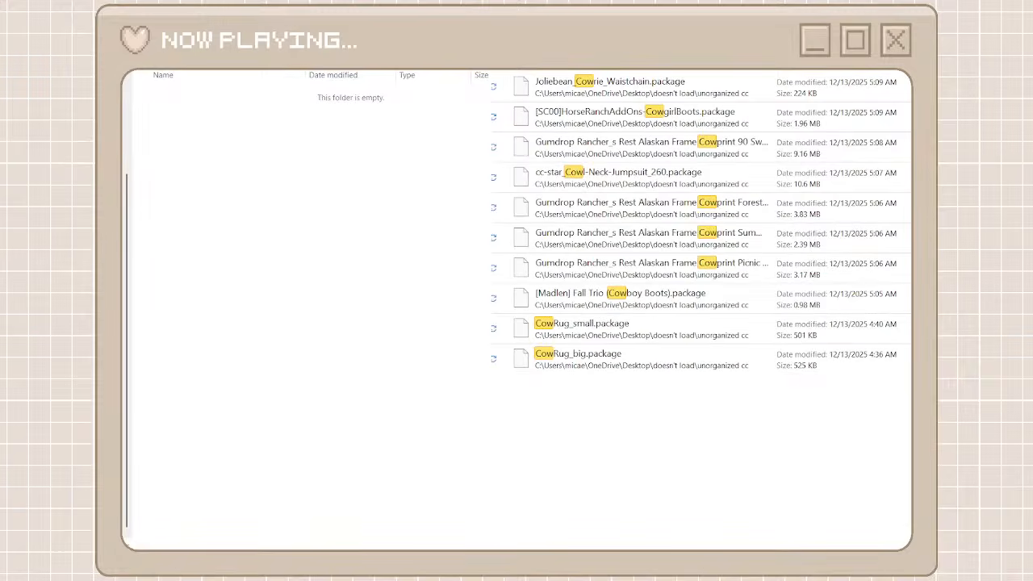
text(bu)
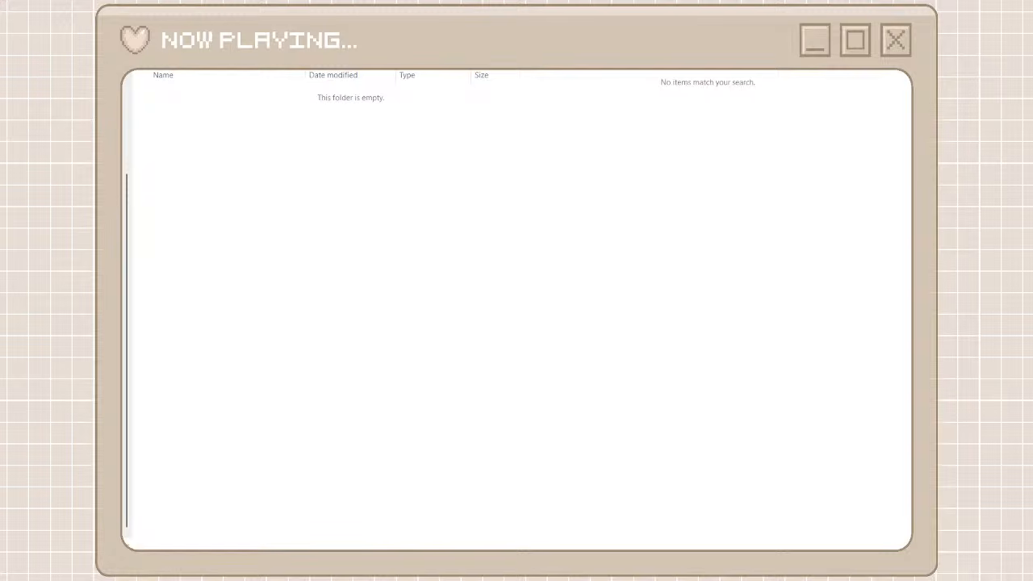
text(wb)
Search the unorganized cc files for cwb and cut every package found
click(635, 96)
scroll(632, 389, down, 10)
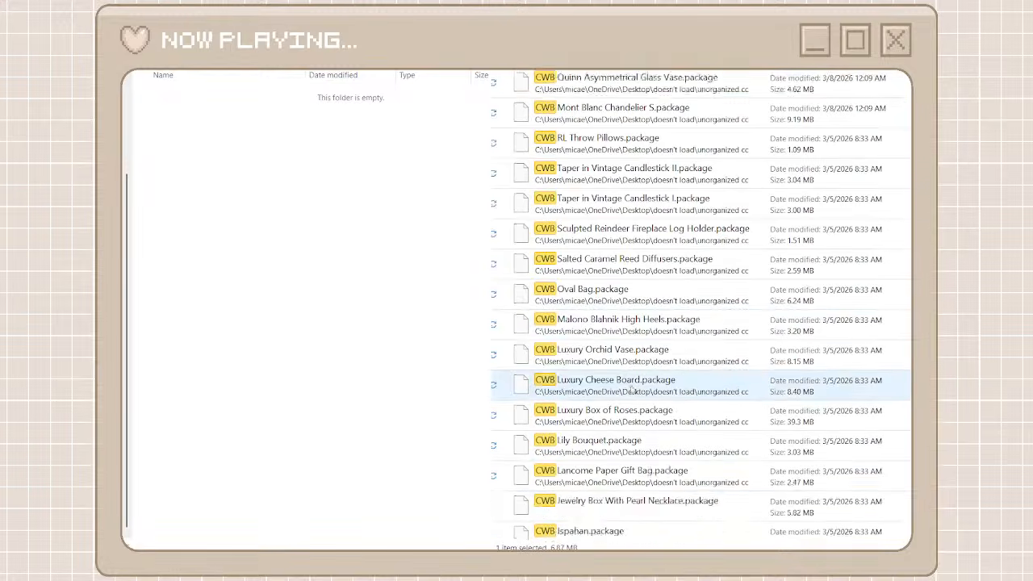
scroll(632, 389, down, 20)
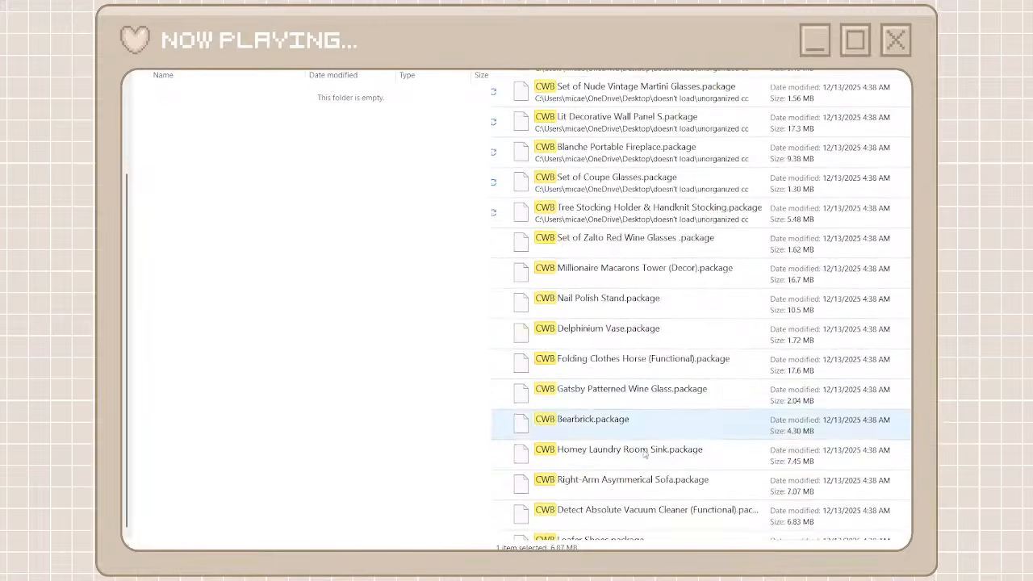
scroll(660, 525, down, 15)
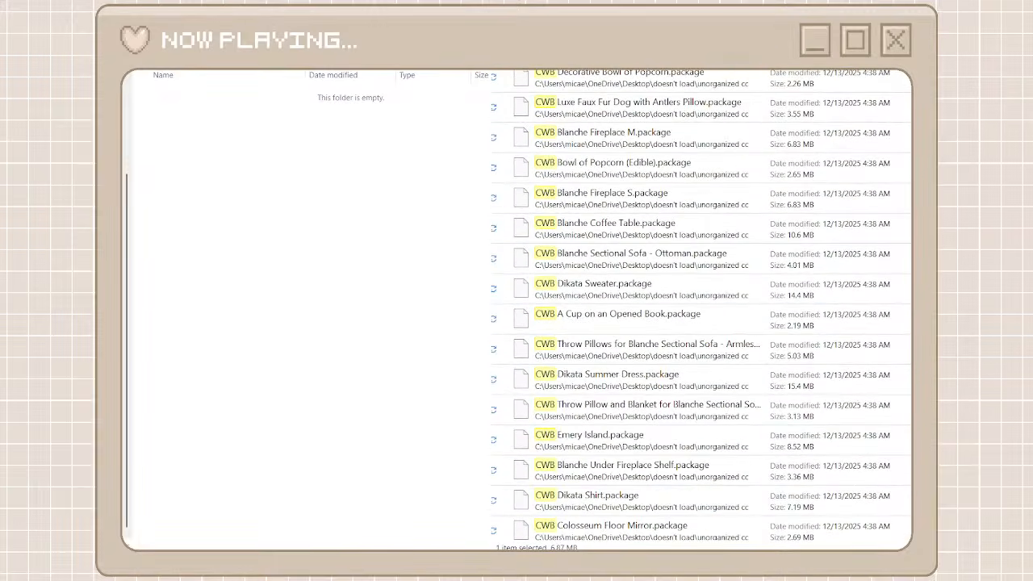
shift+click(660, 524)
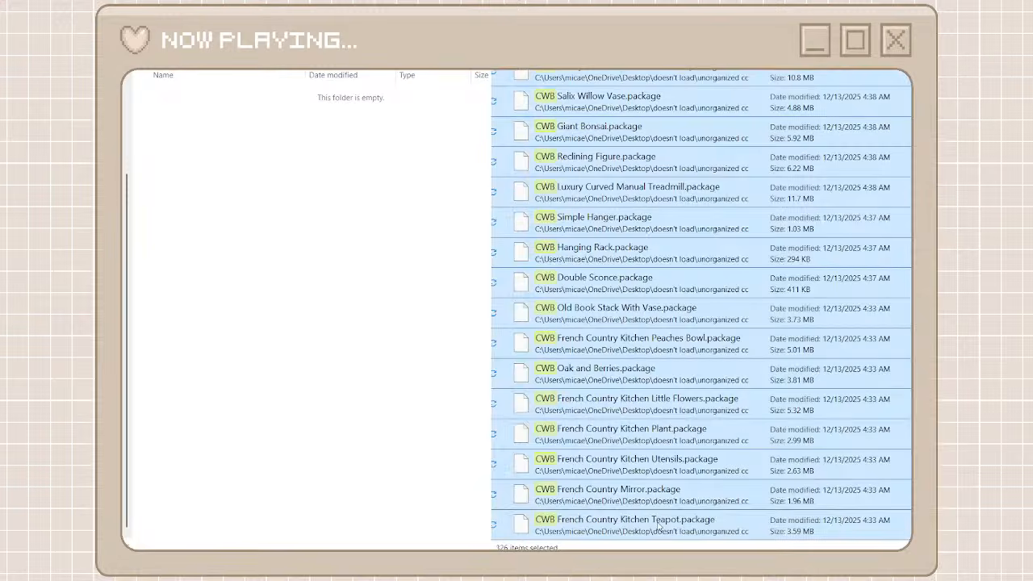
Paste the cut CWB packages into the cow build folder, then return to the parent folder and clear the search
click(423, 291)
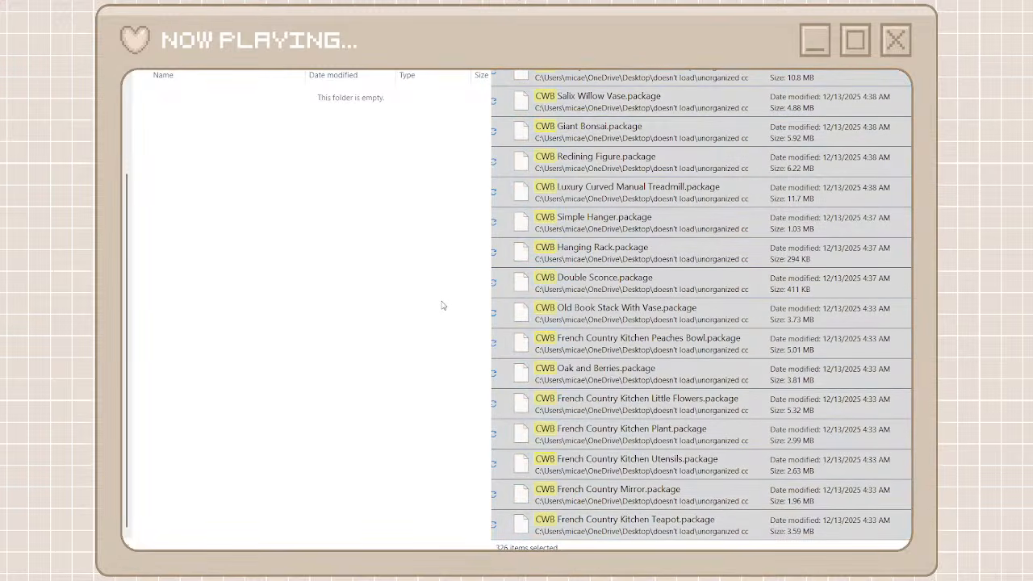
key(ctrl+v)
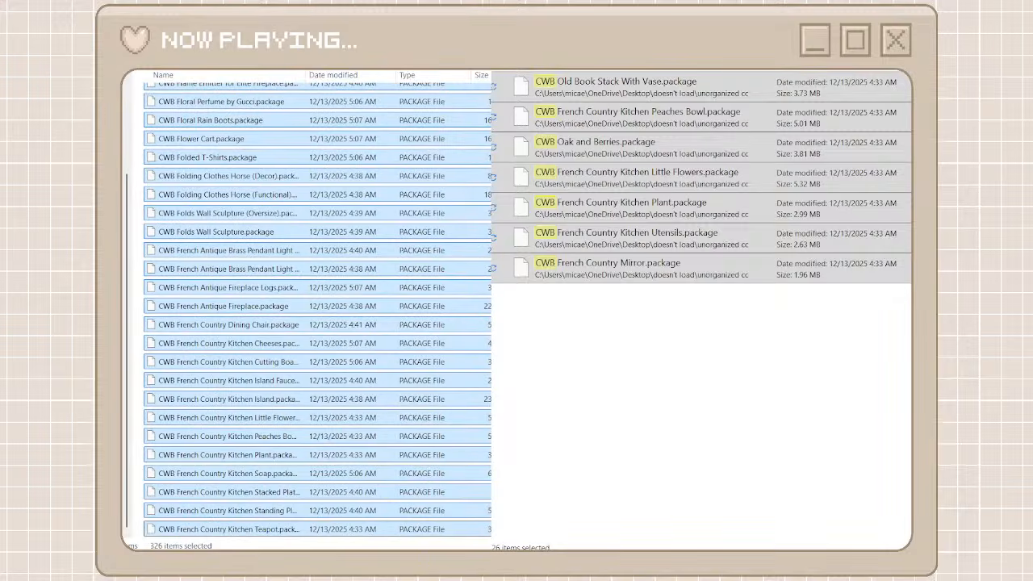
key(alt+Left)
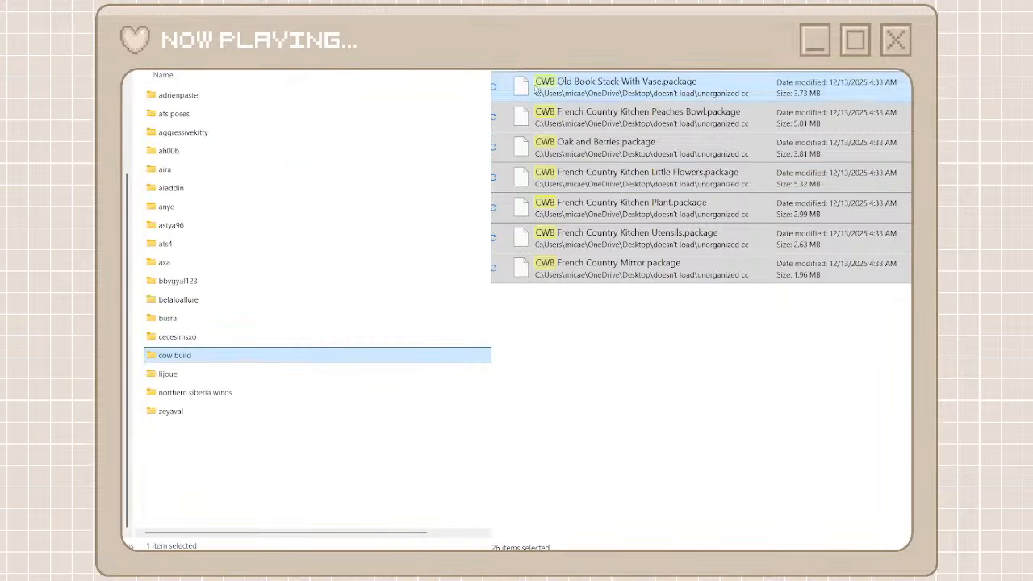
click(630, 71)
Look through the unorganized cc files for the next creator whose packages need a folder
scroll(624, 352, down, 15)
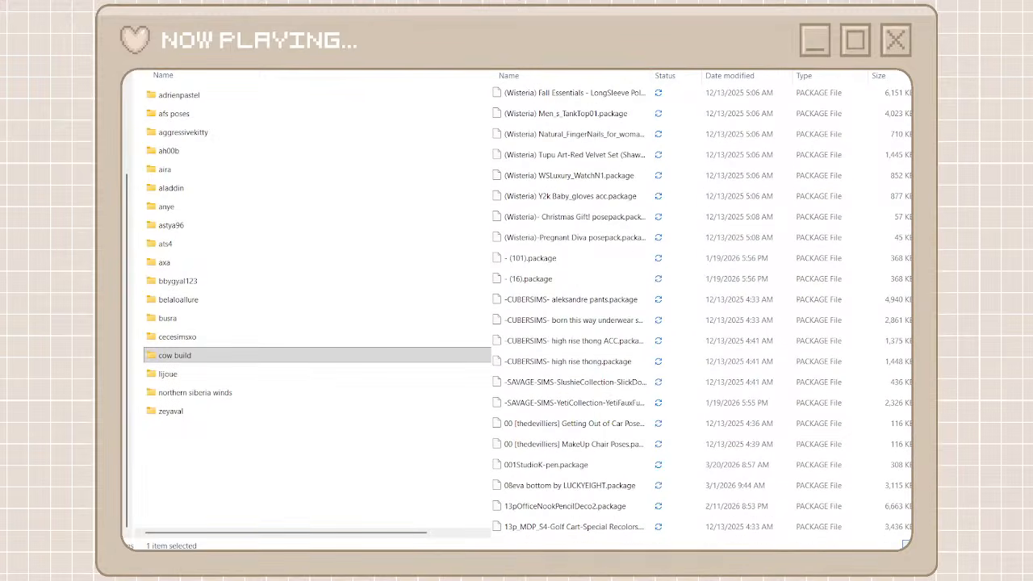
scroll(895, 380, down, 20)
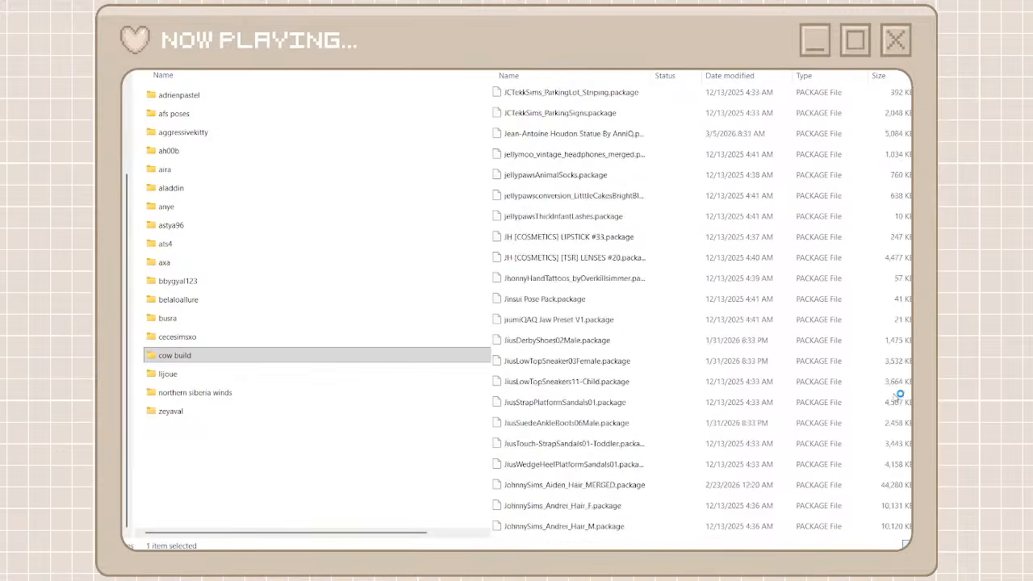
scroll(899, 417, down, 20)
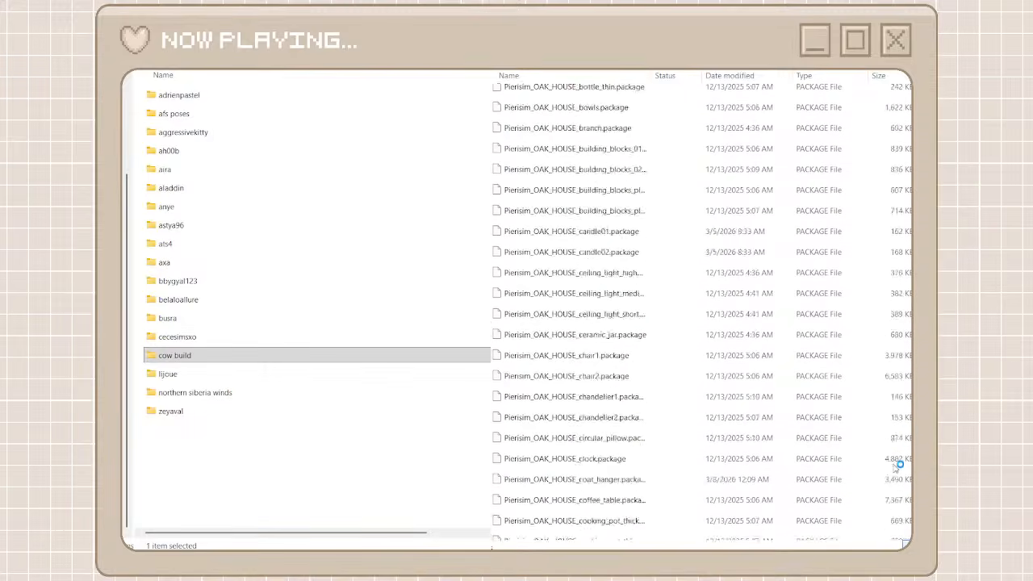
scroll(895, 488, down, 15)
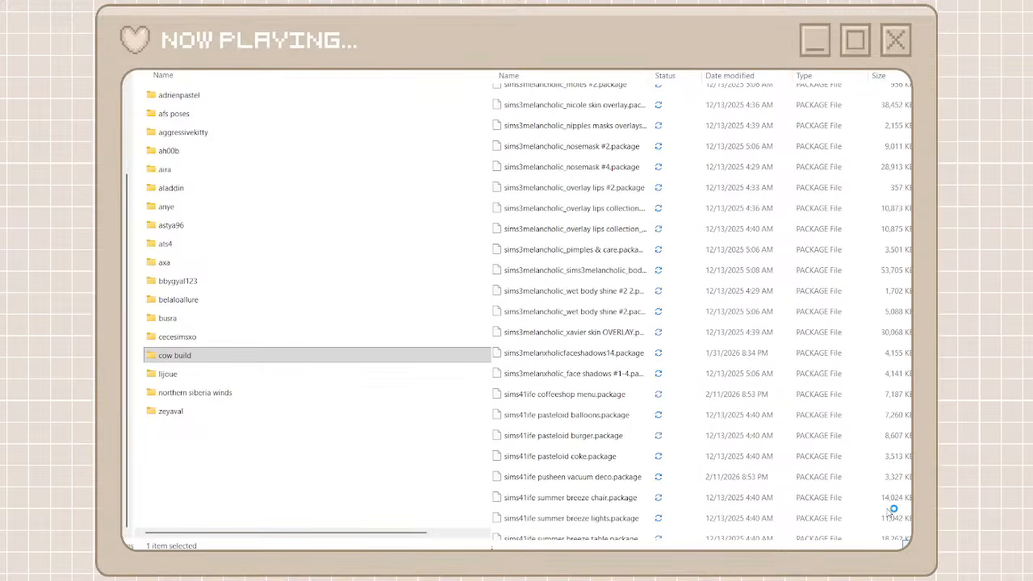
scroll(720, 522, down, 15)
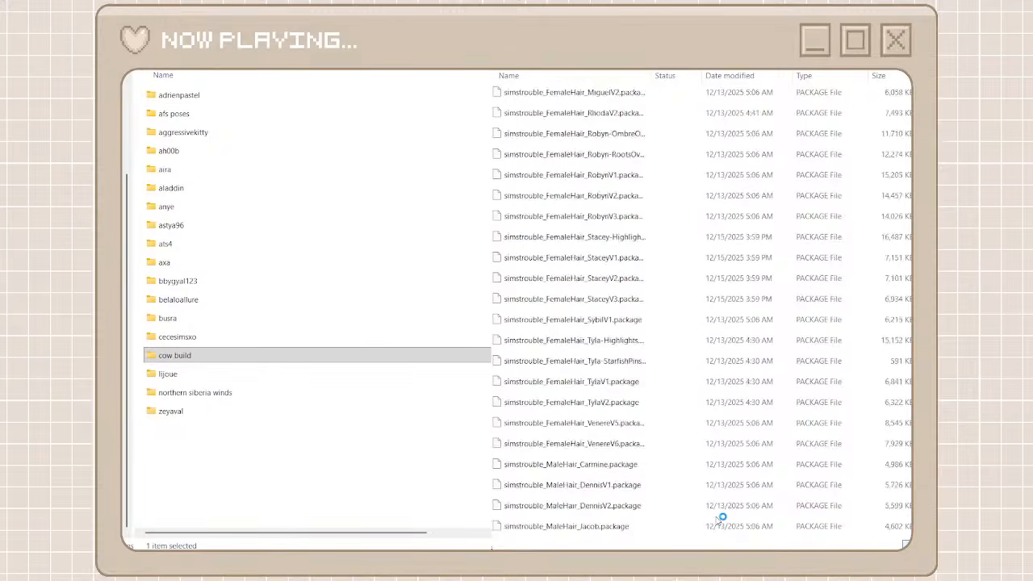
scroll(718, 517, down, 15)
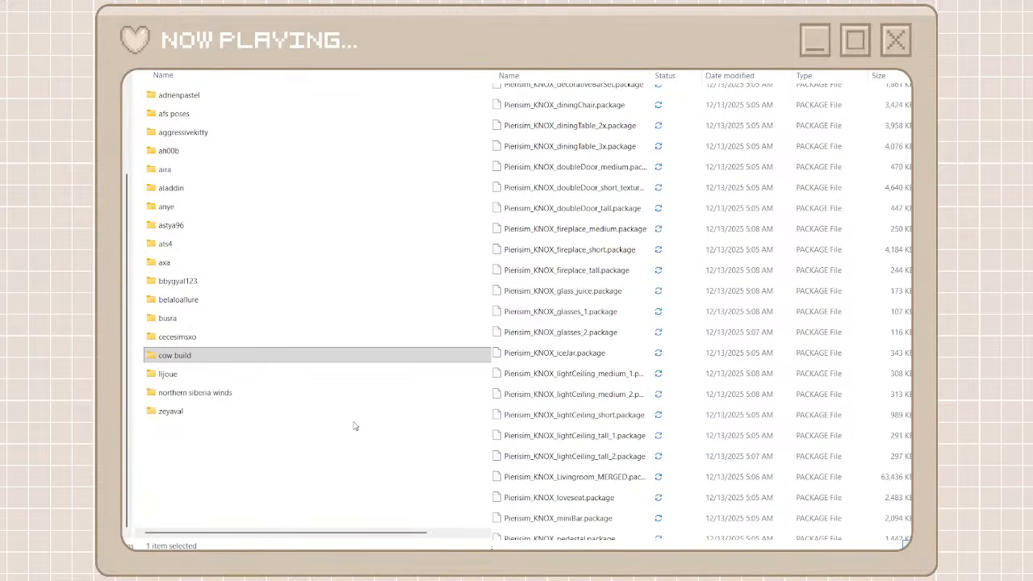
Create a folder named sixam beside the other creator folders and open it
click(281, 428)
click(281, 429)
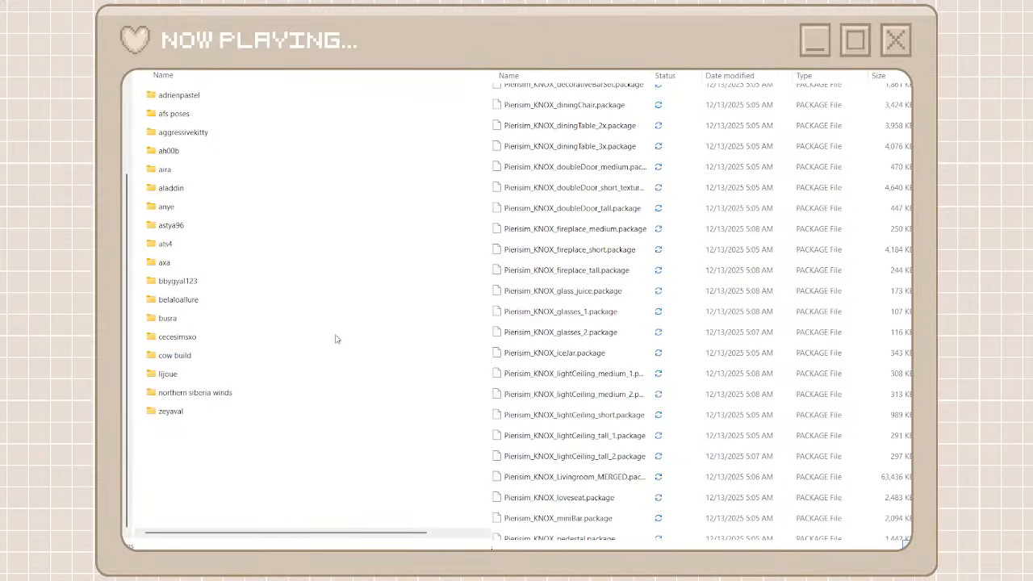
key(ctrl+shift+n)
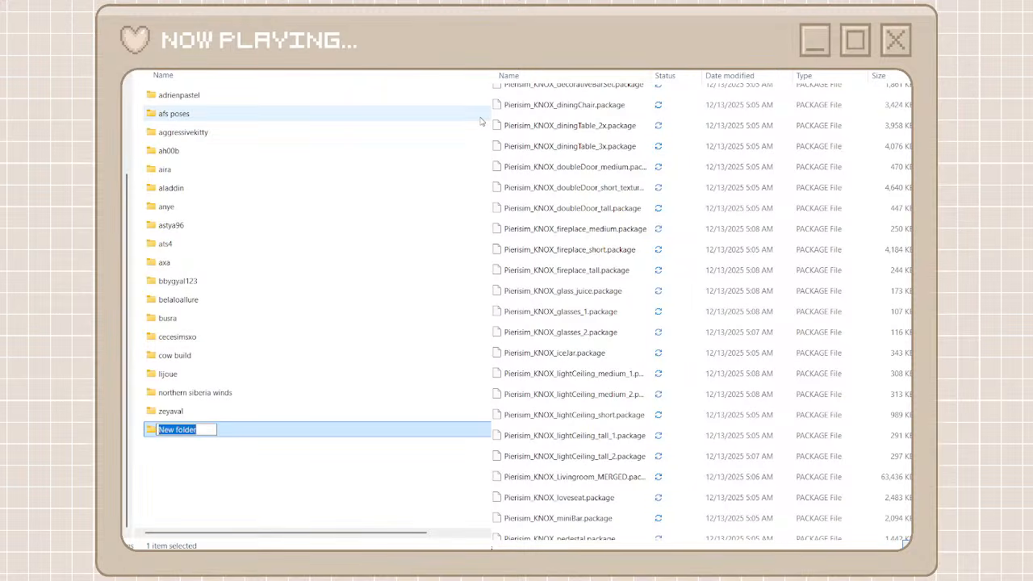
text(siz)
text(am)
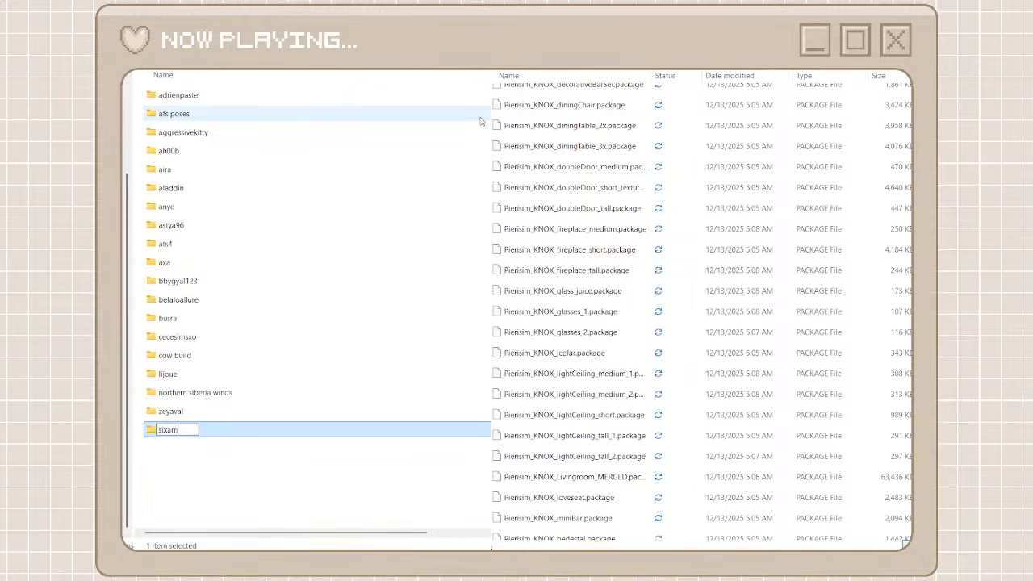
click(318, 456)
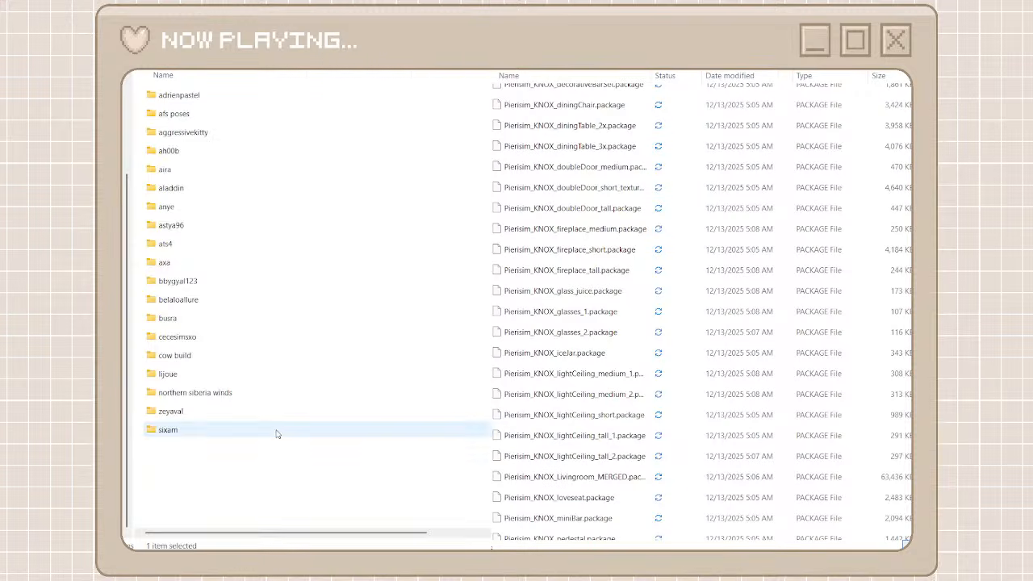
double_click(277, 431)
Search the unorganized cc files for sixam and move every package found into the empty sixam folder
scroll(548, 108, up, 6)
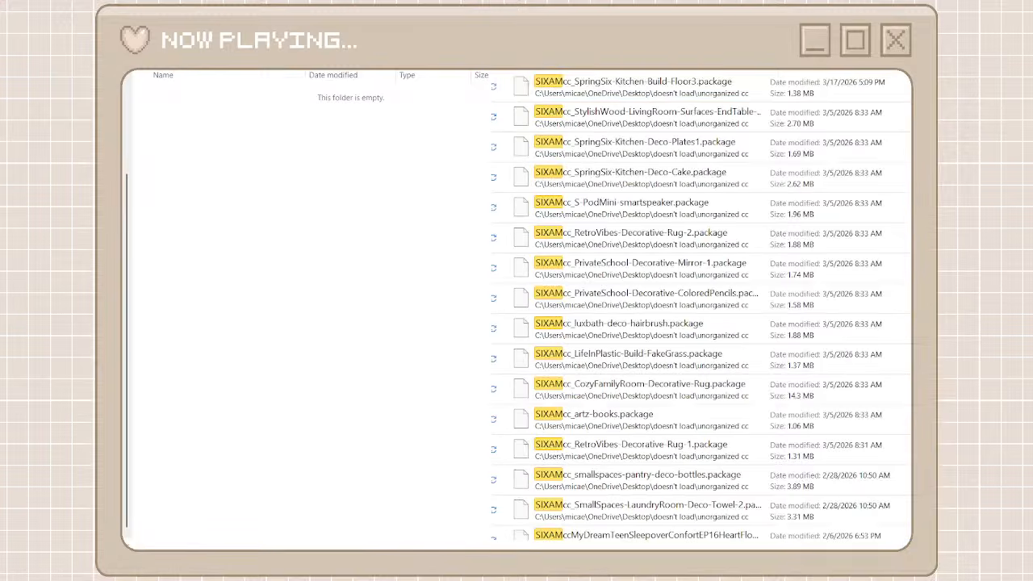
click(755, 92)
scroll(700, 306, down, 15)
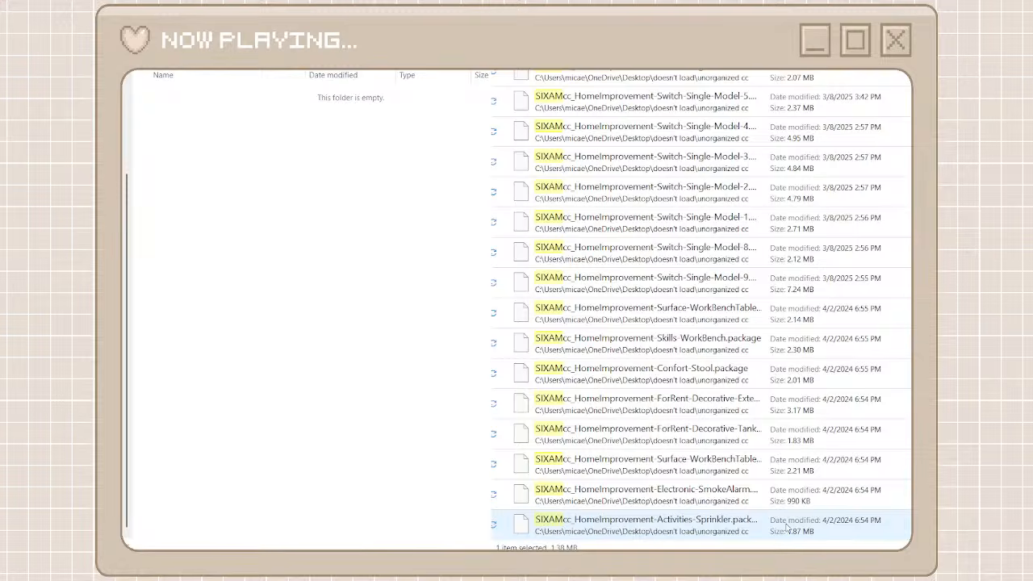
key(ctrl+a)
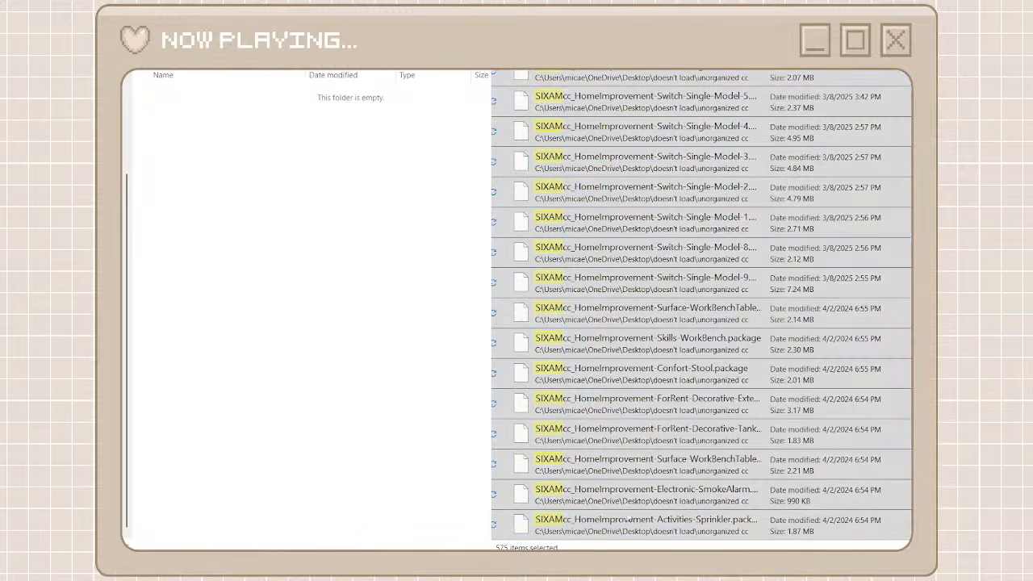
drag(578, 519, 302, 292)
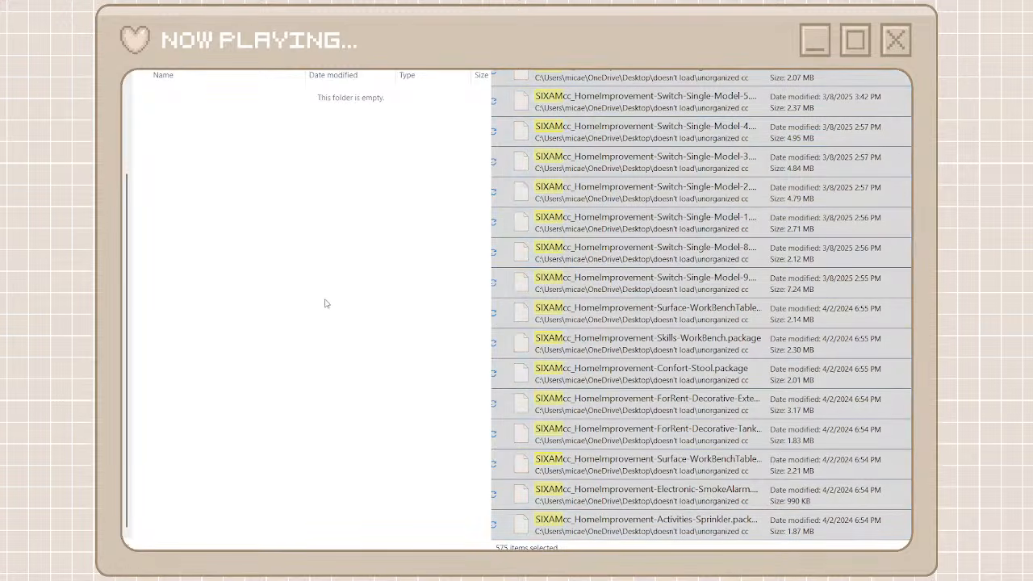
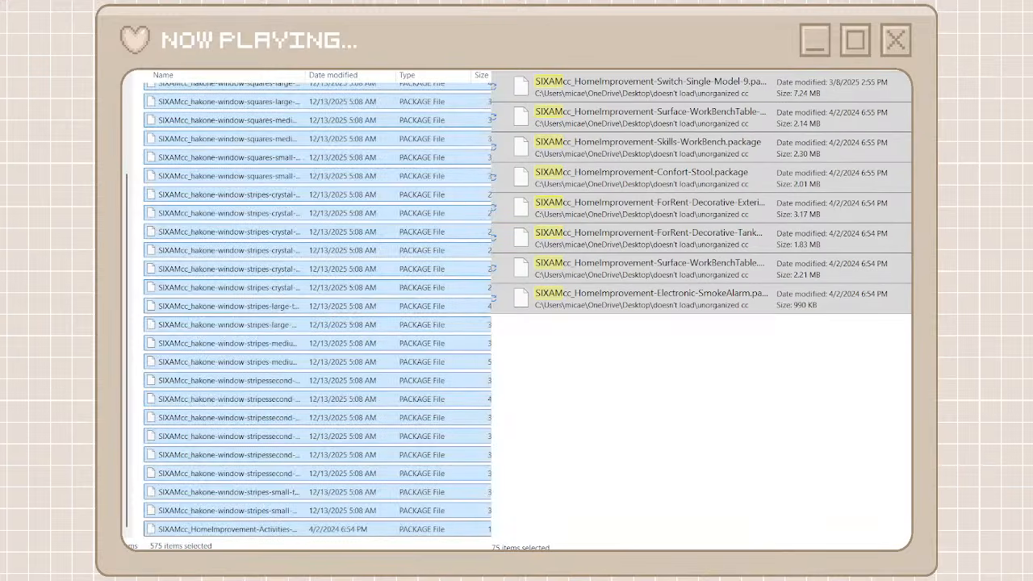
Go back from sixam to the creator folders, clear the sixam search and look through the unorganized cc files for another creator
key(alt+Left)
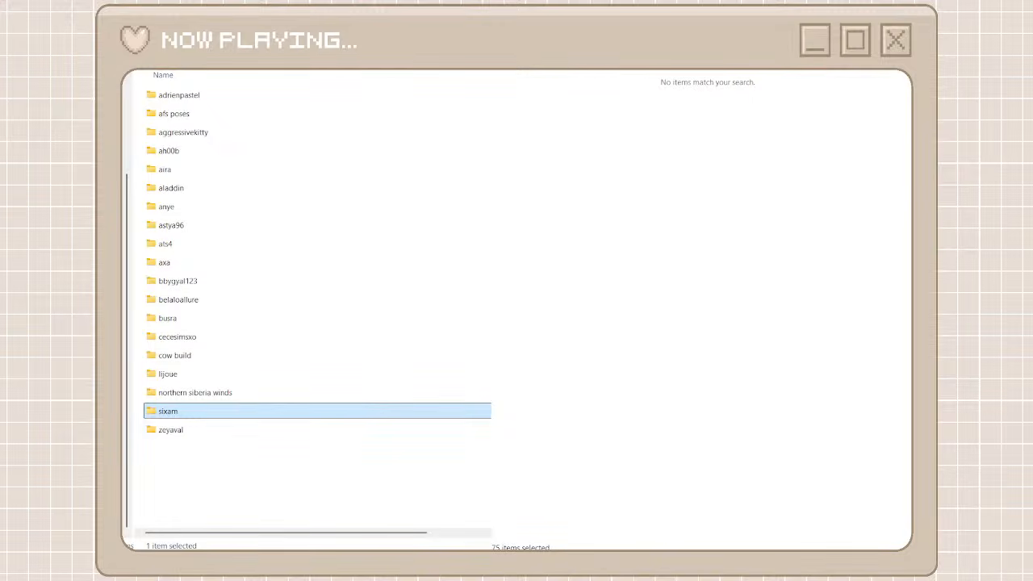
key(alt+Left)
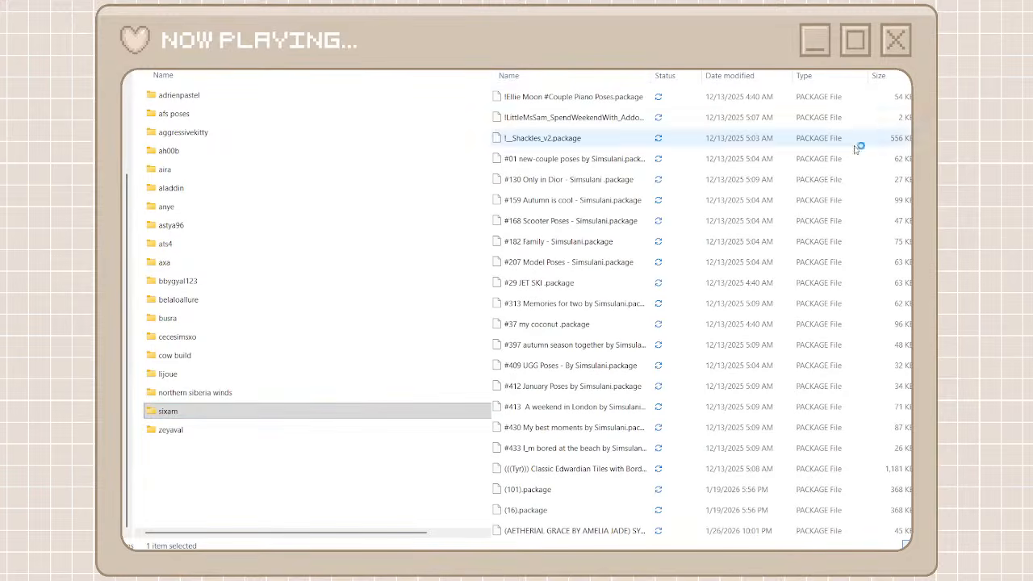
scroll(885, 403, down, 20)
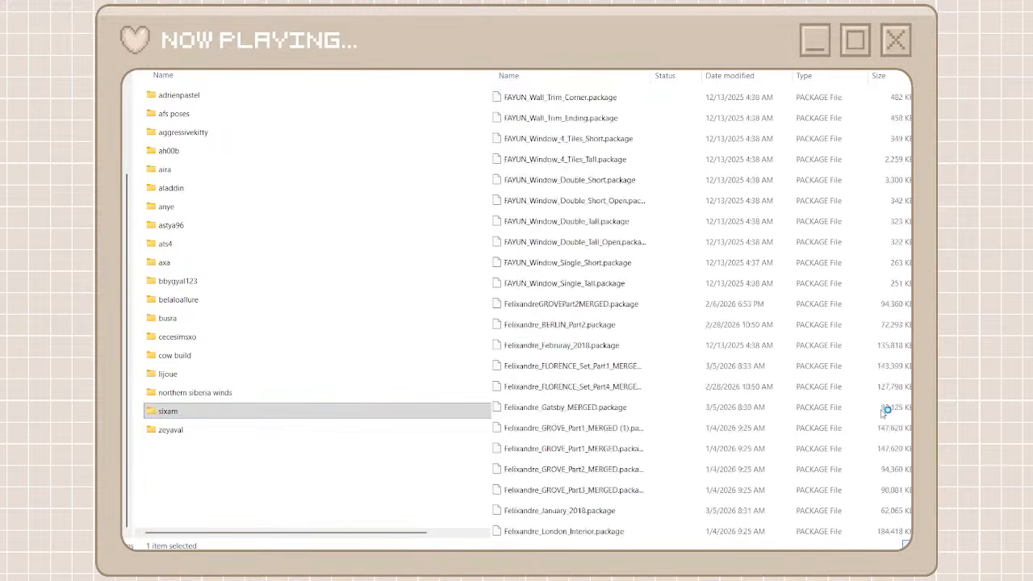
scroll(885, 430, down, 15)
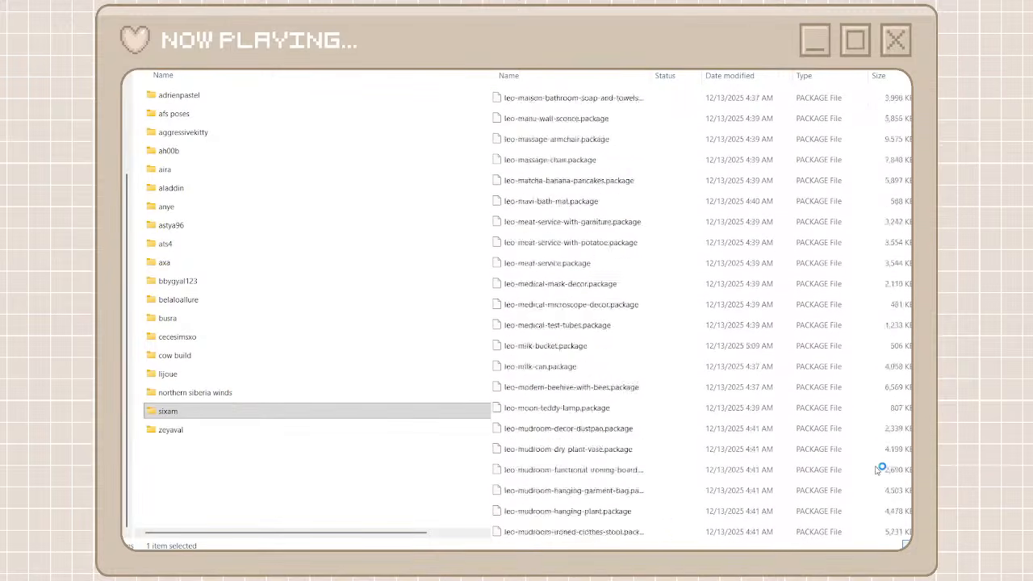
Create a folder named littledica beside the other creator folders and open it
click(279, 481)
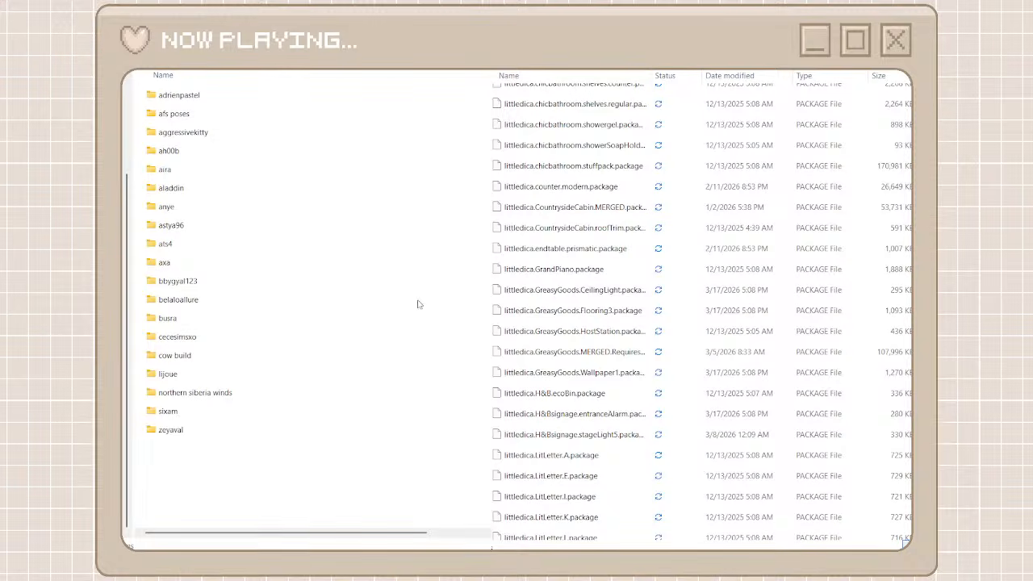
key(ctrl+shift+n)
text(li)
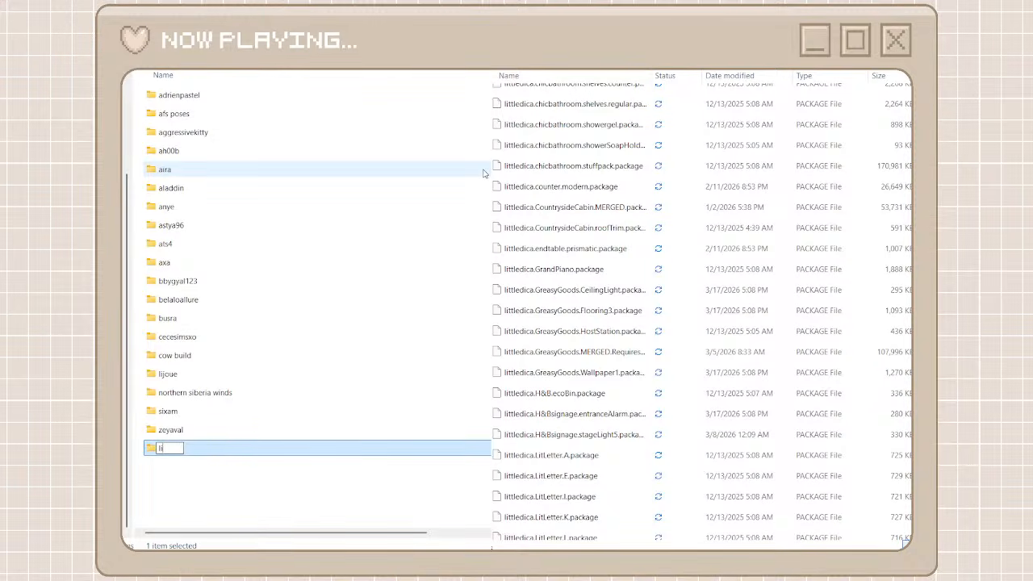
text(ttl)
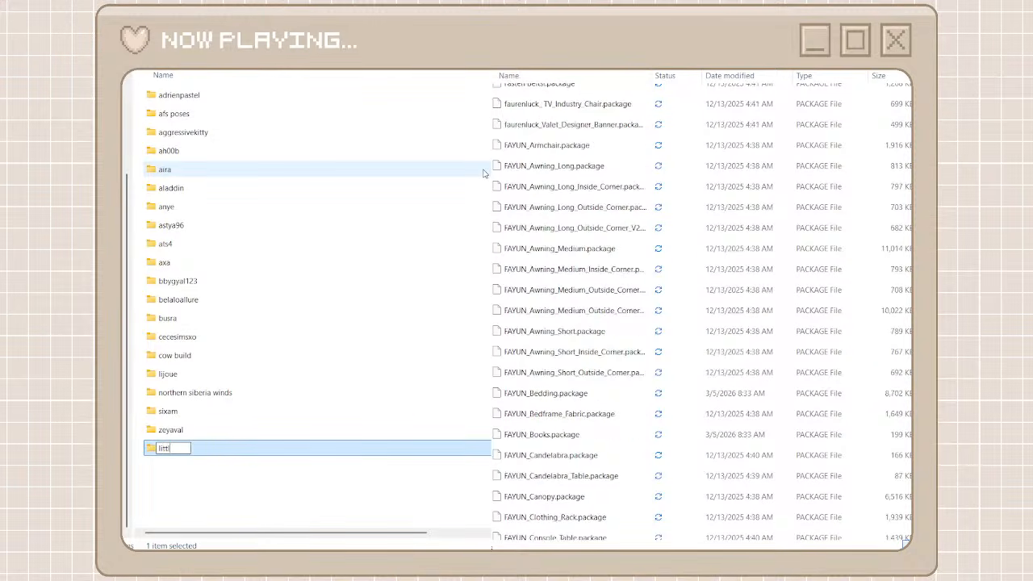
text(edica)
click(260, 481)
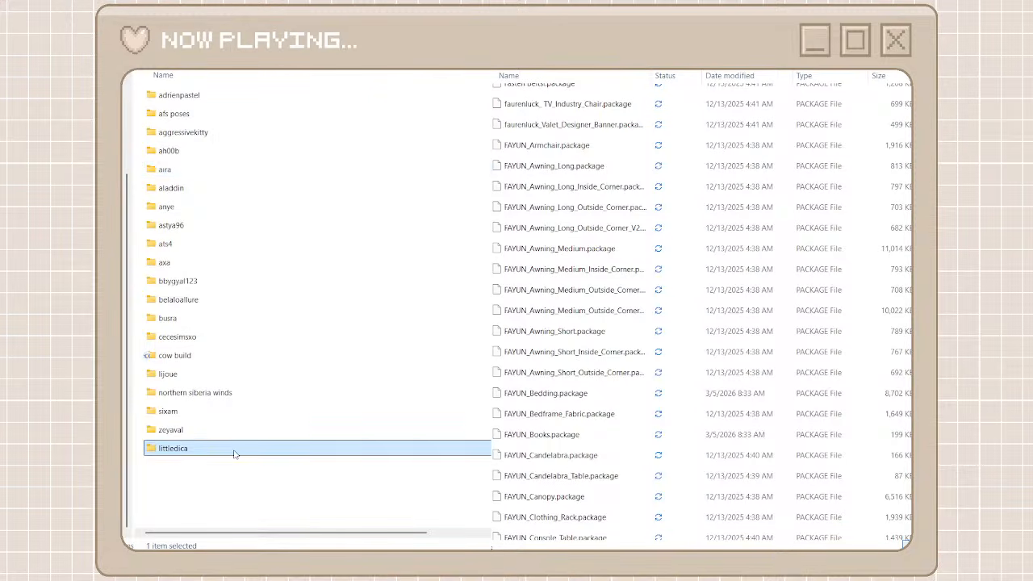
double_click(233, 450)
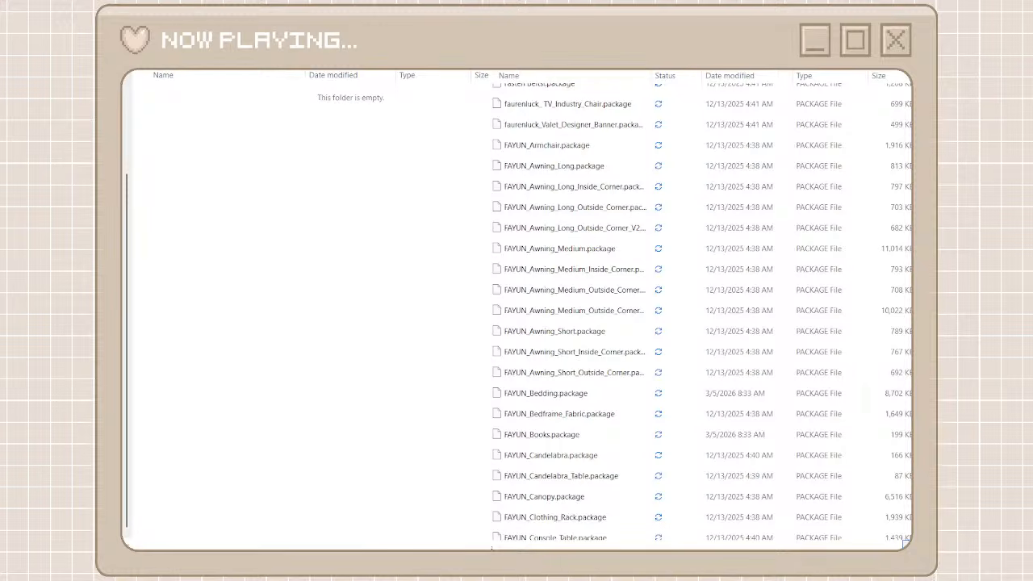
Search the unorganized cc files for littledica and move every package found into the empty littledica folder
click(596, 91)
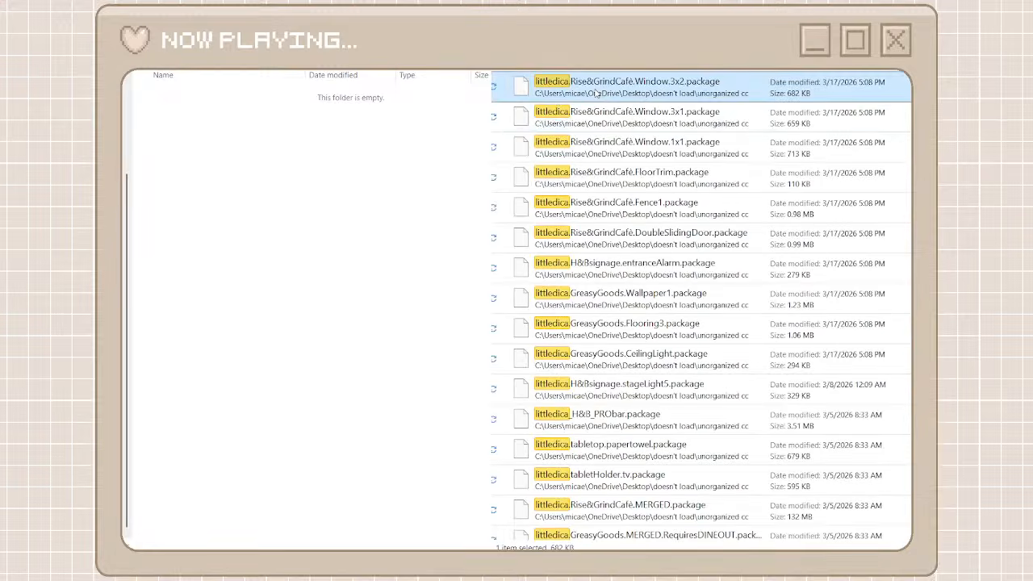
scroll(580, 345, down, 4)
scroll(580, 346, down, 10)
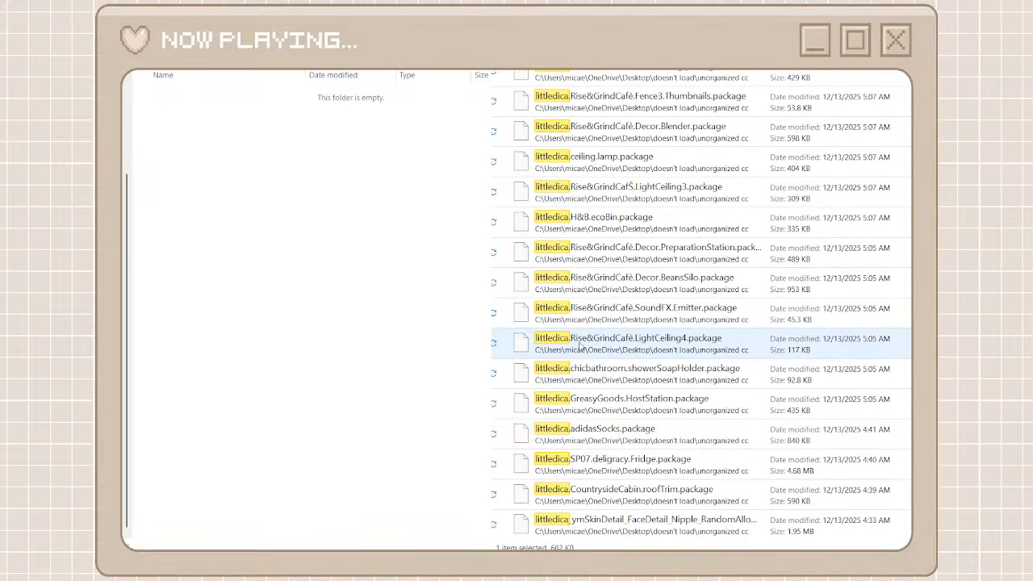
shift+click(614, 526)
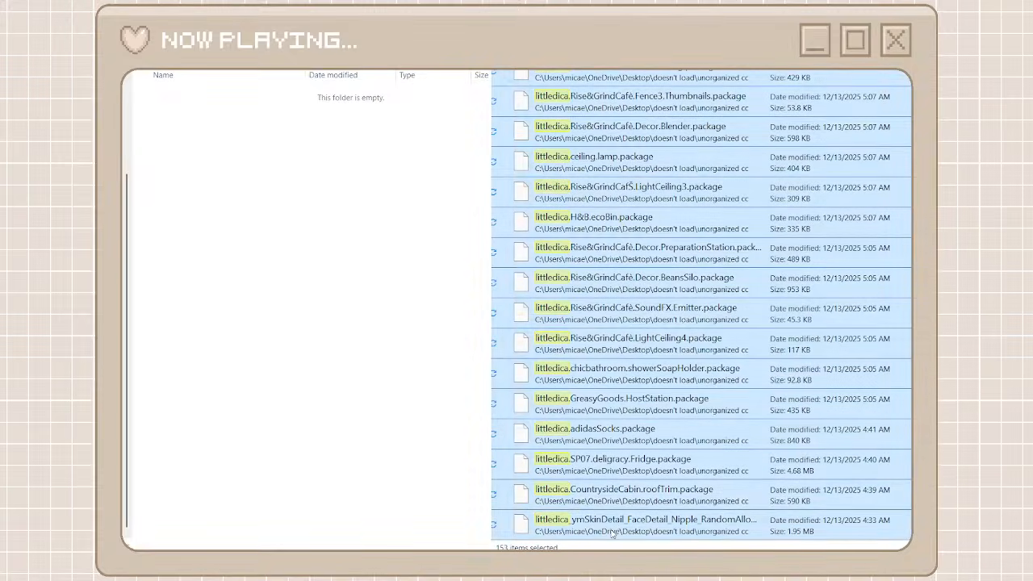
right_click(613, 533)
click(636, 515)
right_click(334, 306)
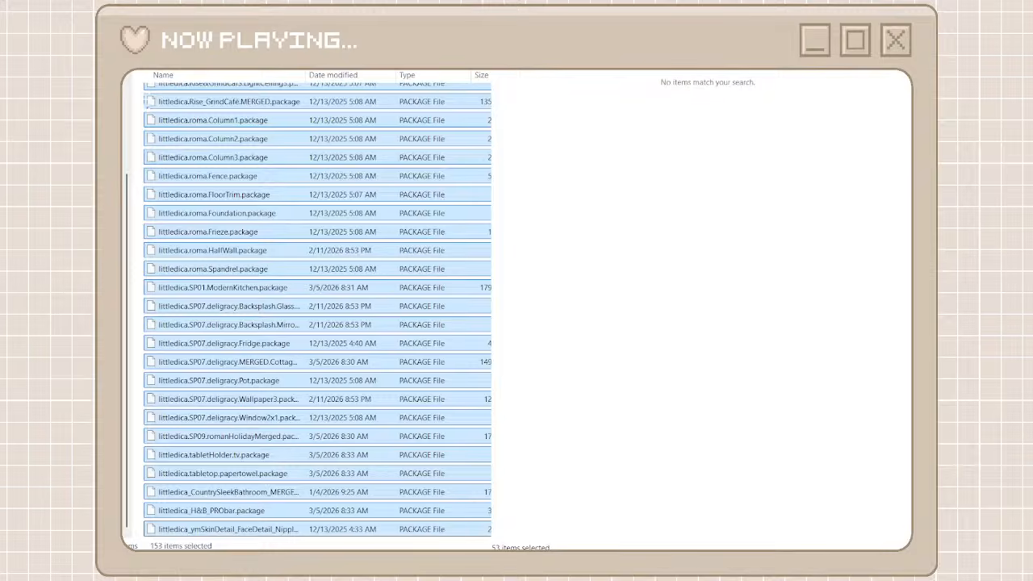
Return to the creator folders, clear the littledica search and browse the unorganized cc files for the next set to group
key(alt+Left)
key(alt+Left)
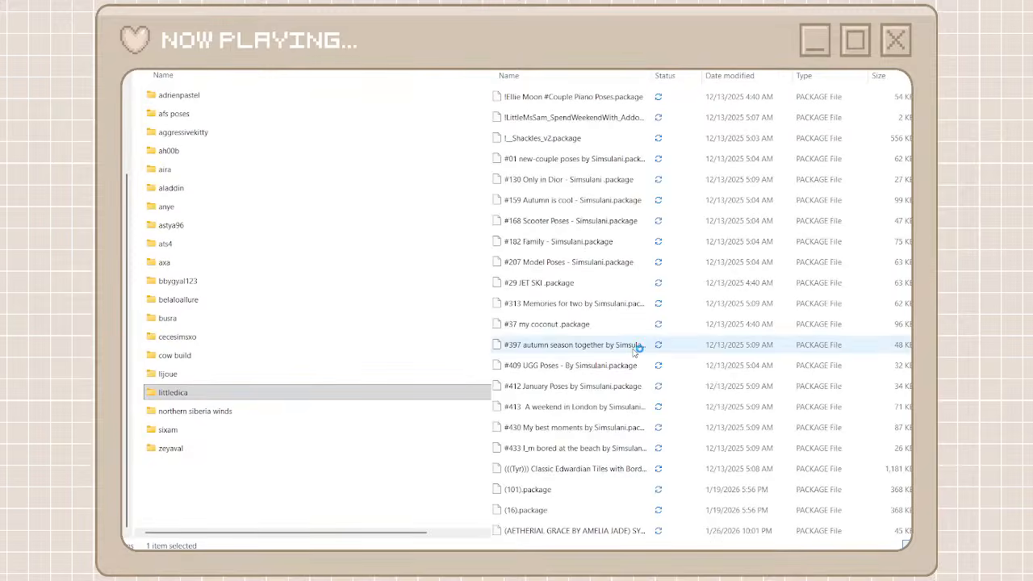
scroll(636, 351, down, 20)
scroll(636, 351, down, 10)
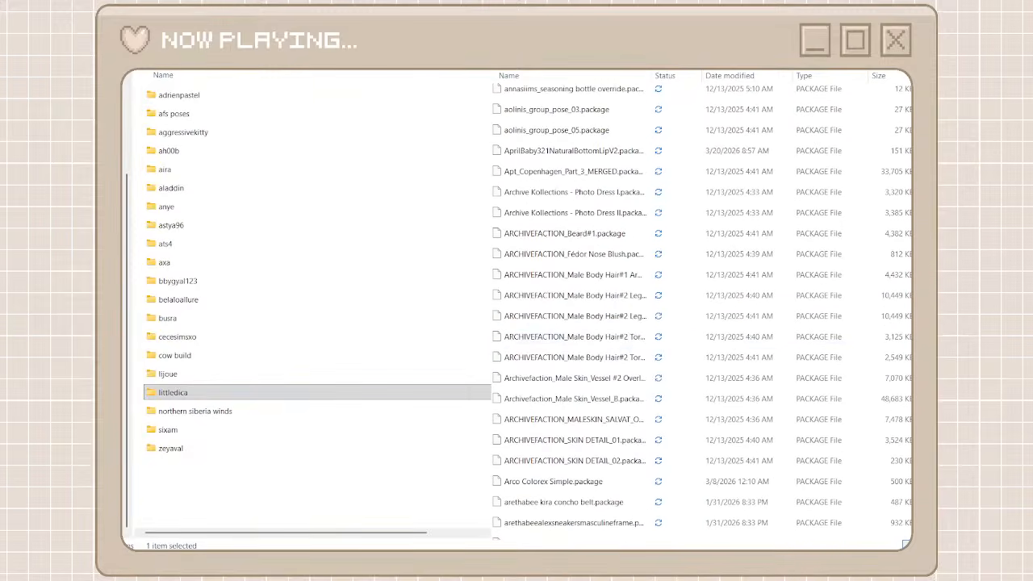
scroll(732, 274, down, 20)
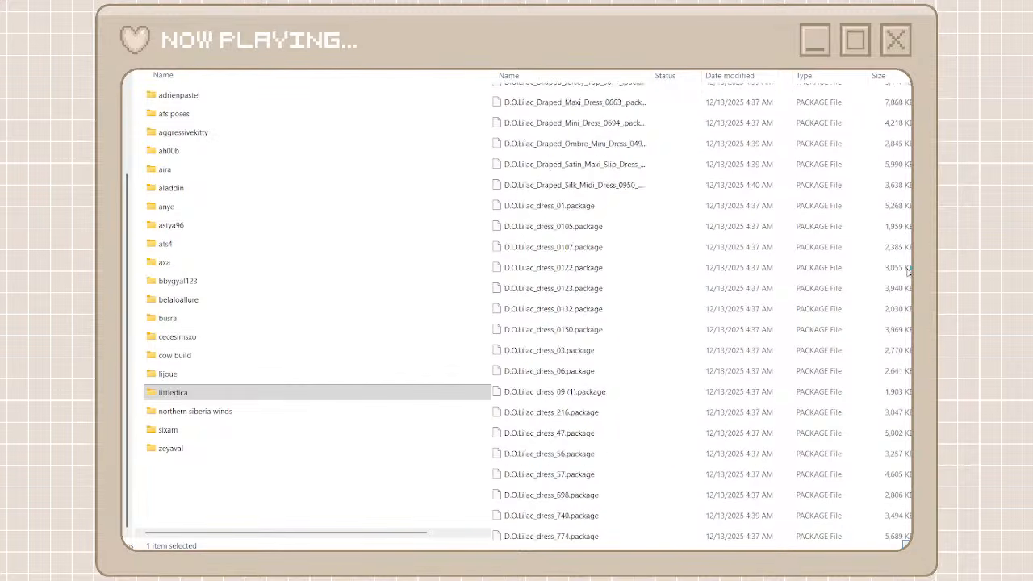
scroll(732, 275, up, 10)
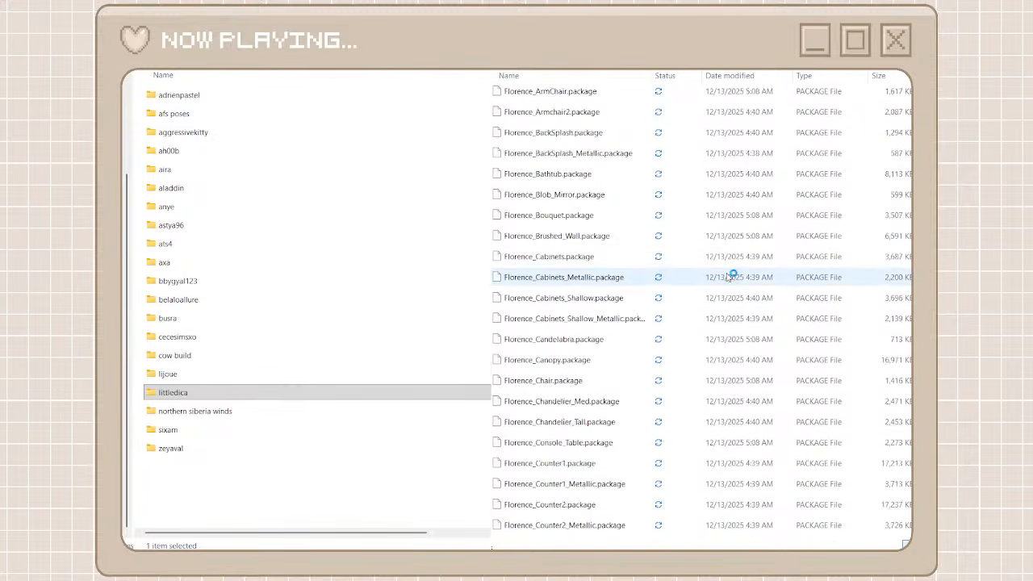
Add a new folder beside the existing creator folders
click(339, 478)
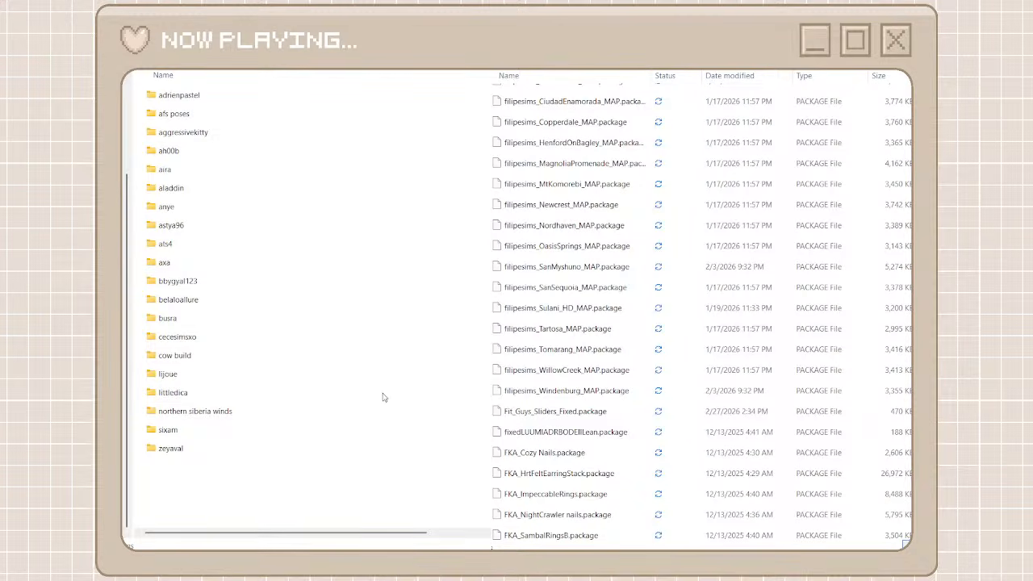
key(ctrl+shift+n)
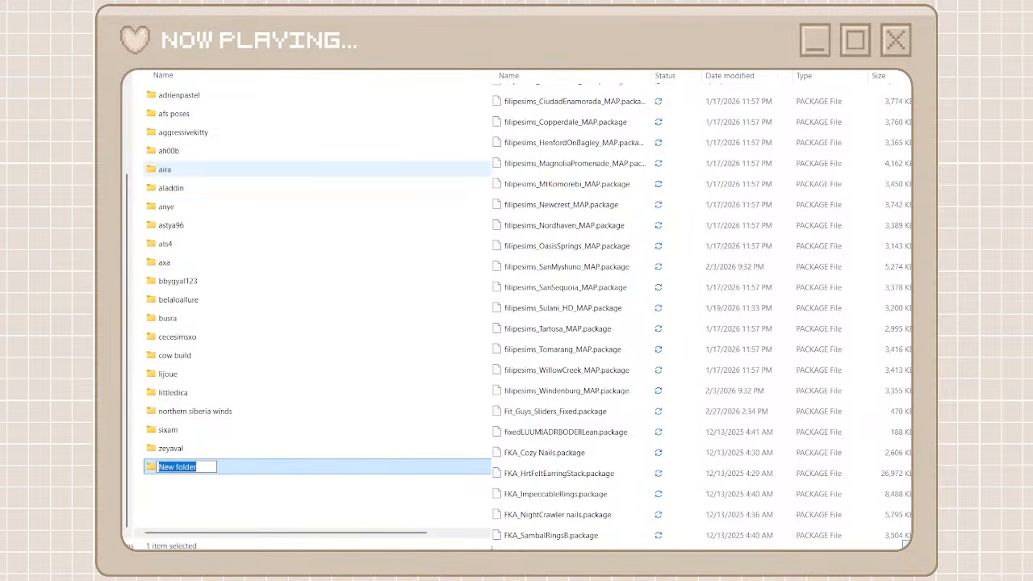
text(fil)
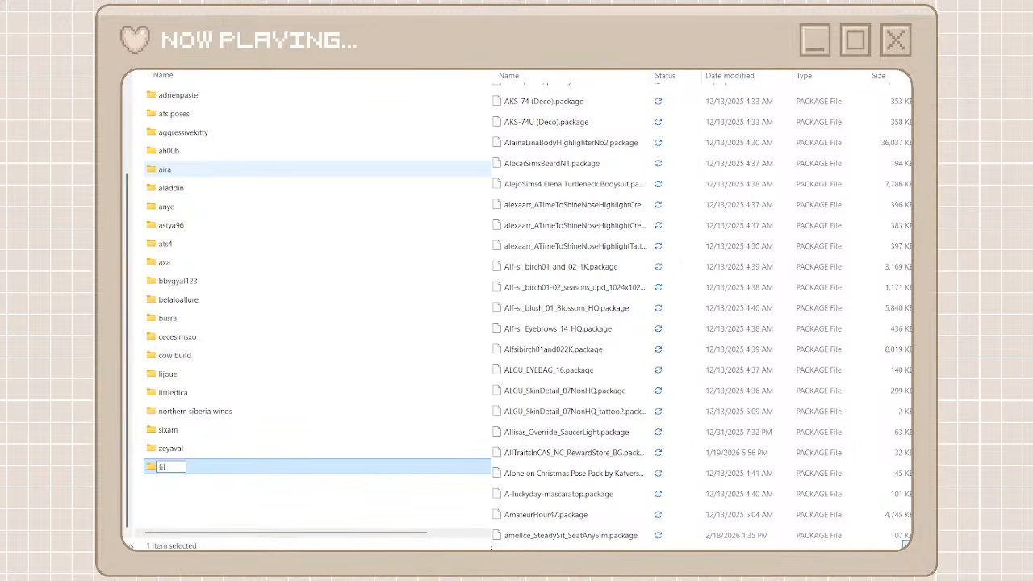
key(BackSpace)
key(BackSpace)
key(BackSpace)
Name the new folder aesthetic maps and open it
text(aes)
text(the)
text(ti)
text(creat)
key(BackSpace)
key(BackSpace)
key(BackSpace)
key(BackSpace)
key(BackSpace)
key(BackSpace)
key(BackSpace)
text(maps)
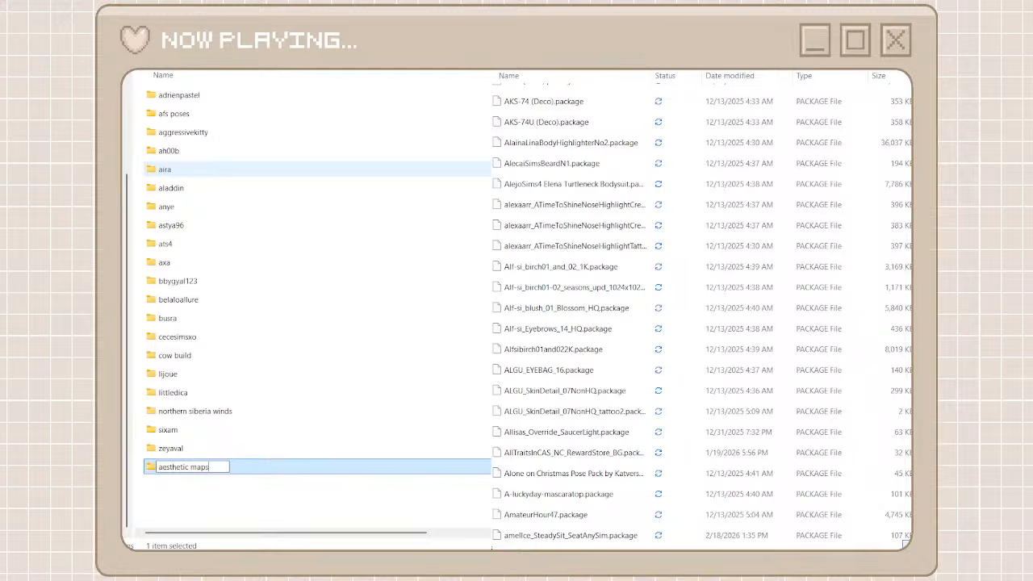
click(274, 508)
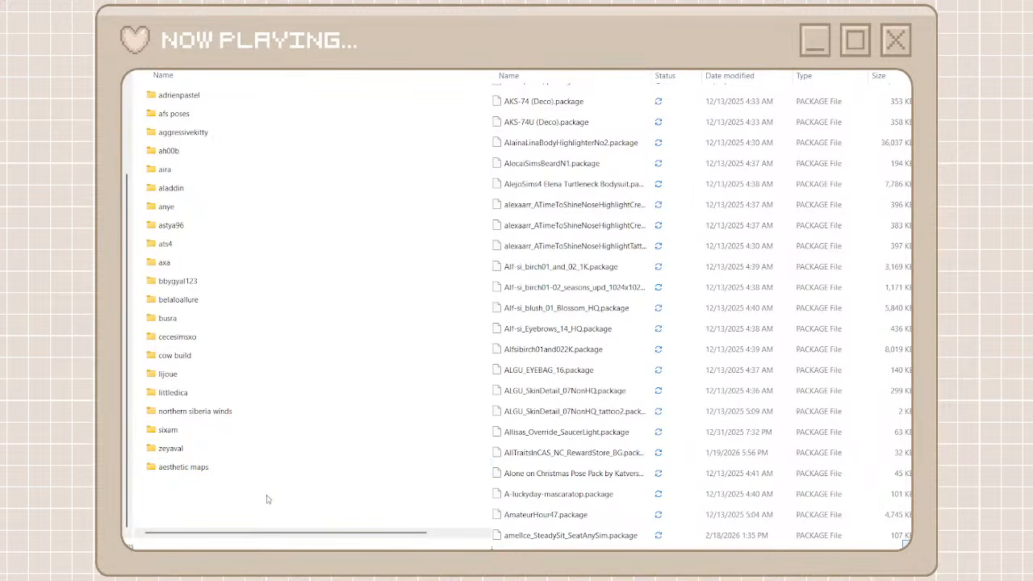
click(230, 474)
double_click(230, 474)
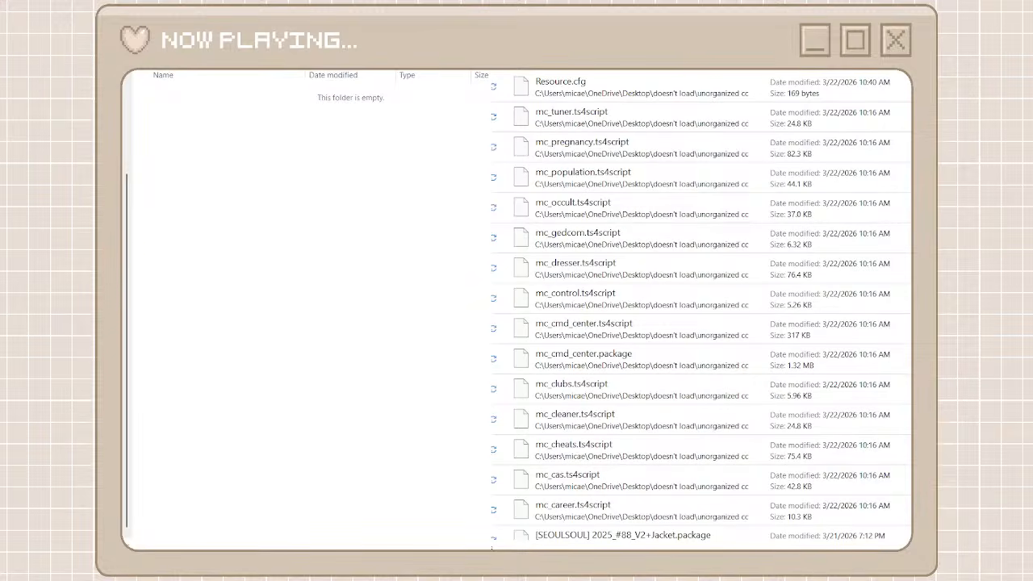
Search the unorganized cc files for filip and move all the filipesims map packages into the aesthetic maps folder
text(fili)
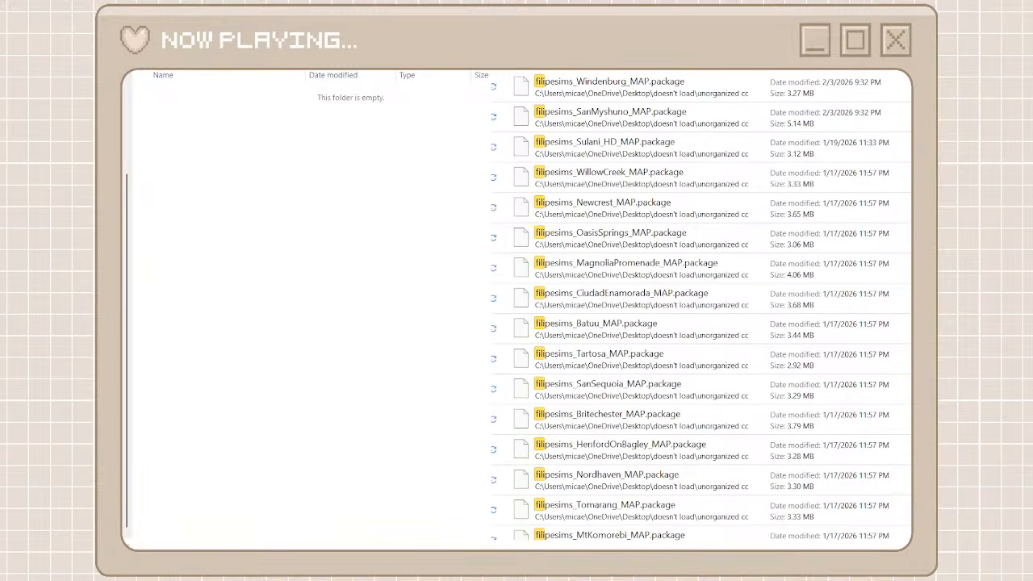
click(638, 86)
scroll(642, 376, down, 1)
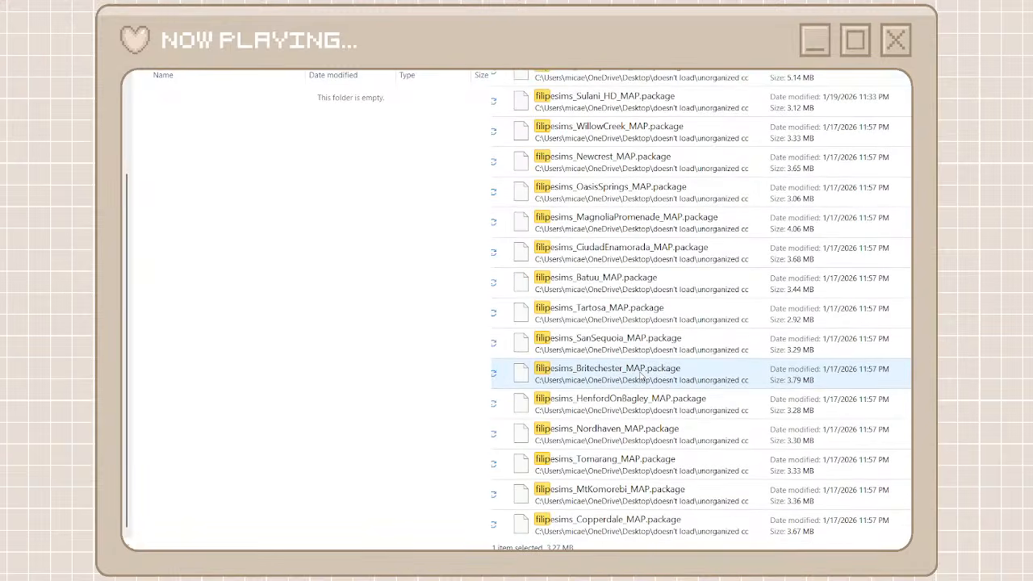
shift+click(640, 523)
click(666, 506)
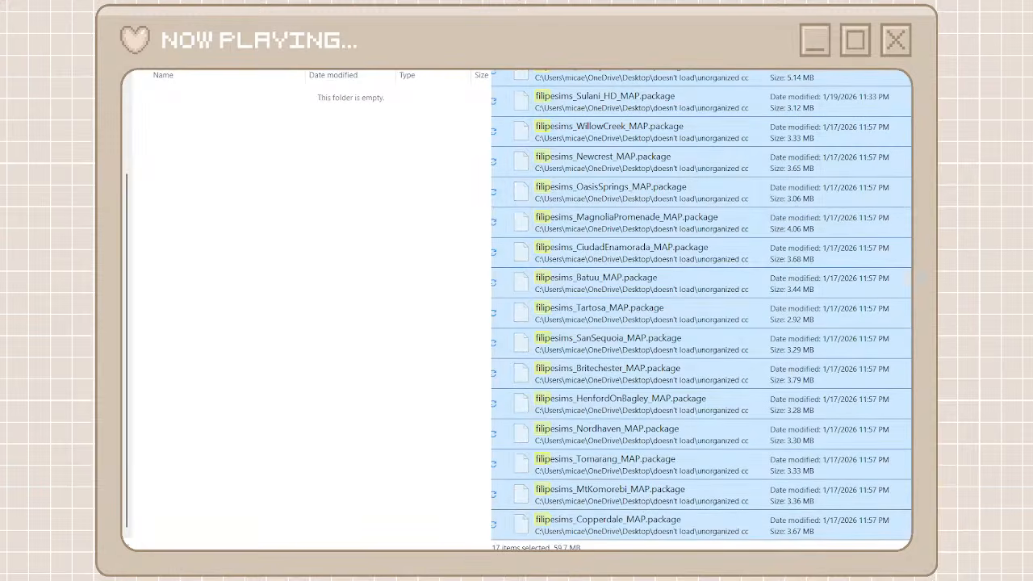
right_click(303, 321)
key(ctrl+v)
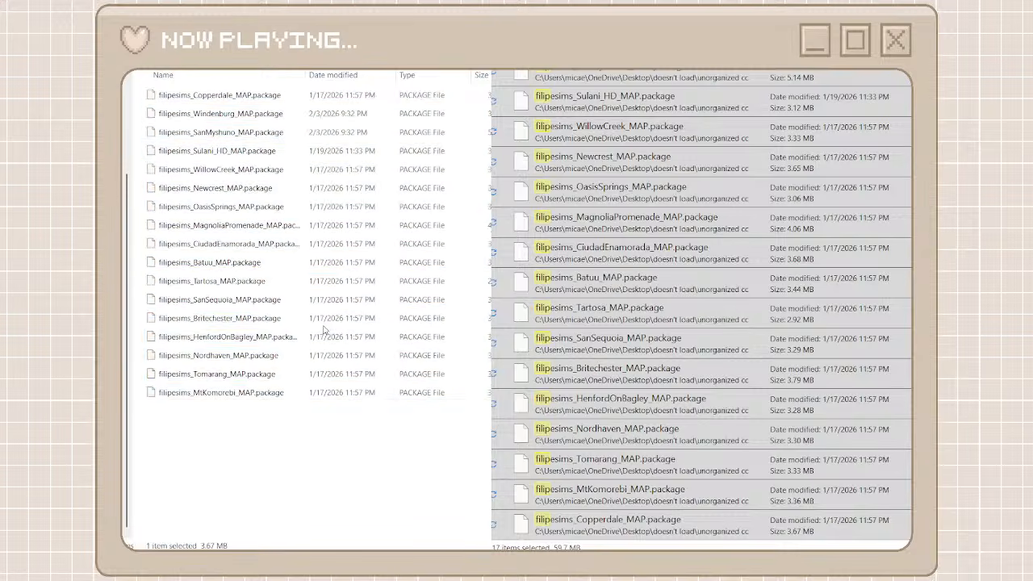
click(247, 451)
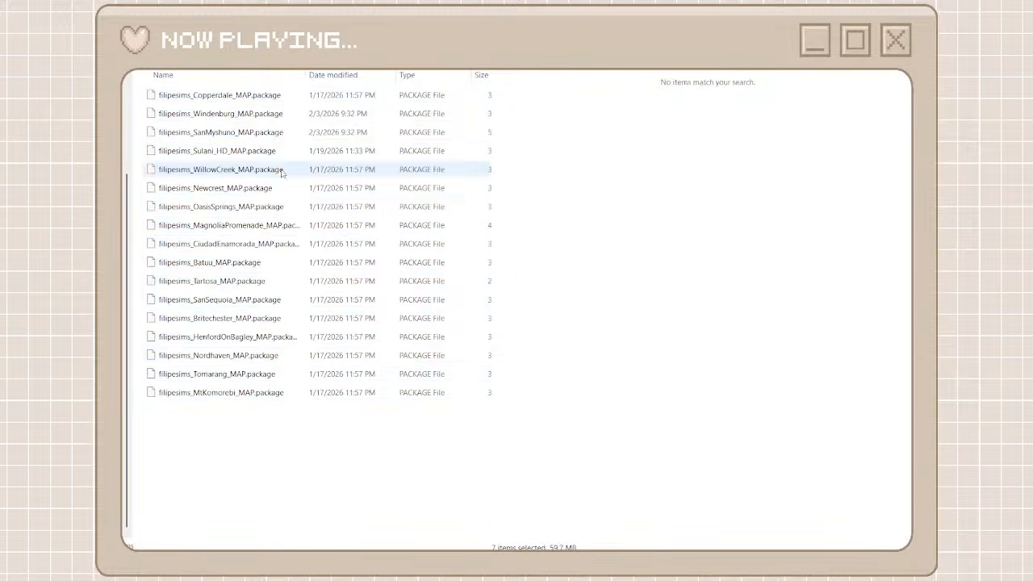
Leave the aesthetic maps folder, clear the filip search and look through the unorganized cc files for the next creator
key(alt+Left)
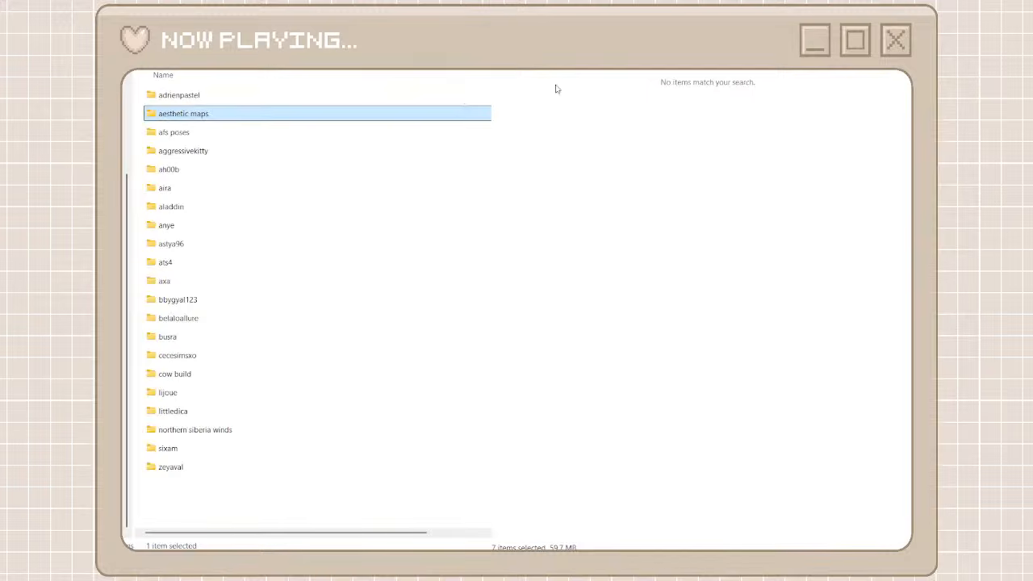
key(alt+Left)
scroll(606, 428, down, 15)
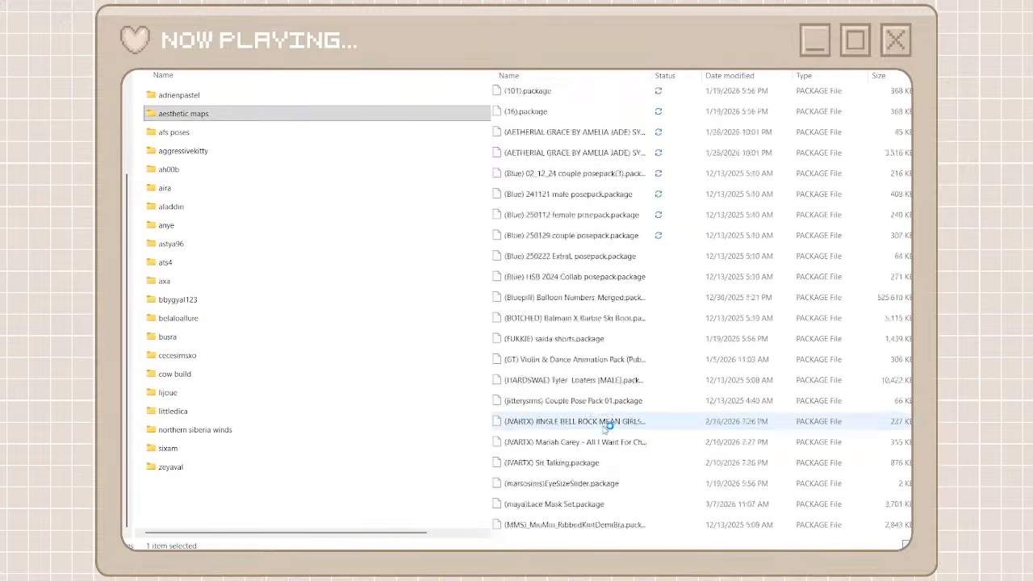
scroll(608, 426, down, 20)
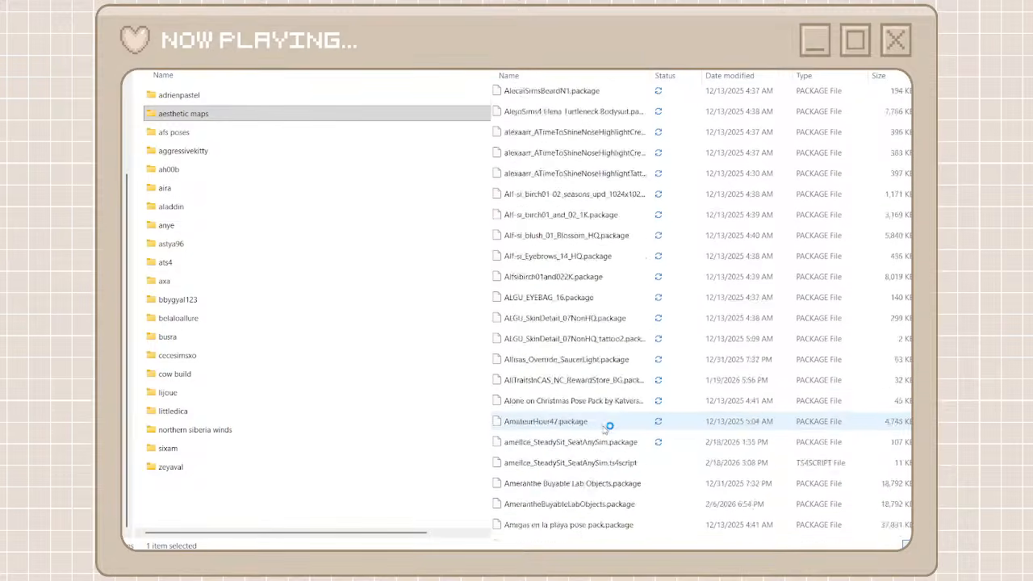
scroll(609, 426, down, 15)
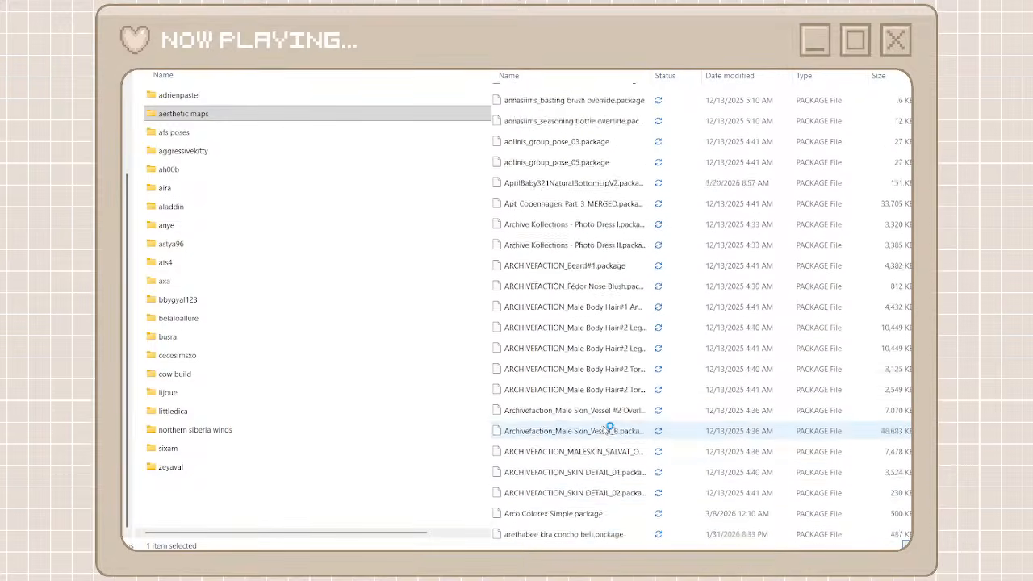
scroll(606, 426, down, 10)
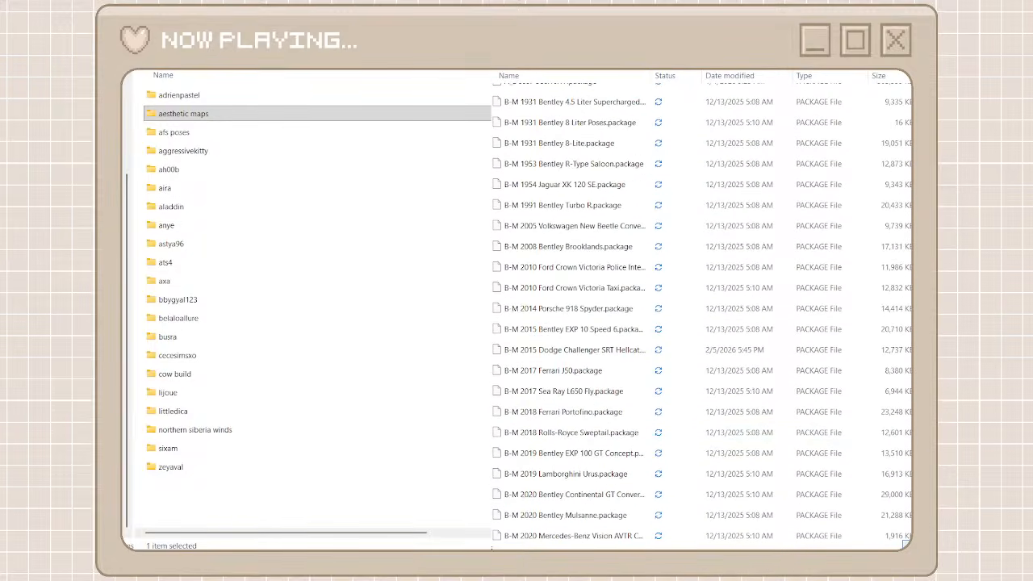
Add a new folder named breeze motors beside the existing creator folders and open it
click(227, 494)
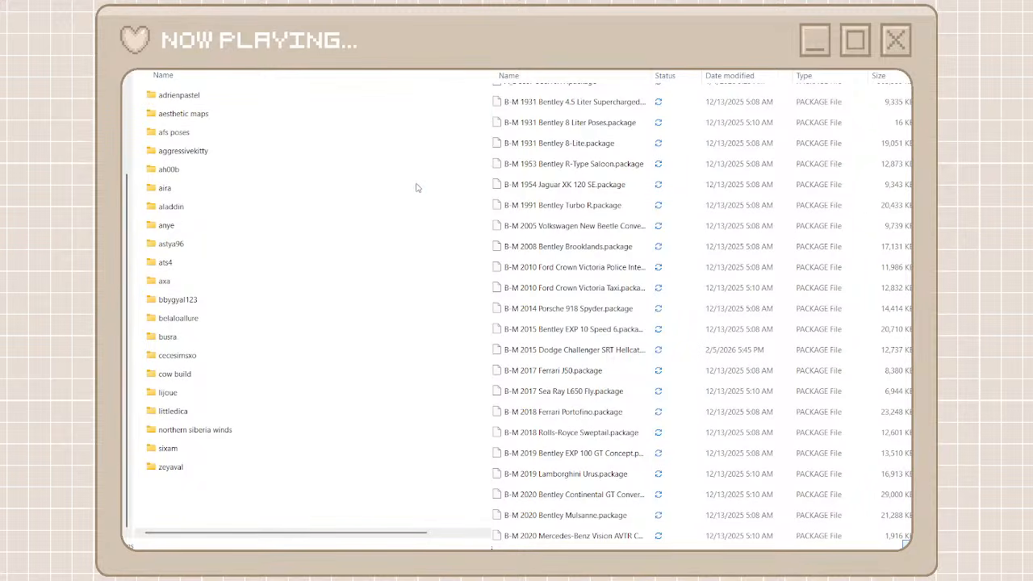
key(ctrl+shift+n)
text(bree)
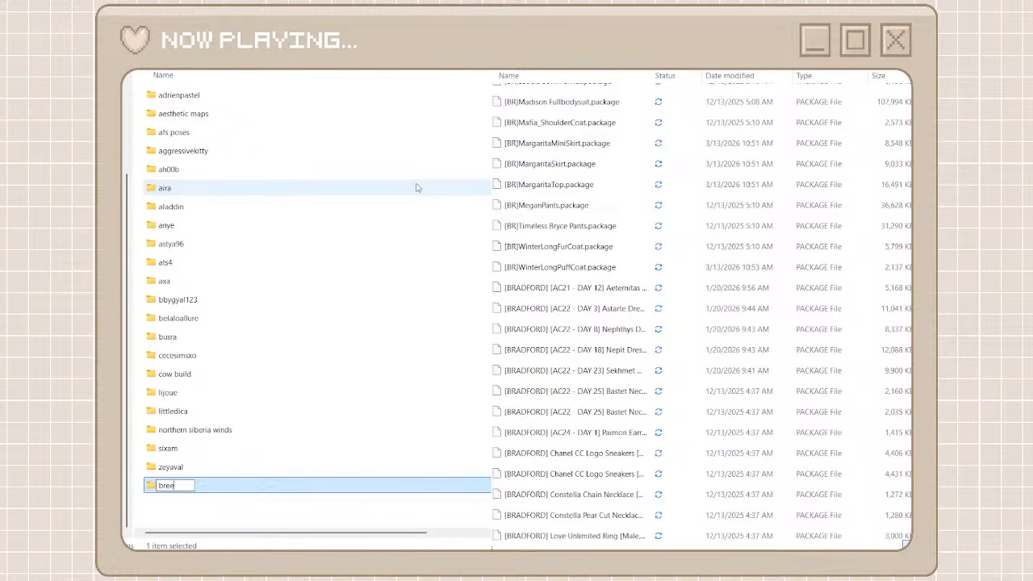
text(ze motors)
click(245, 508)
double_click(226, 488)
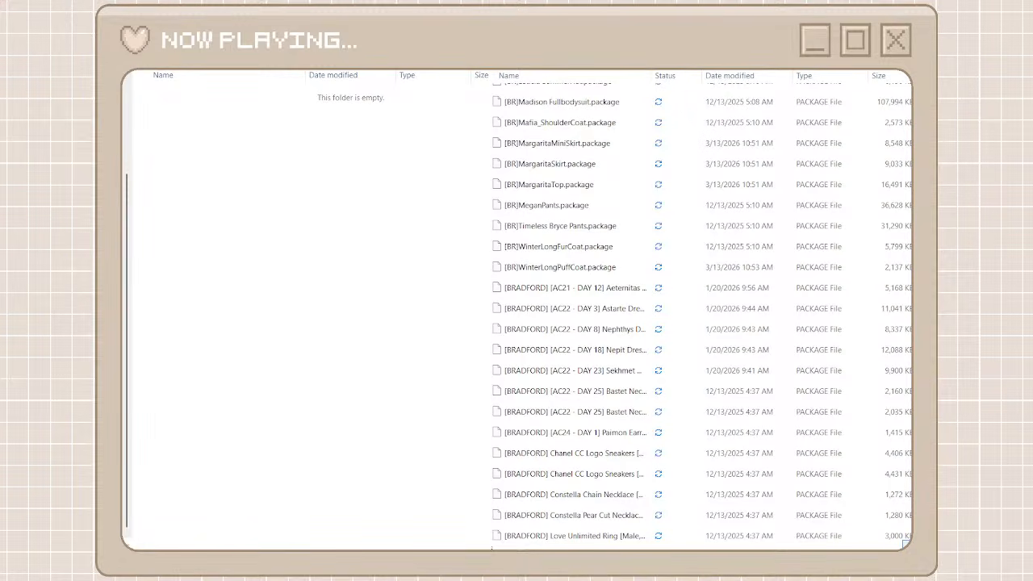
text(b)
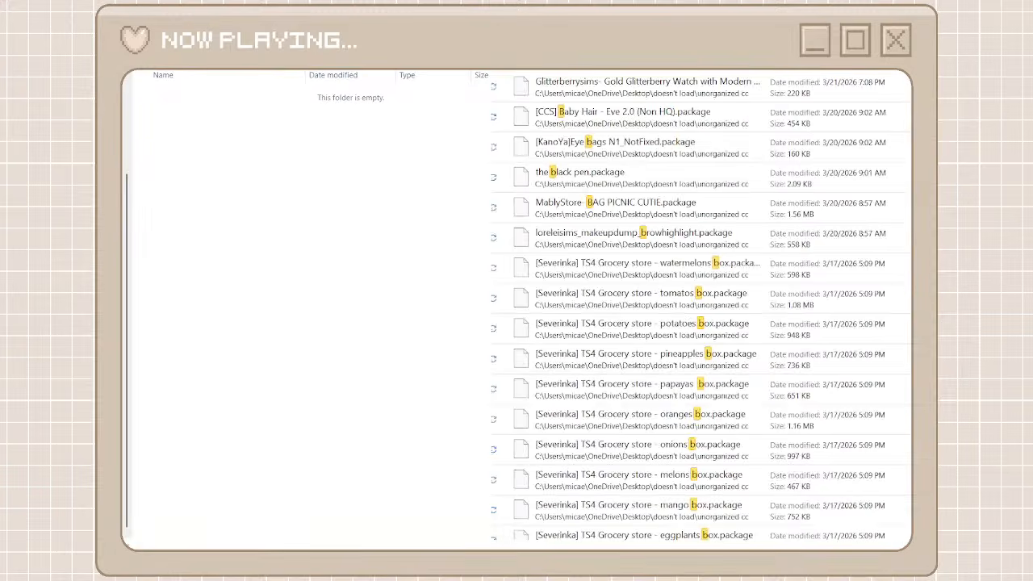
text( m)
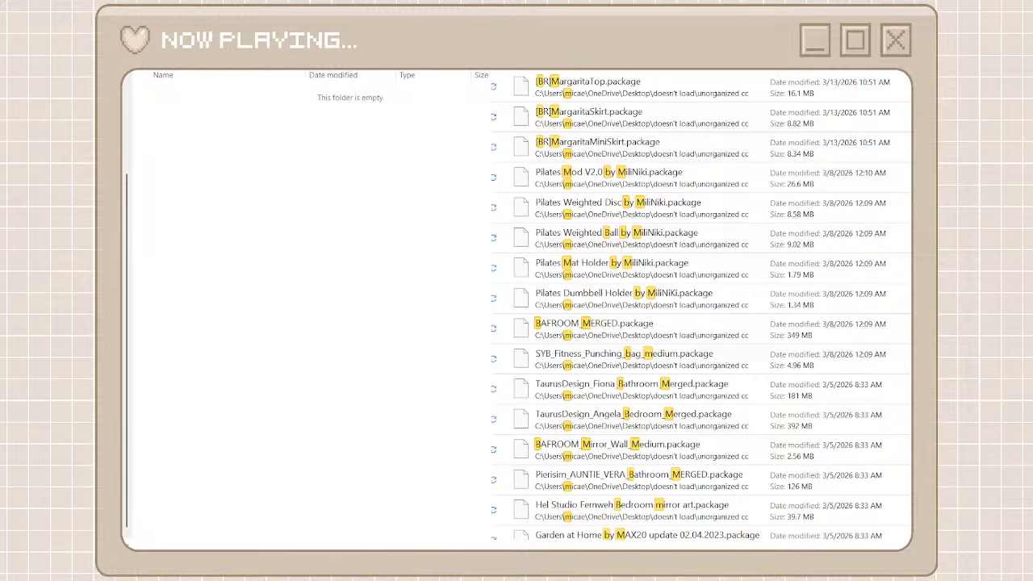
scroll(719, 339, down, 5)
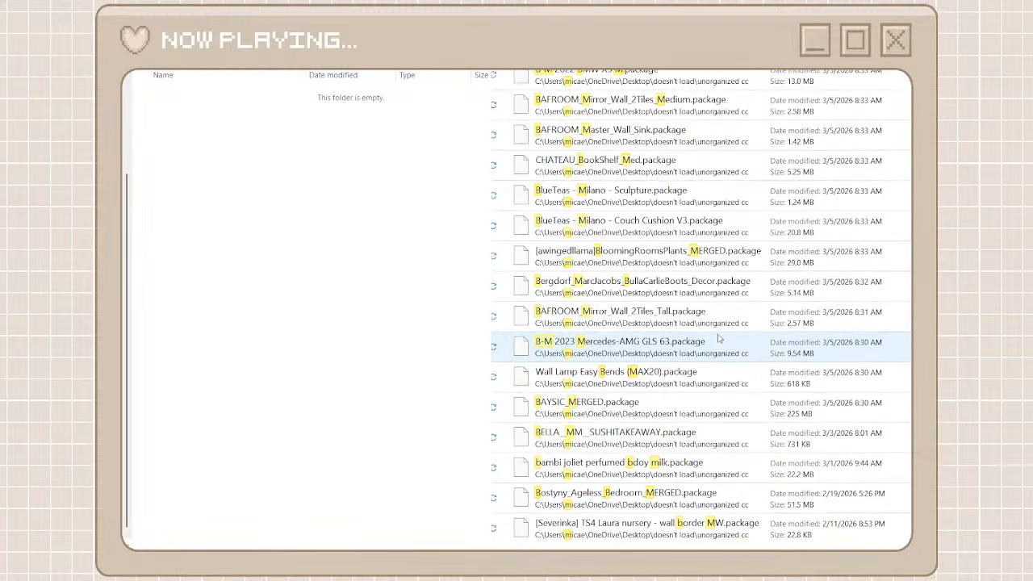
scroll(719, 339, down, 10)
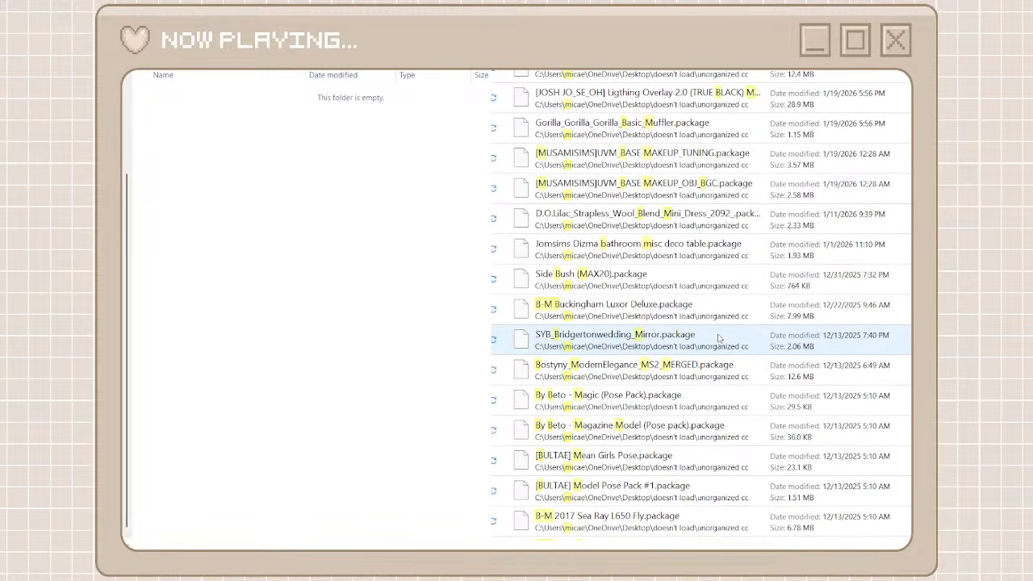
key(BackSpace)
key(BackSpace)
key(BackSpace)
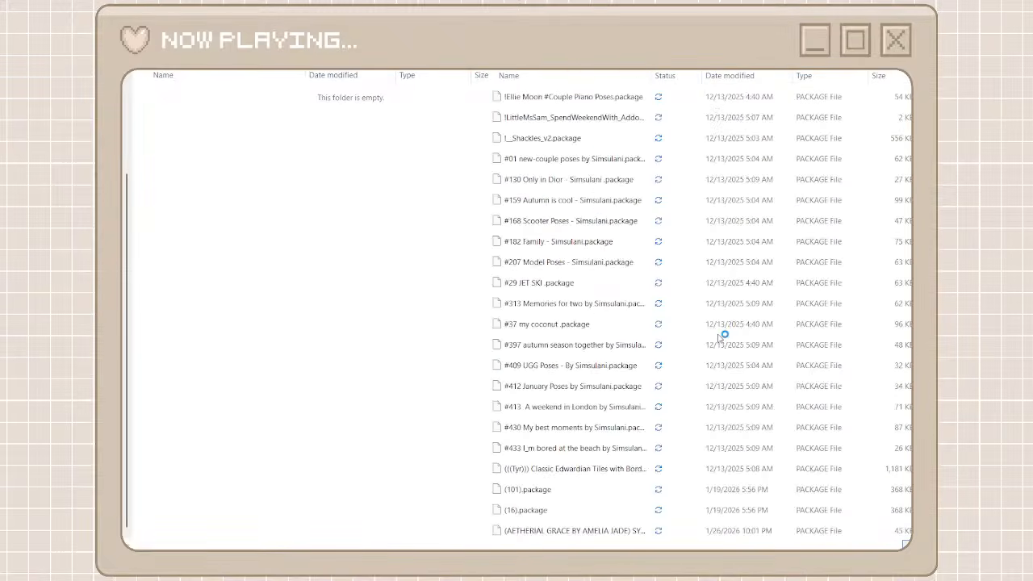
Search the unorganized cc files for bm and move all the B-M packages, without the LorySims ones, into the breeze motors folder
text(bm)
click(643, 91)
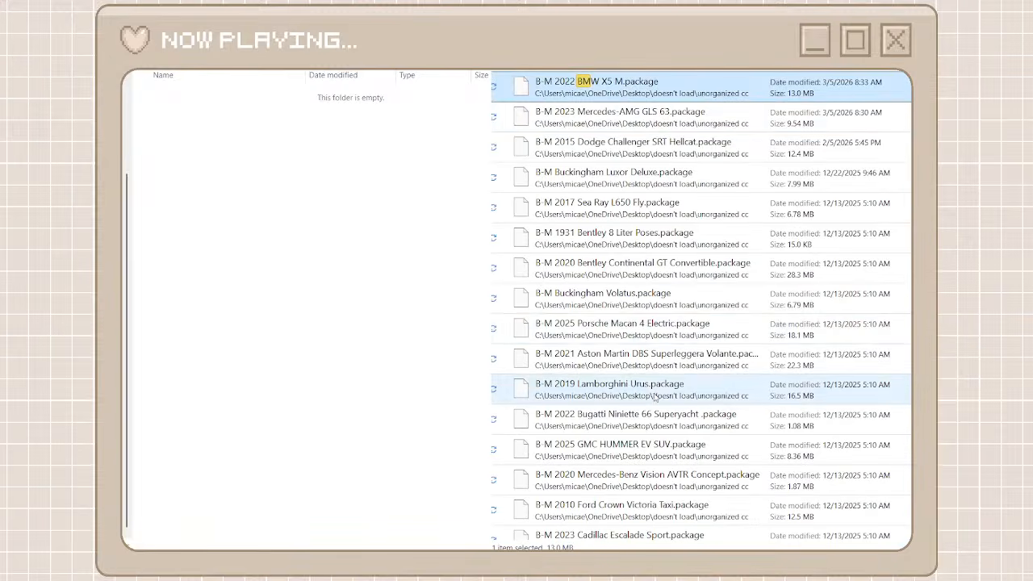
scroll(655, 396, down, 15)
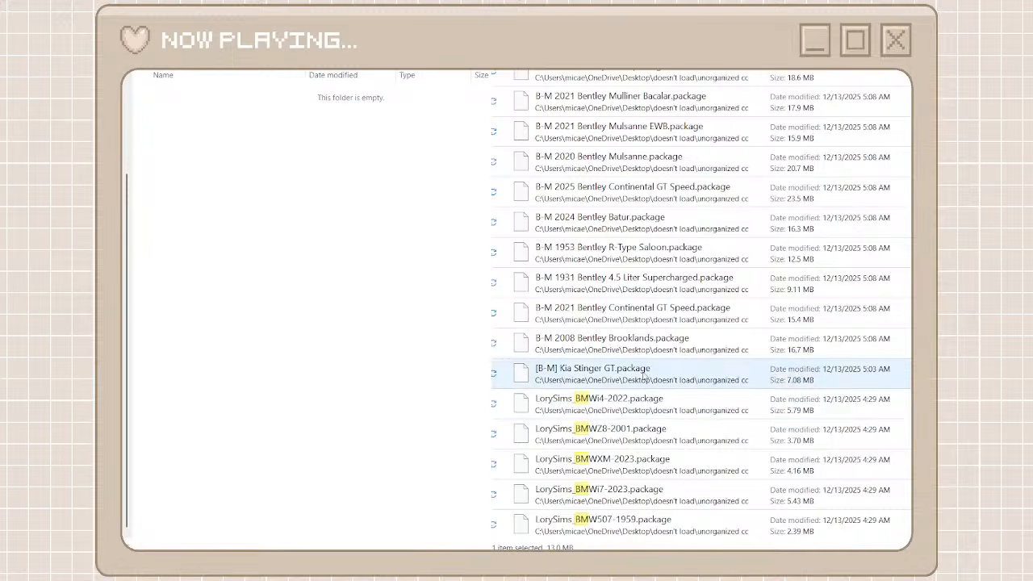
shift+click(643, 376)
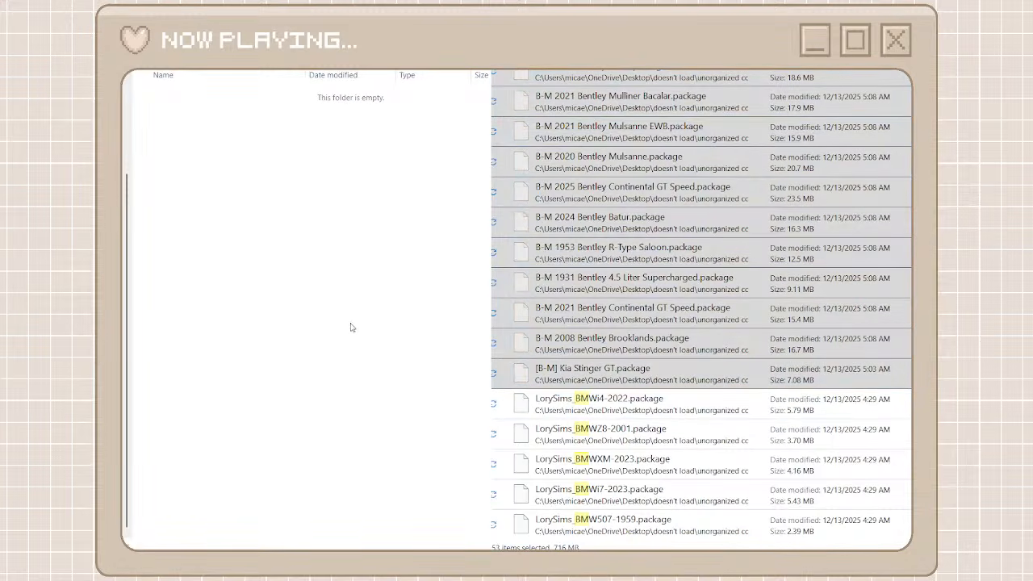
key(ctrl+v)
scroll(538, 213, up, 10)
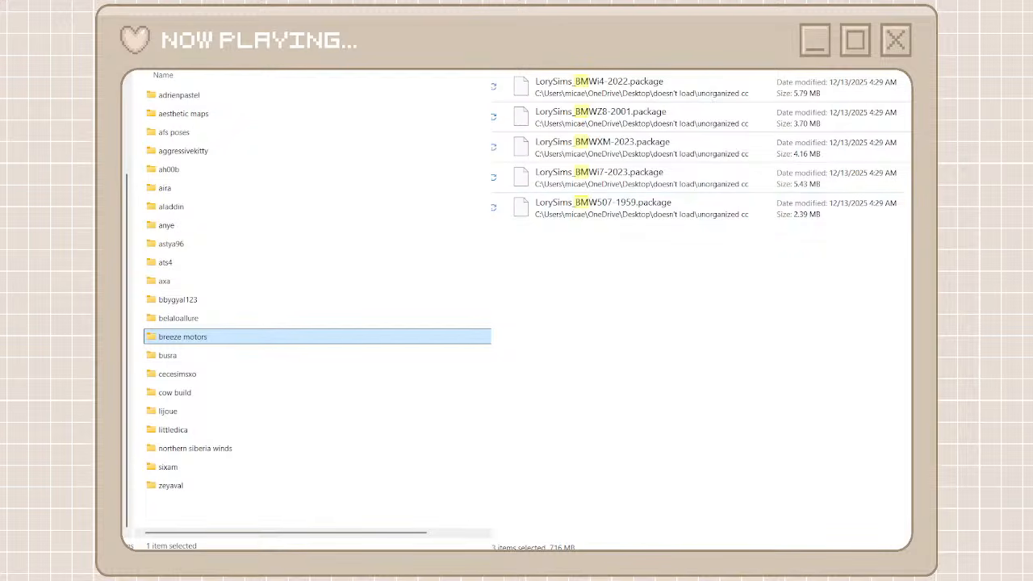
Clear the bm search and look through the unorganized cc files for the next creator with many packages
click(504, 41)
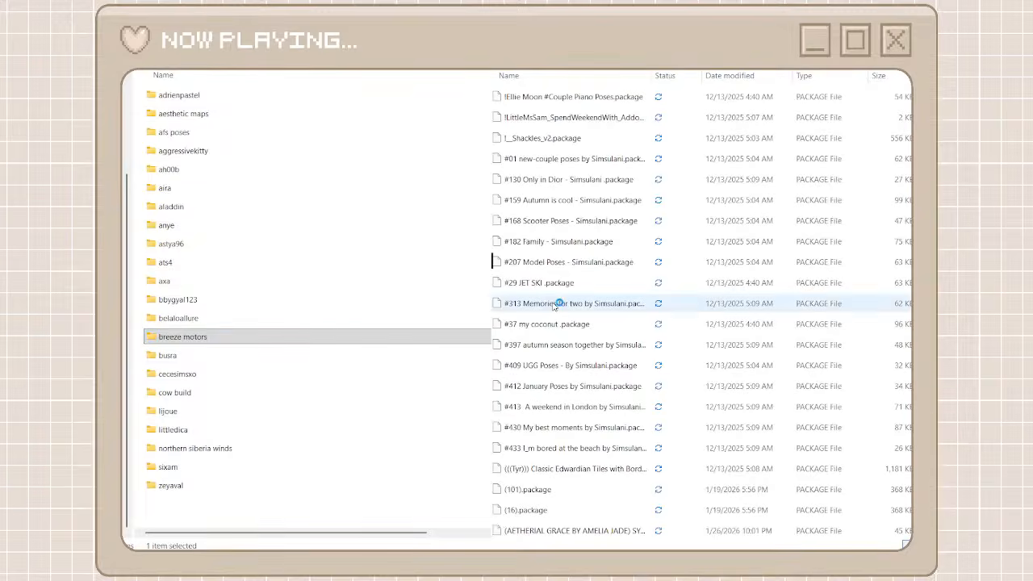
scroll(558, 304, down, 10)
scroll(909, 504, down, 15)
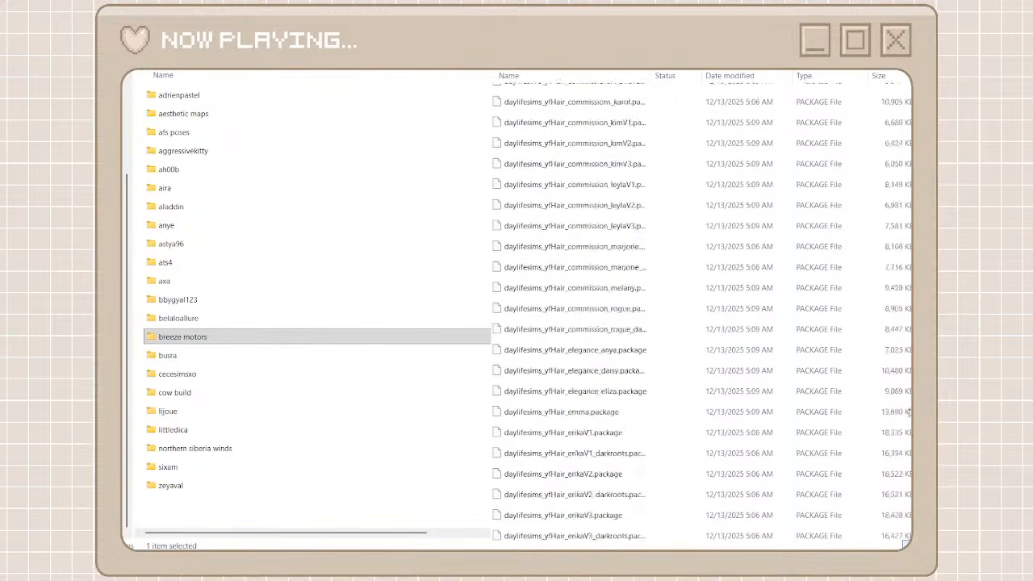
scroll(910, 504, down, 5)
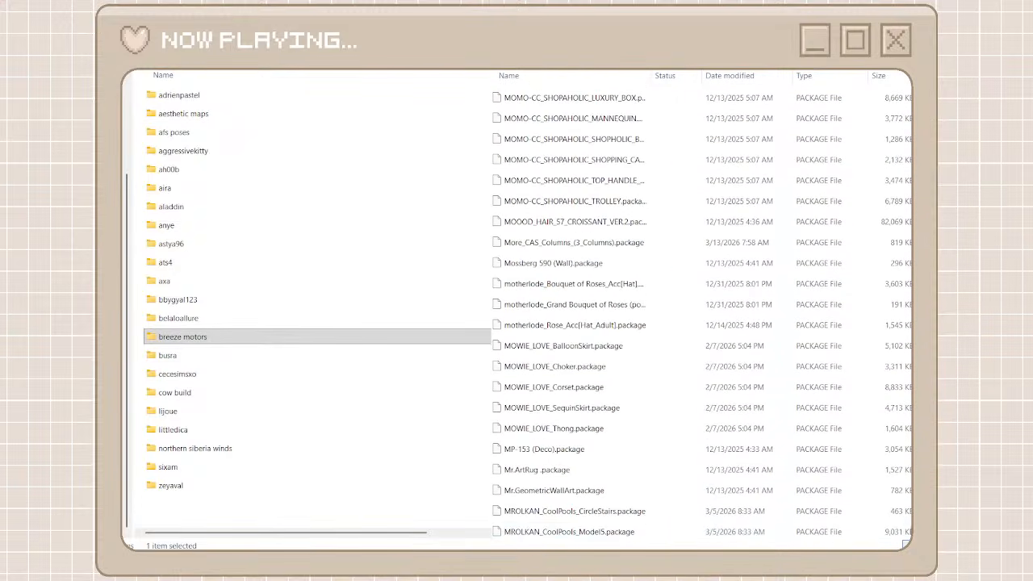
scroll(565, 408, down, 5)
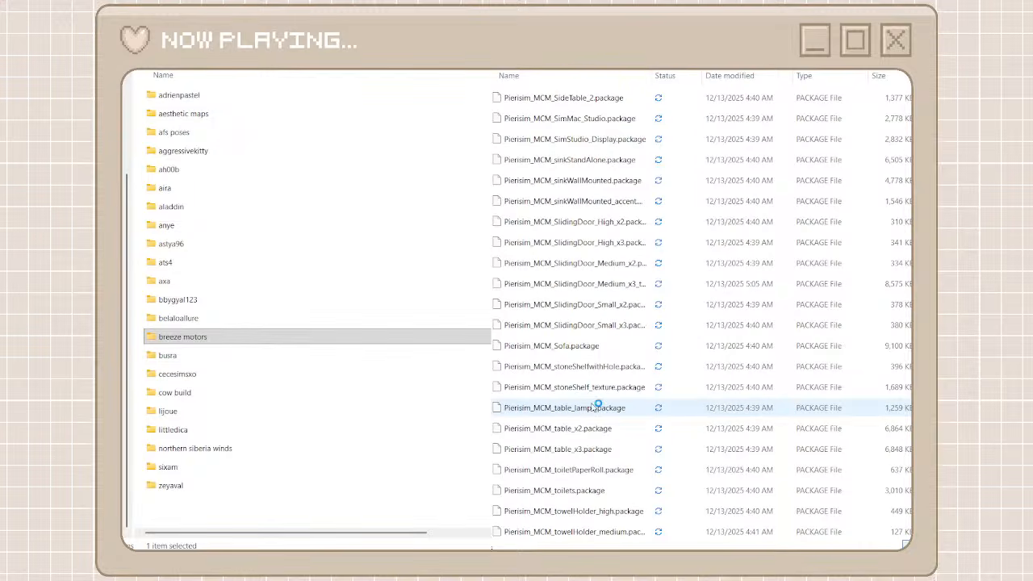
scroll(594, 407, down, 5)
Add a new folder named sentate beside the creator folders and open it
click(247, 515)
click(246, 514)
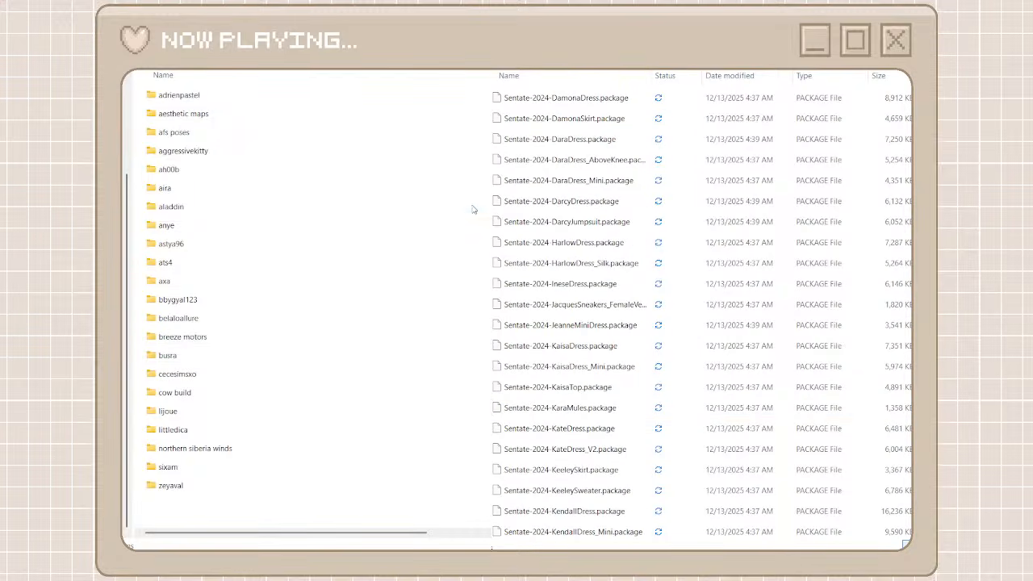
key(ctrl+shift+n)
text(sen)
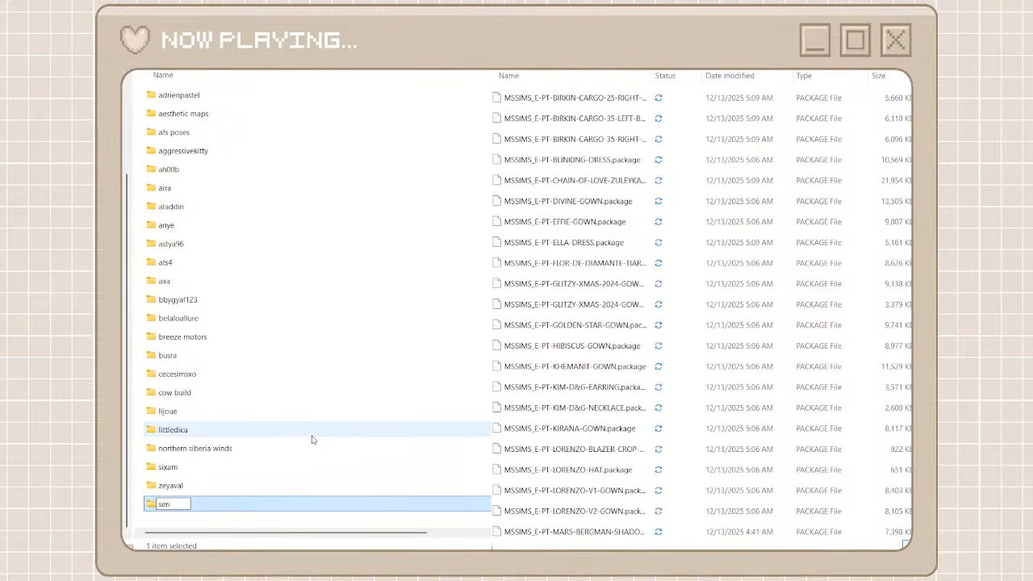
text(tate)
click(235, 533)
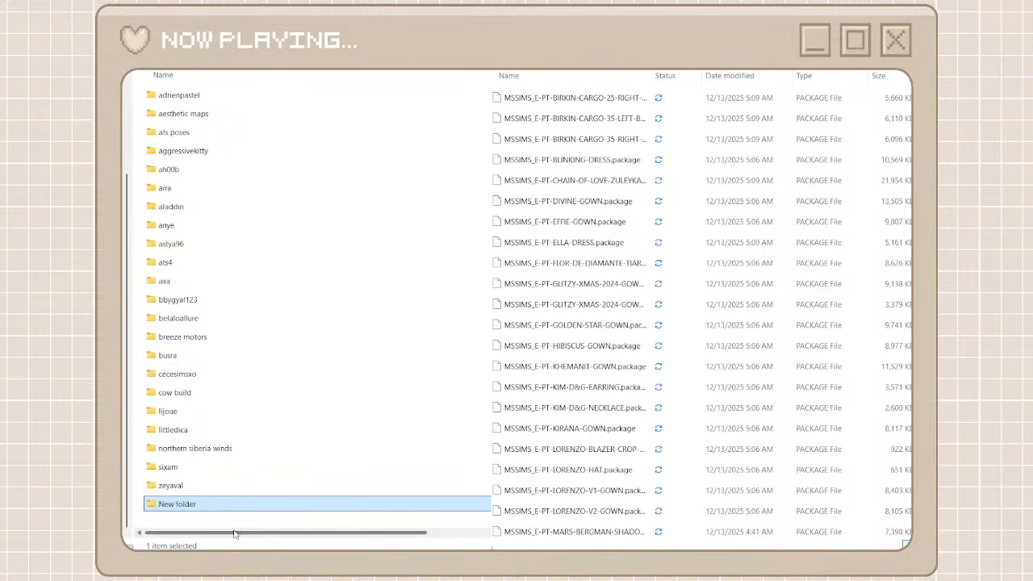
double_click(218, 508)
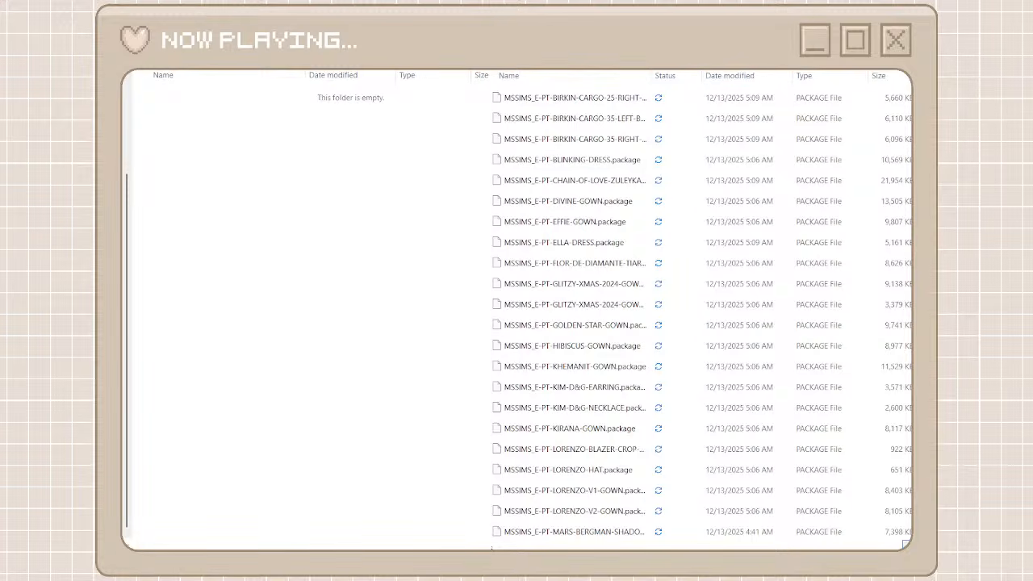
Search the unorganized cc files for sentate and move all the matching packages into the sentate folder
text(se)
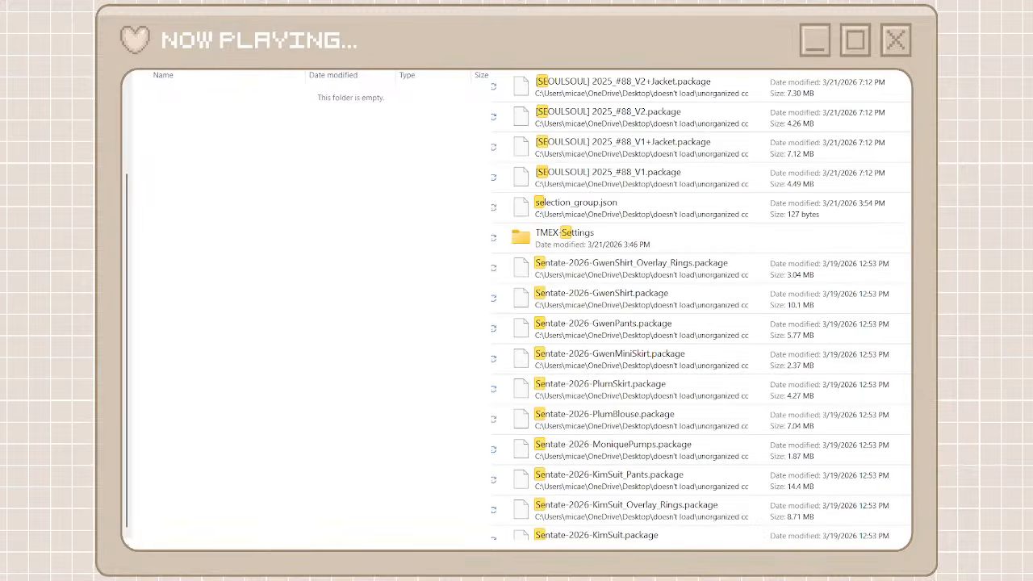
text(ntate)
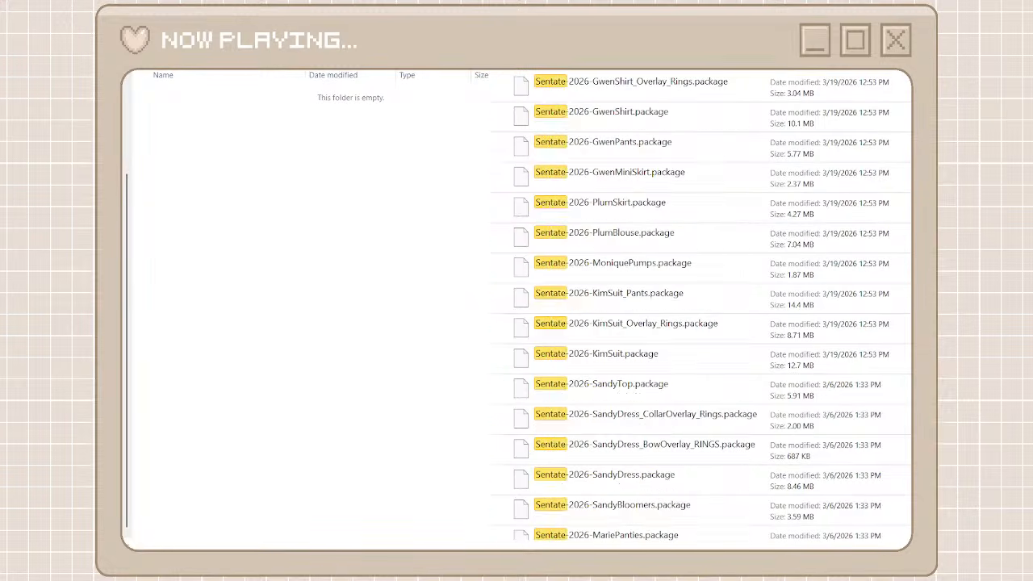
click(738, 86)
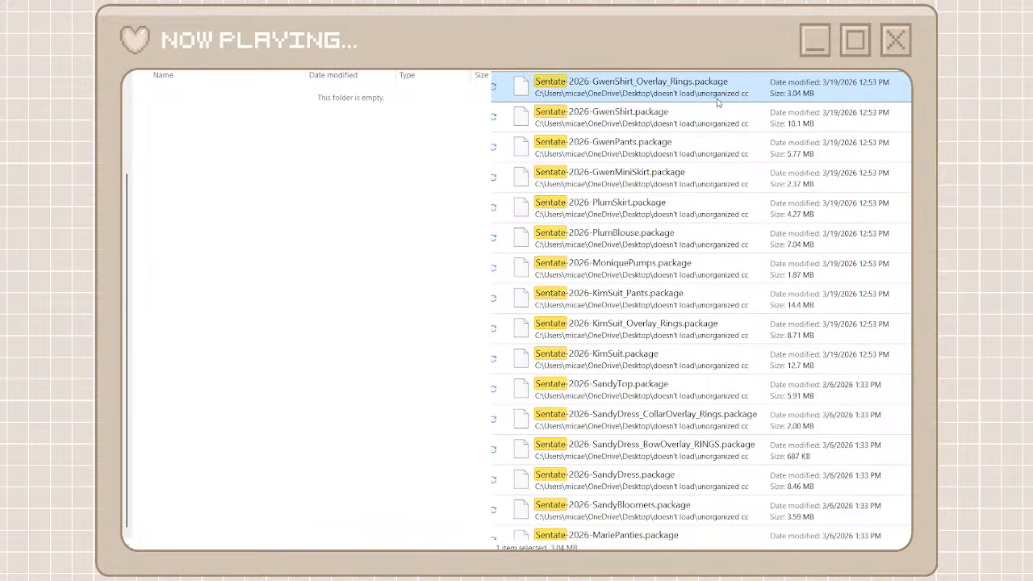
scroll(699, 306, down, 10)
scroll(699, 311, down, 10)
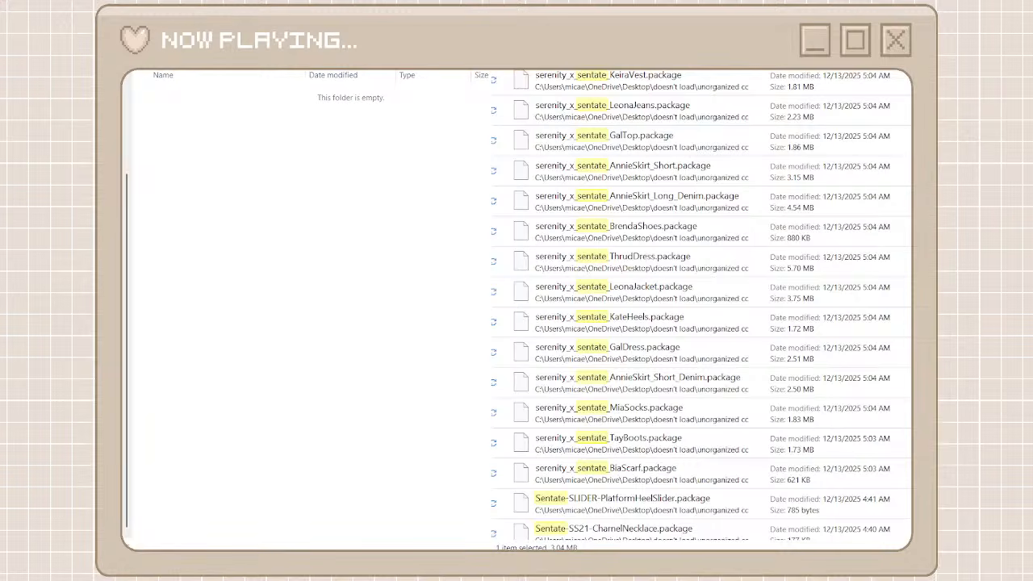
scroll(699, 310, up, 20)
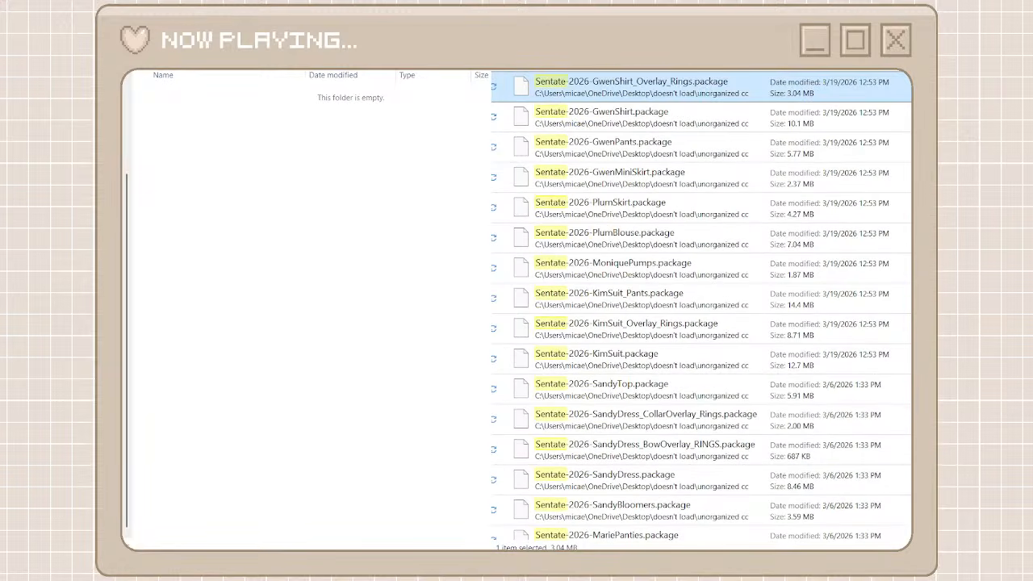
scroll(691, 438, down, 10)
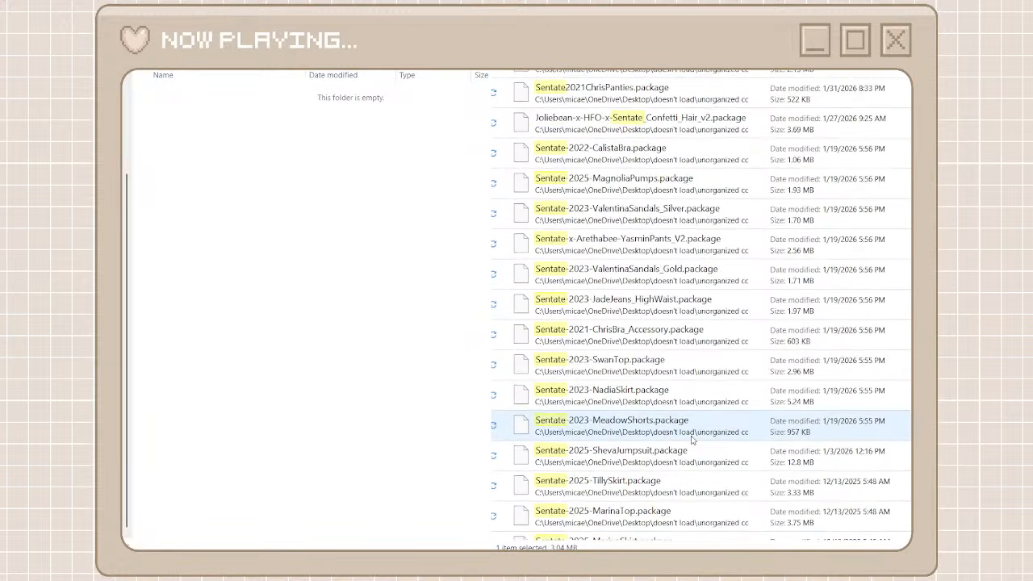
scroll(690, 428, down, 4)
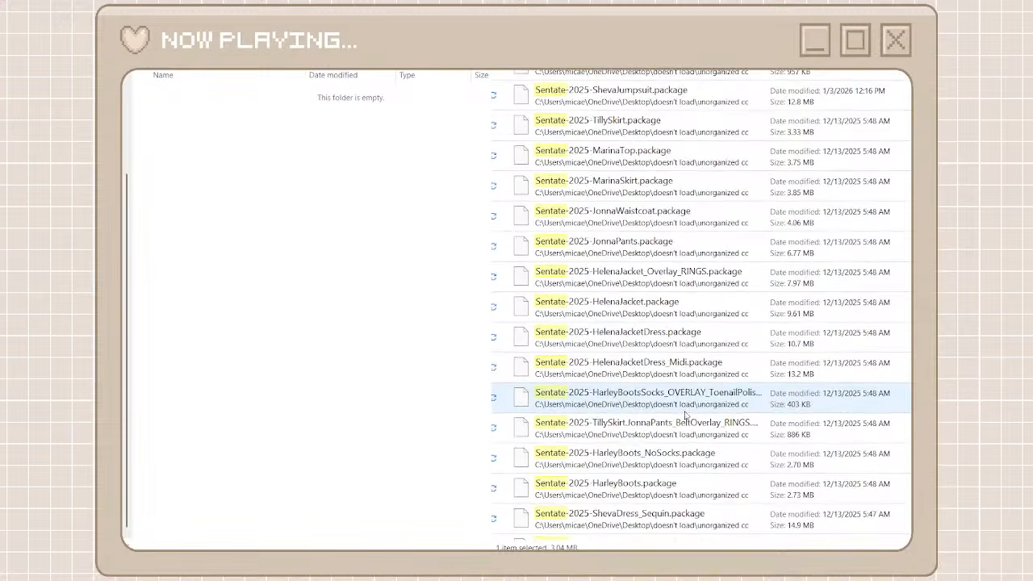
scroll(686, 415, down, 15)
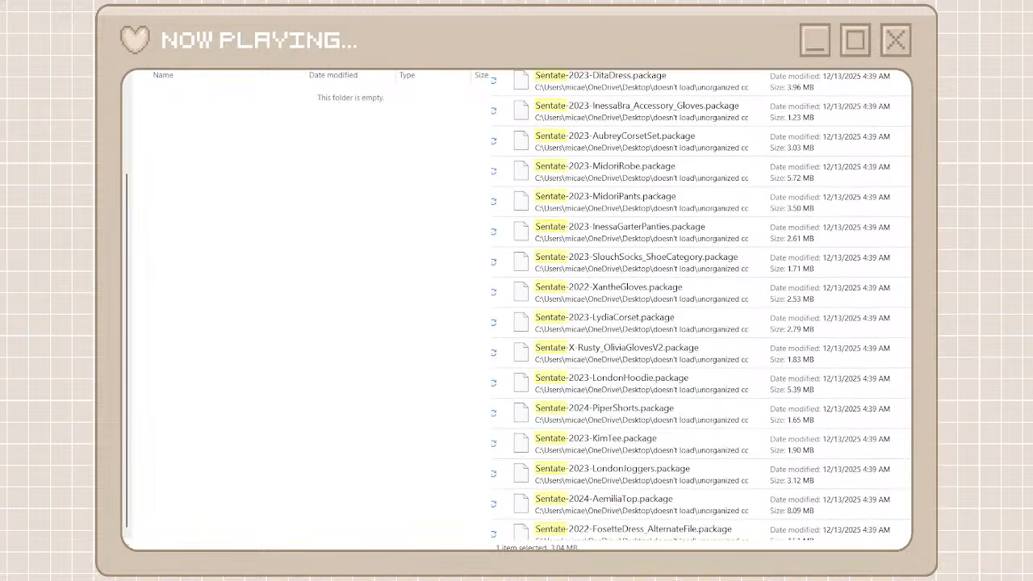
scroll(747, 519, down, 10)
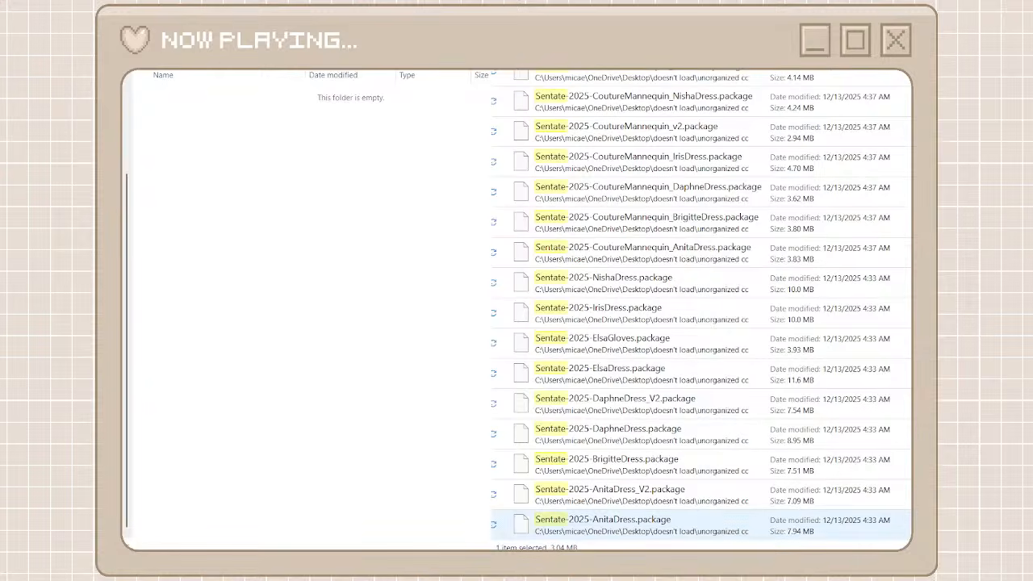
key(ctrl+a)
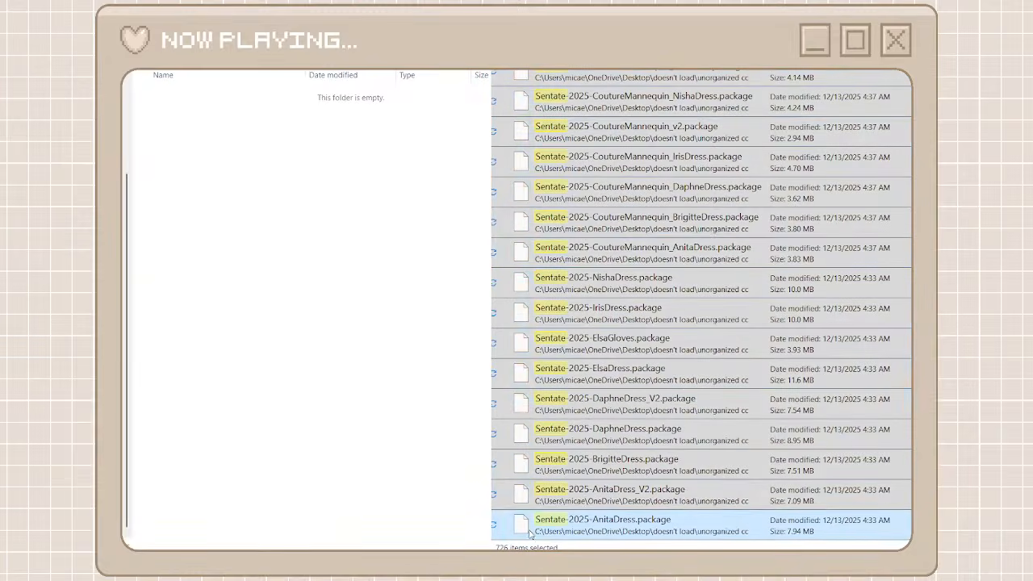
click(409, 432)
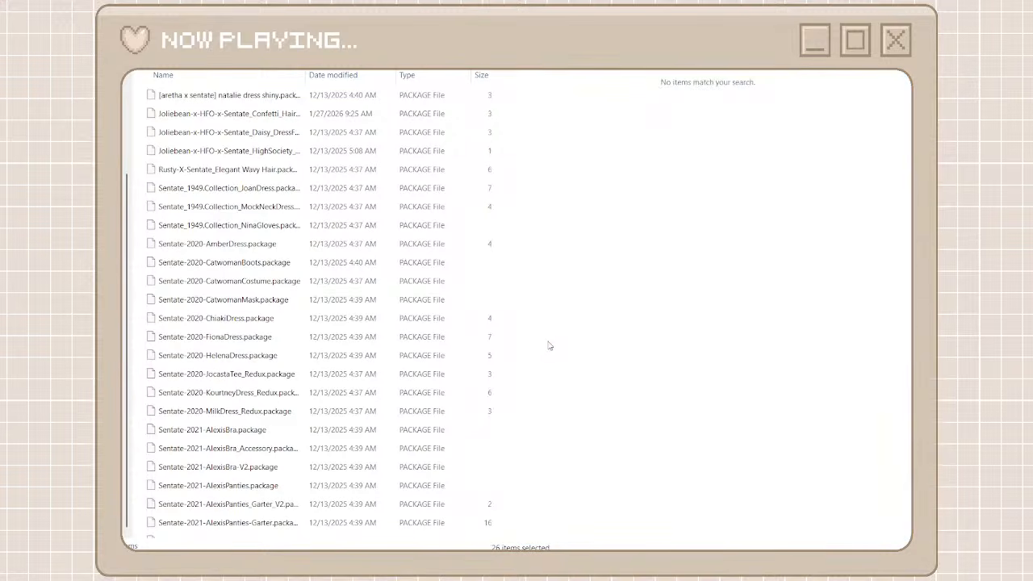
key(ctrl+a)
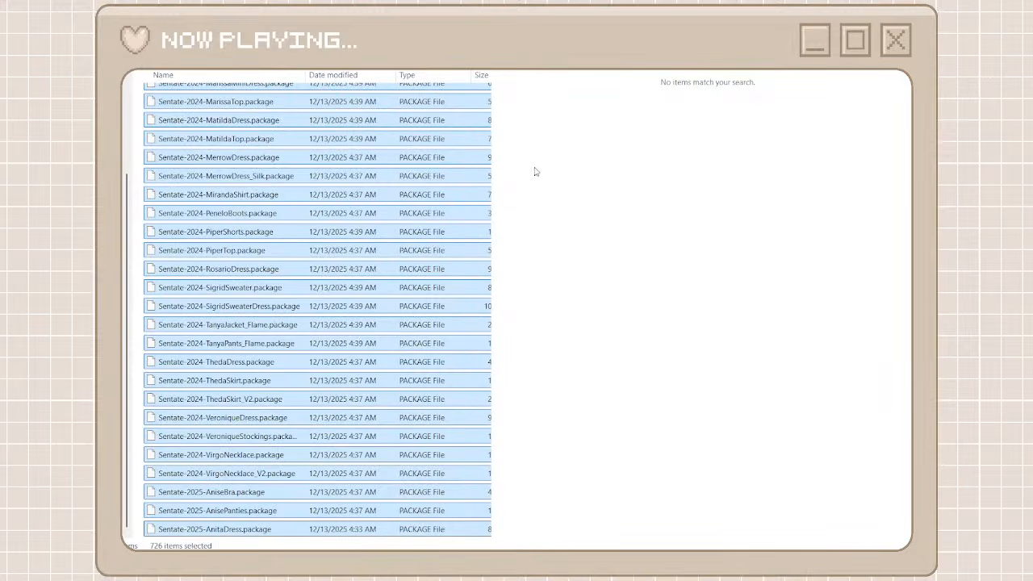
click(496, 323)
Return to the creator folders and clear the sentate search to list all the unorganized cc files again
key(alt+Left)
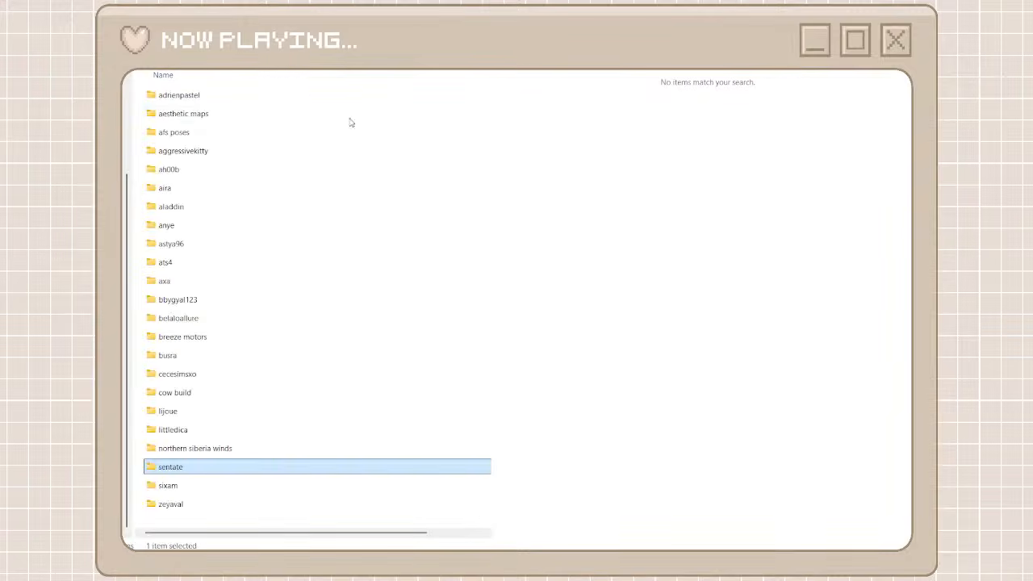
key(alt+Left)
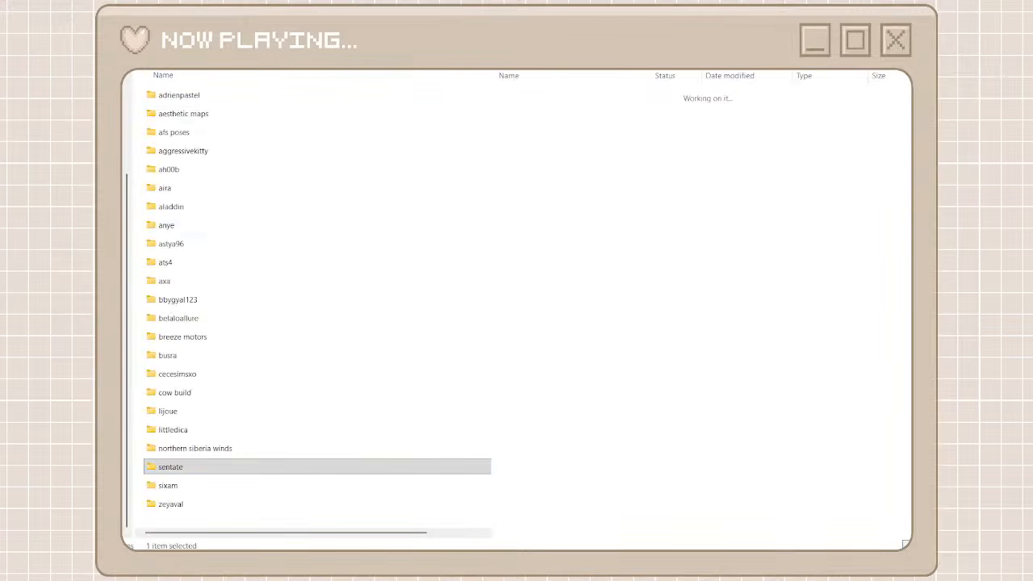
scroll(544, 337, down, 10)
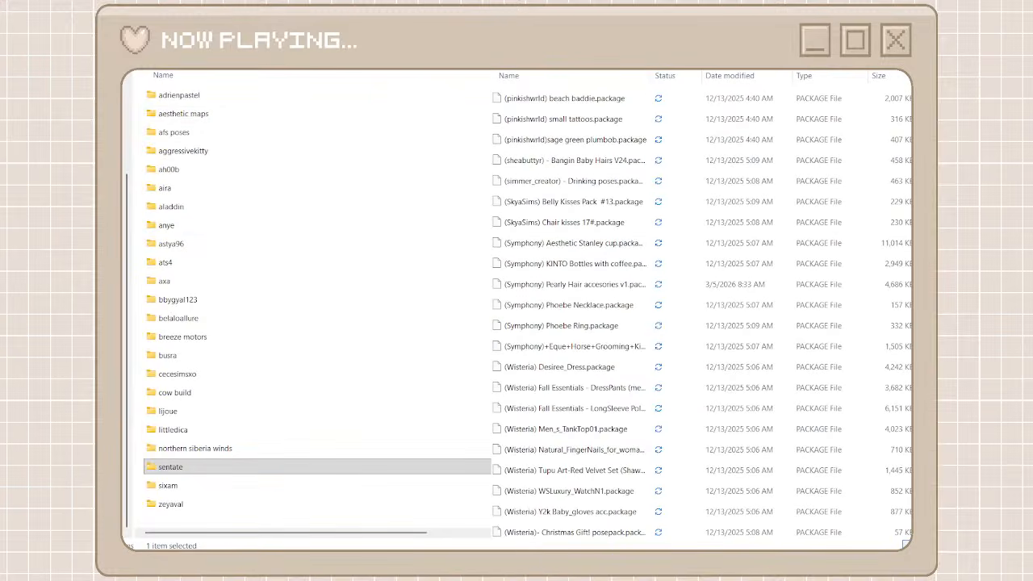
Add a new folder named johhnysims beside the creator folders and open it
scroll(702, 315, down, 15)
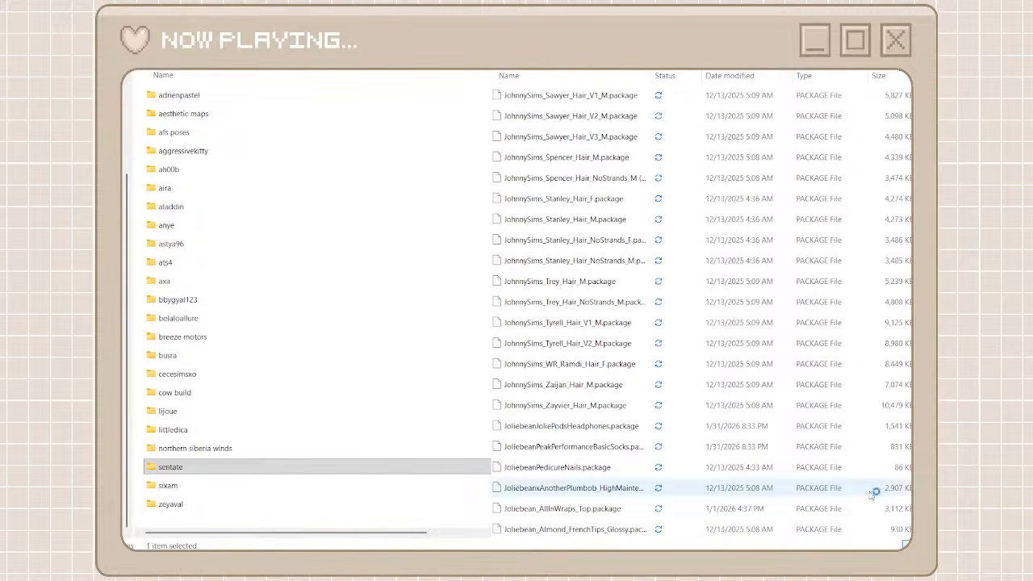
click(321, 526)
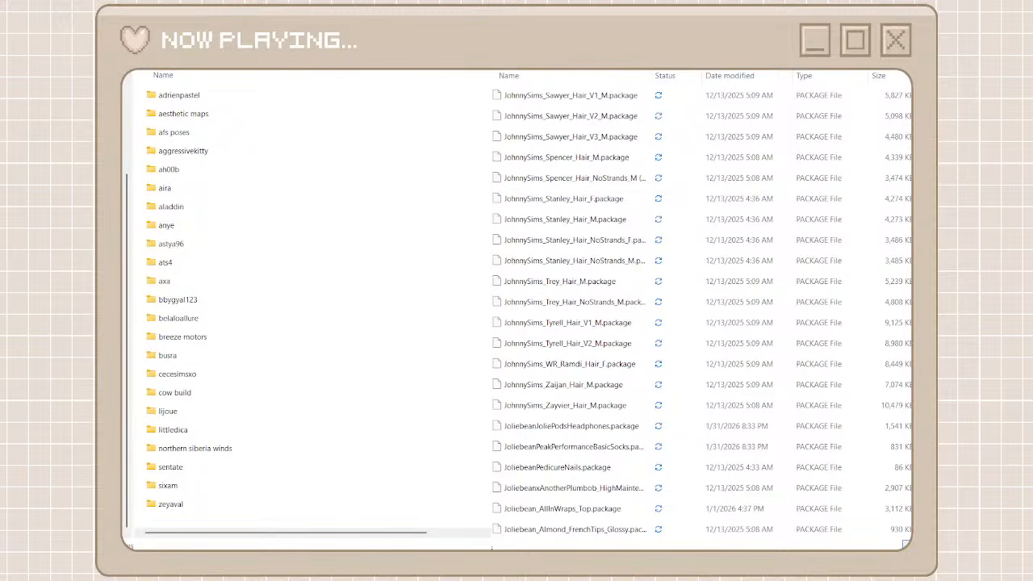
key(ctrl+shift+n)
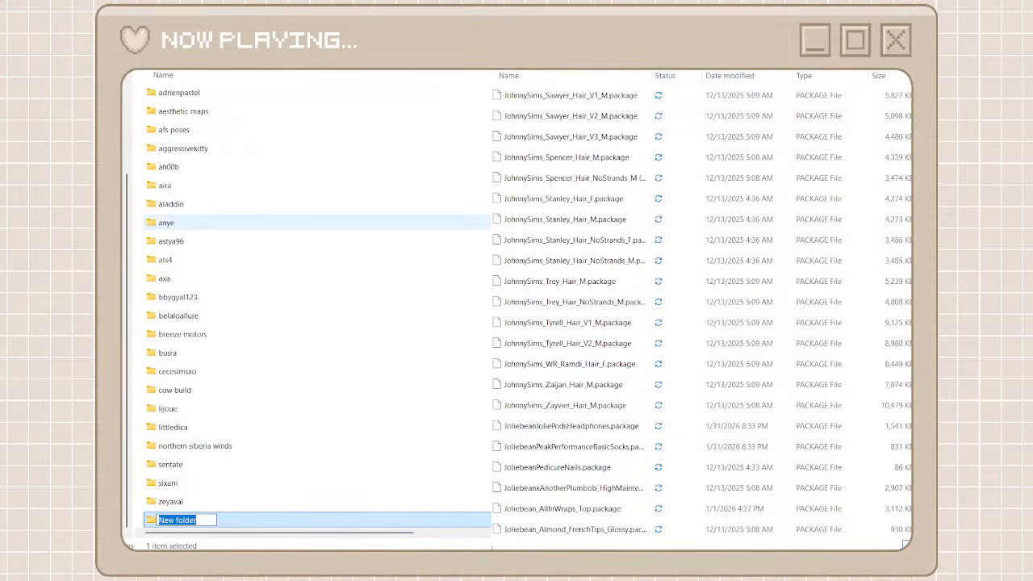
text(johhny)
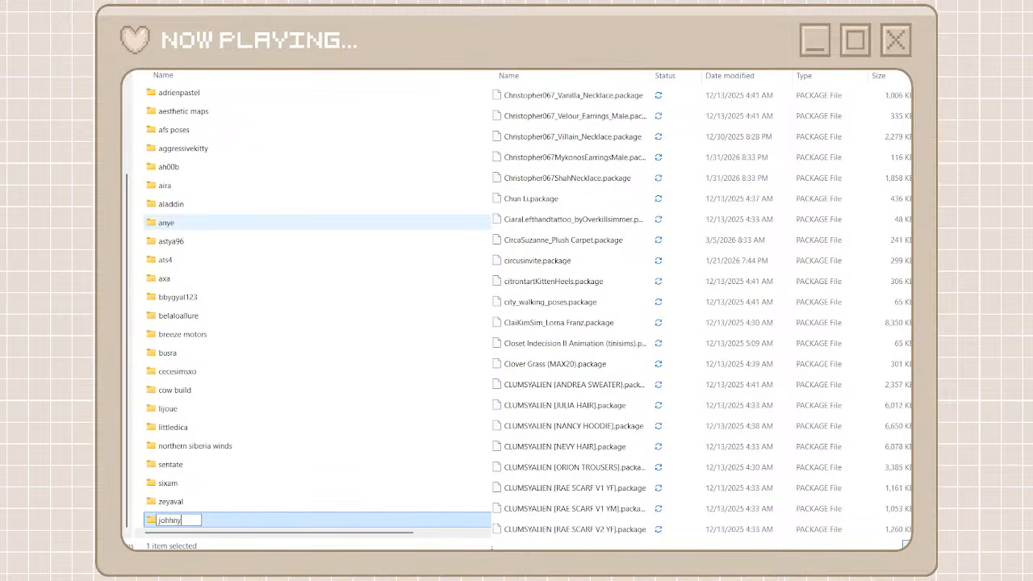
text(sims)
click(334, 448)
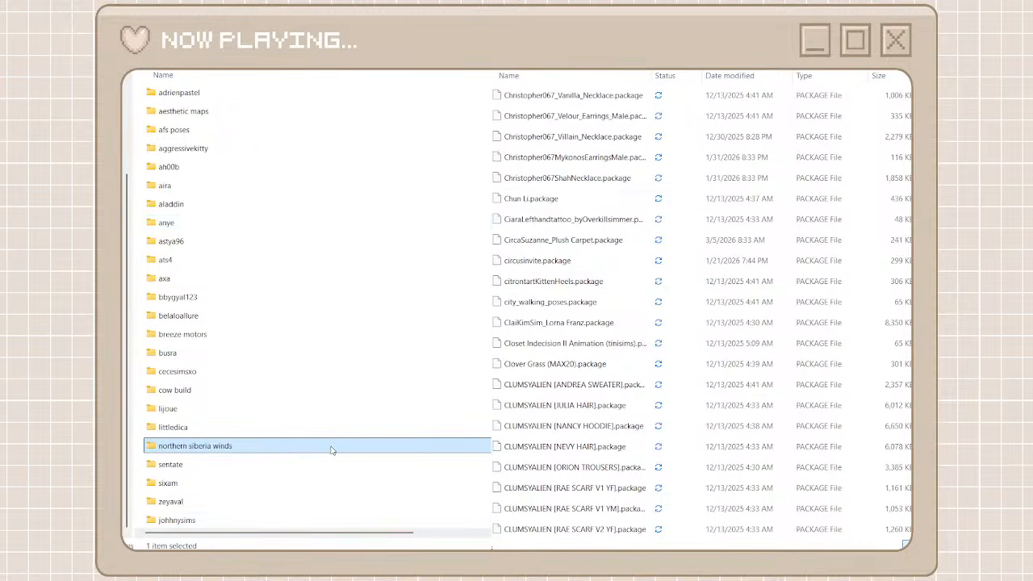
double_click(234, 521)
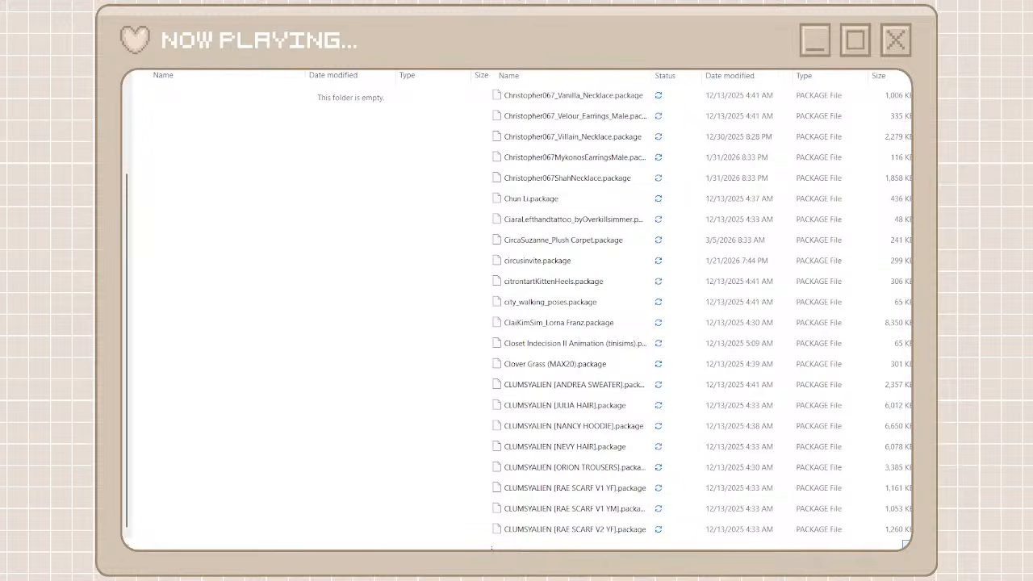
Search the unorganized cc files for johnny and move all the matching packages into the johhnysims folder
text(j)
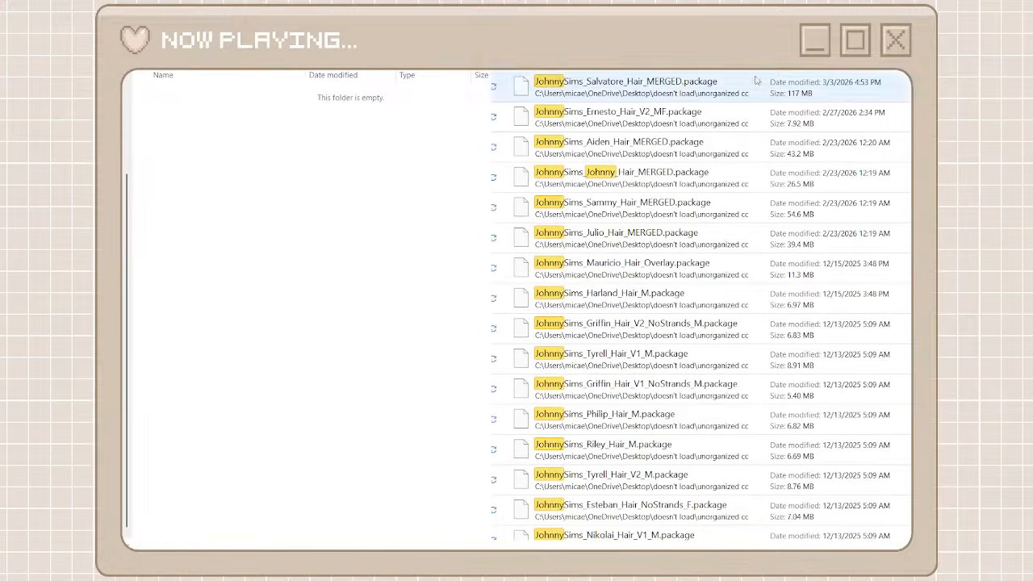
click(654, 97)
scroll(655, 322, down, 15)
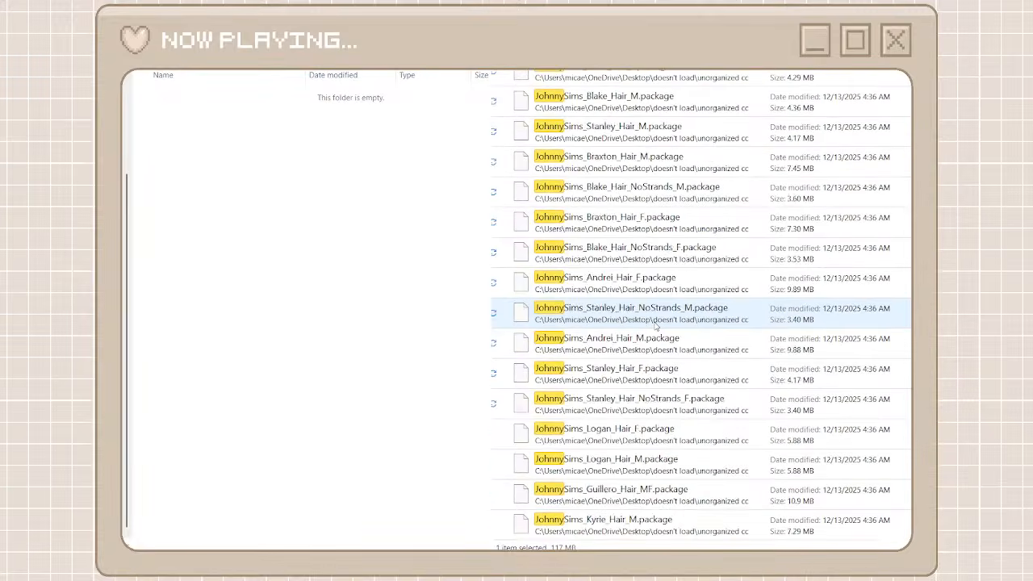
shift+click(631, 525)
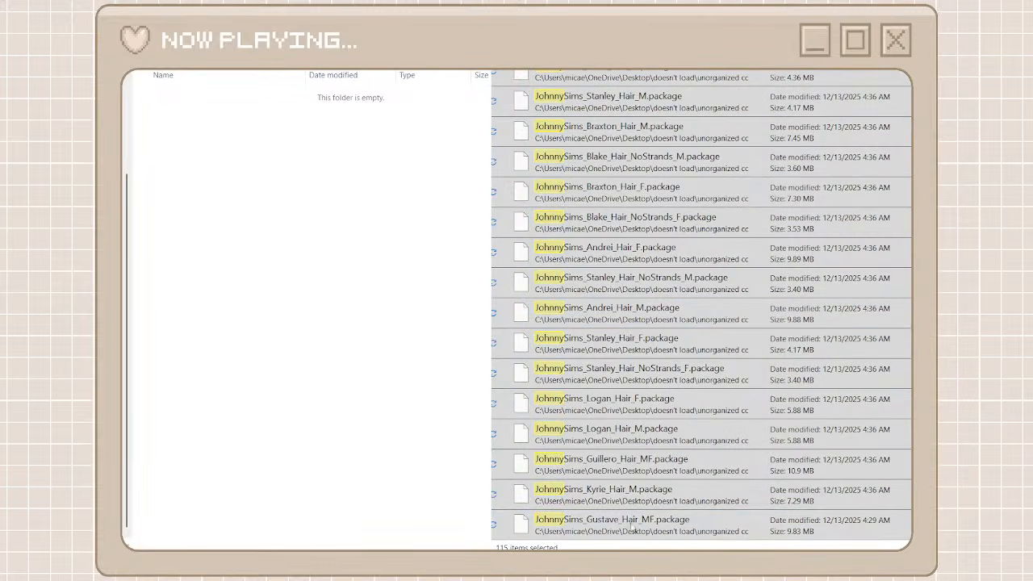
click(669, 507)
right_click(374, 315)
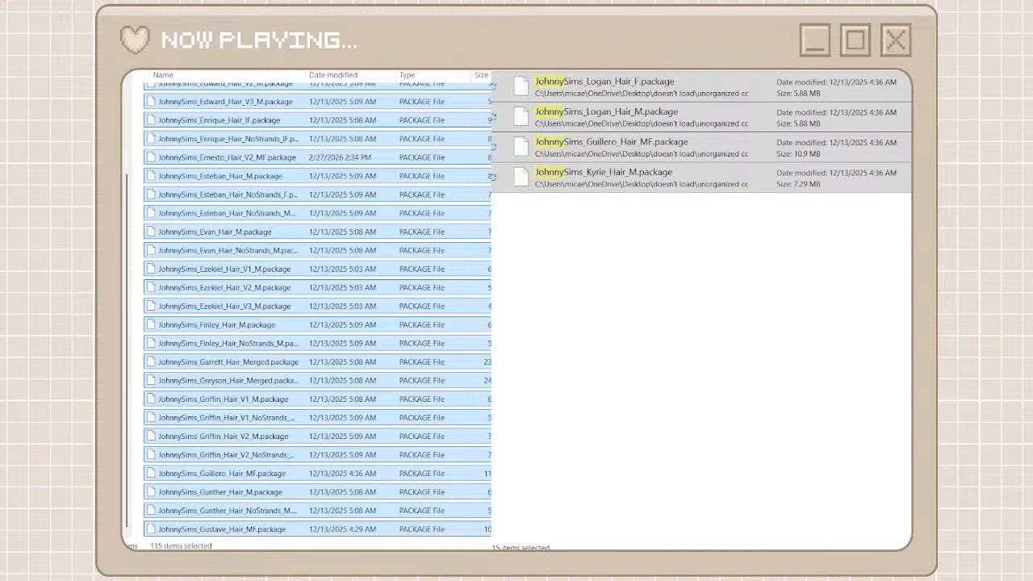
Return to the creator folders and clear the johnny search to list all the unorganized cc files again
click(347, 56)
click(557, 57)
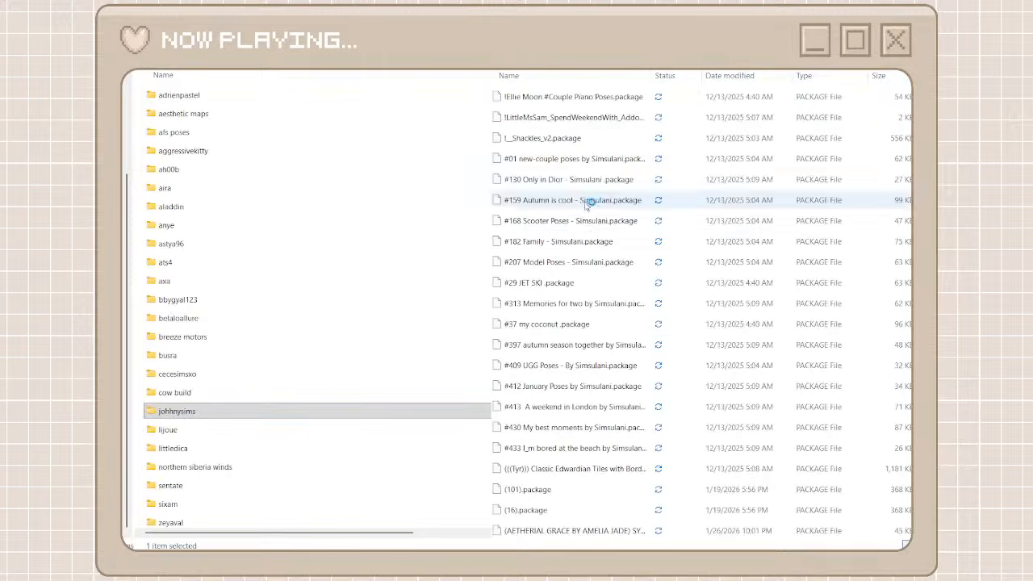
scroll(183, 455, down, 1)
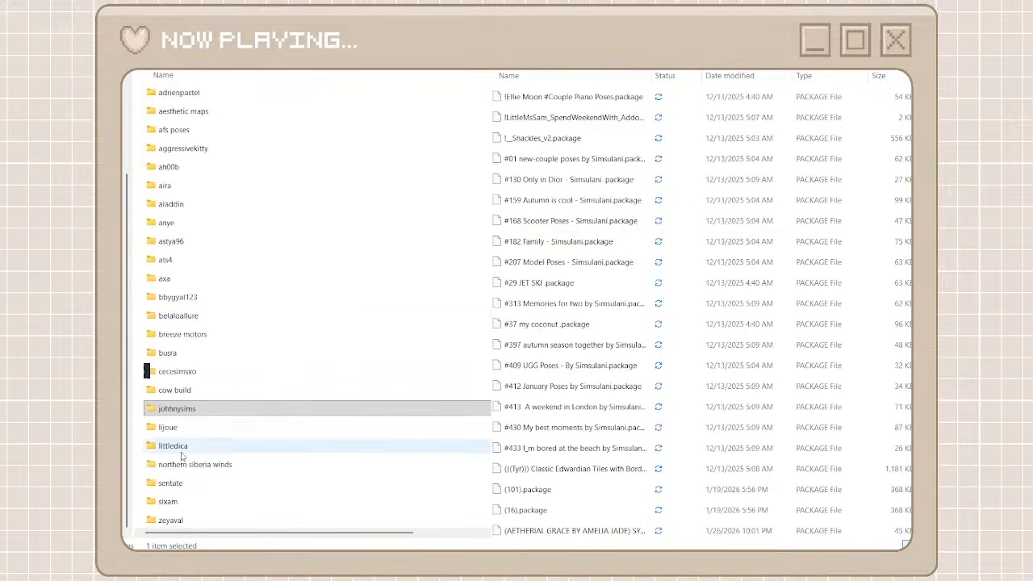
Add a new folder named serenity beside the creator folders and open it
click(139, 463)
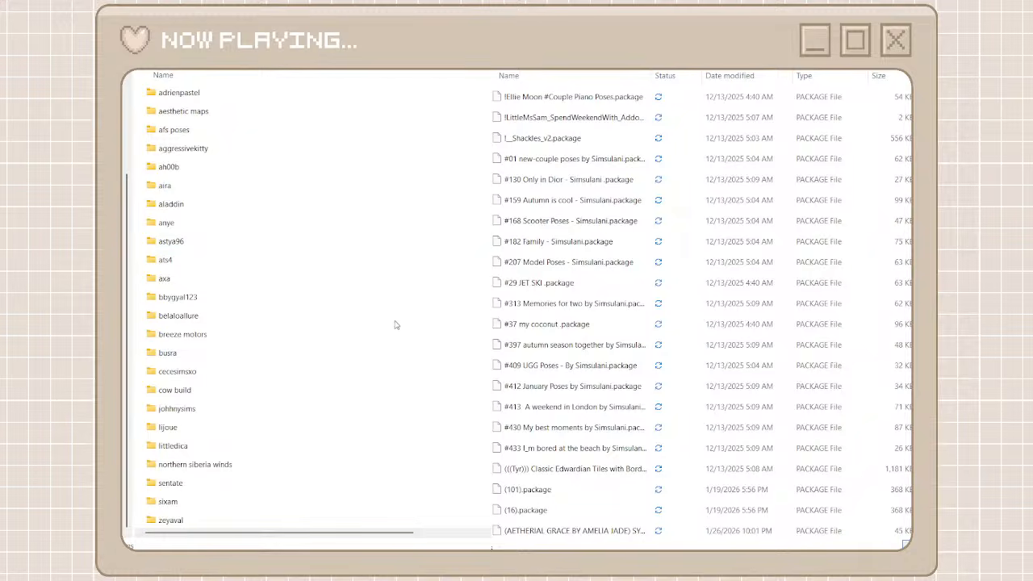
key(ctrl+shift+n)
text(ser)
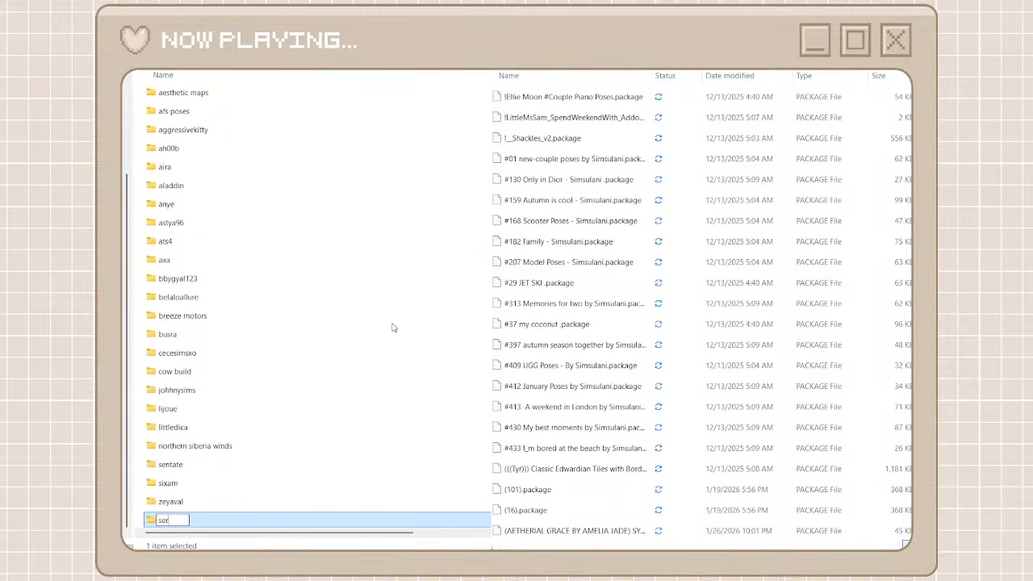
text(enity)
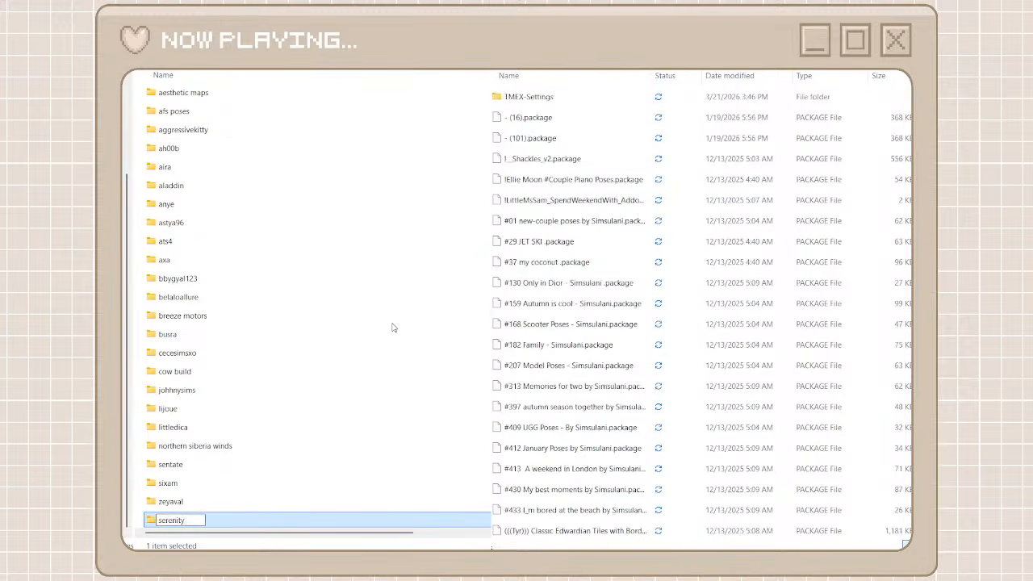
key(Return)
double_click(283, 520)
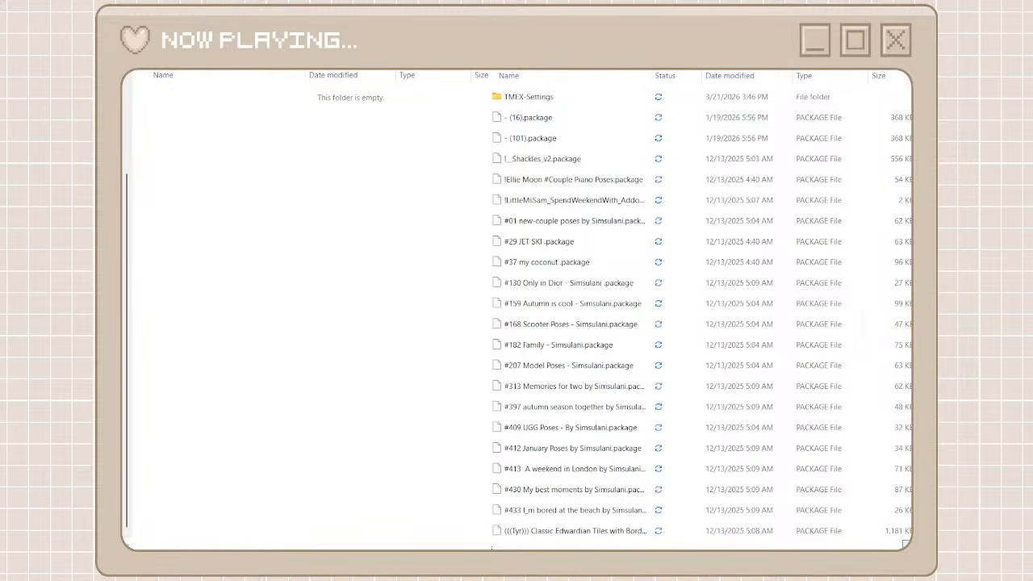
Search the unorganized cc files for serenity and move all the matching packages into the serenity folder
click(666, 93)
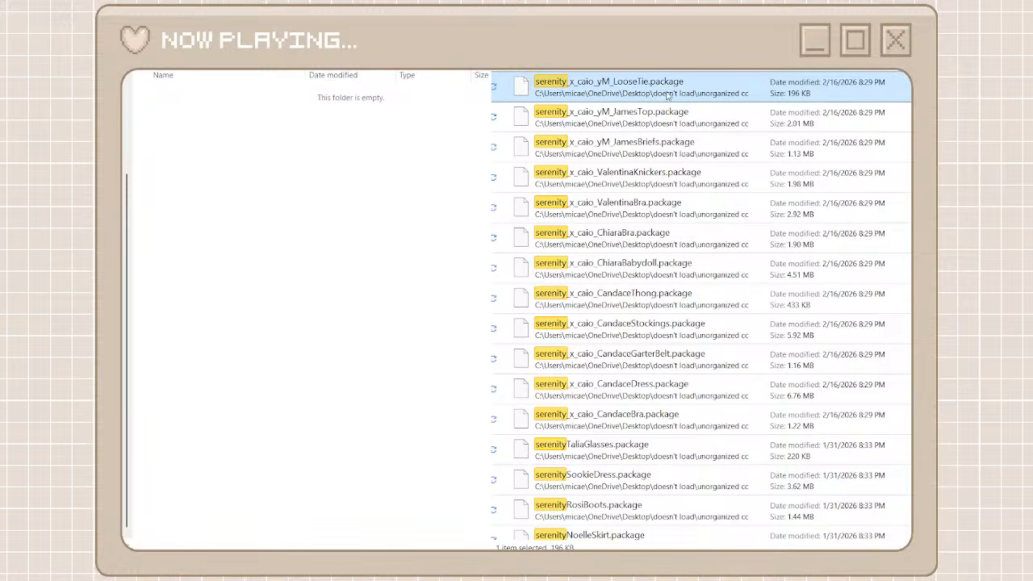
scroll(822, 533, down, 15)
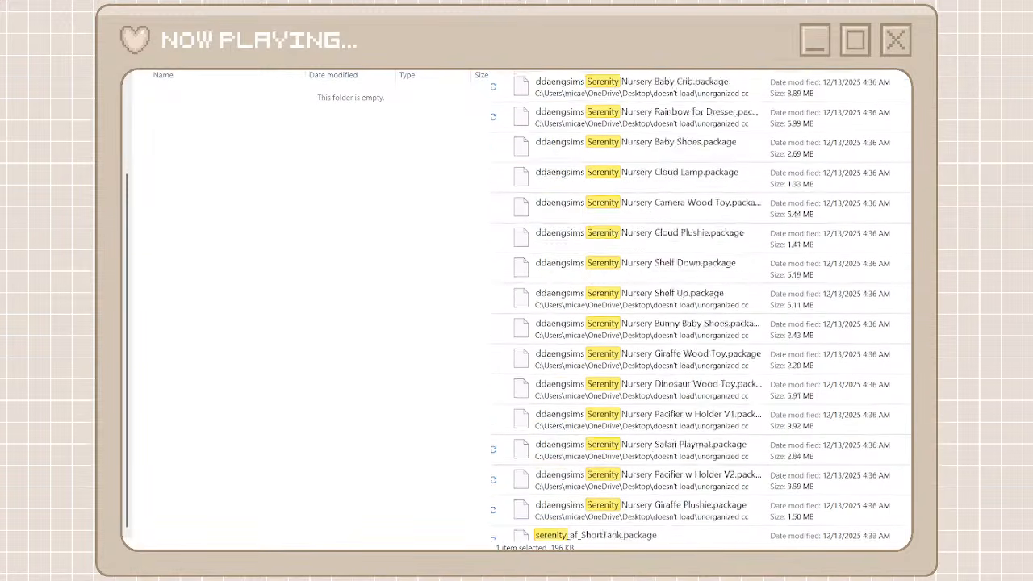
key(ctrl+a)
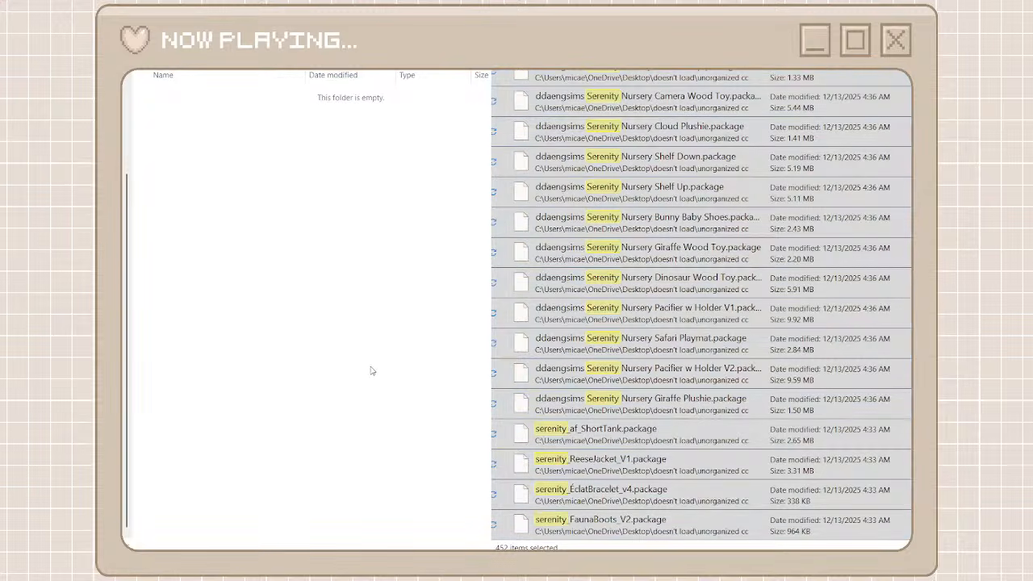
key(ctrl+v)
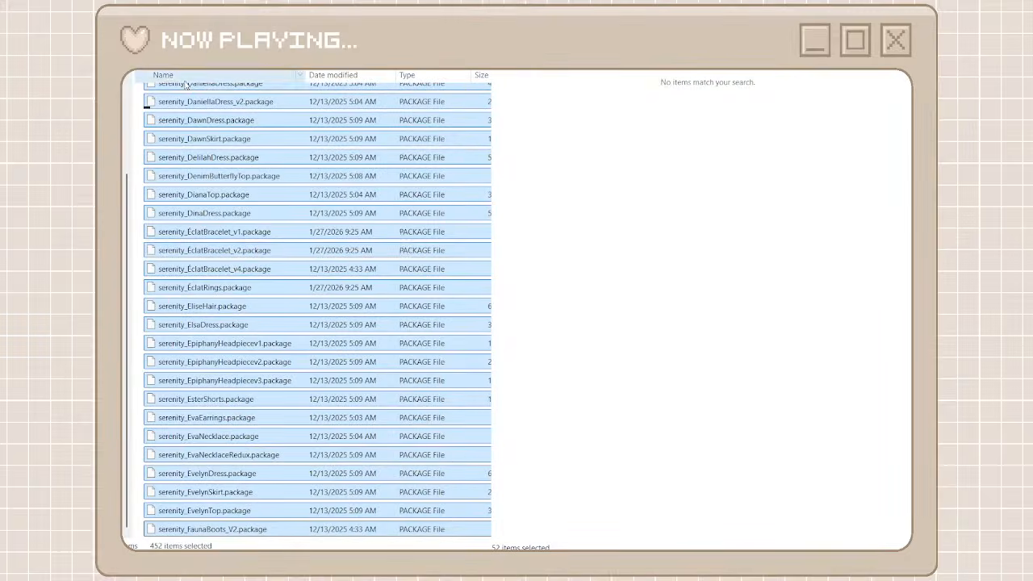
Return to the creator folders, clear the serenity search and look through the unorganized cc files for the next creator
click(154, 40)
click(502, 40)
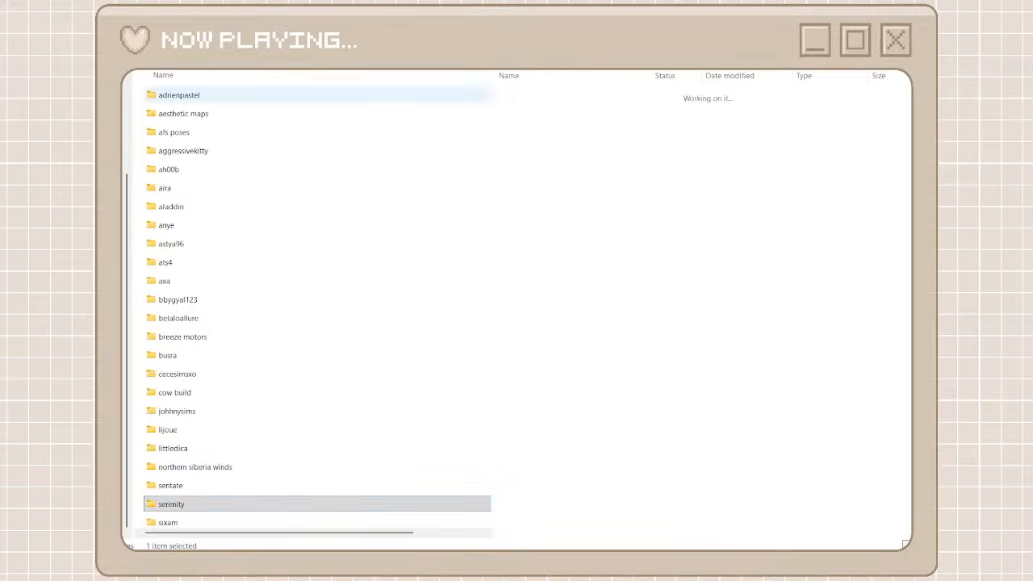
scroll(398, 345, down, 1)
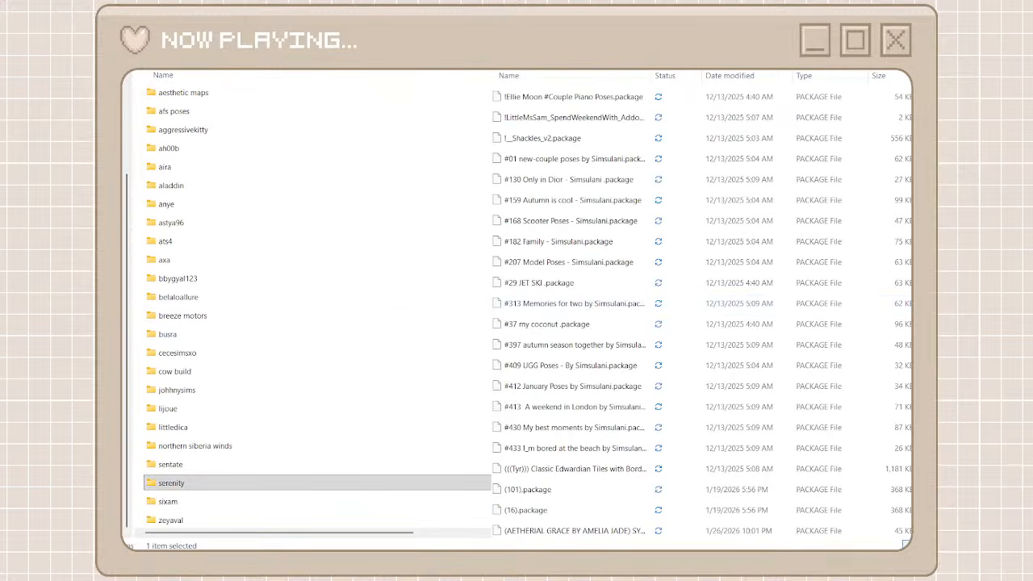
drag(920, 91, 920, 297)
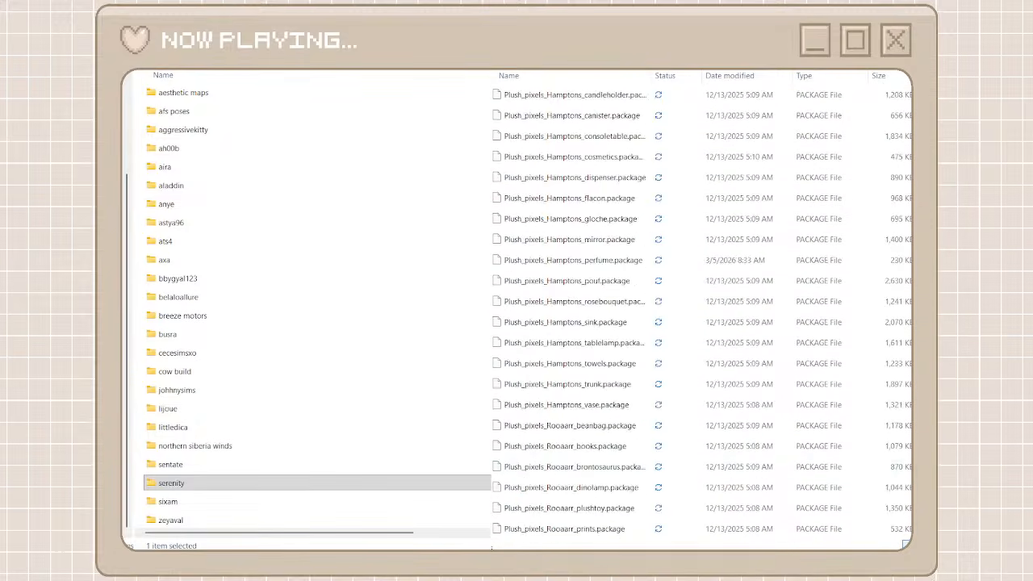
Add a new folder named lilac creative beside the creator folders and open it
click(138, 414)
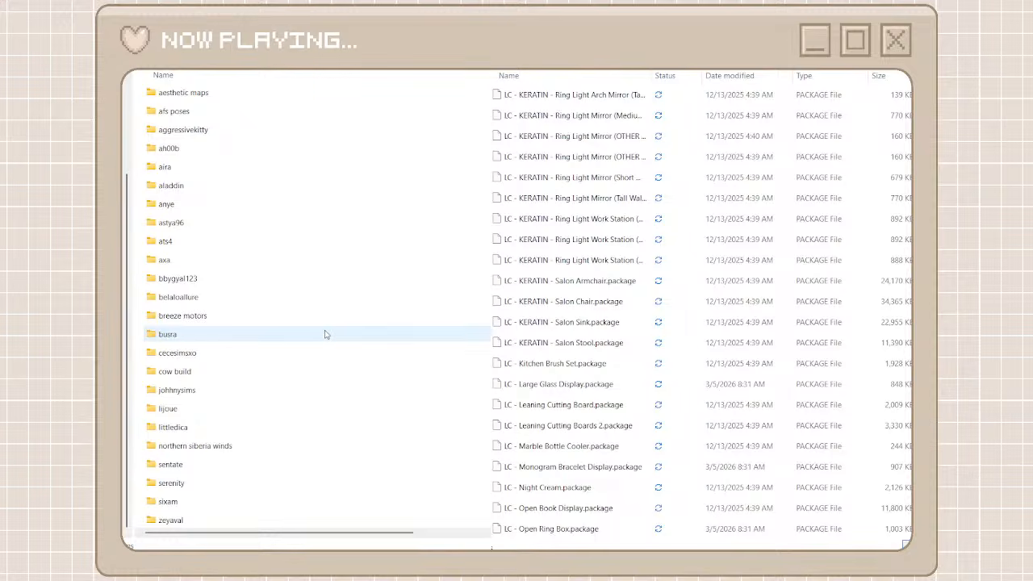
key(ctrl+shift+n)
text(l)
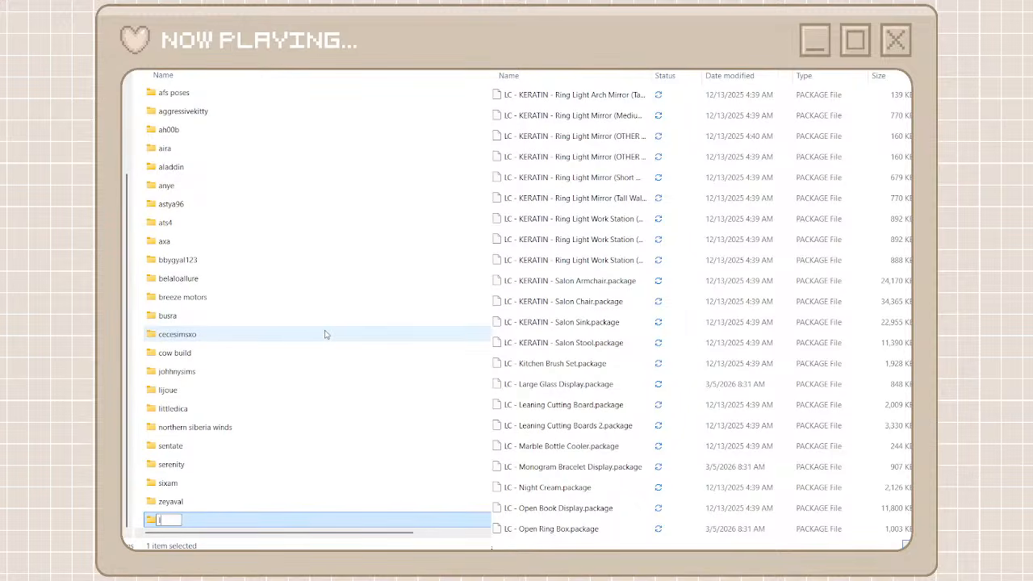
text(ilac creative)
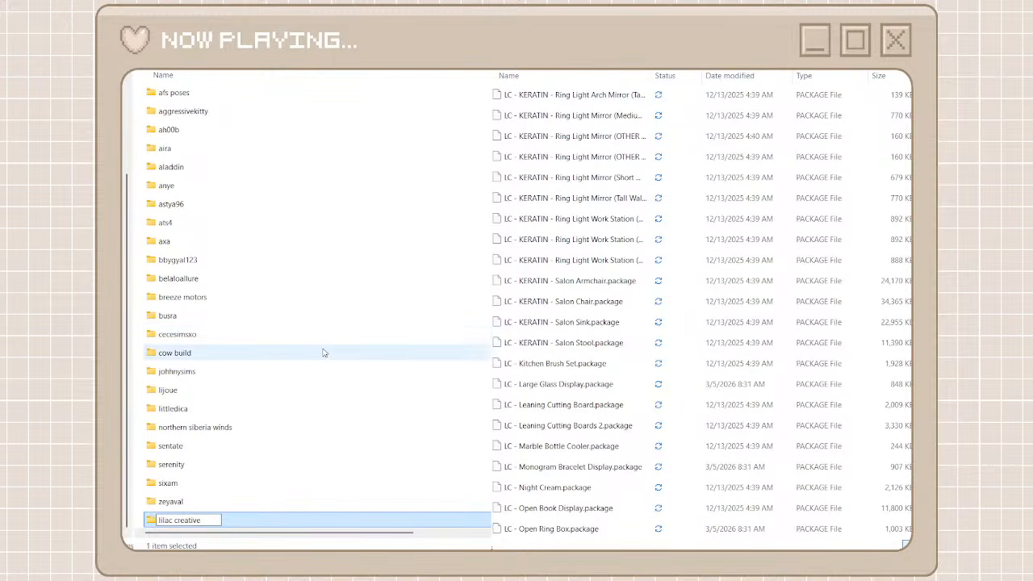
key(Return)
double_click(231, 521)
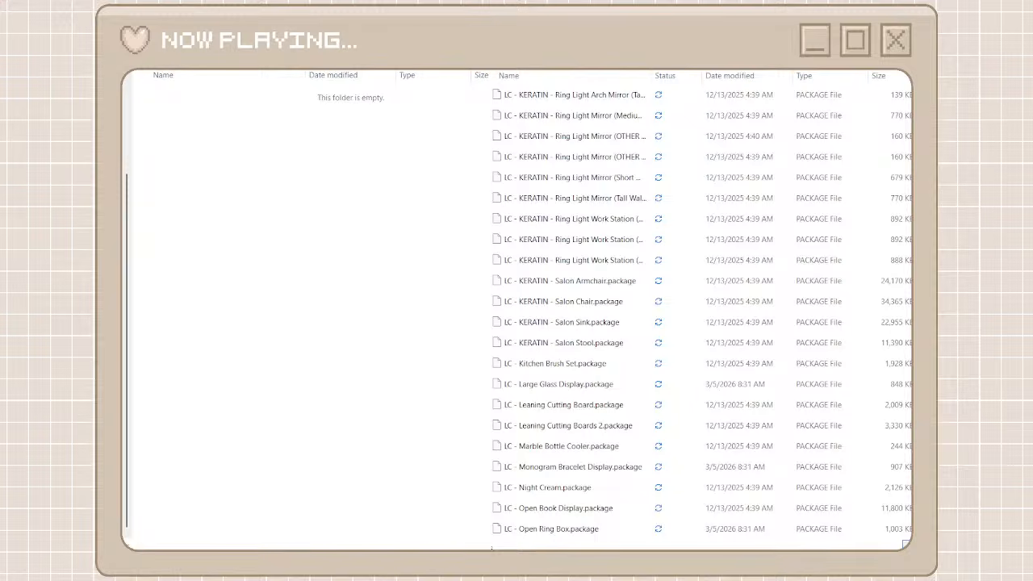
Search the unorganized cc files for LC and move all matches except LCLuxuryTravelDuffleBag.package into the lilac creative folder, checking the moved packages
click(674, 83)
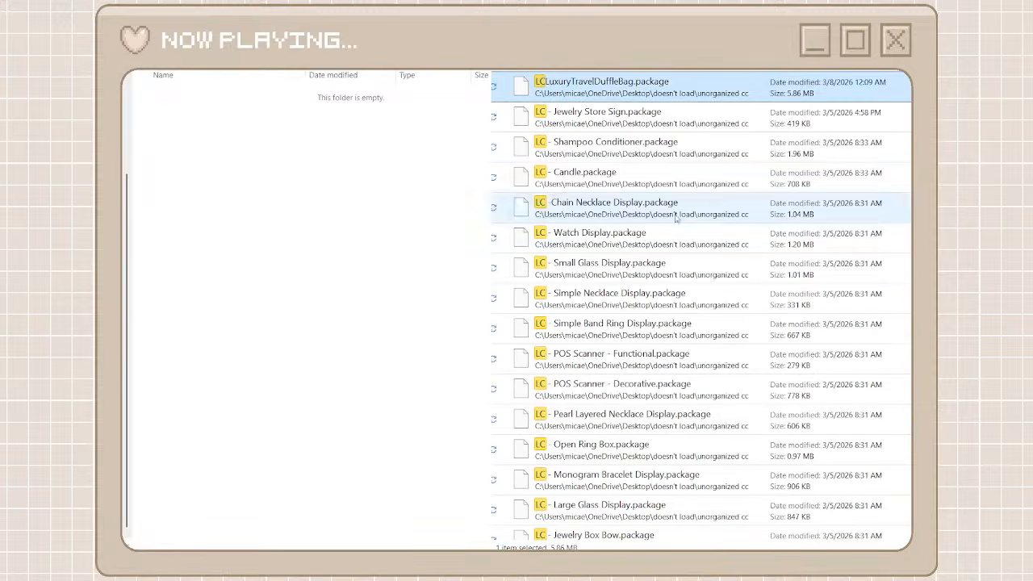
scroll(675, 226, down, 4)
scroll(653, 323, up, 4)
key(Down)
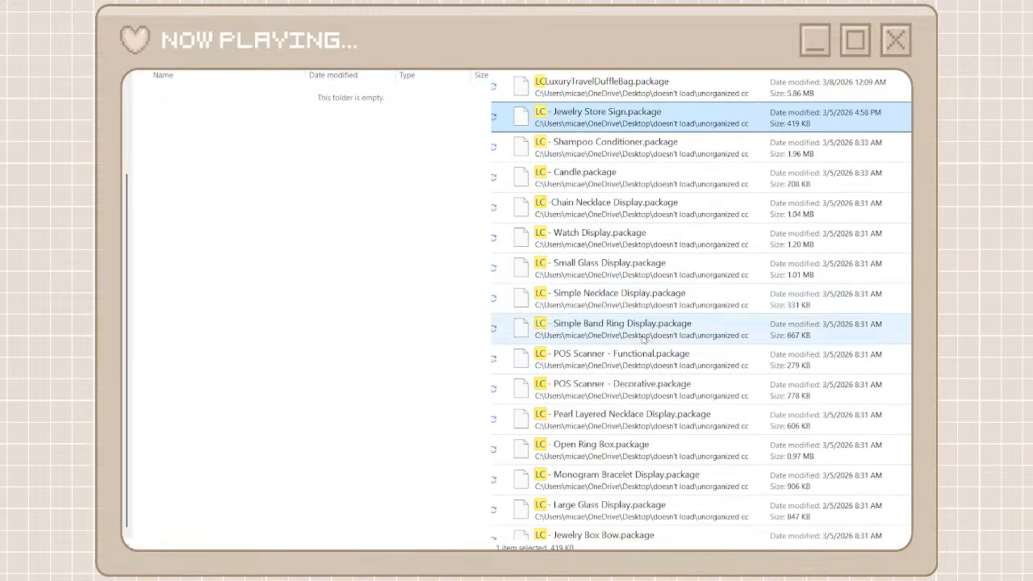
scroll(643, 339, down, 20)
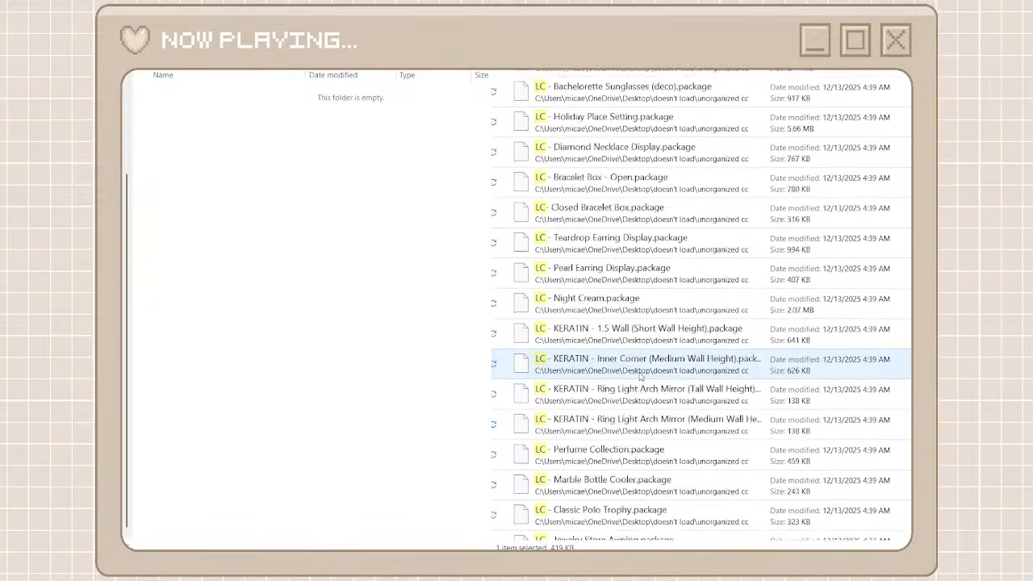
scroll(640, 379, down, 1)
key(ctrl+a)
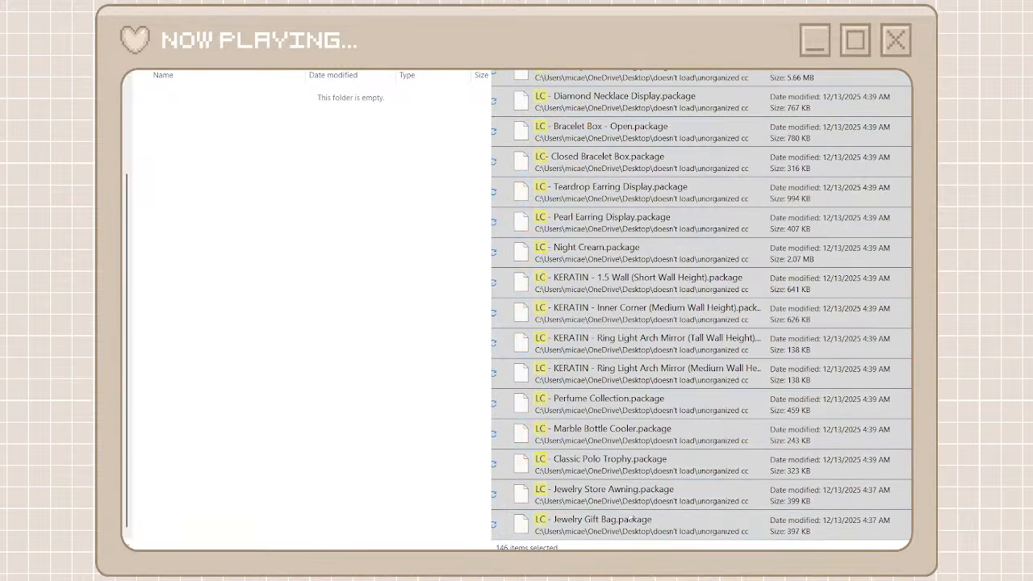
key(ctrl+x)
click(387, 346)
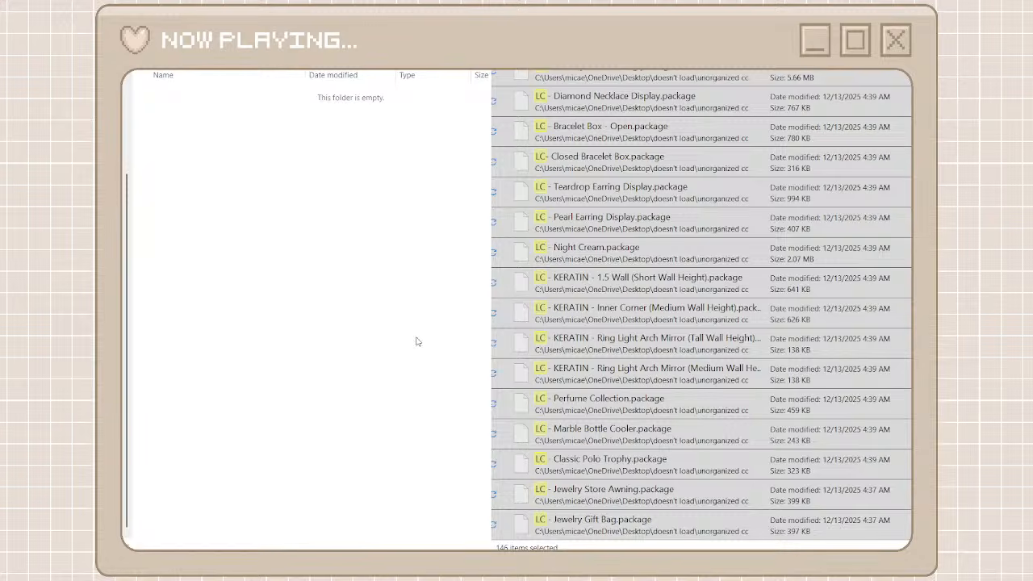
key(ctrl+v)
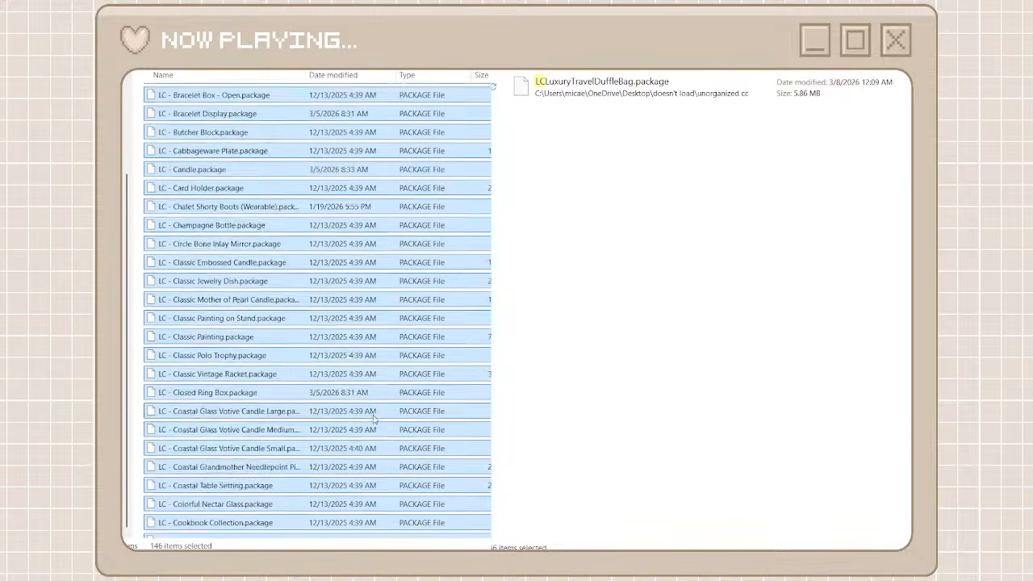
scroll(373, 419, down, 20)
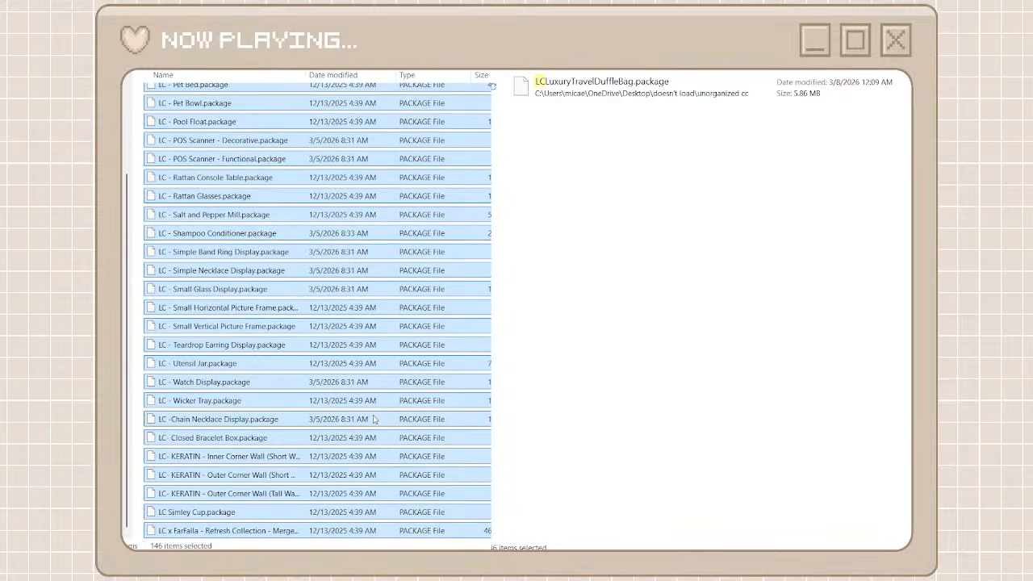
scroll(374, 418, up, 15)
scroll(373, 419, down, 13)
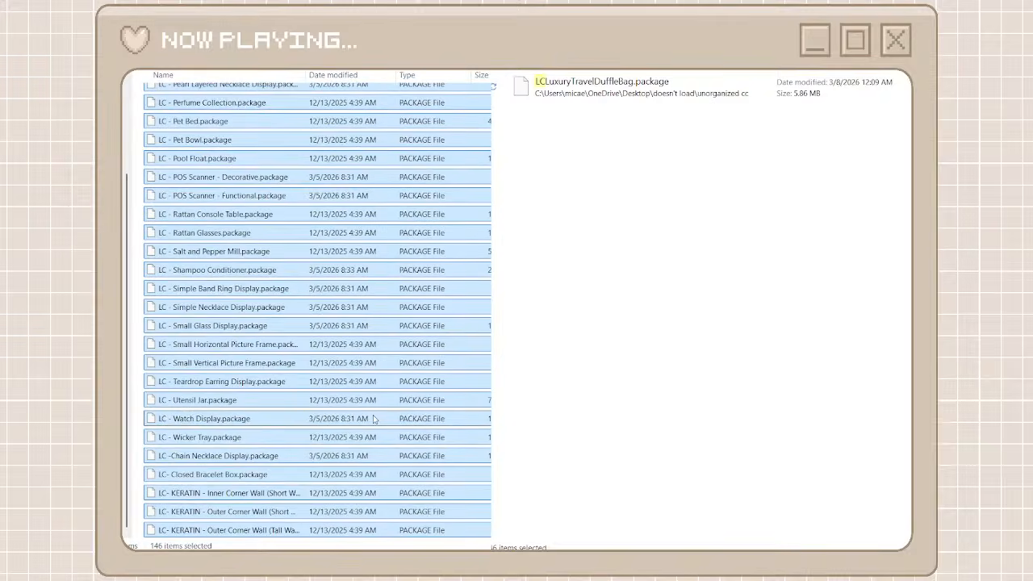
Finish checking the moved LC packages, clear the LC search and look through the unorganized cc files for the next creator
scroll(374, 419, down, 1)
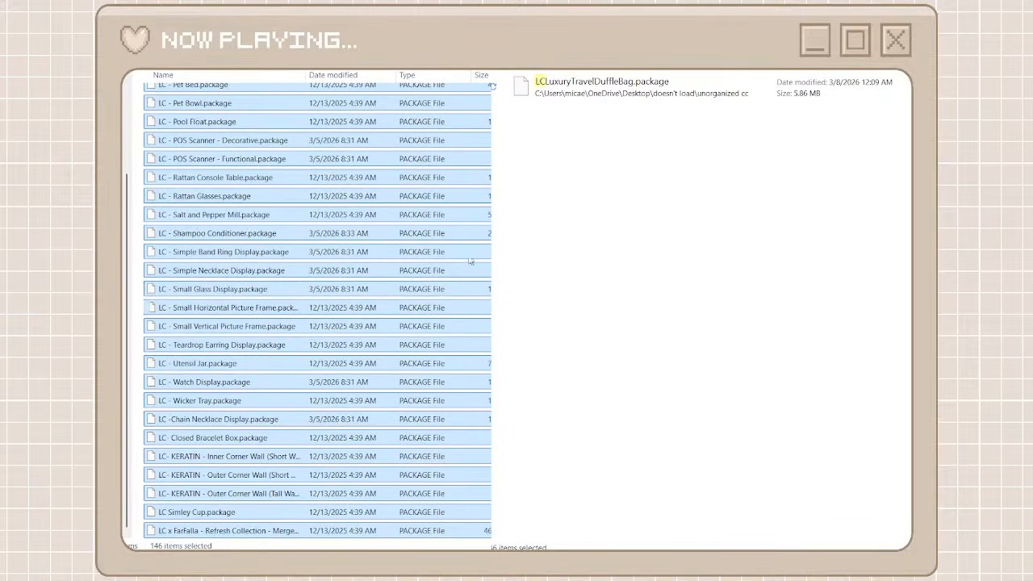
click(512, 108)
key(Escape)
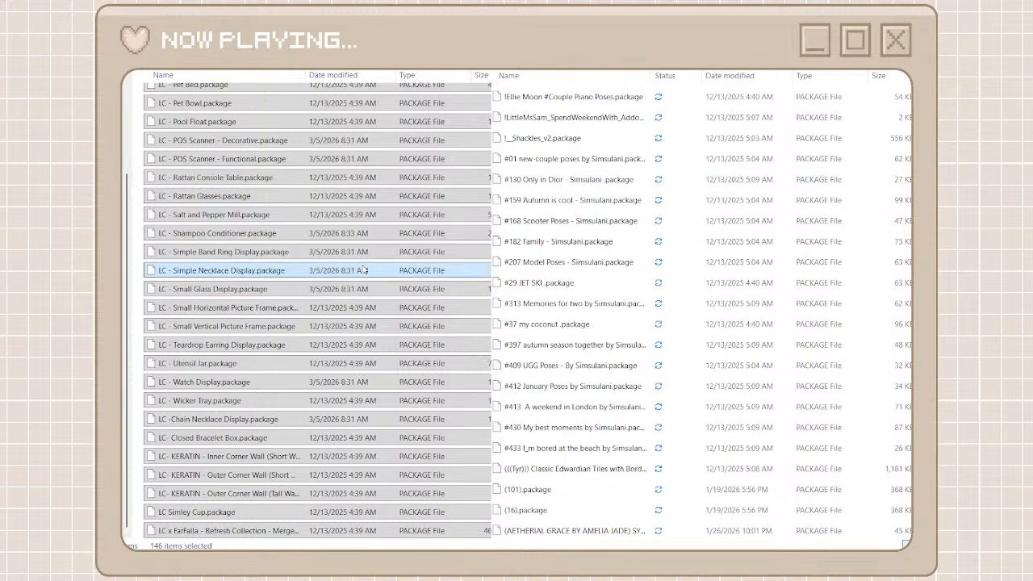
scroll(704, 349, down, 15)
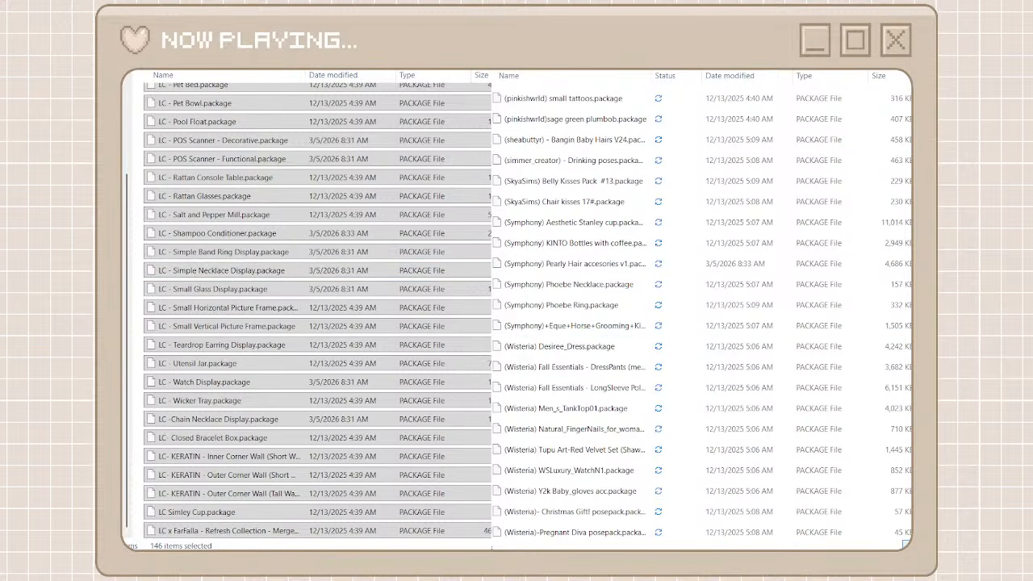
scroll(702, 444, down, 20)
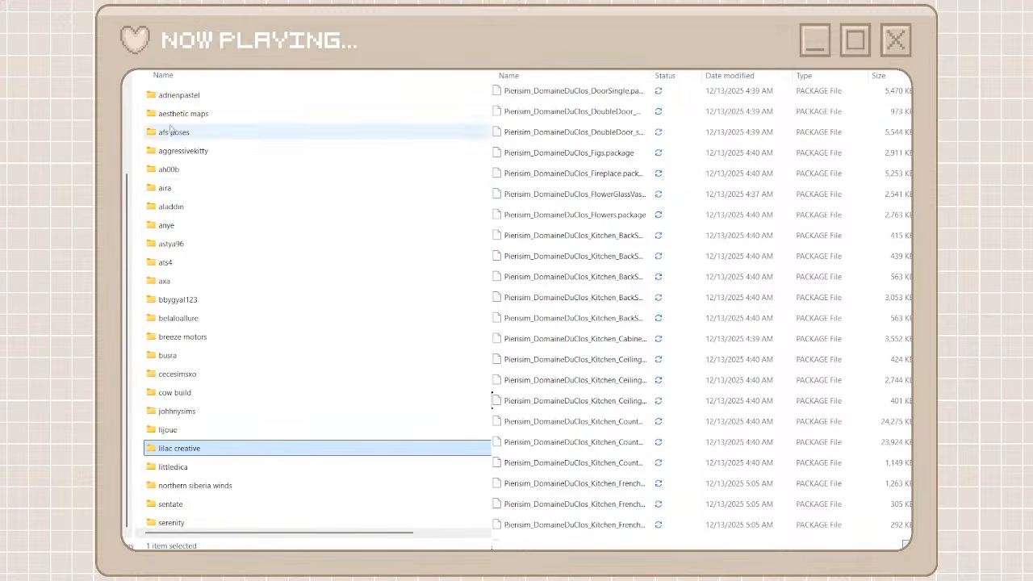
Add a new folder named sundays beside the creator folders and open it
click(140, 180)
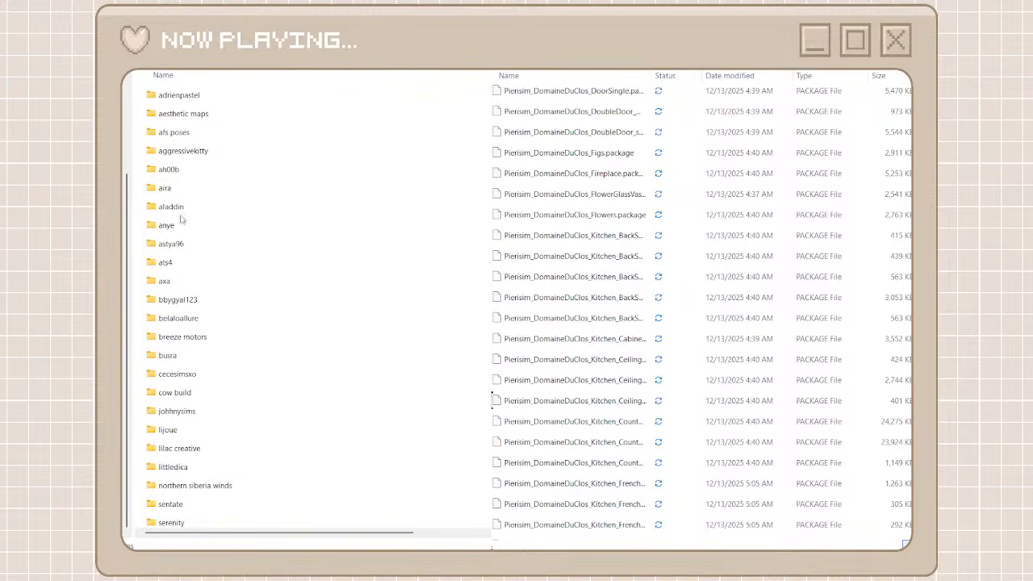
key(ctrl+shift+n)
text(s)
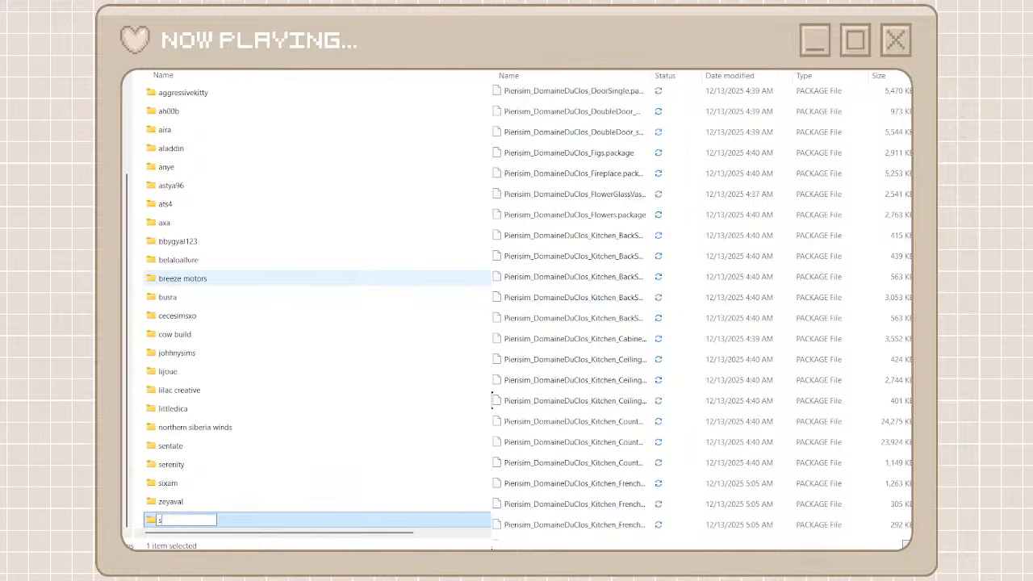
text(undays)
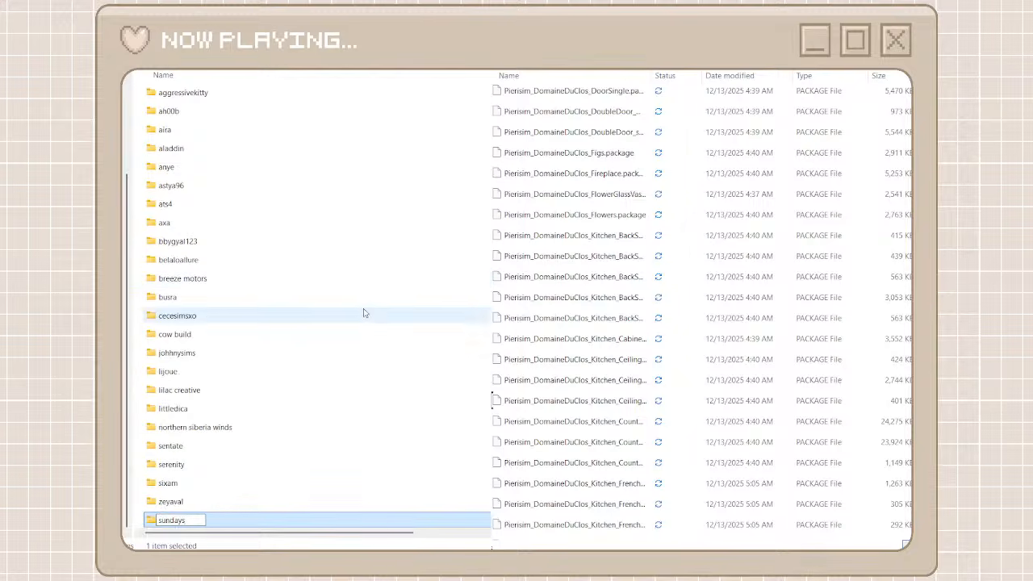
click(363, 315)
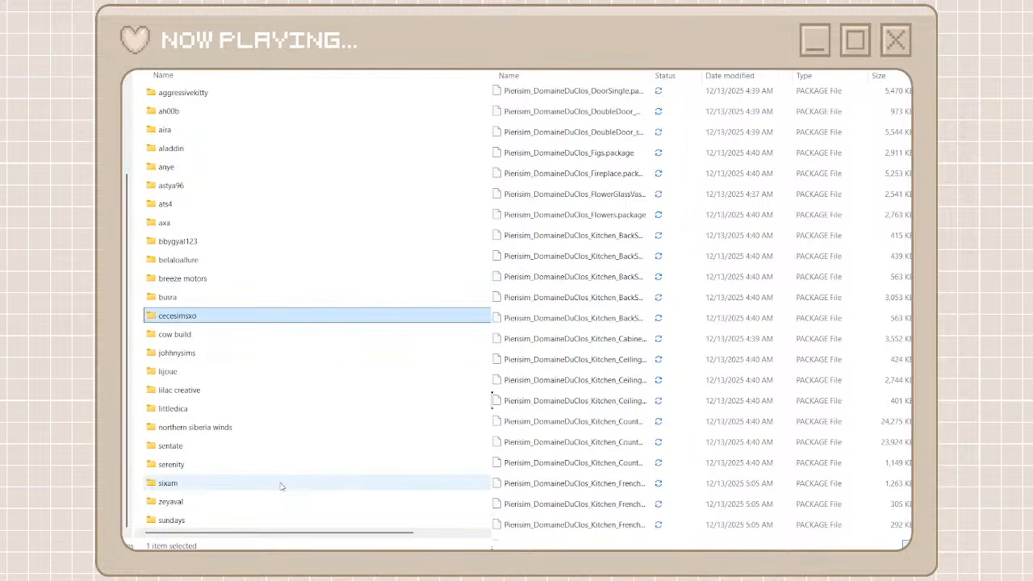
double_click(214, 520)
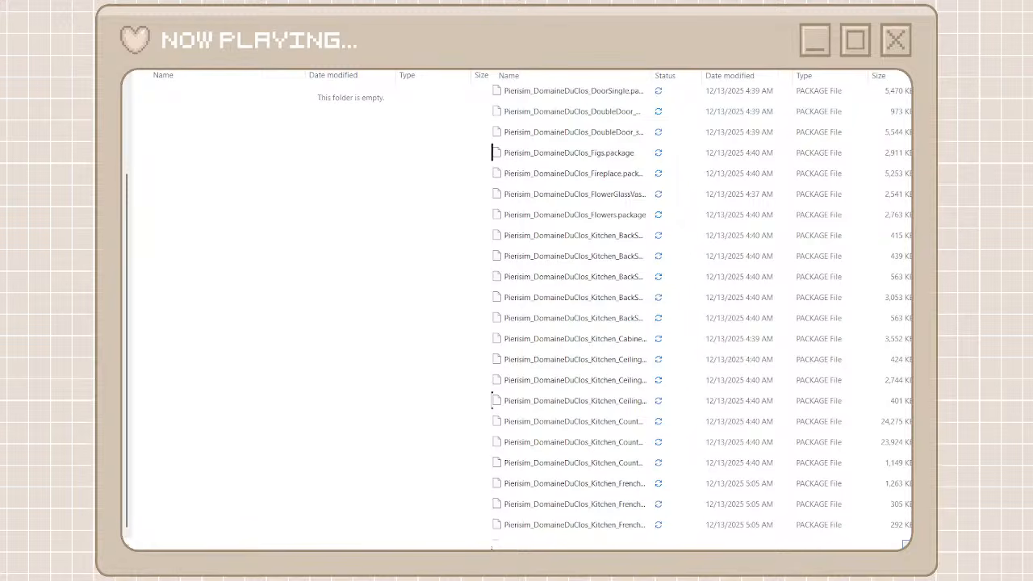
Search the unorganized cc files for sundays and move all the matching packages into the sundays folder
text(sundays)
click(656, 94)
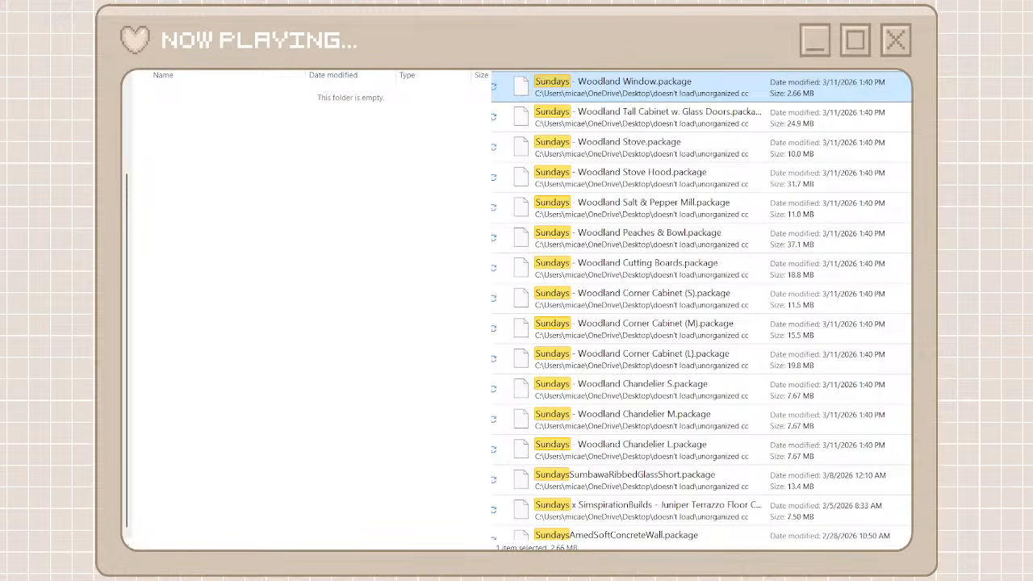
scroll(701, 305, down, 10)
shift+click(794, 524)
drag(794, 524, 353, 380)
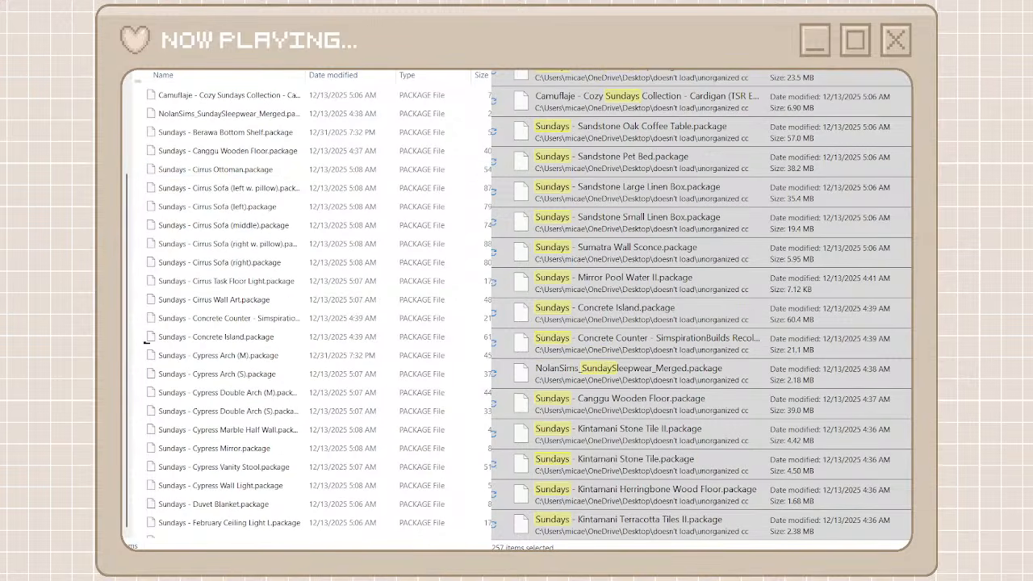
Clear the sundays search, then add a new folder named syb beside the creator folders and open it
key(alt+Left)
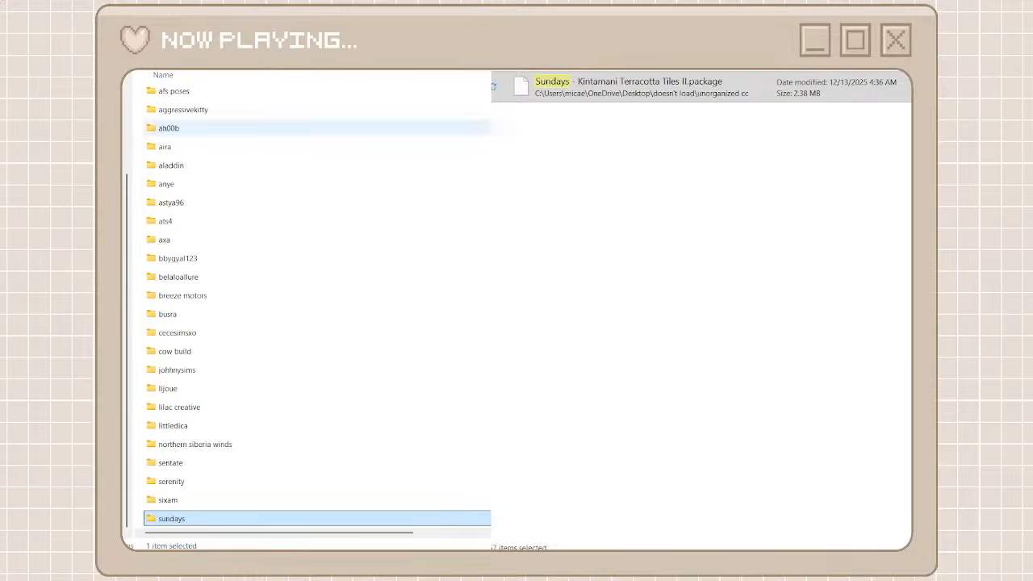
key(alt+Left)
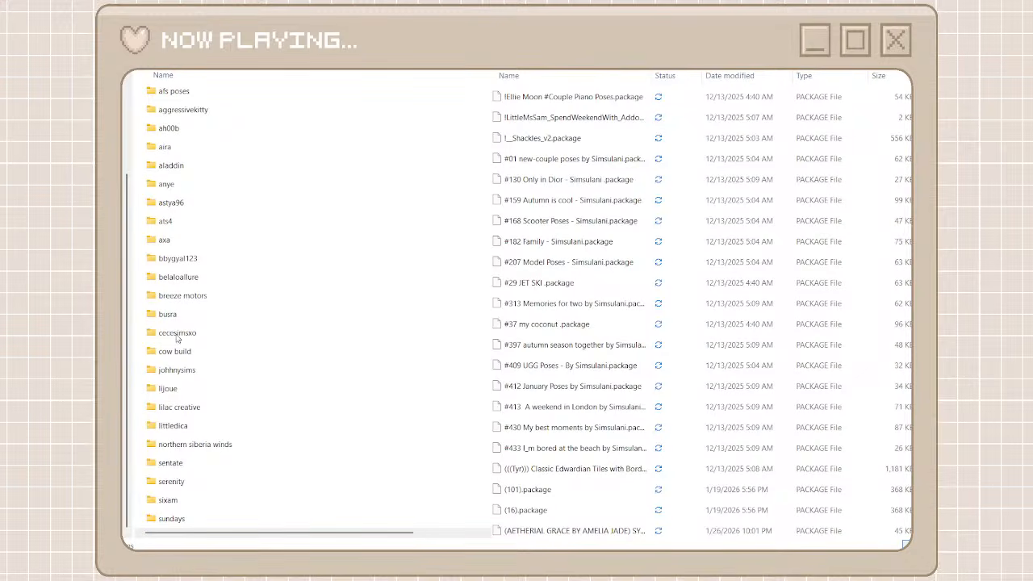
key(ctrl+shift+n)
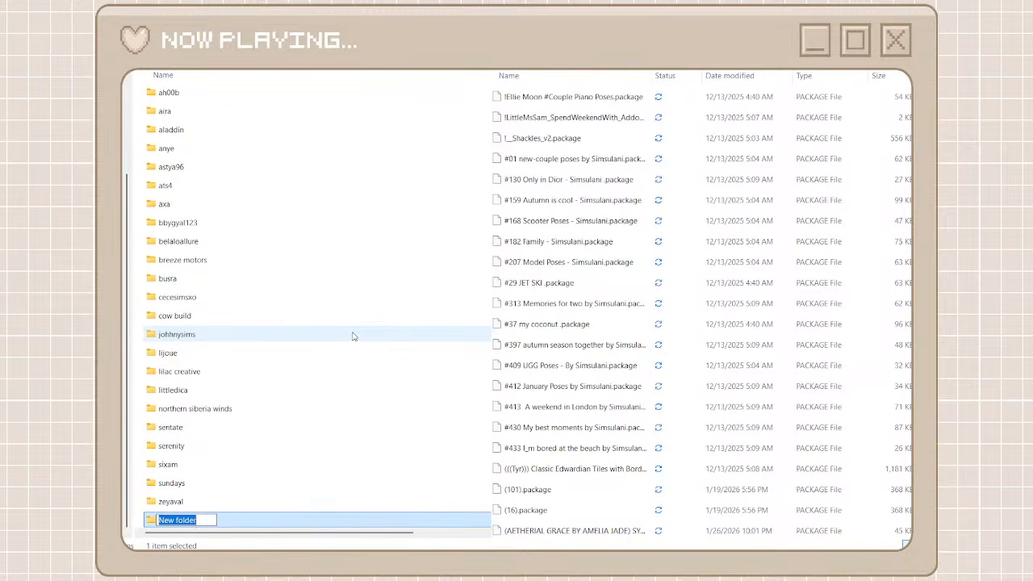
text(syb)
key(Return)
double_click(253, 519)
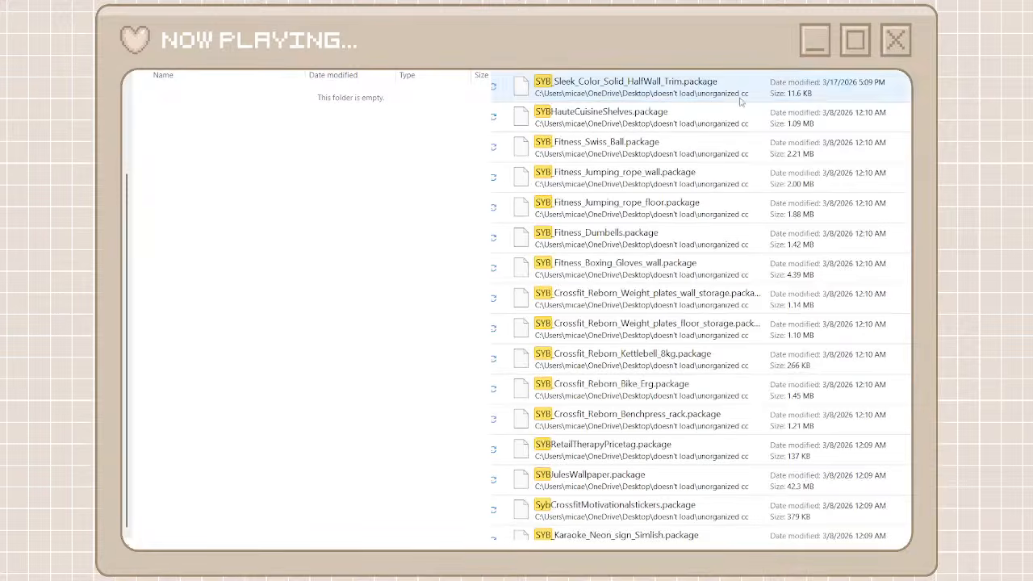
Search the unorganized cc files for syb and move all the matching packages into the syb folder
click(735, 95)
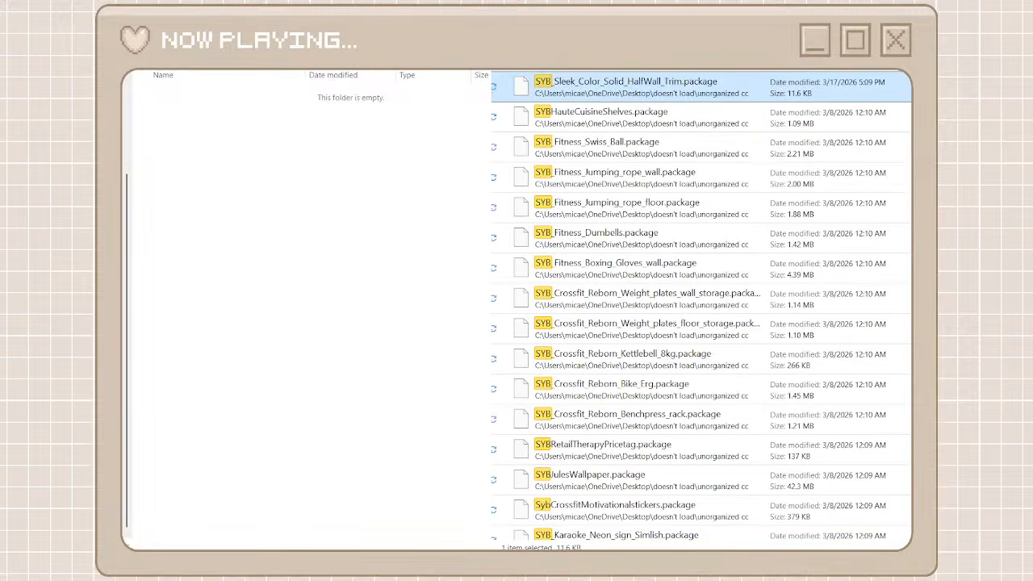
scroll(700, 306, down, 10)
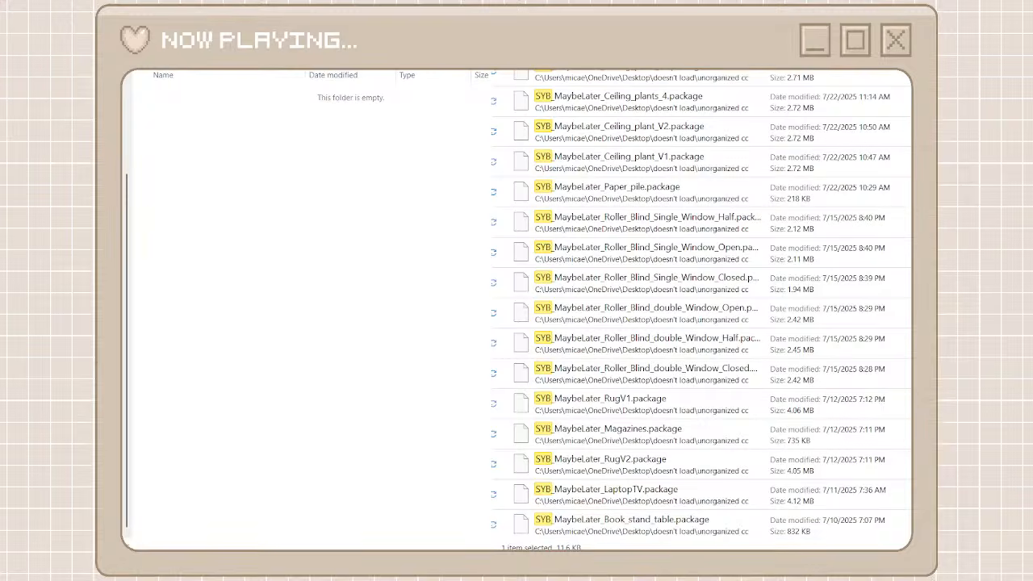
key(ctrl+a)
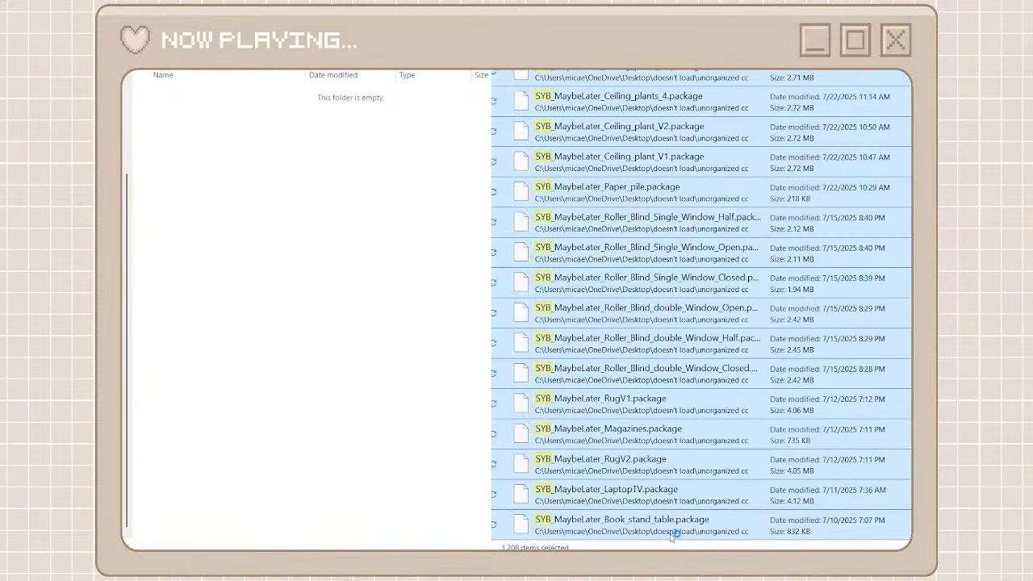
right_click(649, 501)
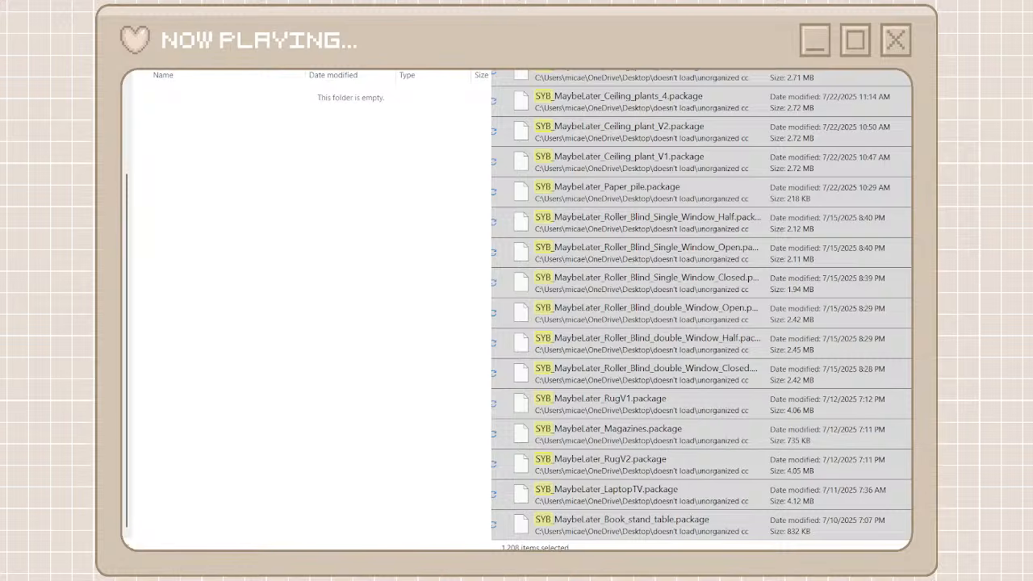
right_click(555, 284)
click(582, 303)
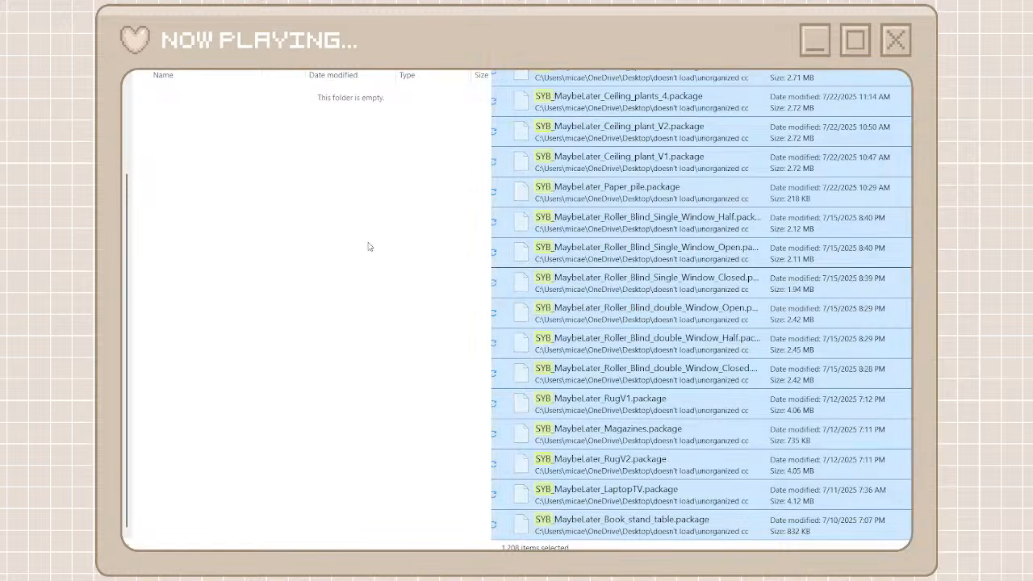
right_click(368, 244)
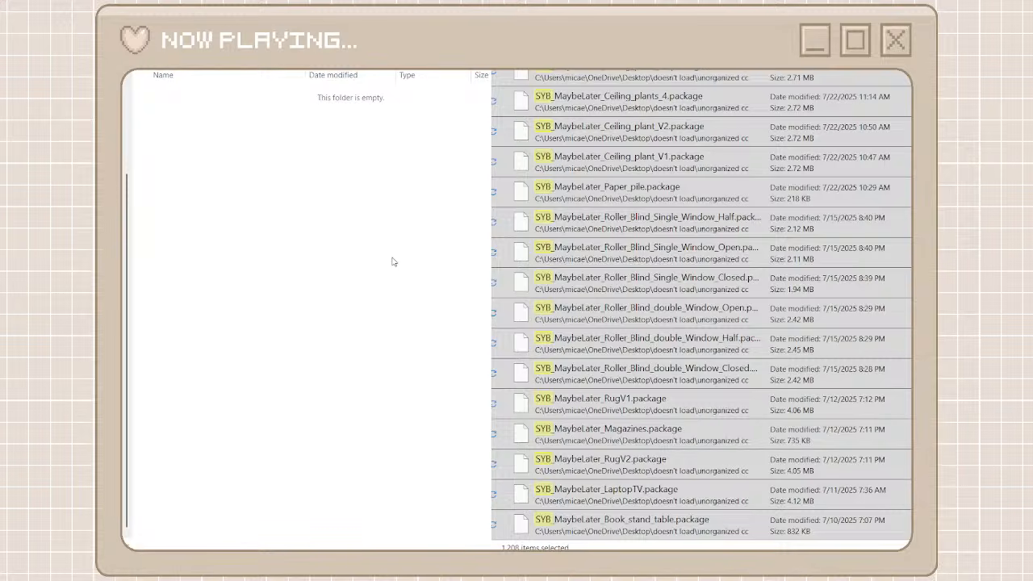
key(ctrl+v)
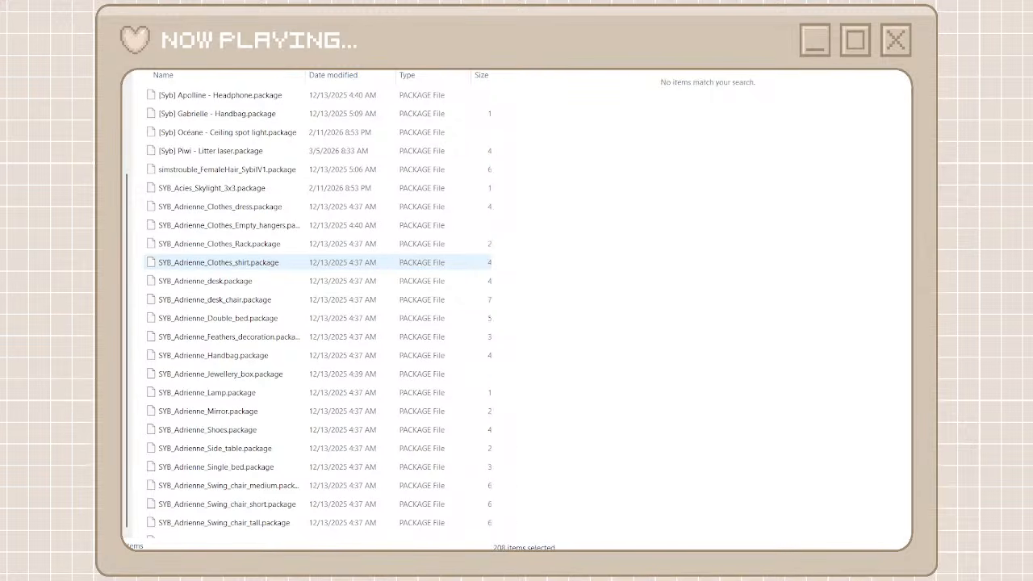
Return to the creator folders, add a new folder named heyharrie x felixandre and open it
key(alt+Up)
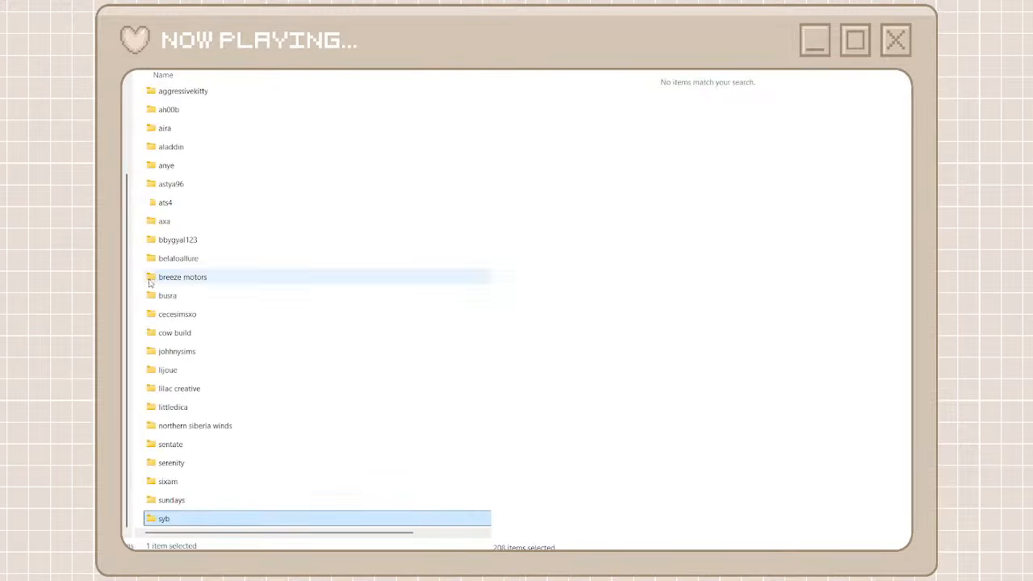
click(135, 278)
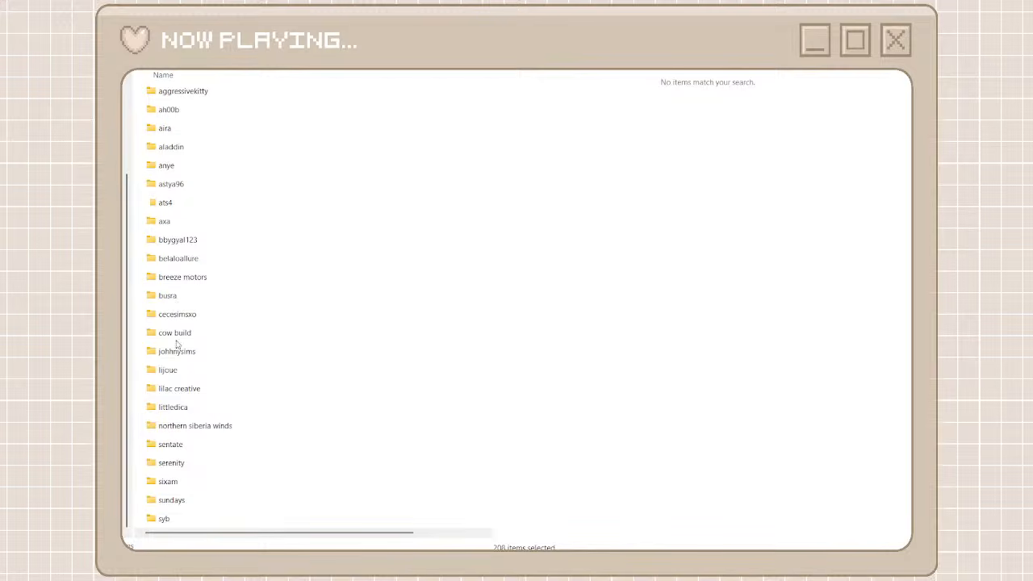
key(ctrl+shift+n)
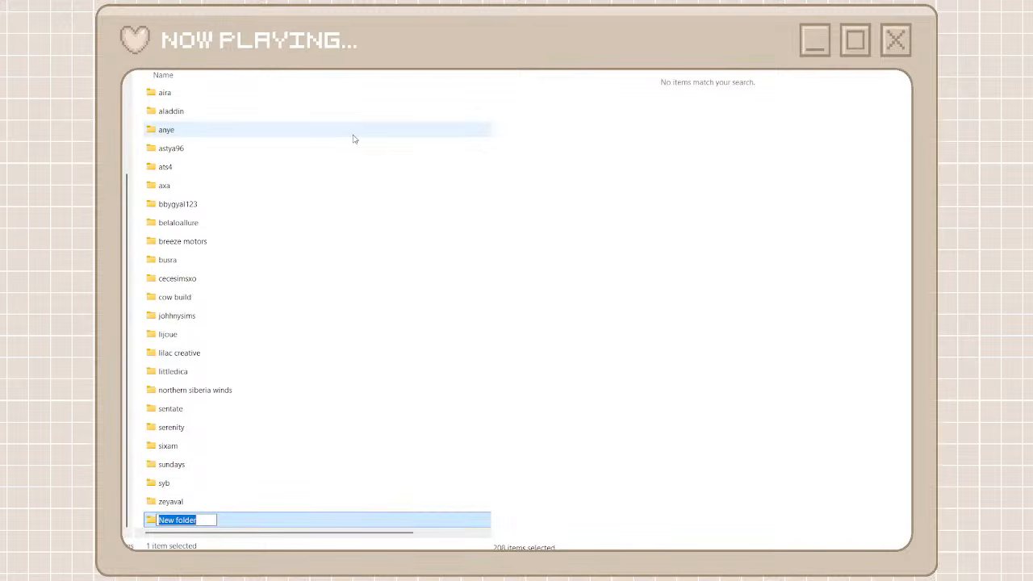
text(har)
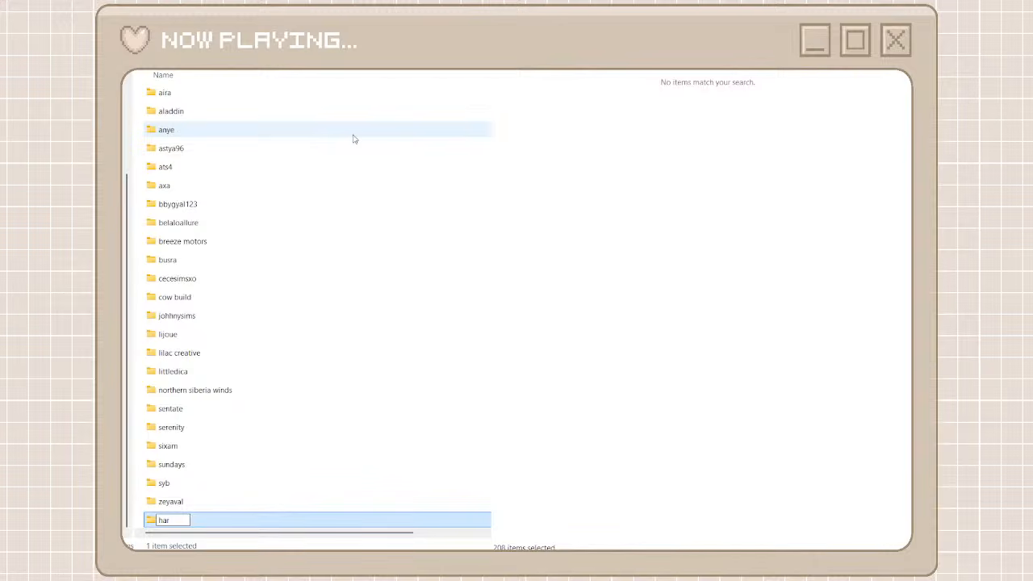
key(BackSpace)
key(BackSpace)
key(BackSpace)
text(heyharrie x felixand)
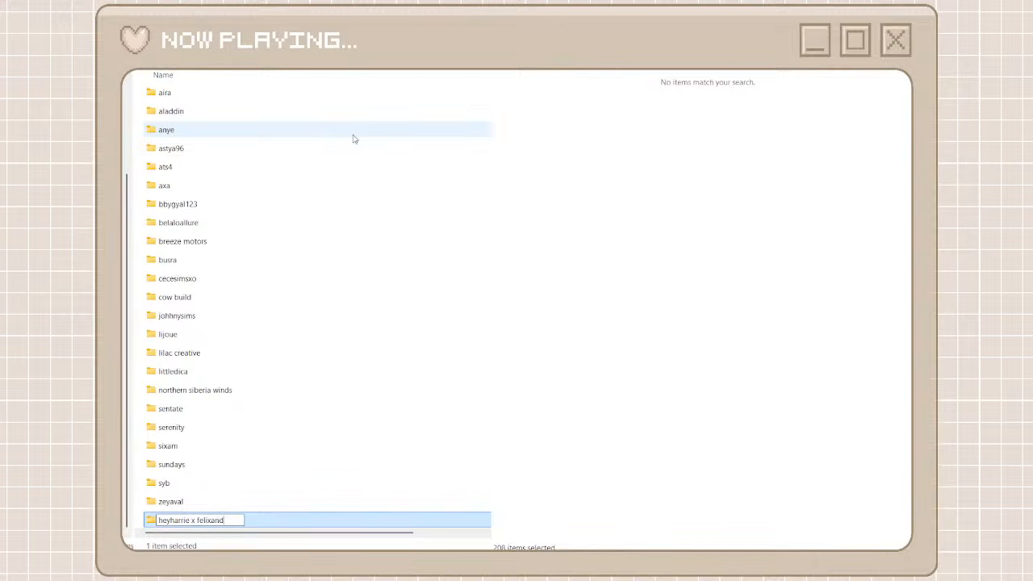
text(re)
key(Return)
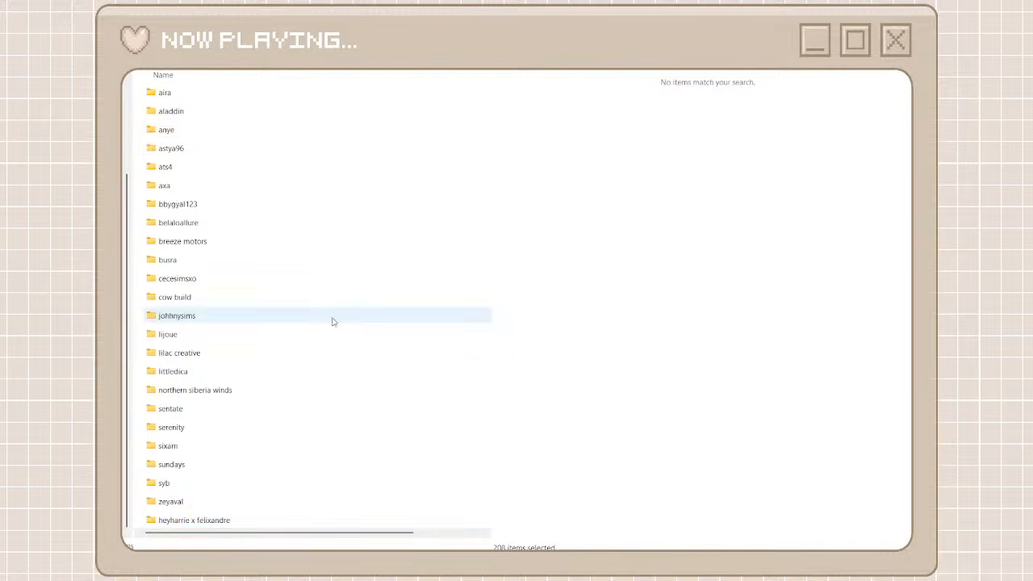
double_click(223, 523)
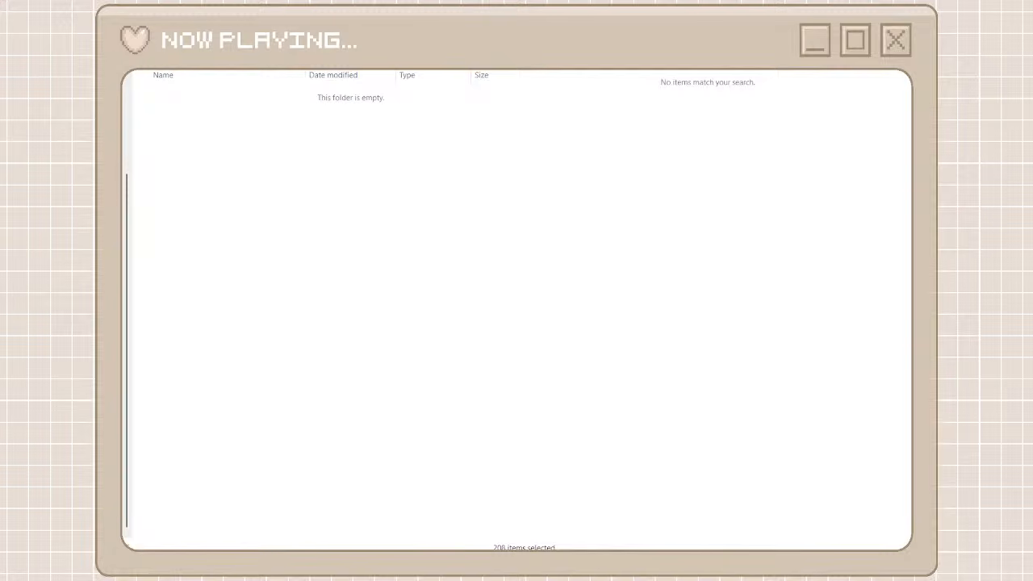
Search the unorganized cc files for harrie and move the matching packages into the heyharrie x felixandre folder
text(harrie)
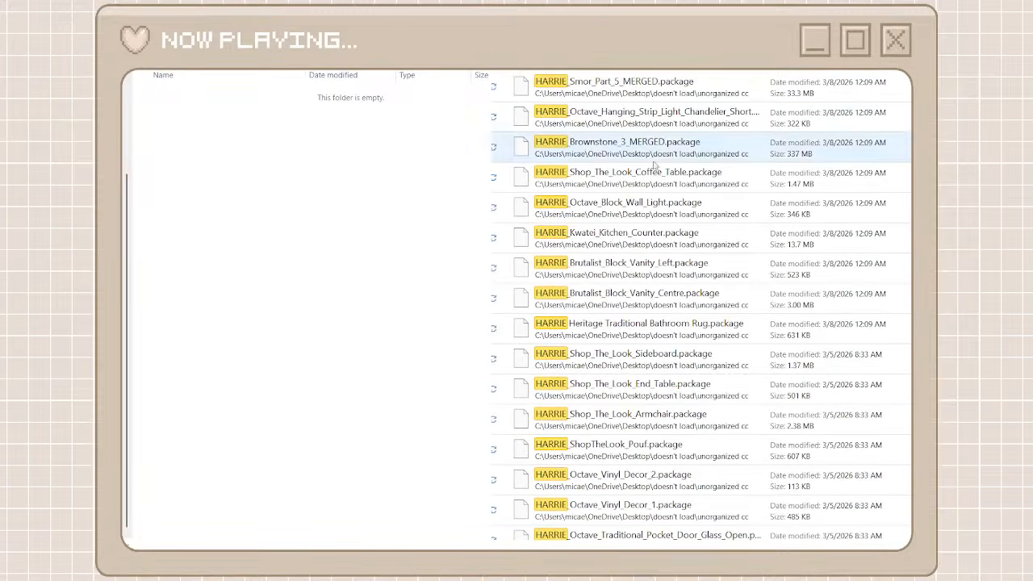
click(718, 87)
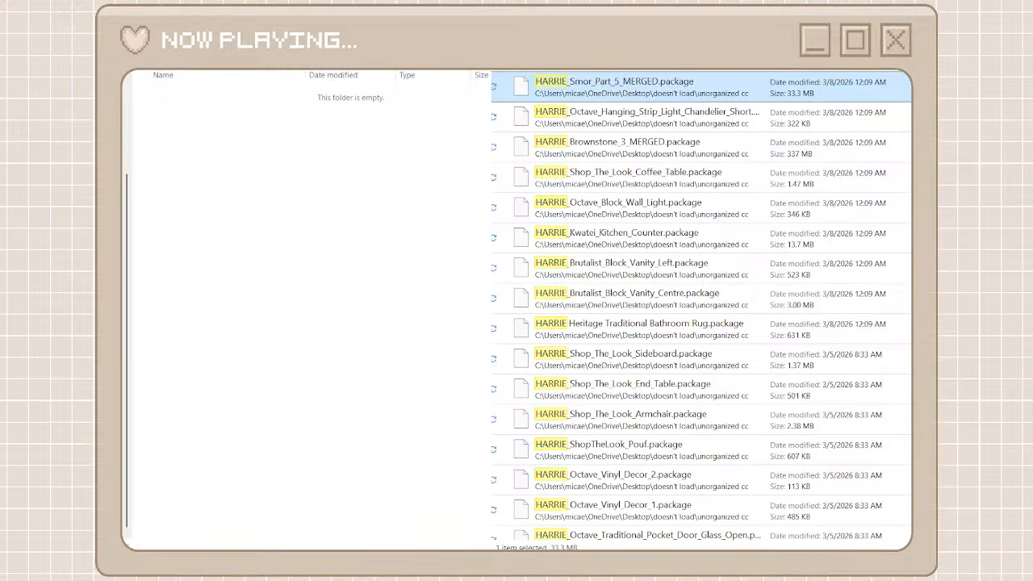
scroll(829, 536, down, 15)
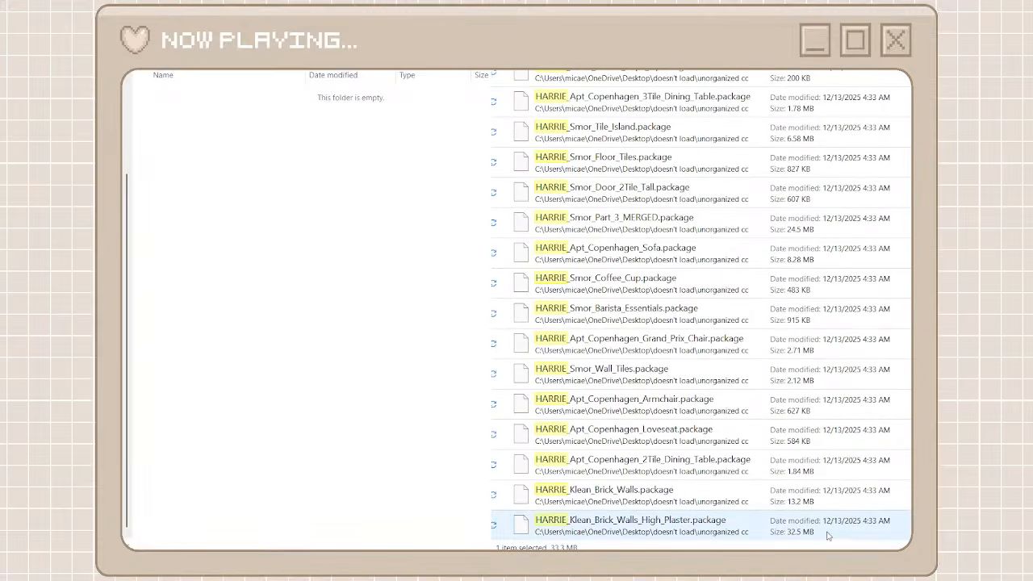
shift+click(760, 536)
right_click(760, 536)
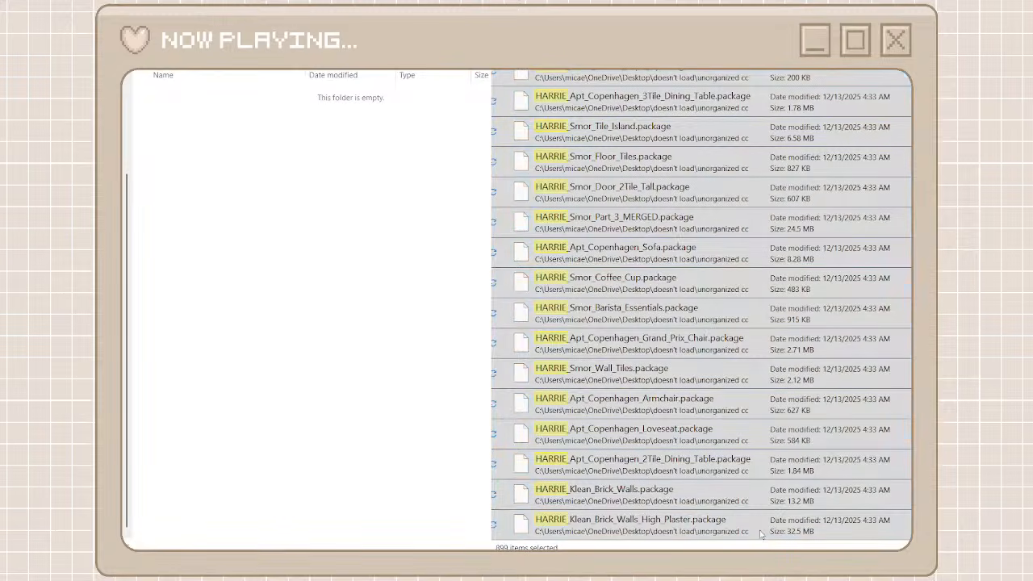
click(573, 523)
right_click(373, 383)
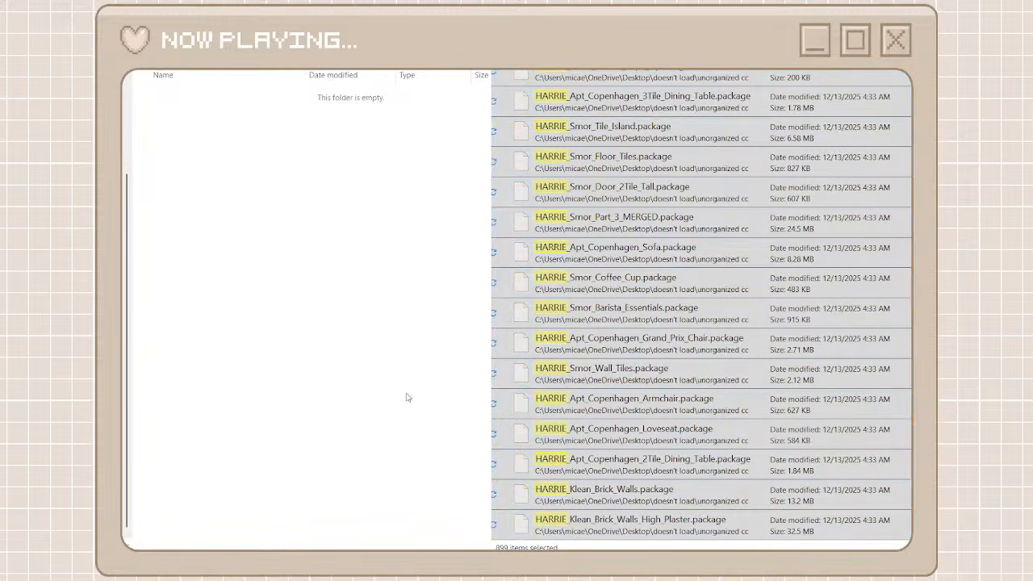
click(404, 397)
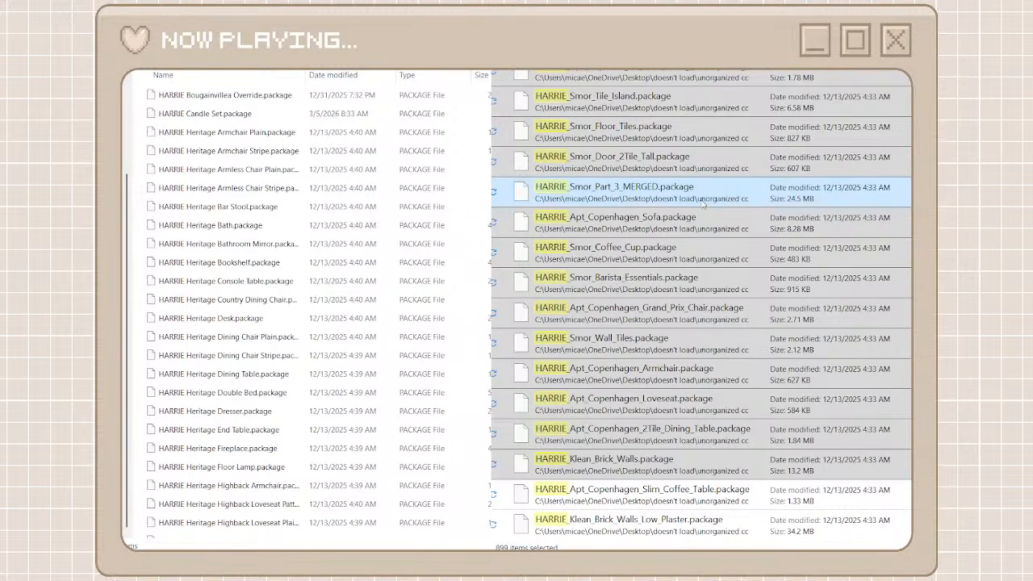
key(Delete)
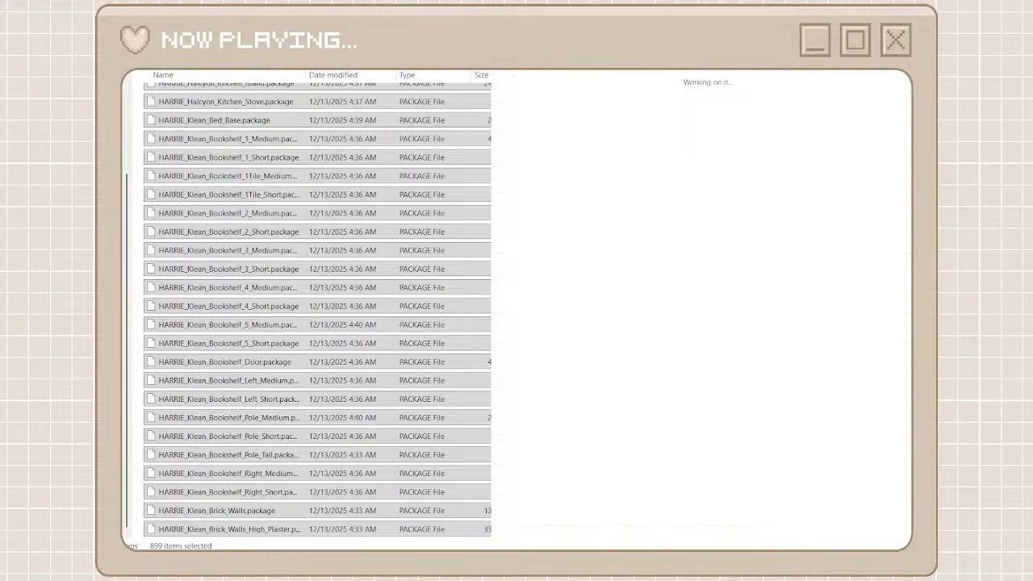
Search the unorganized cc files for chateau and move all the matching packages into the heyharrie x felixandre folder
text(a)
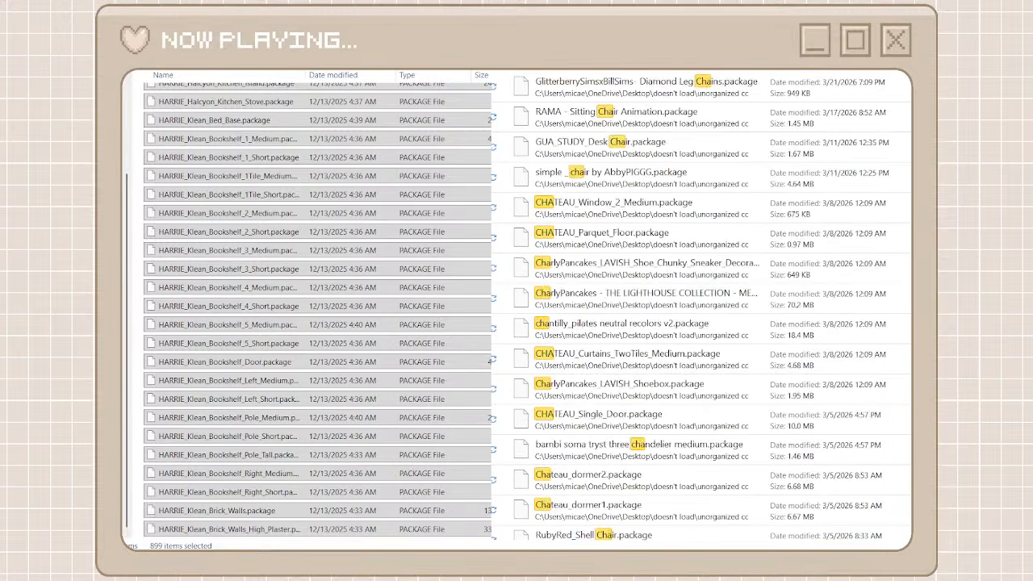
text(te)
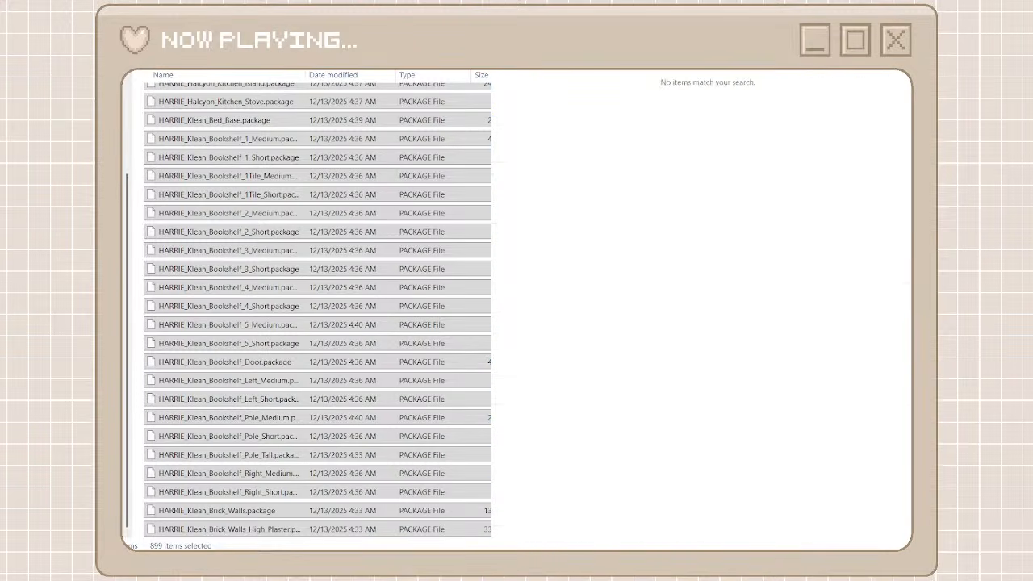
click(743, 92)
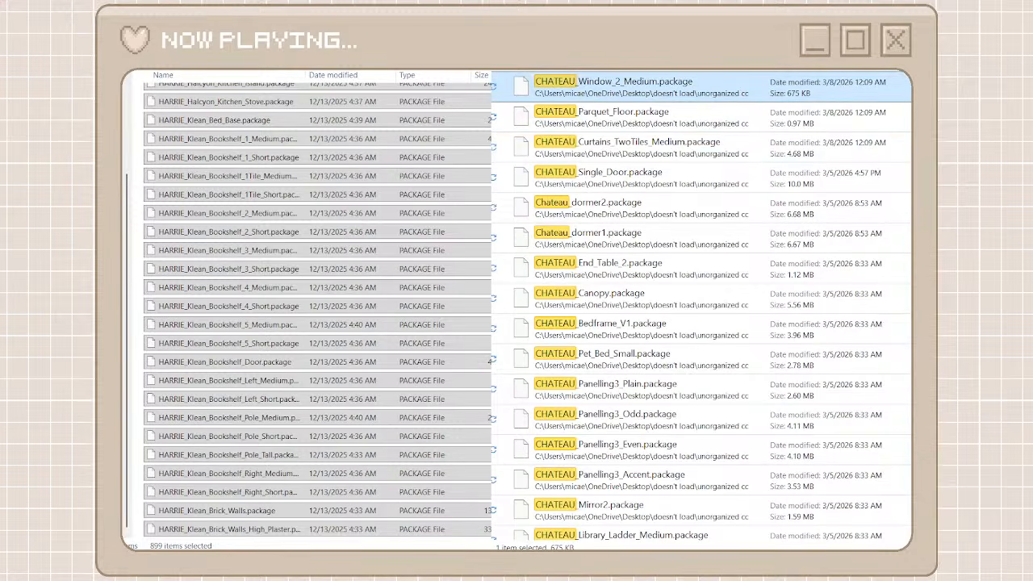
scroll(692, 515, down, 10)
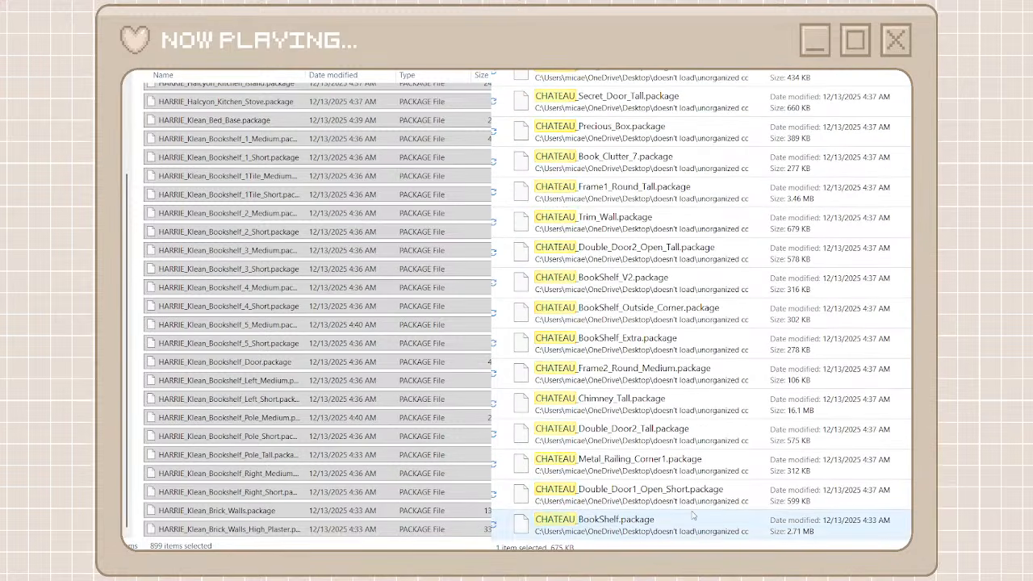
key(ctrl+a)
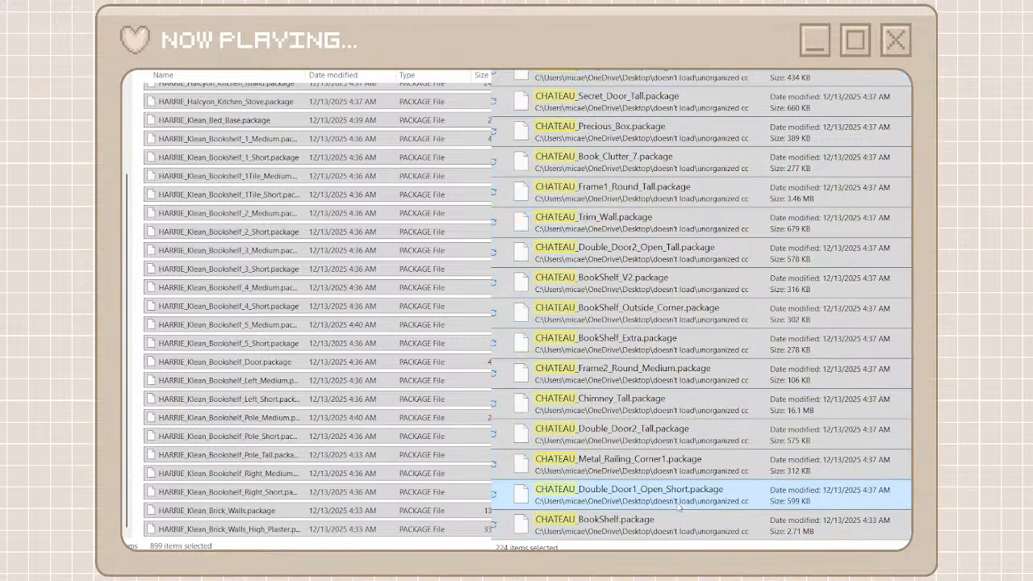
click(139, 350)
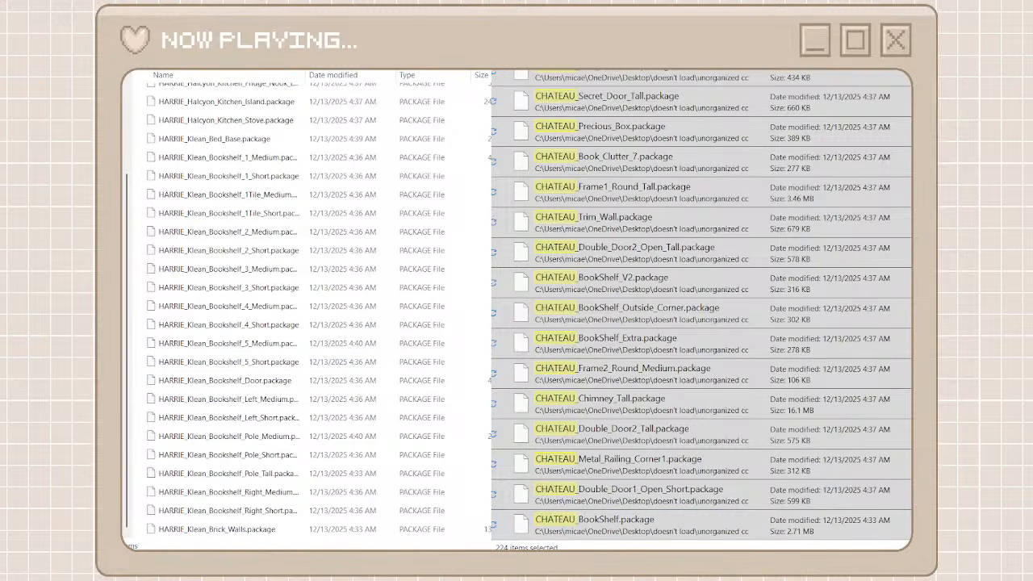
key(ctrl+v)
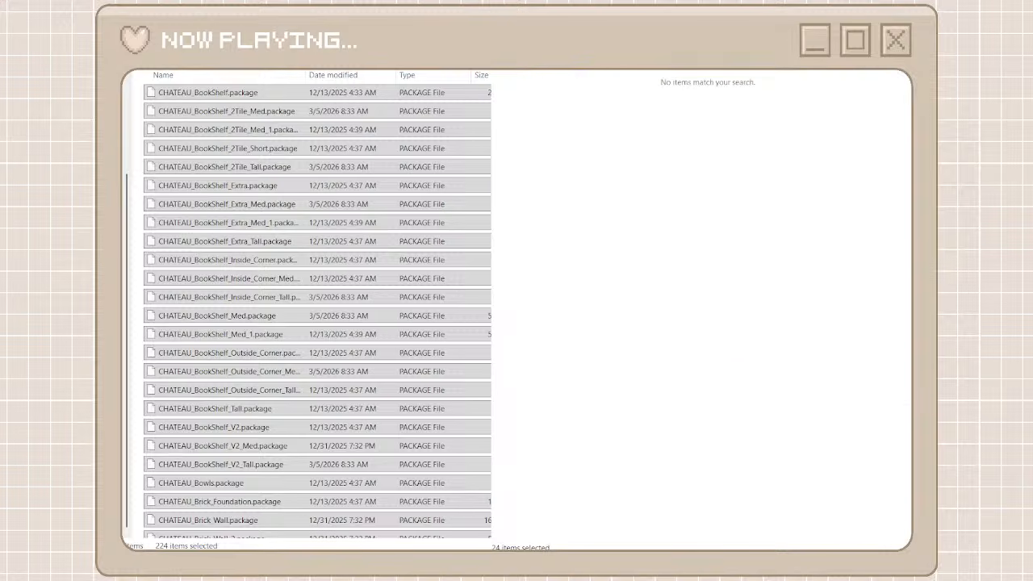
Search the unorganized cc files for harluxe and move all the matching packages into the heyharrie x felixandre folder
text(har)
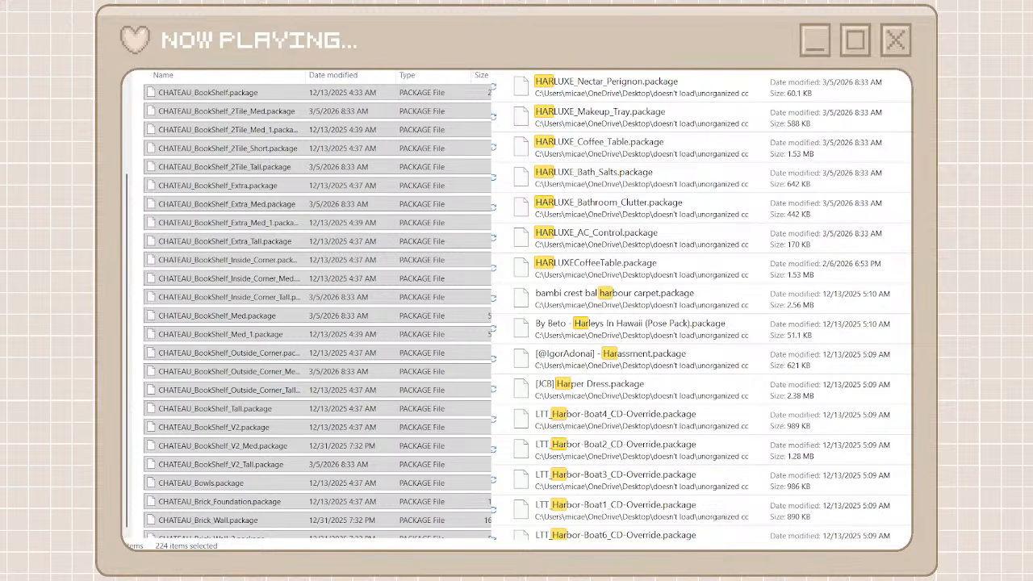
text(luxe)
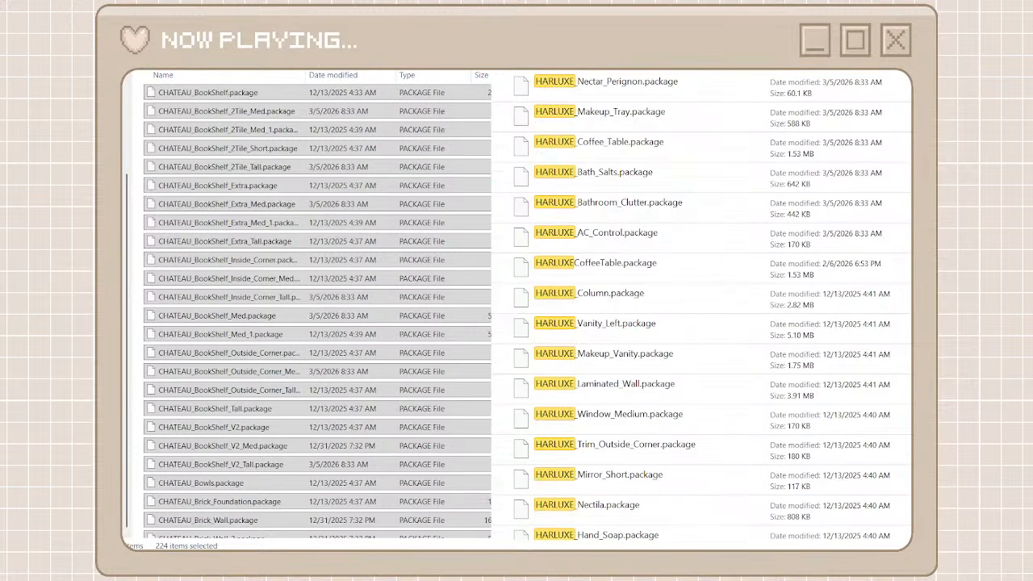
click(586, 96)
scroll(629, 403, down, 10)
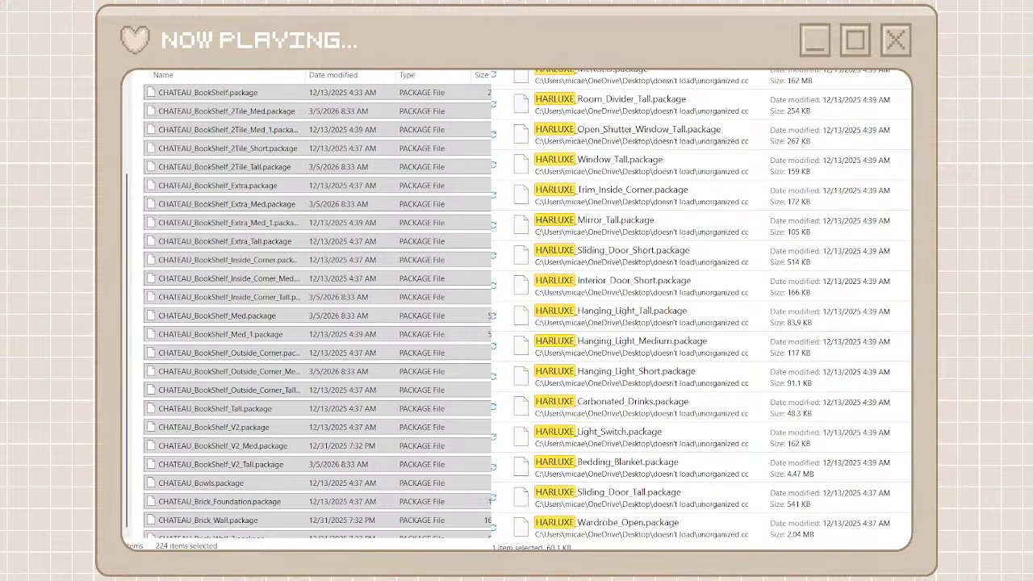
scroll(696, 484, down, 5)
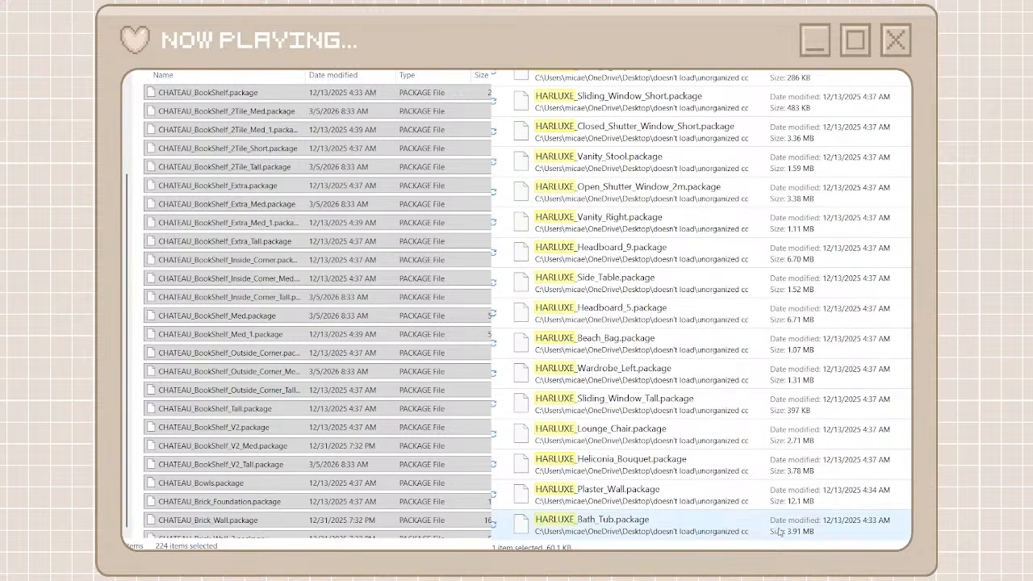
shift+click(696, 528)
right_click(697, 531)
click(714, 512)
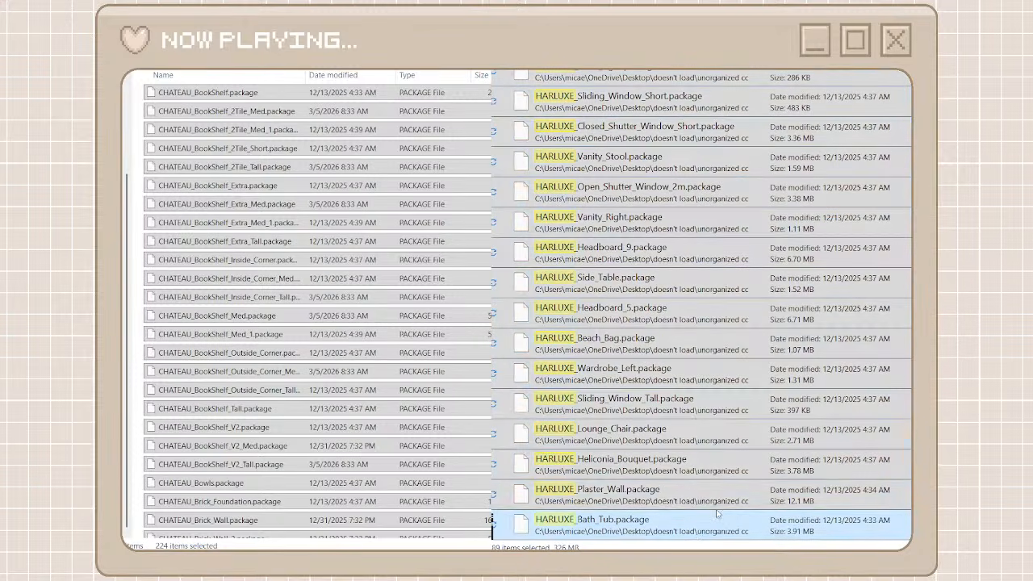
click(152, 336)
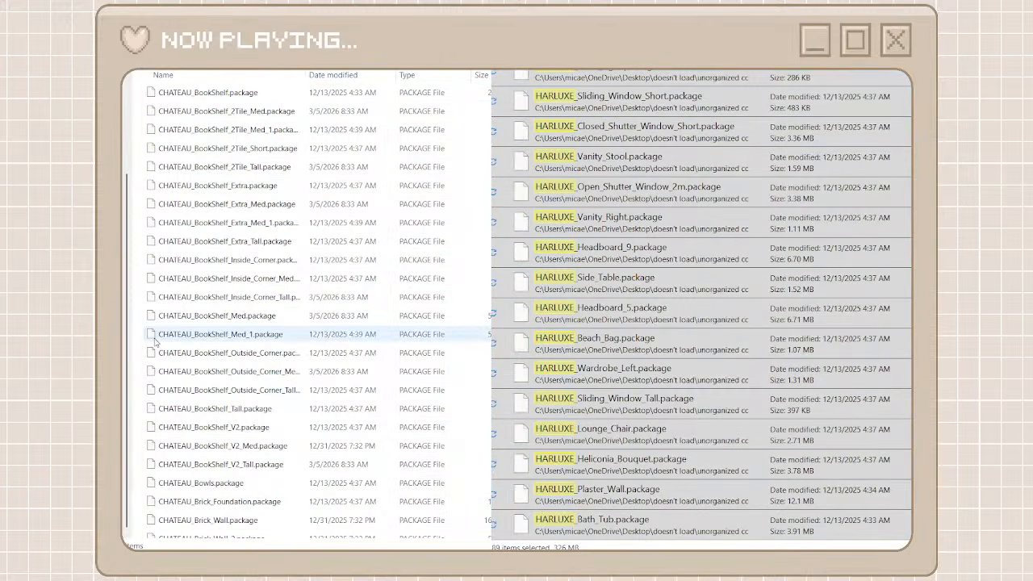
key(ctrl+v)
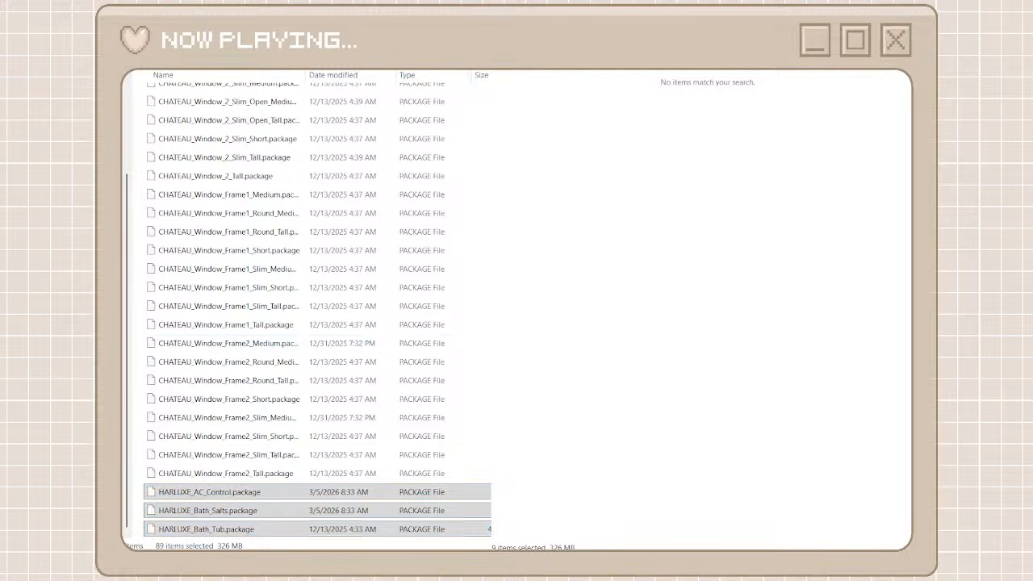
Search the unorganized cc files for felixan and delete the duplicate Felixandre_GROVE_Part1_MERGED (1).package
text(felixa)
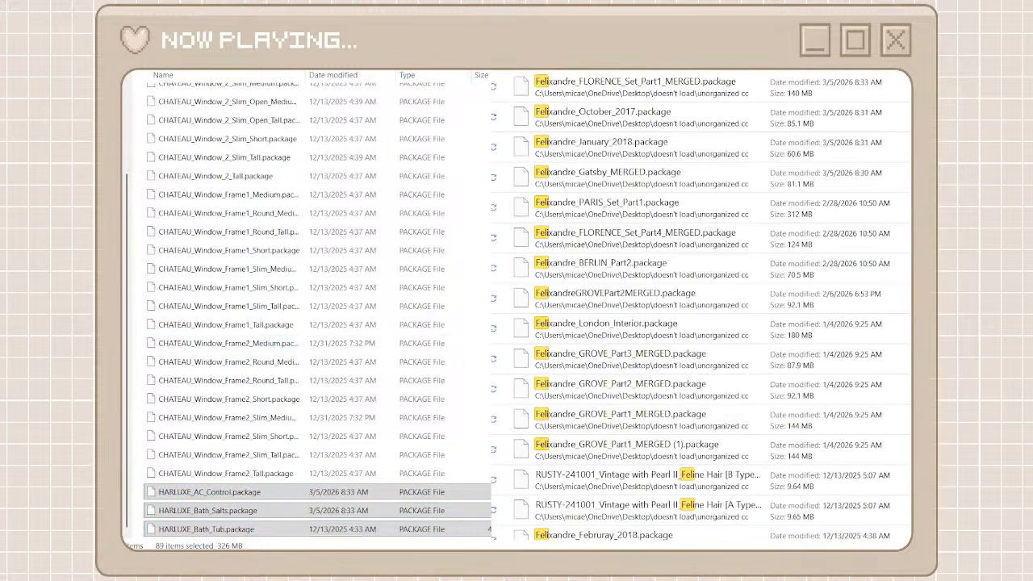
click(660, 84)
scroll(646, 315, down, 1)
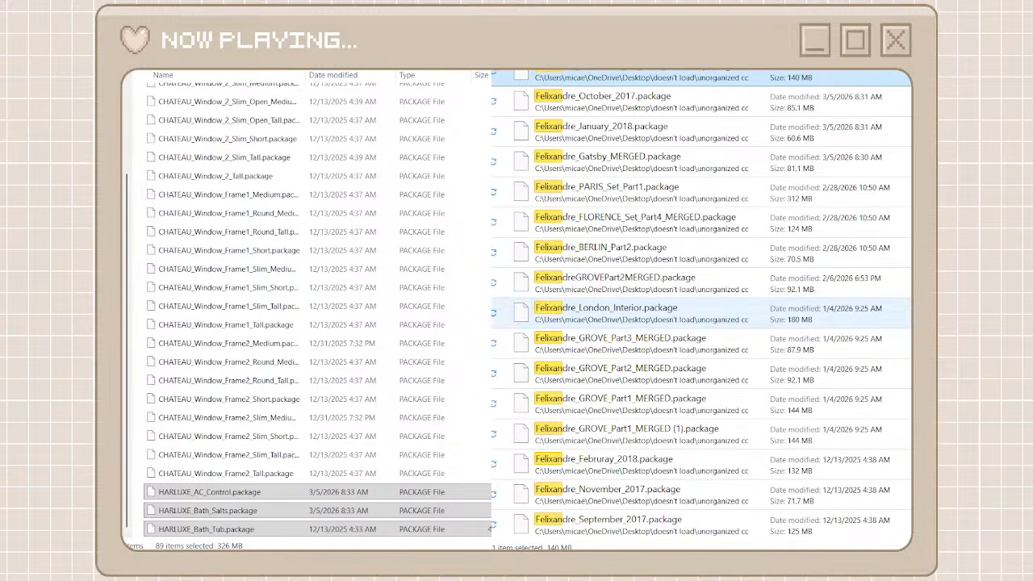
shift+click(647, 533)
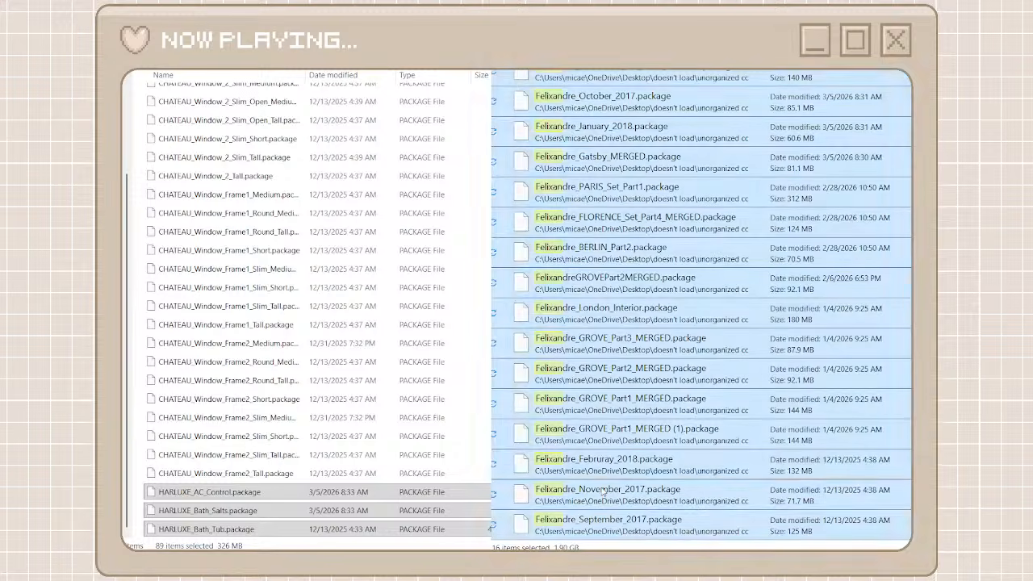
click(613, 435)
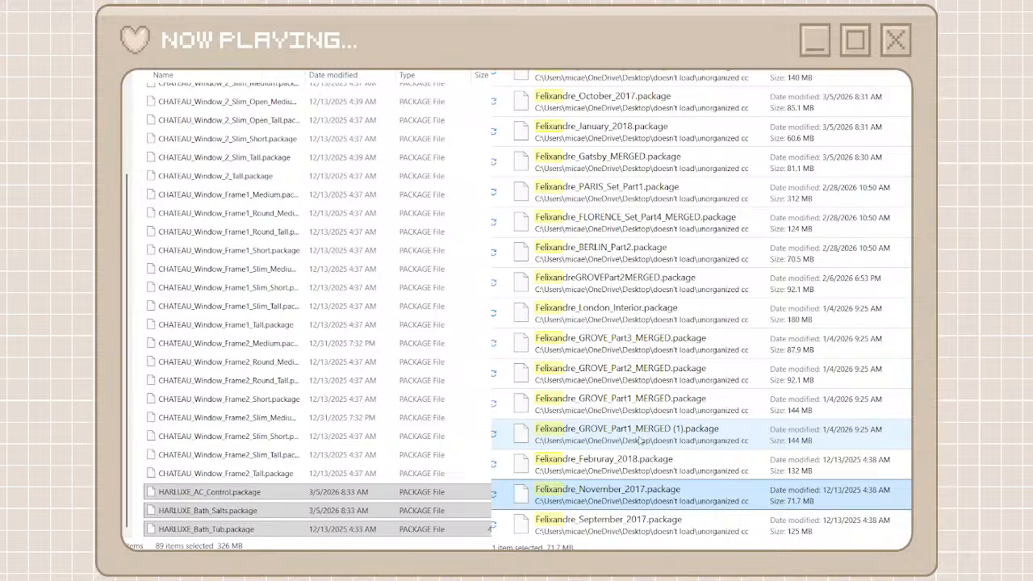
click(832, 447)
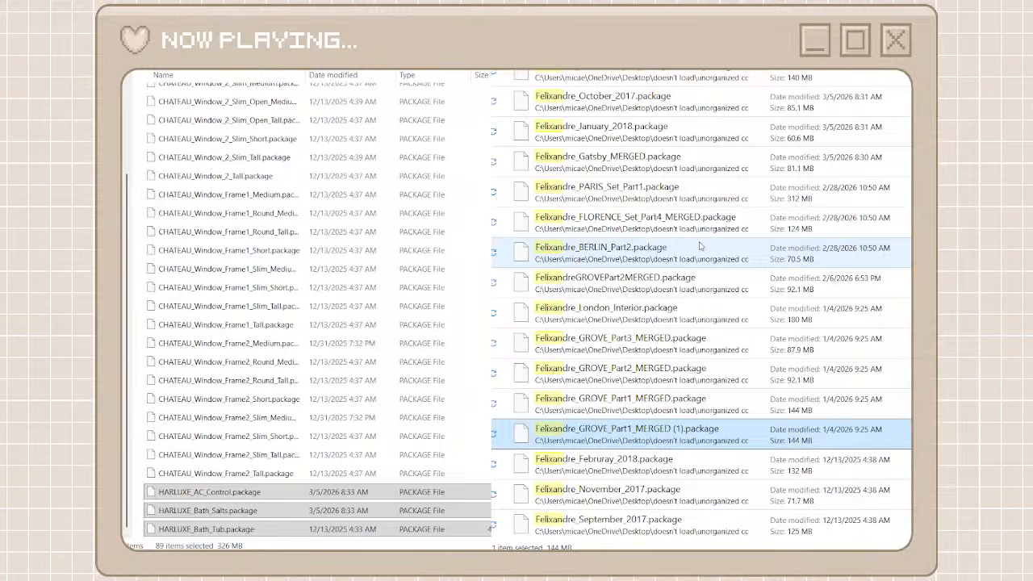
key(Delete)
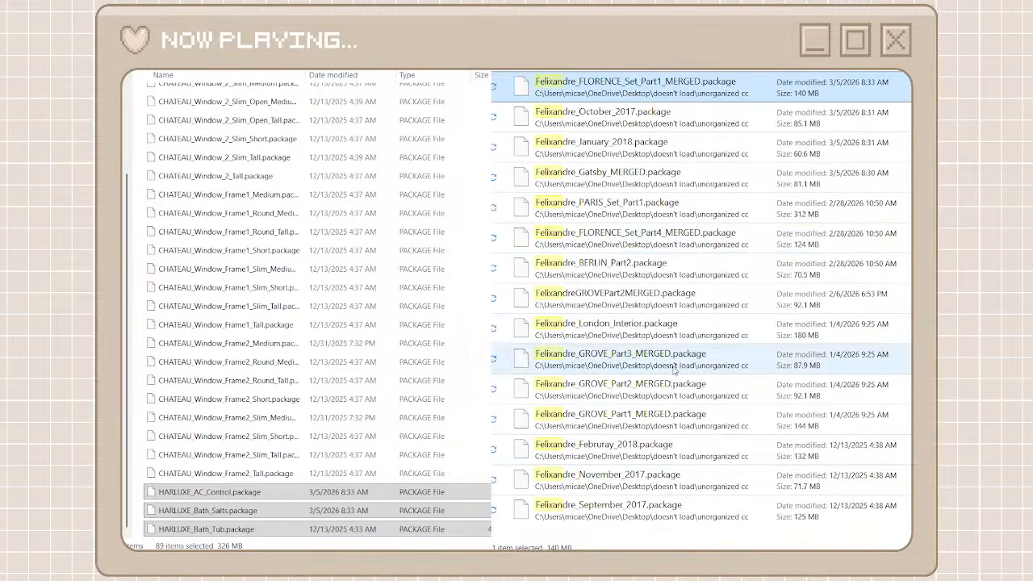
Move all the remaining Felixandre packages from the search results into the heyharrie x felixandre folder
key(ctrl+a)
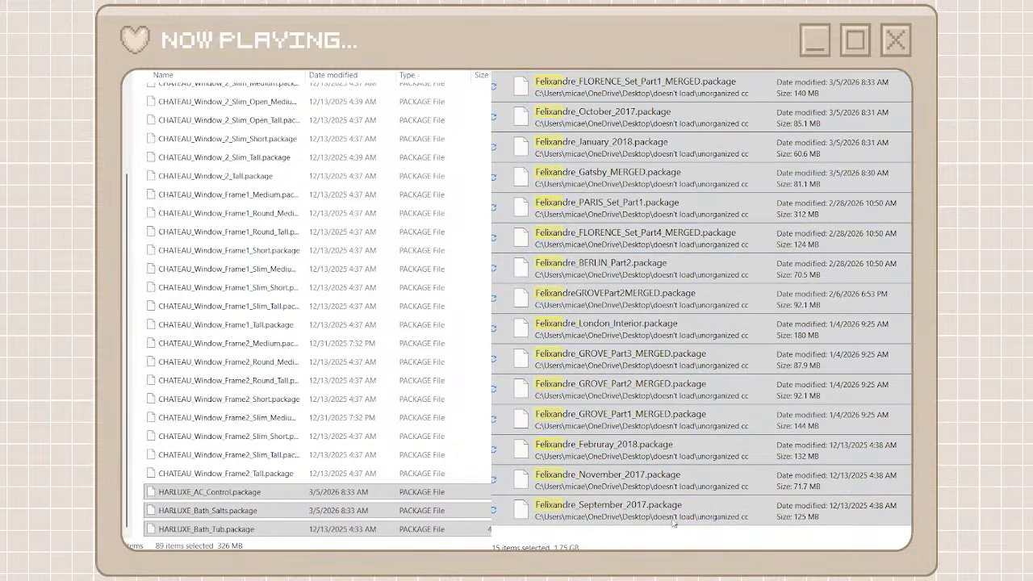
click(135, 379)
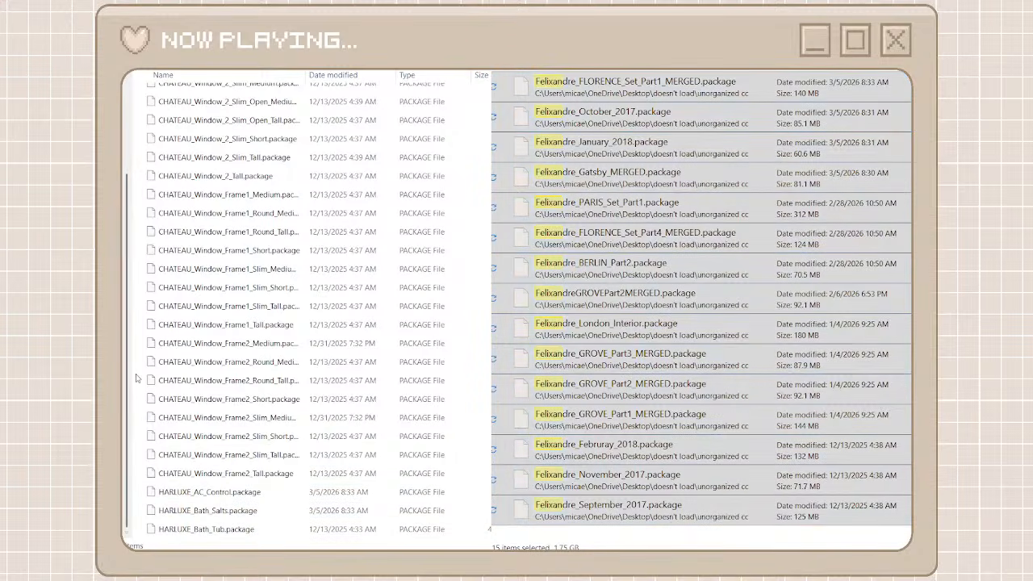
key(ctrl+v)
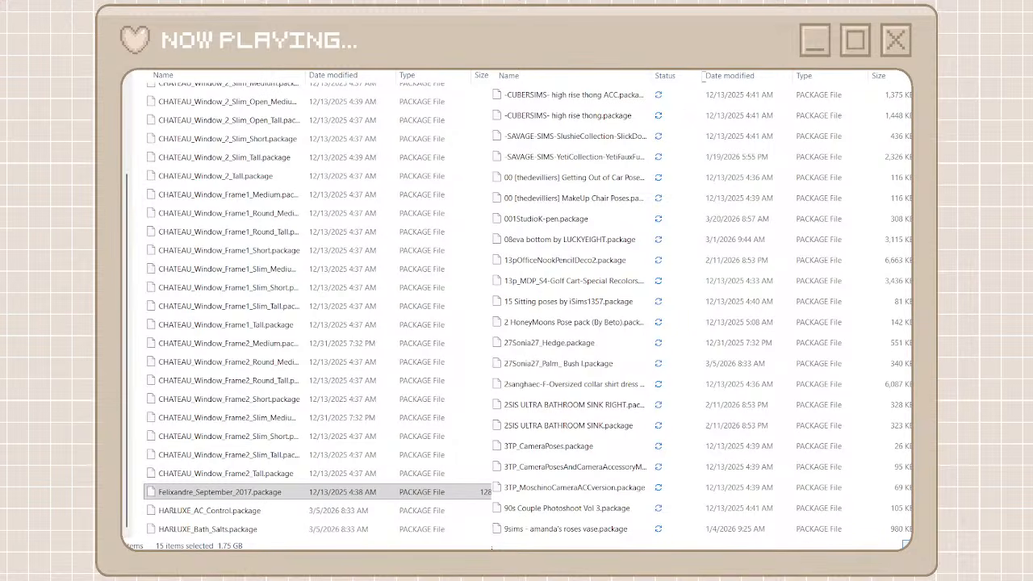
Search the unorganized cc files for florence and move the packages from Florence_Sink_Mirror through Florence_Reading_Light into the heyharrie x felixandre folder
text(florenc)
click(676, 95)
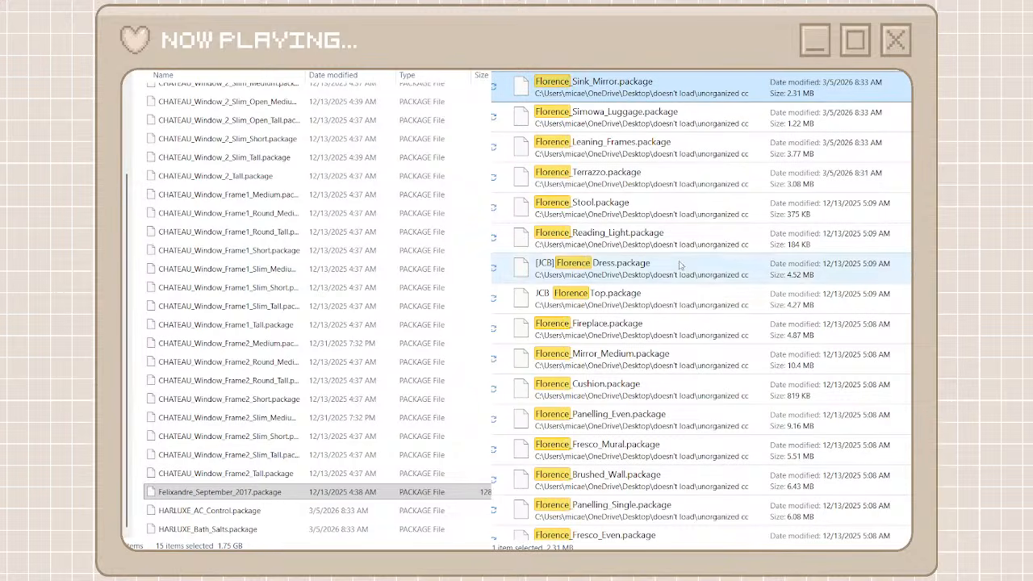
shift+click(663, 240)
right_click(663, 240)
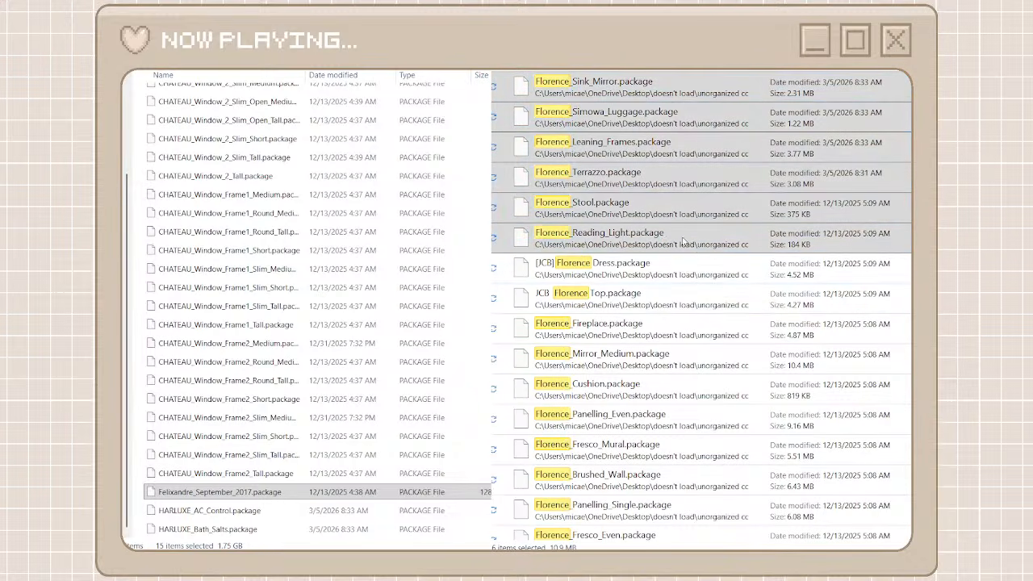
click(694, 247)
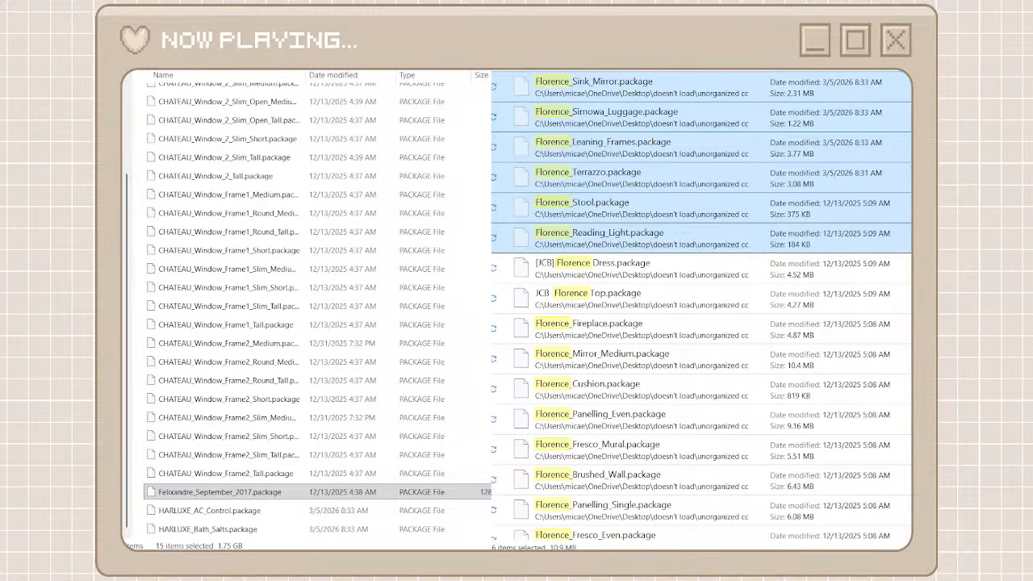
click(142, 288)
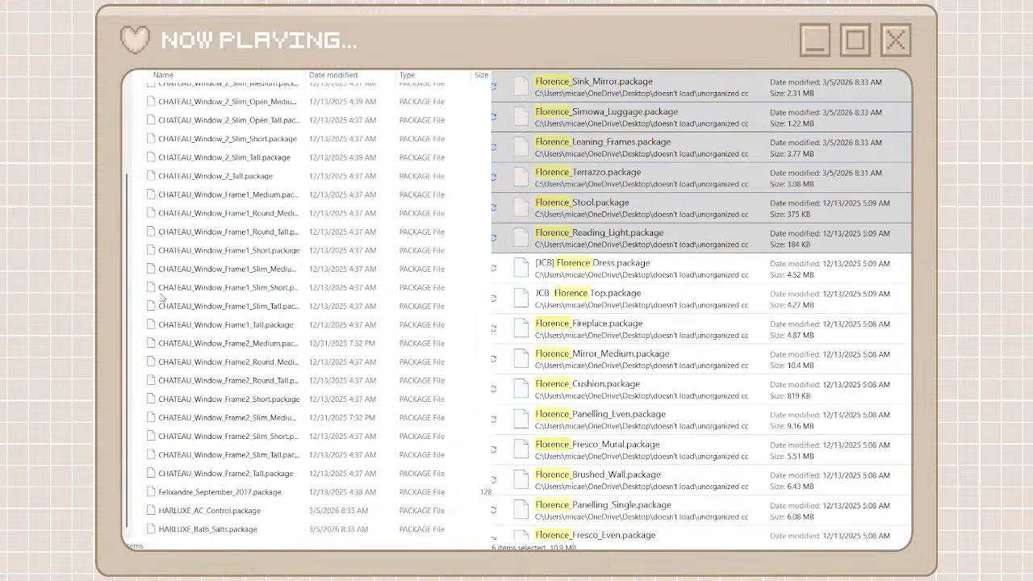
key(ctrl+v)
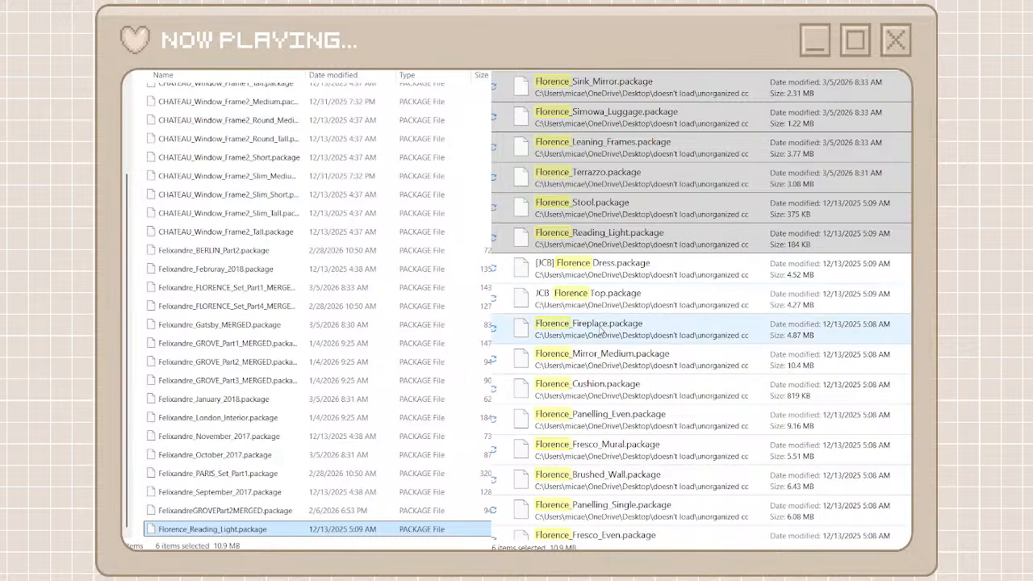
Move the packages from Florence_Fireplace through Florence_Trim_Outside_Corner into the heyharrie x felixandre folder, leaving out the JCB and oakiyo files
click(597, 147)
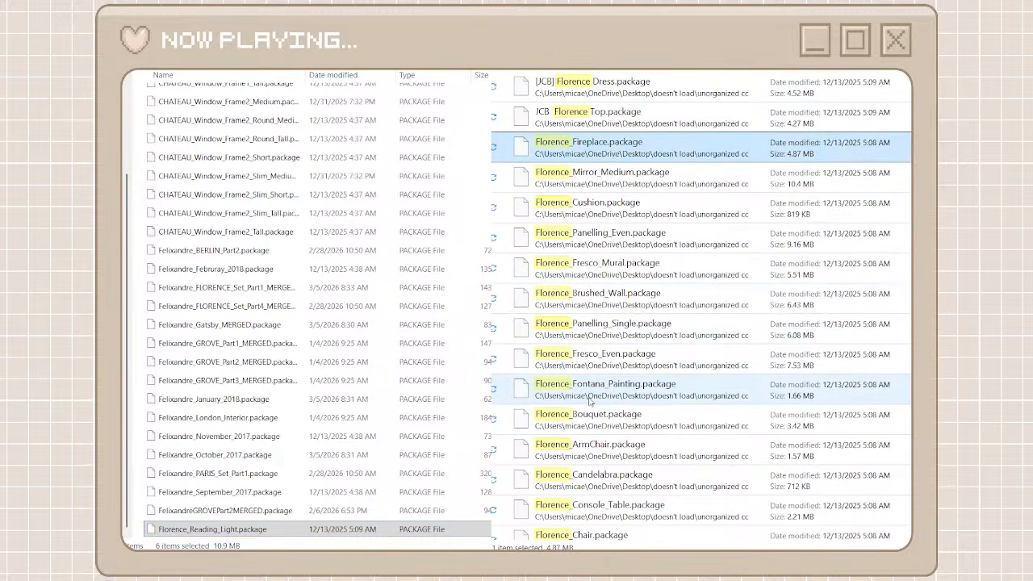
scroll(590, 401, down, 15)
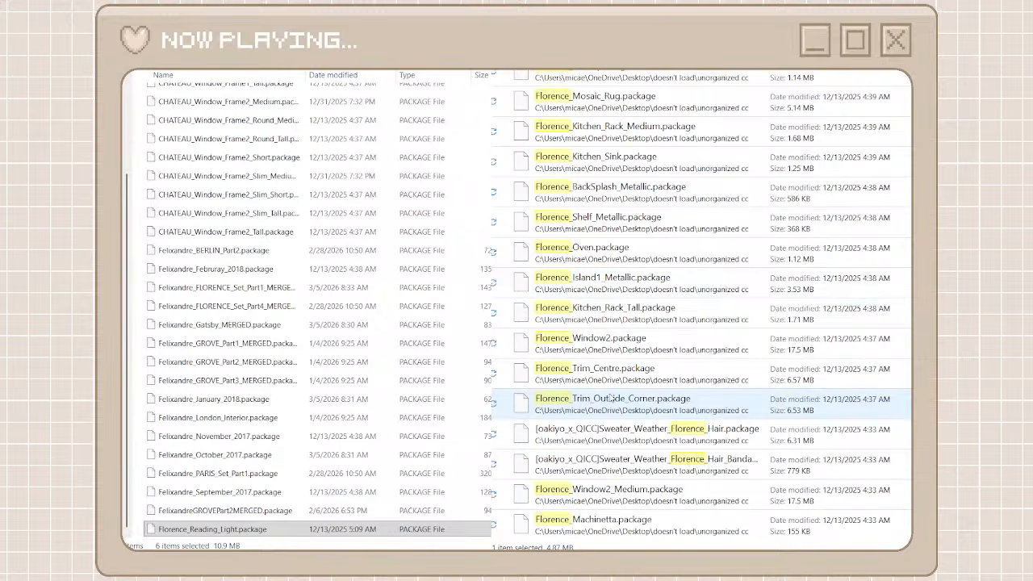
shift+click(611, 401)
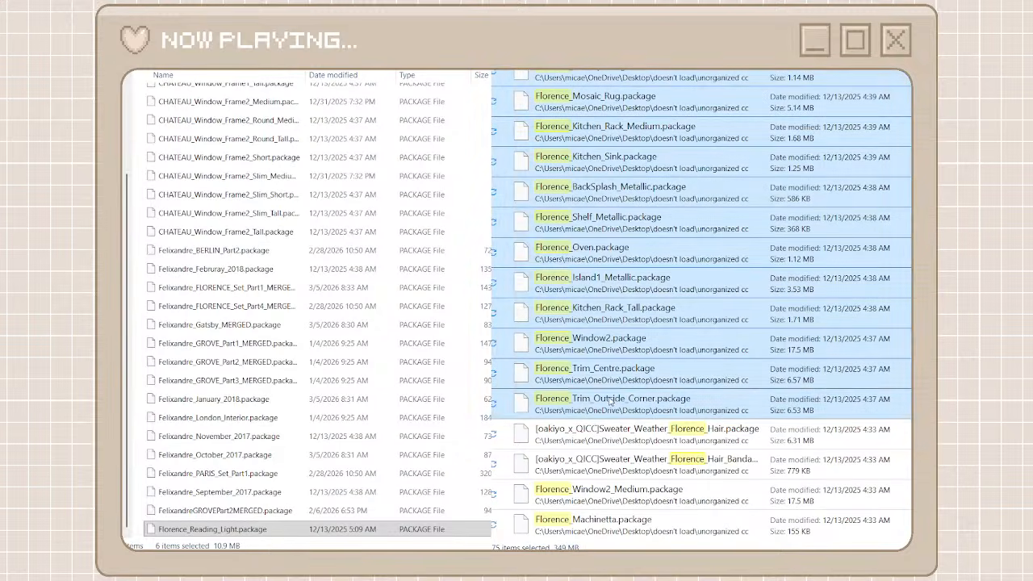
click(142, 257)
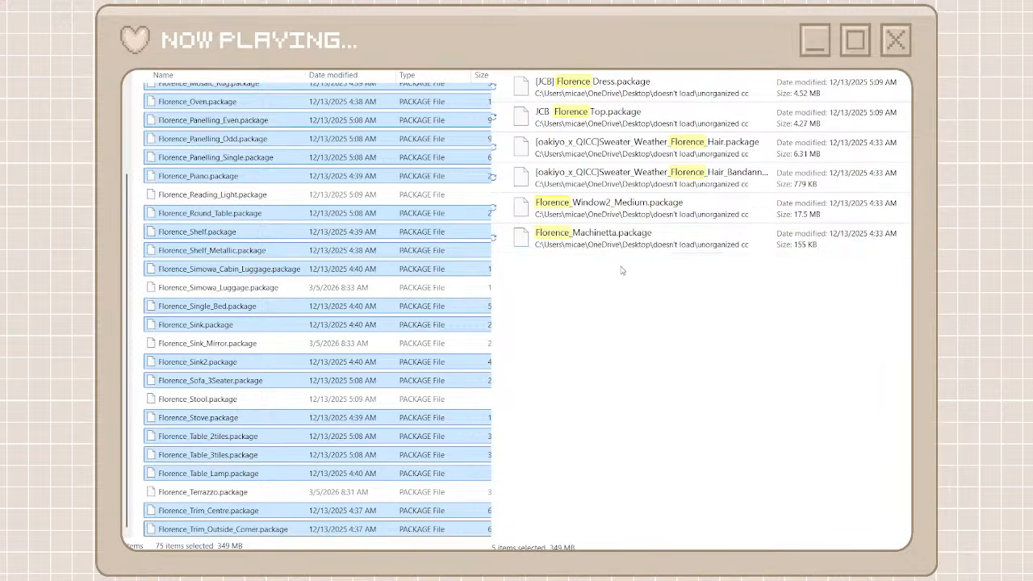
Move Florence_Window2_Medium.package and Florence_Machinetta.package into the heyharrie x felixandre folder
drag(621, 271, 595, 204)
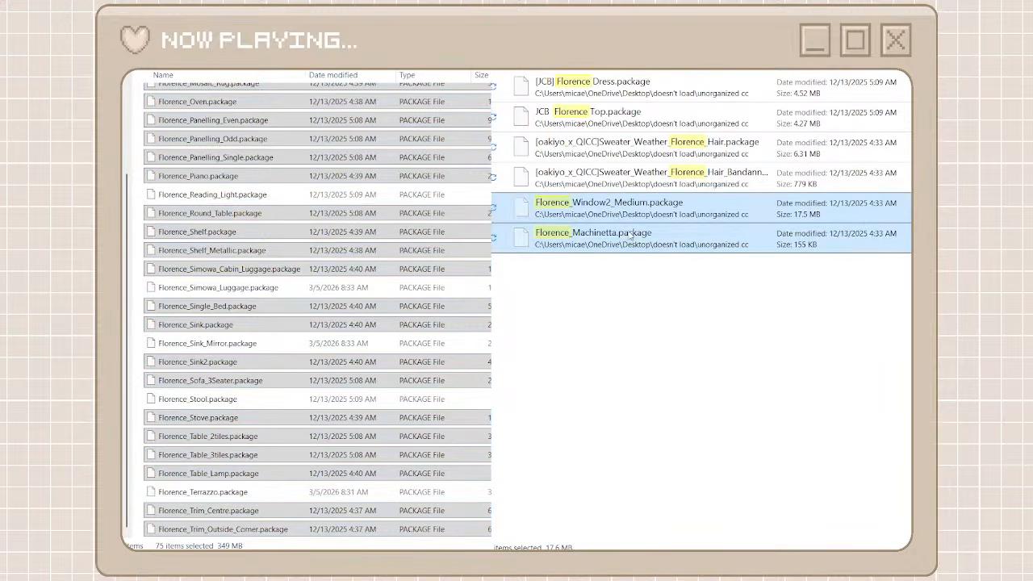
click(139, 211)
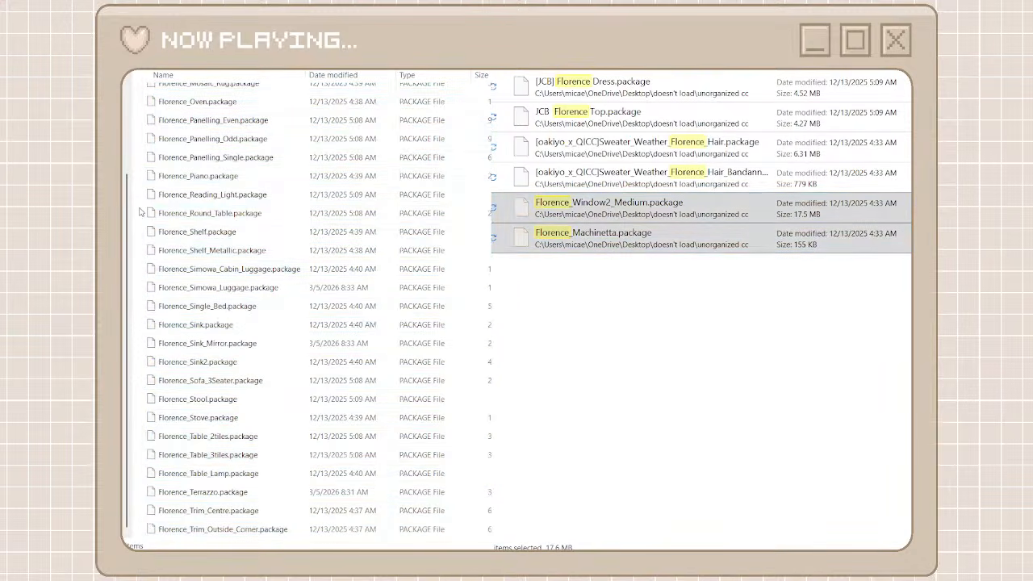
key(ctrl+v)
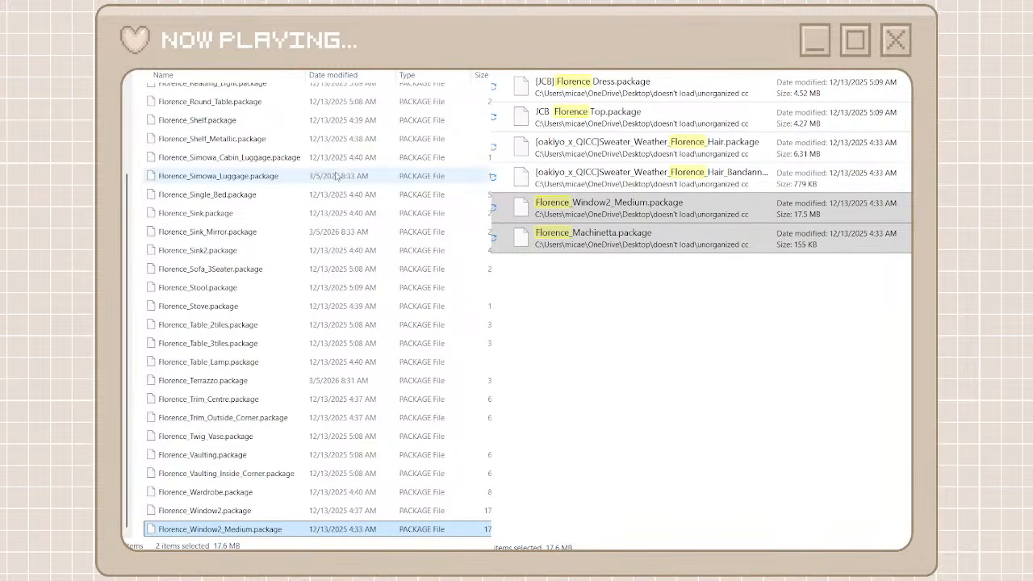
Clear the florence search and search the unorganized cc files for paris
click(886, 20)
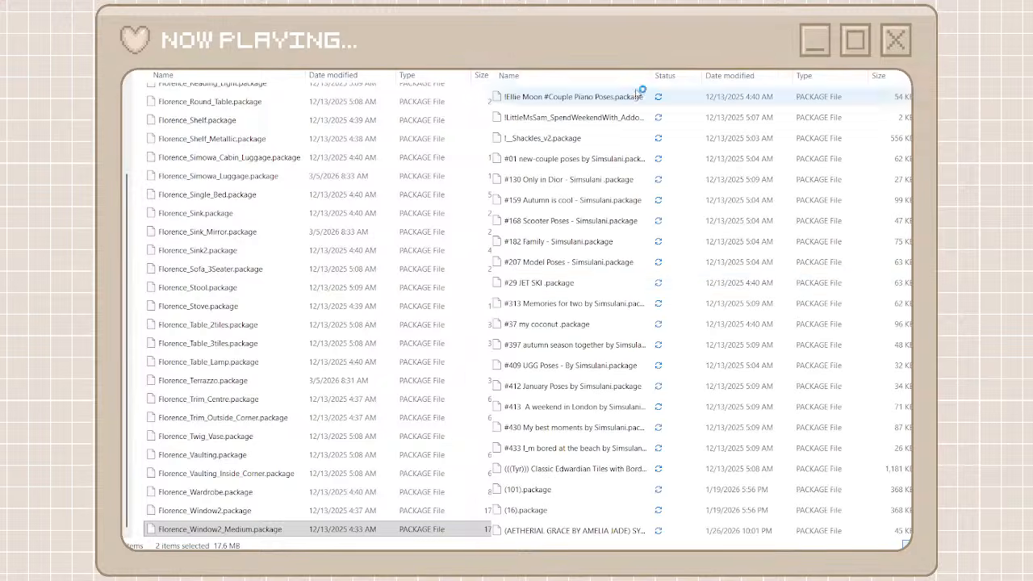
scroll(613, 281, down, 10)
scroll(611, 281, down, 6)
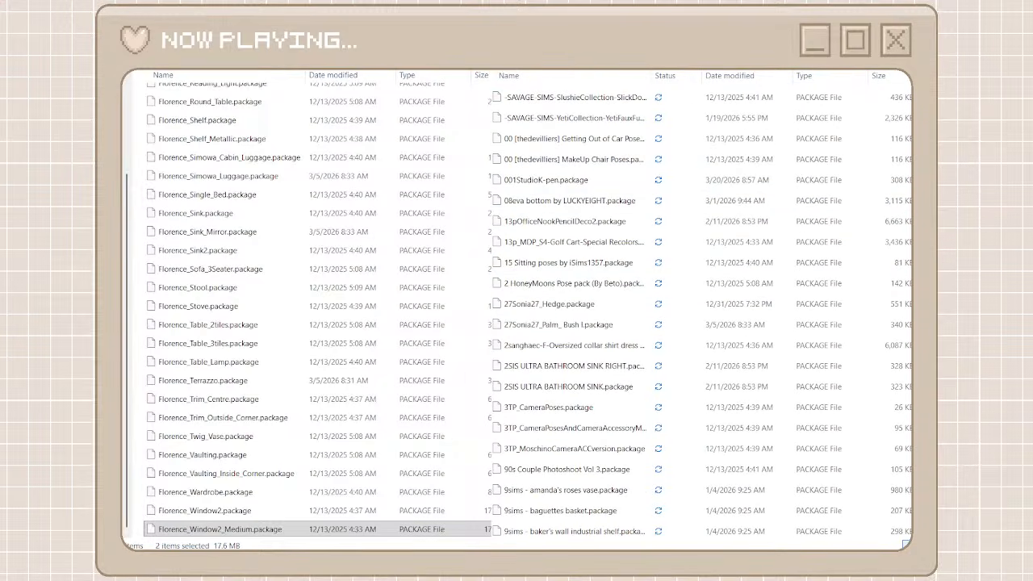
text(paris)
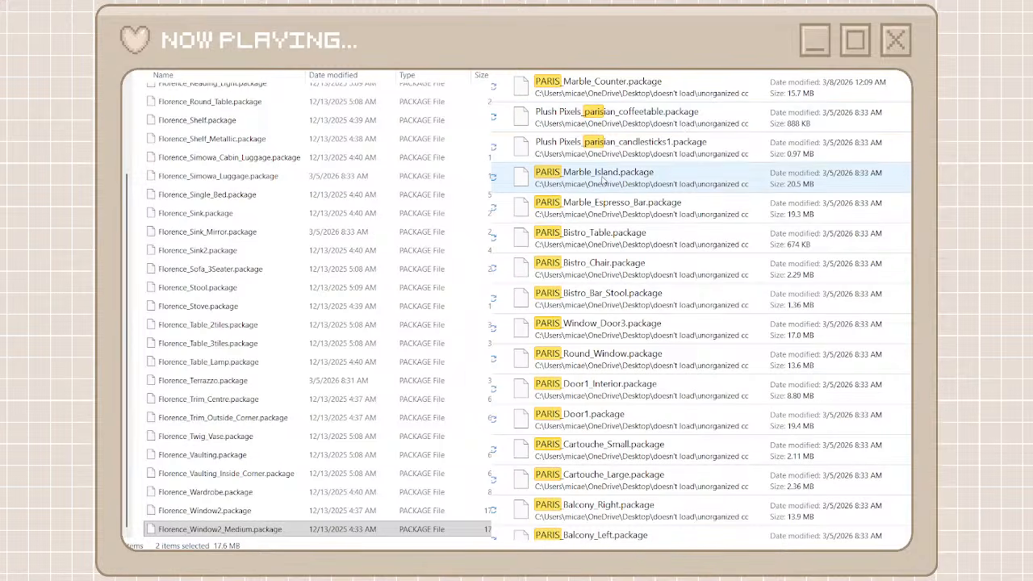
Move the packages from PARIS_Marble_Island through PARIS_Window_Door2_Interior into the heyharrie x felixandre folder
click(598, 188)
scroll(702, 305, down, 15)
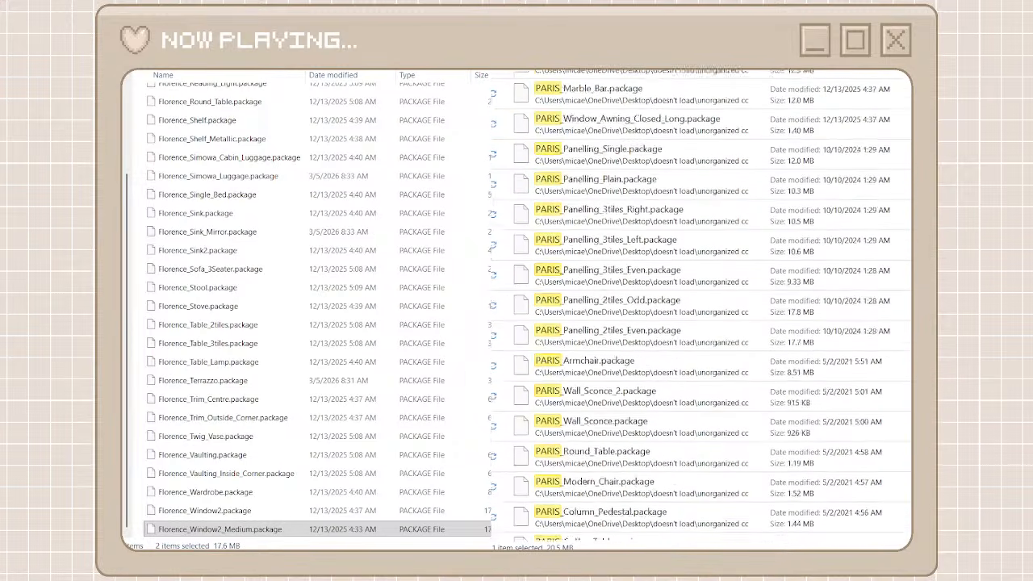
scroll(701, 304, up, 8)
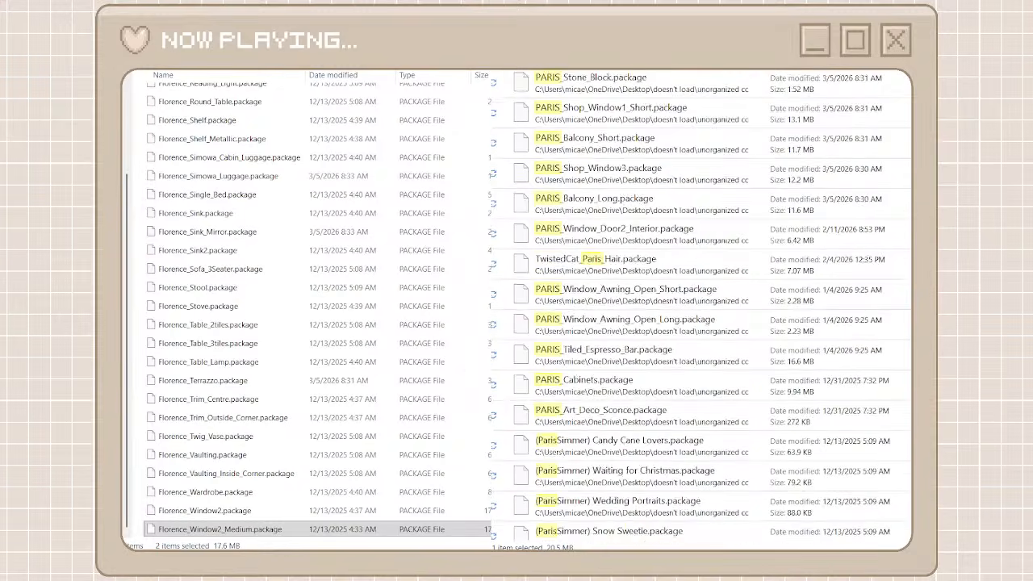
scroll(741, 317, up, 3)
scroll(741, 317, down, 10)
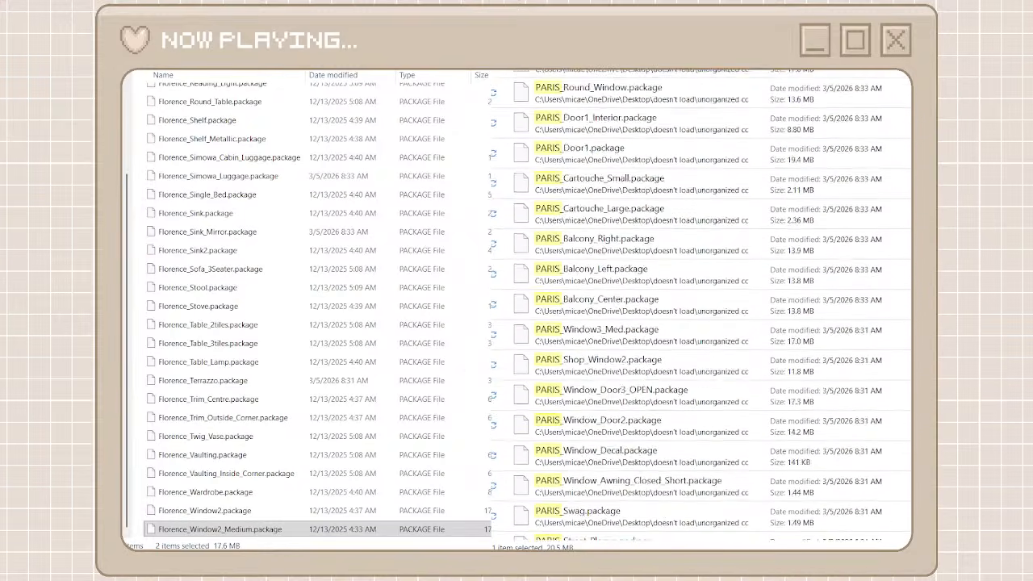
shift+click(682, 369)
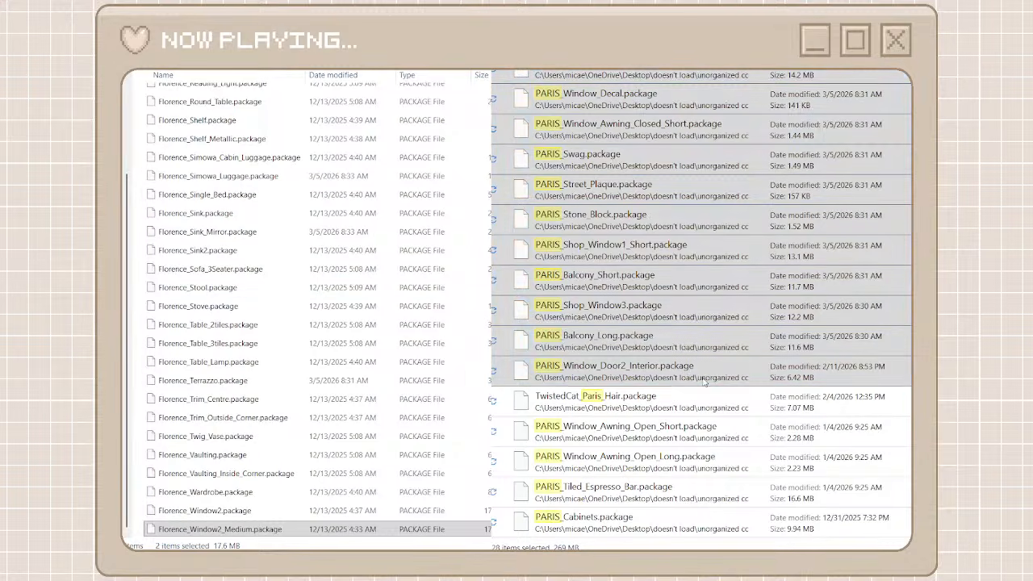
click(139, 299)
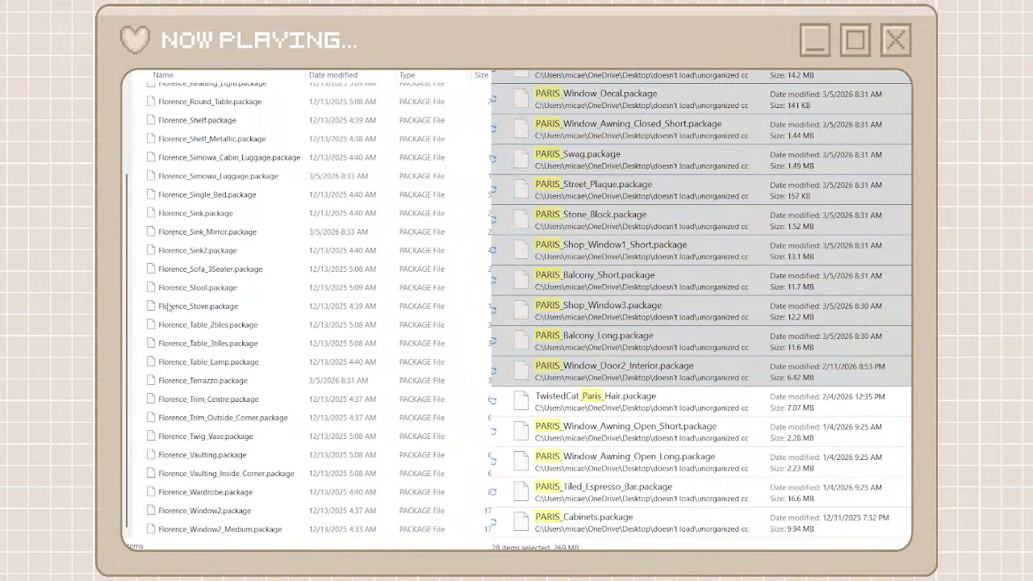
key(ctrl+v)
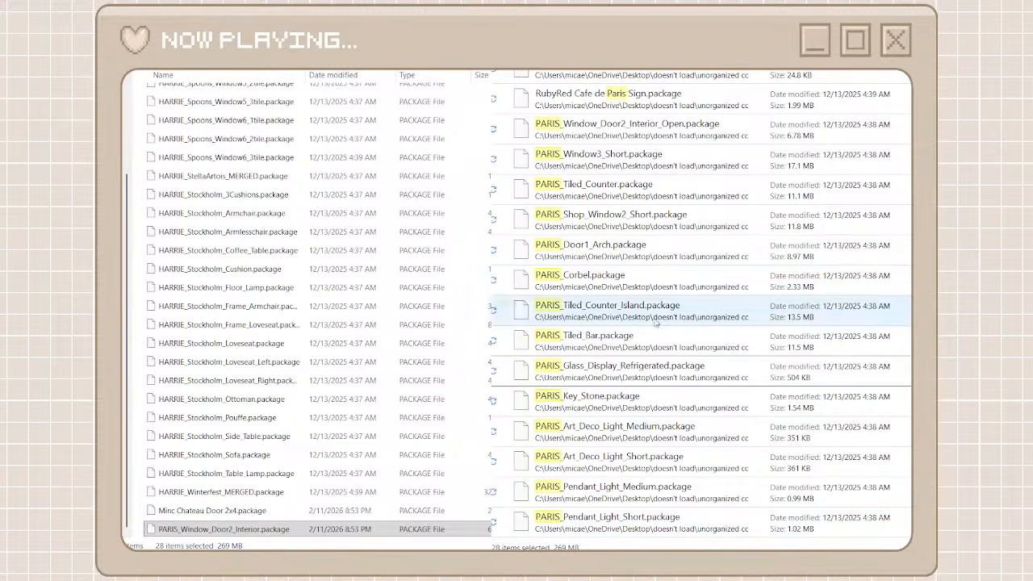
Move the packages from PARIS_Window_Awning_Open_Short through PARIS_Art_Deco_Sconce into the heyharrie x felixandre folder
scroll(632, 356, up, 5)
scroll(632, 355, down, 10)
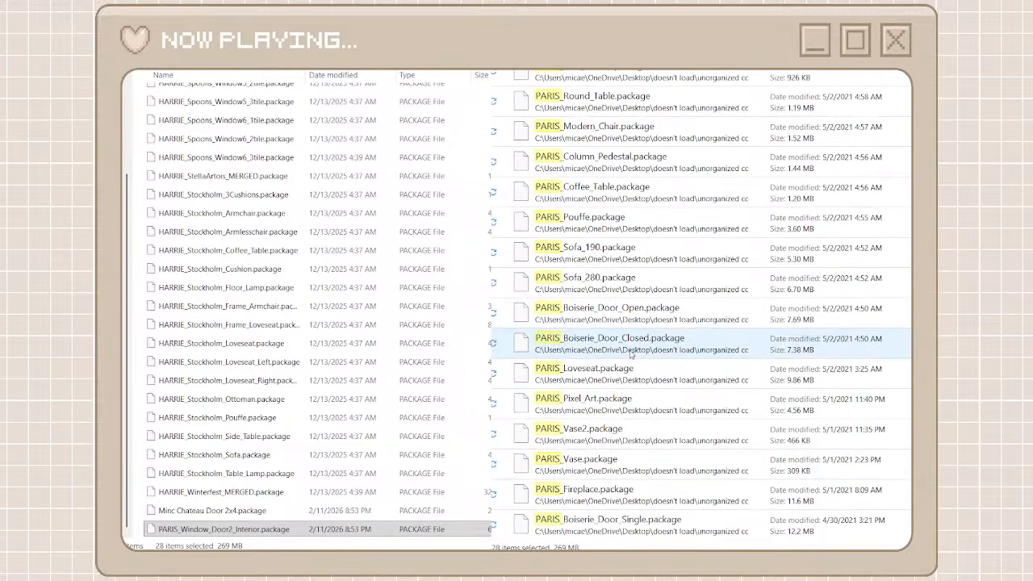
click(611, 525)
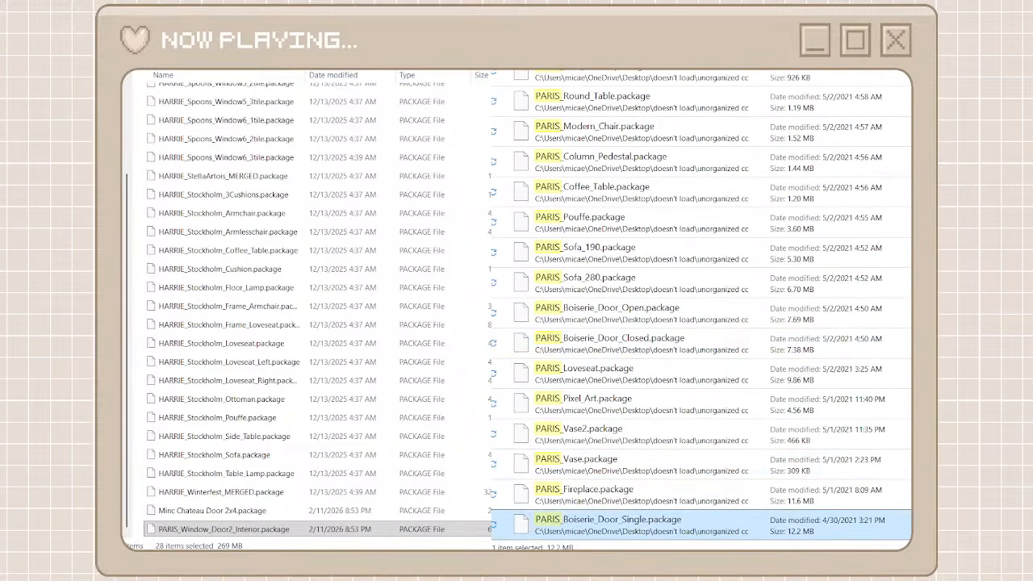
scroll(888, 117, up, 10)
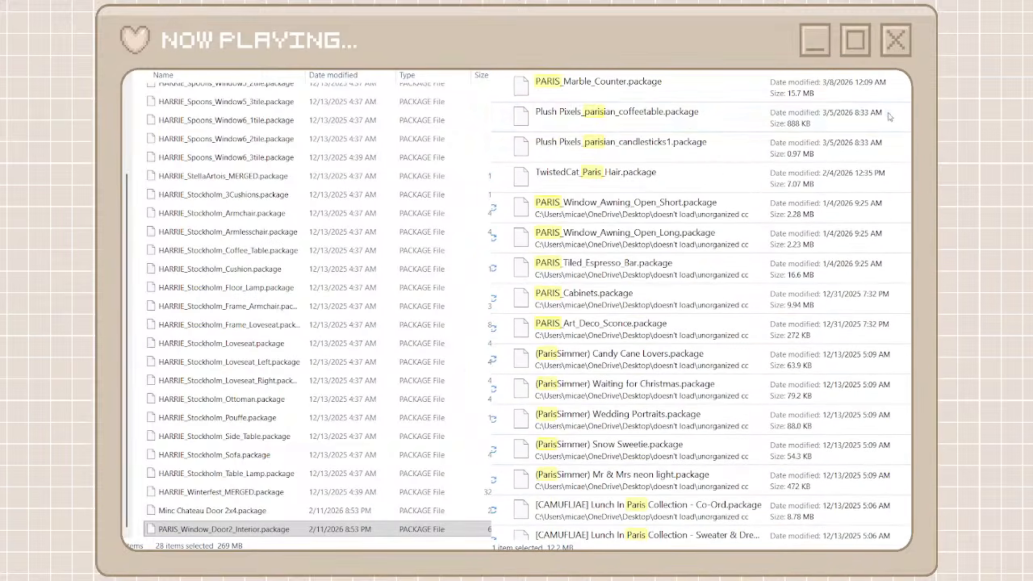
shift+click(643, 223)
drag(599, 343, 363, 323)
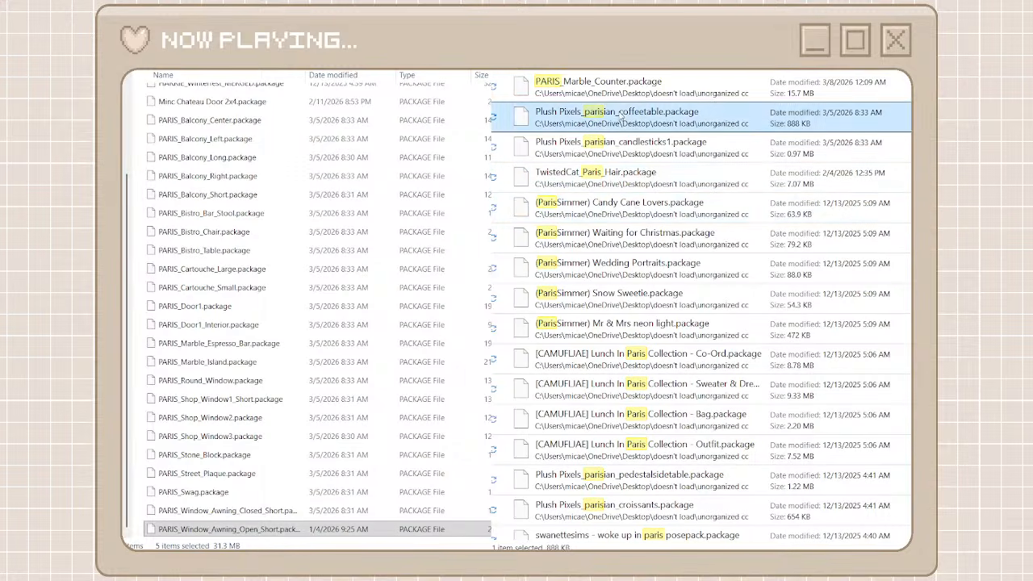
Move PARIS_Marble_Counter.package into the heyharrie x felixandre folder
click(603, 89)
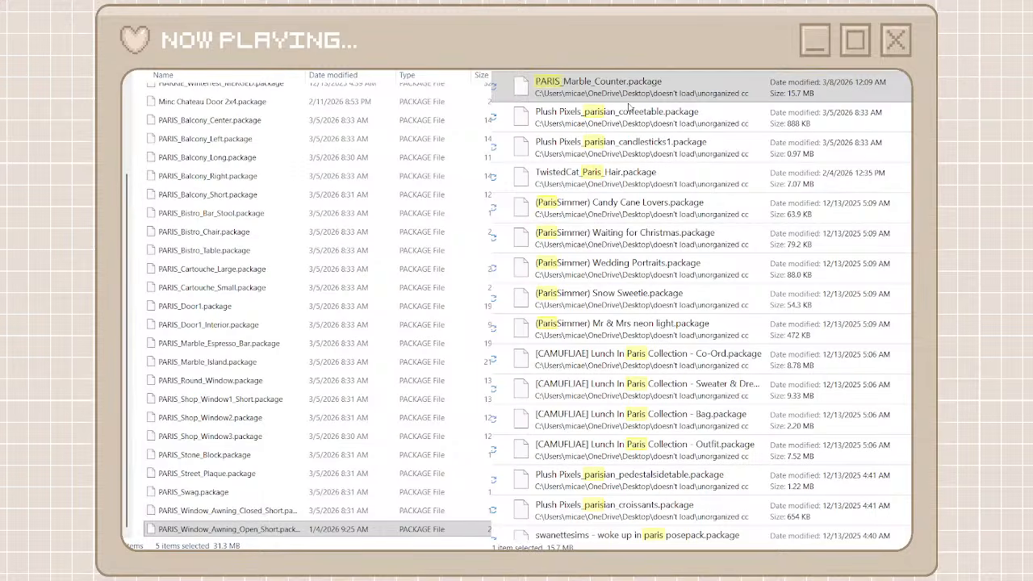
click(138, 306)
key(ctrl+v)
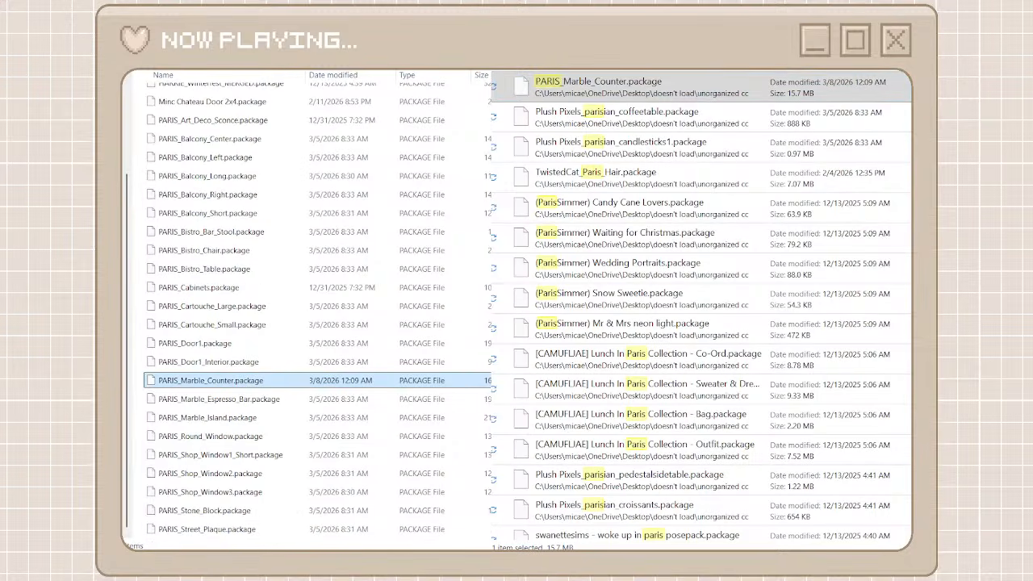
Move the packages from PARIS_Window_Door2_Interior_Open through PARIS_Boiserie_Door_Single into the heyharrie x felixandre folder
scroll(621, 420, down, 4)
click(609, 273)
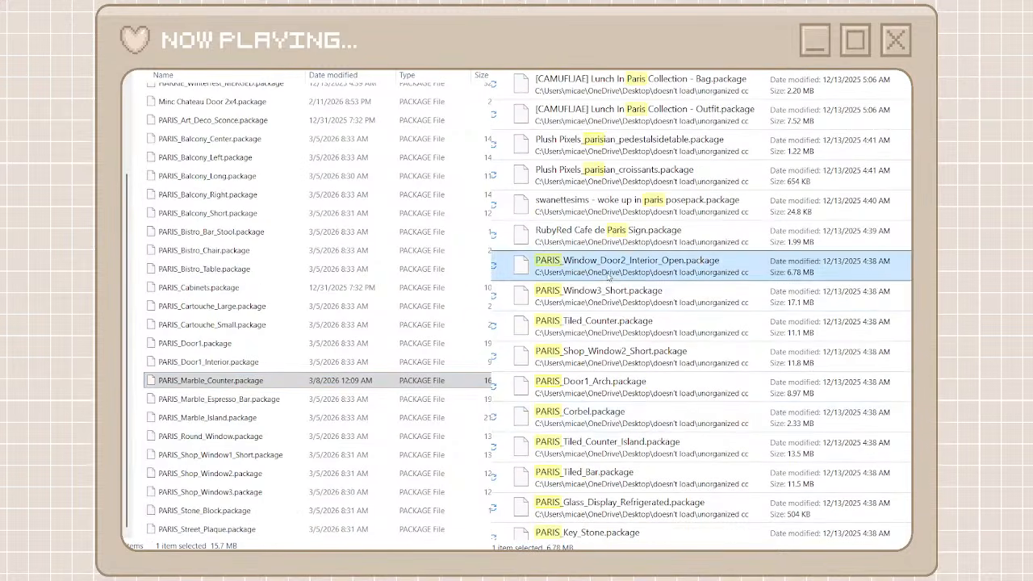
scroll(607, 387, down, 10)
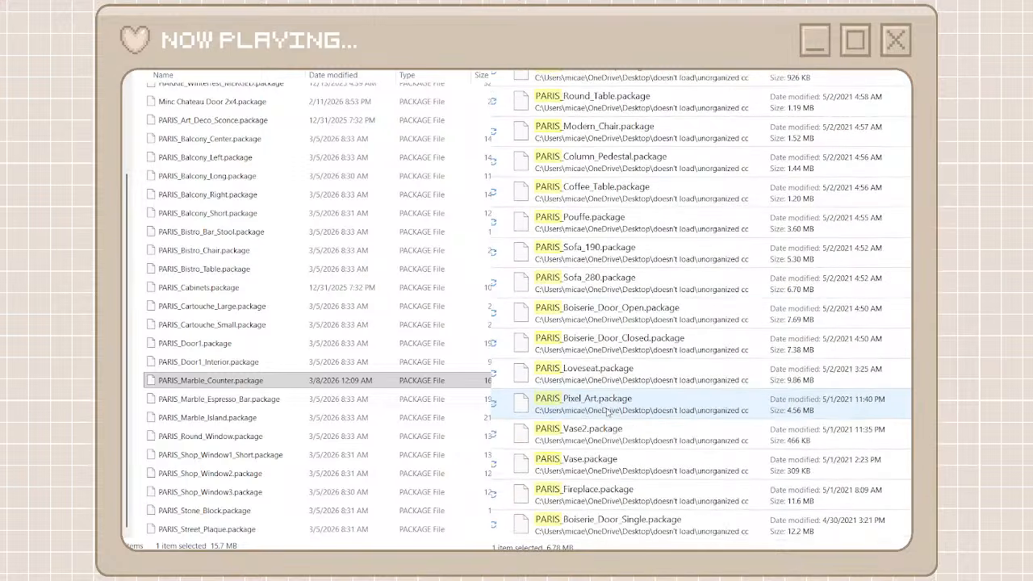
key(ctrl+a)
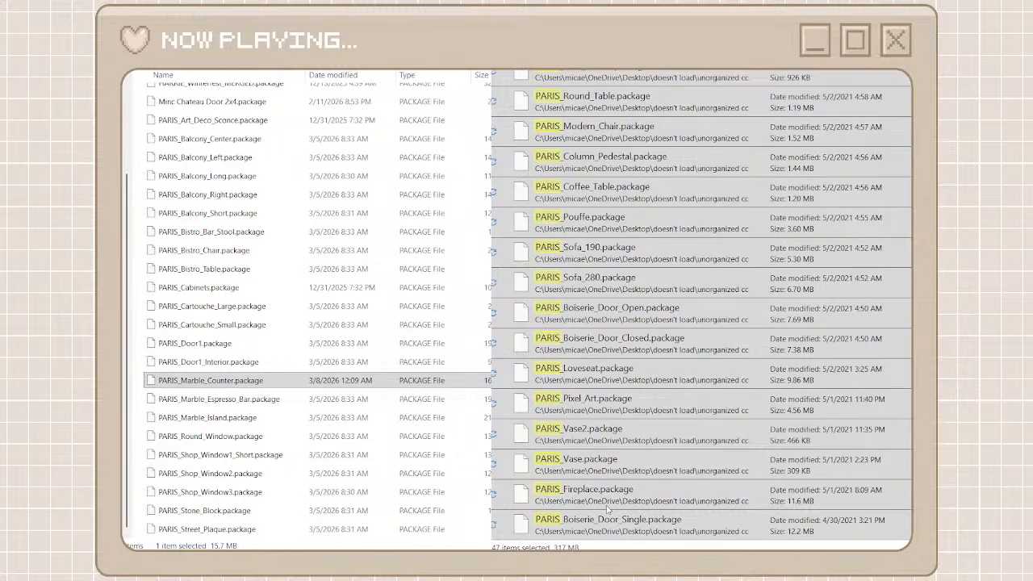
key(ctrl+x)
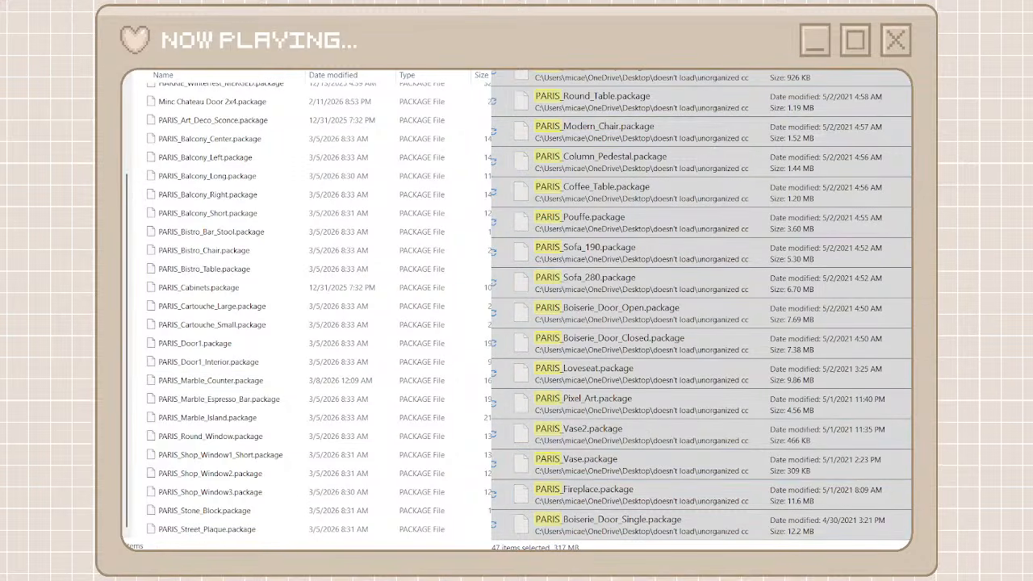
key(ctrl+v)
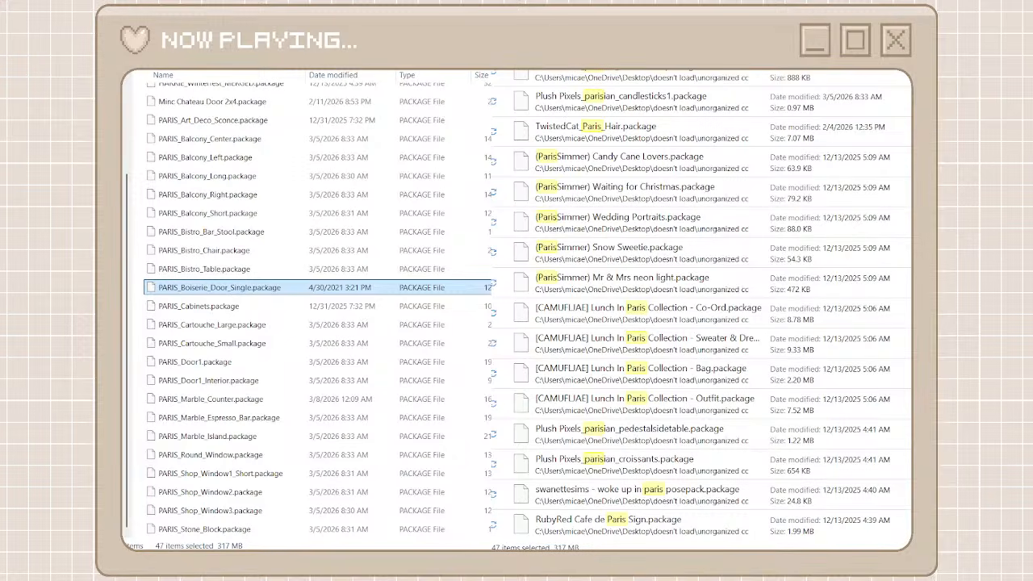
Clear the paris search and search the unorganized cc files for estate
scroll(579, 262, down, 15)
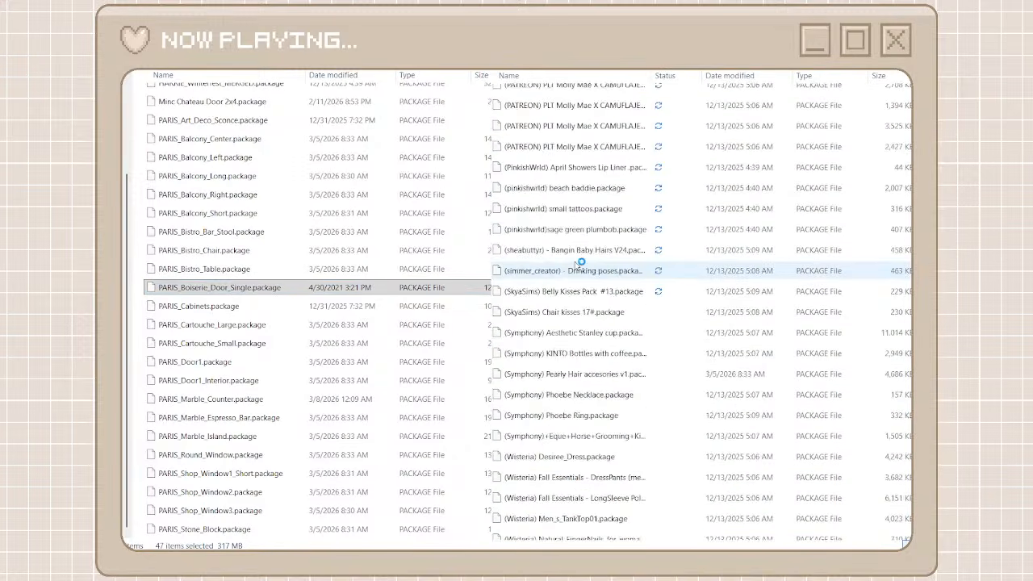
scroll(579, 263, down, 15)
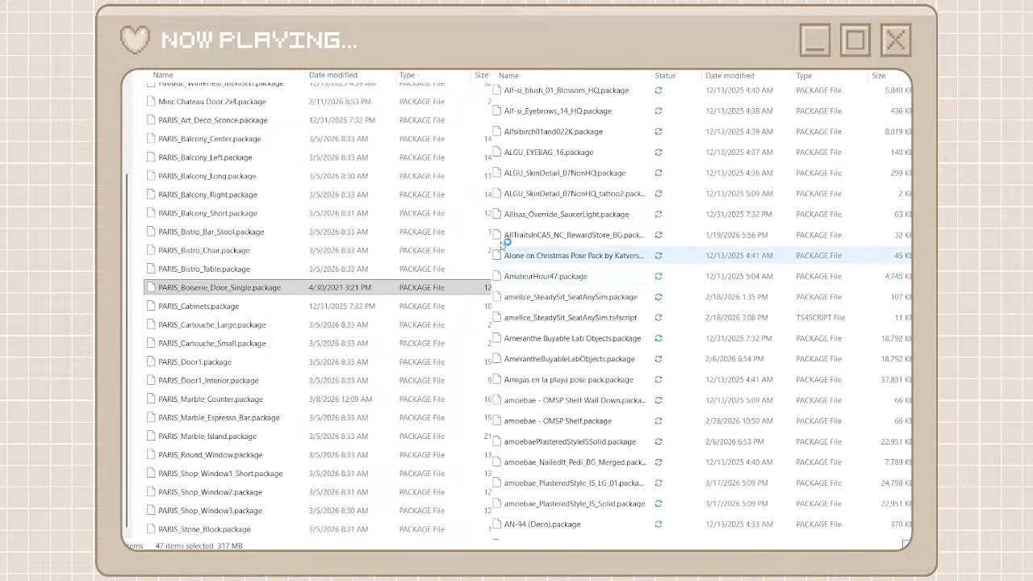
scroll(579, 262, down, 15)
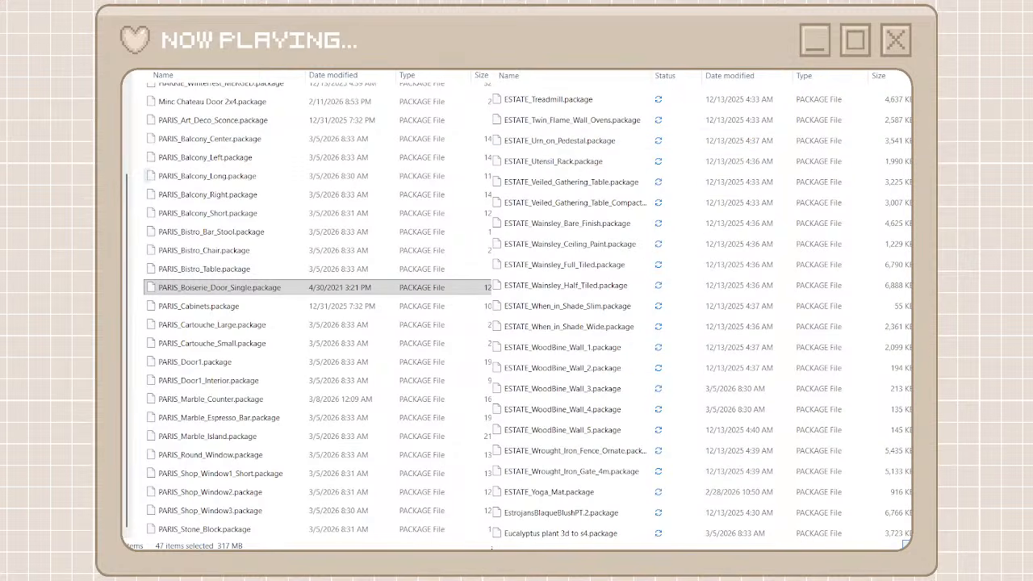
key(Return)
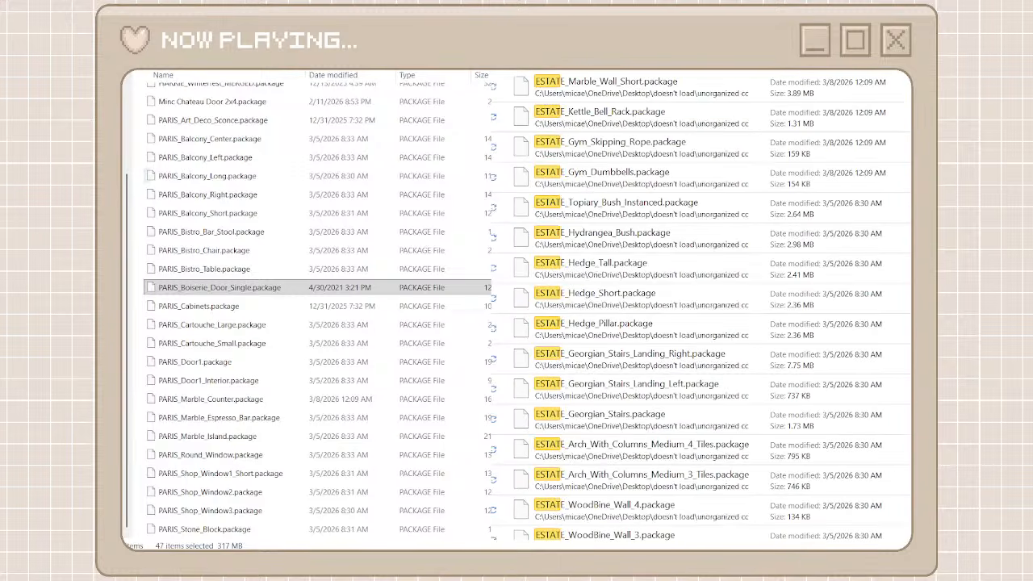
Move all the ESTATE packages, from ESTATE_Marble_Wall_Short through ESTATE_Pouf, into the heyharrie x felixandre folder
click(663, 91)
scroll(677, 380, down, 15)
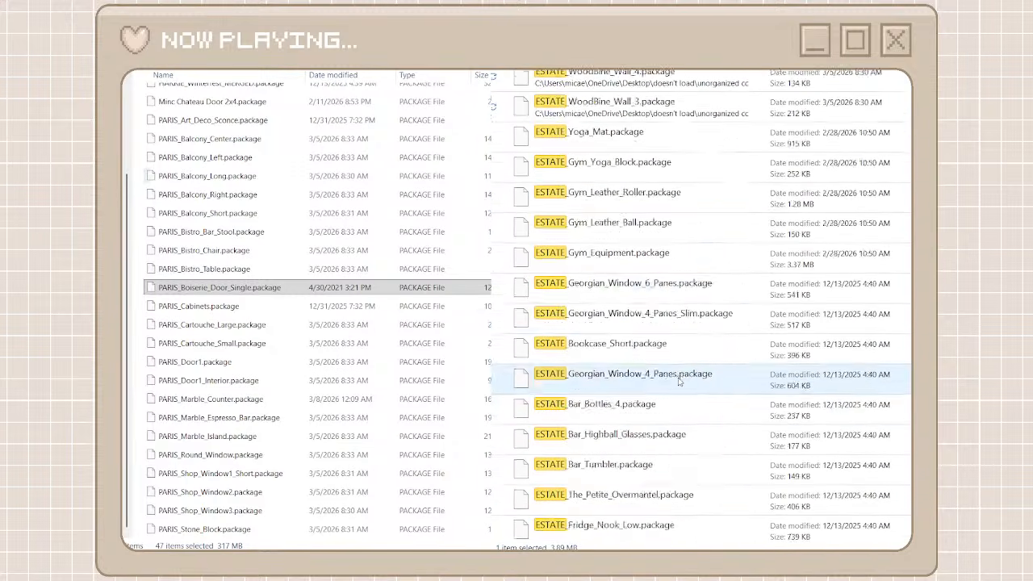
scroll(678, 381, down, 15)
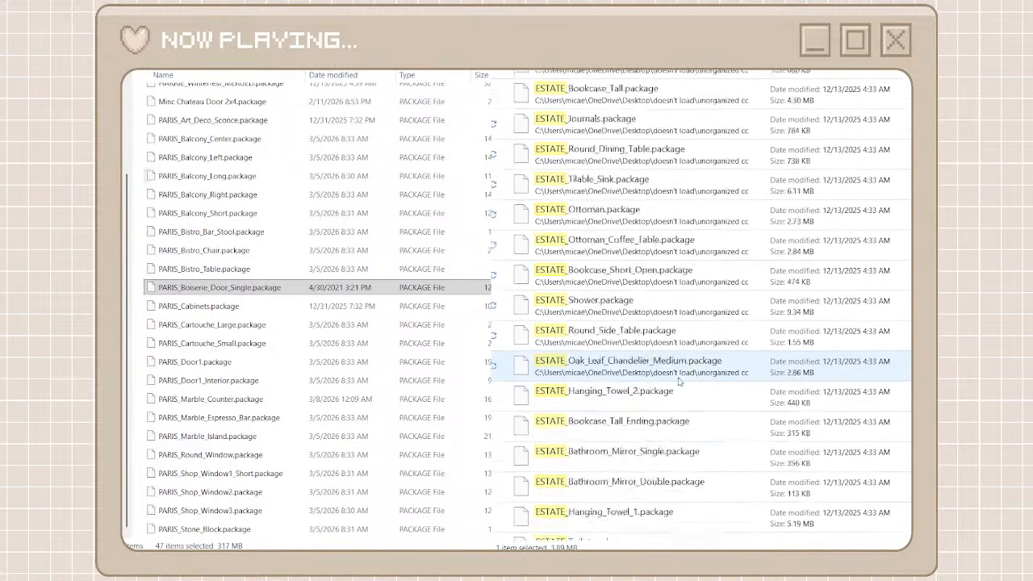
scroll(690, 455, down, 2)
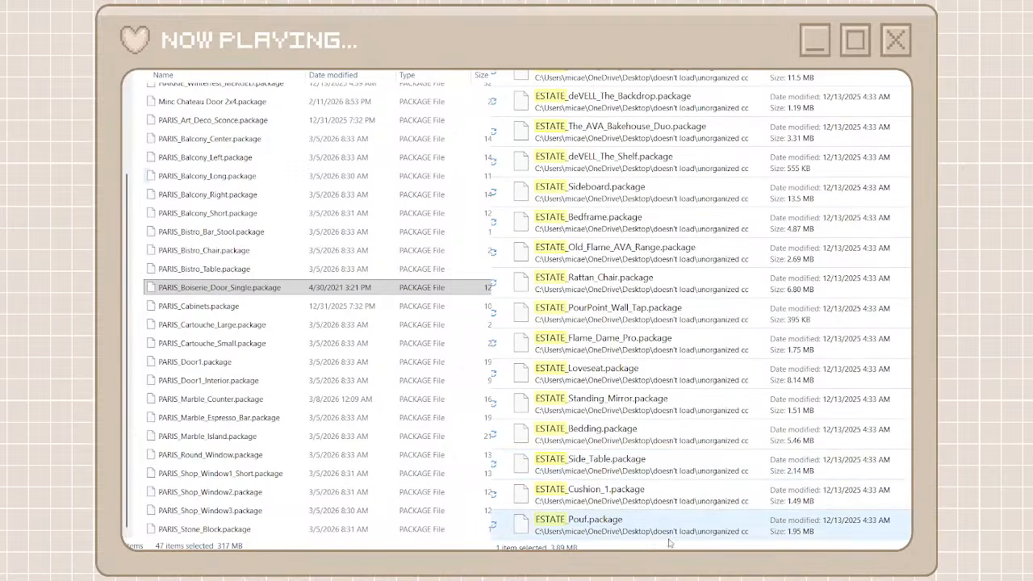
shift+click(636, 525)
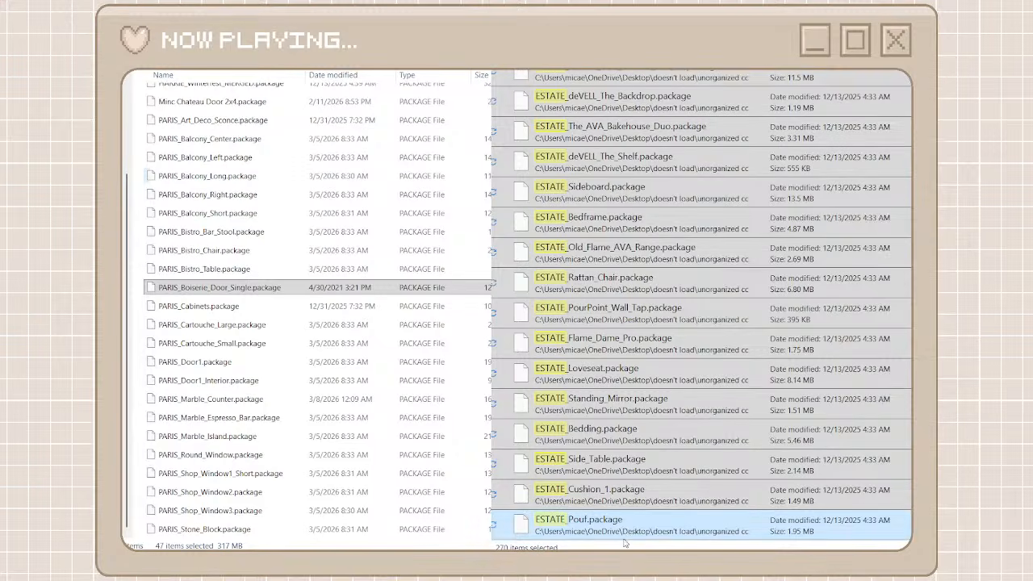
click(655, 512)
key(alt+Tab)
key(ctrl+v)
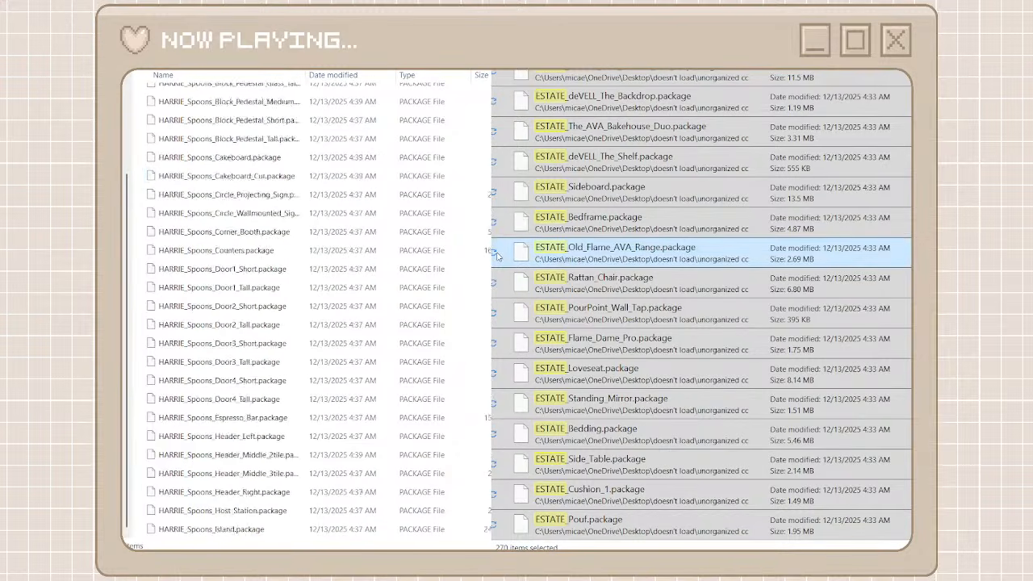
scroll(497, 256, up, 20)
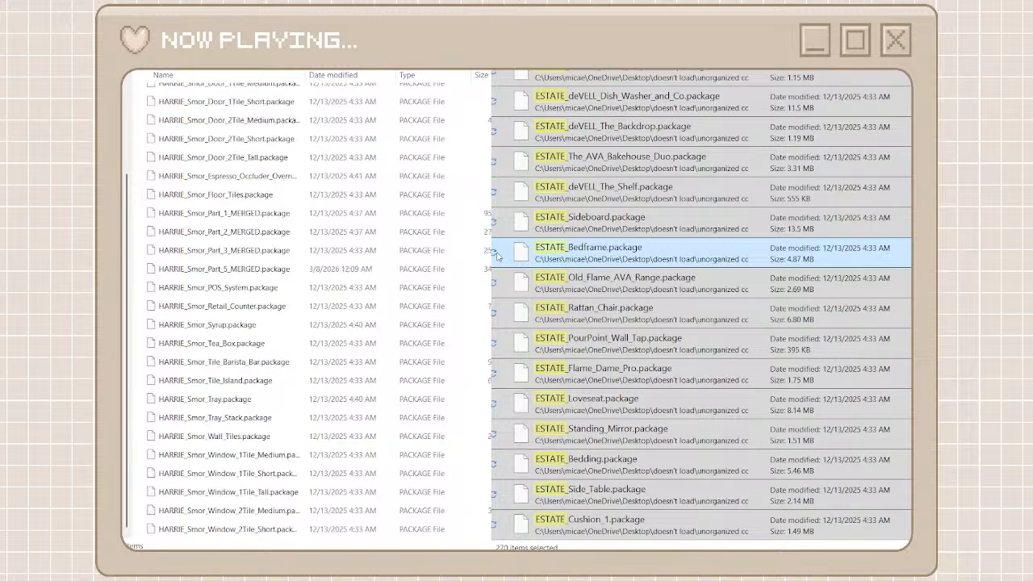
scroll(498, 256, up, 20)
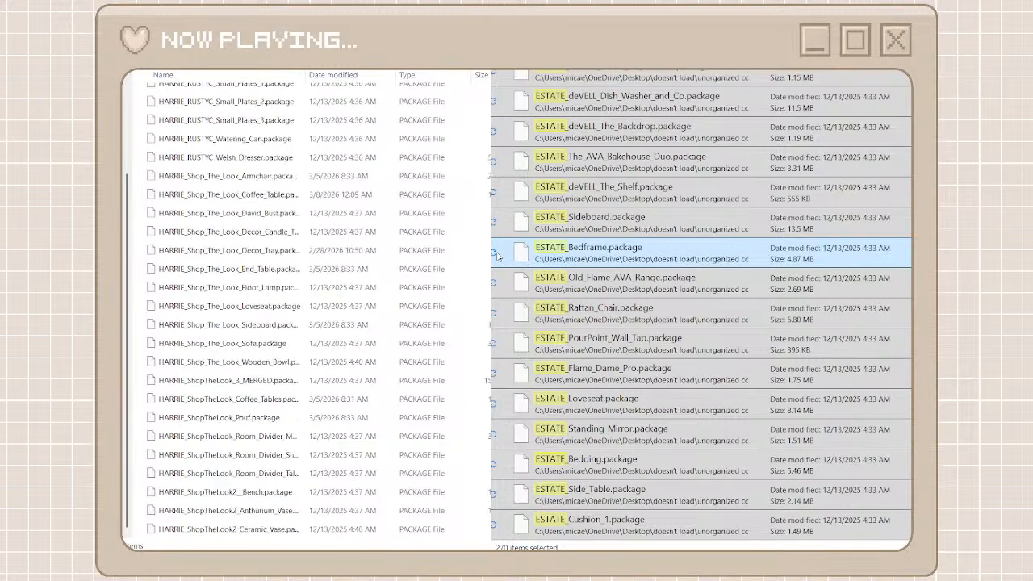
scroll(497, 256, up, 20)
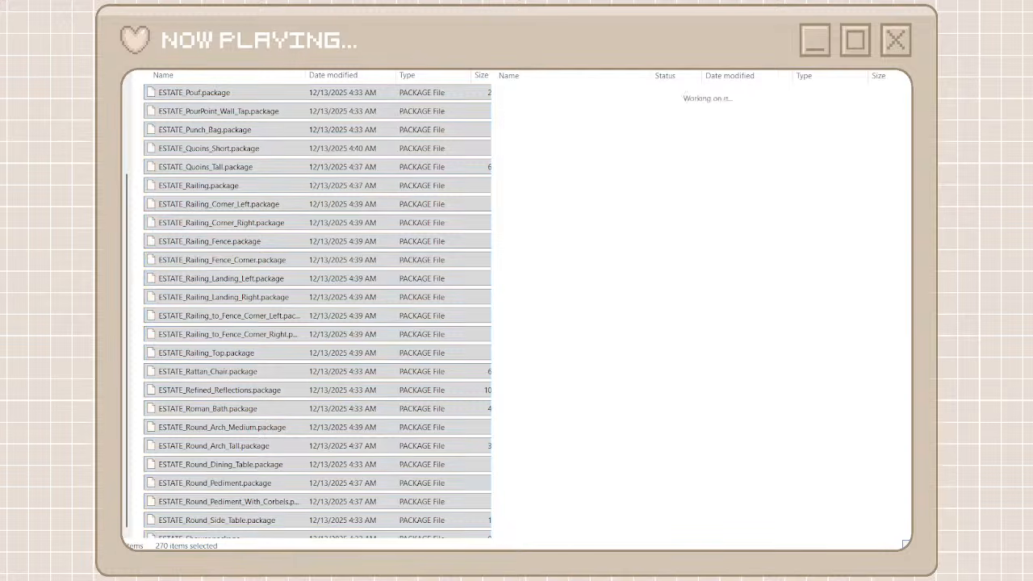
Look through the unorganized cc files and search them for grove
scroll(595, 185, down, 6)
scroll(605, 202, down, 20)
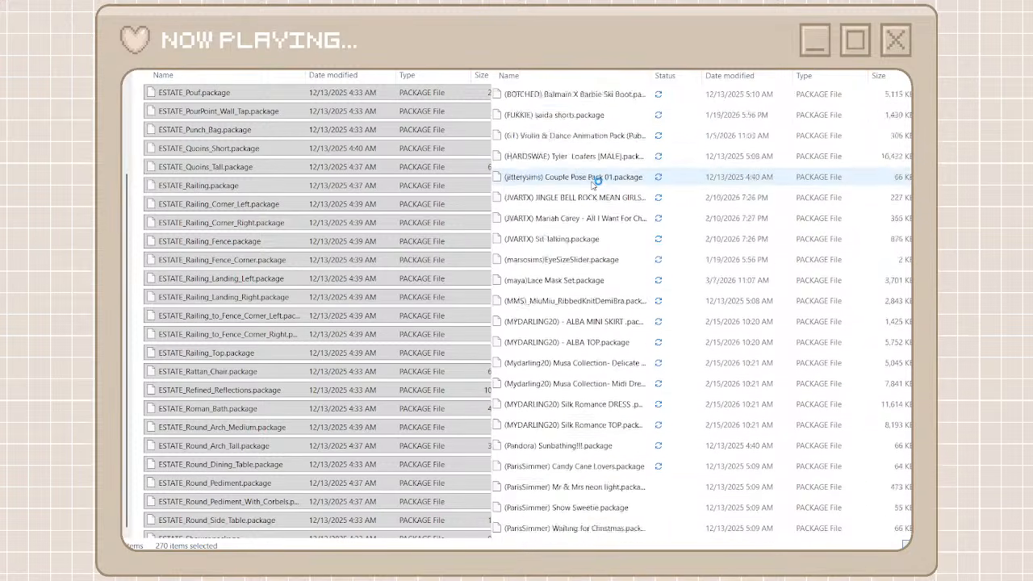
scroll(624, 234, down, 15)
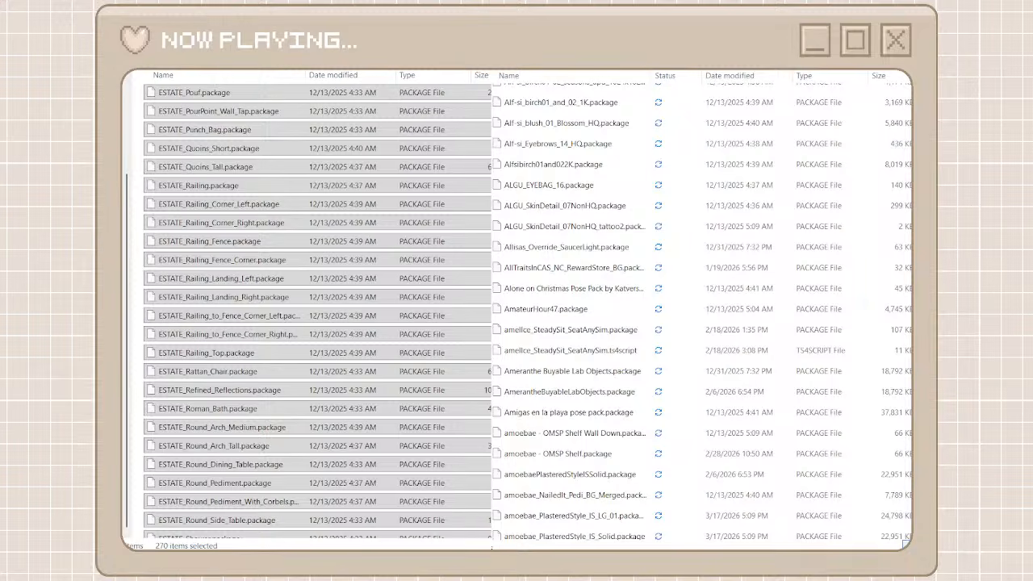
text(grove)
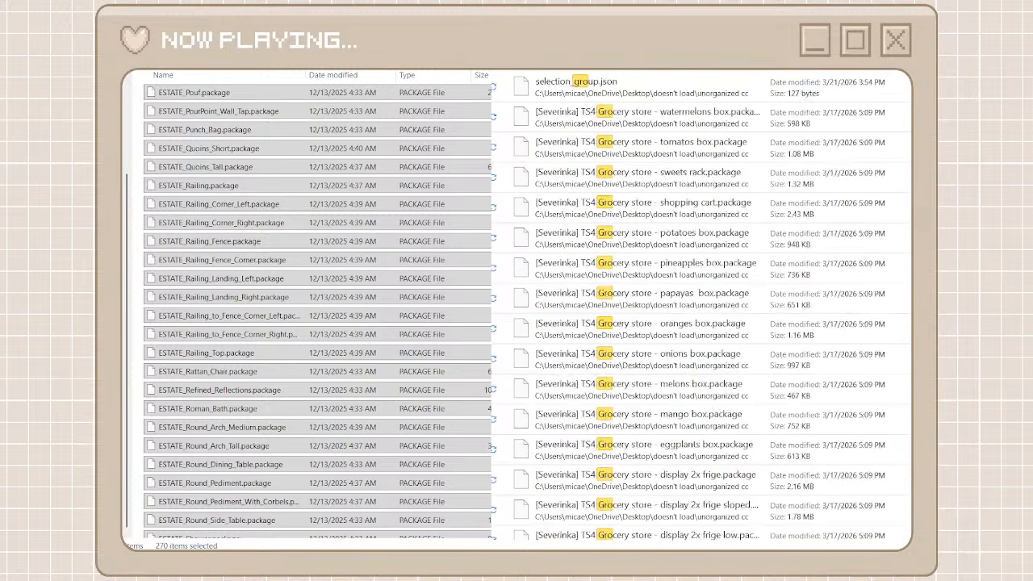
Move all the GROVE packages found by the search, ending with GROVE_Glass_Door1_Tall, into the heyharrie x felixandre folder
click(672, 93)
scroll(648, 366, down, 15)
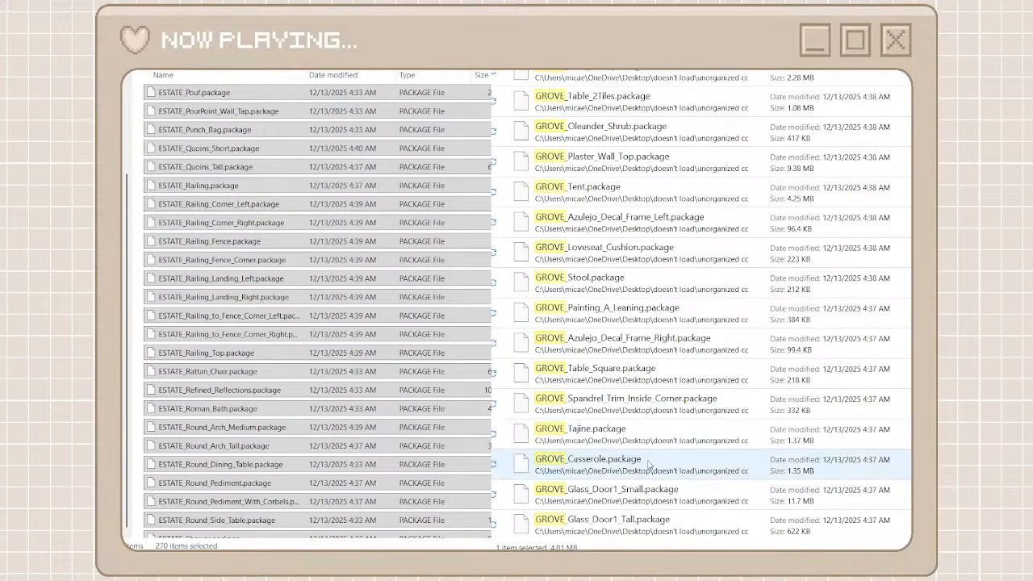
shift+click(633, 517)
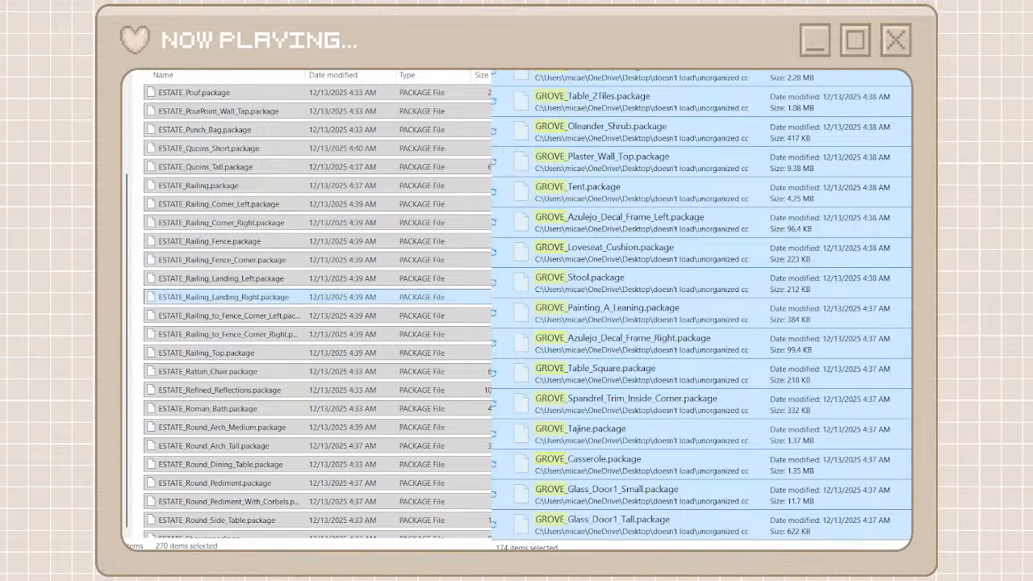
click(139, 296)
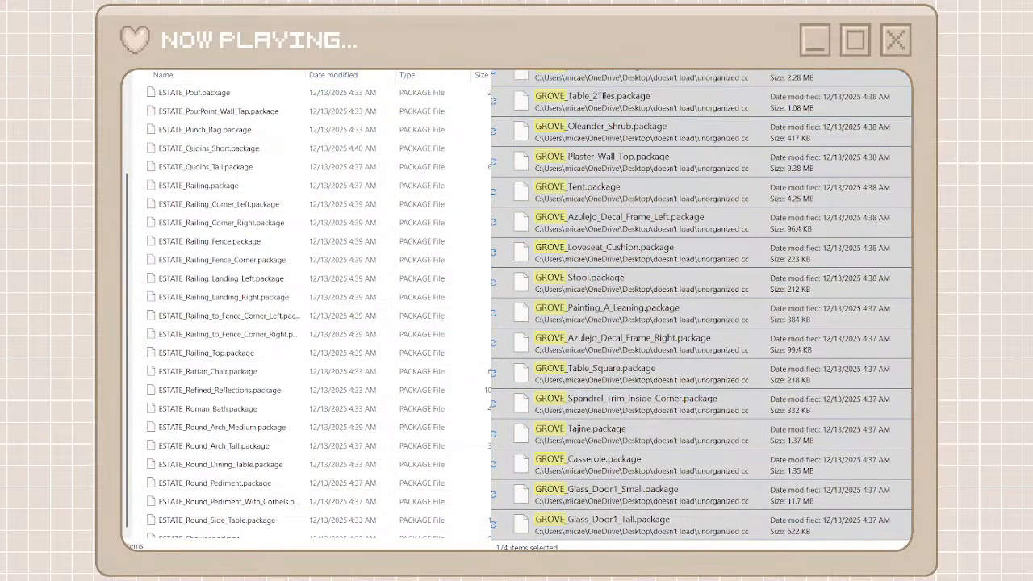
key(ctrl+v)
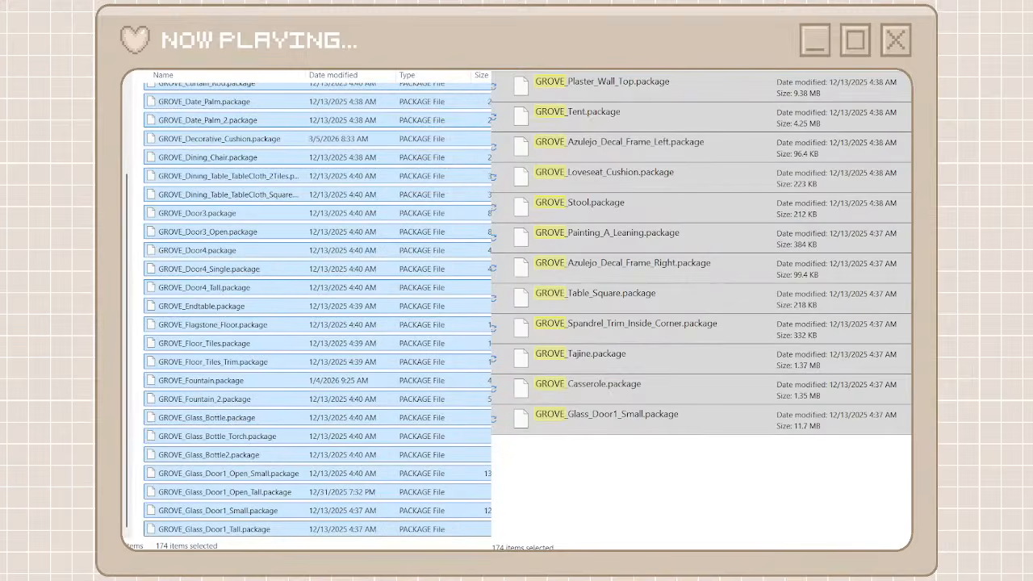
Clear the grove search, look through the unorganized cc files and search them for kichen
click(807, 71)
scroll(562, 322, down, 6)
scroll(563, 322, down, 10)
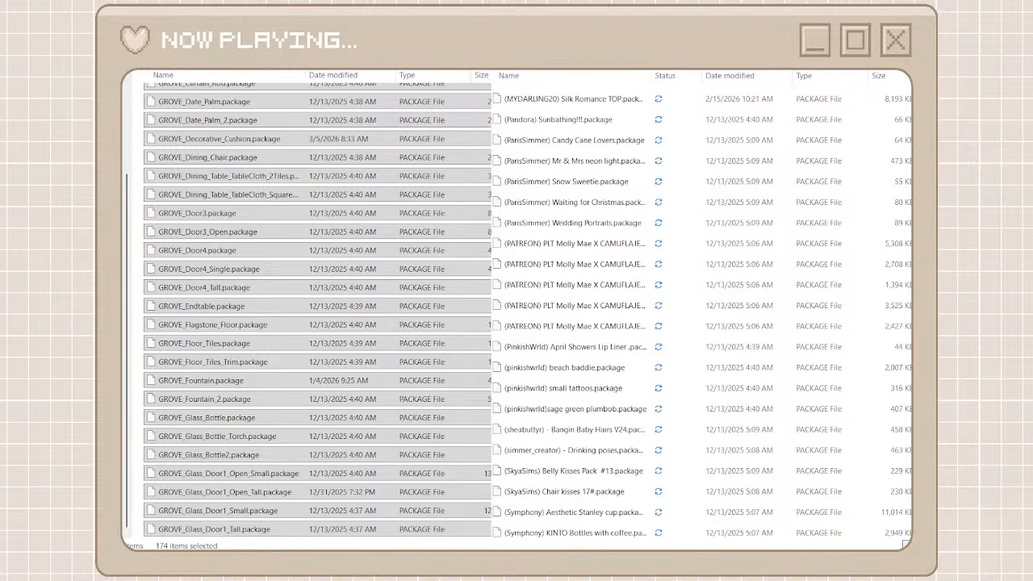
scroll(840, 153, down, 15)
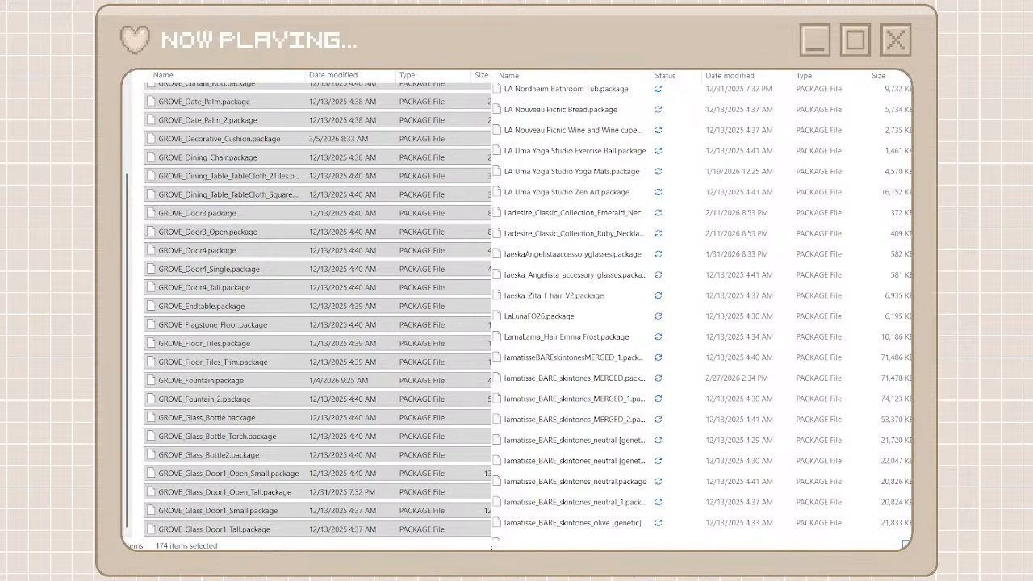
Move all the KICHEN packages, from KICHEN_Tall_Glasses through KICHEN_2Point0_Part_1_MERGED, into the heyharrie x felixandre folder and clear the search
click(661, 98)
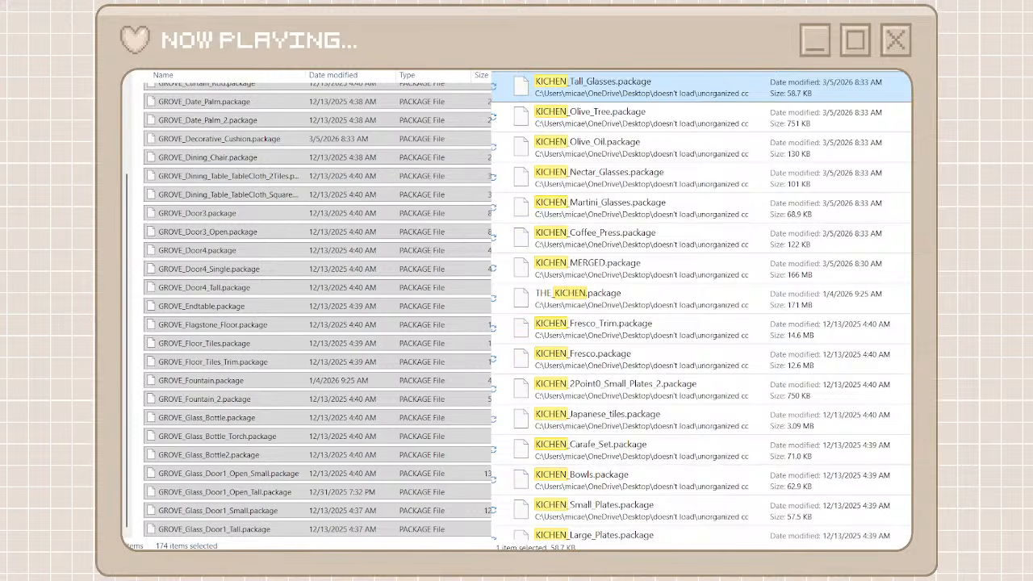
scroll(629, 292, down, 5)
scroll(700, 306, down, 10)
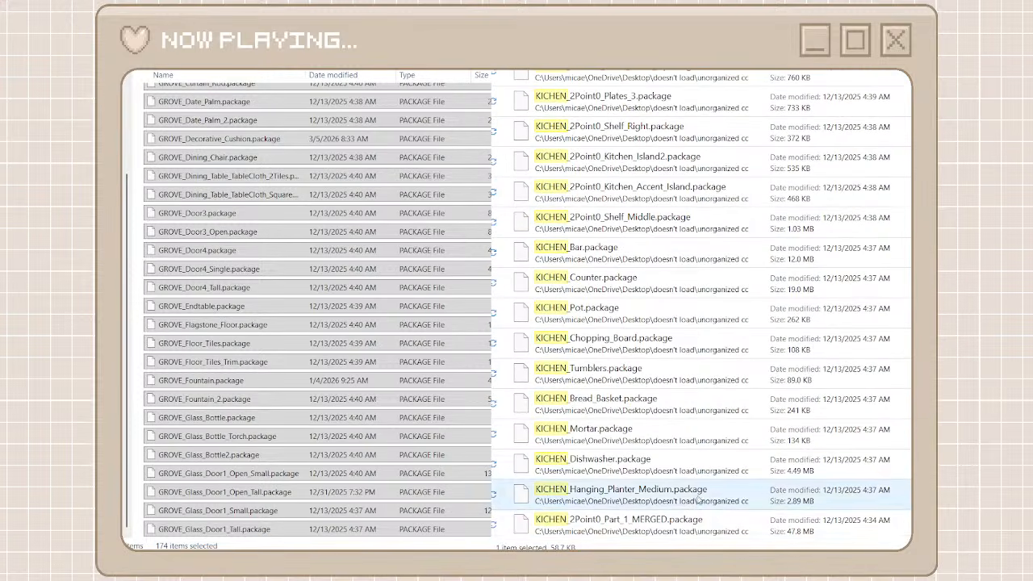
shift+click(688, 520)
right_click(691, 521)
click(717, 533)
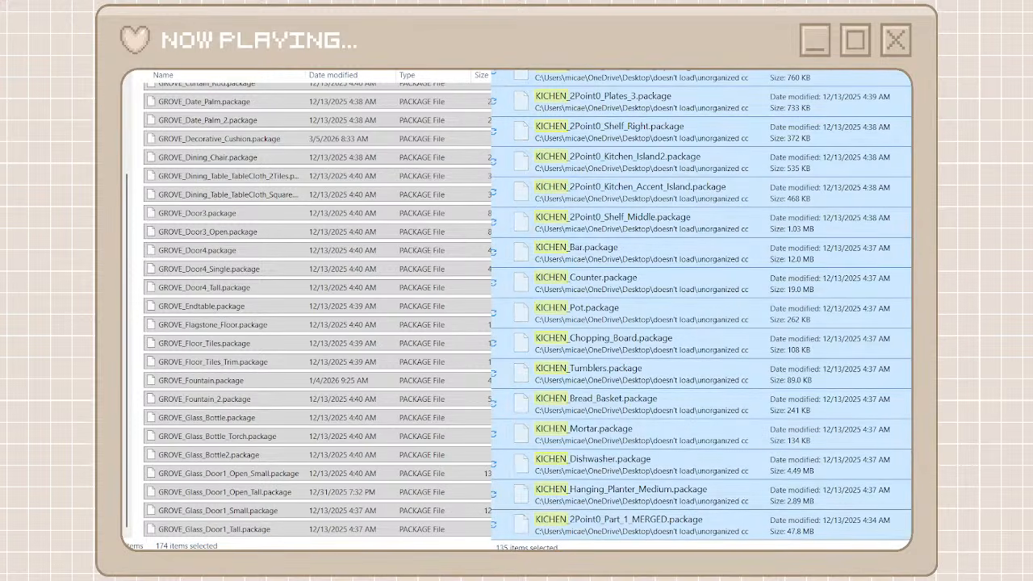
click(472, 363)
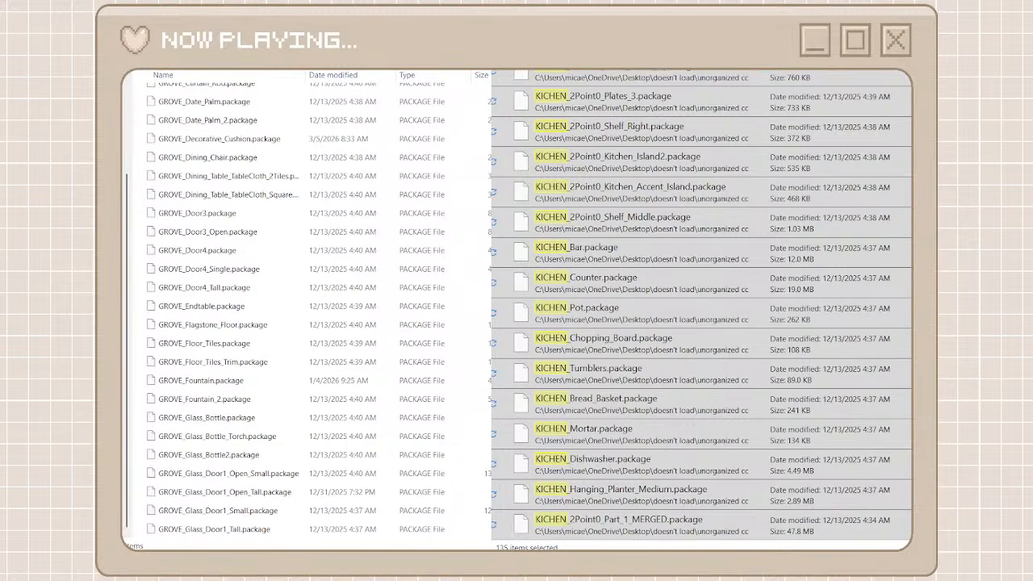
key(alt+Left)
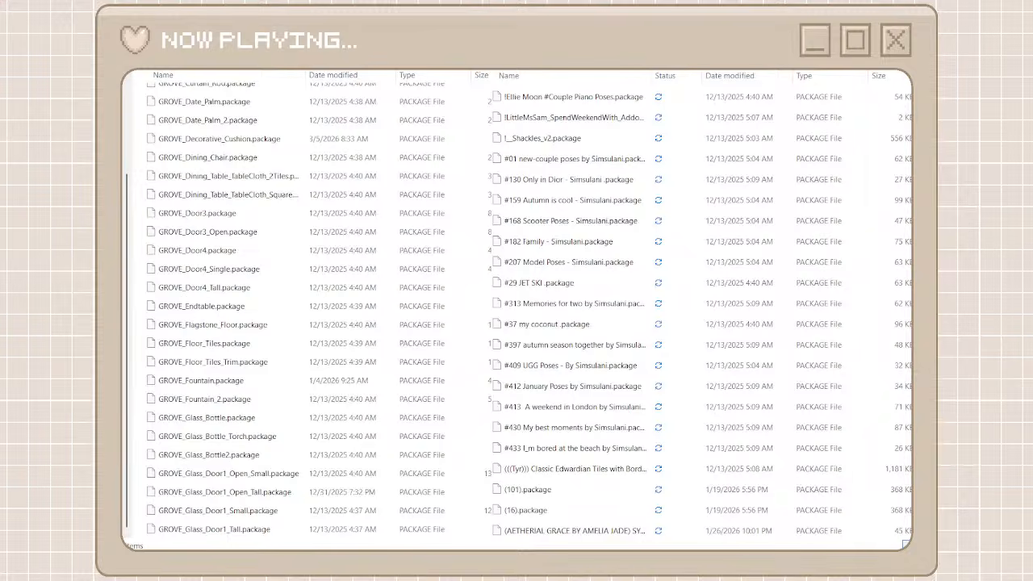
key(ctrl+v)
Search the unorganized cc files for klean and move HARRIE_Klean_Brick_Walls_Low_Plaster.package into the heyharrie x felixandre folder
text(klean)
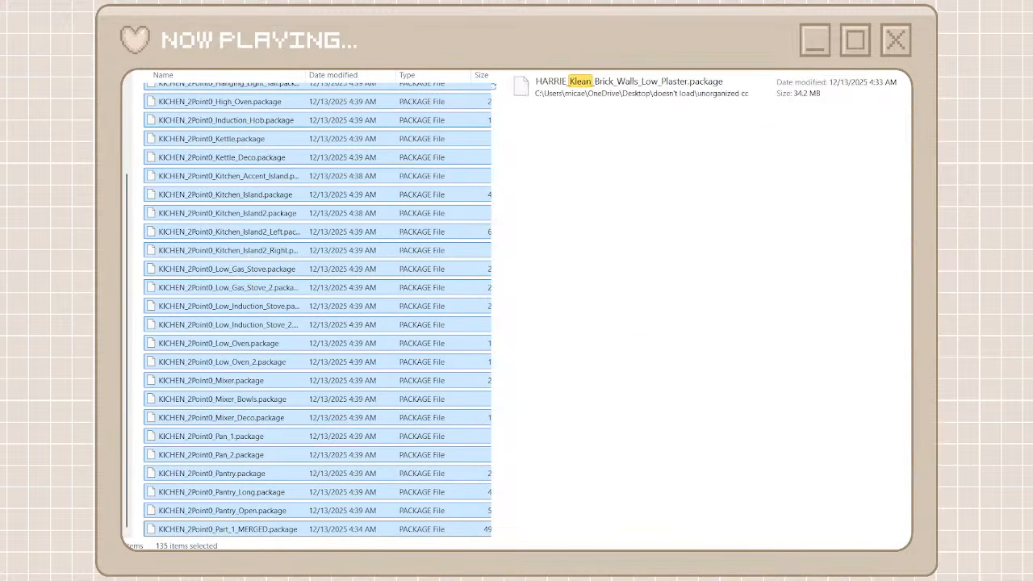
click(698, 88)
right_click(697, 87)
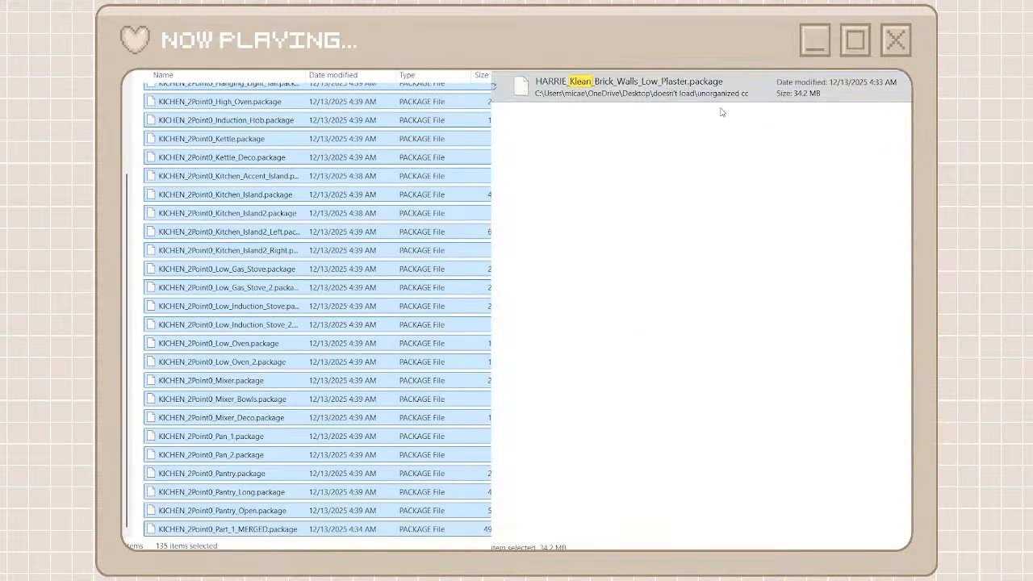
click(722, 110)
right_click(484, 323)
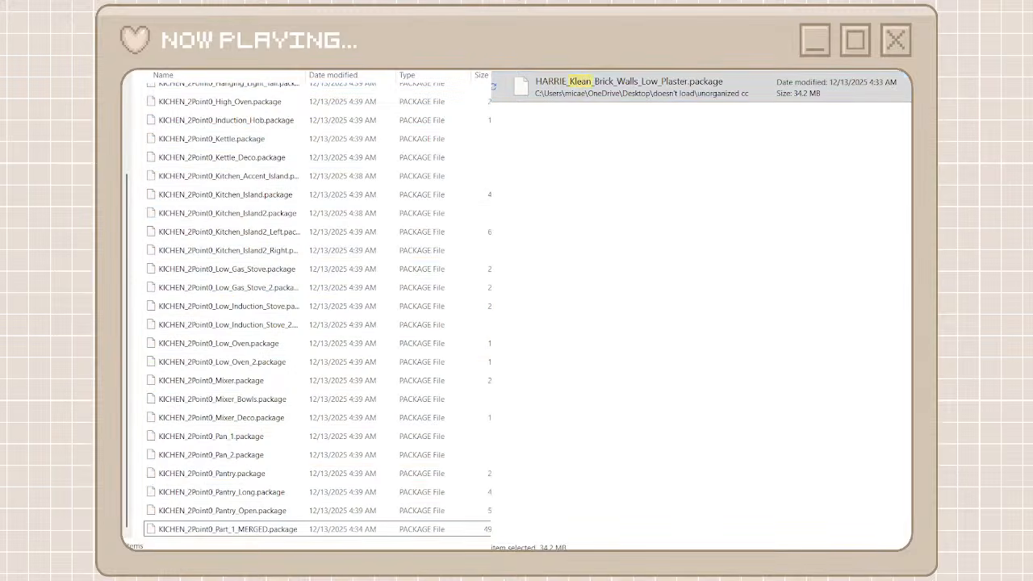
key(ctrl+v)
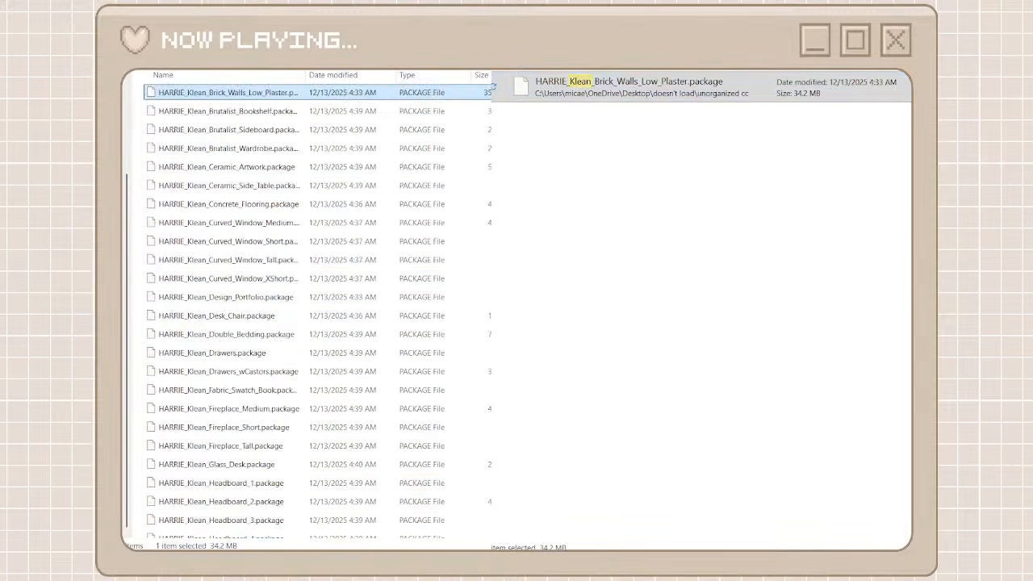
Search the unorganized cc files for berlin and move the packages from BERLIN_Light_Switch through Berlin_fence_center into the heyharrie x felixandre folder
click(879, 71)
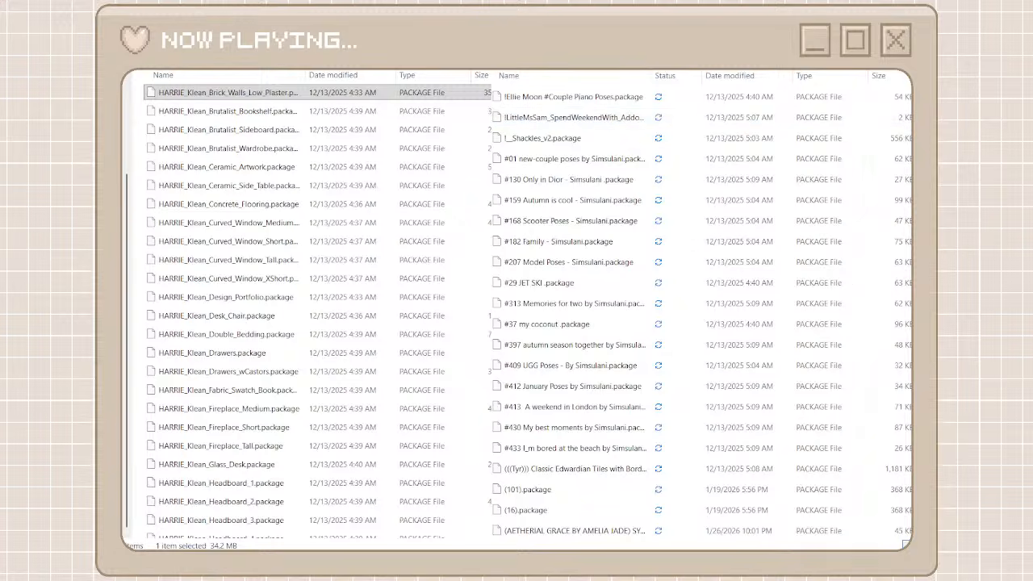
scroll(702, 315, down, 20)
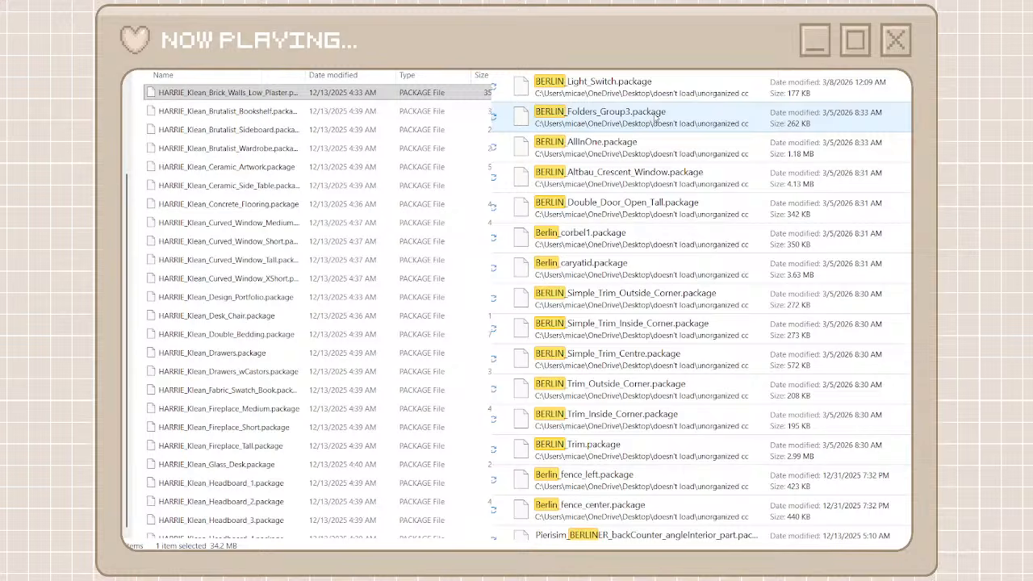
click(598, 80)
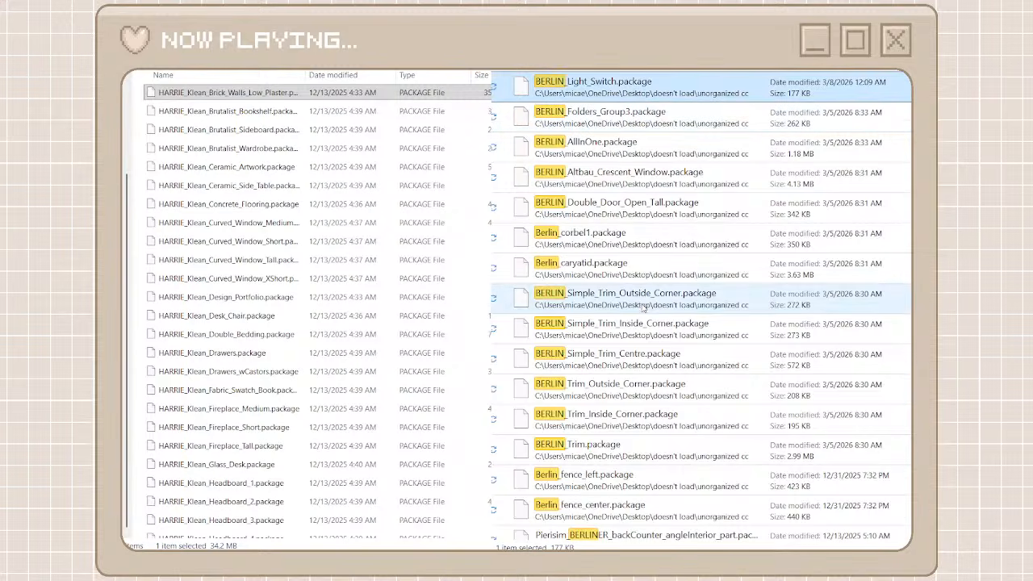
scroll(643, 307, down, 4)
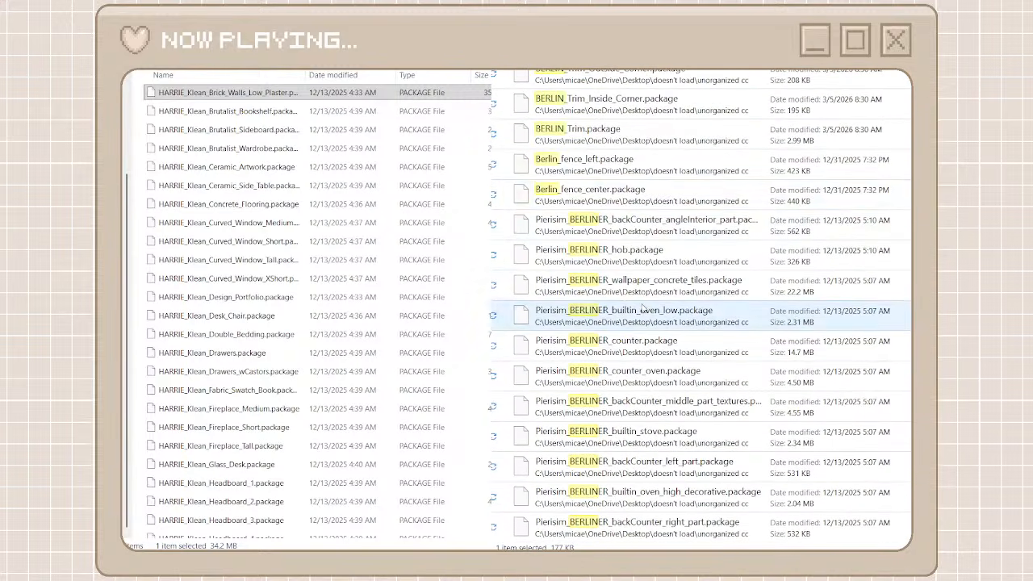
scroll(621, 203, up, 2)
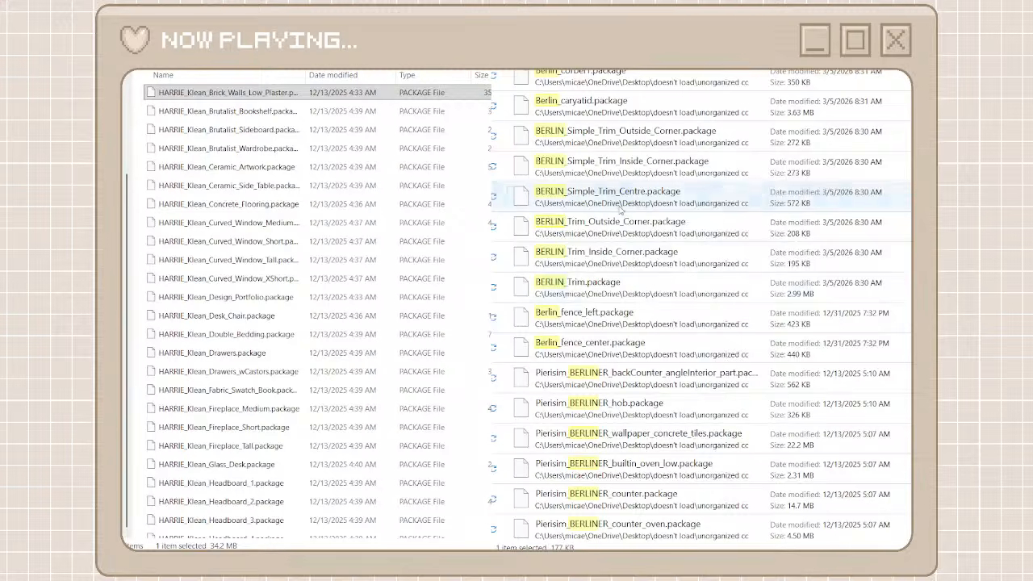
shift+click(608, 341)
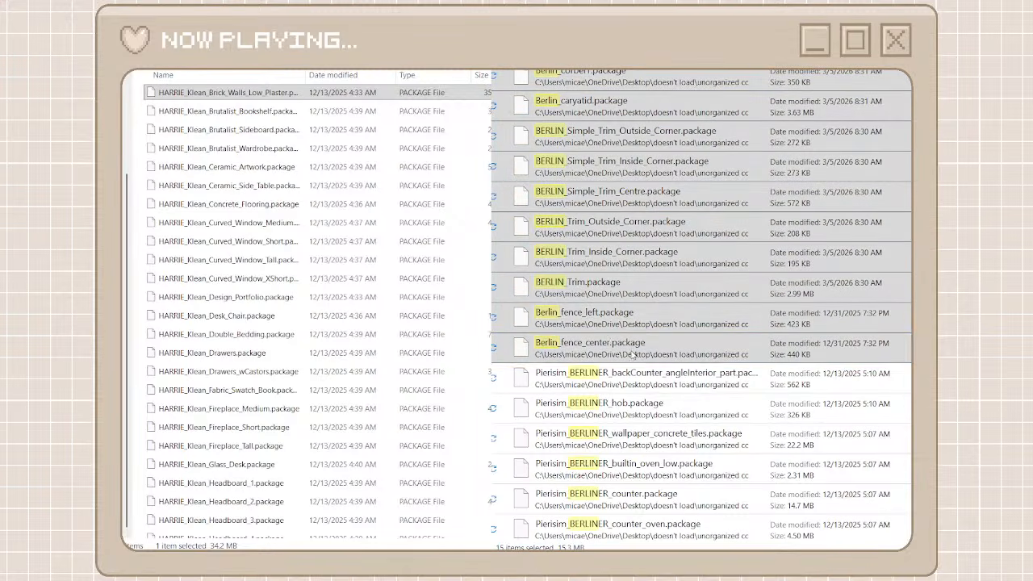
click(632, 355)
right_click(139, 260)
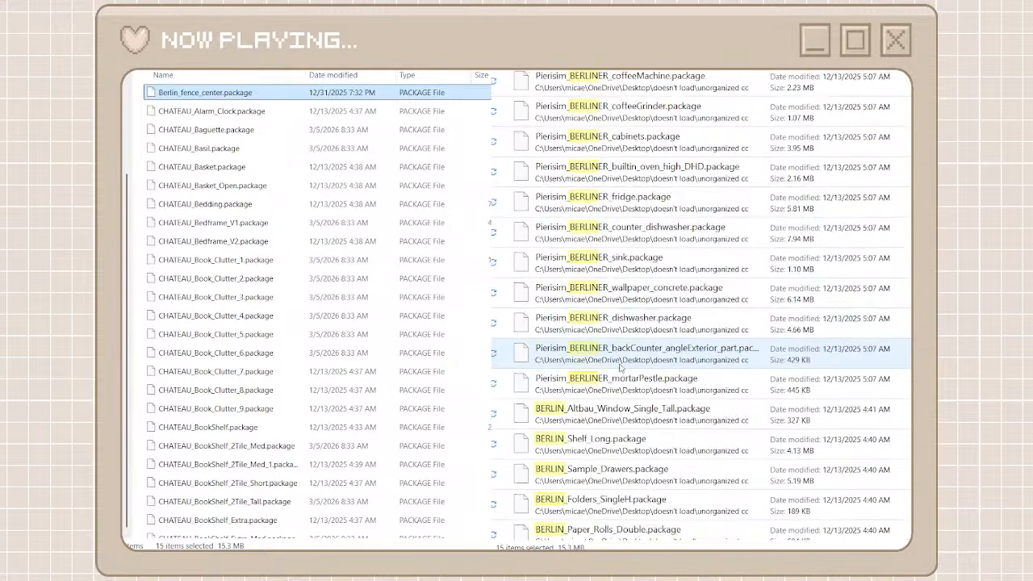
Move the remaining BERLIN packages, from BERLIN_Altbau_Window_Single_Tall through Berlin_platform_center, into the heyharrie x felixandre folder, leaving out the Pierisim_BERLINER files
scroll(620, 368, down, 1)
click(612, 320)
scroll(604, 445, down, 8)
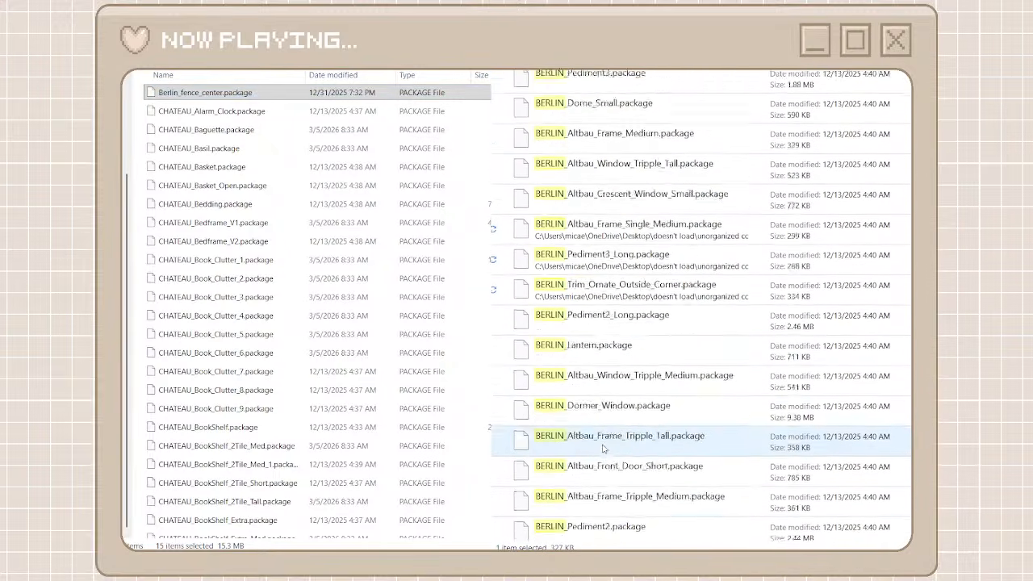
key(ctrl+a)
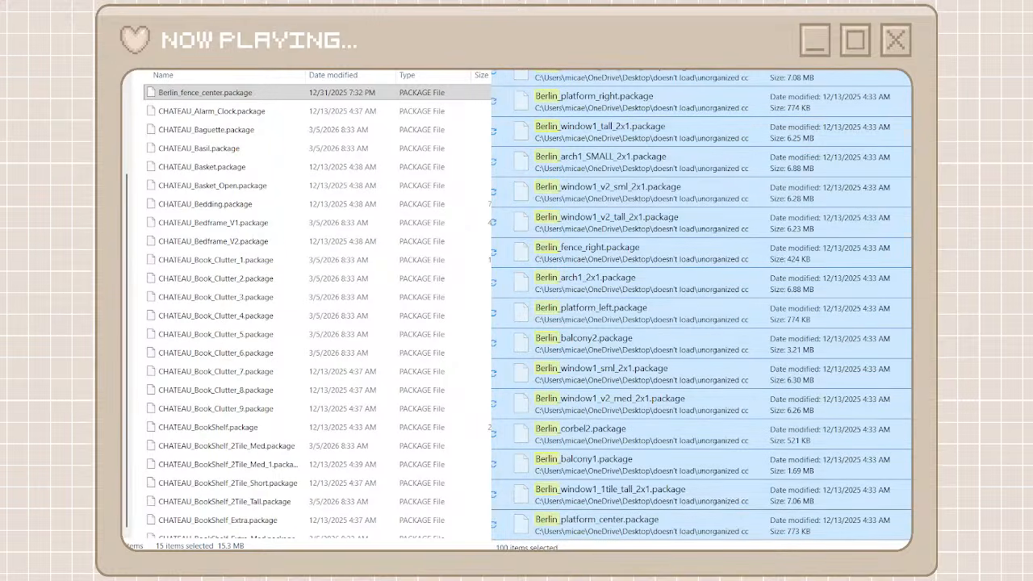
click(138, 307)
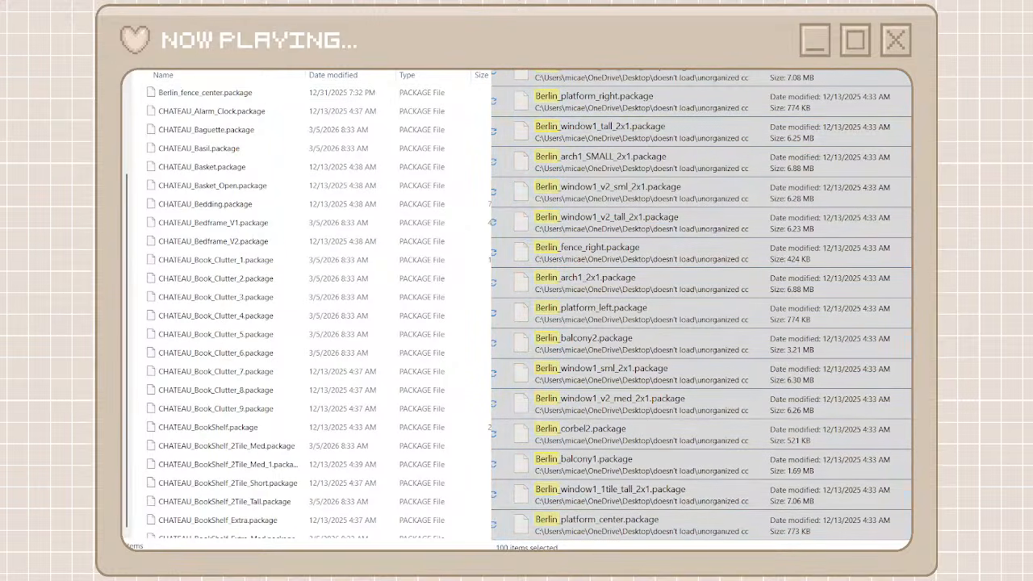
key(ctrl+z)
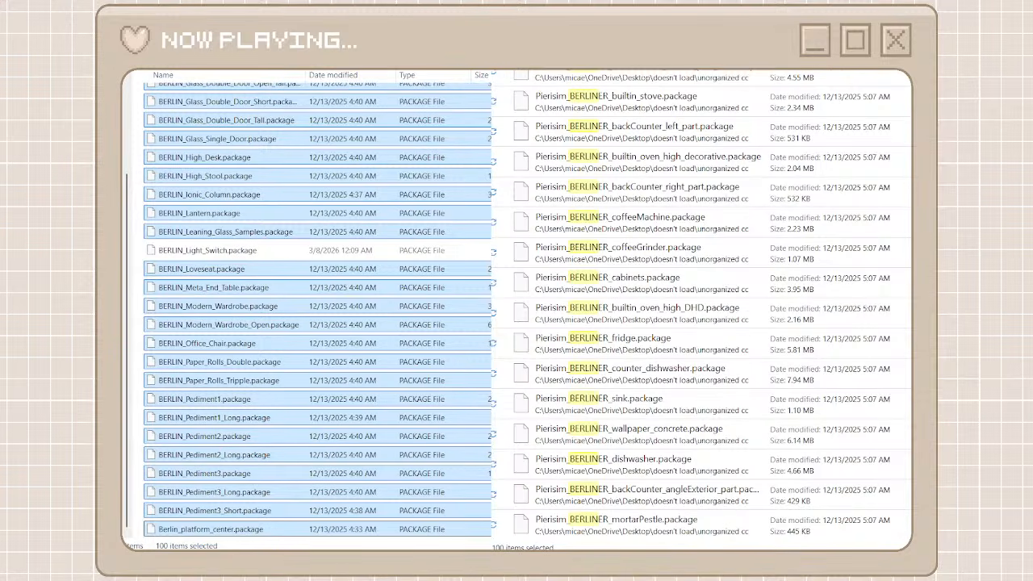
Go back to the list of creator folders, create a new folder named pierisim and open it
key(alt+Left)
click(139, 239)
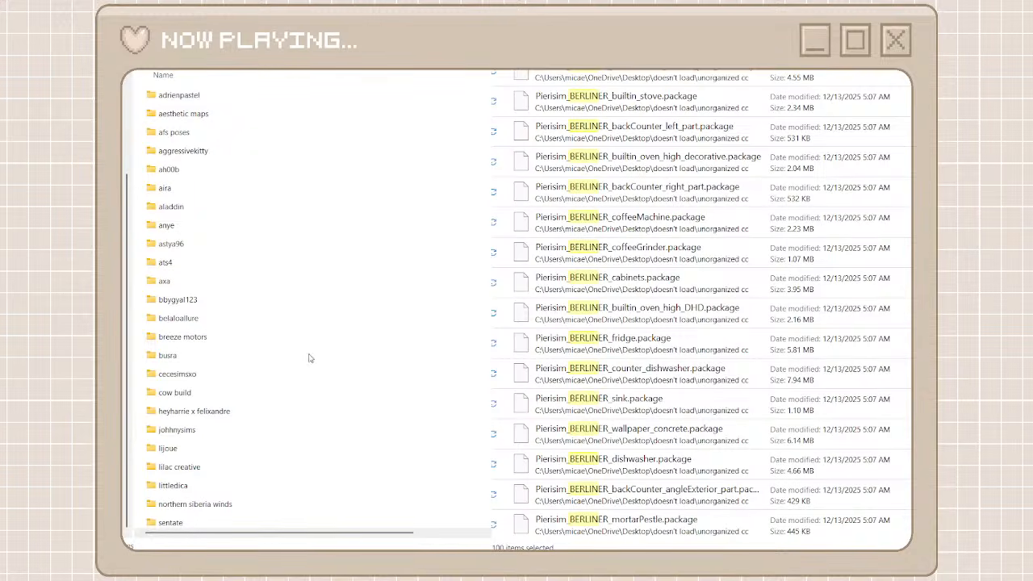
key(ctrl+shift+n)
text(p)
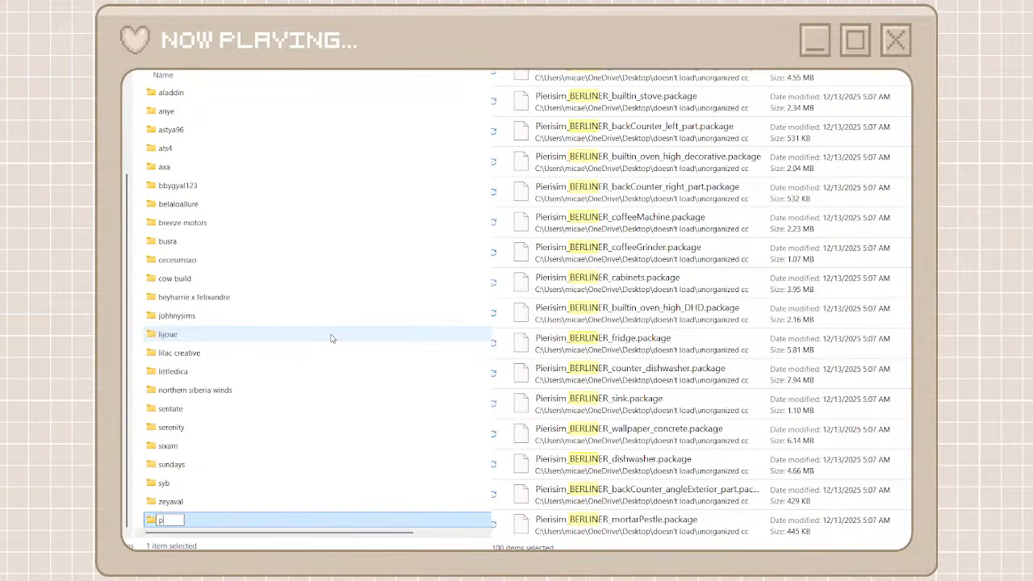
text(ierisim)
double_click(226, 523)
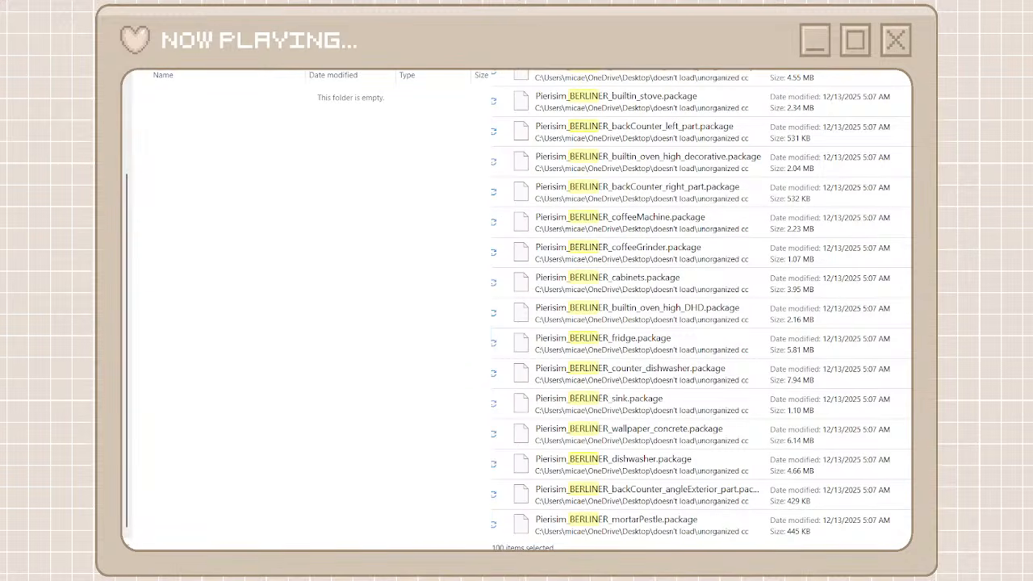
Search the unorganized cc files for pierisim and move all results, from Pierisim_MCM_wallpaper_concrete_1 through Pierisim_DOMAINE_DU_CLOS_part3_MERGED_1, into the pierisim folder
text(pie)
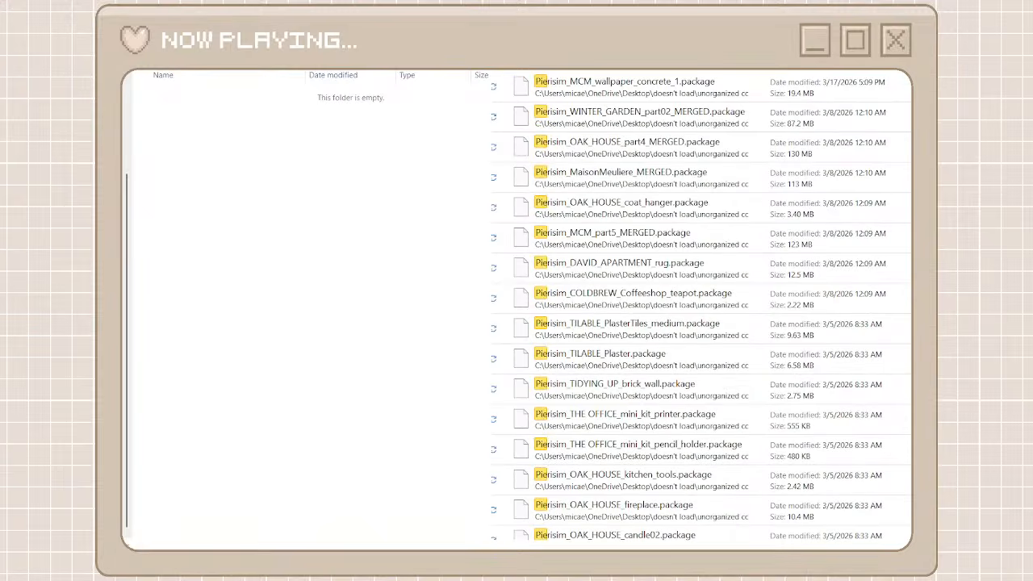
text(risim)
click(676, 95)
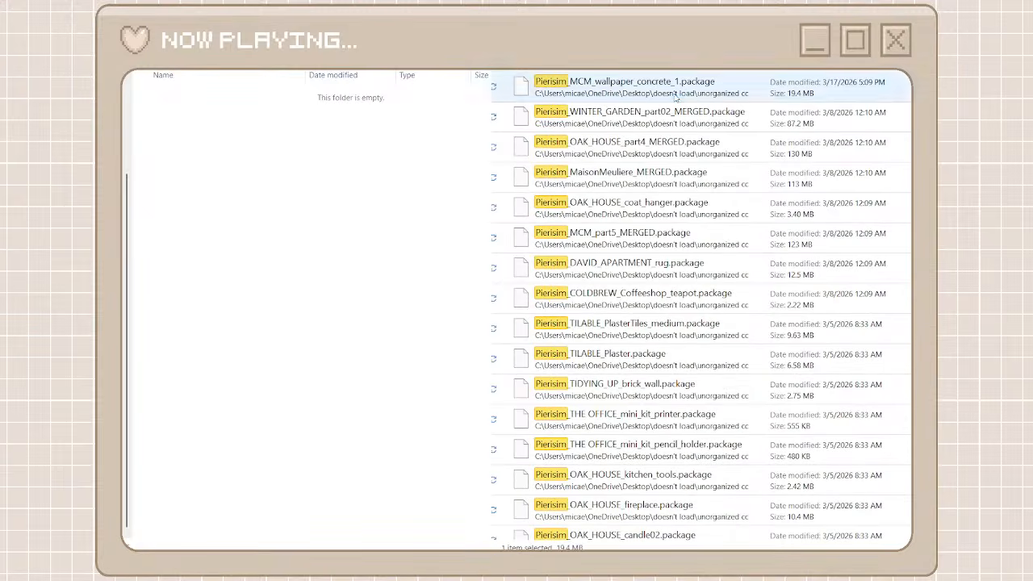
scroll(700, 306, down, 15)
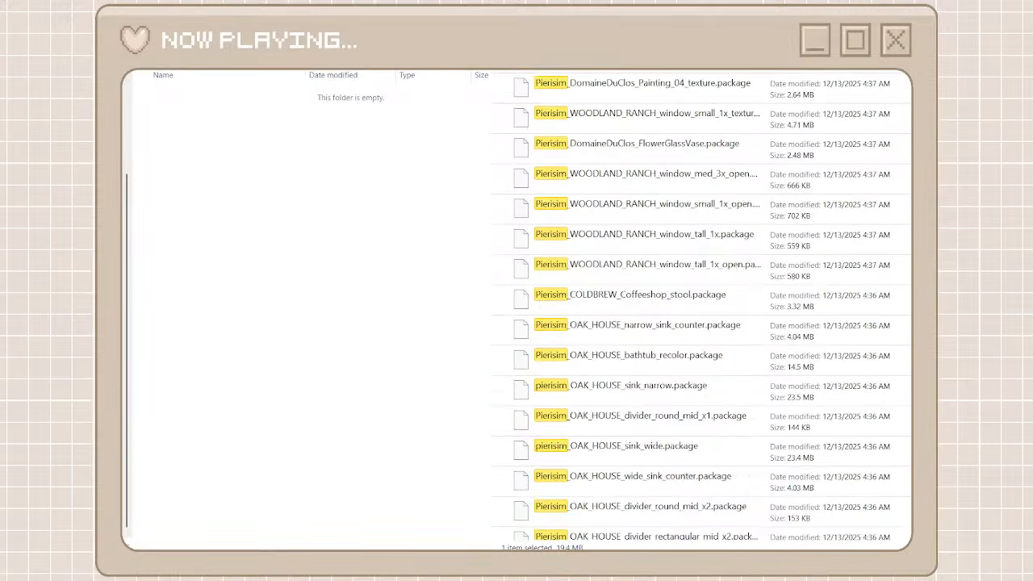
shift+click(729, 523)
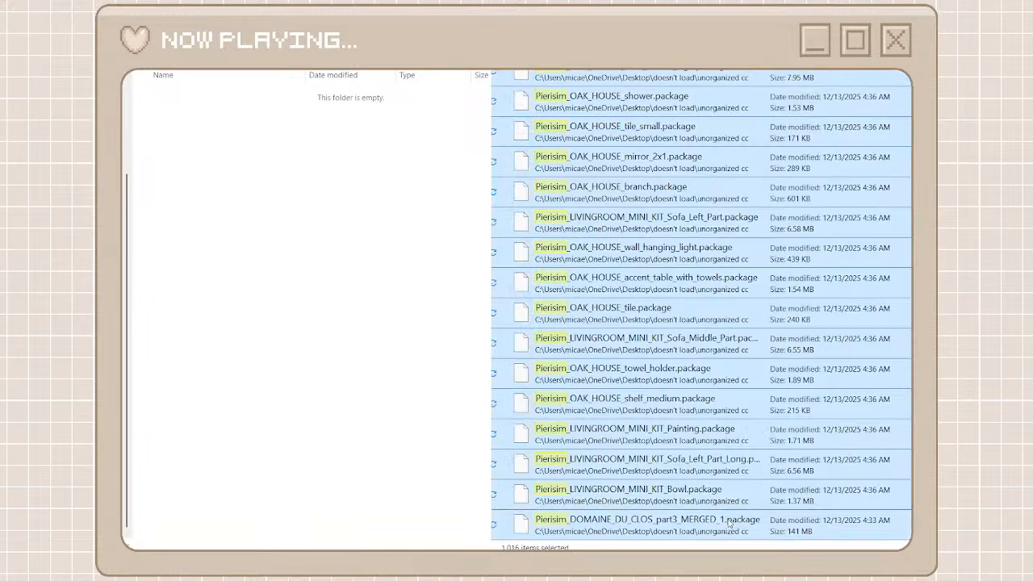
right_click(730, 522)
click(744, 504)
right_click(424, 322)
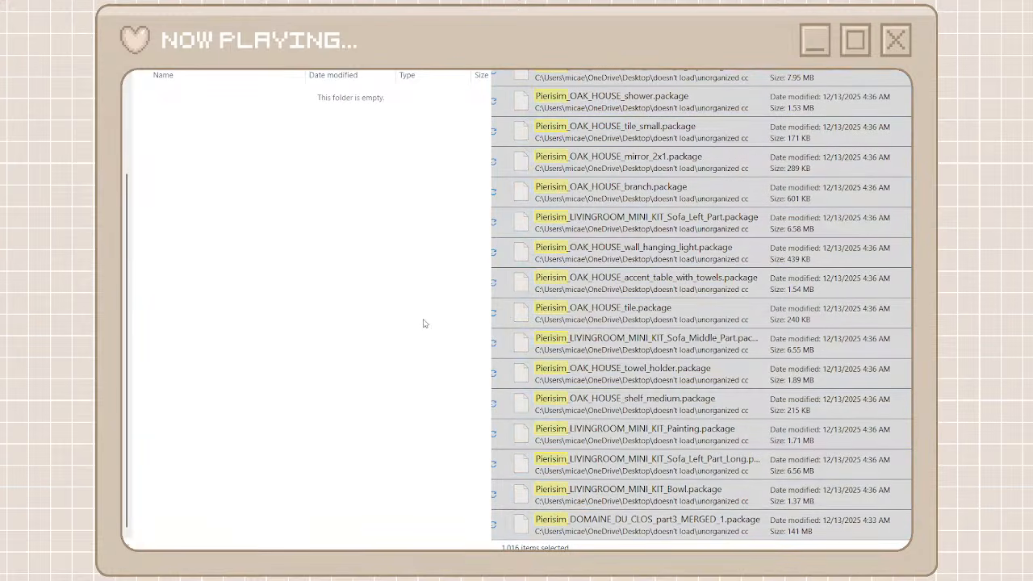
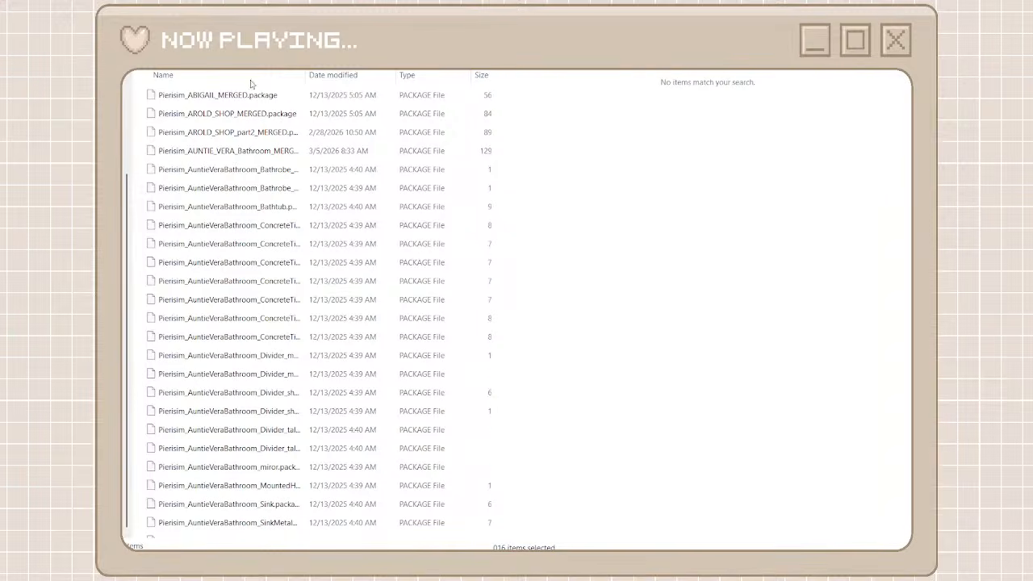
Return to the list of creator folders, browse the unorganized cc files, then create a new folder named iyas and open it
key(alt+Left)
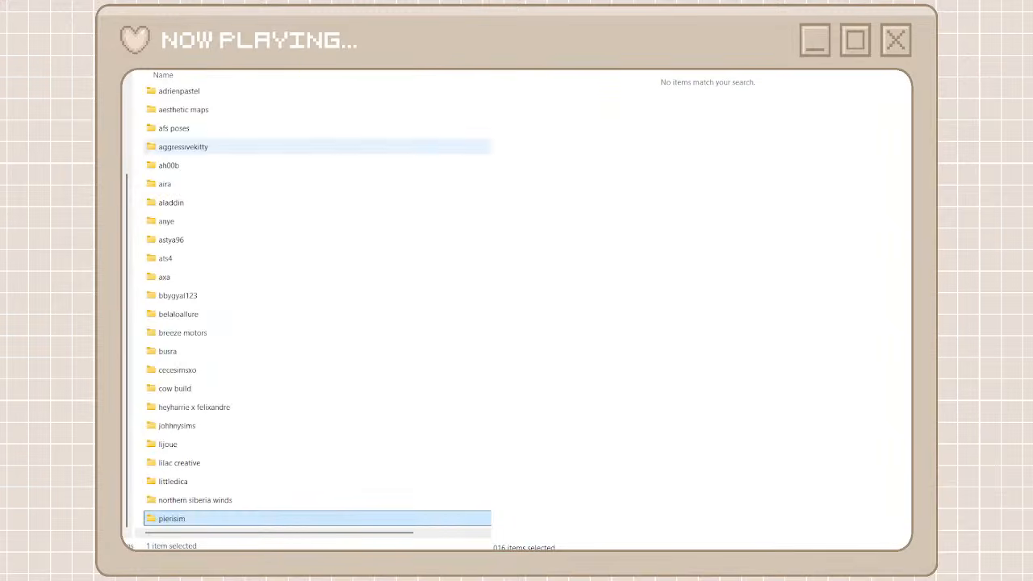
scroll(448, 250, down, 2)
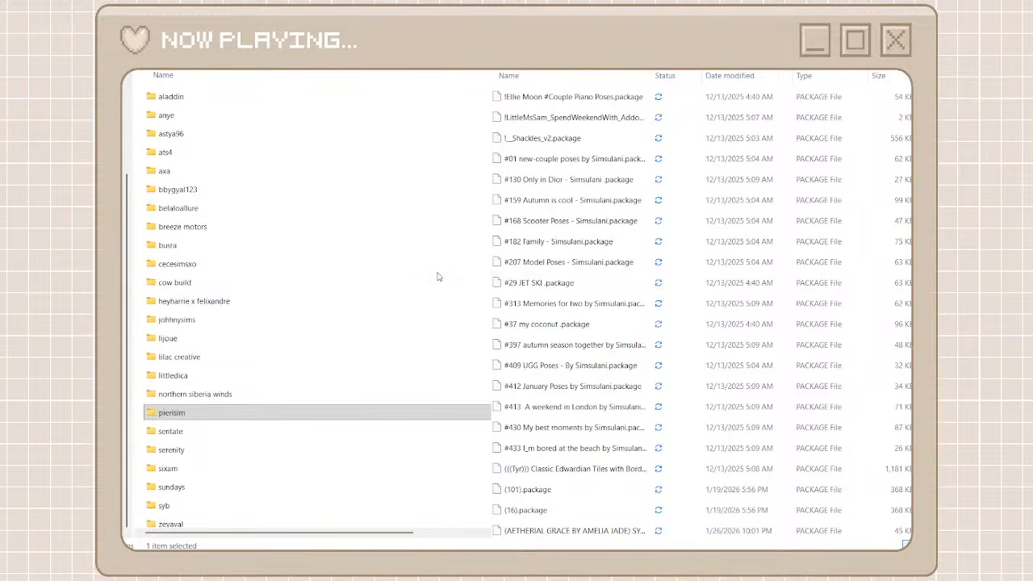
scroll(637, 331, down, 15)
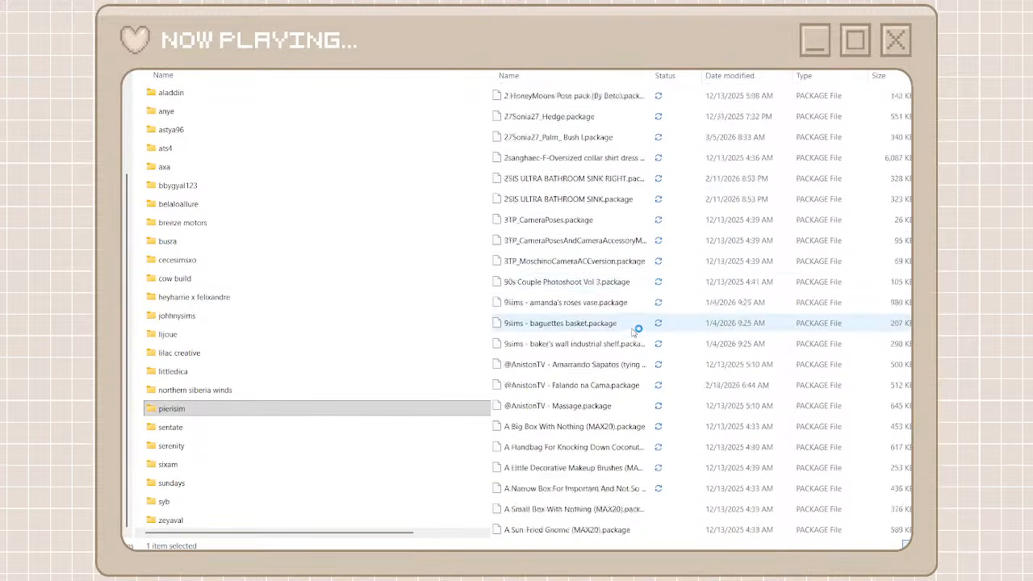
scroll(638, 331, down, 10)
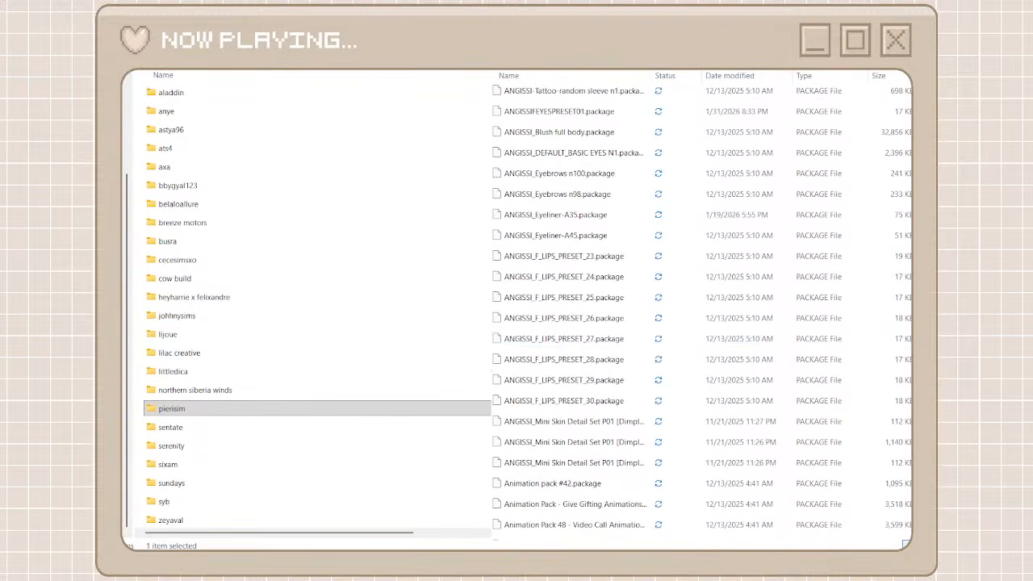
scroll(618, 235, down, 20)
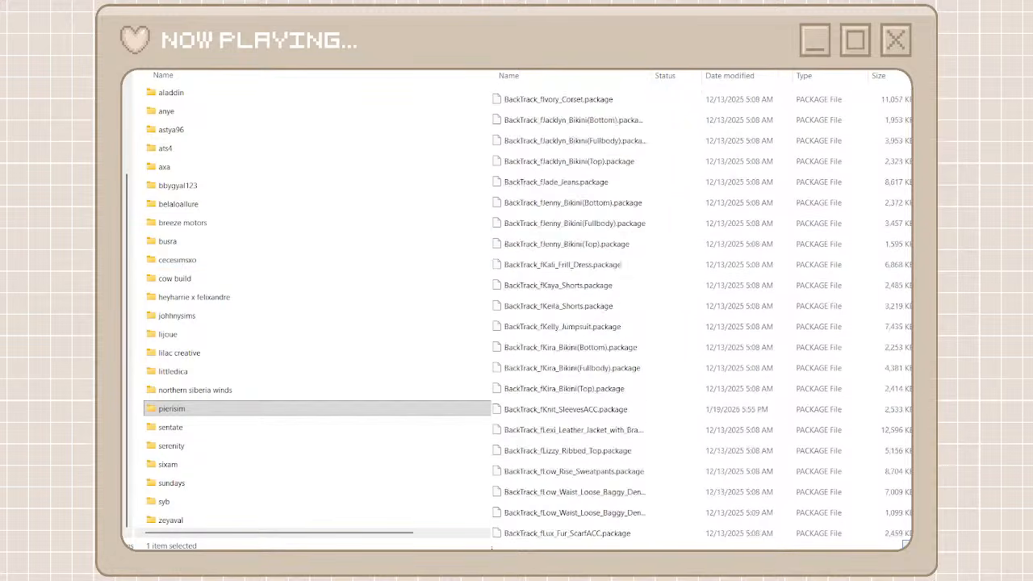
scroll(702, 311, down, 20)
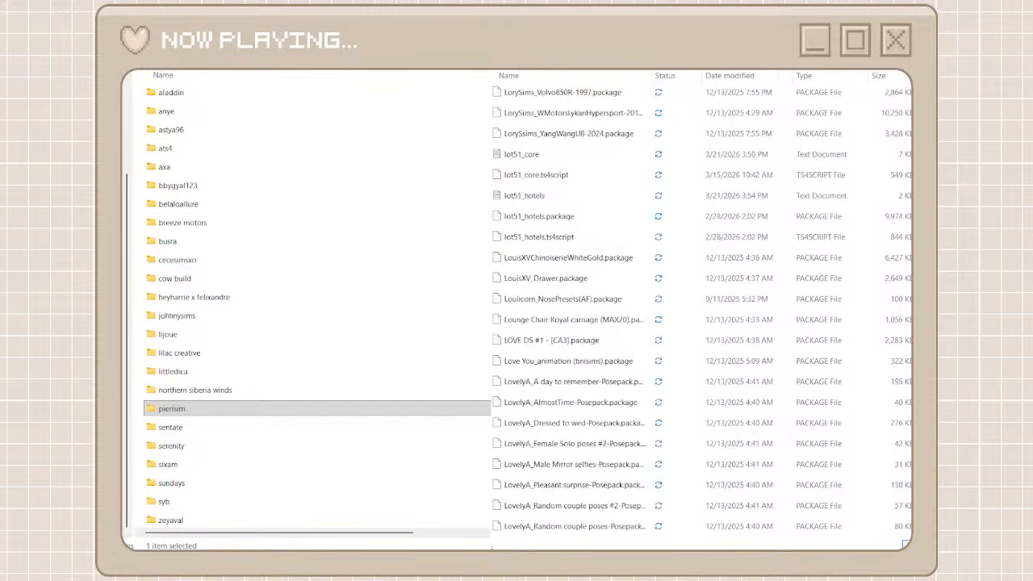
scroll(702, 311, down, 20)
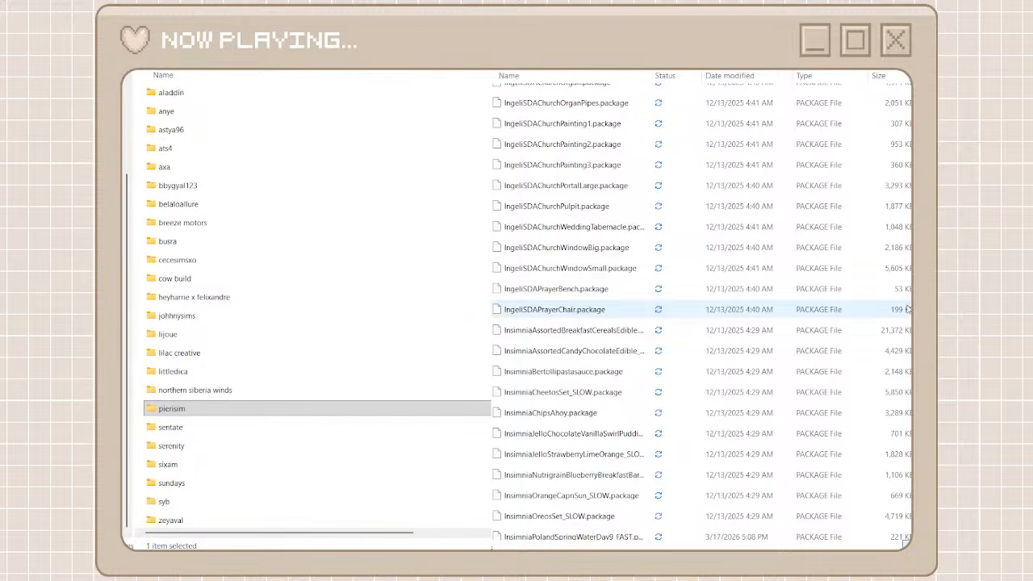
scroll(712, 406, down, 15)
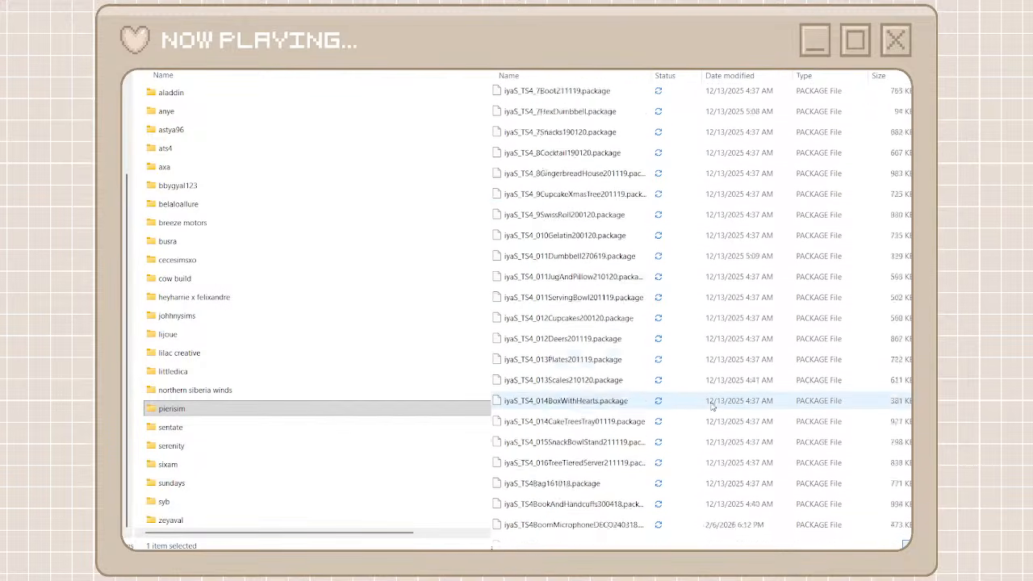
click(138, 222)
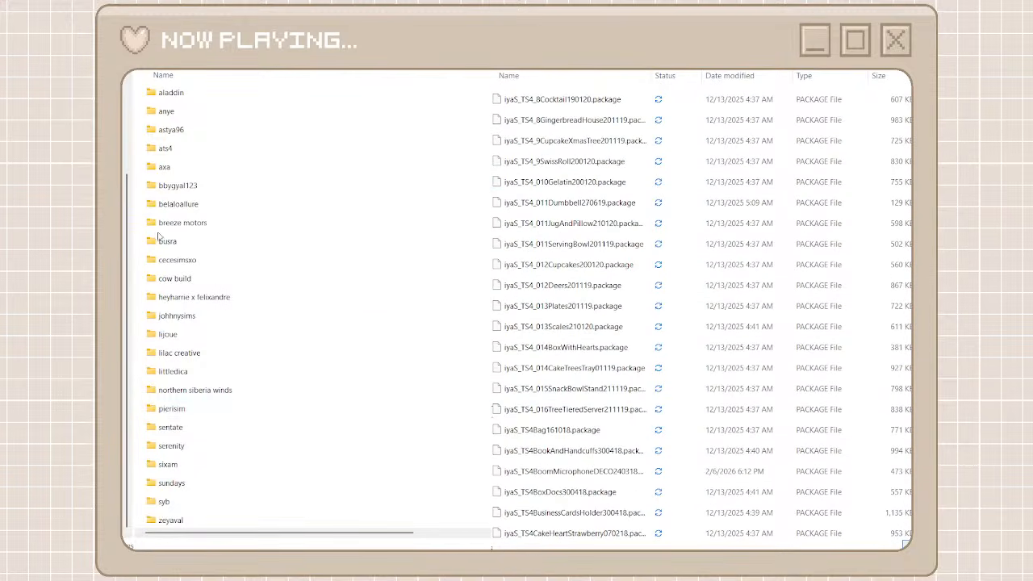
key(ctrl+shift+n)
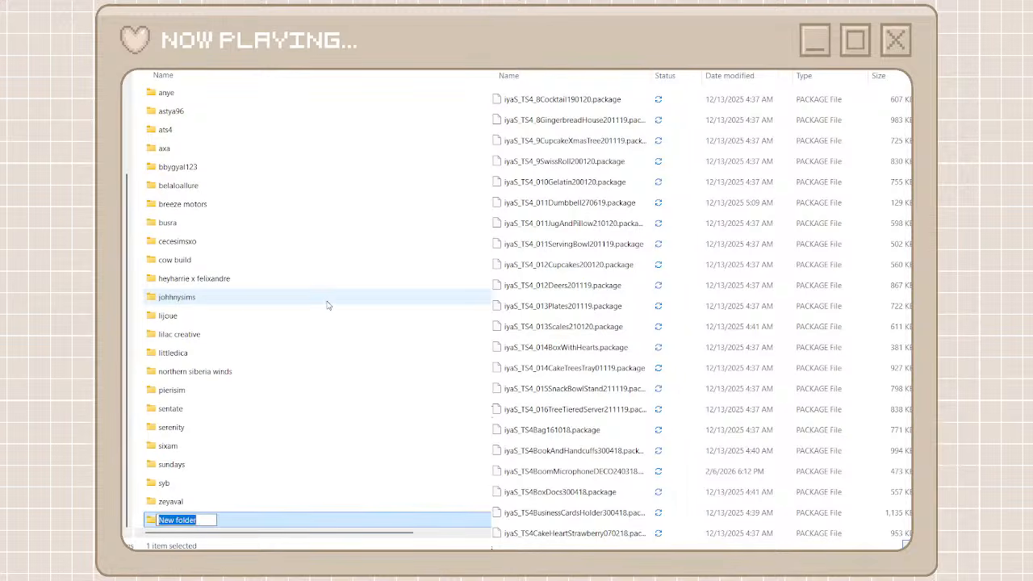
text(iyas)
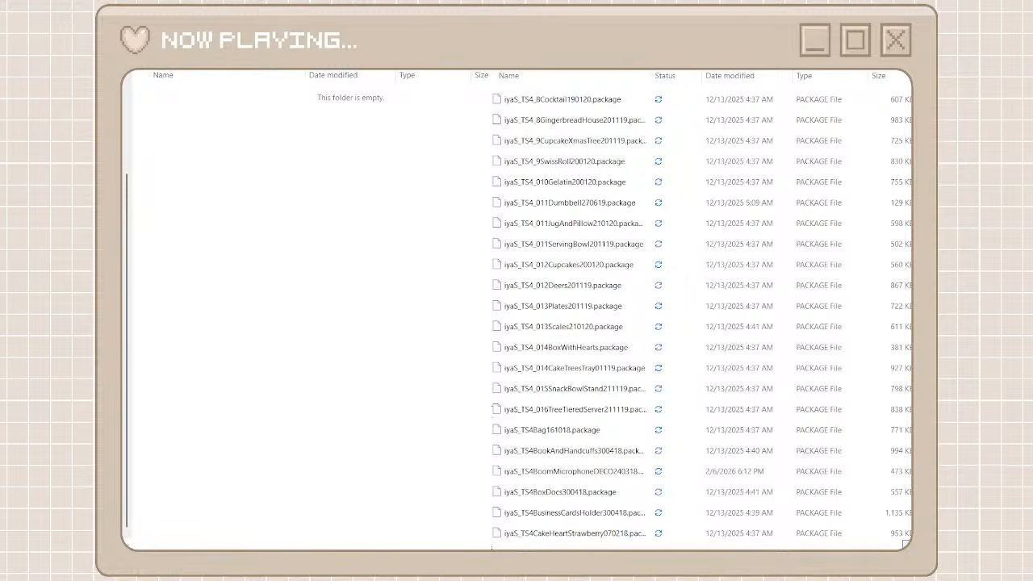
Search the unorganized cc files for iyas and move all results, from iyaS_TS4Towels280218 through iyaS_TS4Newspapers-Magazines290418, into the iyas folder
text(iyas)
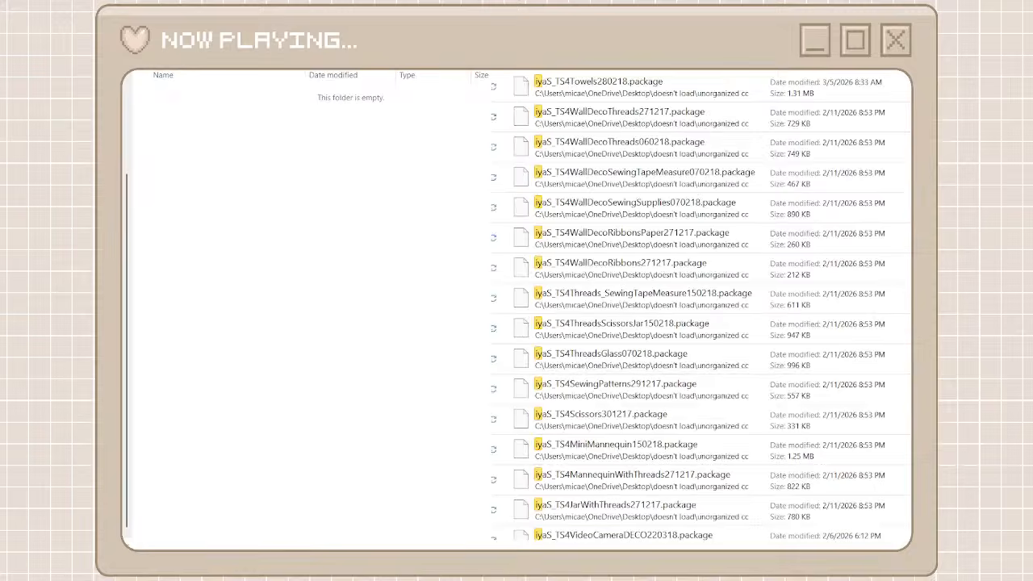
click(745, 89)
scroll(728, 373, down, 2)
scroll(728, 374, down, 15)
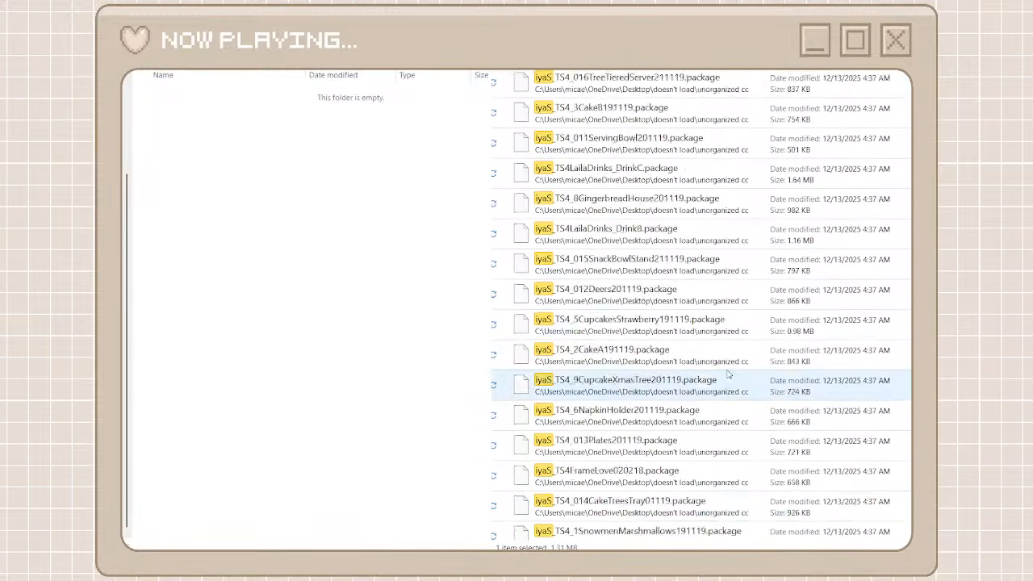
shift+click(682, 529)
right_click(701, 521)
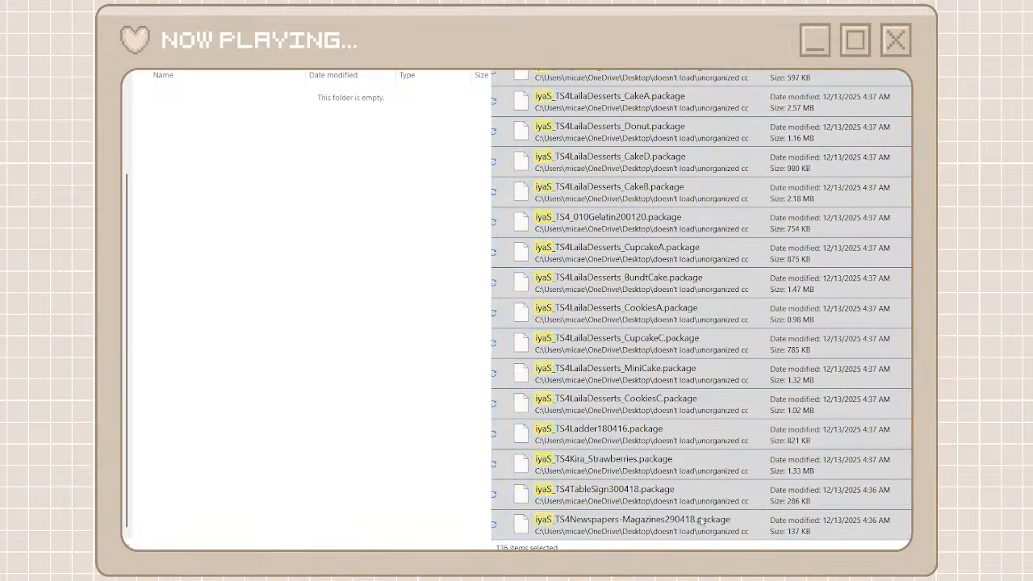
click(705, 520)
right_click(350, 359)
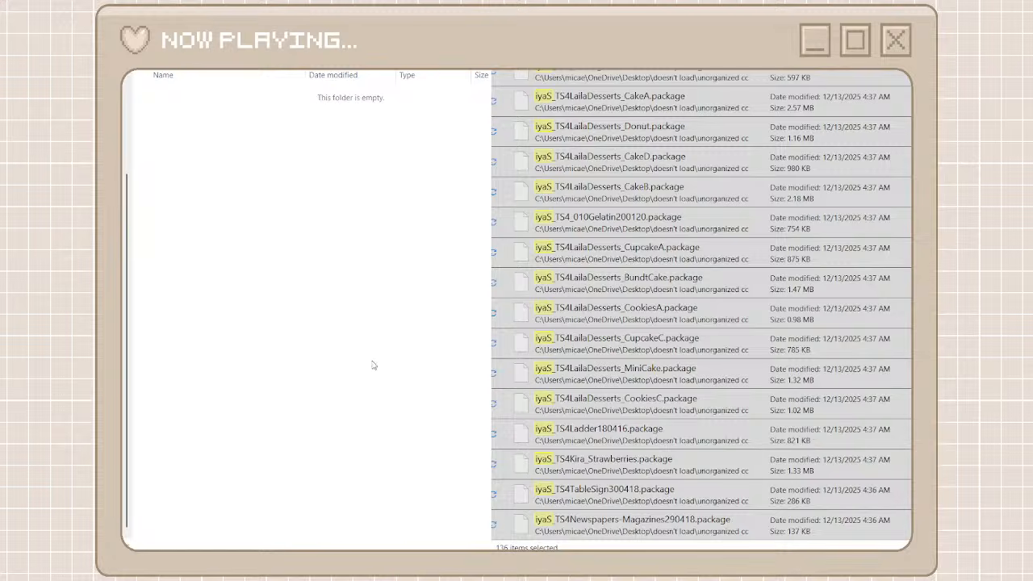
click(376, 364)
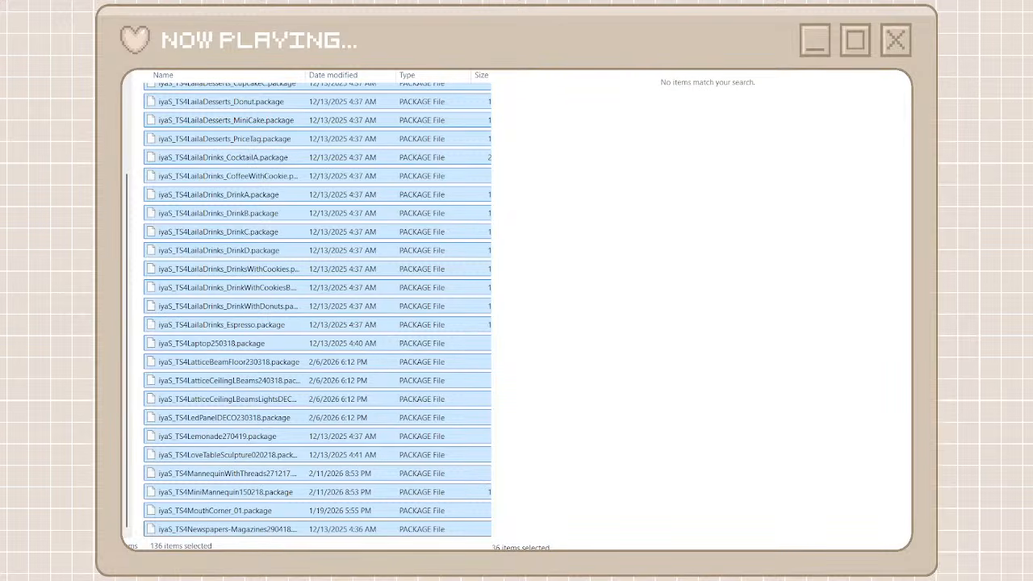
Return to the list of creator folders, browse the unorganized cc files and create a new folder named rubyred
key(alt+Left)
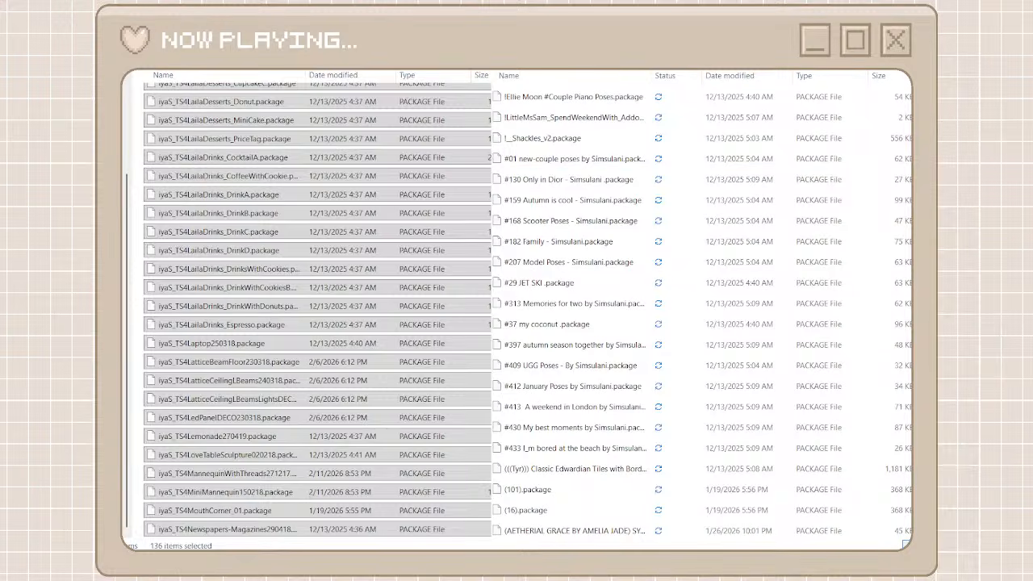
scroll(637, 331, down, 10)
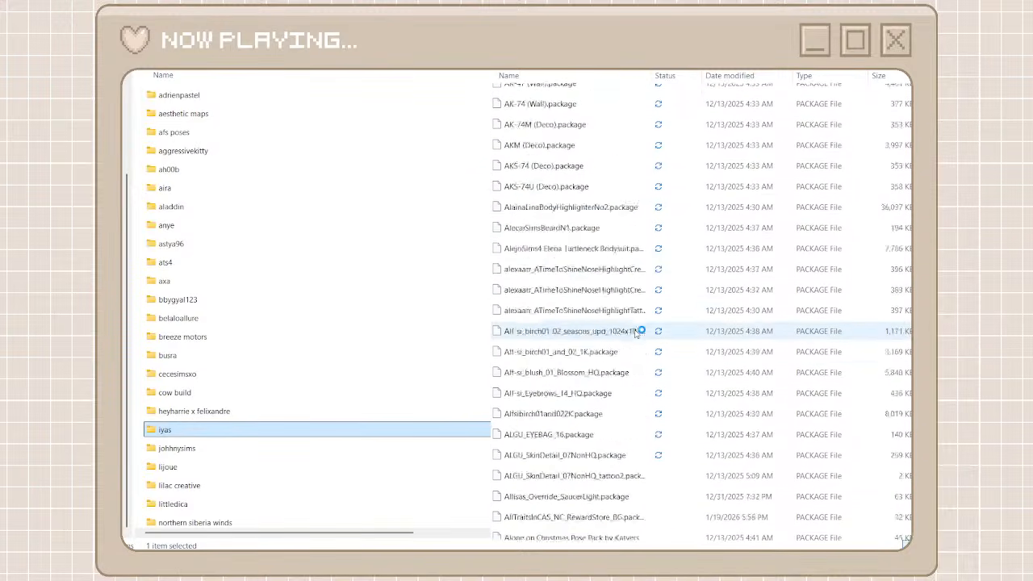
scroll(637, 331, down, 10)
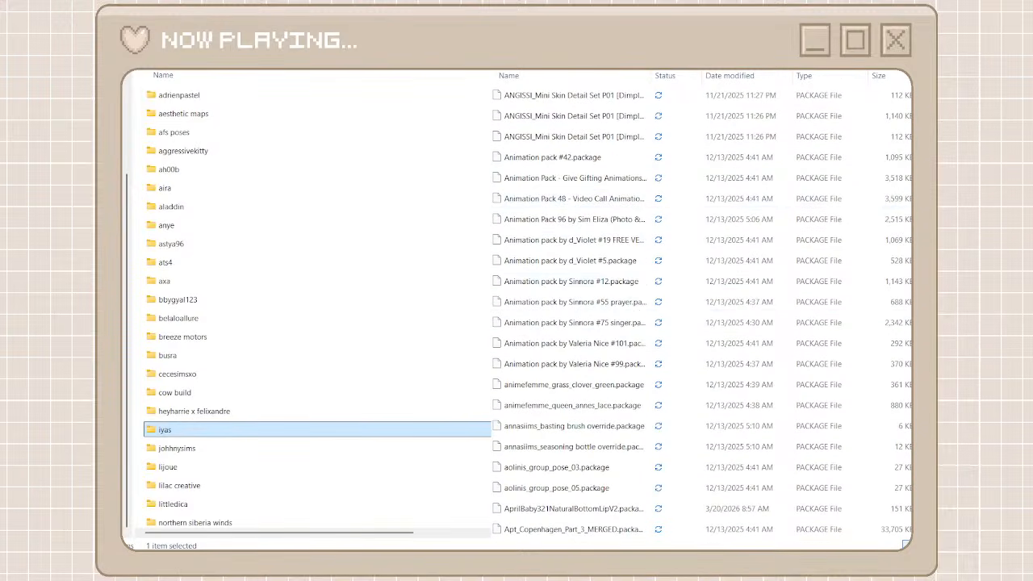
drag(920, 101, 920, 379)
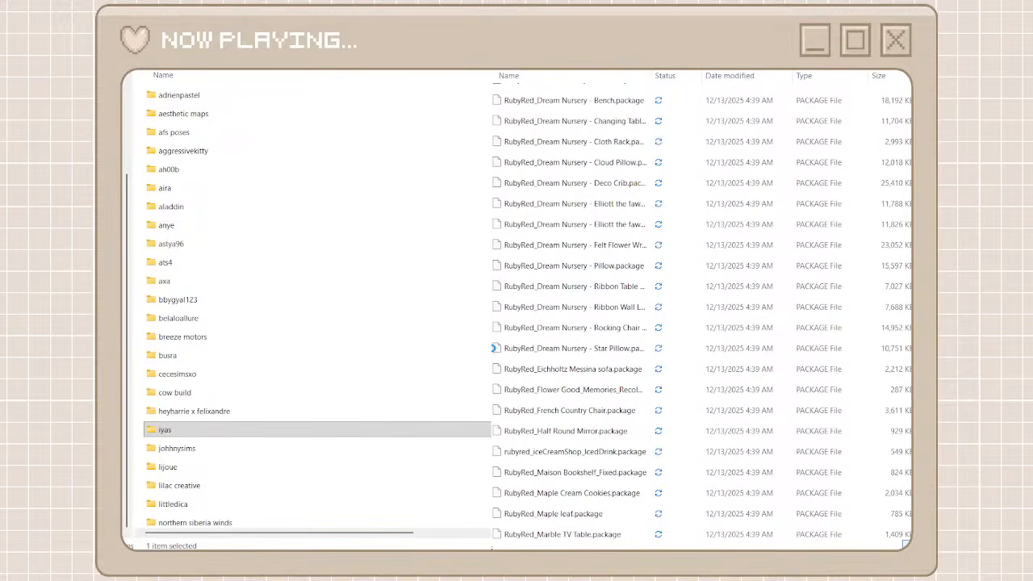
click(141, 351)
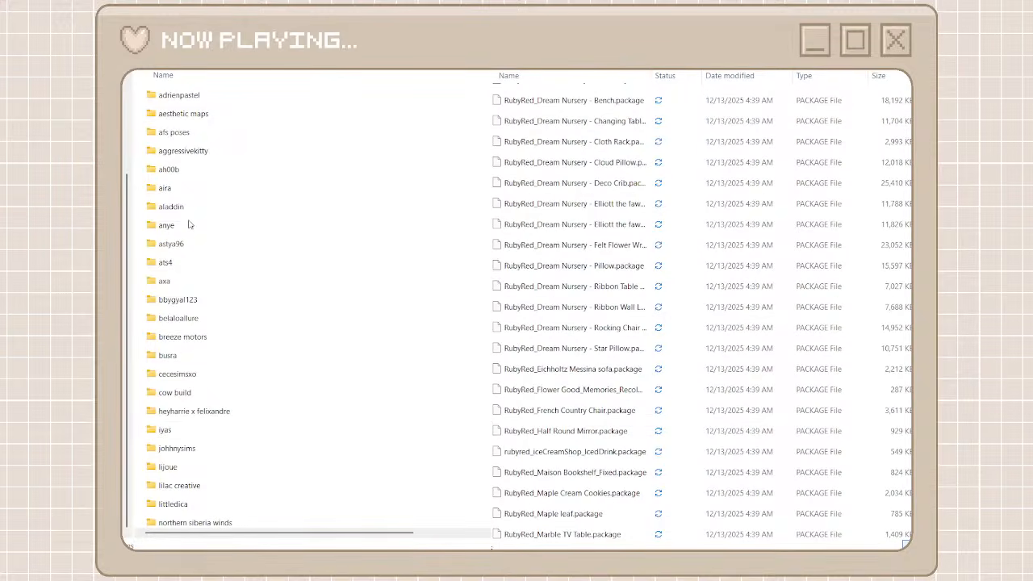
key(ctrl+shift+n)
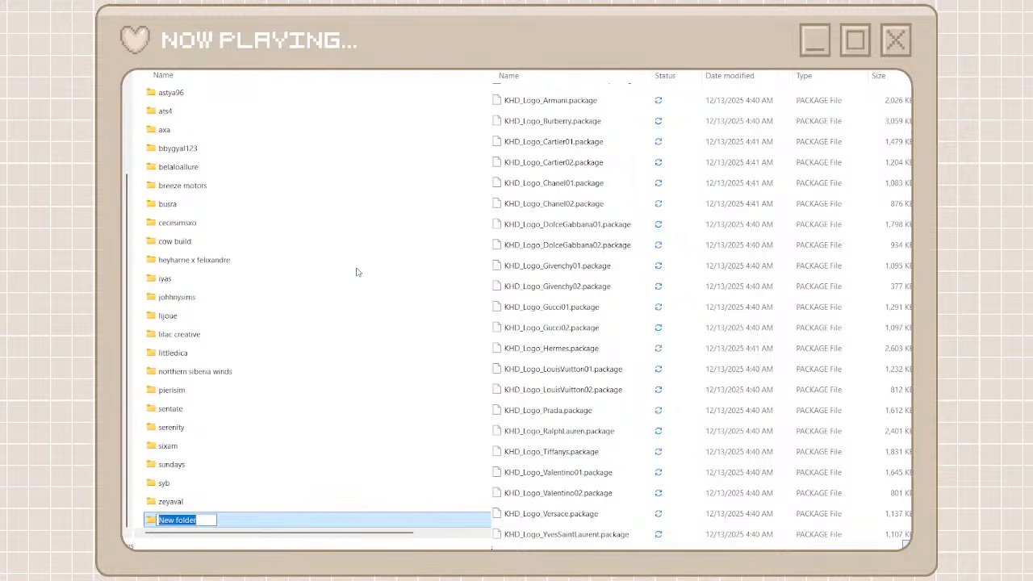
text(rubyr)
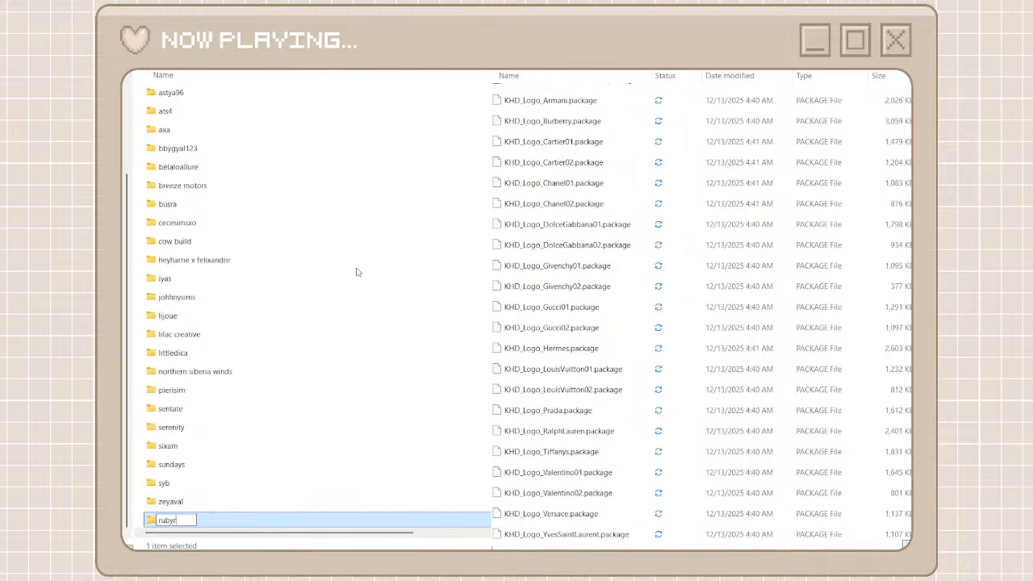
text(ed)
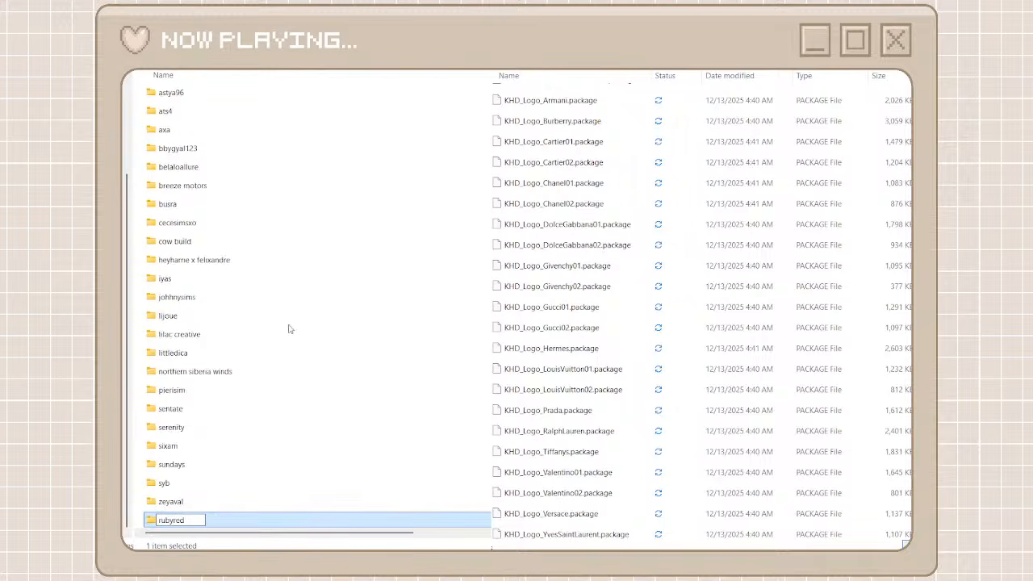
click(138, 455)
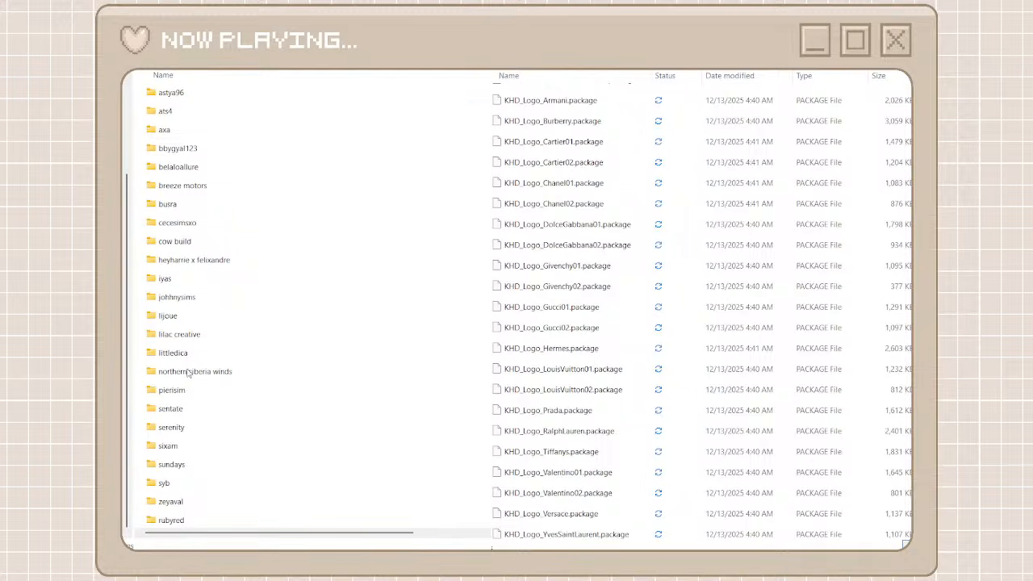
Create another new folder named khd among the creator folders
key(ctrl+shift+n)
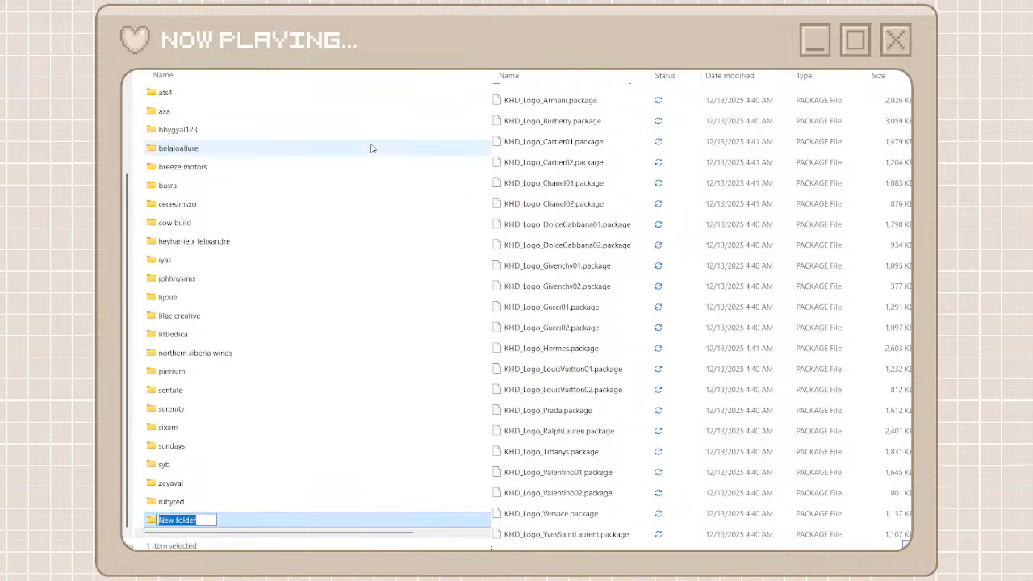
text(kh)
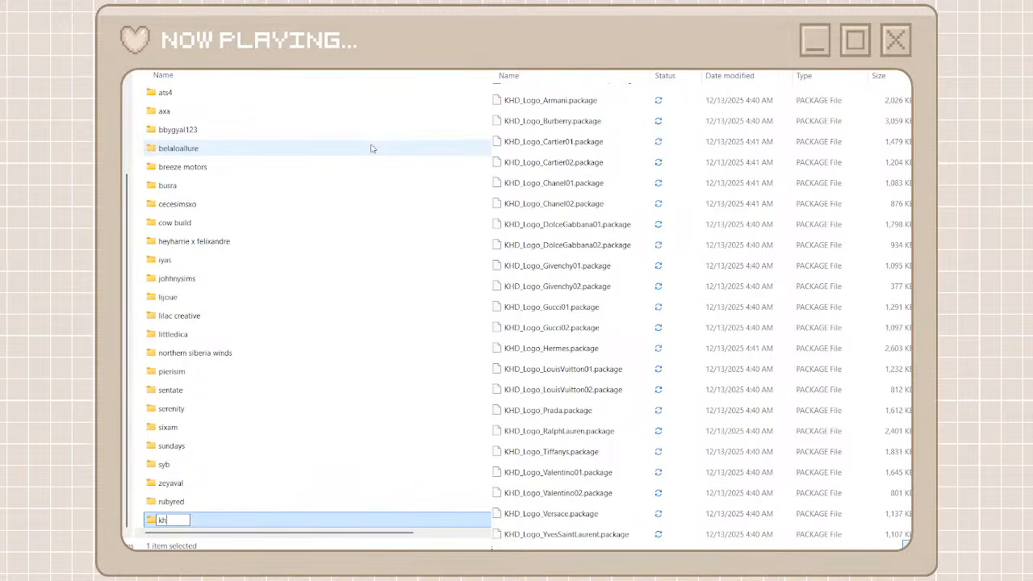
text(sd)
Open the rubyred folder and move all rubyred search results into it, from RubyRedTraditionalKitchenchandelier through RubyRed Townhouse Classic Wall Panel
click(229, 504)
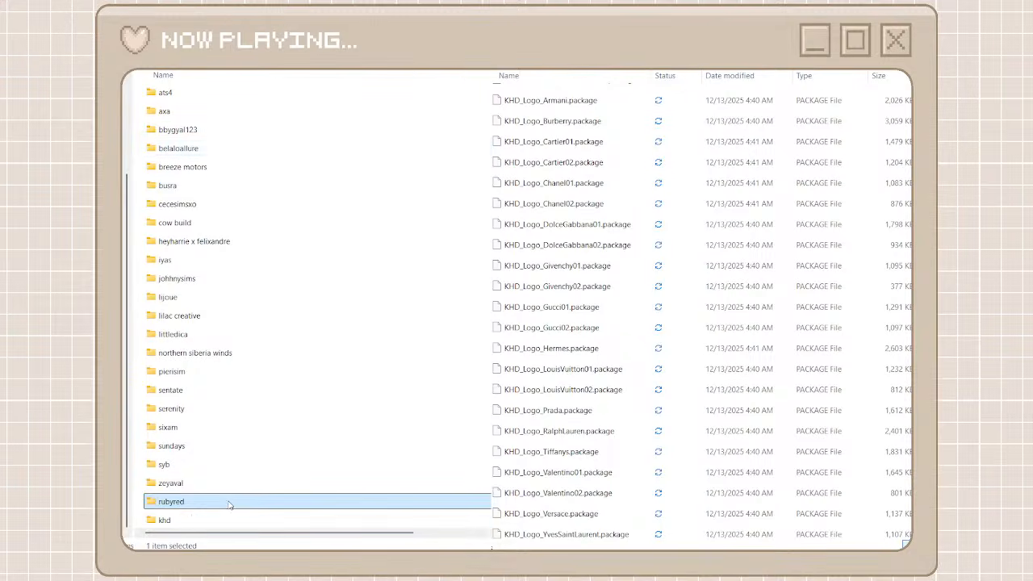
double_click(229, 505)
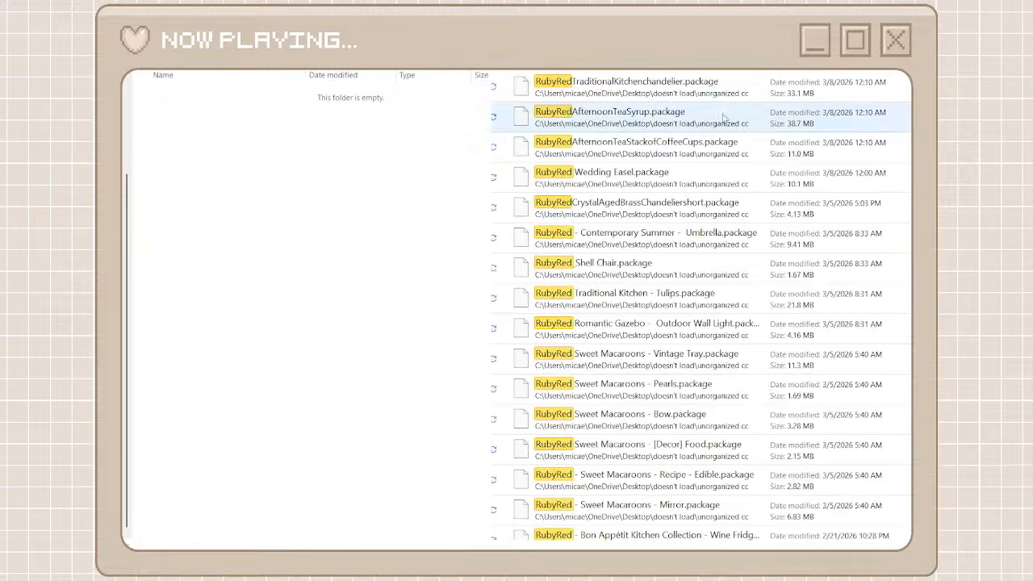
click(648, 91)
scroll(700, 306, down, 15)
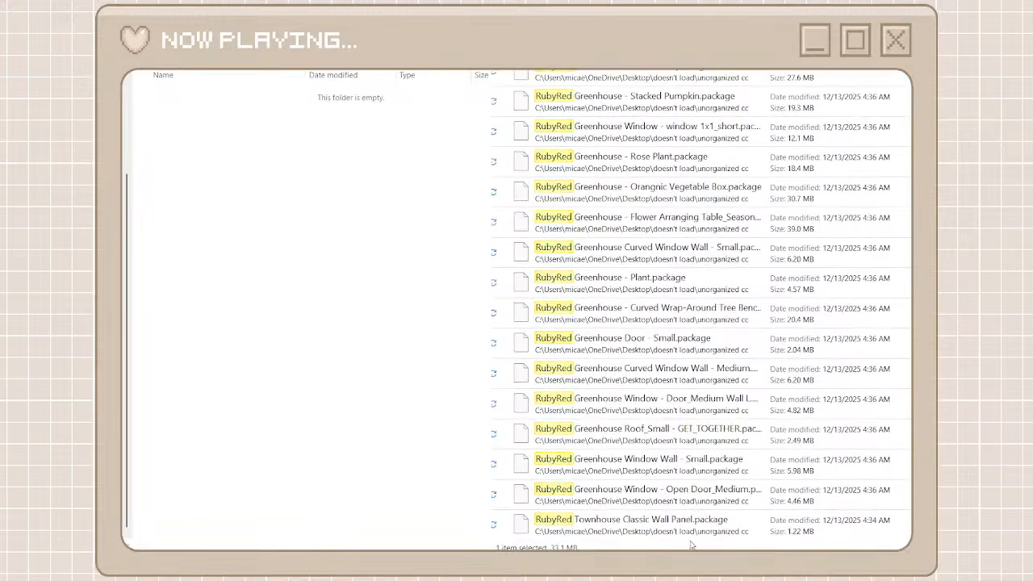
shift+click(683, 529)
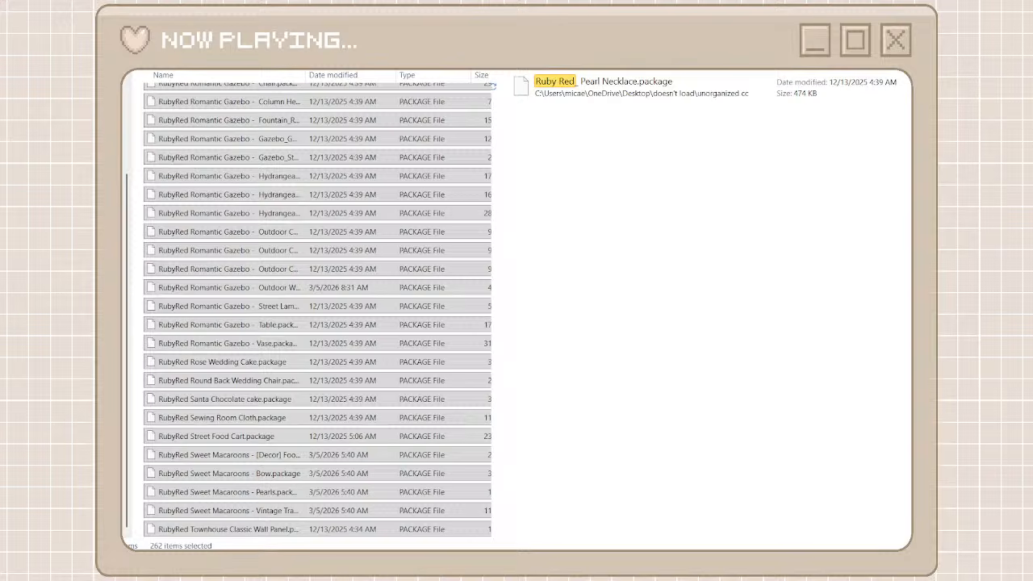
Search the unorganized cc files for ruby red and move Ruby Red_ Pearl Necklace.package into the rubyred folder
click(661, 100)
right_click(662, 99)
click(683, 118)
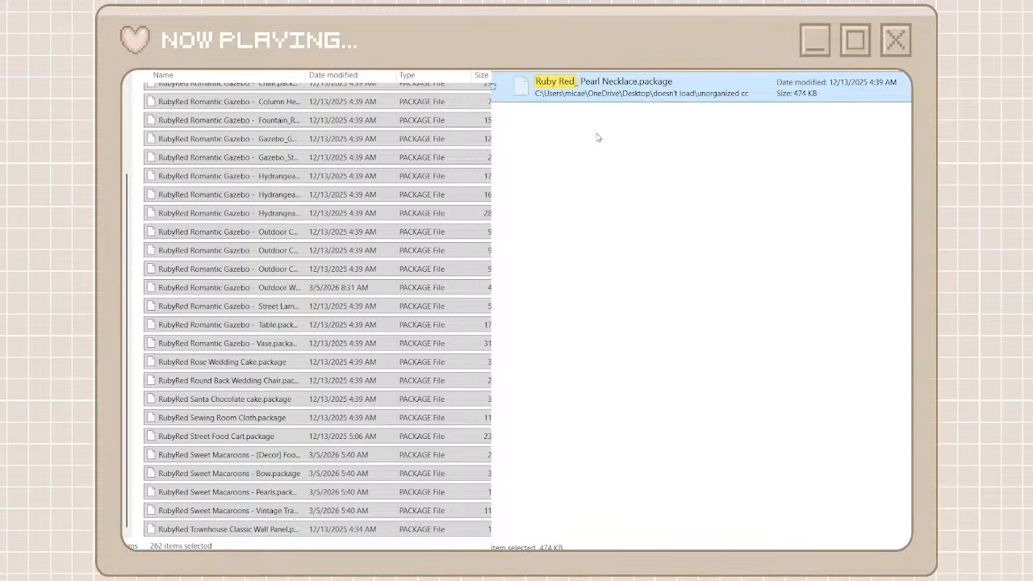
click(491, 148)
key(ctrl+v)
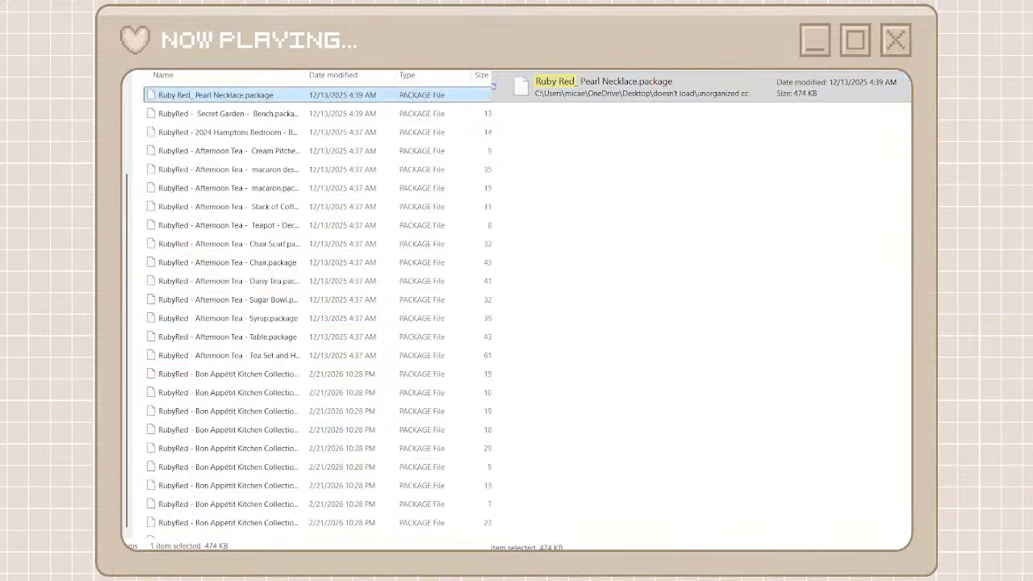
Search the unorganized cc files for KHD and move all results, from KHDCollectionLamp through KHD_Pantry_Tins, into the khd folder
key(alt+Left)
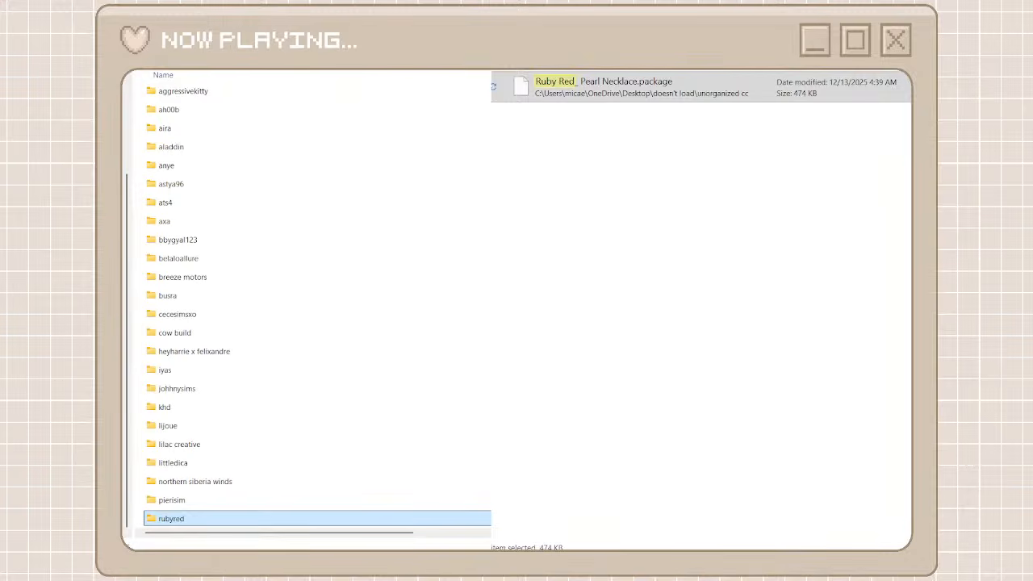
key(alt+Left)
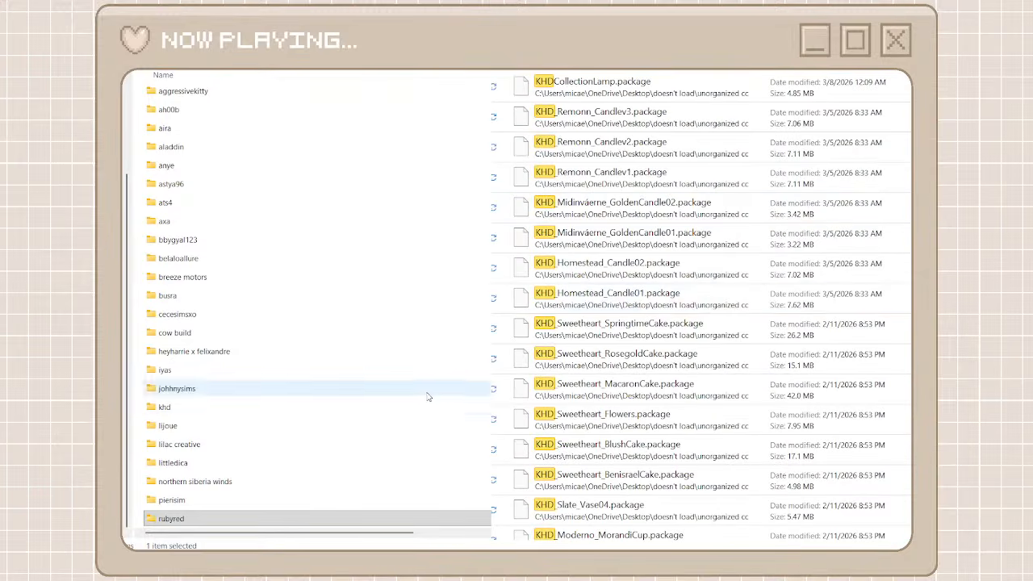
double_click(427, 408)
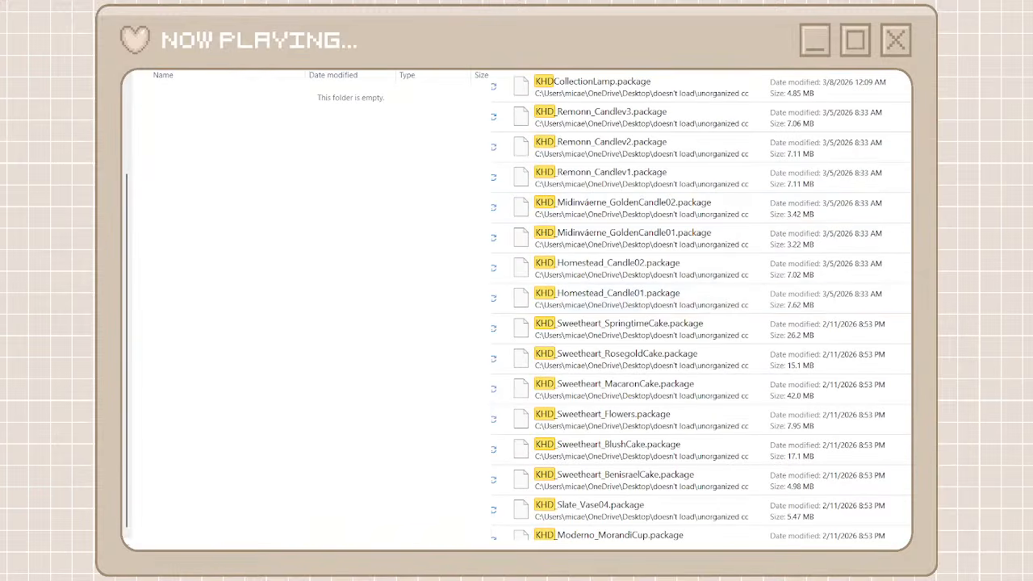
click(724, 75)
scroll(724, 242, down, 15)
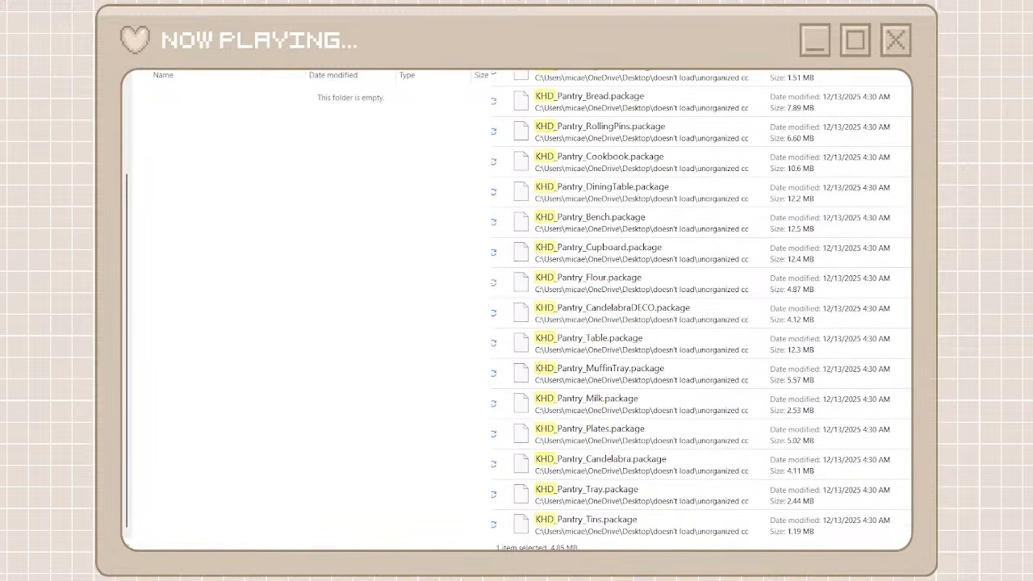
shift+click(569, 524)
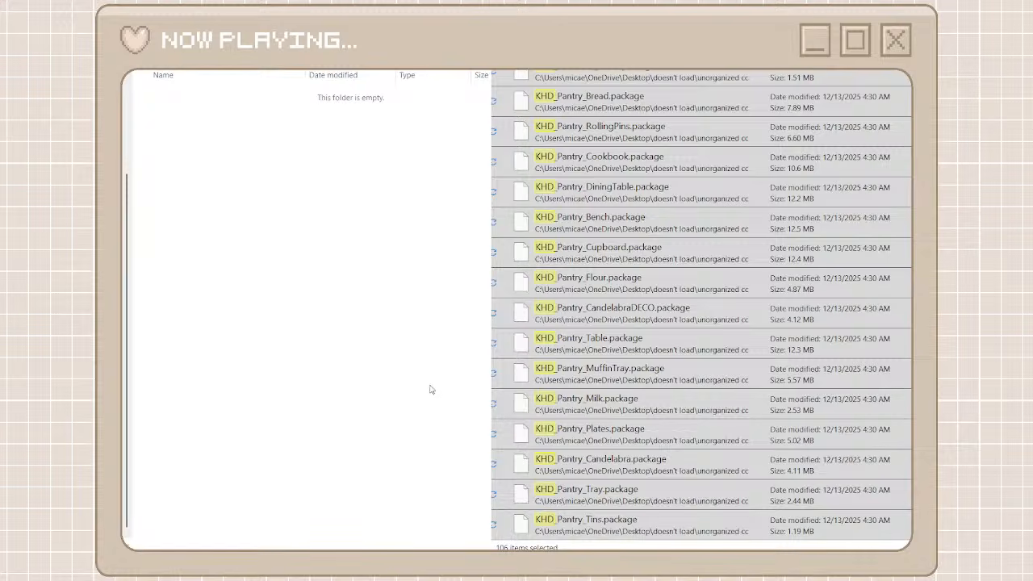
key(ctrl+v)
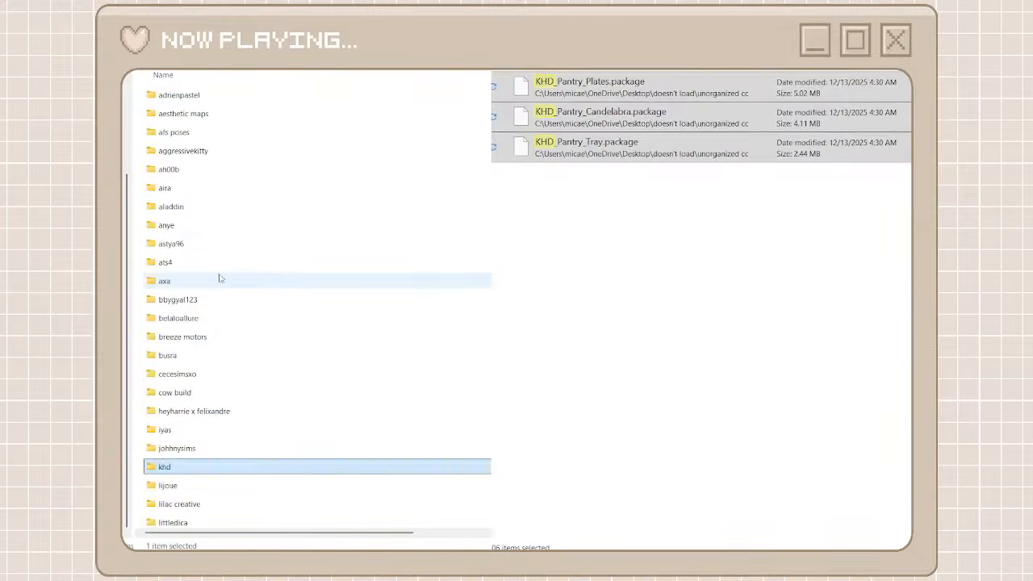
Browse the creator folders and the unorganized cc files, and create a new folder named d.o.lilac
scroll(214, 288, down, 3)
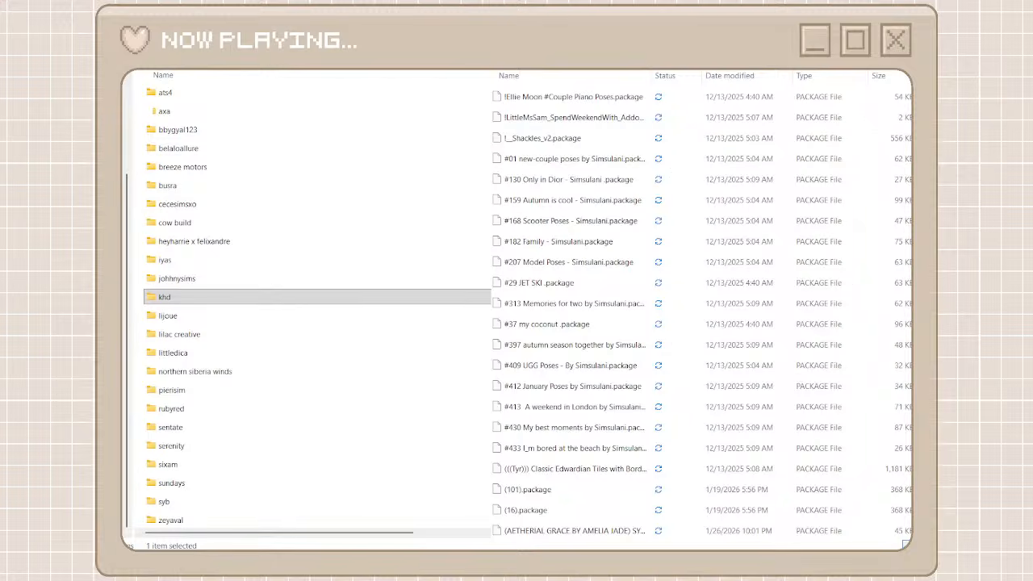
scroll(702, 306, down, 10)
scroll(702, 306, down, 10)
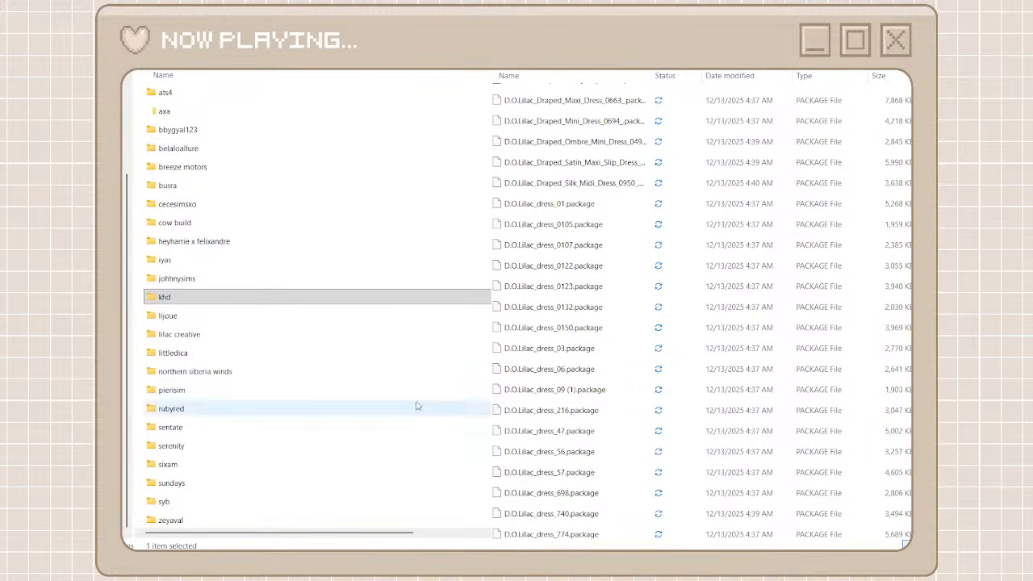
click(139, 248)
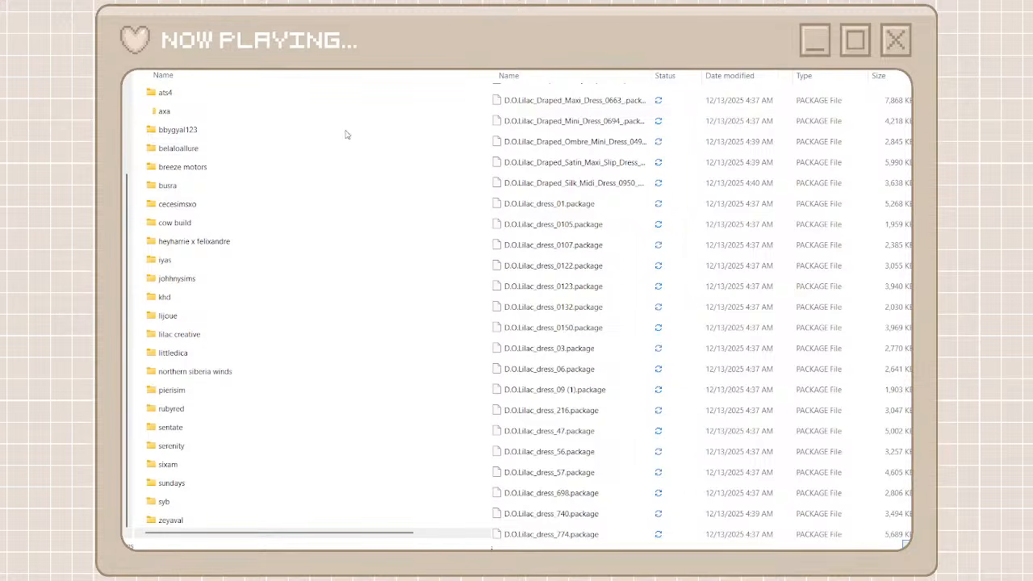
key(ctrl+shift+n)
text(d.o)
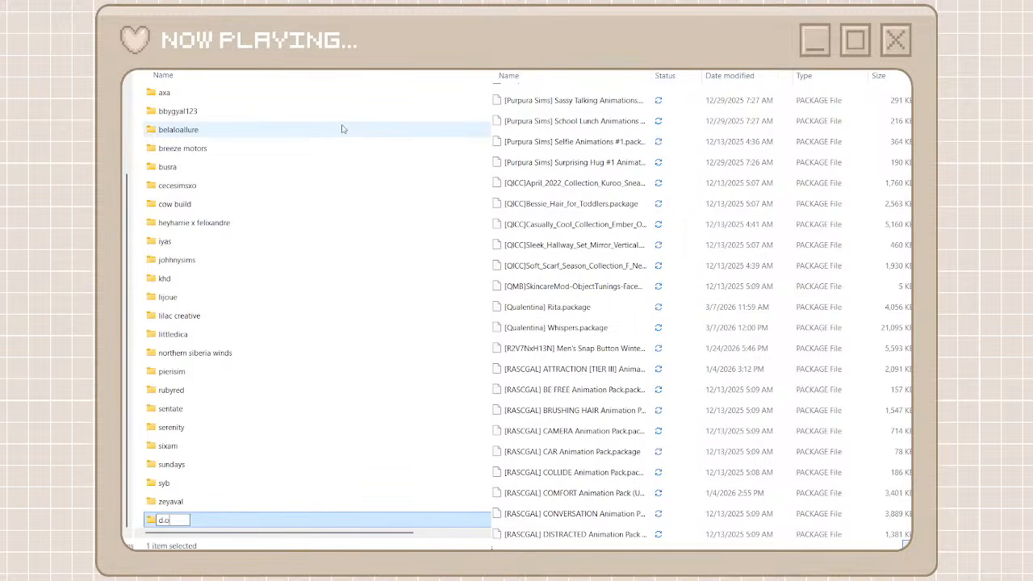
text(.lilac)
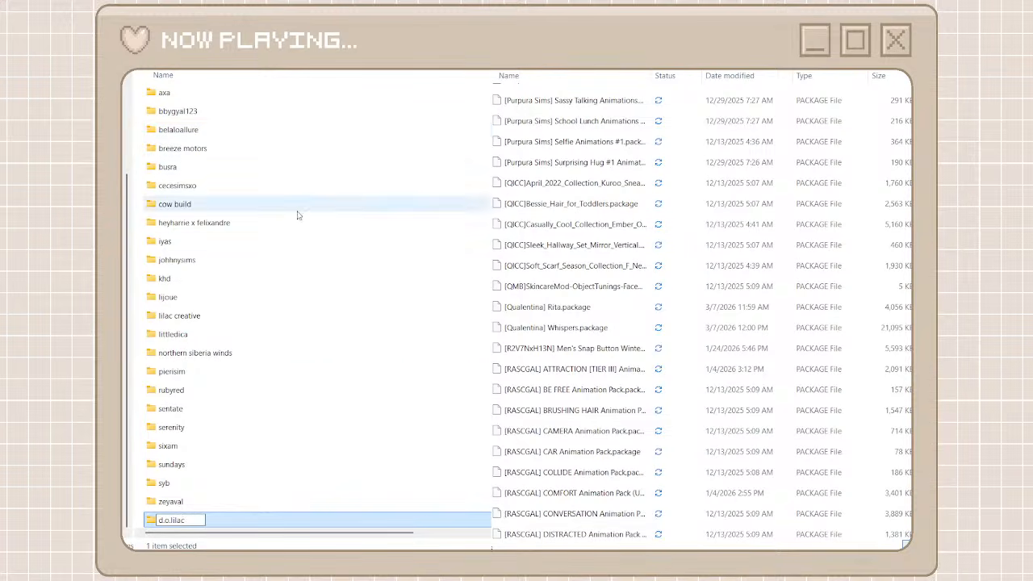
click(283, 371)
Search the unorganized files for lilac and move the results from D.O.Lilac_Vera_Silk_Crepe_Mini_Shirt_Dress_0369 through D.O.Lilac_Floral_Appliqued_Velvet_Mini_Dress_0707 into the d.o.lilac folder
double_click(202, 521)
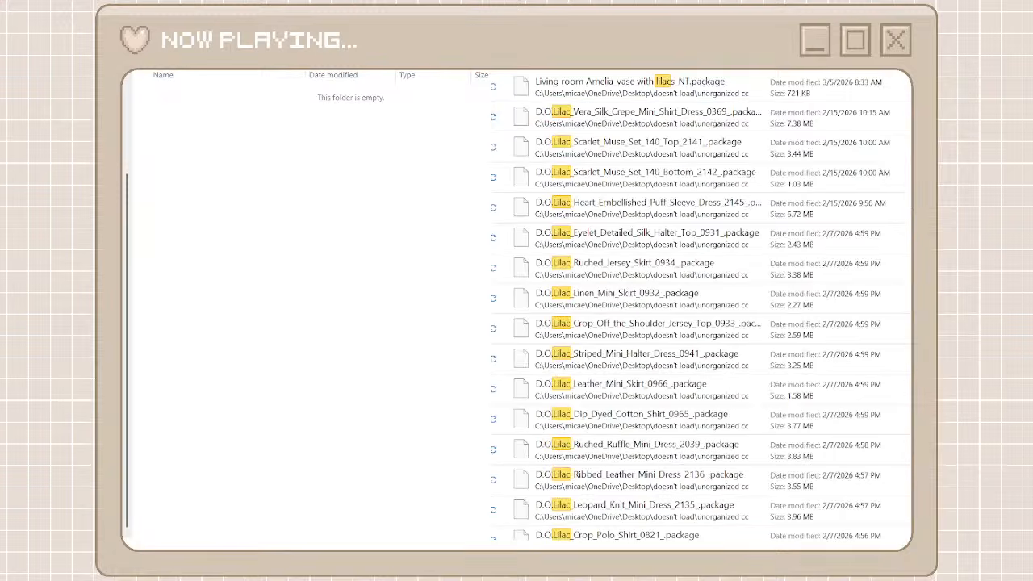
click(711, 118)
scroll(664, 339, down, 20)
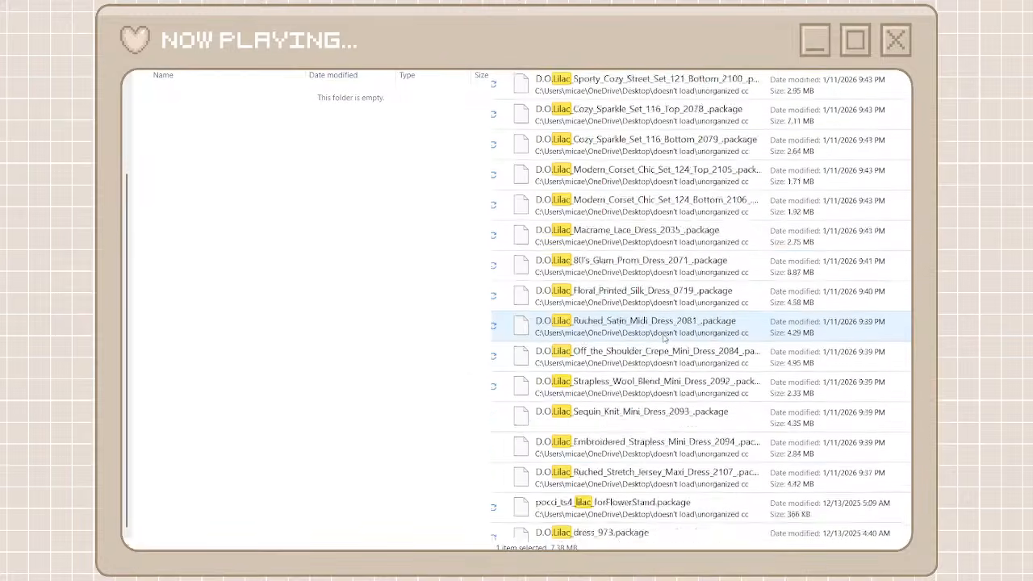
scroll(664, 339, down, 6)
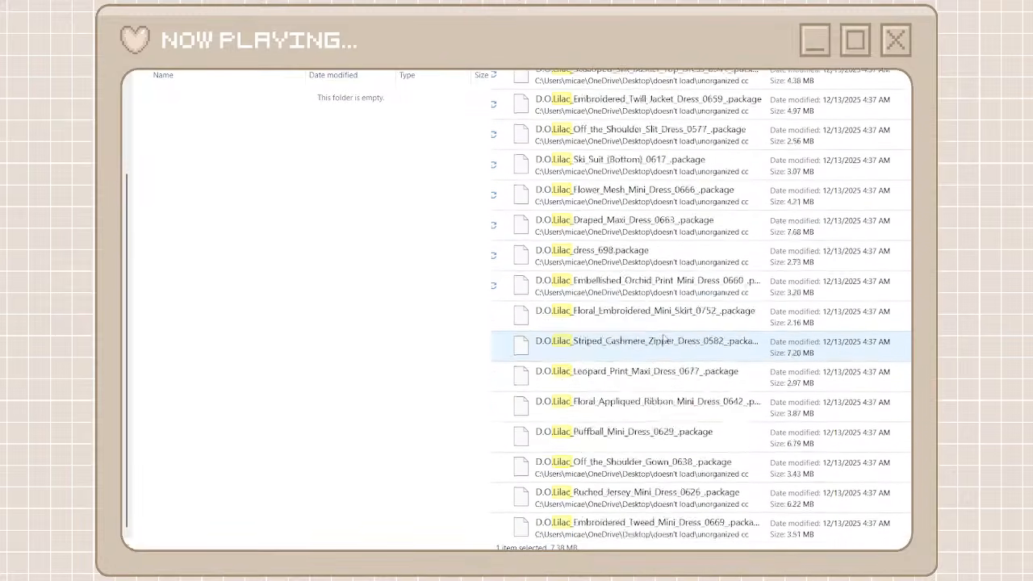
shift+click(643, 521)
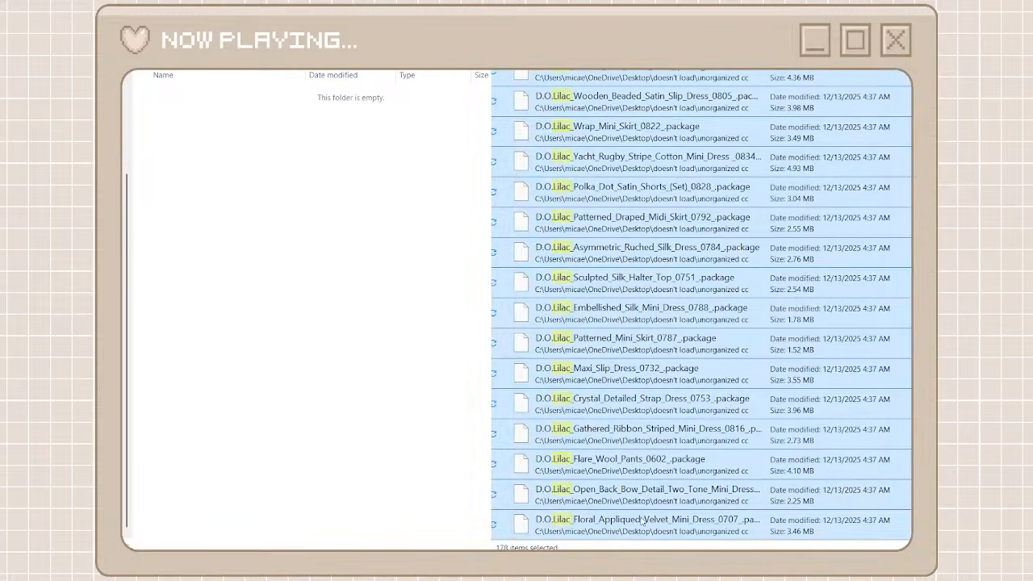
click(373, 378)
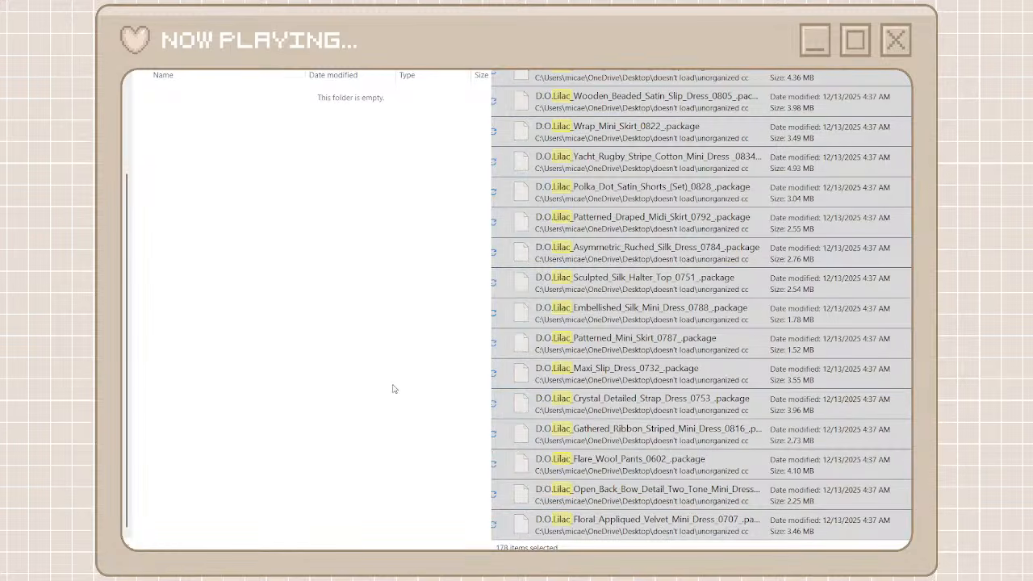
key(ctrl+v)
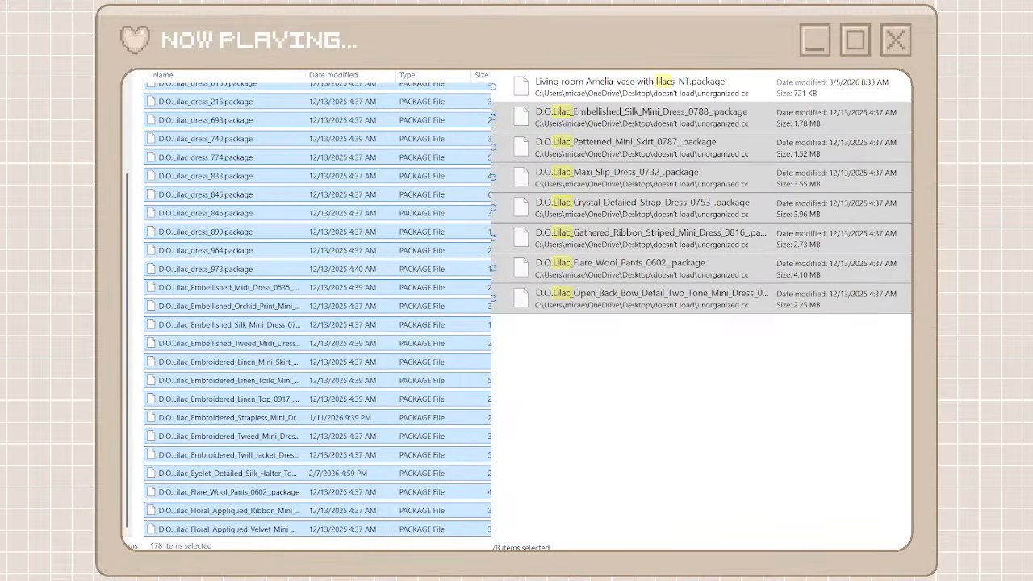
Return to the creator folders, browse the full unorganized cc list and create a new folder named backtrack
key(alt+Left)
click(518, 73)
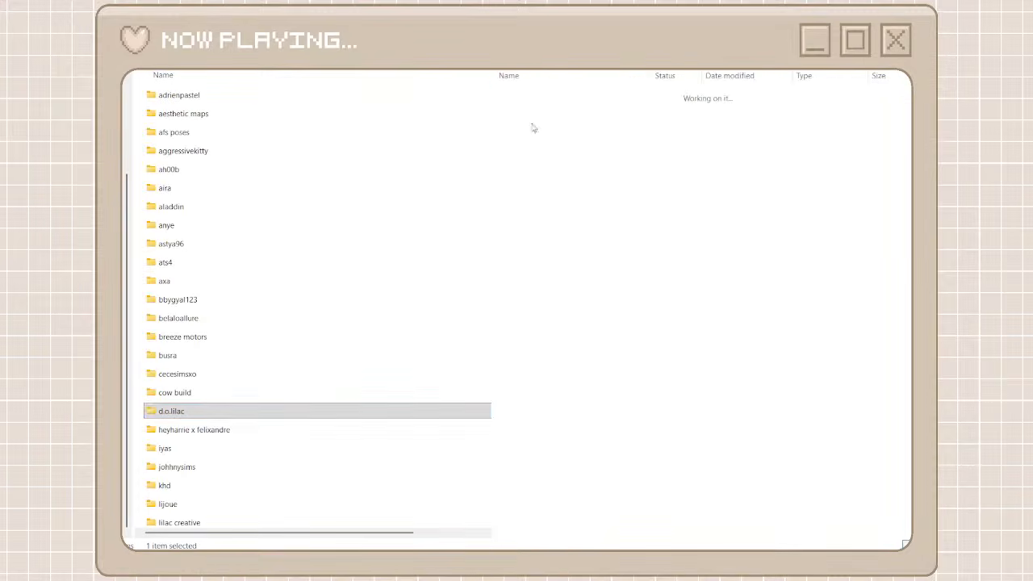
scroll(594, 265, down, 15)
scroll(594, 264, down, 20)
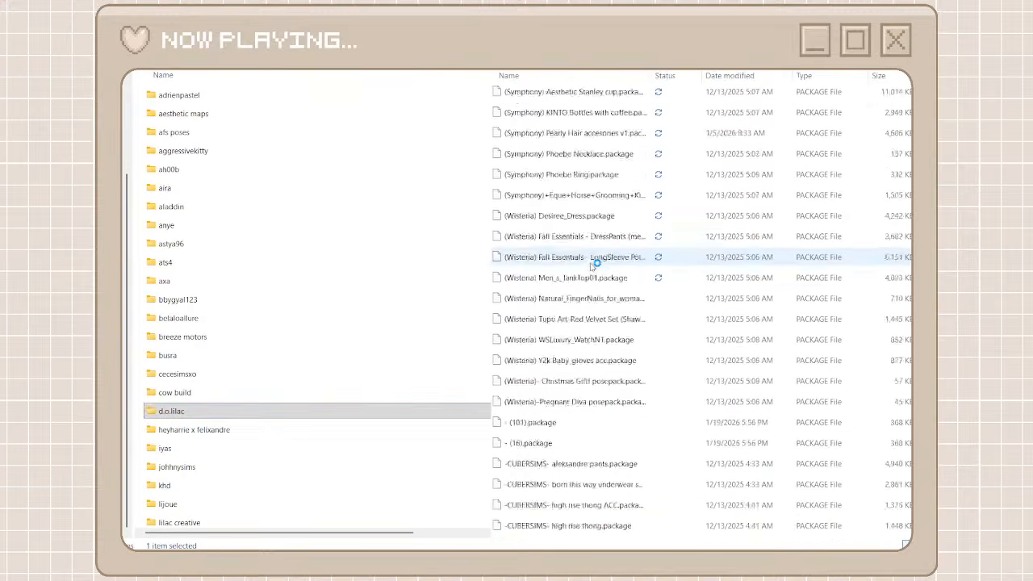
scroll(594, 264, down, 15)
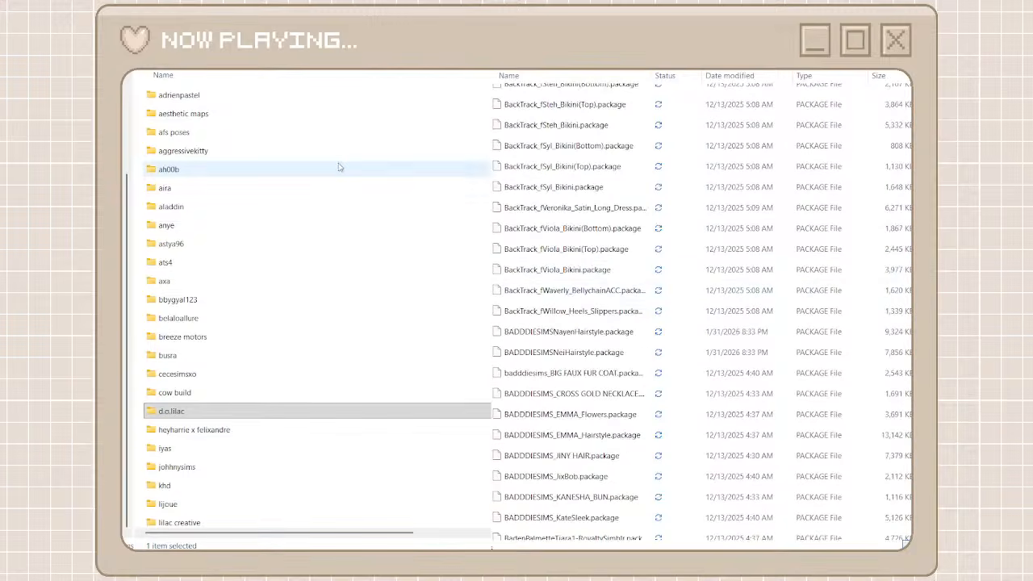
click(139, 127)
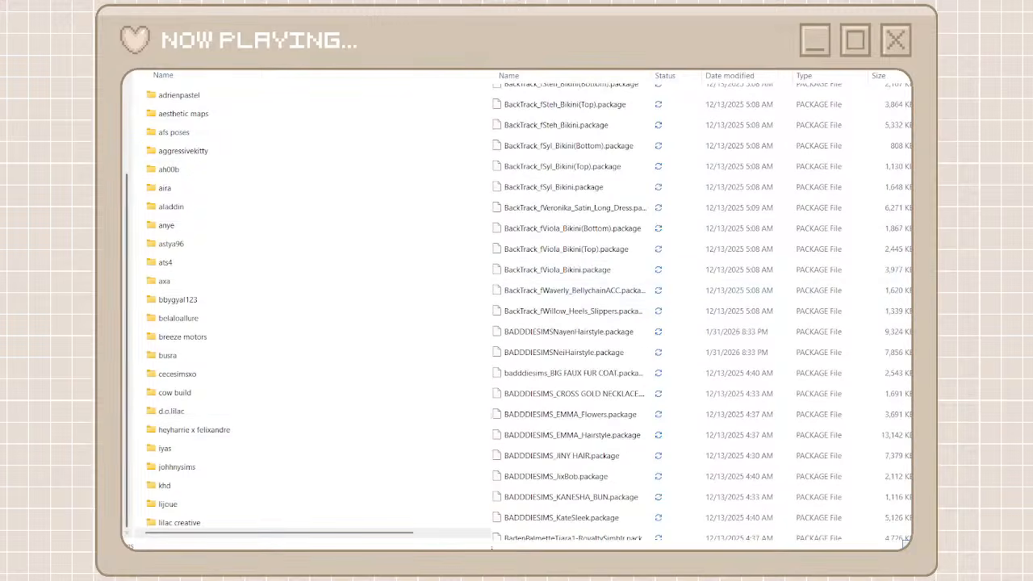
key(ctrl+shift+n)
text(back)
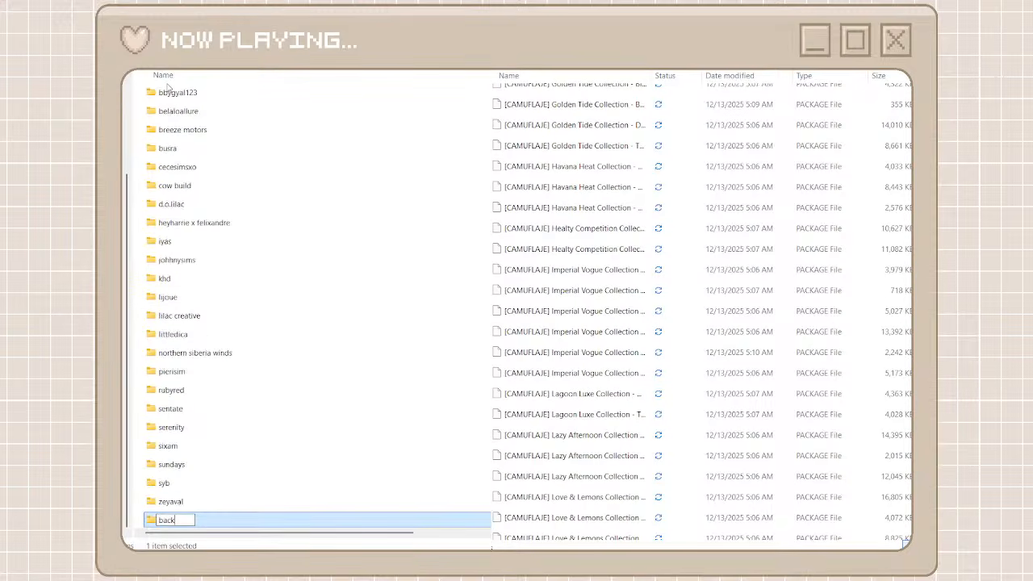
text(track)
key(Return)
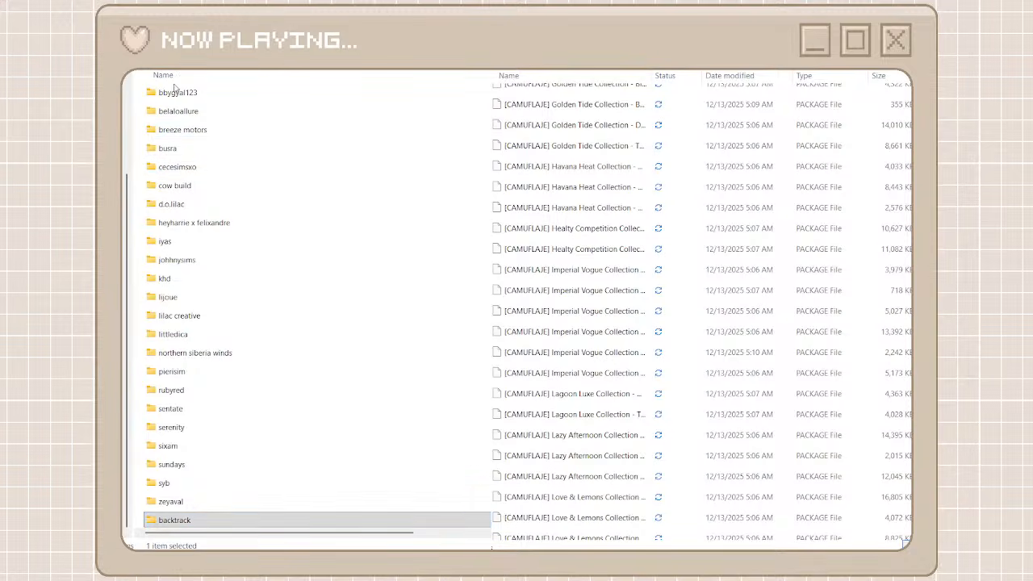
Create another new folder named camuflaje among the creator folders
key(ctrl+shift+n)
text(camufl)
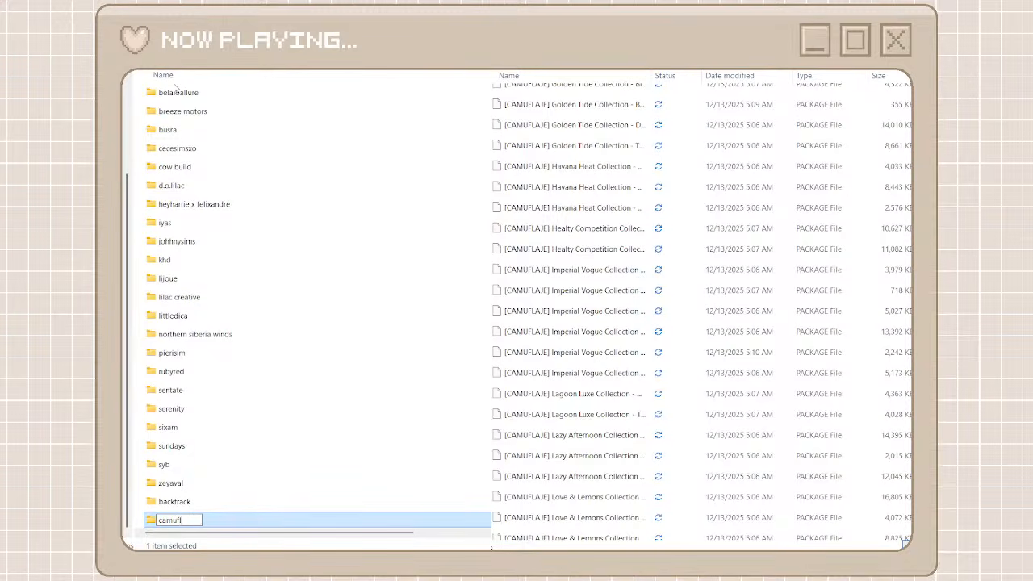
text(aje)
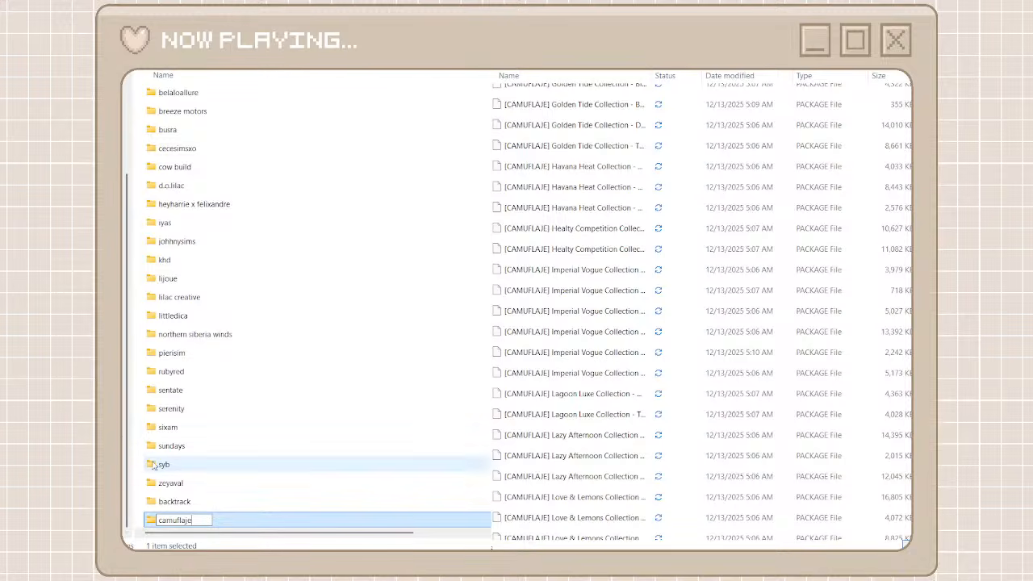
click(176, 498)
Search the unorganized cc files for backtrack and move all results, from BackTrackfSpikedBeretSliderCompatibleACC through BackTrack_fLizzy_Ribbed_Top, into the backtrack folder
double_click(177, 501)
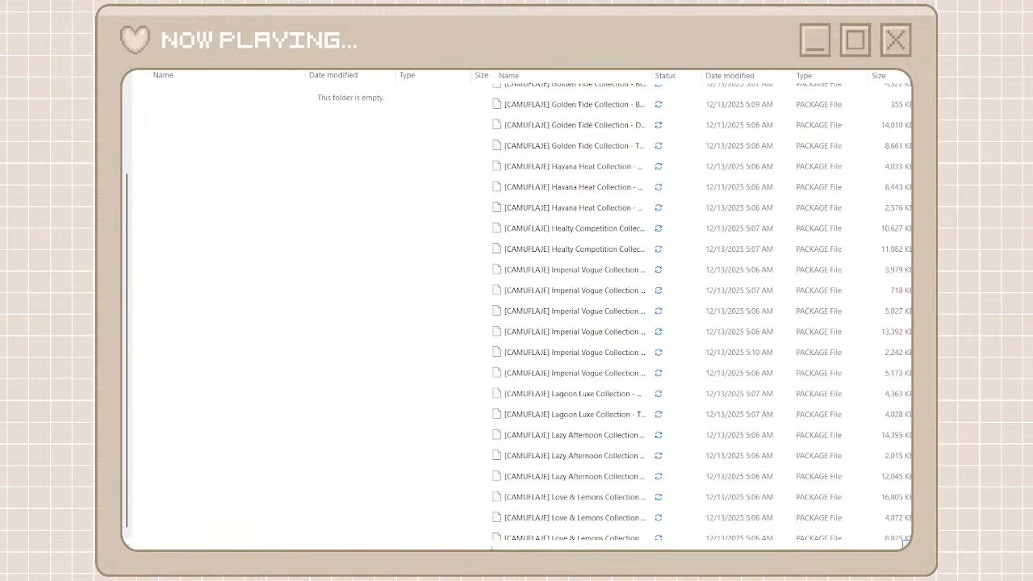
text(backtrack)
click(675, 96)
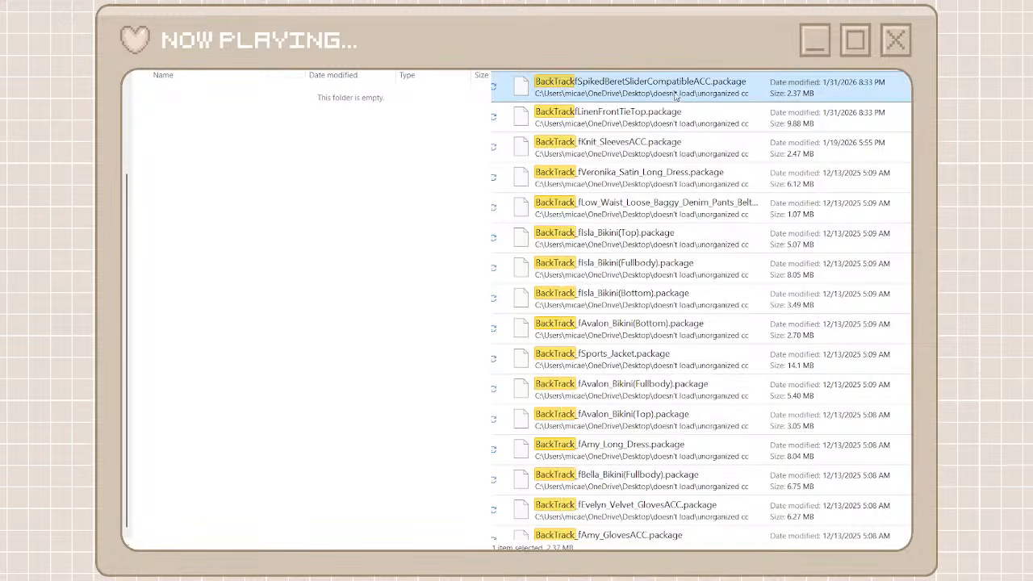
scroll(701, 323, down, 15)
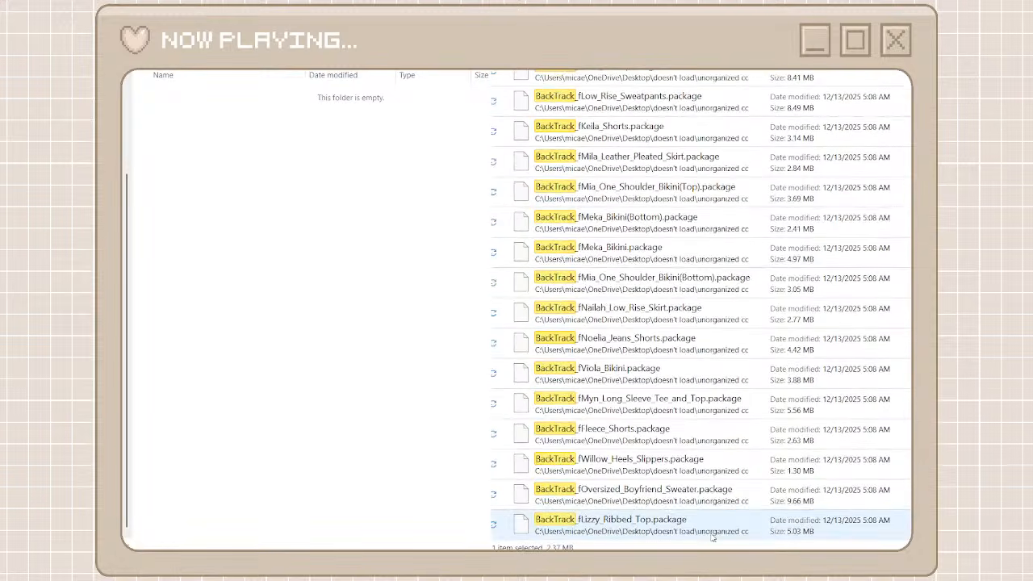
shift+click(701, 525)
right_click(704, 531)
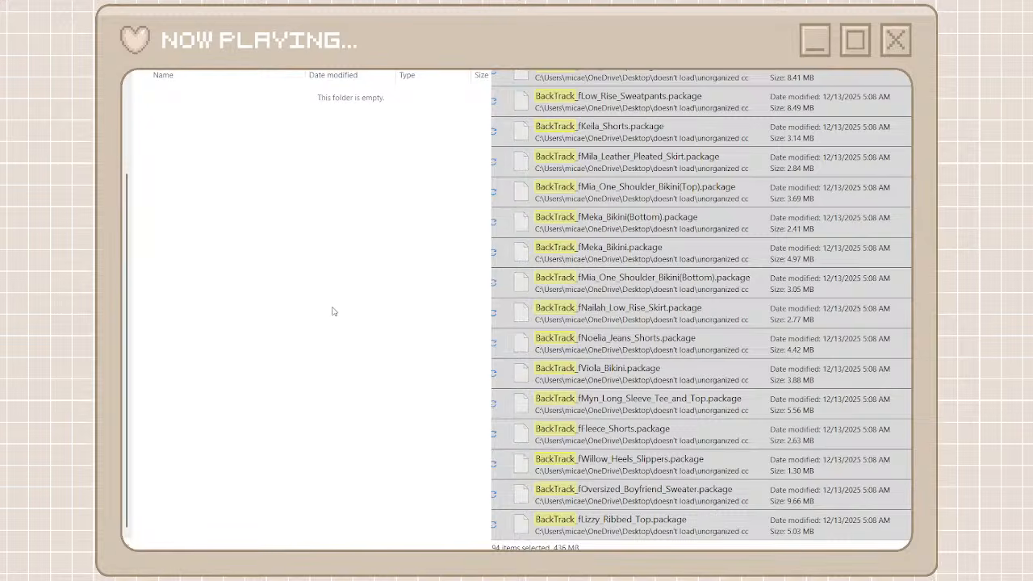
key(ctrl+v)
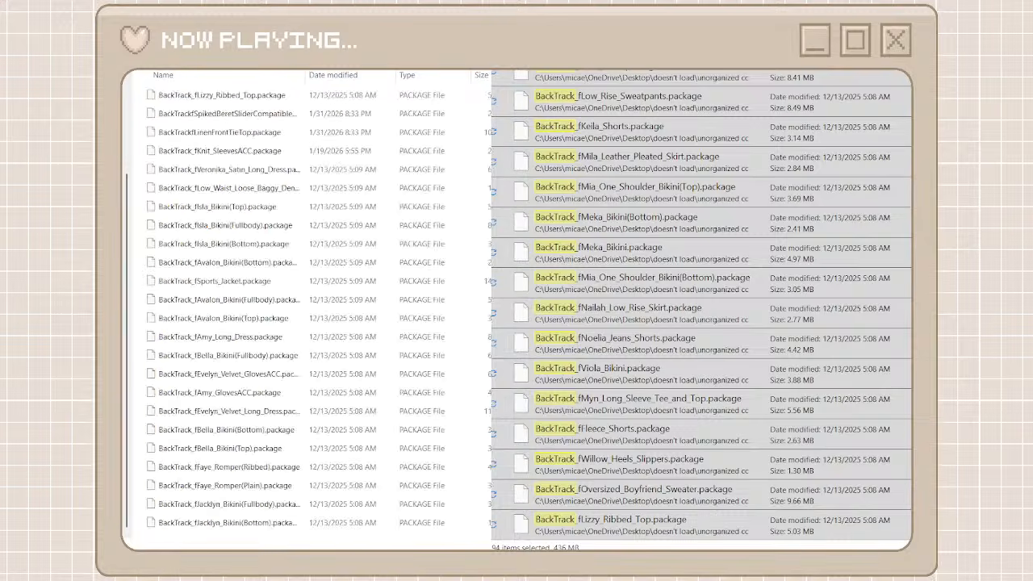
Search the unorganized cc files for camufla and move all results, from Pilates Edit Collection through Camuflaje - SET 297 - Top, into the camuflaje folder
key(alt+Left)
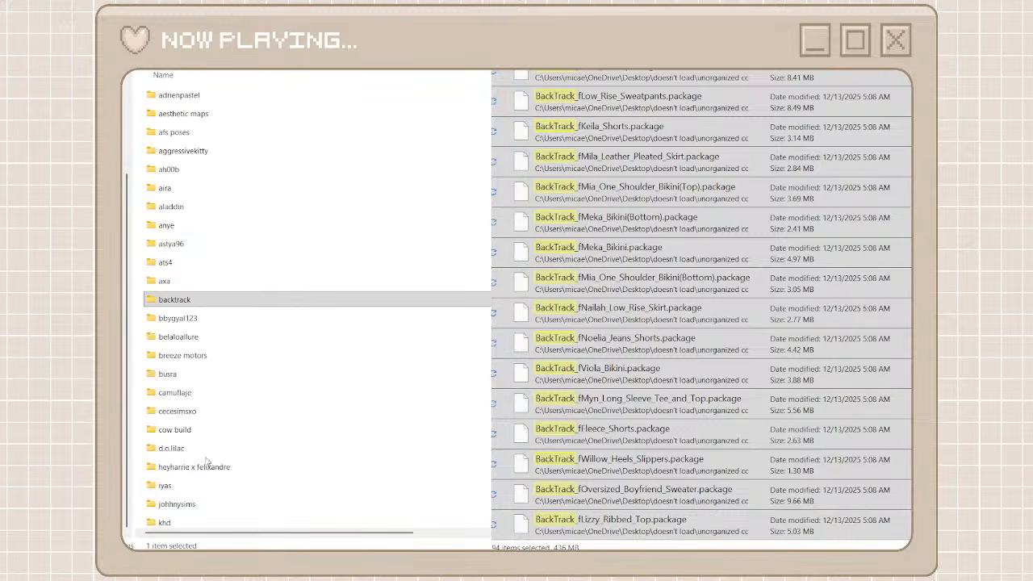
scroll(187, 413, down, 4)
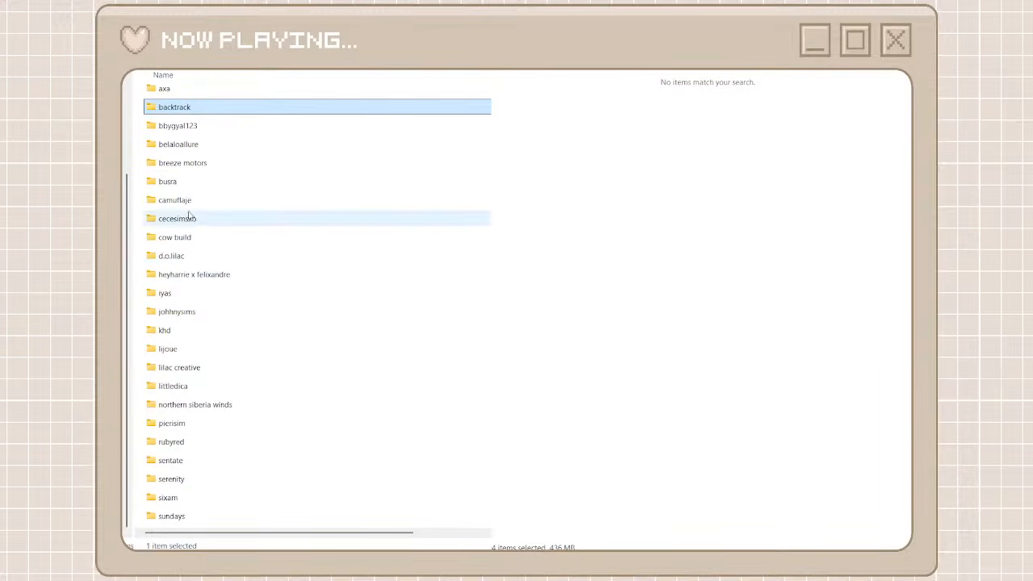
double_click(186, 205)
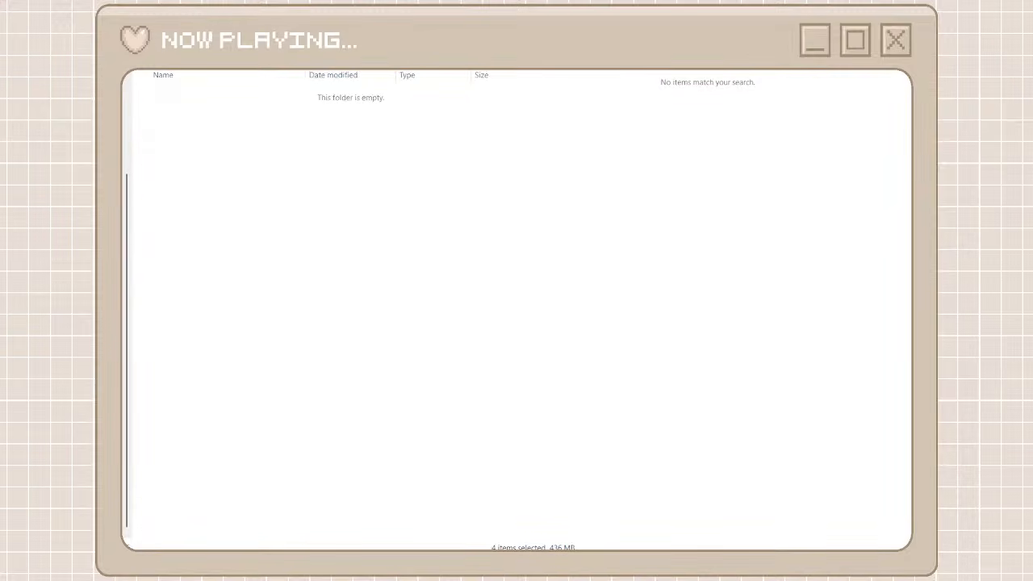
text(camufla)
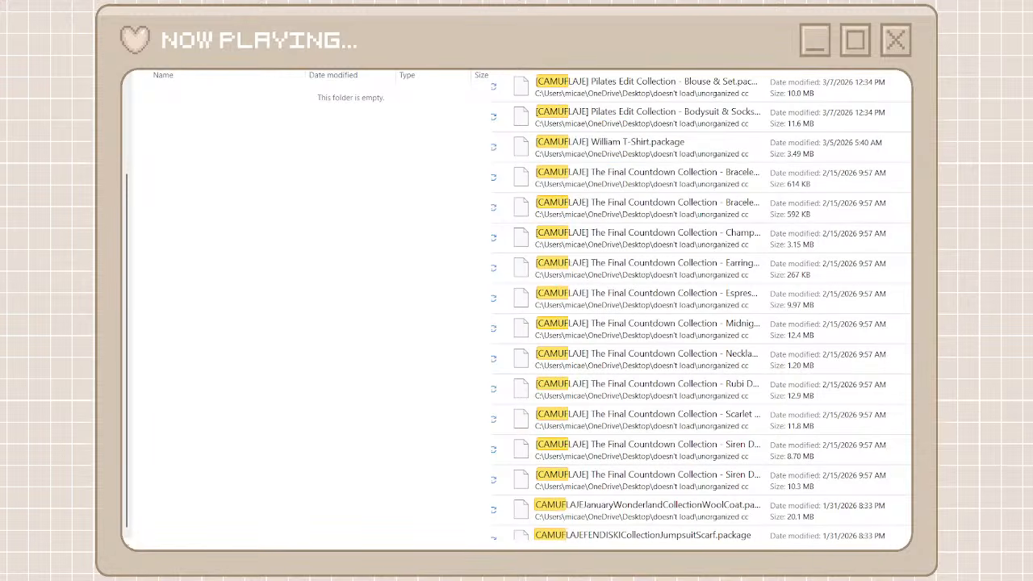
click(738, 88)
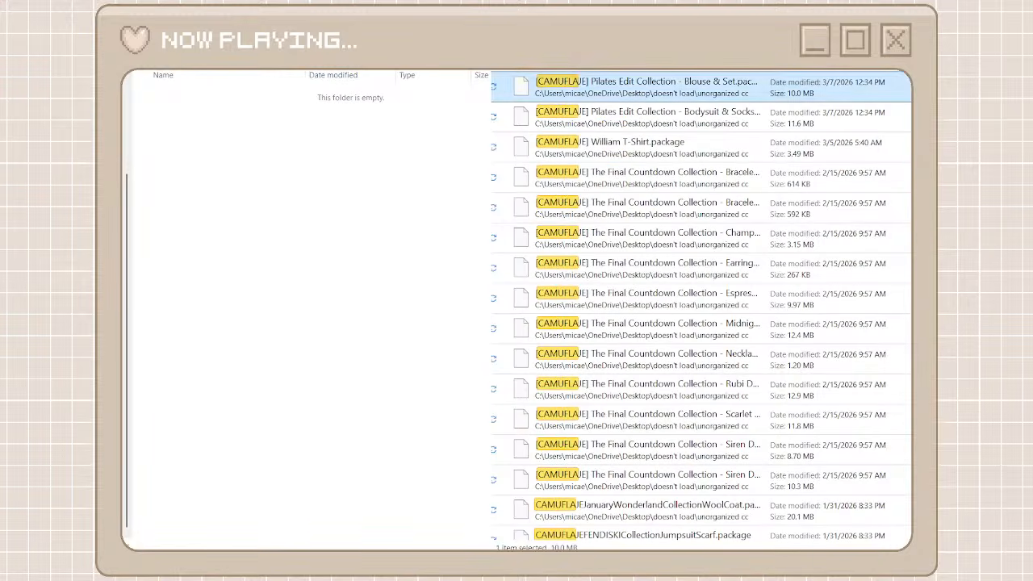
scroll(700, 529, down, 15)
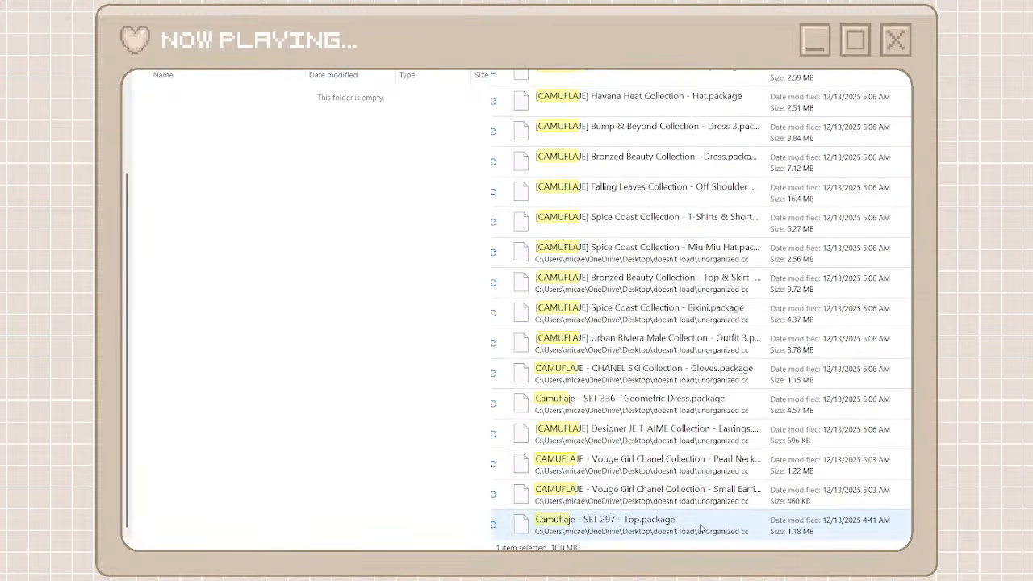
shift+click(701, 529)
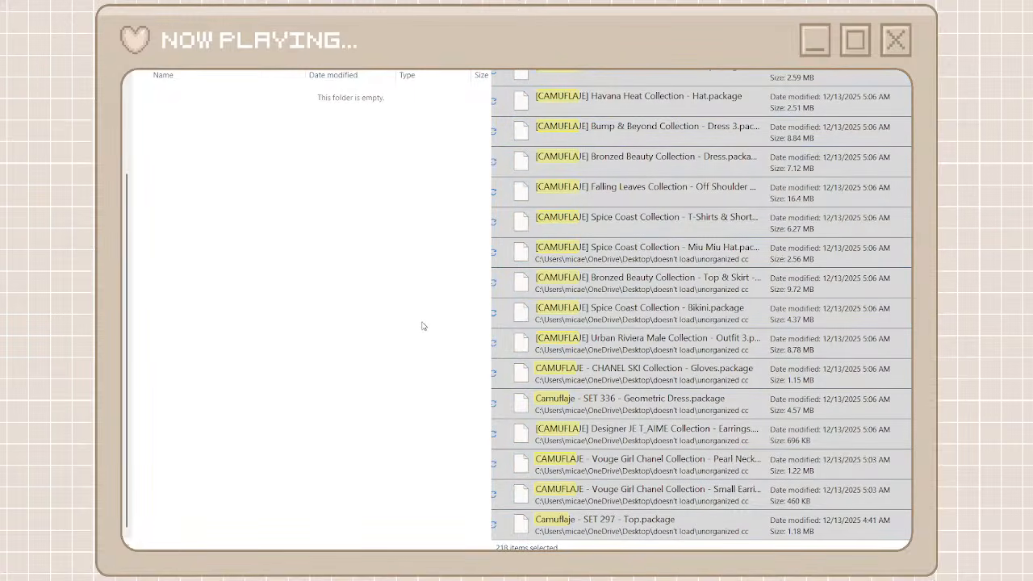
key(ctrl+v)
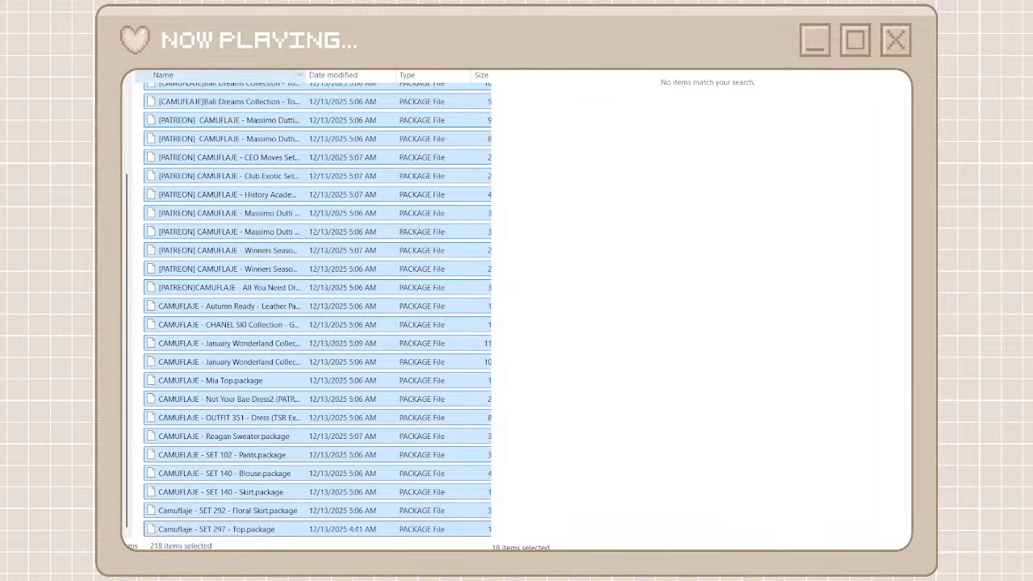
Return to the creator folders, browse the full unorganized cc list down to the SOHO files and open the folder holding the BERLIN and PARIS packages
click(137, 24)
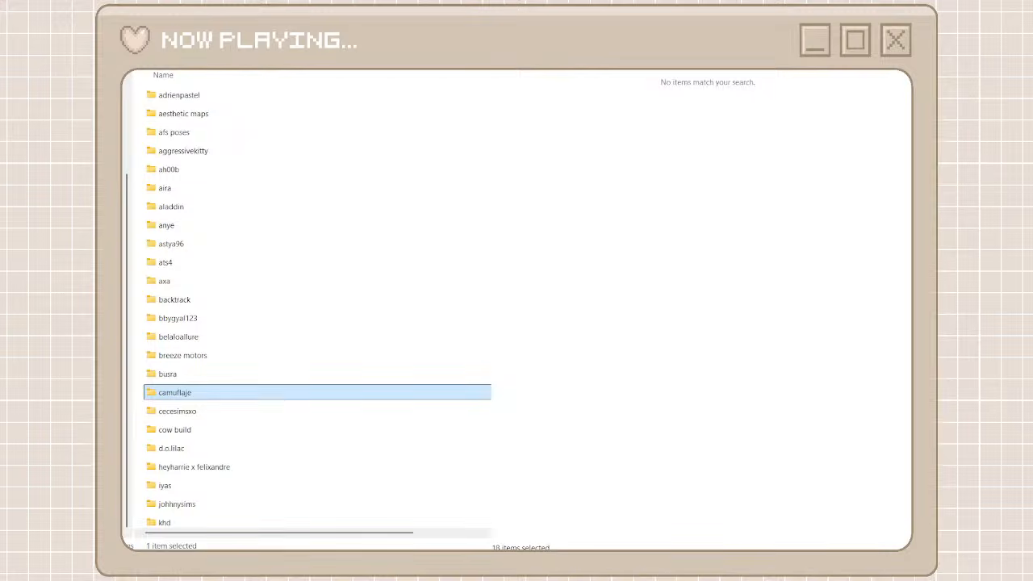
click(484, 24)
scroll(556, 286, down, 15)
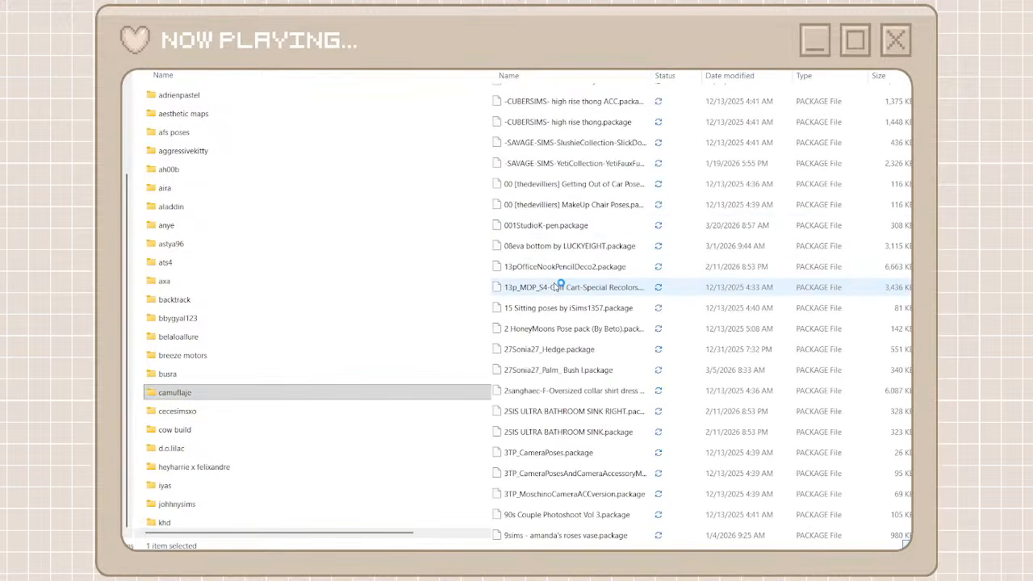
scroll(557, 287, down, 15)
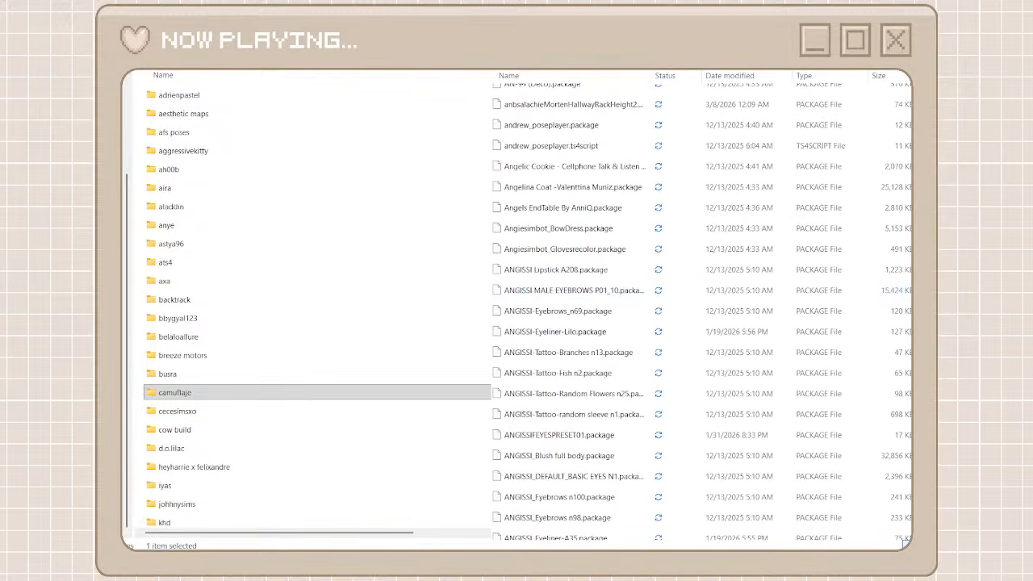
drag(912, 101, 911, 516)
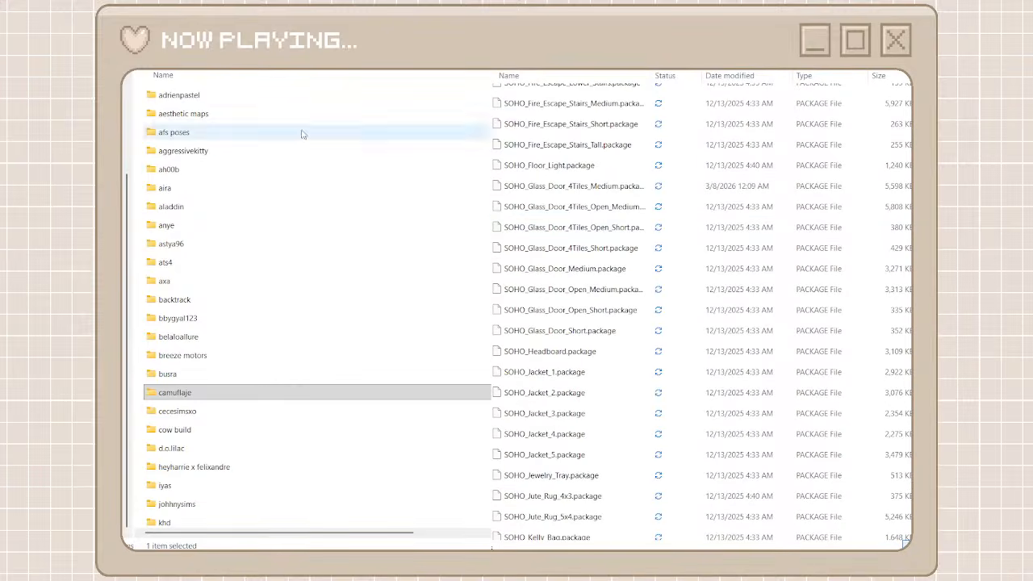
scroll(228, 387, down, 1)
double_click(202, 423)
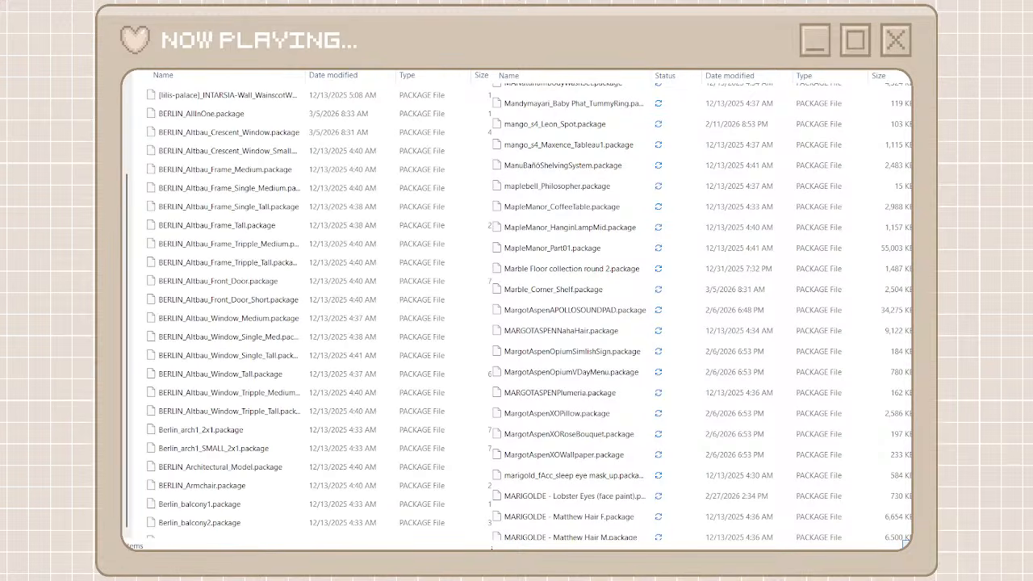
Search the unorganized cc files for SOHO and move the first results through SOHOMetalDoorMedium into the folder with the BERLIN and PARIS packages
click(655, 445)
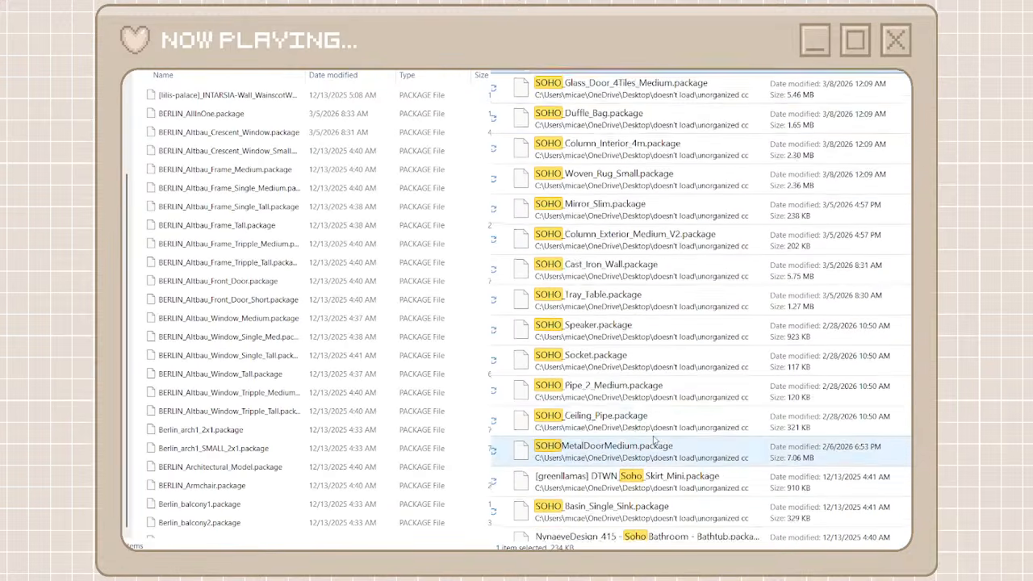
shift+click(637, 439)
right_click(635, 434)
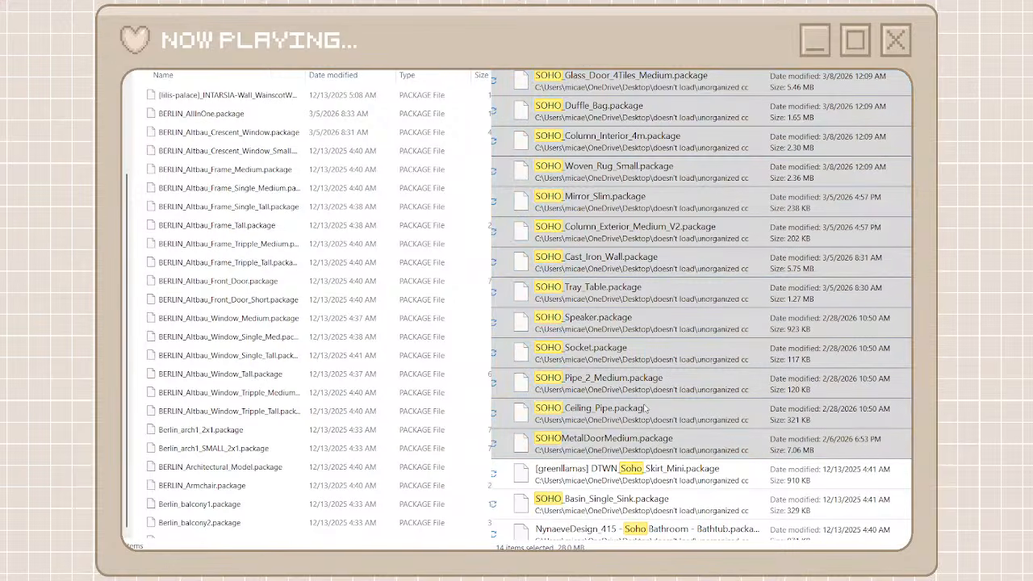
click(658, 453)
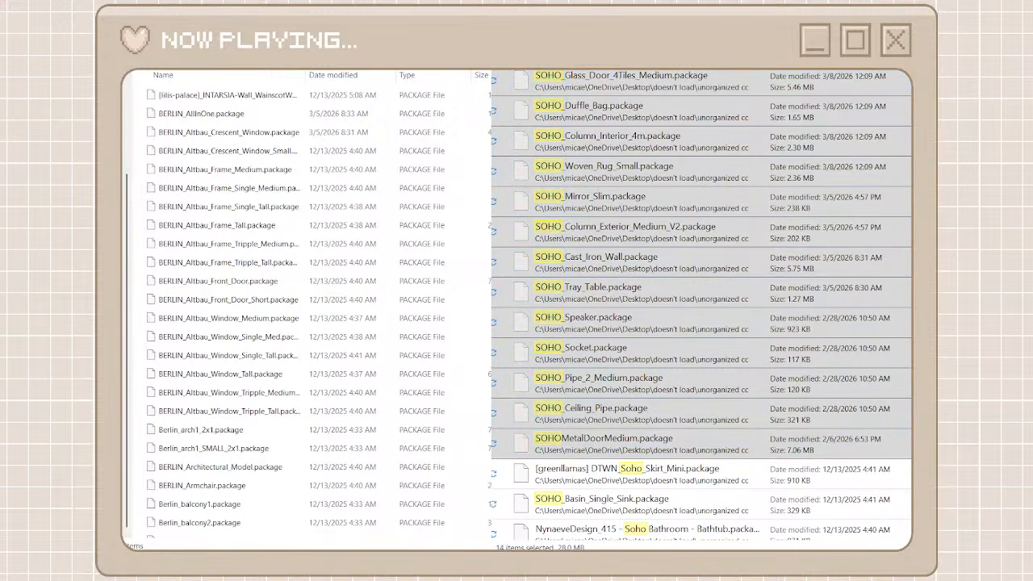
key(ctrl+v)
Move the remaining SOHO results, from SOHO_Toilet_Remote_Control through SOHO_Decorative_Cushion, into the folder with the PARIS packages
scroll(568, 422, down, 4)
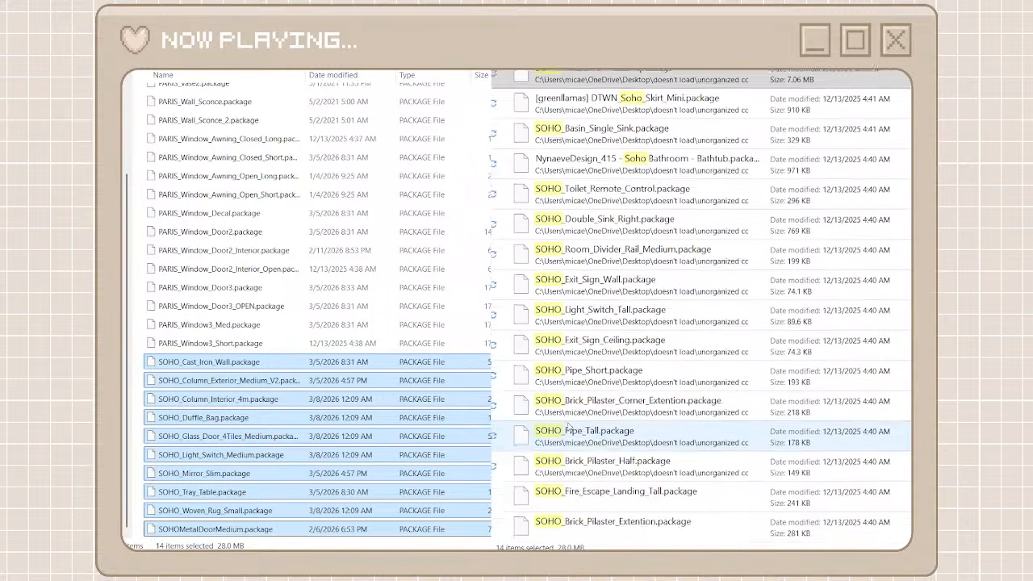
scroll(568, 424, down, 5)
click(597, 224)
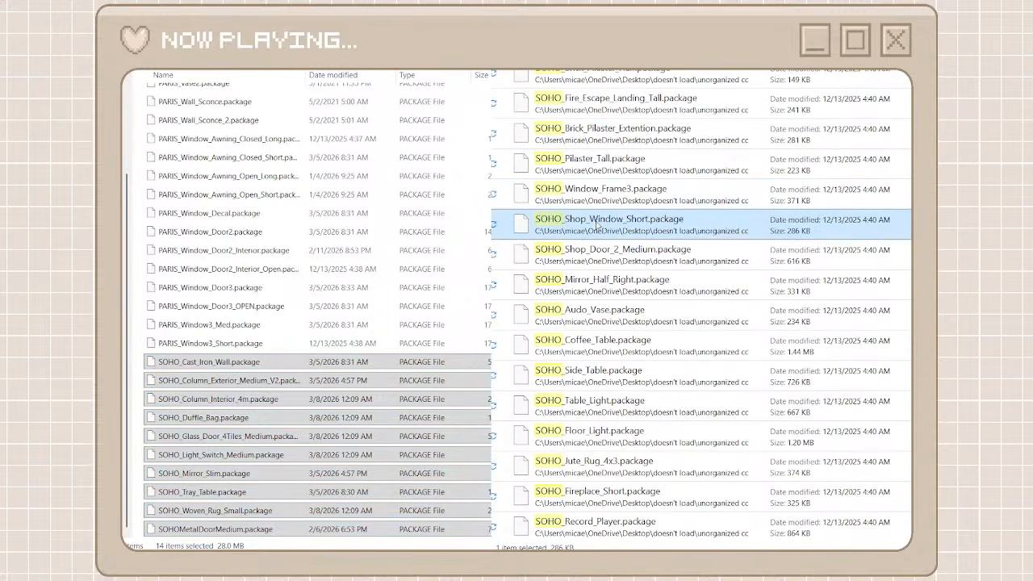
scroll(628, 369, down, 5)
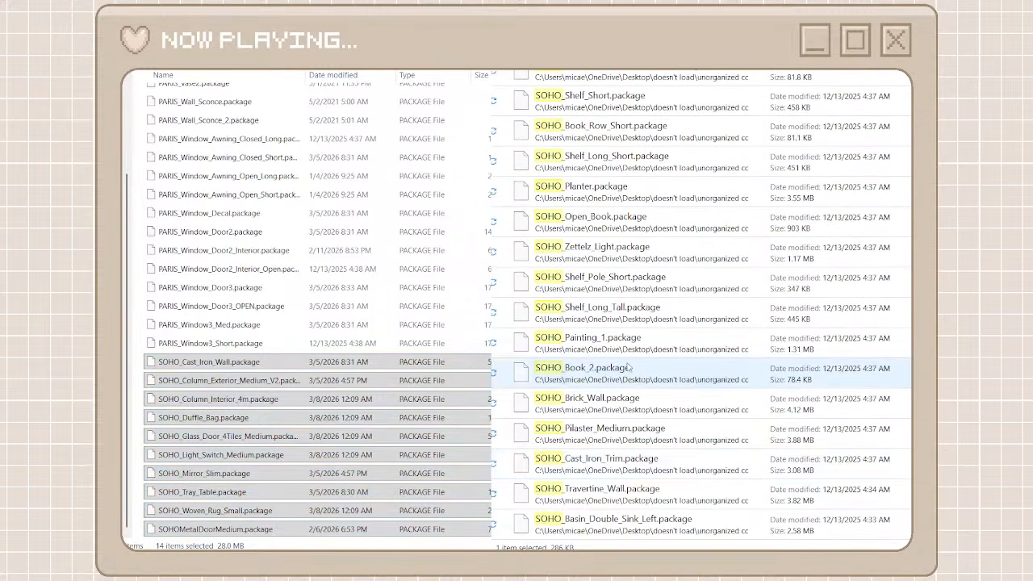
scroll(628, 368, up, 8)
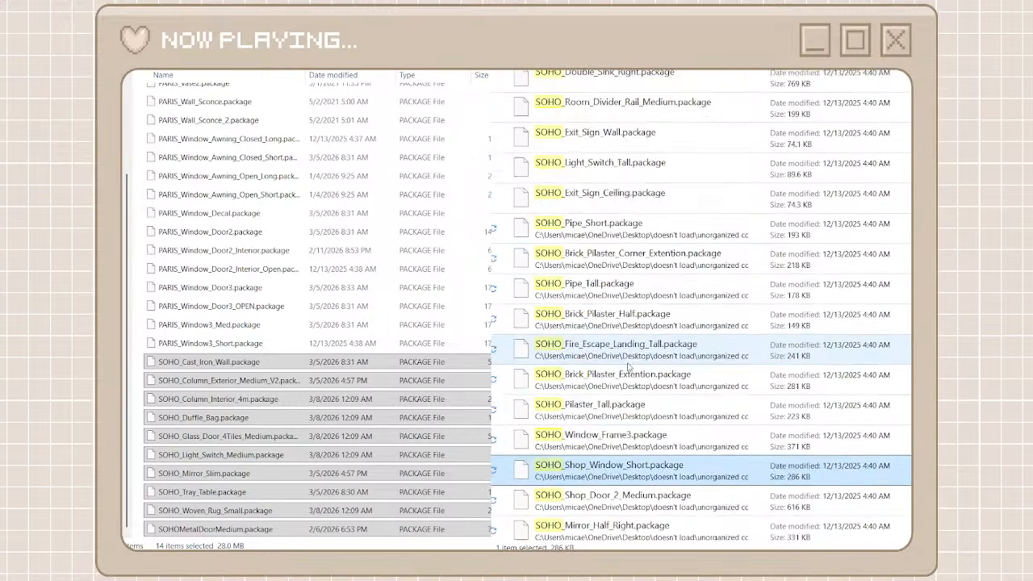
scroll(628, 367, up, 2)
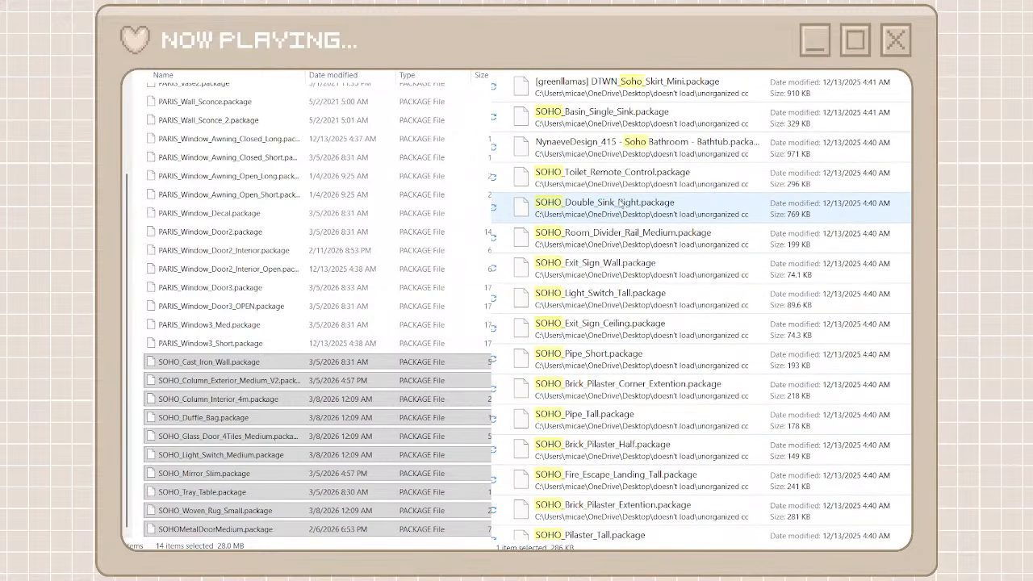
click(619, 178)
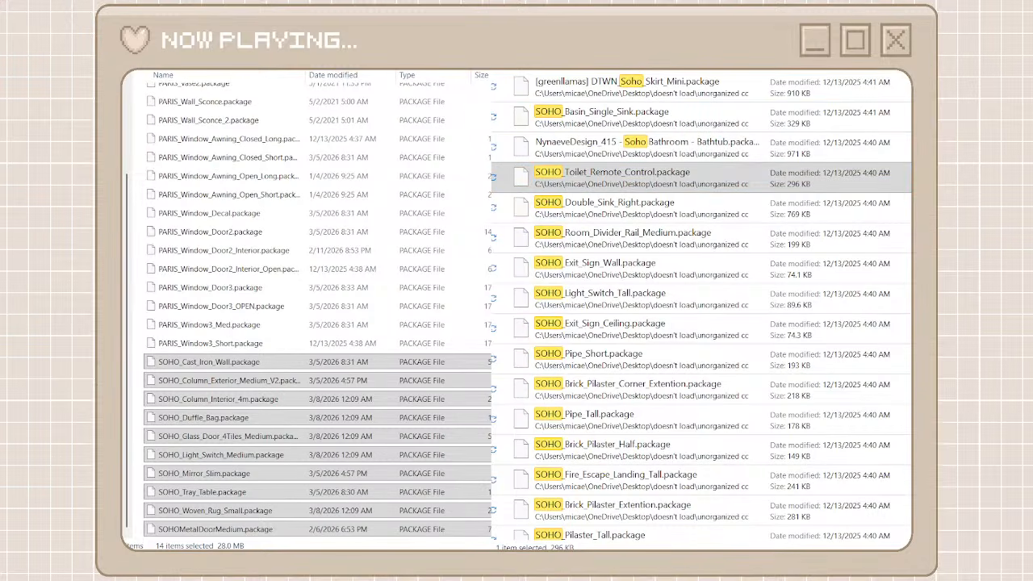
scroll(702, 305, down, 15)
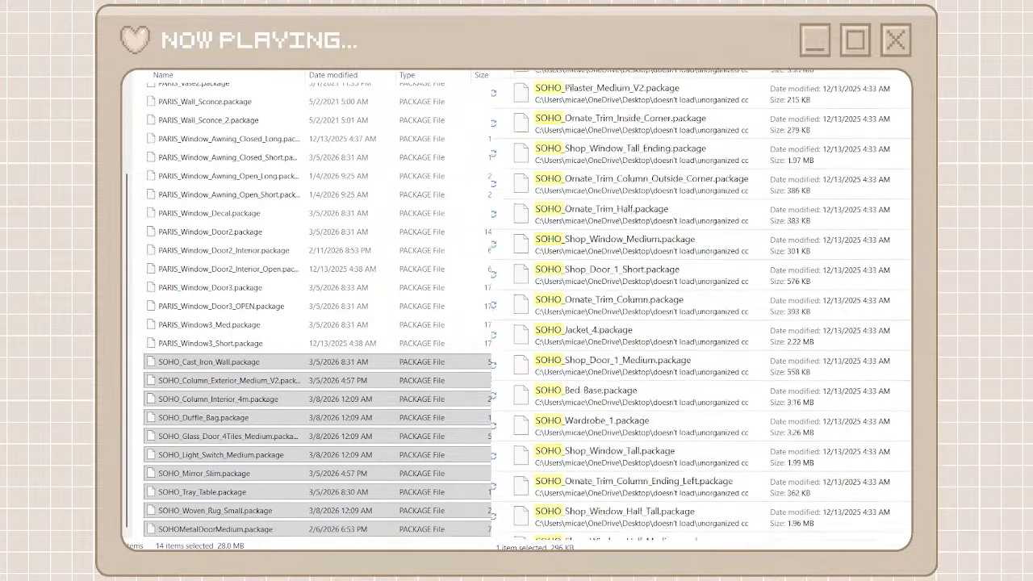
scroll(701, 305, down, 15)
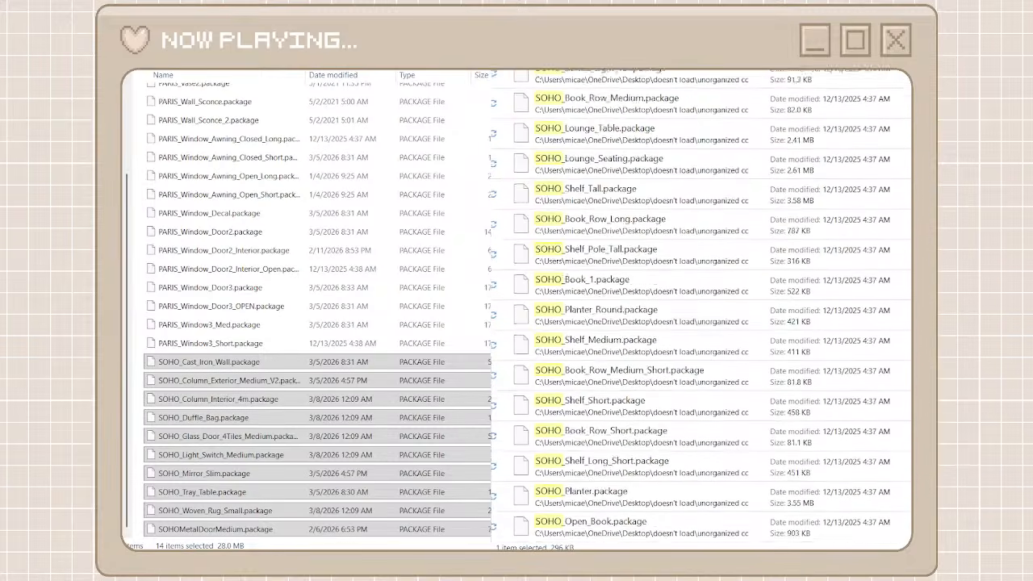
scroll(900, 412, down, 15)
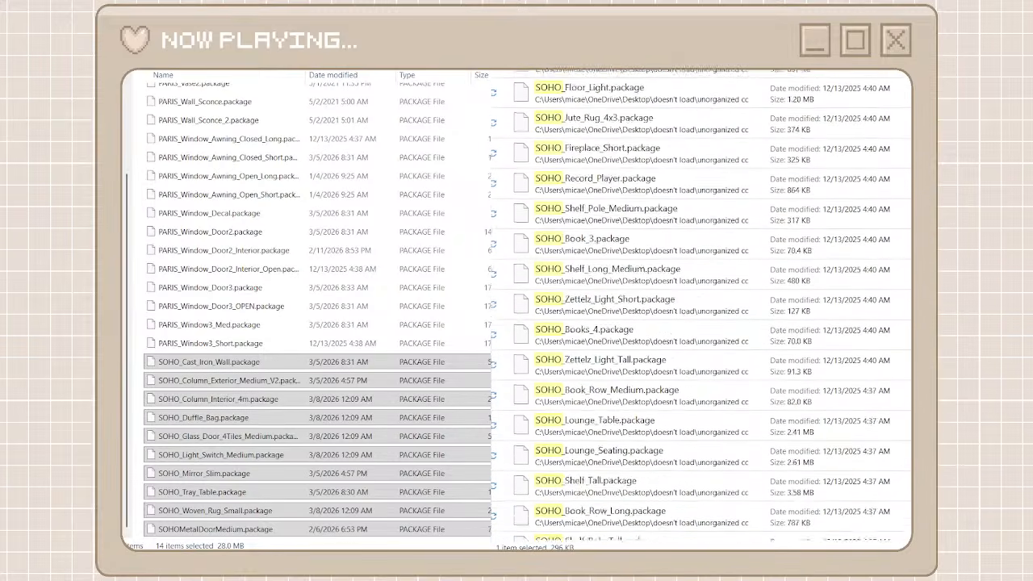
scroll(899, 412, down, 10)
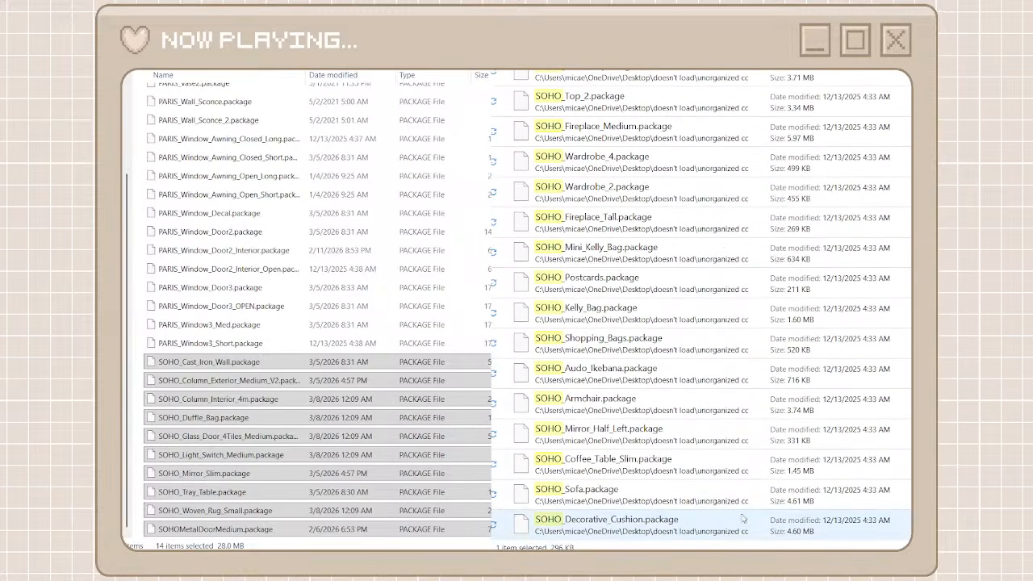
shift+click(728, 523)
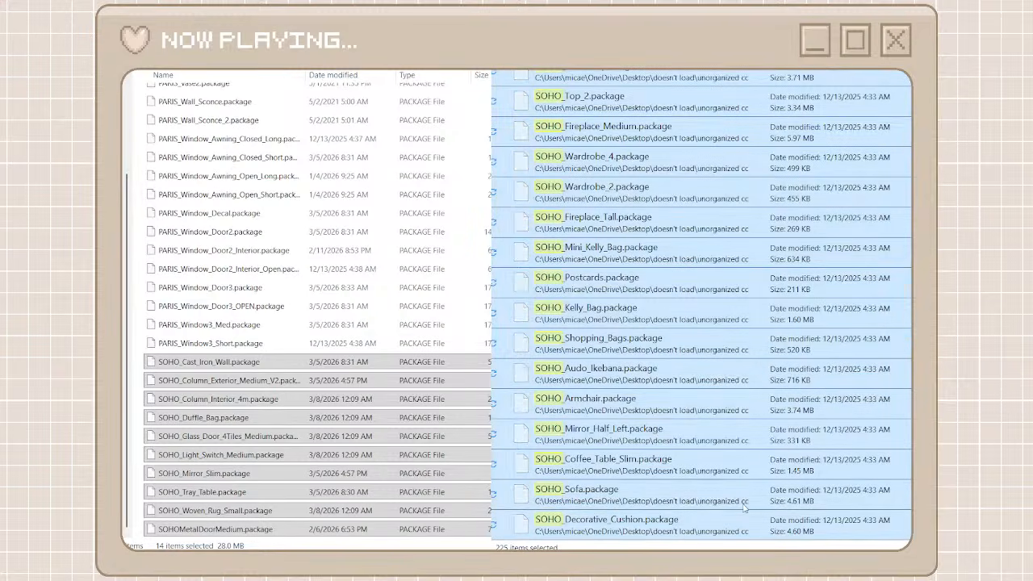
click(476, 339)
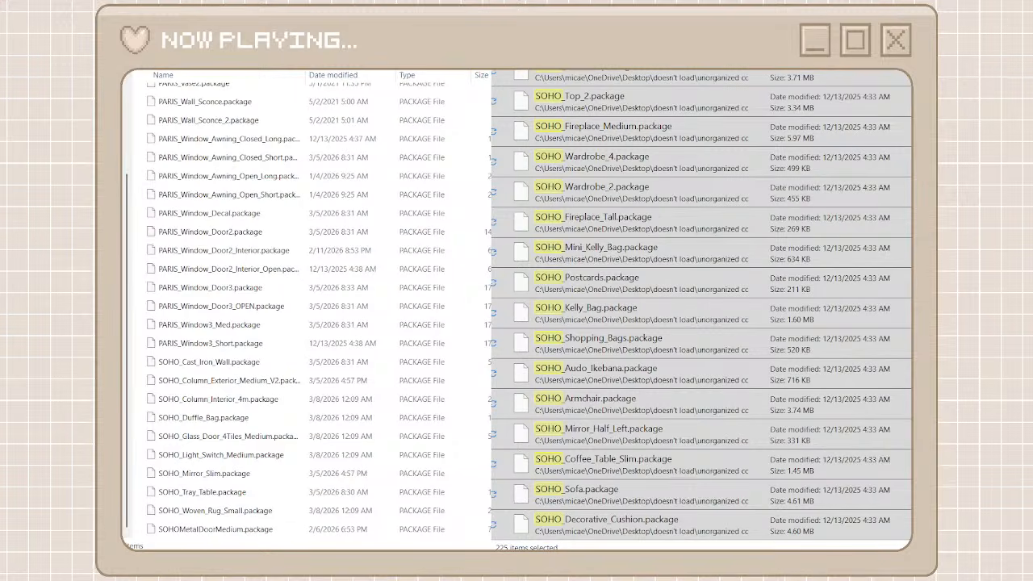
key(ctrl+v)
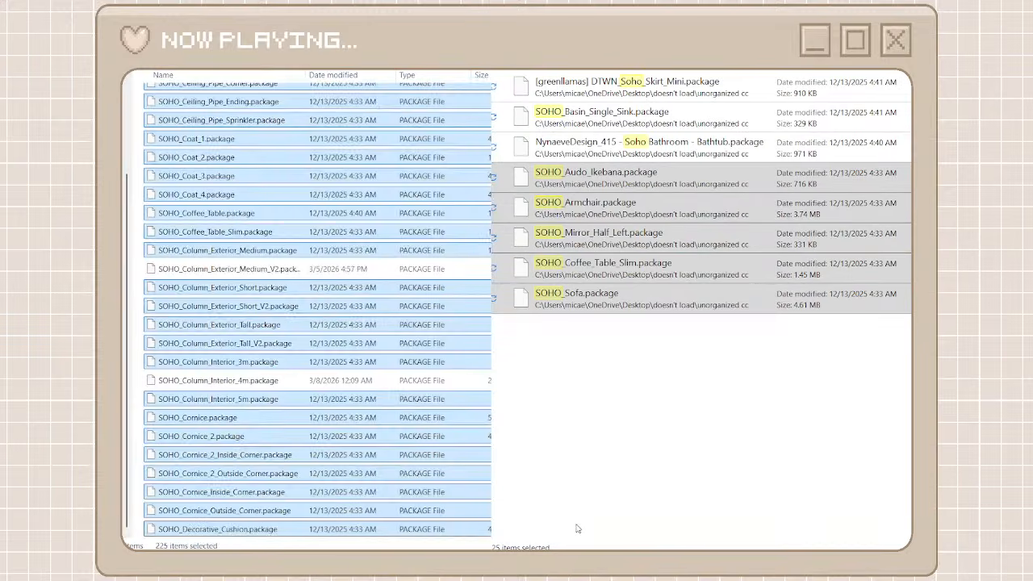
Move SOHO_Basin_Single_Sink.package from the search results into the folder with the other SOHO packages
click(619, 116)
right_click(619, 116)
click(644, 133)
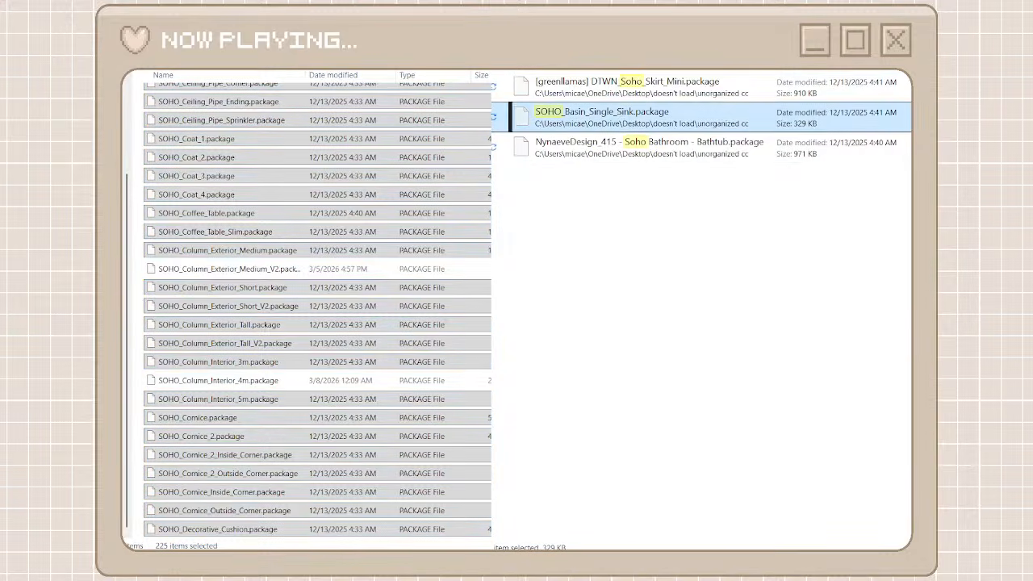
right_click(501, 154)
click(351, 76)
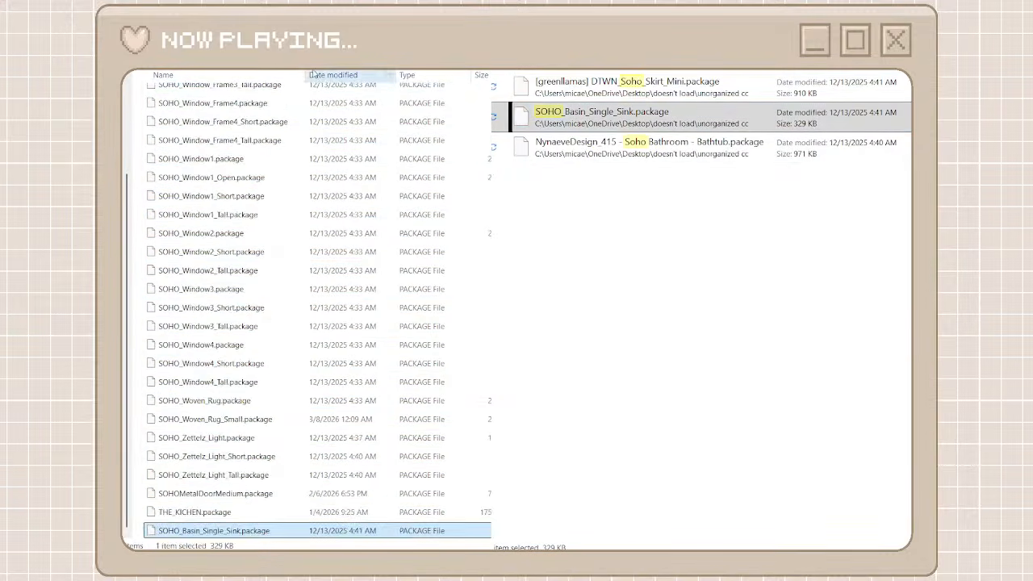
Return to the creator folders, create a new folder named caelaplayssims and open it
click(142, 33)
click(139, 127)
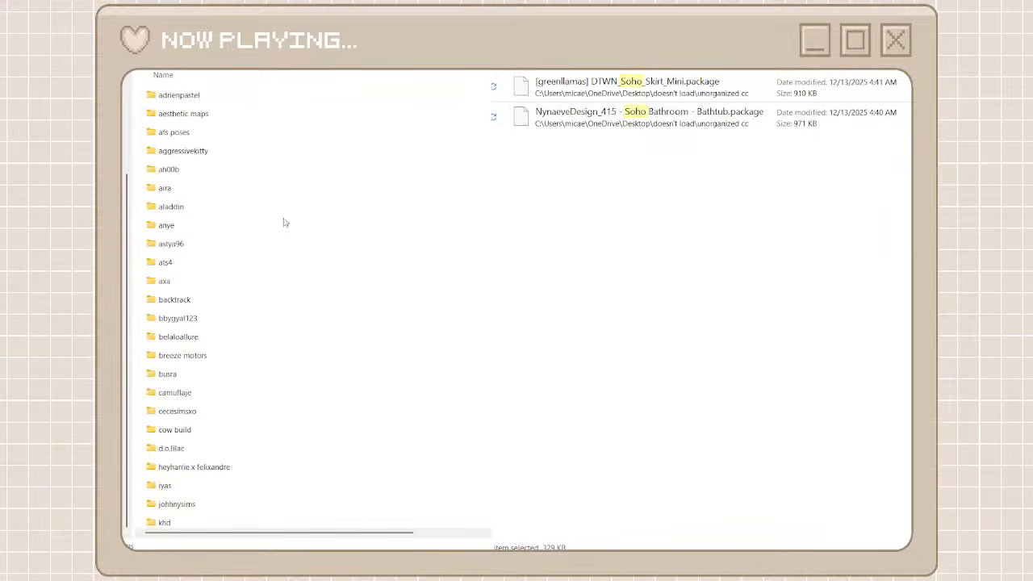
key(ctrl+shift+n)
text(cael)
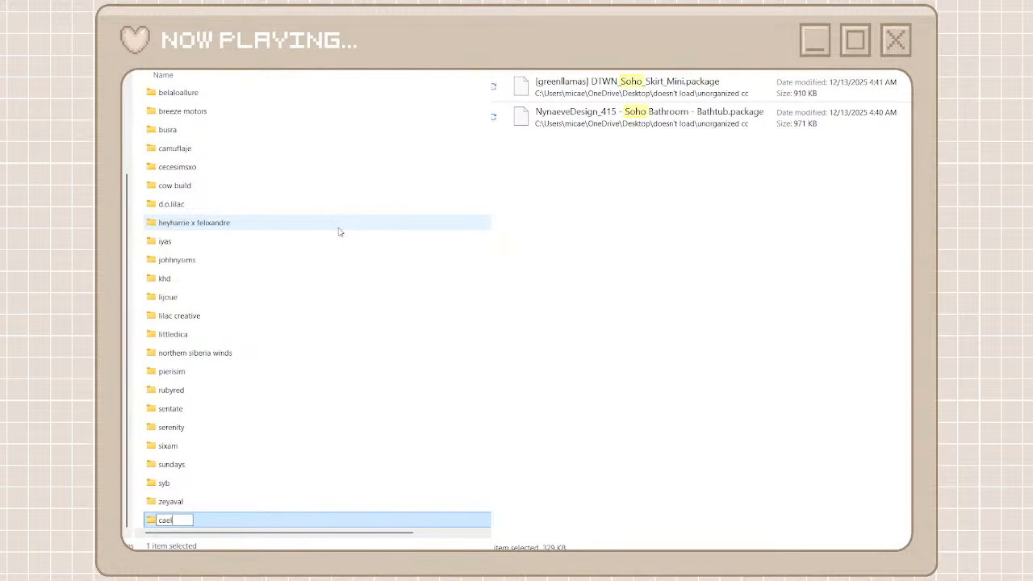
text(aplayssims)
key(Return)
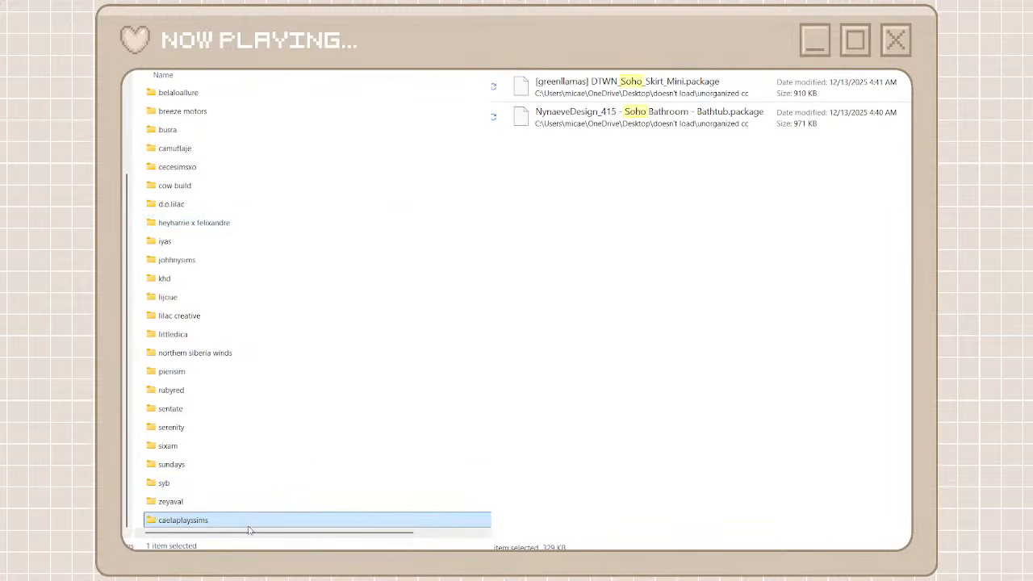
double_click(249, 526)
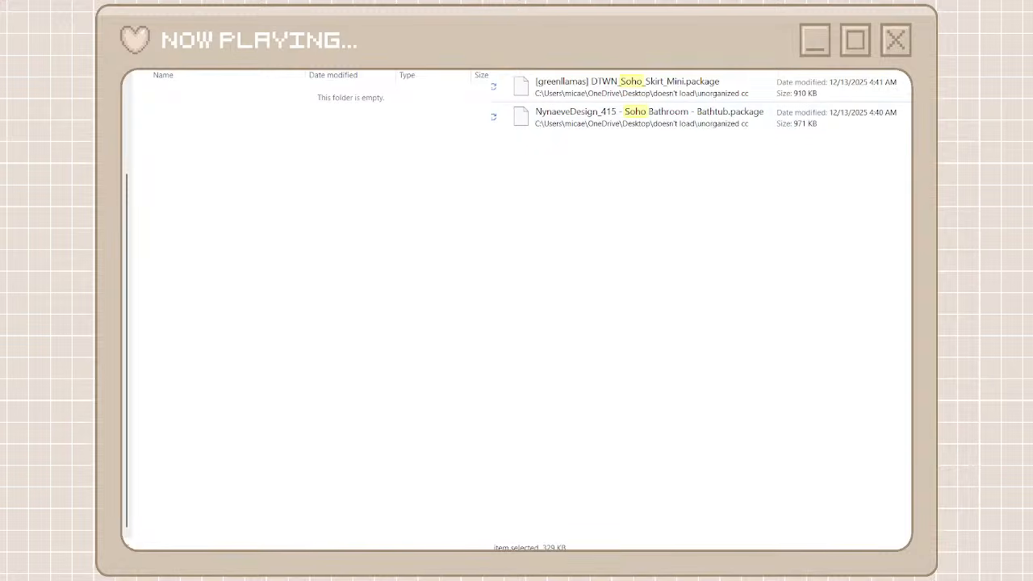
Search the unorganized cc files for caelapla and move all caelaplayssims packages into the empty caelaplayssims folder
text(caelapla)
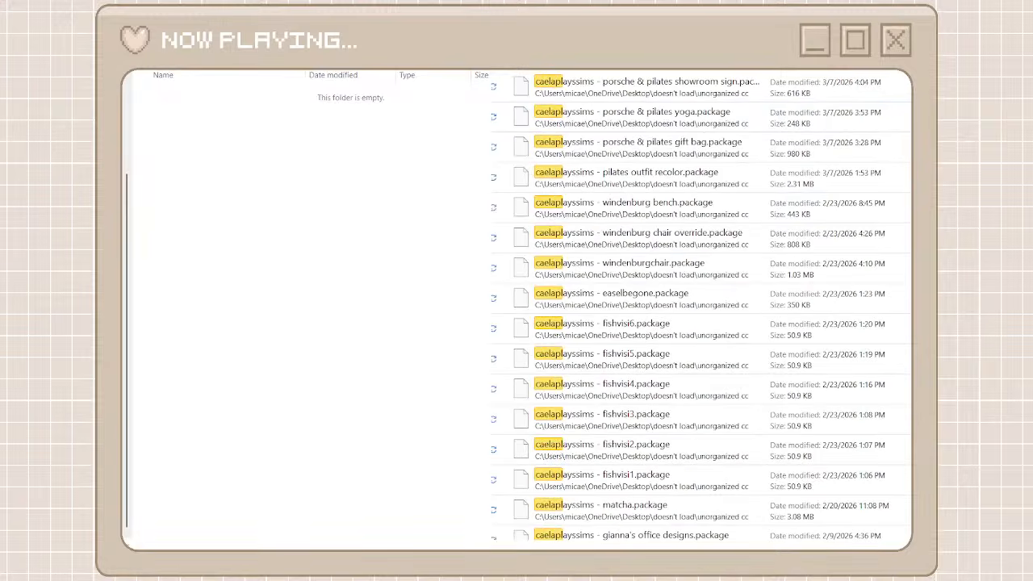
click(581, 97)
scroll(618, 396, down, 10)
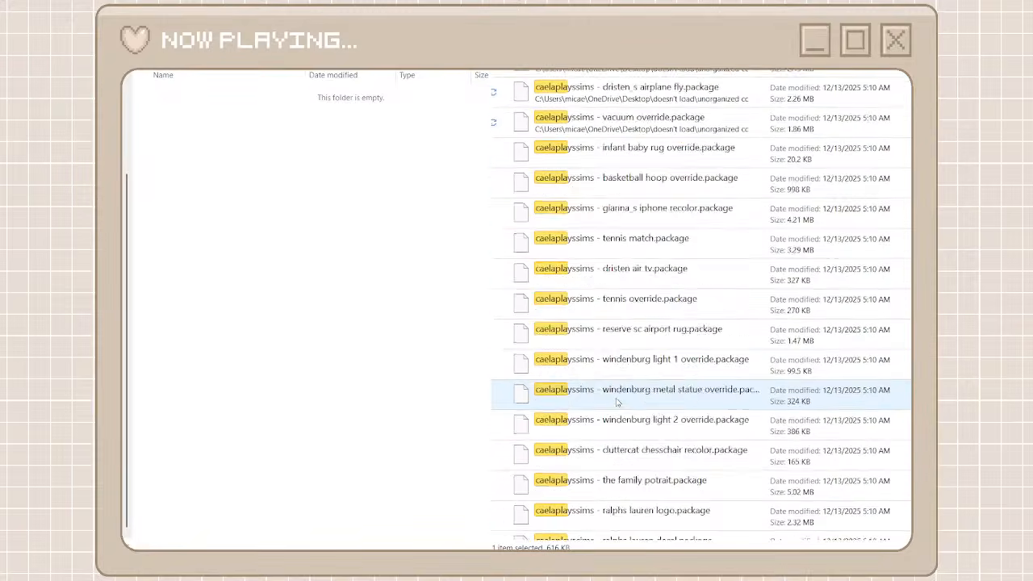
key(ctrl+a)
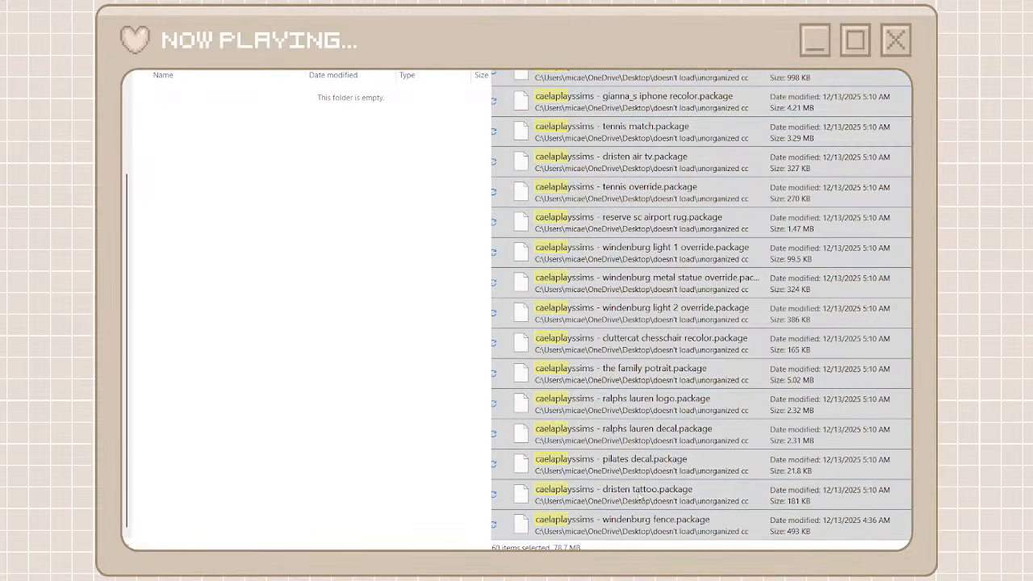
click(411, 312)
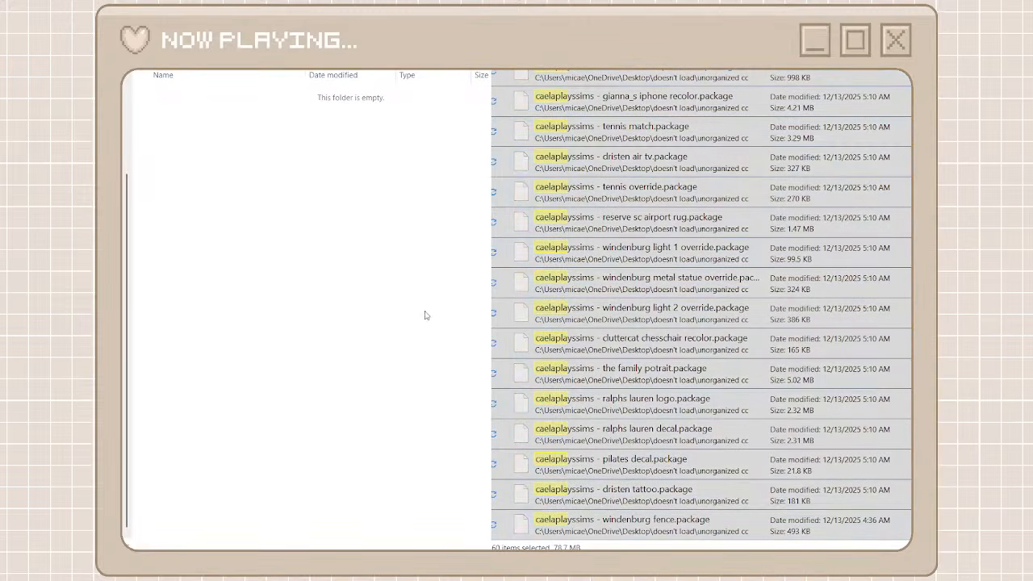
key(ctrl+v)
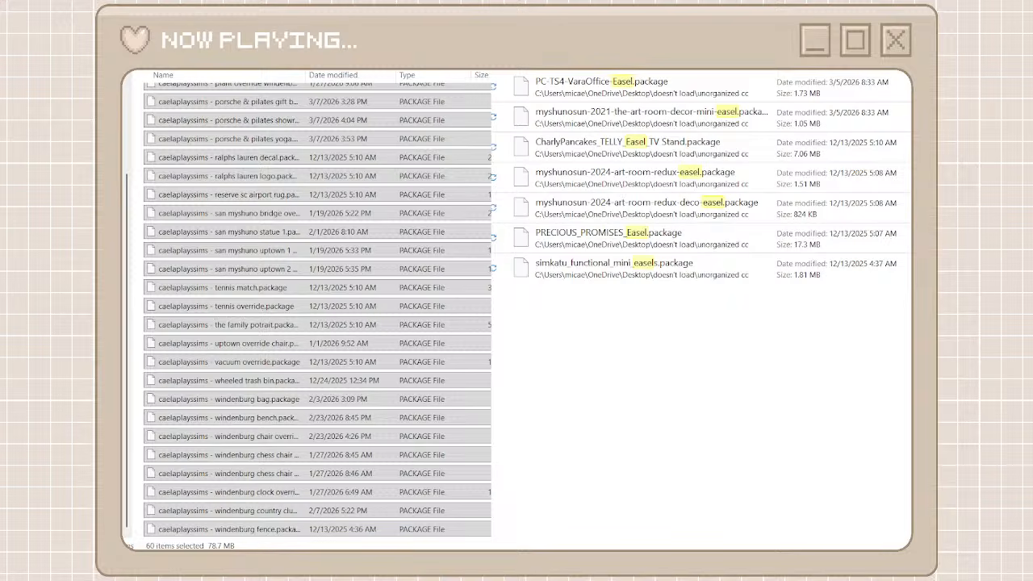
Search the unorganized cc files for bego and winden, clear the search and return to the creator folders
text(wide)
key(Escape)
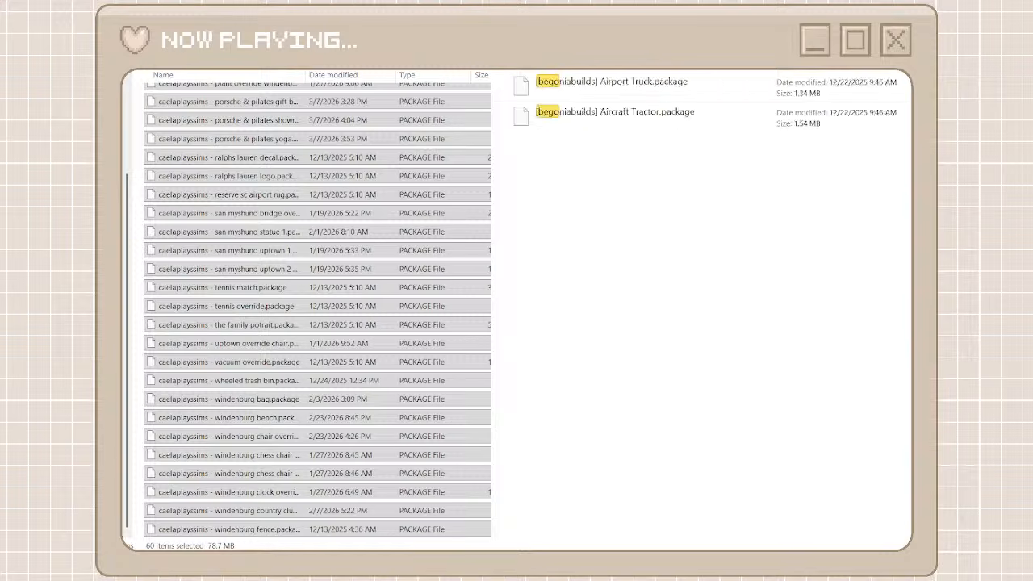
key(BackSpace)
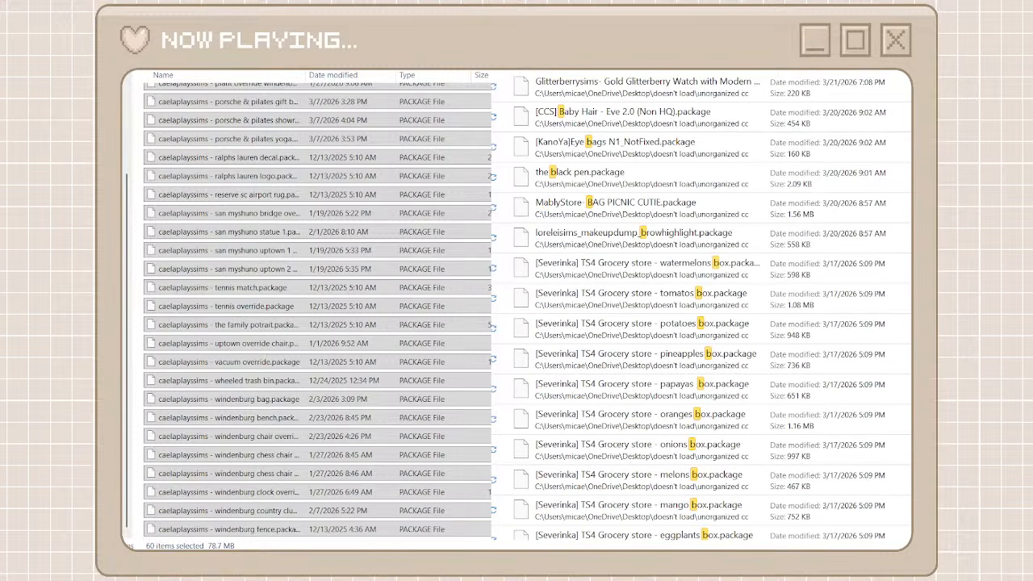
key(BackSpace)
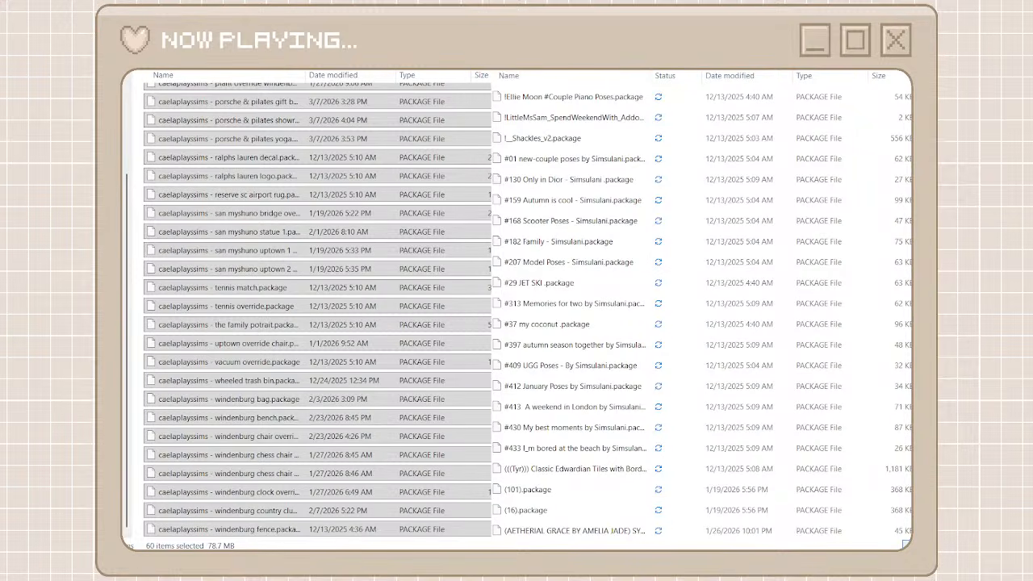
text(winden)
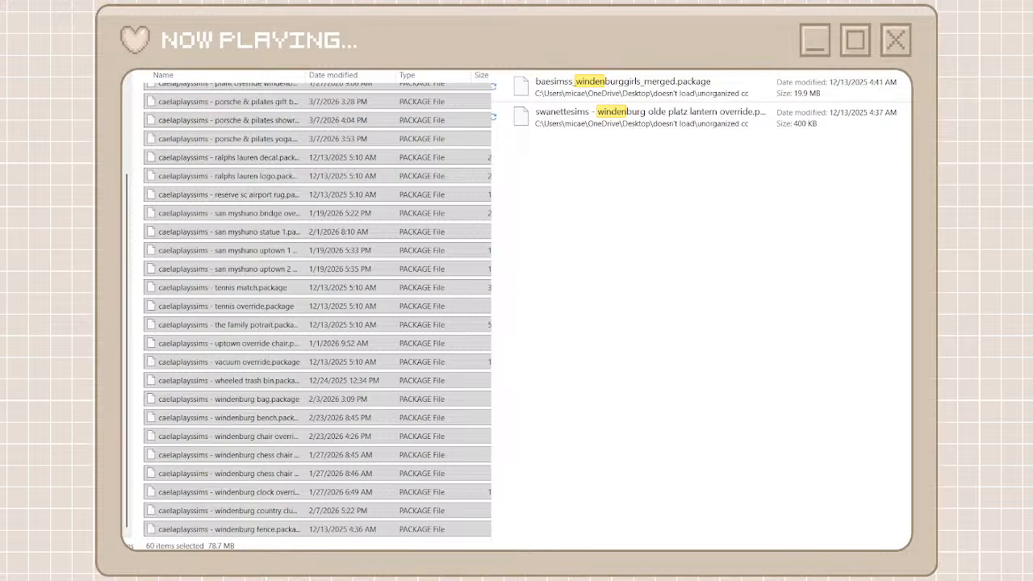
key(alt+Left)
click(896, 16)
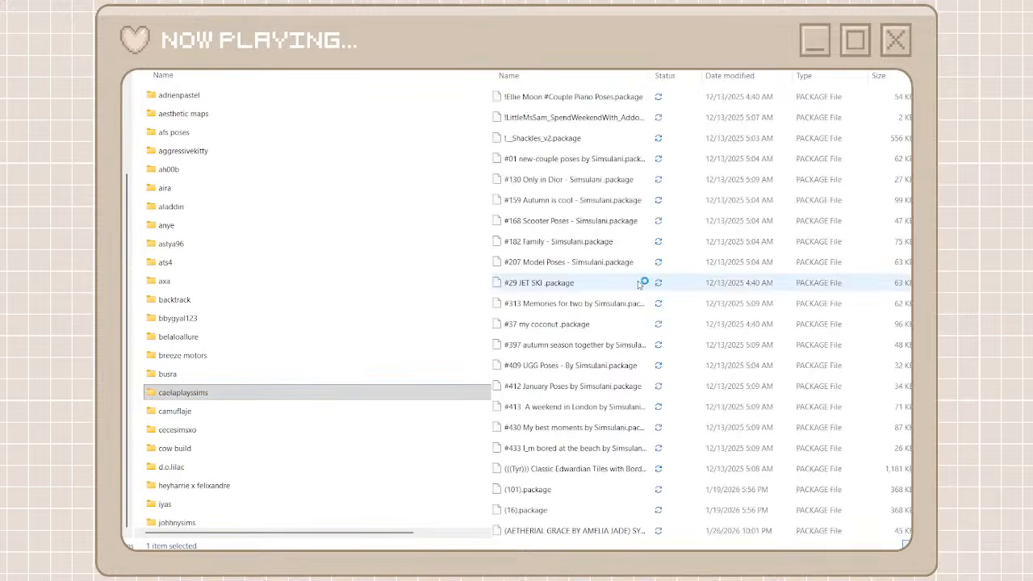
Search the unorganized cc files for BAFROOM and move all resulting packages into the heyharrie x felixandre folder
scroll(624, 309, down, 20)
scroll(625, 308, down, 2)
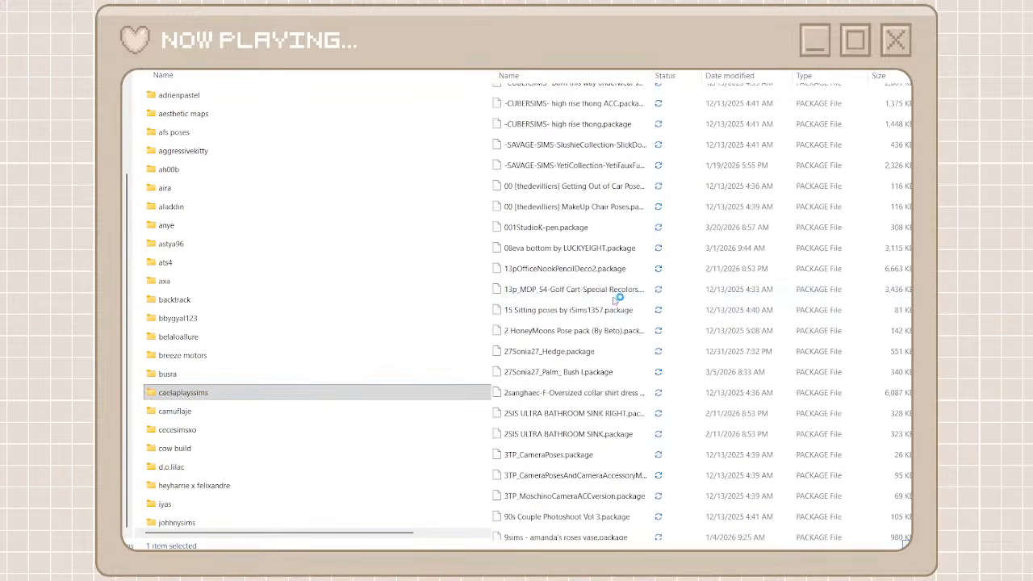
scroll(589, 294, down, 15)
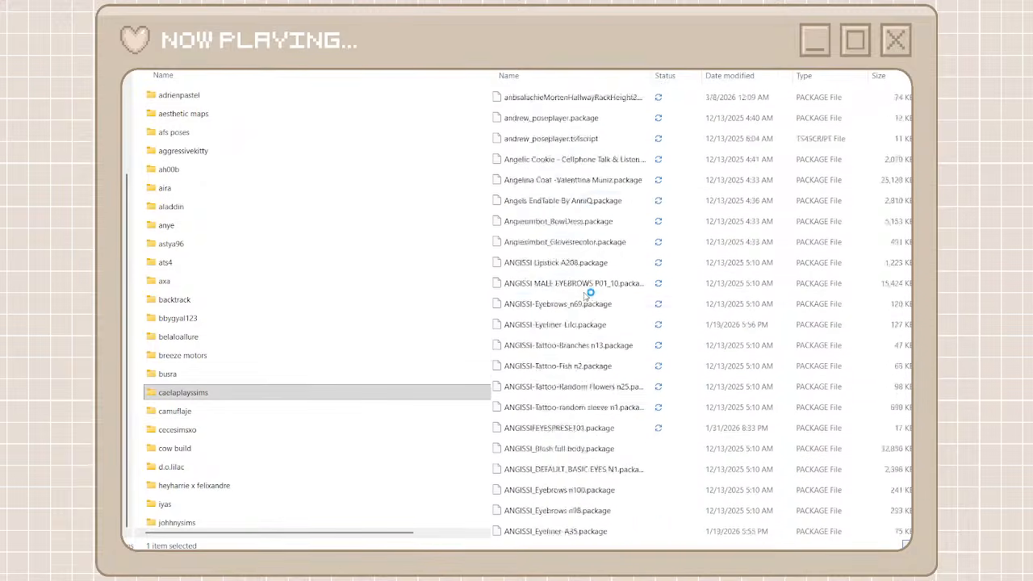
scroll(563, 343, down, 15)
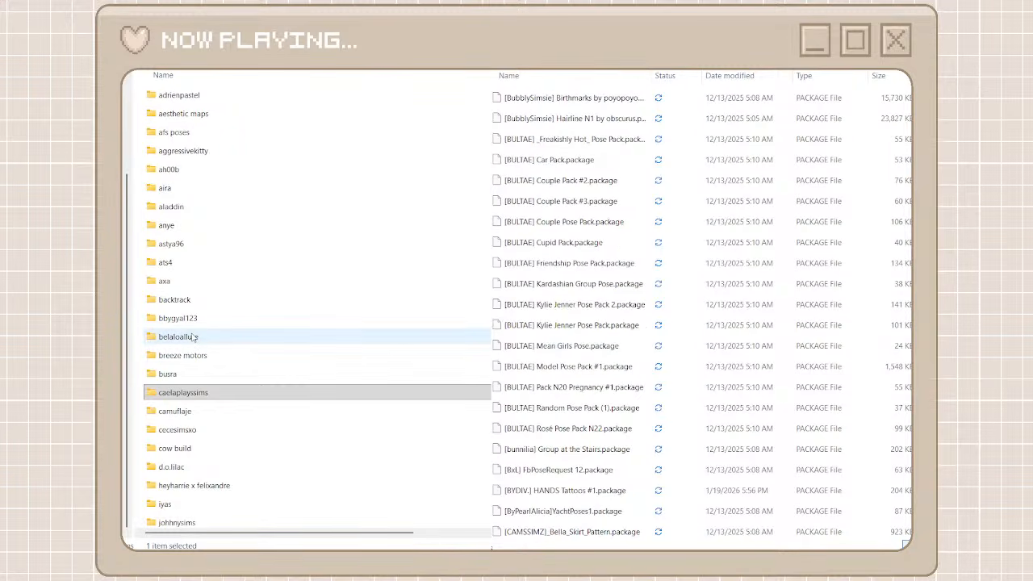
double_click(194, 485)
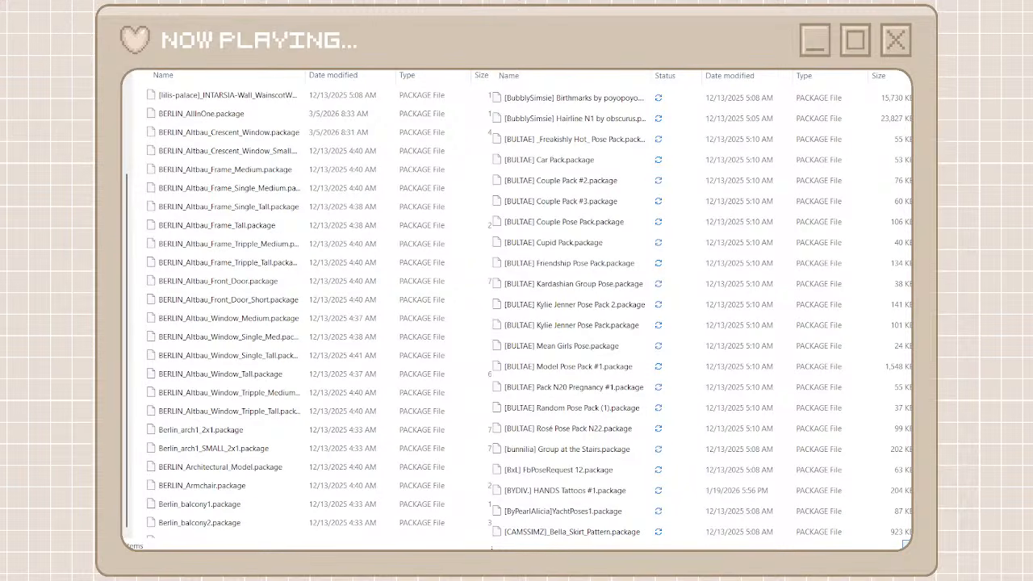
click(750, 89)
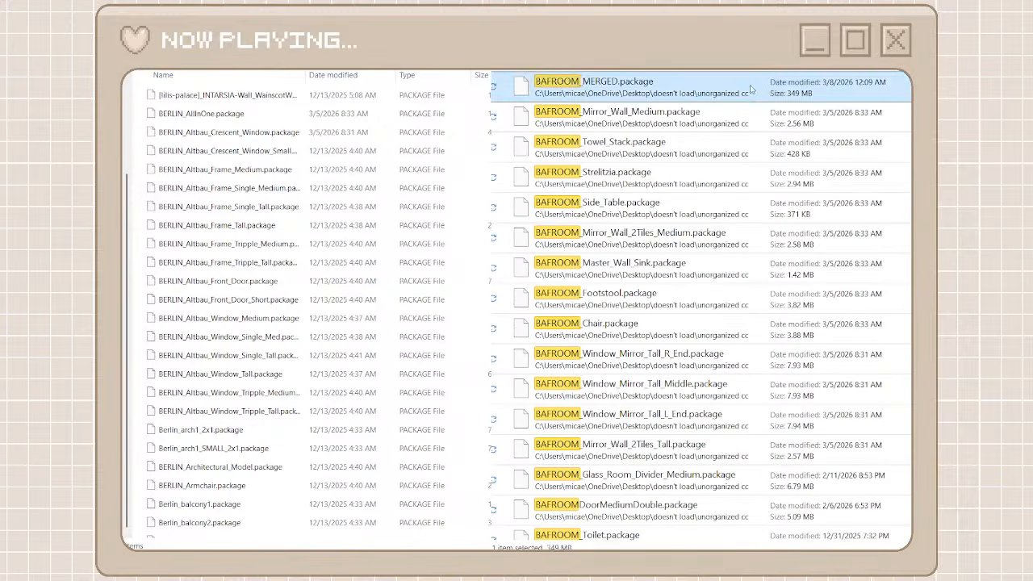
scroll(702, 307, down, 6)
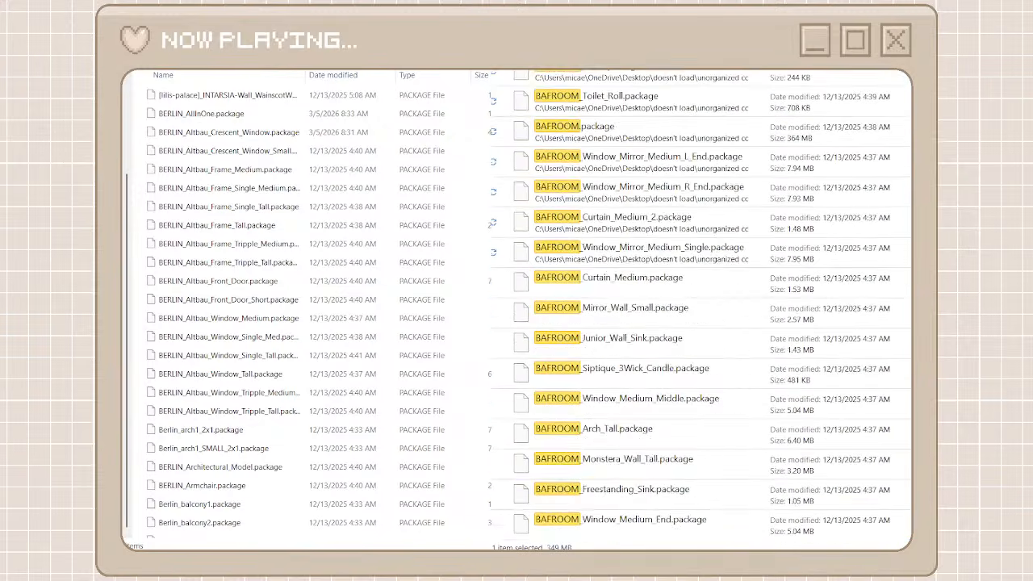
shift+click(650, 525)
right_click(649, 526)
click(673, 501)
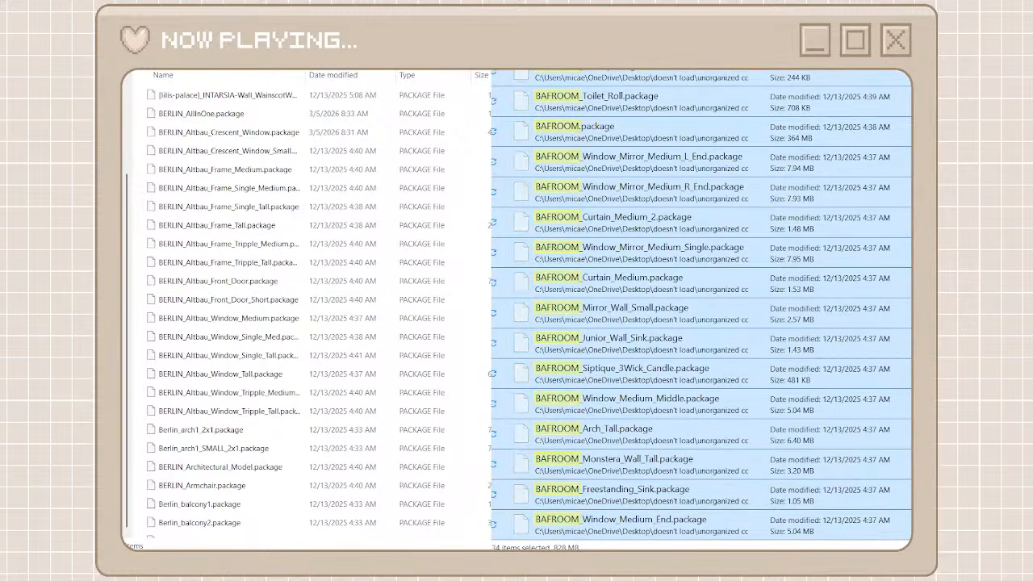
right_click(141, 322)
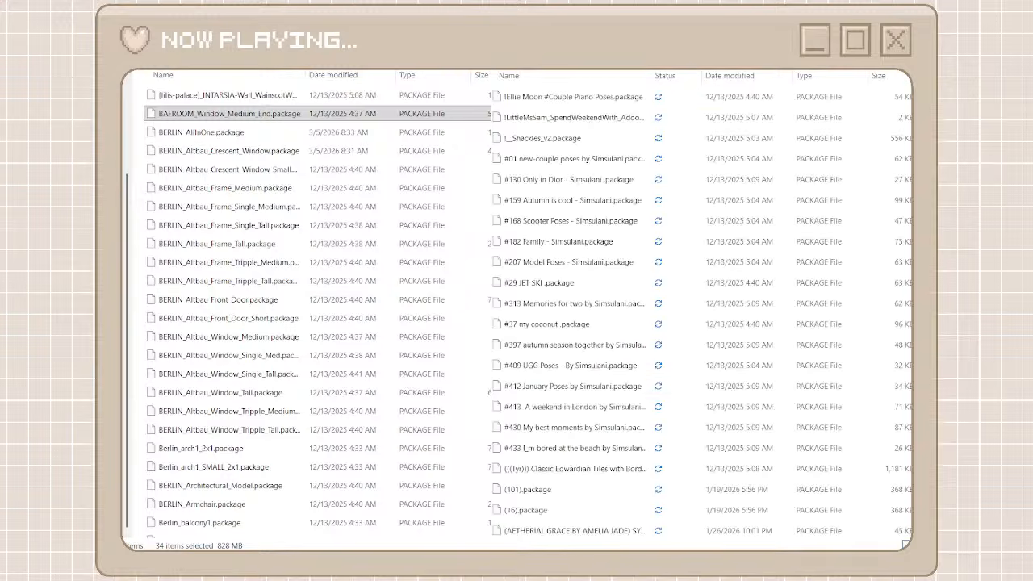
Browse the unorganized packages down to the SHOPTHELOOK files and reopen the heyharrie x felixandre folder
scroll(594, 386, down, 10)
scroll(595, 385, down, 3)
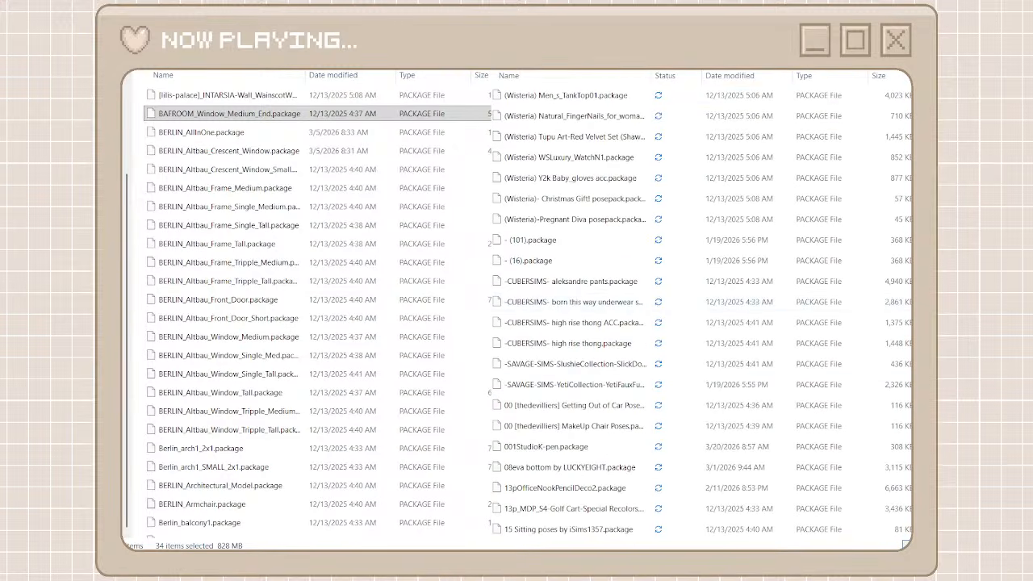
drag(913, 95, 905, 529)
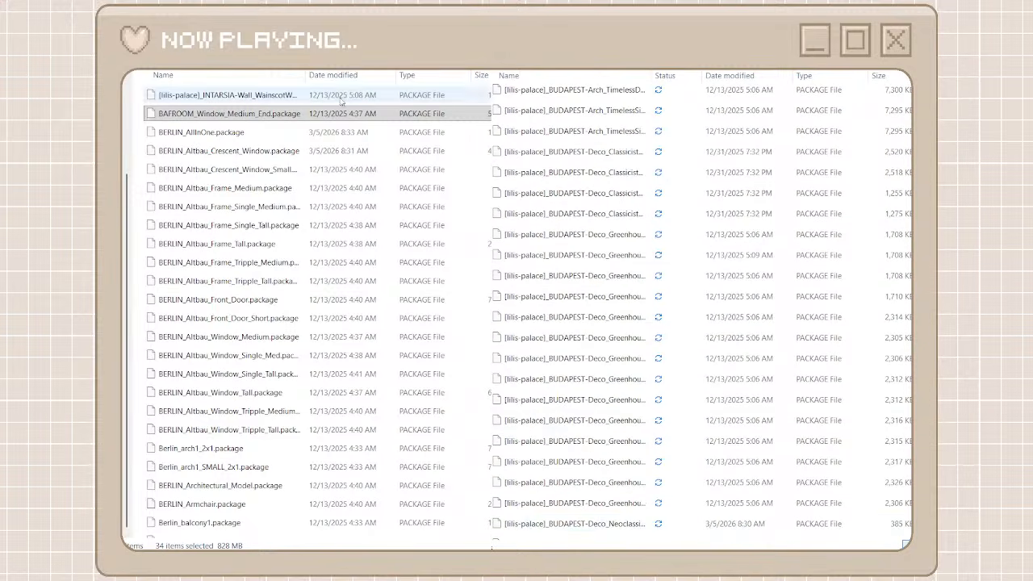
drag(913, 97, 913, 502)
key(alt+Left)
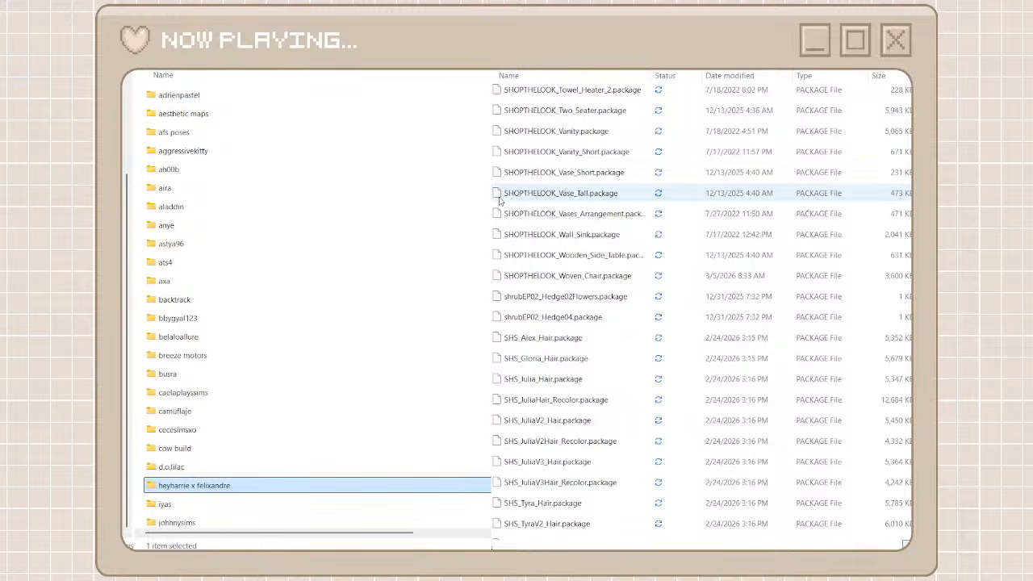
double_click(321, 484)
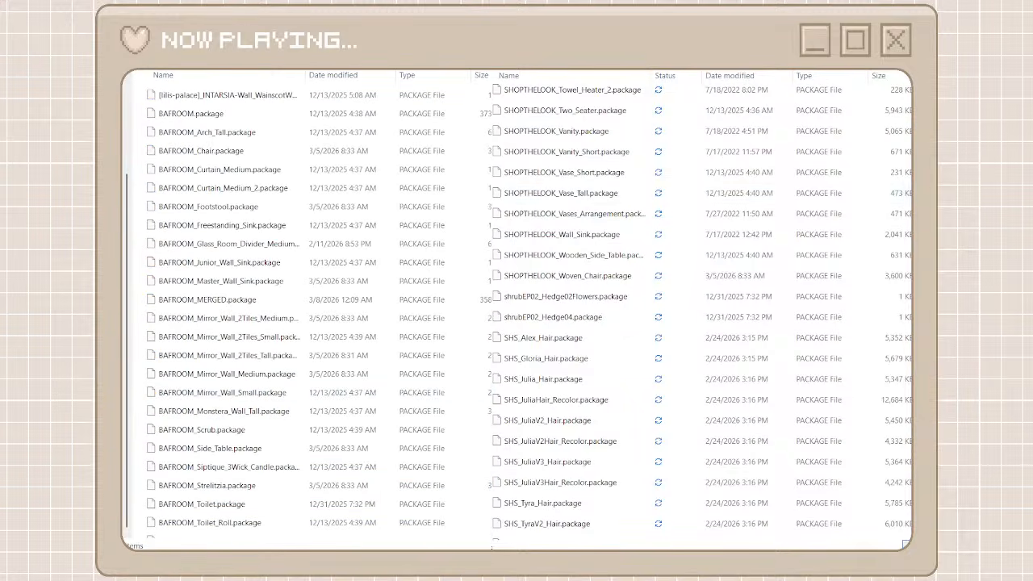
Search the unorganized cc files for SHOPTHELOOK and move all results into the folder with the BAFROOM packages
text(shop)
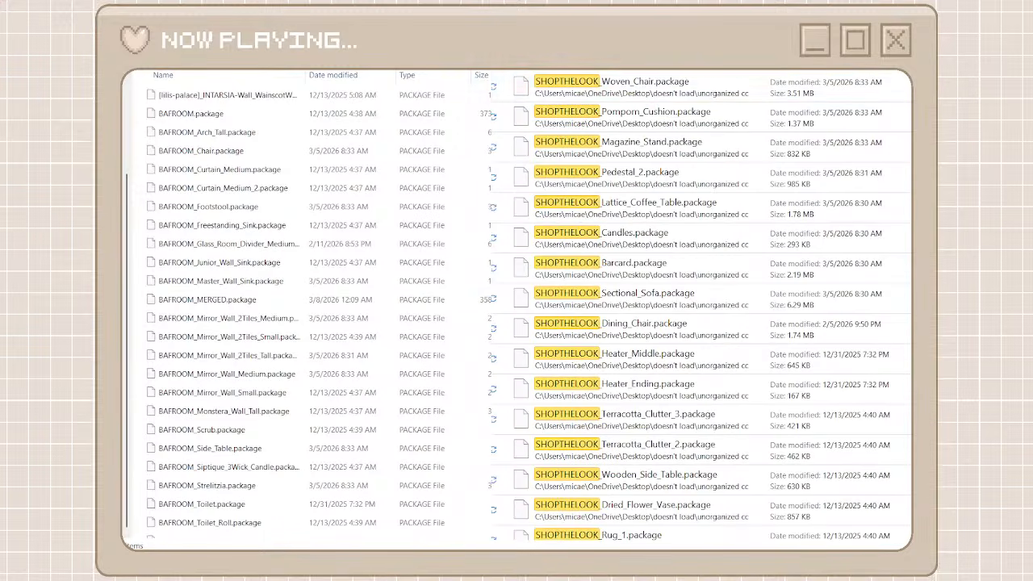
click(715, 88)
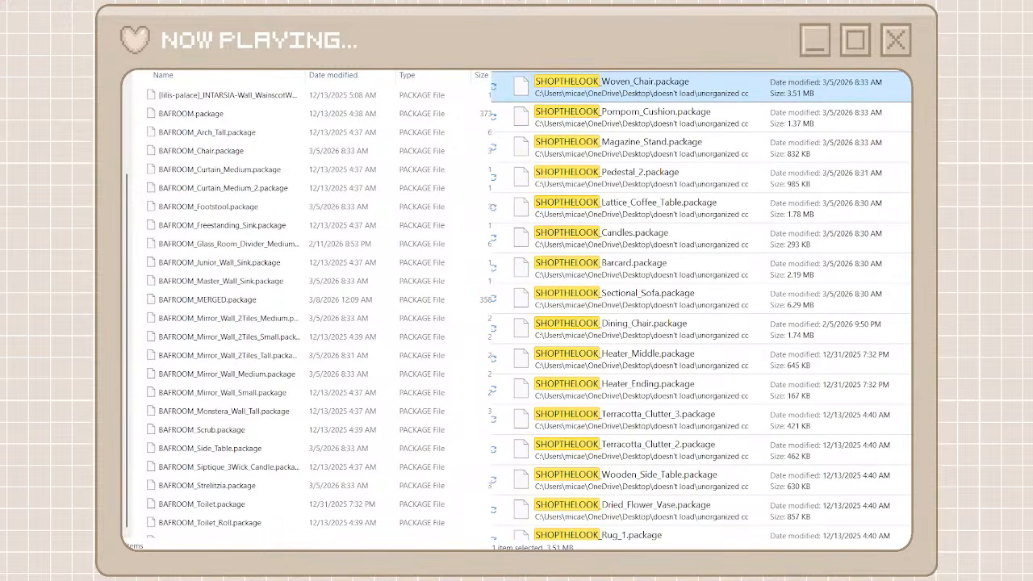
scroll(702, 305, down, 10)
shift+click(690, 522)
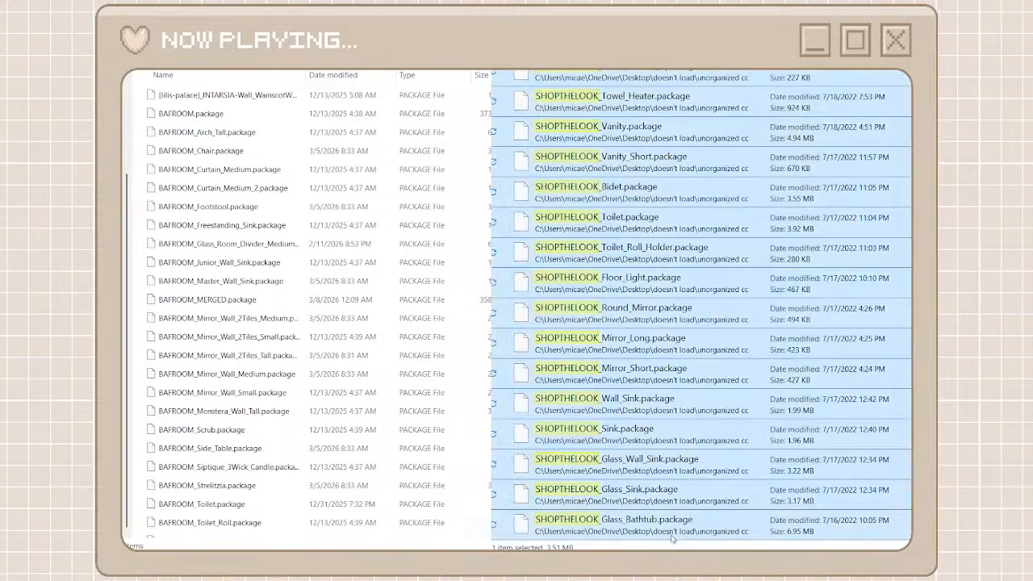
key(ctrl+x)
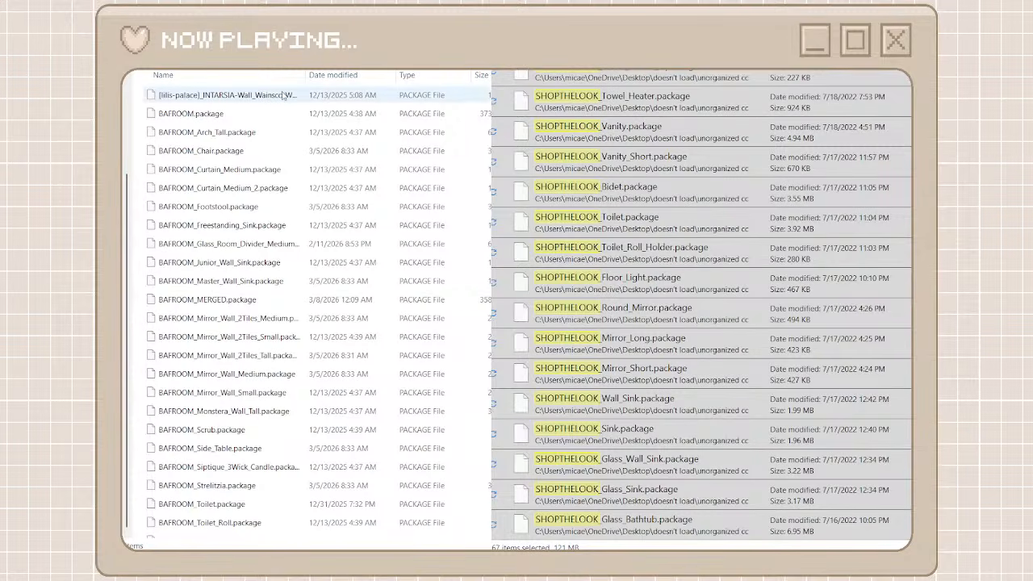
key(ctrl+v)
Return to the creator folders, create a new folder named twisted cat and open it
key(alt+Left)
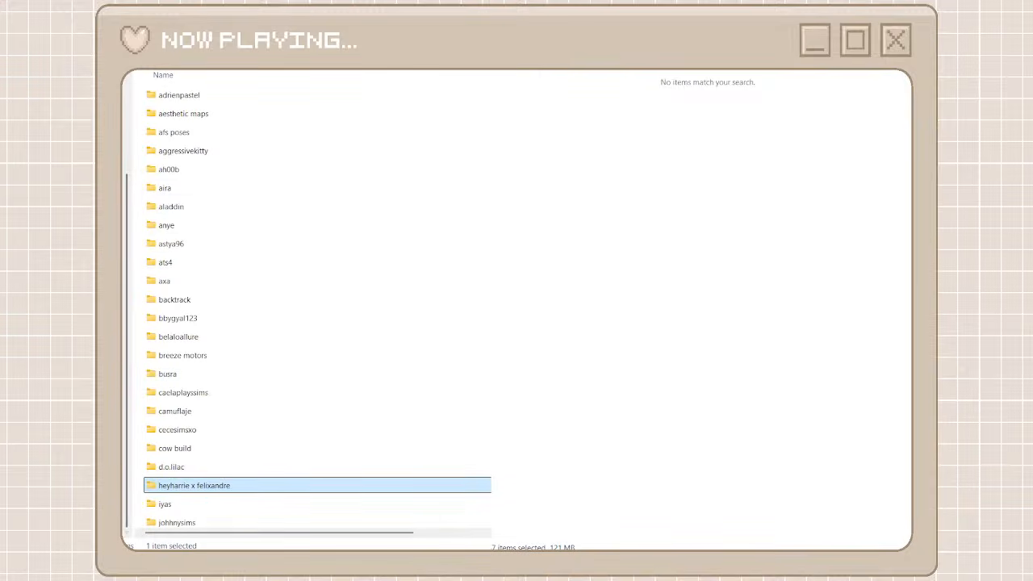
click(123, 117)
key(ctrl+shift+n)
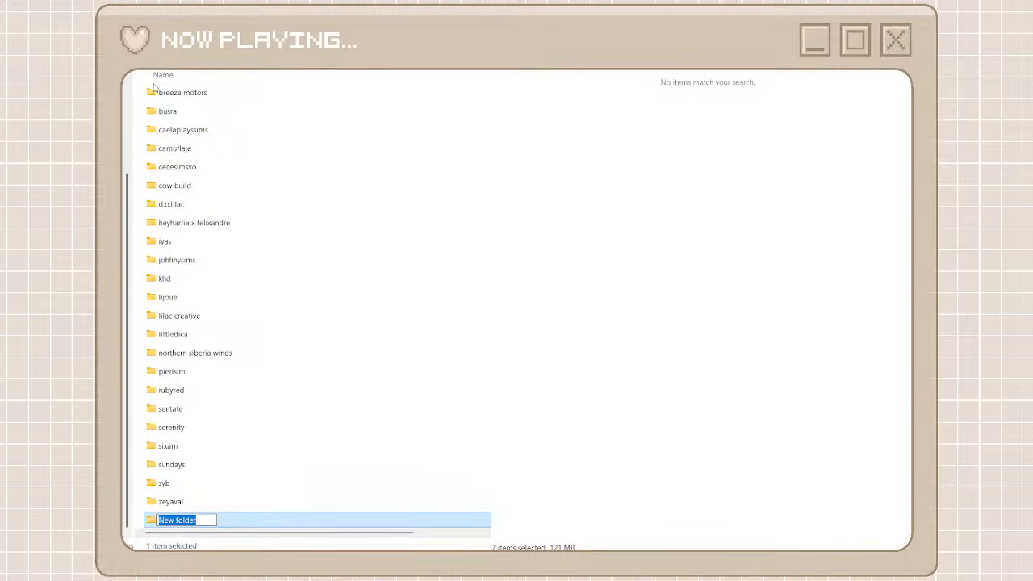
text(twisted c)
key(BackSpace)
text(cat)
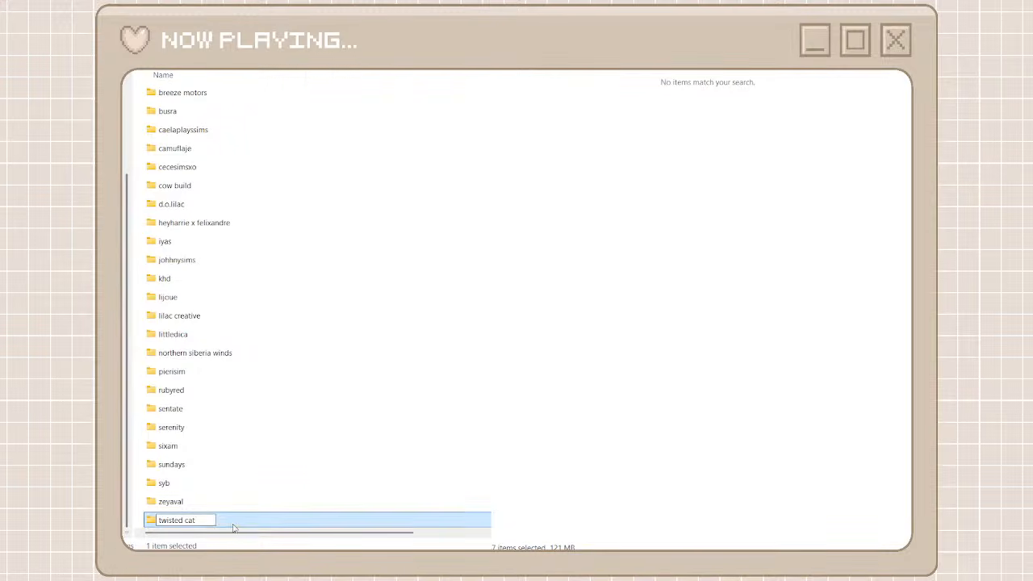
key(Return)
key(Return)
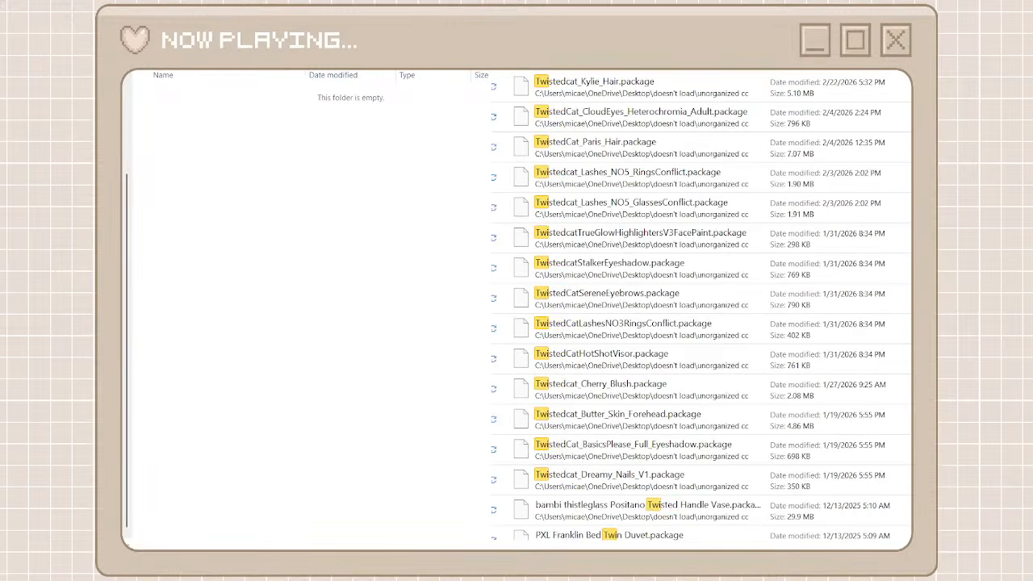
Move all packages found by searching for Twistedcat into the twisted cat folder and return to the creator folders
text(cat)
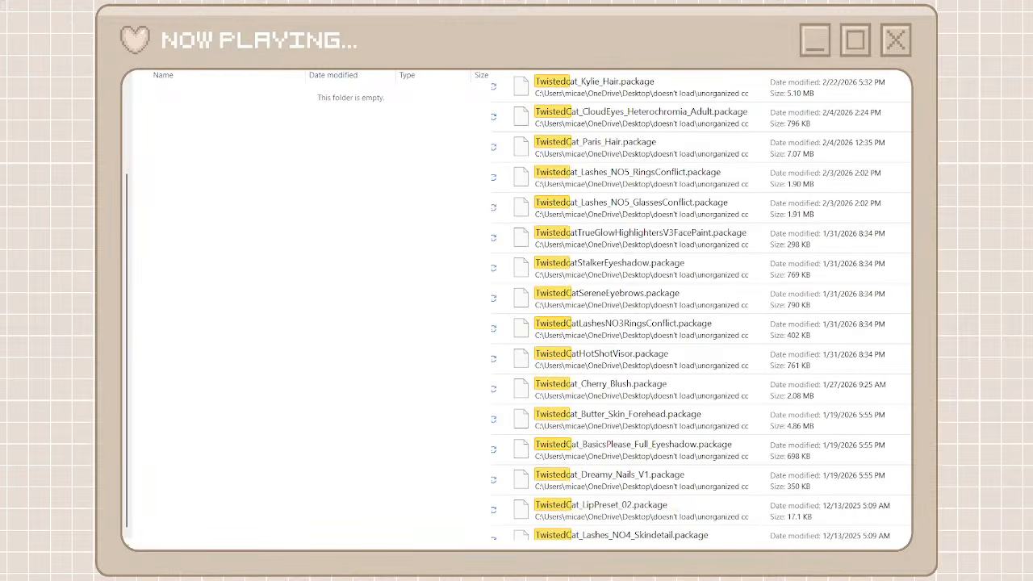
click(646, 87)
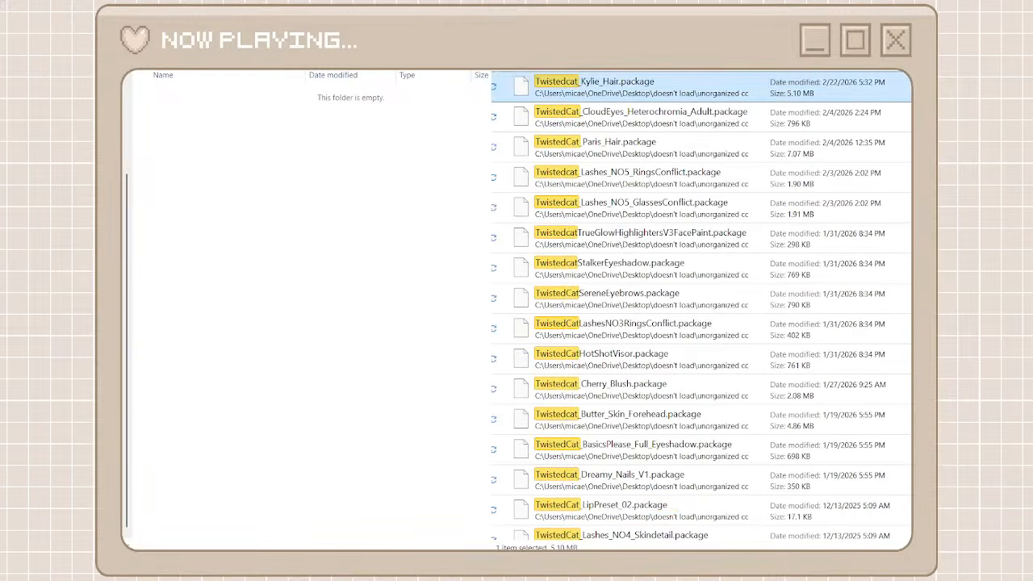
scroll(824, 498, down, 6)
key(ctrl+a)
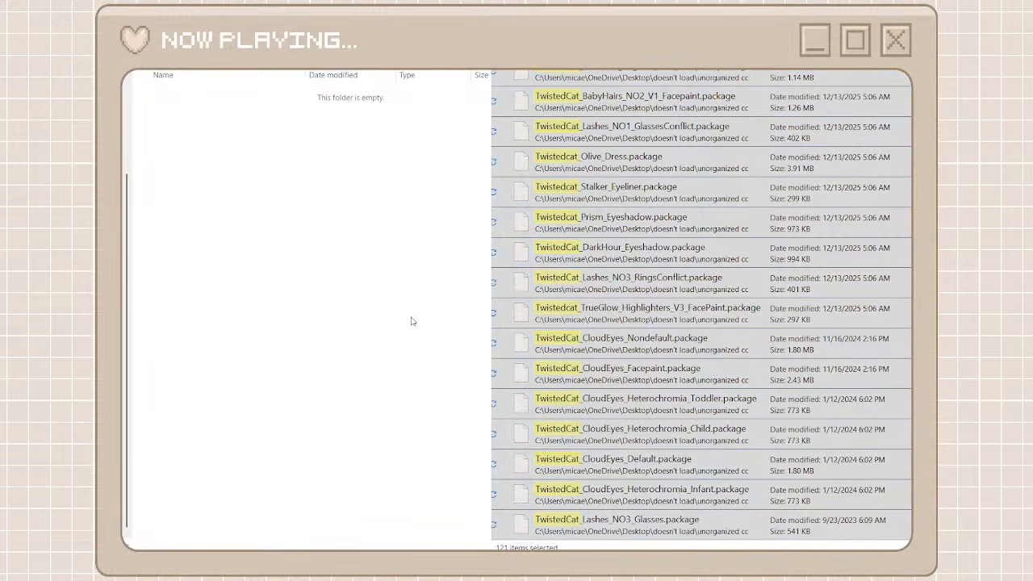
key(ctrl+v)
key(alt+Left)
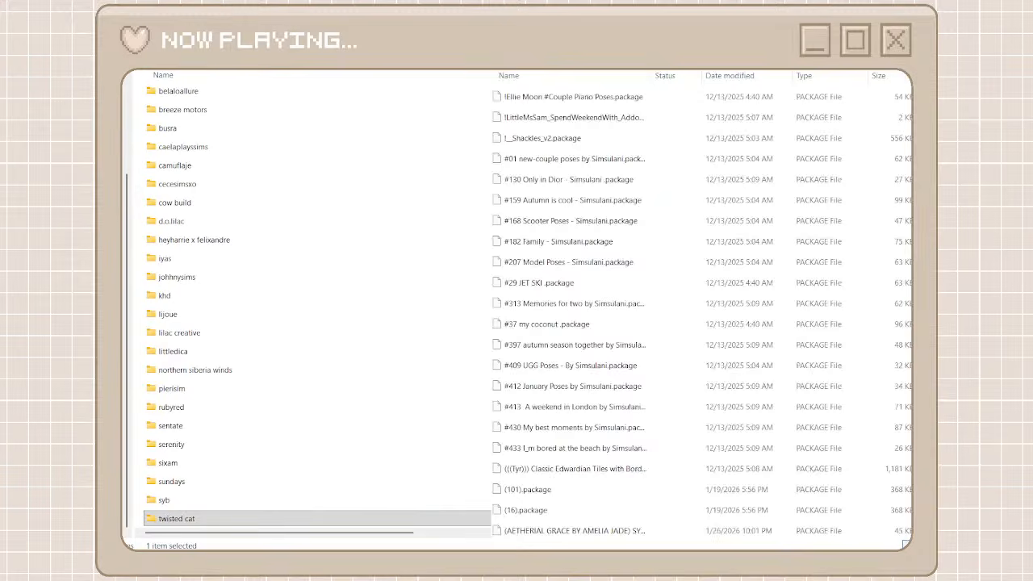
scroll(613, 313, down, 7)
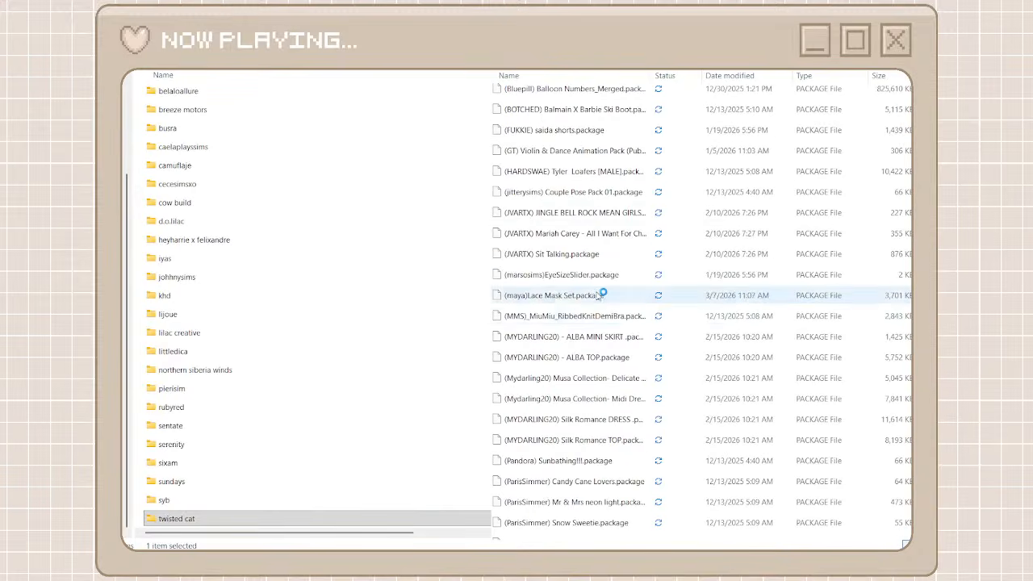
Locate the MablyStore packages in the unorganized files and create a new creator folder named mablystore
drag(920, 98, 920, 254)
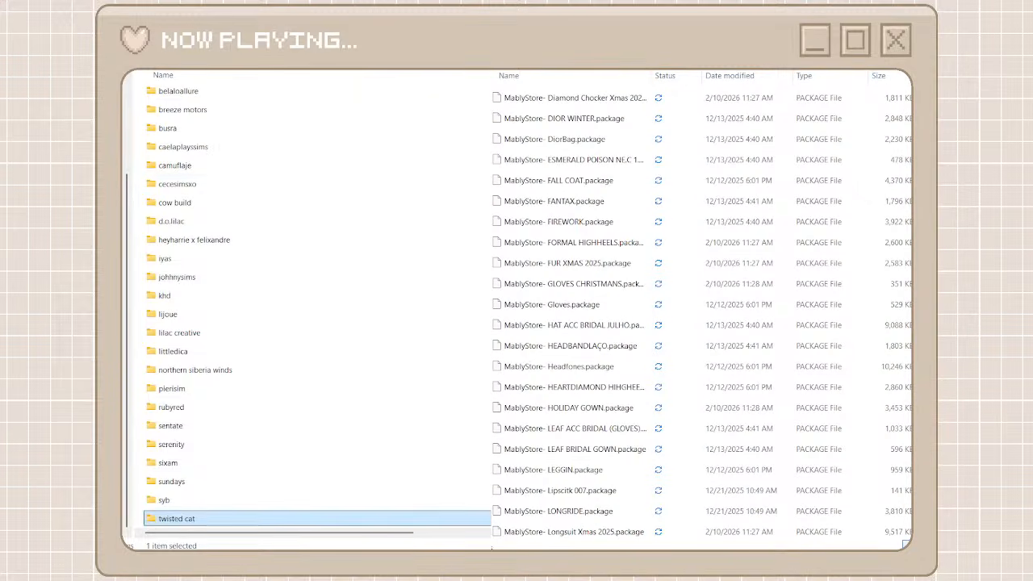
key(ctrl+shift+n)
text(mab)
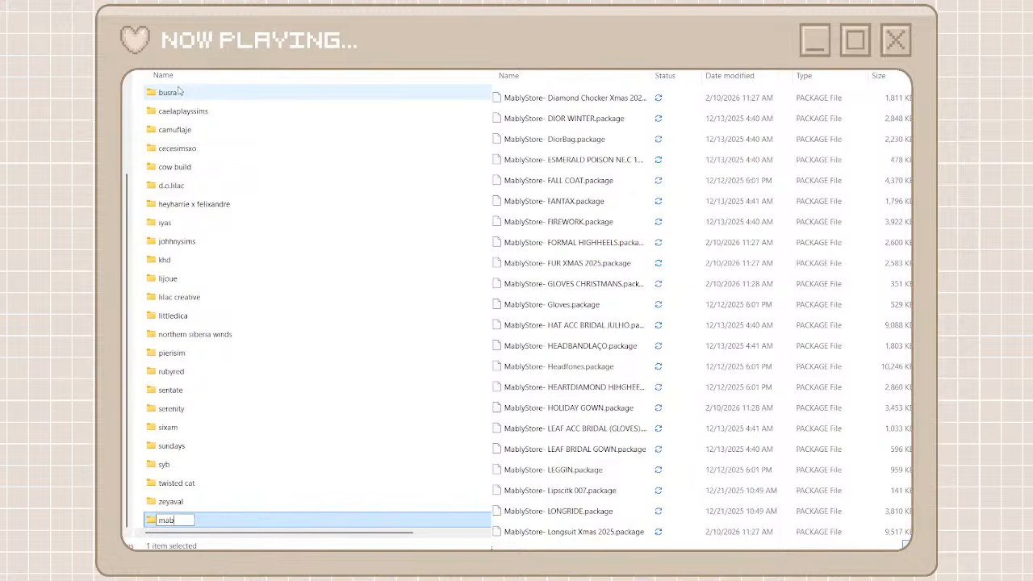
text(lystore)
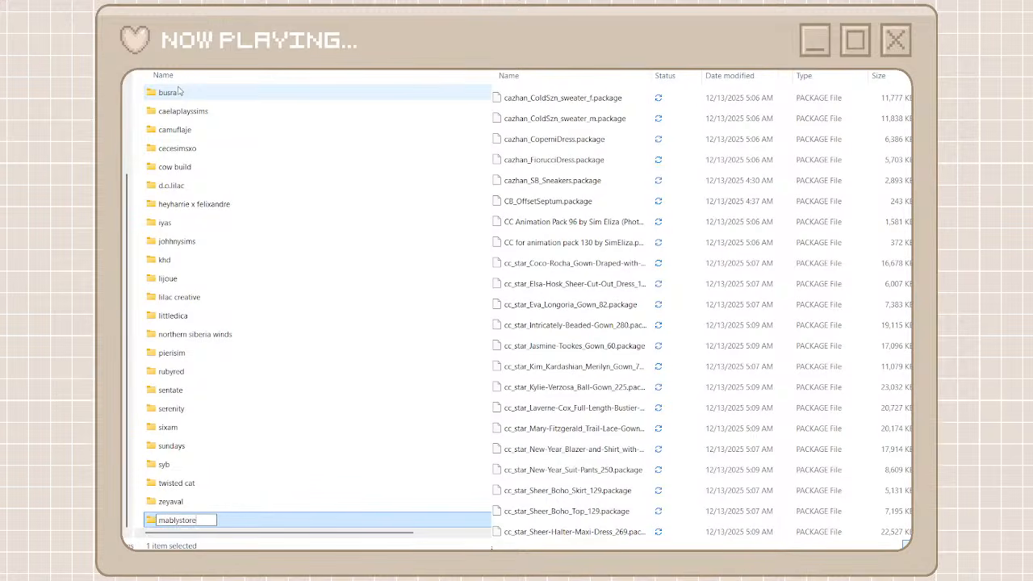
click(136, 214)
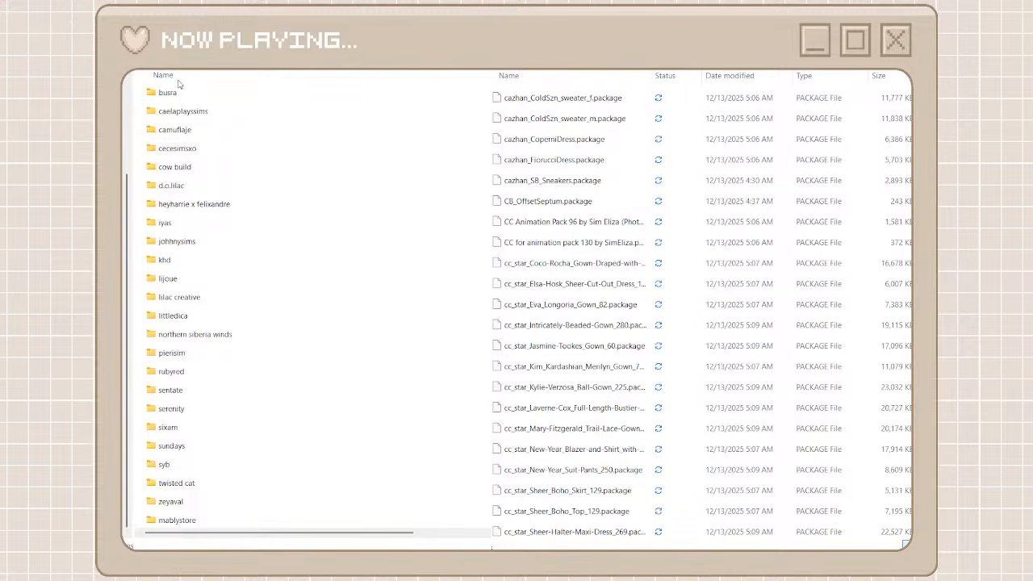
Create a new folder named cool content star among the creator folders
key(ctrl+shift+n)
text(cool co)
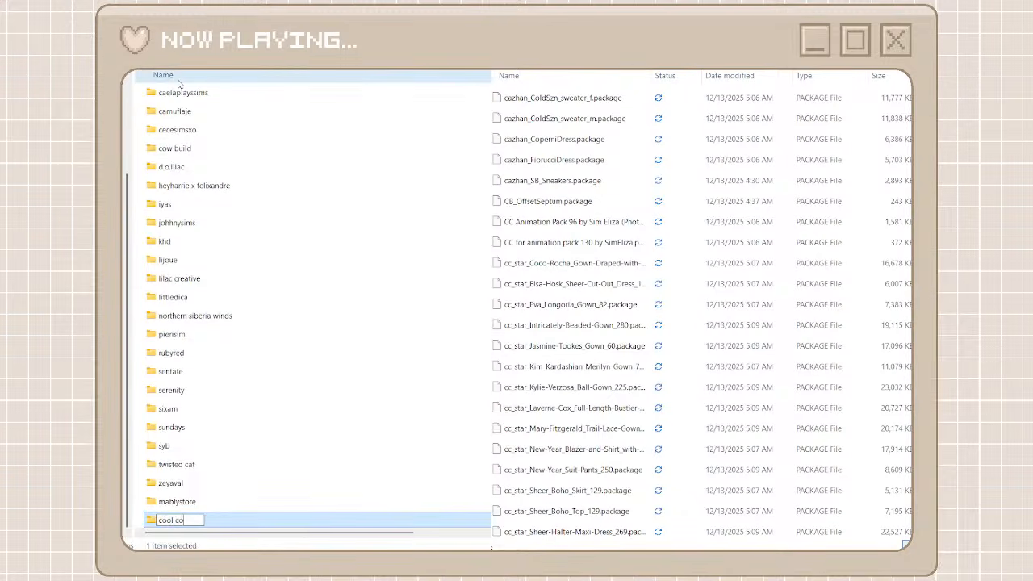
text(ntent star)
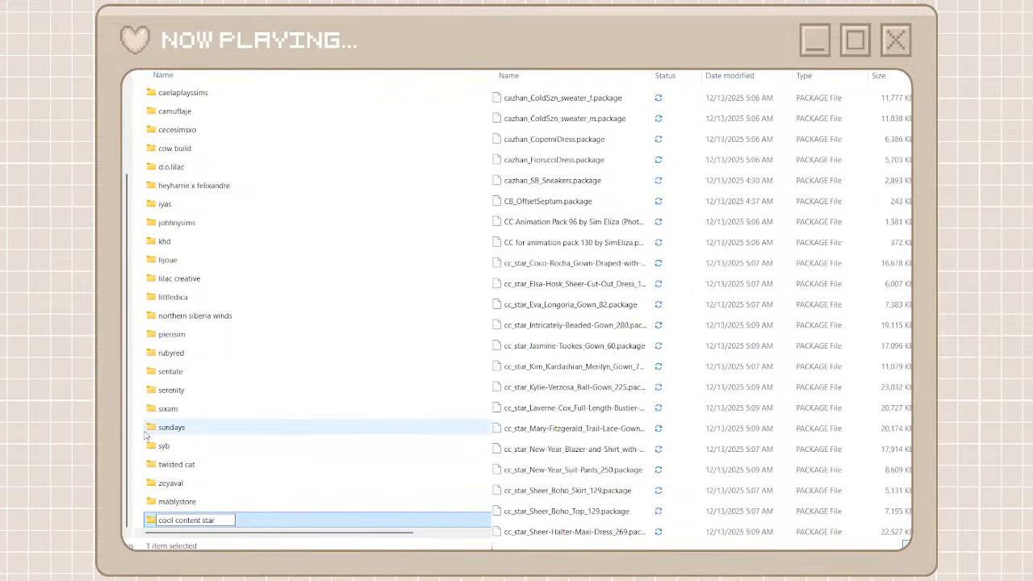
Rename the mablystore folder to mably store and keep the name of the cool content star folder
click(174, 500)
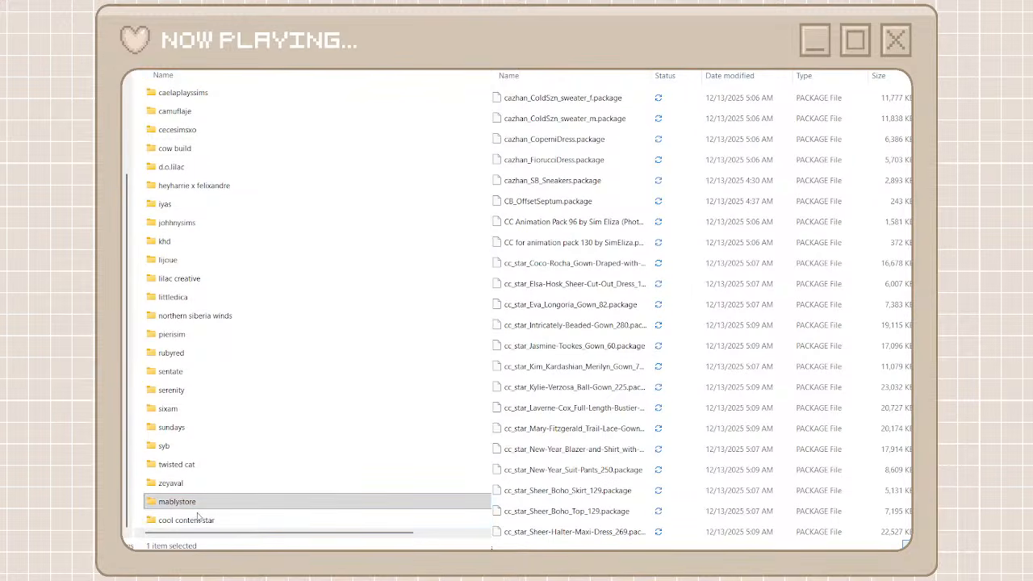
key(F2)
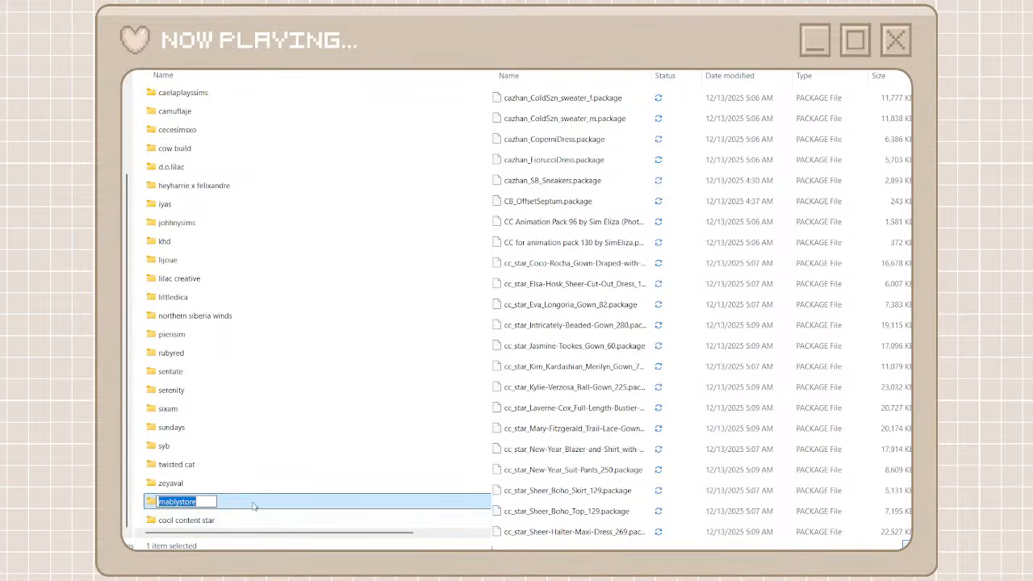
click(183, 501)
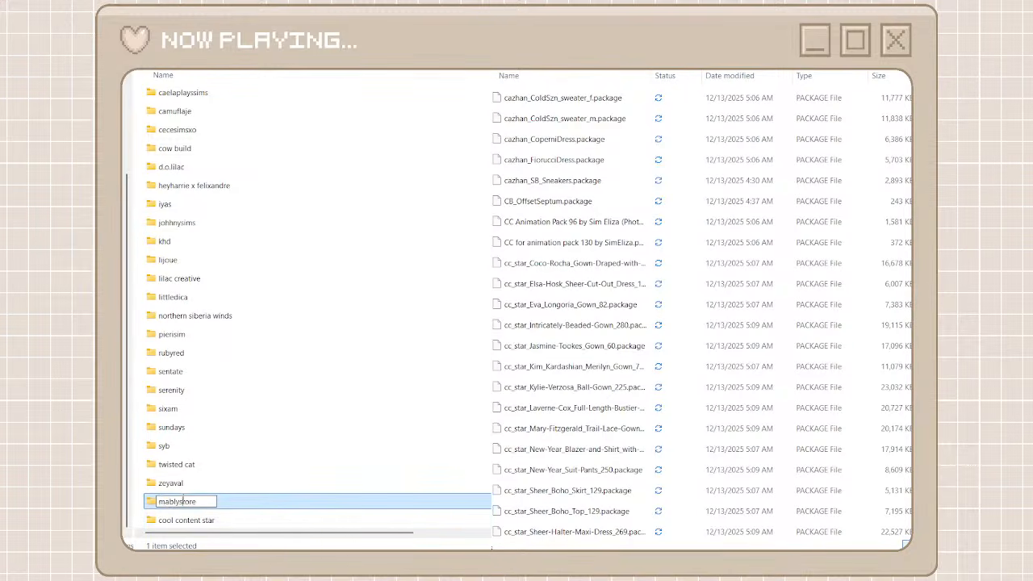
click(222, 520)
key(F2)
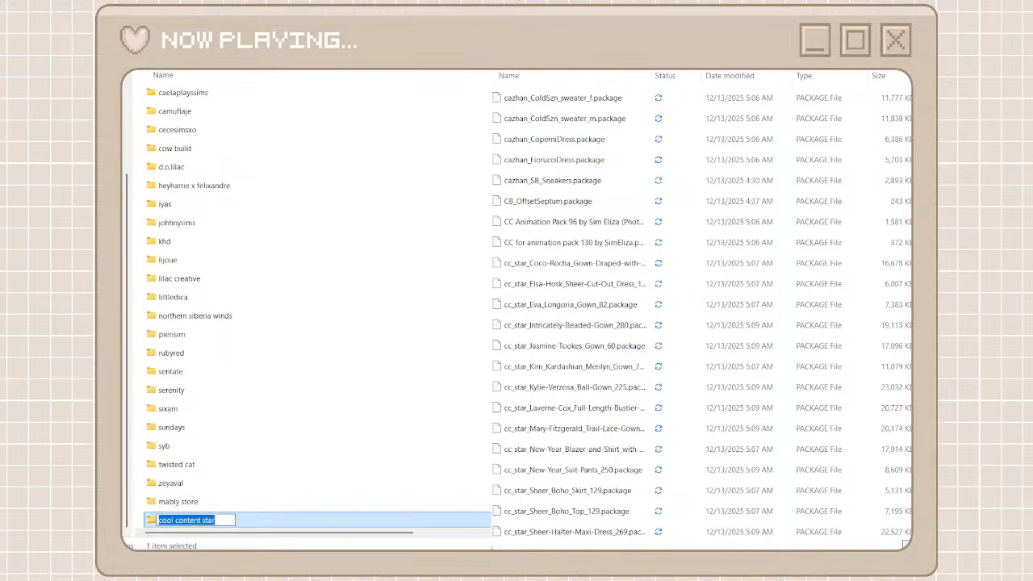
key(Return)
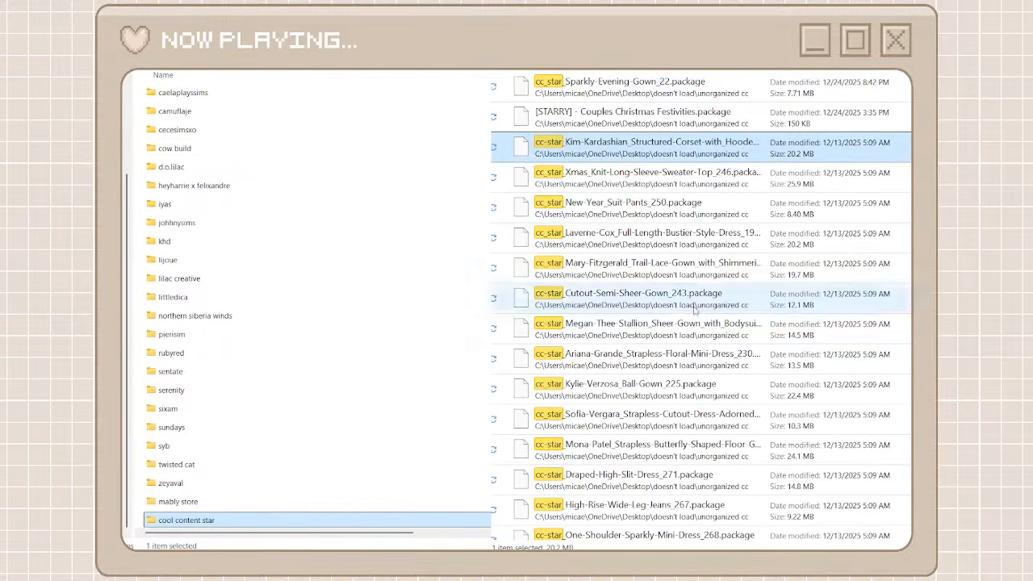
Move the cc-star search results, from the Kim-Kardashian structured corset package through Suit-Pants_251, into the cool content star folder
scroll(674, 415, down, 2)
scroll(674, 415, down, 5)
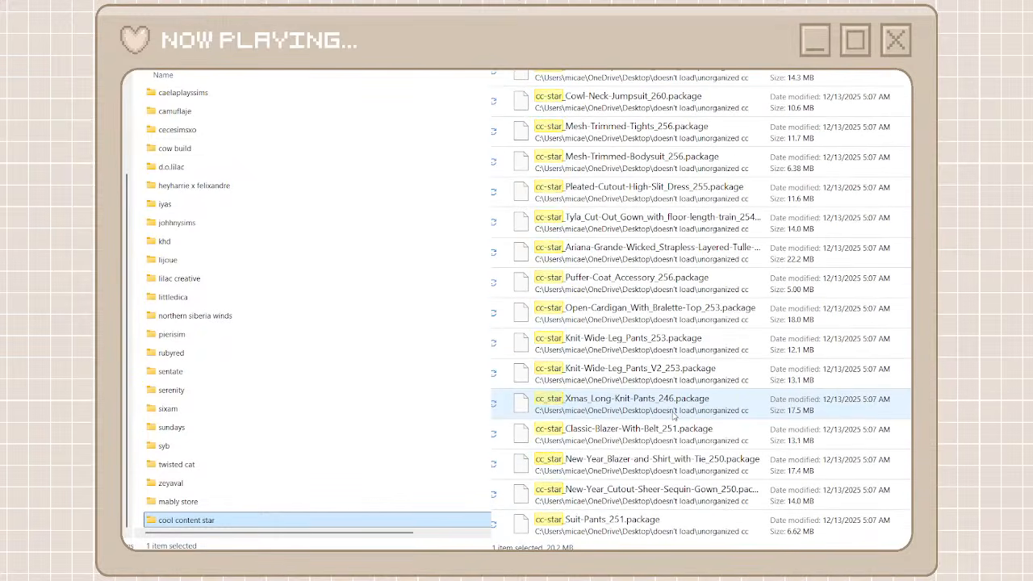
key(ctrl+a)
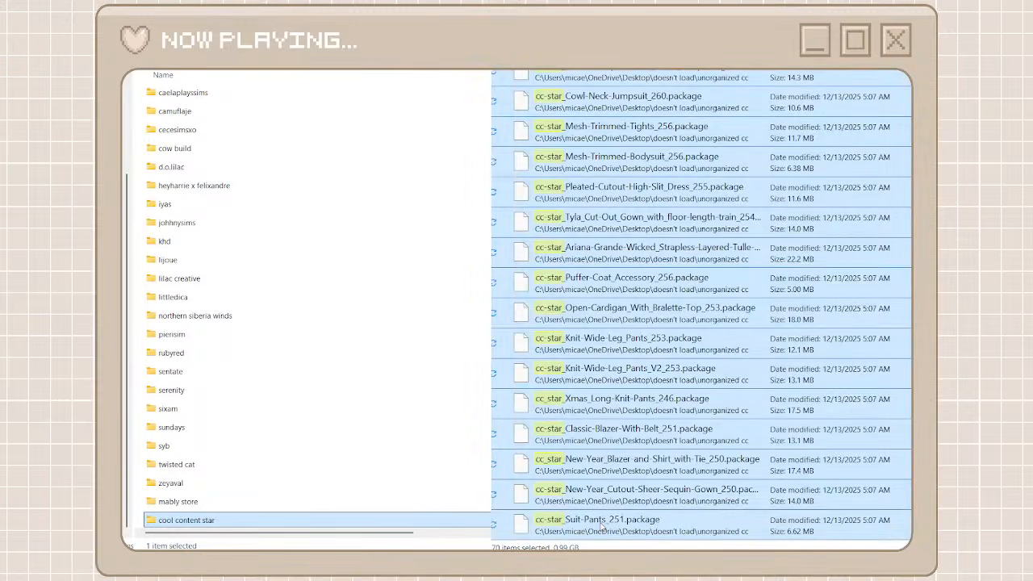
key(ctrl+x)
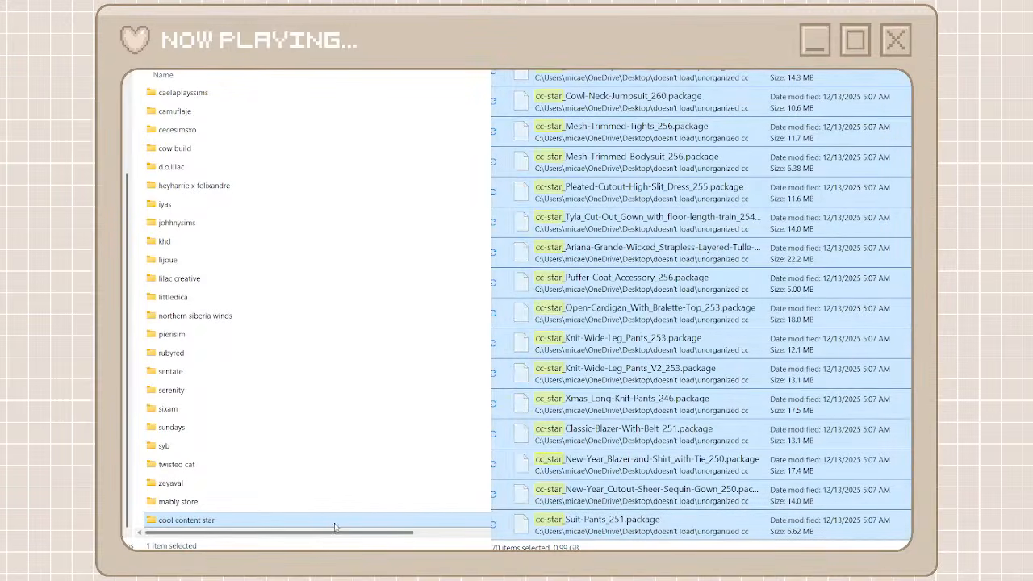
click(333, 523)
double_click(333, 523)
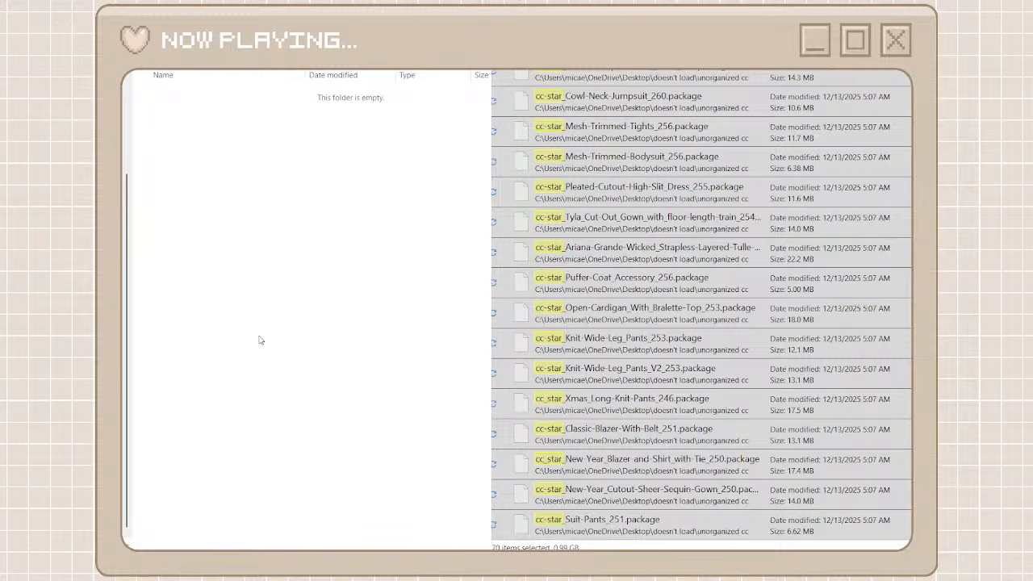
key(ctrl+v)
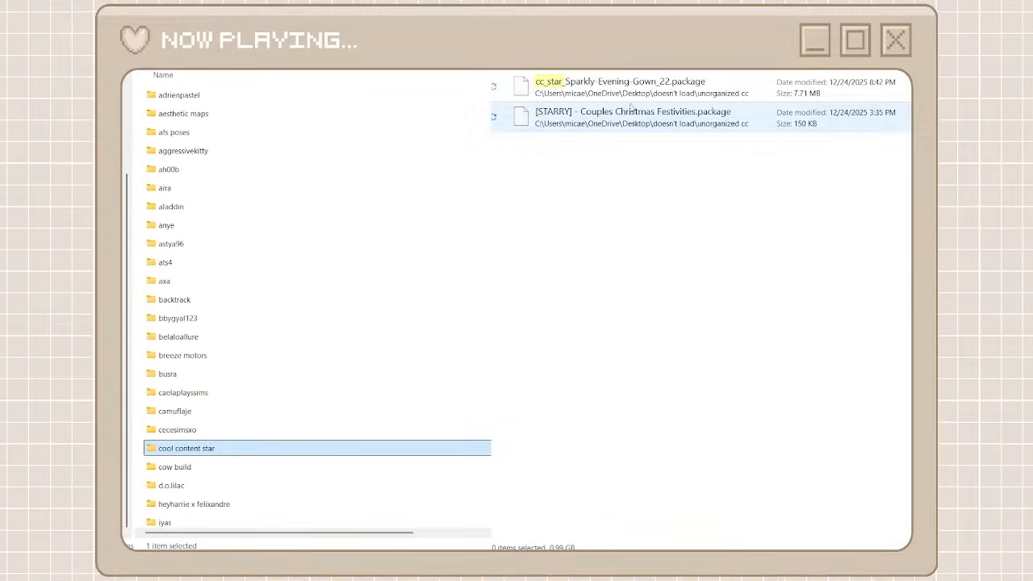
Move cc_star_Sparkly-Evening-Gown_22.package into the cool content star folder and return to the creator folders
click(595, 97)
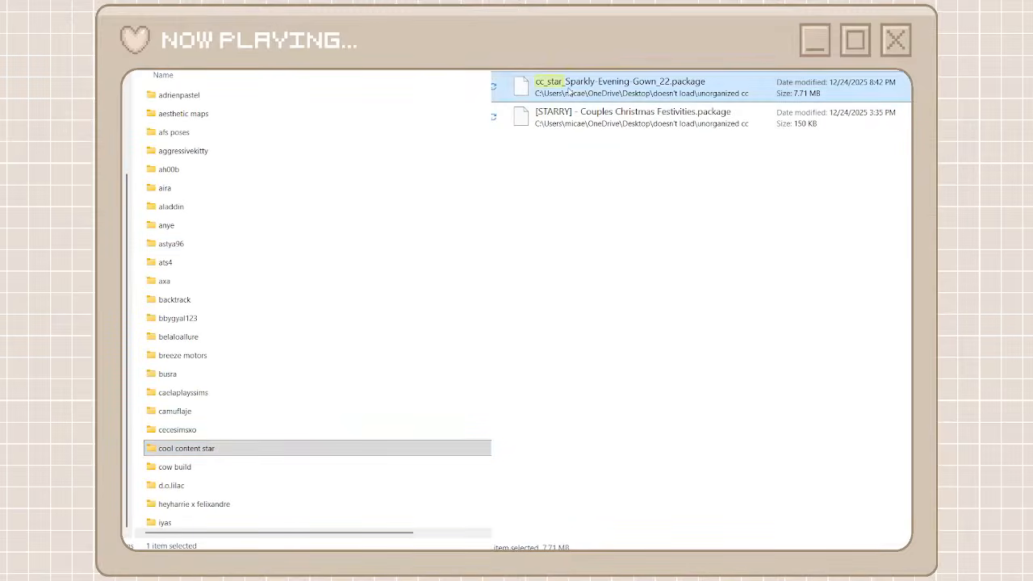
double_click(325, 456)
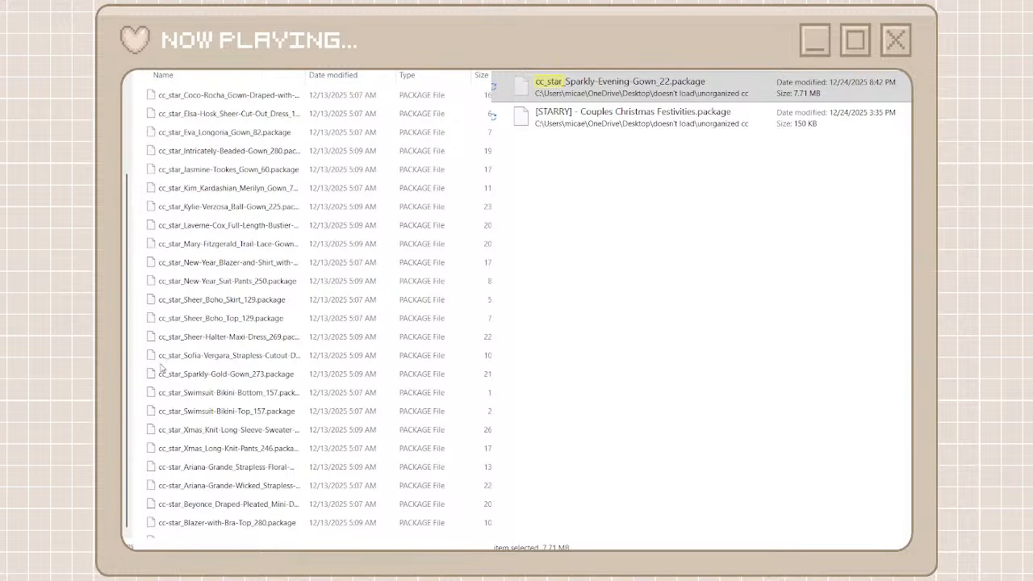
key(ctrl+v)
click(182, 33)
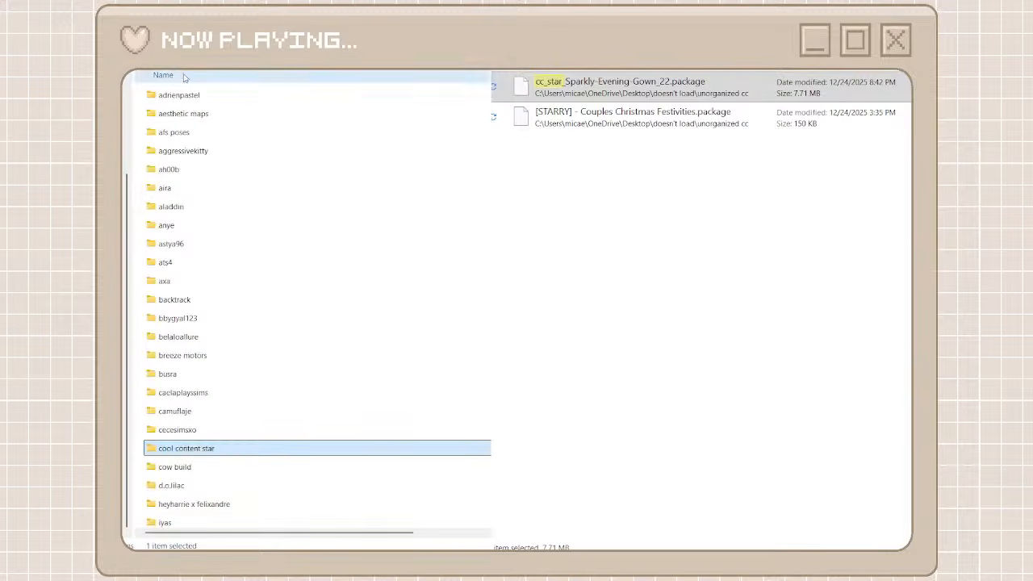
Leave the cc-star search results for the full unorganized file list and open the mably store folder
scroll(279, 297, down, 1)
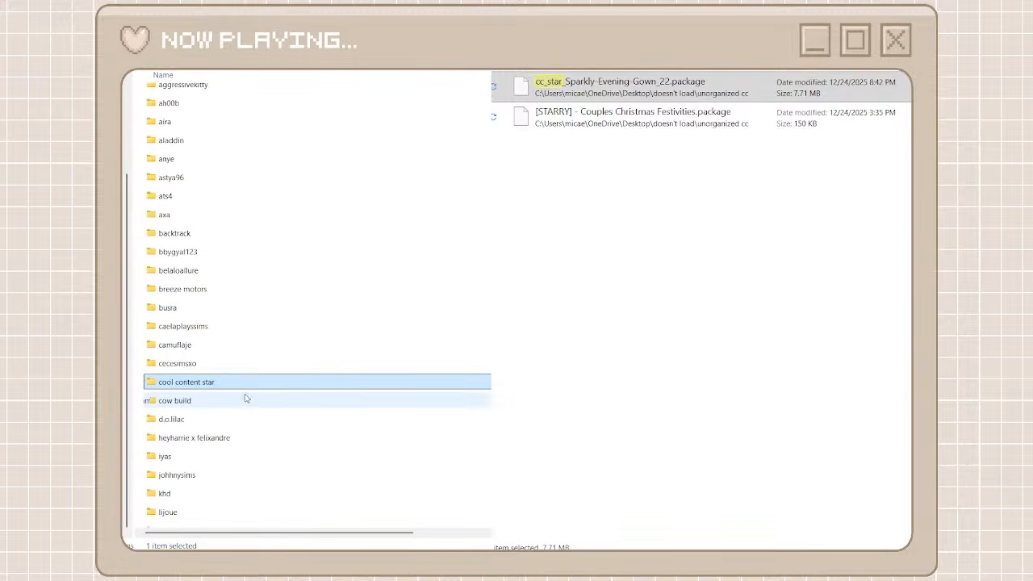
click(701, 84)
key(alt+Left)
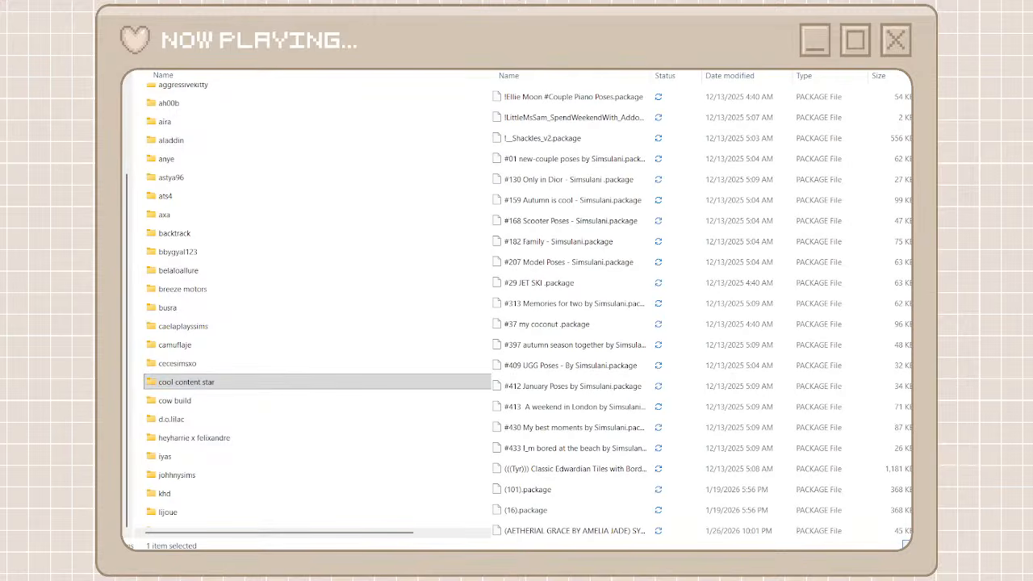
scroll(274, 427, down, 4)
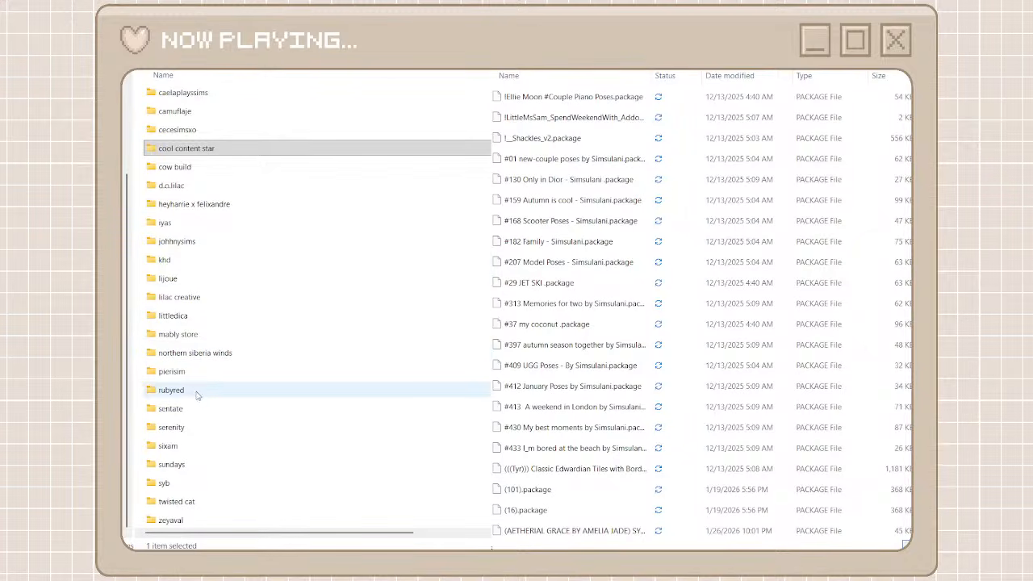
double_click(190, 335)
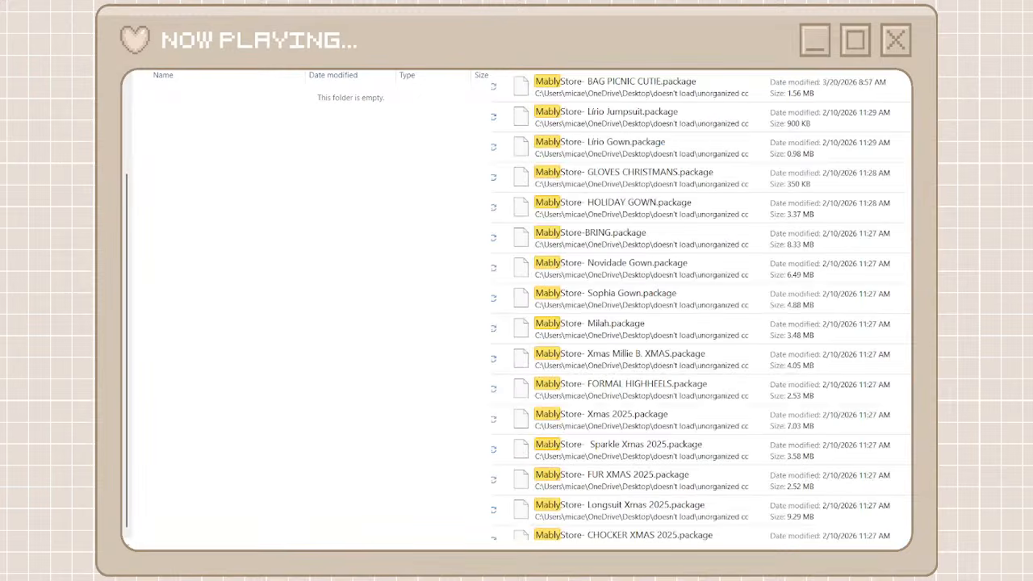
Search the unorganized cc files for MablyStore, move all results into the mably store folder and return to the creator folders
text(tore)
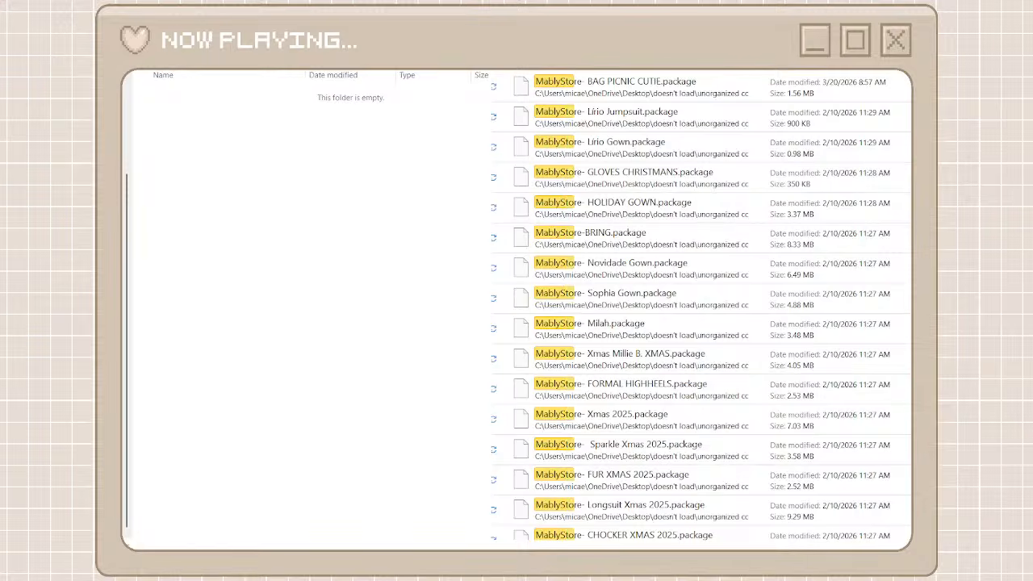
click(597, 88)
scroll(701, 307, down, 10)
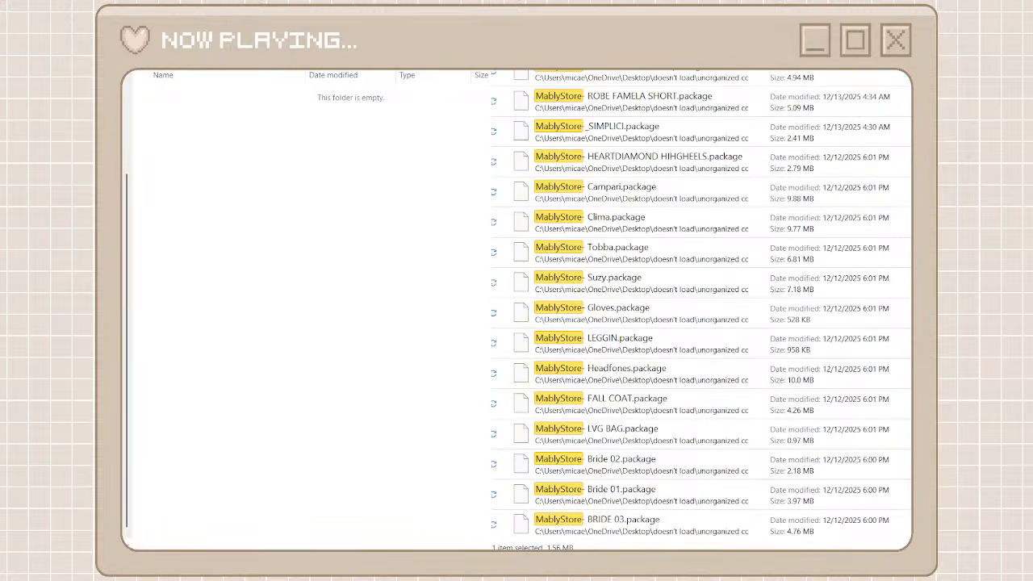
shift+click(699, 523)
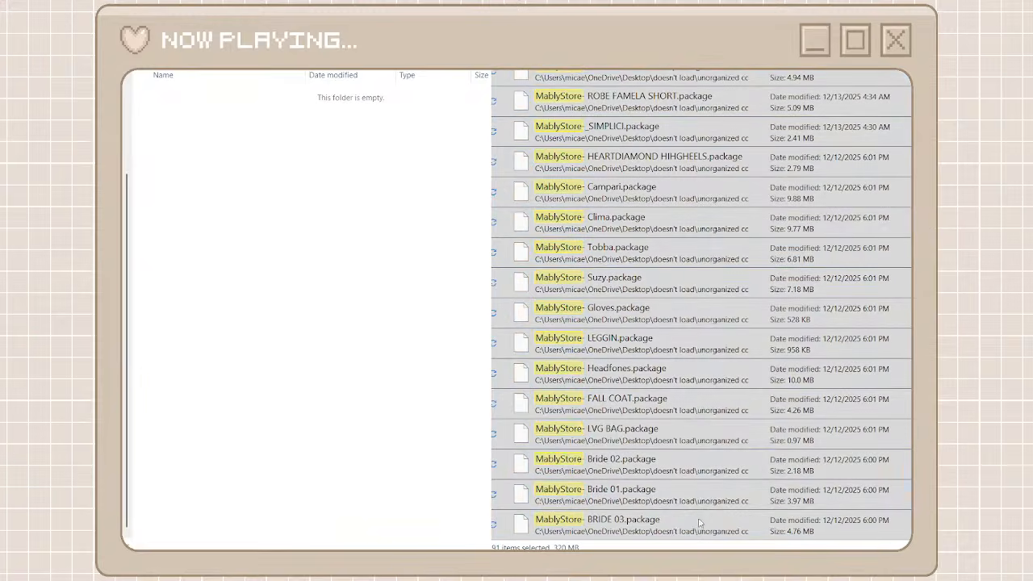
key(ctrl+x)
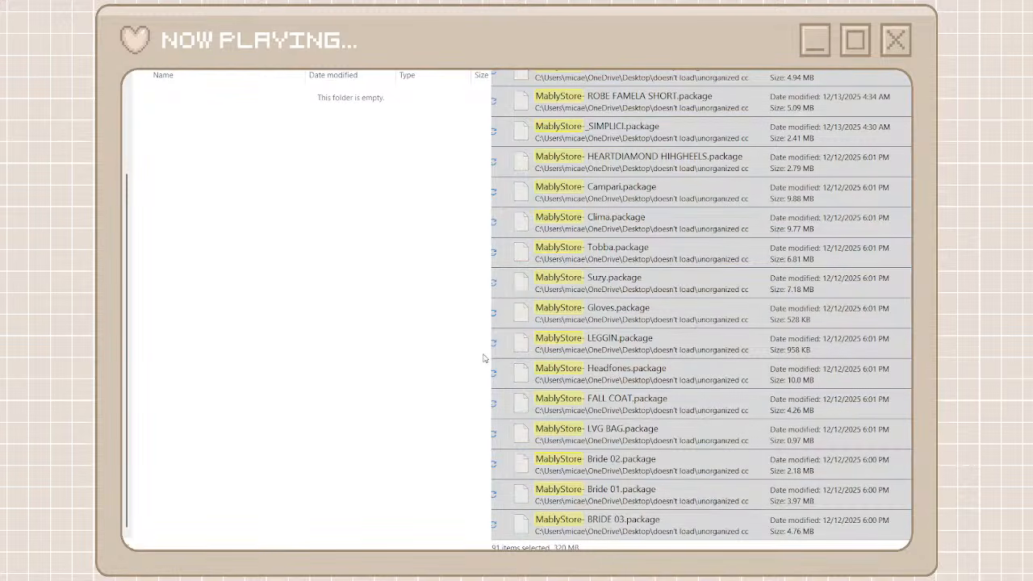
key(ctrl+v)
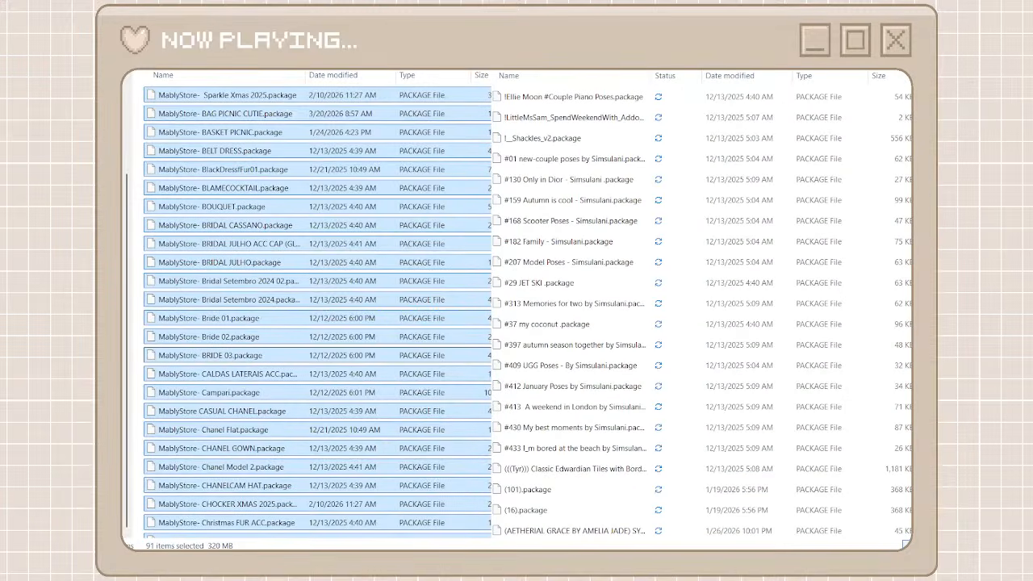
key(alt+Left)
Browse the unorganized files for the simkoos packages, create a new creator folder named simkoos and open it
drag(919, 99, 919, 468)
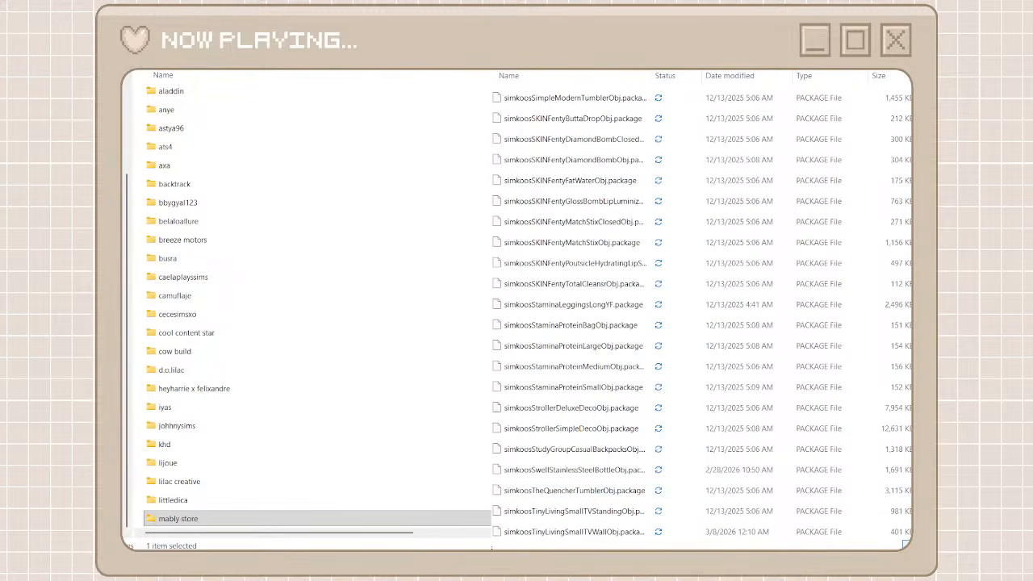
click(141, 227)
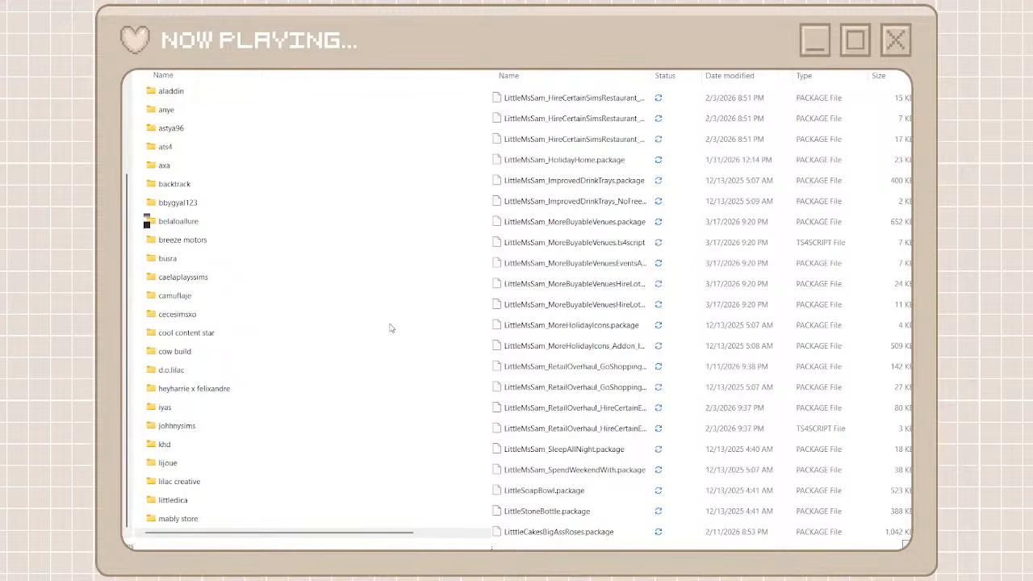
key(ctrl+shift+n)
text(sim)
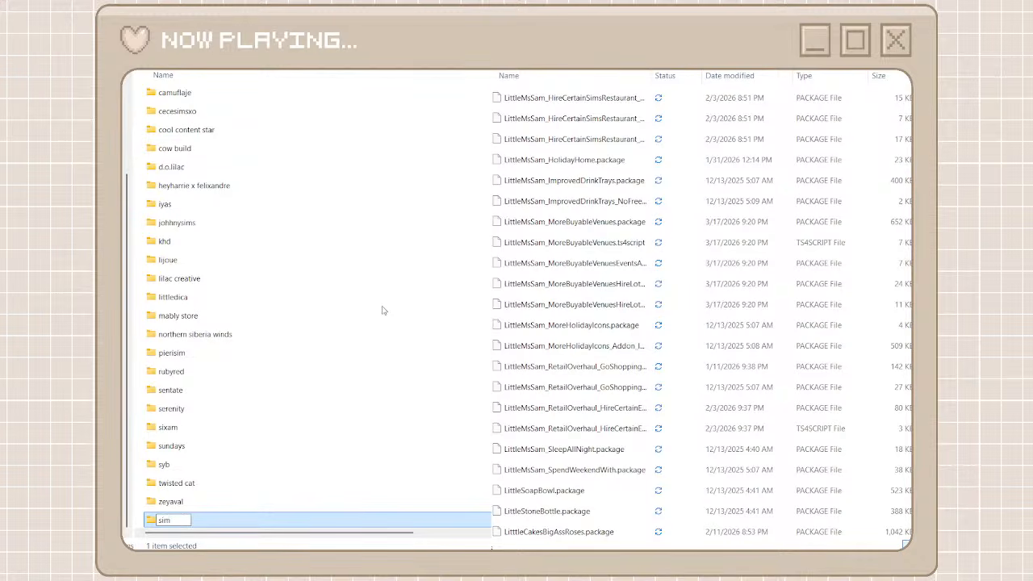
text(koos)
click(268, 523)
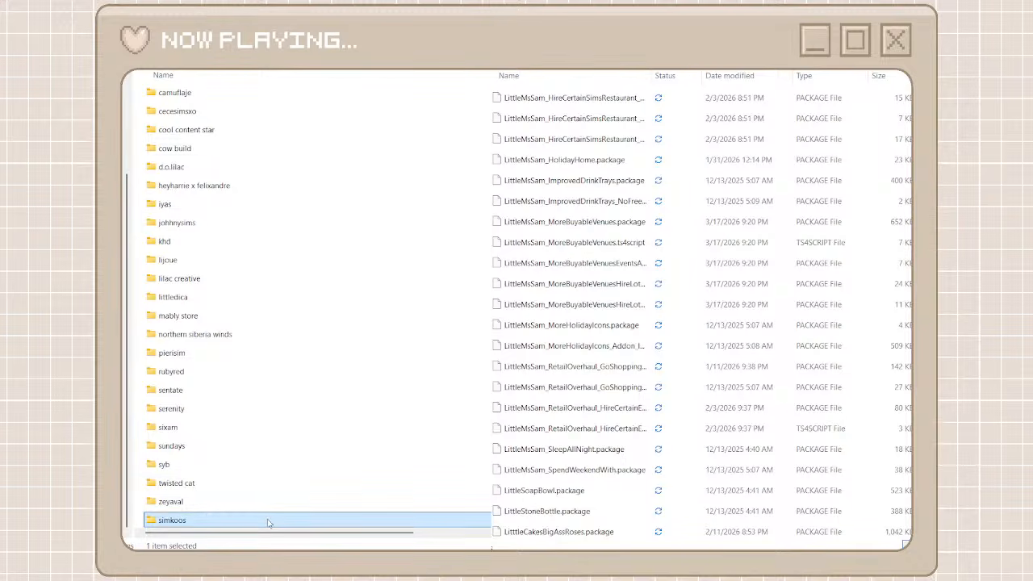
double_click(269, 523)
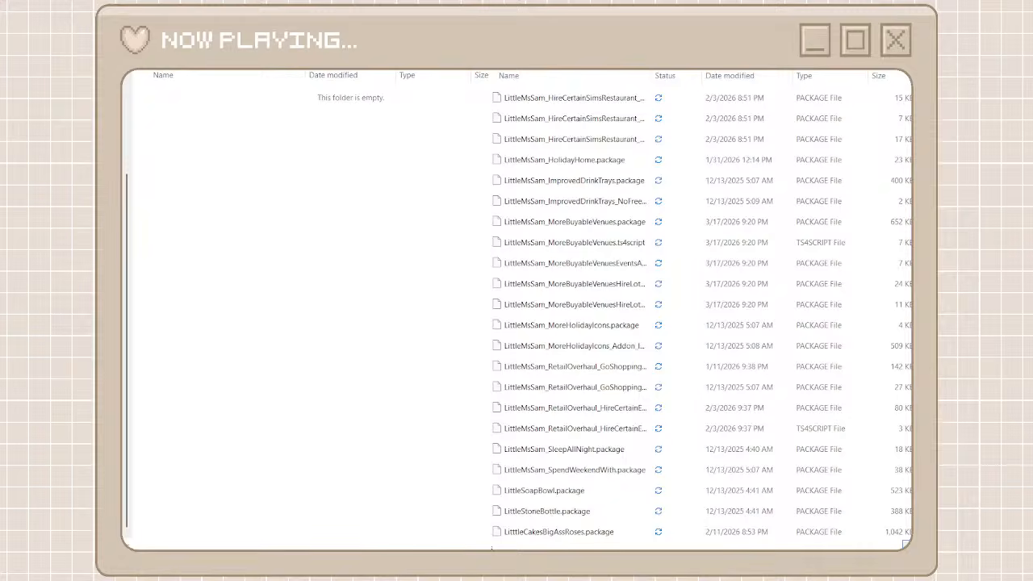
Search the unorganized cc files for simkoos, move all results into the simkoos folder and return to the creator folders
text(simkoos)
click(652, 97)
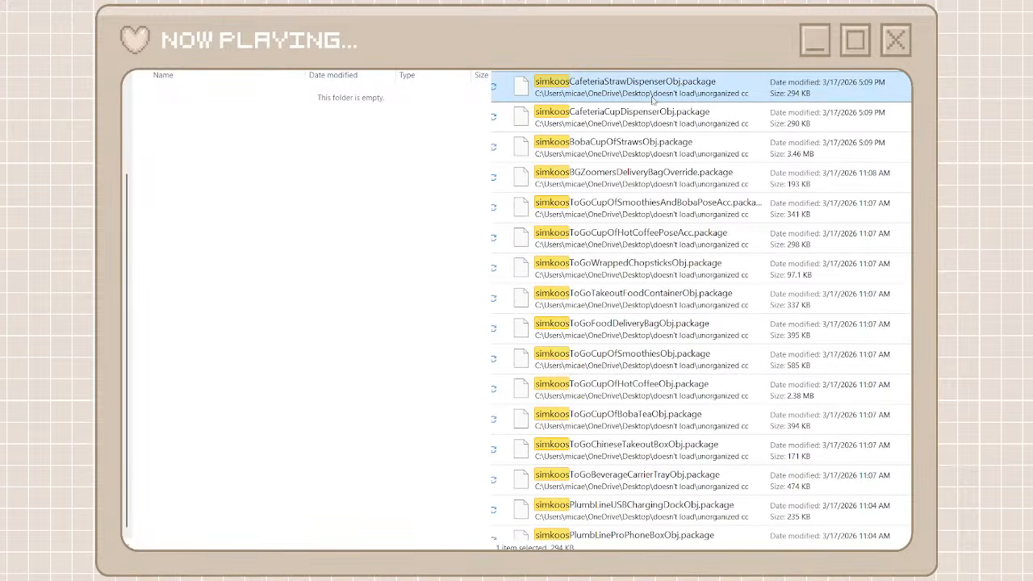
scroll(700, 305, down, 20)
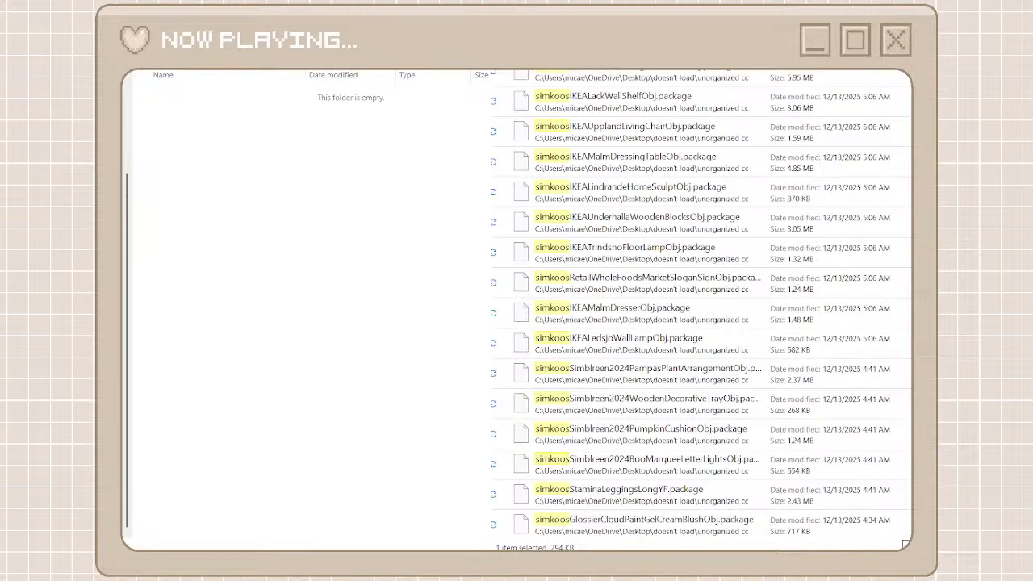
shift+click(713, 526)
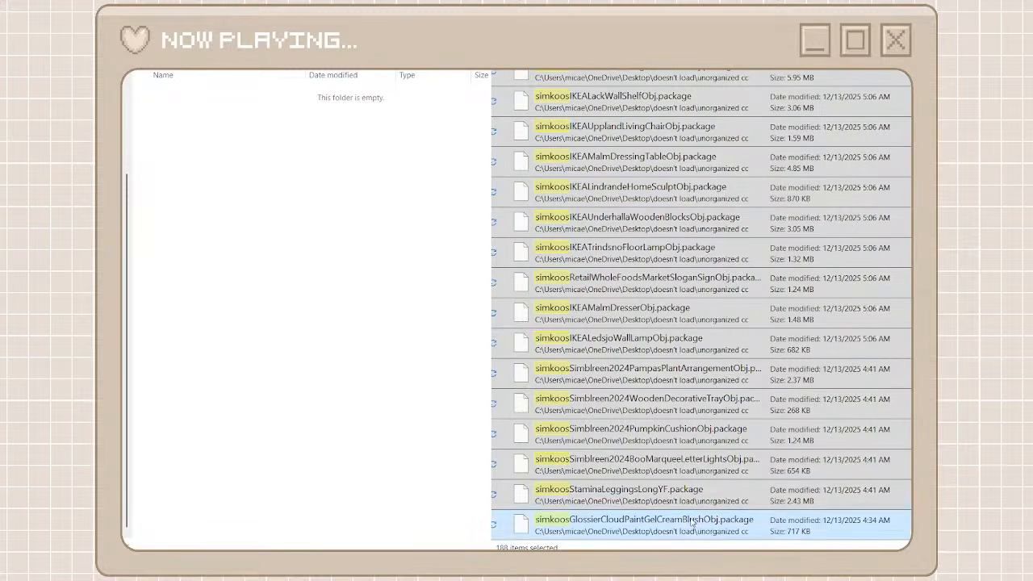
click(283, 316)
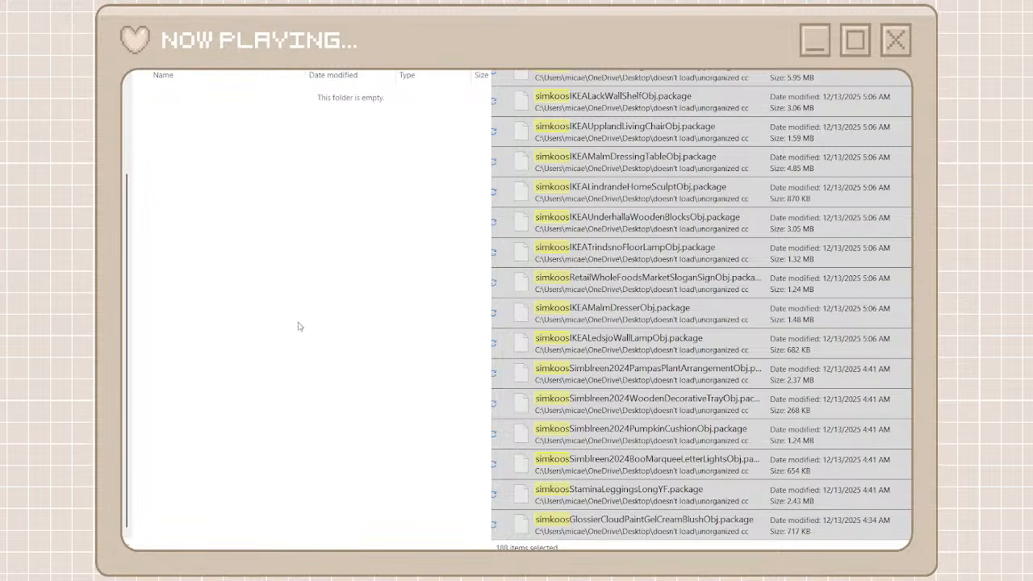
key(ctrl+v)
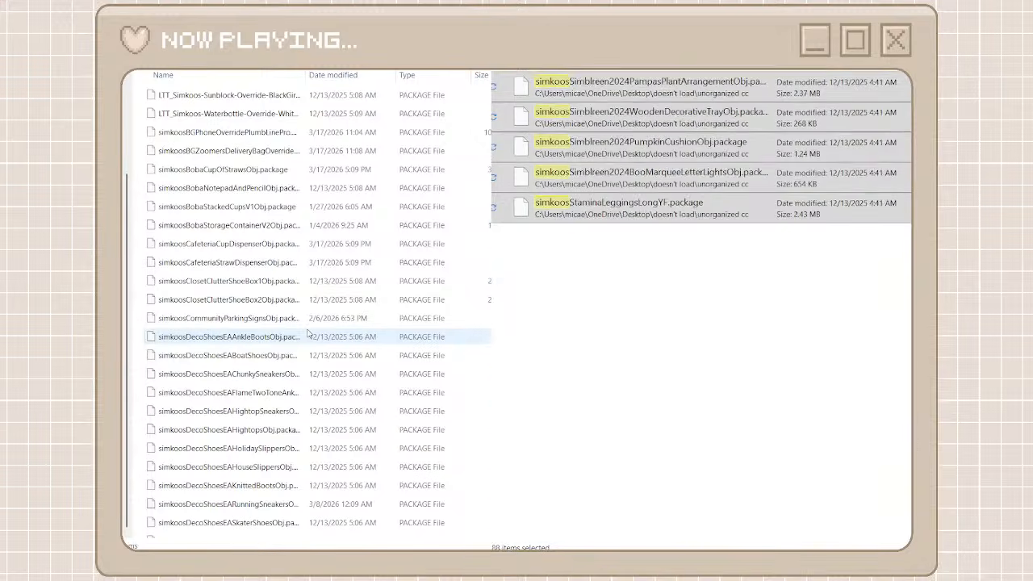
key(alt+Left)
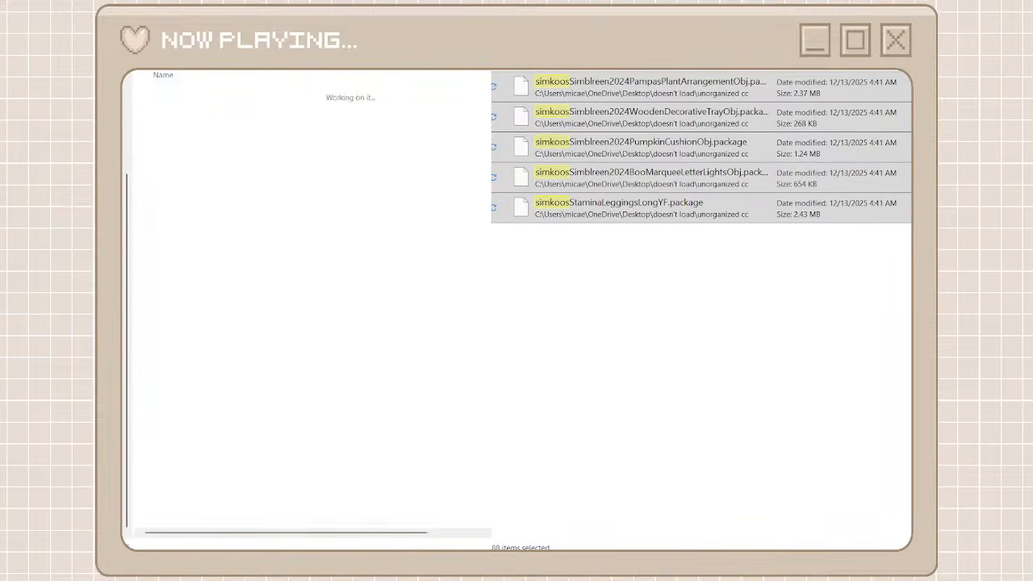
key(alt+Left)
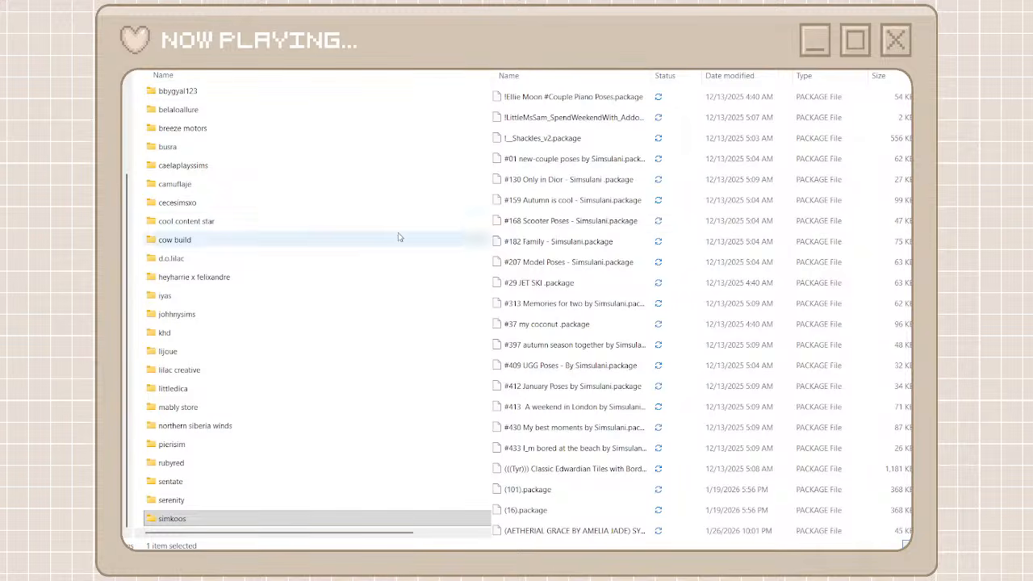
Browse the unorganized files for the leo packages, create a new creator folder named leo sims and open it
scroll(558, 243, down, 7)
scroll(558, 243, down, 1)
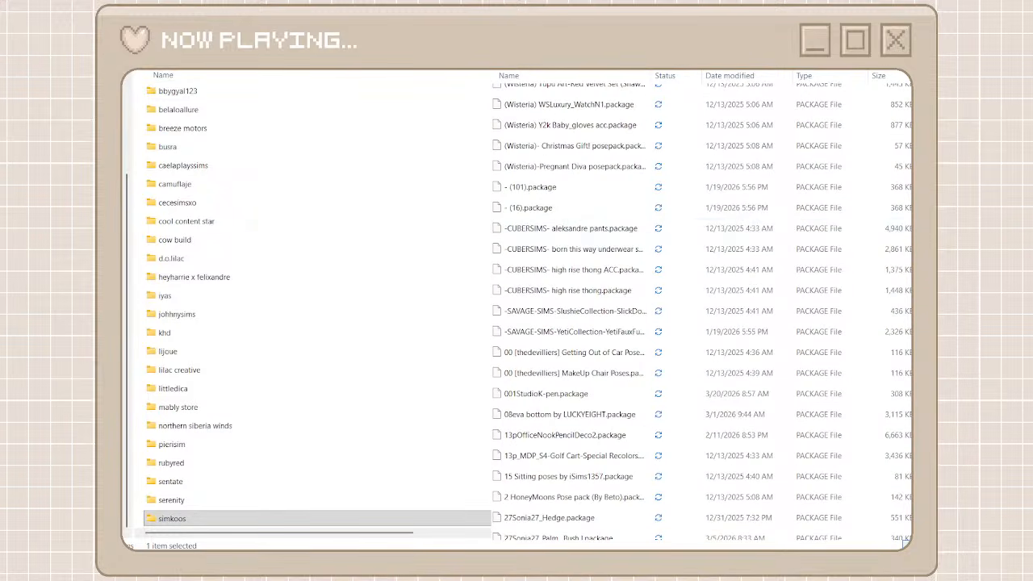
scroll(558, 243, down, 20)
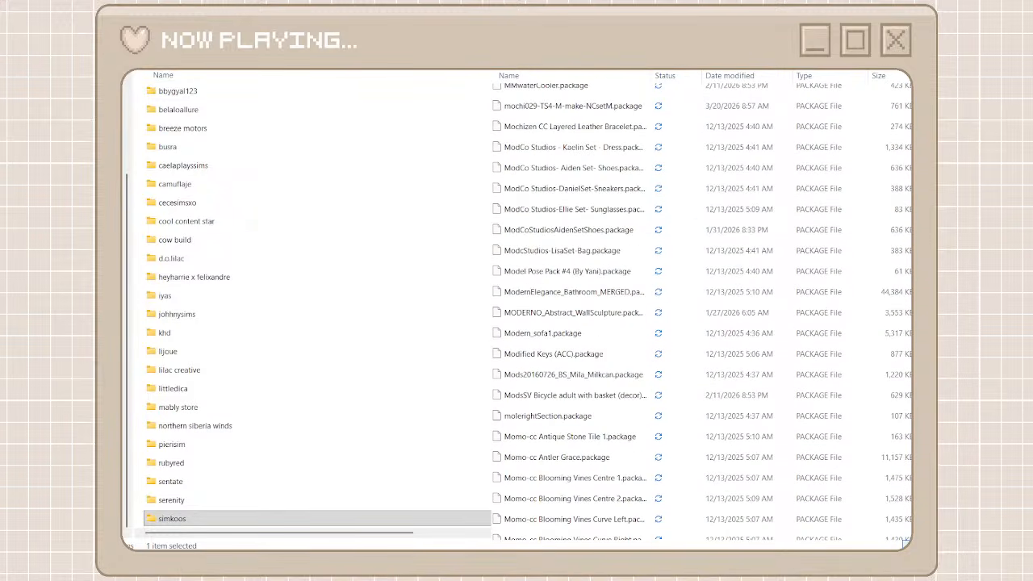
scroll(559, 243, down, 20)
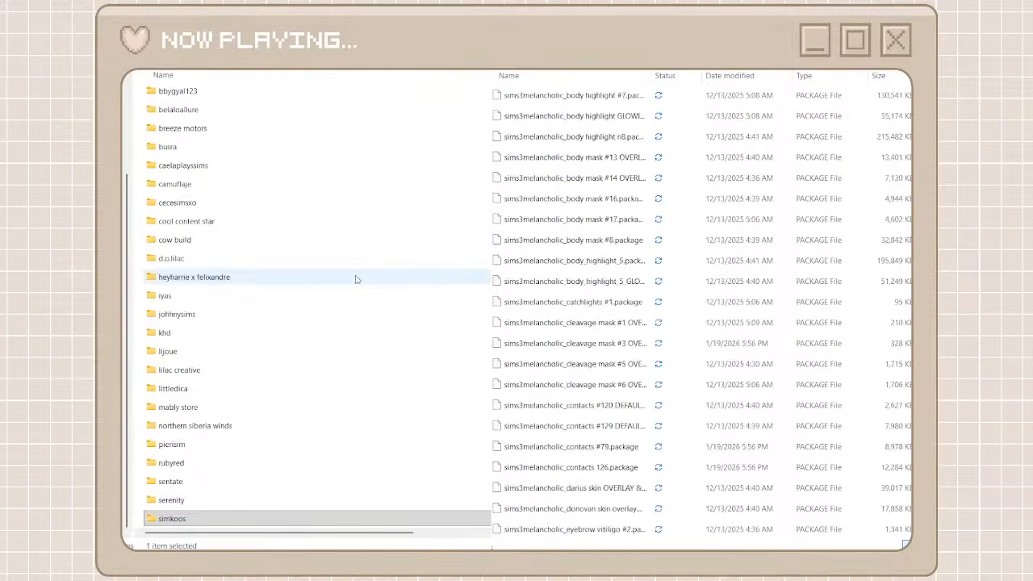
click(138, 221)
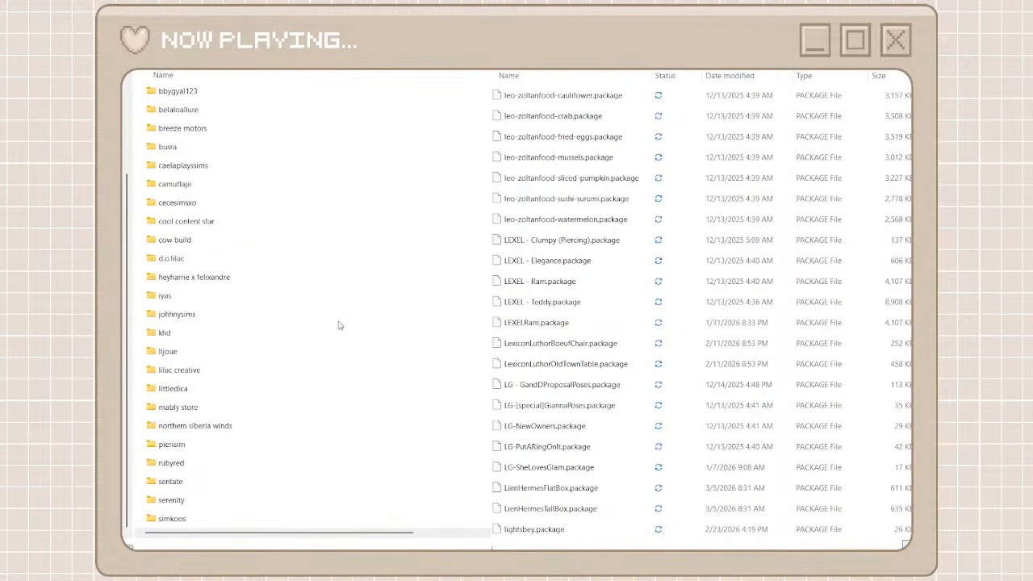
key(ctrl+shift+n)
text(leo si)
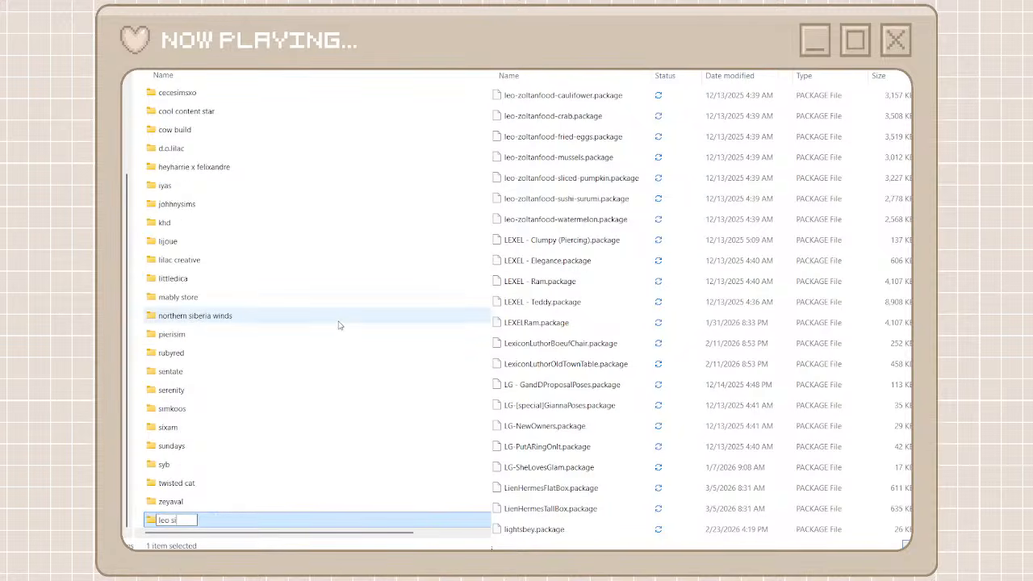
text(ms)
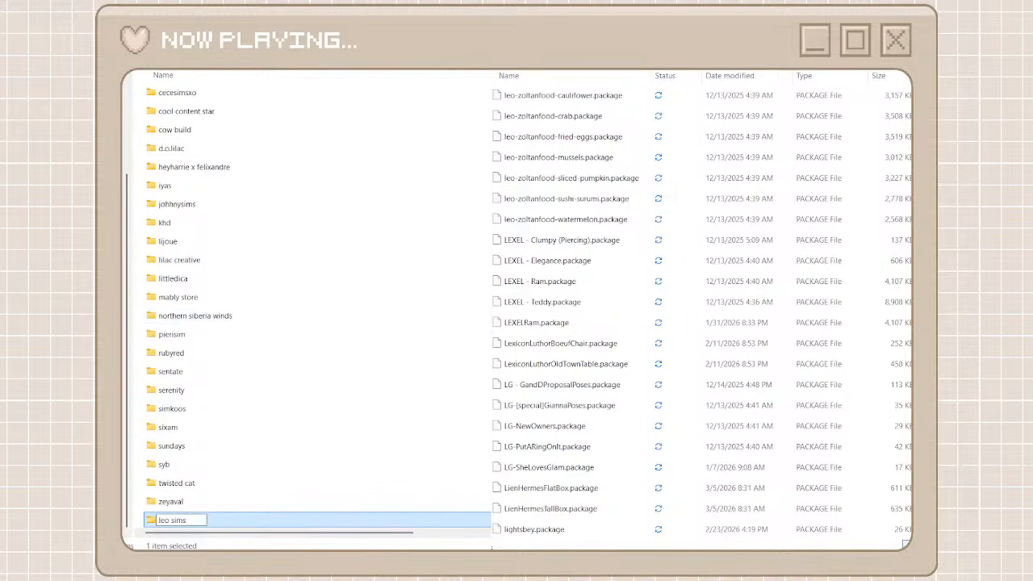
double_click(217, 523)
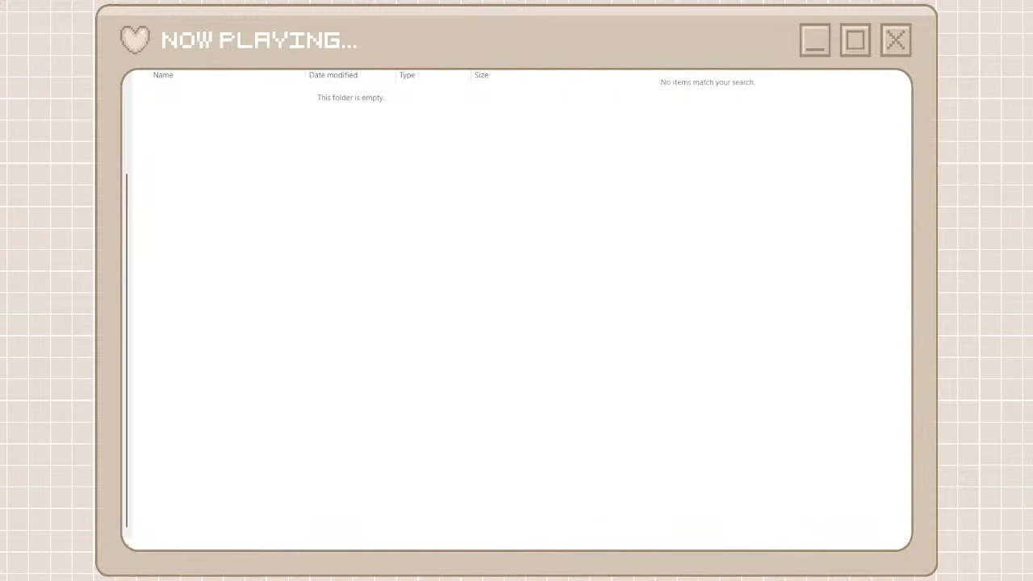
Search the unorganized cc files for leo and move leo-riekus-roundbox.package through leo-milk-bucket.package into the leo sims folder
click(646, 117)
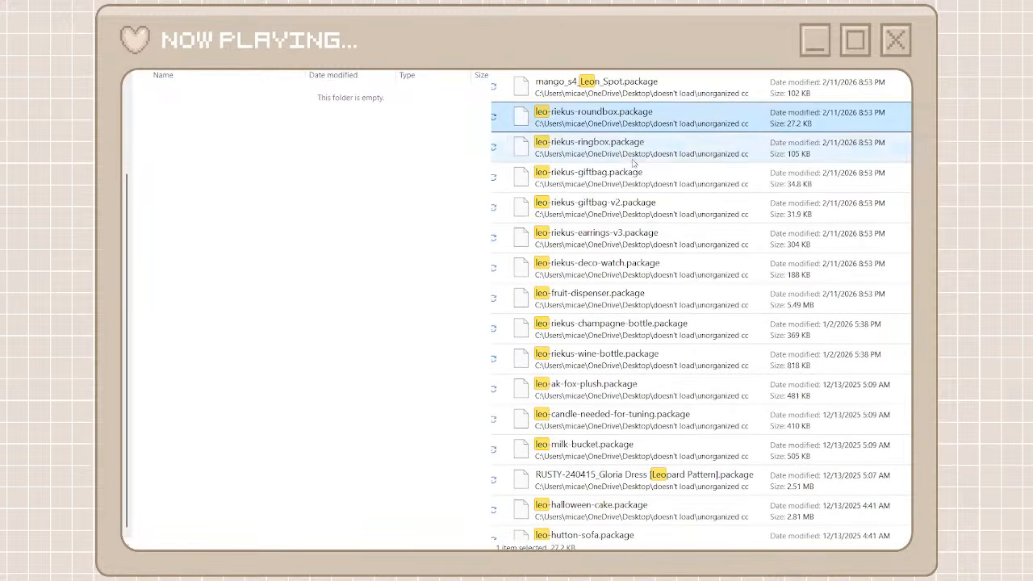
shift+click(593, 451)
right_click(592, 449)
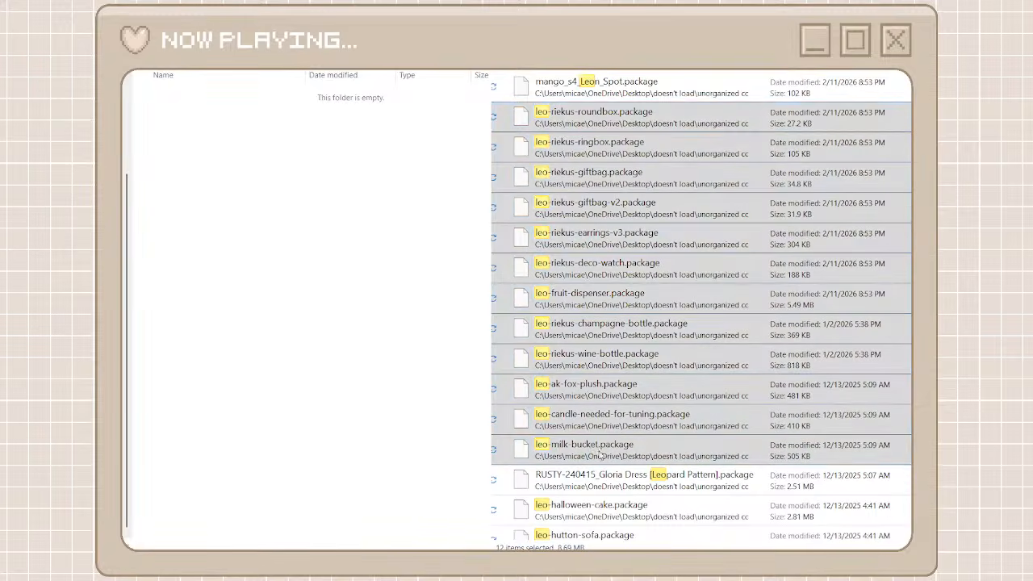
click(610, 459)
right_click(423, 353)
key(ctrl+v)
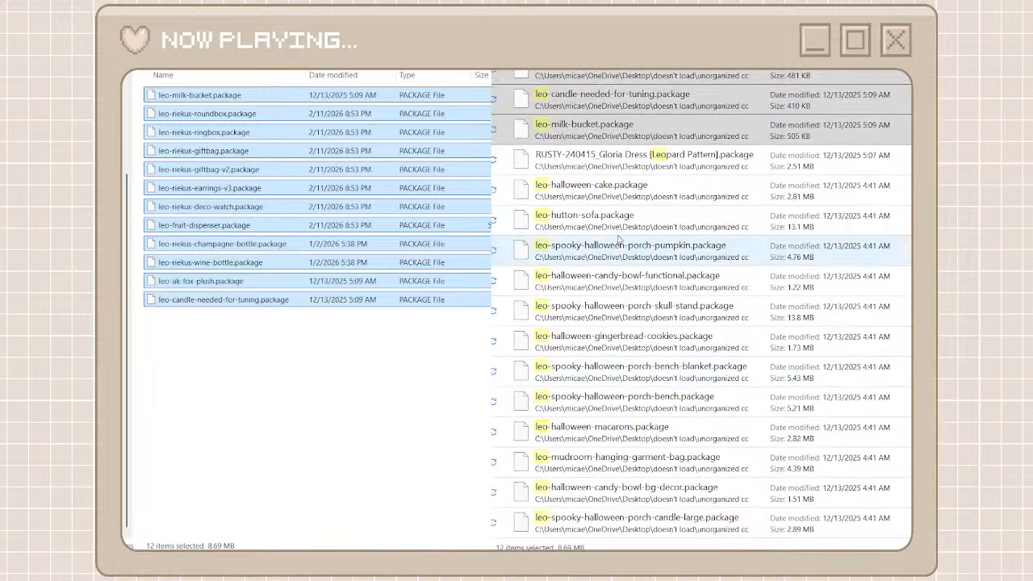
Move the results from leo-halloween-cake.package through leo-harleigh-coffee-set.package into the leo sims folder
click(606, 189)
scroll(648, 386, down, 10)
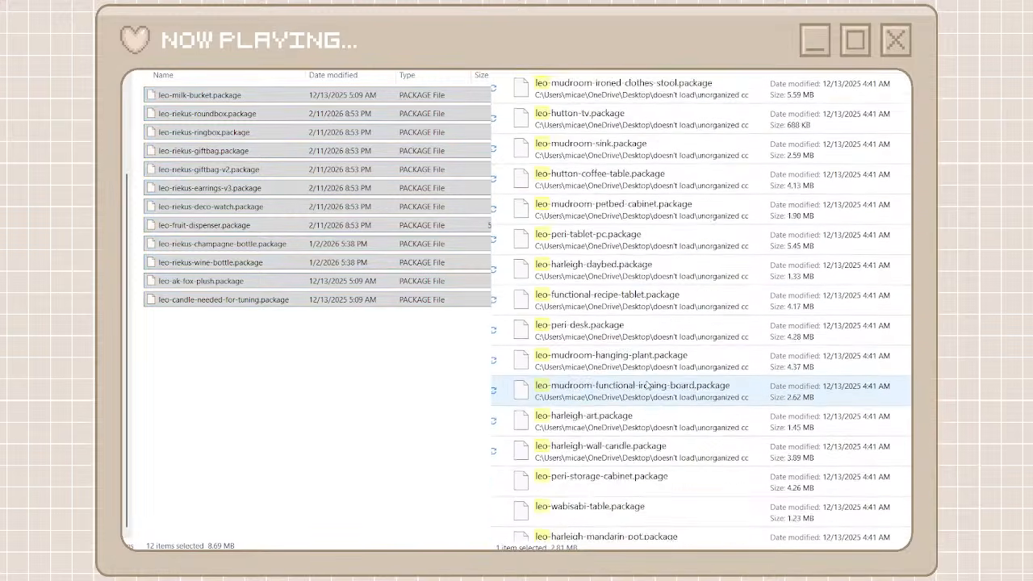
scroll(647, 385, up, 5)
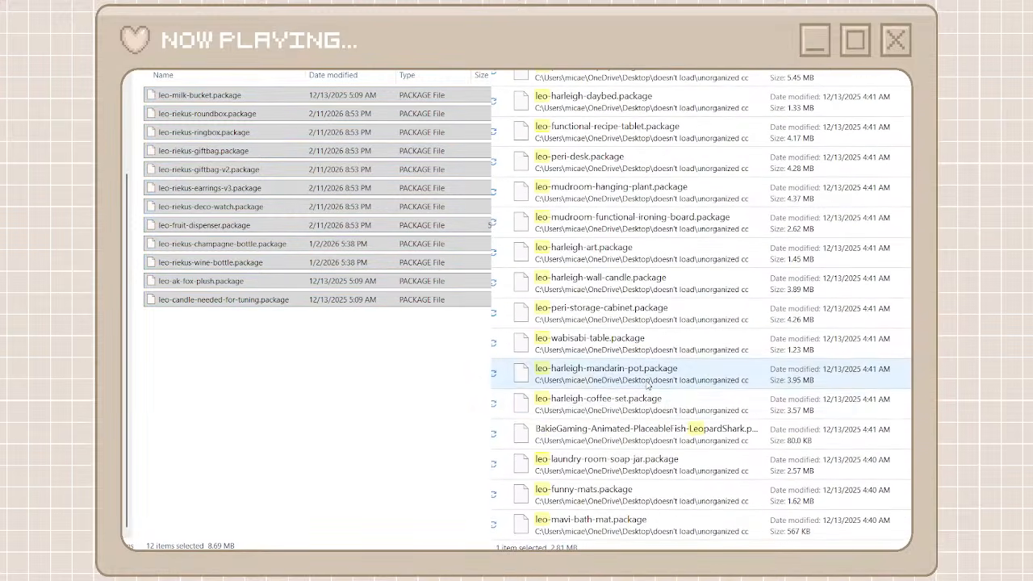
key(ctrl+a)
scroll(627, 409, up, 10)
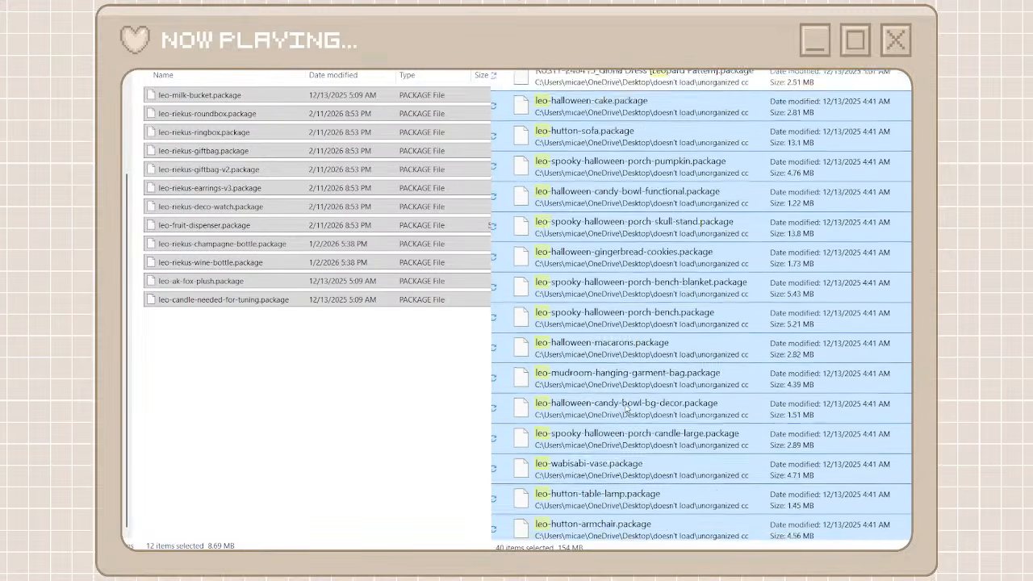
right_click(599, 143)
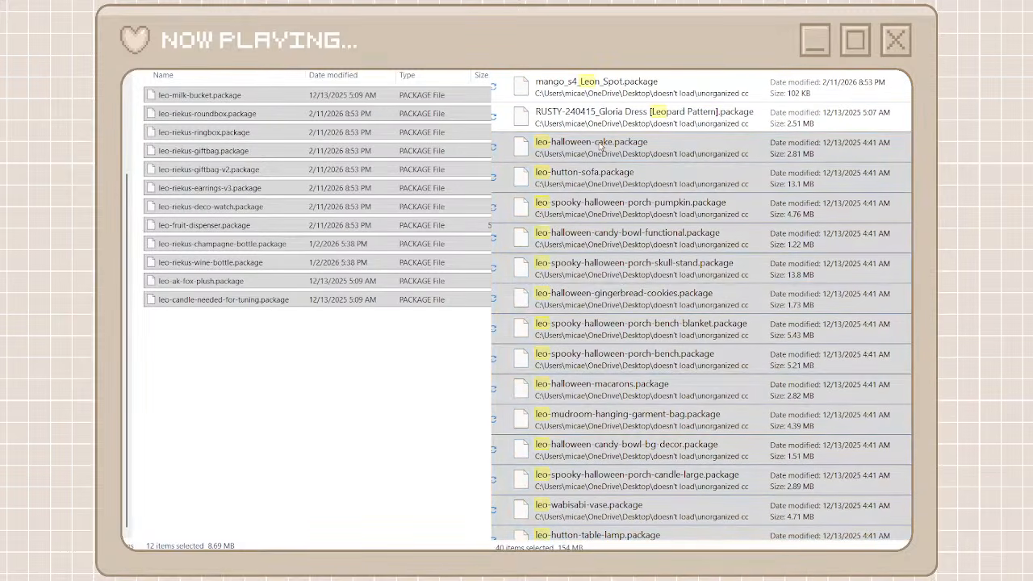
click(373, 385)
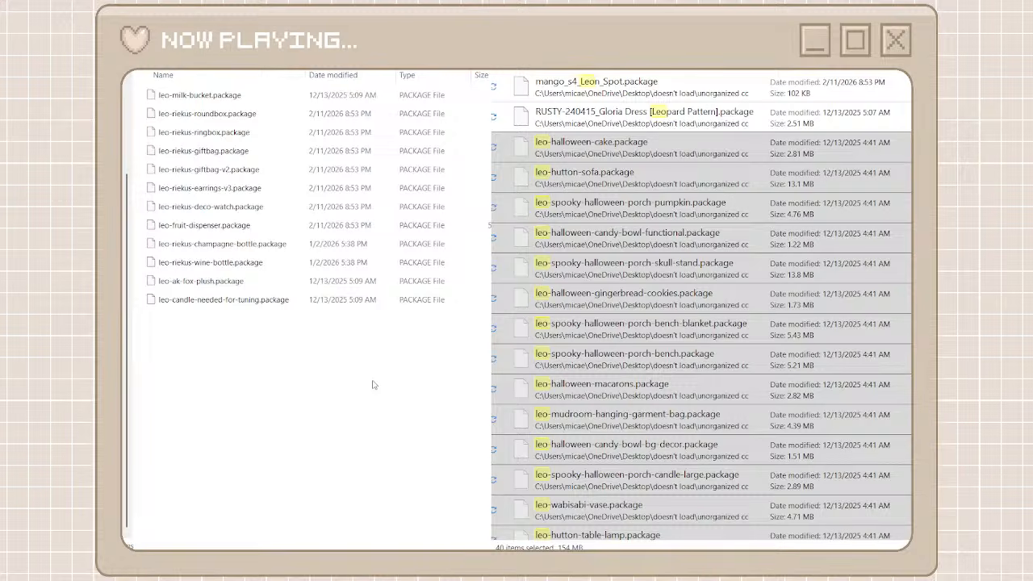
key(ctrl+v)
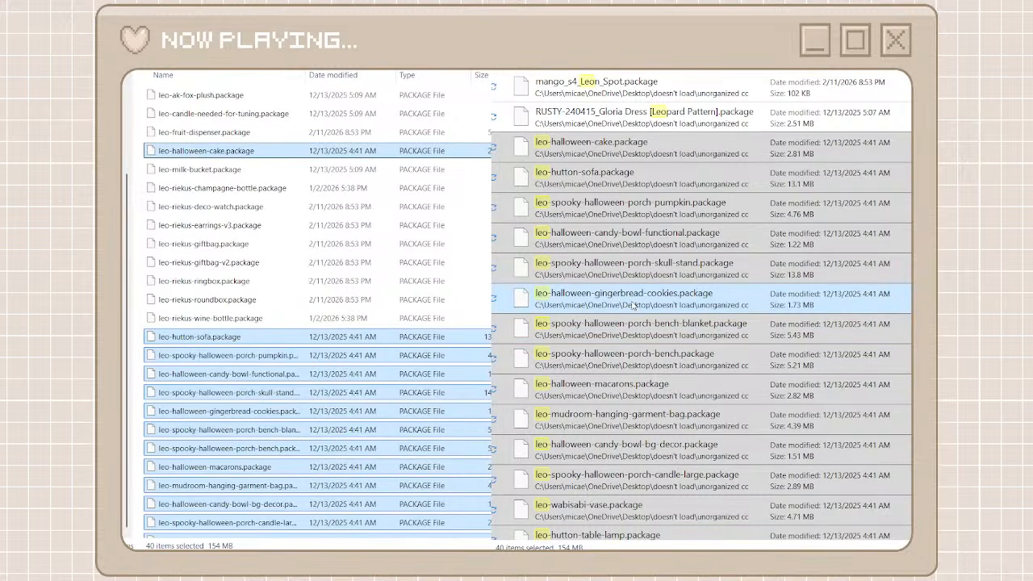
Move the results from leo-laundry-room-soap-jar.package through leo-decor-medical-trash.package into the leo sims folder
click(622, 174)
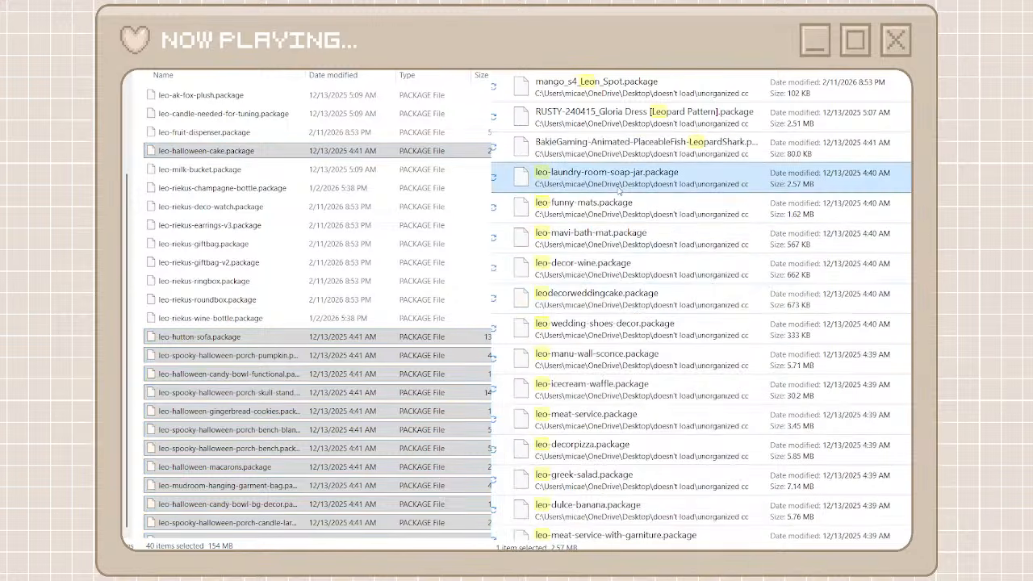
scroll(628, 426, down, 10)
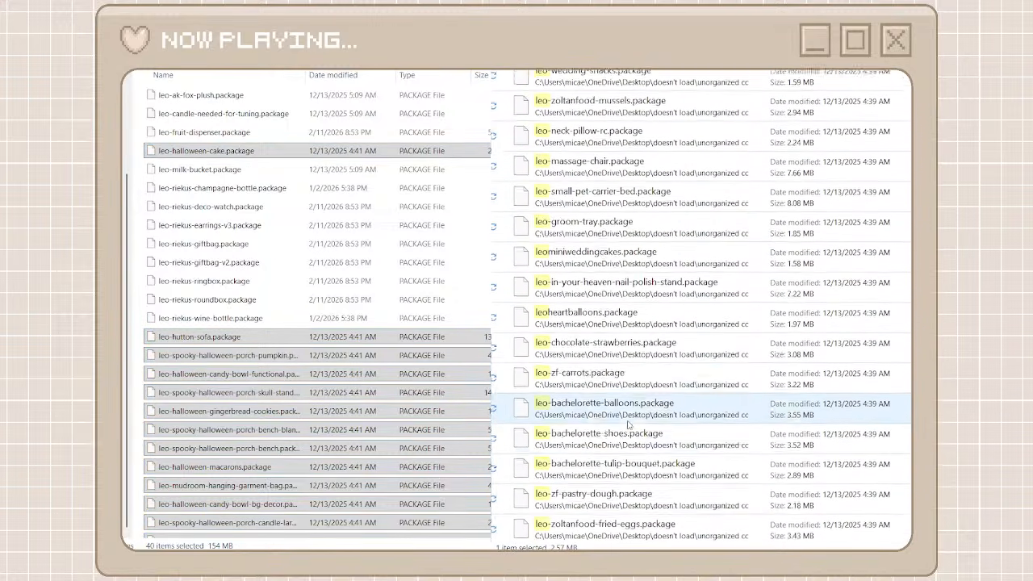
scroll(628, 425, down, 5)
scroll(629, 425, down, 15)
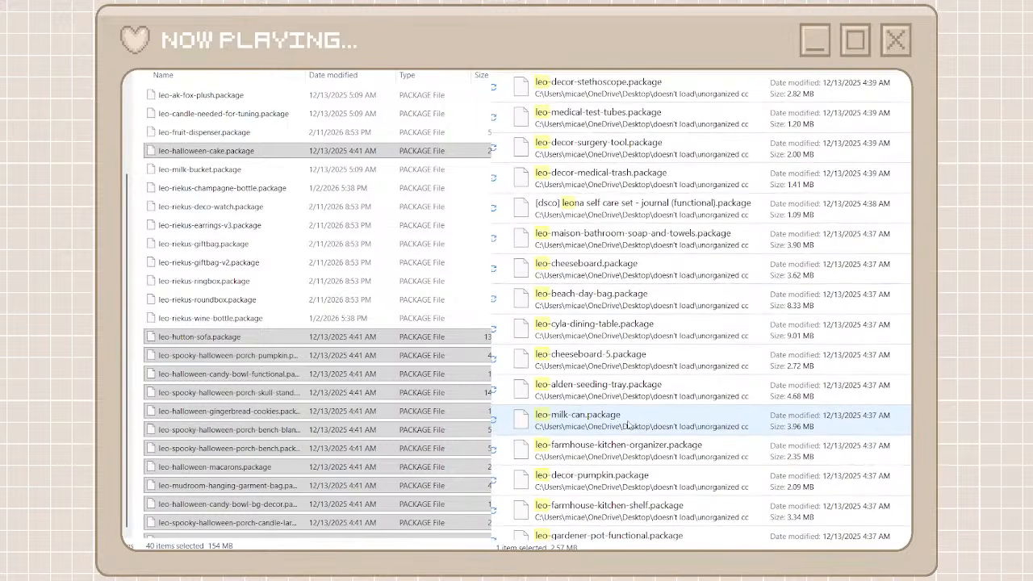
shift+click(646, 188)
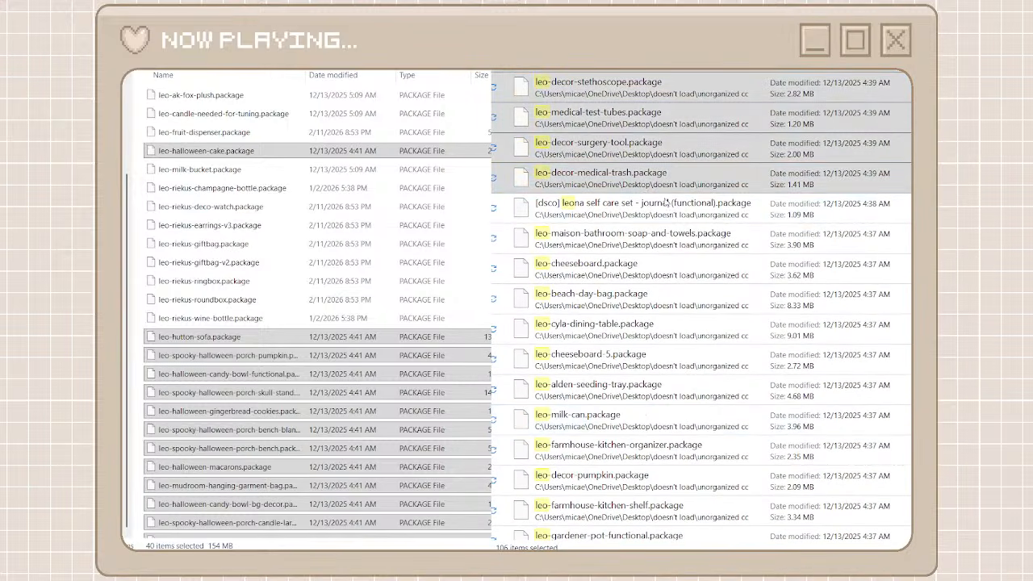
click(141, 239)
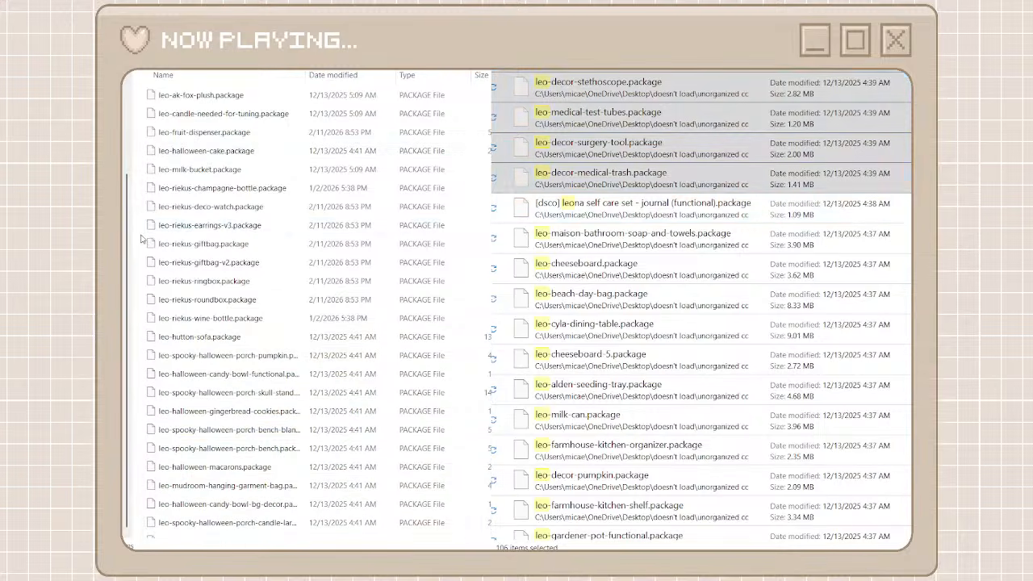
key(ctrl+v)
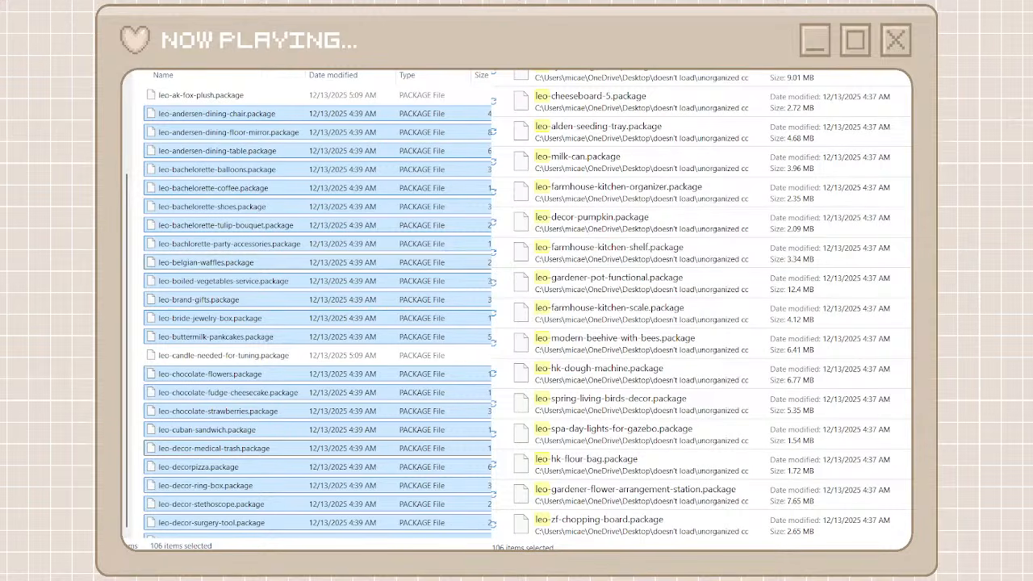
Move the remaining results from leo-maison-bathroom-soap-and-towels.package through leo-zf-chopping-board.package into the leo sims folder
click(594, 523)
scroll(605, 326, up, 3)
shift+click(604, 212)
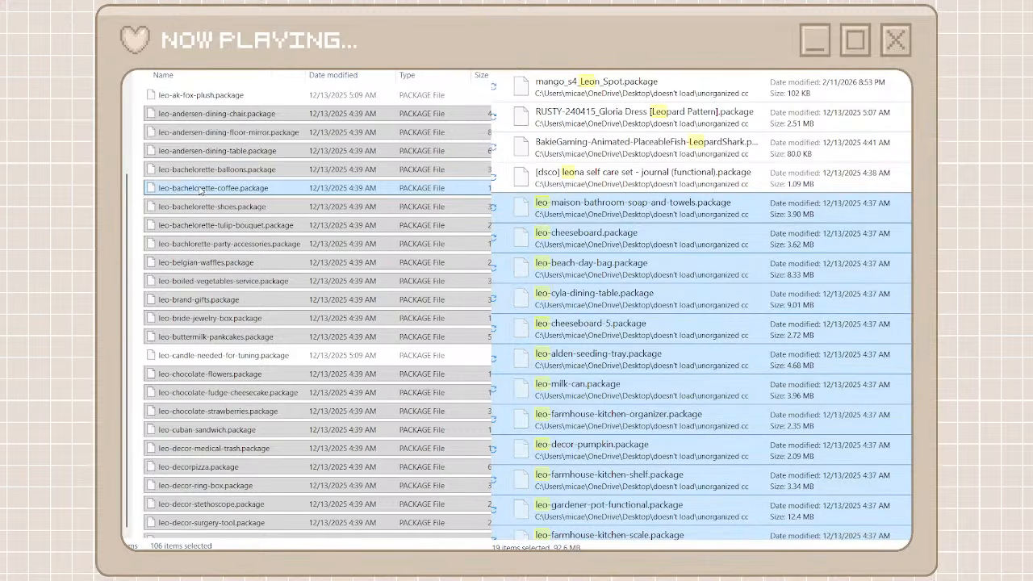
click(137, 203)
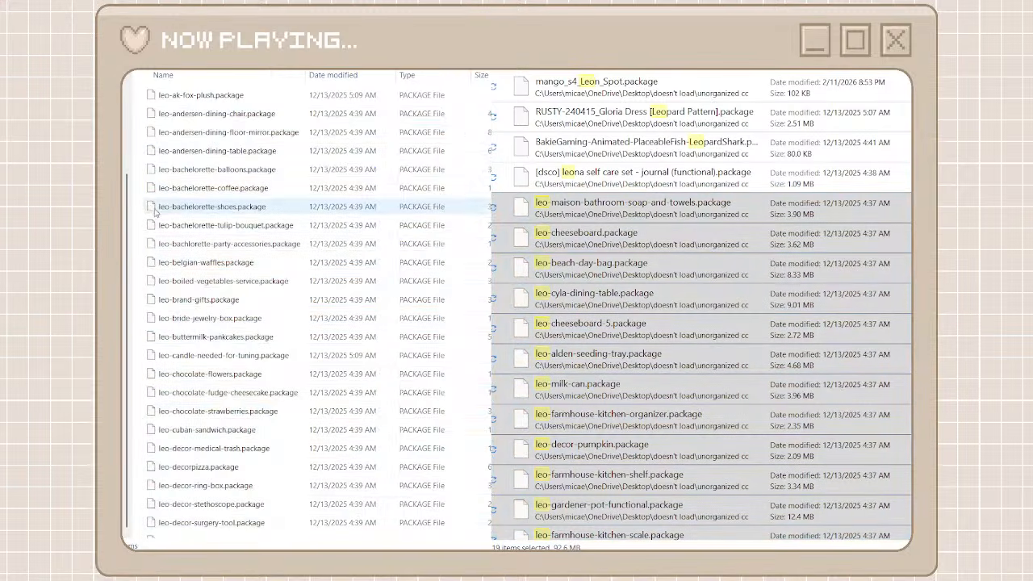
key(ctrl+v)
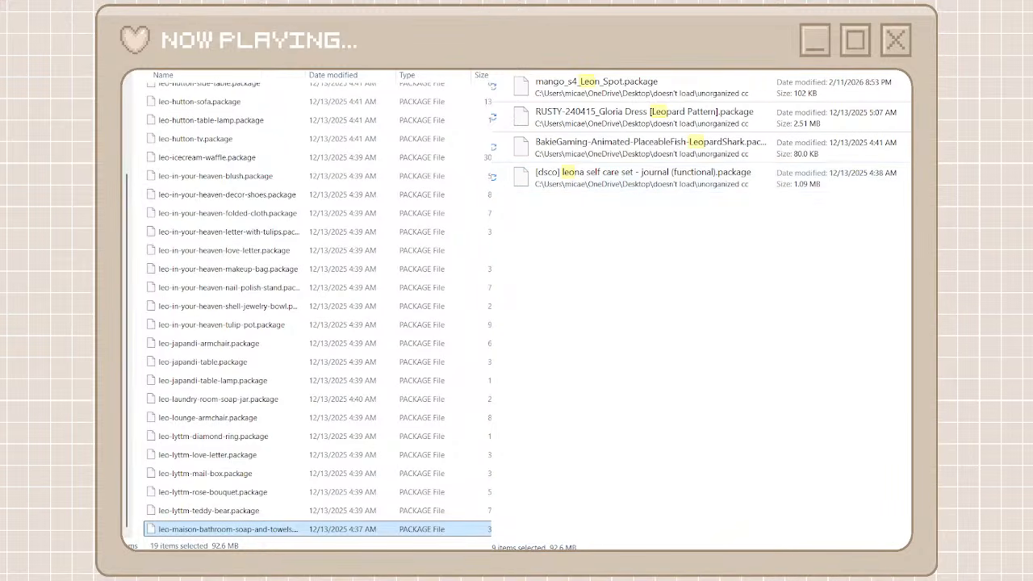
Replace the leo search of the unorganized cc files with one for RUSTYC and return to the creator folders
click(529, 32)
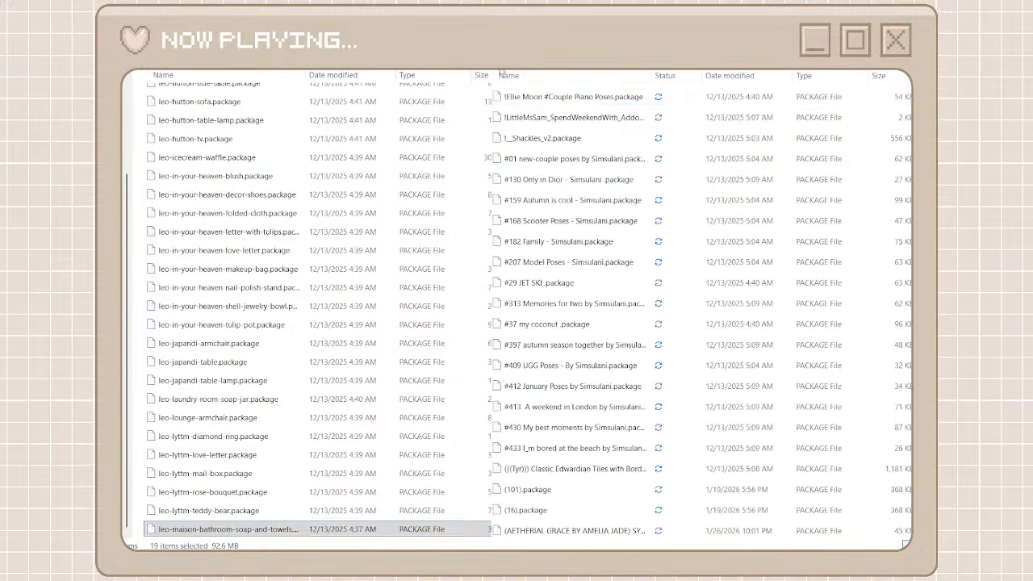
scroll(538, 218, down, 2)
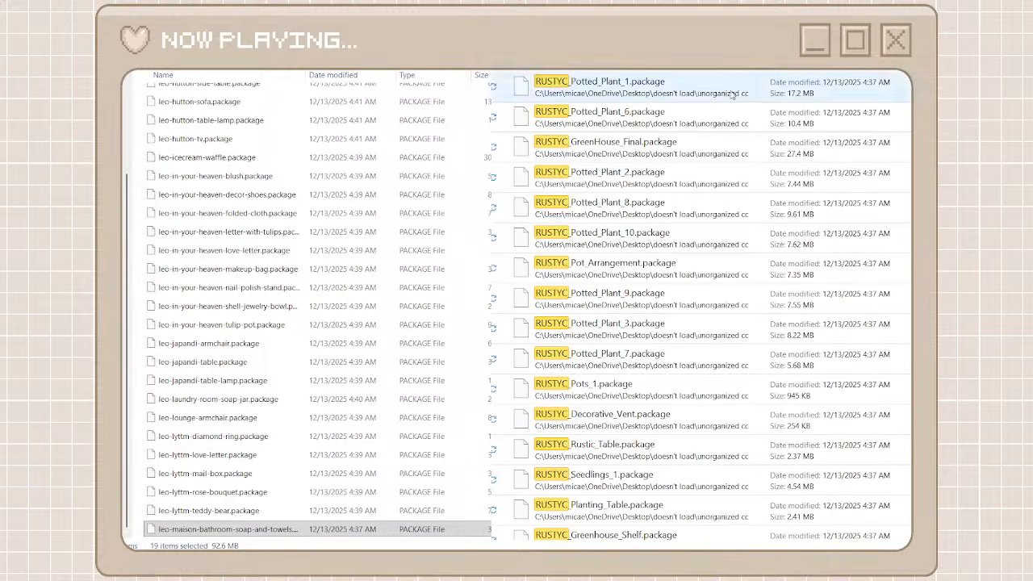
key(alt+Left)
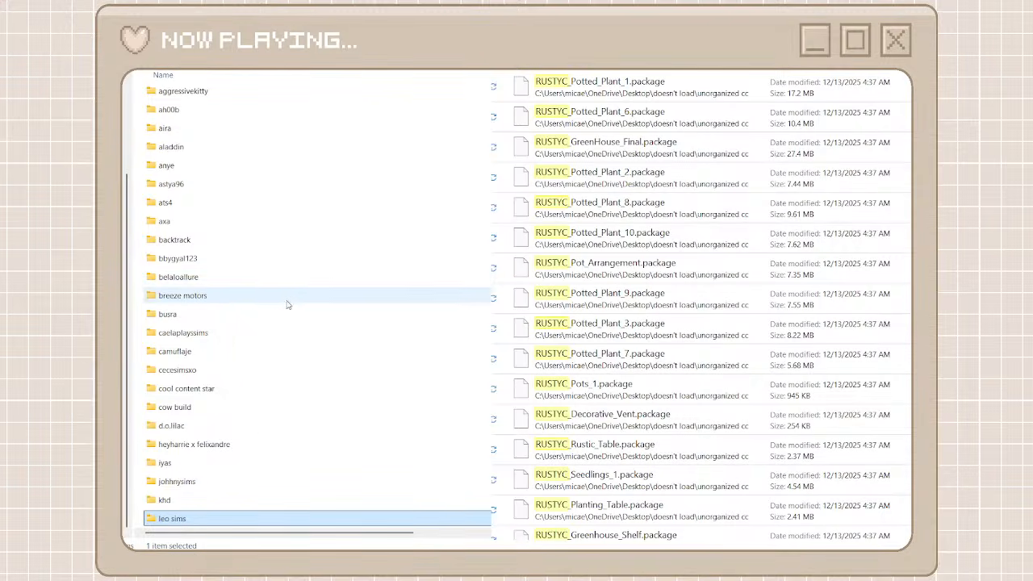
Move all RUSTYC search results into the heyharrie x felixandre folder and return to the creator folders
scroll(261, 438, down, 5)
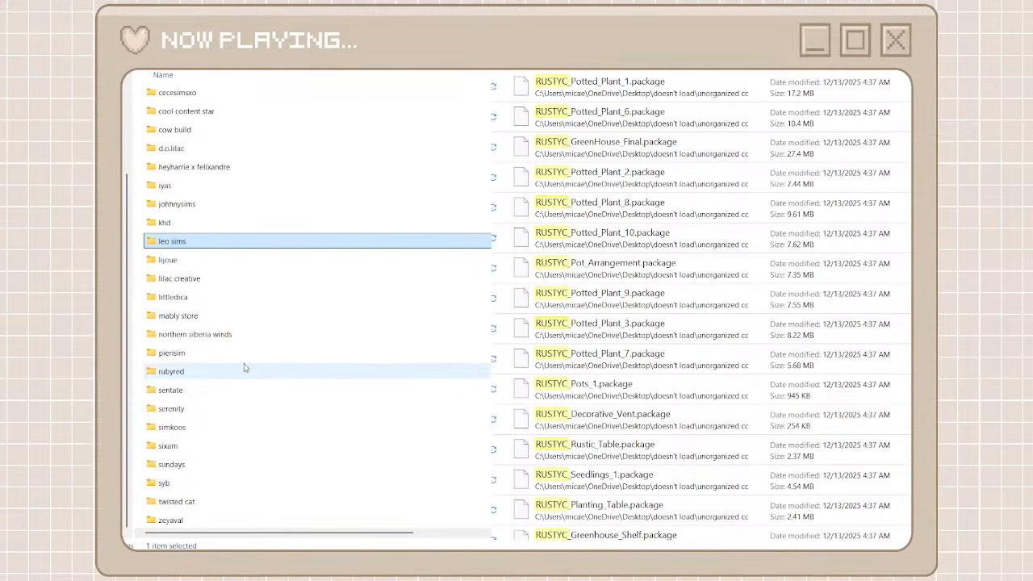
double_click(191, 165)
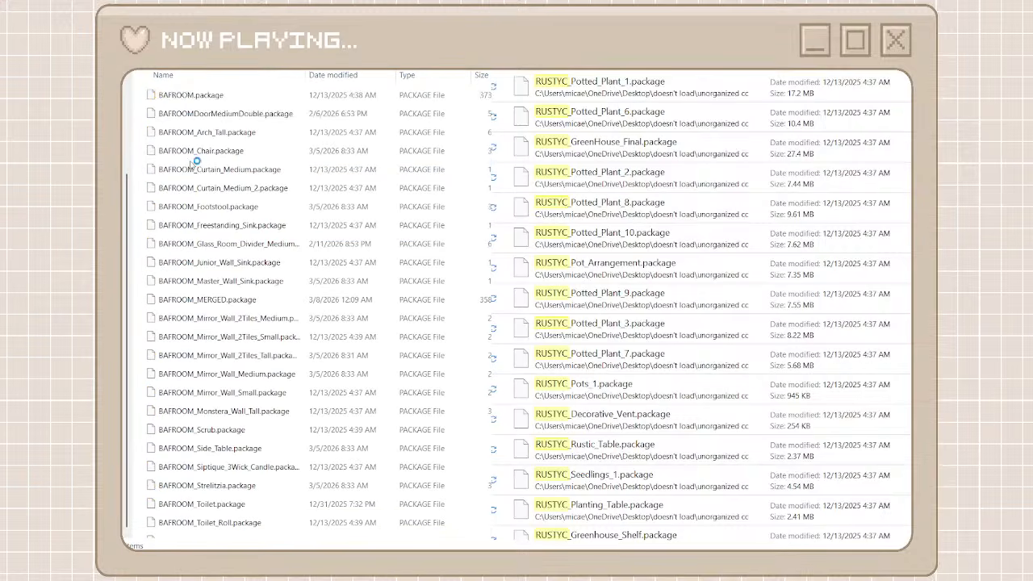
click(619, 97)
scroll(701, 305, down, 3)
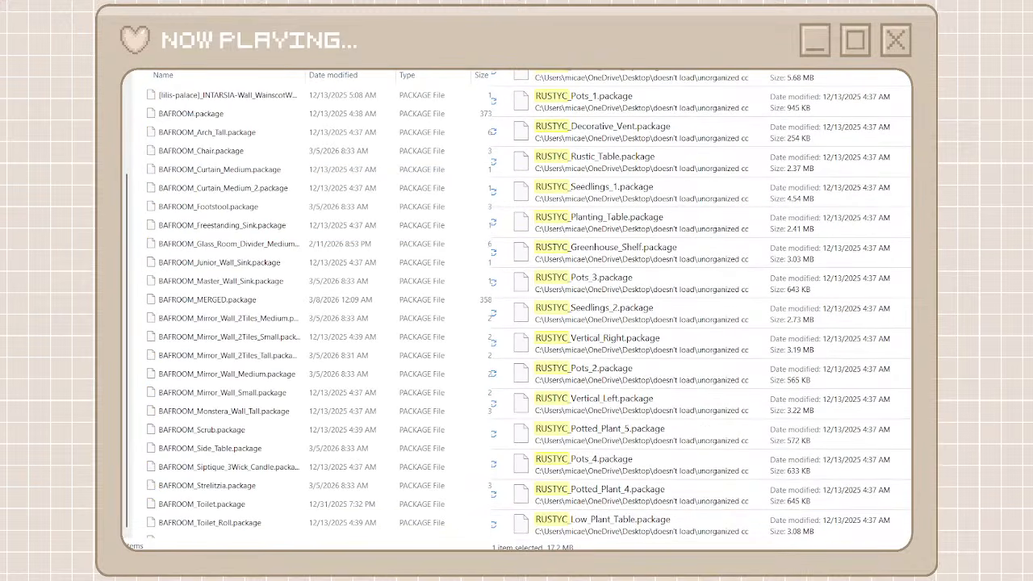
key(ctrl+a)
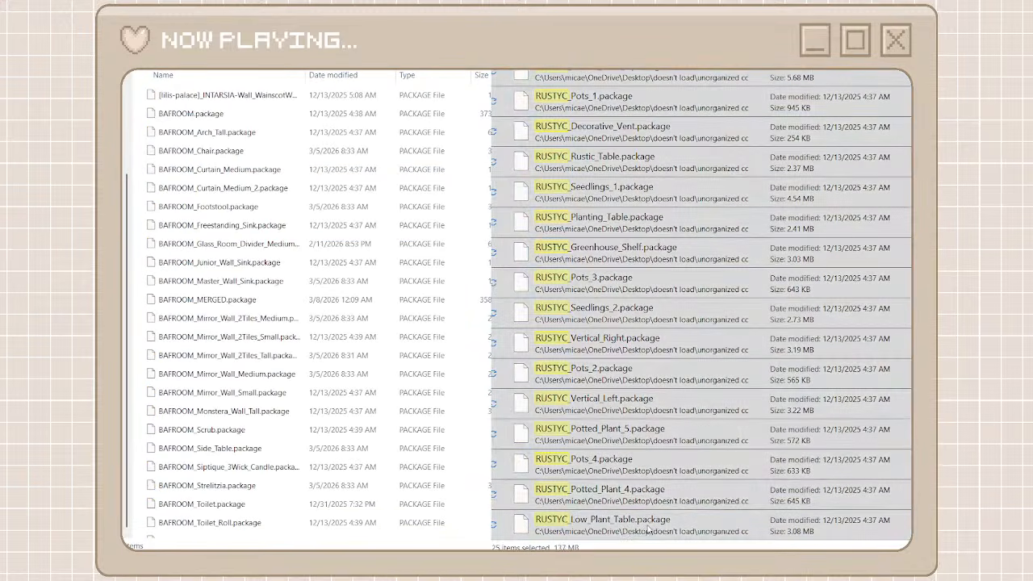
click(138, 464)
key(ctrl+v)
key(alt+Left)
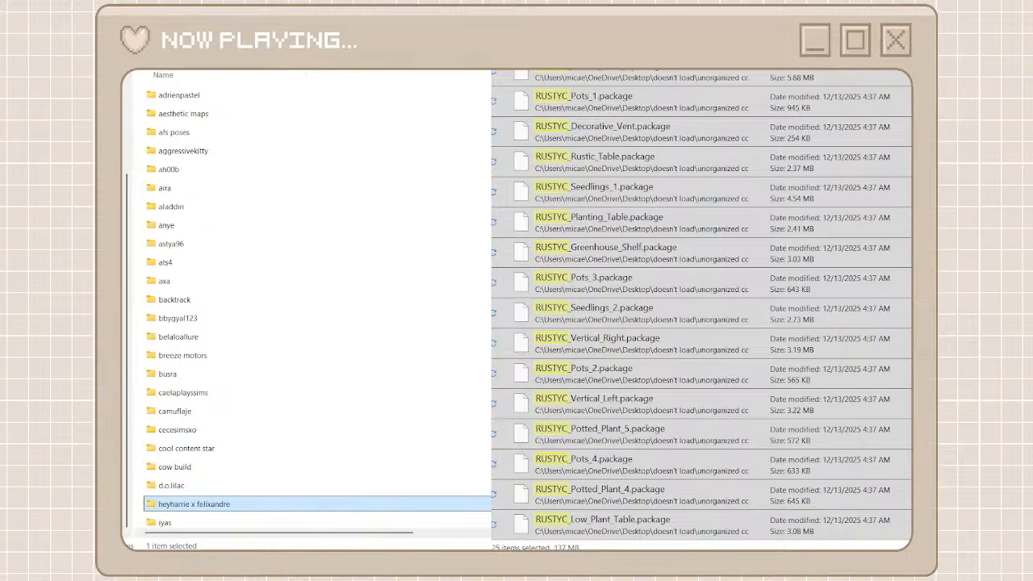
Replace the RUSTYC search of the unorganized cc files with one for JARDANE and open the heyharrie x felixandre folder
key(alt+Left)
scroll(642, 311, down, 10)
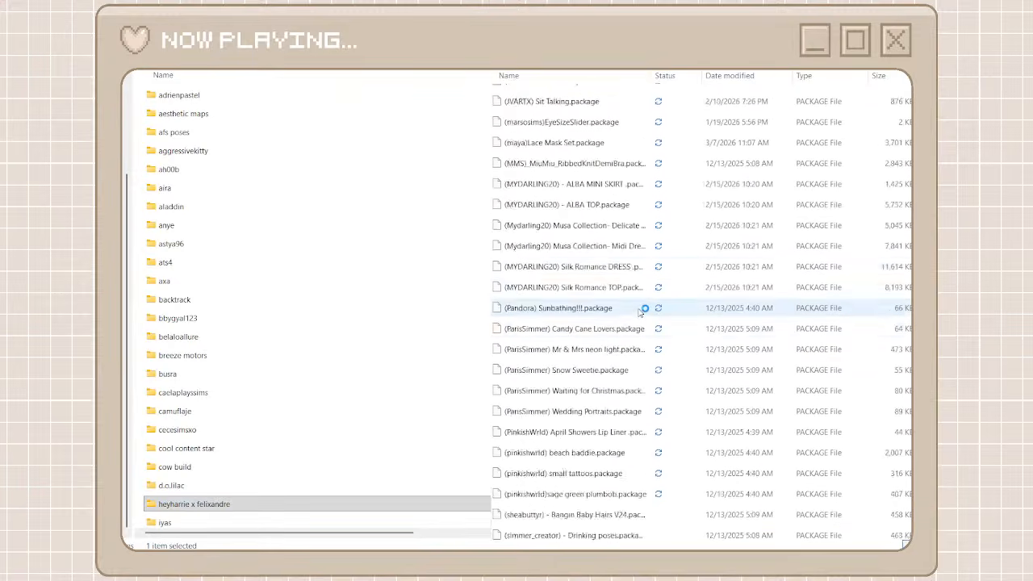
scroll(641, 311, down, 20)
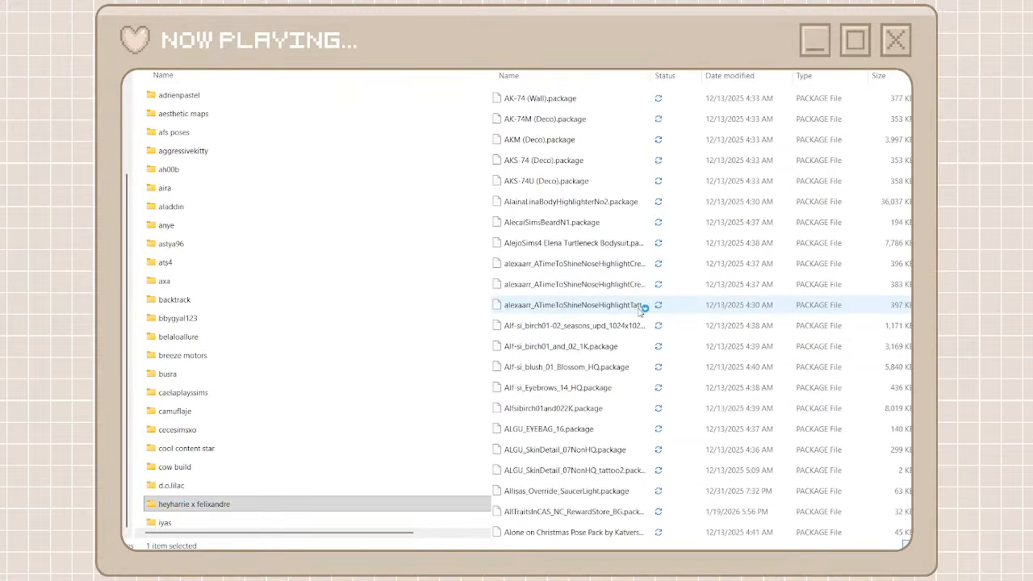
scroll(641, 311, down, 4)
scroll(702, 311, down, 20)
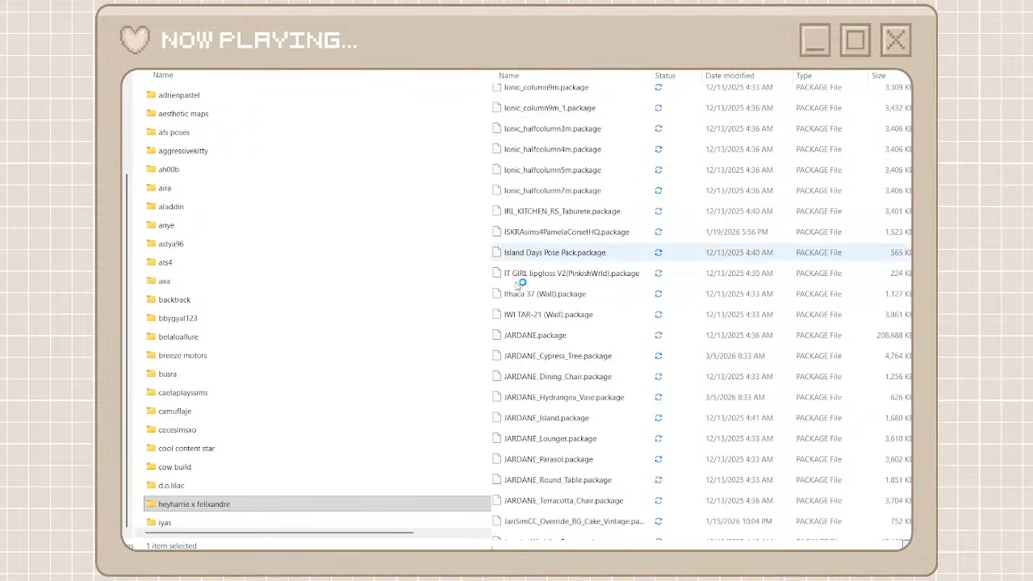
click(339, 504)
double_click(340, 505)
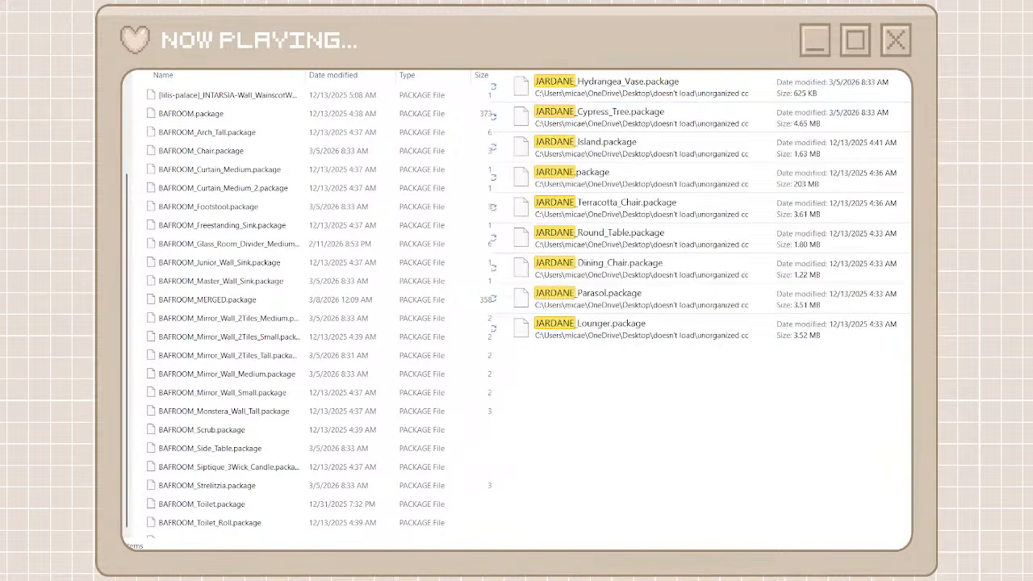
Move all JARDANE search results into the heyharrie x felixandre folder
drag(618, 401, 619, 95)
right_click(619, 92)
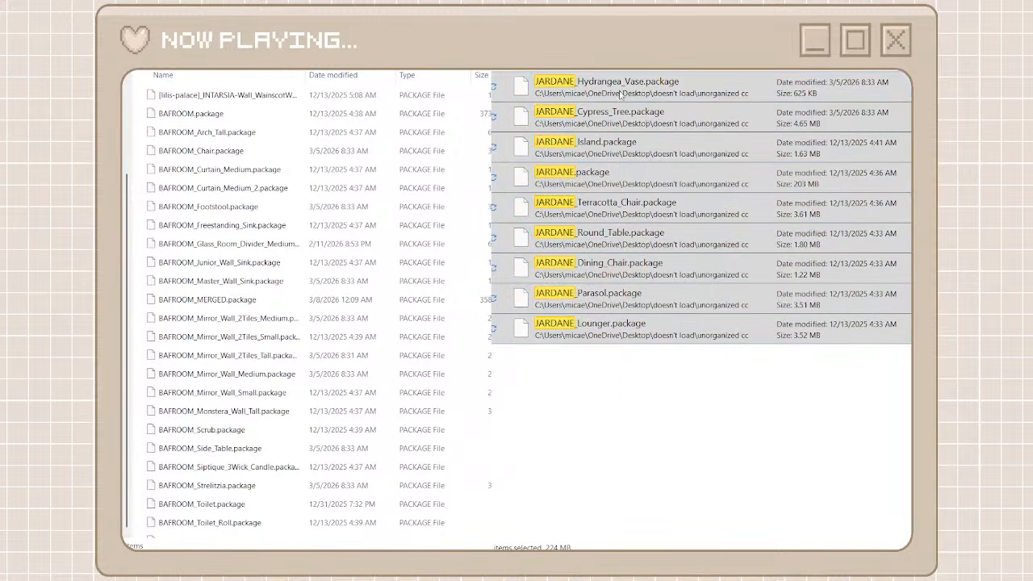
click(639, 117)
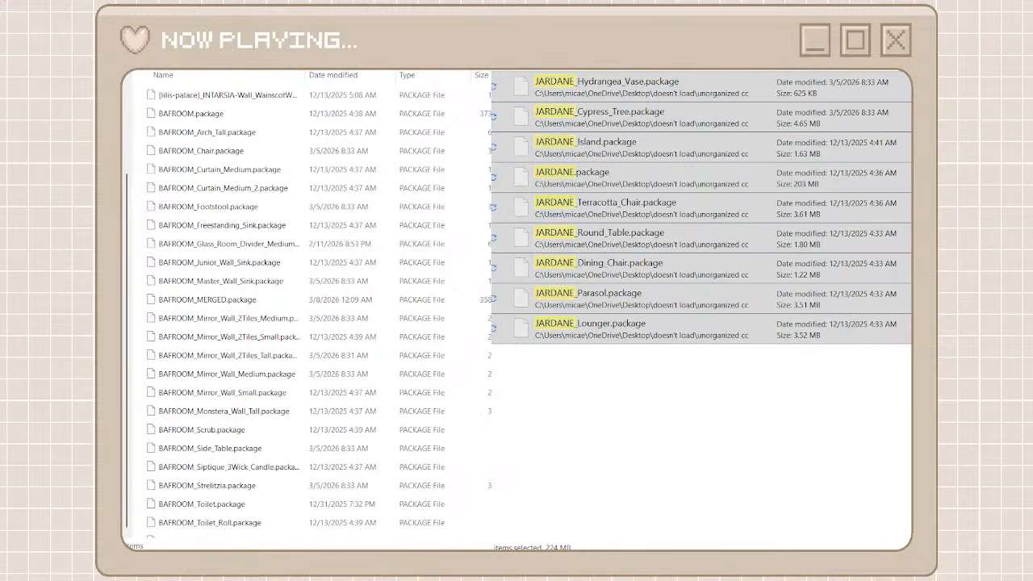
key(ctrl+v)
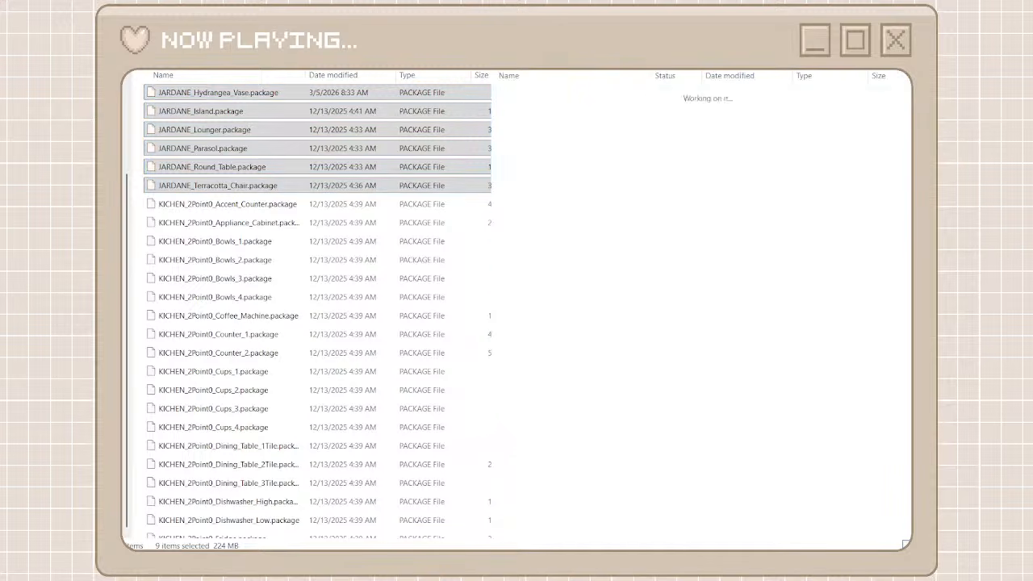
Find the CharlyPancakes packages in the unorganized cc files and create a creator folder named charlypancakes
scroll(569, 244, down, 15)
scroll(568, 241, down, 15)
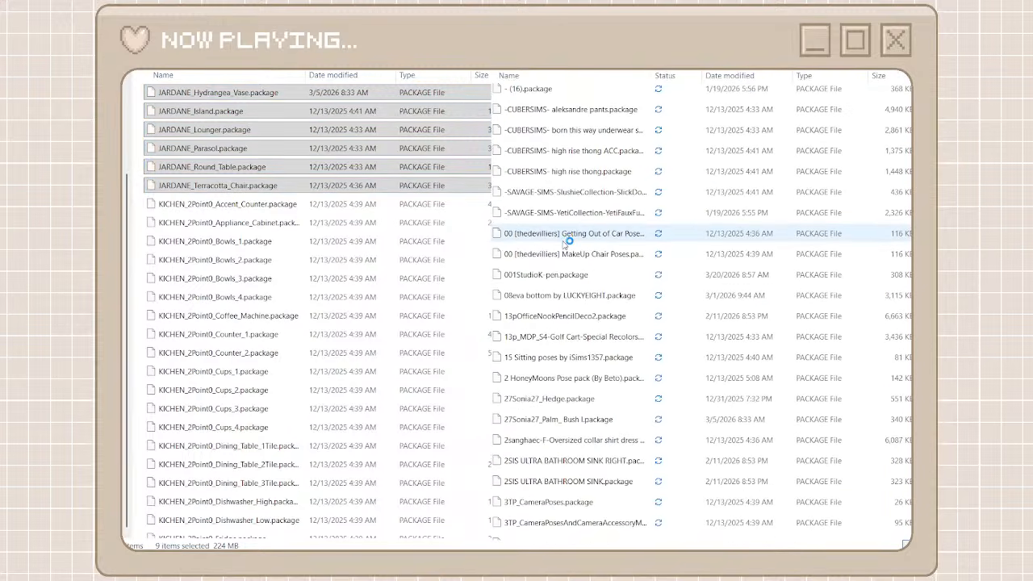
scroll(568, 241, down, 5)
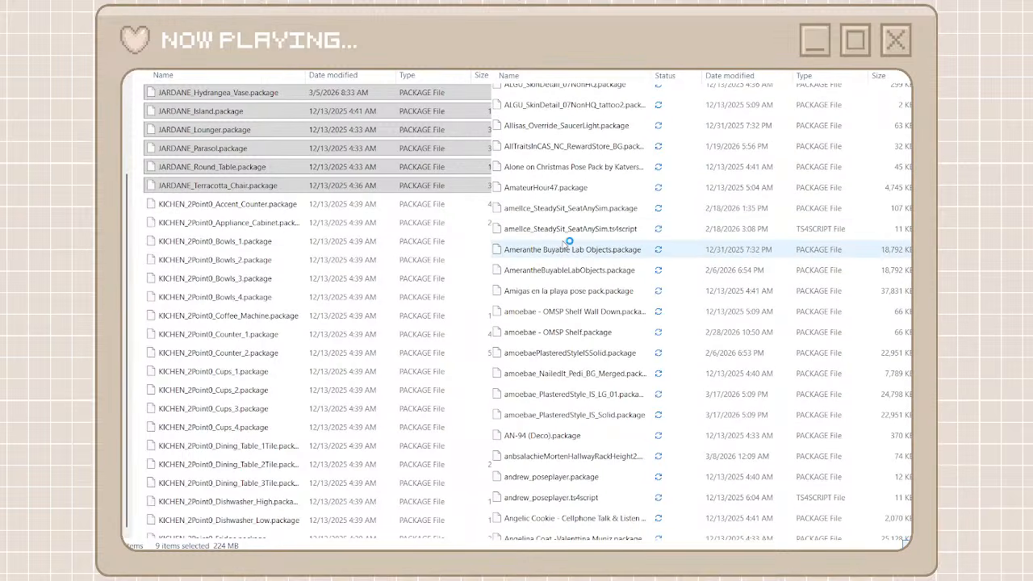
scroll(569, 242, down, 10)
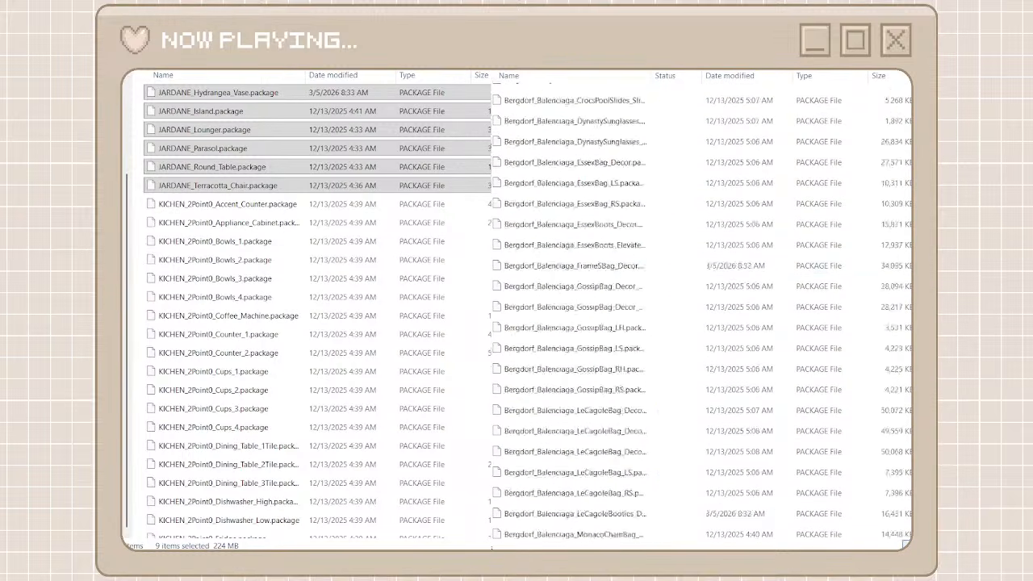
scroll(703, 311, down, 10)
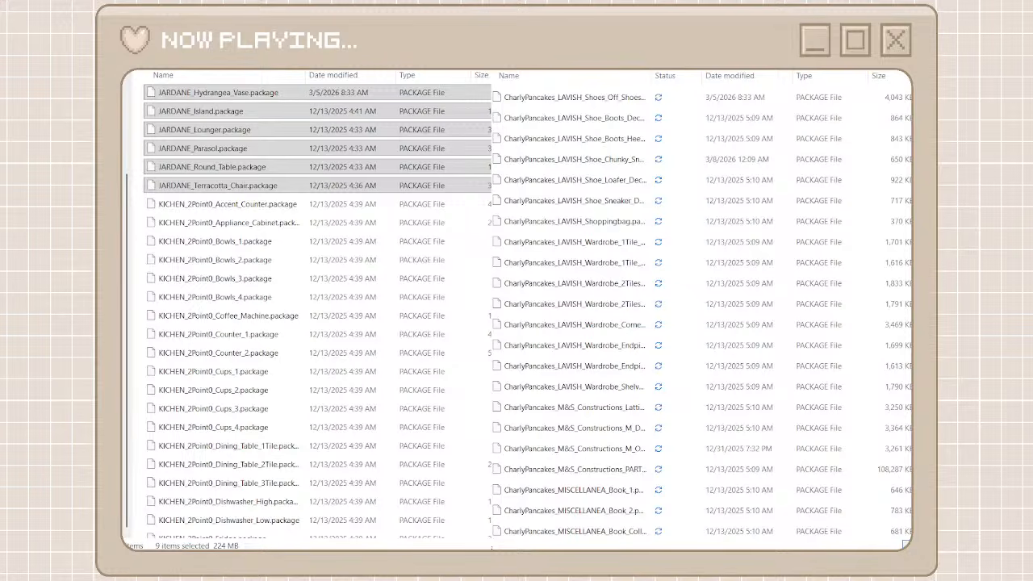
scroll(578, 138, up, 20)
click(154, 72)
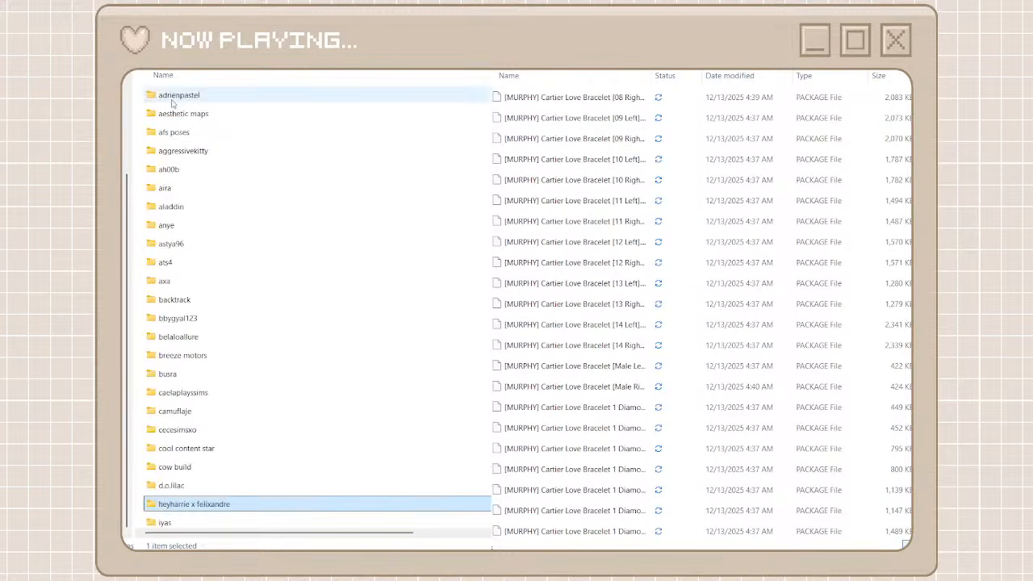
click(153, 71)
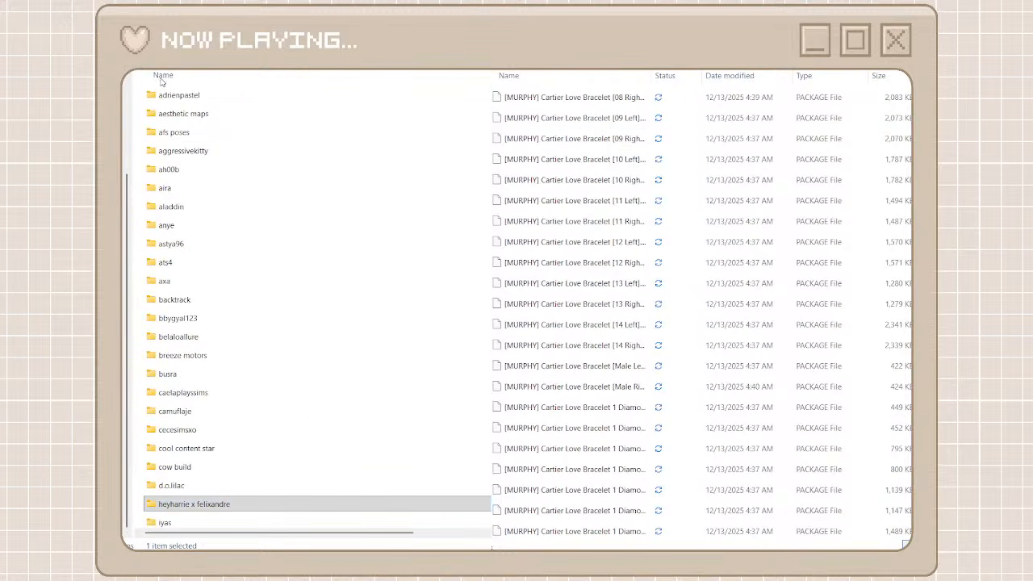
key(ctrl+shift+n)
text(charlypa)
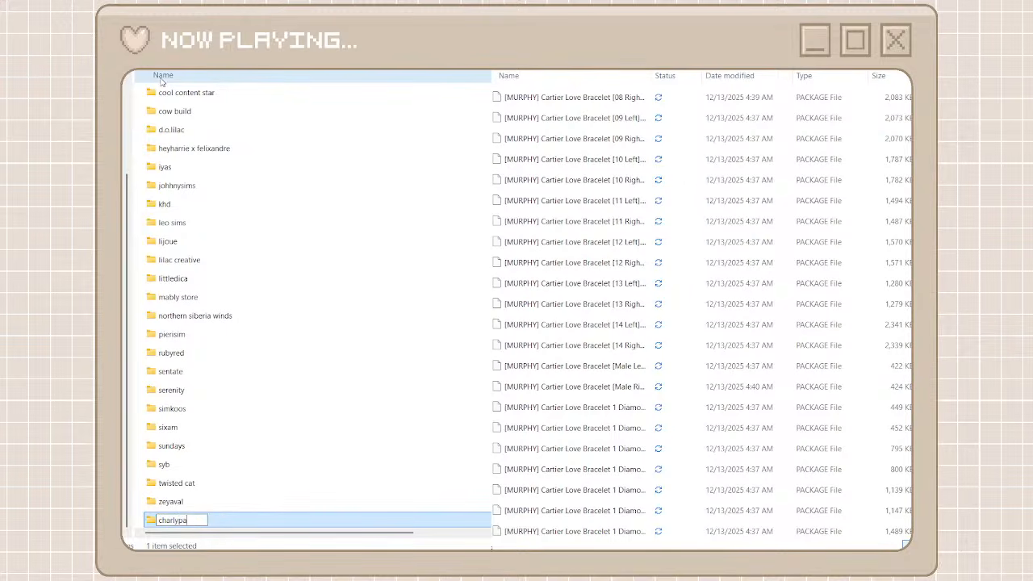
text(ncakes)
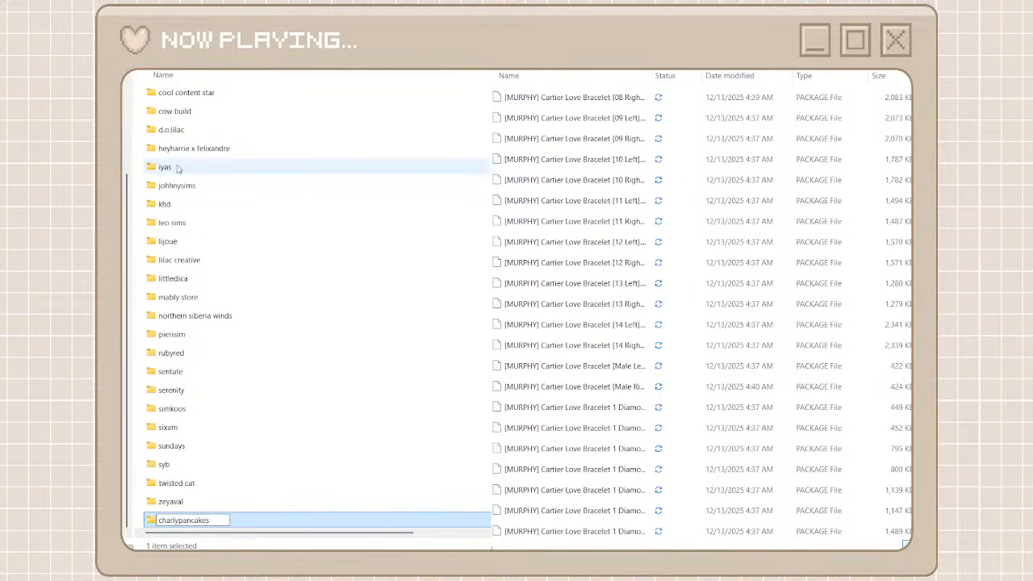
Search the unorganized cc files for CharlyPan and move all results into the charlypancakes folder
double_click(233, 520)
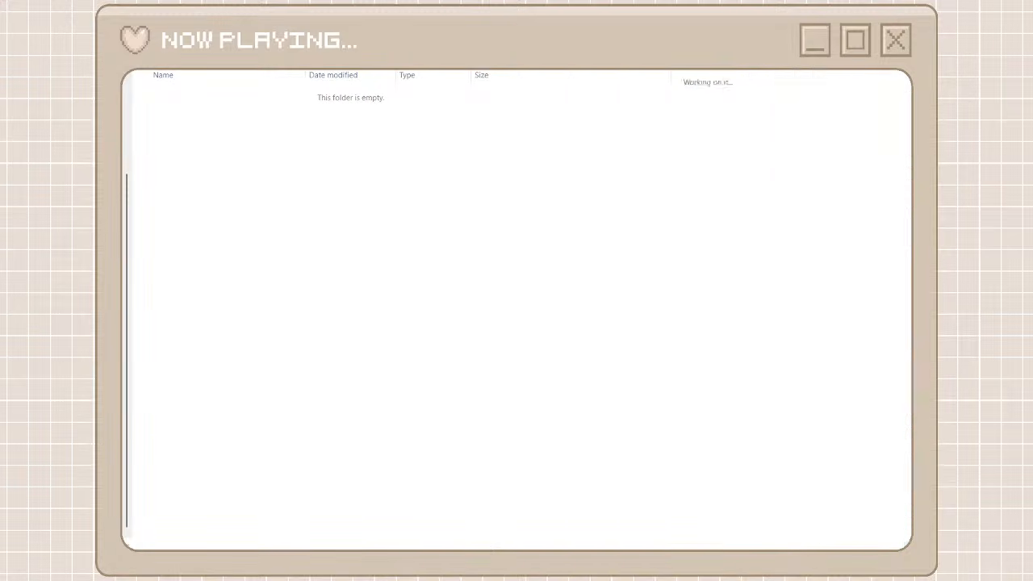
click(676, 90)
scroll(638, 323, down, 20)
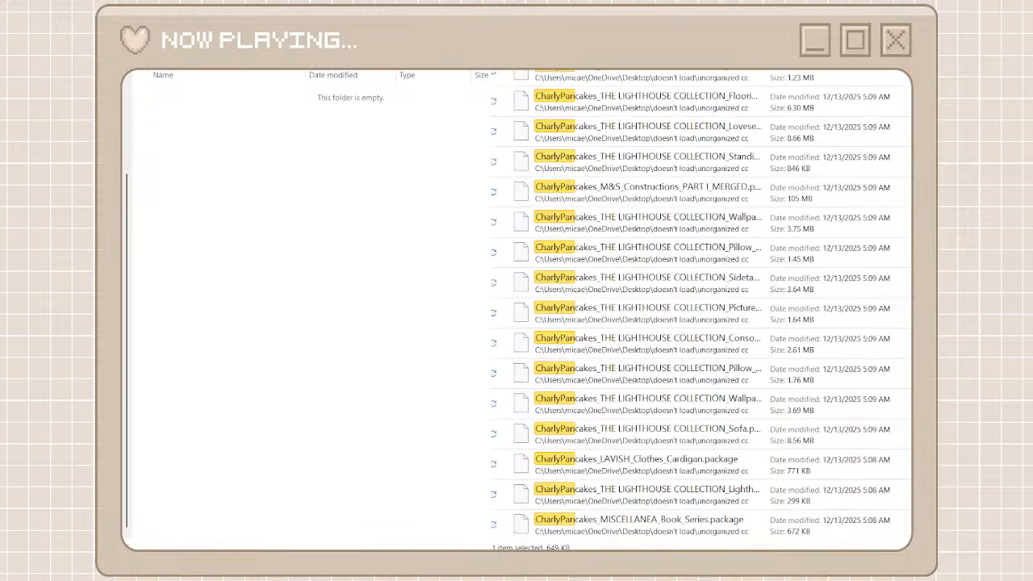
shift+click(638, 524)
right_click(637, 537)
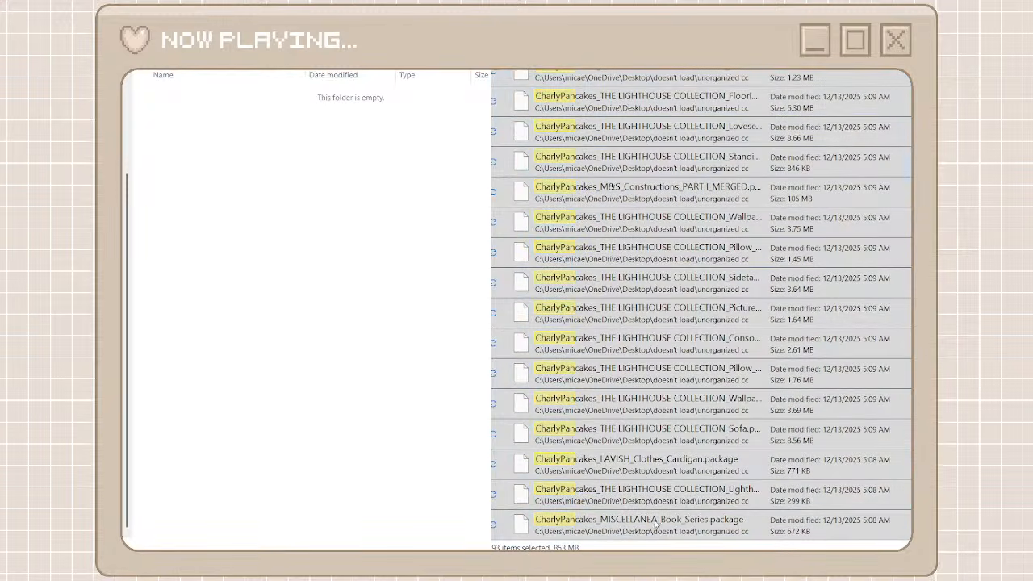
click(653, 521)
key(ctrl+v)
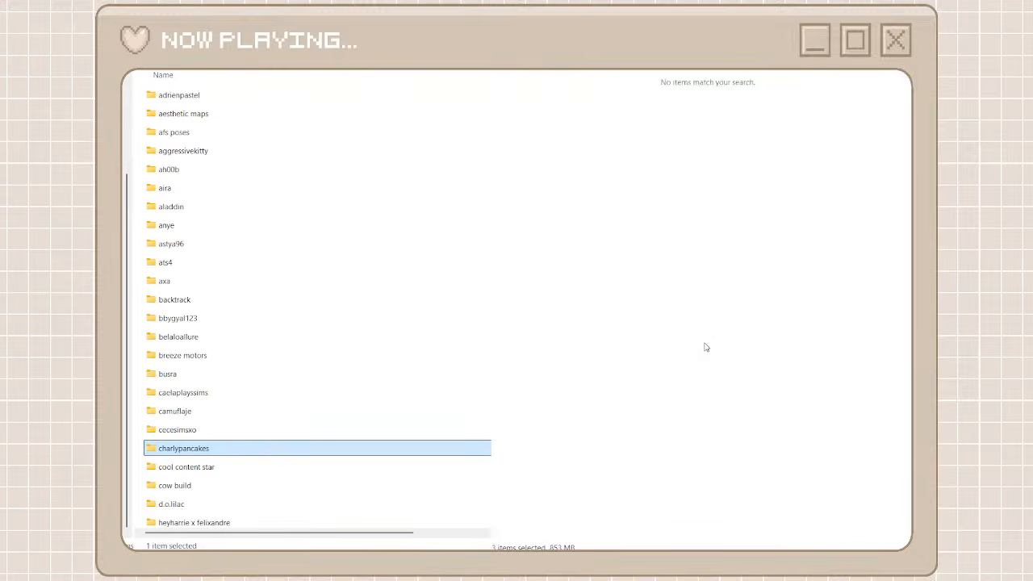
Clear the CharlyPan search, find the KKbasic packages, and create a creator folder named kkbasics
click(888, 36)
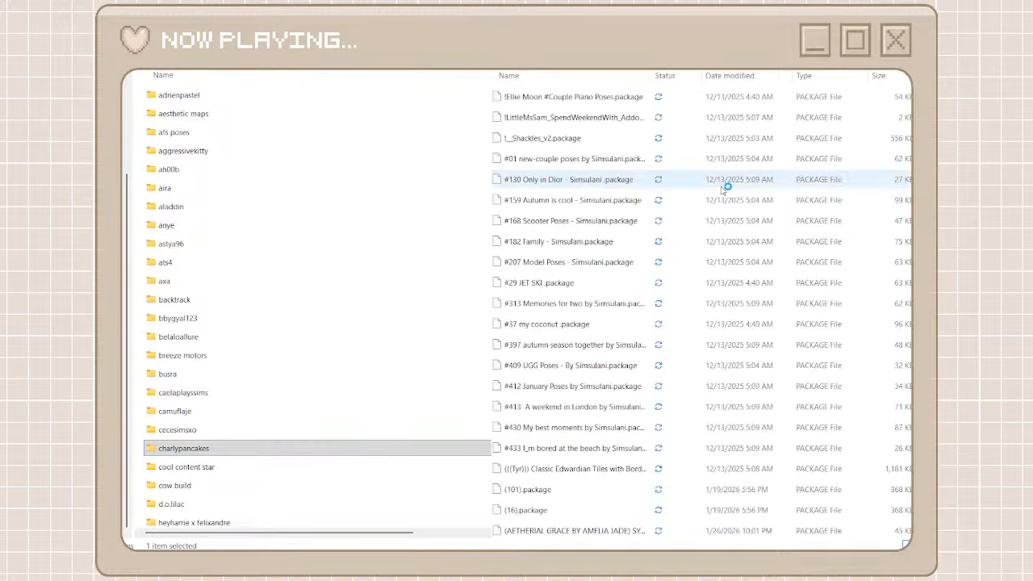
scroll(702, 310, down, 20)
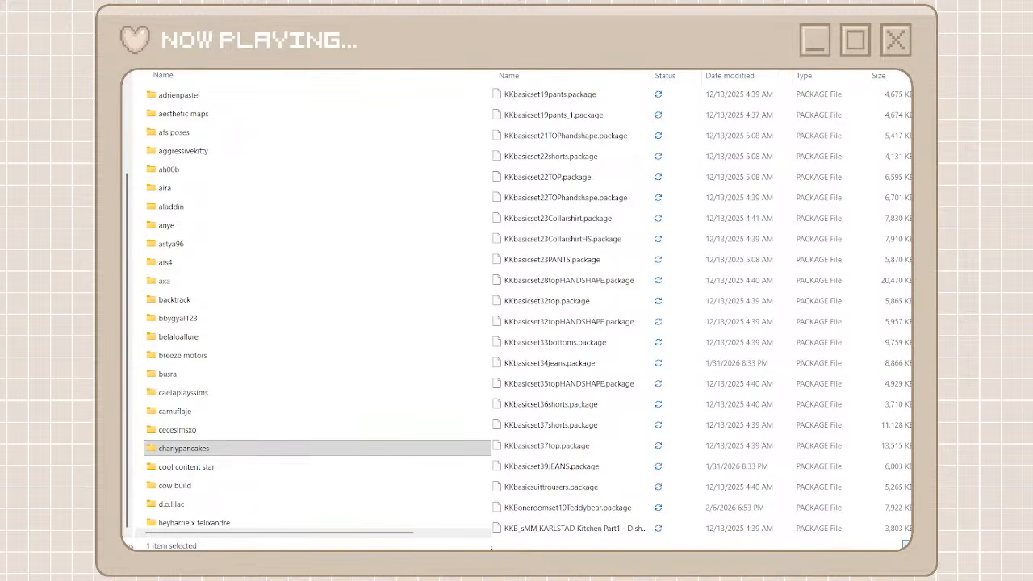
scroll(598, 295, up, 20)
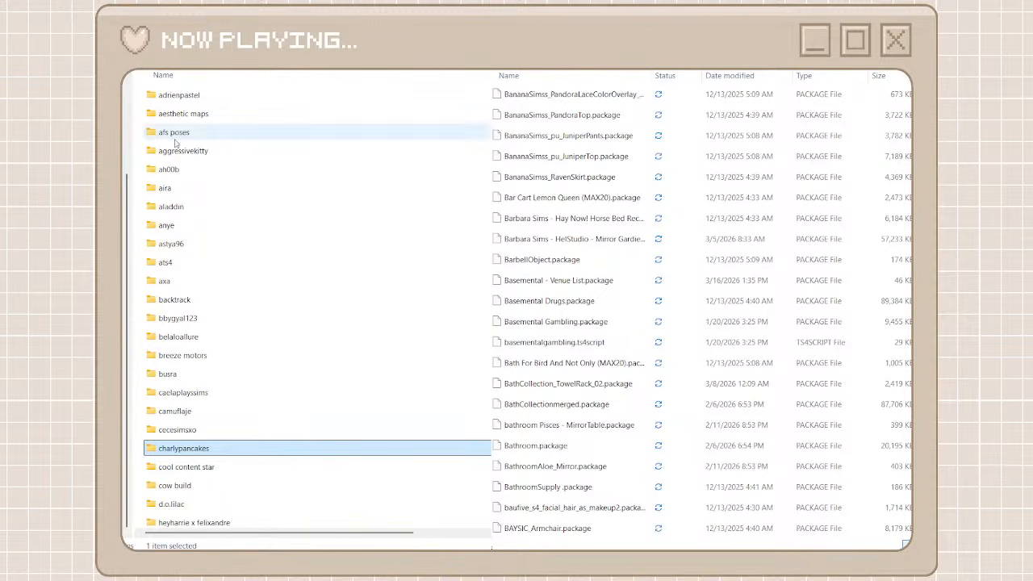
click(137, 119)
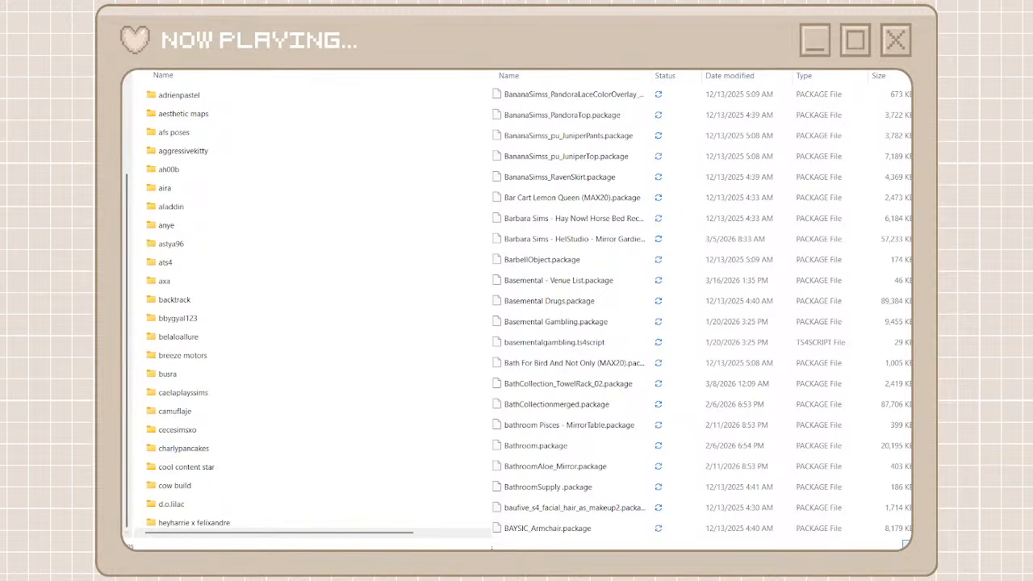
key(ctrl+shift+n)
text(kk)
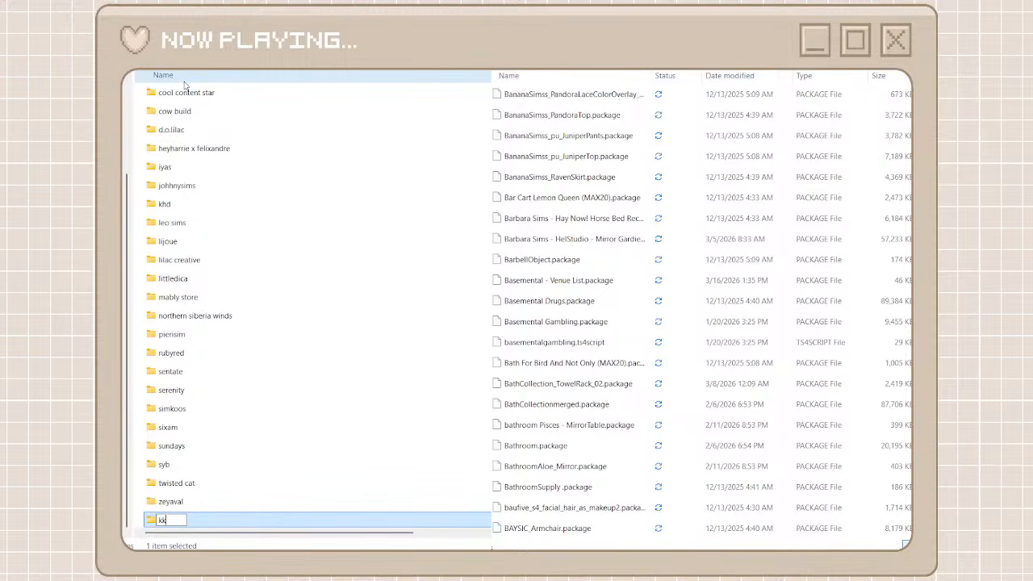
text(basics)
click(209, 523)
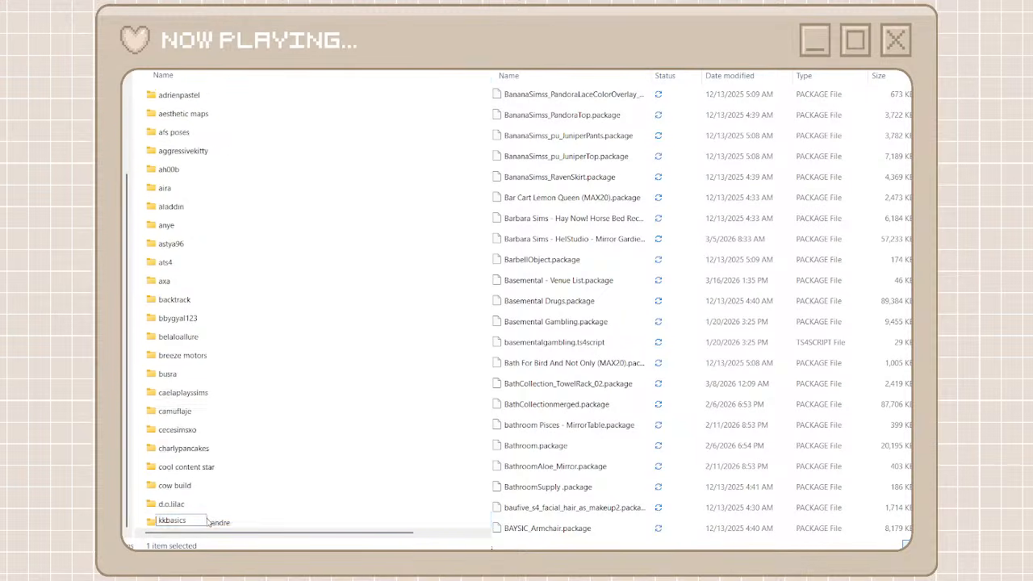
Find the kkbasics folder among the creator folders and open it
scroll(250, 508, down, 4)
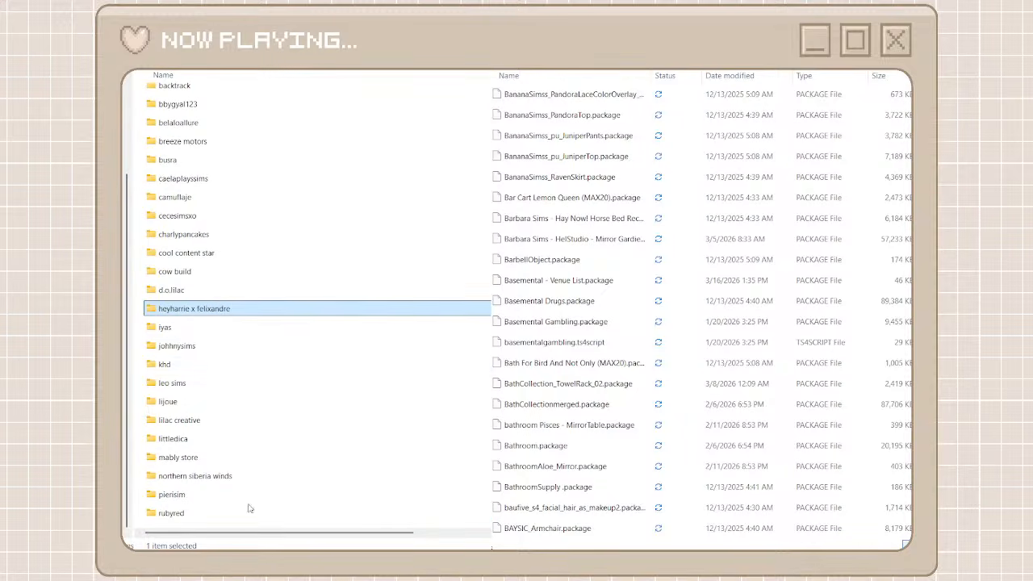
scroll(249, 361, down, 2)
scroll(248, 361, down, 1)
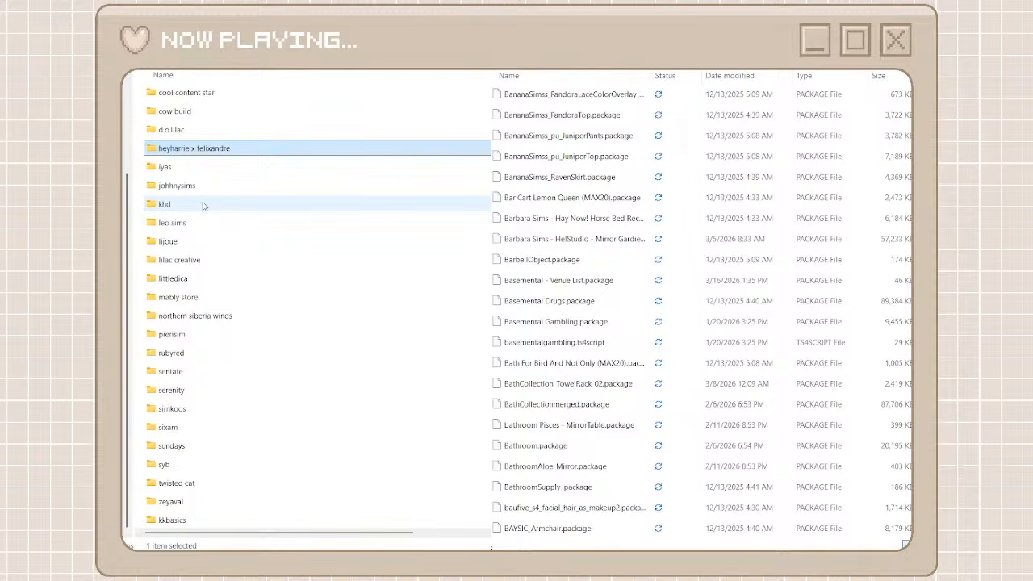
scroll(203, 206, up, 4)
scroll(203, 206, down, 4)
scroll(203, 206, up, 4)
scroll(203, 206, down, 7)
double_click(183, 521)
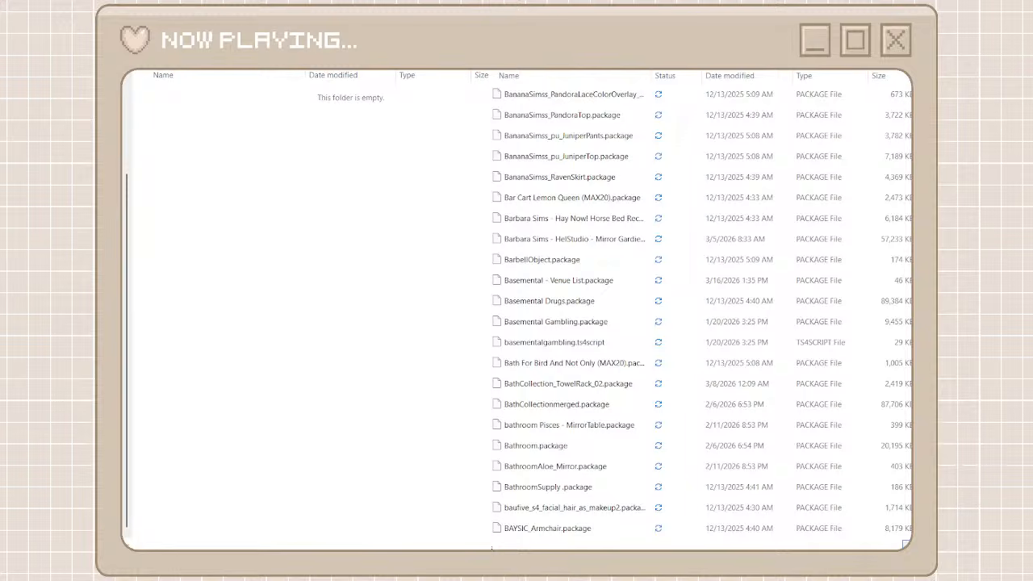
Search the unorganized cc files for kkba and select KKbasicset39JEANS.package
text(kk)
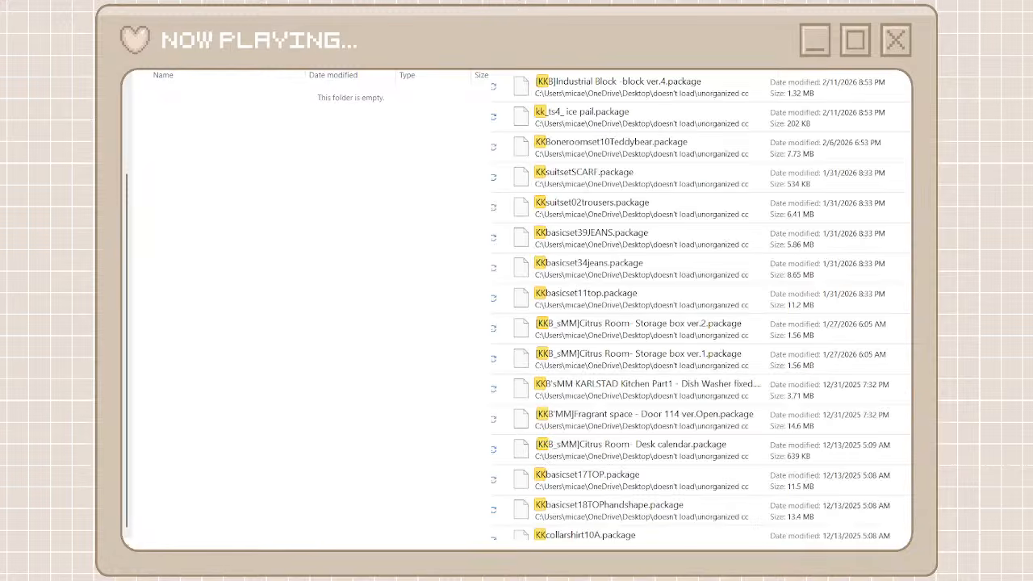
text(ba)
click(721, 85)
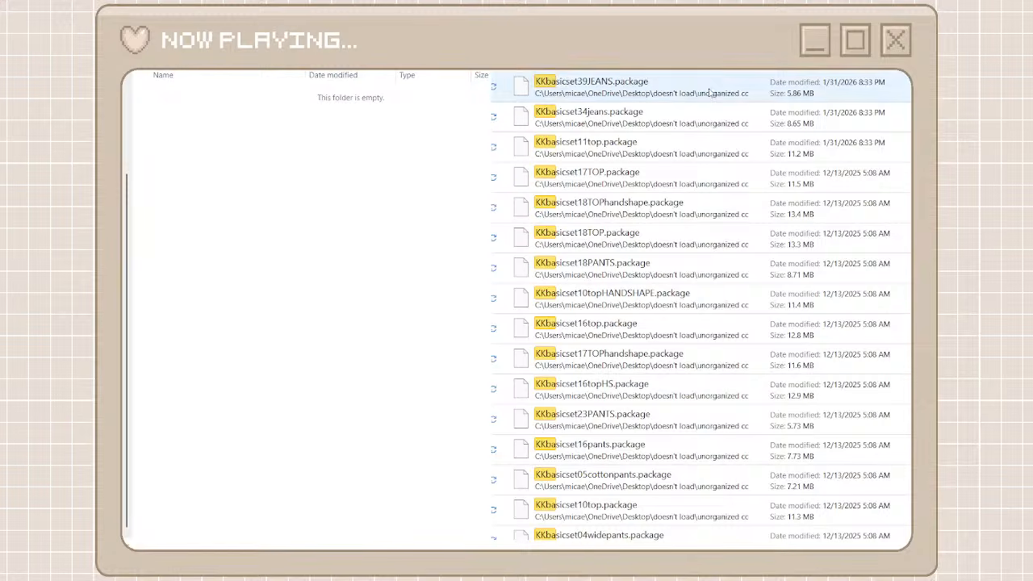
Select all the kkba search results through KKbasicset19pants_1.package and move them into the kkbasics folder
scroll(722, 381, down, 5)
scroll(722, 381, up, 4)
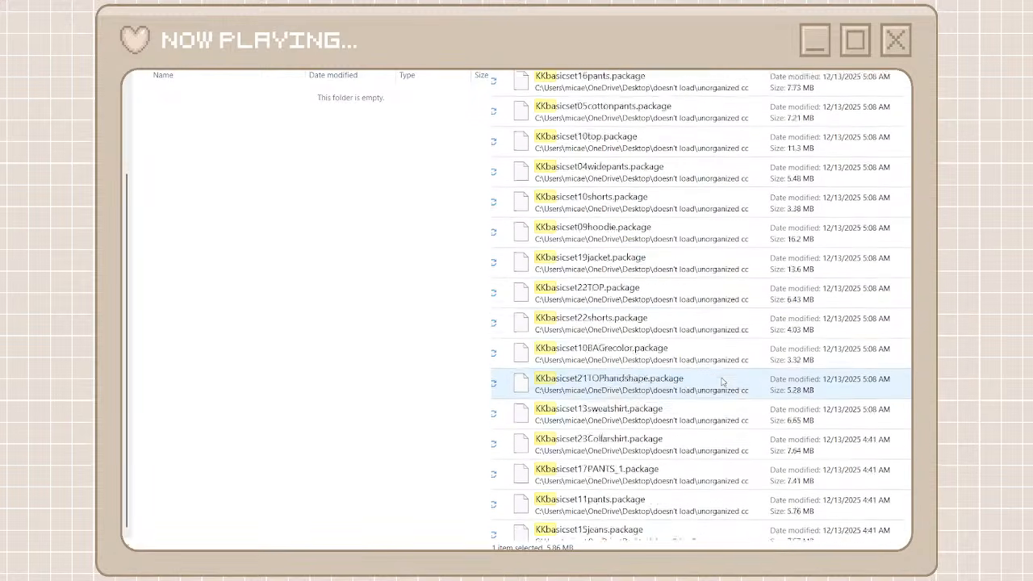
scroll(722, 382, down, 1)
scroll(710, 451, down, 3)
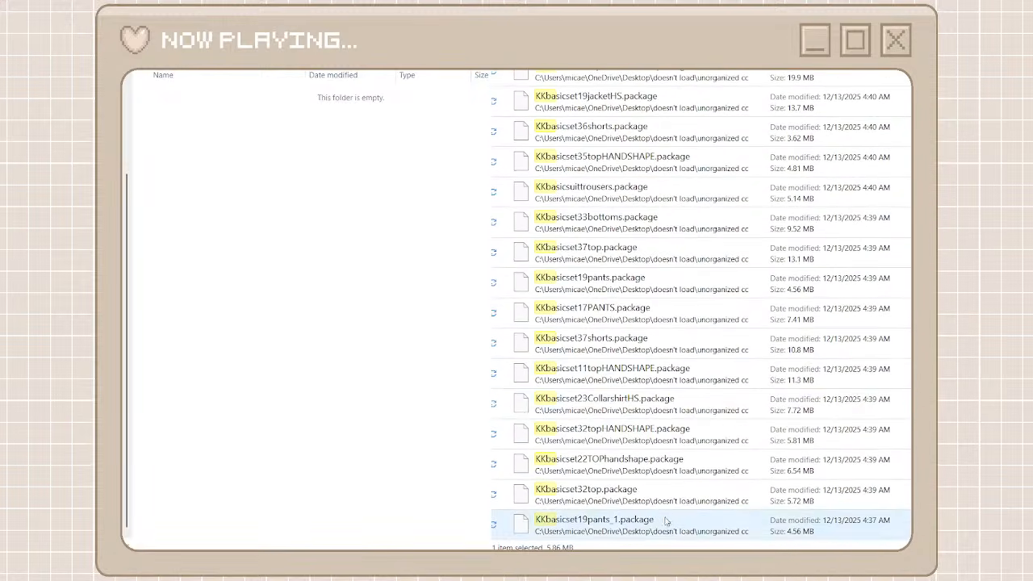
shift+click(667, 521)
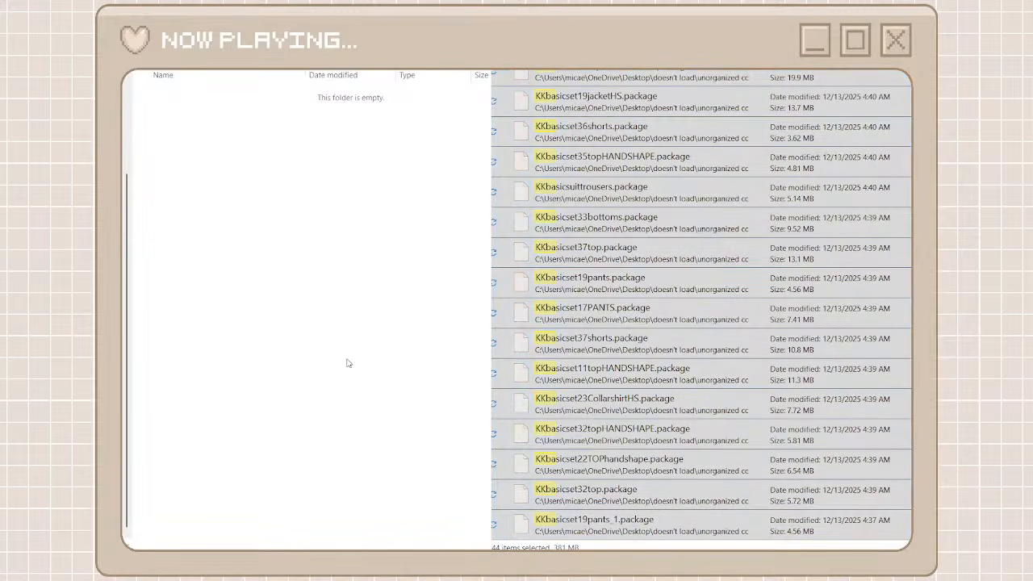
key(ctrl+v)
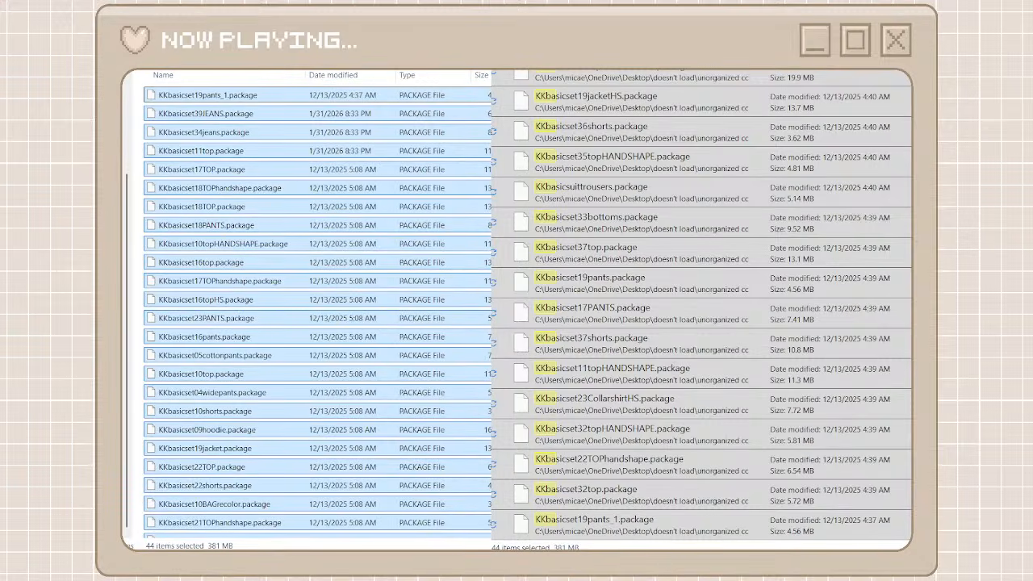
Clear the kkba search, find the Joliebean packages, and create and open a creator folder named joliebean
key(alt+Left)
key(alt+Left)
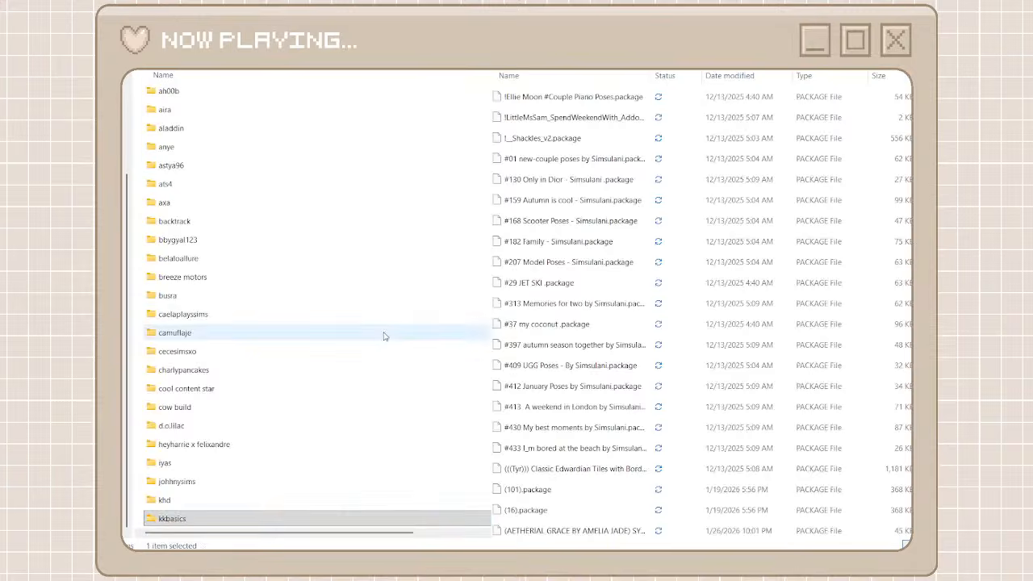
scroll(503, 341, down, 10)
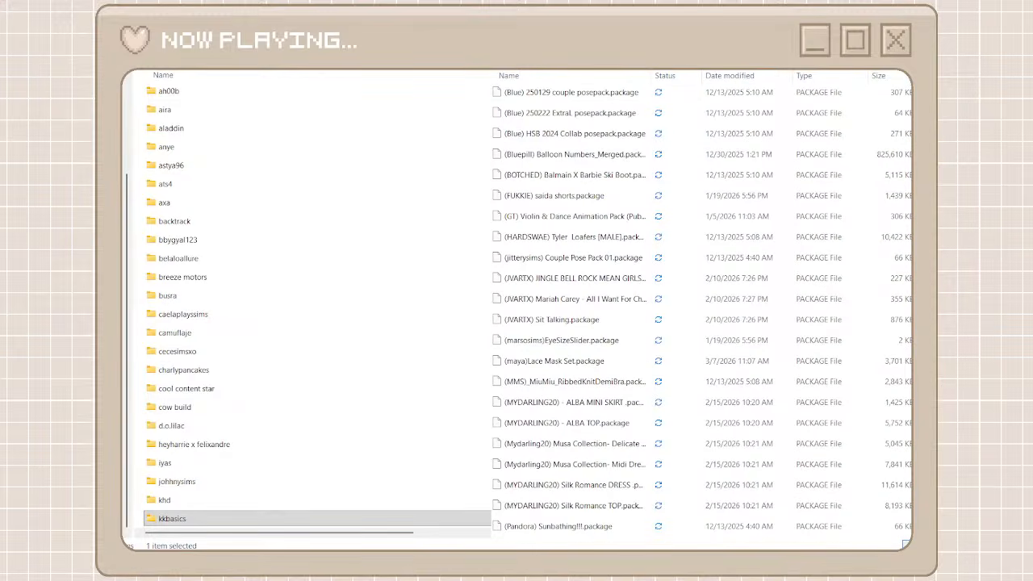
scroll(700, 306, down, 20)
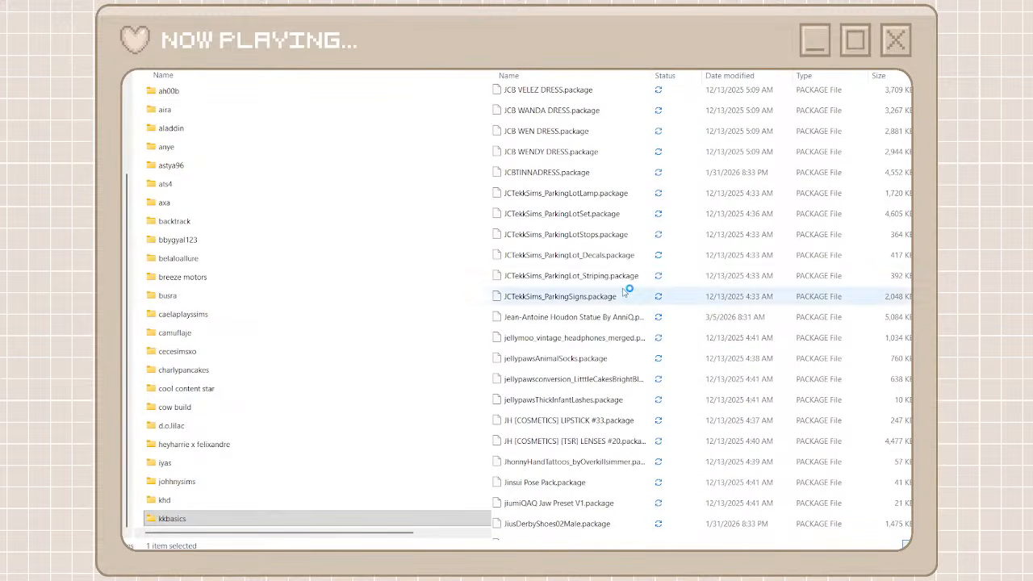
scroll(627, 292, down, 10)
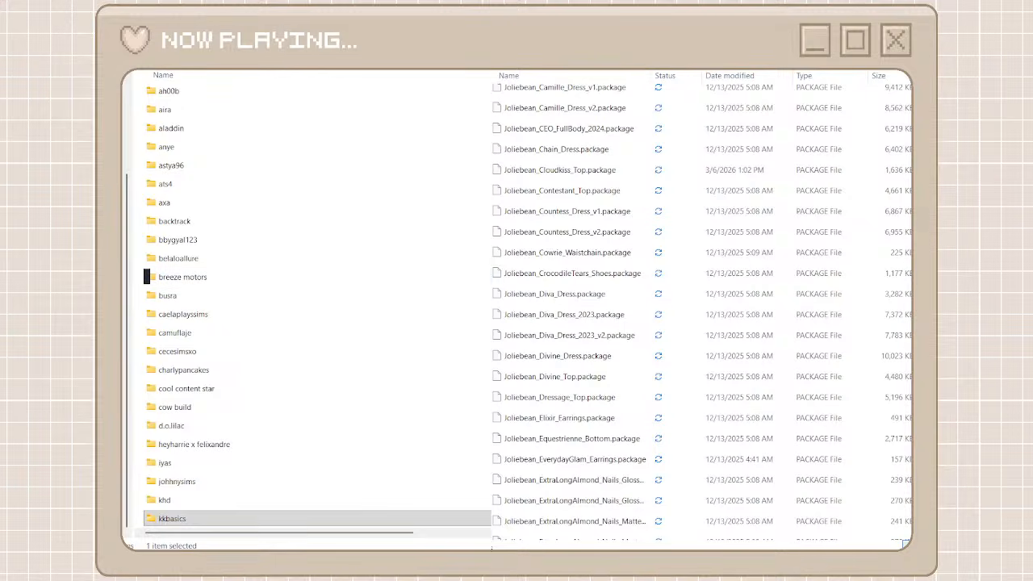
key(ctrl+shift+n)
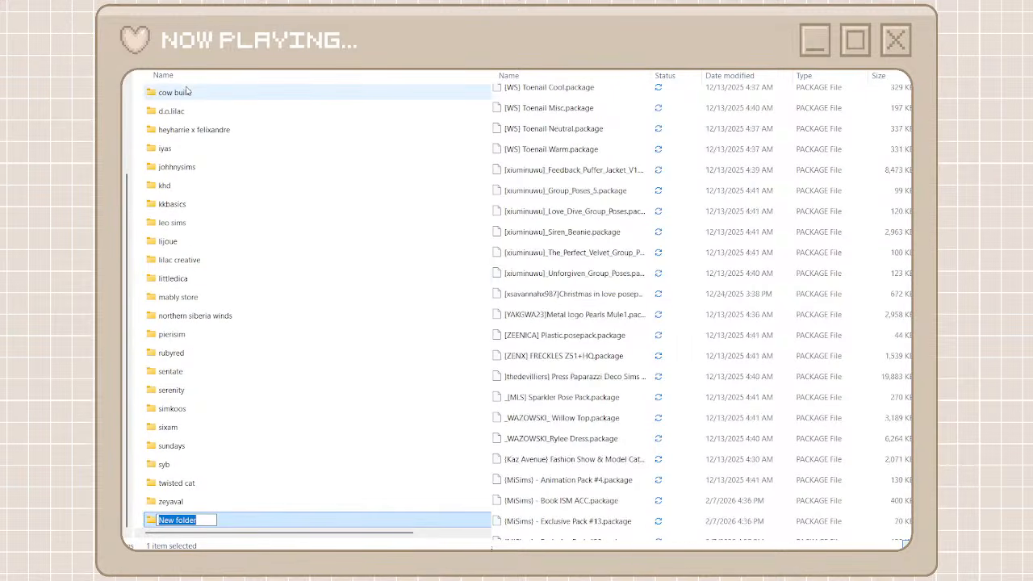
text(joel)
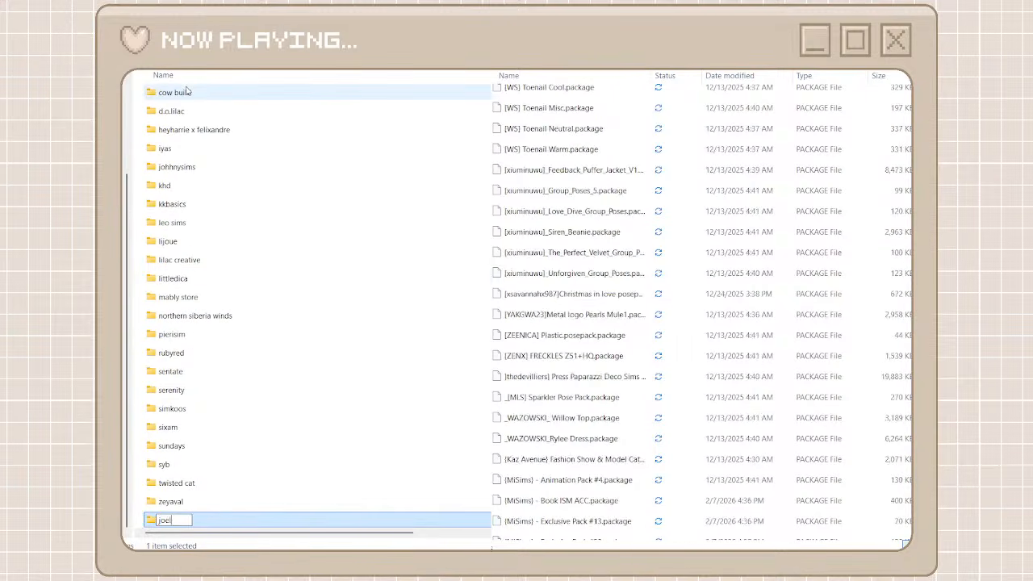
text(iebean)
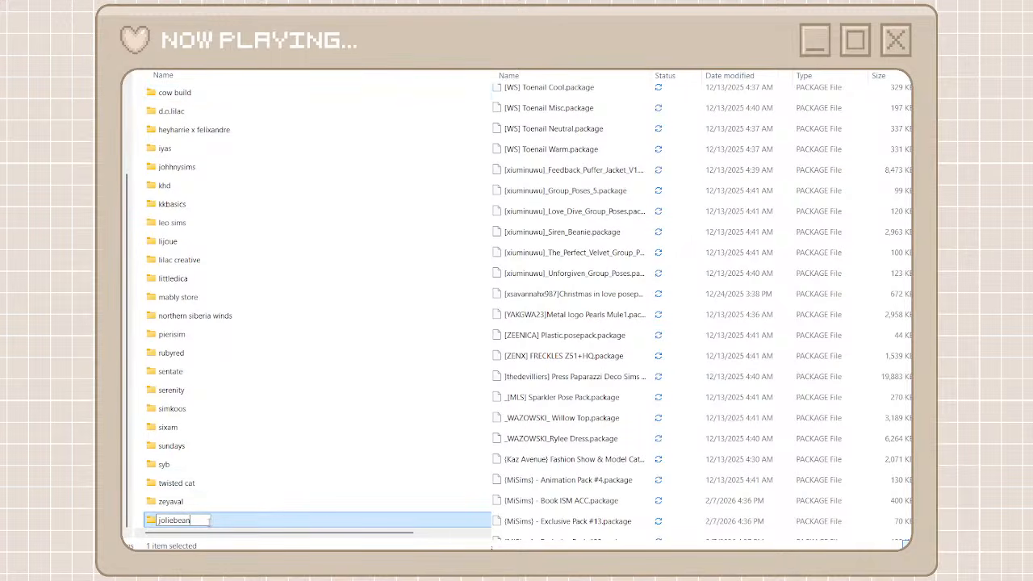
double_click(242, 523)
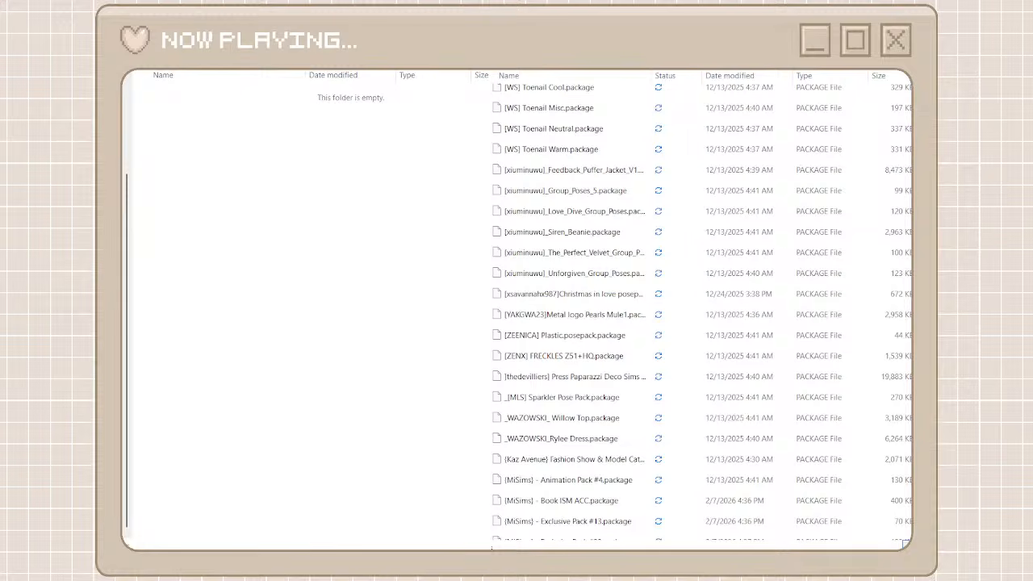
Search the unorganized cc files for joliebean and move all results into the joliebean folder
text(joliebean)
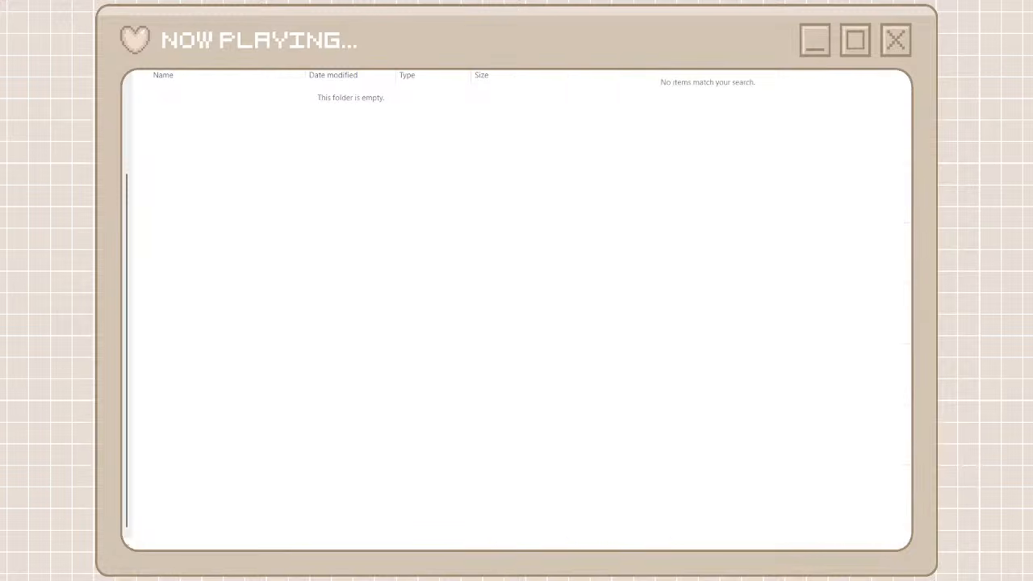
click(699, 95)
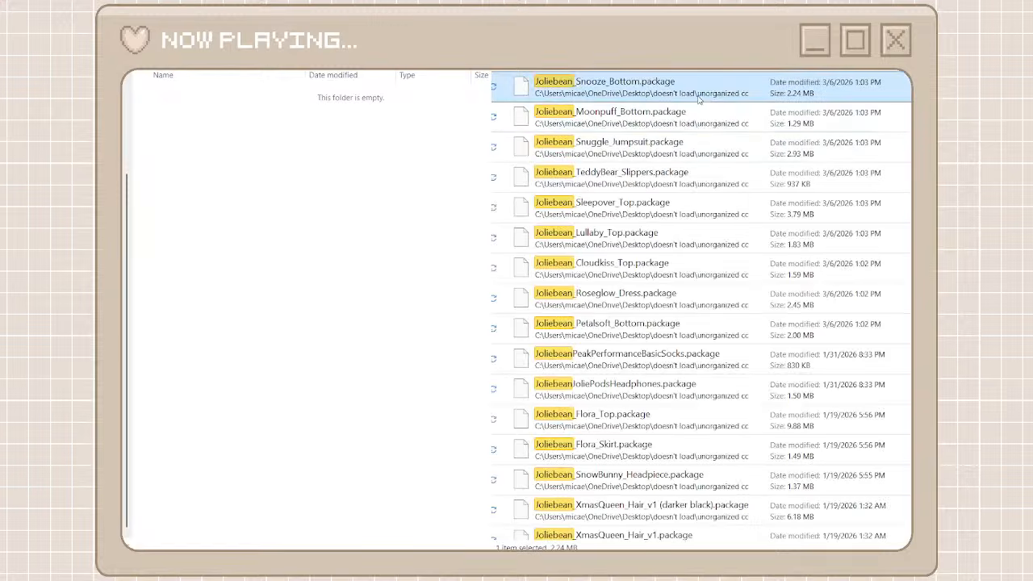
scroll(702, 306, down, 10)
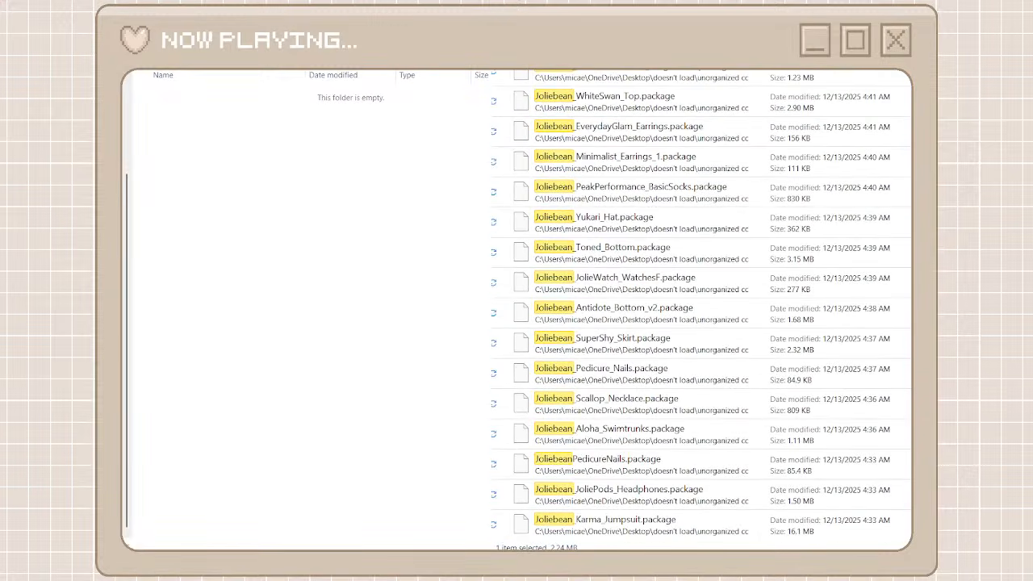
shift+click(676, 523)
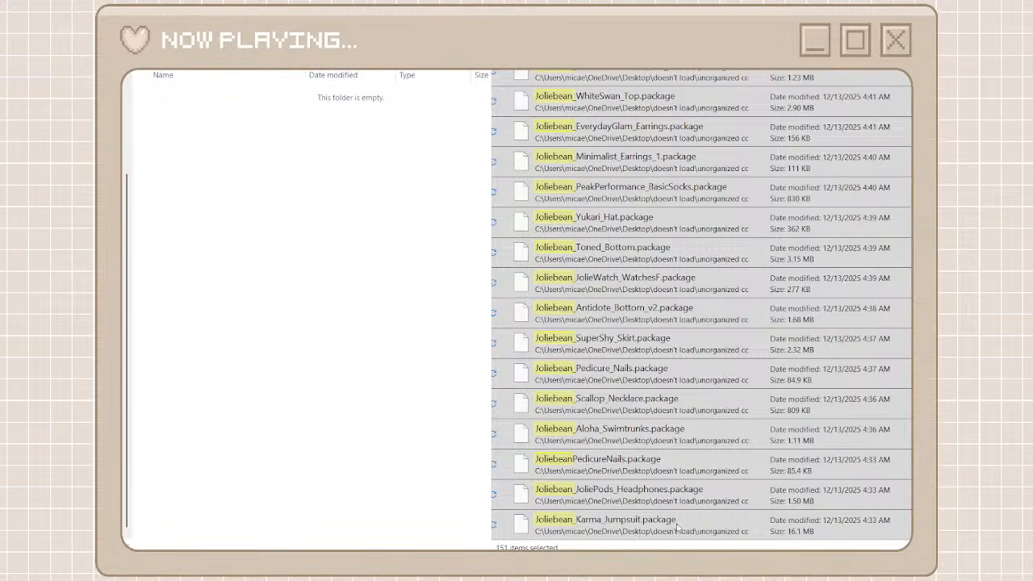
key(ctrl+x)
click(396, 310)
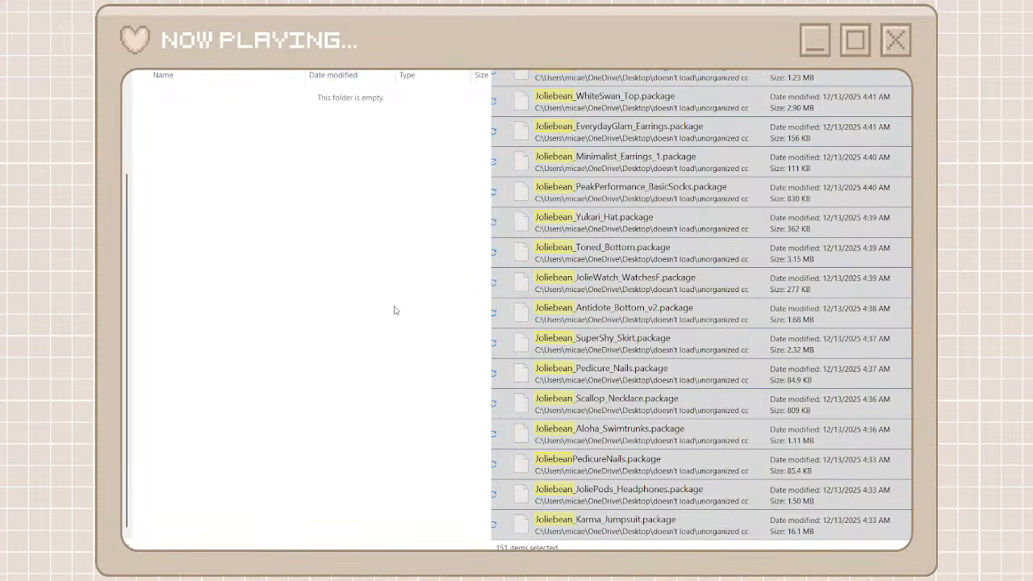
key(ctrl+v)
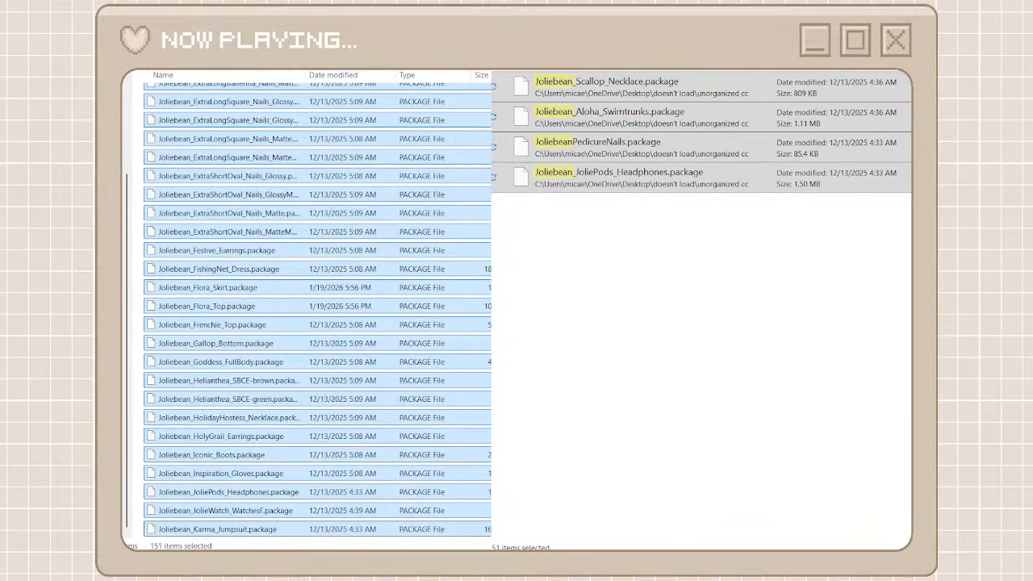
Clear the joliebean search, find the LIVIN'RUM packages, and open the heyharrie x felixandre creator folder
key(alt+Left)
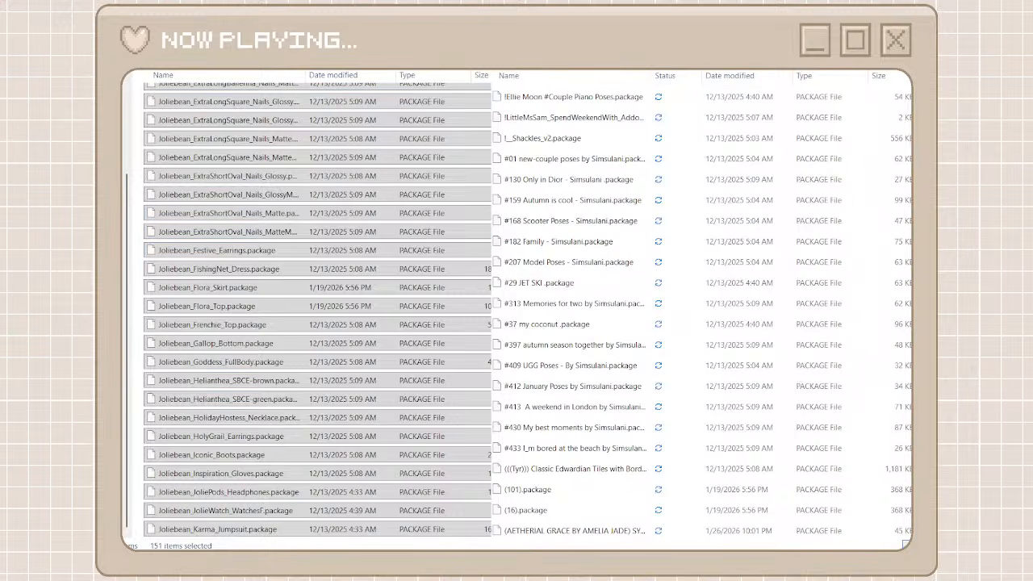
key(alt+Left)
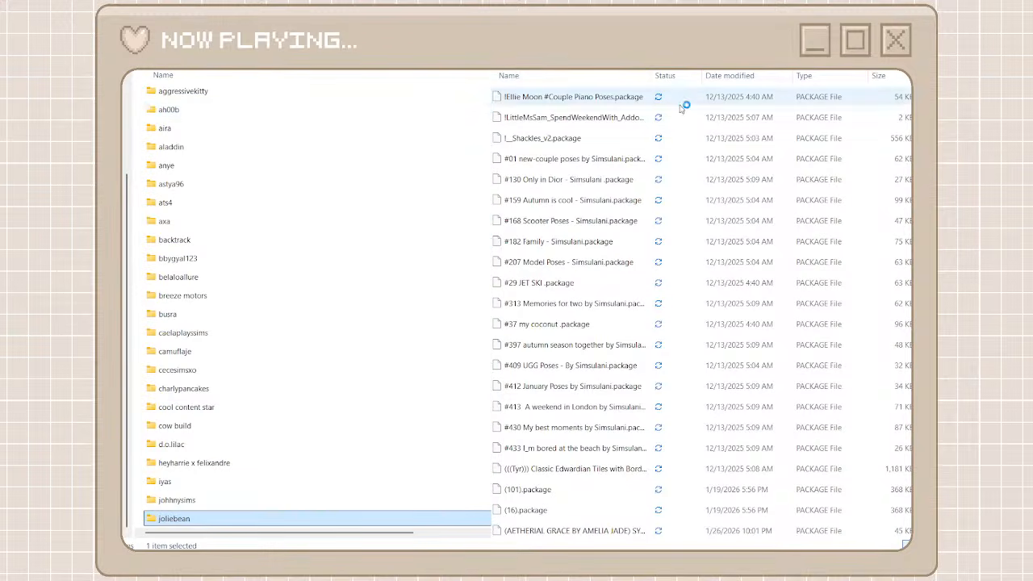
drag(910, 93, 911, 287)
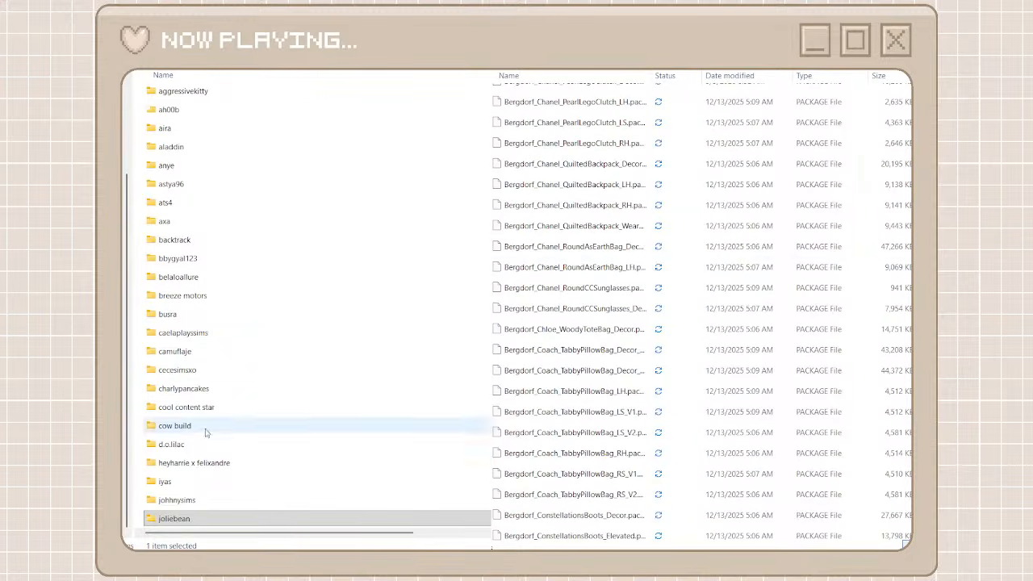
double_click(197, 463)
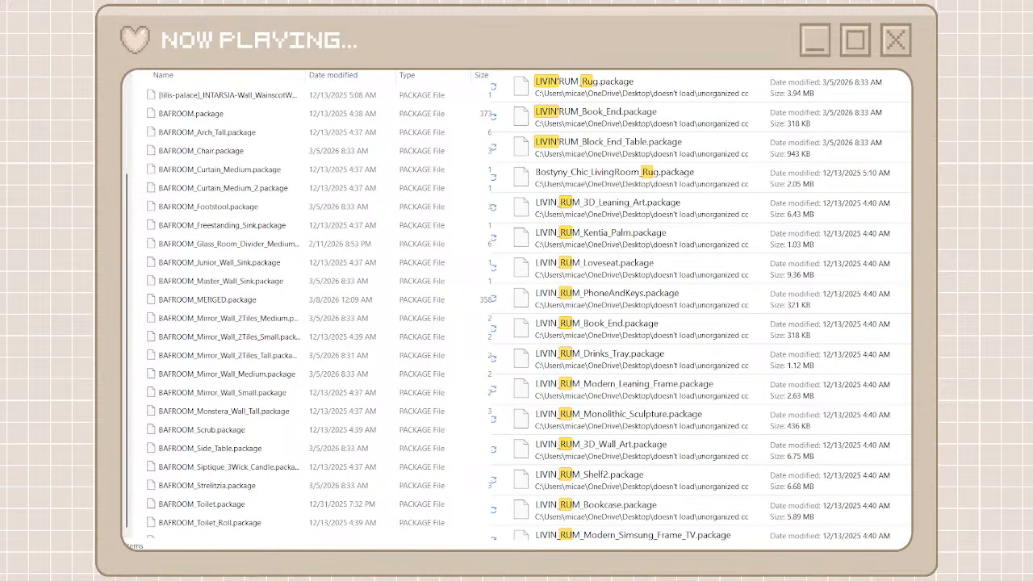
Search the unorganized cc files for livin rum and move all results into the heyharrie x felixandre folder
text(m)
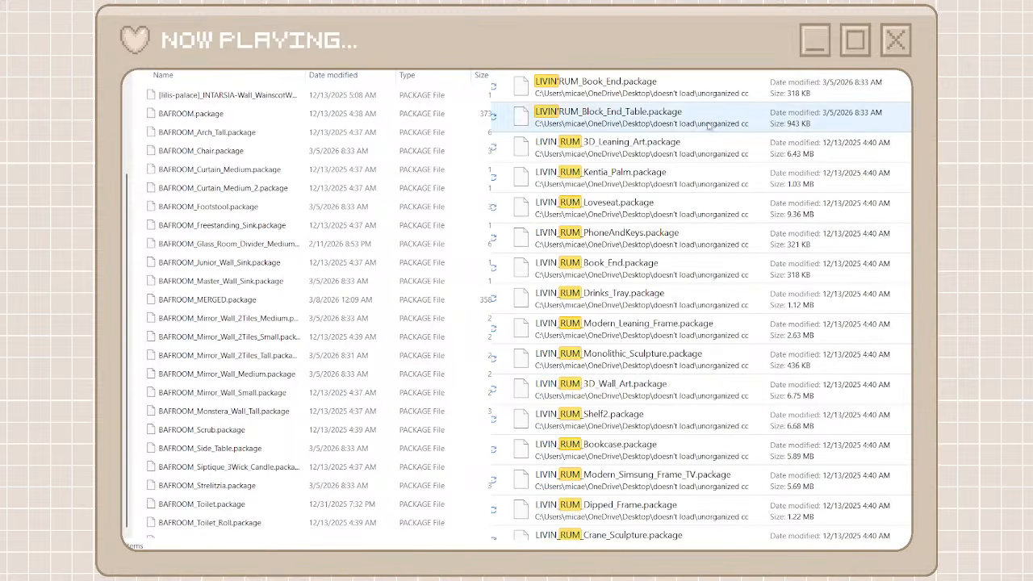
click(653, 93)
scroll(677, 428, down, 5)
scroll(677, 431, down, 4)
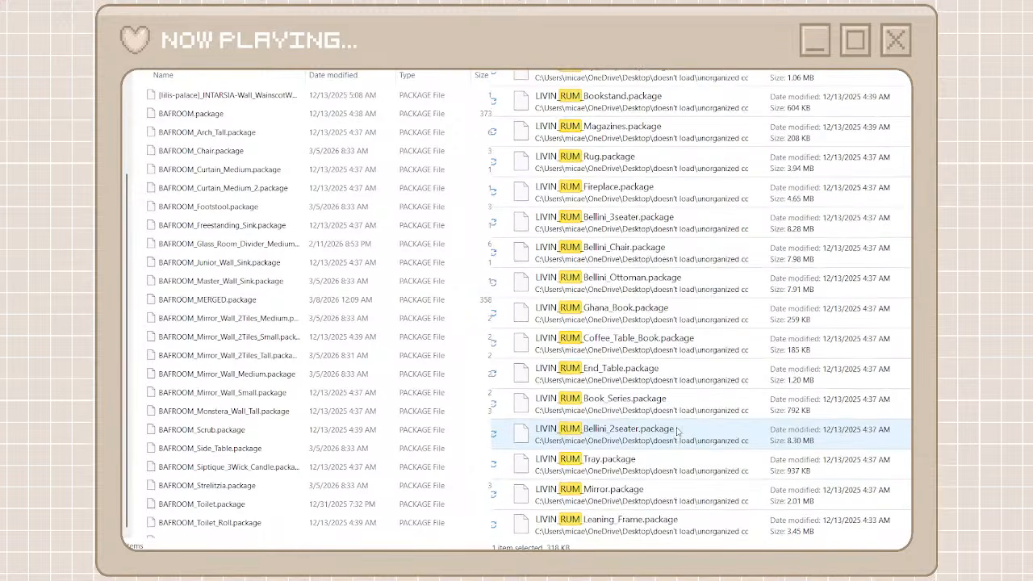
shift+click(651, 525)
key(ctrl+x)
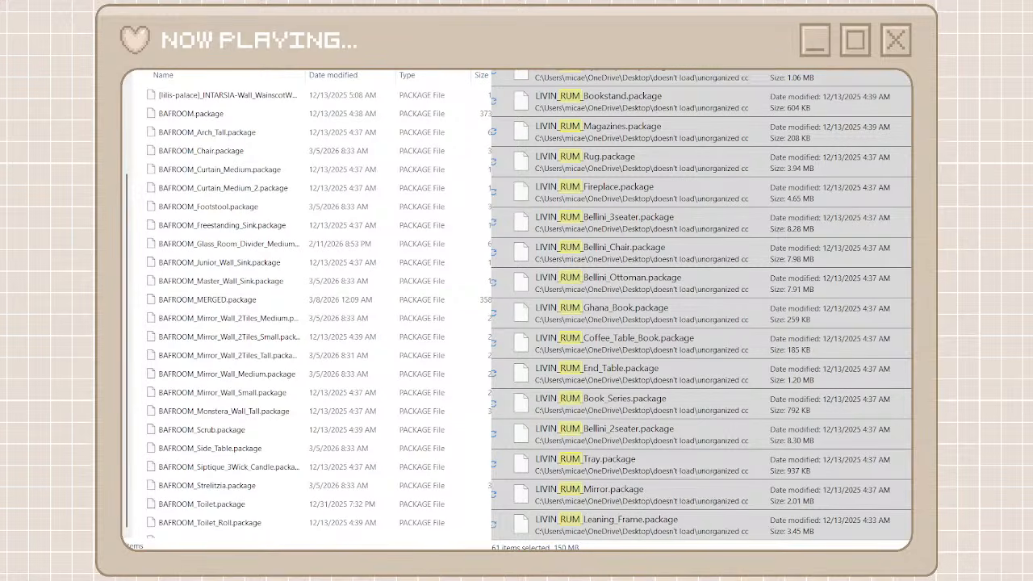
key(ctrl+v)
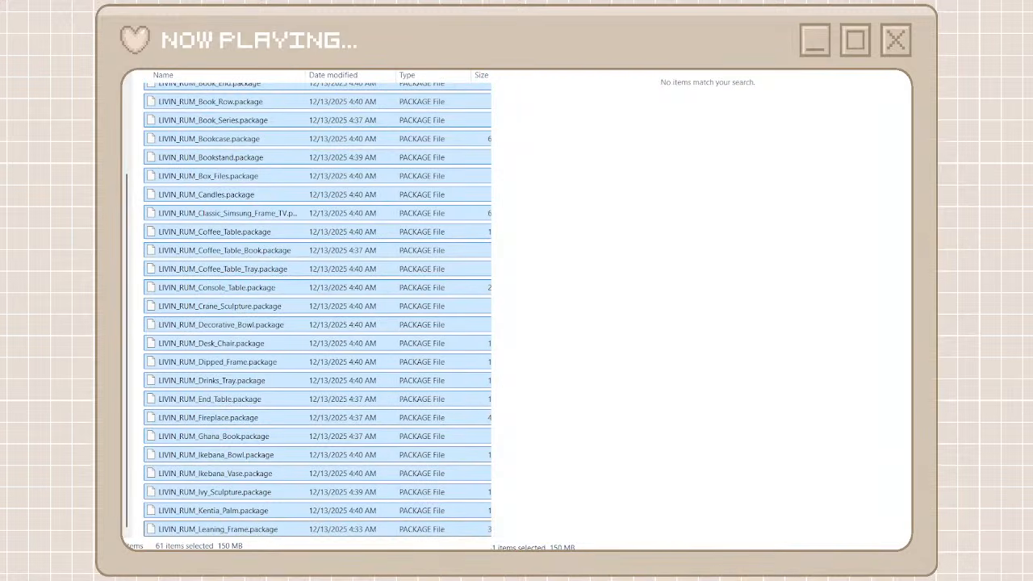
Clear the livin rum search, find the [BRADFORD] packages, and add a new folder among the creator folders
key(alt+Up)
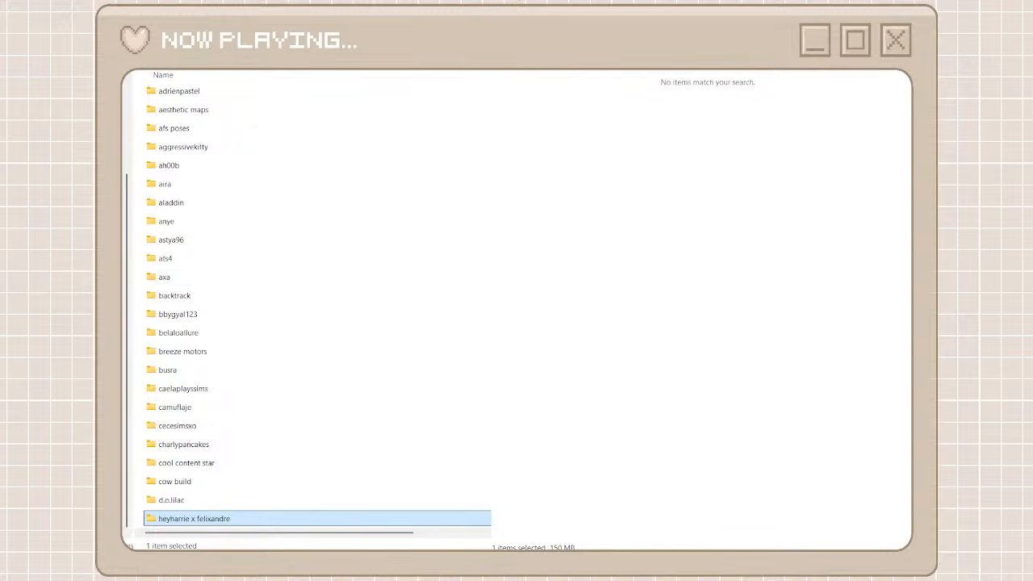
click(565, 50)
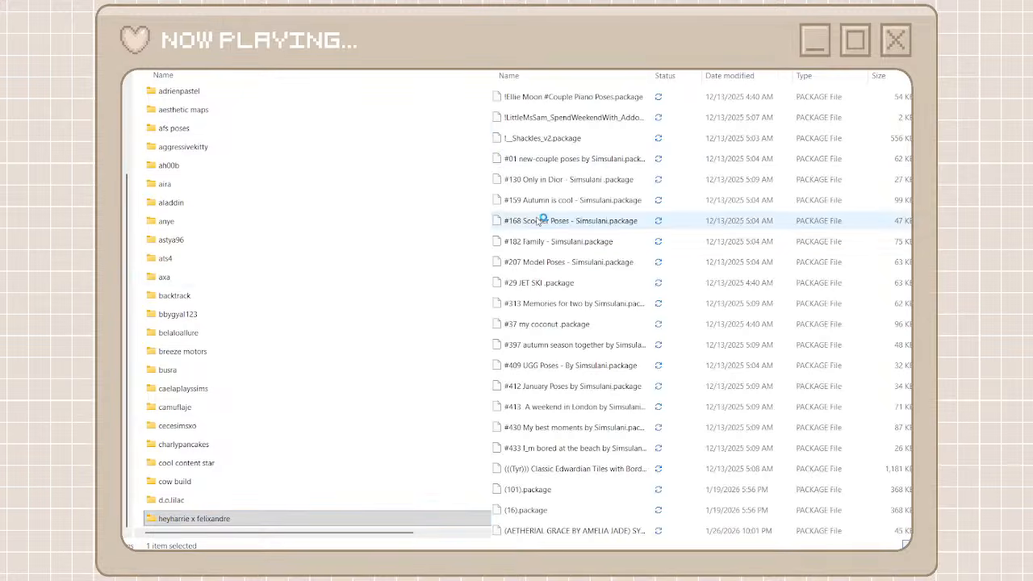
scroll(541, 220, down, 10)
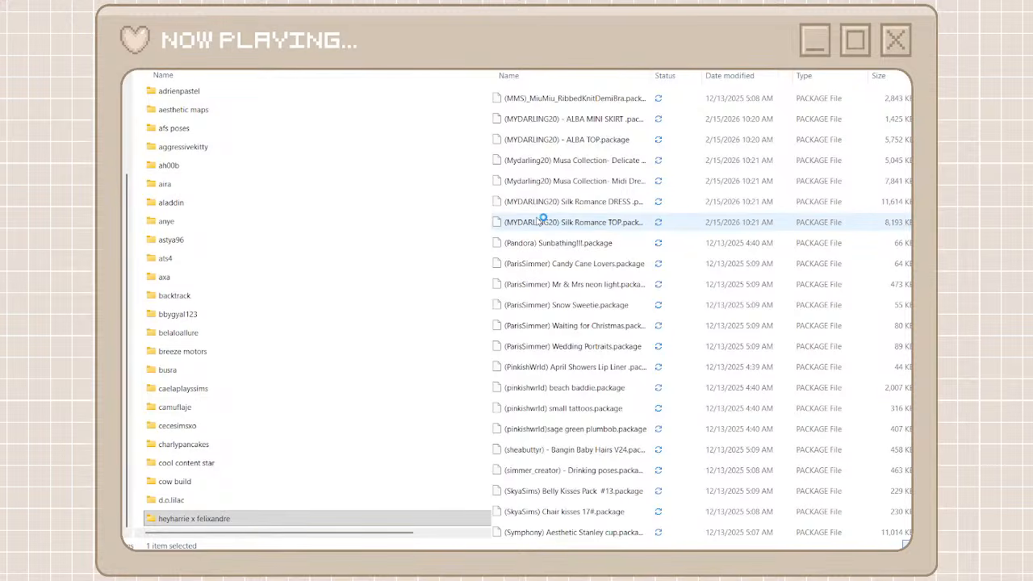
scroll(541, 219, down, 20)
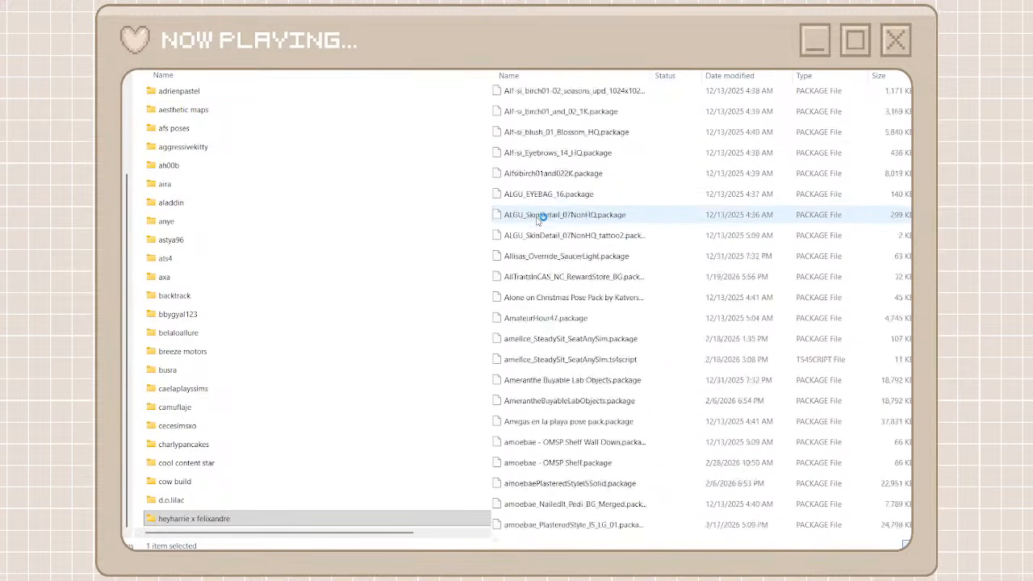
scroll(541, 218, down, 15)
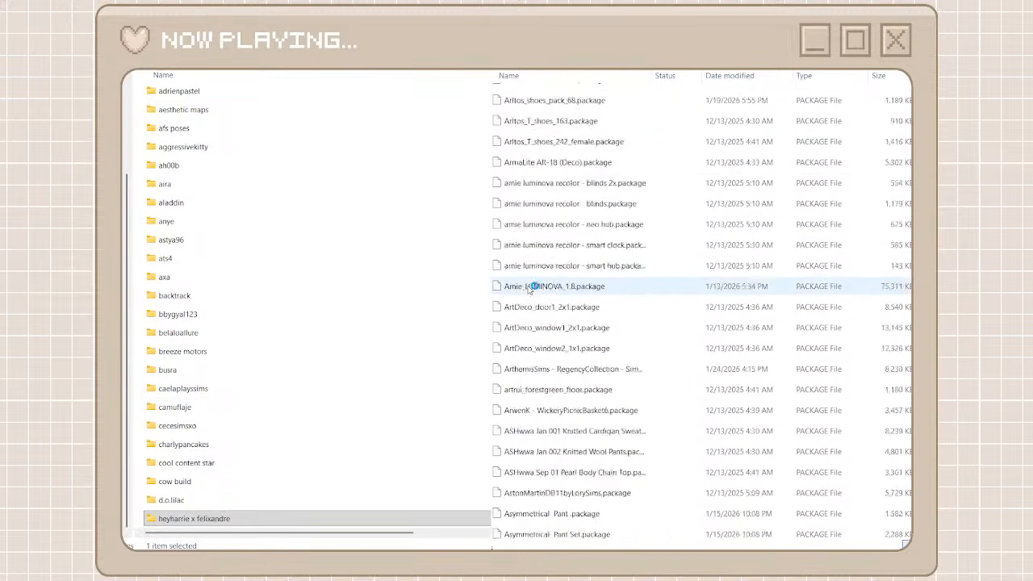
scroll(529, 289, down, 15)
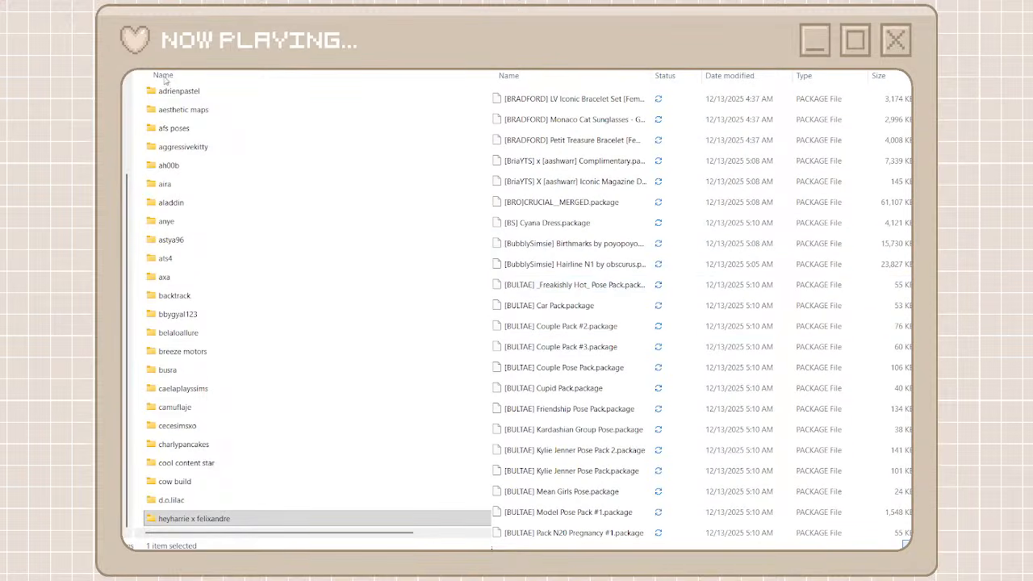
key(ctrl+shift+n)
text(mu)
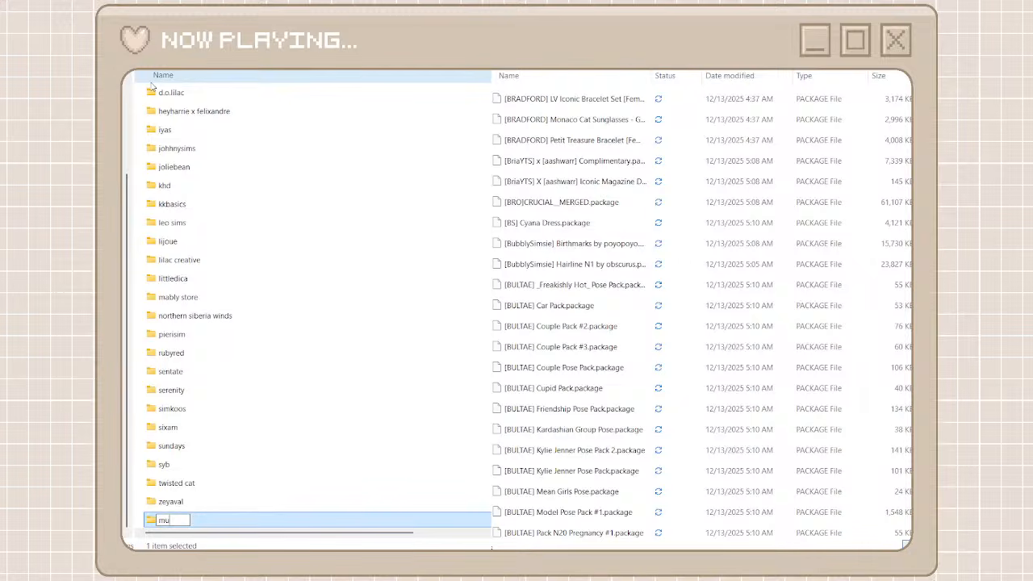
text(saes)
key(BackSpace)
key(BackSpace)
key(BackSpace)
key(BackSpace)
key(BackSpace)
key(BackSpace)
text(bradford)
key(ctrl+a)
key(BackSpace)
text(murp)
key(BackSpace)
key(BackSpace)
key(BackSpace)
key(BackSpace)
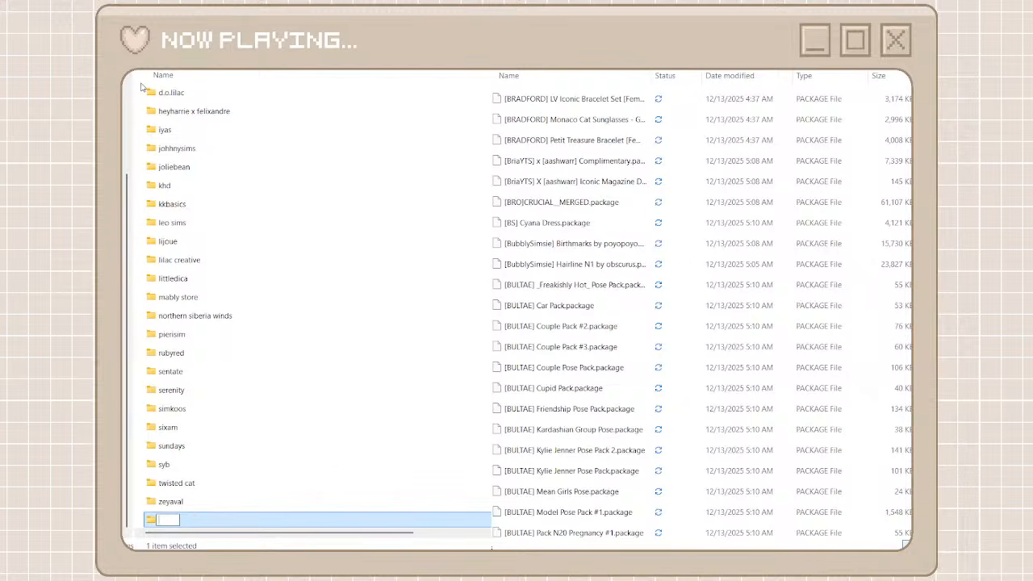
Name the new creator folder bradford x murphy and open it
text(bradford x murphy)
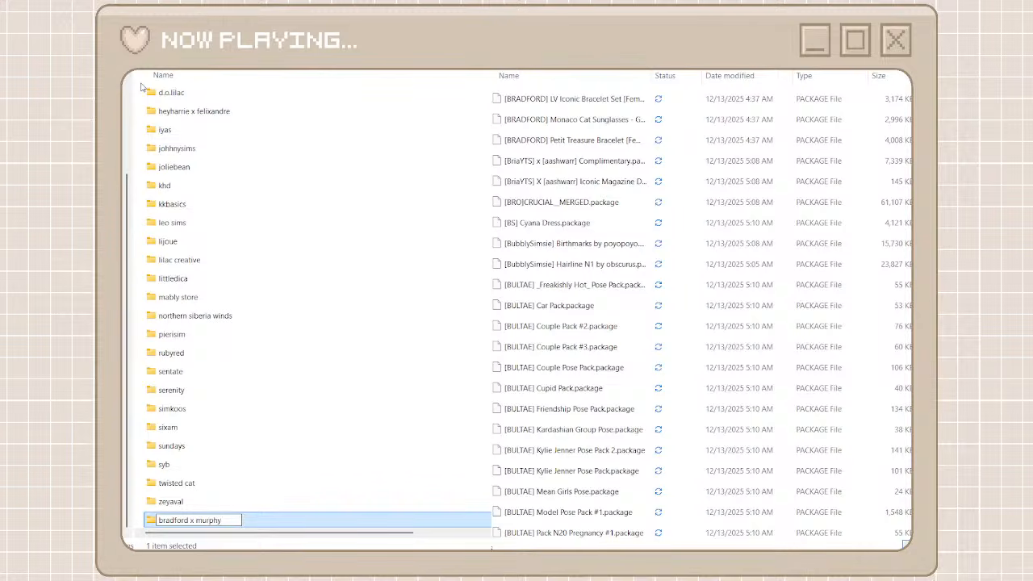
click(196, 431)
click(222, 521)
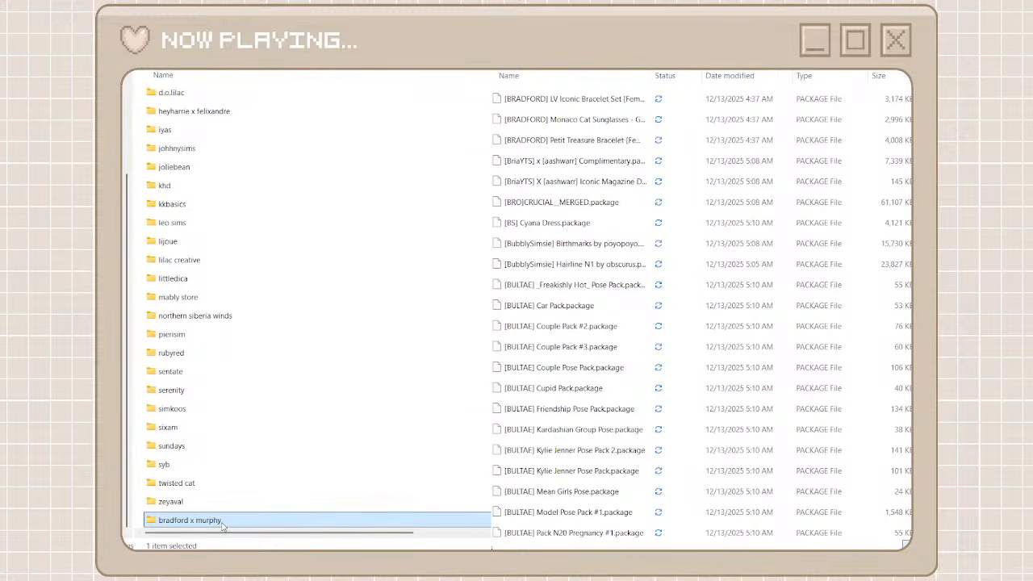
double_click(229, 522)
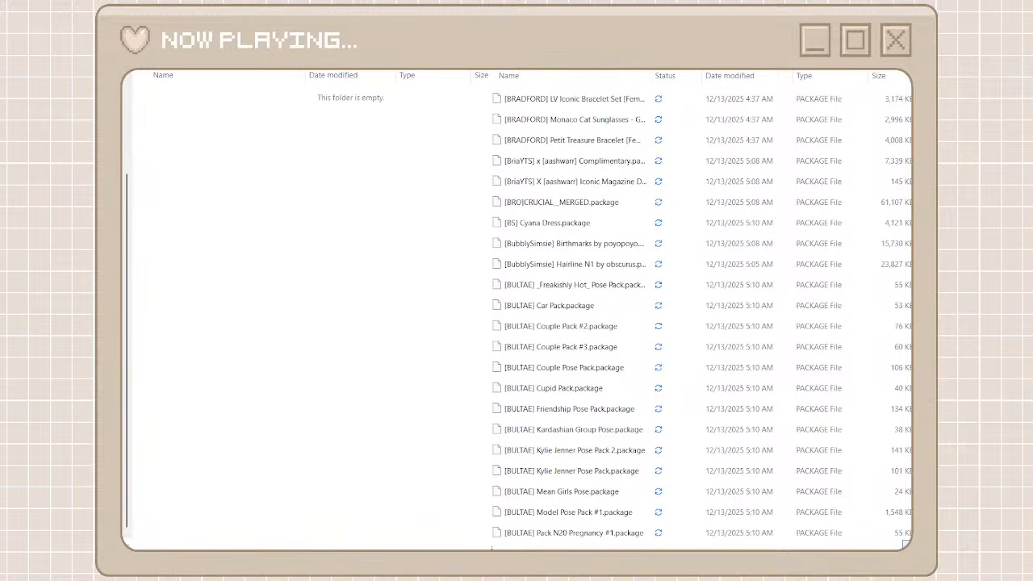
Search the unorganized cc files for murphy and move all results into the bradford x murphy folder
text(murp)
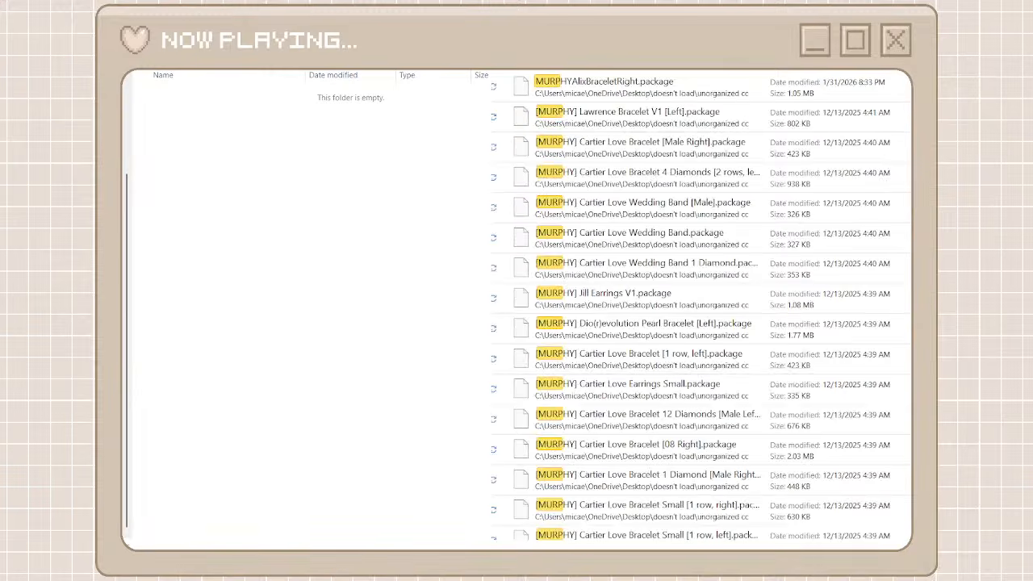
text(hy)
click(721, 79)
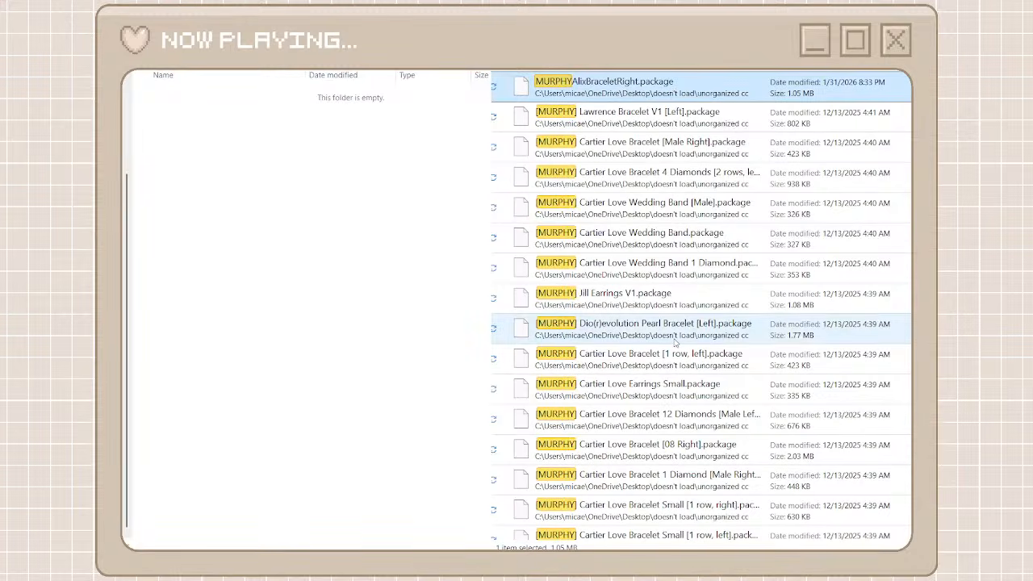
scroll(675, 342, down, 10)
scroll(675, 342, up, 10)
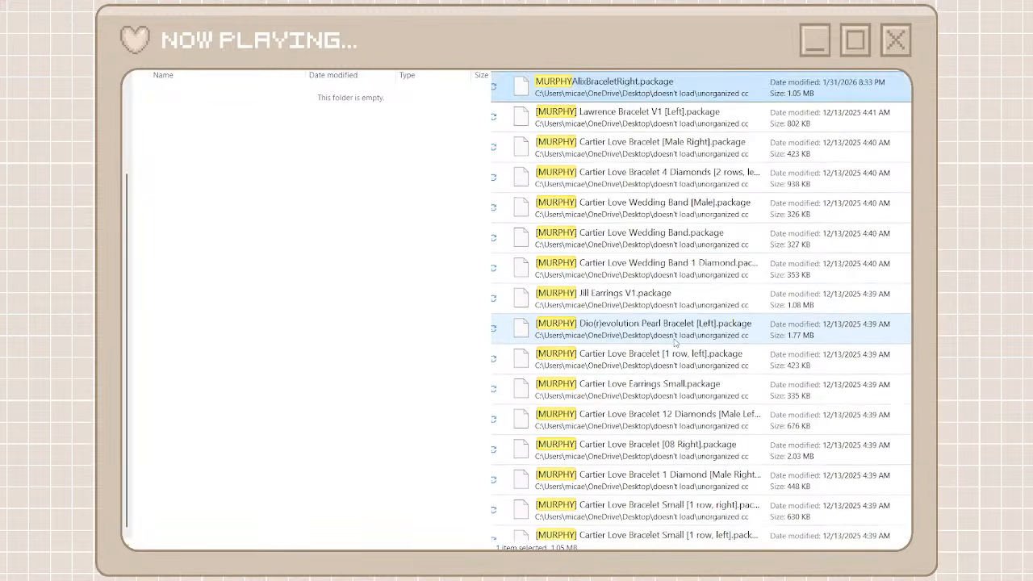
scroll(670, 371, down, 8)
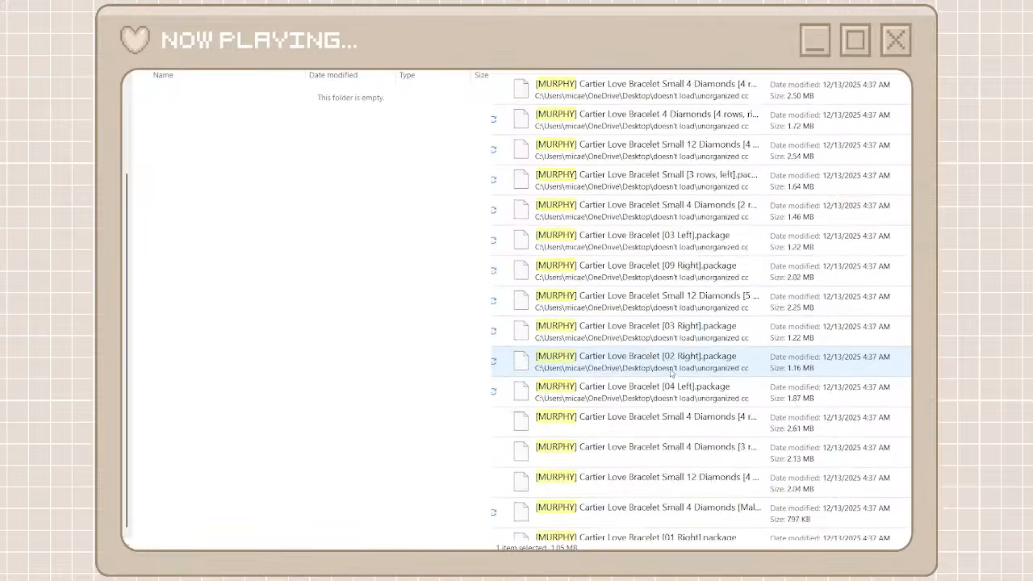
scroll(671, 371, down, 10)
shift+click(657, 525)
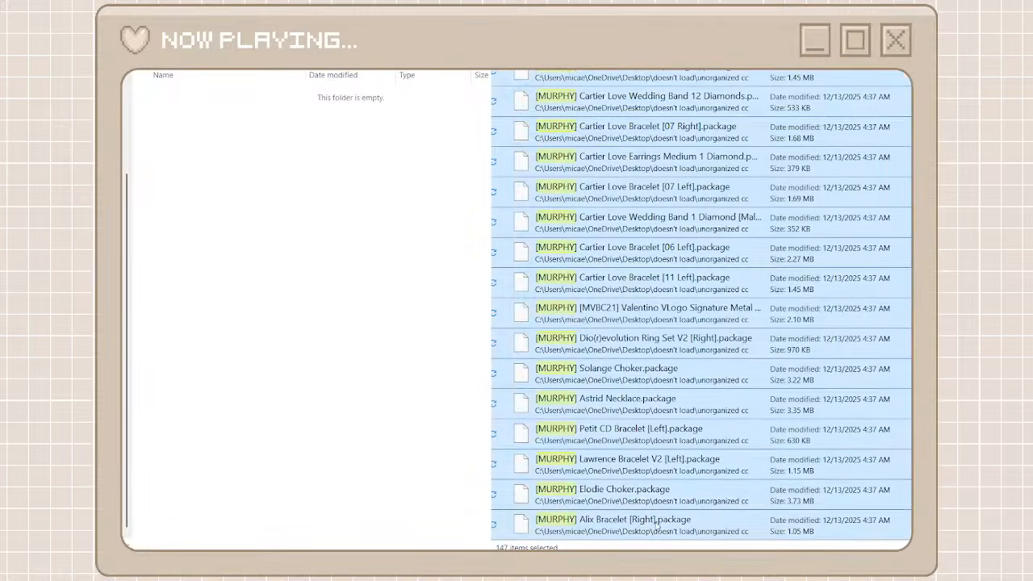
right_click(656, 524)
click(674, 515)
right_click(407, 359)
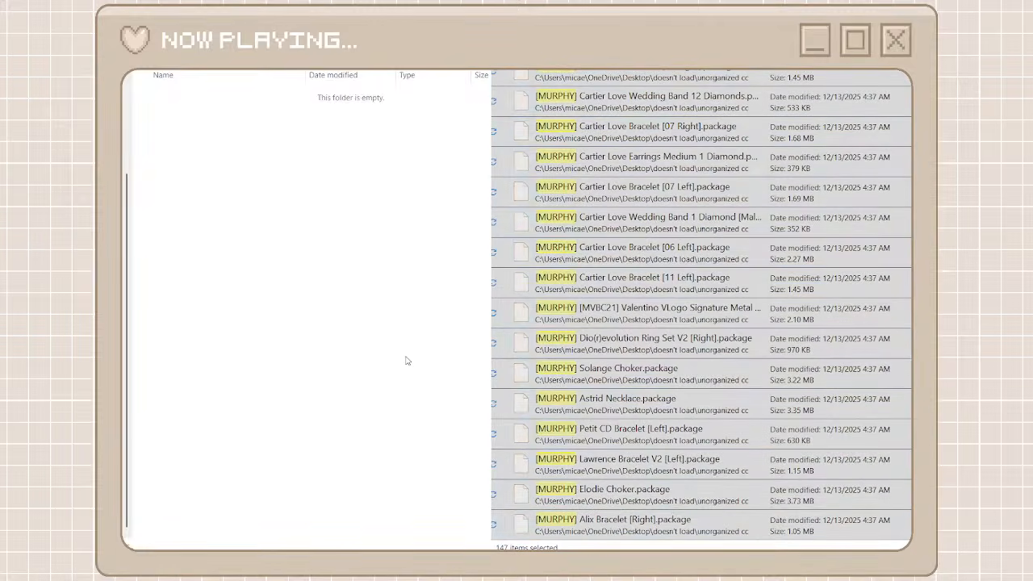
click(429, 377)
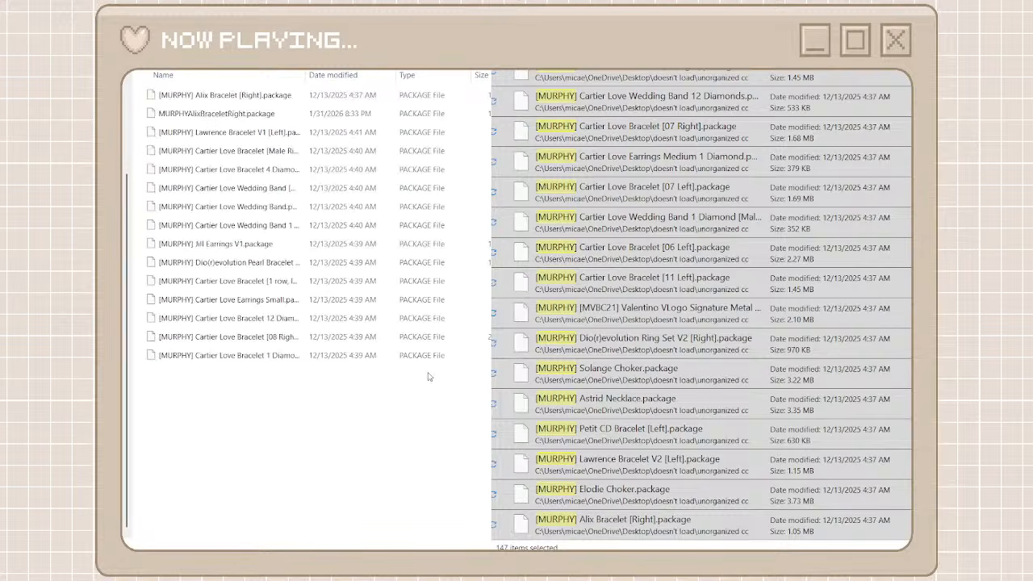
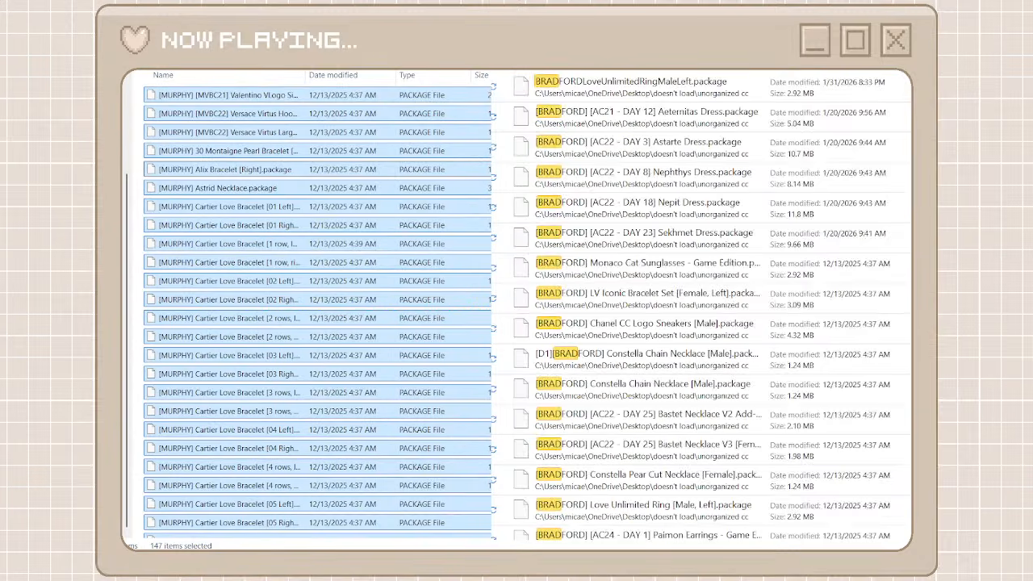
Search the unorganized cc files for bradford, move all results into the bradford x murphy folder, and return to the creator folders
text(ford)
click(697, 87)
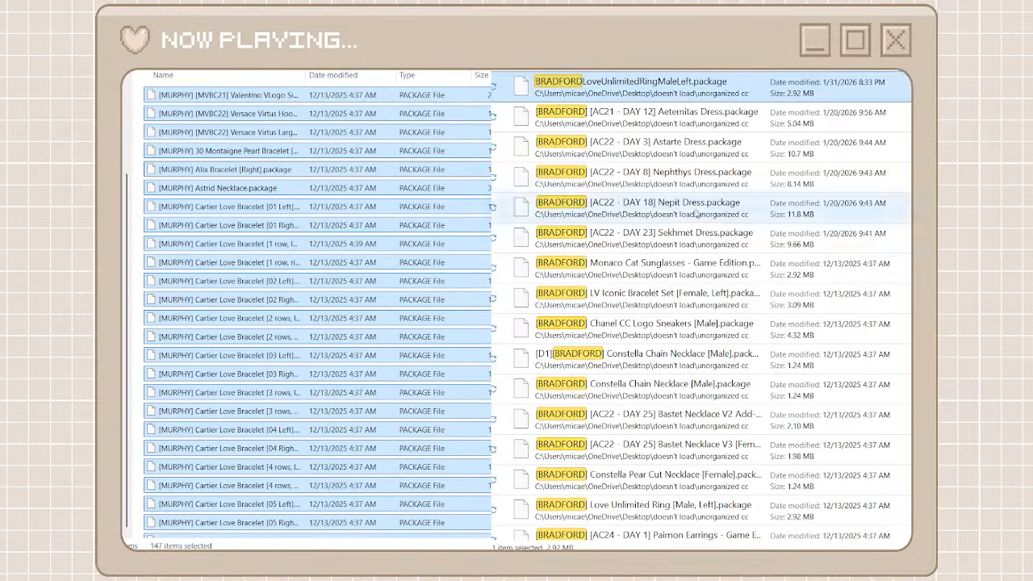
scroll(698, 339, down, 1)
shift+click(657, 525)
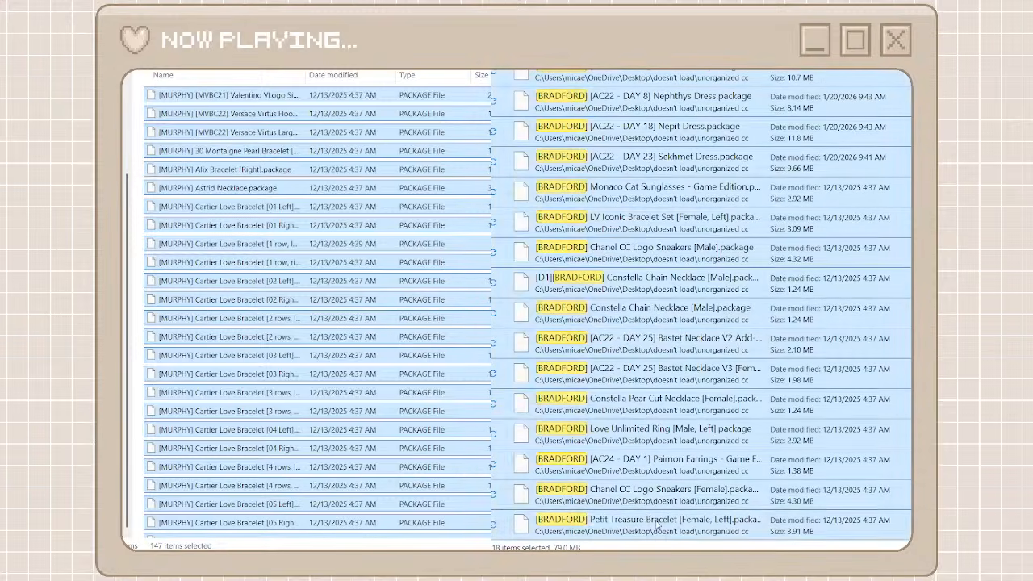
click(679, 508)
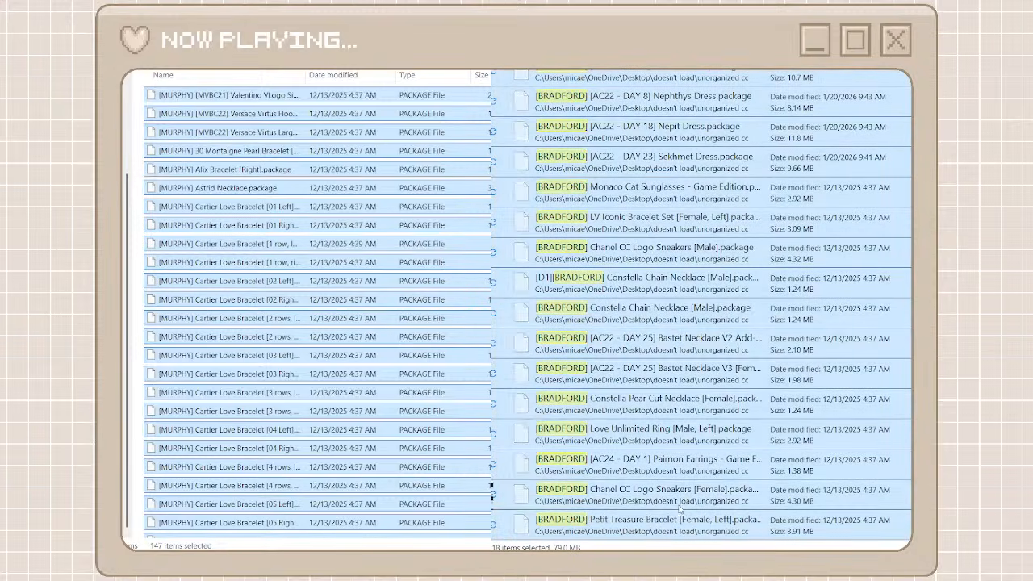
click(138, 323)
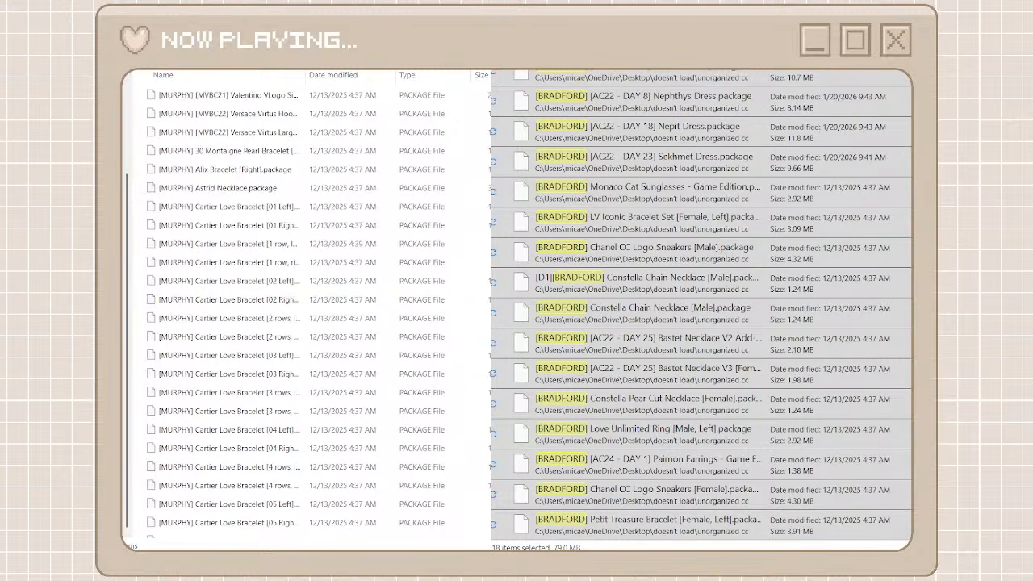
key(ctrl+v)
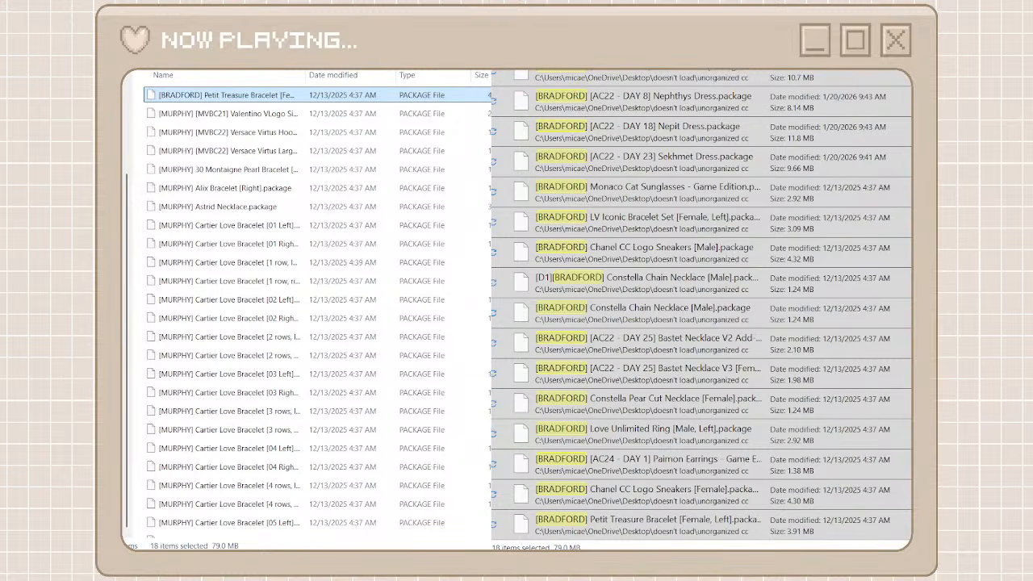
key(alt+Left)
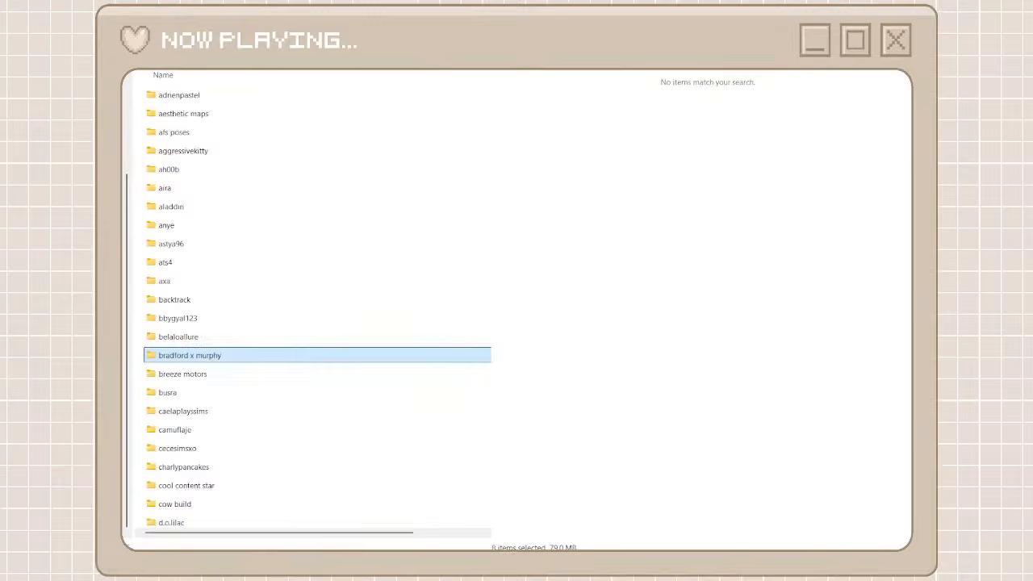
Clear the bradford search, then create and open a creator folder named valia for the VALIA packages
click(507, 40)
scroll(594, 408, down, 5)
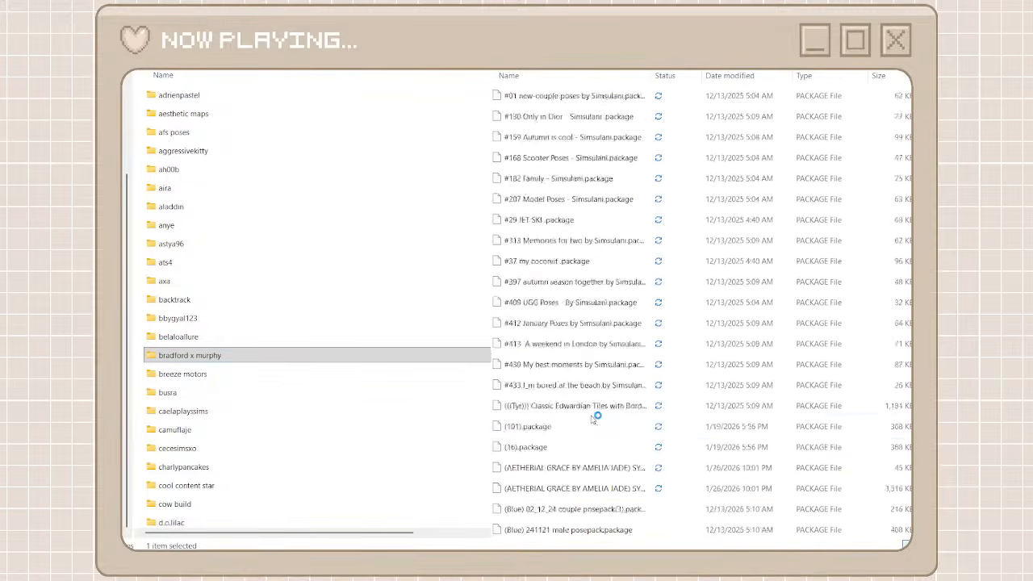
scroll(584, 421, up, 5)
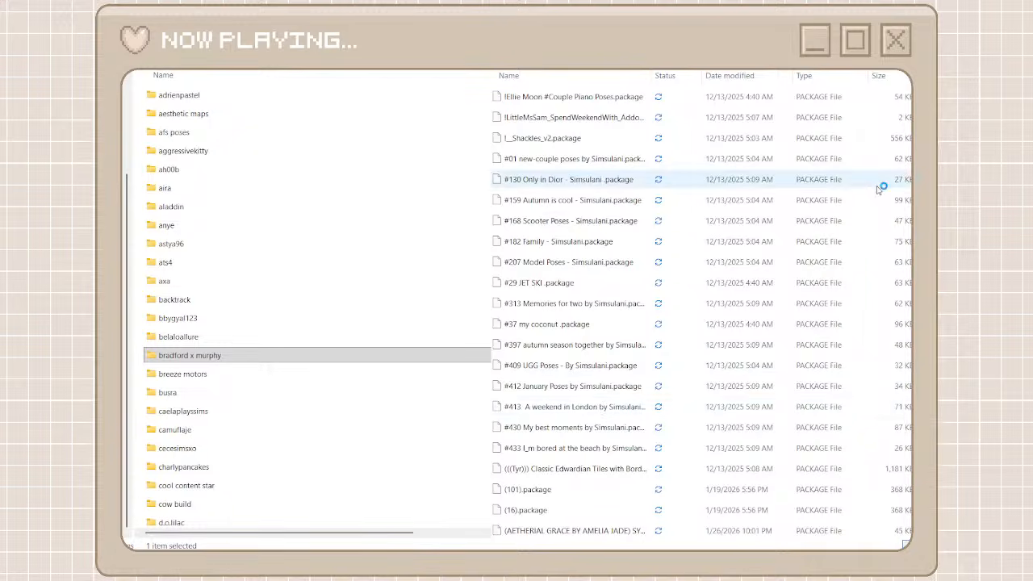
scroll(674, 154, down, 15)
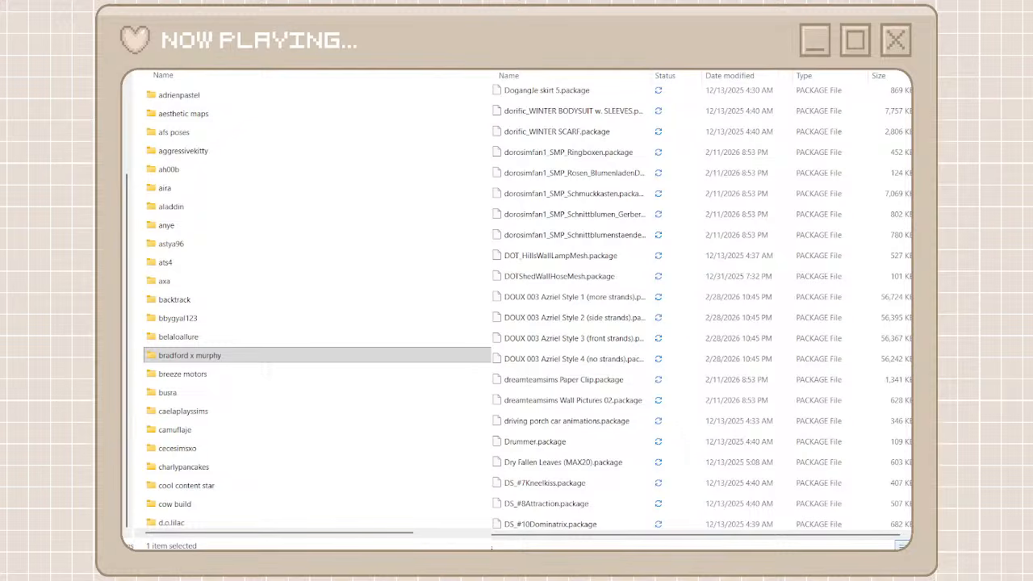
scroll(702, 307, down, 15)
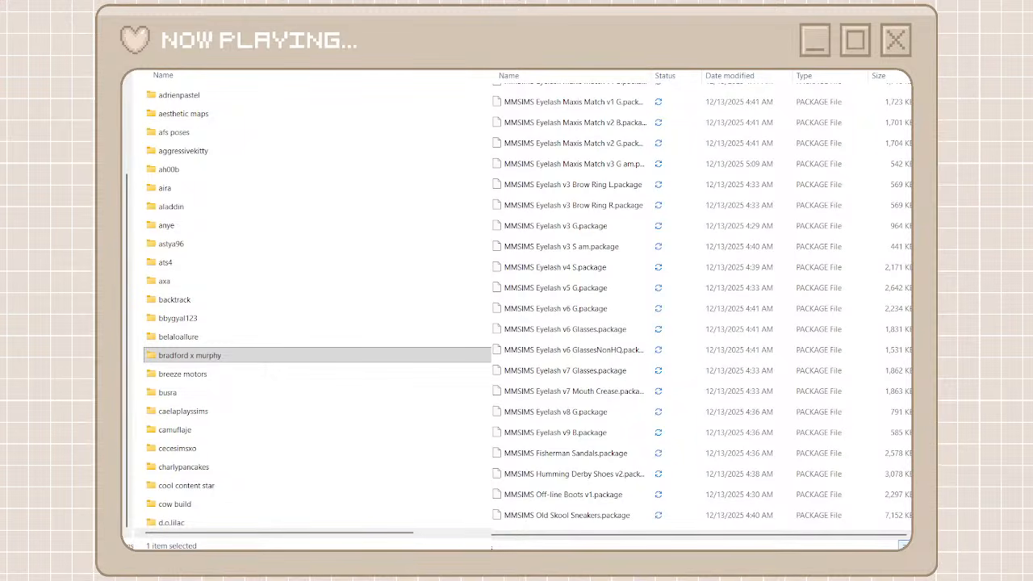
scroll(702, 306, down, 20)
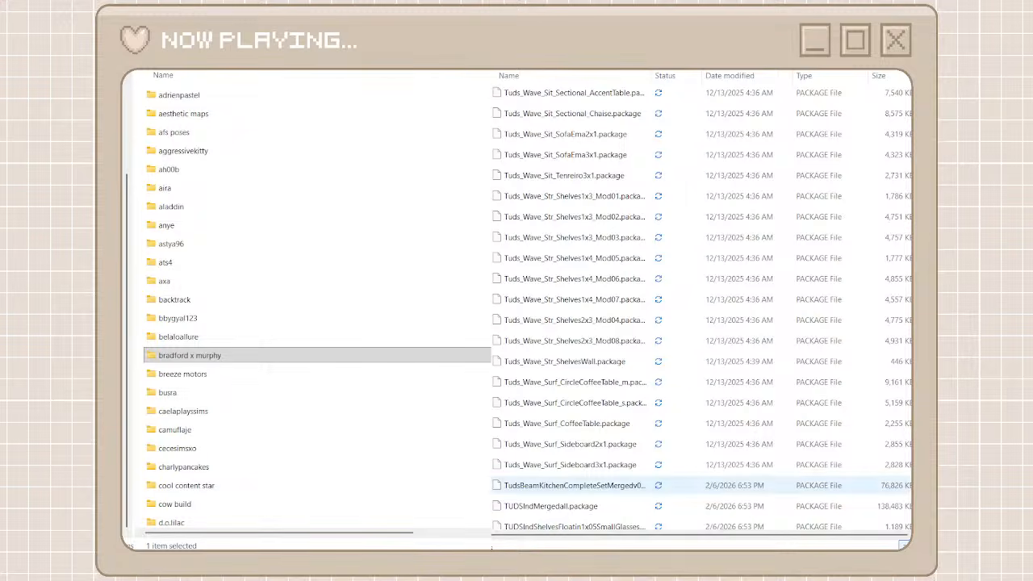
scroll(701, 306, down, 10)
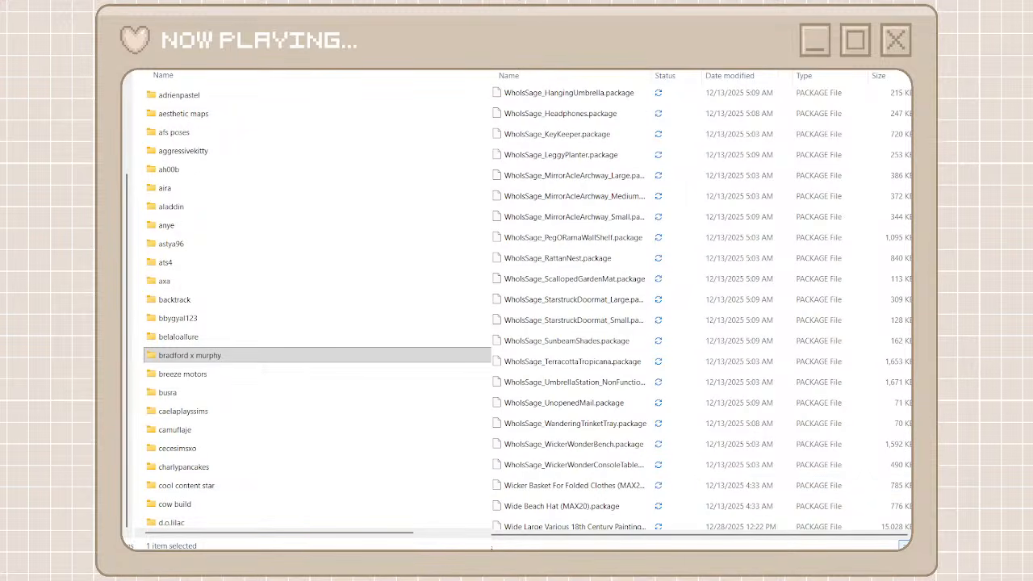
scroll(702, 307, up, 10)
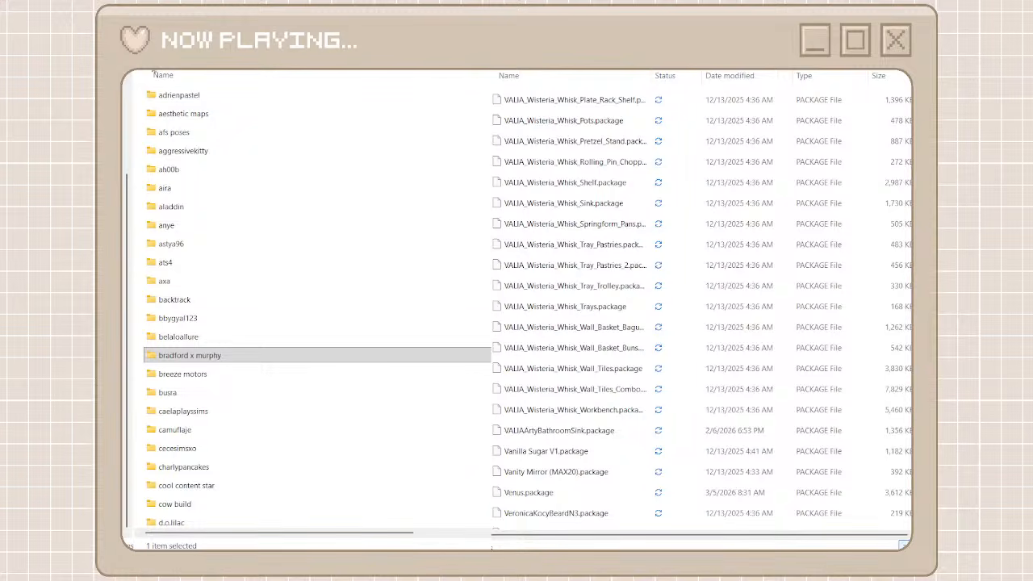
key(ctrl+shift+n)
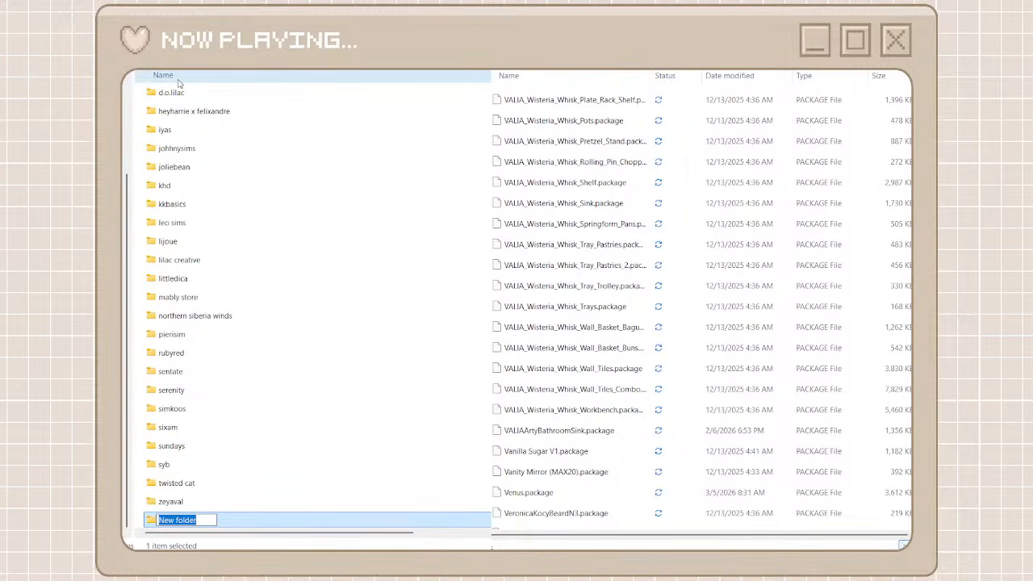
text(valia)
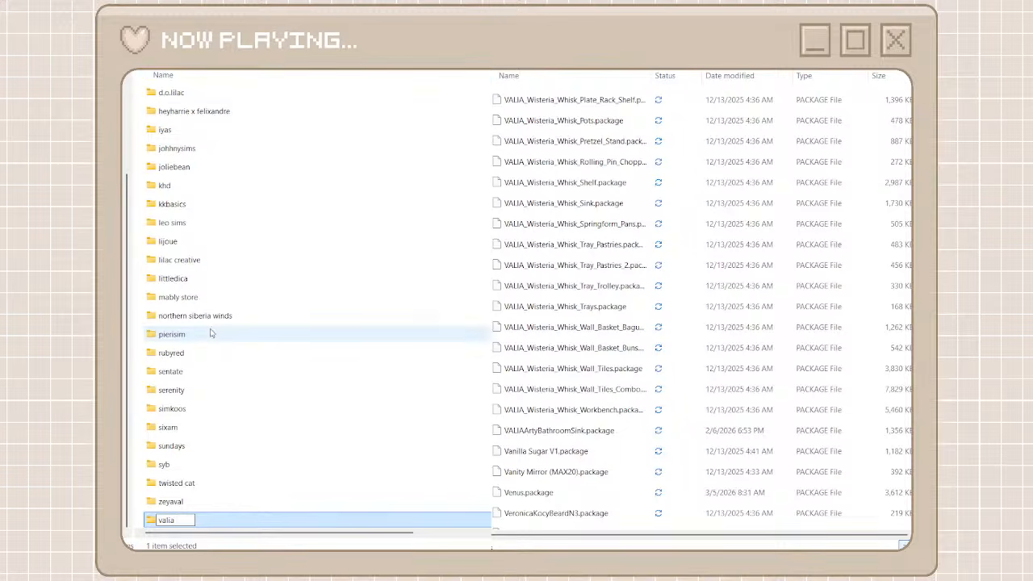
key(Return)
key(Return)
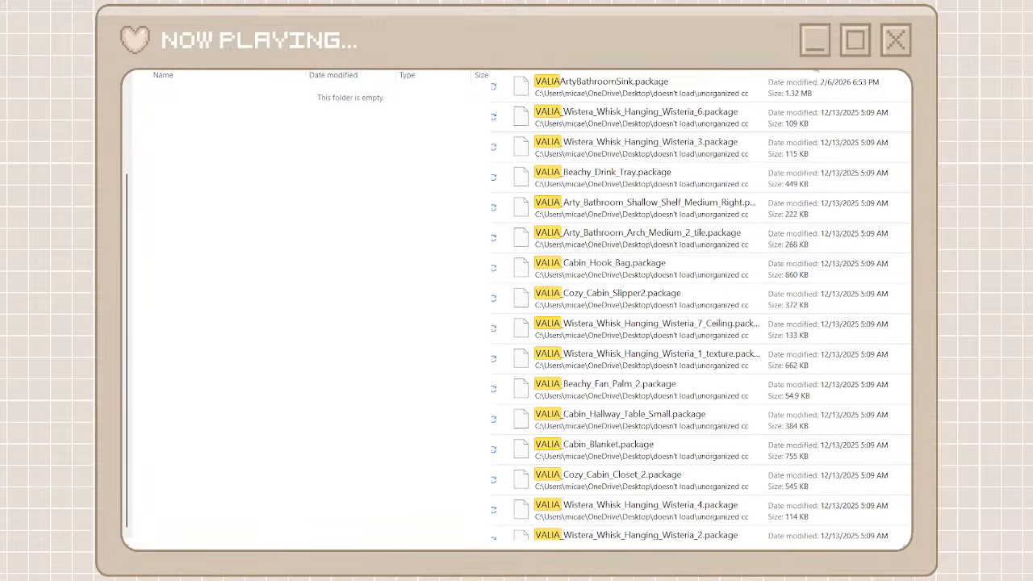
Move all valia search results from the unorganized cc files into the valia folder and return to the creator folders
click(728, 86)
scroll(702, 306, down, 10)
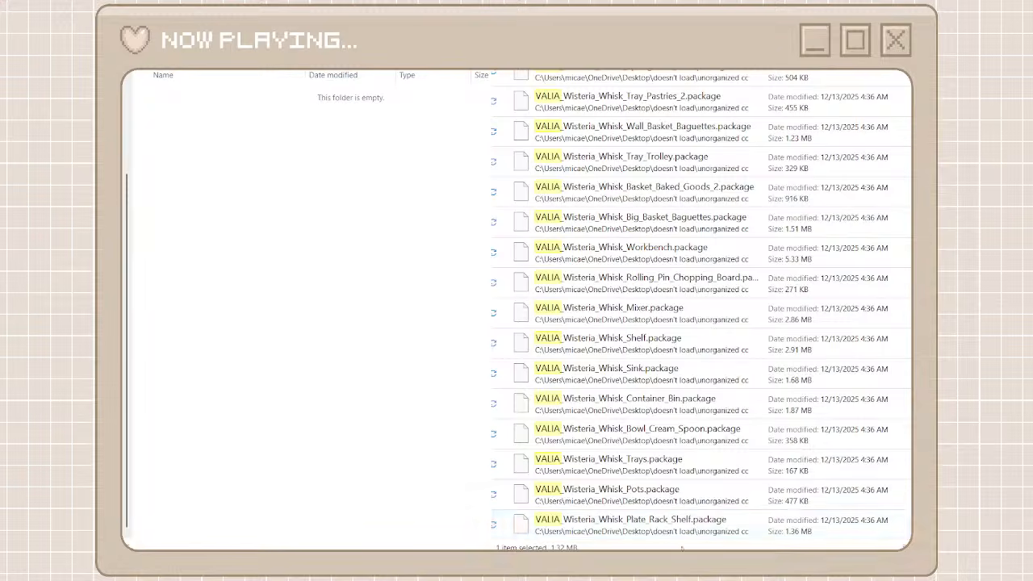
shift+click(628, 528)
key(ctrl+x)
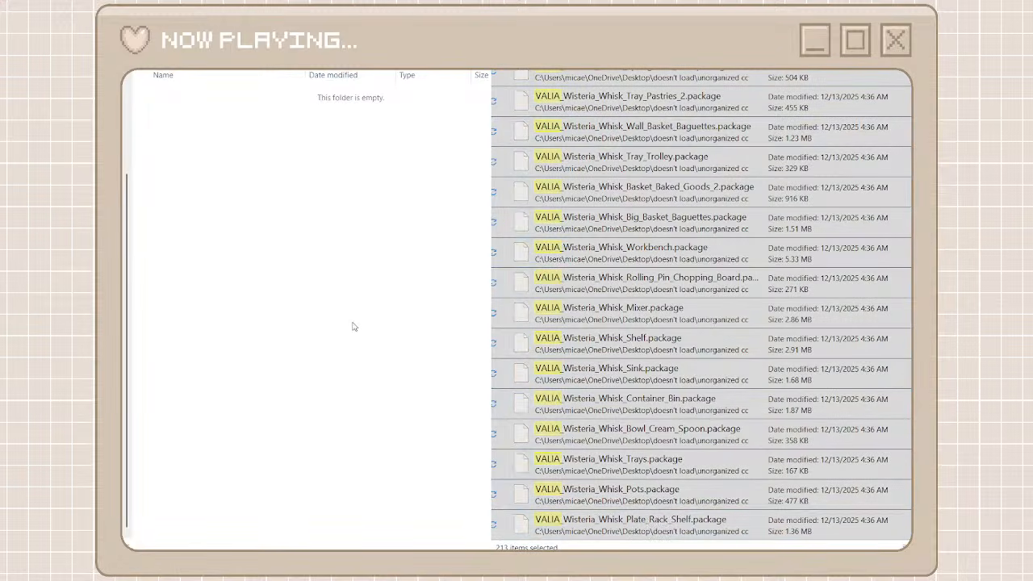
key(ctrl+v)
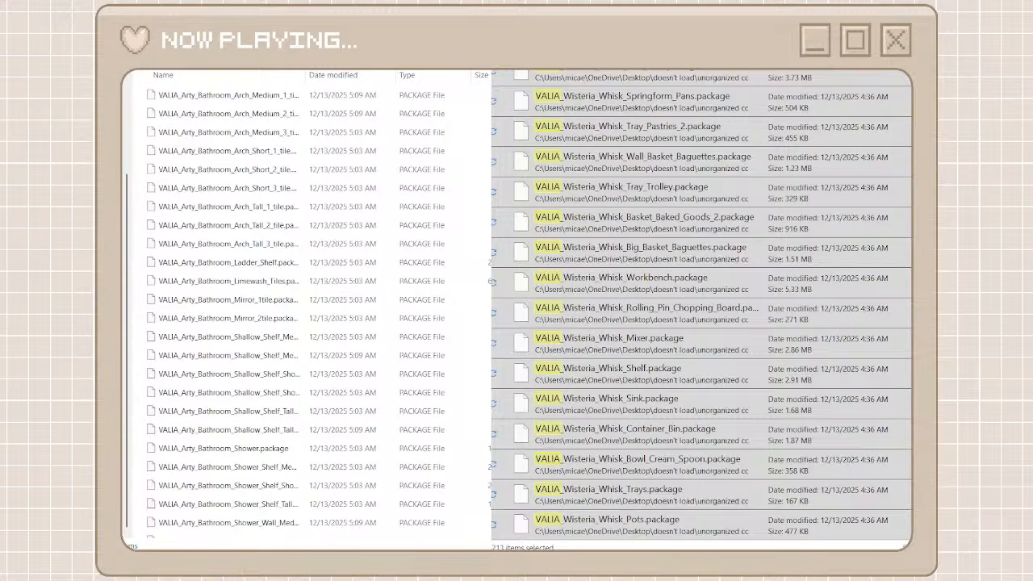
key(alt+Left)
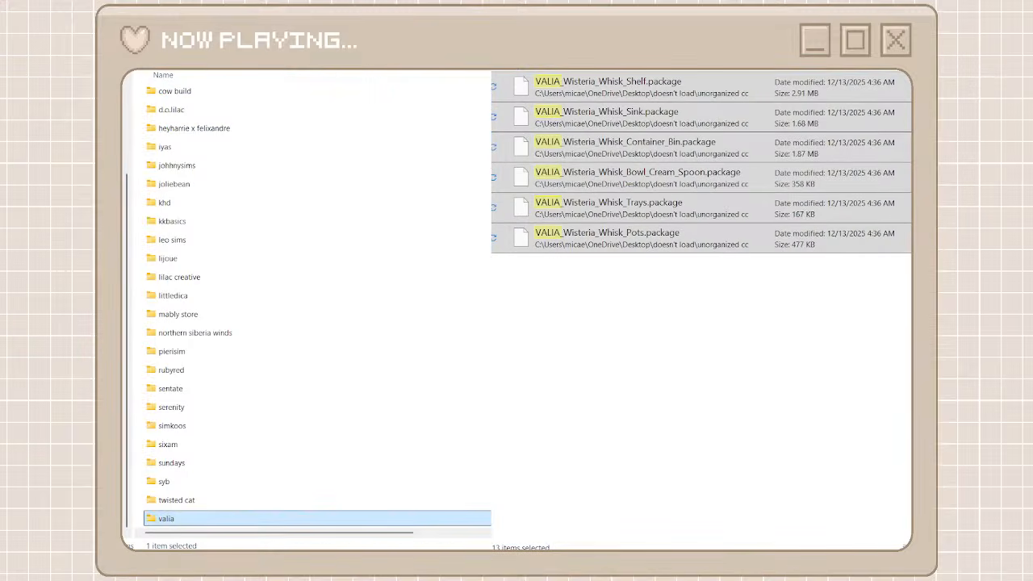
Clear the valia search and create and open a creator folder named warsu for the warsu_INTRO packages
key(alt+Tab)
key(alt+Left)
scroll(625, 342, down, 10)
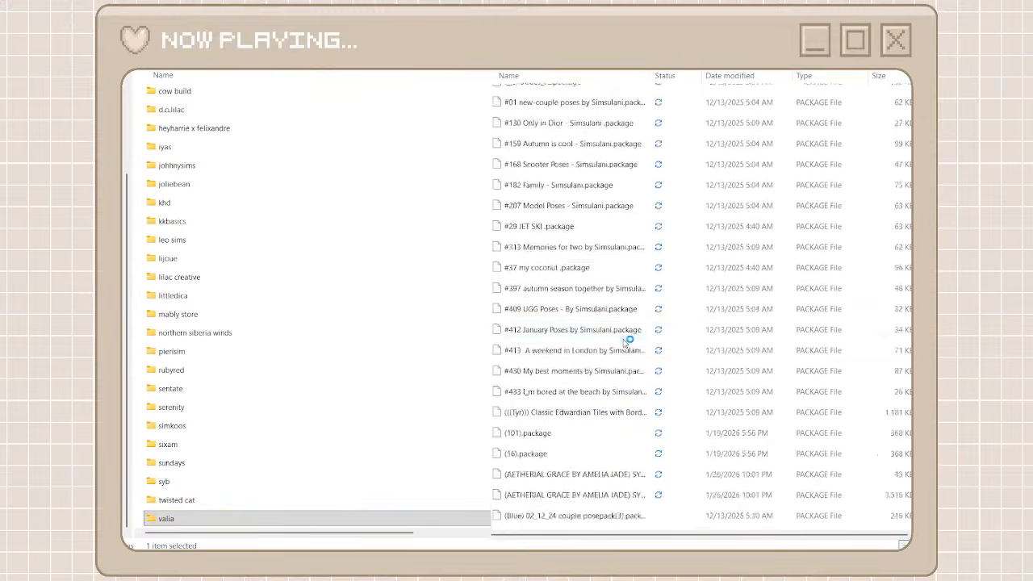
scroll(627, 342, down, 4)
scroll(627, 342, up, 7)
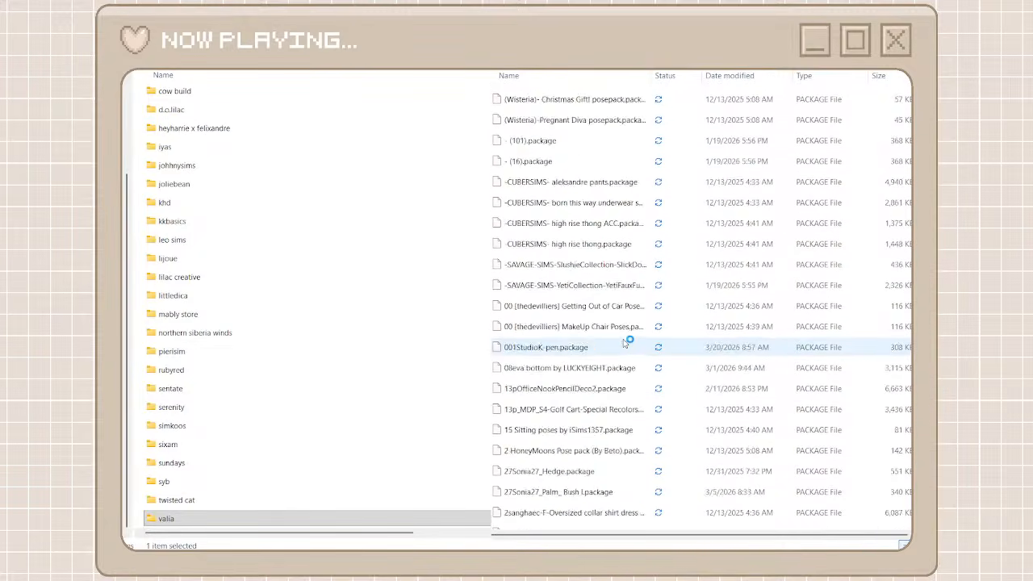
scroll(627, 342, down, 12)
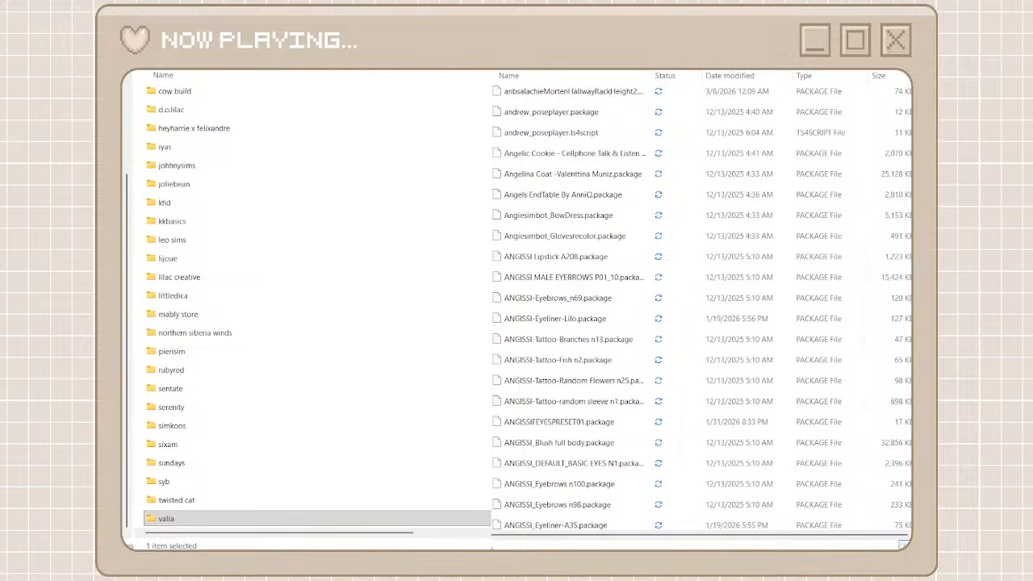
scroll(627, 343, down, 15)
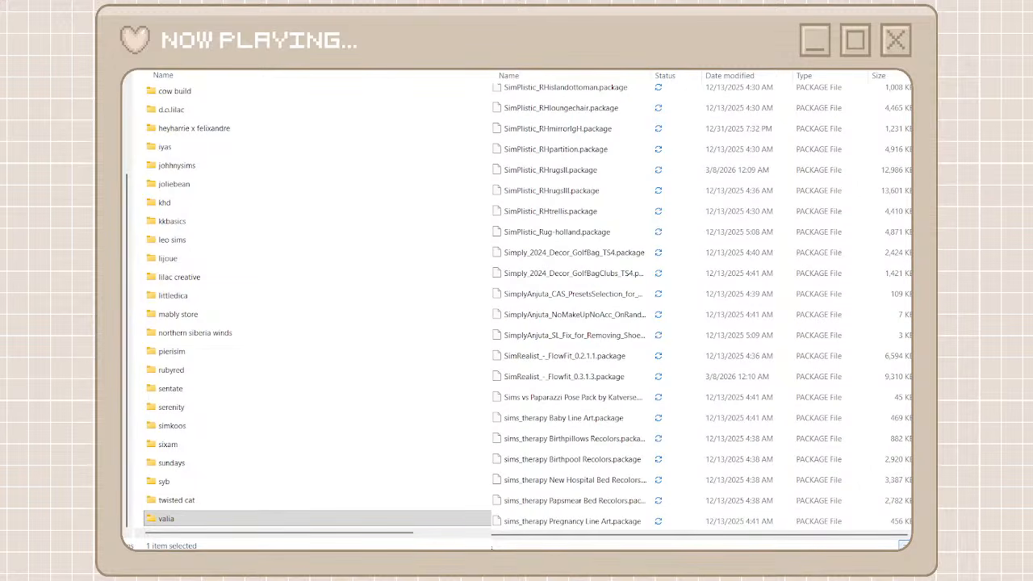
scroll(627, 342, down, 10)
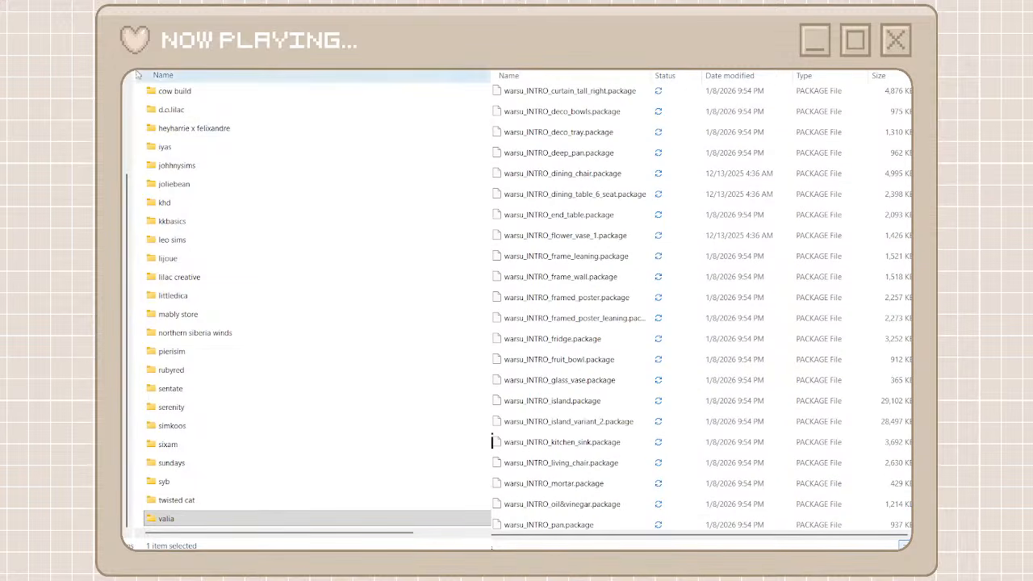
key(ctrl+shift+n)
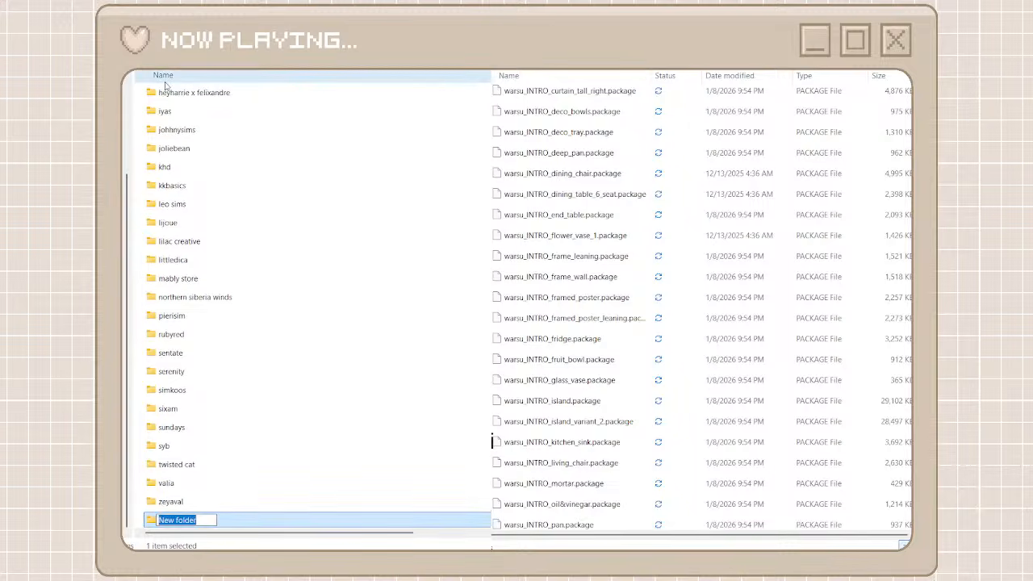
text(warsu)
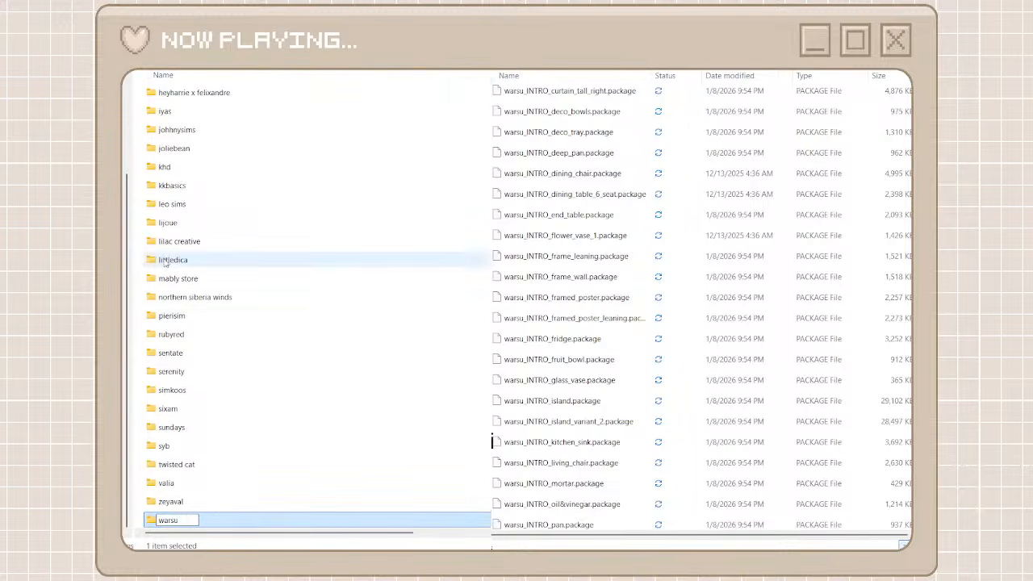
click(217, 526)
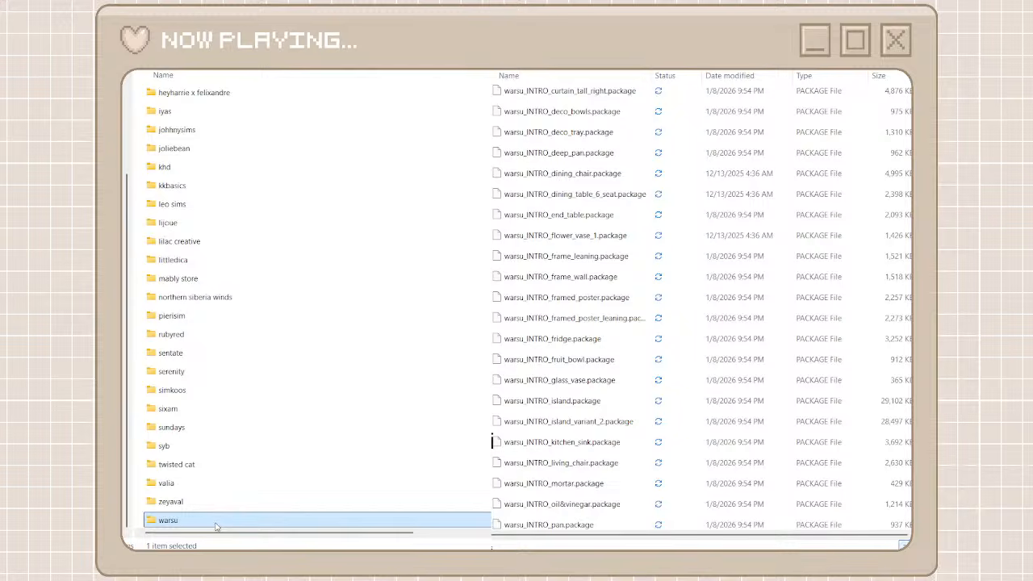
double_click(216, 526)
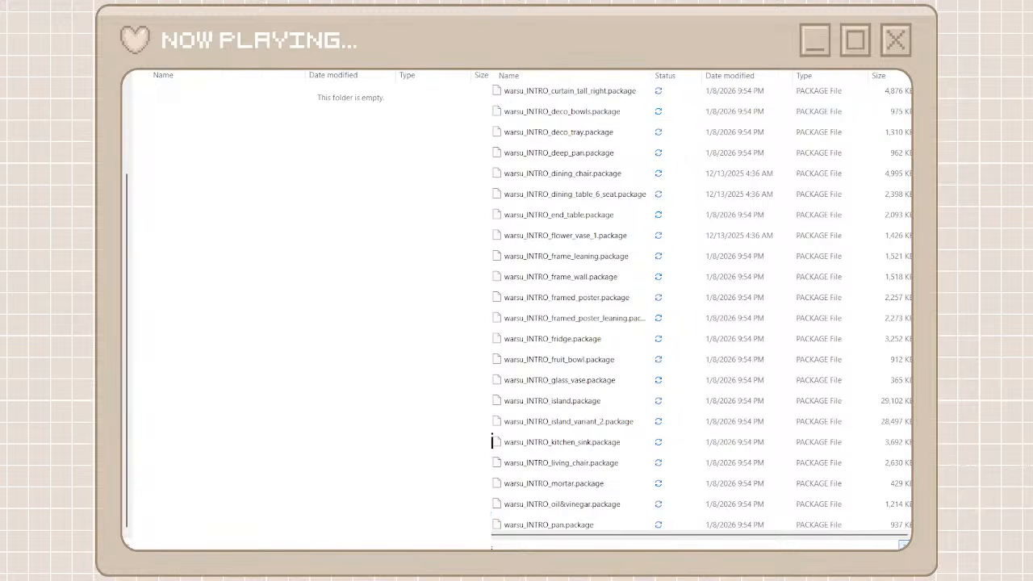
Search the unorganized cc files for warsu and move all results into the warsu folder
text(warsu)
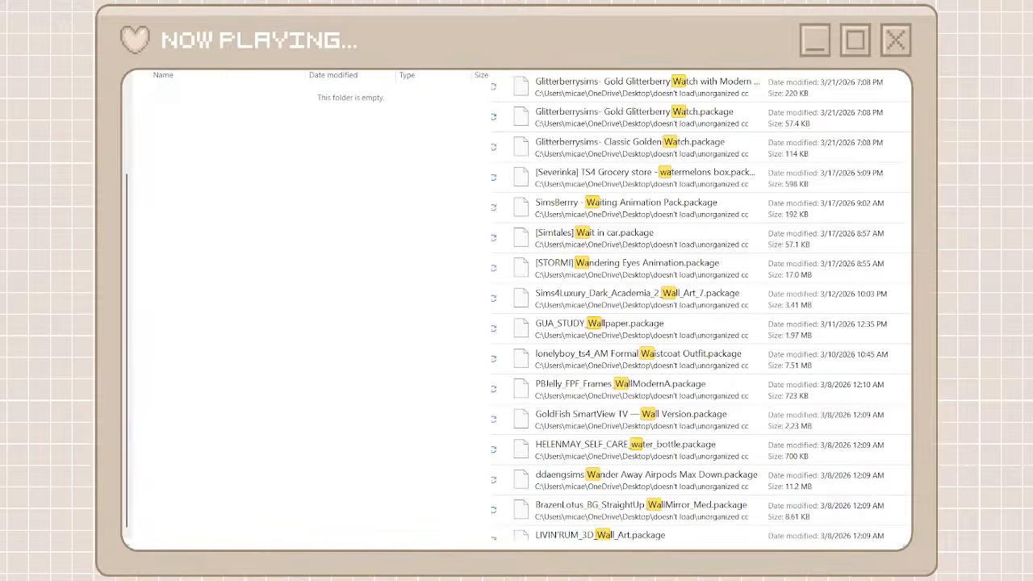
click(705, 97)
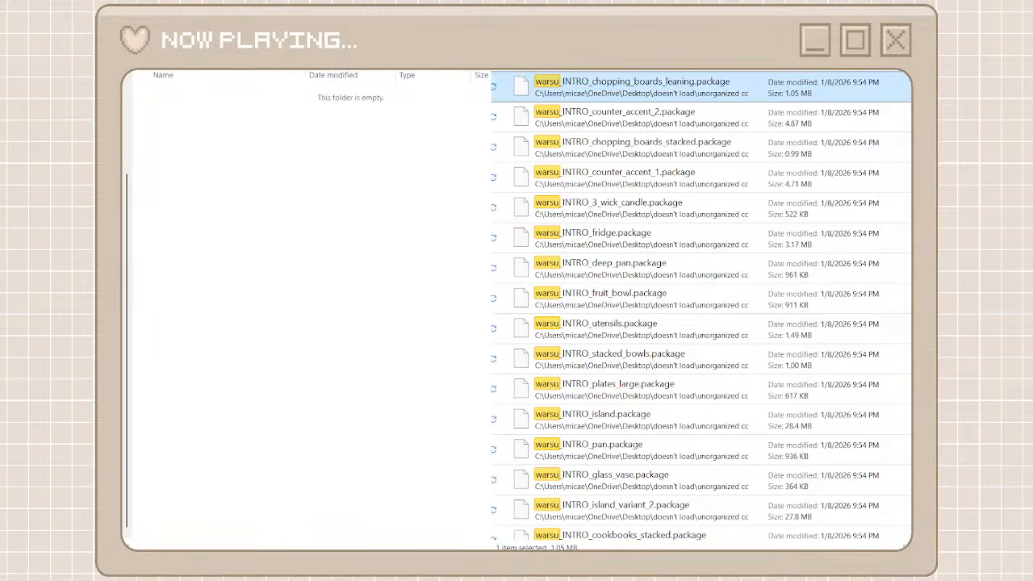
mouse_move(910, 109)
mouse_down()
mouse_move(910, 477)
mouse_move(910, 105)
mouse_up()
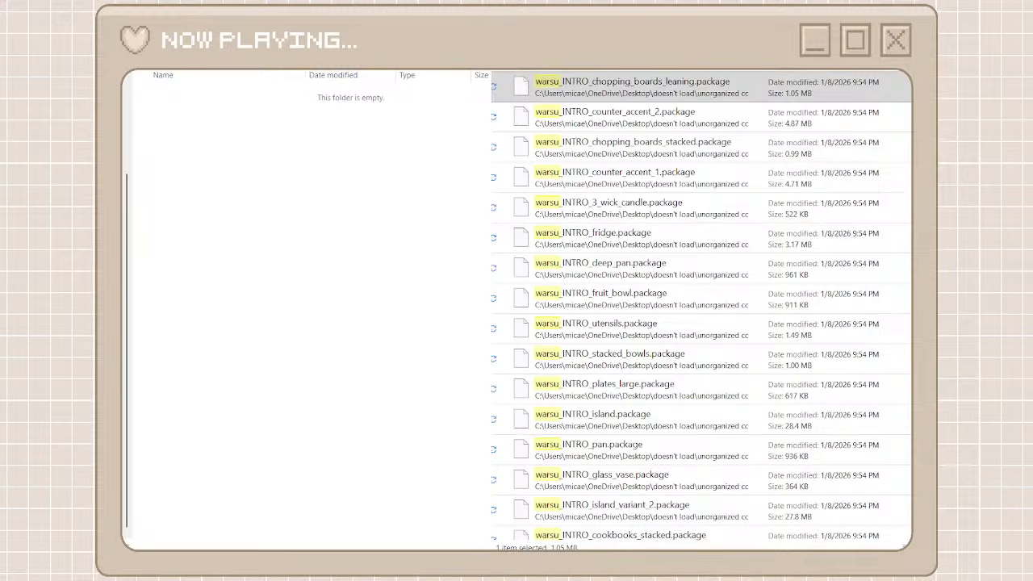
drag(909, 105, 909, 484)
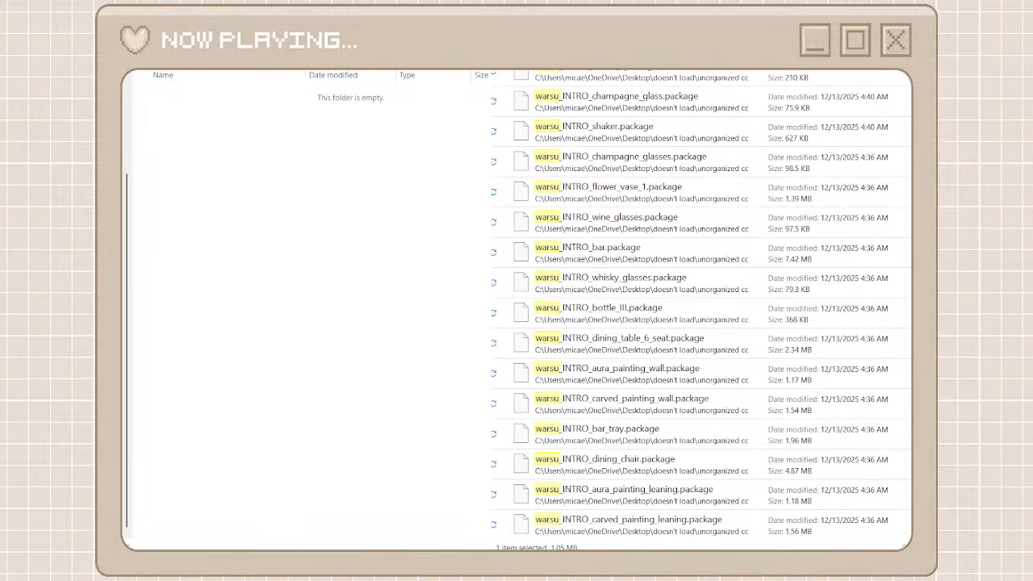
shift+click(575, 520)
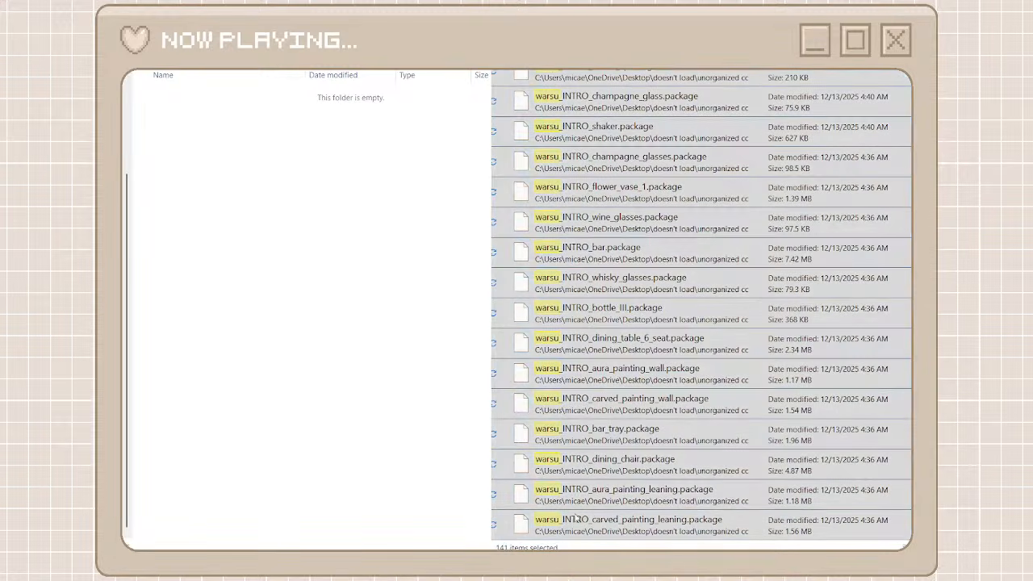
key(ctrl+x)
click(367, 346)
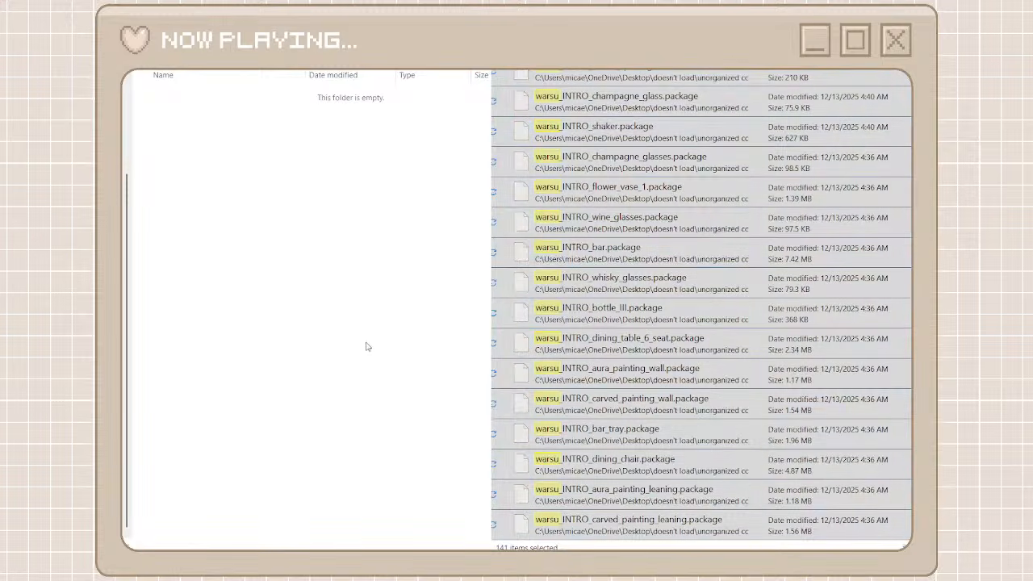
key(ctrl+v)
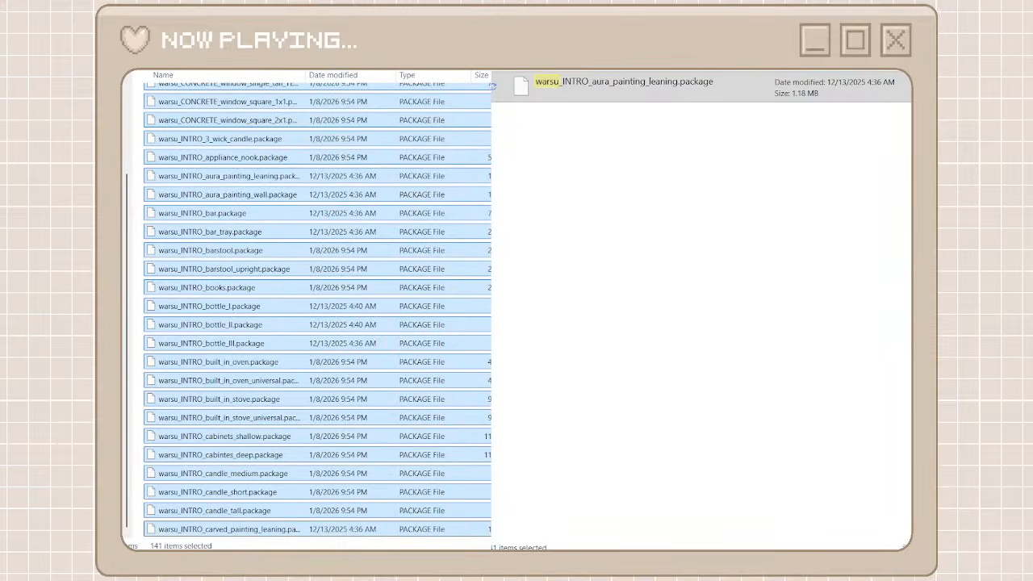
Clear the warsu search in the unorganized cc files and return to the creator folders
click(575, 77)
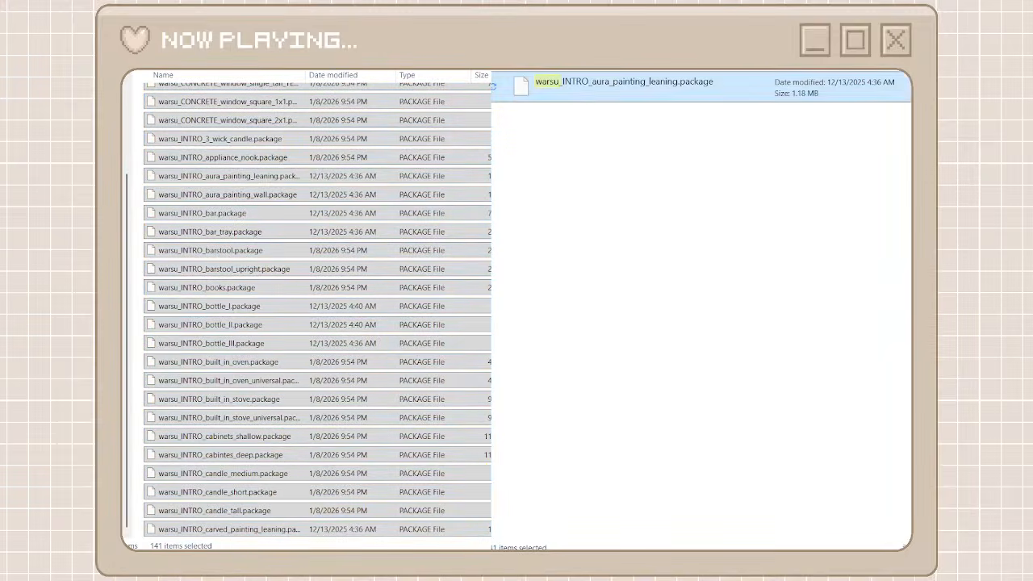
click(880, 72)
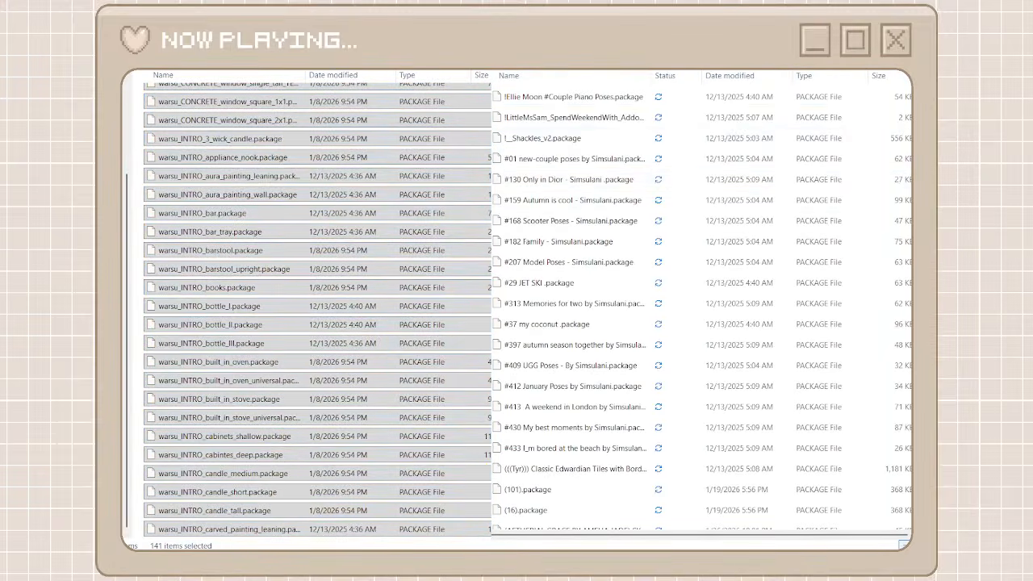
scroll(903, 429, down, 20)
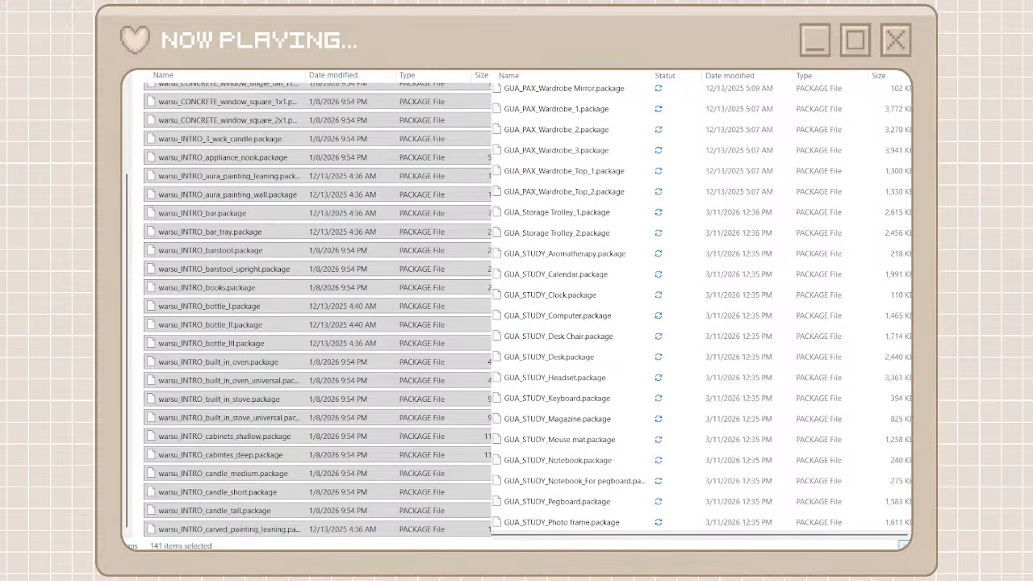
key(alt+Left)
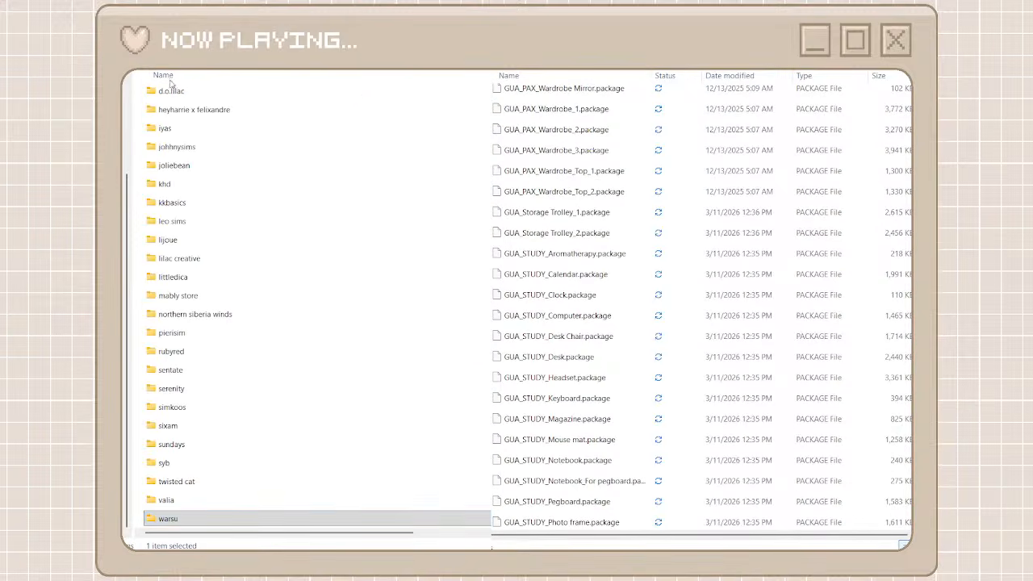
Open the warsu folder to check its packages, and go back to the creator folders
click(213, 517)
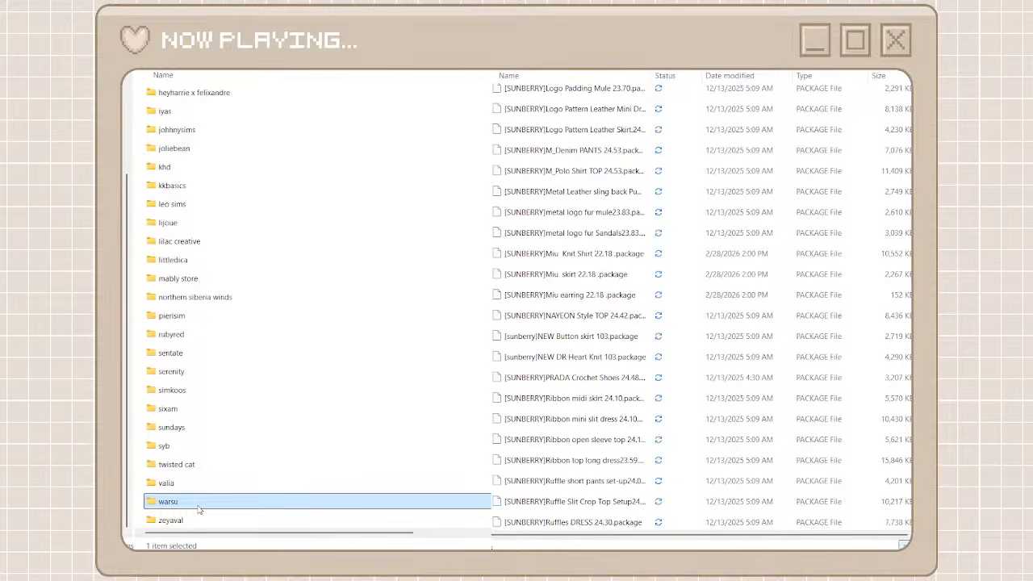
double_click(198, 502)
scroll(198, 502, down, 10)
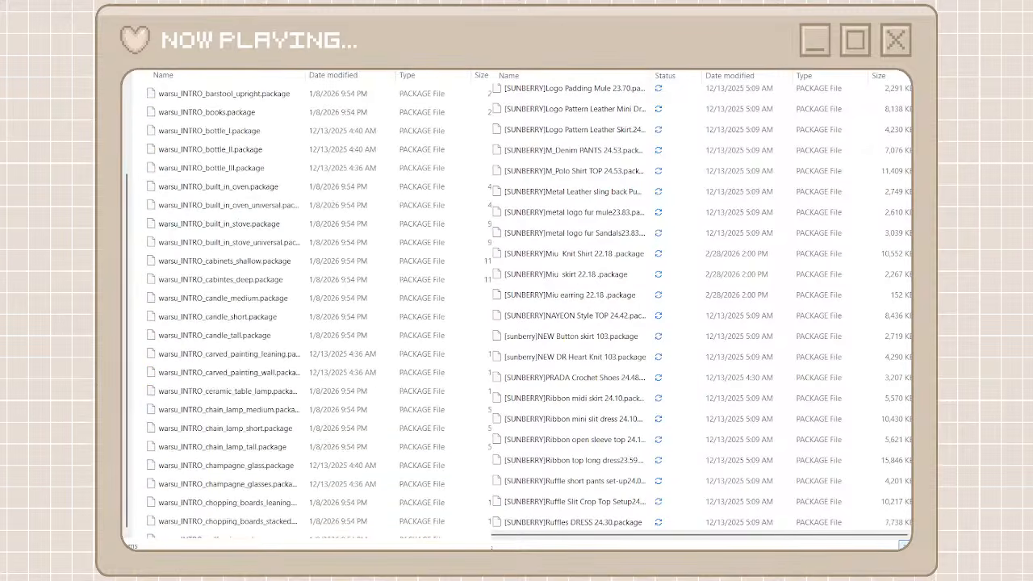
key(alt+Left)
Create a creator folder named gua for the GUA packages
key(ctrl+shift+n)
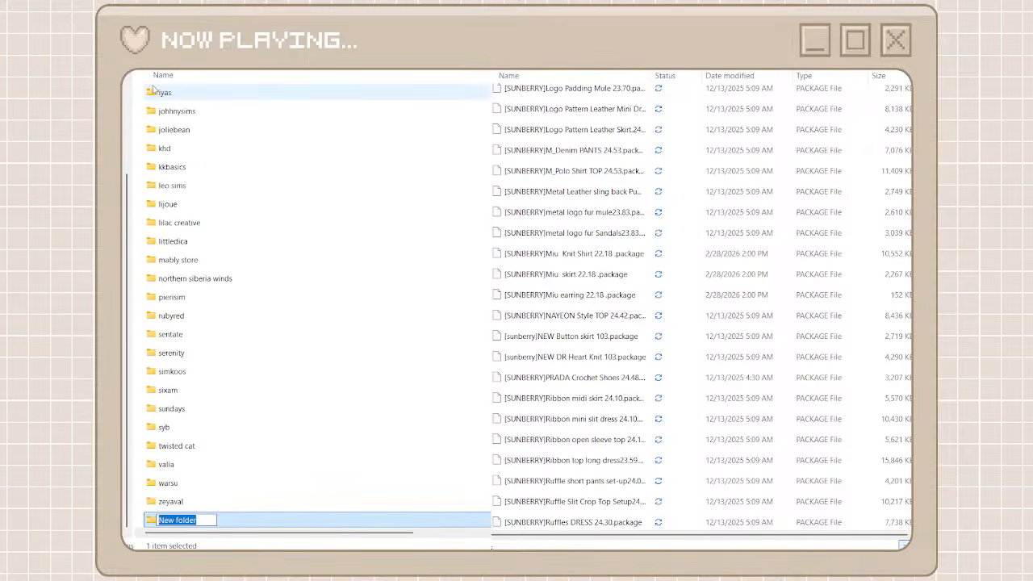
text(gua)
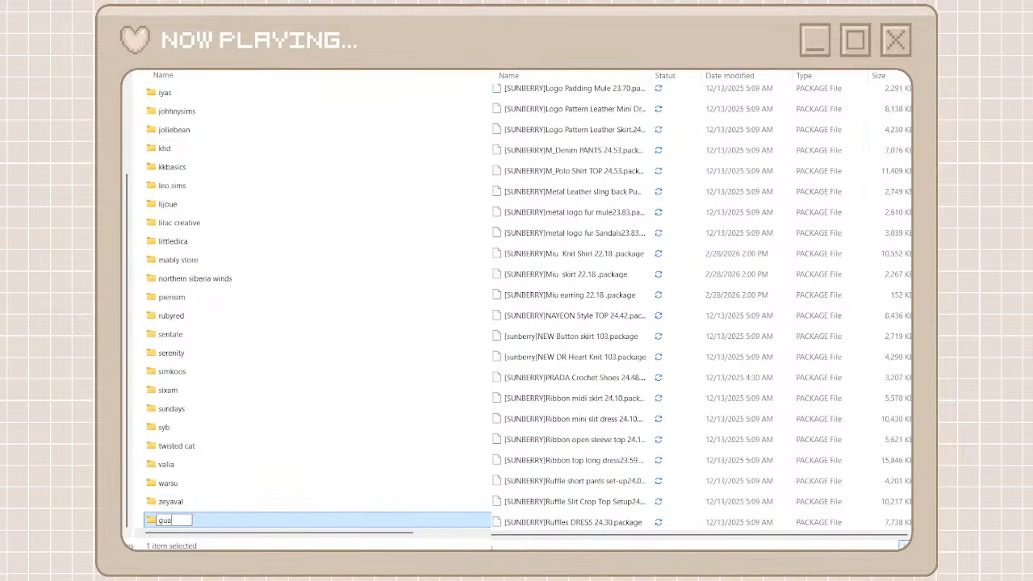
key(Return)
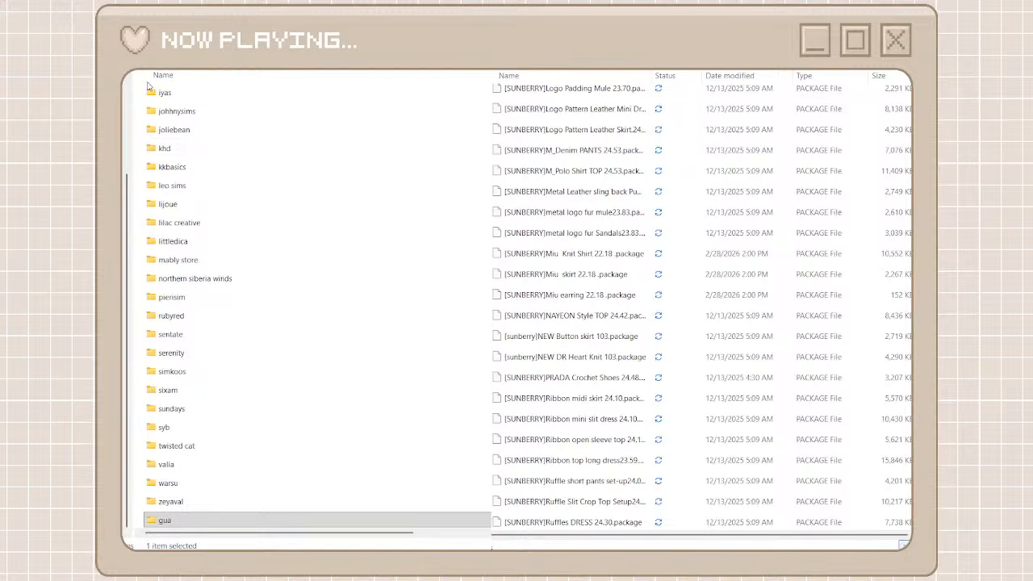
Create and open a creator folder named sunberry for the SUNBERRY packages
key(ctrl+shift+n)
text(sunberry)
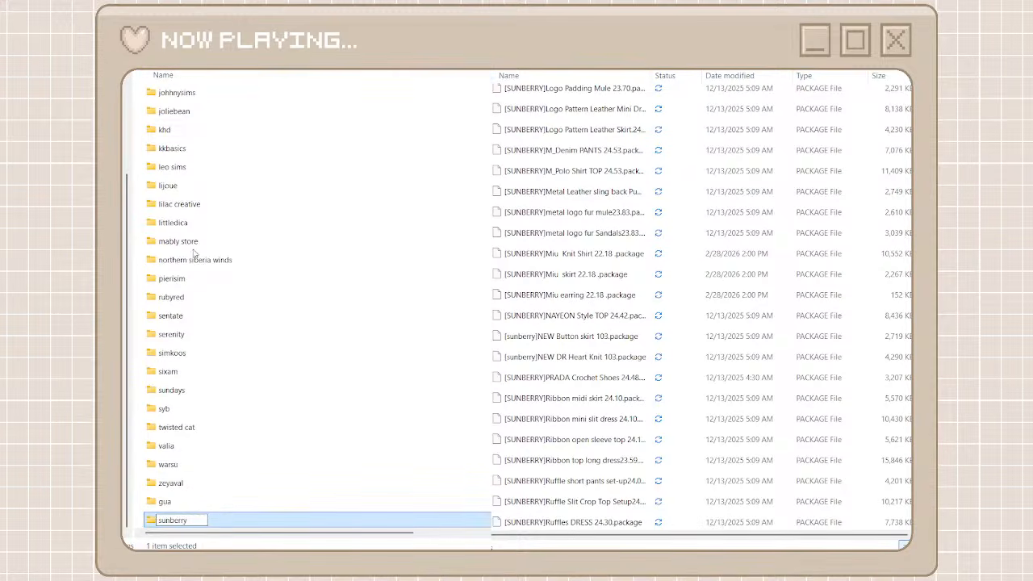
click(229, 522)
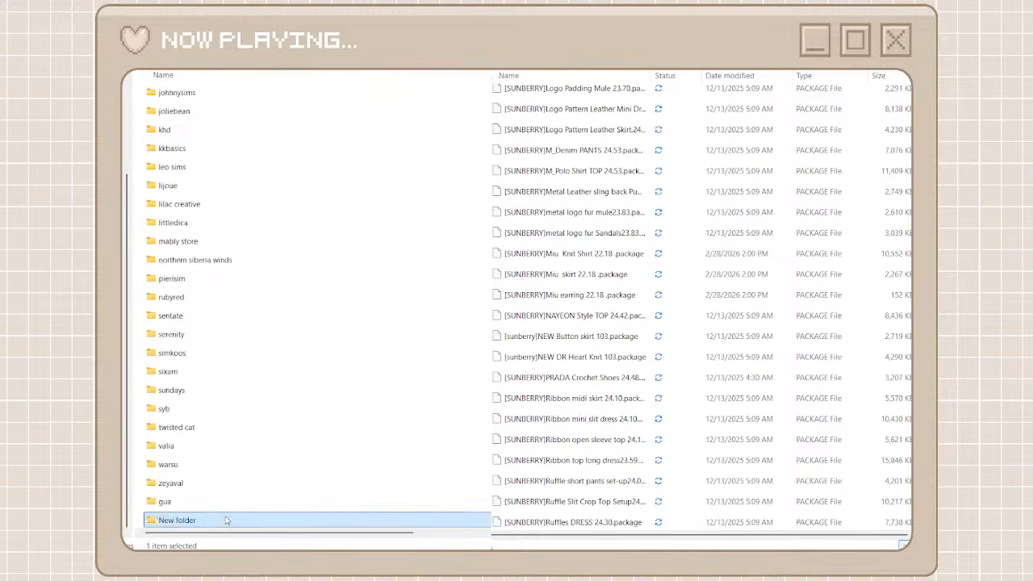
double_click(229, 522)
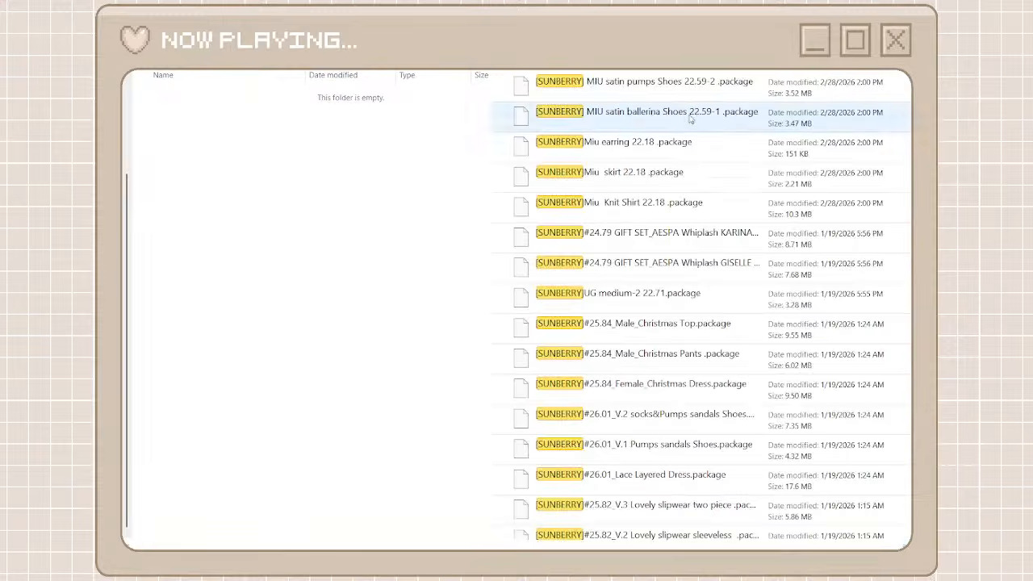
Move all sunberry search results from the unorganized cc files into the sunberry folder and return to the creator folders
click(676, 88)
scroll(702, 307, down, 20)
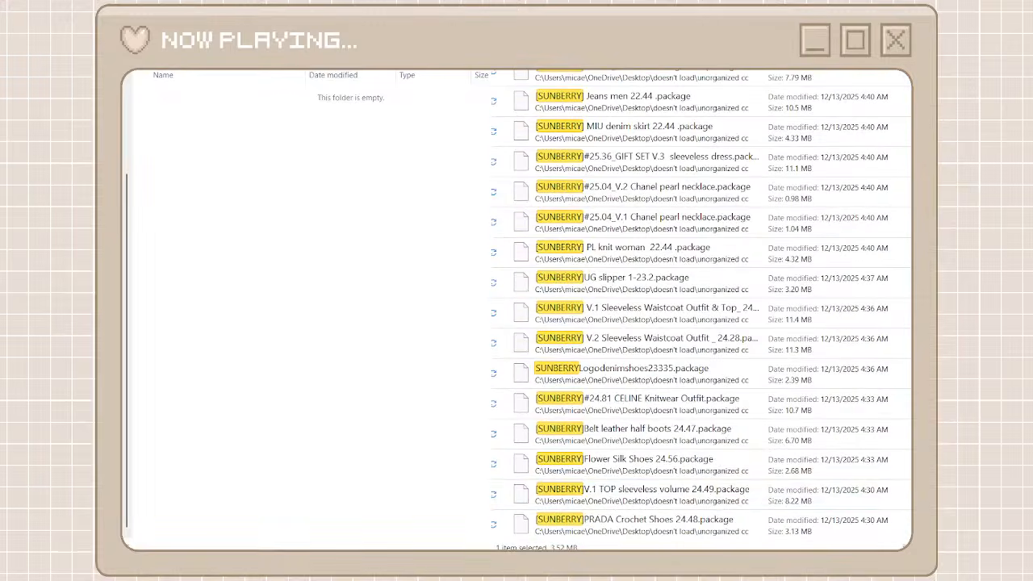
shift+click(688, 523)
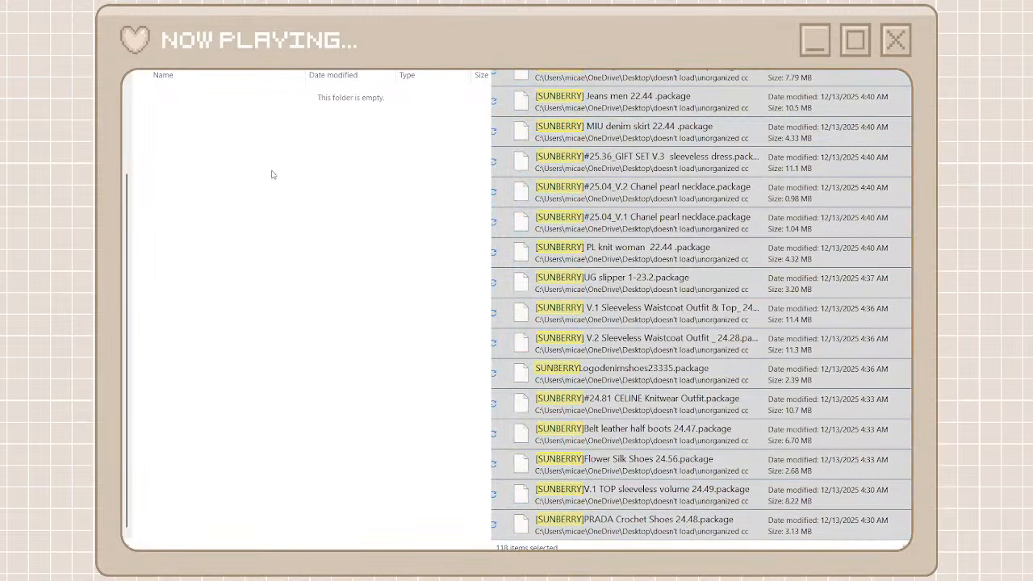
key(ctrl+v)
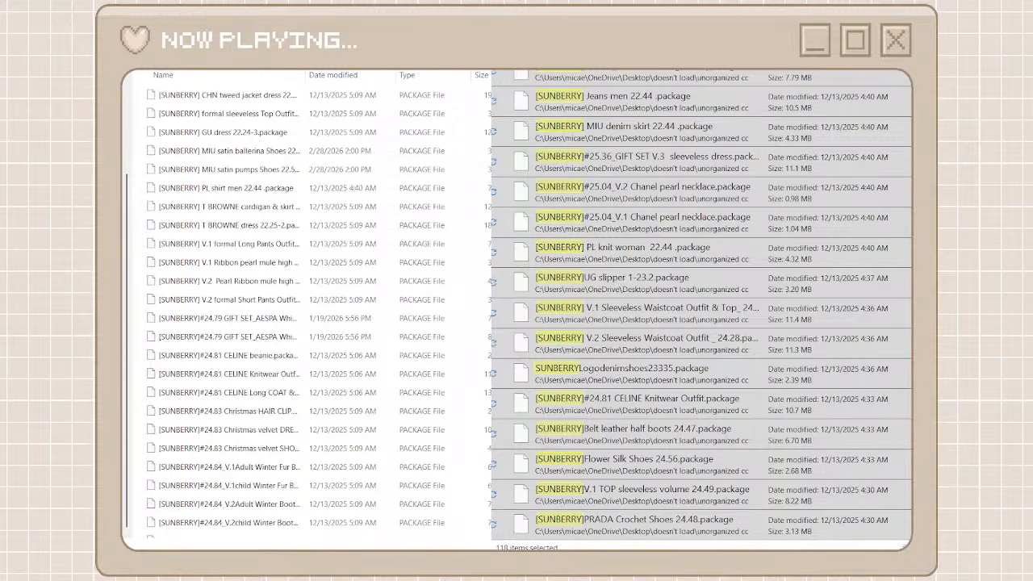
key(alt+Up)
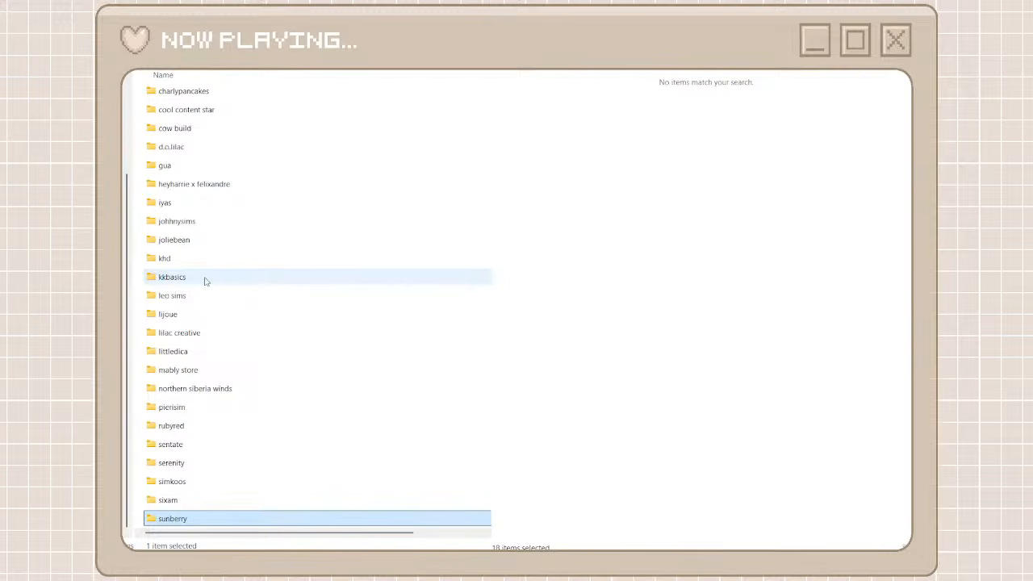
Open the gua folder and move all GUA search results from the unorganized cc files into it
scroll(208, 299, up, 2)
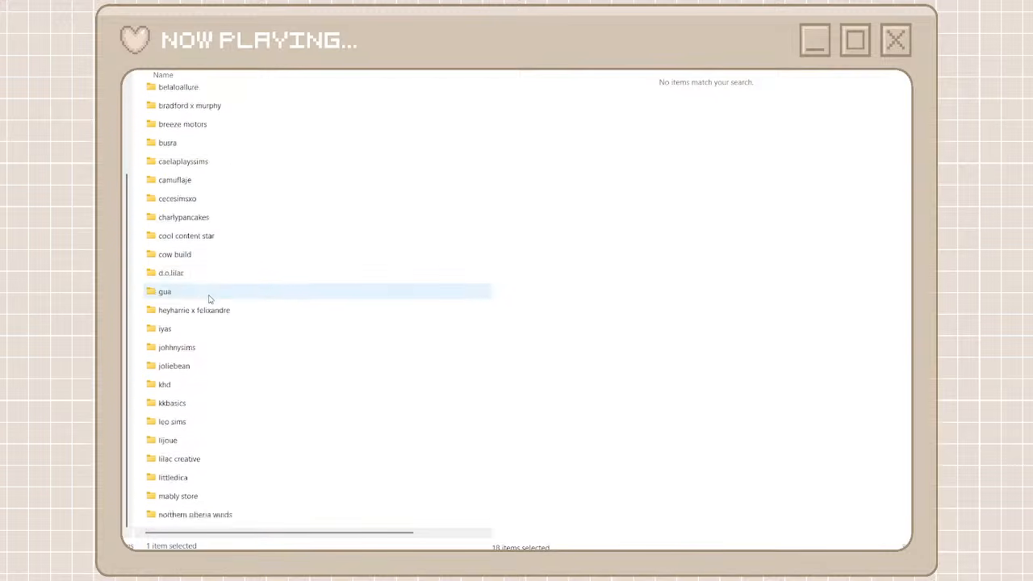
scroll(208, 299, down, 4)
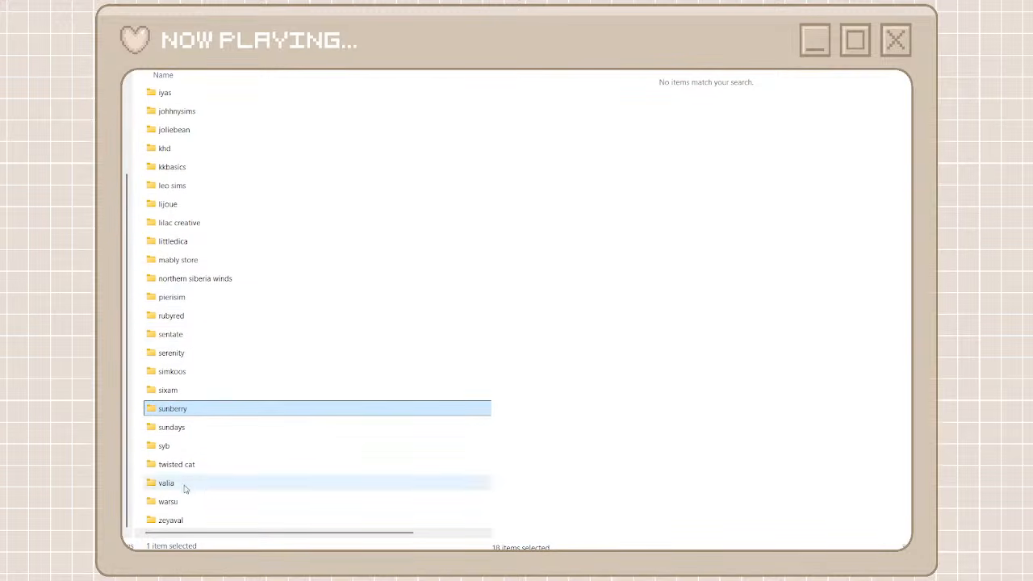
scroll(196, 194, up, 2)
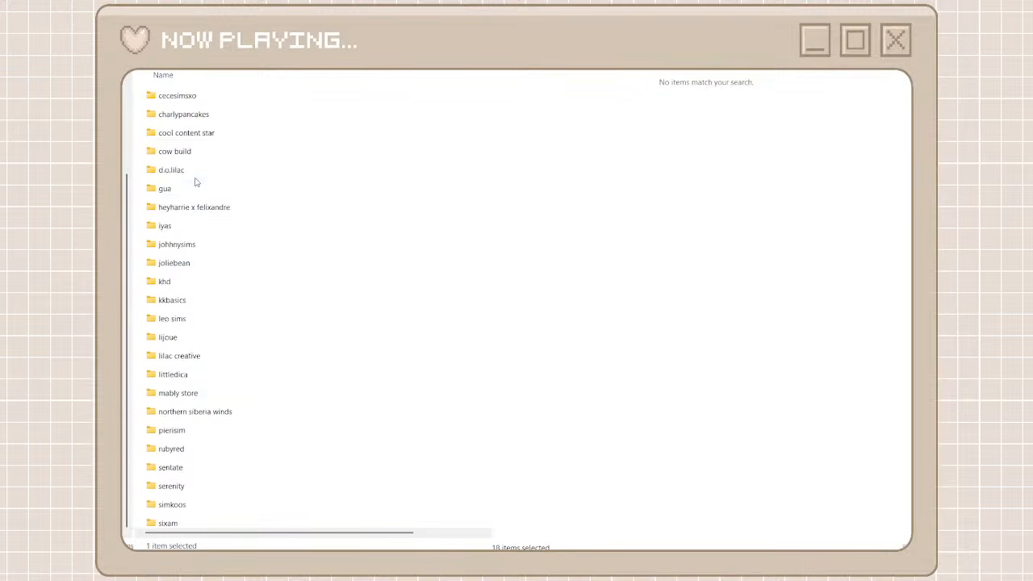
double_click(194, 199)
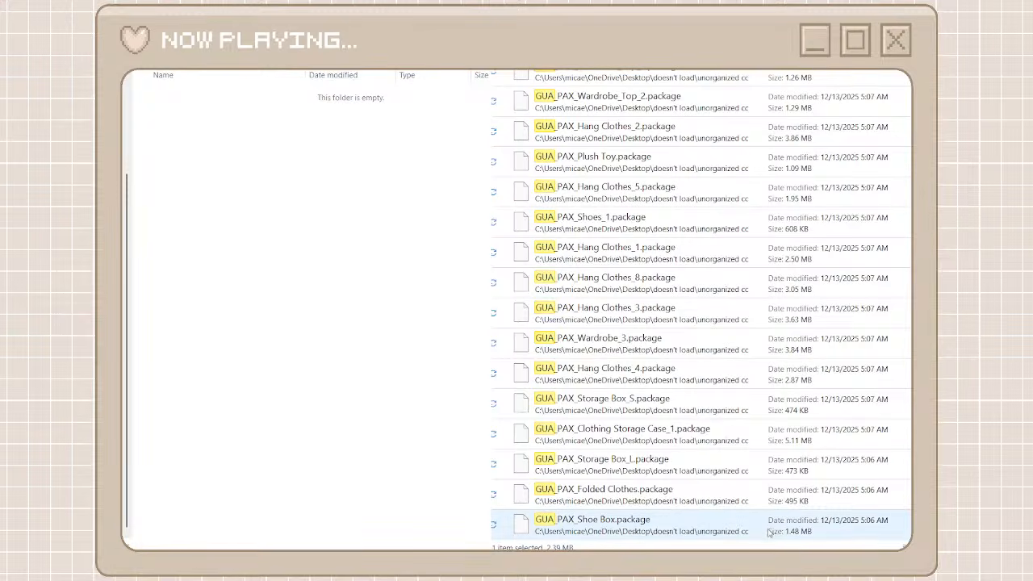
shift+click(729, 529)
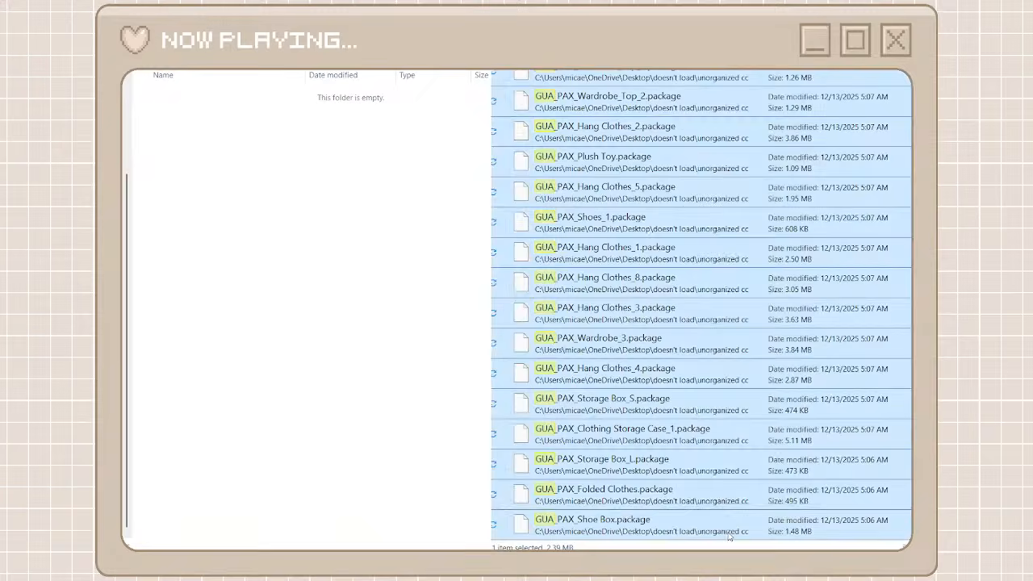
right_click(729, 535)
click(744, 520)
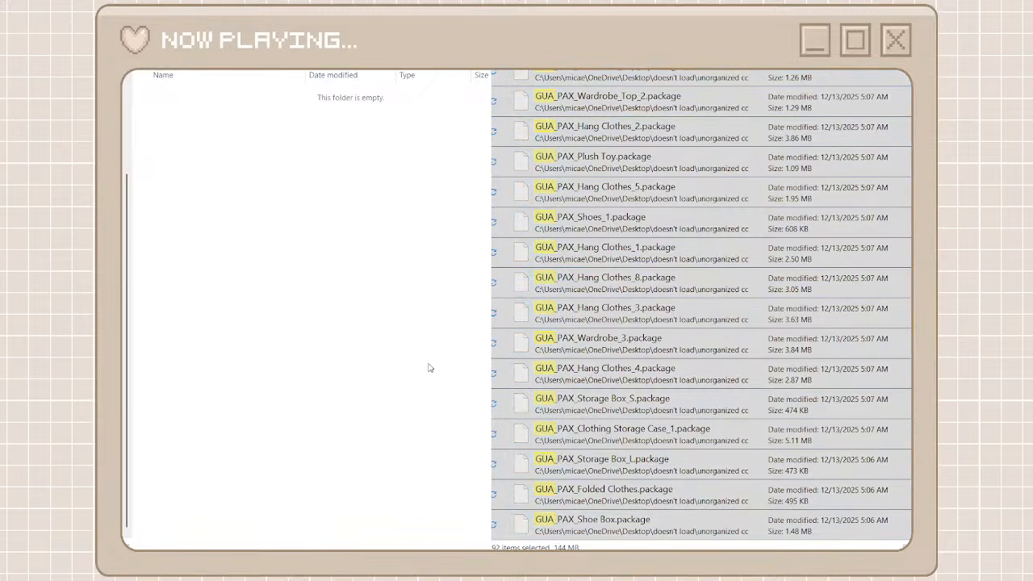
key(ctrl+v)
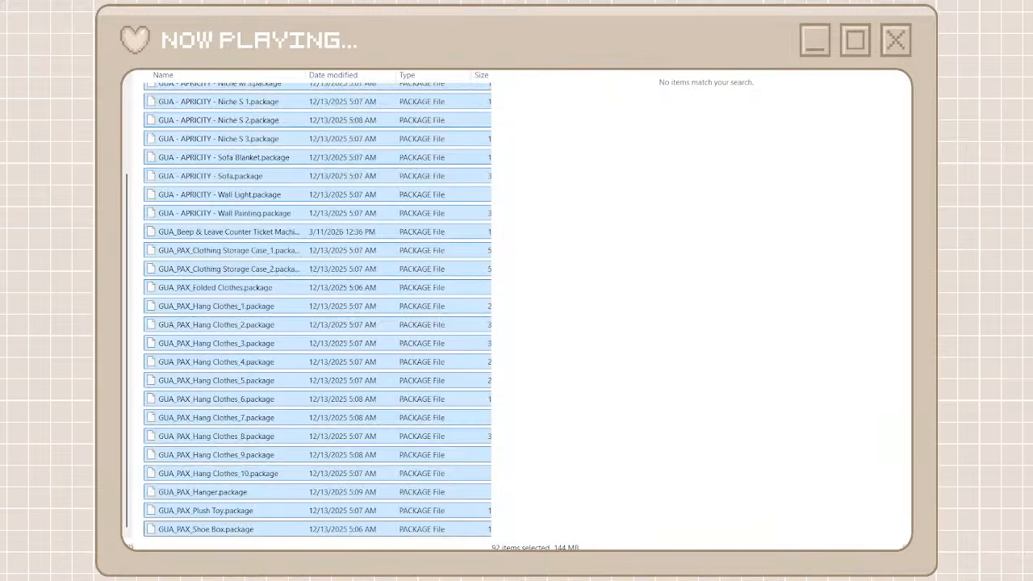
Look through the unorganized cc files for the next creator group and return to the creator folders
scroll(625, 353, down, 20)
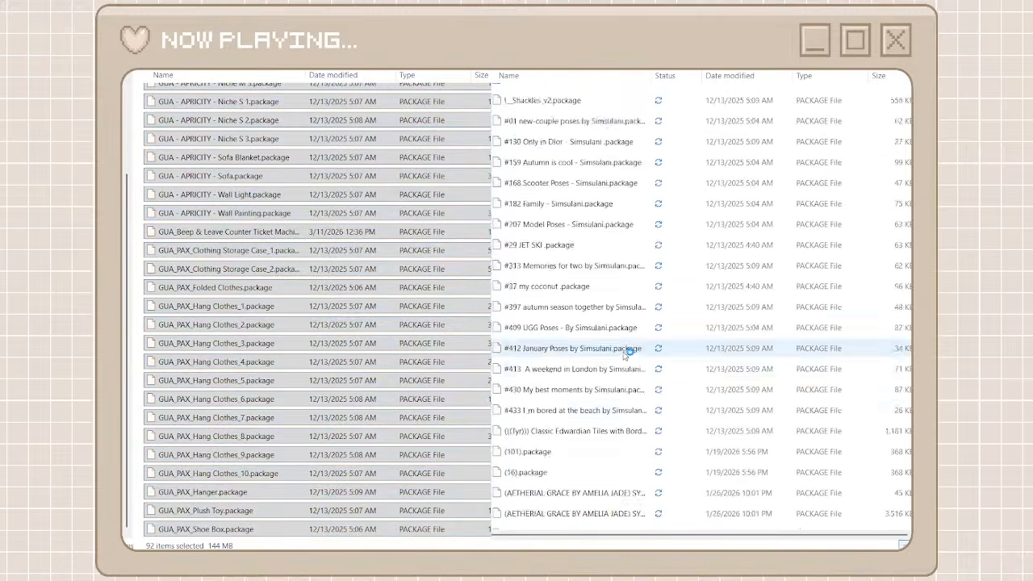
scroll(626, 354, down, 15)
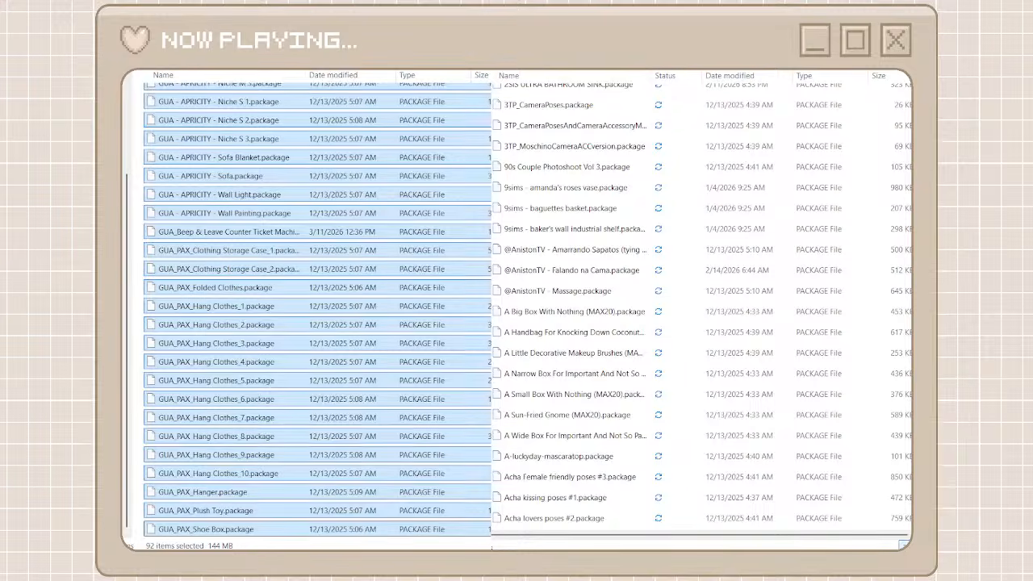
key(alt+Left)
scroll(374, 154, down, 9)
scroll(373, 154, up, 15)
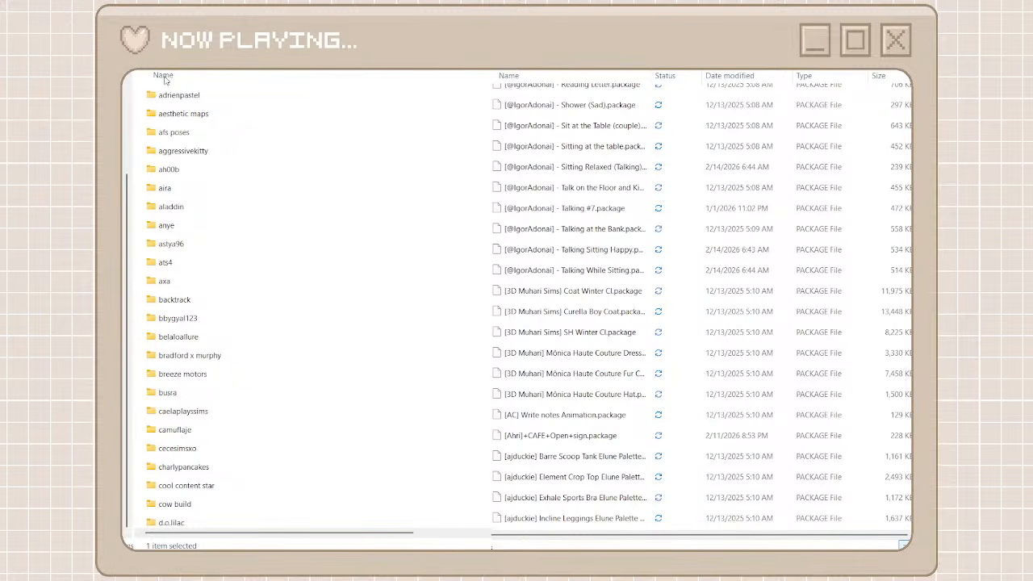
Create a new creator folder named igoradonai for the IgorAdonai packages
key(ctrl+shift+n)
text(ado)
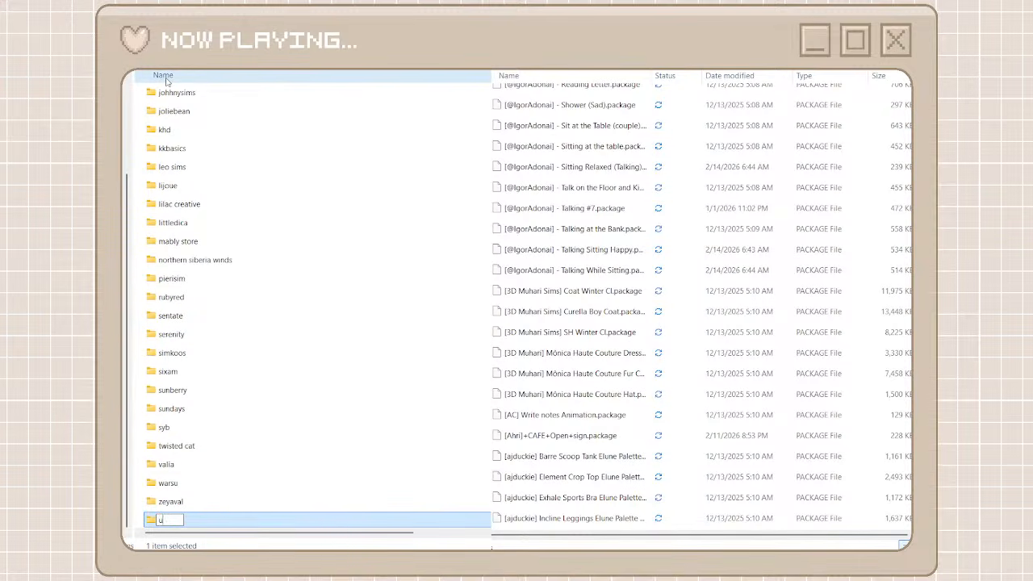
key(BackSpace)
key(BackSpace)
key(BackSpace)
text(igoradonai)
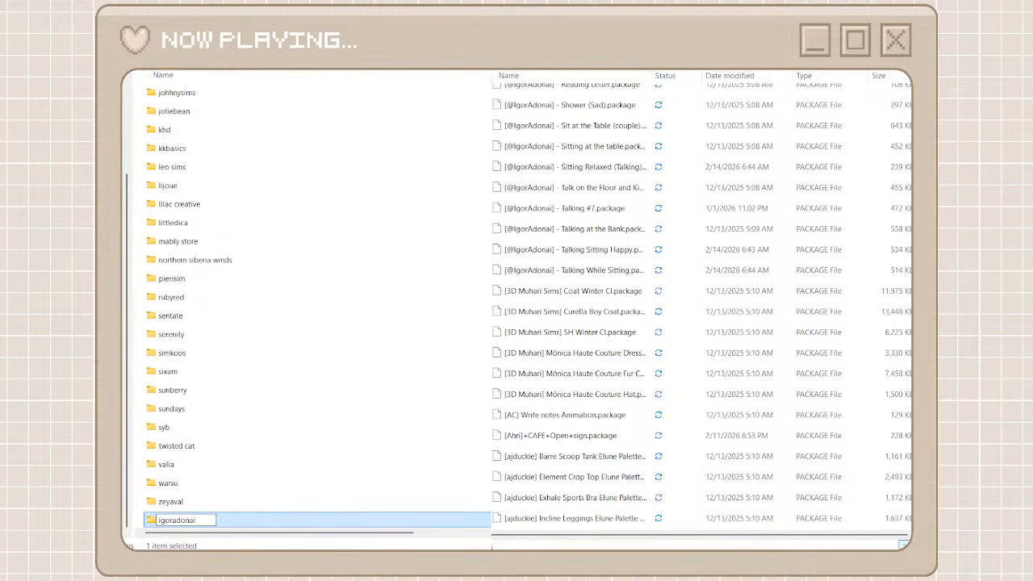
key(Return)
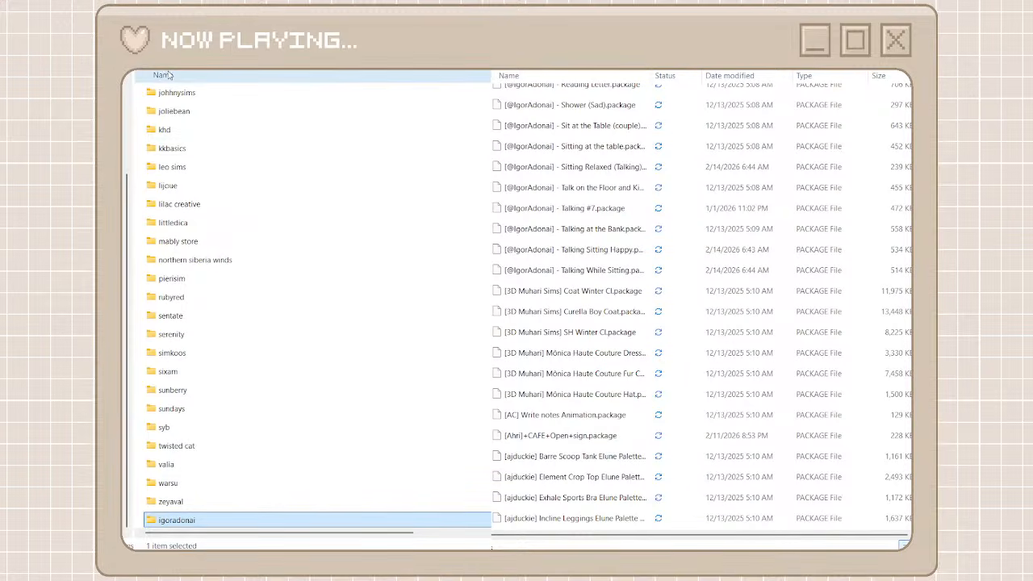
Create another creator folder named 3d muhari among the creator folders
key(ctrl+shift+n)
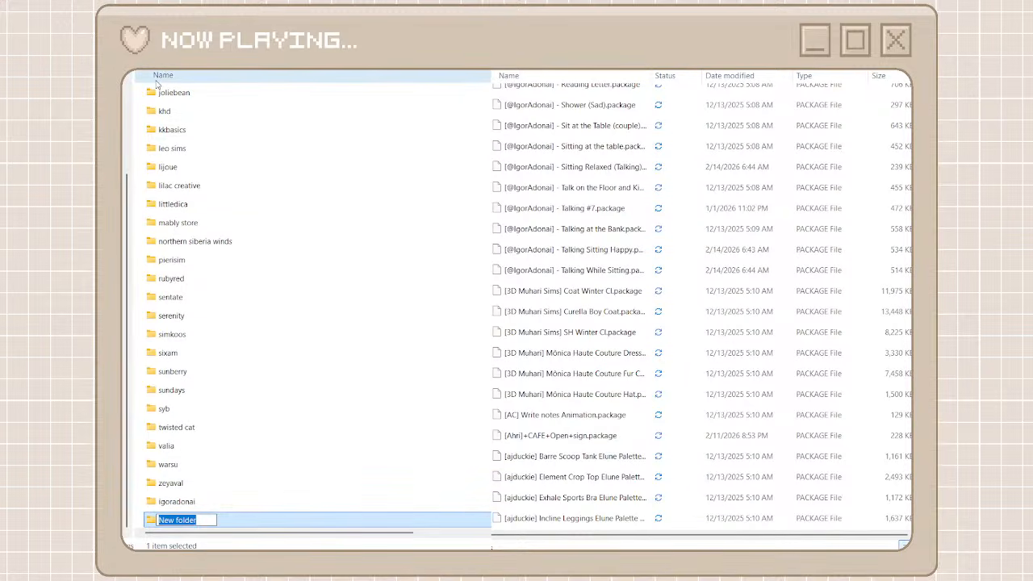
text(3d)
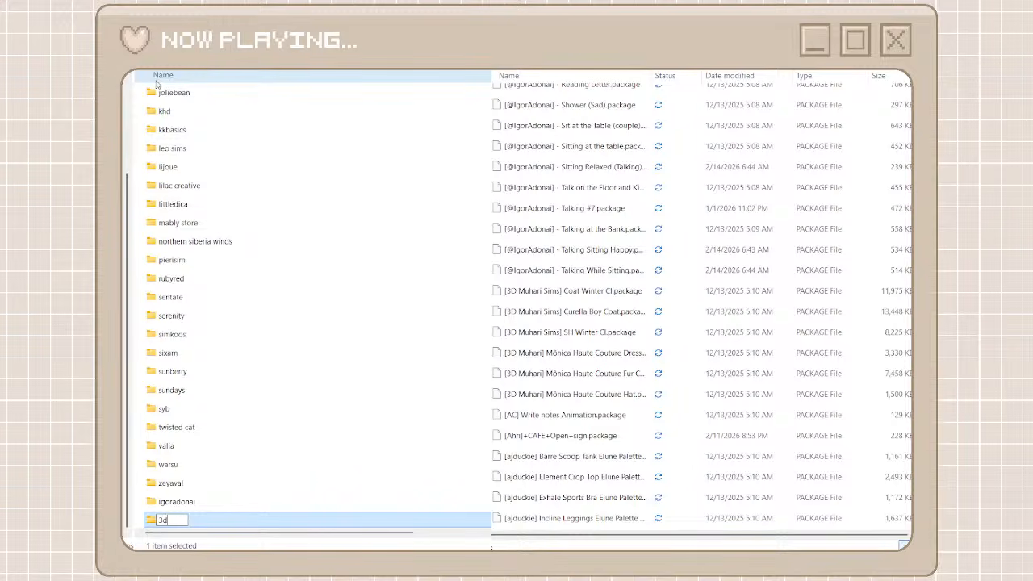
text( muhari)
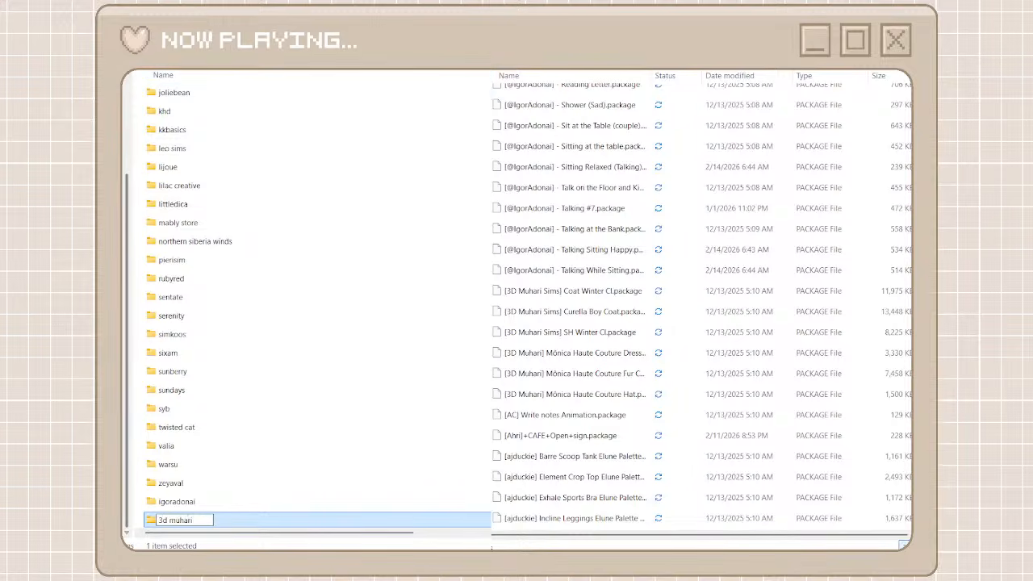
key(Return)
key(alt+Tab)
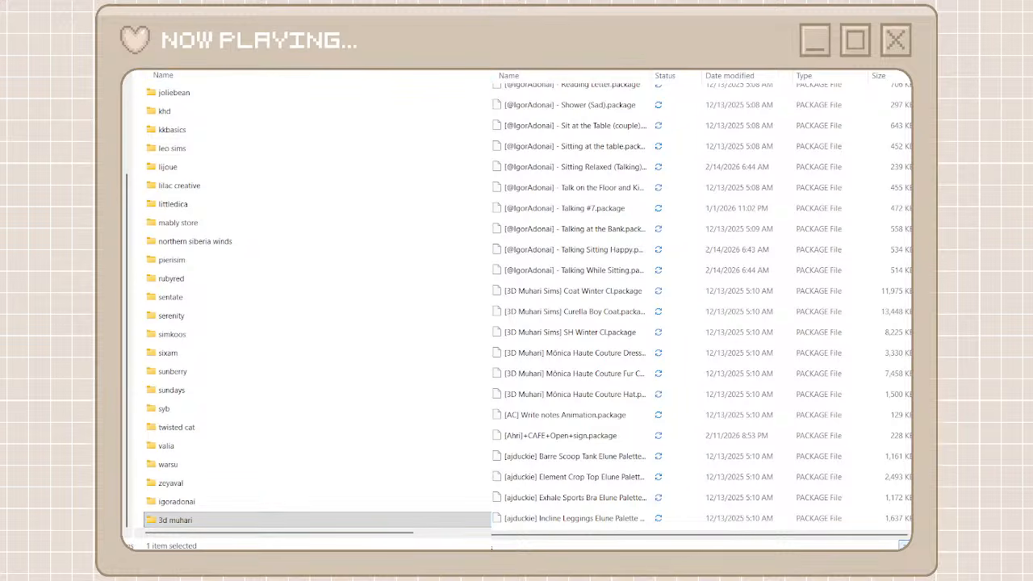
Create a creator folder named aj duckie for the ajduckie packages
key(ctrl+shift+n)
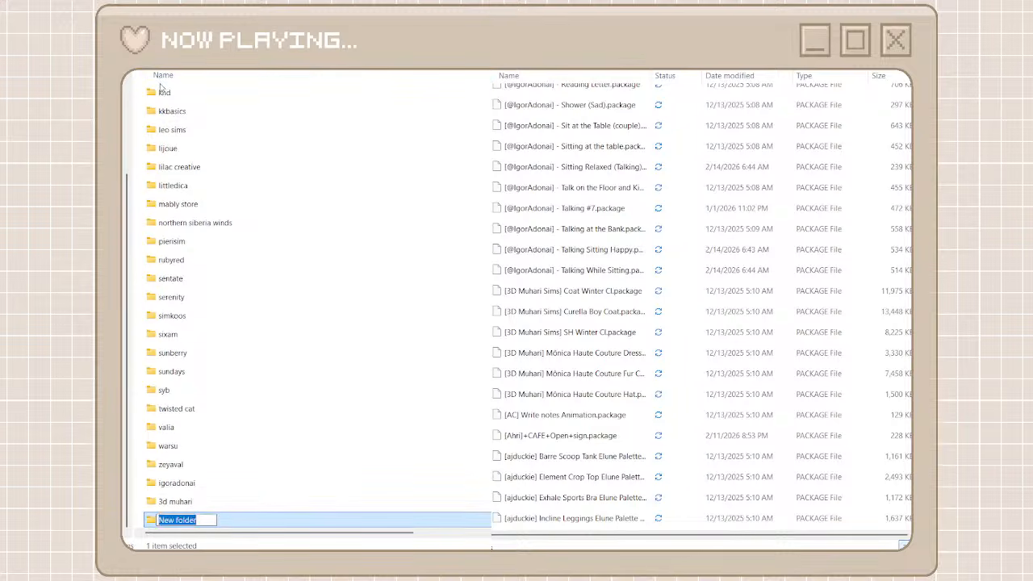
text(aj duckie)
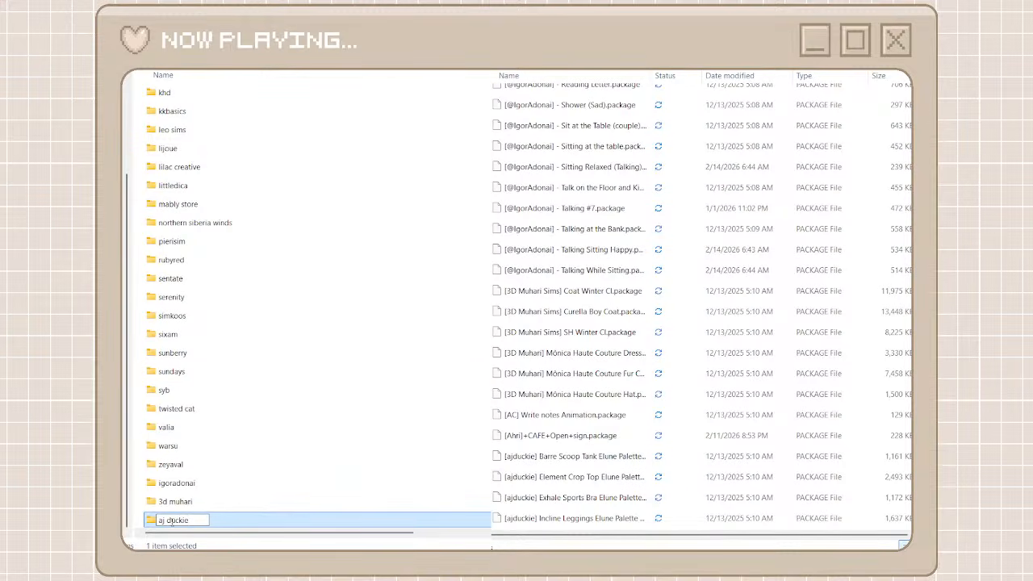
click(175, 484)
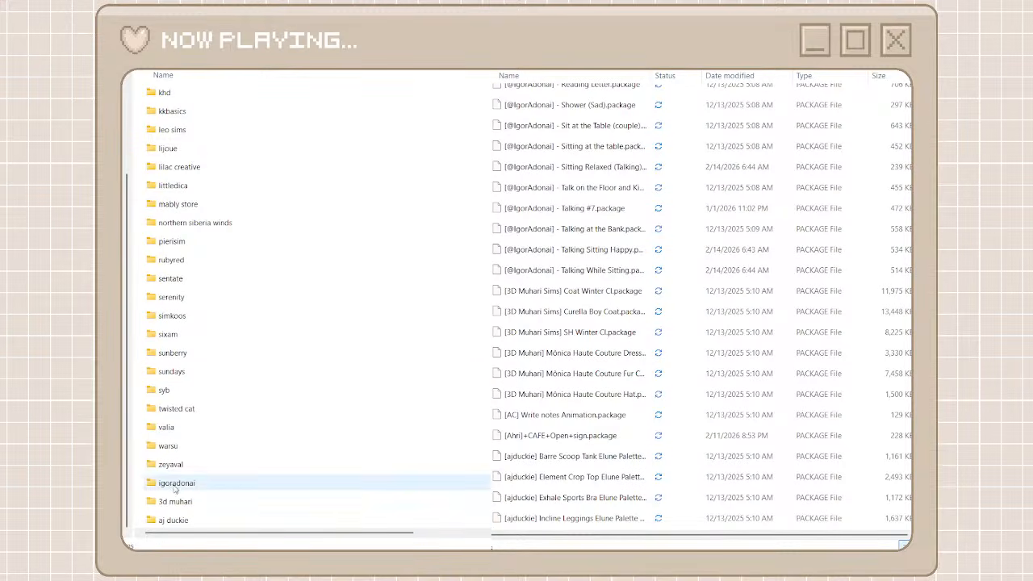
double_click(190, 487)
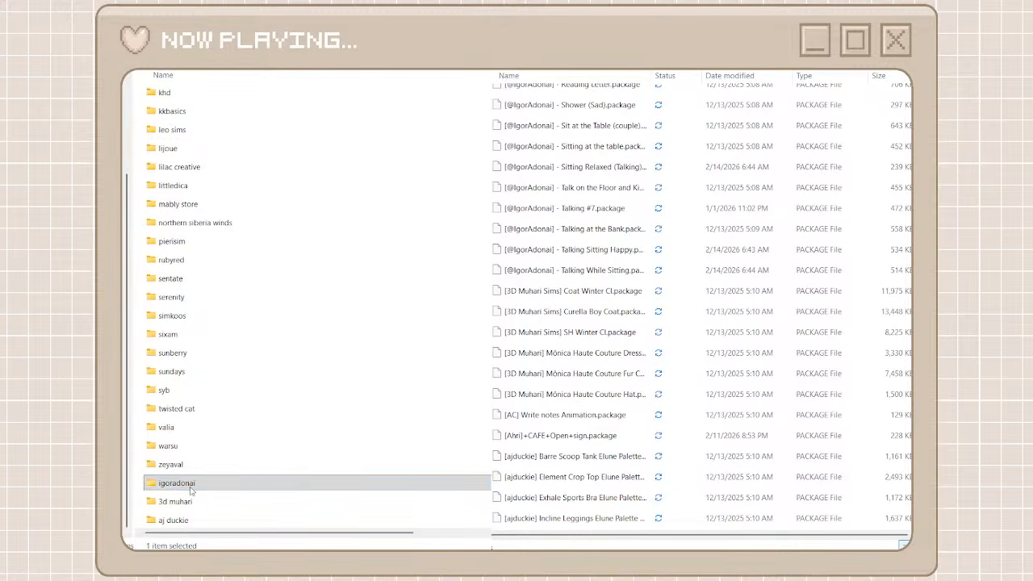
click(209, 484)
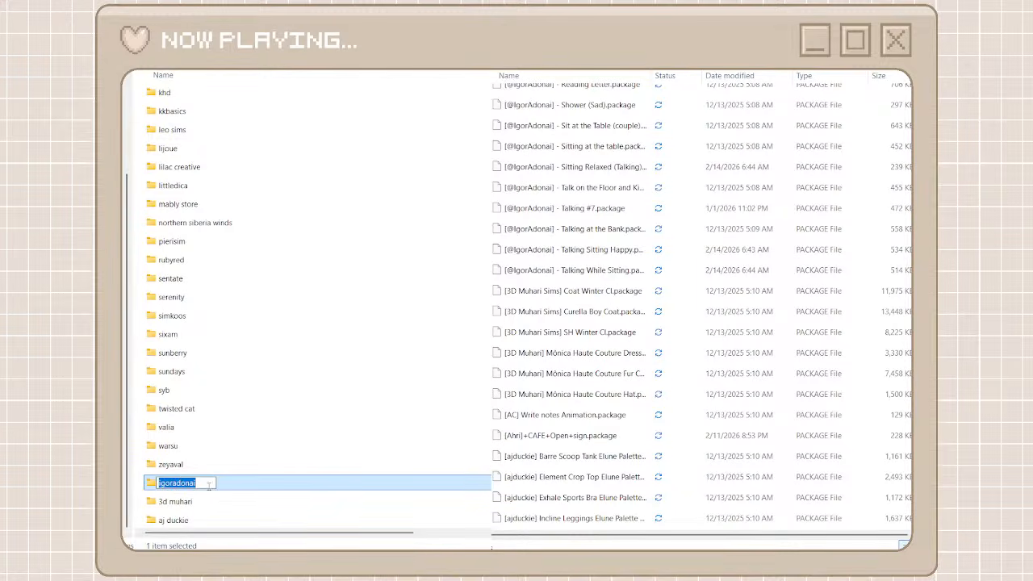
click(180, 482)
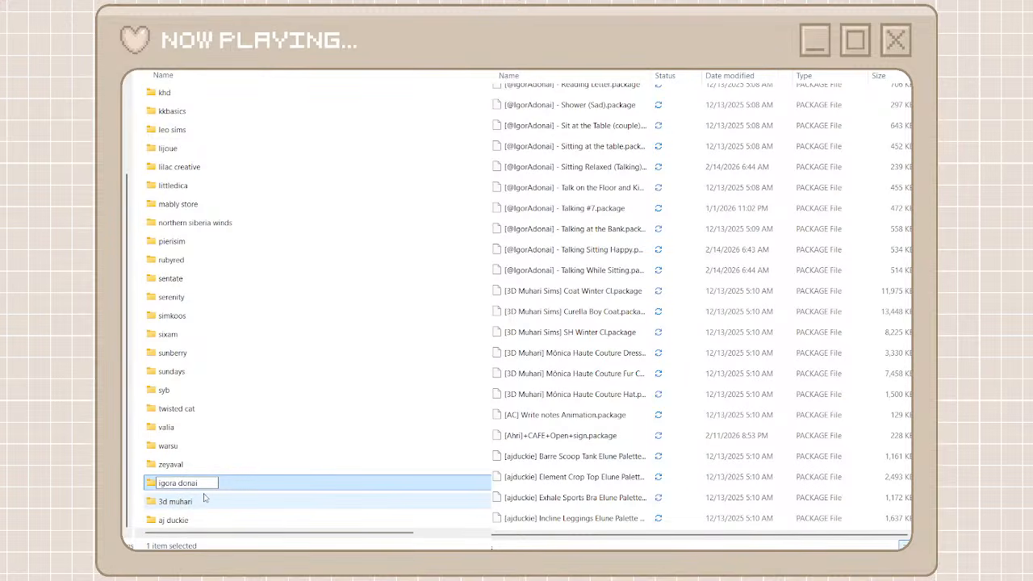
key(BackSpace)
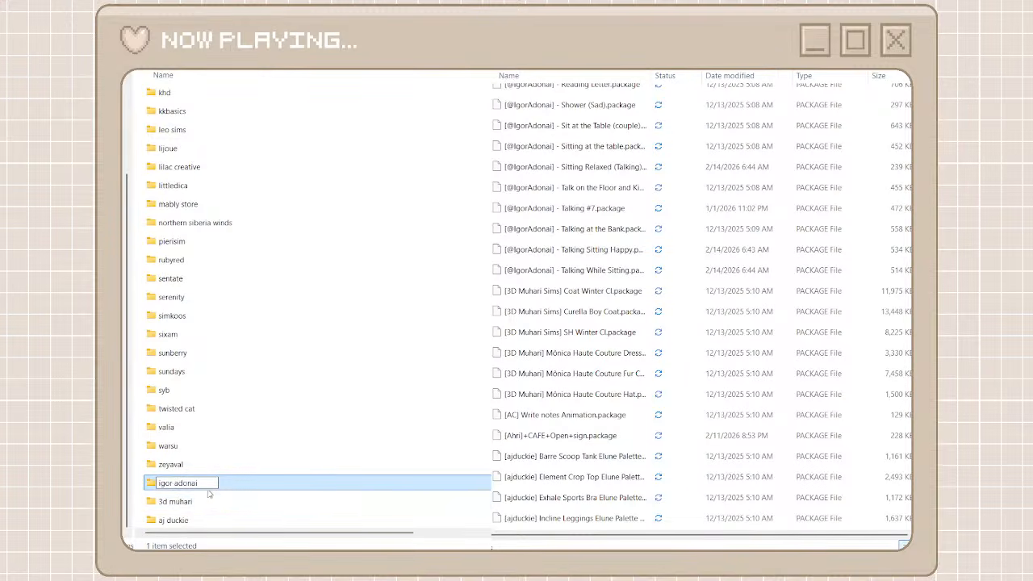
key(Return)
Open the igor adonai folder, move all igor search results from the unorganized cc files into it, and return to the creator folders
double_click(233, 488)
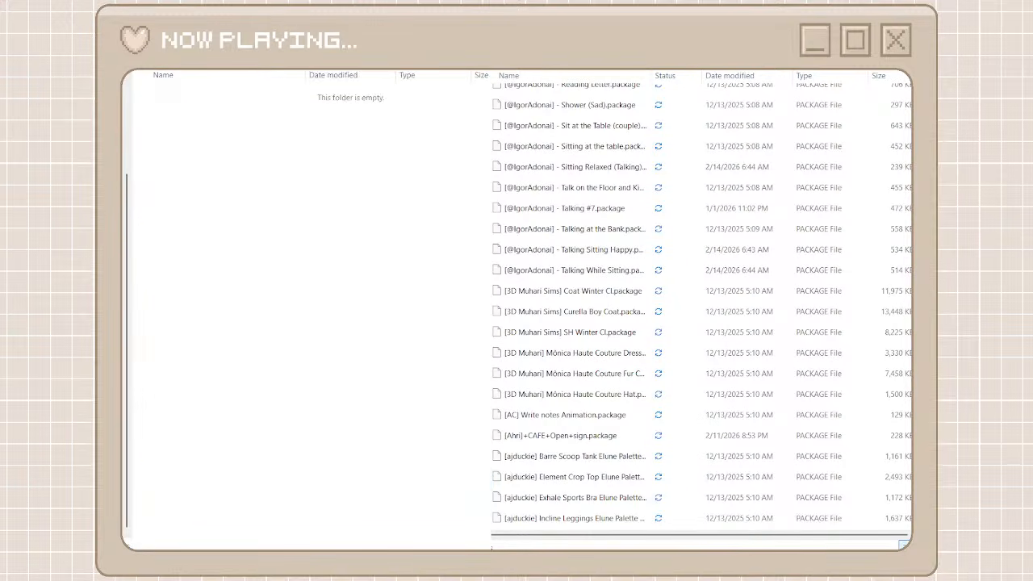
text(igor)
click(724, 95)
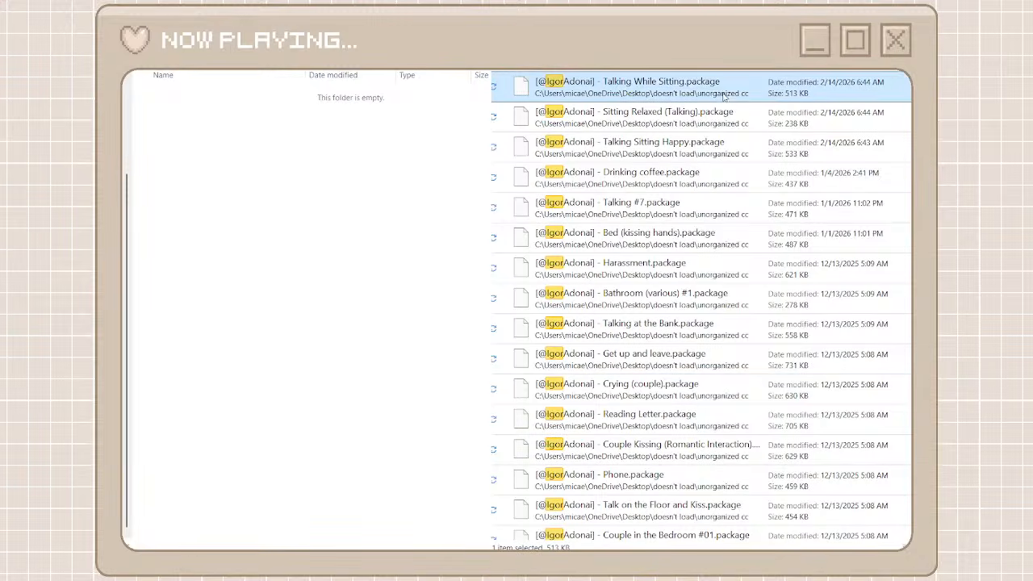
scroll(712, 397, down, 3)
shift+click(681, 523)
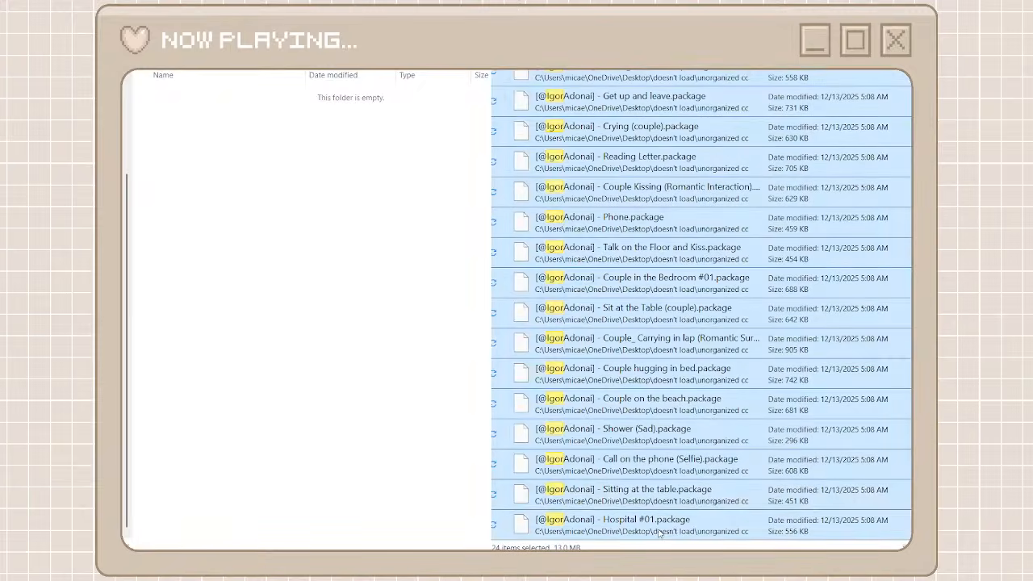
key(ctrl+x)
click(311, 339)
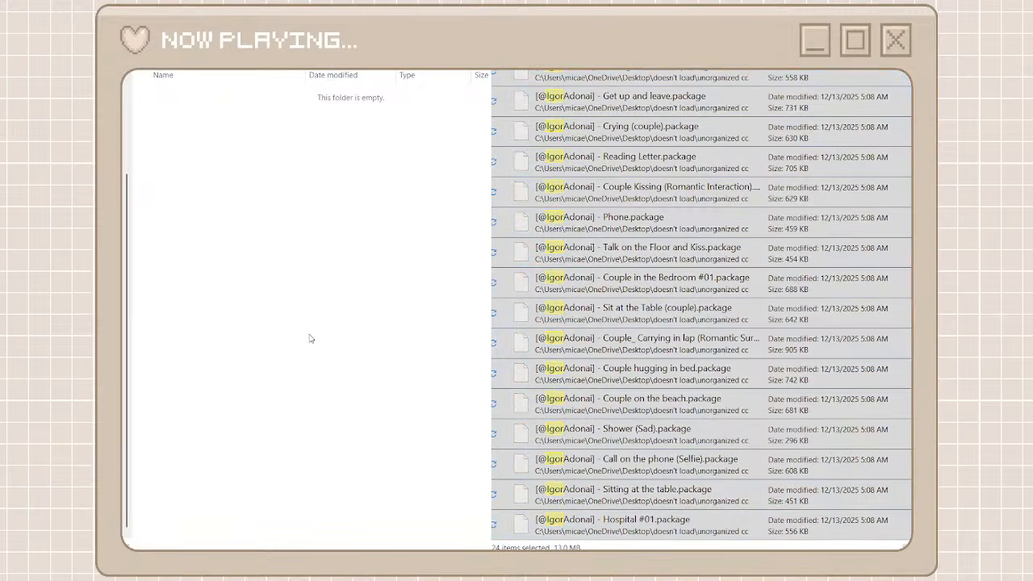
key(ctrl+v)
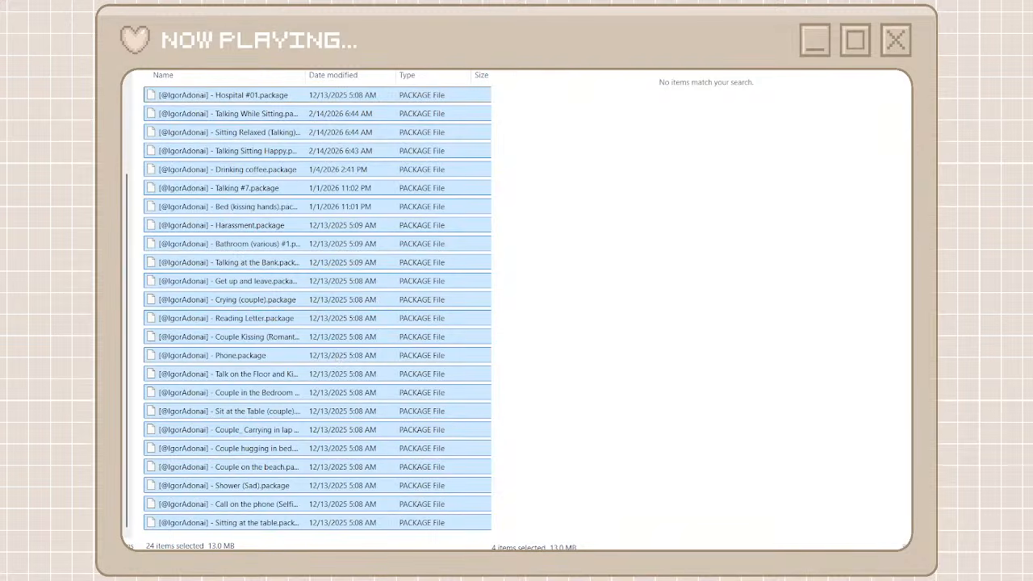
click(166, 40)
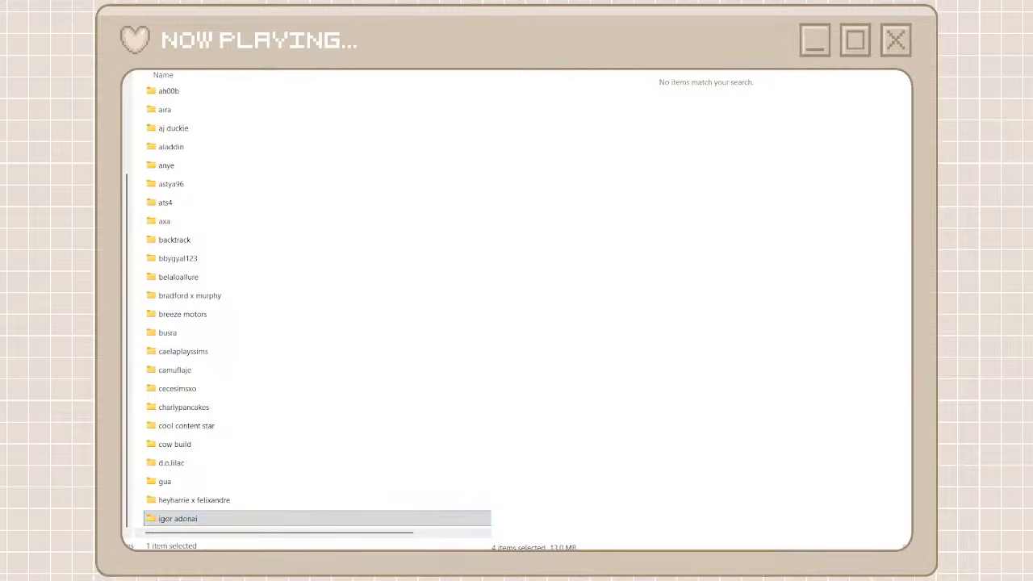
Open the aj duckie folder and search the unorganized cc files for aj
scroll(323, 339, down, 7)
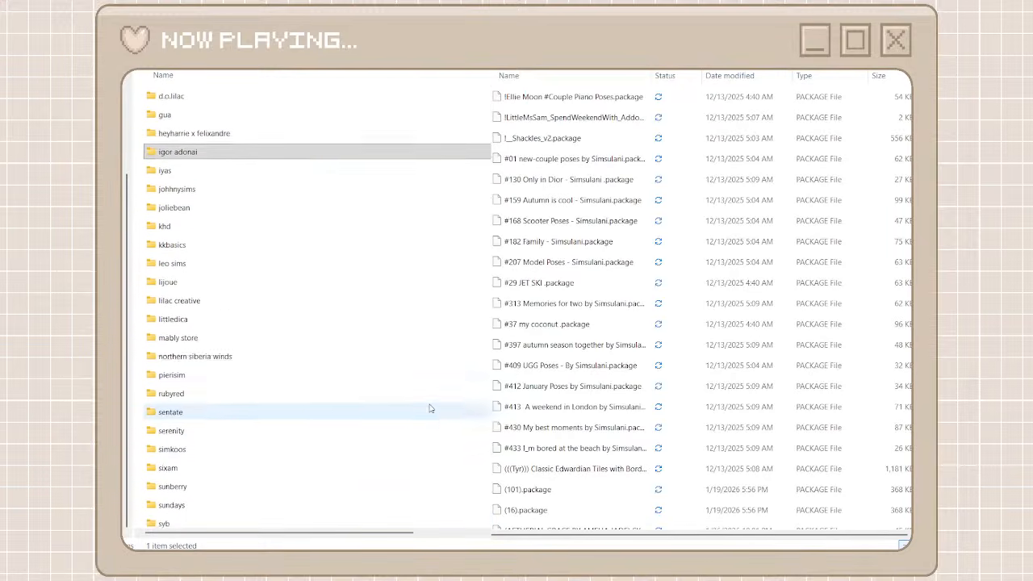
scroll(430, 408, up, 10)
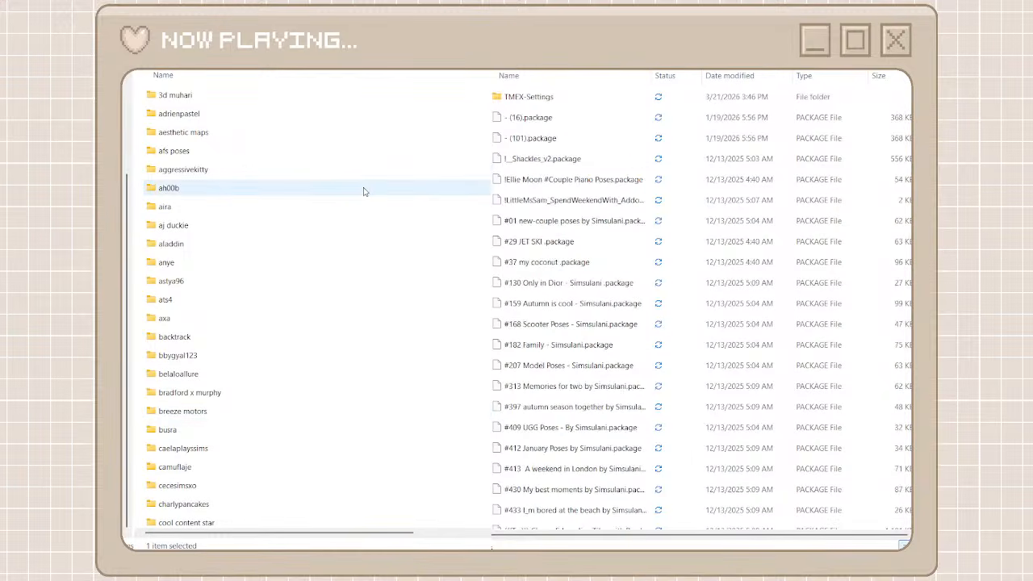
double_click(296, 227)
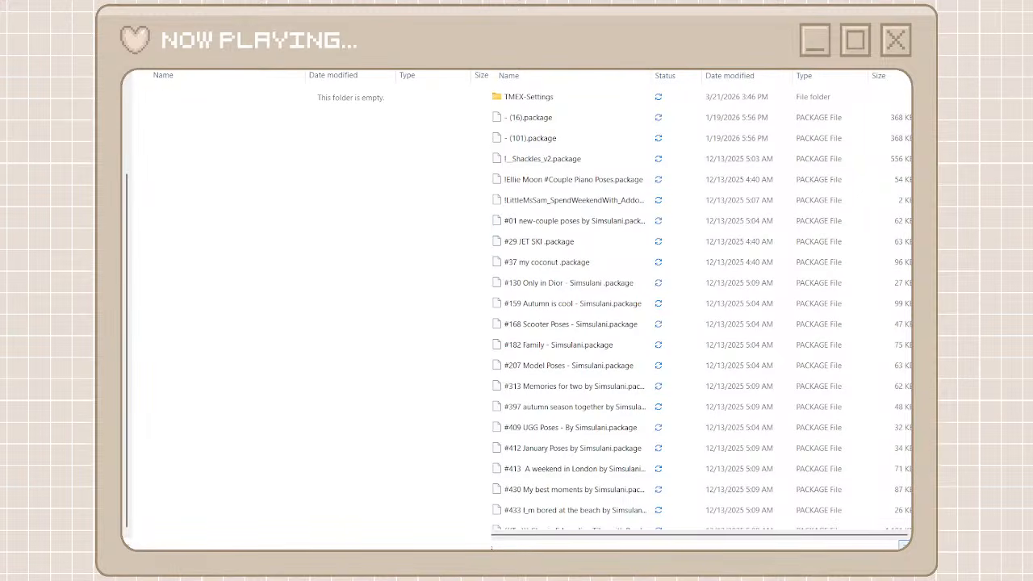
text(aj)
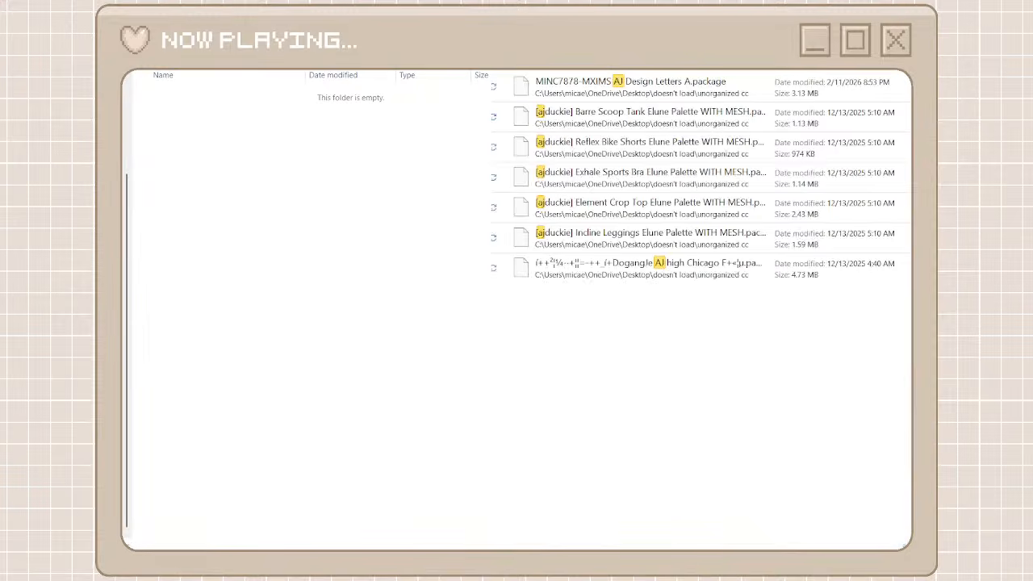
Move only the [ajduckie] Elune Palette packages from the search results into the aj duckie folder and return to both folder listings
click(663, 238)
shift+click(626, 139)
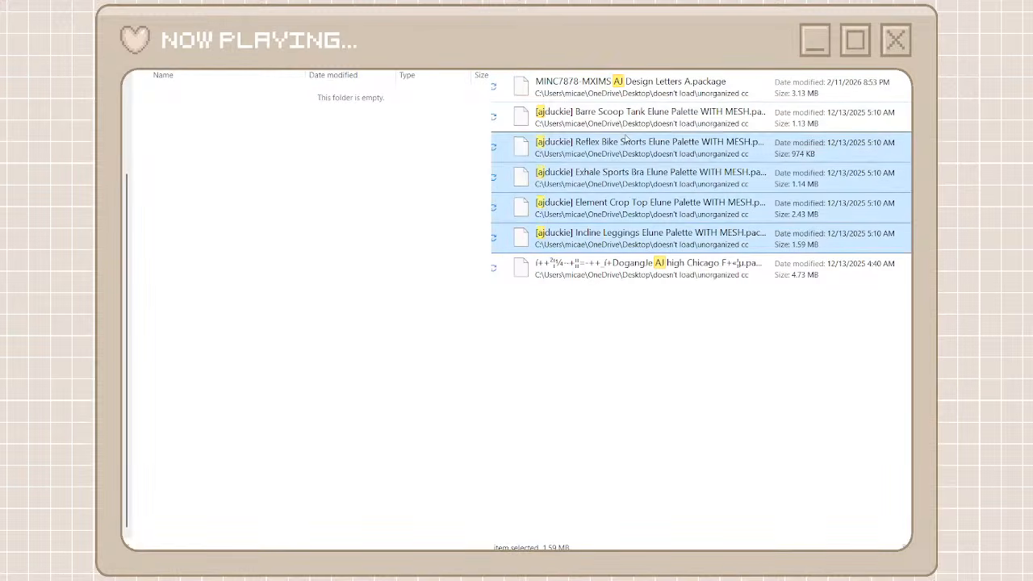
shift+click(625, 126)
right_click(626, 126)
click(636, 144)
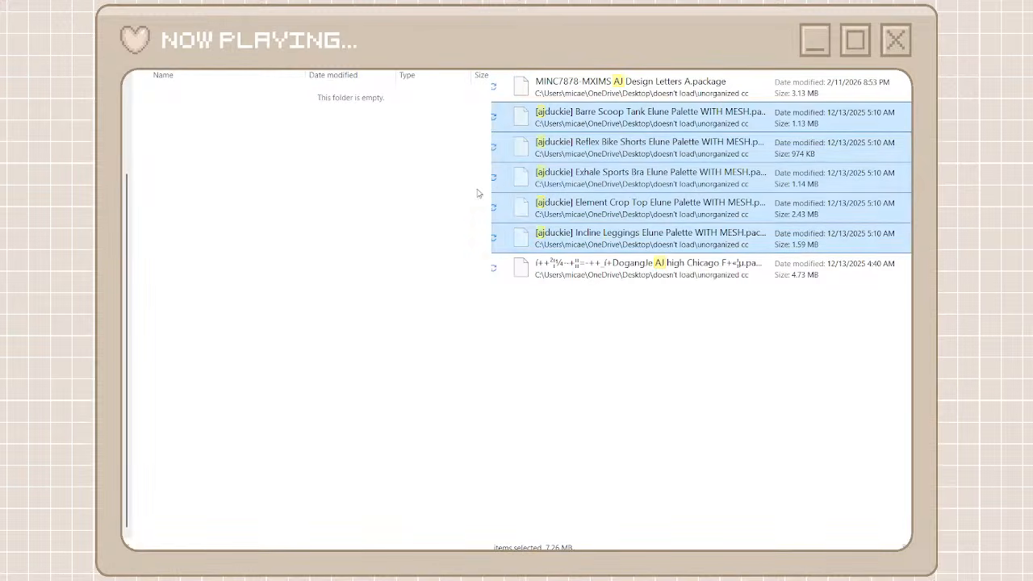
click(362, 231)
key(ctrl+v)
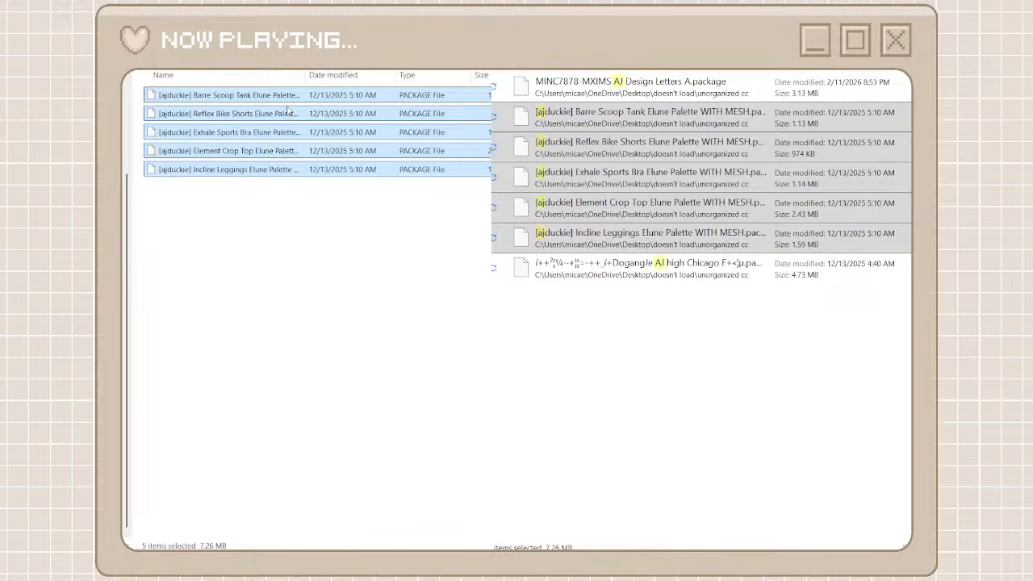
key(alt+Left)
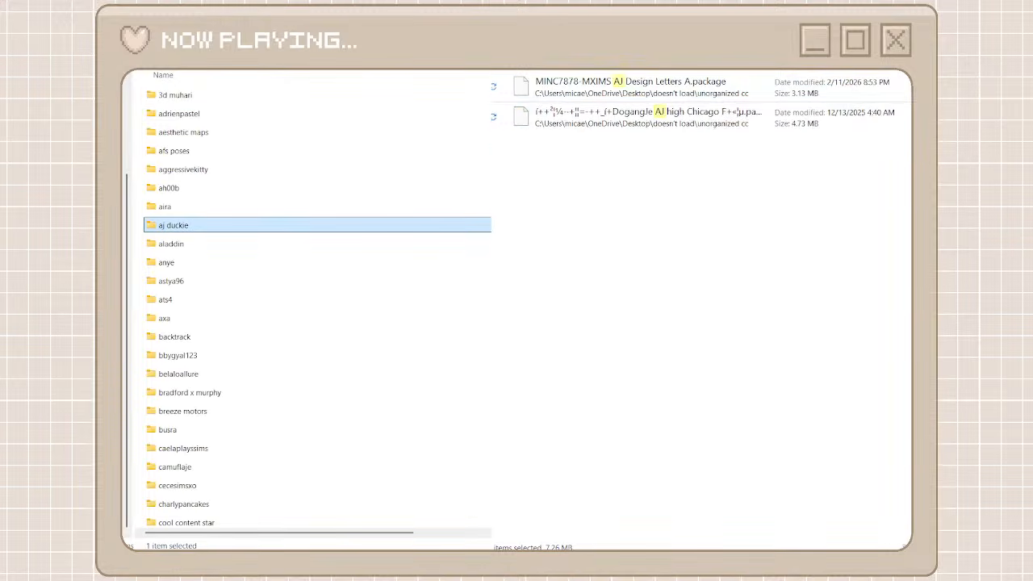
key(alt+Left)
Open the 3d muhari folder, move all 3D Muhari search results from the unorganized cc files into it, and return to the creator folders
scroll(592, 323, down, 10)
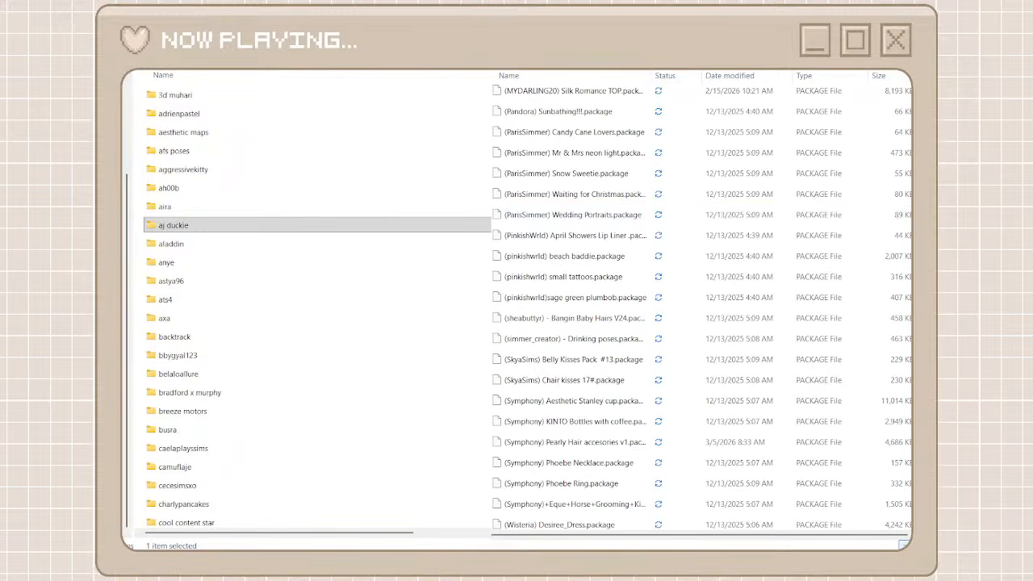
scroll(574, 403, down, 15)
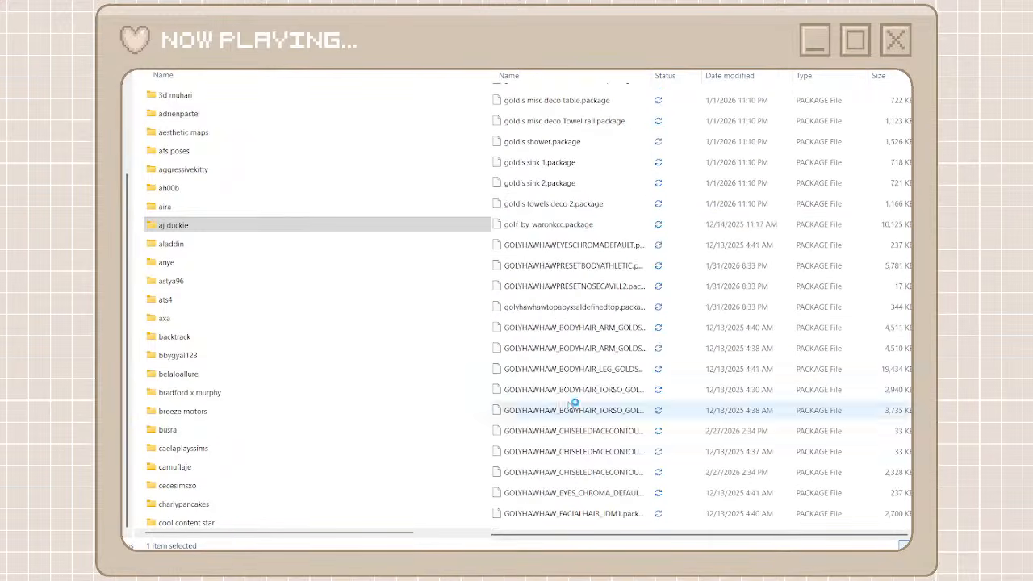
scroll(424, 411, down, 7)
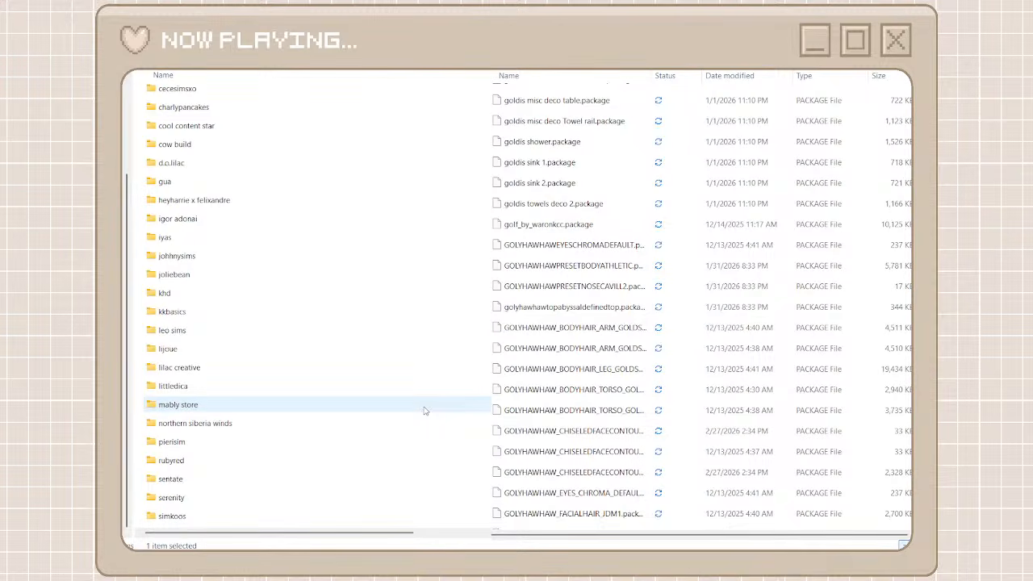
scroll(424, 374, up, 7)
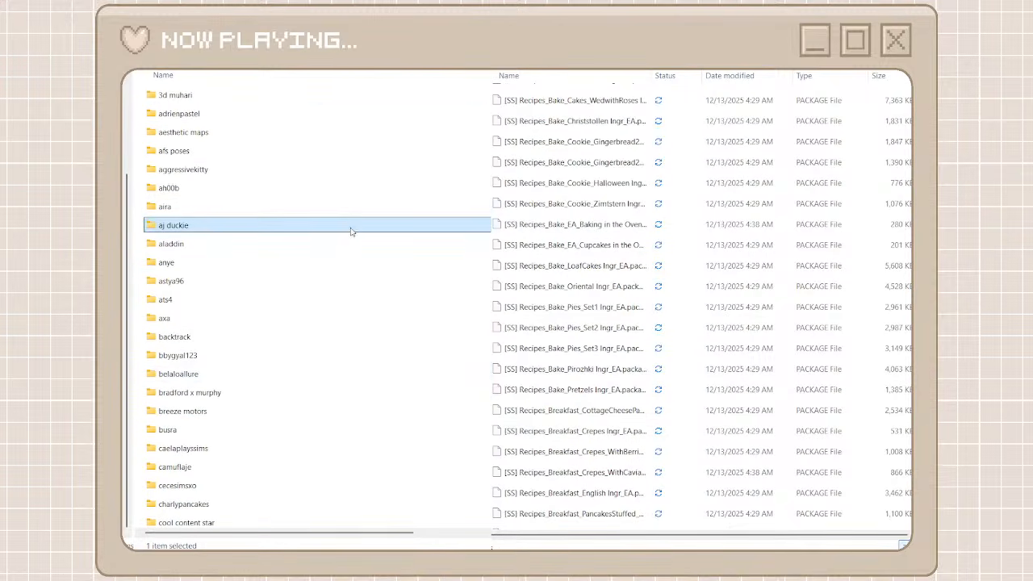
double_click(300, 96)
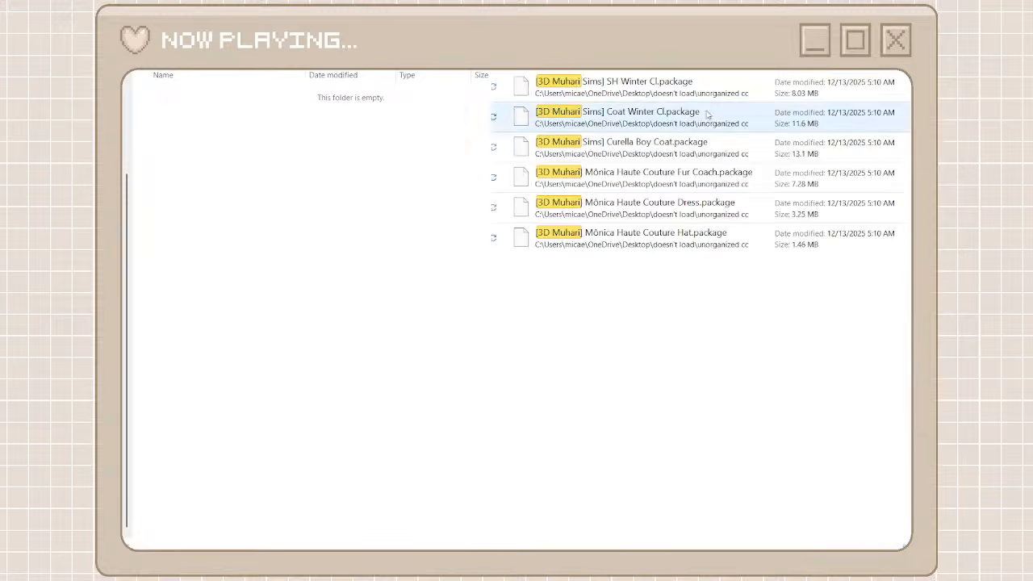
click(614, 87)
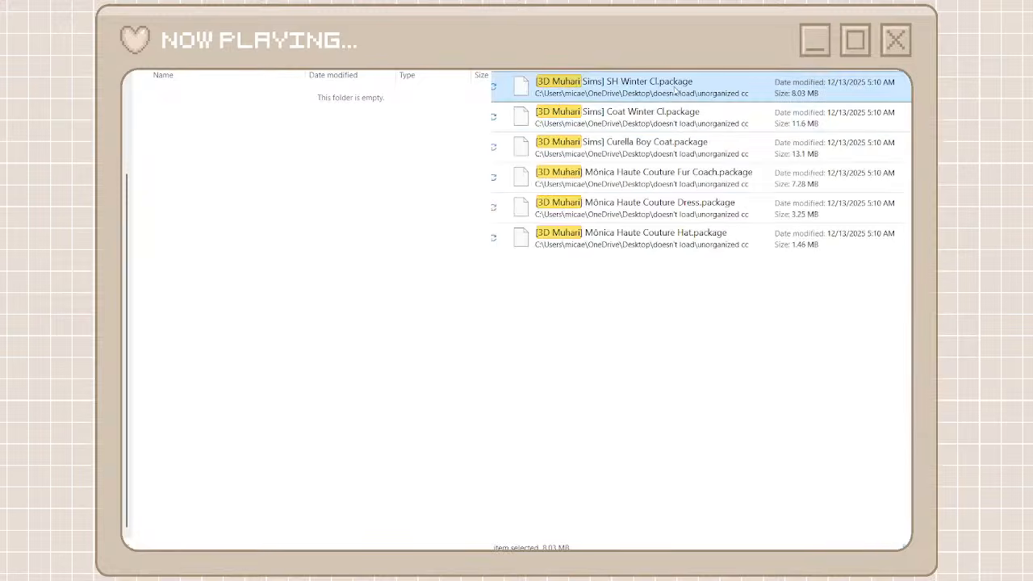
shift+click(664, 238)
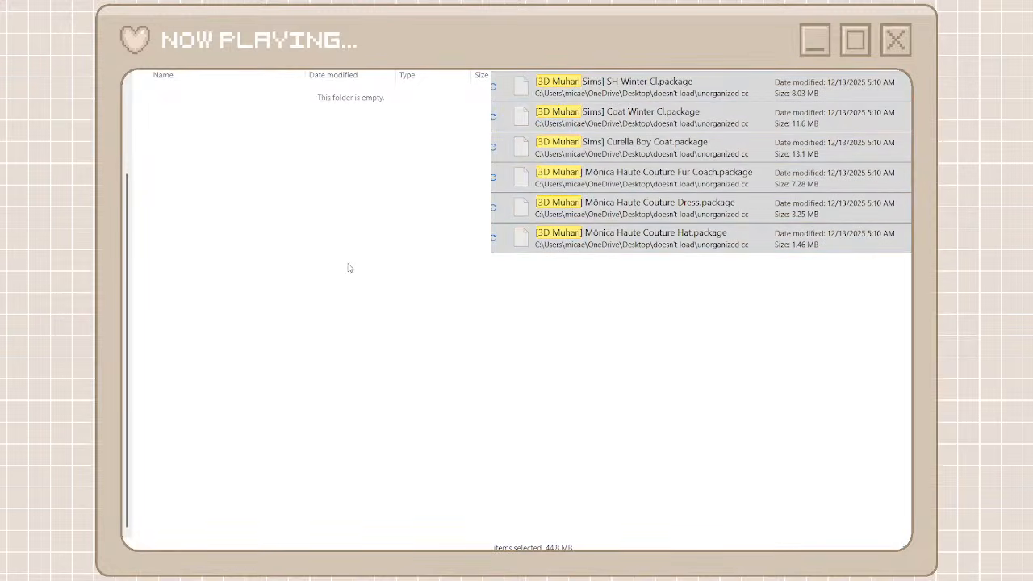
key(ctrl+v)
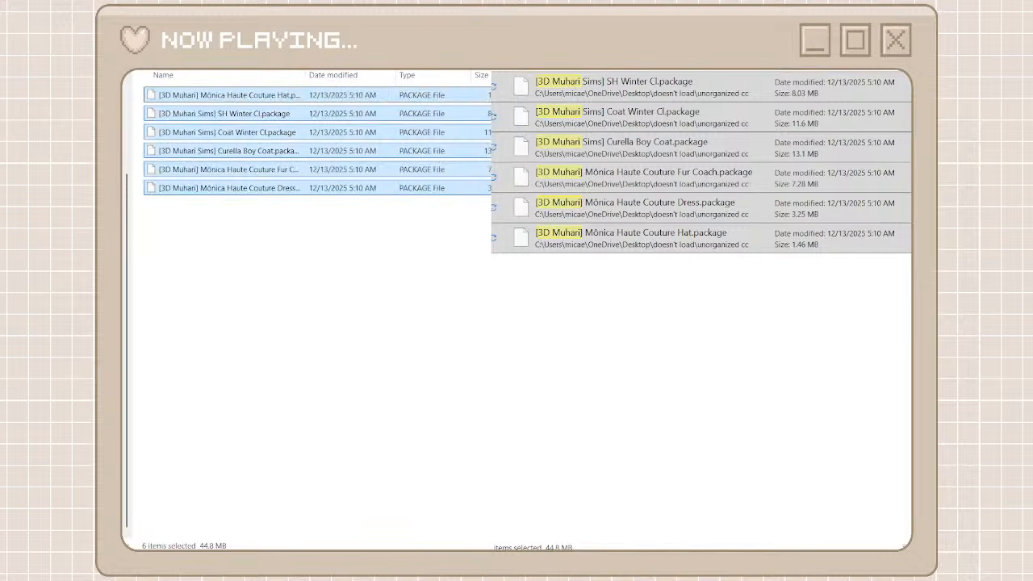
key(alt+Up)
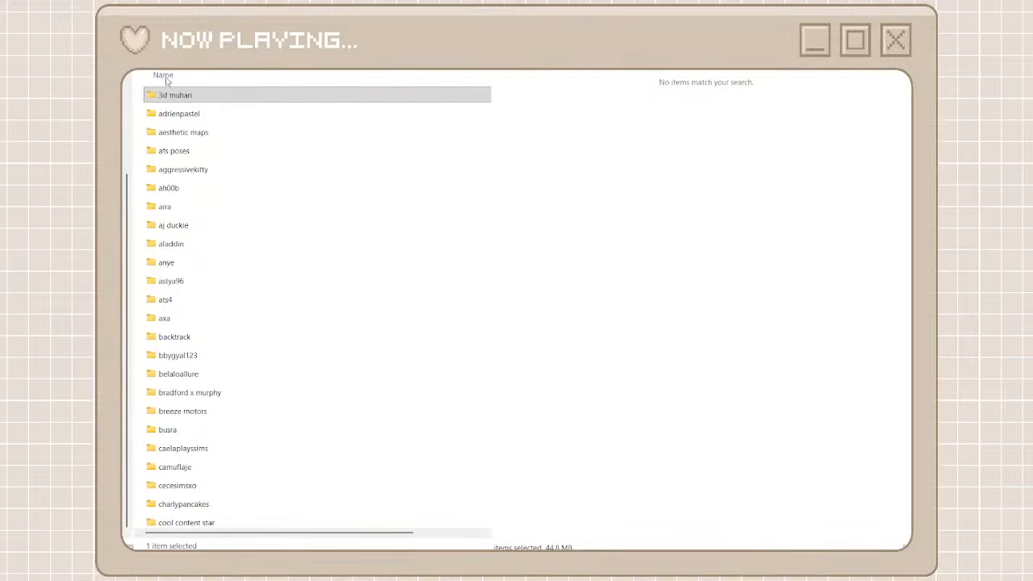
Create a folder named clutter cat among the creator folders and open it
key(ctrl+shift+n)
text(clut)
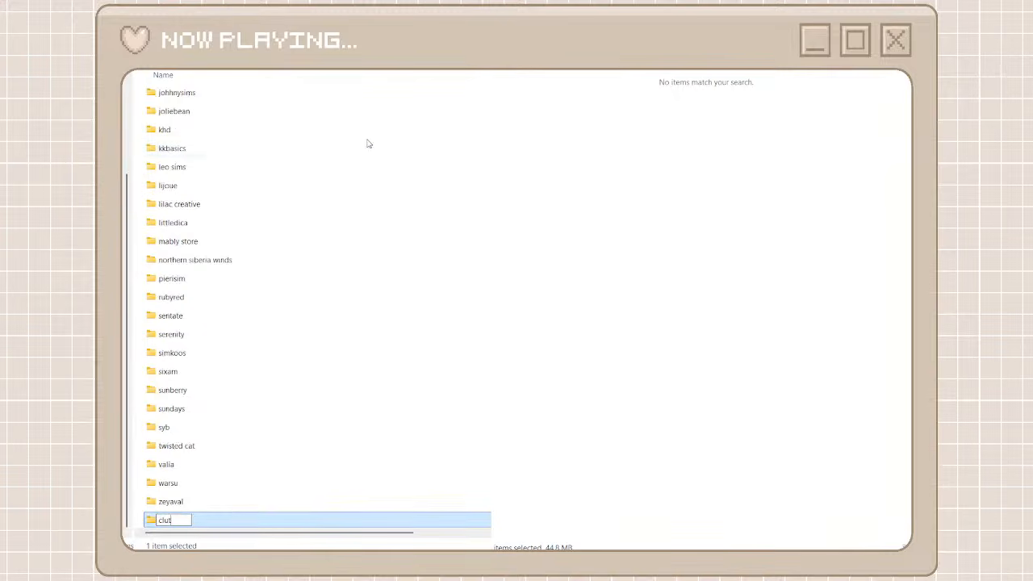
text(ter cat)
key(BackSpace)
key(BackSpace)
key(BackSpace)
text(cat)
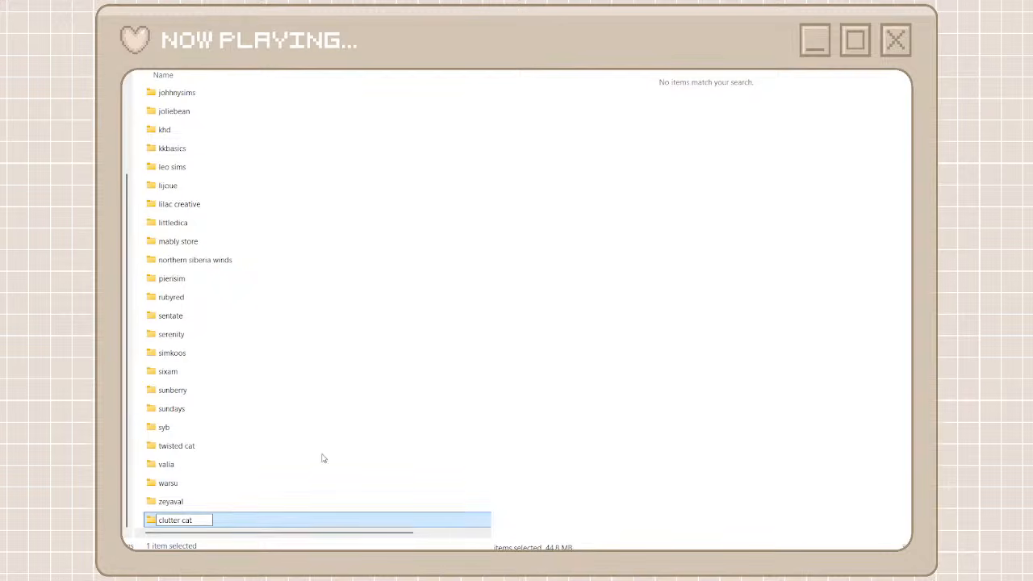
key(Return)
double_click(261, 521)
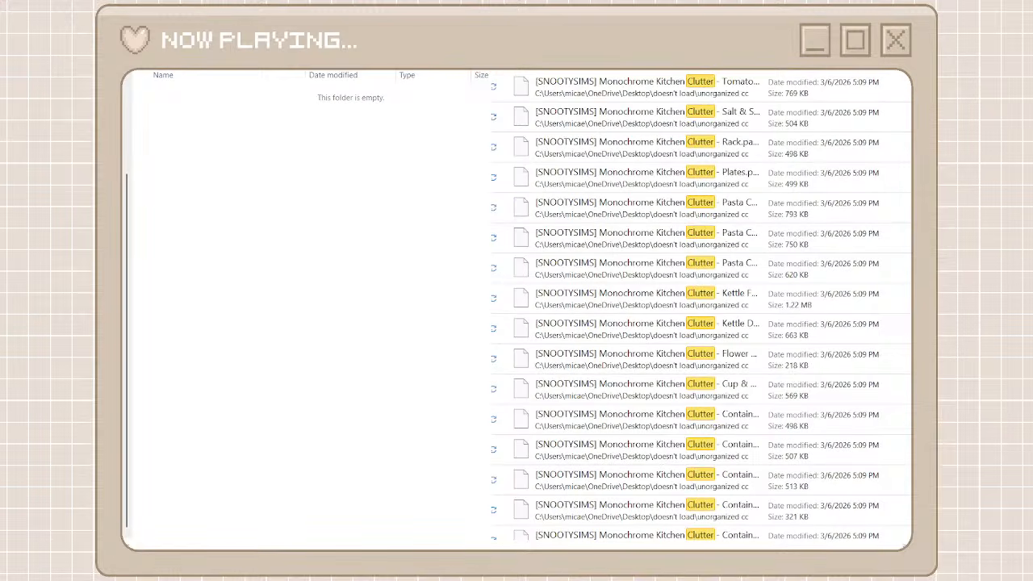
Search the unorganized cc files for clutter cat and clear the search term
text(cat)
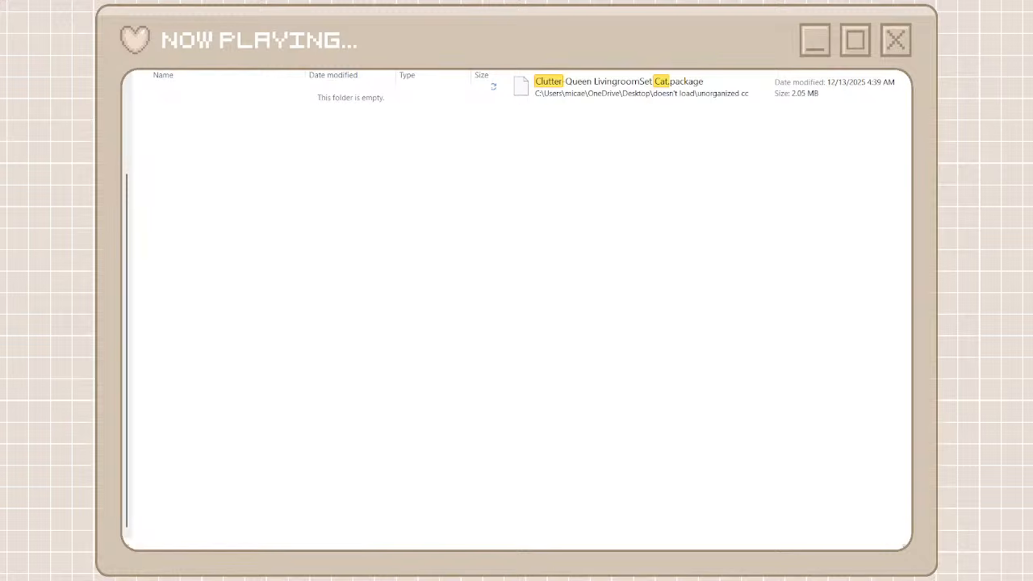
key(BackSpace)
key(BackSpace)
key(BackSpace)
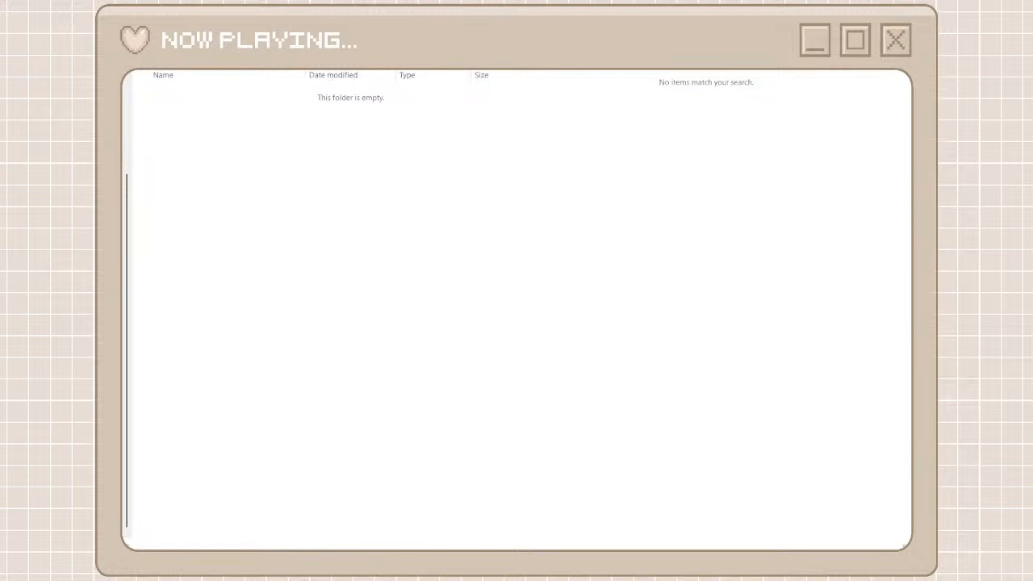
Search the unorganized cc files for dandy and move all the Dandy packages into the clutter cat folder
text(da)
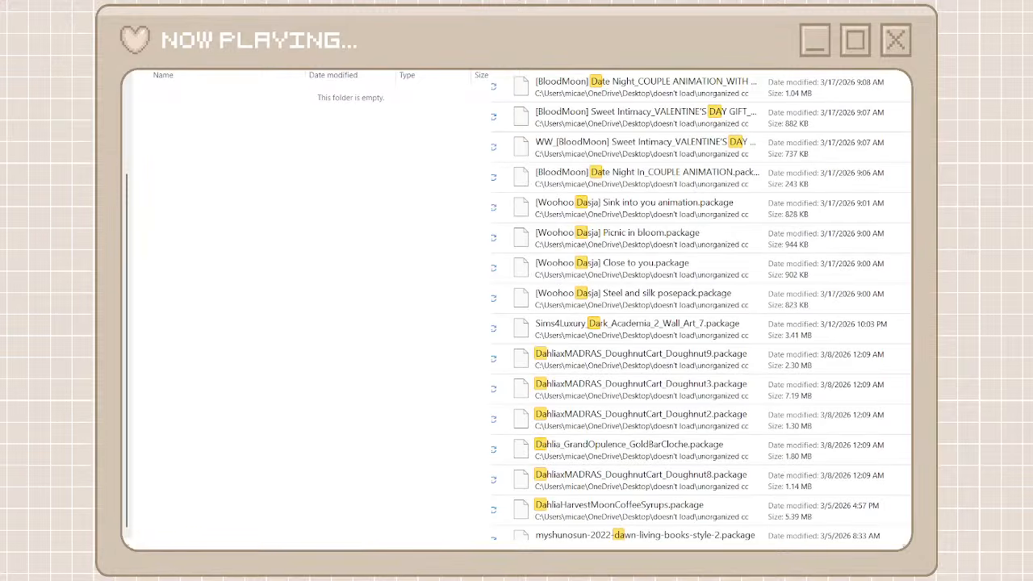
text(ndy)
click(730, 92)
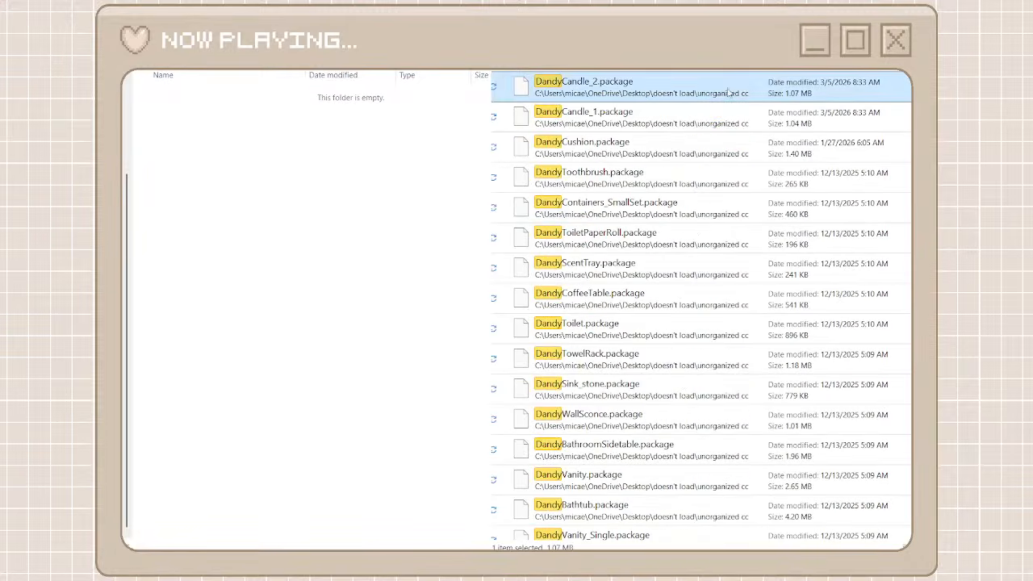
scroll(720, 348, down, 3)
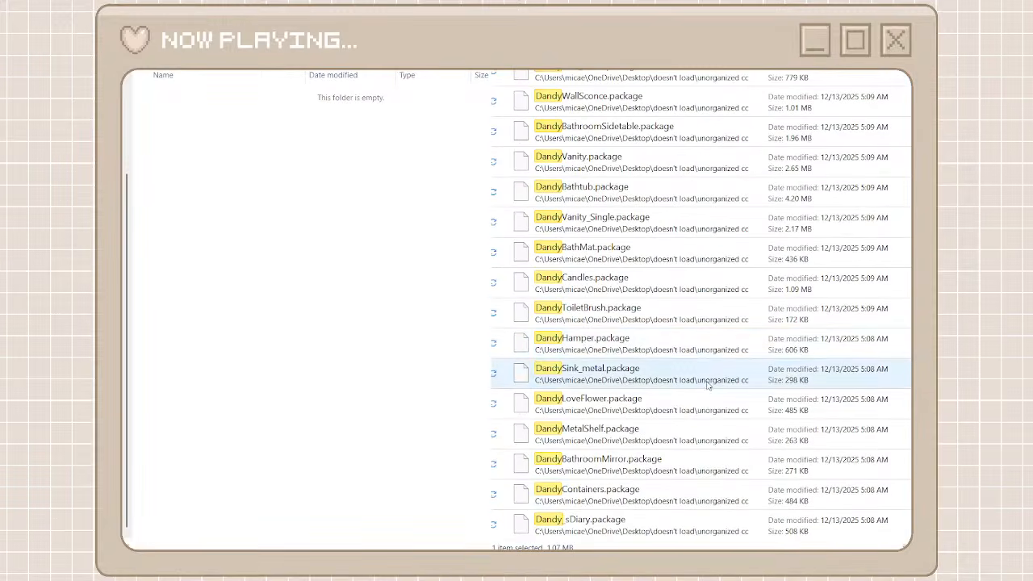
shift+click(650, 526)
right_click(650, 526)
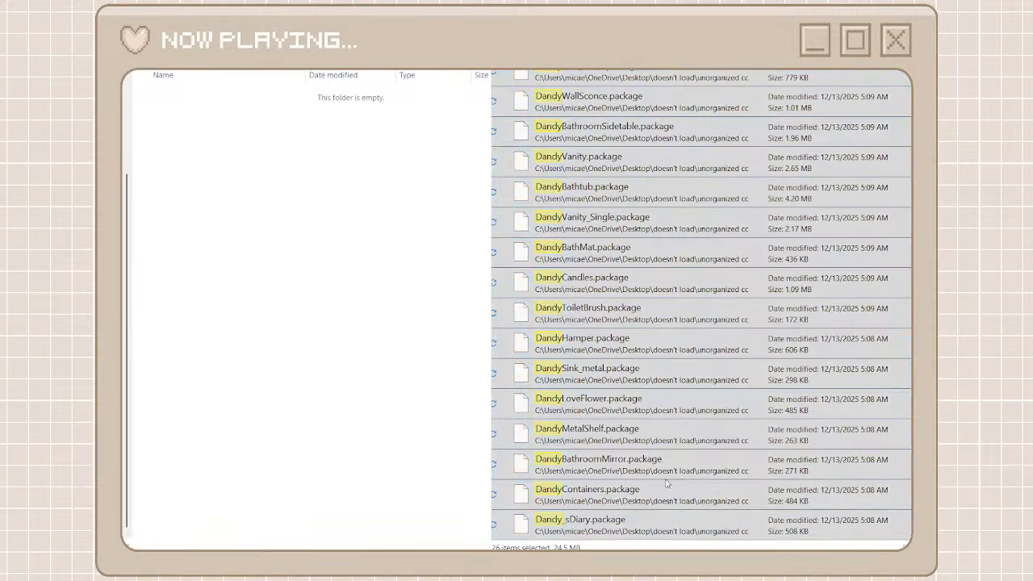
click(673, 506)
right_click(425, 372)
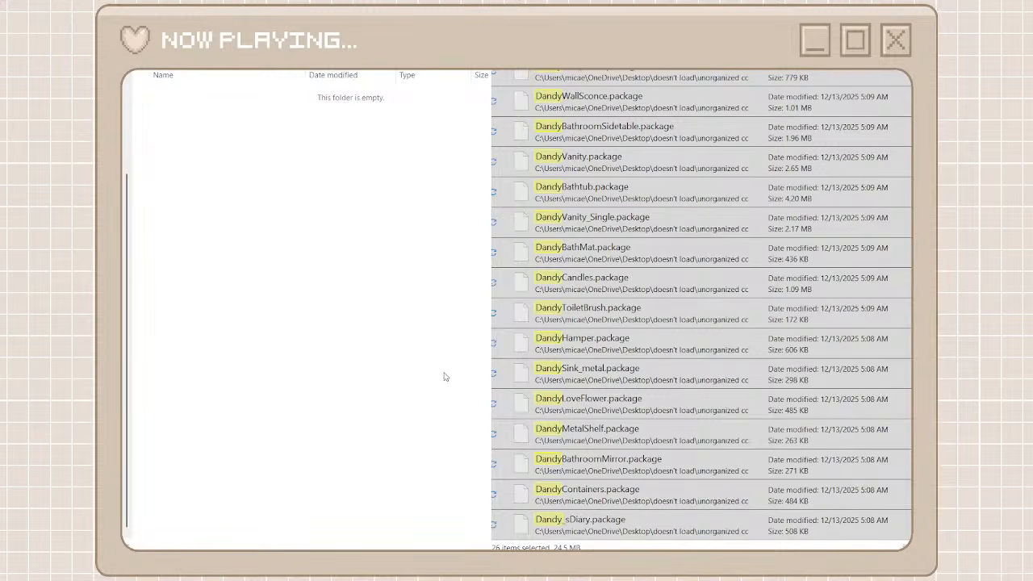
click(444, 376)
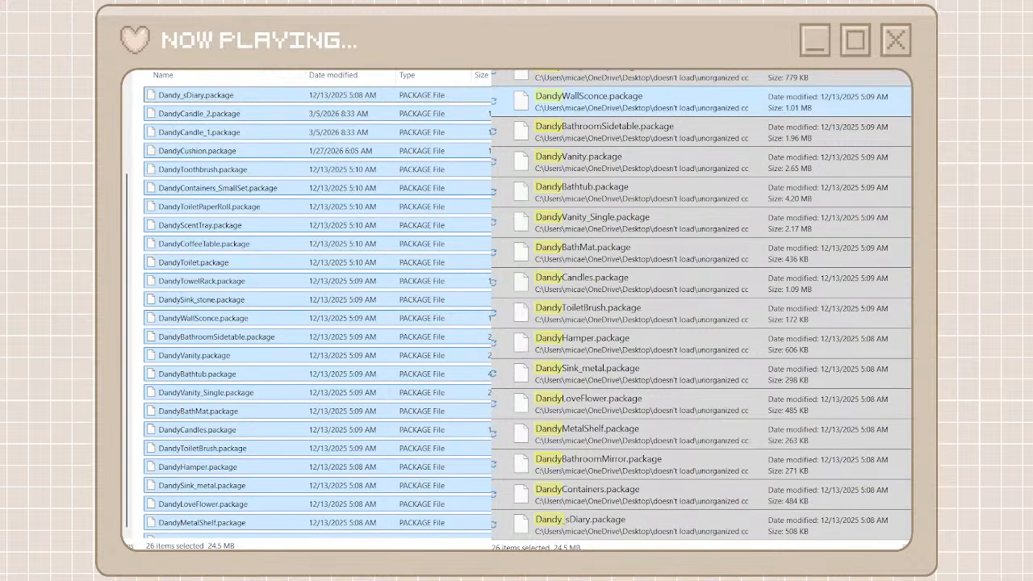
Search the unorganized cc files for pizza and select the three Clutter-Queen PizzaParty packages
text(pizza)
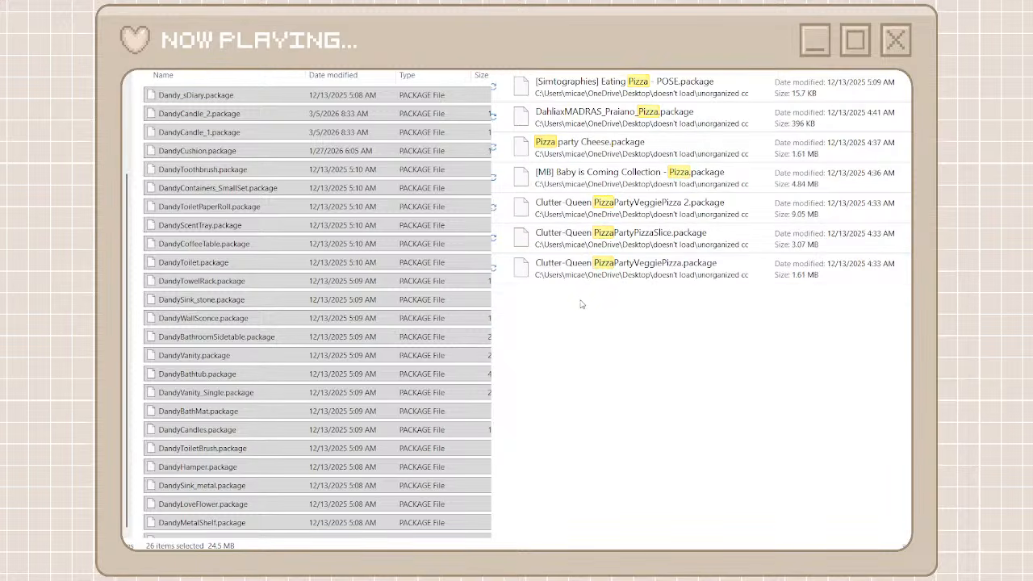
drag(638, 297, 696, 196)
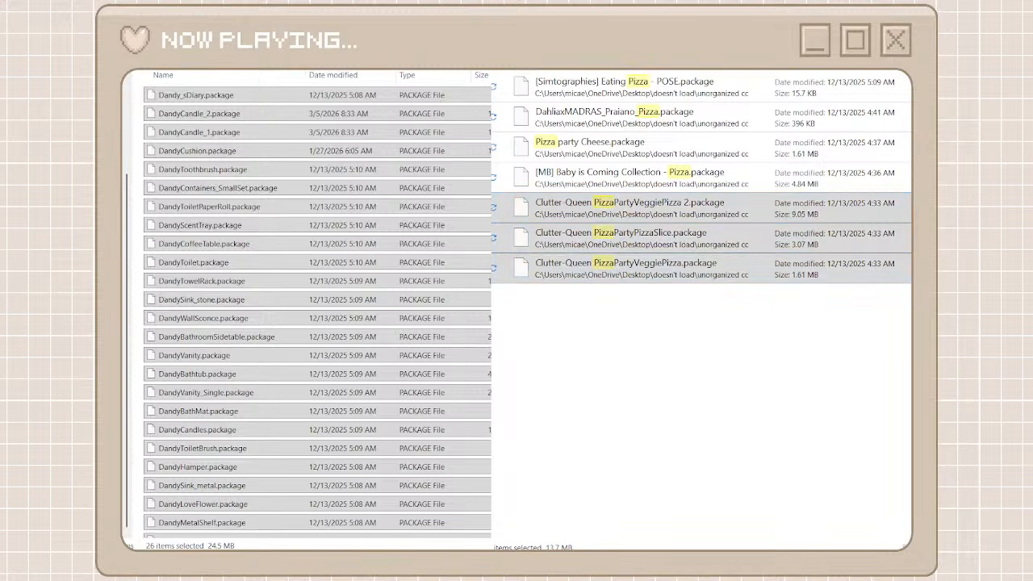
Search the unorganized cc files for clutter and move the three Clutter-Queen PizzaParty packages into an empty folder
text(clutter)
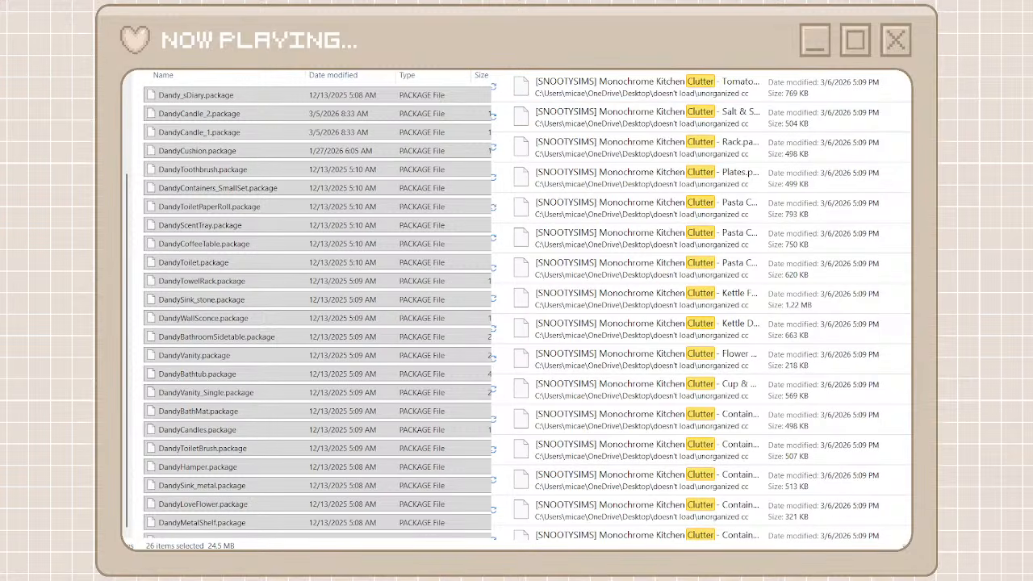
scroll(583, 393, down, 10)
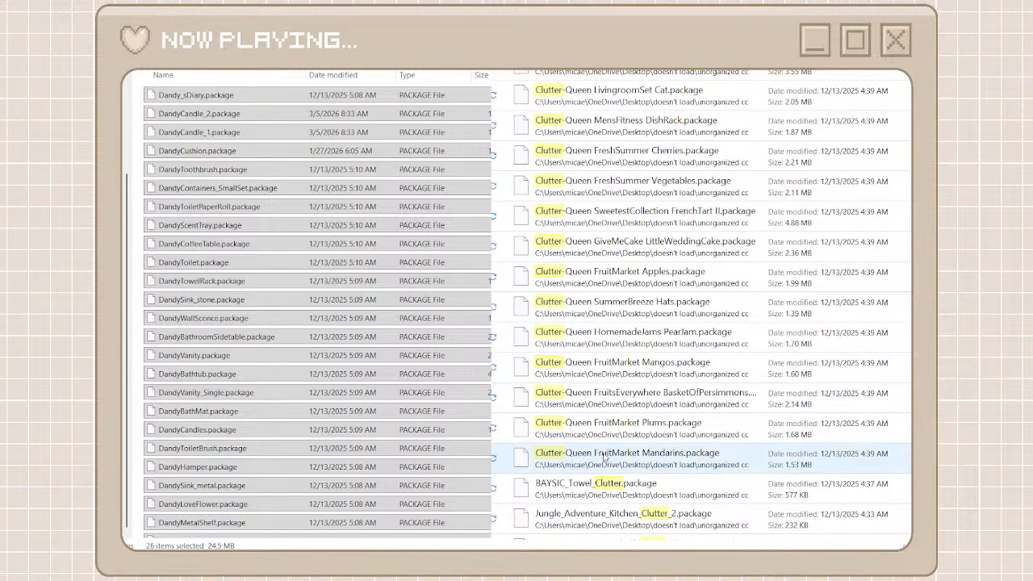
scroll(605, 457, down, 3)
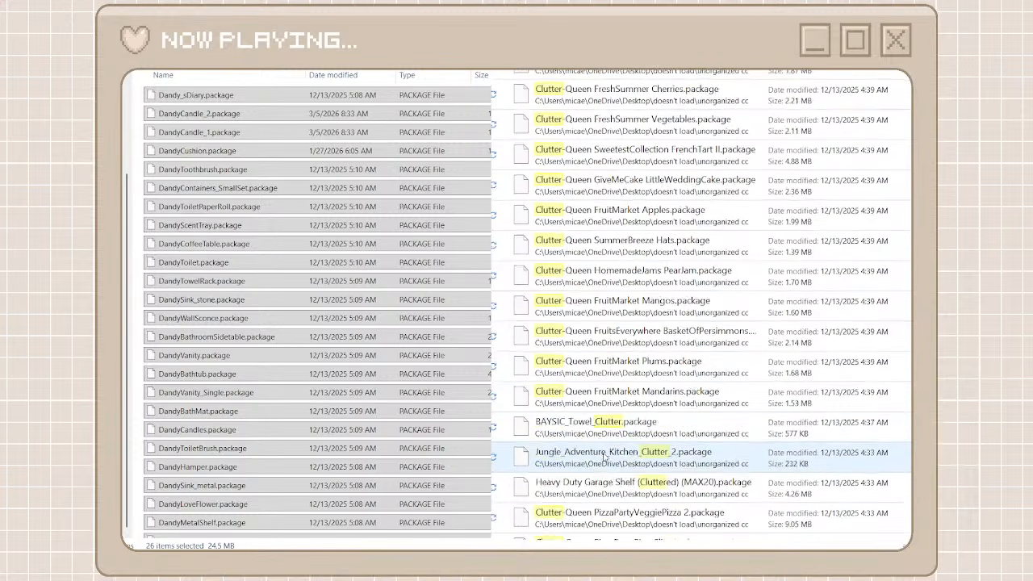
click(616, 463)
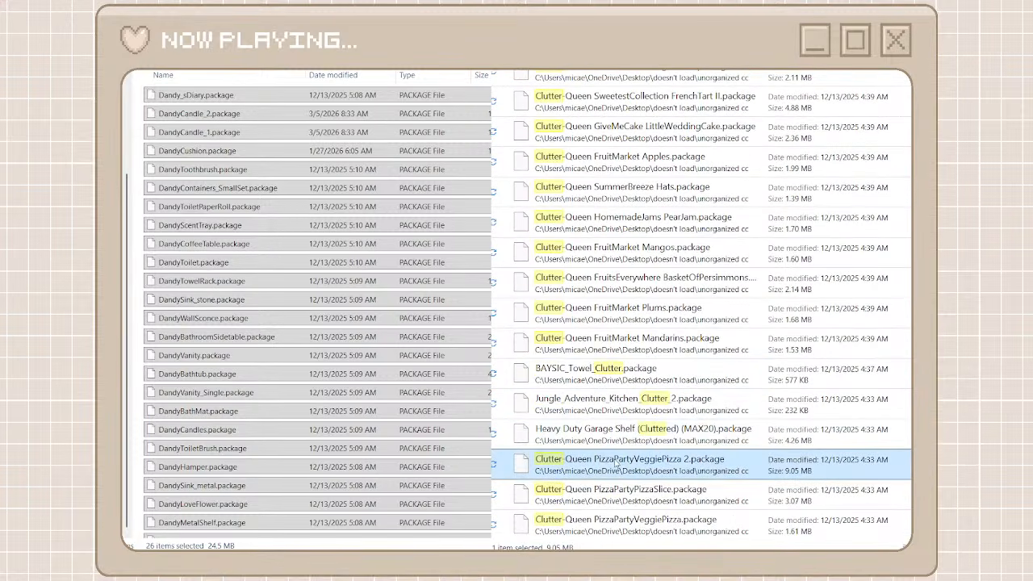
shift+click(602, 531)
click(625, 514)
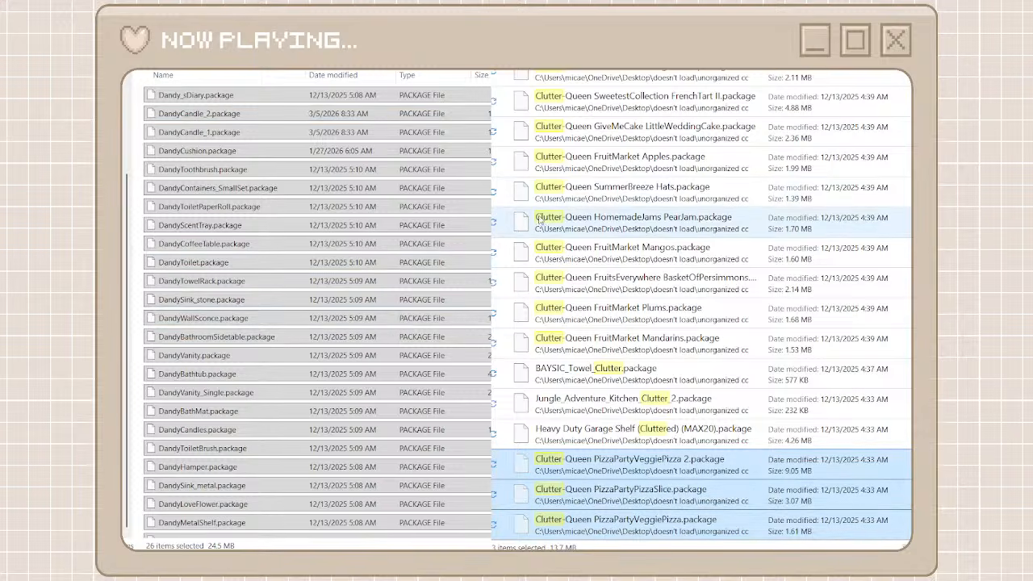
click(507, 196)
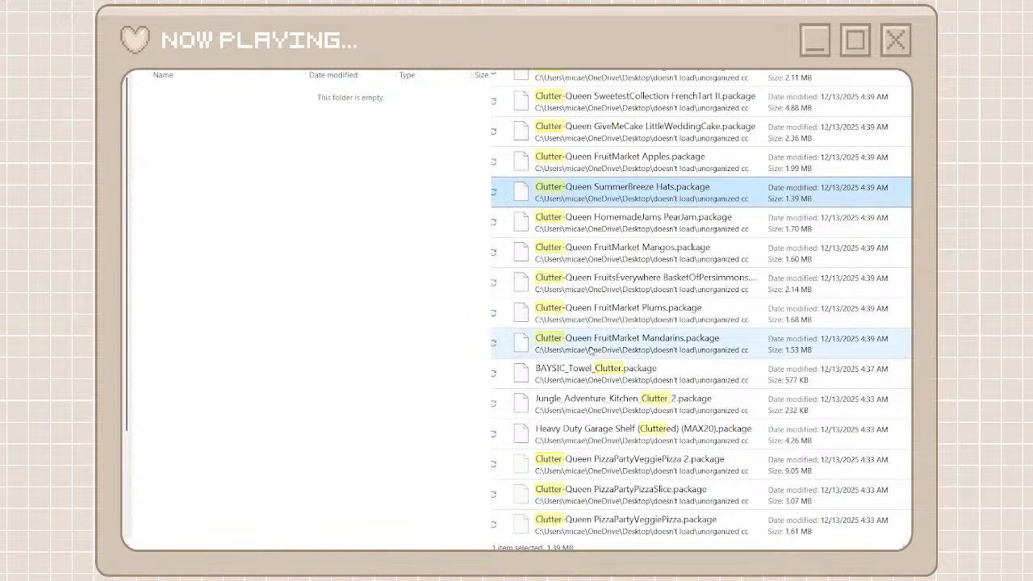
click(621, 462)
shift+click(627, 525)
right_click(631, 533)
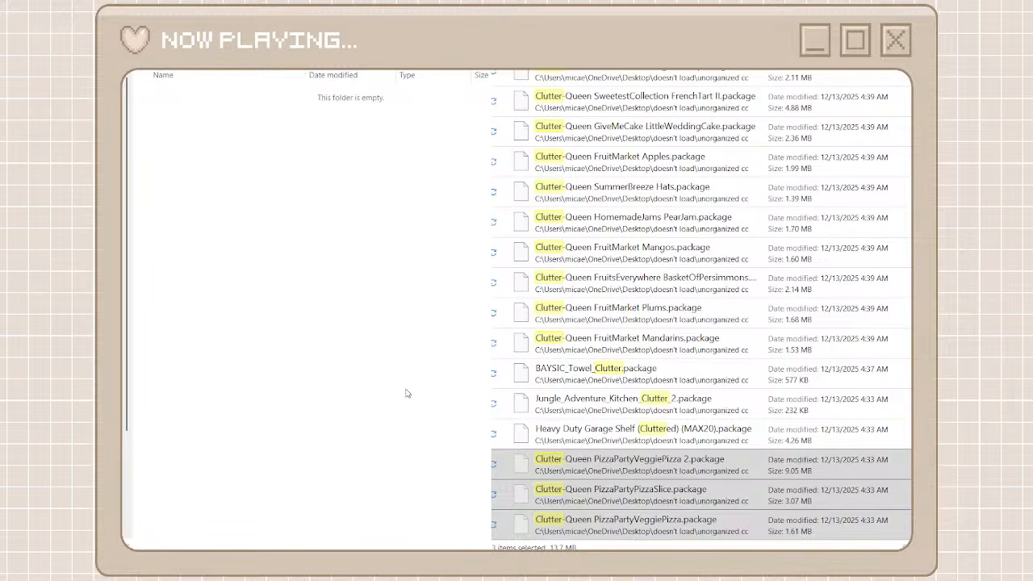
key(ctrl+v)
Move the Clutter-Queen packages from FarmersKitchen Garlic&Onion through FruitMarket Mandarins into the folder holding the PizzaParty packages
click(565, 338)
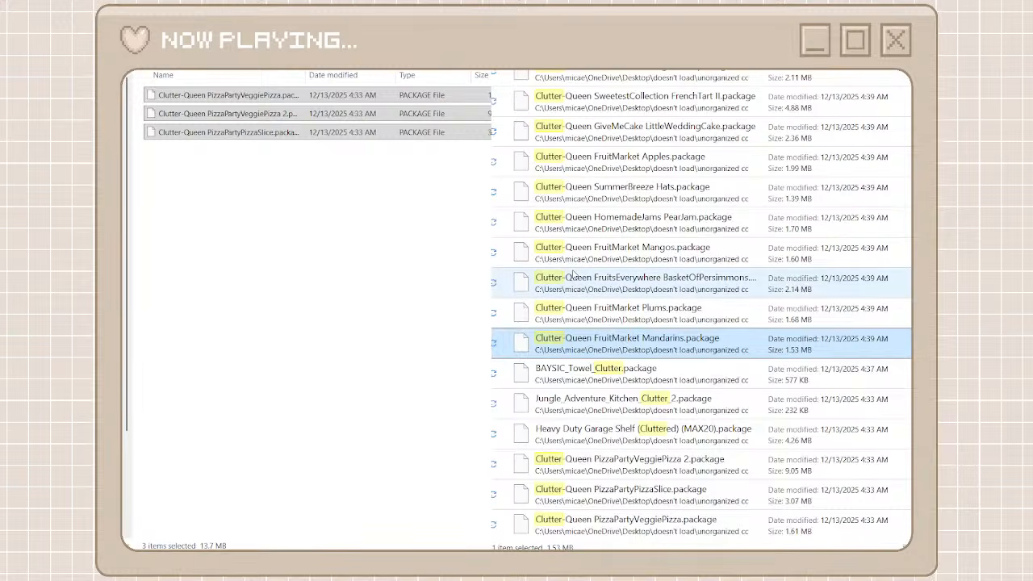
scroll(575, 335, up, 5)
scroll(574, 275, up, 6)
scroll(580, 310, down, 4)
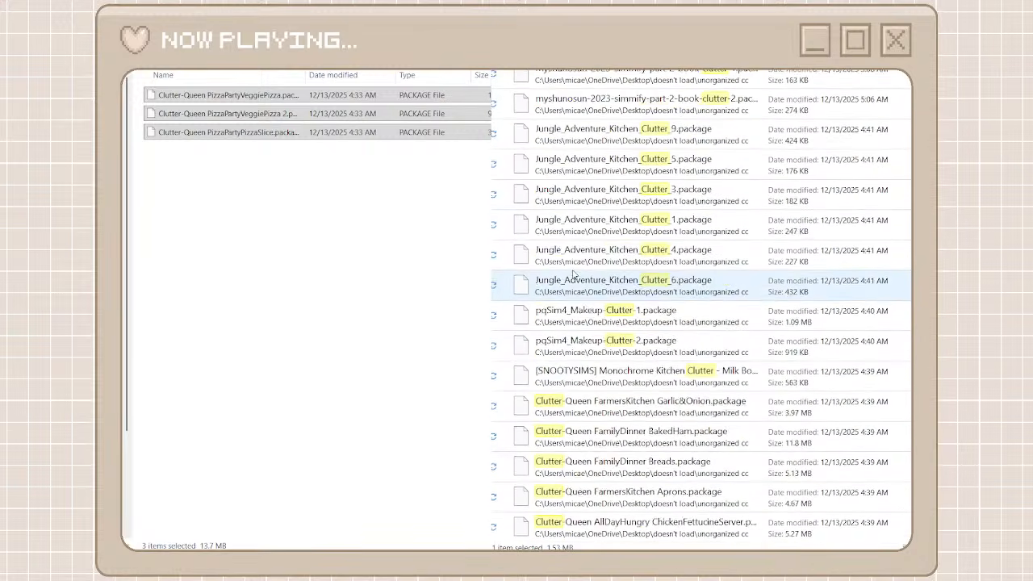
shift+click(582, 316)
right_click(582, 315)
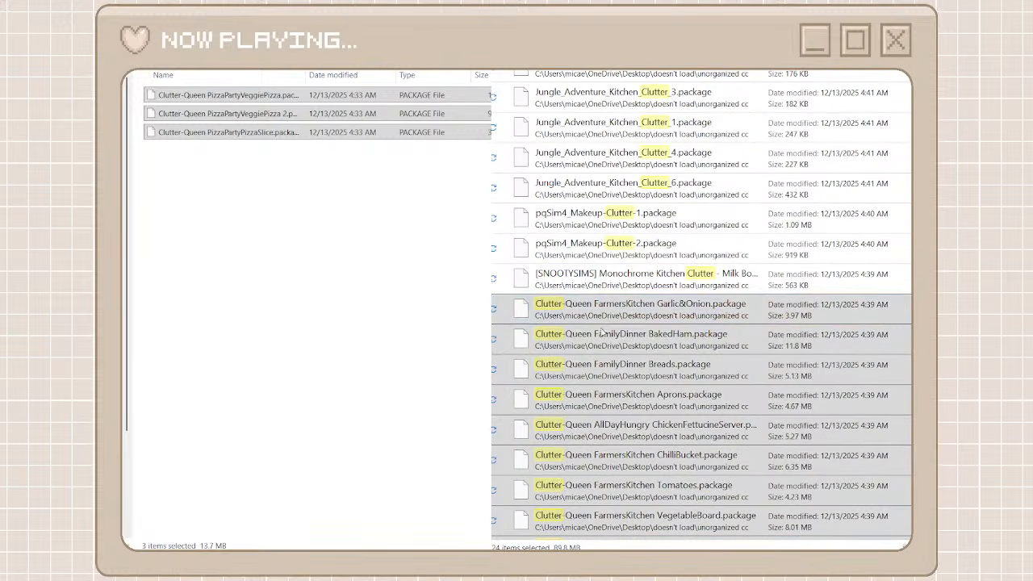
click(604, 332)
right_click(463, 290)
click(463, 289)
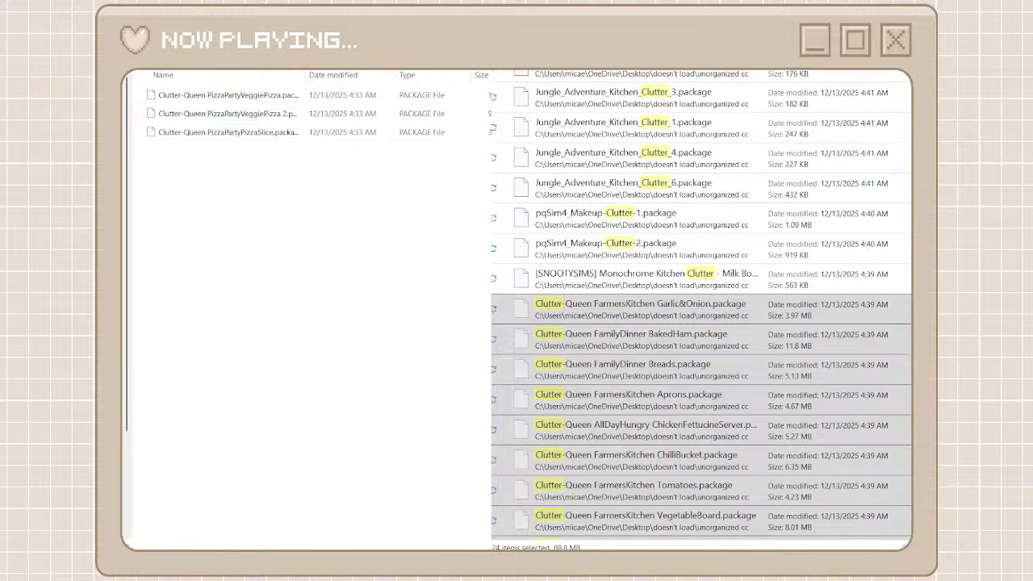
key(ctrl+v)
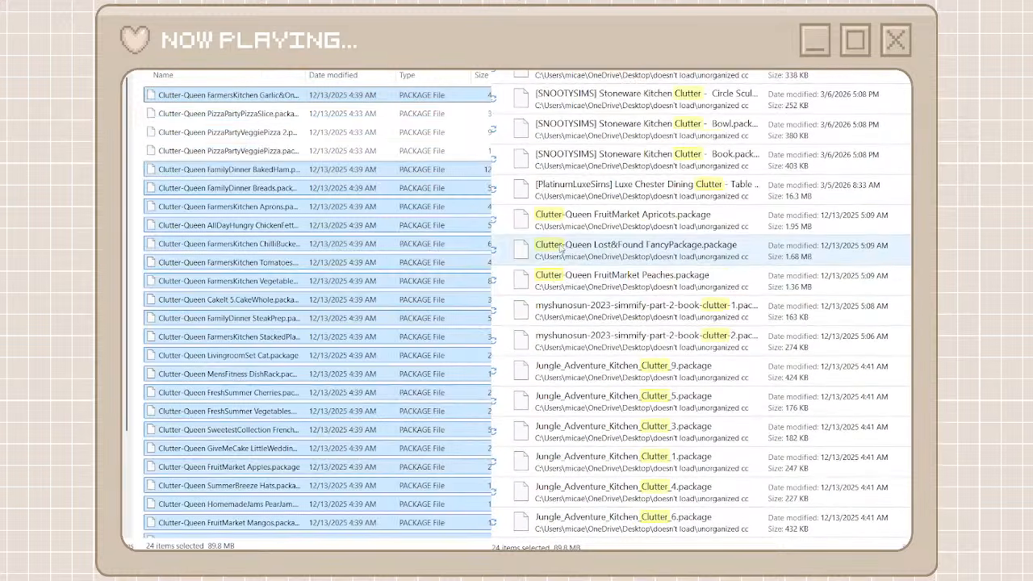
Move the Clutter-Queen FruitMarket Apricots, Lost&Found FancyPackage and FruitMarket Peaches packages into the folder with the other Clutter-Queen packages
click(593, 282)
shift+click(633, 234)
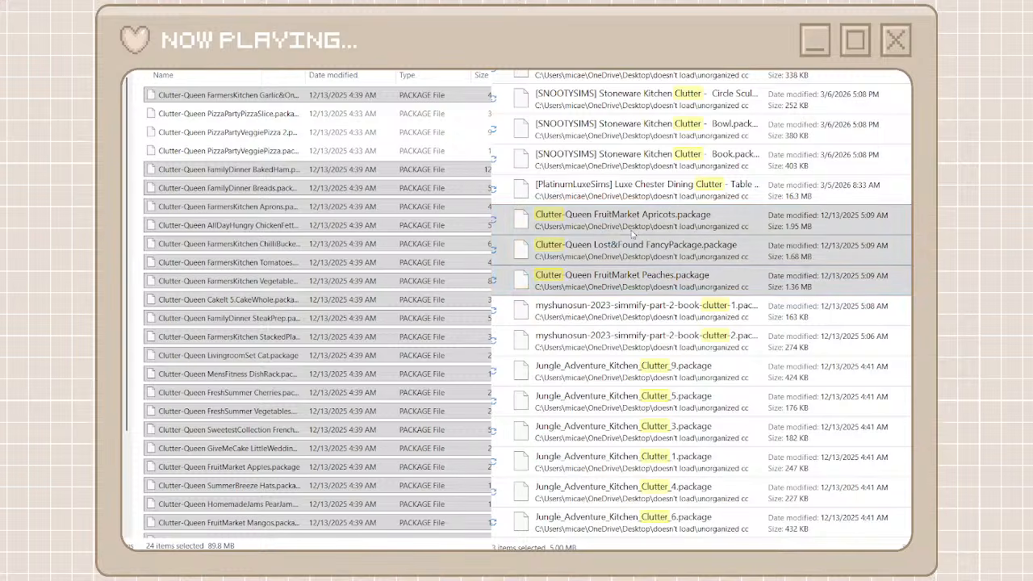
click(621, 242)
right_click(477, 274)
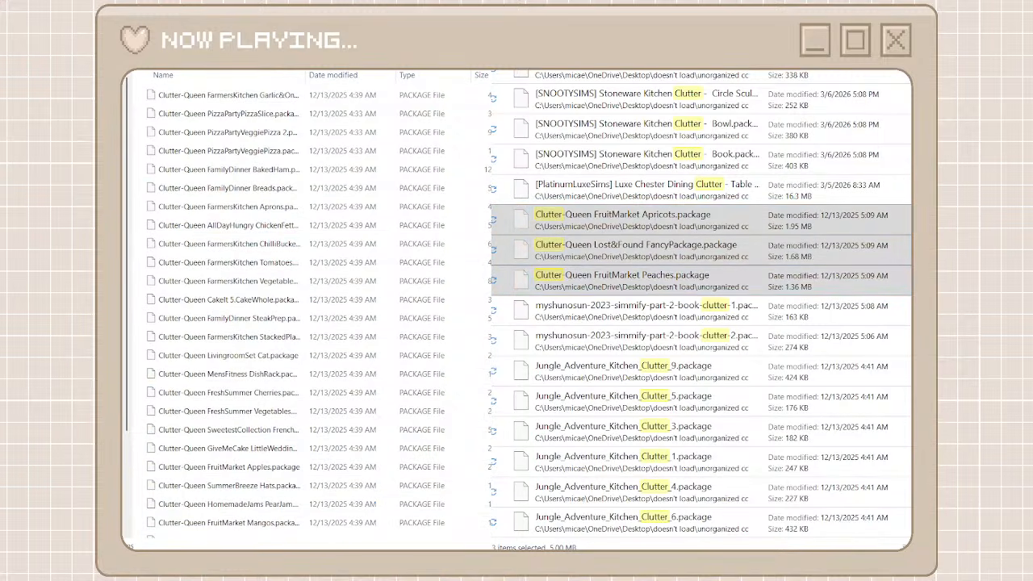
Create a folder named snootysims among the creator folders and open it
scroll(601, 181, up, 10)
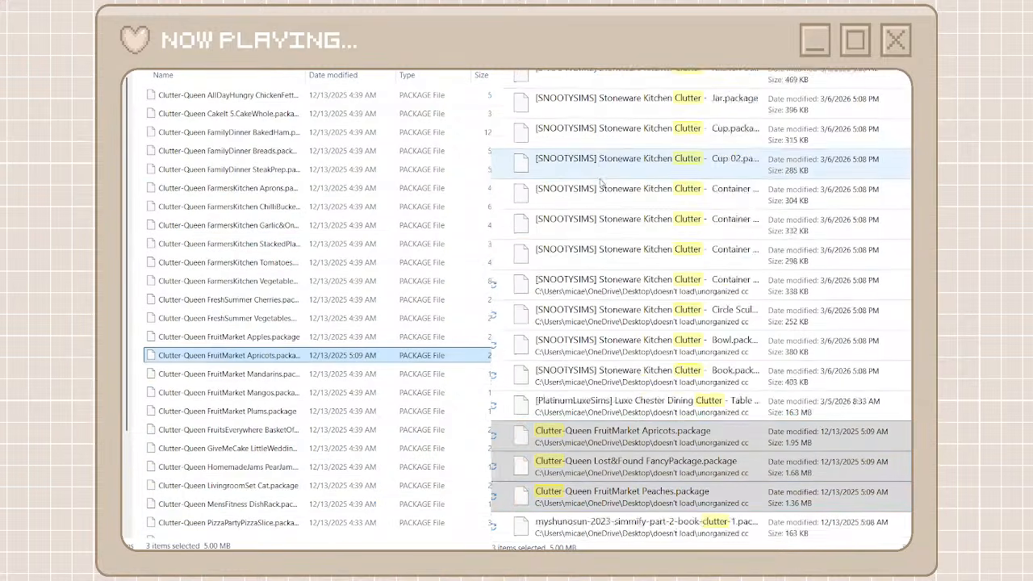
scroll(601, 181, up, 2)
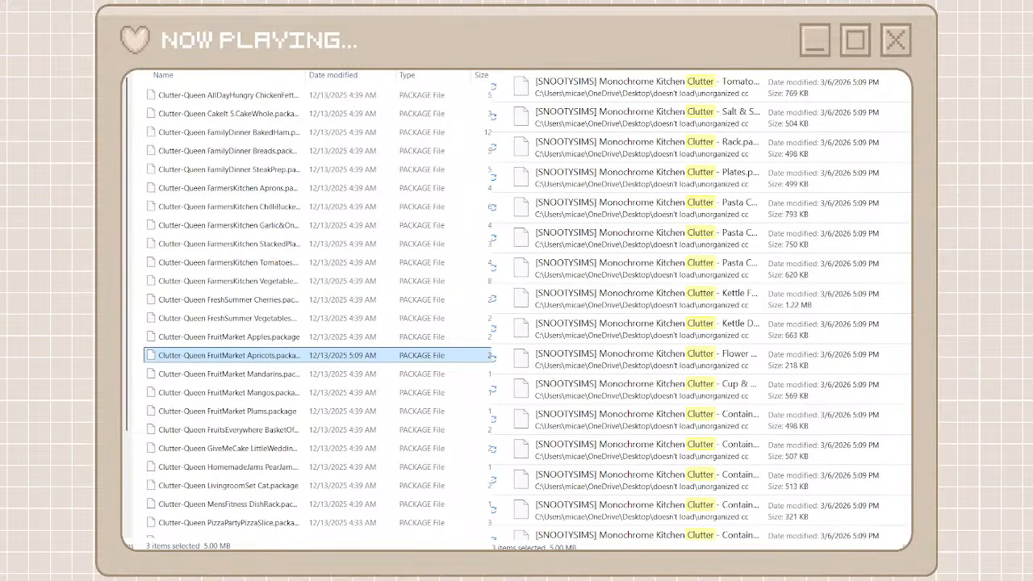
key(ctrl+shift+n)
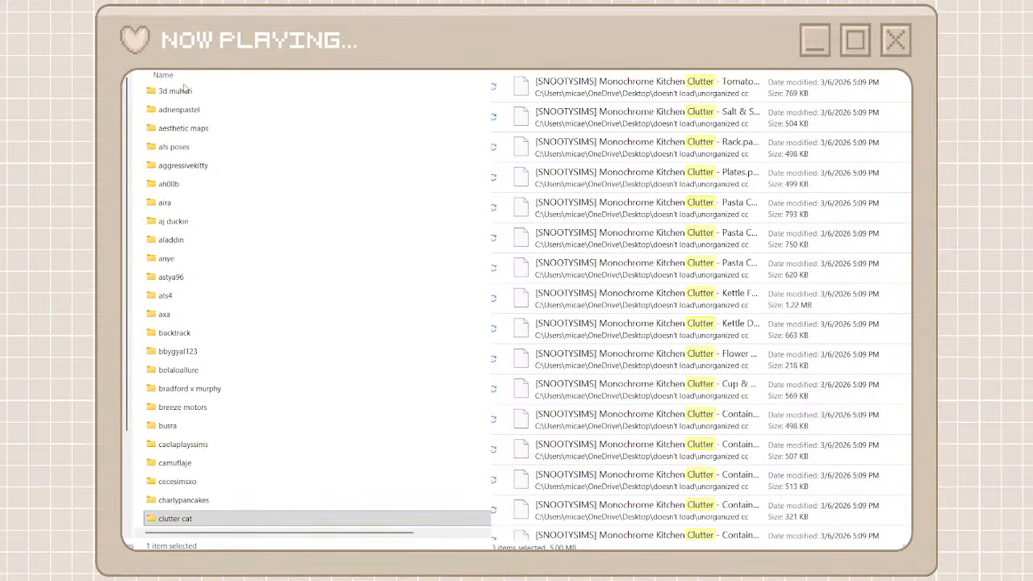
text(snootysims)
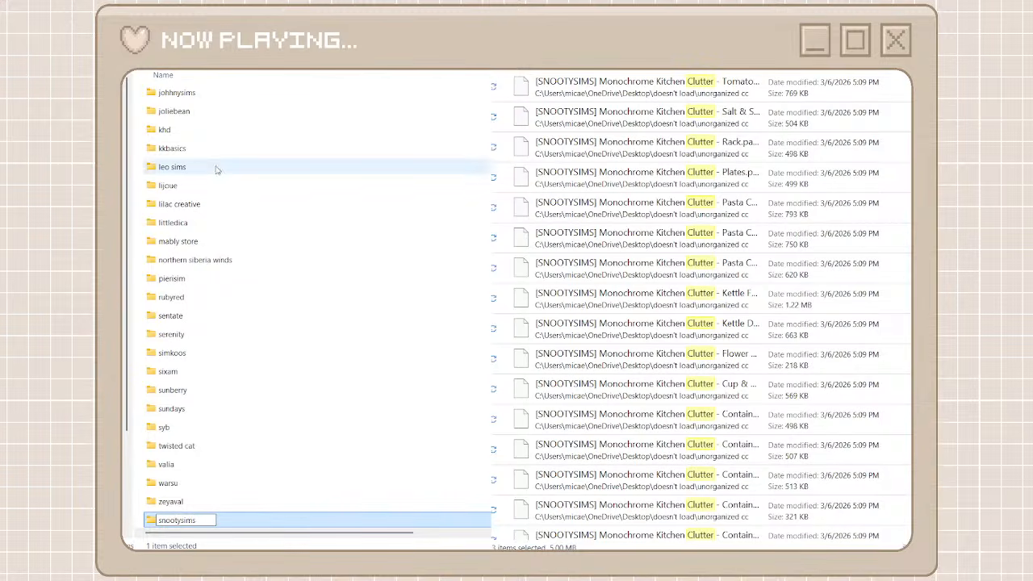
double_click(242, 524)
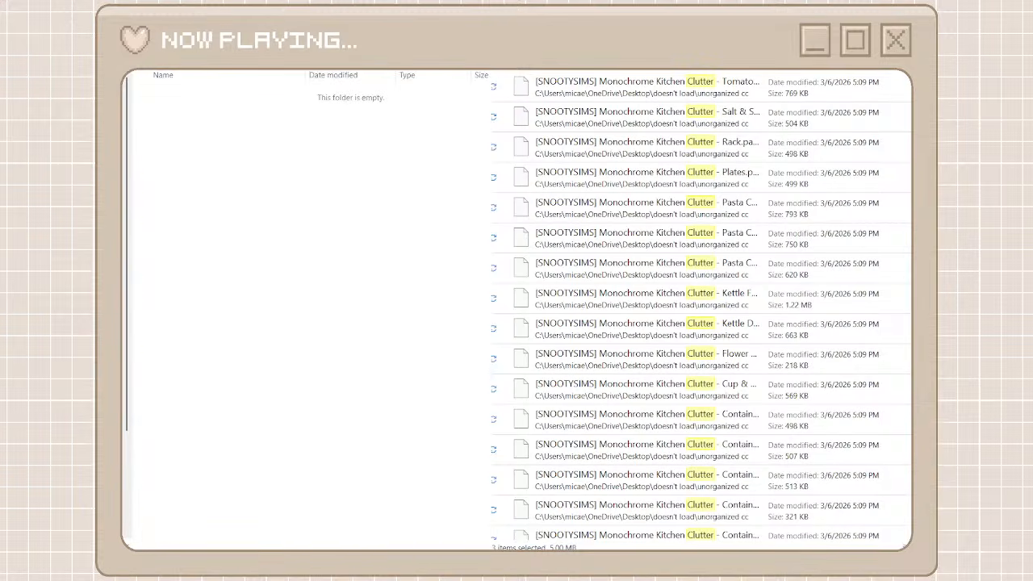
Search the unorganized cc files for snootysims and move all the matching packages into the empty snootysims folder
text(snootysims)
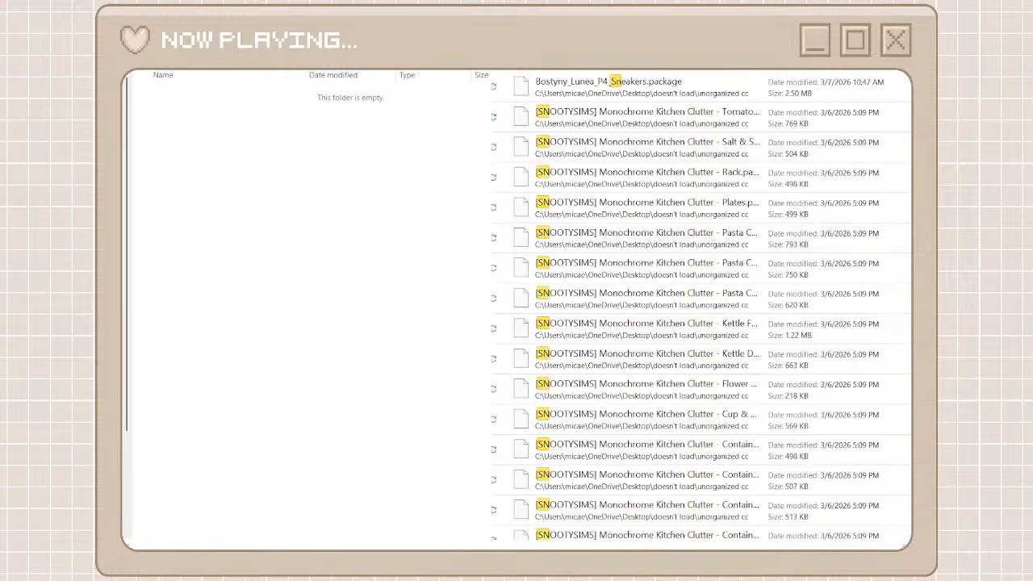
click(748, 86)
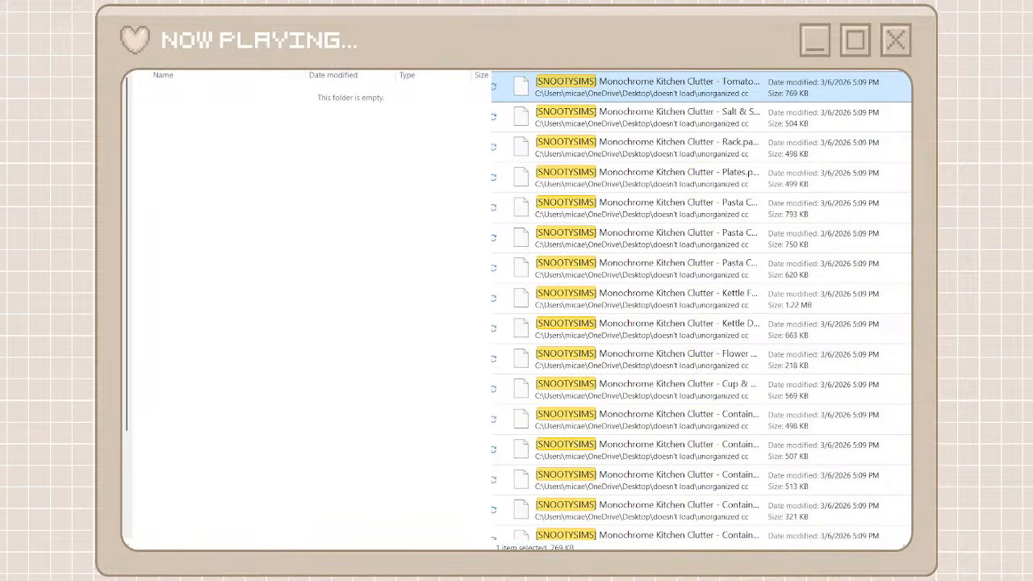
scroll(677, 323, down, 20)
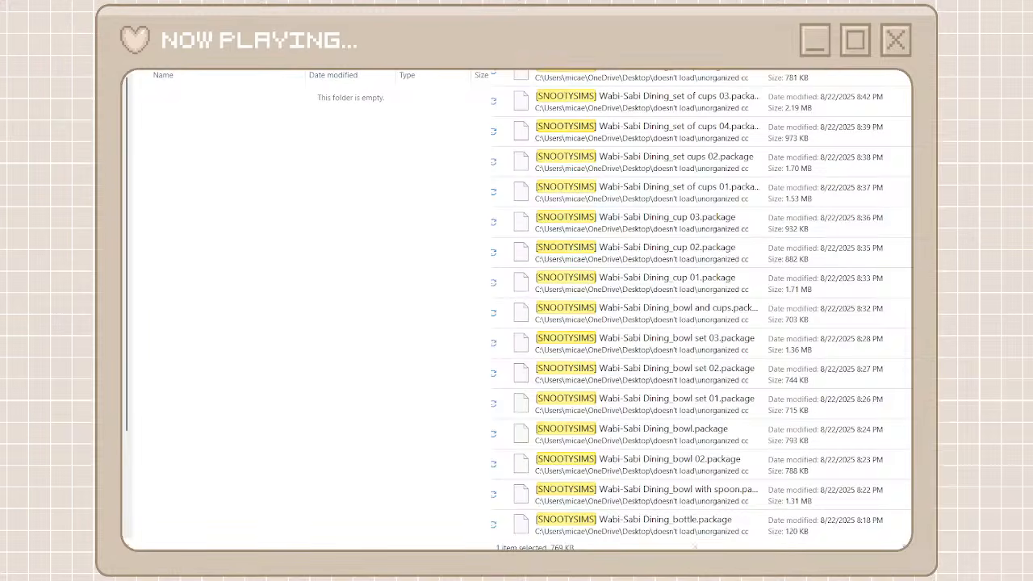
shift+click(676, 532)
right_click(676, 539)
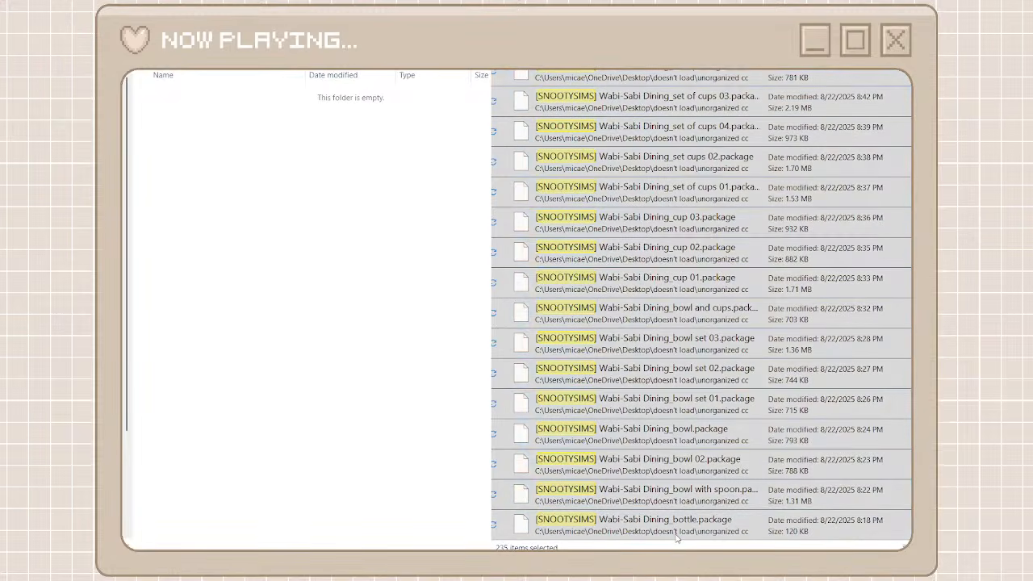
click(696, 516)
right_click(374, 315)
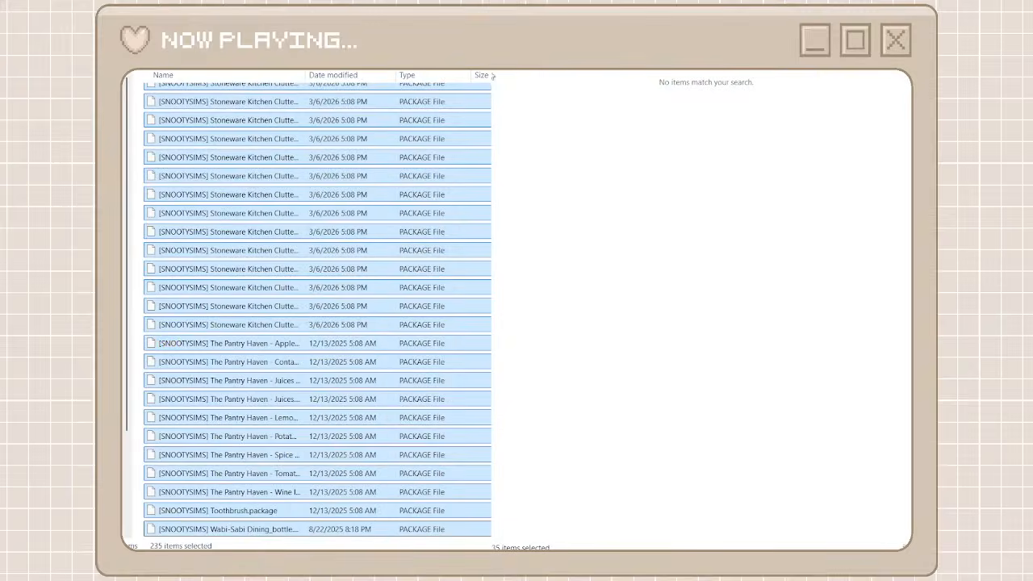
Return to the creator folders and the full unorganized cc list, then create a folder named the jim 07 and open it
key(alt+Left)
key(alt+Left)
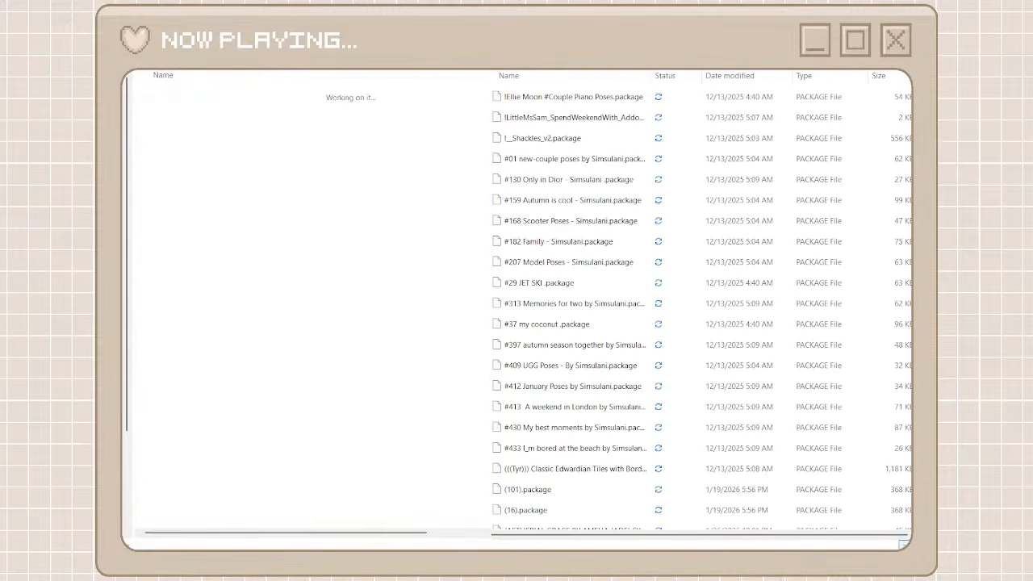
scroll(605, 197, down, 20)
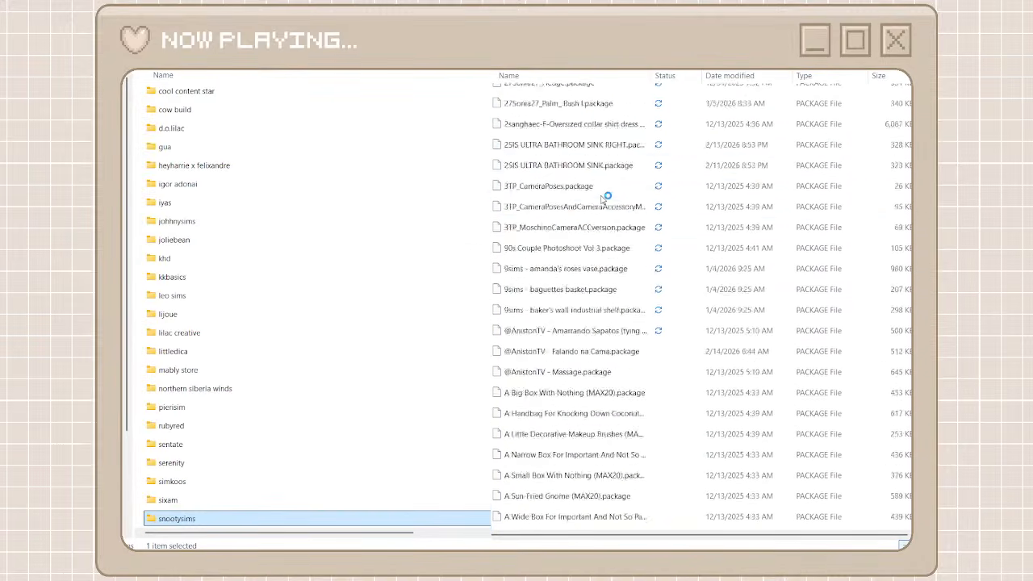
scroll(606, 198, down, 20)
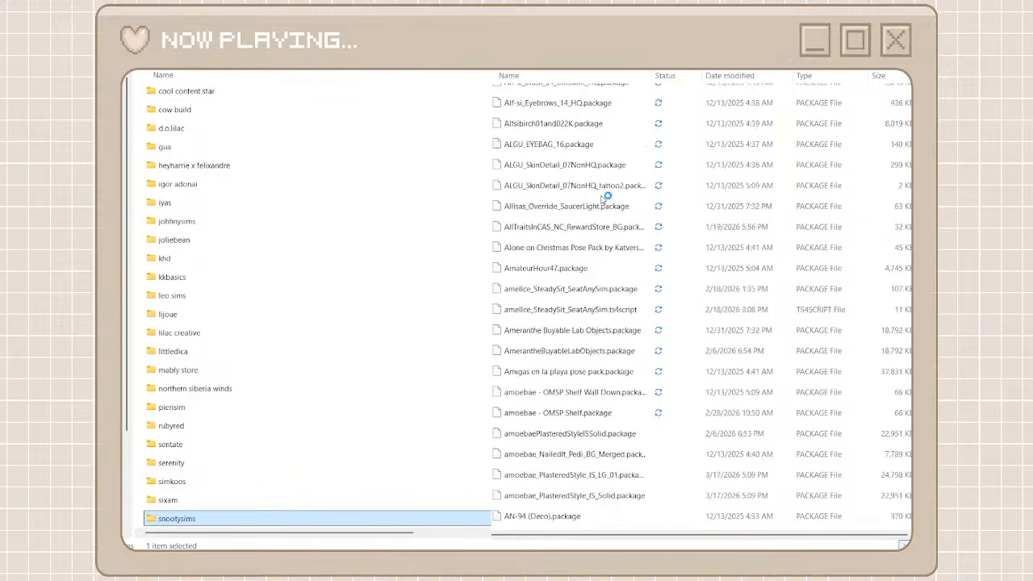
scroll(603, 200, down, 10)
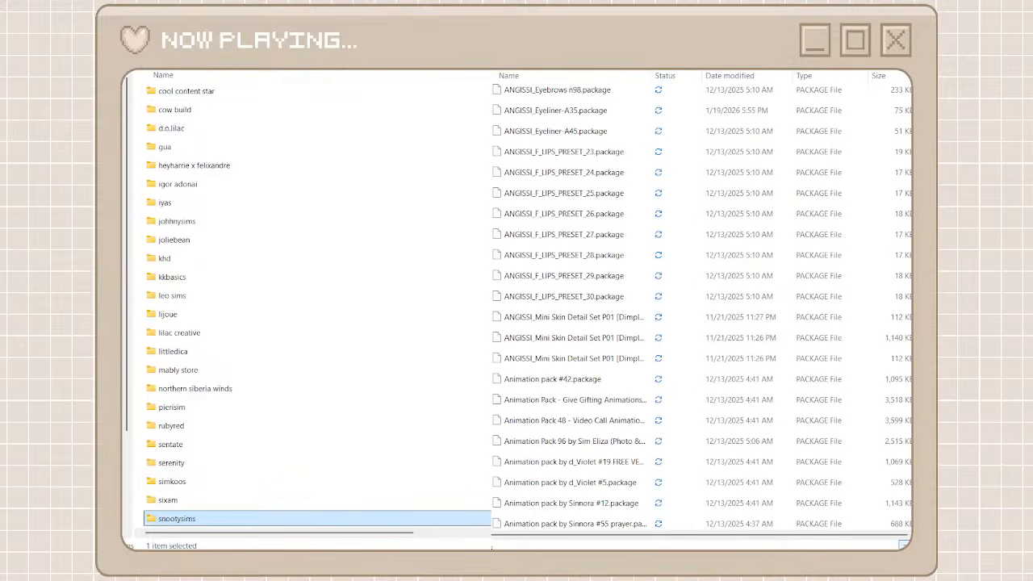
scroll(605, 307, down, 20)
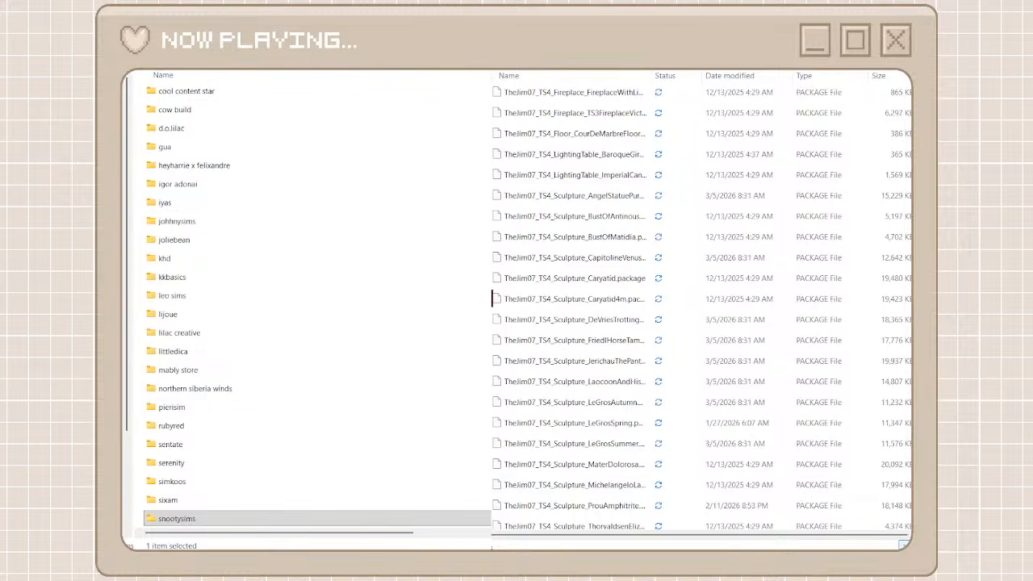
key(ctrl+shift+n)
text(thi)
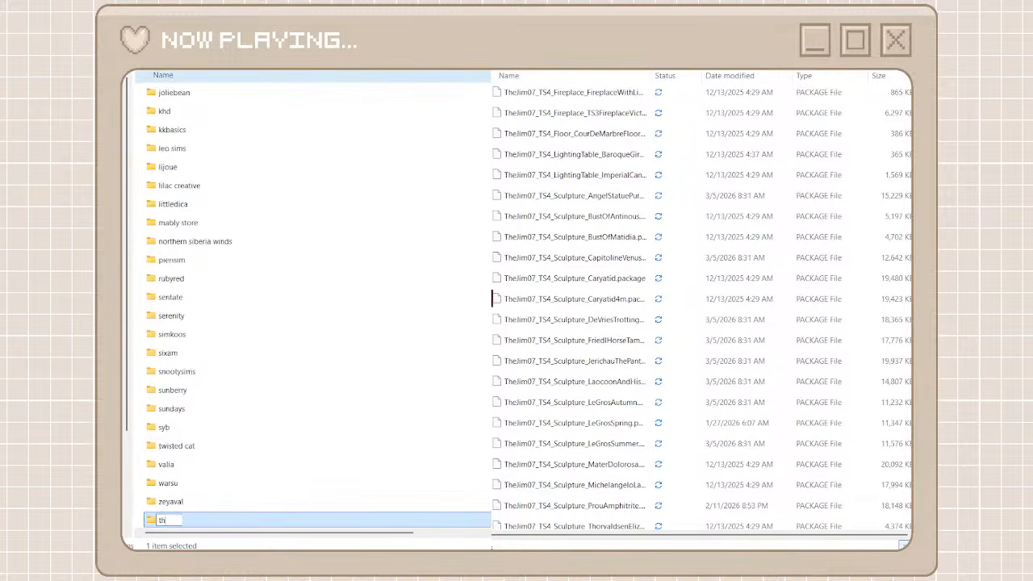
text(e jim 07)
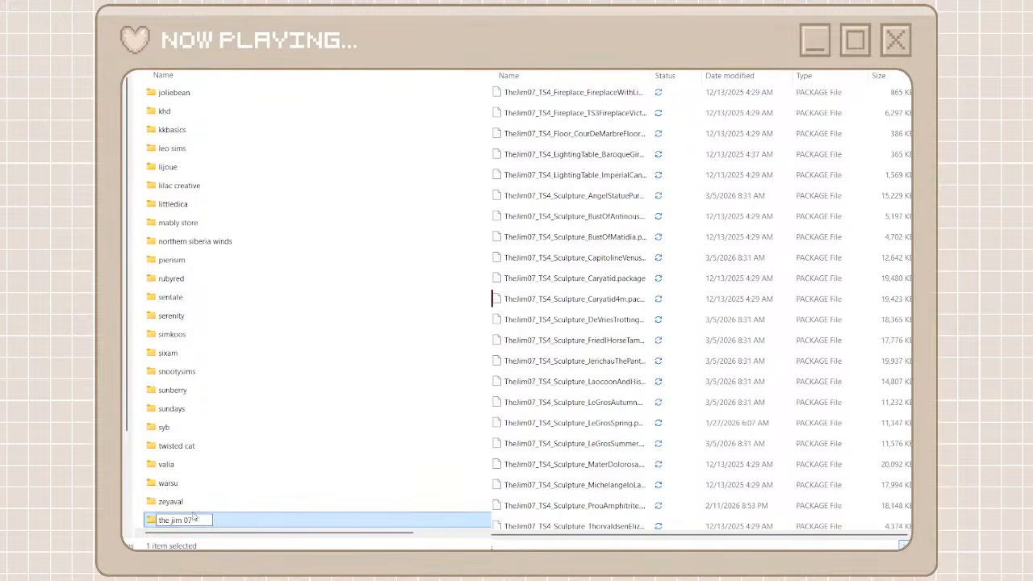
double_click(223, 521)
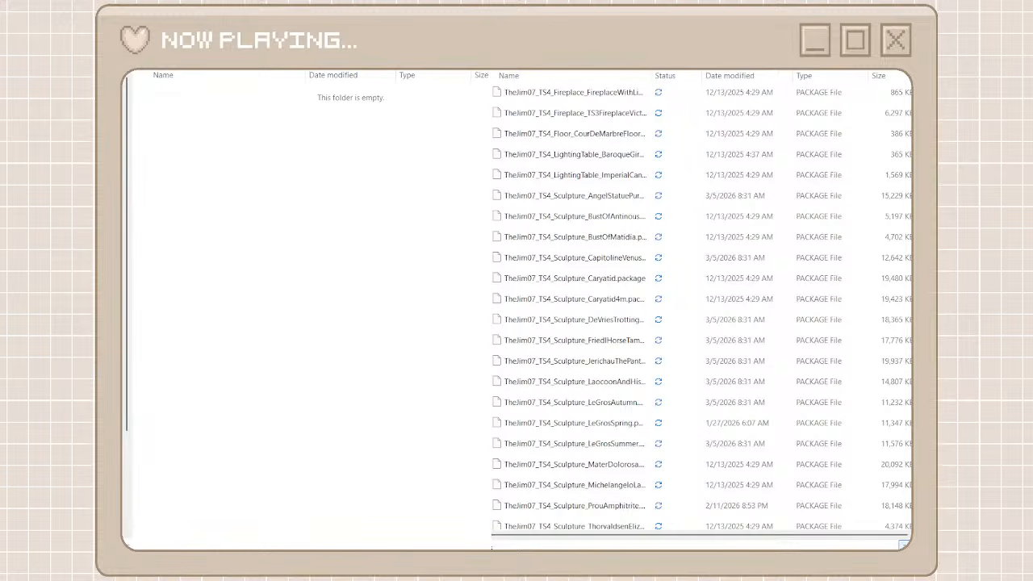
Search the unorganized cc files for thejim07
text(the jim)
key(BackSpace)
key(BackSpace)
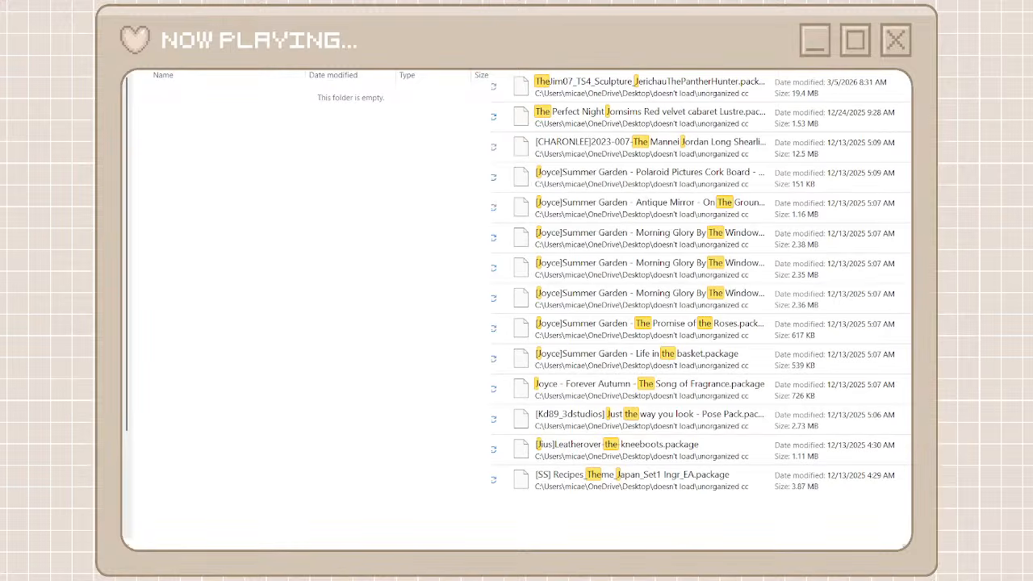
key(BackSpace)
text(jim)
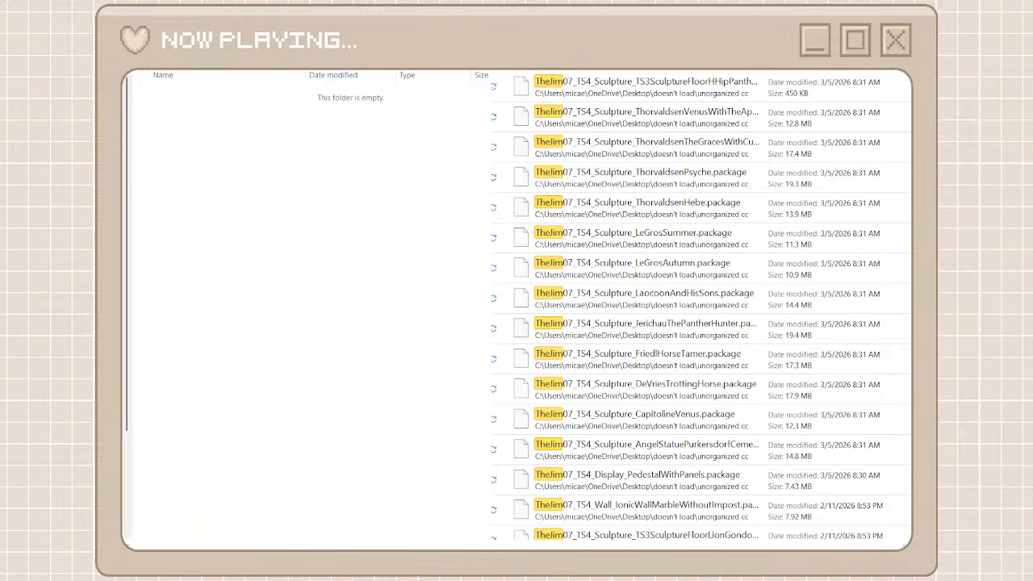
text(07)
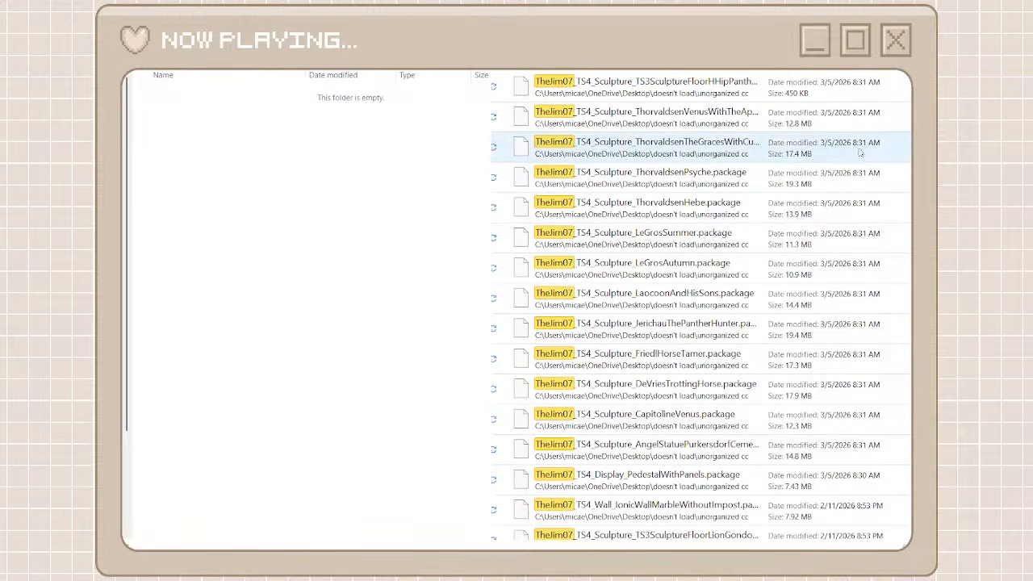
Move all the TheJim07 packages into the empty the jim 07 folder and clear the file search
click(831, 85)
scroll(701, 306, down, 15)
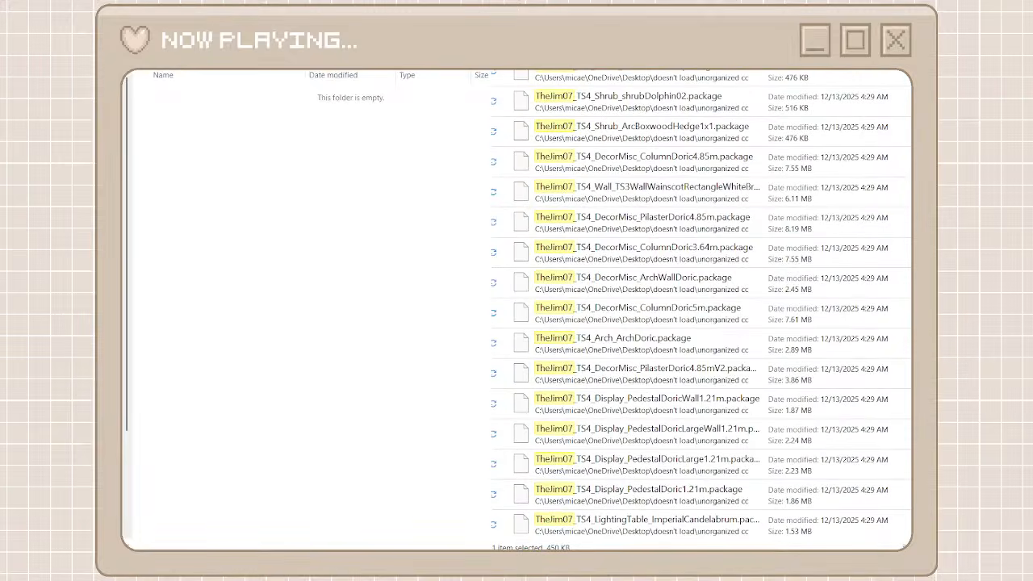
key(ctrl+a)
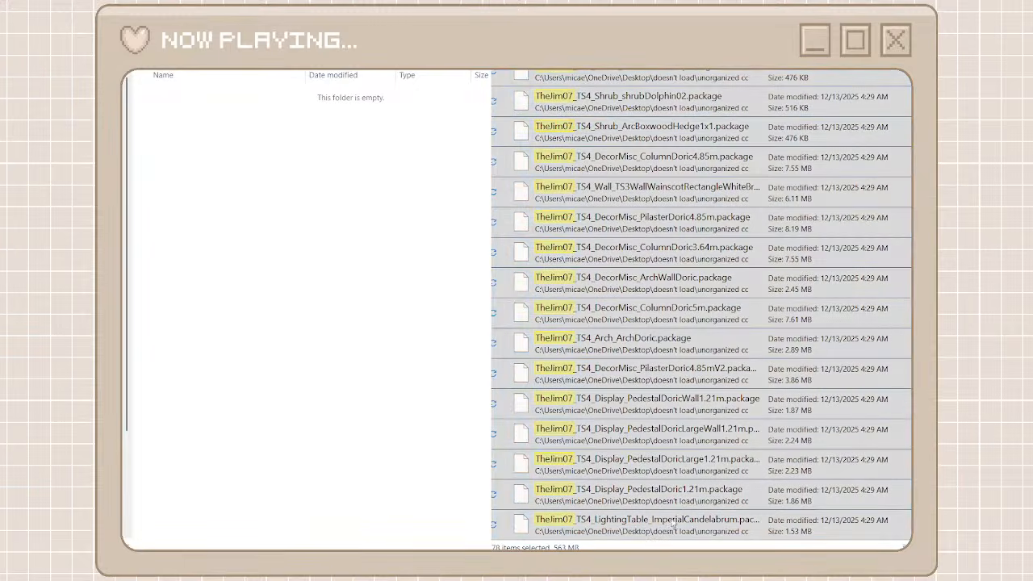
click(449, 344)
key(ctrl+v)
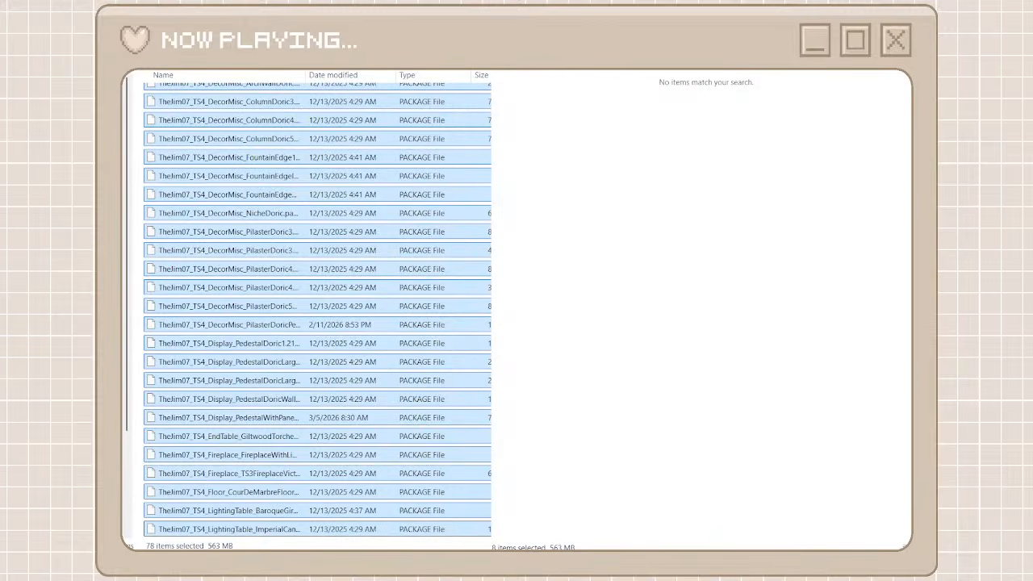
click(887, 41)
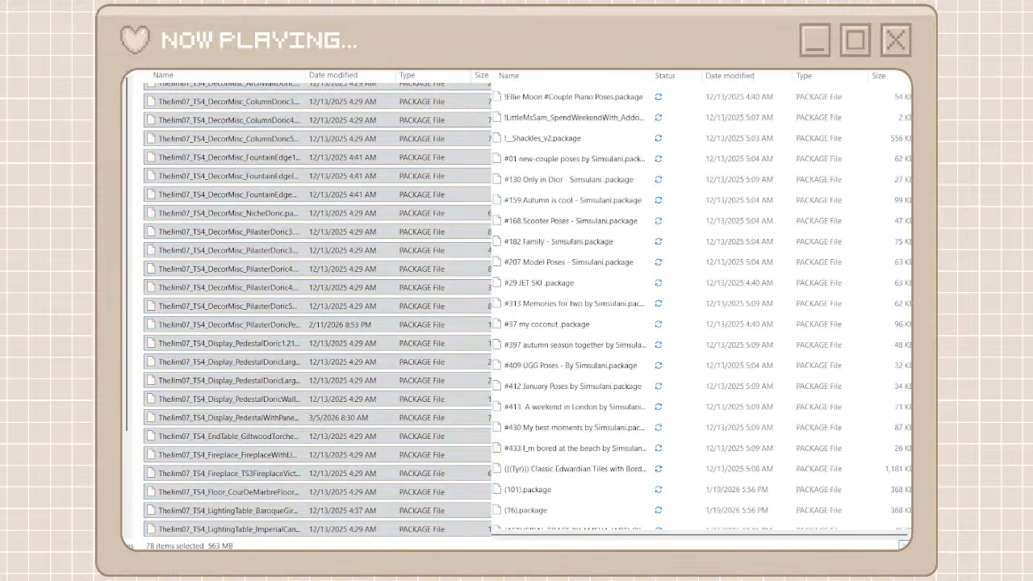
Find the okruee packages in the unorganized cc list, create a creator folder named okruee and open it
scroll(628, 318, down, 7)
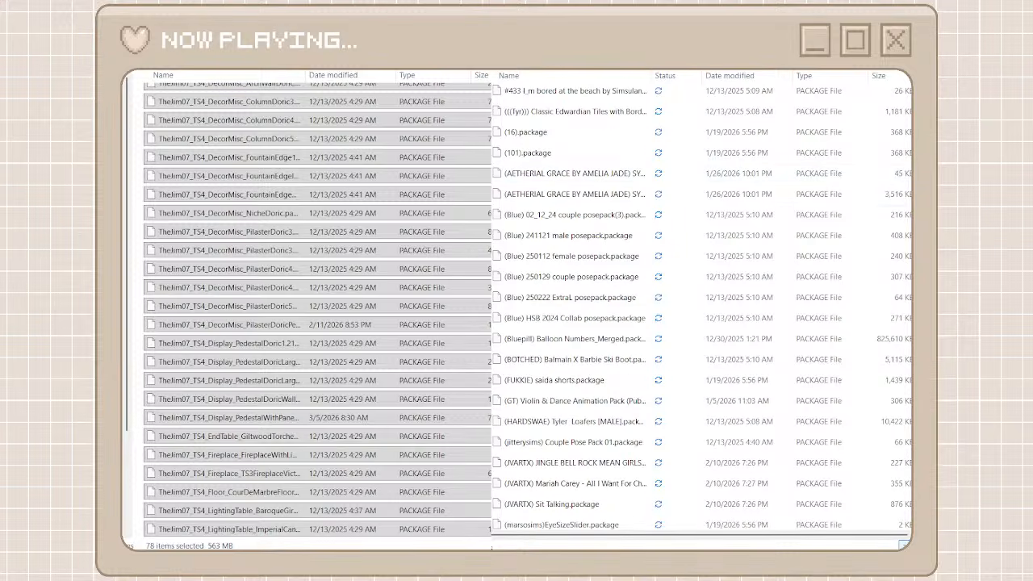
drag(910, 95, 905, 393)
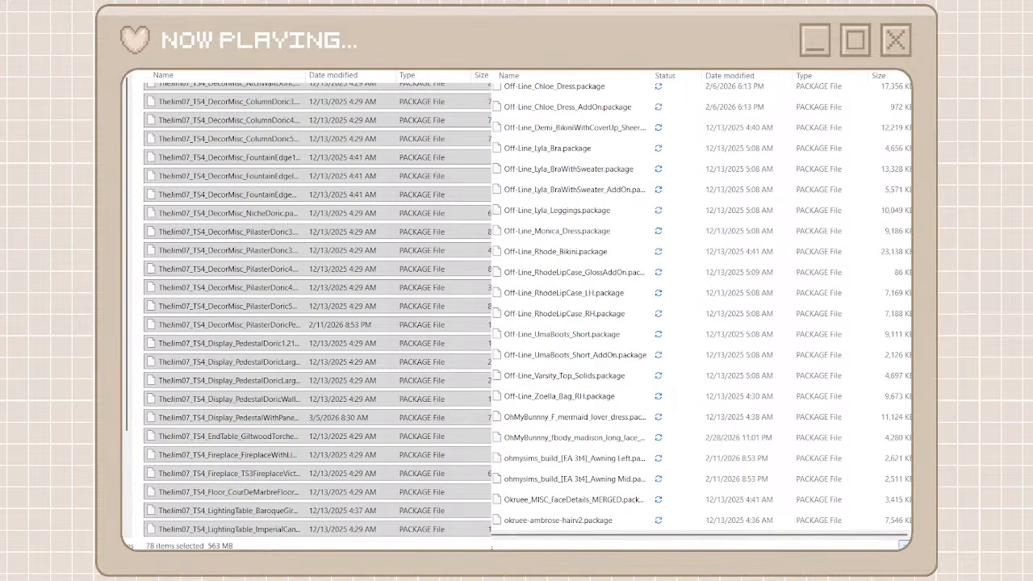
key(alt+Left)
scroll(292, 181, up, 15)
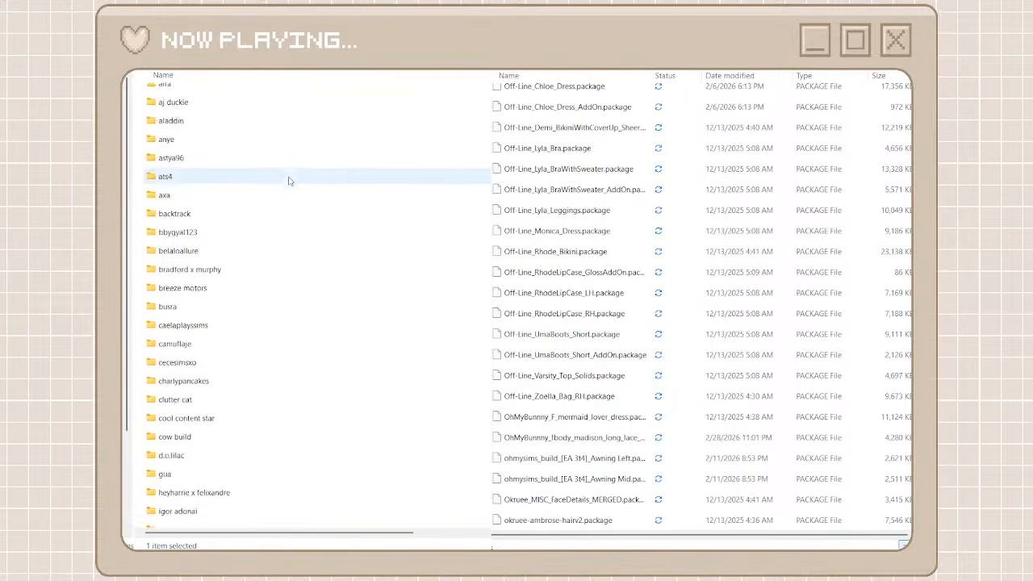
scroll(289, 181, down, 6)
scroll(289, 181, up, 6)
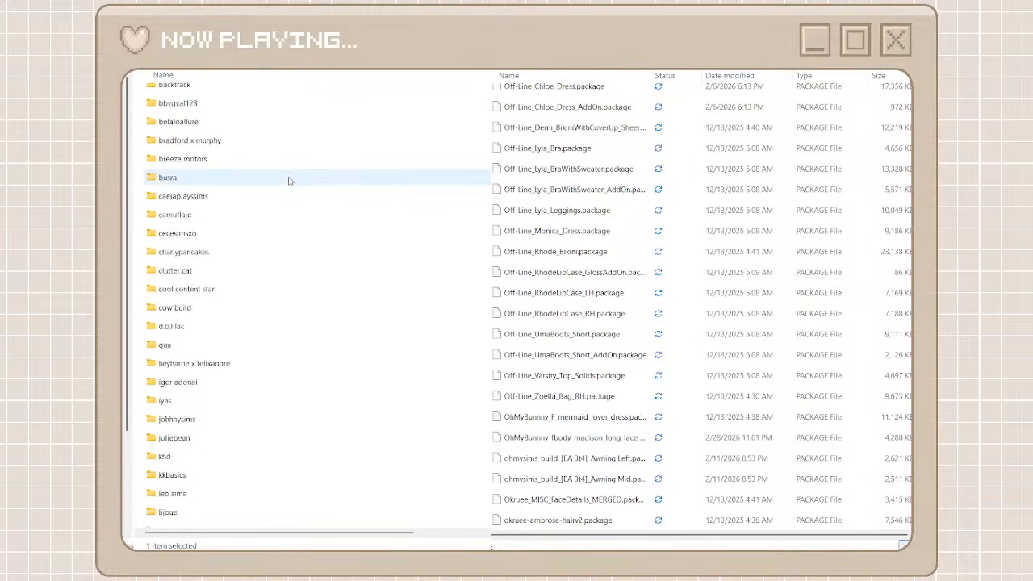
scroll(849, 183, down, 12)
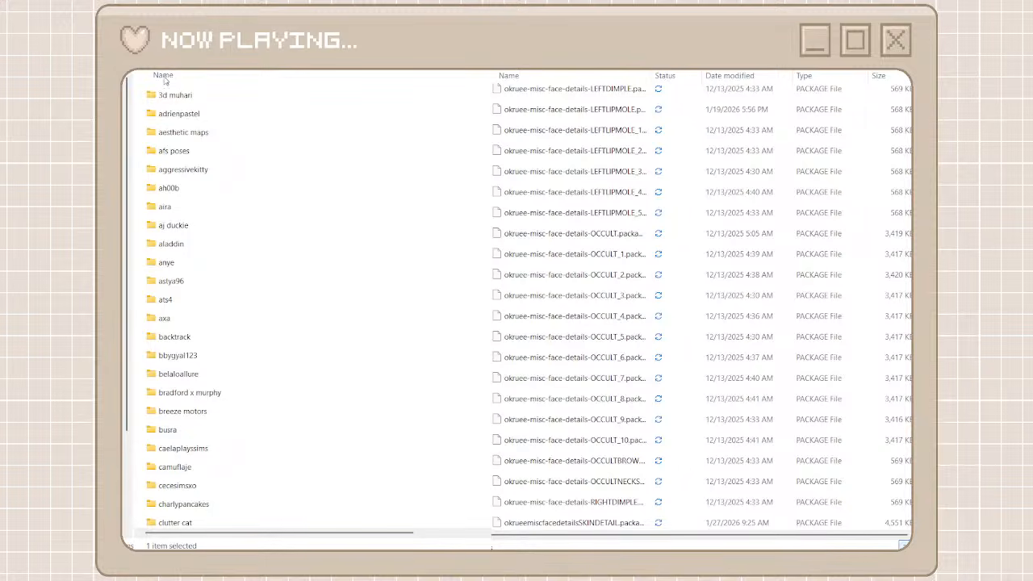
key(ctrl+shift+n)
text(ok)
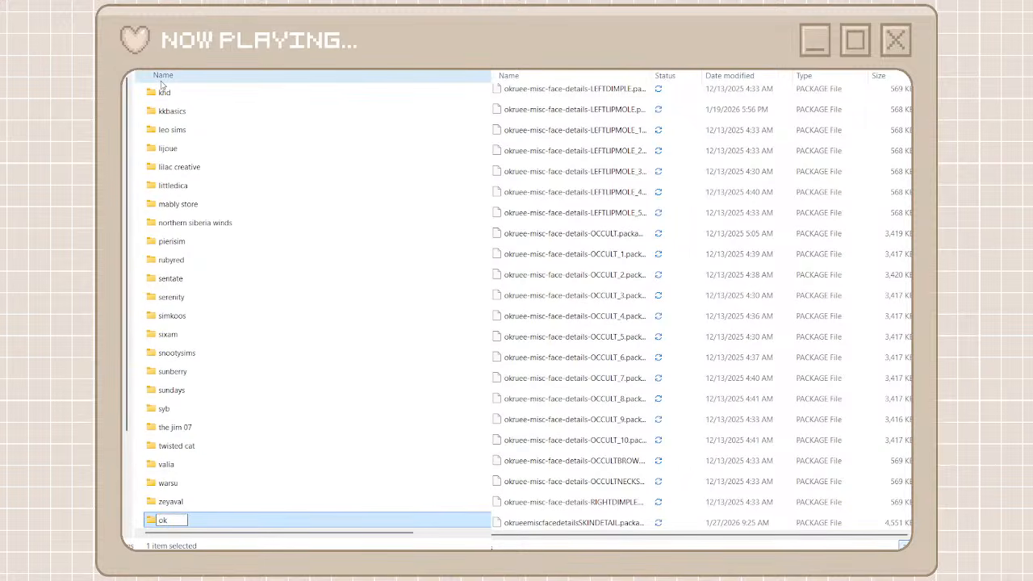
text(ruee)
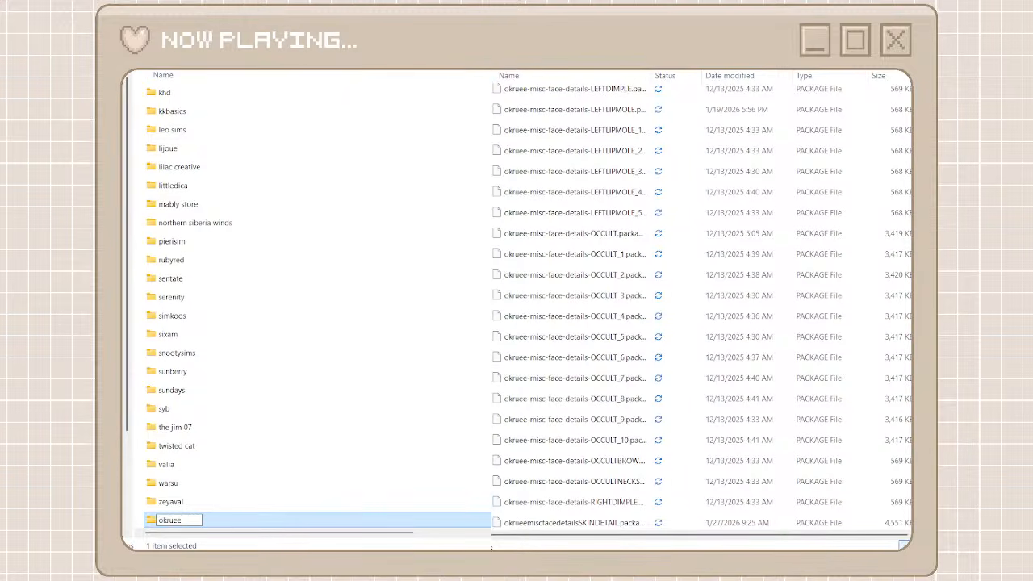
key(Return)
double_click(218, 523)
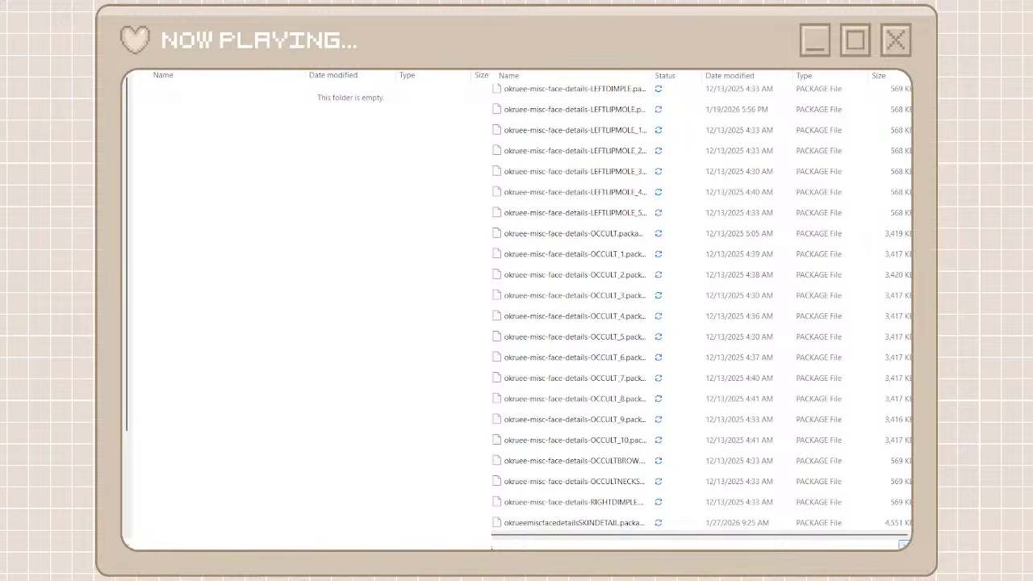
Search the unorganized cc files for okruee
text(okruee)
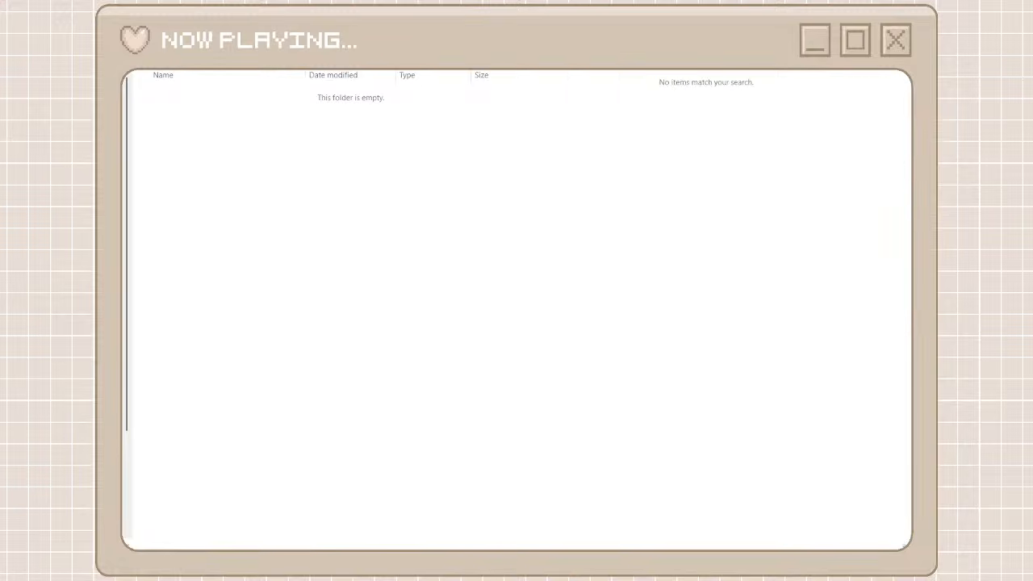
key(BackSpace)
key(BackSpace)
key(BackSpace)
key(BackSpace)
key(BackSpace)
key(BackSpace)
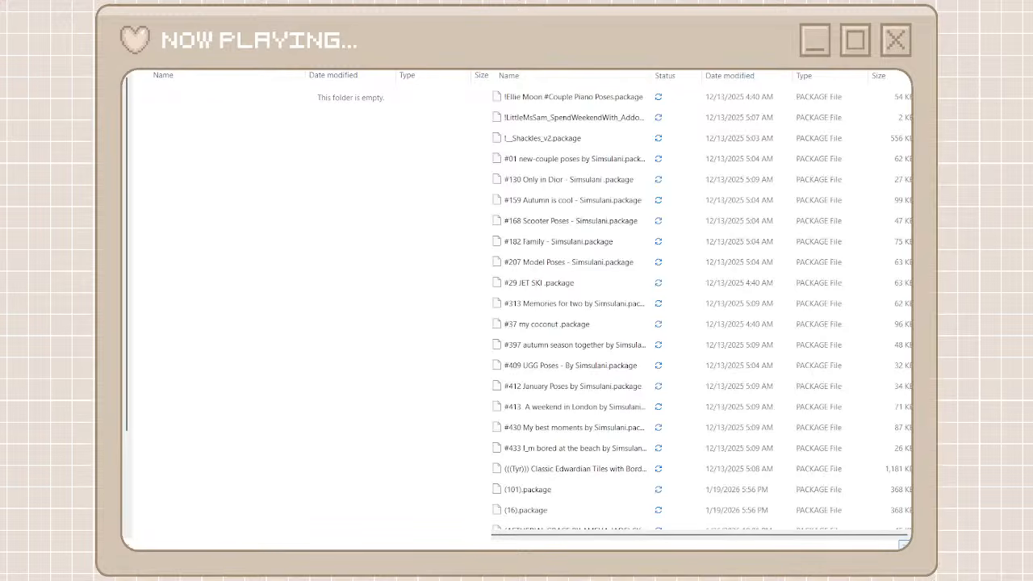
text(o)
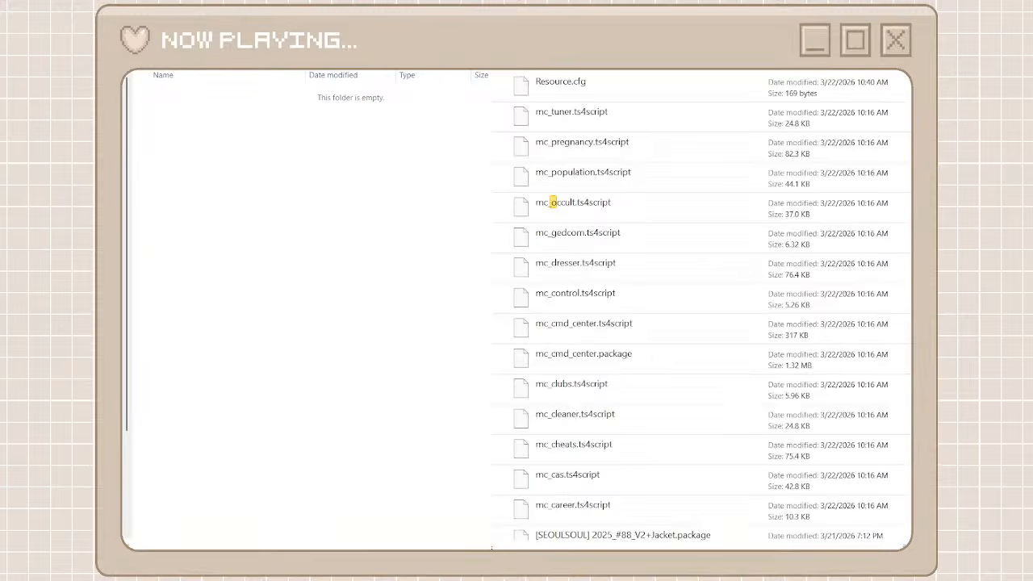
text(rj)
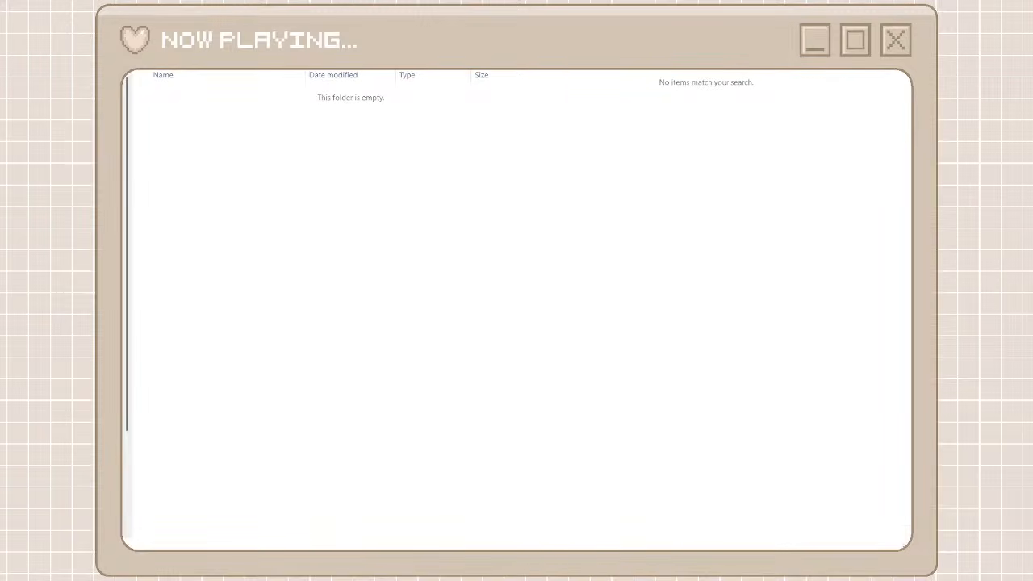
key(BackSpace)
key(BackSpace)
text(kr)
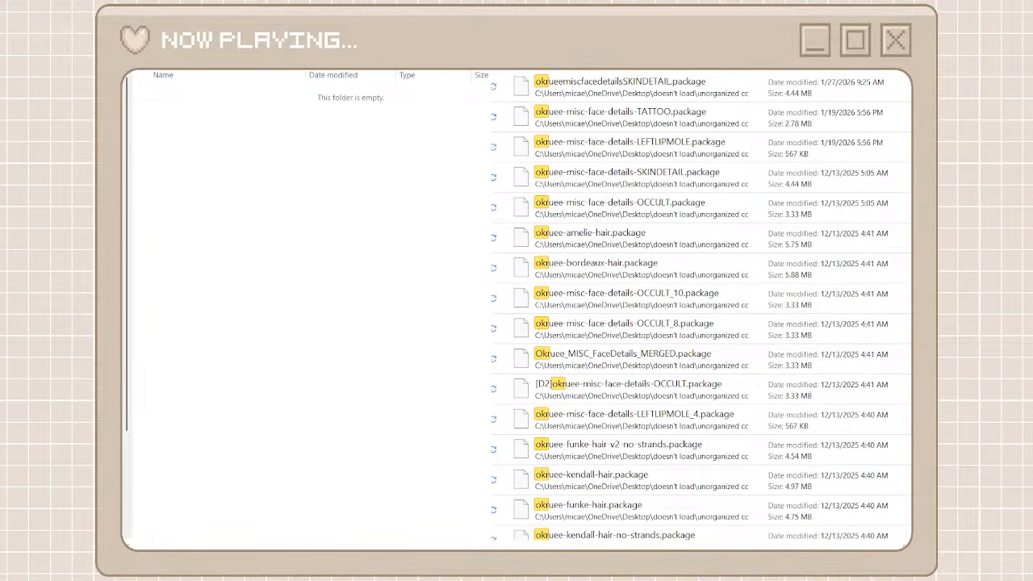
text(uee)
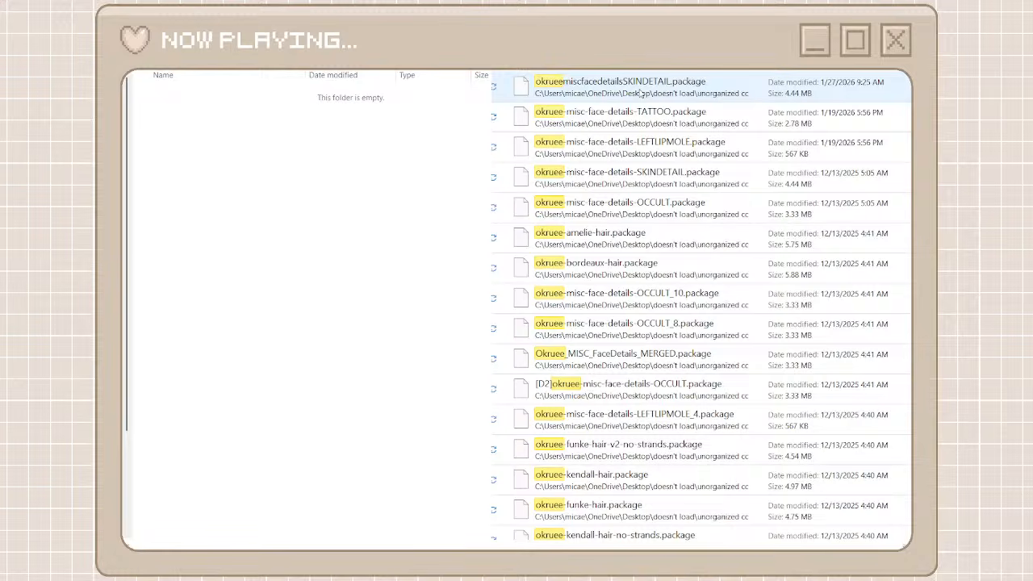
click(642, 93)
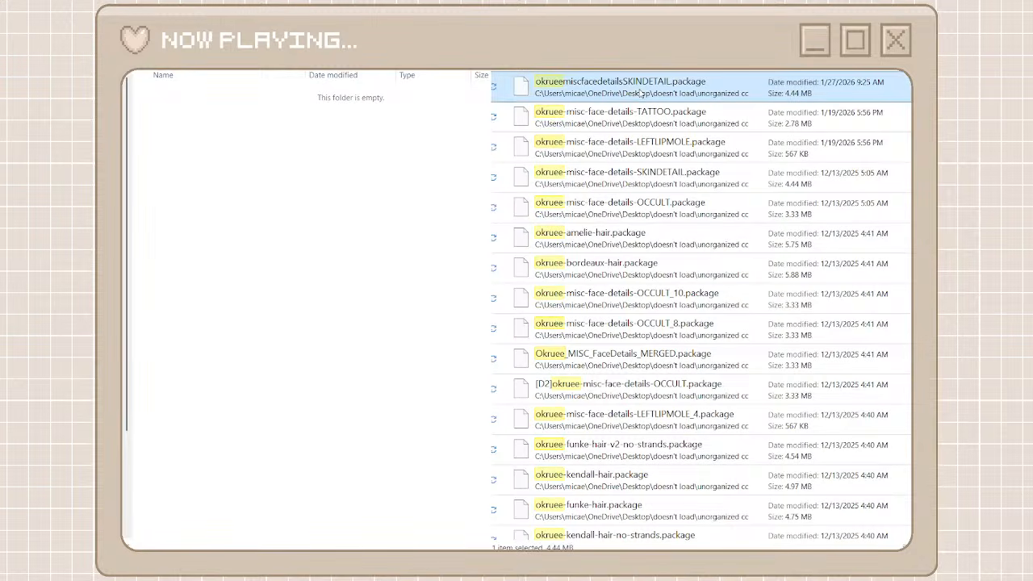
scroll(905, 314, down, 12)
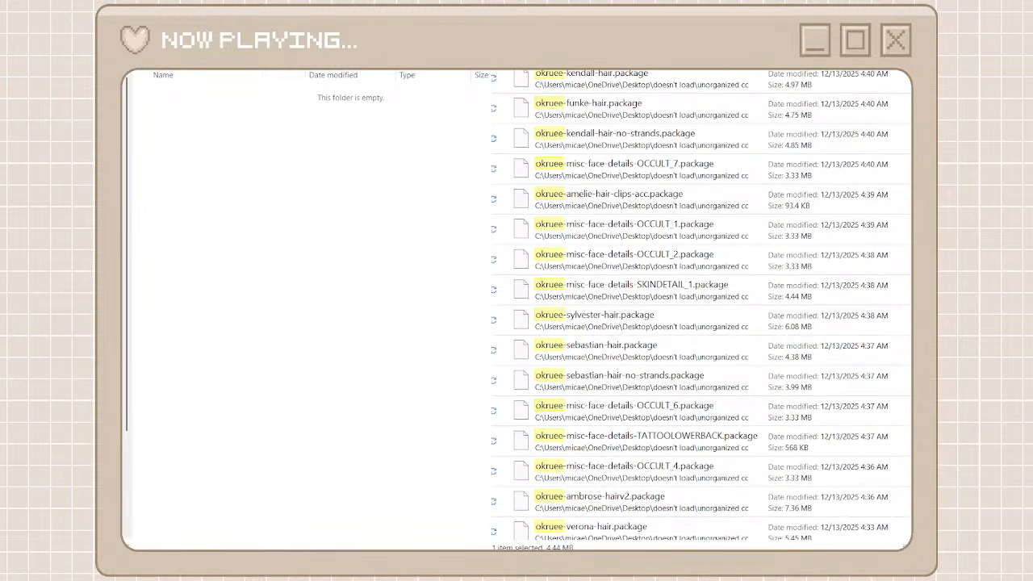
scroll(906, 314, down, 5)
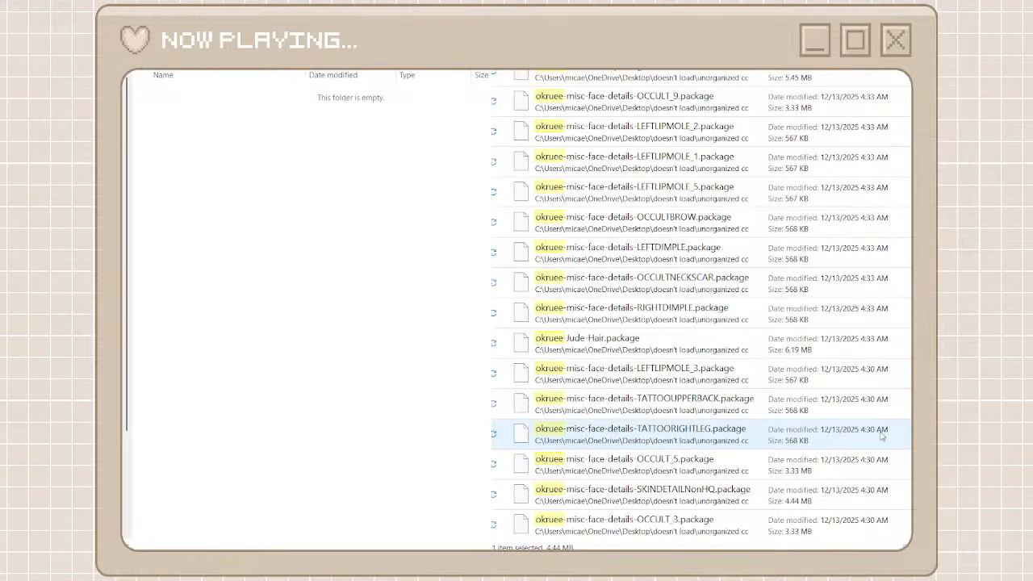
ctrl+click(843, 521)
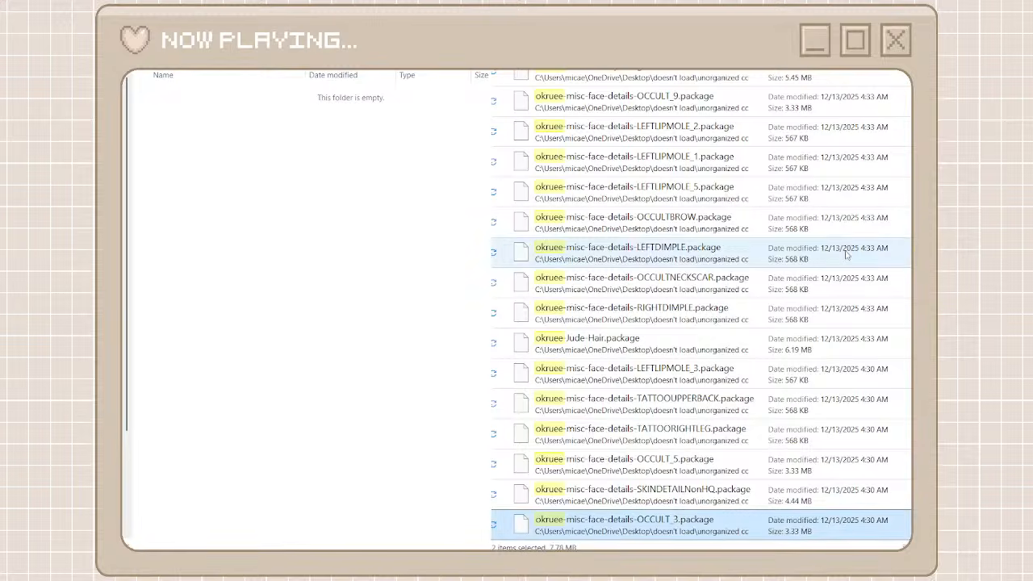
scroll(843, 254, up, 10)
scroll(686, 323, down, 10)
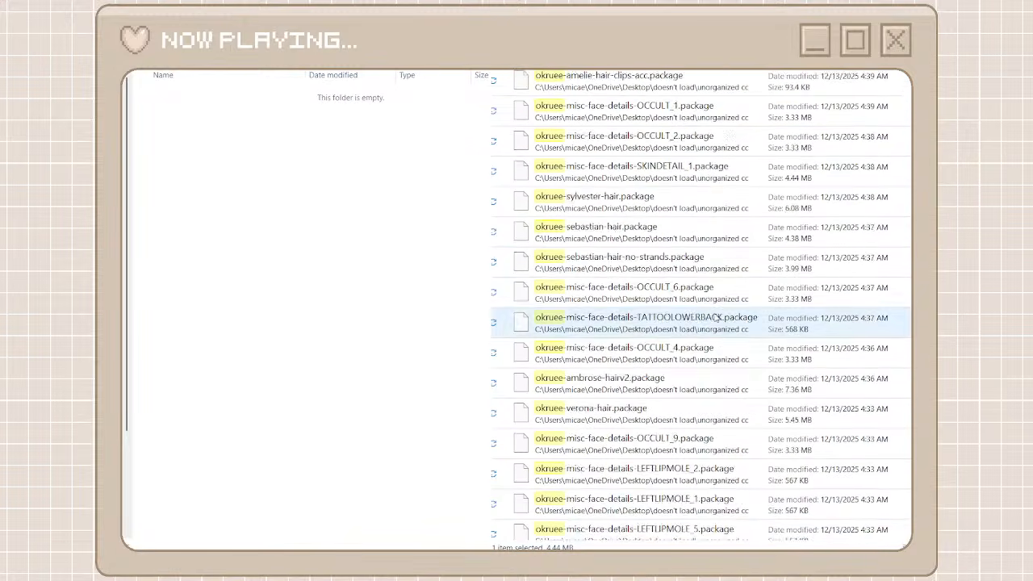
ctrl+click(656, 525)
ctrl+click(656, 524)
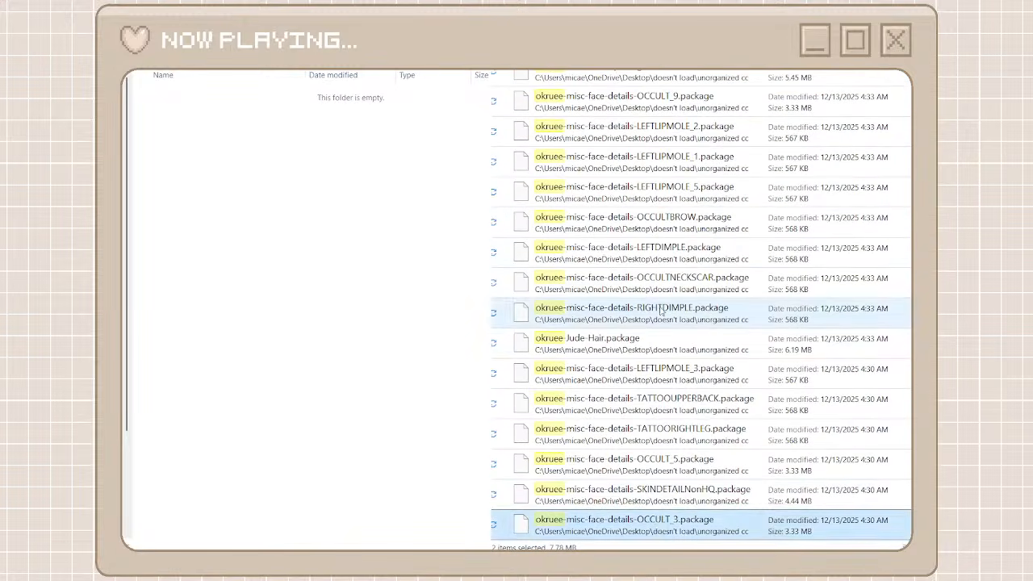
scroll(668, 307, up, 10)
scroll(658, 501, down, 10)
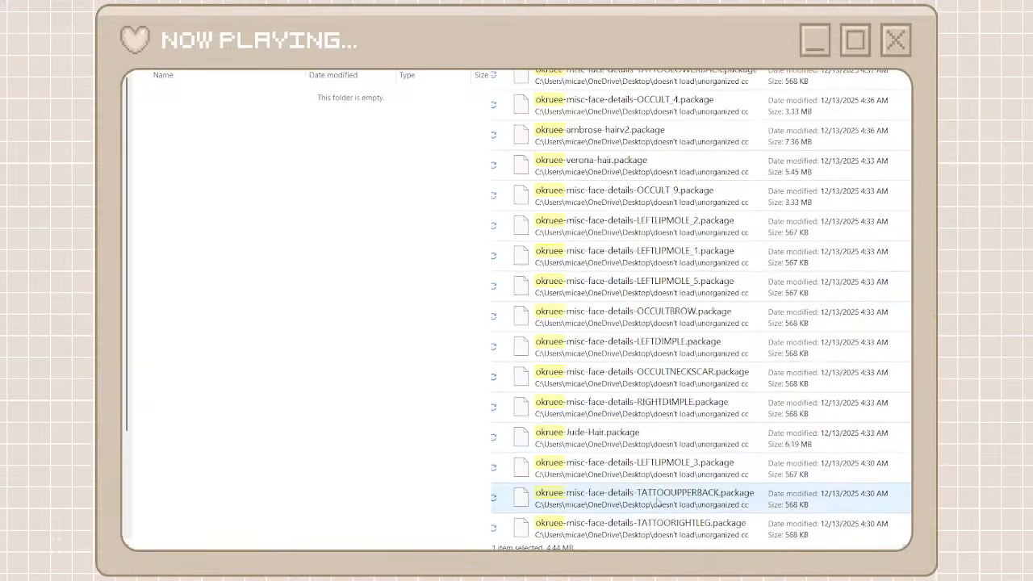
Move all the okruee packages from the search results into the empty okruee folder and clear the file search
key(ctrl+a)
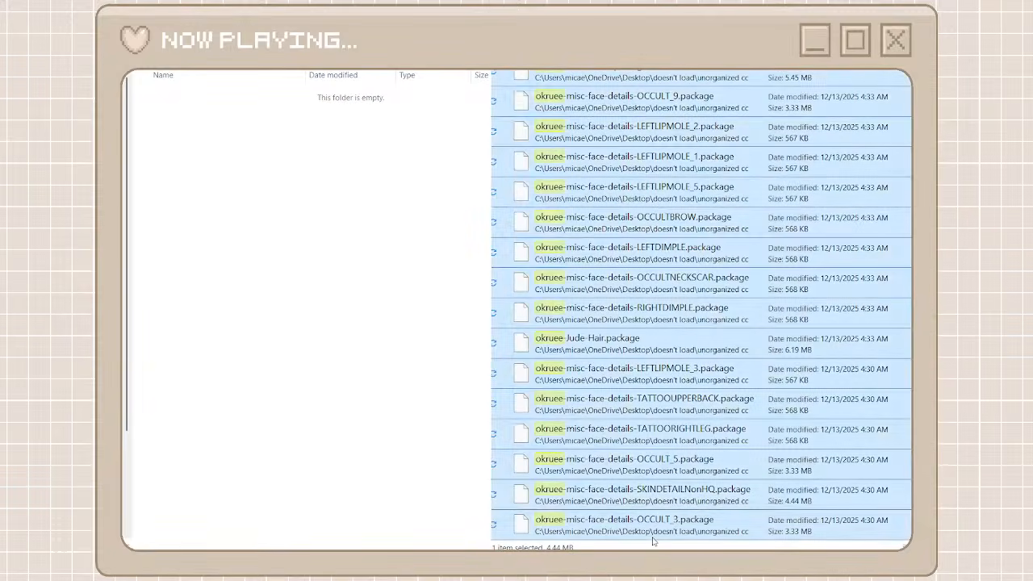
key(ctrl+x)
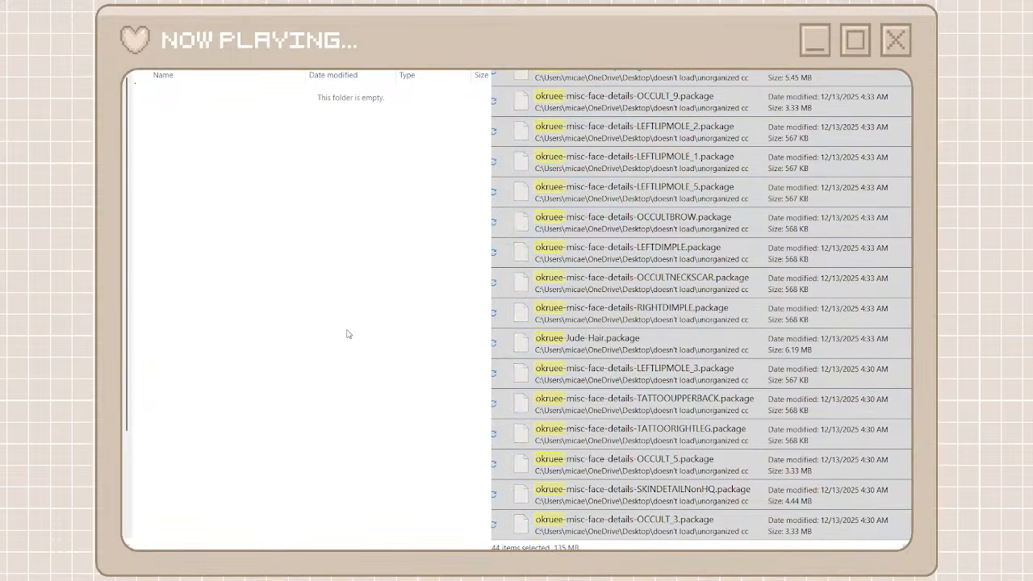
key(ctrl+v)
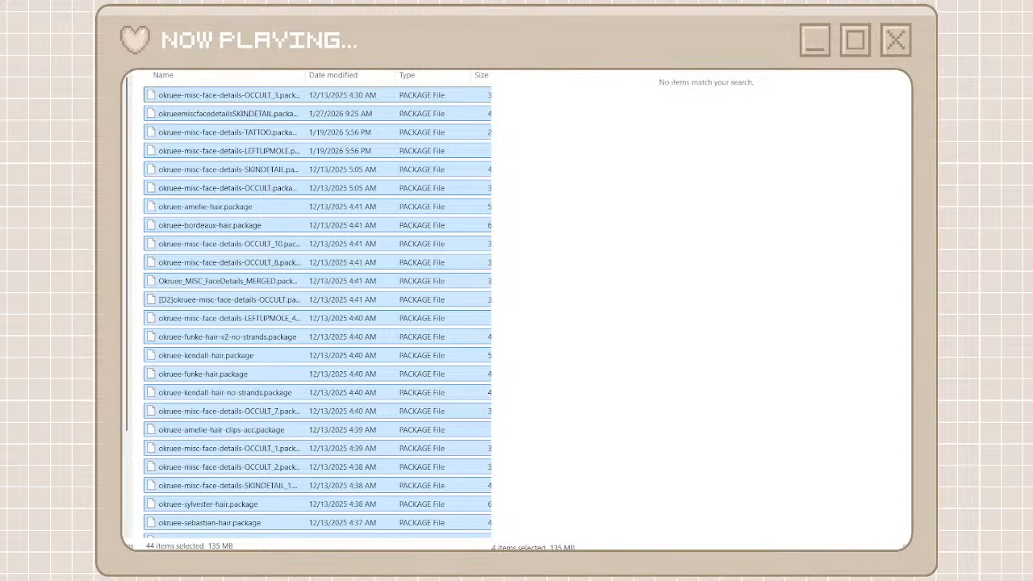
click(516, 72)
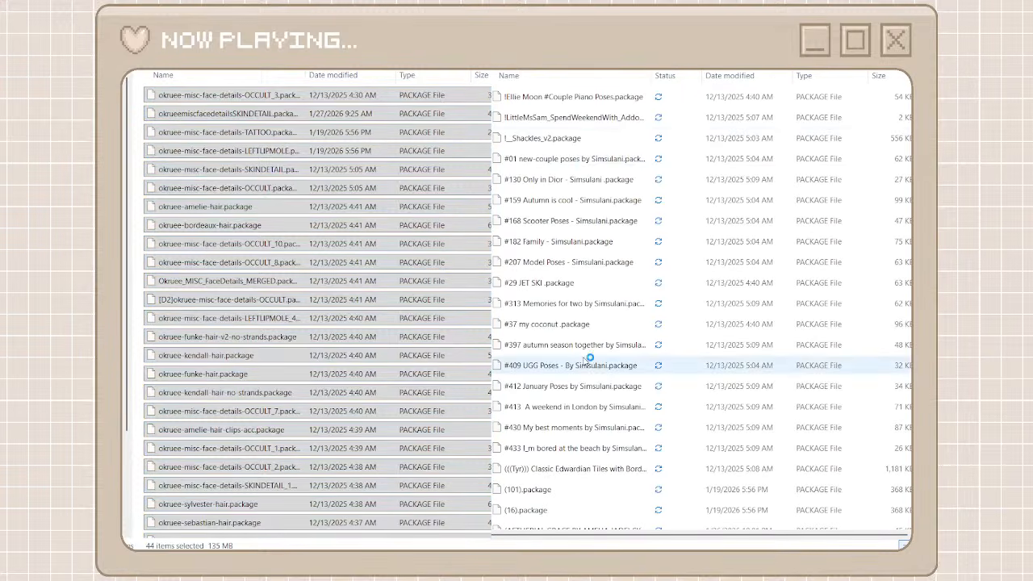
Return to the creator folders, create a folder named joyce and open it
scroll(589, 359, down, 10)
scroll(590, 360, down, 15)
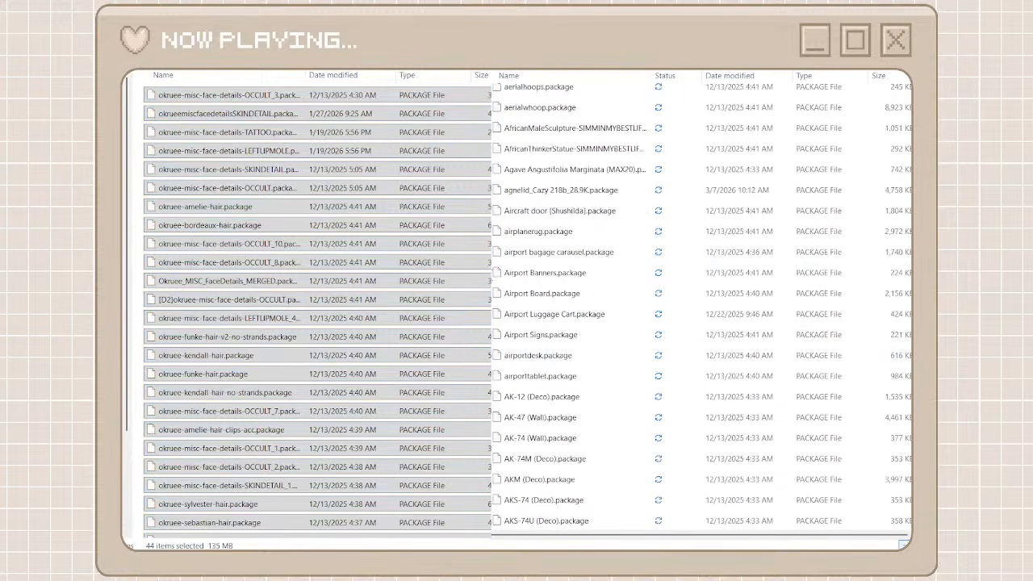
scroll(590, 359, down, 5)
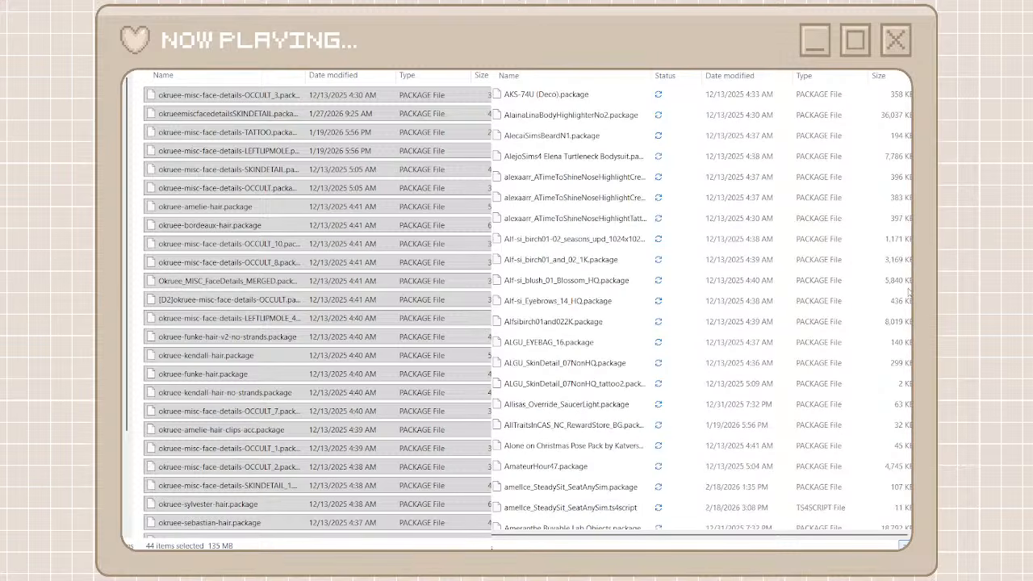
scroll(909, 297, up, 15)
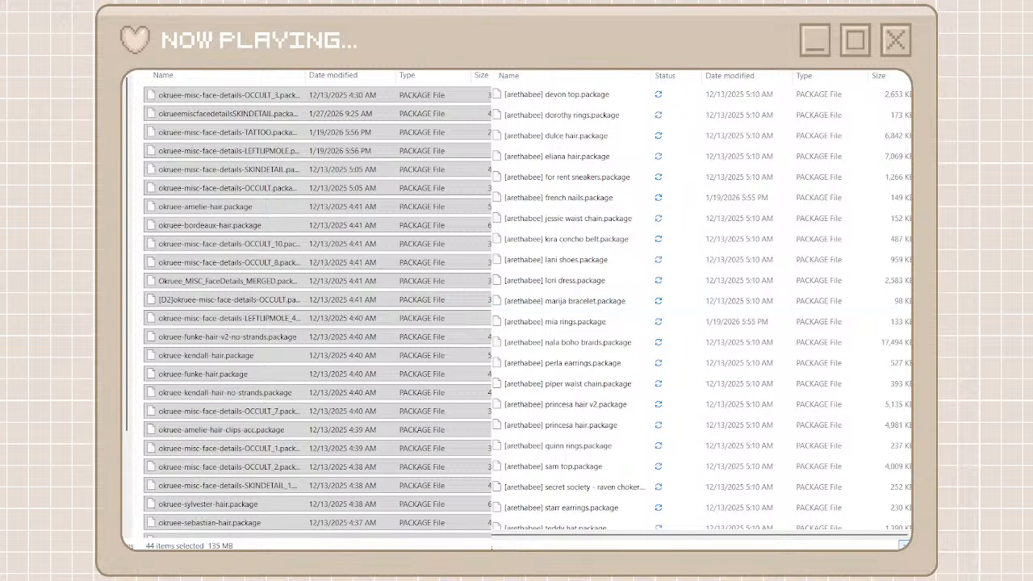
scroll(702, 306, down, 15)
scroll(702, 307, down, 15)
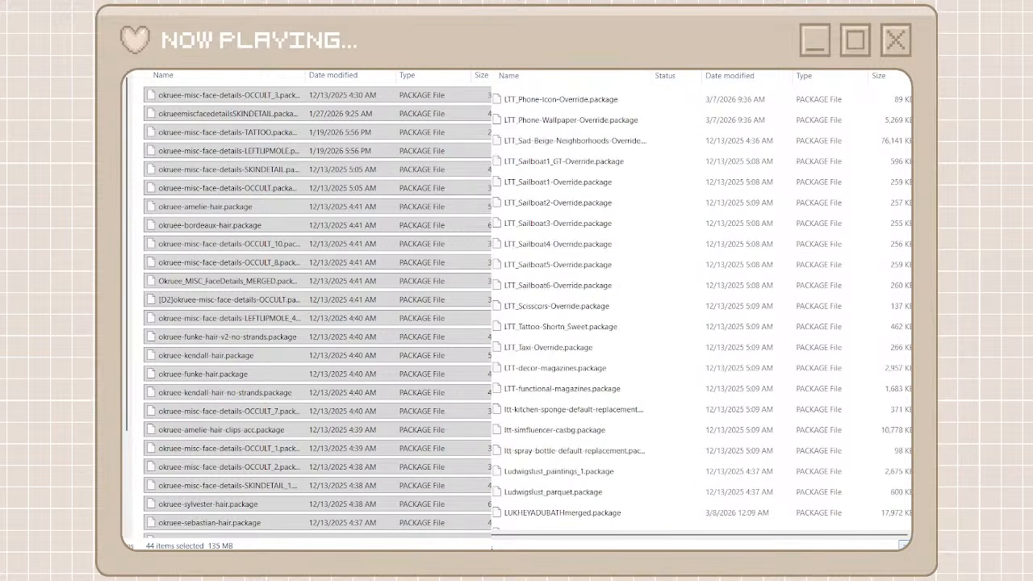
key(alt+Left)
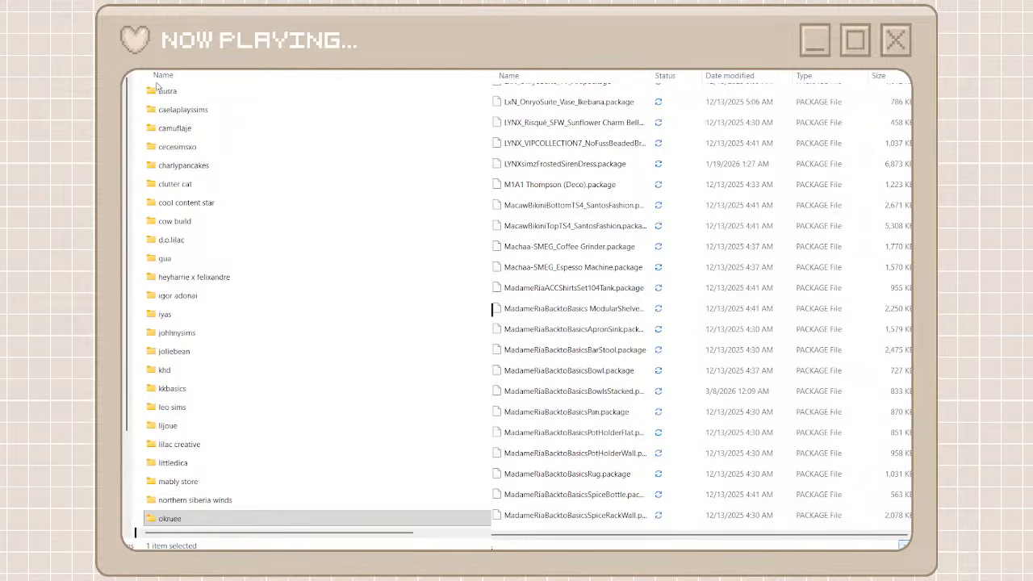
key(ctrl+shift+n)
text(jo)
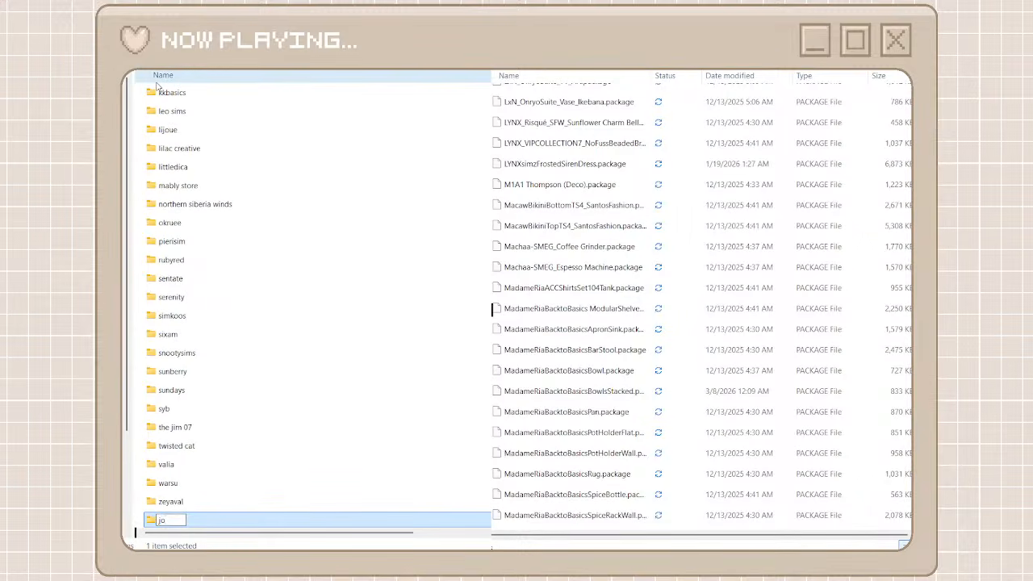
text(yce)
click(138, 420)
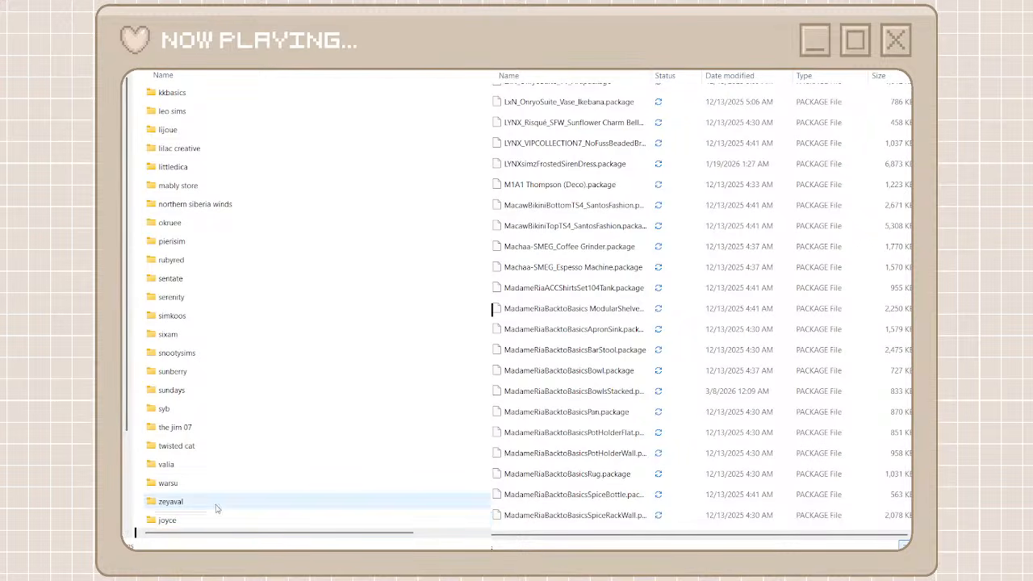
double_click(220, 520)
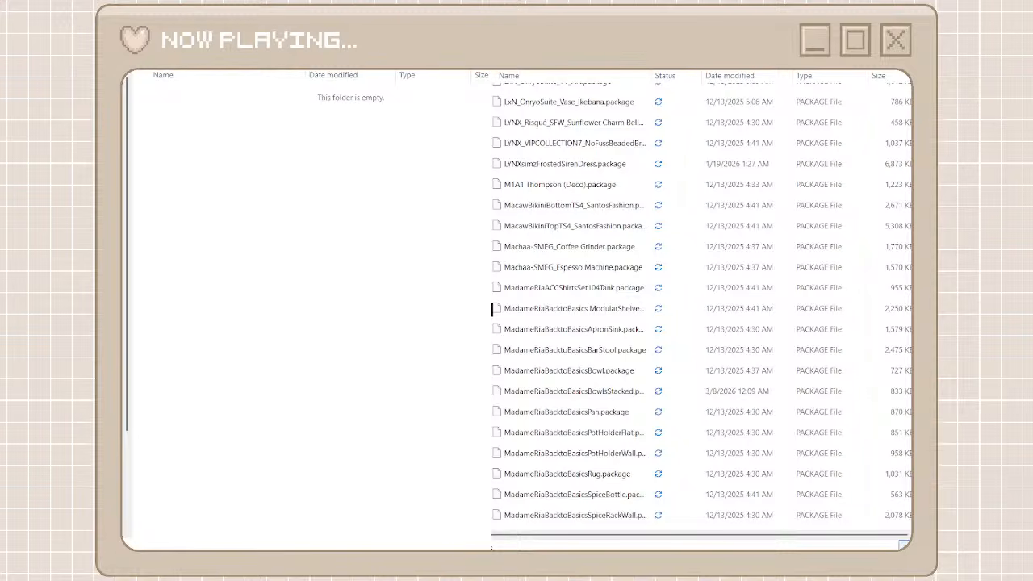
Search the unorganized cc files for joyce and move all the matching packages into the empty joyce folder
text(joyc)
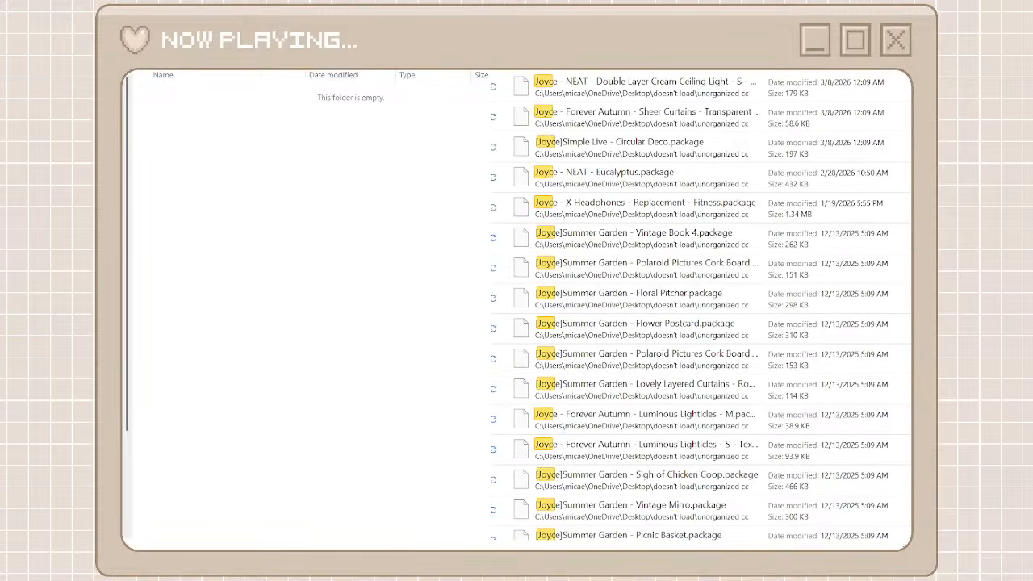
text(e)
click(743, 91)
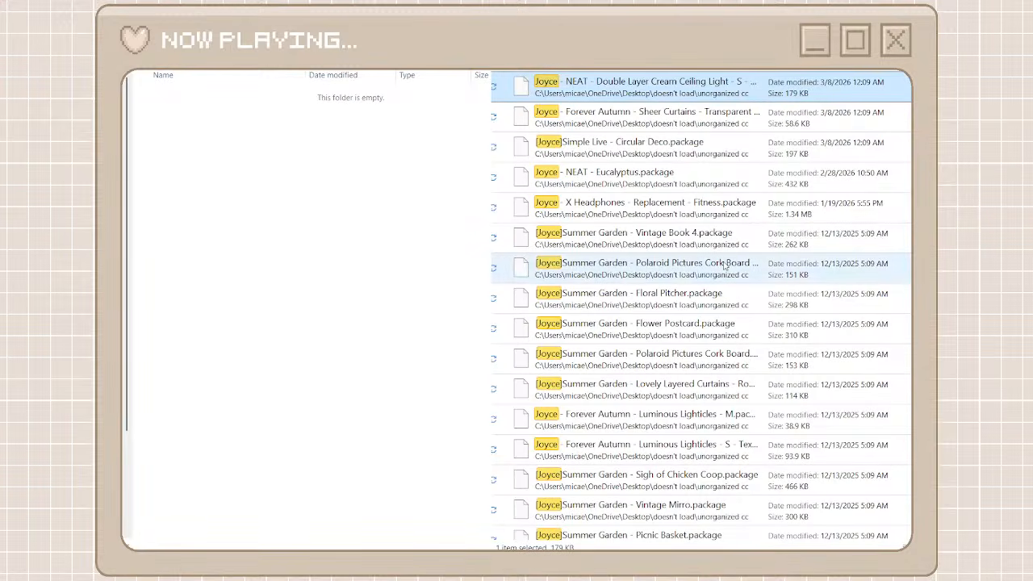
scroll(725, 266, down, 5)
scroll(724, 267, up, 1)
scroll(725, 266, up, 4)
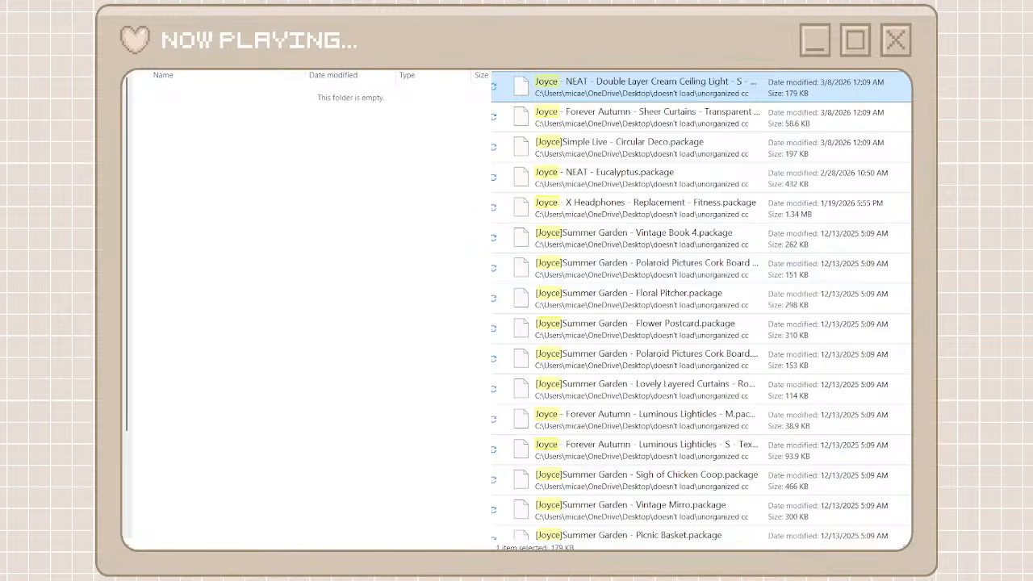
scroll(888, 440, down, 15)
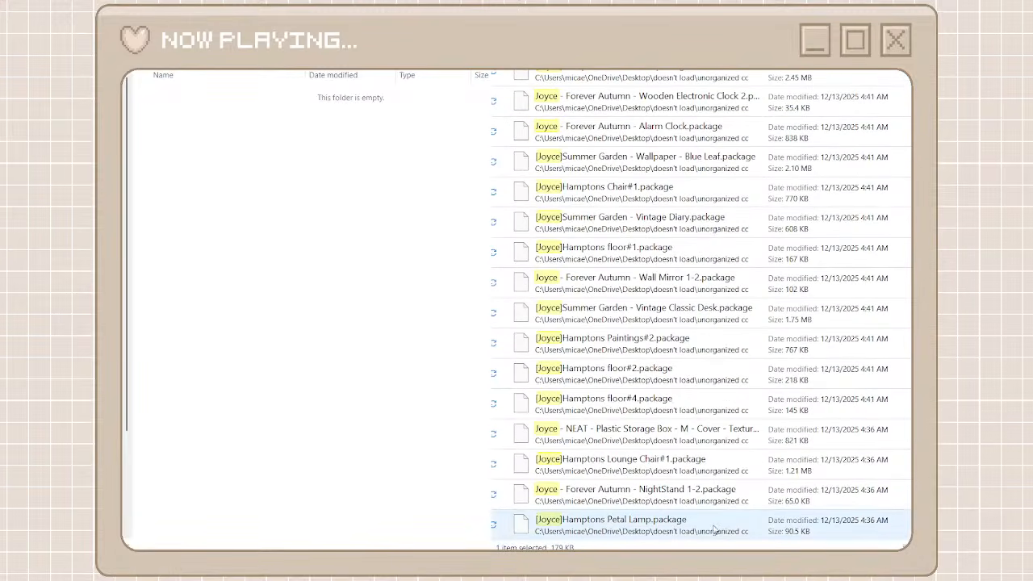
key(ctrl+a)
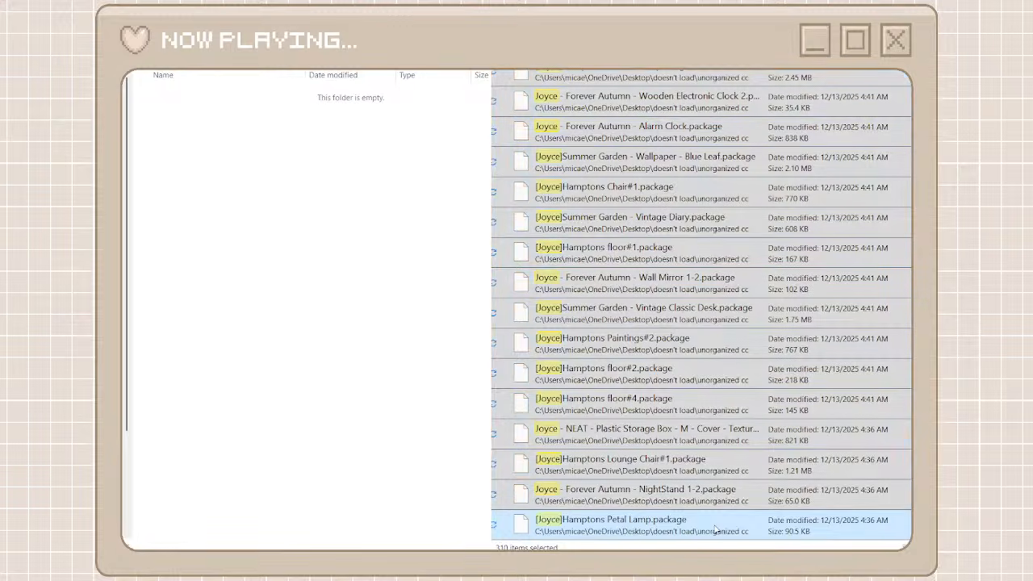
key(ctrl+x)
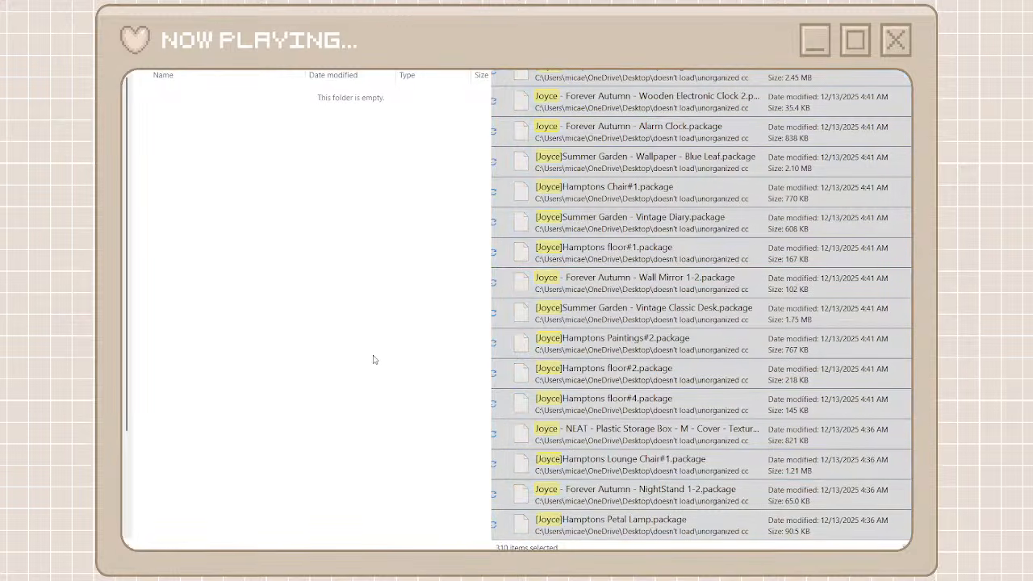
key(ctrl+v)
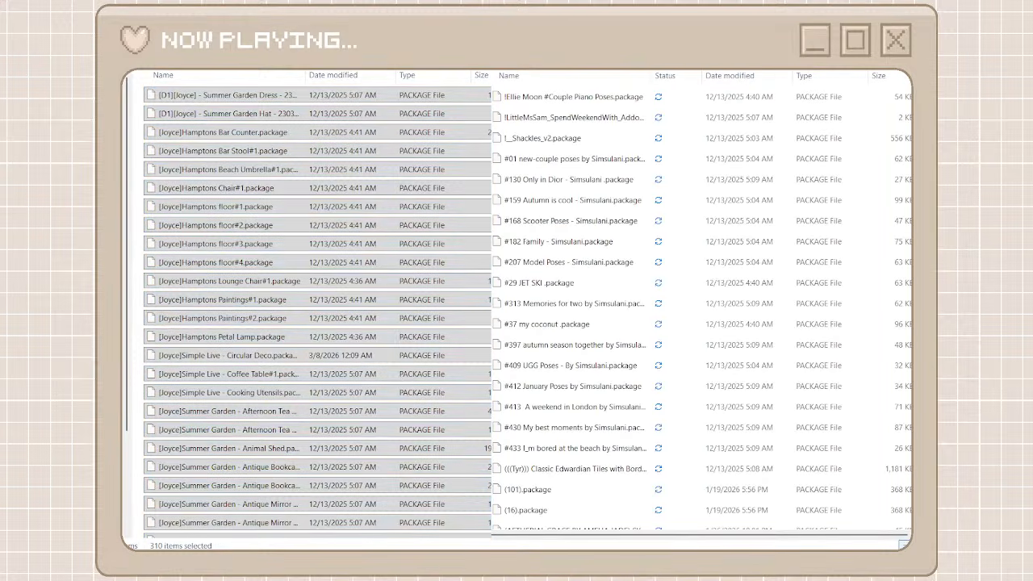
Return to the creator folders and widen the Name column of the unorganized cc list so long package names fit
key(alt+Left)
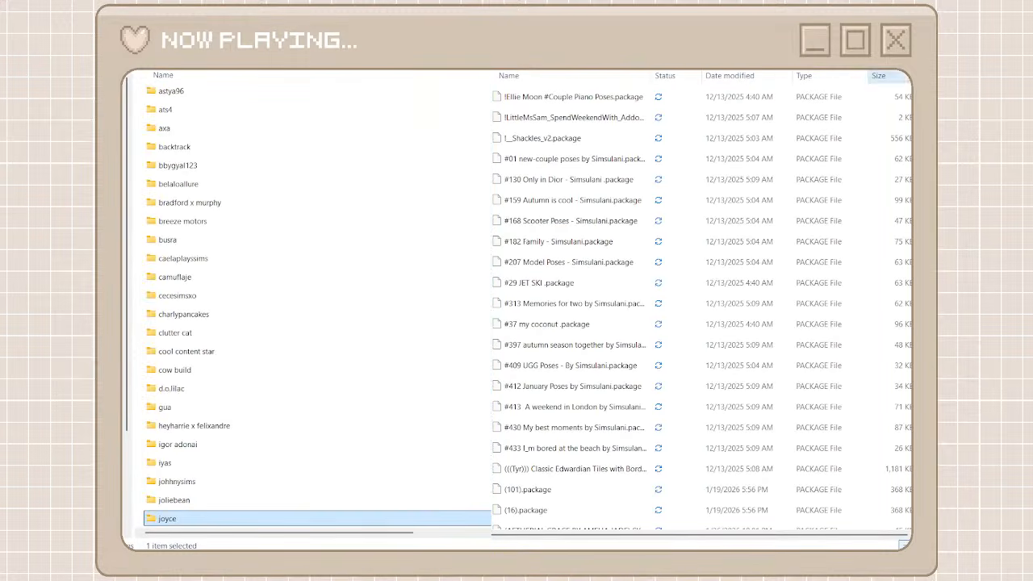
scroll(899, 406, down, 20)
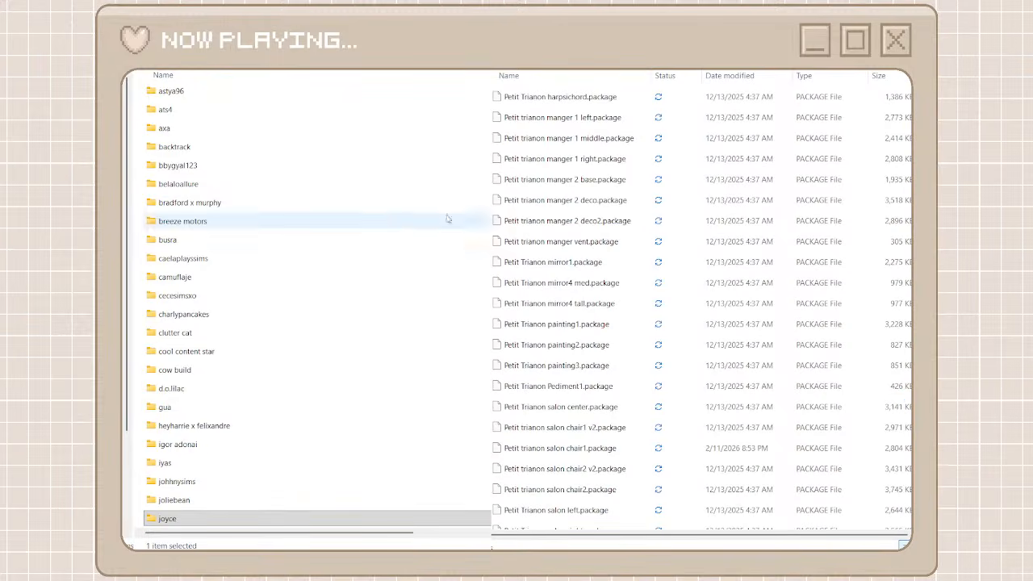
scroll(392, 237, up, 1)
scroll(392, 238, up, 1)
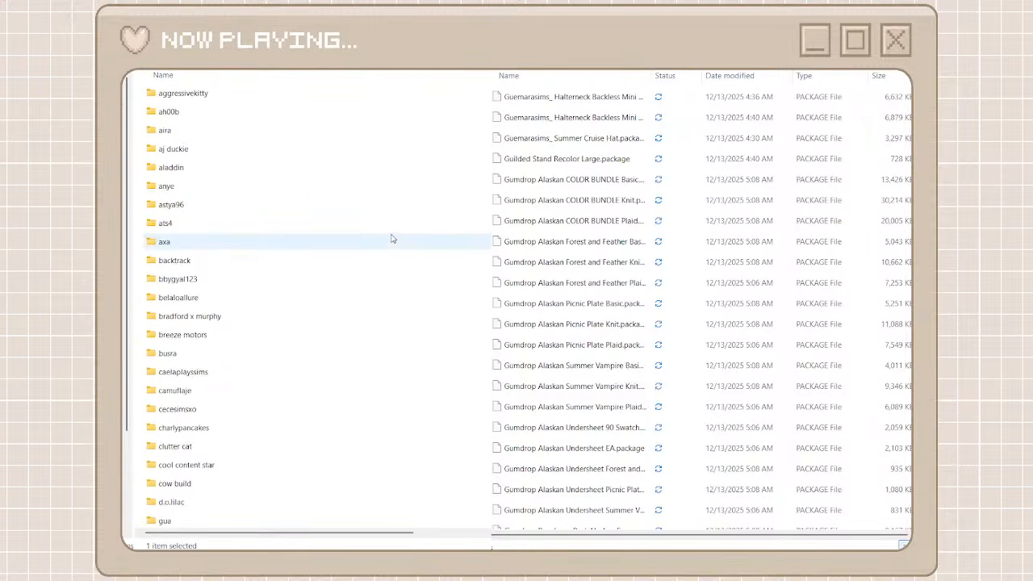
scroll(392, 238, up, 1)
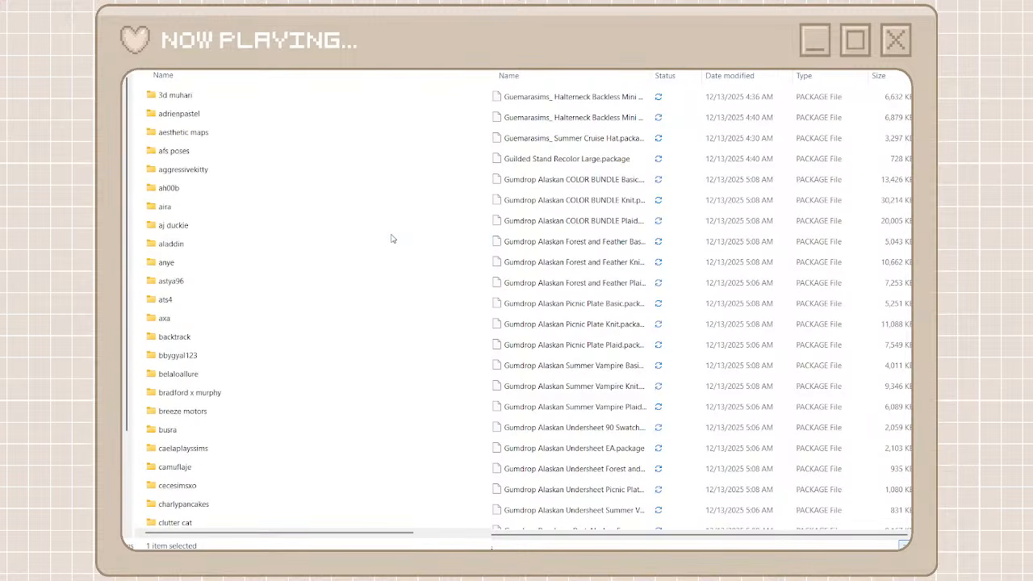
drag(652, 72, 759, 78)
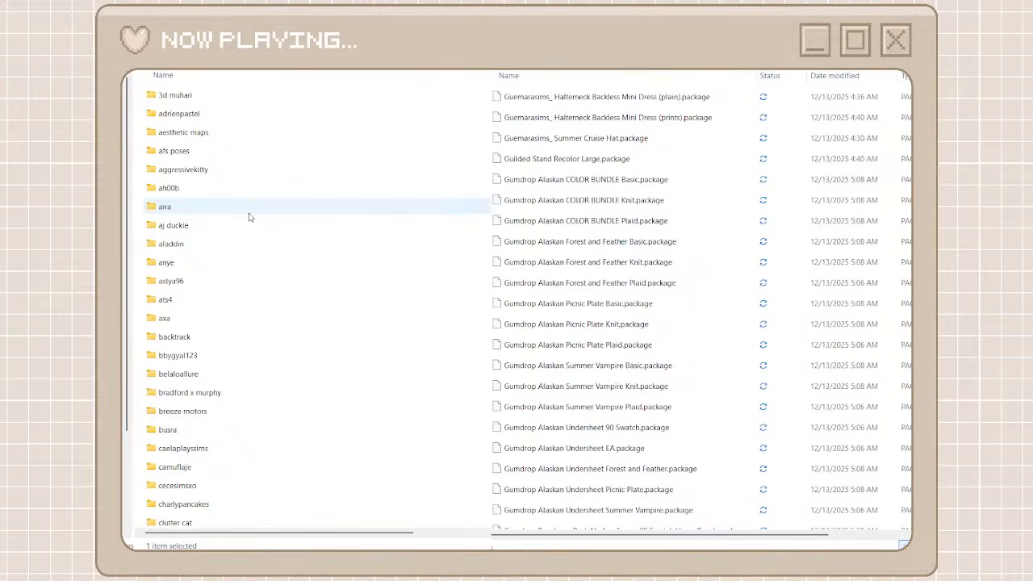
Create a folder named glitterby among the creator folders and open it
scroll(249, 217, down, 10)
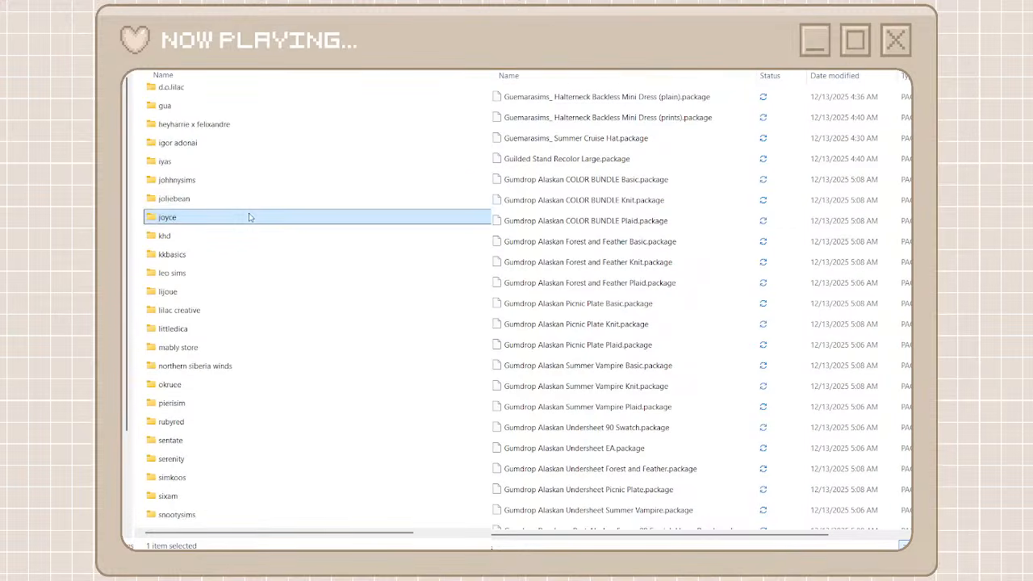
scroll(250, 217, down, 3)
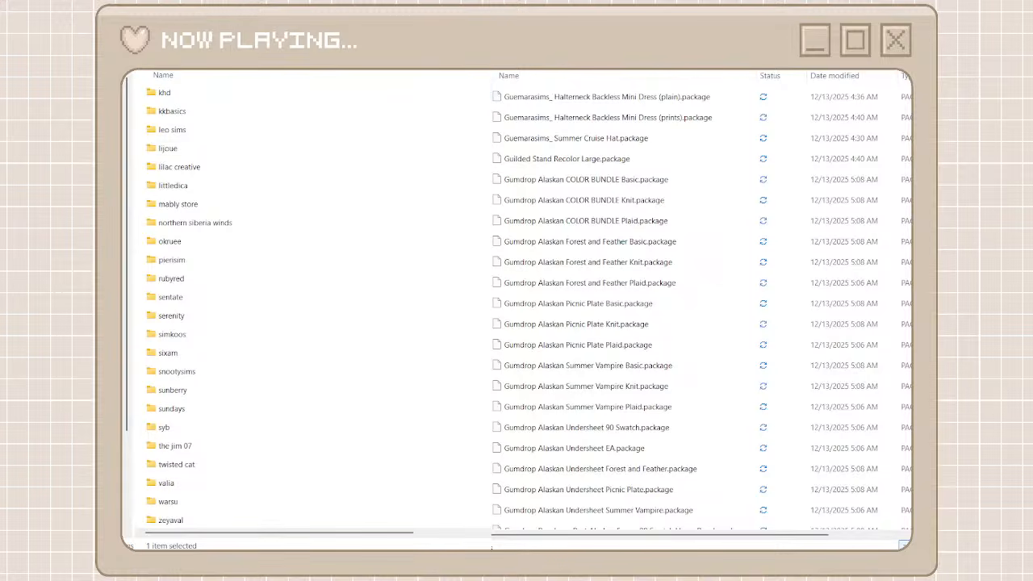
key(ctrl+shift+n)
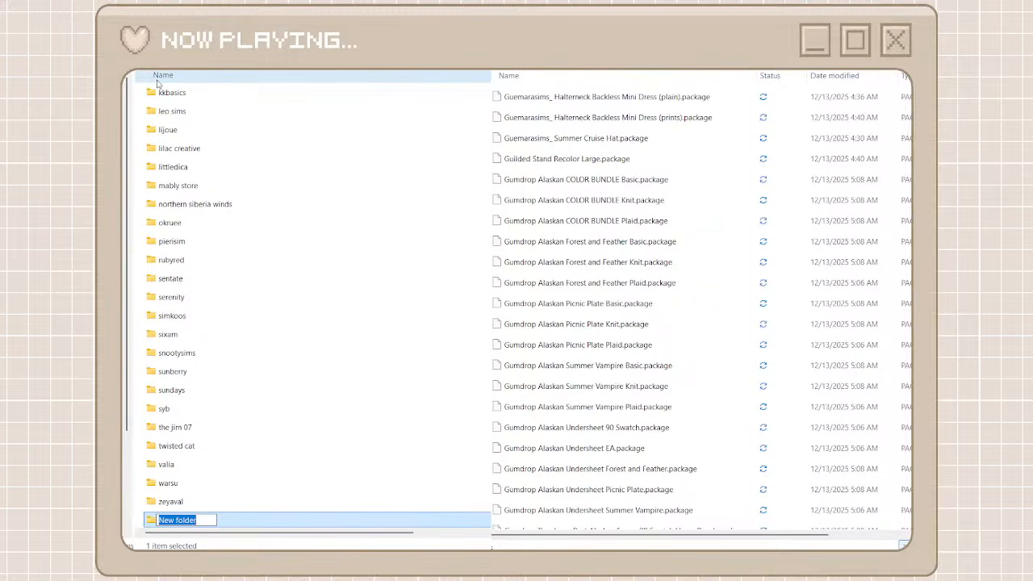
text(gli)
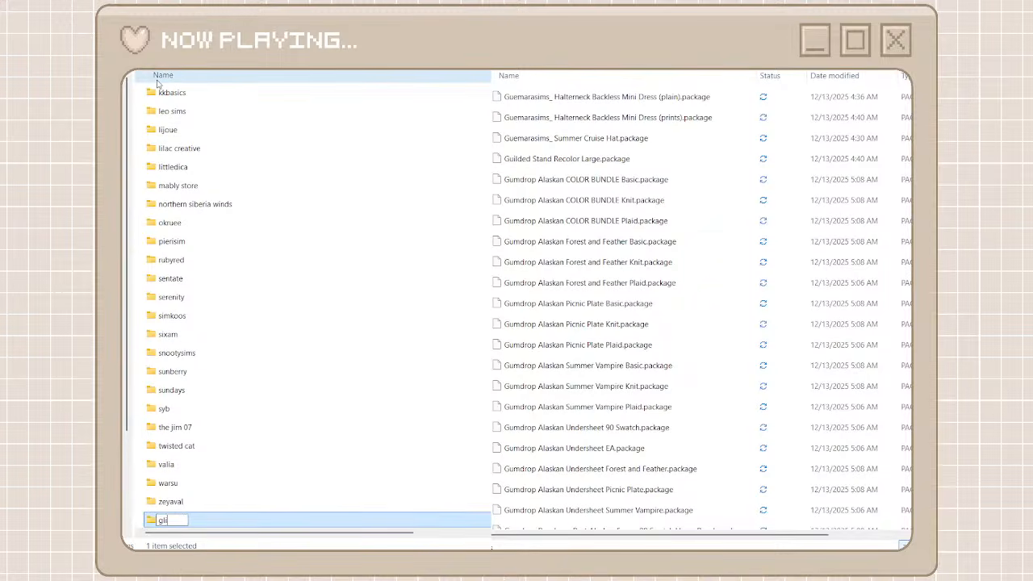
text(tterby)
click(184, 484)
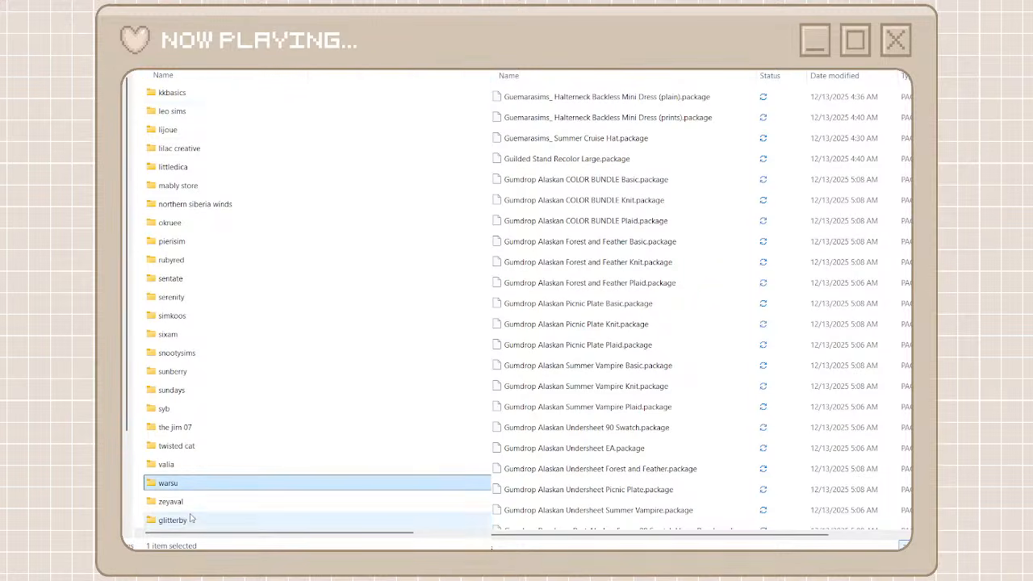
double_click(192, 519)
Search the unorganized cc files for glitter
scroll(577, 280, up, 5)
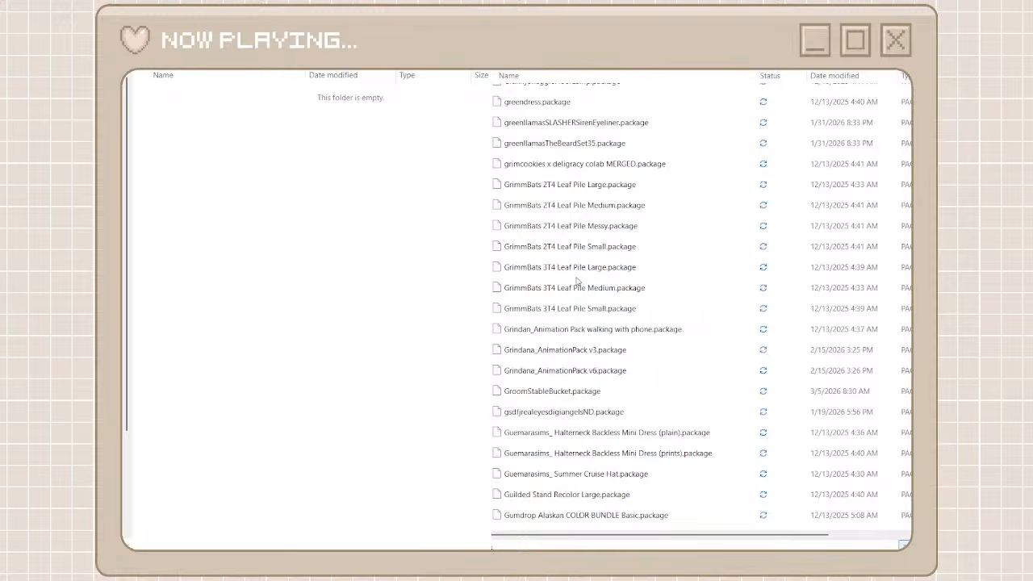
scroll(576, 280, down, 6)
scroll(576, 281, down, 7)
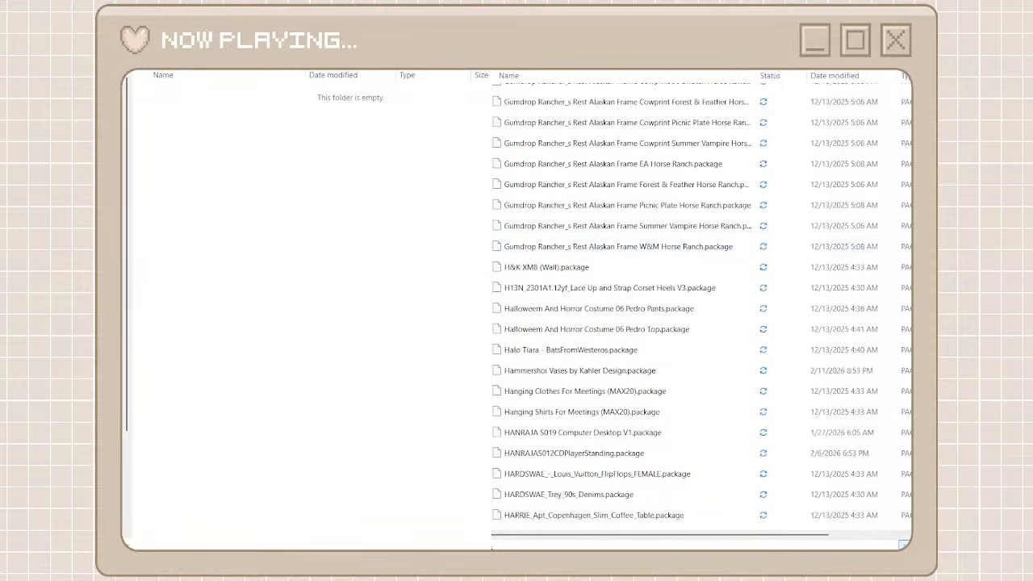
text(gl)
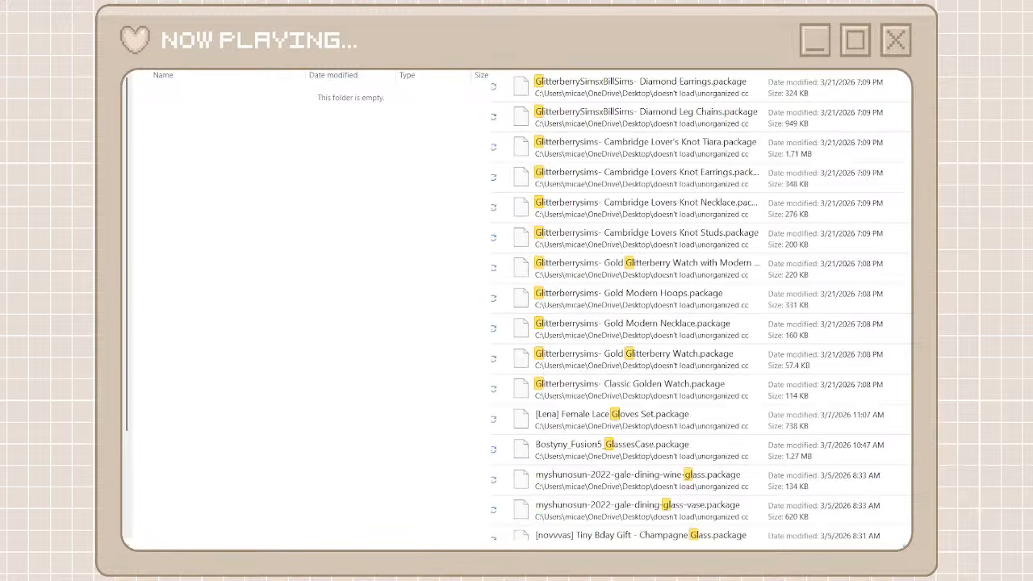
text(i)
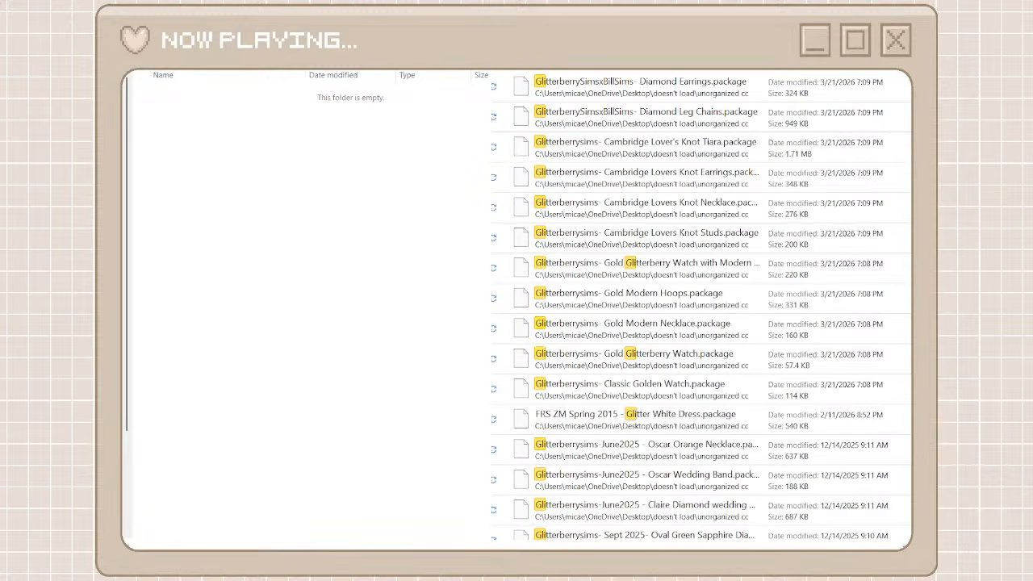
text(tter)
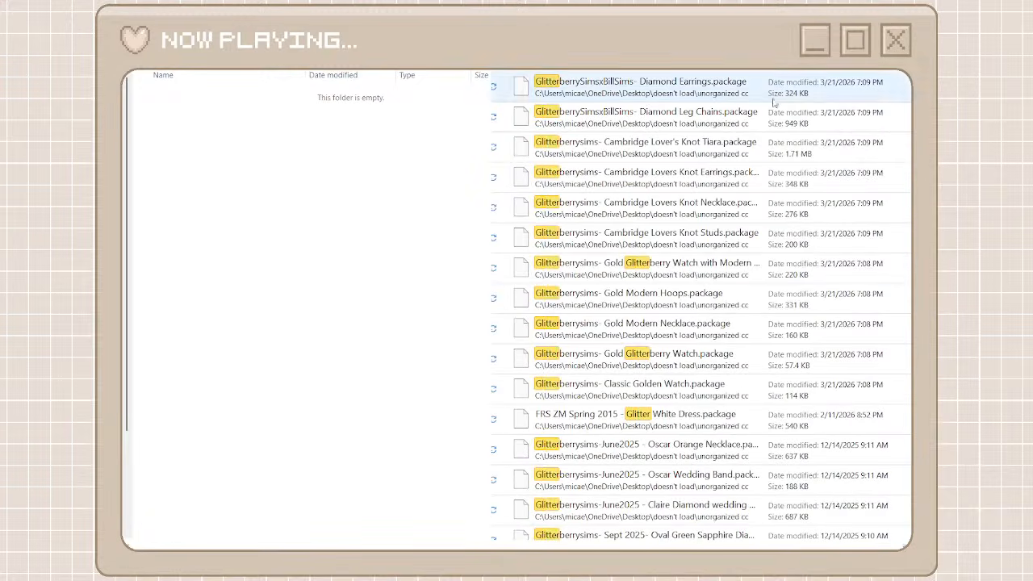
Move the first block of Glitterberrysims packages, from Diamond Earrings through Classic Golden Watch, into the empty glitterby folder
click(726, 88)
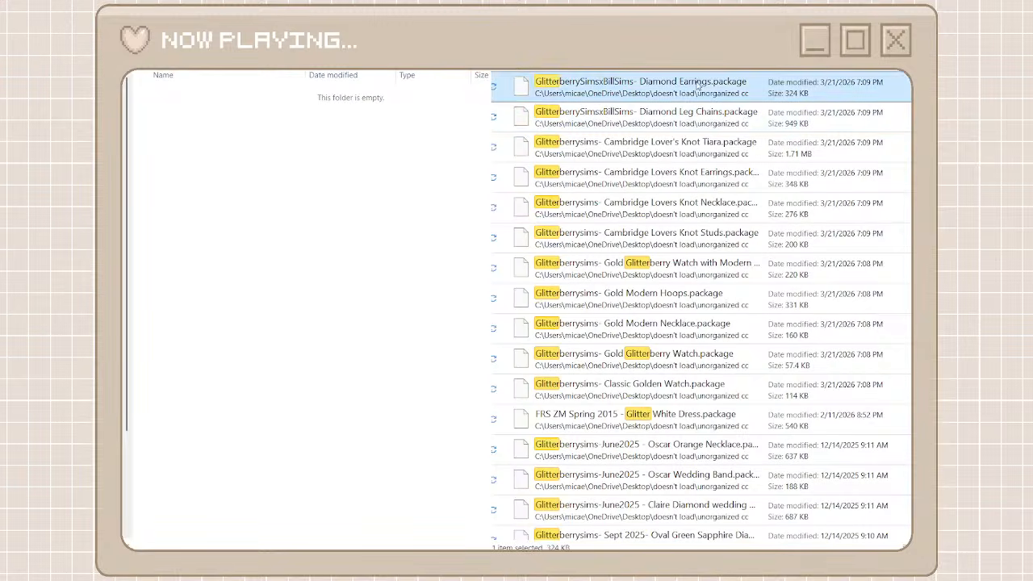
shift+click(654, 395)
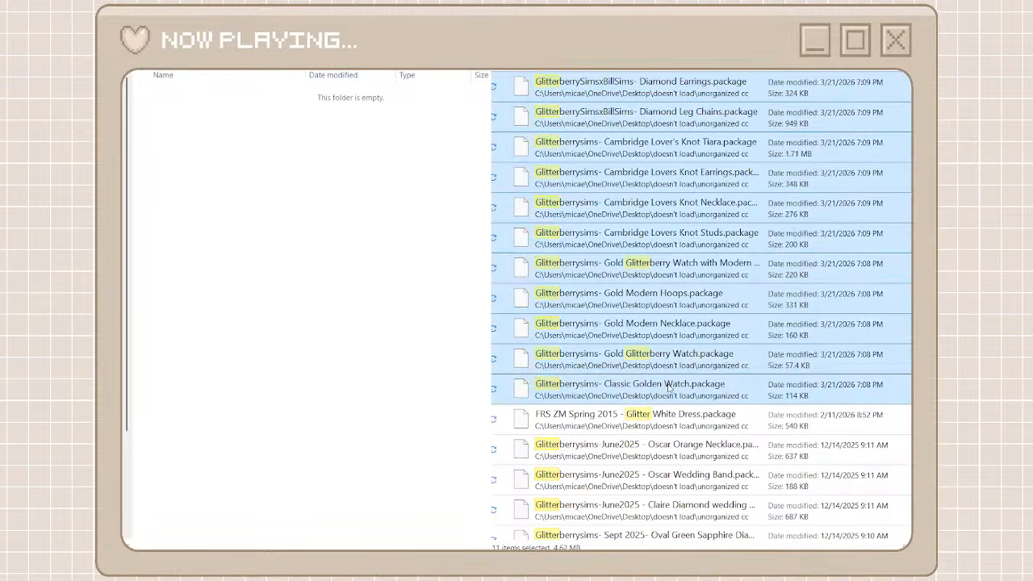
right_click(625, 145)
click(653, 163)
click(473, 212)
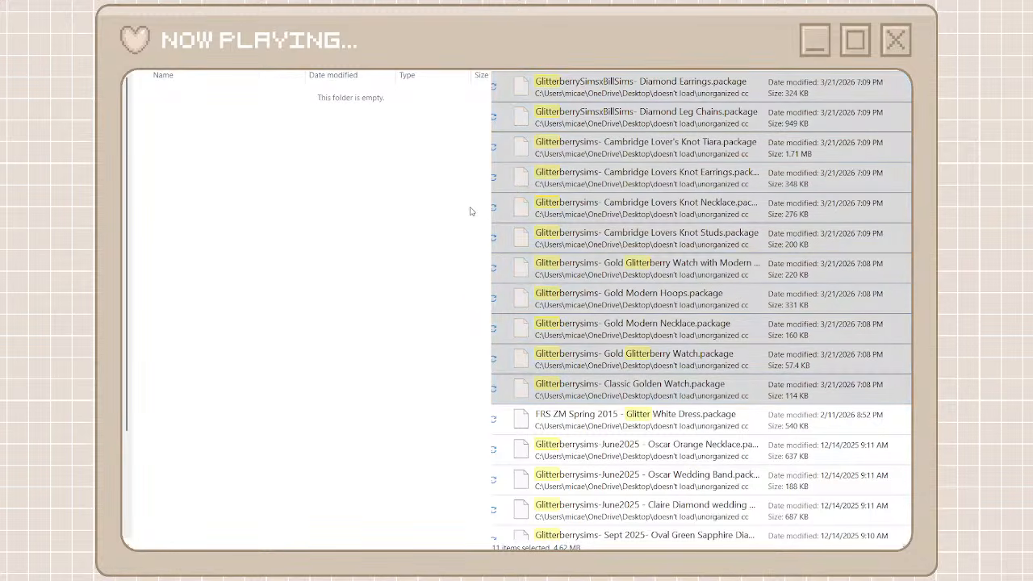
key(ctrl+v)
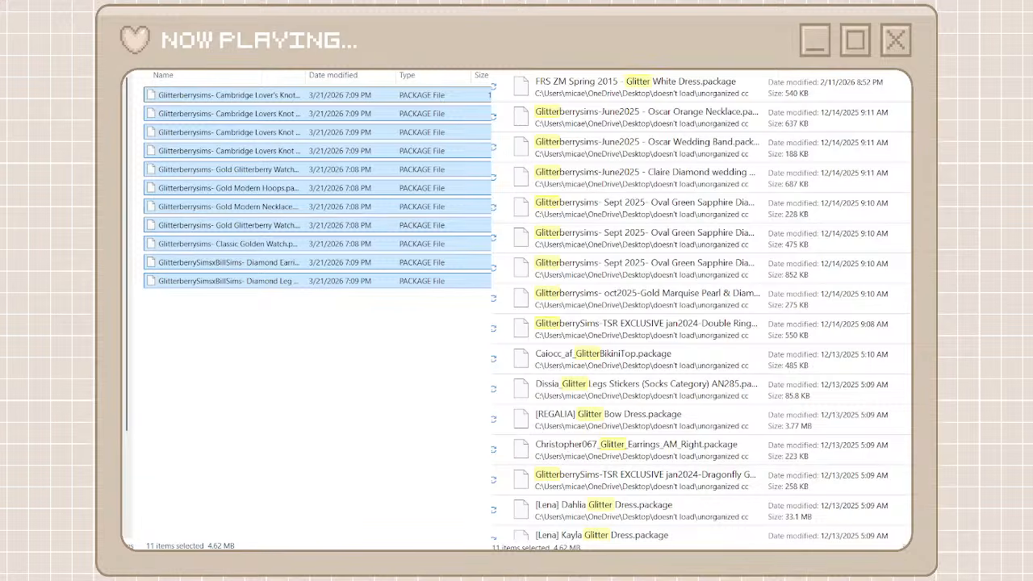
Return to the creator folders and rename the glitterby folder as glitterberryfly
key(alt+Left)
scroll(253, 383, down, 5)
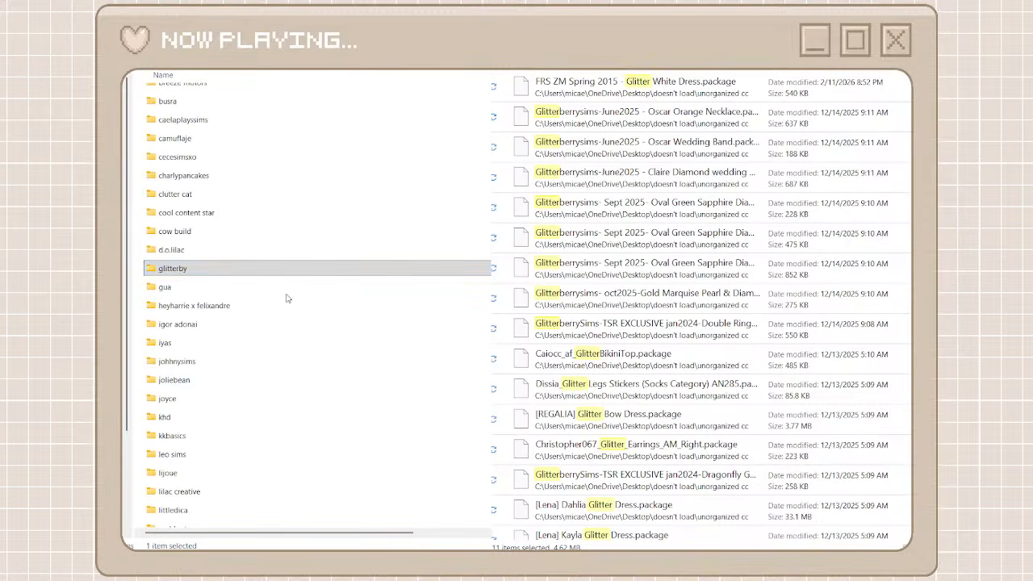
key(F2)
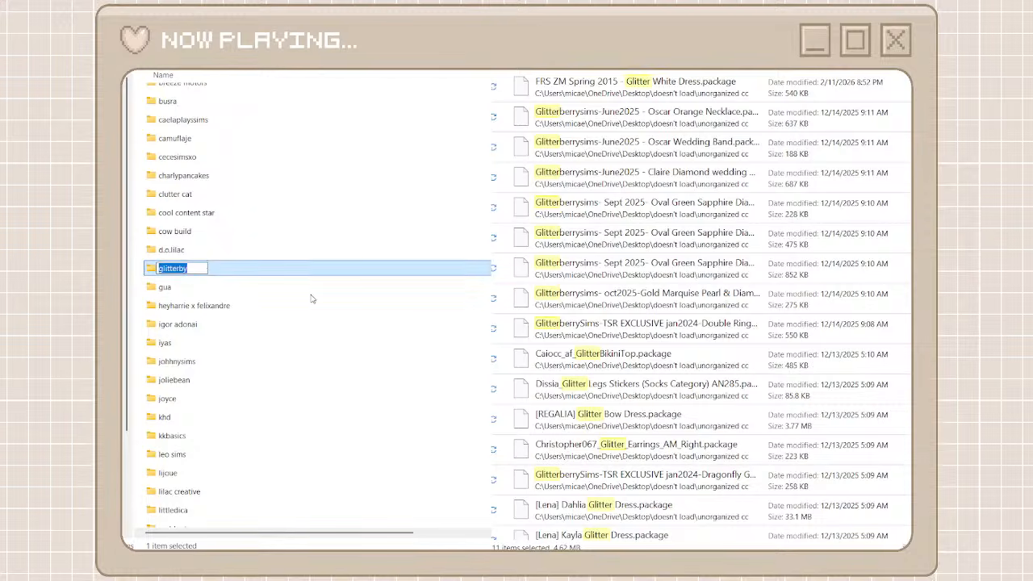
key(Right)
key(BackSpace)
text(erryfly)
key(Return)
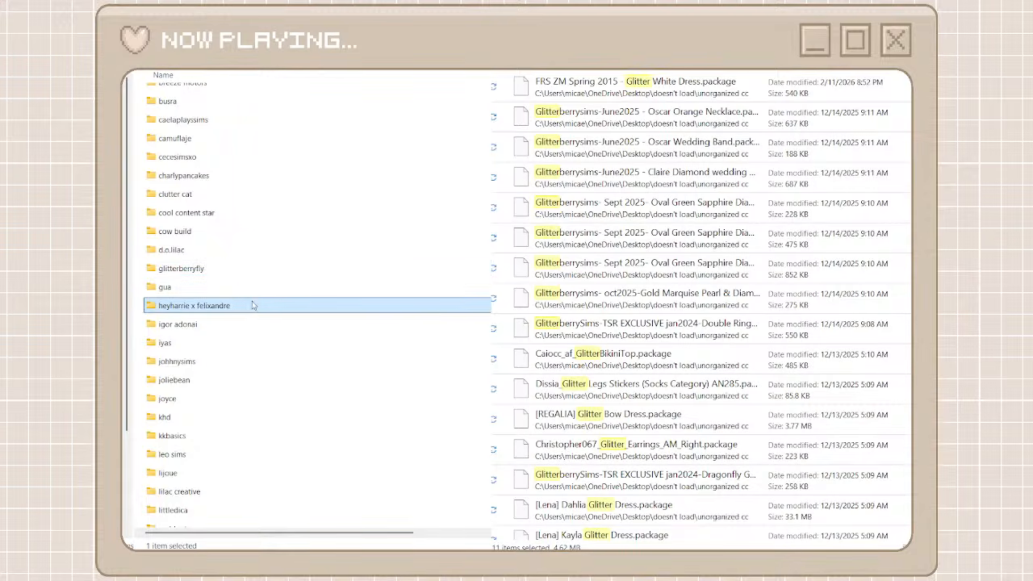
Open the glitterberryfly folder and move in the Glitterberrysims packages from June2025 Oscar Orange Necklace through TSR EXCLUSIVE jan2024 Double Ring
double_click(232, 272)
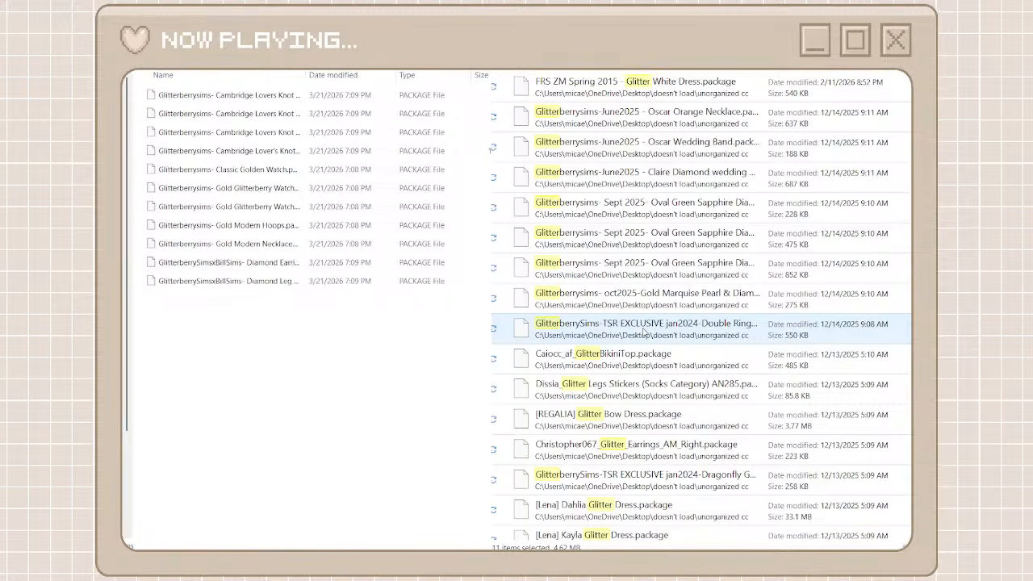
click(643, 331)
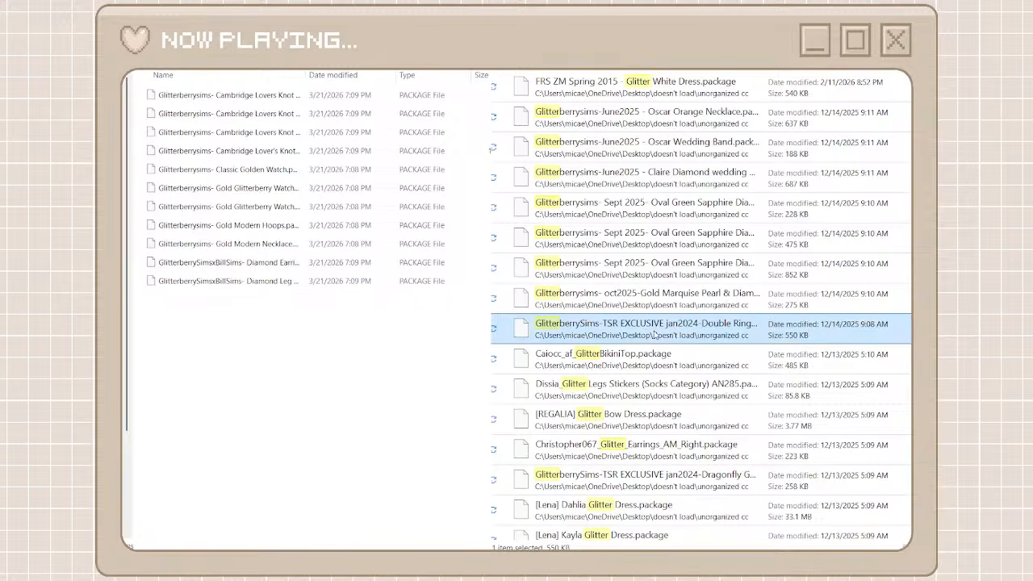
shift+click(638, 117)
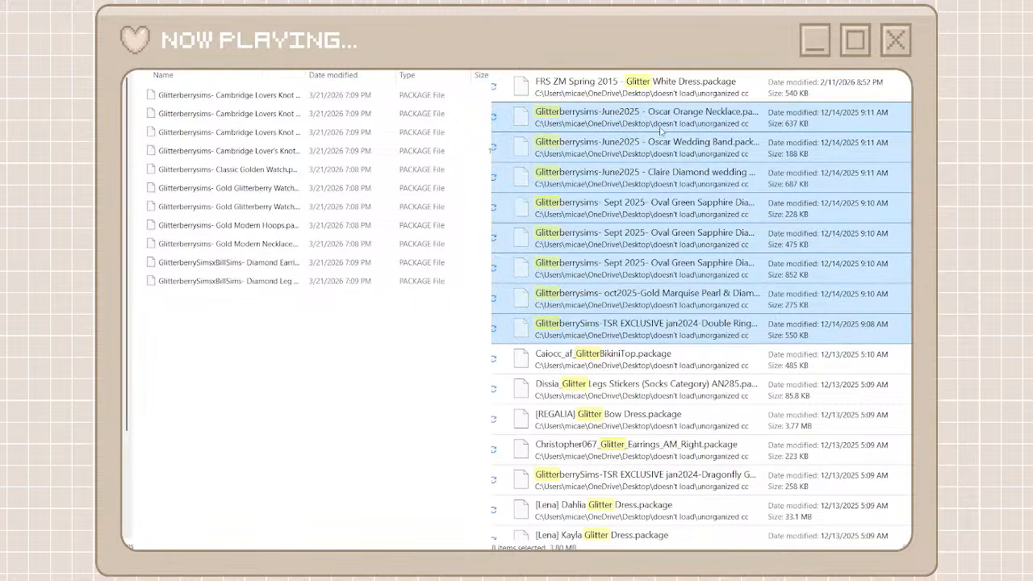
click(419, 324)
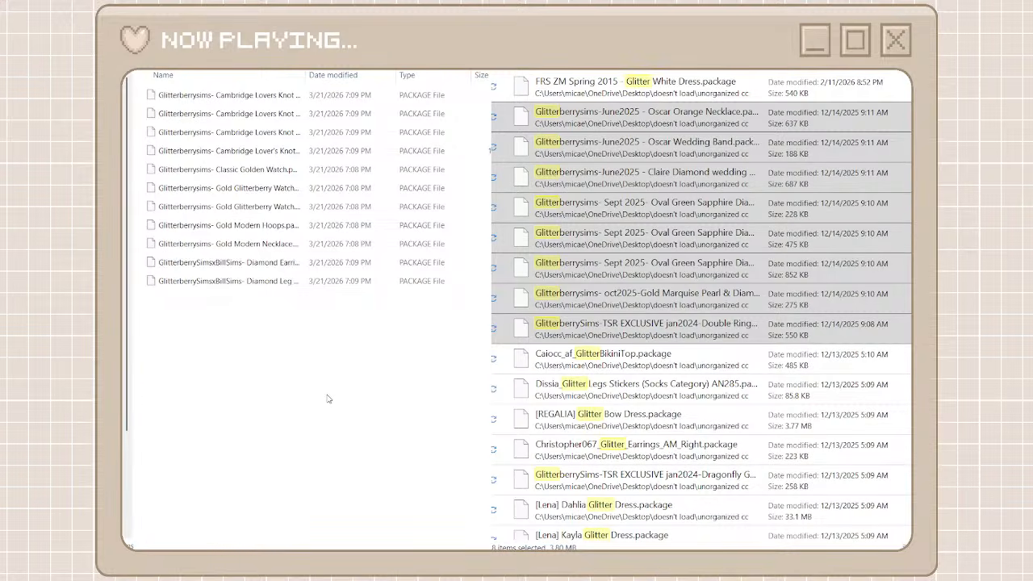
key(ctrl+v)
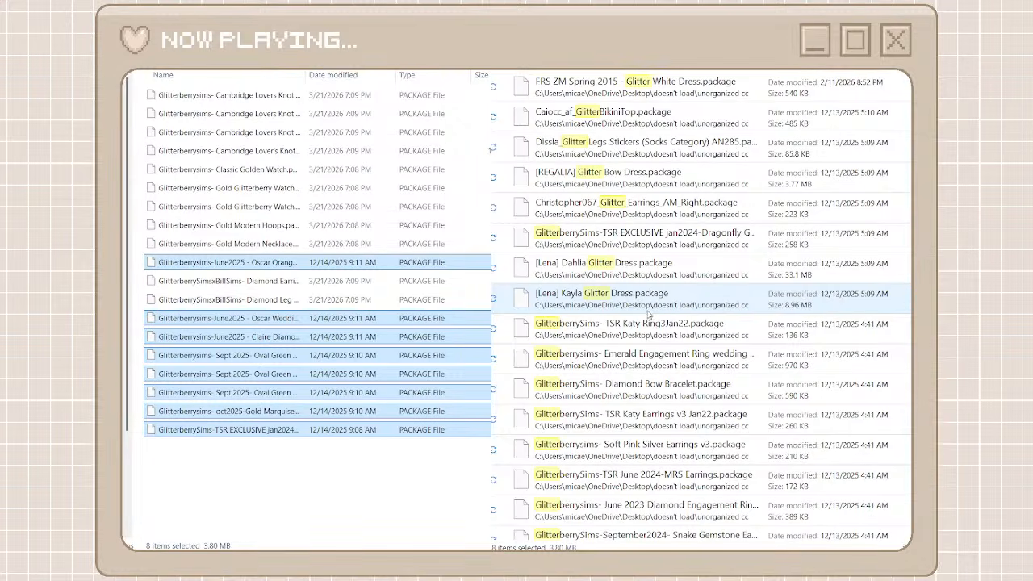
Select the next run of Glitterberrysims packages, from TSR Katy Ring3Jan22 to the Aug2024 Diamond Wedding file above the Jelly-Eye-glitter package
click(634, 327)
scroll(618, 414, down, 5)
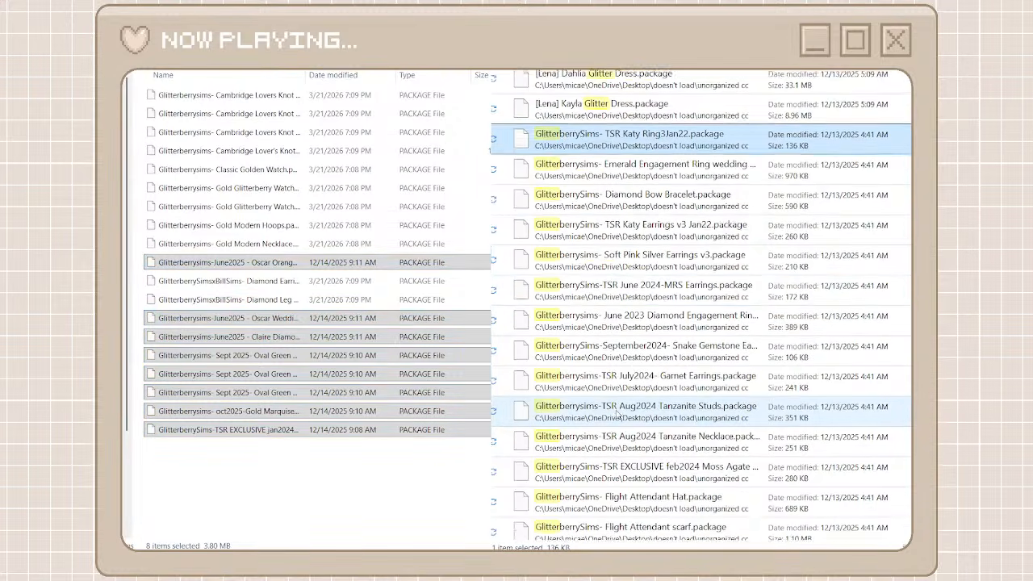
scroll(617, 414, down, 3)
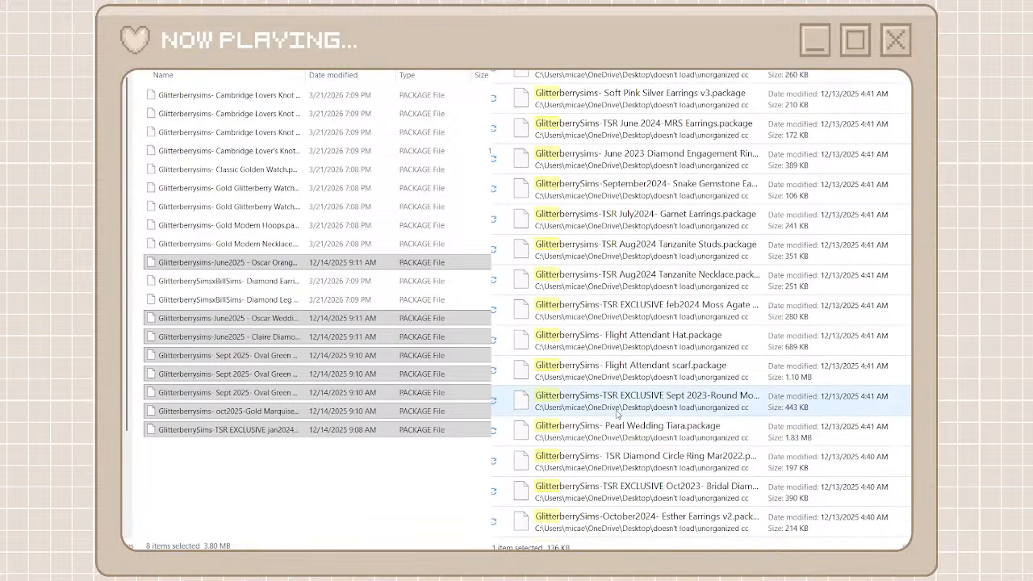
scroll(614, 442, down, 5)
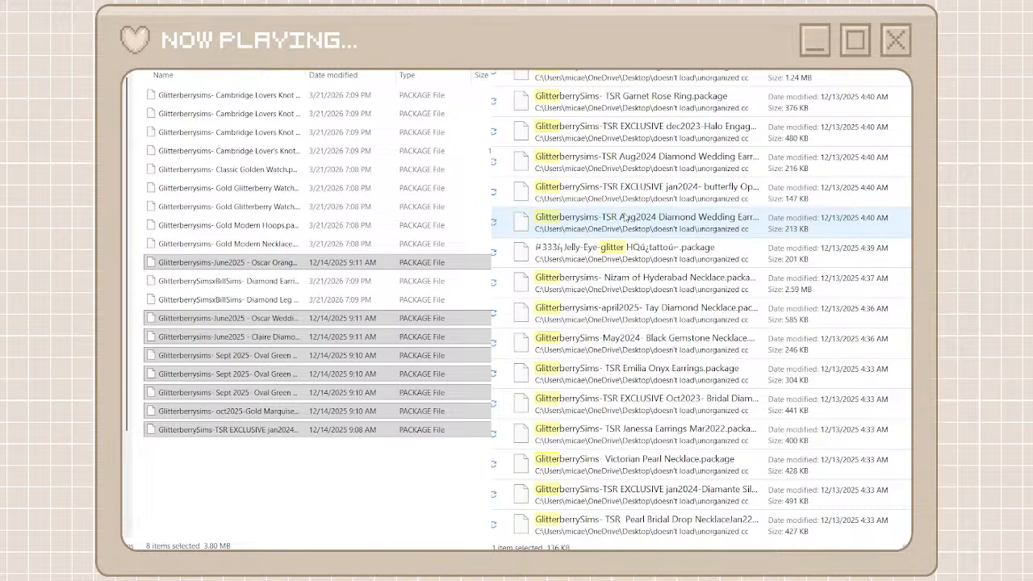
click(625, 219)
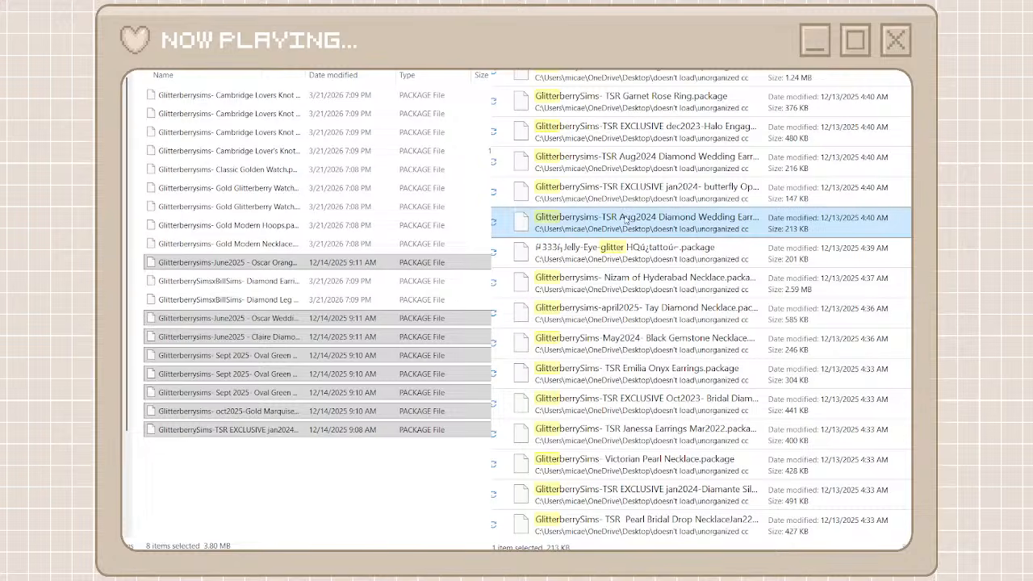
scroll(625, 218, up, 5)
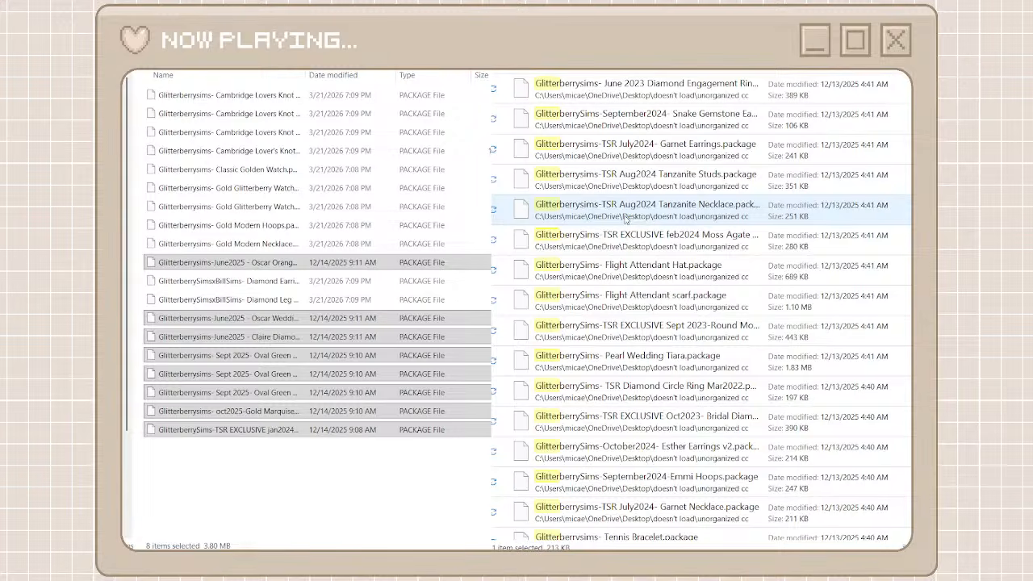
Move the GlitterberrySims files from TSR Katy Ring3Jan22 down to TSR Aug2024 Diamond Wedding Earrings into the glitterberryfly folder
scroll(625, 218, down, 4)
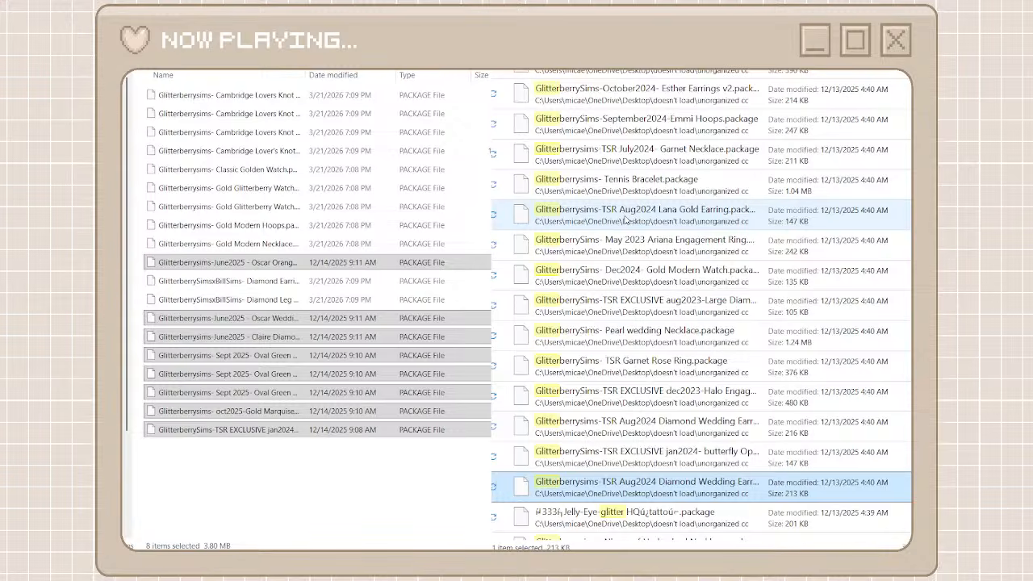
scroll(626, 219, down, 2)
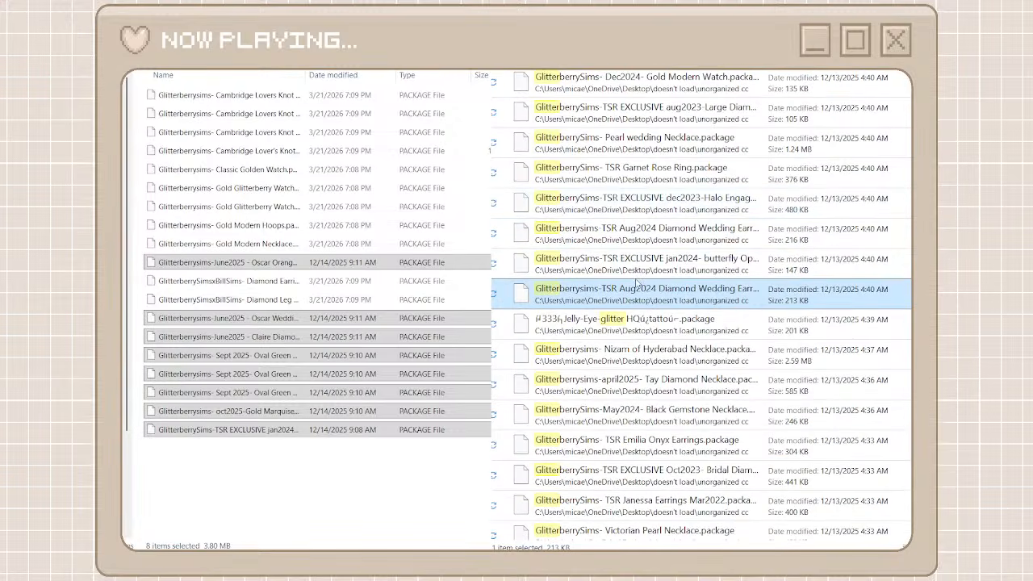
scroll(637, 283, up, 7)
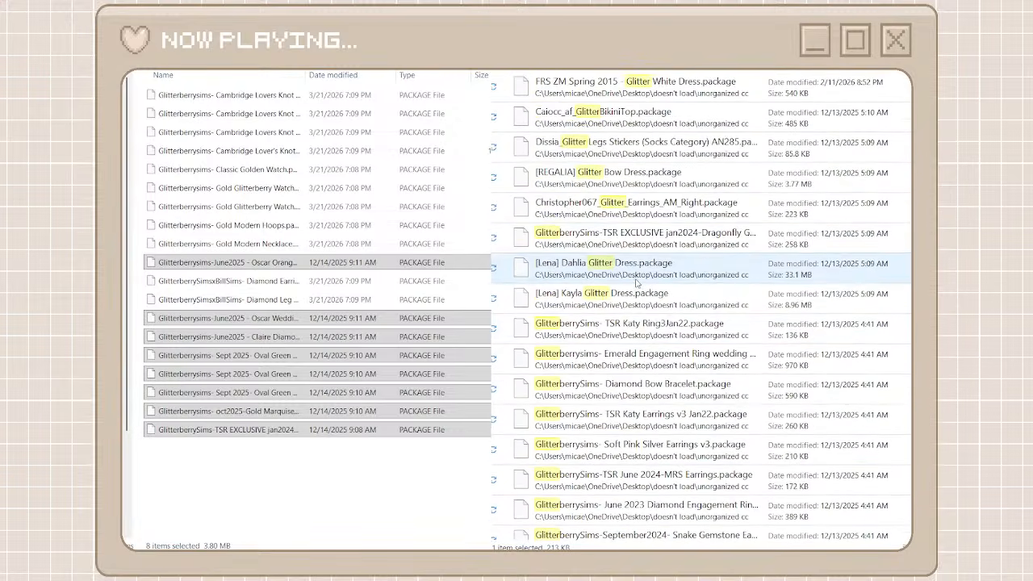
shift+click(627, 333)
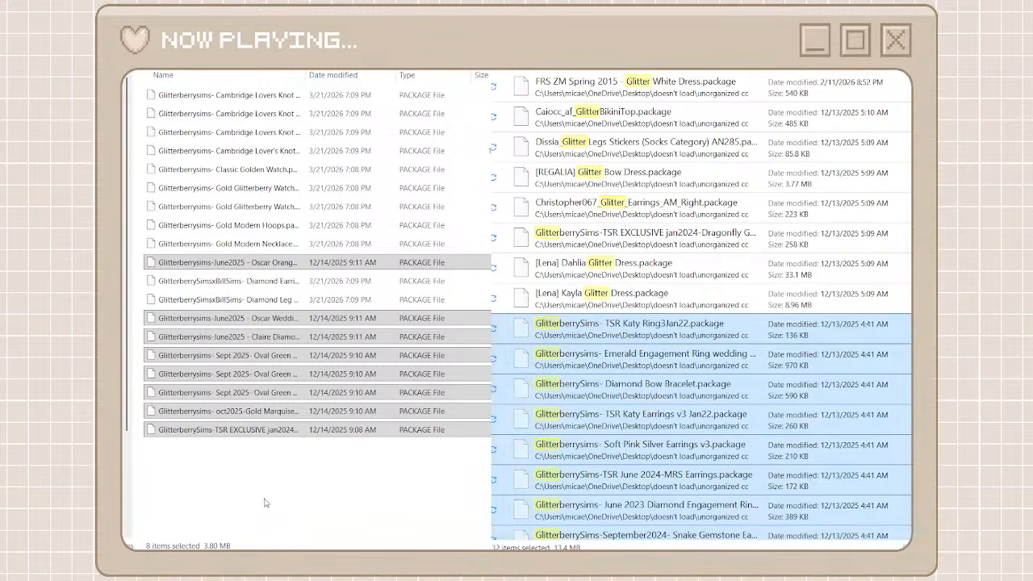
click(264, 503)
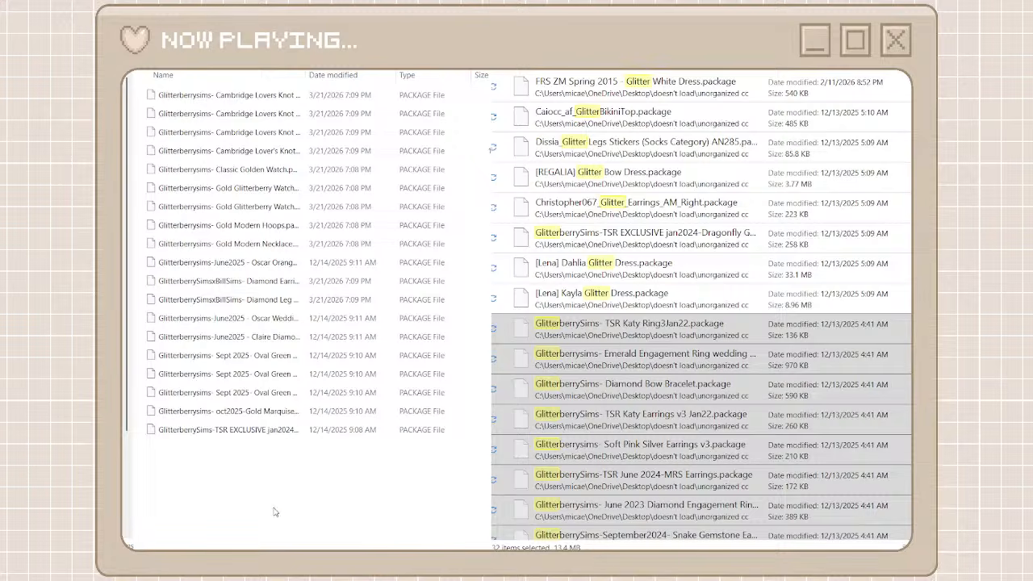
key(ctrl+v)
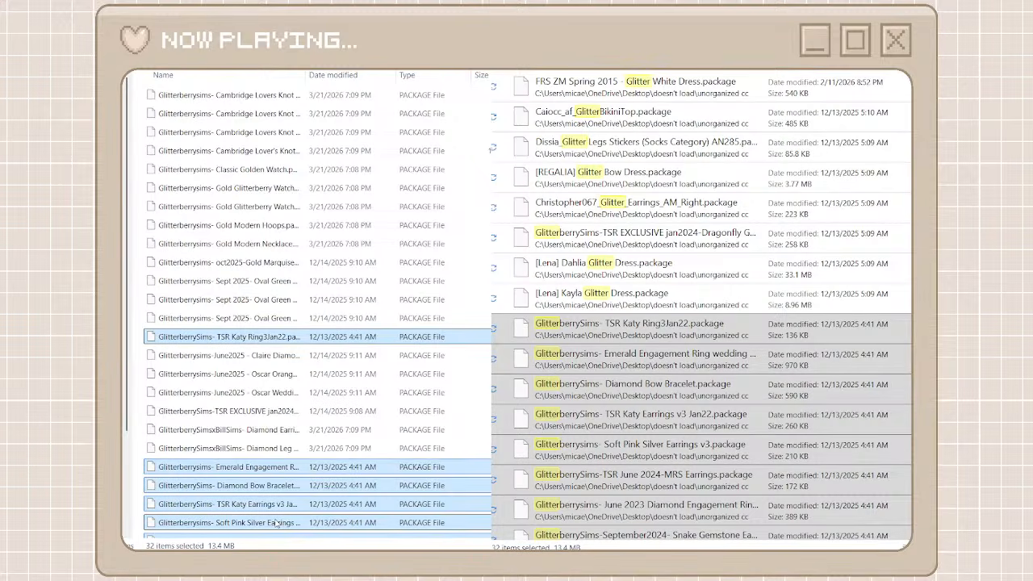
scroll(275, 523, down, 6)
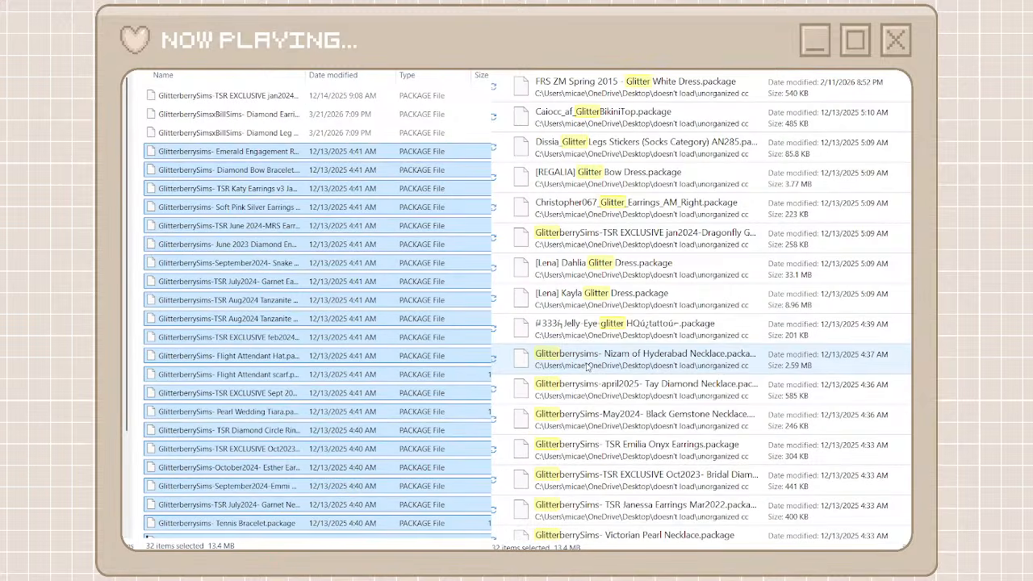
Move the GlitterberrySims files from Nizam of Hyderabad Necklace through TSR Pearl Bridal Drop Necklace into the glitterberryfly folder
click(587, 368)
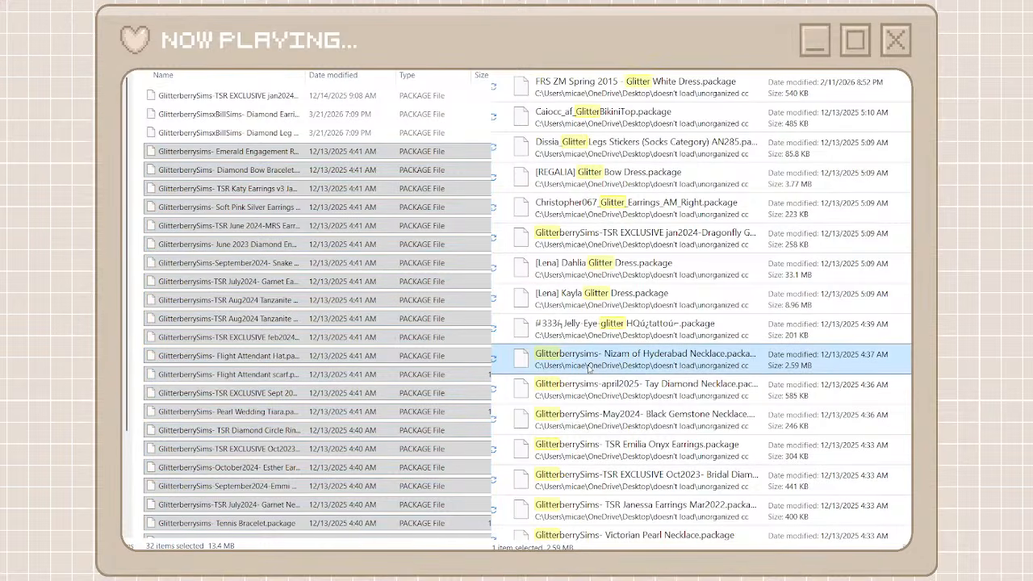
scroll(589, 367, down, 1)
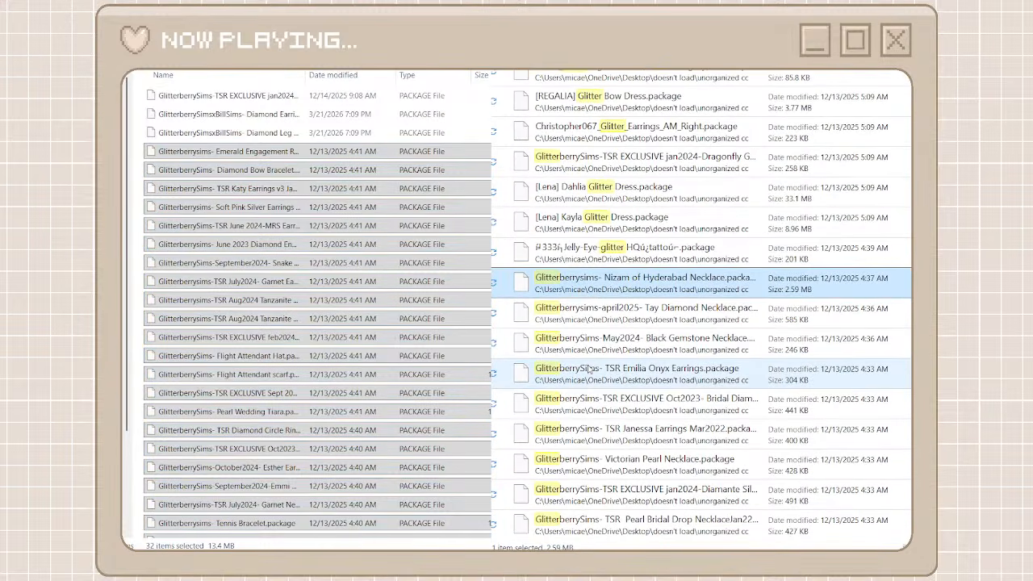
shift+click(593, 525)
click(593, 525)
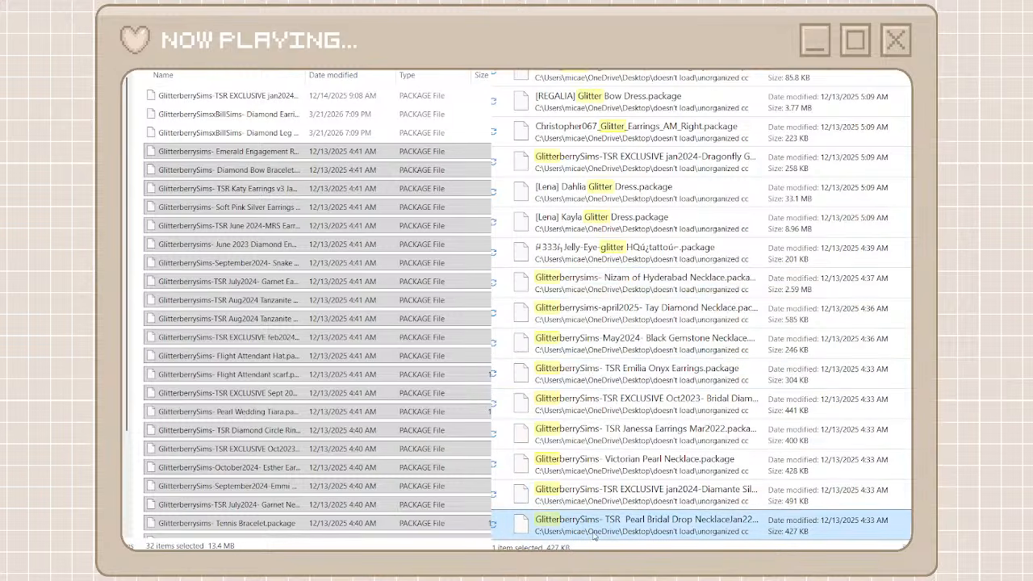
click(604, 290)
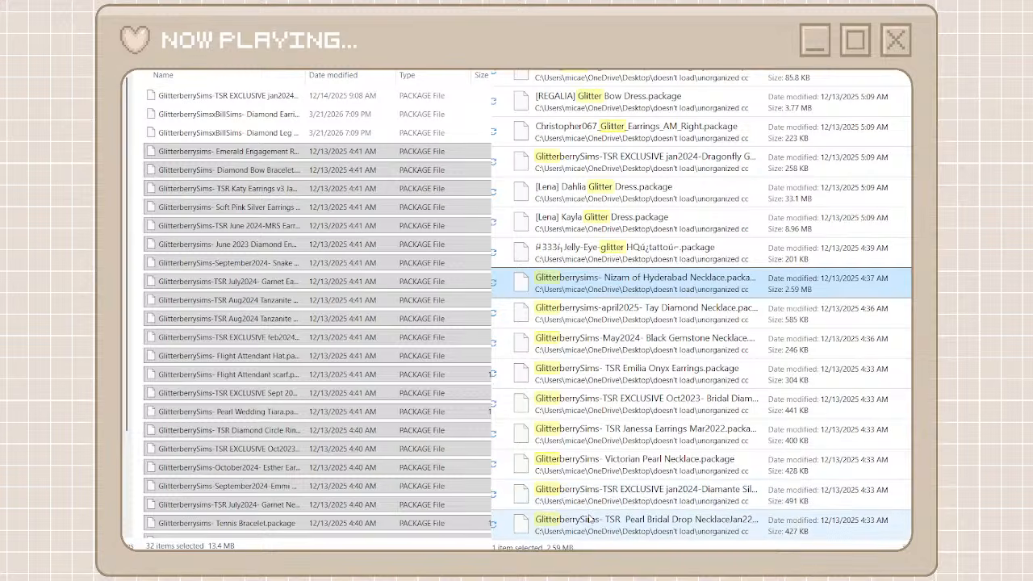
shift+click(593, 524)
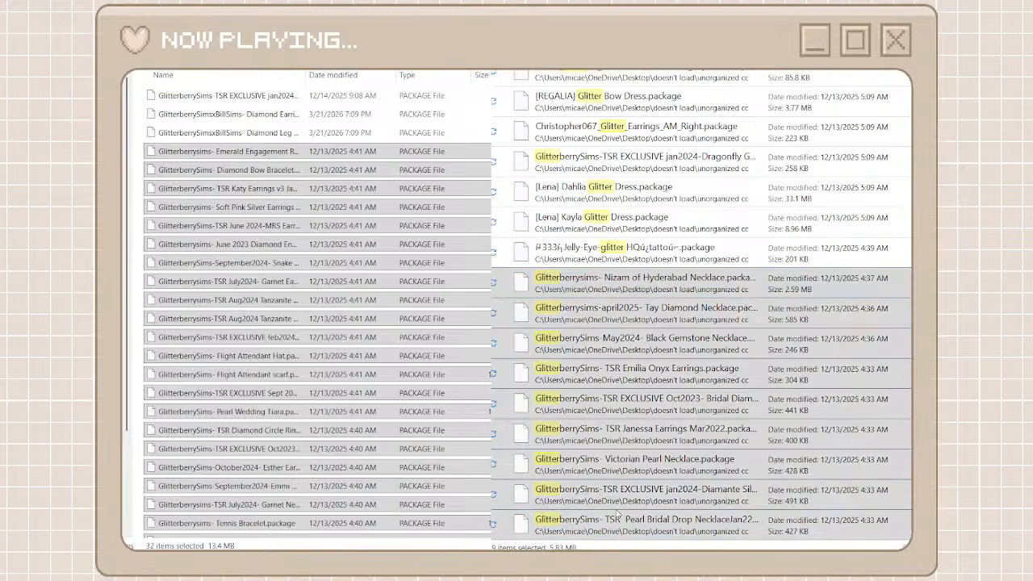
click(141, 372)
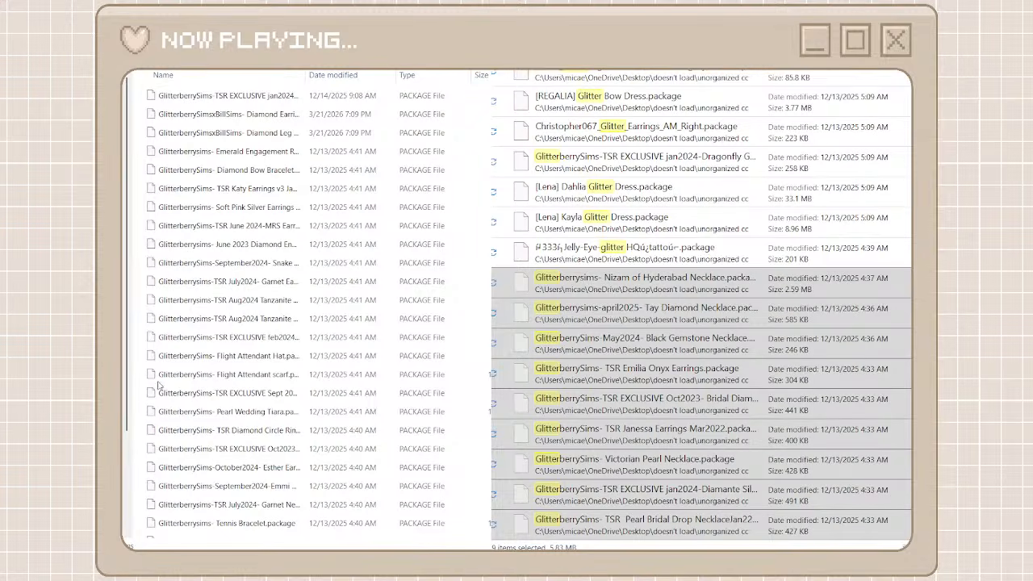
key(ctrl+v)
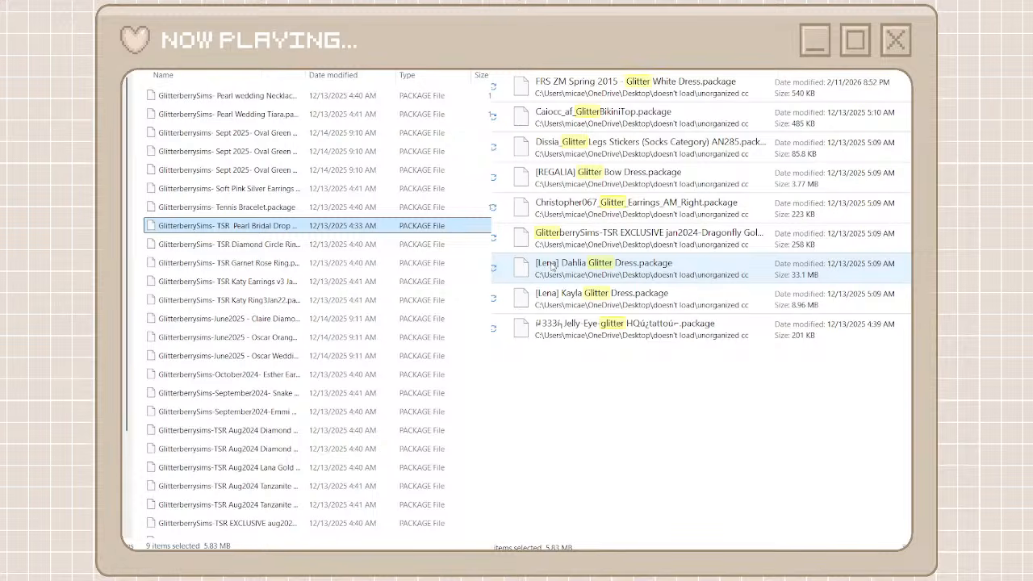
Leave the glitter search and browse the unorganized cc folder down to the FAYUN files
click(557, 49)
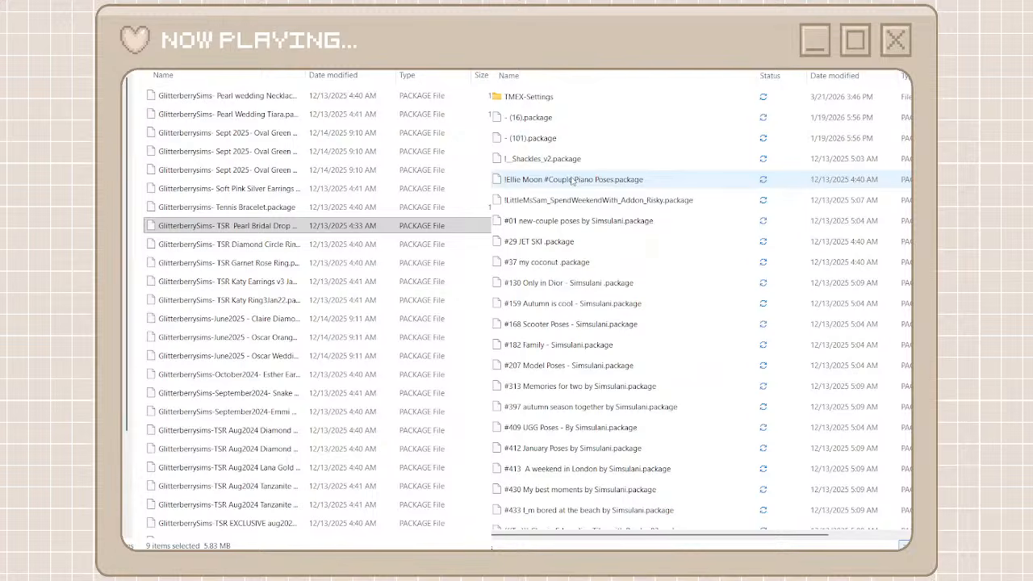
scroll(613, 307, down, 20)
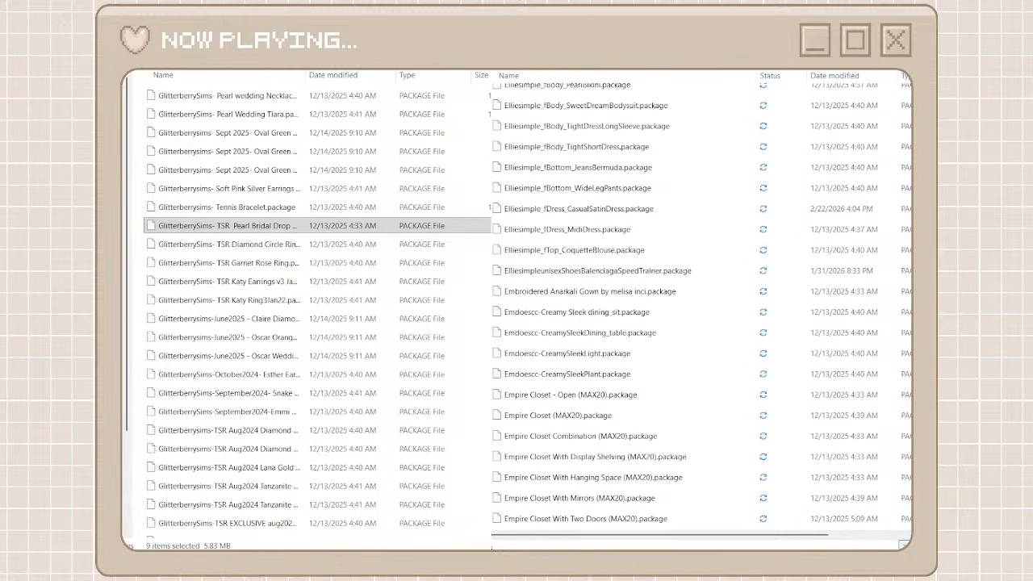
scroll(613, 307, down, 20)
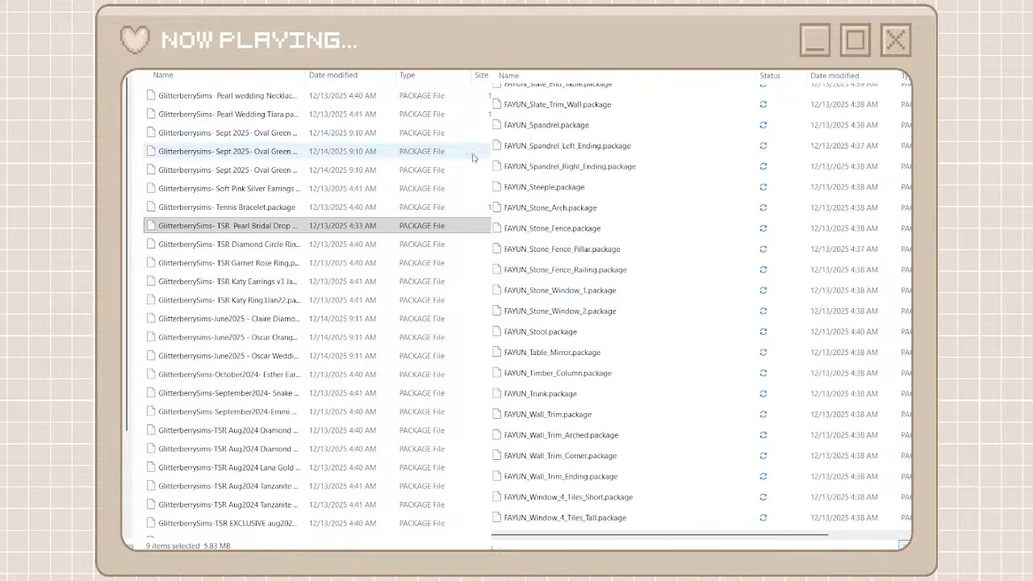
Return from the glitterberryfly folder to the creator folders and open heyharrie x felixandre
key(alt+Left)
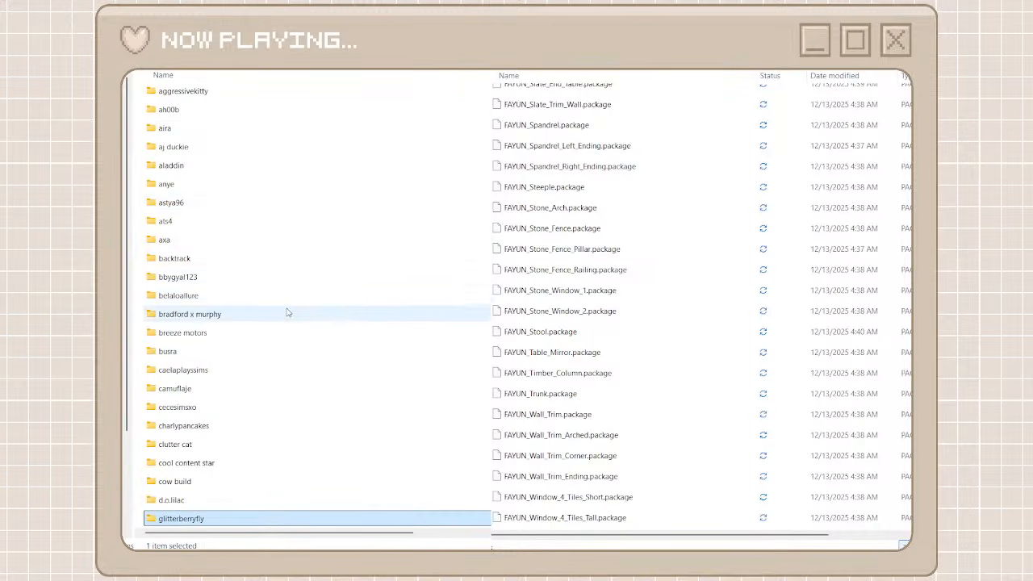
scroll(287, 313, up, 1)
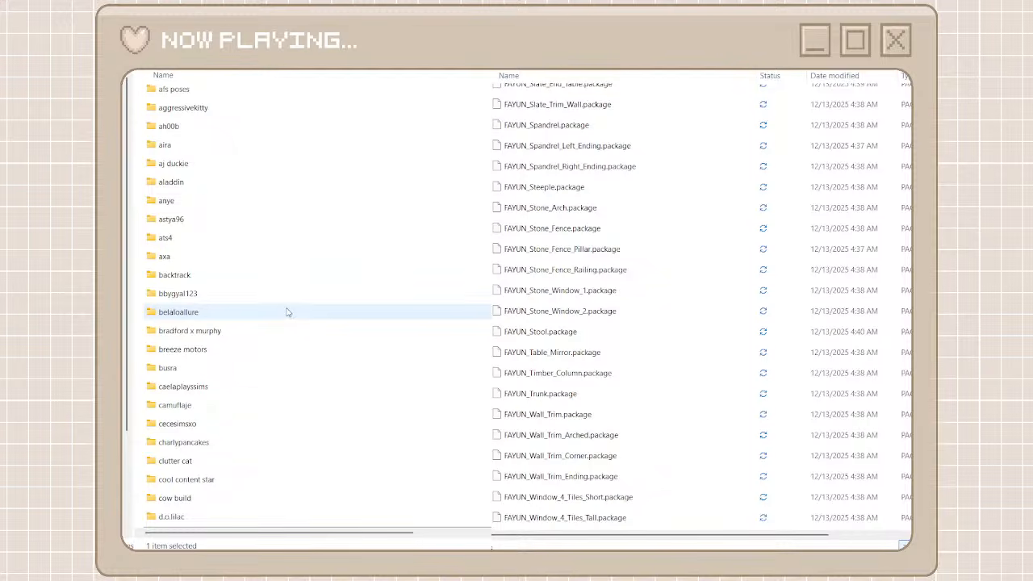
scroll(288, 312, down, 1)
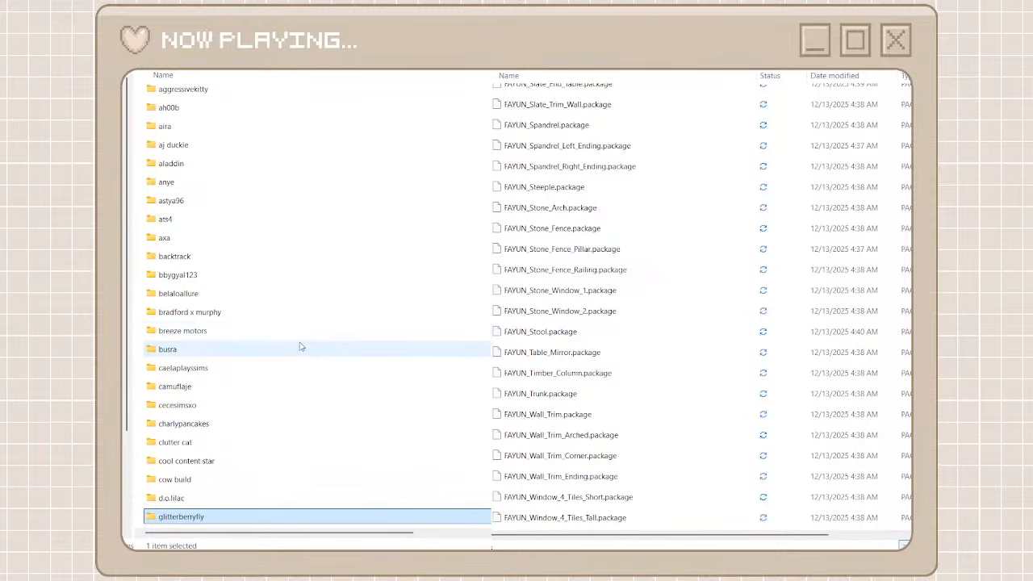
scroll(293, 349, down, 3)
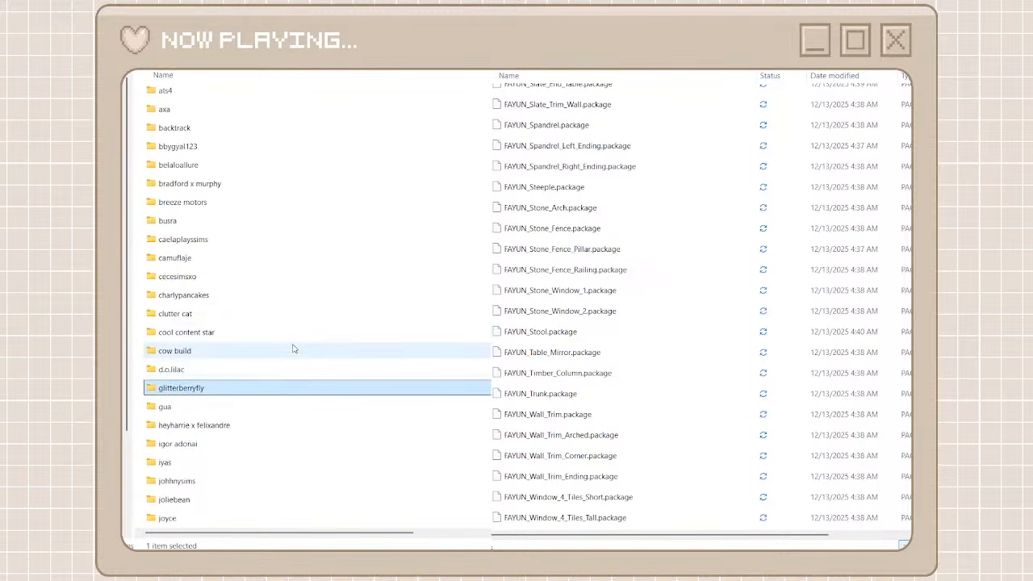
double_click(237, 423)
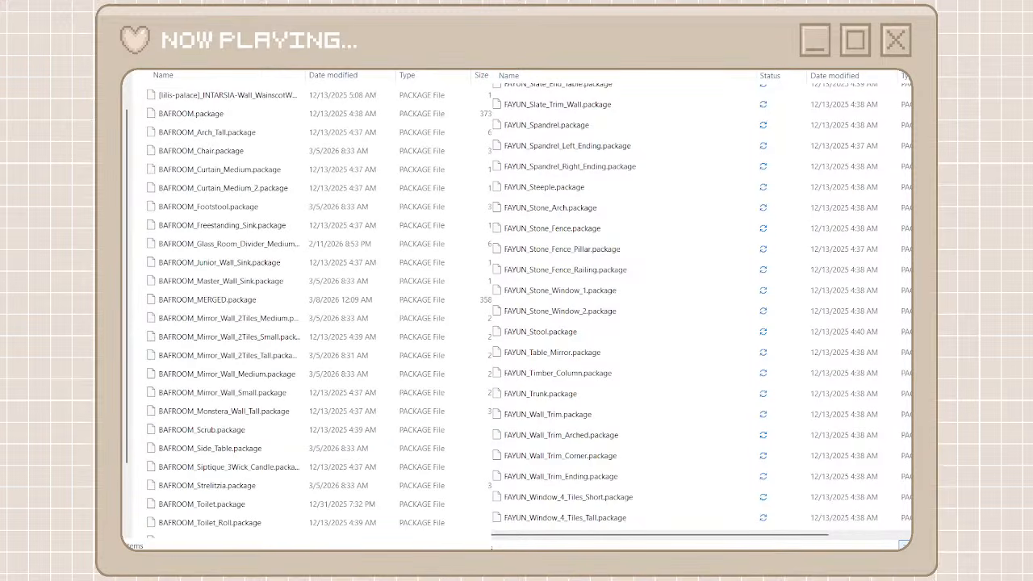
Search the unorganized cc folder for "fayun"
text(fs)
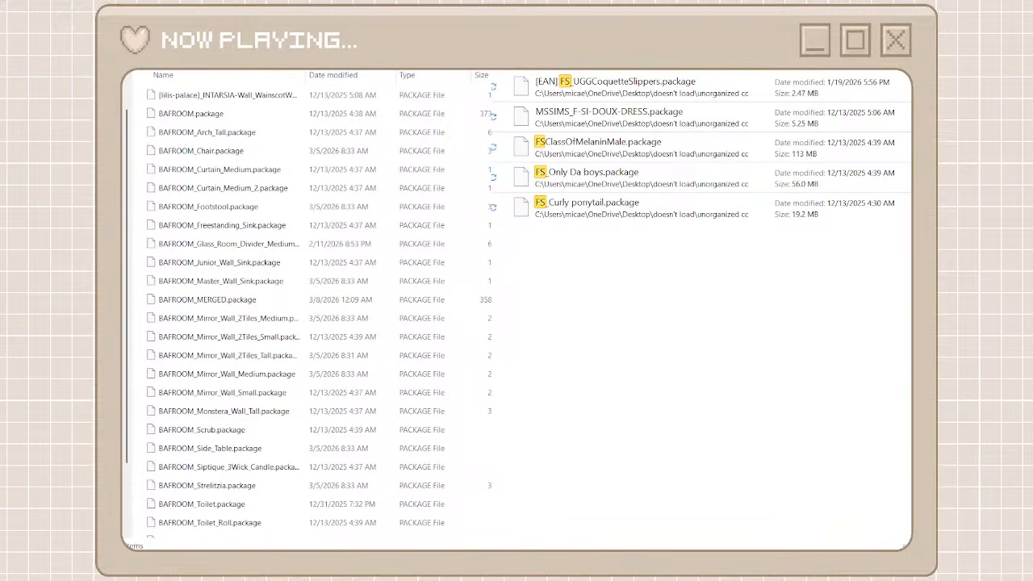
key(BackSpace)
text(a)
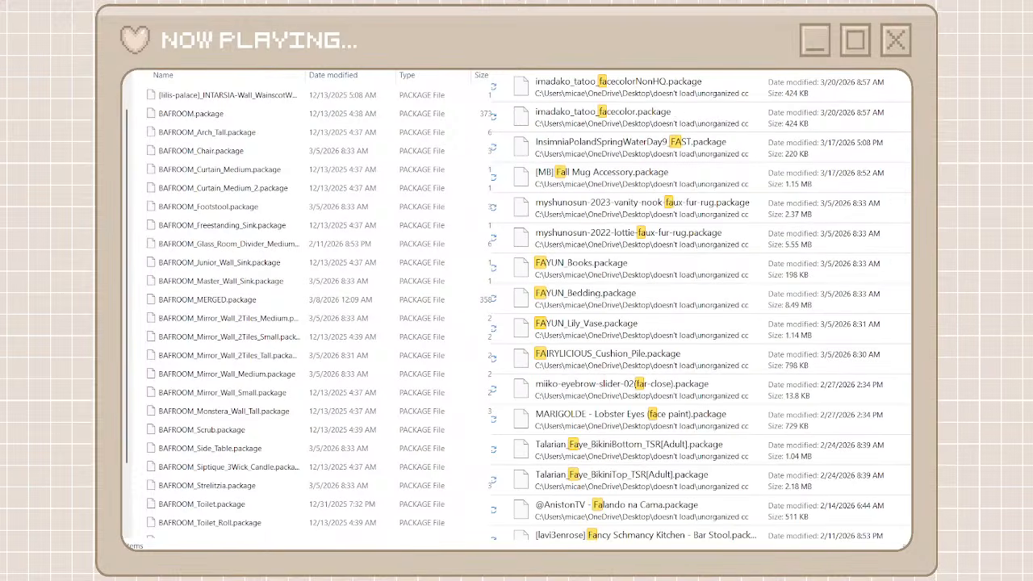
text(yun)
click(707, 411)
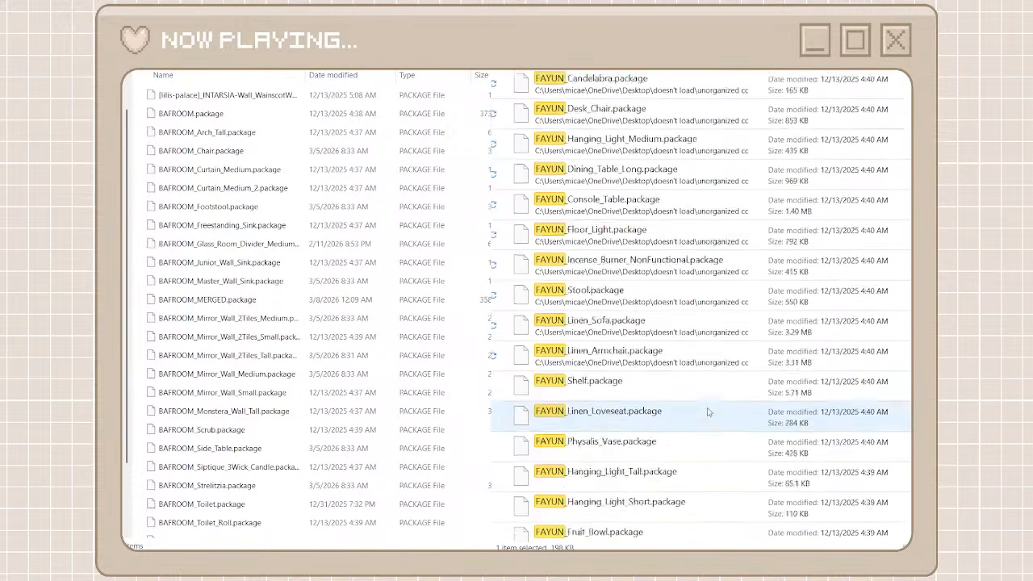
scroll(707, 412, down, 10)
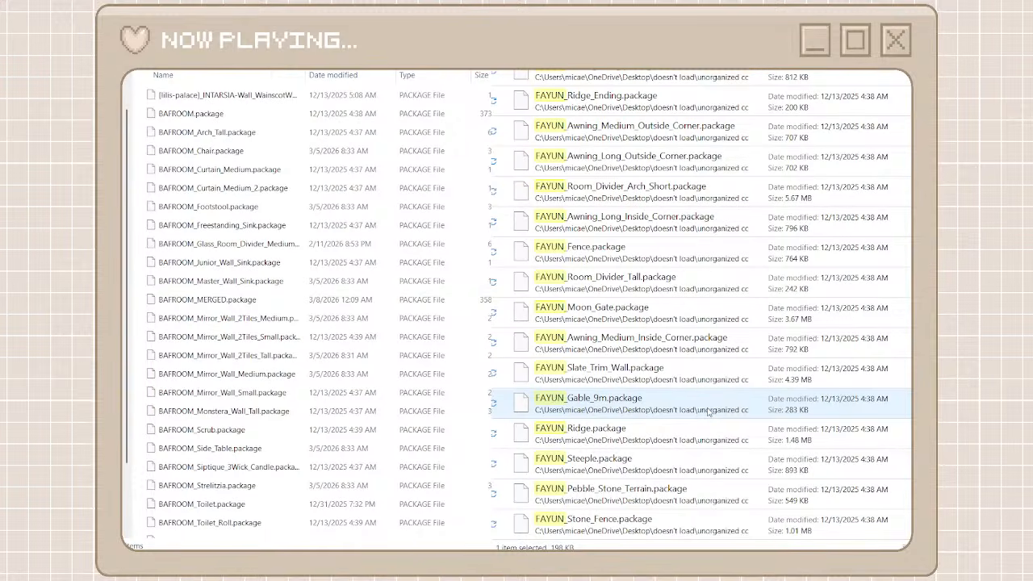
scroll(706, 411, up, 10)
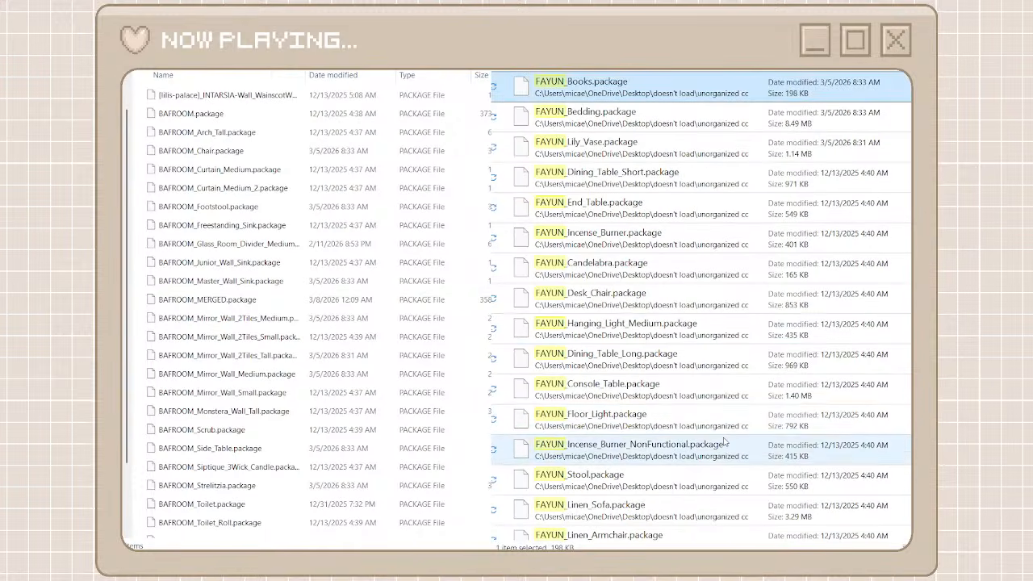
scroll(723, 441, down, 15)
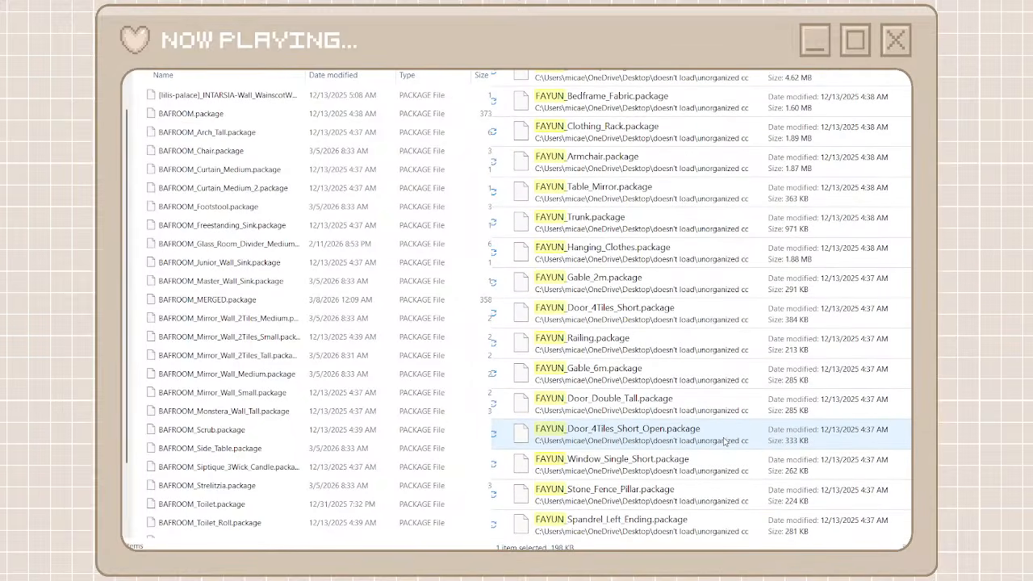
ctrl+click(710, 523)
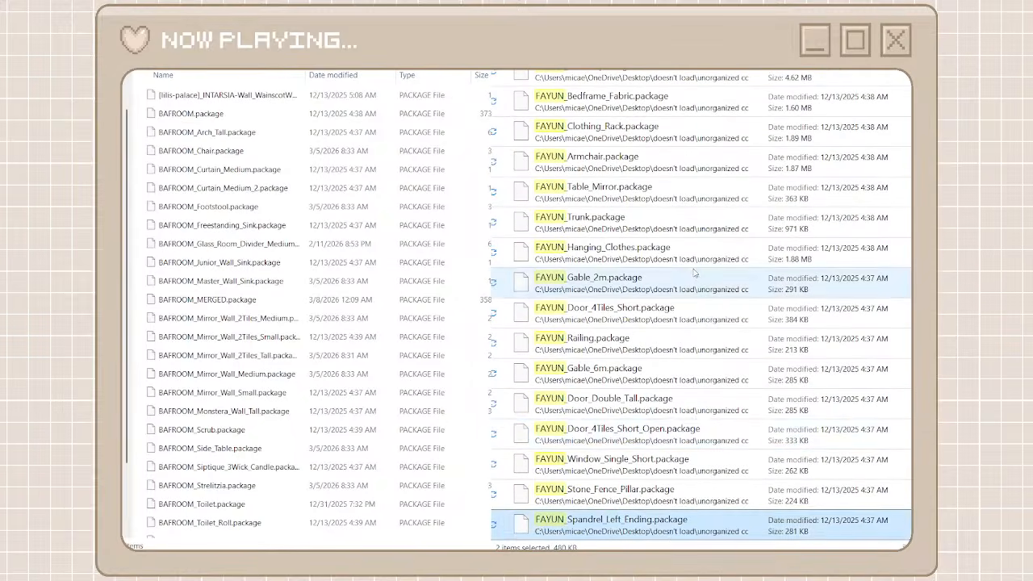
scroll(694, 273, down, 5)
scroll(694, 273, up, 10)
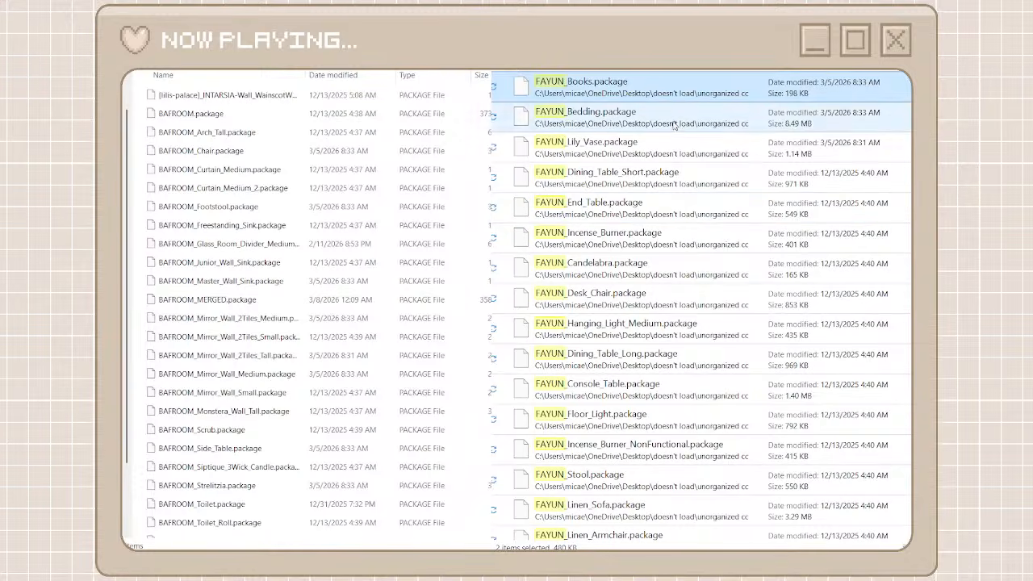
Move all FAYUN files, from Books to Spandrel_Left_Ending, into the heyharrie x felixandre folder and leave the search results
click(651, 87)
scroll(652, 344, down, 15)
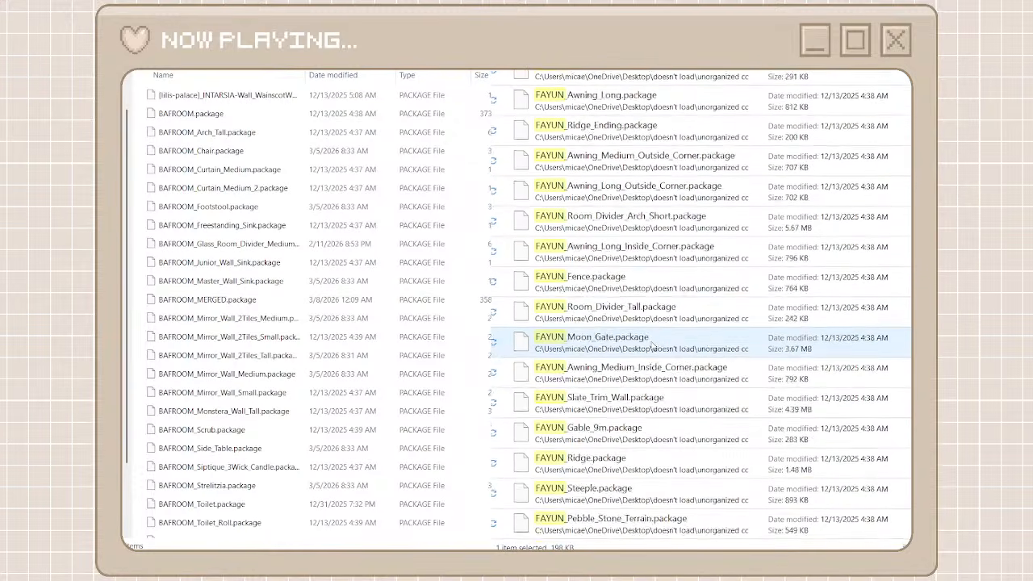
scroll(652, 344, down, 5)
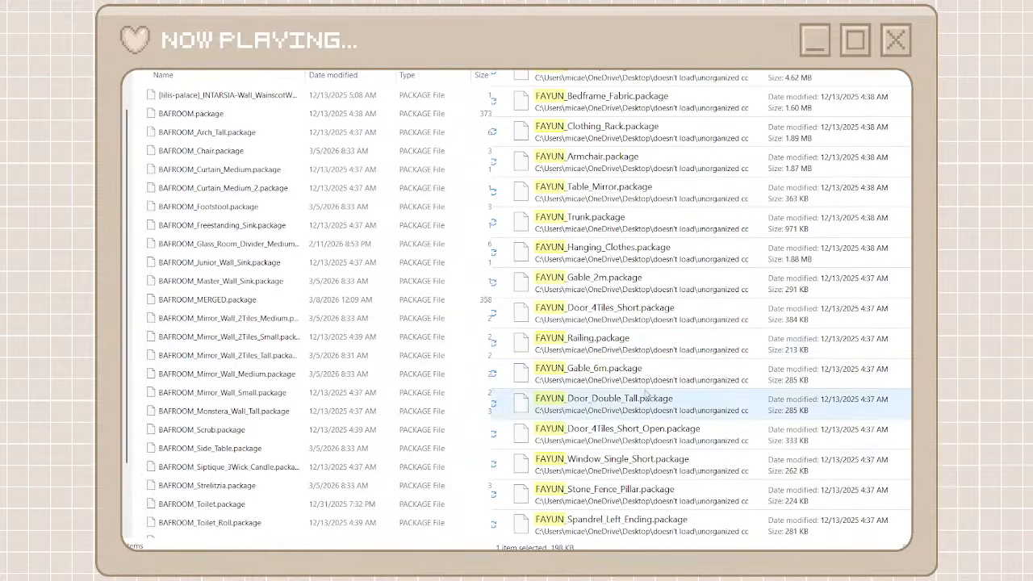
shift+click(605, 533)
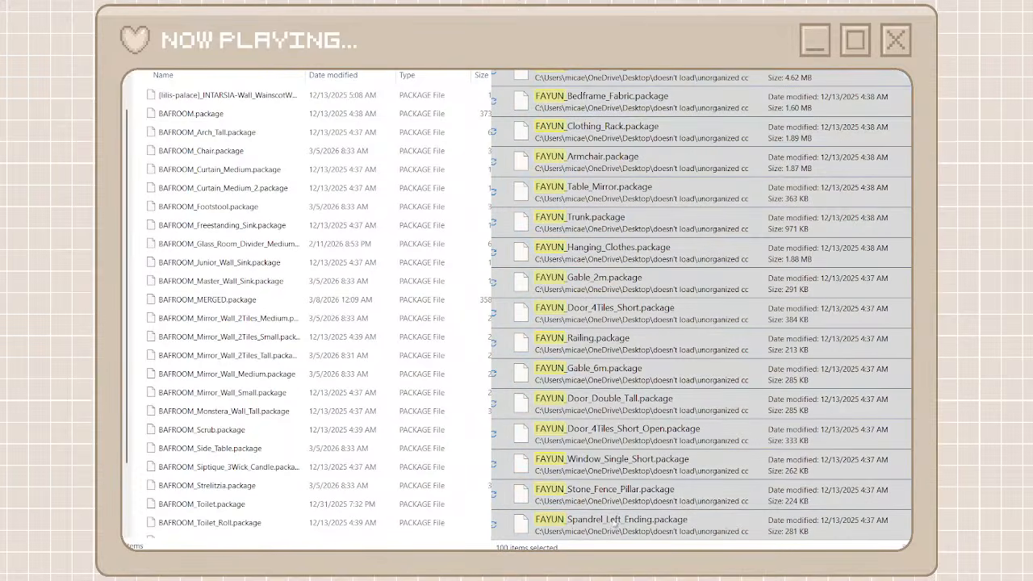
key(ctrl+x)
key(ctrl+v)
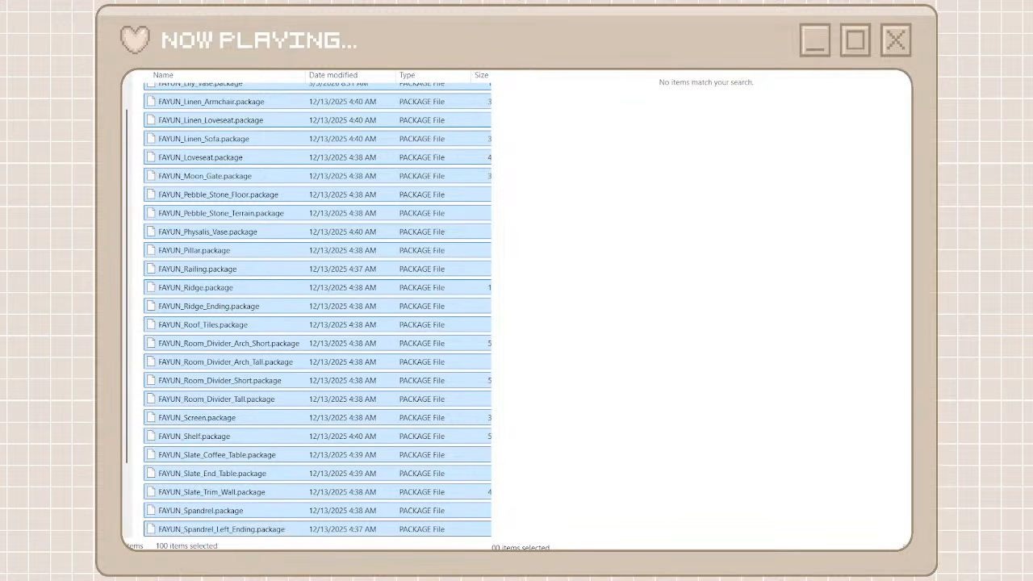
key(alt+Left)
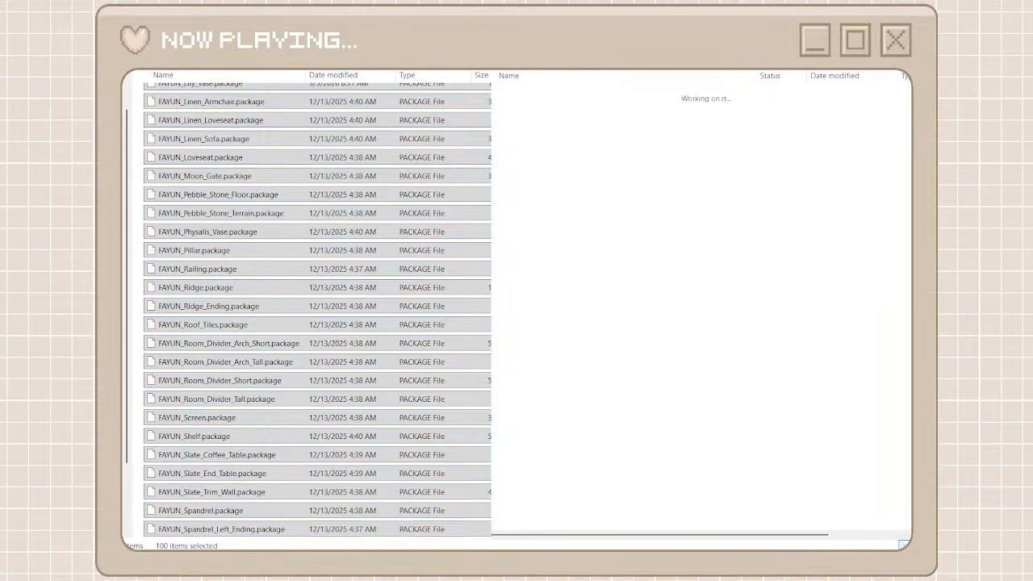
Return to the creator folders, create a folder named "amelie" for the [Amelie] files and open it
key(alt+Left)
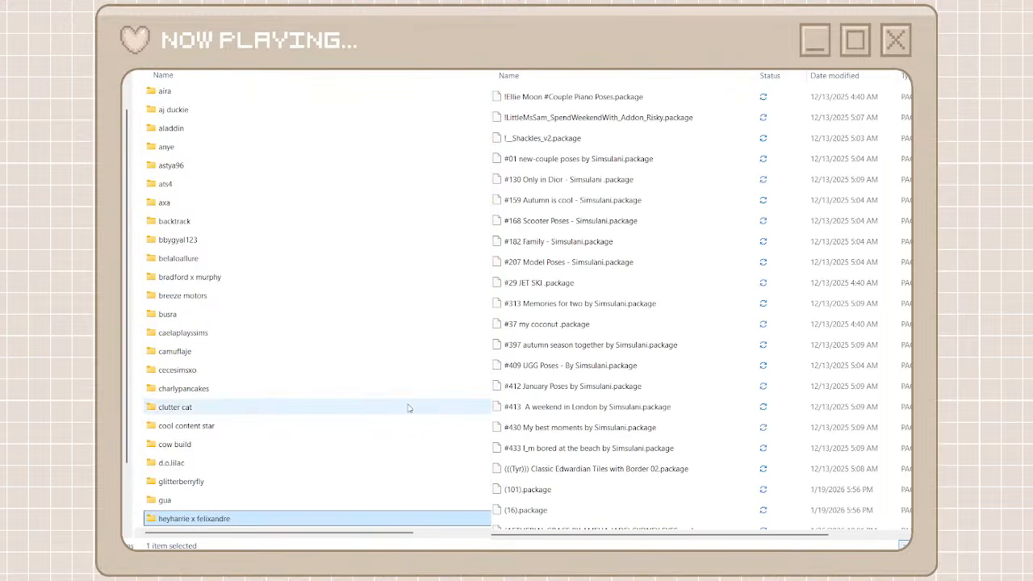
scroll(409, 408, down, 9)
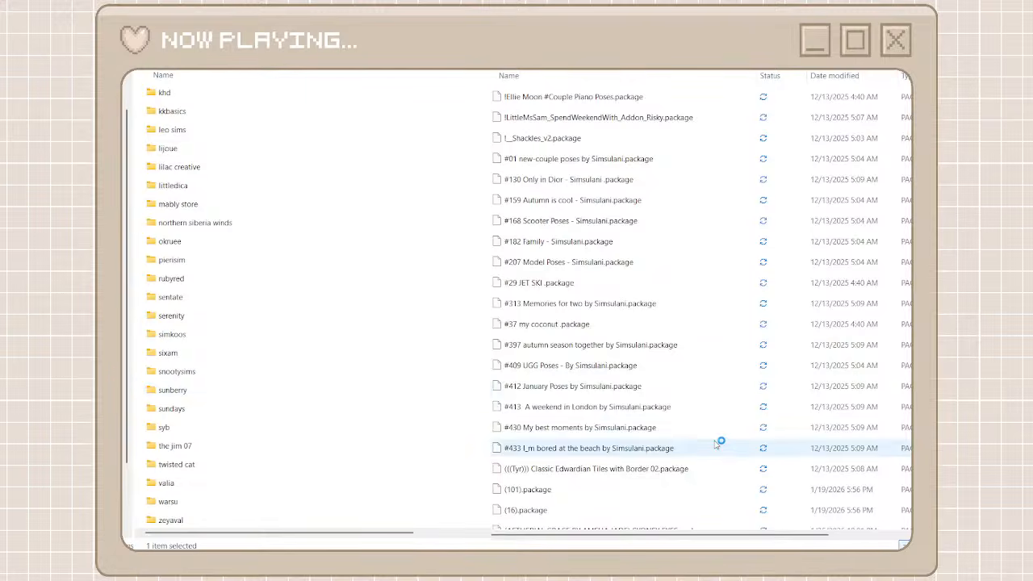
scroll(719, 441, down, 10)
scroll(719, 443, down, 15)
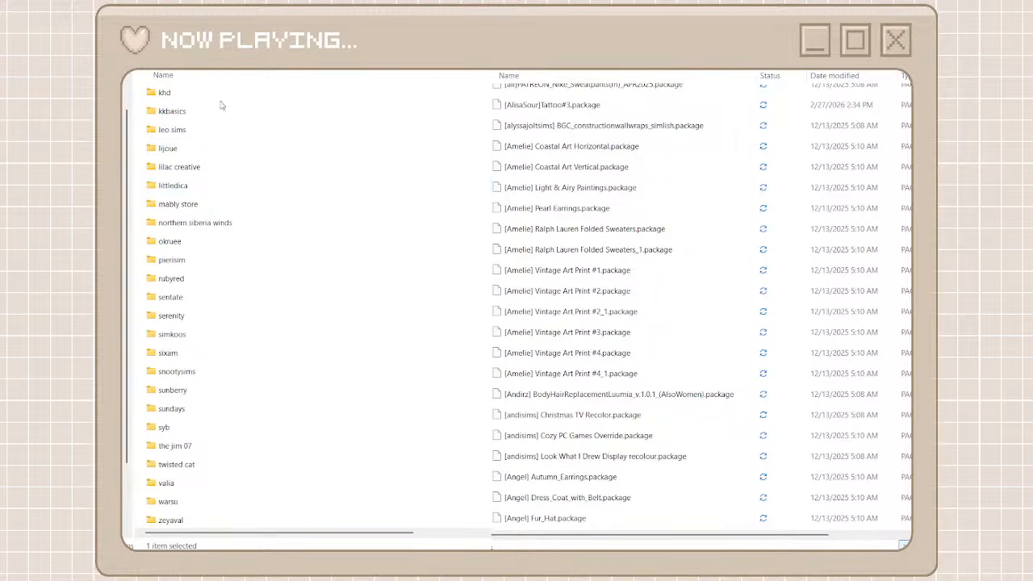
key(ctrl+shift+n)
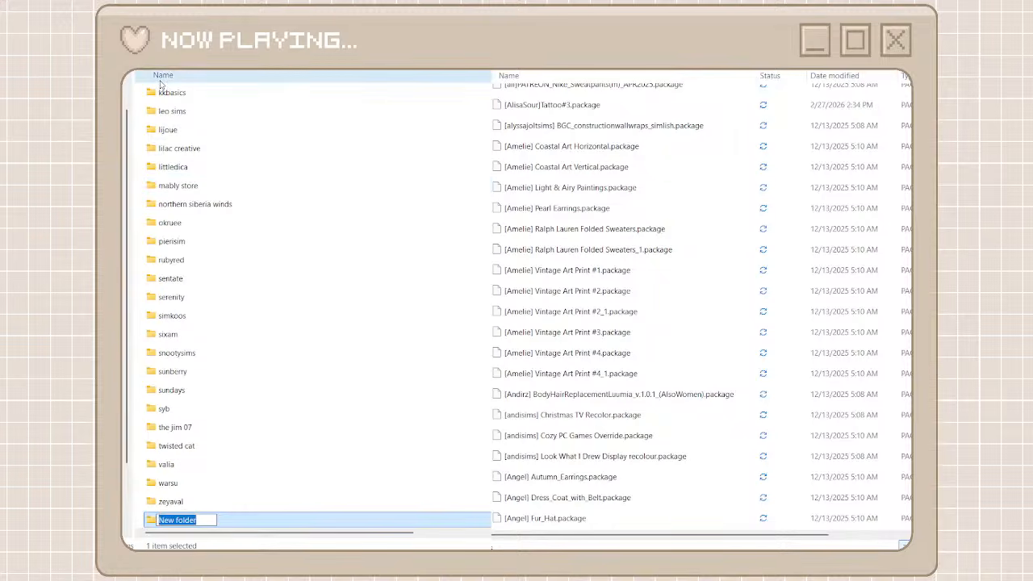
text(am)
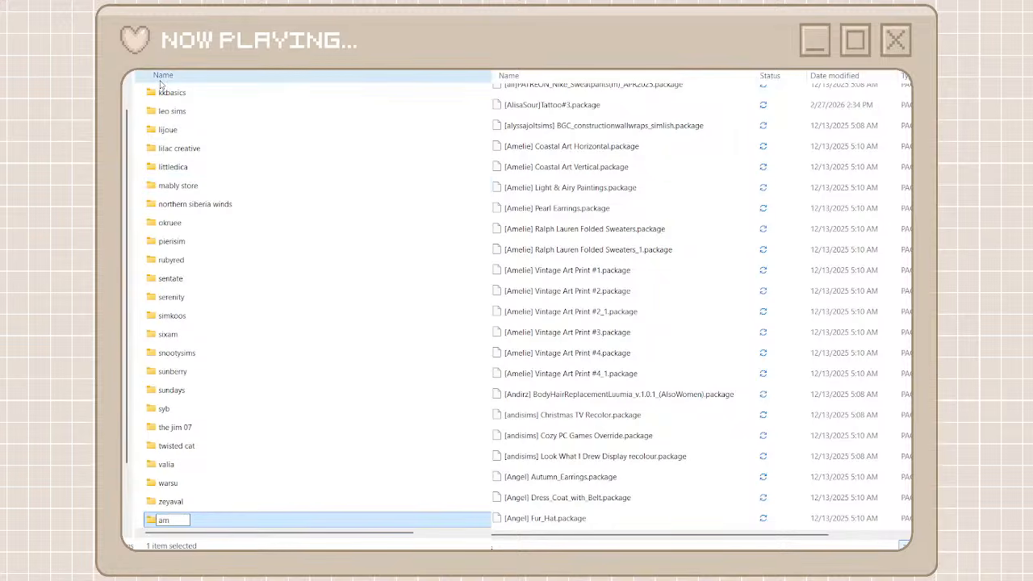
text(elie)
key(Return)
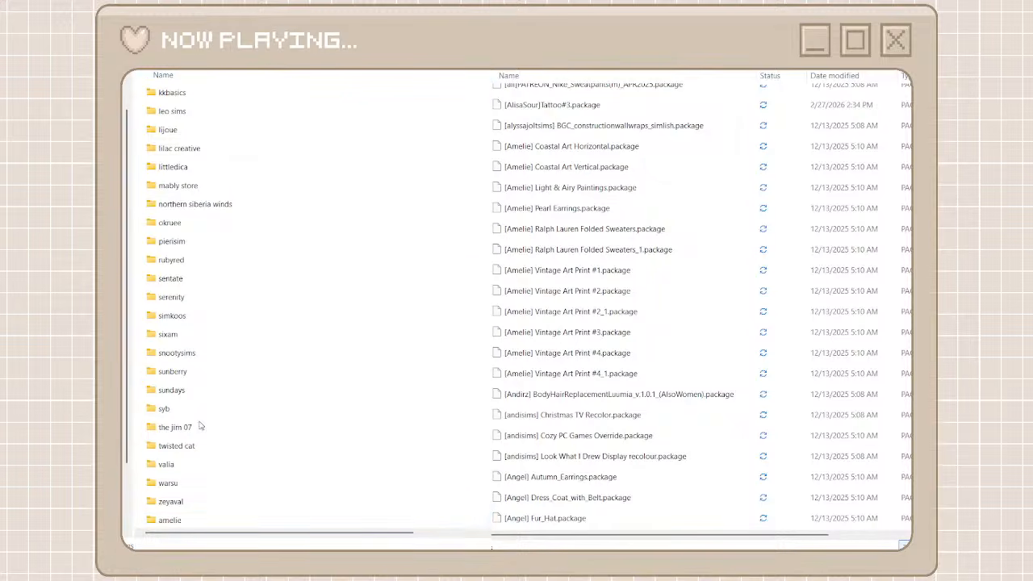
double_click(178, 523)
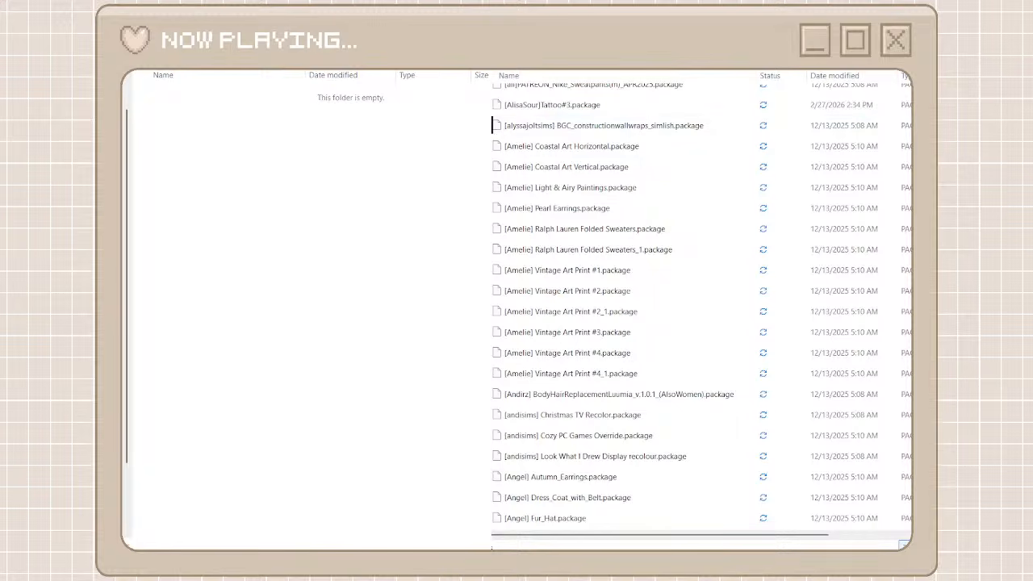
Search the unorganized cc folder for "amelie", move all matching files into the amelie folder and return to both folder listings
text(am)
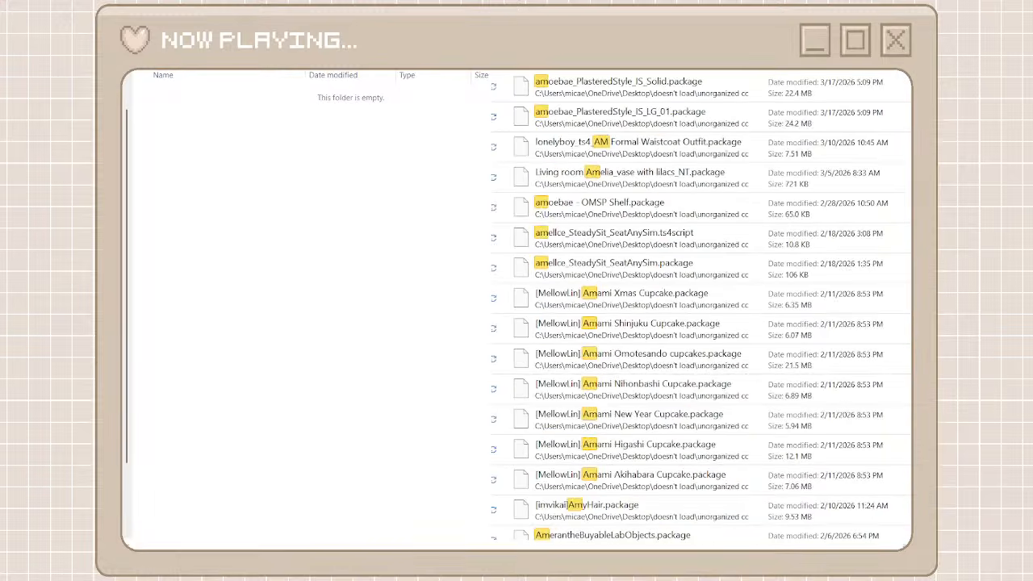
text(elie)
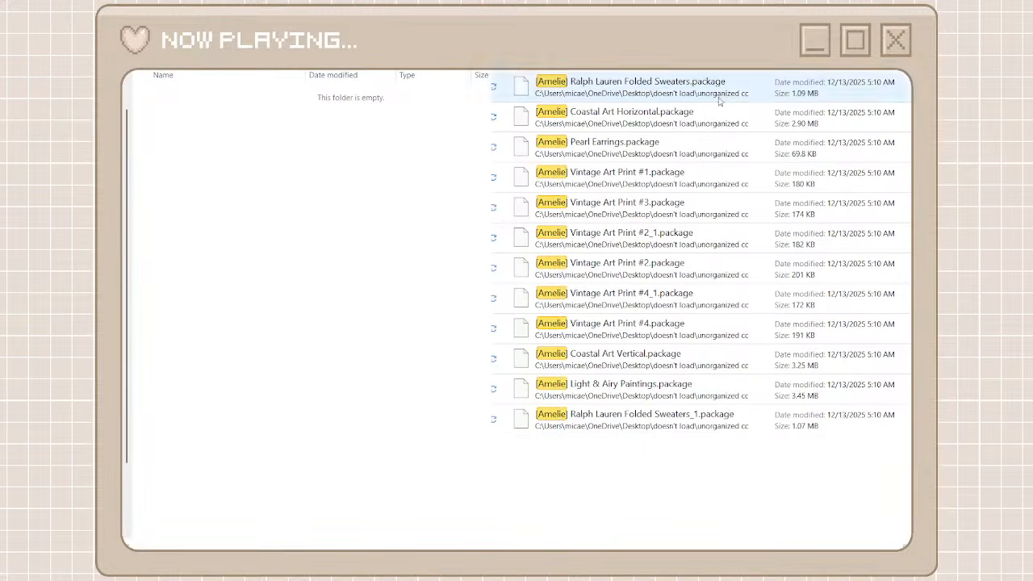
drag(643, 461, 635, 95)
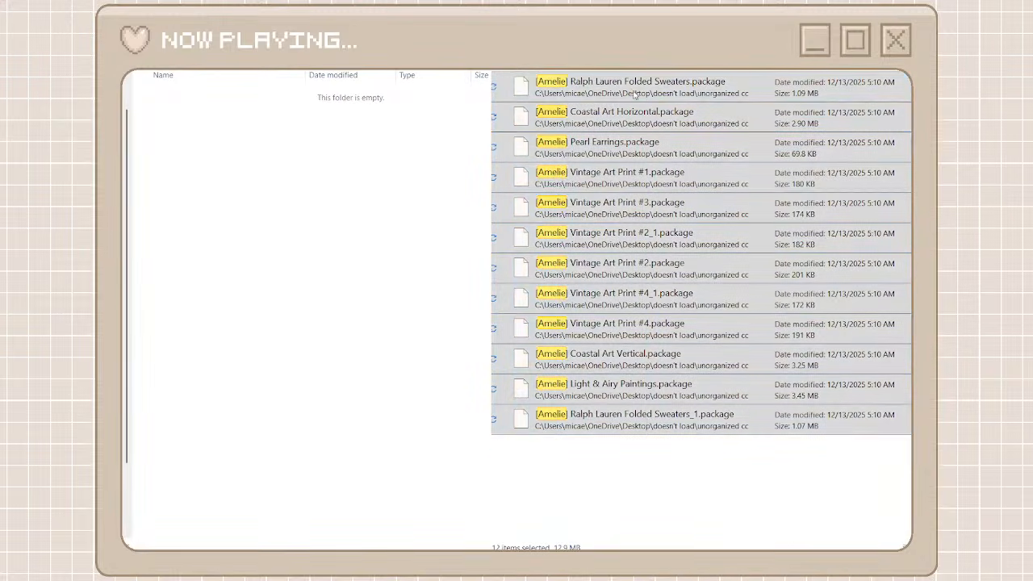
key(ctrl+x)
click(325, 268)
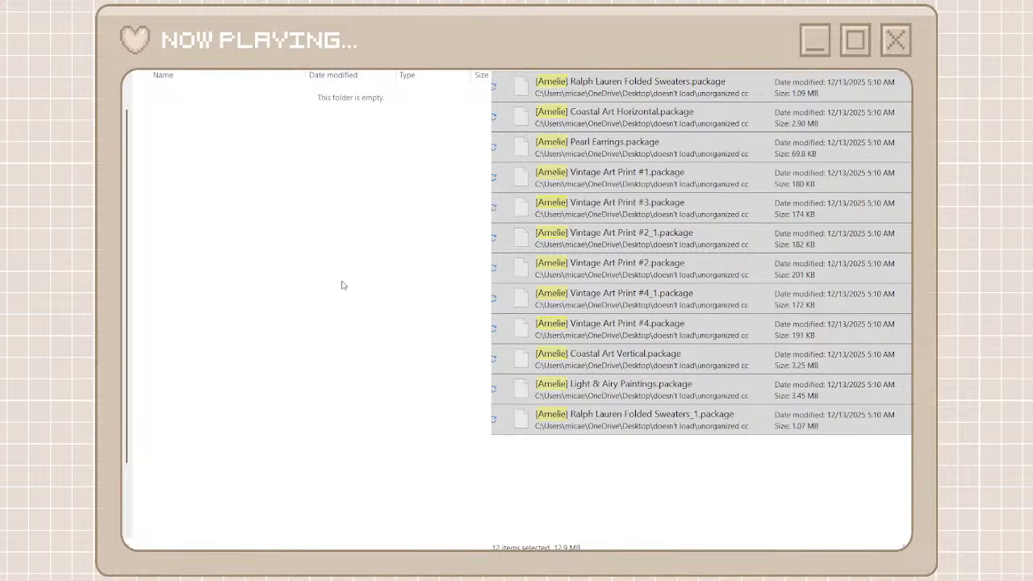
key(ctrl+v)
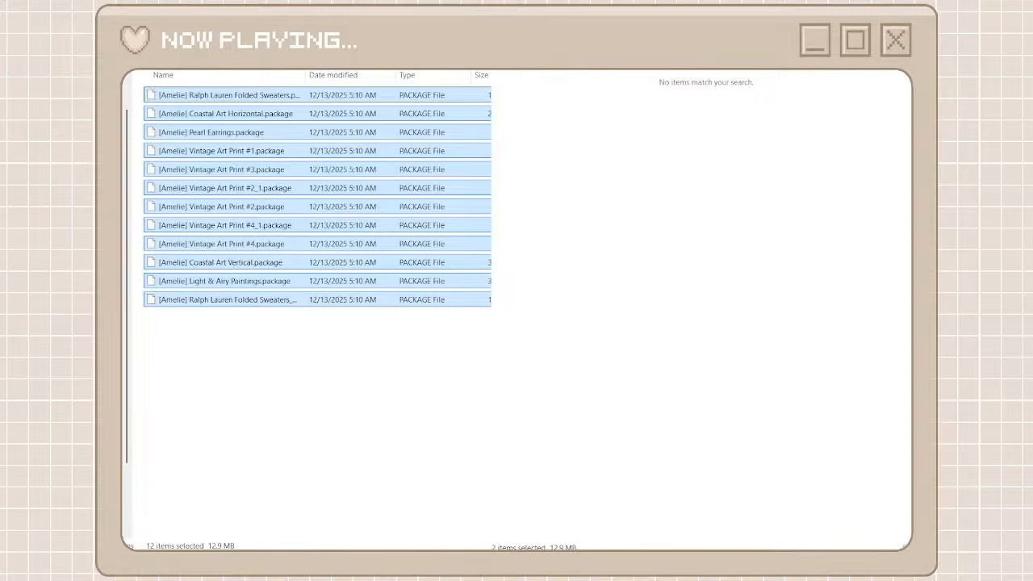
key(alt+Left)
key(alt+Left)
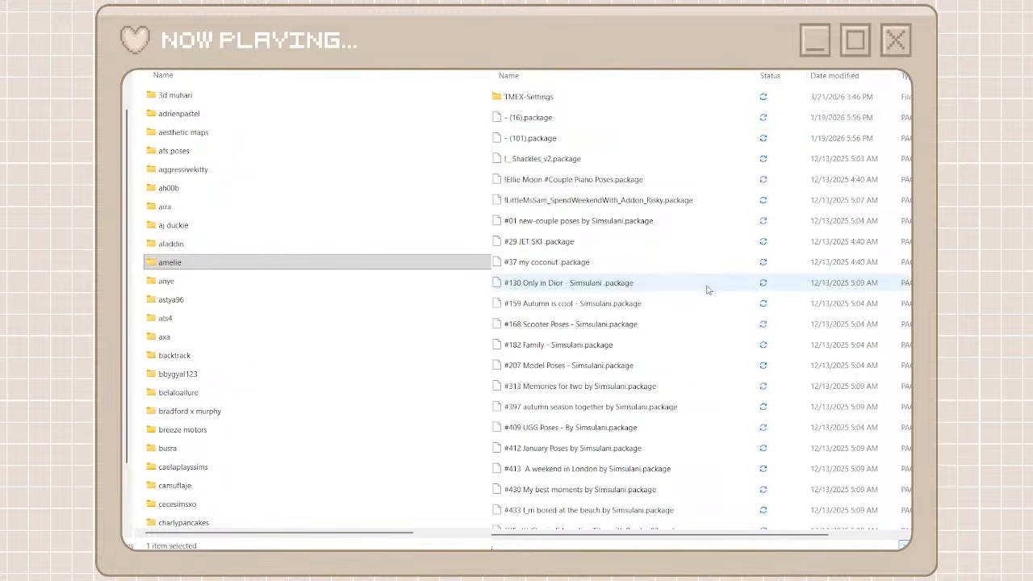
Create a creator folder named "apricot rush" for the [Apricot Rush] files and open it
scroll(698, 313, down, 12)
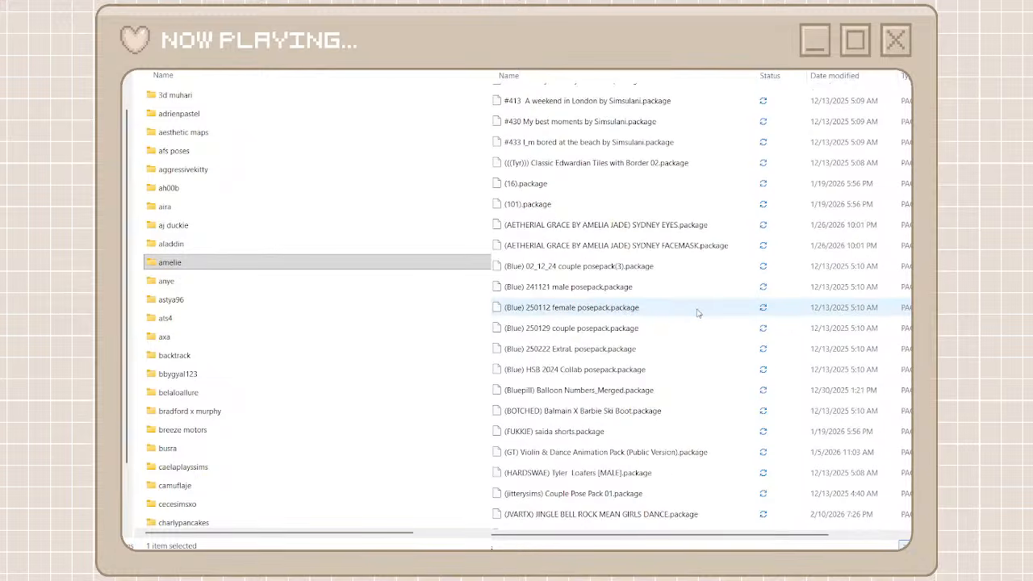
scroll(698, 313, down, 3)
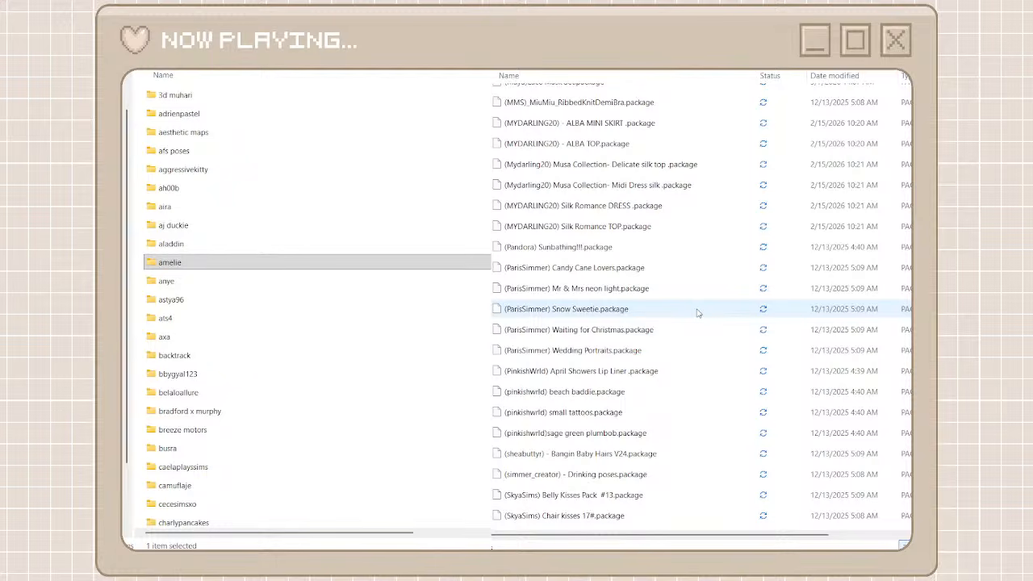
scroll(698, 314, down, 15)
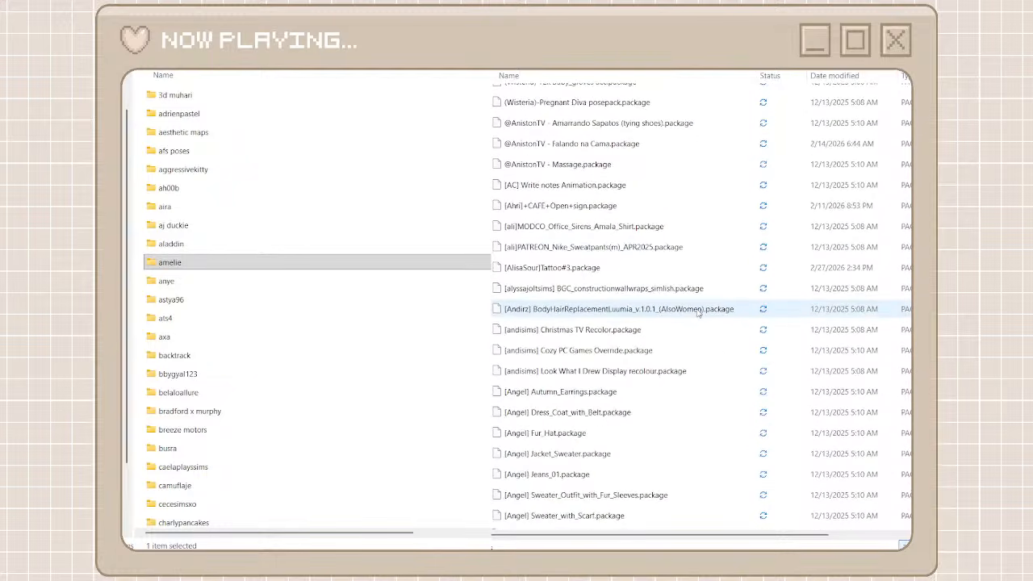
scroll(698, 313, down, 10)
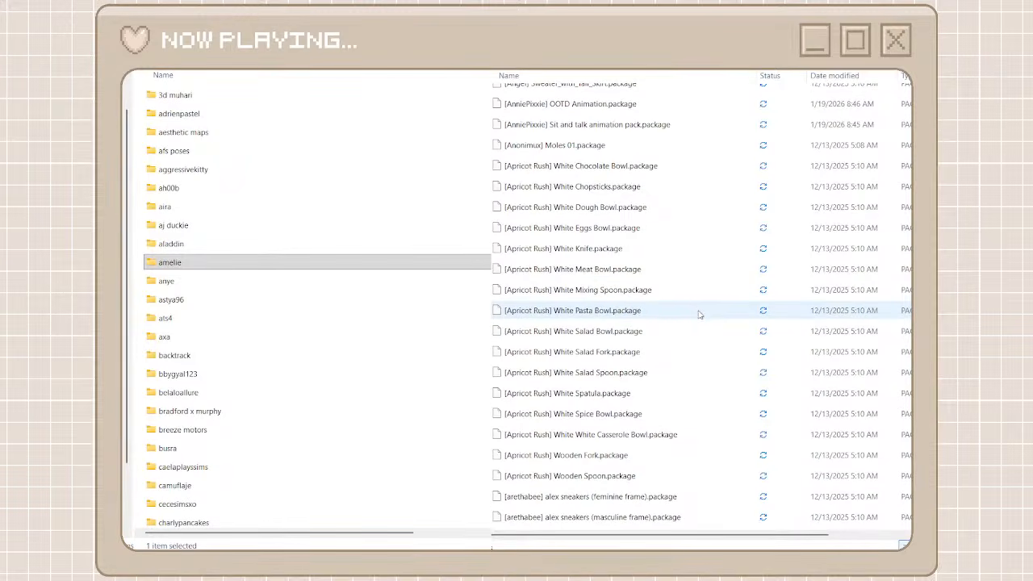
click(143, 177)
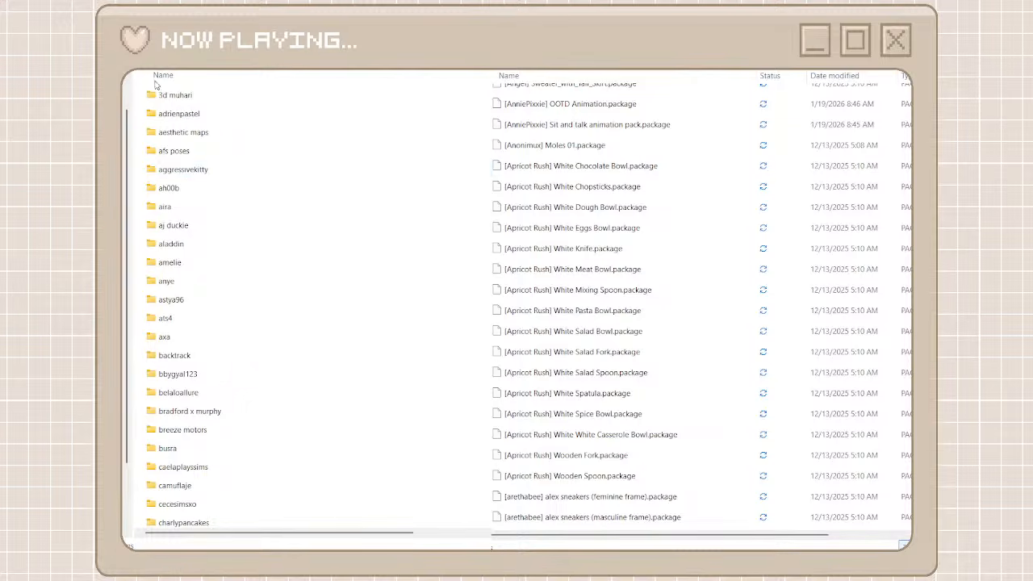
key(ctrl+shift+n)
text(ap)
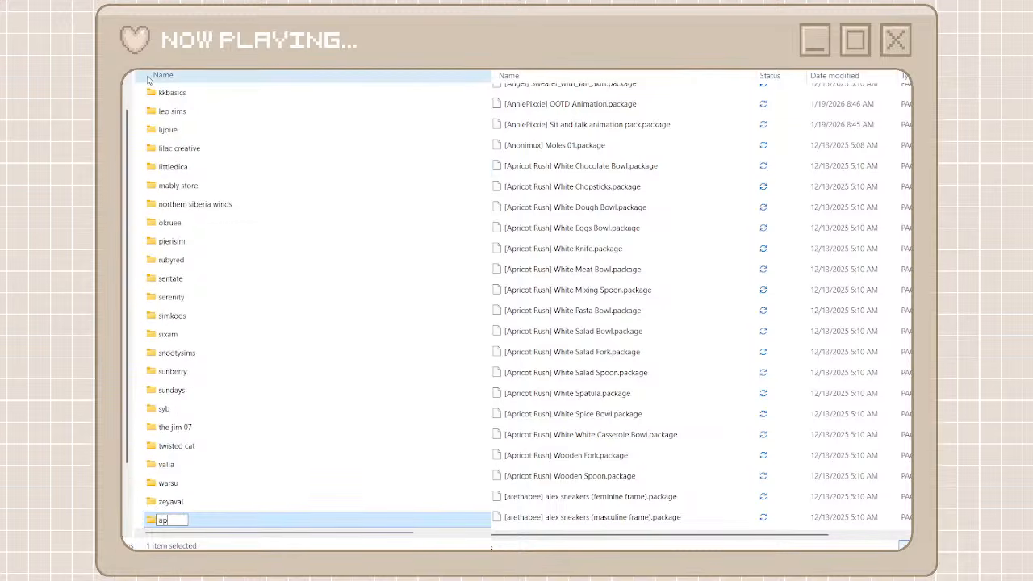
text(ricot rush)
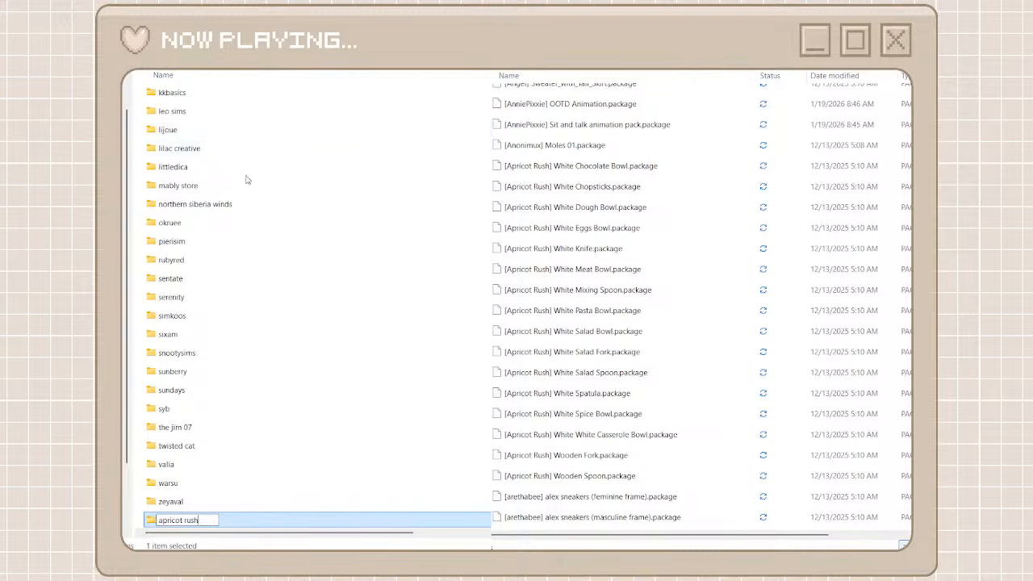
double_click(260, 520)
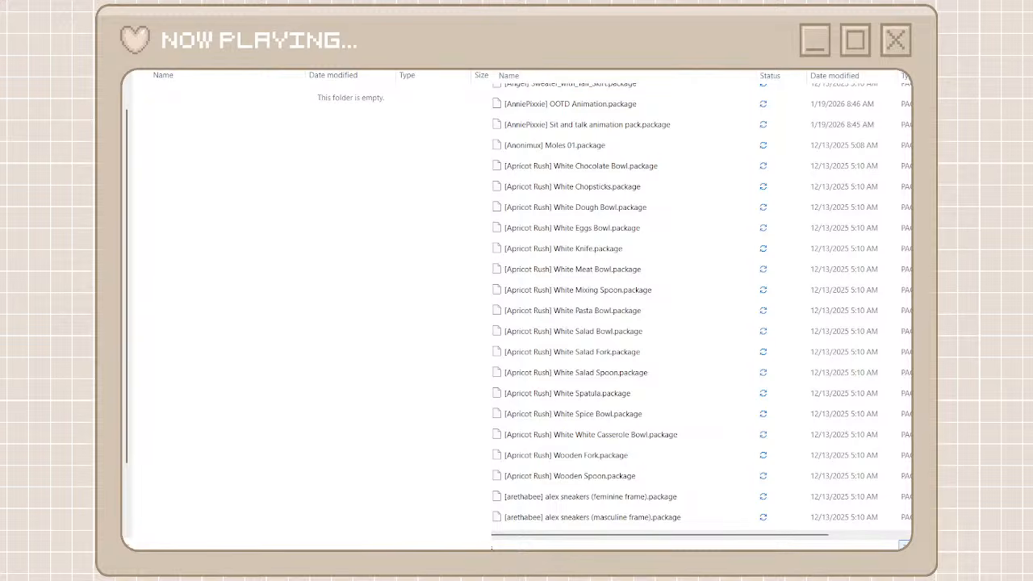
Search the unorganized cc folder for "apricot" and move only the [Apricot Rush] files, White Salad Spoon through White Chopsticks, into the apricot rush folder
text(apric)
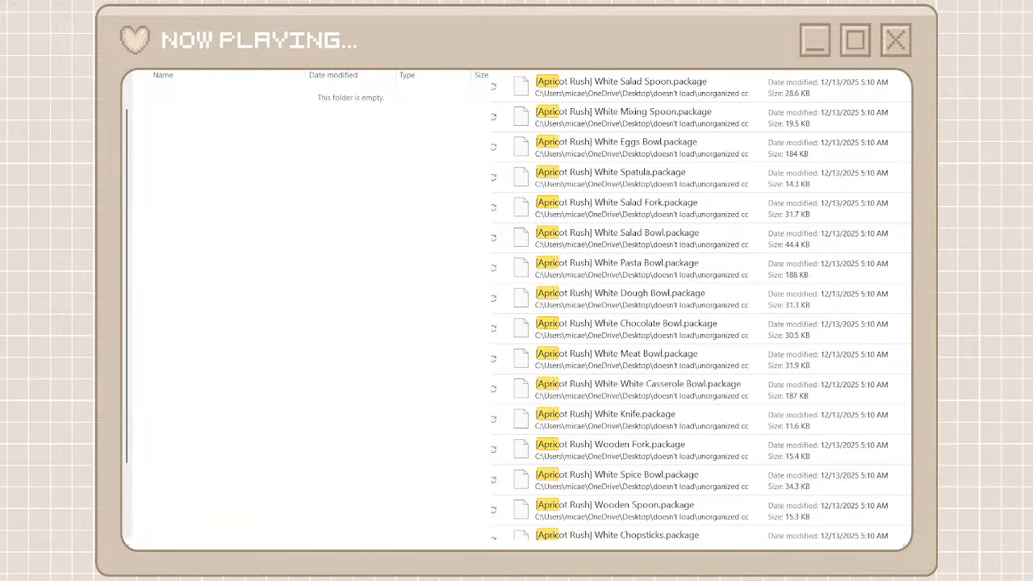
text(ot)
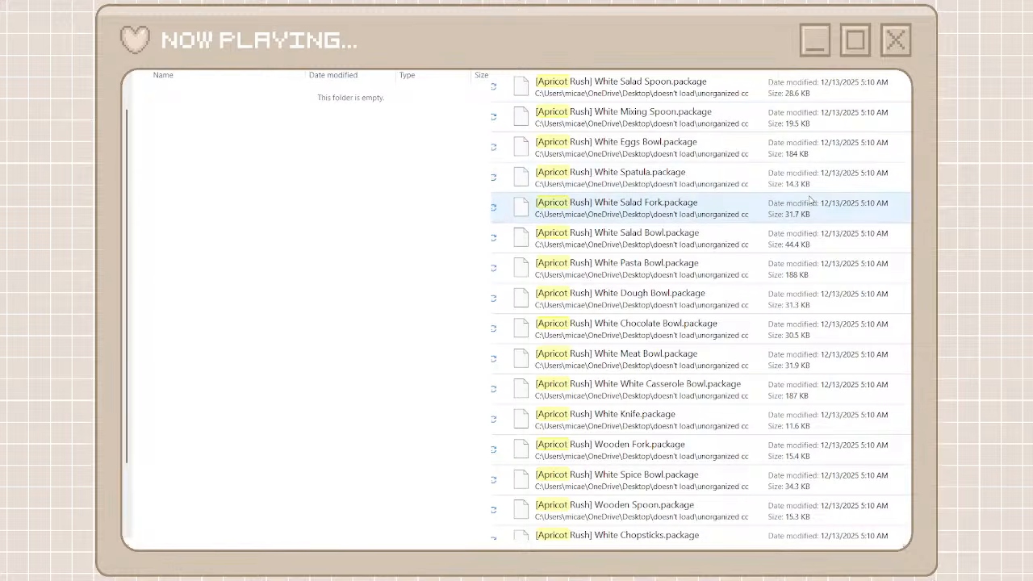
click(754, 84)
scroll(716, 428, down, 1)
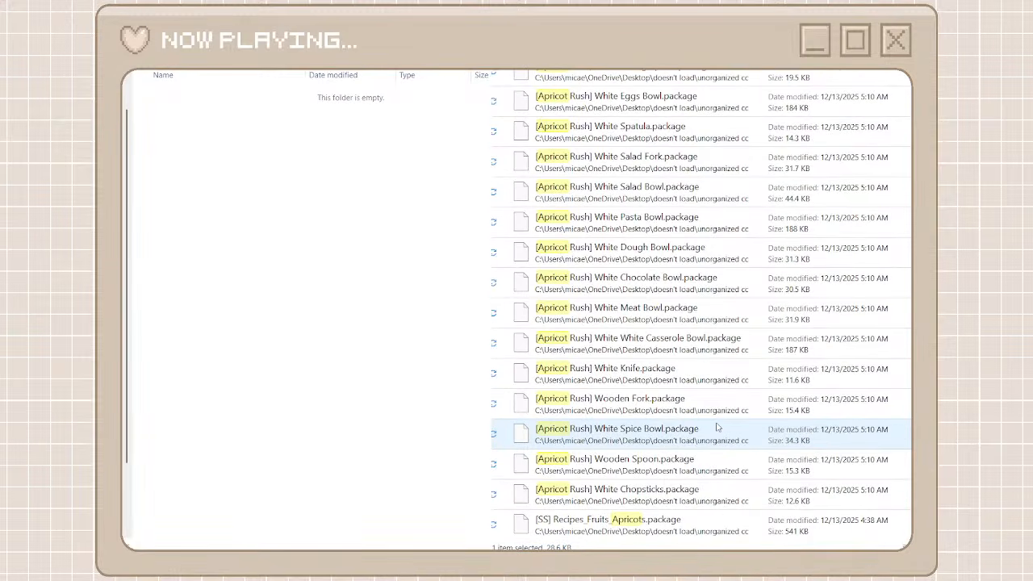
shift+click(684, 490)
right_click(685, 489)
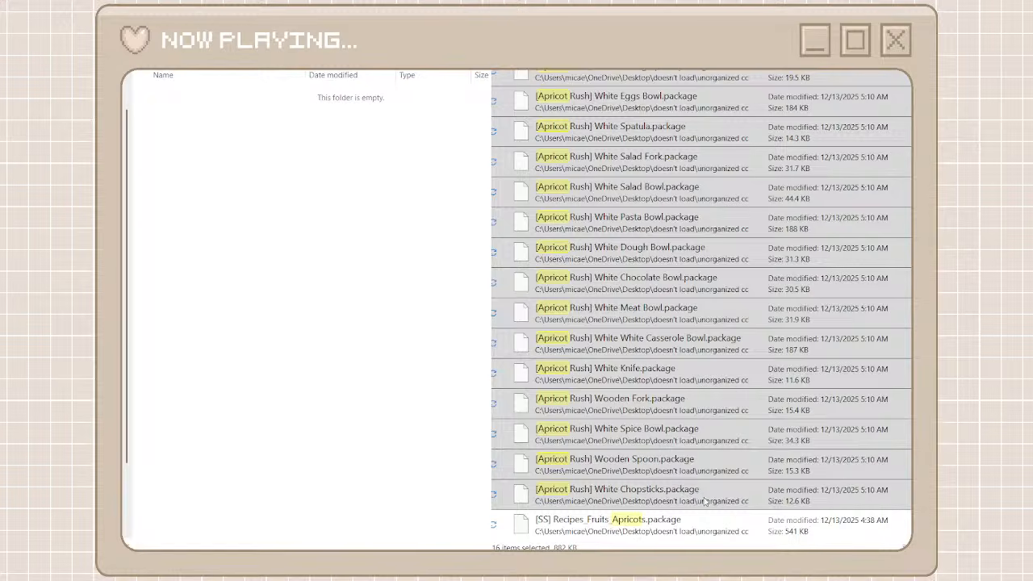
click(705, 501)
right_click(314, 281)
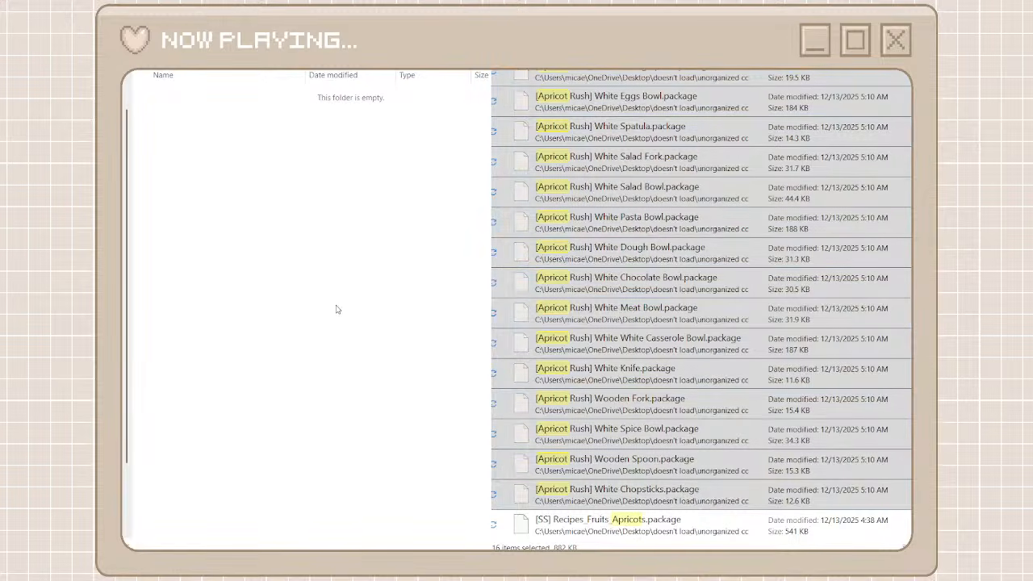
click(336, 309)
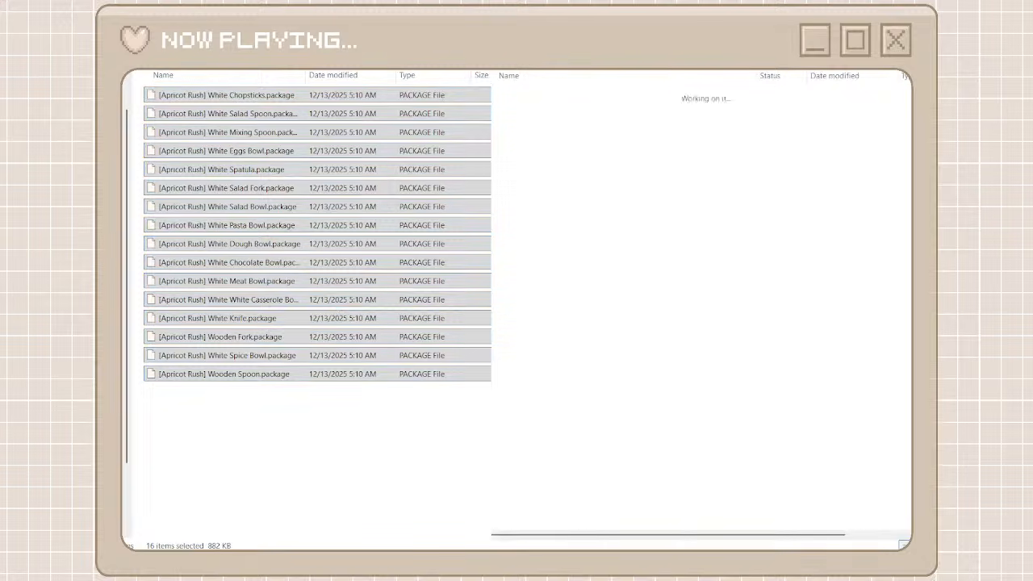
Go back from the apricot rush folder to the creator folders and reopen the unorganized cc folder
key(alt+Left)
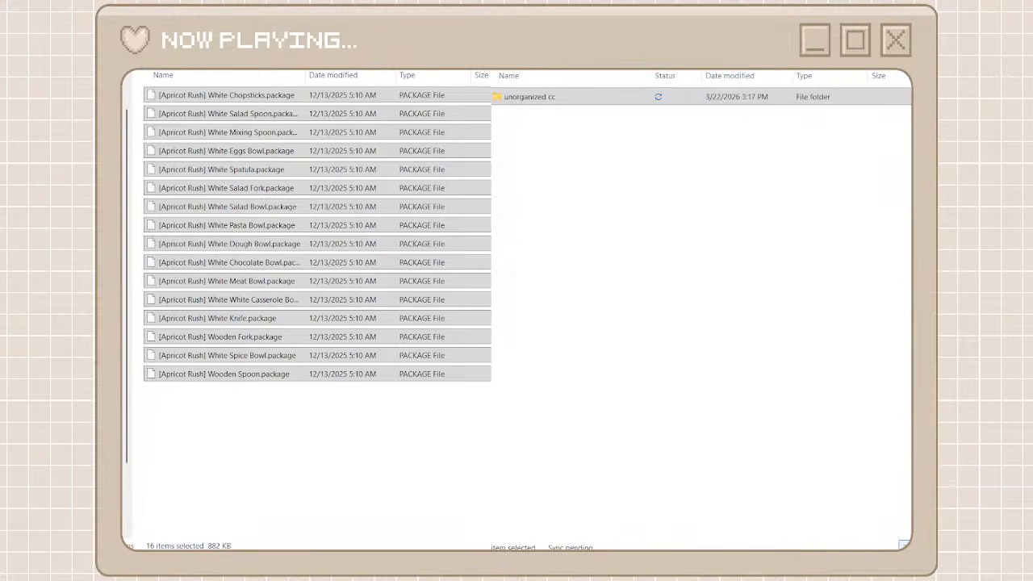
key(alt+Left)
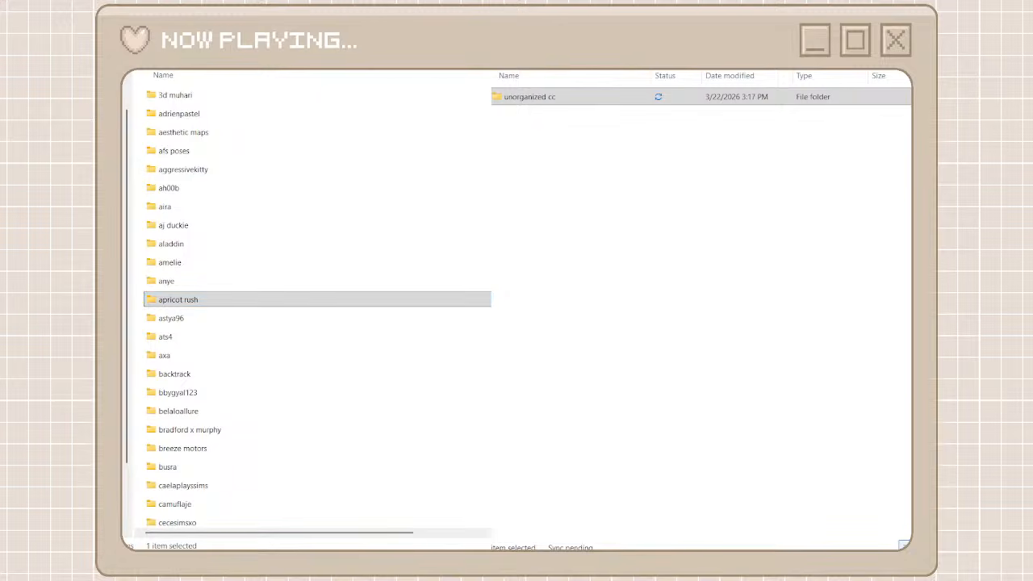
double_click(588, 98)
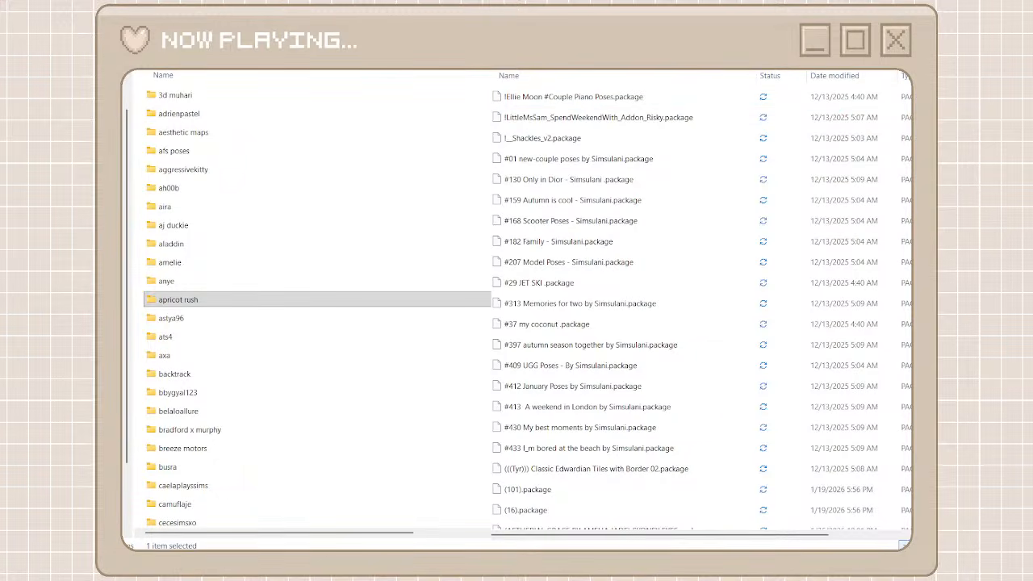
Locate the COLONIAL files in the unorganized cc folder and open the heyharrie x felixandre creator folder
scroll(614, 330, down, 20)
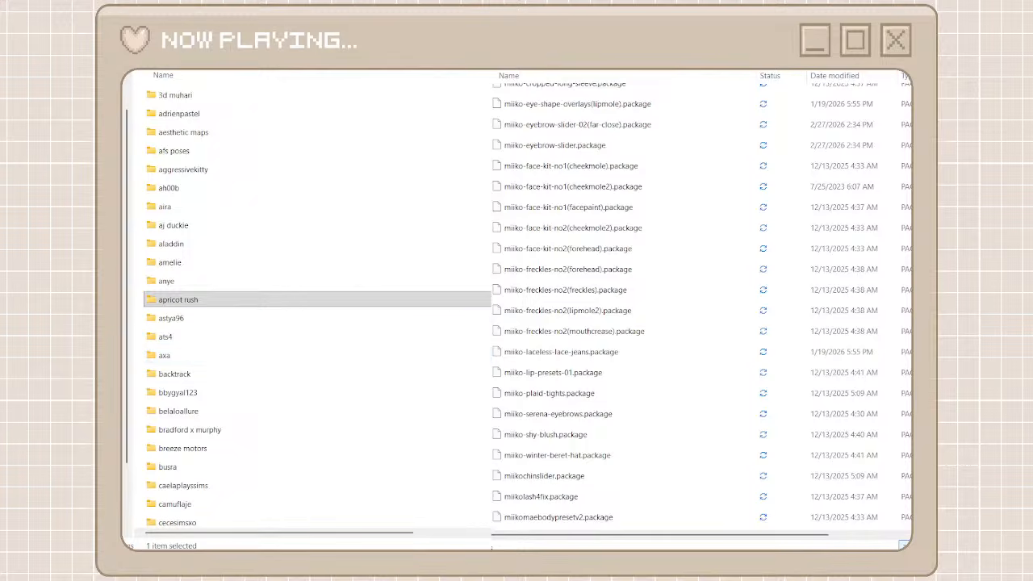
scroll(269, 358, down, 6)
scroll(579, 271, up, 20)
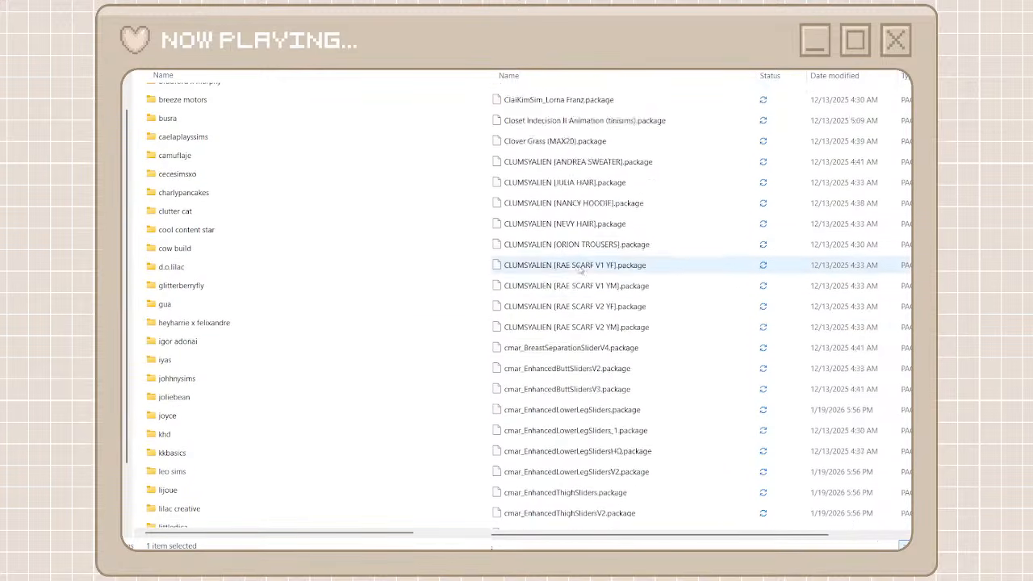
scroll(457, 263, up, 6)
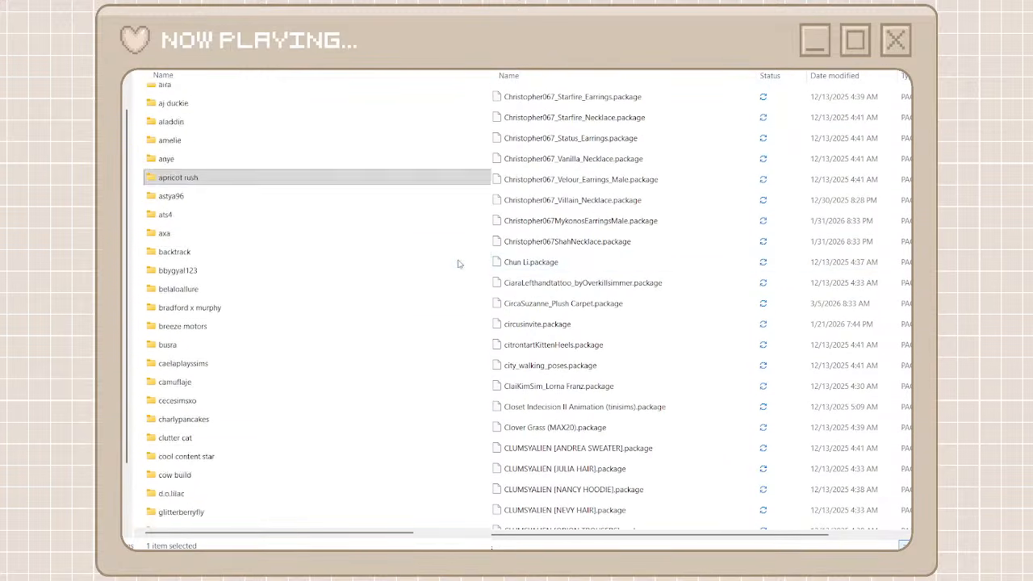
scroll(569, 173, up, 12)
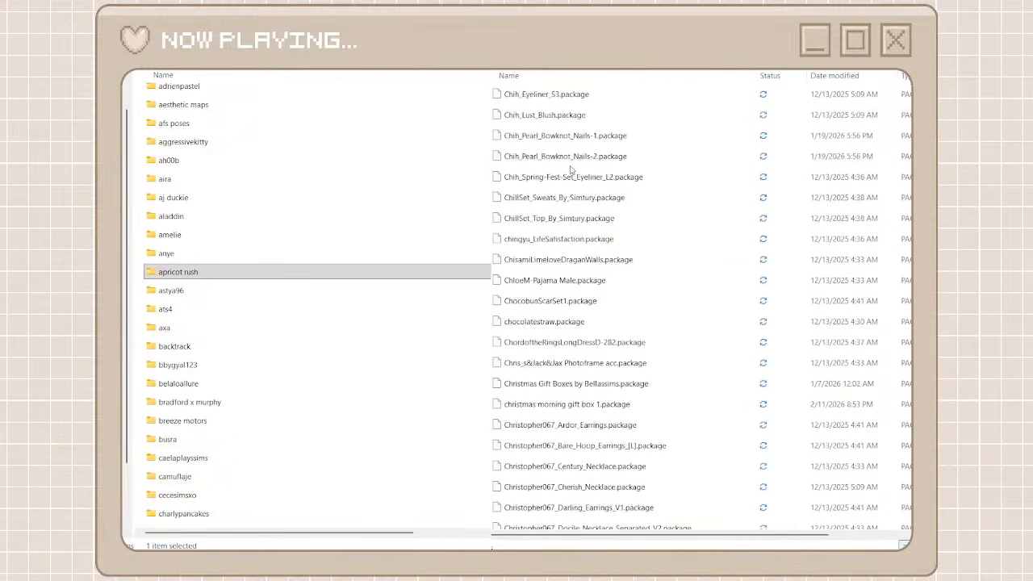
scroll(570, 169, up, 6)
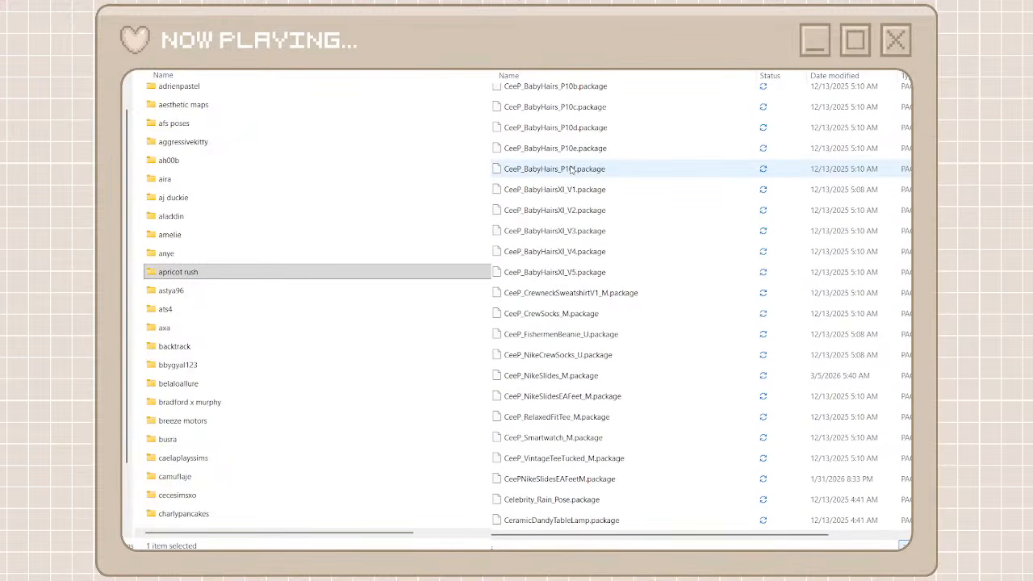
scroll(570, 169, down, 10)
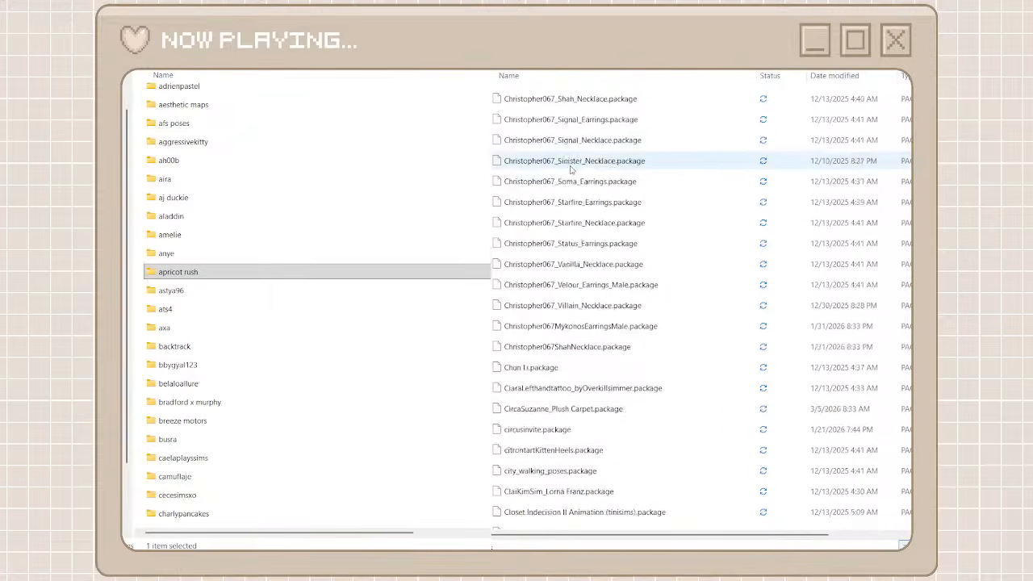
scroll(569, 169, down, 20)
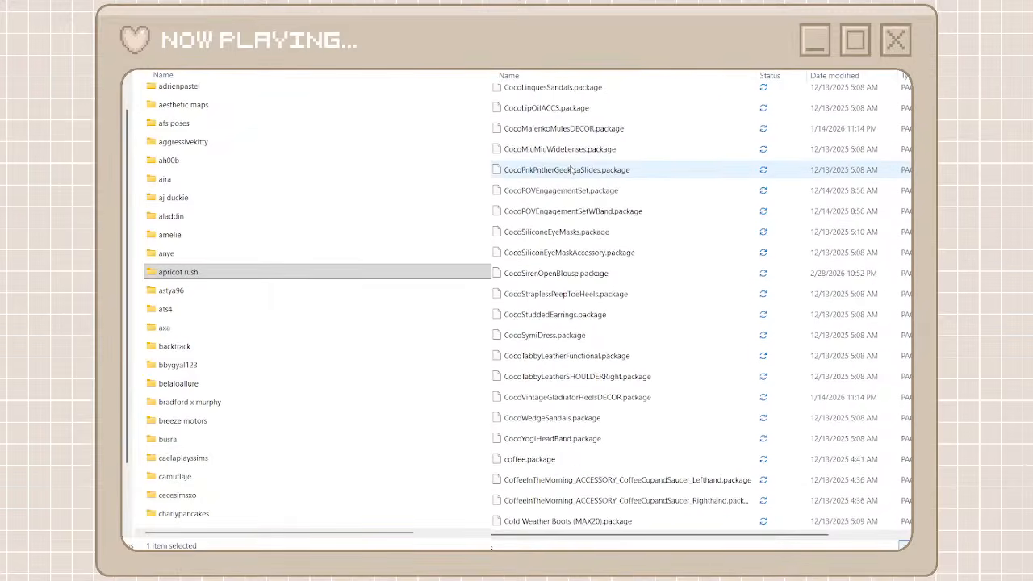
scroll(570, 169, down, 4)
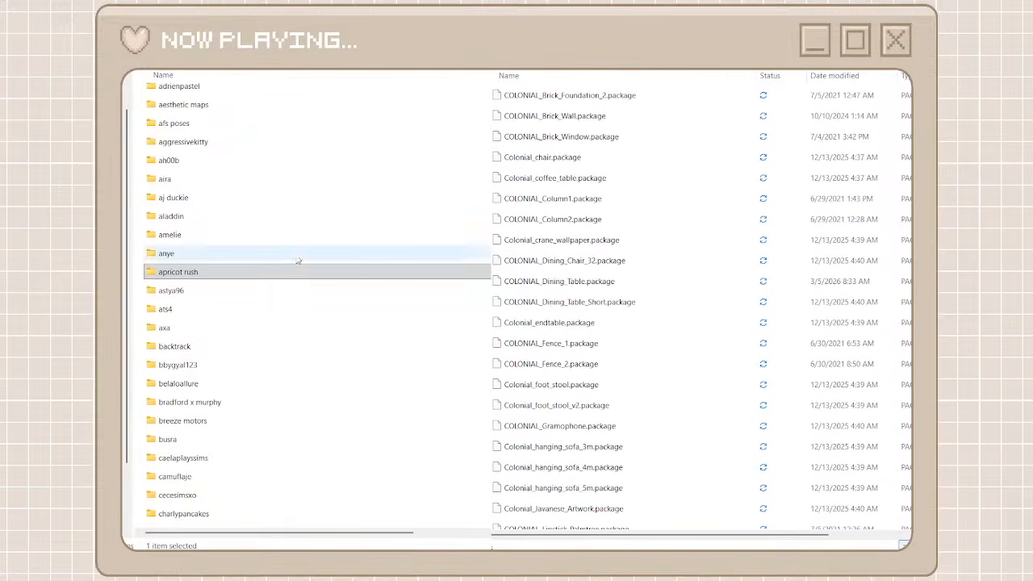
scroll(246, 395, down, 4)
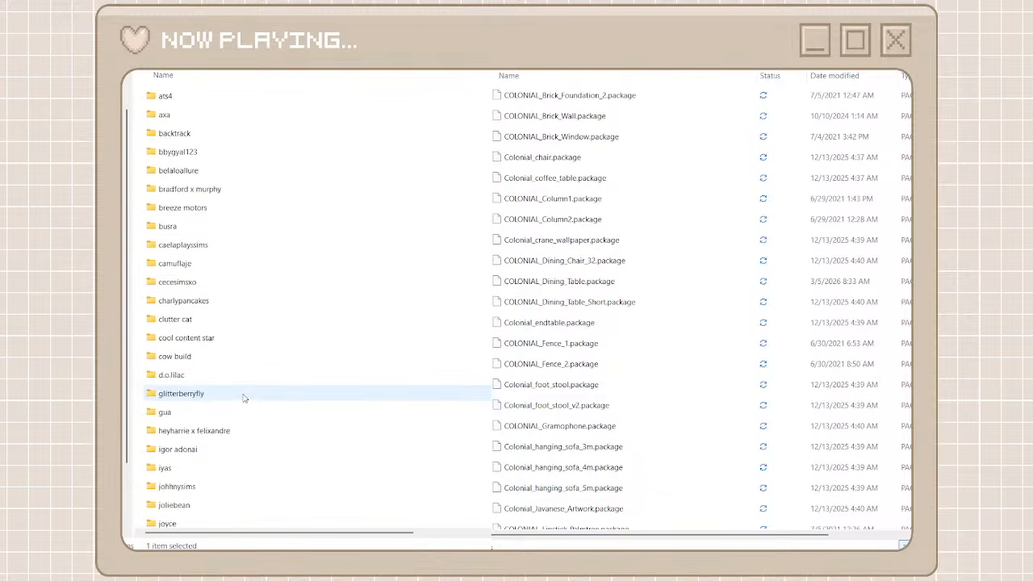
double_click(230, 429)
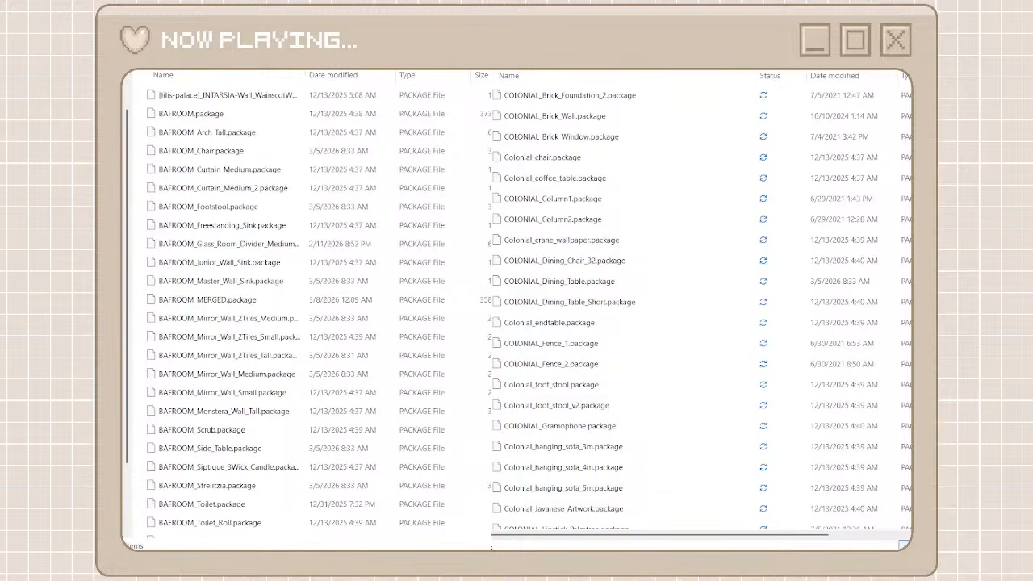
Search the unorganized cc folder for "colonial" and move the files from COLONIAL_Tray through COLONIAL_Column1 into the heyharrie x felixandre folder
text(coloni)
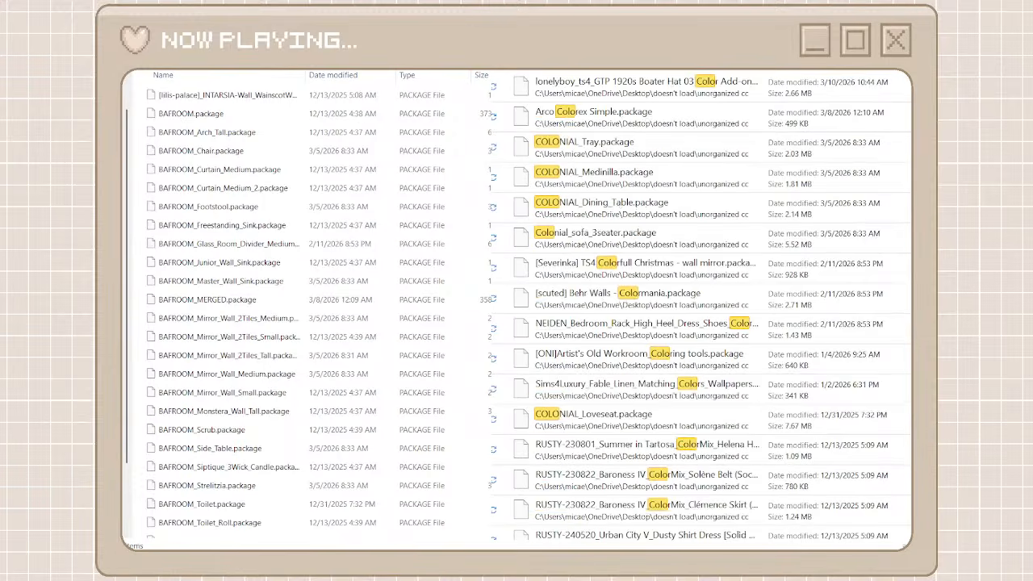
text(al)
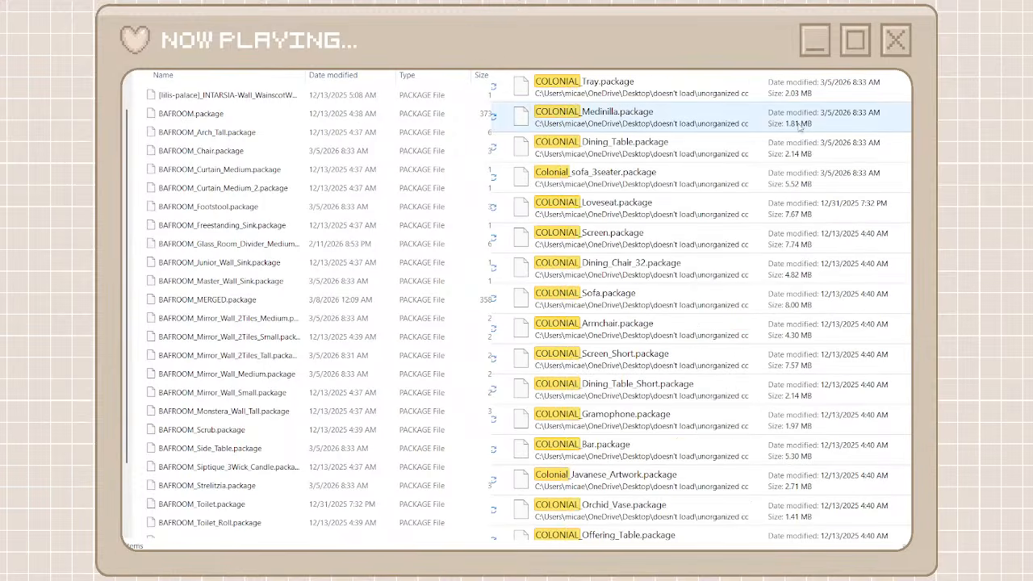
click(774, 87)
scroll(790, 390, down, 15)
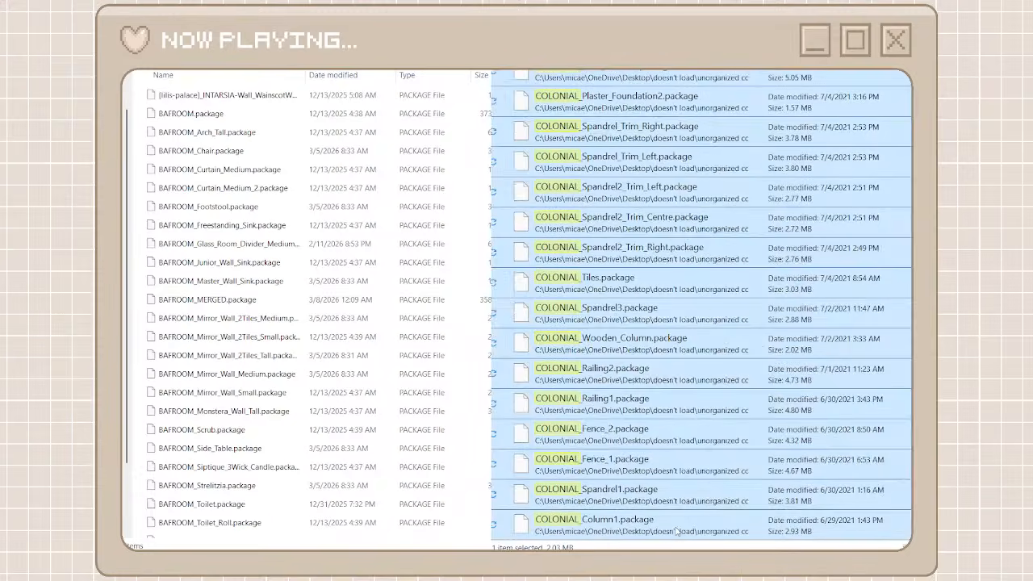
shift+click(677, 531)
right_click(676, 531)
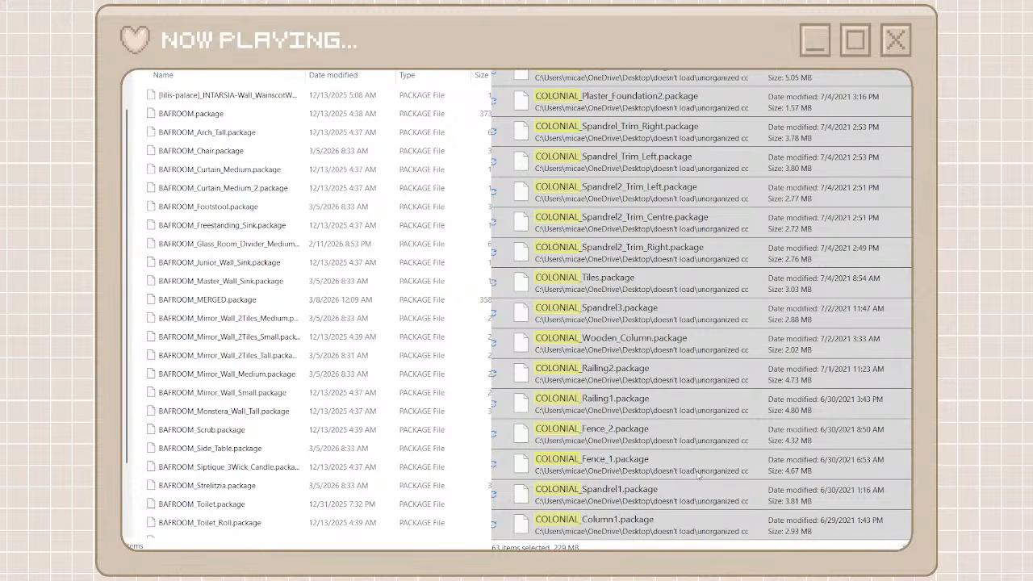
click(700, 517)
right_click(138, 263)
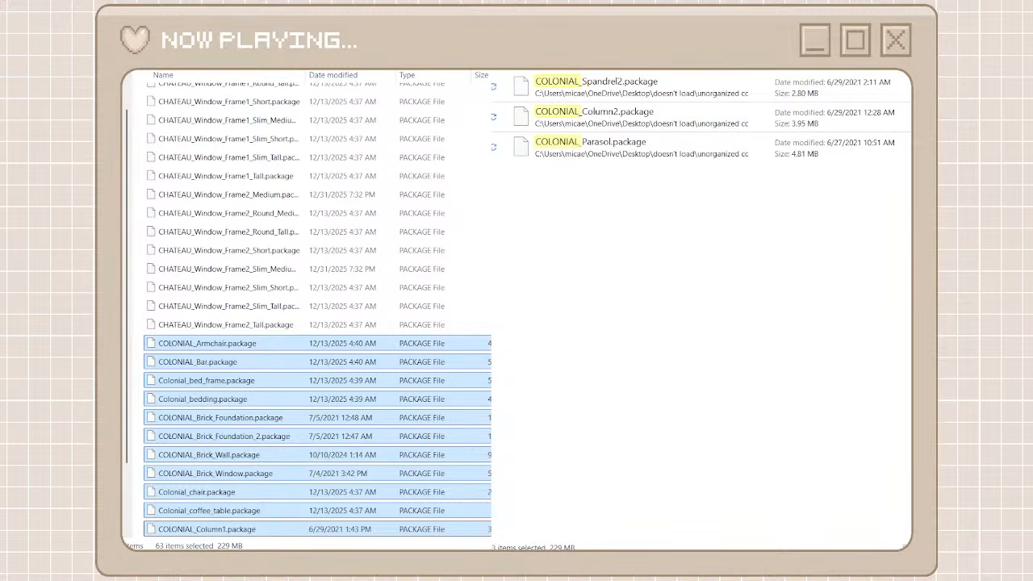
Move the remaining COLONIAL_Spandrel2, COLONIAL_Column2 and COLONIAL_Parasol files into the heyharrie x felixandre folder
drag(570, 228, 674, 96)
click(689, 122)
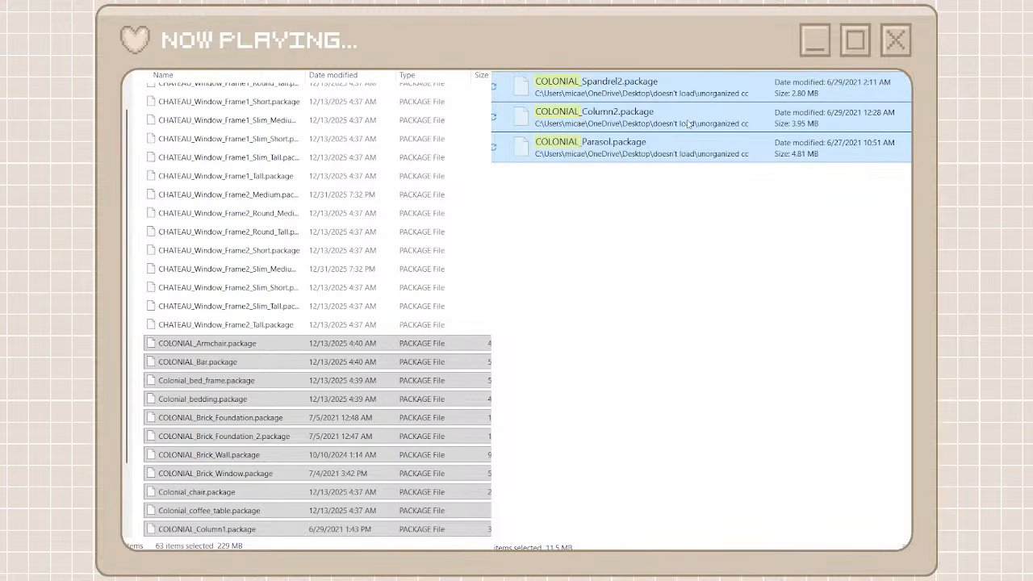
click(478, 258)
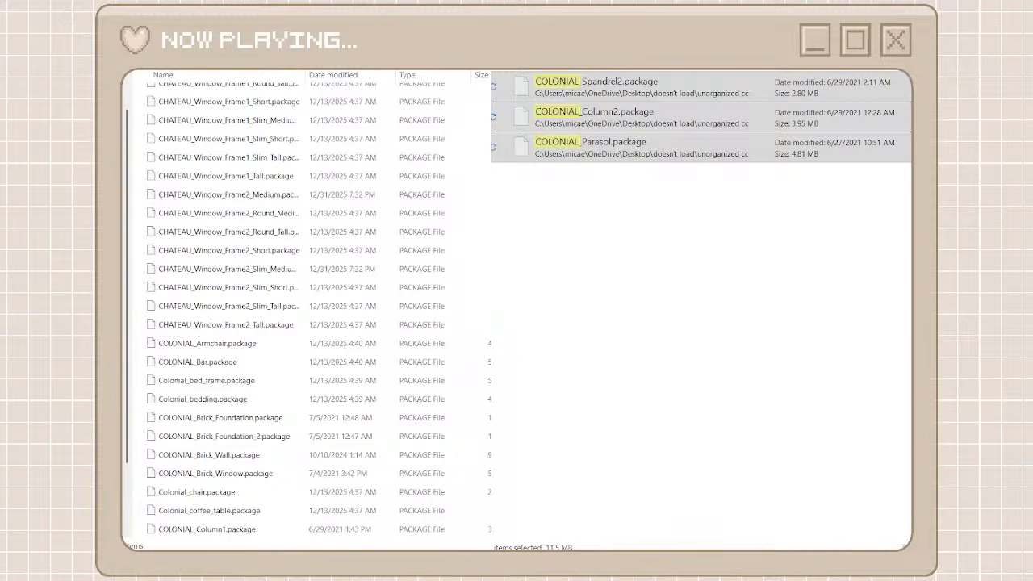
key(ctrl+v)
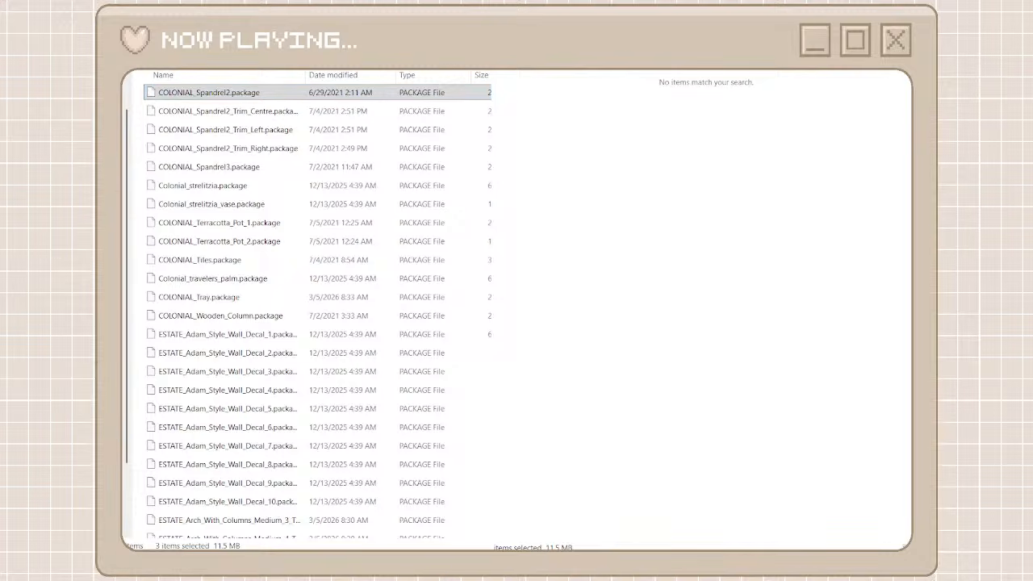
Return to both folder listings and locate the London files in the unorganized cc folder
click(250, 34)
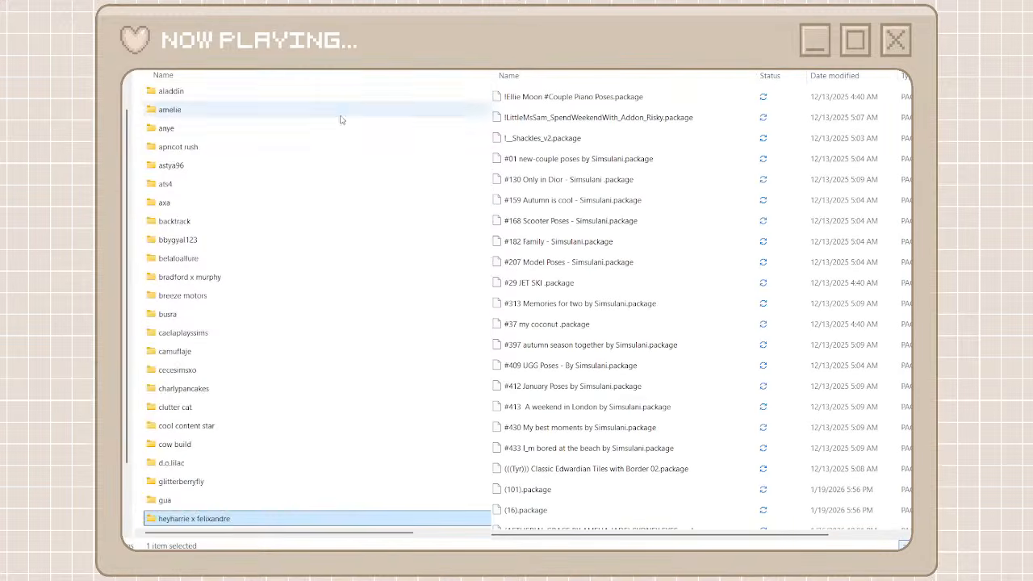
scroll(618, 419, down, 10)
scroll(623, 418, down, 5)
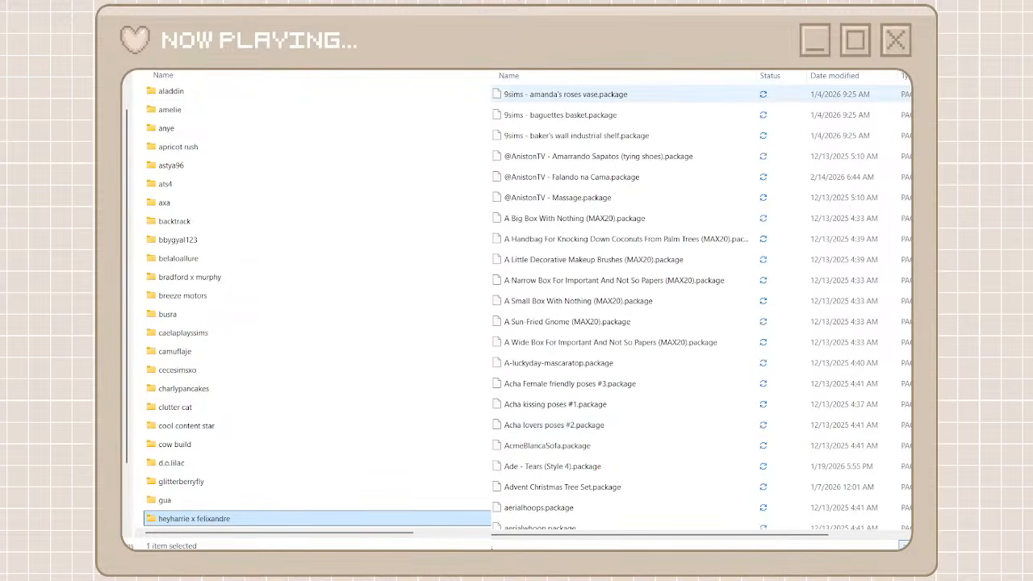
drag(910, 95, 910, 248)
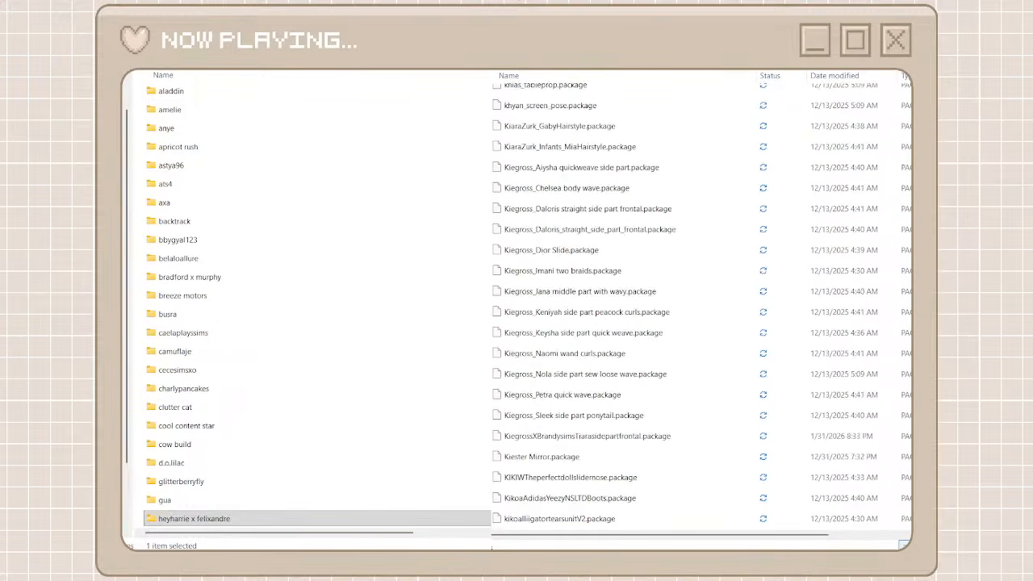
scroll(701, 307, up, 15)
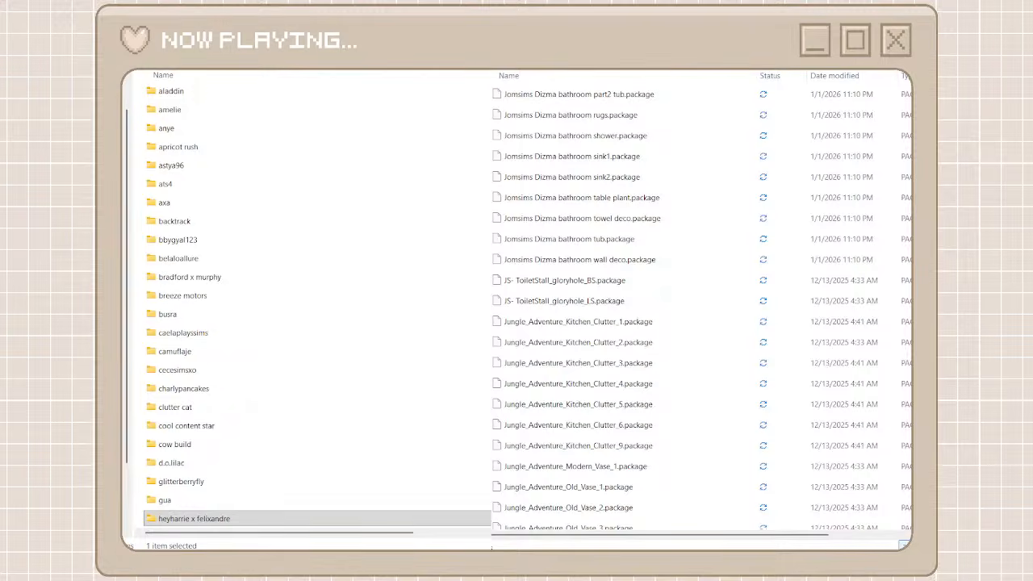
scroll(700, 307, down, 15)
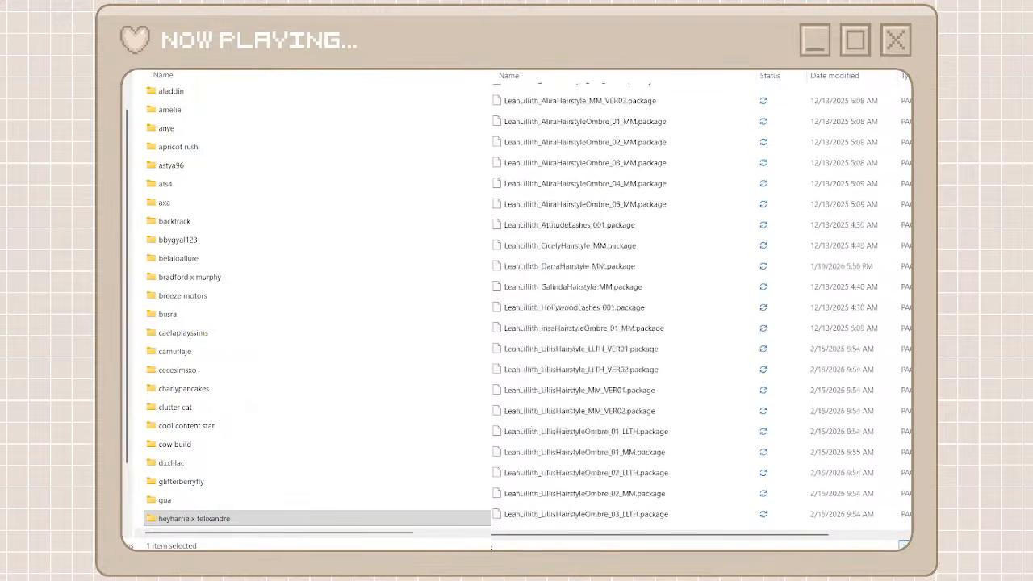
scroll(910, 334, down, 10)
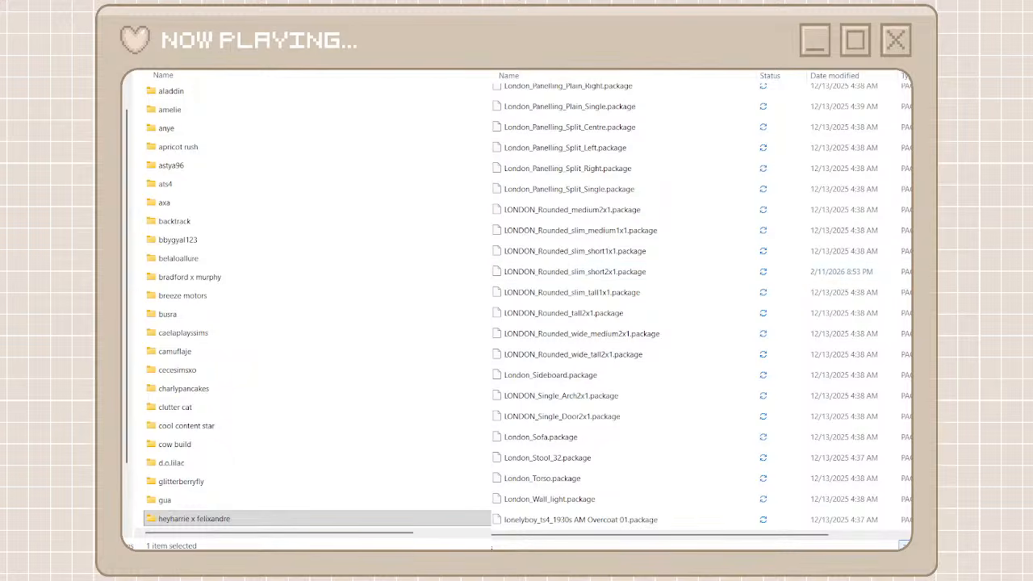
Search the unorganized cc folder for "London" and move London_Panelling_Plain_Centre through LONDON_Ionic_Pilaster_4m into the heyharrie x felixandre folder
click(238, 523)
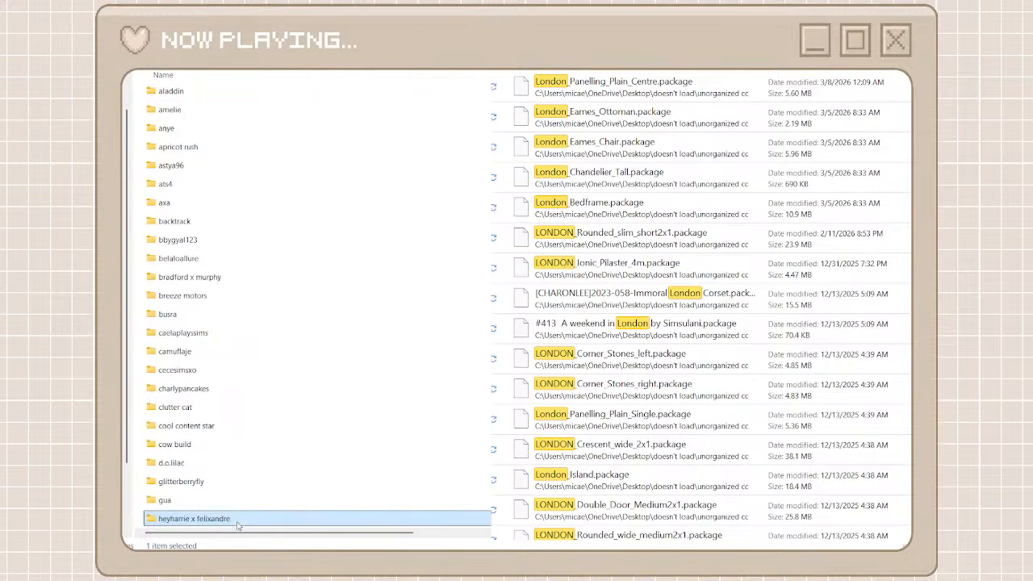
double_click(238, 523)
click(634, 278)
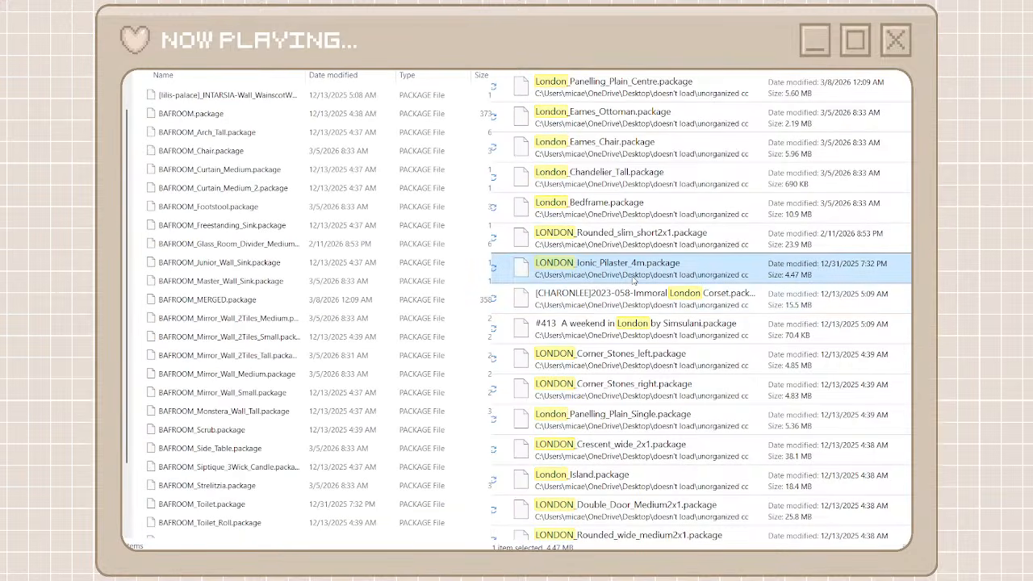
shift+click(644, 87)
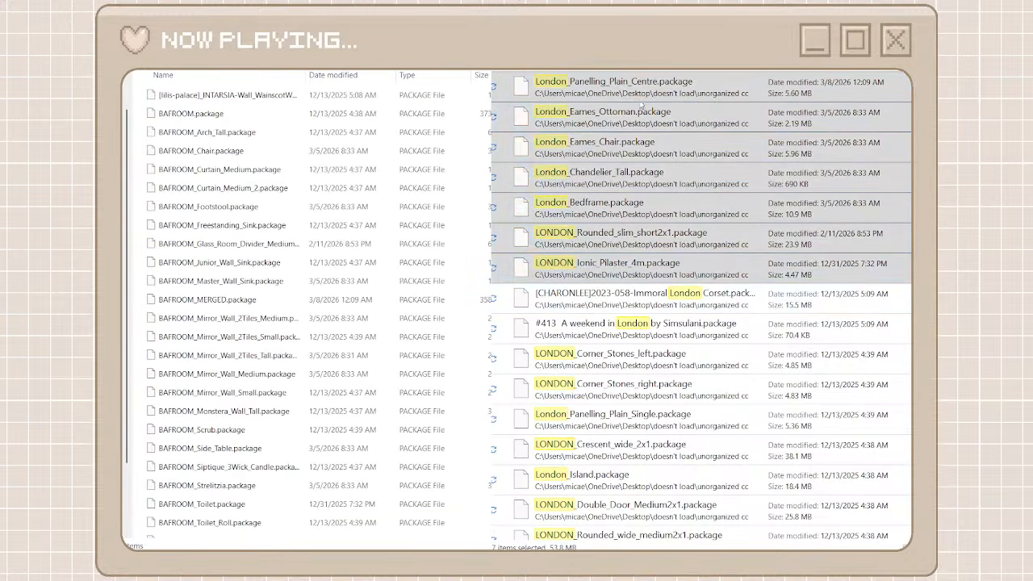
click(655, 121)
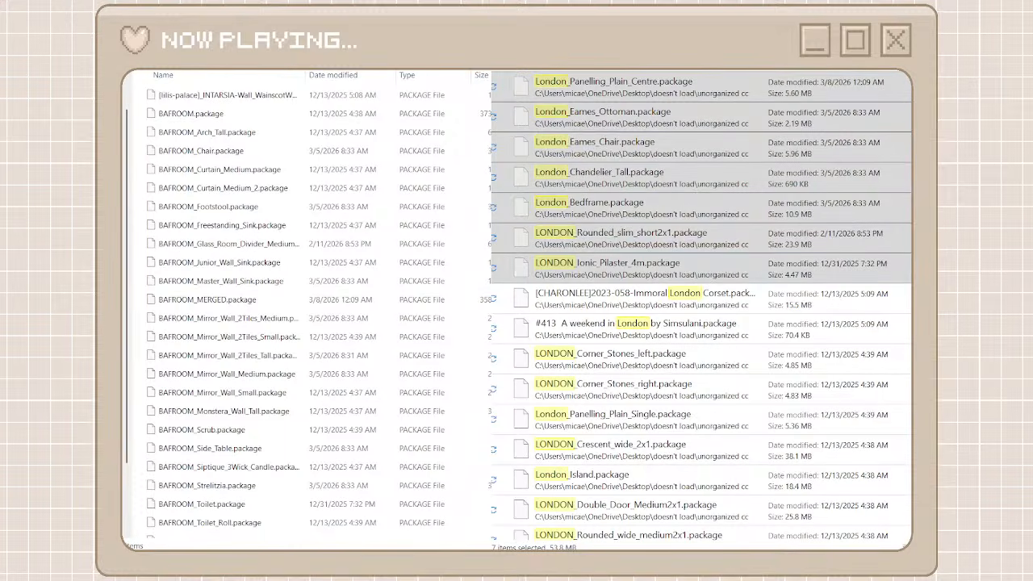
key(ctrl+v)
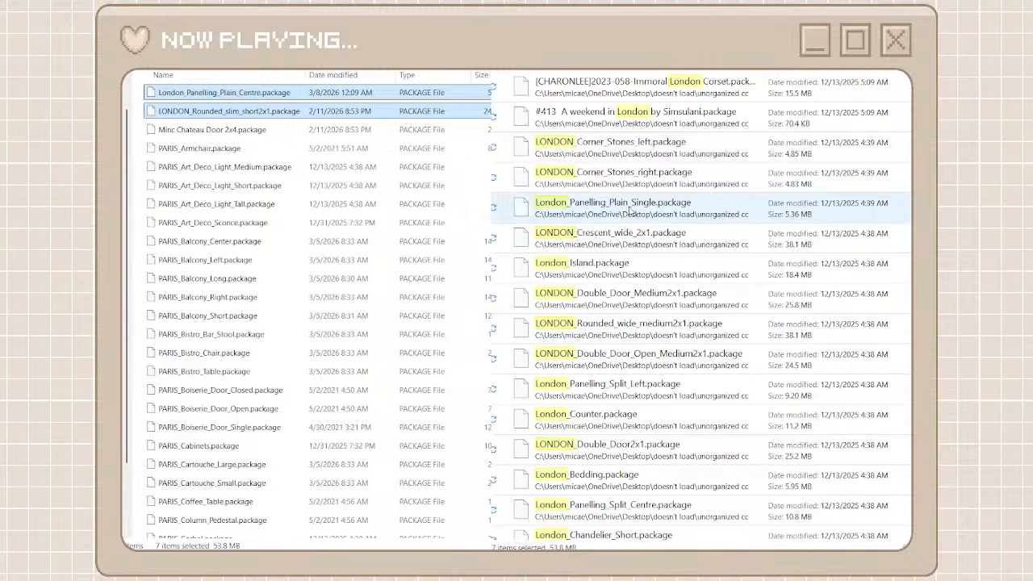
Move the remaining London set files, LONDON_Corner_Stones_left through LONDON_balcony, into the heyharrie x felixandre folder
click(617, 153)
scroll(606, 432, down, 10)
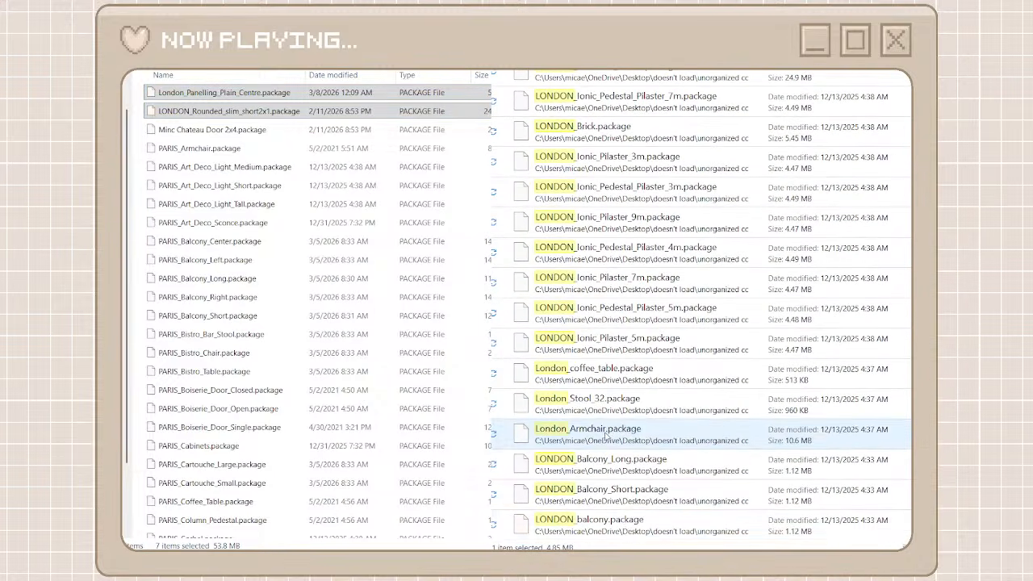
shift+click(622, 525)
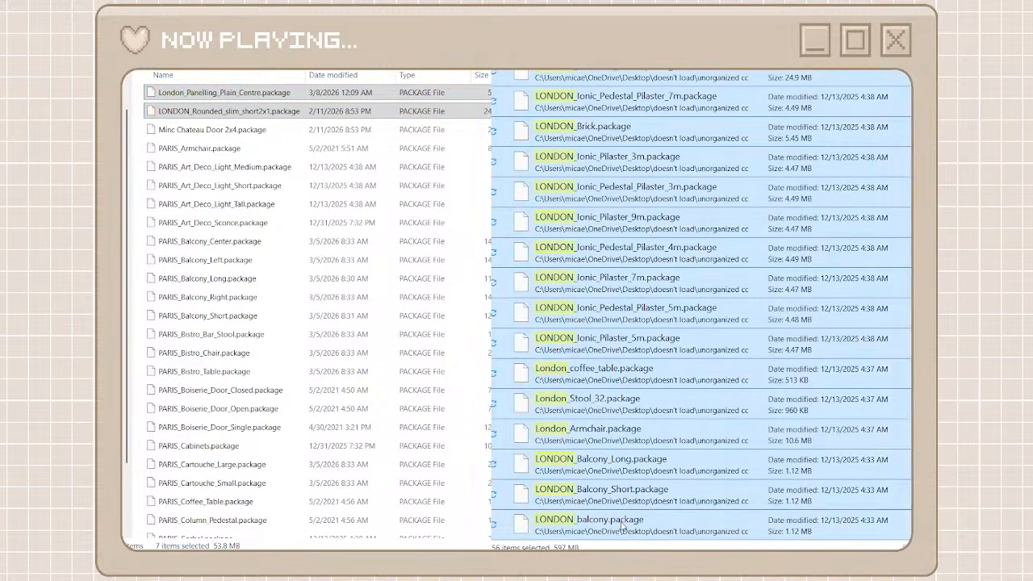
right_click(622, 524)
click(648, 503)
right_click(138, 389)
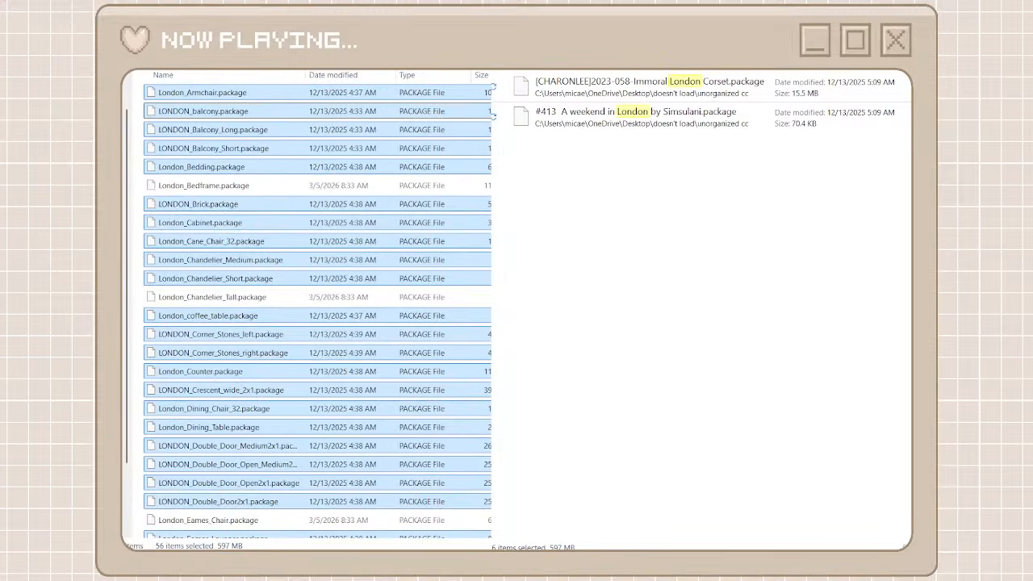
Close the London search and locate the CHARONLEE files in the unorganized cc folder
click(507, 32)
scroll(565, 429, down, 20)
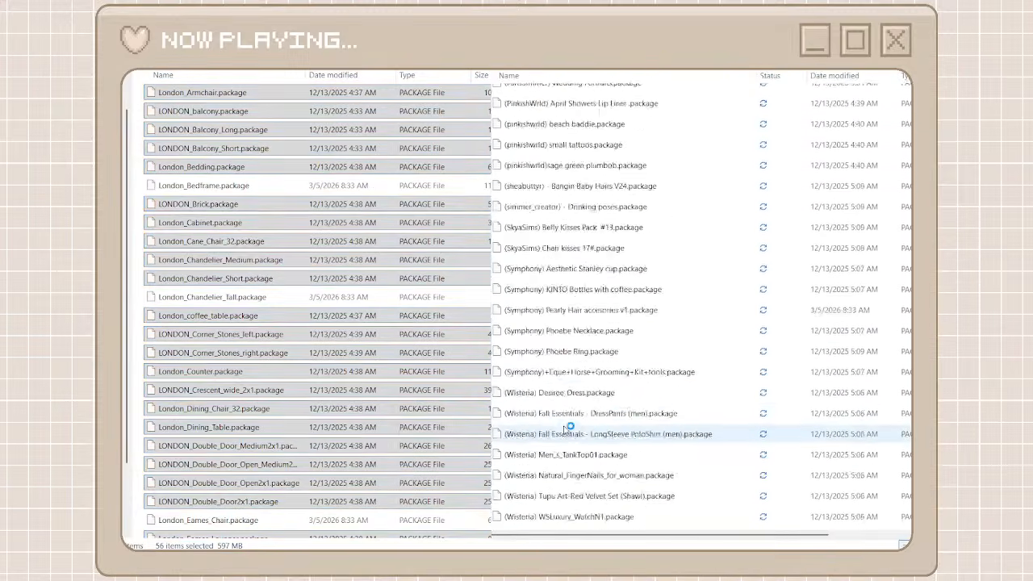
scroll(565, 429, down, 20)
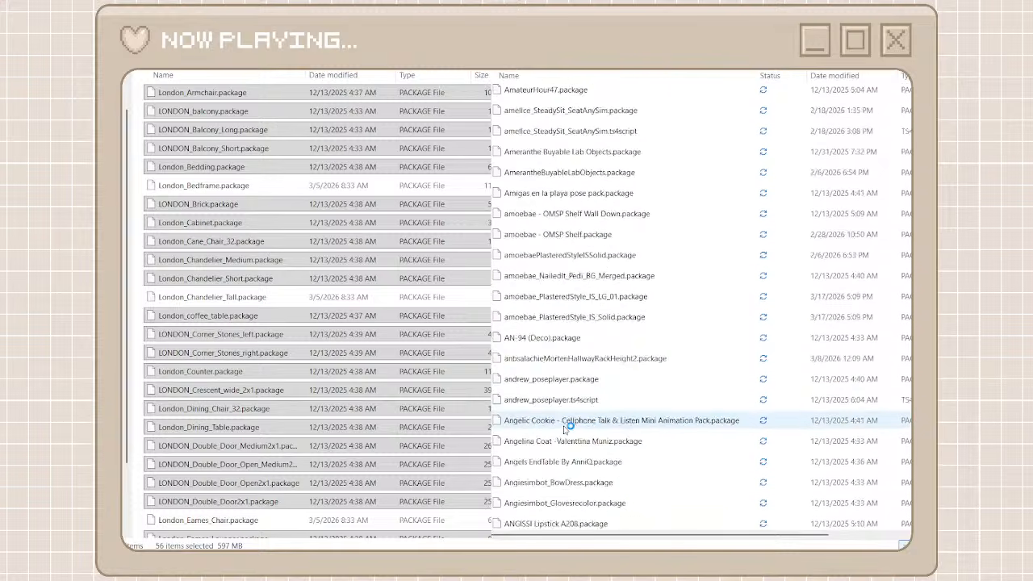
scroll(565, 429, down, 20)
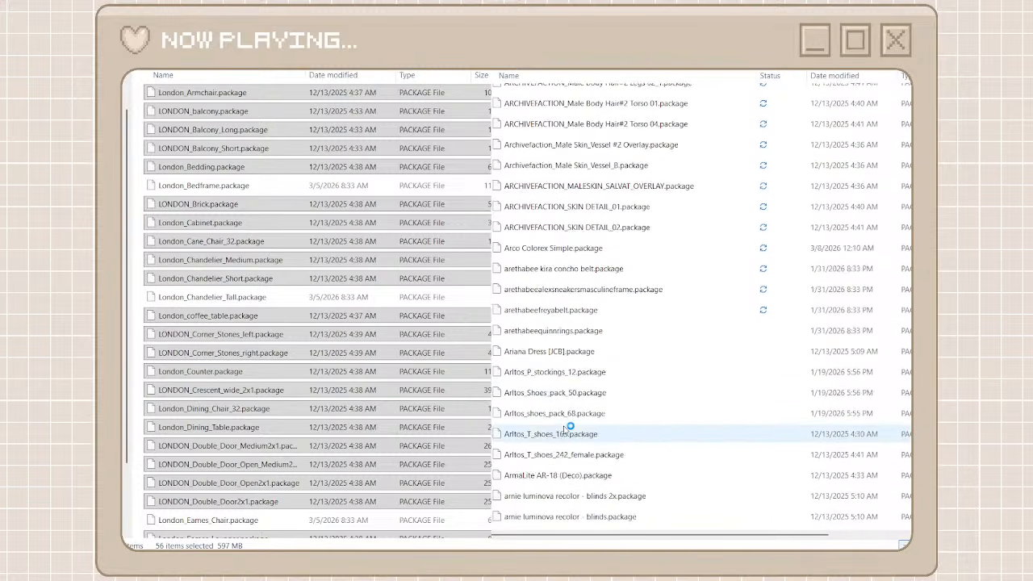
scroll(565, 430, down, 20)
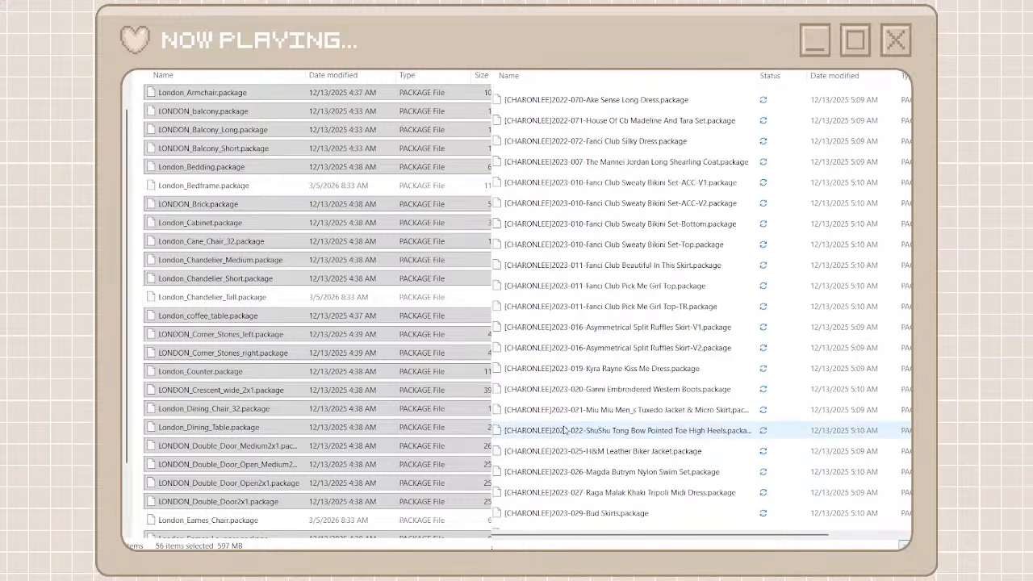
scroll(565, 429, down, 5)
Return to the creator folders, create a folder named charonlee, and open it
key(alt+Left)
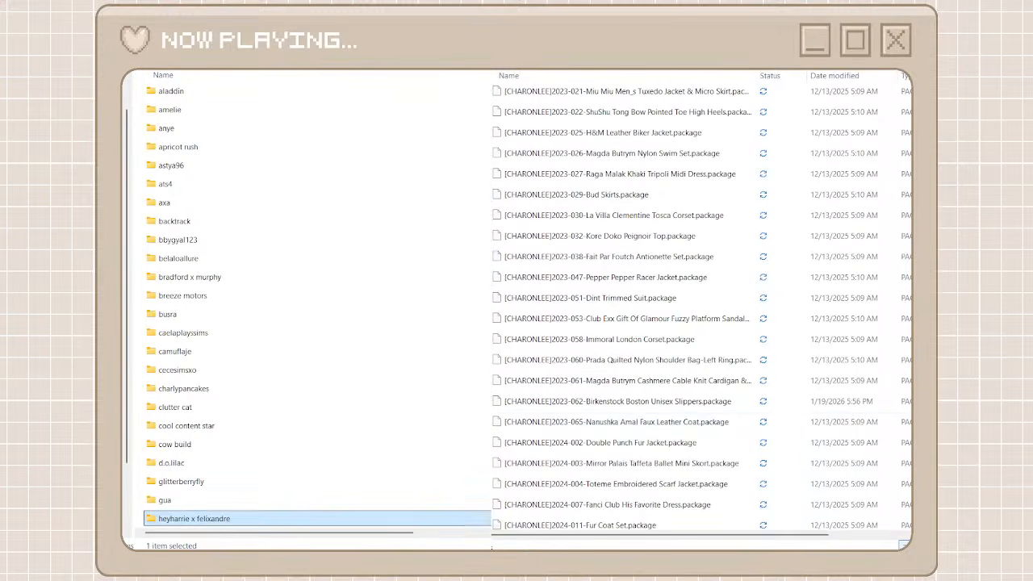
key(ctrl+shift+n)
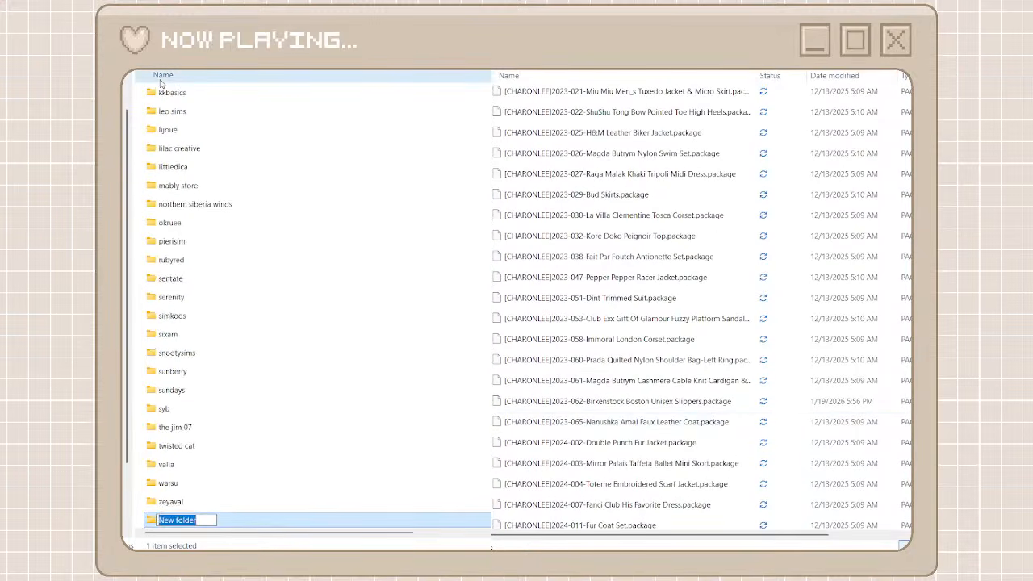
text(charon)
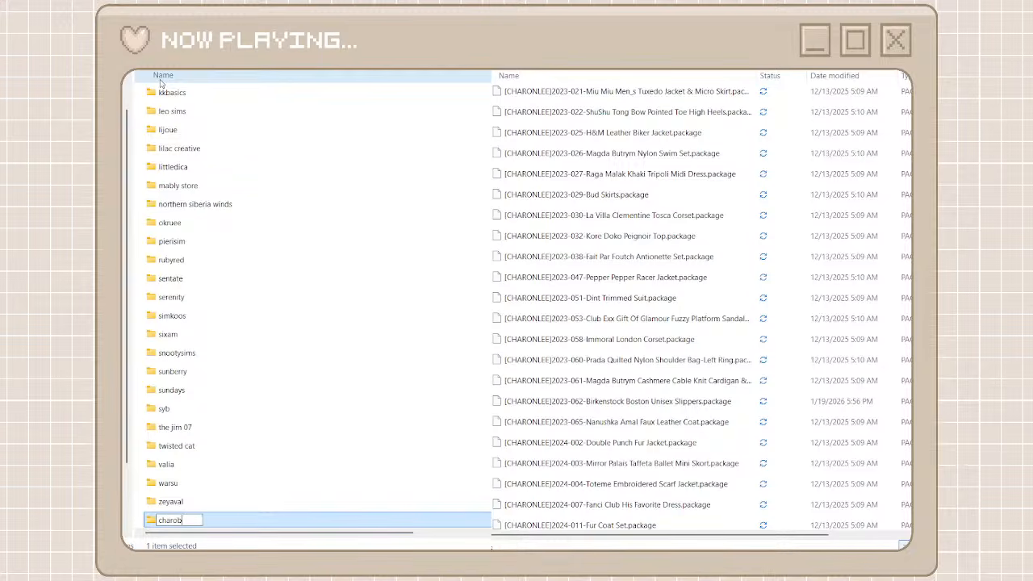
key(BackSpace)
text(nlee)
key(Return)
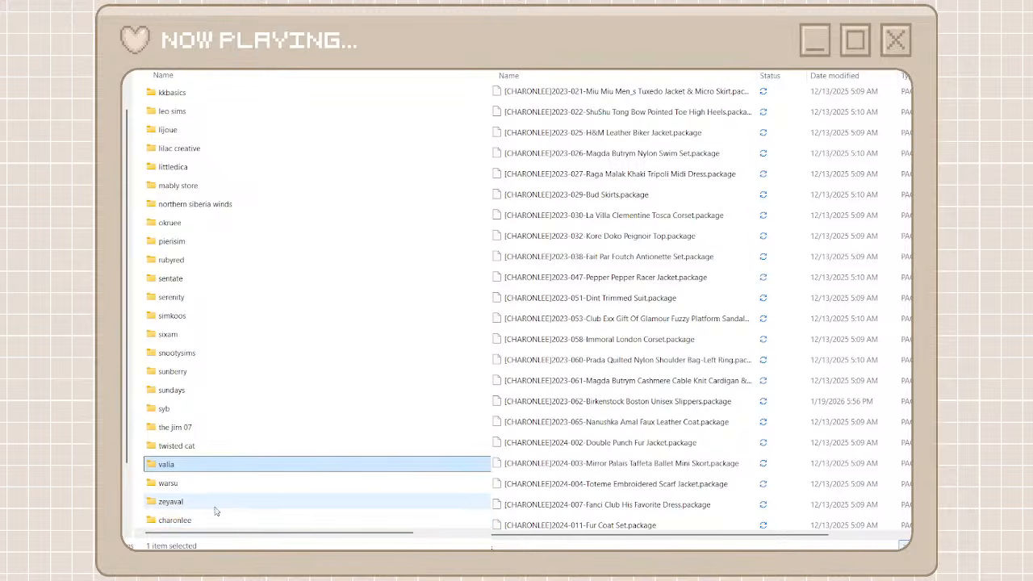
double_click(214, 519)
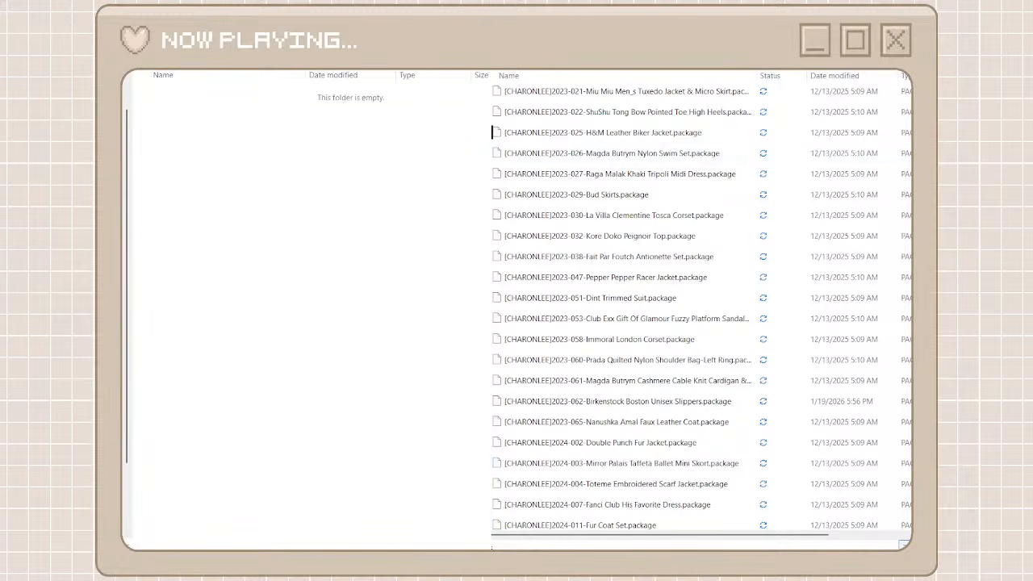
Search the unorganized cc folder for "charonlee" and move all matching files into the charonlee folder
text(charon)
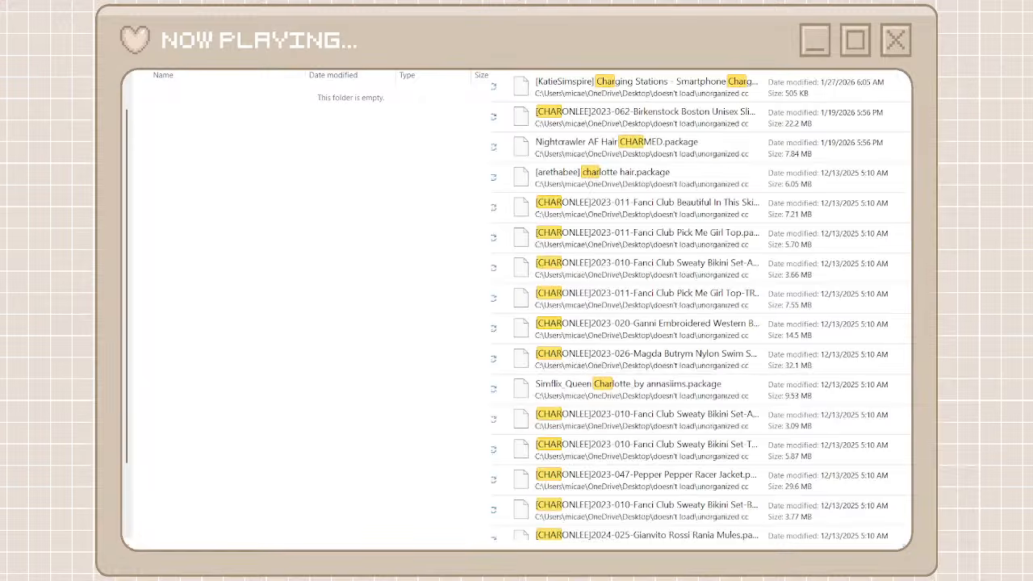
text(lee)
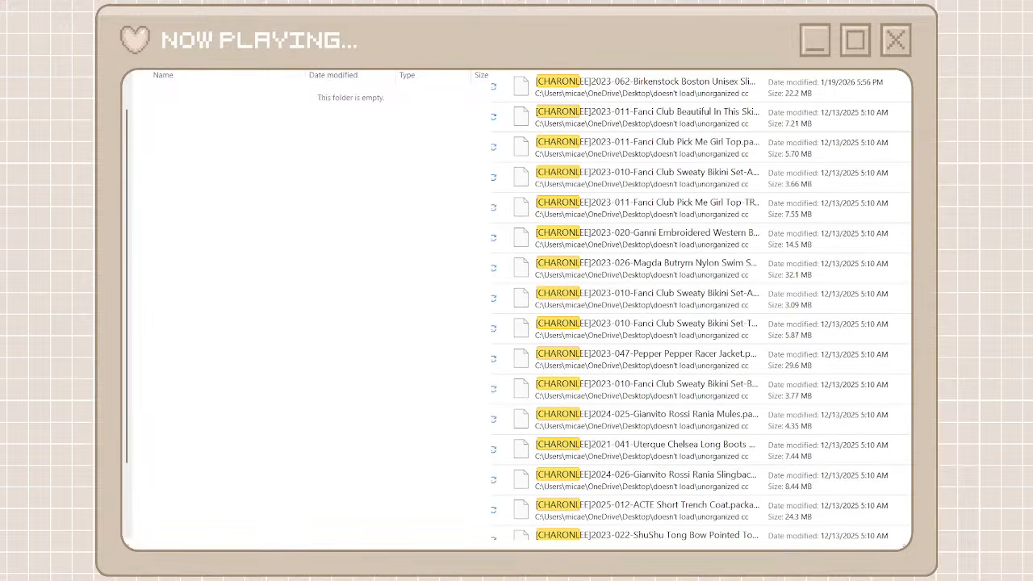
key(Down)
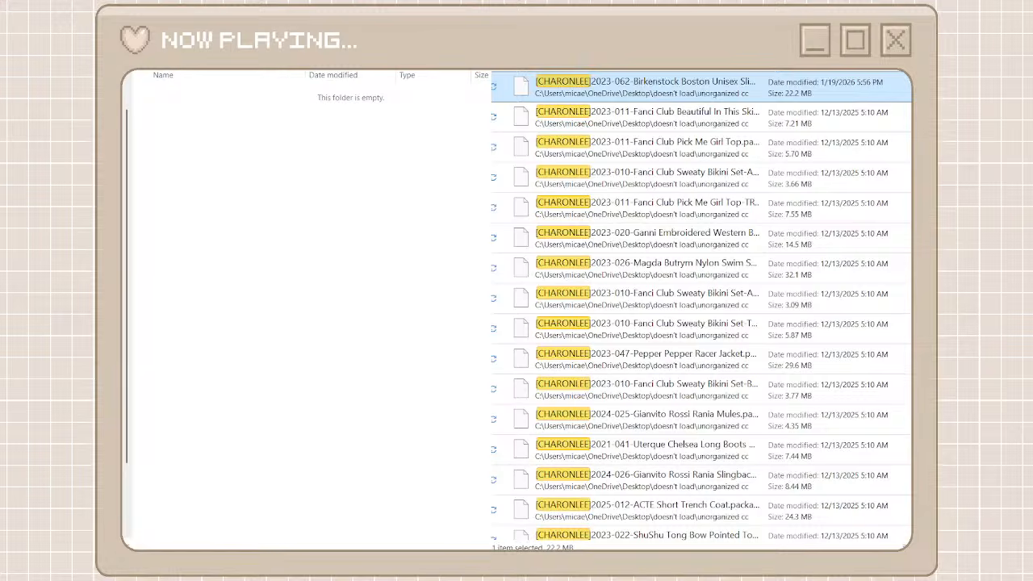
scroll(726, 523, down, 15)
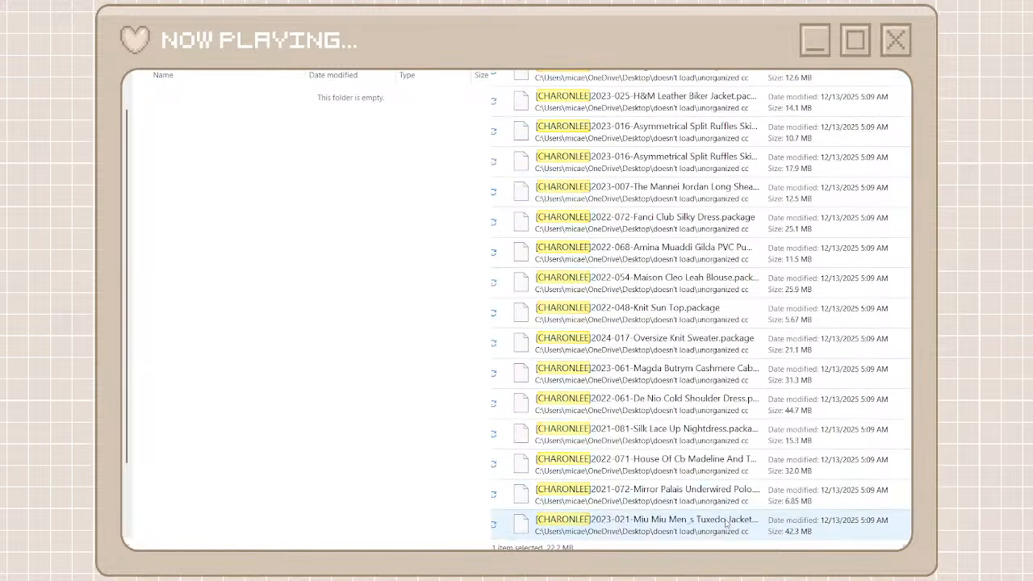
key(ctrl+a)
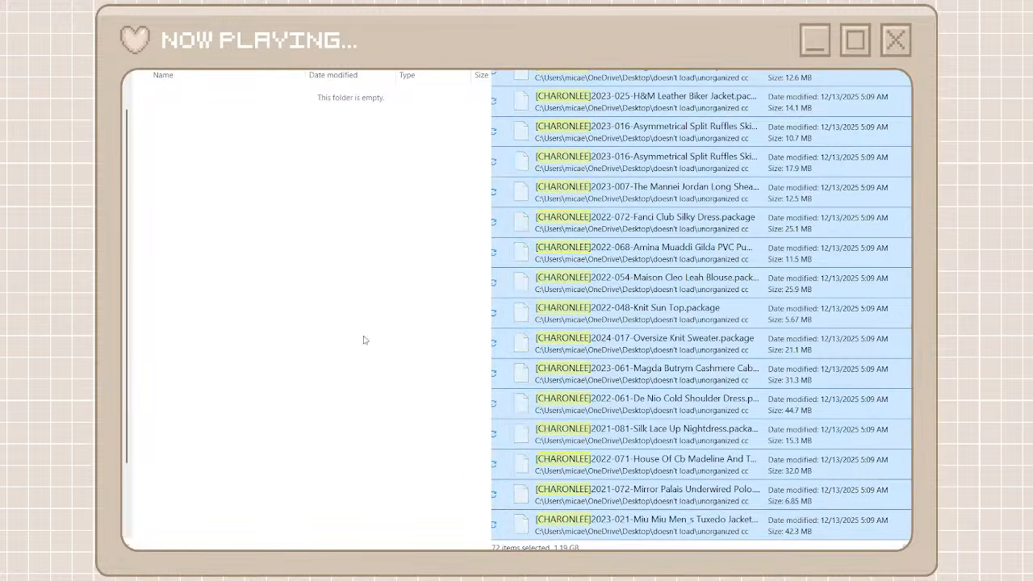
click(364, 339)
key(ctrl+v)
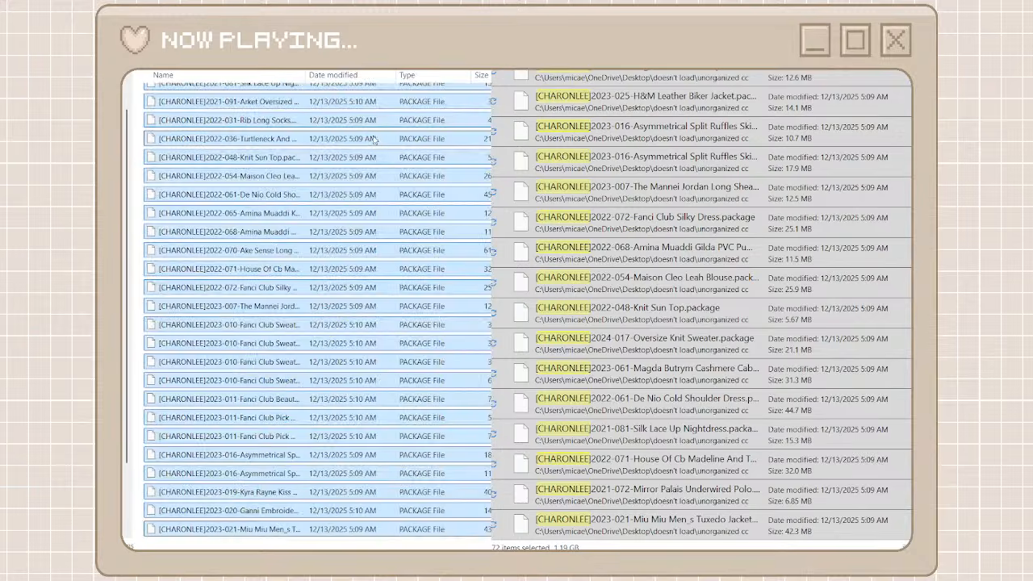
Return to both folder listings and locate the TUDS files in the unorganized cc folder
key(alt+Left)
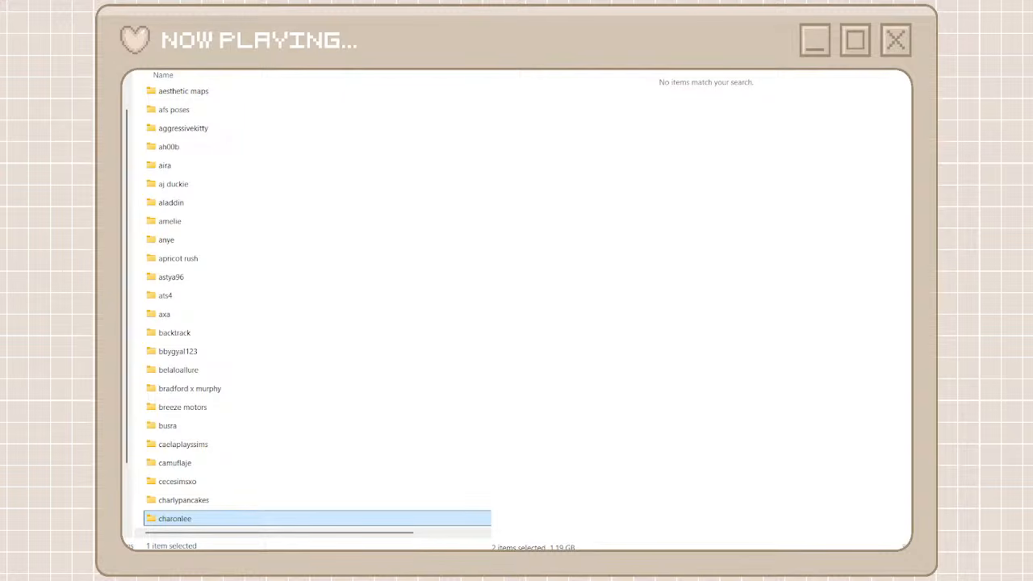
click(702, 226)
key(alt+Left)
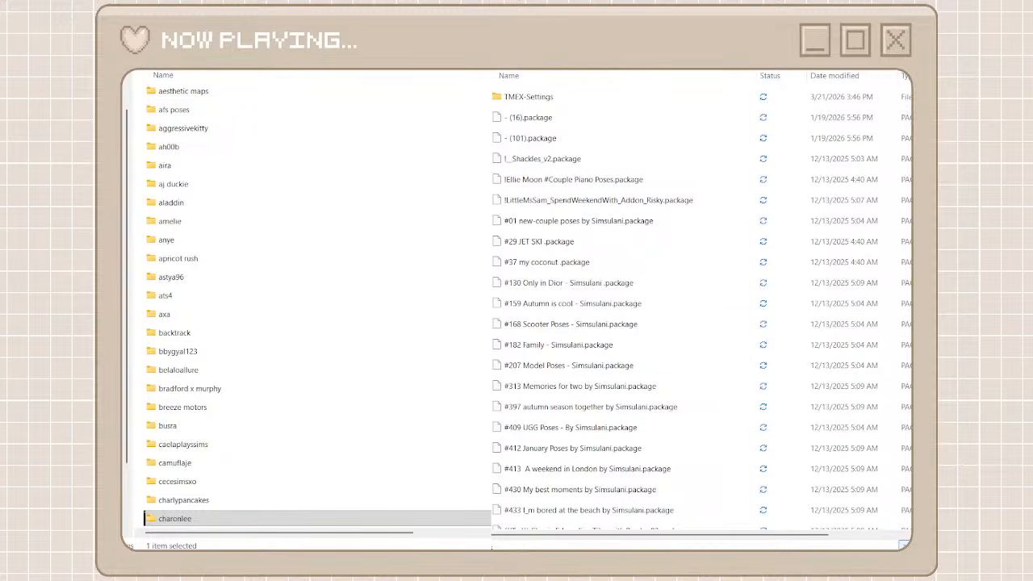
scroll(880, 514, down, 20)
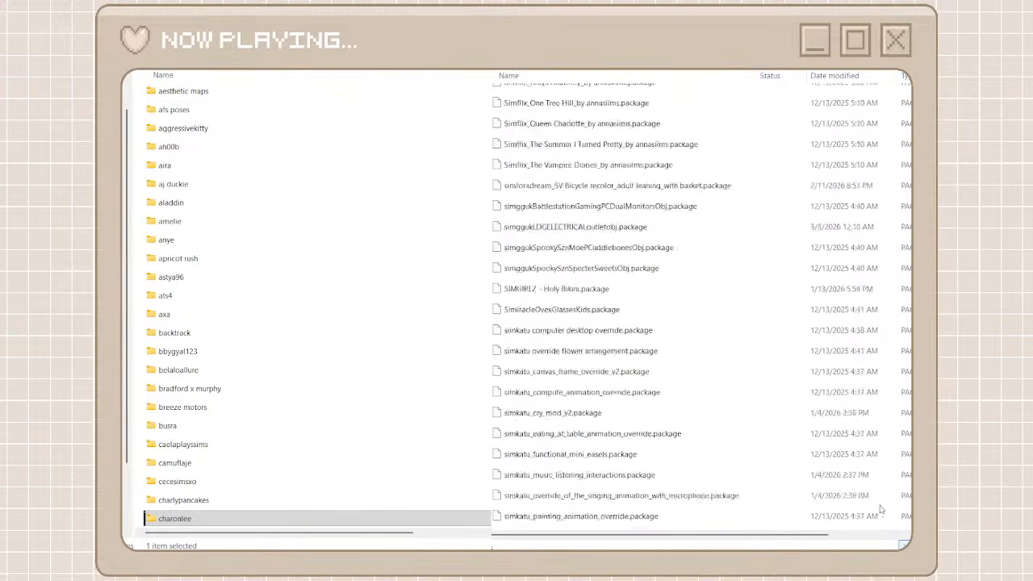
scroll(880, 514, up, 20)
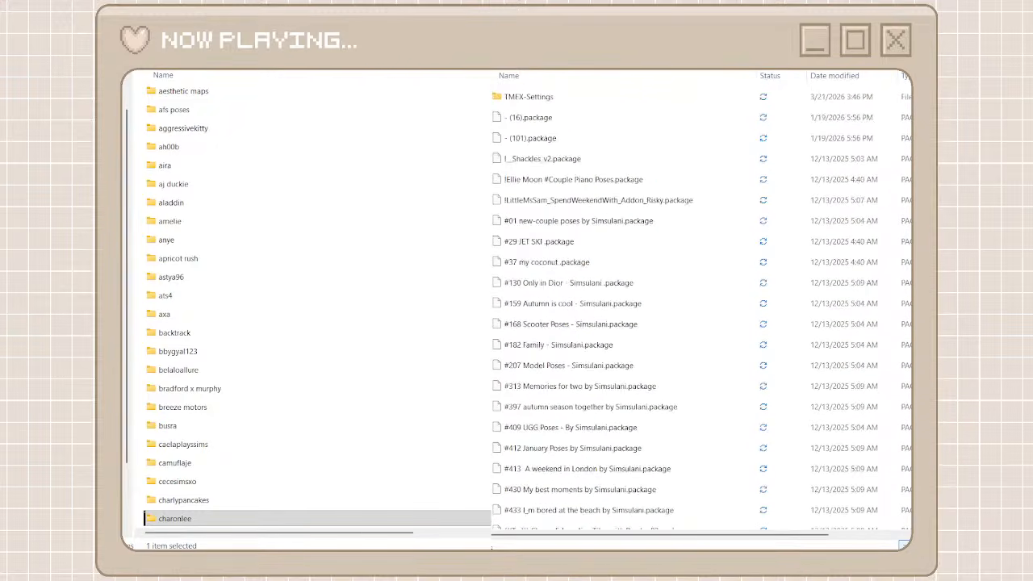
scroll(694, 306, down, 20)
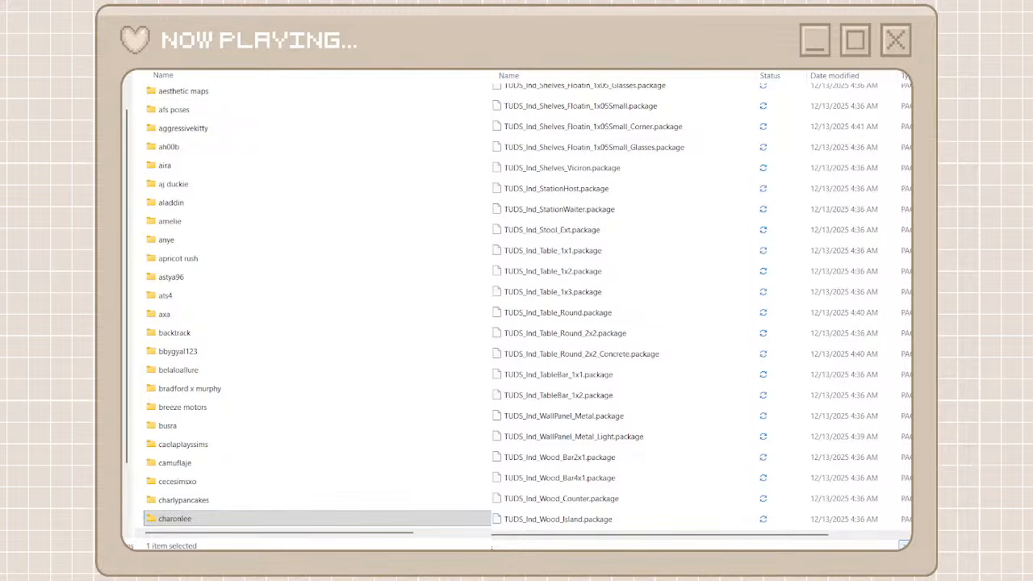
Create a folder named tuds among the creator folders and open it
key(alt+Tab)
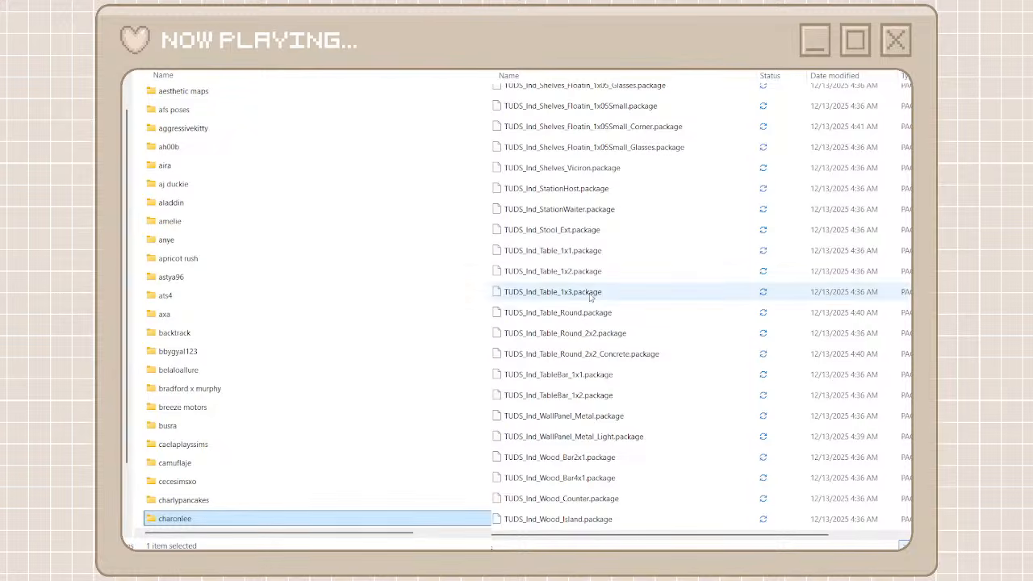
click(142, 244)
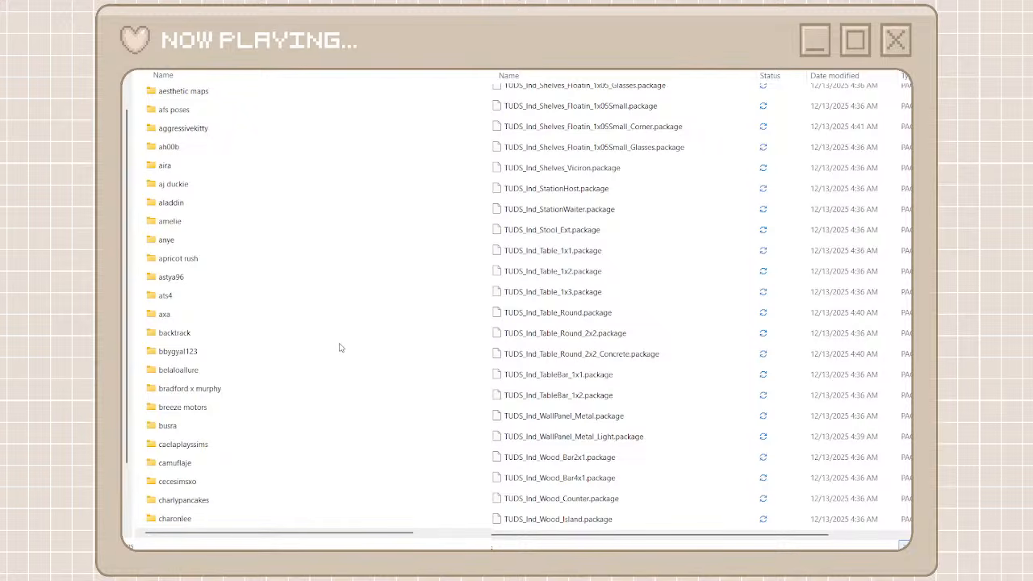
key(ctrl+shift+n)
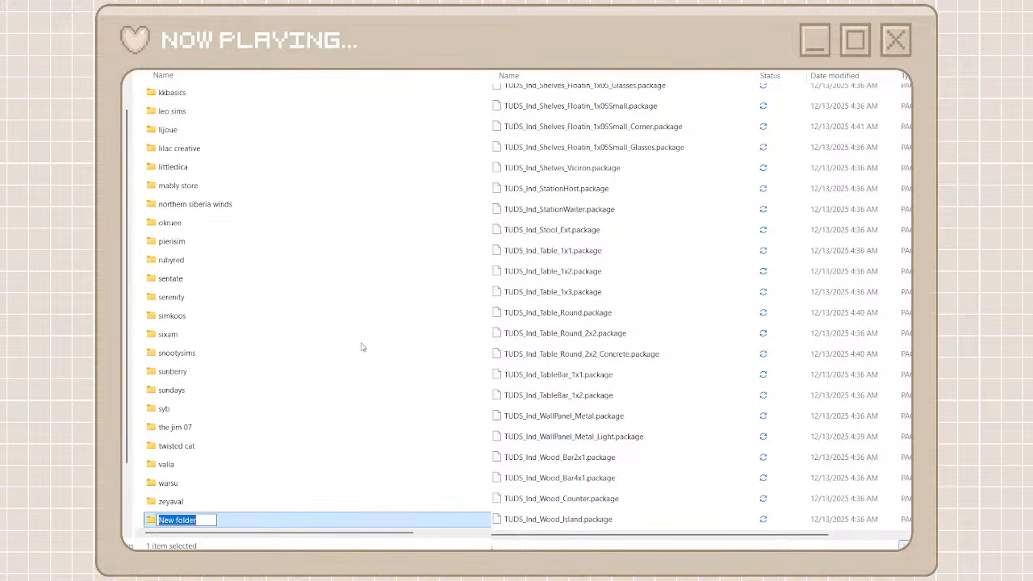
text(tuds)
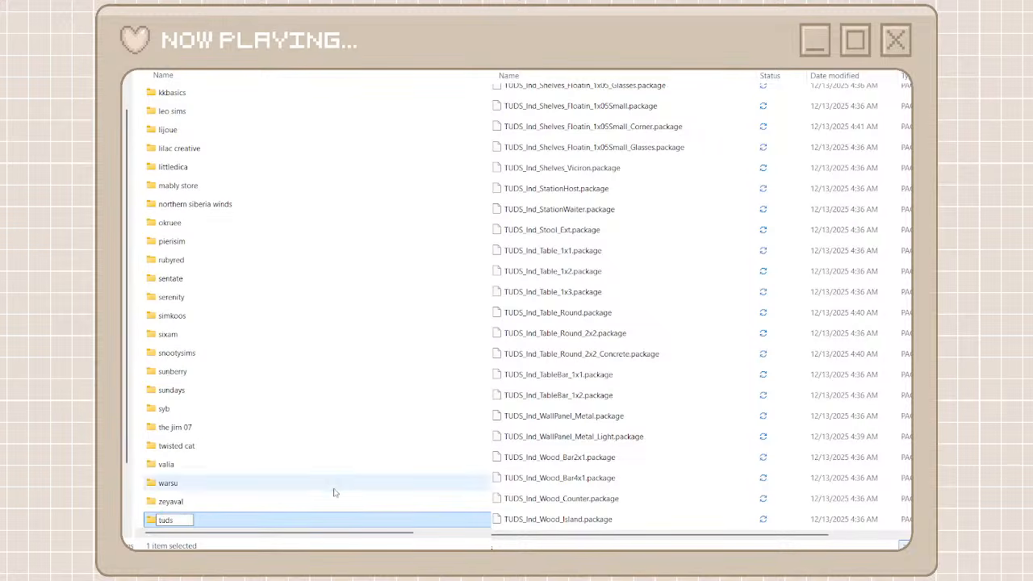
click(335, 485)
double_click(290, 519)
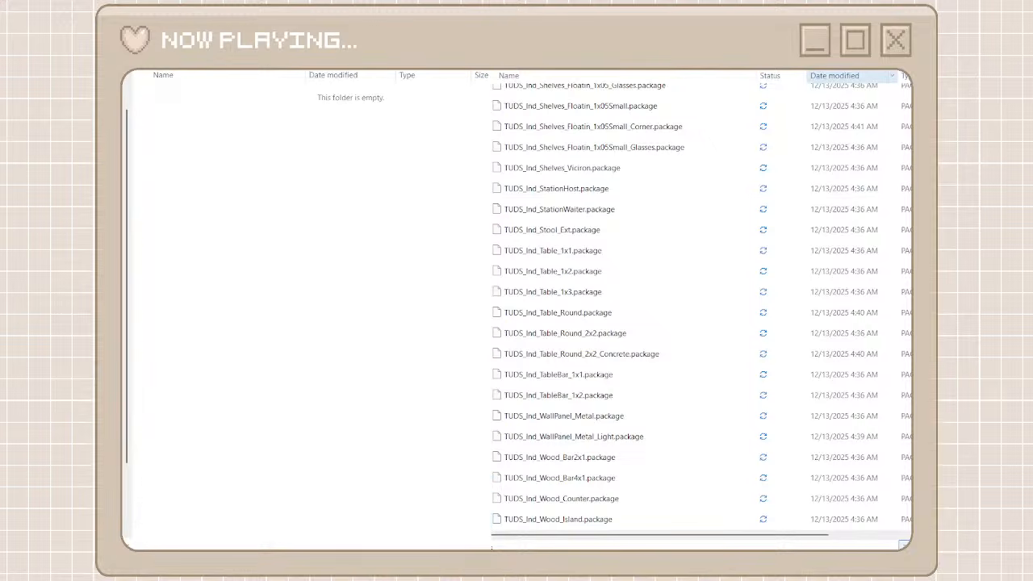
Search the unorganized cc folder for "tuds" and move all matching files into the tuds folder
click(809, 87)
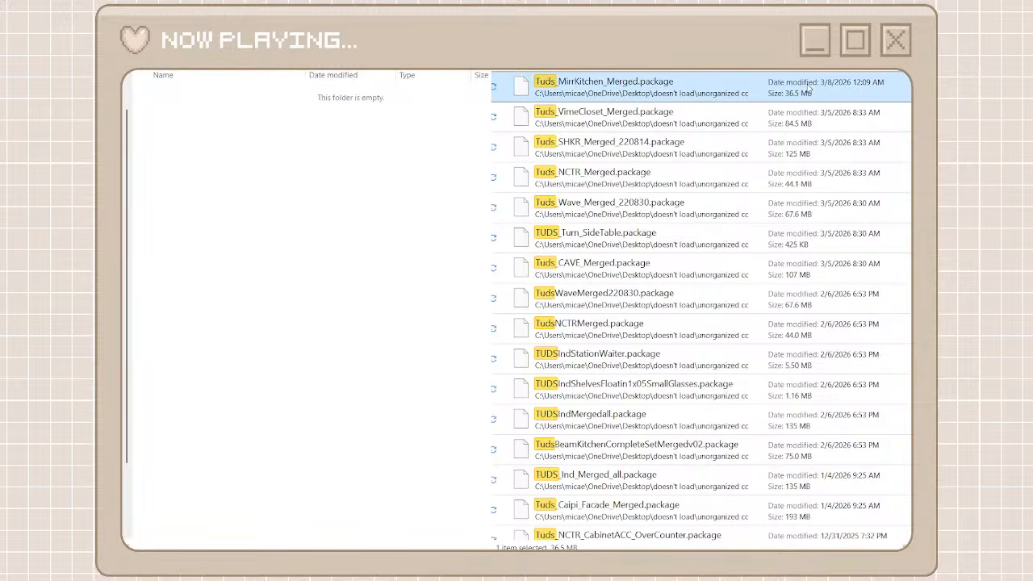
scroll(890, 368, down, 15)
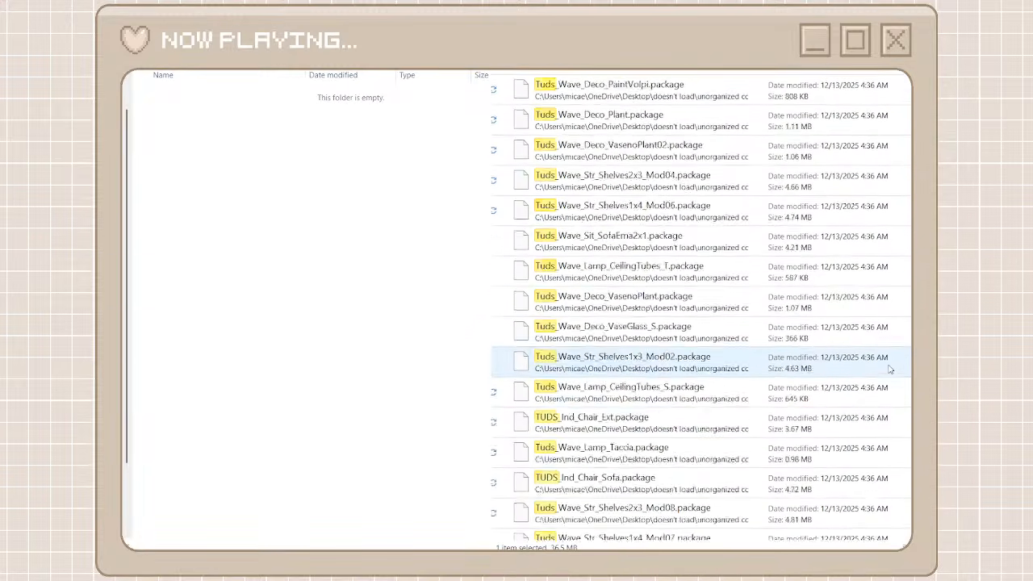
scroll(890, 369, down, 10)
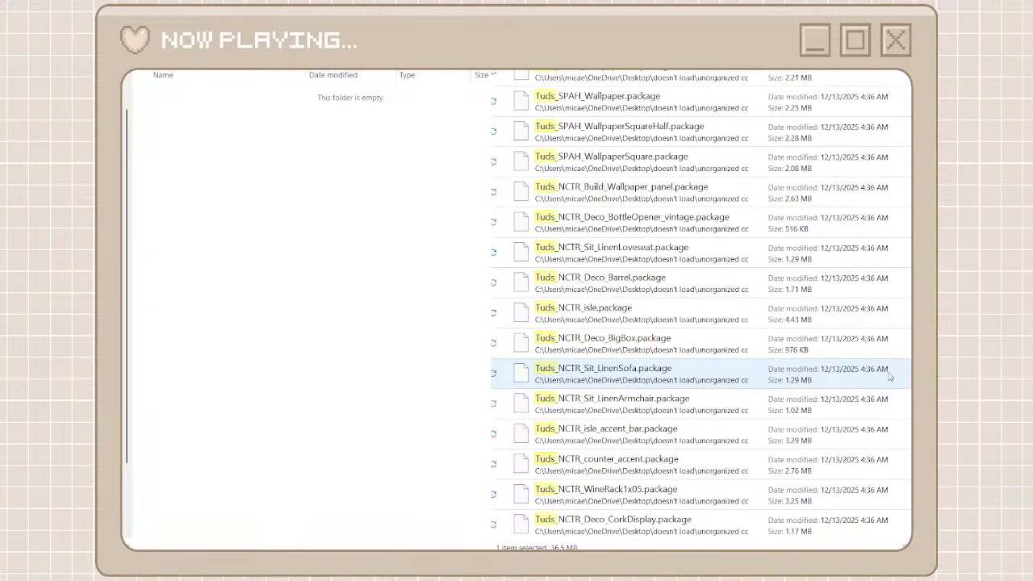
key(ctrl+a)
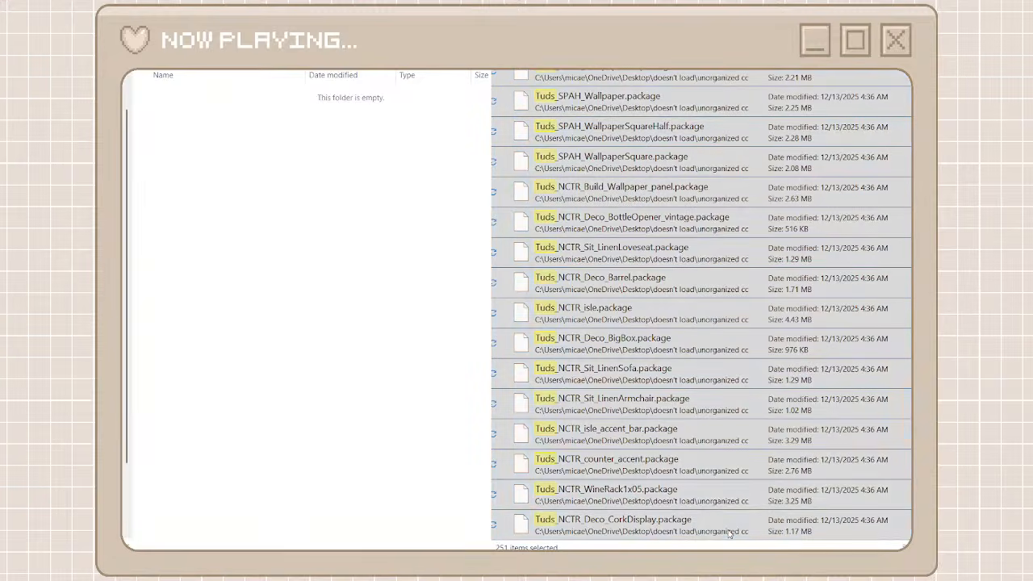
click(757, 516)
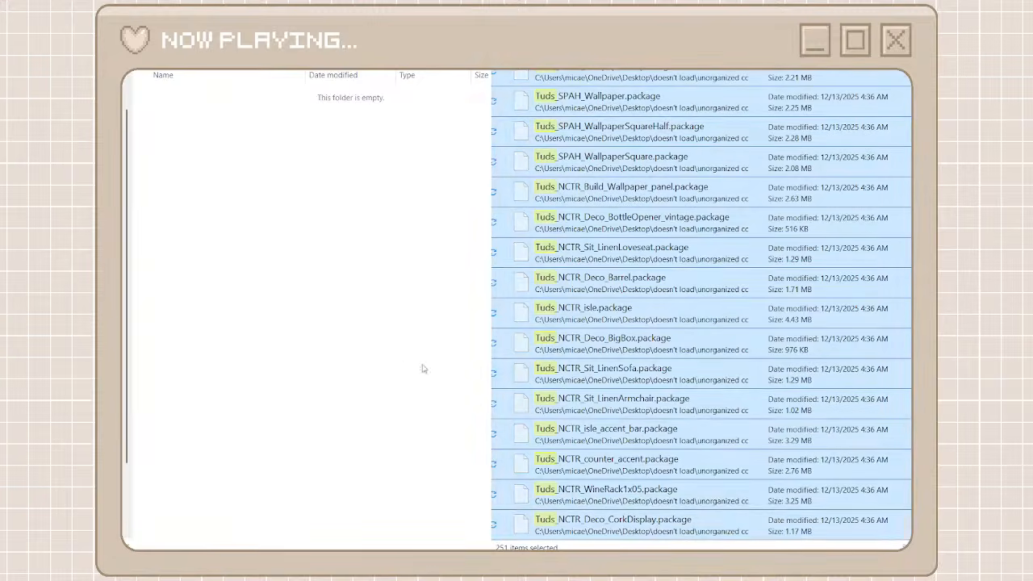
right_click(405, 366)
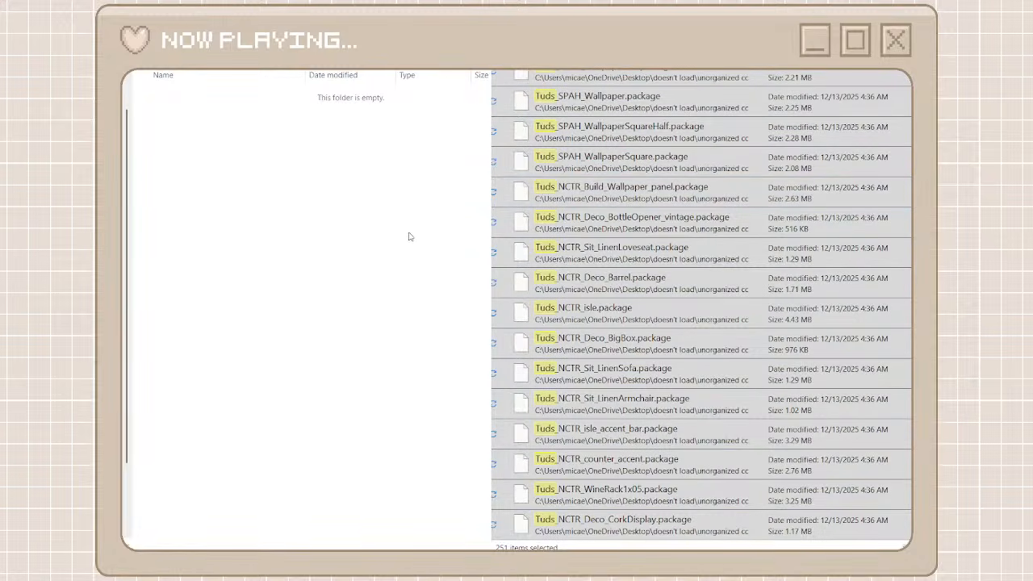
key(ctrl+v)
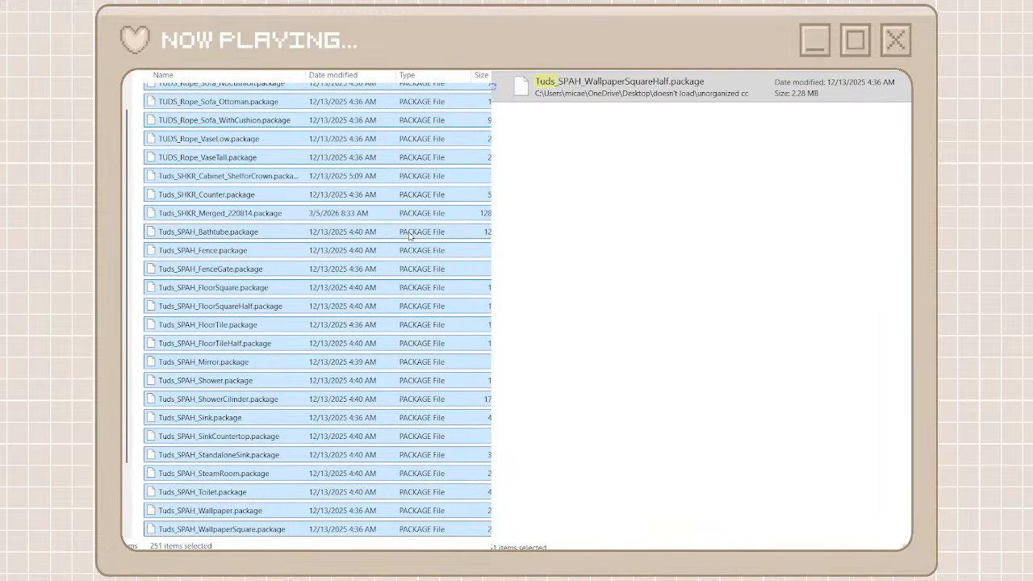
Close the tuds search and return to the unorganized cc listing and the creator folders
click(574, 92)
click(505, 47)
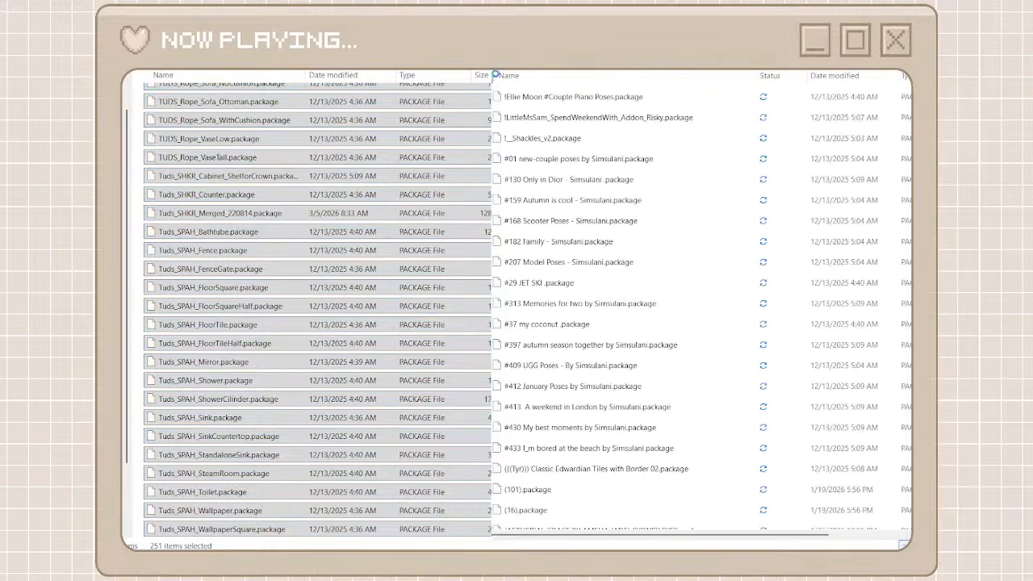
click(335, 47)
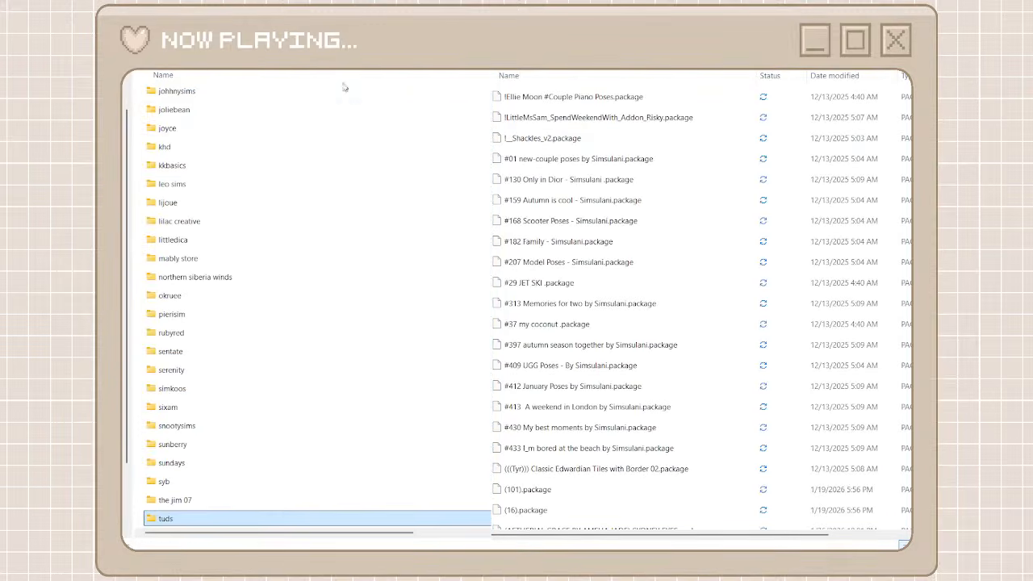
scroll(352, 326, down, 2)
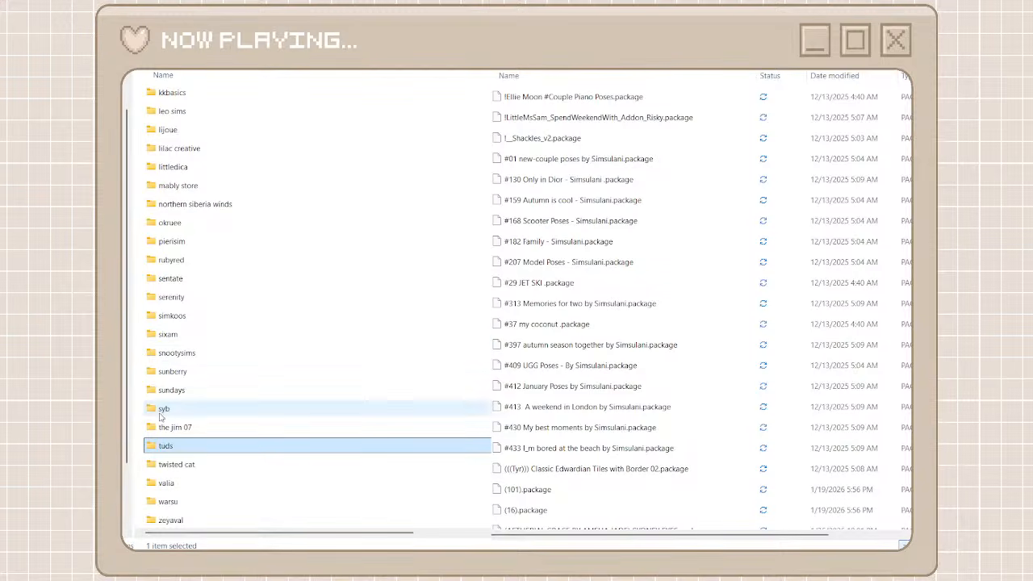
Locate the PC-TS4 files in the unorganized cc folder, then create a creator folder named pc-ts4 and open it
click(136, 403)
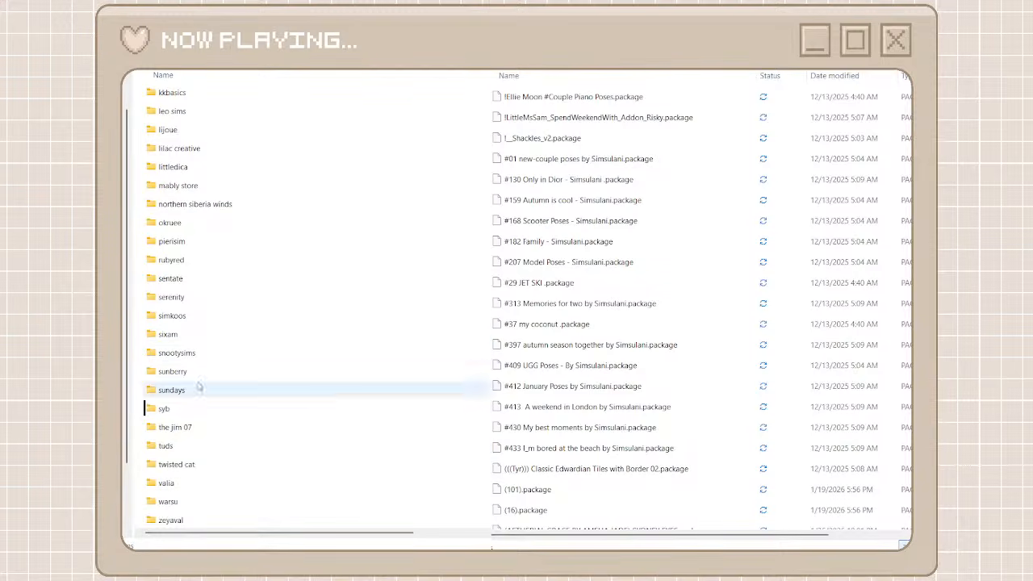
scroll(516, 382, down, 15)
scroll(517, 382, down, 15)
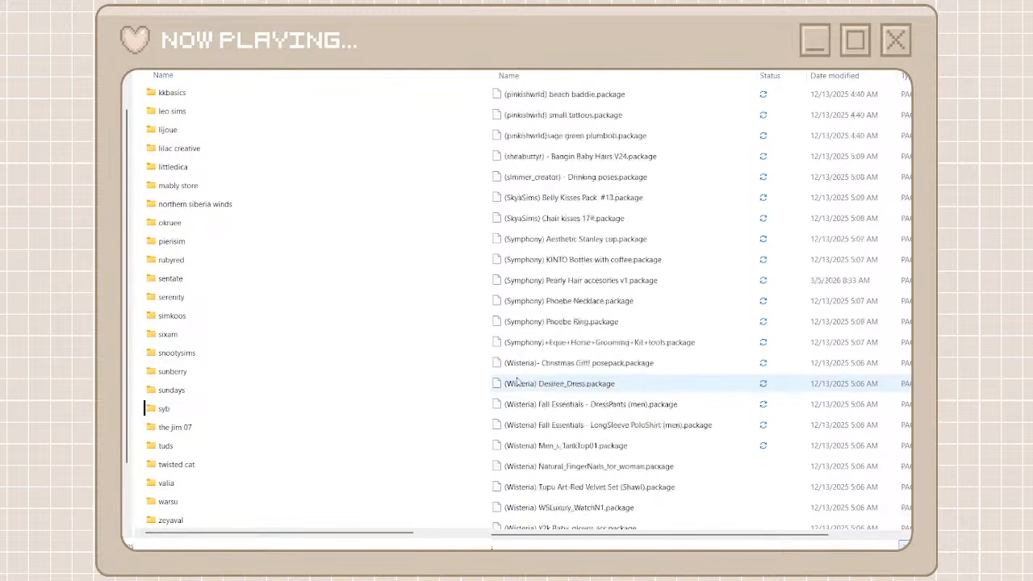
scroll(517, 382, down, 6)
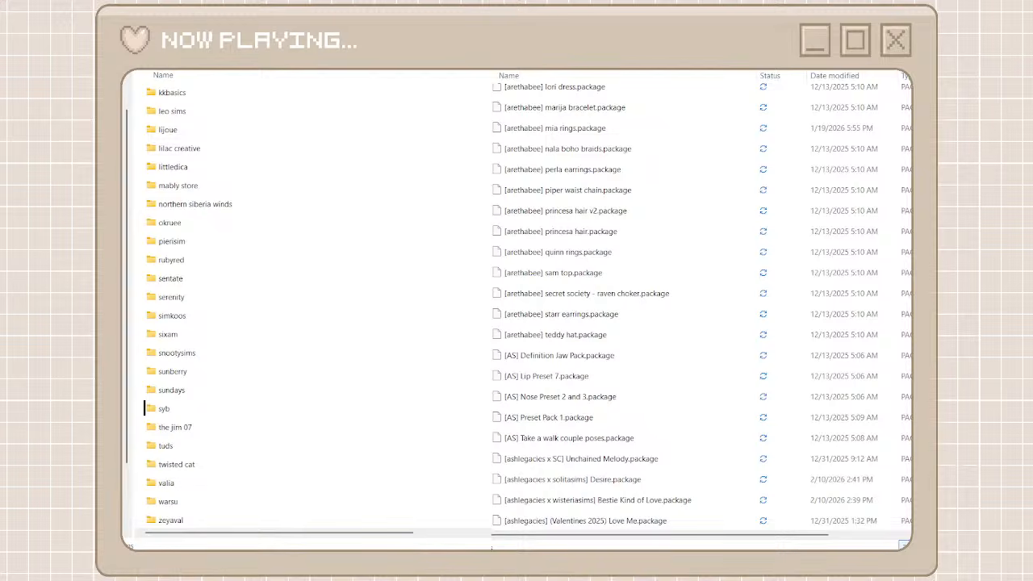
scroll(518, 381, down, 20)
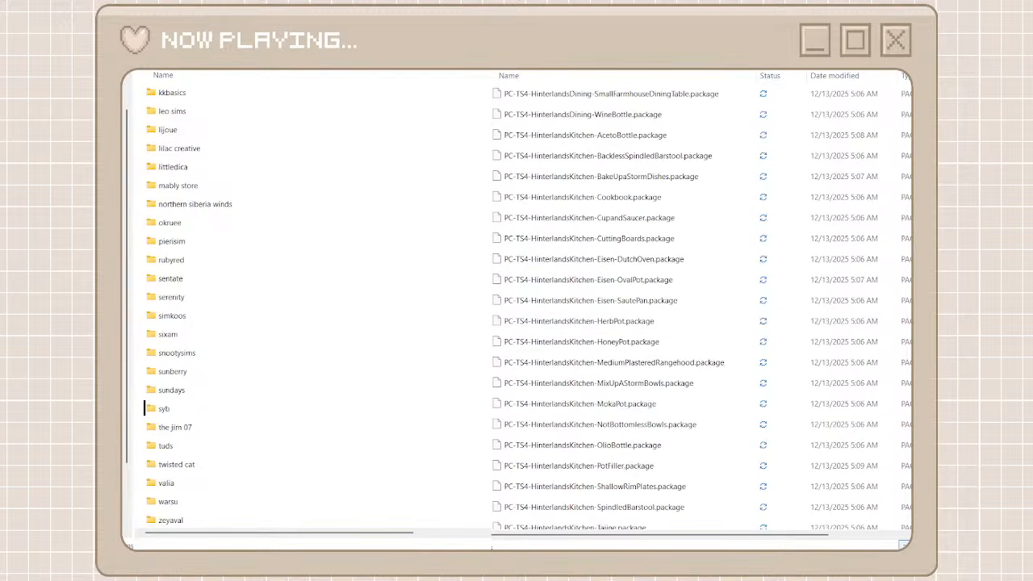
key(ctrl+shift+n)
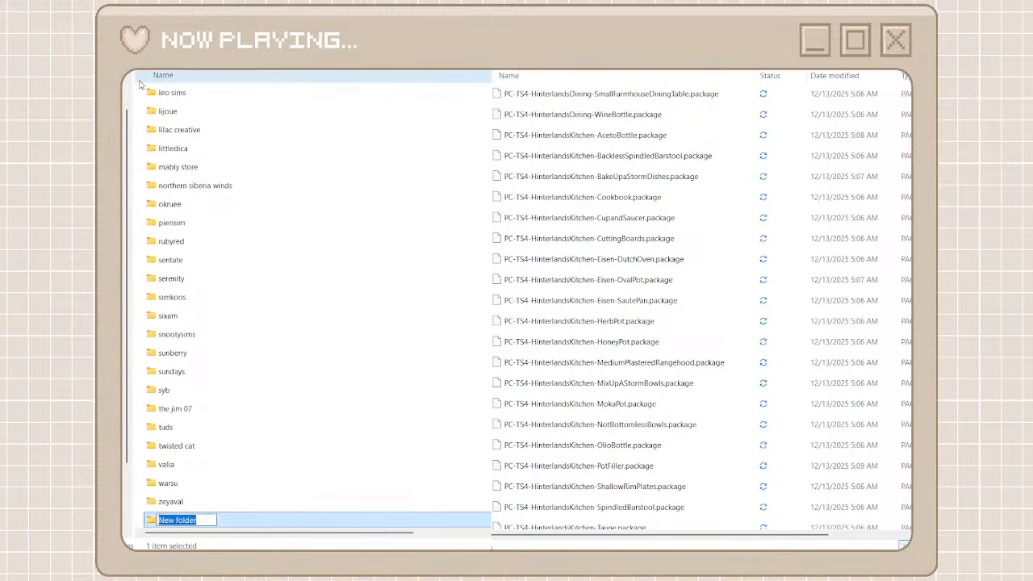
text(pc )
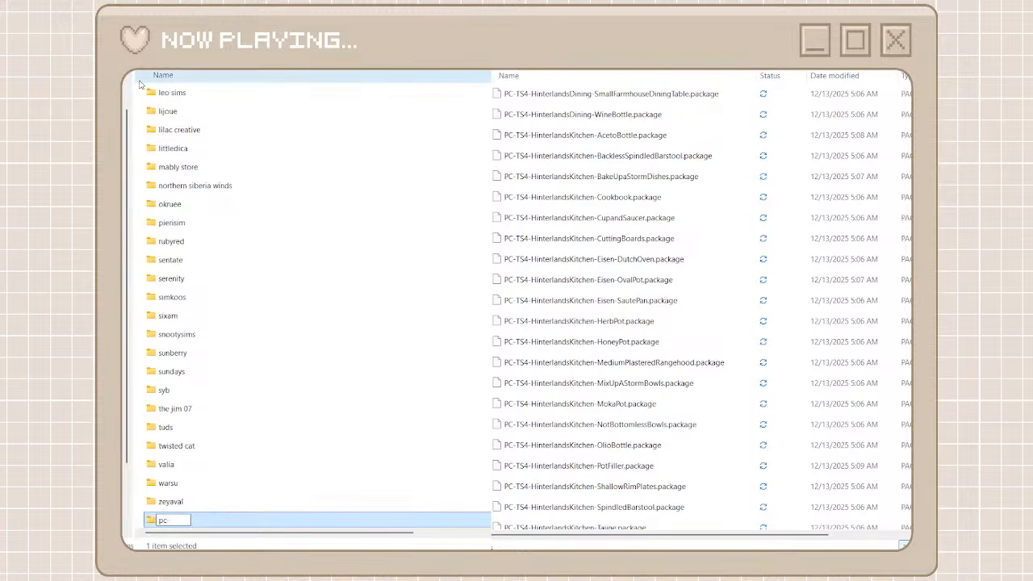
text(-ts4)
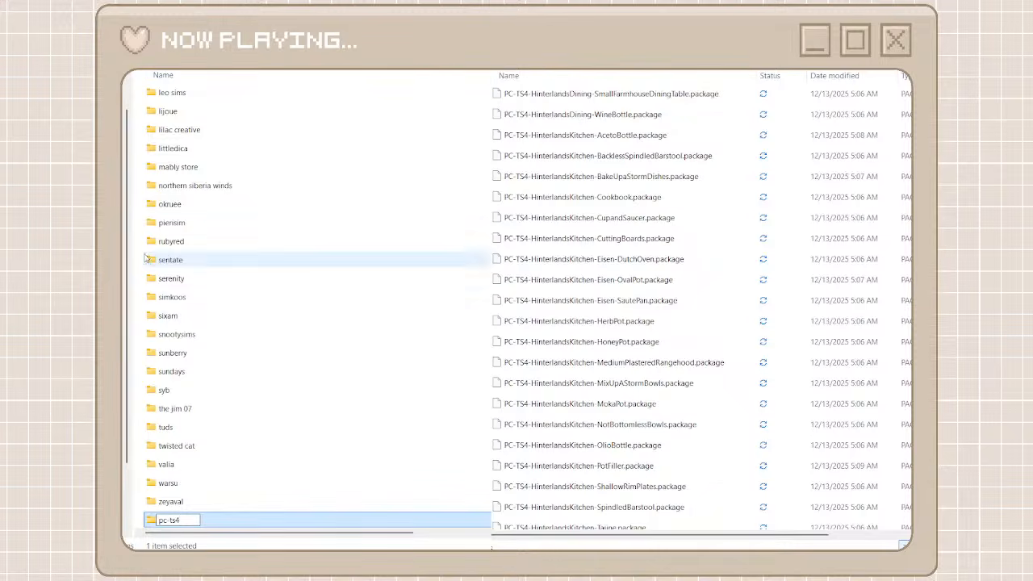
double_click(222, 523)
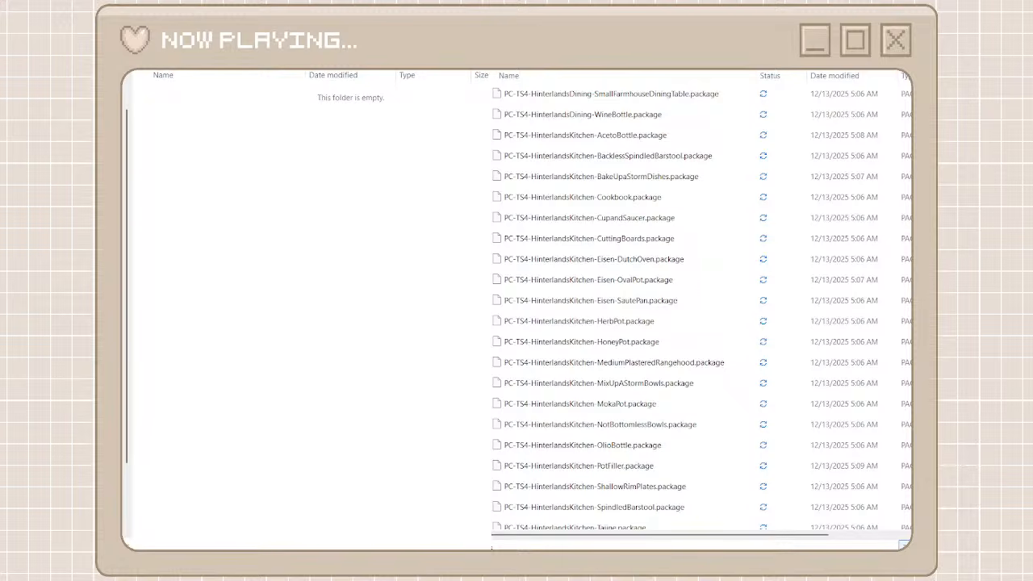
Search the unorganized cc folder for "pc-ts4" and move all matching files into the pc-ts4 folder
text(pc-ts4)
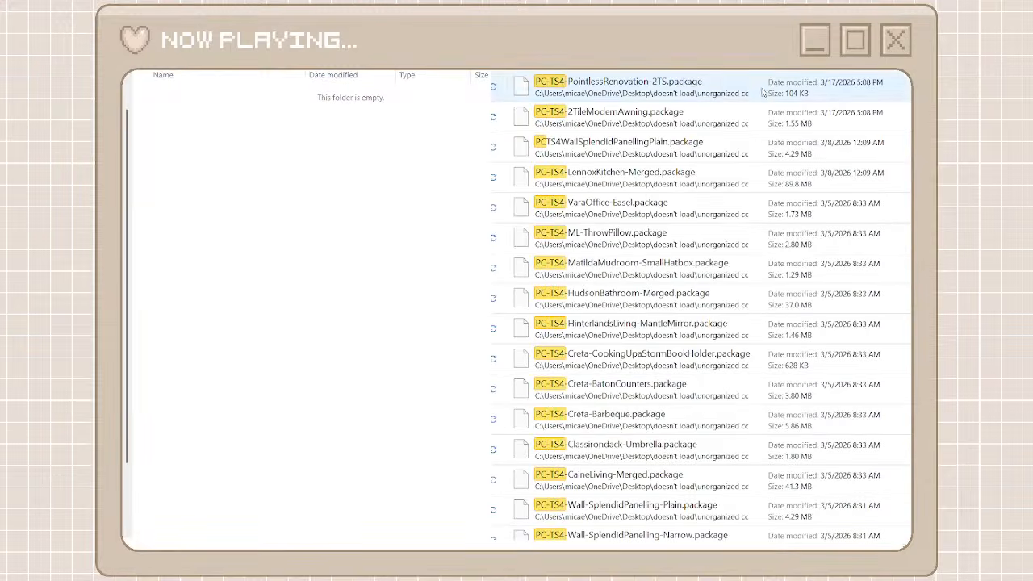
click(794, 82)
scroll(890, 374, down, 10)
scroll(892, 409, down, 15)
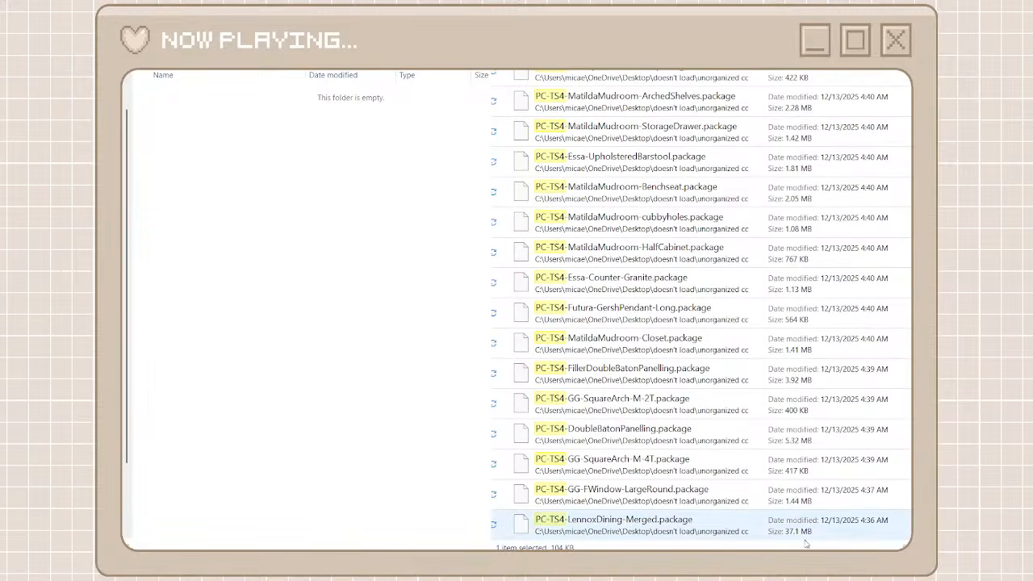
shift+click(767, 533)
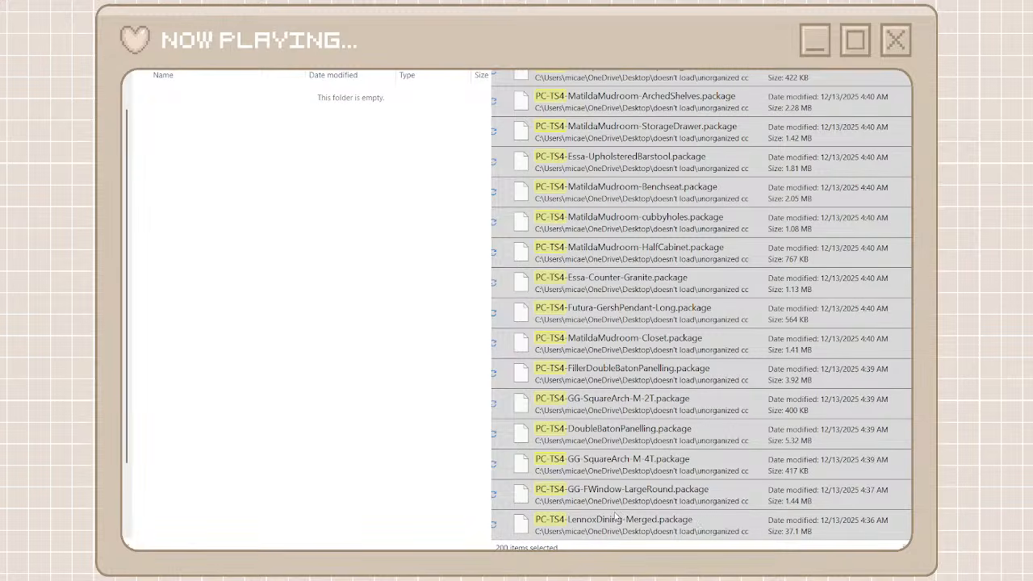
click(574, 506)
right_click(276, 363)
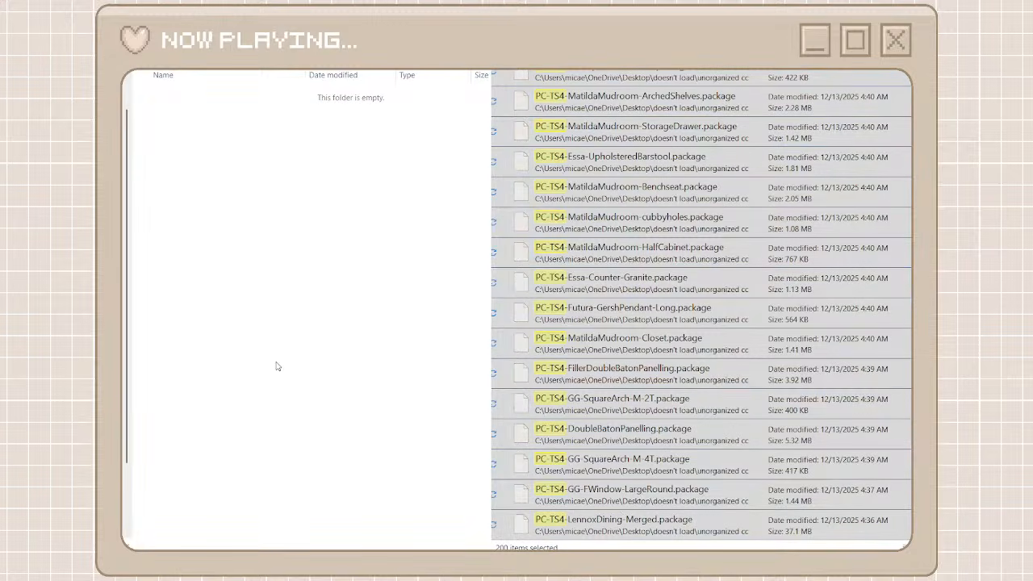
key(ctrl+v)
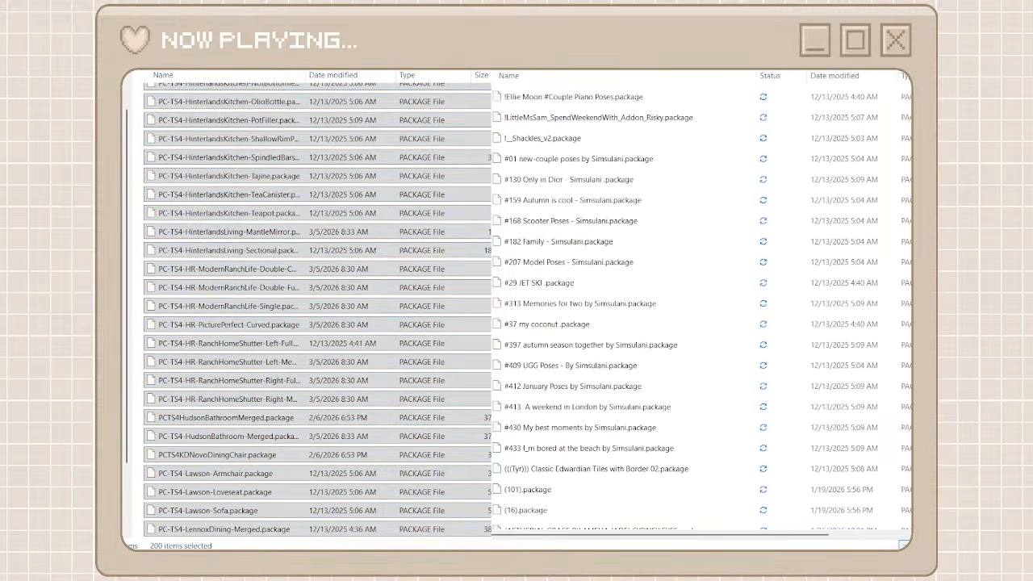
Return to the creator folders, create a folder named greenllamas for the [greenllamas] files and open it
key(alt+Left)
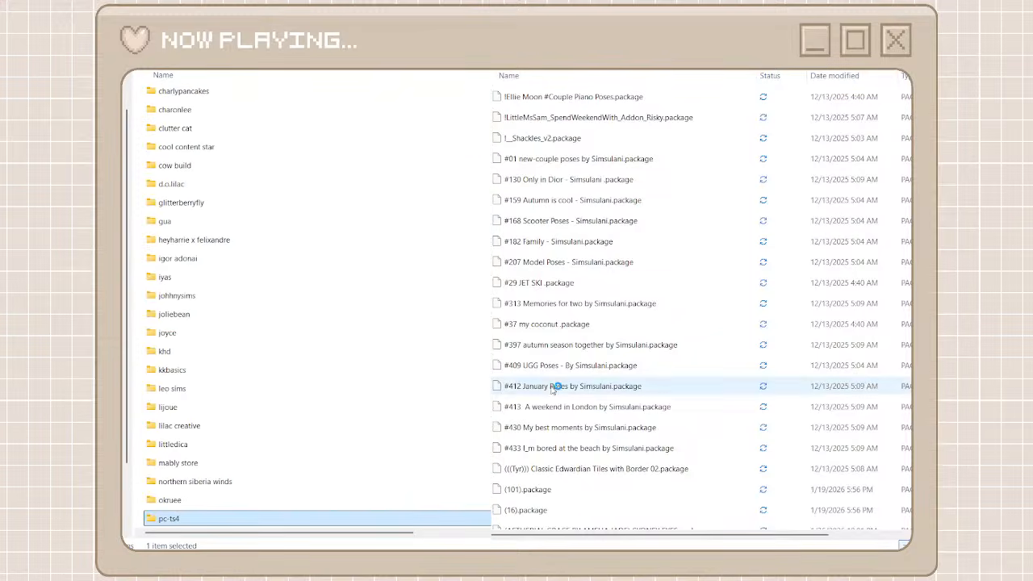
scroll(552, 387, down, 20)
scroll(557, 387, down, 15)
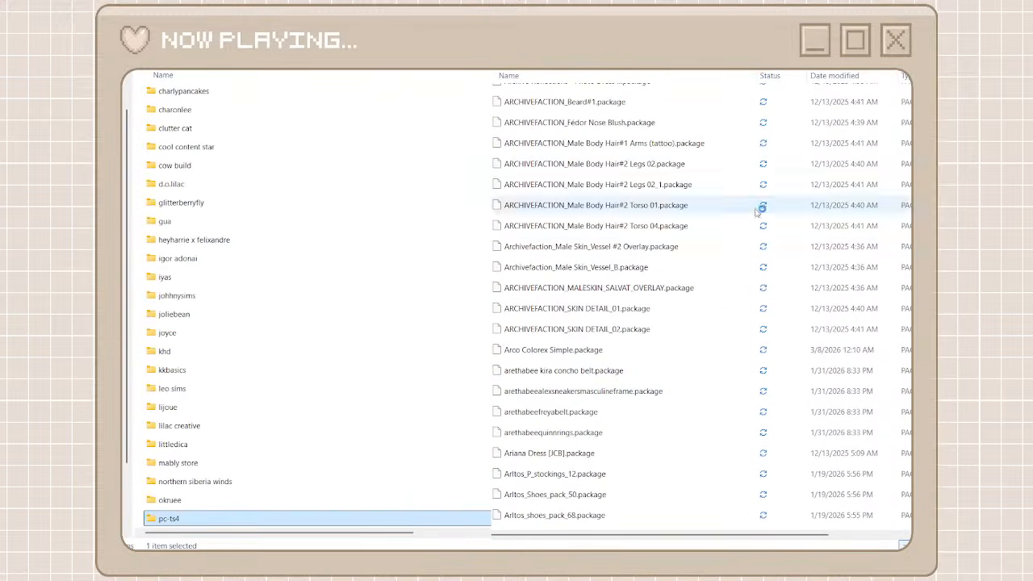
scroll(702, 306, down, 20)
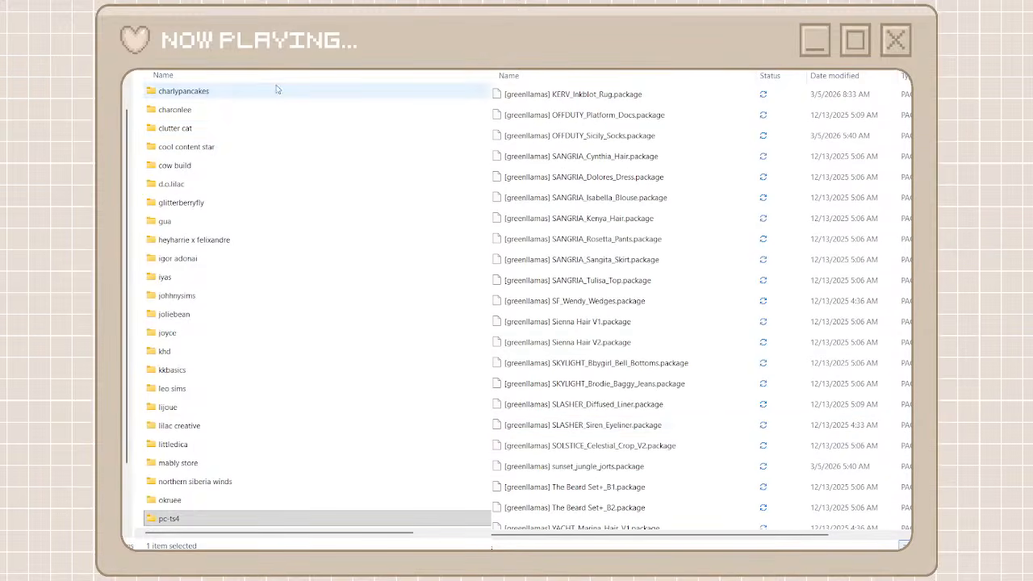
key(ctrl+shift+n)
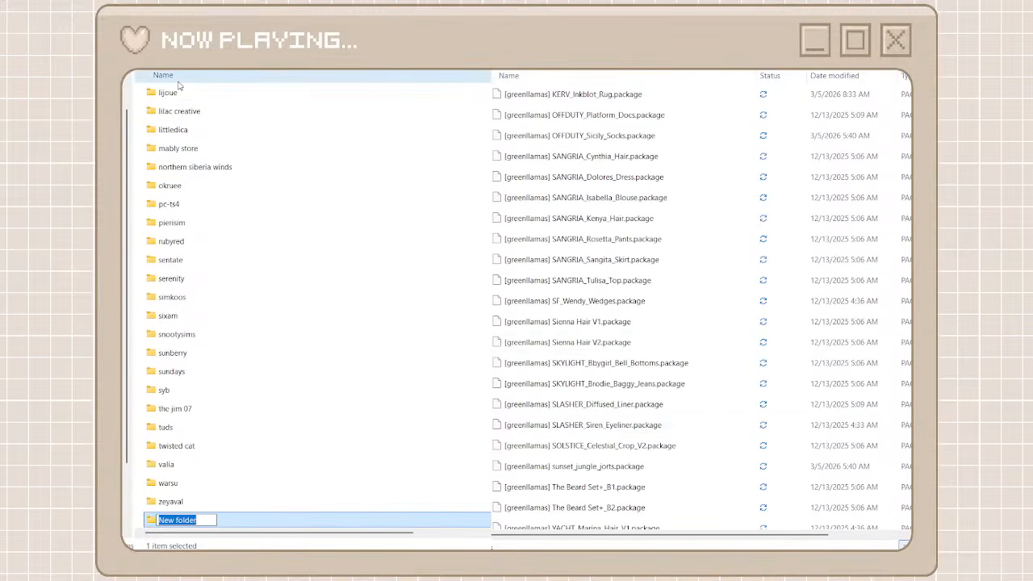
text(green)
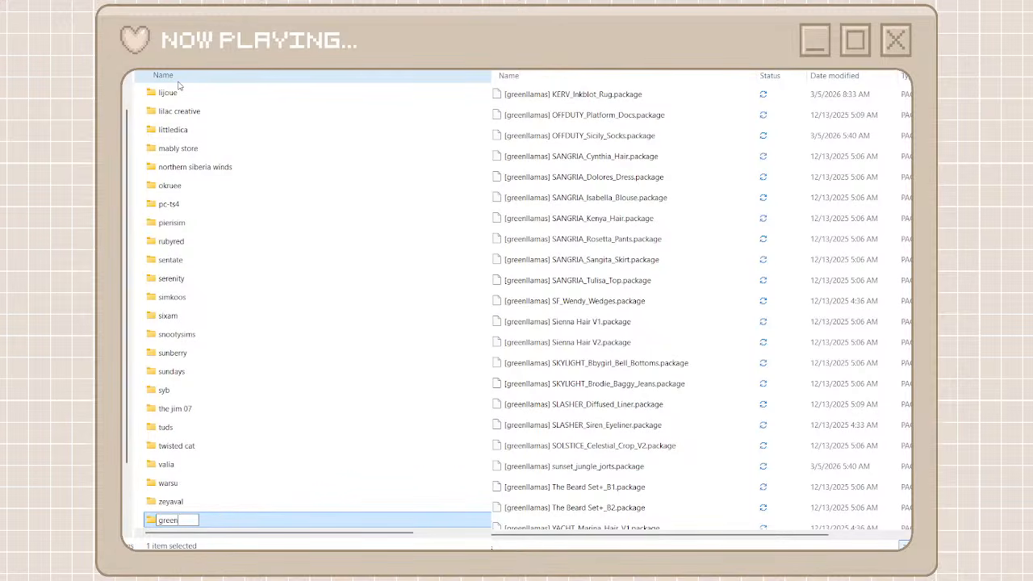
text(llamas)
key(Return)
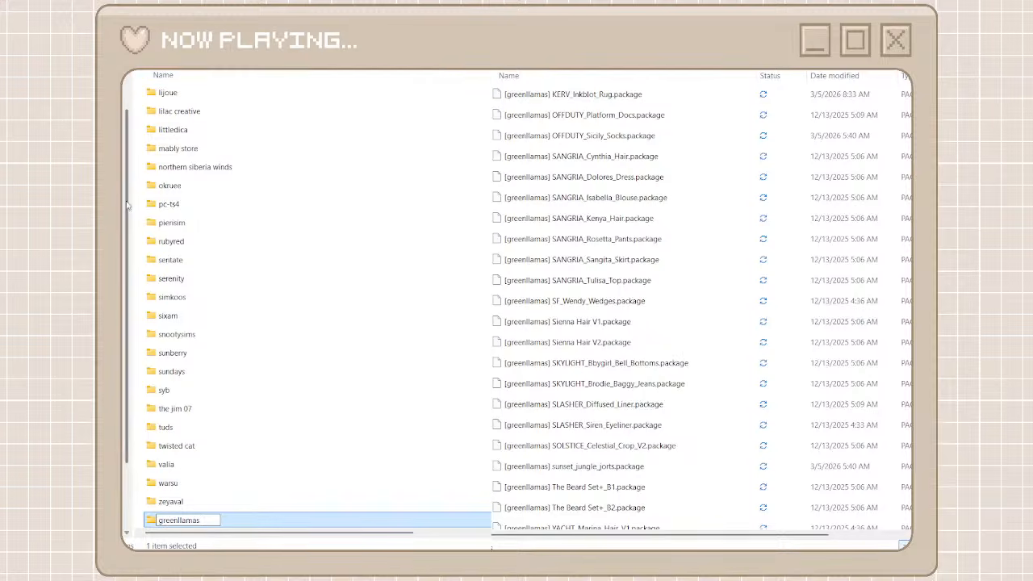
double_click(179, 521)
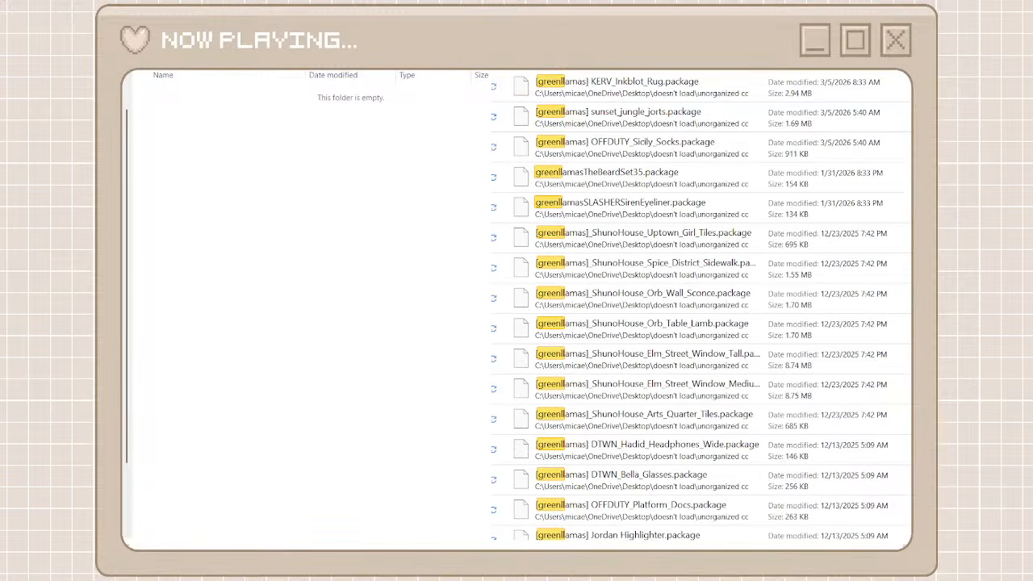
Move all files matching the "greenll" search in the unorganized cc folder into the greenllamas folder
click(718, 97)
scroll(663, 400, down, 10)
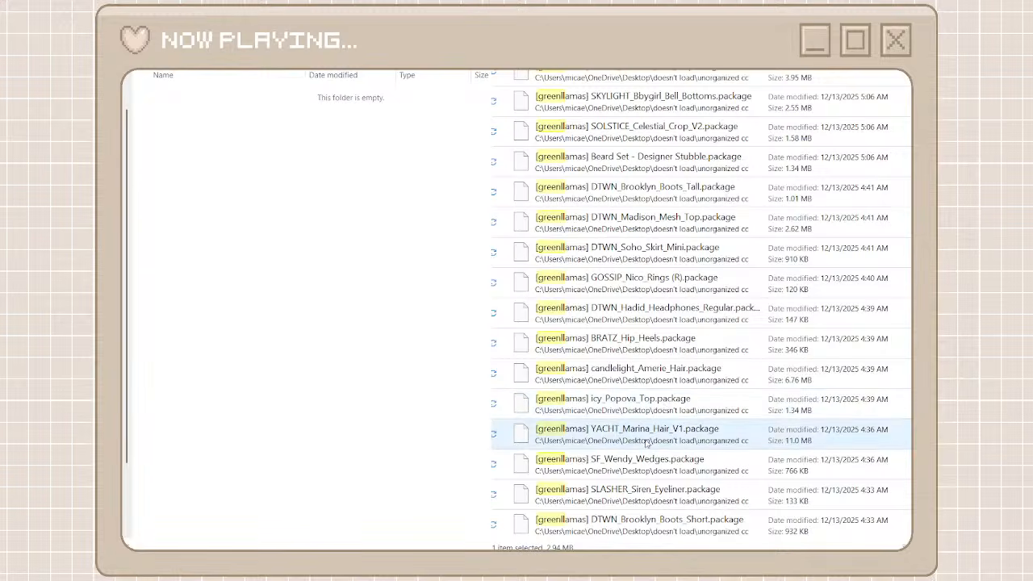
shift+click(626, 529)
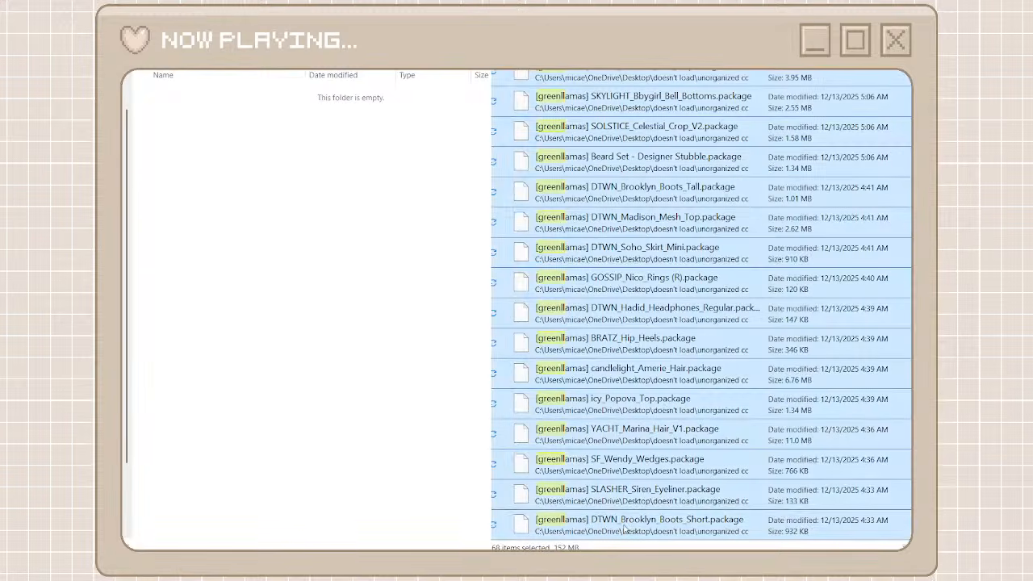
right_click(625, 528)
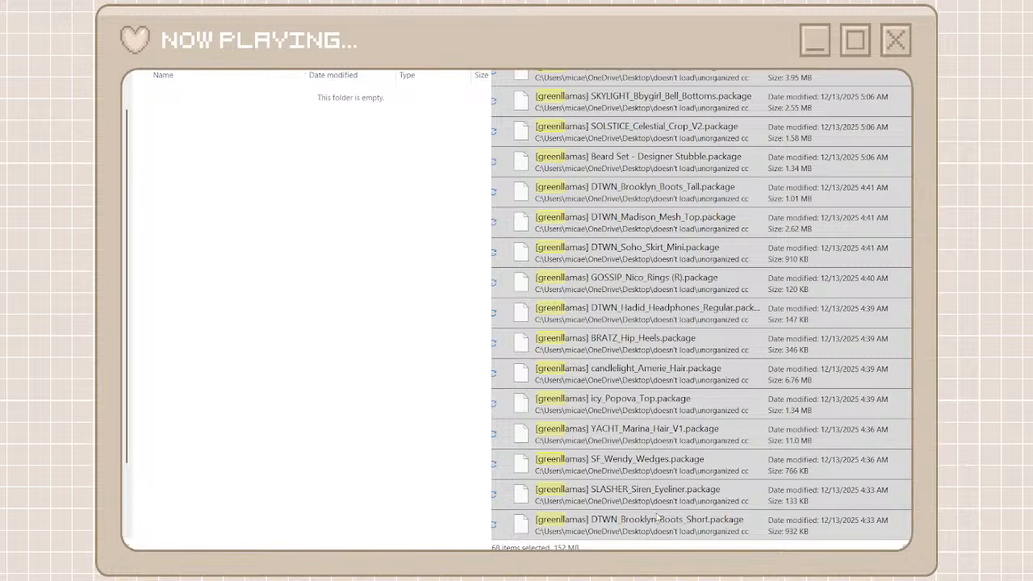
click(657, 518)
right_click(354, 337)
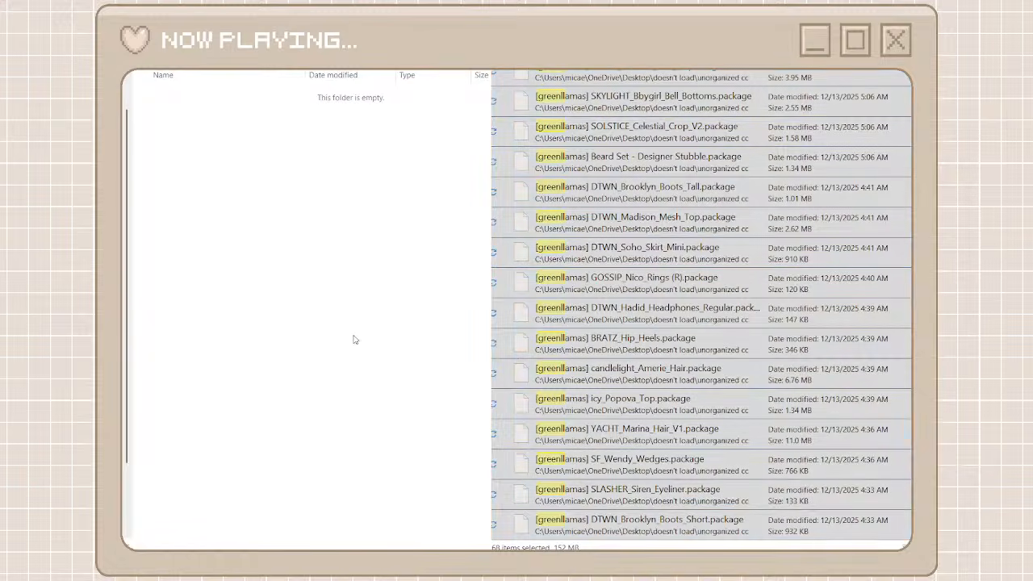
click(384, 355)
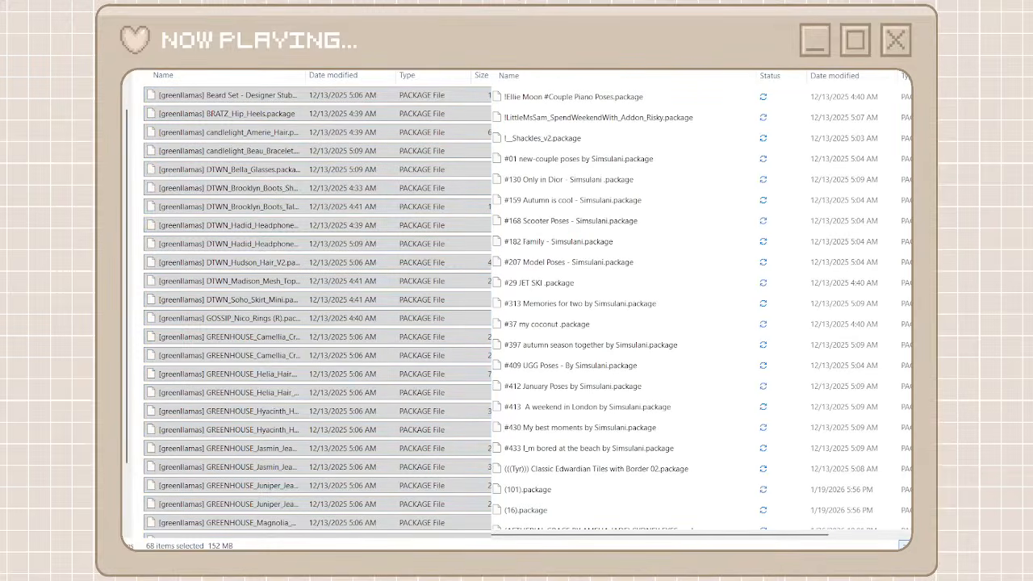
Locate the GegeSims files in the unorganized cc folder and go back from greenllamas to the creator folders
scroll(785, 185, down, 15)
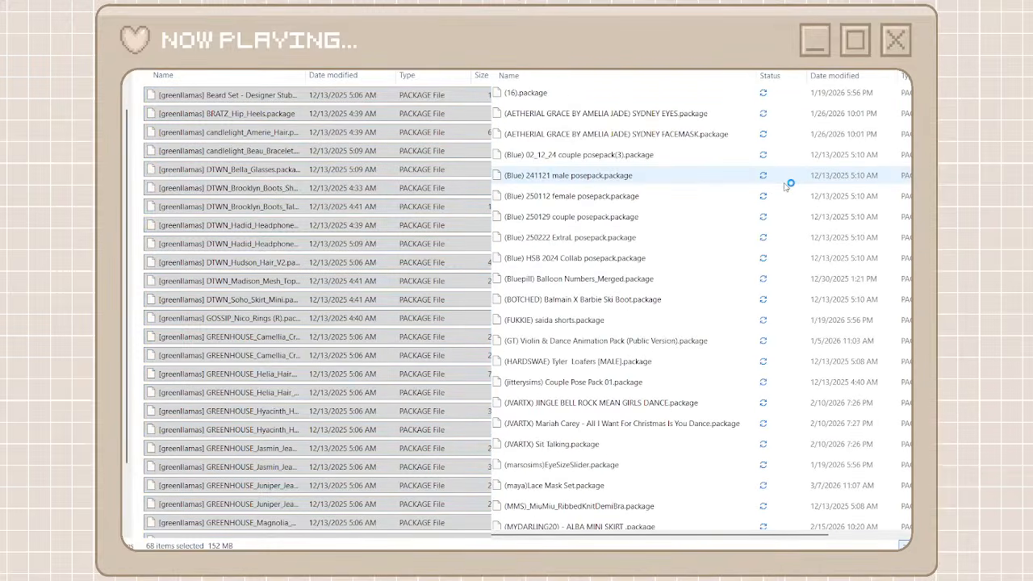
scroll(785, 186, down, 20)
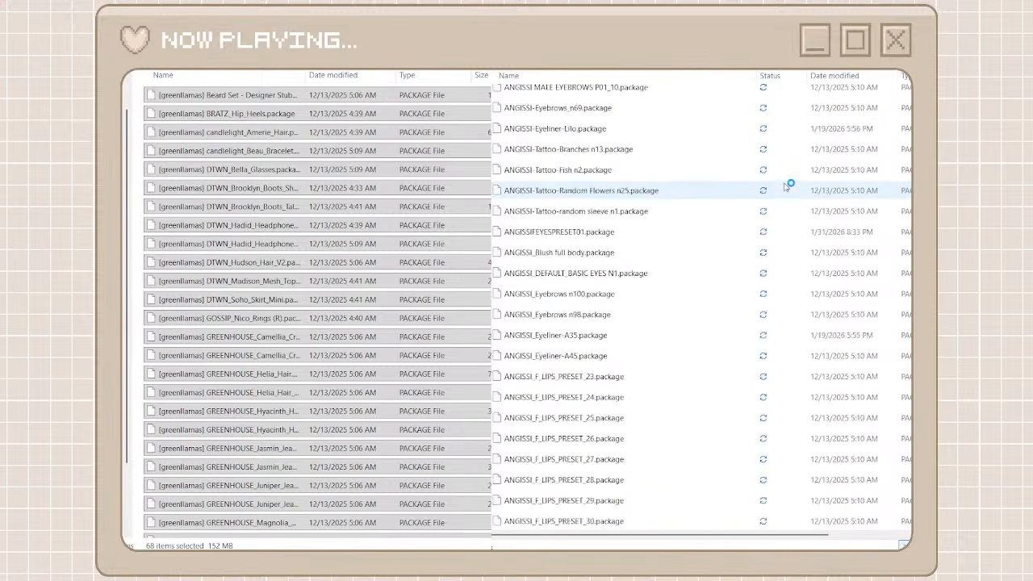
scroll(785, 186, down, 20)
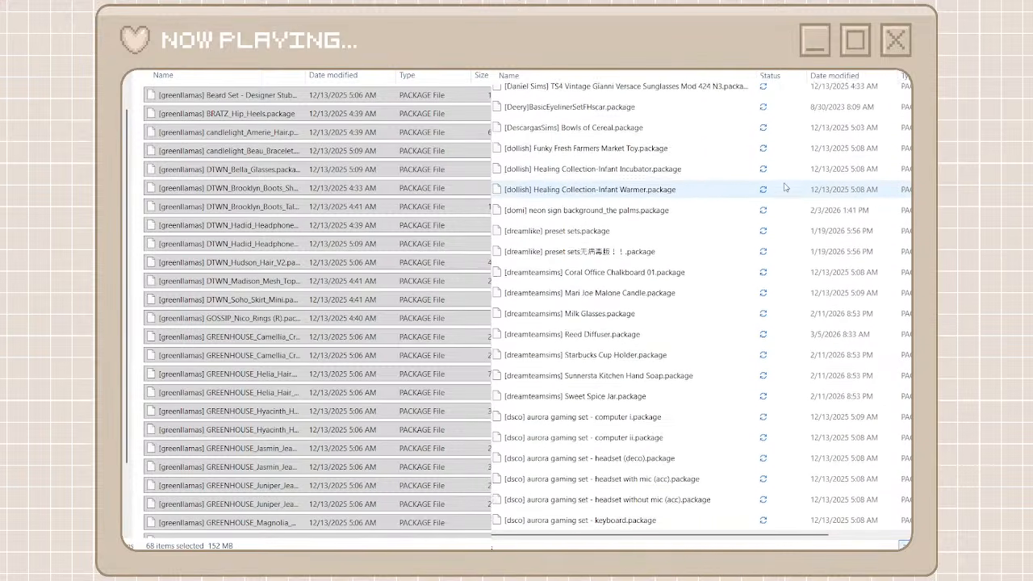
scroll(740, 302, down, 20)
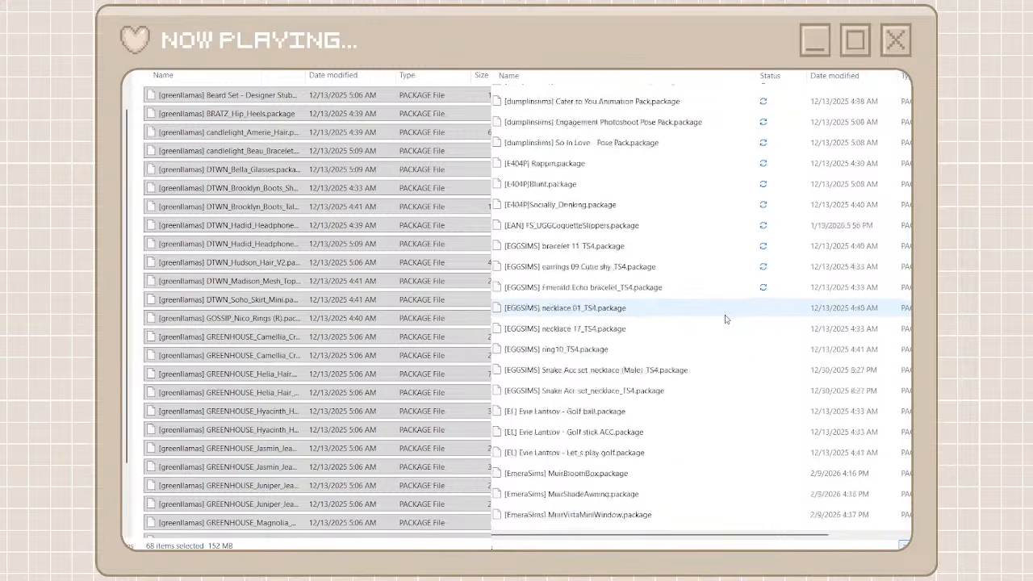
scroll(727, 320, down, 11)
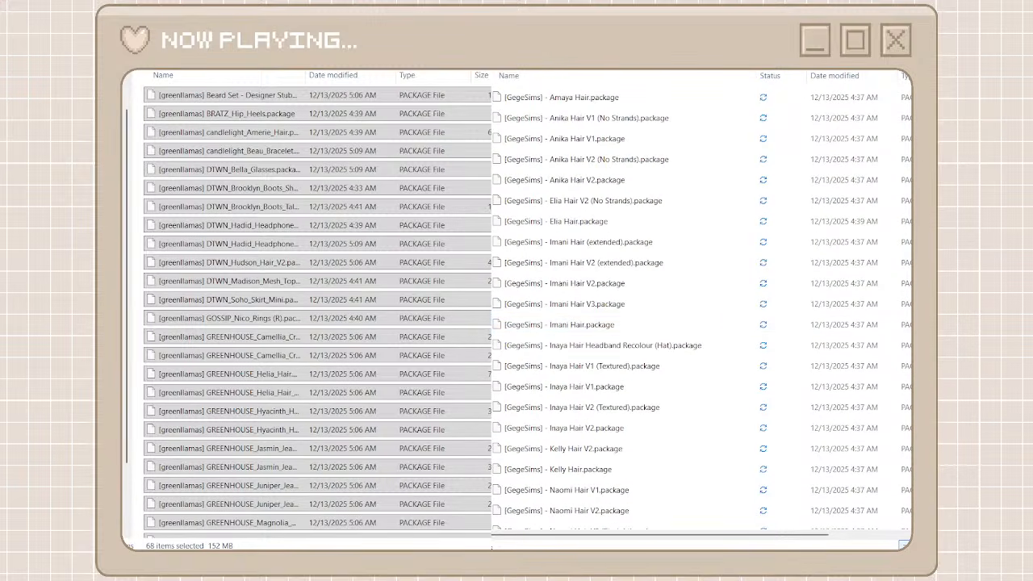
key(alt+Tab)
click(141, 232)
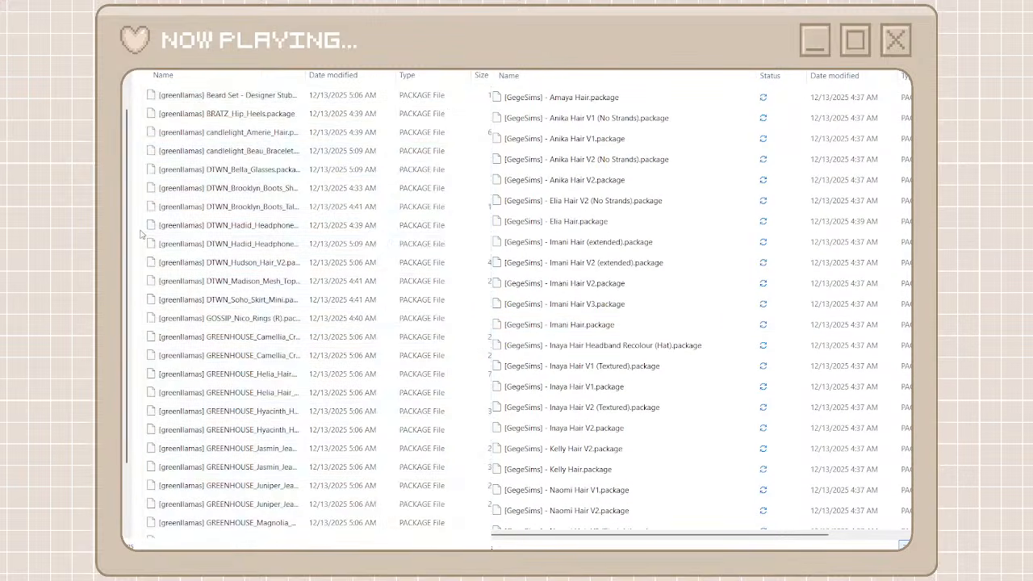
key(BackSpace)
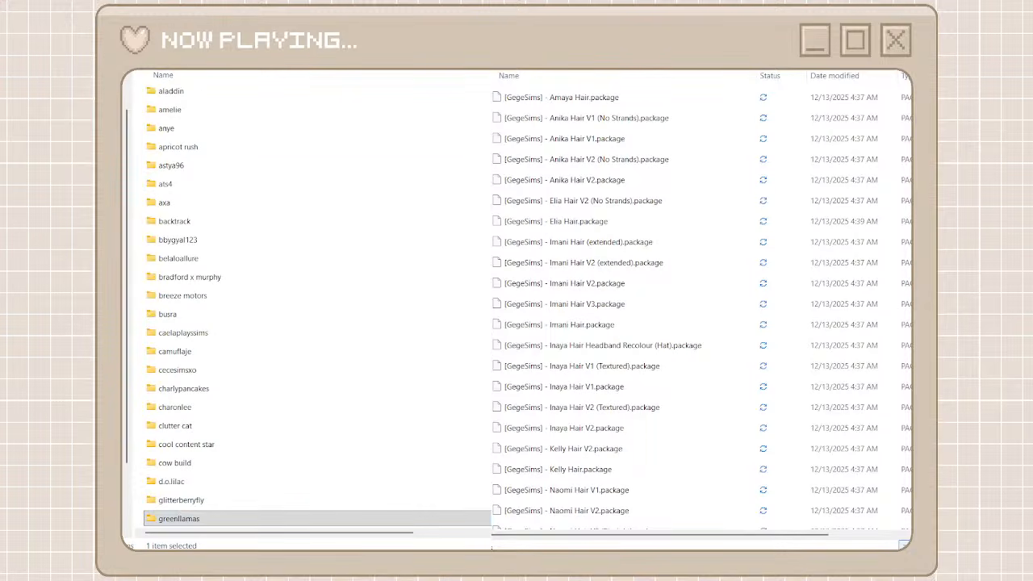
Create a folder named gegesims among the creator folders and open it
key(ctrl+shift+n)
text(g)
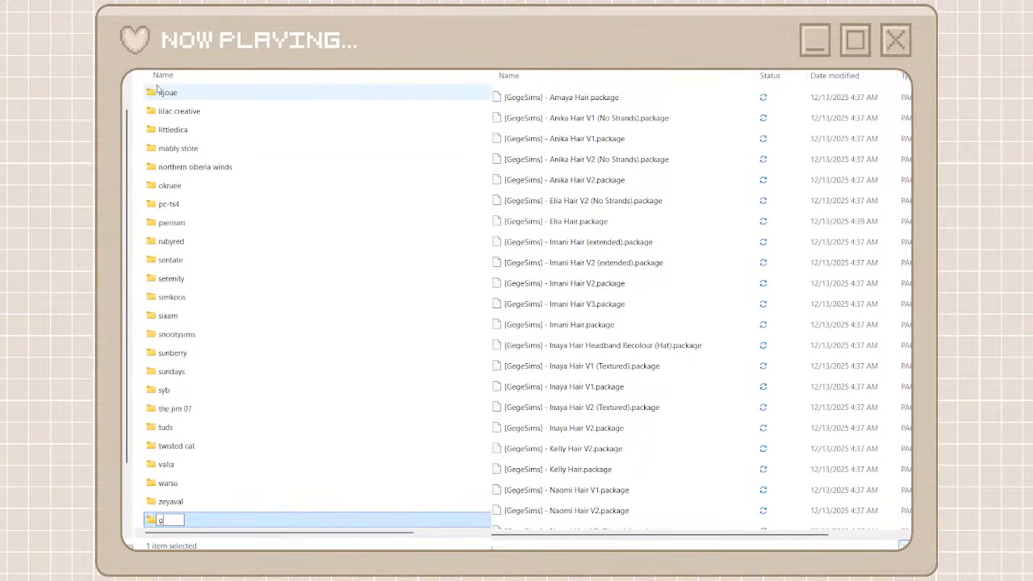
text(egesims)
key(Return)
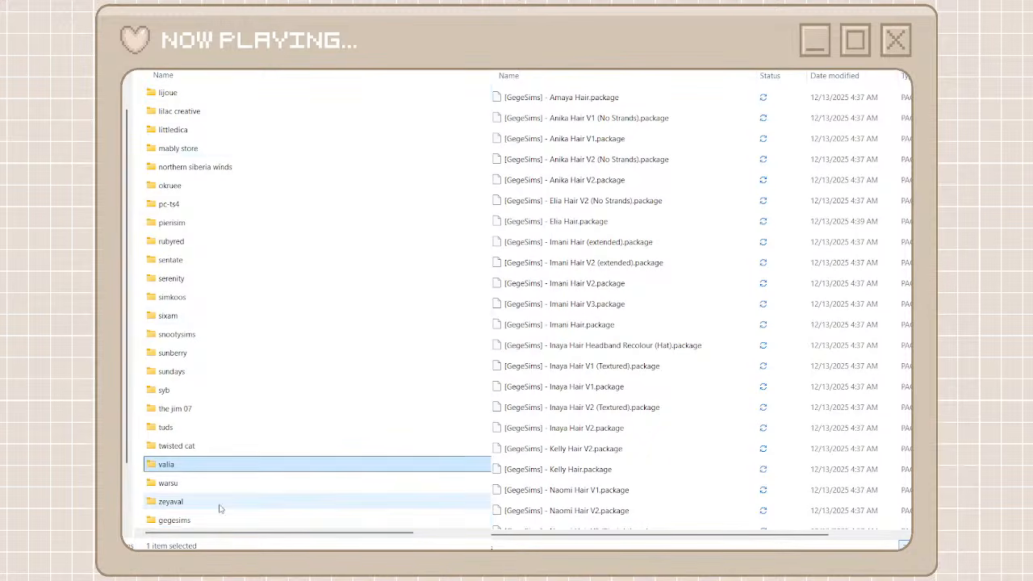
double_click(208, 519)
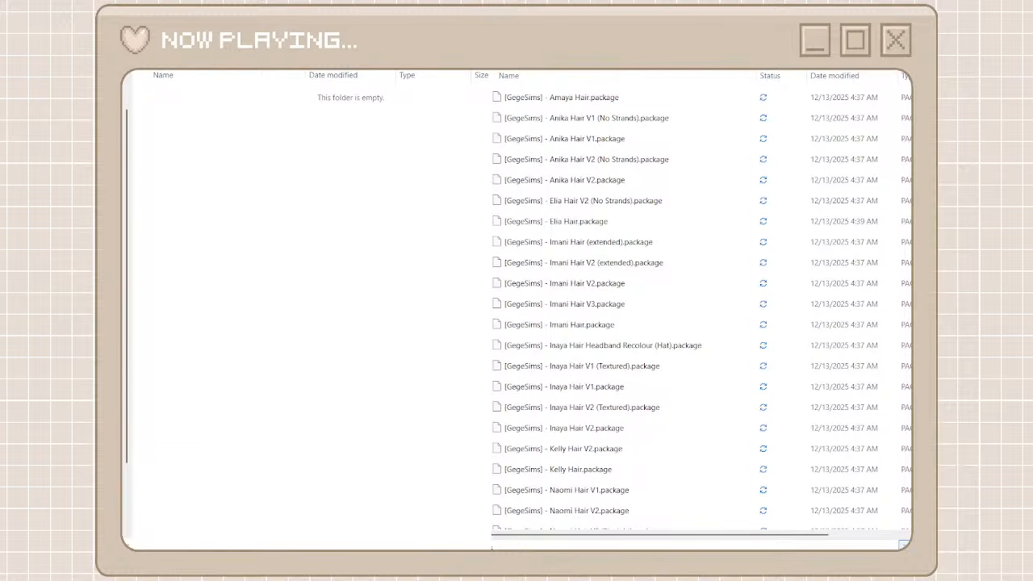
Search the unorganized cc folder for "gegesims" and move all matching files into the gegesims folder
text(g)
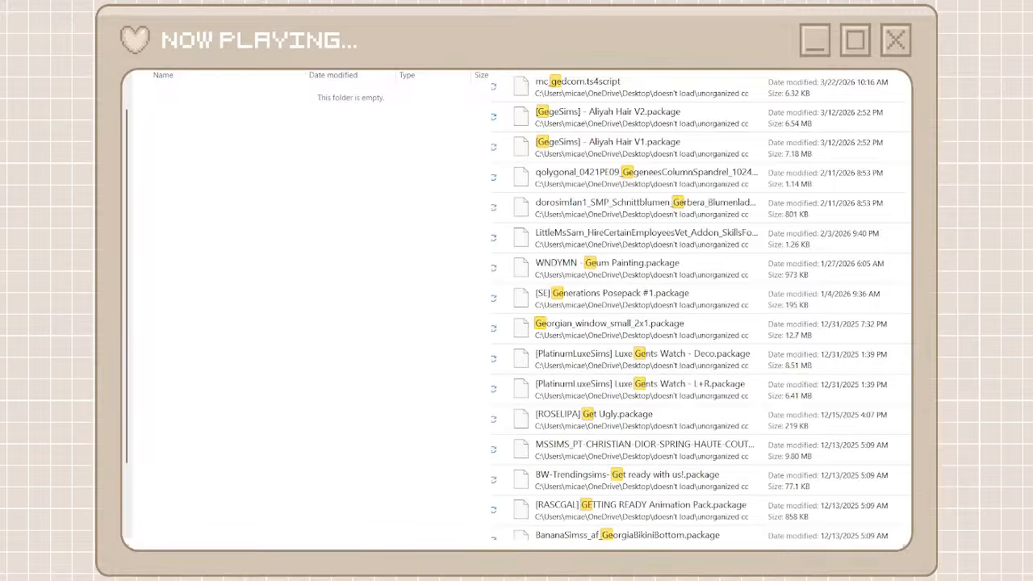
text(gesims)
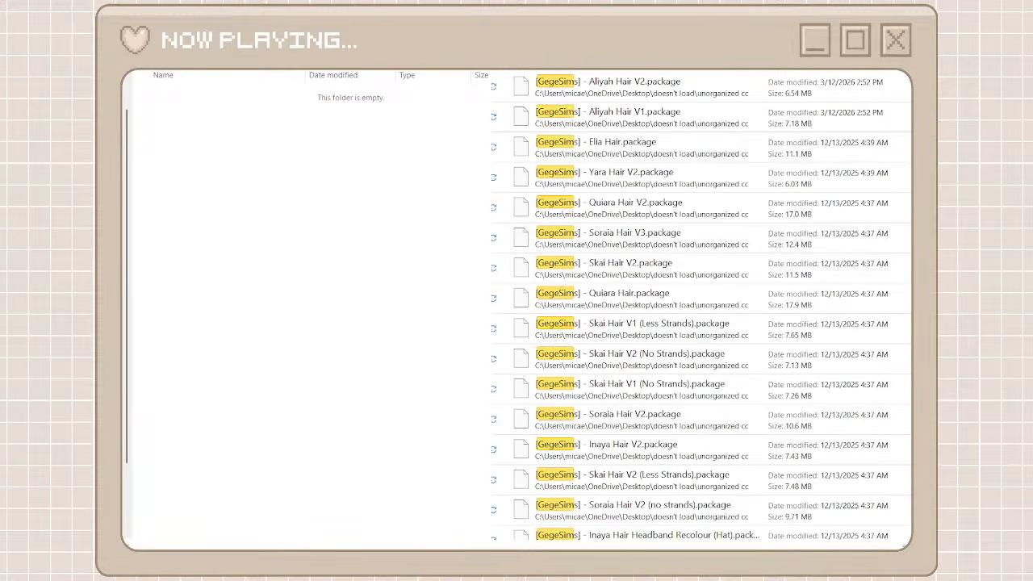
click(726, 93)
scroll(736, 370, down, 5)
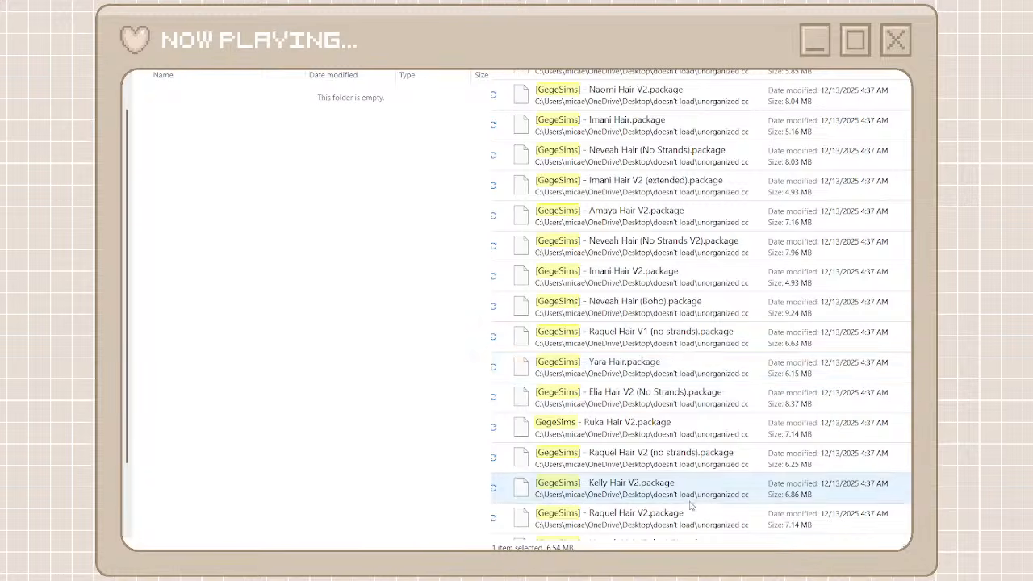
scroll(663, 500, down, 3)
shift+click(663, 524)
right_click(662, 522)
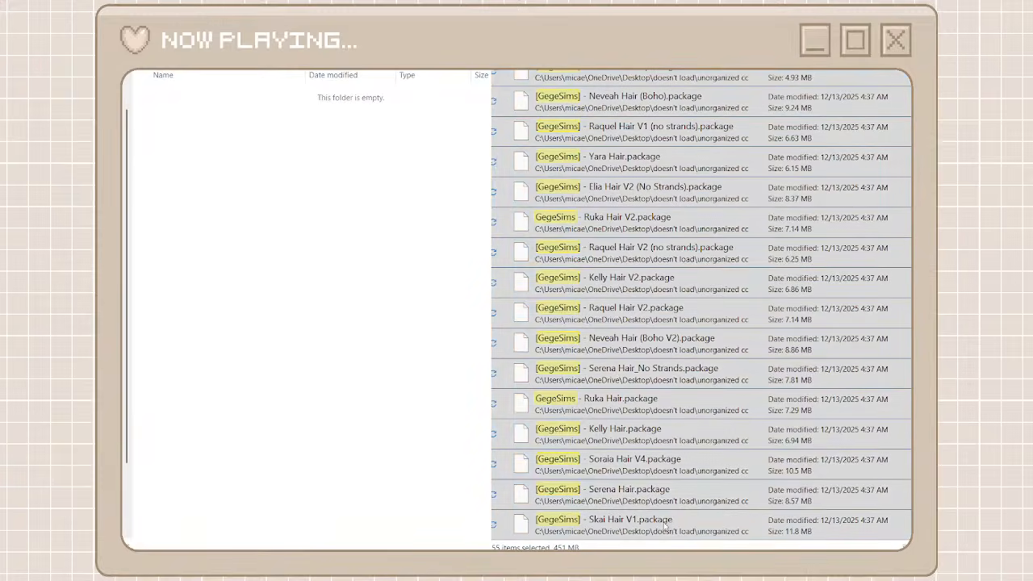
click(690, 513)
right_click(402, 331)
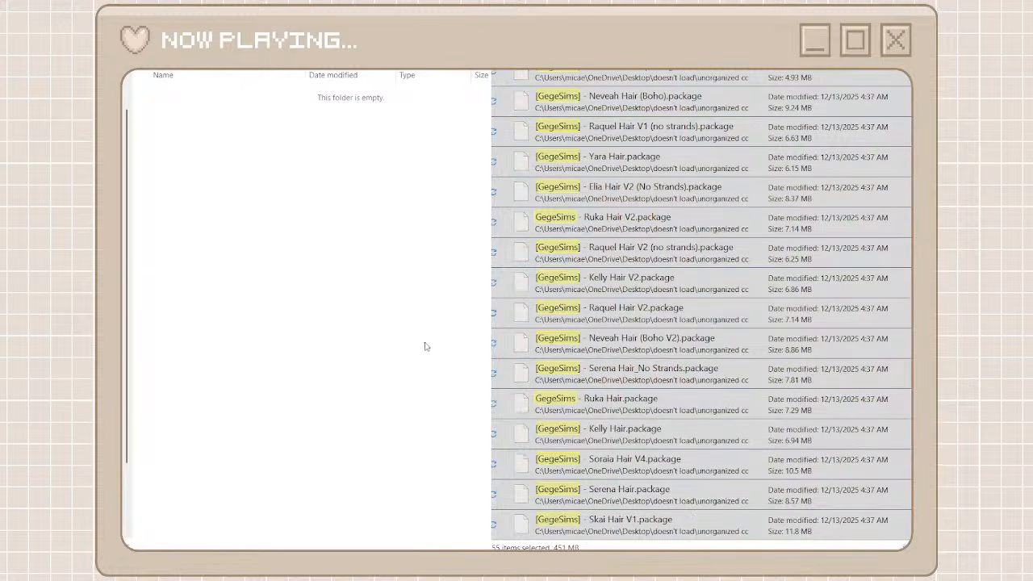
key(ctrl+v)
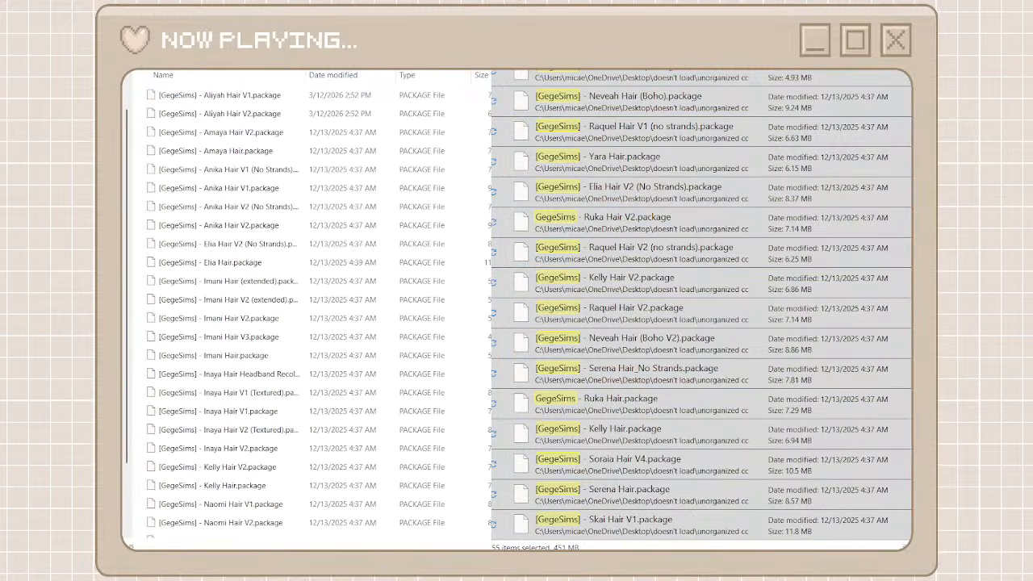
Return from gegesims to the creator folders, create a folder named baddiesims and open it
scroll(583, 339, down, 15)
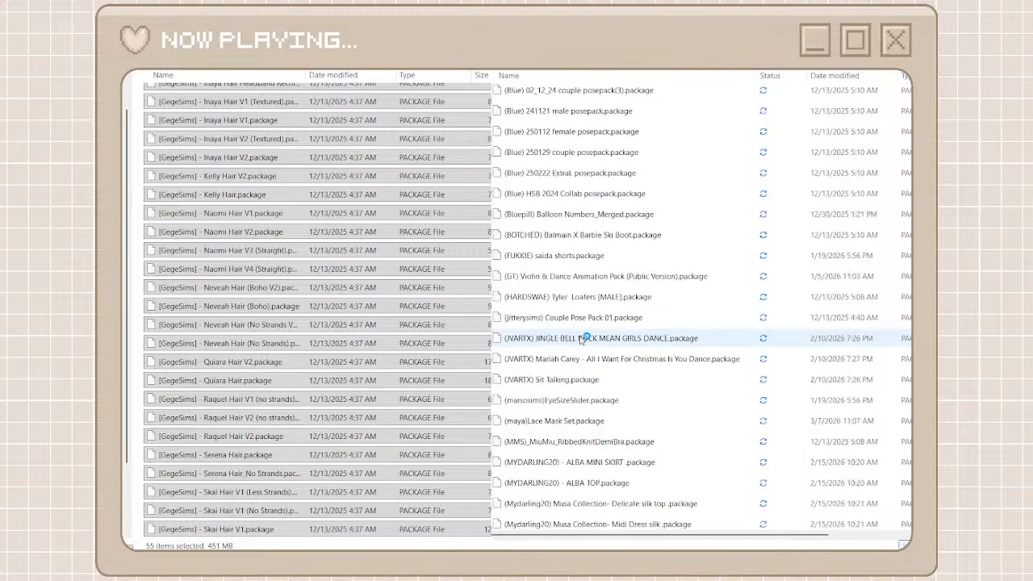
scroll(583, 339, down, 15)
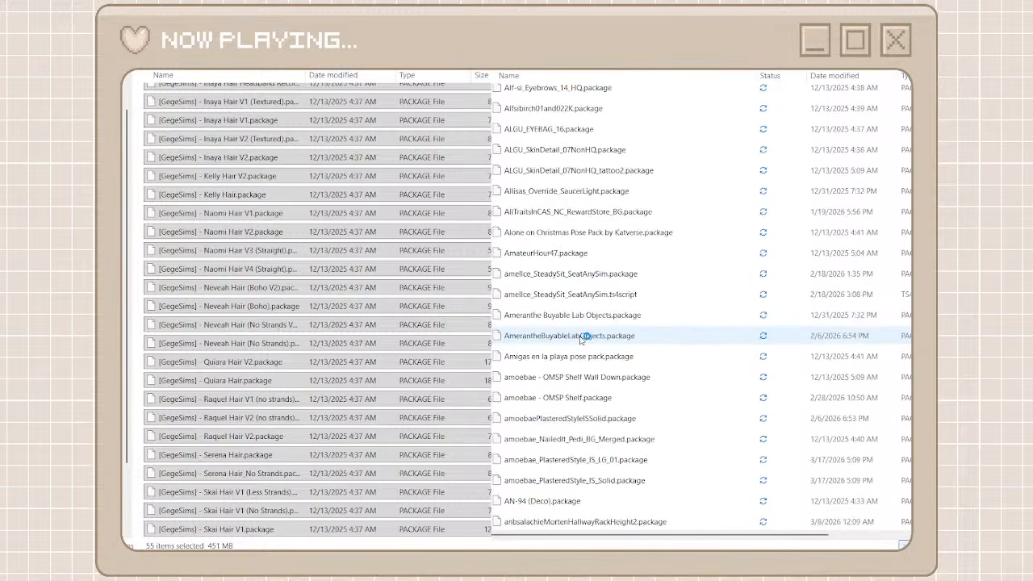
scroll(581, 338, down, 12)
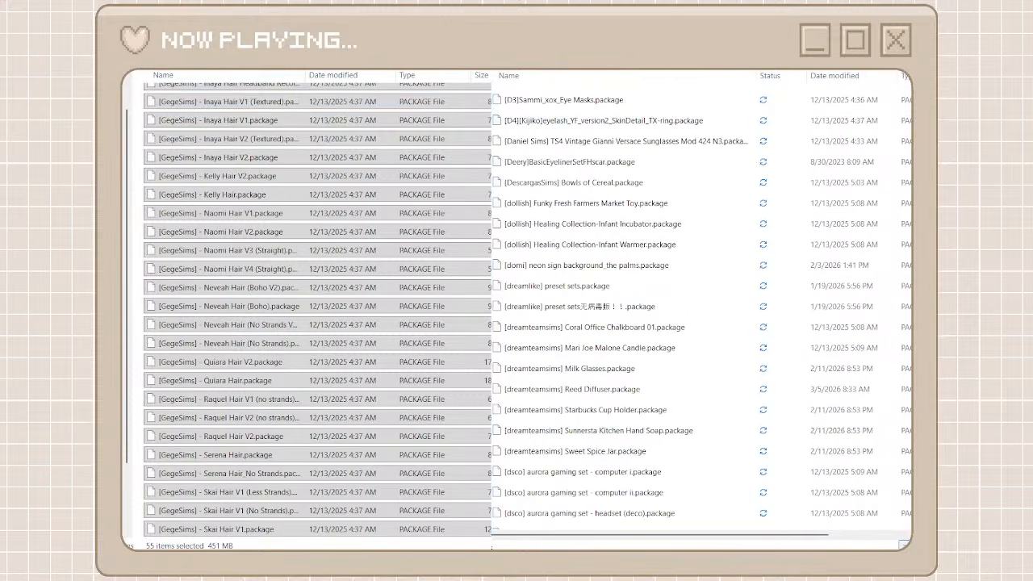
click(211, 48)
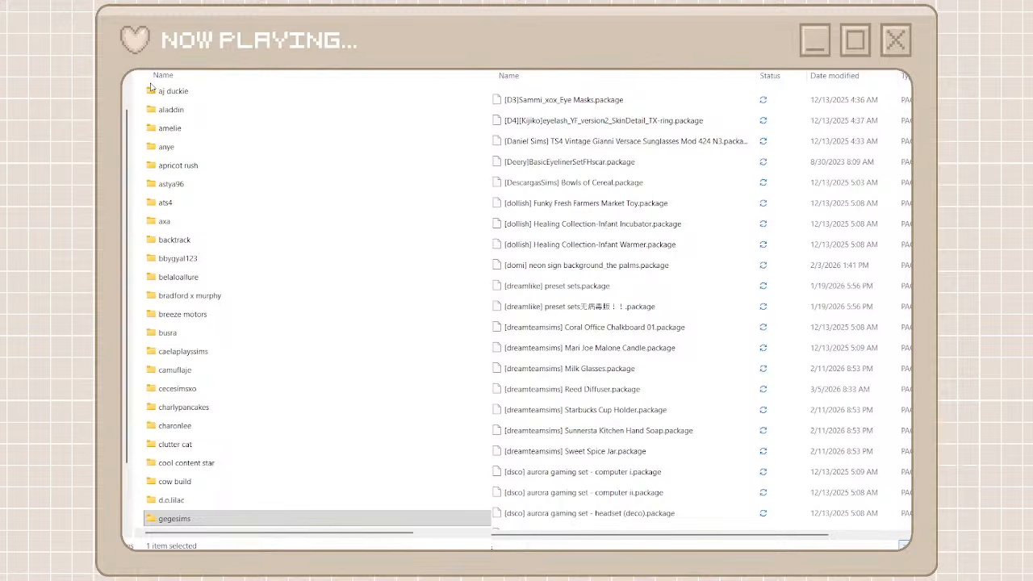
key(ctrl+shift+n)
text(baddiesims)
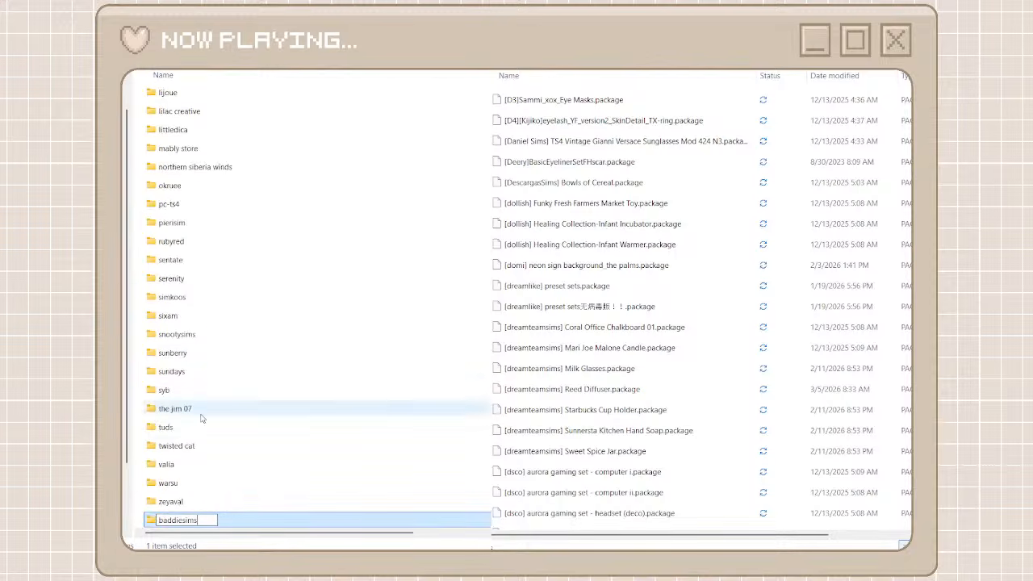
click(212, 463)
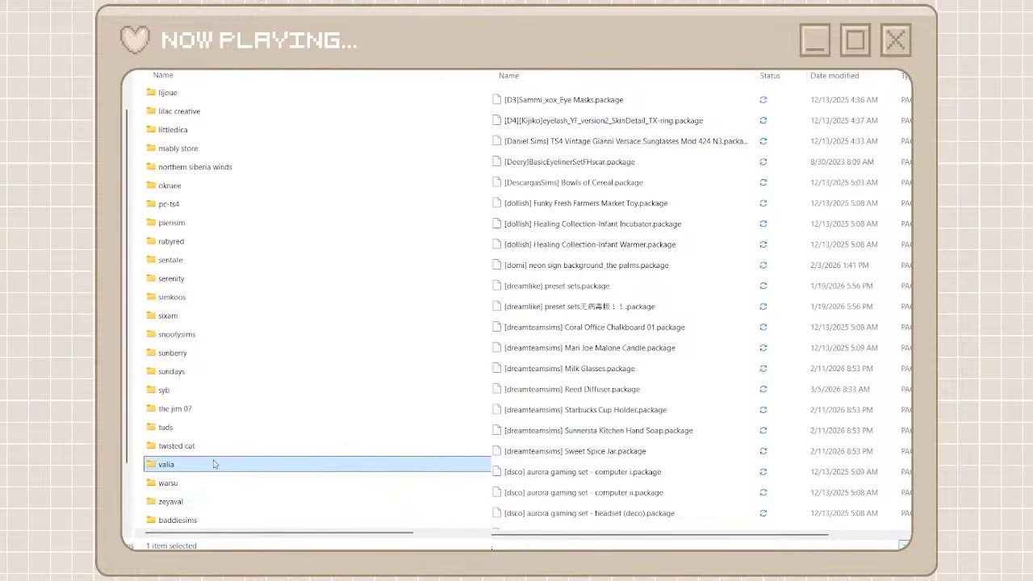
double_click(186, 519)
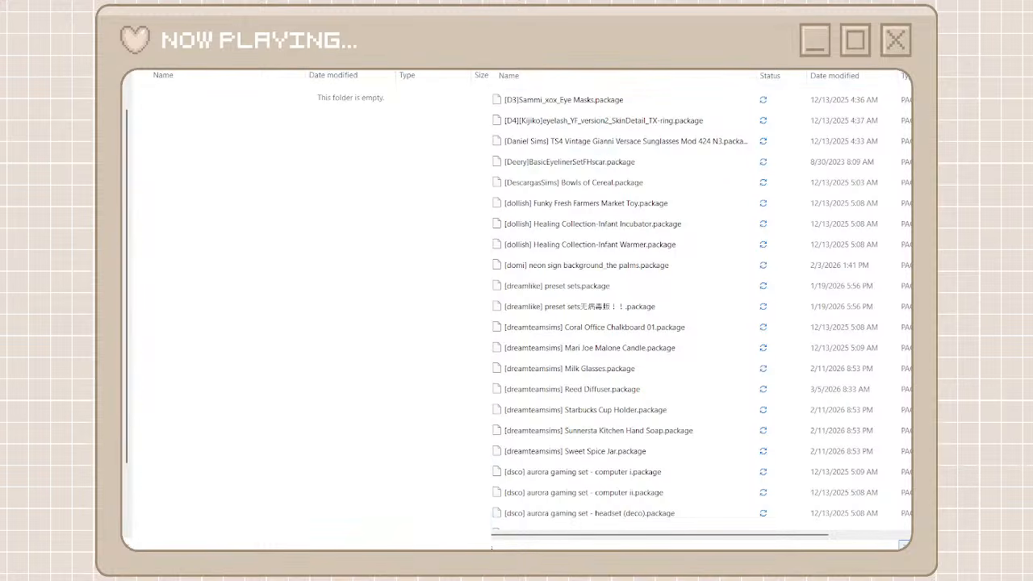
Search the unorganized cc folder for "badddies" and move all matching files into the baddiesims folder
text(baddiesims)
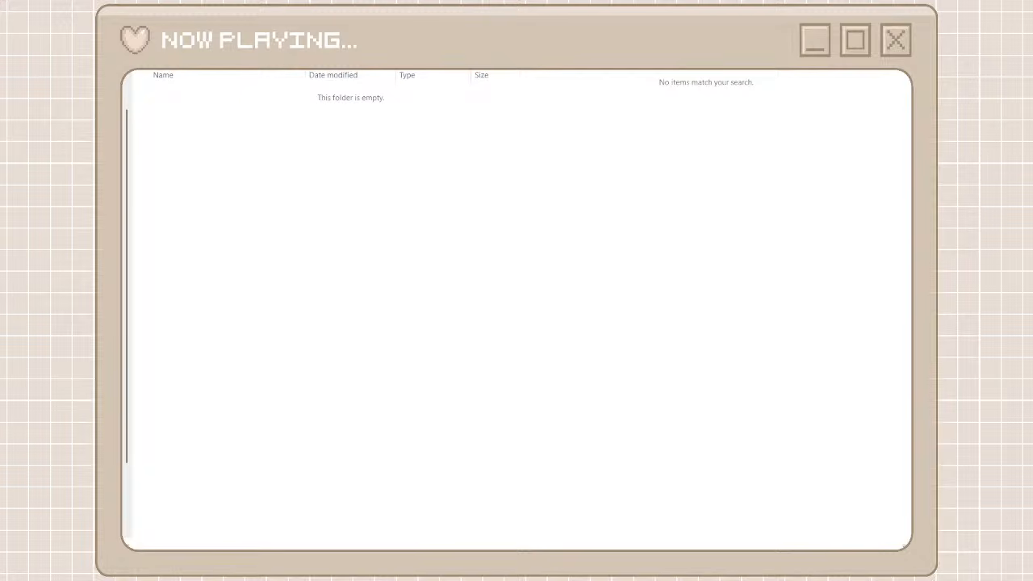
key(BackSpace)
key(BackSpace)
key(BackSpace)
key(BackSpace)
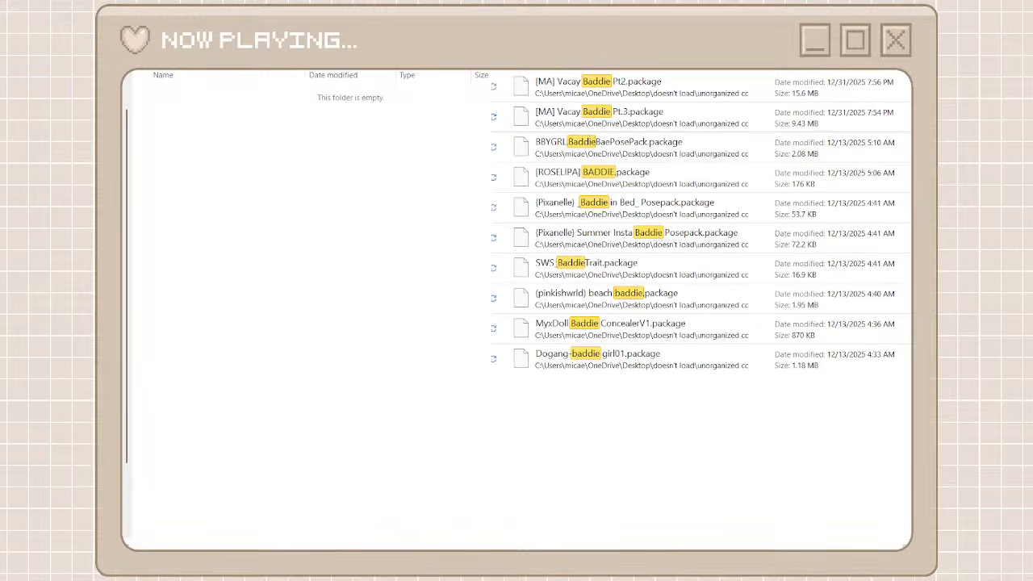
key(BackSpace)
key(BackSpace)
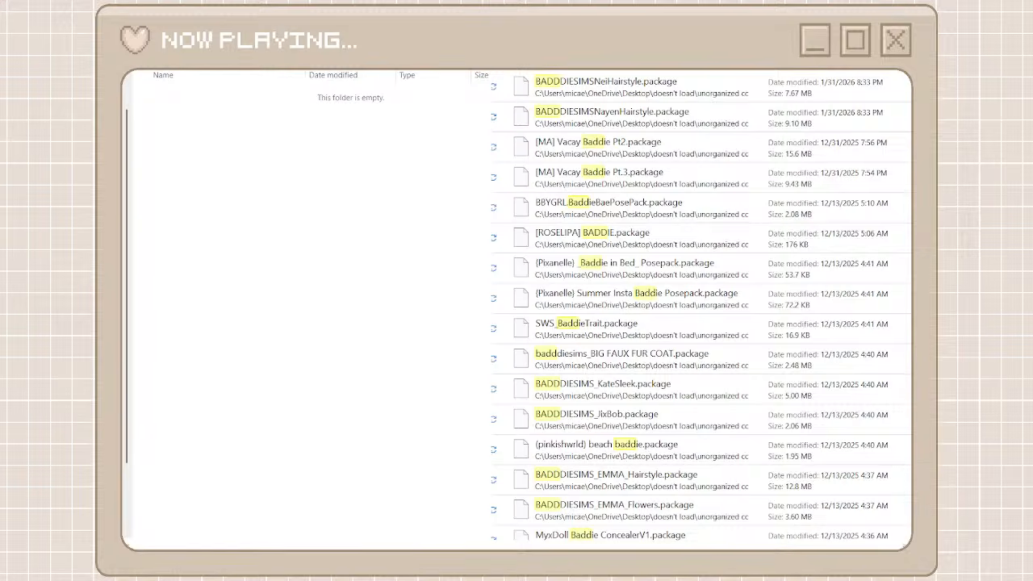
text(dies)
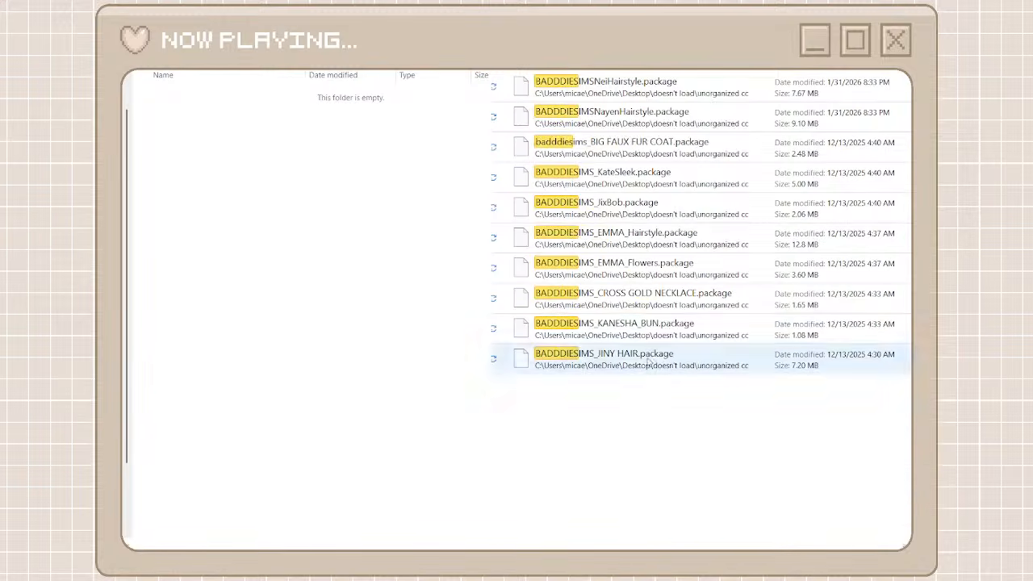
drag(617, 439, 641, 86)
right_click(640, 86)
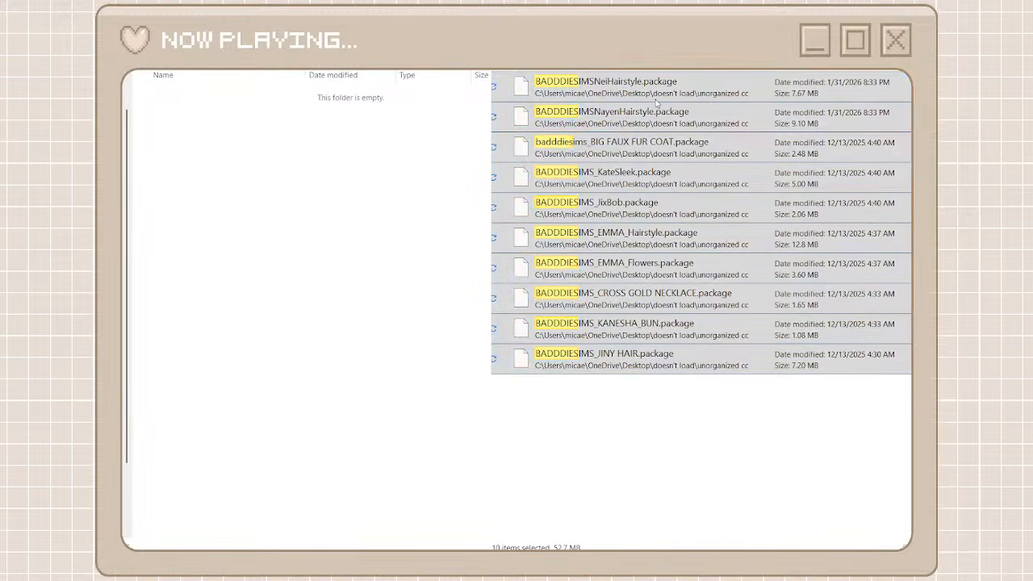
click(654, 99)
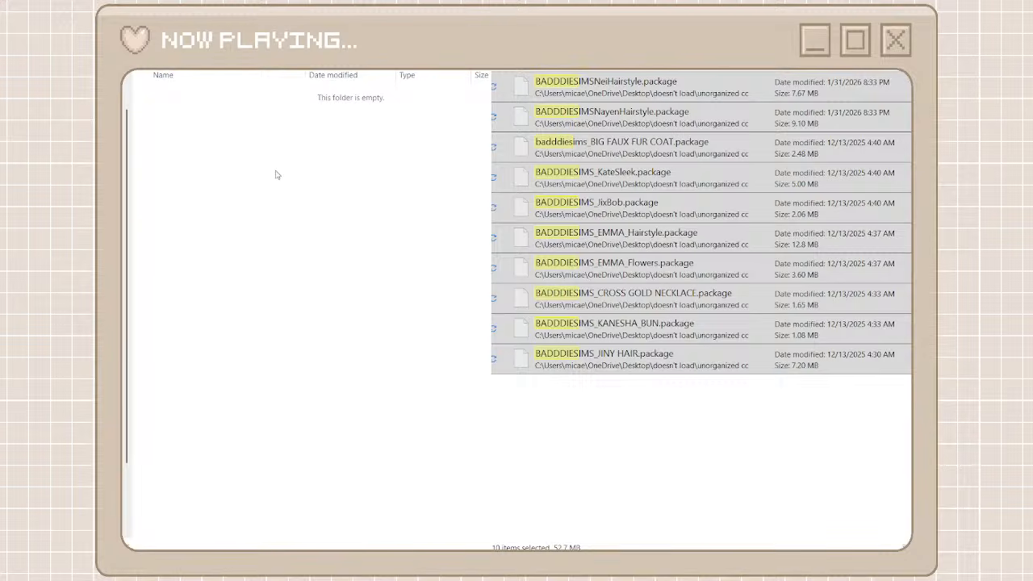
key(ctrl+v)
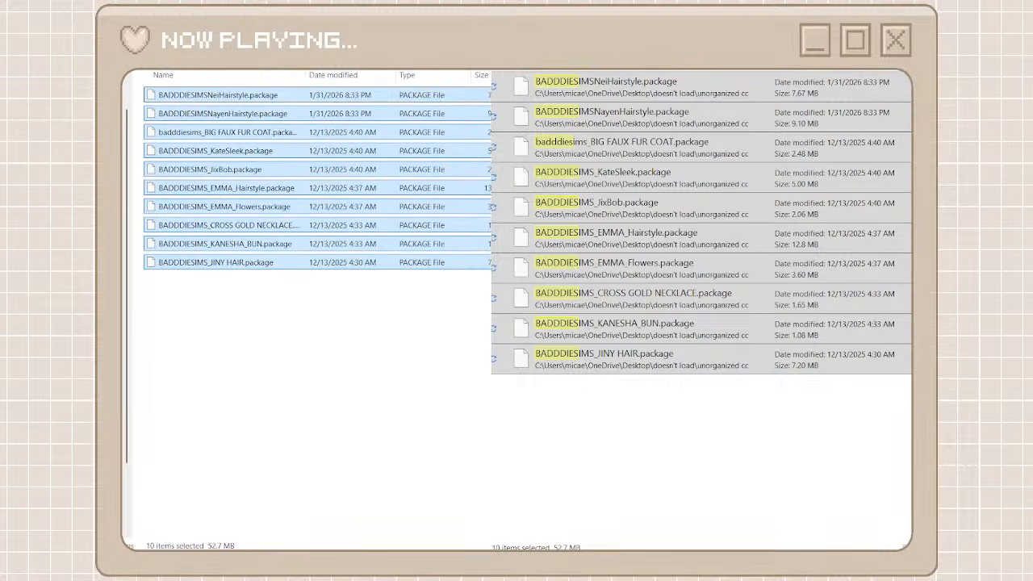
Return to the creator folders, create a folder named pxlplayground for the PXL files and open it
key(alt+Left)
key(alt+Left)
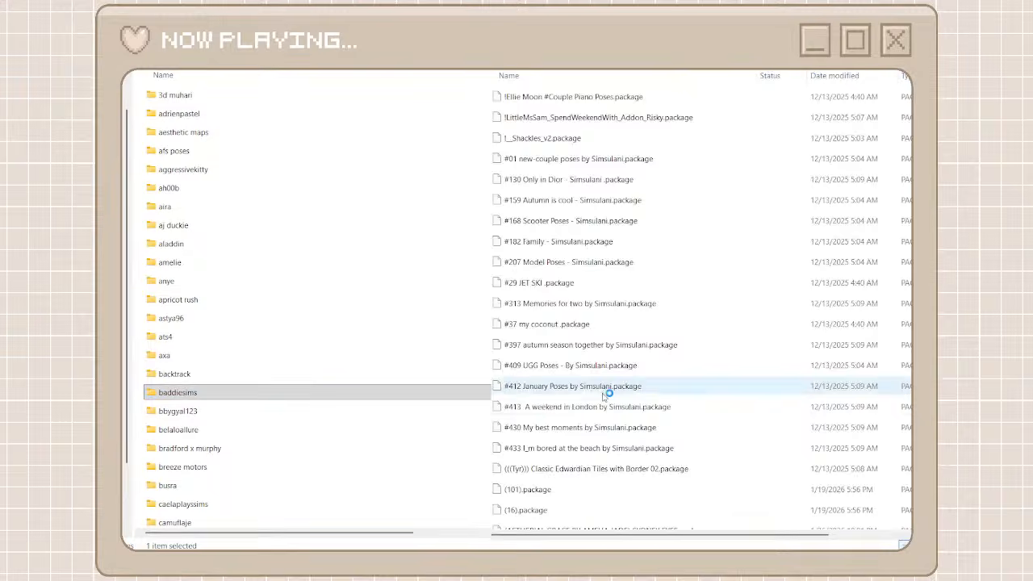
scroll(607, 397, down, 20)
scroll(607, 401, down, 10)
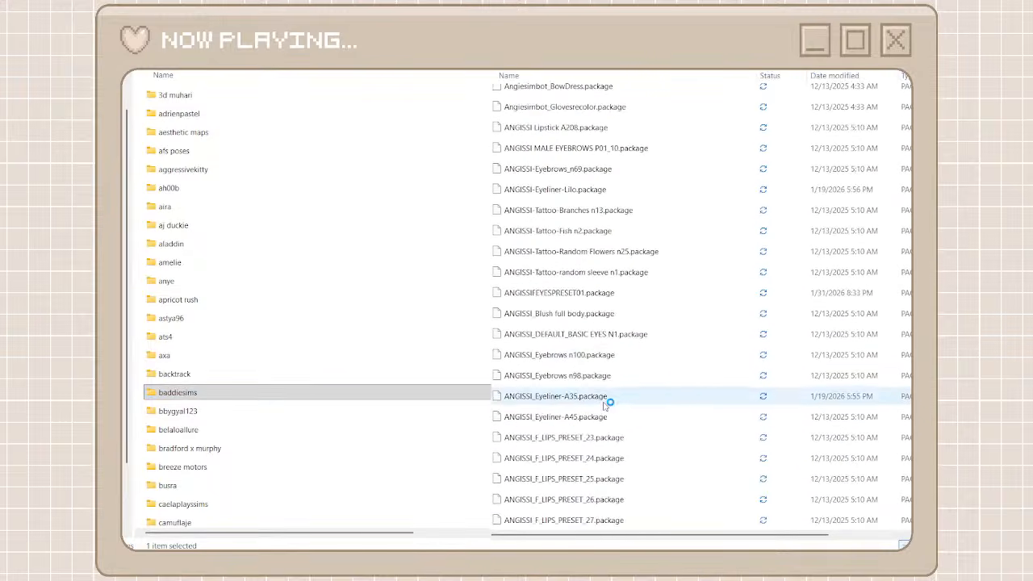
drag(911, 104, 909, 476)
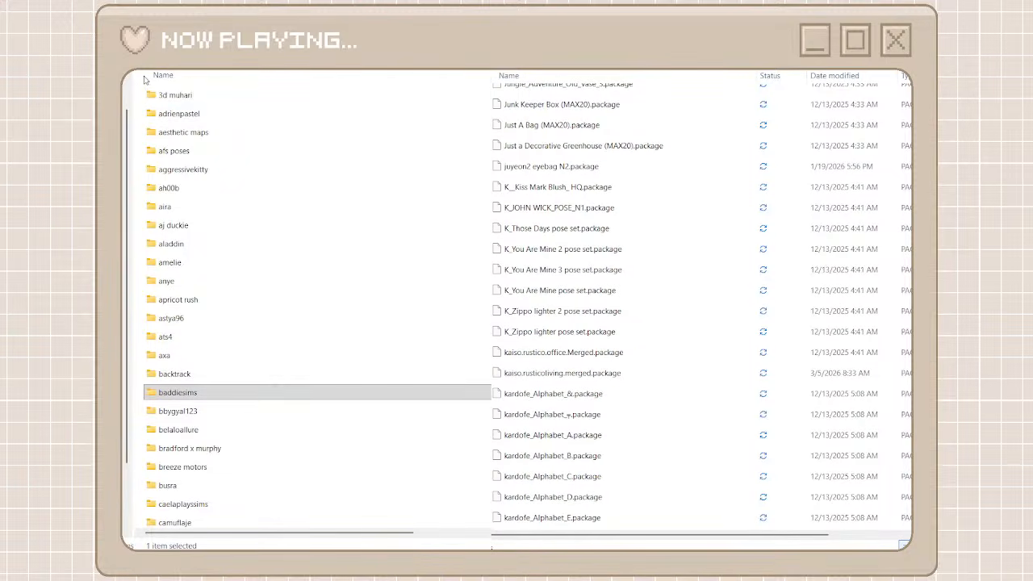
key(ctrl+shift+n)
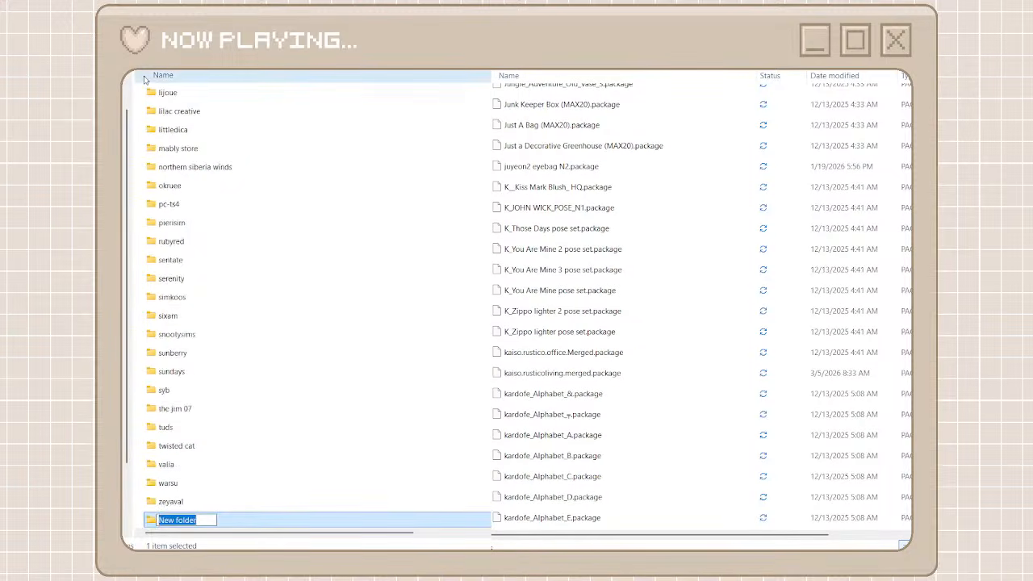
text(pxl)
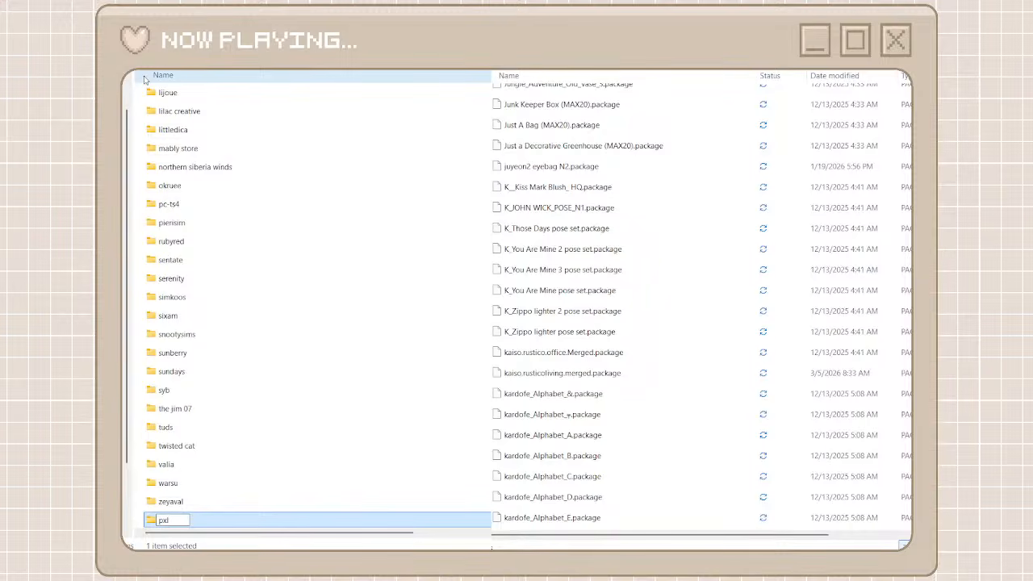
text(playground)
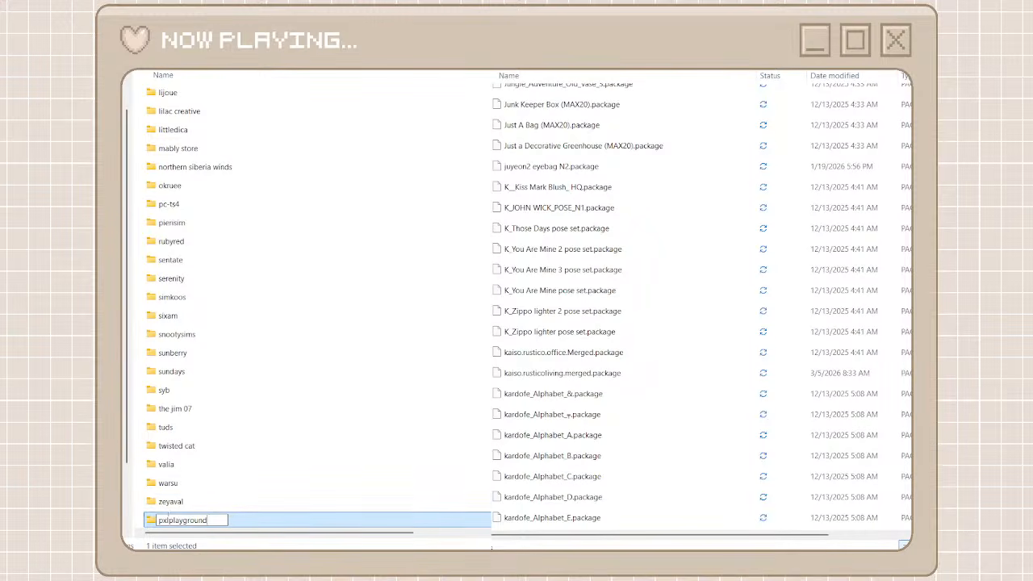
key(Return)
double_click(274, 523)
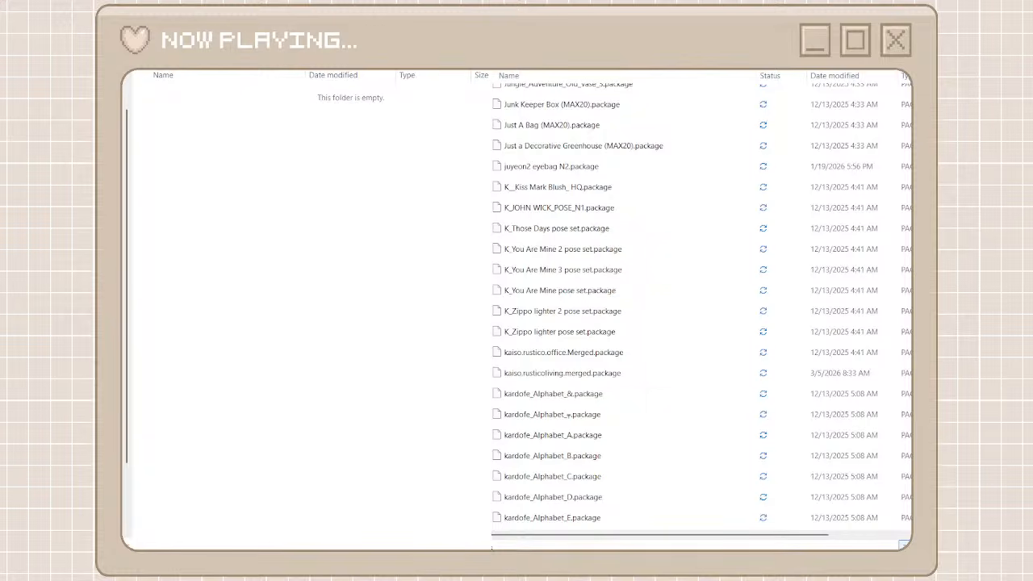
Move all files matching the "pxl" search in the unorganized cc folder into the pxlplayground folder
click(648, 86)
scroll(652, 364, down, 3)
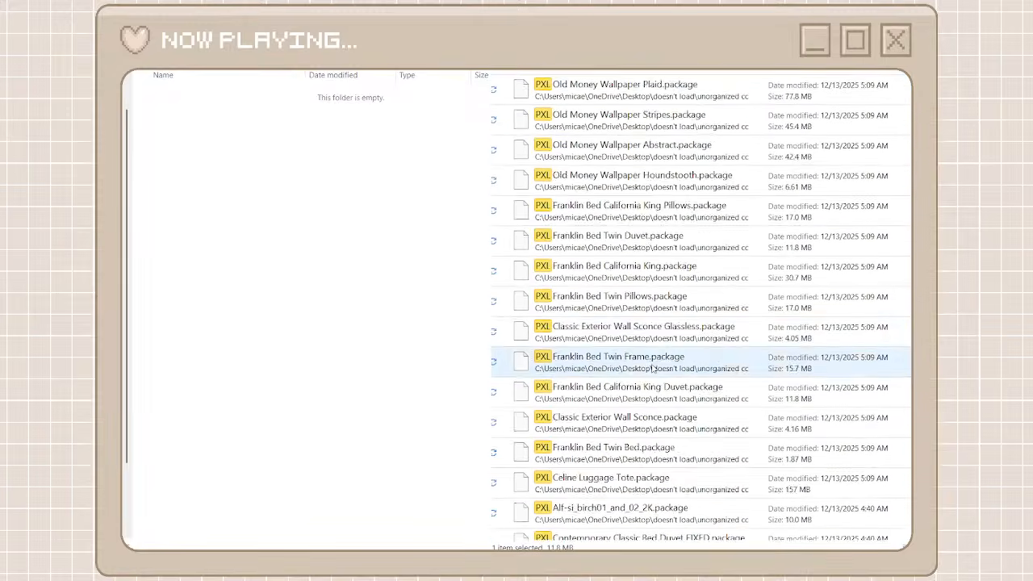
key(ctrl+a)
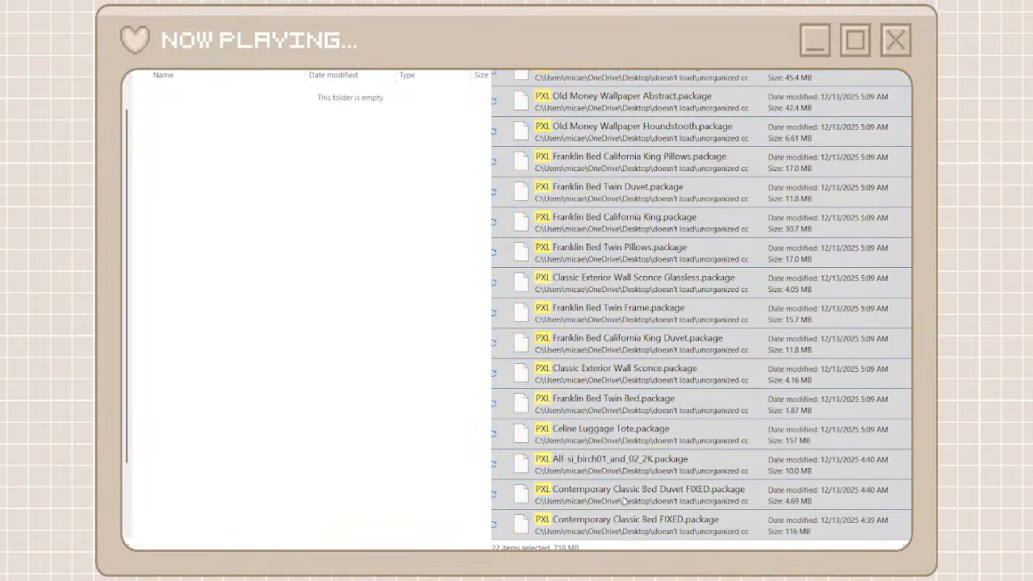
key(ctrl+v)
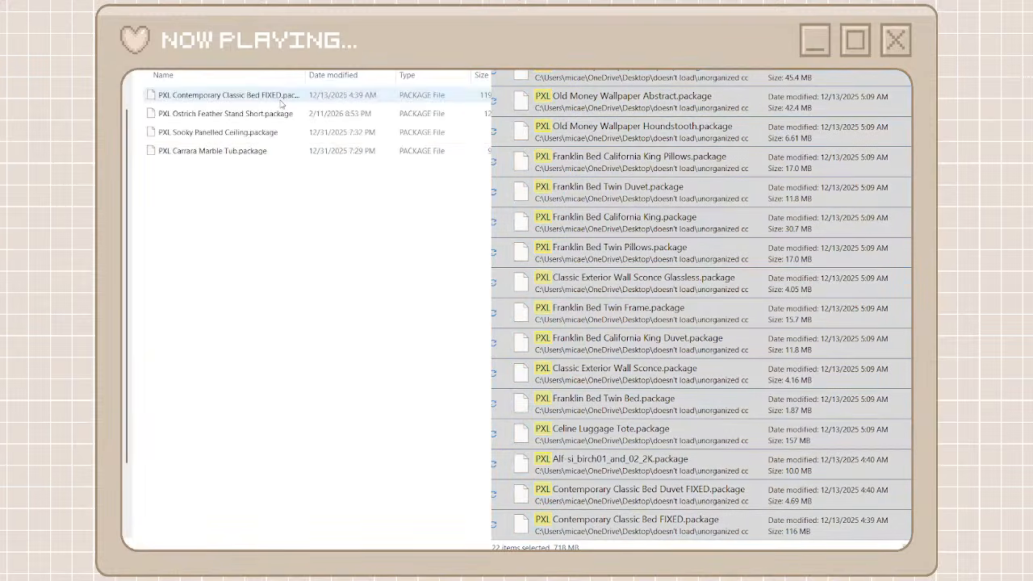
Return to the creator folders, create a folder named ashlegacies for that creator's unorganized files and open it
key(alt+Up)
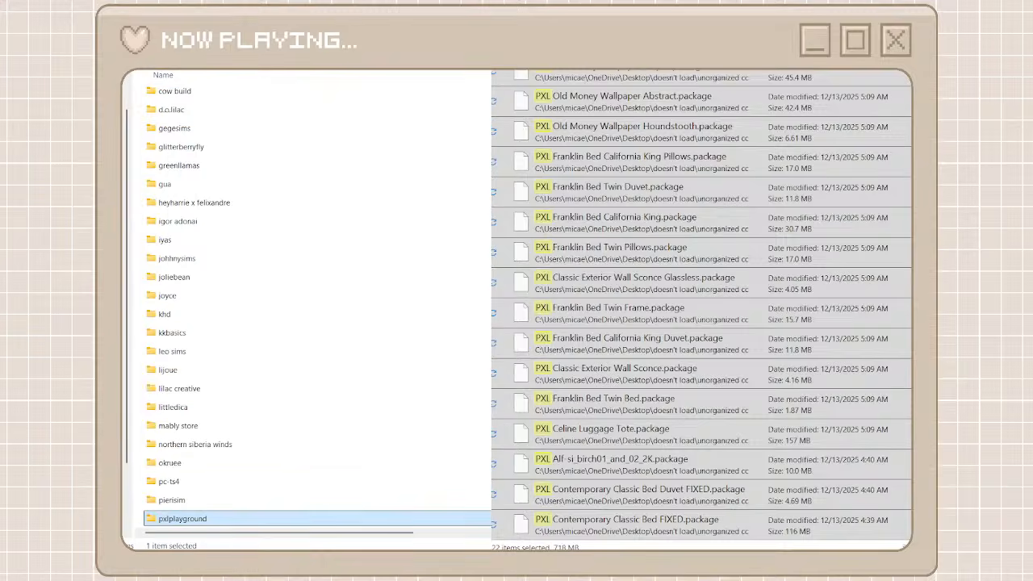
scroll(517, 270, down, 10)
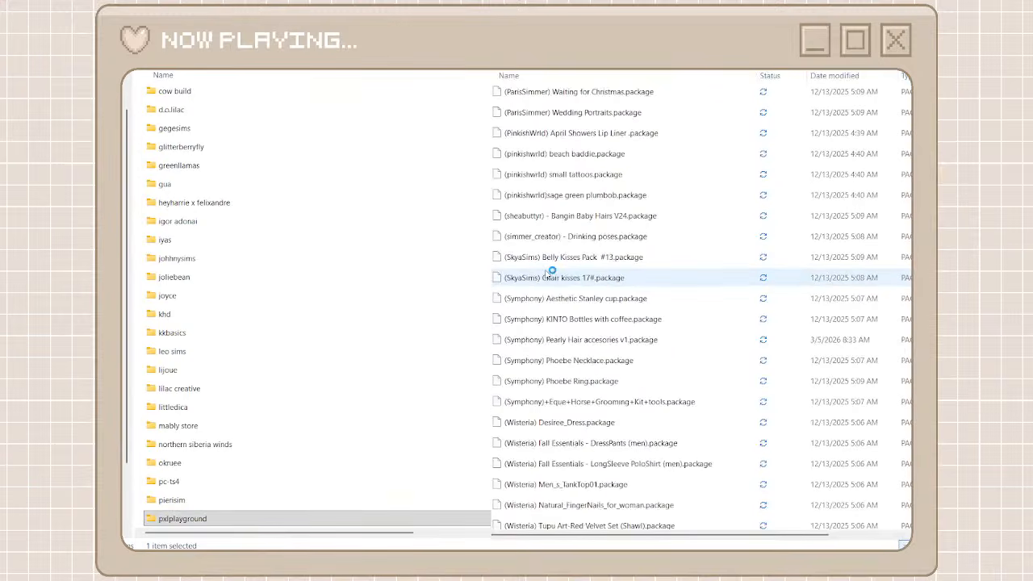
scroll(574, 299, down, 10)
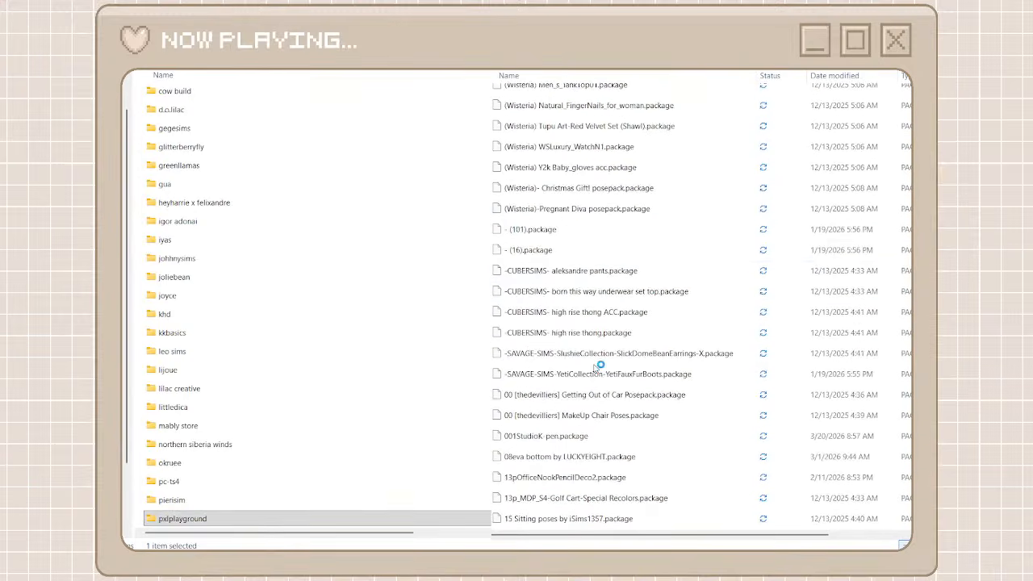
scroll(597, 366, down, 2)
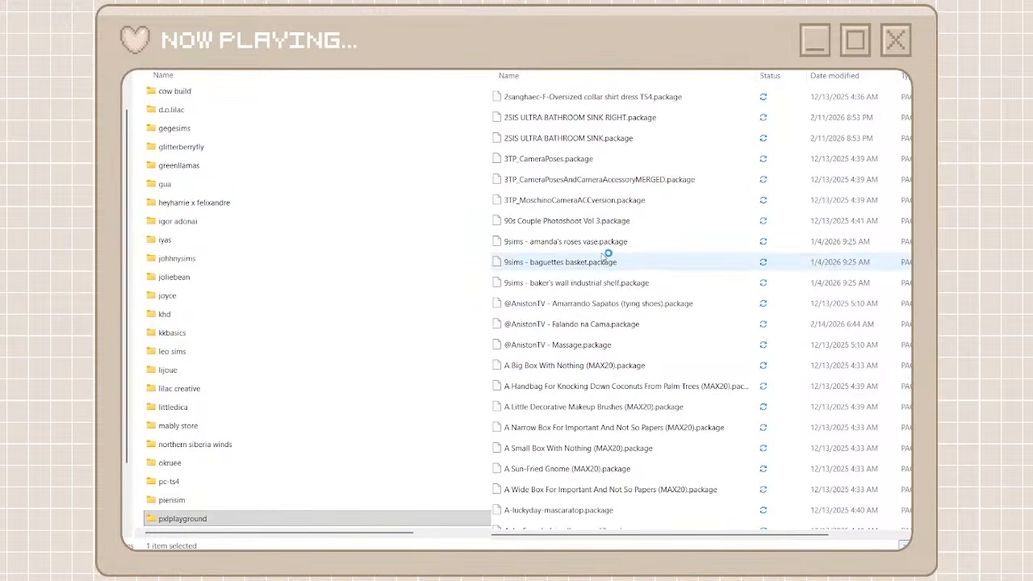
scroll(561, 337, down, 20)
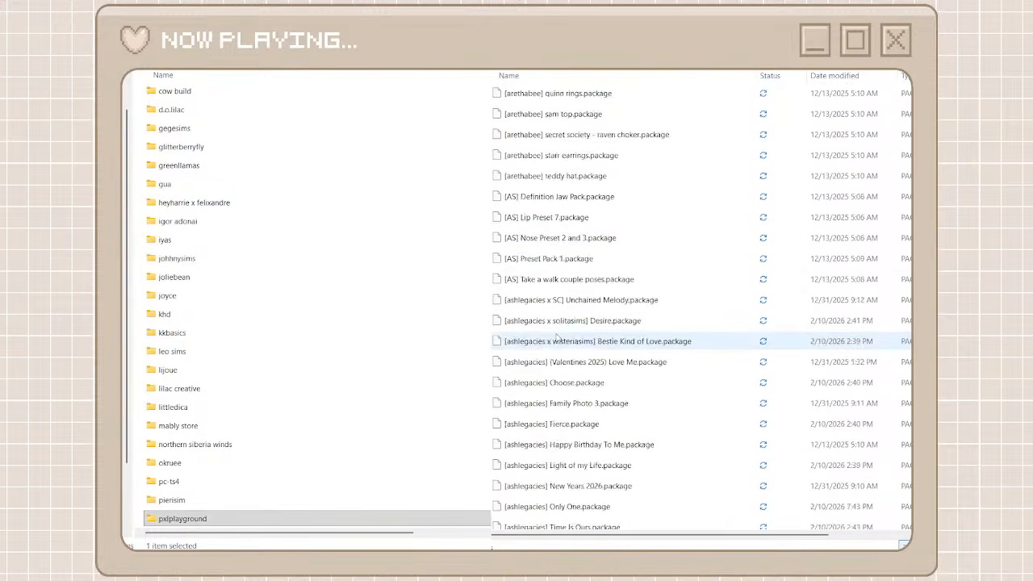
scroll(557, 339, up, 2)
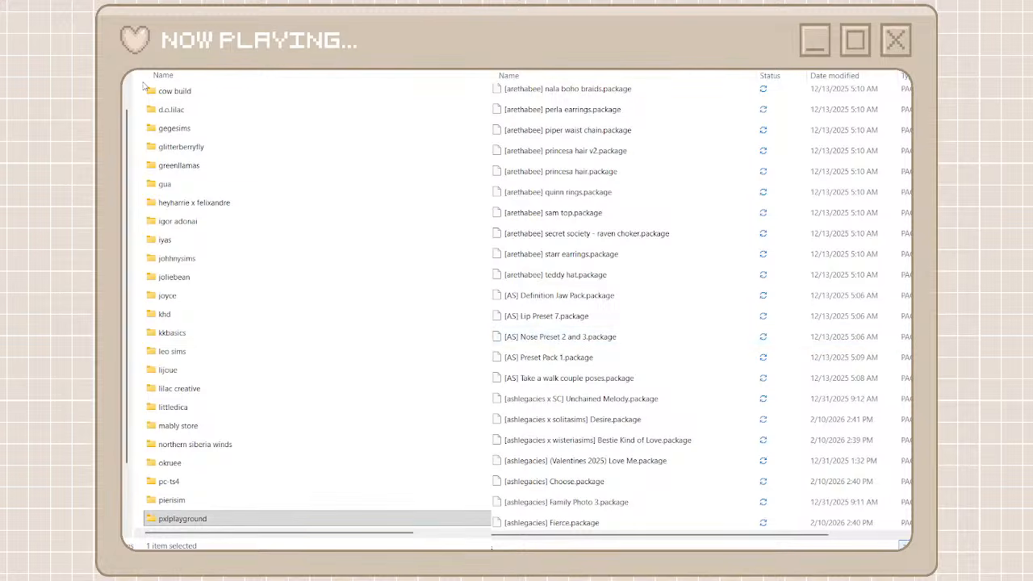
key(ctrl+shift+n)
text(ashl)
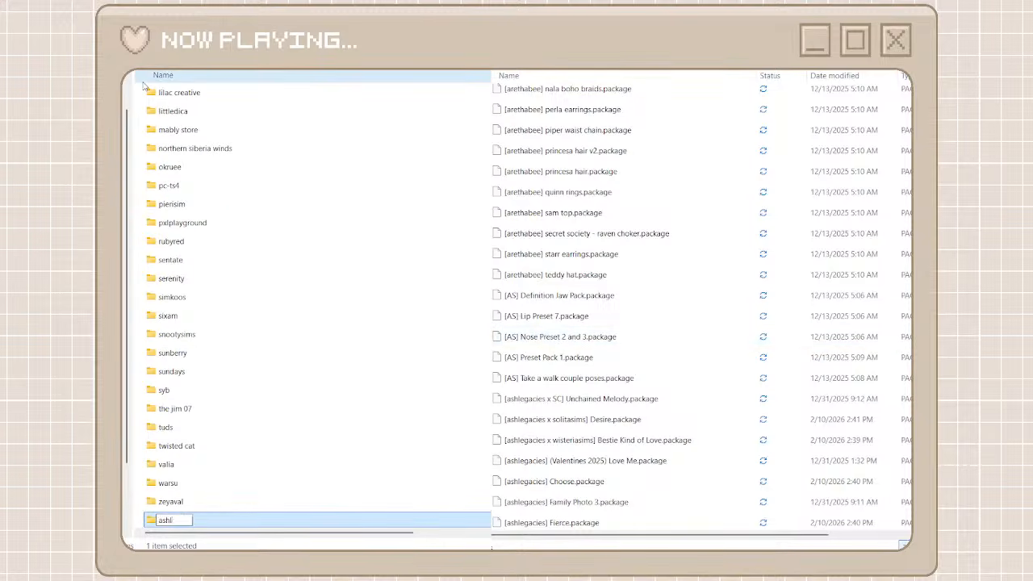
text(egacies)
click(178, 390)
double_click(194, 520)
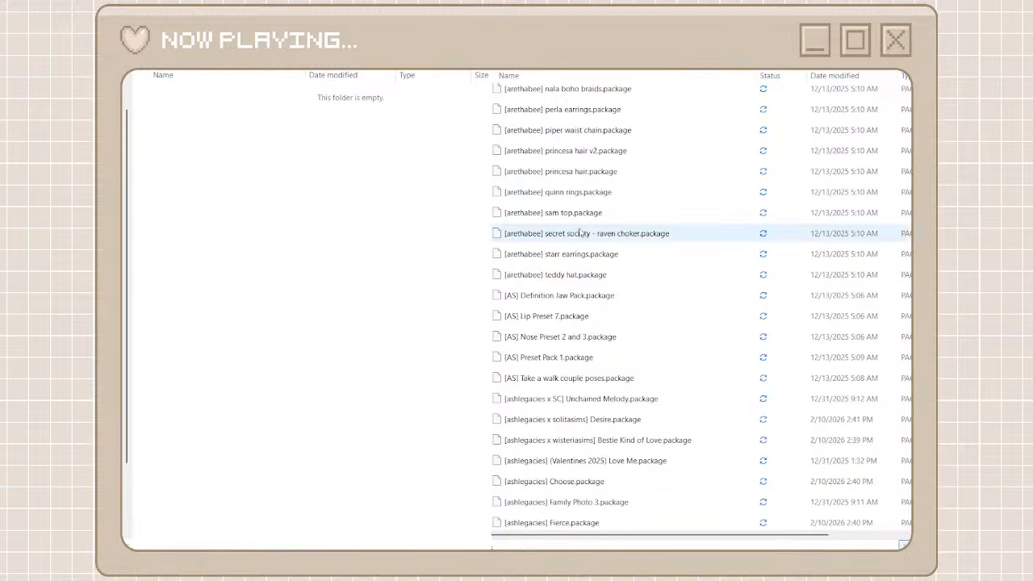
Search the unorganized cc folder for "ashlegacies" and move all matching files into the ashlegacies folder
scroll(552, 267, down, 1)
scroll(552, 267, down, 5)
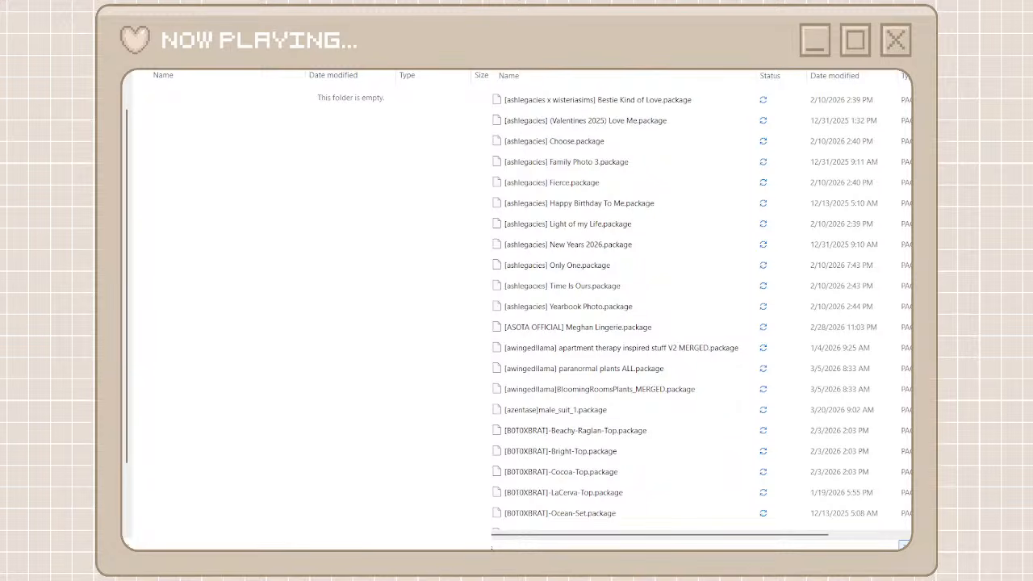
text(ashlega)
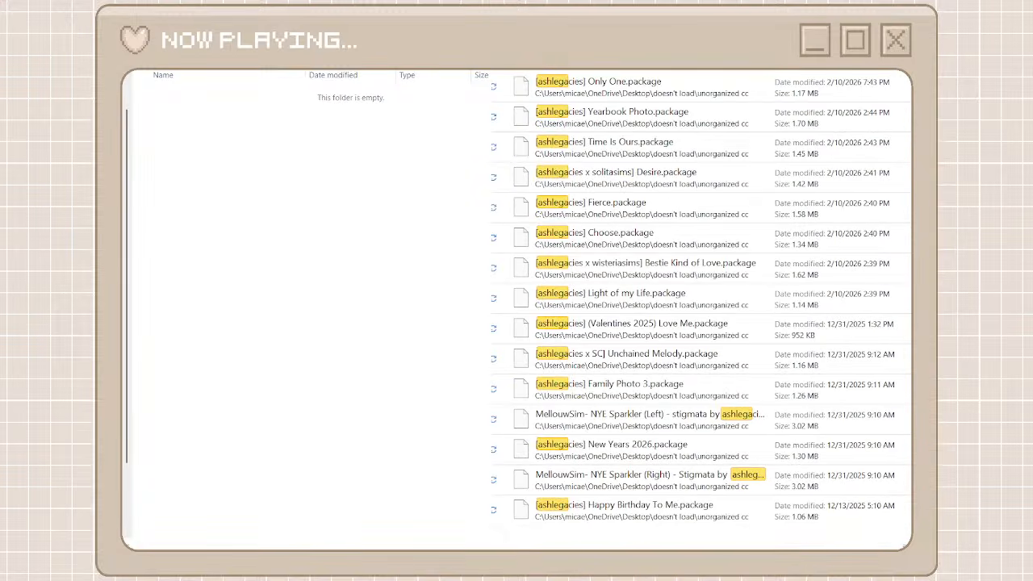
text(cies)
click(709, 99)
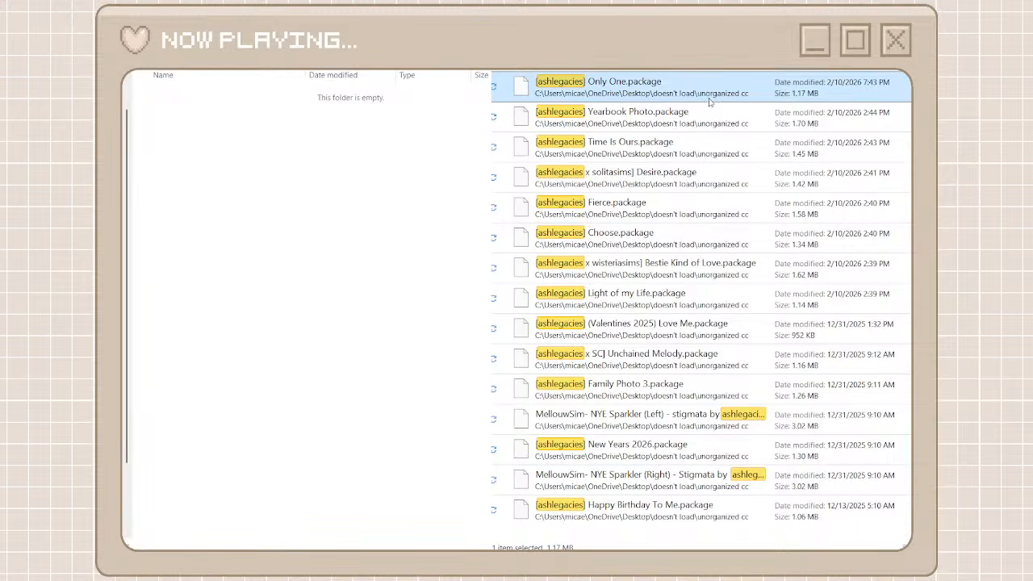
shift+click(641, 515)
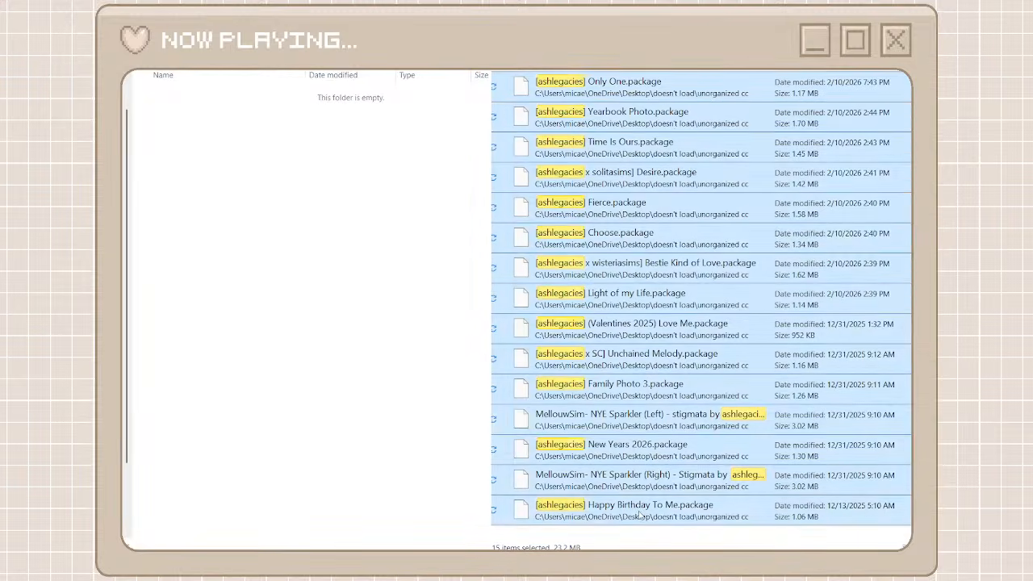
click(666, 523)
right_click(381, 374)
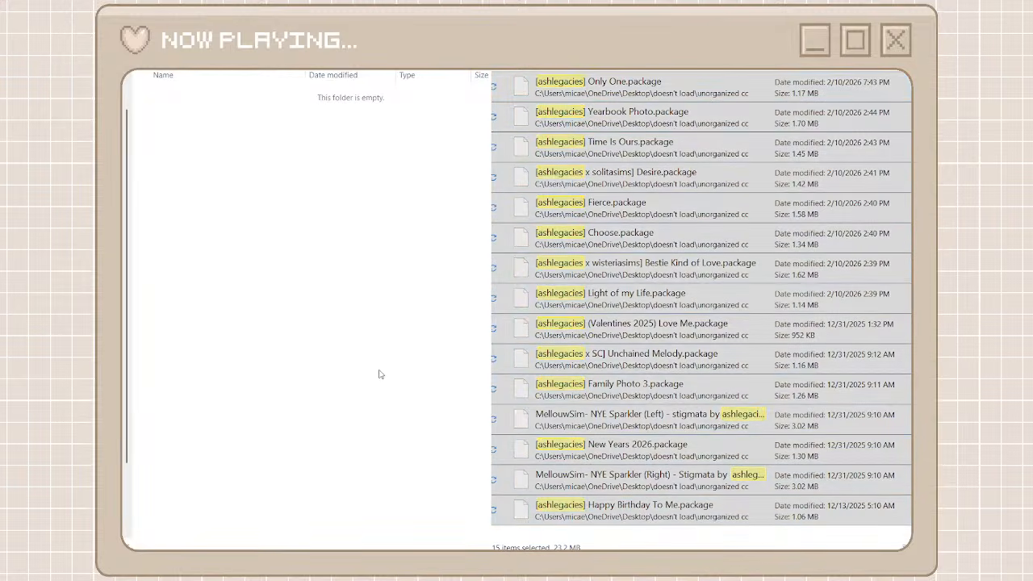
key(ctrl+v)
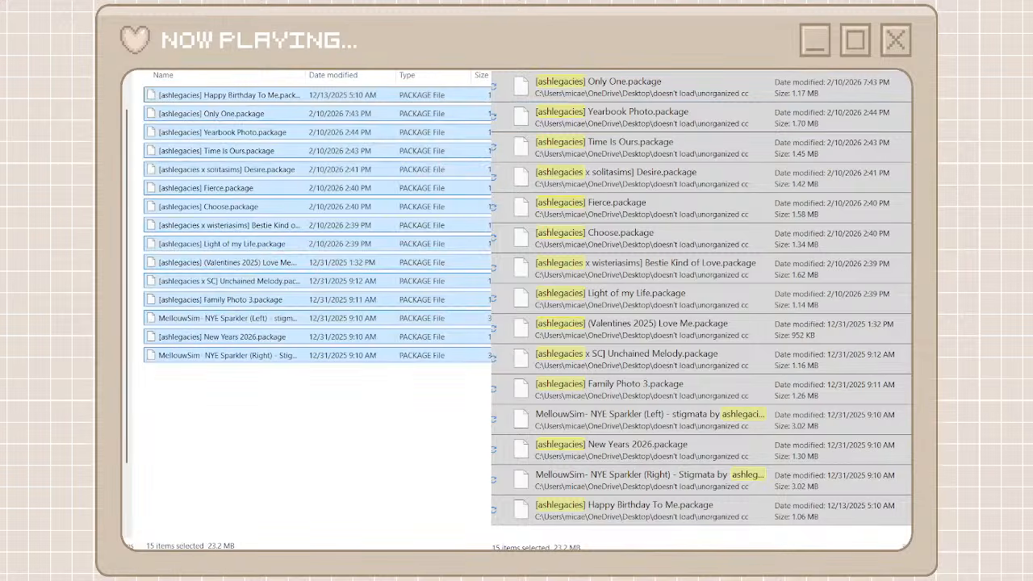
Return from ashlegacies to the creator folders, create a folder named dsco and open it
click(897, 71)
key(alt+Left)
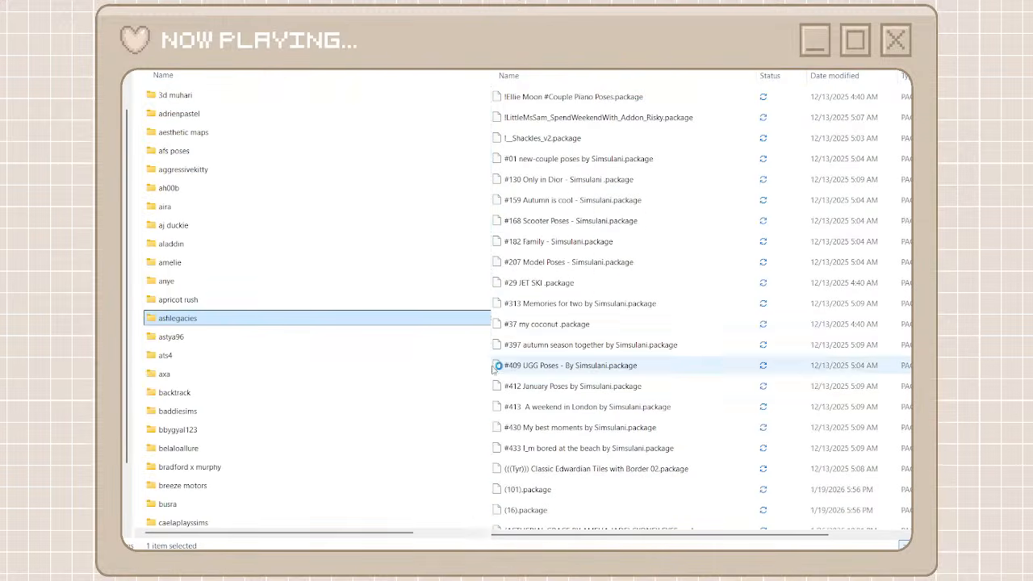
scroll(494, 370, down, 20)
scroll(495, 368, down, 20)
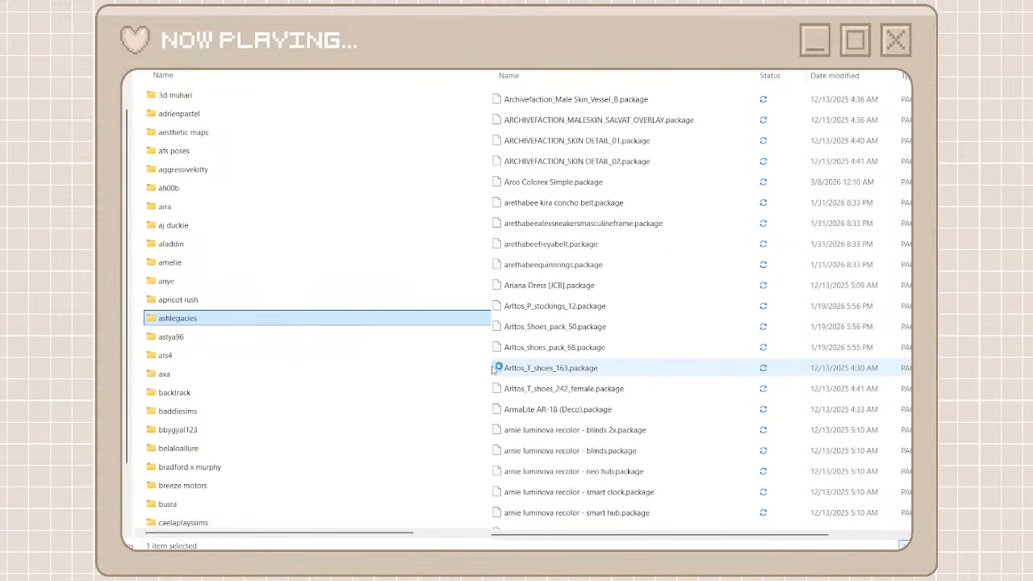
scroll(495, 368, down, 20)
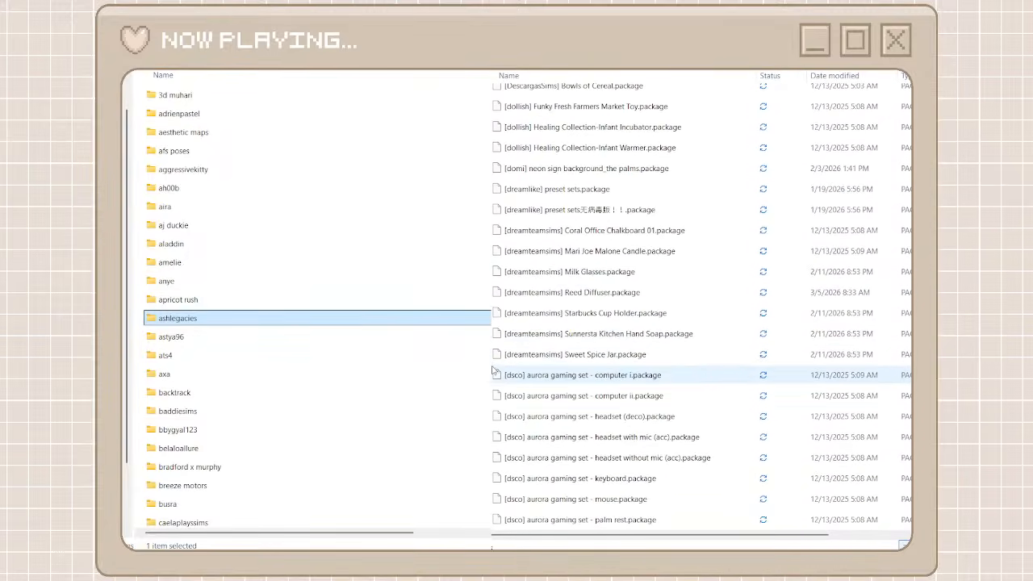
click(234, 49)
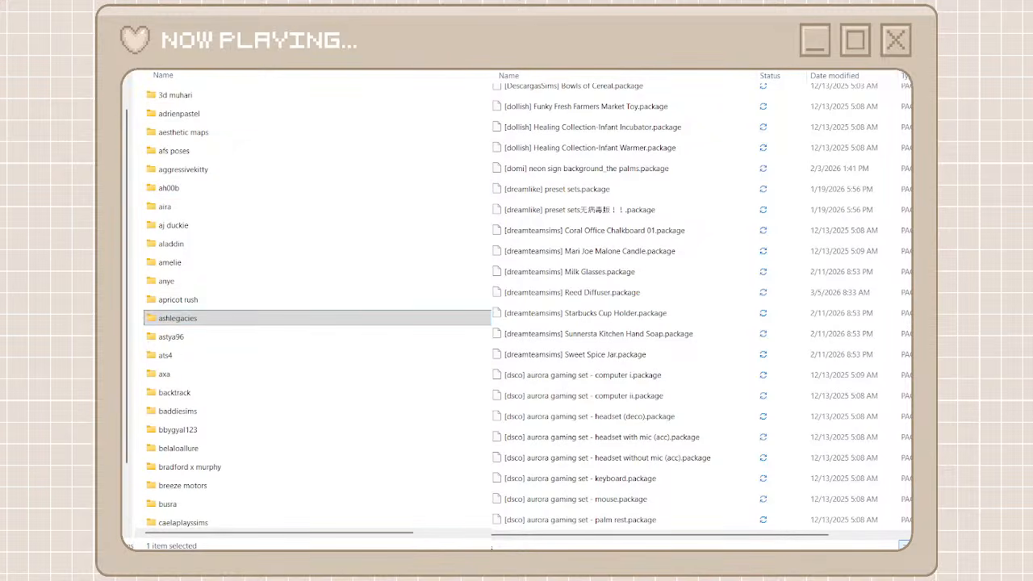
key(ctrl+shift+n)
text(dsco)
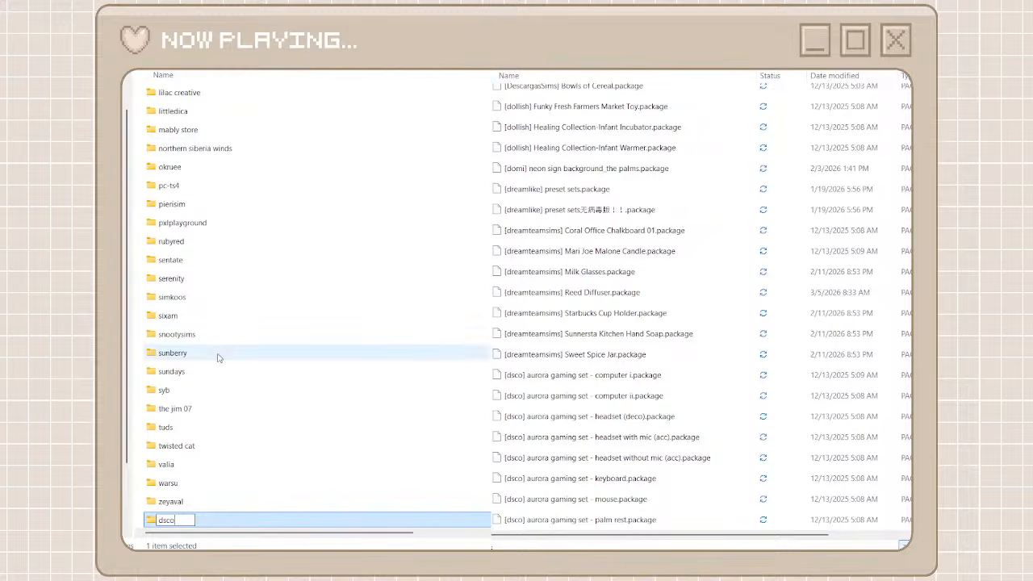
key(Return)
double_click(205, 520)
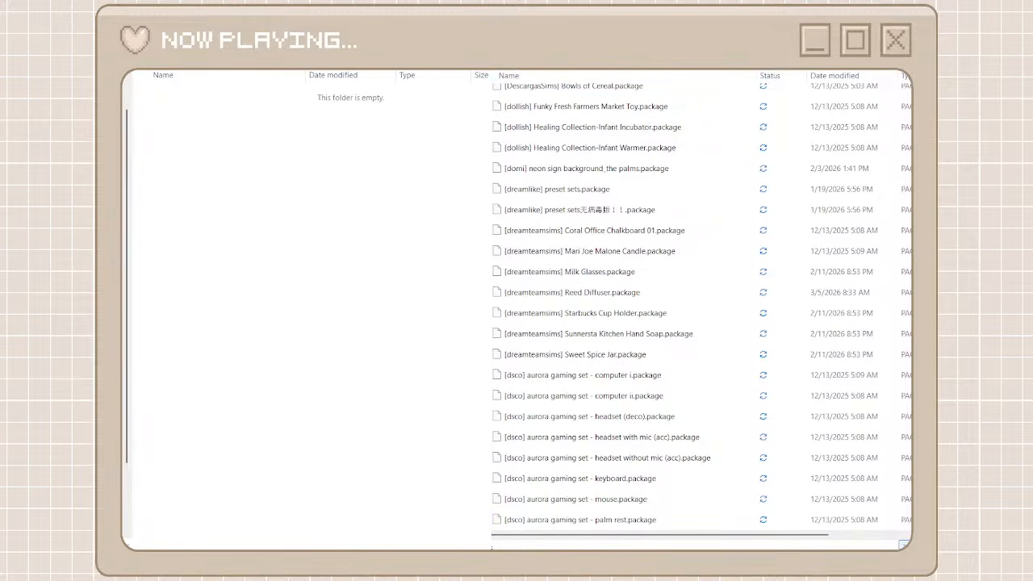
Search the unorganized cc folder for "dsco" and move all matching files into the dsco folder
key(Return)
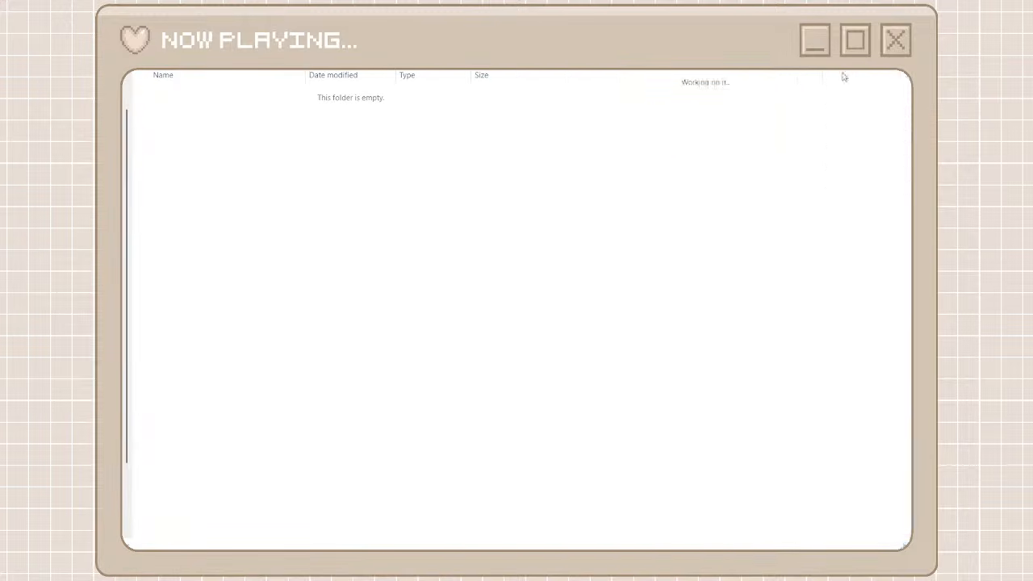
click(734, 94)
scroll(694, 322, down, 2)
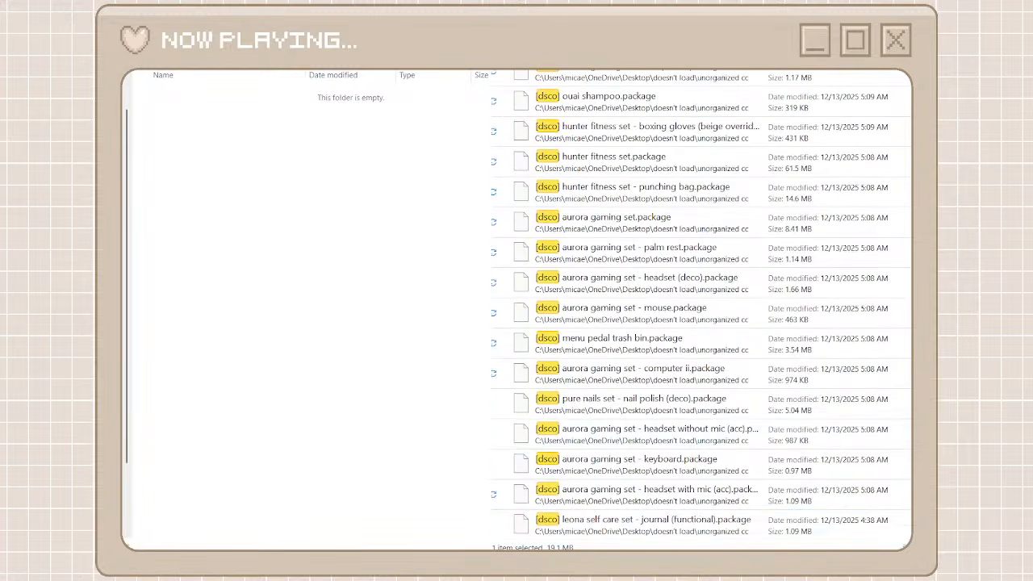
shift+click(694, 520)
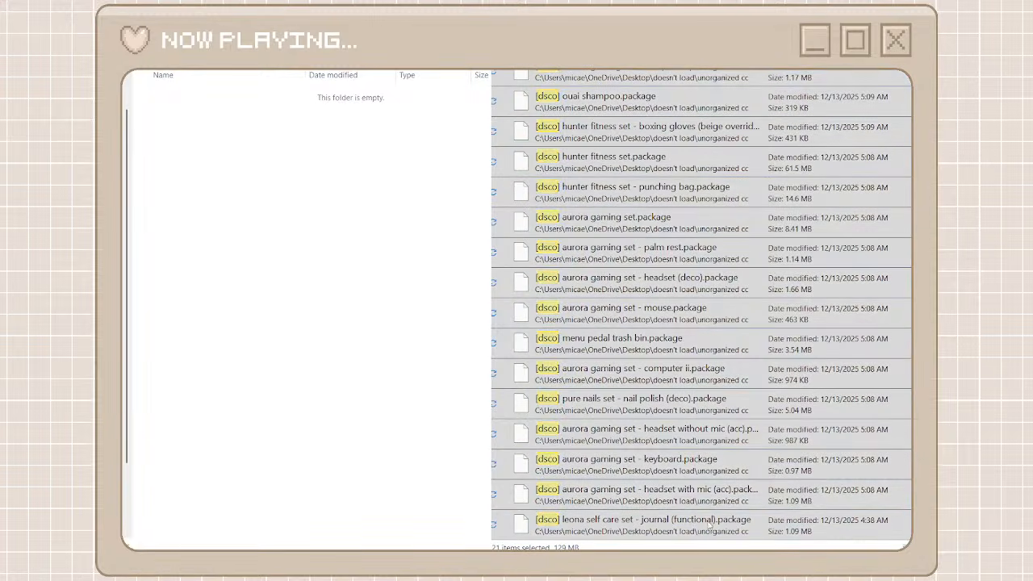
key(ctrl+x)
key(ctrl+v)
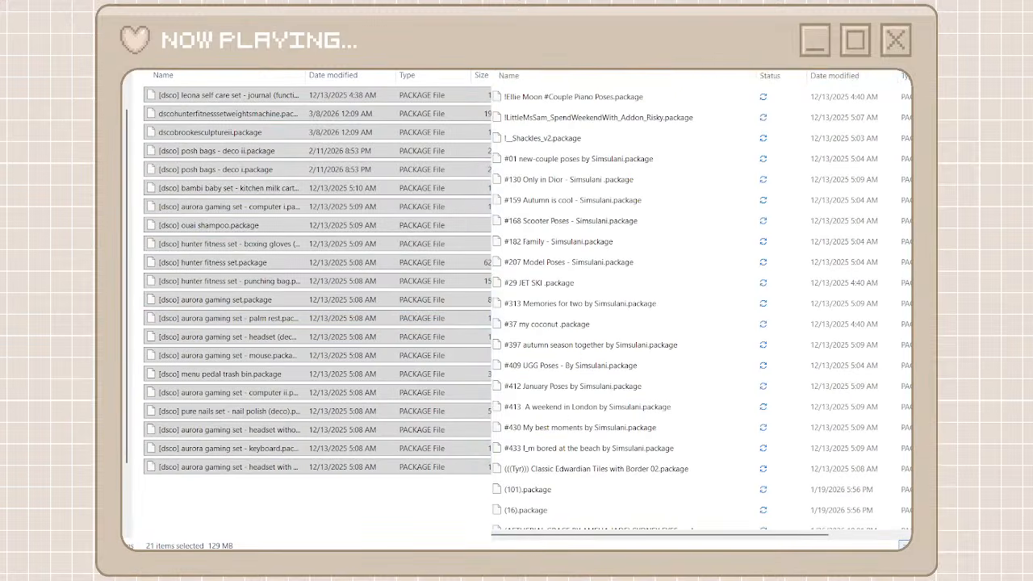
Return from dsco to the creator folders, create a folder named "gorilla x3" for the Gorilla Gorilla Gorilla files and open it
click(344, 53)
scroll(611, 395, down, 15)
scroll(611, 395, down, 20)
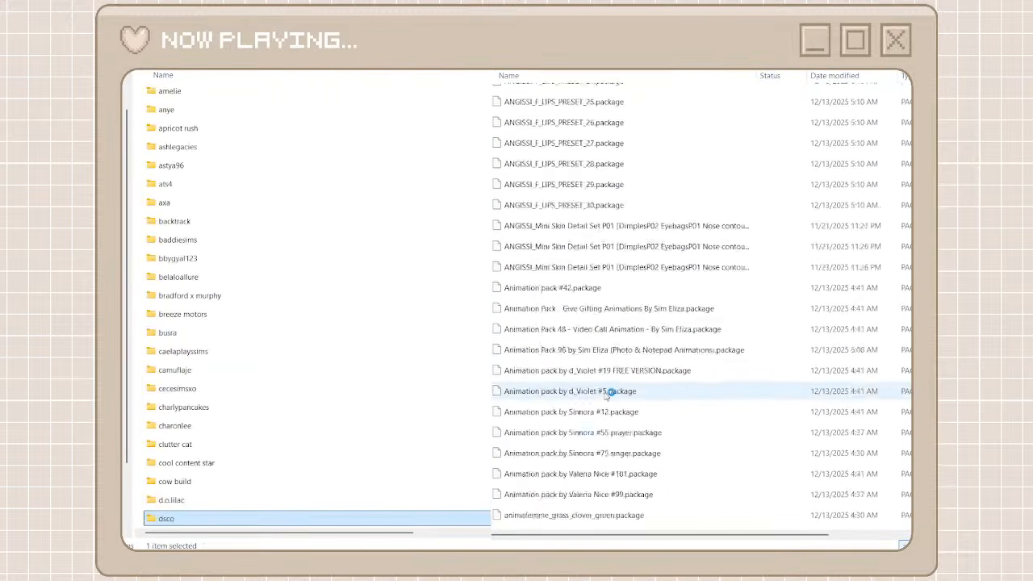
scroll(611, 394, down, 3)
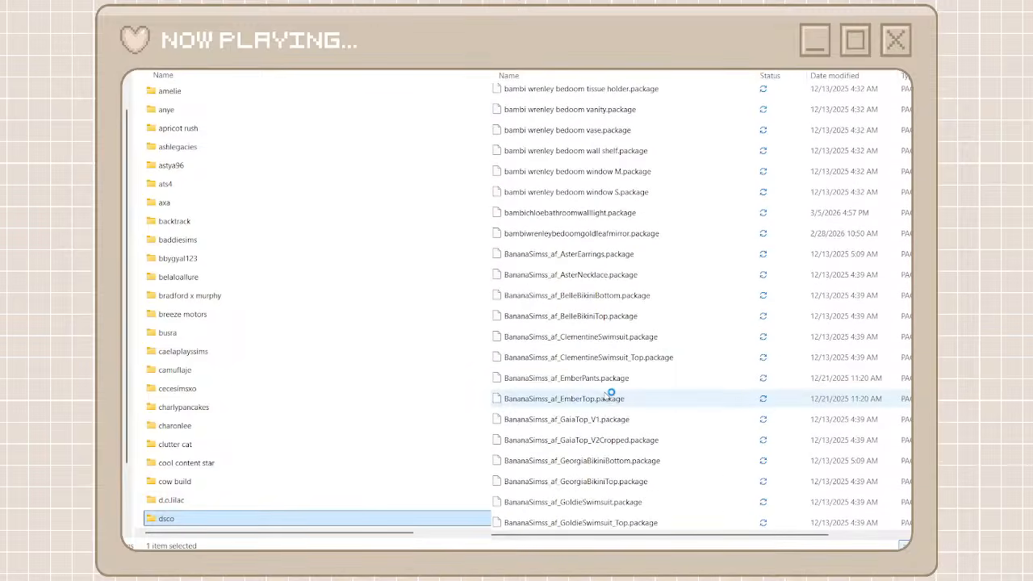
drag(919, 153, 918, 117)
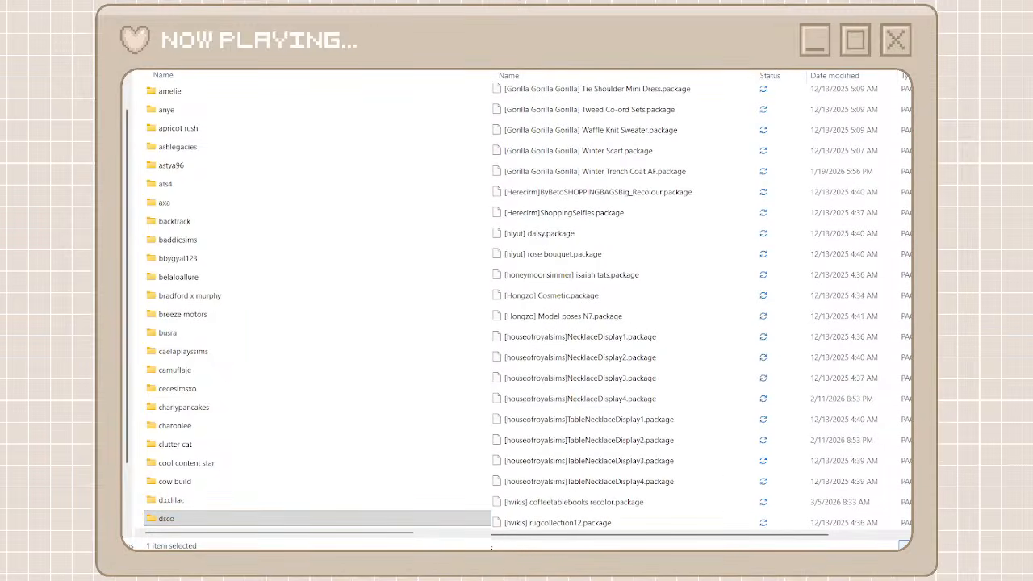
key(ctrl+shift+n)
text(bana)
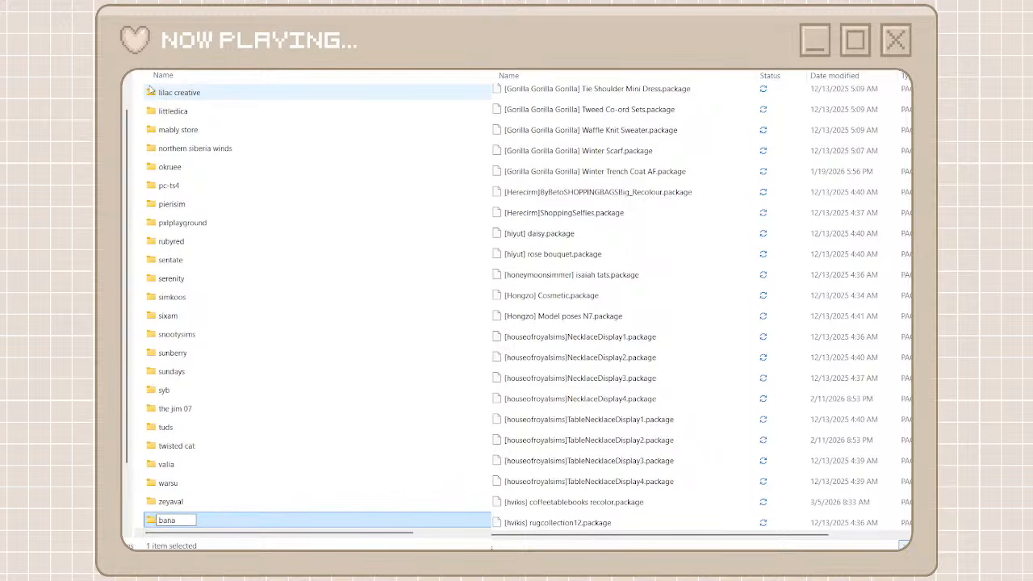
key(BackSpace)
key(BackSpace)
key(BackSpace)
key(BackSpace)
text(gorillasims)
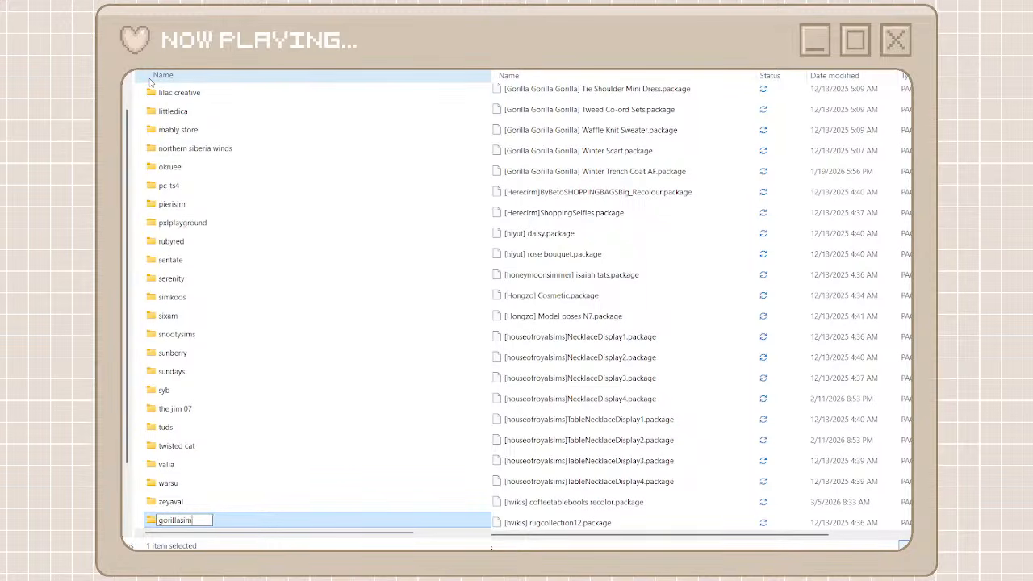
key(BackSpace)
key(BackSpace)
key(BackSpace)
text(x3)
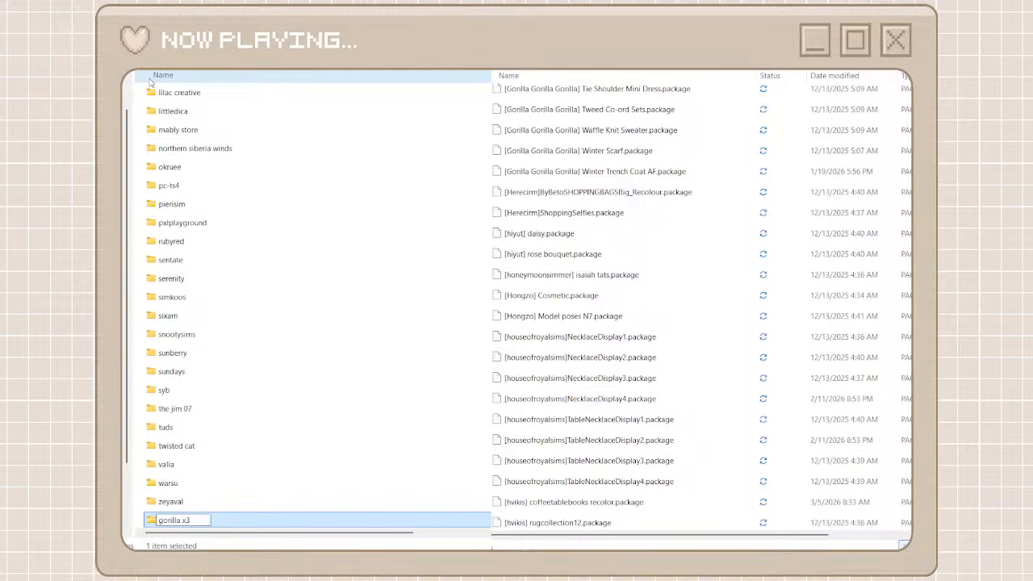
click(227, 486)
double_click(186, 520)
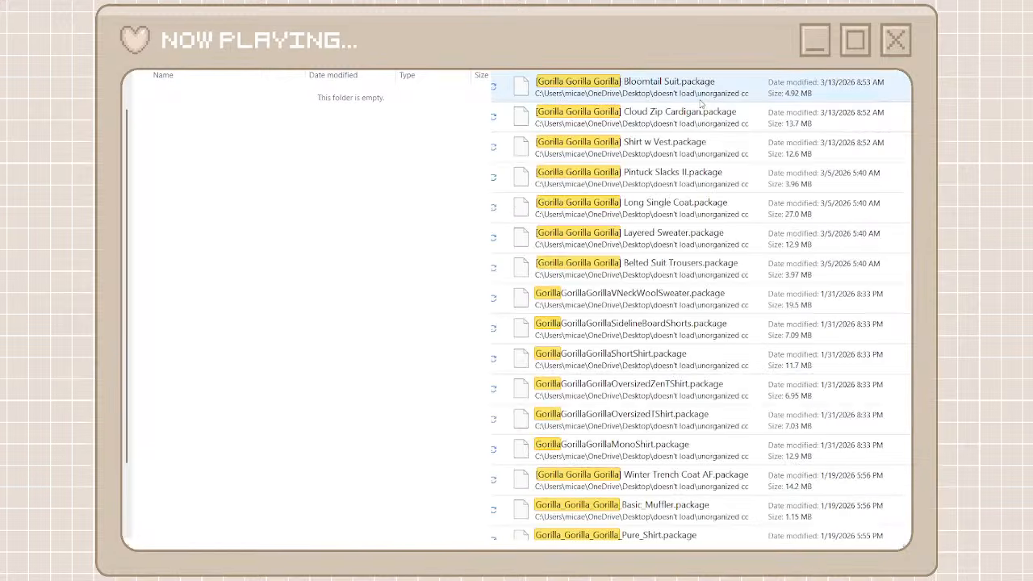
Move all Gorilla Gorilla Gorilla search results from the unorganized cc folder into the gorilla x3 folder
click(699, 93)
scroll(681, 301, down, 10)
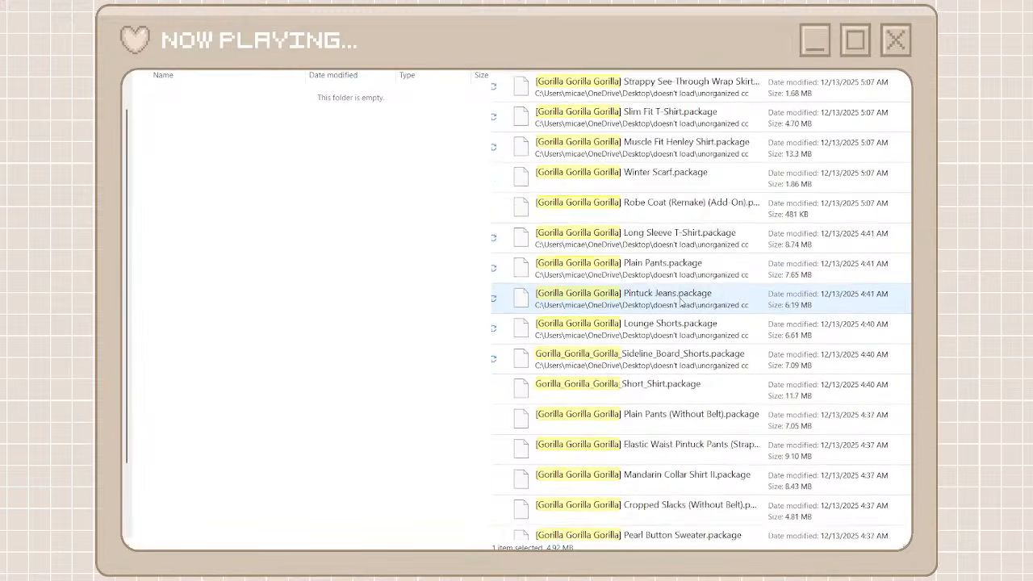
scroll(681, 300, down, 3)
key(ctrl+a)
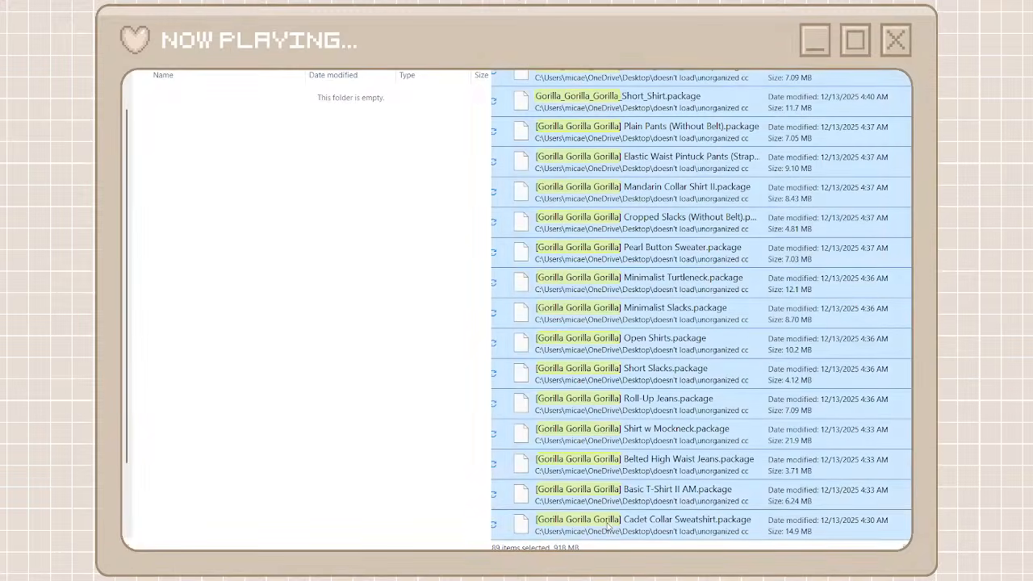
key(ctrl+x)
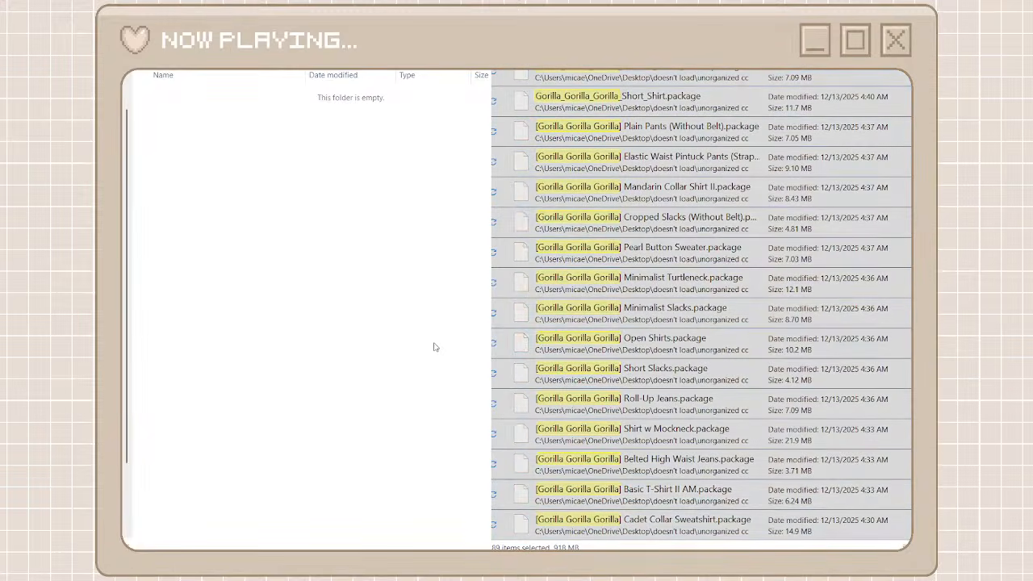
key(ctrl+v)
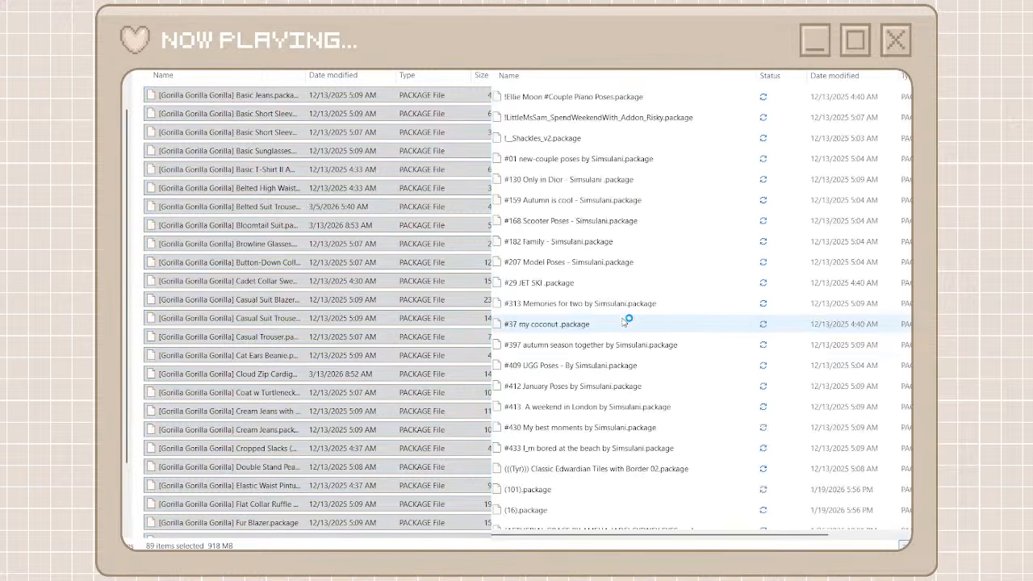
Return from gorilla x3 to the creator folders and add a new folder there
scroll(624, 322, down, 20)
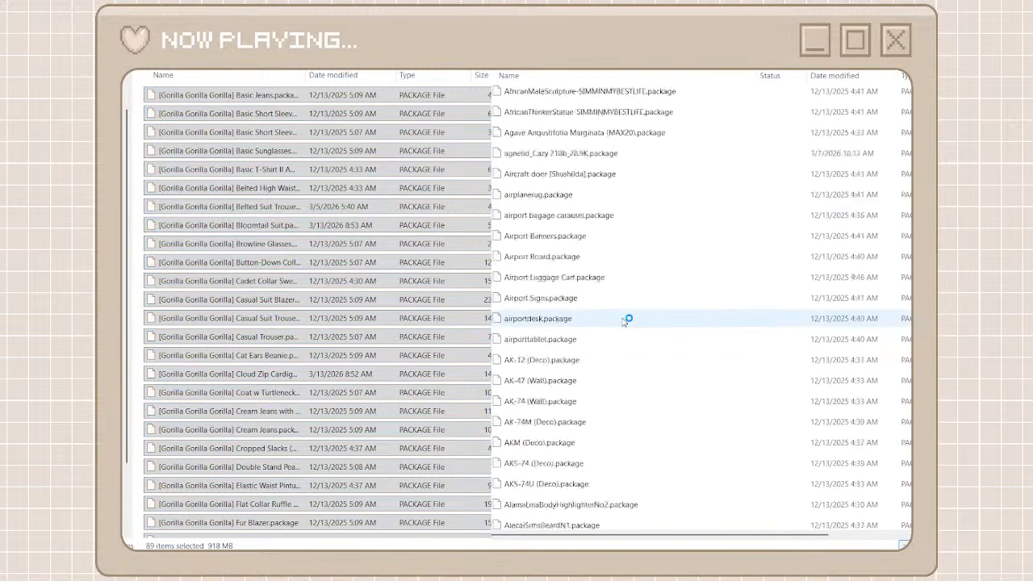
scroll(627, 320, down, 20)
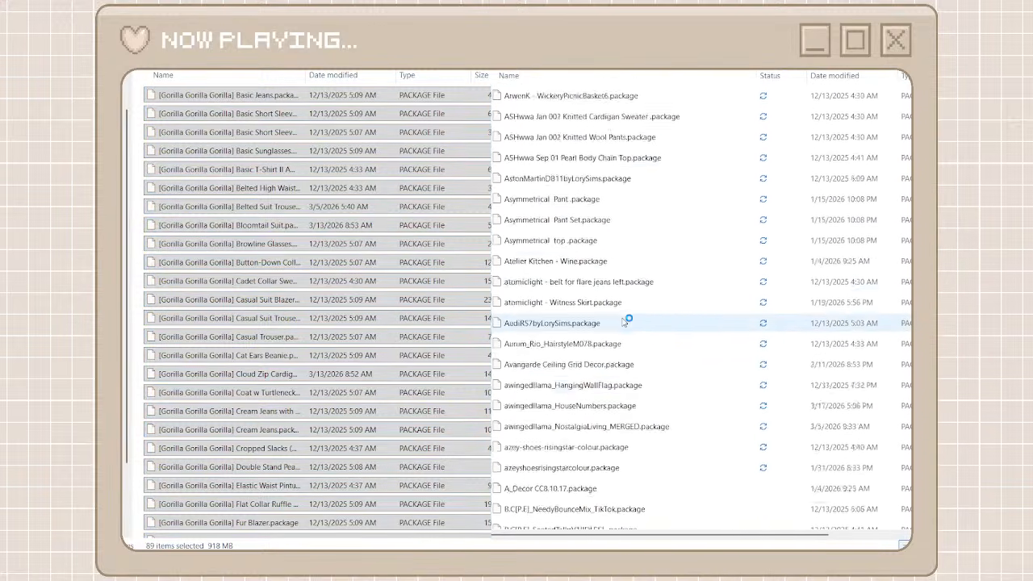
scroll(627, 321, down, 20)
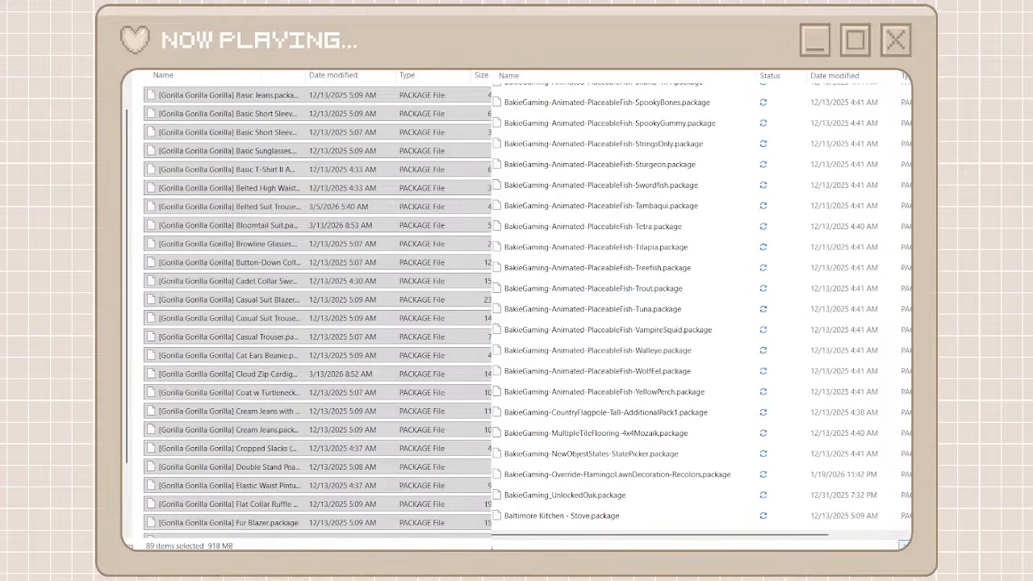
key(alt+Left)
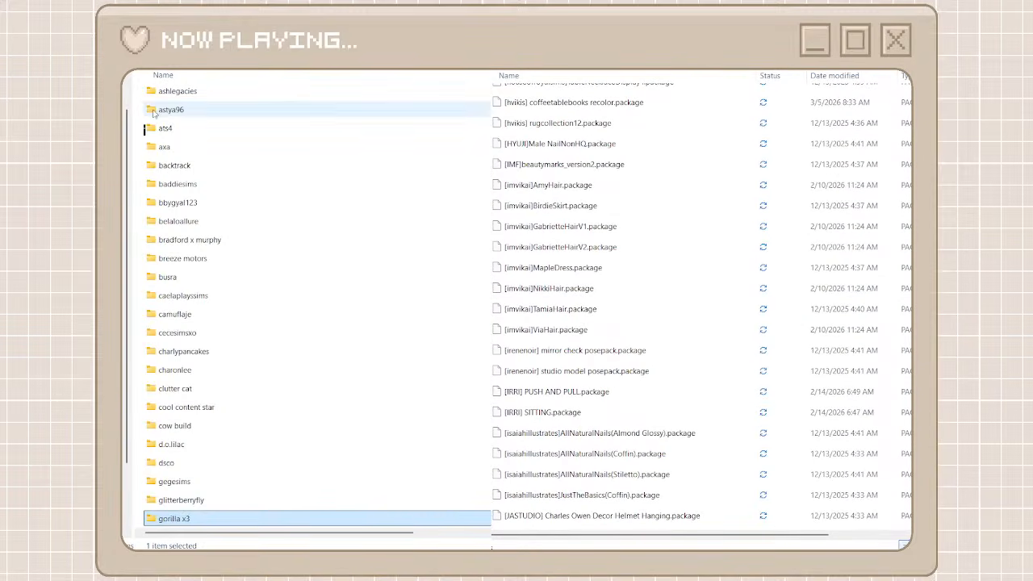
click(163, 72)
key(ctrl+shift+n)
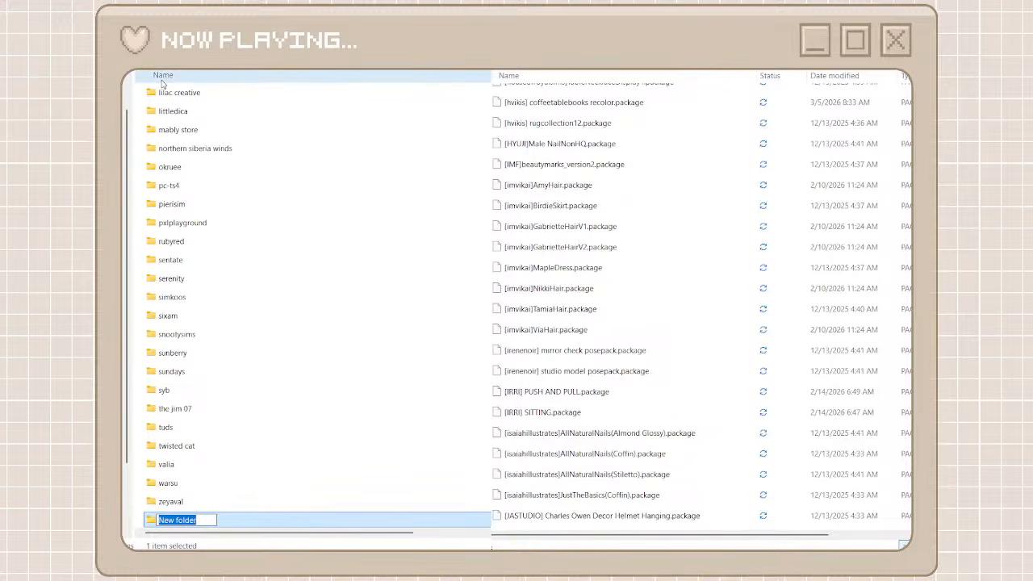
Look through the unorganized cc files for the next creator, name the new folder "jius" and open it
scroll(501, 210, up, 8)
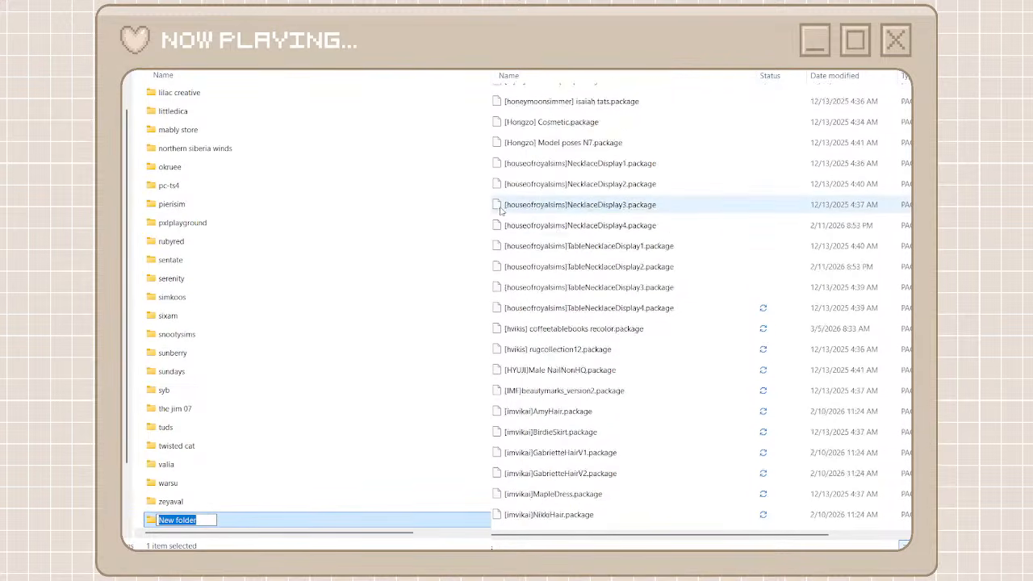
scroll(501, 210, up, 8)
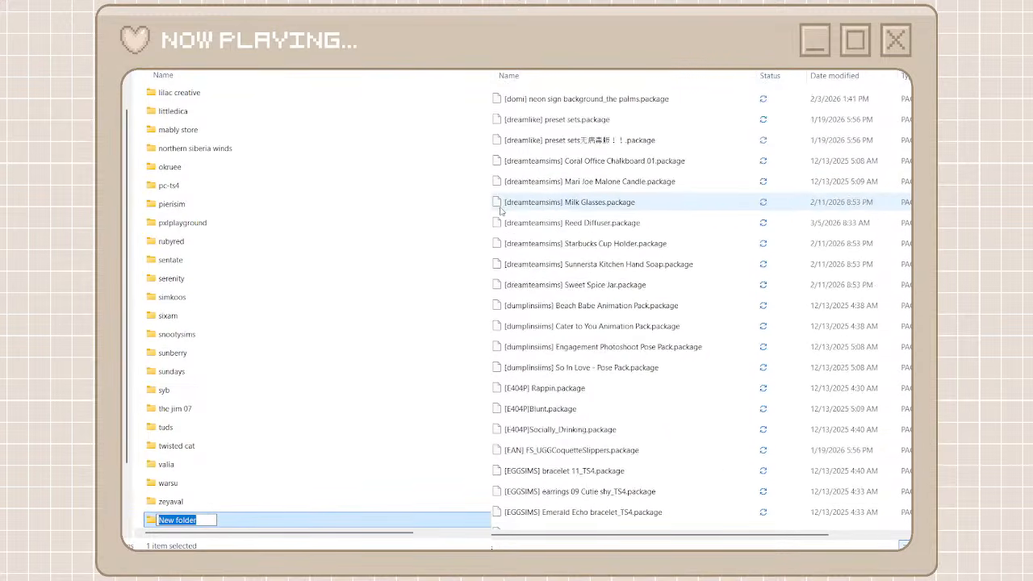
scroll(500, 212, up, 4)
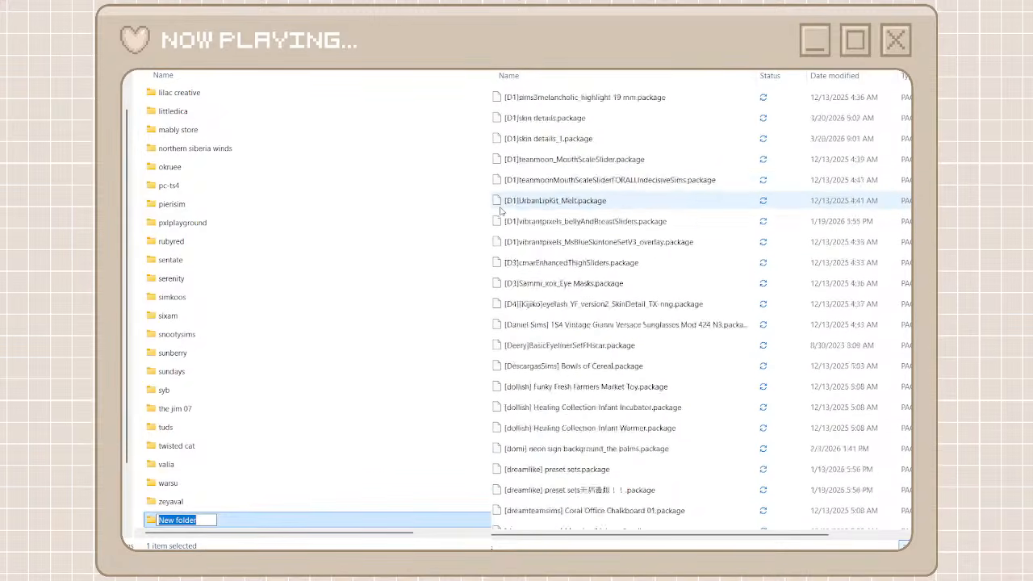
scroll(500, 212, down, 20)
scroll(500, 210, down, 8)
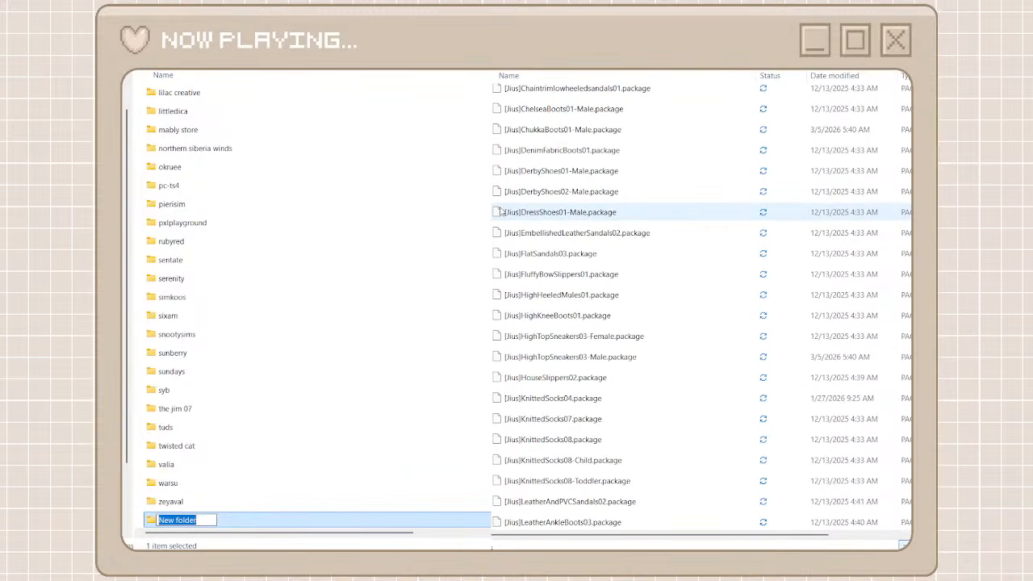
text(jo)
key(BackSpace)
key(BackSpace)
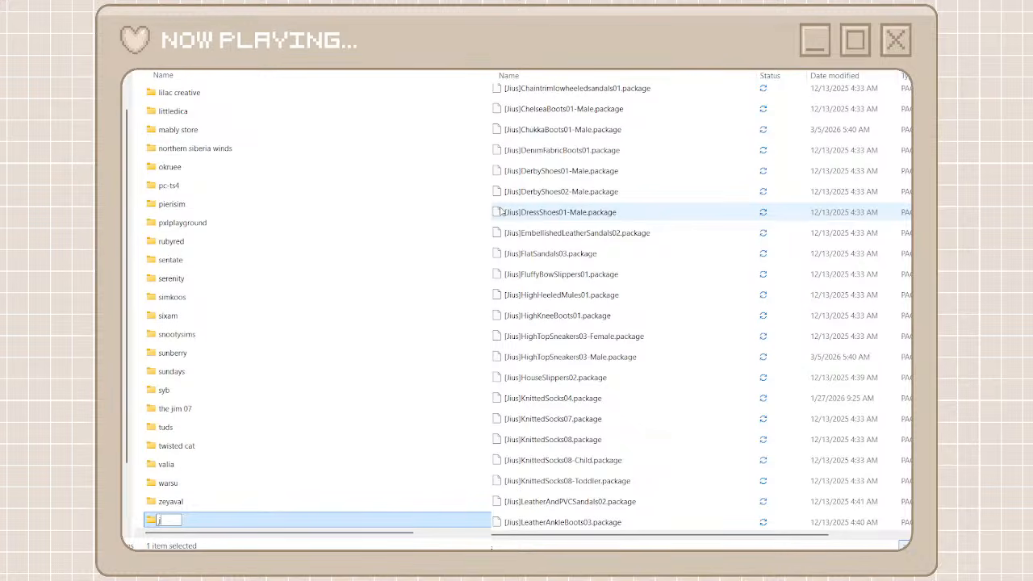
text(jius)
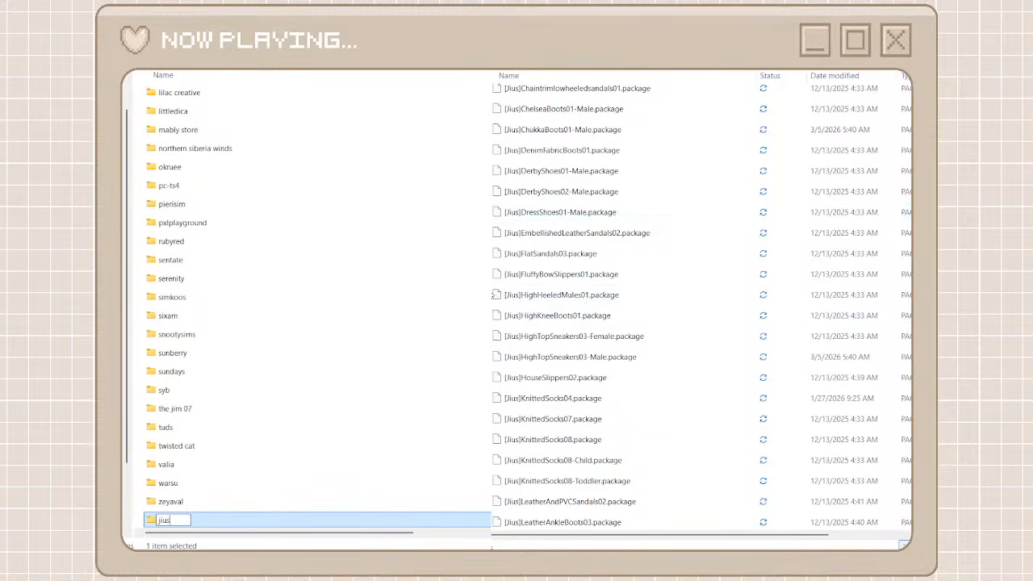
double_click(339, 521)
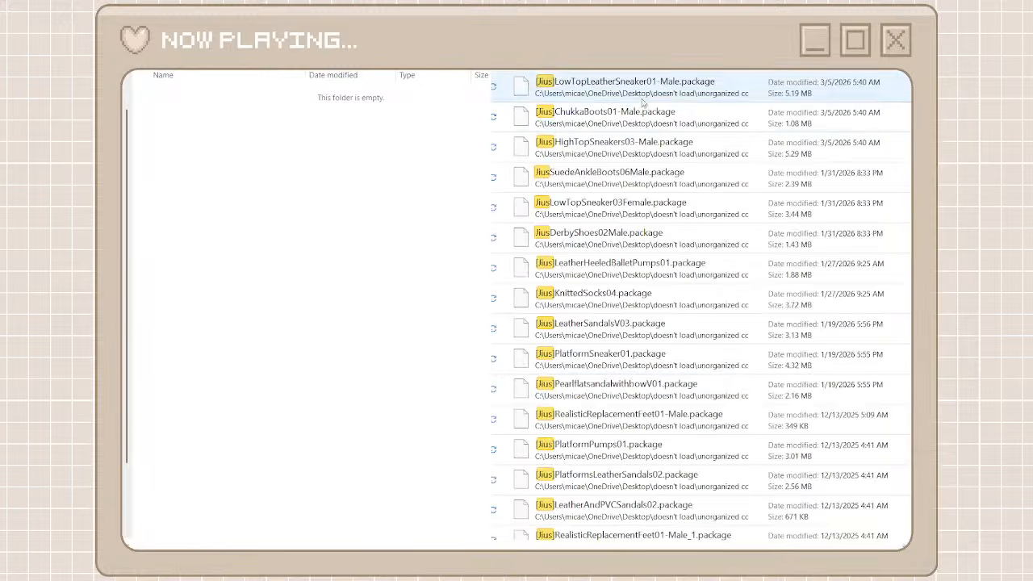
Search the unorganized cc folder for the Jius files and move all matching files into the jius folder
click(639, 94)
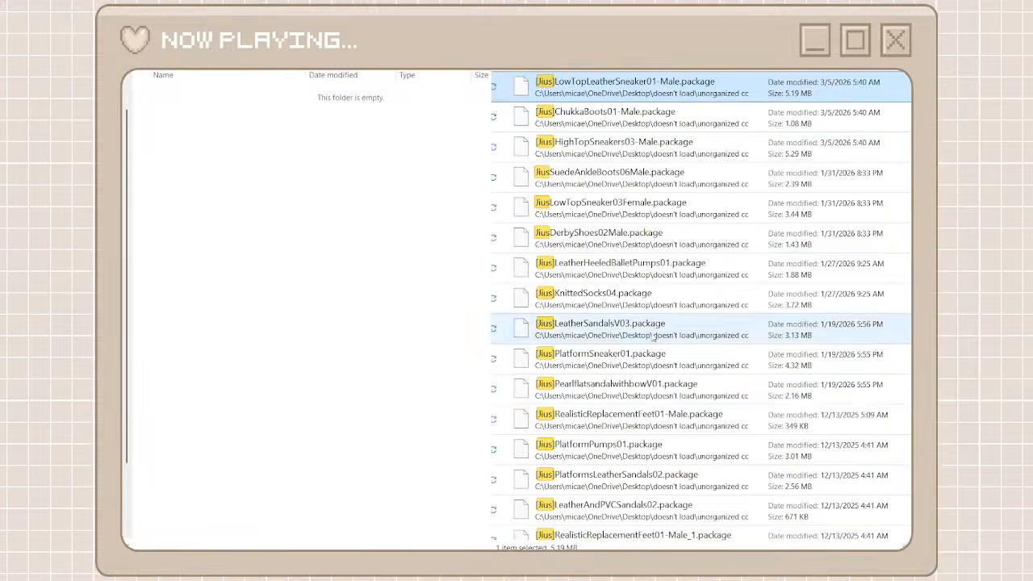
scroll(654, 396, down, 10)
scroll(655, 396, down, 15)
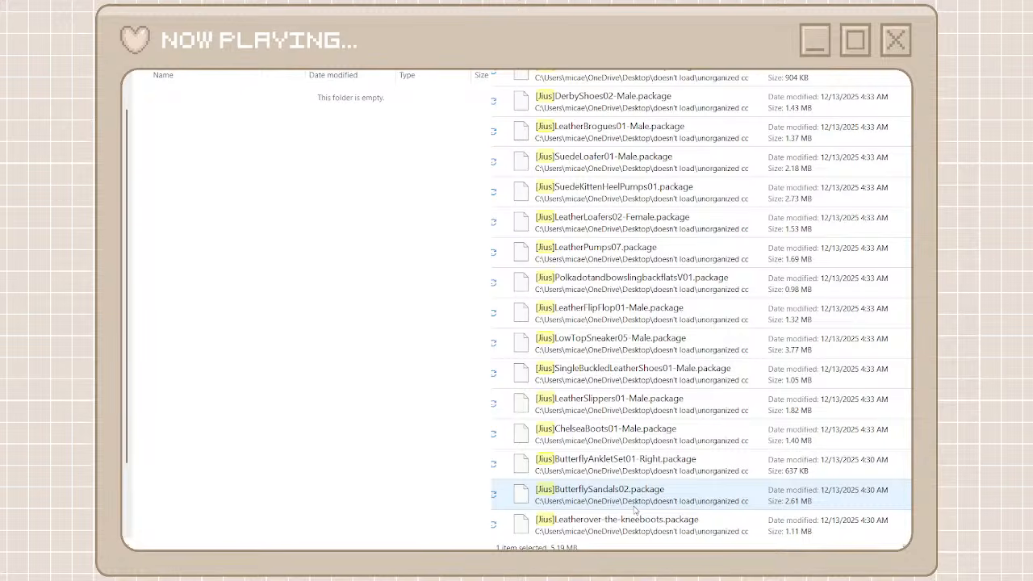
key(ctrl+a)
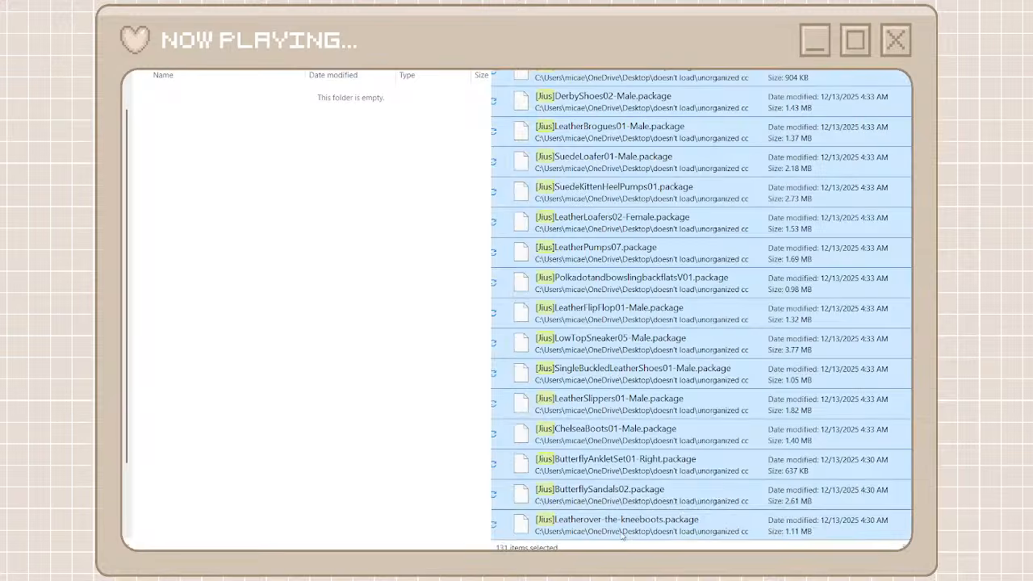
right_click(621, 536)
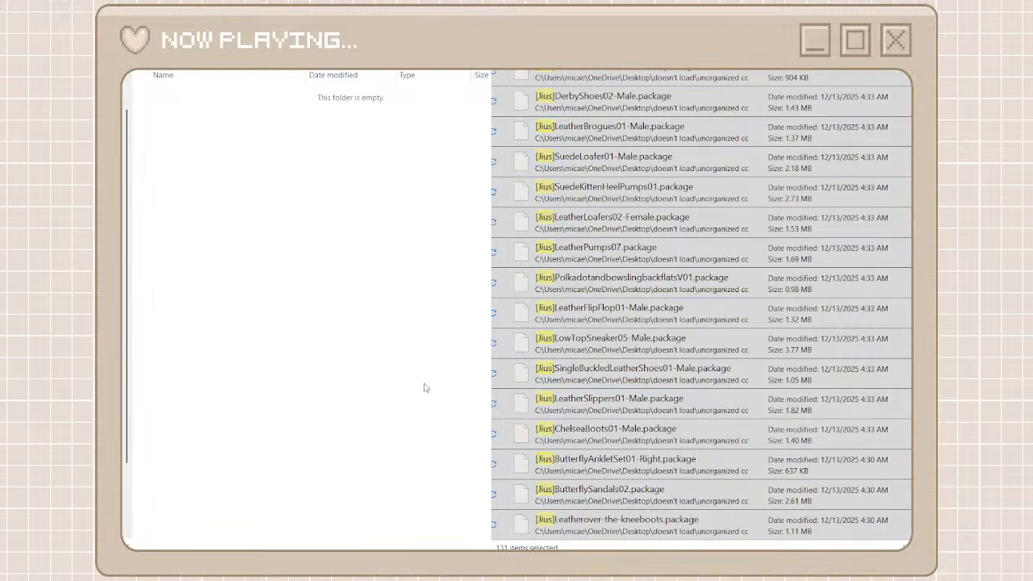
key(ctrl+v)
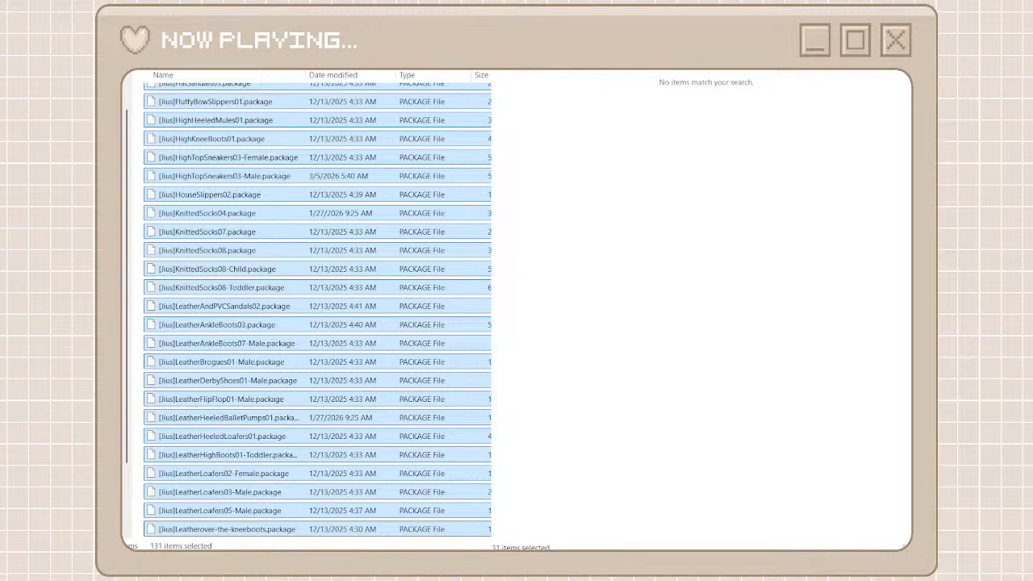
Return from jius to the creator folders, create a folder named "off line" for the Off-Line files and open it
click(536, 71)
scroll(570, 441, down, 10)
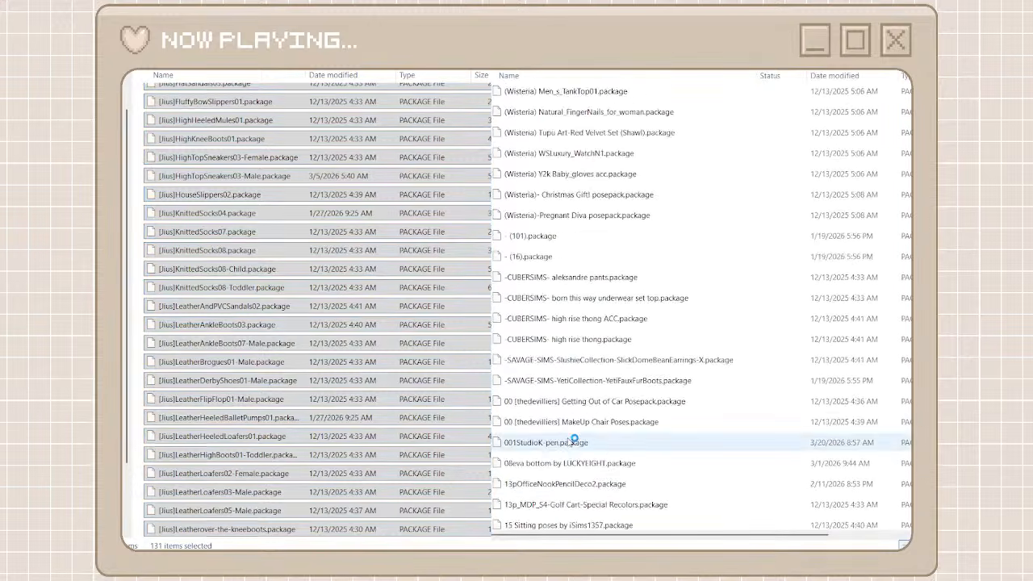
scroll(574, 439, down, 1)
drag(920, 105, 862, 547)
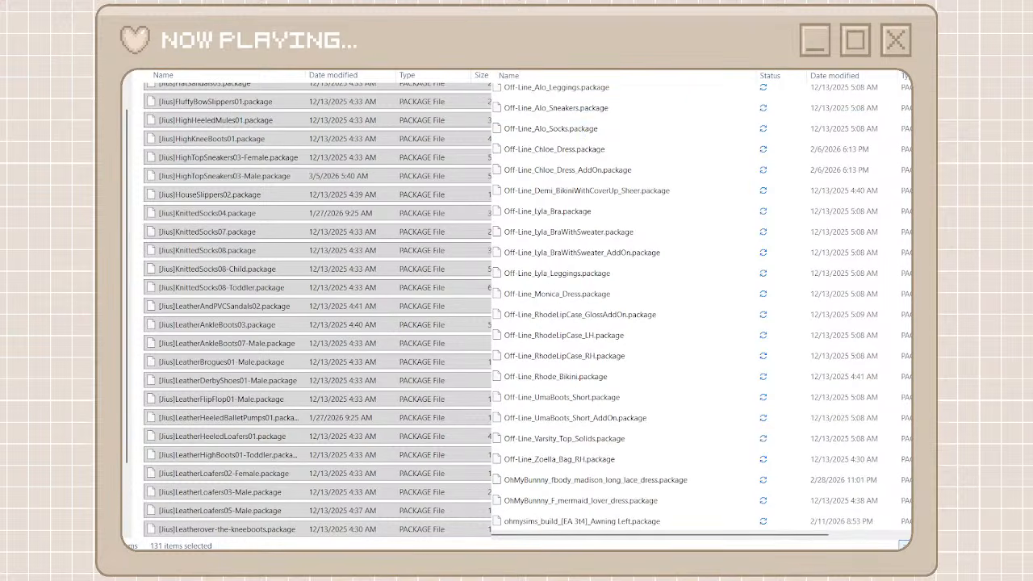
key(alt+Up)
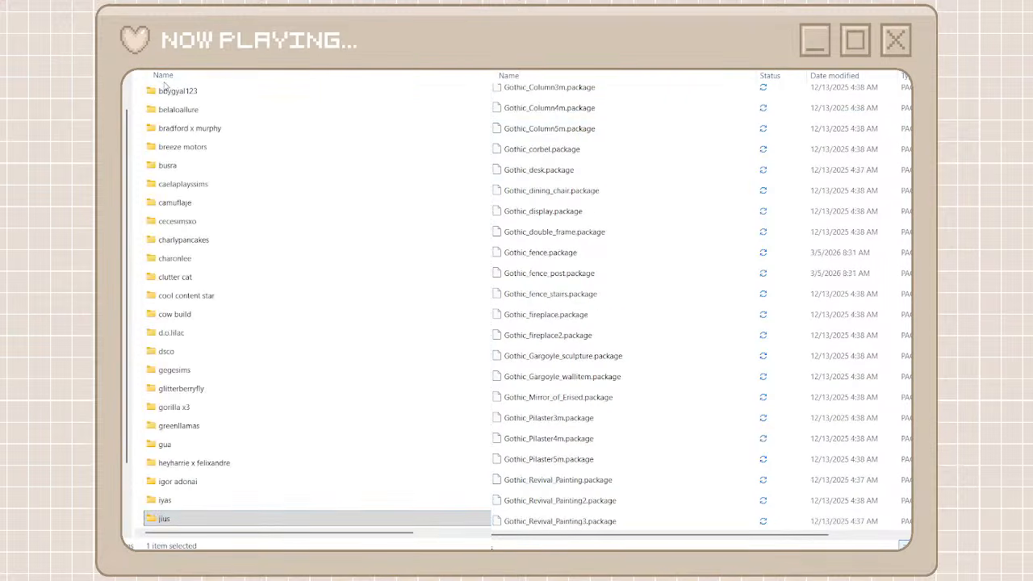
key(ctrl+shift+n)
text(off line)
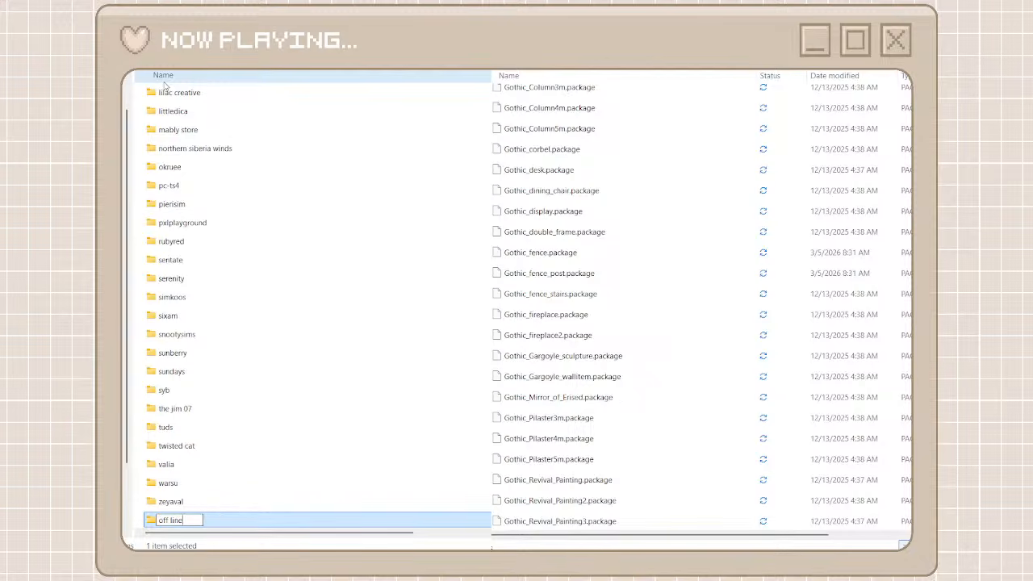
key(Return)
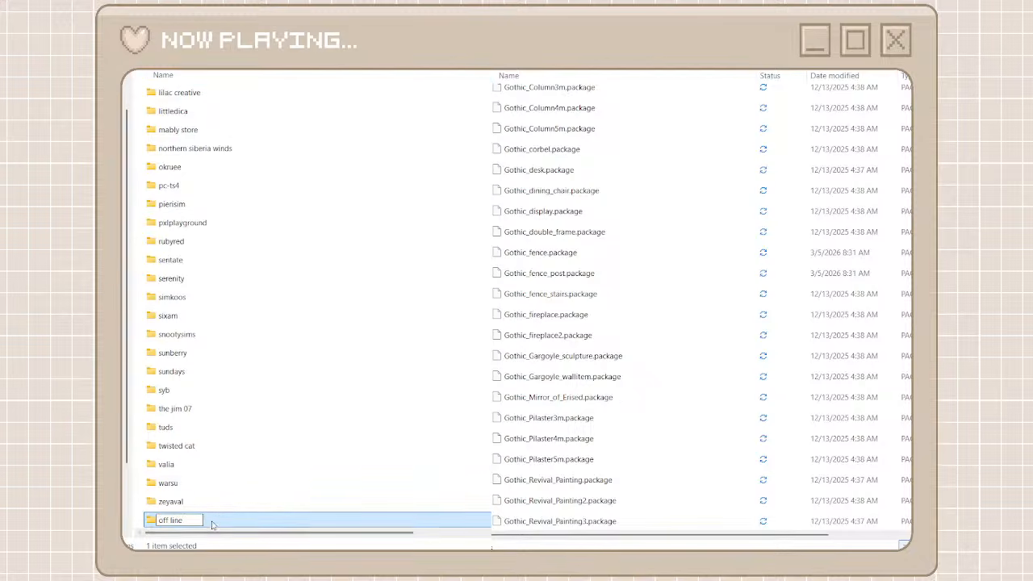
double_click(212, 521)
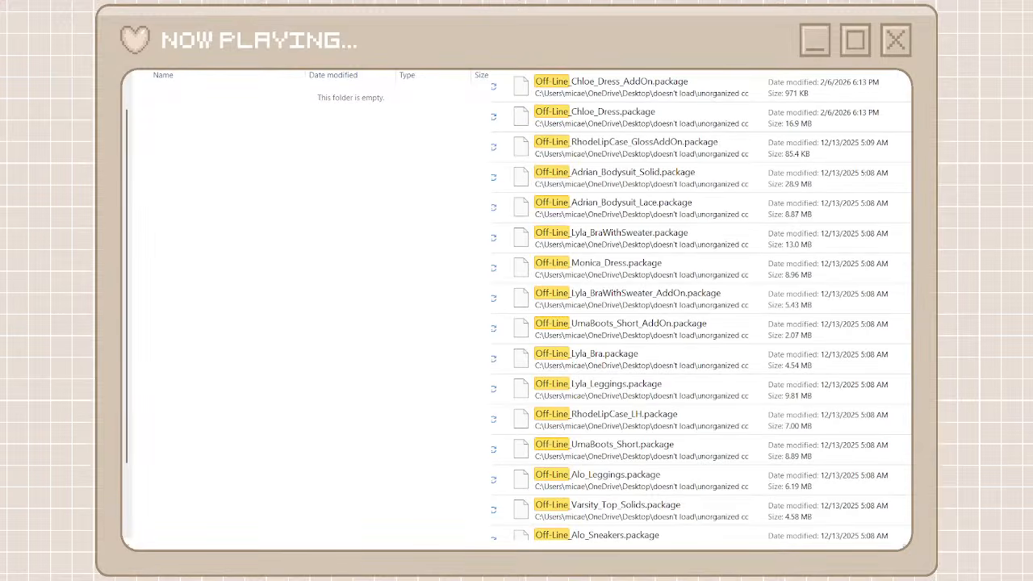
Move all Off-Line search results from the unorganized cc folder into the off line folder
click(812, 100)
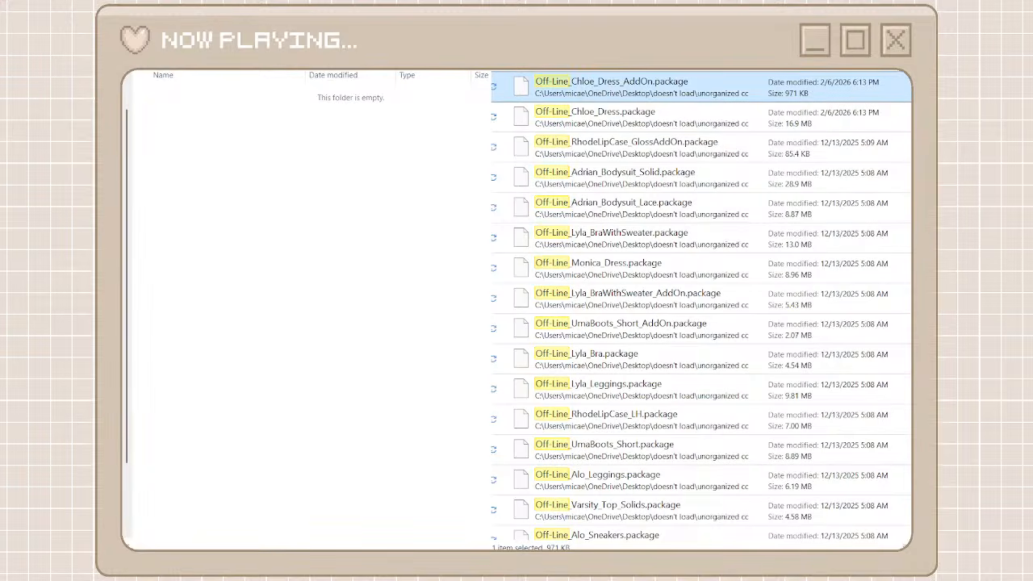
drag(918, 178, 894, 439)
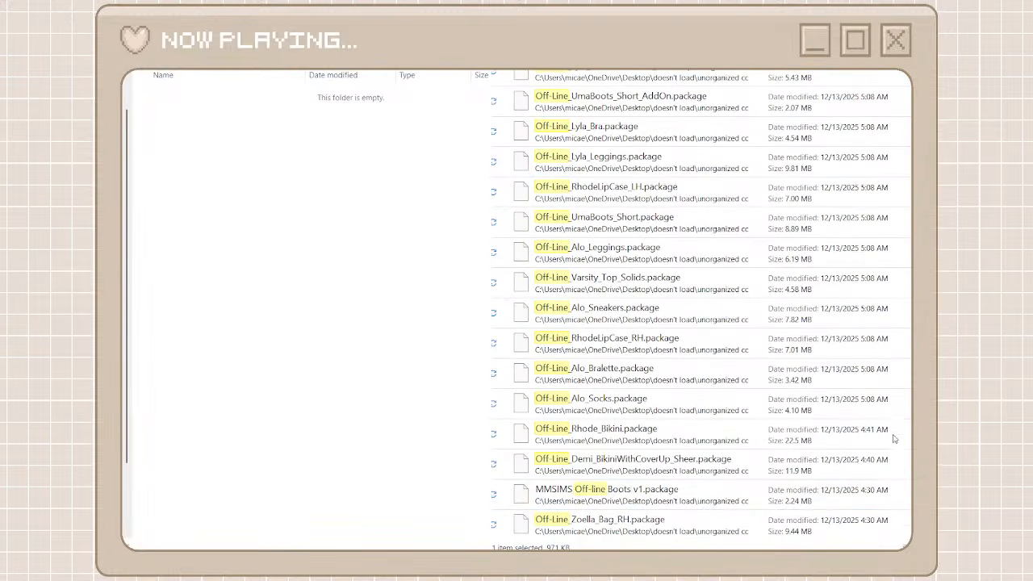
shift+click(655, 526)
right_click(655, 525)
click(669, 503)
right_click(385, 381)
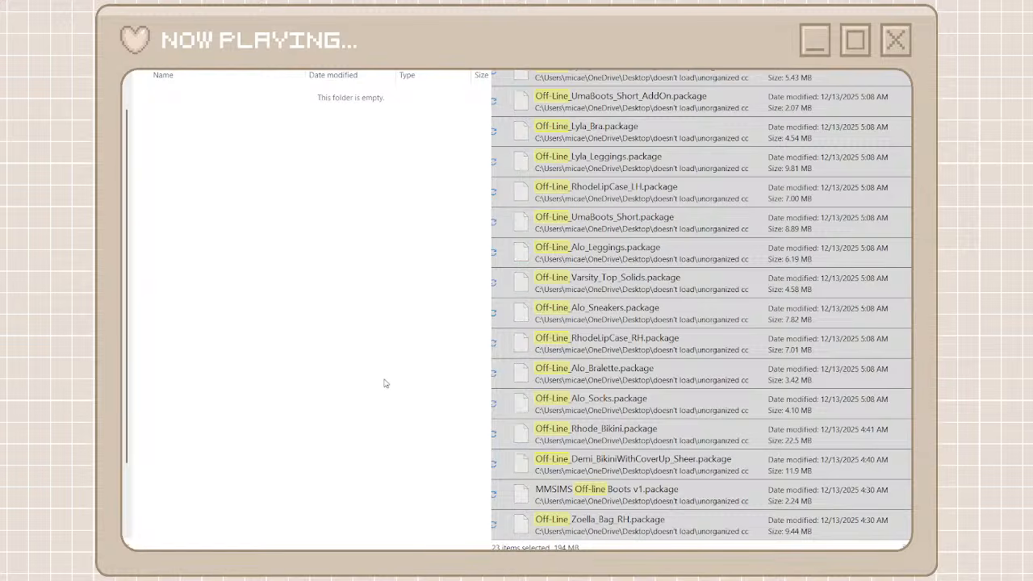
click(406, 388)
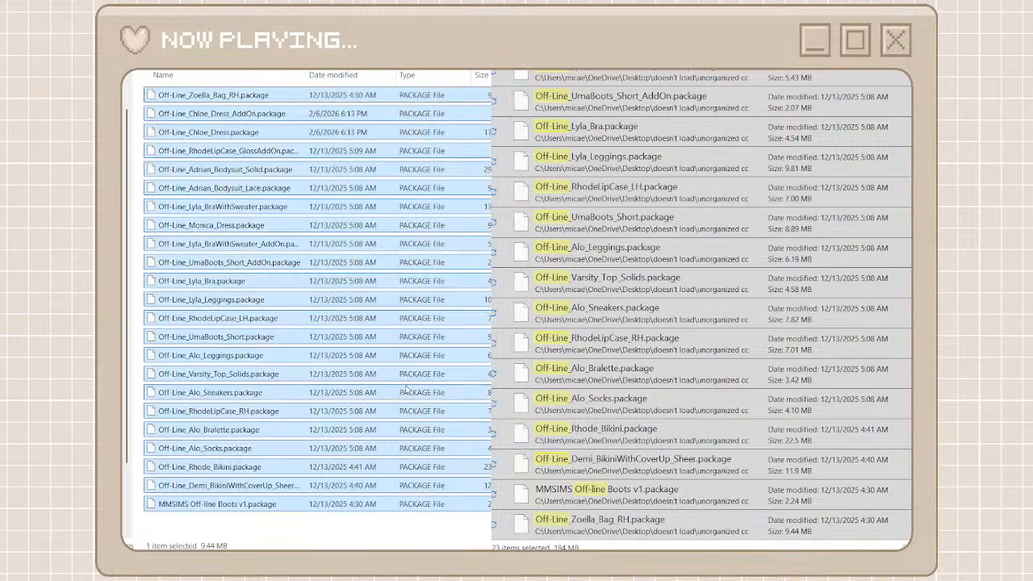
Clear the Off-Line search, return to the creator folders and look through the unorganized cc files for the next set to sort
click(504, 17)
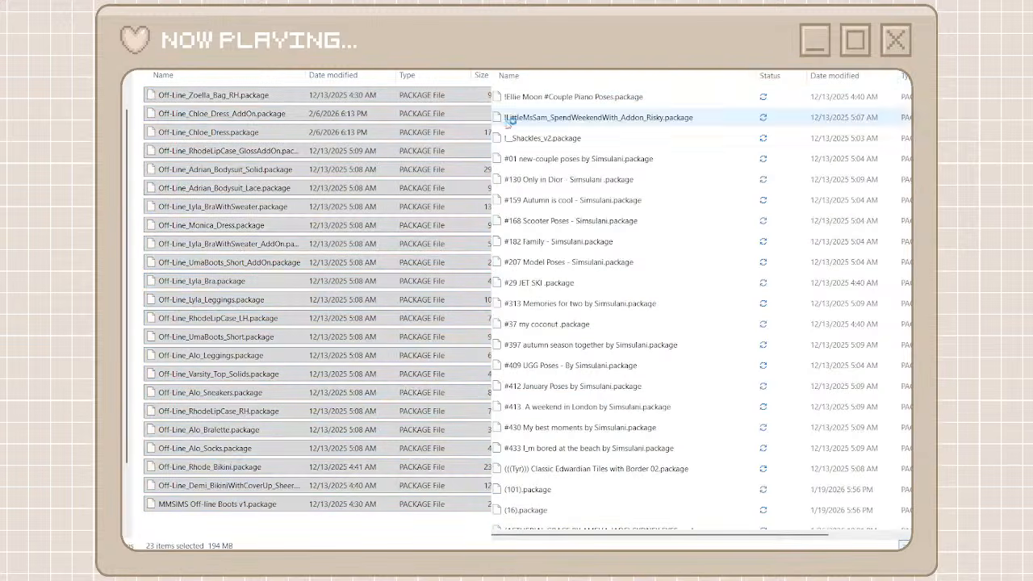
click(134, 16)
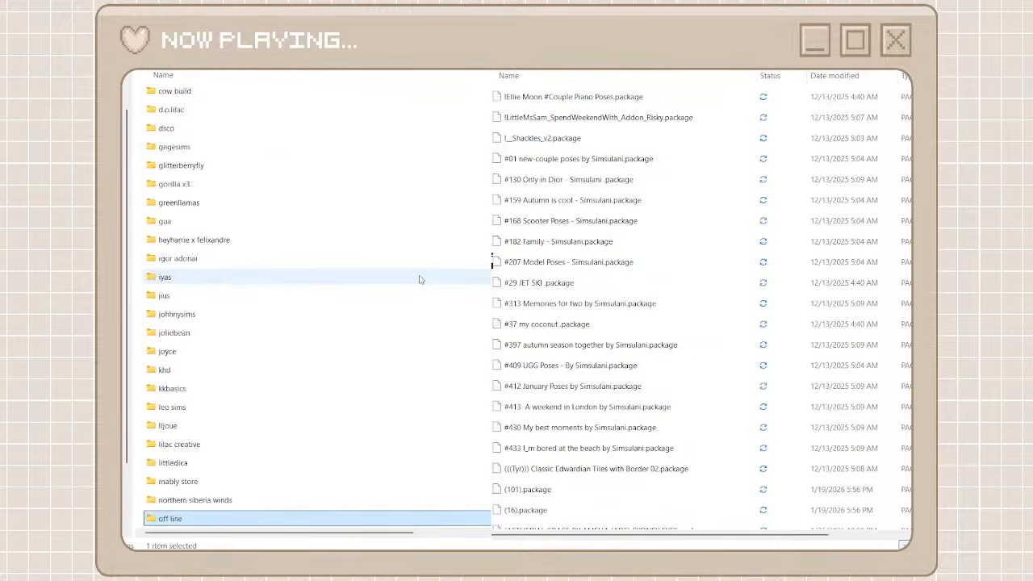
scroll(420, 279, down, 6)
scroll(603, 333, down, 15)
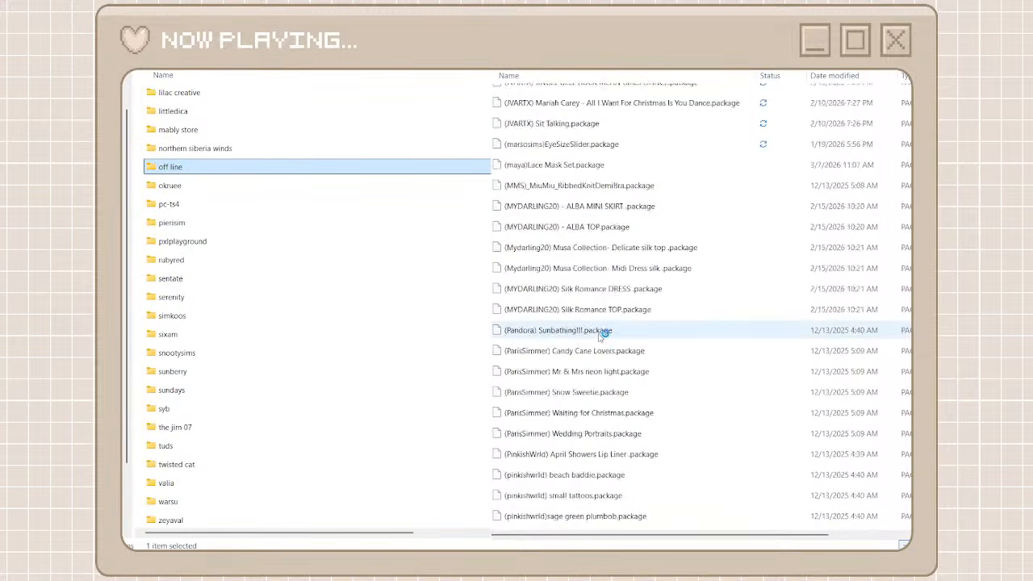
scroll(603, 333, up, 8)
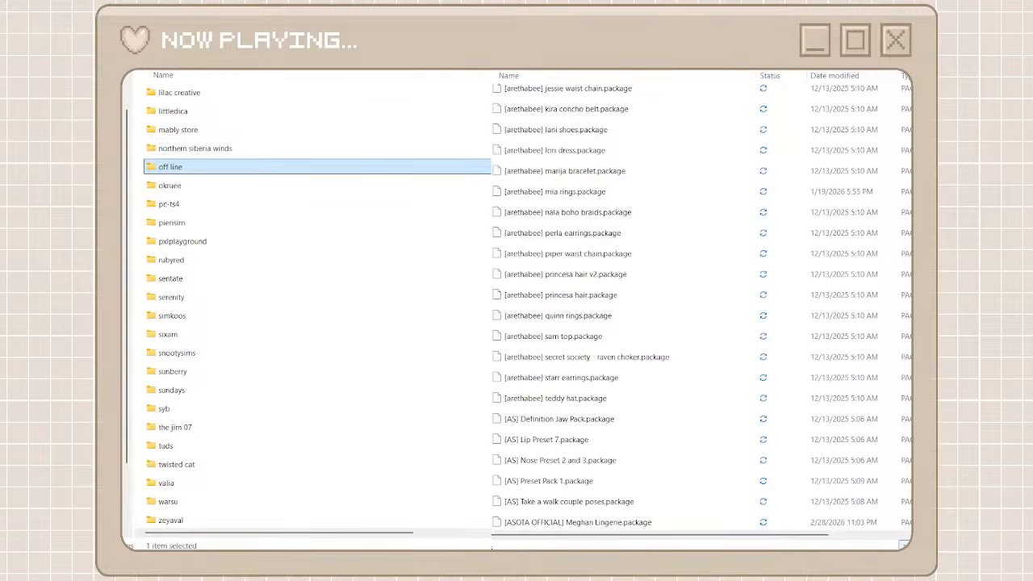
drag(910, 129, 908, 408)
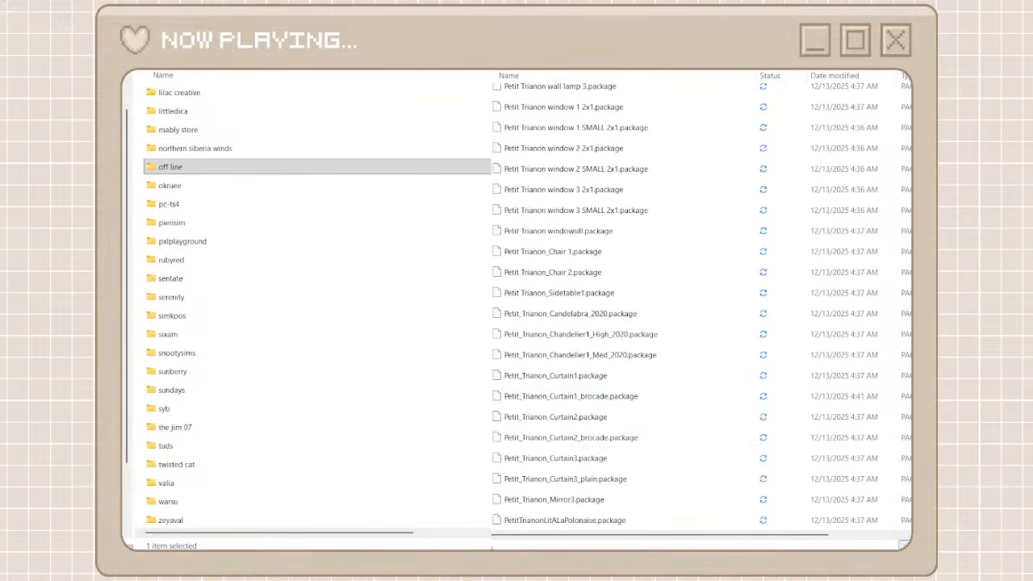
Search the unorganized cc folder for "Petit" and open the heyharrie x felixandre creator folder
scroll(353, 214, up, 7)
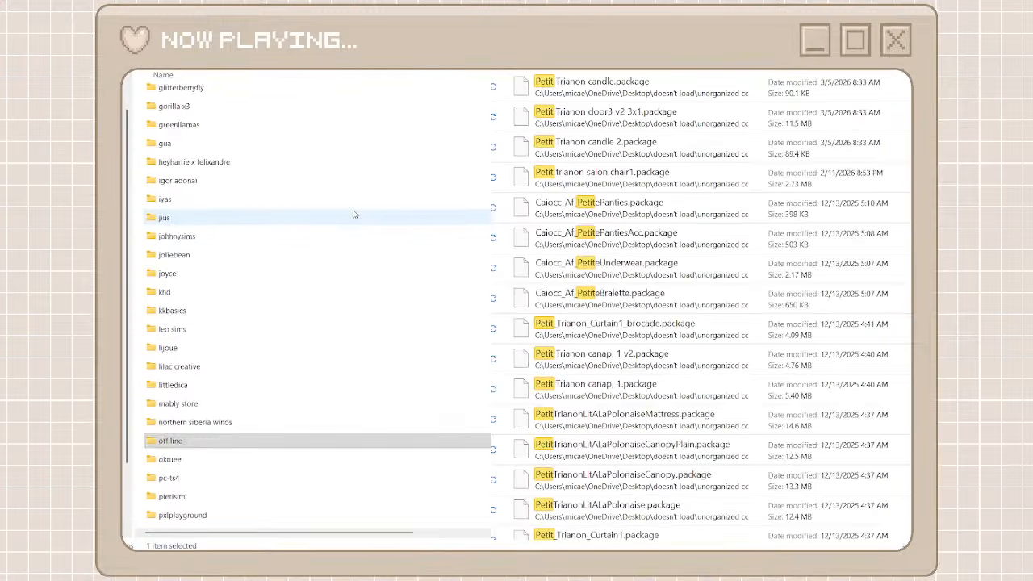
click(270, 255)
double_click(269, 255)
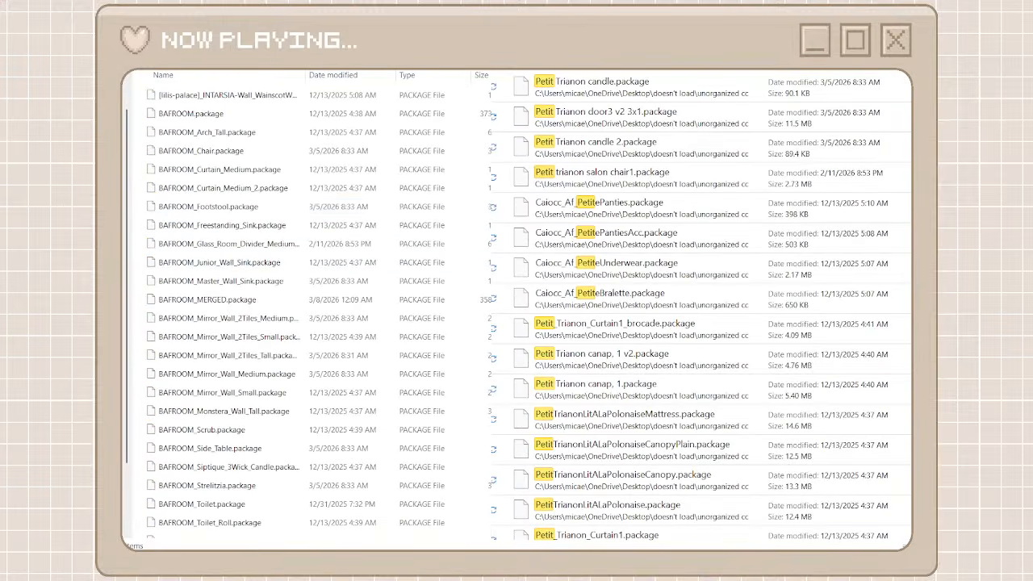
Move the Petit Trianon candle, door3 v2 3x1, candle 2 and salon chair1 packages into the heyharrie x felixandre folder
click(601, 93)
shift+click(601, 185)
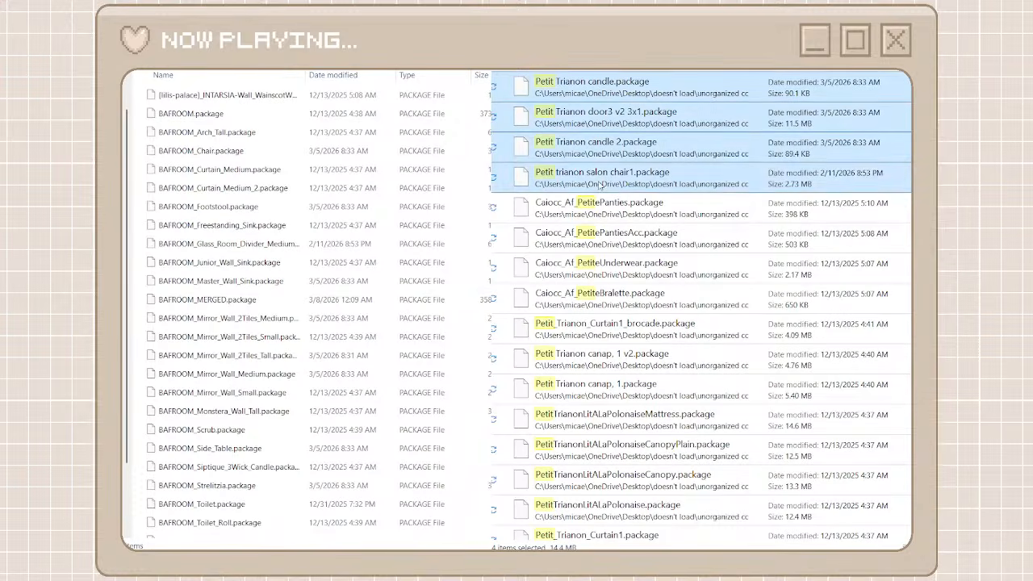
right_click(599, 186)
click(626, 198)
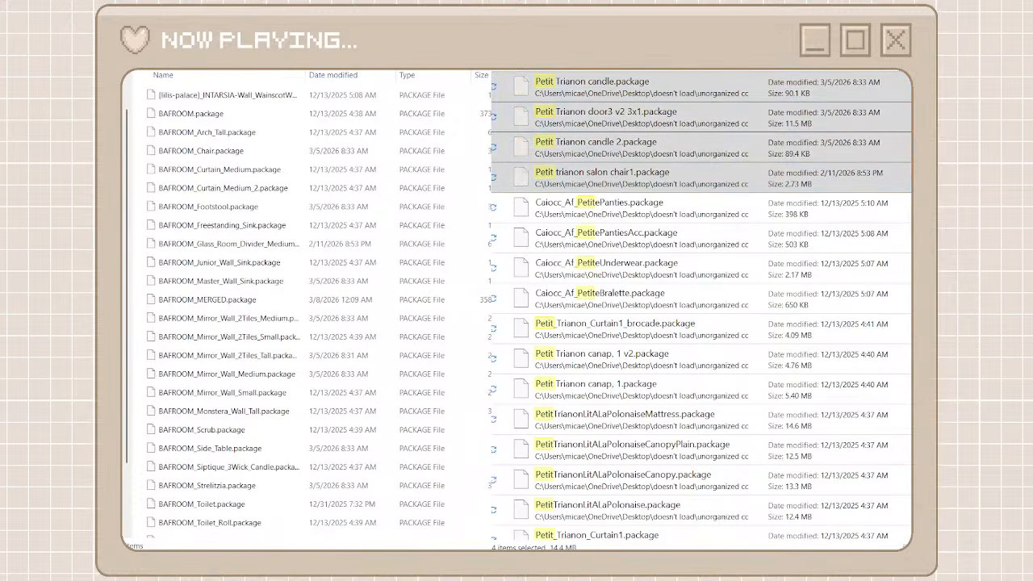
key(ctrl+v)
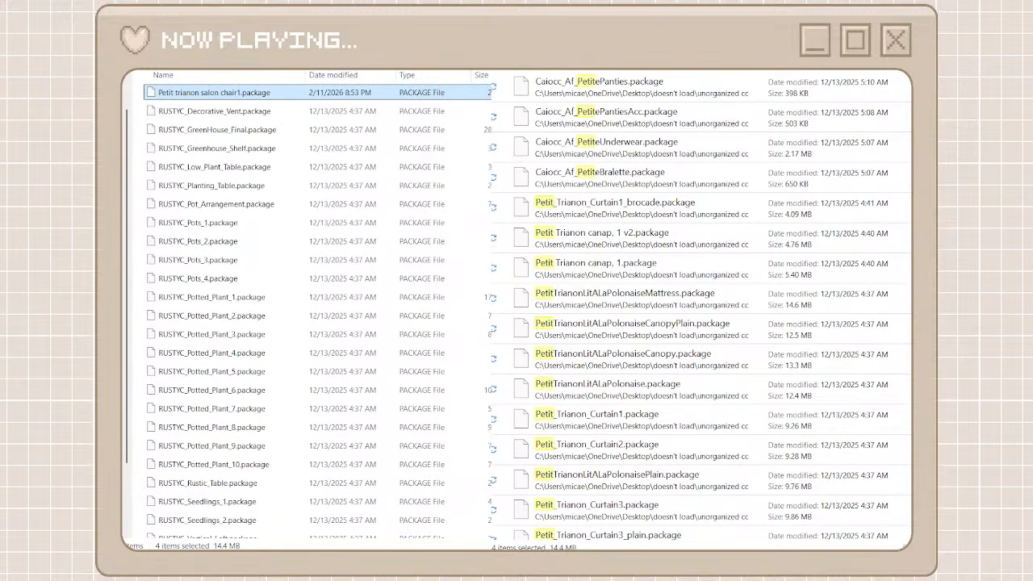
Move the remaining Petit Trianon results, from Curtain1_brocade through door3 v2 SMALL 2x1, into the same creator folder, leaving out the Caiocc files
click(633, 215)
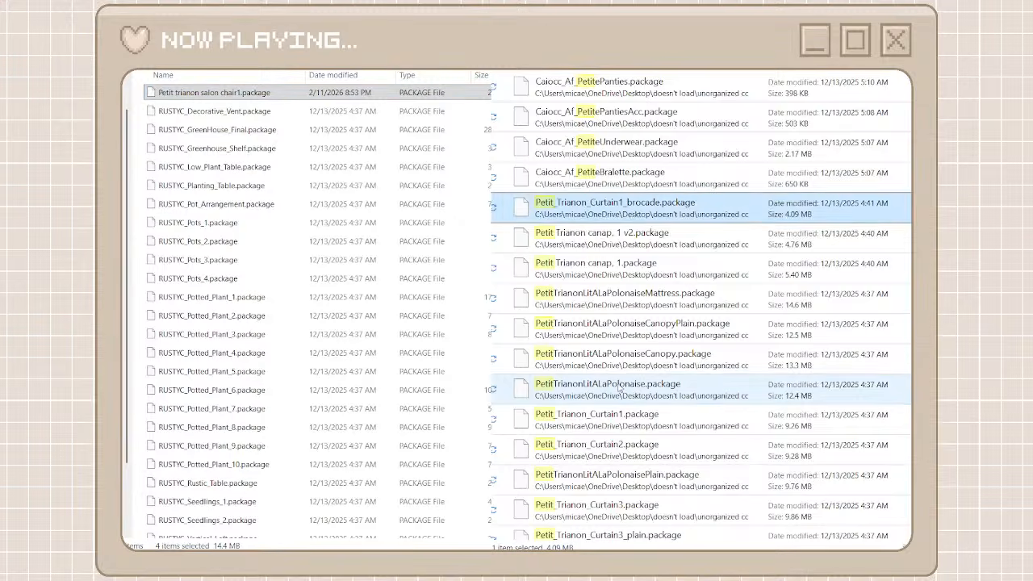
scroll(619, 388, down, 5)
scroll(619, 389, down, 10)
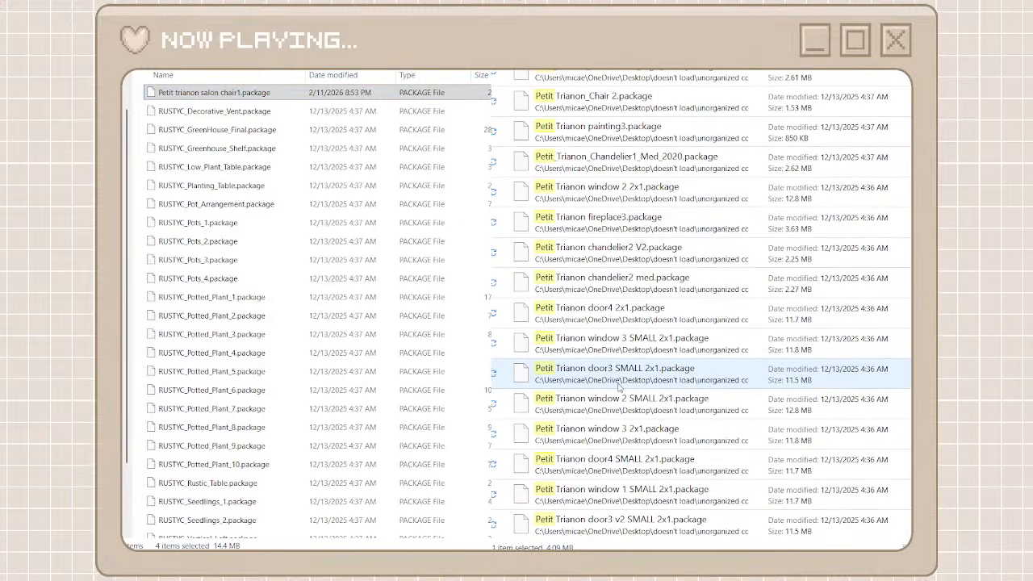
shift+click(606, 517)
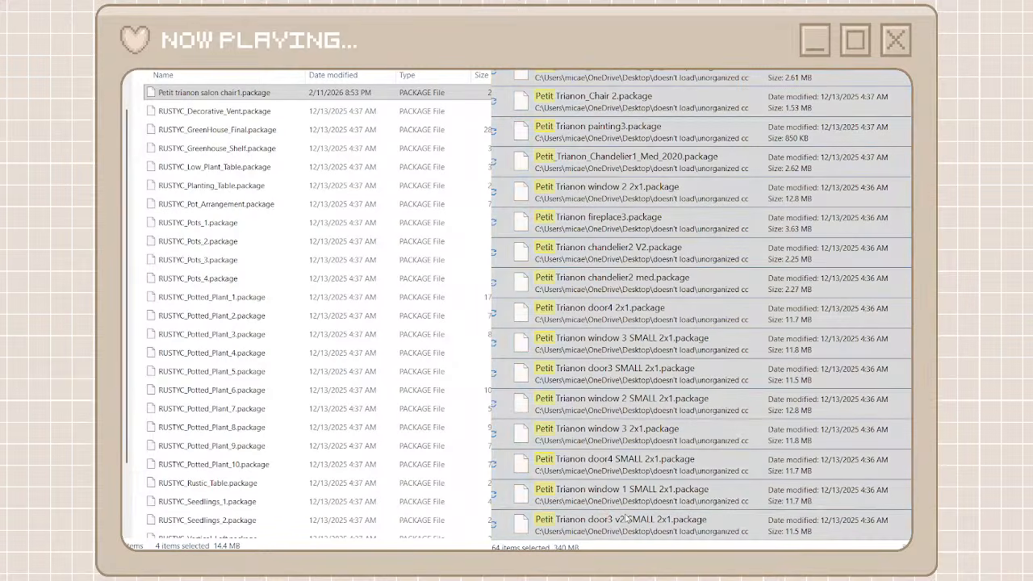
click(595, 532)
right_click(485, 484)
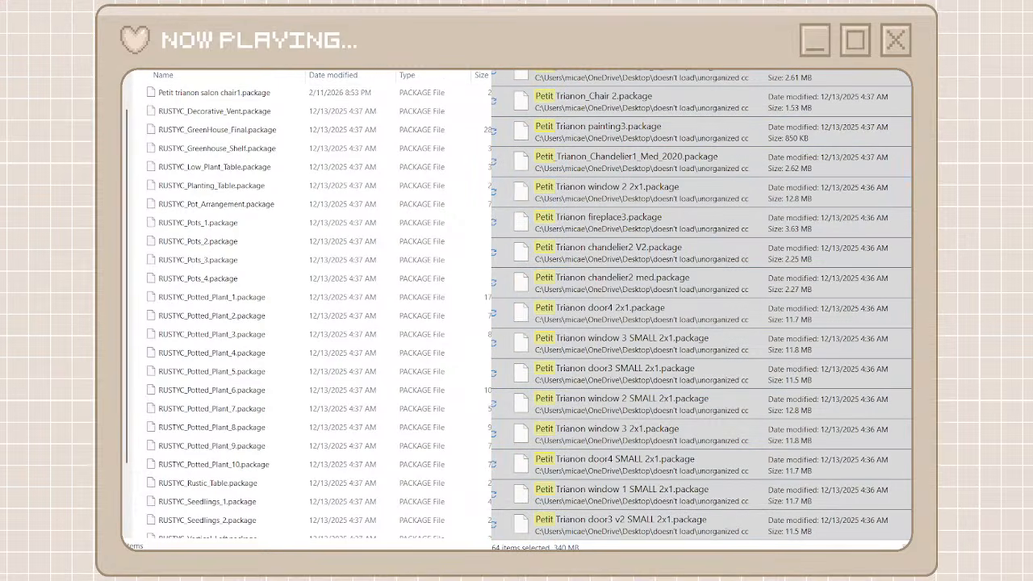
key(ctrl+v)
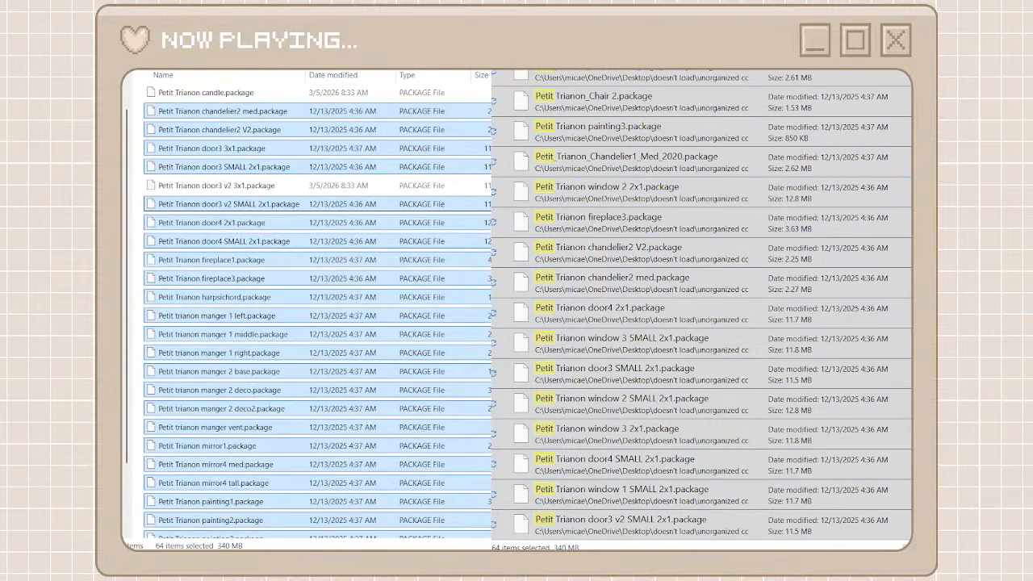
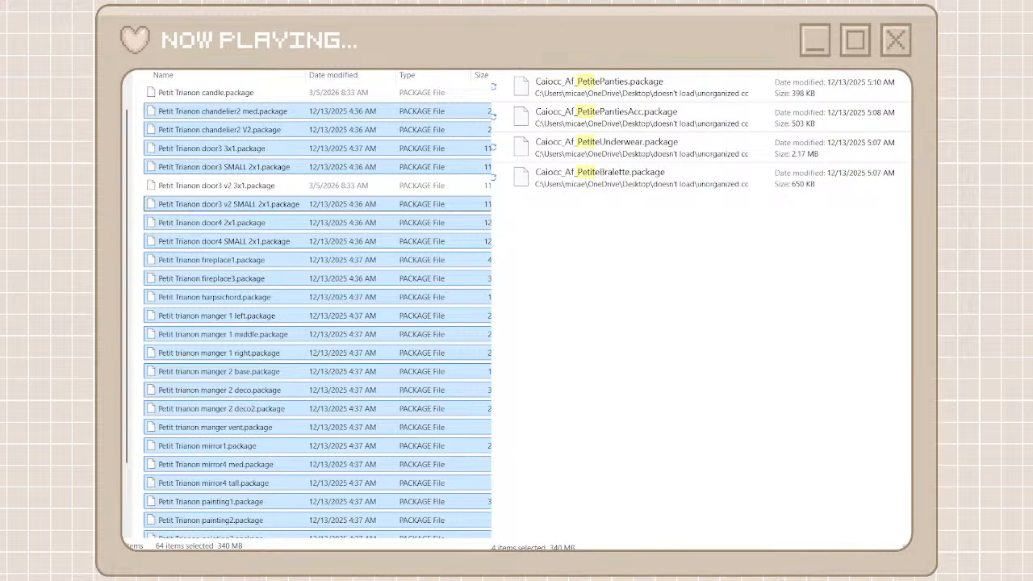
Create a new folder named caiocc among the creator folders and open it
key(ctrl+shift+n)
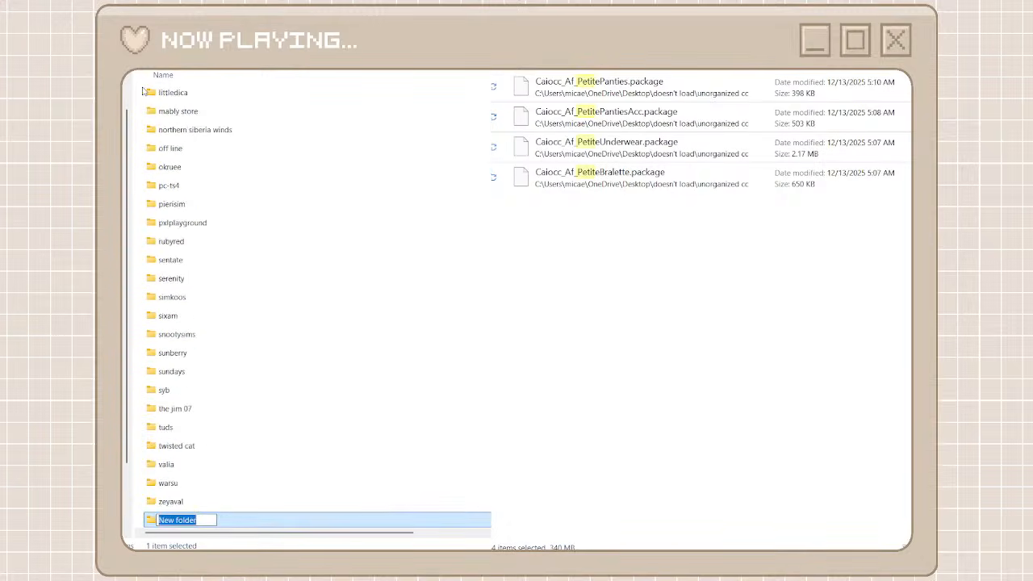
text(caiocc)
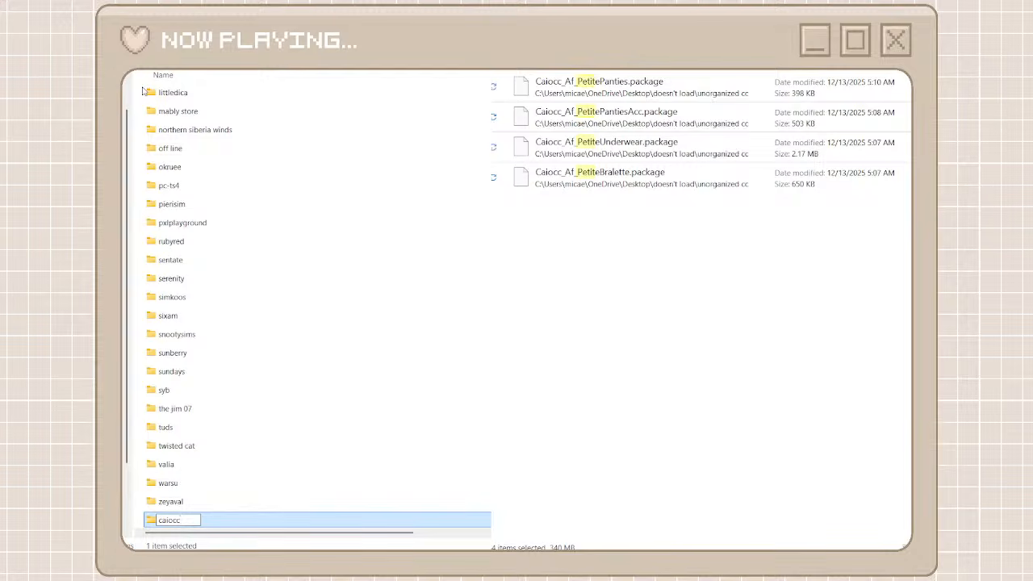
double_click(215, 524)
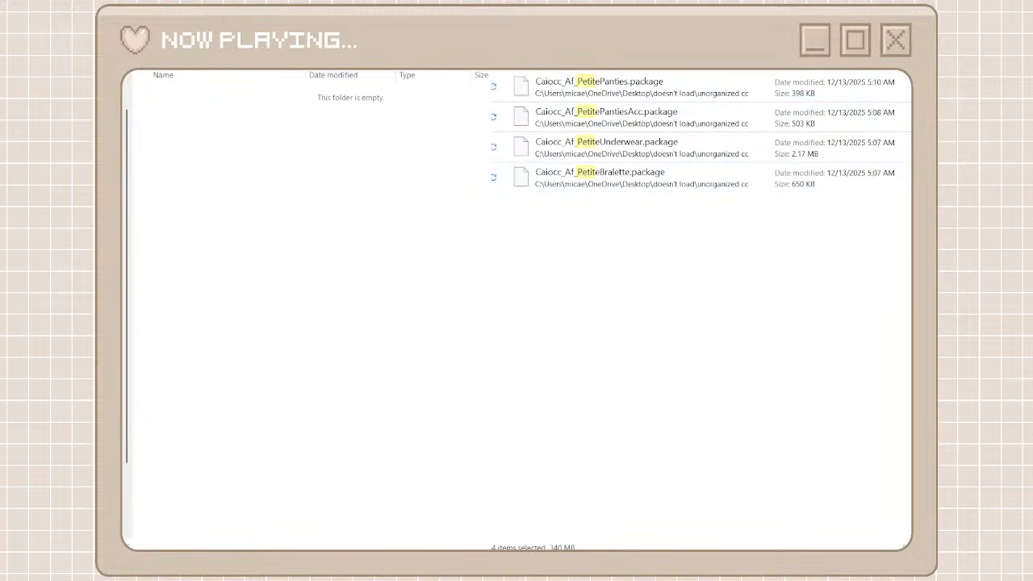
Search the unorganized cc folder for "caiocc" and move all the resulting packages into the caiocc folder
text(caiocc)
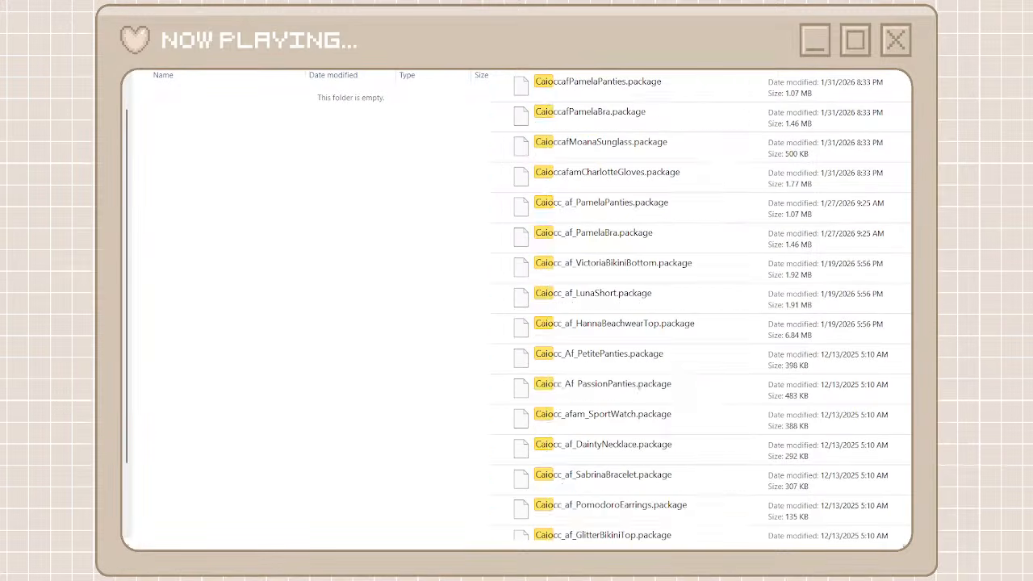
click(655, 81)
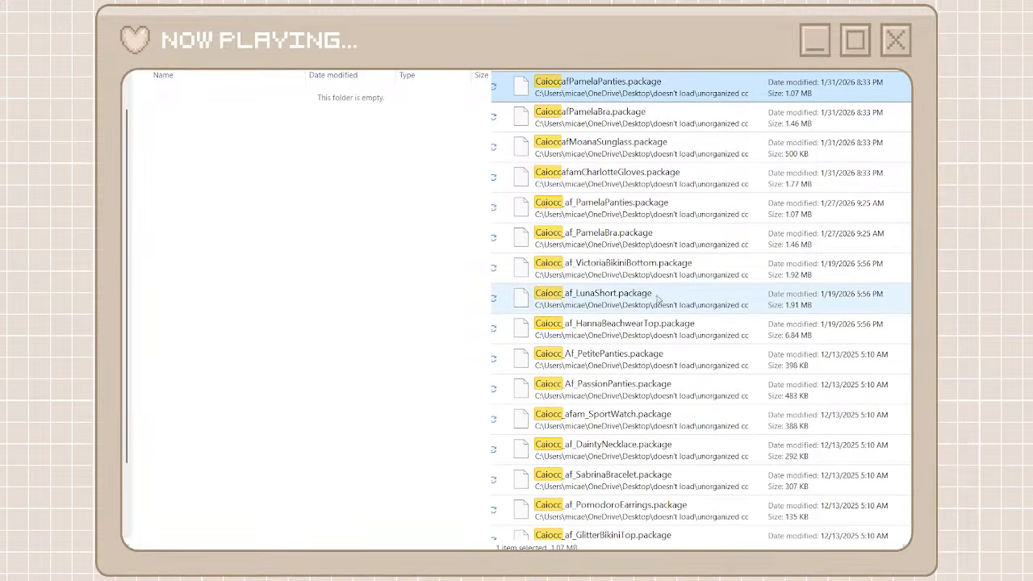
scroll(655, 317, down, 15)
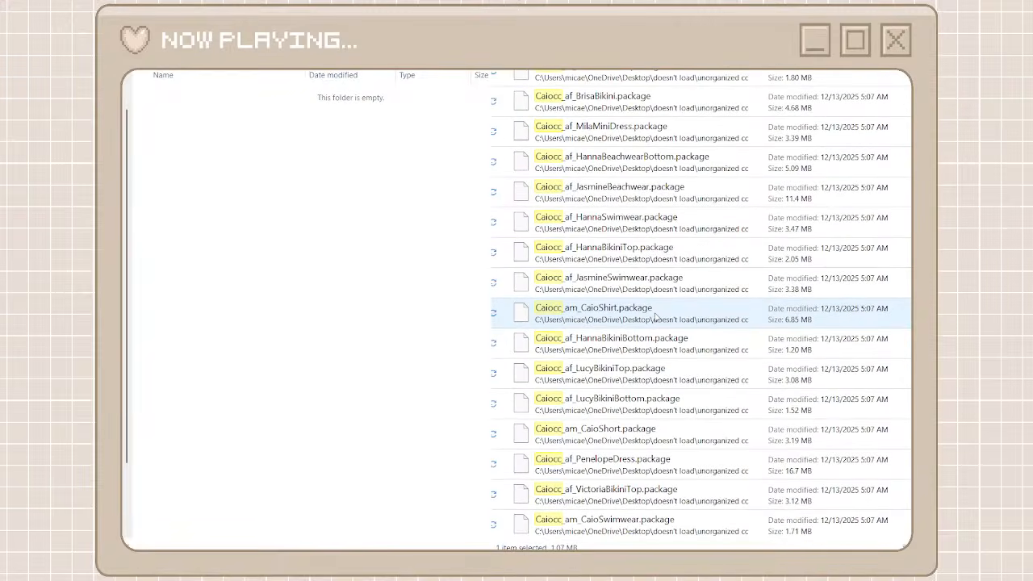
shift+click(602, 527)
key(ctrl+x)
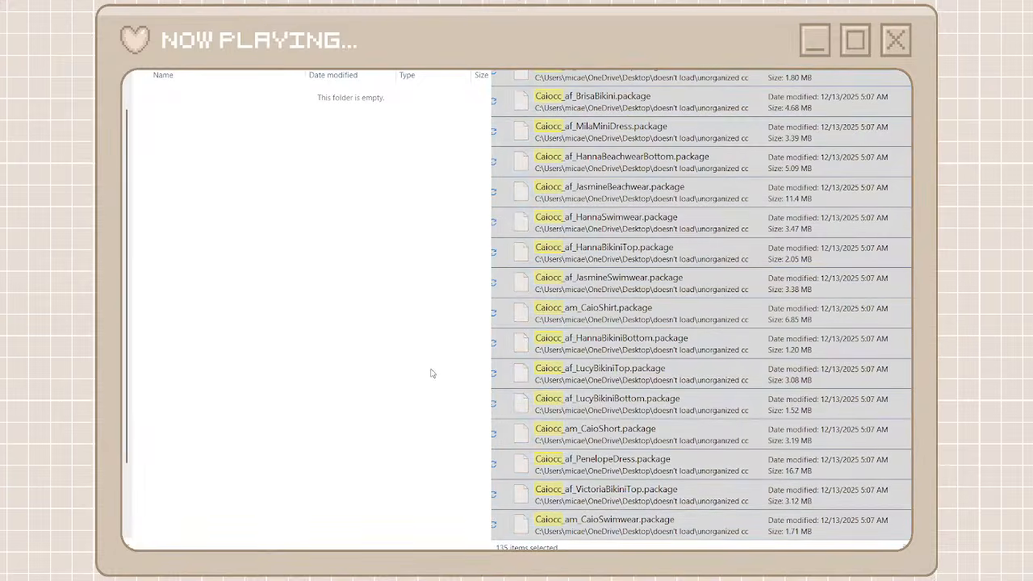
key(ctrl+v)
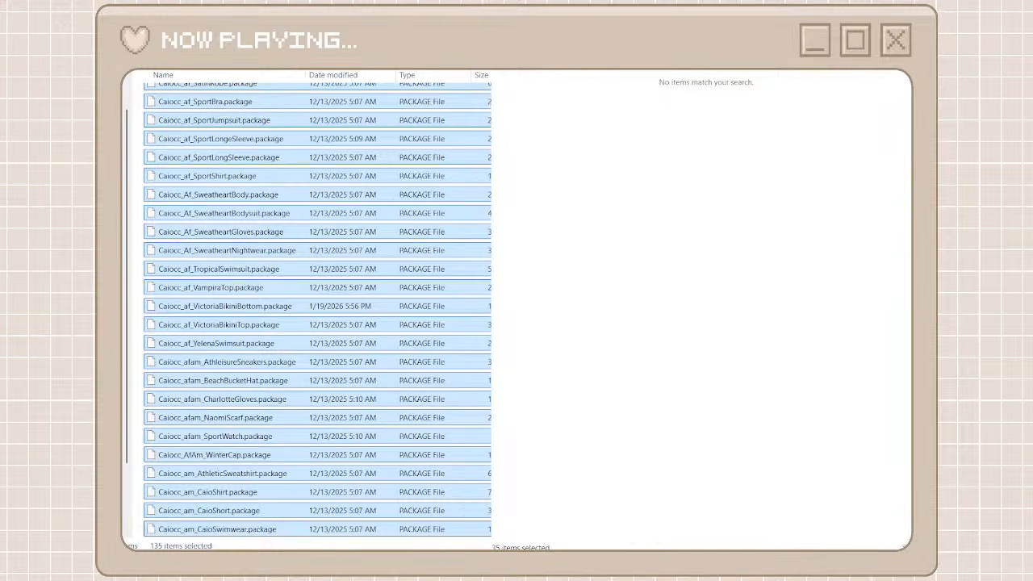
Look through the unorganized cc files for the next creator, then create a creator folder named bakiegaming and open it
scroll(557, 292, down, 15)
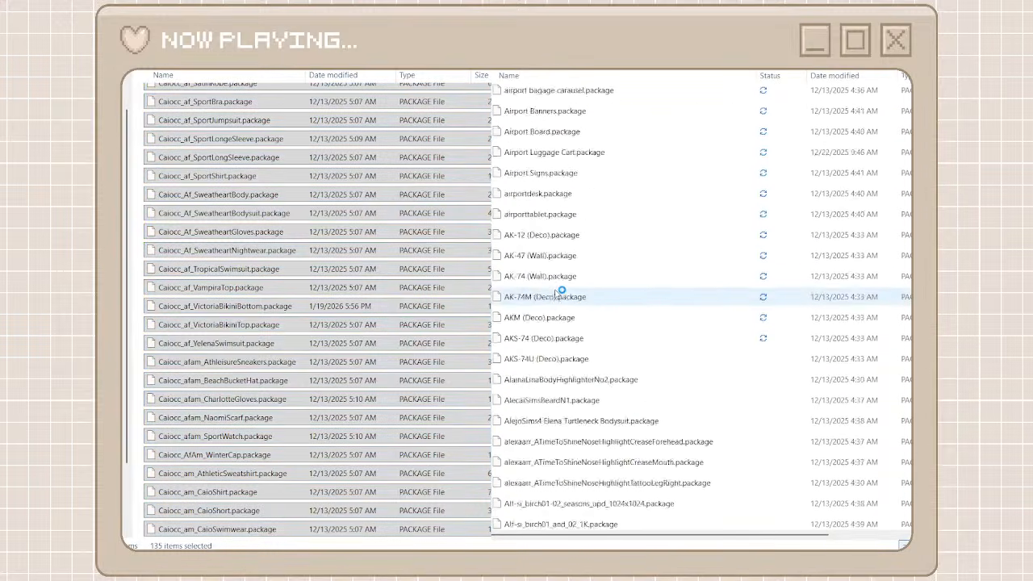
scroll(557, 292, down, 20)
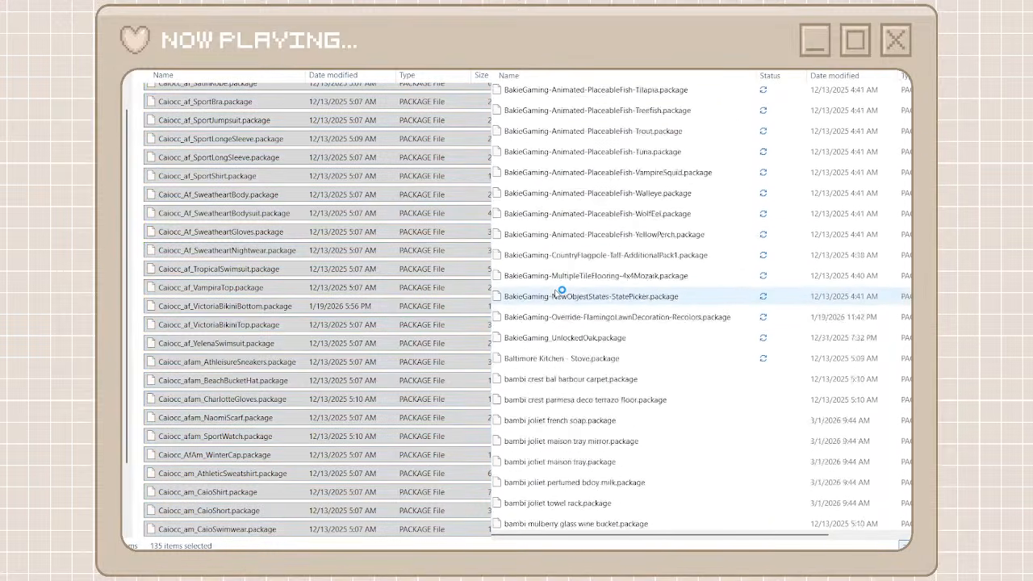
scroll(561, 291, down, 6)
drag(234, 307, 561, 291)
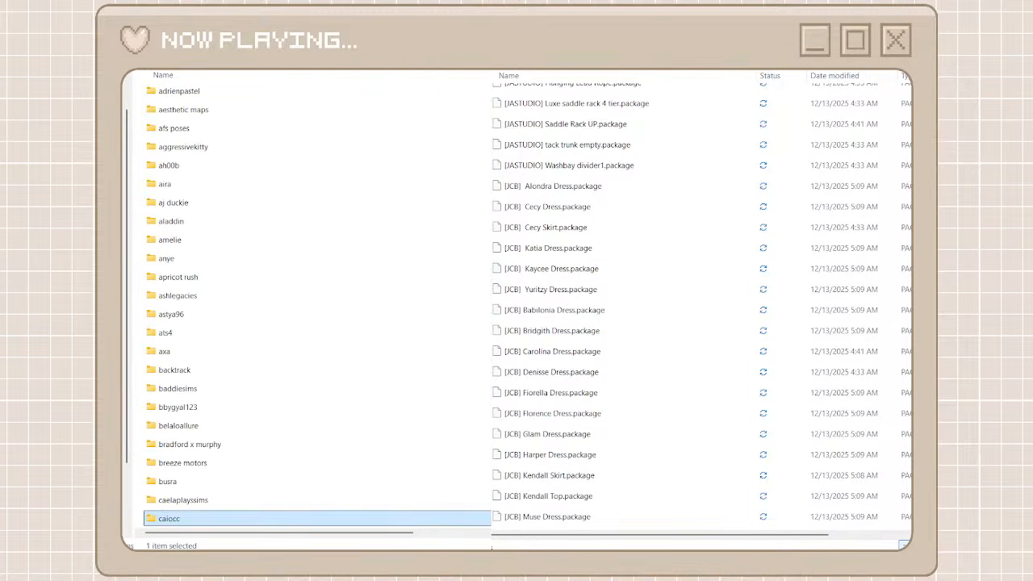
click(141, 71)
click(144, 83)
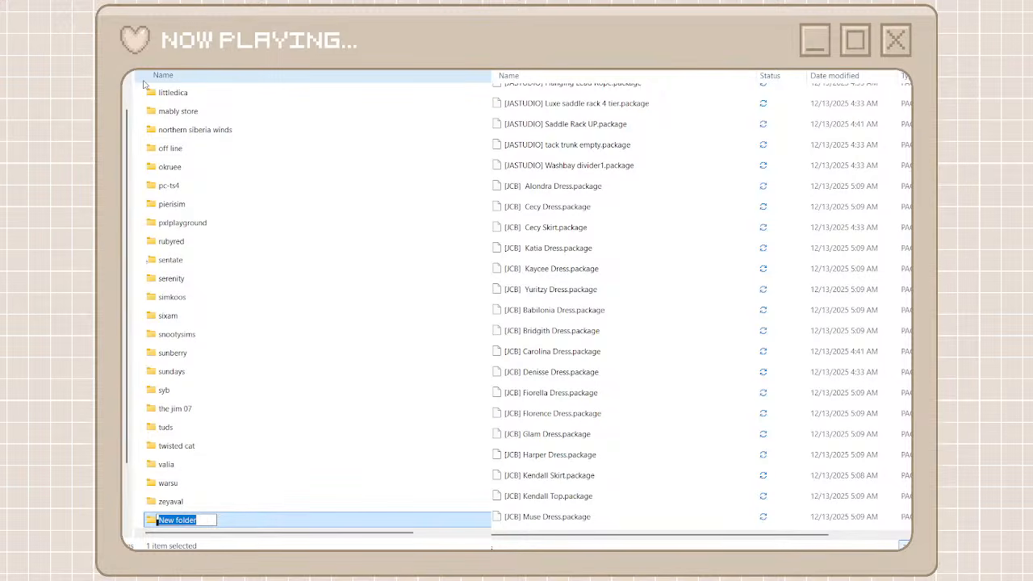
text(baki)
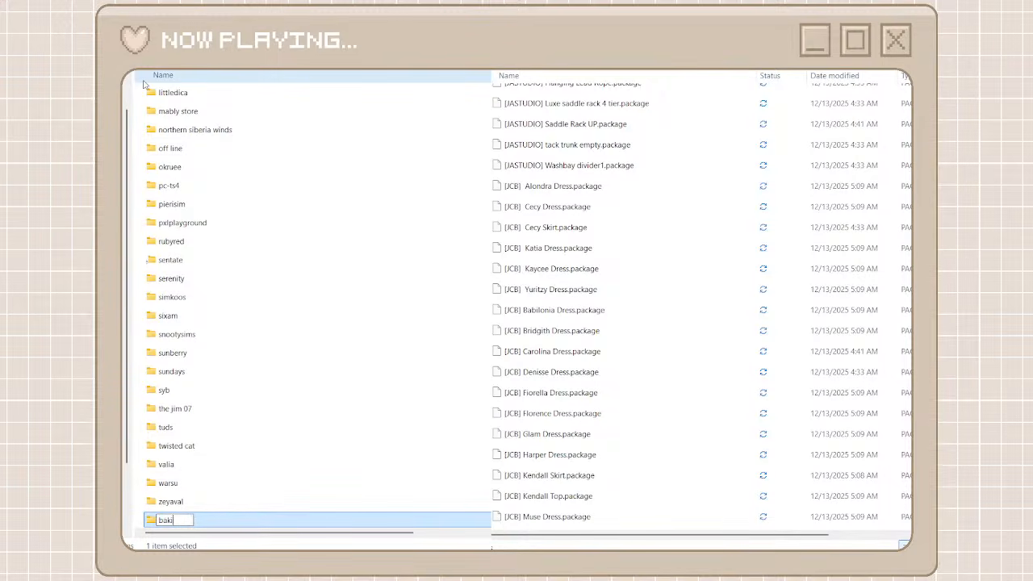
text(egaming)
key(Return)
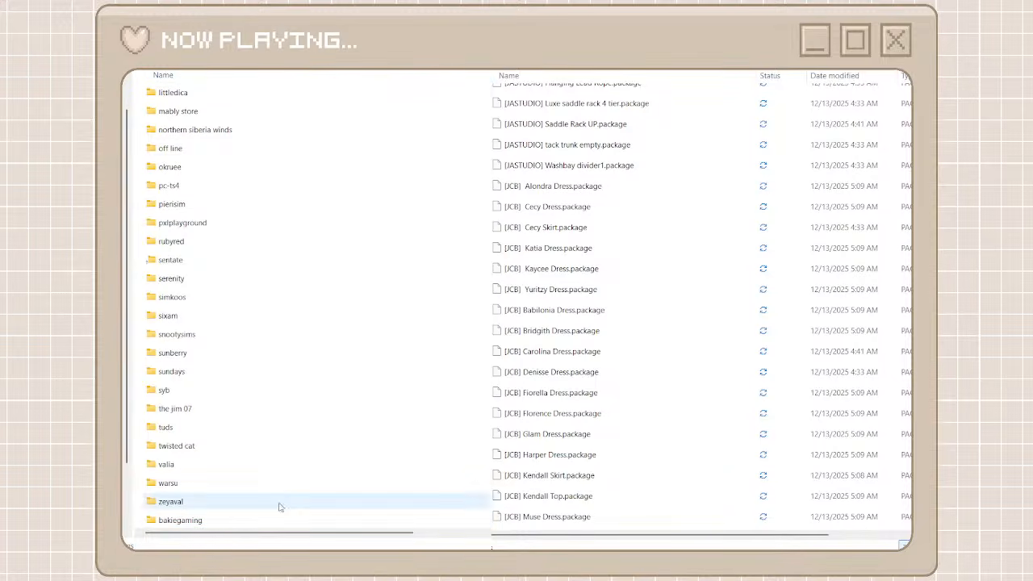
double_click(245, 524)
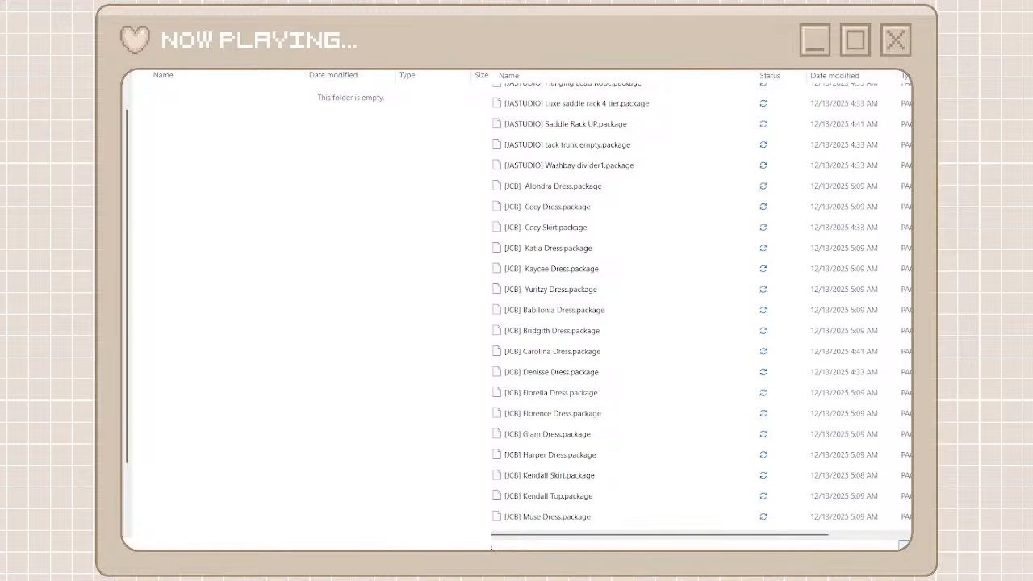
Search the unorganized cc folder for "Bakie" and move all the BakieGaming packages into the bakiegaming folder
click(743, 95)
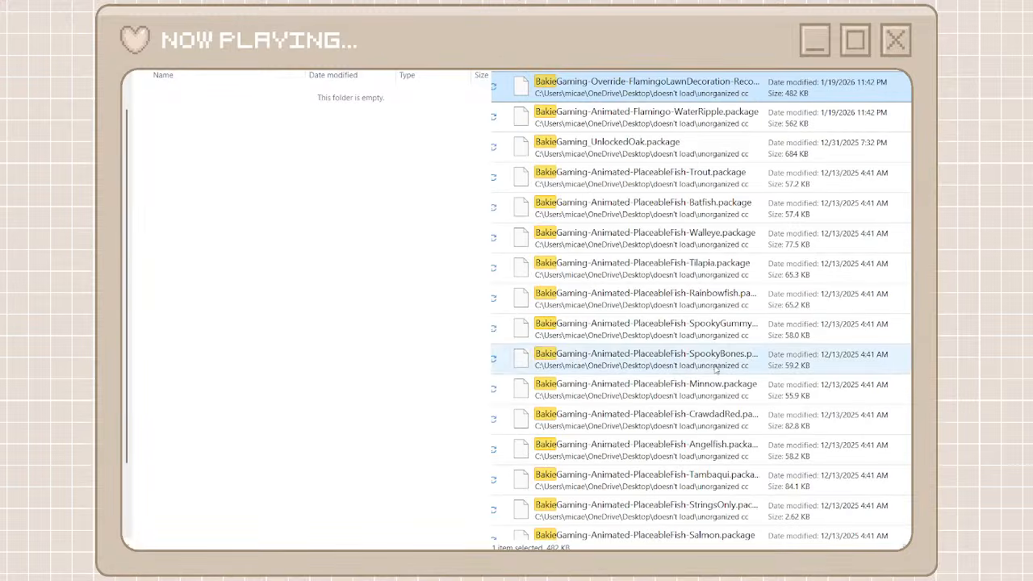
scroll(716, 370, down, 5)
key(ctrl+a)
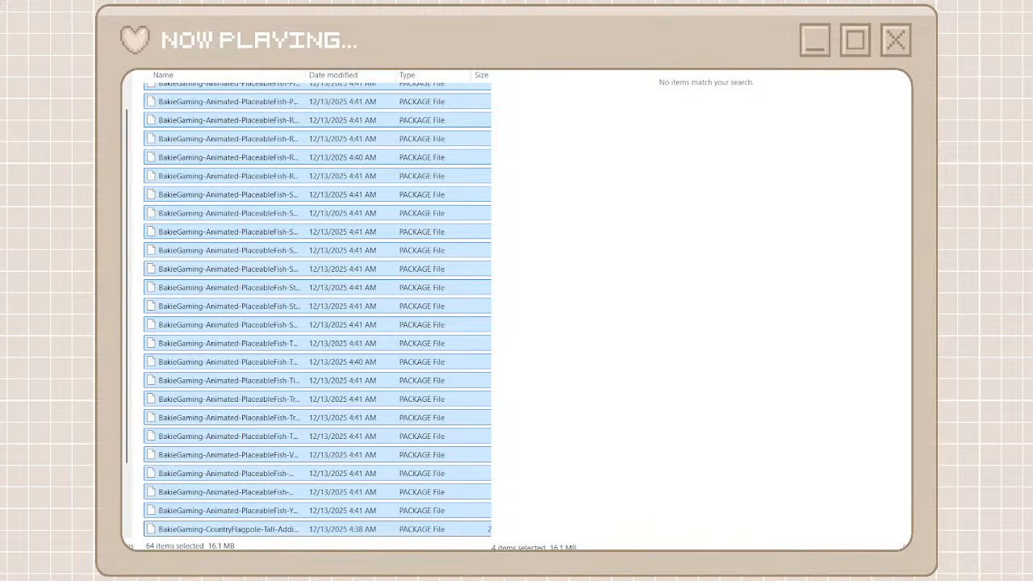
Return to the creator folders and the full unorganized cc list, find the Kyoto set and search for "Kyoto"
key(alt+Left)
key(alt+Left)
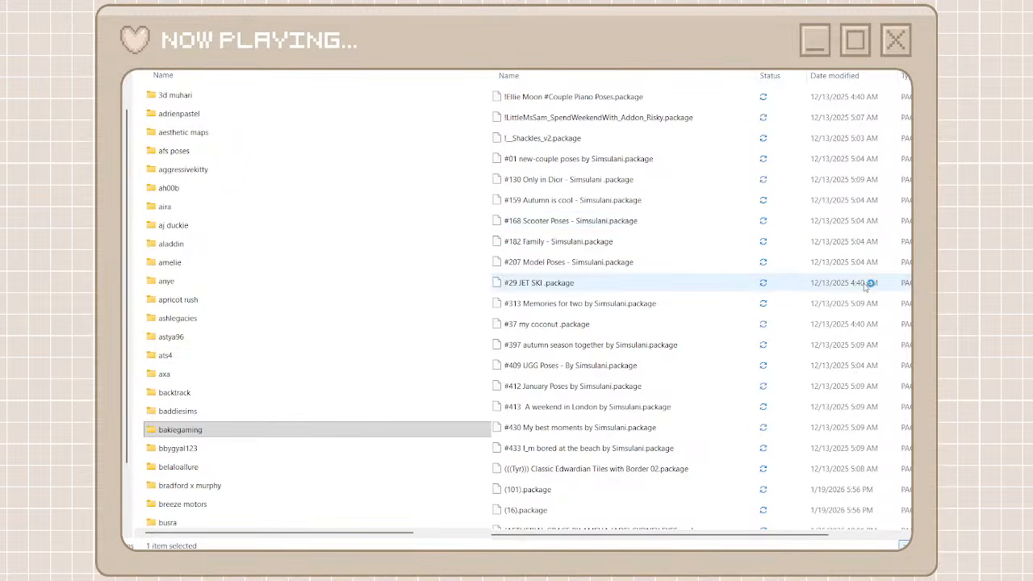
drag(910, 93, 907, 324)
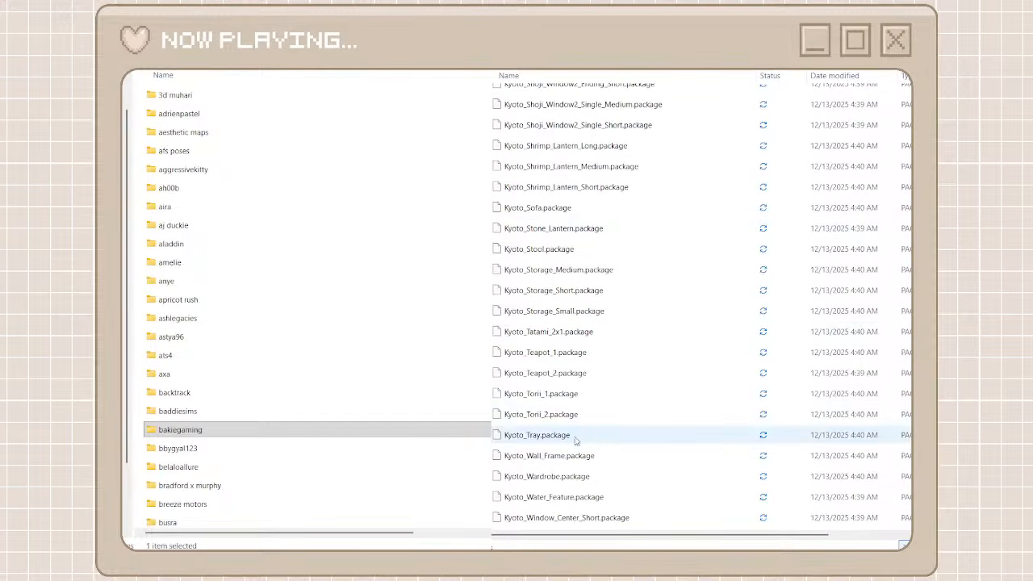
scroll(562, 465, down, 1)
scroll(563, 465, down, 3)
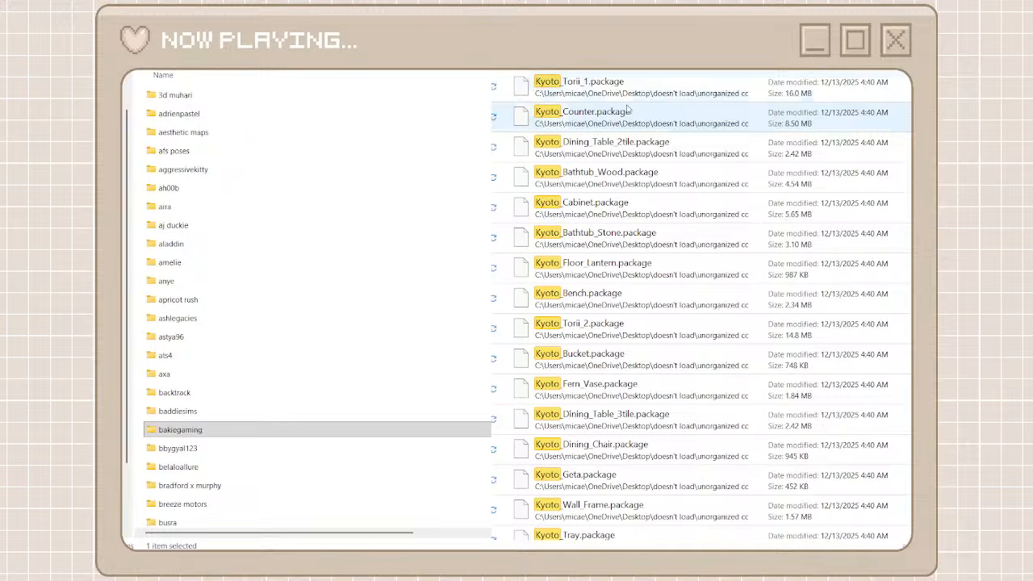
click(618, 92)
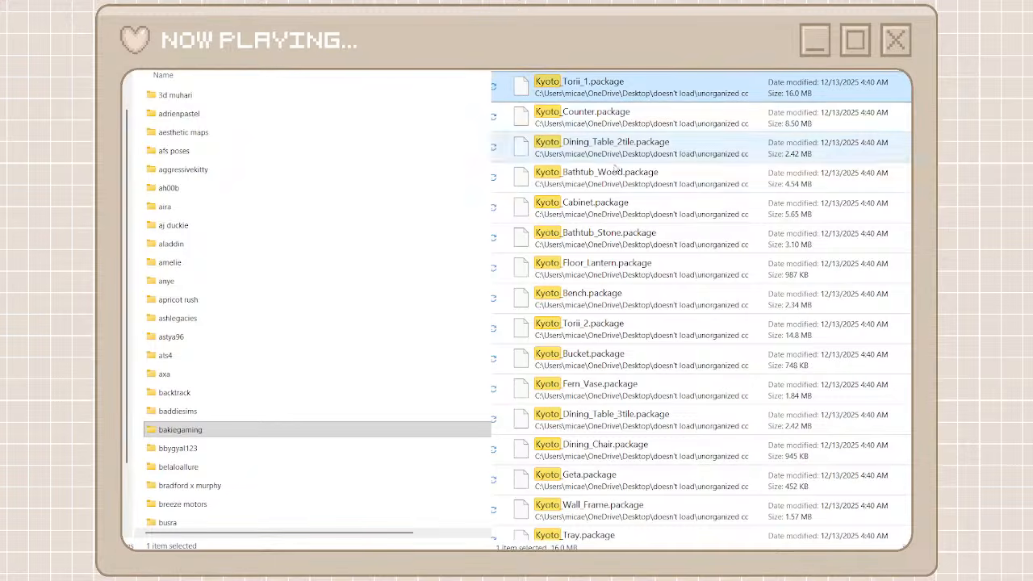
Select all the Kyoto packages in the search results and move them into their existing creator folder
scroll(609, 388, down, 5)
scroll(610, 388, down, 15)
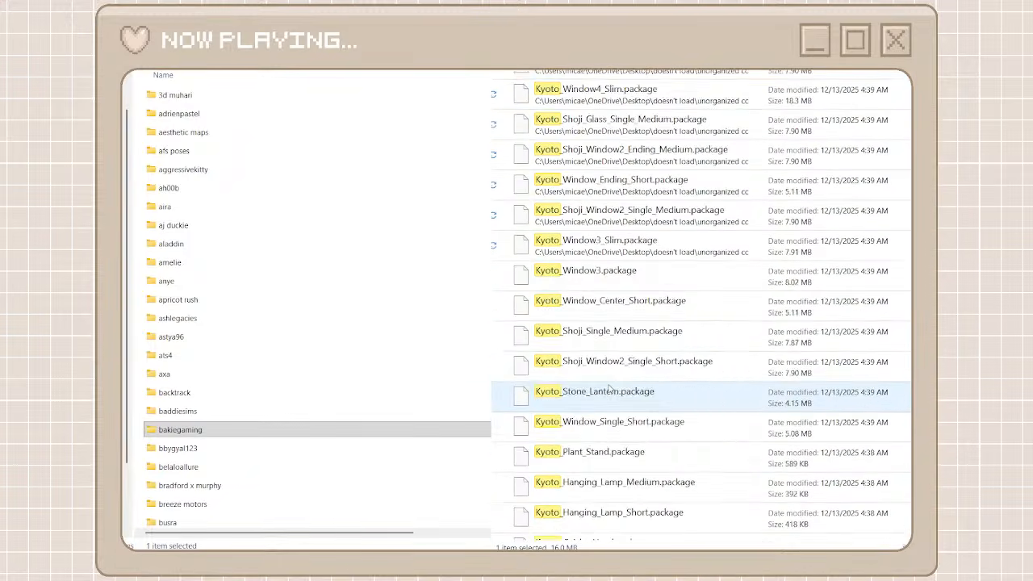
key(ctrl+a)
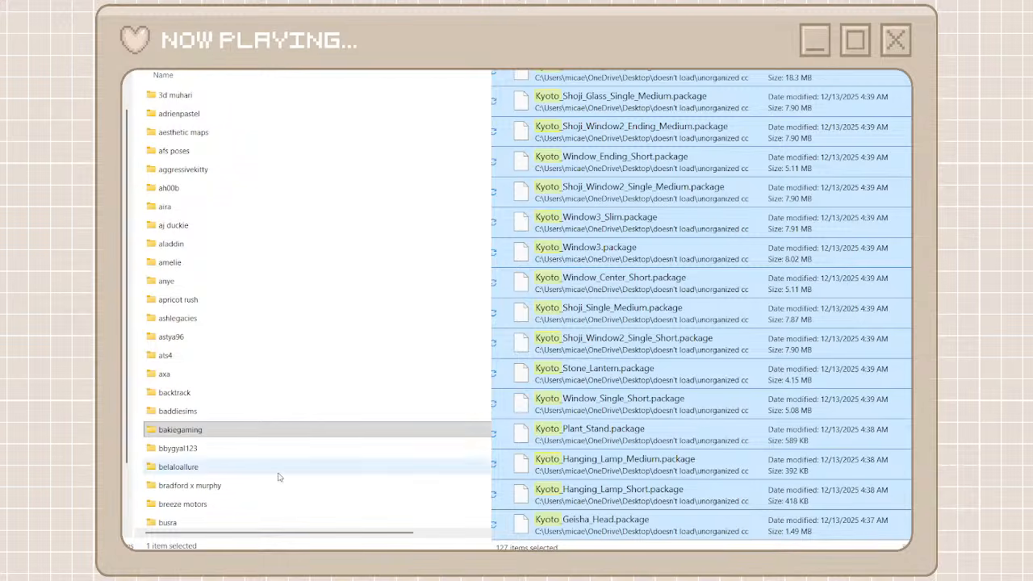
scroll(241, 479, down, 7)
double_click(235, 440)
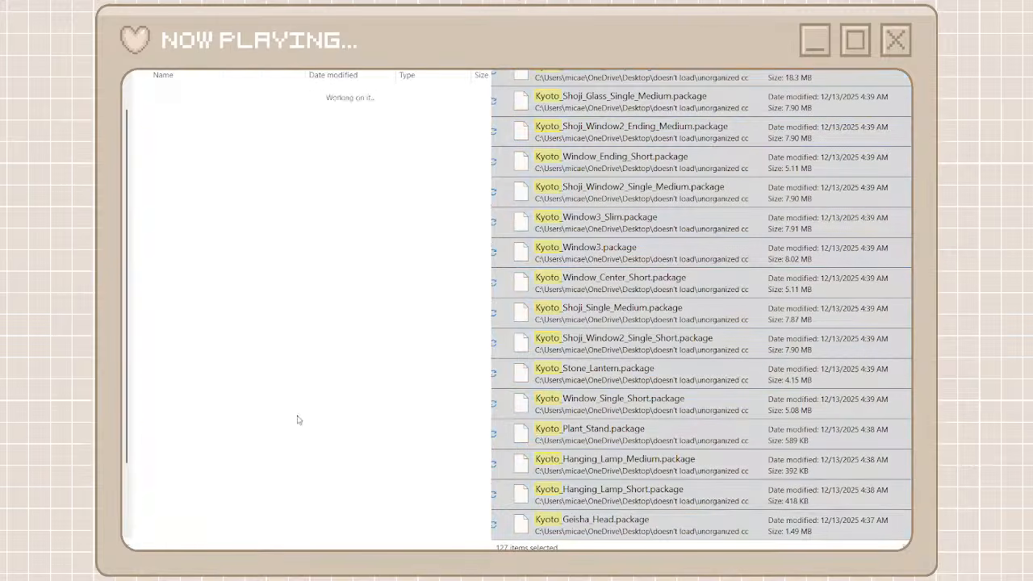
click(615, 242)
click(636, 254)
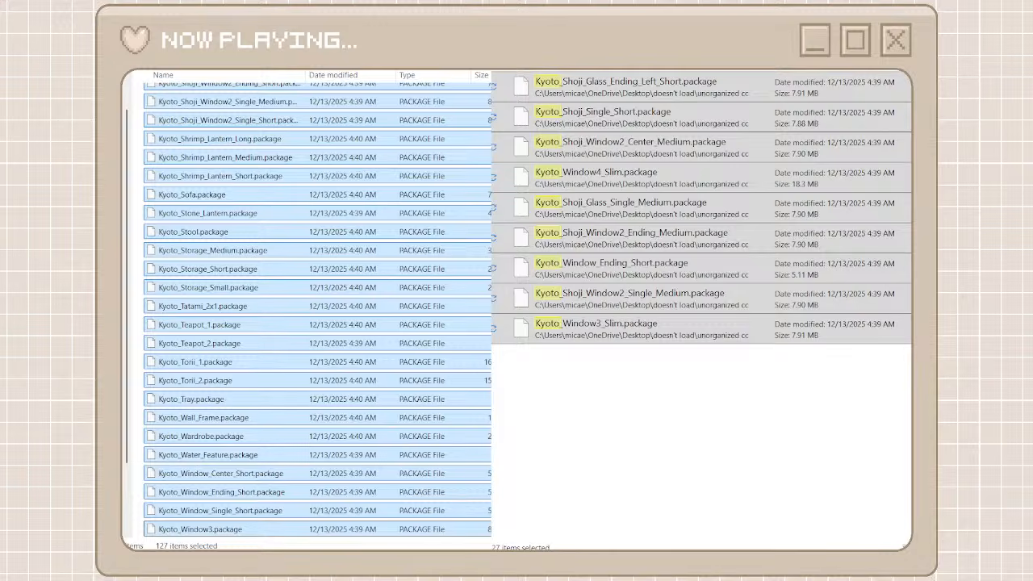
Clear the Kyoto search and look through the unorganized cc files, including the [CeeP] and [D1] packages, for the next set to sort
click(516, 71)
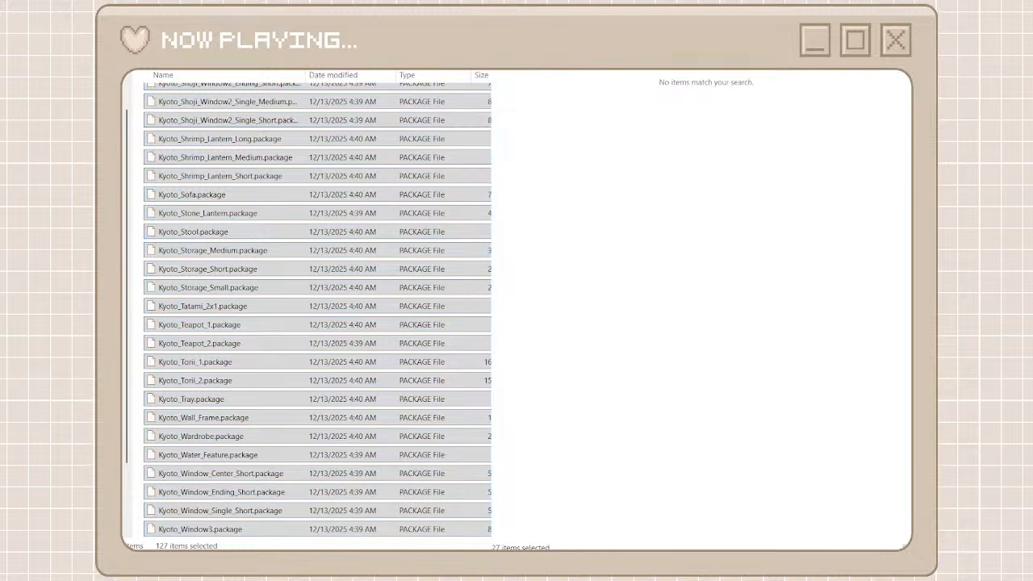
scroll(563, 375, down, 20)
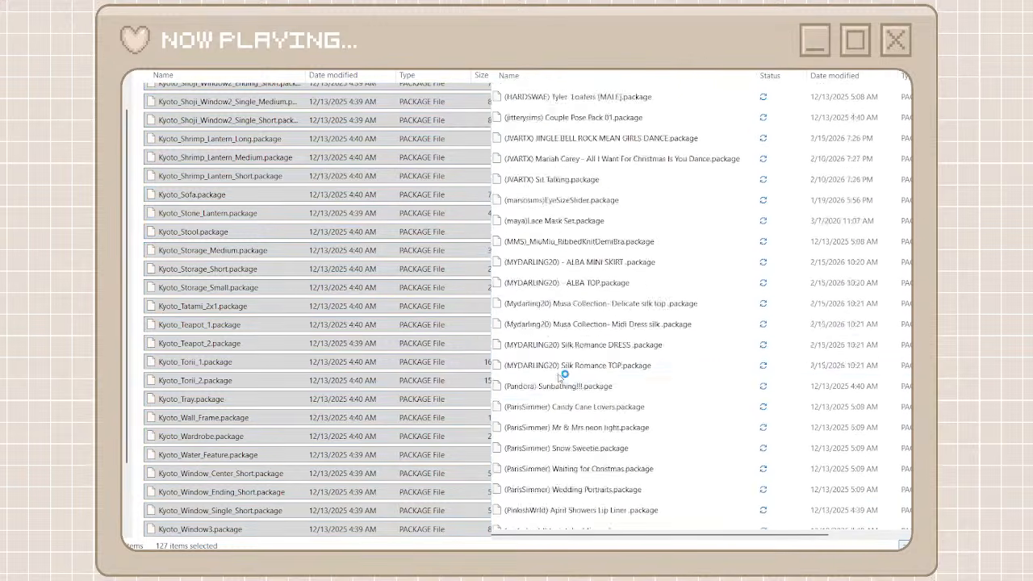
scroll(563, 375, down, 6)
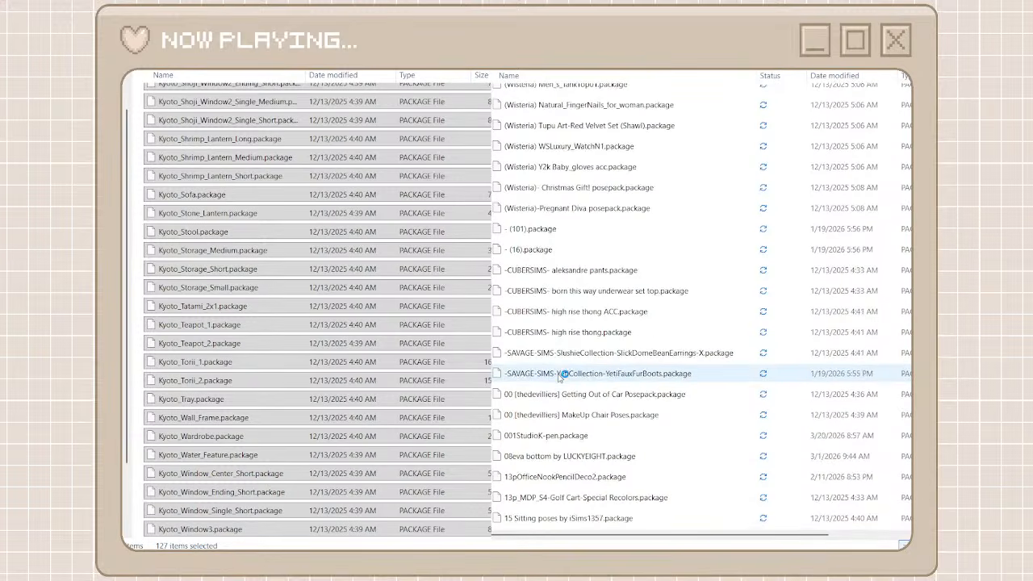
scroll(563, 375, down, 20)
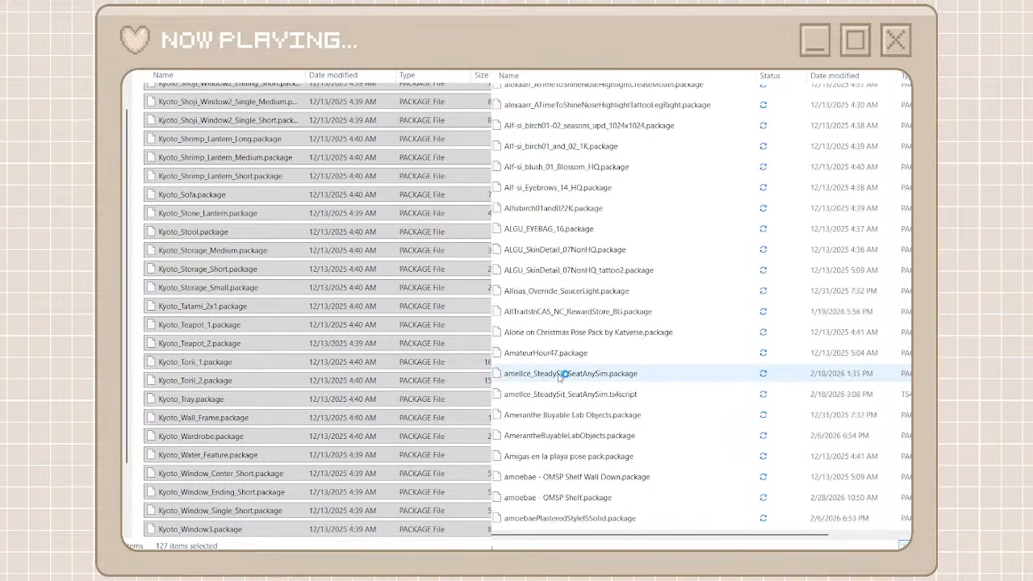
scroll(564, 375, down, 20)
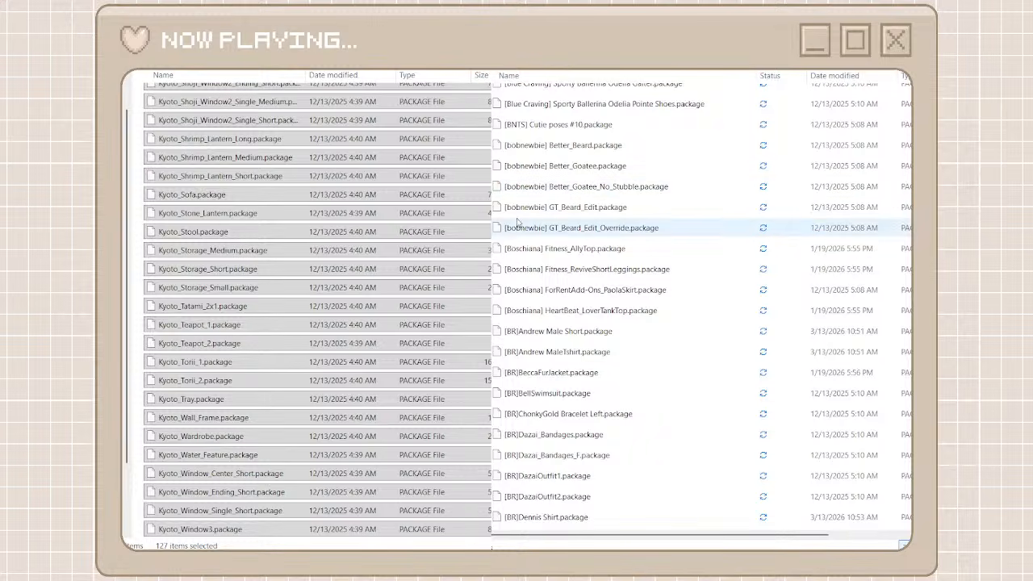
scroll(497, 278, down, 15)
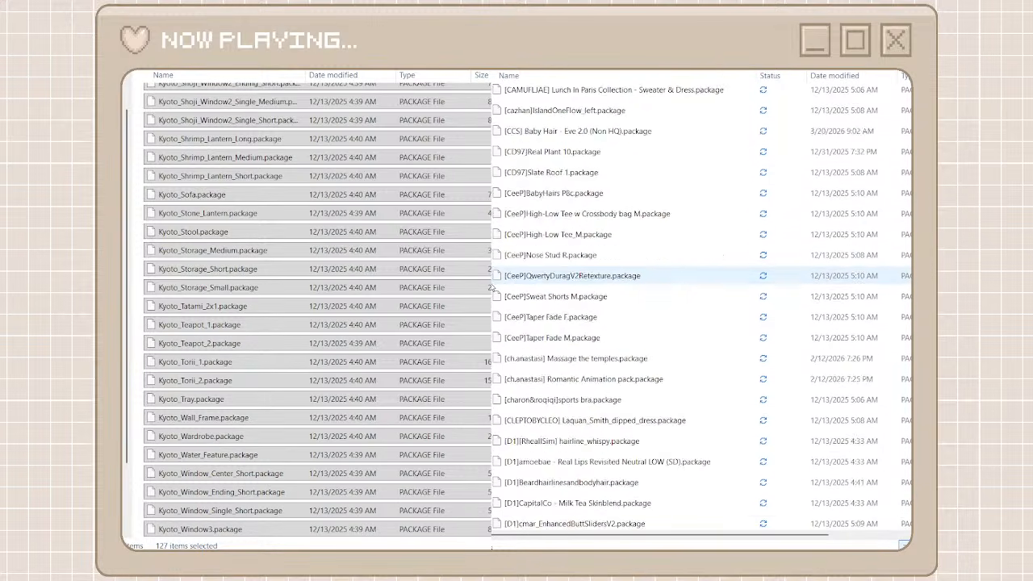
scroll(493, 288, up, 10)
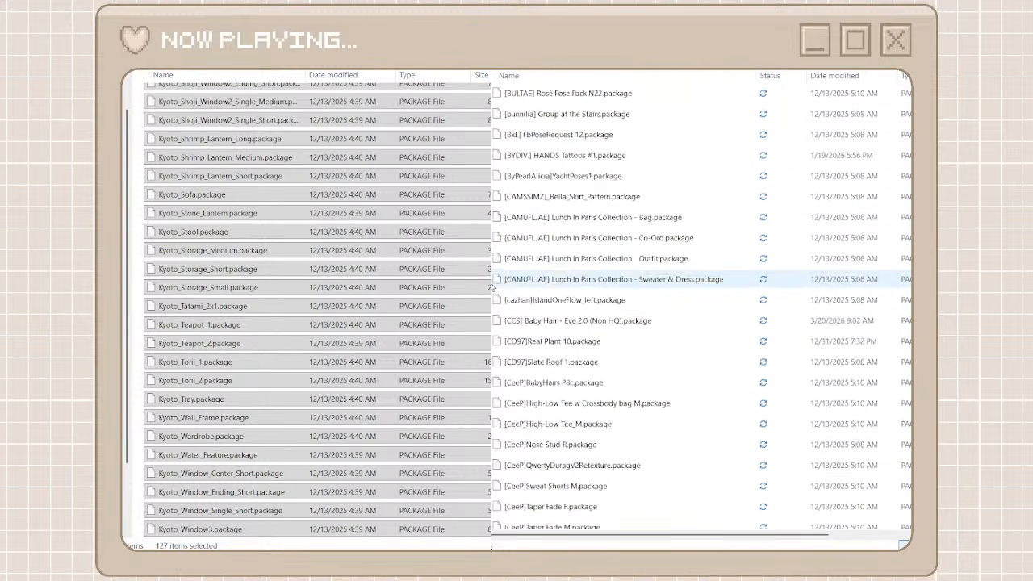
scroll(492, 288, down, 1)
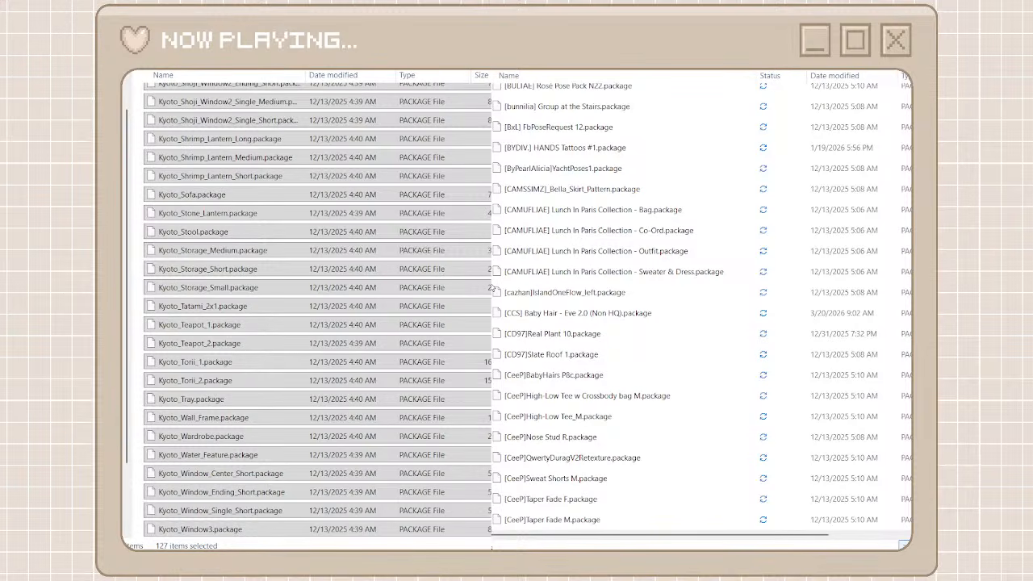
scroll(513, 284, down, 9)
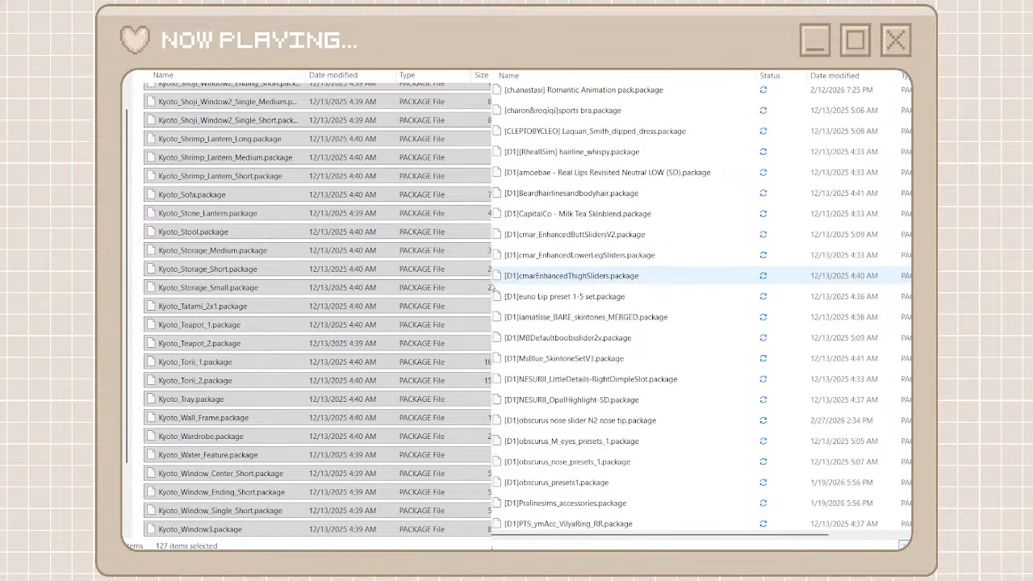
scroll(494, 282, down, 4)
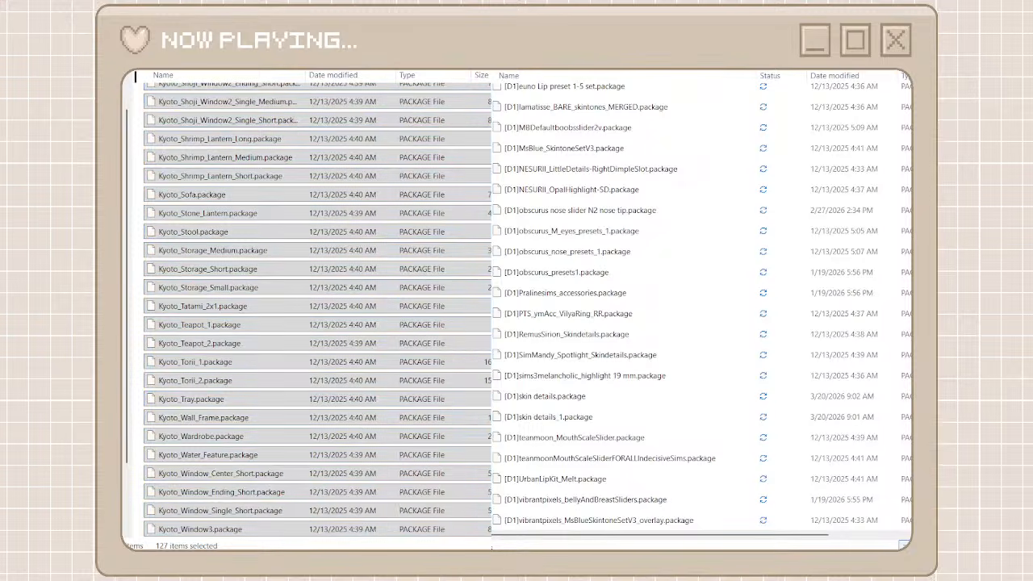
Return to the creator folders, create a new folder named d1 and open it
key(alt+Left)
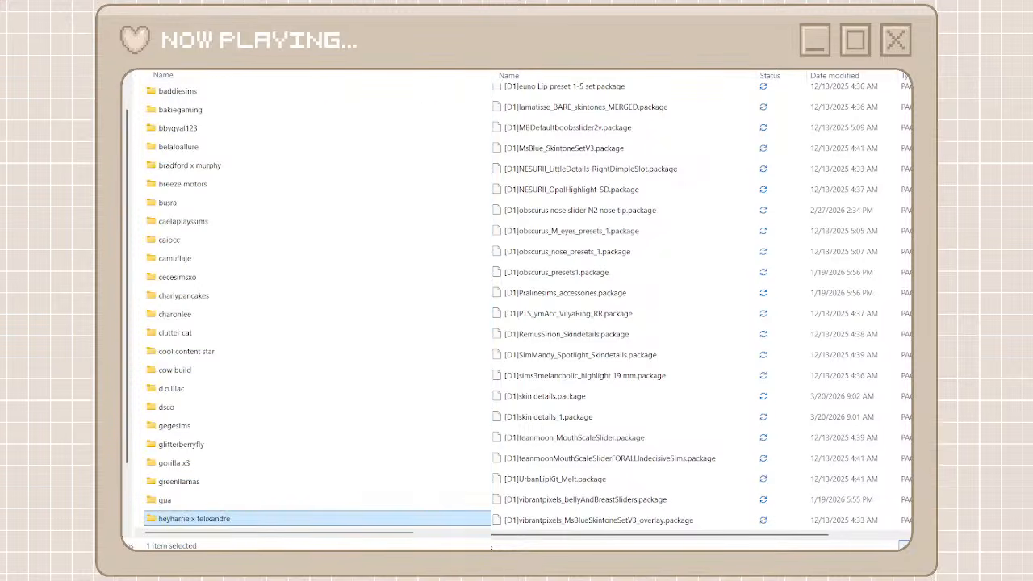
key(ctrl+shift+n)
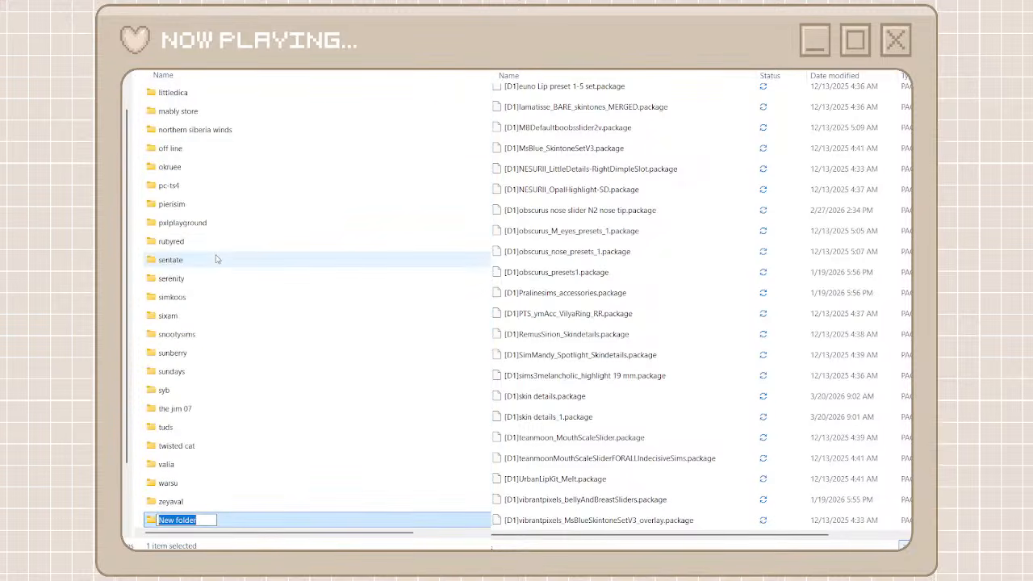
text(d1)
double_click(249, 523)
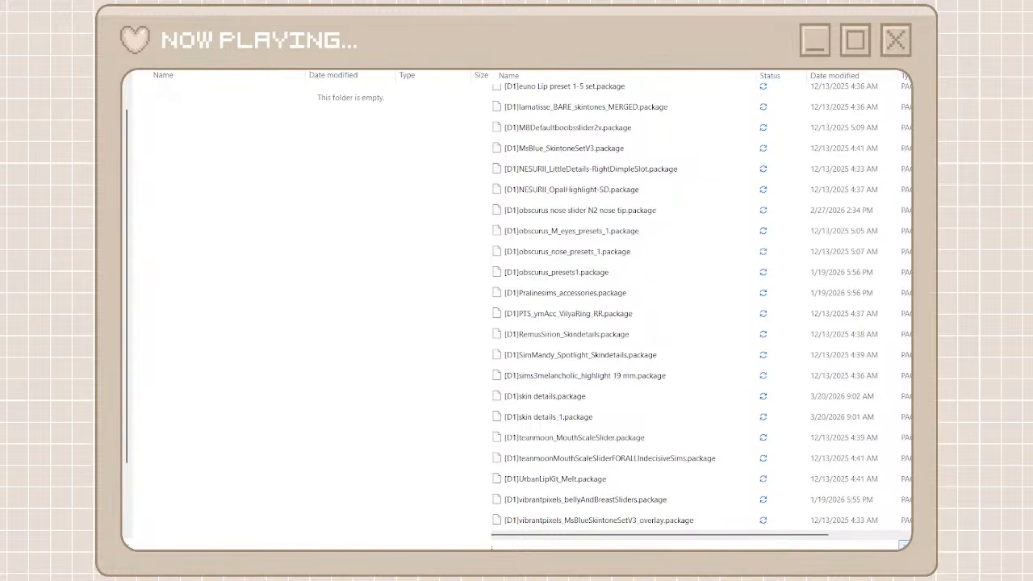
Search the unorganized cc folder for the D1 packages, move them all into the d1 folder, and return to both full lists
text(d)
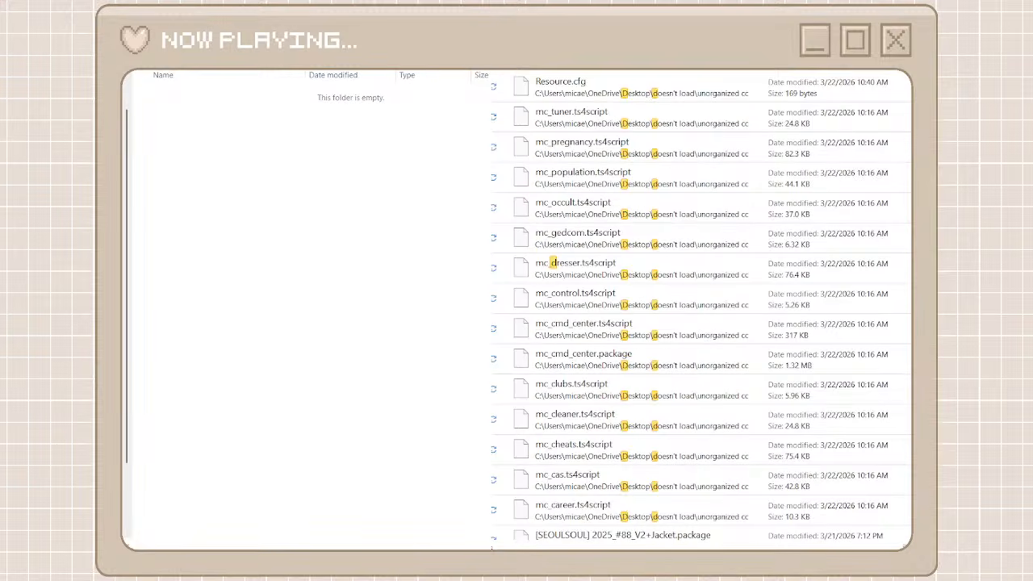
text(1])
click(703, 88)
scroll(705, 355, down, 5)
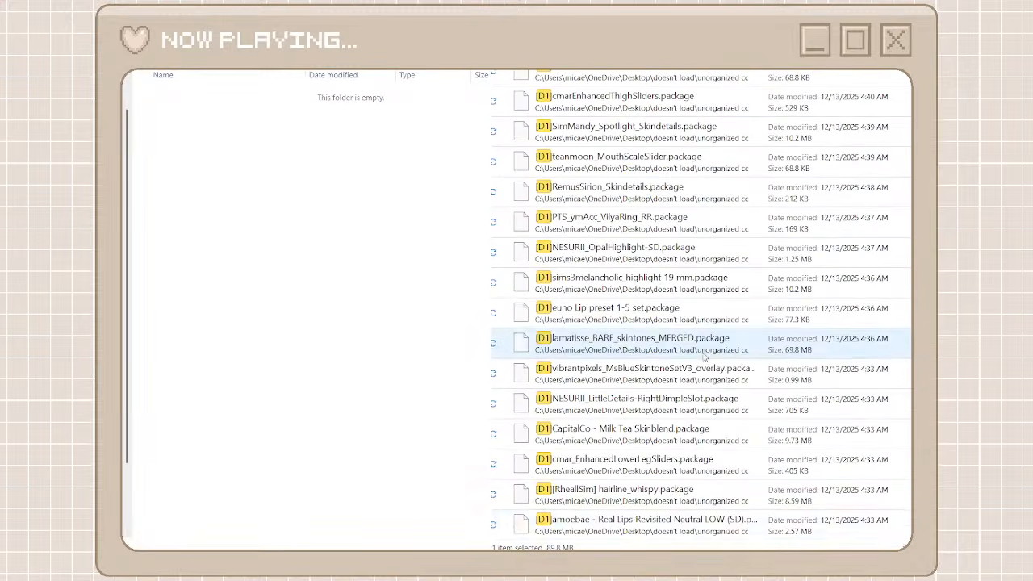
shift+click(632, 526)
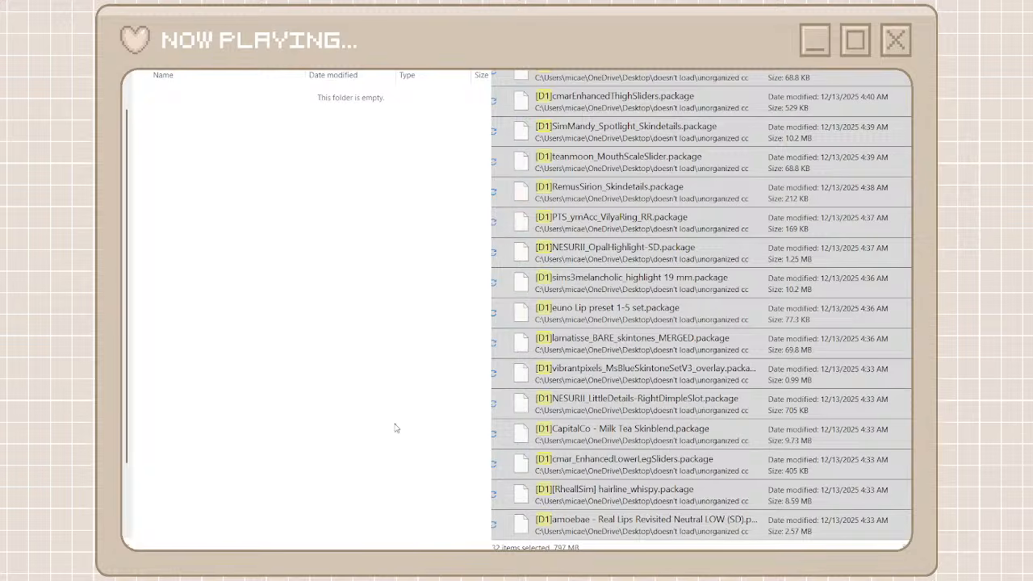
key(ctrl+v)
click(855, 71)
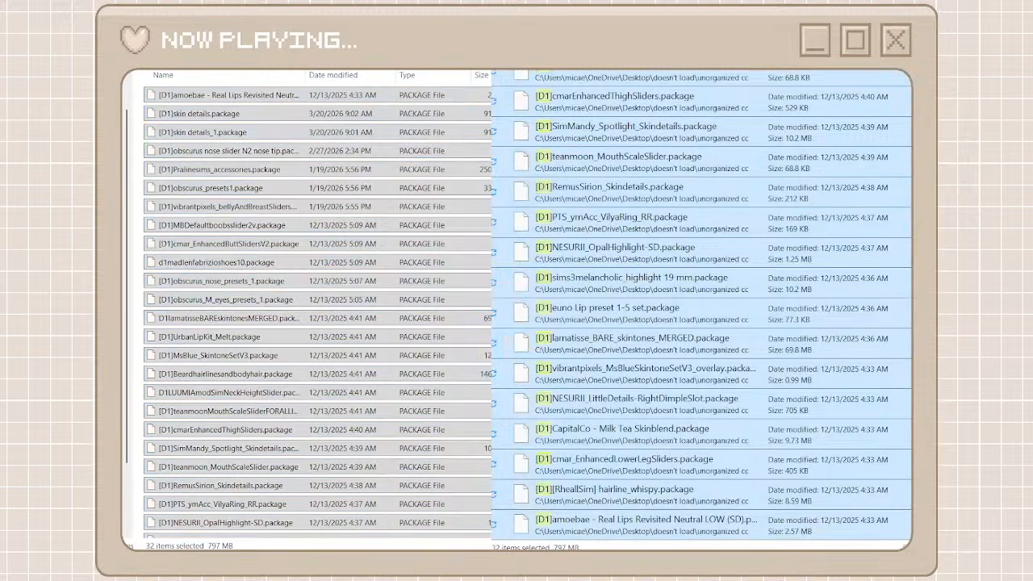
click(476, 49)
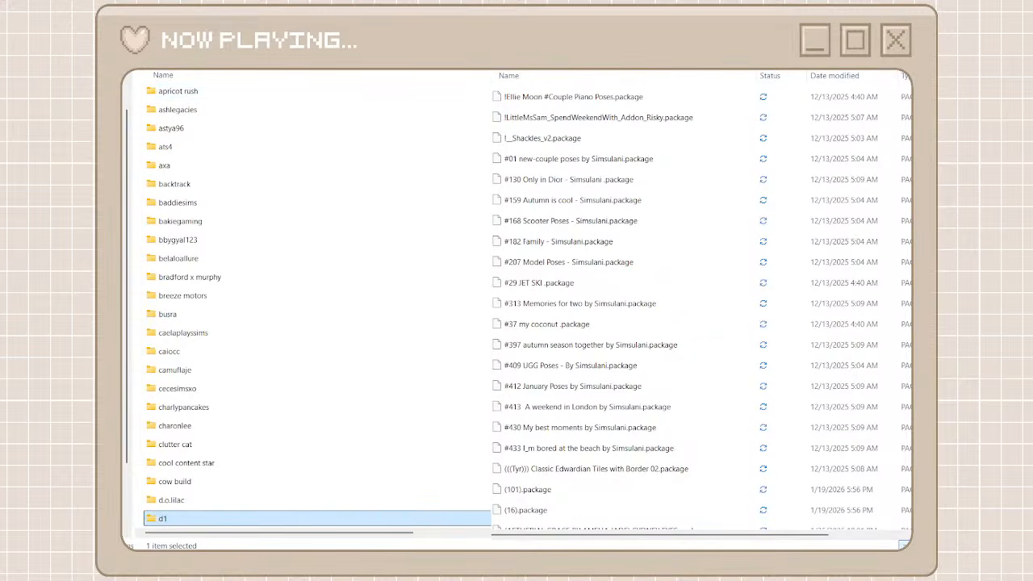
Create a new creator folder named simsulani and open it
key(ctrl+shift+n)
text(sim)
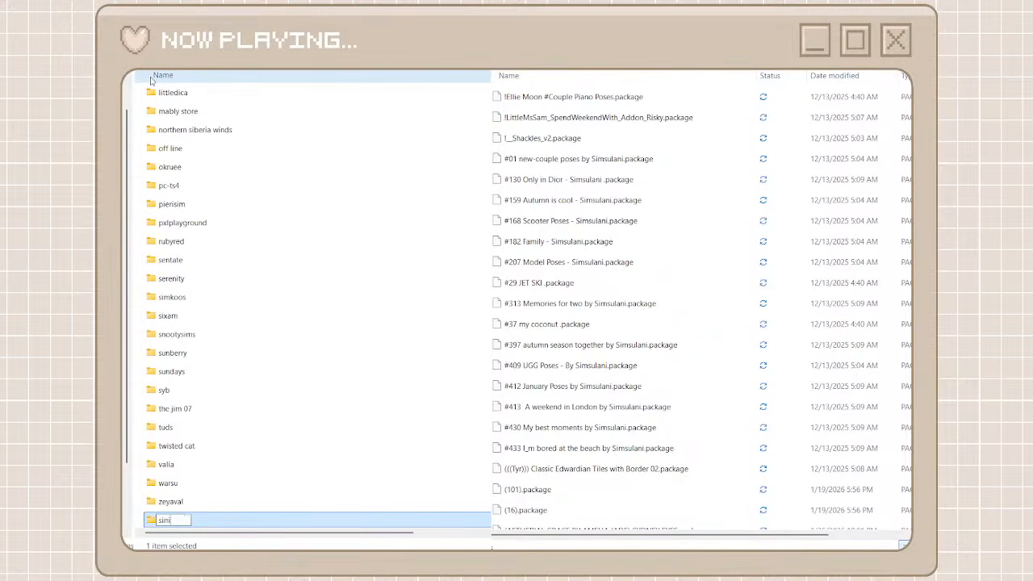
text(sulani)
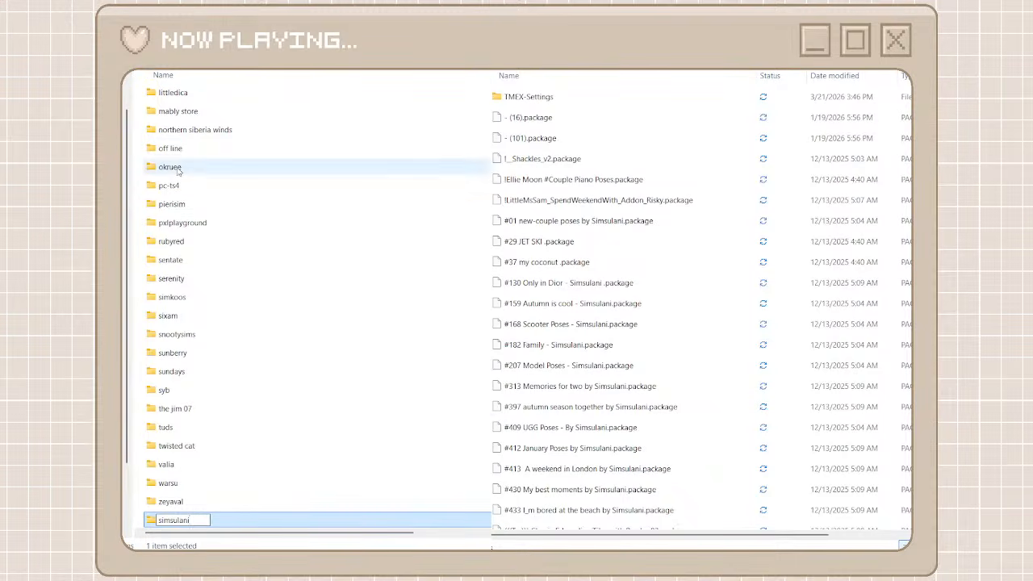
double_click(233, 527)
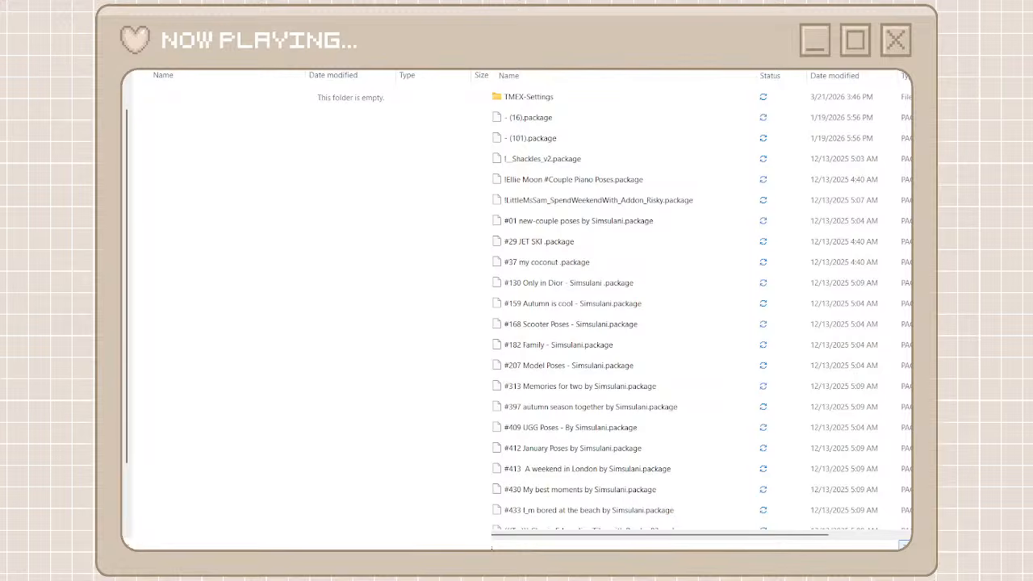
Select all the packages found by searching unorganized cc for "Simsulani" and move them into the simsulani folder
click(569, 91)
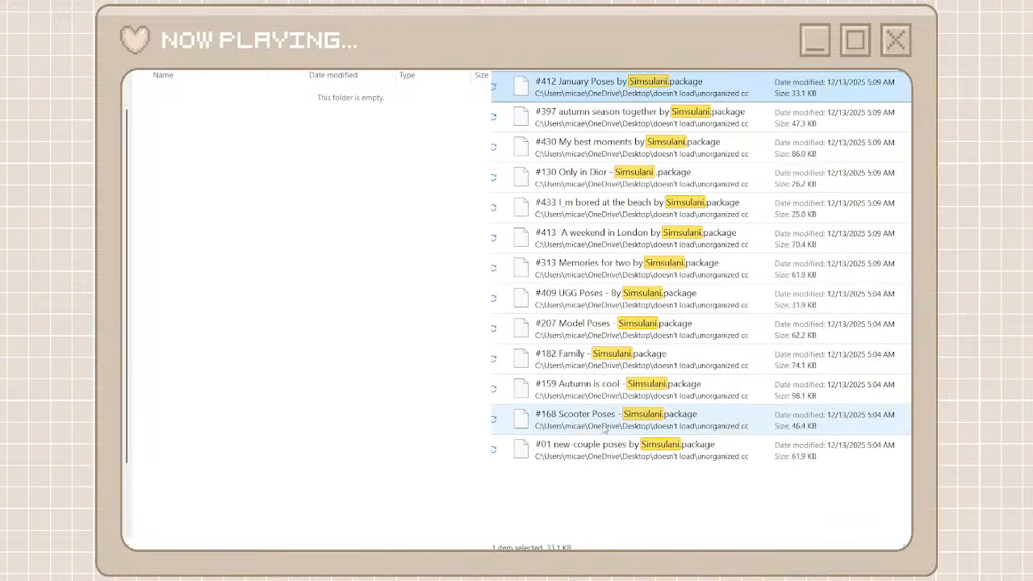
shift+click(601, 451)
right_click(602, 451)
click(636, 425)
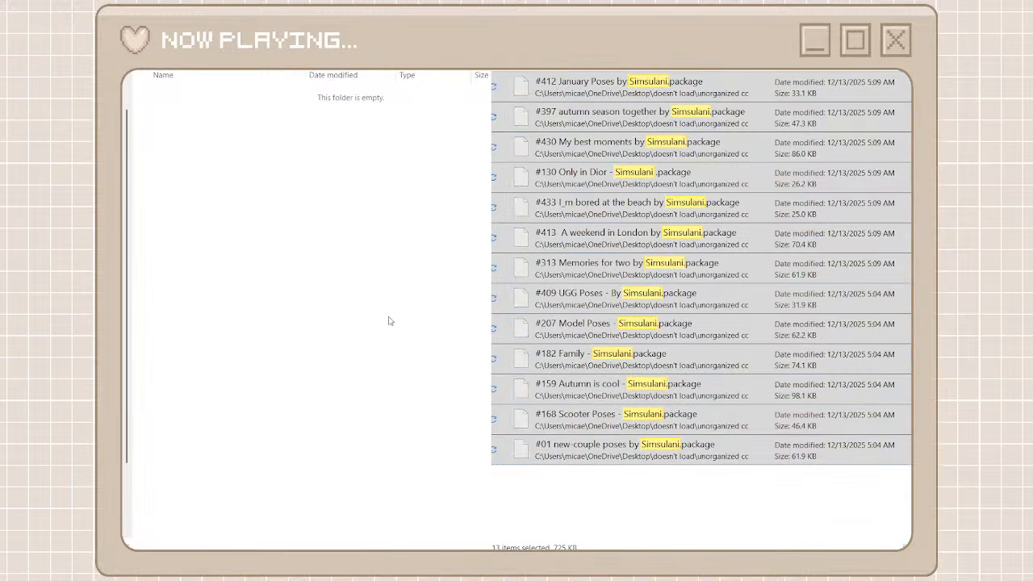
key(ctrl+v)
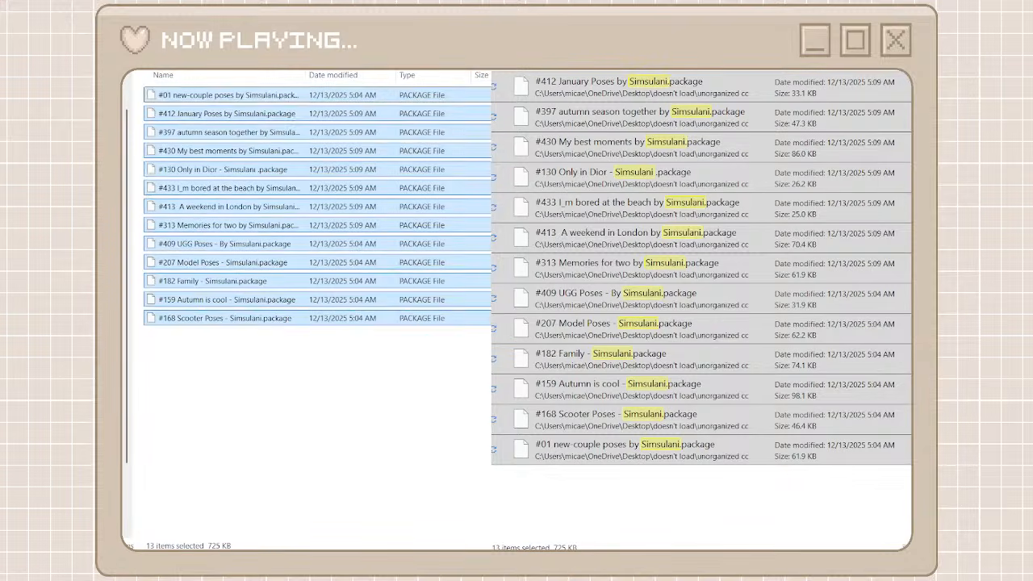
Go back to the full lists, find the [BloodMoon] packages in unorganized cc, and create a creator folder named blood moon
key(alt+Left)
key(alt+Left)
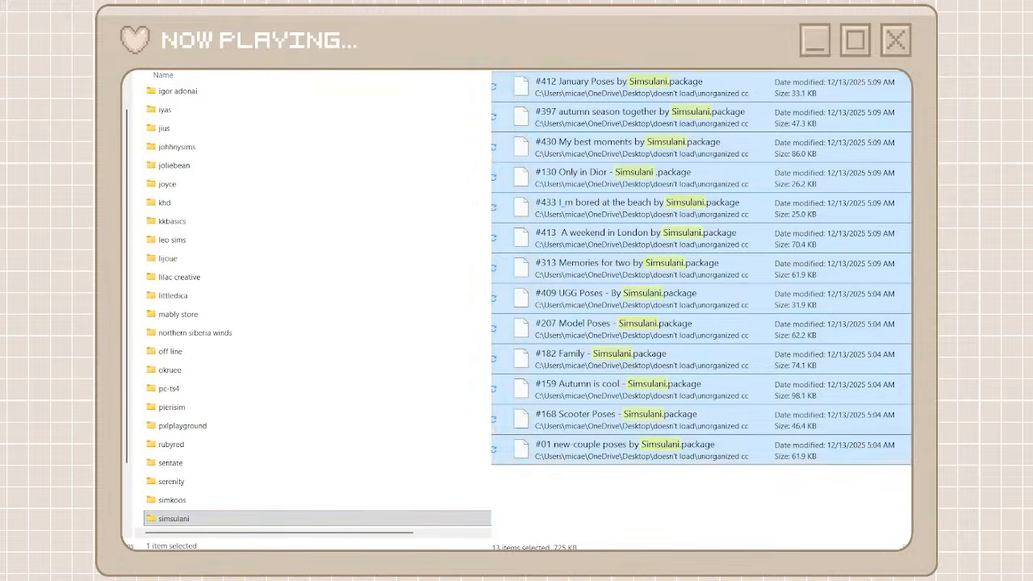
scroll(577, 201, down, 10)
scroll(578, 200, down, 20)
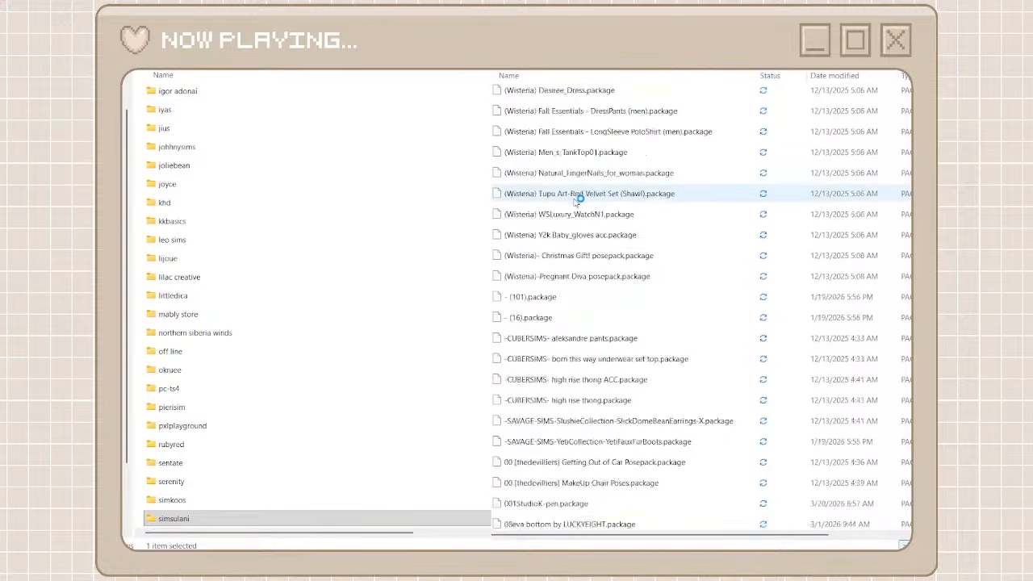
scroll(579, 199, down, 20)
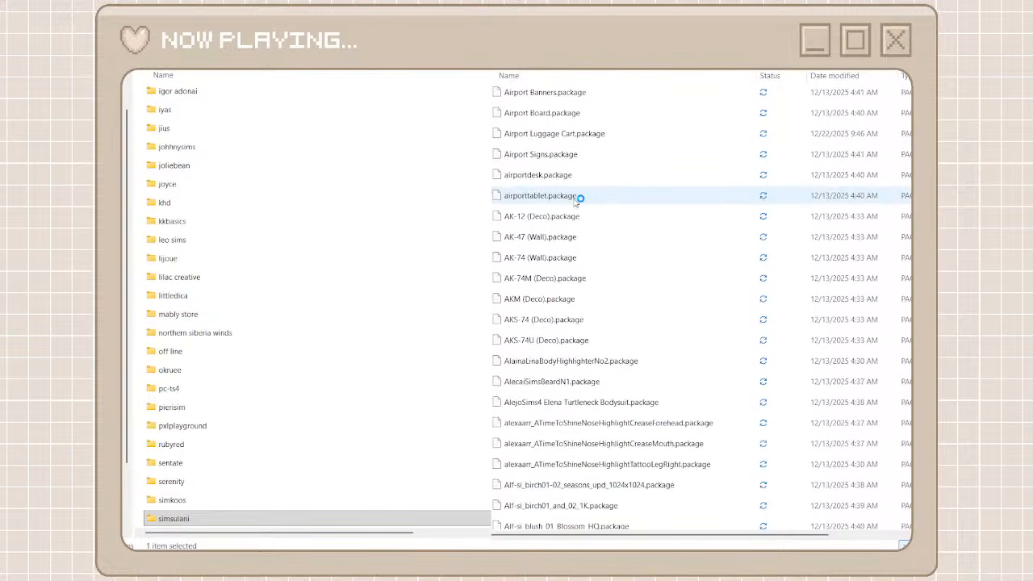
scroll(578, 201, up, 15)
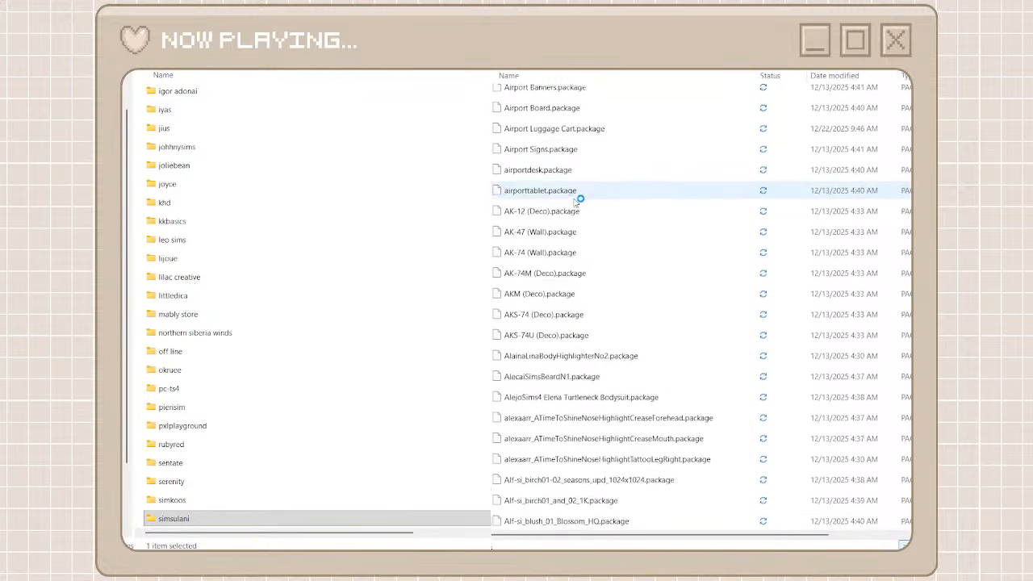
scroll(575, 202, down, 10)
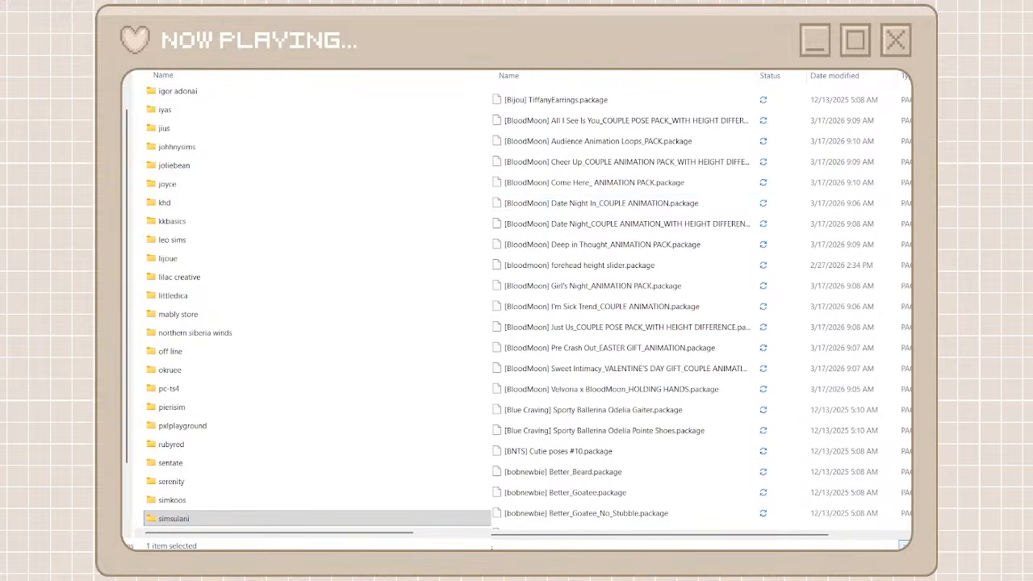
key(ctrl+shift+n)
text(blood)
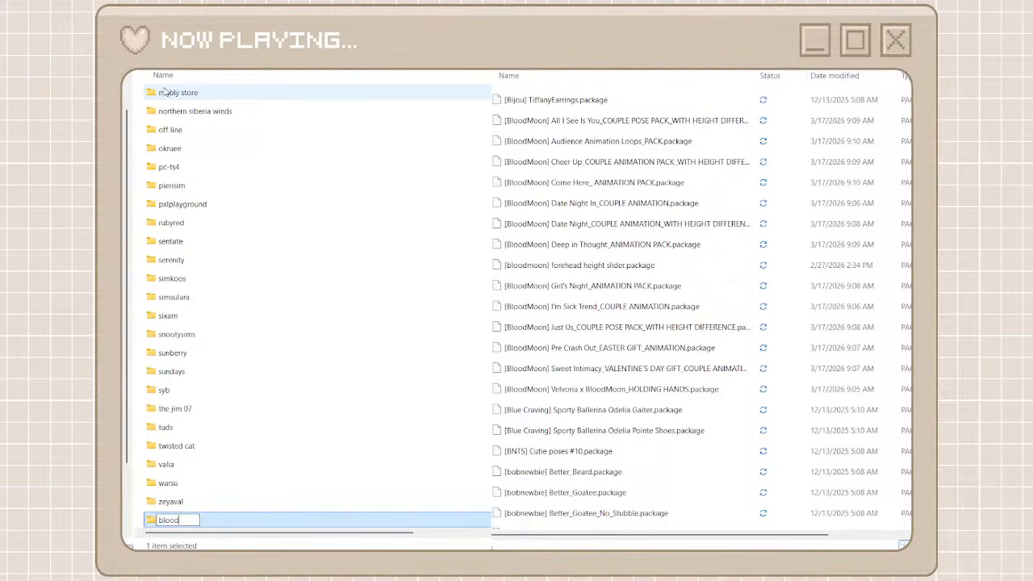
text( moon)
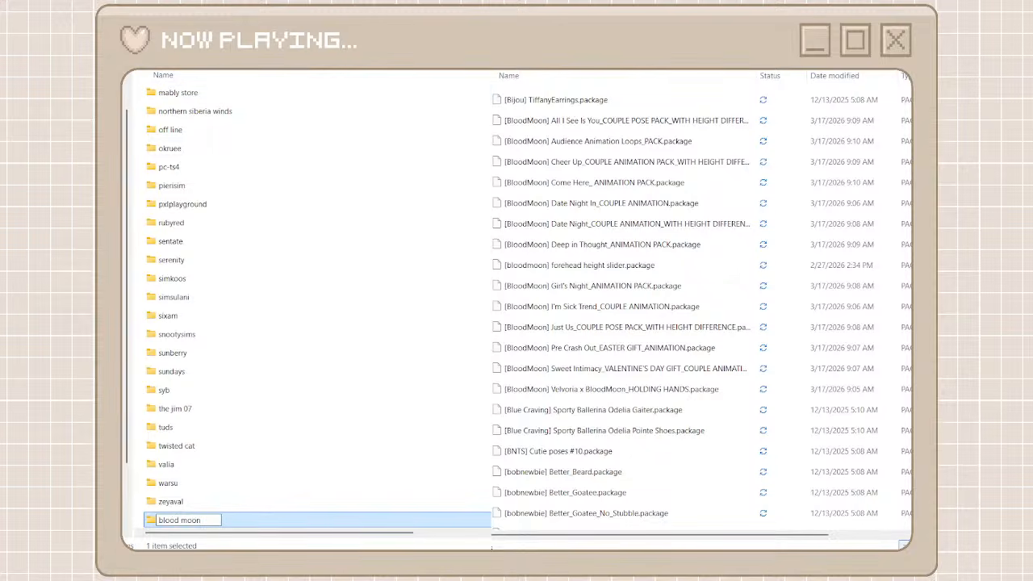
key(Return)
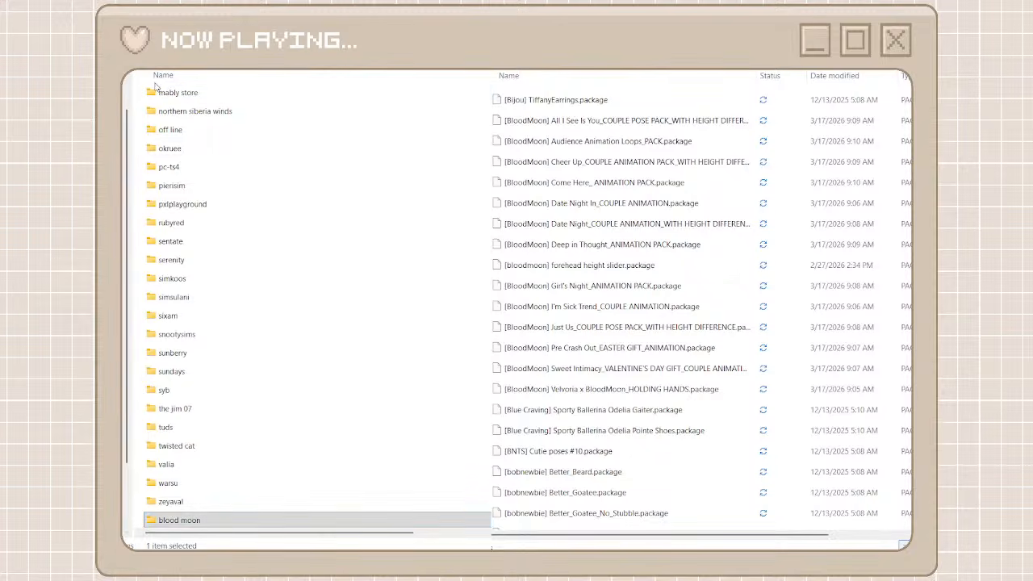
Create another creator folder named rascgal and open the blood moon folder
key(ctrl+shift+n)
text(rascgal)
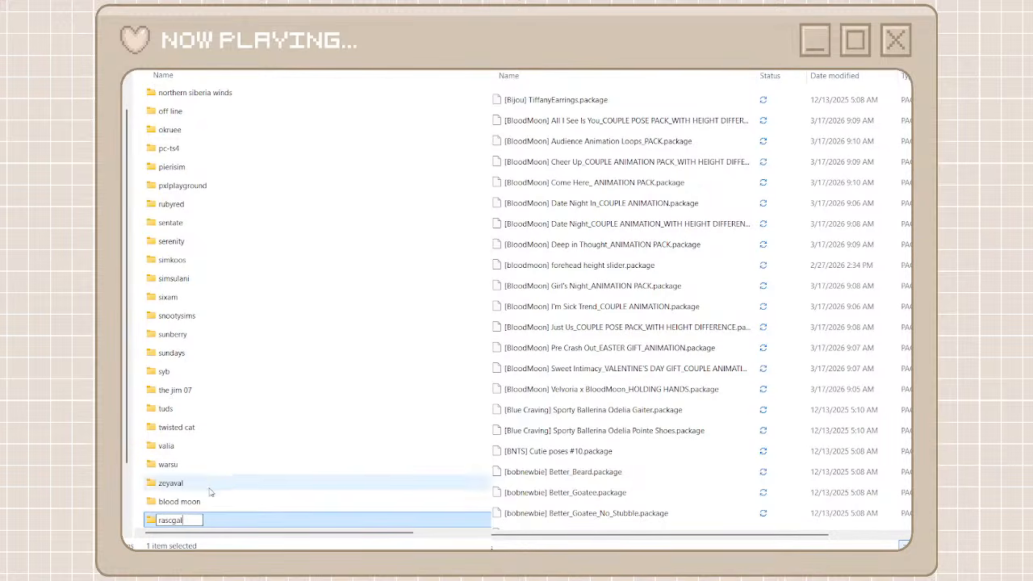
double_click(207, 520)
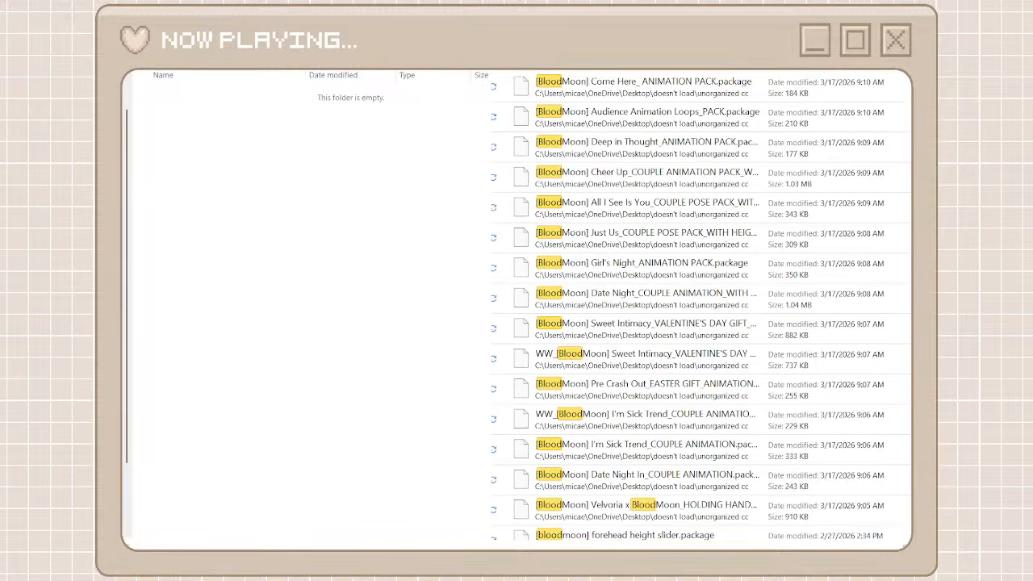
Move all the packages found by searching for "BloodMoon" into the blood moon folder and return to the creator folders
click(642, 96)
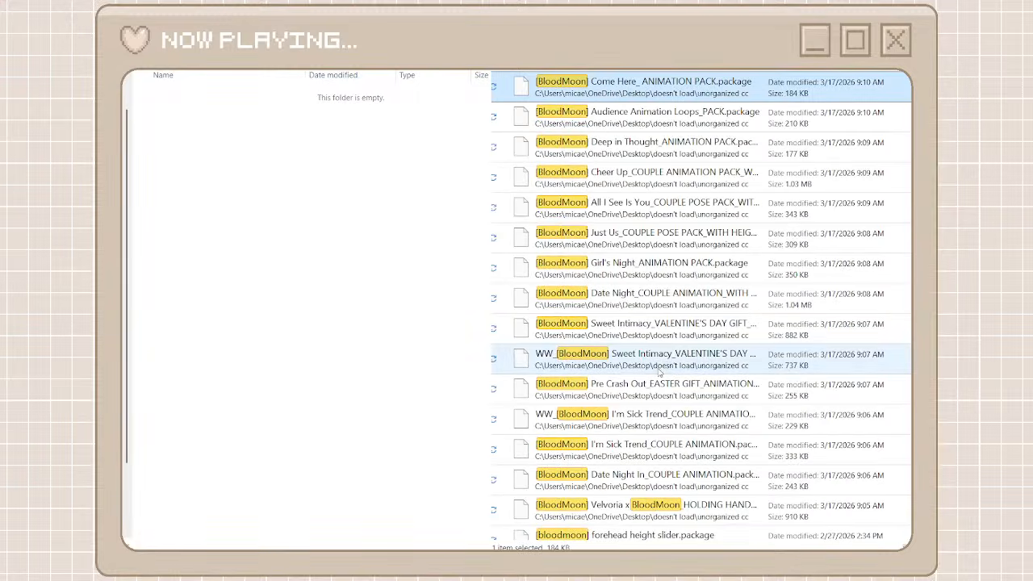
scroll(661, 371, down, 2)
shift+click(634, 523)
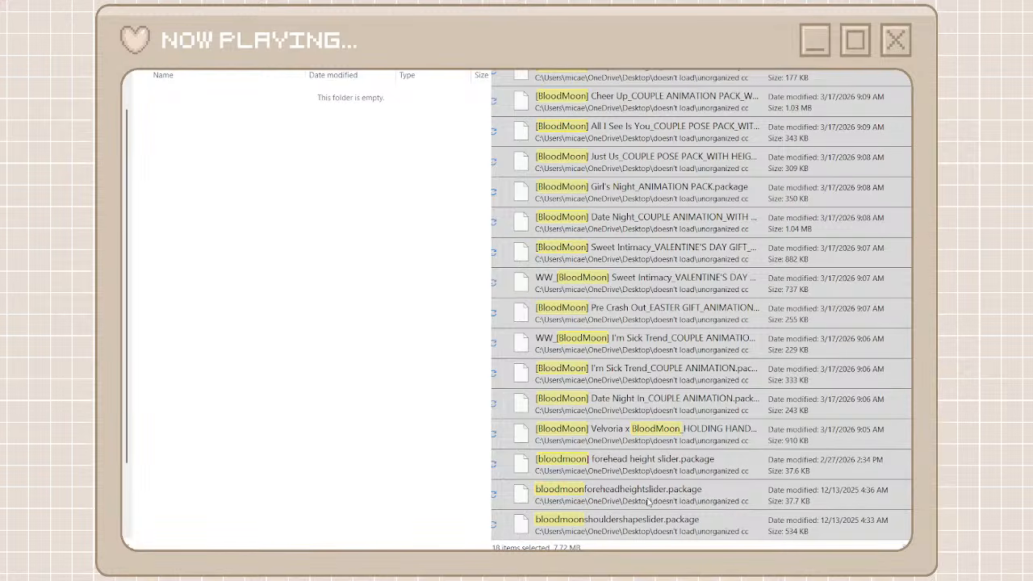
key(ctrl+x)
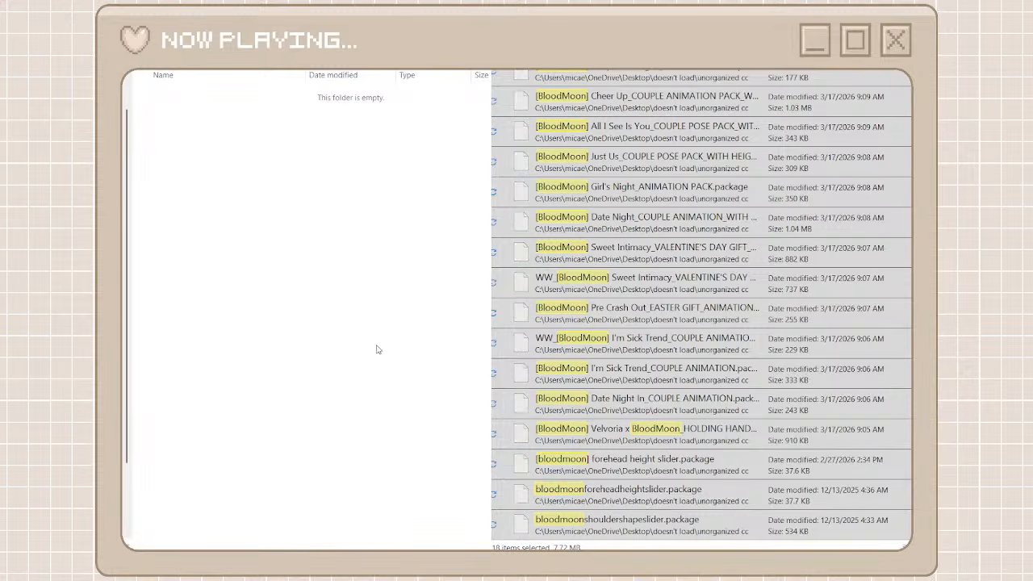
key(ctrl+v)
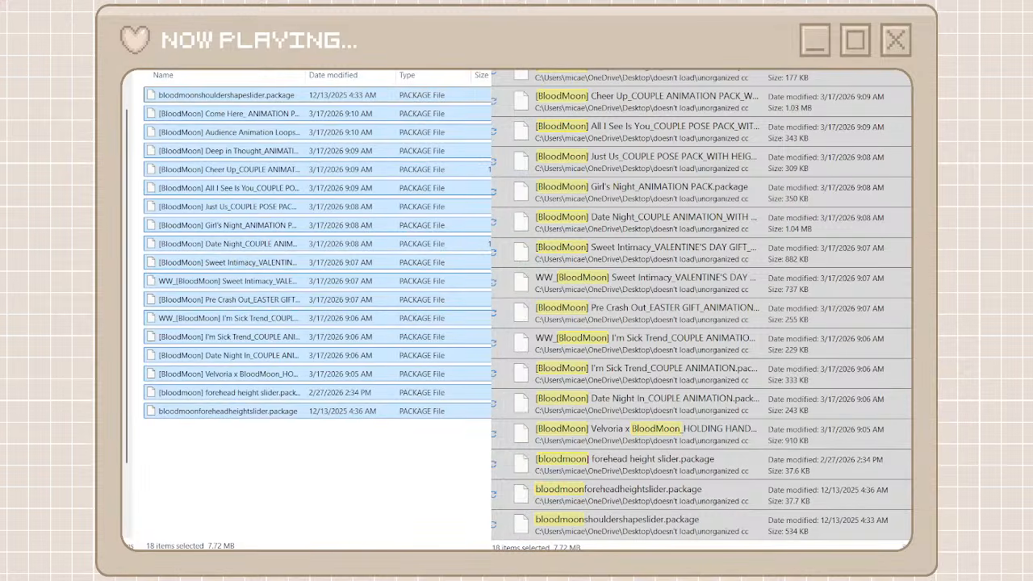
key(alt+Left)
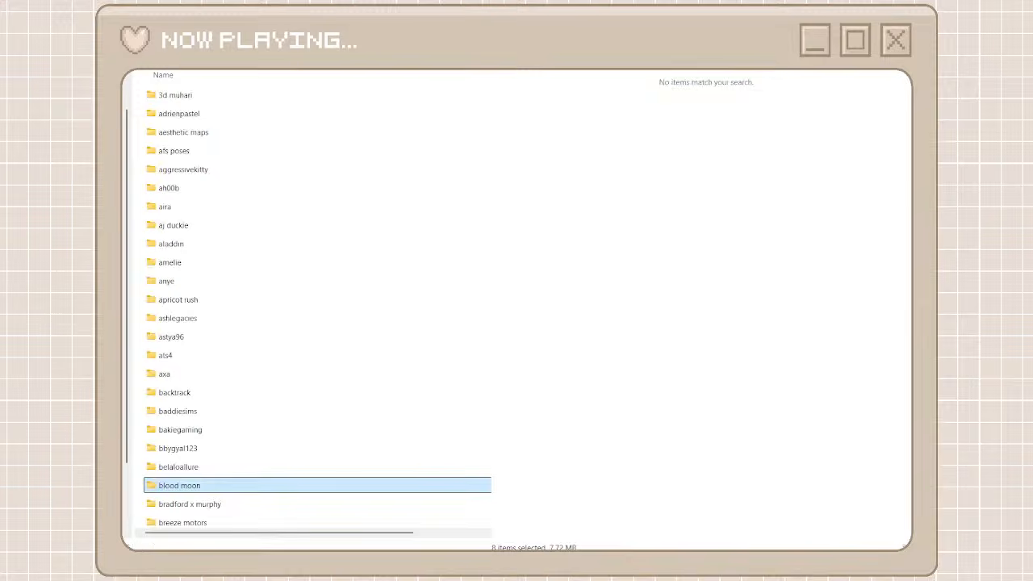
Replace the old search with one for "rascgal" in unorganized cc and open the rascgal creator folder
click(730, 73)
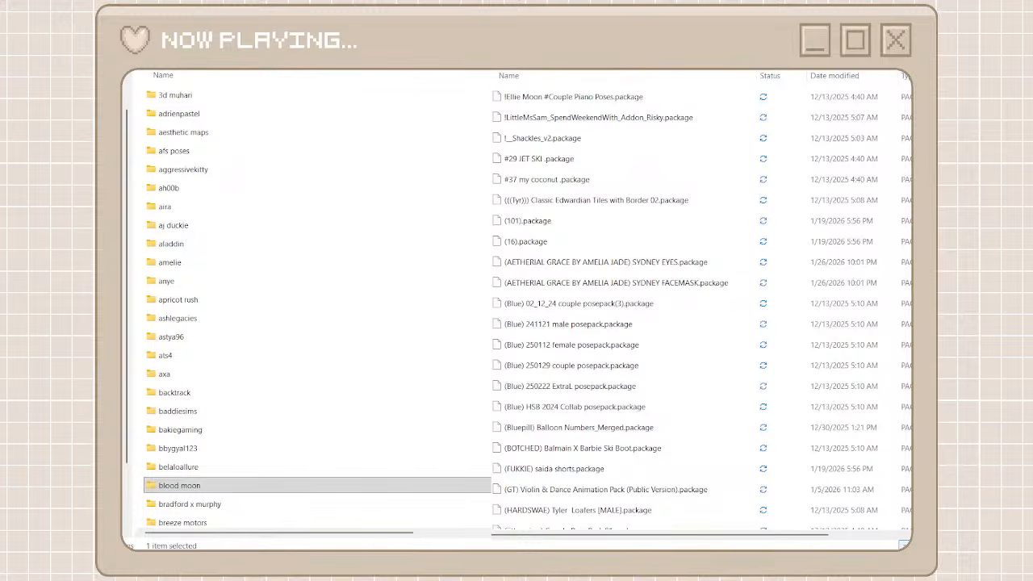
text(rascgal)
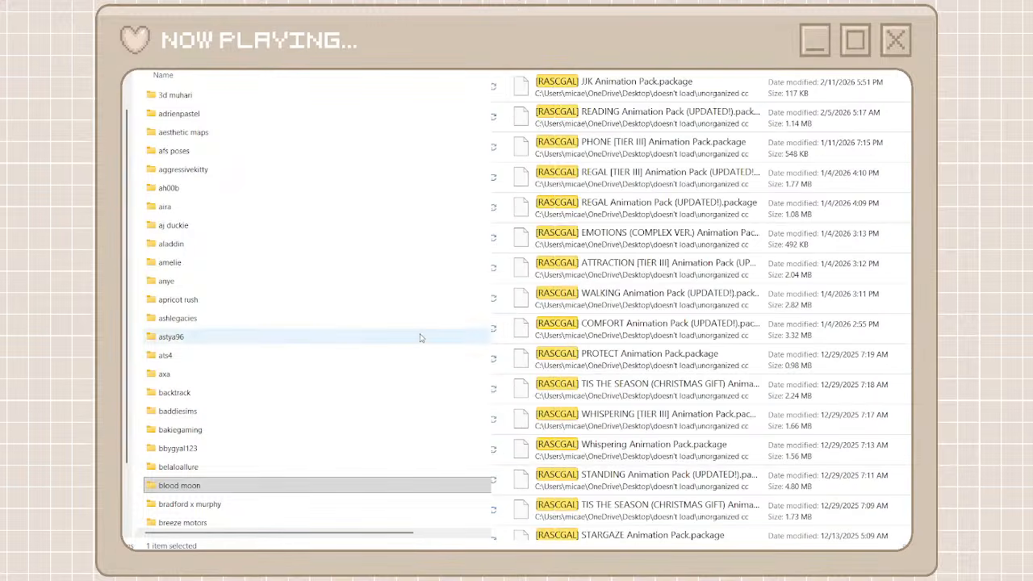
scroll(420, 338, down, 15)
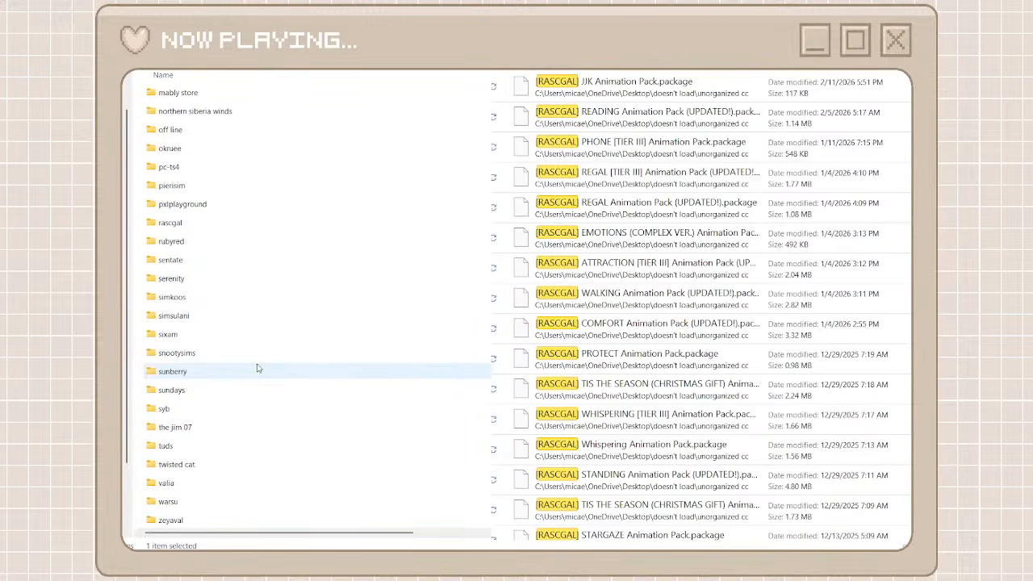
double_click(197, 223)
Move all the [RASCGAL] packages found in unorganized cc into the rascgal folder
click(630, 87)
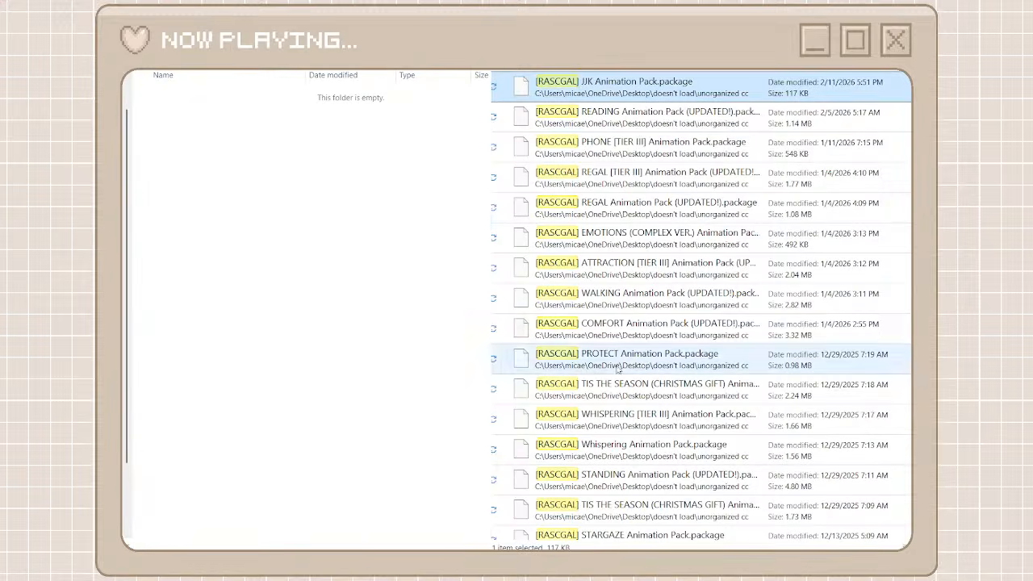
scroll(618, 368, down, 15)
shift+click(593, 533)
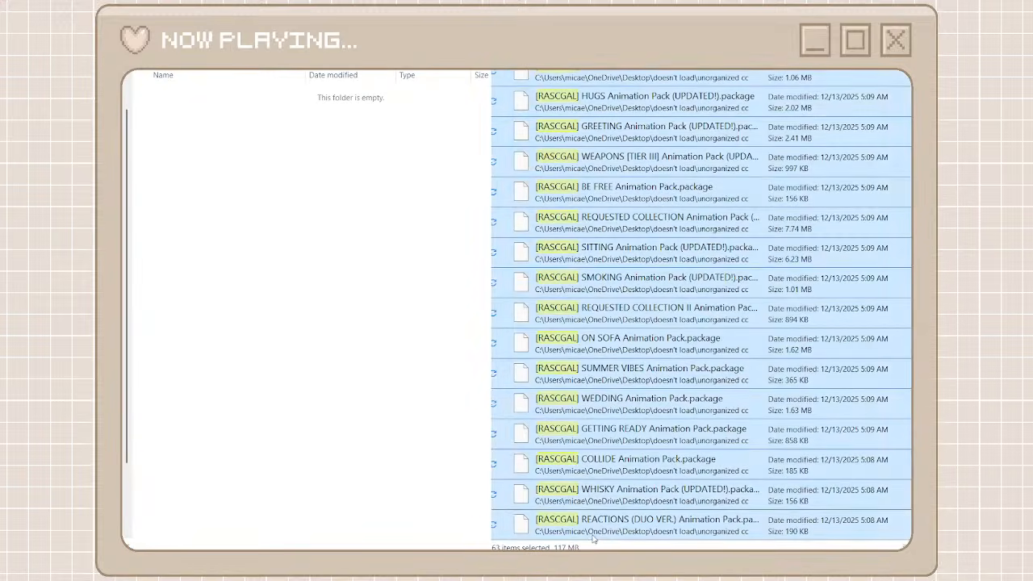
right_click(592, 535)
click(609, 524)
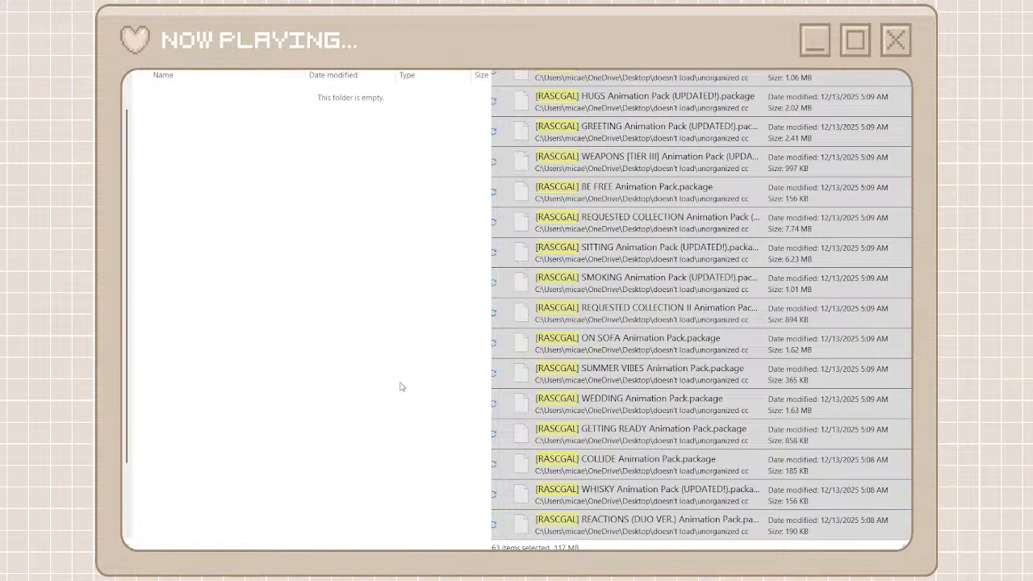
key(ctrl+v)
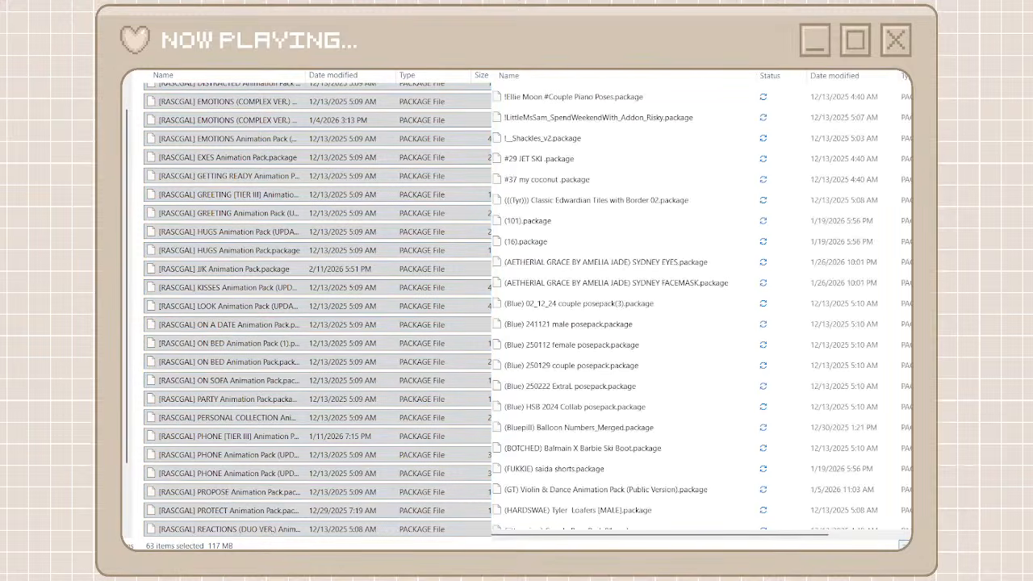
Return to the creator folders, create a folder named roselipa, and open it
key(alt+Left)
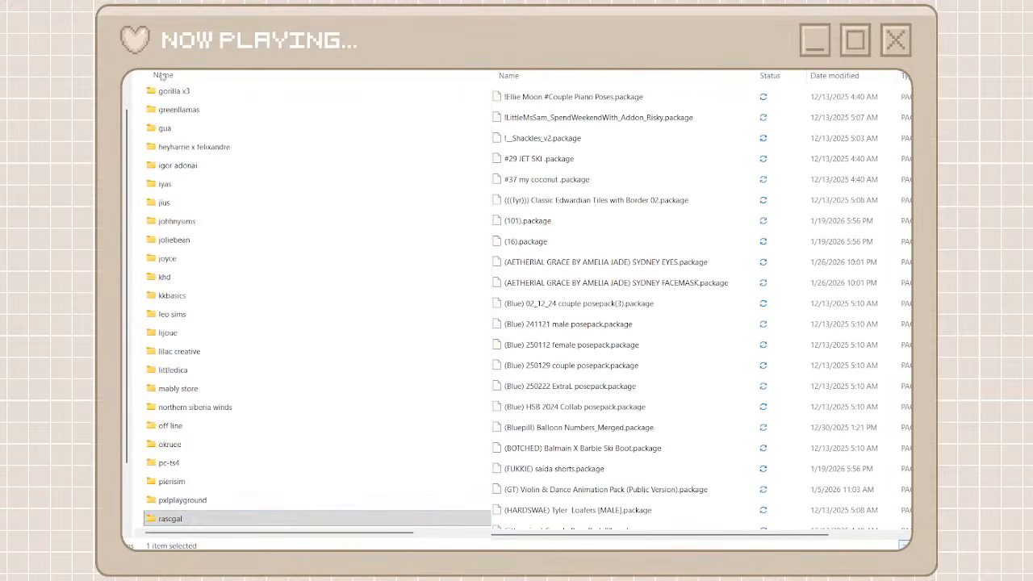
key(ctrl+shift+n)
text(roselipa)
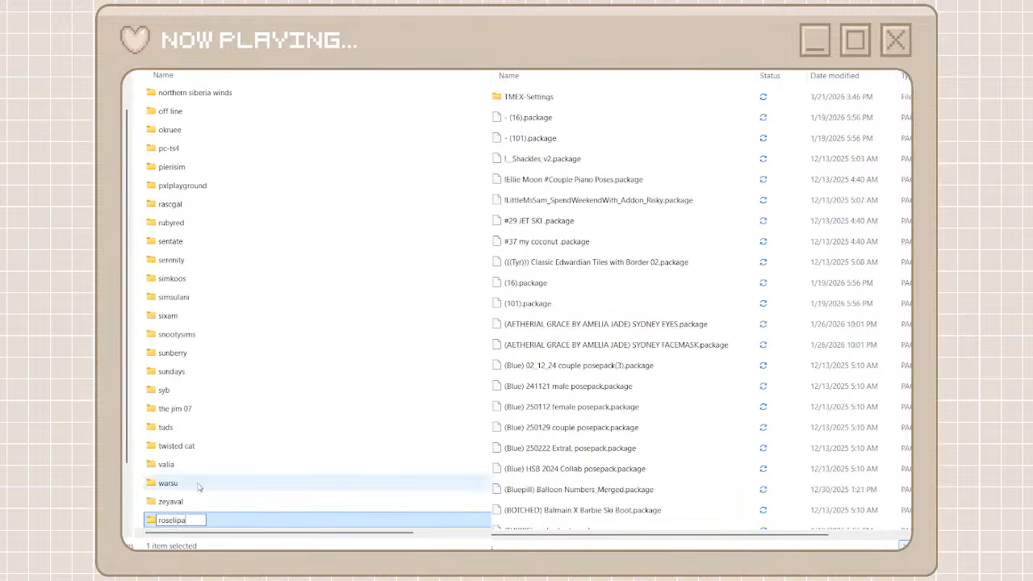
double_click(215, 522)
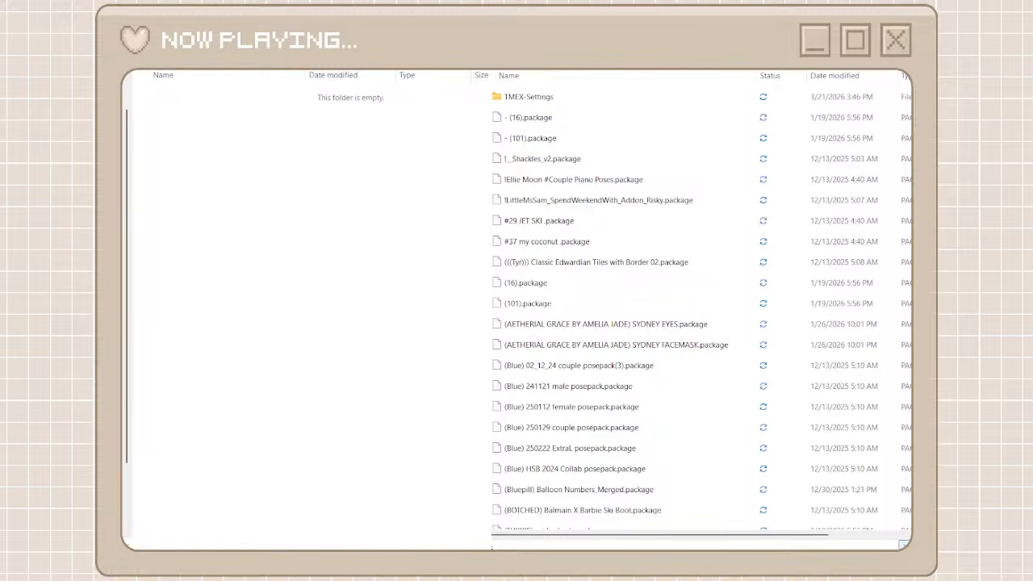
Move all the packages found by searching for "roselipa" into the roselipa folder and clear the search in unorganized cc
click(635, 86)
scroll(650, 398, down, 12)
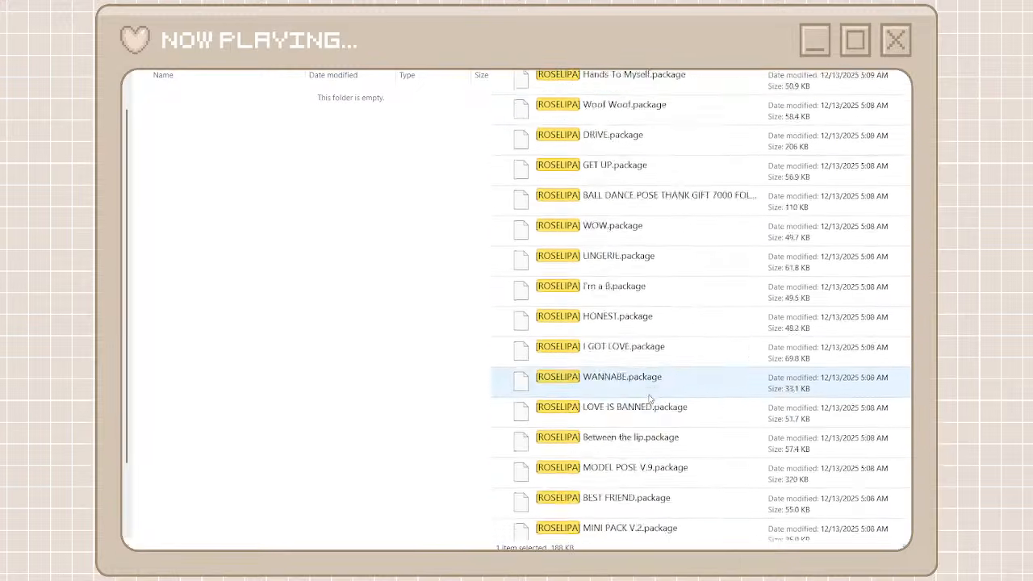
scroll(651, 397, down, 10)
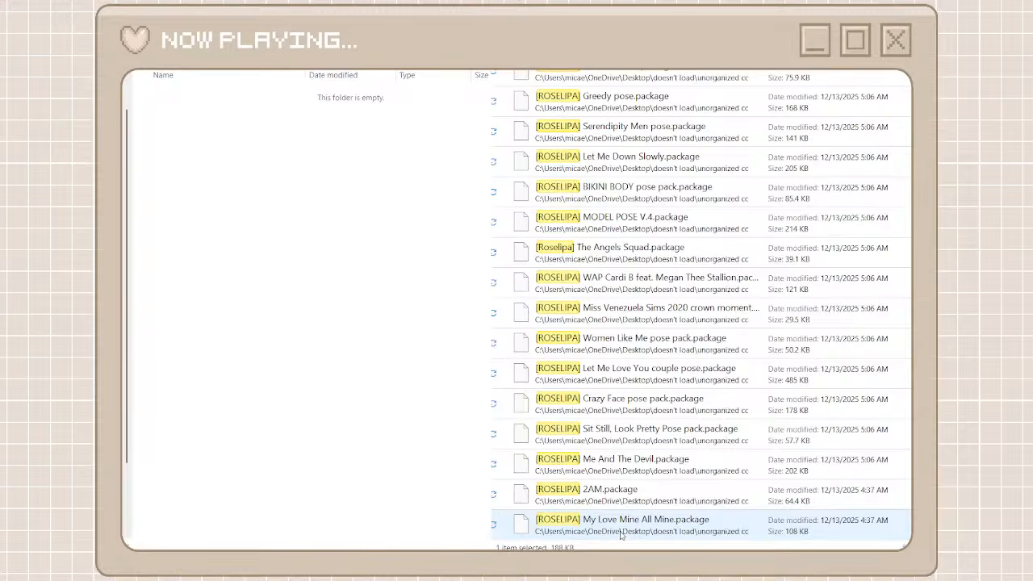
key(ctrl+a)
key(ctrl+x)
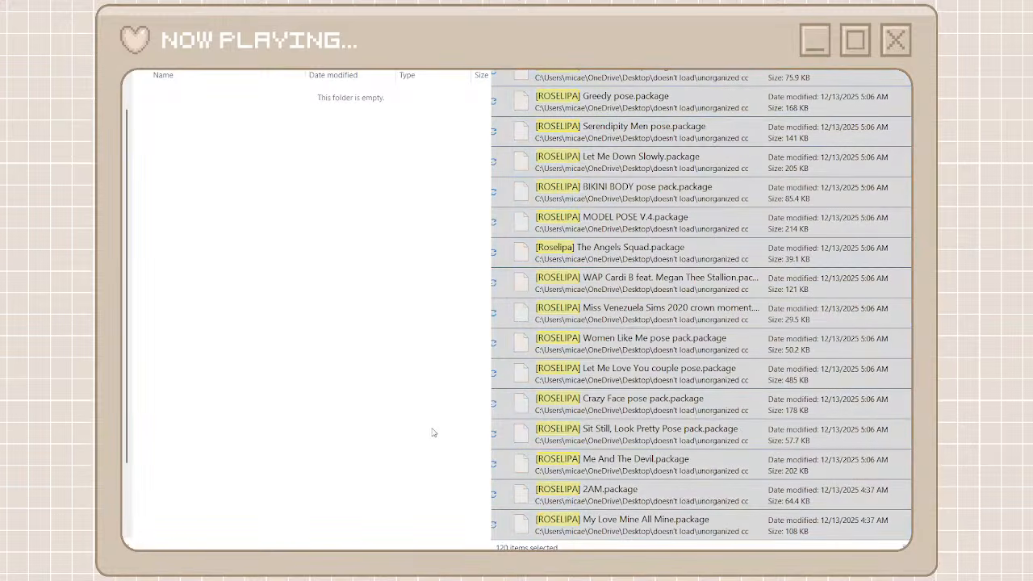
key(ctrl+v)
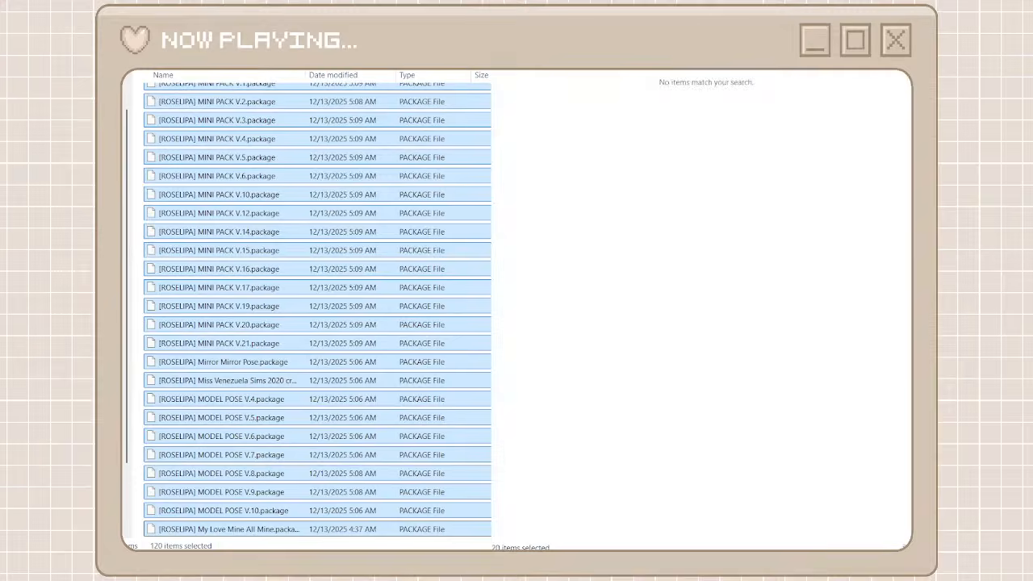
click(897, 74)
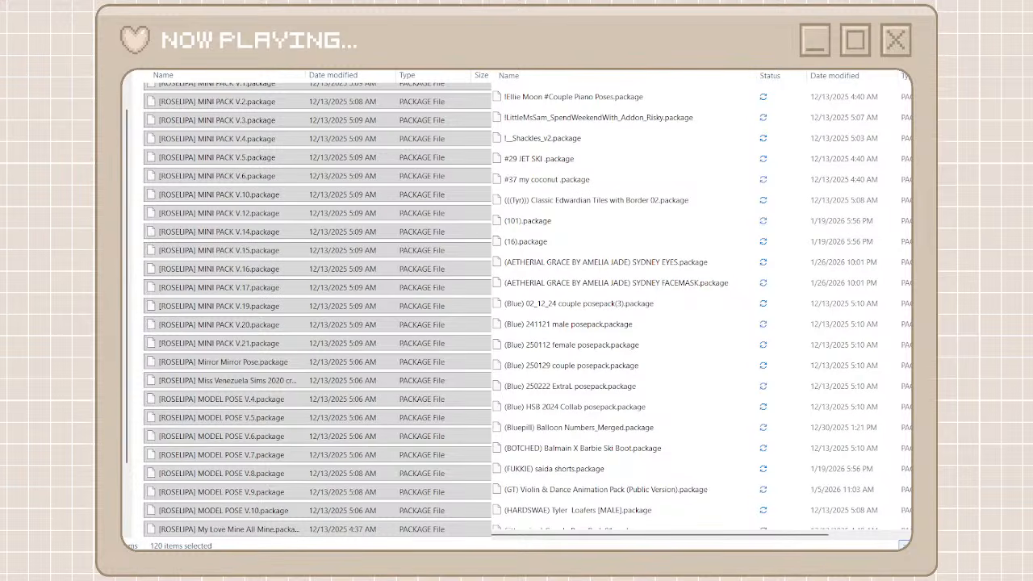
Find the [lili-palace] packages in unorganized cc, then create a creator folder named lili's place and open it
key(alt+Left)
scroll(500, 215, down, 5)
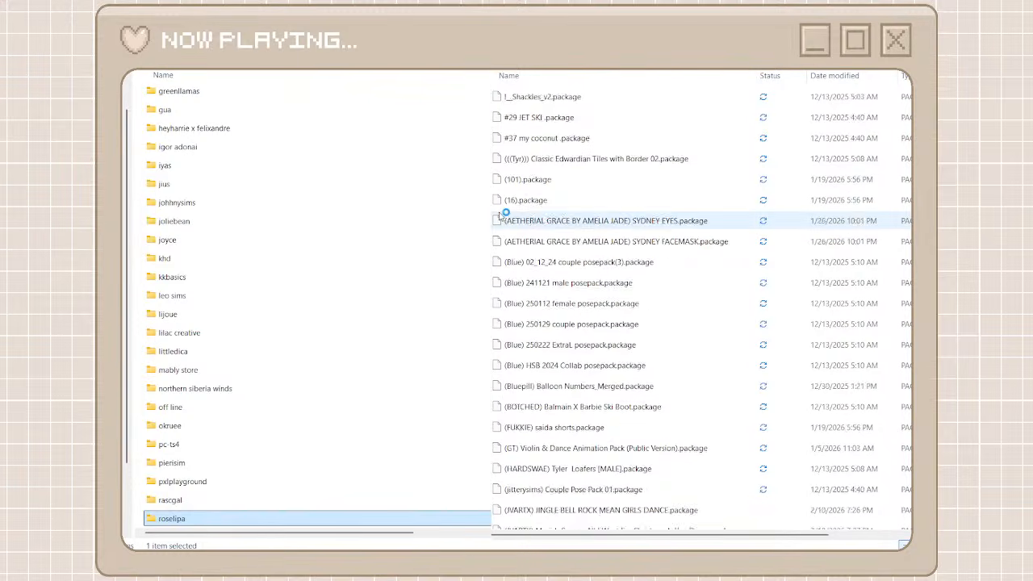
scroll(499, 215, down, 20)
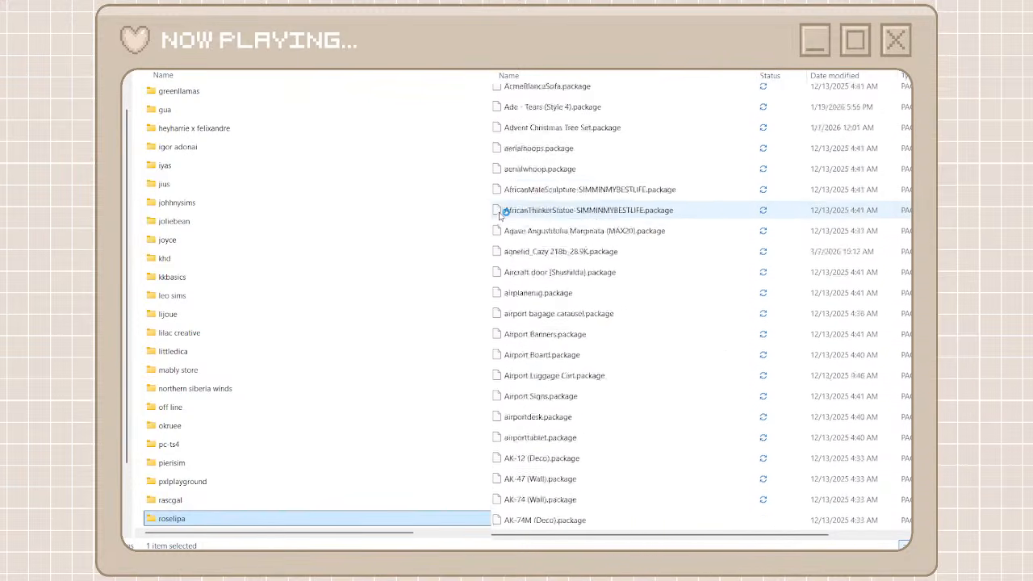
scroll(499, 215, down, 20)
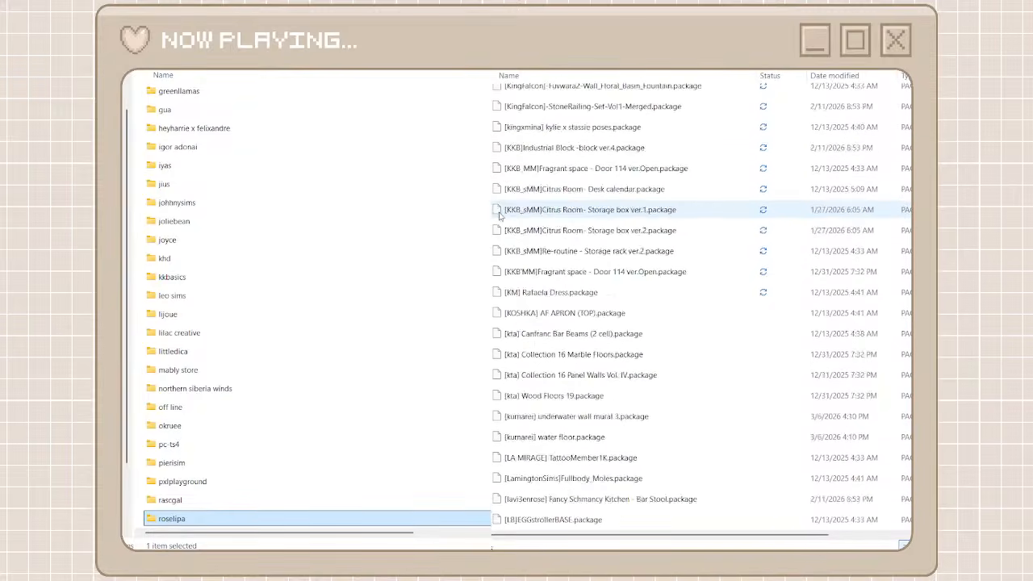
scroll(500, 216, down, 5)
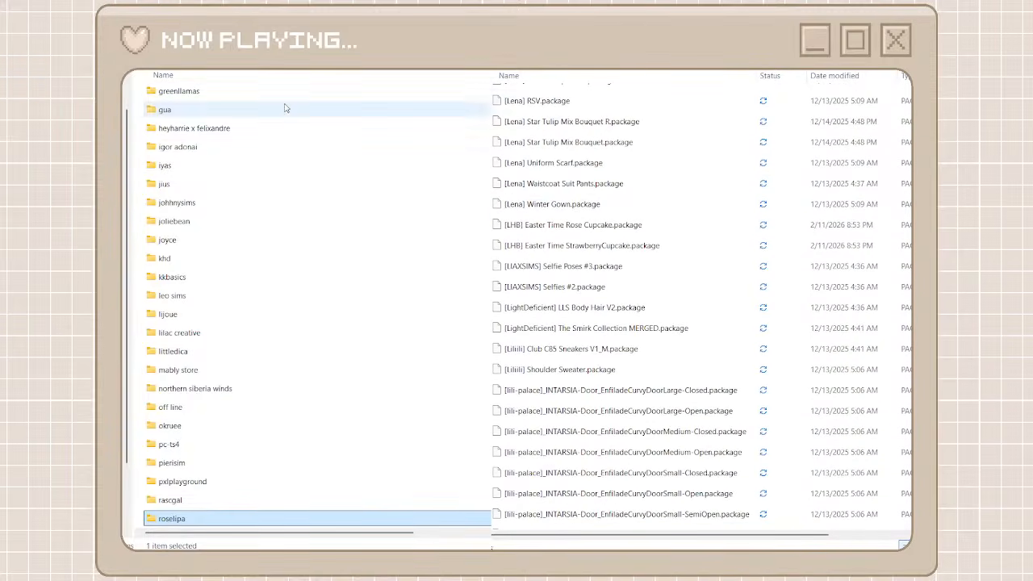
key(alt+Tab)
key(ctrl+shift+n)
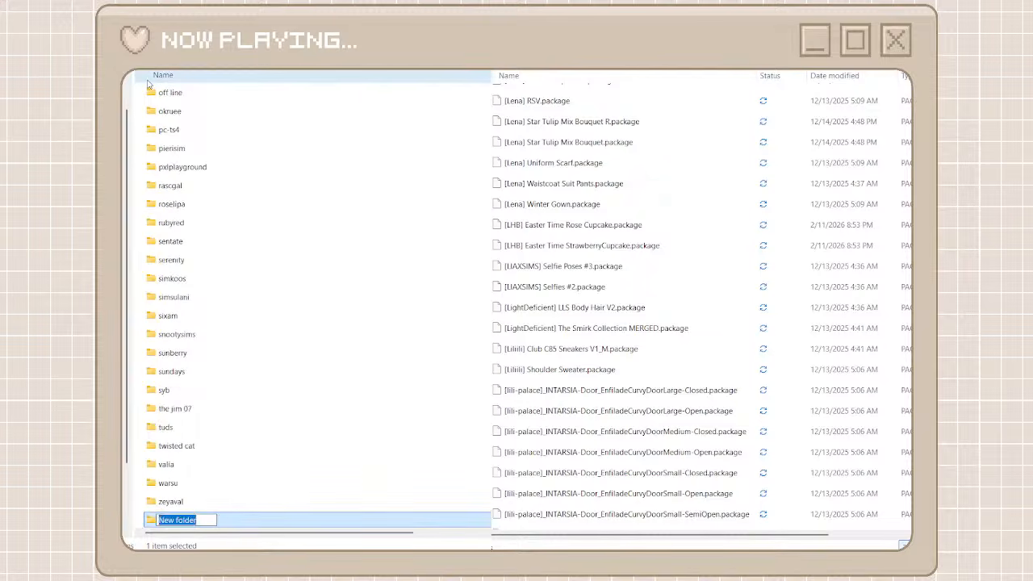
text(lili's place)
double_click(230, 527)
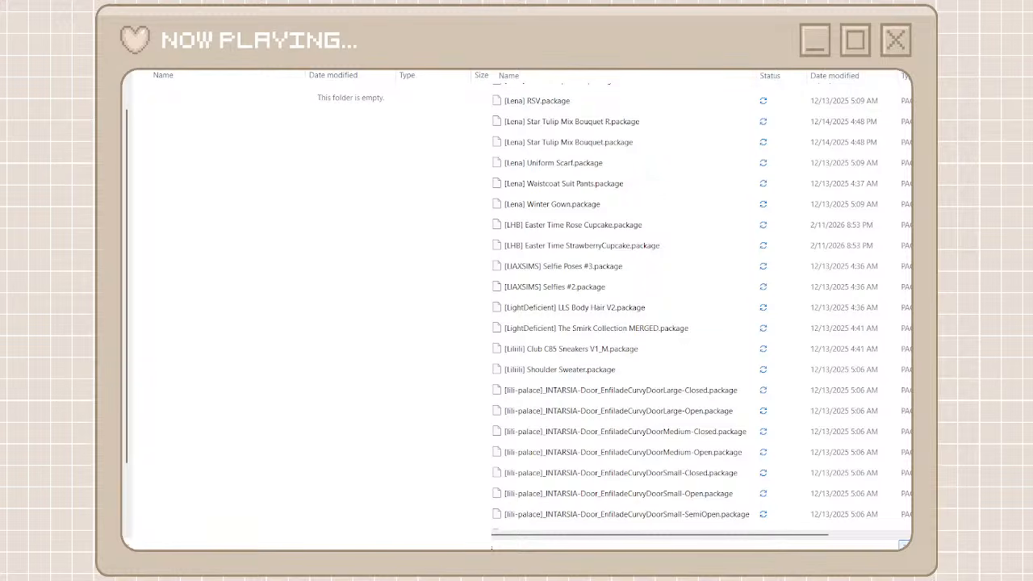
Move all the [lilis-palace] packages found in unorganized cc into the lili's place folder
click(705, 89)
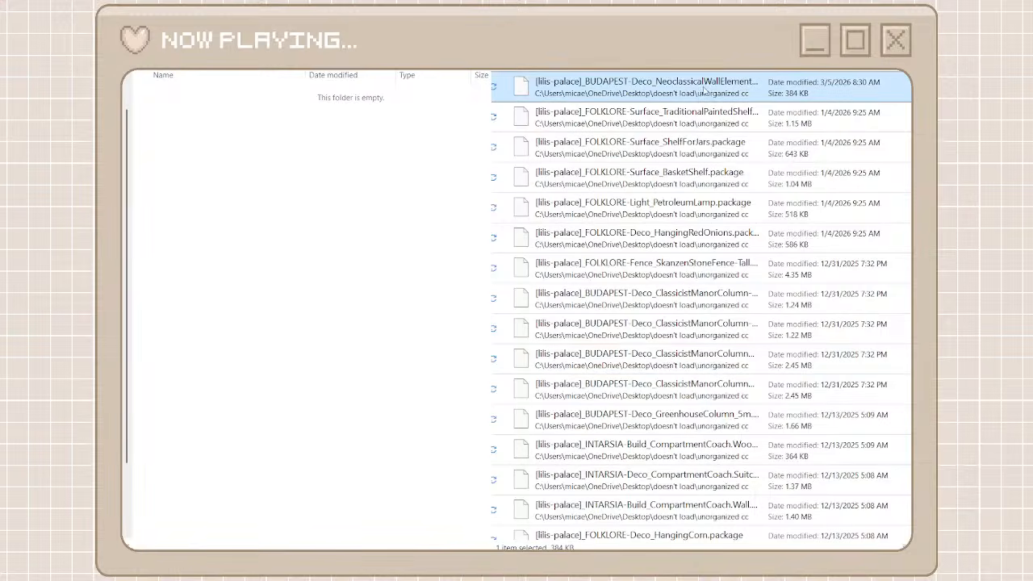
scroll(666, 370, down, 10)
scroll(667, 371, down, 10)
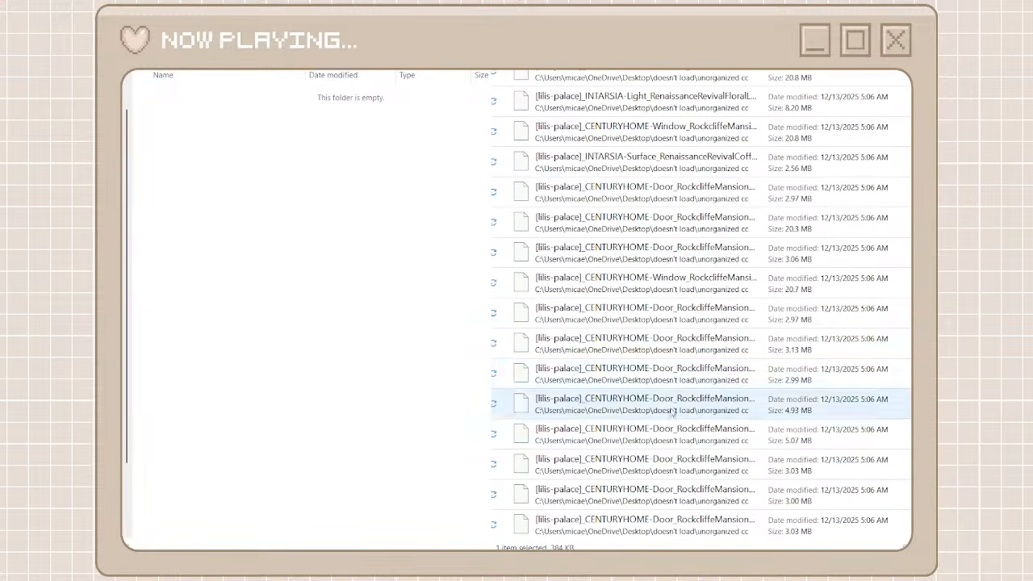
shift+click(639, 536)
right_click(638, 537)
click(649, 518)
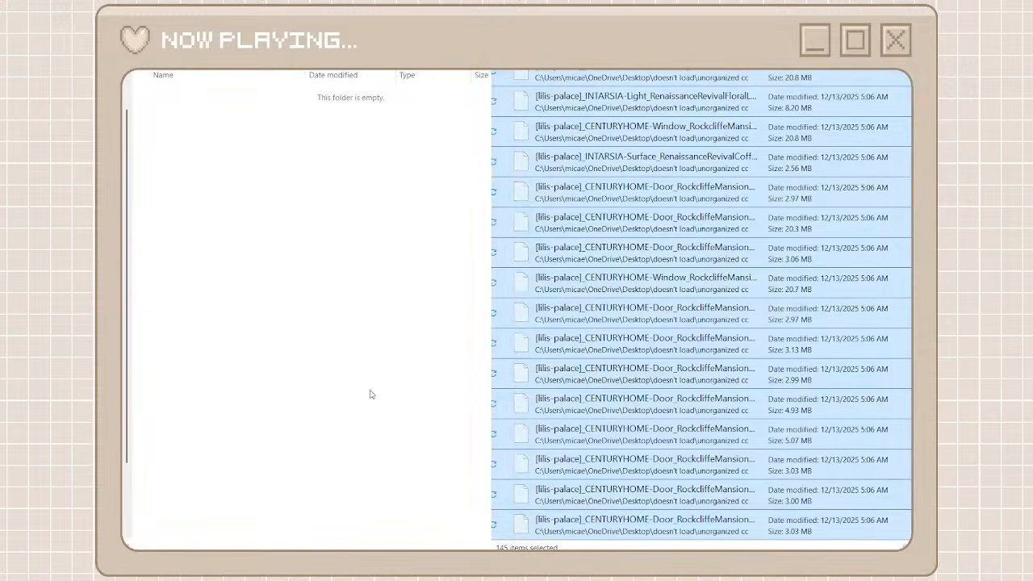
right_click(372, 394)
click(392, 405)
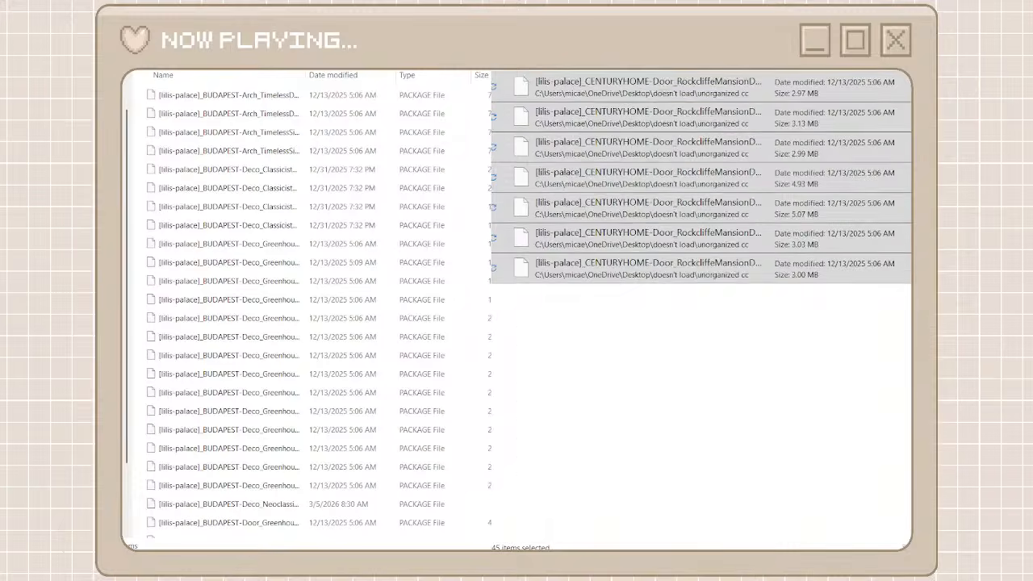
Return to the creator folders, create a folder named taurus designs, and open it
key(ctrl+shift+n)
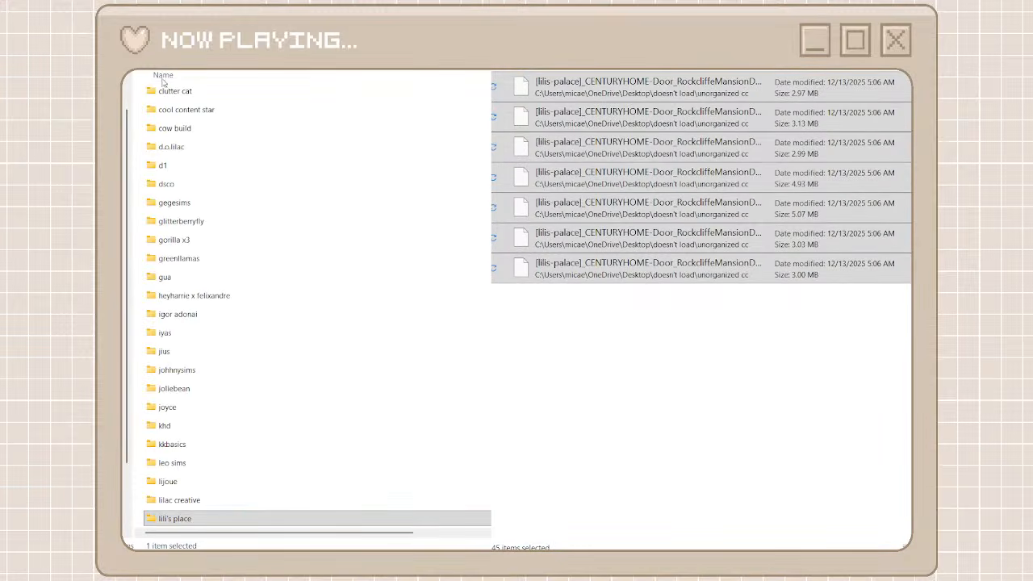
text(ta)
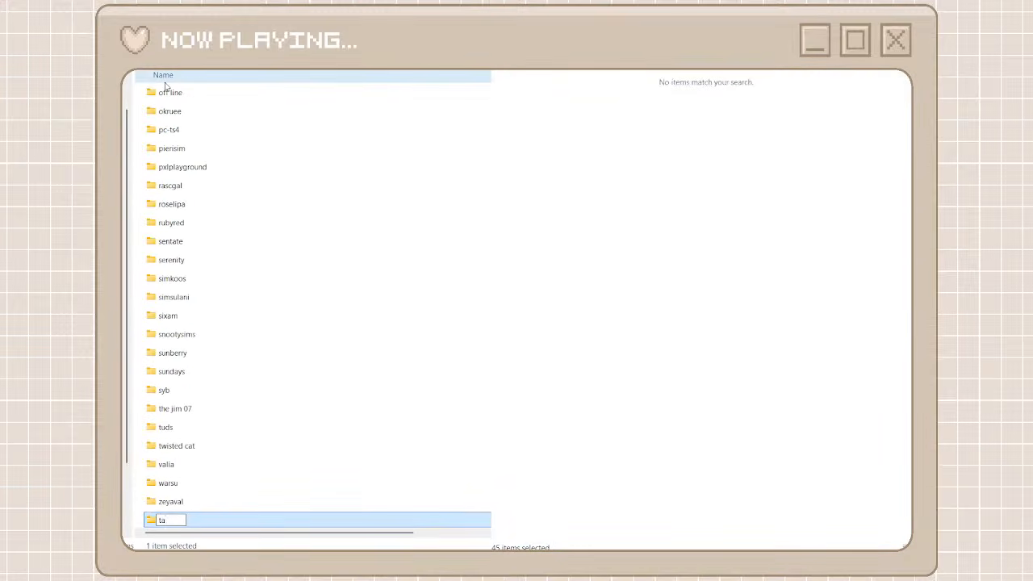
text(urus designs)
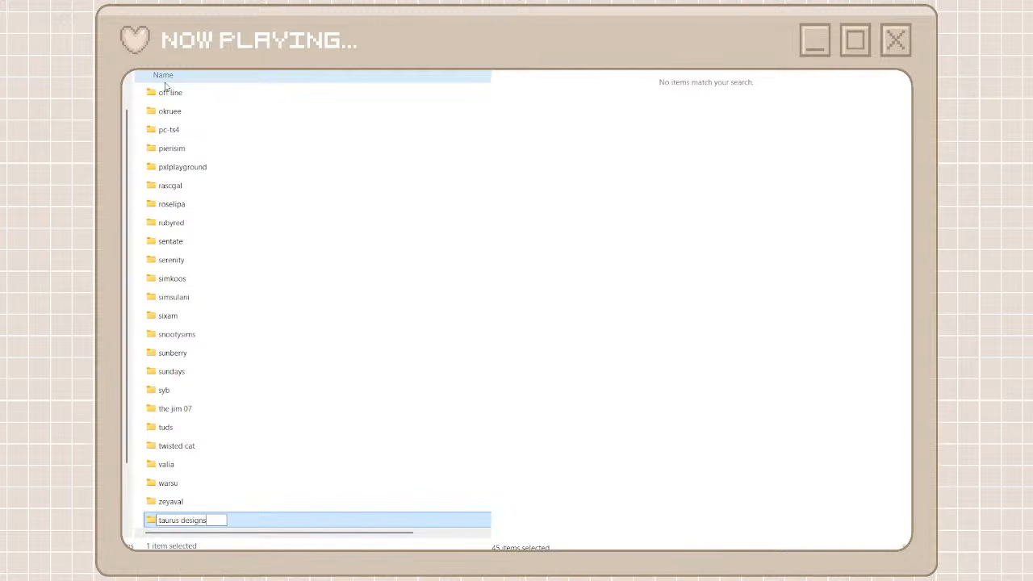
double_click(240, 521)
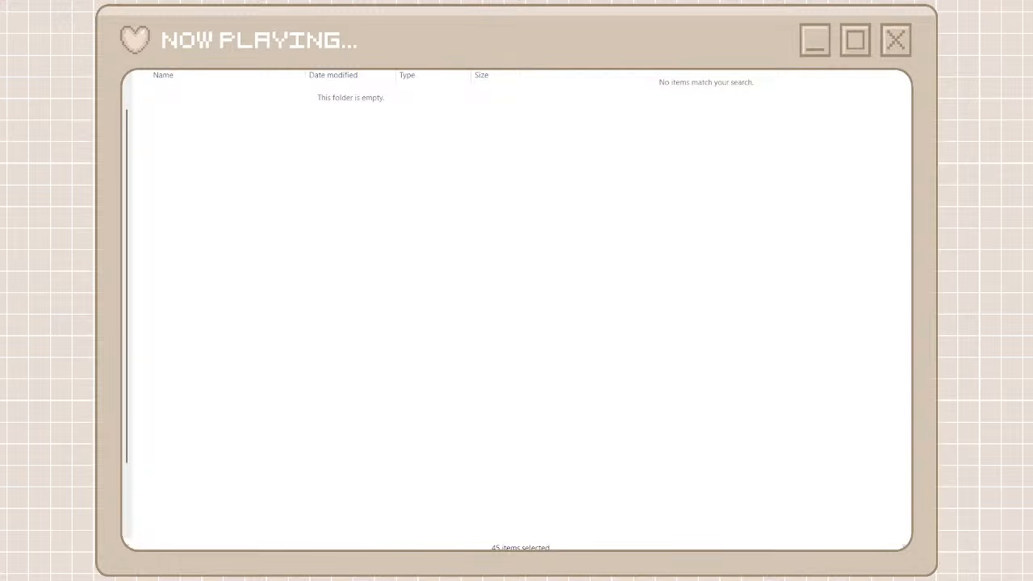
Search unorganized cc for "TaurusDesign", written without a space
text(aurus design)
key(BackSpace)
key(BackSpace)
key(BackSpace)
key(BackSpace)
key(BackSpace)
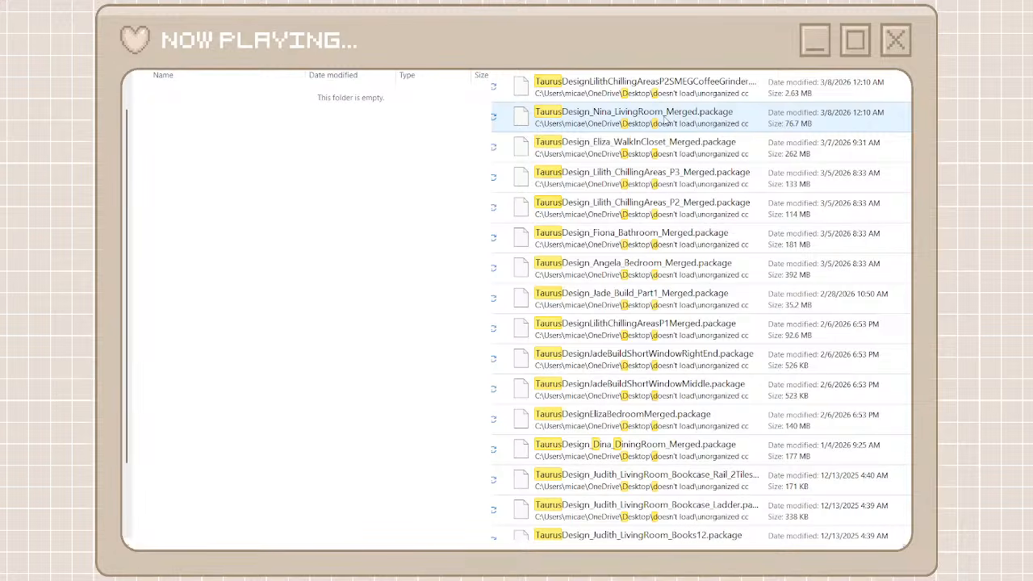
key(BackSpace)
key(BackSpace)
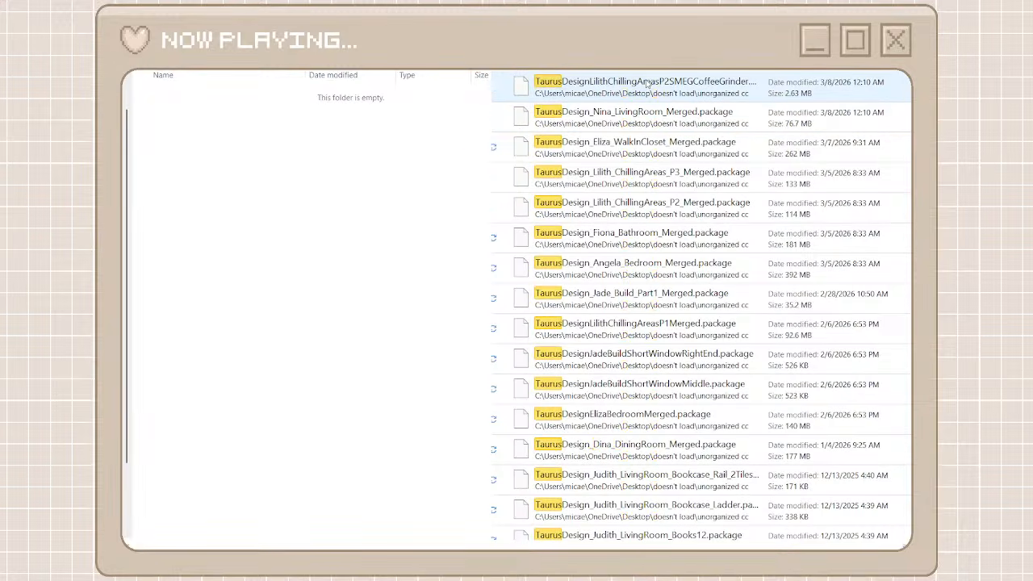
text(Design)
Move all the TaurusDesign packages in the search results into the taurus designs folder
click(616, 87)
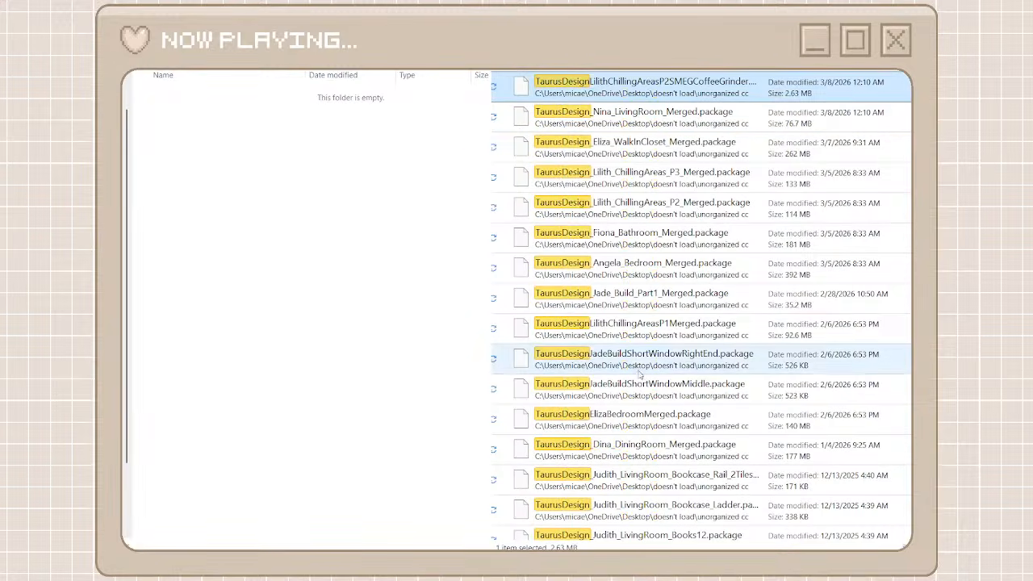
scroll(637, 376, down, 15)
scroll(638, 375, down, 5)
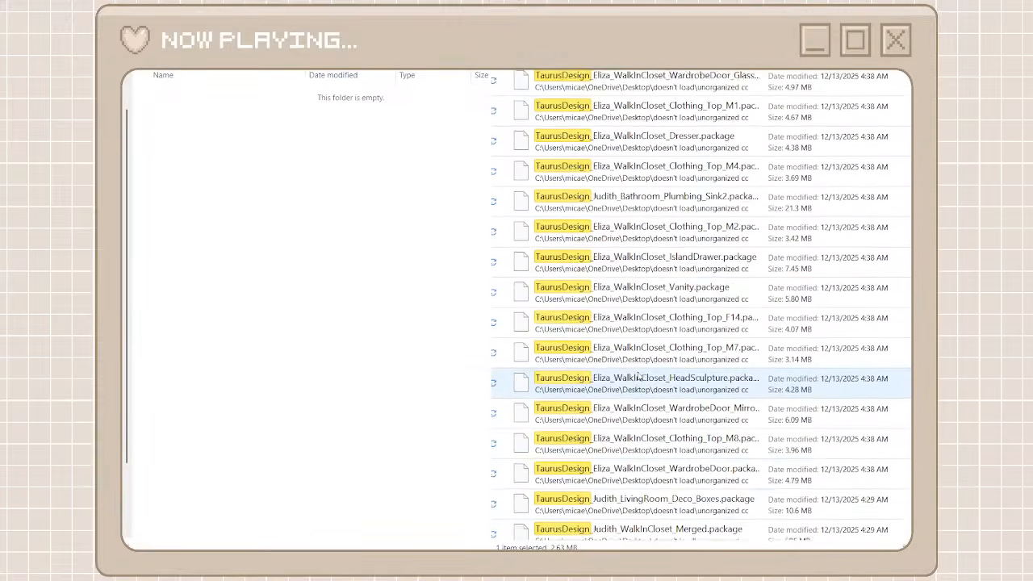
shift+click(622, 523)
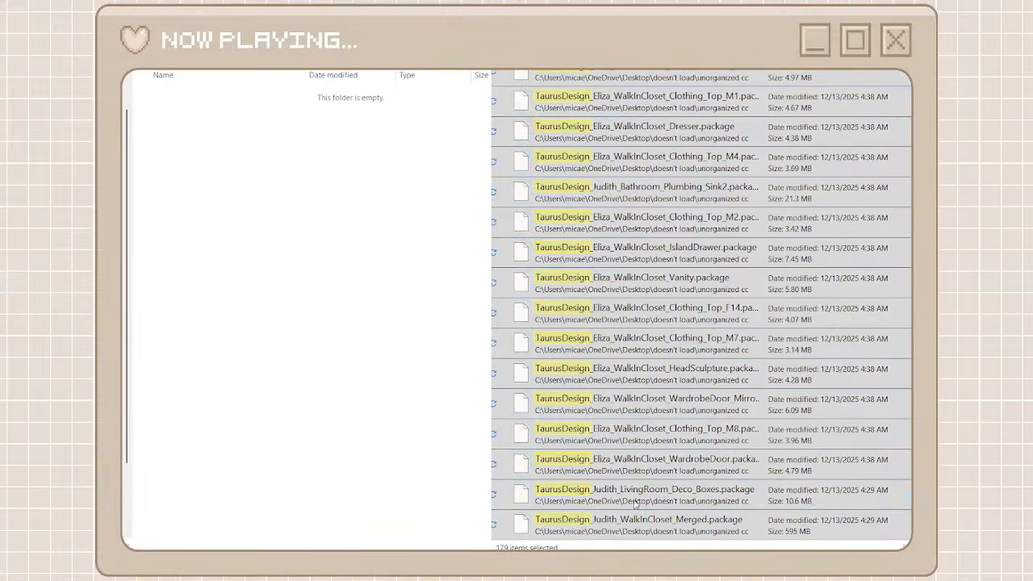
click(394, 339)
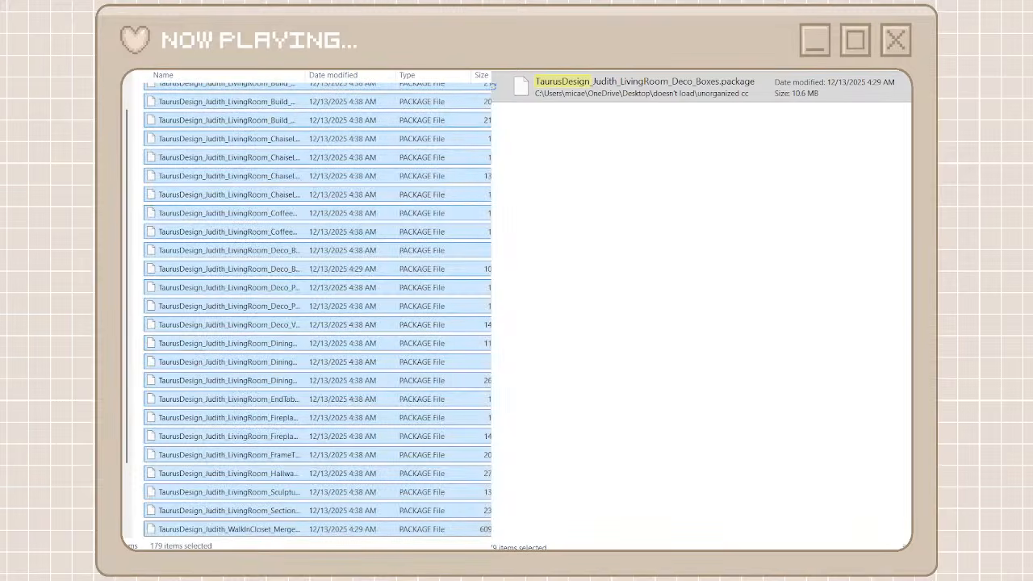
Return to the creator folders and rename the taurus designs folder to taurus design
click(251, 36)
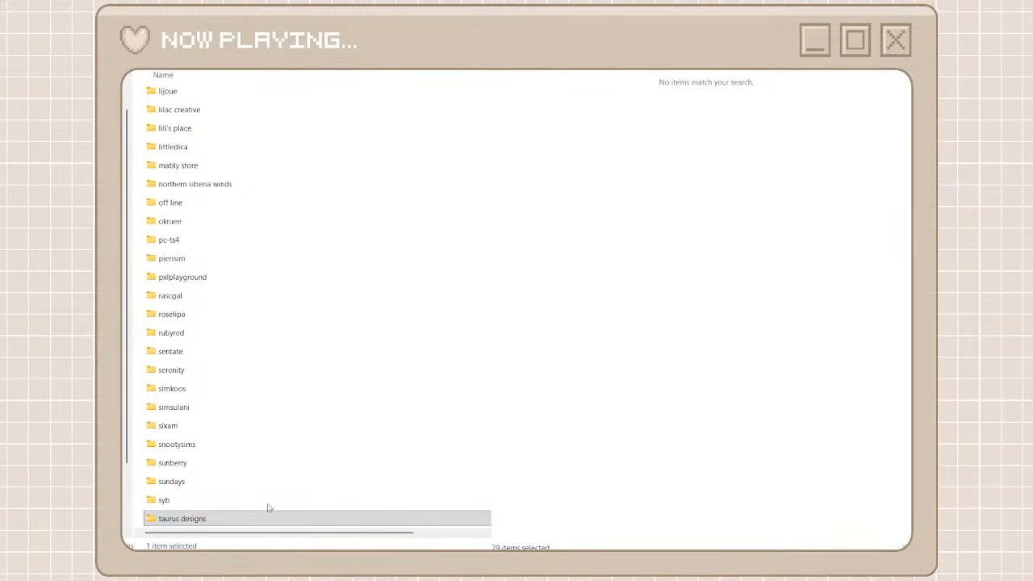
key(F2)
click(219, 518)
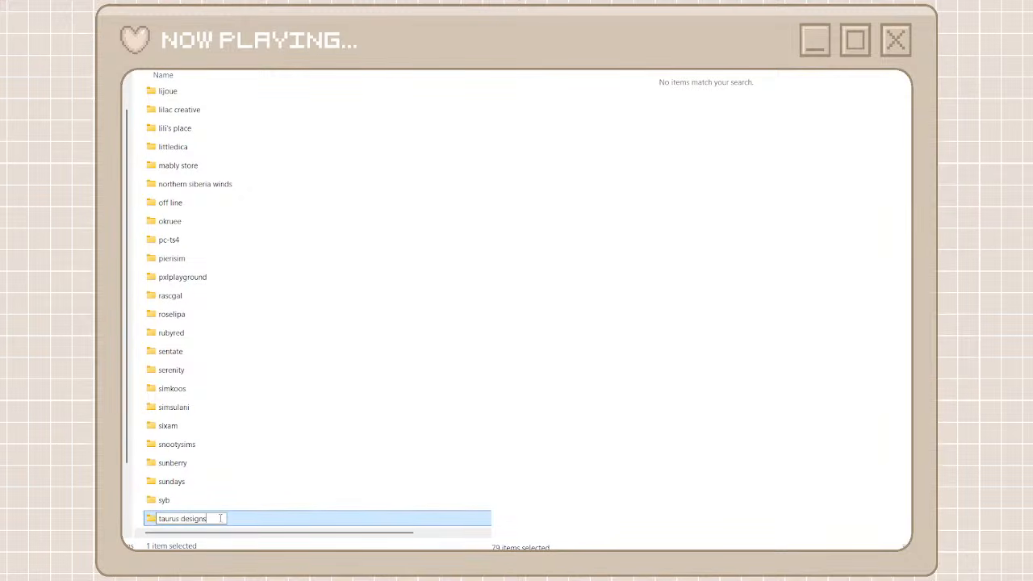
key(BackSpace)
key(Return)
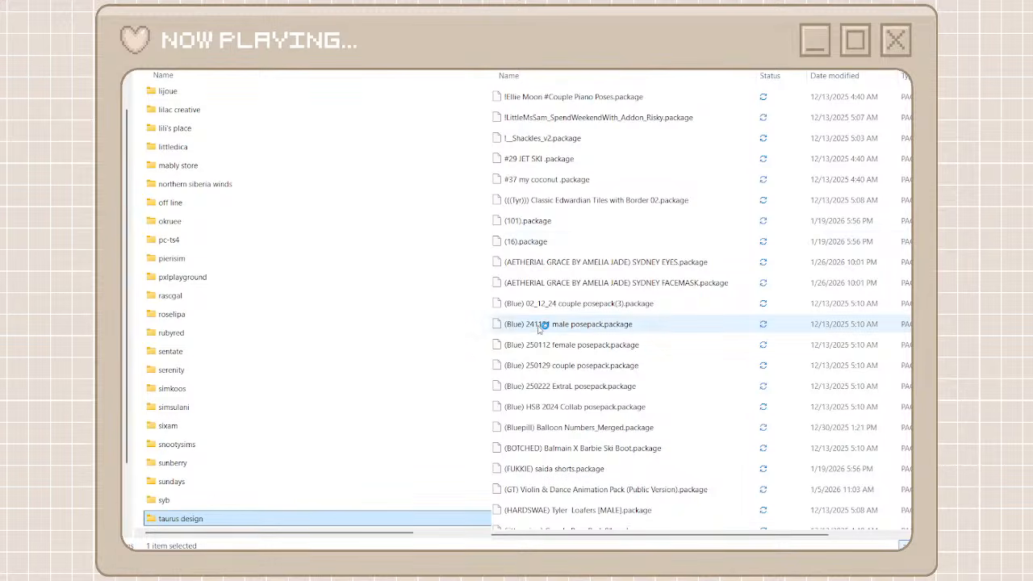
Browse unorganized cc for the next creator, create a folder named arethabee among the creator folders, and open it
scroll(536, 327, down, 5)
scroll(539, 328, down, 1)
scroll(539, 329, up, 2)
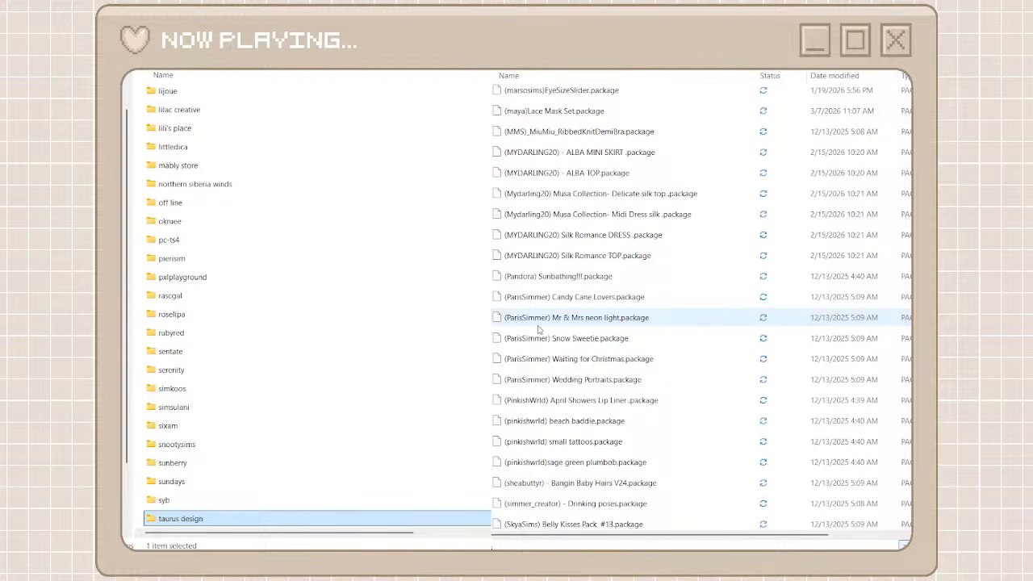
scroll(539, 330, down, 20)
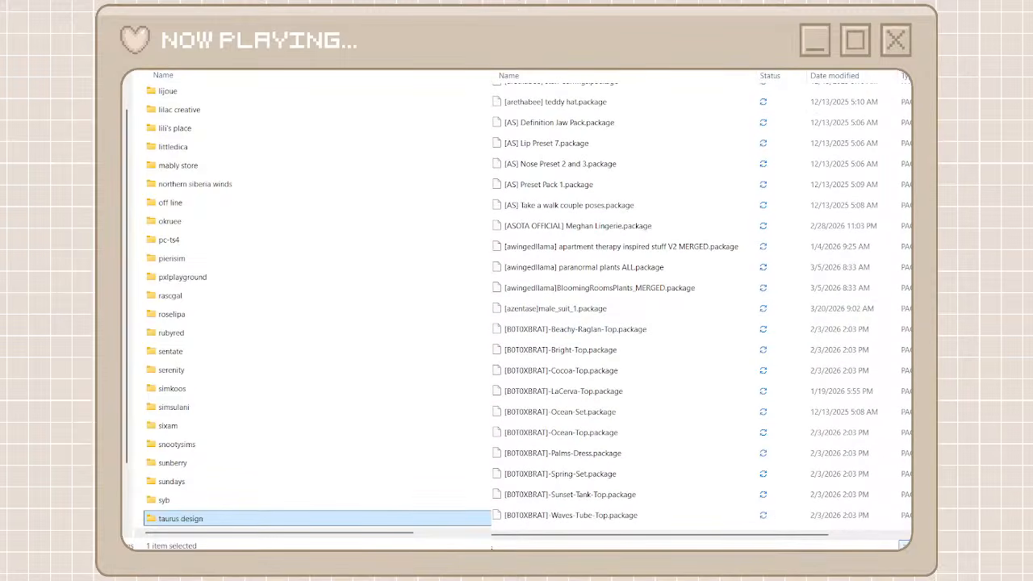
click(161, 67)
key(ctrl+shift+n)
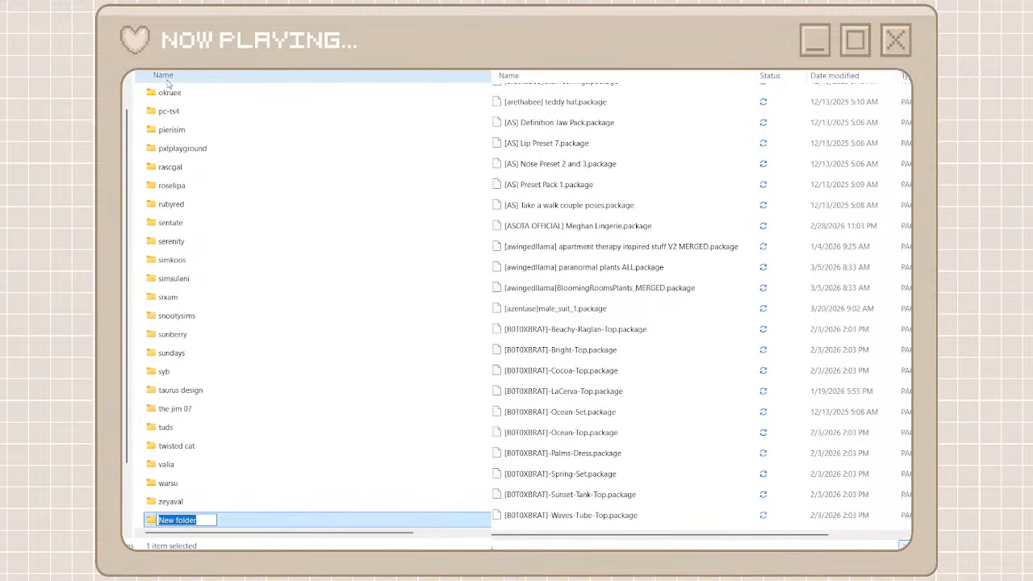
text(arethabee)
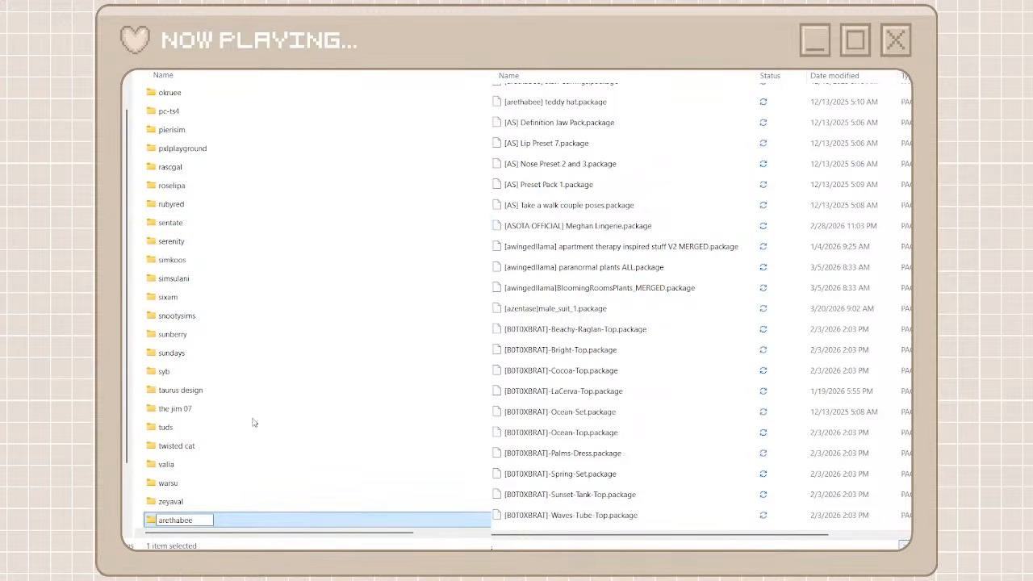
key(Return)
double_click(200, 520)
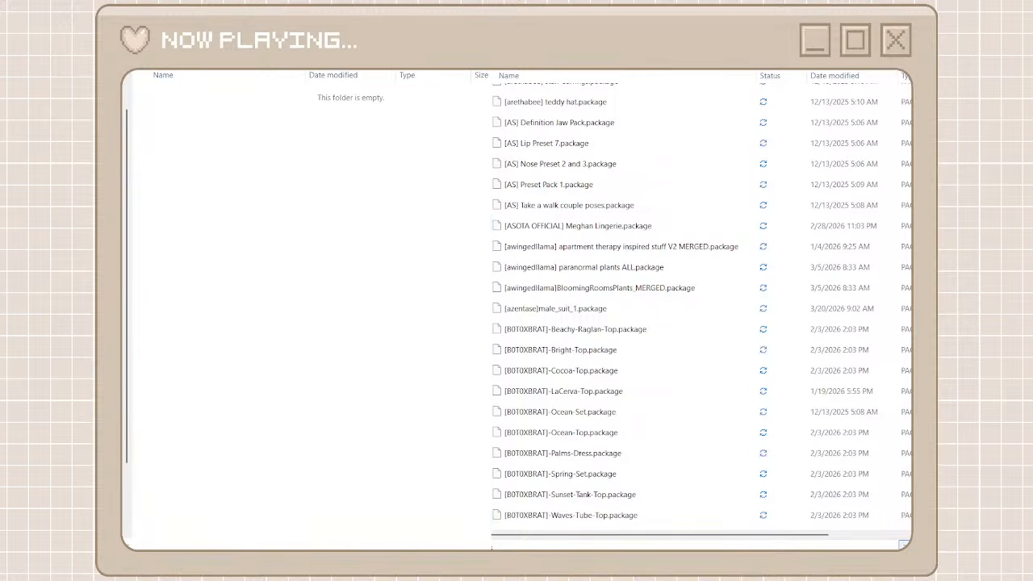
Search unorganized cc for "arethabee" and move all the matching packages into the arethabee folder
text(arethab)
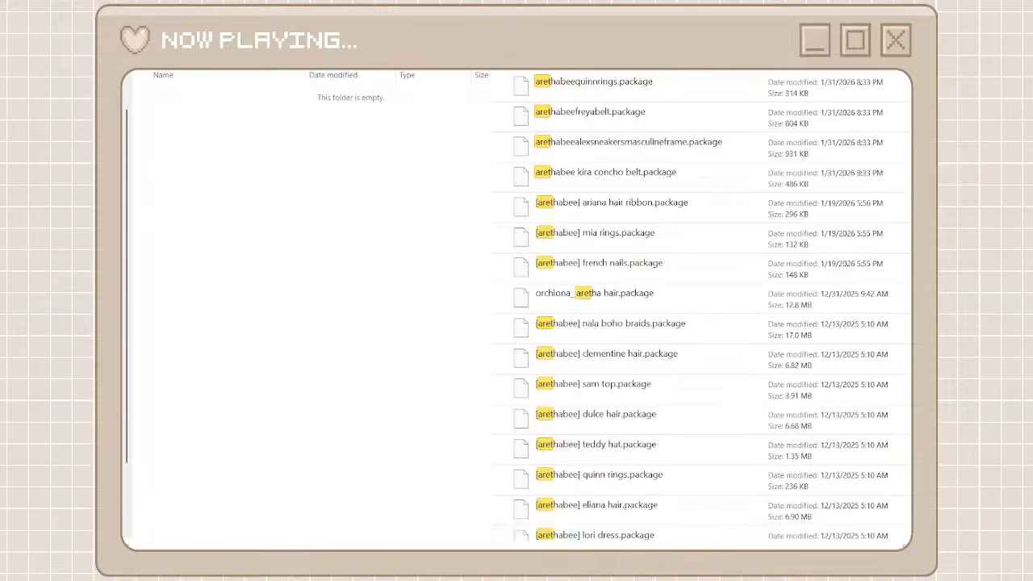
text(ee)
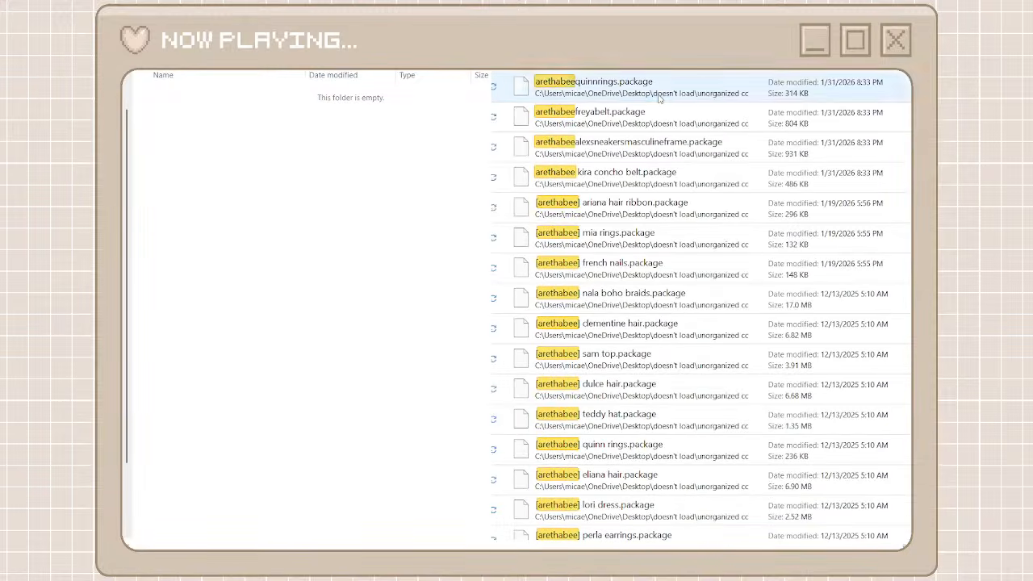
click(659, 98)
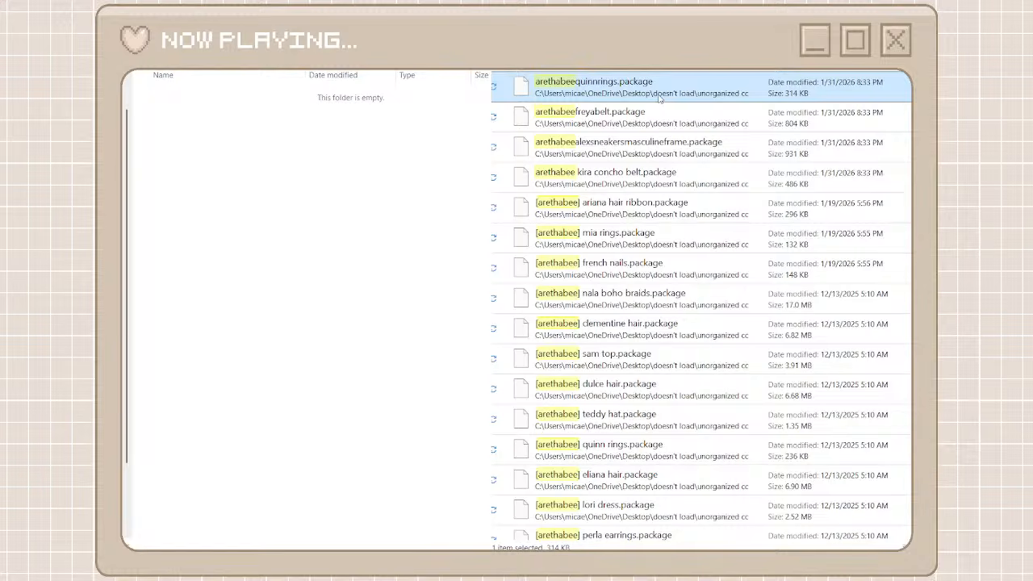
scroll(565, 415, down, 10)
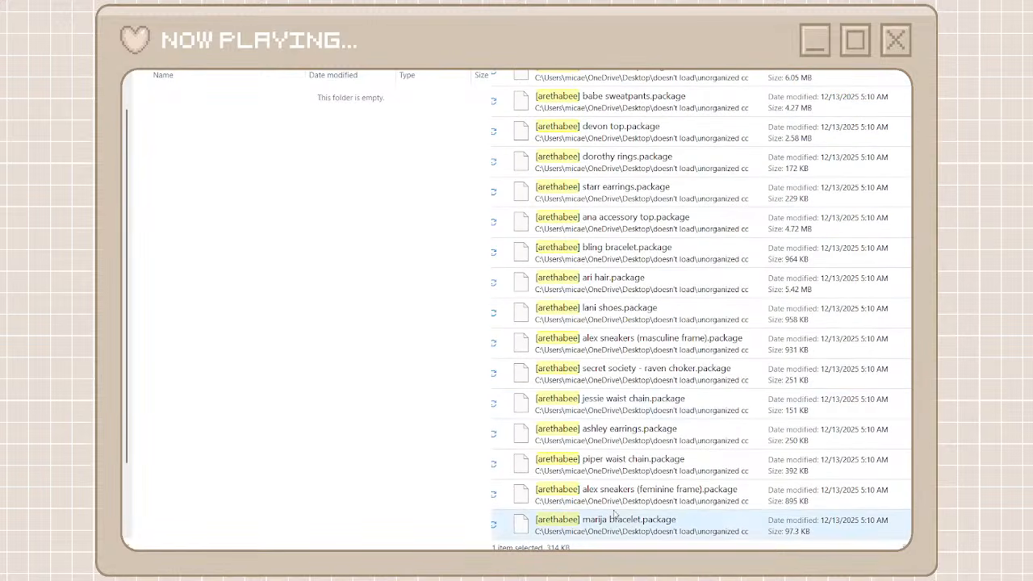
key(ctrl+a)
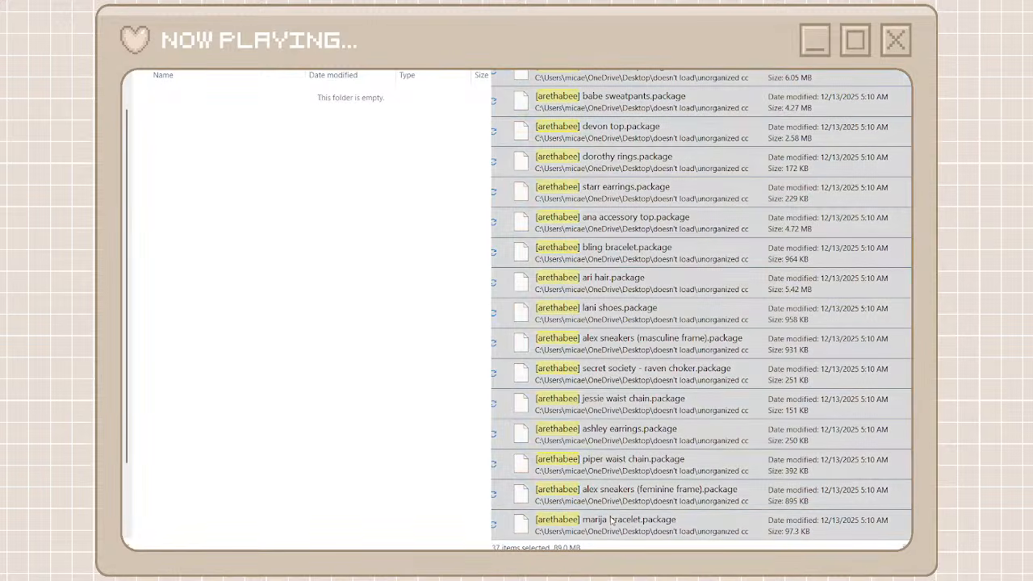
drag(635, 533, 371, 341)
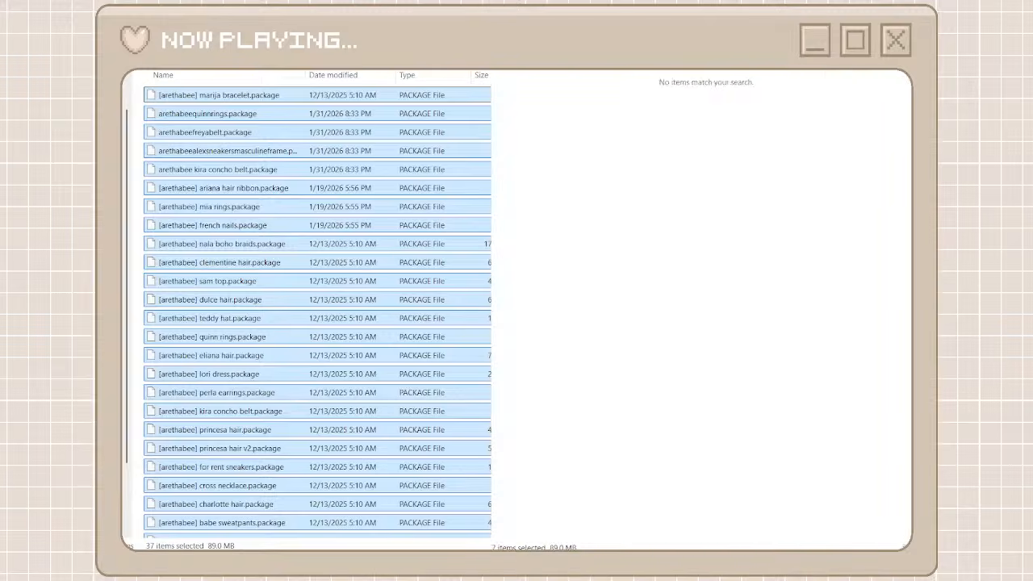
Return to the creator folders and move the four [CAMUFLJAE] Lunch In Paris Collection packages from unorganized cc into the camuflaje folder
click(896, 71)
key(alt+Left)
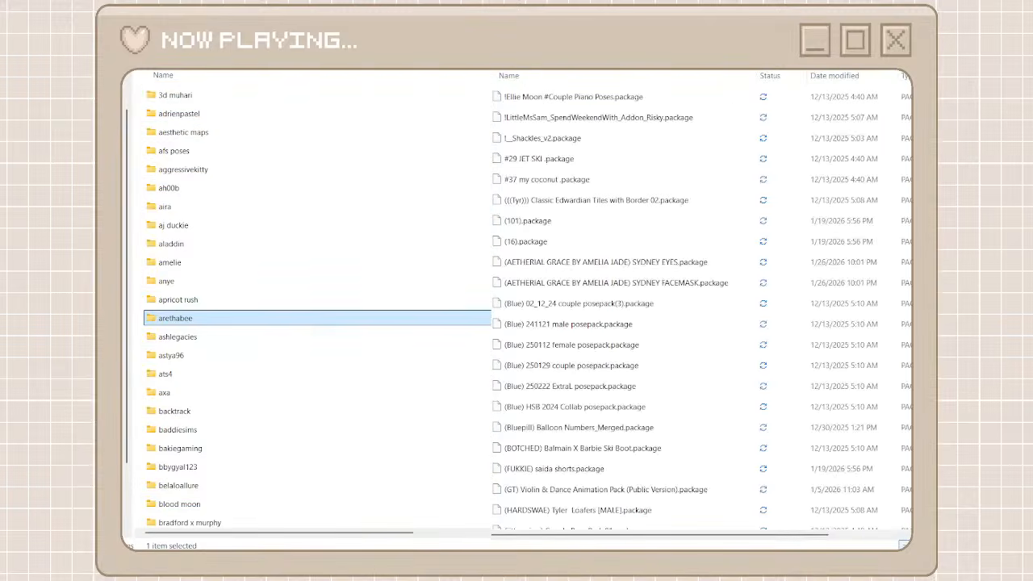
scroll(609, 387, down, 15)
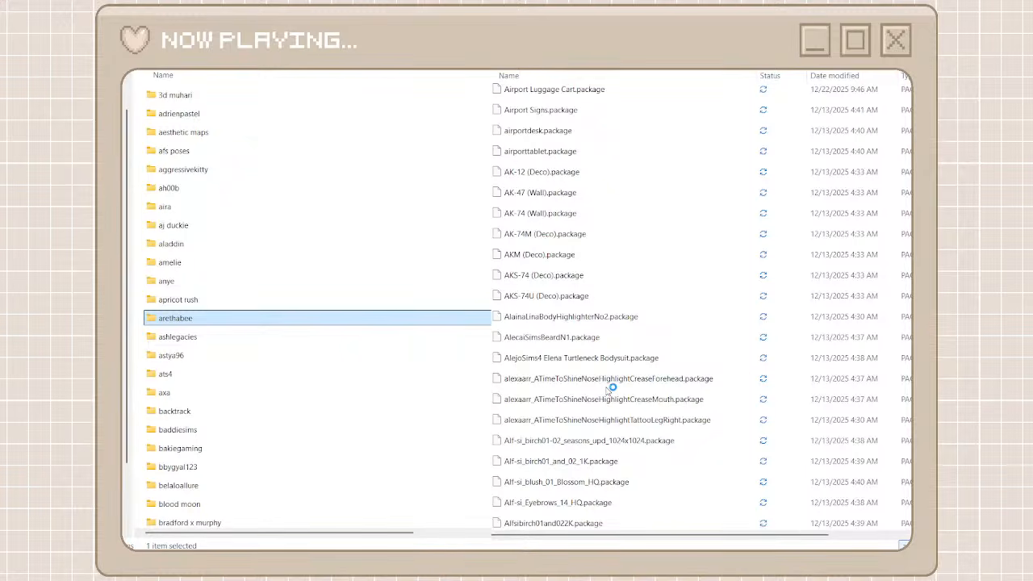
scroll(609, 387, down, 10)
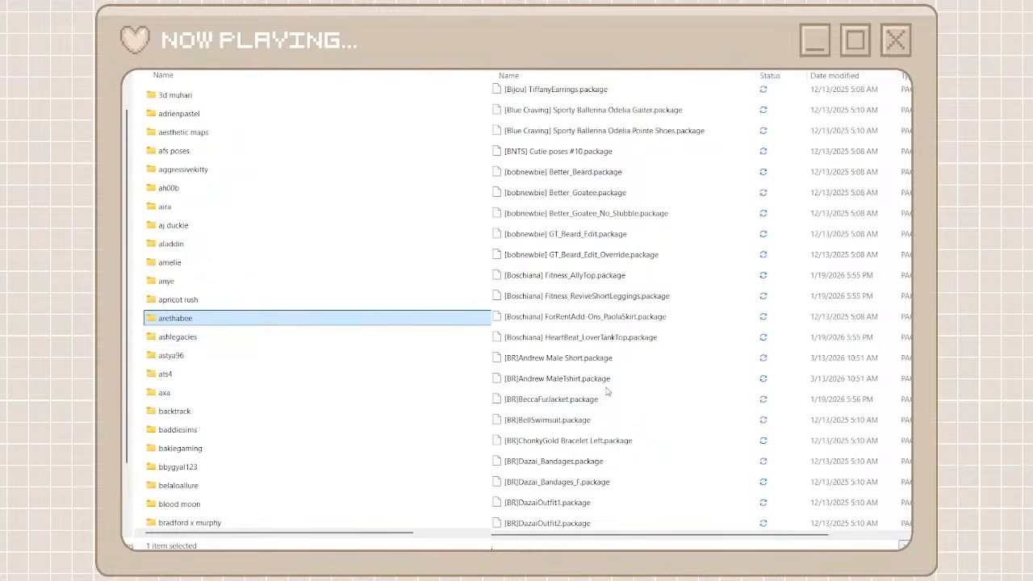
scroll(607, 387, down, 15)
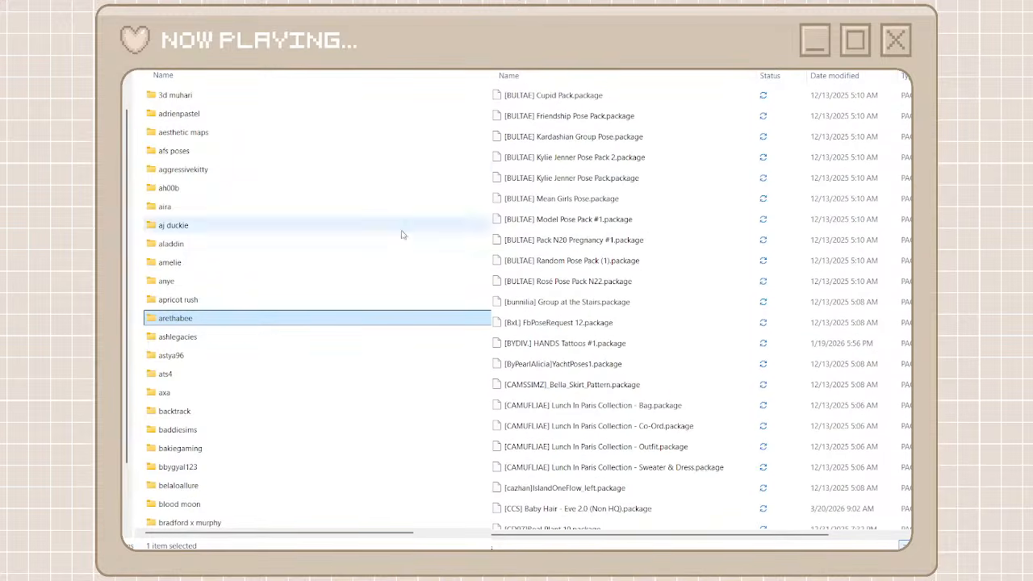
click(583, 414)
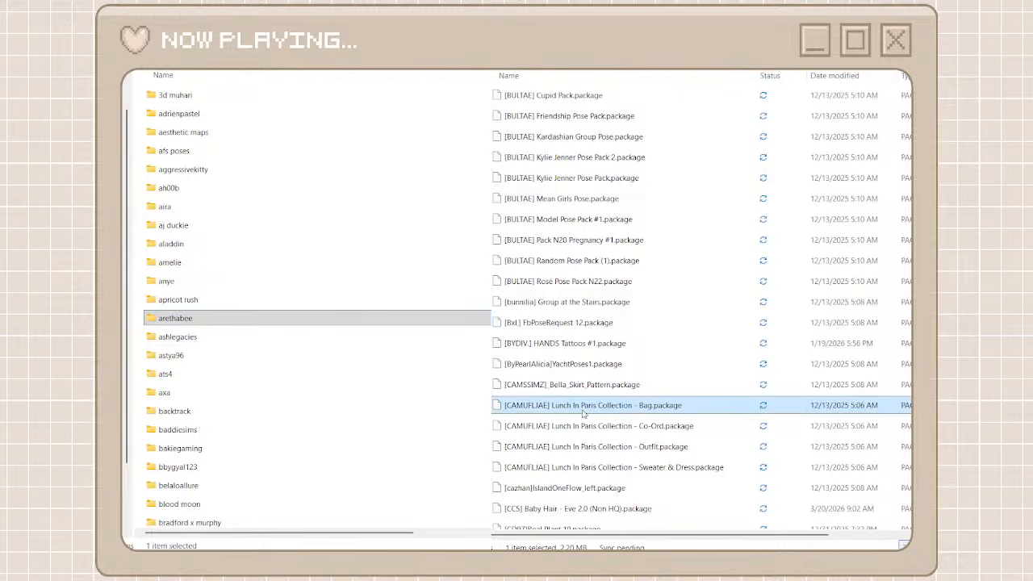
shift+click(569, 468)
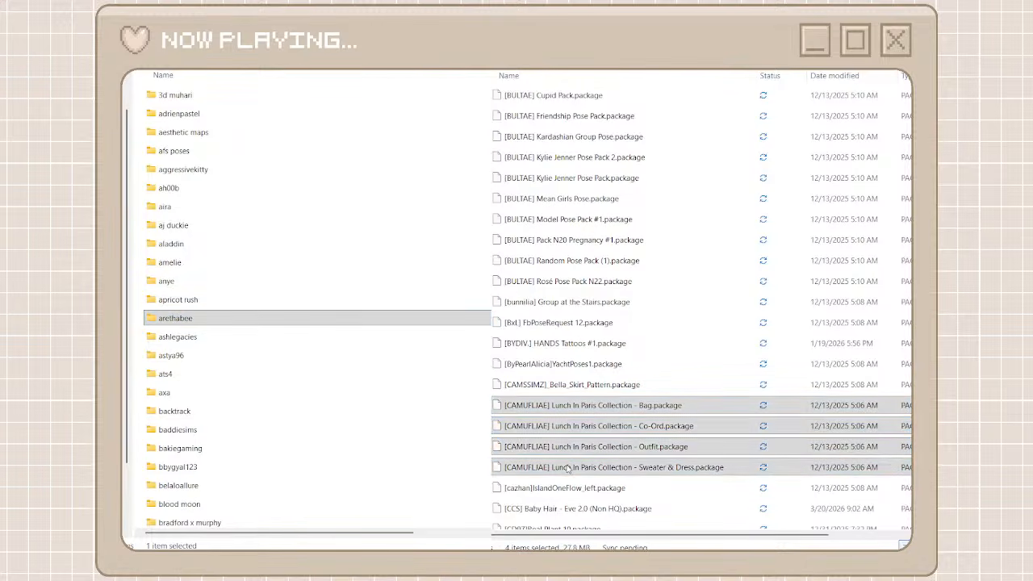
click(586, 476)
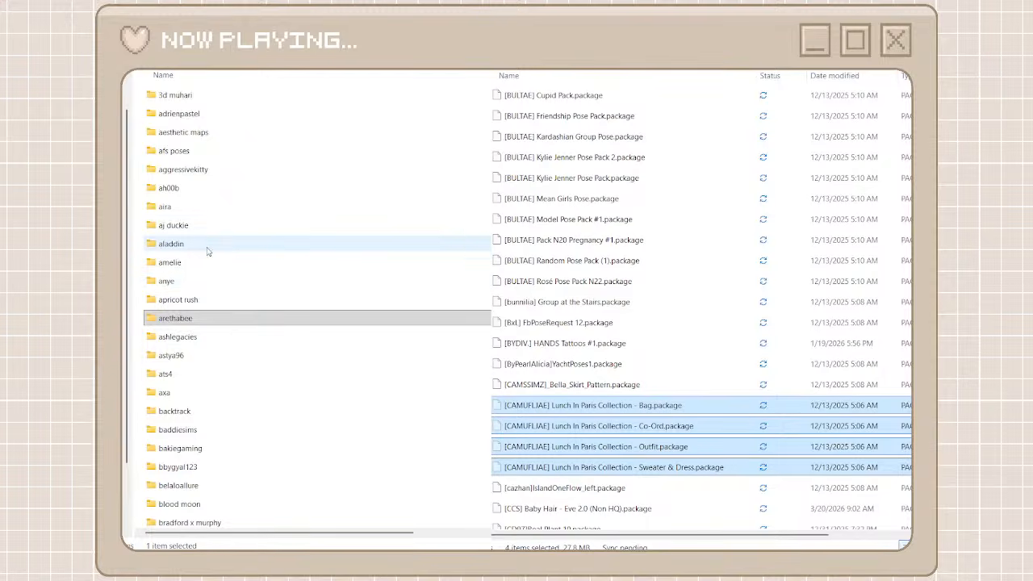
scroll(207, 252, down, 5)
click(194, 326)
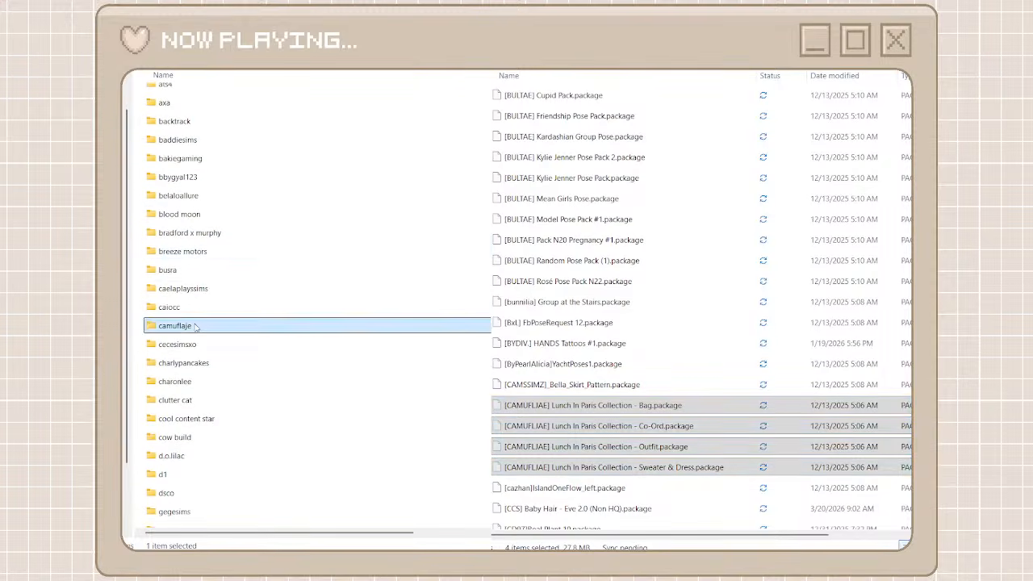
double_click(195, 326)
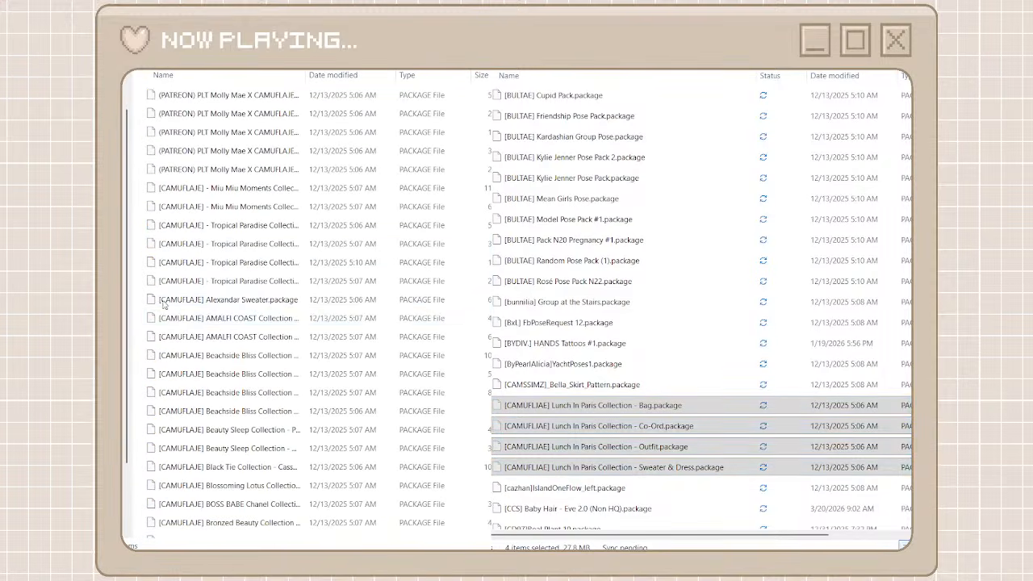
key(ctrl+v)
Browse unorganized cc to the Momo-cc packages, create a folder named momo cc among the creator folders, and open it
scroll(524, 323, down, 7)
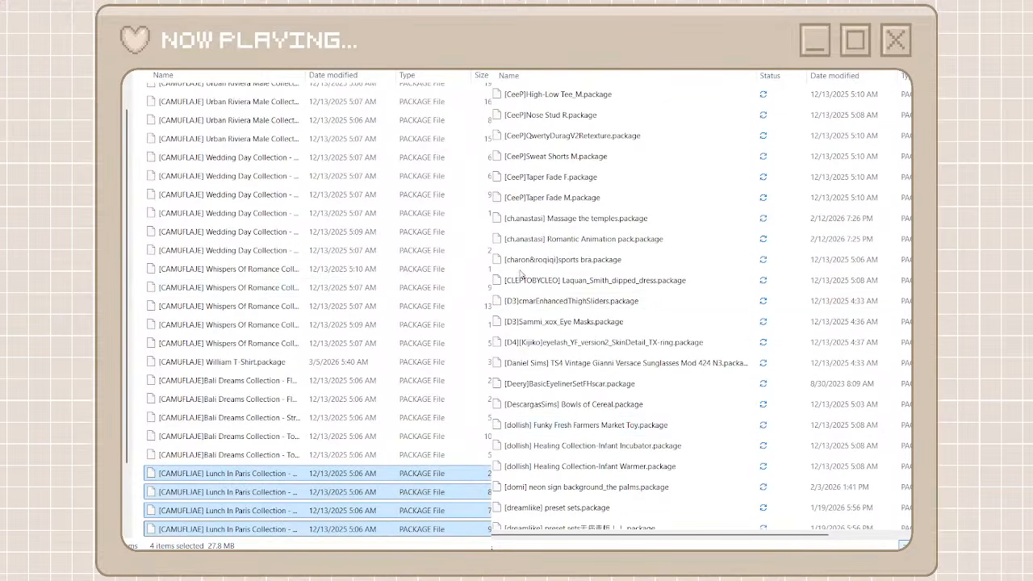
scroll(521, 278, down, 10)
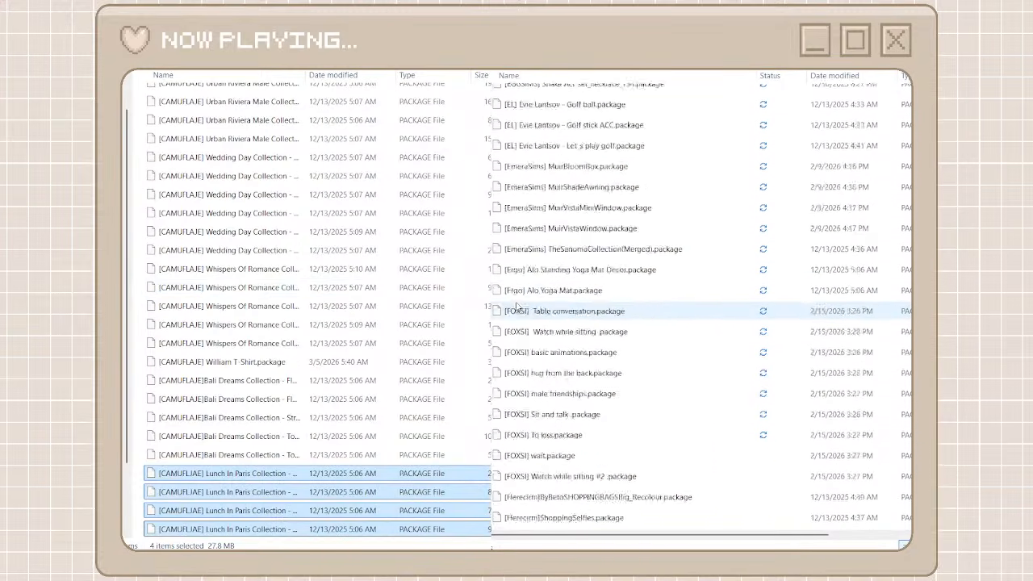
scroll(516, 304, down, 12)
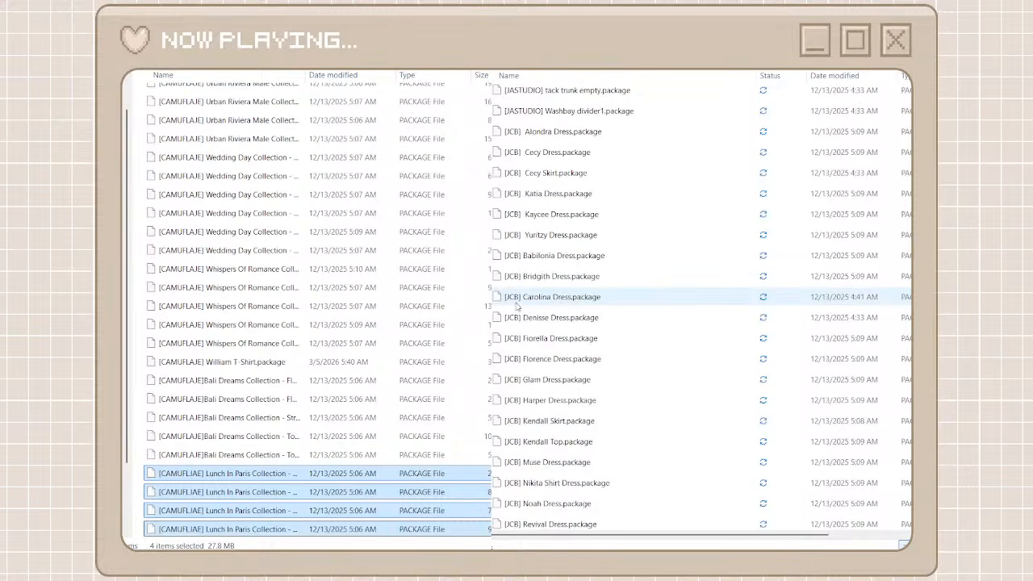
scroll(517, 305, down, 5)
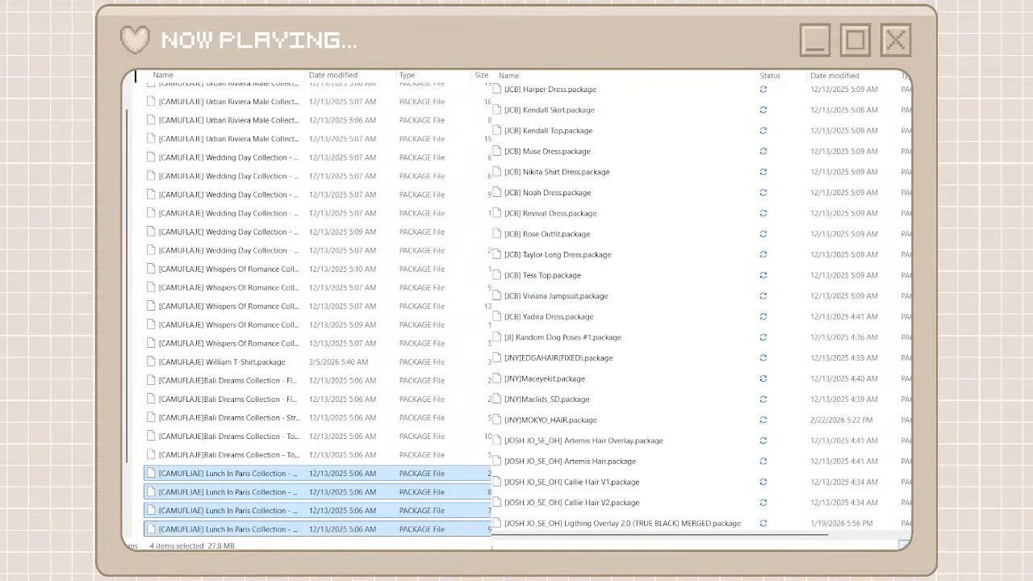
key(alt+Up)
scroll(454, 380, down, 8)
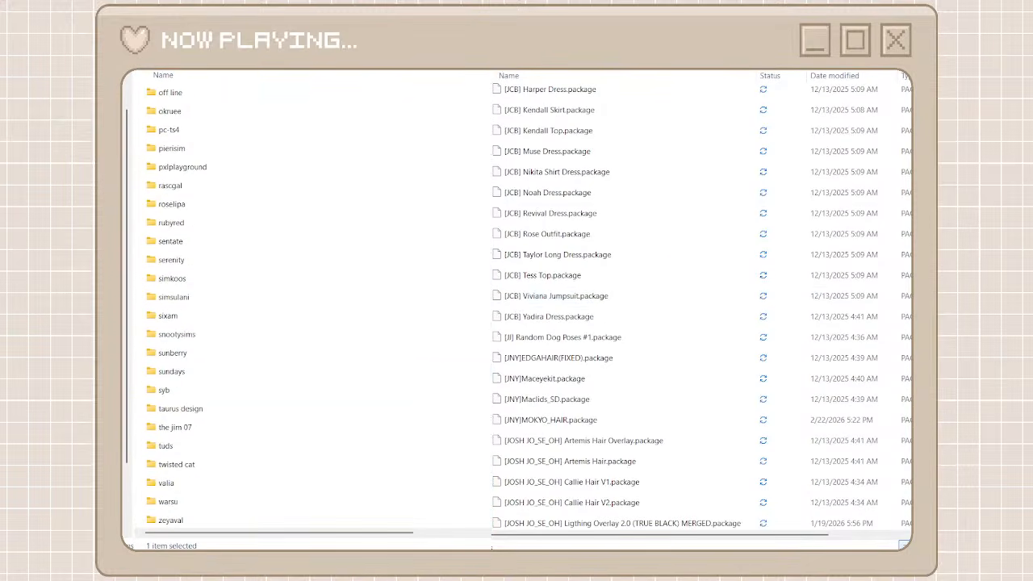
scroll(683, 452, down, 10)
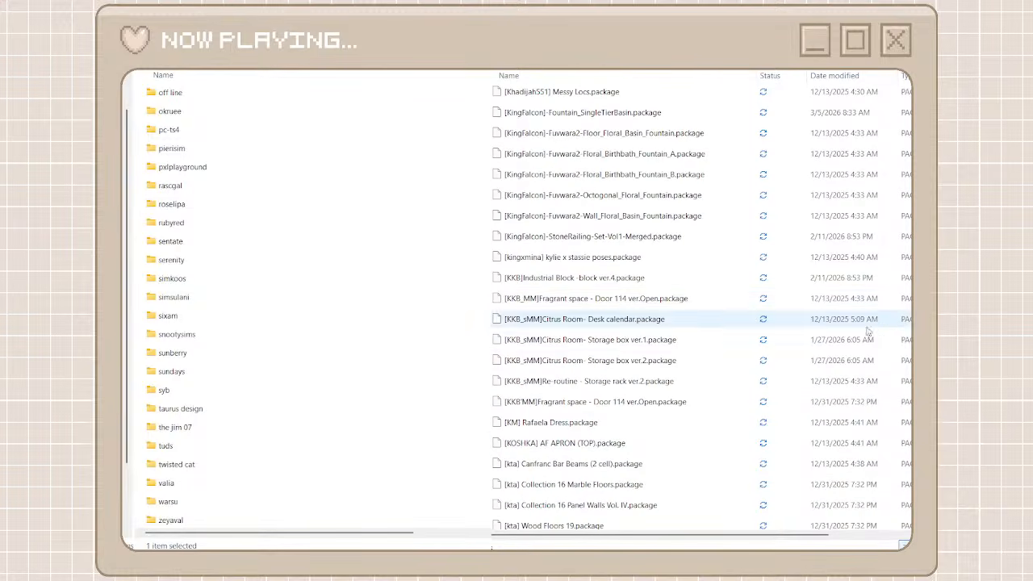
scroll(694, 307, down, 15)
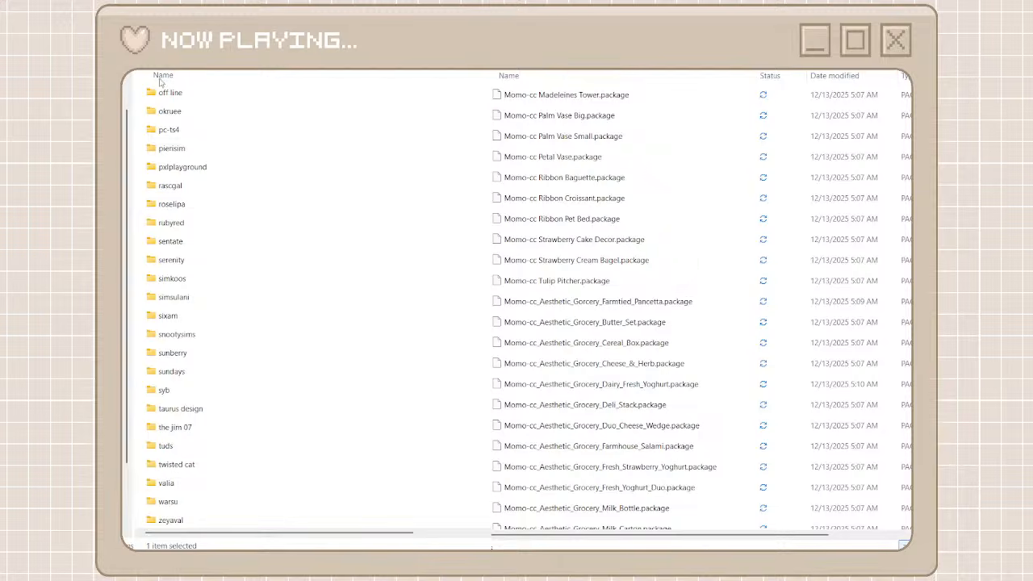
key(ctrl+shift+n)
text(momo)
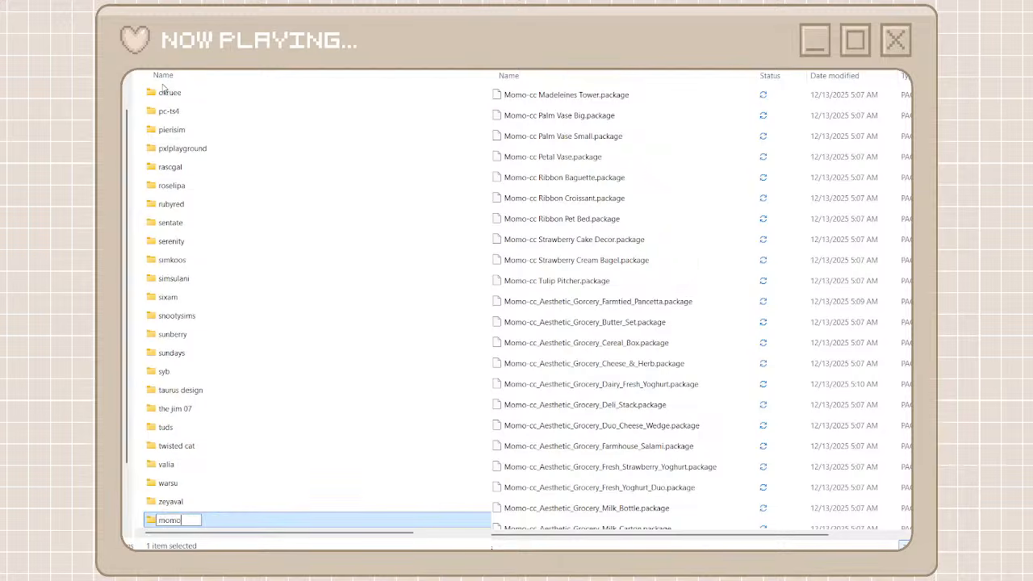
text( cc)
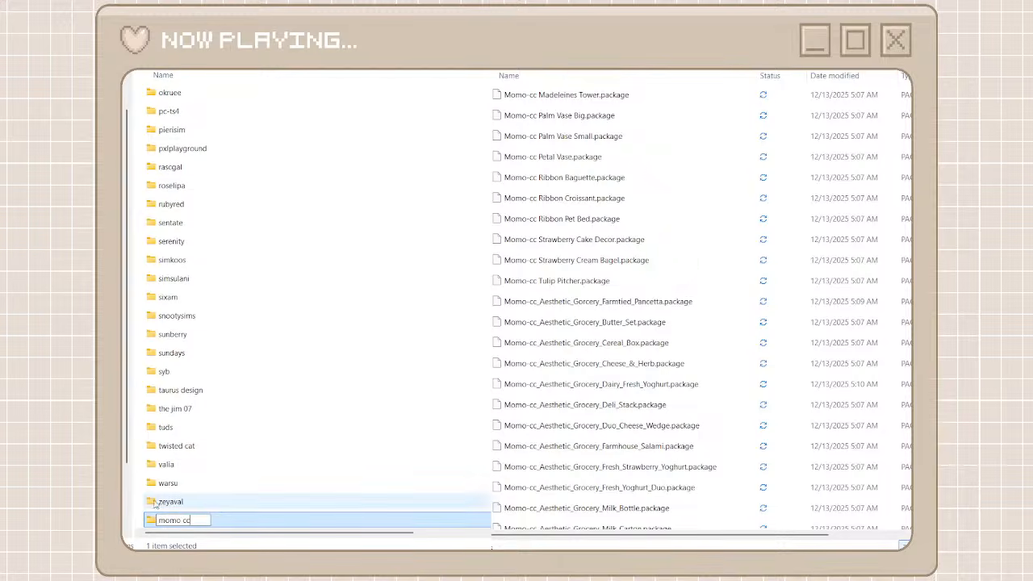
key(Return)
key(Return)
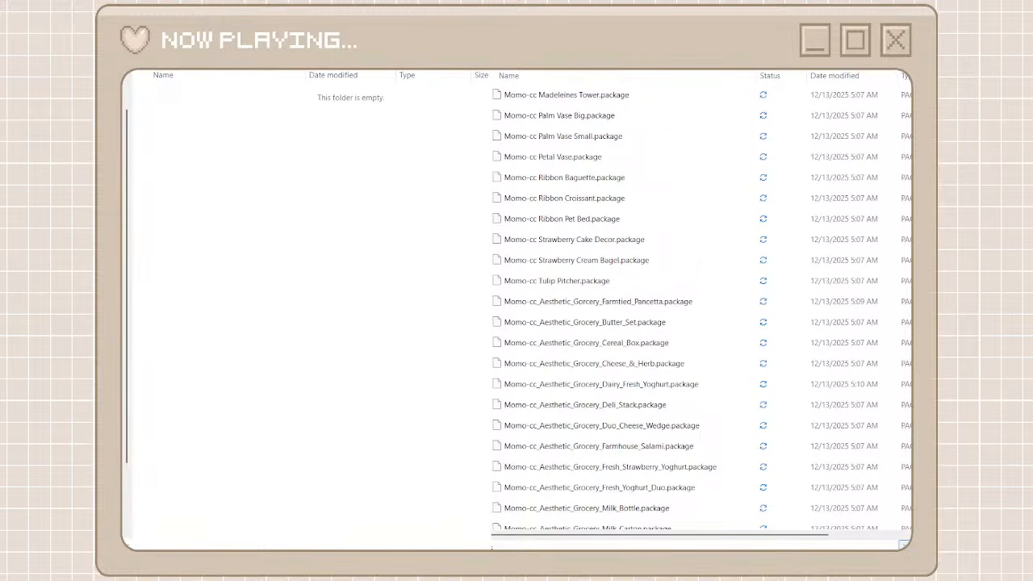
Search unorganized cc for "momo-cc" and move all the matching packages into the momo cc folder
click(722, 78)
scroll(651, 423, down, 6)
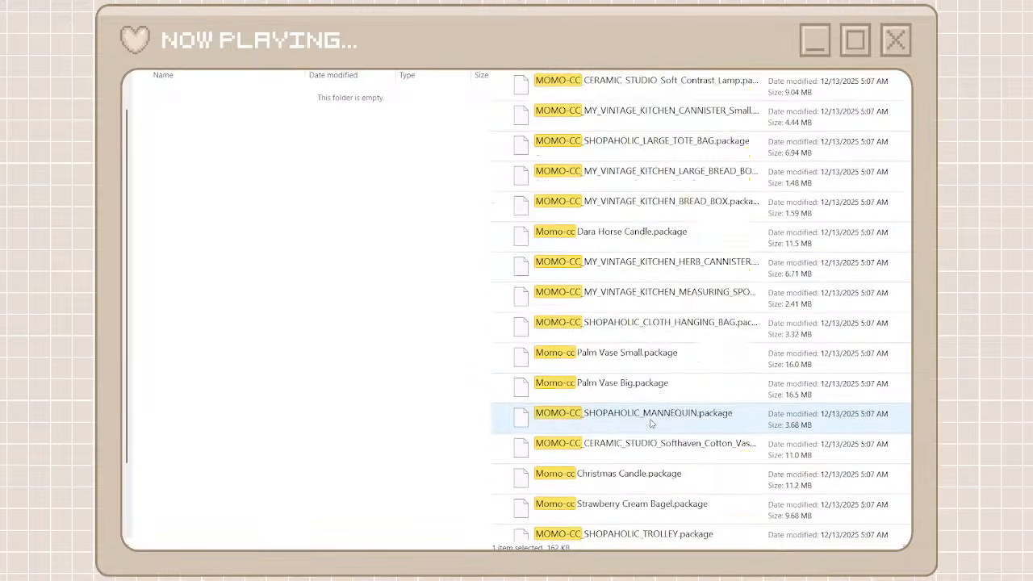
scroll(651, 422, down, 10)
shift+click(614, 524)
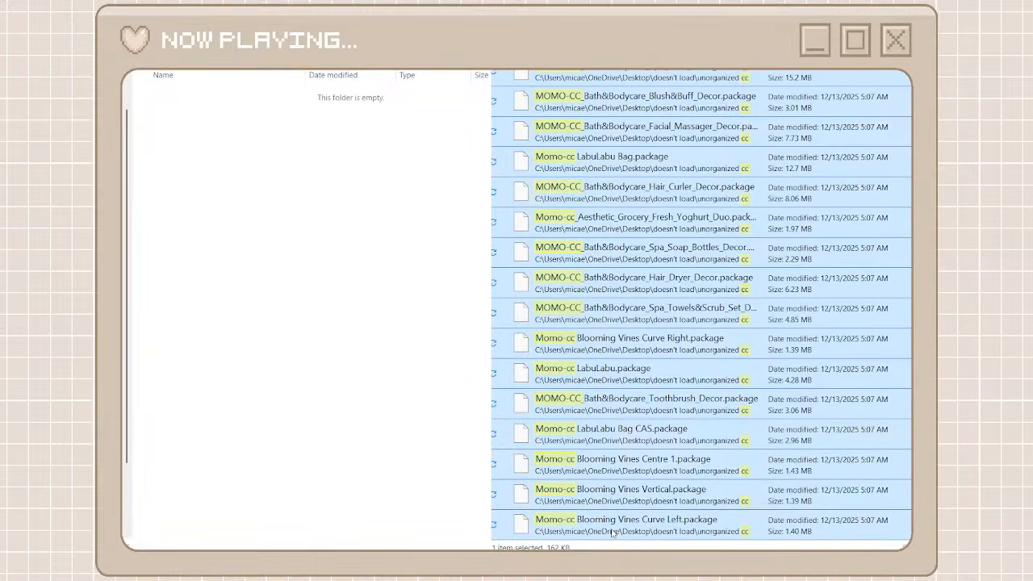
right_click(626, 469)
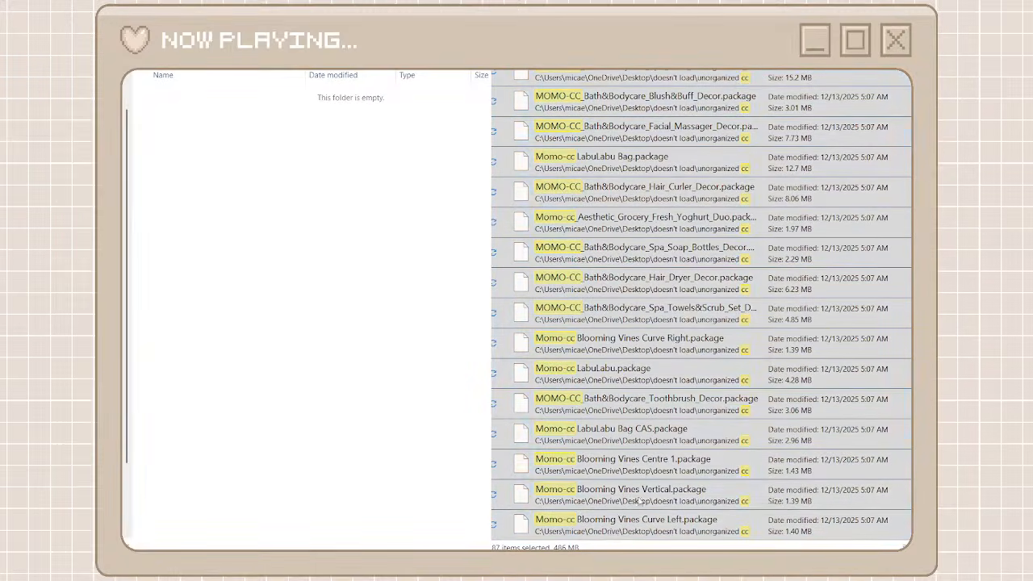
click(639, 501)
right_click(418, 412)
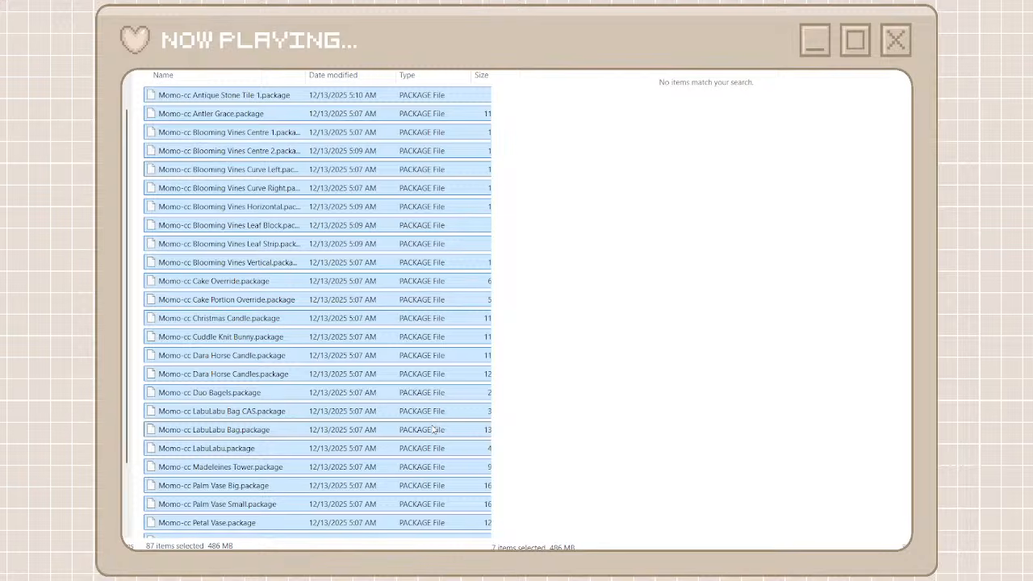
Browse the full unorganized cc list to the RUSTY packages, create a folder named rusty among the creator folders, and open it
click(883, 32)
scroll(639, 361, down, 15)
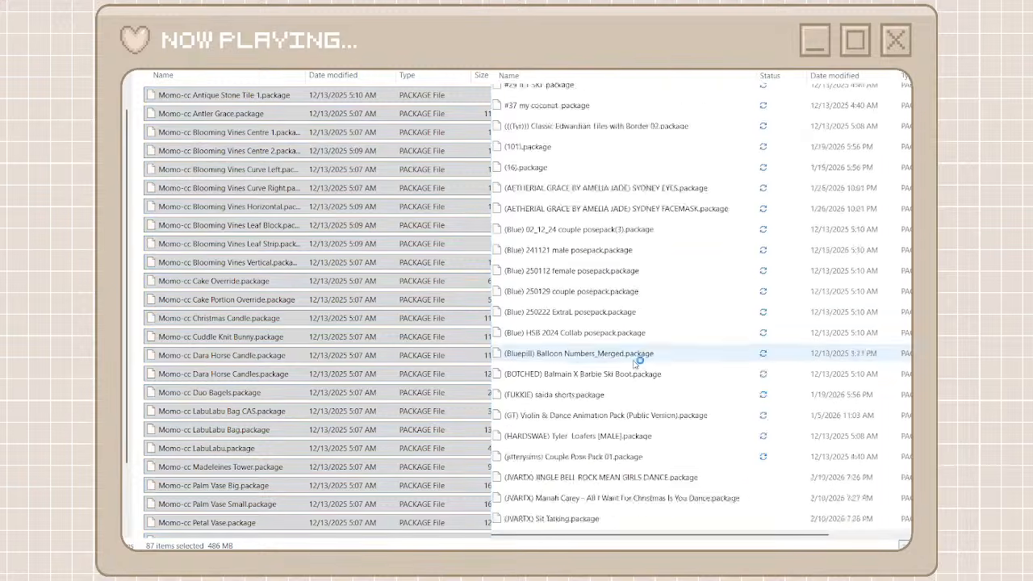
scroll(605, 194, down, 10)
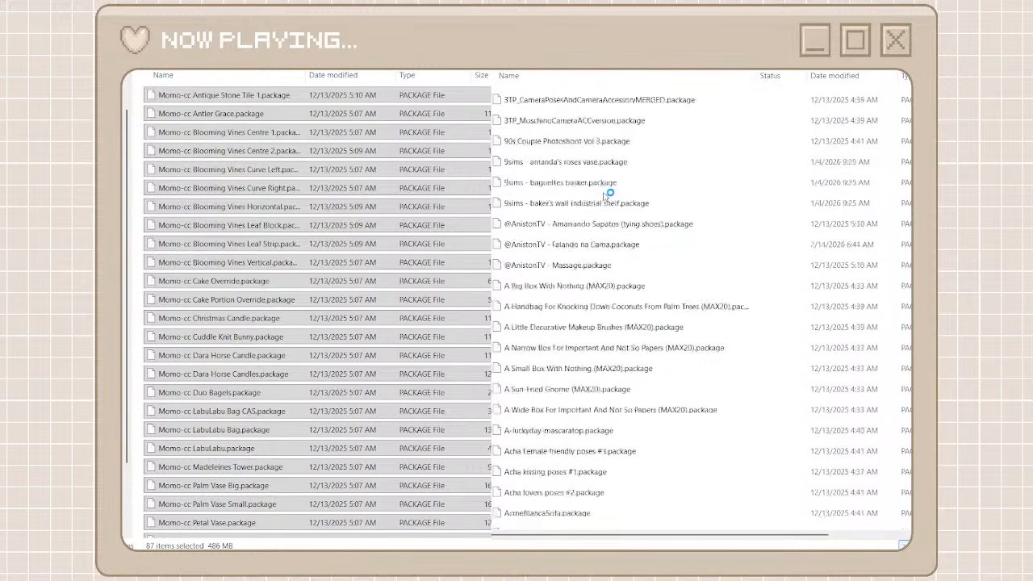
scroll(605, 193, down, 10)
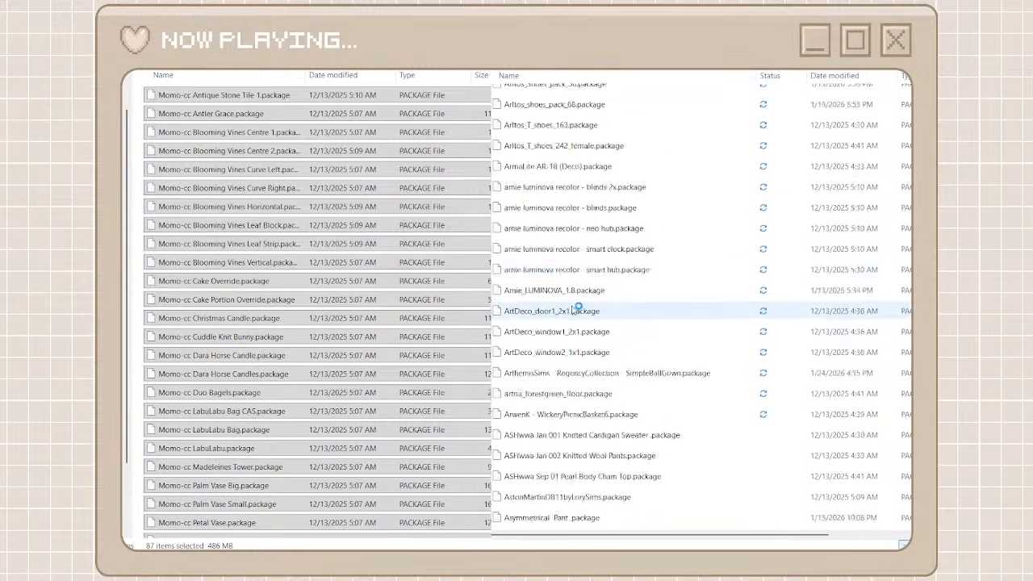
drag(927, 244, 899, 433)
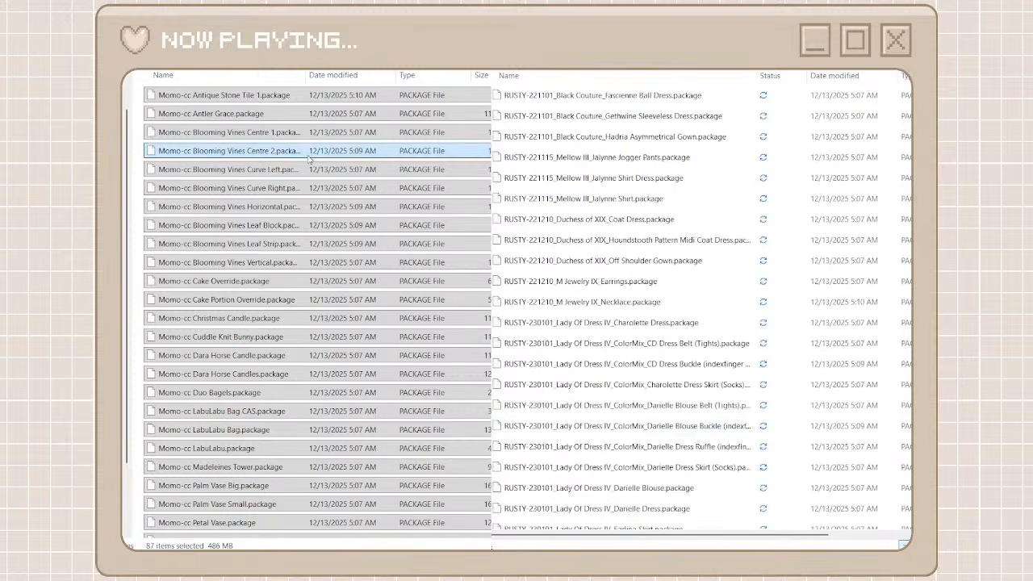
key(alt+Left)
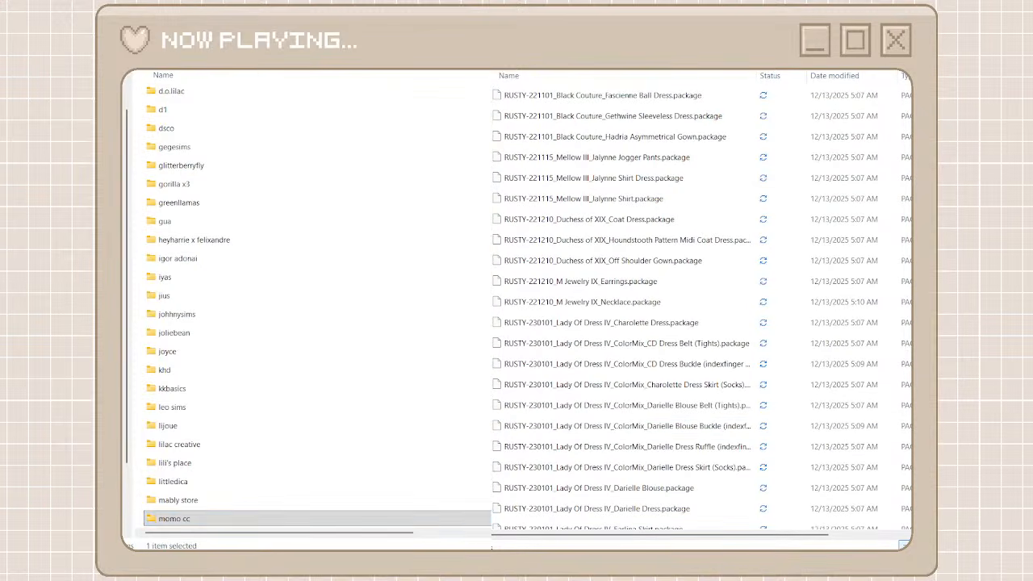
key(ctrl+shift+n)
text(rusty)
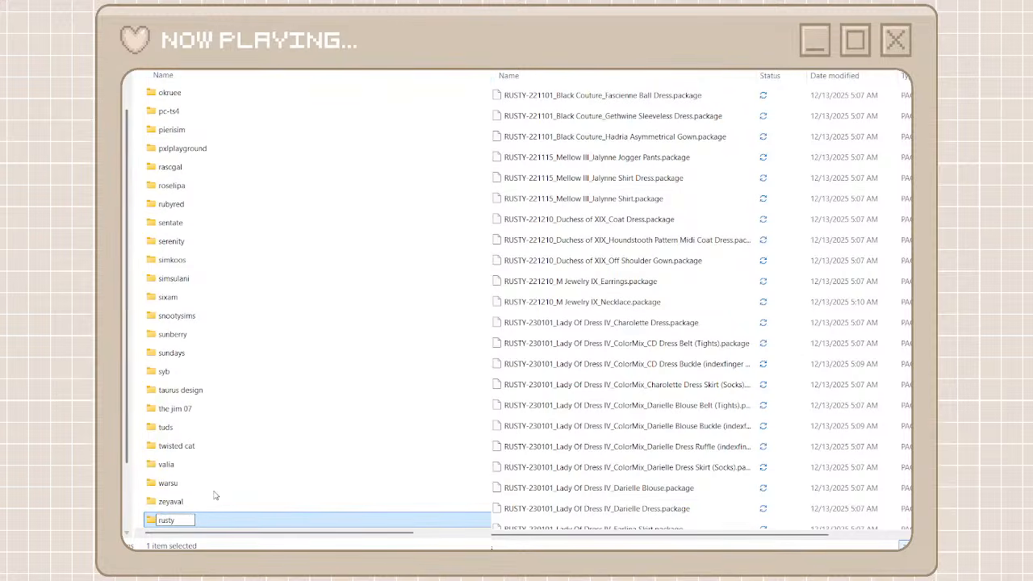
key(Return)
double_click(200, 518)
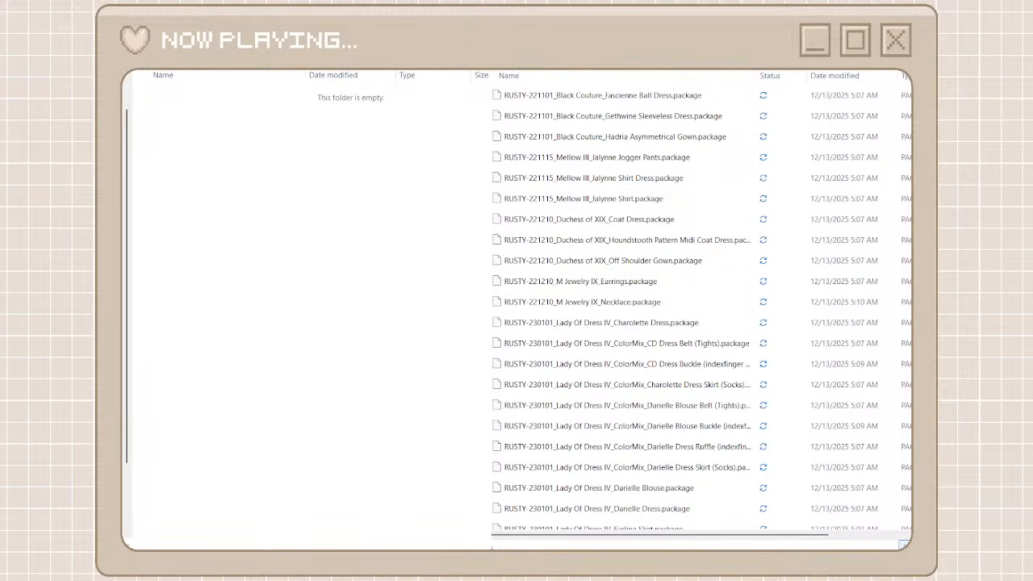
Search unorganized cc for the RUSTY packages and move all the matches into the rusty folder
click(747, 87)
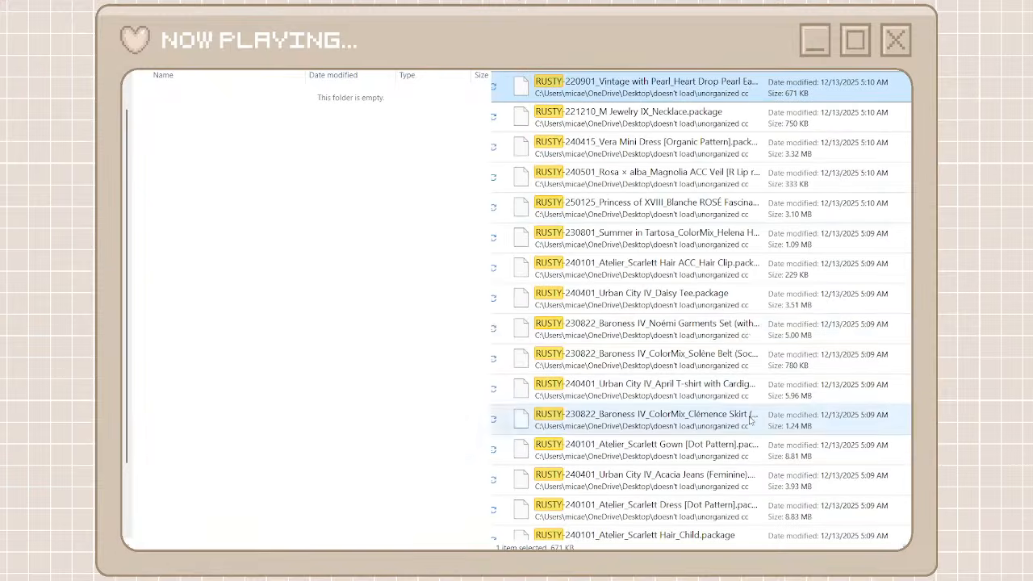
scroll(750, 418, down, 8)
scroll(750, 420, down, 15)
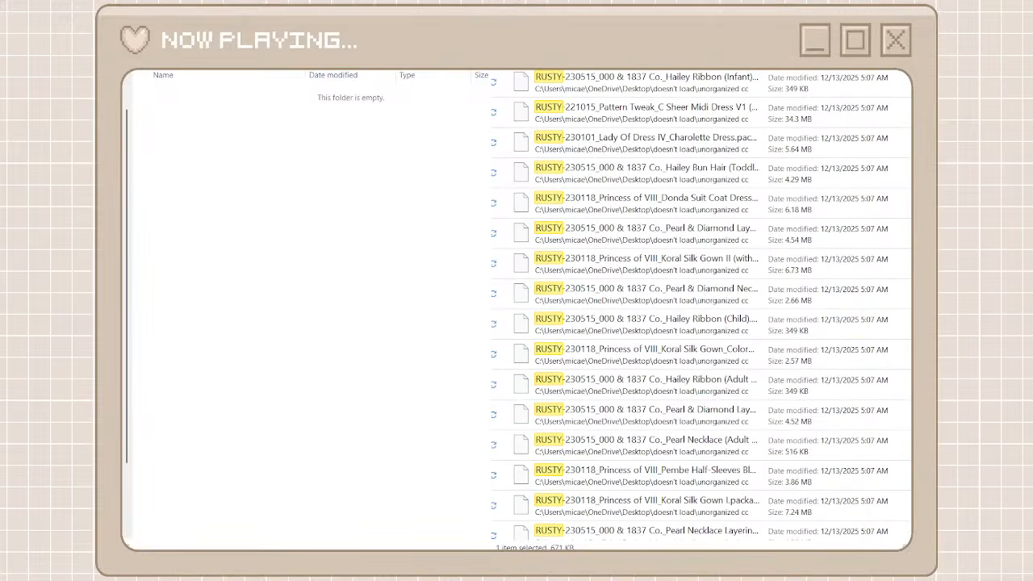
scroll(729, 516, down, 10)
shift+click(729, 530)
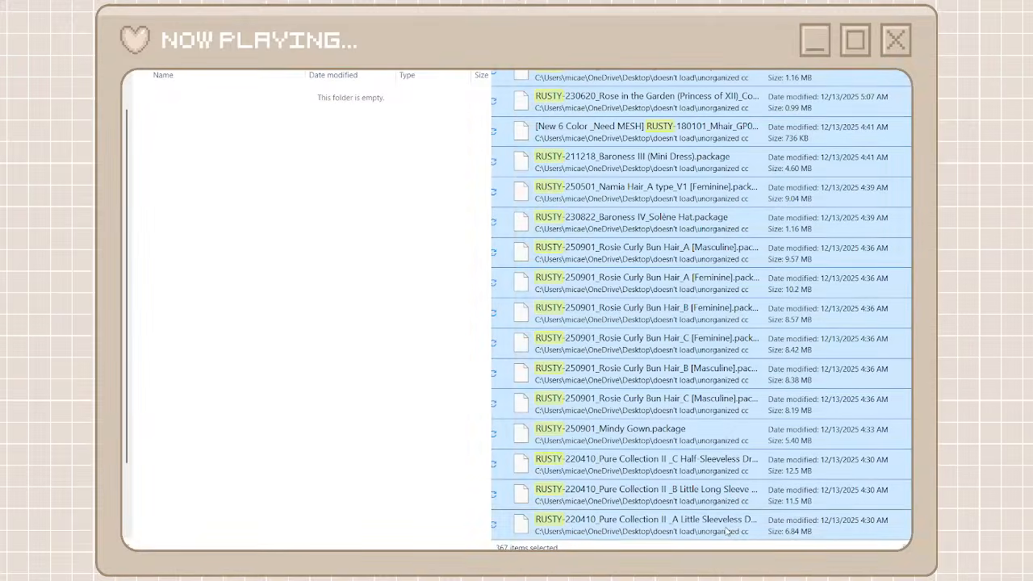
key(ctrl+x)
click(443, 326)
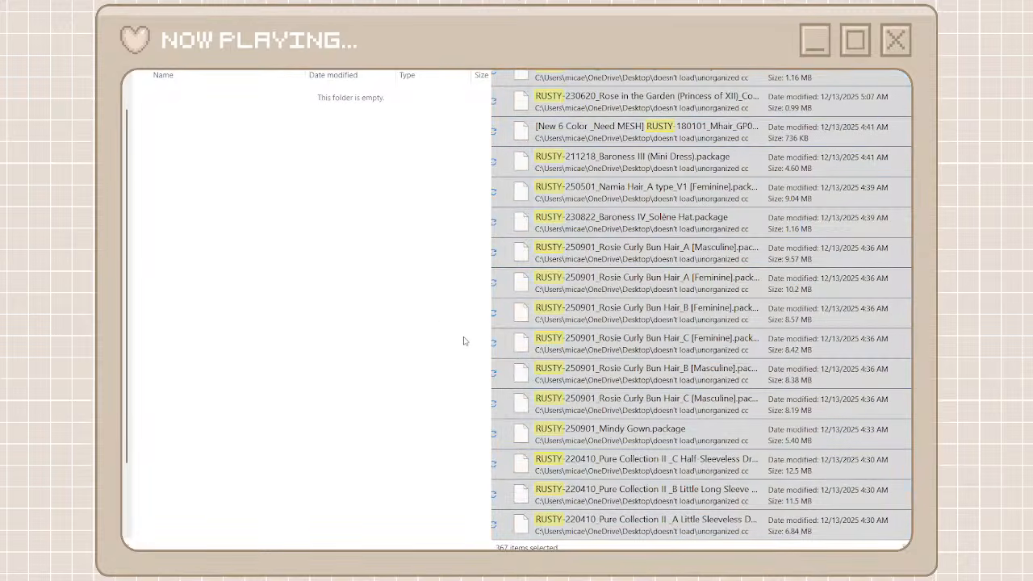
key(ctrl+v)
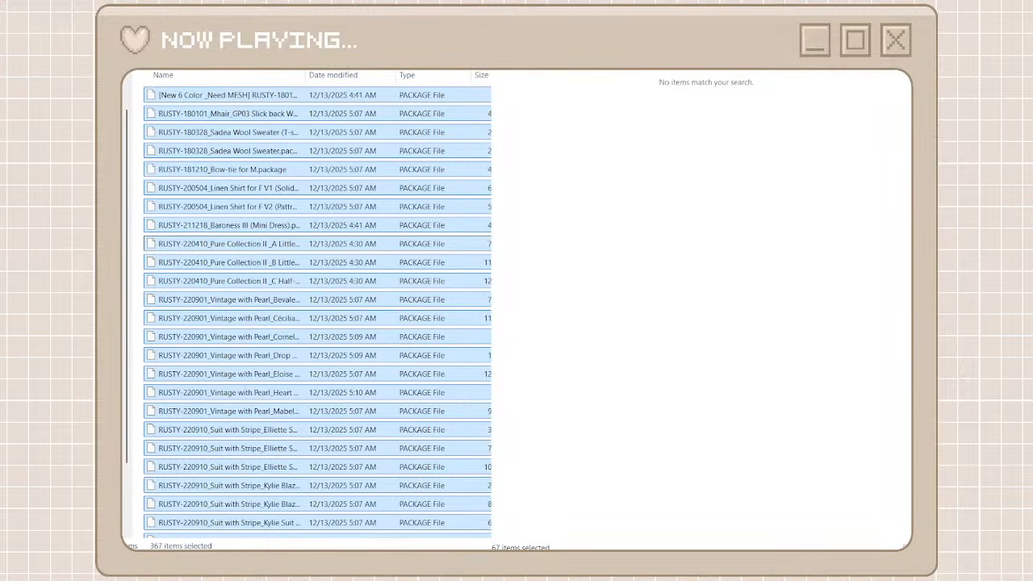
Browse unorganized cc to the sims3melancholic packages, create a folder named sims 3 melancholic among the creator folders, and open it
click(876, 64)
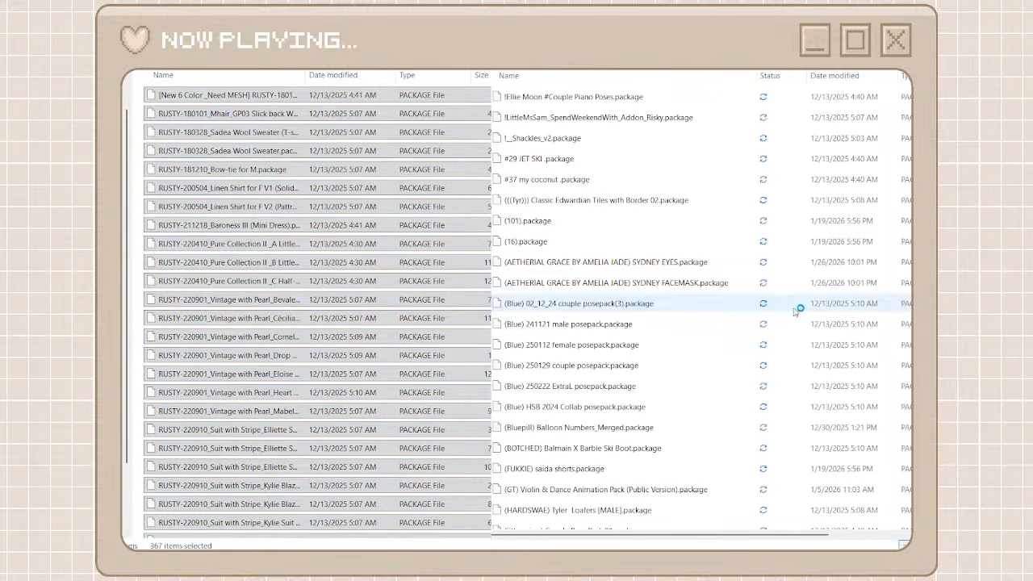
drag(912, 95, 906, 455)
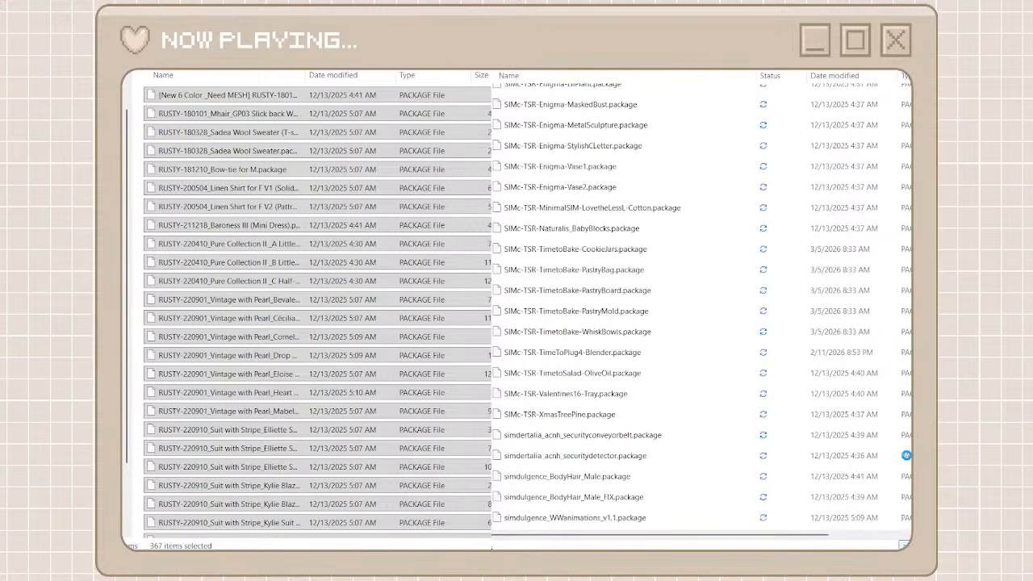
scroll(906, 458, down, 12)
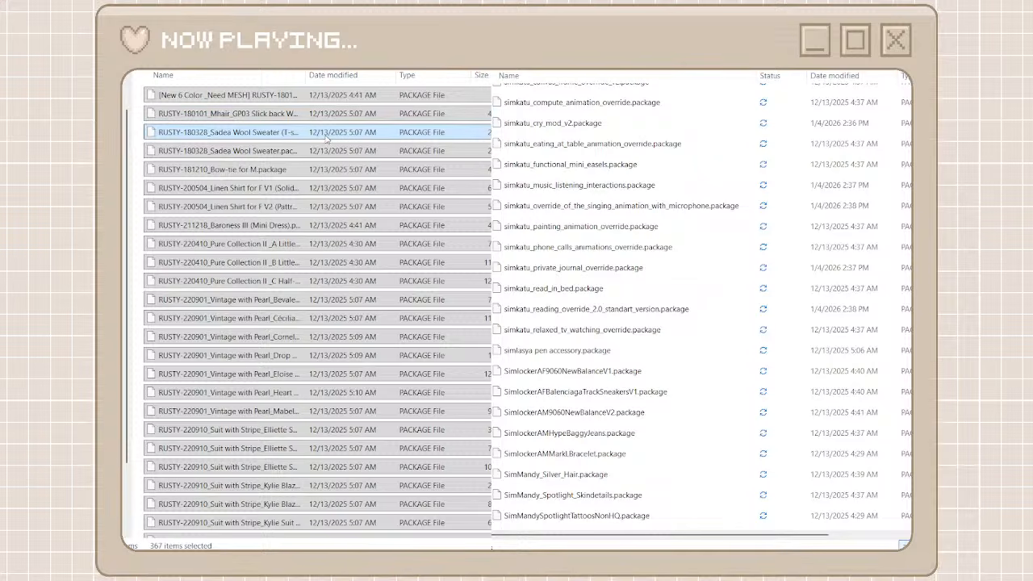
scroll(523, 409, down, 8)
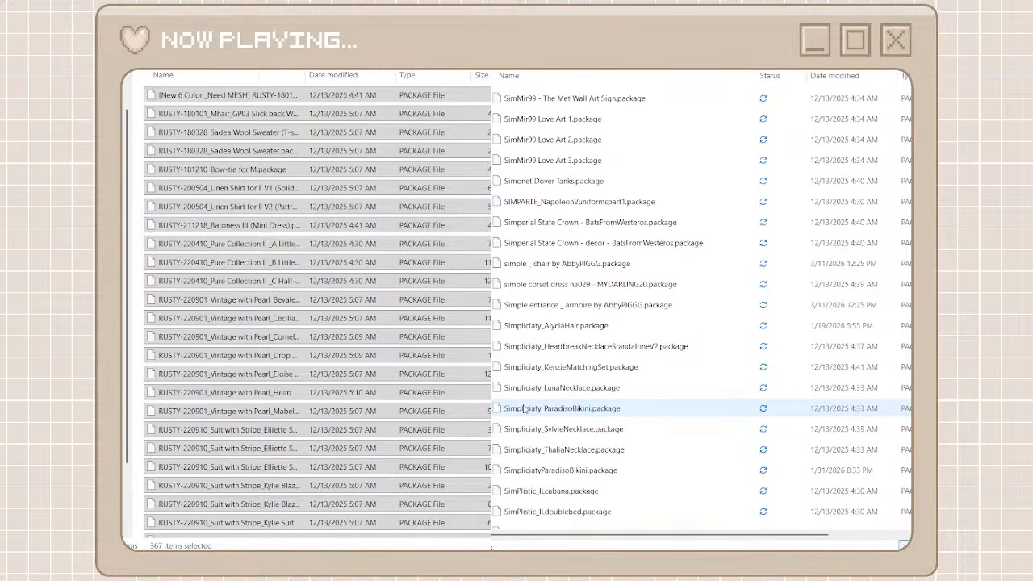
scroll(595, 417, down, 15)
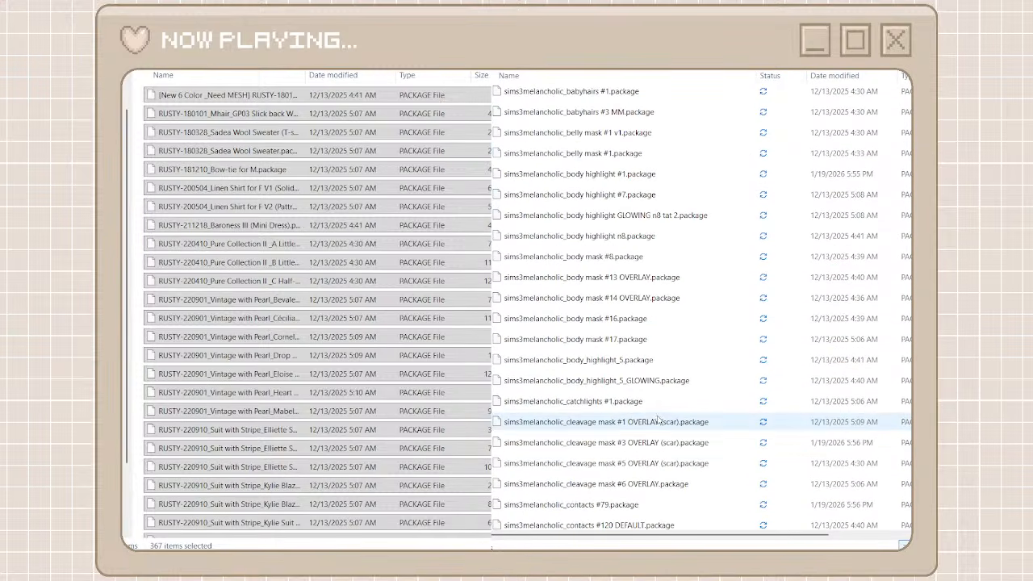
key(alt+Left)
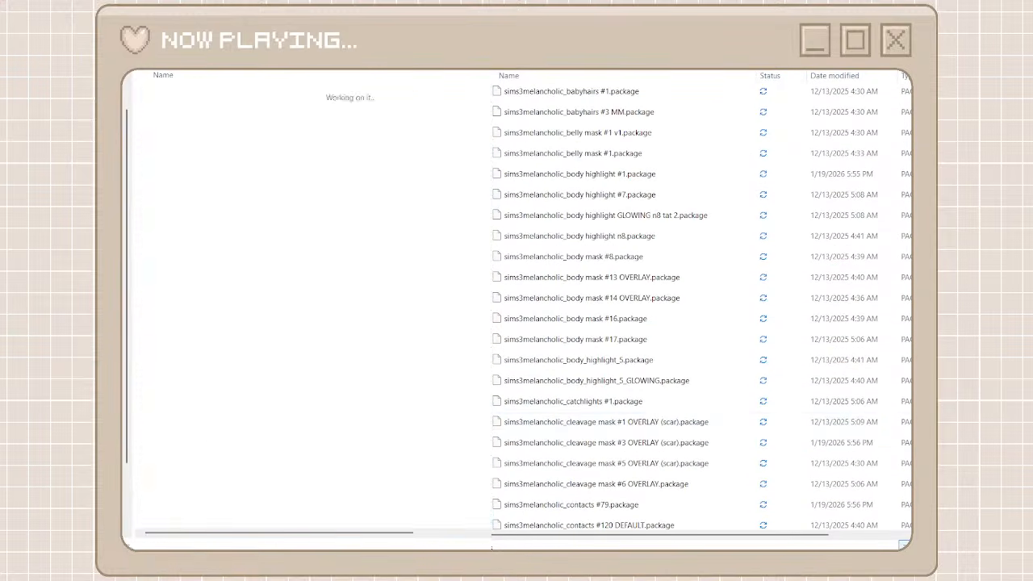
key(ctrl+shift+n)
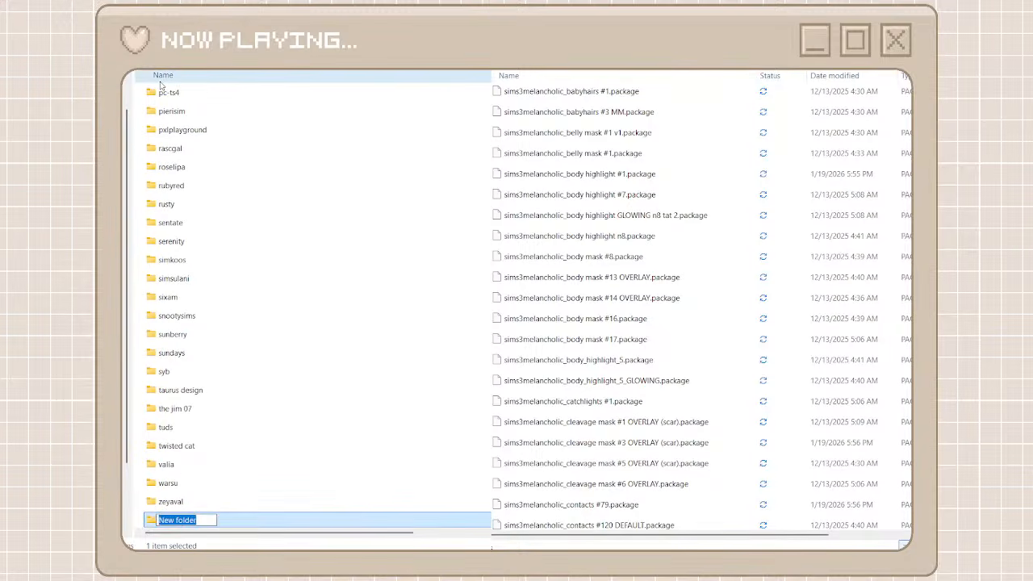
text(sims 3)
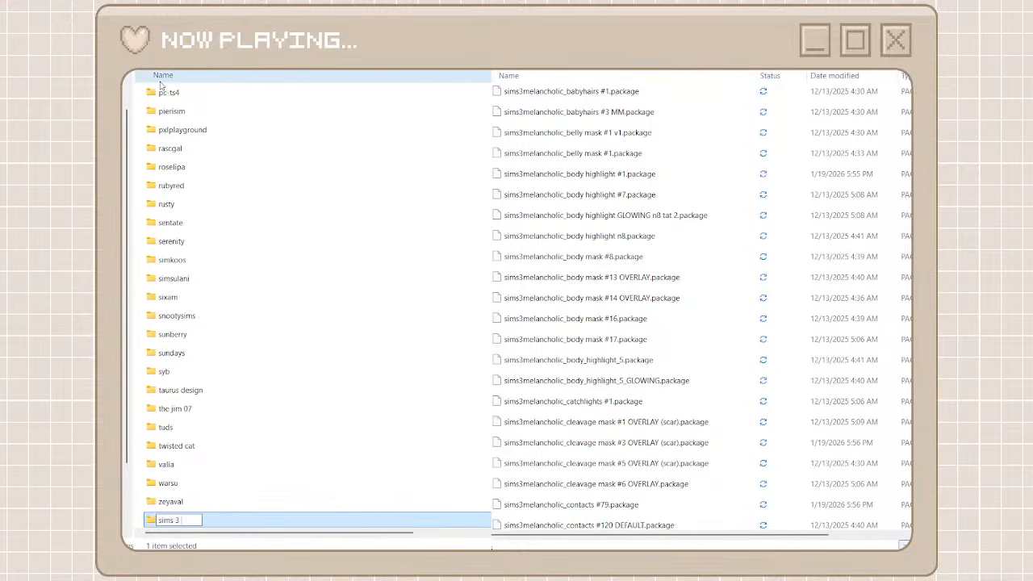
text( melancholic)
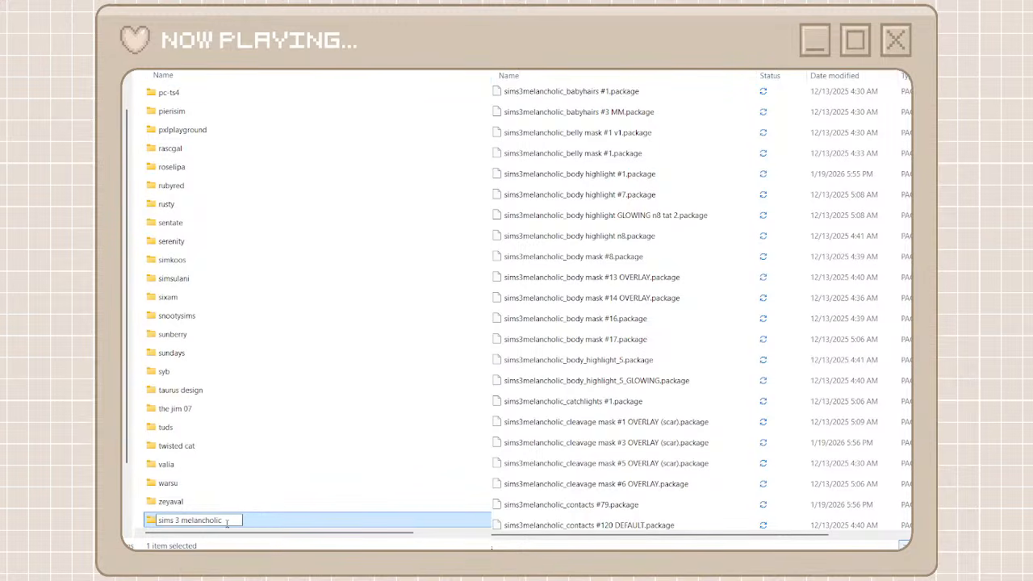
double_click(269, 523)
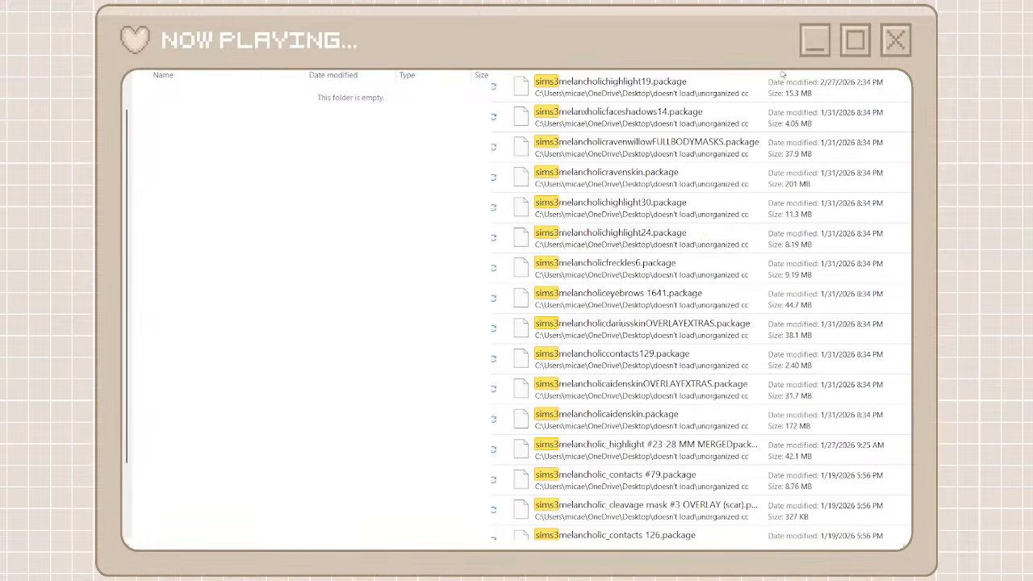
Move all packages matching "sims3" from unorganized cc into the sims 3 melancholic folder and return to the full unorganized cc list
click(782, 81)
scroll(754, 298, down, 15)
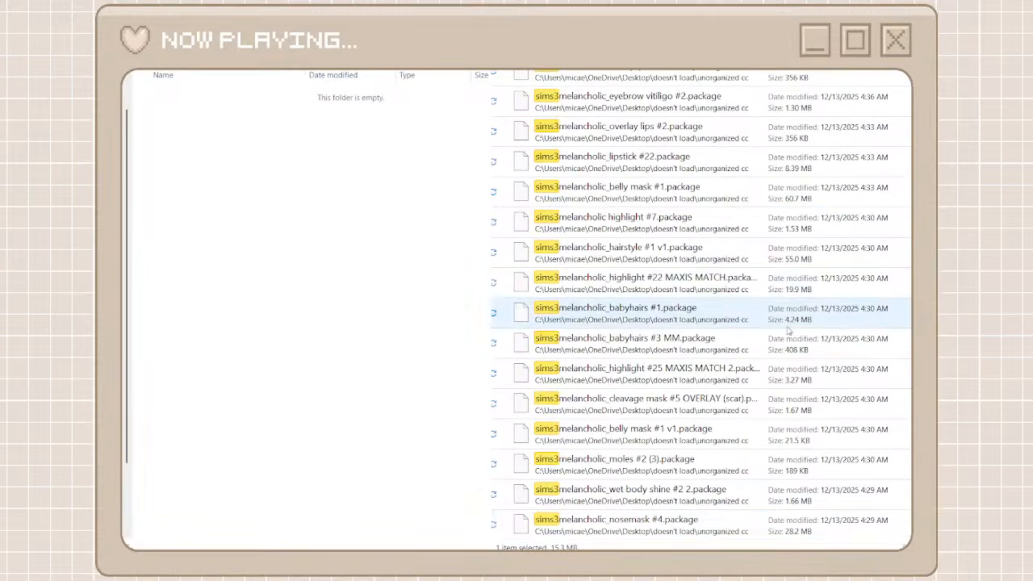
shift+click(694, 523)
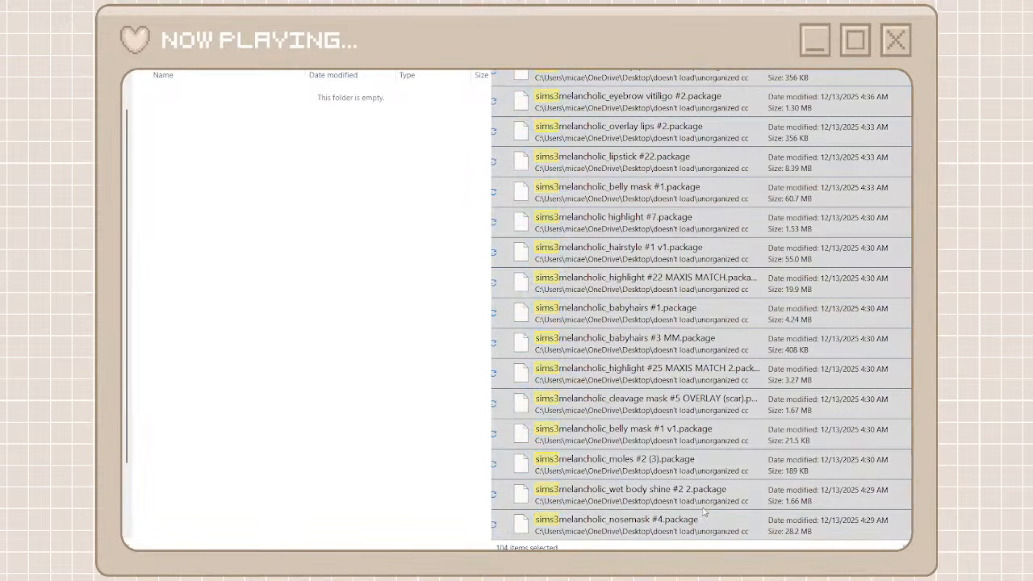
key(ctrl+x)
key(ctrl+v)
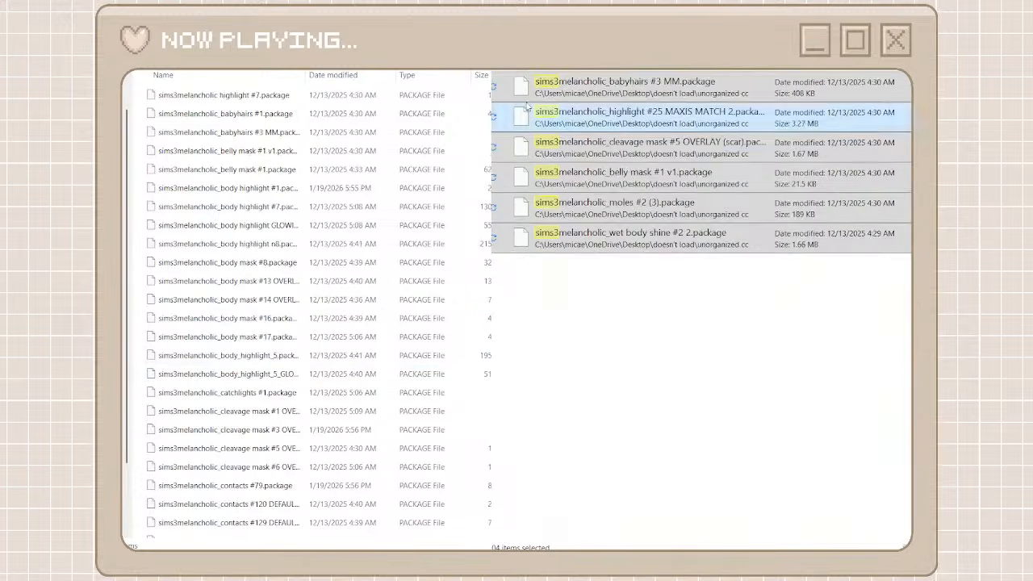
key(alt+Left)
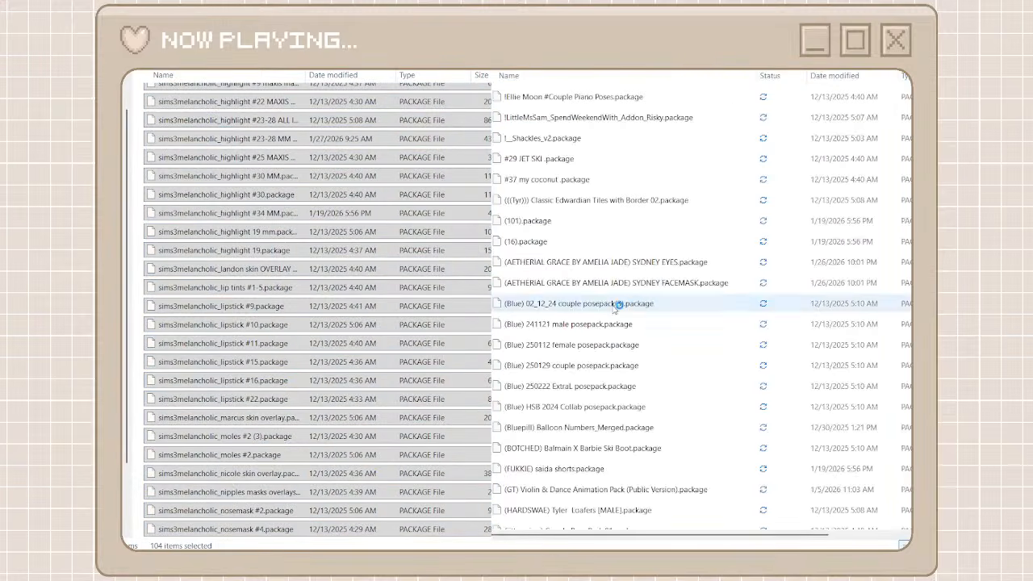
Return to the creator folders, browse unorganized cc for the next creator, create a folder named vixonpixels, and open it
key(alt+Left)
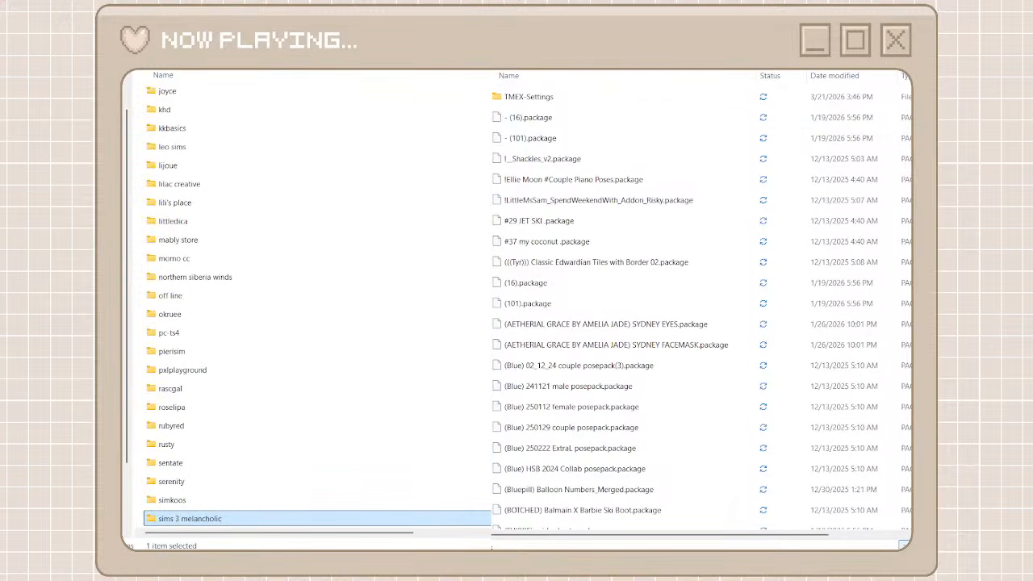
scroll(885, 388, down, 20)
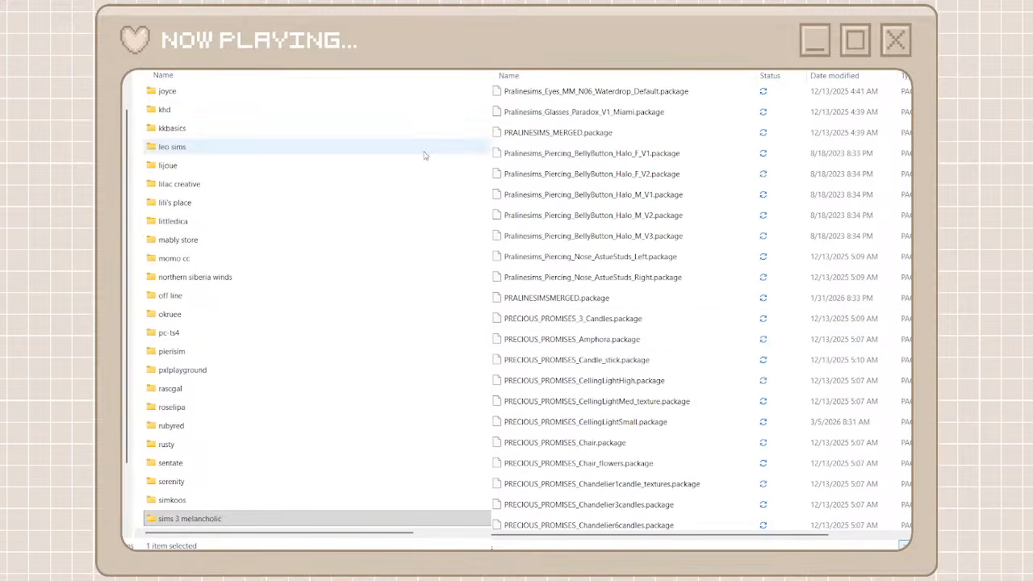
scroll(635, 323, down, 15)
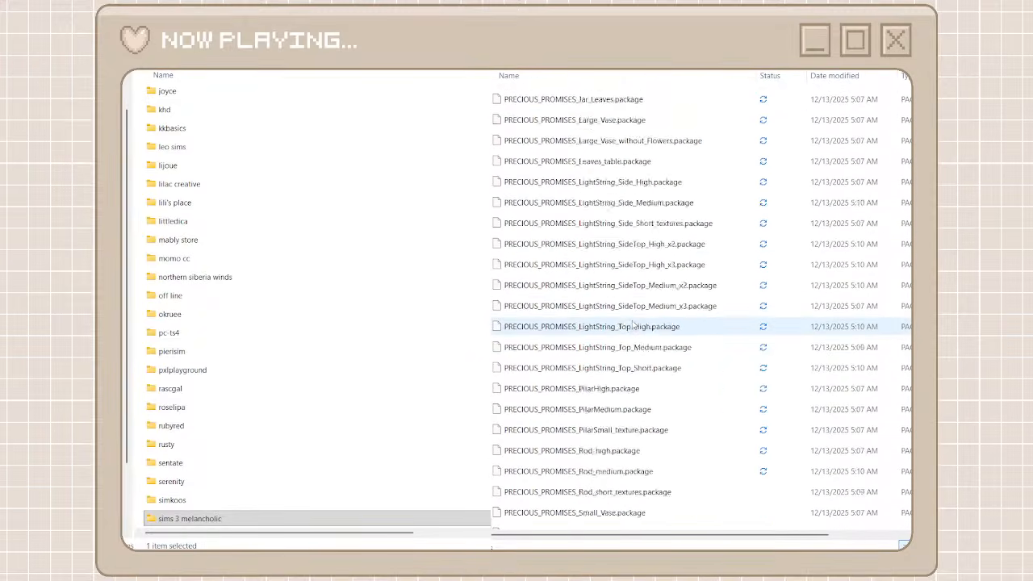
scroll(634, 323, down, 10)
scroll(633, 313, up, 3)
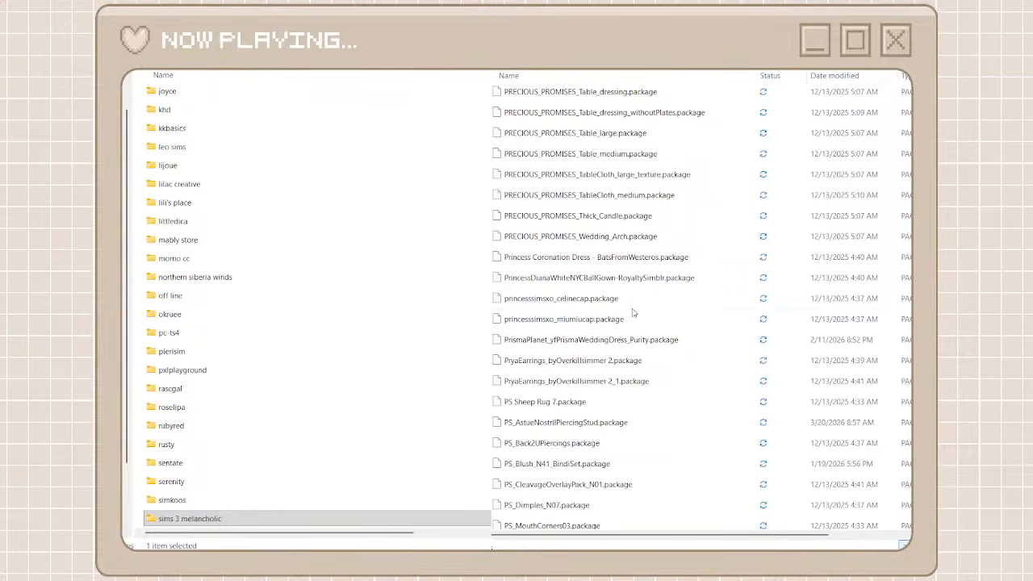
scroll(630, 314, down, 15)
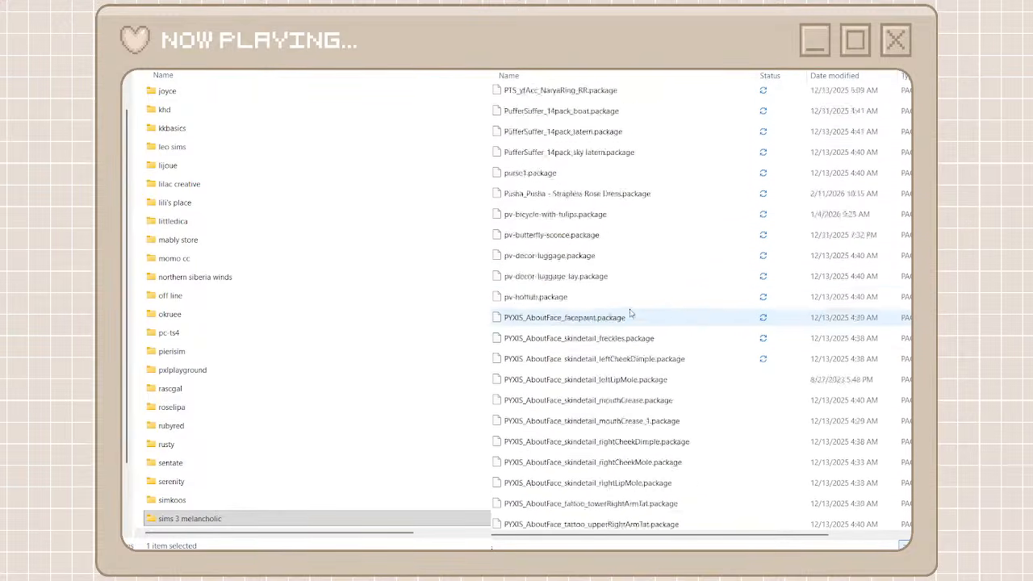
scroll(630, 313, down, 12)
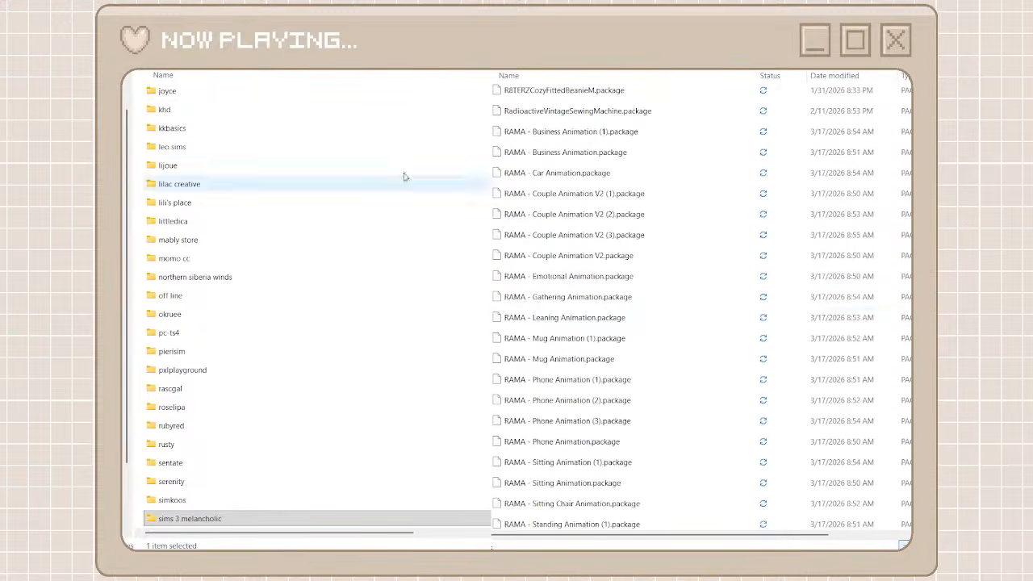
key(ctrl+shift+n)
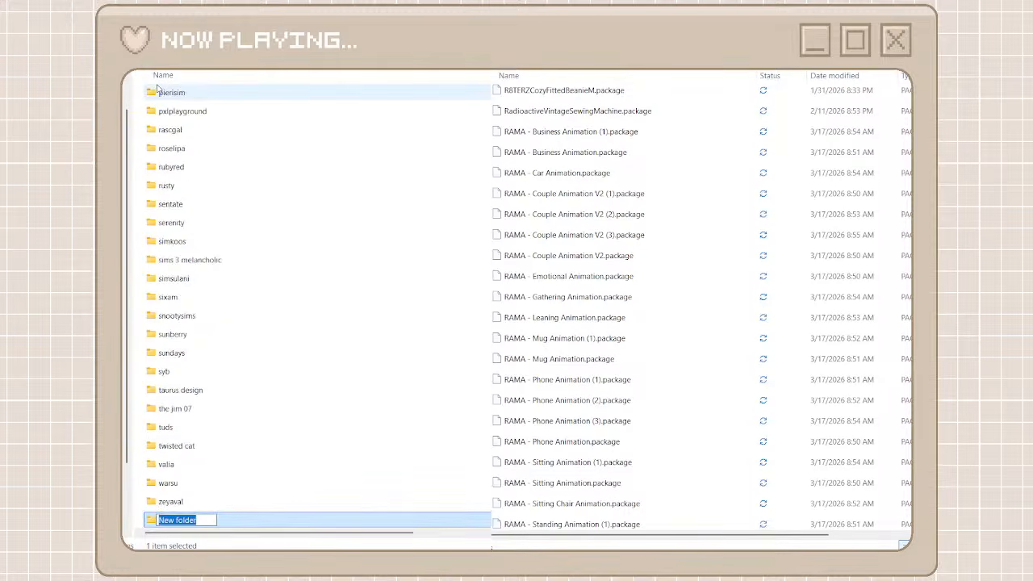
text(vixon)
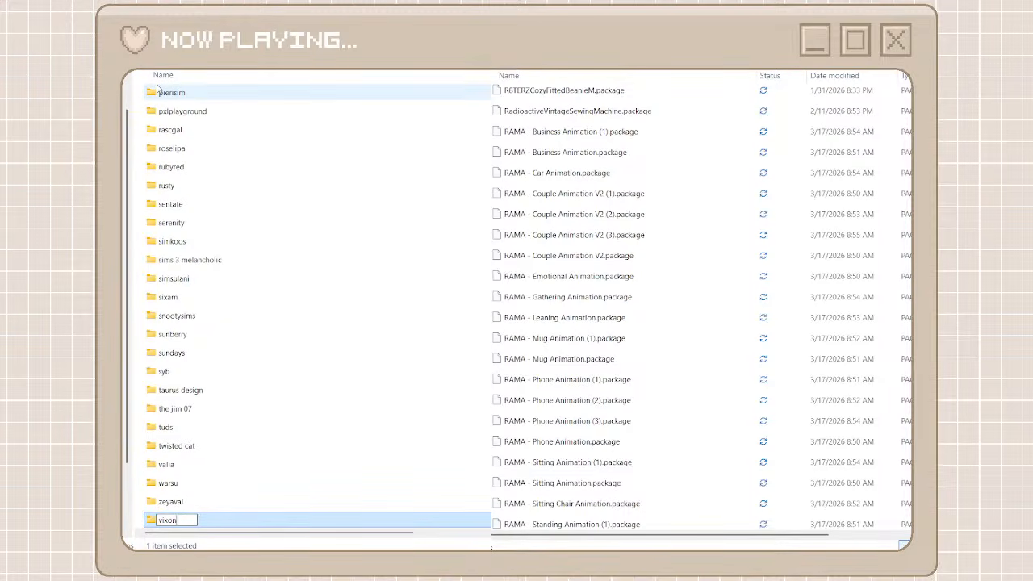
text( pi)
key(BackSpace)
key(BackSpace)
key(BackSpace)
key(BackSpace)
key(BackSpace)
text(enpixel)
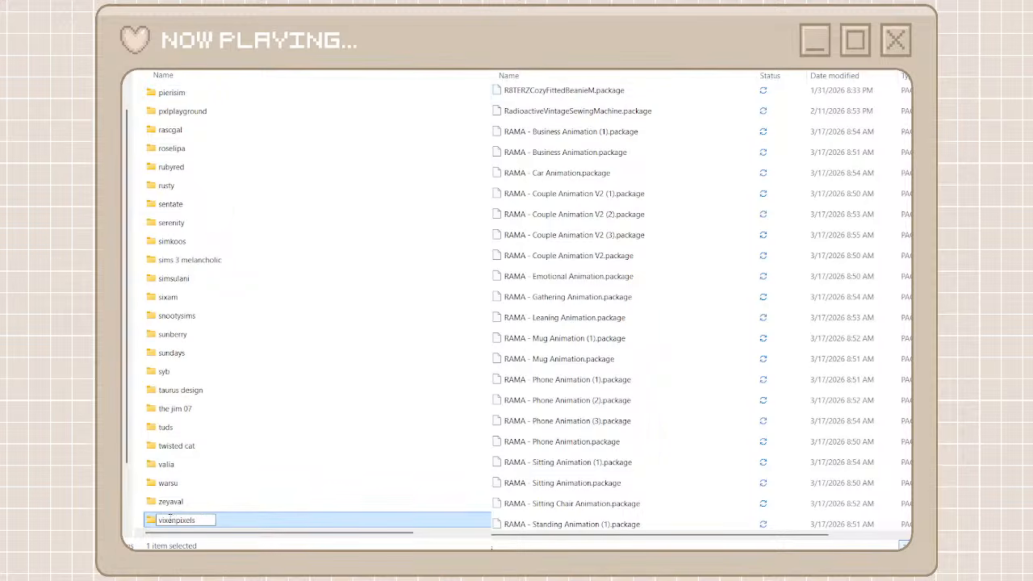
double_click(252, 526)
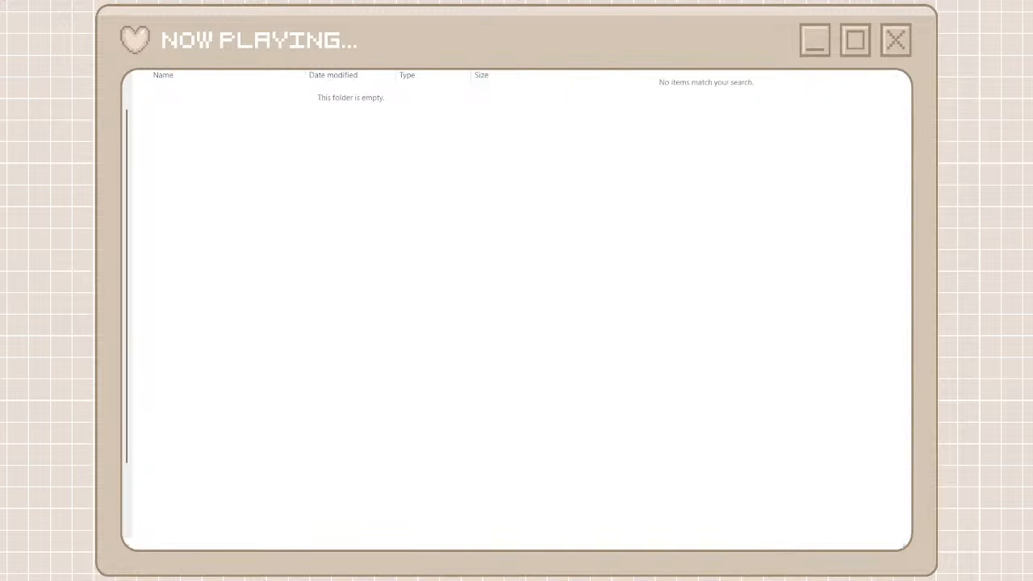
Search unorganized cc for "vp" and move all the matching Vp_ packages into the vixonpixels folder
text(p)
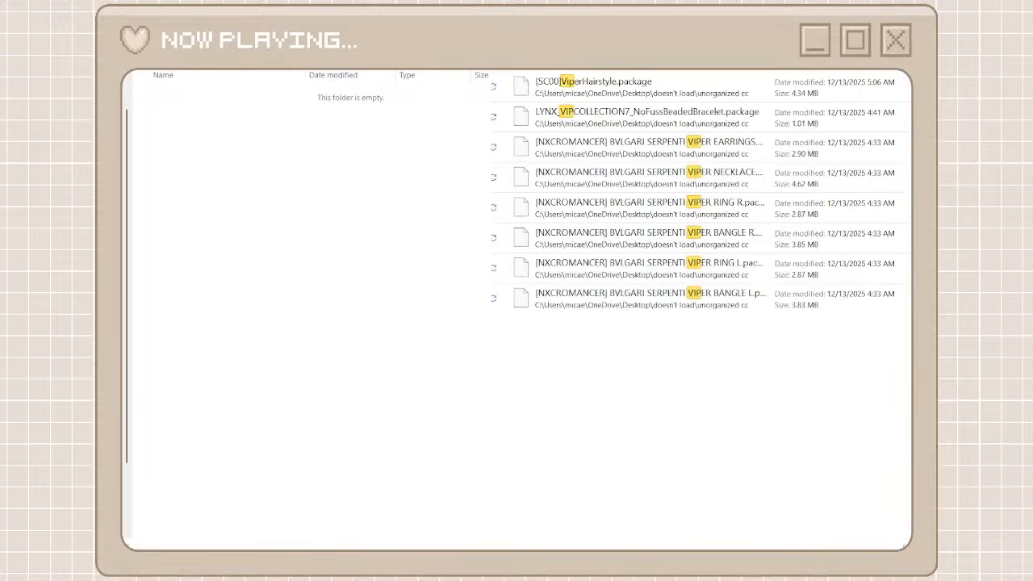
key(BackSpace)
key(BackSpace)
text(p)
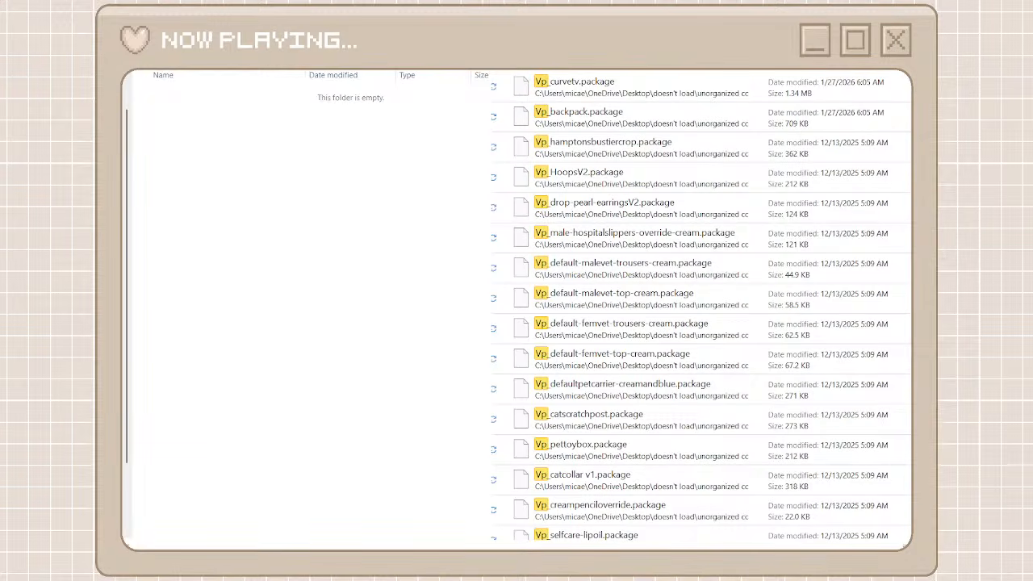
click(648, 96)
scroll(668, 422, down, 12)
scroll(668, 422, down, 15)
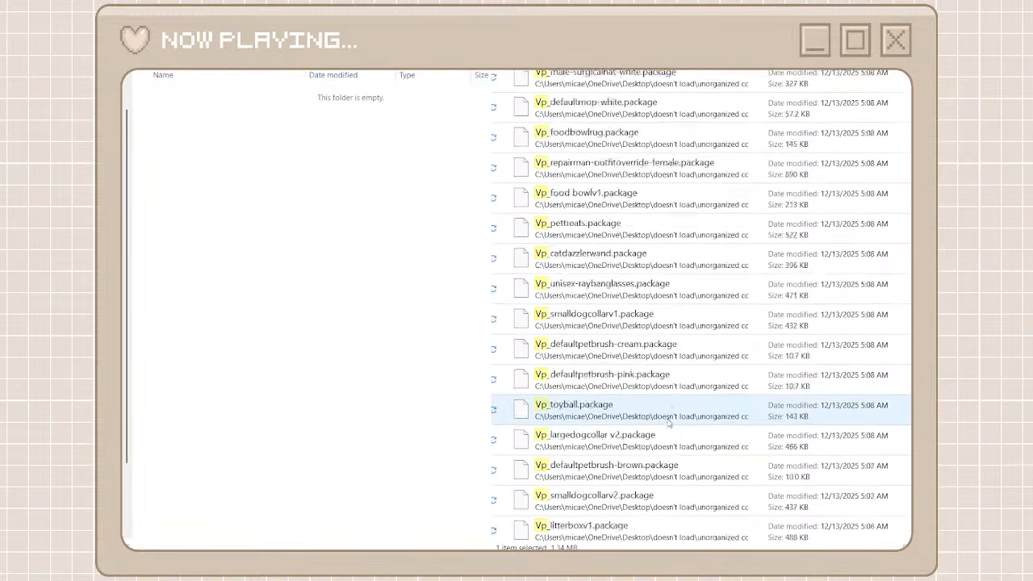
shift+click(655, 535)
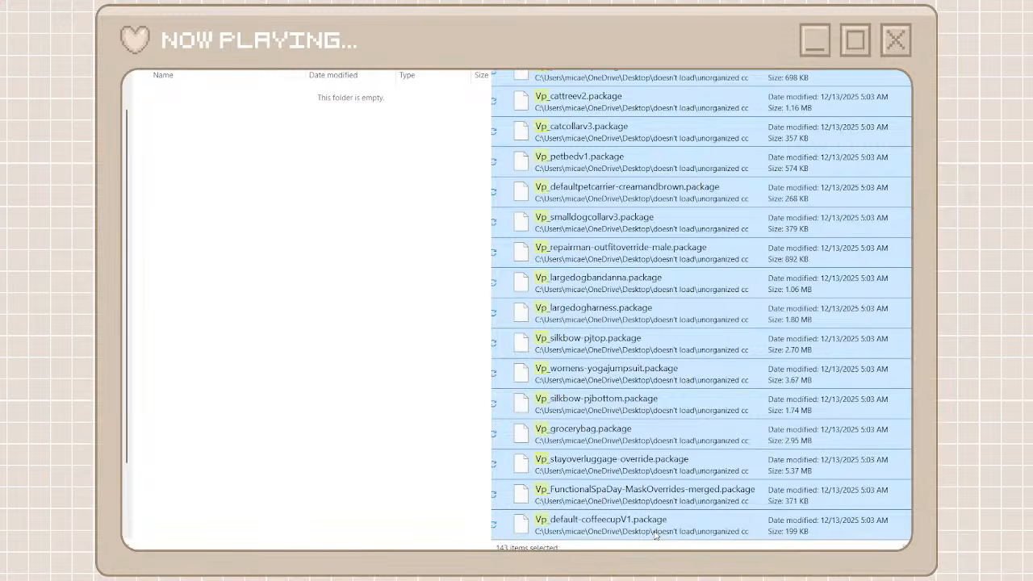
right_click(654, 532)
click(675, 515)
right_click(462, 446)
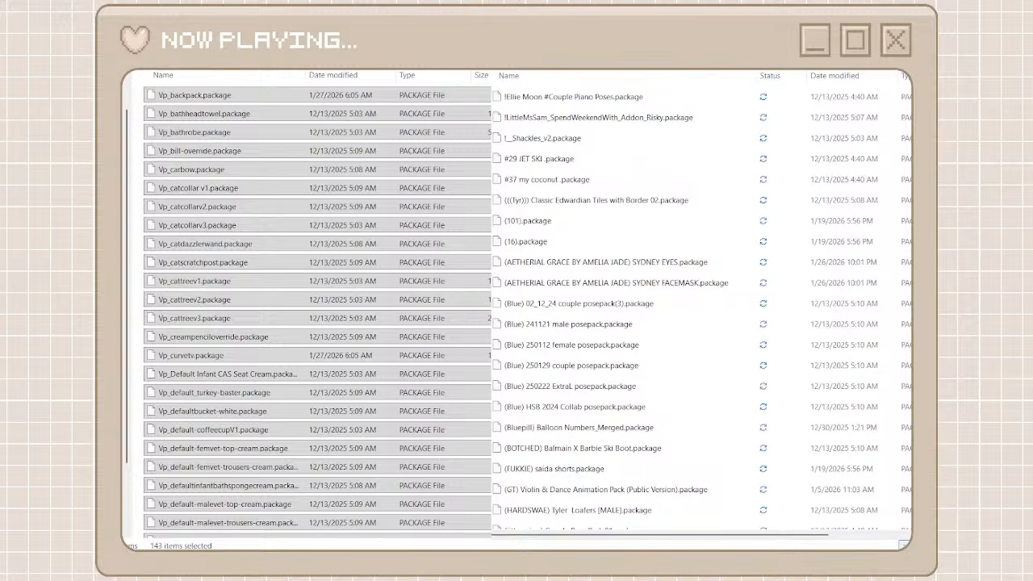
Browse the full unorganized cc list to the Plush Pixels packages, create a folder named plush pixels among the creator folders, and open it
key(alt+Left)
scroll(551, 253, down, 20)
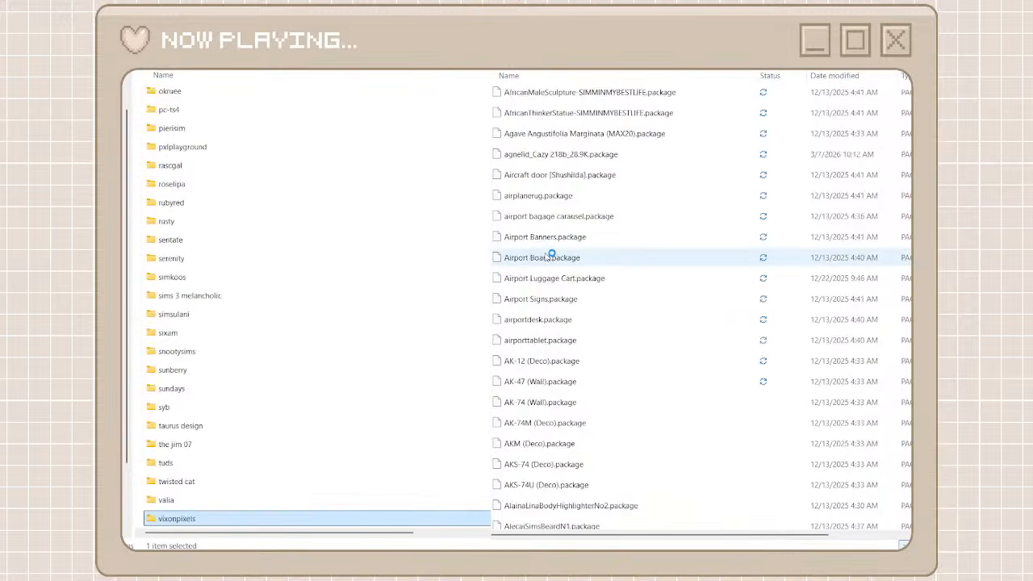
scroll(702, 306, down, 20)
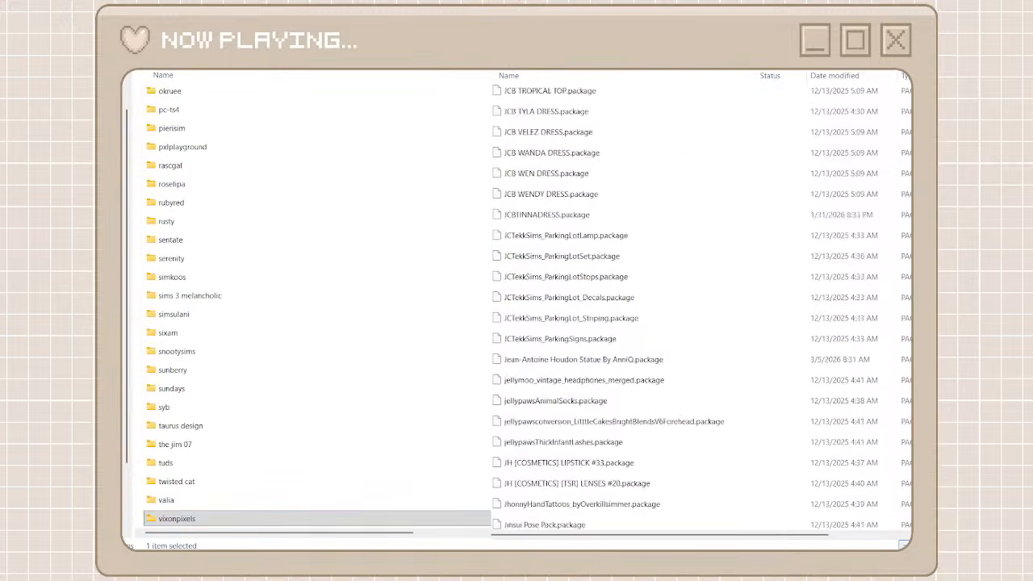
scroll(678, 421, down, 20)
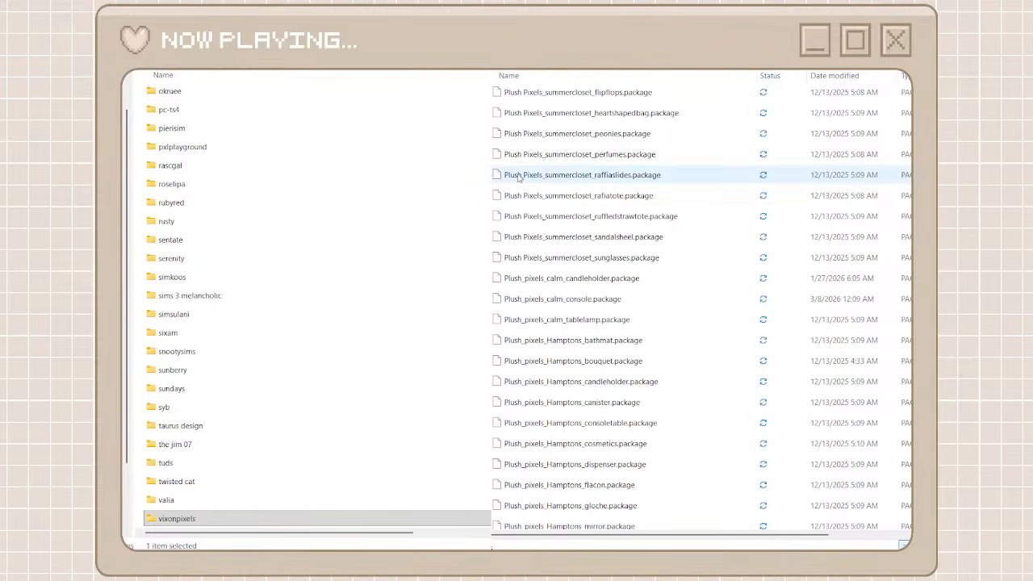
click(182, 66)
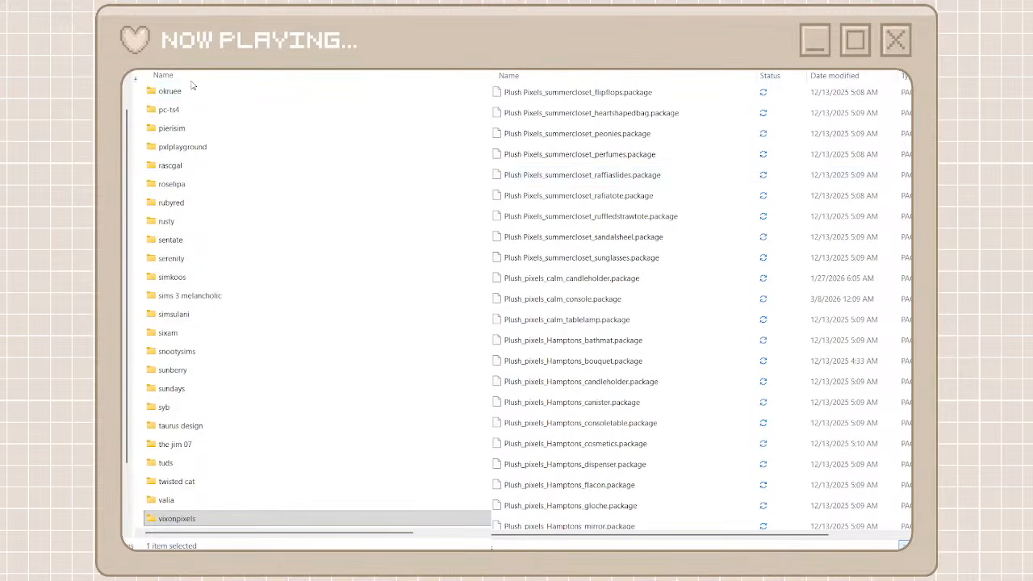
key(ctrl+shift+n)
text(pl)
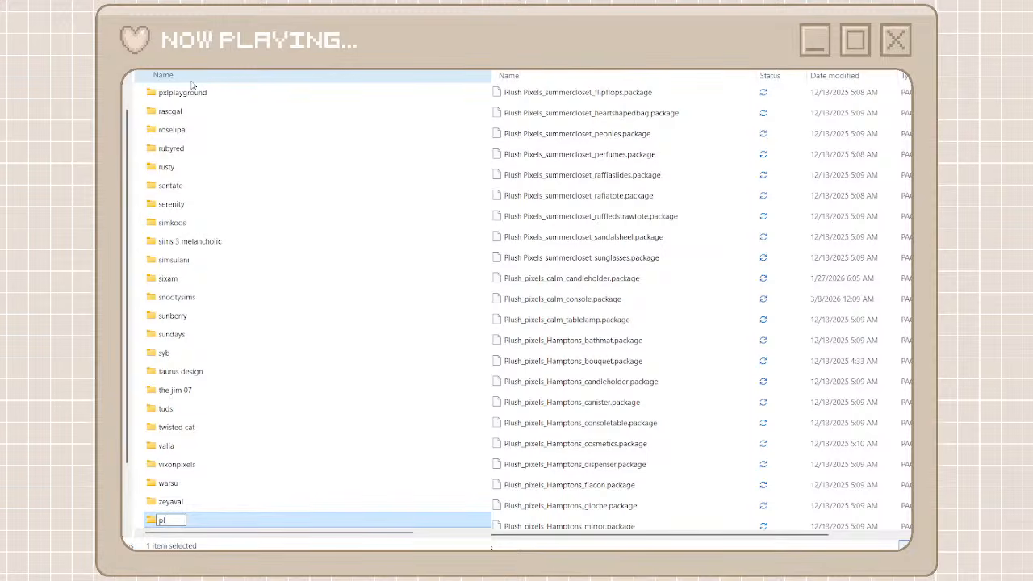
text(ush pixels)
double_click(254, 523)
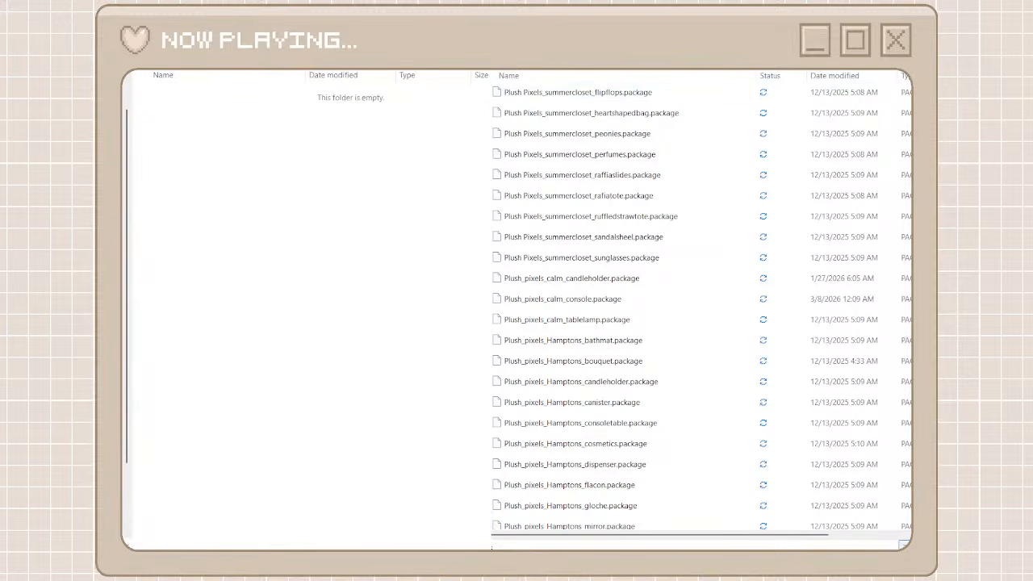
Search unorganized cc for "plush pixels" and move all the matching packages into the plush pixels folder
text(plush)
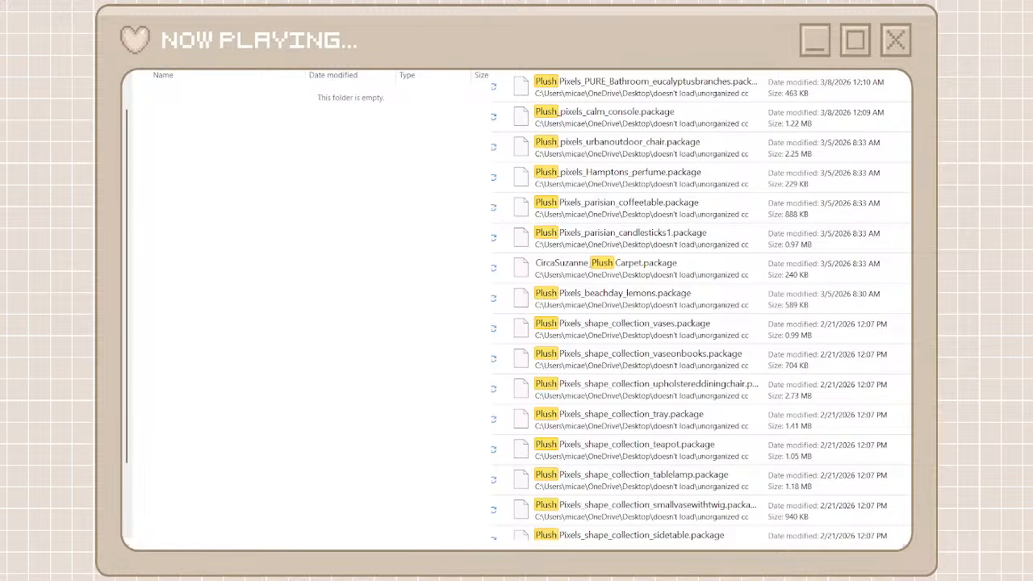
text( pixels)
click(757, 98)
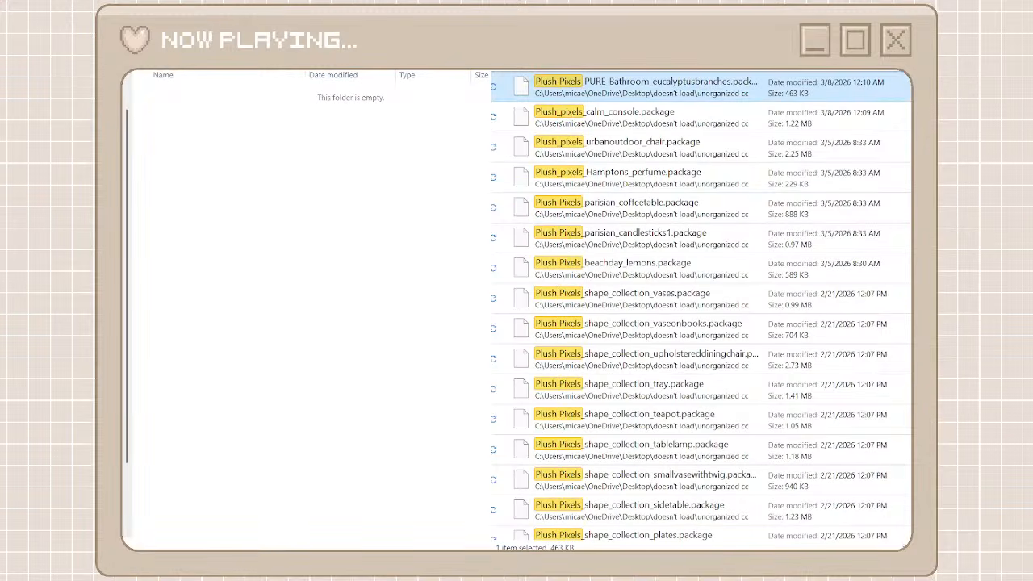
scroll(688, 323, down, 20)
shift+click(688, 525)
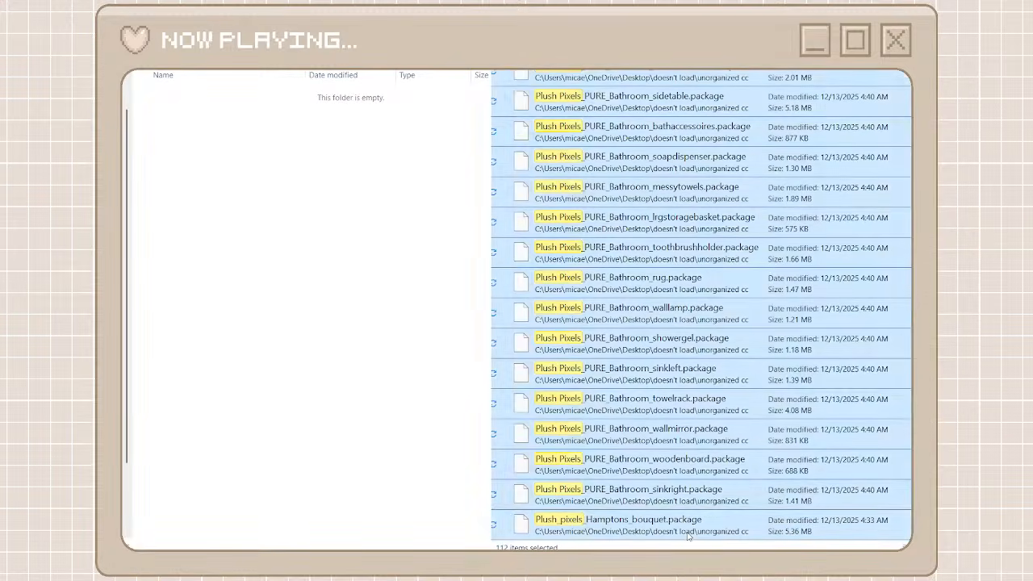
right_click(690, 535)
click(709, 513)
right_click(434, 325)
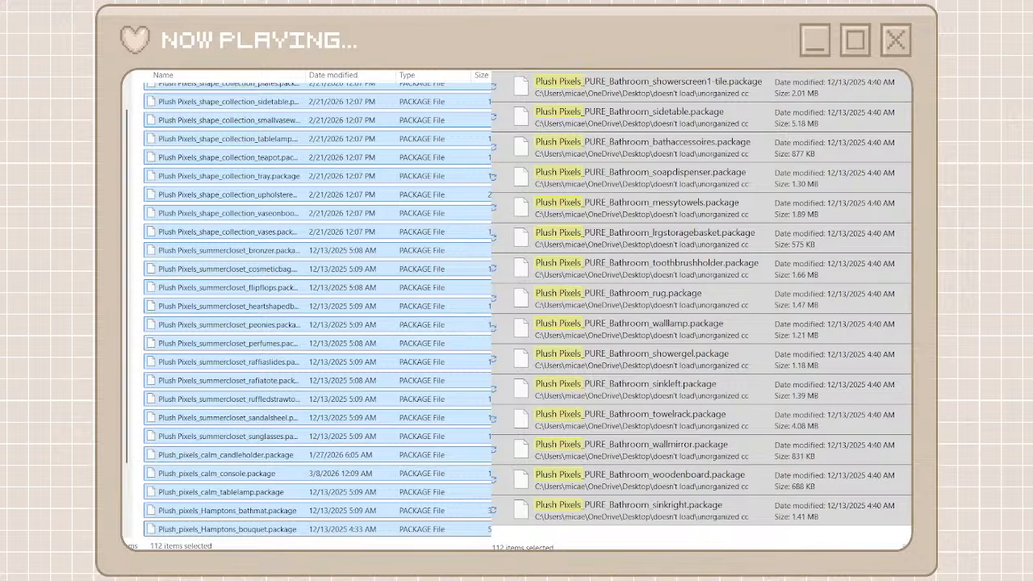
Browse the full unorganized cc list to the DERNIER packages, create a folder named dernier among the creator folders, and open it
key(alt+Left)
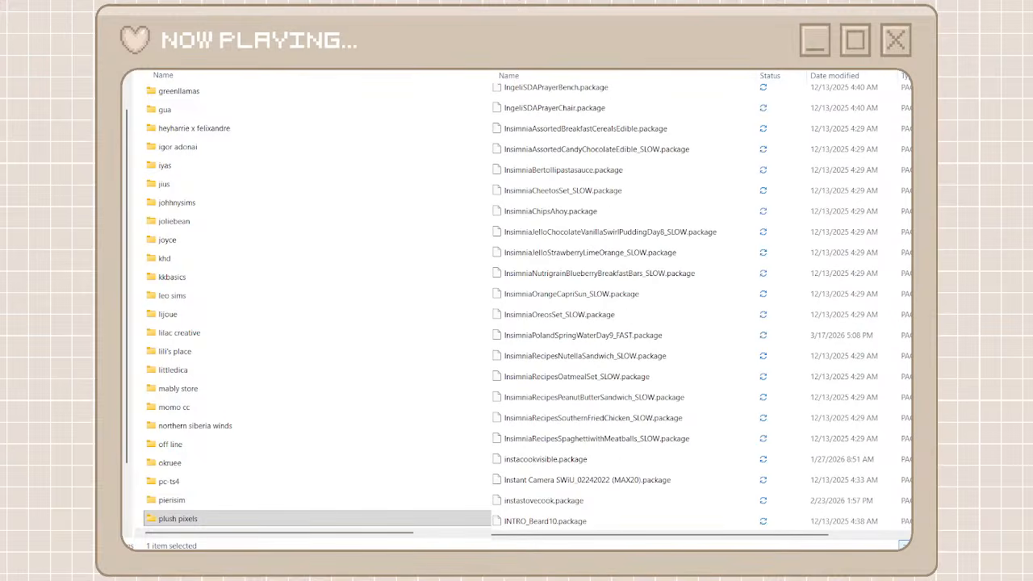
scroll(700, 305, up, 20)
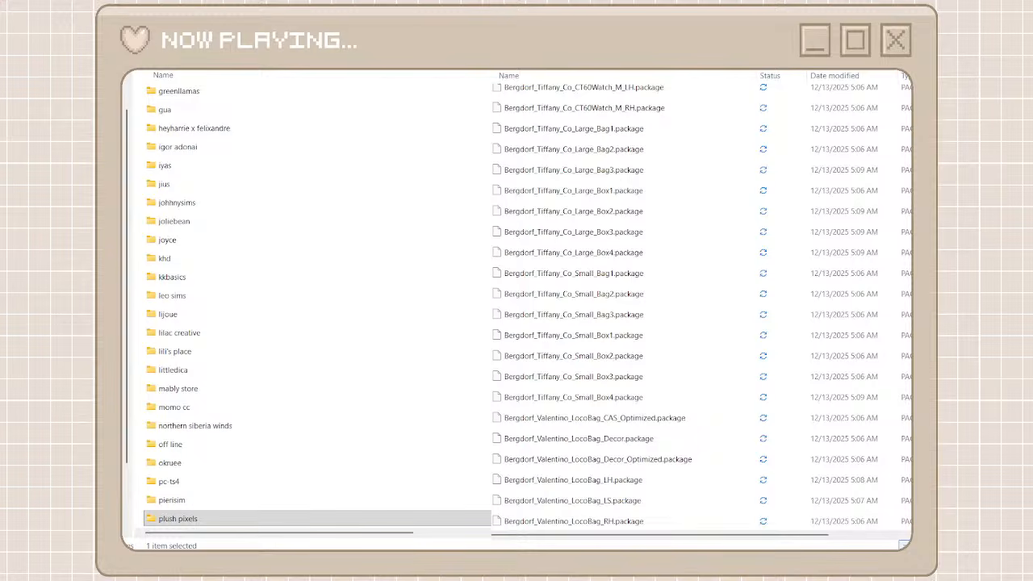
scroll(627, 482, down, 15)
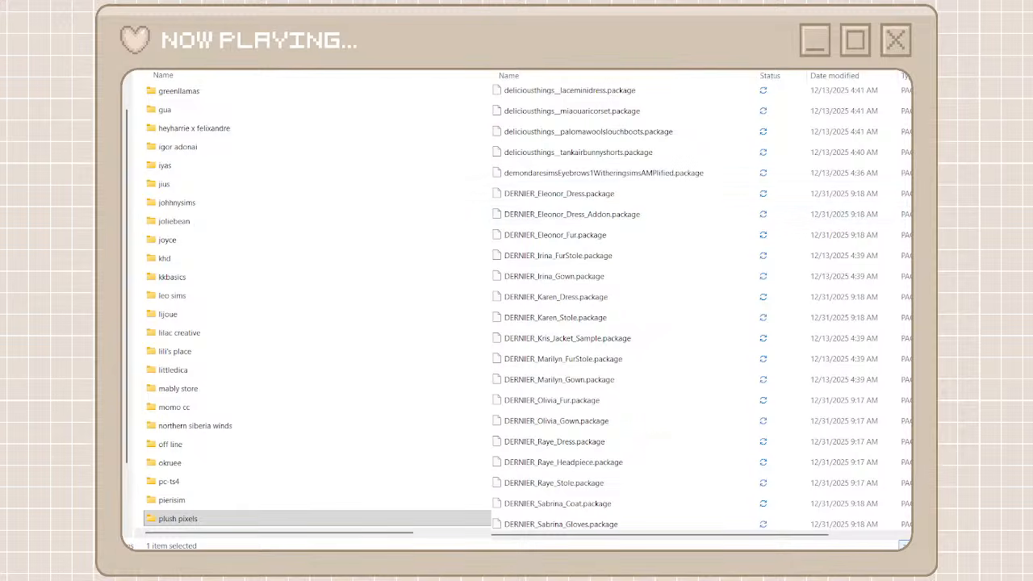
key(ctrl+shift+n)
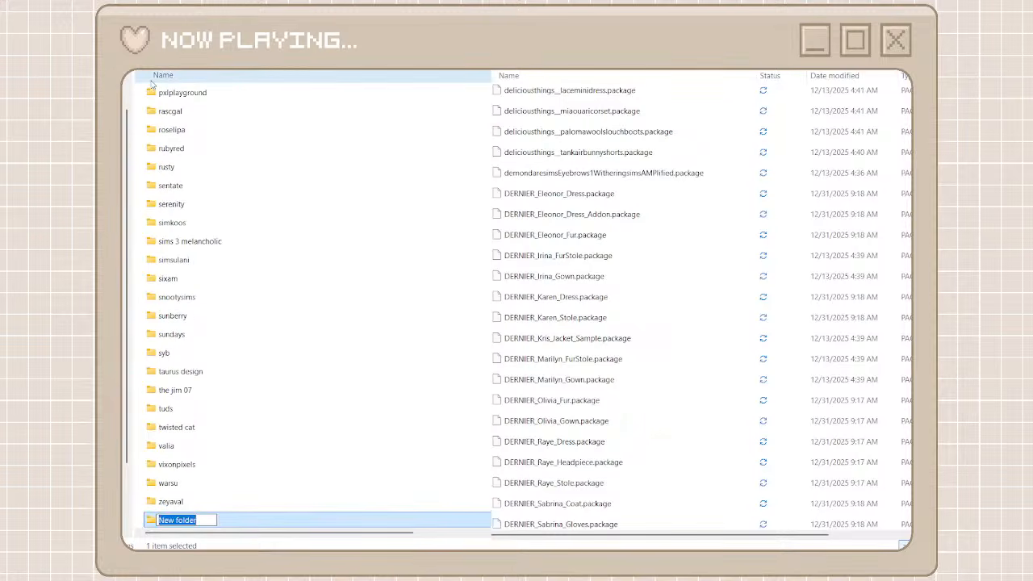
text(dernier)
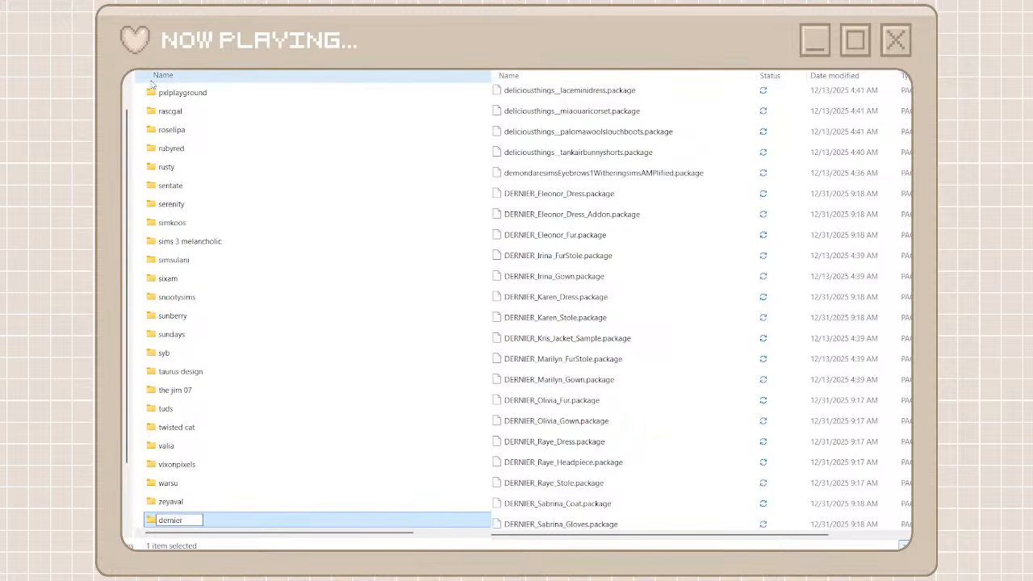
key(Return)
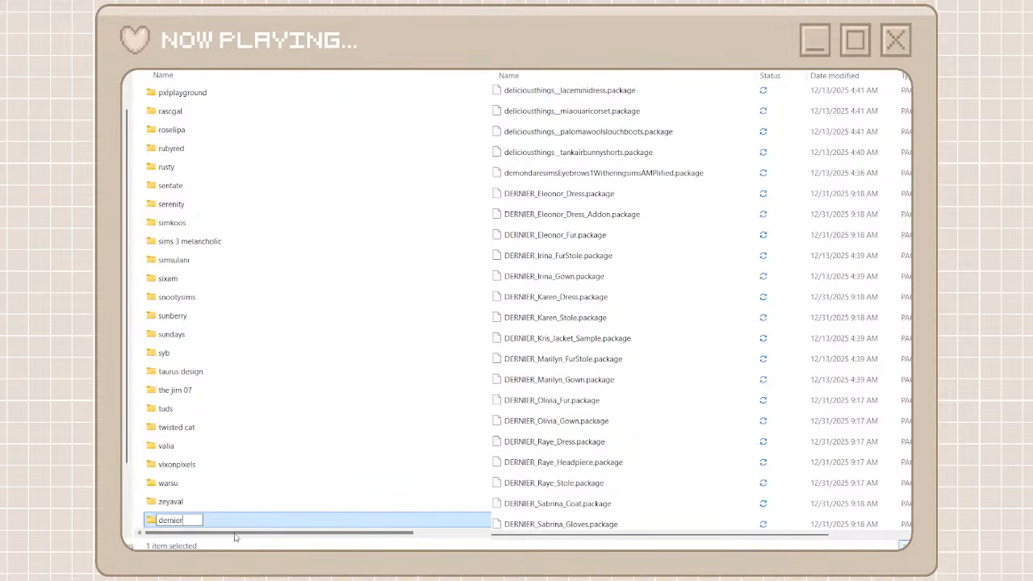
double_click(231, 521)
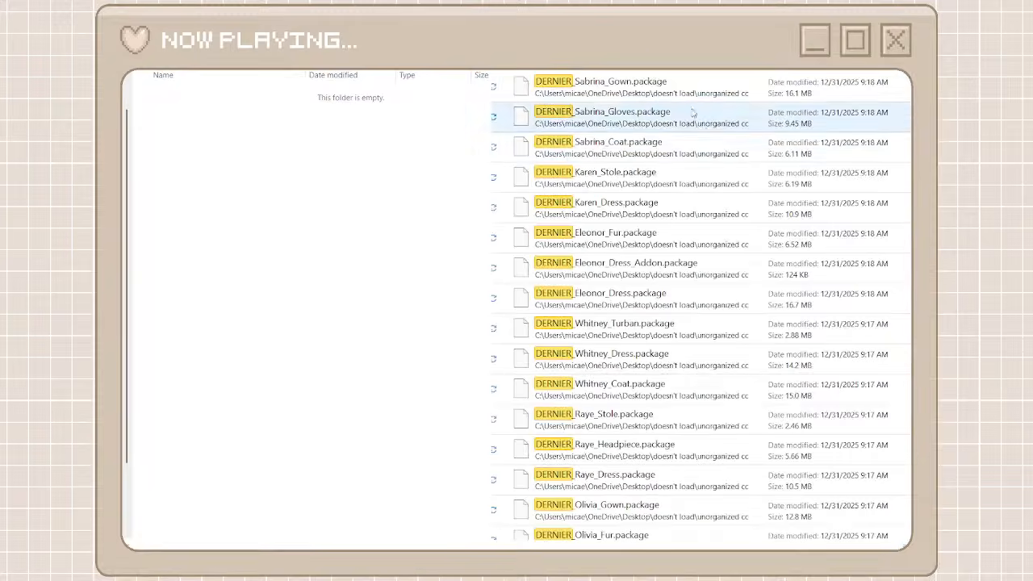
Move all the DERNIER packages found in unorganized cc into the dernier folder
click(696, 90)
scroll(761, 444, down, 2)
scroll(761, 442, down, 2)
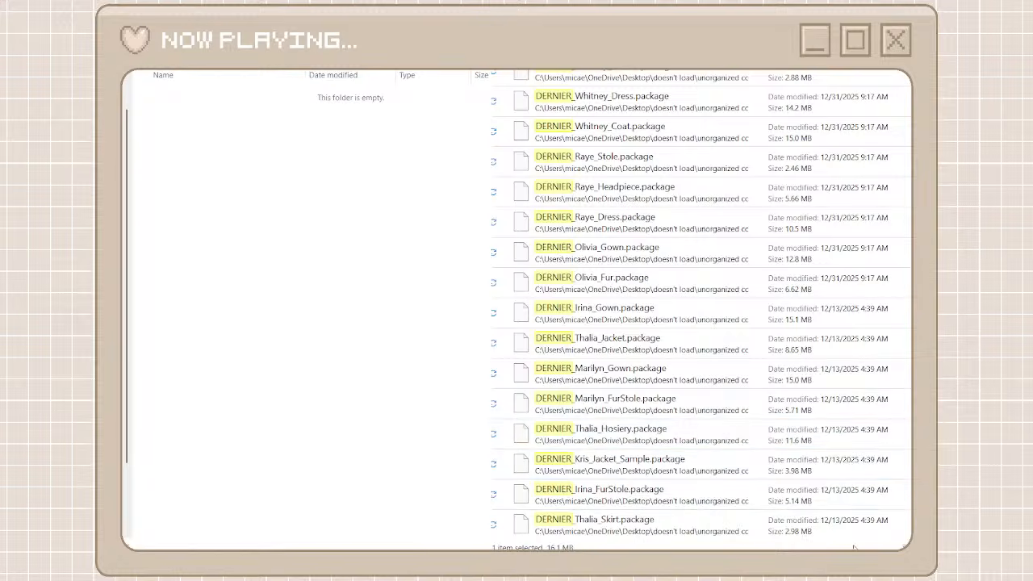
key(ctrl+a)
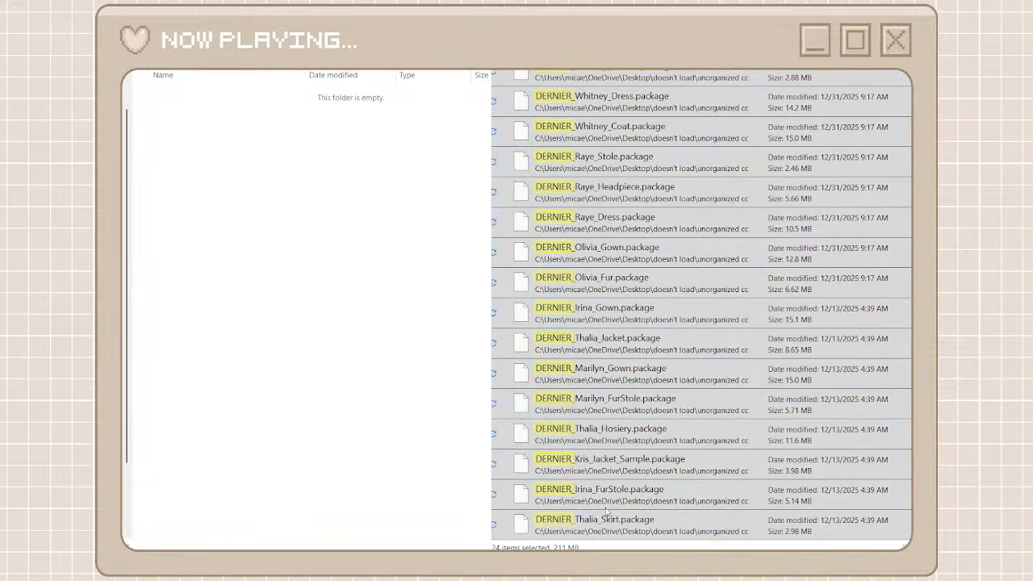
key(ctrl+x)
key(ctrl+v)
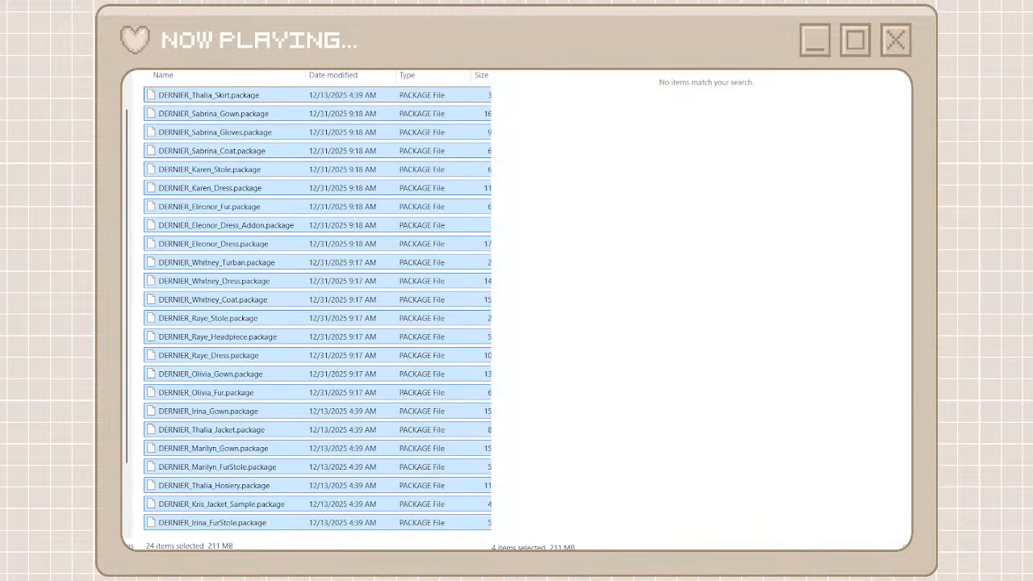
Return to the full unorganized cc list, show it with file details, and browse to the LittleMsSam packages
click(565, 74)
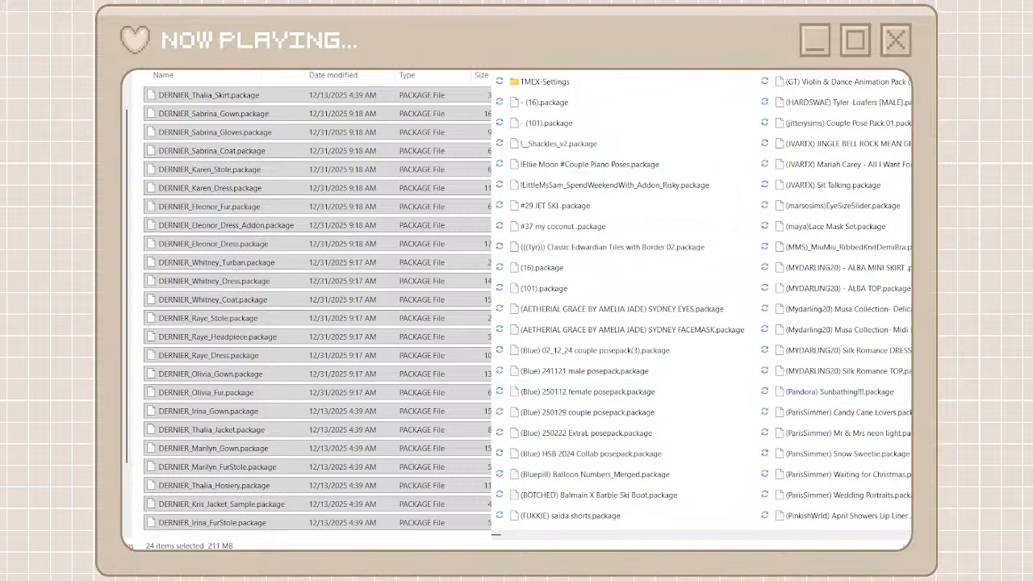
key(alt+Left)
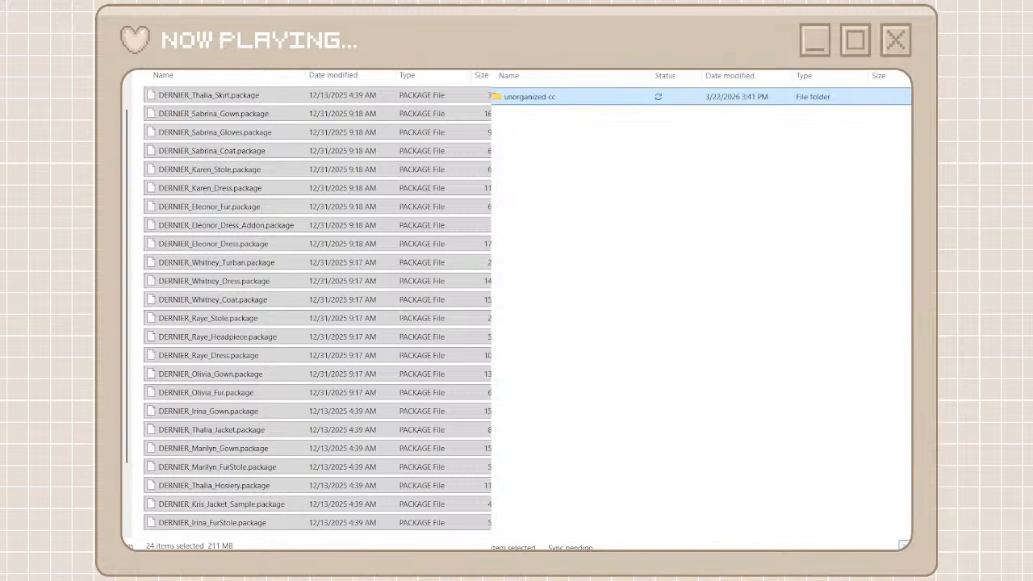
double_click(529, 97)
key(alt+Left)
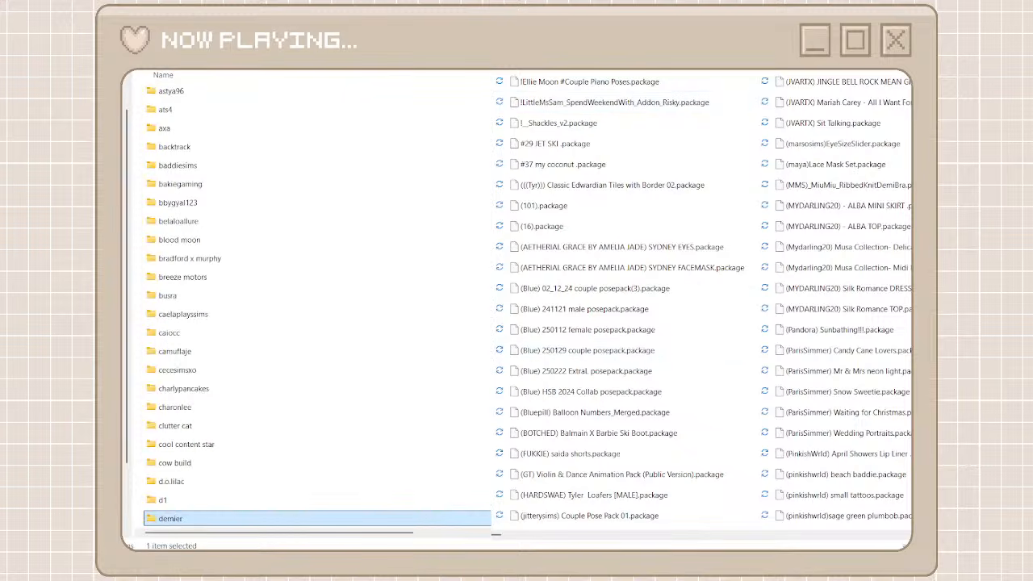
click(730, 69)
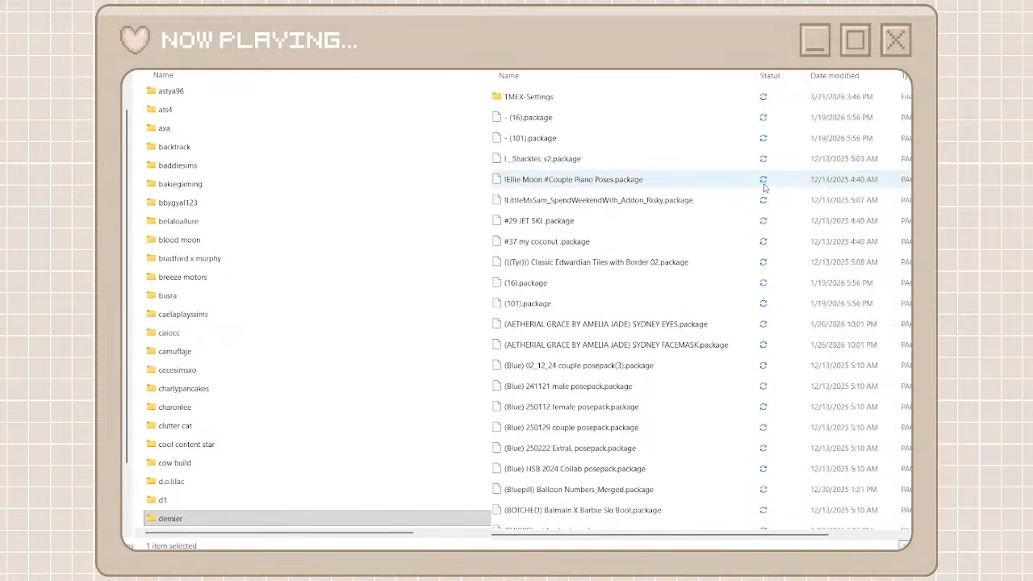
scroll(686, 137, down, 13)
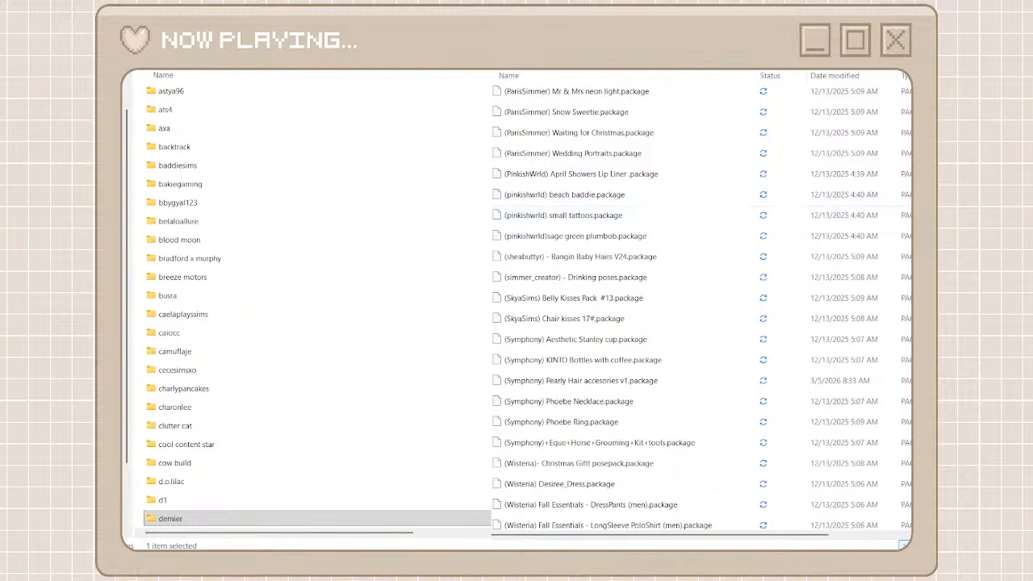
scroll(897, 348, down, 15)
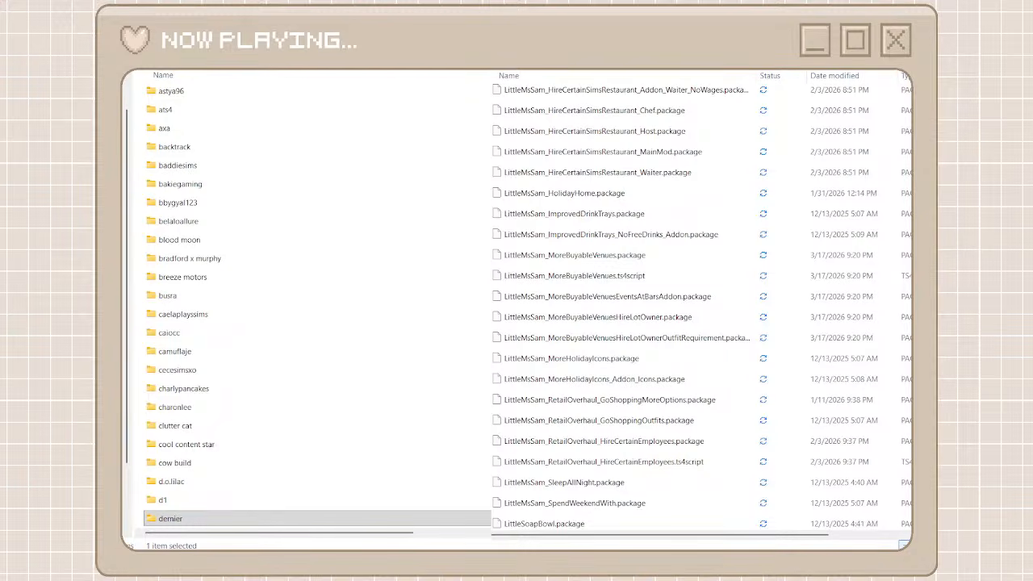
Create a folder named littlemssam among the creator folders and open it
key(ctrl+shift+n)
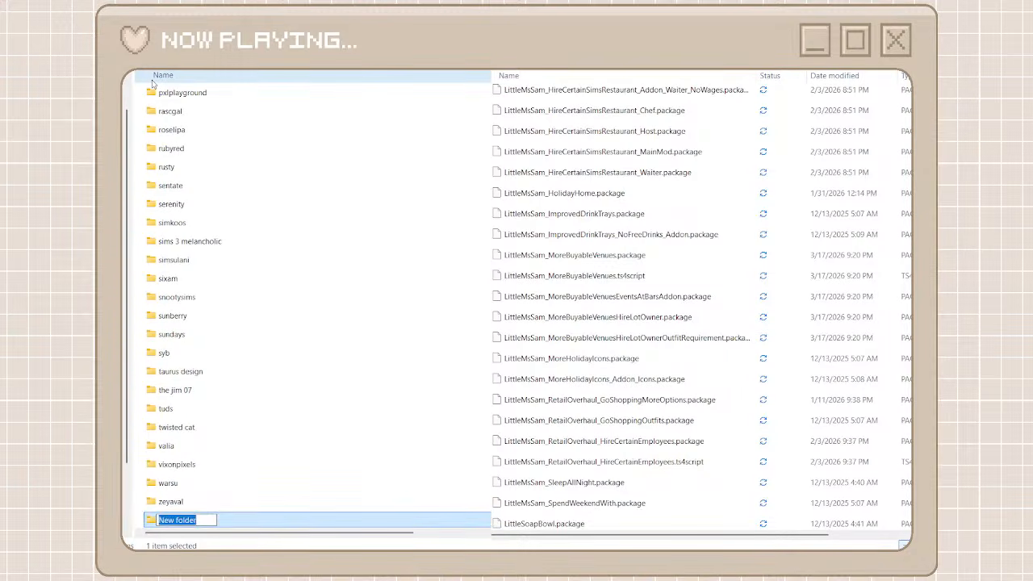
text(littlemssam)
key(Return)
double_click(234, 525)
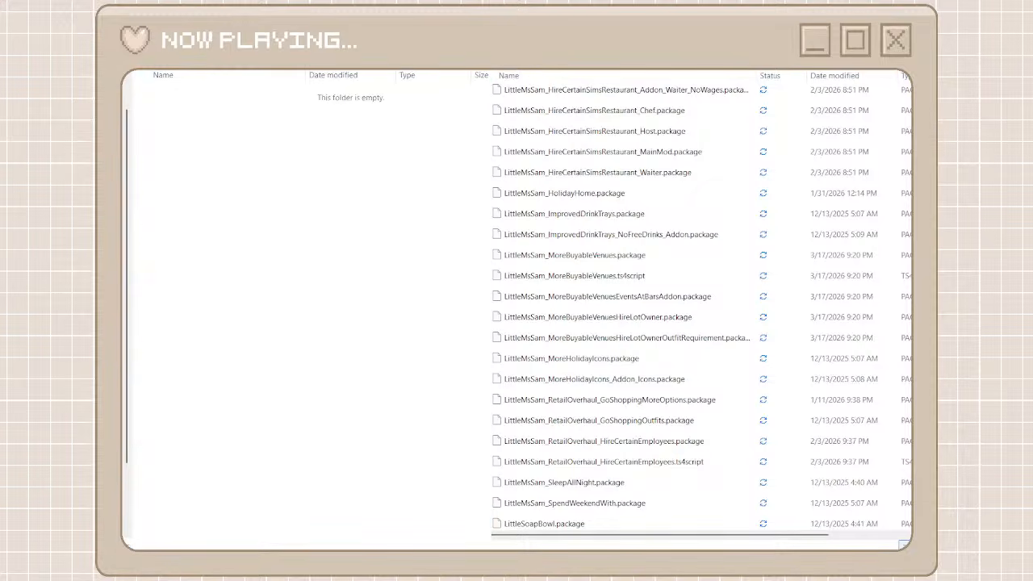
Search unorganized cc for "littlemssam" and move all the matching files into the littlemssam folder
text(little)
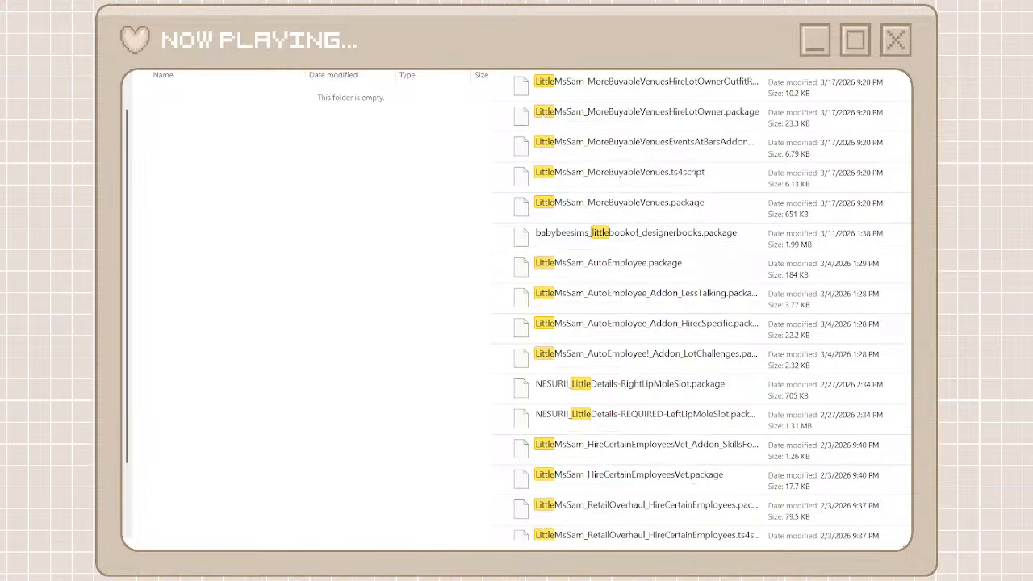
text(mssam)
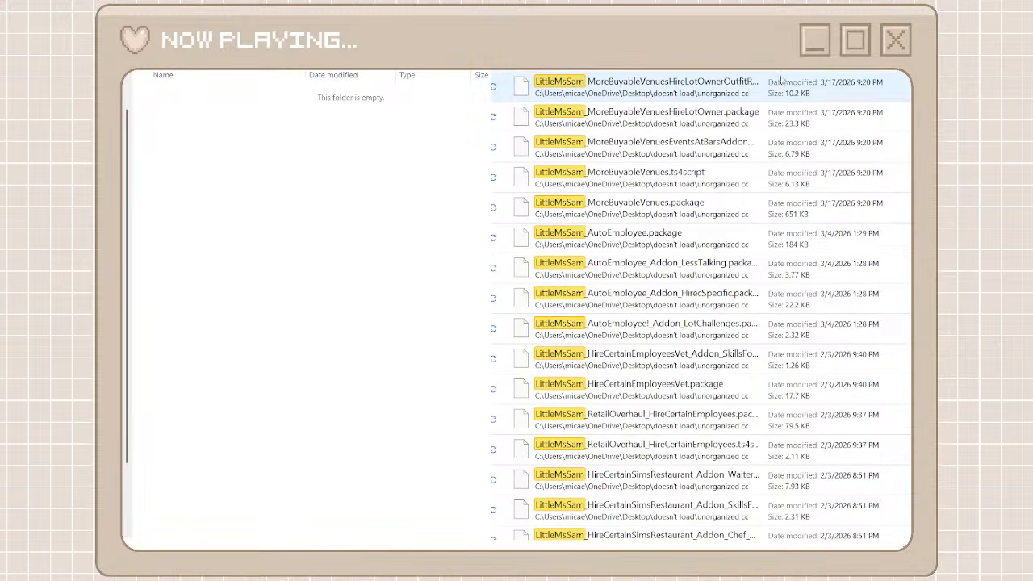
click(777, 87)
scroll(701, 305, down, 5)
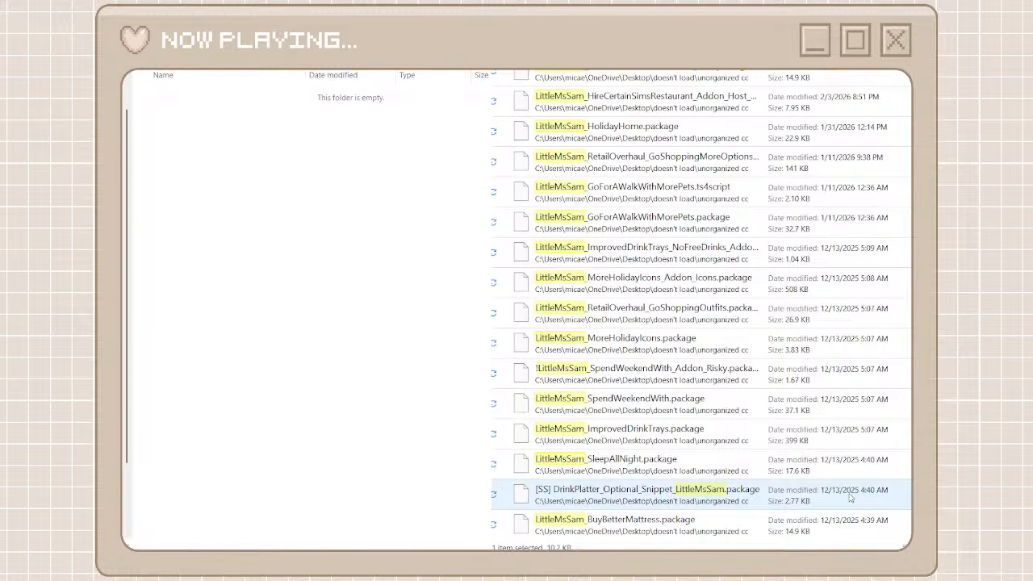
shift+click(736, 530)
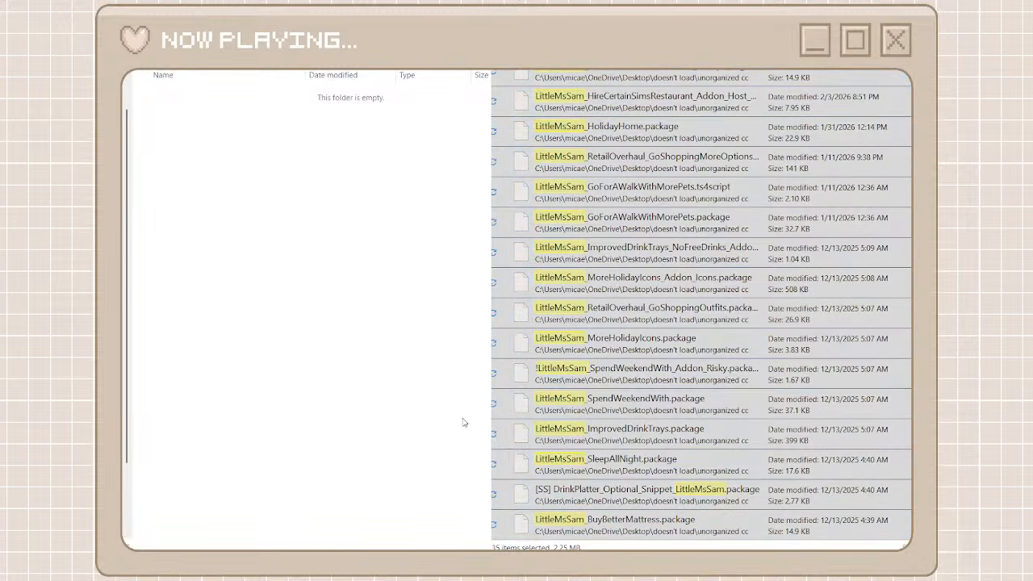
key(ctrl+v)
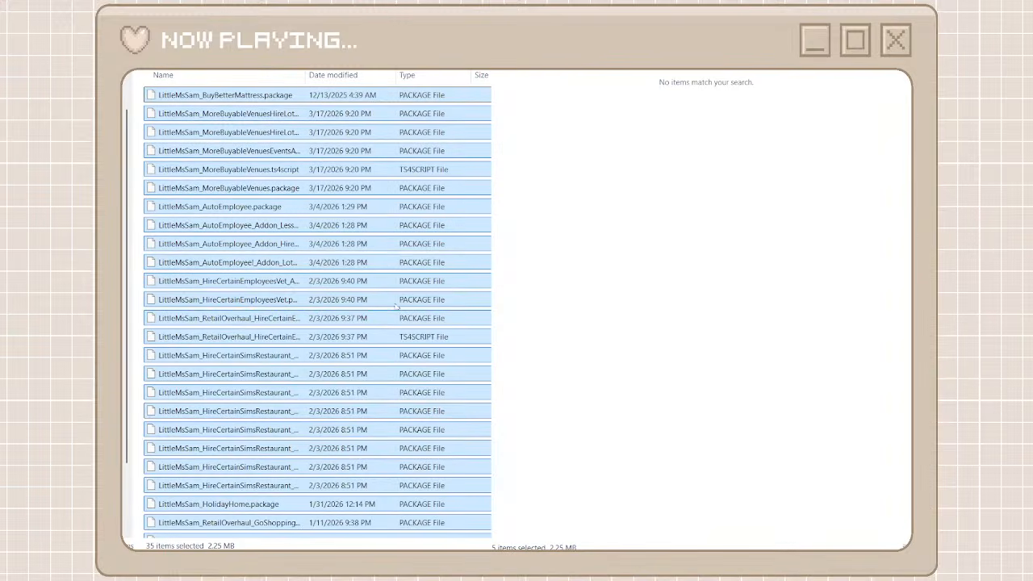
Return to the creator folders and browse the full unorganized cc list to the obscurus packages
key(alt+Left)
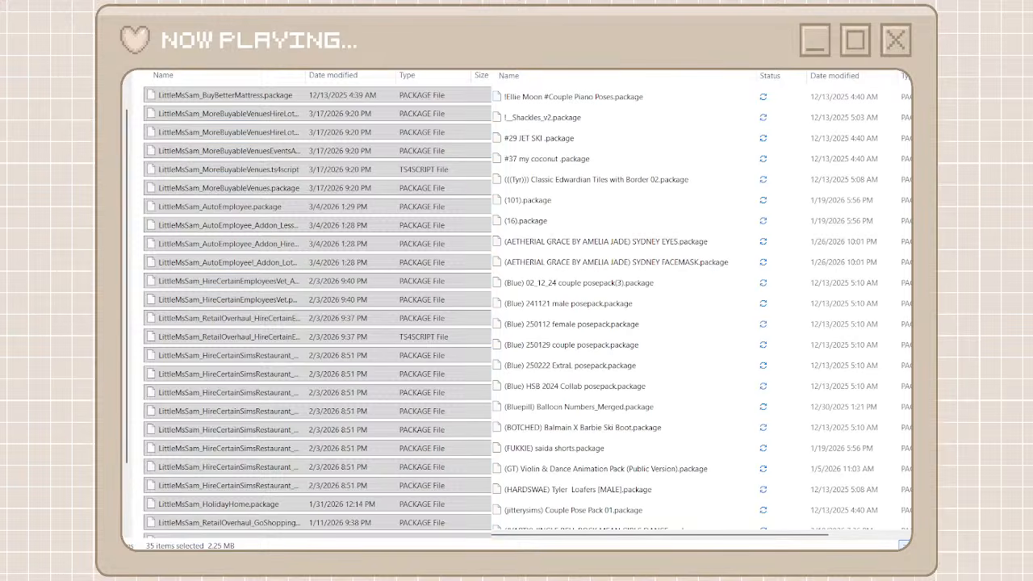
key(alt+Left)
scroll(657, 370, down, 15)
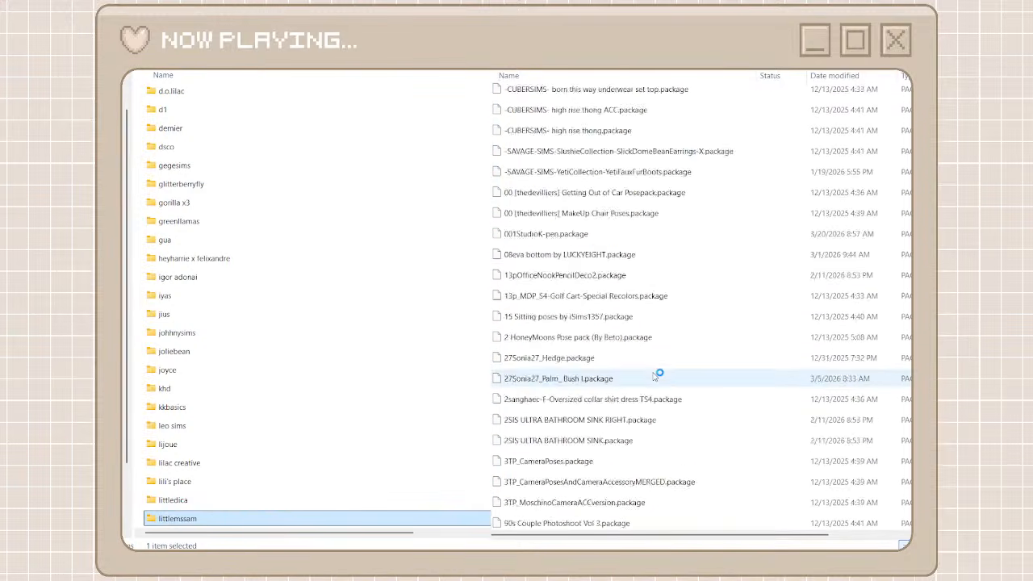
scroll(657, 376, down, 11)
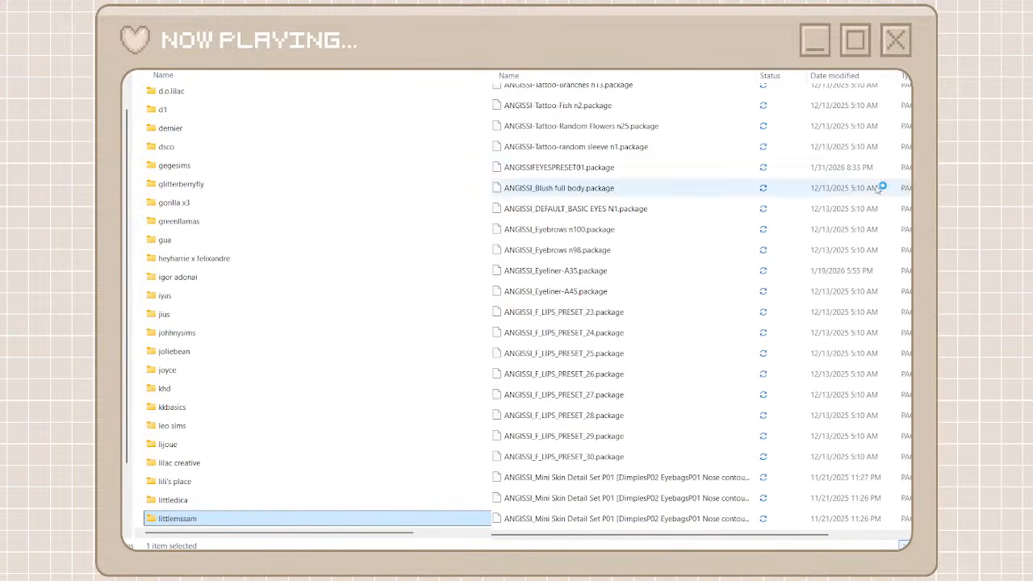
drag(912, 145, 911, 121)
drag(912, 311, 911, 371)
scroll(907, 372, down, 14)
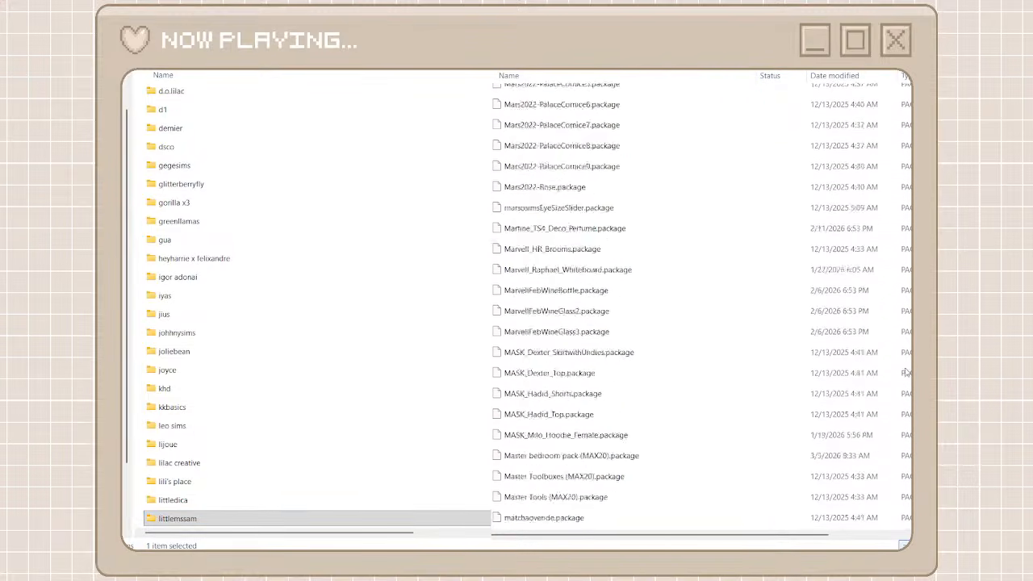
scroll(906, 373, down, 15)
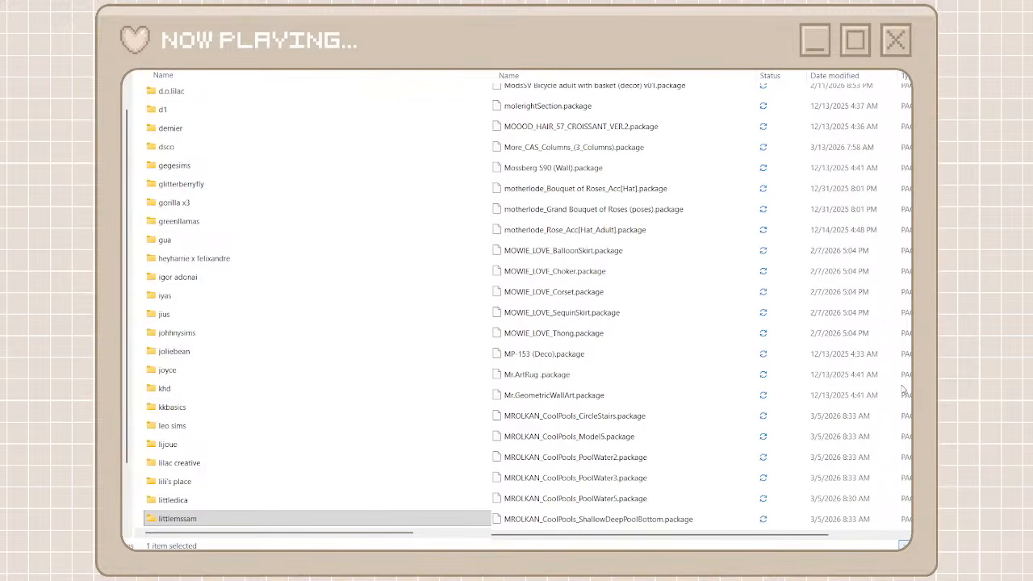
scroll(904, 390, down, 20)
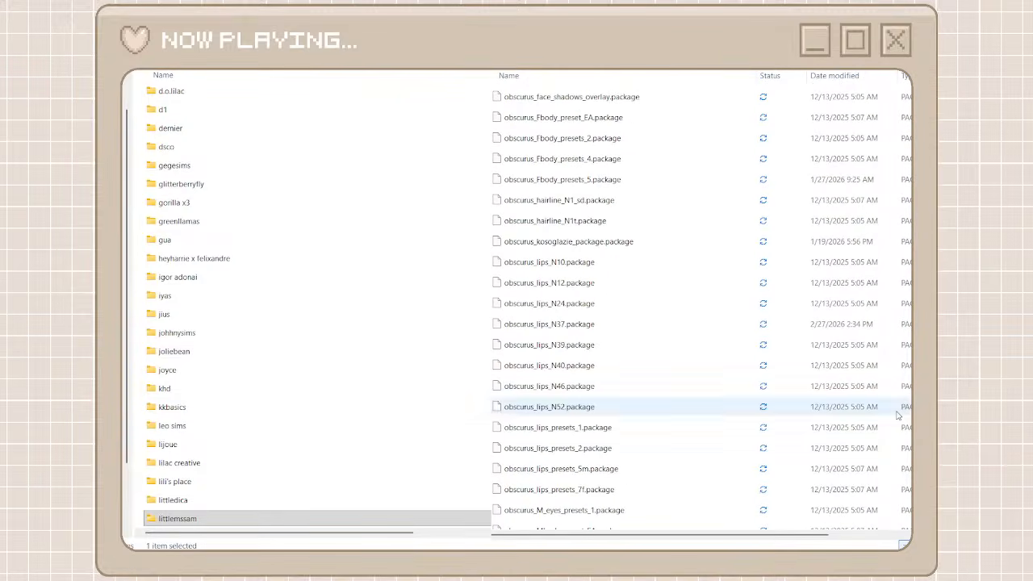
Create a folder named obscurus among the creator folders and open it
key(ctrl+shift+n)
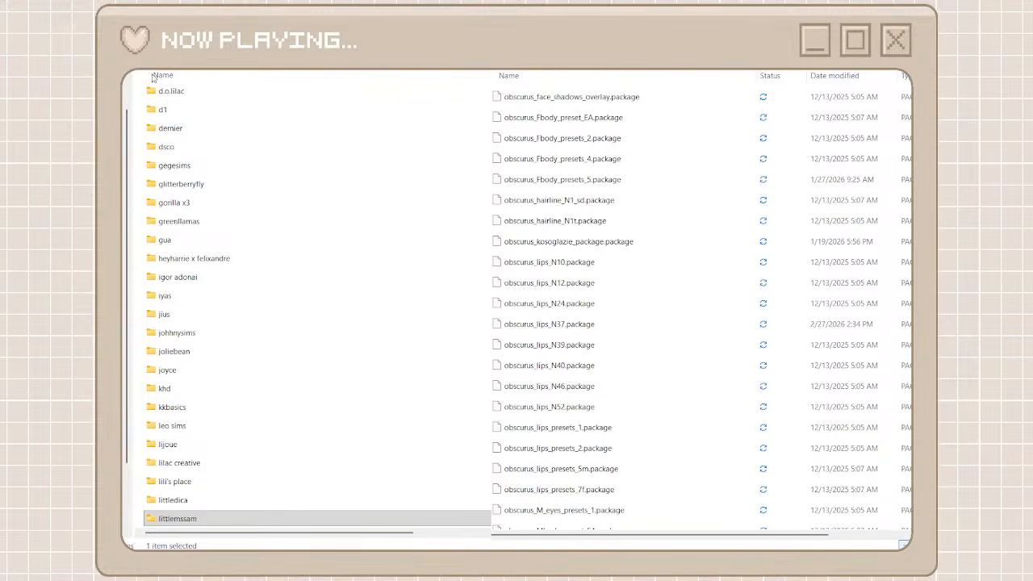
text(ob)
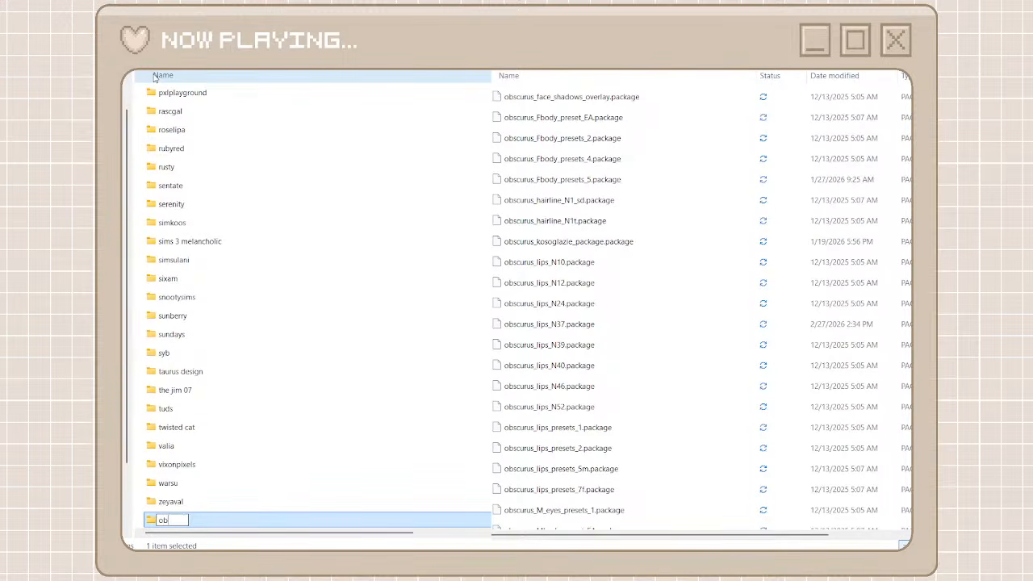
text(scurus)
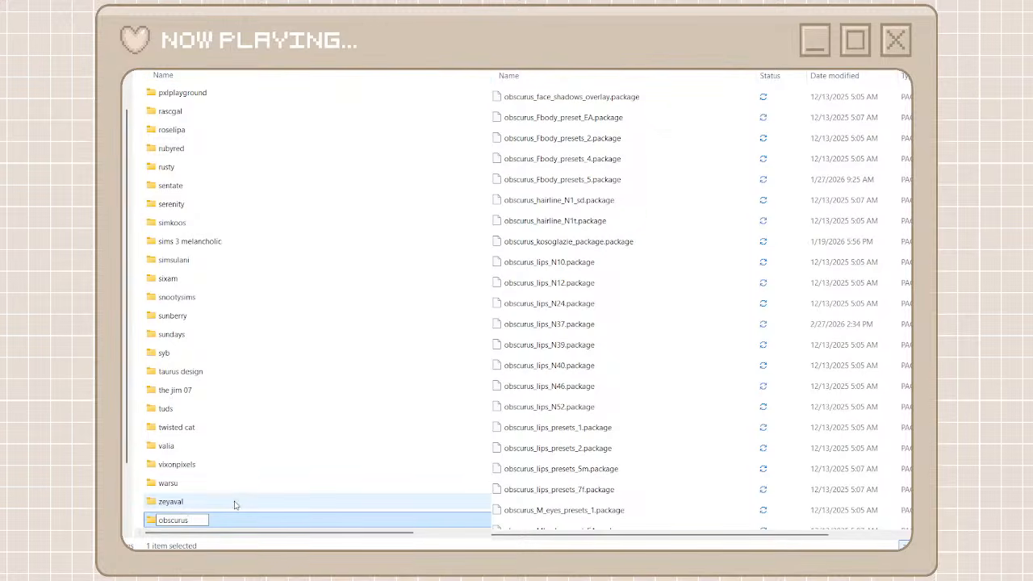
click(219, 522)
double_click(221, 524)
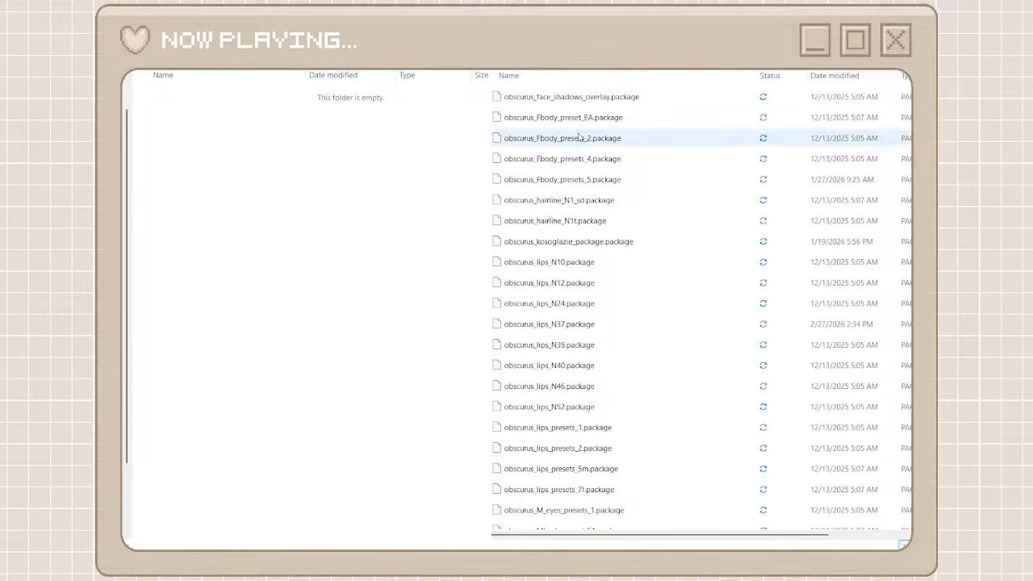
Browse the unorganized cc list to the orchiona packages and create a folder named orchiona among the creator folders
click(579, 97)
scroll(594, 327, down, 10)
scroll(594, 327, down, 10)
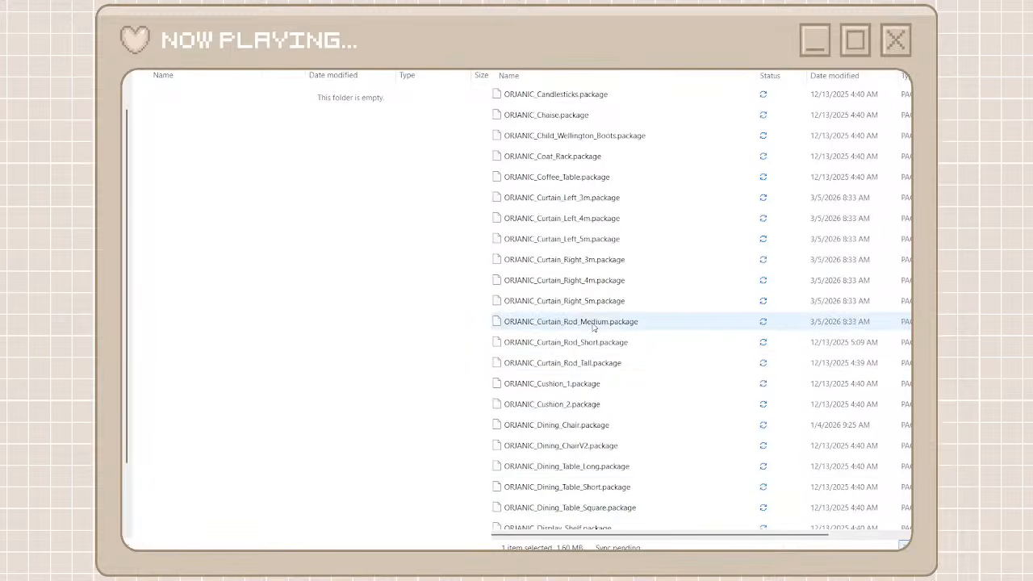
scroll(606, 307, up, 10)
scroll(613, 281, up, 5)
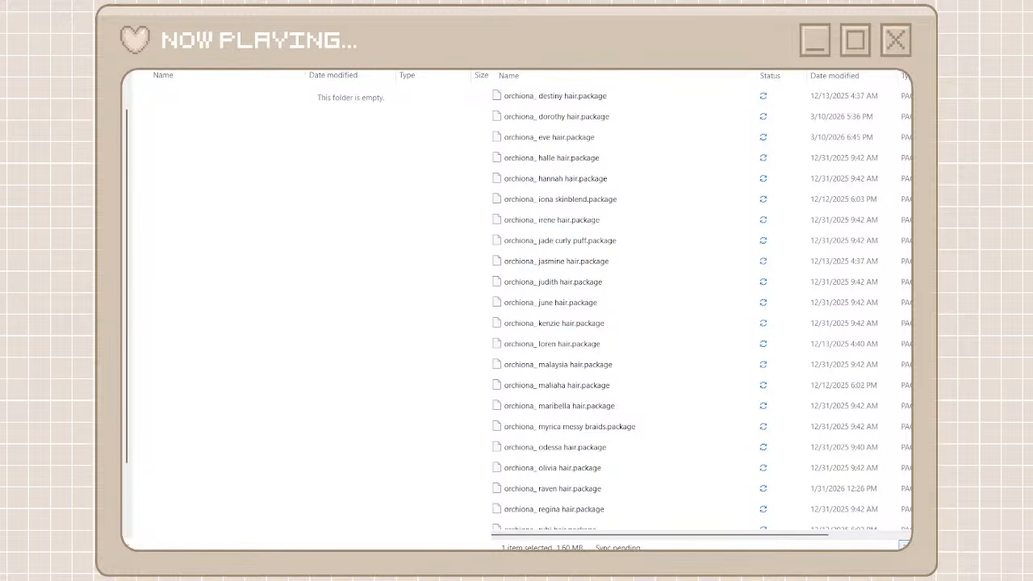
key(alt+Left)
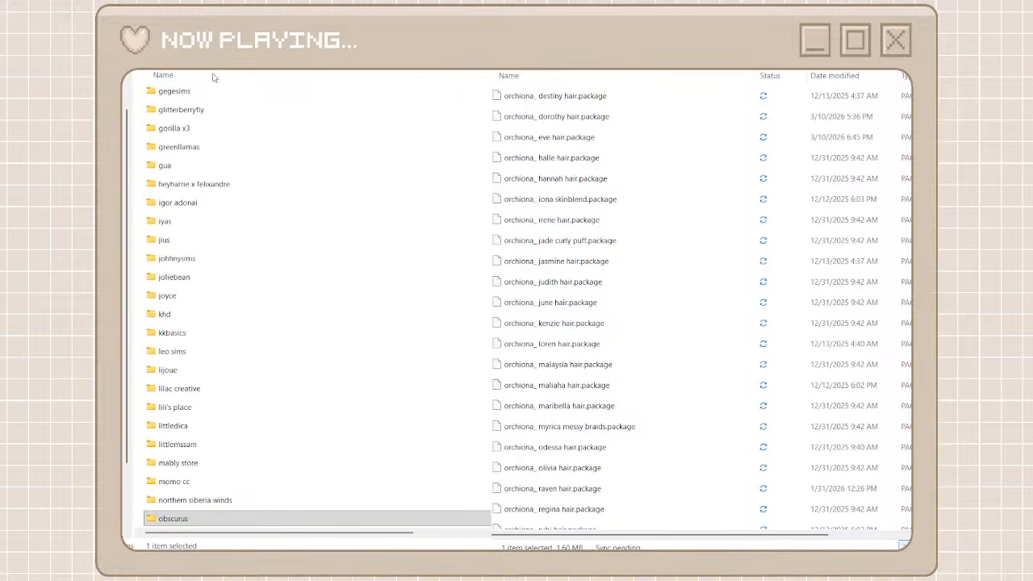
key(ctrl+shift+n)
text(orchi)
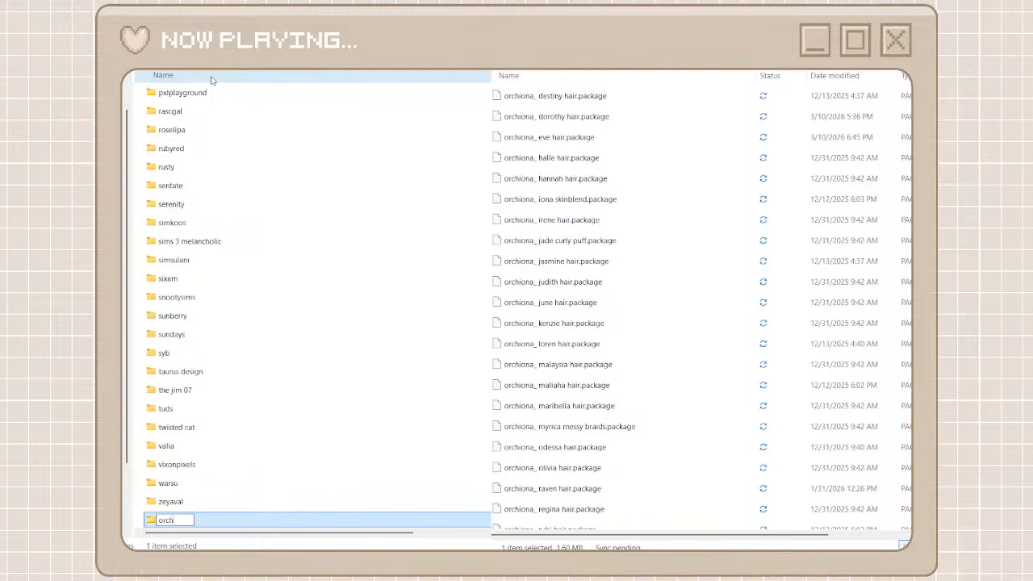
text(ona)
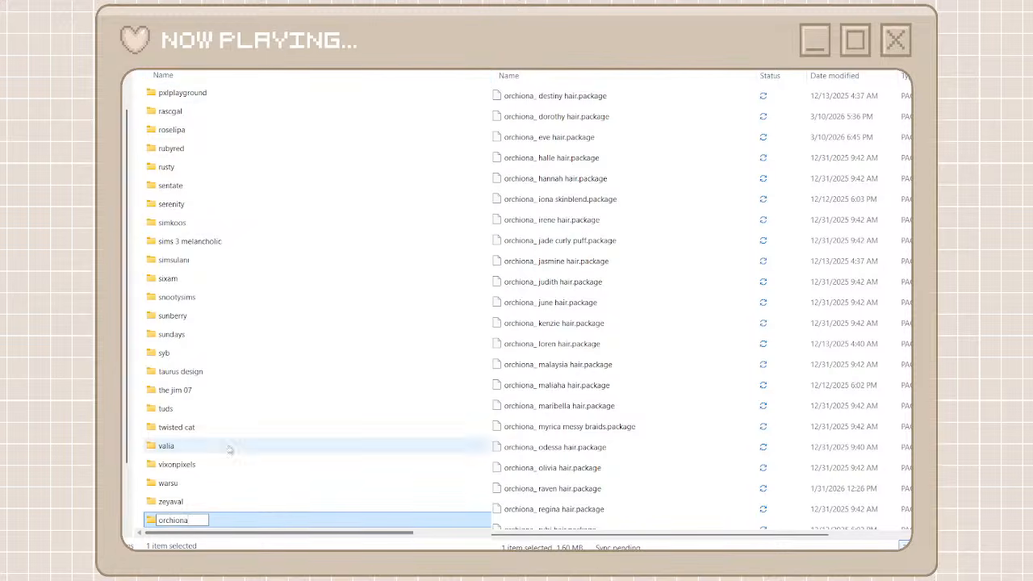
Look into the okruee folder, return to the creator folders, and open the one holding the BAFROOM packages
scroll(239, 395, up, 3)
scroll(239, 396, up, 2)
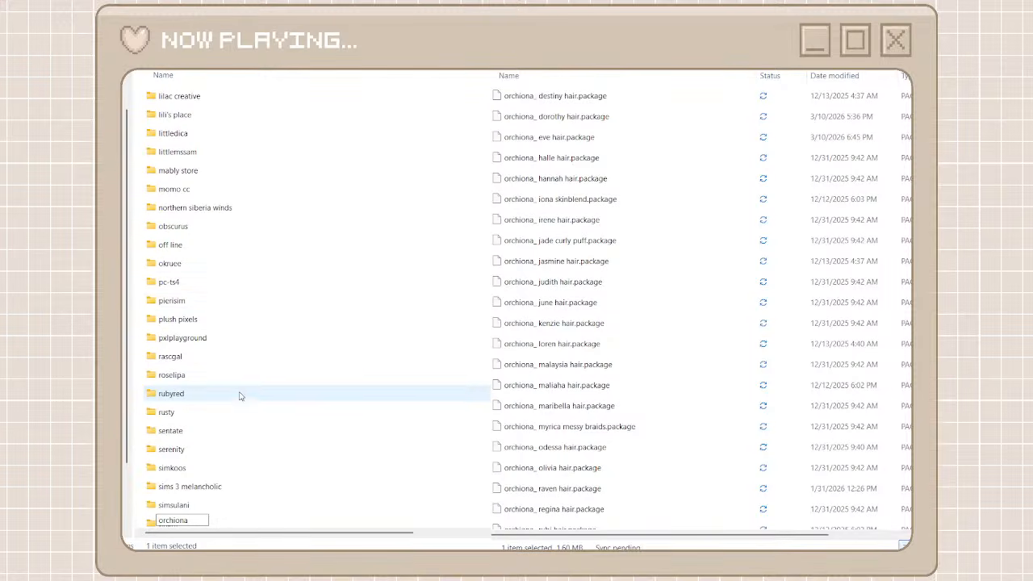
double_click(224, 272)
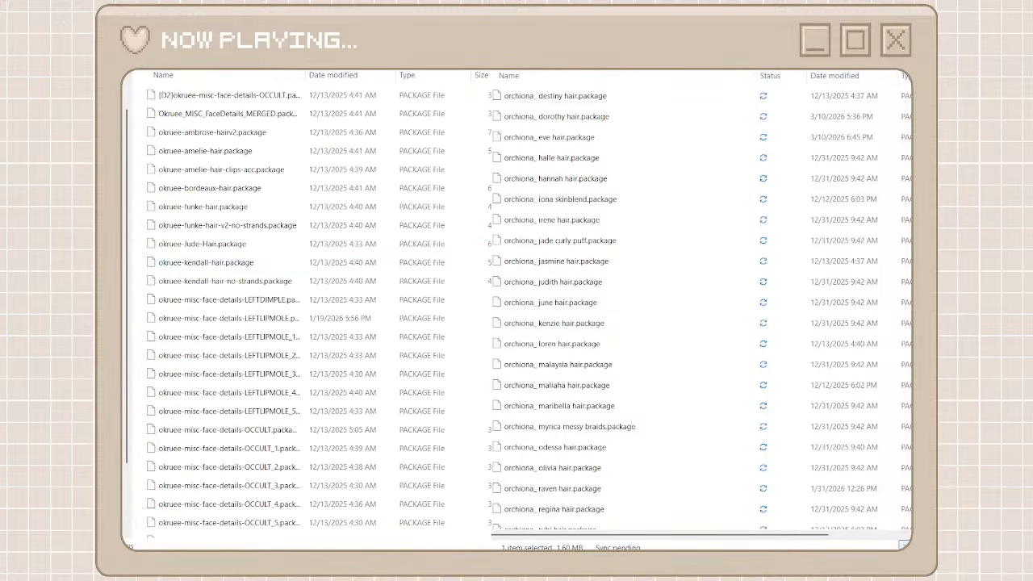
key(alt+Left)
scroll(231, 219, up, 2)
double_click(231, 233)
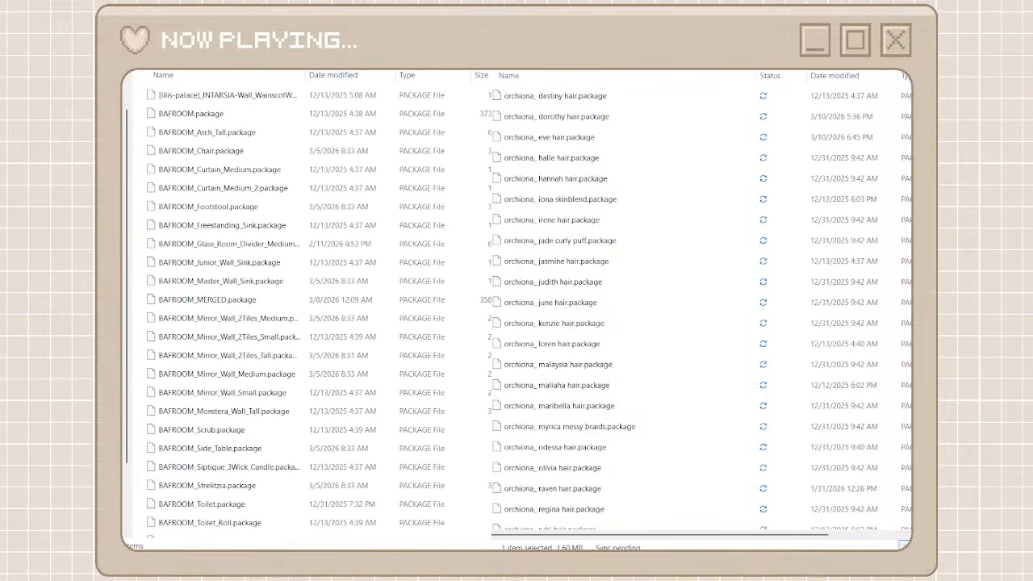
Search unorganized cc for "orjanic" and select all the matching packages
text(orjanic)
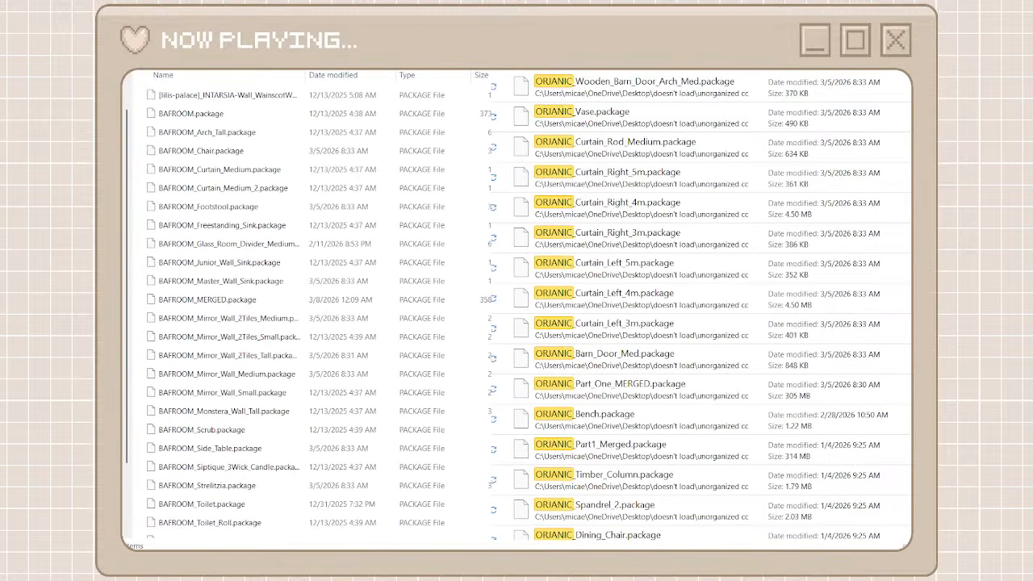
click(737, 87)
drag(910, 121, 910, 508)
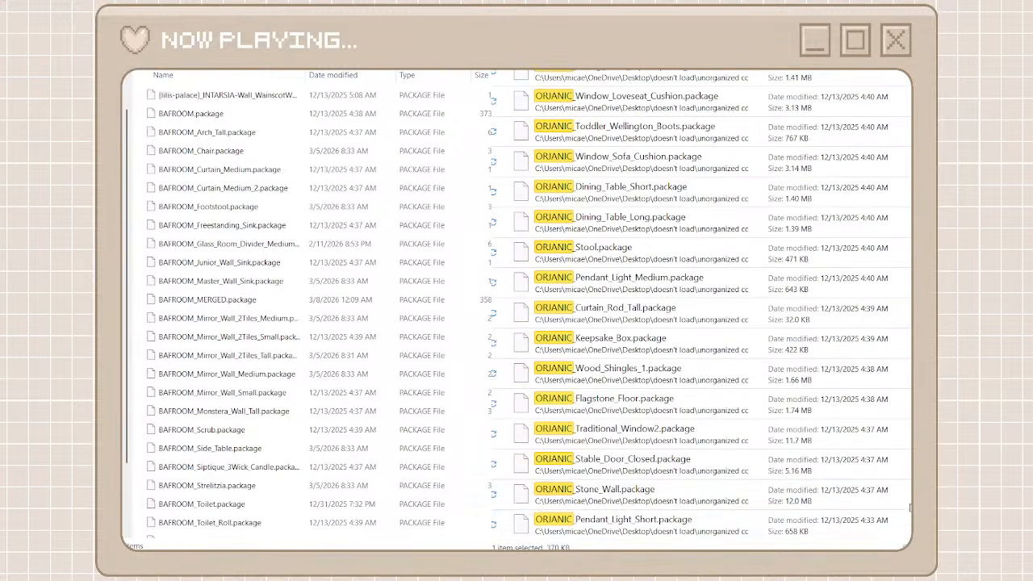
shift+click(694, 521)
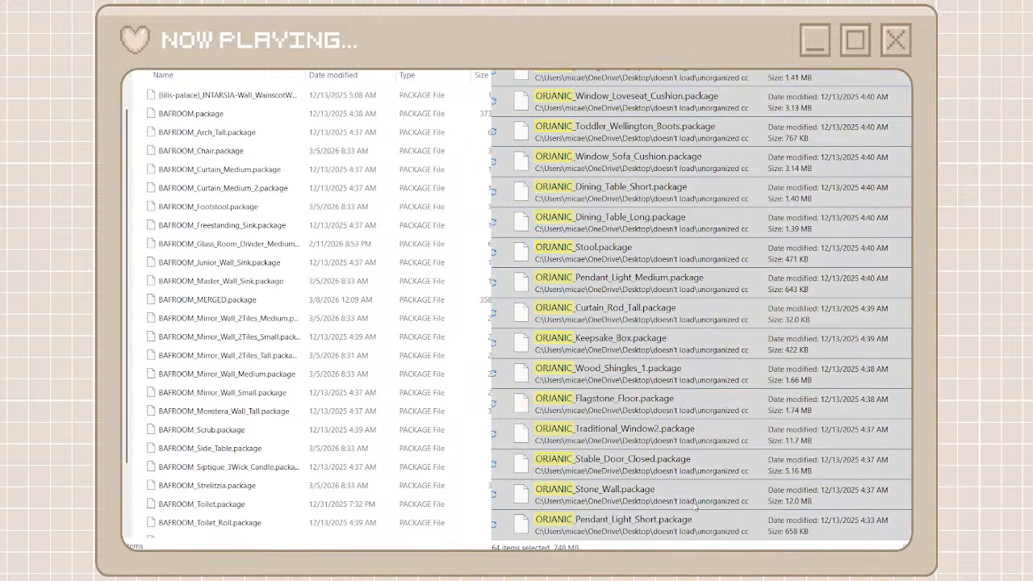
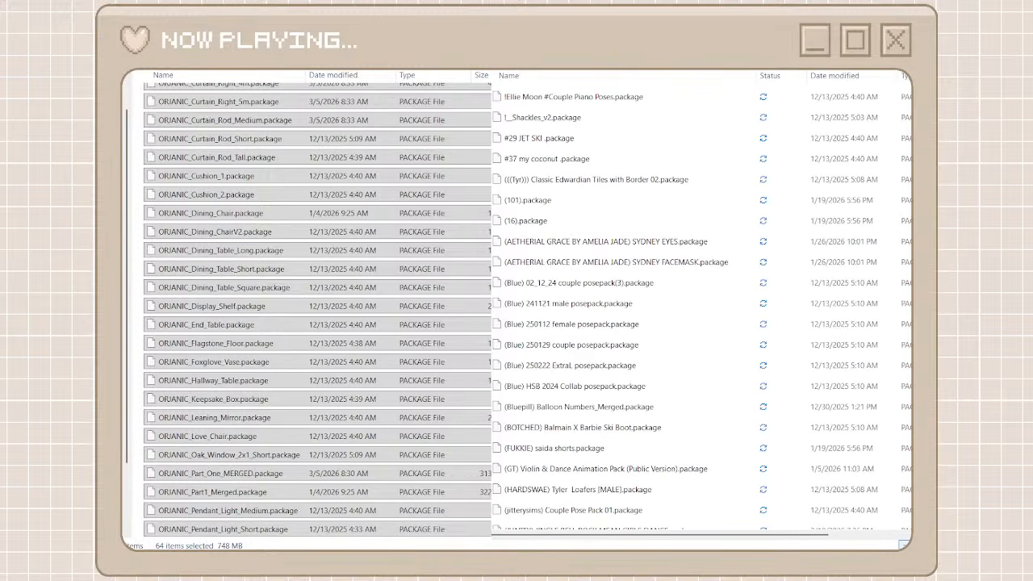
Browse the unorganized cc list around the obscurus packages, then search it for "coastal" and look through the matching packages
key(o)
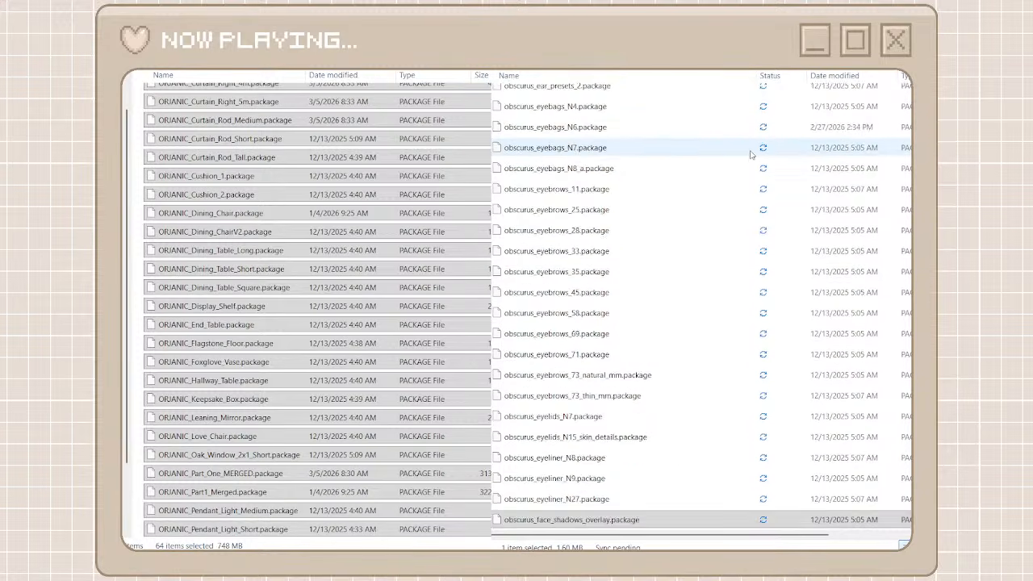
scroll(751, 155, down, 4)
scroll(751, 155, down, 3)
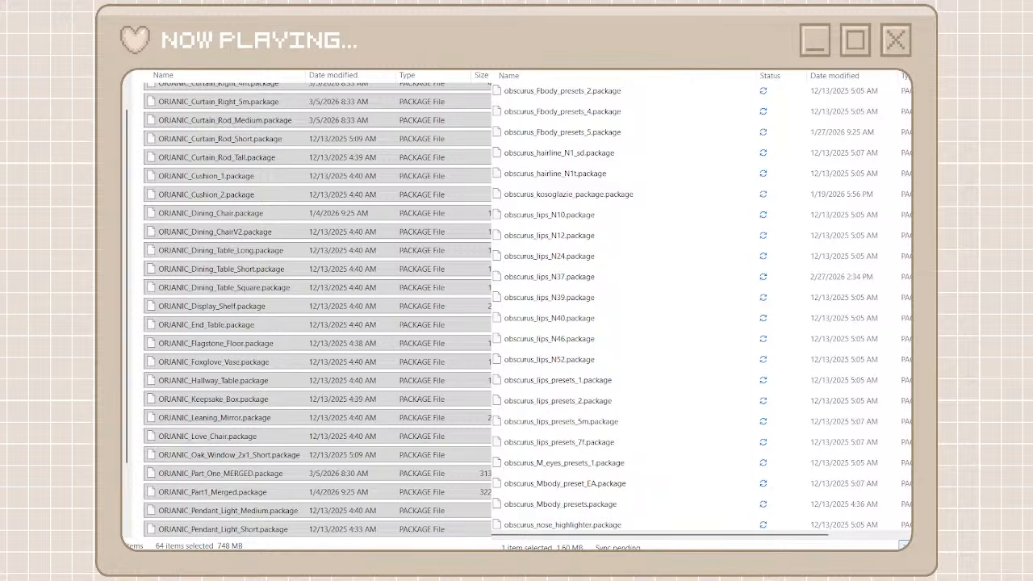
text(coas)
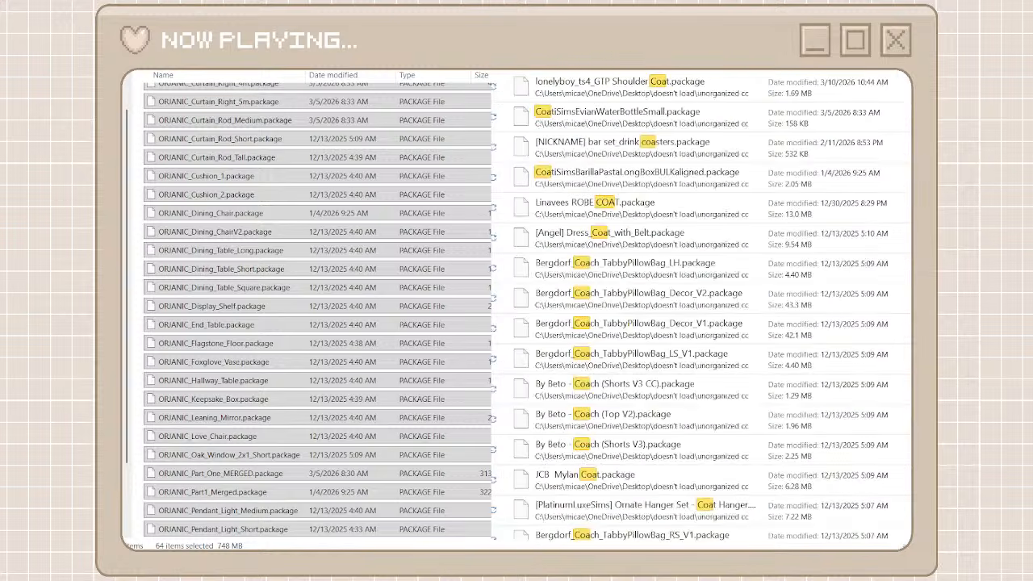
text(tal)
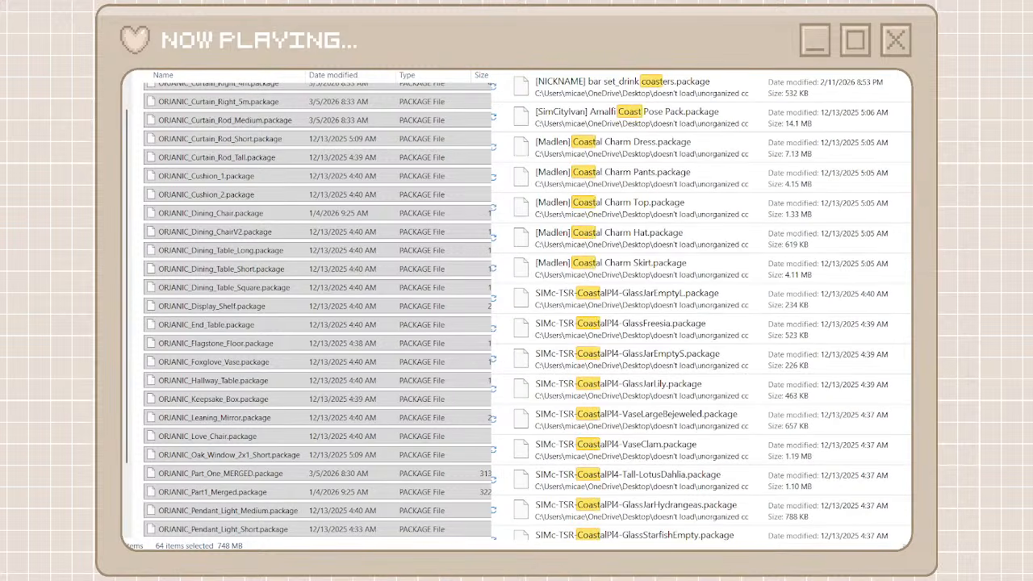
scroll(682, 371, down, 3)
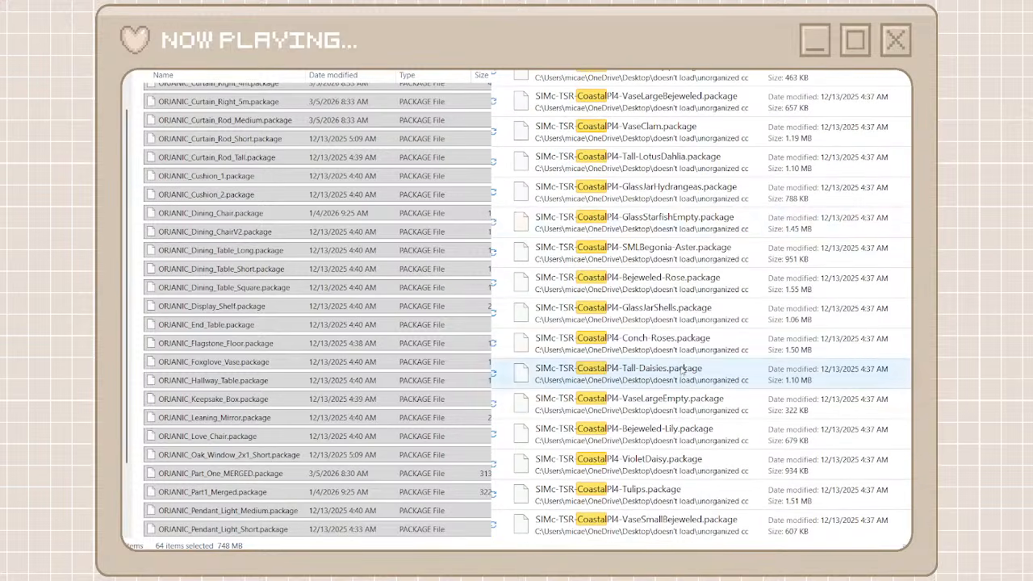
scroll(595, 142, up, 2)
scroll(594, 143, up, 1)
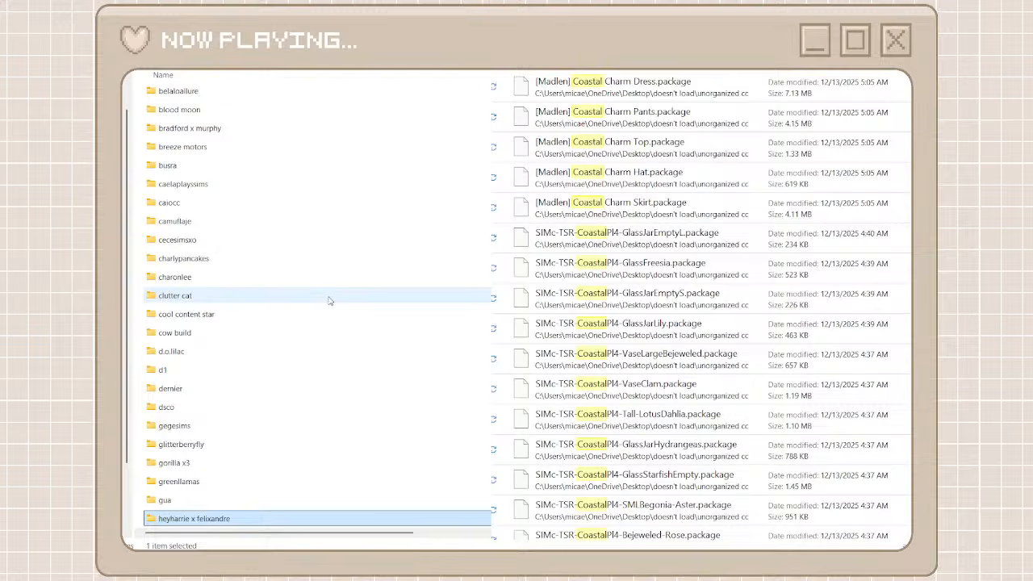
Return from the ORJANIC packages to the creator folders and open the orchiona folder
scroll(328, 299, down, 10)
scroll(328, 300, down, 5)
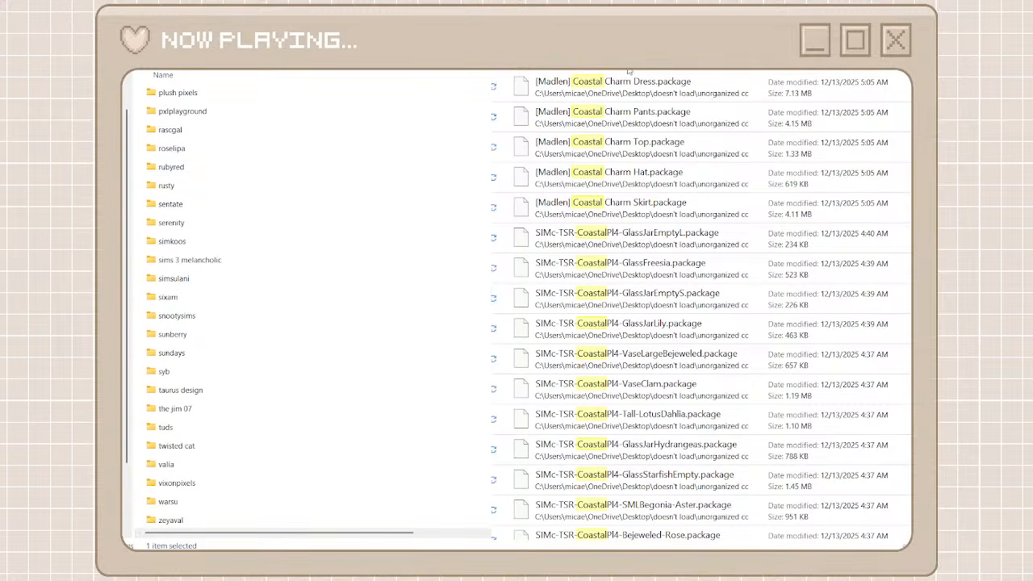
scroll(414, 185, up, 2)
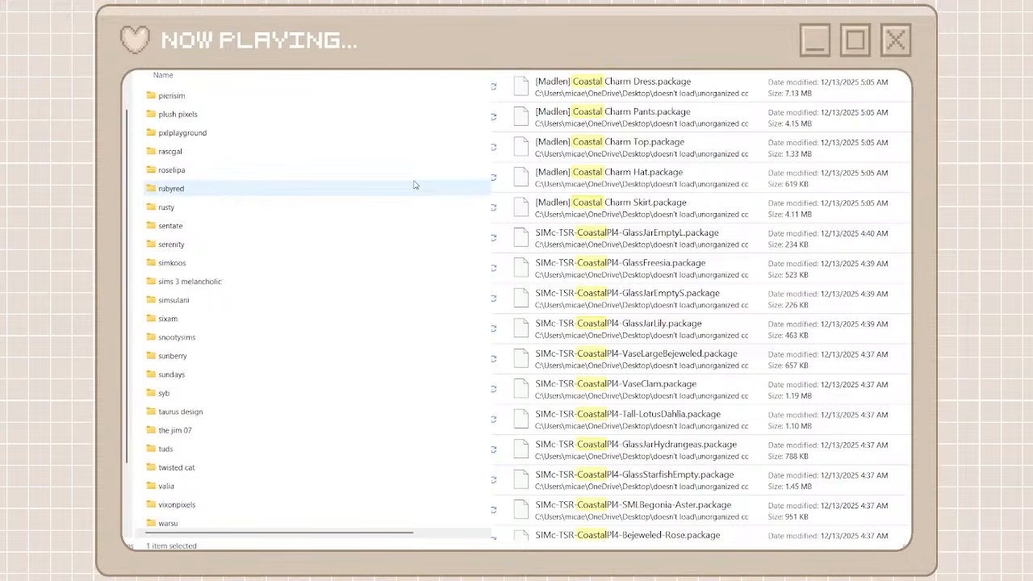
click(371, 161)
double_click(370, 161)
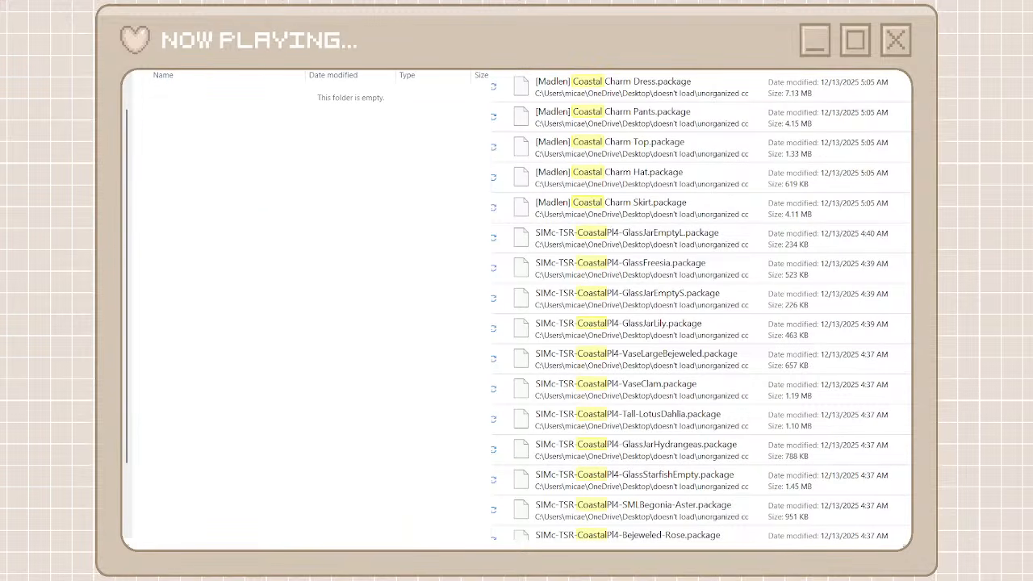
Search unorganized cc for "orchiona" and move all the matching packages into the orchiona folder
text(orch)
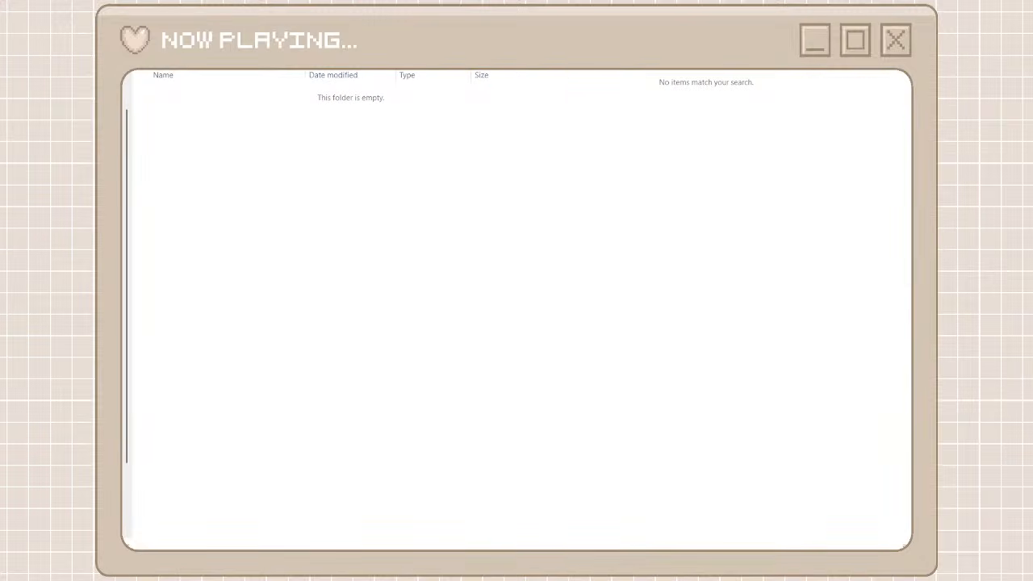
text(io)
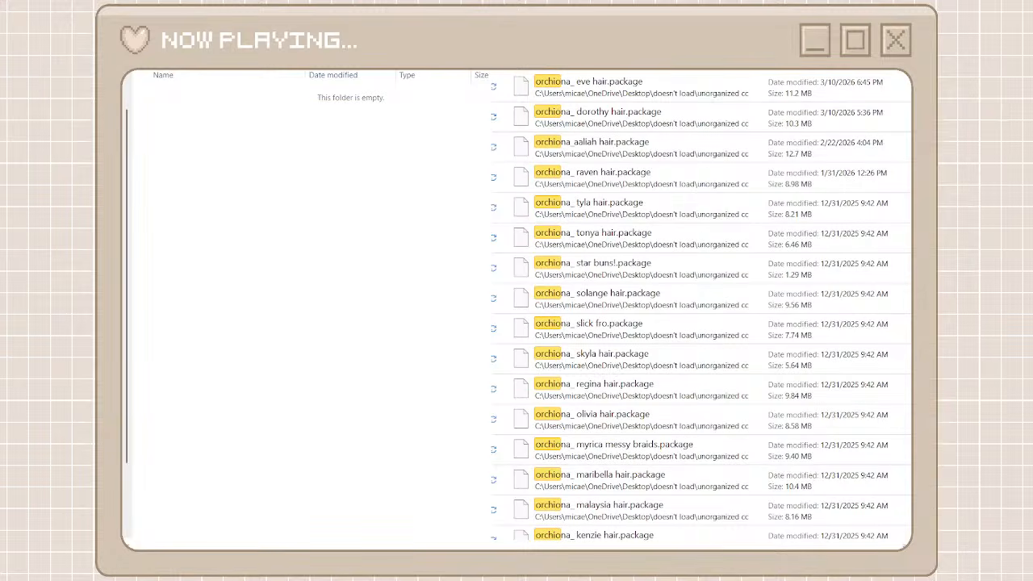
text(na)
click(667, 87)
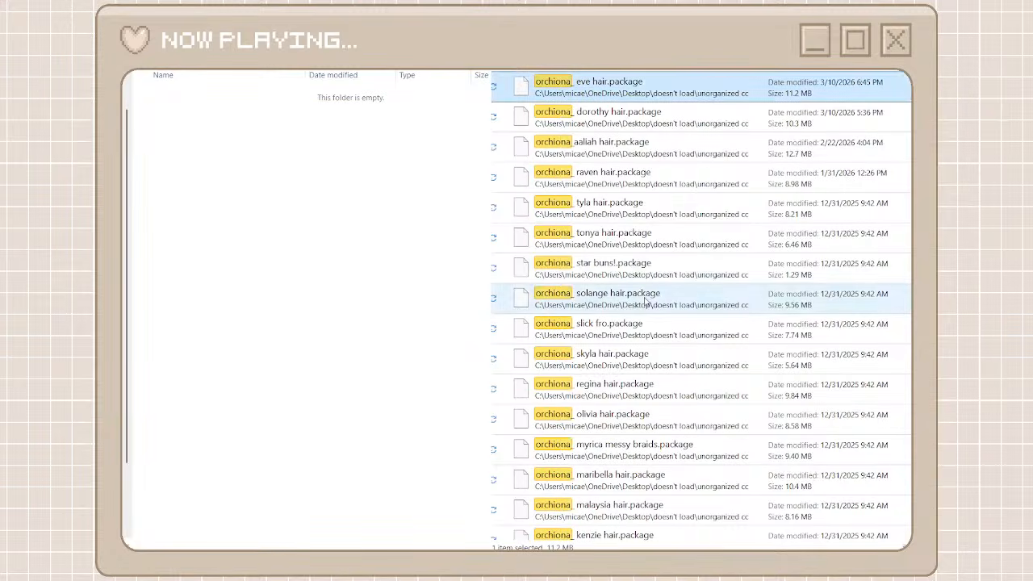
scroll(645, 302, down, 6)
key(ctrl+a)
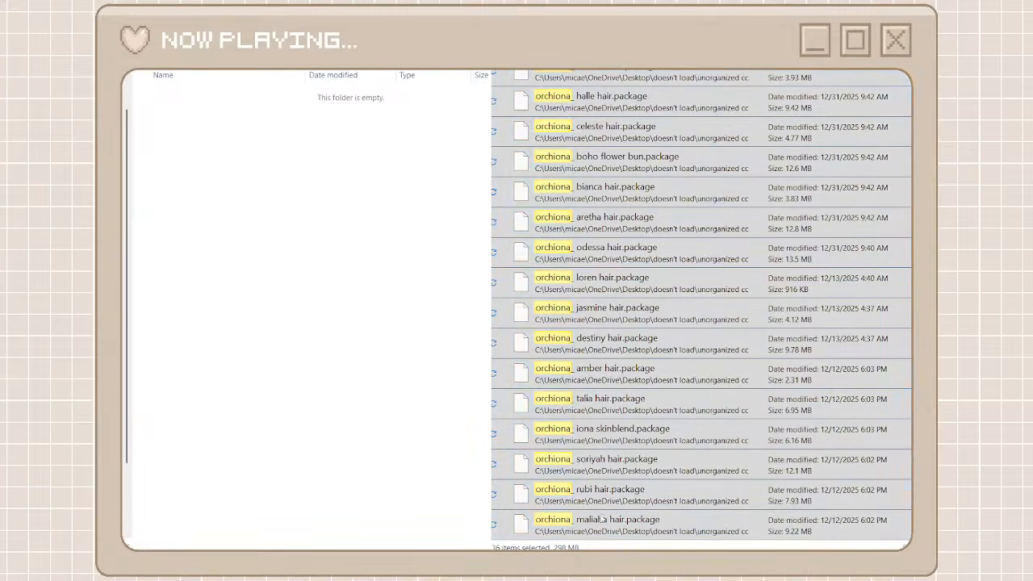
key(ctrl+x)
click(377, 422)
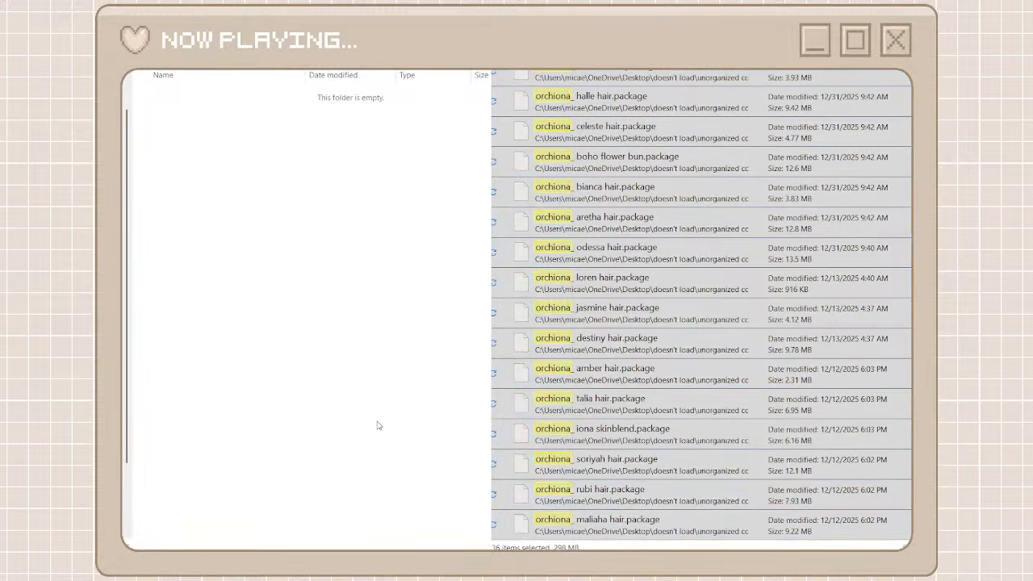
key(ctrl+v)
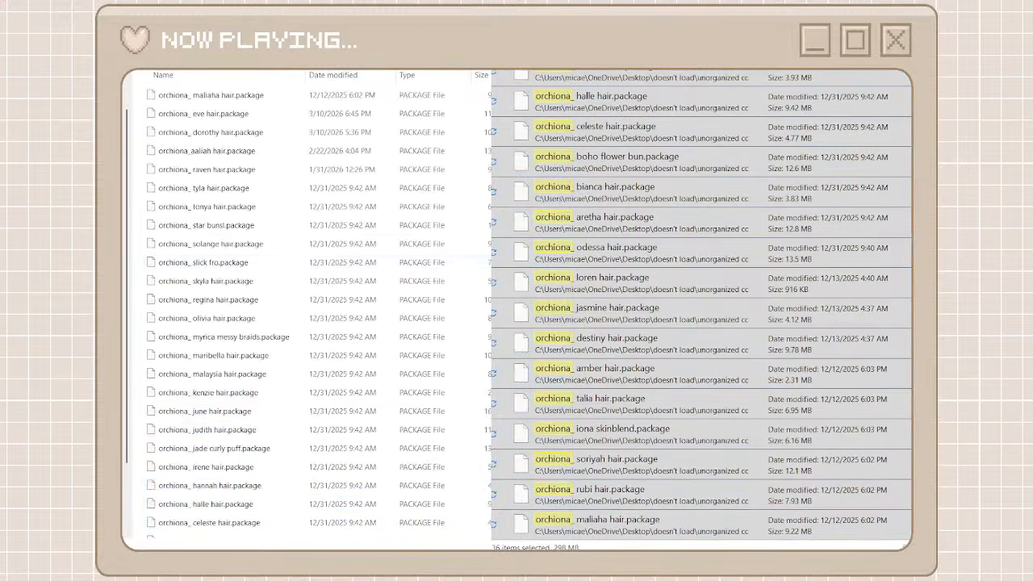
Return to the creator folders and the full unorganized cc list, and create a creator folder named madlen
key(alt+Left)
key(alt+Left)
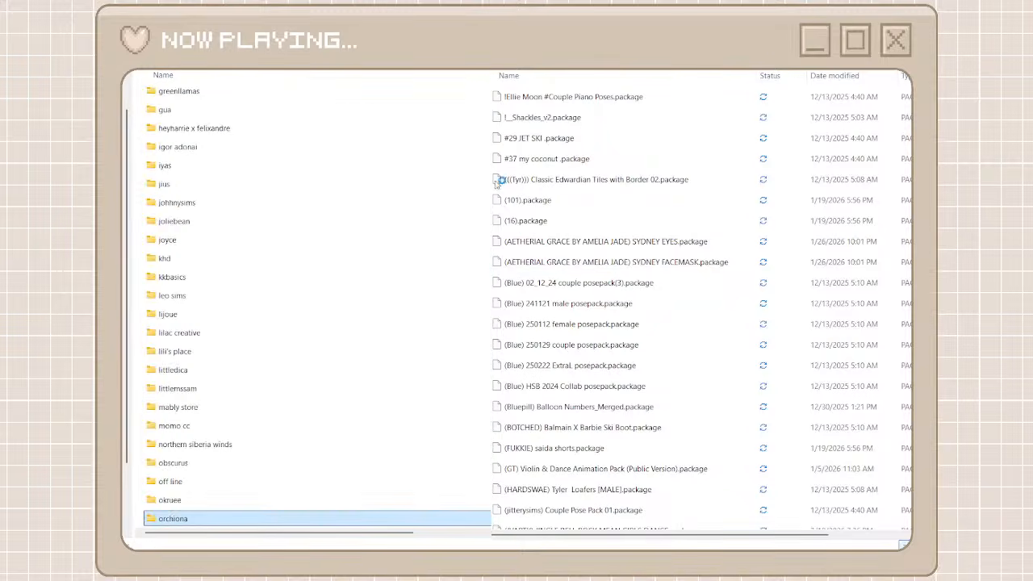
scroll(496, 181, down, 20)
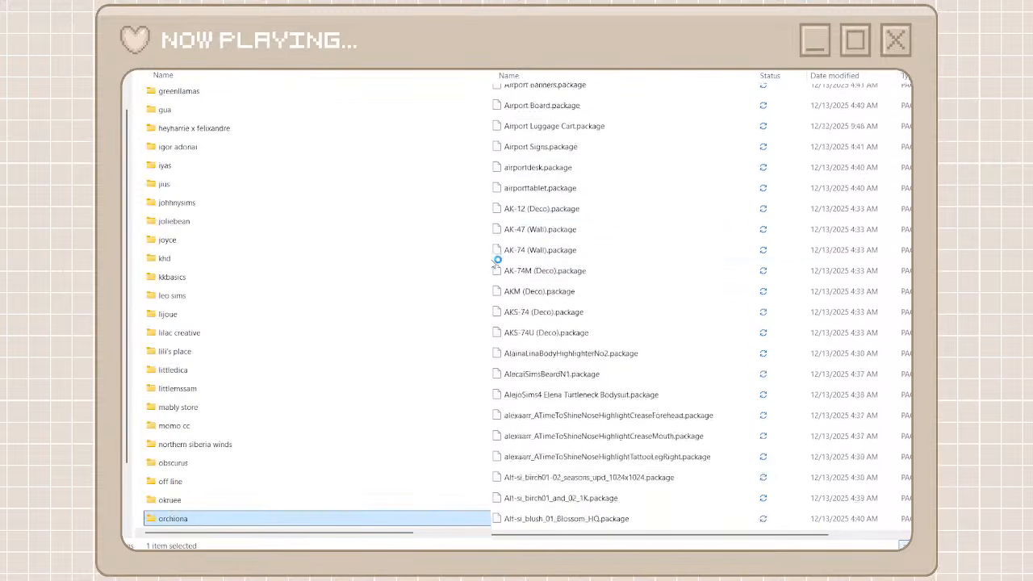
scroll(497, 260, down, 20)
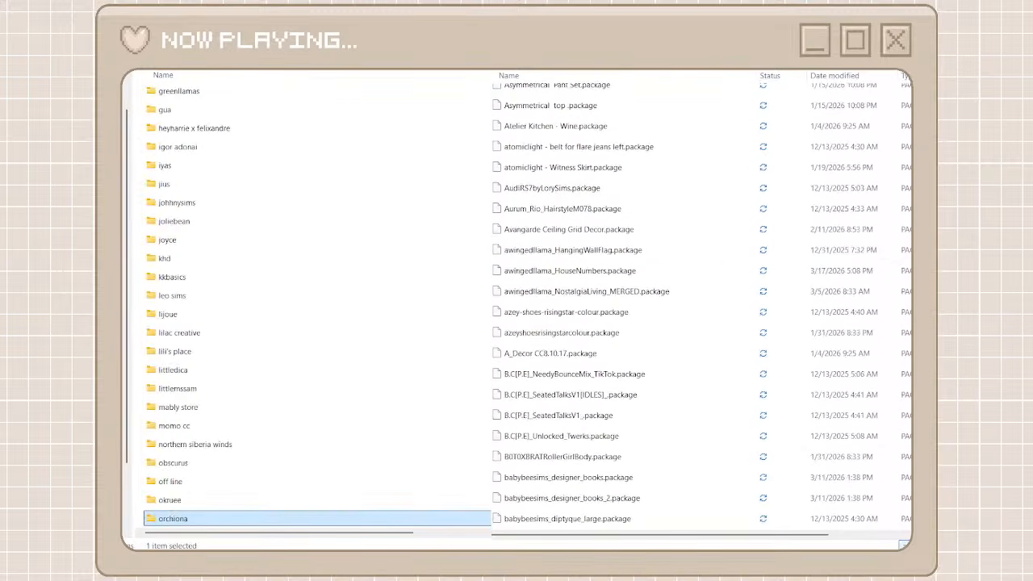
key(ctrl+shift+n)
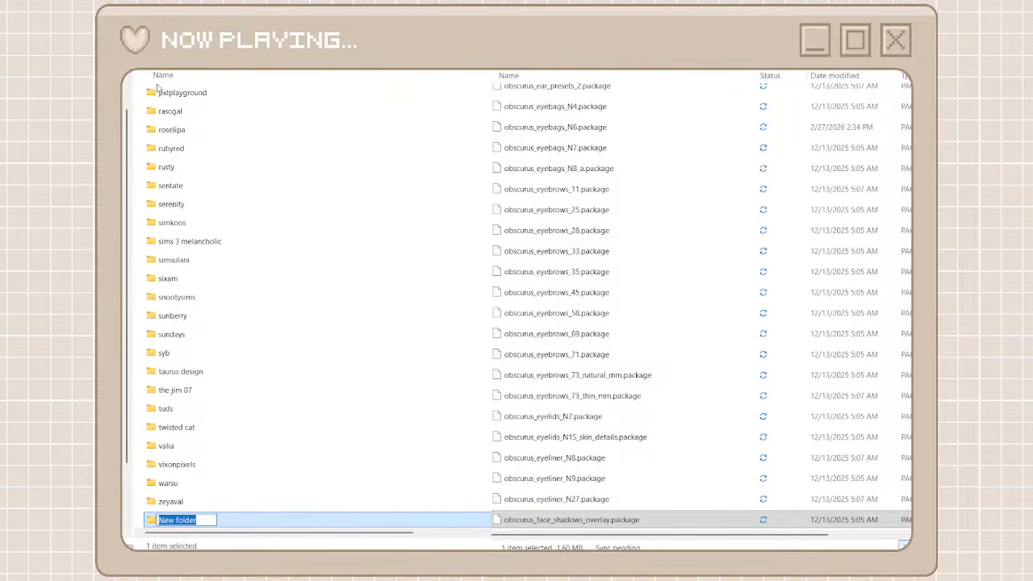
text(madlen)
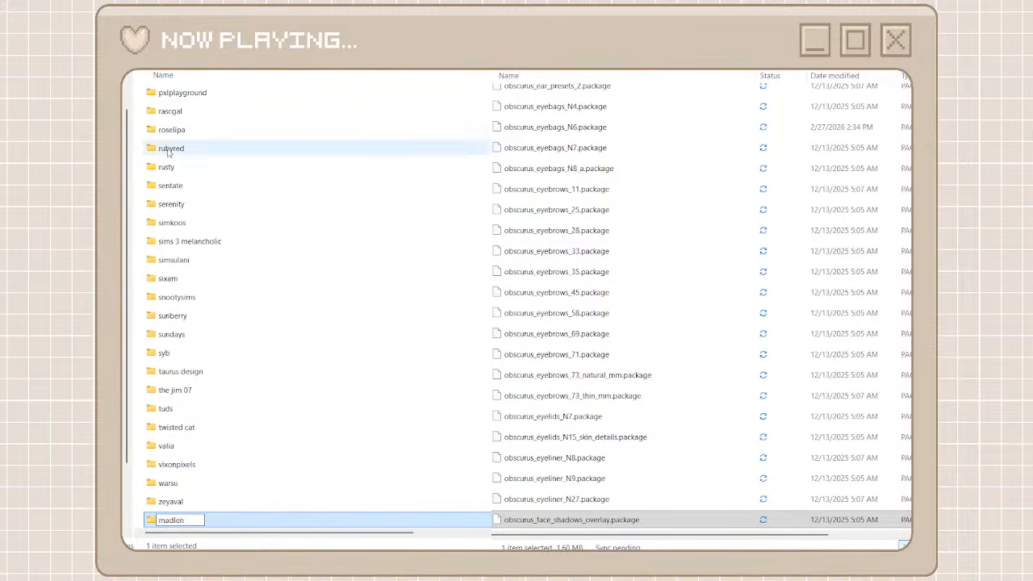
key(Return)
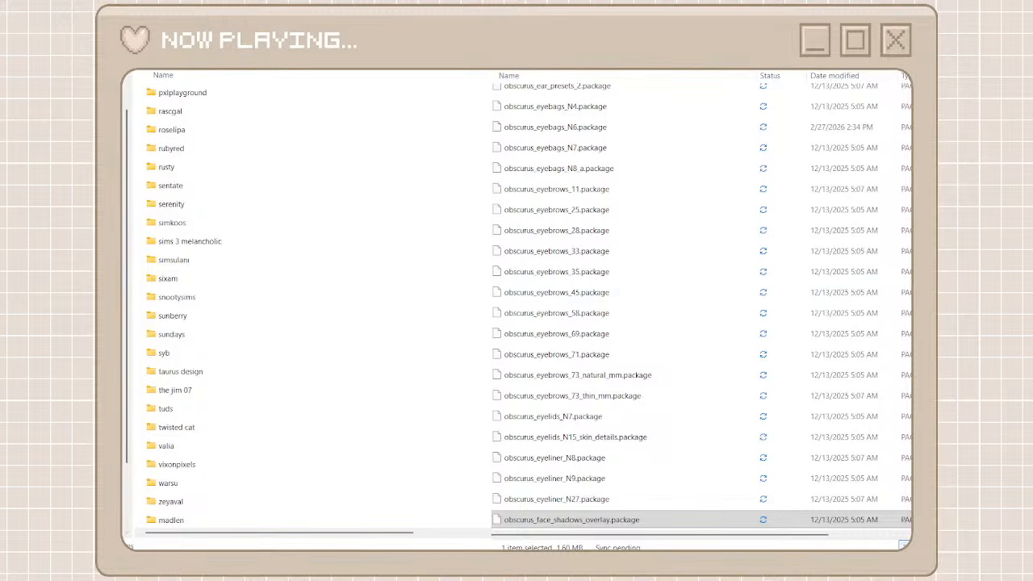
Create a folder named simc among the creator folders and open the madlen folder
key(ctrl+shift+n)
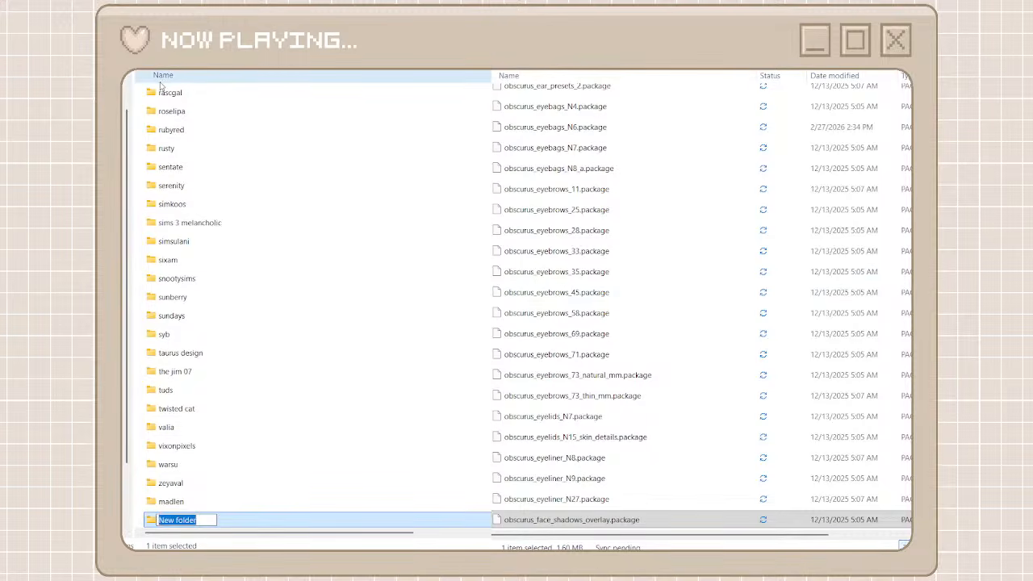
text(simc)
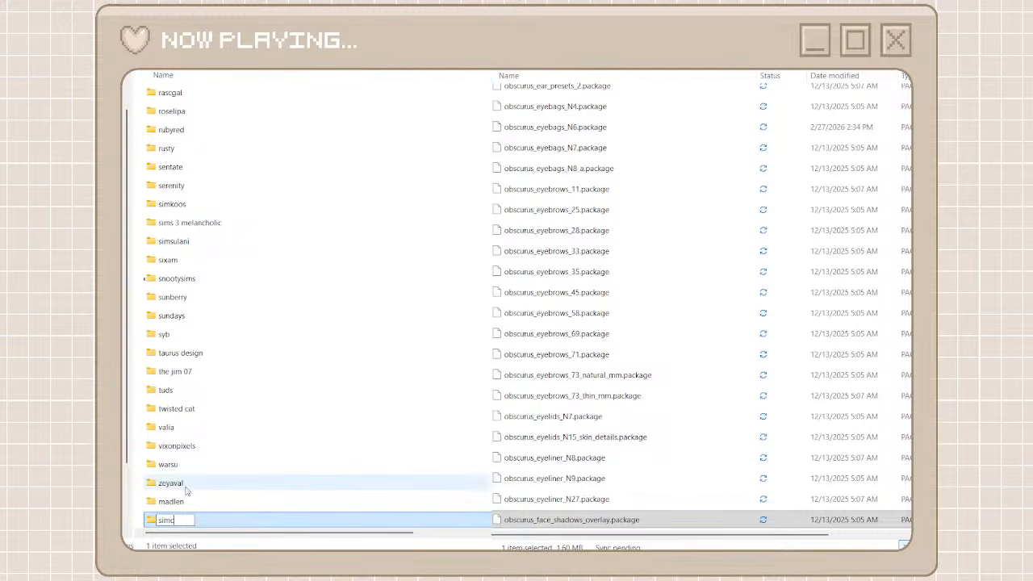
key(Return)
key(Return)
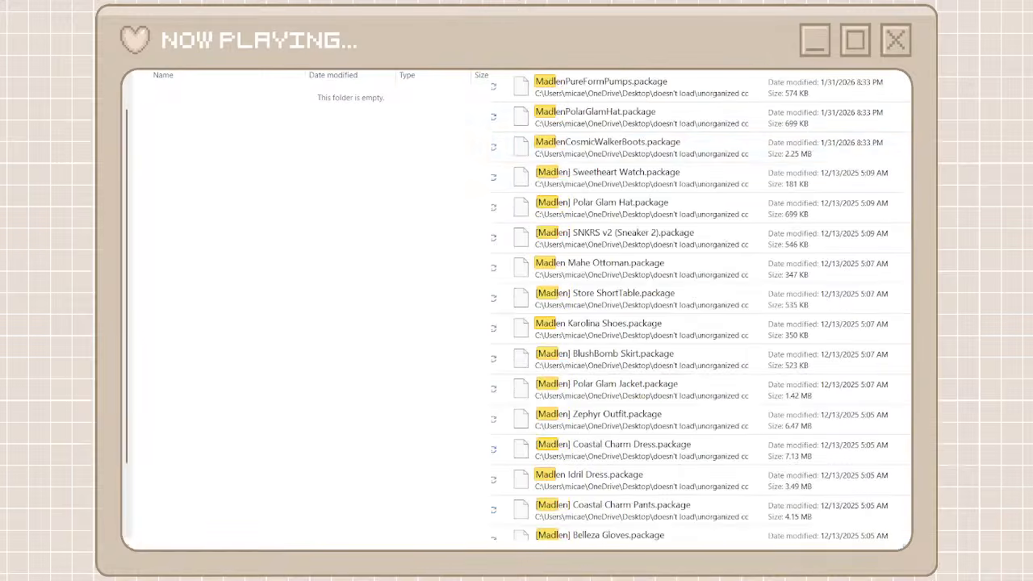
Select all the Madlen packages found in unorganized cc and move them into the madlen folder
click(567, 92)
scroll(630, 393, down, 15)
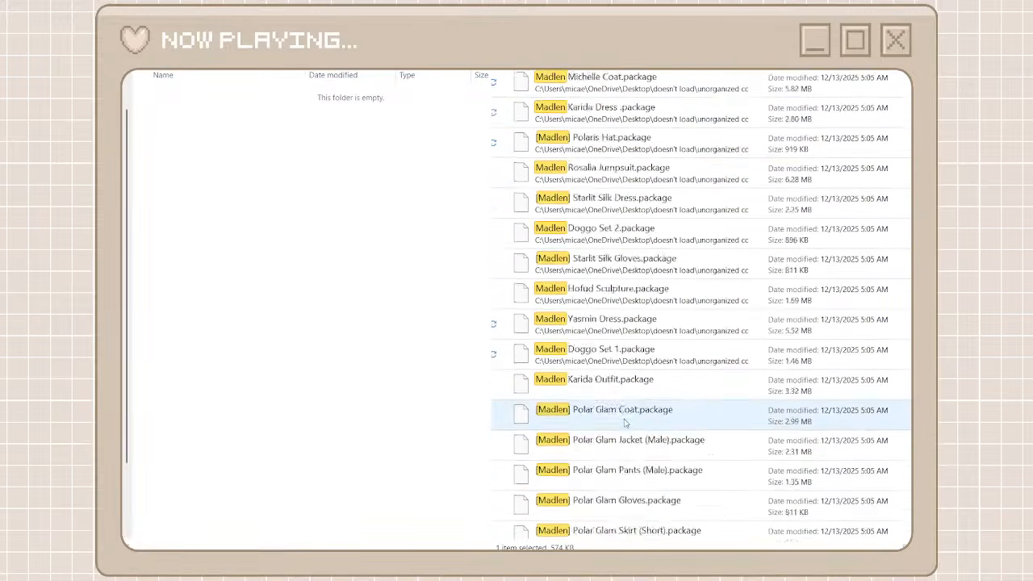
shift+click(611, 521)
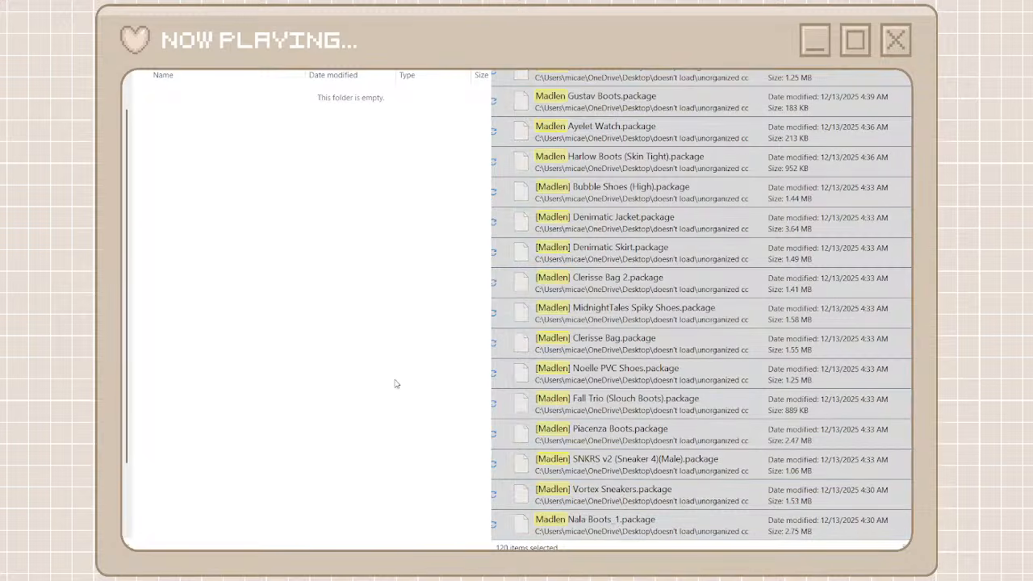
key(ctrl+v)
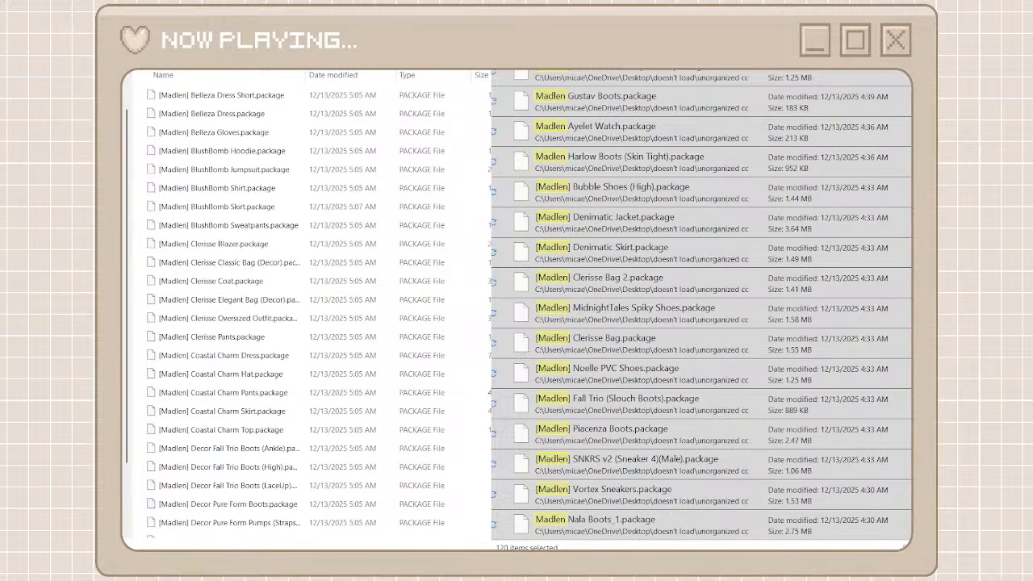
Return to the creator folders, create a folder named pralines and open it
key(alt+Up)
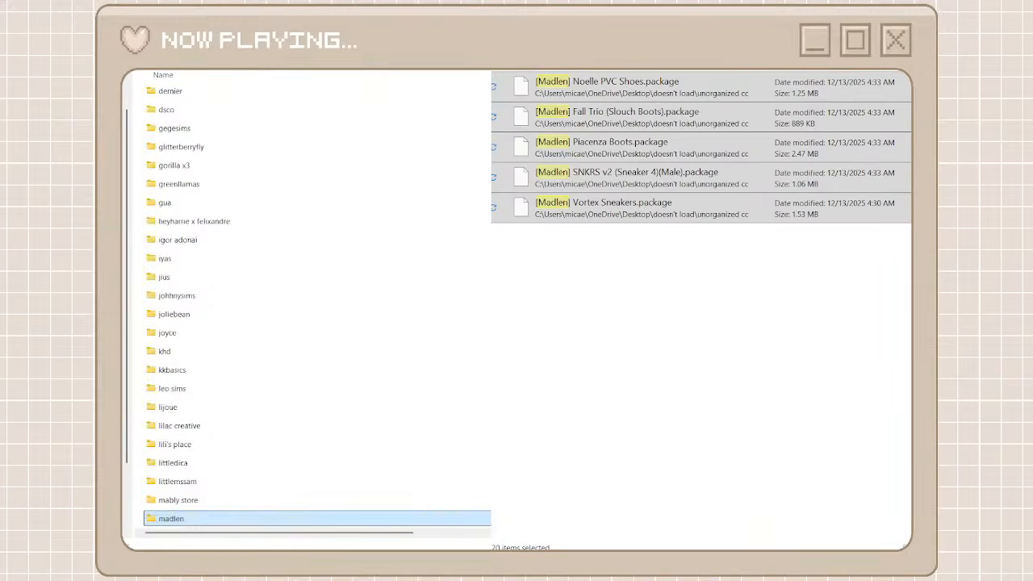
key(ctrl+shift+n)
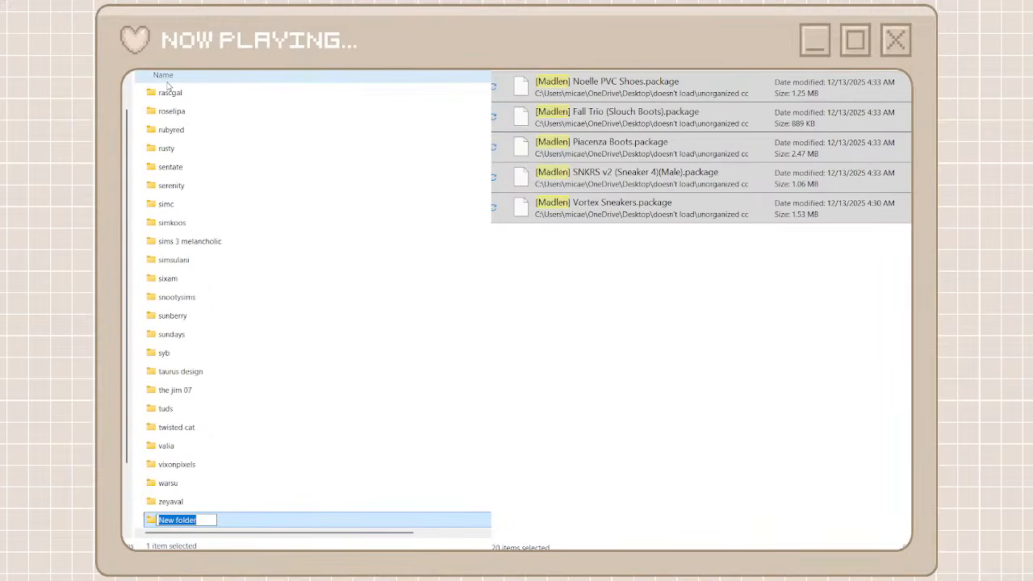
text(pralines)
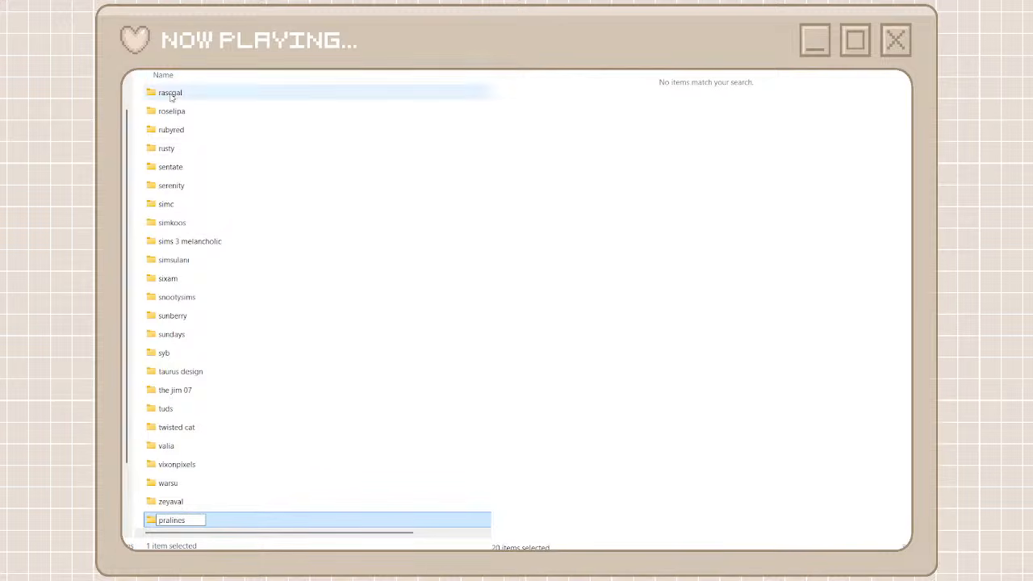
click(229, 520)
double_click(229, 521)
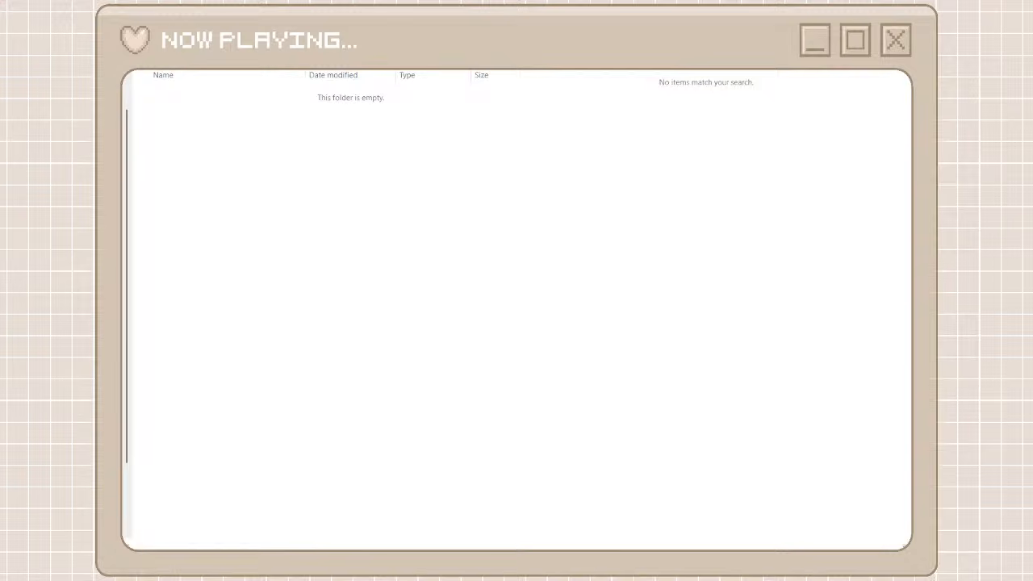
Search unorganized cc for "praline" and move all the matching packages into the pralines folder
text(aline)
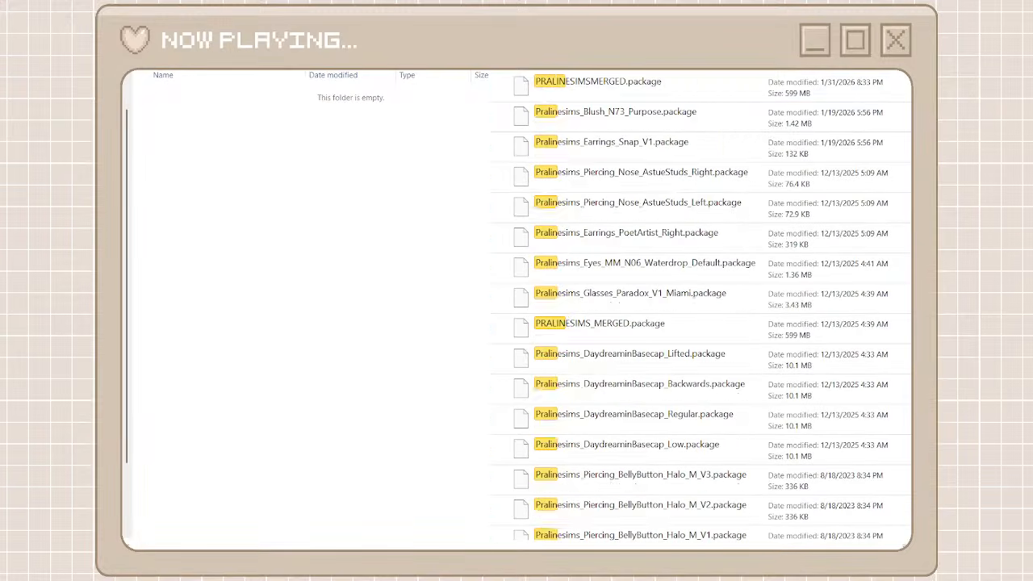
click(664, 86)
scroll(649, 284, down, 2)
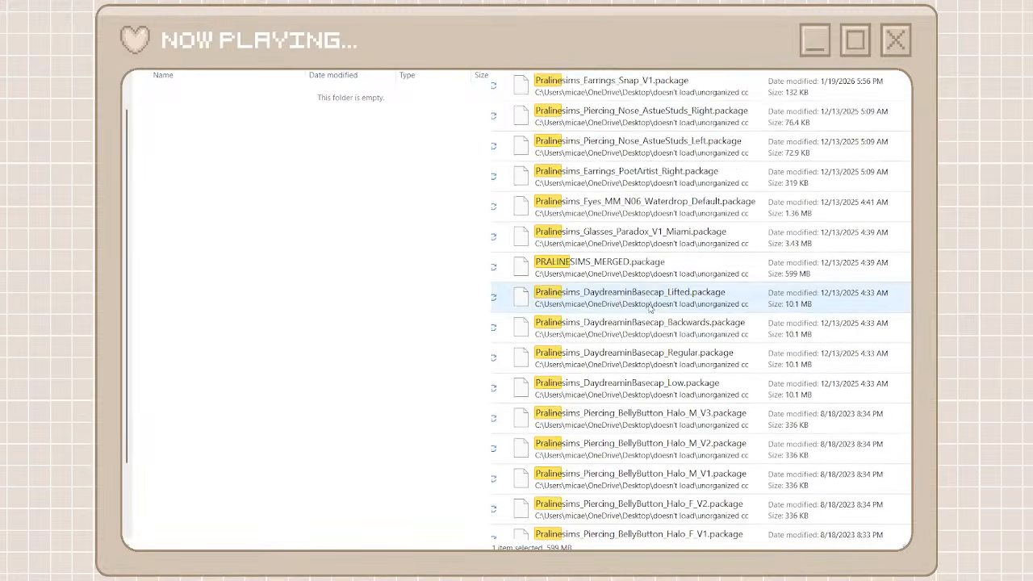
shift+click(634, 524)
right_click(631, 521)
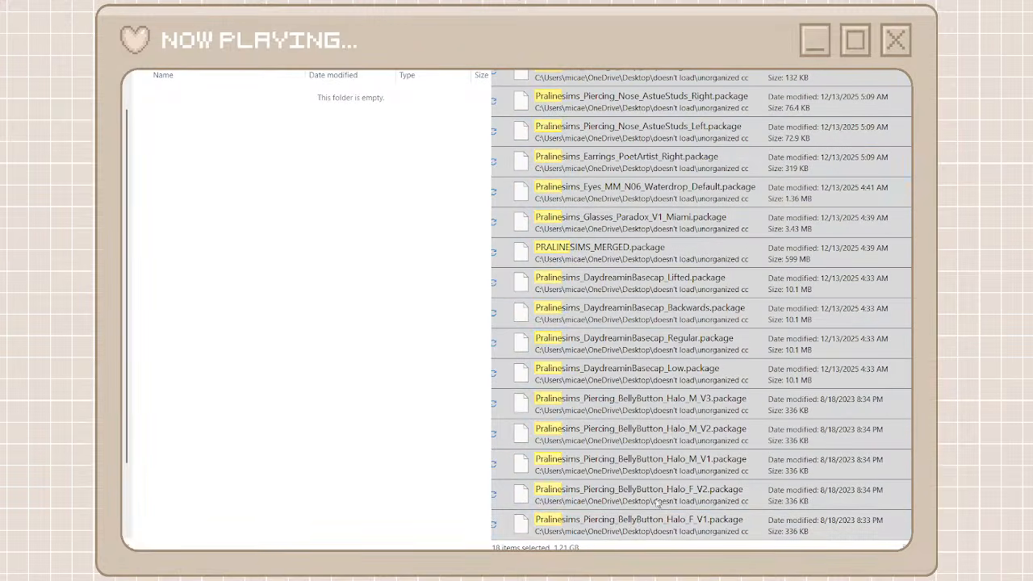
click(657, 501)
right_click(397, 396)
click(416, 406)
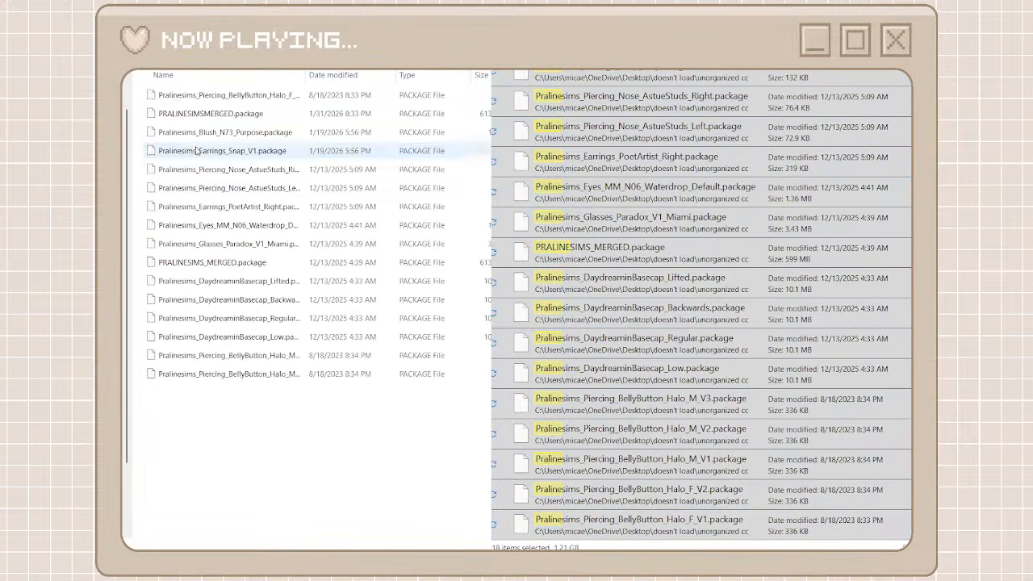
Return to the creator folders and rename the pralines folder as "praline sims"
click(108, 23)
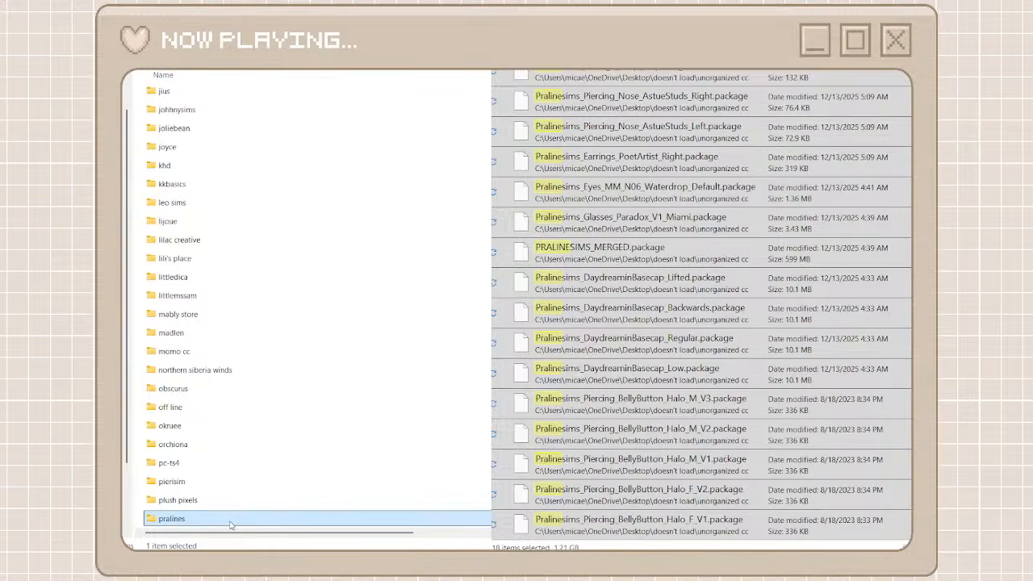
key(F2)
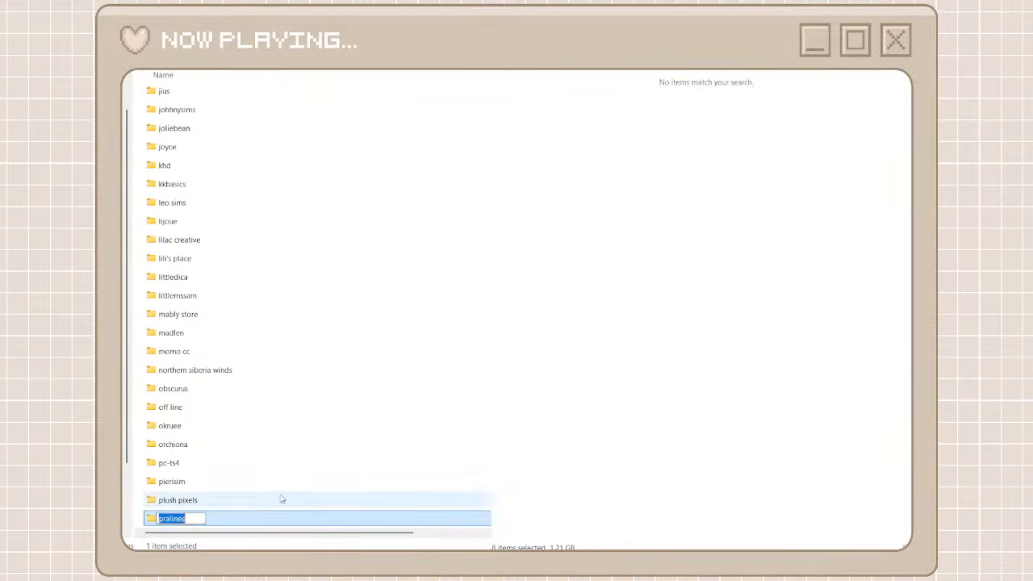
click(197, 519)
key(BackSpace)
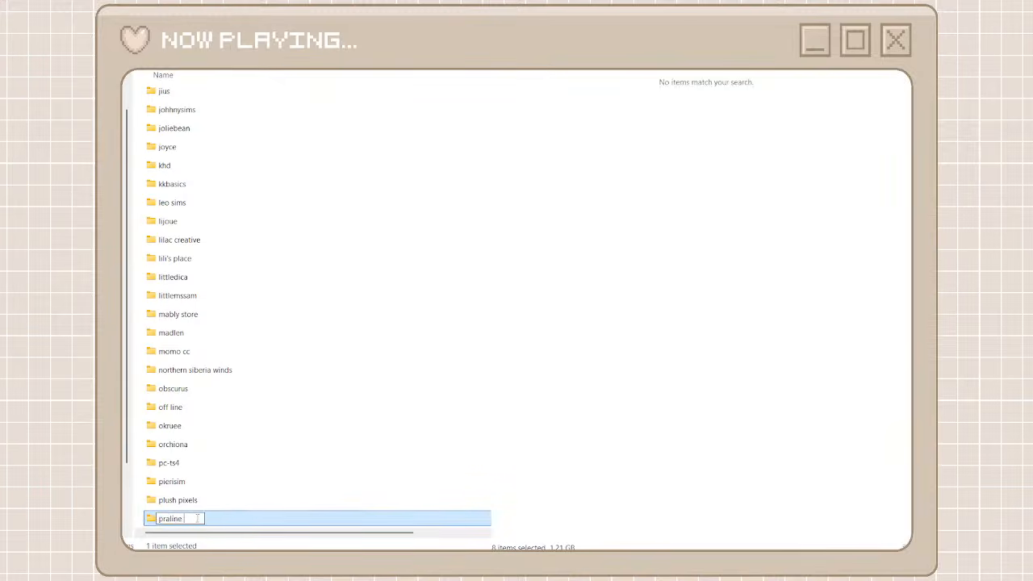
text(sims)
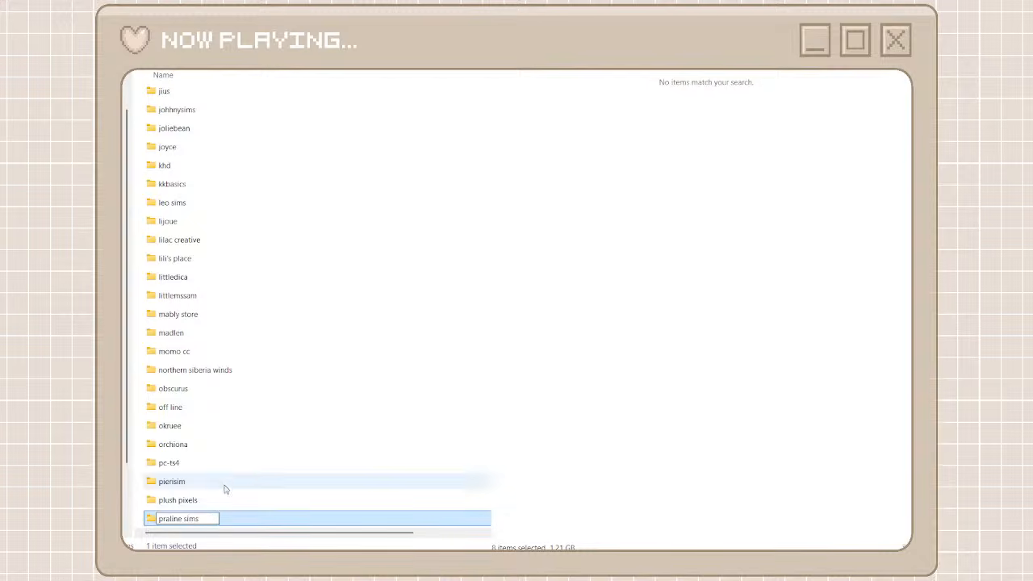
click(242, 460)
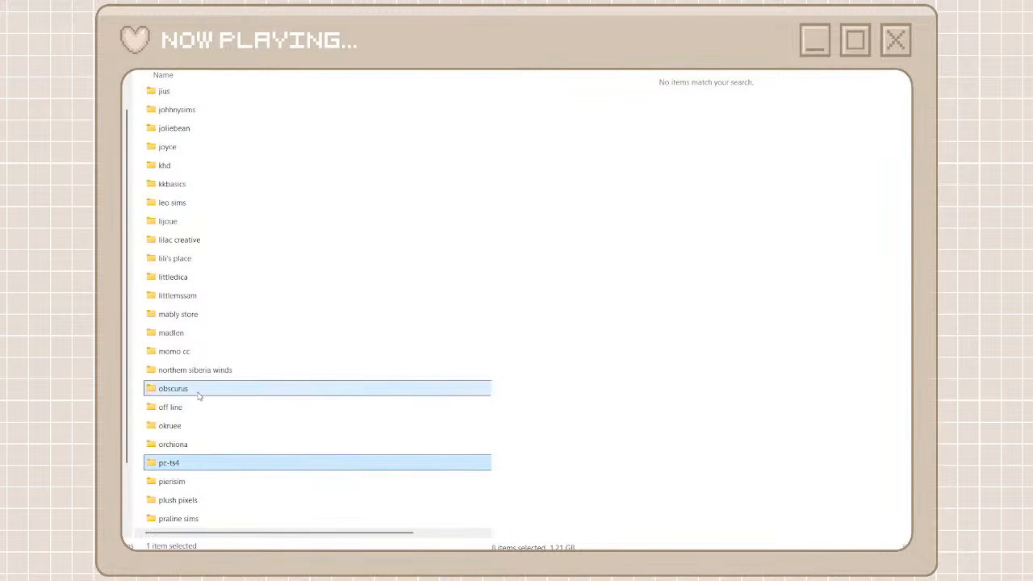
Open the obscurus folder and move all the obscurus packages found in unorganized cc into it
double_click(208, 388)
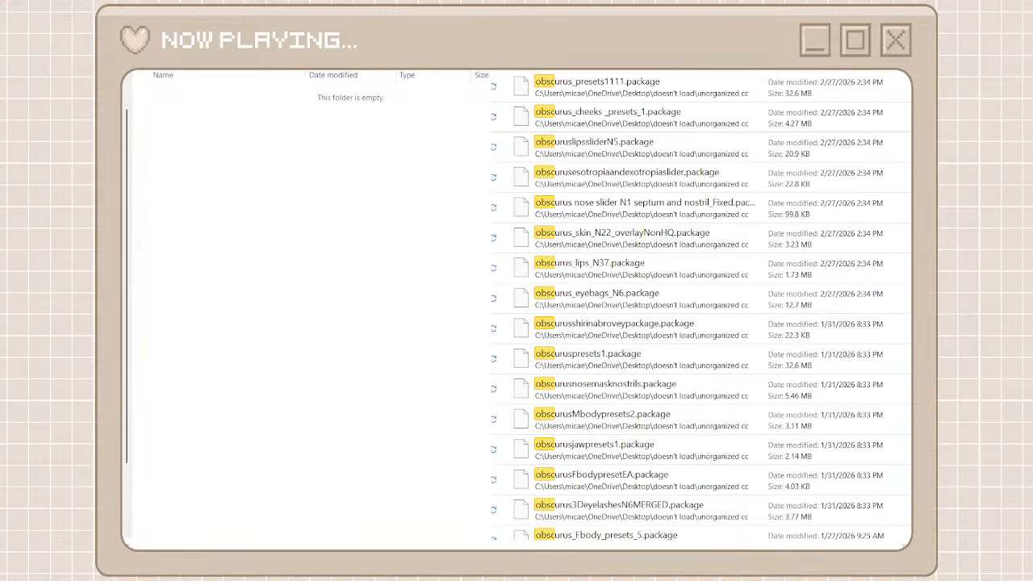
click(707, 96)
scroll(712, 368, down, 10)
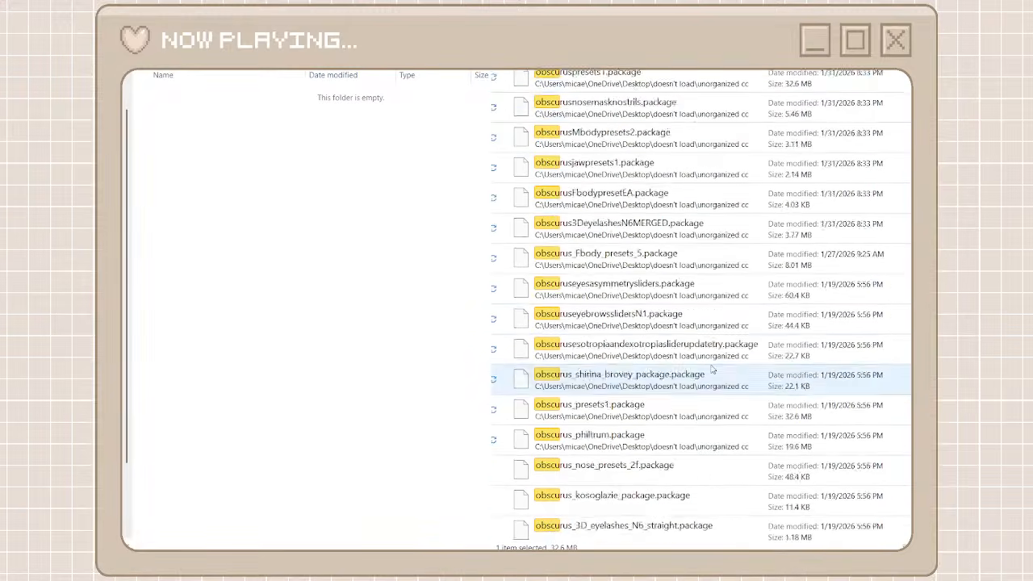
scroll(712, 369, down, 5)
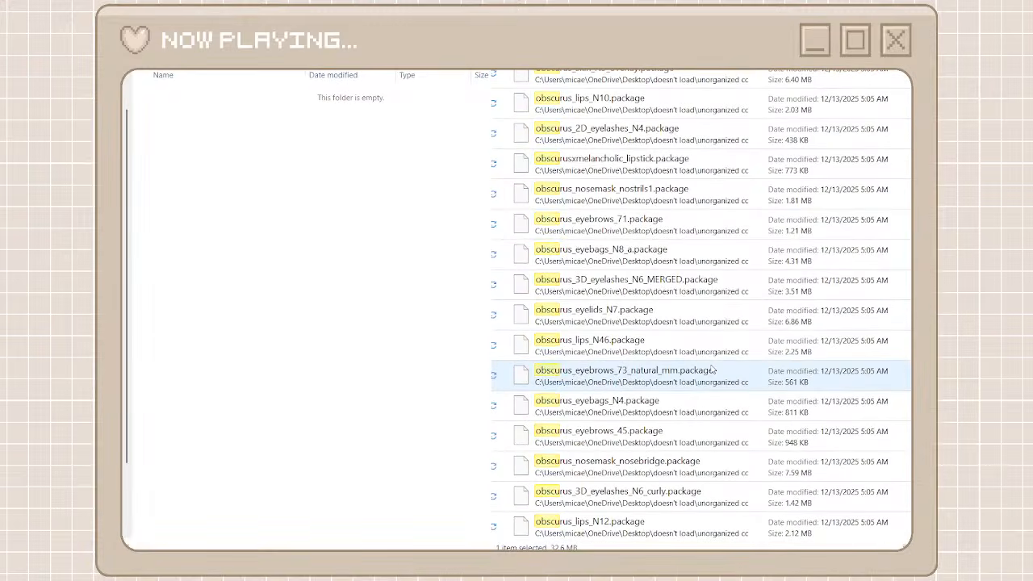
scroll(711, 369, down, 10)
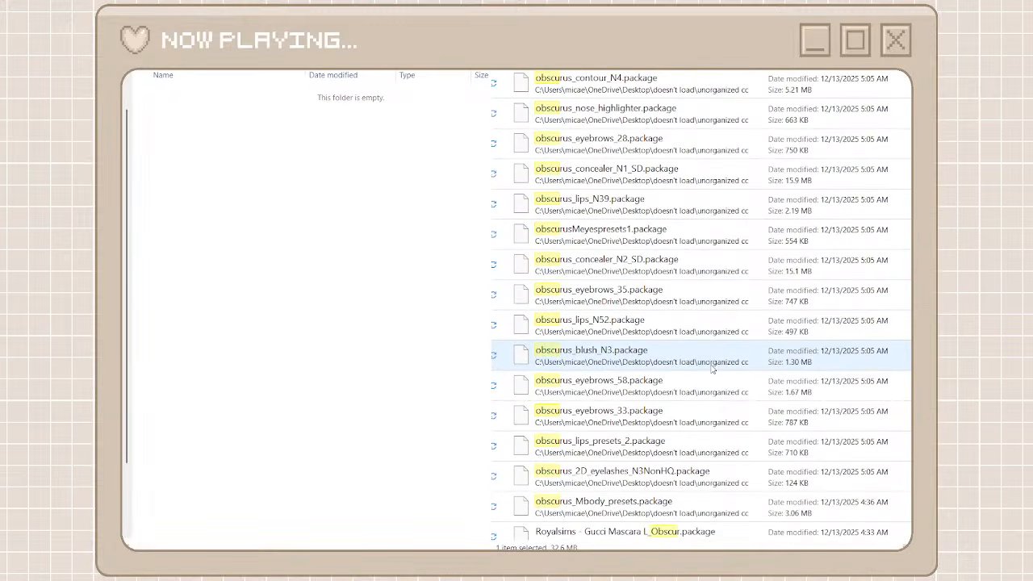
scroll(712, 368, down, 2)
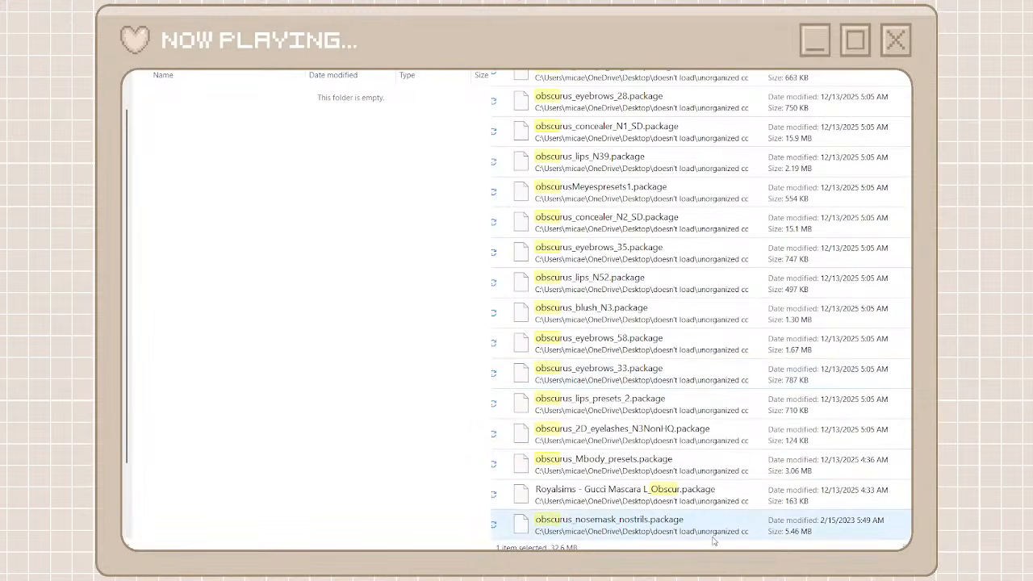
key(ctrl+a)
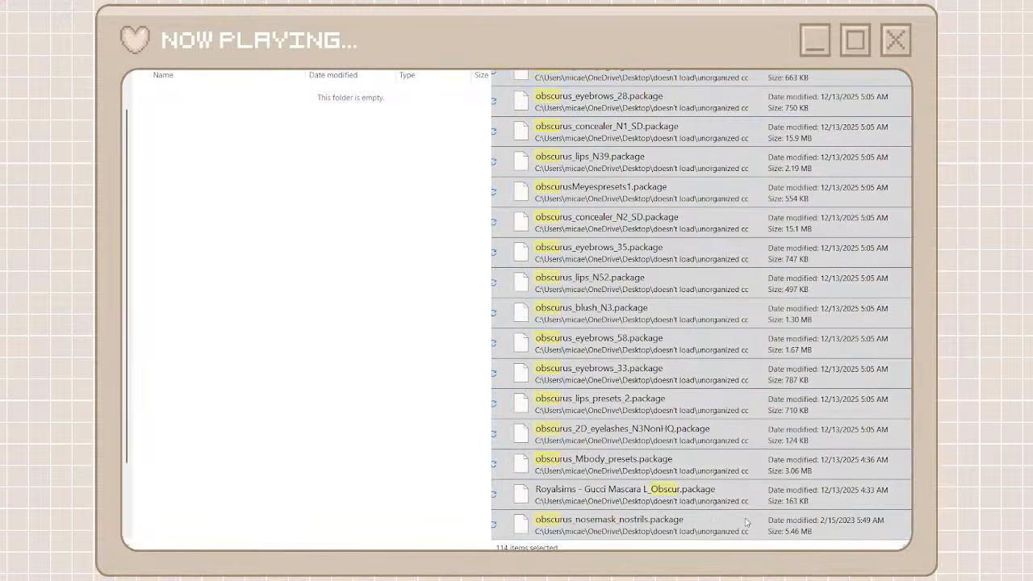
click(747, 523)
right_click(475, 323)
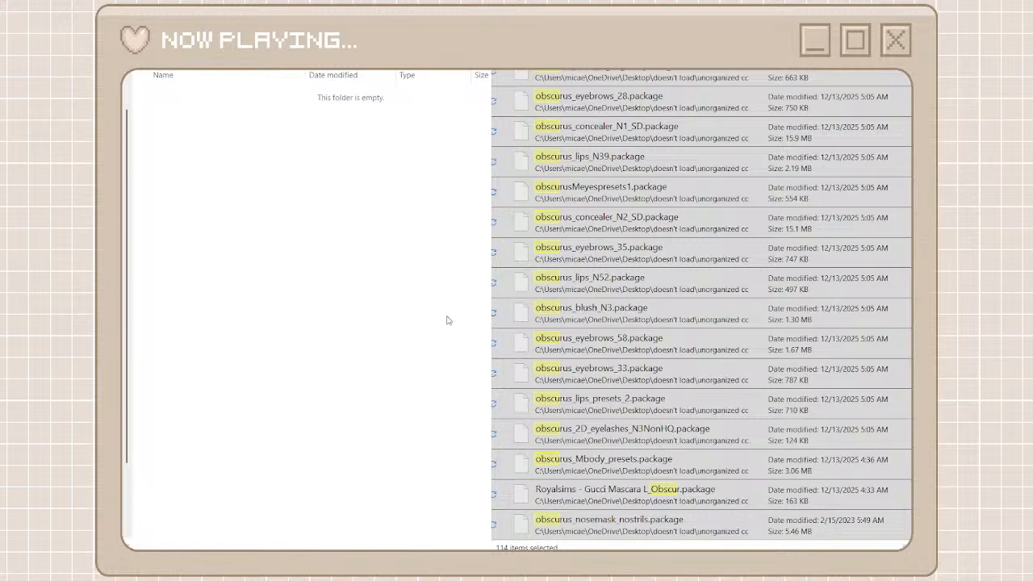
key(ctrl+v)
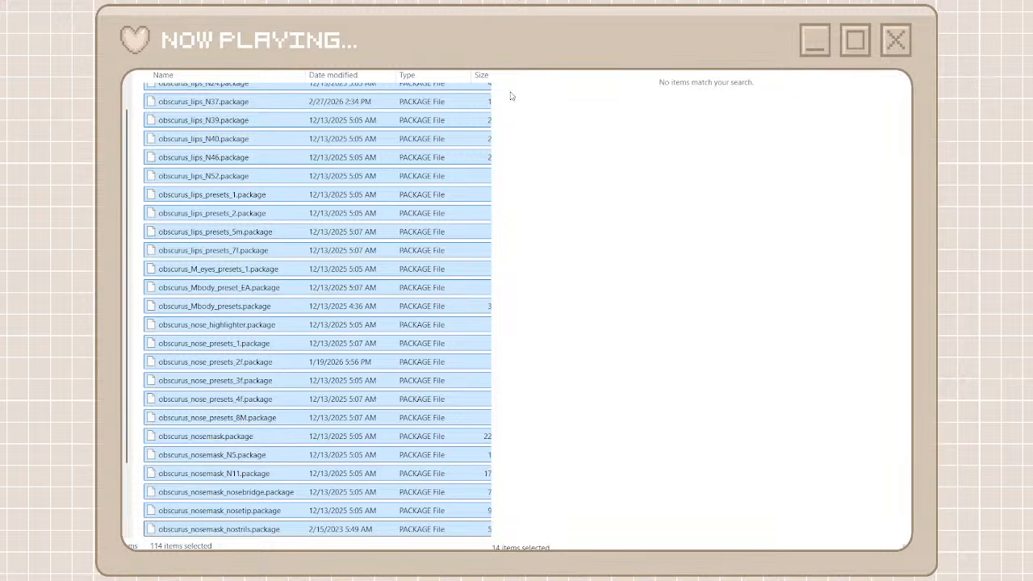
Clear the package search, browse the full unorganized cc list and check the contents of the lili's place folder
click(892, 25)
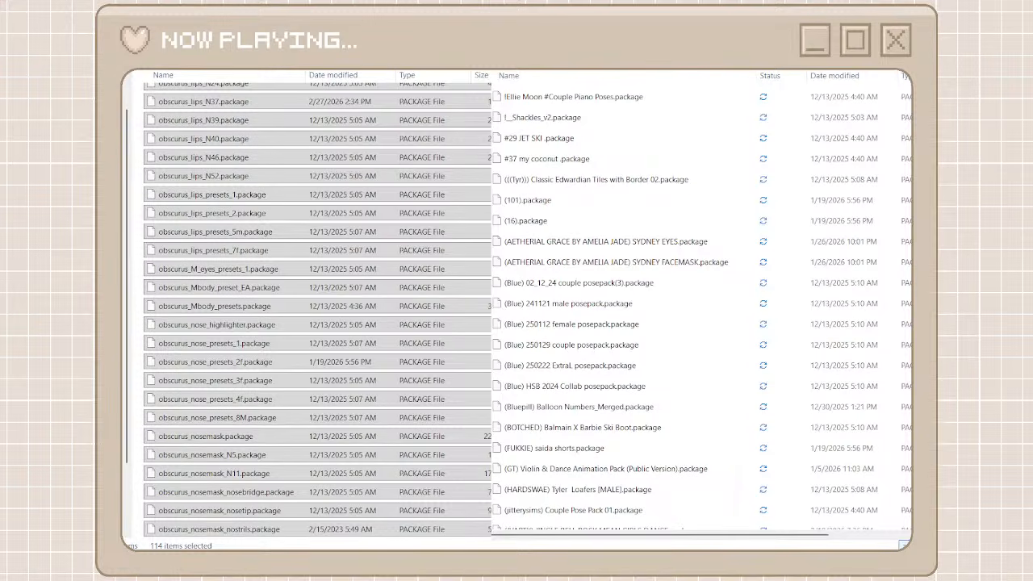
scroll(569, 295, down, 10)
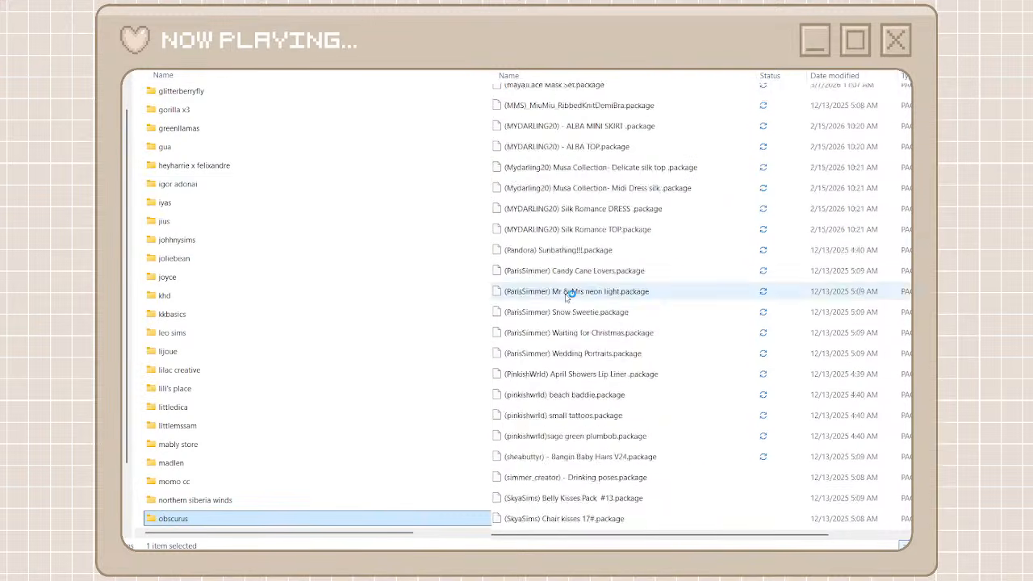
scroll(569, 296, down, 15)
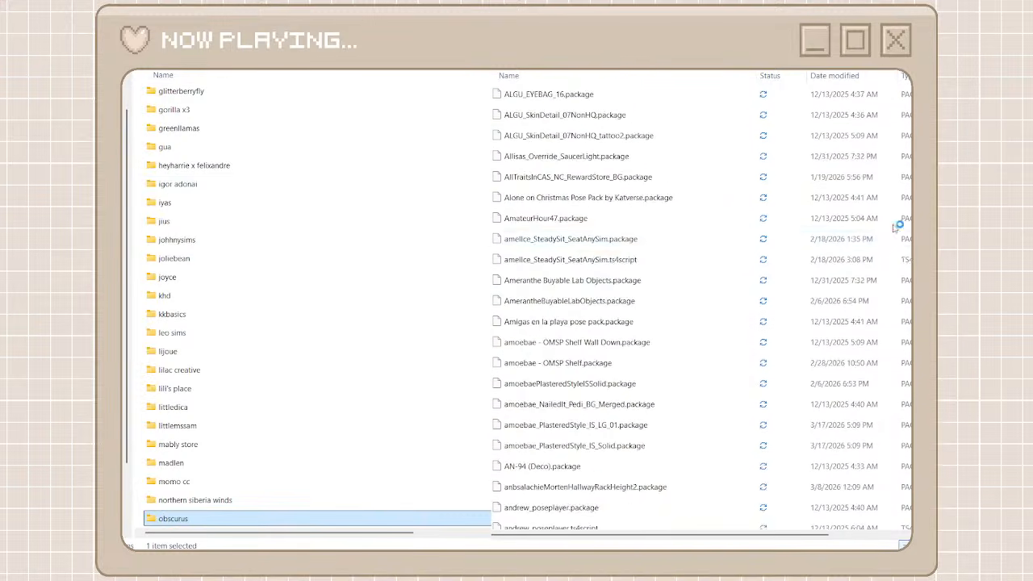
drag(915, 100, 903, 446)
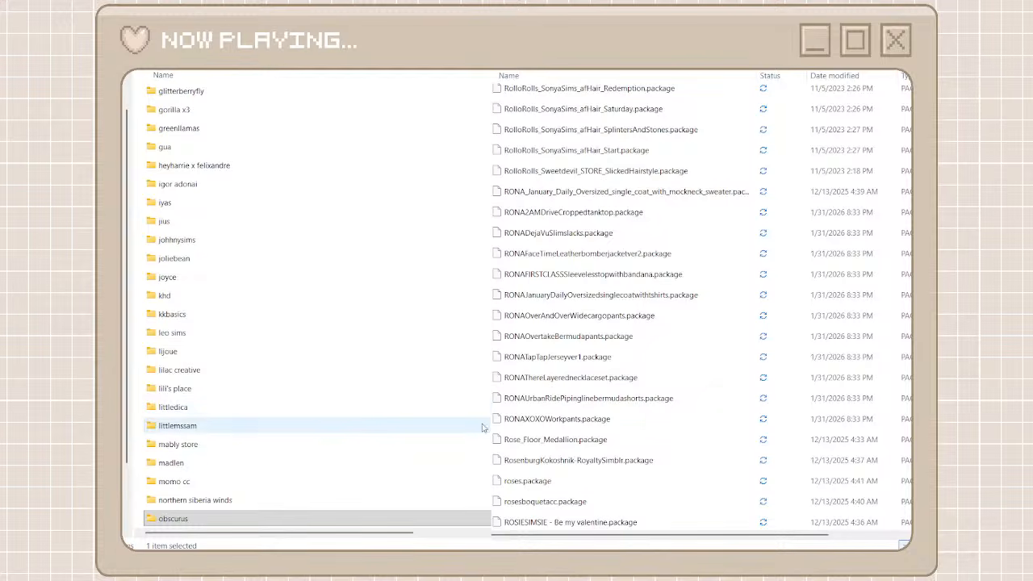
scroll(431, 444, down, 1)
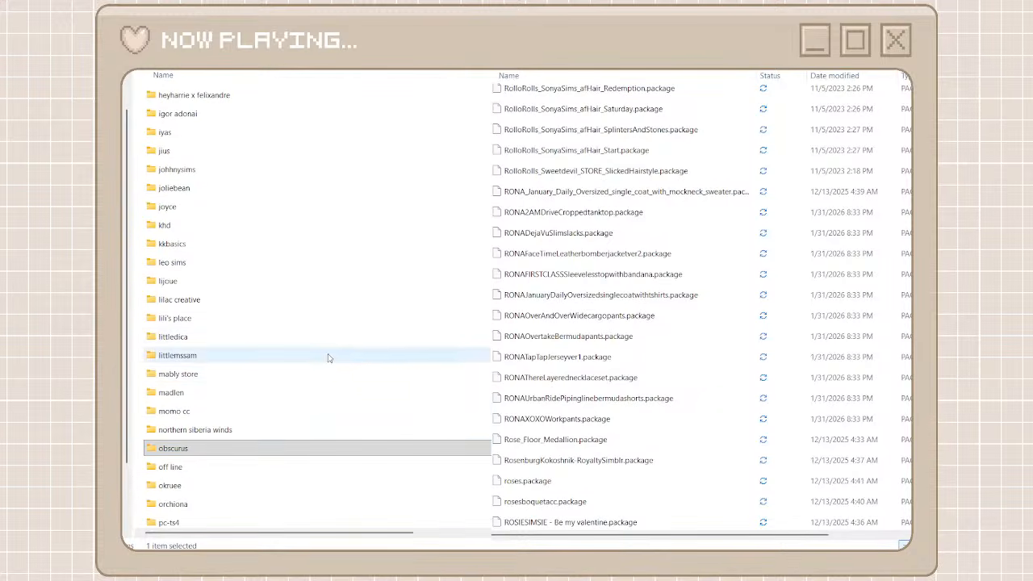
double_click(299, 320)
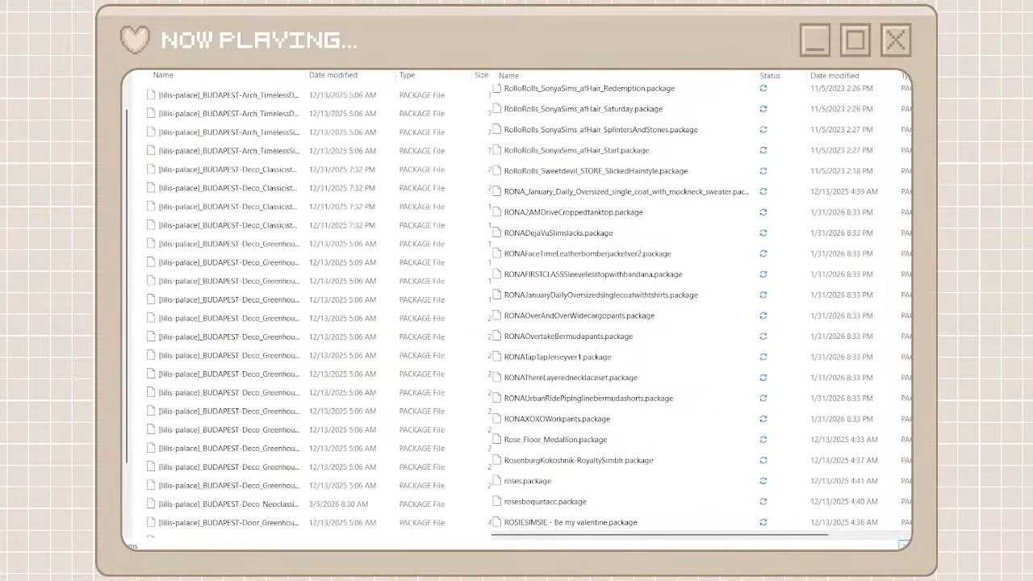
key(alt+Left)
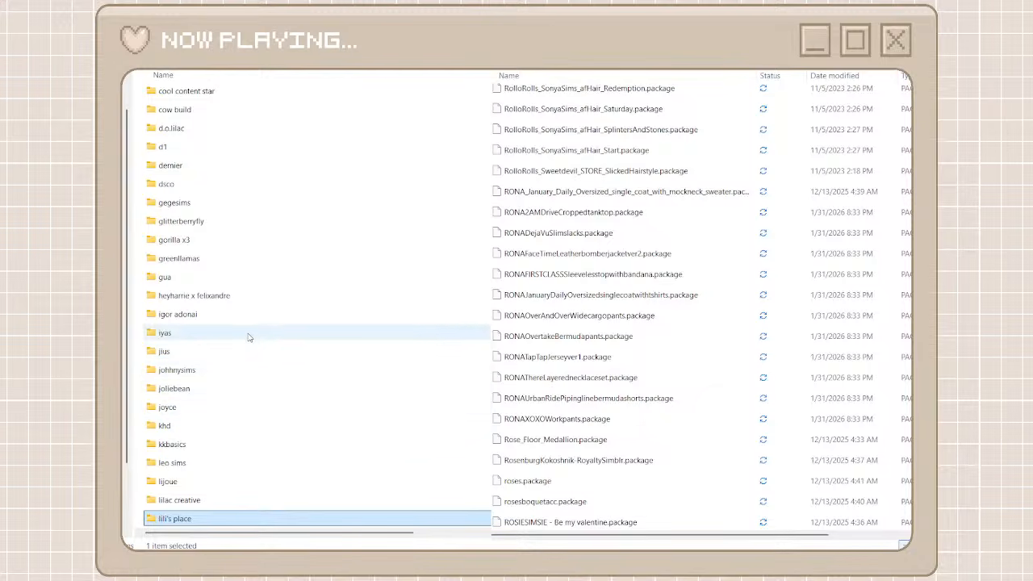
Find the simc folder among the creator folders and open it
scroll(248, 337, down, 4)
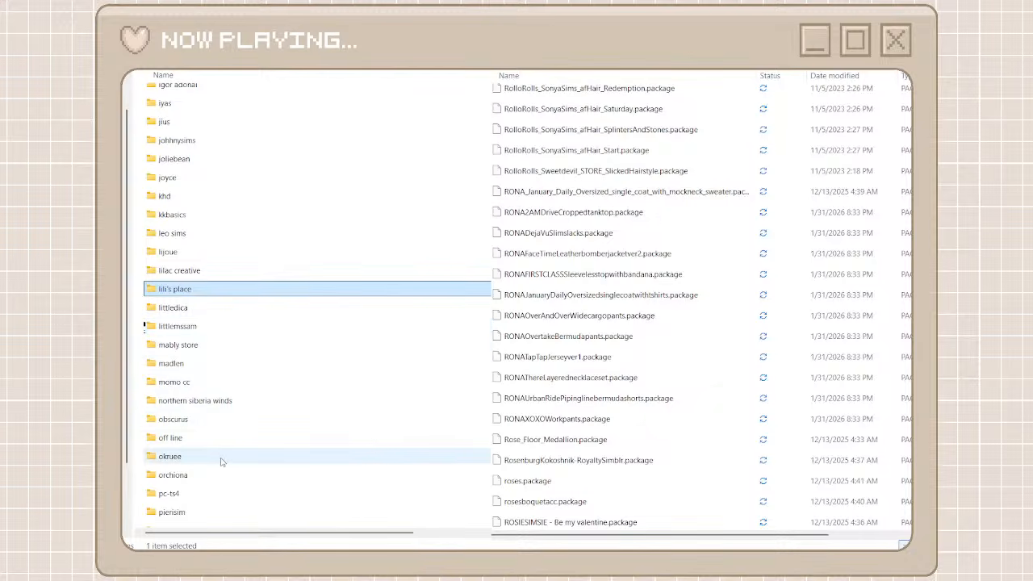
scroll(222, 462, down, 5)
scroll(222, 462, down, 3)
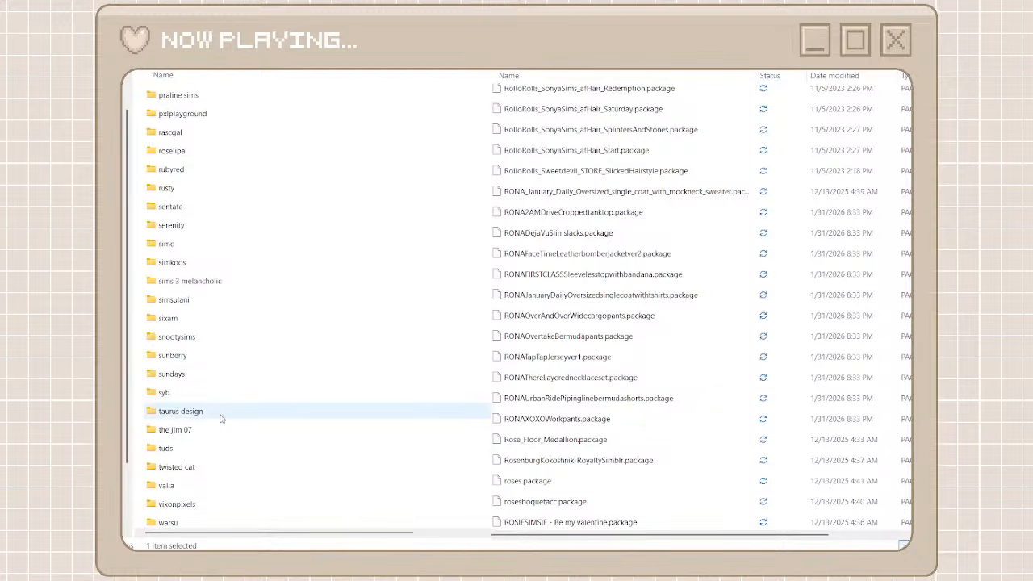
scroll(218, 488, down, 1)
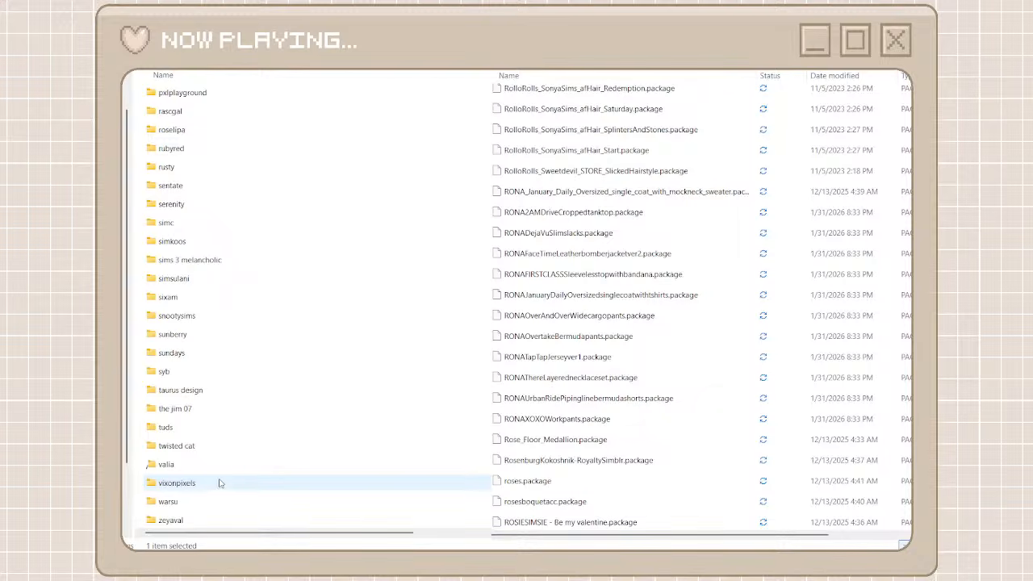
scroll(217, 481, up, 1)
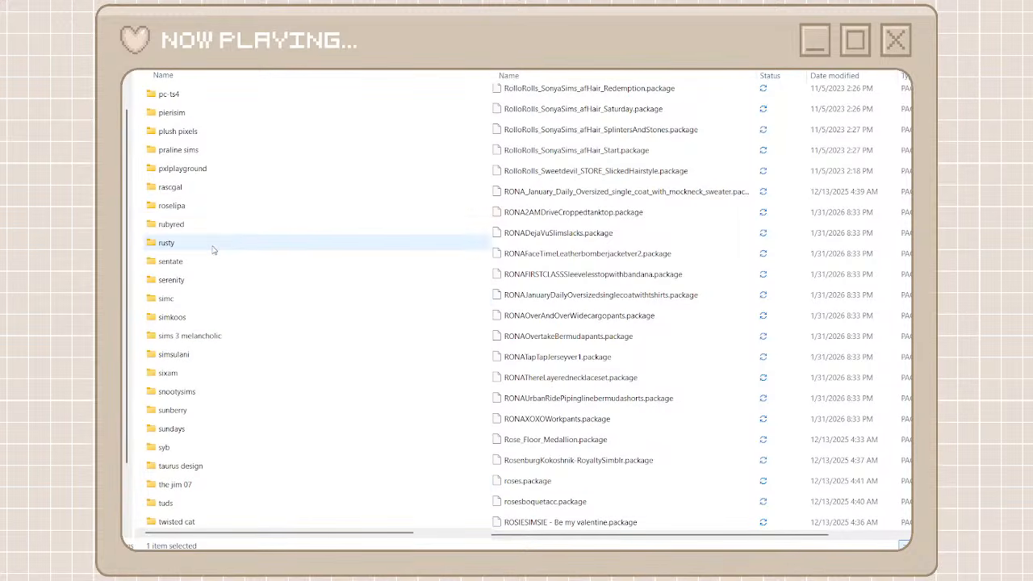
double_click(213, 304)
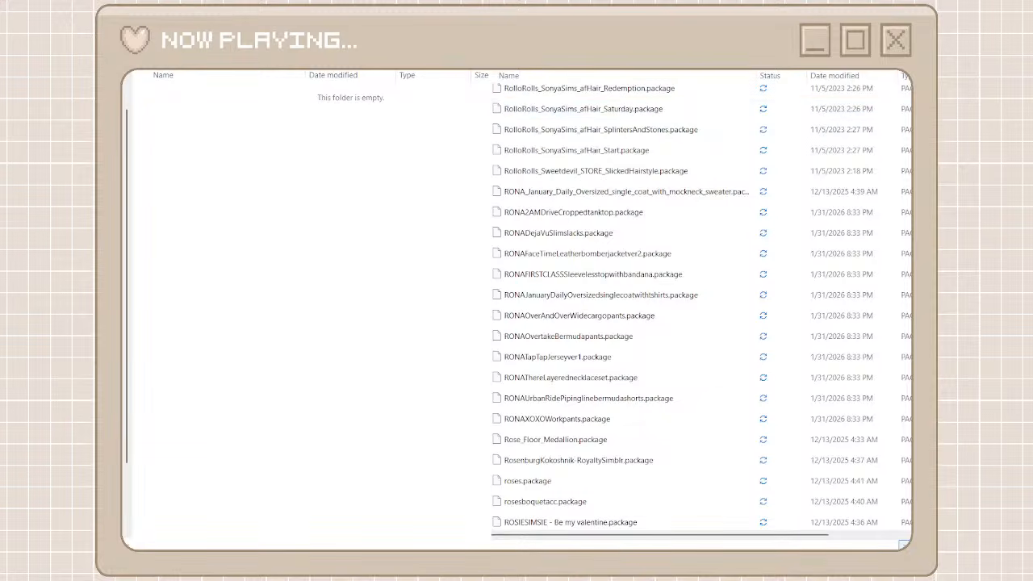
Search unorganized cc for "simc" and look through the matching packages
text(sims)
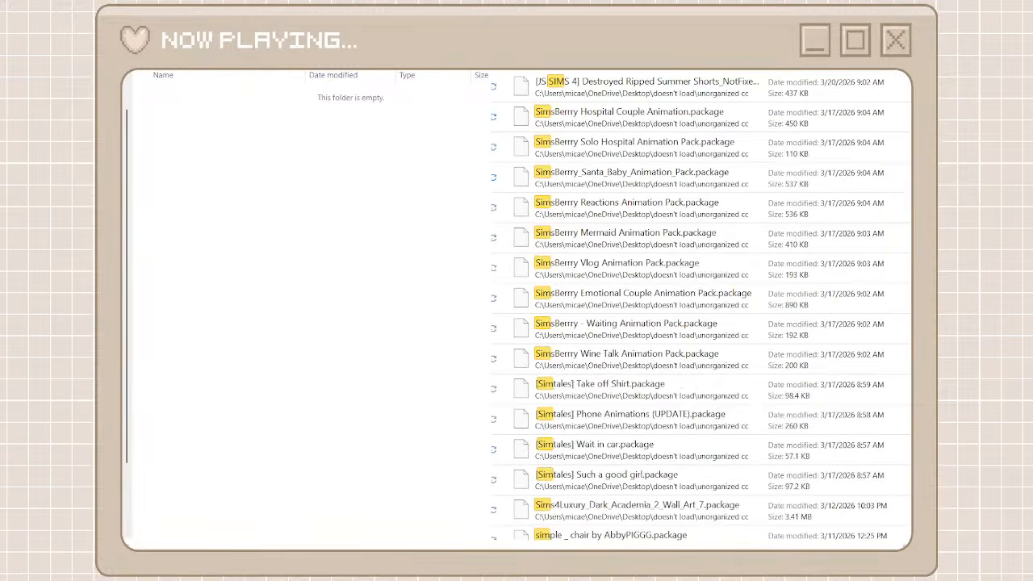
text(c)
key(BackSpace)
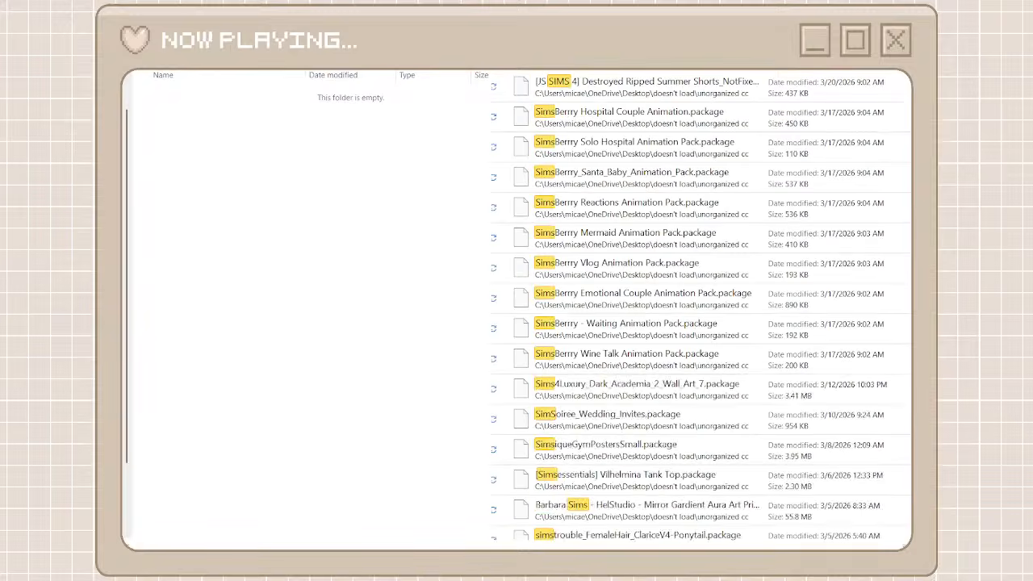
text(c)
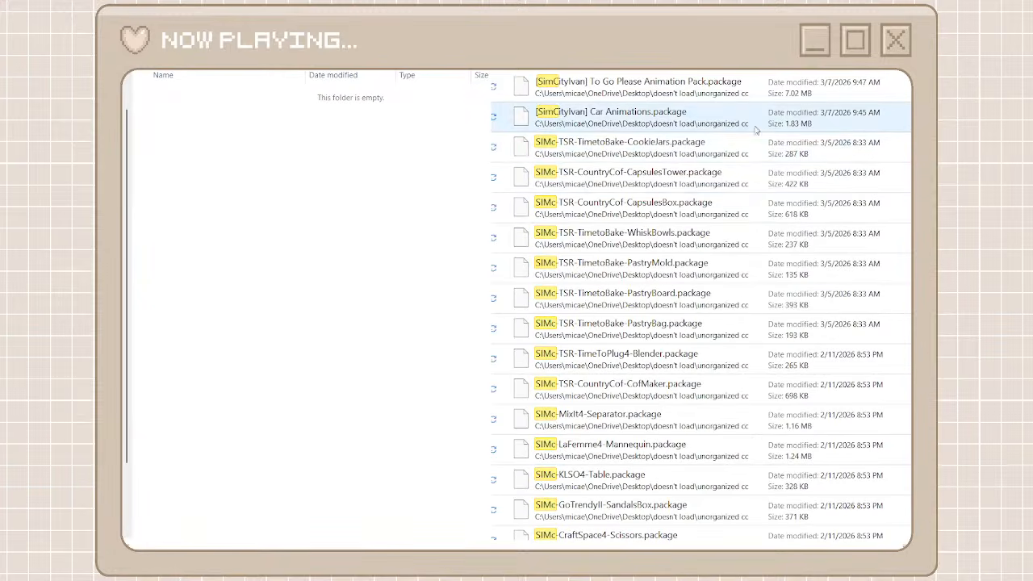
click(716, 155)
scroll(678, 405, down, 5)
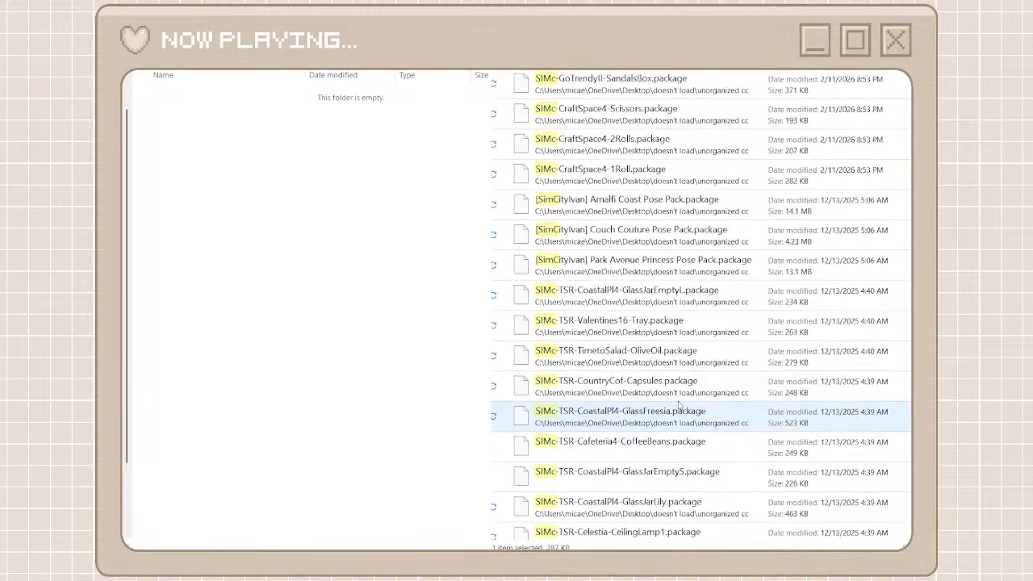
scroll(678, 405, up, 5)
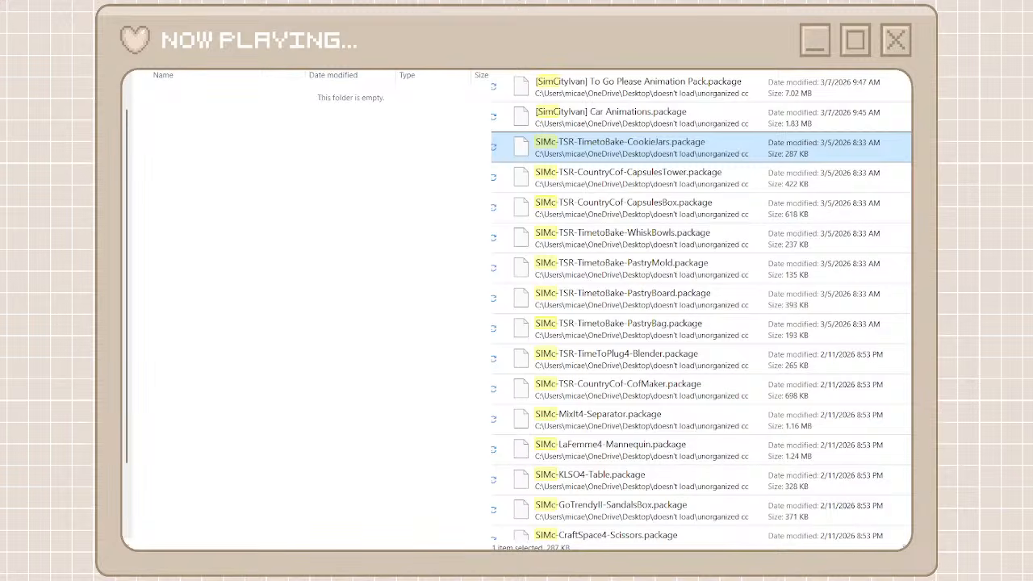
Create a folder named simcityivan among the creator folders and narrow the unorganized cc search to "simcity"
click(138, 68)
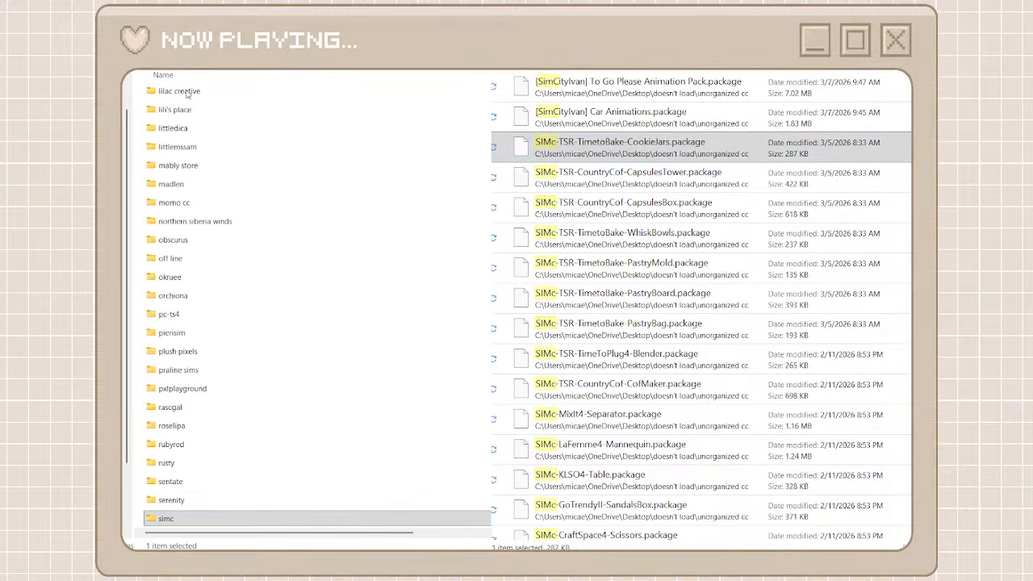
key(ctrl+shift+n)
text(simcity)
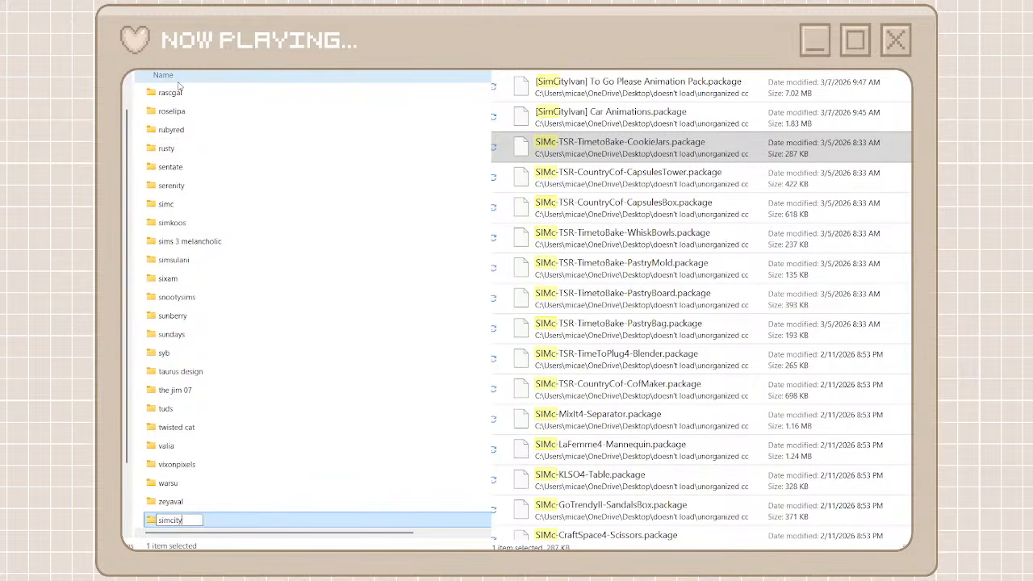
text(ic)
text(an)
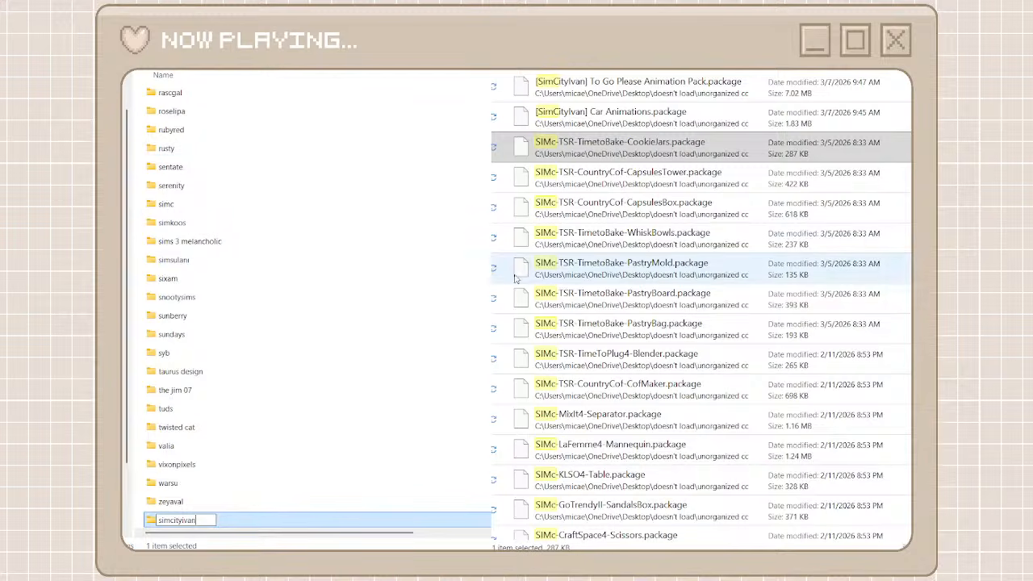
scroll(570, 393, down, 10)
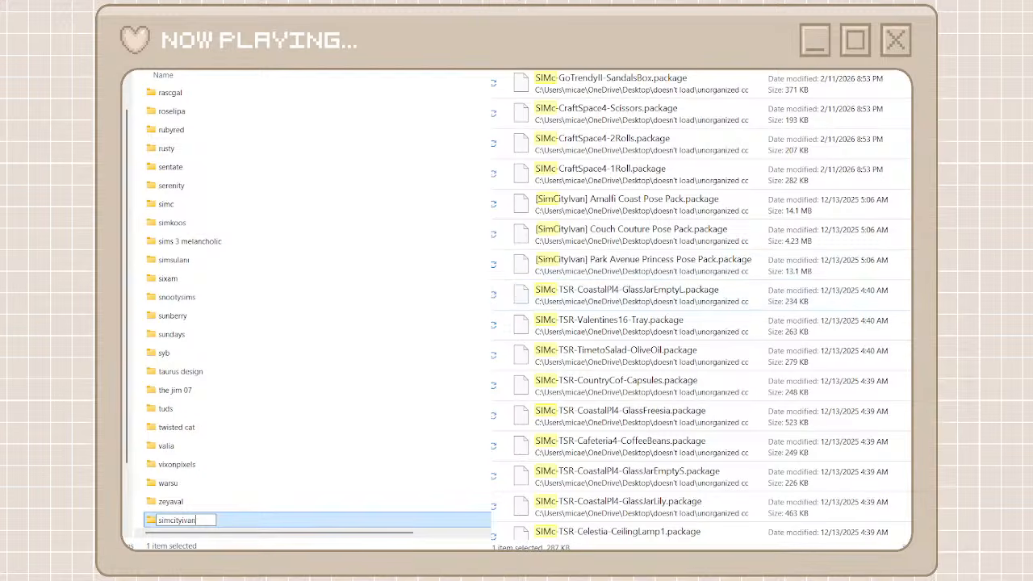
key(Return)
text(ity)
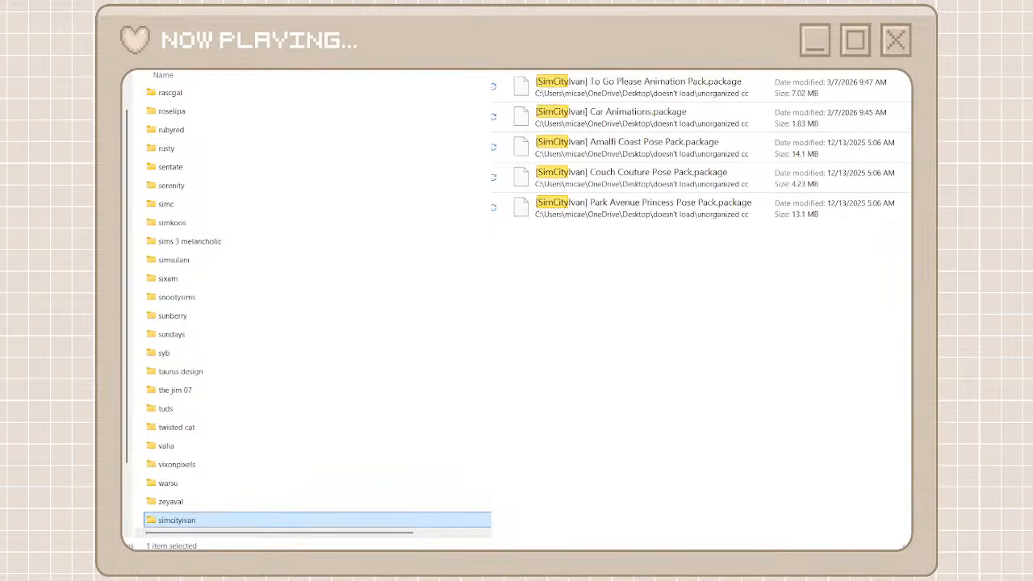
Move all the SimCityIvan packages from unorganized cc into the simcityivan folder, then return to the creator folders and clear the search
drag(780, 269, 686, 74)
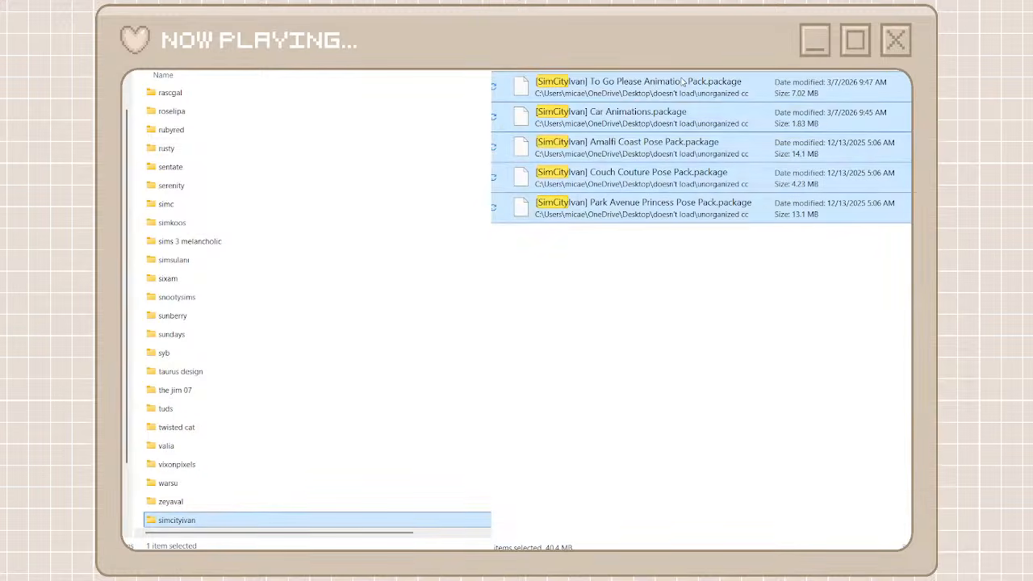
key(ctrl+x)
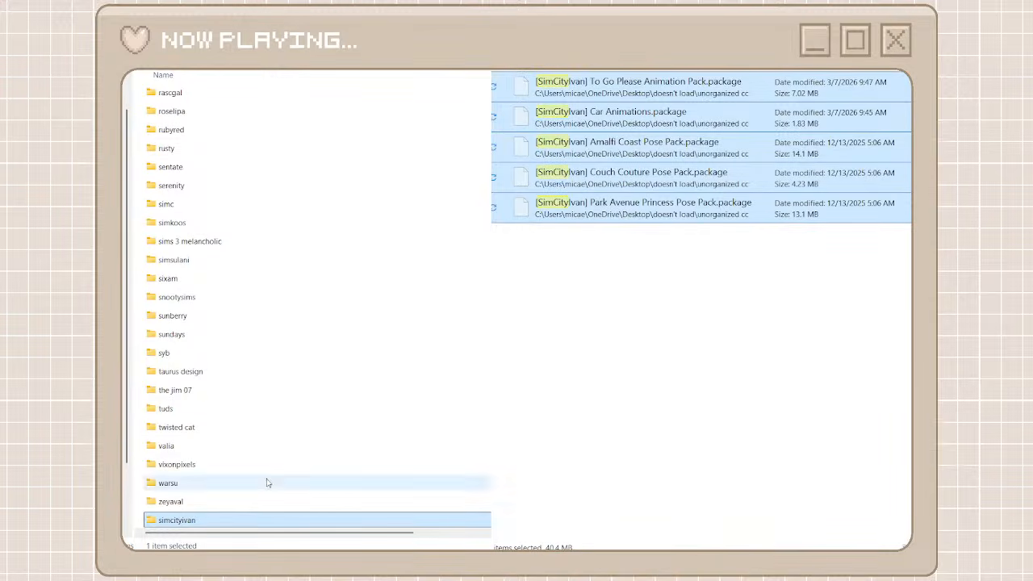
click(191, 526)
double_click(192, 526)
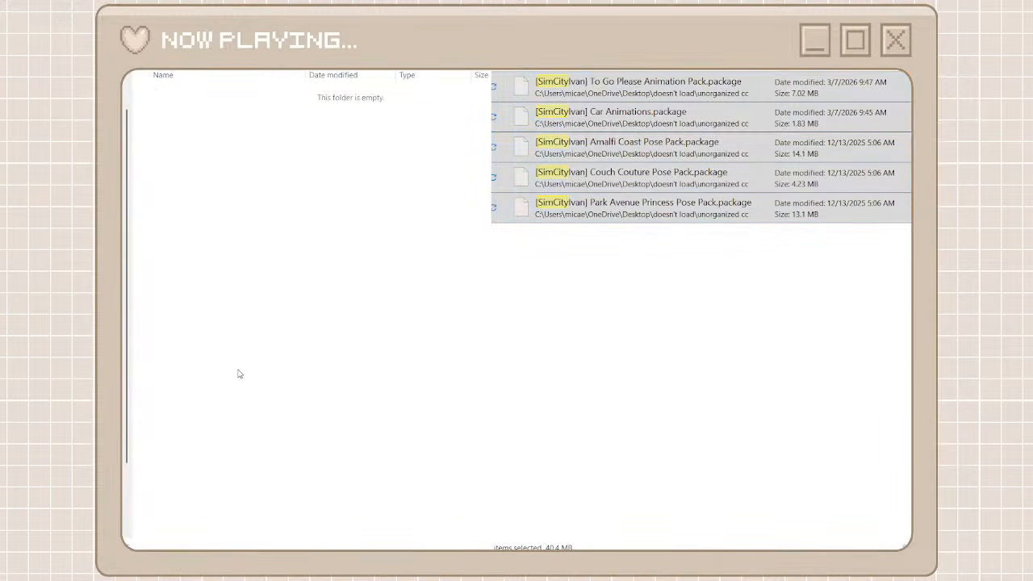
key(ctrl+v)
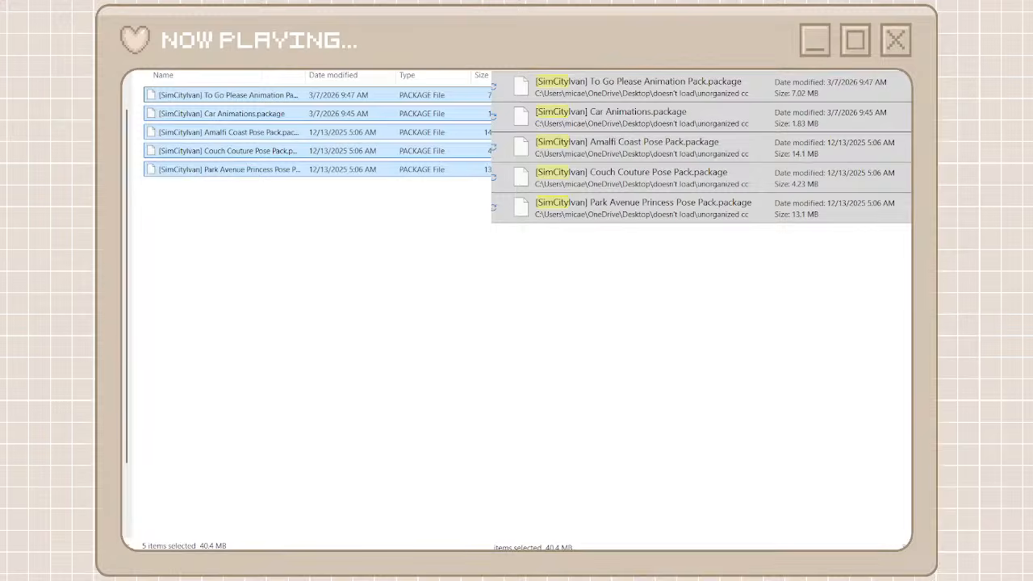
click(847, 49)
click(137, 48)
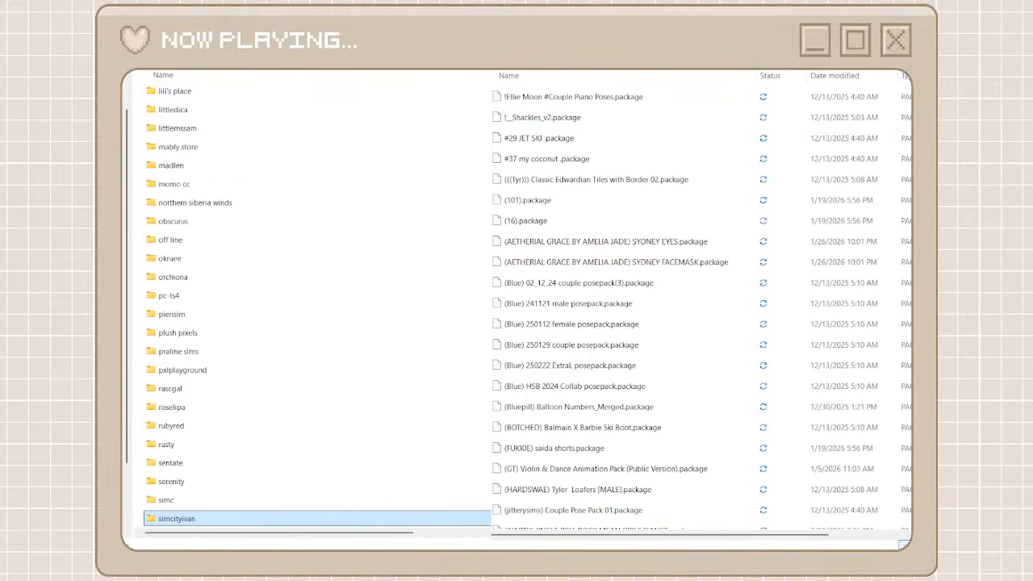
Search unorganized cc for "simc", move all matching packages into the simc folder and return to the creator folders
click(848, 49)
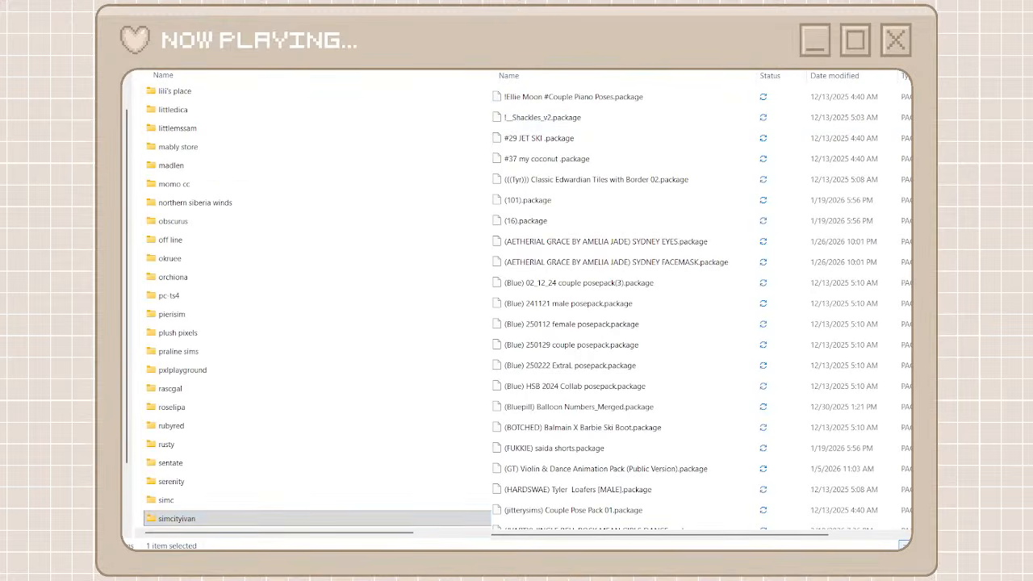
text(simc)
click(612, 81)
scroll(594, 396, down, 8)
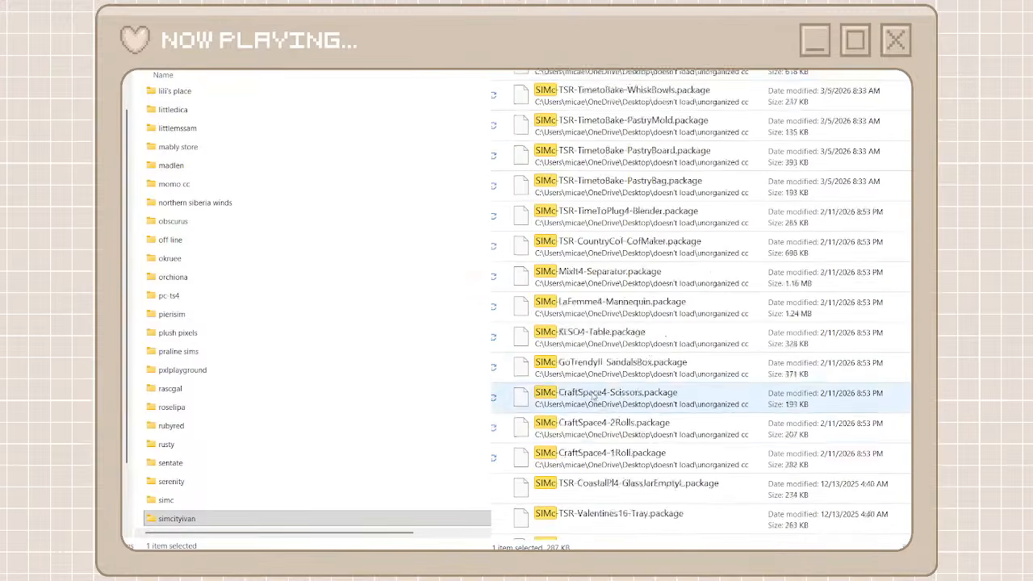
key(ctrl+a)
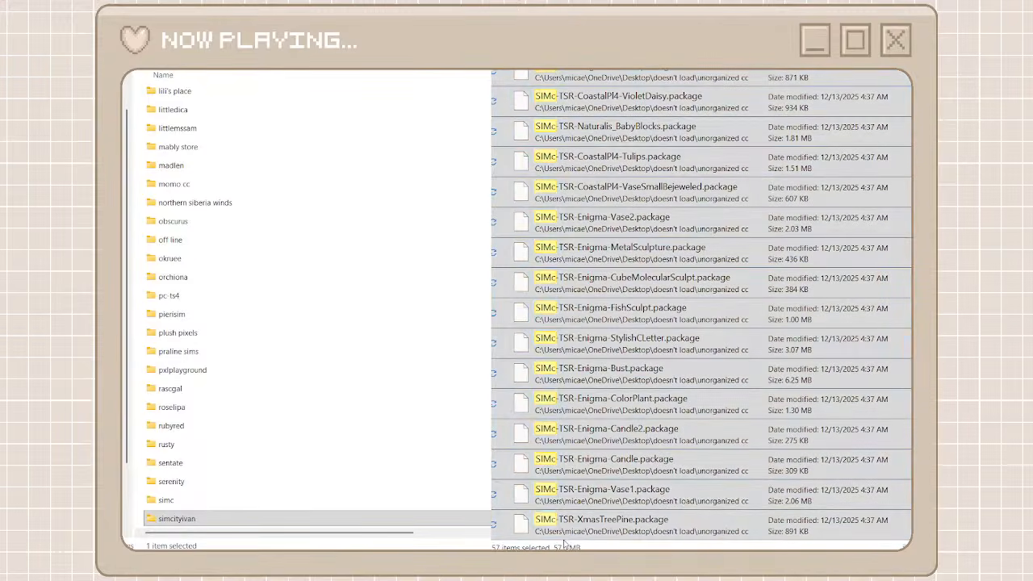
double_click(323, 499)
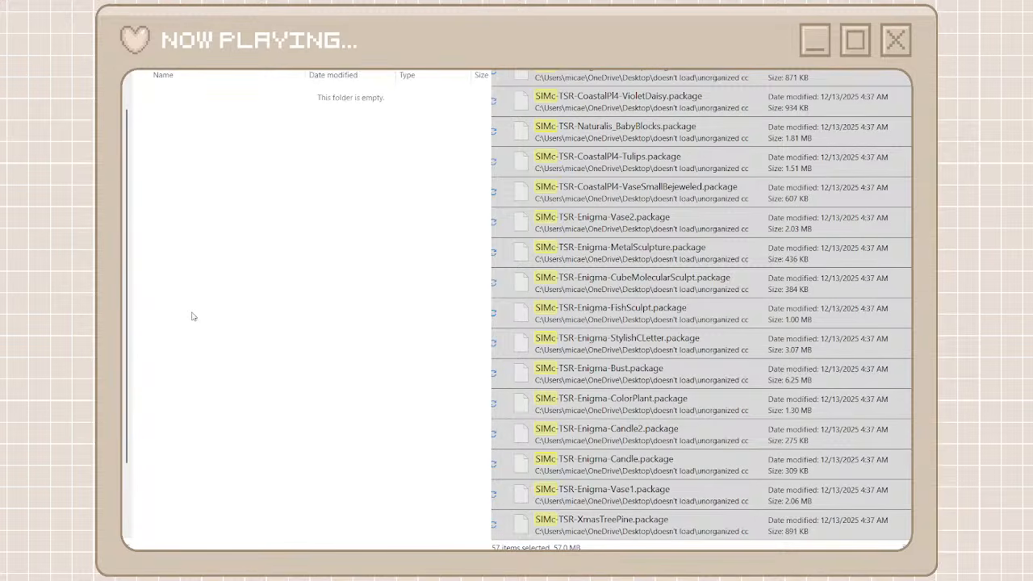
key(ctrl+v)
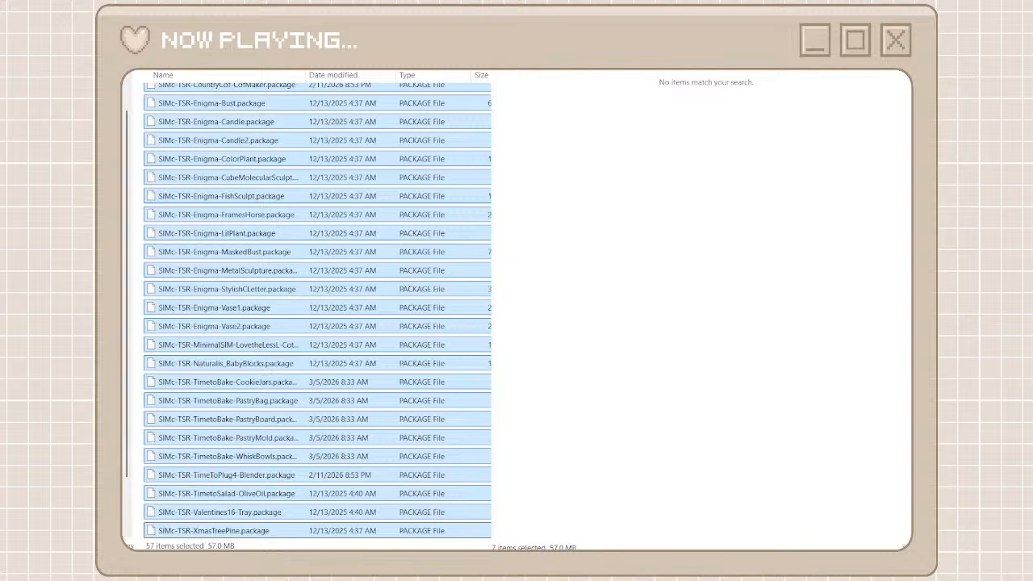
key(alt+Up)
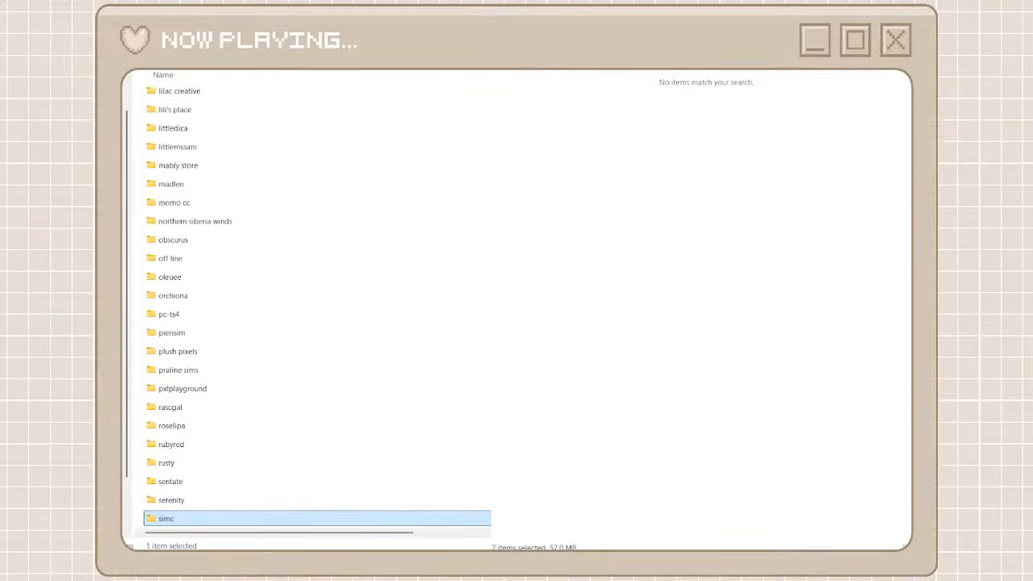
Clear the package search and look through the bracketed package names in unorganized cc for another creator
key(alt+Tab)
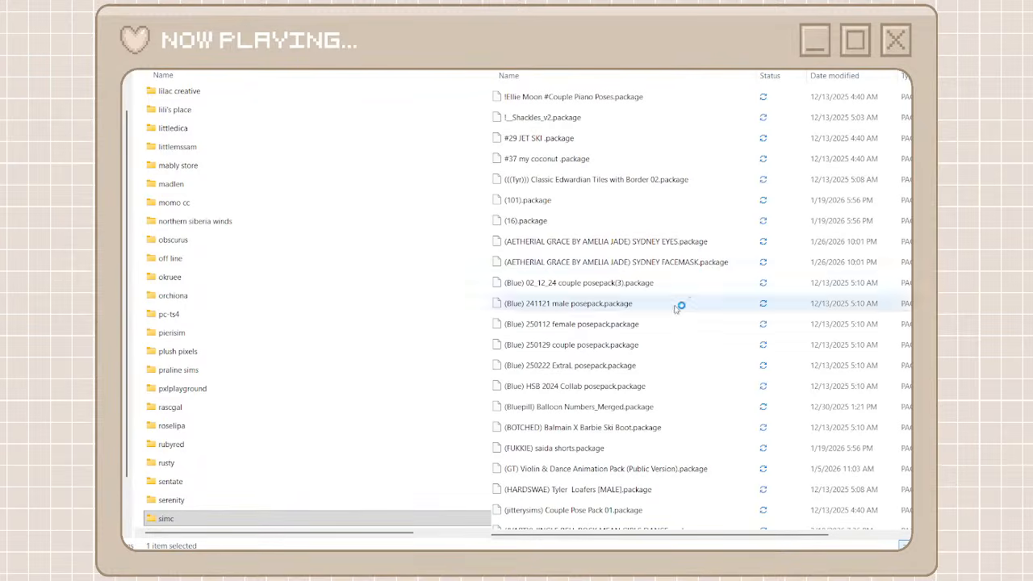
scroll(616, 404, down, 20)
scroll(610, 403, down, 20)
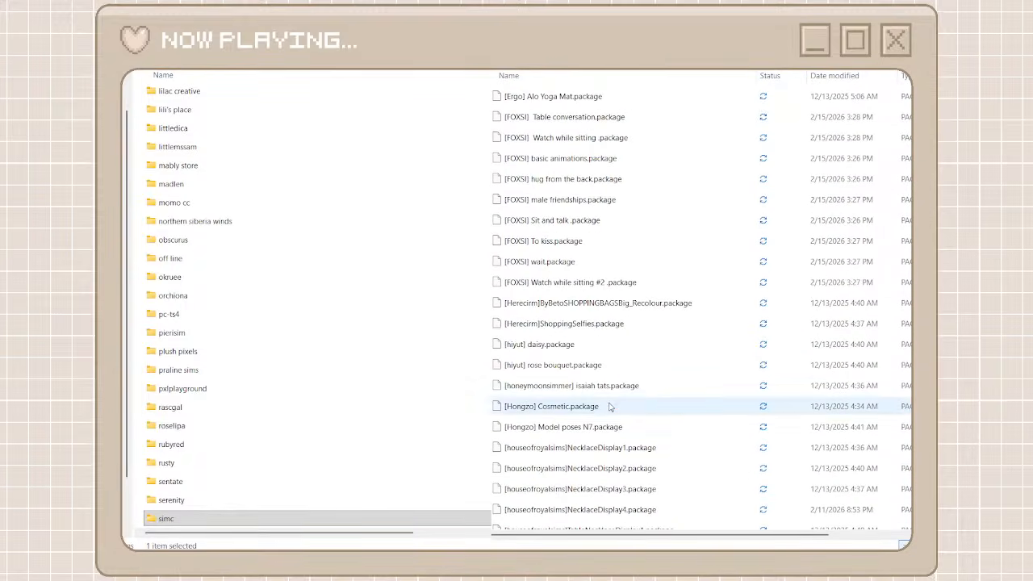
scroll(546, 416, down, 7)
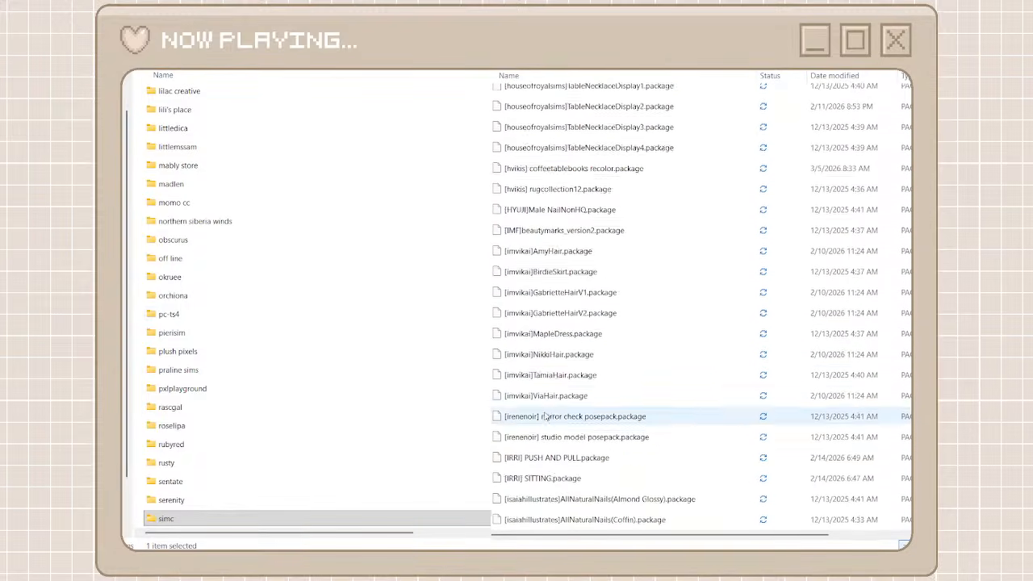
scroll(430, 420, down, 6)
Look through the creator folders from simc onward and check the contents of the plush pixels folder
scroll(430, 421, up, 1)
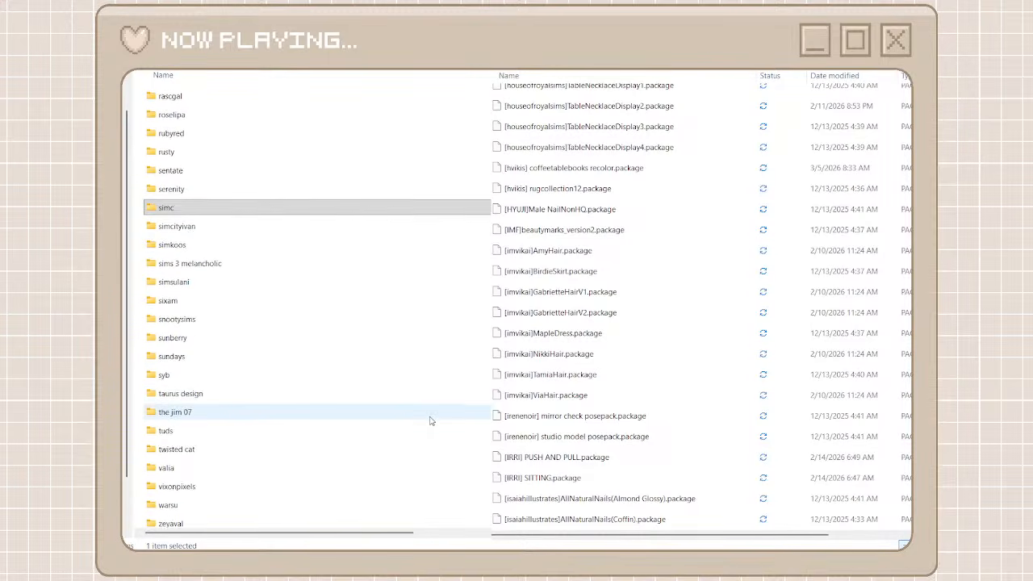
scroll(430, 420, down, 1)
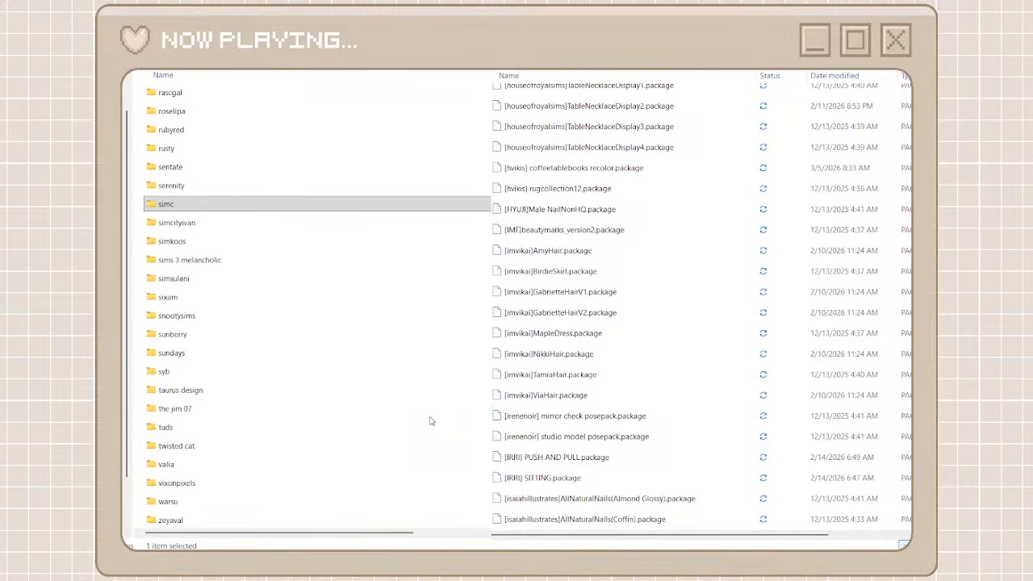
scroll(352, 433, up, 6)
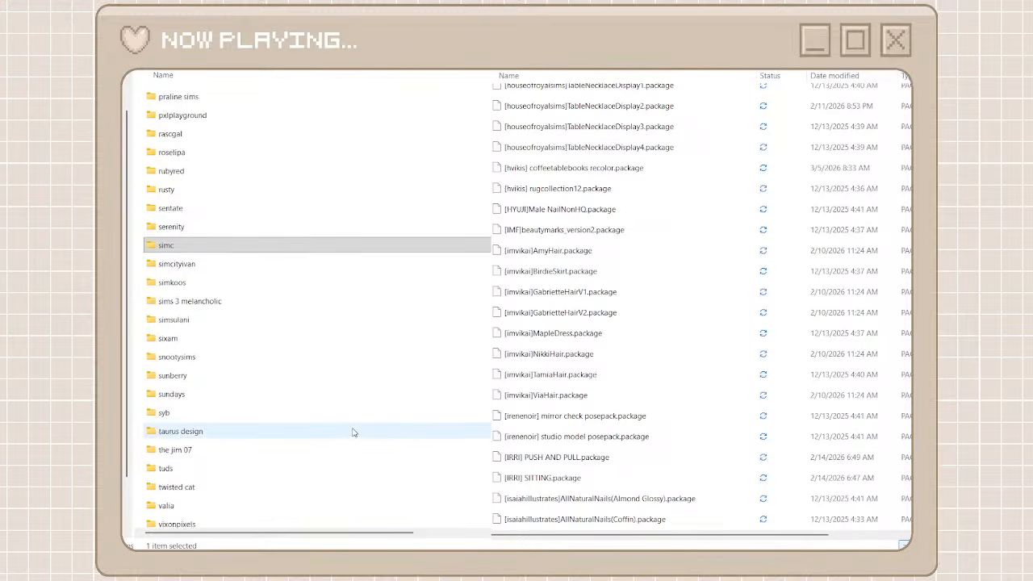
scroll(352, 431, up, 3)
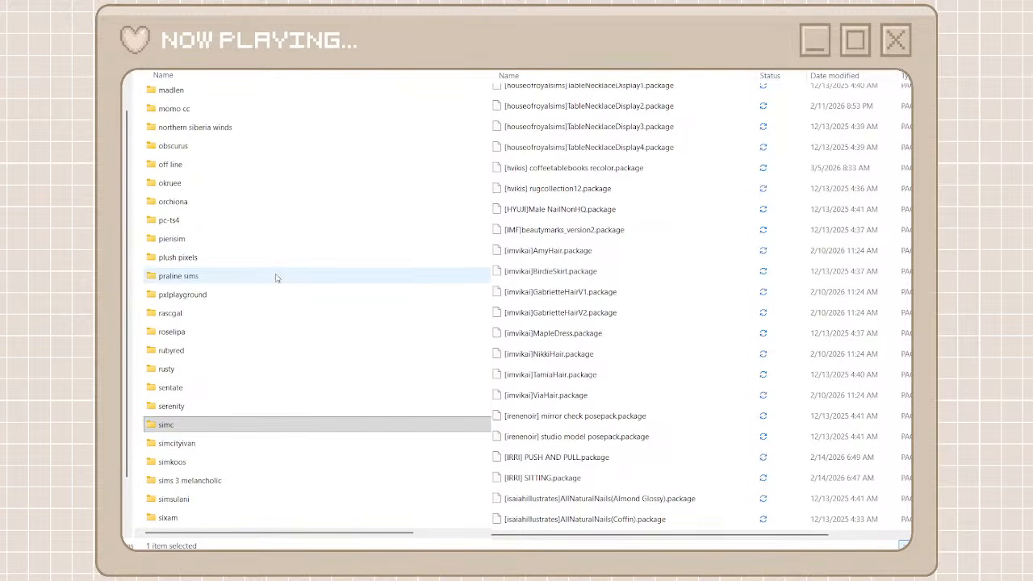
double_click(255, 259)
key(alt+Left)
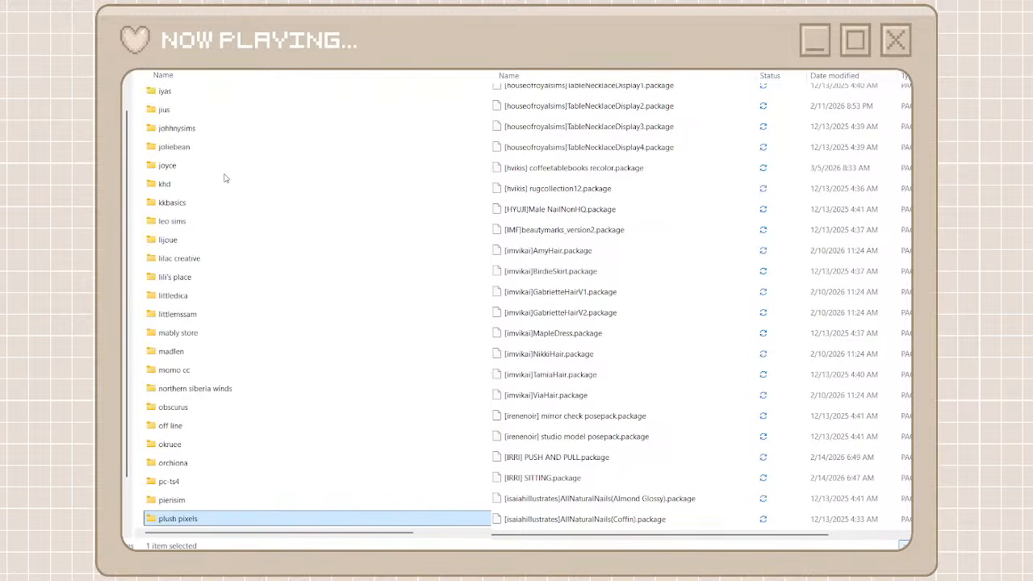
Look further back through the creator folders and check the contents of the joliebean folder
scroll(225, 178, up, 1)
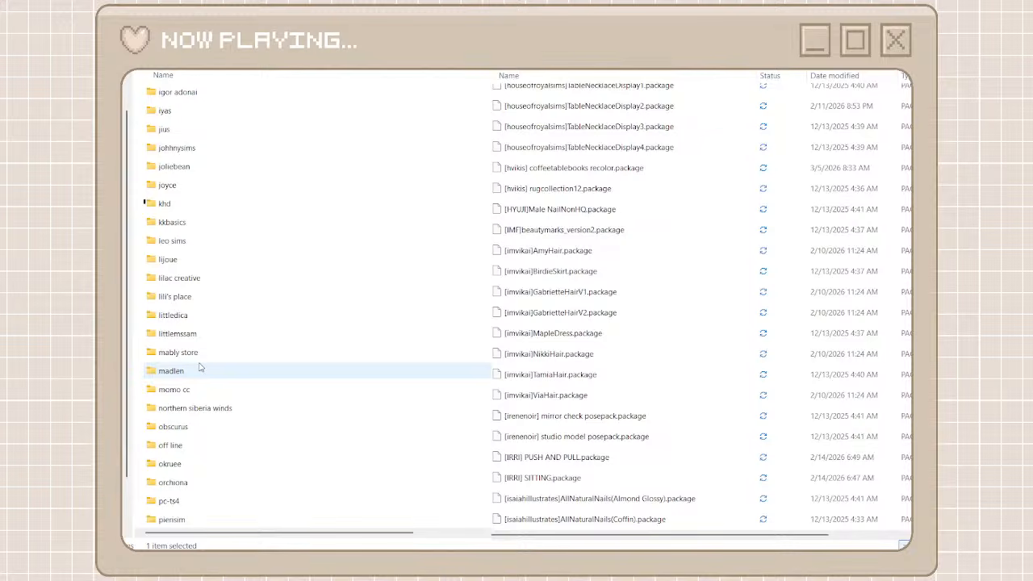
scroll(200, 367, up, 2)
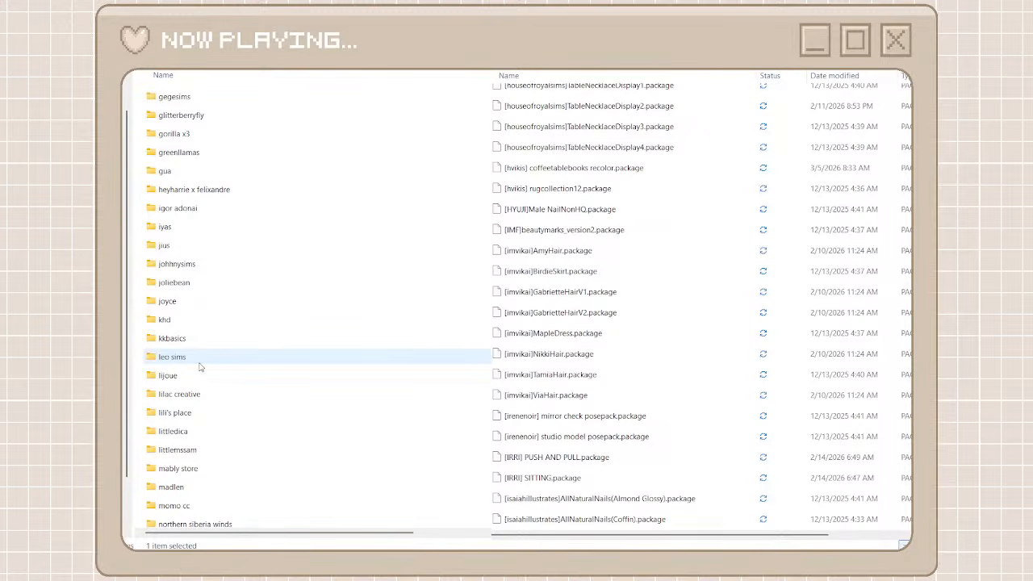
scroll(204, 275, up, 1)
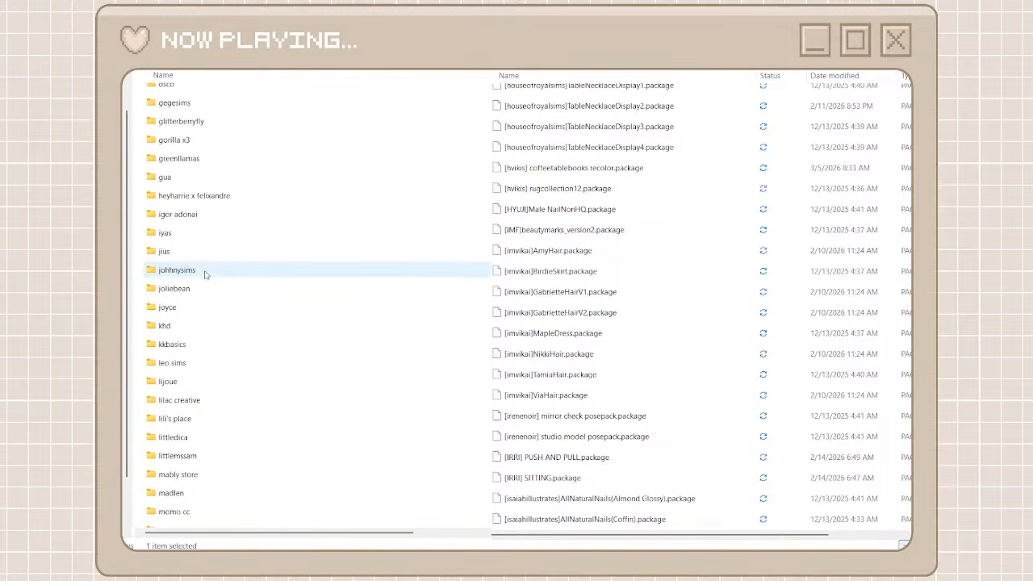
scroll(204, 274, up, 1)
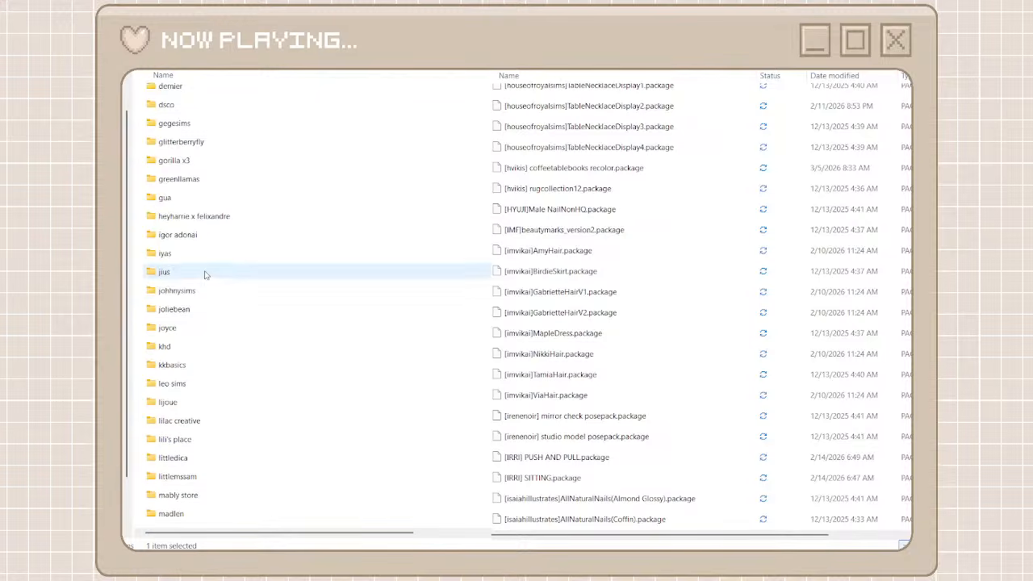
scroll(205, 274, up, 3)
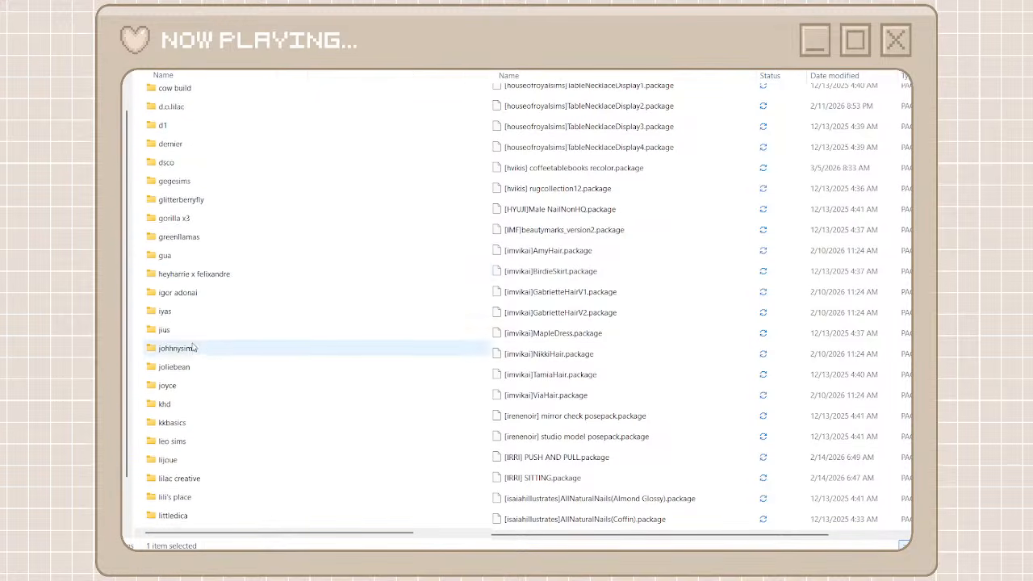
double_click(182, 367)
key(alt+Left)
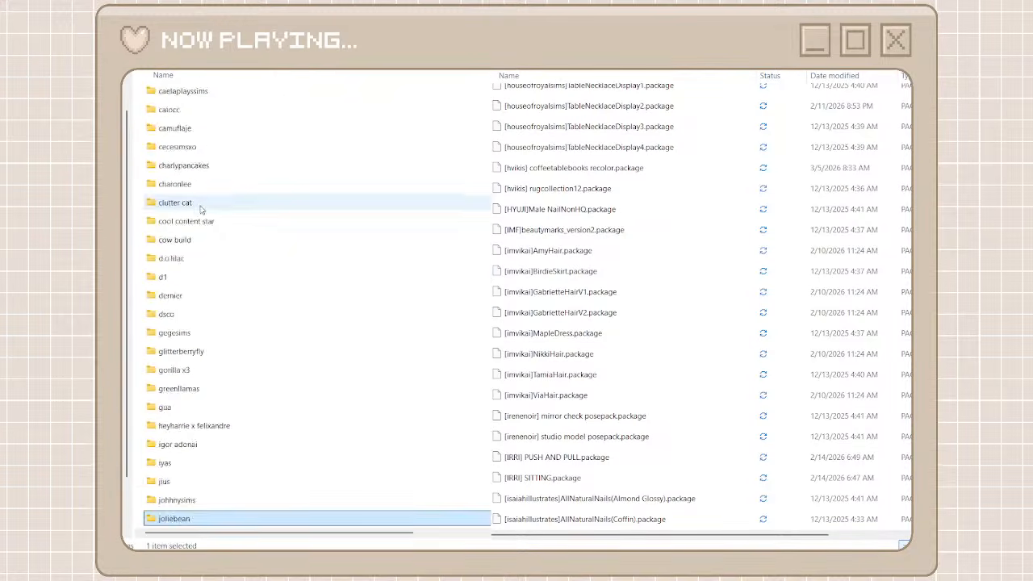
Browse the creator folders back to the start of the list and locate the FOXSI packages in unorganized cc
scroll(201, 202, up, 4)
scroll(199, 208, up, 3)
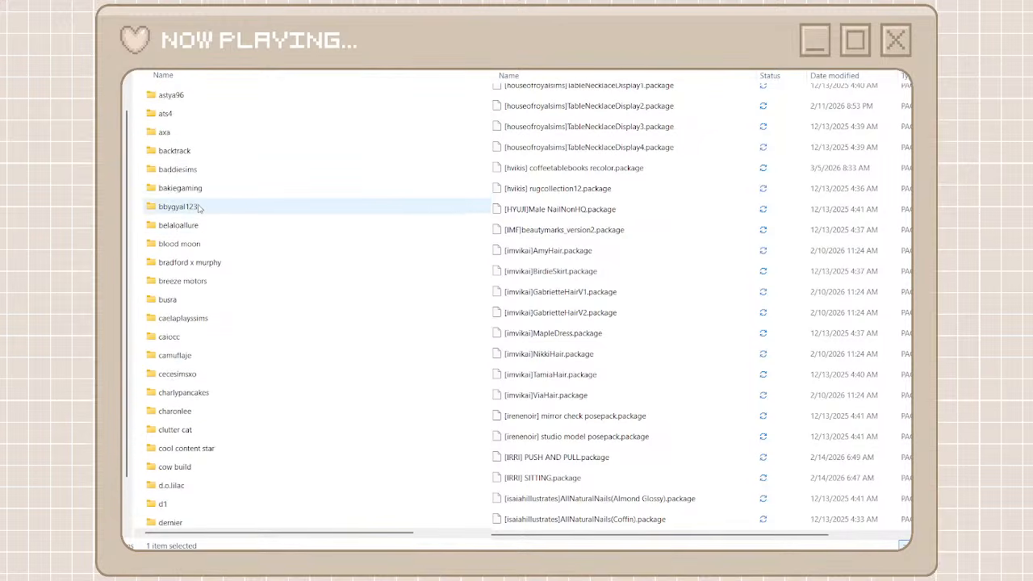
scroll(199, 208, up, 4)
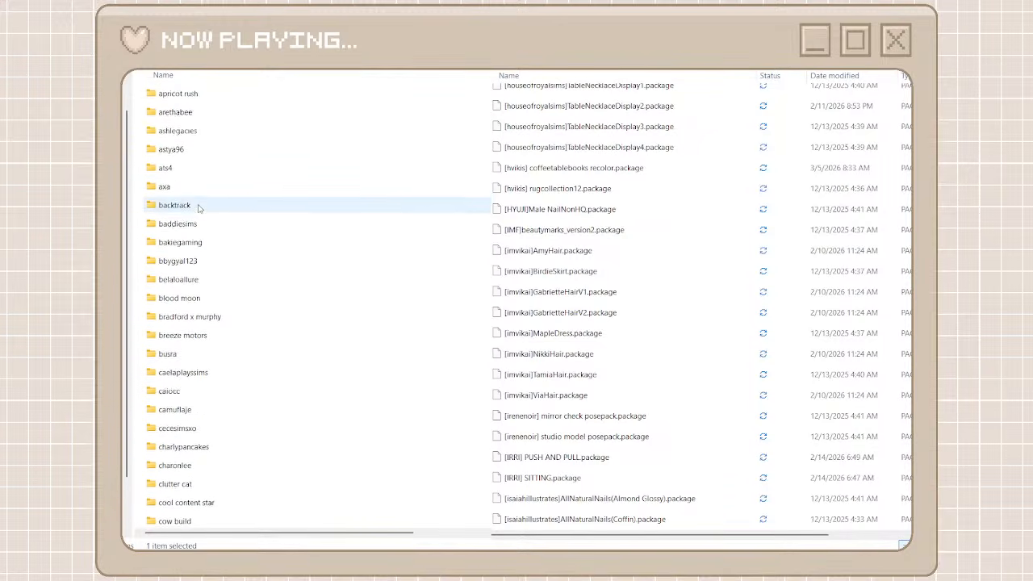
scroll(199, 208, up, 3)
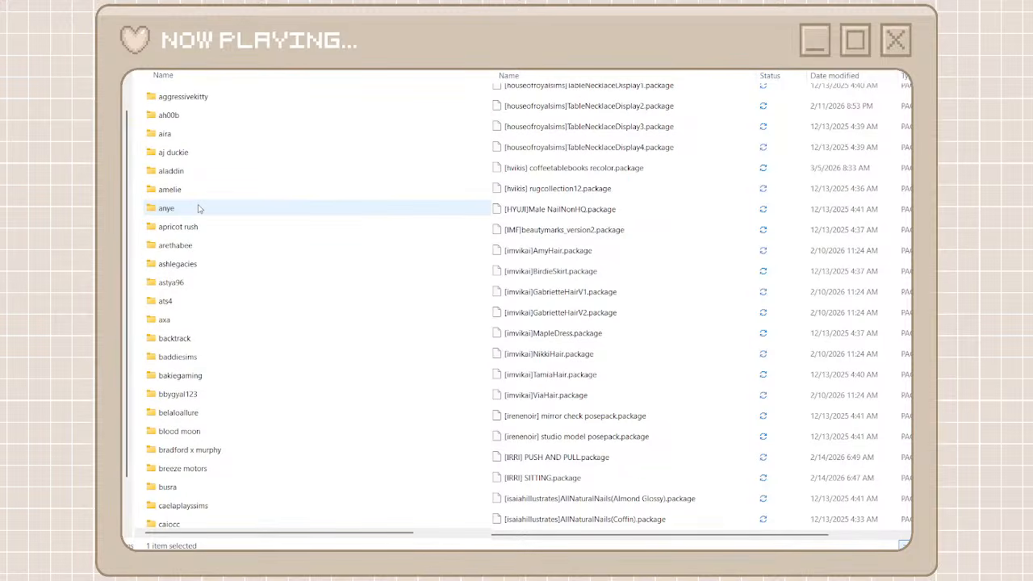
scroll(199, 208, up, 4)
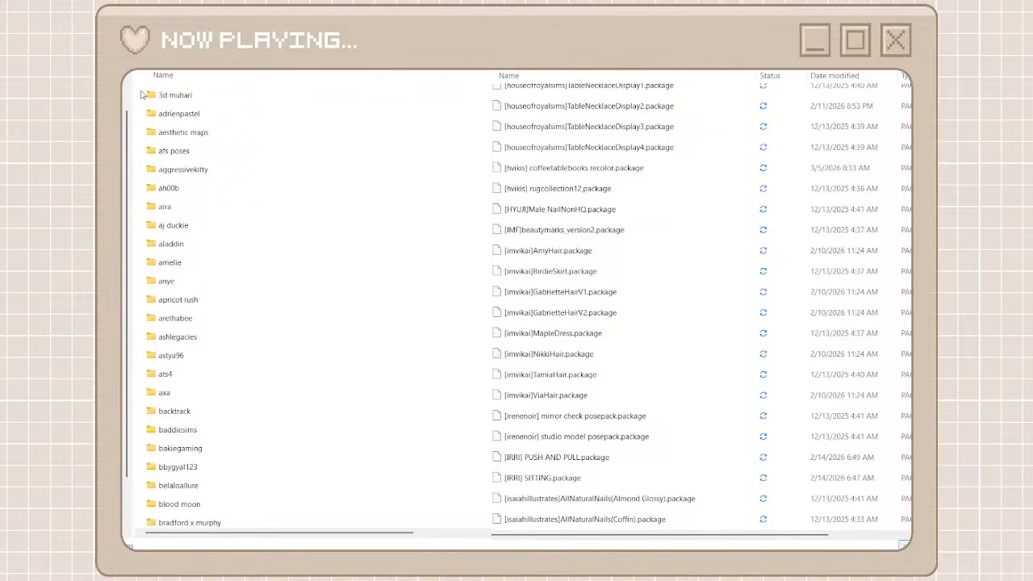
scroll(587, 143, up, 10)
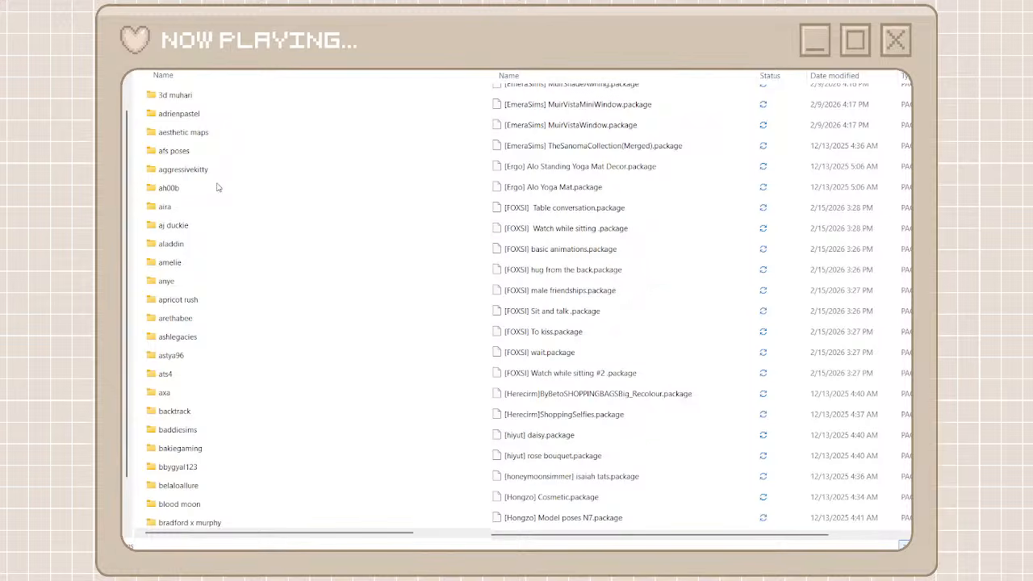
Create a folder for the FOXSI packages among the creator folders and open it
key(ctrl+shift+n)
text(fos)
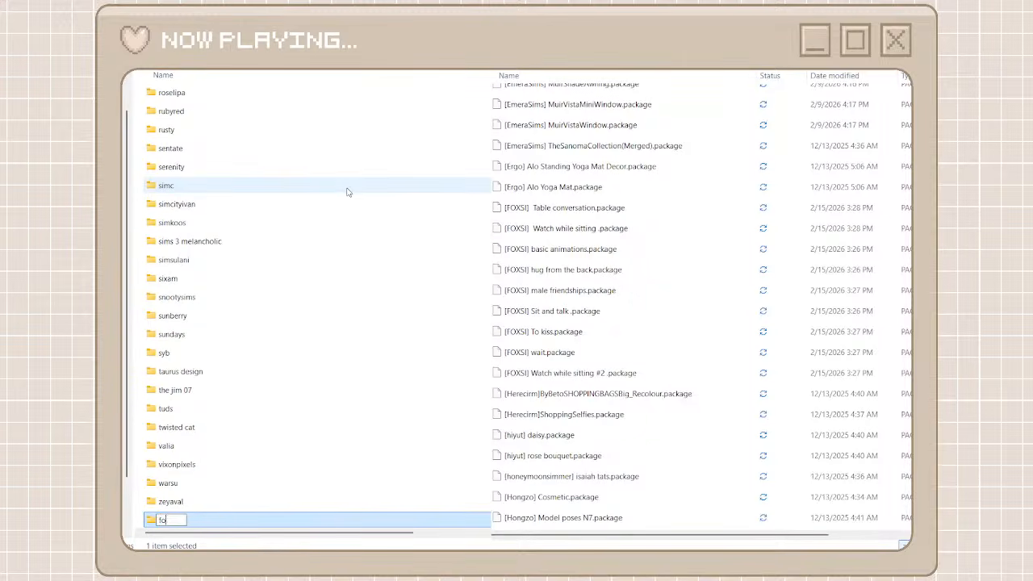
text(sci x)
key(BackSpace)
key(BackSpace)
click(258, 527)
double_click(258, 523)
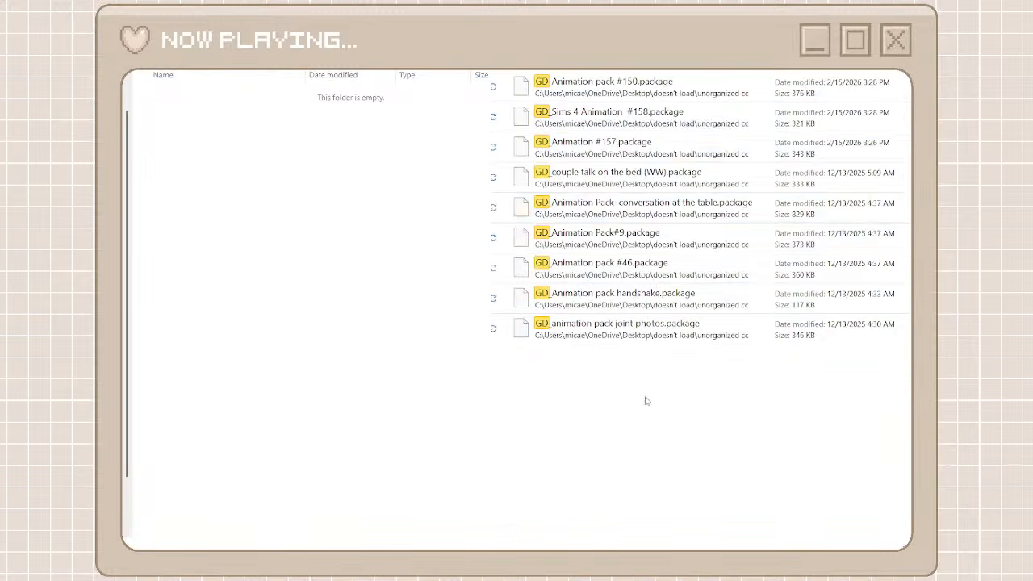
Move all the animation packages whose names start with GD_ from unorganized cc into the newly created folder
drag(645, 397, 609, 87)
right_click(609, 87)
click(635, 108)
right_click(383, 276)
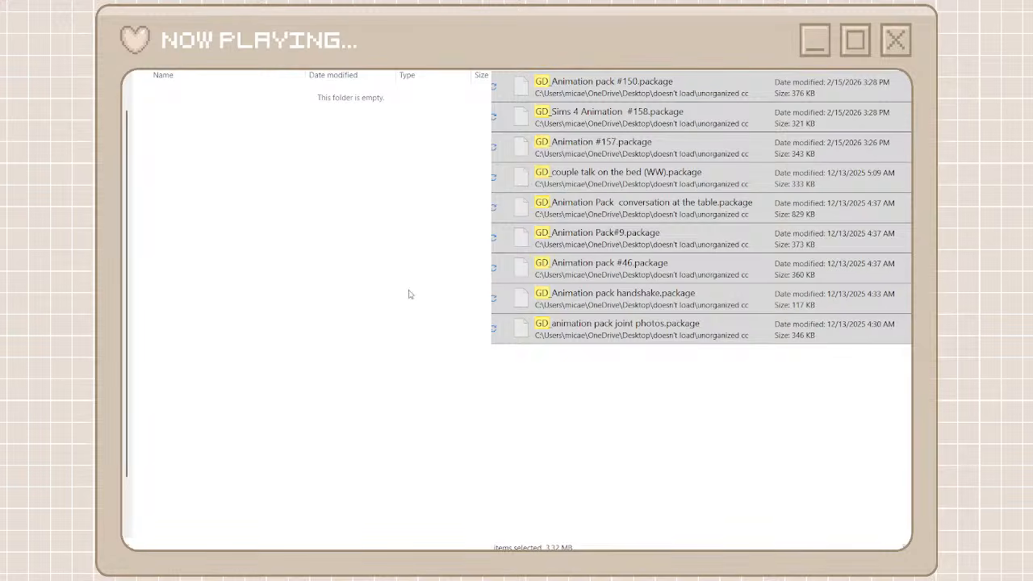
key(ctrl+v)
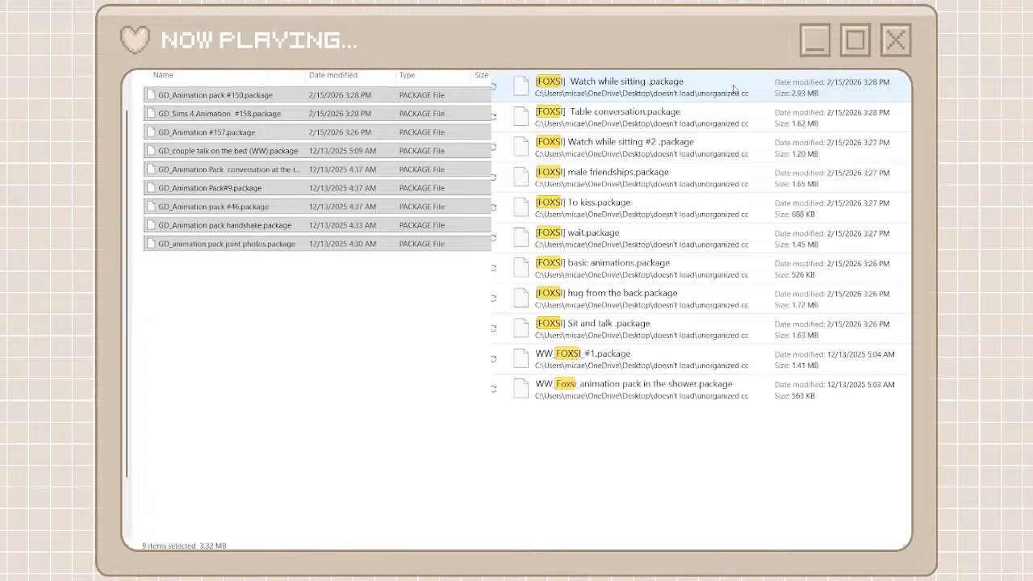
Move all the found FOXSI packages from unorganized cc into the folder holding the GD animation packages
click(735, 89)
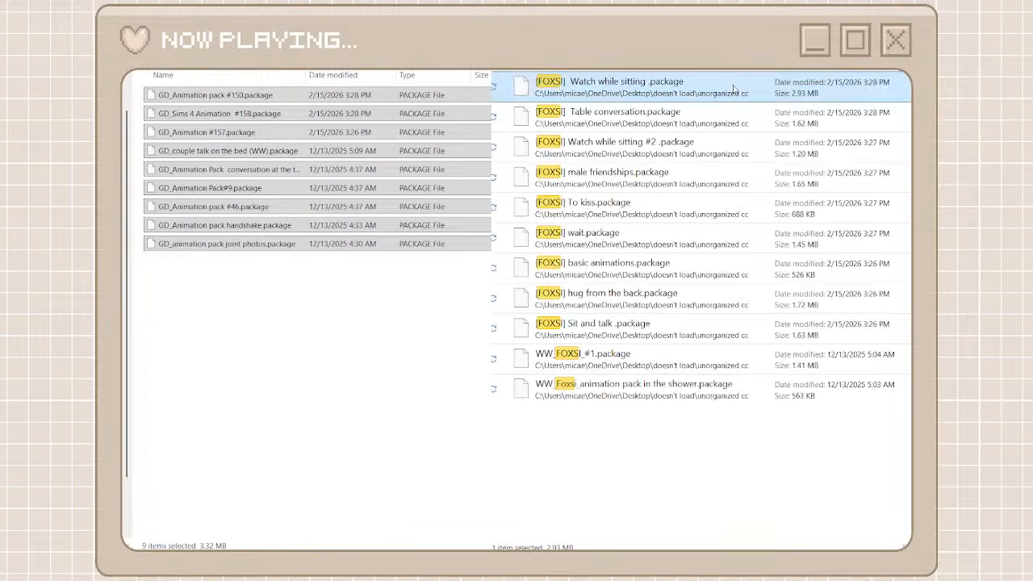
shift+click(637, 391)
click(642, 404)
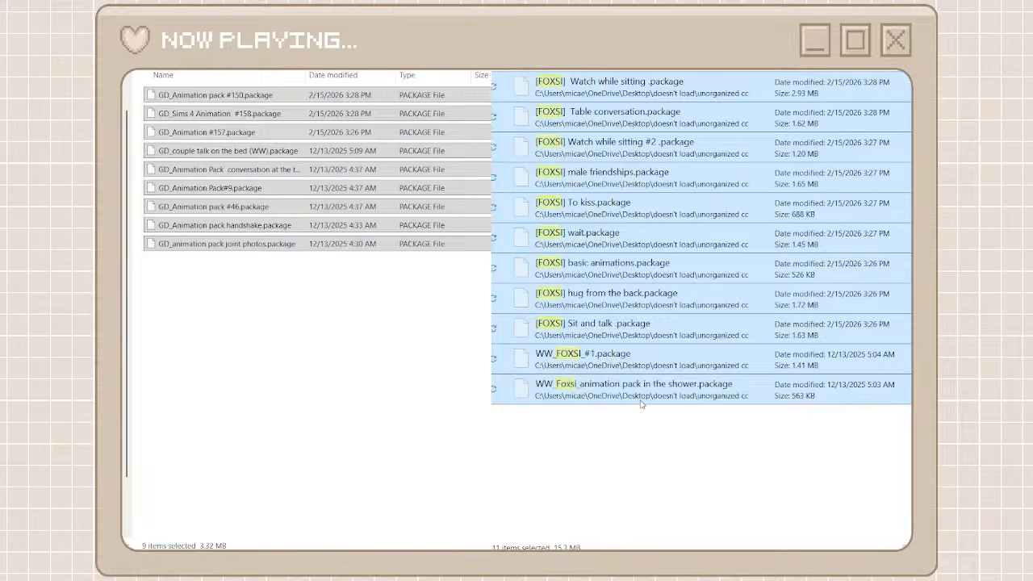
click(375, 353)
key(ctrl+v)
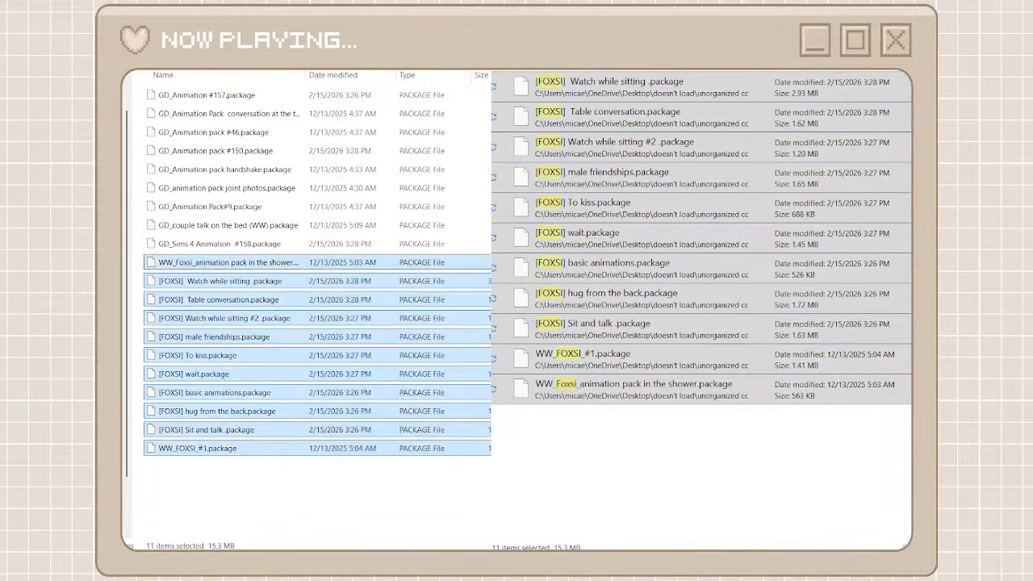
Return to the creator folders and correct the name of the new FOXSI folder to foxsi
key(alt+Left)
right_click(183, 522)
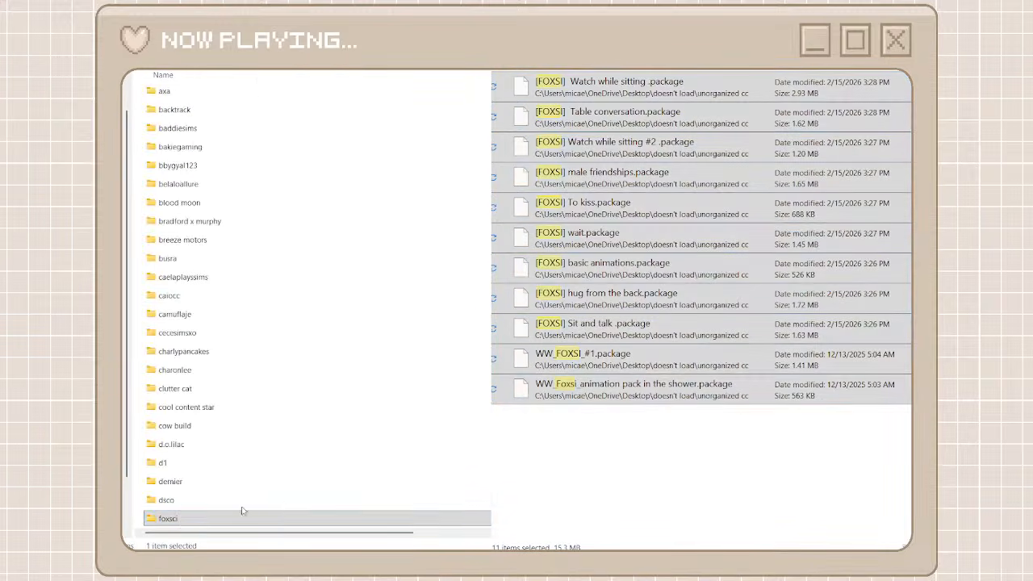
click(276, 505)
click(176, 517)
key(BackSpace)
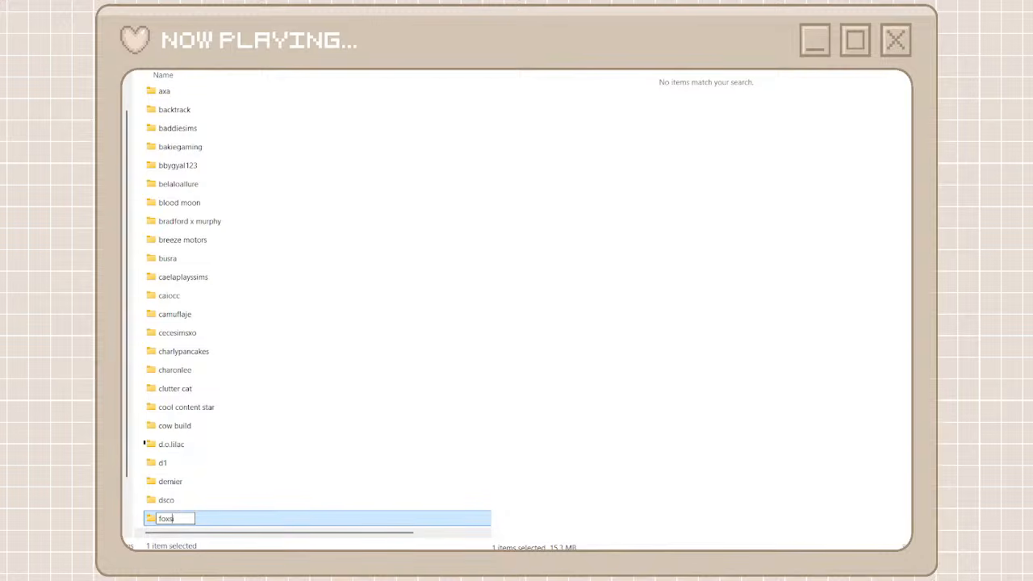
key(Return)
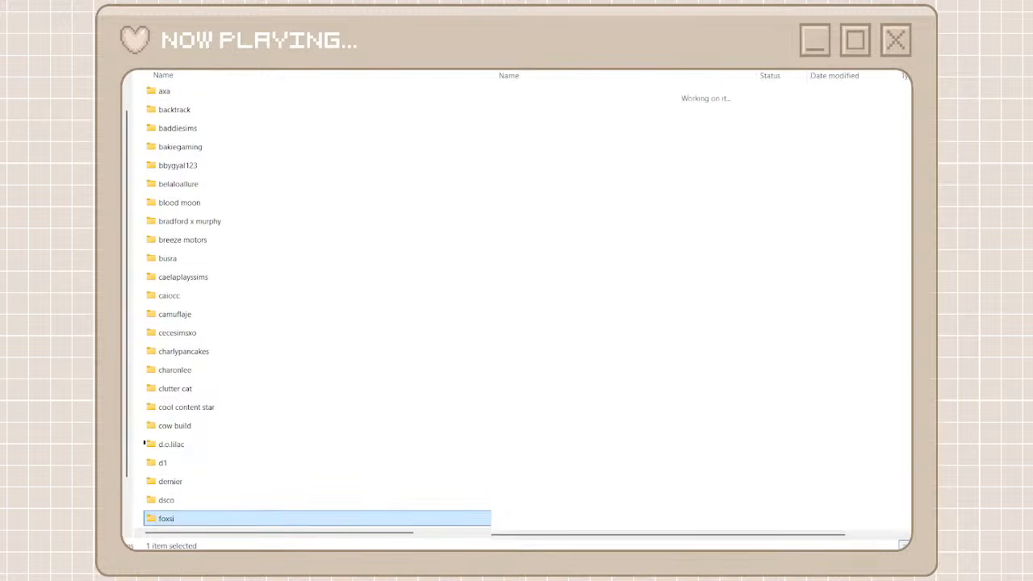
Find the JCB packages in unorganized cc, then create a creator folder named jcb and open it
scroll(545, 263, down, 15)
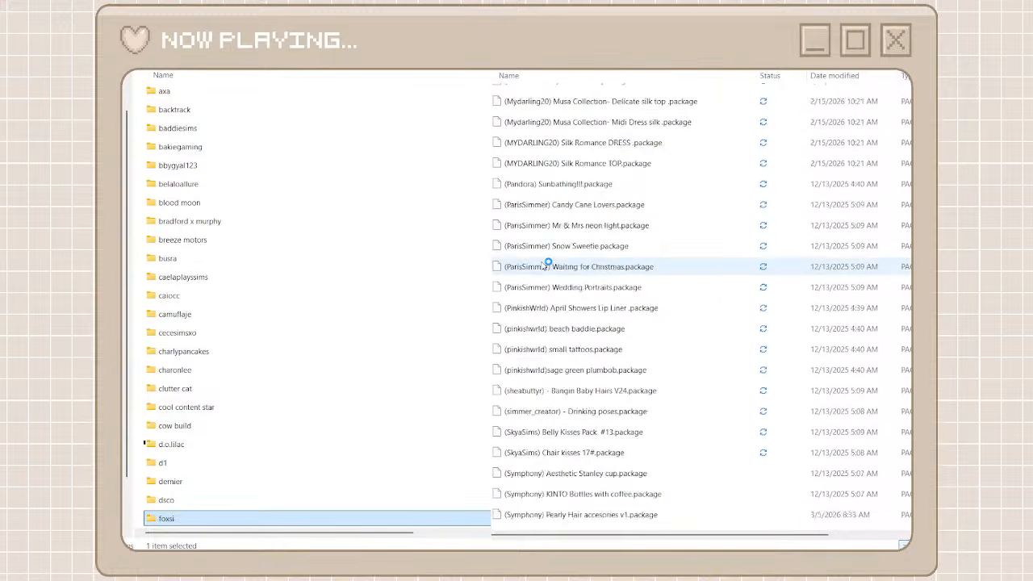
scroll(545, 265, down, 15)
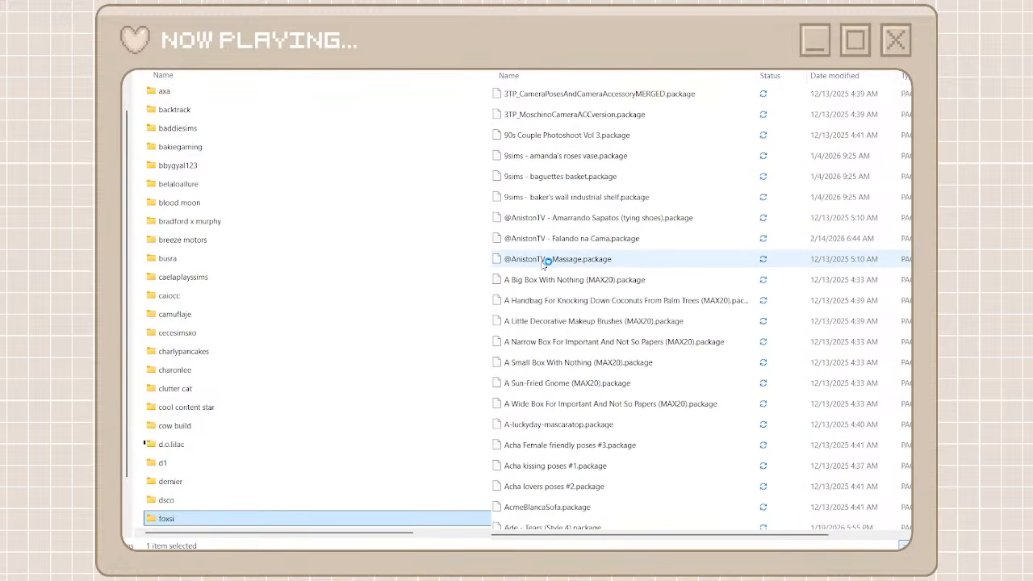
scroll(545, 267, down, 15)
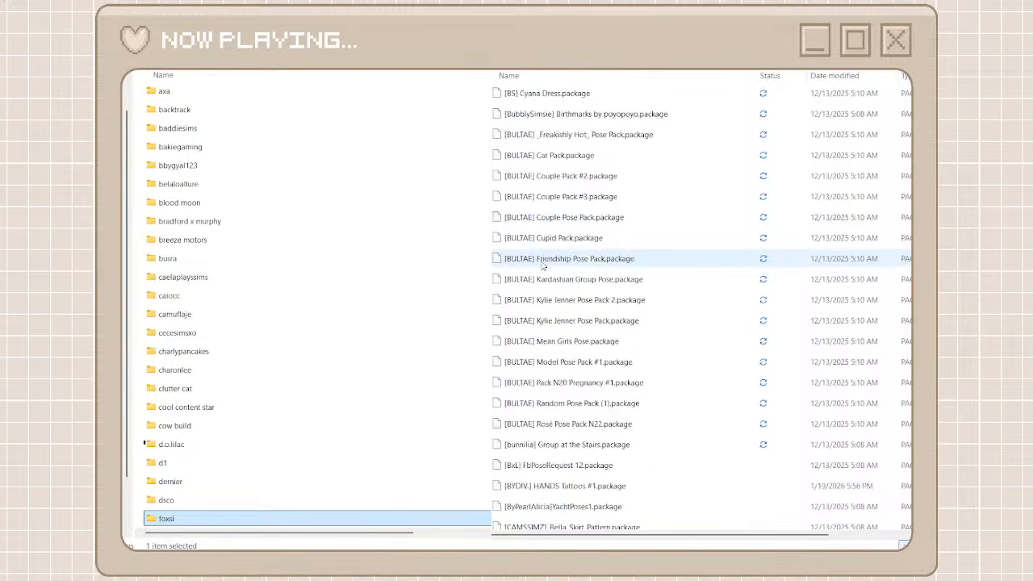
scroll(543, 266, down, 15)
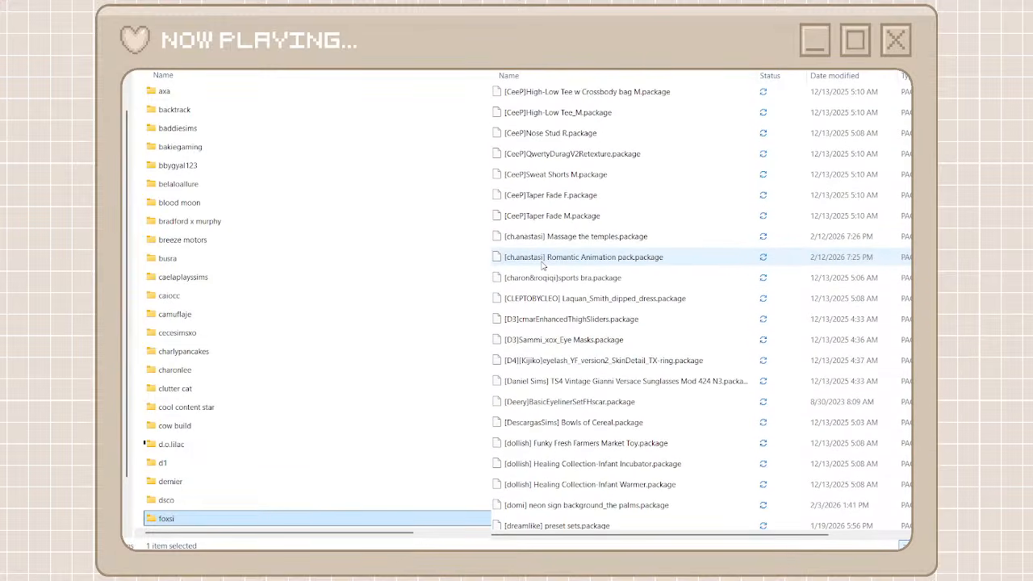
scroll(543, 266, down, 15)
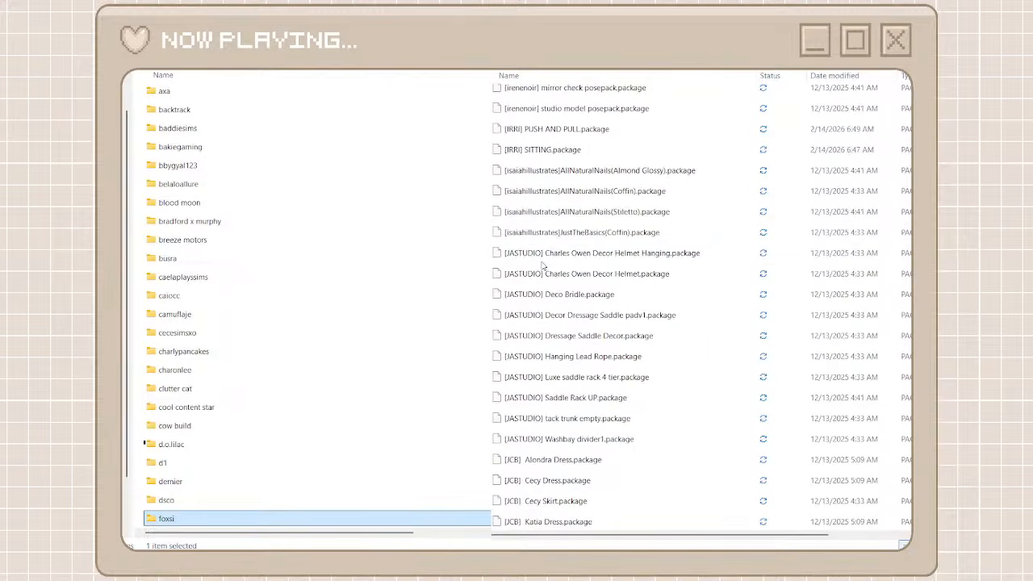
scroll(543, 267, down, 8)
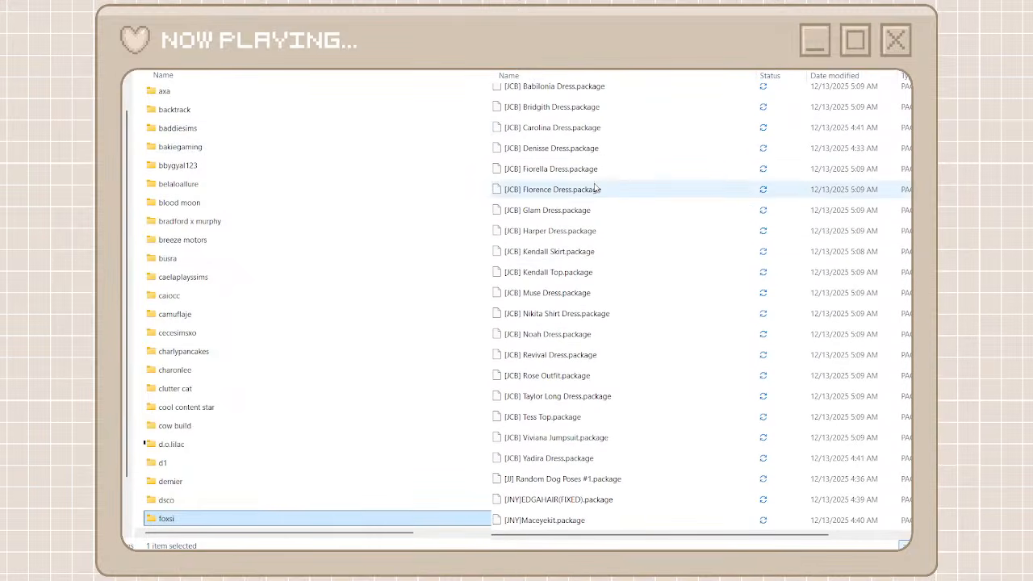
scroll(594, 188, up, 4)
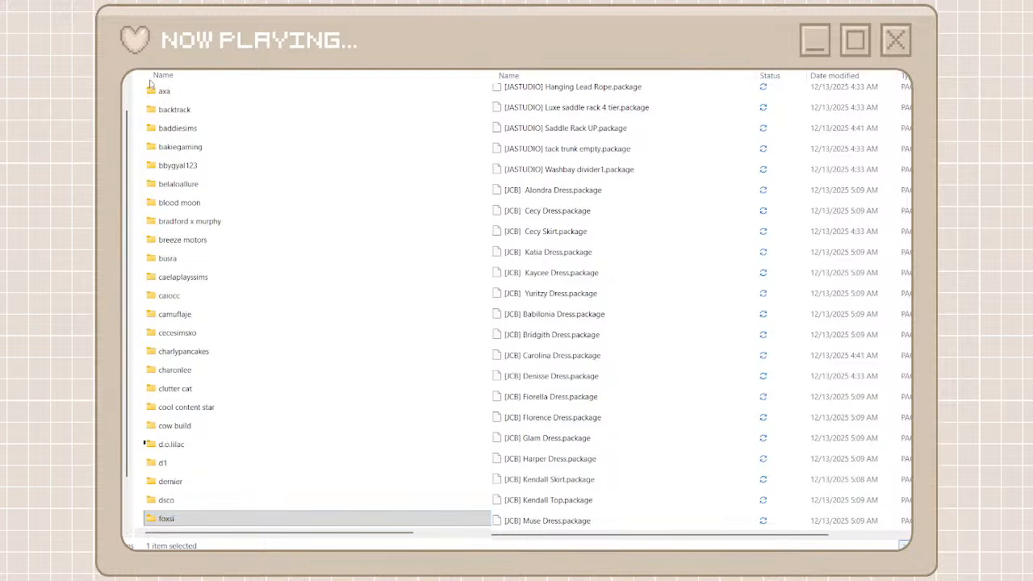
key(ctrl+shift+n)
text(jcb)
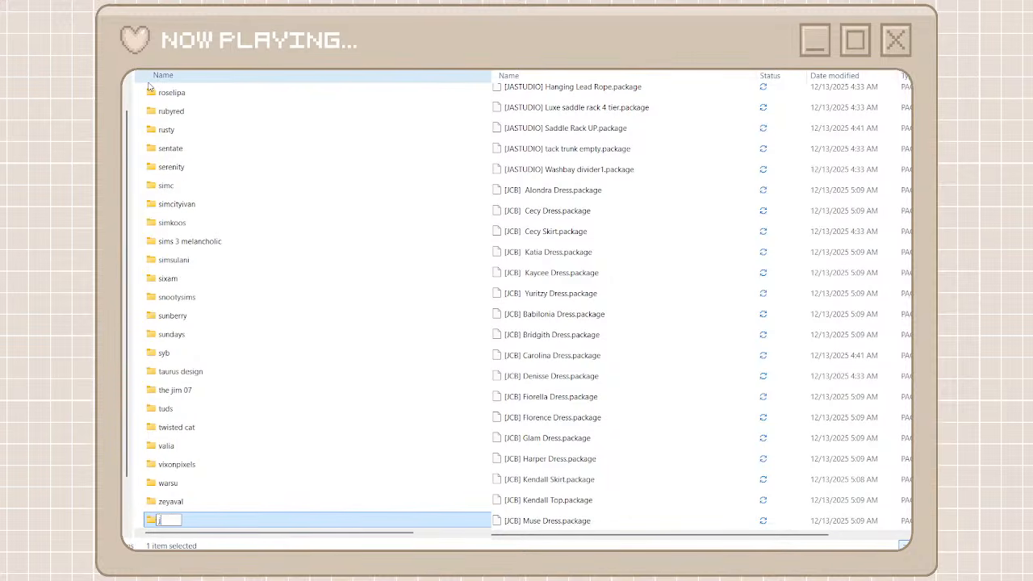
double_click(199, 522)
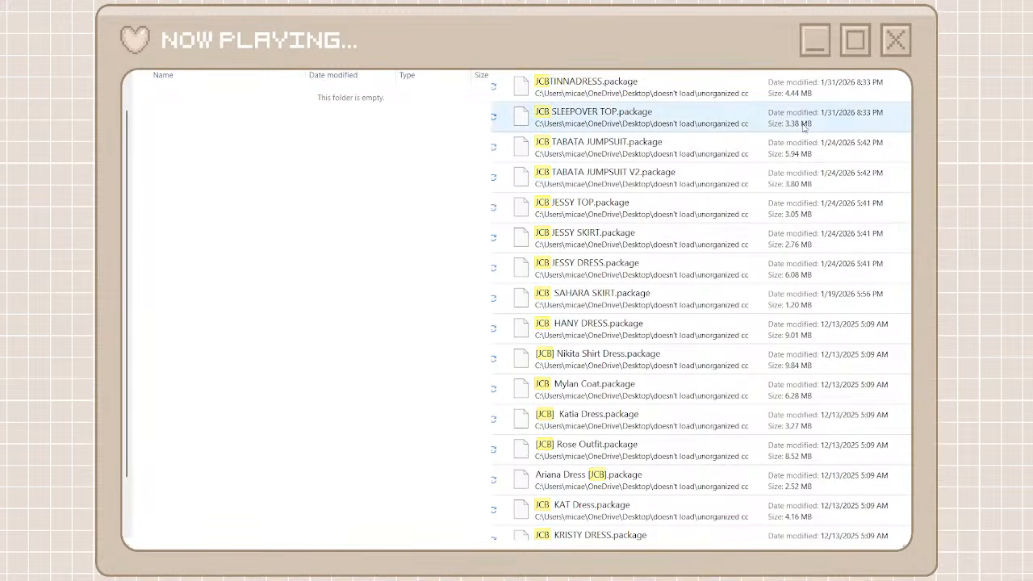
Move all packages found for JCB from unorganized cc into the empty jcb folder
click(692, 95)
scroll(692, 375, down, 10)
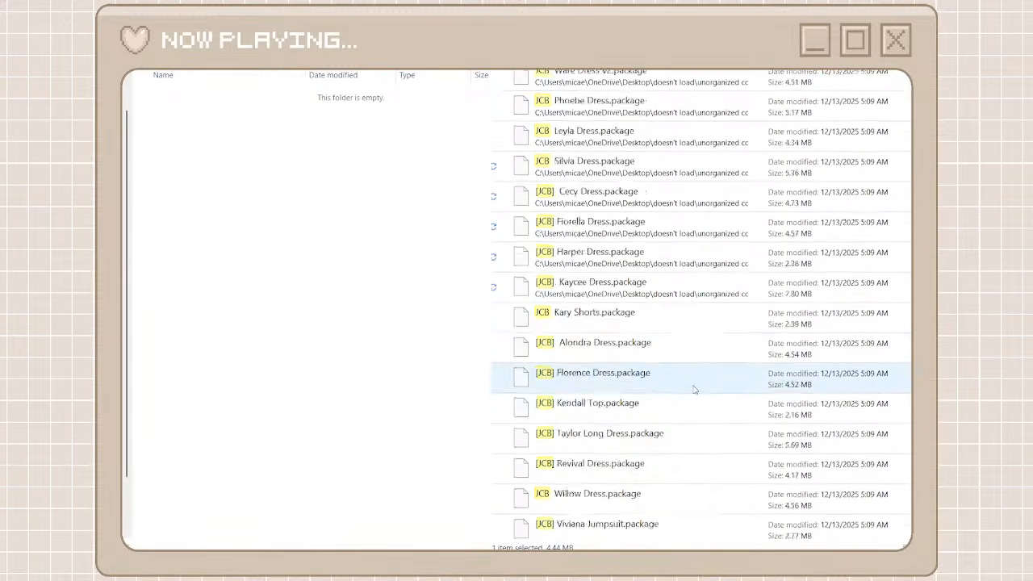
scroll(693, 390, up, 5)
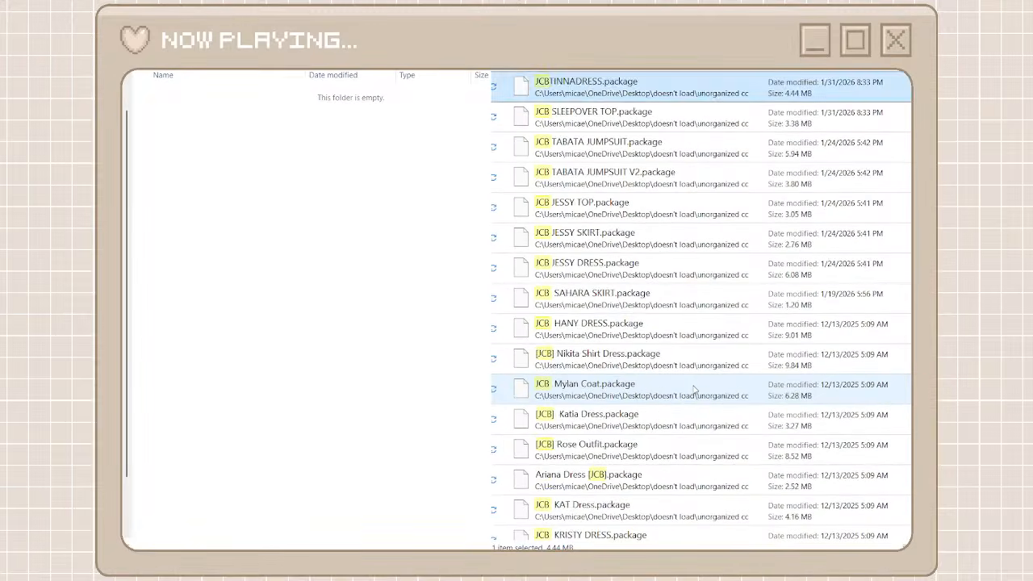
scroll(692, 390, down, 10)
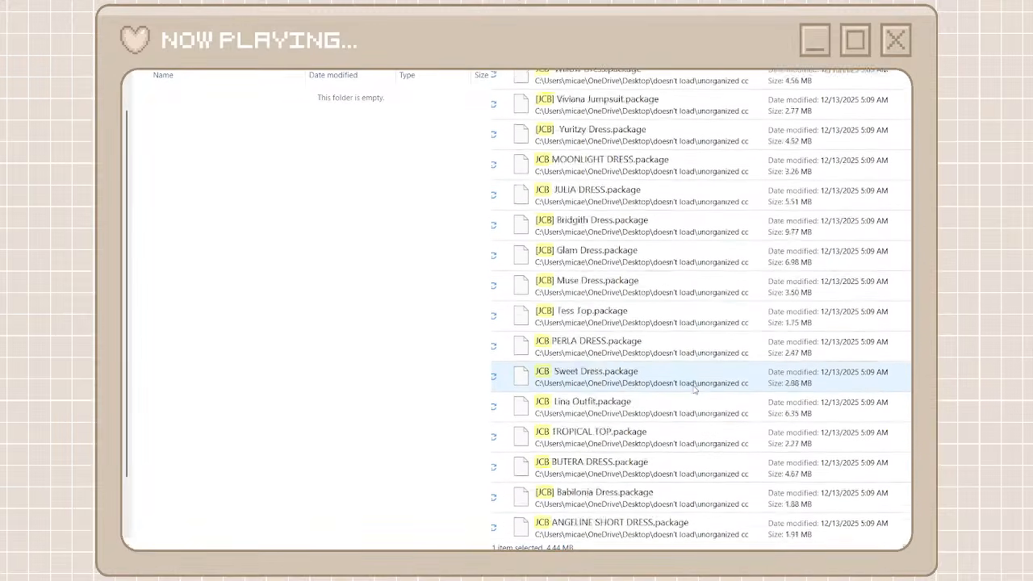
key(ctrl+a)
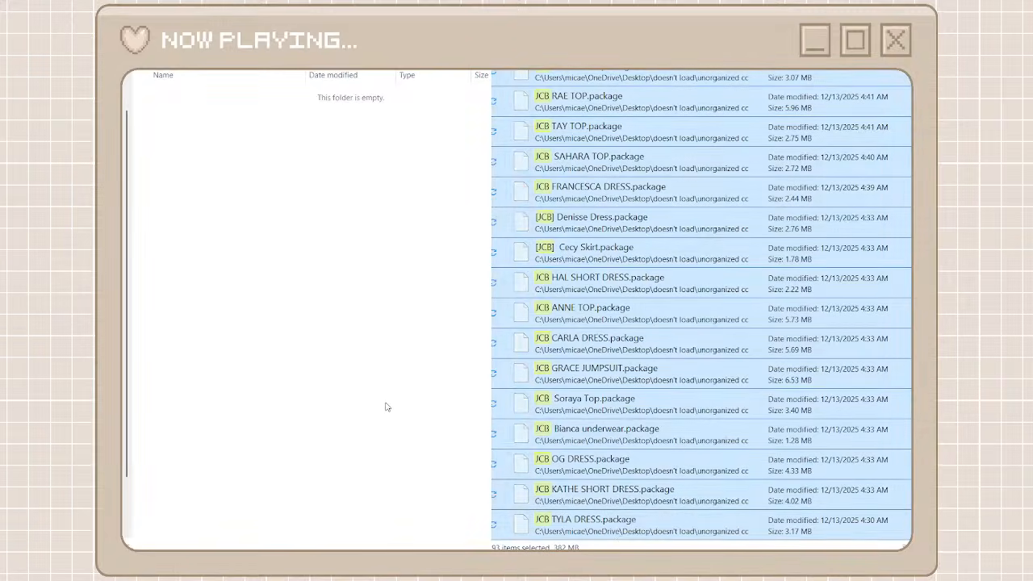
click(386, 407)
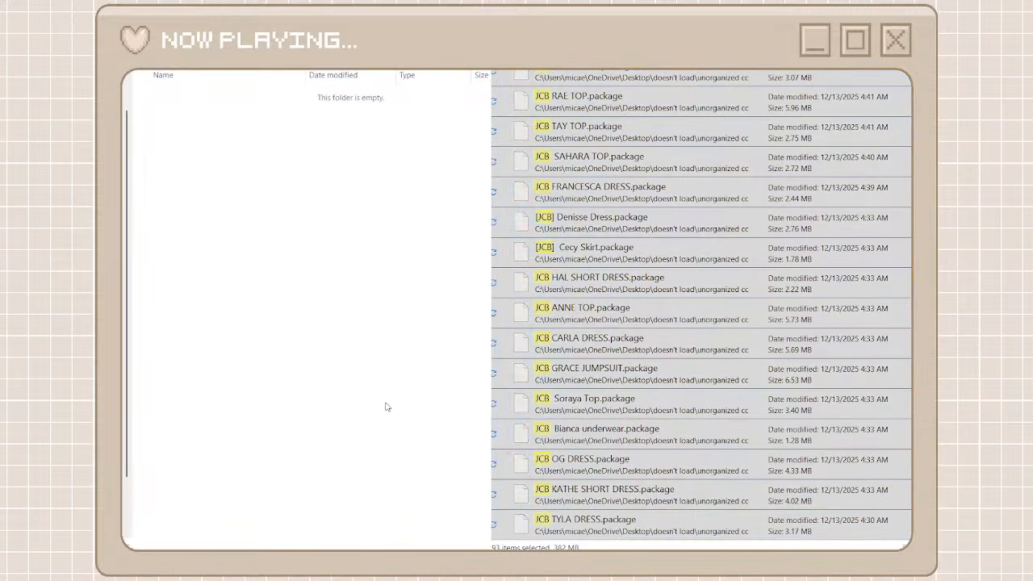
key(ctrl+v)
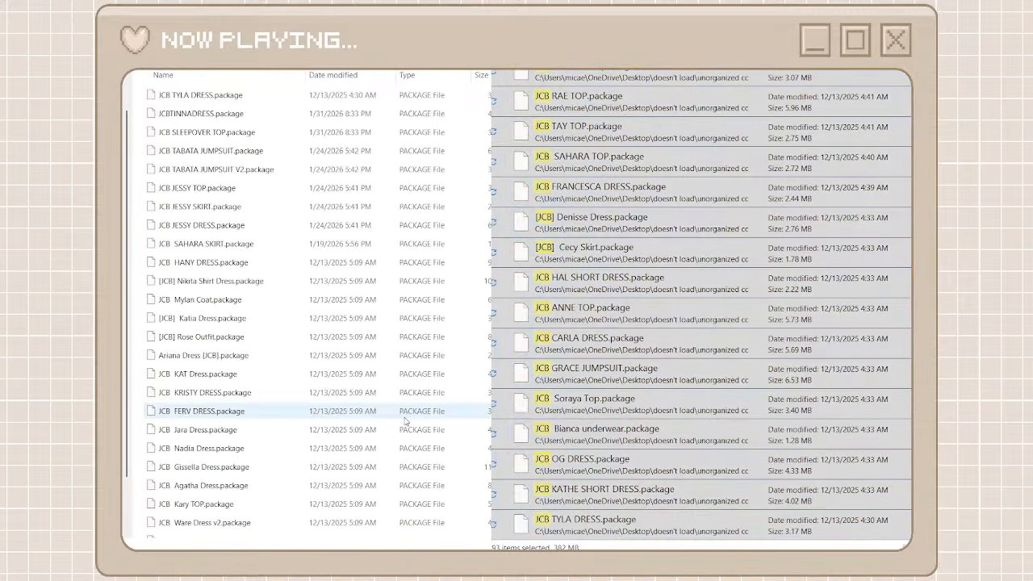
click(490, 374)
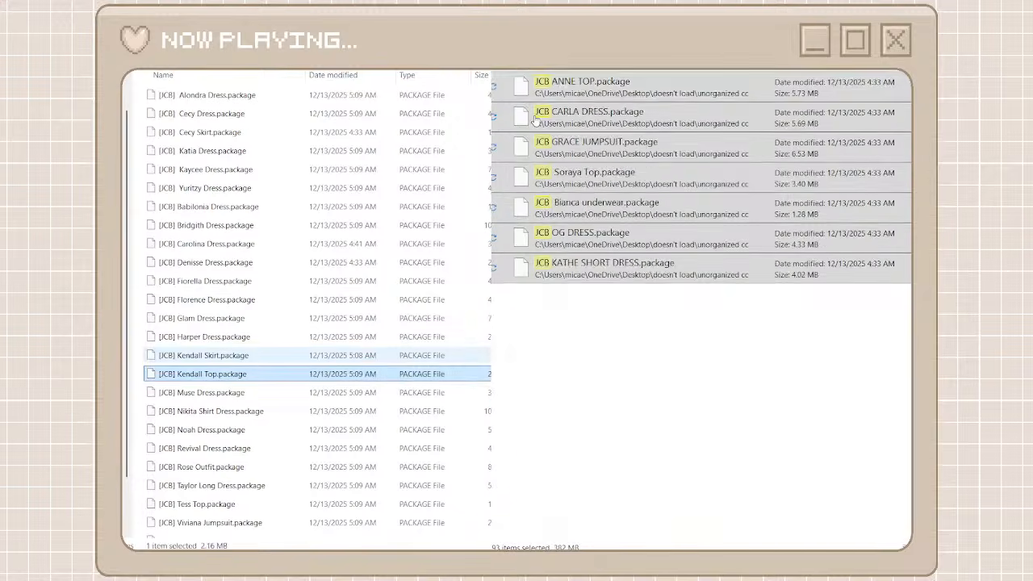
Locate the BULTAE pose packs in unorganized cc, then create a creator folder named bultae and open it
click(539, 66)
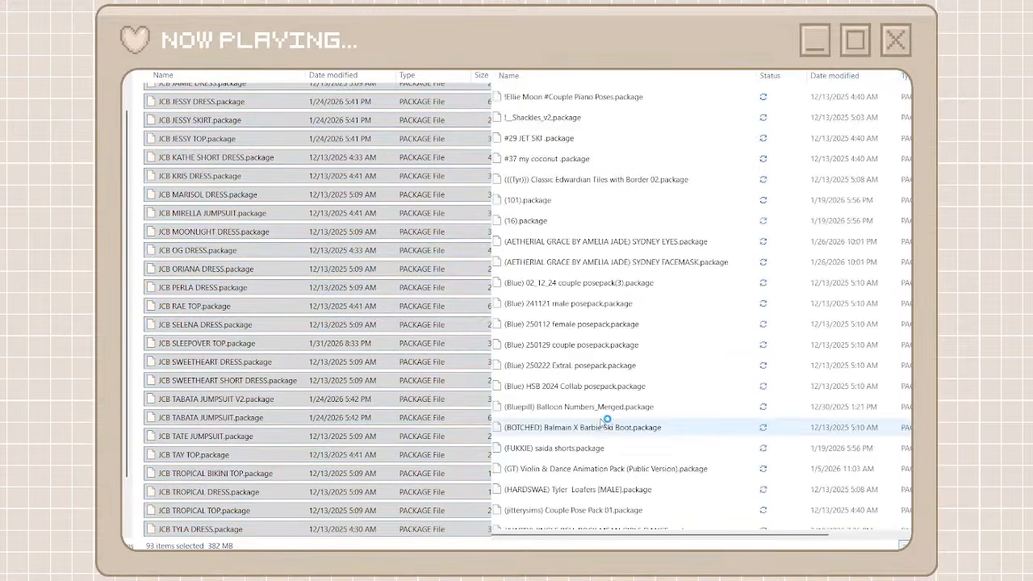
scroll(602, 423, down, 18)
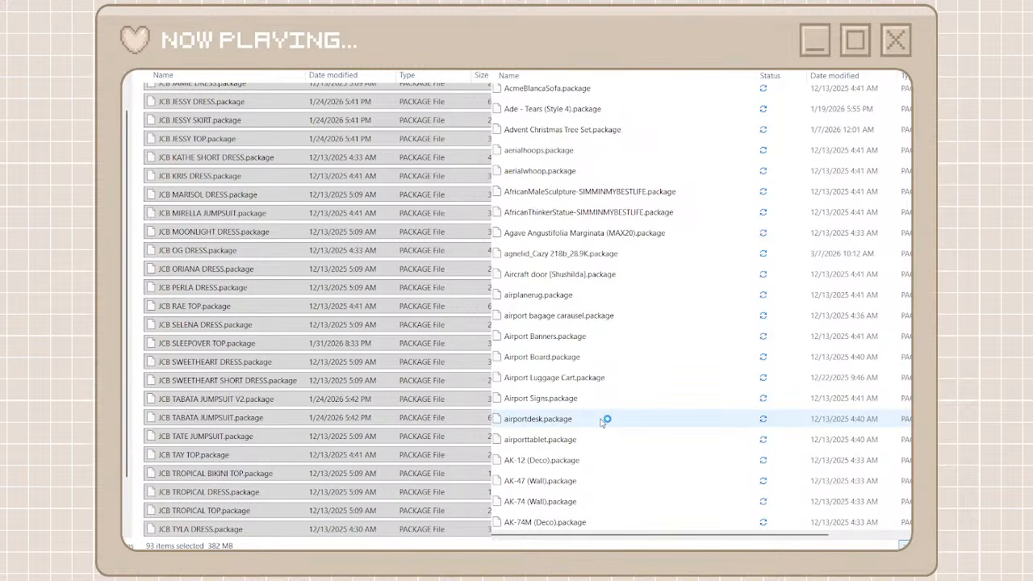
scroll(602, 421, down, 15)
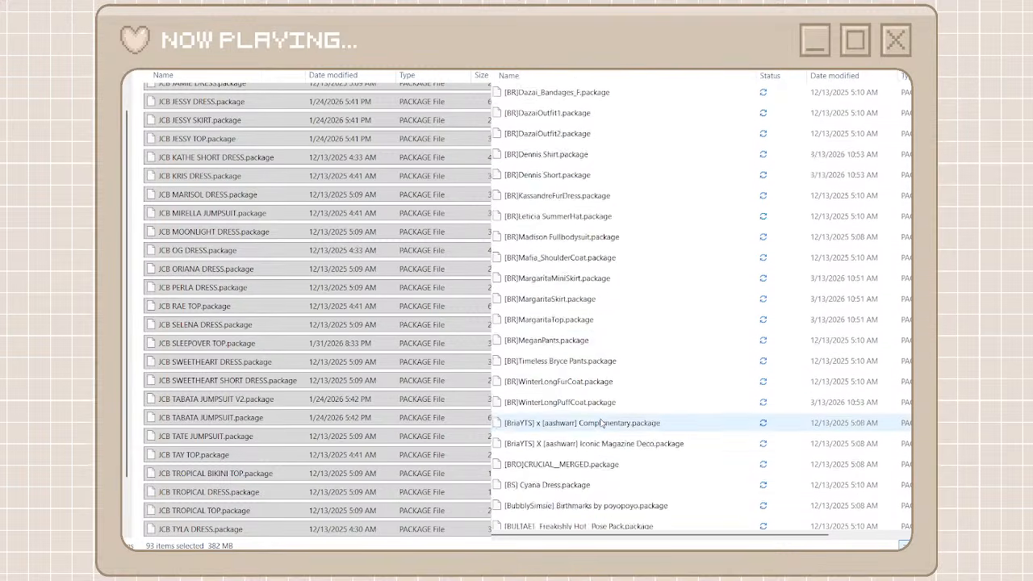
scroll(601, 423, down, 6)
click(319, 71)
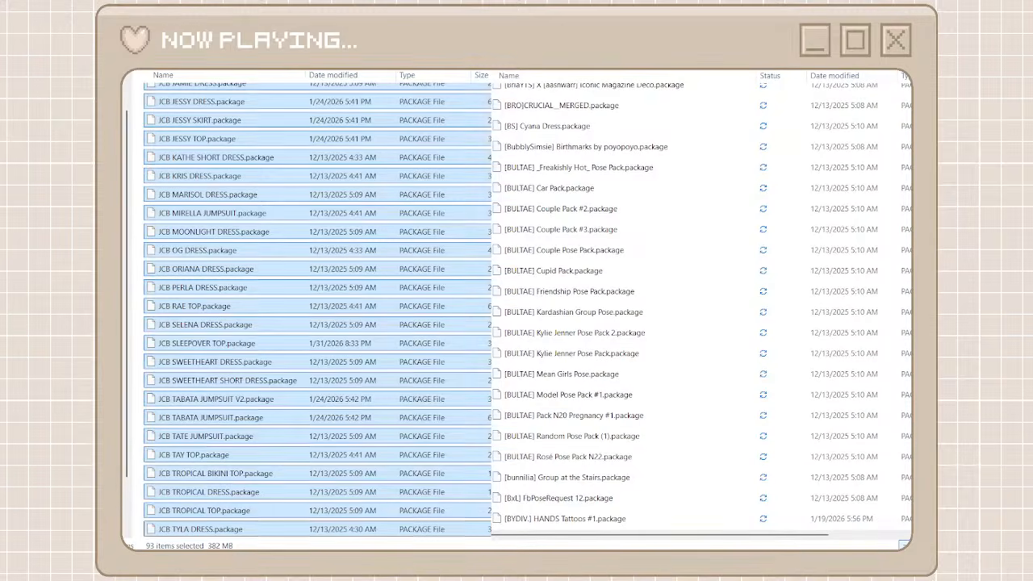
key(ctrl+shift+n)
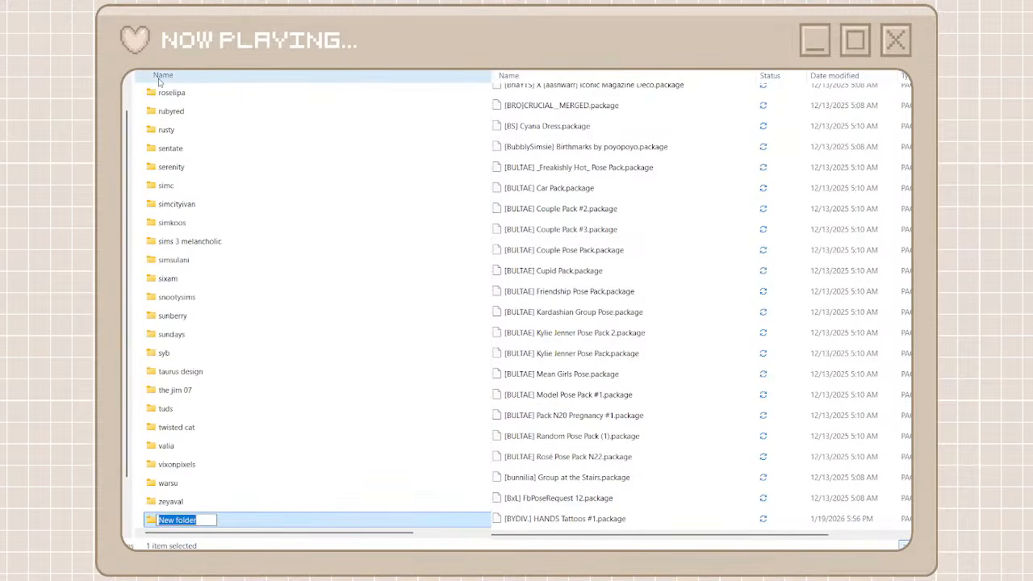
text(bultar)
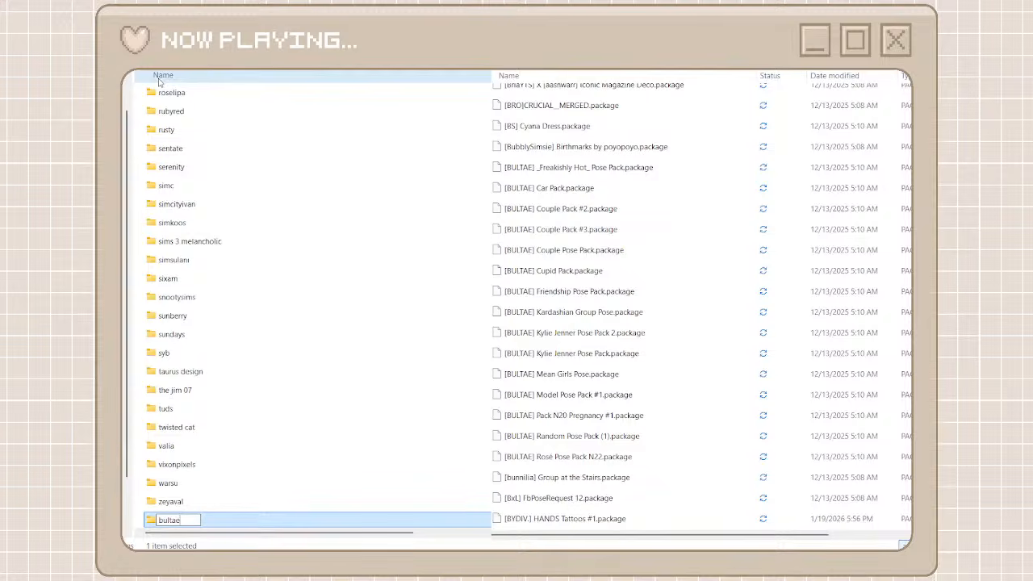
double_click(207, 519)
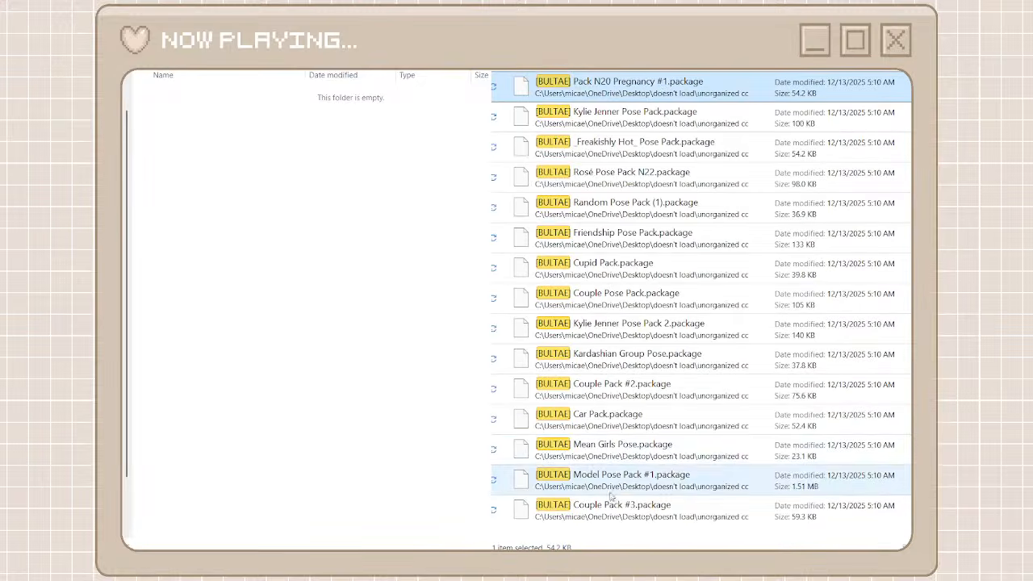
Move all the found BULTAE packages from unorganized cc into the bultae folder
key(ctrl+a)
key(ctrl+x)
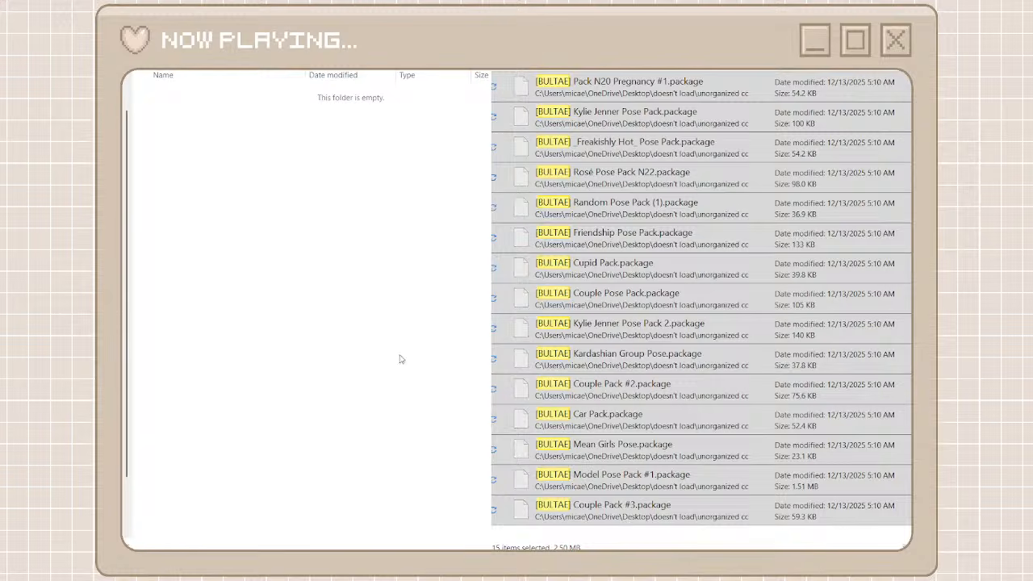
key(ctrl+v)
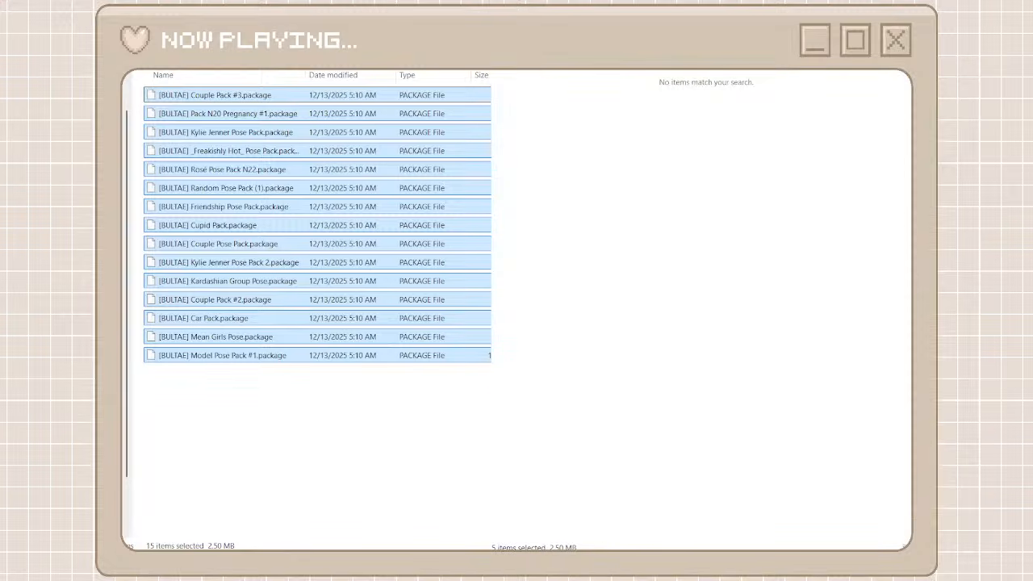
Locate the RIMINGS packages in unorganized cc, then create a creator folder named rimings and open it
key(alt+Left)
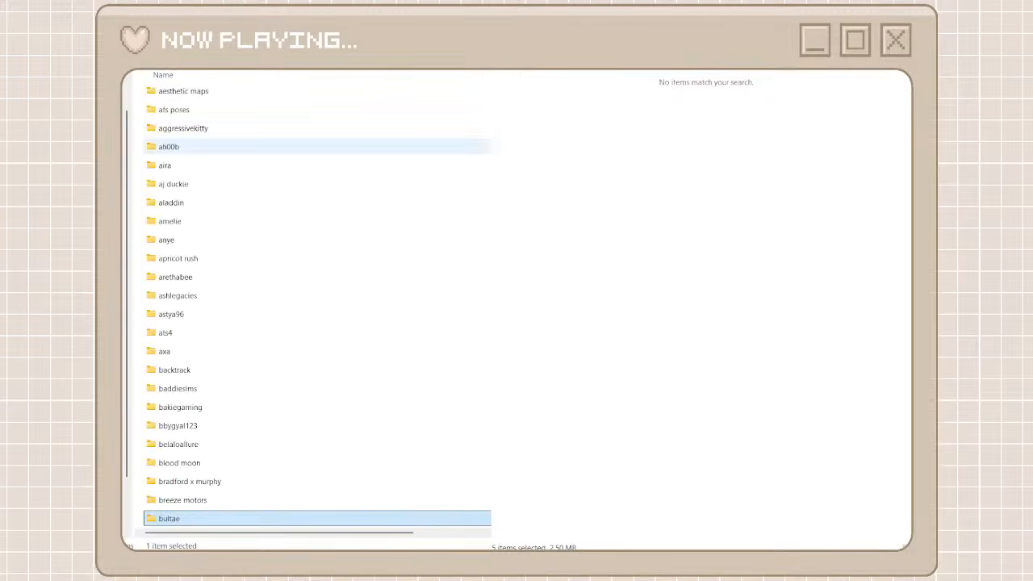
key(alt+Left)
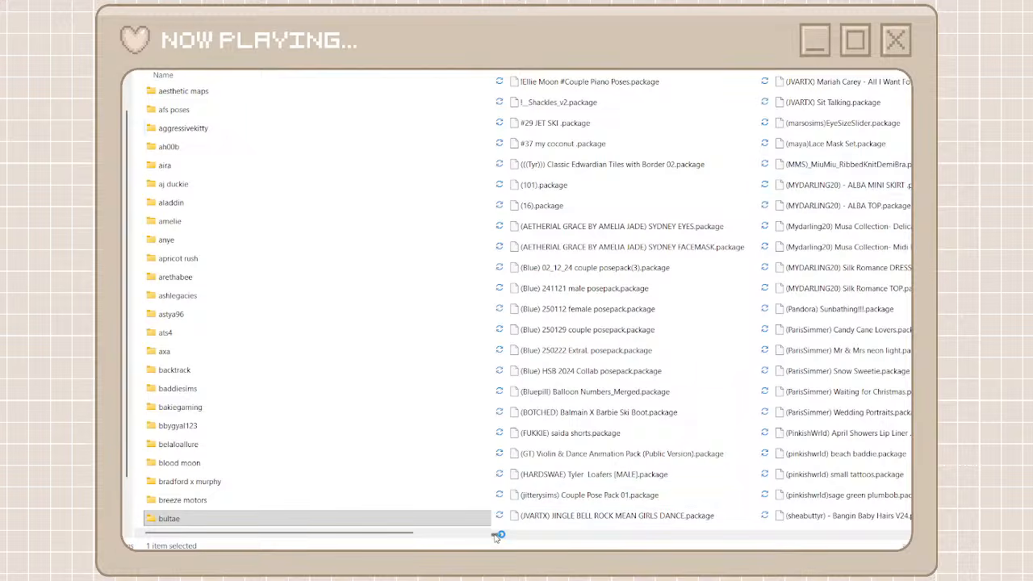
drag(503, 534, 552, 535)
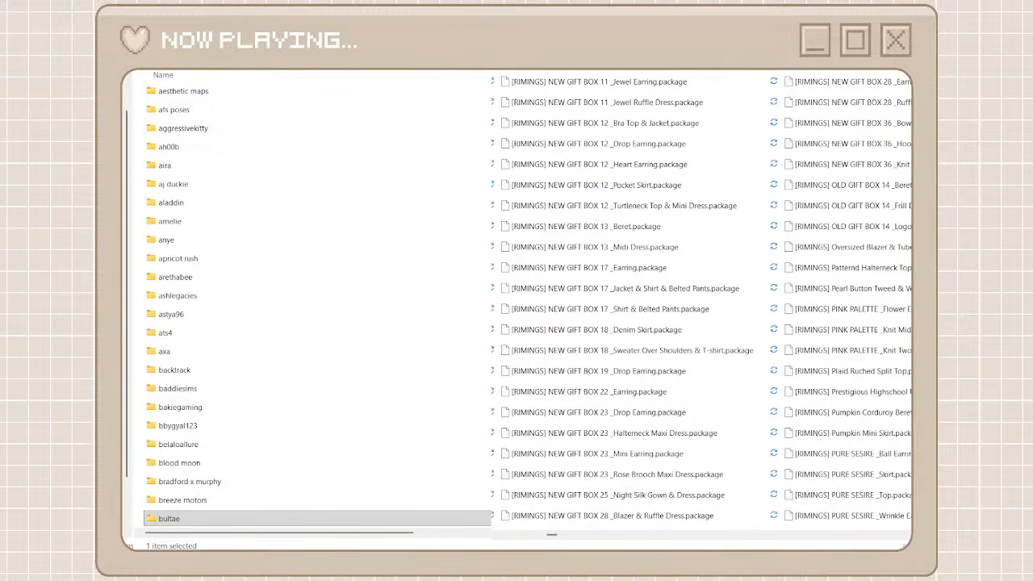
key(ctrl+shift+n)
text(rimings)
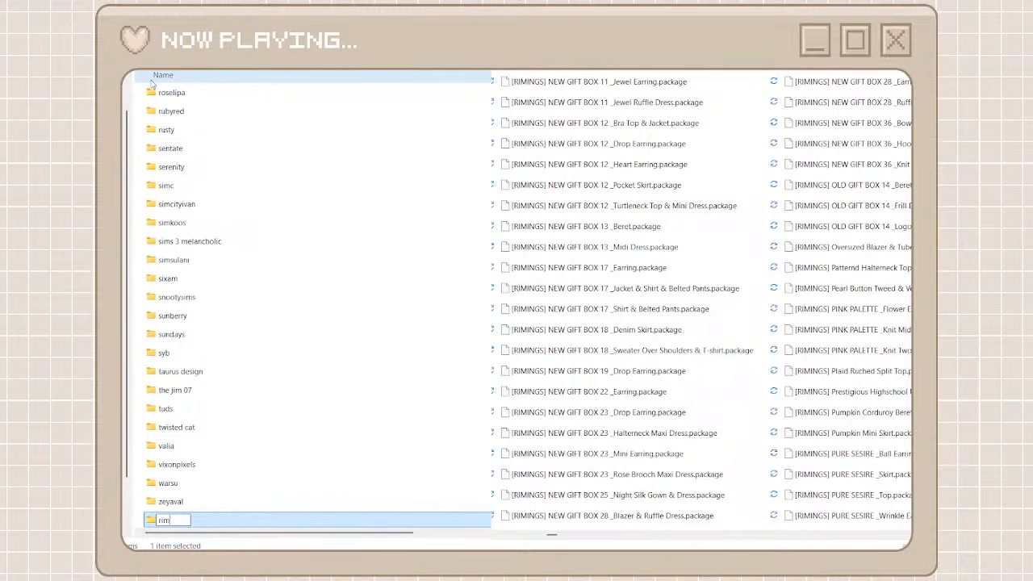
key(Return)
double_click(231, 521)
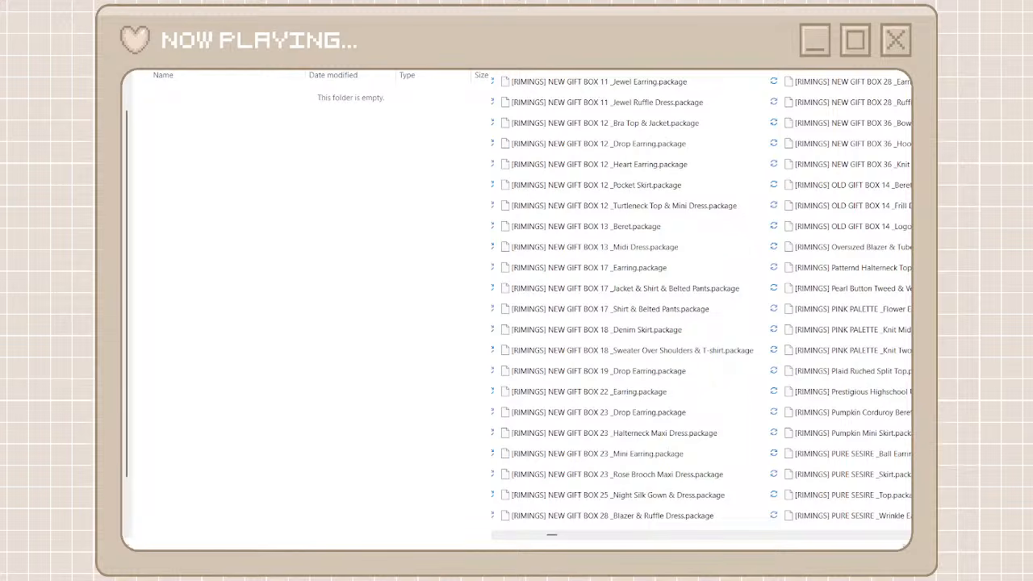
Find all RIMINGS packages in unorganized cc and move them into the empty rimings folder
click(784, 81)
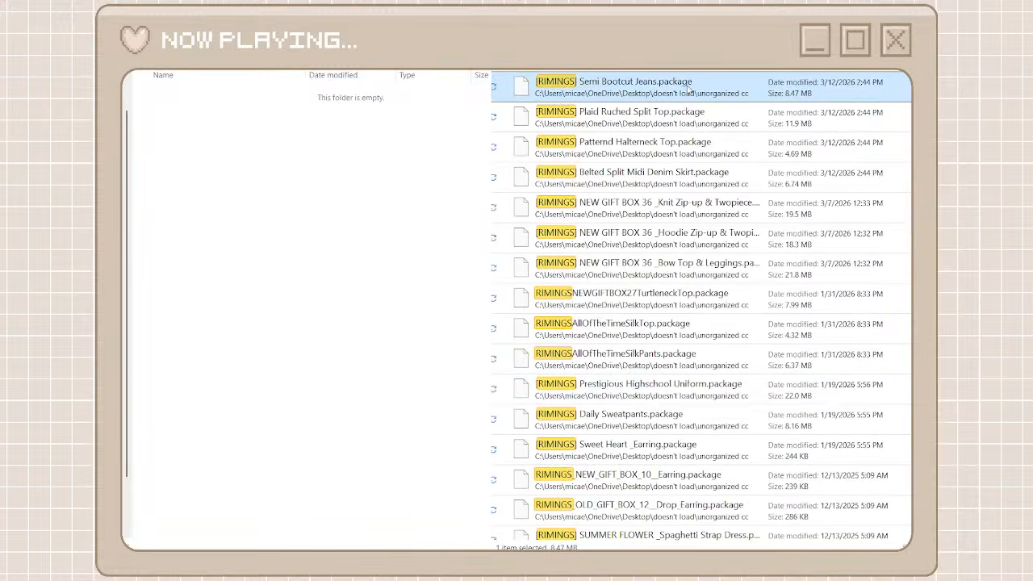
scroll(660, 388, down, 15)
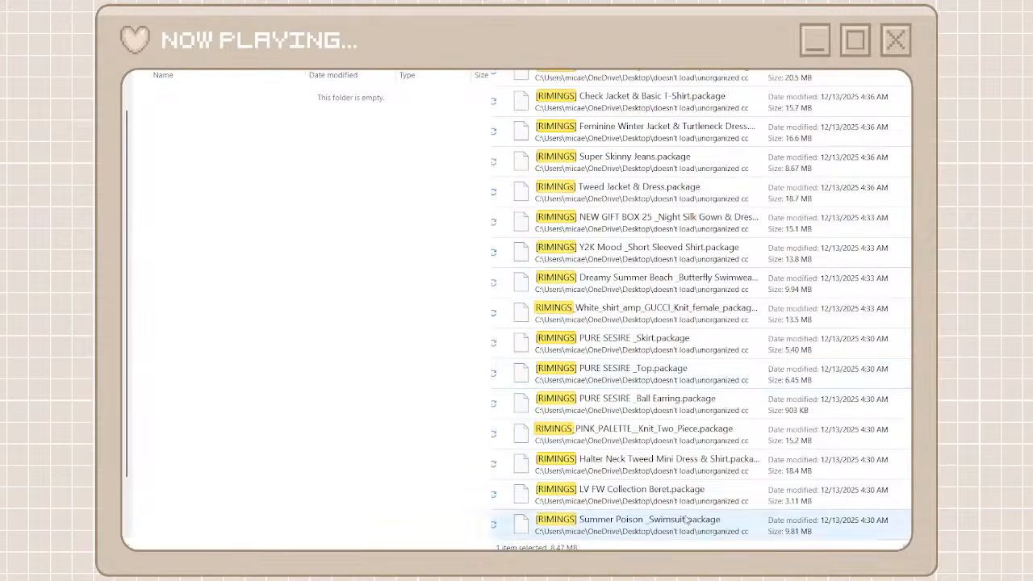
shift+click(667, 523)
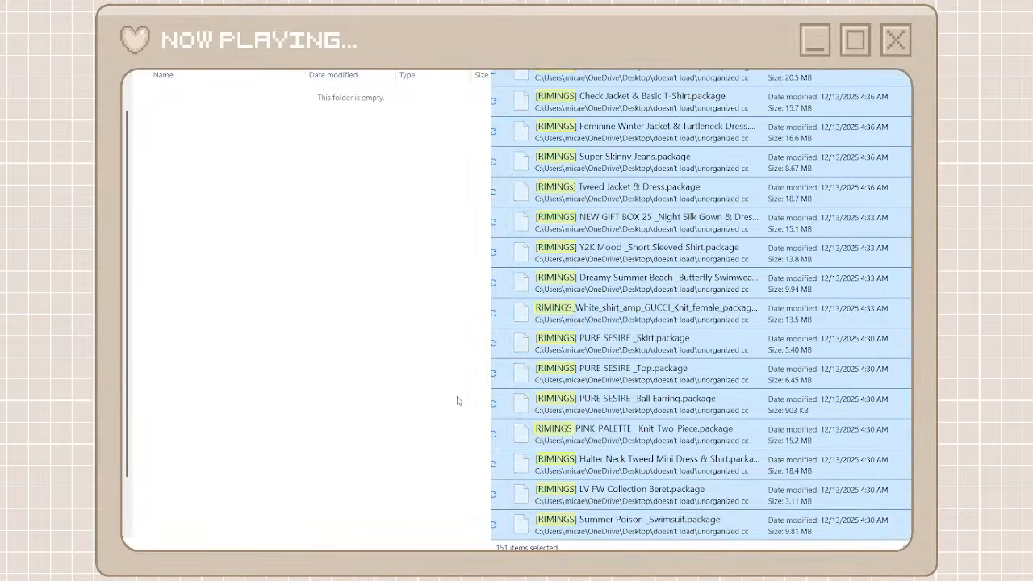
click(457, 401)
key(ctrl+v)
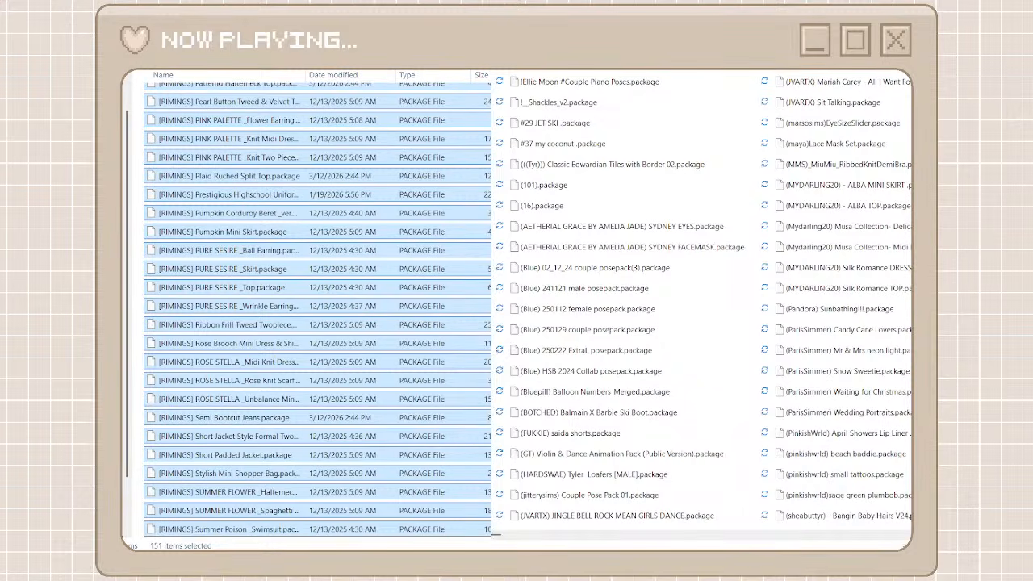
Return to the creator folders and look through the unorganized cc packages for another creator with many files
key(alt+Left)
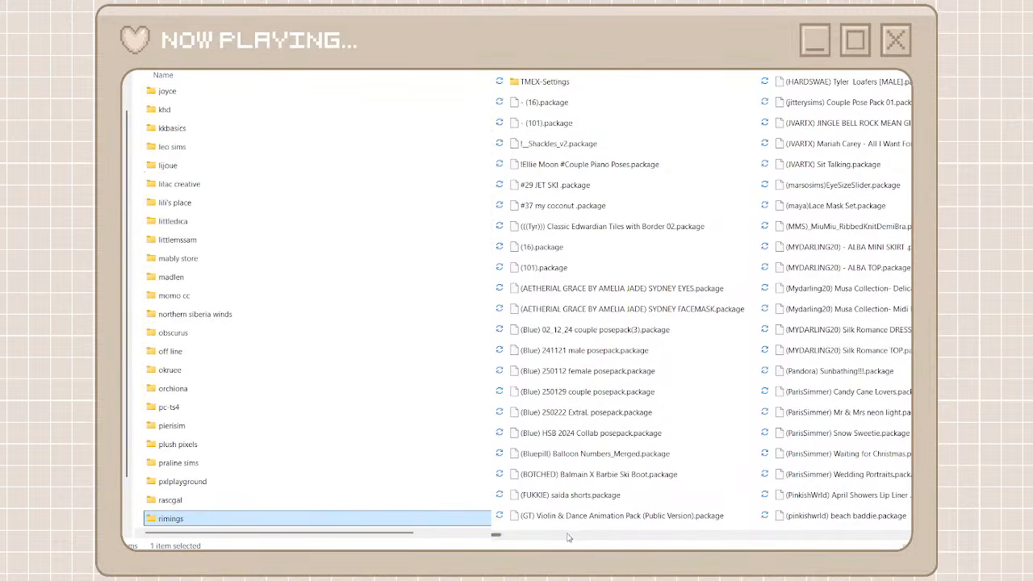
click(568, 535)
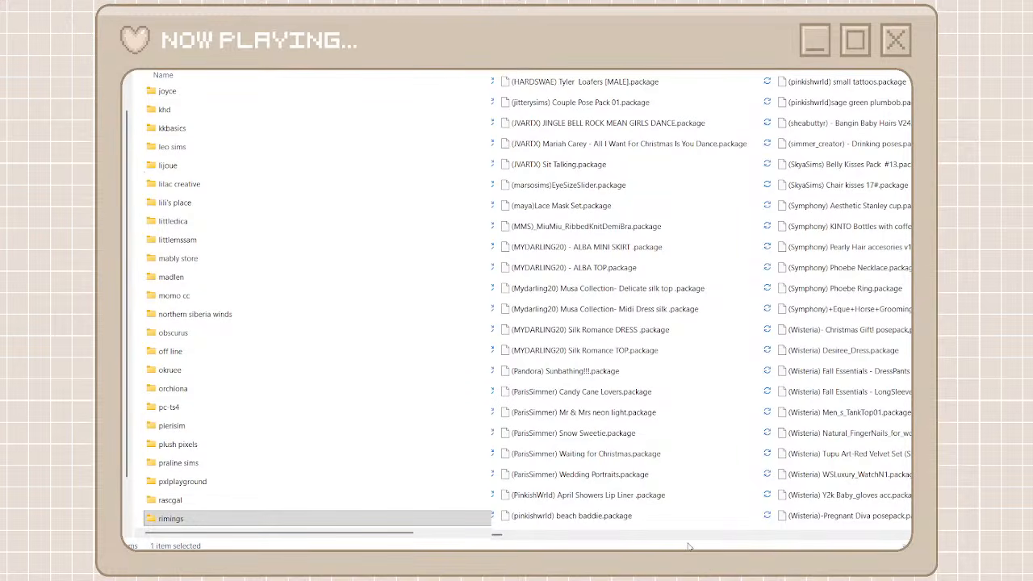
click(768, 538)
click(797, 538)
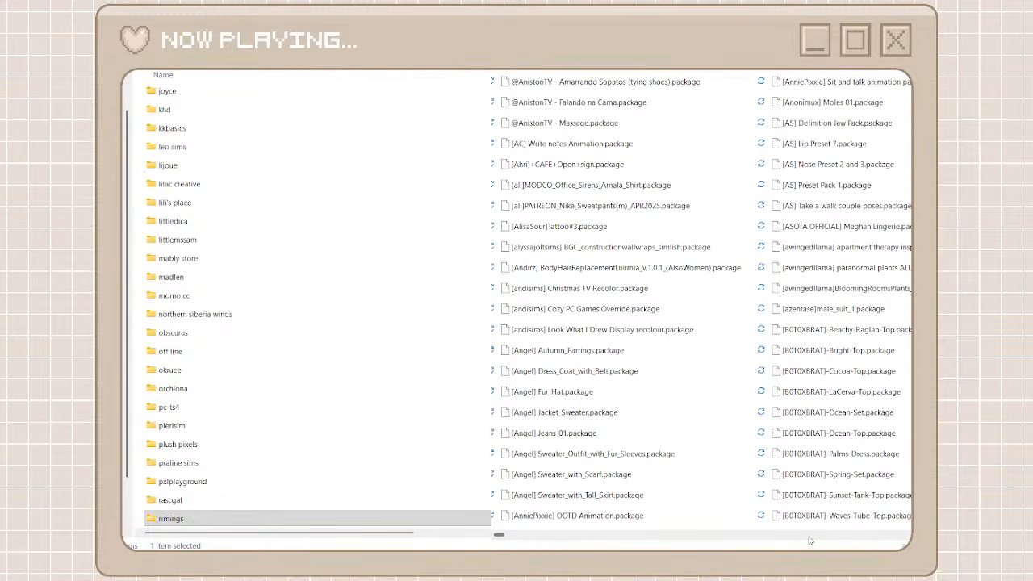
click(846, 541)
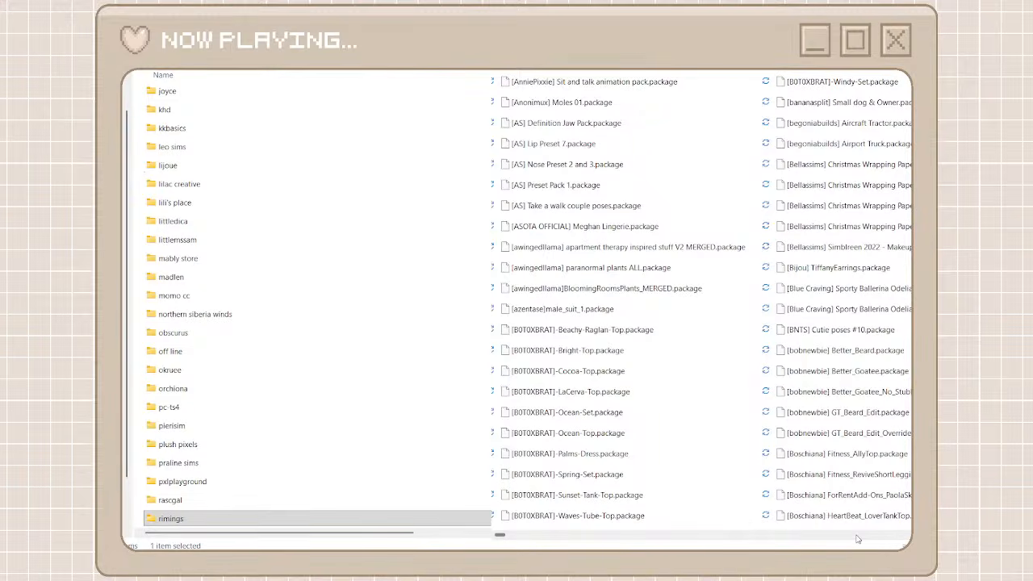
click(858, 539)
click(857, 539)
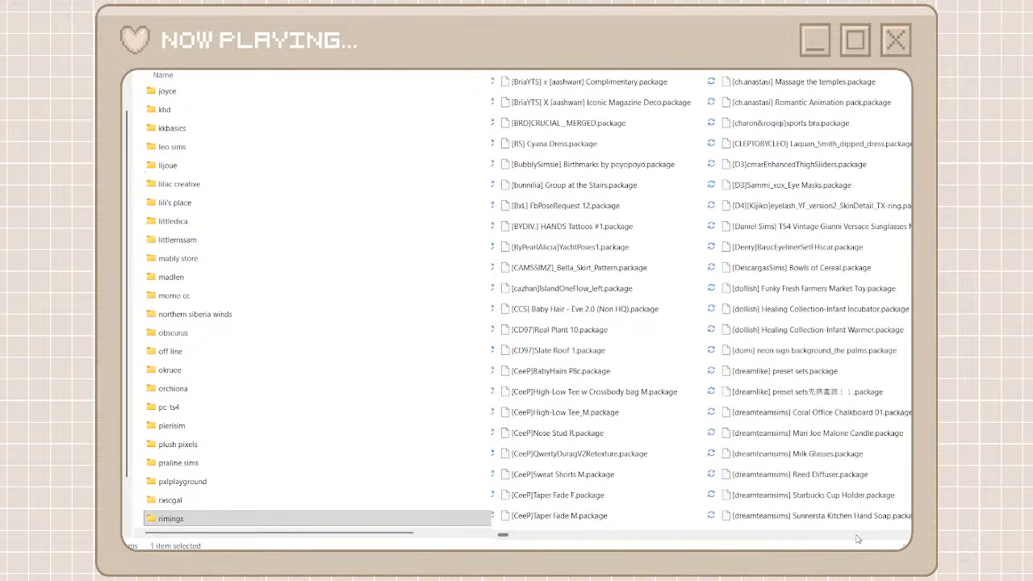
click(858, 539)
click(857, 539)
click(858, 539)
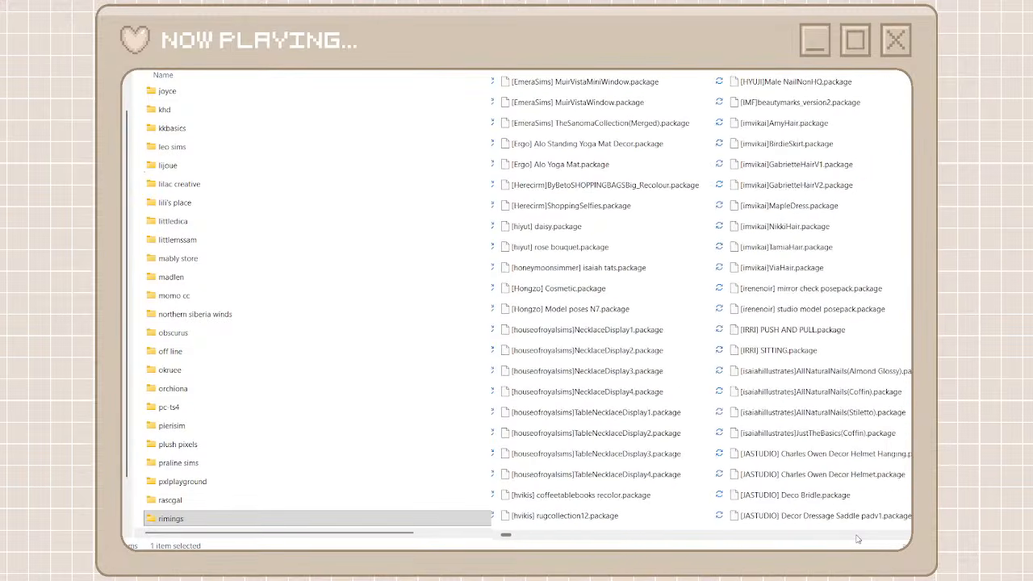
click(858, 539)
click(857, 539)
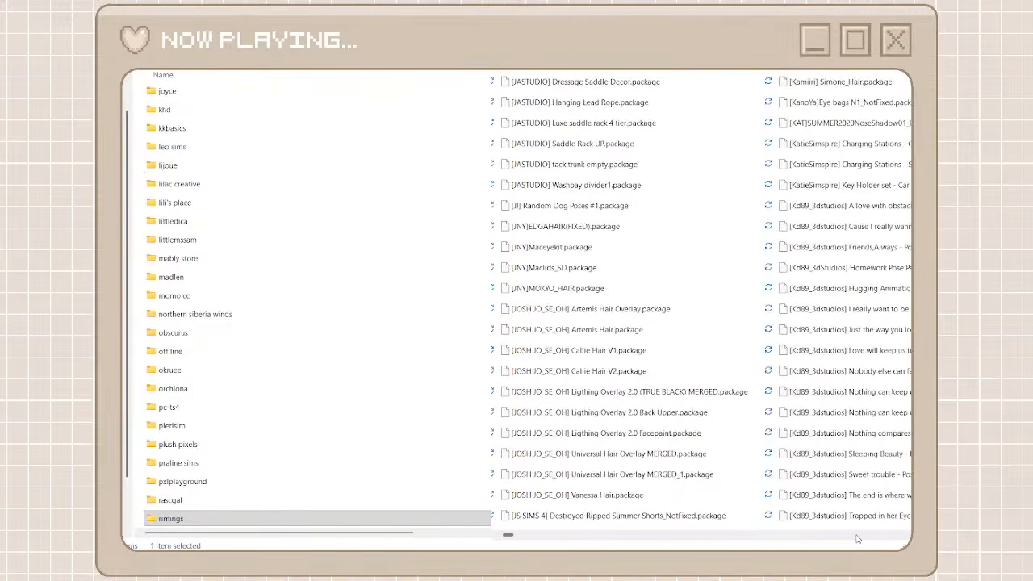
click(858, 539)
click(858, 539)
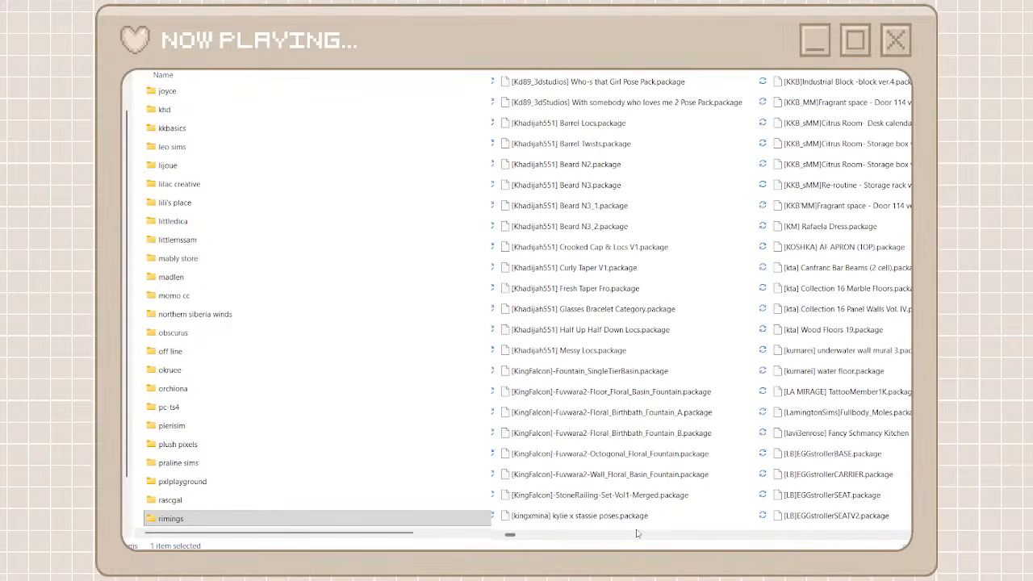
drag(516, 535, 714, 547)
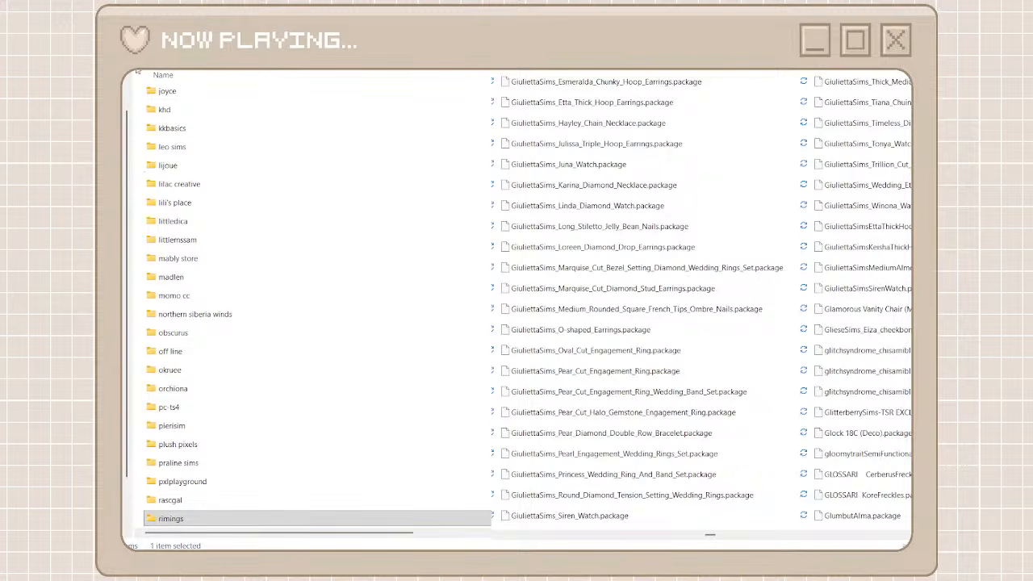
Create a creator folder named giuliettasims, open it, and search unorganized cc for the GiuliettaSims packages
key(ctrl+shift+n)
text(g)
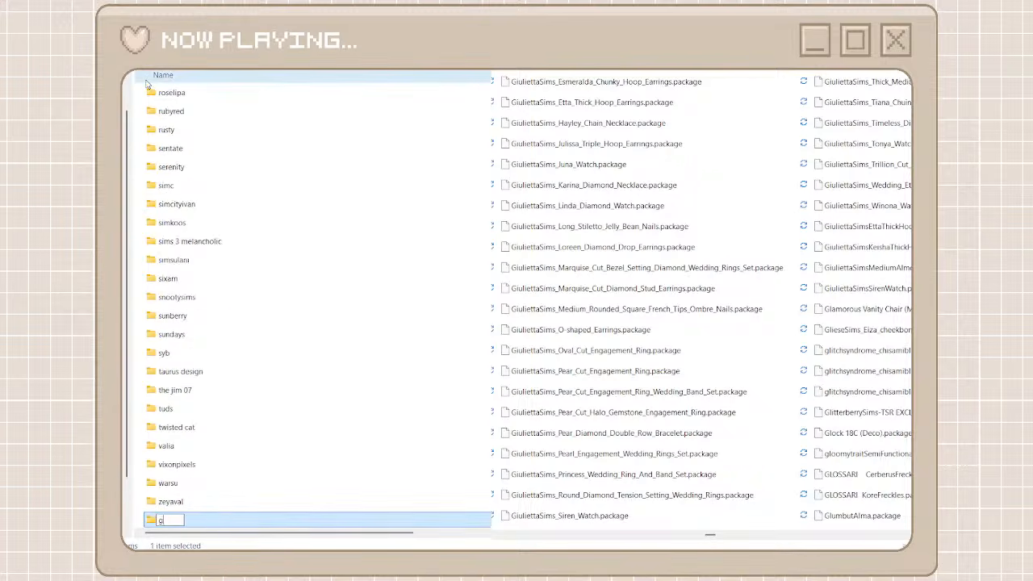
text(iuliettasims)
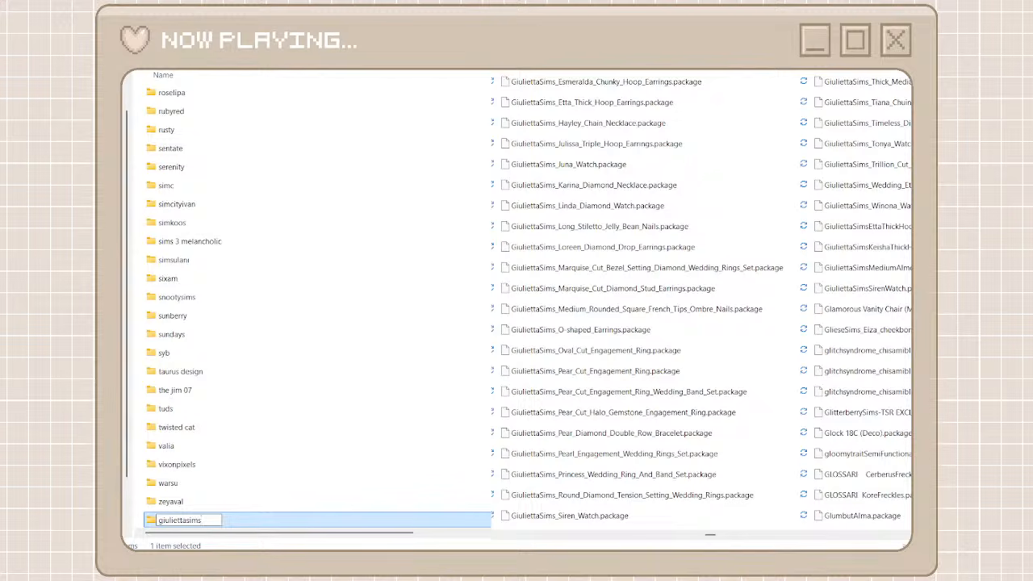
key(ctrl+a)
key(Return)
key(Return)
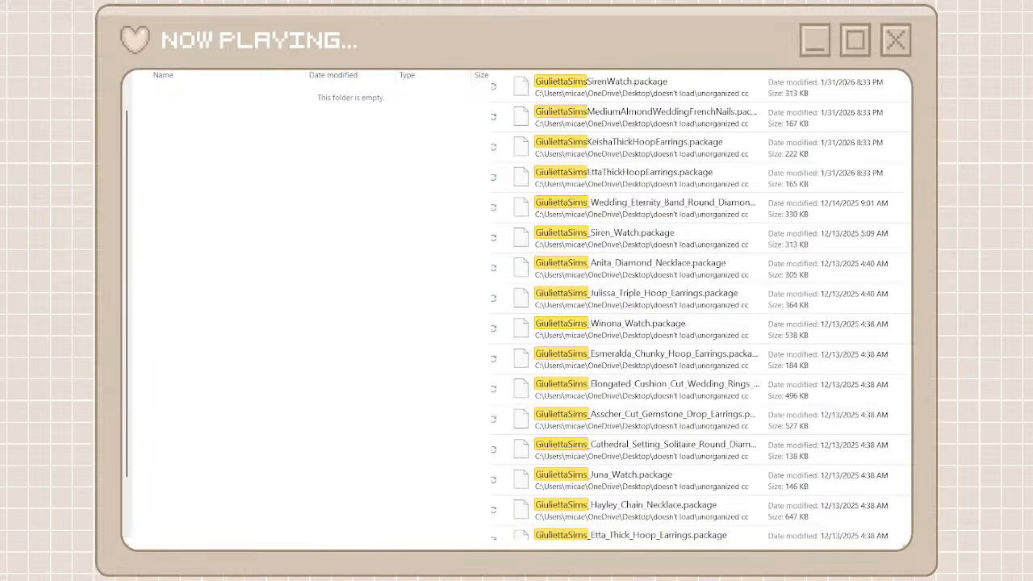
Move all the found GiuliettaSims packages from unorganized cc into the giuliettasims folder
click(726, 81)
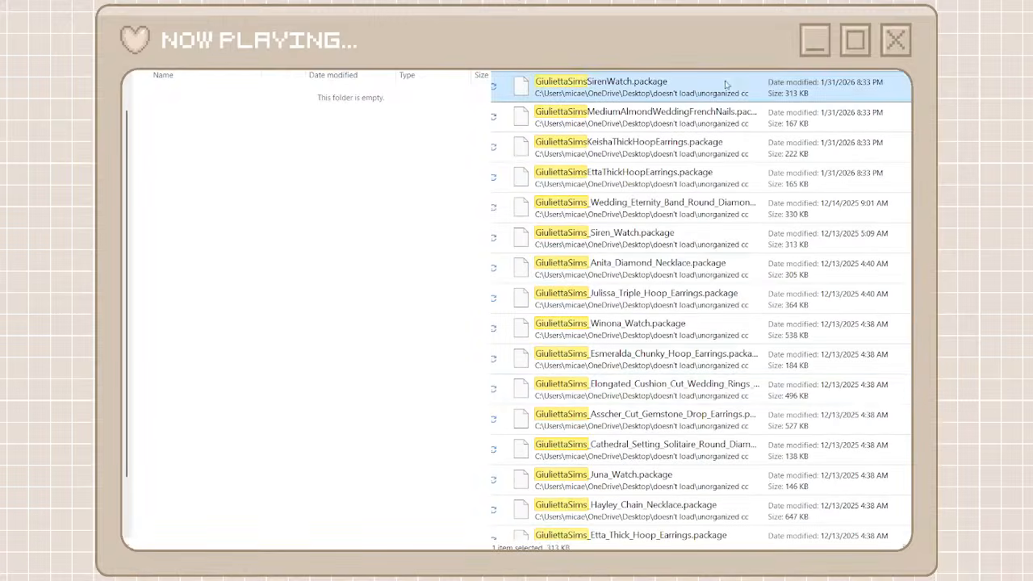
scroll(721, 387, down, 6)
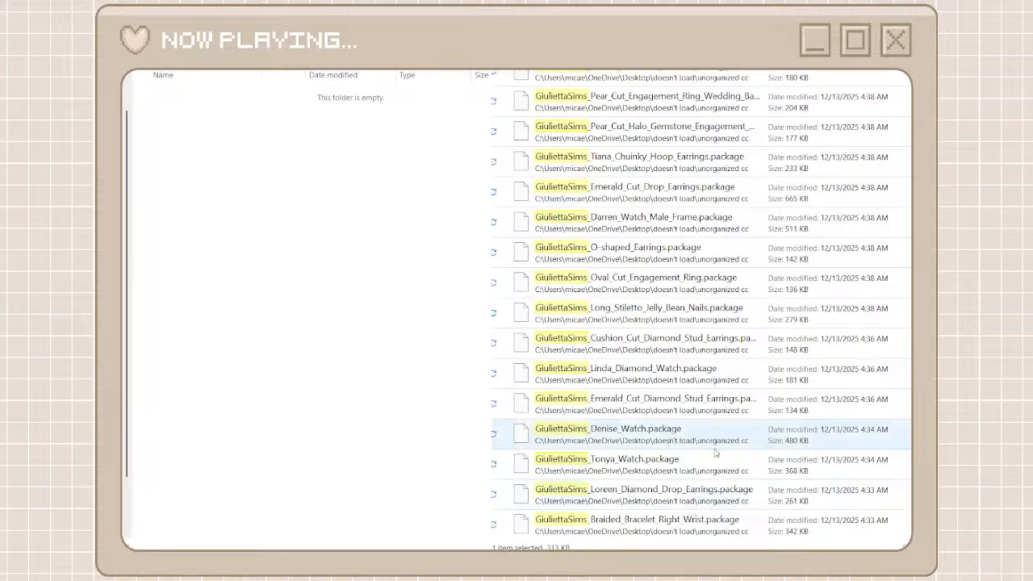
shift+click(665, 526)
click(691, 527)
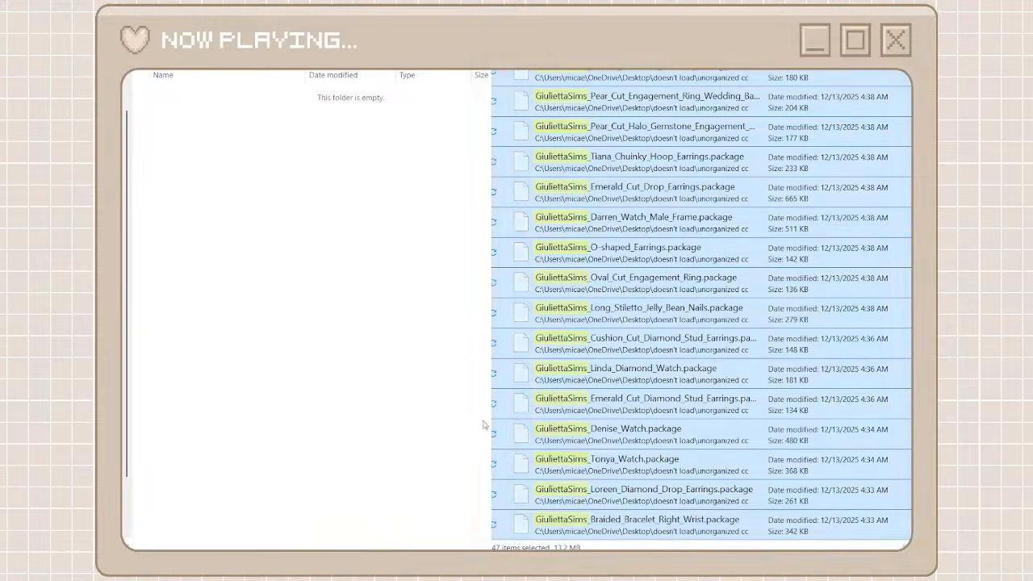
right_click(396, 413)
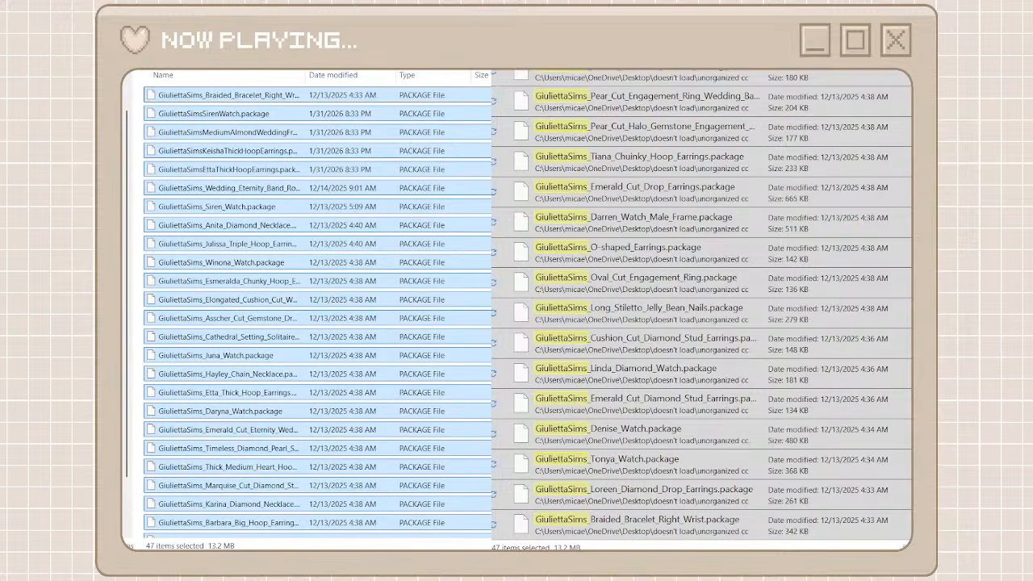
Locate the MYDARLING20 packages in unorganized cc, then create a creator folder named mydarling20 and open it
click(513, 33)
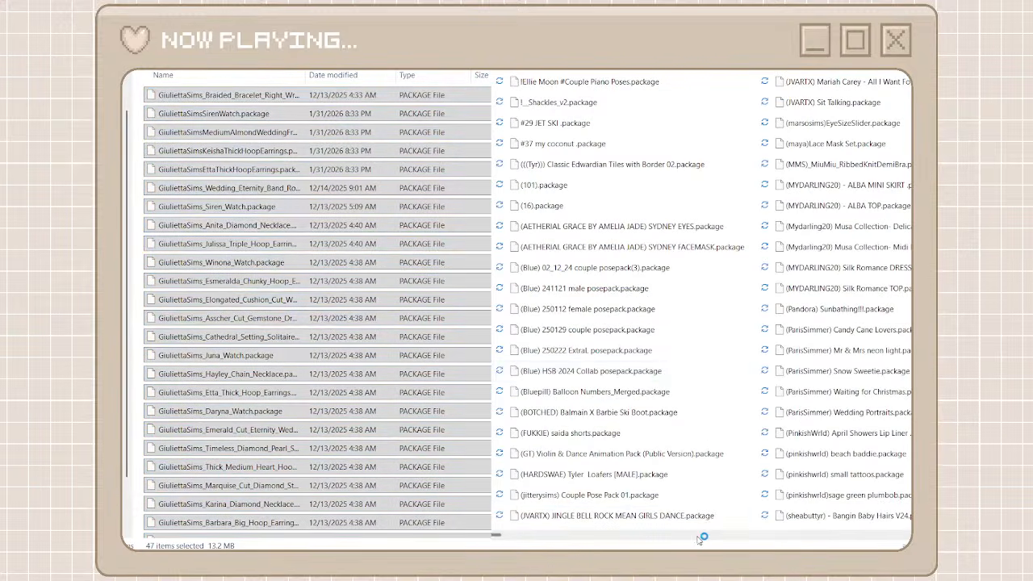
scroll(699, 533, down, 1)
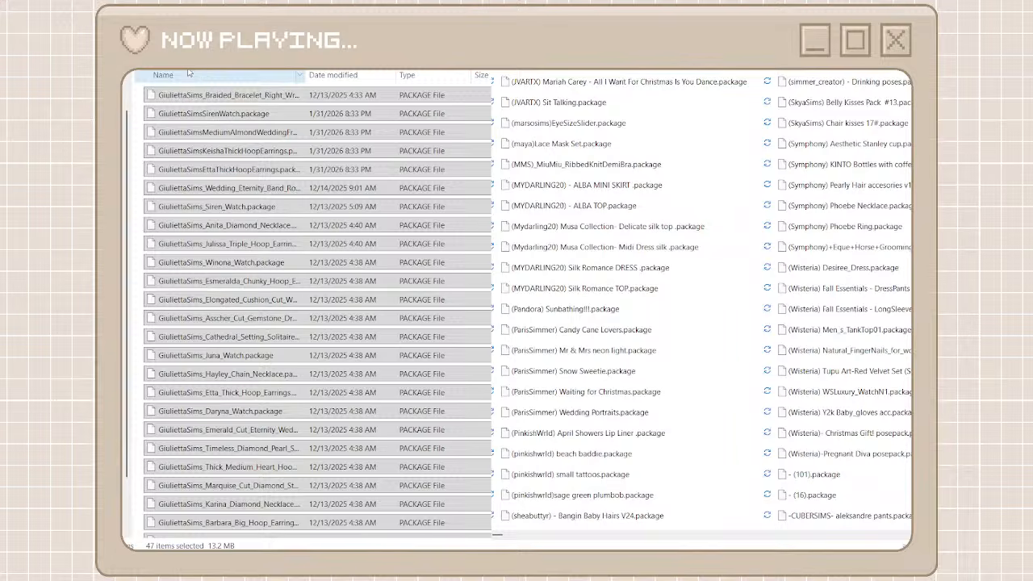
click(173, 33)
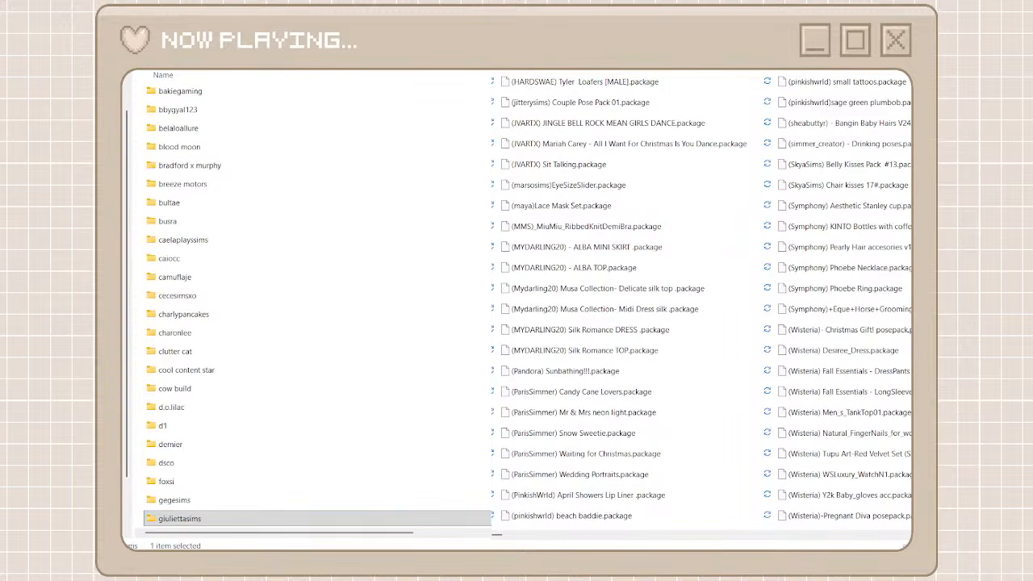
key(ctrl+shift+n)
text(my)
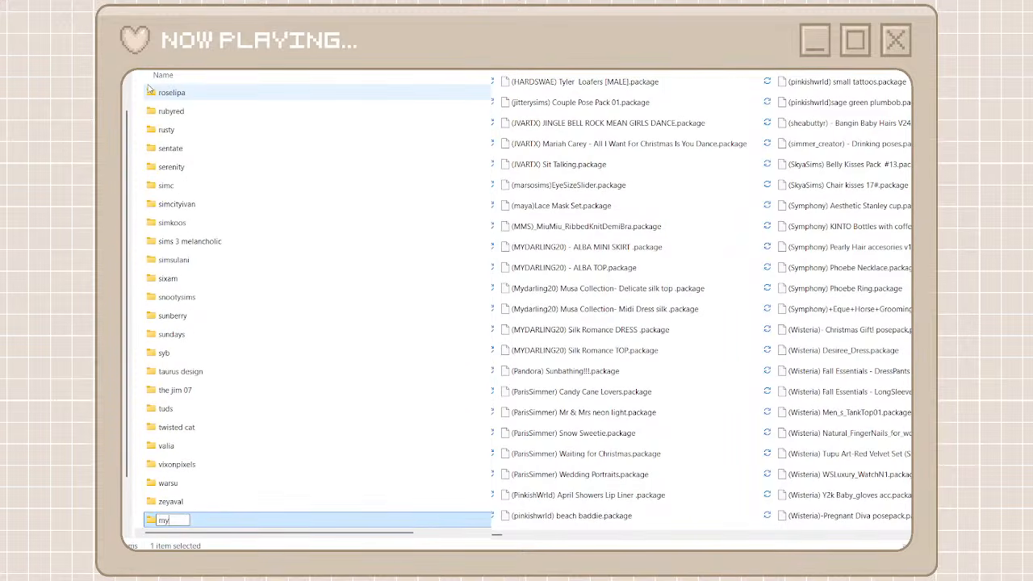
text(darlinfg20)
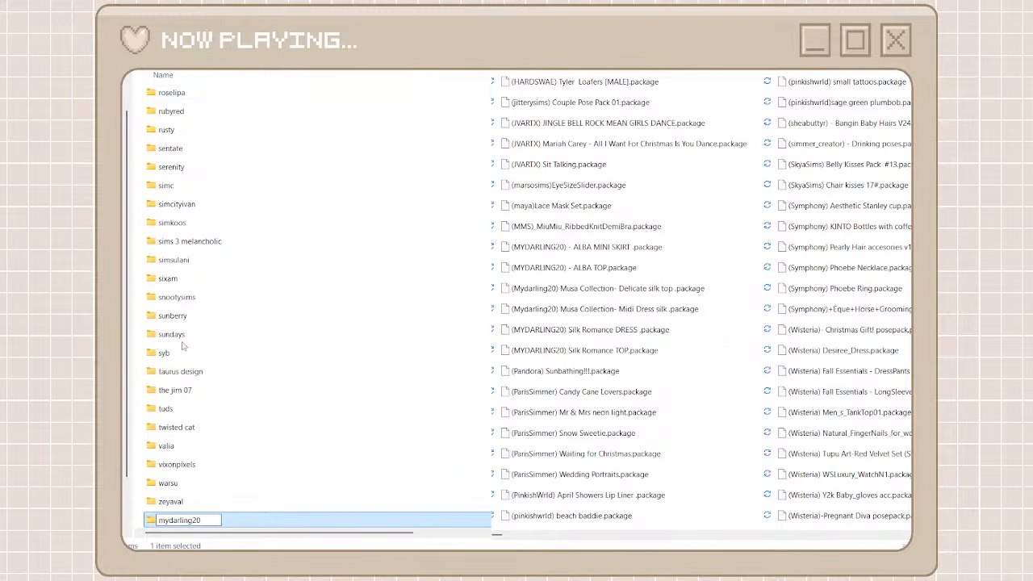
double_click(214, 521)
double_click(233, 521)
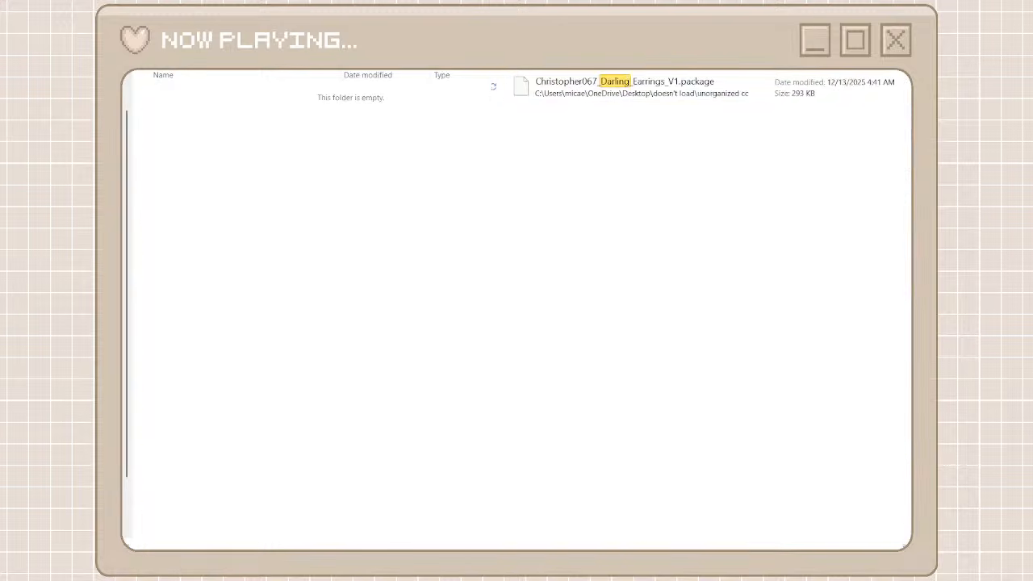
Clear the current search and search unorganized cc for mydarling
key(BackSpace)
key(BackSpace)
key(BackSpace)
key(BackSpace)
key(BackSpace)
key(BackSpace)
key(BackSpace)
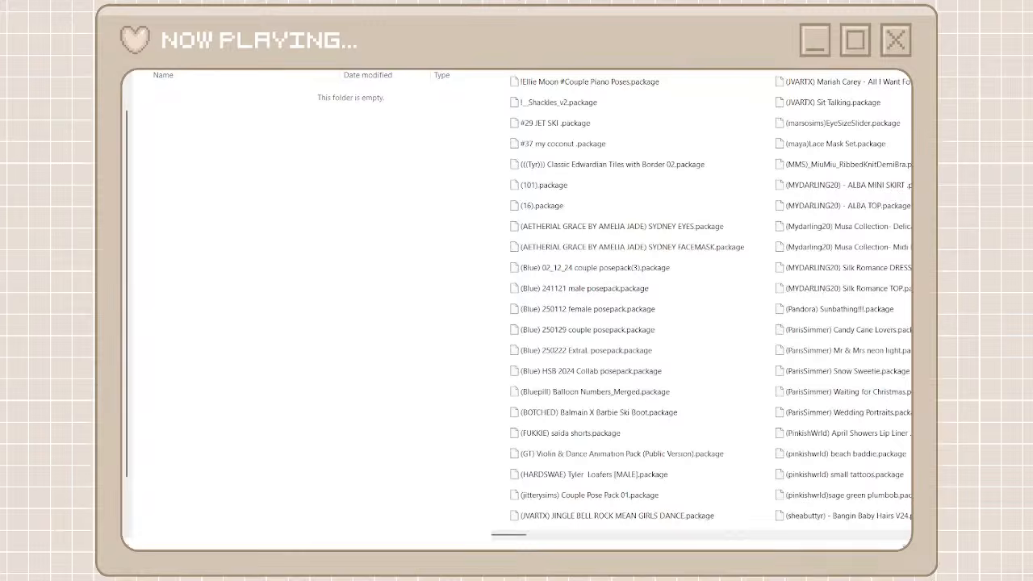
text(mydarling)
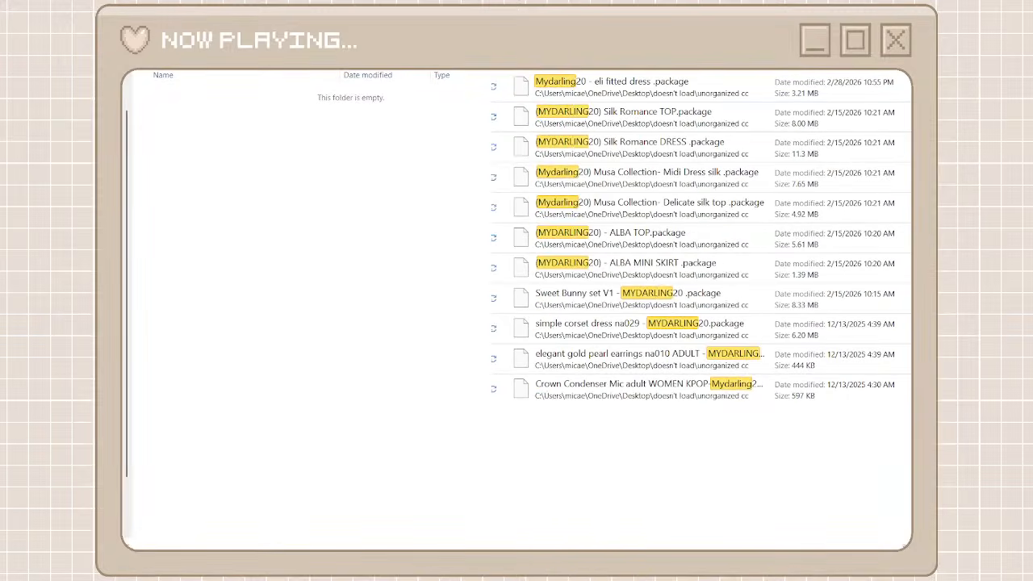
Move all the found MYDARLING20 packages from unorganized cc into the mydarling20 folder
drag(680, 438, 618, 100)
key(ctrl+x)
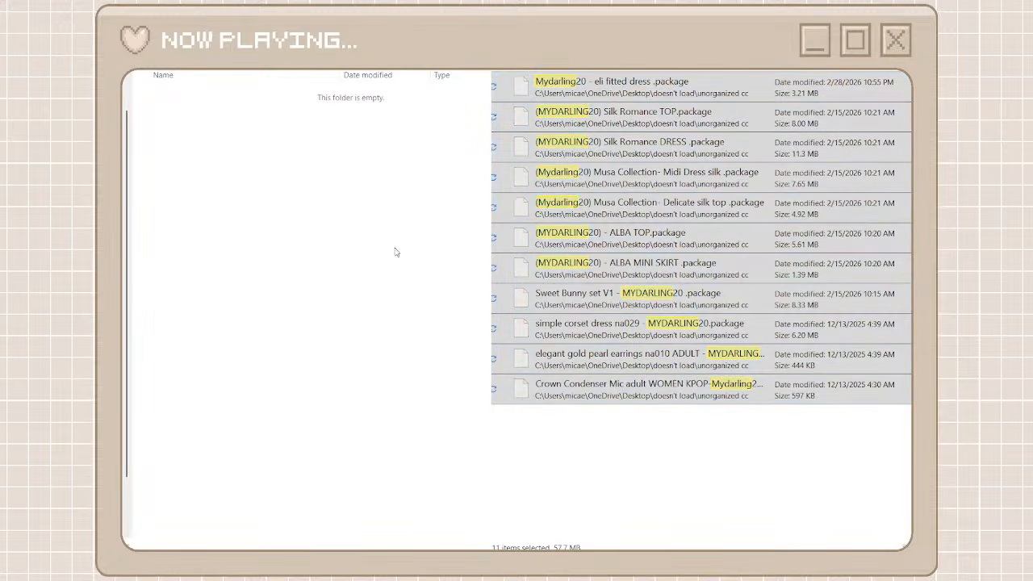
key(ctrl+v)
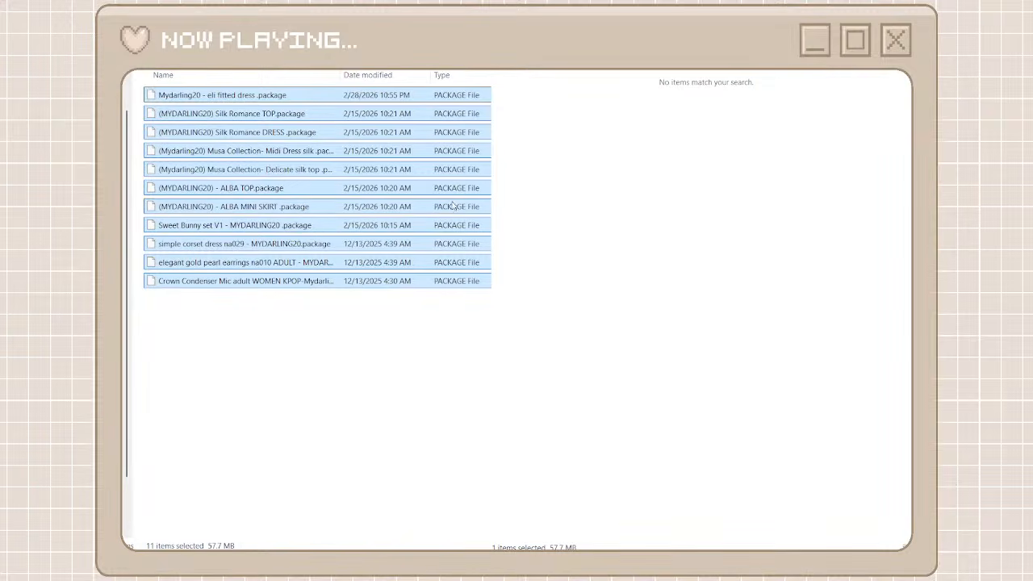
Clear the search, return to the creator folders and look through unorganized cc for another creator with several packages to sort
click(508, 11)
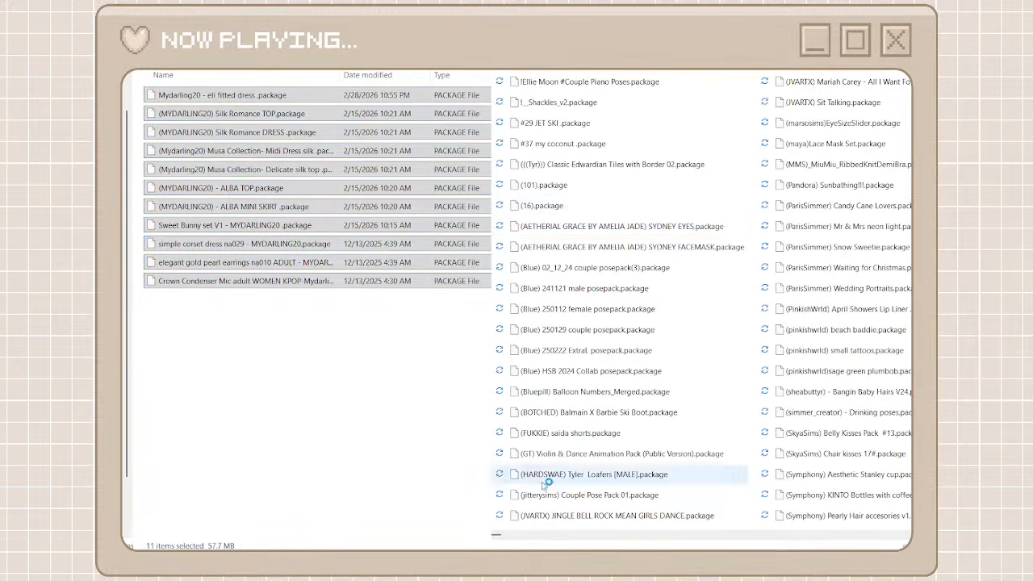
scroll(774, 535, right, 1)
scroll(774, 535, right, 3)
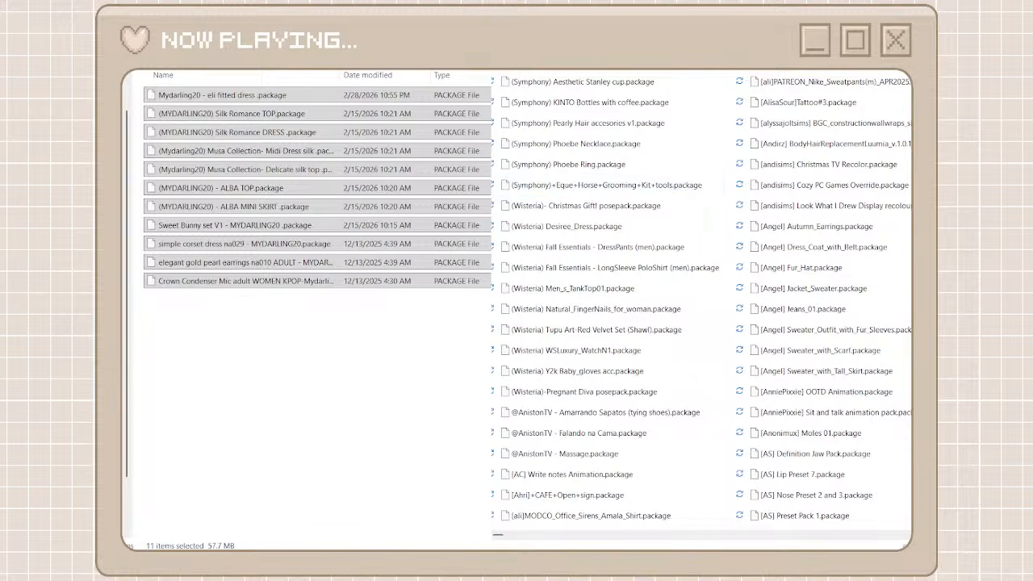
key(alt+Left)
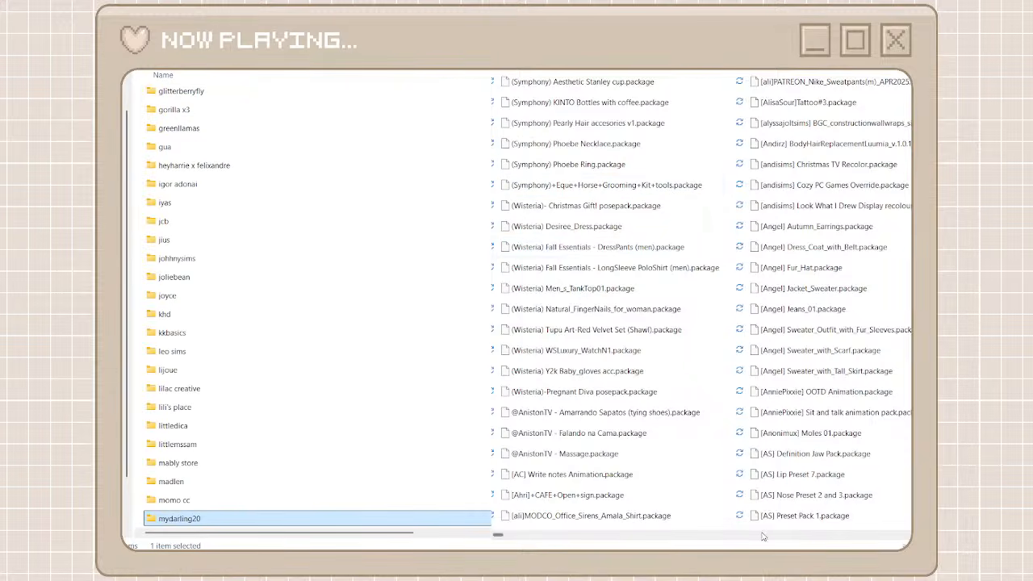
scroll(763, 533, down, 10)
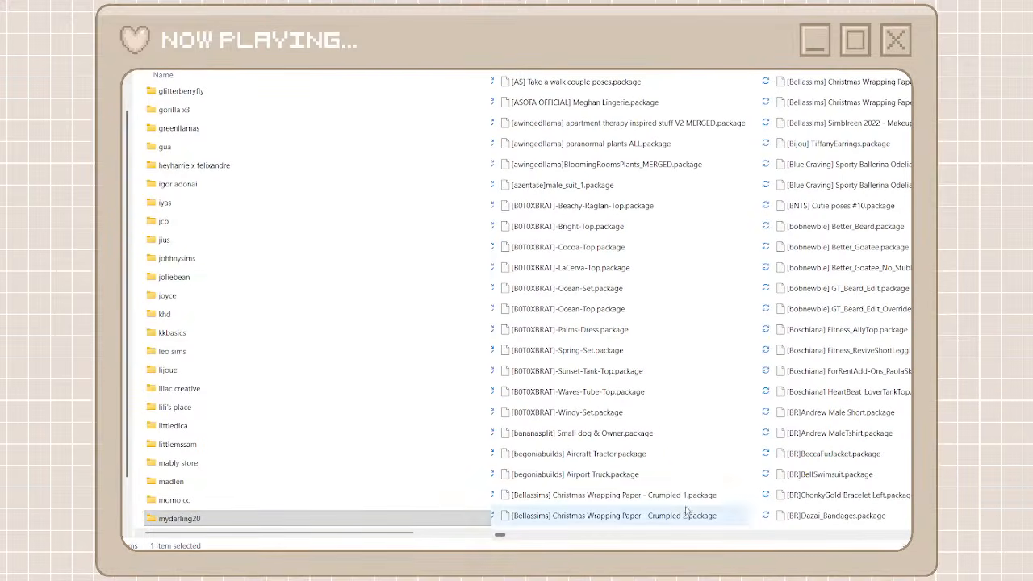
click(365, 279)
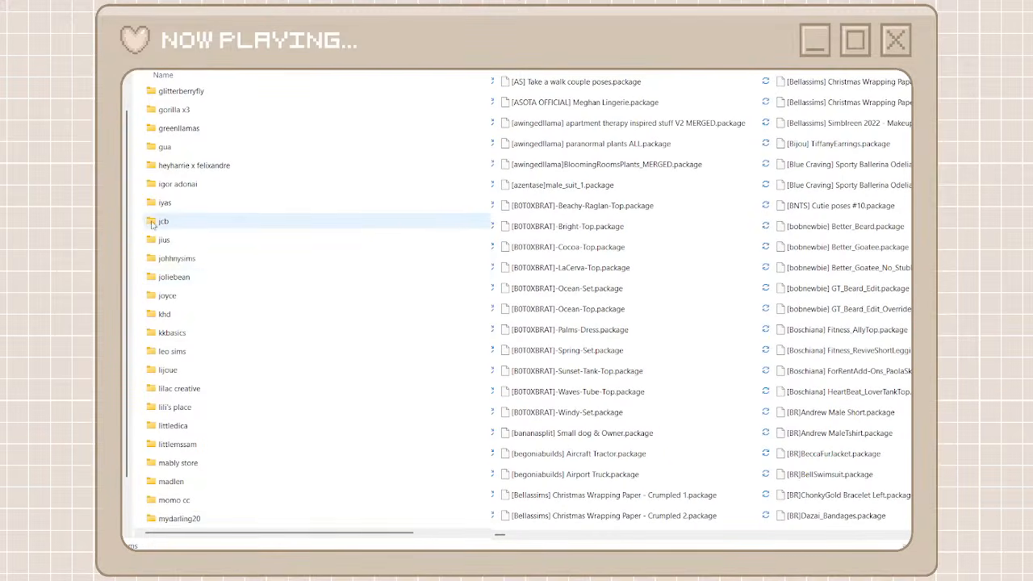
scroll(247, 268, up, 5)
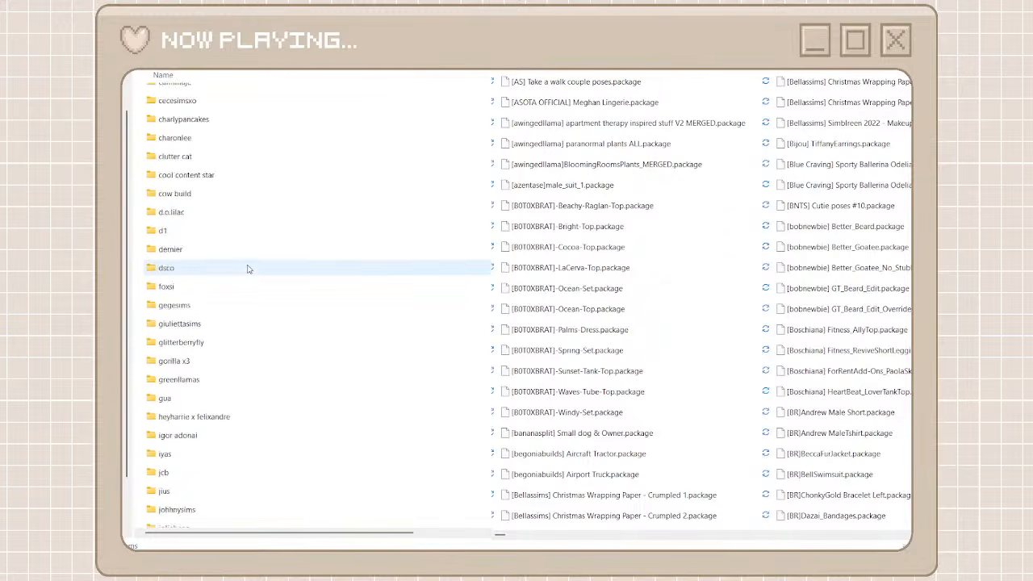
scroll(248, 268, down, 8)
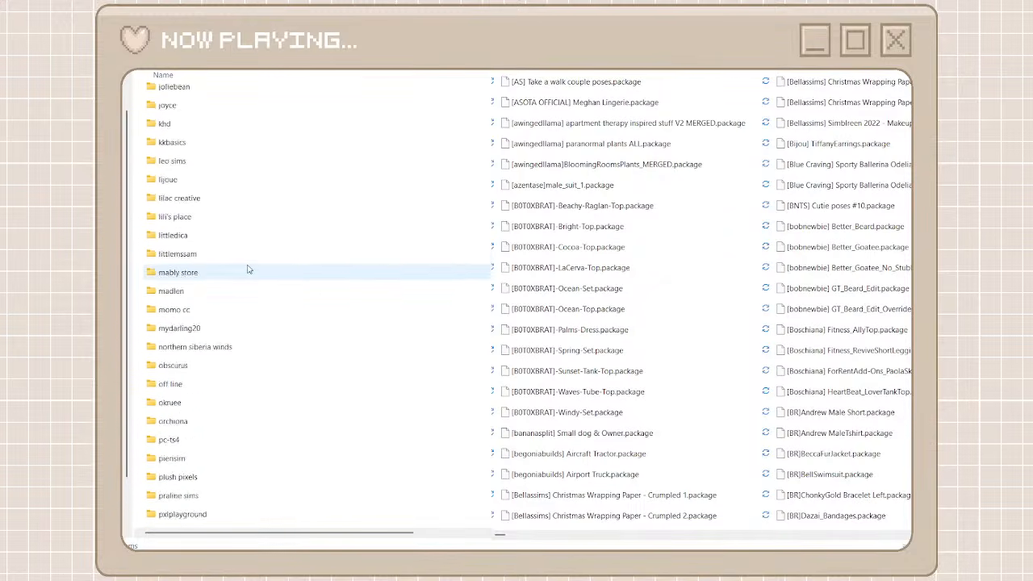
scroll(247, 267, up, 15)
scroll(797, 544, right, 1)
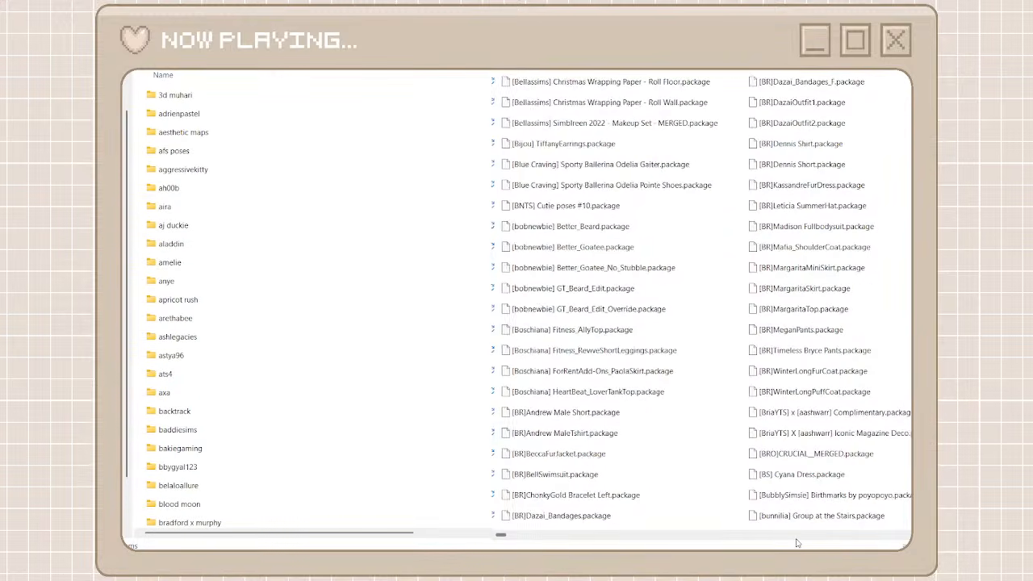
scroll(797, 543, right, 2)
scroll(505, 542, right, 2)
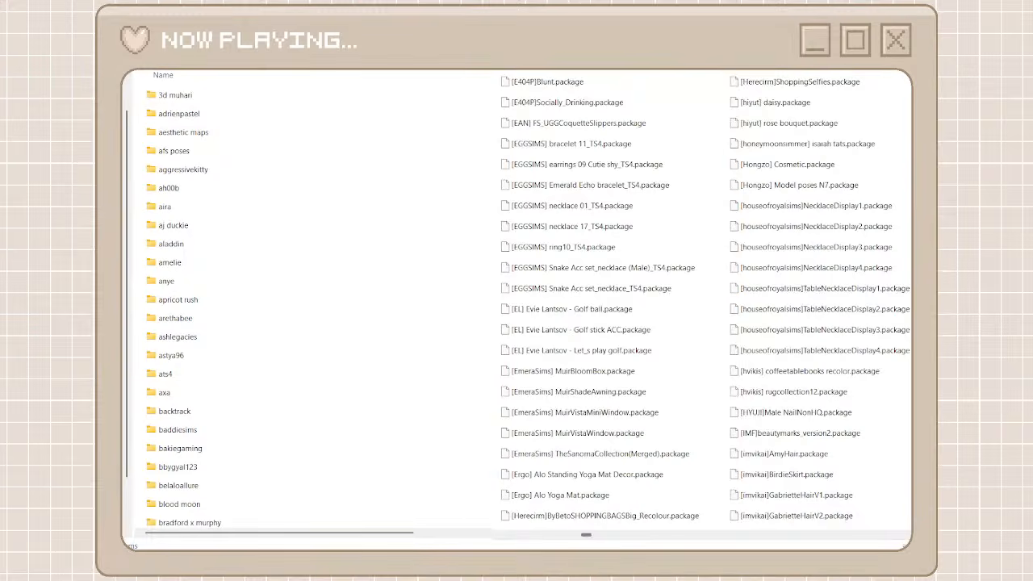
scroll(702, 298, right, 3)
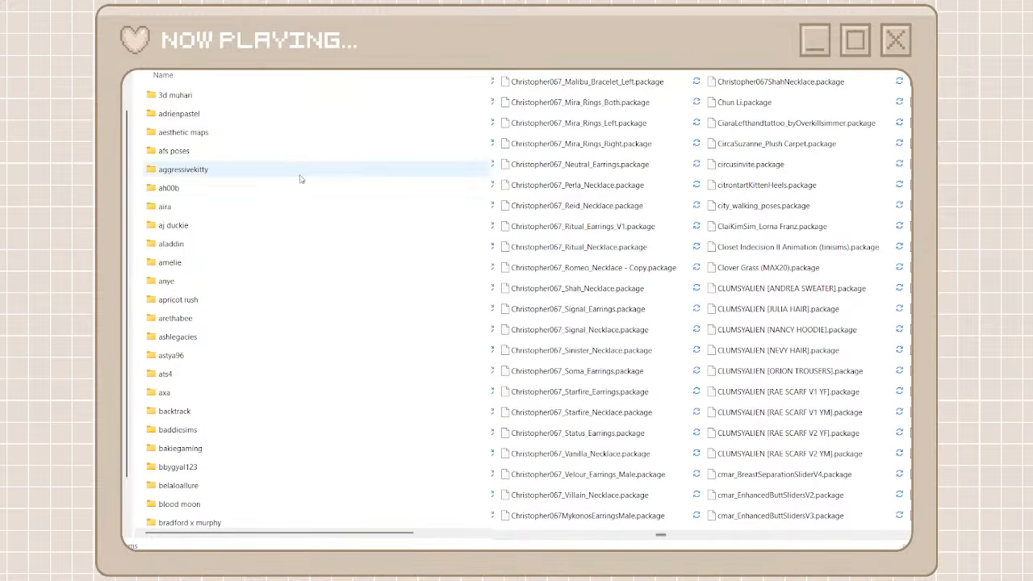
Create a creator folder named christopher067 and open it
key(ctrl+shift+n)
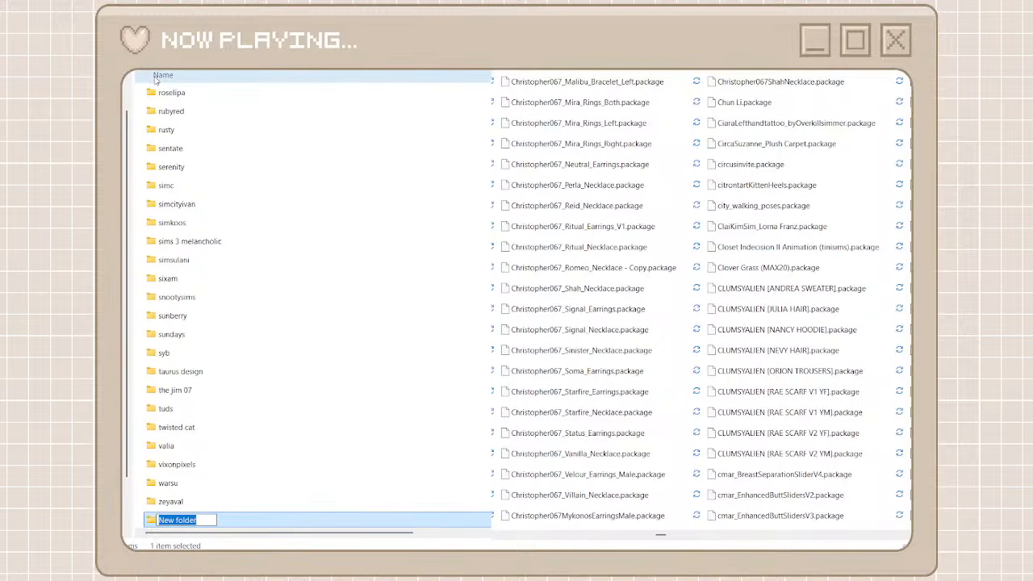
text(chris)
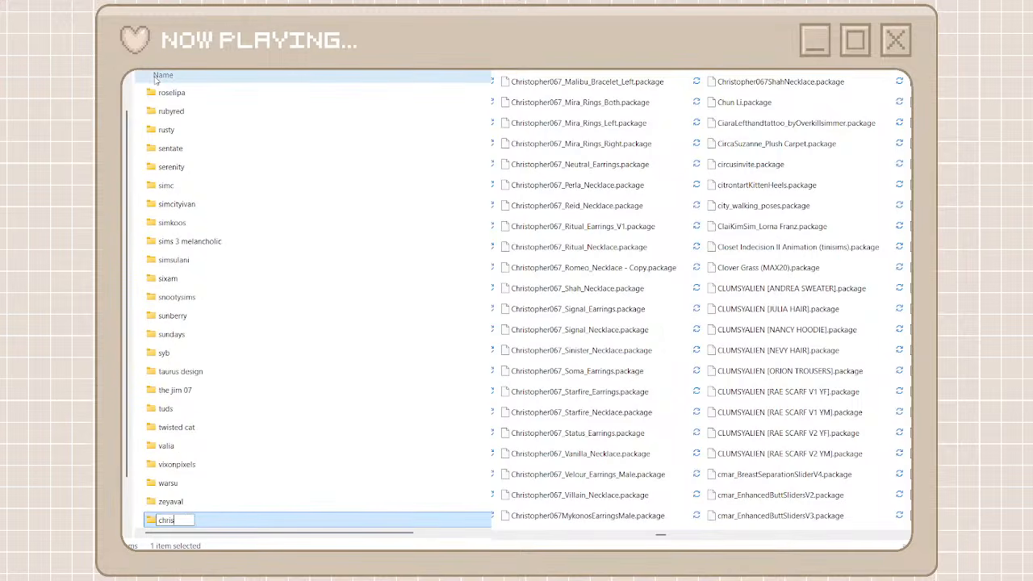
text(topher067)
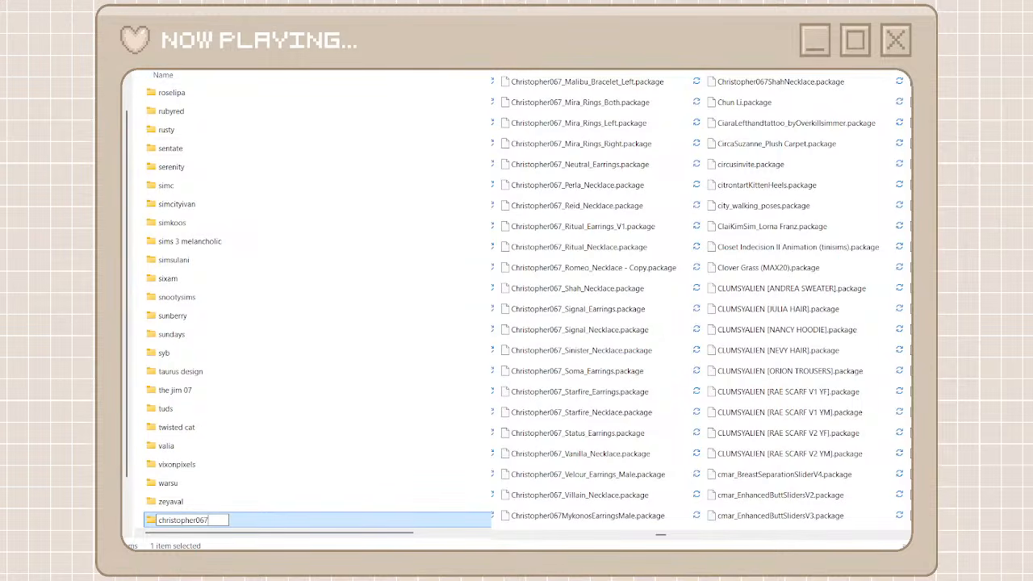
double_click(234, 523)
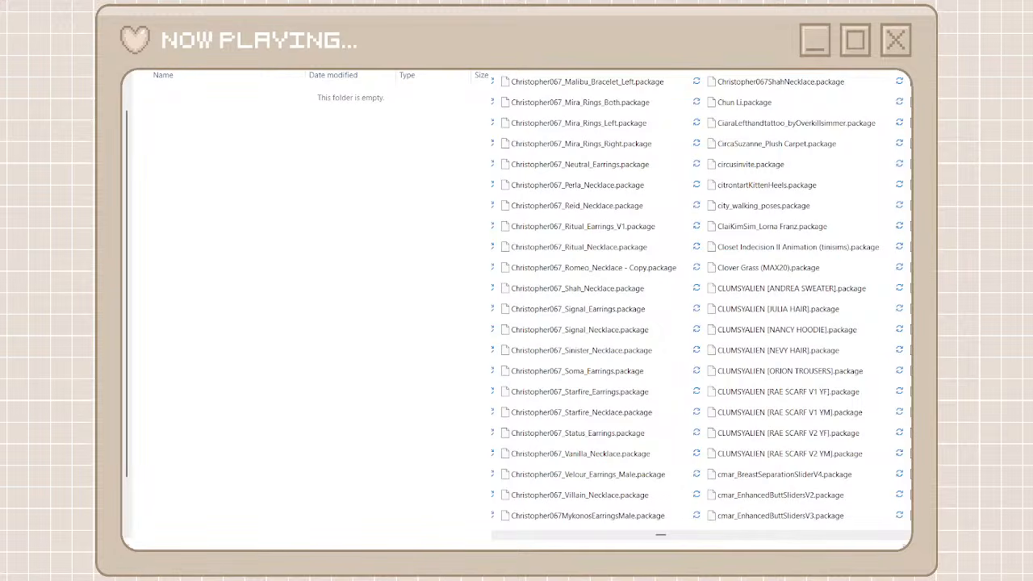
text(christopher)
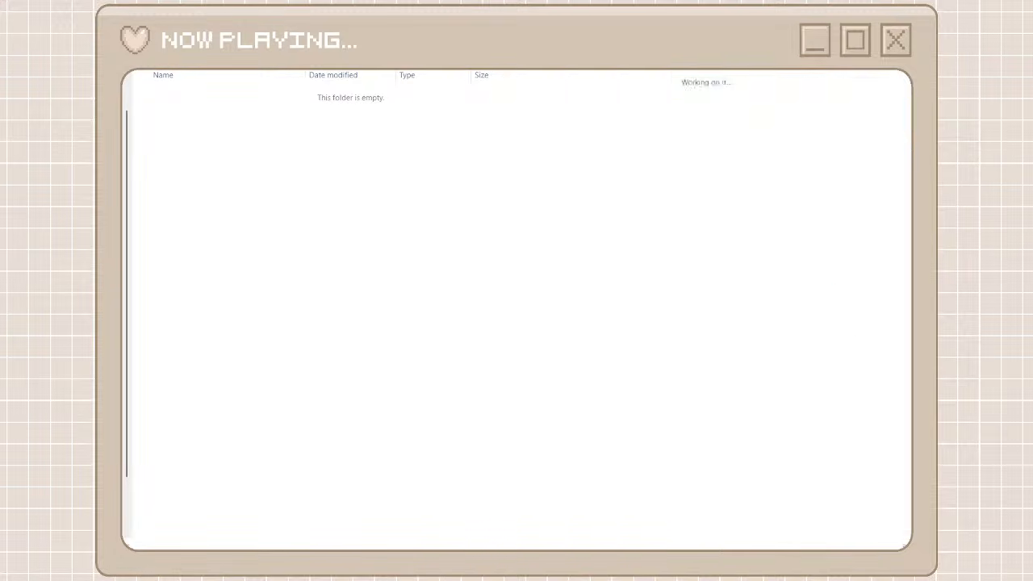
text(0)
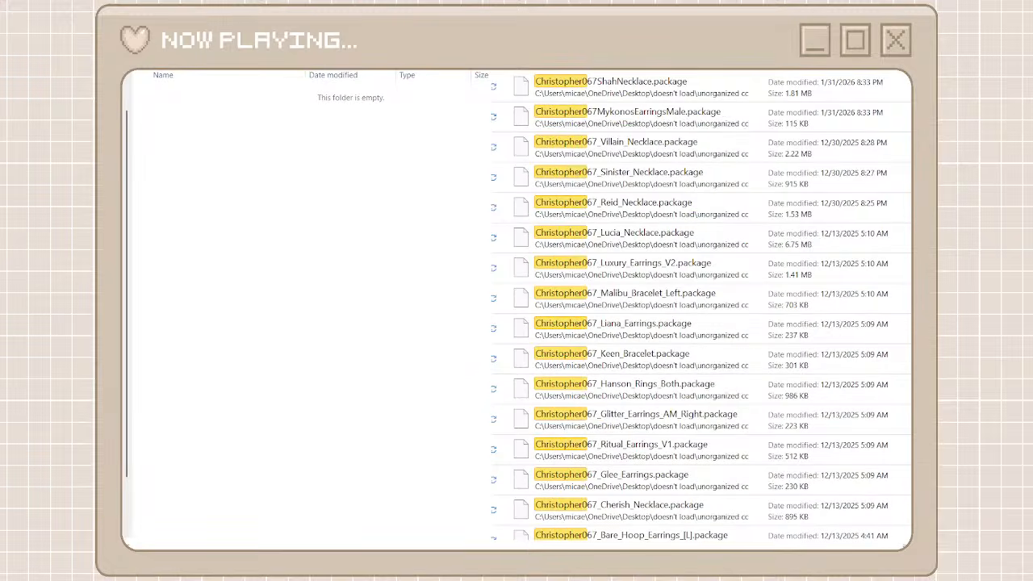
text(67_)
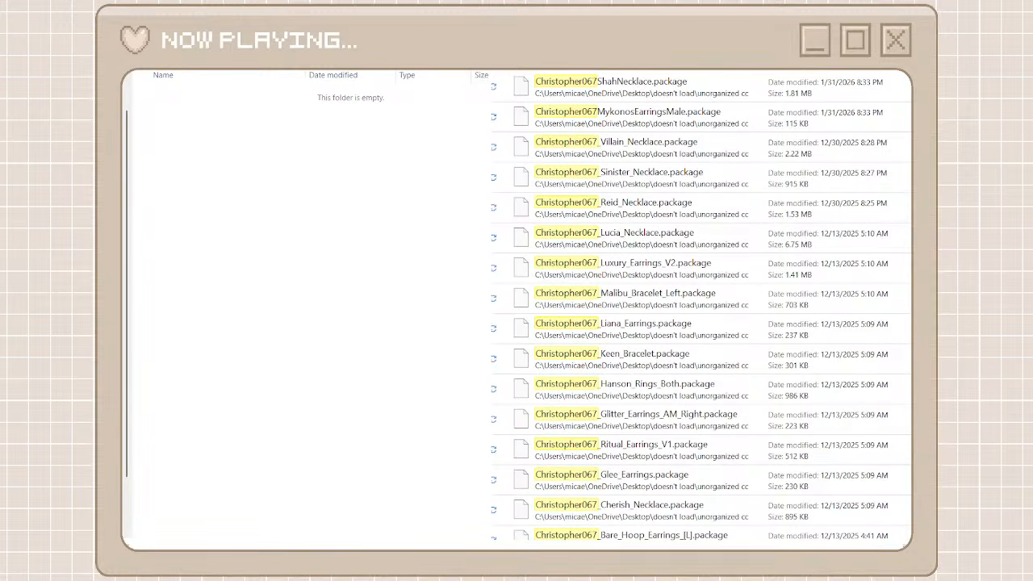
Move all the found Christopher067 packages from unorganized cc into the christopher067 folder
click(812, 81)
scroll(696, 440, down, 5)
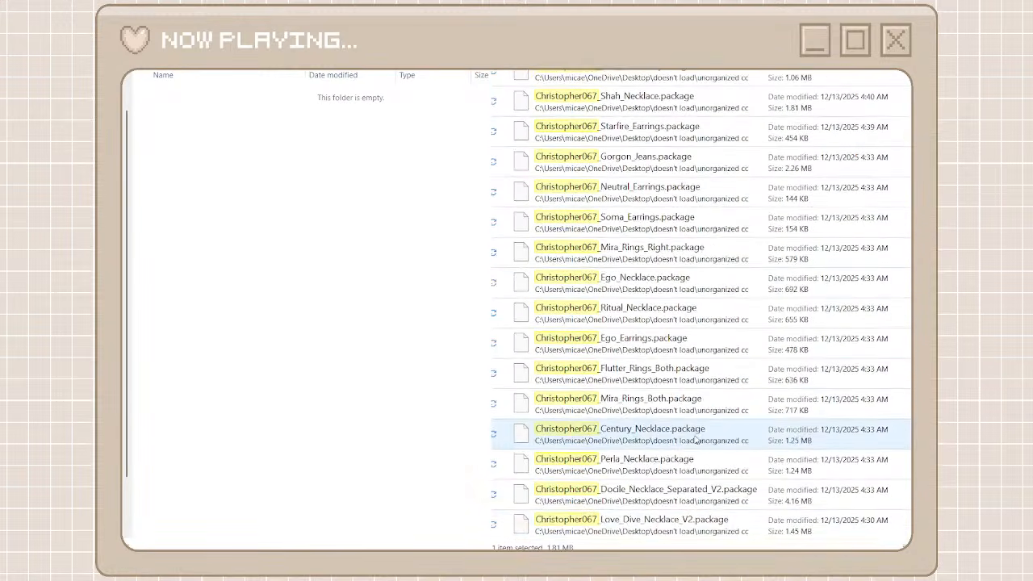
shift+click(665, 522)
right_click(663, 521)
click(682, 507)
right_click(412, 326)
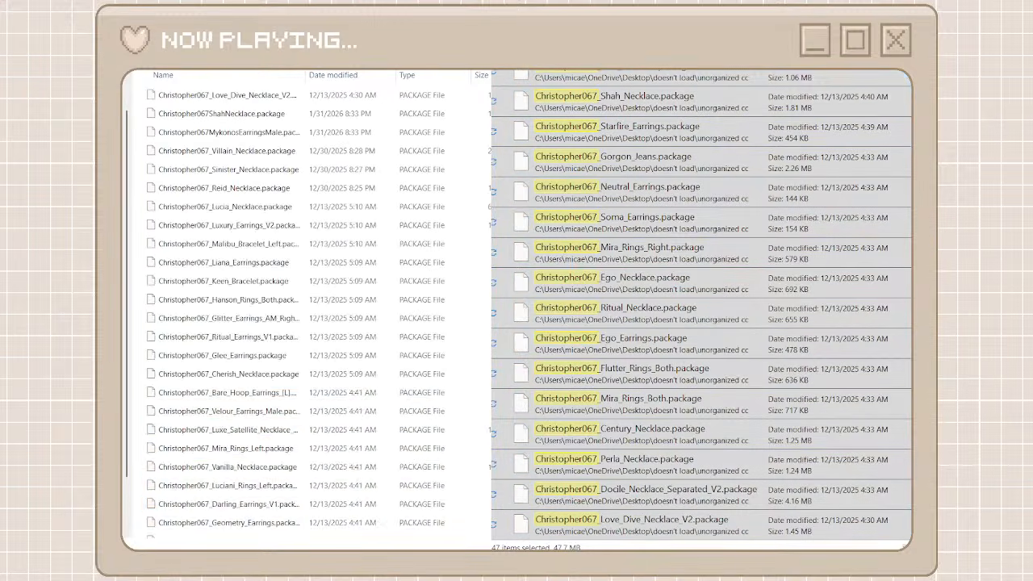
Clear the Christopher067 search, return to the creator folders, then create a folder named paris simmer and open it
click(504, 73)
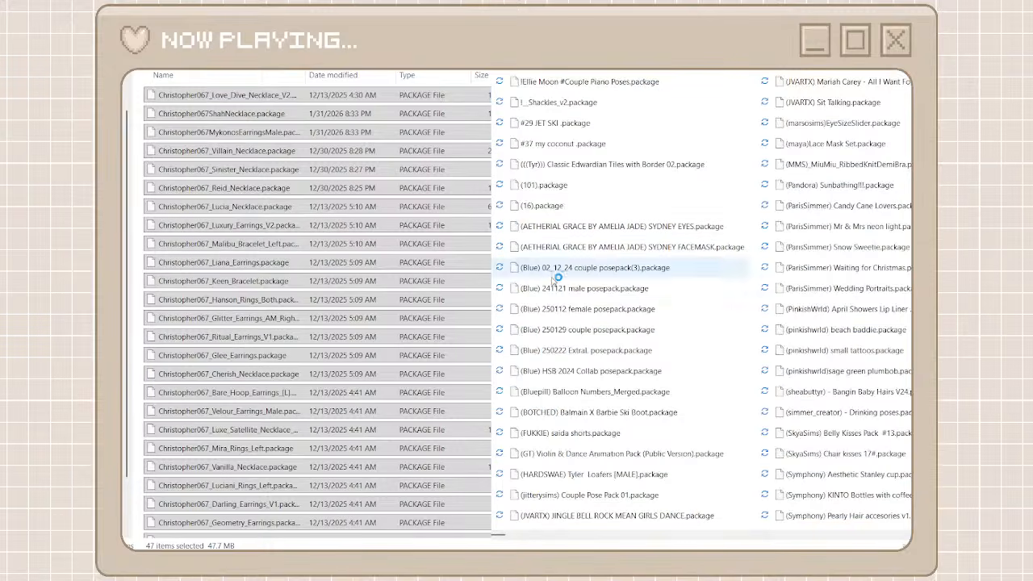
key(alt+Up)
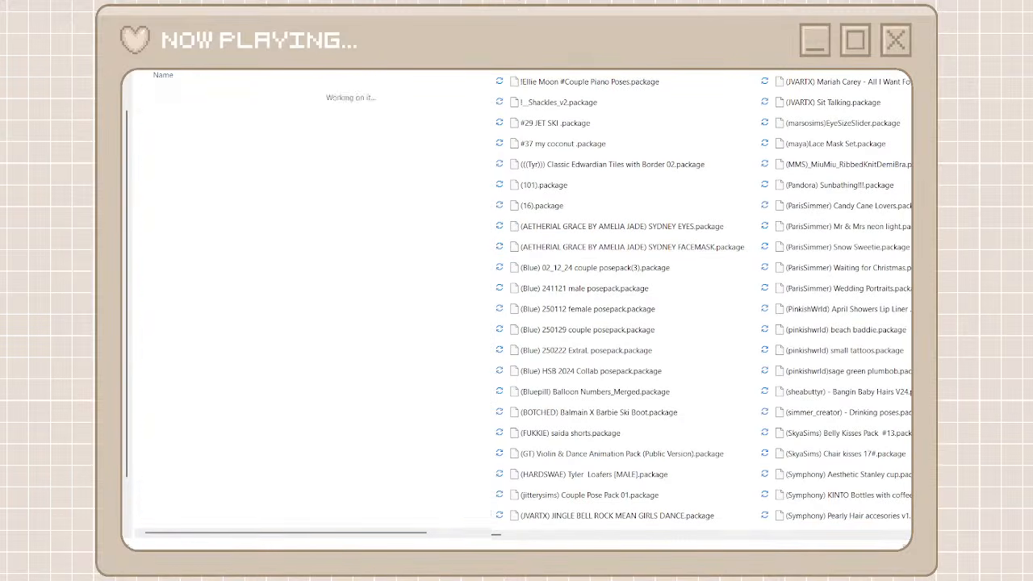
key(ctrl+shift+n)
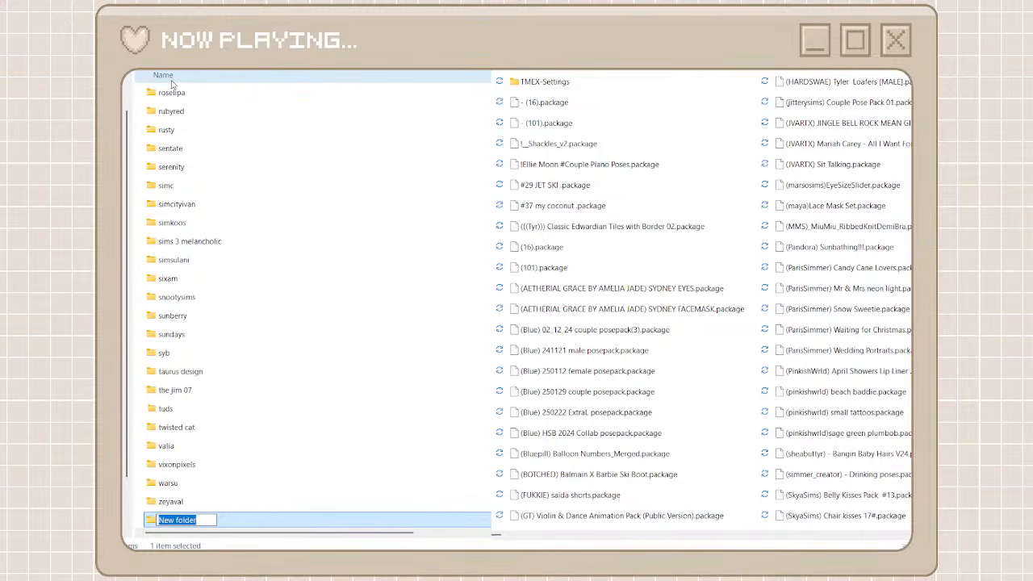
text(pa)
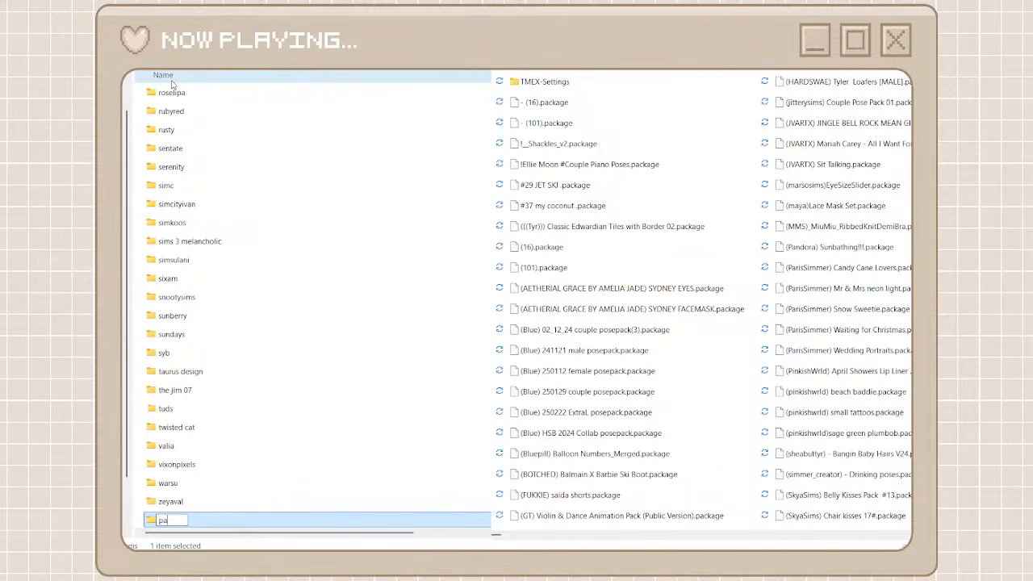
text(ris summer)
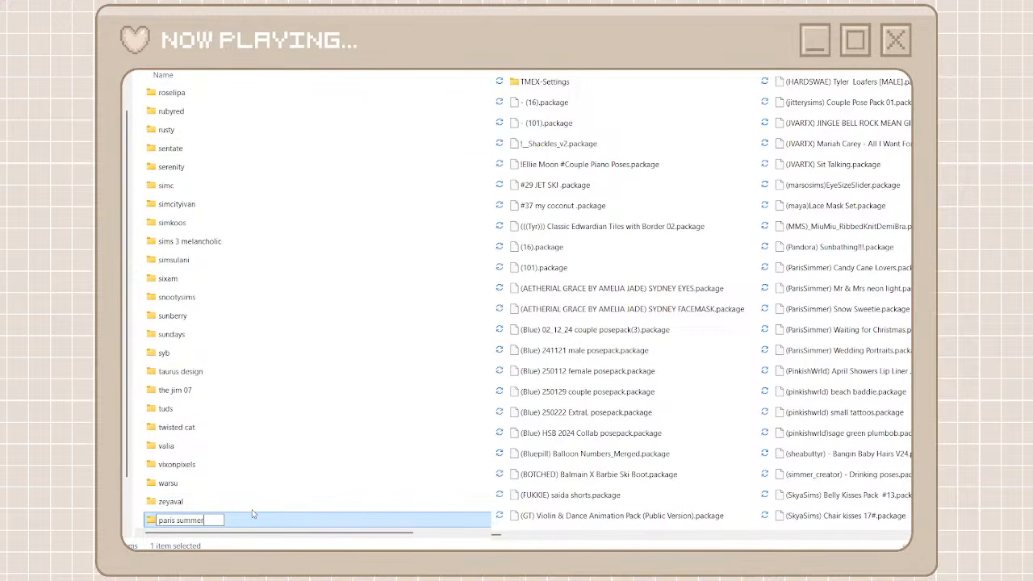
key(BackSpace)
key(BackSpace)
key(BackSpace)
key(BackSpace)
key(BackSpace)
key(BackSpace)
text(simme)
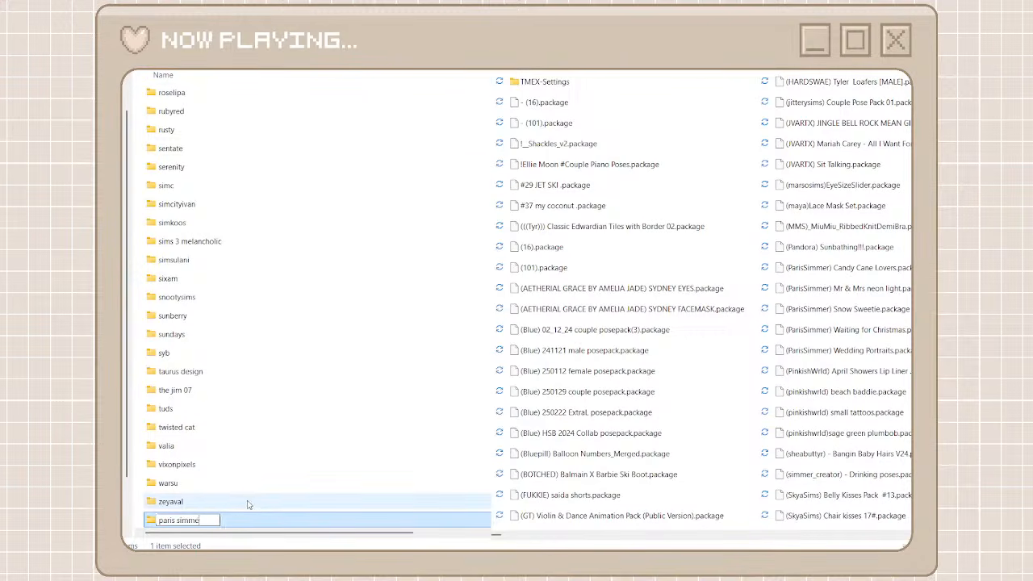
text(r)
key(Return)
key(Return)
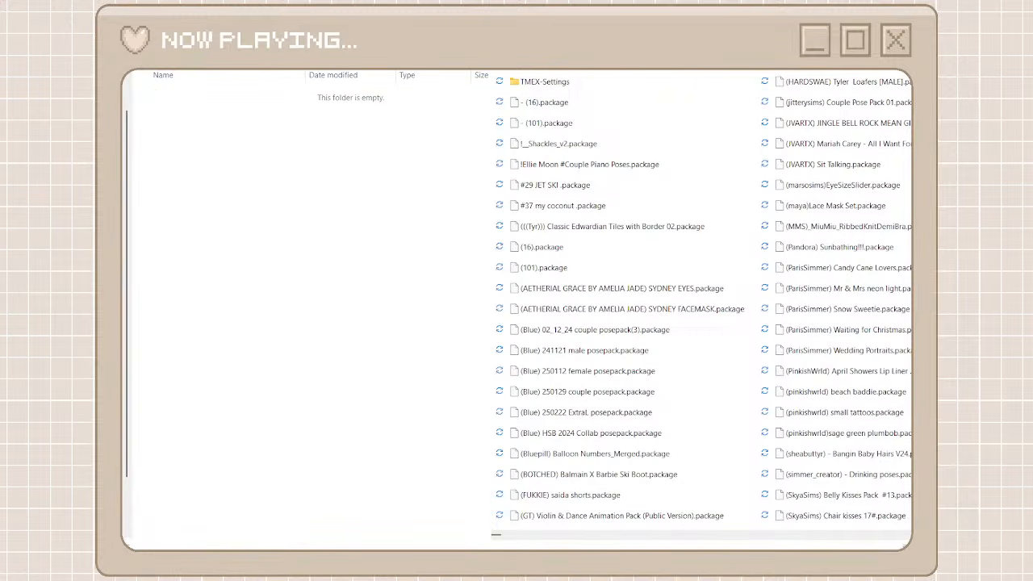
Search unorganized cc for paris
text(p)
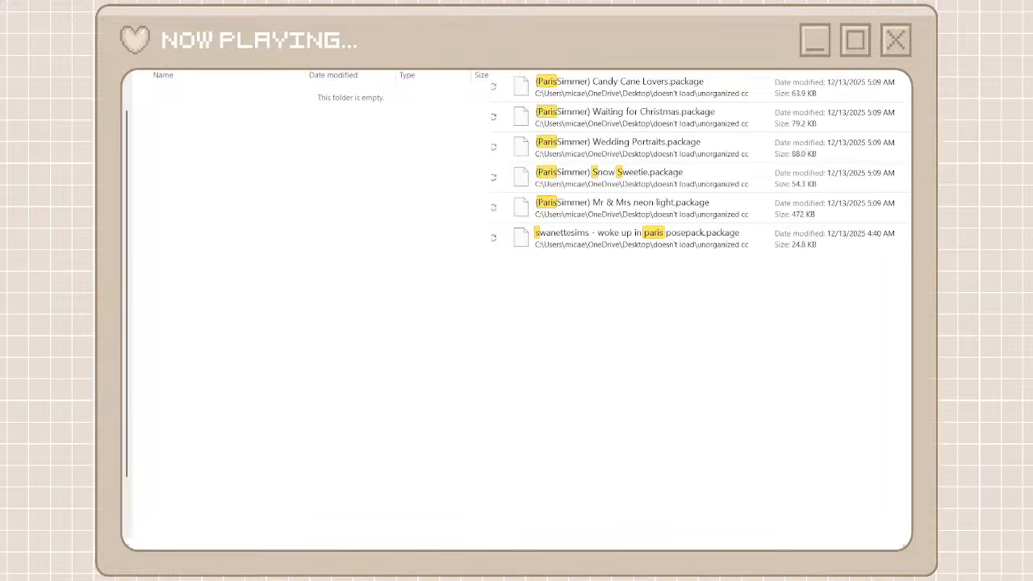
text(i)
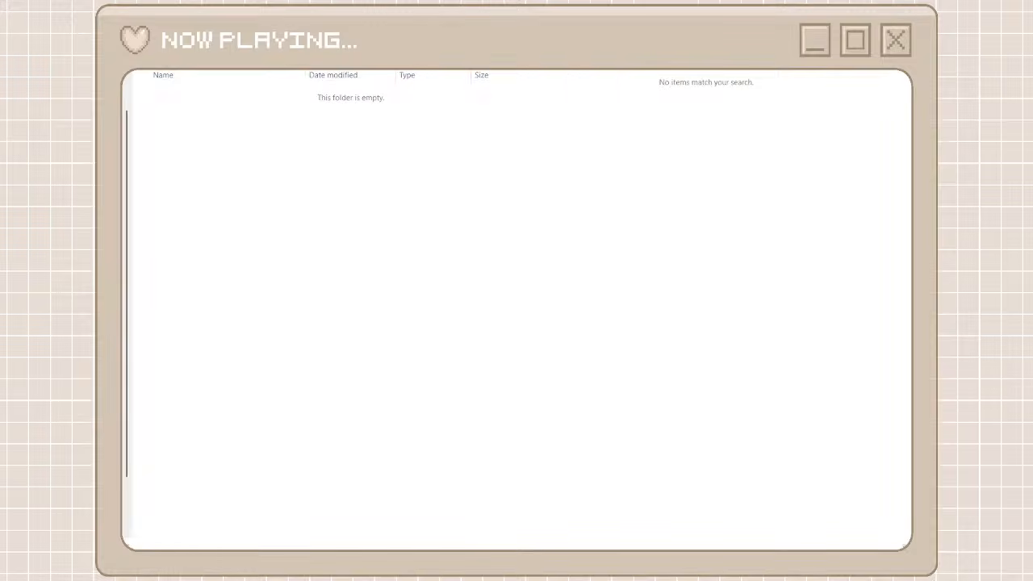
text(is)
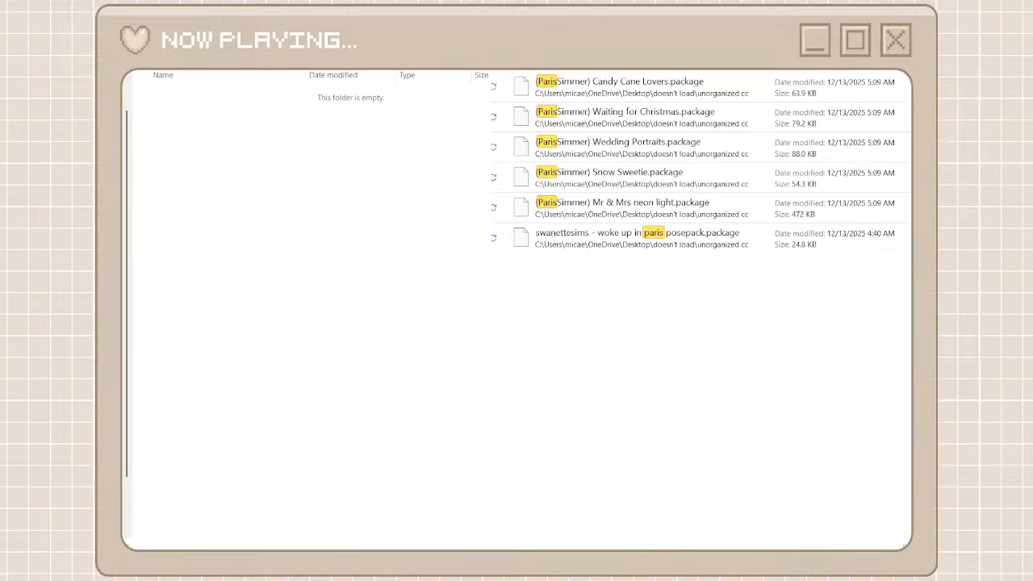
Move the ParisSimmer packages from Candy Cane Lovers through Mr & Mrs neon light into the paris simmer folder, leaving out the swanettesims posepack
click(619, 211)
shift+click(620, 88)
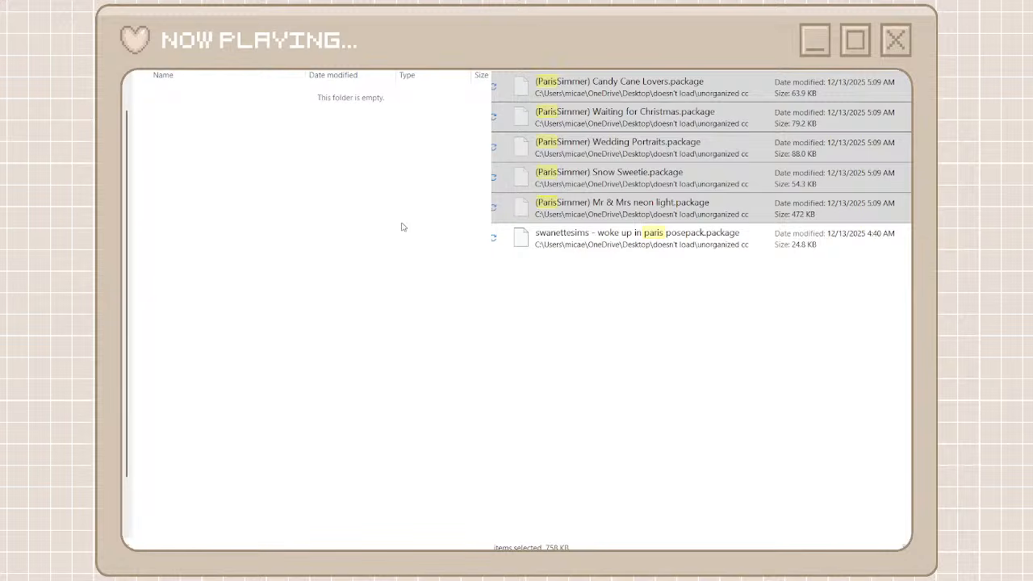
key(ctrl+v)
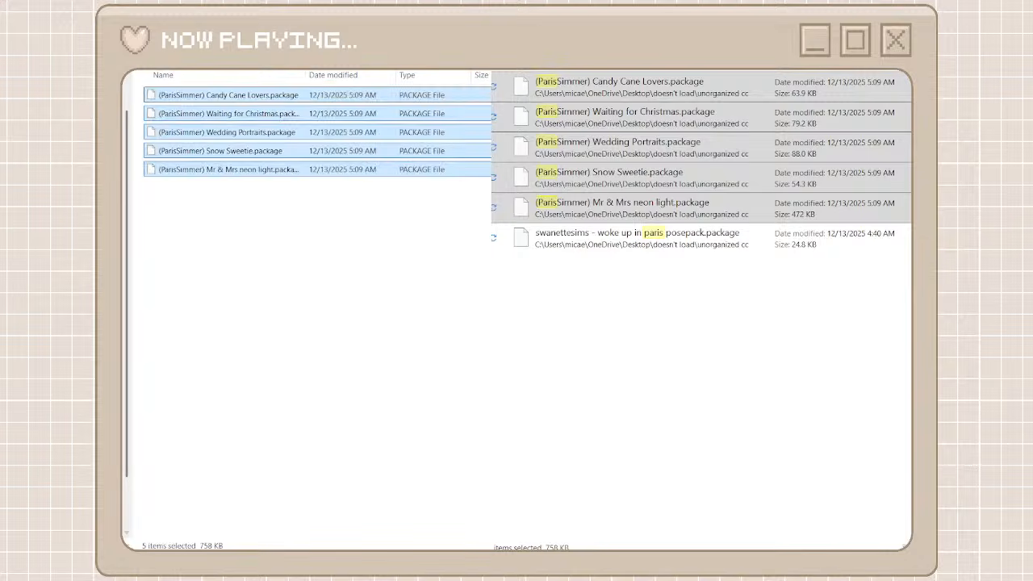
Clear the paris search in unorganized cc, and create and open a folder named b0t0xbrat among the creator folders
key(alt+Up)
click(507, 32)
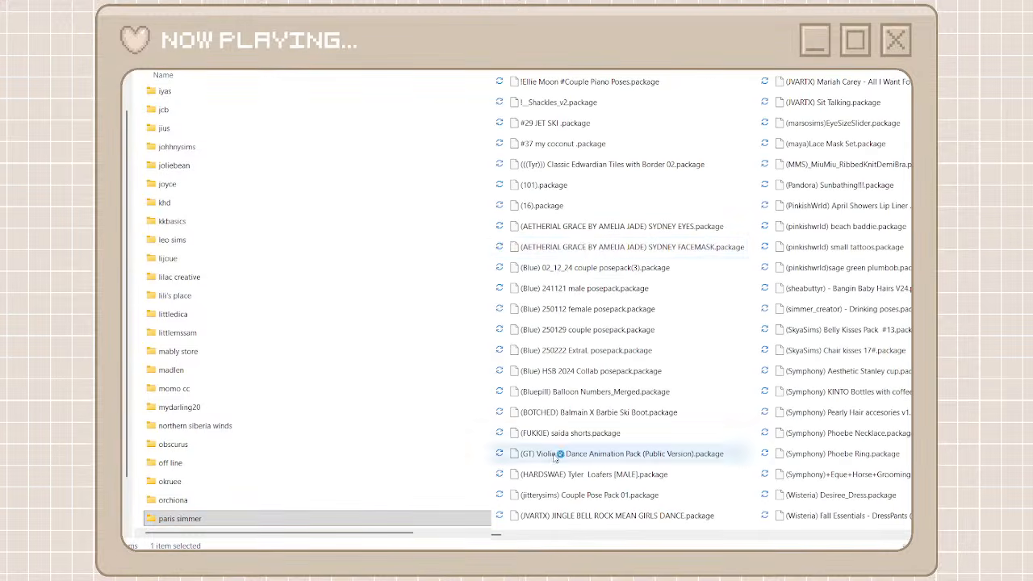
scroll(602, 532, right, 1)
scroll(632, 534, right, 1)
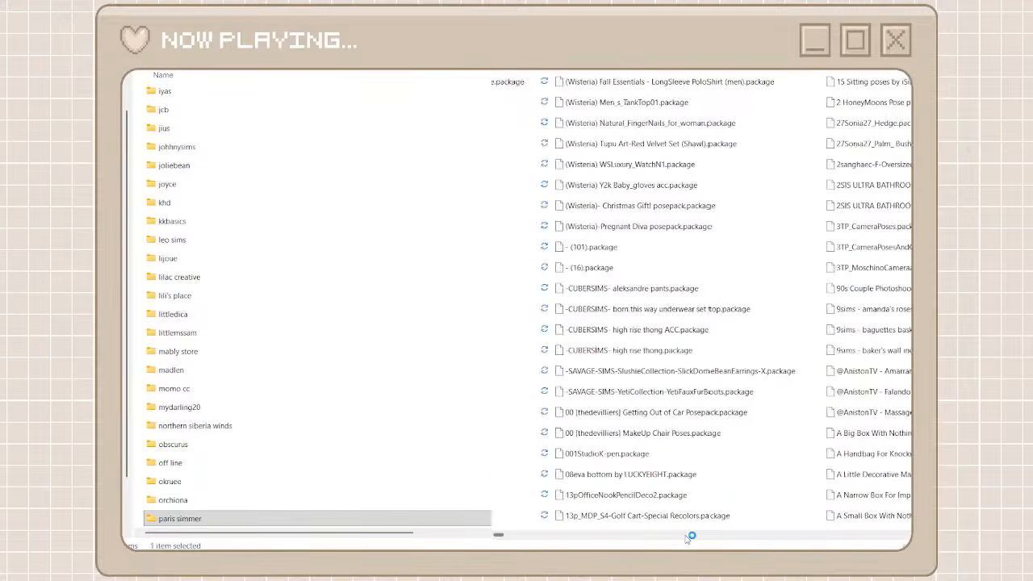
scroll(728, 538, right, 1)
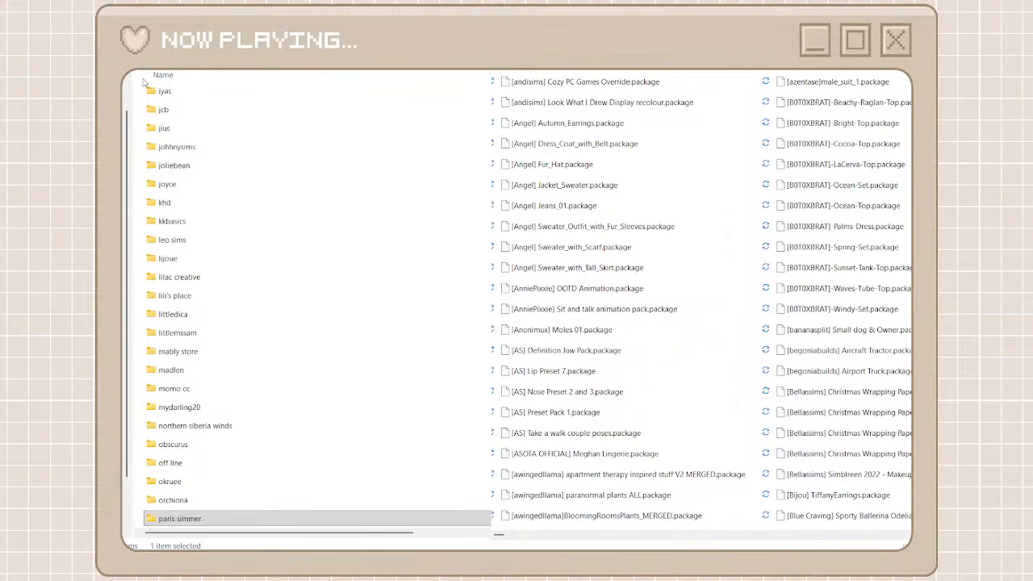
key(ctrl+shift+n)
text(b0)
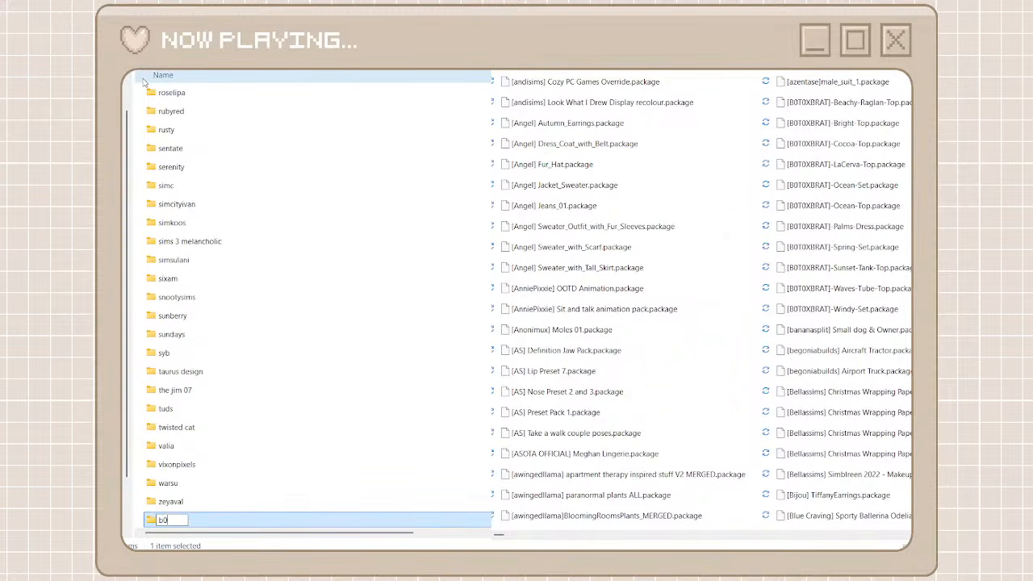
text(t0xbrat)
double_click(223, 523)
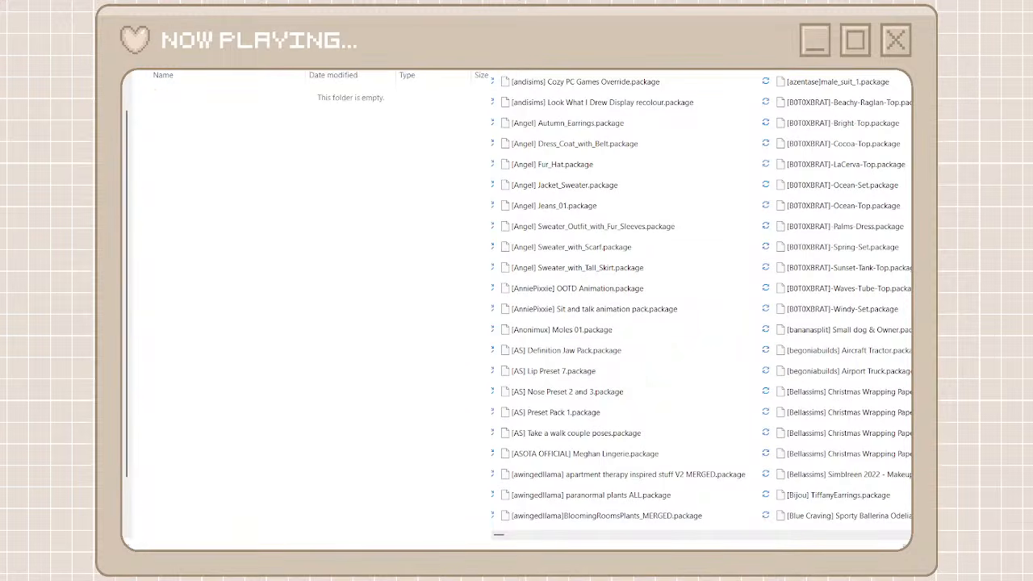
Search unorganized cc for b0t0 and move all the found B0T0XBRAT packages into the b0t0xbrat folder
text(b0t0)
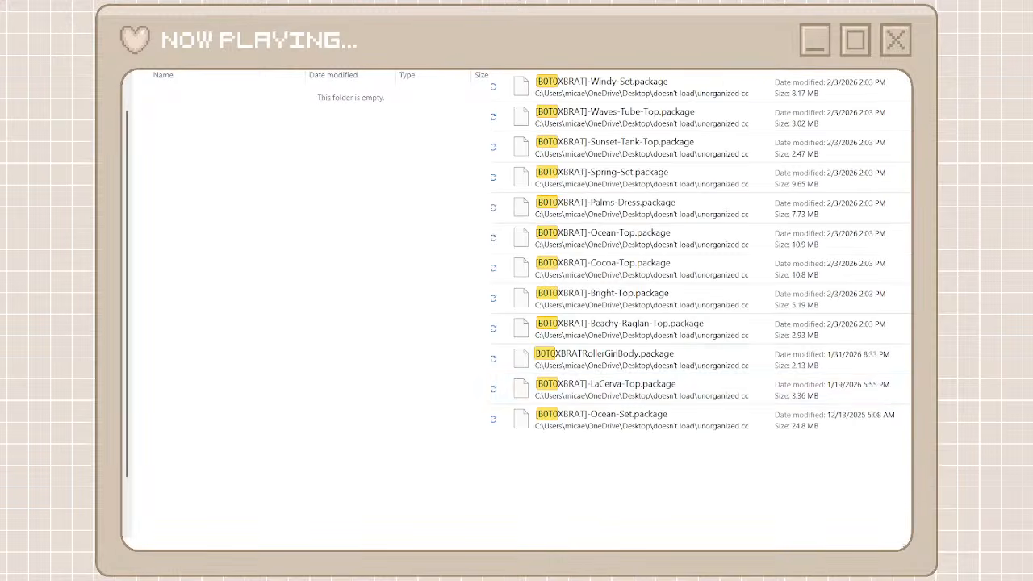
drag(627, 456, 430, 266)
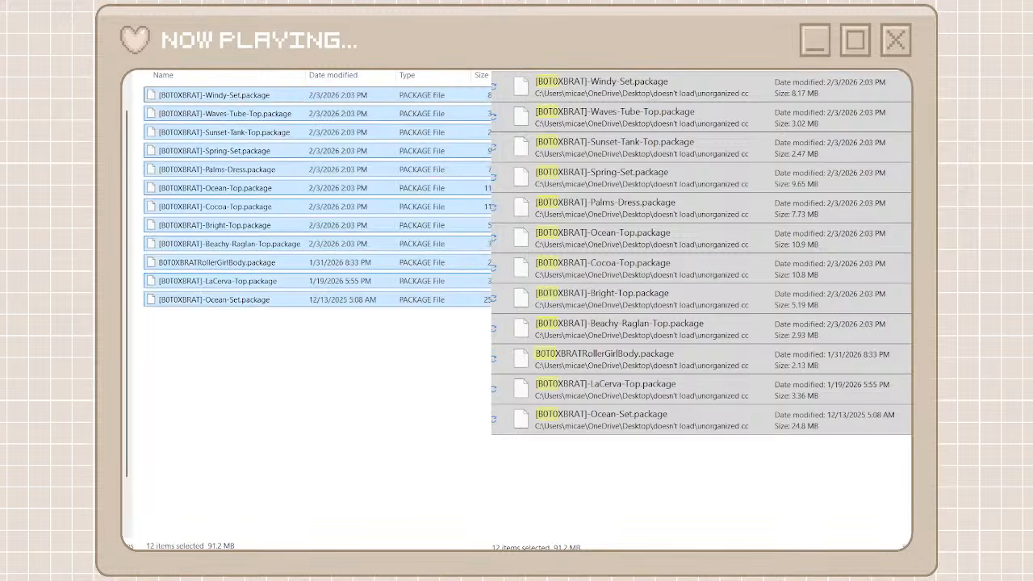
key(alt+Left)
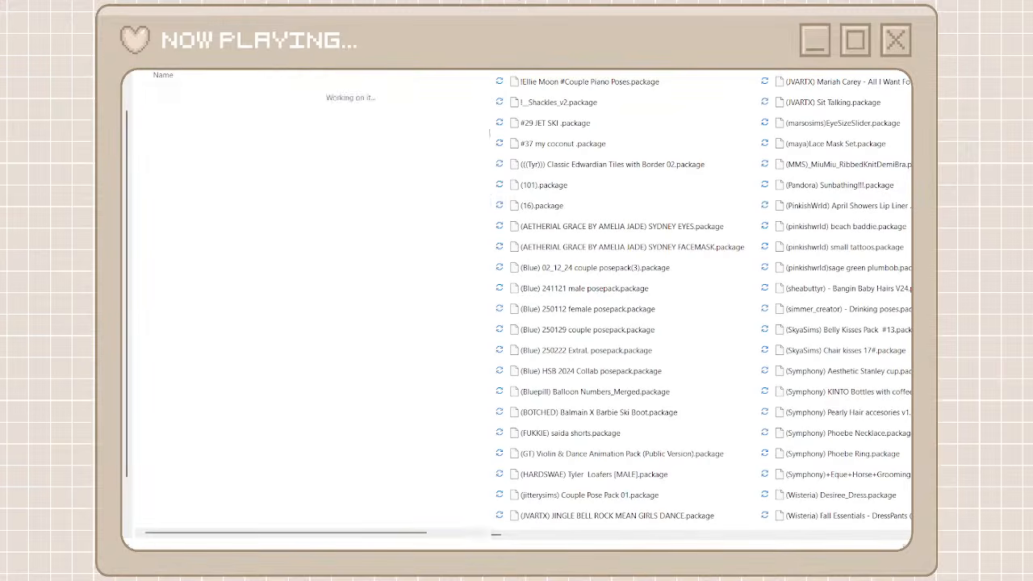
Look through unorganized cc up to the Boschiana packages, and create and open a creator folder named boschiana
click(688, 535)
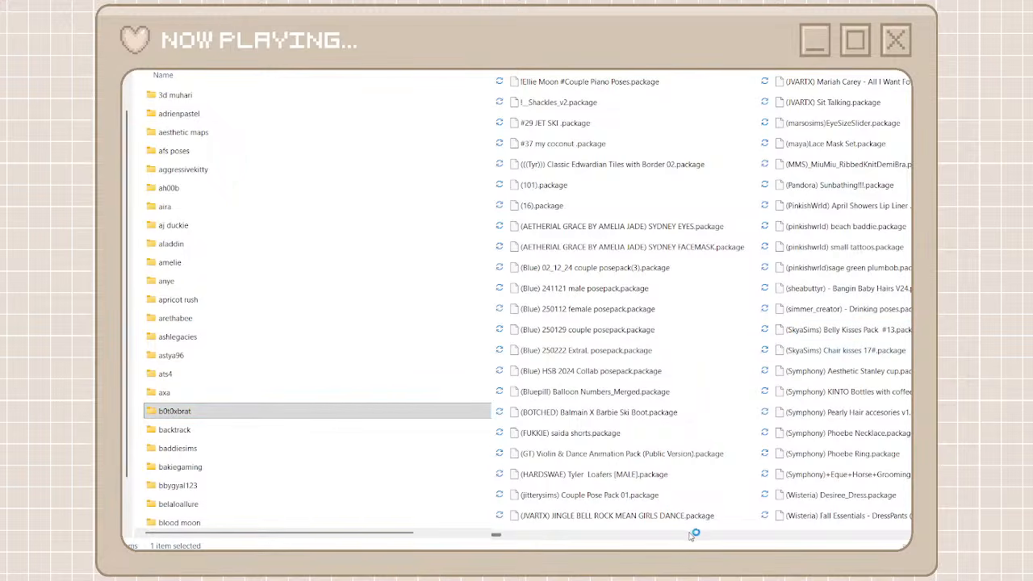
click(767, 534)
click(768, 534)
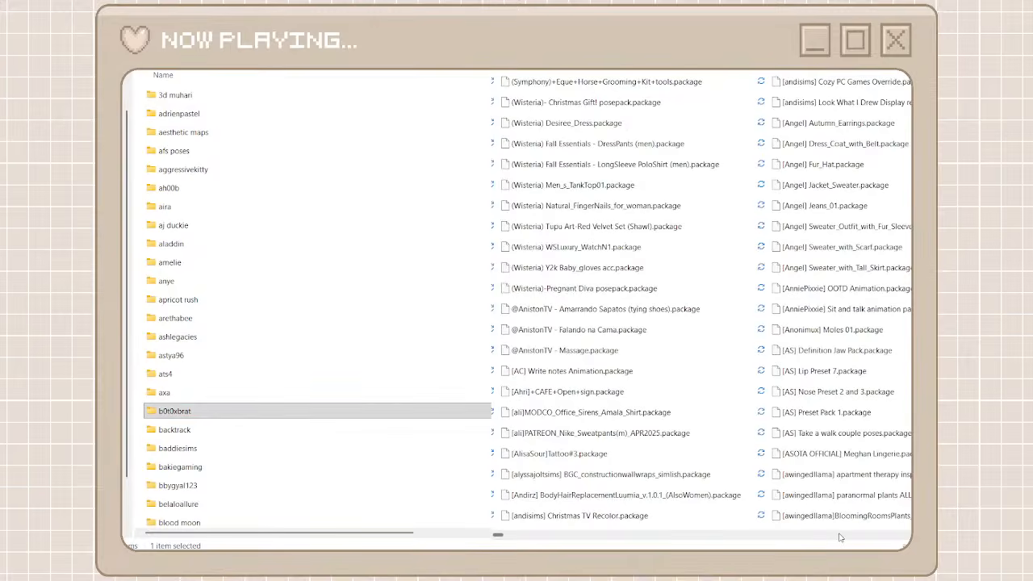
click(840, 536)
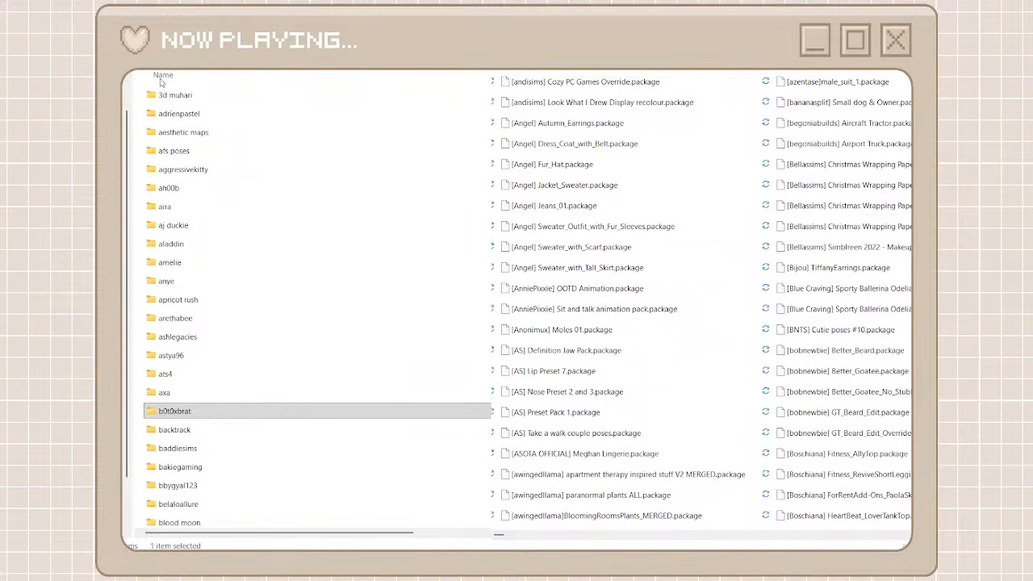
key(ctrl+shift+n)
text(boschi)
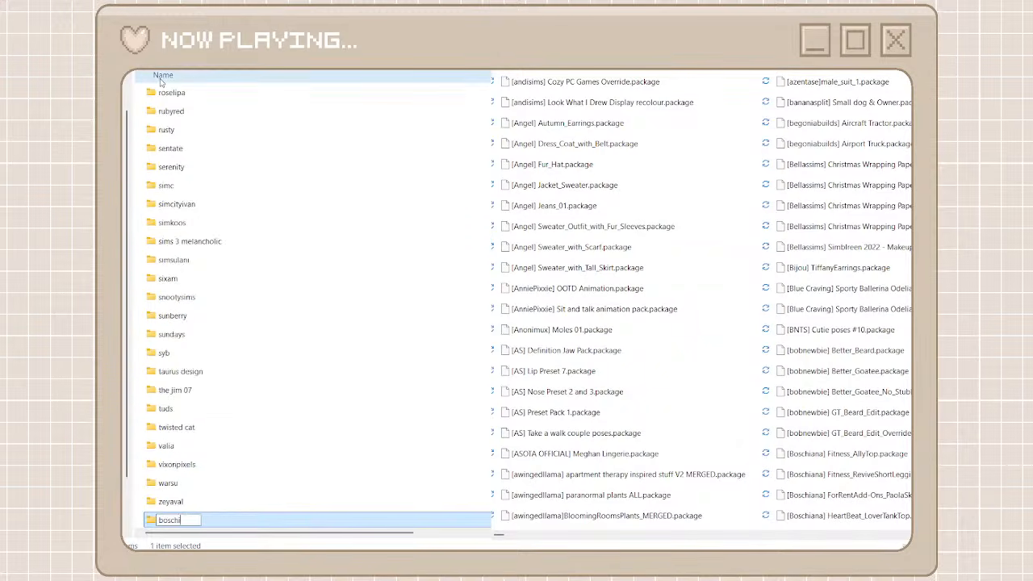
text(ana)
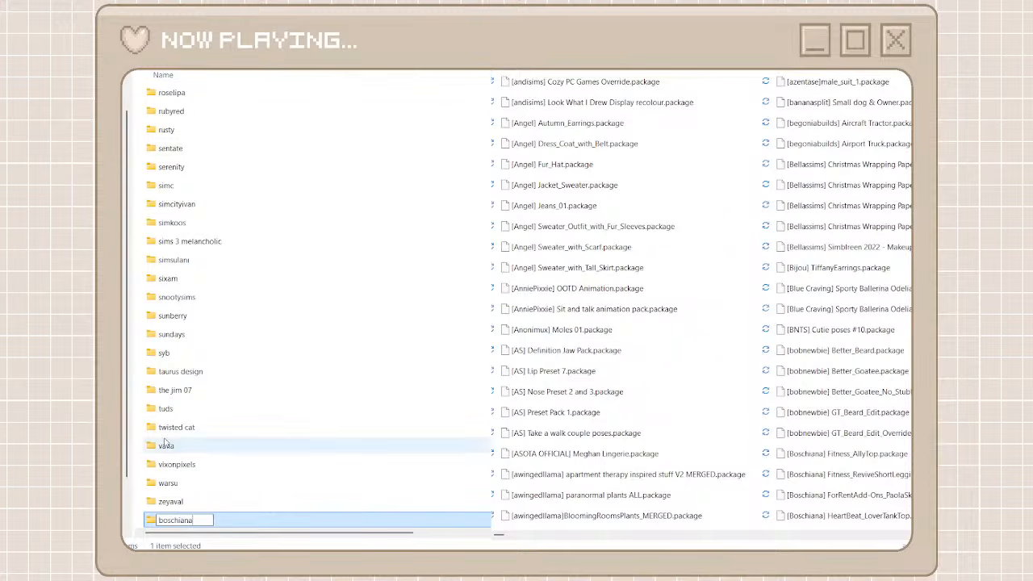
click(287, 524)
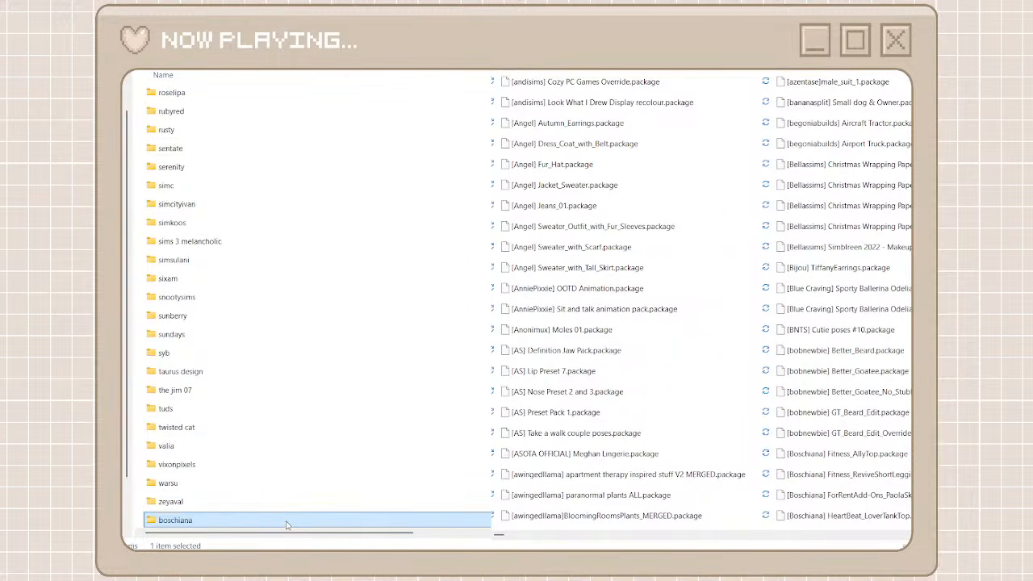
double_click(286, 523)
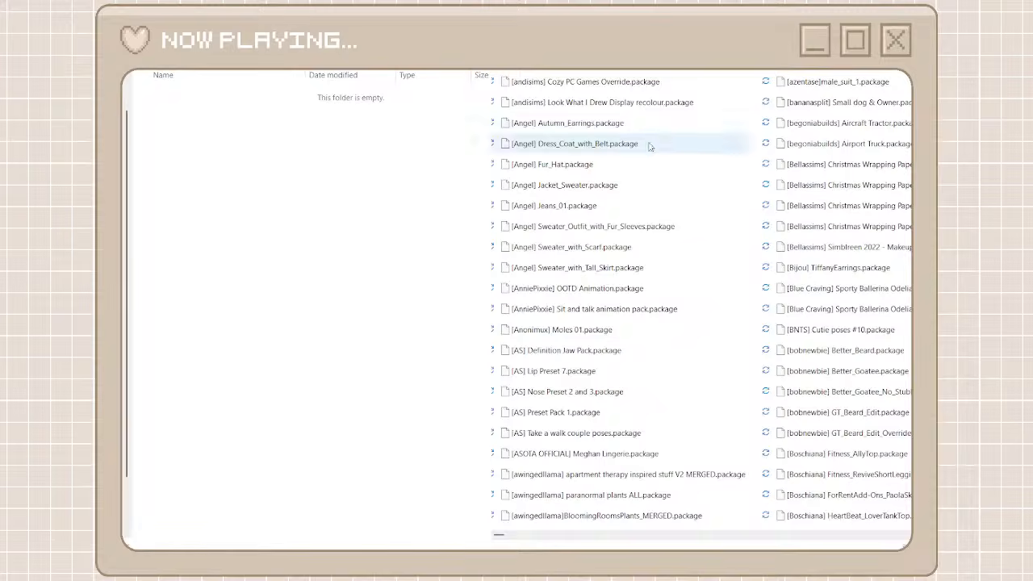
Search unorganized cc for Boschiana and move all the found packages into the boschiana folder
drag(640, 253, 589, 86)
right_click(589, 86)
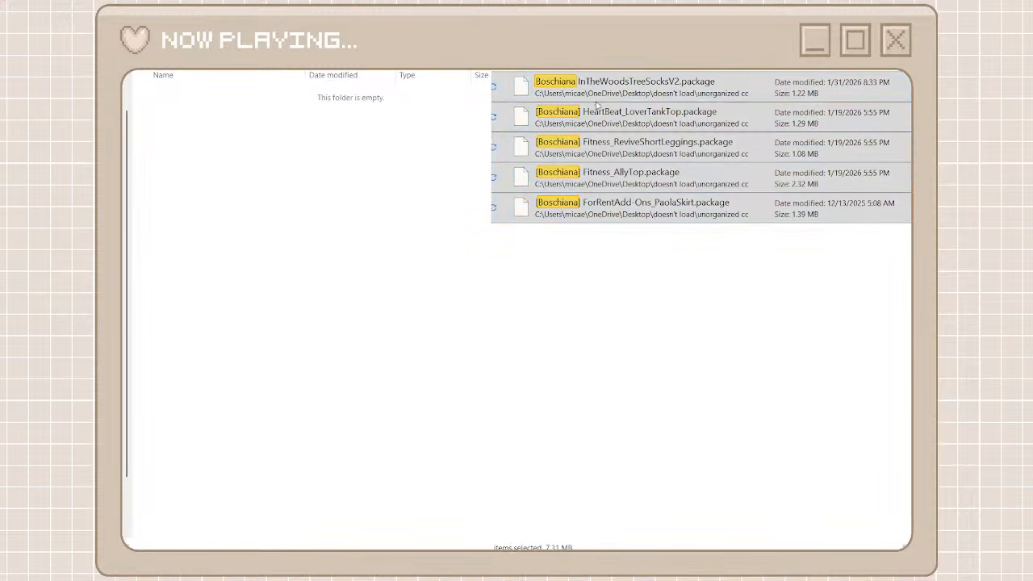
click(604, 100)
click(382, 228)
key(ctrl+v)
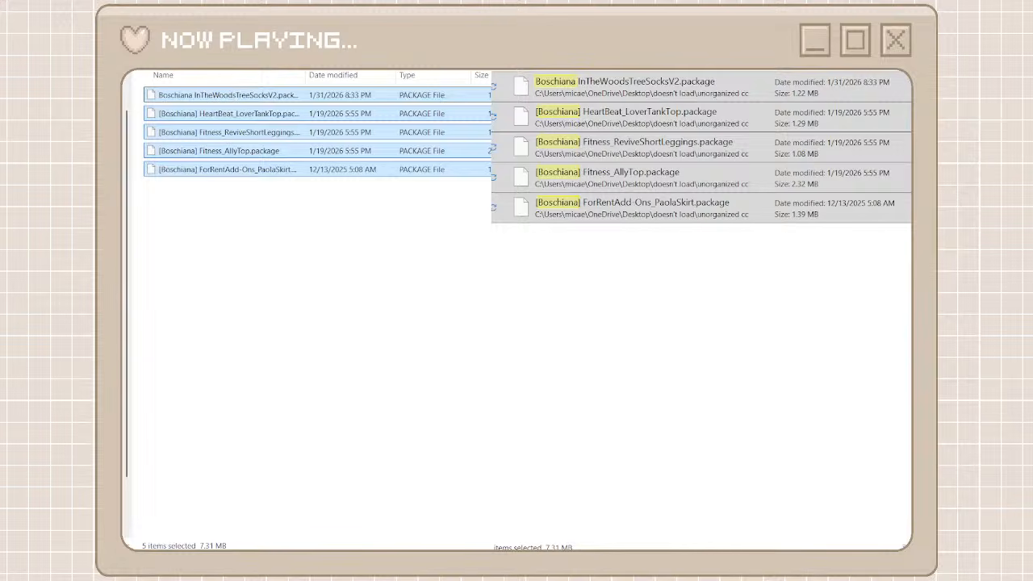
Clear the Boschiana search and create a folder named mr olkan among the creator folders for the MROLKAN packages
key(alt+Left)
key(alt+Left)
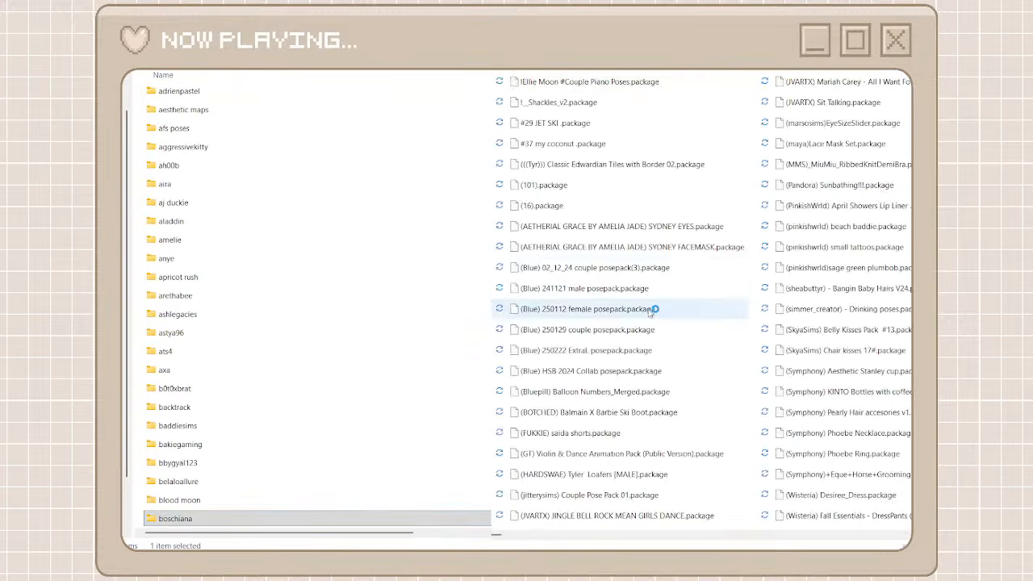
click(735, 535)
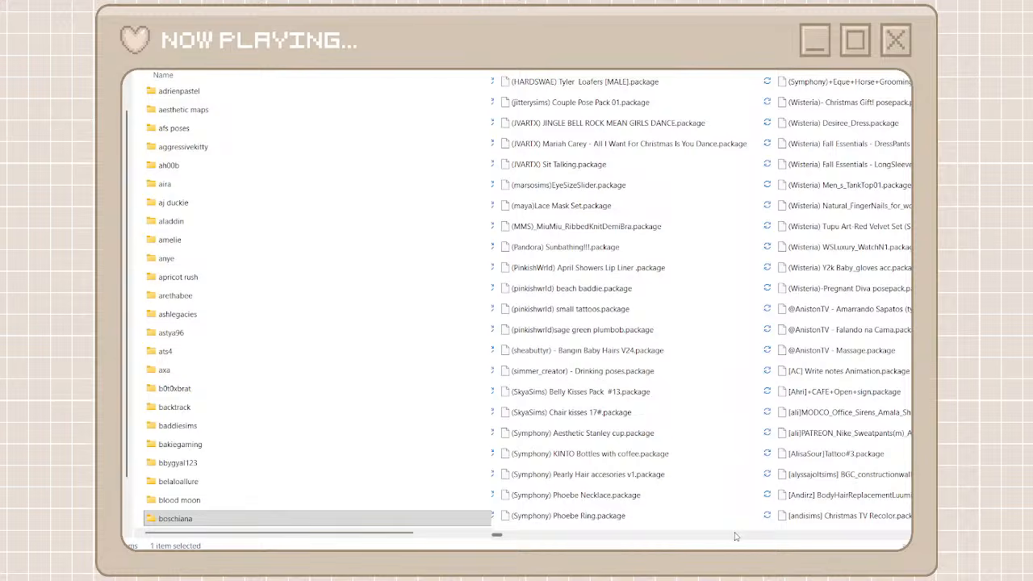
click(829, 539)
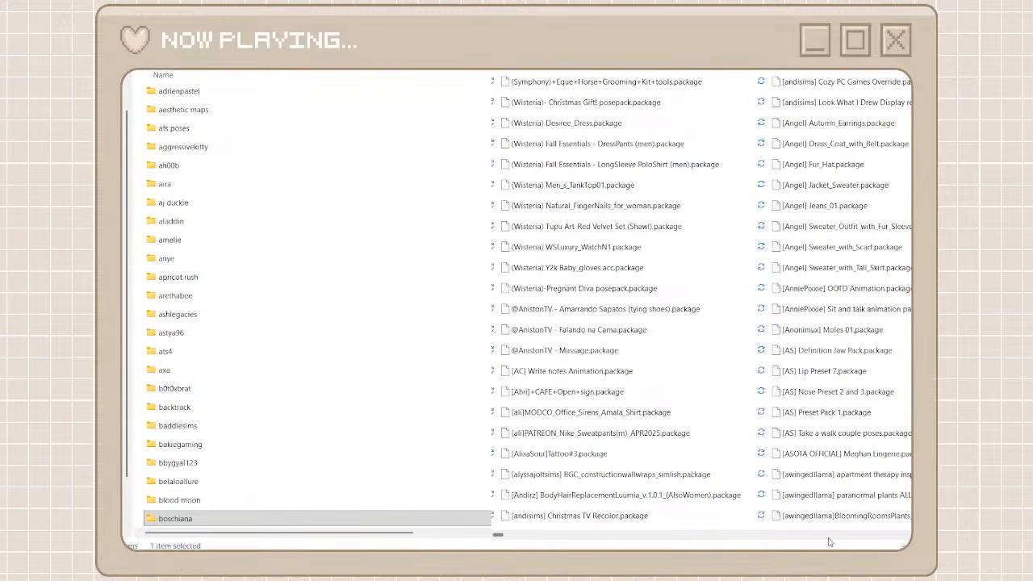
click(829, 539)
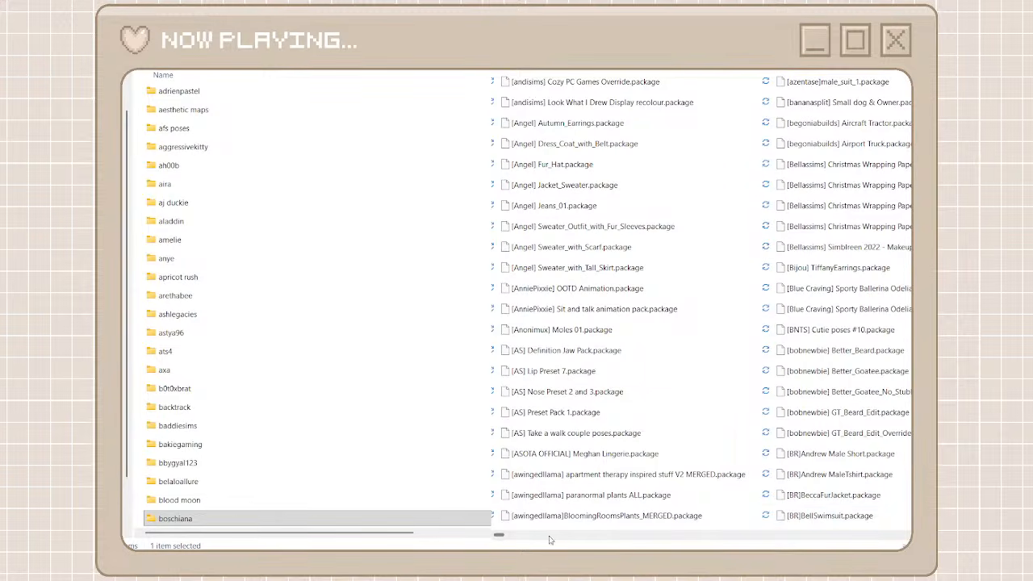
drag(501, 539, 790, 536)
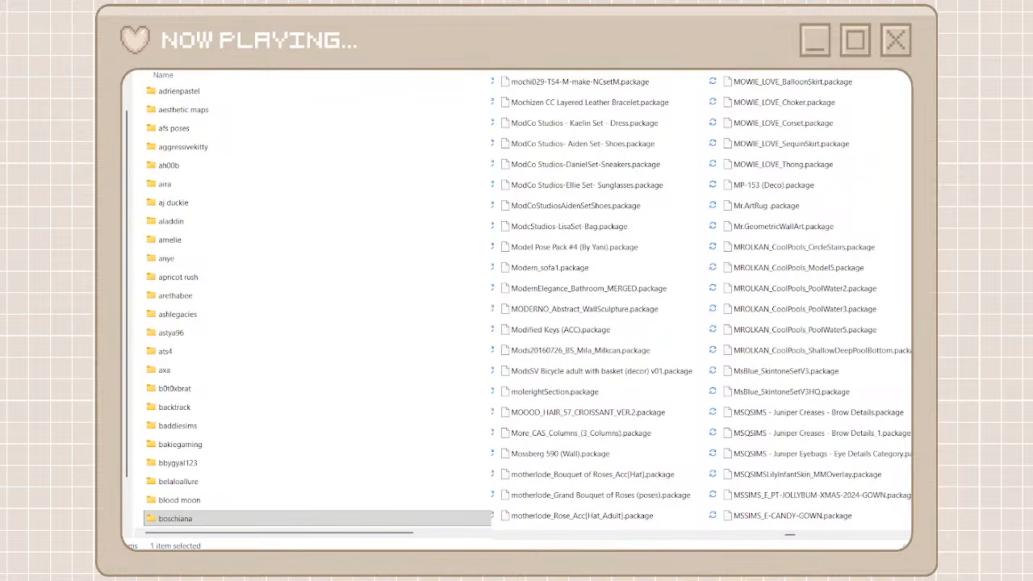
click(872, 540)
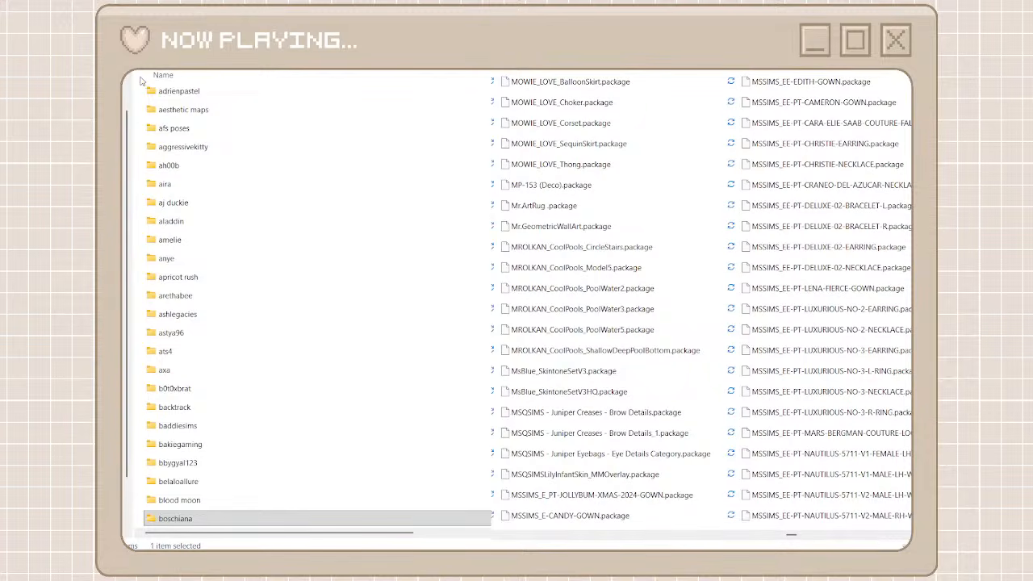
key(ctrl+shift+n)
text(mrol)
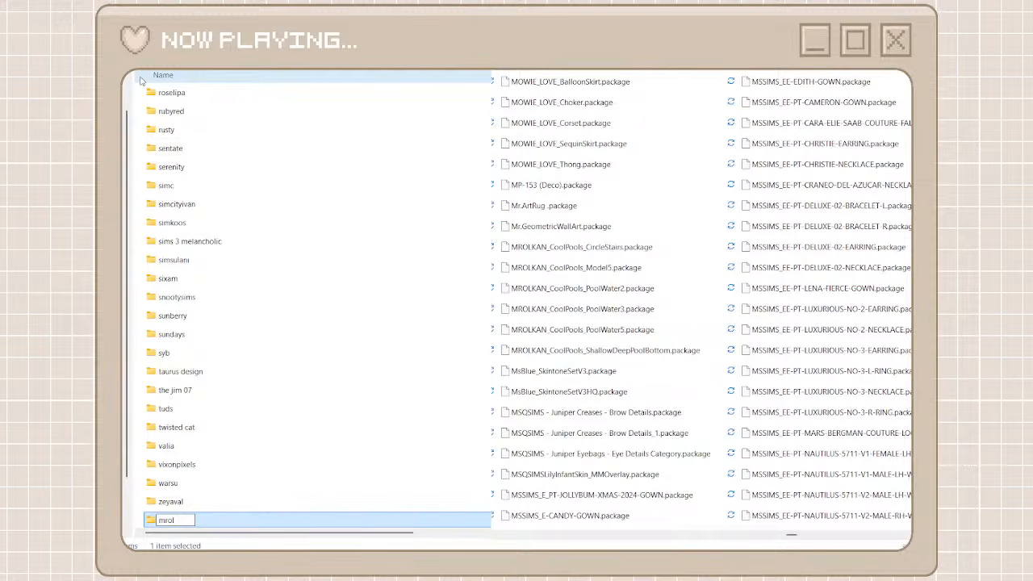
text(kn)
text(n)
click(169, 520)
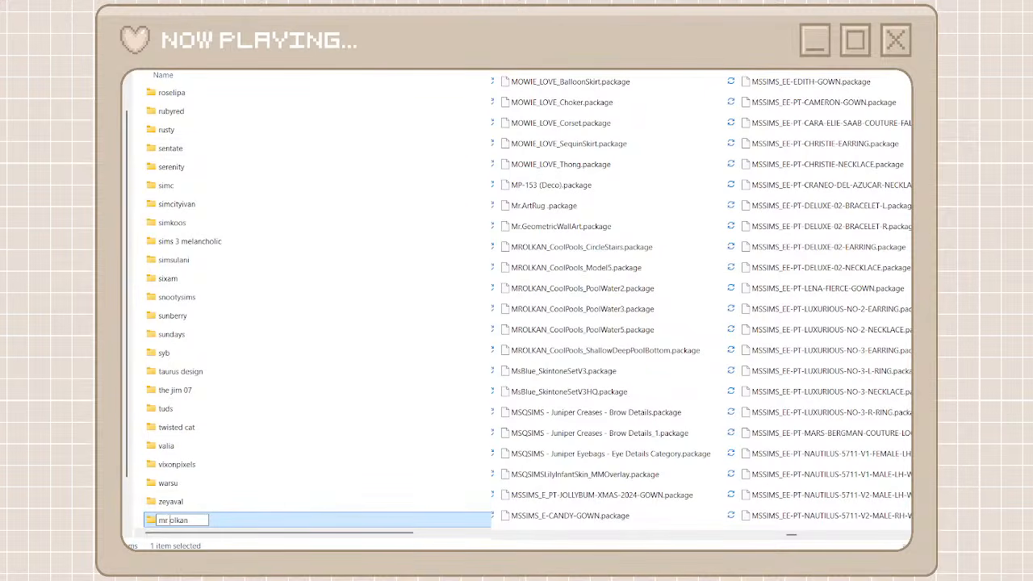
click(137, 104)
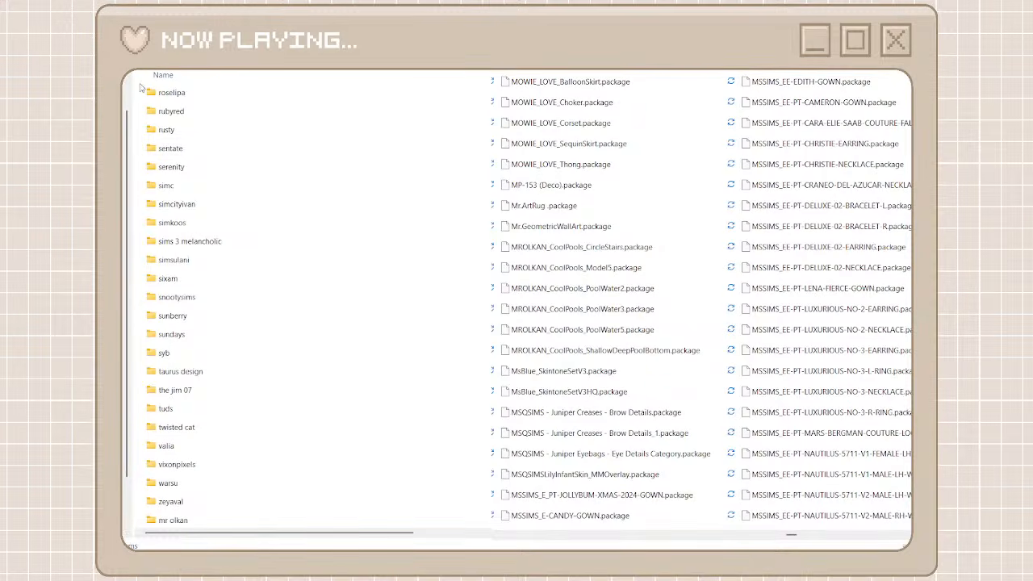
Create a creator folder named ms sims and open it
key(ctrl+shift+n)
text(ms sims)
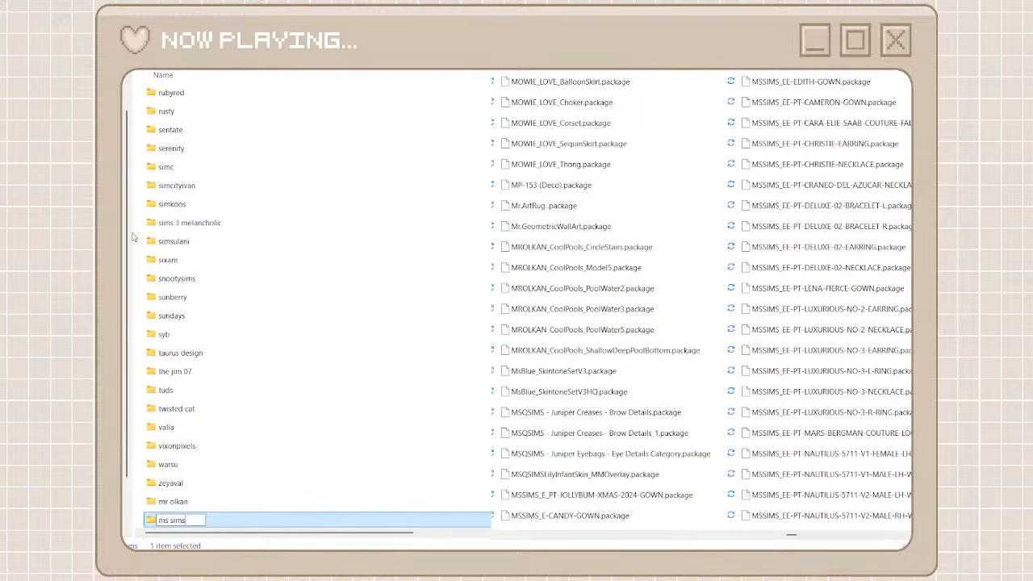
key(Return)
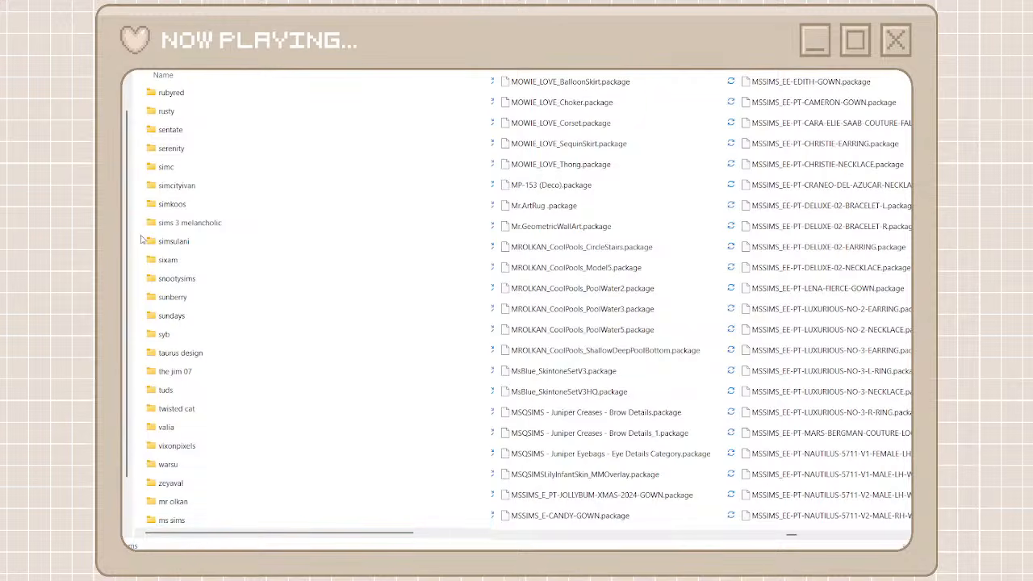
double_click(240, 522)
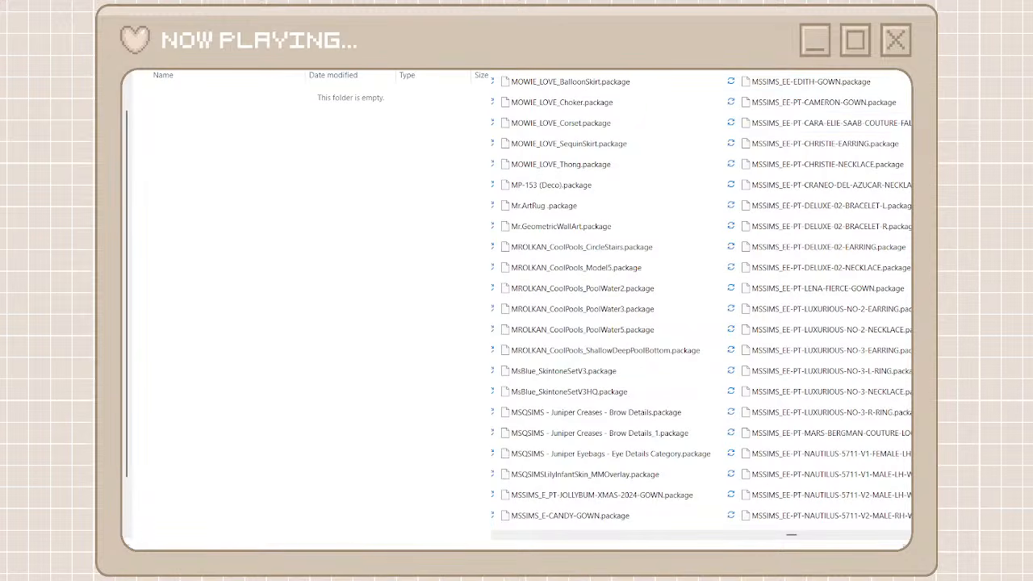
Search unorganized cc for mssims, written without a space
text(ms sims)
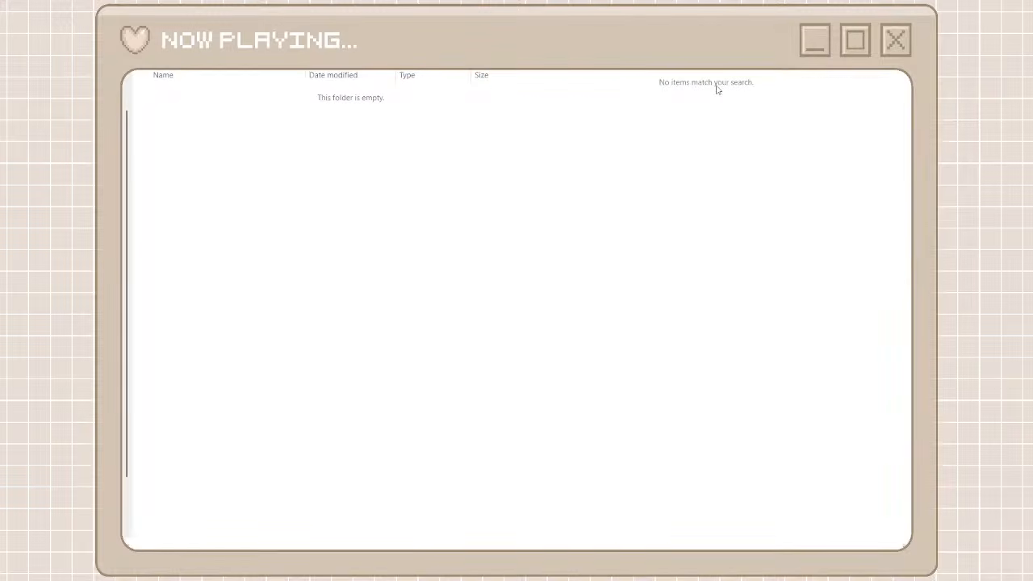
key(BackSpace)
key(BackSpace)
key(BackSpace)
key(BackSpace)
key(BackSpace)
text(sims)
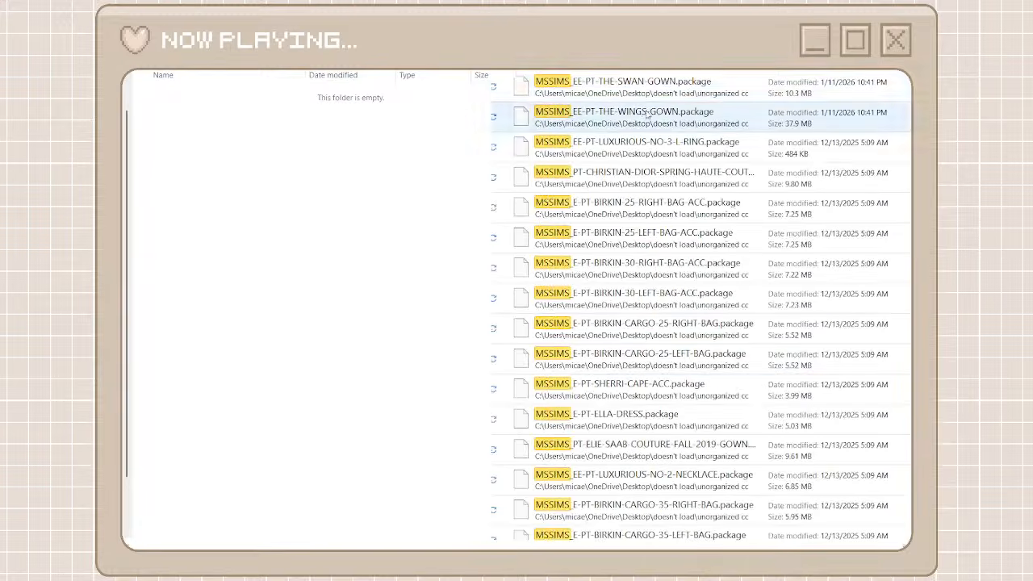
Move all the found MSSIMS packages from unorganized cc into the ms sims folder and return to the creator folders
click(623, 91)
scroll(618, 355, down, 12)
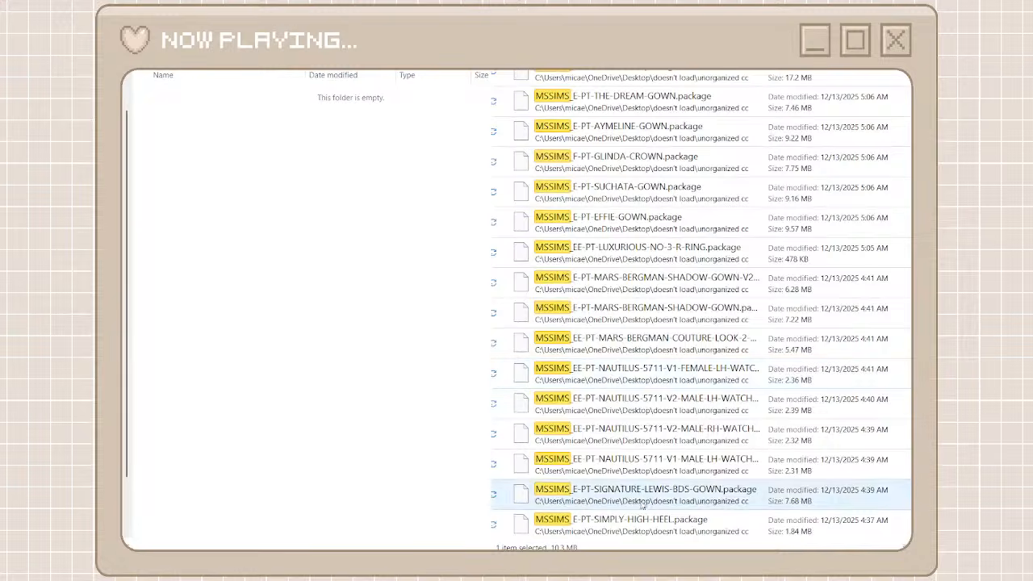
key(ctrl+a)
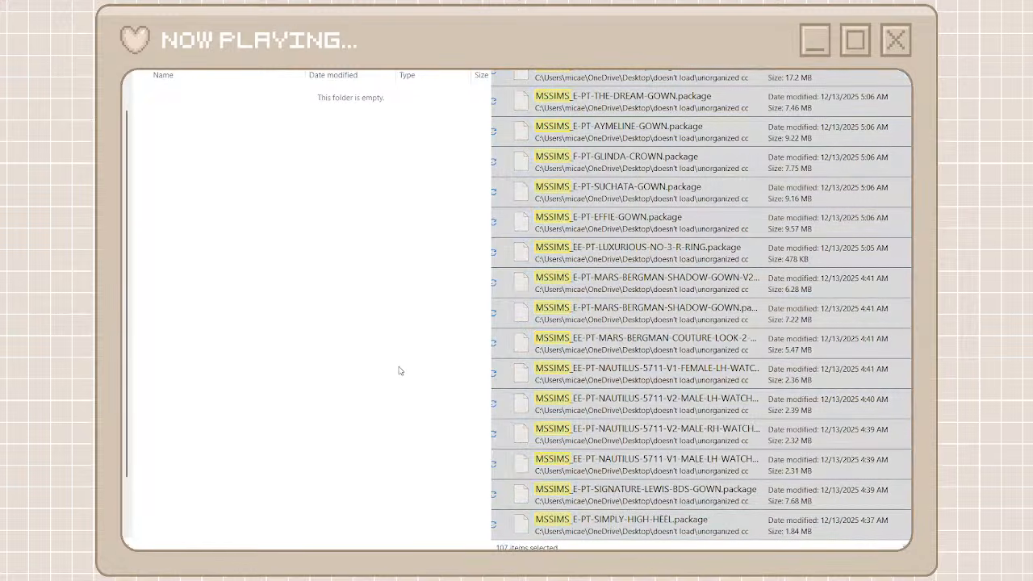
key(ctrl+v)
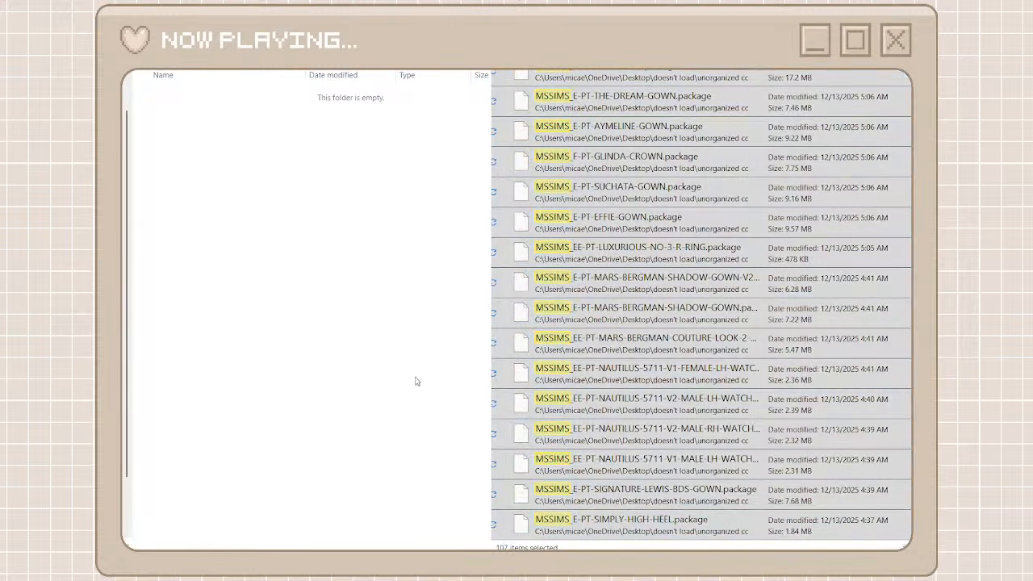
key(alt+Left)
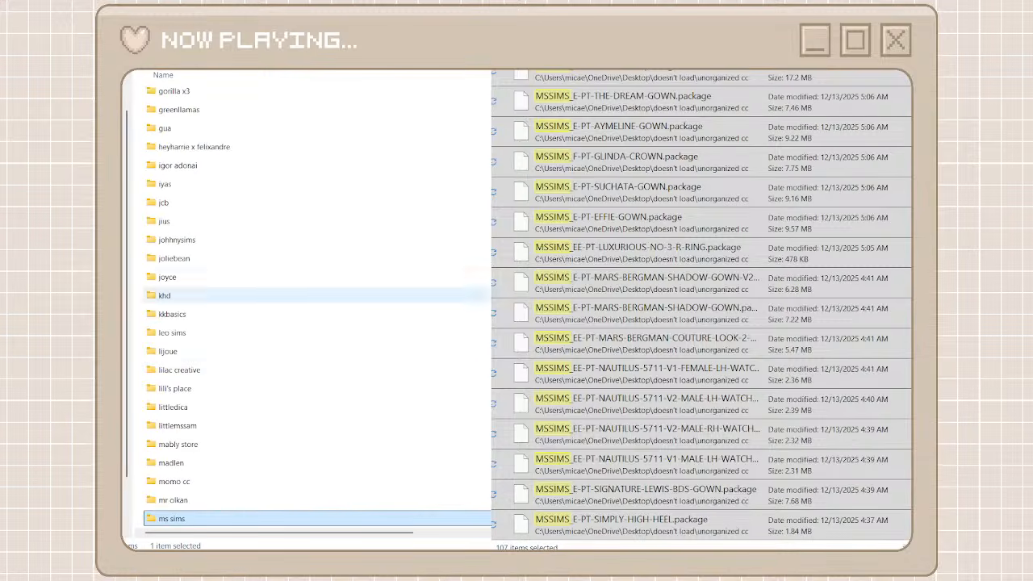
Search unorganized cc for mr, move the six MROLKAN CoolPools packages into the mr olkan folder, and return to the creator folders
scroll(322, 369, down, 7)
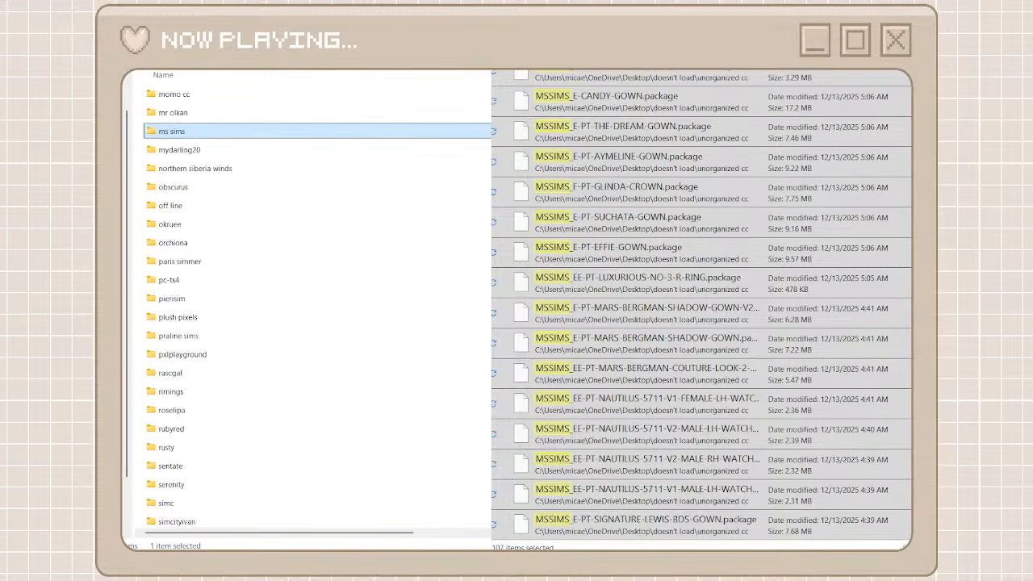
text(mr)
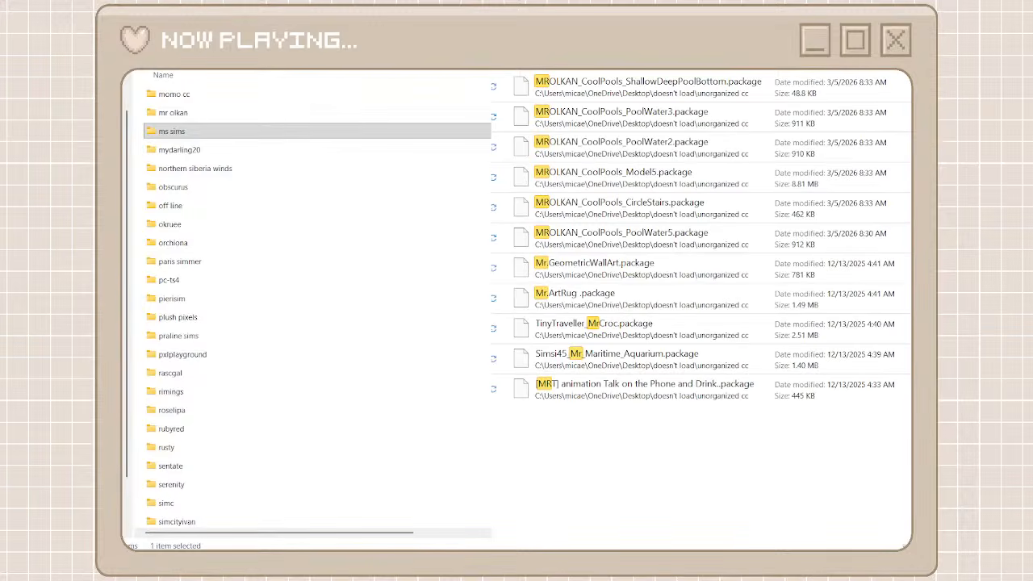
click(587, 96)
shift+click(621, 242)
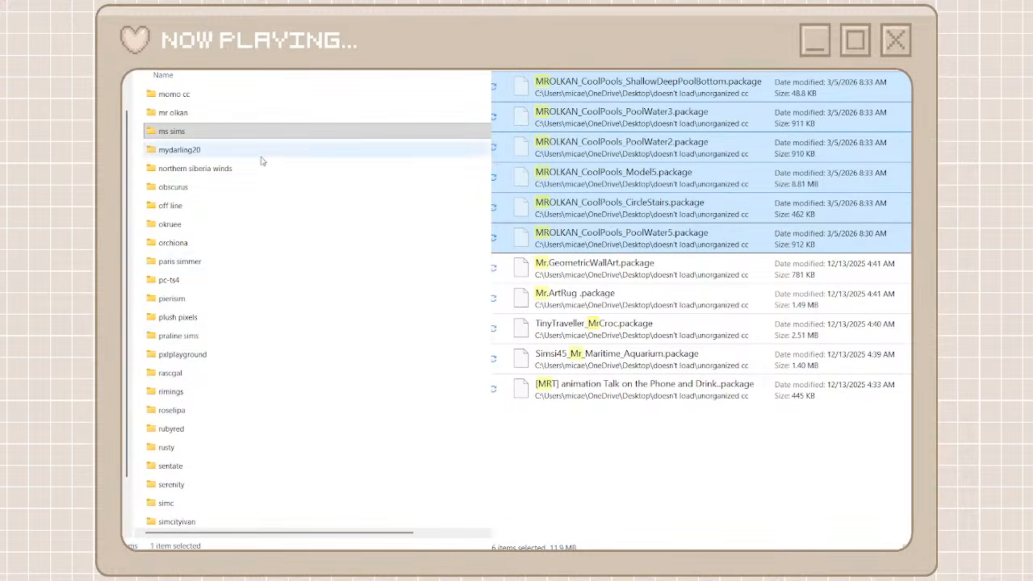
double_click(173, 112)
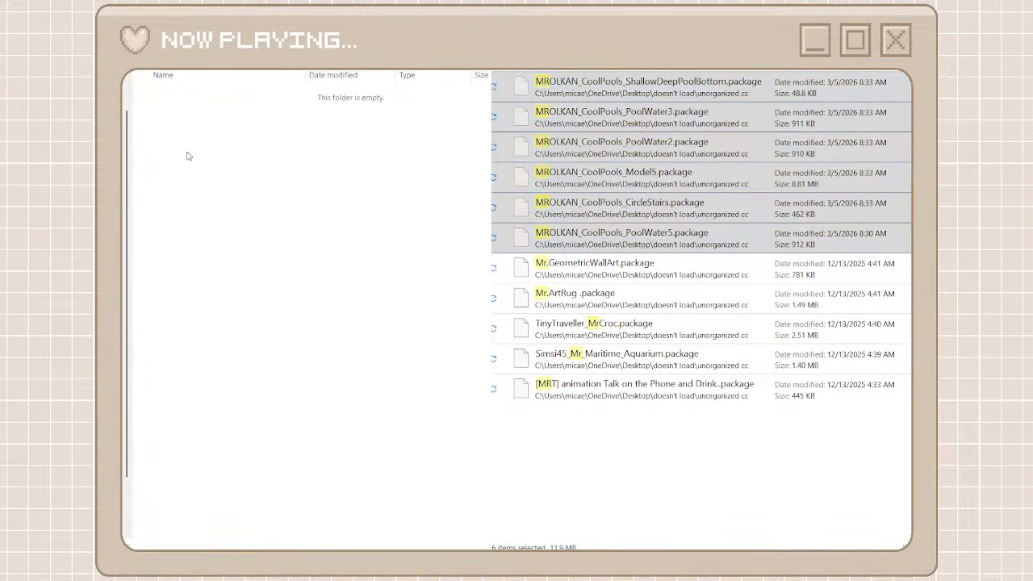
key(ctrl+v)
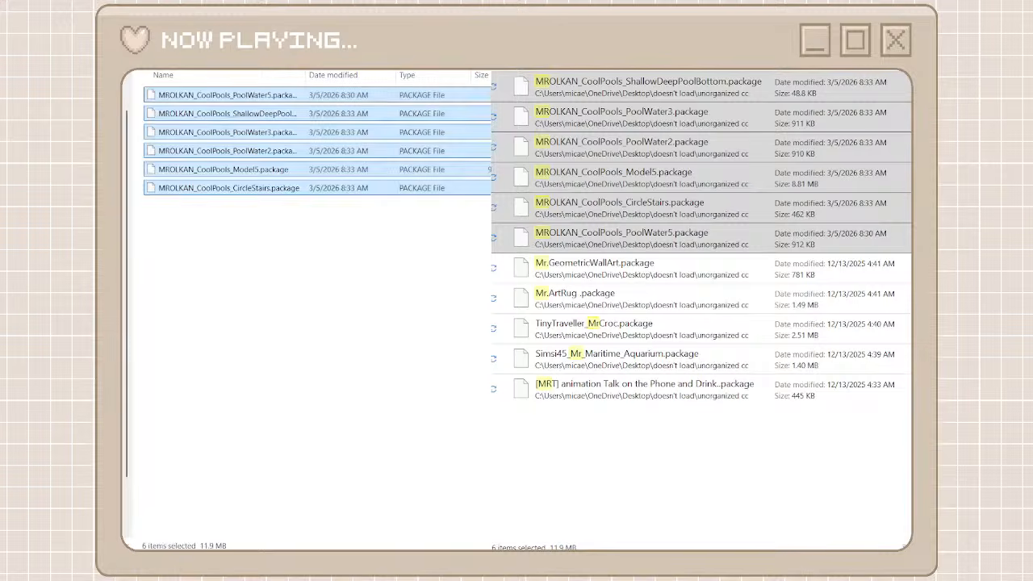
key(alt+Left)
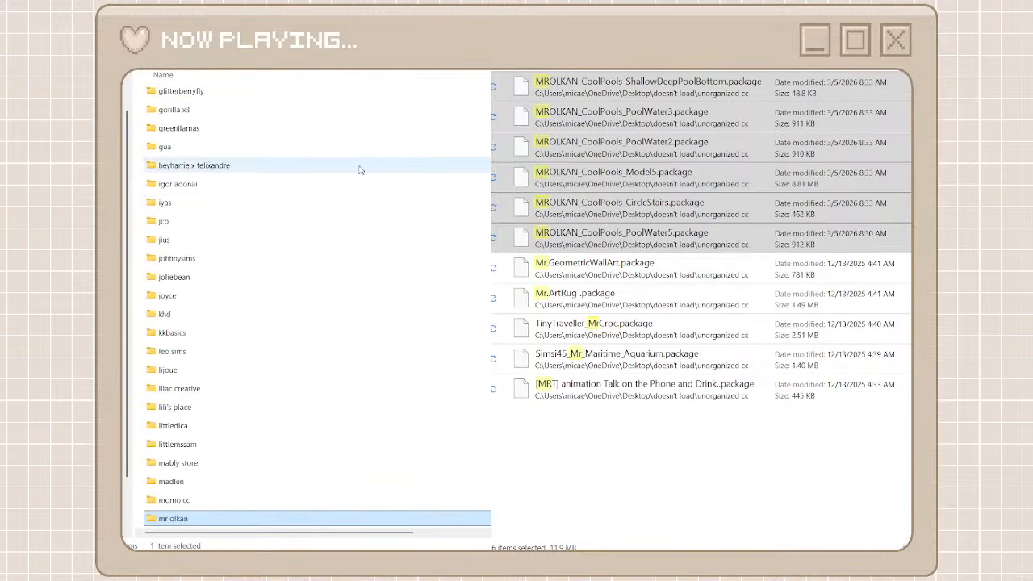
Open the heyharrie x felixandre folder, search unorganized cc for tinytr, and move all the found TinyTraveller packages into it
double_click(359, 166)
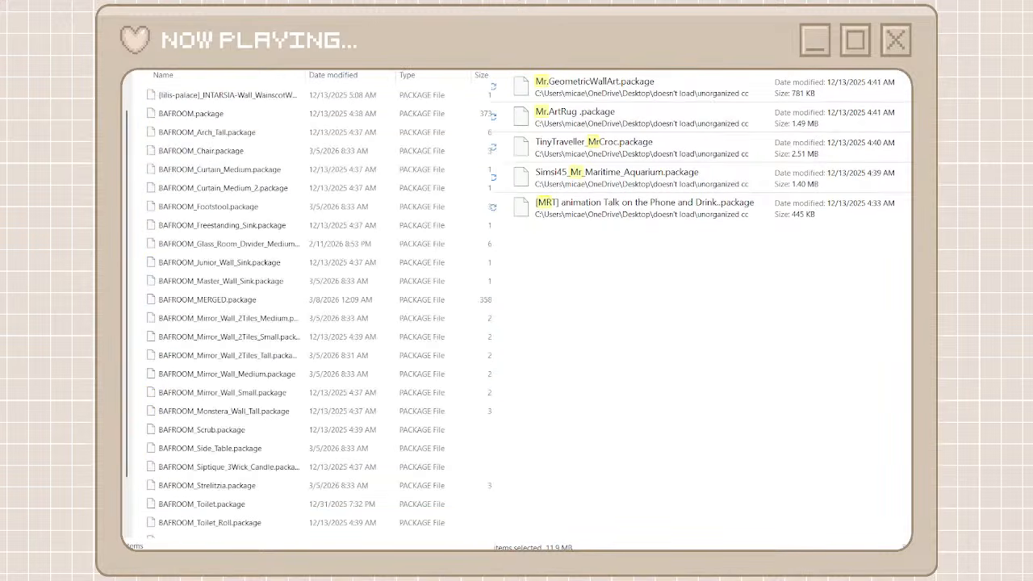
text(tinytr)
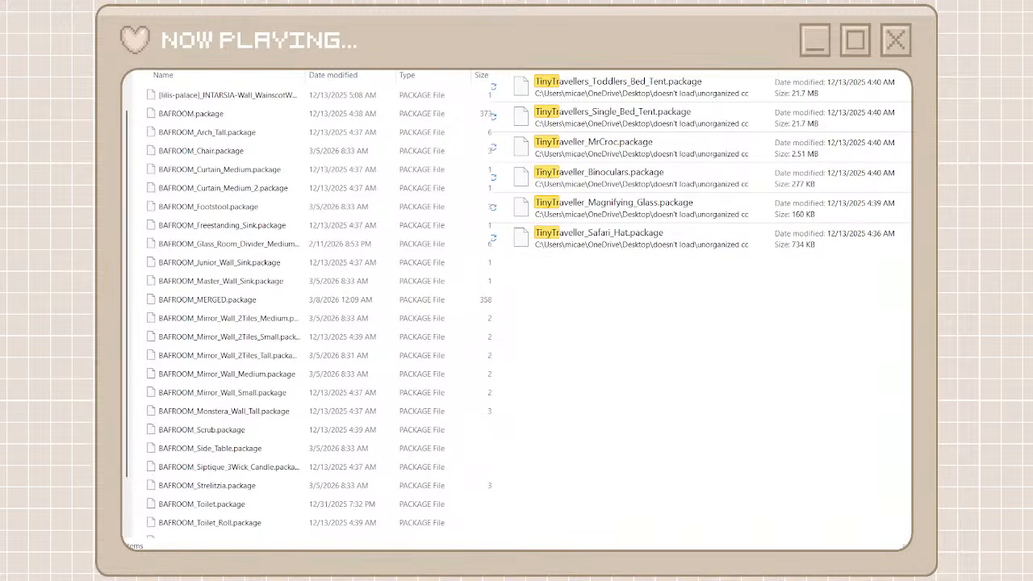
drag(670, 300, 645, 105)
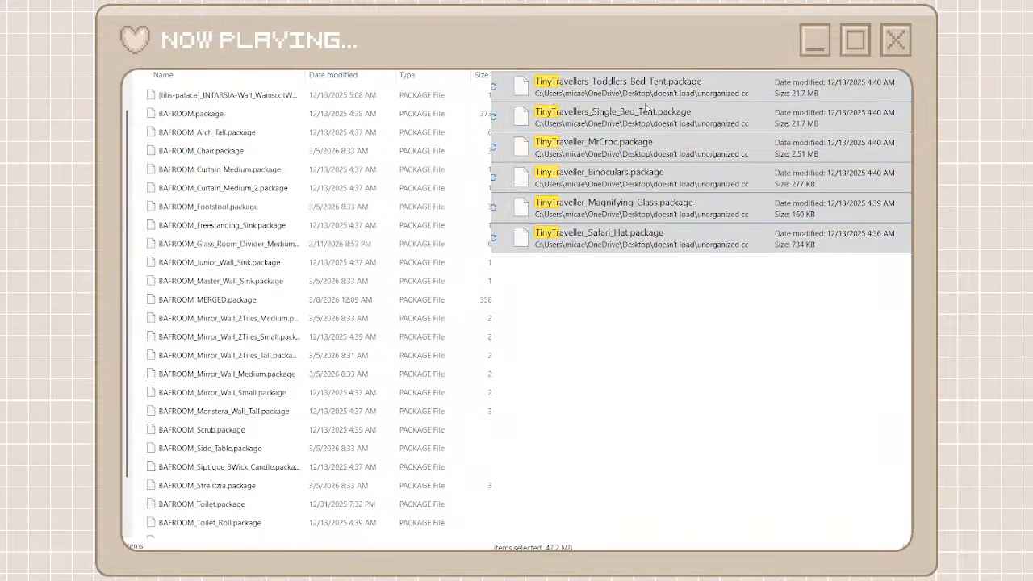
key(ctrl+x)
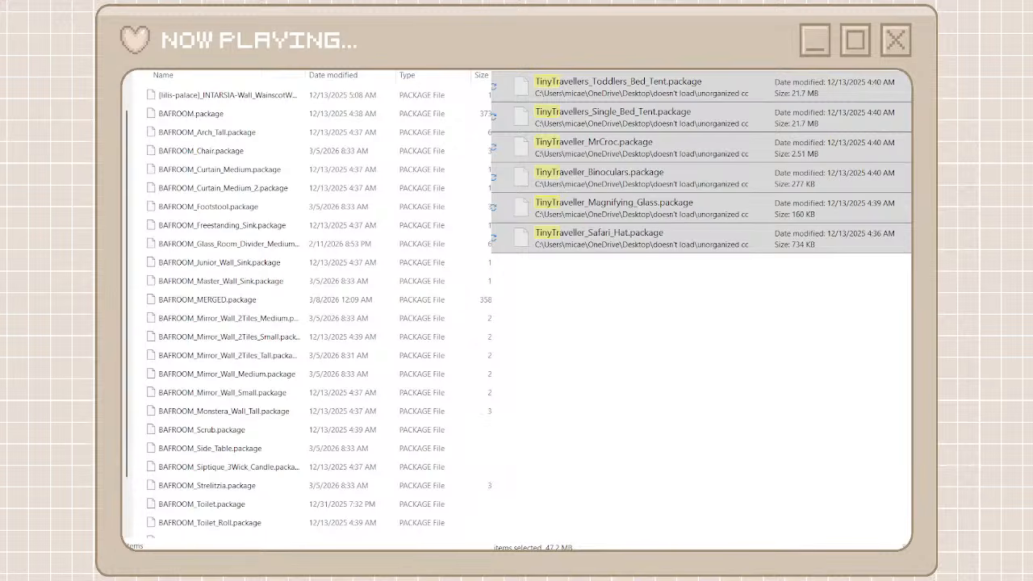
key(ctrl+v)
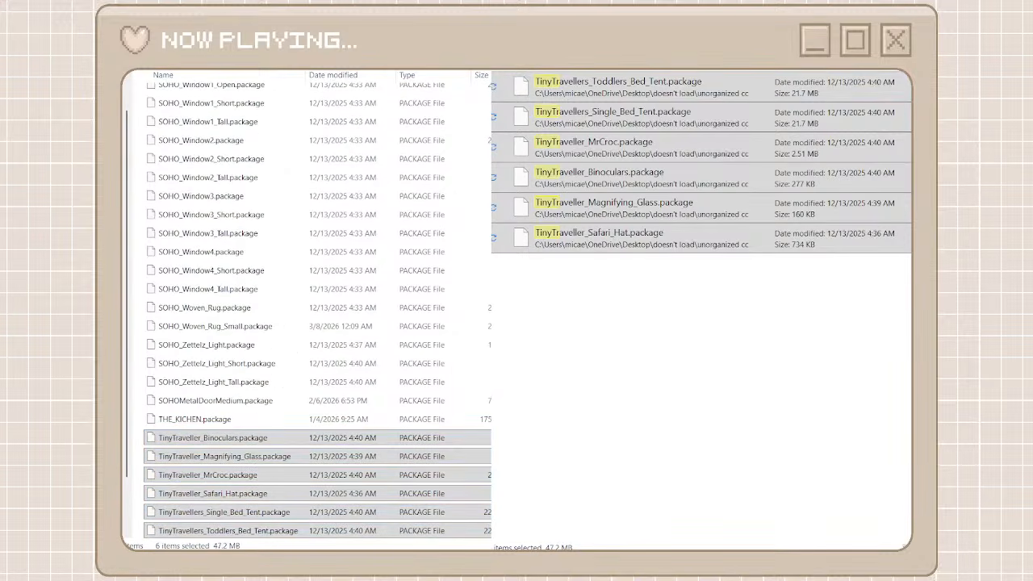
Clear the tinytr search, browse unorganized cc to the Bostyny packages, and create a folder named bostyny among the creator folders
click(776, 71)
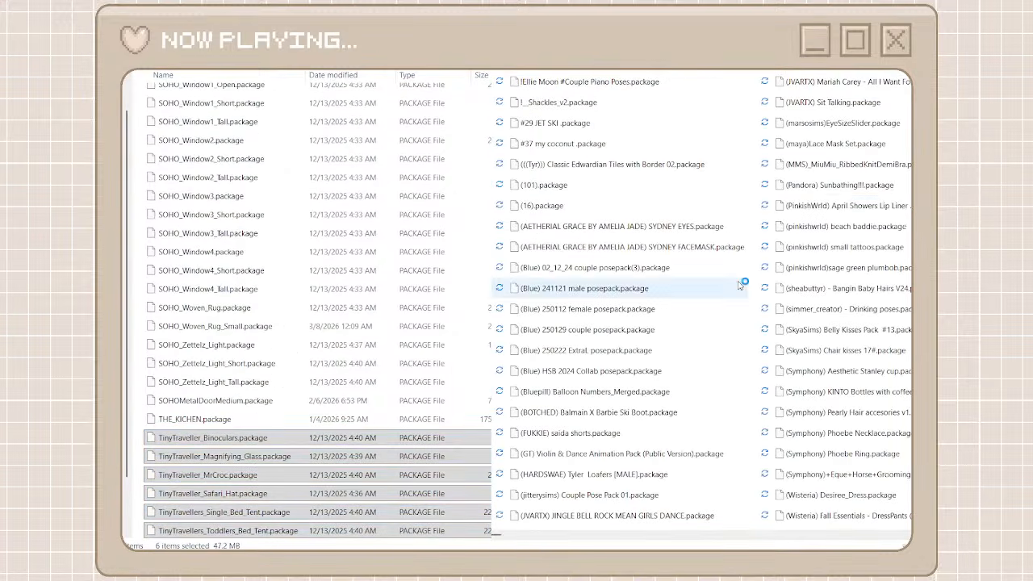
scroll(807, 535, down, 8)
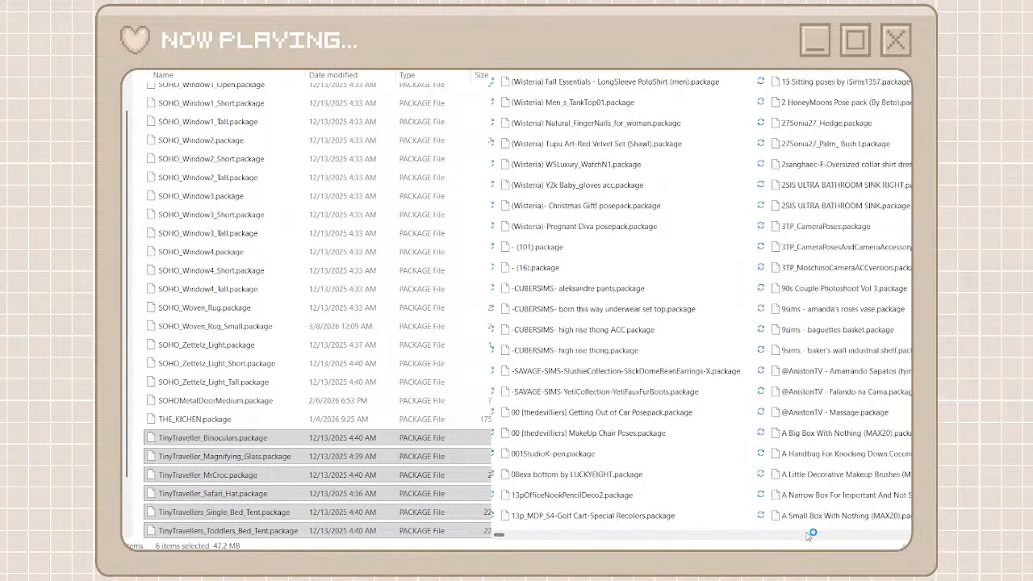
scroll(813, 535, down, 3)
scroll(625, 542, down, 3)
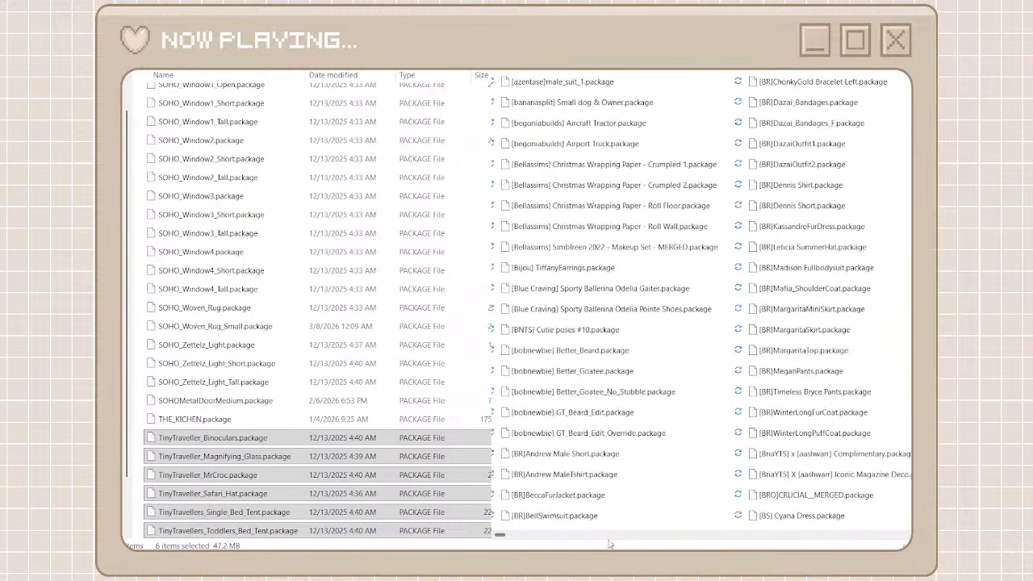
scroll(518, 540, down, 1)
drag(502, 536, 638, 537)
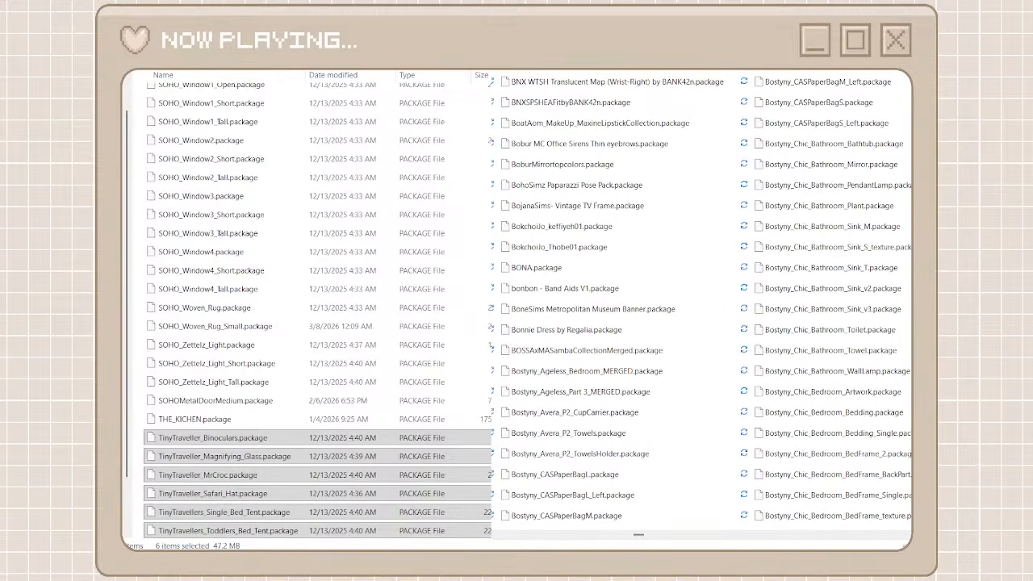
key(ctrl+shift+n)
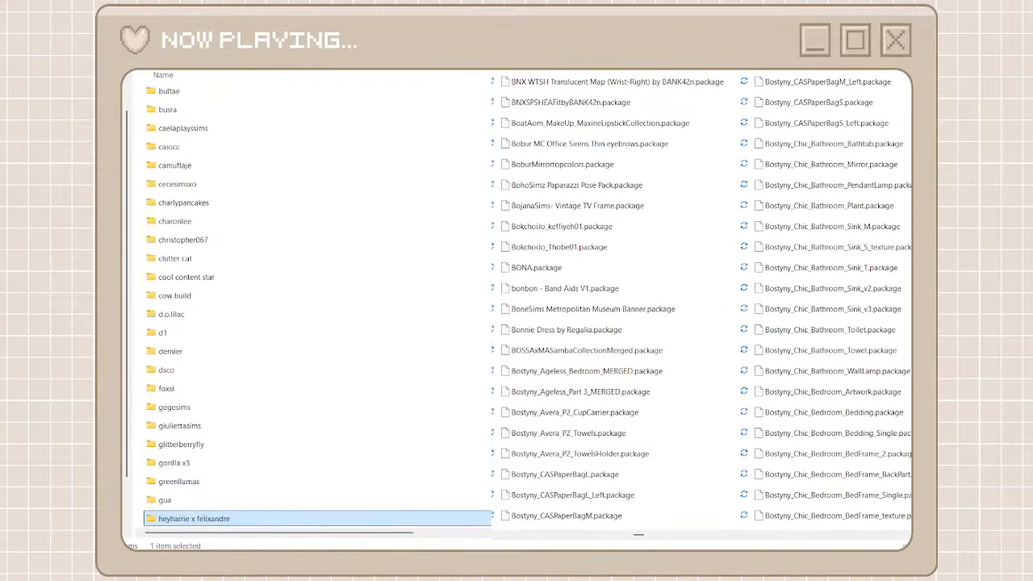
text(b)
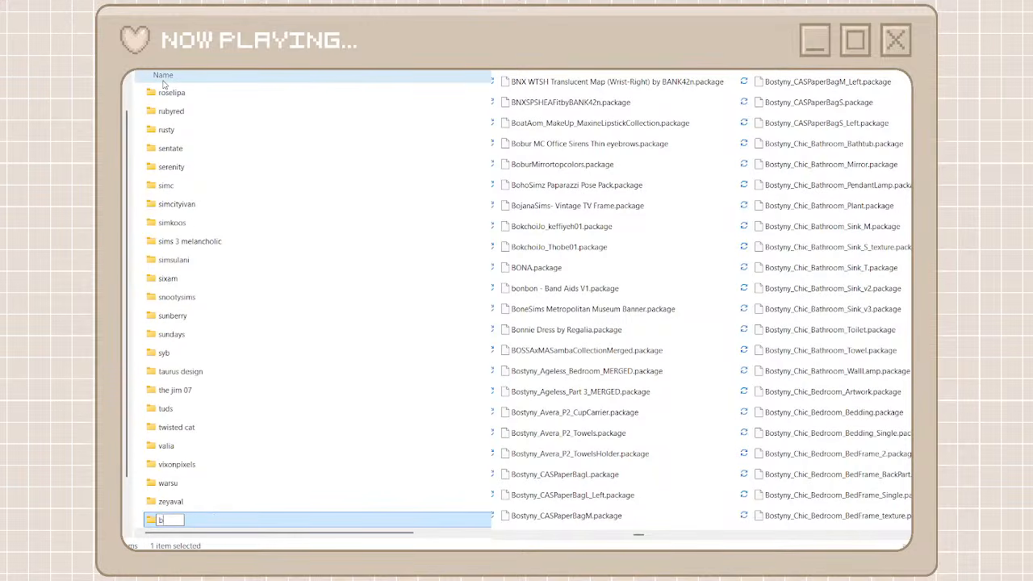
text(ostyny)
click(139, 113)
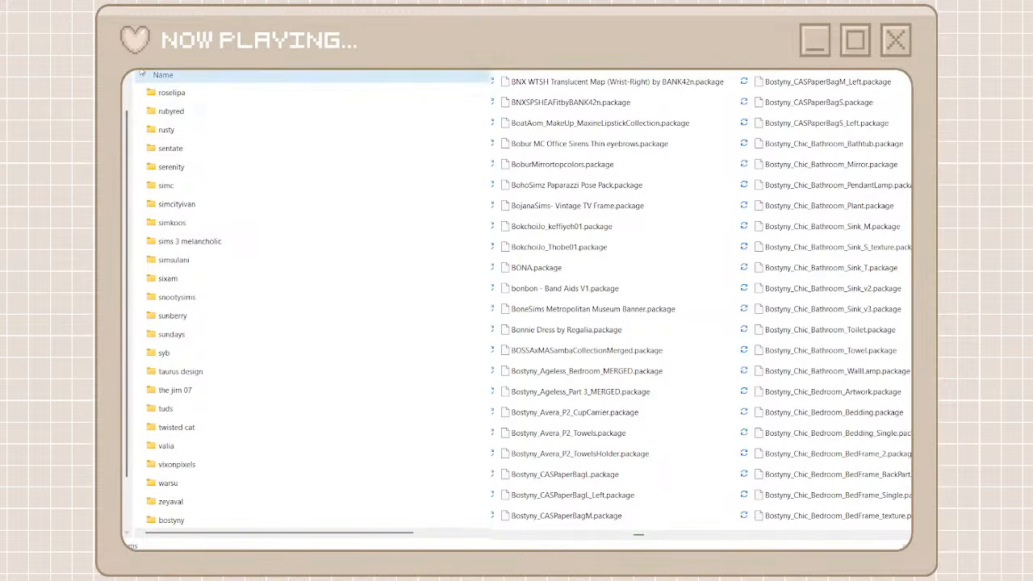
Create another creator folder named bergdorf
key(ctrl+shift+n)
text(berg)
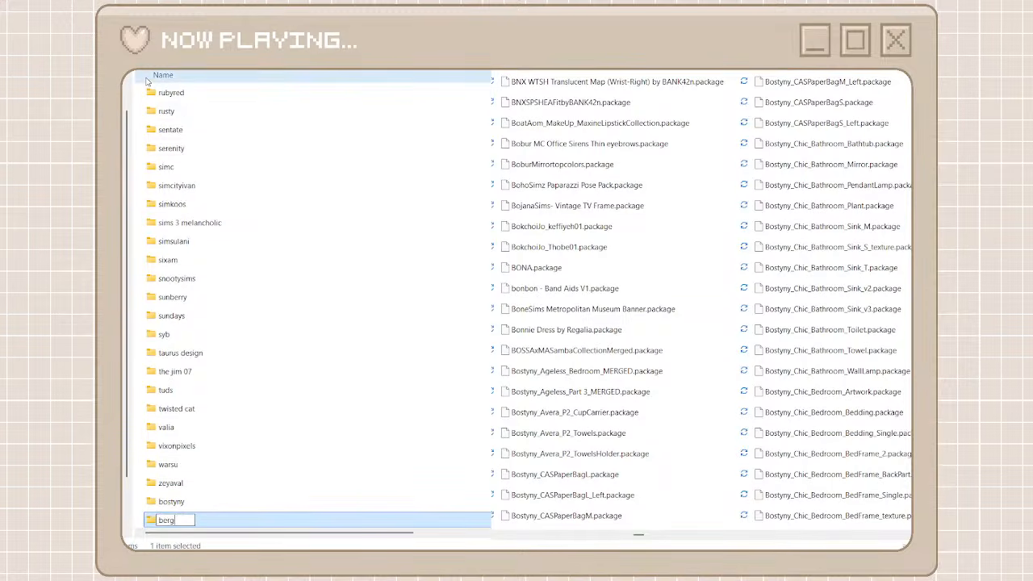
text(dorf)
Open the bostyny folder, search unorganized cc for bergdorf, and move all the found Bergdorf packages into the open folder
double_click(185, 500)
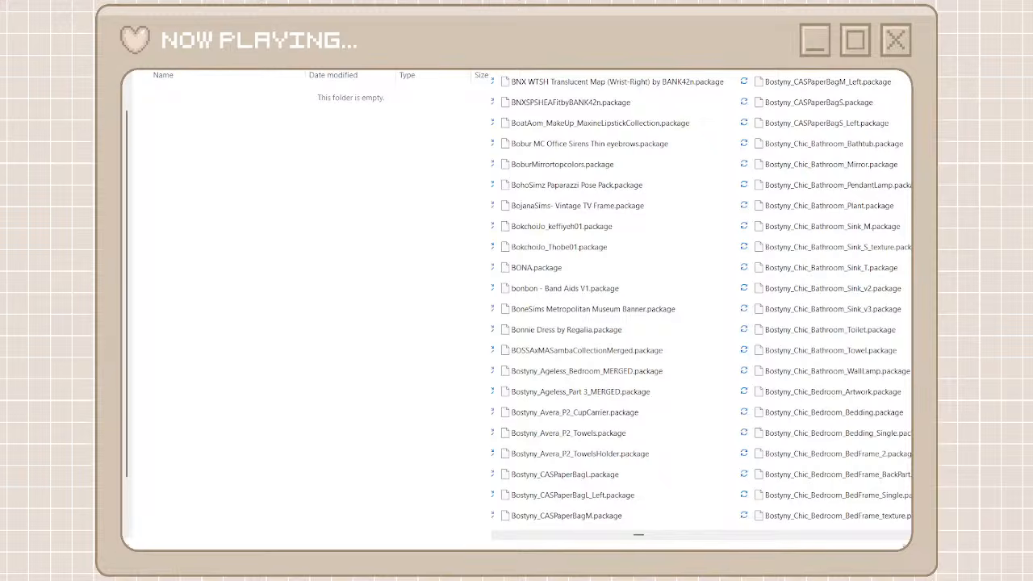
text(bergdorf)
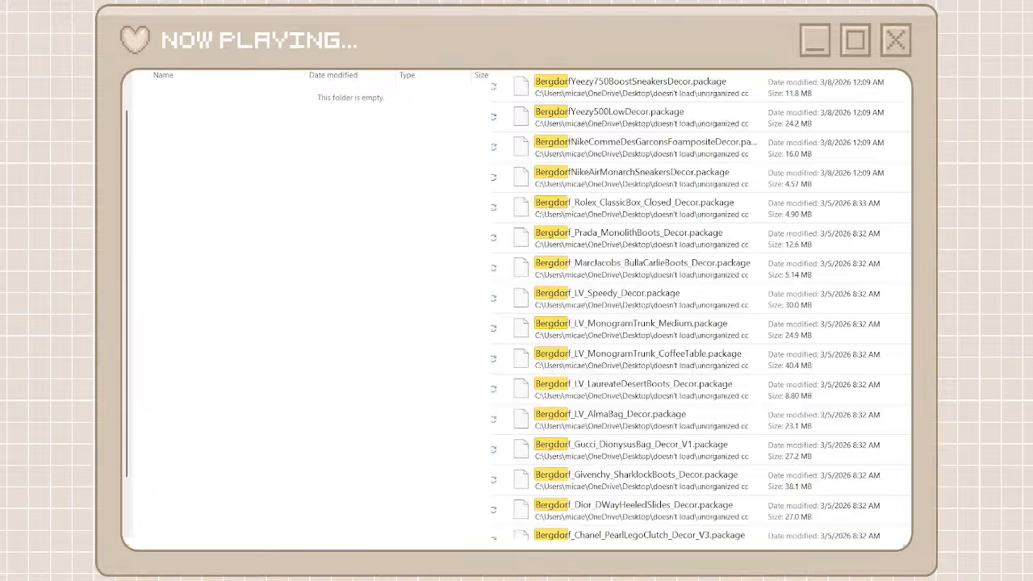
click(677, 97)
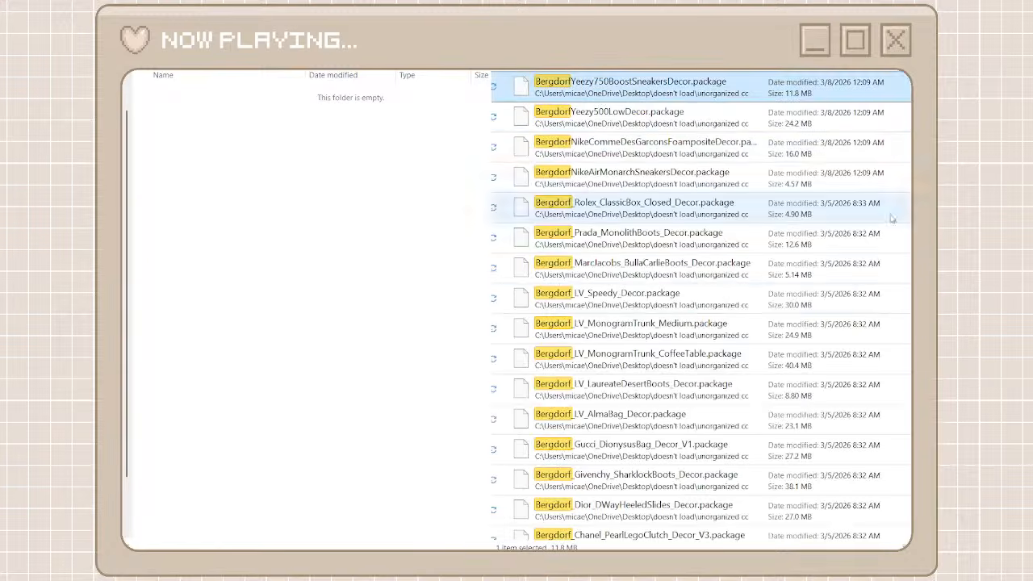
scroll(702, 305, down, 2)
drag(913, 89, 913, 529)
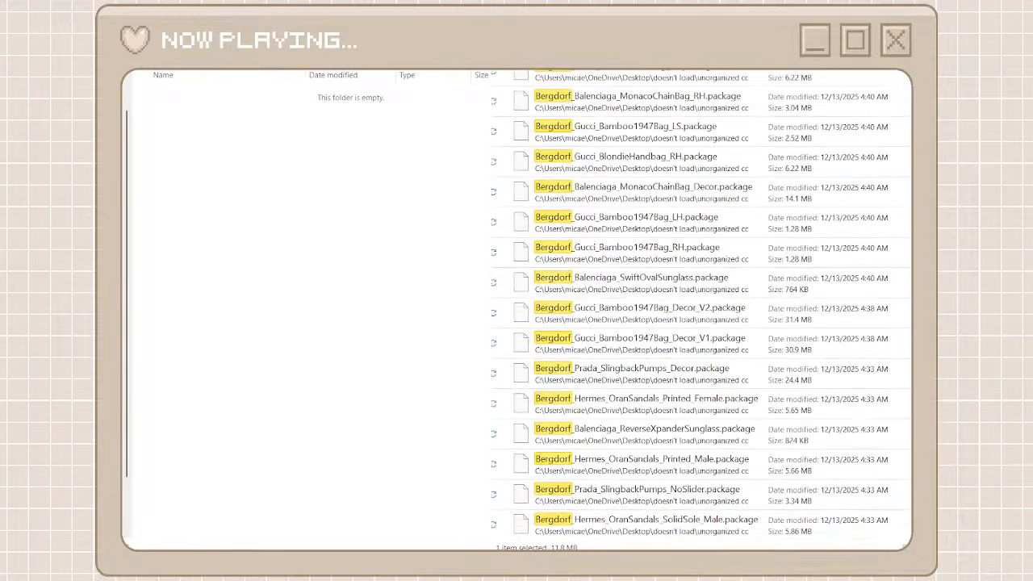
shift+click(692, 522)
right_click(693, 521)
click(717, 511)
right_click(407, 318)
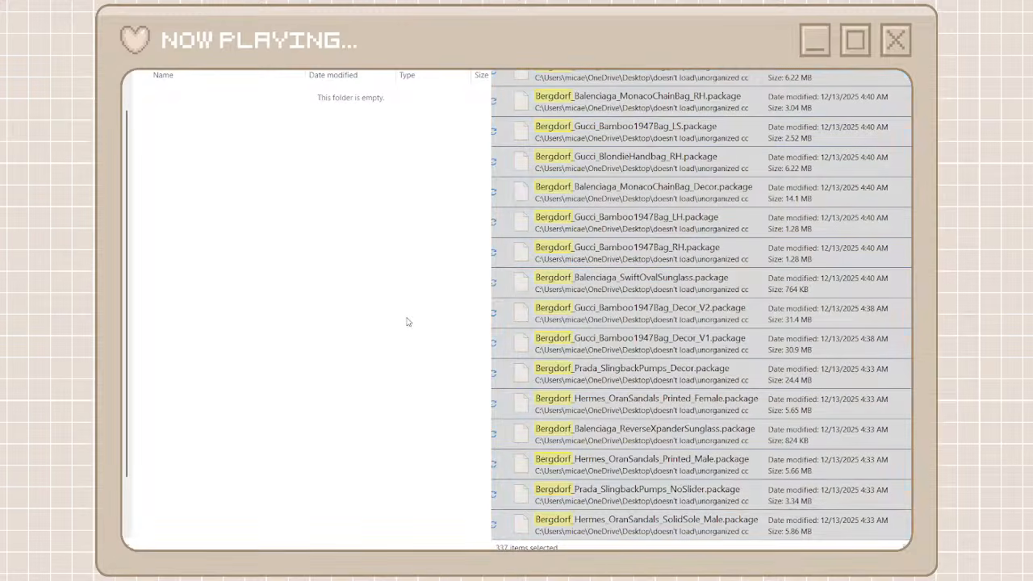
click(425, 332)
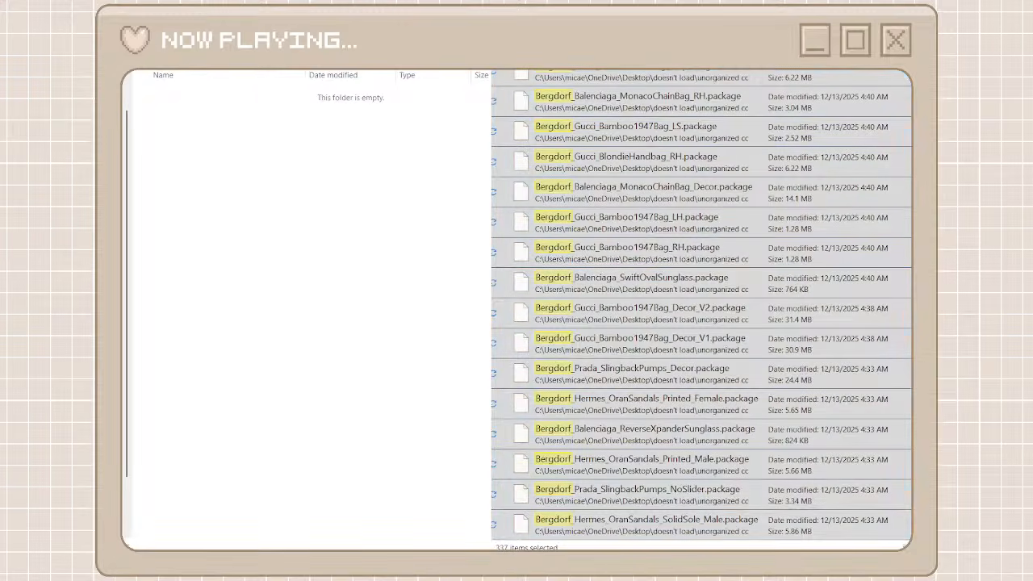
Check the bostyny folder for the pasted Bergdorf packages and return to the creator folders
key(alt+Left)
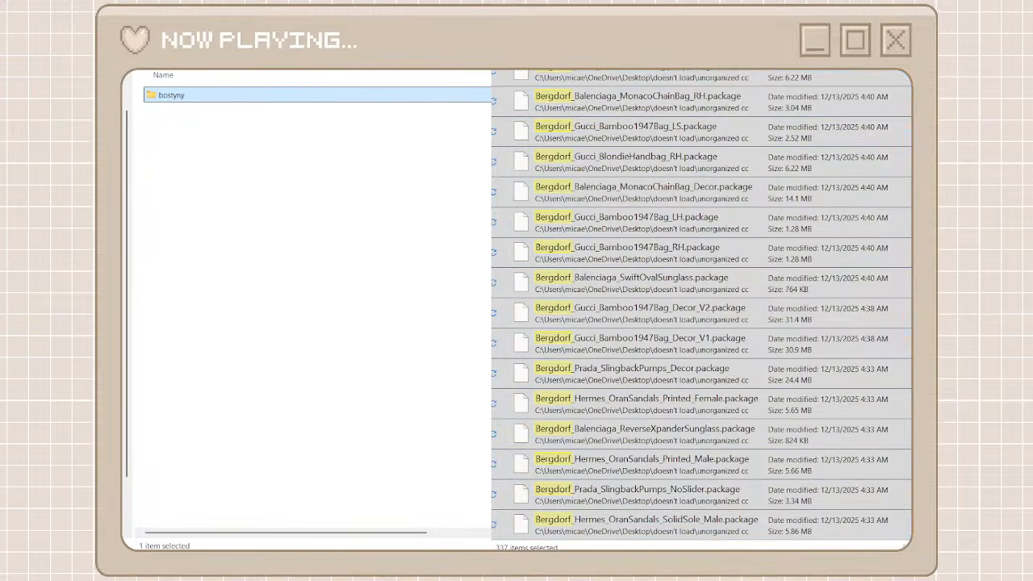
double_click(200, 96)
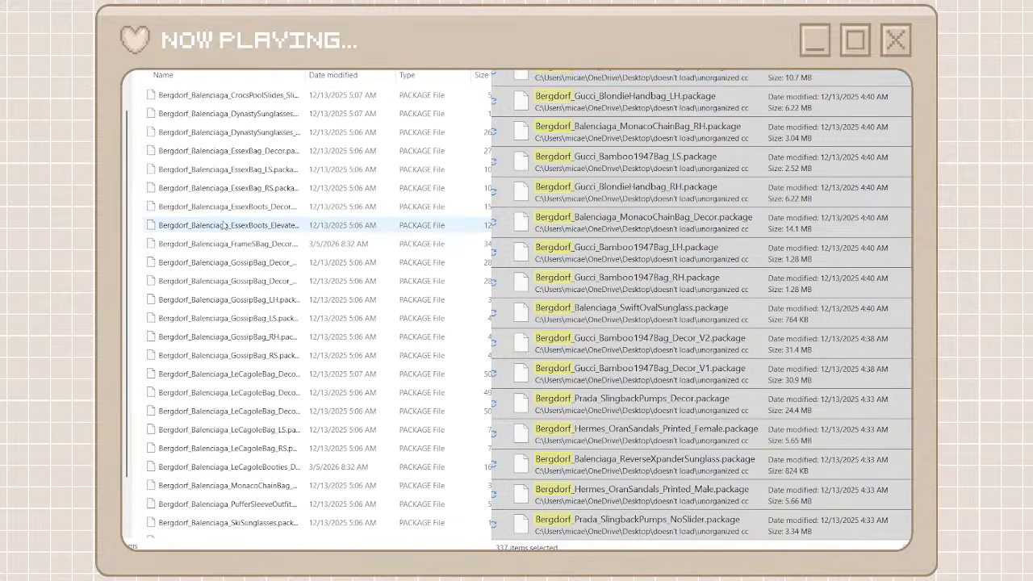
key(alt+Left)
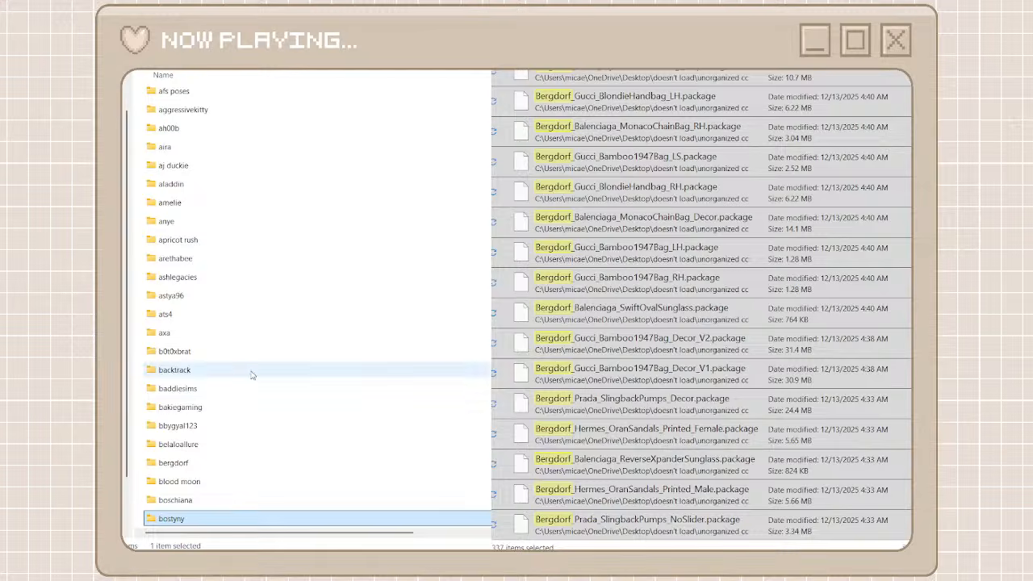
scroll(243, 379, down, 2)
Reopen the bostyny folder, select all the Bergdorf packages in it, and cut them
double_click(202, 401)
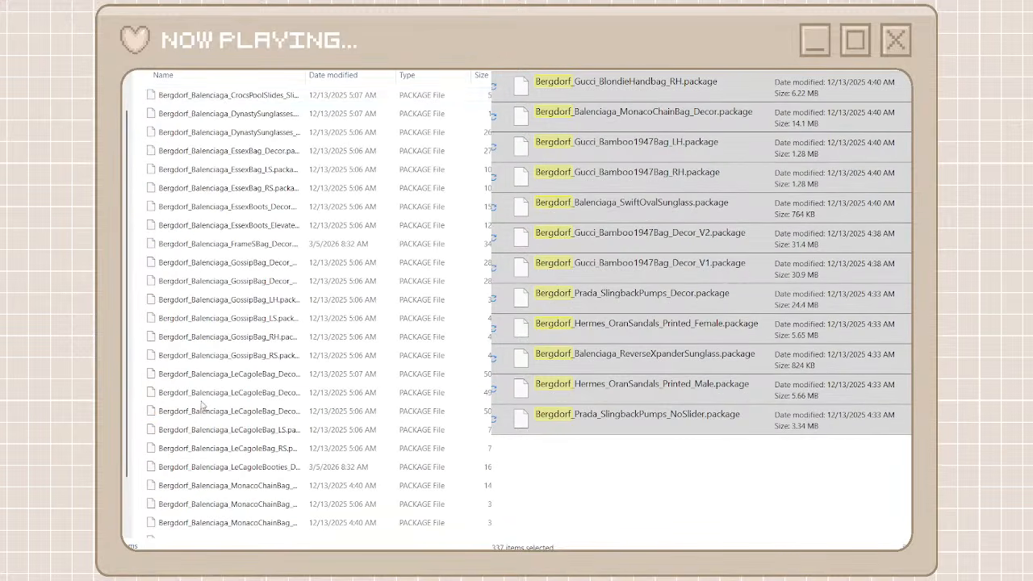
click(221, 100)
scroll(230, 387, down, 20)
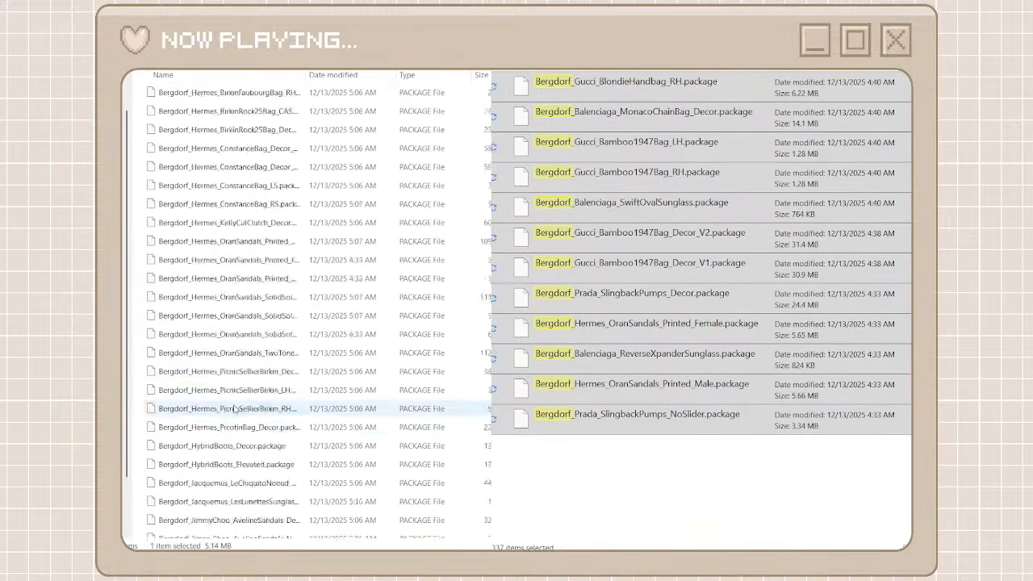
scroll(234, 409, down, 15)
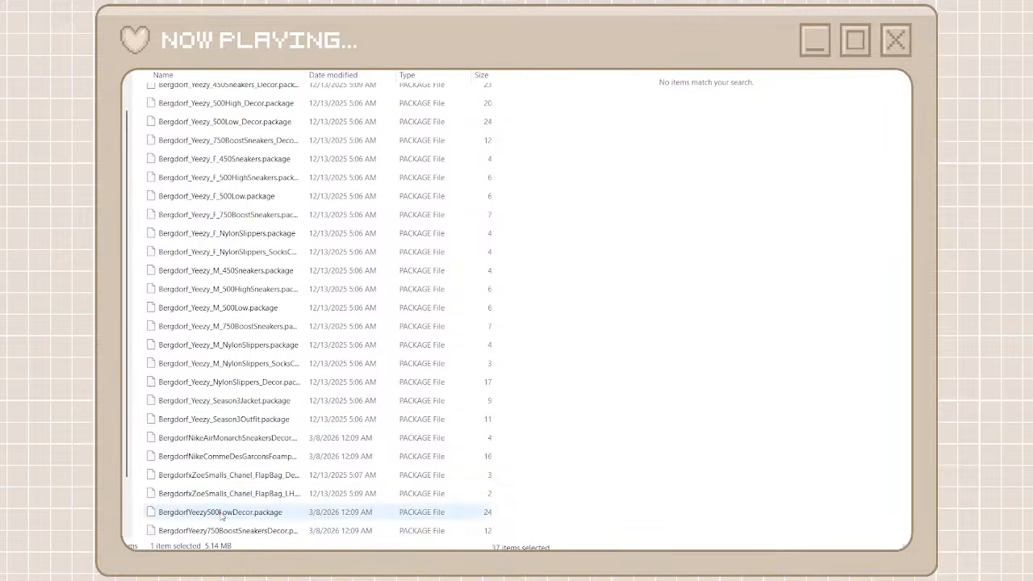
shift+click(209, 531)
click(231, 517)
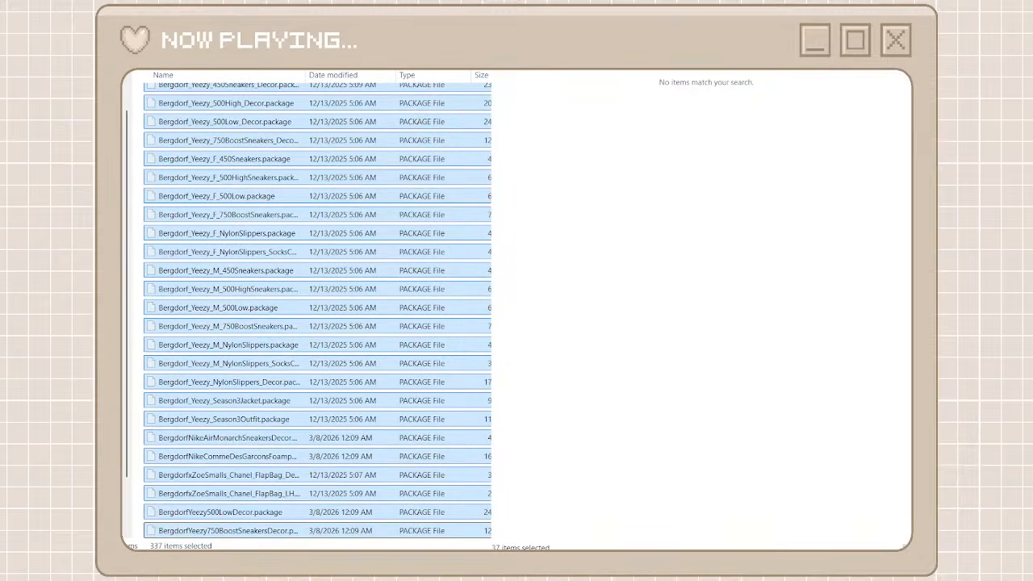
Return to the creator folders, search them for berg, and open the bergdorf folder as the destination for the cut packages
key(alt+Left)
scroll(175, 416, down, 7)
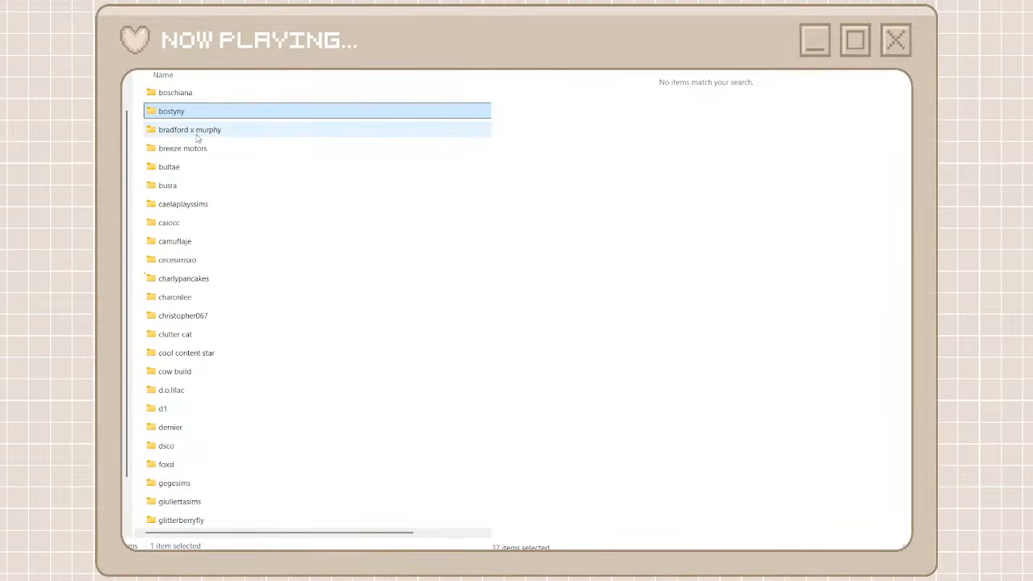
scroll(207, 194, up, 5)
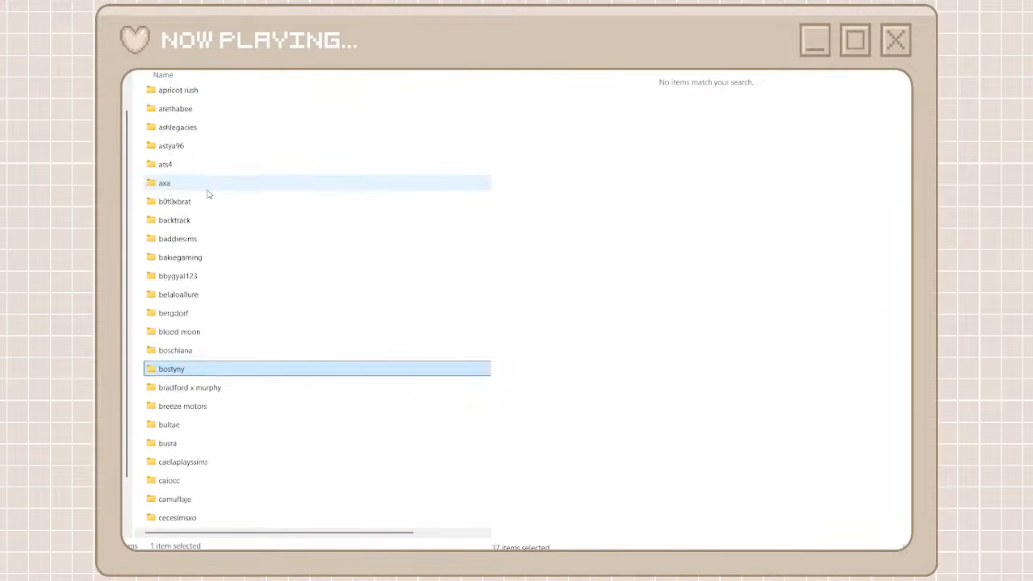
scroll(208, 332, down, 20)
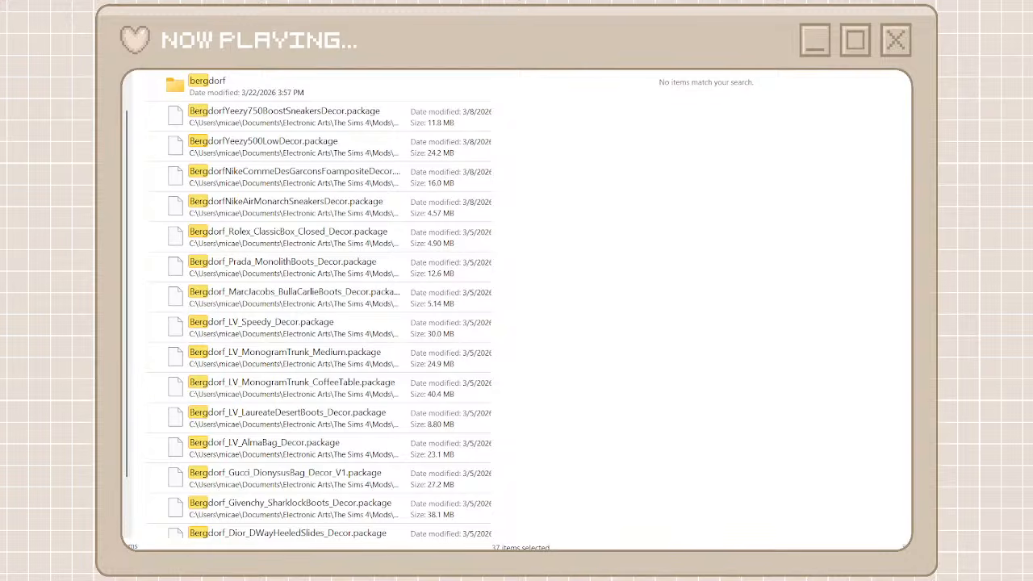
double_click(415, 80)
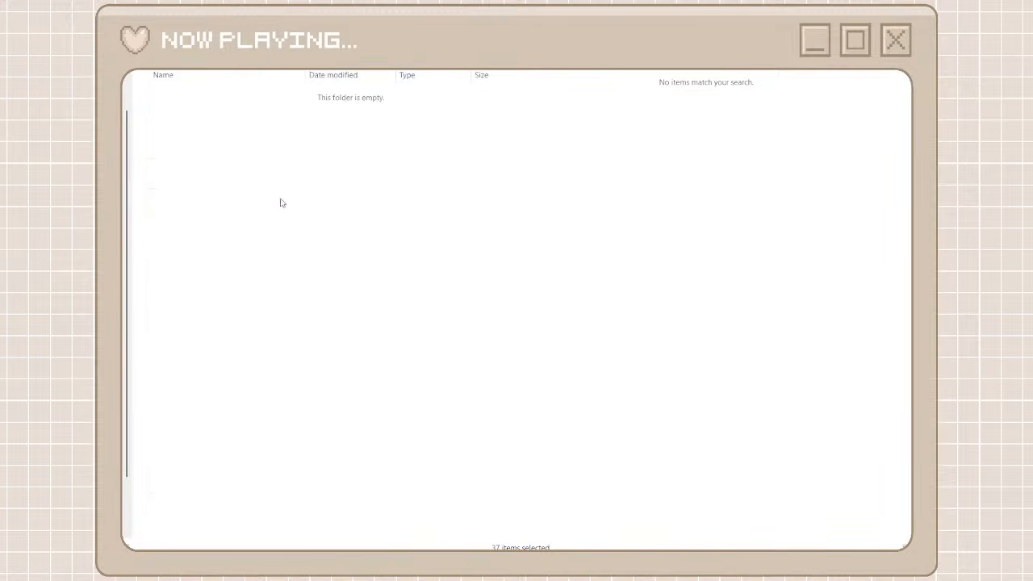
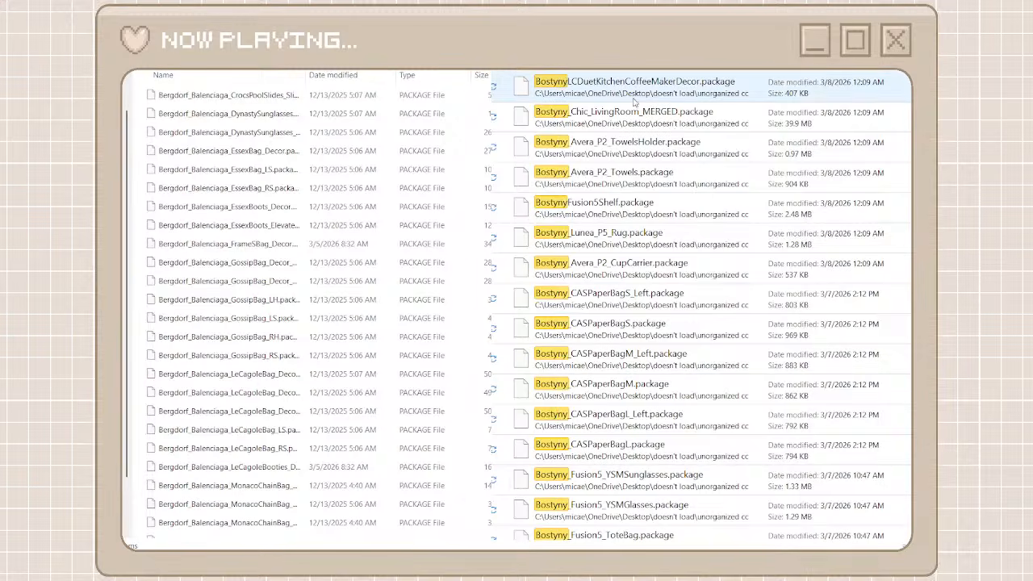
Select all the Bostyny packages found in unorganized cc and move them into the bostyny creator folder
scroll(575, 323, down, 10)
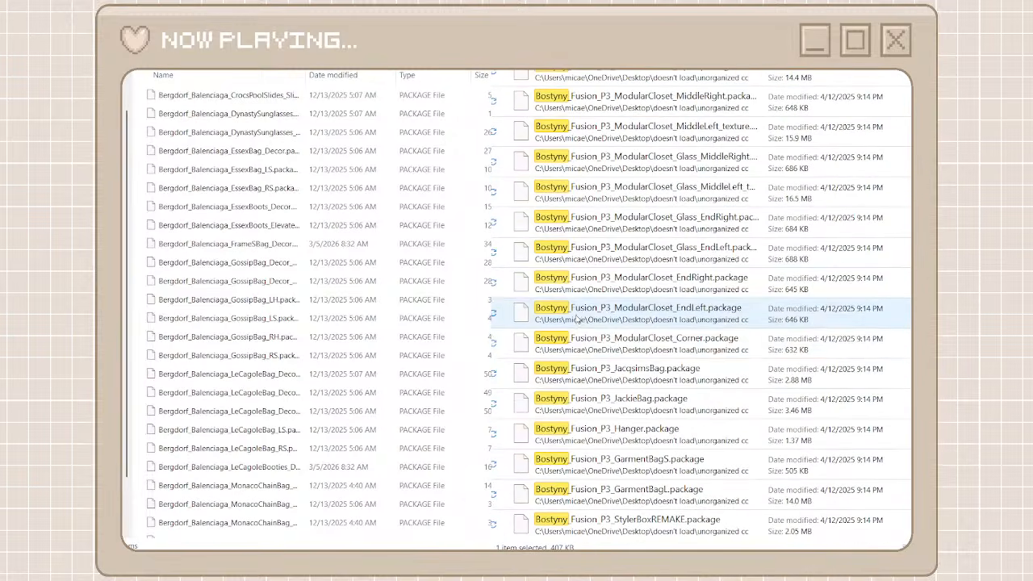
key(ctrl+a)
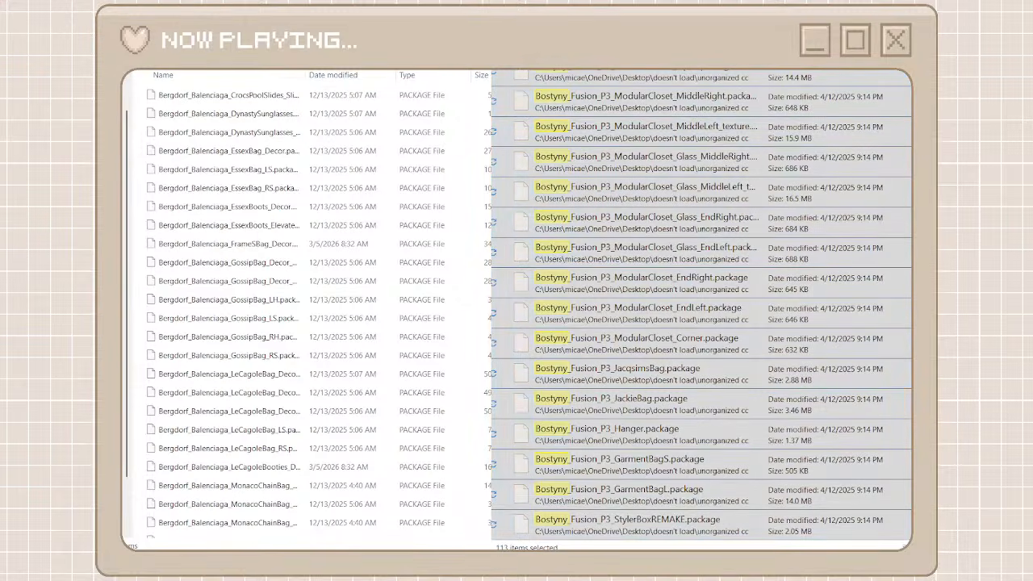
key(ctrl+a)
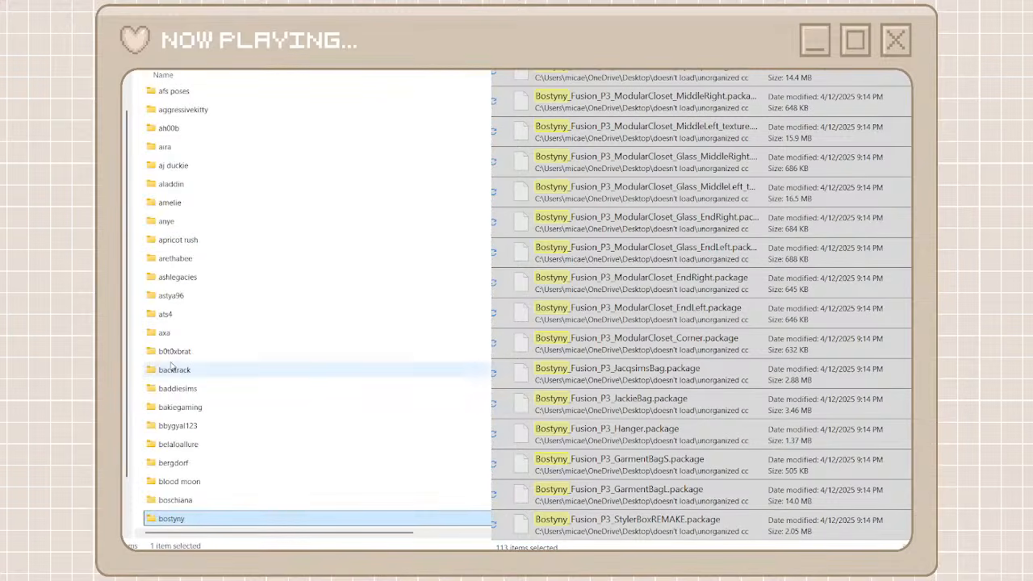
double_click(172, 518)
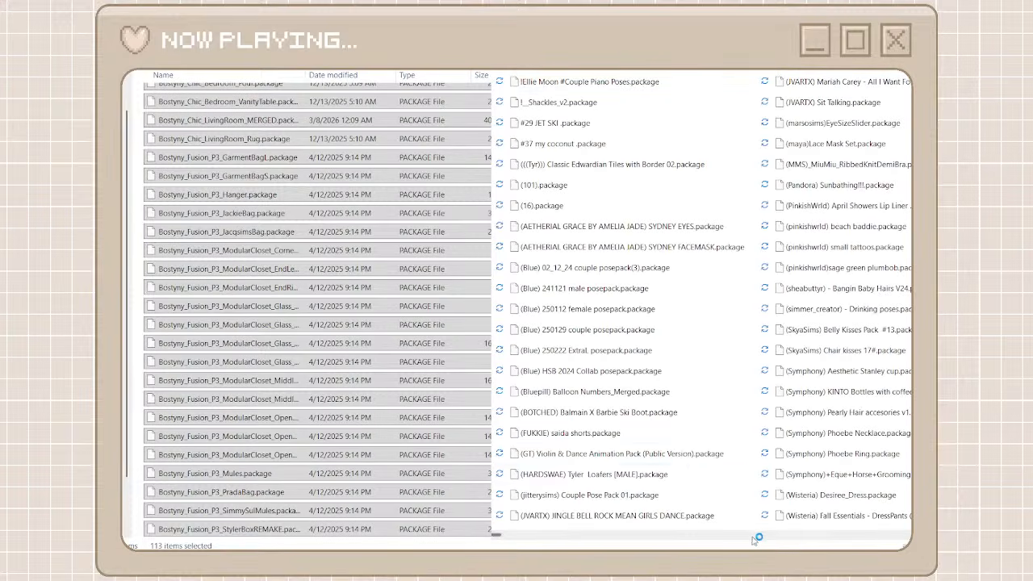
Look through the package names in unorganized cc, as far as the [MB] packages, for the next creator to sort
scroll(771, 537, right, 1)
scroll(821, 539, right, 6)
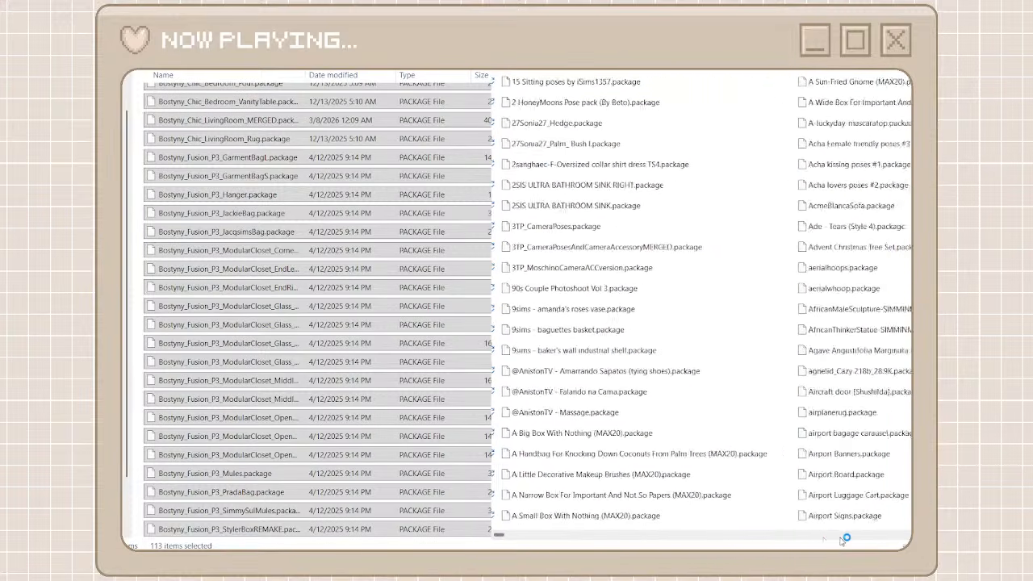
scroll(843, 541, right, 1)
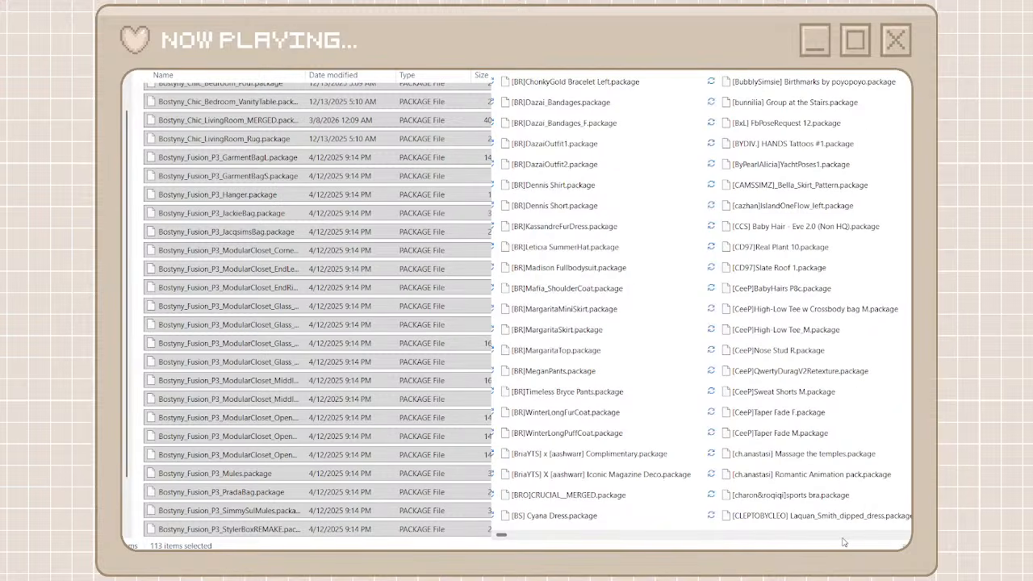
scroll(843, 542, right, 3)
scroll(843, 541, right, 3)
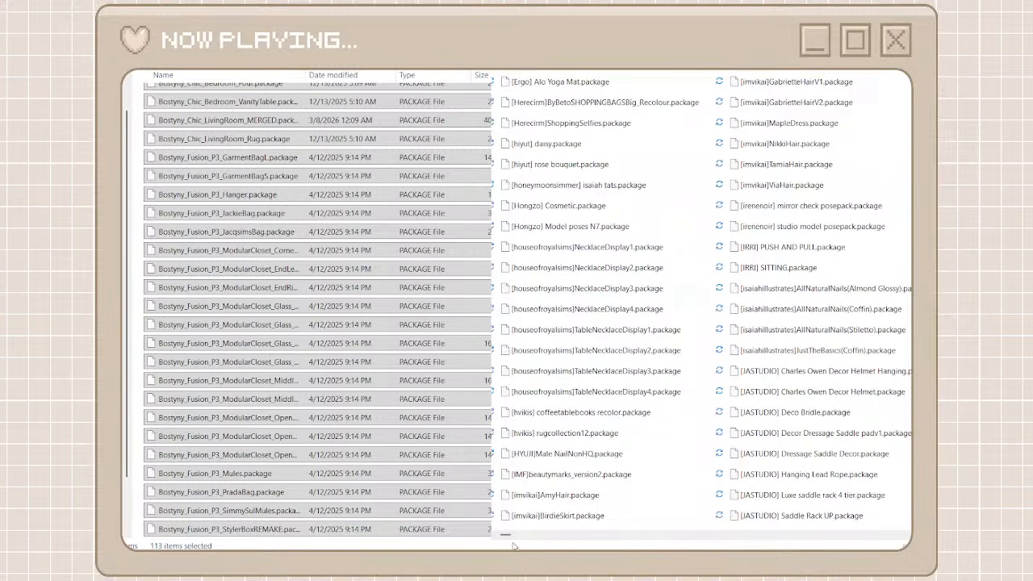
scroll(515, 545, right, 1)
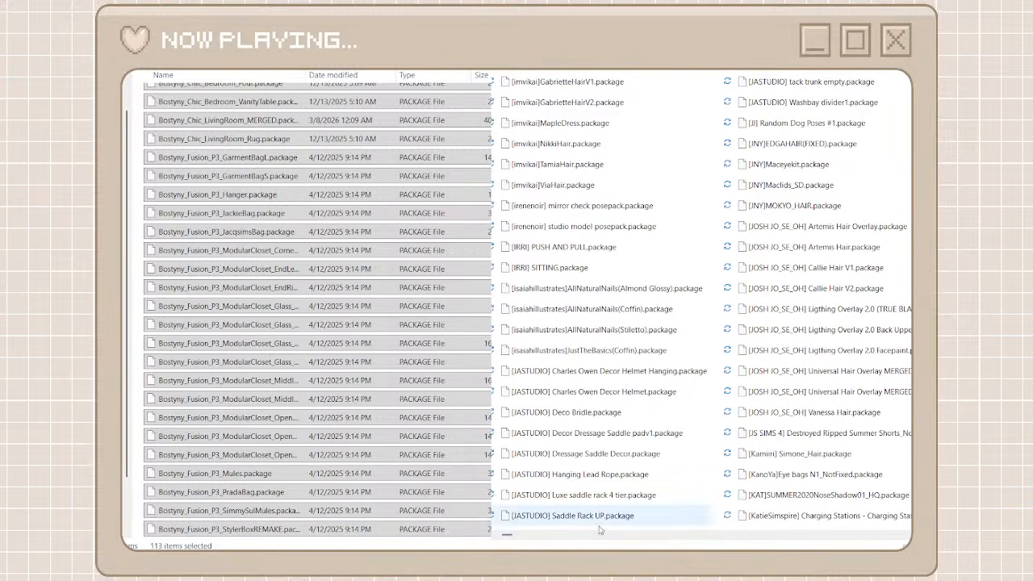
scroll(520, 540, right, 1)
scroll(711, 538, right, 4)
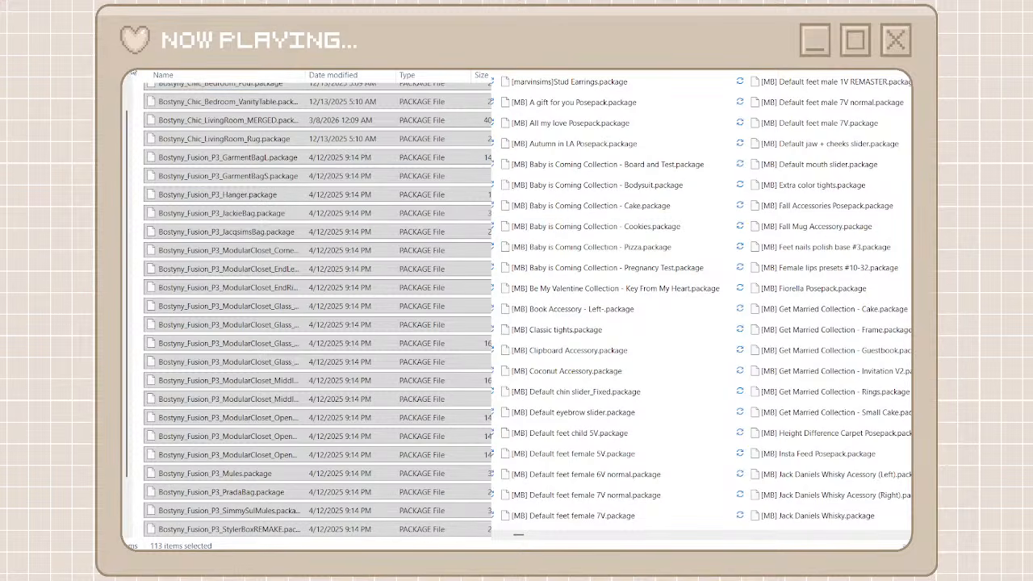
Return to the creator folders, create a folder named mel bennett, and open it
click(121, 42)
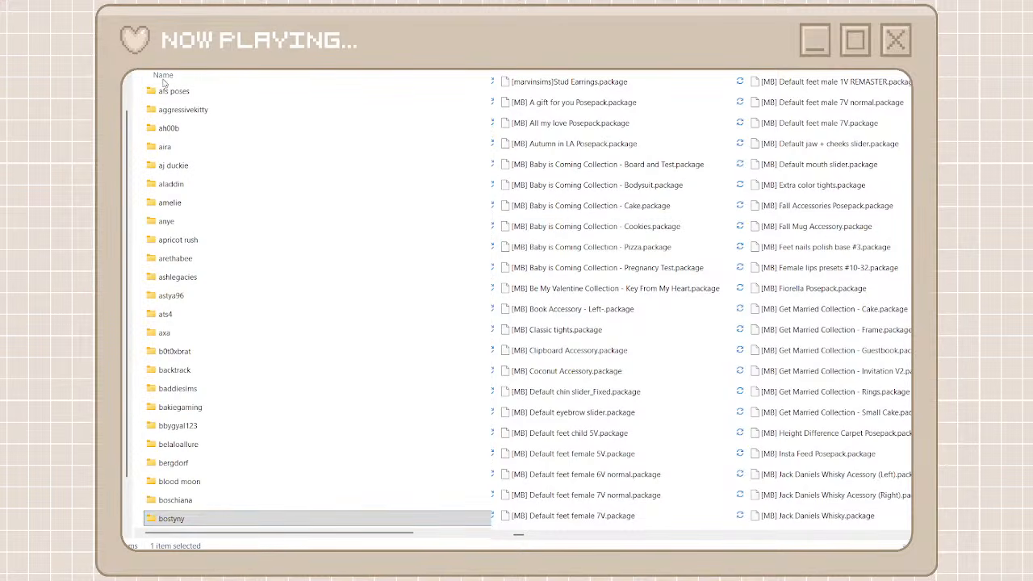
key(ctrl+shift+n)
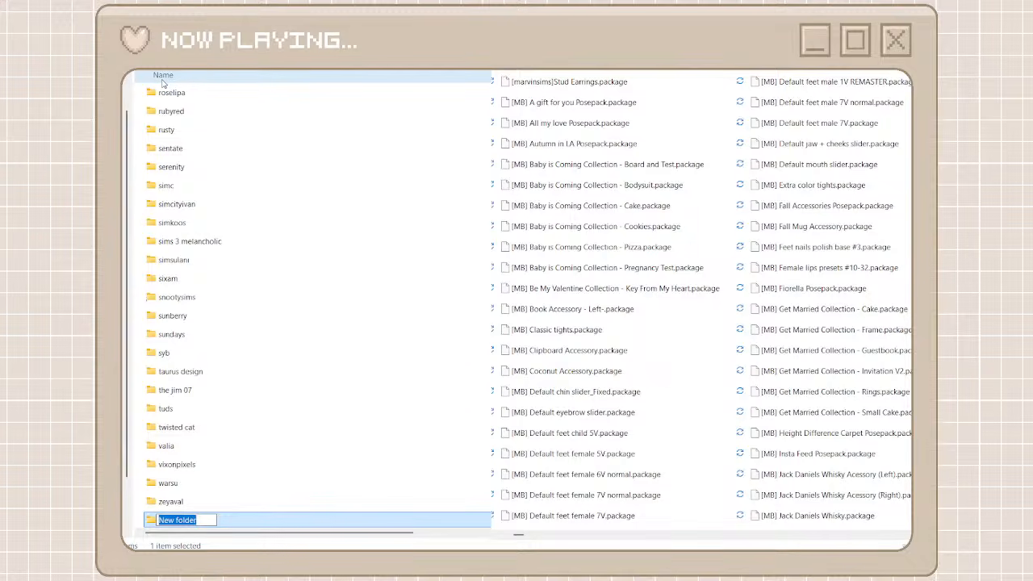
text(mel bennette)
key(BackSpace)
double_click(277, 524)
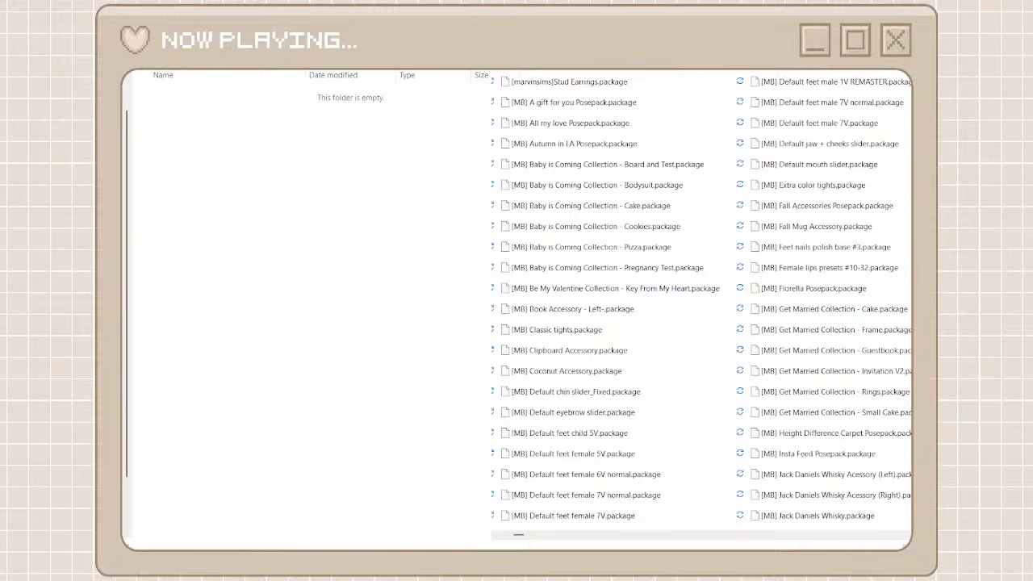
Find the MB packages in unorganized cc, select the whole result list, and move it into the open mel bennett folder
click(625, 89)
scroll(620, 384, down, 10)
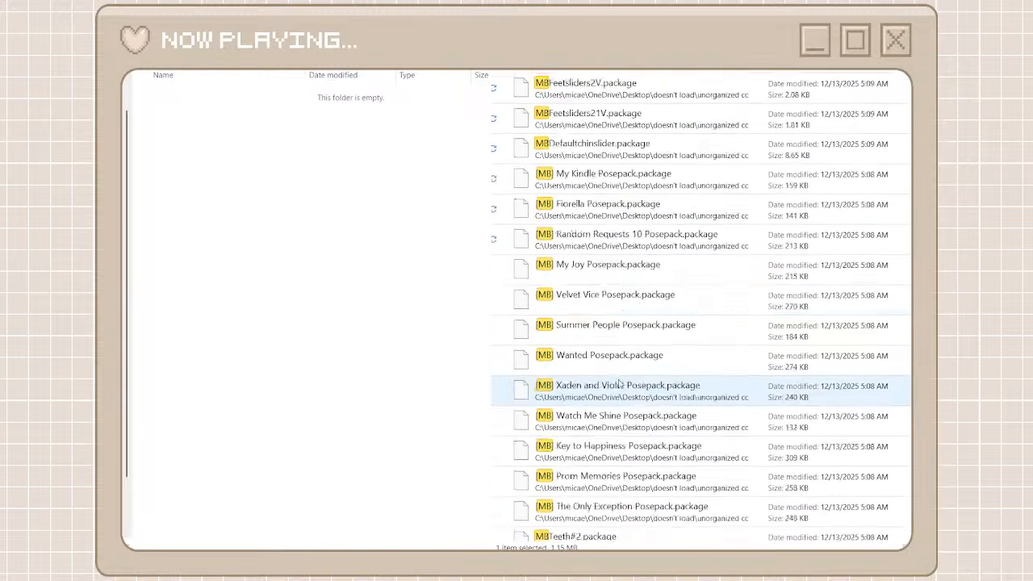
scroll(619, 385, down, 8)
scroll(619, 384, up, 6)
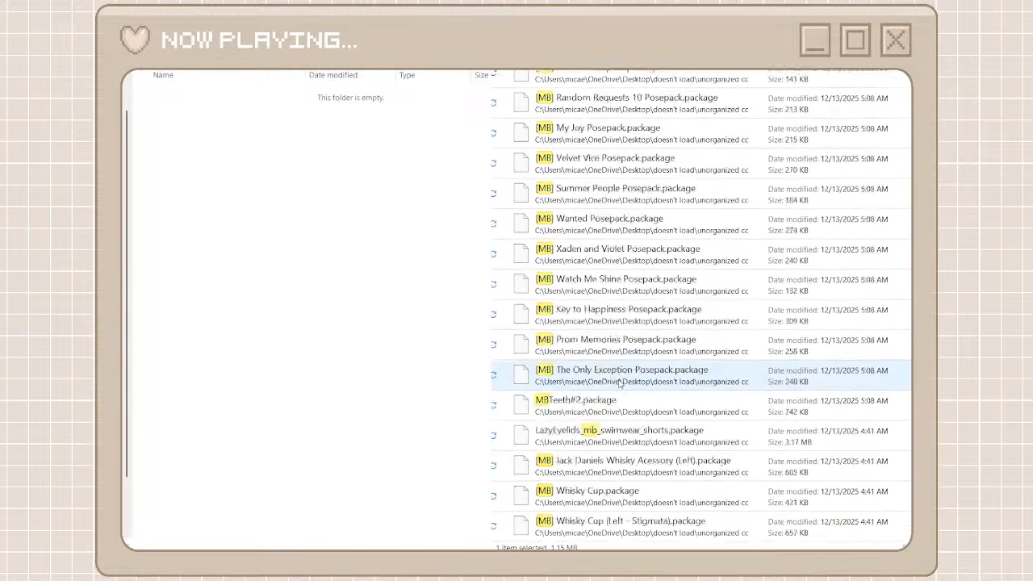
scroll(620, 385, up, 12)
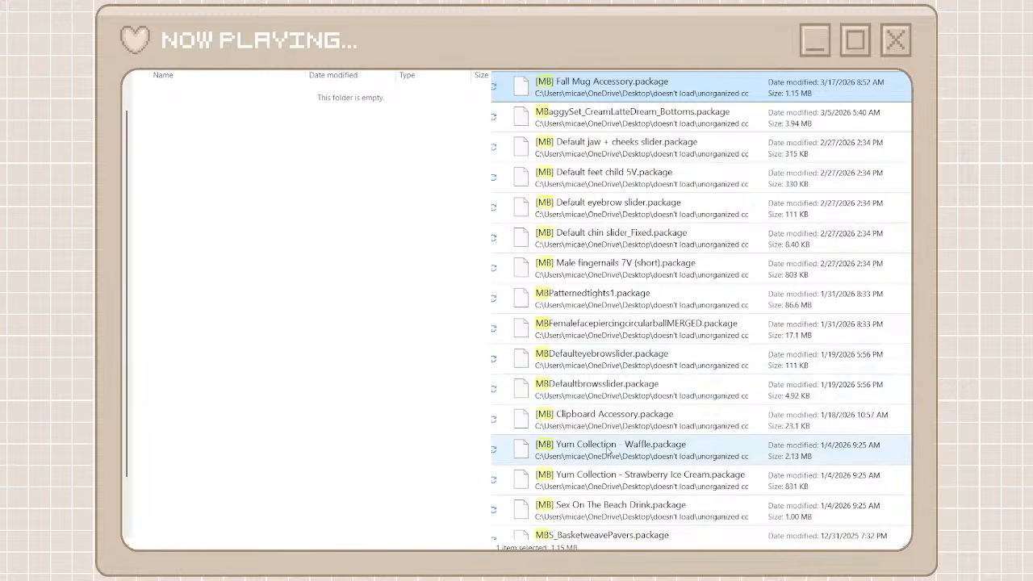
scroll(607, 452, down, 15)
shift+click(600, 523)
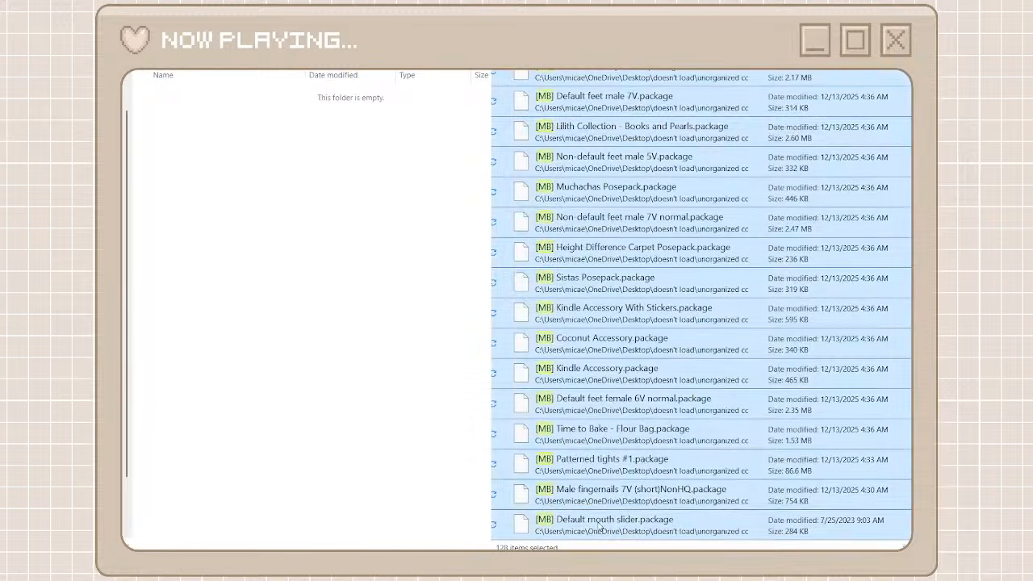
right_click(599, 524)
click(620, 505)
right_click(358, 383)
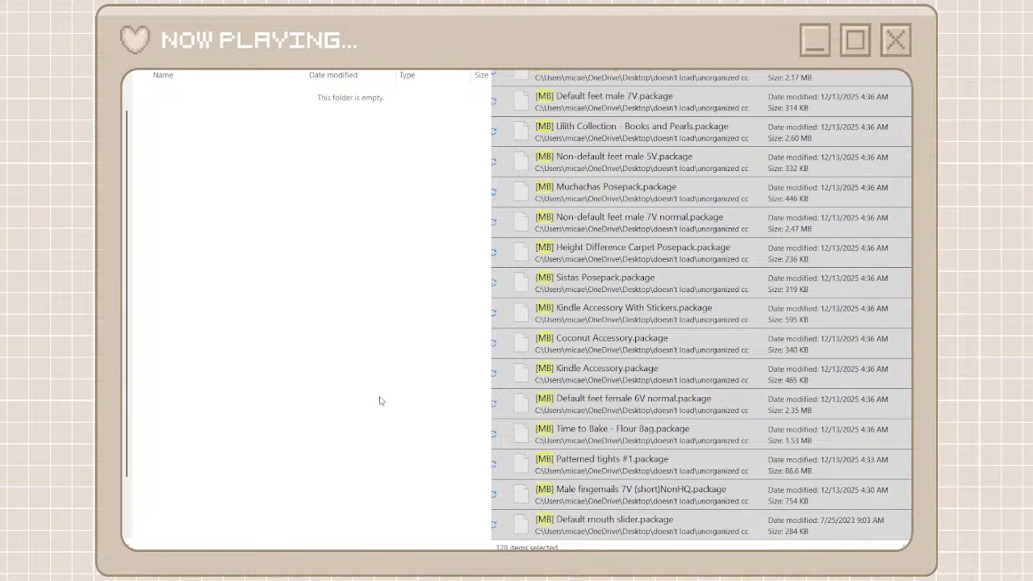
click(380, 397)
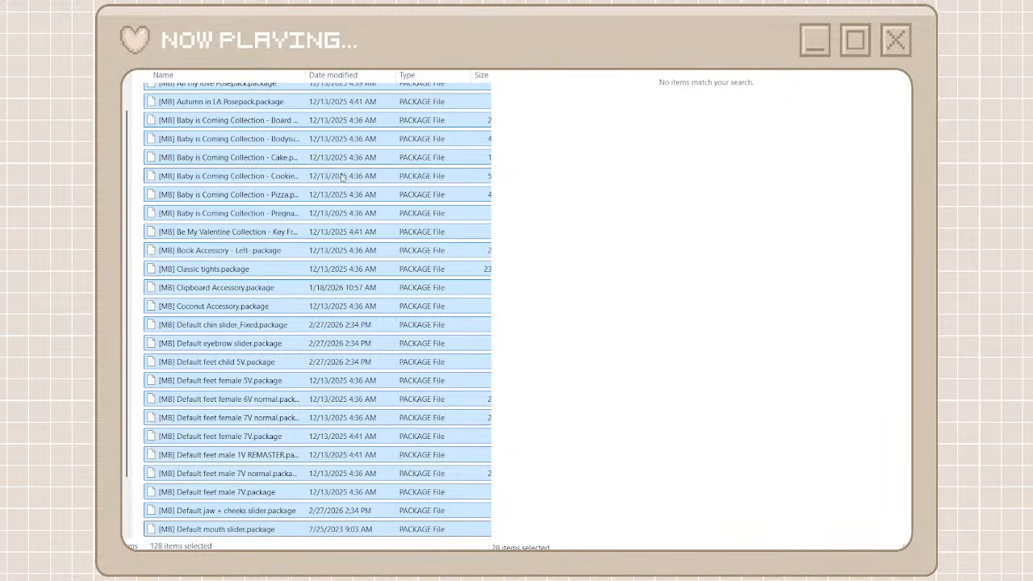
Go back to the full unorganized cc list as far as the MERCH packages, and create and open a creator folder named merch
click(891, 24)
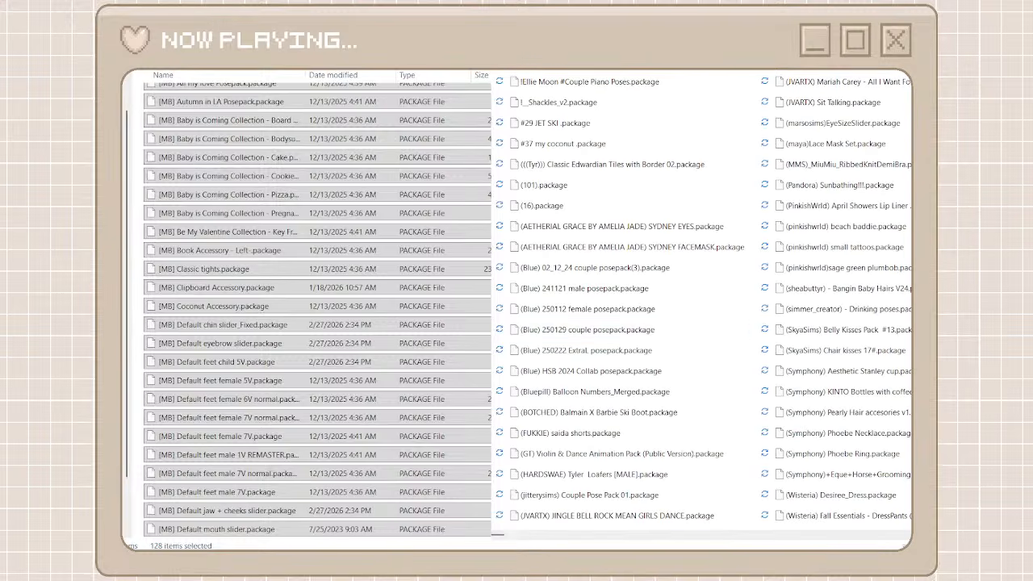
click(129, 24)
click(711, 535)
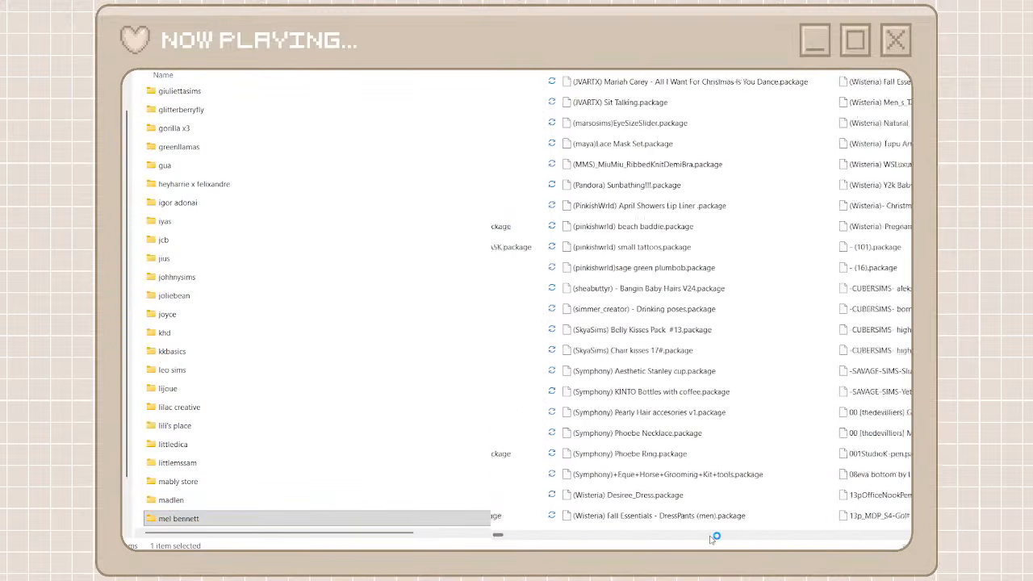
click(711, 535)
drag(499, 534, 775, 539)
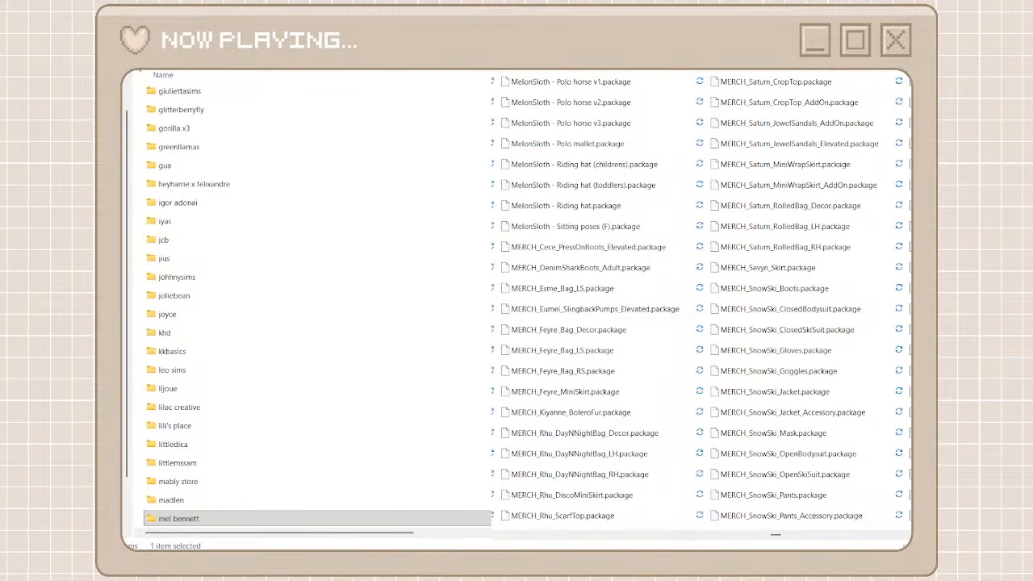
key(ctrl+shift+n)
text(merch)
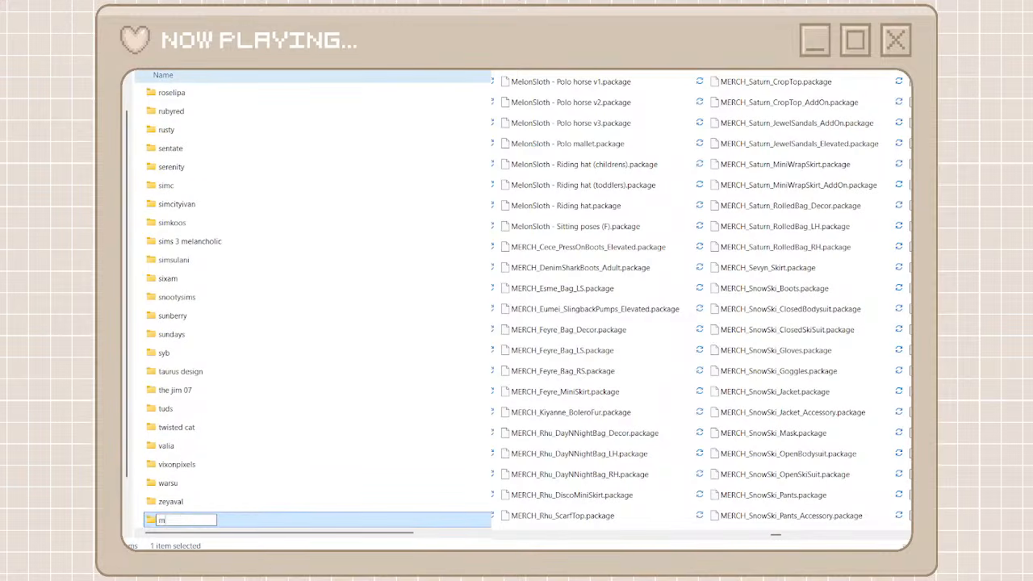
double_click(237, 521)
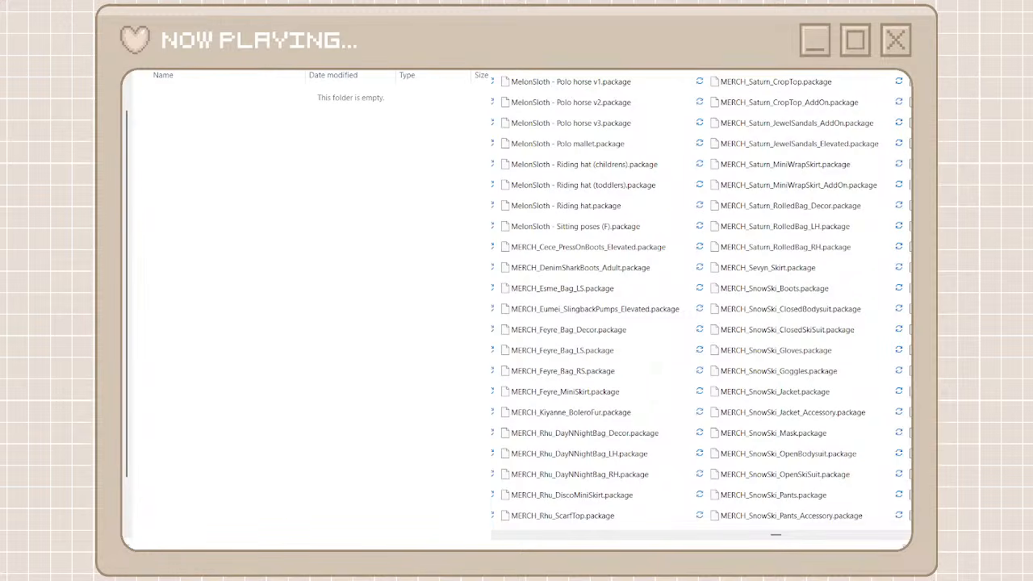
Find the MERCH packages in unorganized cc and move all of them into the open merch folder
click(678, 88)
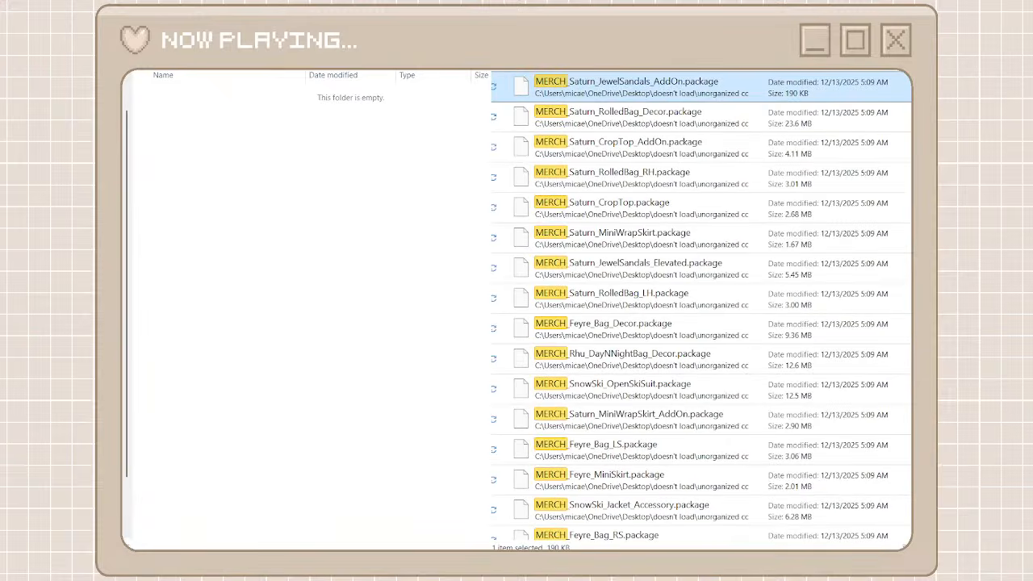
scroll(678, 323, down, 8)
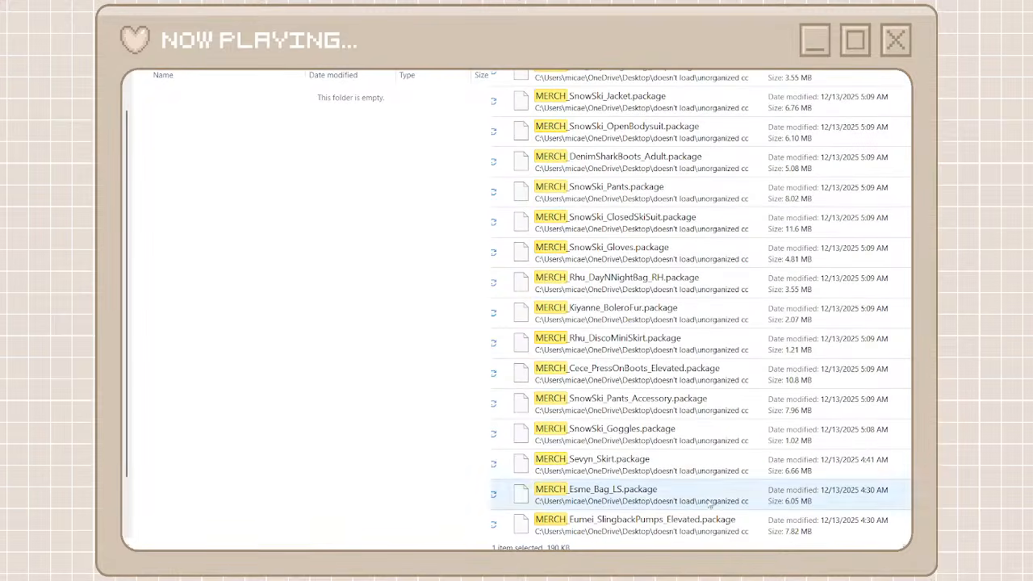
shift+click(676, 520)
right_click(680, 518)
click(696, 532)
right_click(436, 397)
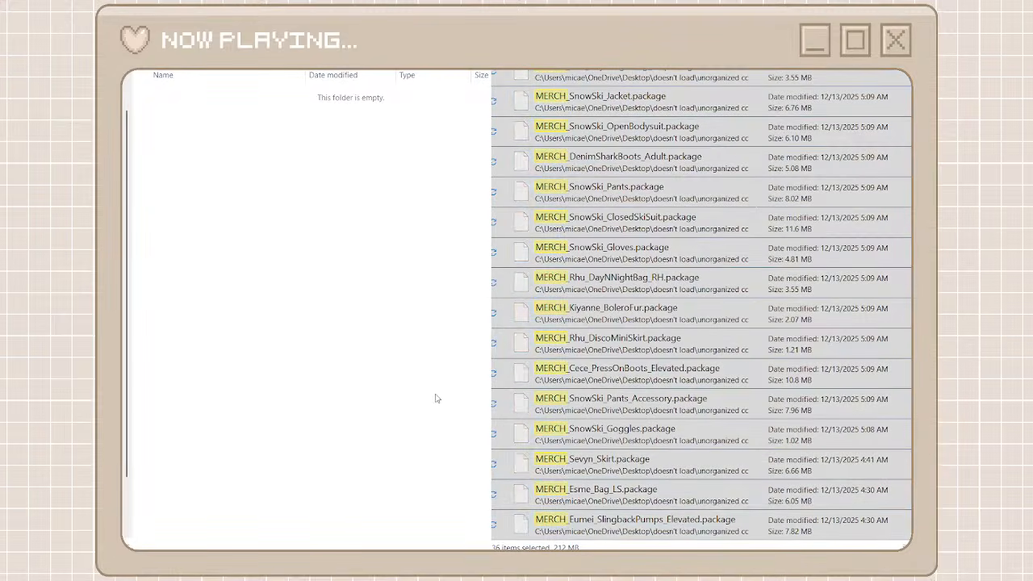
key(ctrl+v)
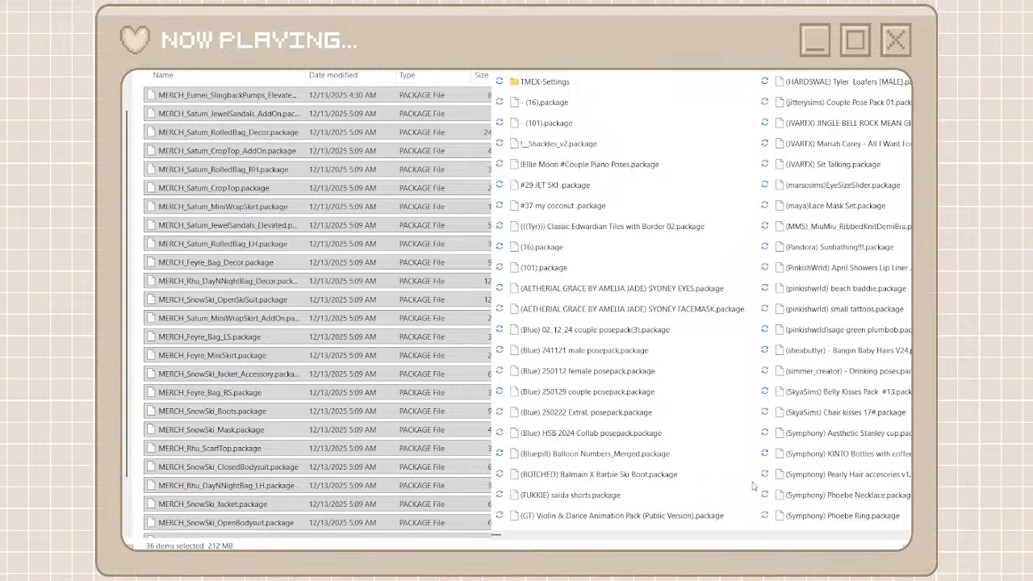
Browse unorganized cc to the imvikai packages, and create and open a creator folder named imvikai
scroll(749, 541, right, 5)
scroll(749, 541, right, 3)
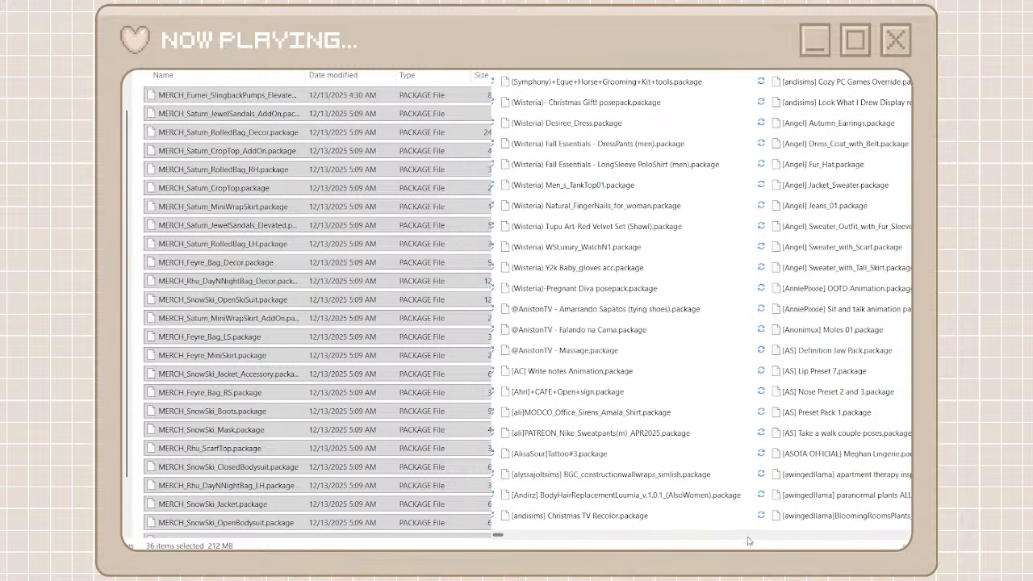
scroll(828, 543, right, 6)
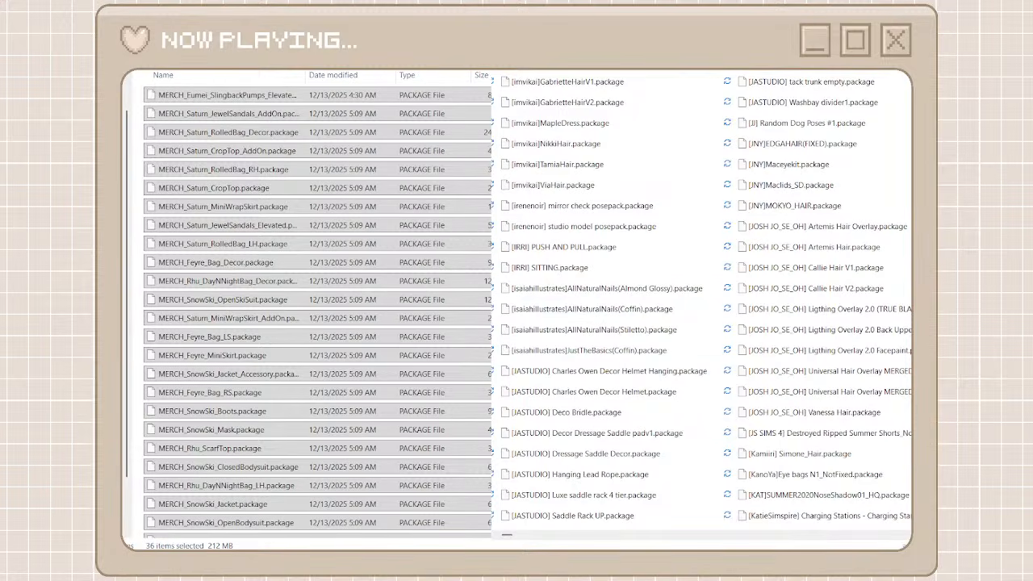
click(145, 26)
click(136, 47)
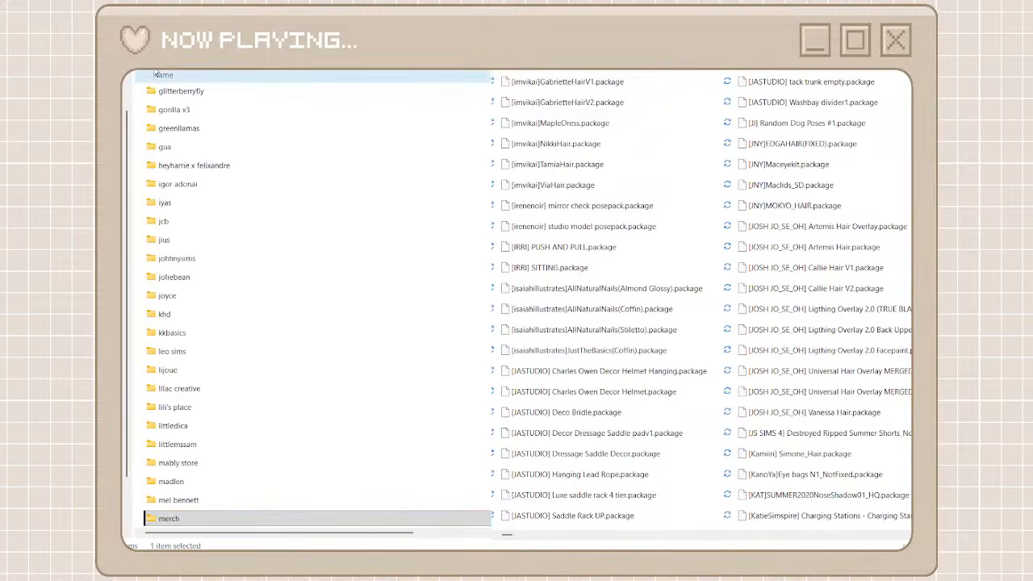
click(155, 82)
text(im)
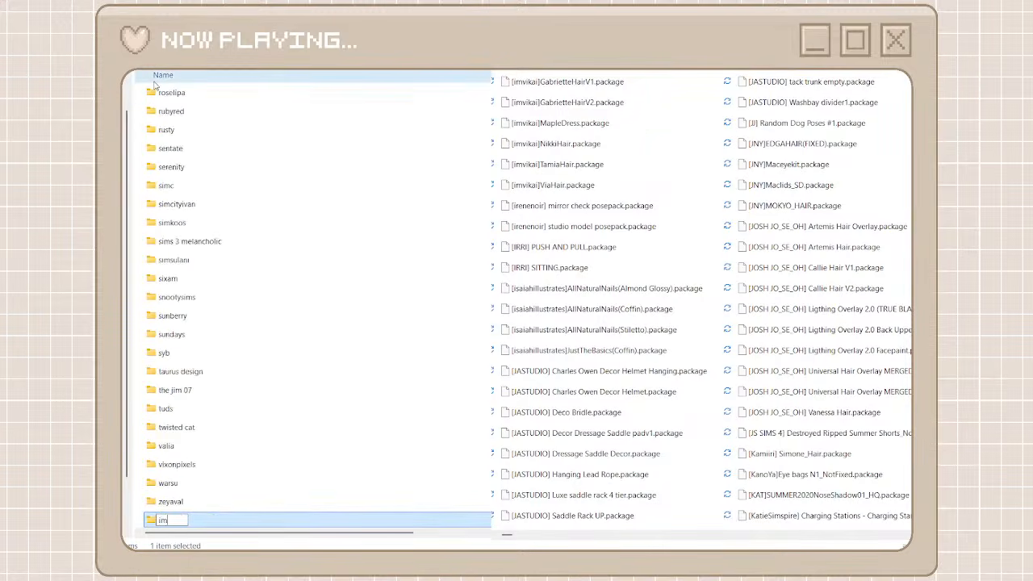
text(vikai)
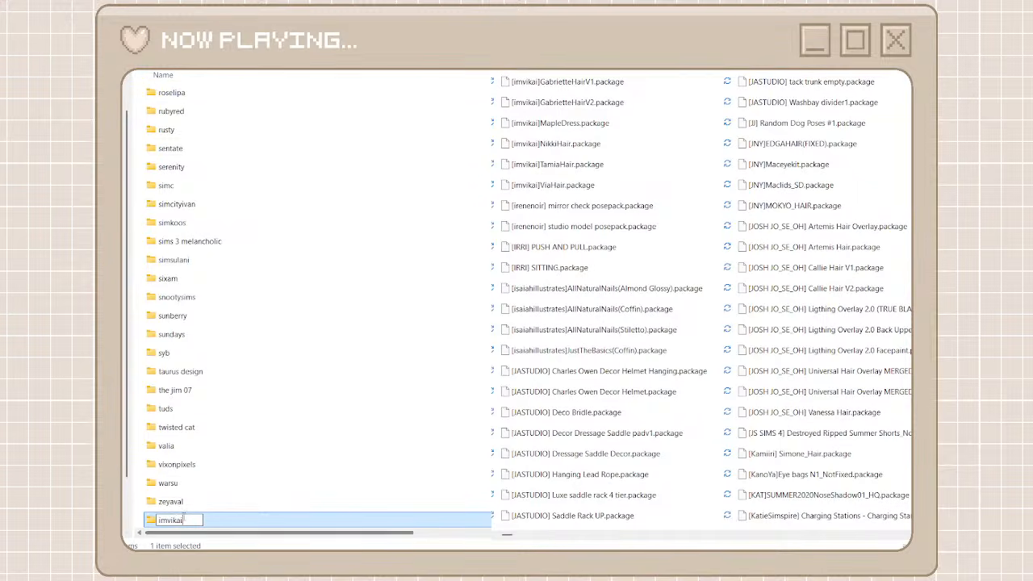
key(ctrl+a)
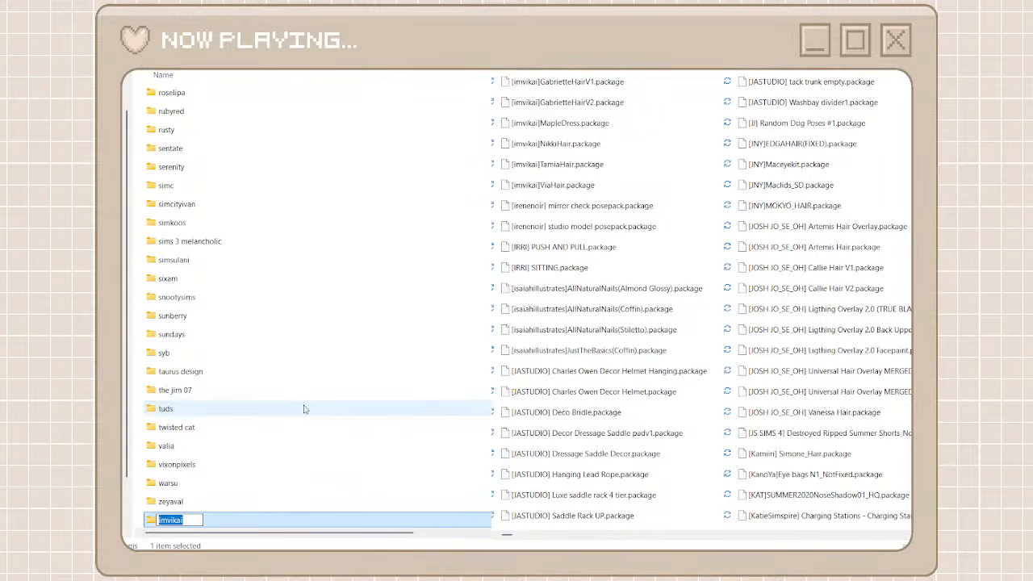
click(322, 450)
double_click(251, 517)
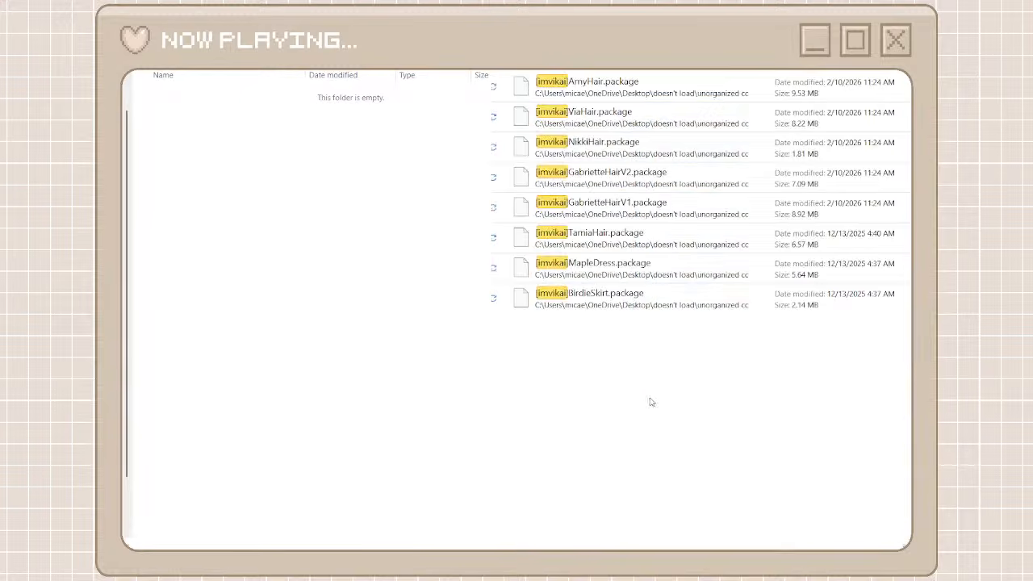
Find the imvikai packages in unorganized cc and move all of them into the open imvikai folder
drag(652, 402, 621, 81)
click(440, 218)
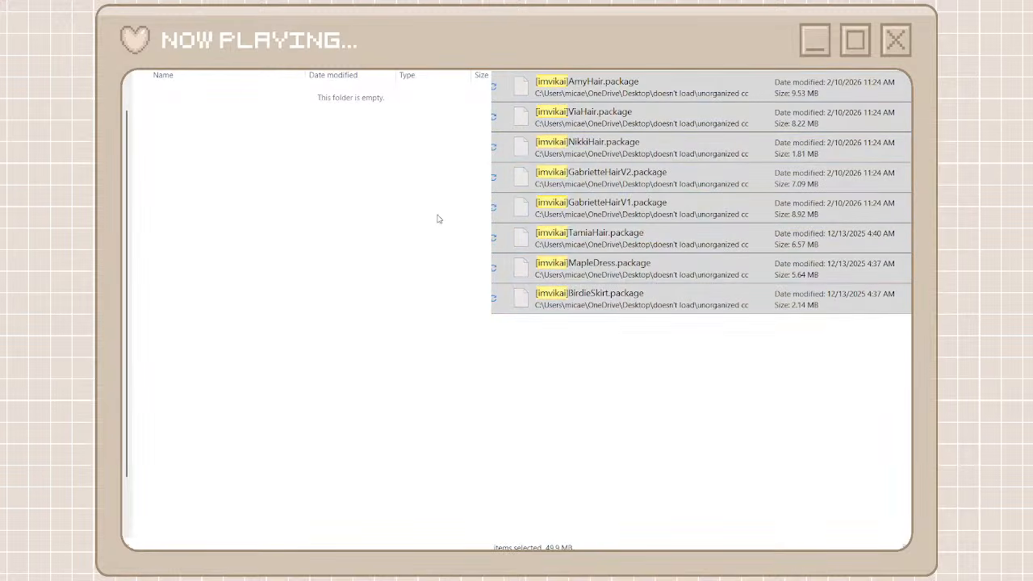
key(ctrl+v)
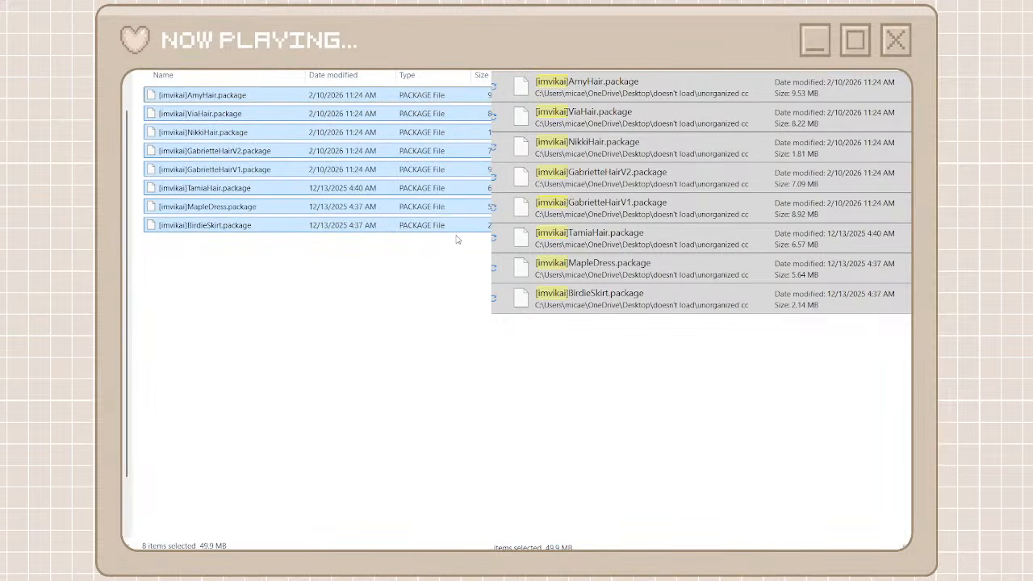
Go back to the full unorganized cc list as far as the Edward_Ferso packages, and create and open a creator folder named edward ferso
click(516, 49)
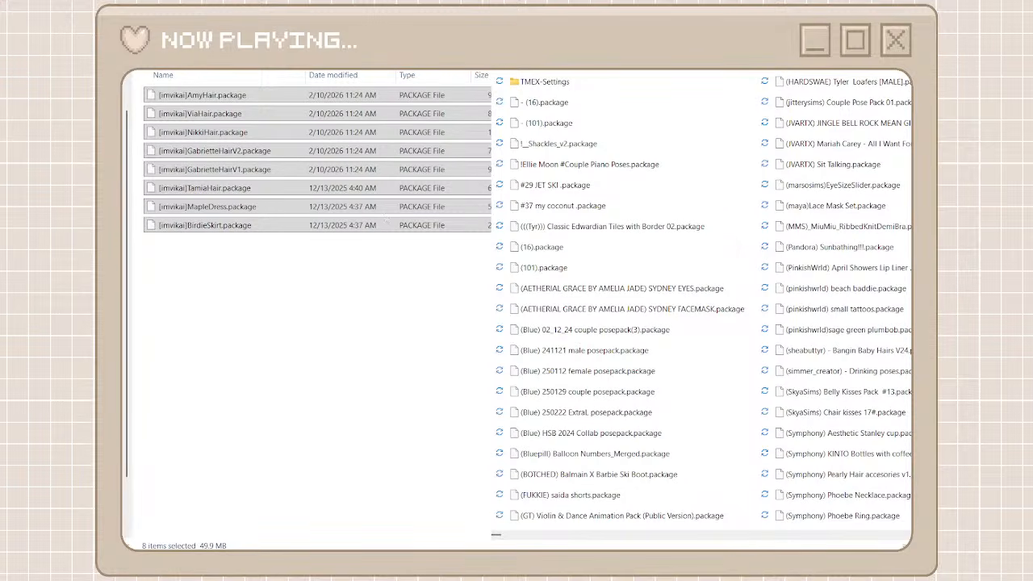
key(alt+Left)
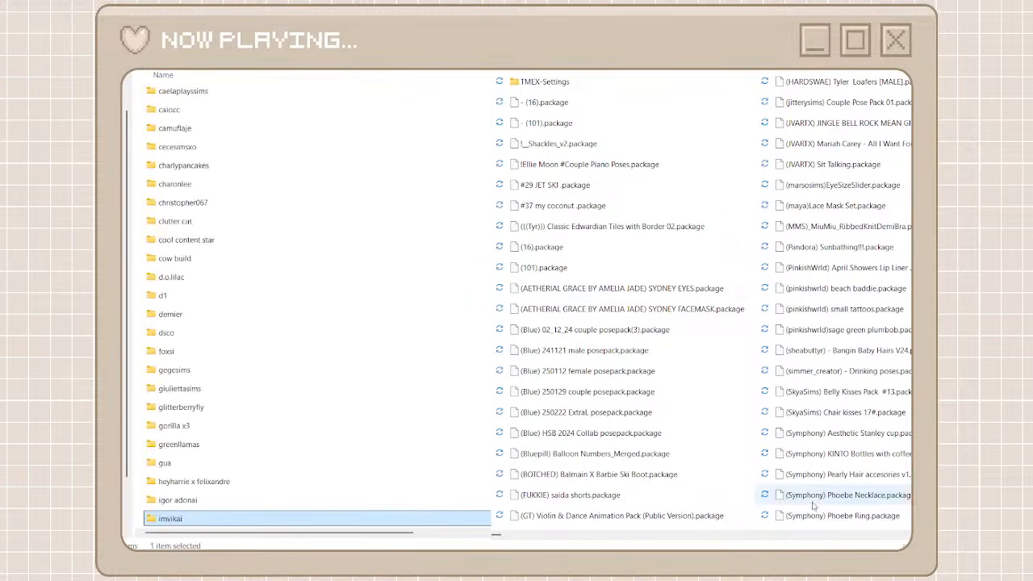
click(821, 538)
scroll(821, 539, down, 10)
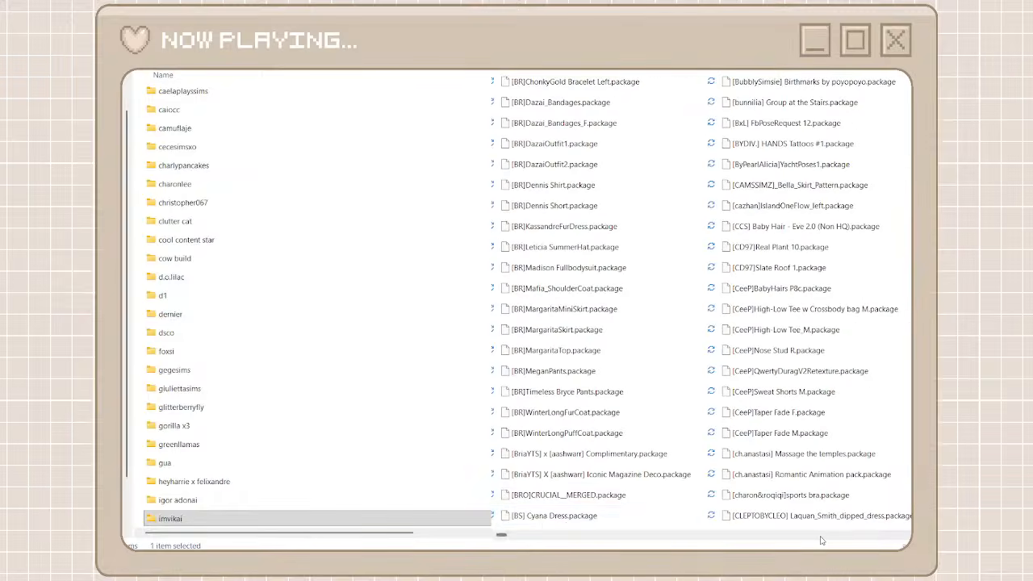
scroll(586, 548, down, 5)
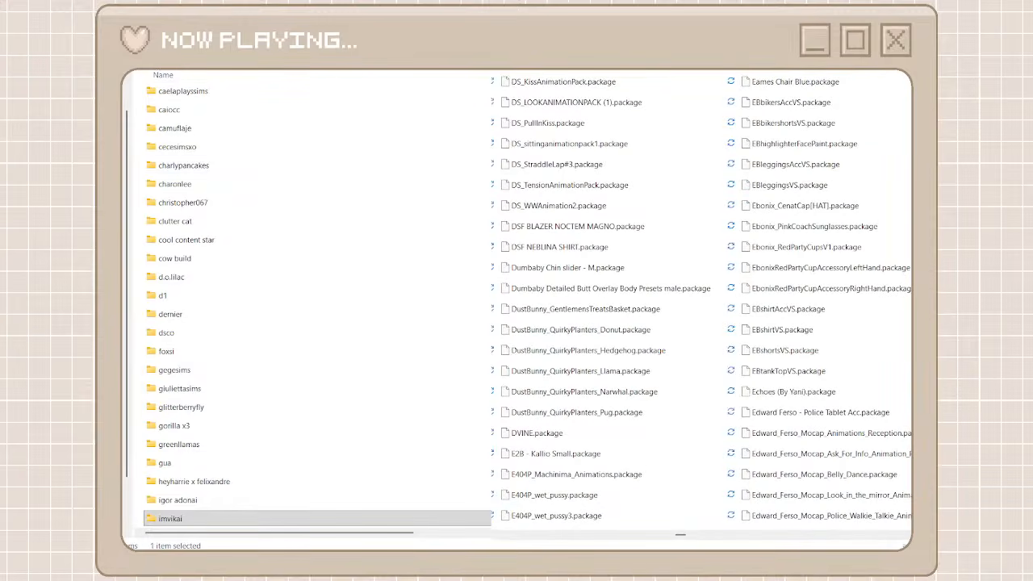
key(ctrl+shift+n)
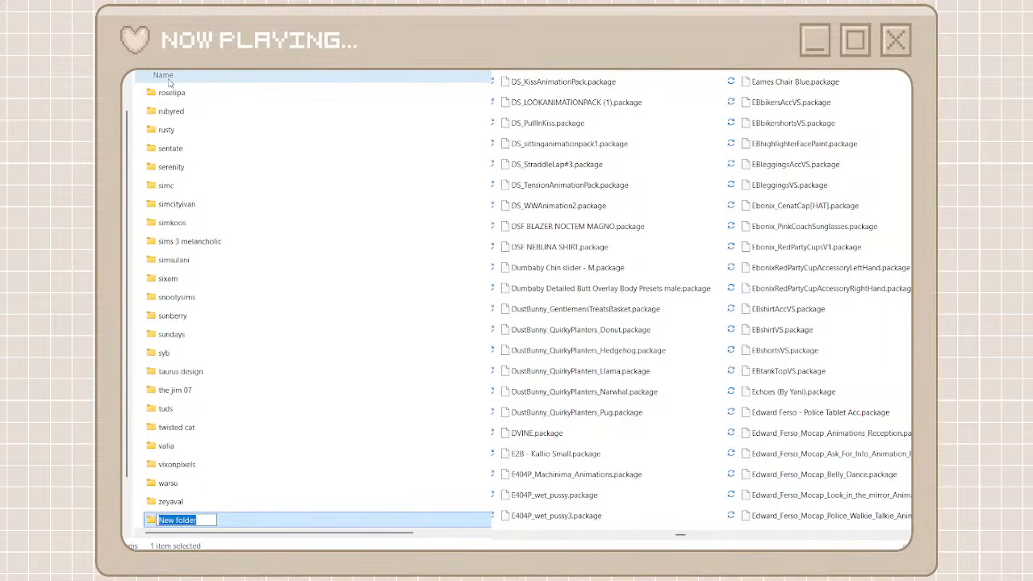
text(edward)
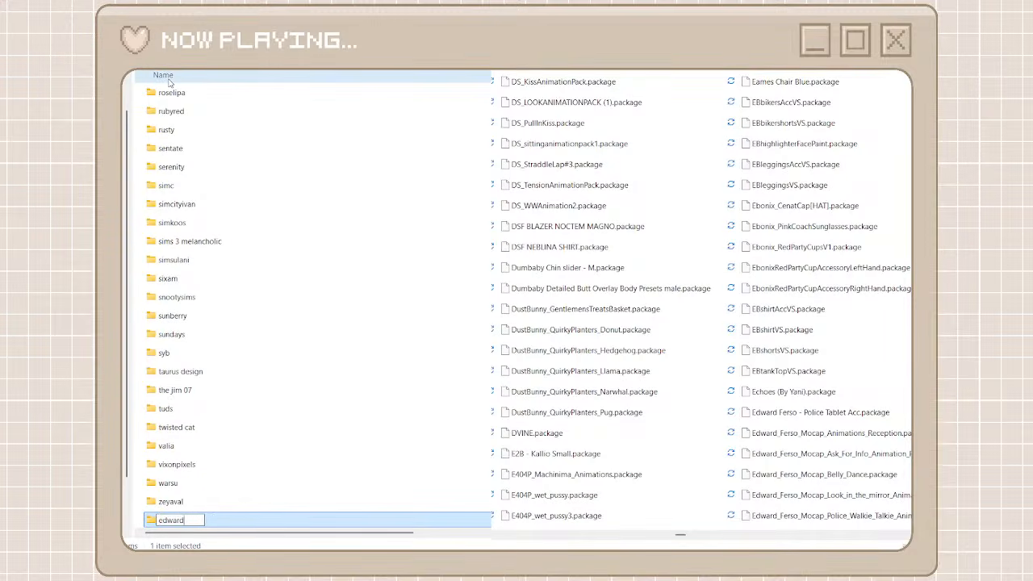
text( ferso)
key(Return)
key(Return)
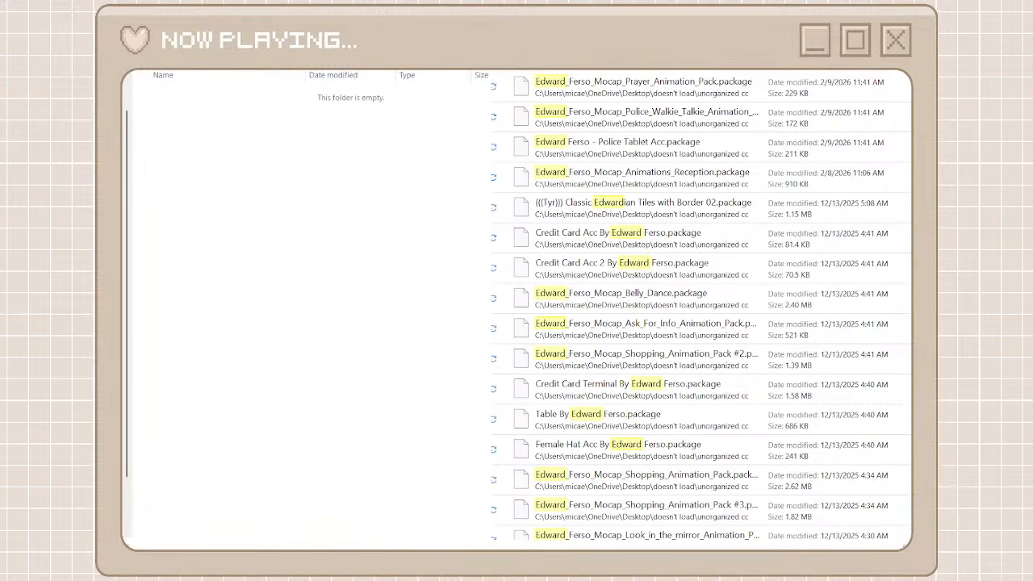
click(799, 81)
scroll(645, 323, down, 2)
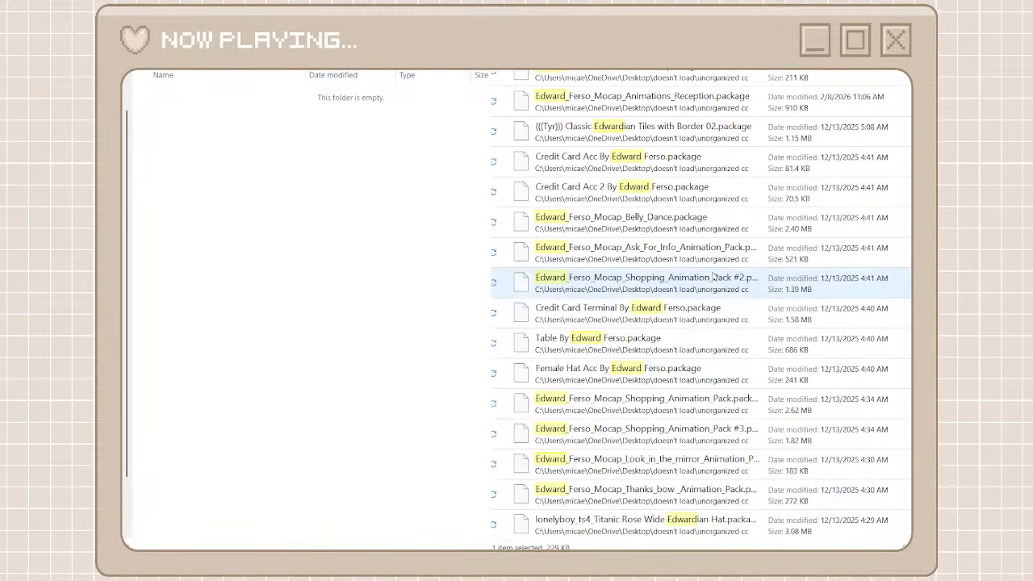
shift+click(672, 496)
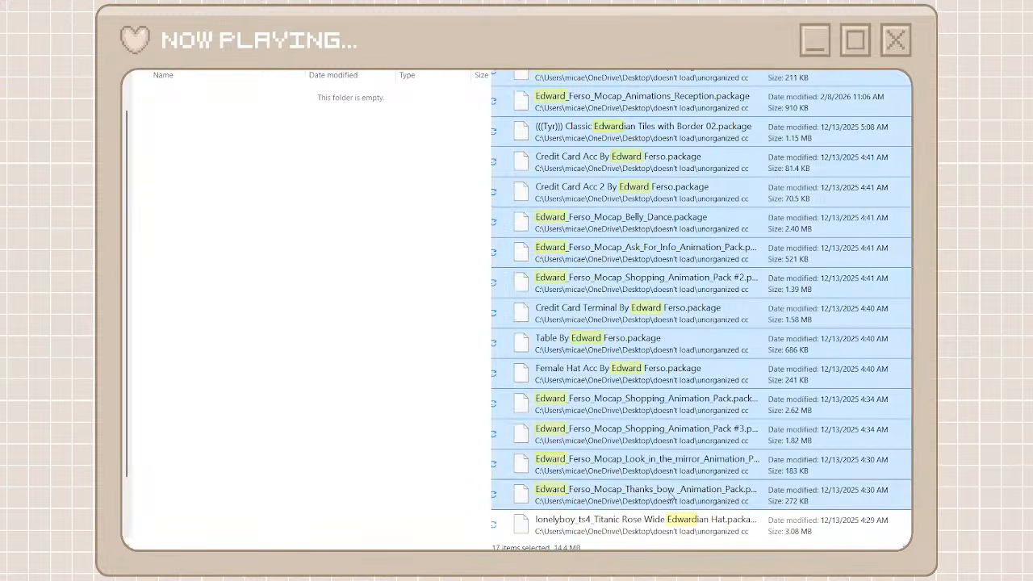
right_click(671, 493)
click(693, 503)
right_click(430, 373)
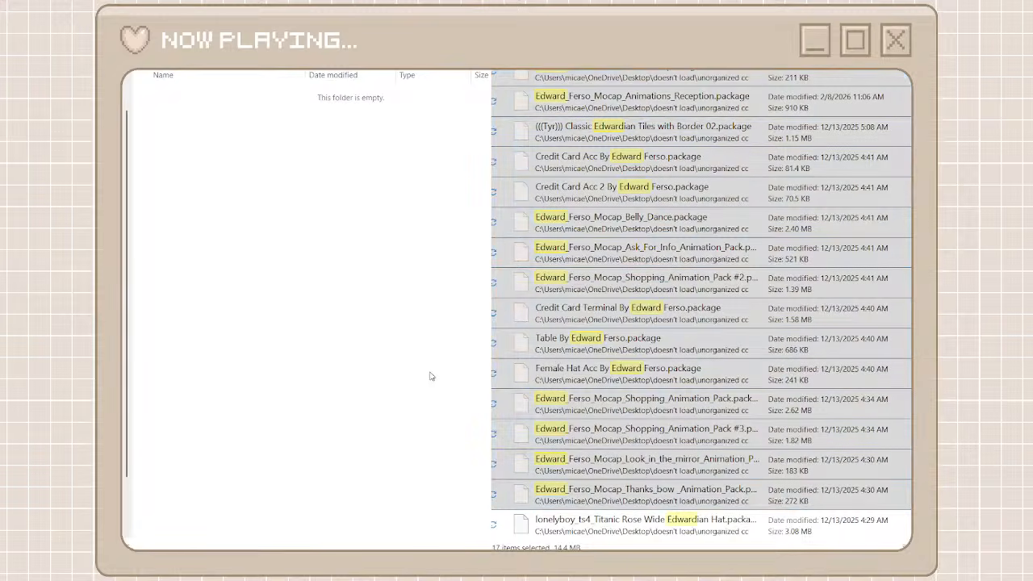
scroll(653, 178, up, 2)
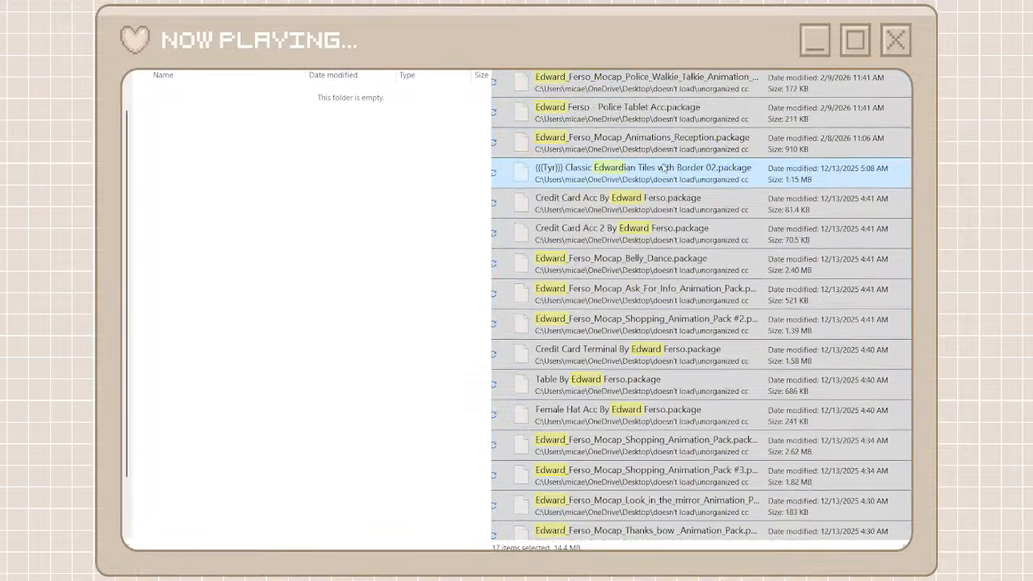
click(652, 175)
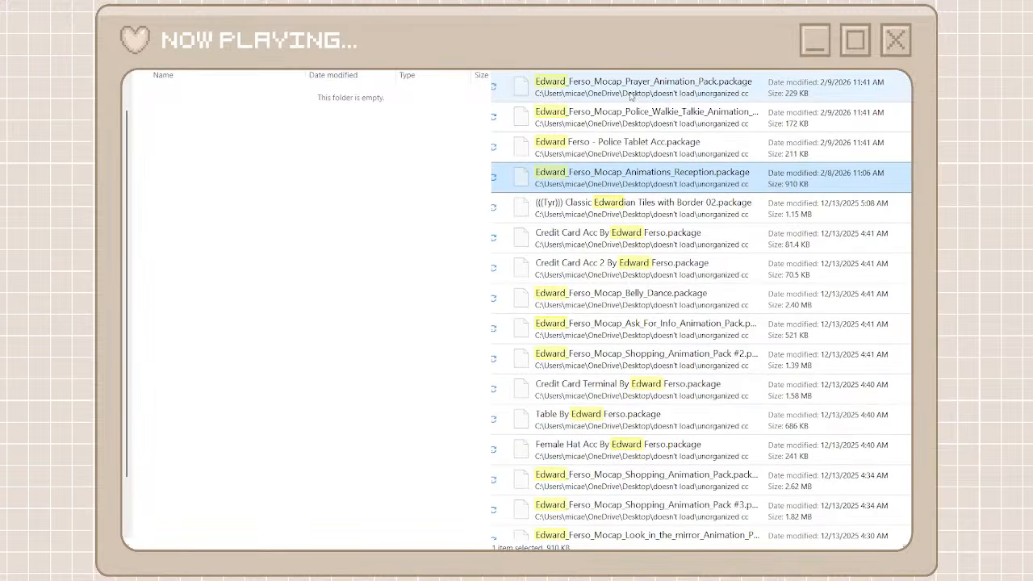
click(836, 36)
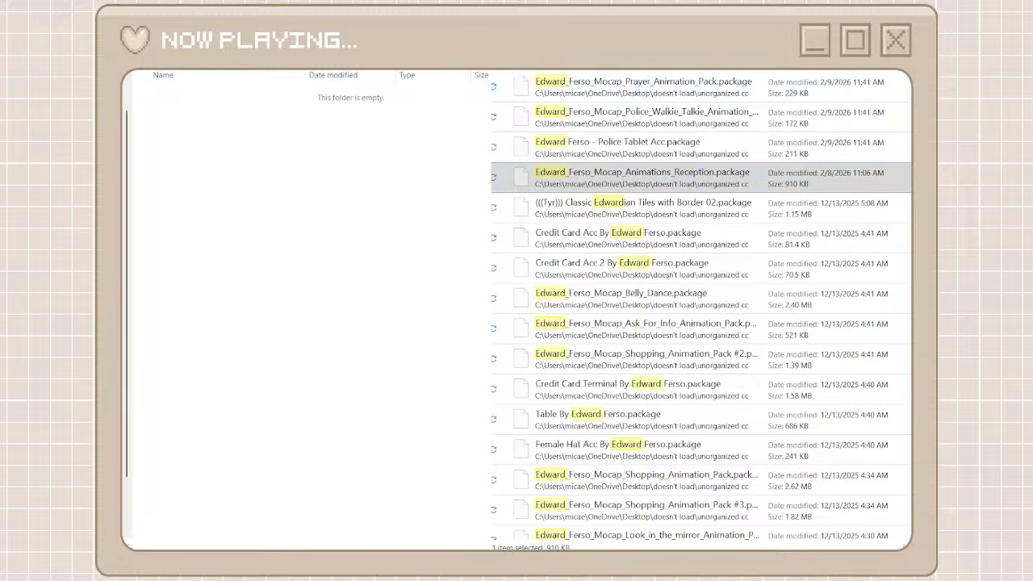
text(ferso)
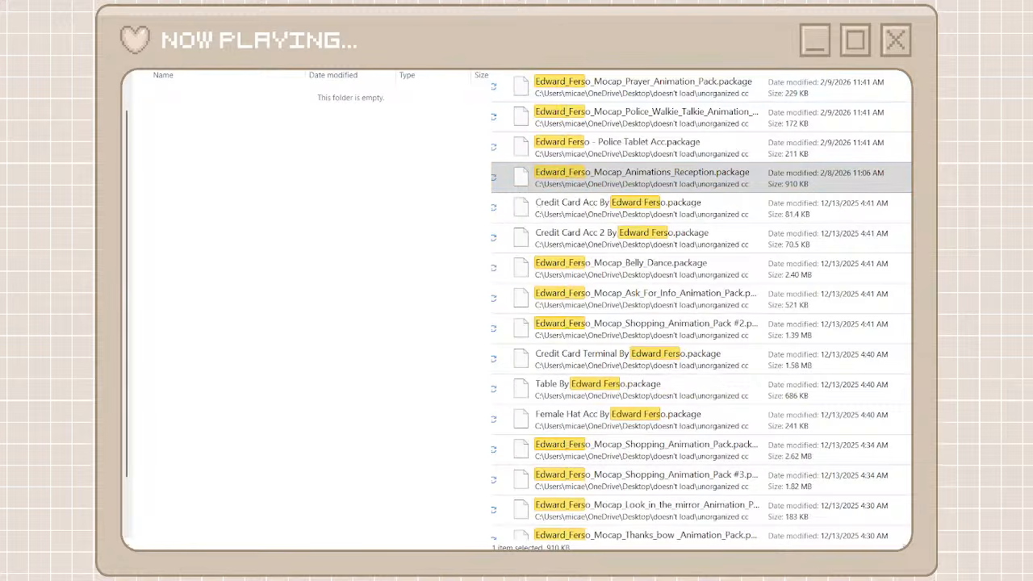
click(666, 99)
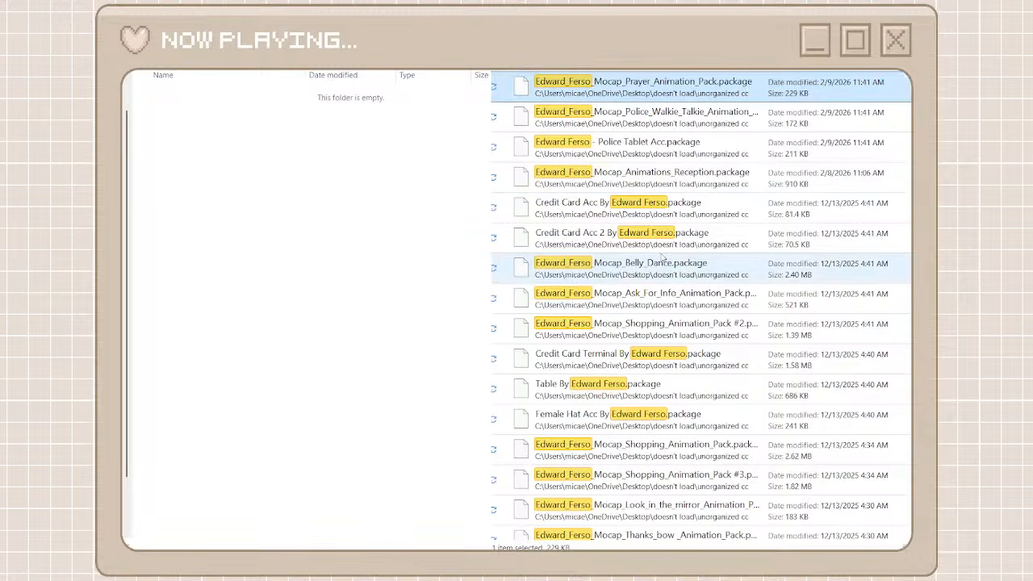
scroll(674, 466, down, 1)
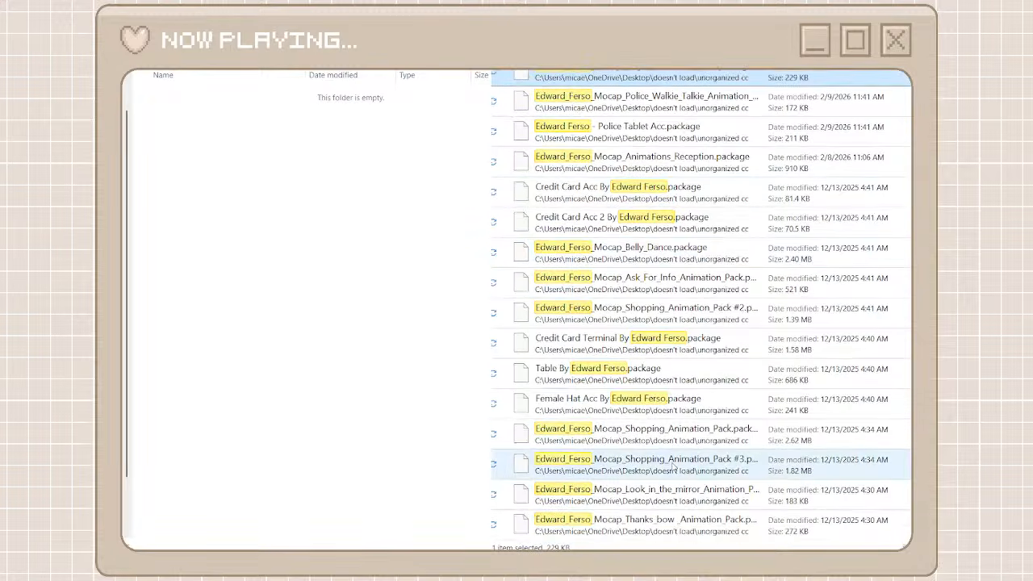
shift+click(644, 529)
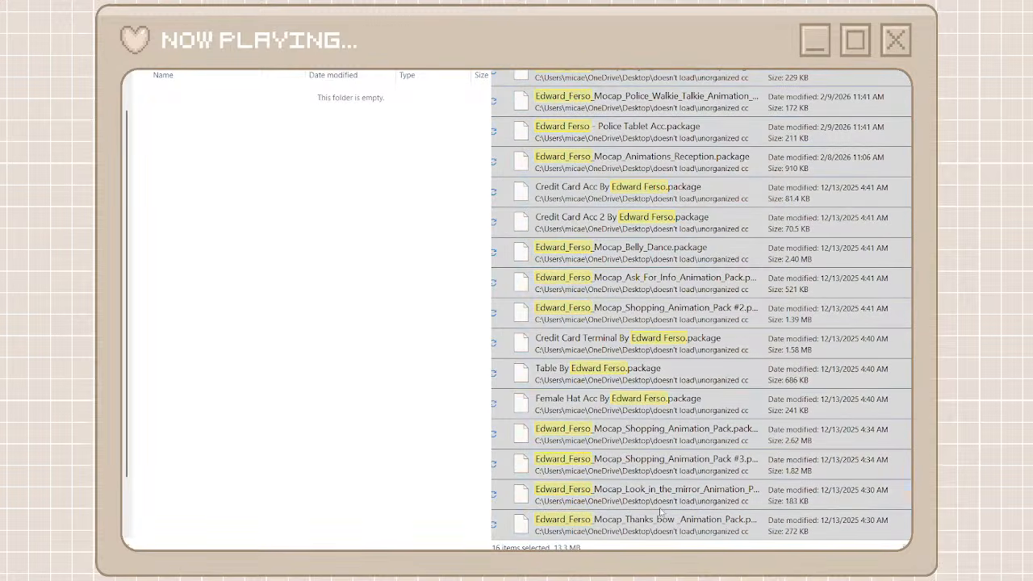
key(ctrl+v)
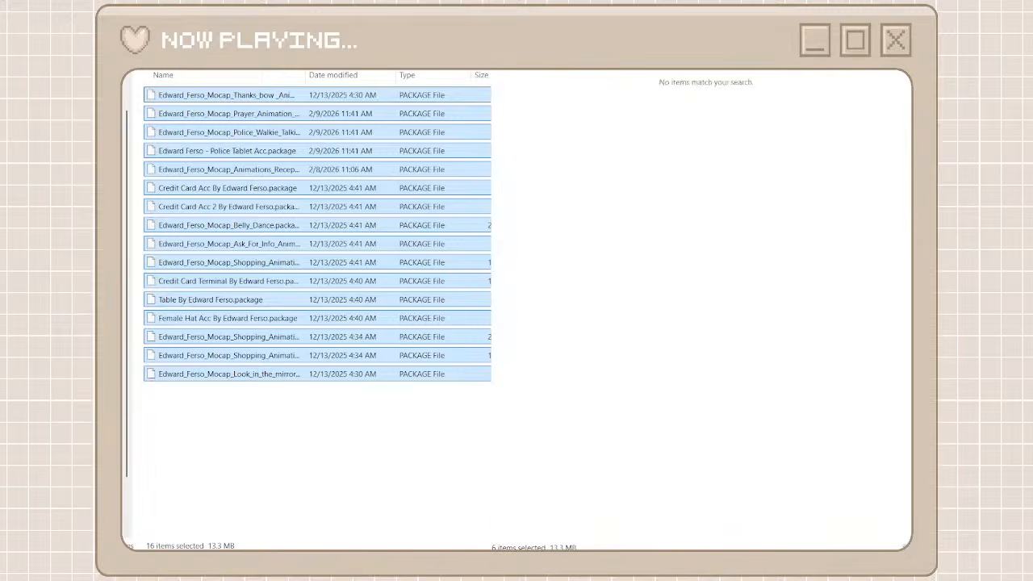
Return to the full unorganized cc list, browse to the Mechtasims packages, and create and open a creator folder named mechta sims
click(872, 32)
key(alt+Left)
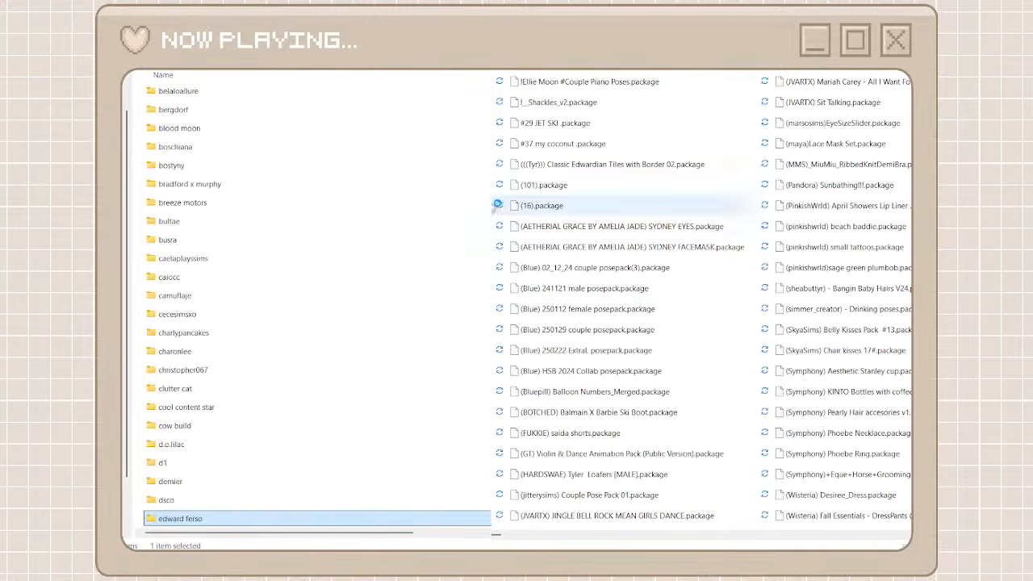
click(817, 536)
click(816, 536)
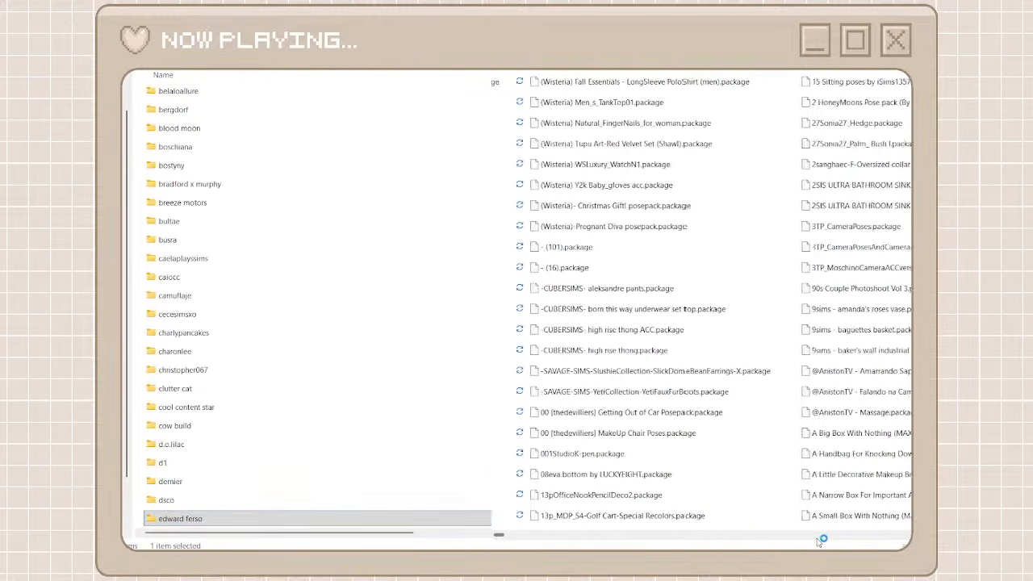
drag(498, 534, 775, 539)
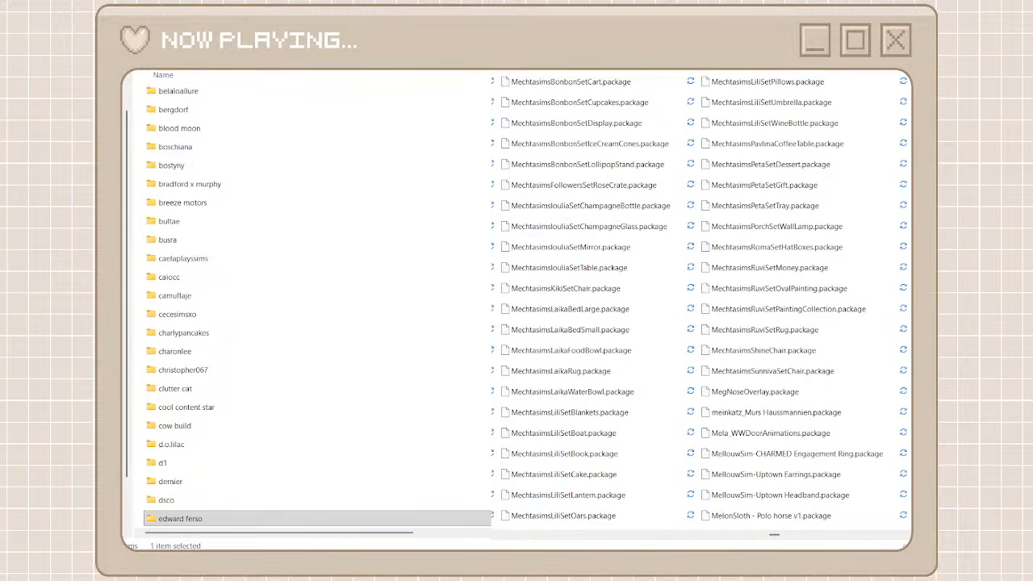
key(ctrl+shift+n)
text(m)
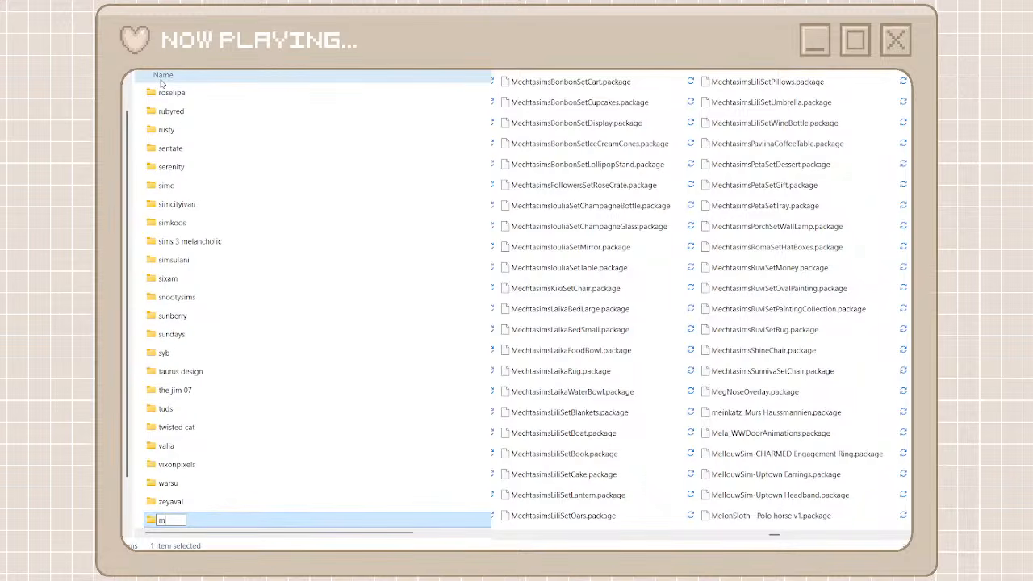
text(el)
text(chta si)
text(ms)
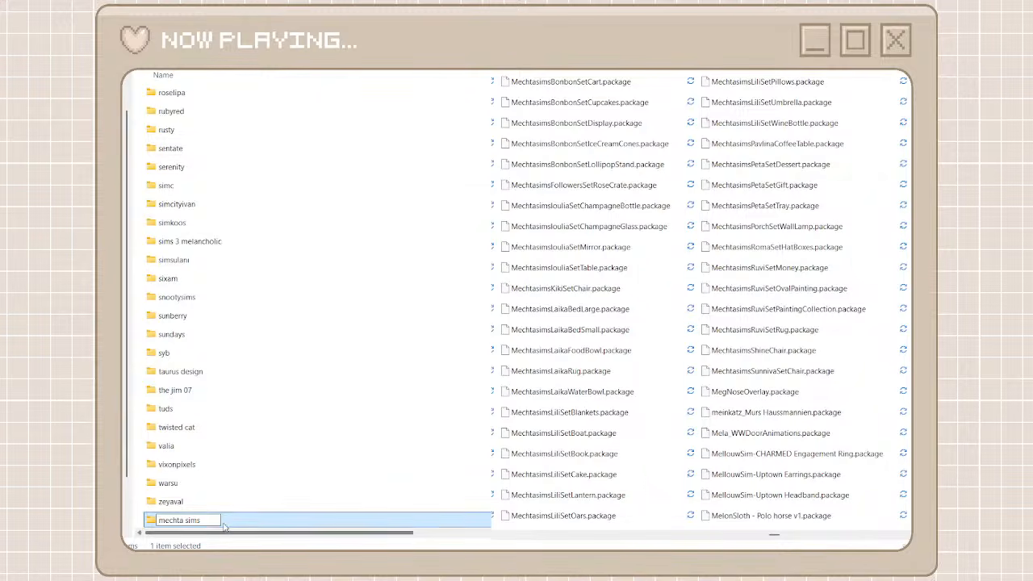
key(Return)
key(Return)
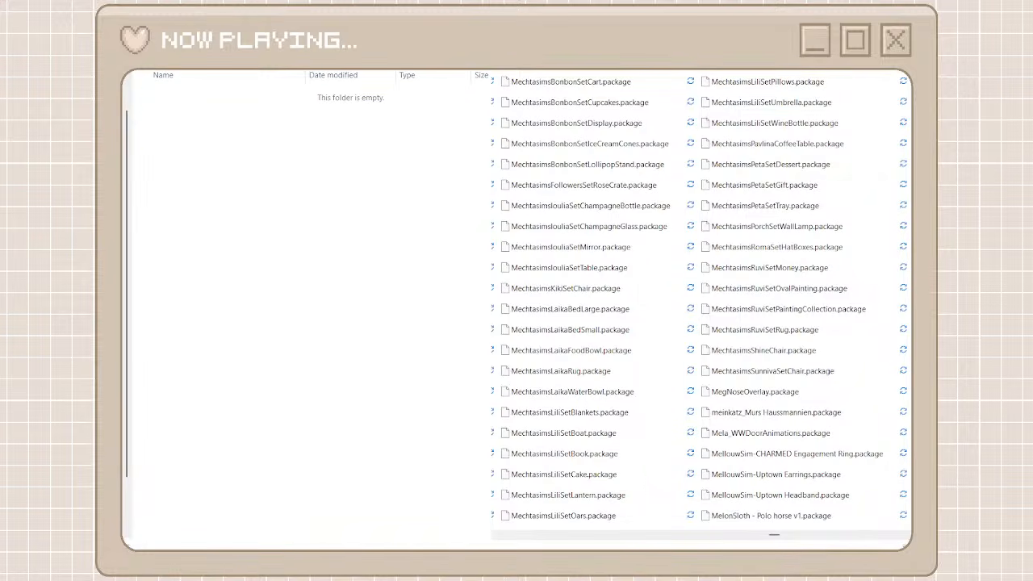
Search unorganized cc for mechtasims, select every matching package, and move them all into the open mechta sims folder
text(m)
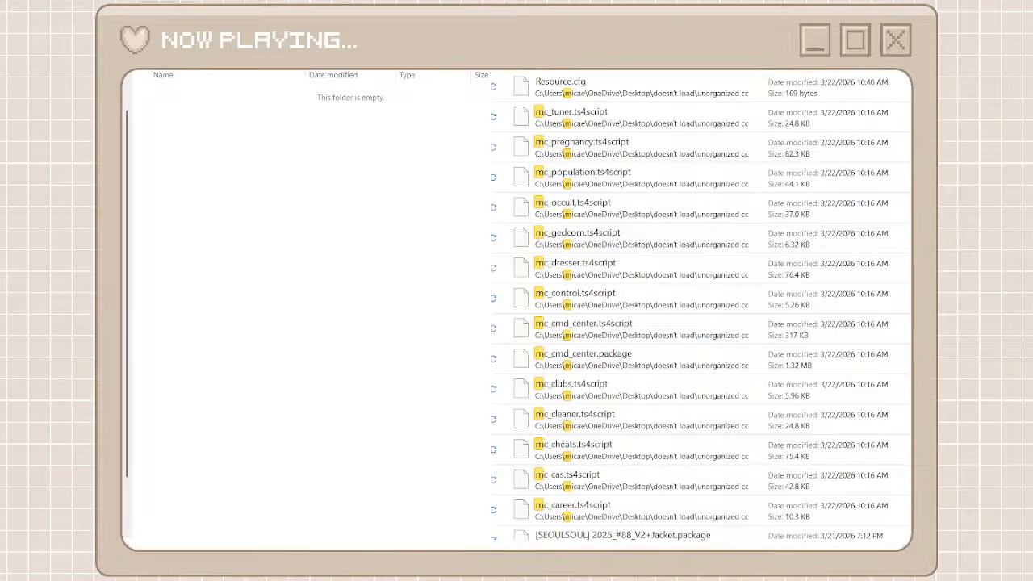
text(et)
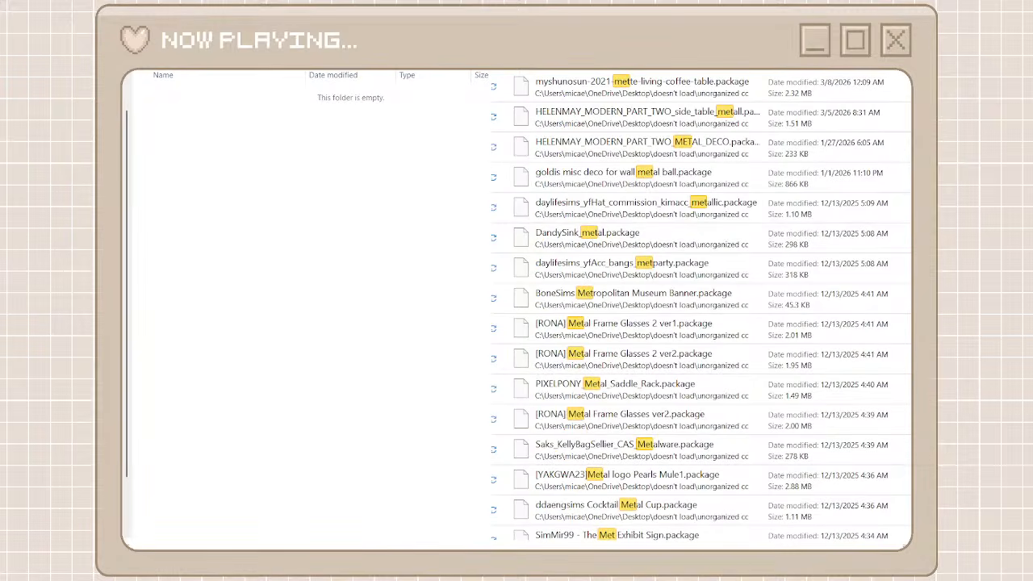
key(BackSpace)
text(ch)
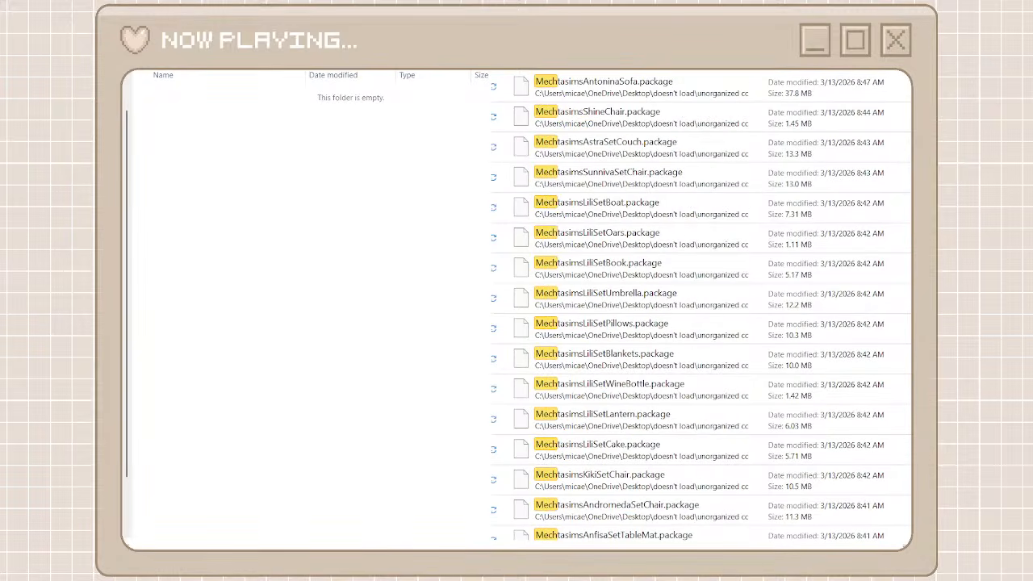
text(tasims)
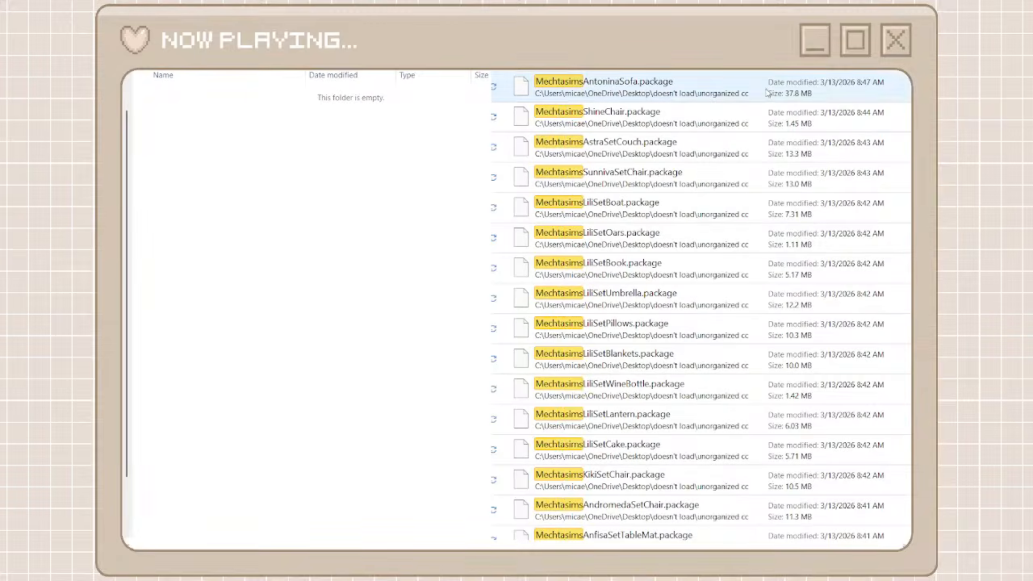
click(768, 92)
scroll(700, 484, down, 10)
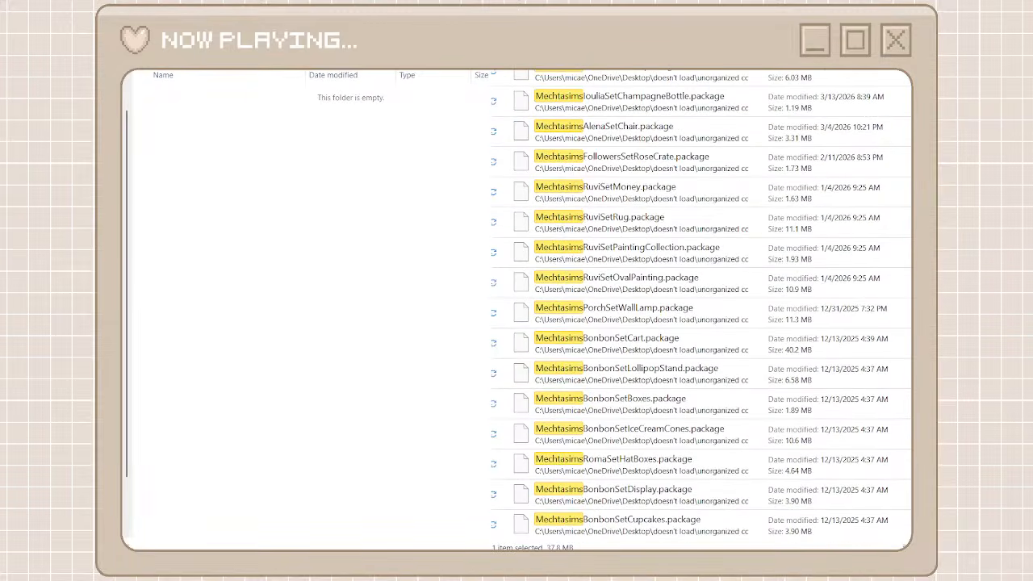
shift+click(700, 526)
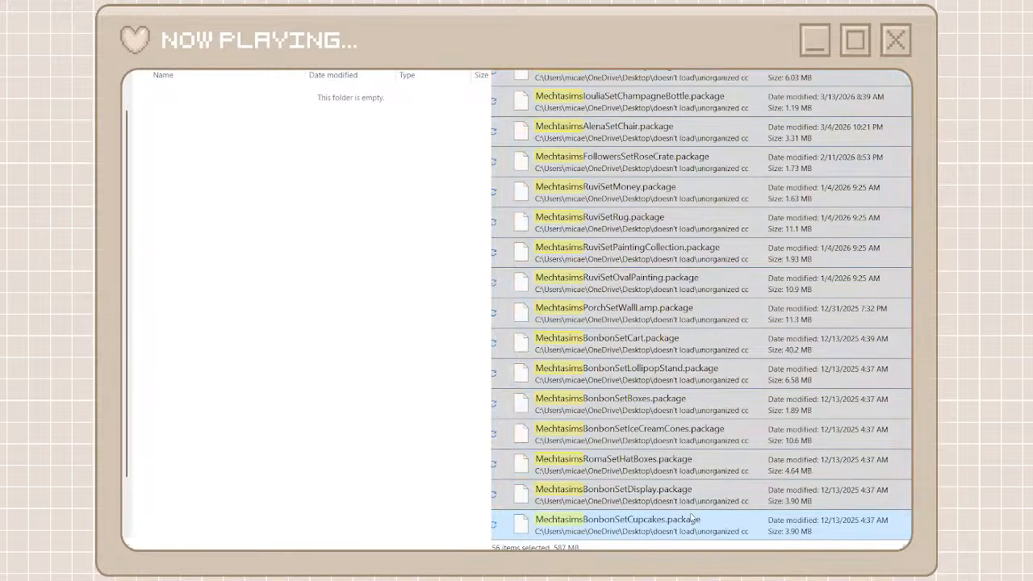
key(ctrl+v)
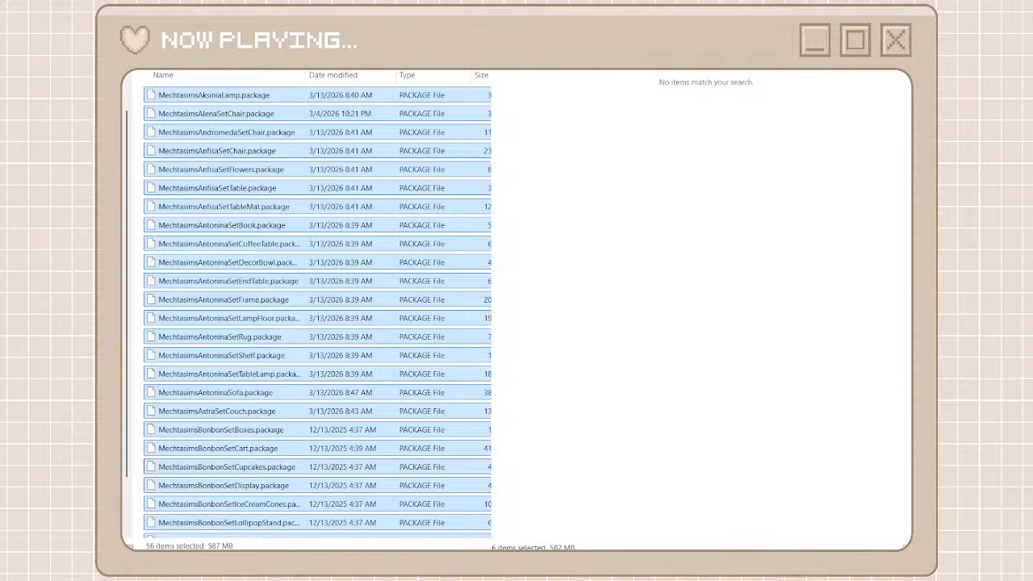
Clear the mechtasims search and browse the full unorganized cc list as far as the kardofe packages
click(516, 71)
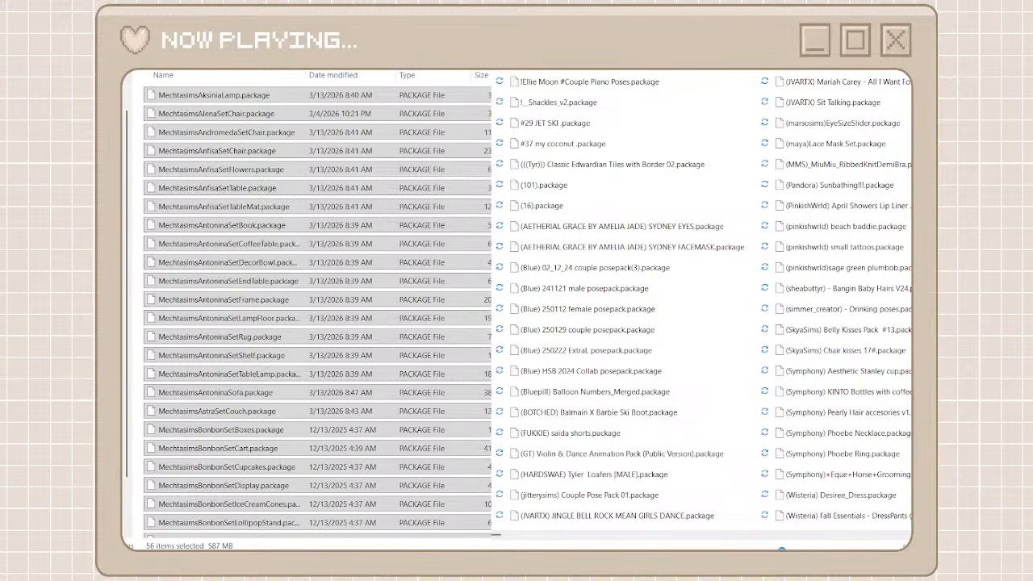
scroll(813, 531, right, 2)
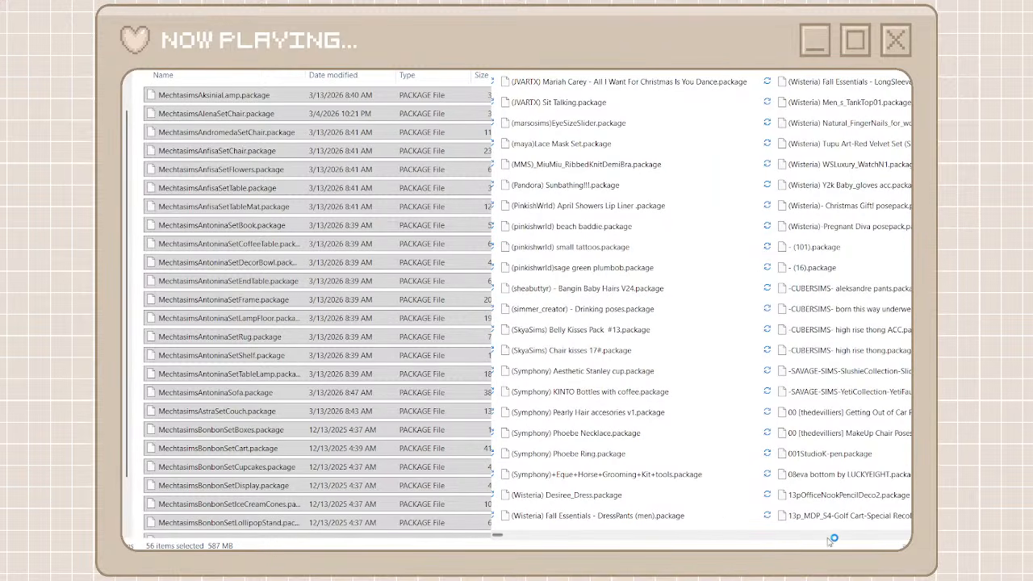
click(828, 539)
drag(499, 537, 725, 546)
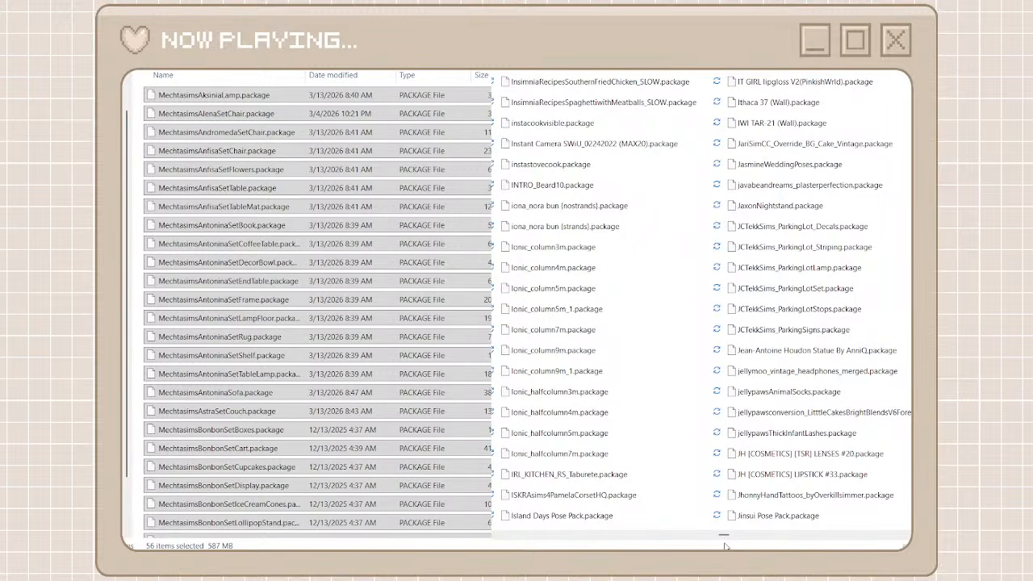
scroll(805, 542, right, 2)
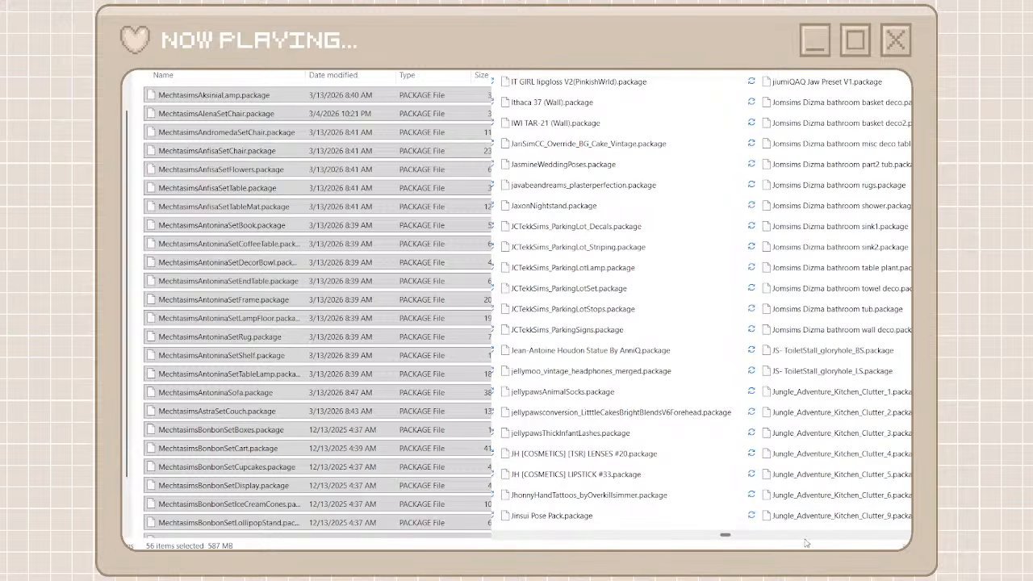
scroll(807, 543, right, 2)
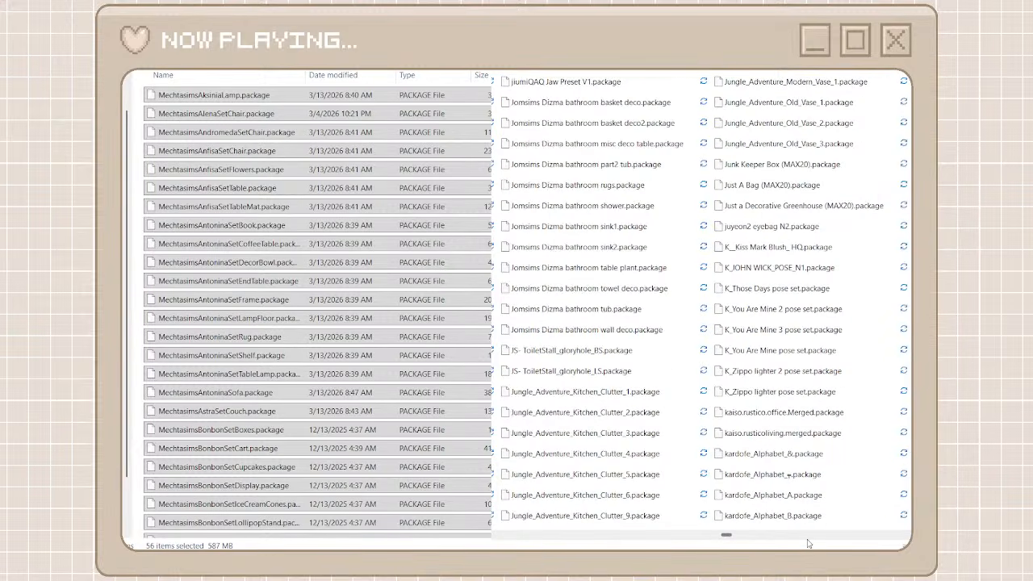
scroll(808, 544, right, 2)
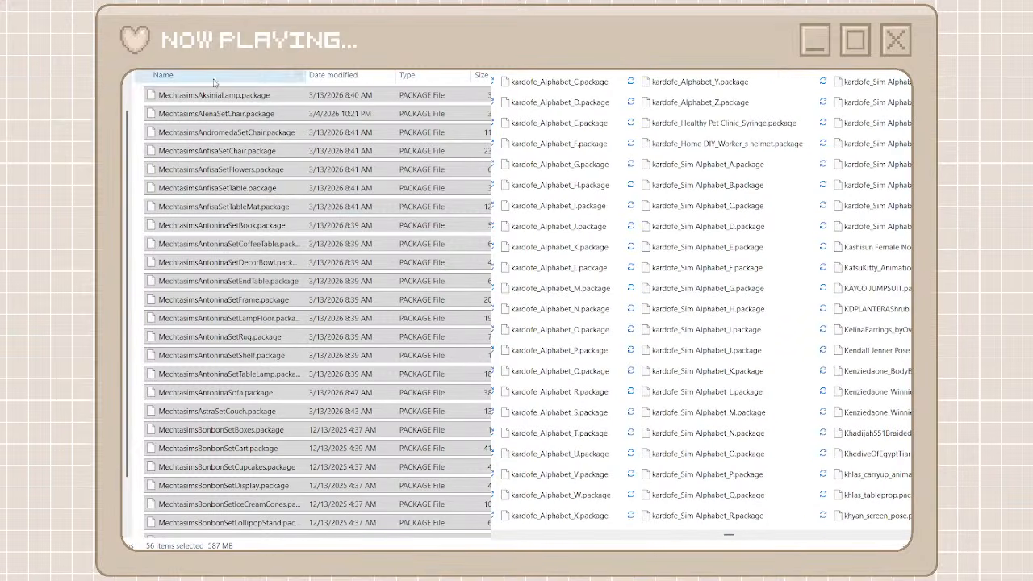
Go back to the creator folders, create a folder named kardofe, and open it
key(alt+Left)
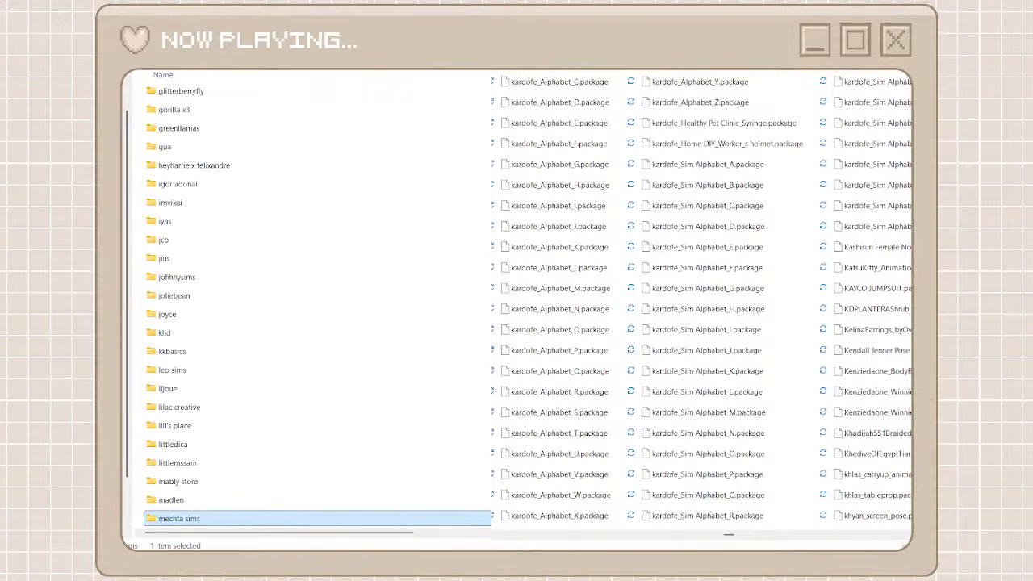
key(ctrl+shift+n)
text(k)
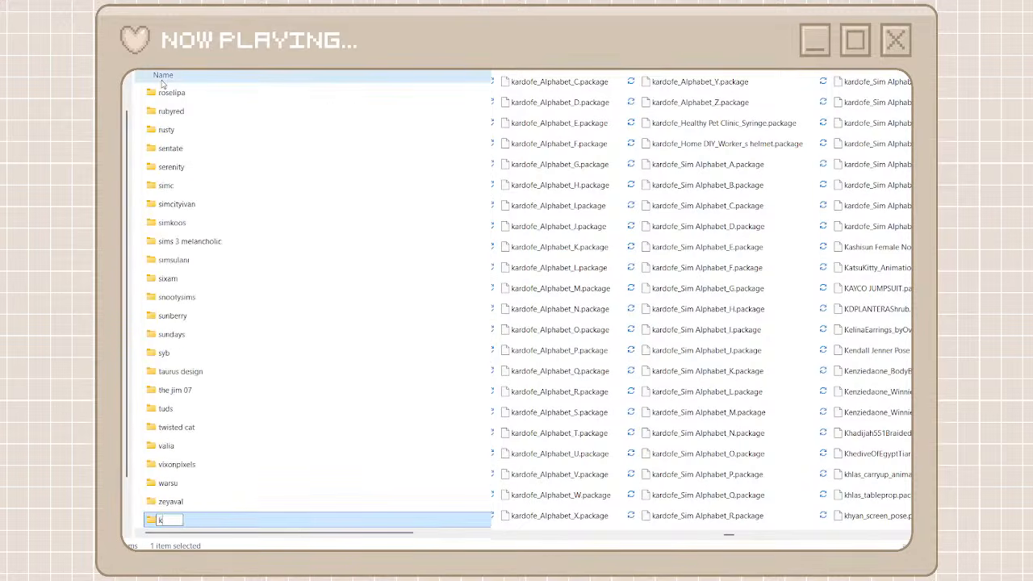
text(ardofe)
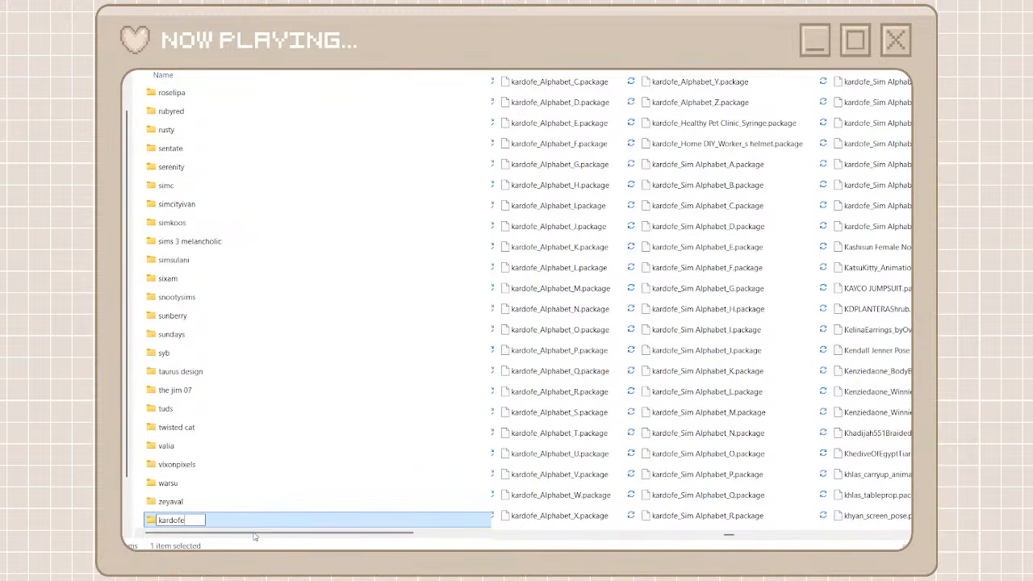
key(Return)
key(Return)
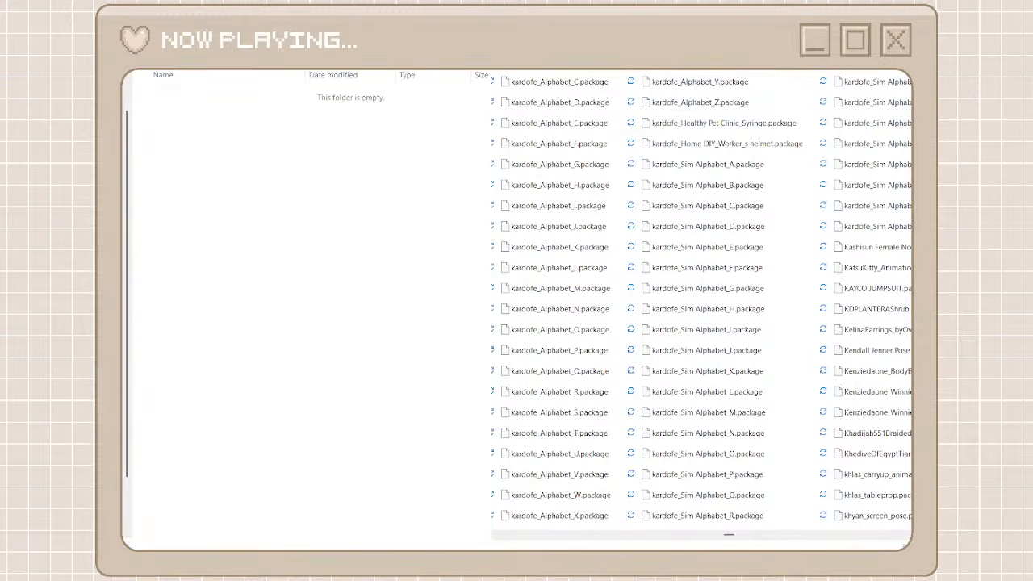
Search unorganized cc for kardofe, select every matching package, and move them all into the open kardofe folder
text(kardof)
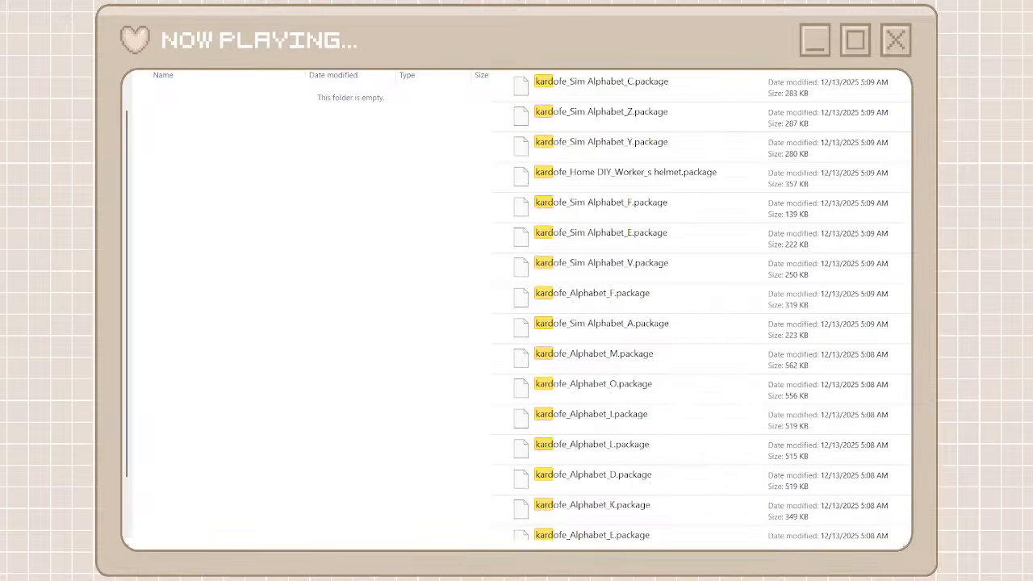
text(e)
click(704, 88)
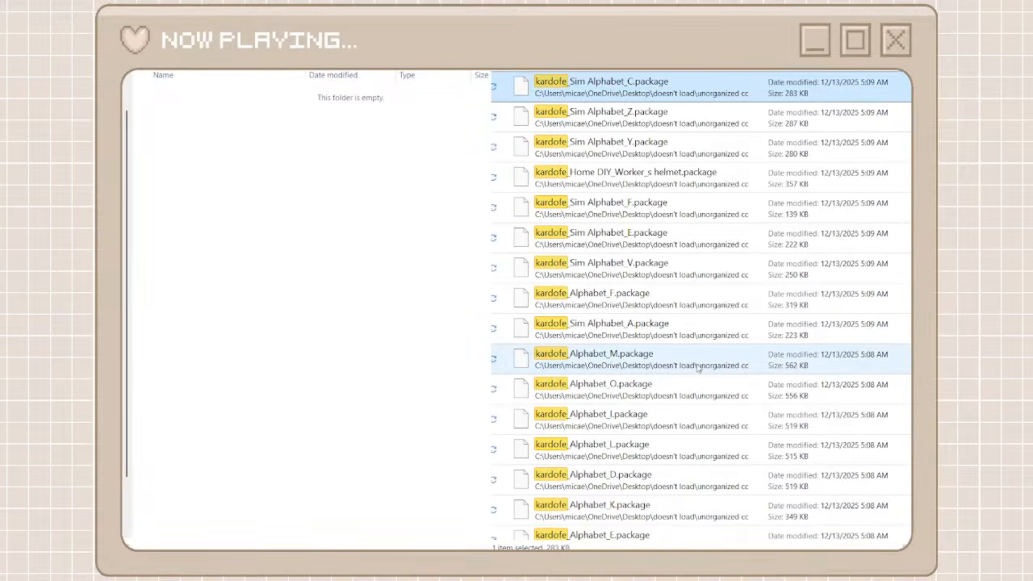
scroll(698, 368, down, 10)
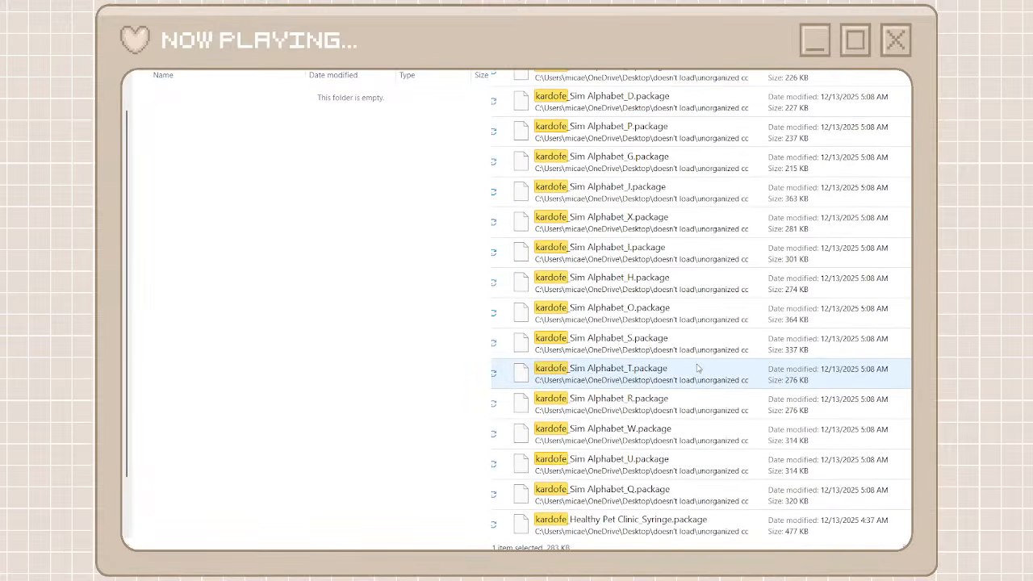
shift+click(641, 533)
key(ctrl+x)
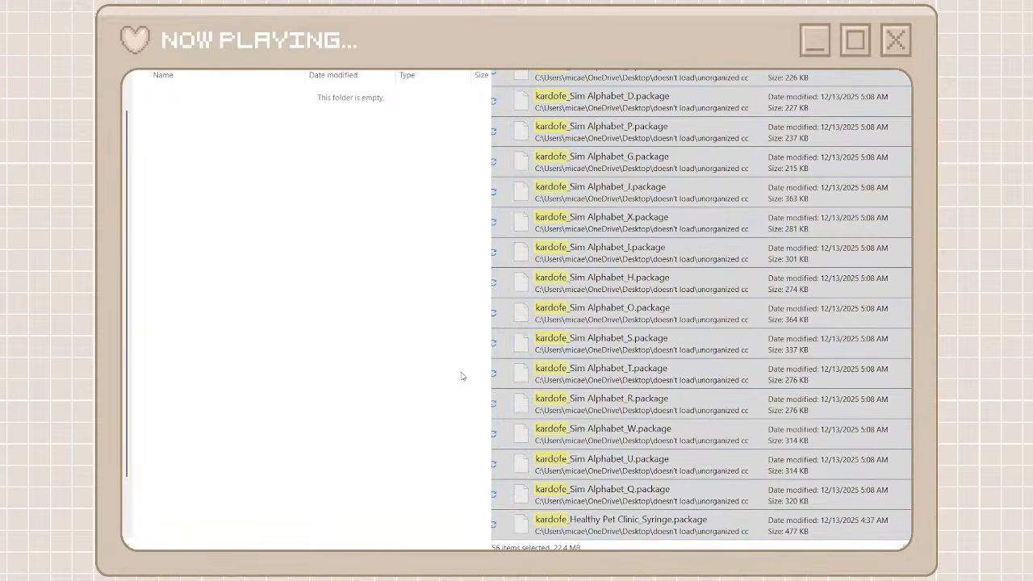
key(ctrl+v)
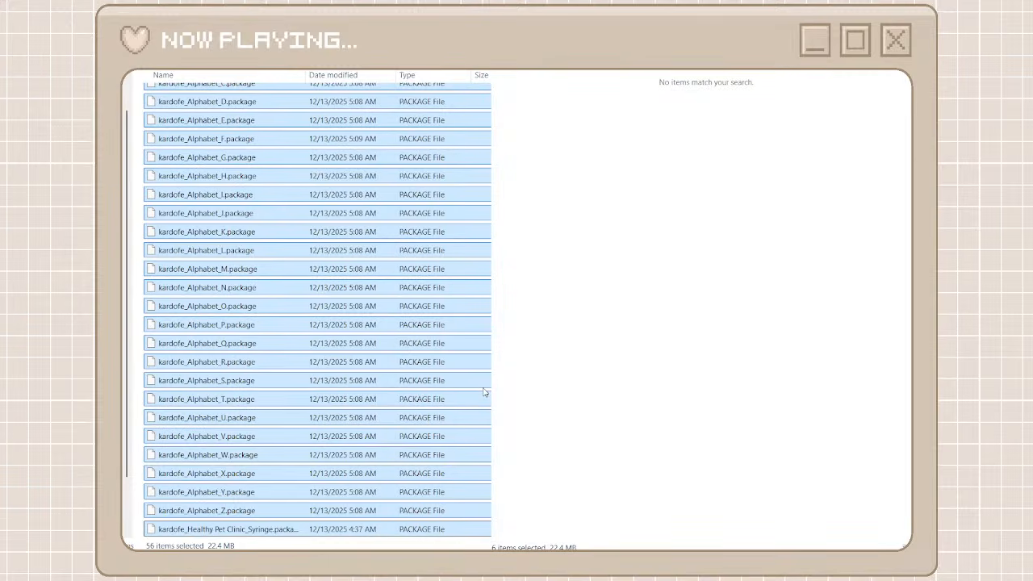
Clear the kardofe search and browse the full unorganized cc list as far as the Sims4Luxury packages
click(498, 71)
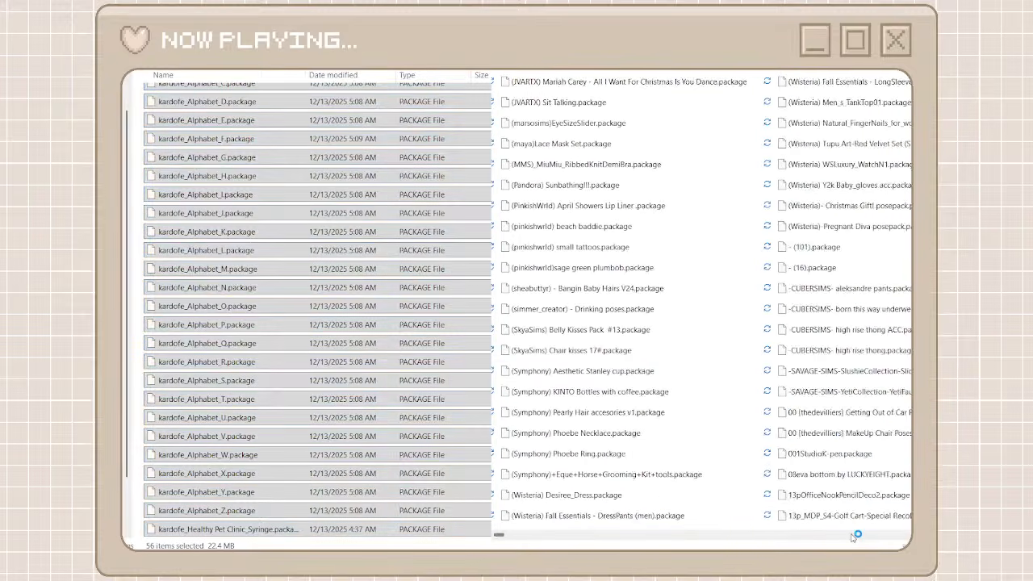
click(851, 535)
click(852, 535)
click(852, 535)
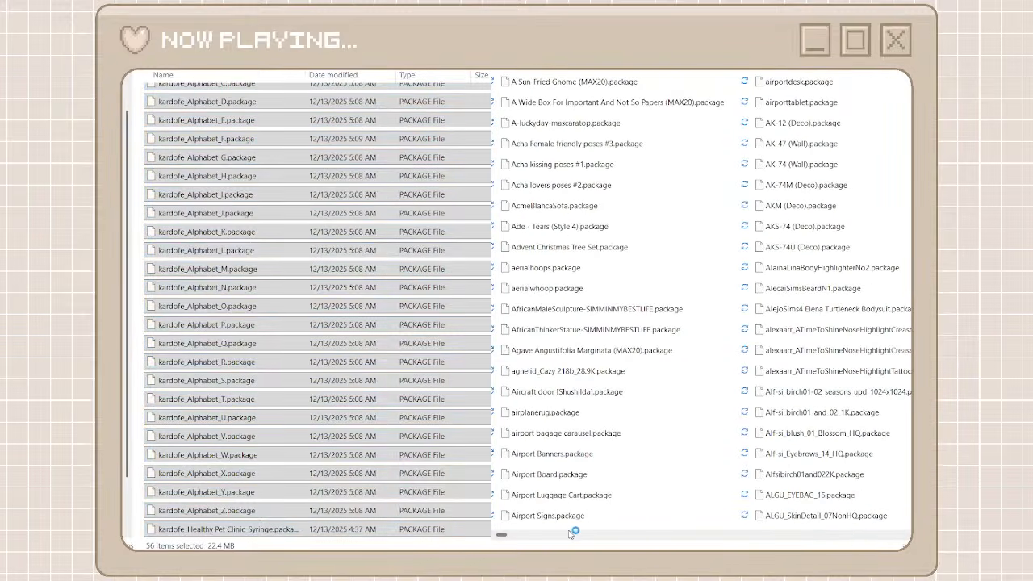
drag(505, 534, 767, 532)
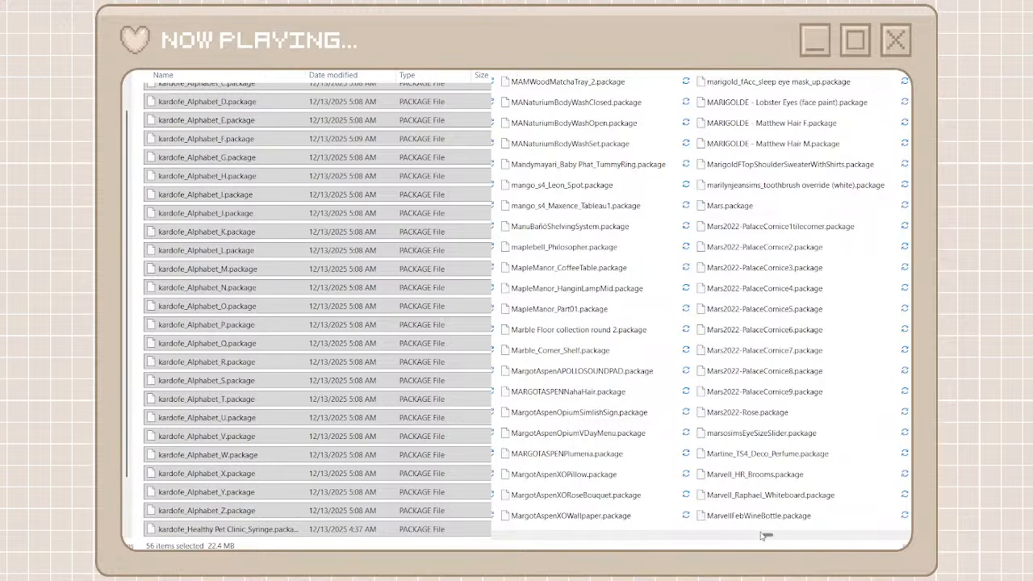
drag(767, 535, 860, 537)
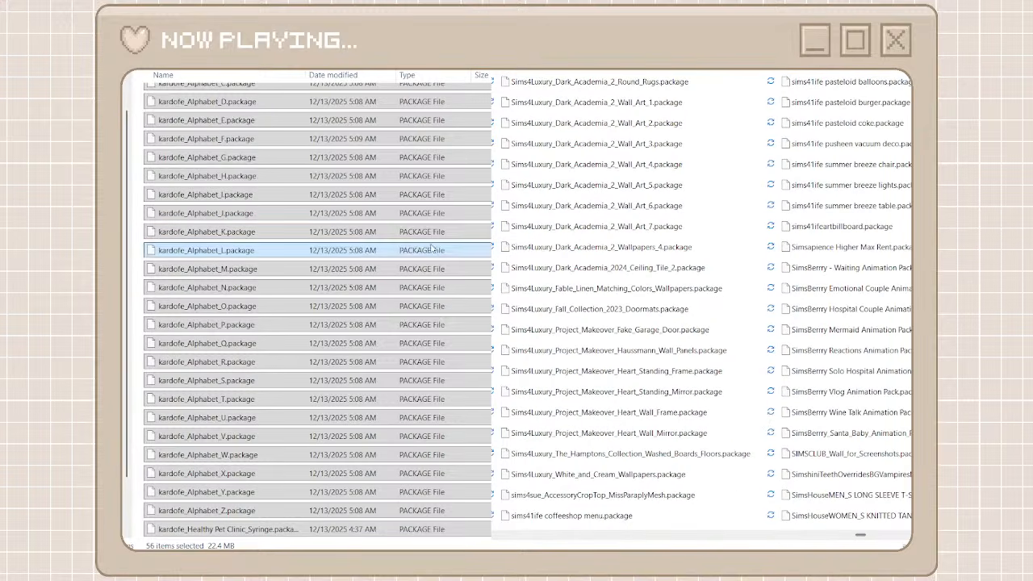
Return to the creator folders, add a folder named sims 4 luxury, and open it
click(193, 40)
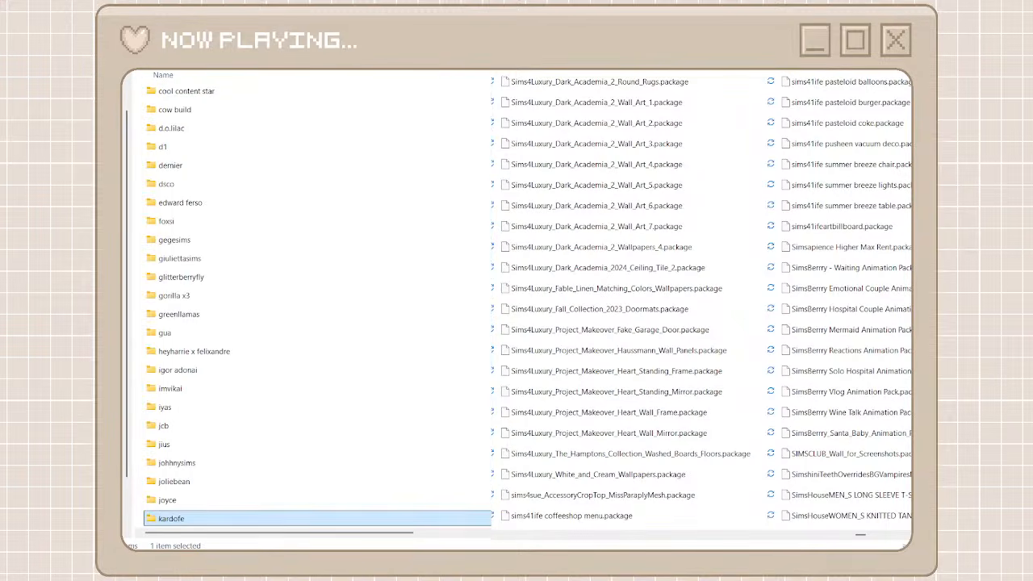
text(sims)
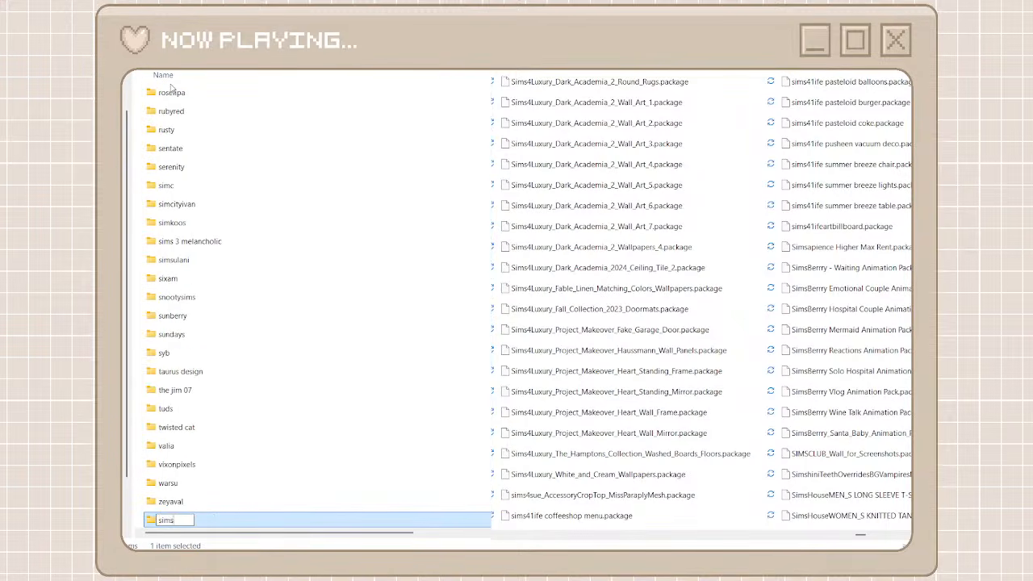
text( 4 lu)
text(xury)
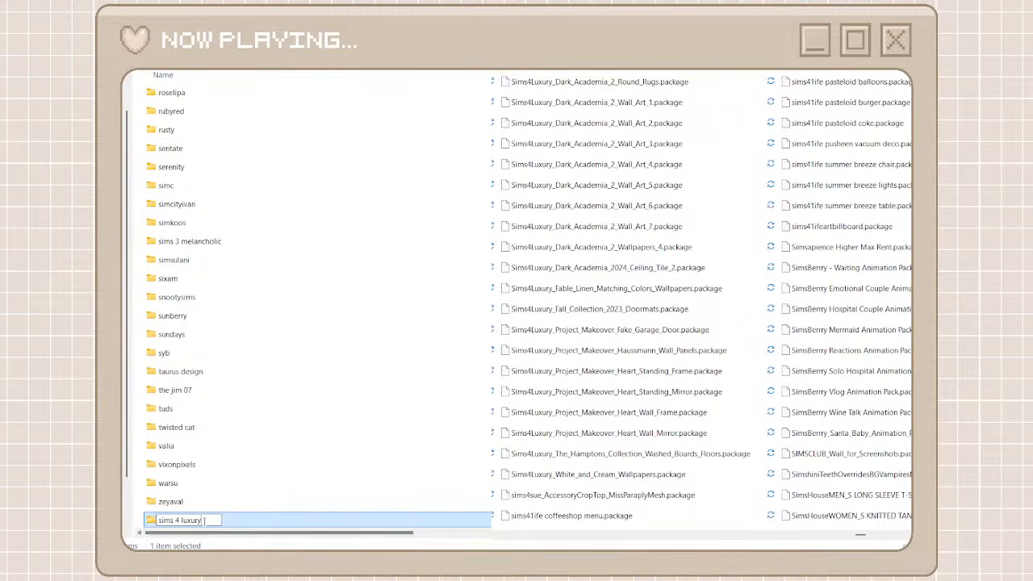
key(ctrl+a)
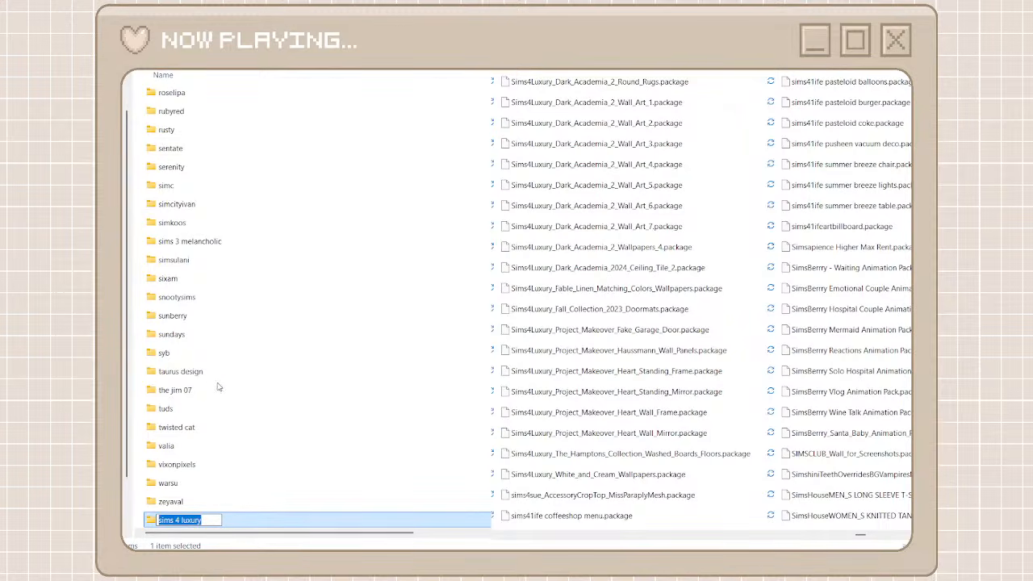
click(280, 475)
key(Return)
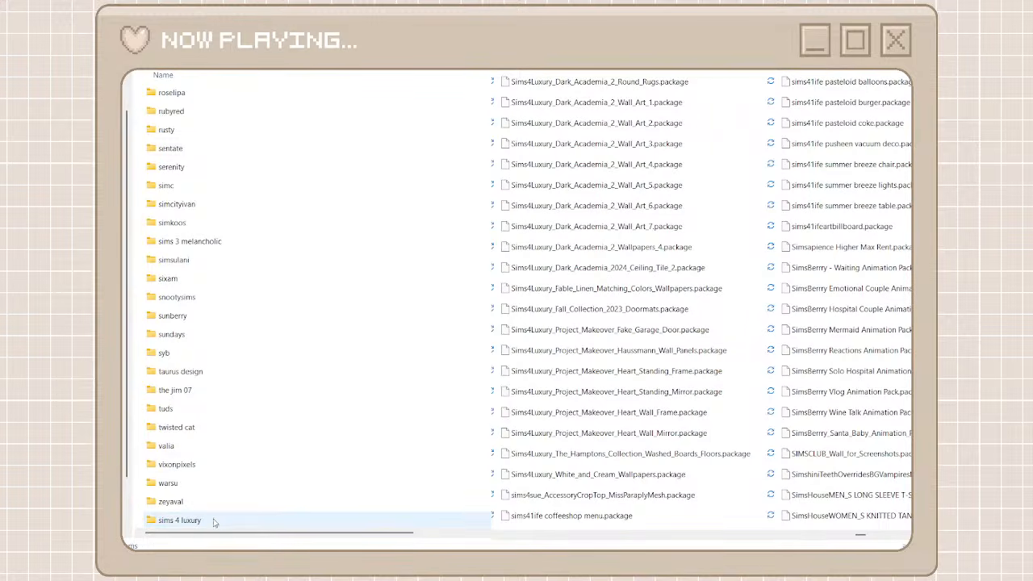
double_click(217, 523)
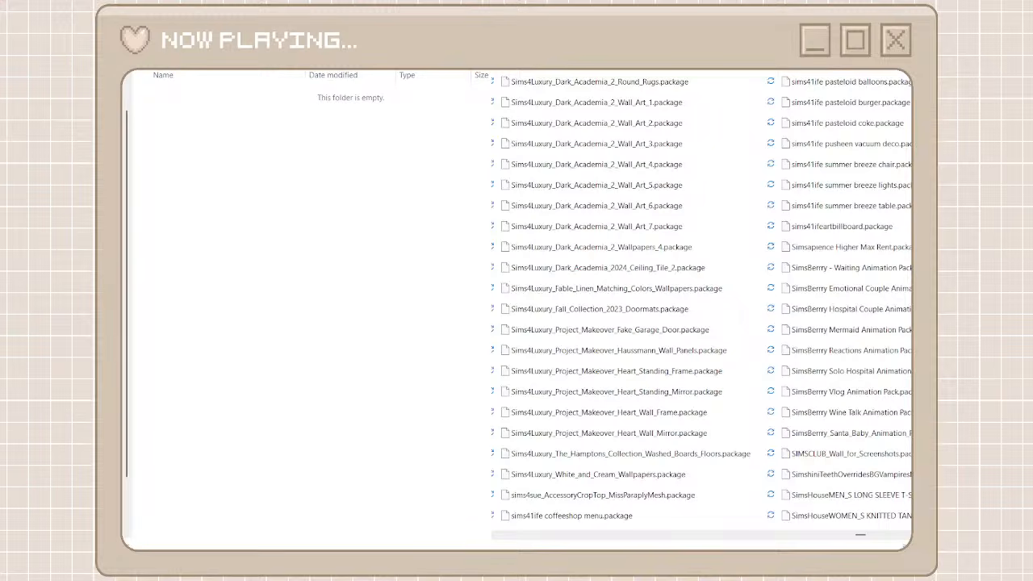
Narrow unorganized cc to the Sims4Luxury packages, select the whole result list, and move it into the open sims 4 luxury folder
text(s)
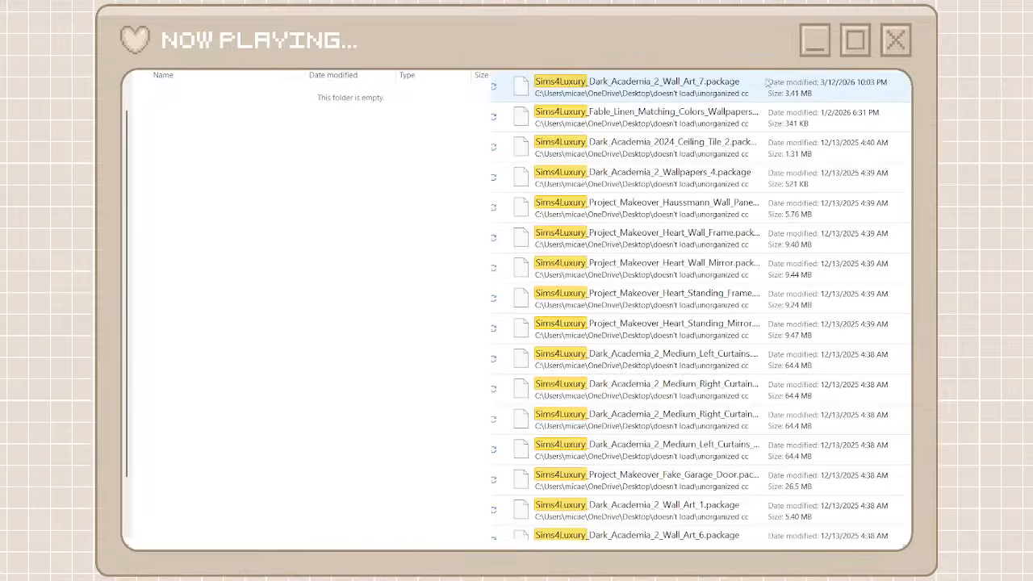
click(667, 85)
scroll(697, 355, down, 4)
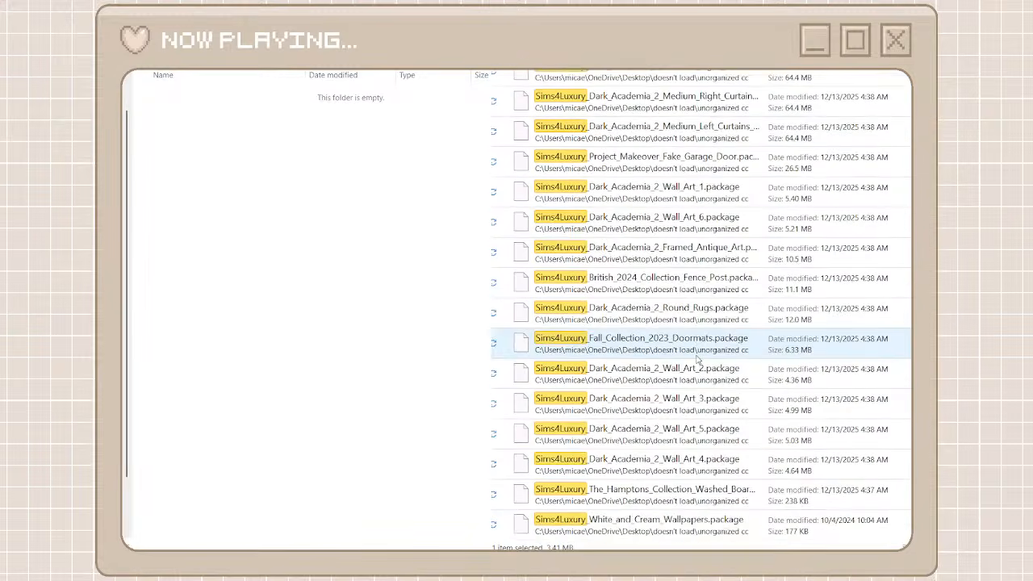
shift+click(660, 523)
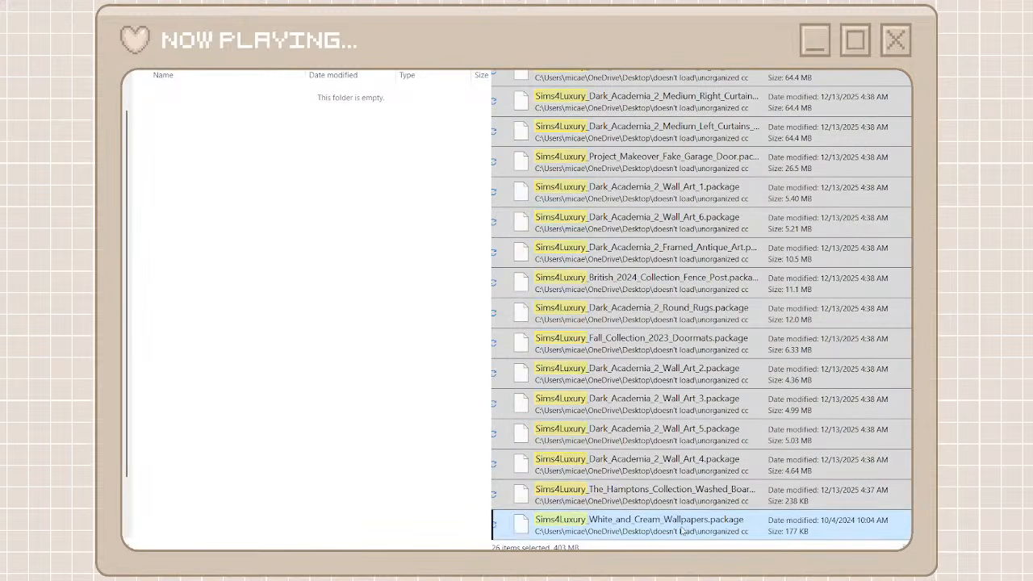
key(ctrl+v)
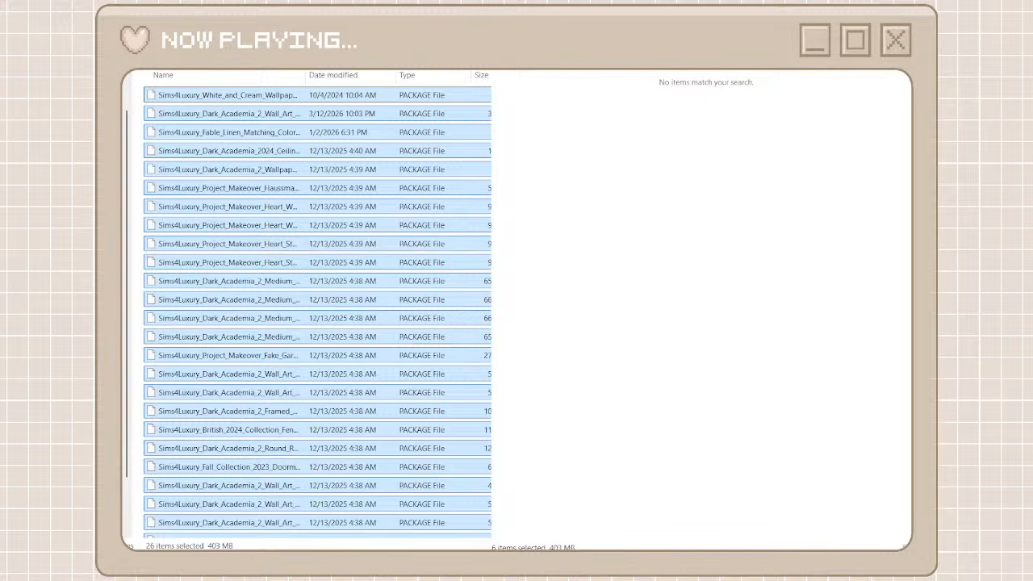
Clear the Sims4Luxury search, return to the creator folders, and browse unorganized cc as far as the myshunosun packages
click(509, 64)
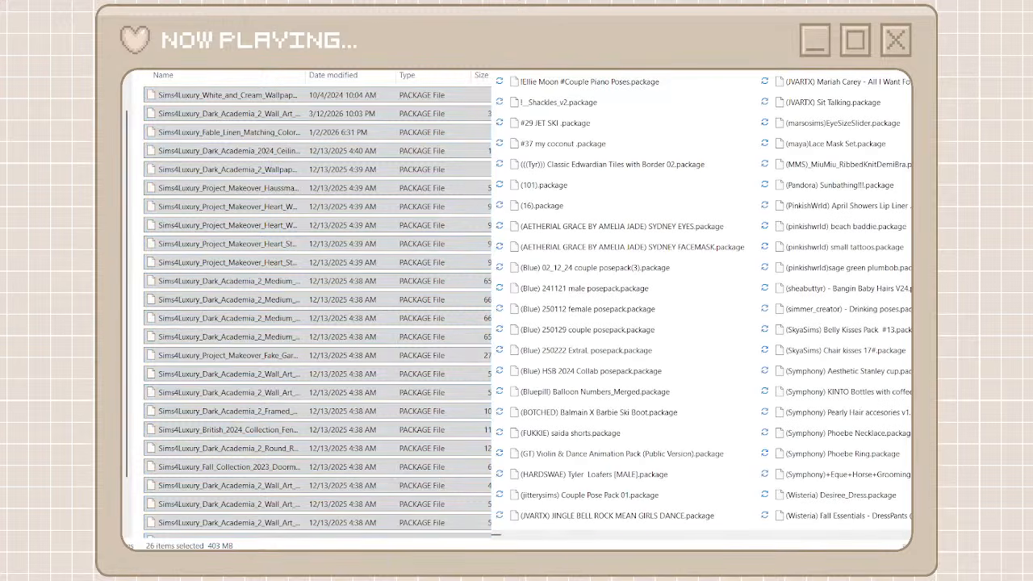
click(113, 57)
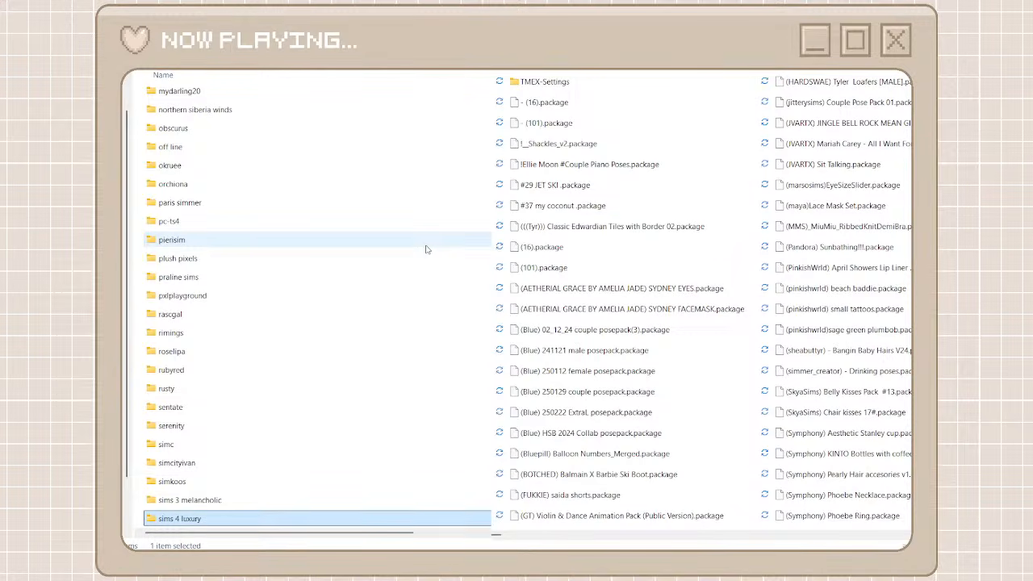
click(769, 535)
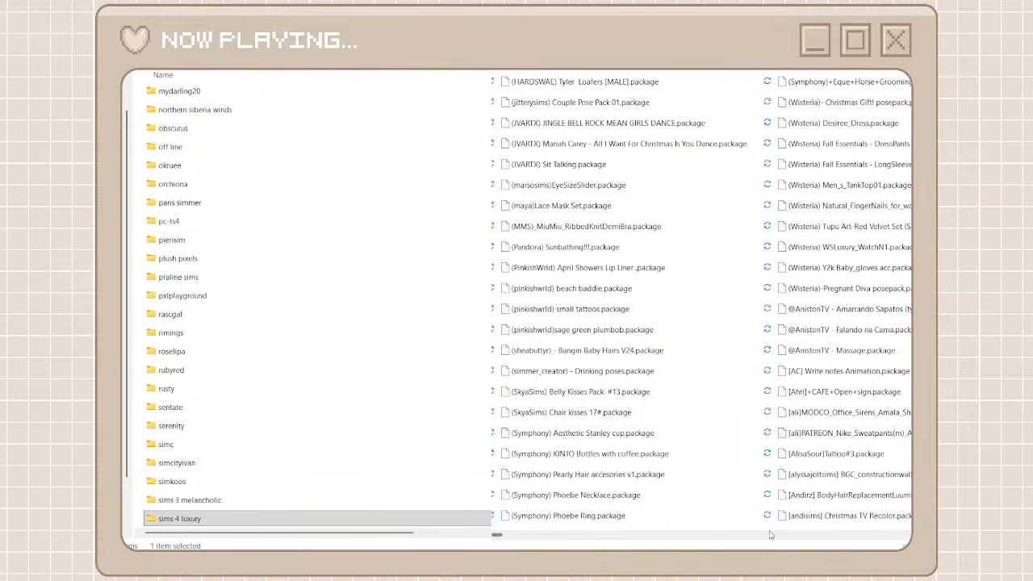
drag(497, 535, 789, 549)
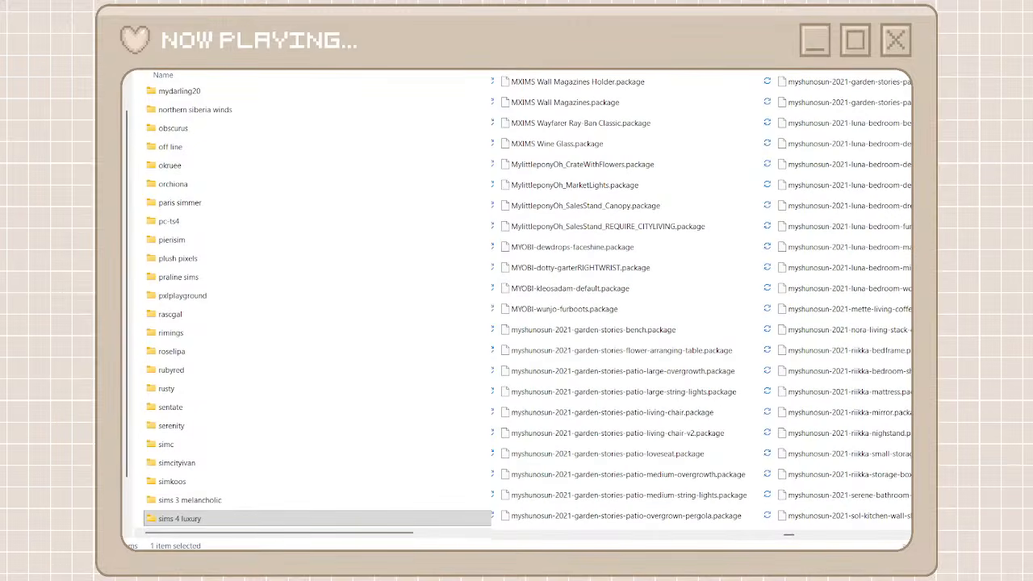
Add a creator folder named myshunosun and open it
key(ctrl+shift+n)
text(m)
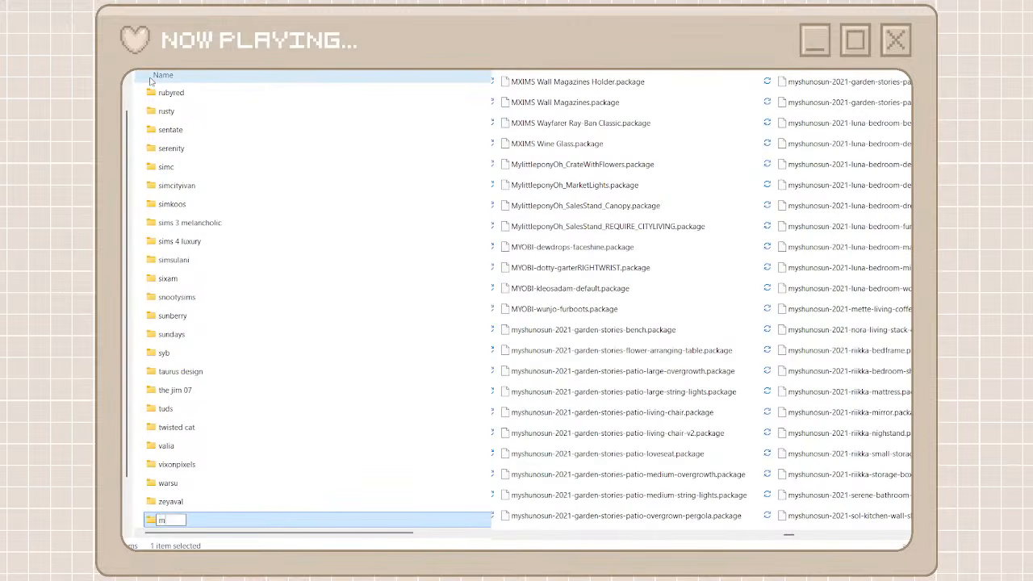
text(yshunosun)
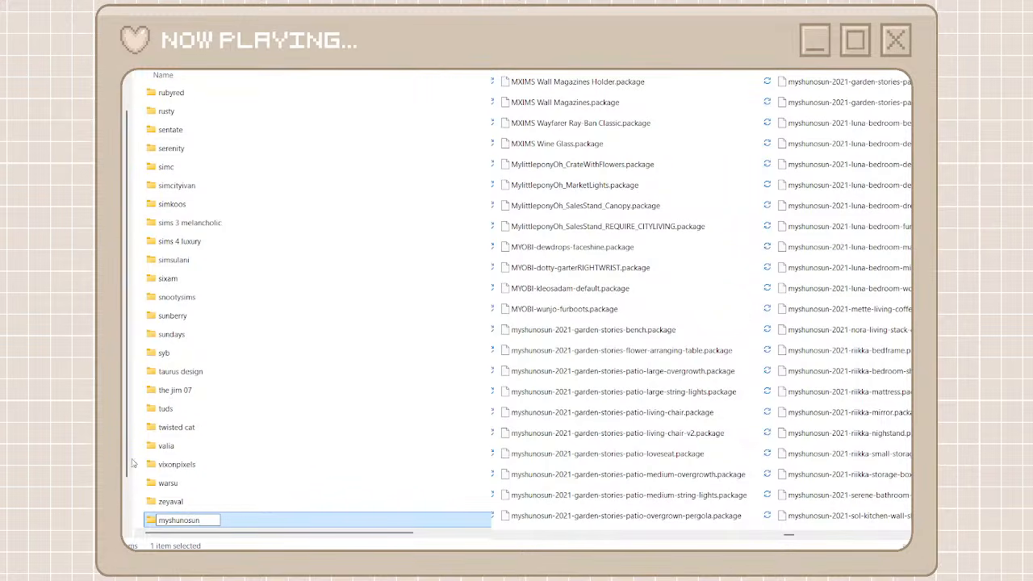
key(Return)
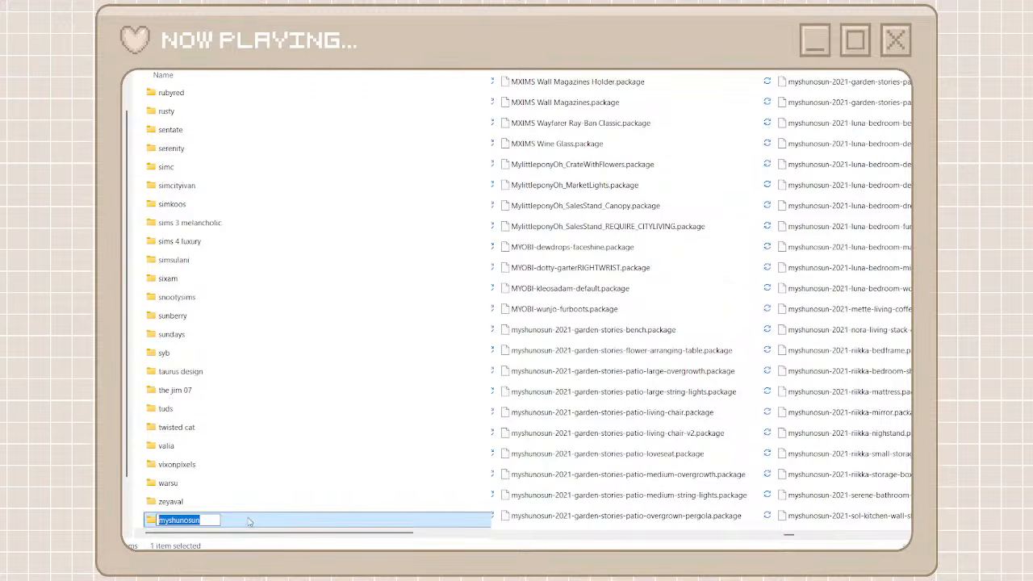
double_click(250, 520)
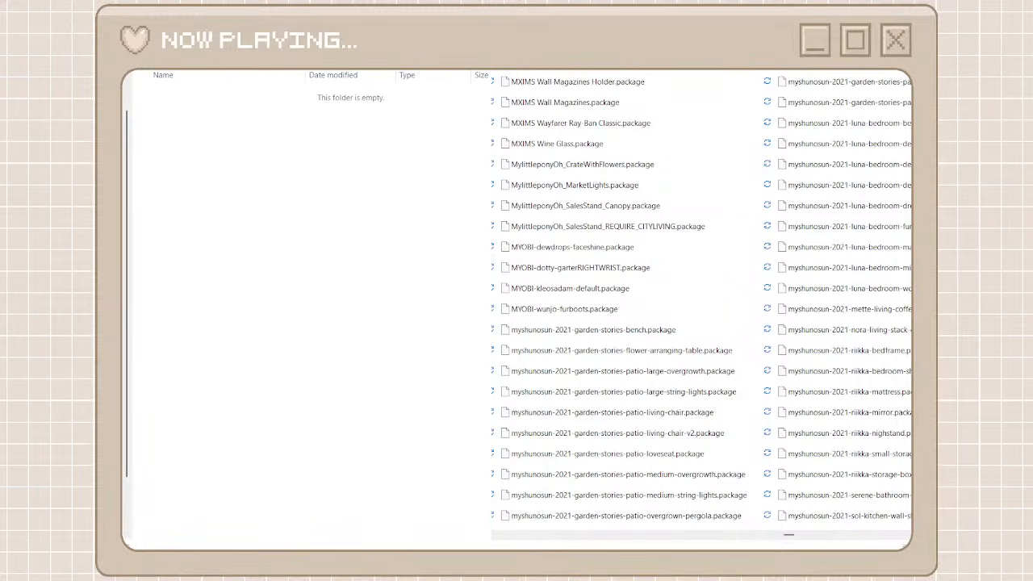
Narrow unorganized cc to the myshunosun packages, select every match, and move them all into the open myshunosun folder
key(Return)
click(625, 85)
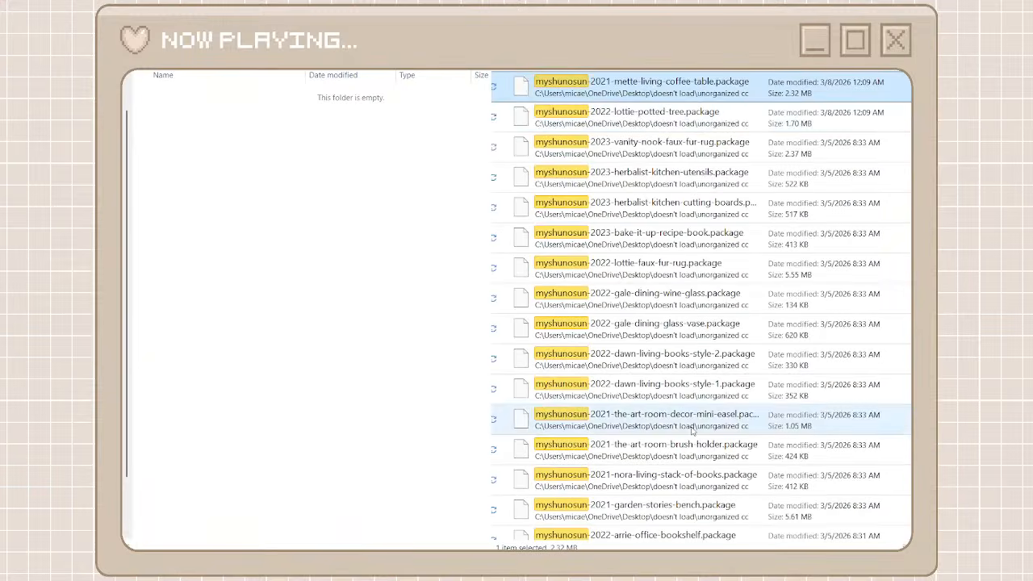
scroll(691, 429, down, 10)
scroll(691, 428, down, 5)
key(ctrl+a)
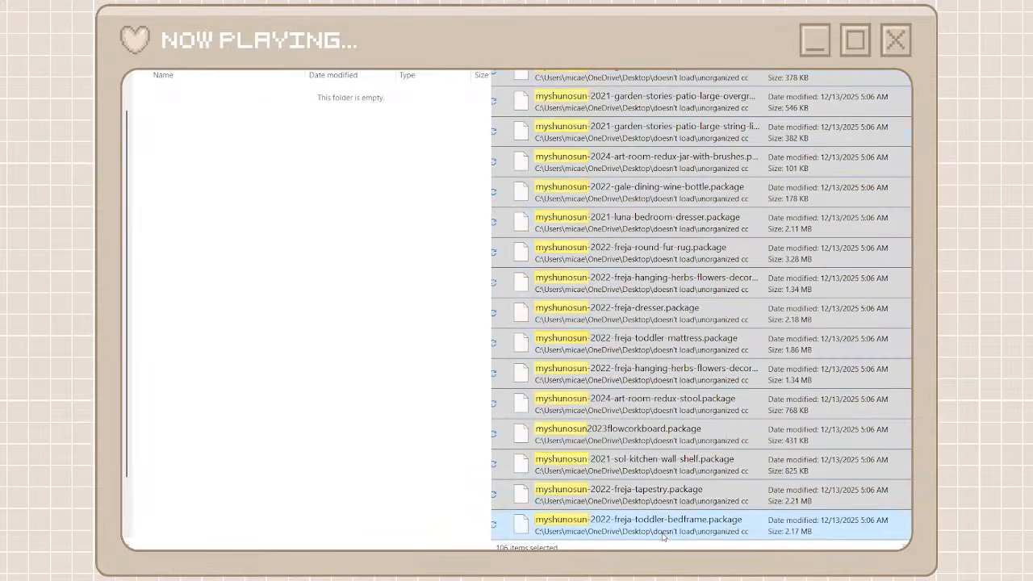
key(ctrl+x)
key(ctrl+v)
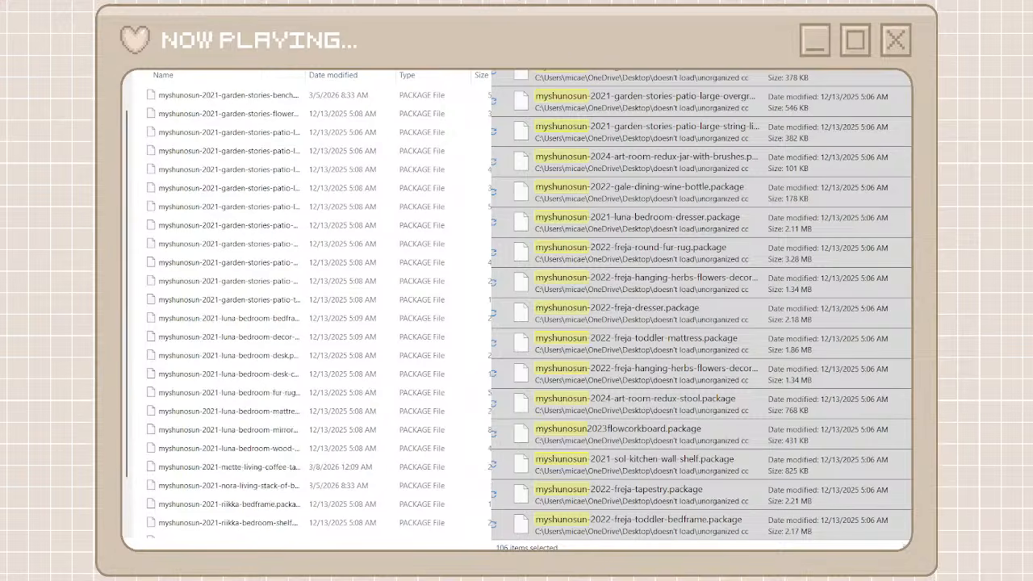
Clear the myshunosun search, go back to the creator folders, and browse unorganized cc to the NA3D packages
key(alt+Tab)
key(alt+Left)
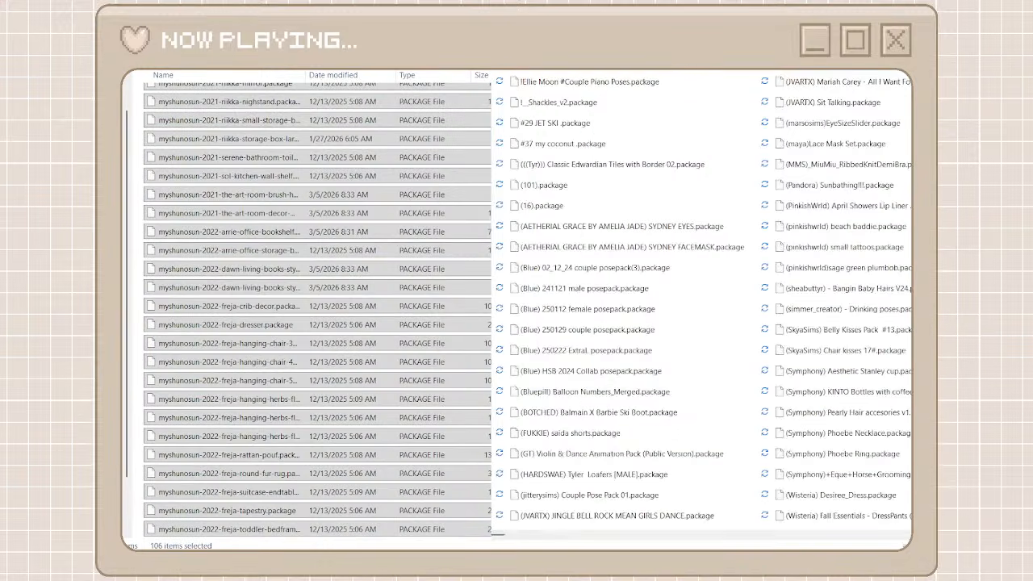
key(alt+Left)
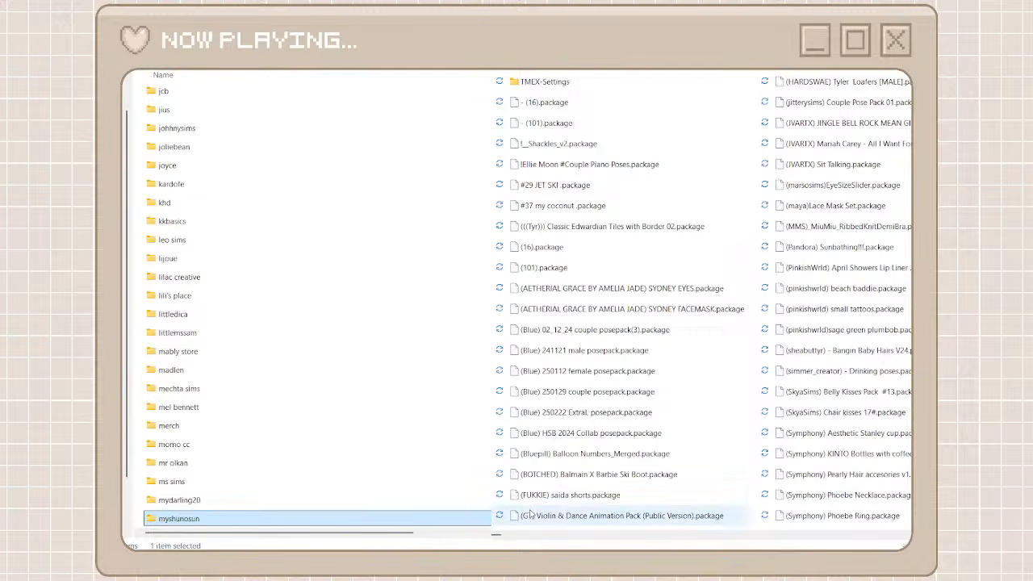
drag(496, 534, 791, 535)
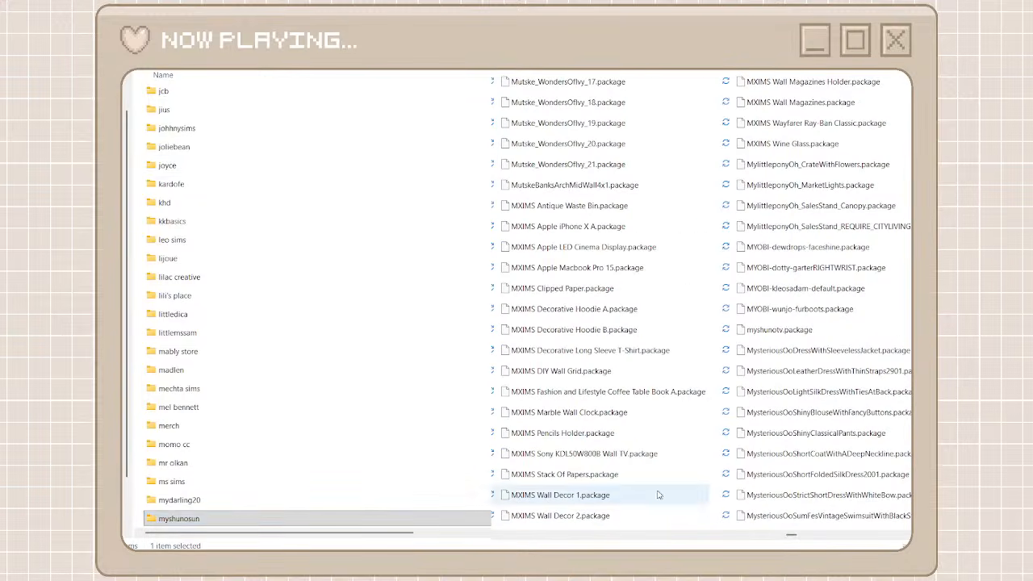
click(805, 535)
click(804, 535)
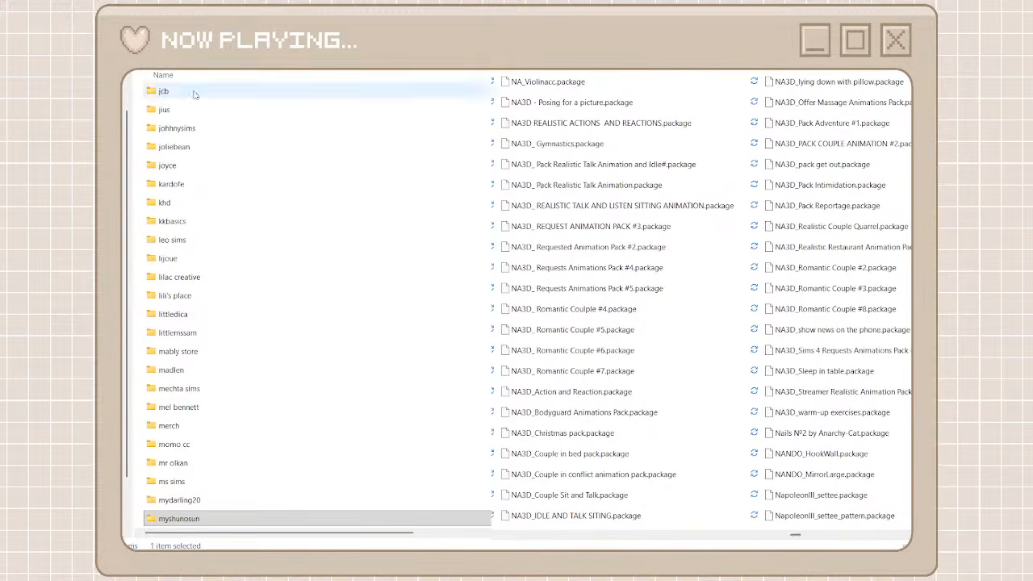
Create a folder named na3d among the creator folders and open it
key(ctrl+shift+n)
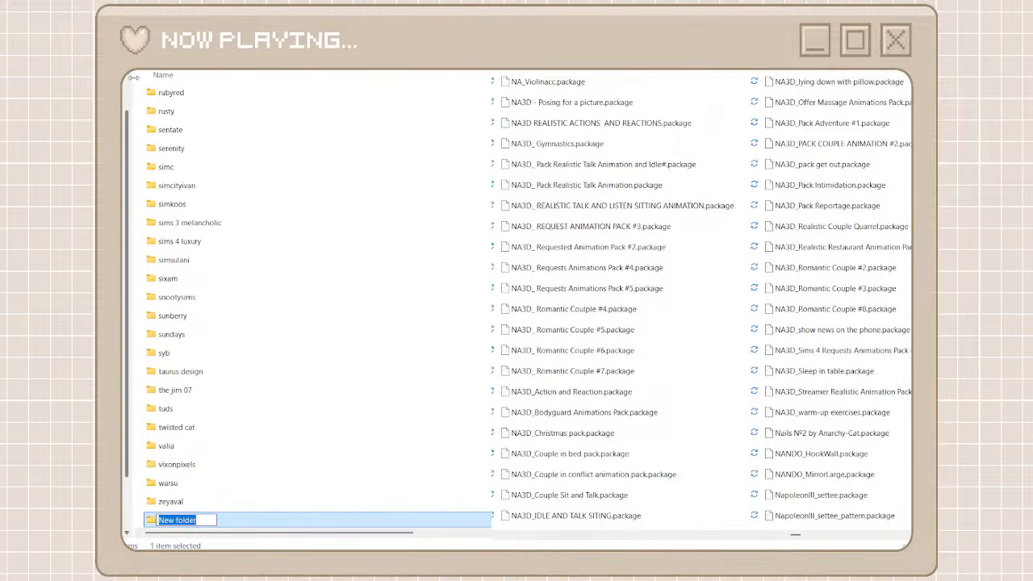
text(na3d)
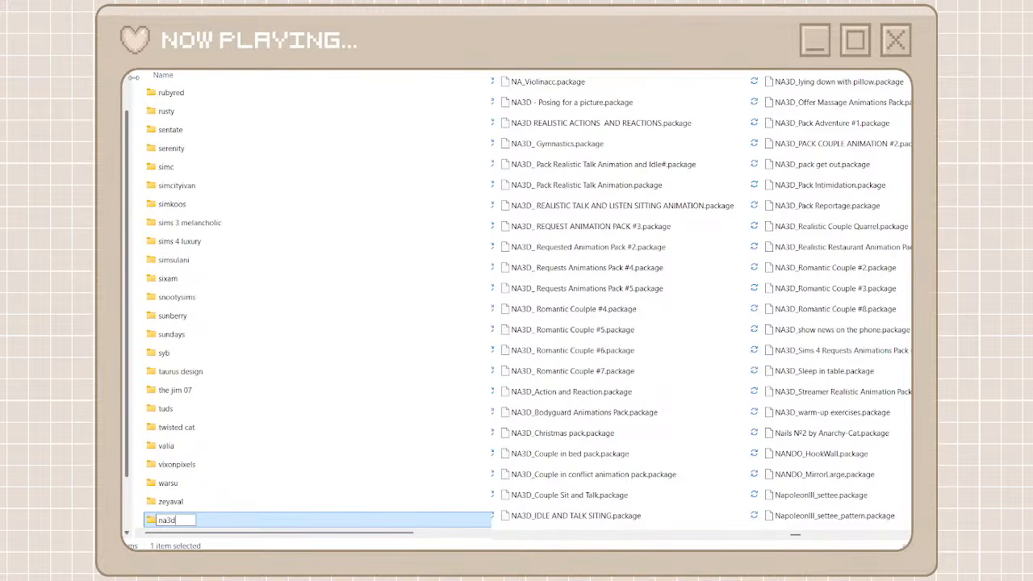
key(Return)
key(Return)
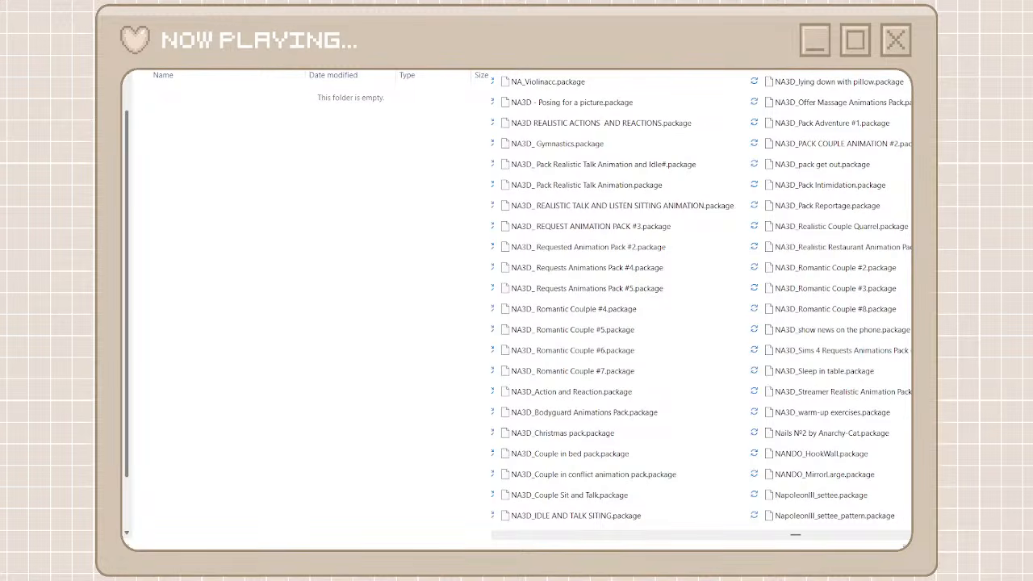
Filter unorganized cc for NA3D, select the whole result list, and move it into the open na3d folder
click(652, 94)
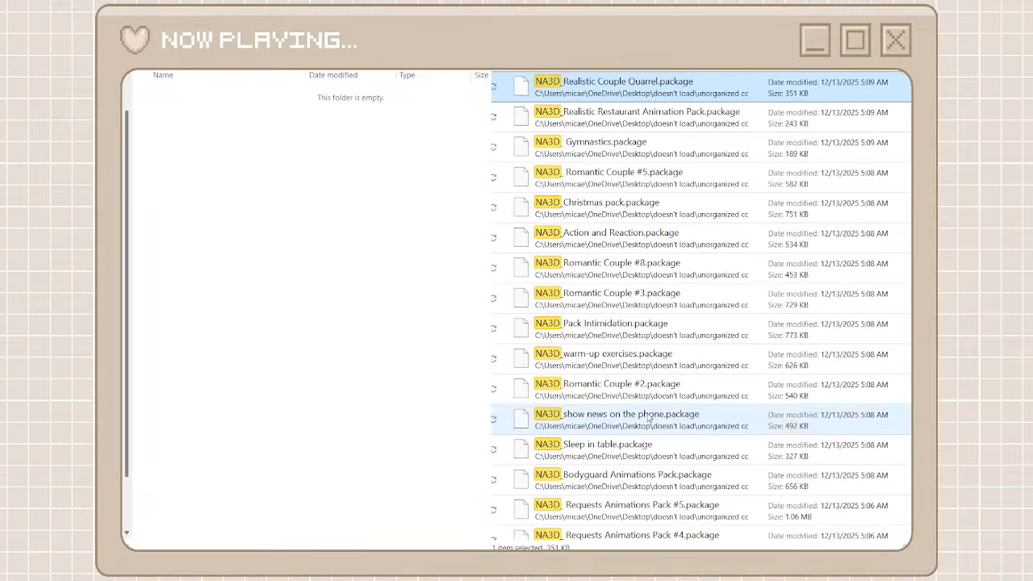
scroll(651, 418, down, 6)
scroll(650, 418, down, 3)
shift+click(654, 523)
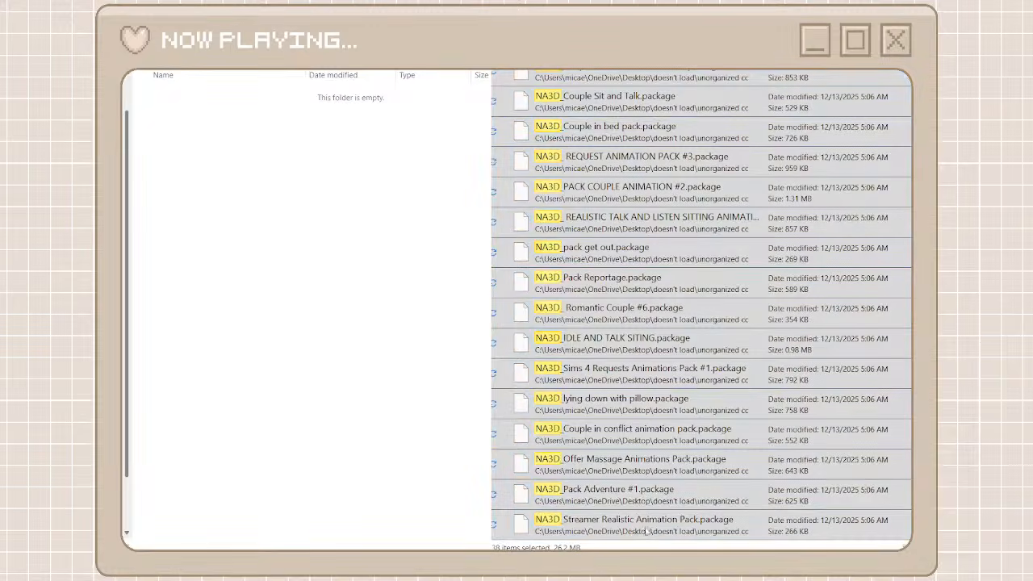
drag(654, 523, 428, 431)
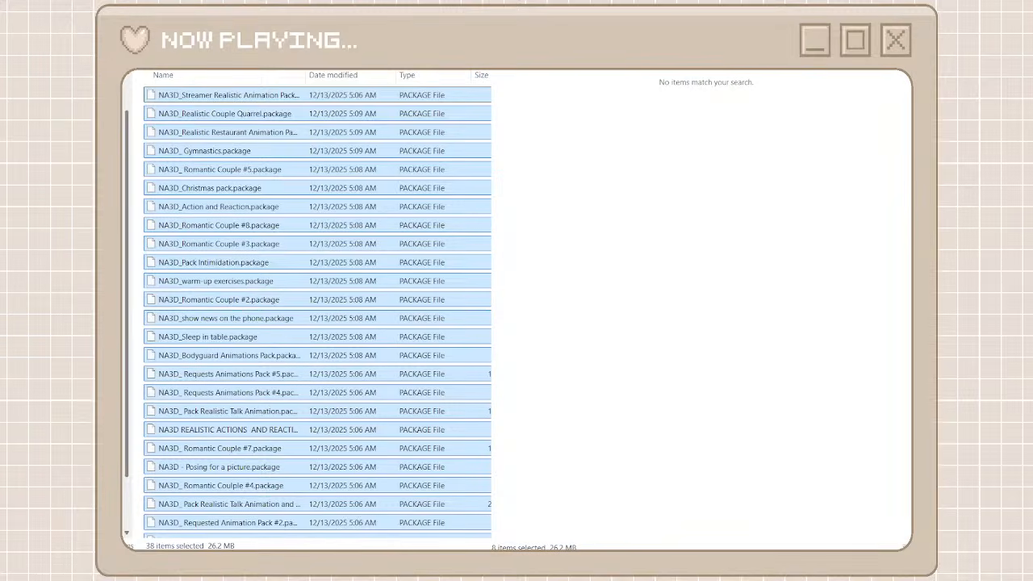
Clear the NA3D search, return to the creator folders, and browse unorganized cc as far as the awingedllama packages
click(894, 71)
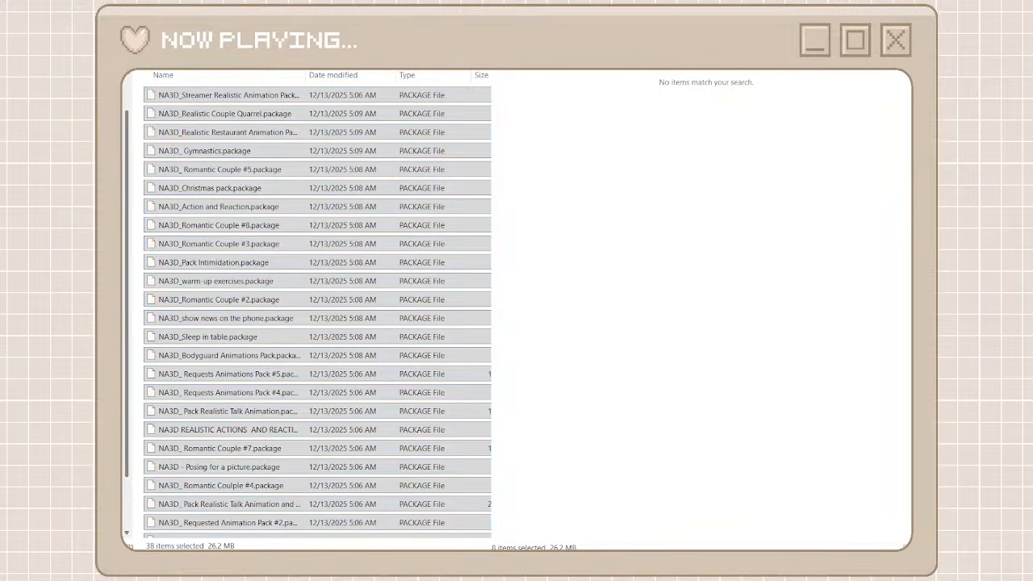
key(alt+Left)
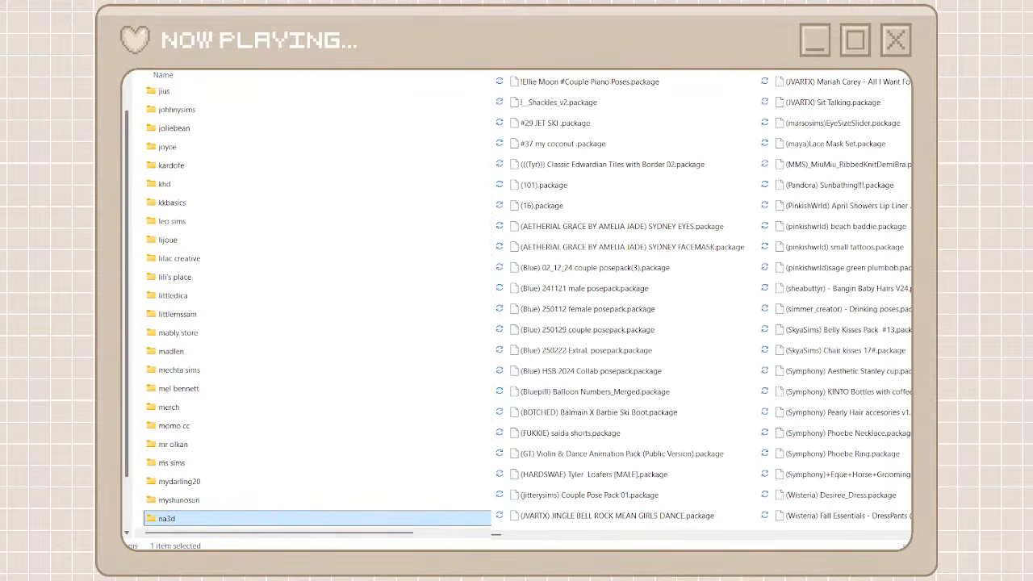
click(792, 537)
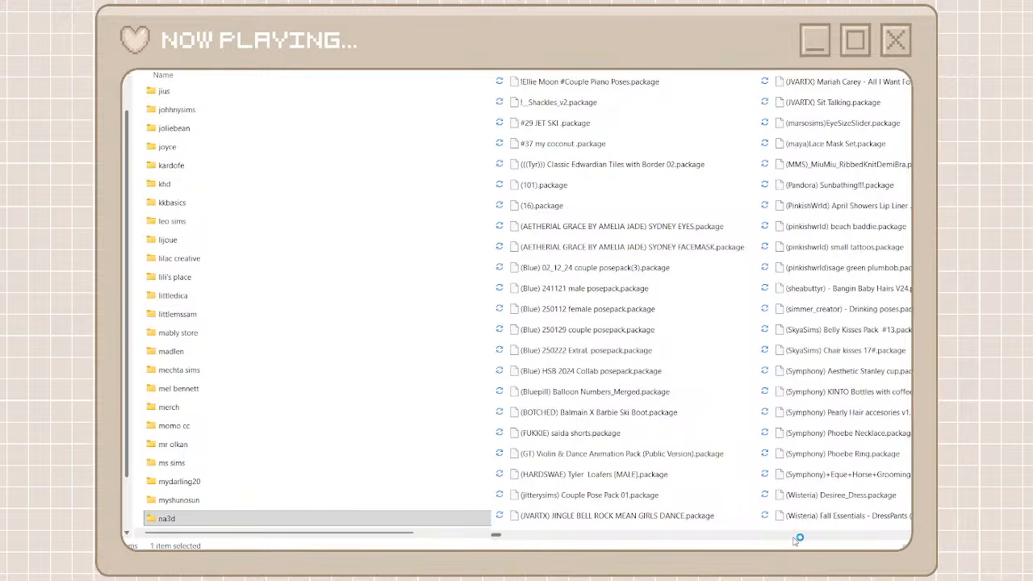
click(785, 537)
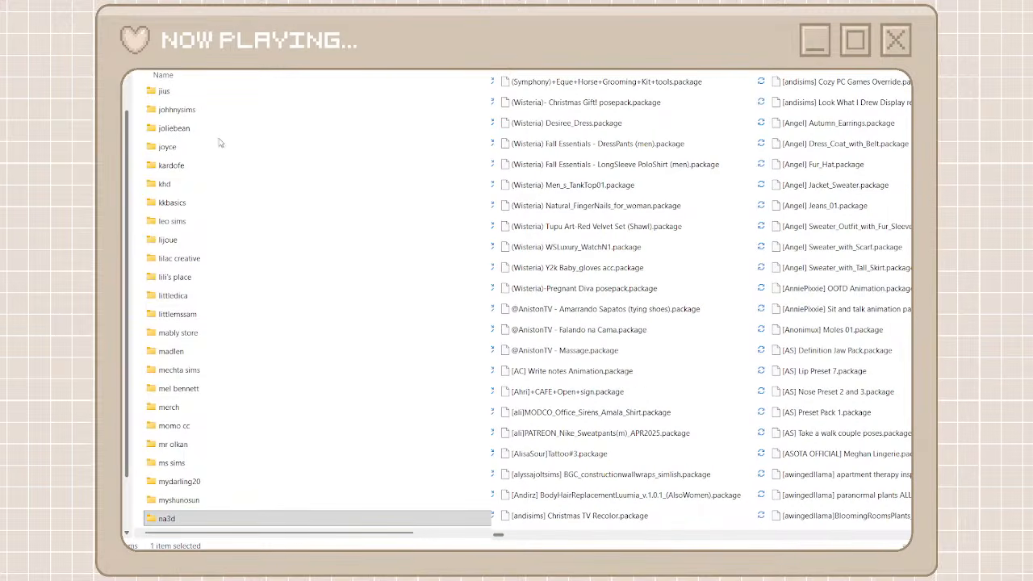
Add a creator folder named awingedllama and open it
key(ctrl+shift+n)
text(awin)
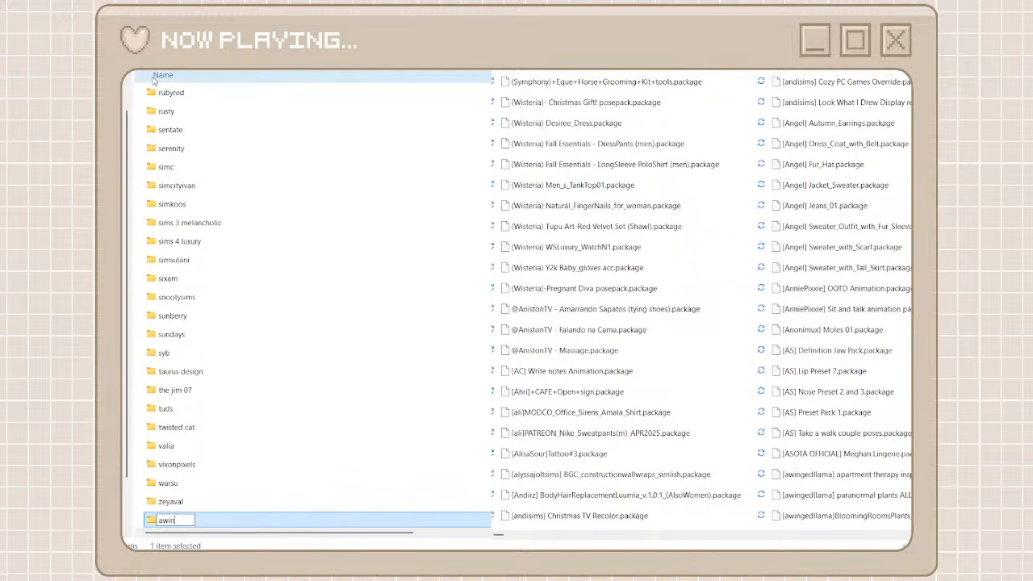
text(gedllama)
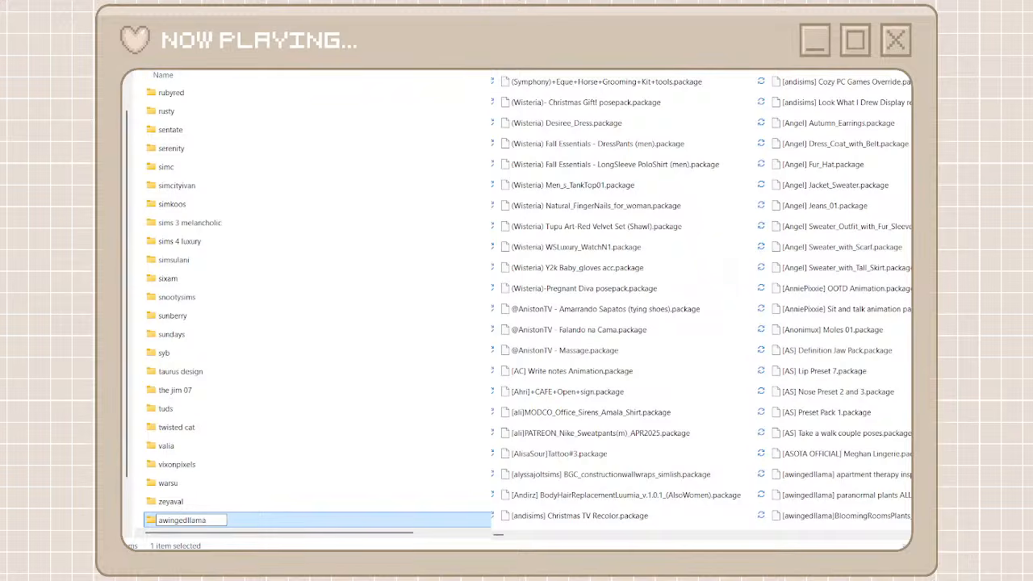
key(ctrl+a)
double_click(247, 523)
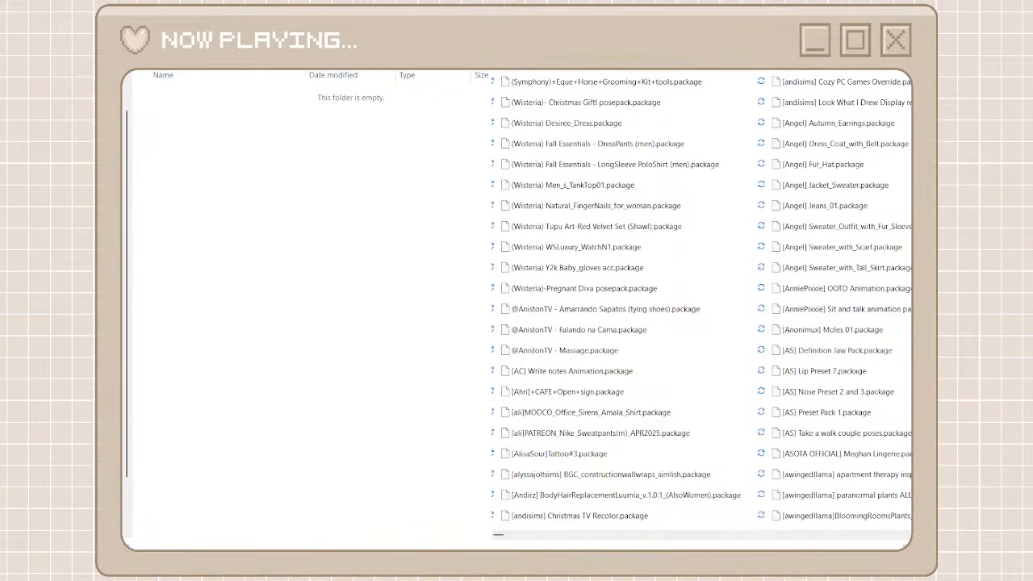
Narrow unorganized cc to the awingedllama packages, select all of them, and move them into the open awingedllama folder
click(614, 86)
shift+click(619, 236)
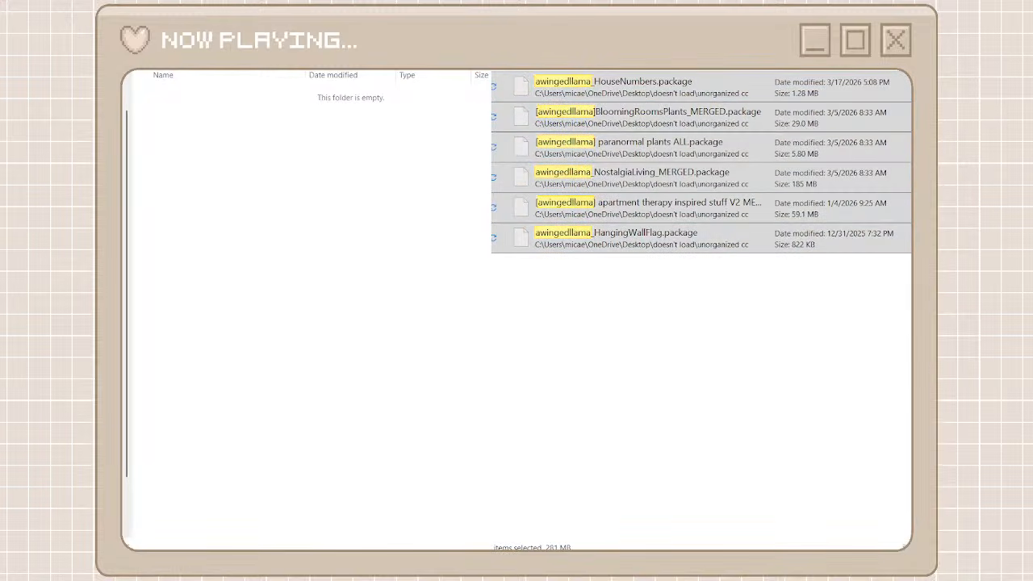
key(ctrl+v)
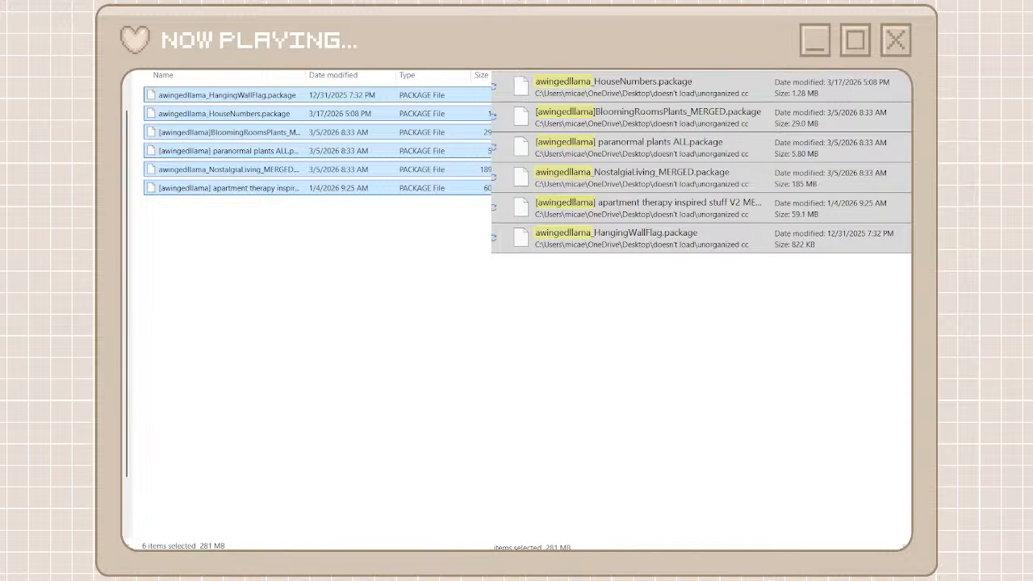
Clear the awingedllama search, go back to the creator folders, and browse unorganized cc to the packages starting with MAM
key(alt+Tab)
key(alt+Left)
key(alt+Tab)
key(alt+Left)
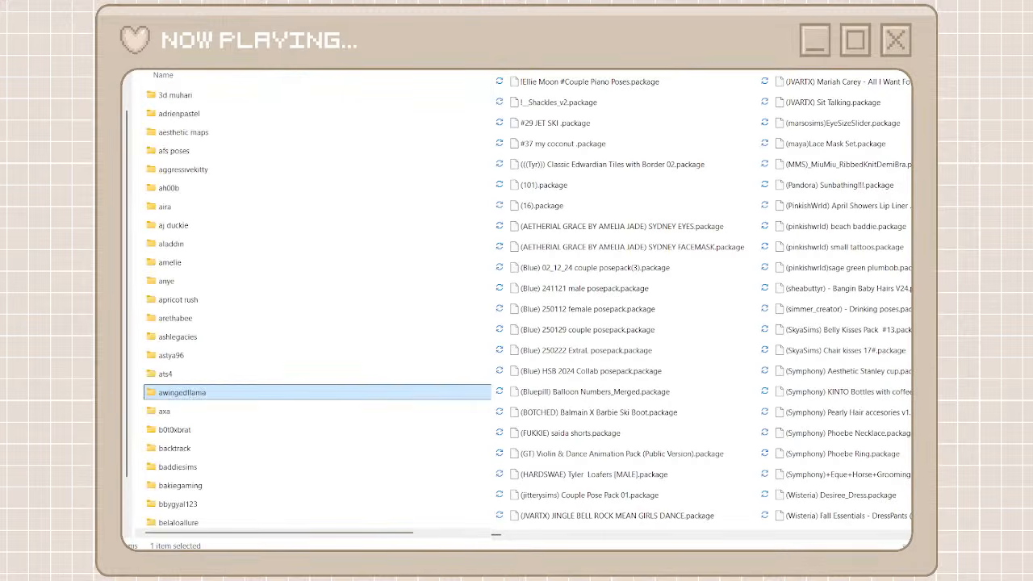
click(781, 534)
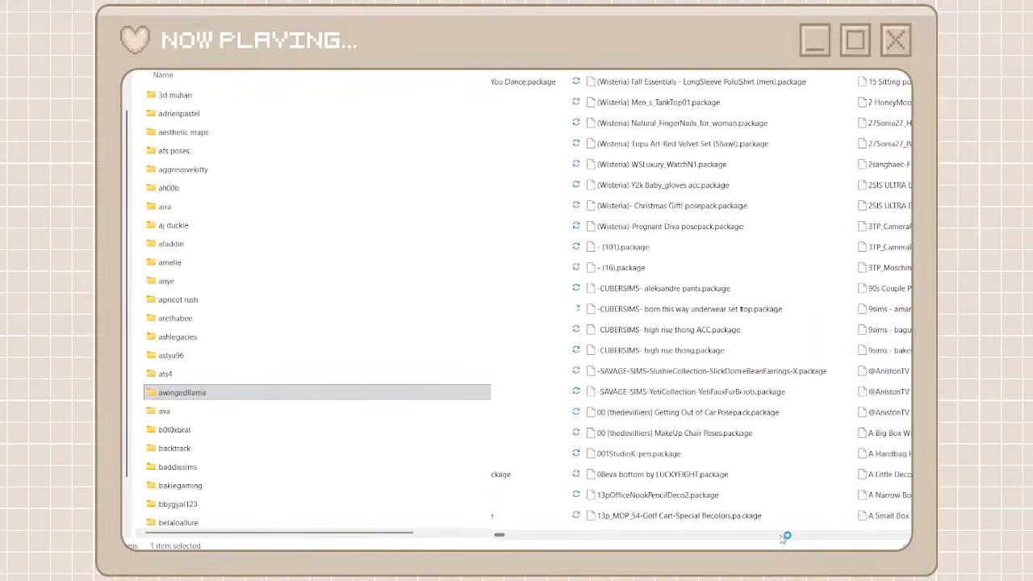
drag(504, 536, 778, 543)
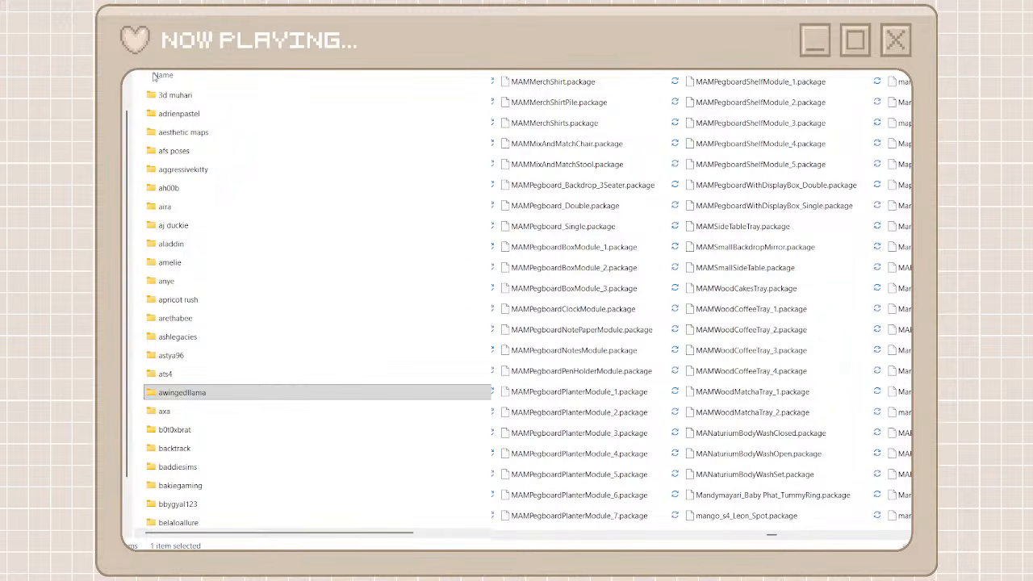
Create a folder named mam among the creator folders and open it
key(ctrl+shift+n)
text(mam)
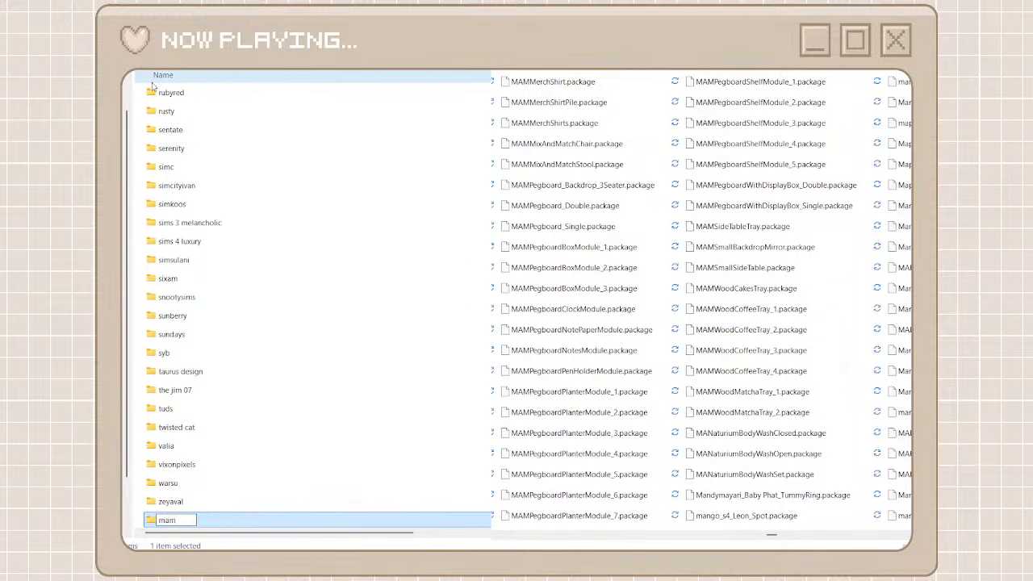
double_click(265, 521)
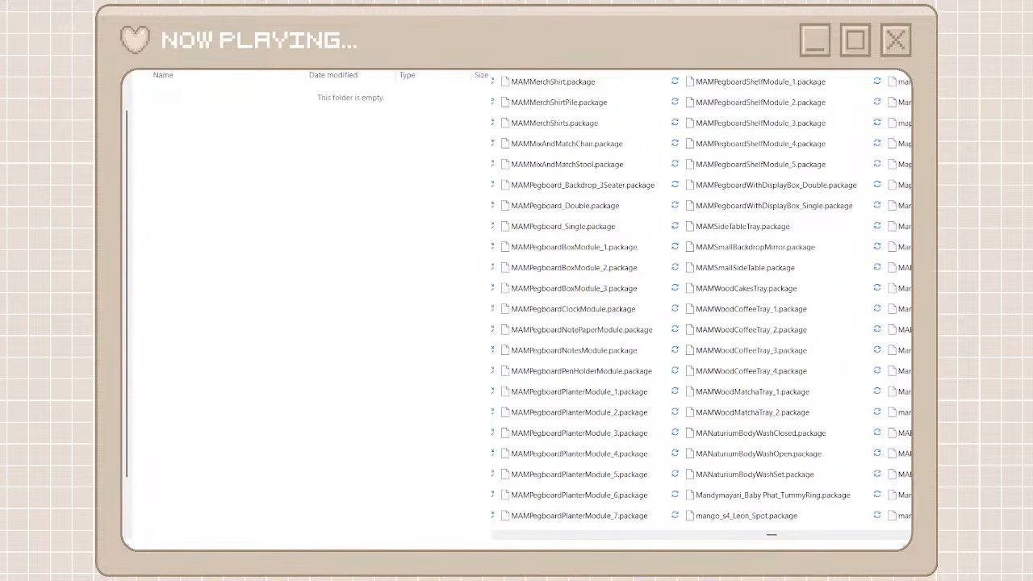
Select all packages matching MAM in unorganized cc and move them into the open mam folder
click(704, 91)
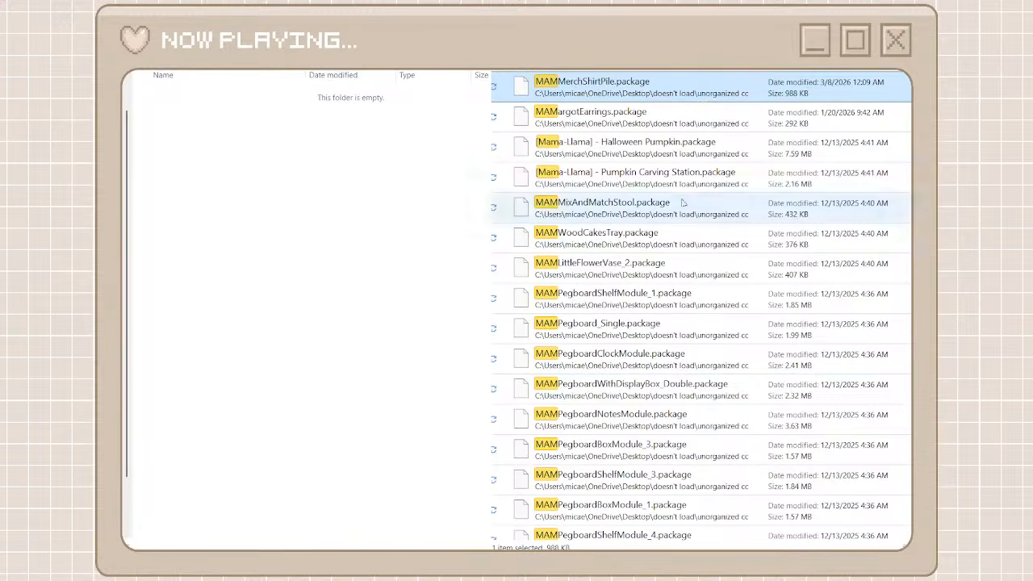
scroll(605, 404, down, 10)
shift+click(625, 528)
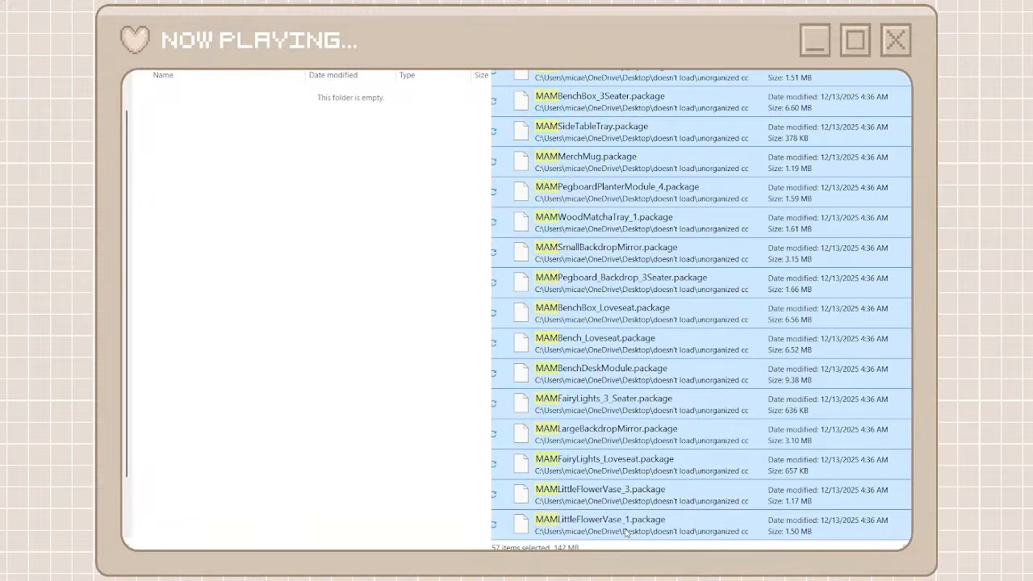
right_click(626, 530)
click(651, 522)
right_click(391, 440)
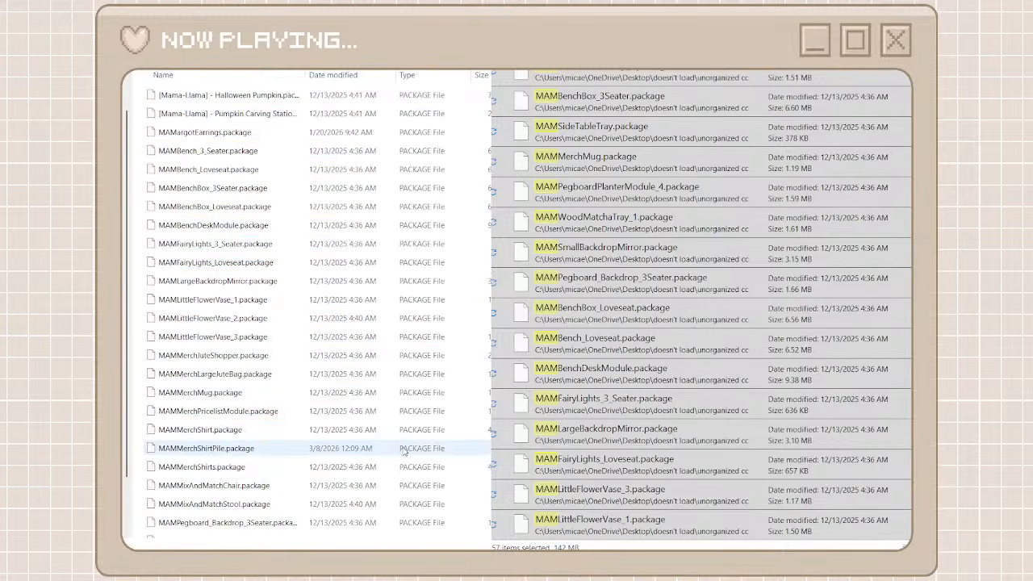
Clear the MAM search, return to the creator folders, and browse unorganized cc to the simstrouble packages
click(499, 71)
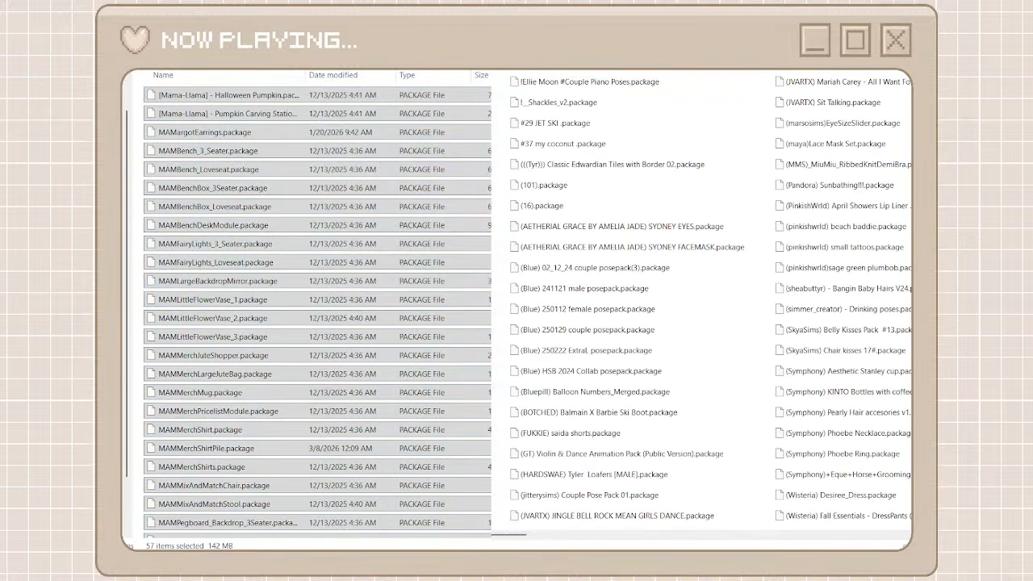
click(135, 71)
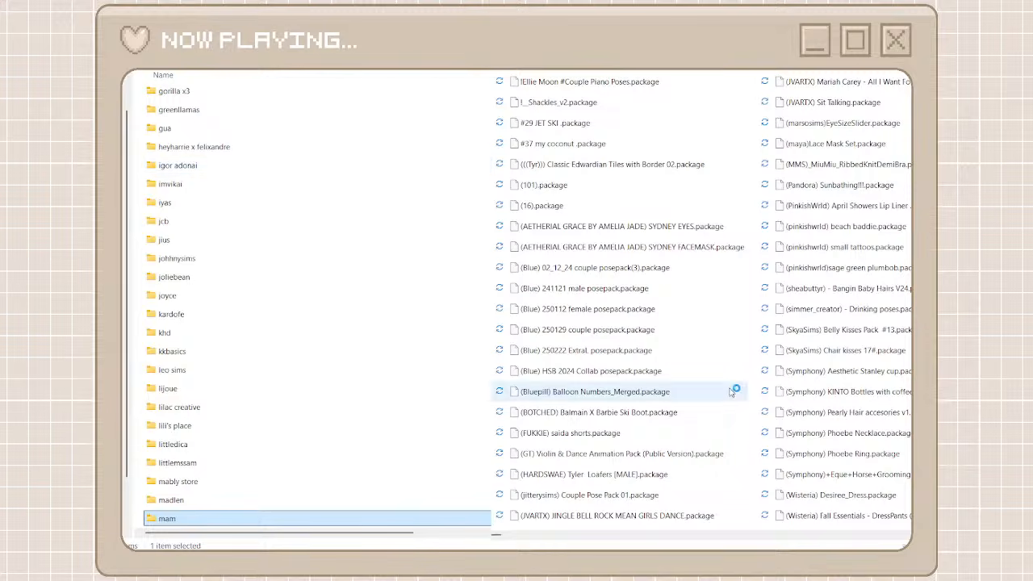
click(831, 533)
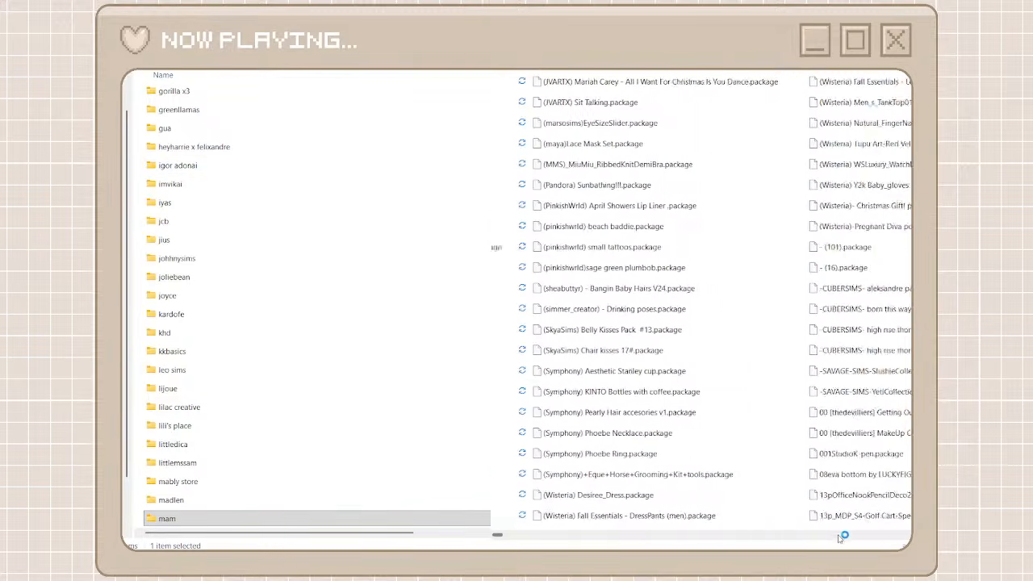
click(839, 537)
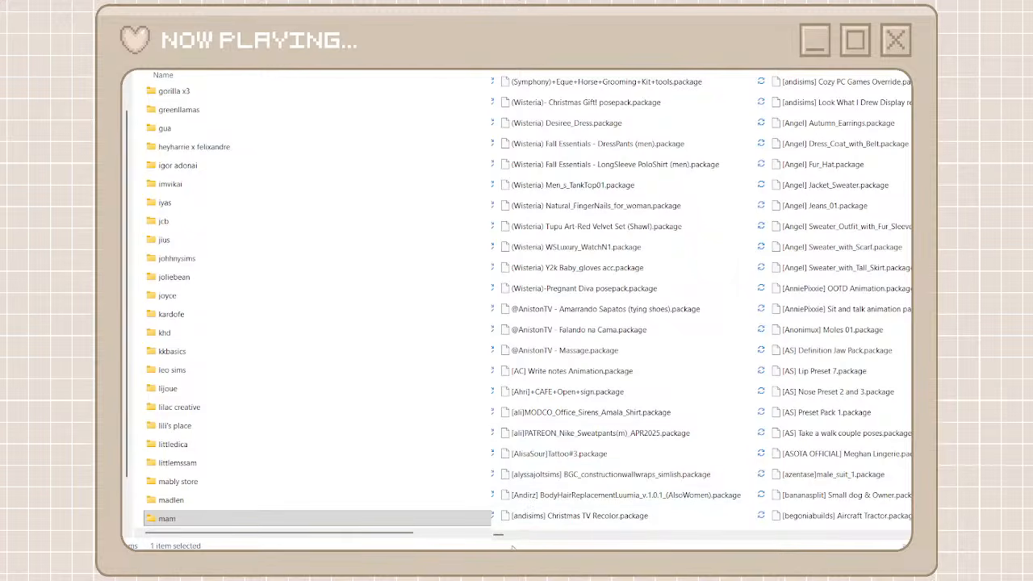
drag(512, 537, 752, 538)
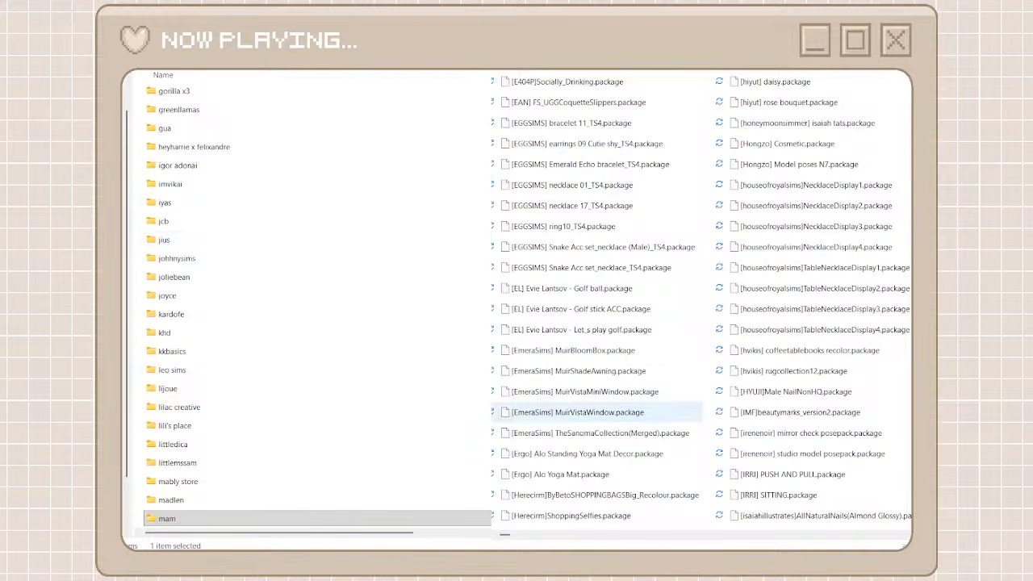
drag(505, 536, 796, 532)
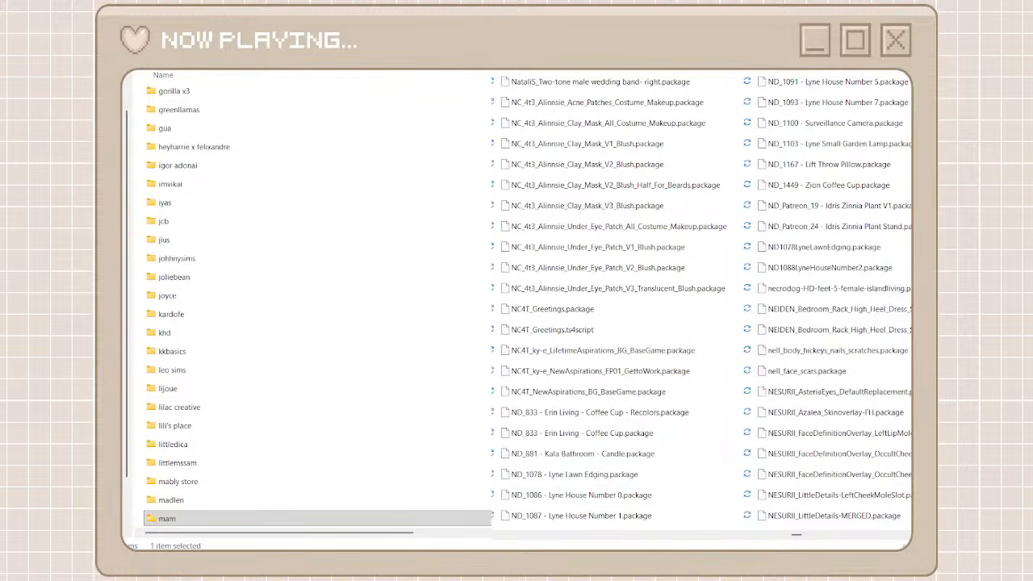
click(836, 539)
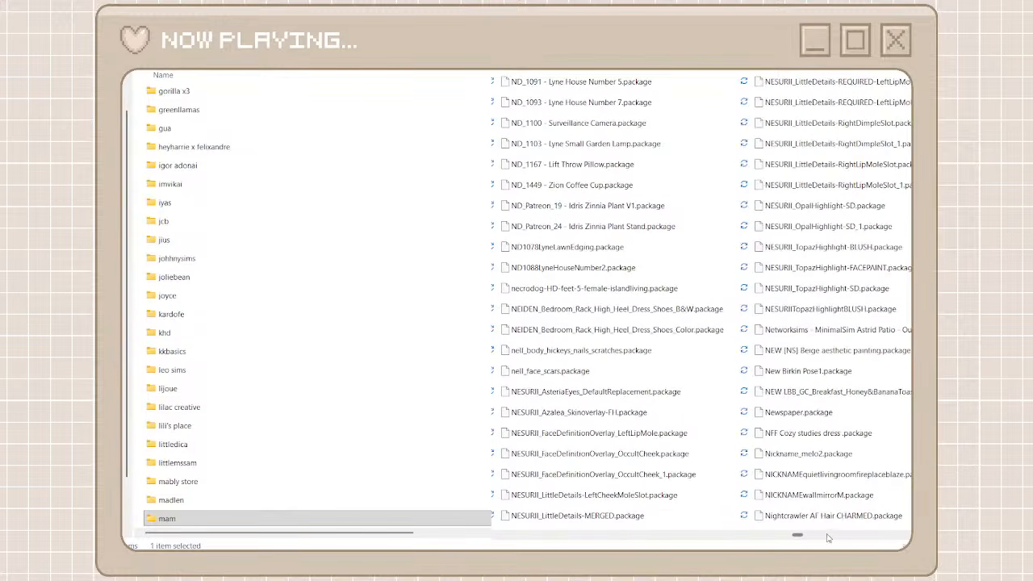
drag(799, 536, 861, 538)
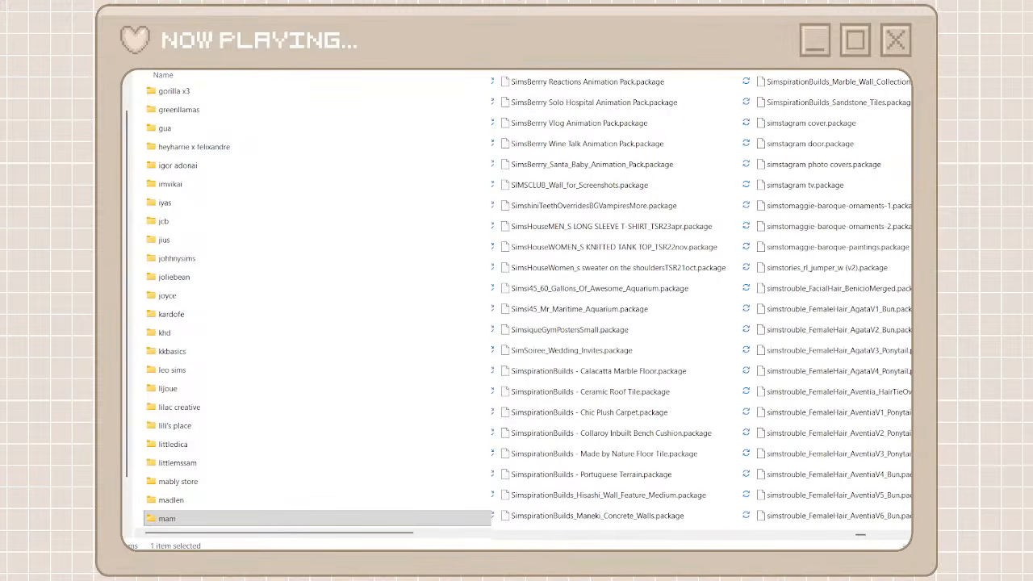
Create a folder named simstrouble among the creator folders and open it
key(ctrl+shift+n)
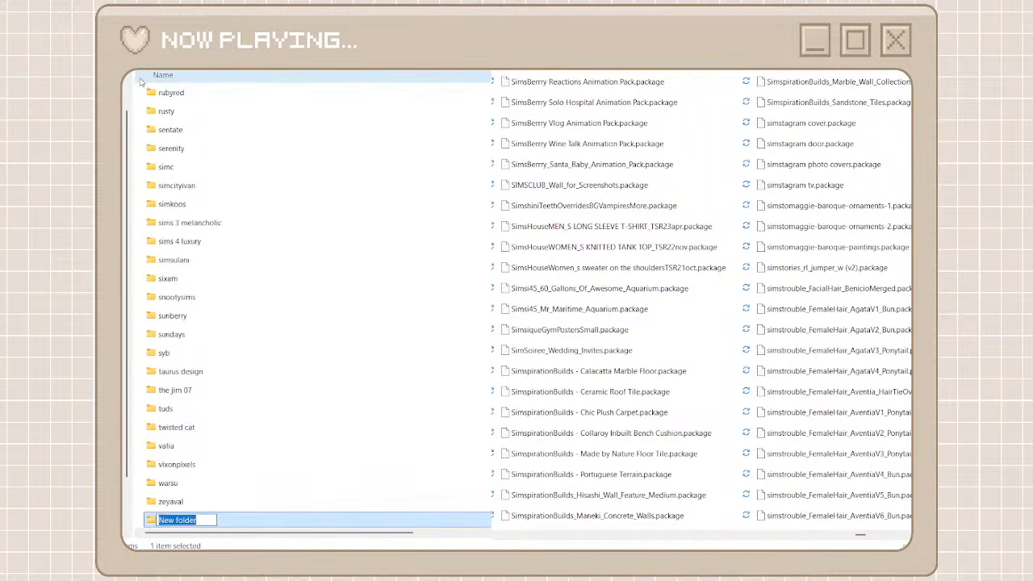
text(sims trouble)
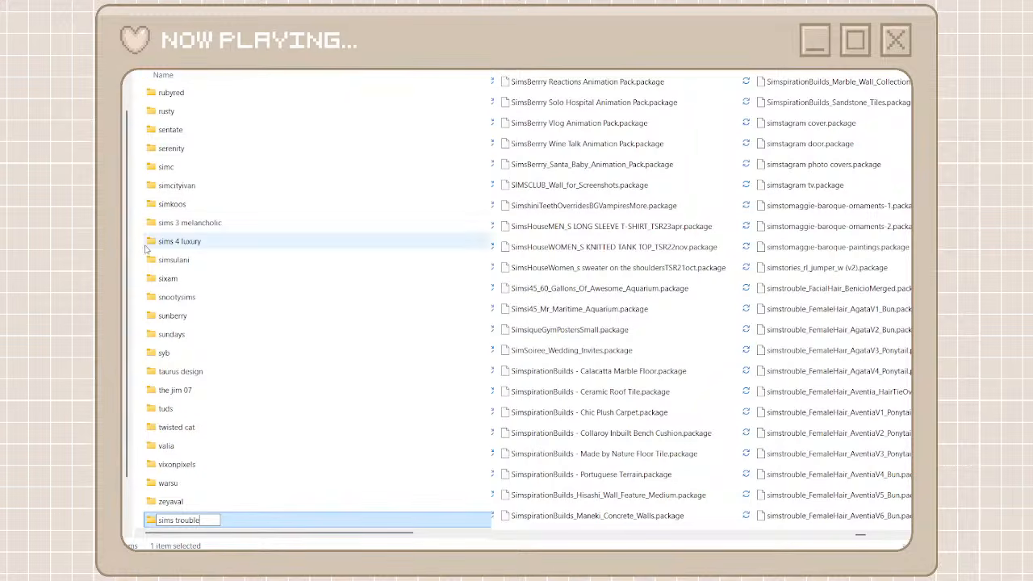
click(174, 520)
key(BackSpace)
click(207, 520)
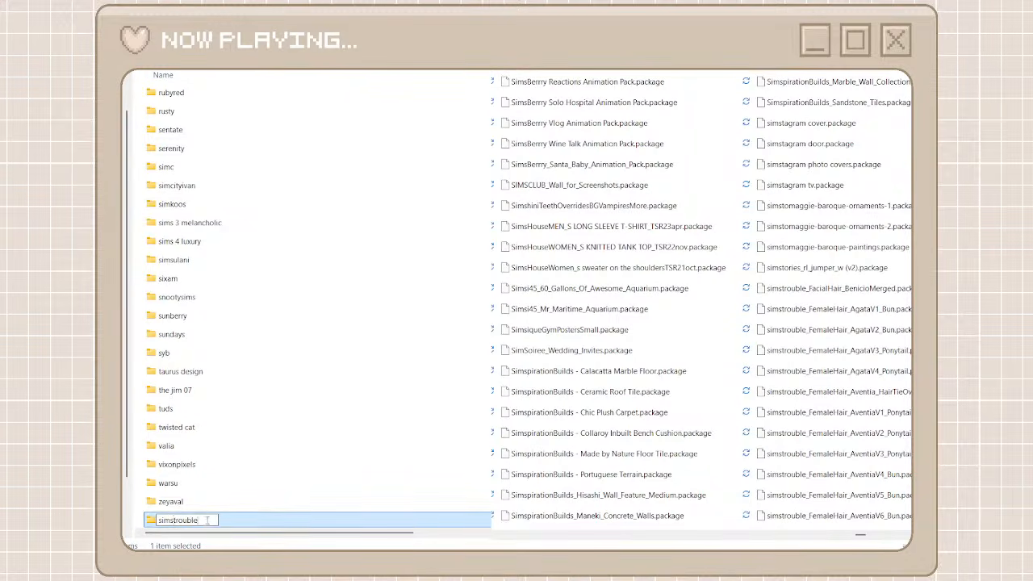
key(ctrl+a)
key(ctrl+c)
key(Return)
key(Return)
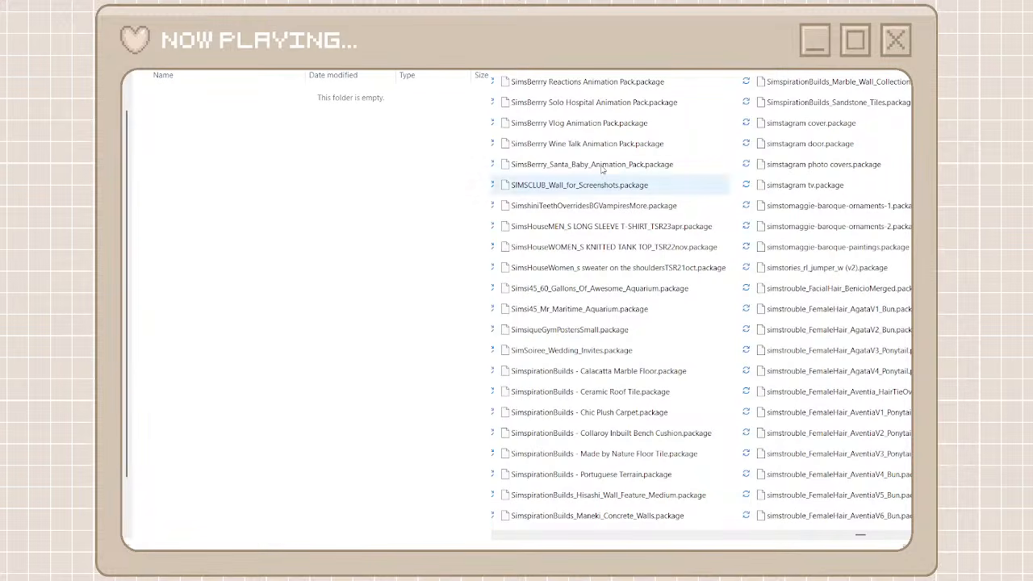
Narrow unorganized cc to the simstrouble packages and move all of them into the open simstrouble folder
key(ctrl+v)
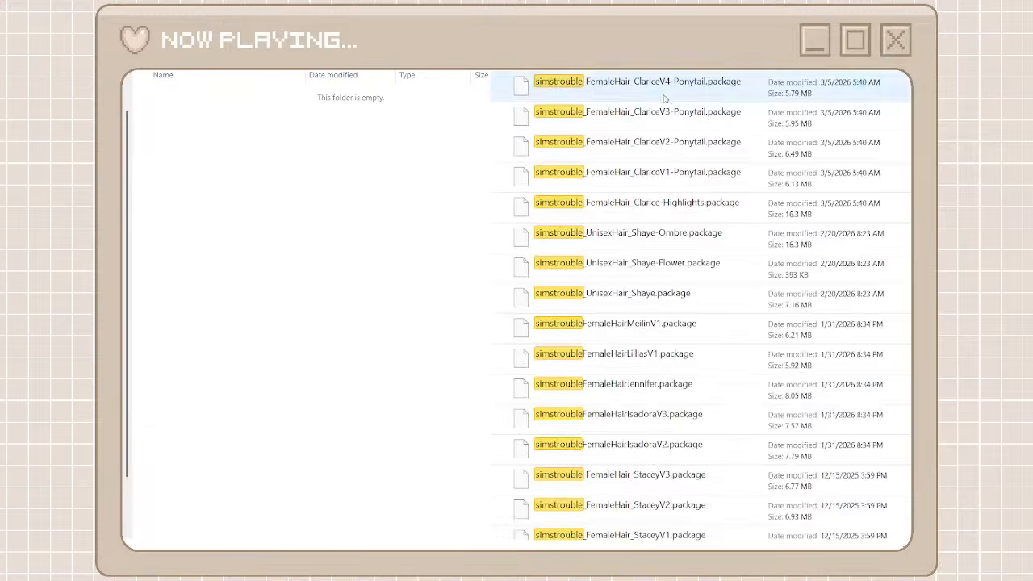
click(628, 87)
scroll(682, 433, down, 10)
scroll(680, 434, down, 2)
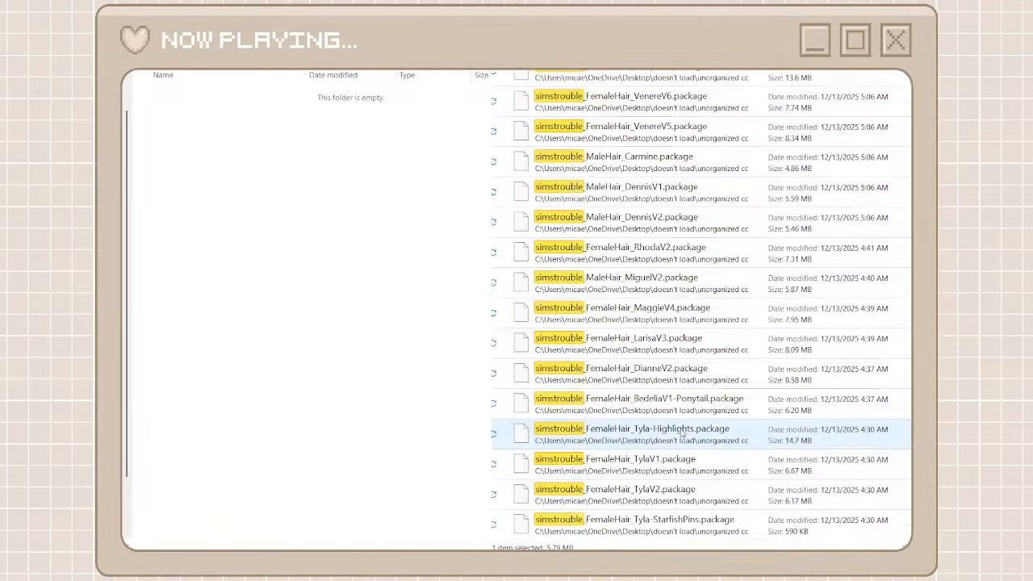
key(ctrl+a)
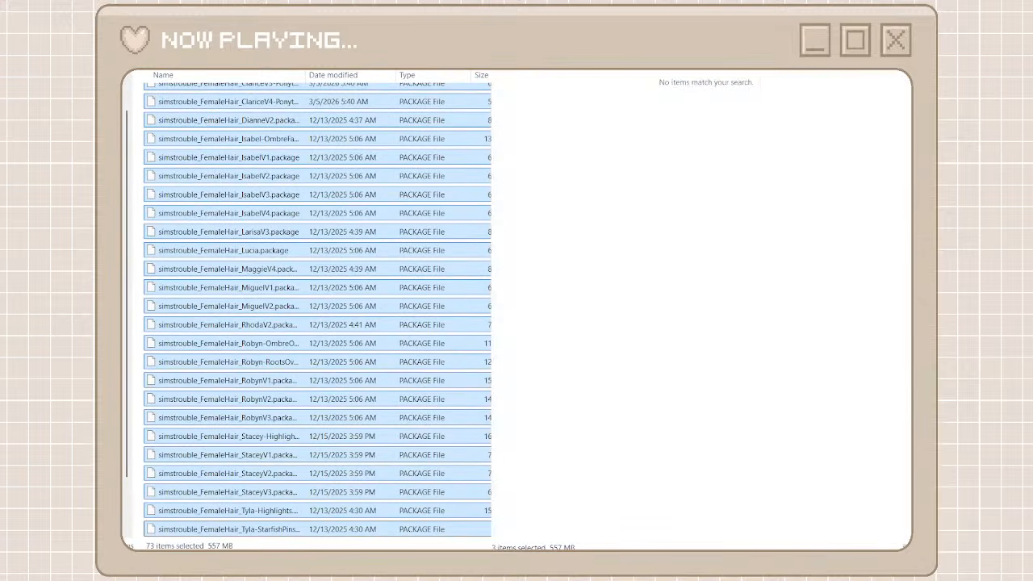
Clear the simstrouble search, go back to the creator folders, and browse unorganized cc to the Severinka packages
click(888, 73)
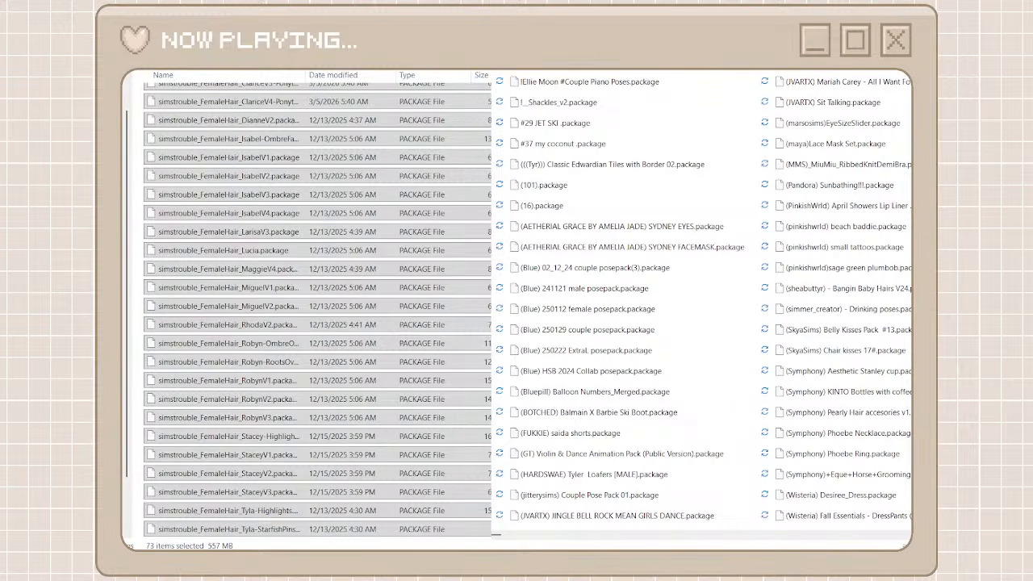
key(alt+Left)
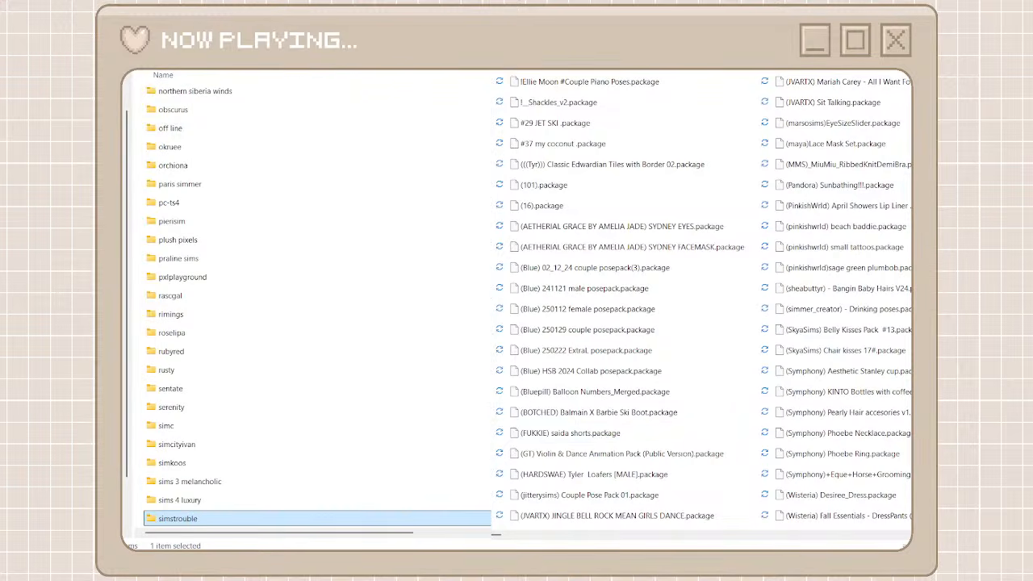
scroll(818, 539, down, 2)
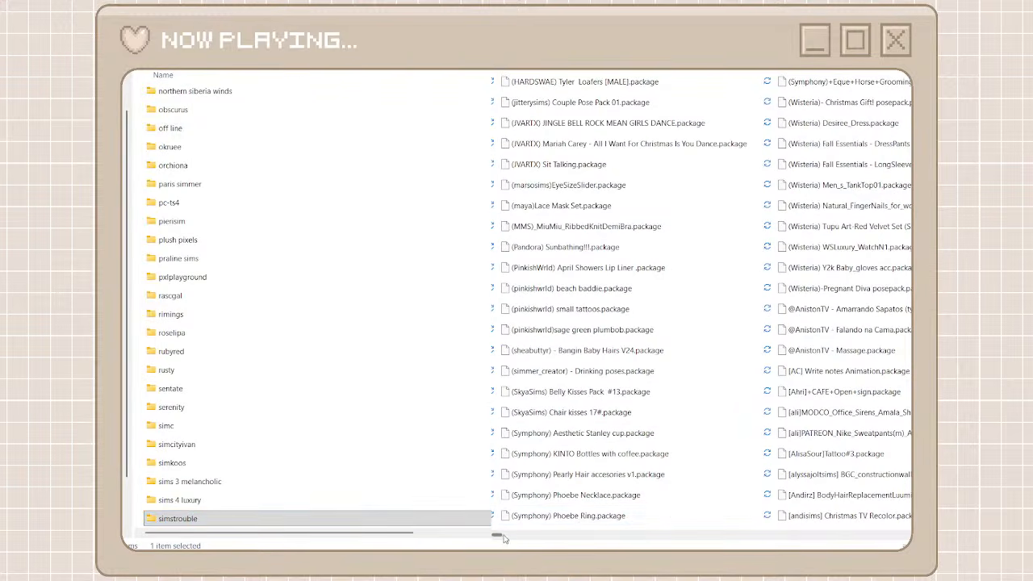
drag(498, 535, 856, 536)
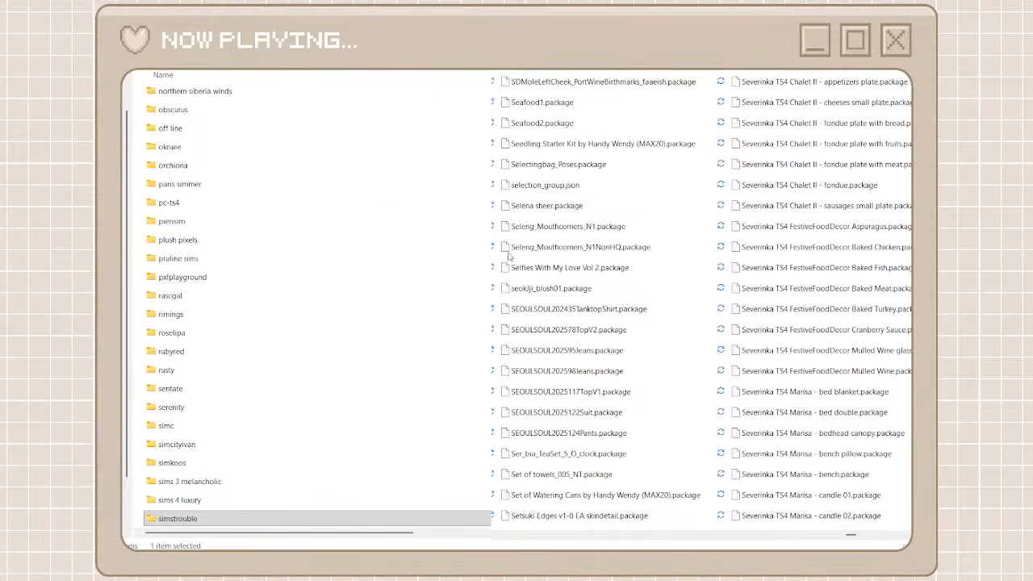
Add a creator folder named somik x severinka and open it
click(246, 104)
key(ctrl+shift+n)
text(se)
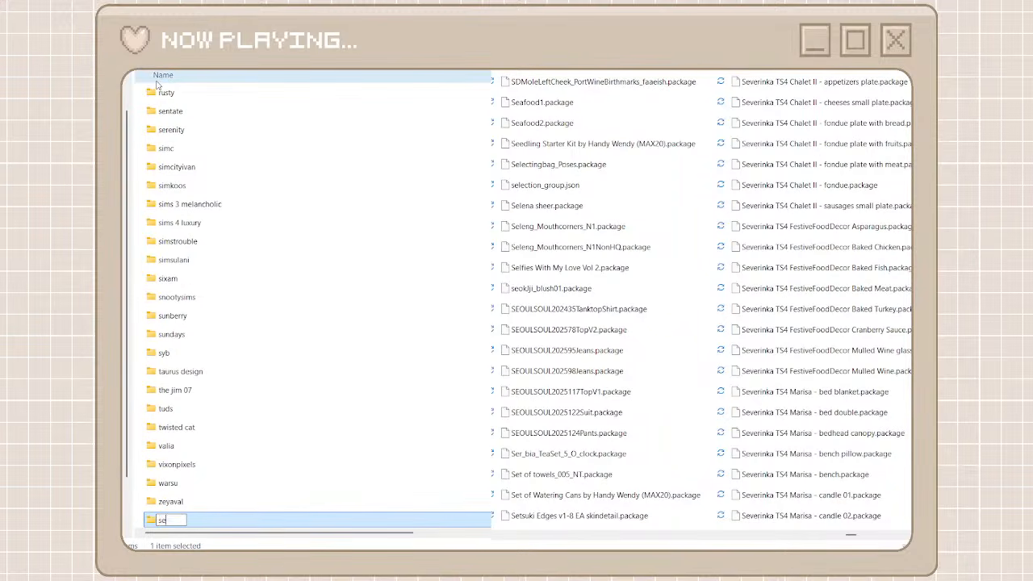
text(verinka)
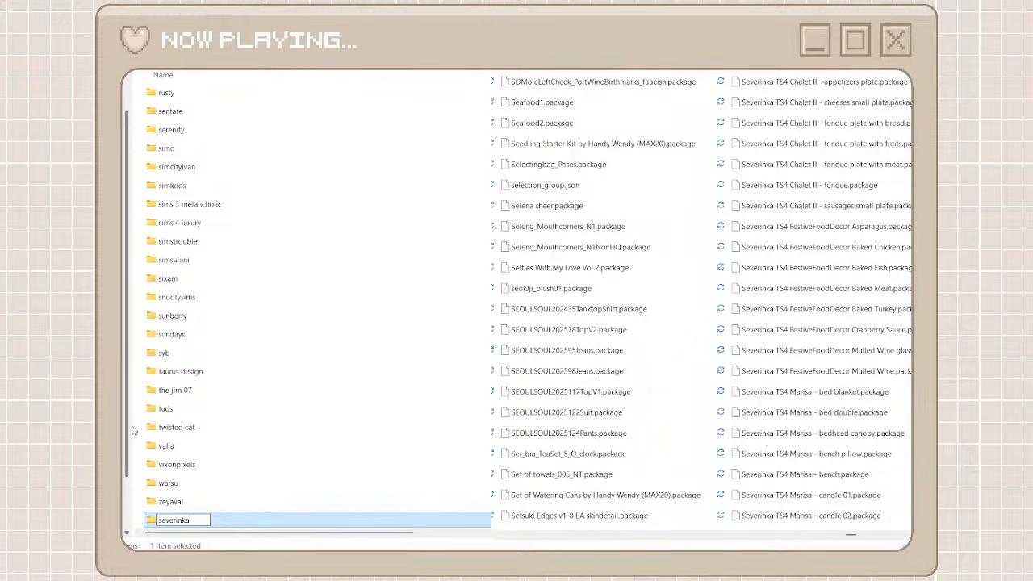
click(158, 520)
text(somik )
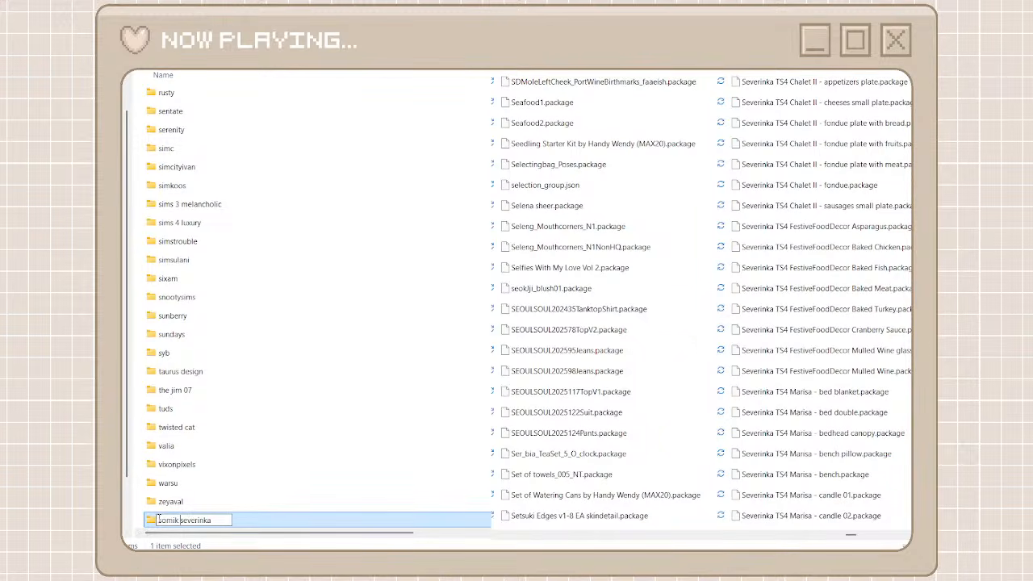
text(x)
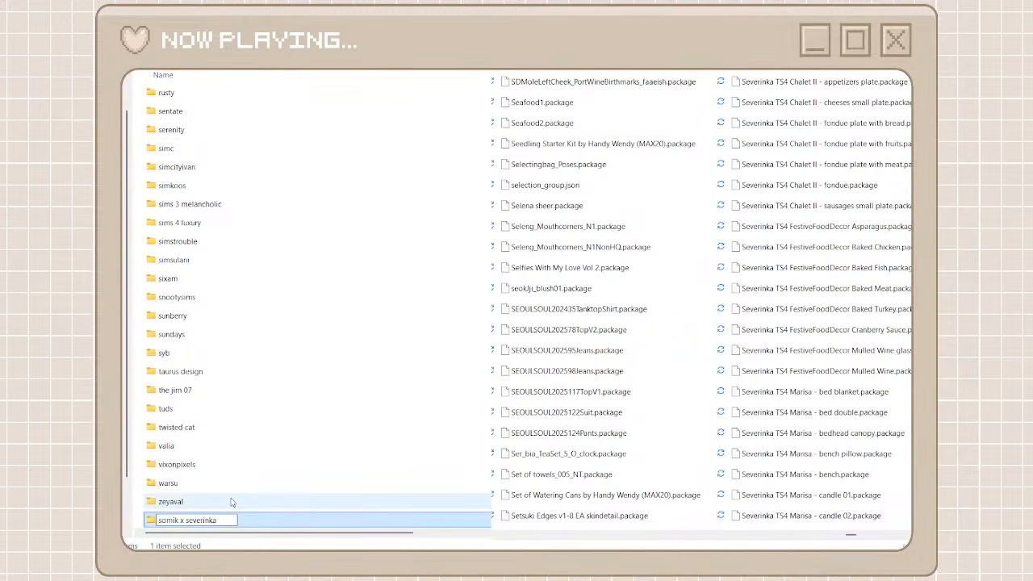
click(202, 502)
double_click(207, 521)
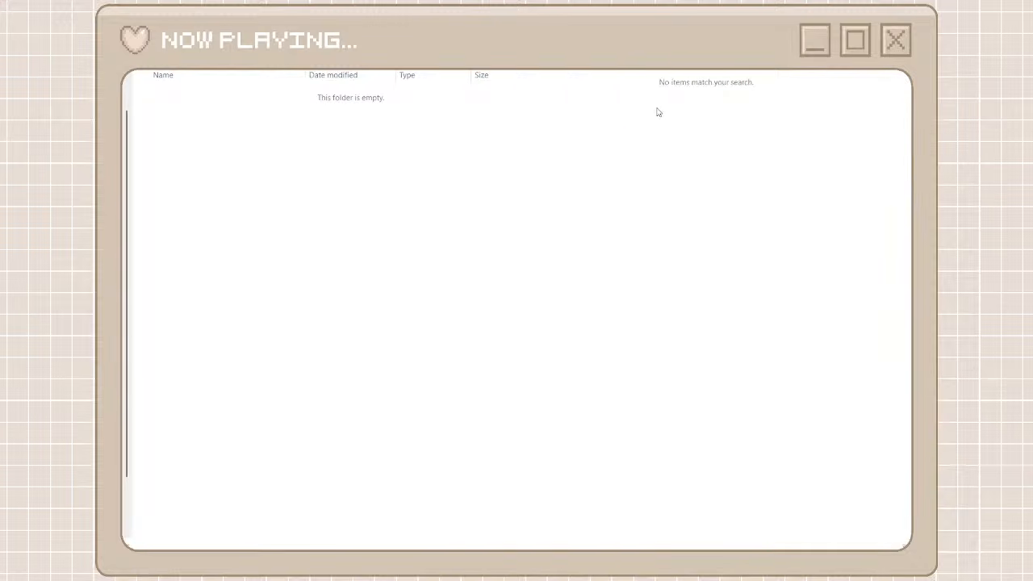
Search unorganized cc for Severinka packages, select every match, and move them into the somik x severinka folder
key(BackSpace)
key(BackSpace)
key(BackSpace)
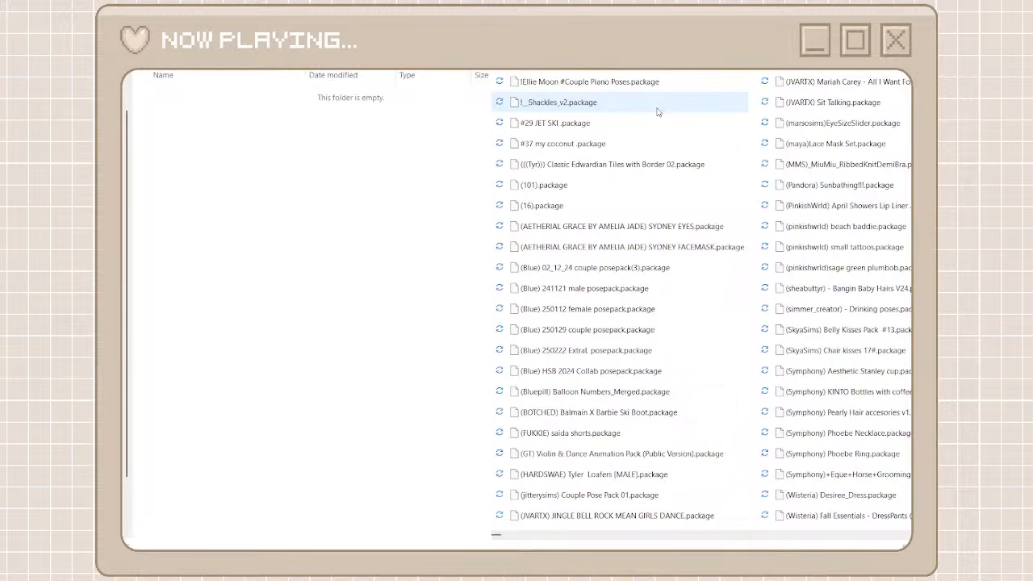
click(658, 89)
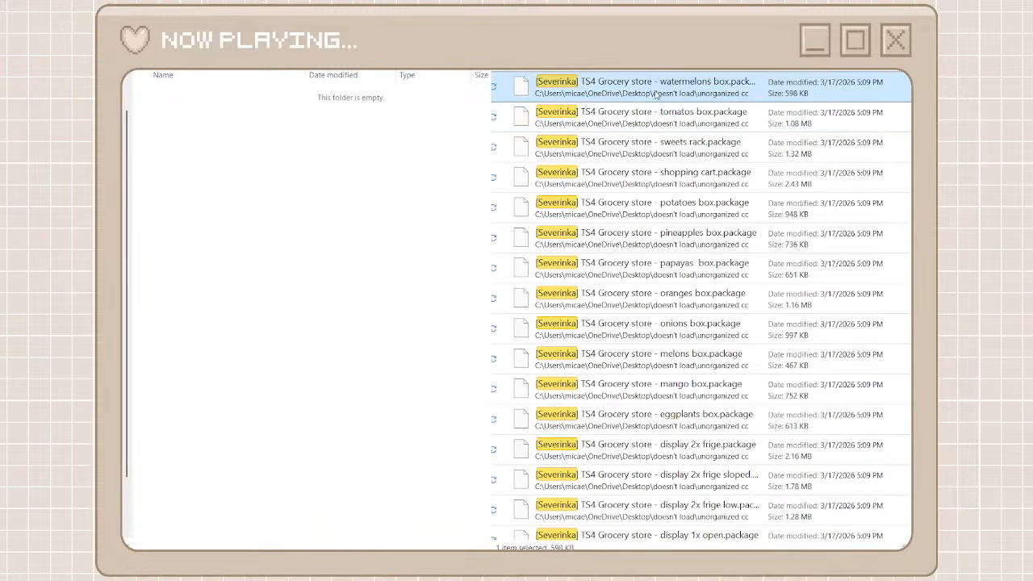
scroll(668, 299, down, 5)
scroll(668, 299, down, 15)
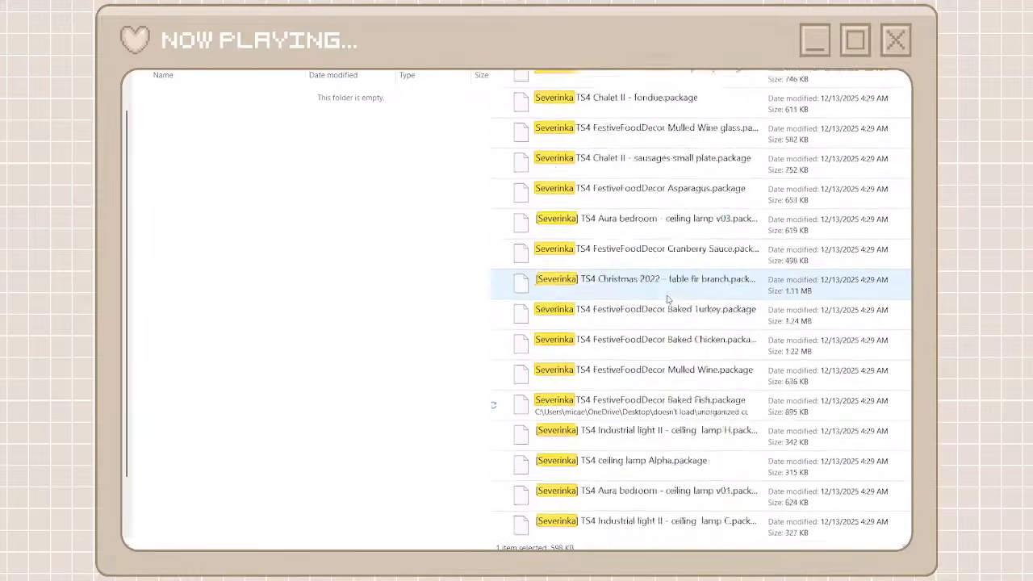
key(ctrl+a)
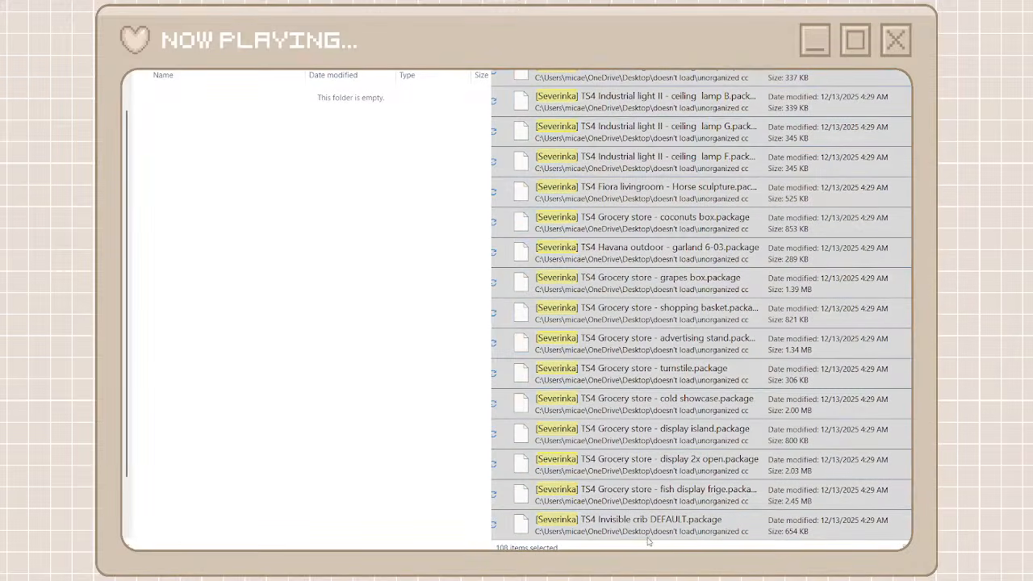
key(ctrl+x)
key(ctrl+v)
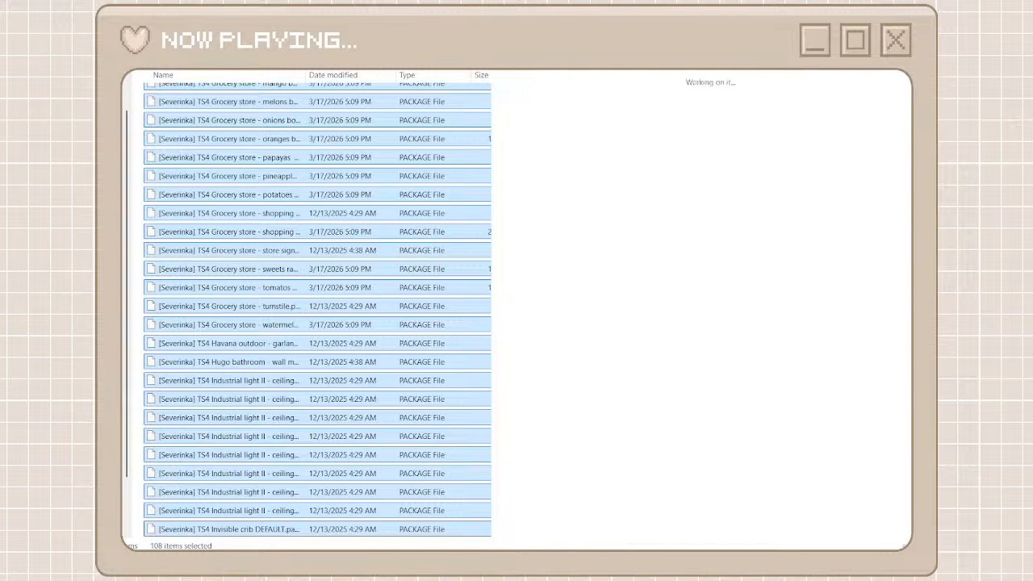
Search unorganized cc for ss and move the [SS] packages from VendingMachine PowerAndSnack through Bento Cakes into the somik x severinka folder
text(ss)
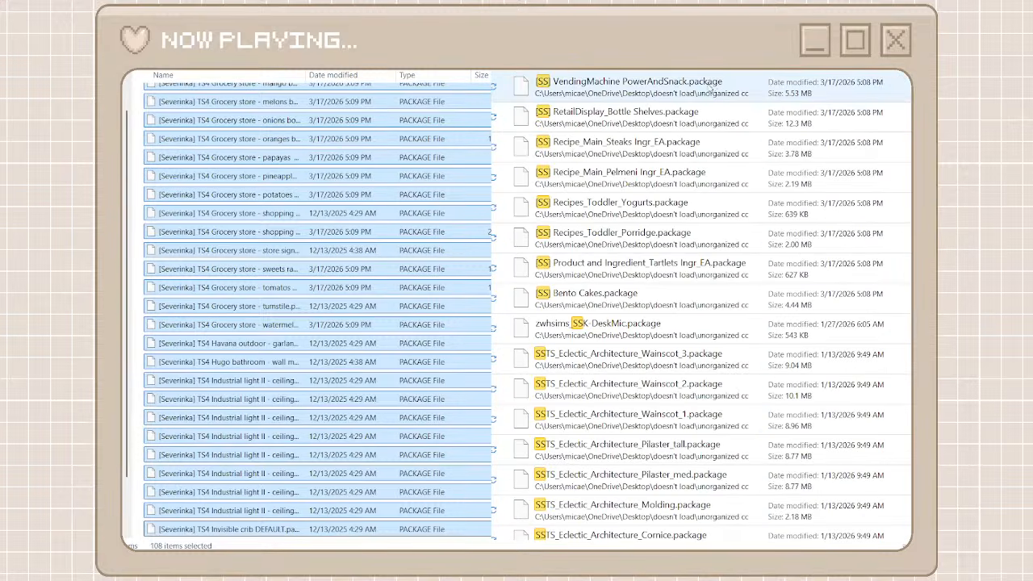
click(694, 81)
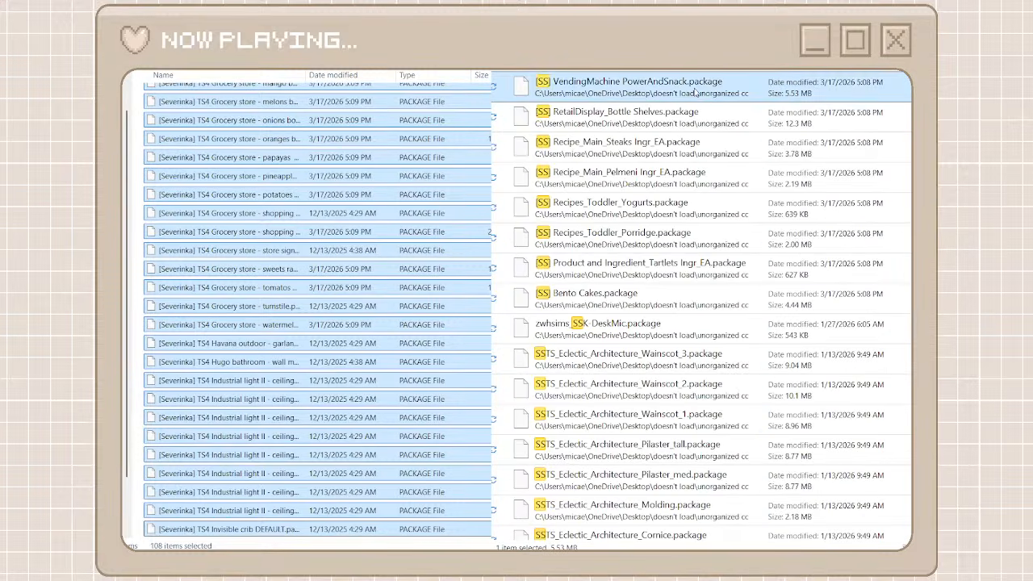
shift+click(620, 300)
click(651, 307)
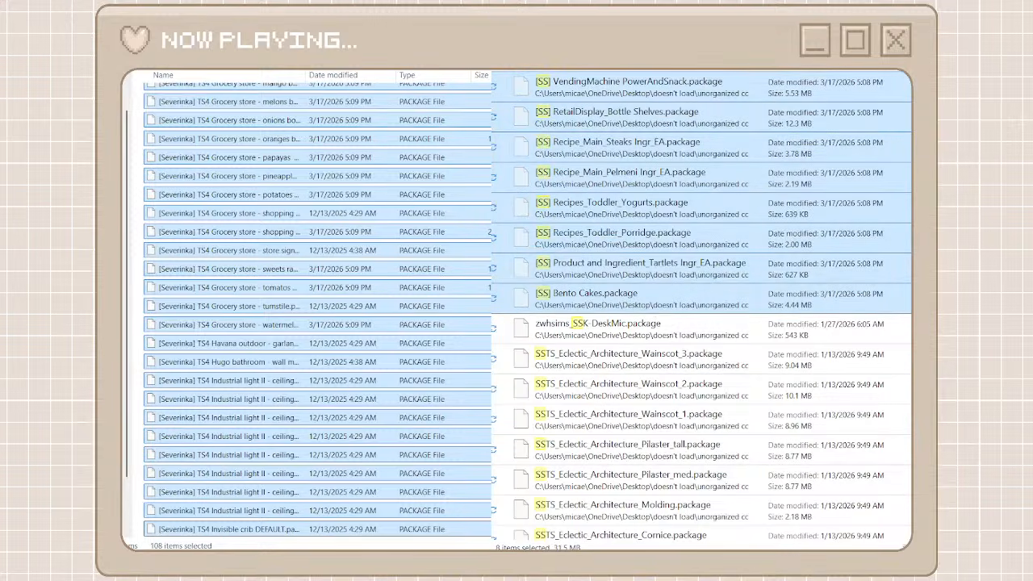
click(138, 323)
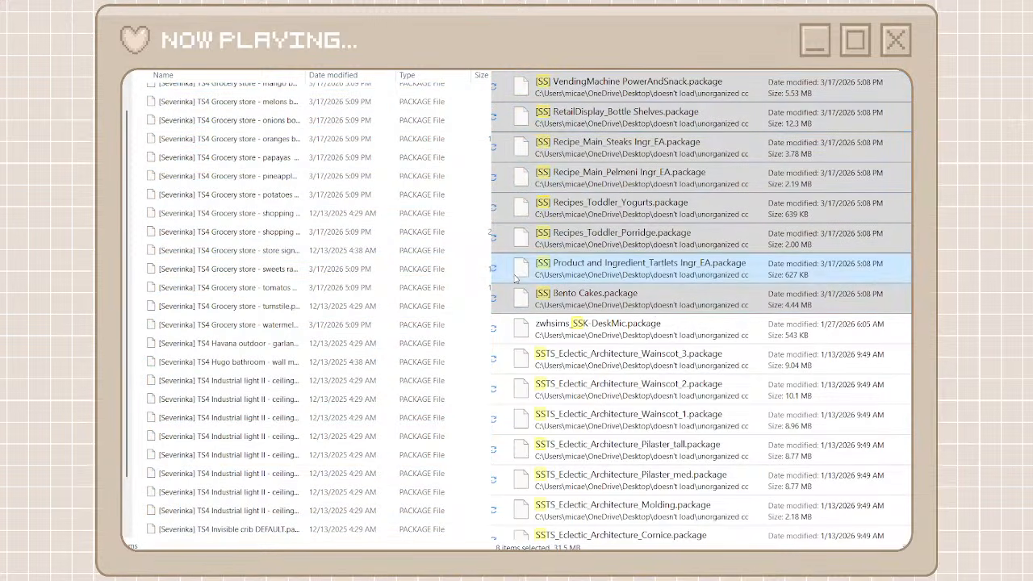
key(ctrl+v)
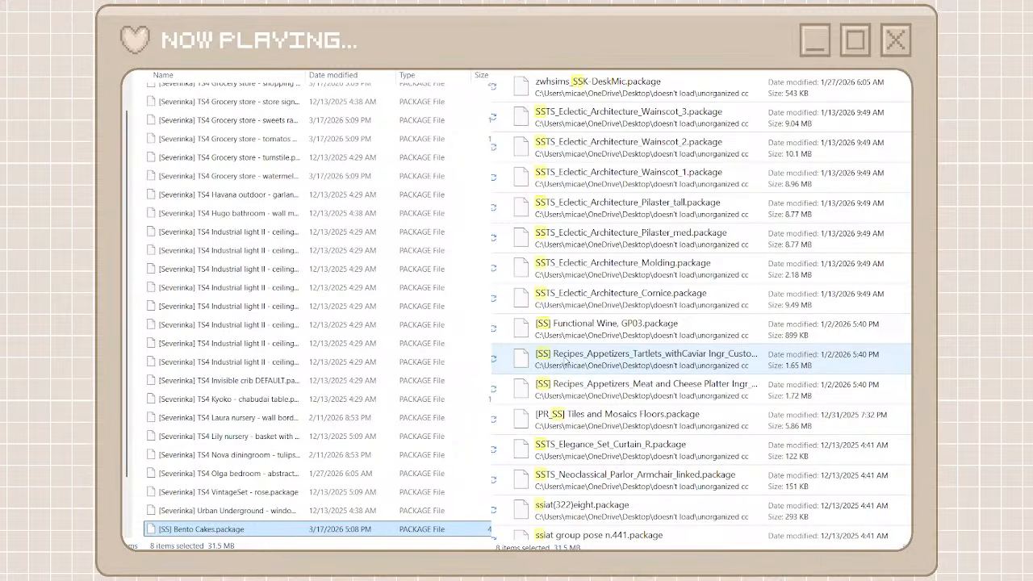
Move the [SS] packages from Functional Wine, GP03 through Recipes_Appetizers_Meat and Cheese Platter into the somik x severinka folder
click(578, 321)
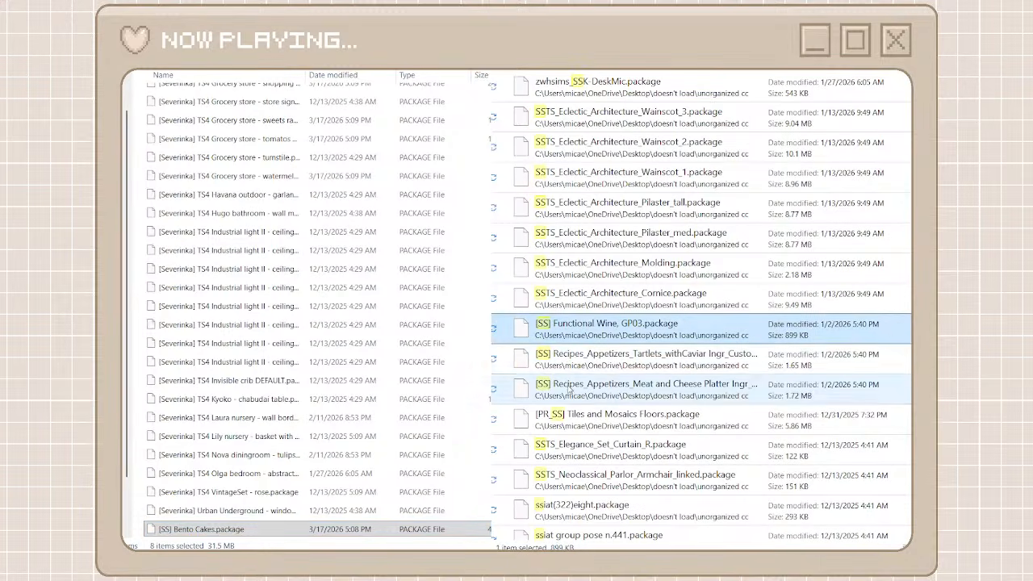
shift+click(570, 391)
right_click(569, 391)
click(590, 400)
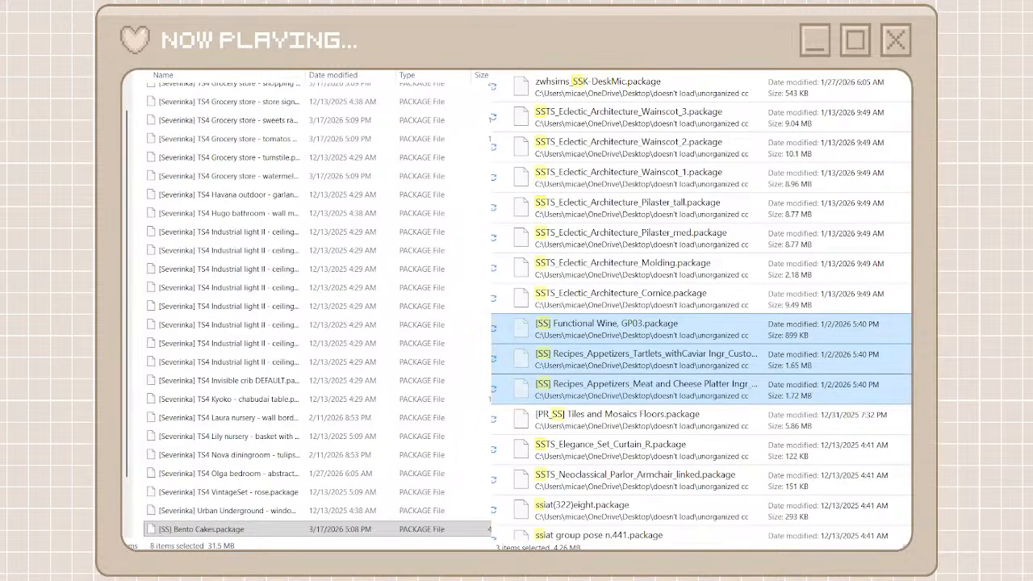
right_click(484, 396)
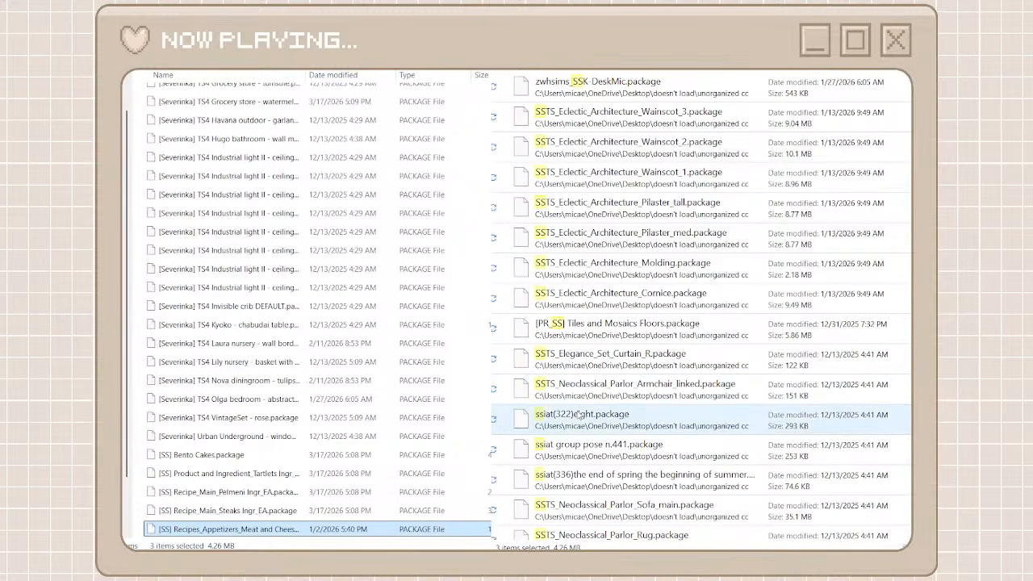
Move the packages from [SS] Recipe_Ingredient_Pie_Crust through [SS] Recipes_Fruits_Pomegranates into the somik x severinka folder
scroll(578, 414, down, 10)
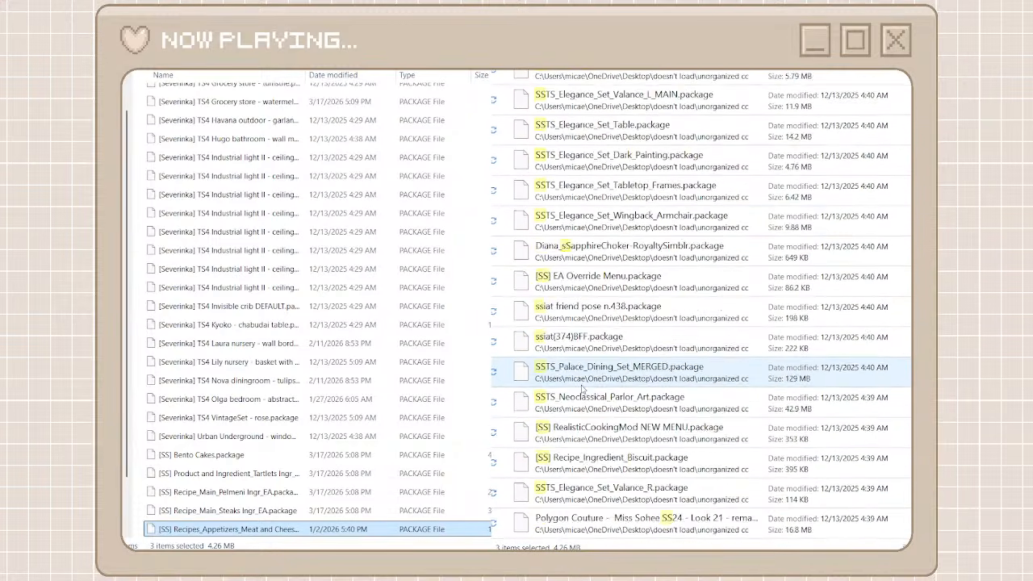
scroll(582, 389, down, 4)
click(585, 316)
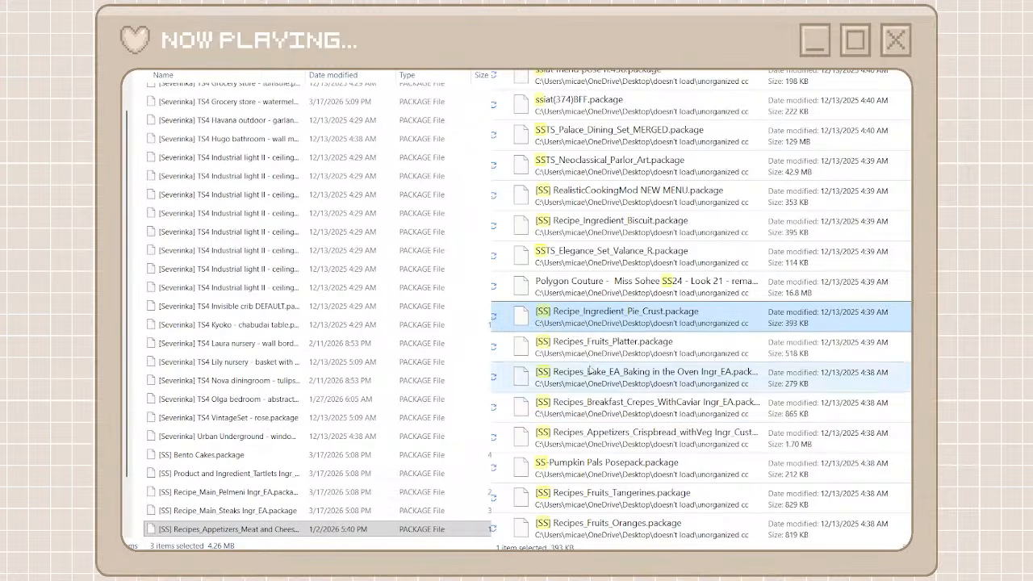
scroll(590, 369, down, 3)
scroll(587, 413, down, 8)
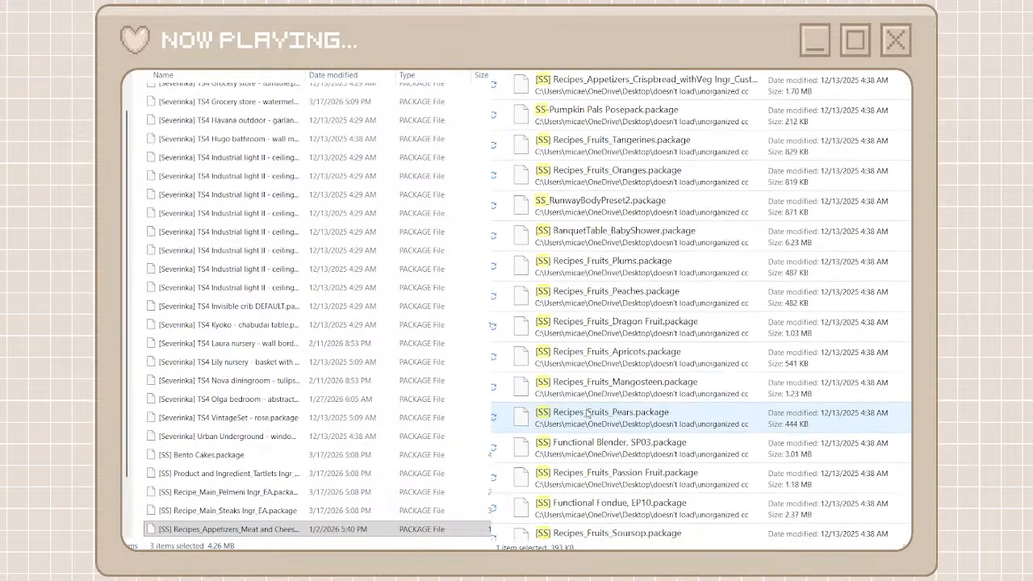
scroll(587, 413, down, 2)
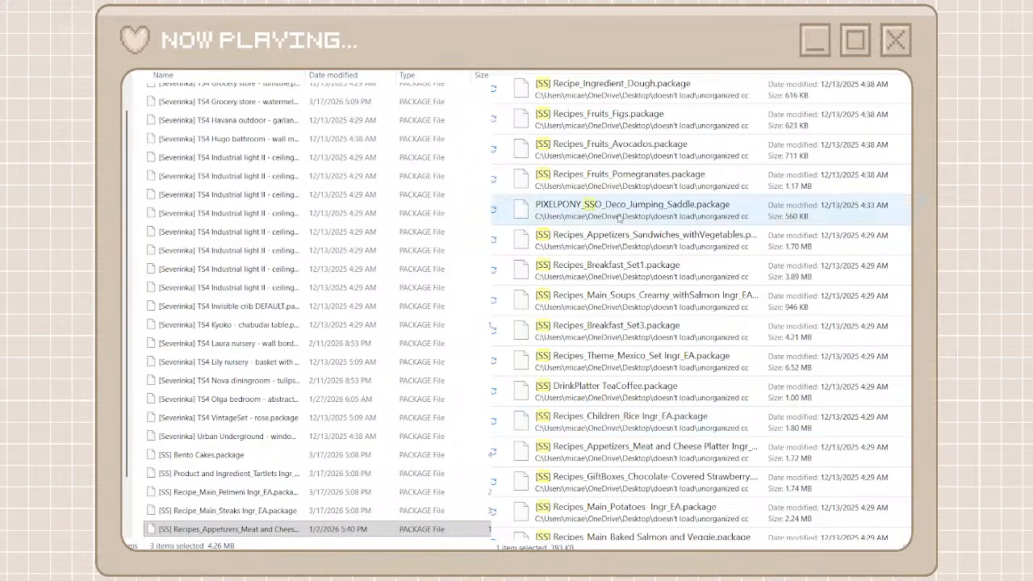
shift+click(620, 185)
right_click(620, 185)
click(629, 208)
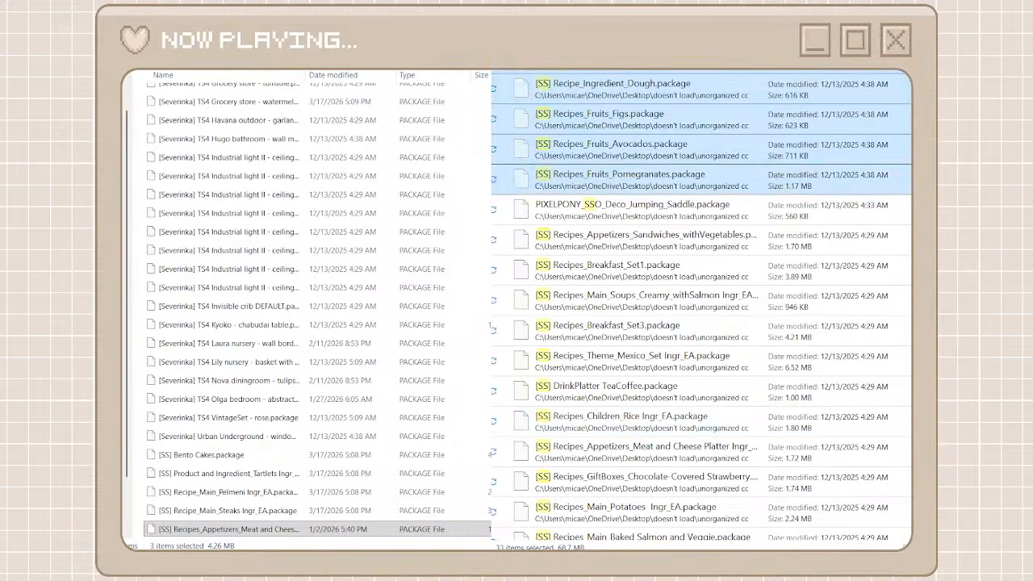
click(470, 242)
key(ctrl+v)
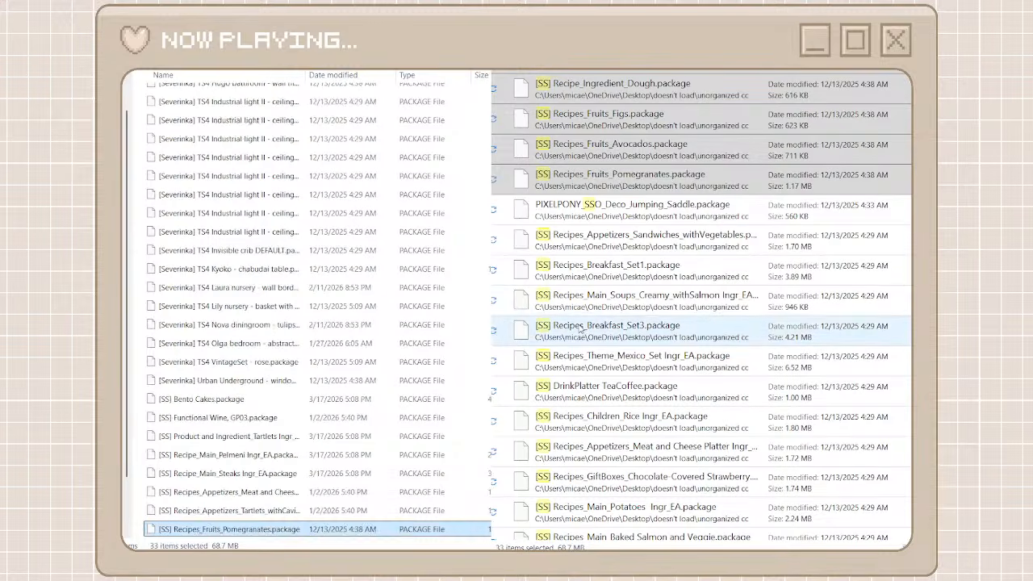
Move the [SS] packages from Recipes_Appetizers_Sandwiches_withVegetables through CookBook_6.11 into the somik x severinka folder
scroll(581, 363, down, 10)
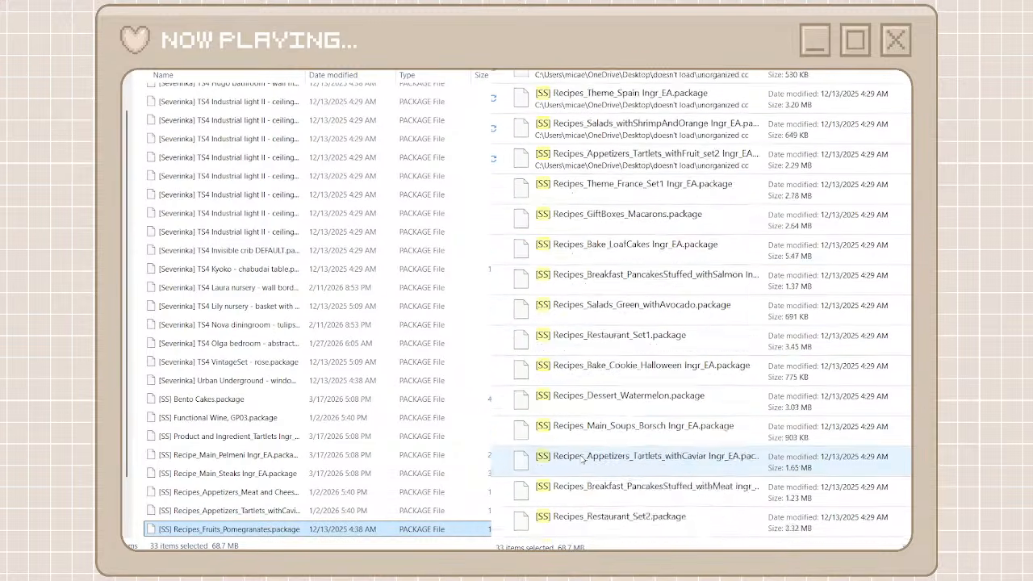
scroll(582, 459, down, 10)
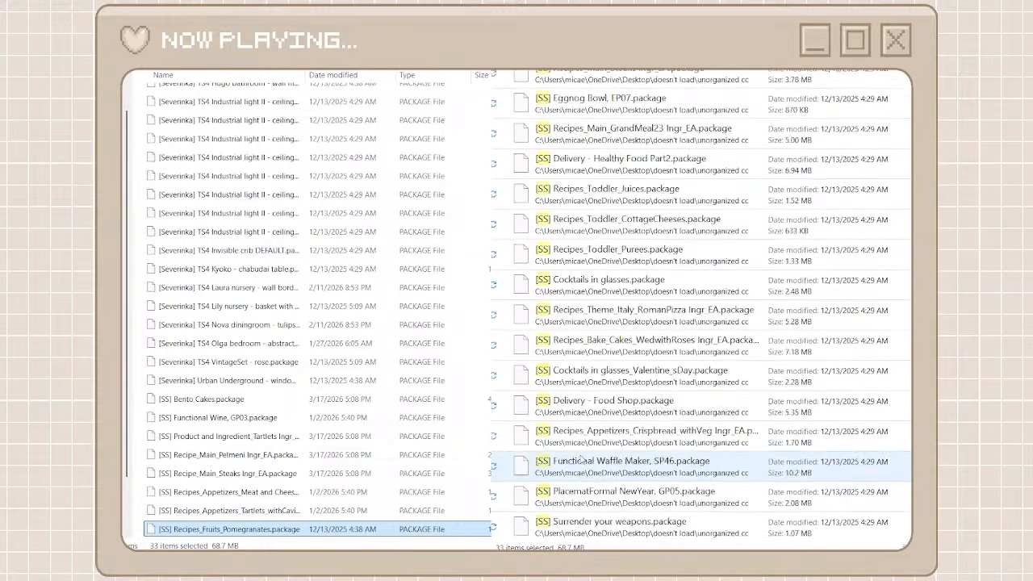
scroll(581, 458, down, 1)
click(583, 523)
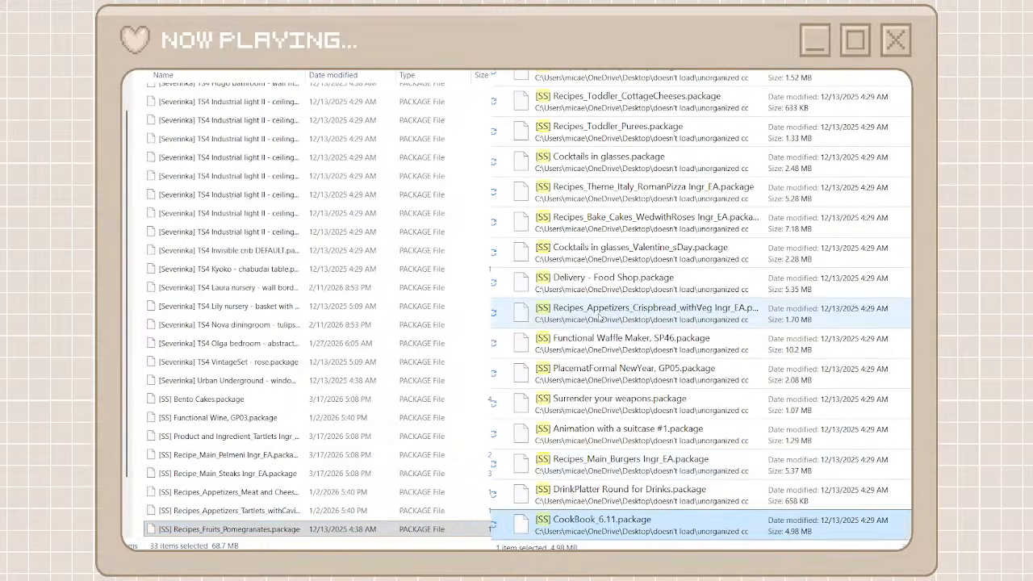
scroll(597, 323, up, 10)
scroll(600, 319, up, 10)
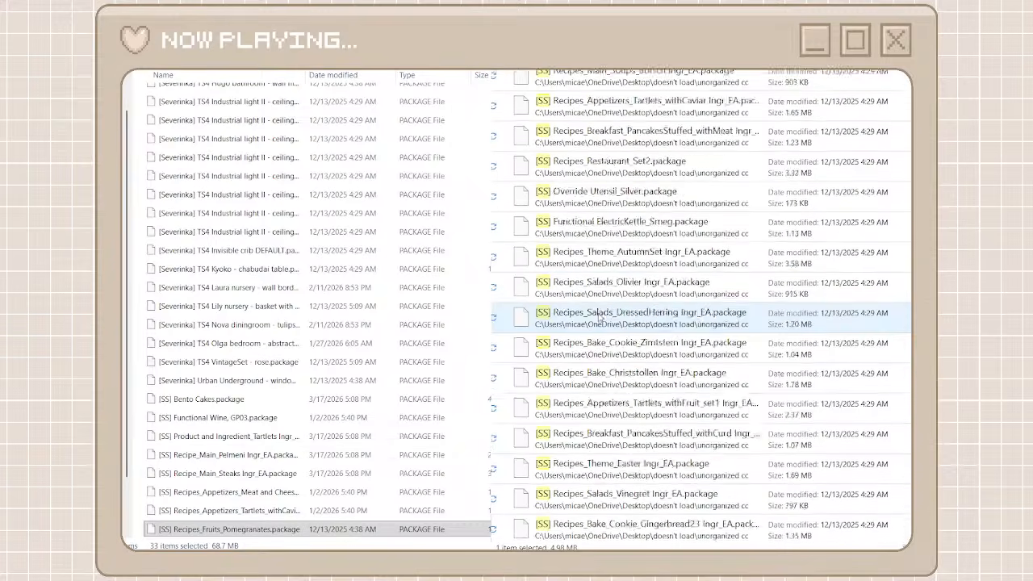
scroll(600, 319, up, 10)
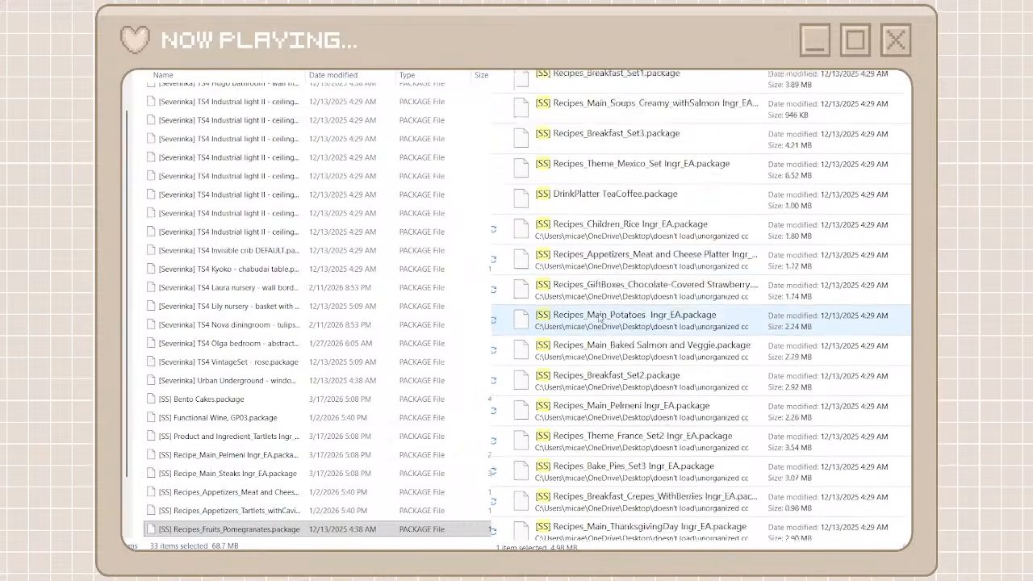
scroll(600, 319, down, 2)
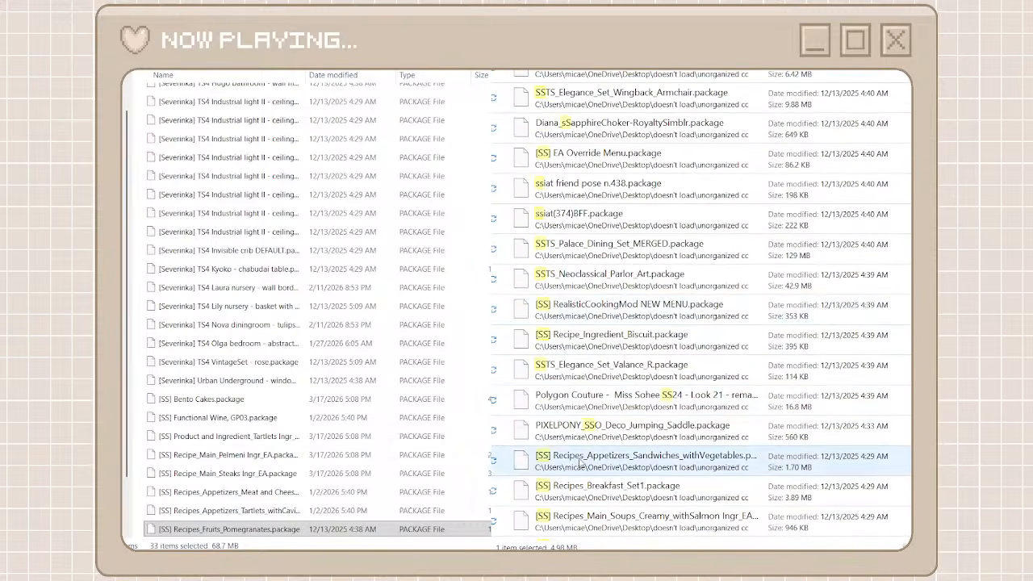
shift+click(605, 466)
right_click(606, 465)
click(620, 454)
click(488, 484)
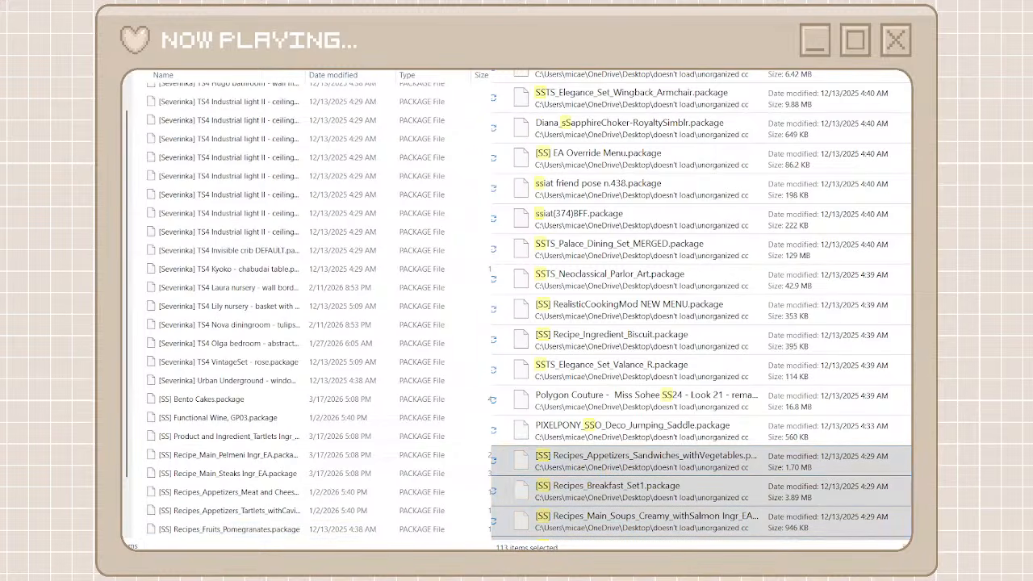
key(ctrl+v)
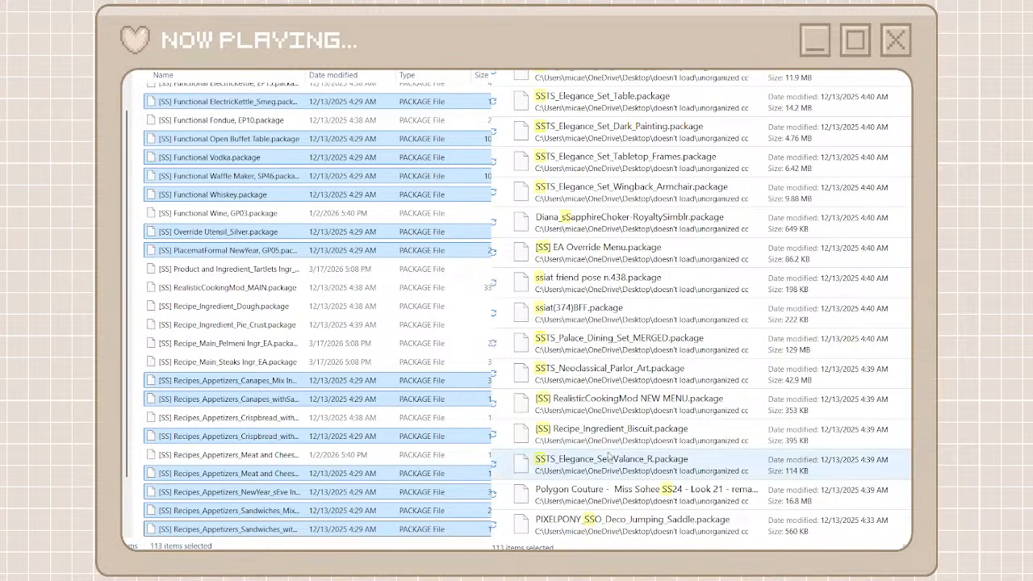
Move the [SS] RealisticCookingMod NEW MENU and Recipe_Ingredient_Biscuit packages into the somik x severinka folder
click(579, 403)
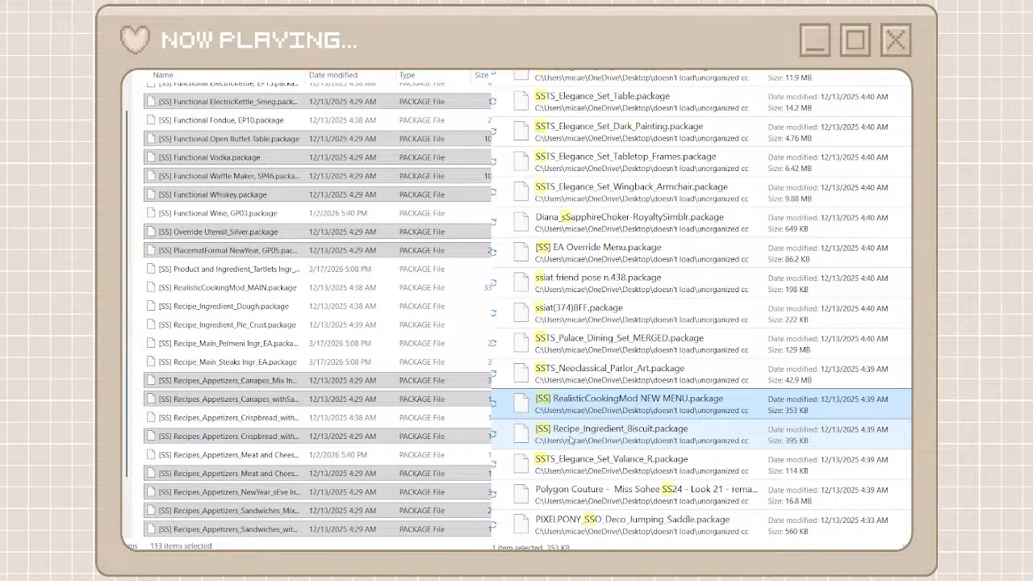
ctrl+click(569, 440)
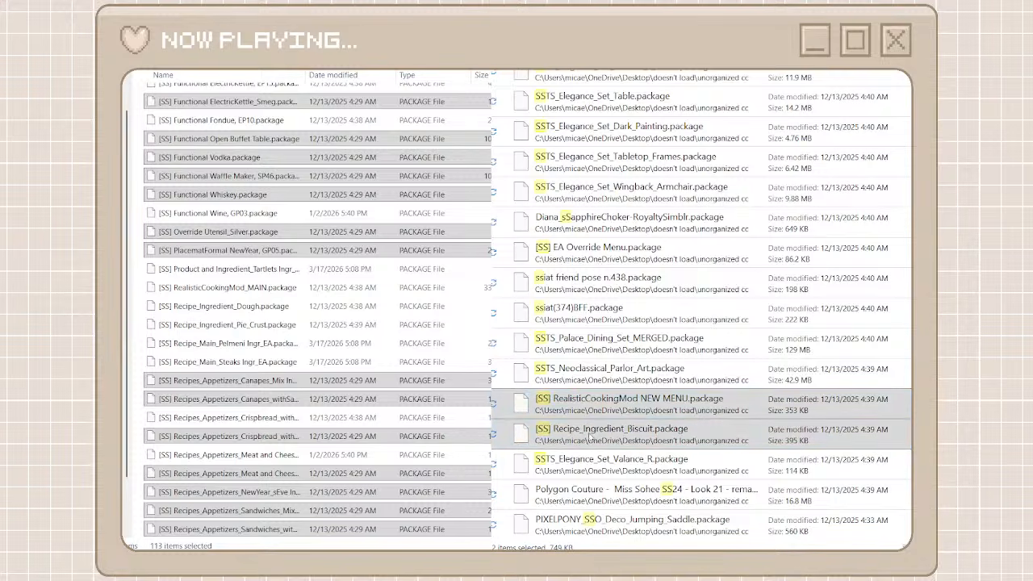
click(599, 460)
click(487, 387)
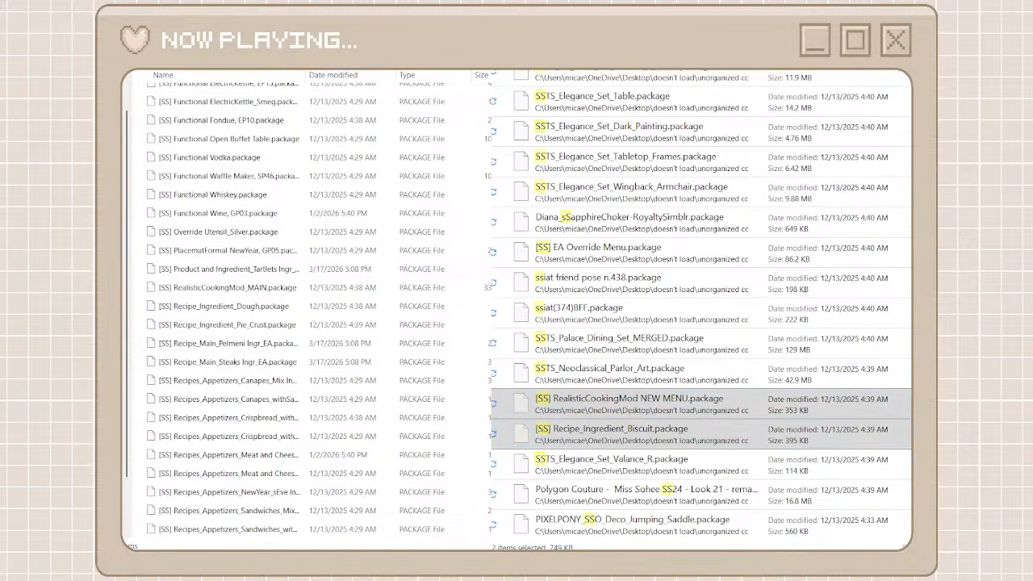
key(ctrl+v)
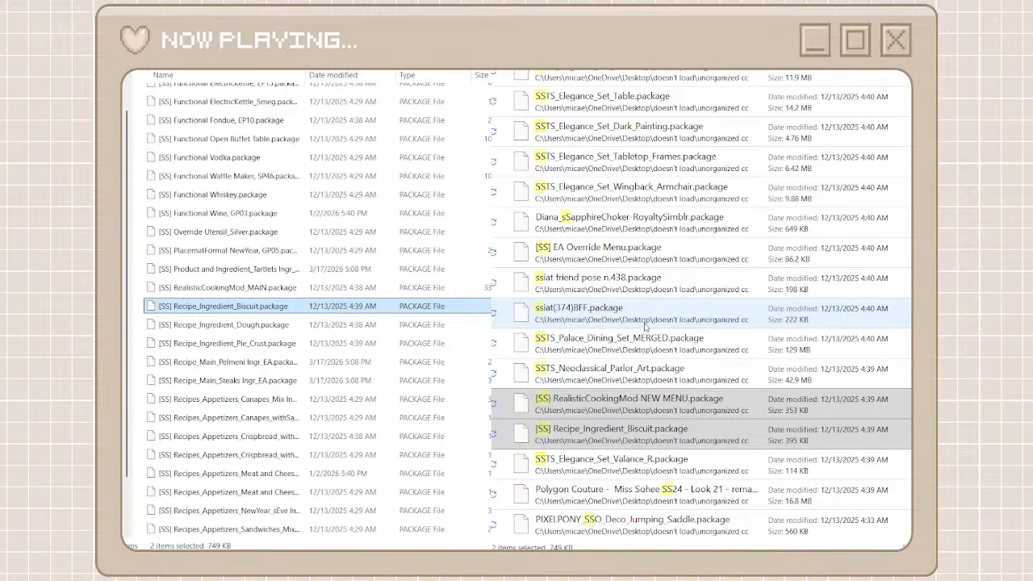
Try again to move the [SS] RealisticCookingMod NEW MENU and Recipe_Ingredient_Biscuit packages into the somik x severinka folder
click(615, 413)
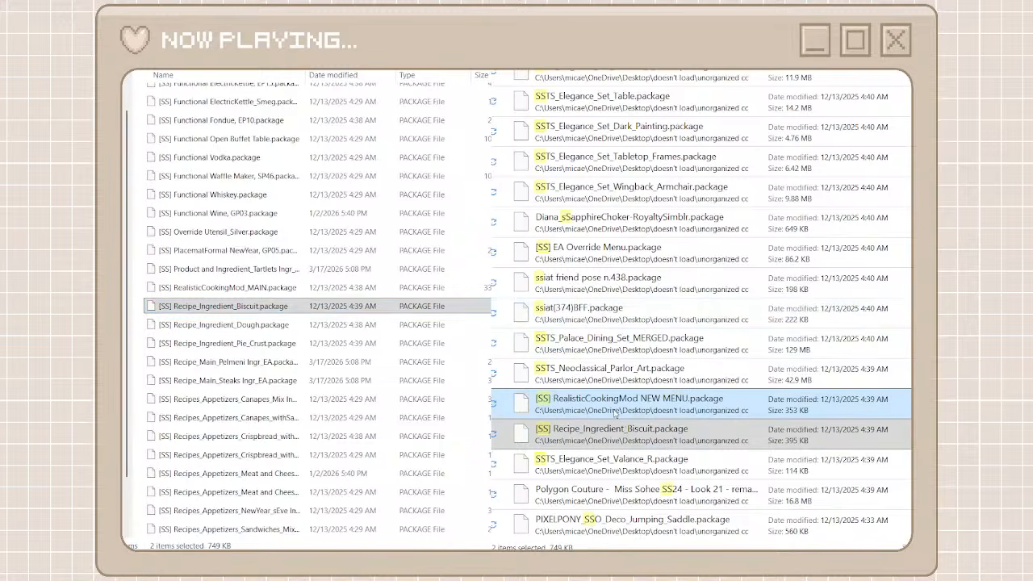
right_click(616, 413)
click(645, 422)
right_click(138, 310)
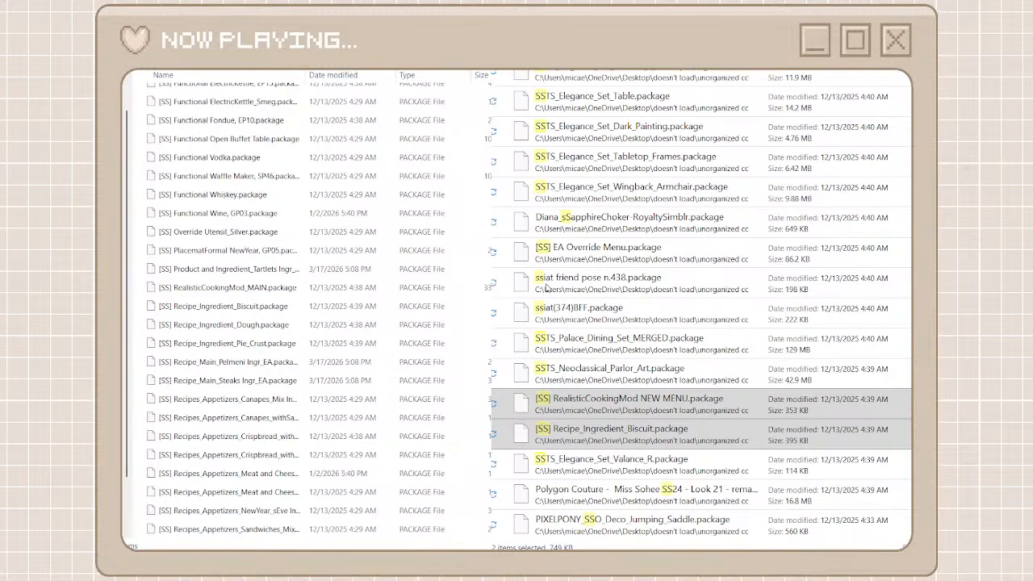
Go back to the creator folders and add a folder named ssiat
scroll(680, 163, up, 3)
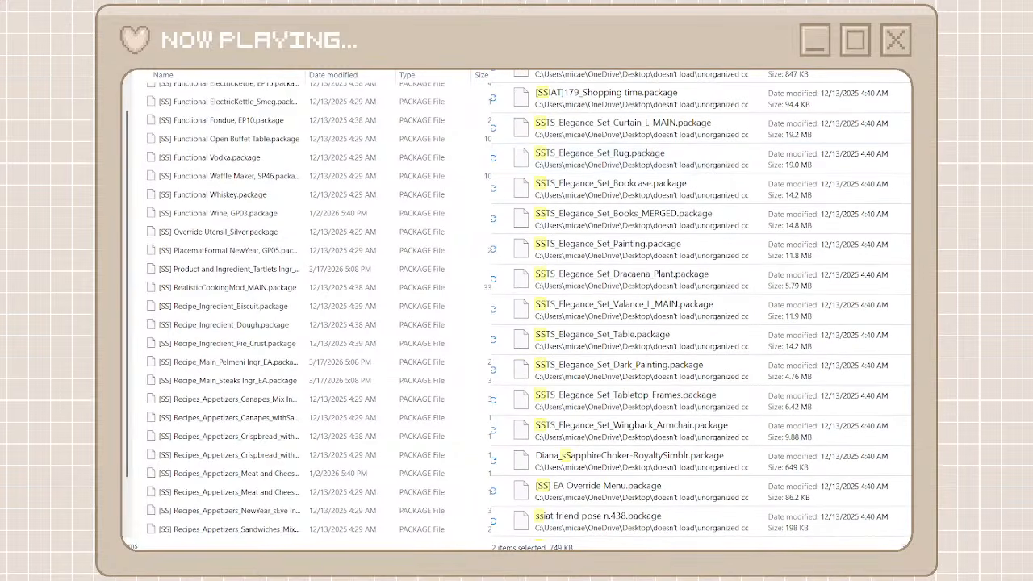
key(alt+Left)
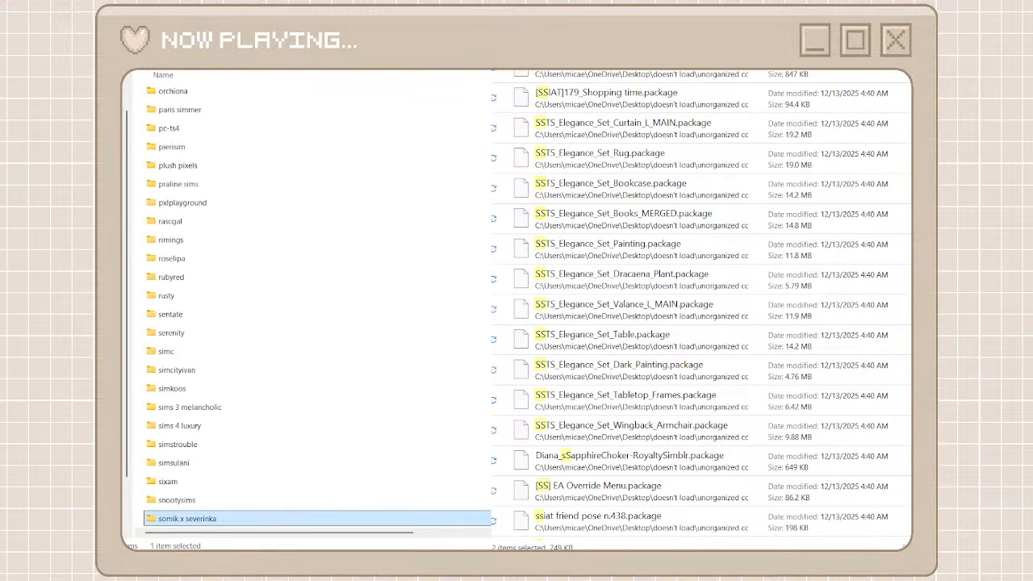
key(ctrl+shift+n)
text(ssiat)
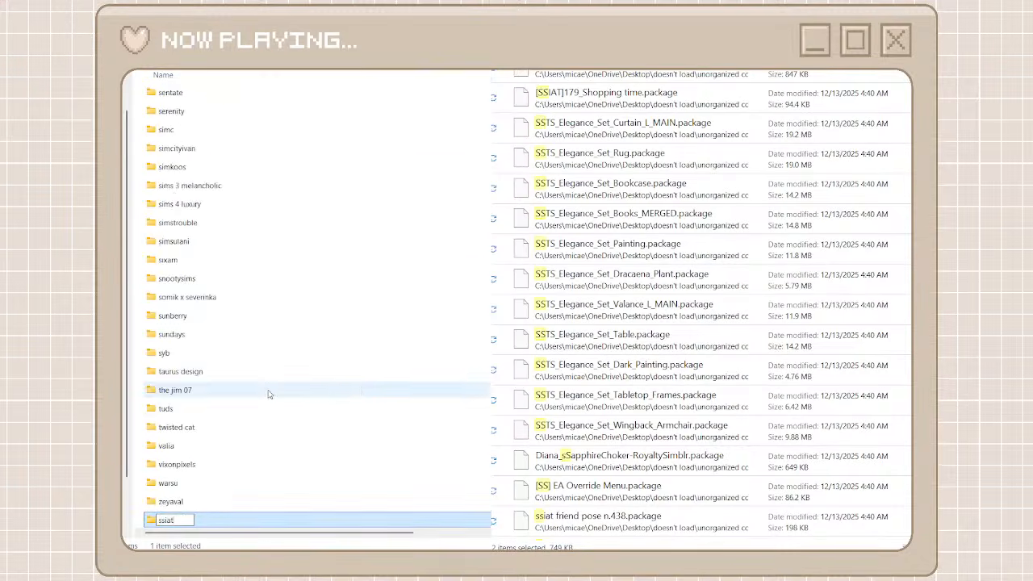
click(137, 356)
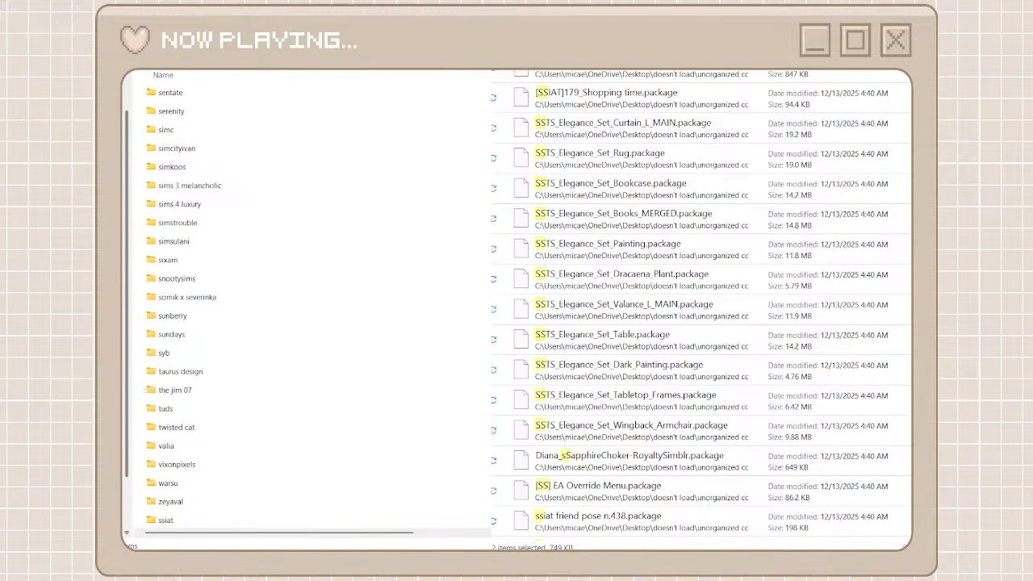
Add a creator folder named ssts and open it
key(ctrl+shift+n)
text(st)
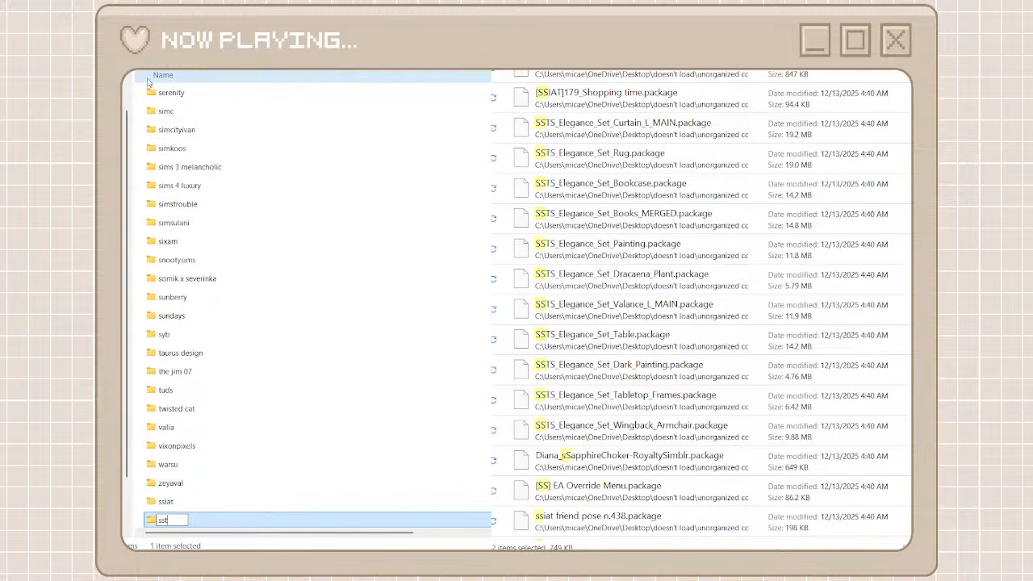
text(ss)
key(Return)
double_click(238, 523)
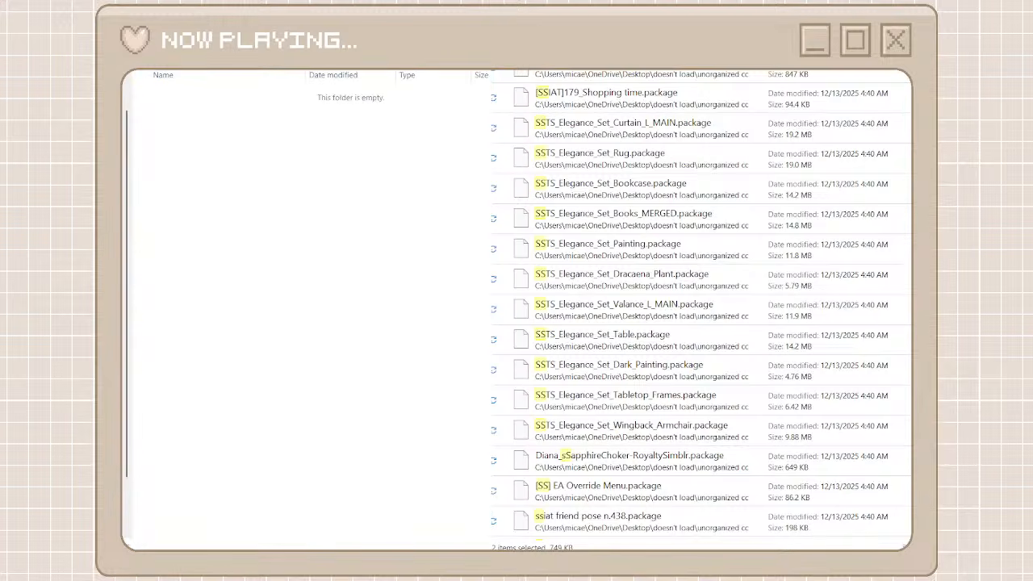
Narrow the unorganized cc search to ssts, select every match, and move them into the ssts folder
text(ts)
click(740, 88)
scroll(712, 343, down, 5)
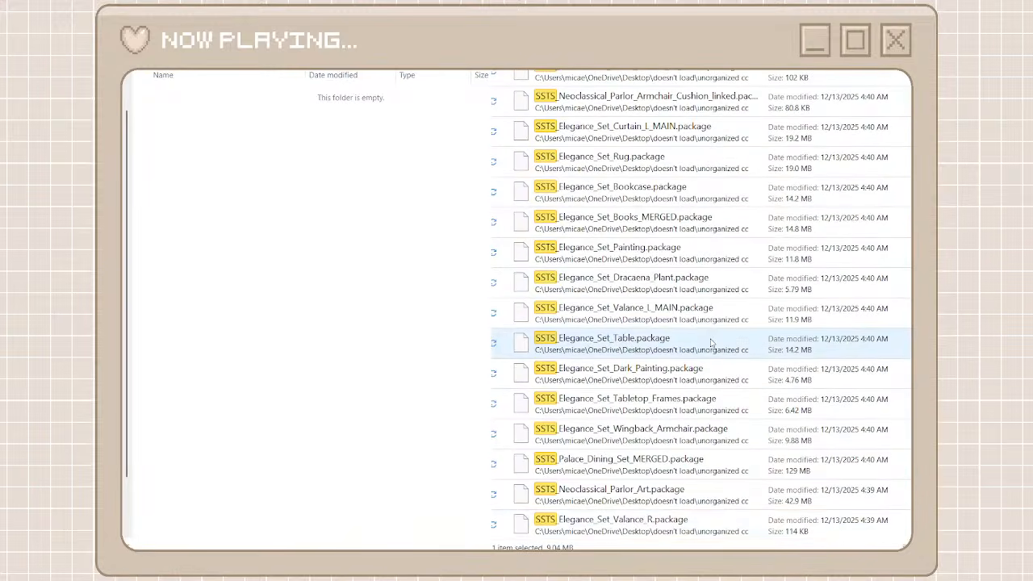
key(ctrl+a)
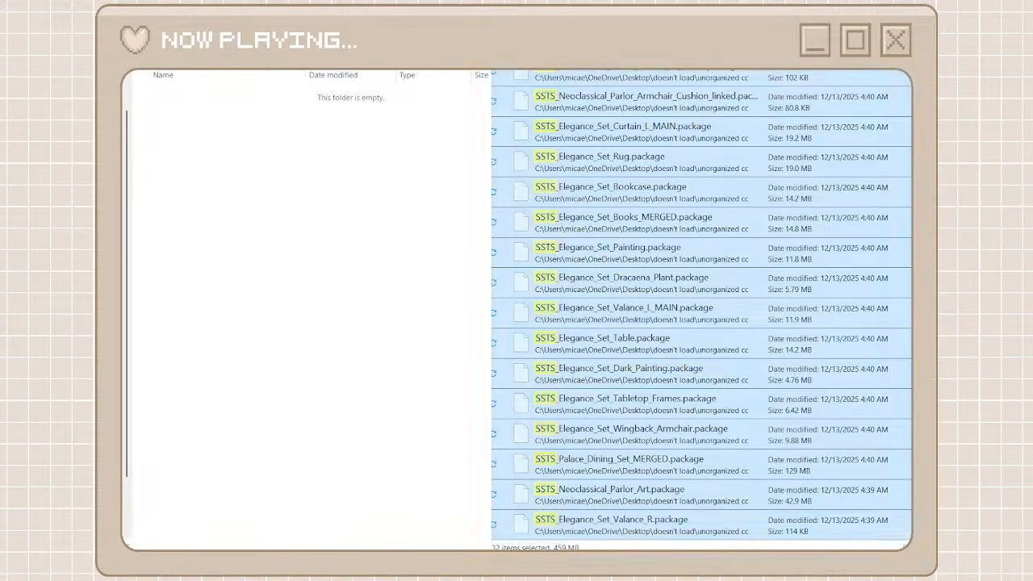
click(419, 394)
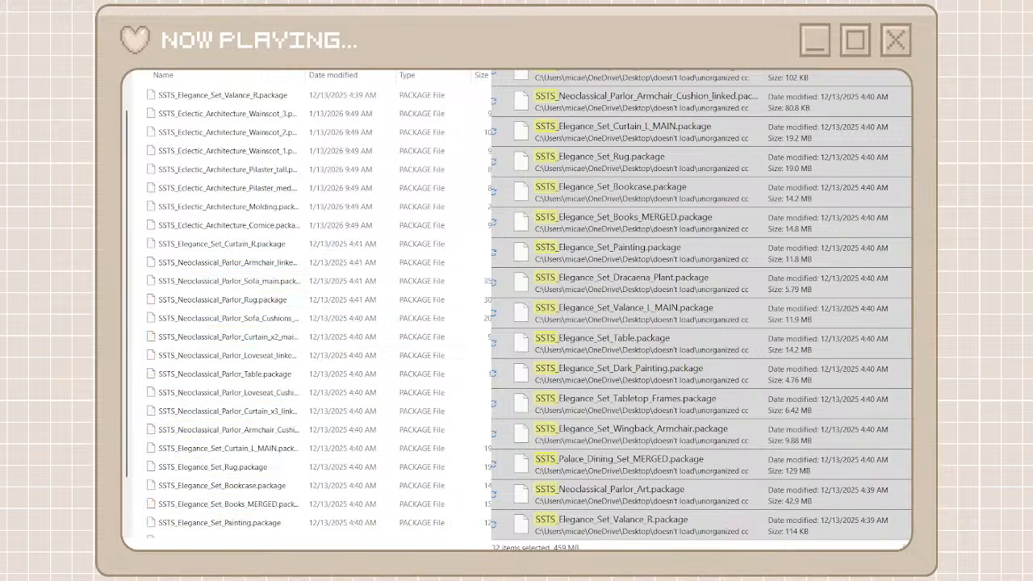
Leave the ssts search results, go back to the creator folders, and open the ssiat folder
key(alt+Left)
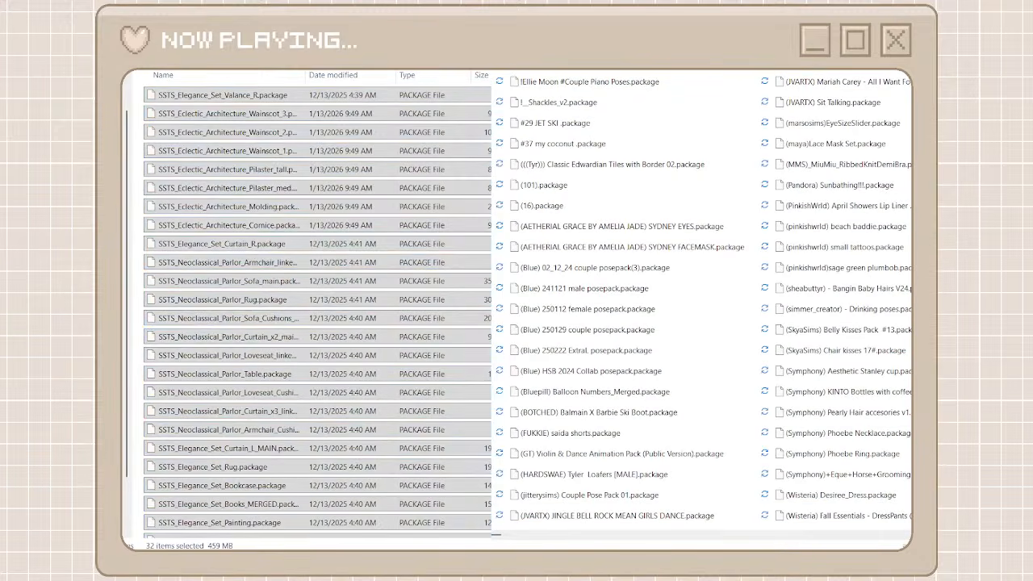
key(alt+Left)
scroll(242, 421, down, 4)
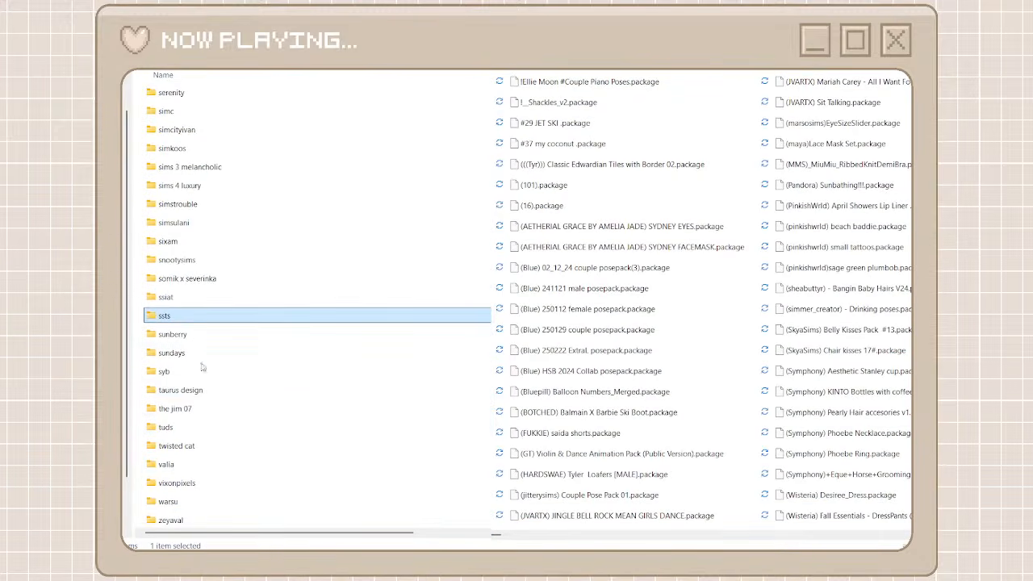
double_click(166, 297)
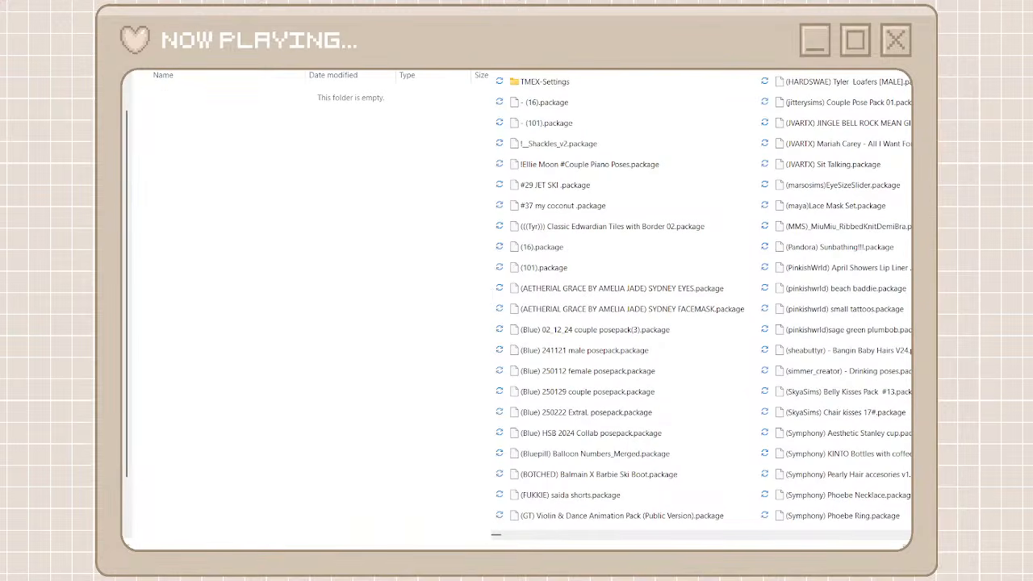
Search unorganized cc for ssiat, move every match into the ssiat folder, and return both windows to their folder lists
text(ssiat)
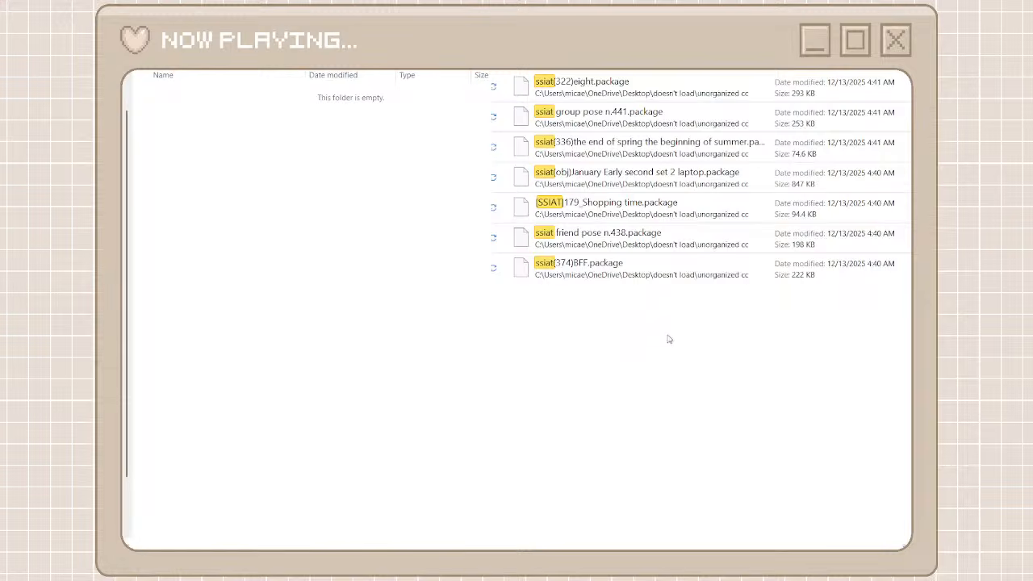
drag(669, 339, 617, 97)
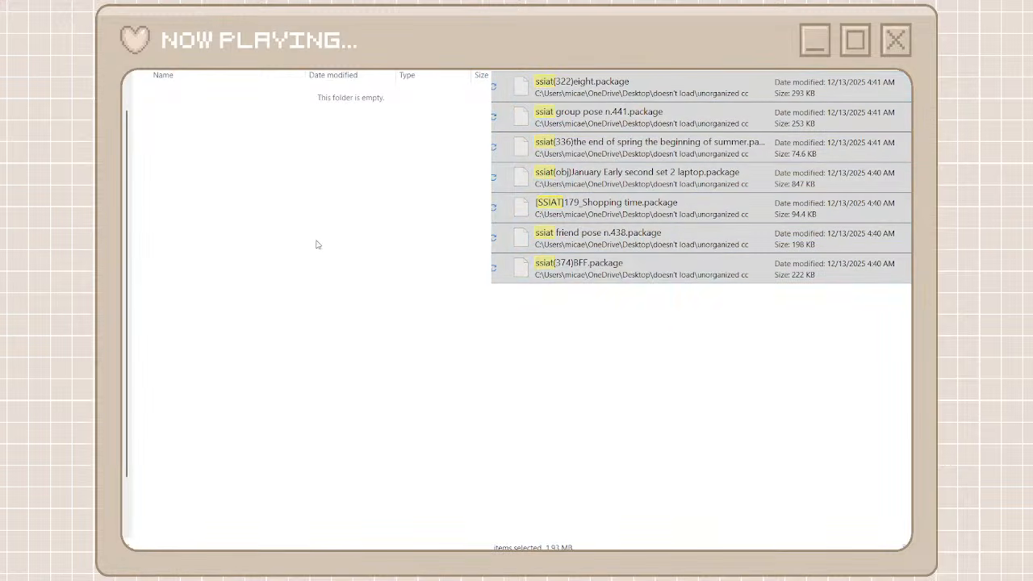
drag(317, 245, 336, 265)
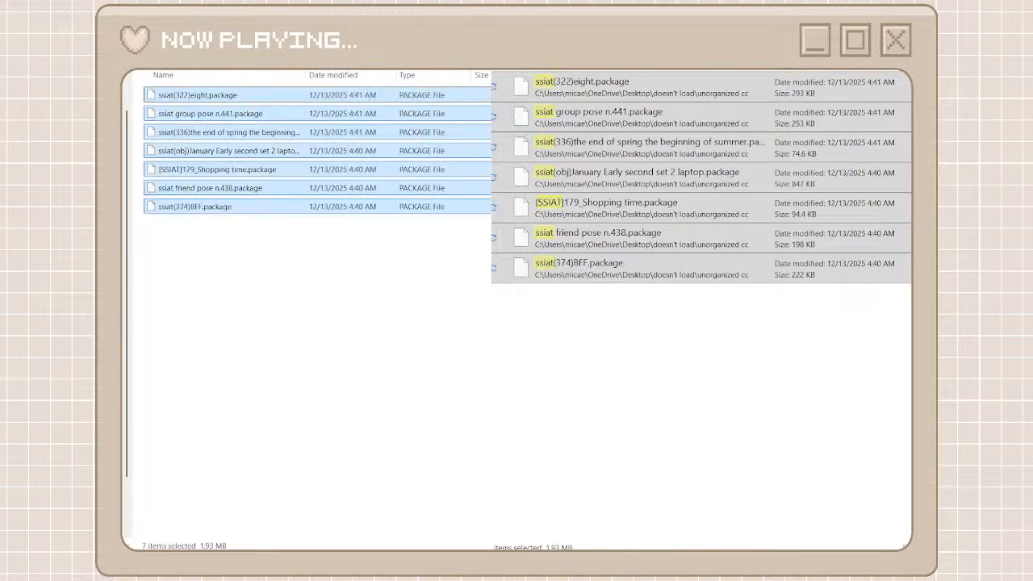
key(alt+Left)
key(alt+Left)
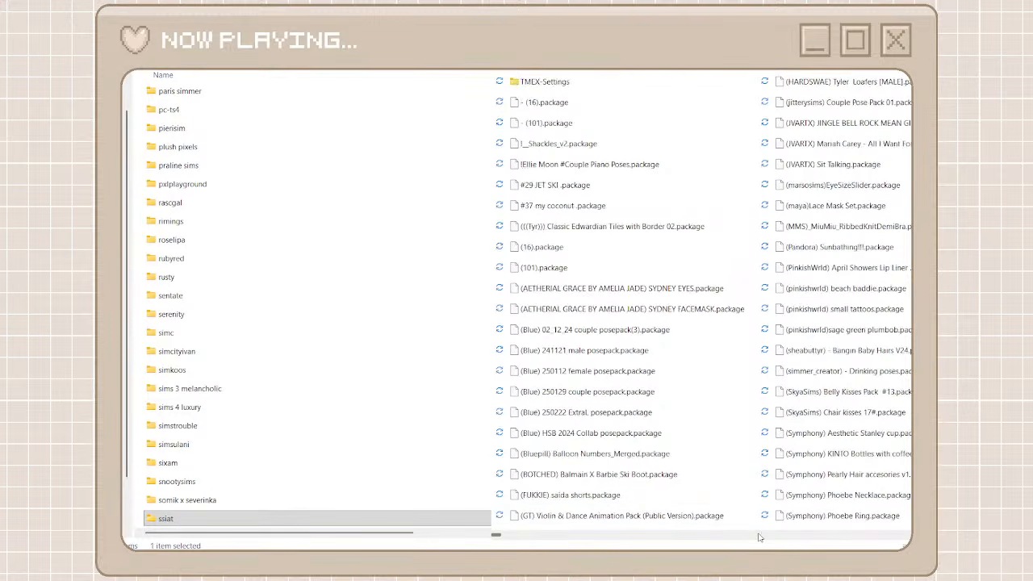
Find the LTT packages in unorganized cc, then add a creator folder named largetaytertots and open it
scroll(759, 537, right, 3)
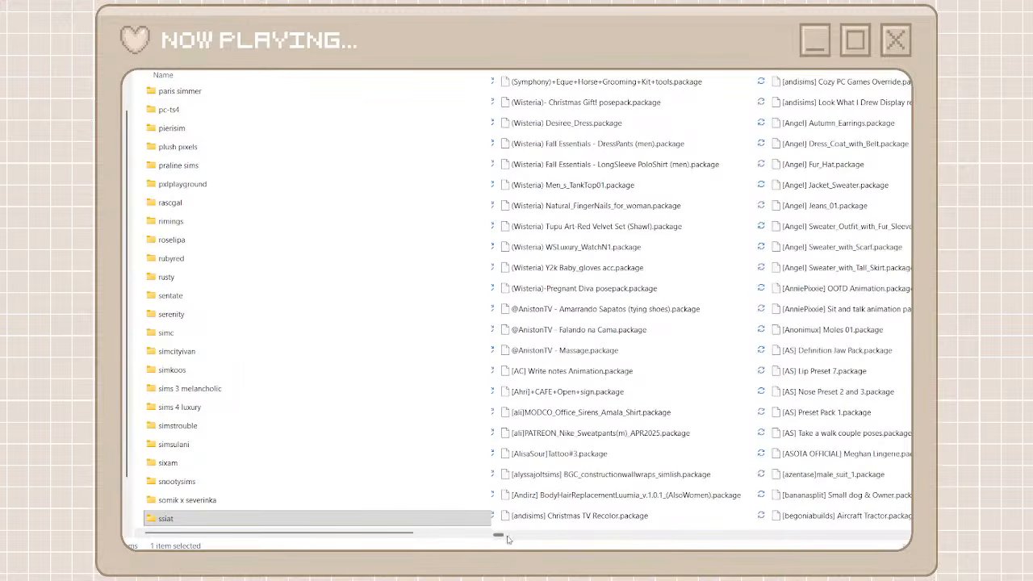
drag(503, 537, 769, 523)
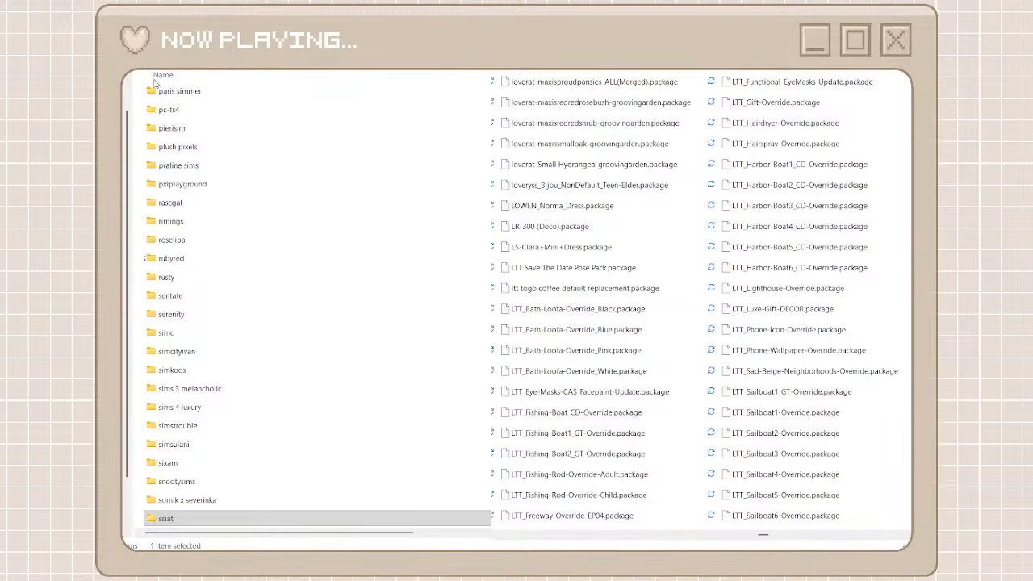
key(ctrl+shift+n)
text(largey)
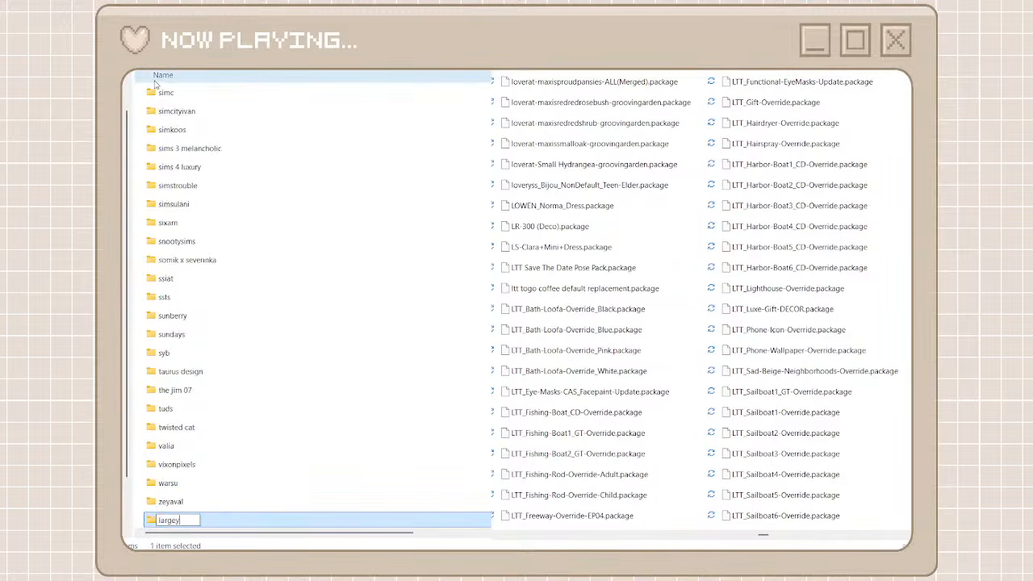
text(ayterto)
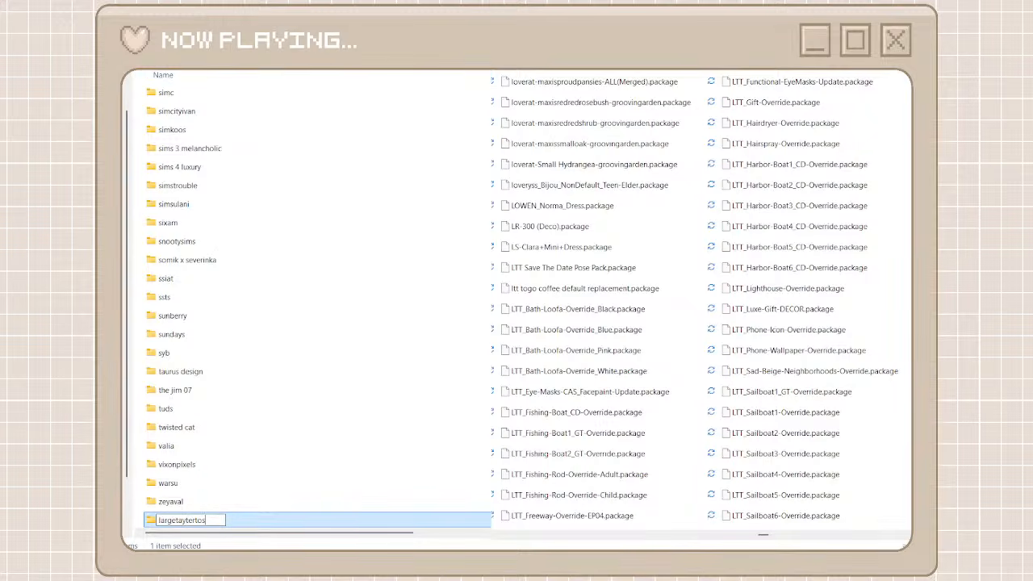
text(t)
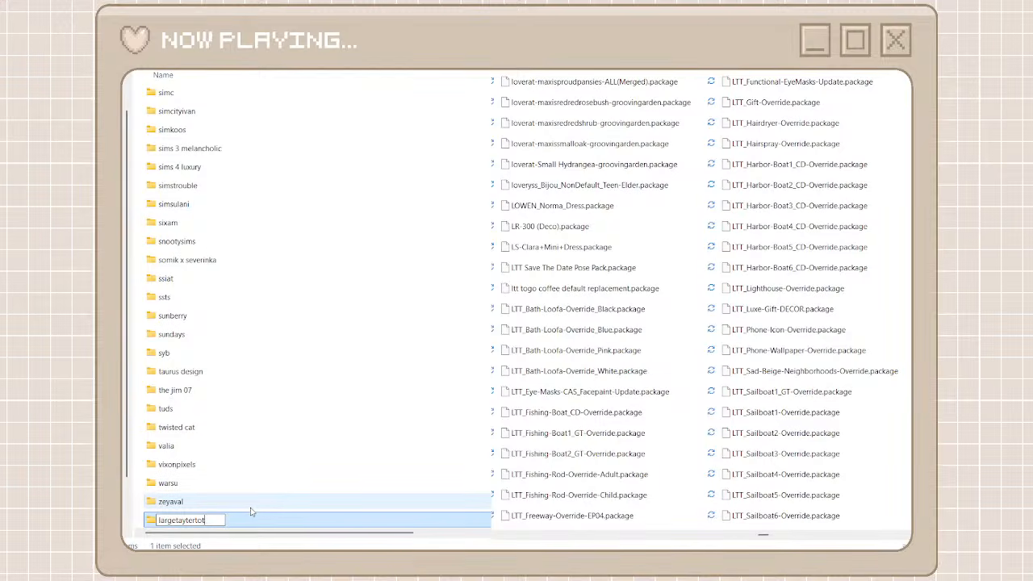
text(s)
key(Return)
double_click(243, 522)
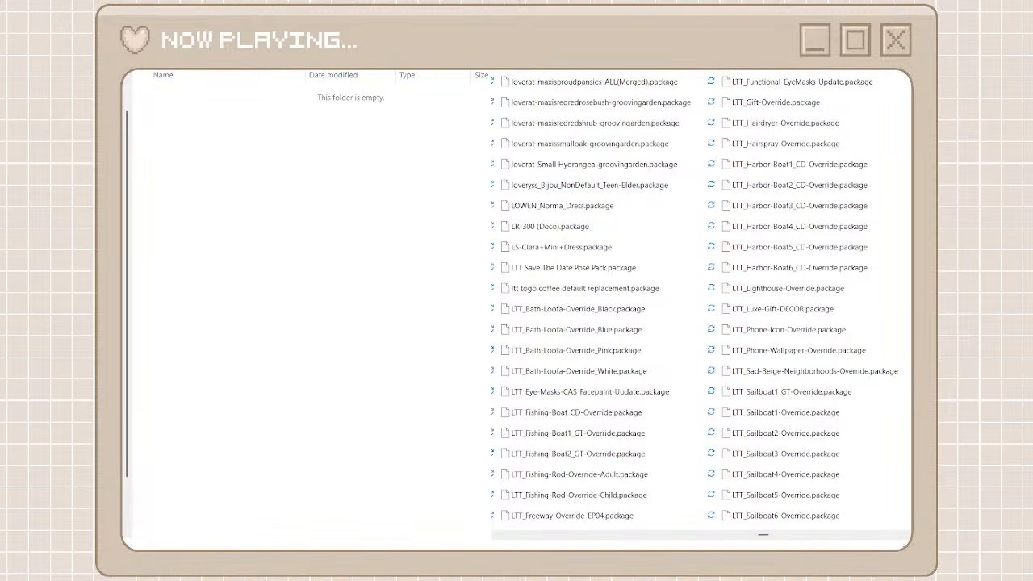
Search unorganized cc for ltt, move every match into the largetaytertots folder, and go back in both windows
click(691, 96)
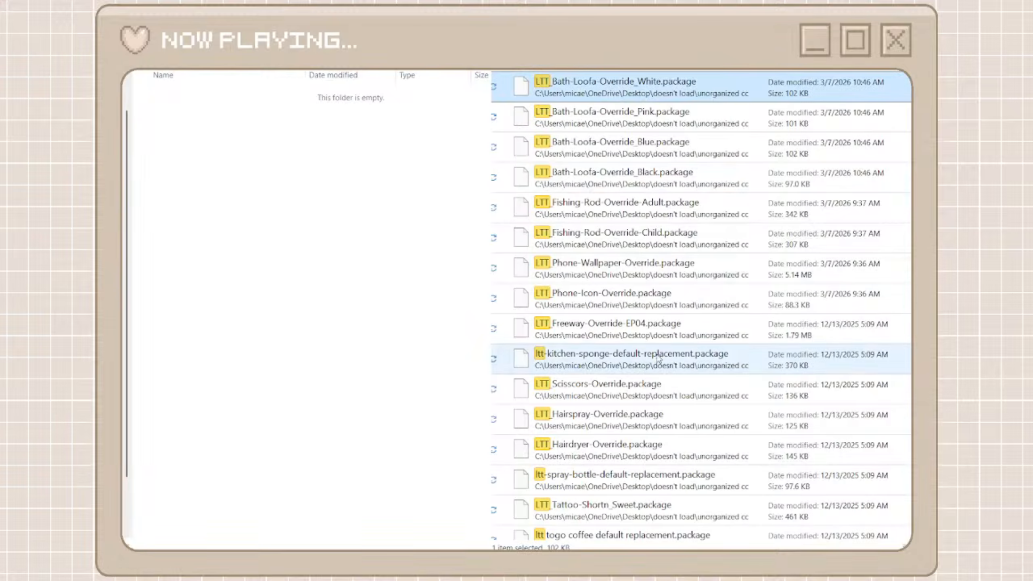
scroll(658, 359, down, 10)
shift+click(632, 525)
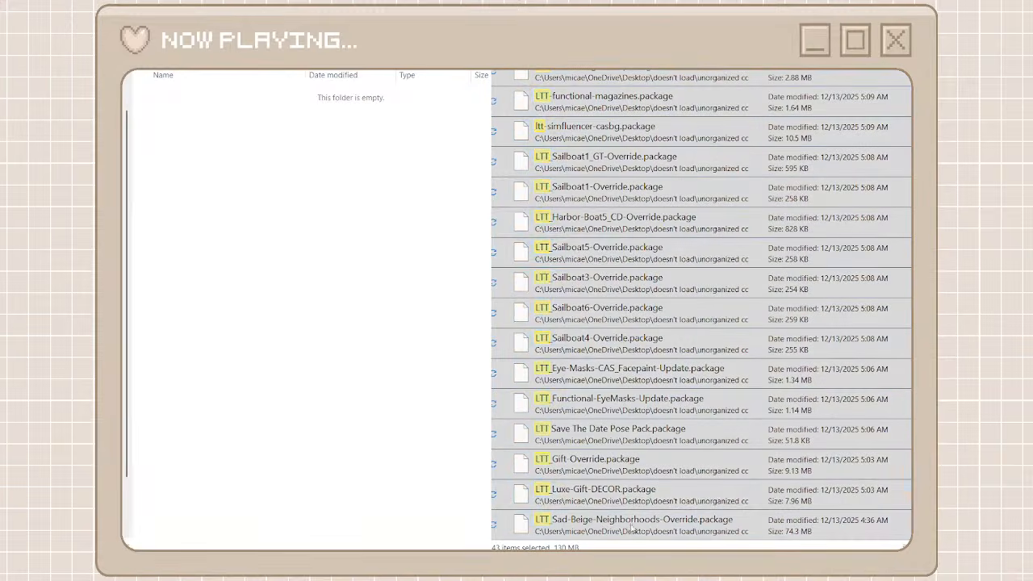
key(ctrl+v)
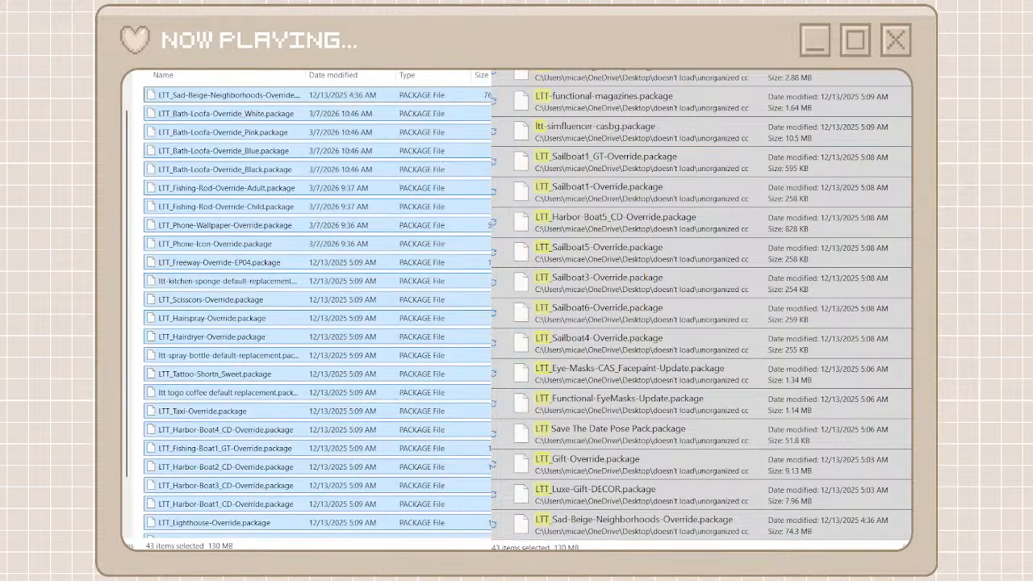
key(alt+Left)
key(alt+Tab)
key(alt+Left)
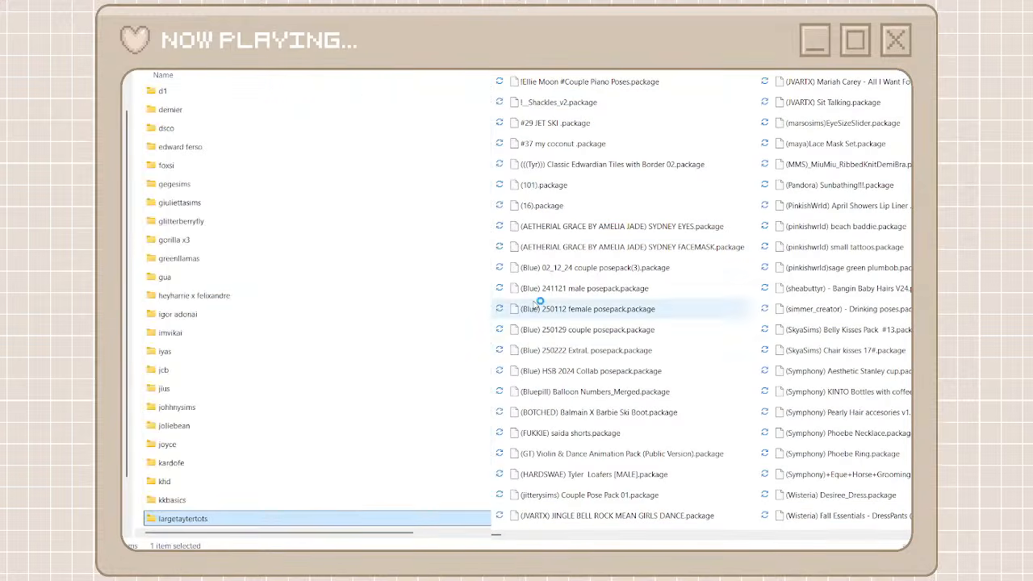
Find gianna_s wedding dress.package in unorganized cc and rename it to caelaplayssims - gianna_s wedding dress.package
click(708, 534)
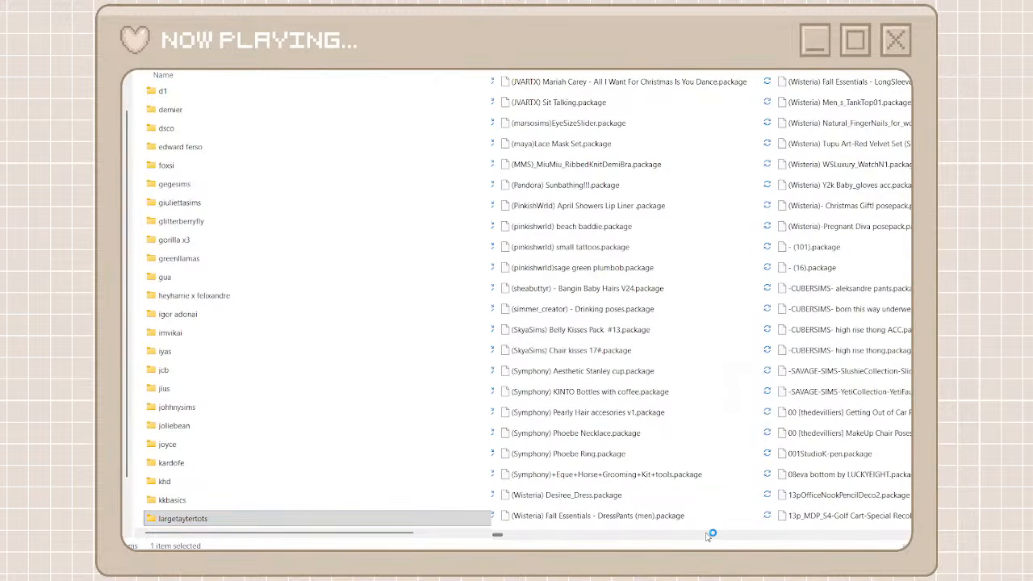
click(737, 535)
click(737, 535)
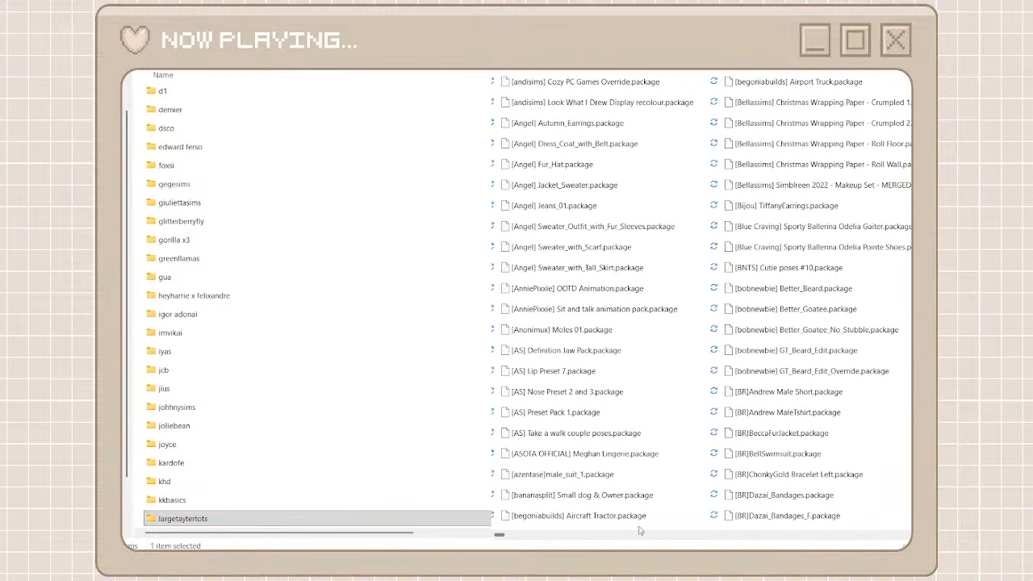
click(661, 536)
click(705, 537)
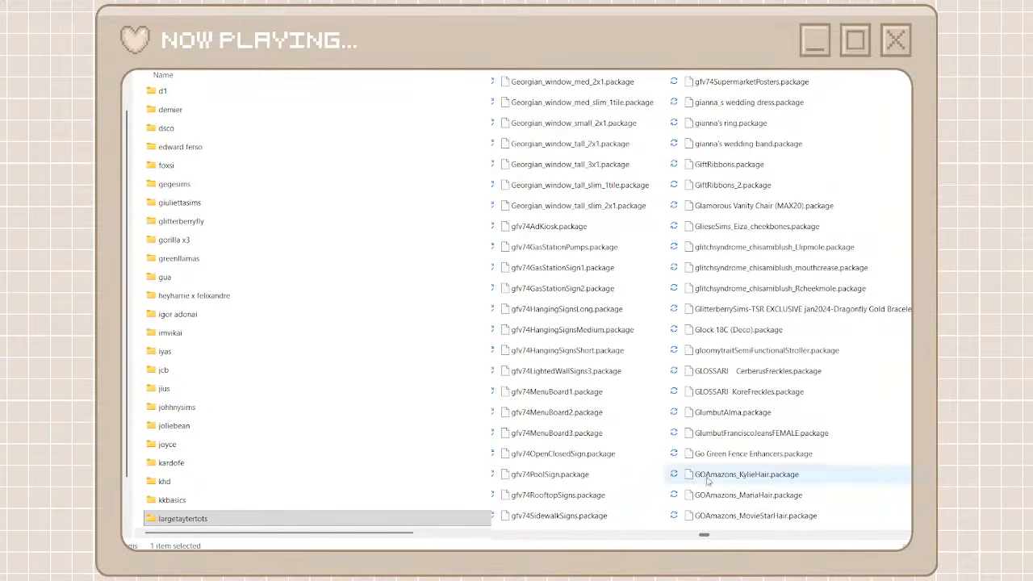
click(751, 103)
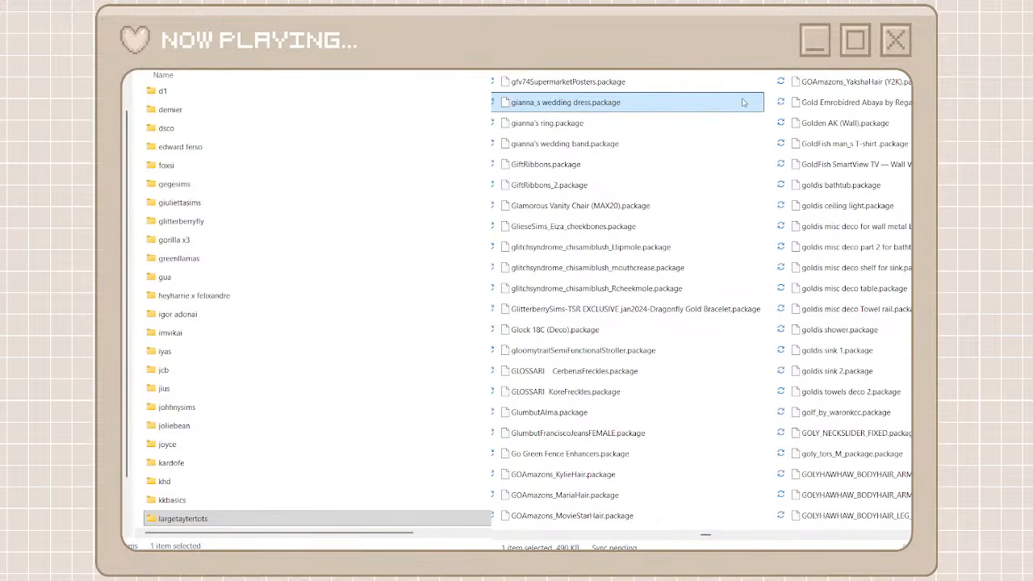
key(F2)
click(510, 101)
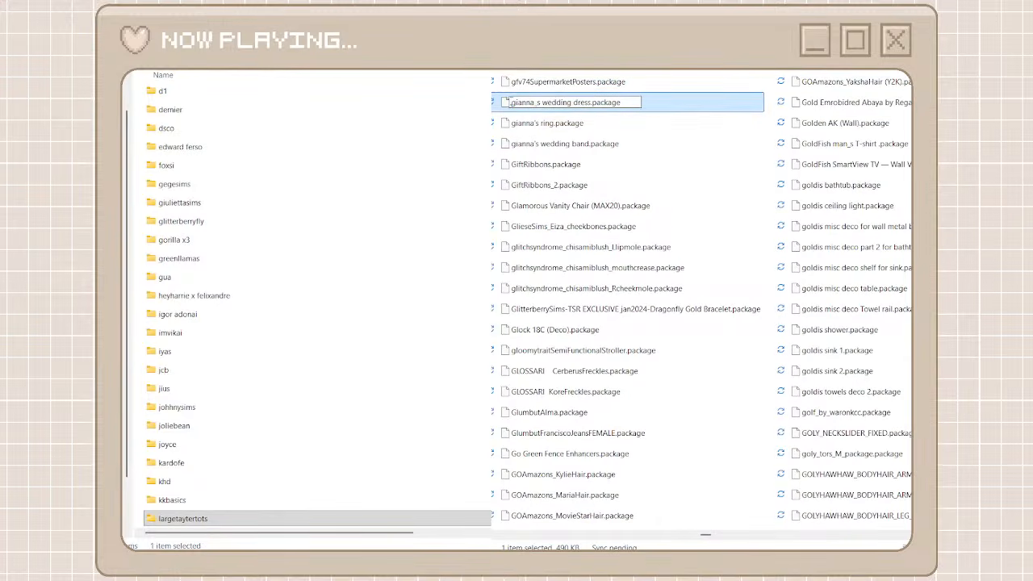
text(caelaplau)
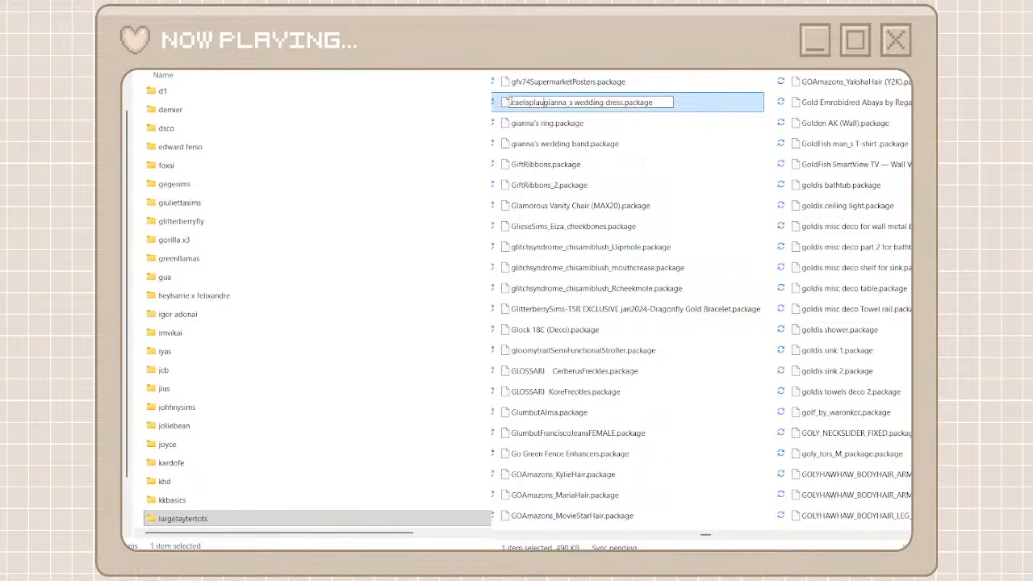
key(BackSpace)
text(yssims -)
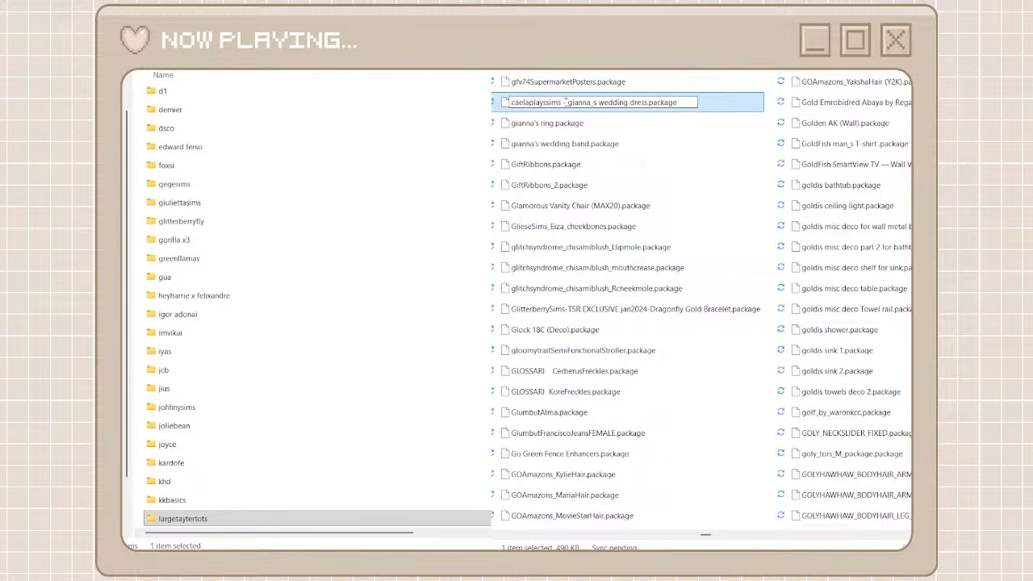
key(Return)
Add the prefix "caelaplayssims - " to the name of gianna's ring.package
click(547, 122)
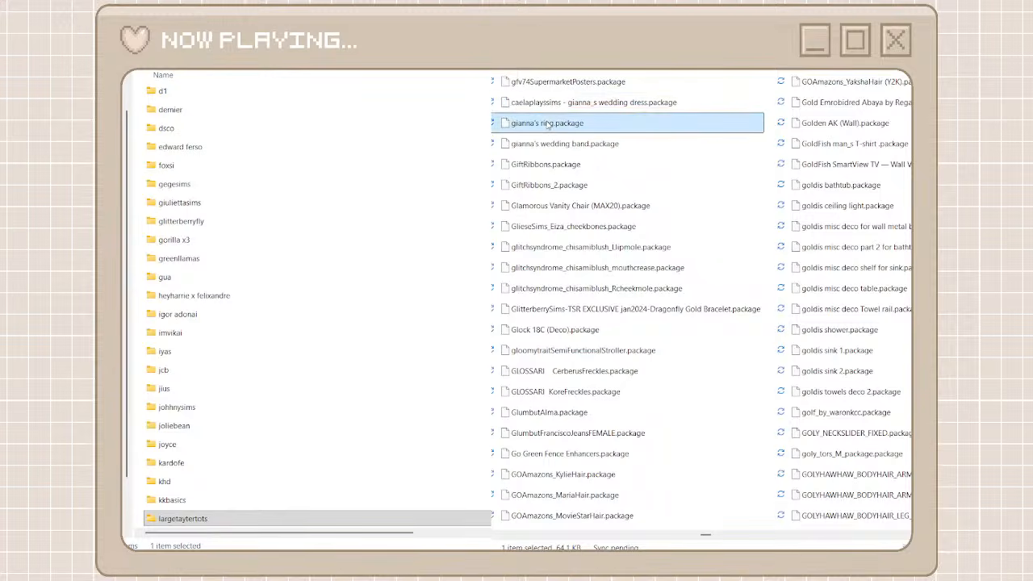
right_click(547, 124)
click(643, 144)
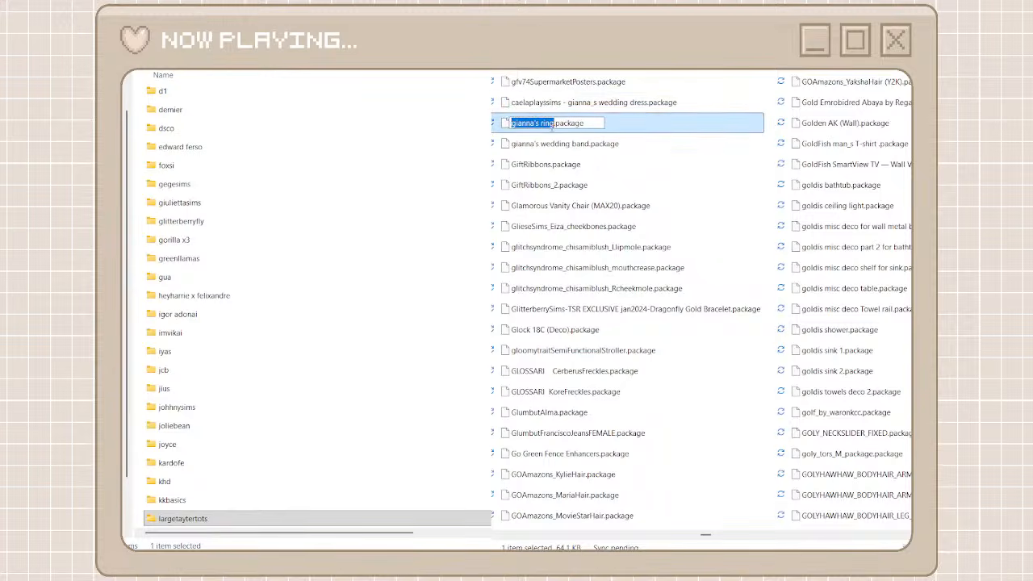
click(510, 123)
text(caelaplayssims -)
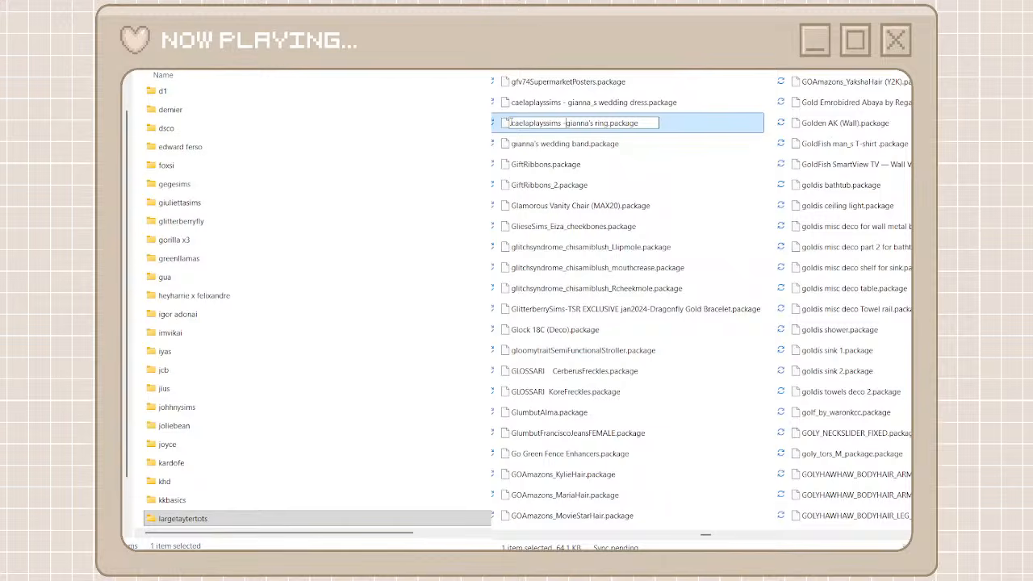
Rename gianna's wedding band.package to caelaplayssims - gianna's wedding band.package
click(554, 147)
right_click(555, 147)
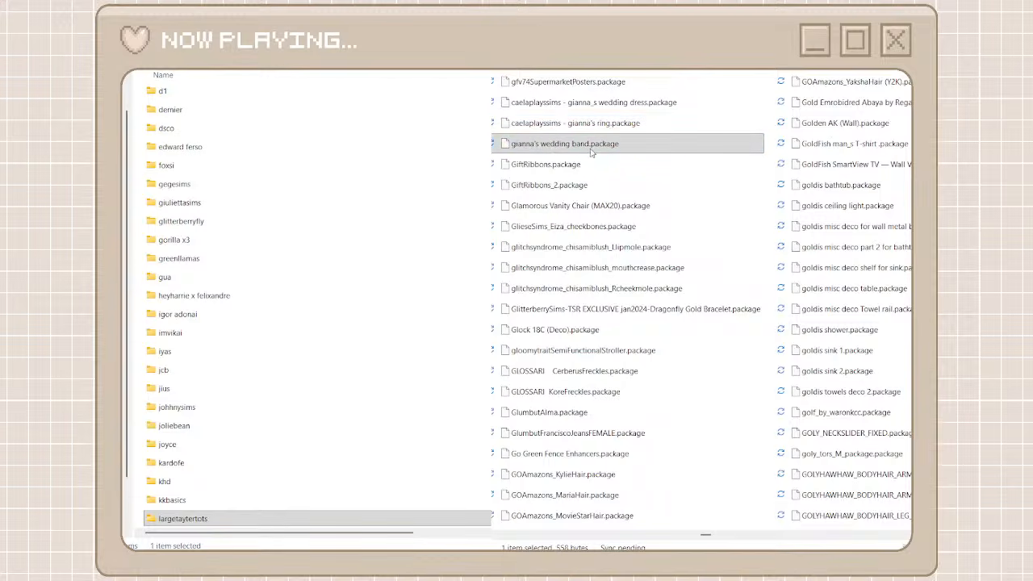
click(650, 169)
click(511, 143)
text(caelaplayssims -)
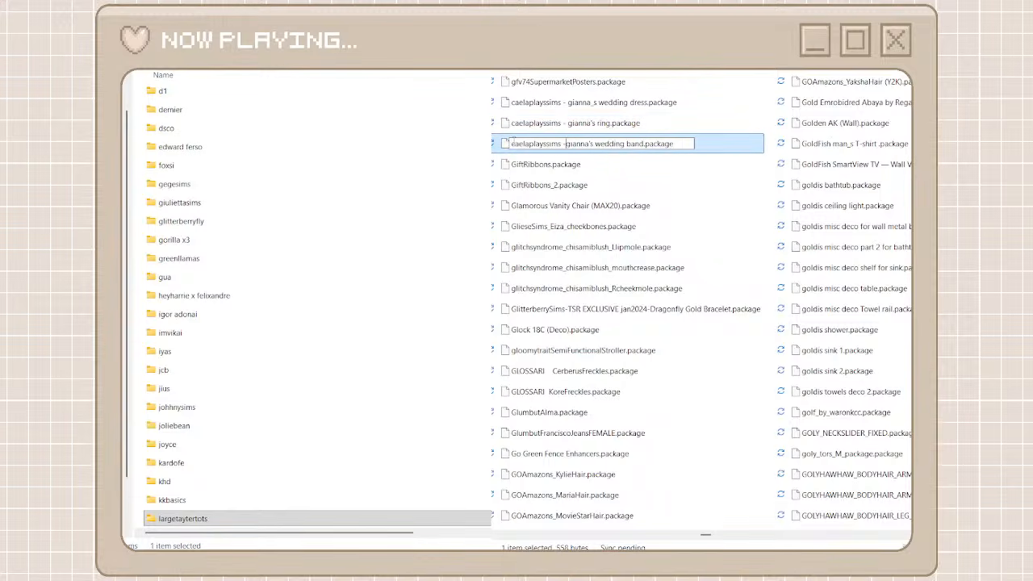
click(571, 187)
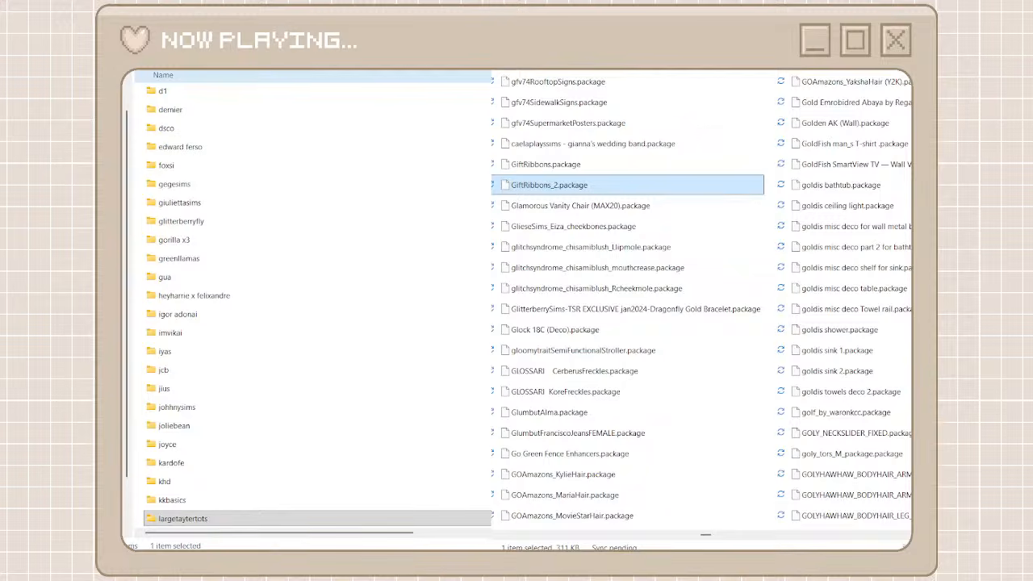
Open the glitterberryfly folder, search unorganized cc for glitterberry, move the matching package in, and return to the creator folders
double_click(317, 218)
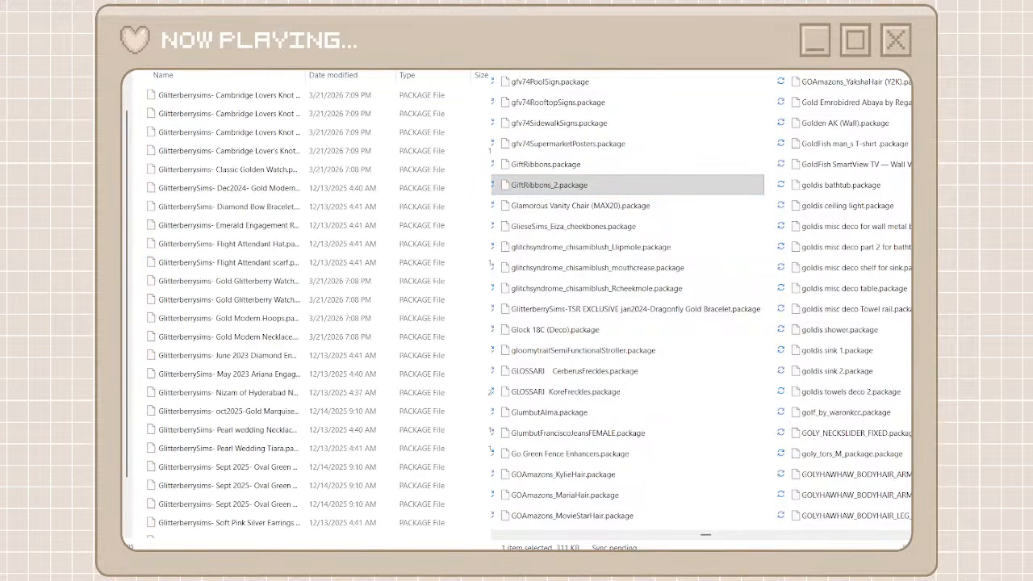
key(Return)
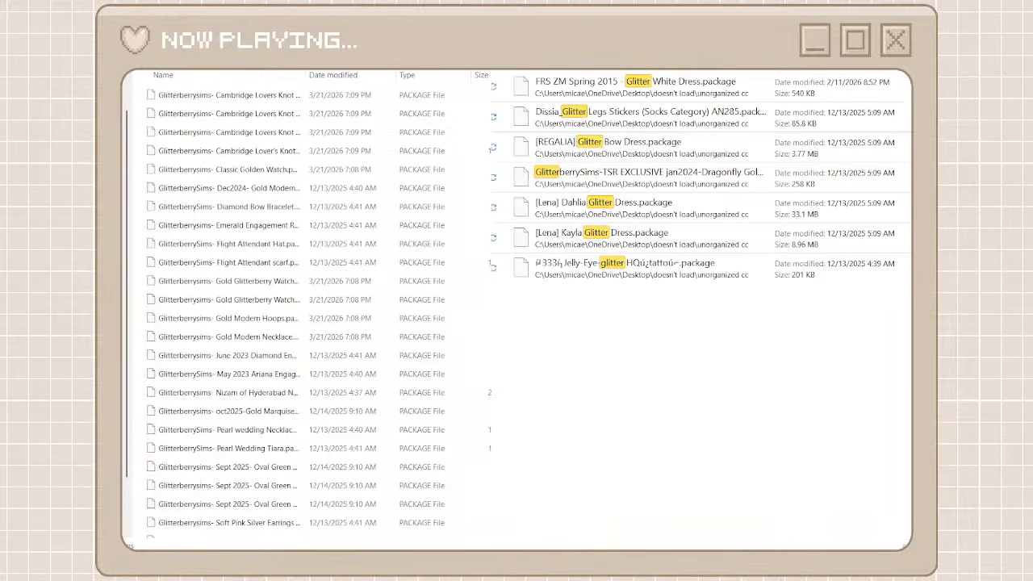
text(berry)
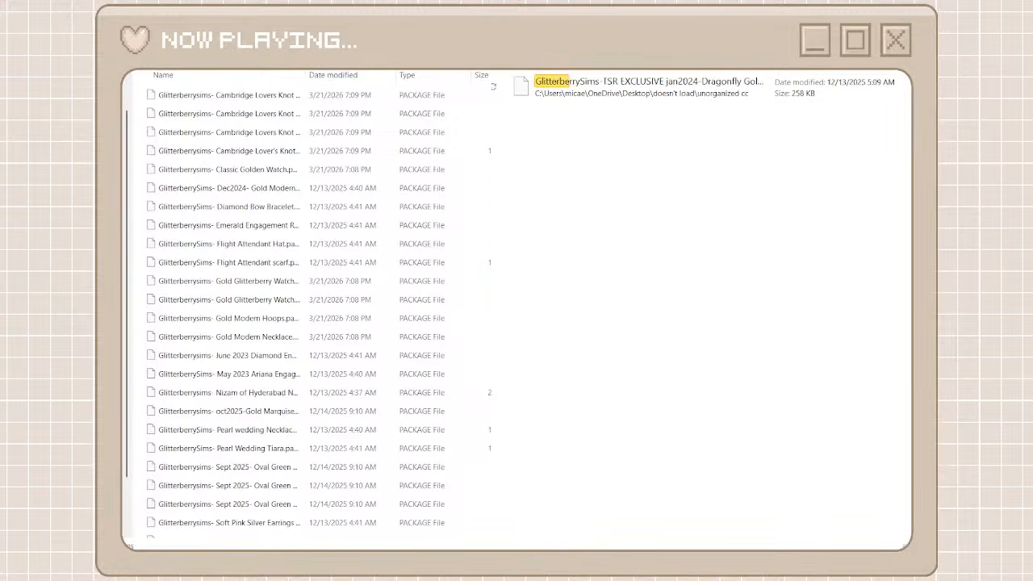
click(700, 97)
right_click(700, 96)
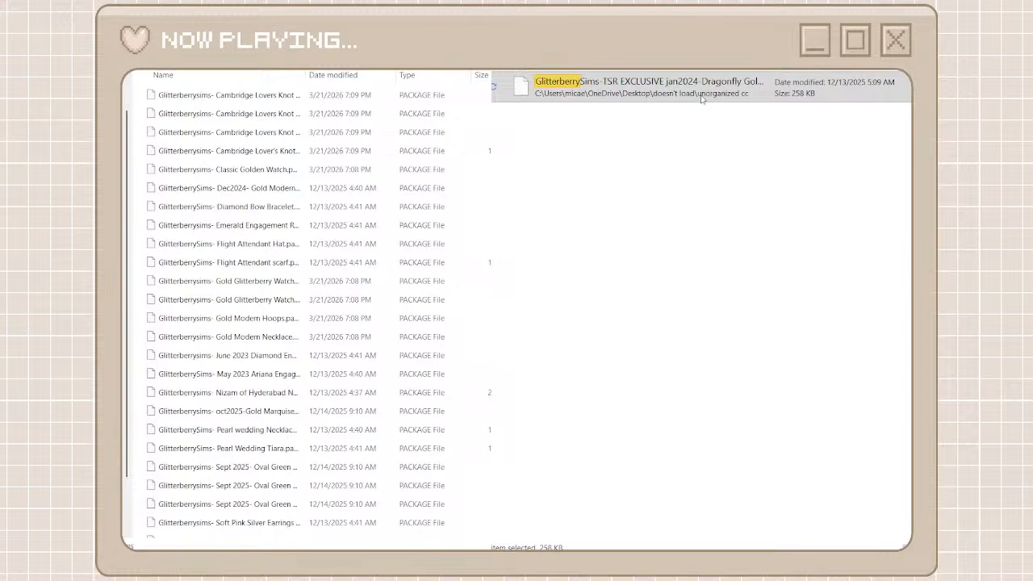
click(732, 124)
key(ctrl+v)
key(alt+Up)
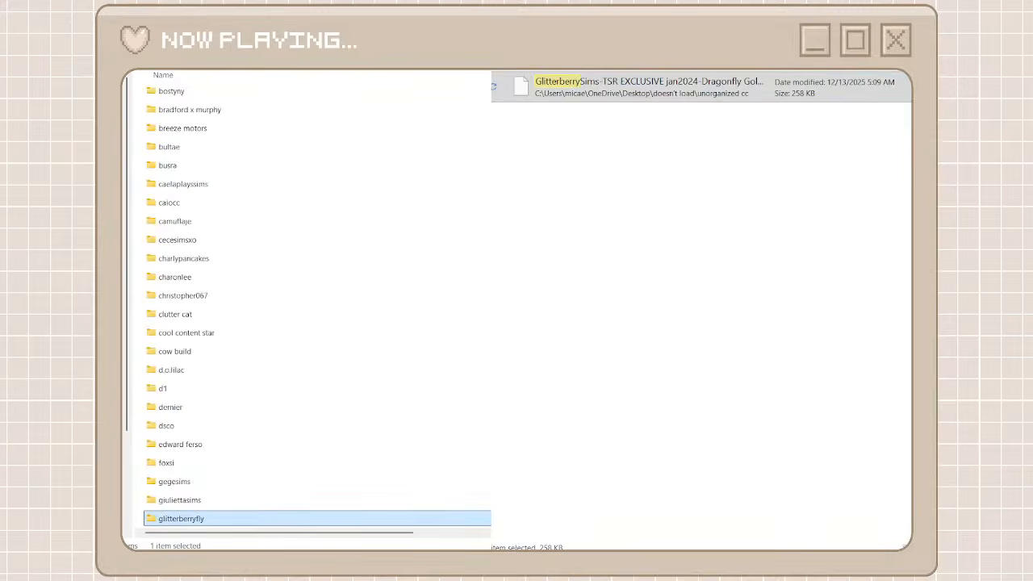
Open the caelaplayssims folder, search unorganized cc for caelaplay, move the three gianna packages in, and go back in both windows
double_click(208, 184)
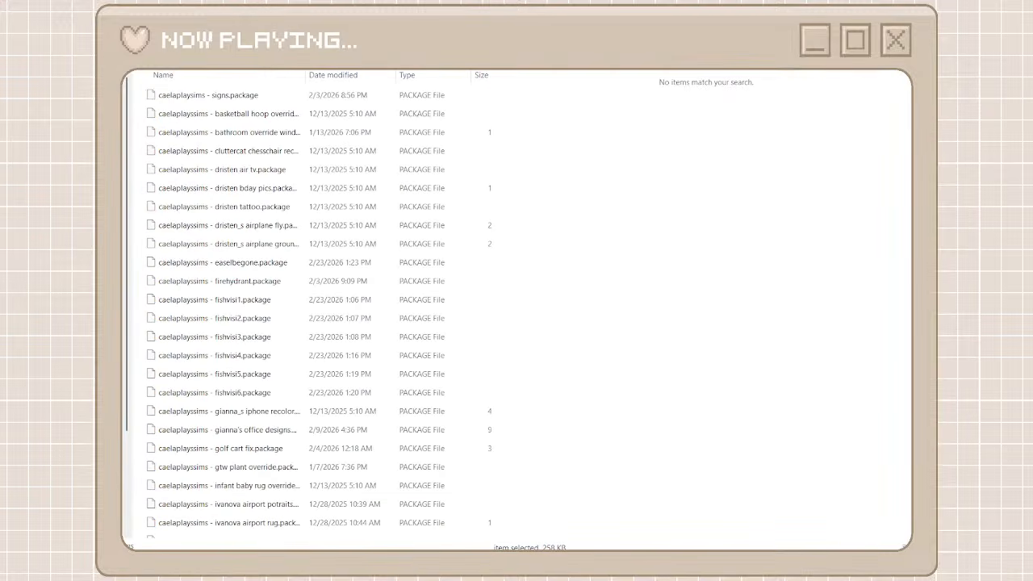
text(caelaplay)
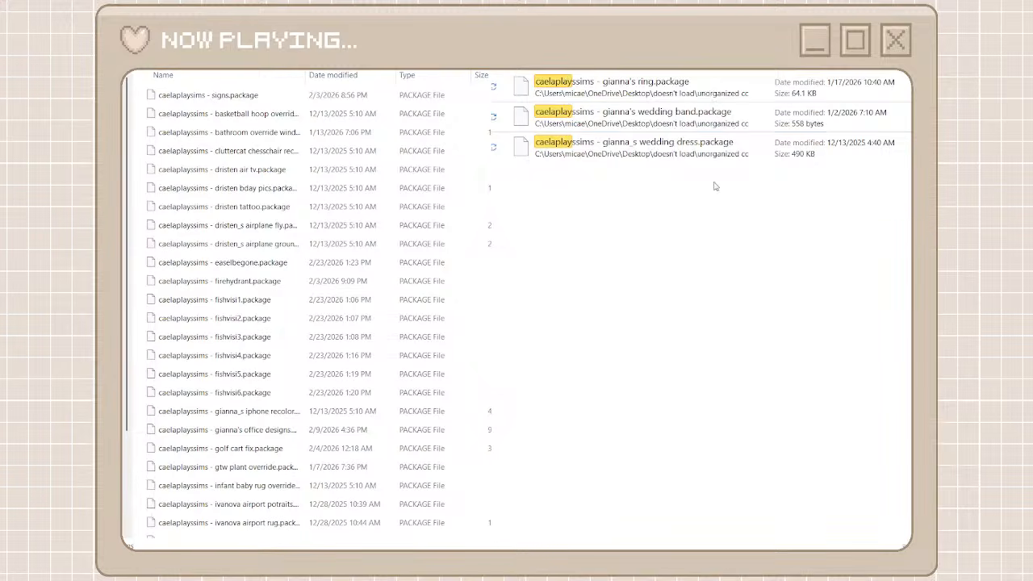
drag(685, 227, 623, 71)
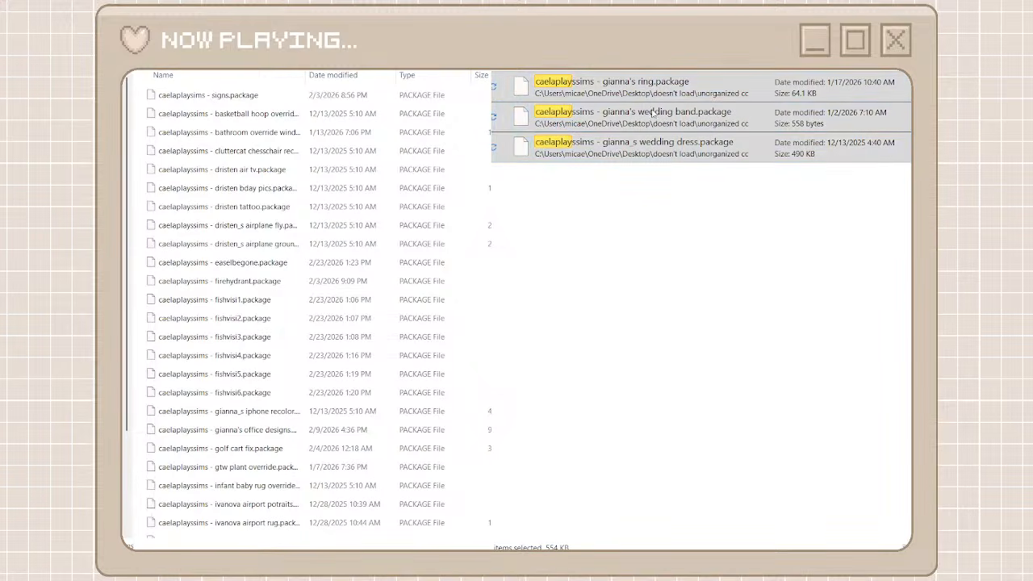
key(ctrl+v)
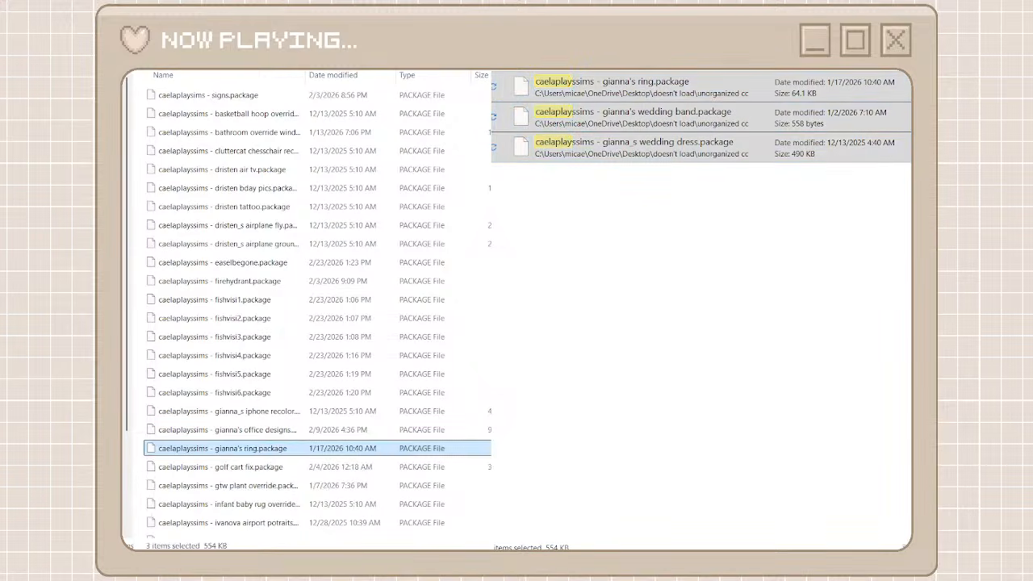
key(alt+Left)
key(alt+Left)
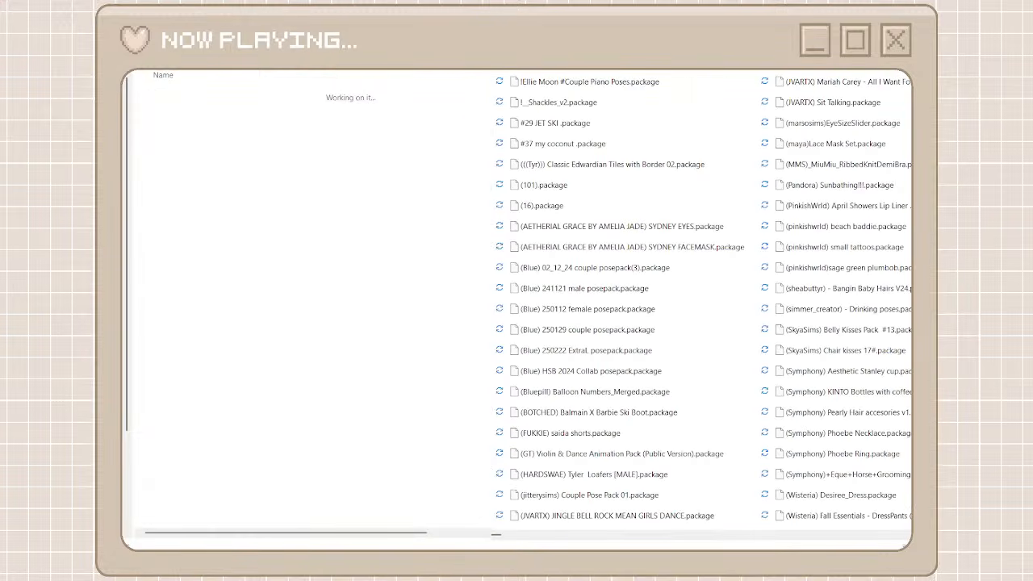
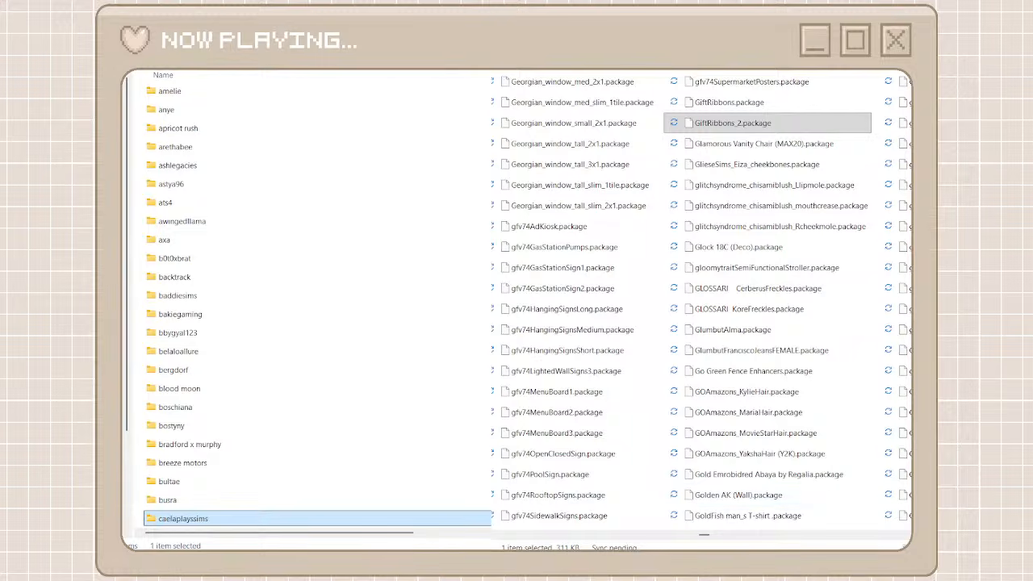
Look through the unorganized package files up to the GOLYHAWHAW items and check the creator folders for a matching one
click(746, 536)
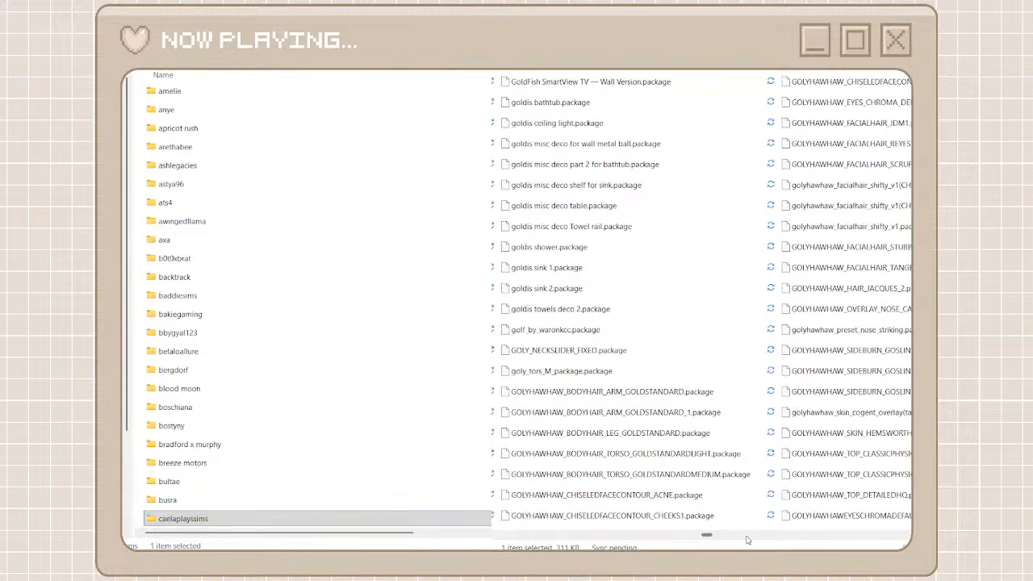
click(771, 537)
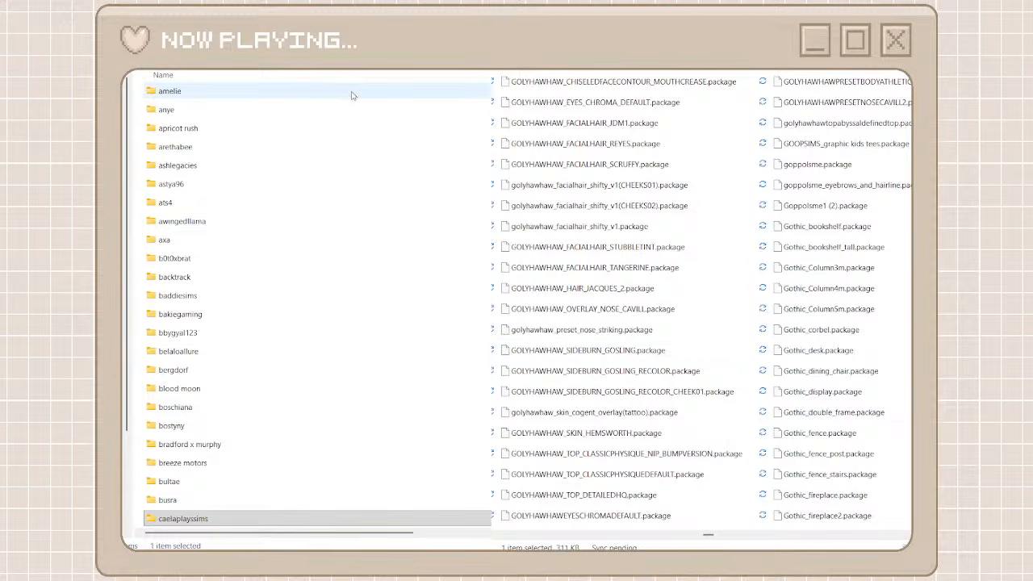
scroll(203, 145, up, 1)
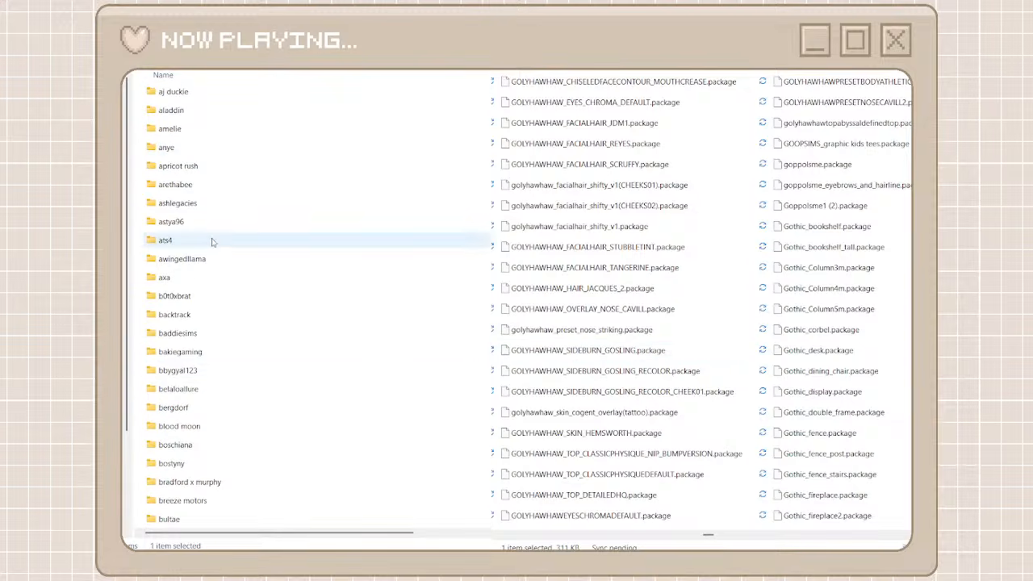
scroll(210, 238, up, 2)
scroll(210, 235, down, 5)
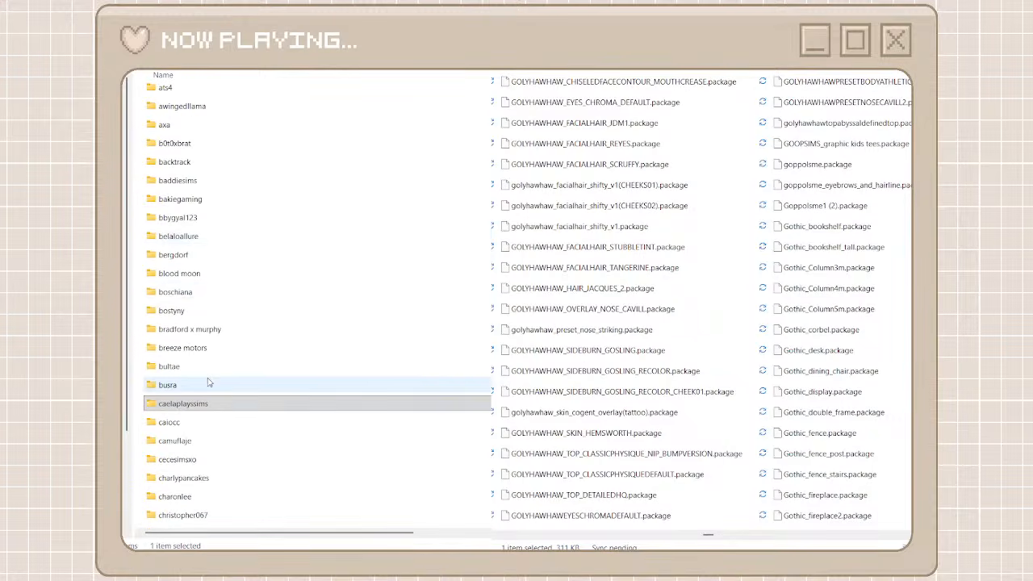
scroll(208, 381, down, 4)
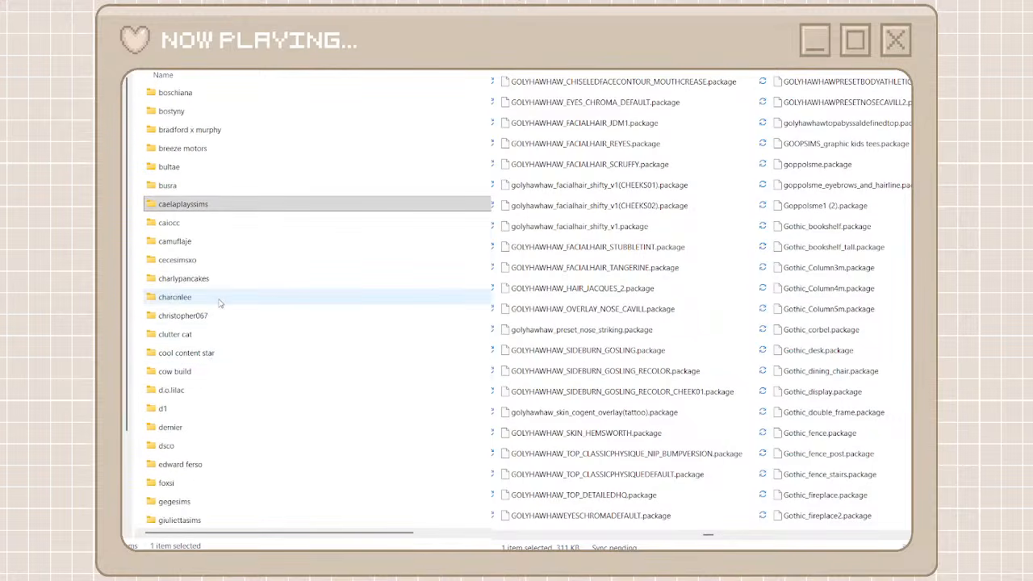
scroll(223, 234, up, 9)
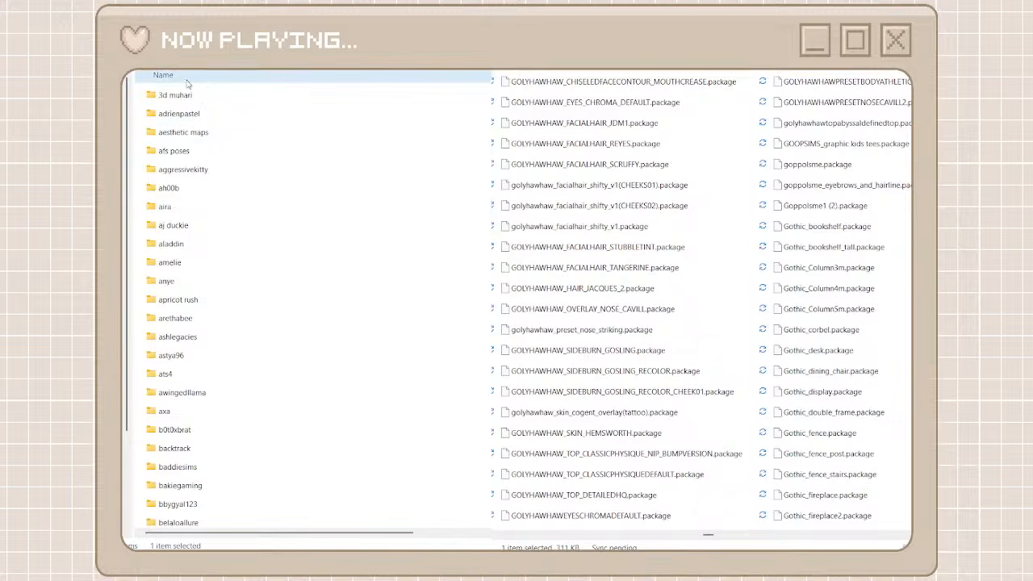
Try sorting the creator folders in reverse name order and by a column other than name
click(317, 77)
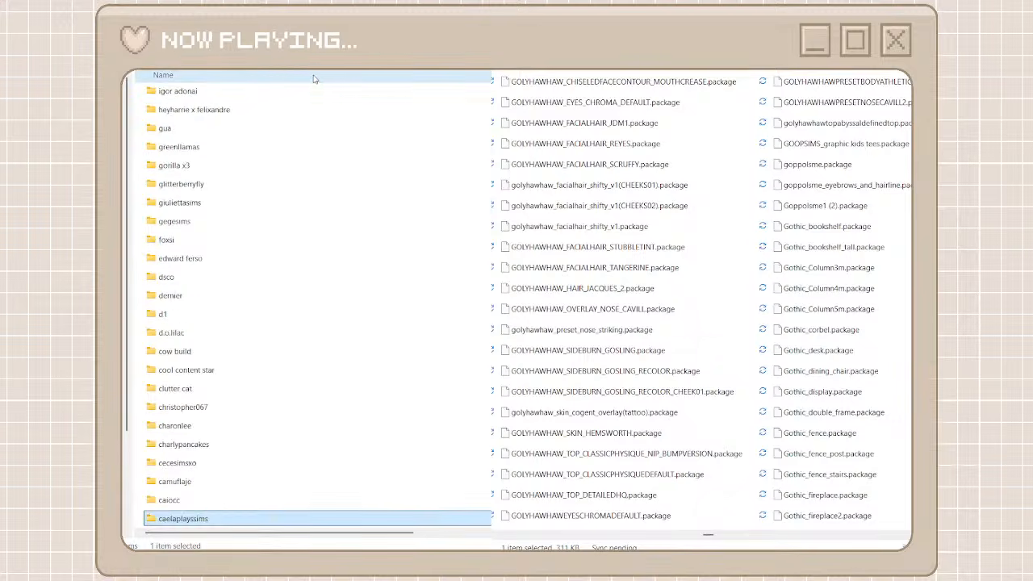
click(317, 79)
scroll(315, 81, up, 3)
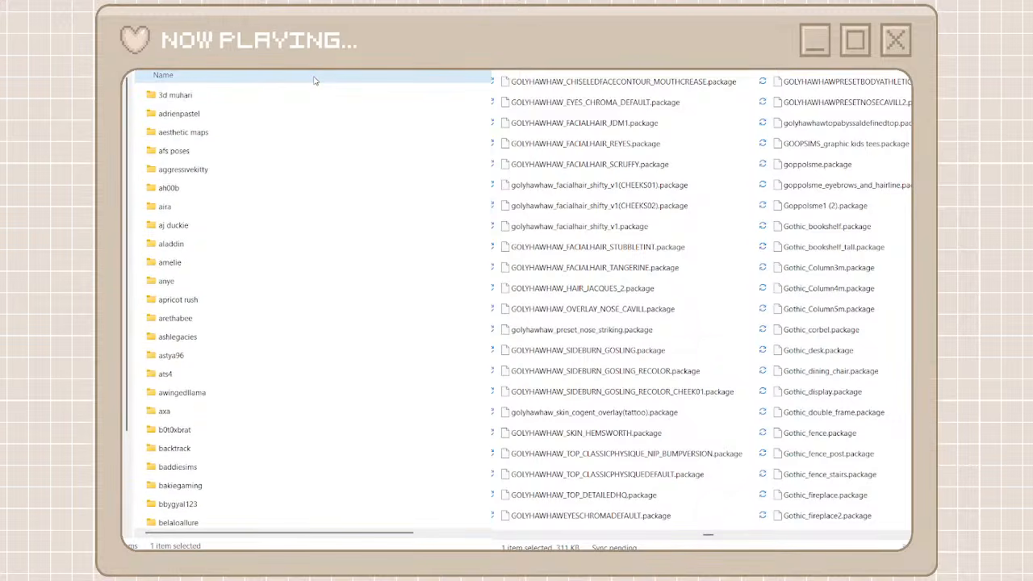
drag(320, 532, 440, 531)
click(404, 77)
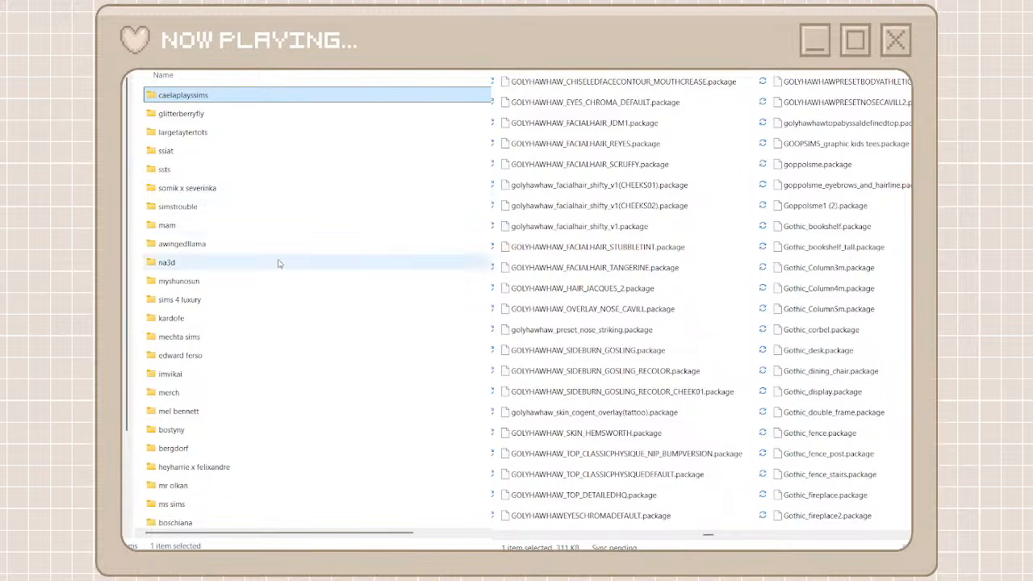
Check the packages inside the kardofe, boschiana and christopher067 folders
double_click(262, 317)
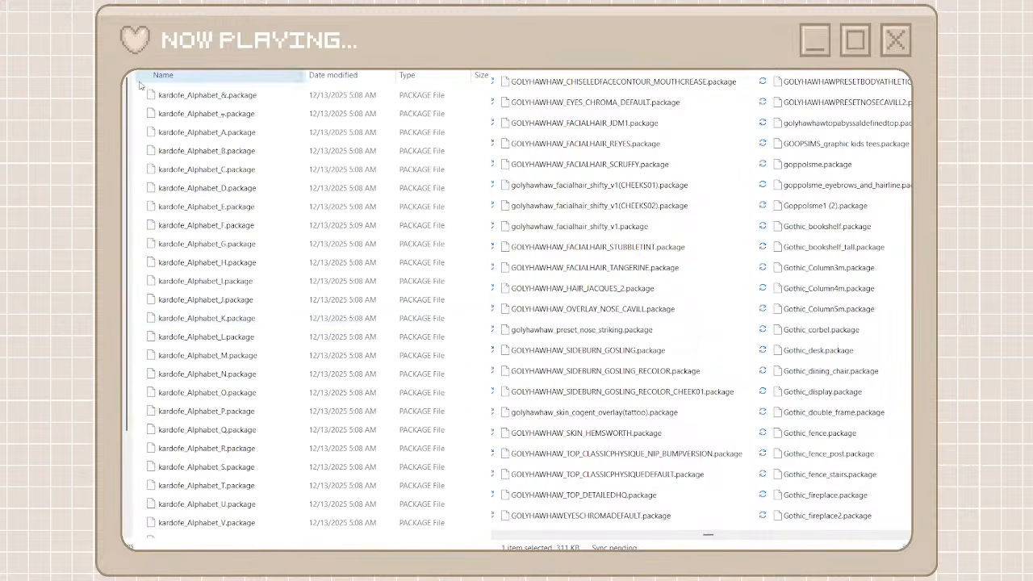
key(alt+Left)
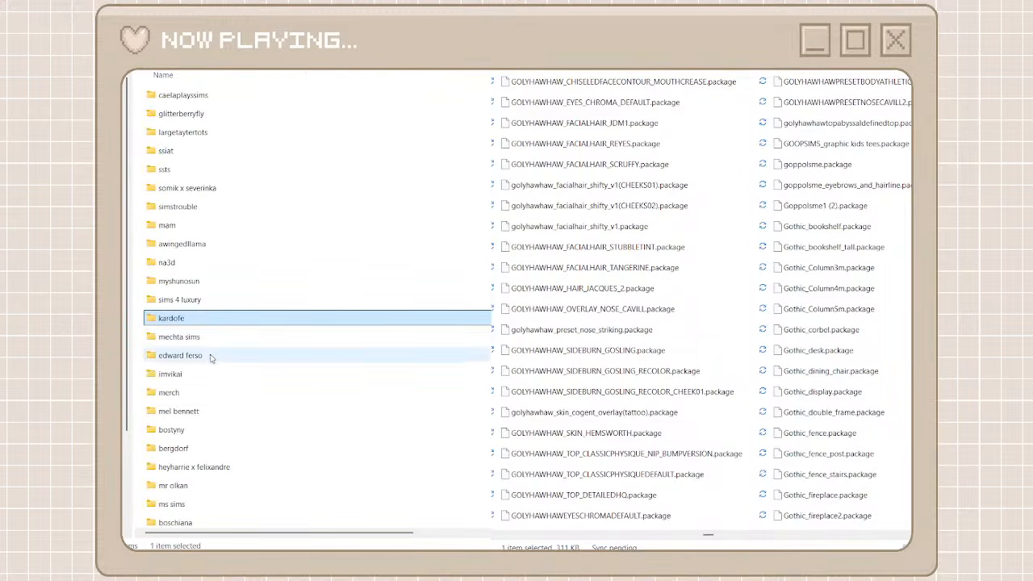
scroll(195, 464, down, 2)
double_click(183, 431)
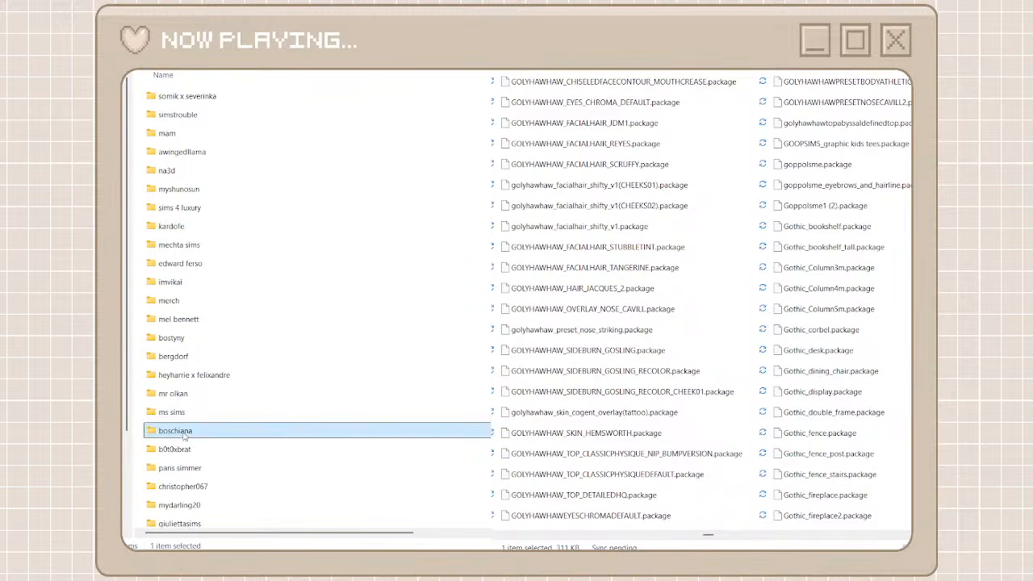
key(alt+Left)
scroll(237, 393, down, 4)
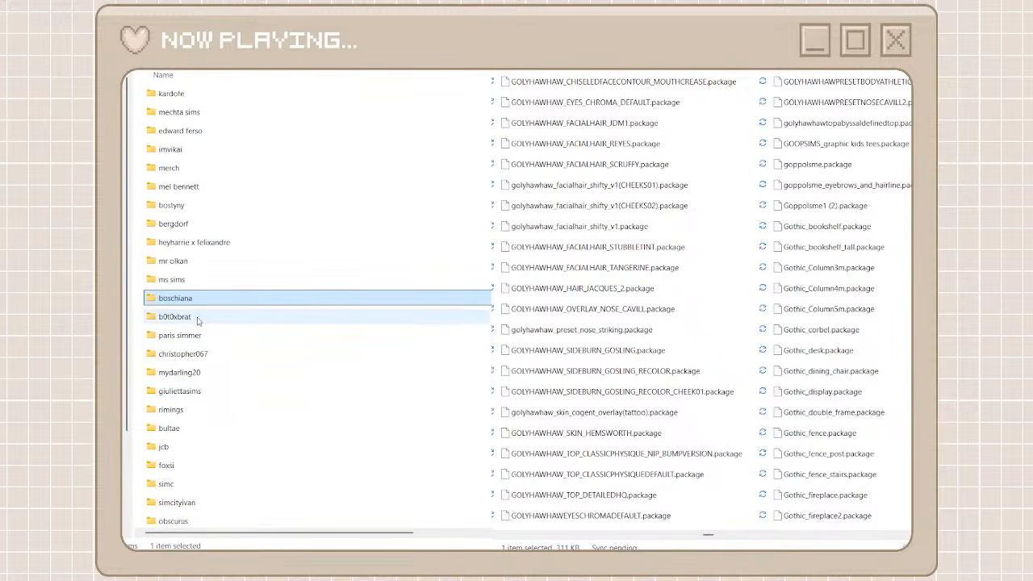
double_click(199, 354)
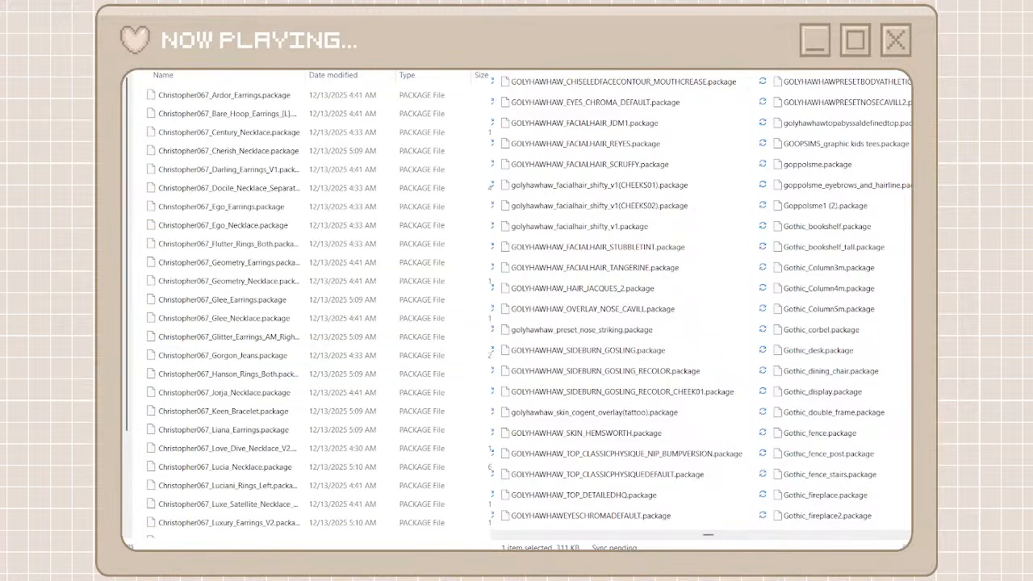
key(alt+Left)
scroll(227, 457, up, 5)
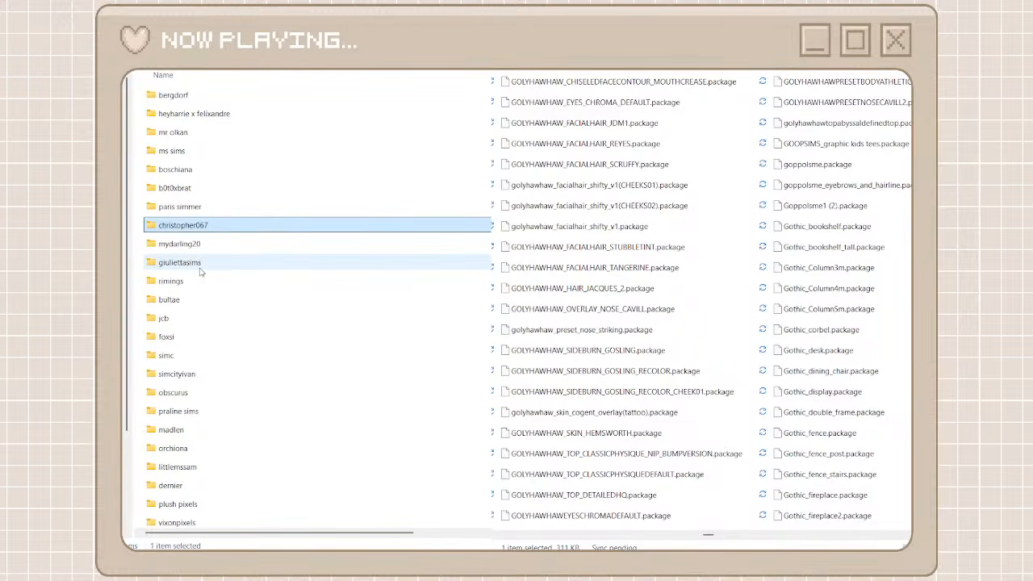
Look further through the creator folders, checking orchiona and the contents of pc-ts4
scroll(201, 271, down, 1)
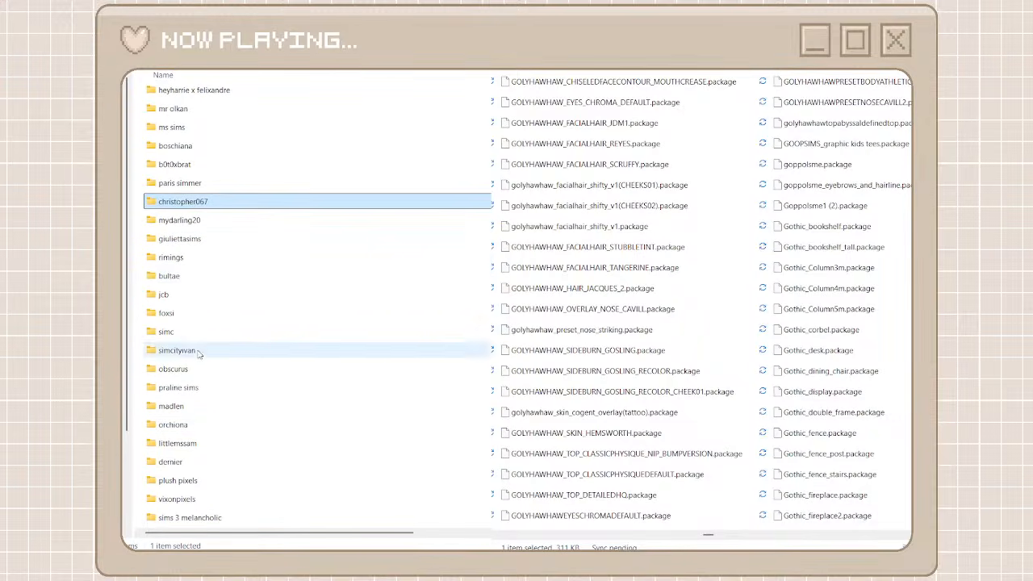
click(197, 426)
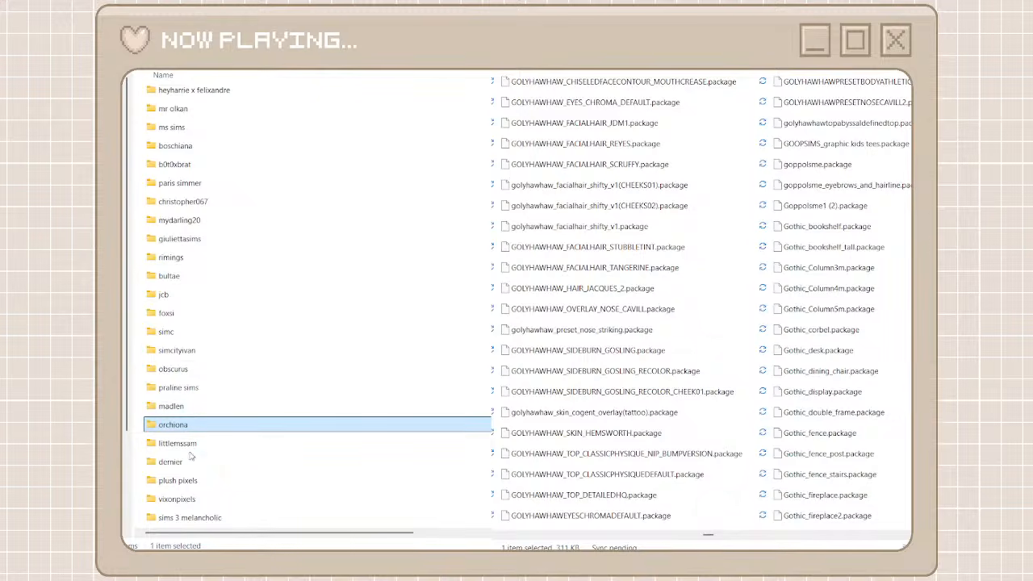
scroll(189, 463, down, 3)
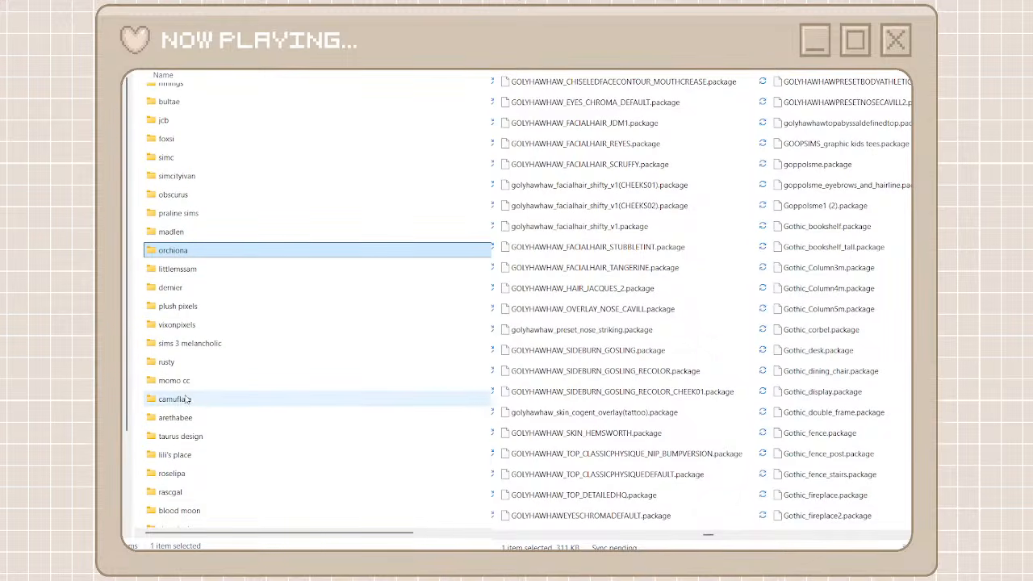
scroll(202, 477, down, 3)
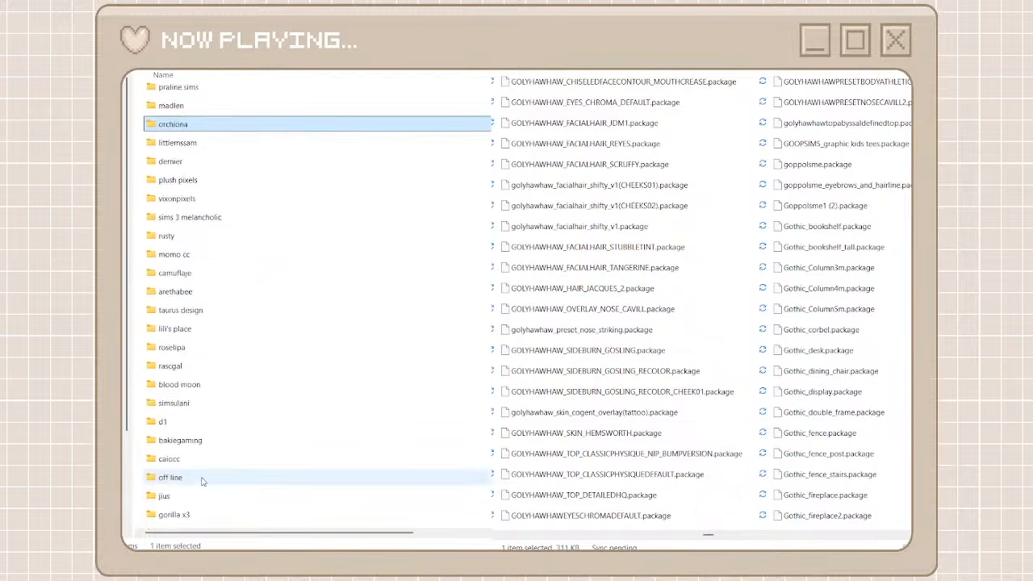
scroll(199, 478, down, 3)
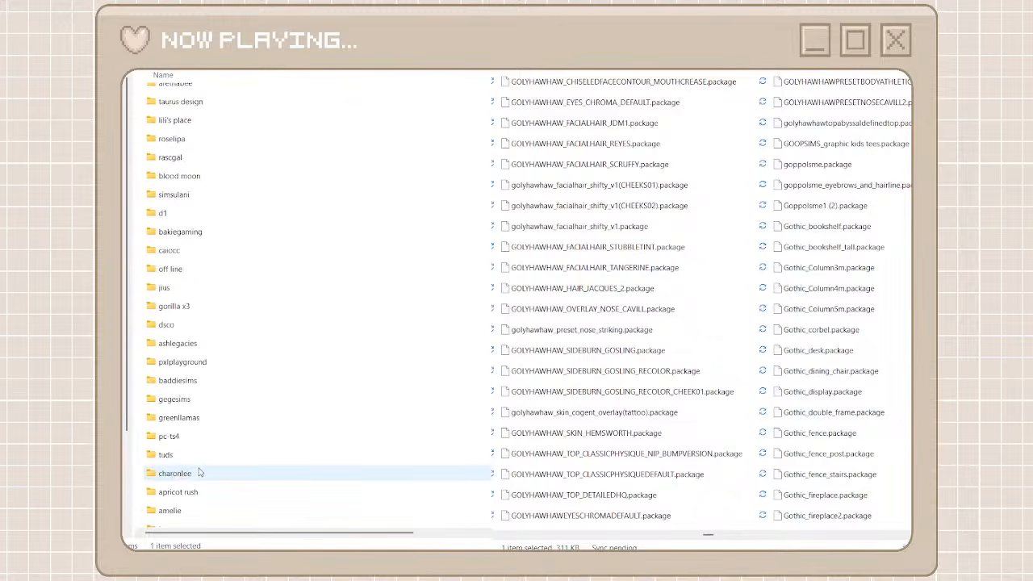
double_click(197, 435)
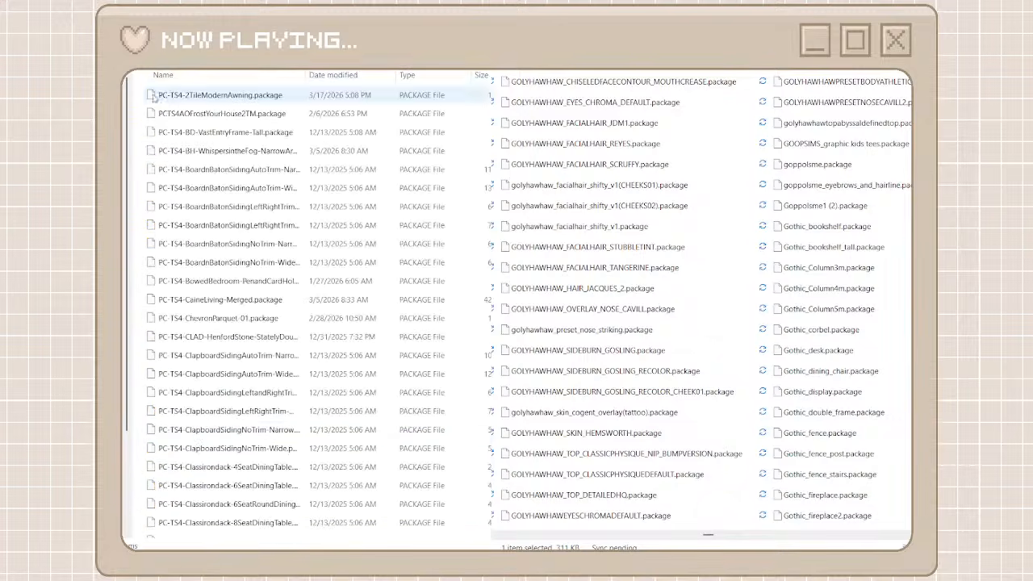
key(alt+Left)
scroll(226, 446, down, 4)
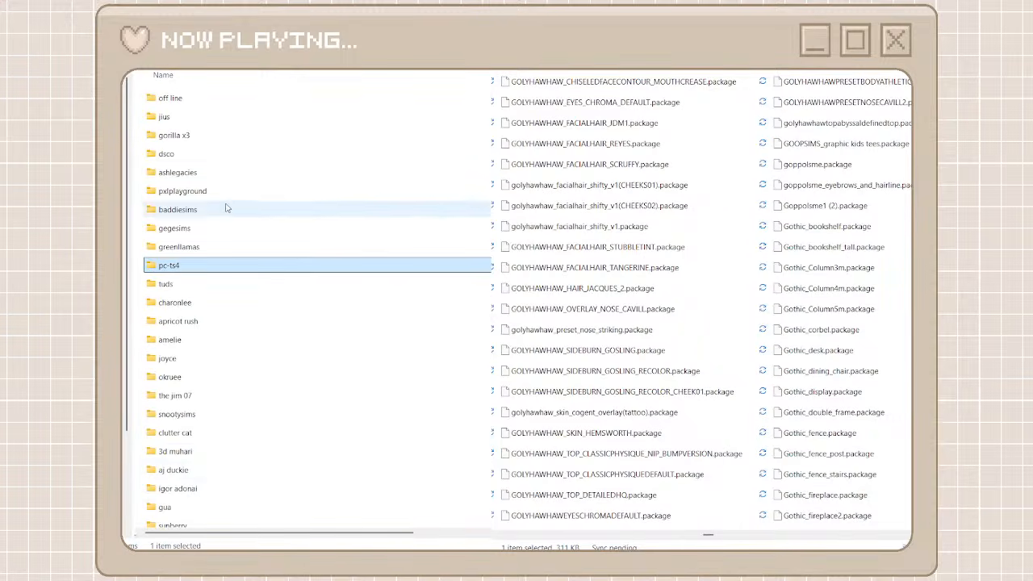
Create a folder named golyhawhaw among the creator folders and open it
scroll(226, 208, up, 10)
scroll(194, 92, up, 10)
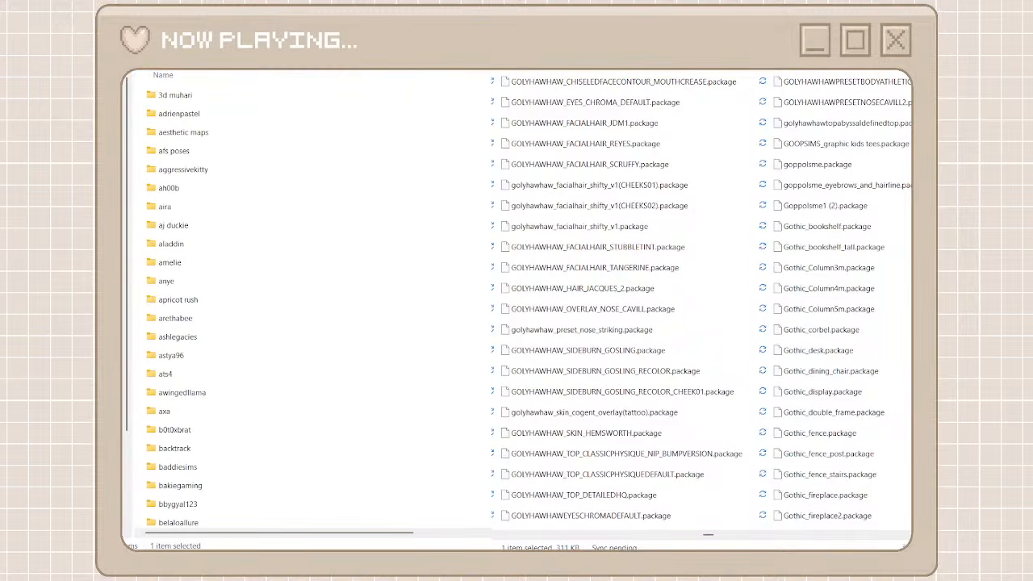
key(ctrl+shift+n)
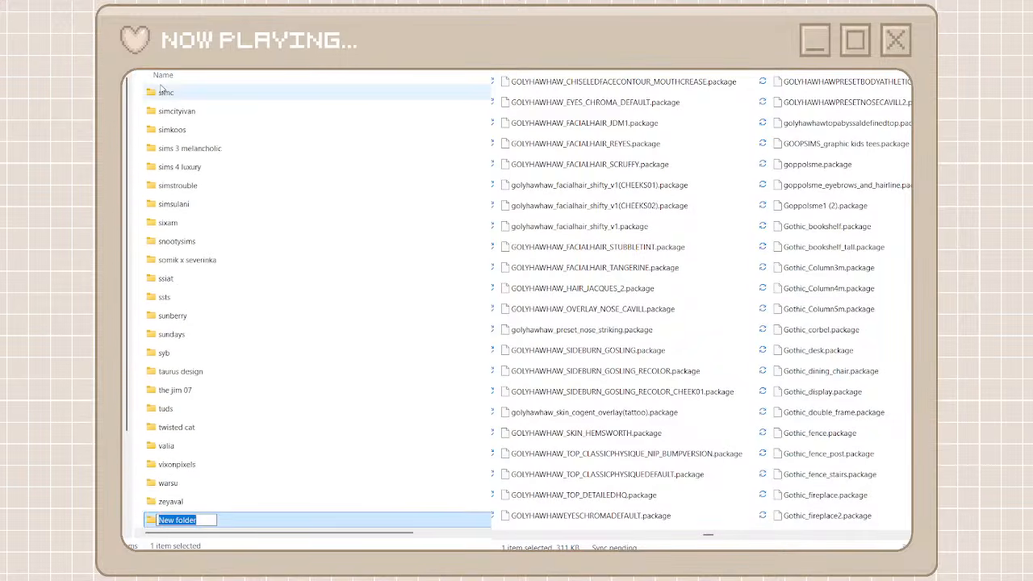
text(golyhawhaw)
drag(216, 521, 157, 520)
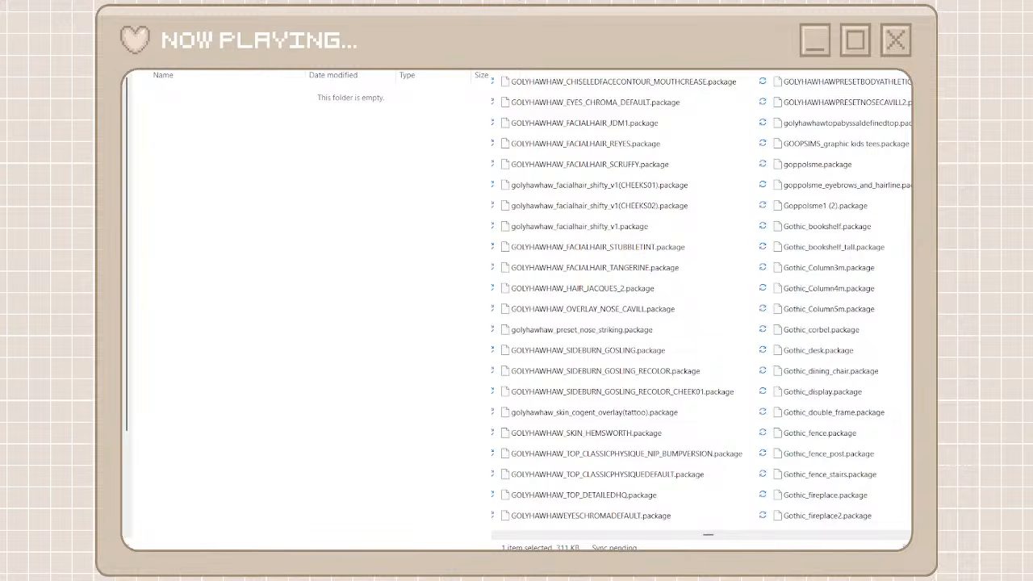
Search the unorganized cc folder for golyhawhaw and move all matching packages into the golyhawhaw folder
click(626, 84)
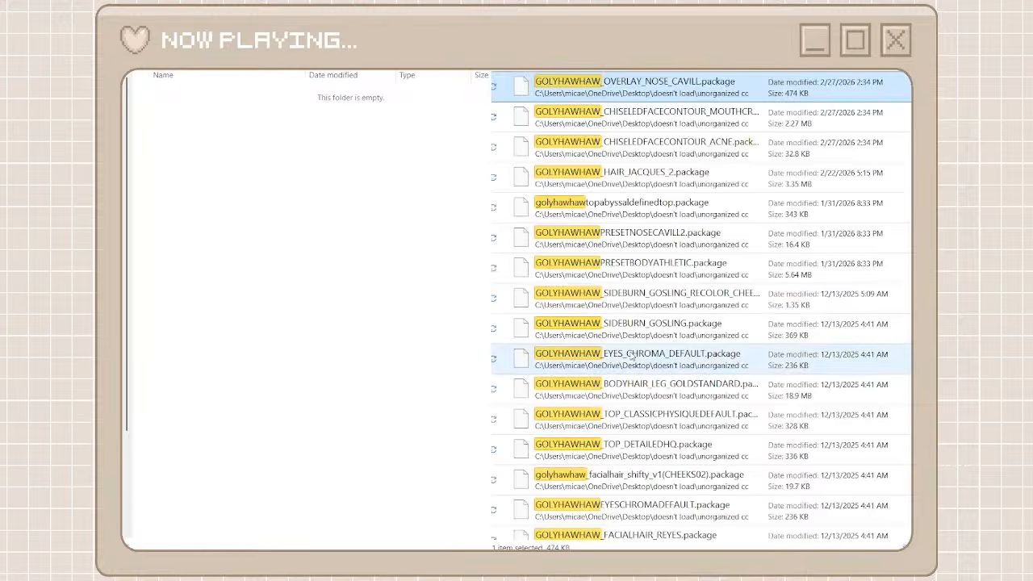
scroll(632, 355, down, 5)
key(ctrl+a)
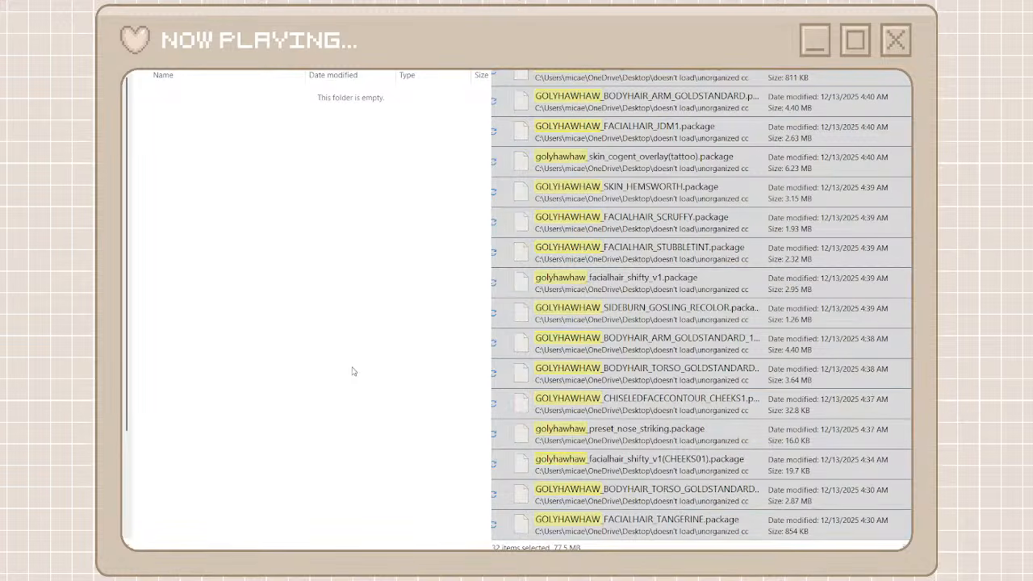
key(ctrl+v)
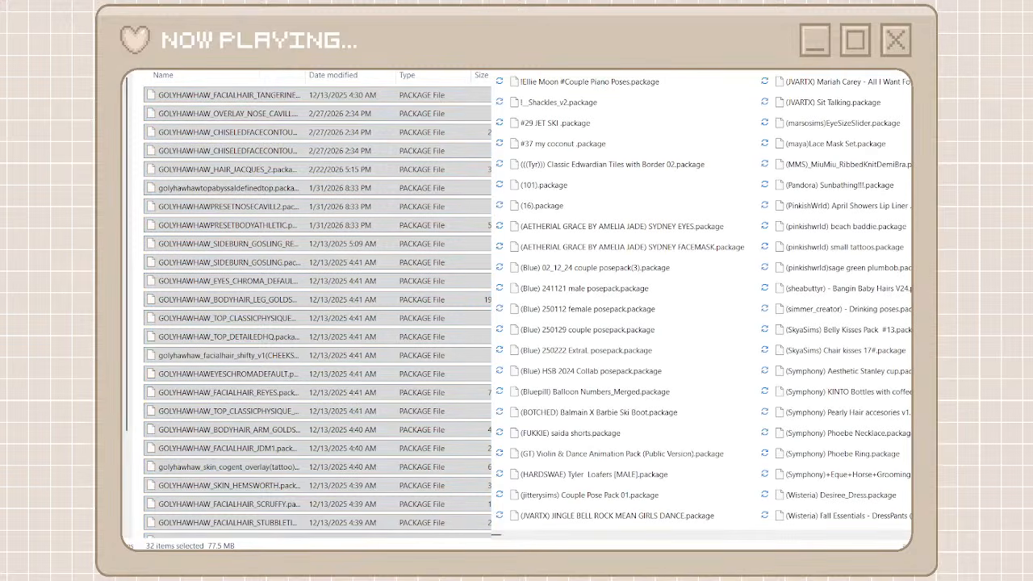
Return to the list of creator folders and open the heyharrie x felixandre folder
key(alt+Left)
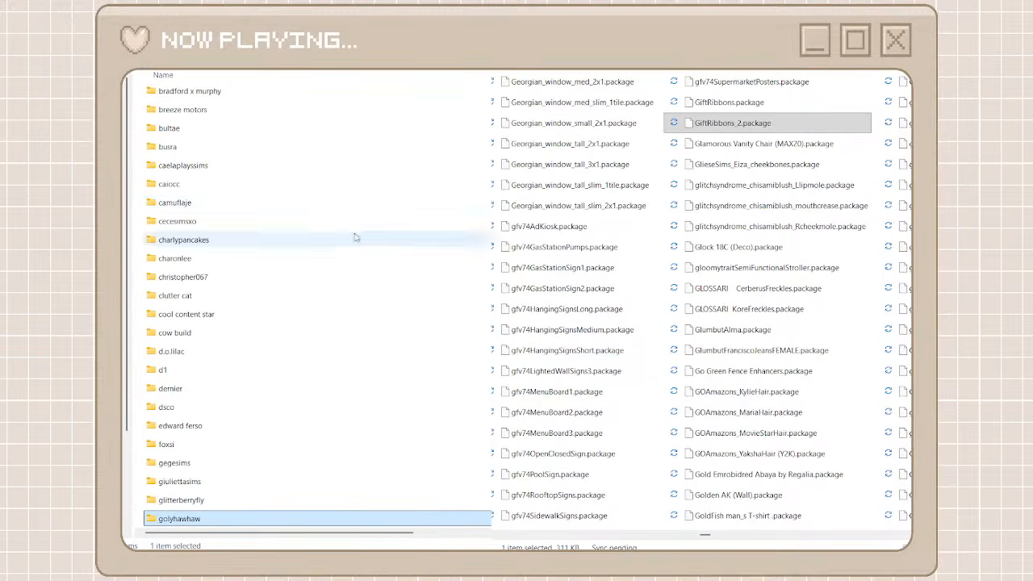
scroll(276, 235, down, 2)
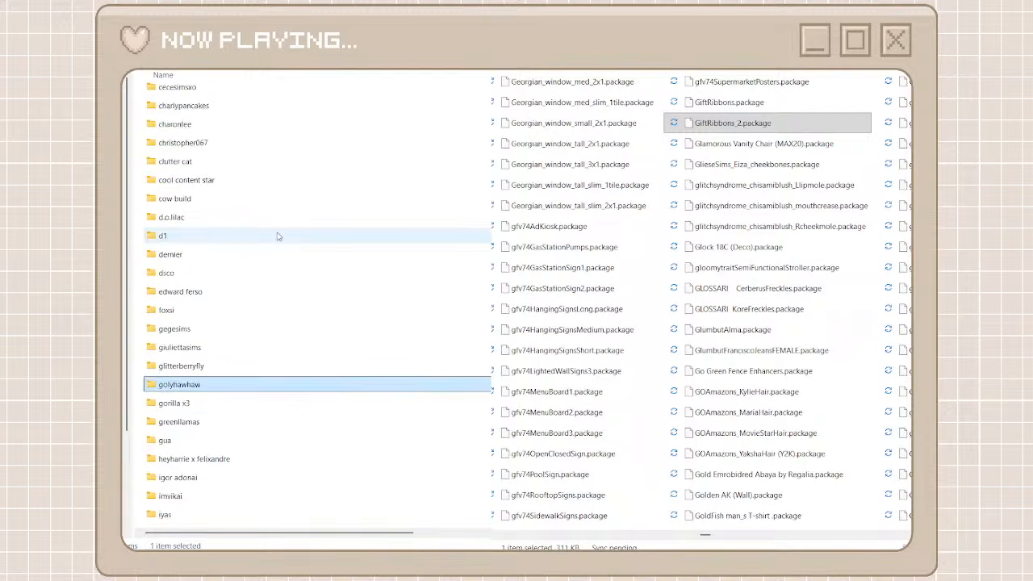
scroll(277, 236, down, 1)
double_click(261, 386)
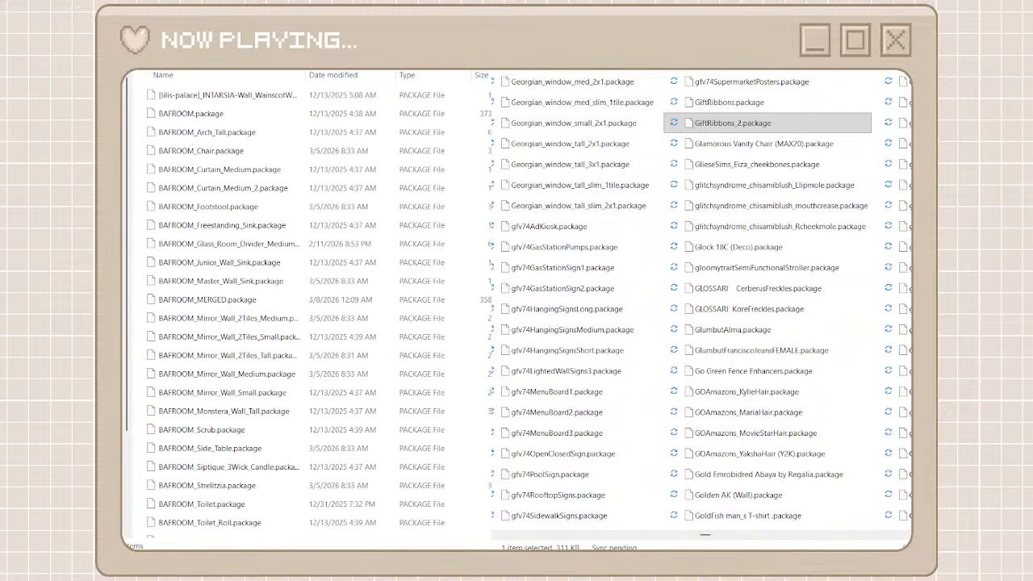
Search the unorganized cc folder for georgian and move all Georgian packages into the heyharrie x felixandre folder
text(georgian)
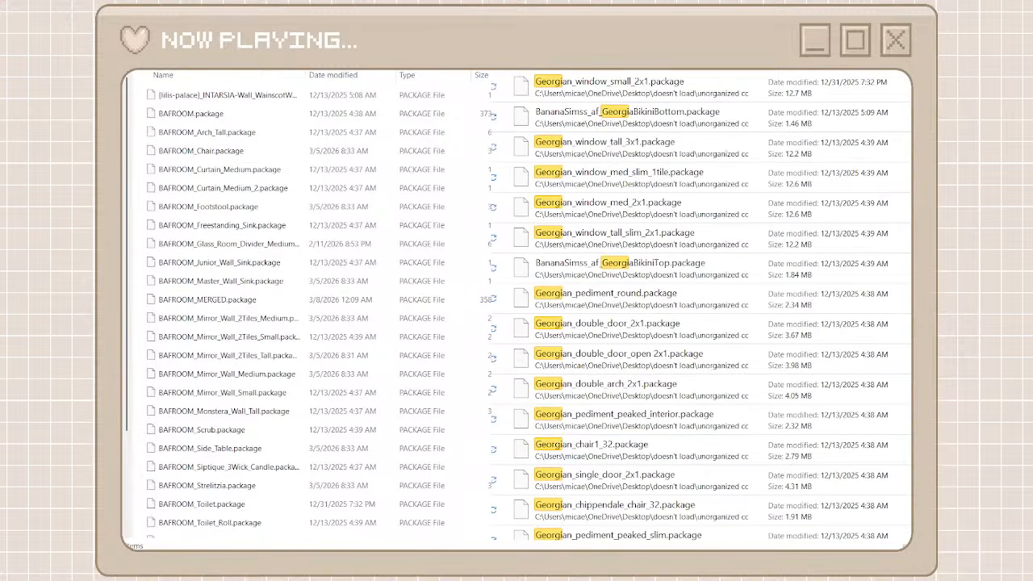
key(Down)
scroll(645, 449, down, 5)
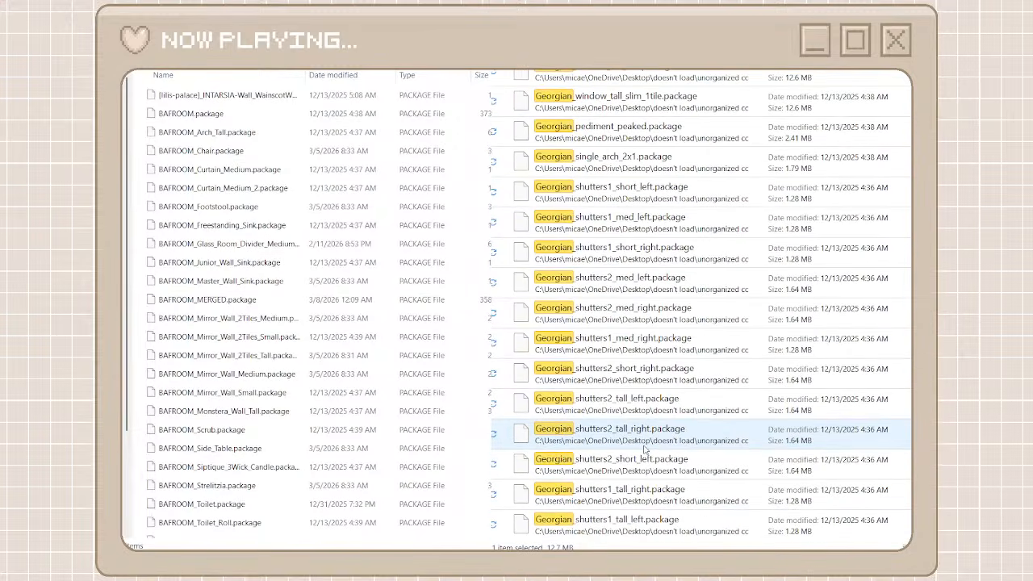
shift+click(607, 536)
right_click(633, 526)
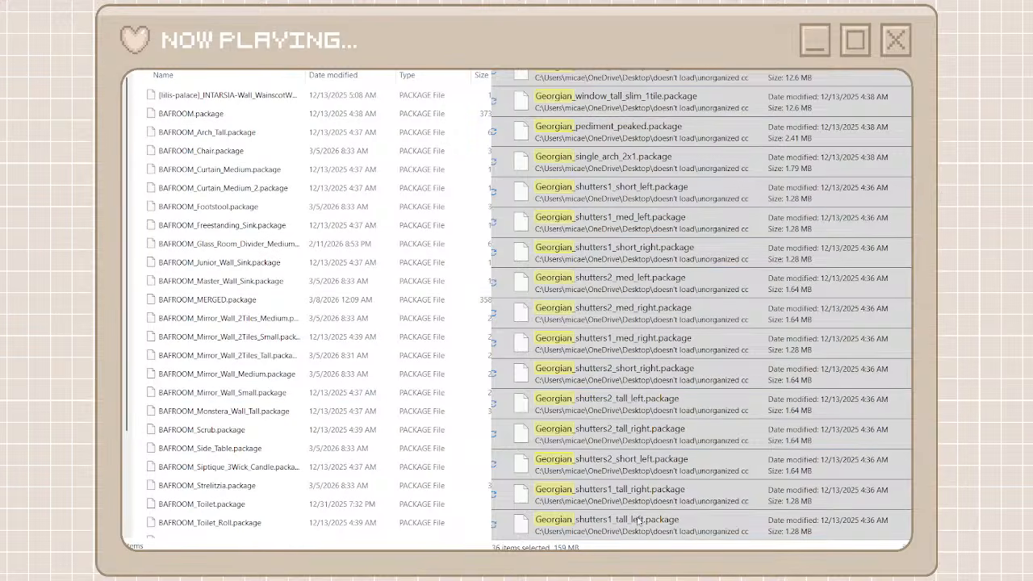
click(643, 518)
right_click(137, 387)
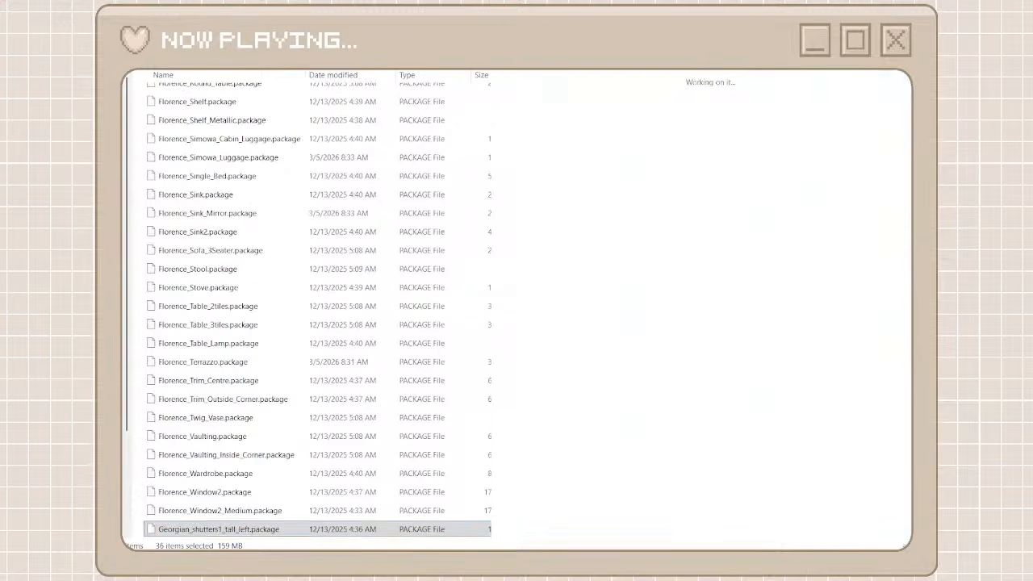
Return to the creator folders, find the Gothic packages in the unorganized cc folder, and open the heyharrie x felixandre folder
key(alt+Left)
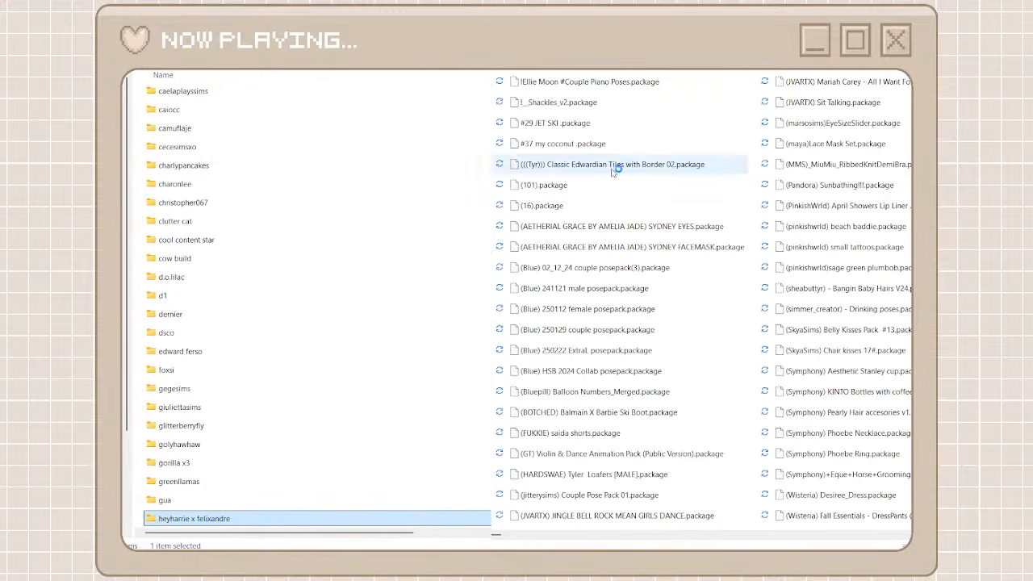
click(862, 535)
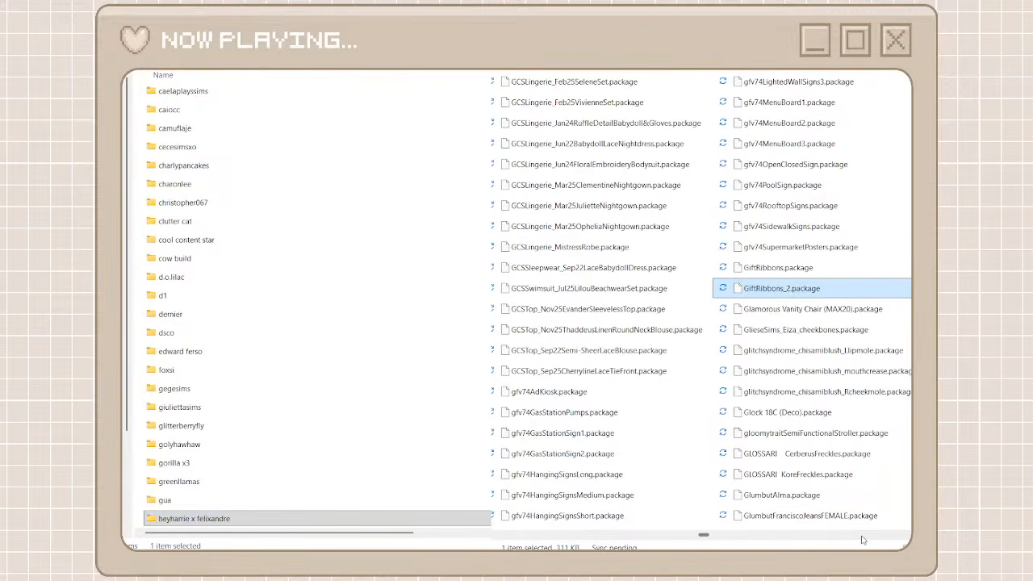
click(861, 537)
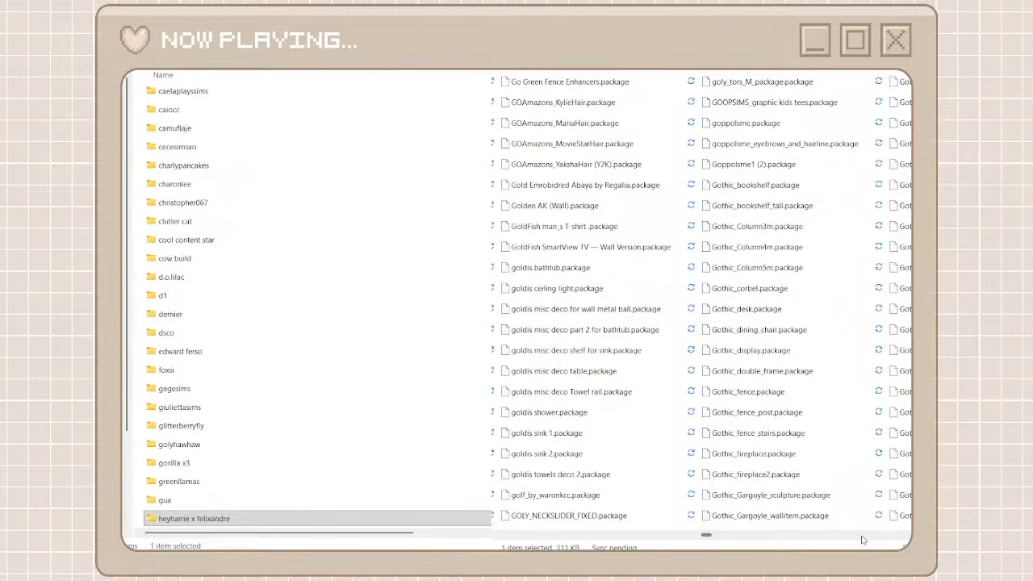
click(862, 537)
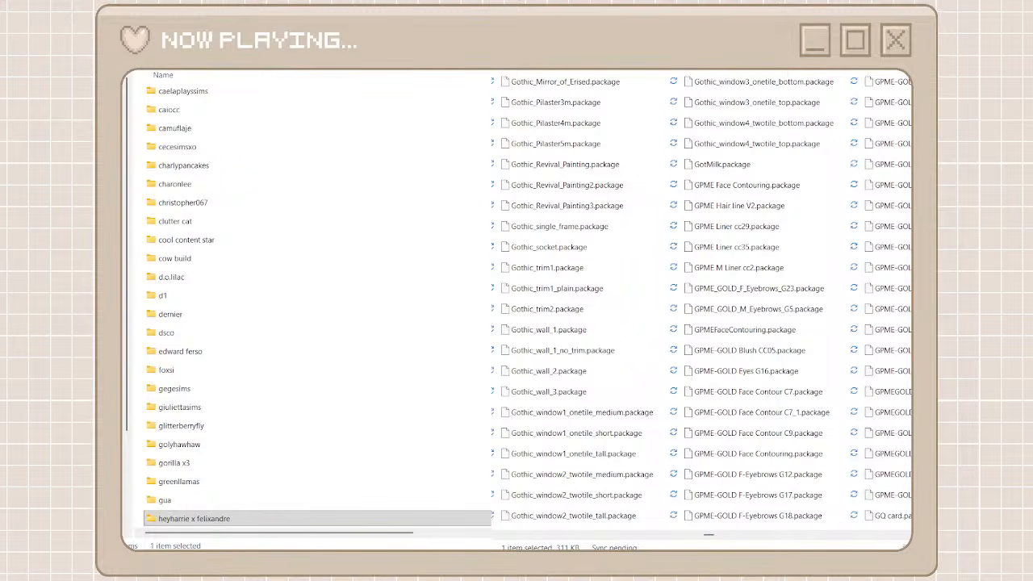
double_click(242, 518)
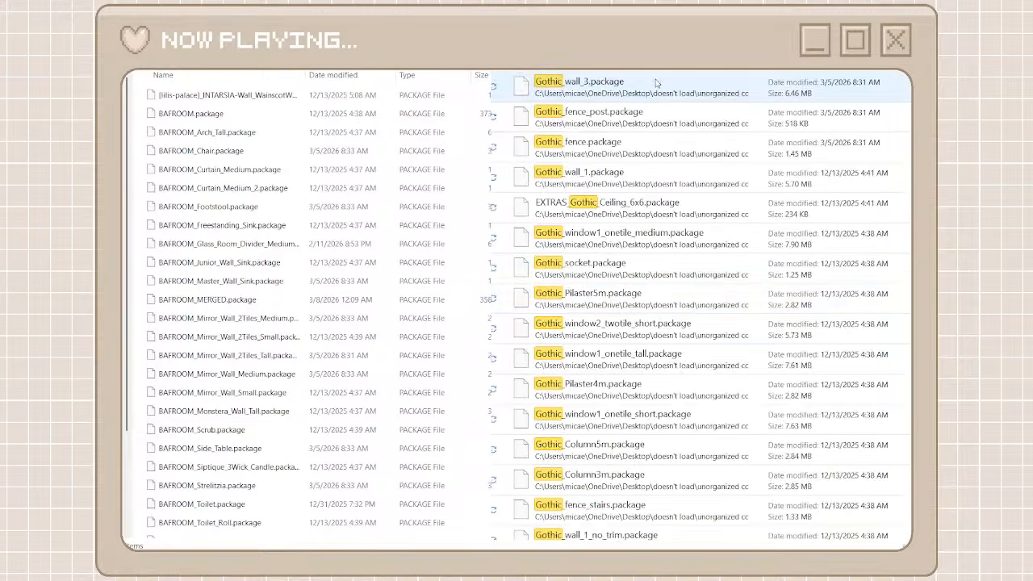
Search the unorganized cc folder for Gothic and move all matching packages into the heyharrie x felixandre folder
click(657, 84)
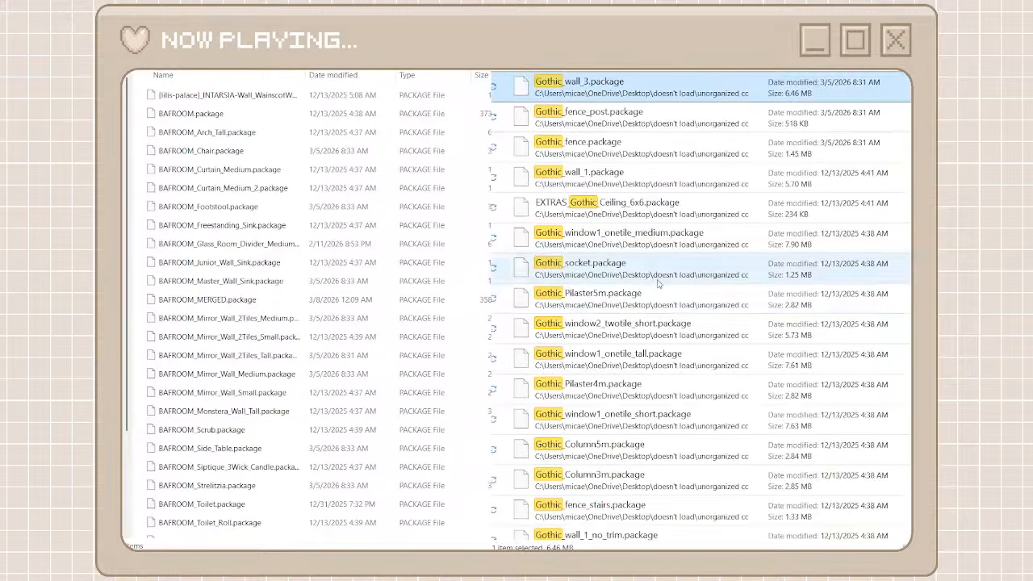
scroll(657, 282, down, 10)
shift+click(610, 520)
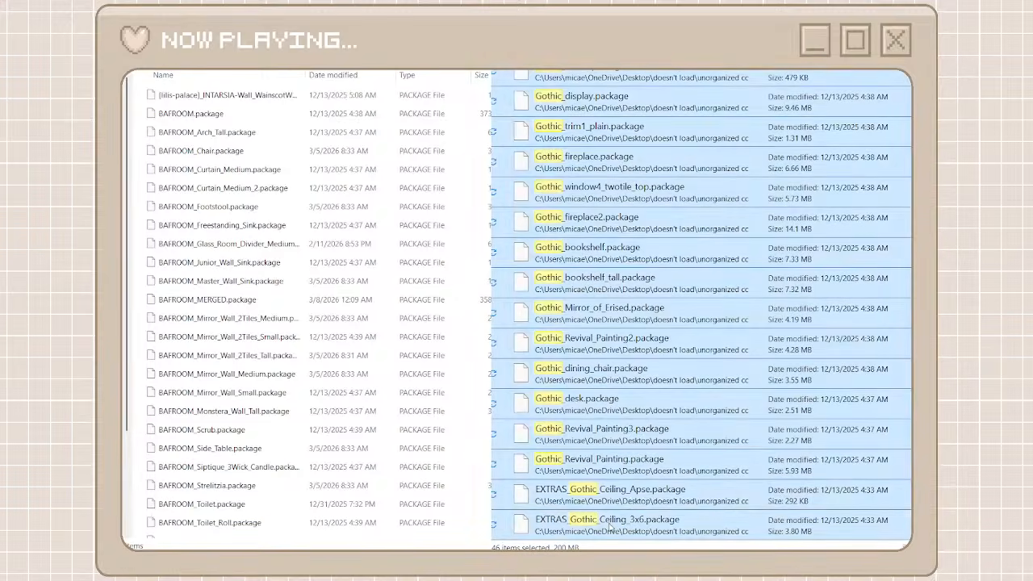
right_click(610, 524)
click(629, 501)
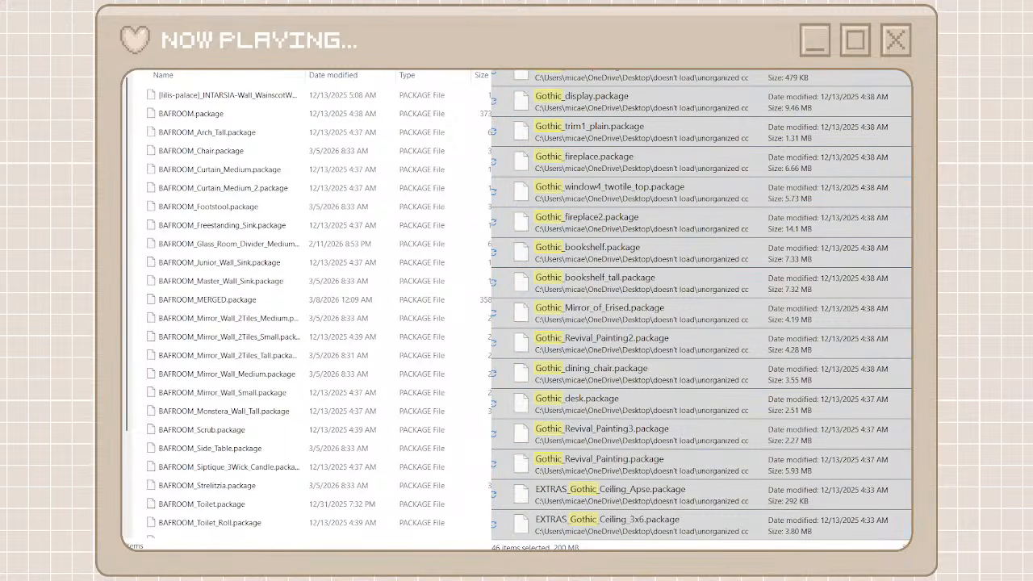
key(ctrl+v)
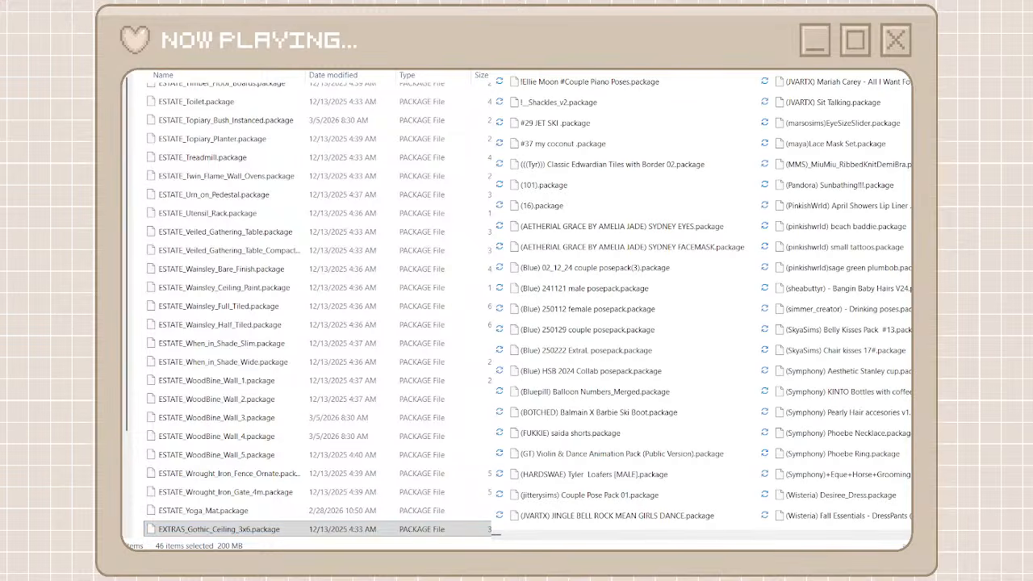
Return to the creator folders and cut the OLKAN_CoolPools packages, from 1 through ShallowDeepPoolBottom, in the unorganized cc folder
key(alt+Left)
click(791, 530)
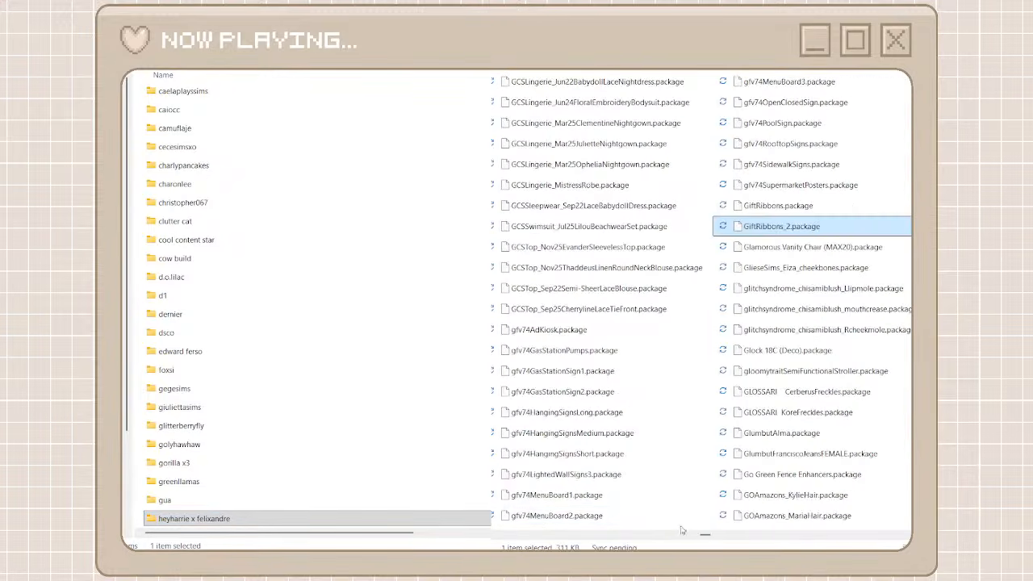
drag(705, 537, 803, 539)
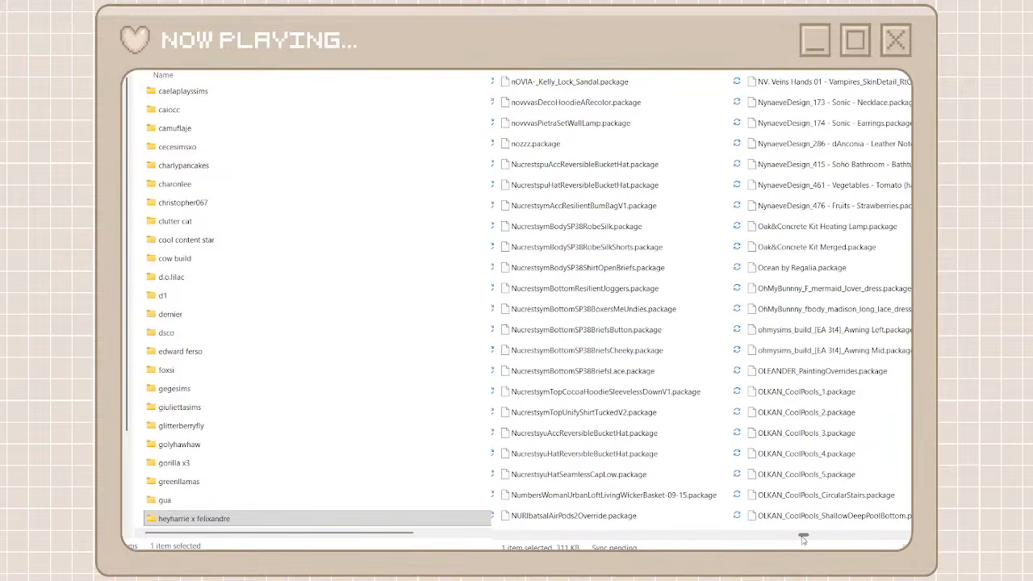
click(804, 393)
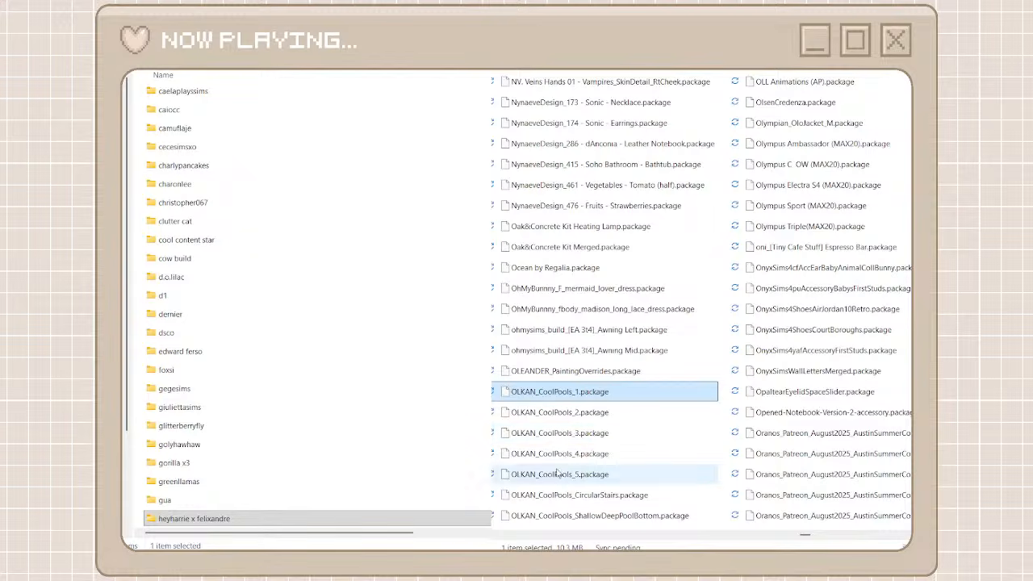
shift+click(587, 516)
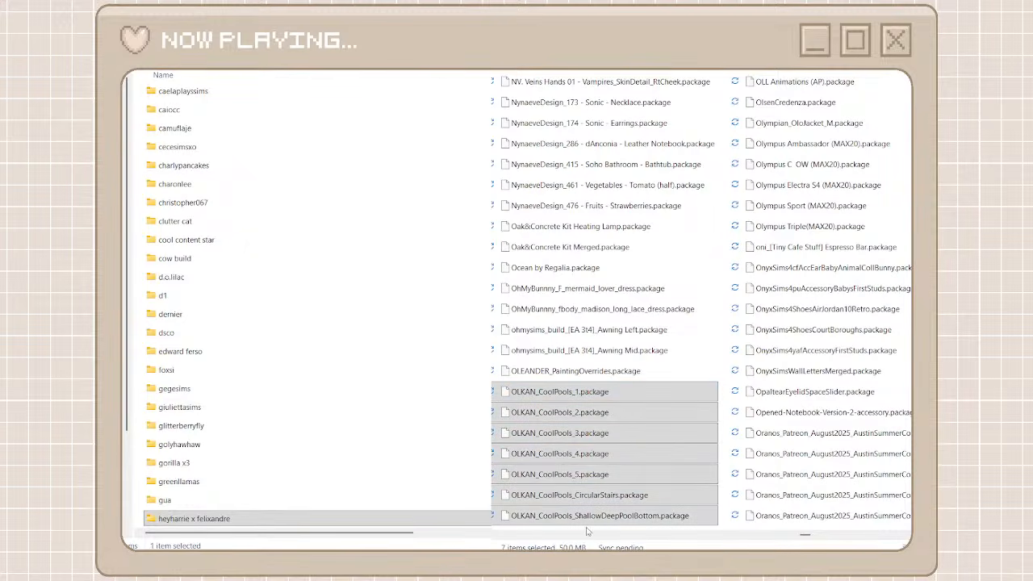
Search the creator folders for mr o, open the mr olkan folder, and paste the cut OLKAN_CoolPools packages there
scroll(396, 417, up, 4)
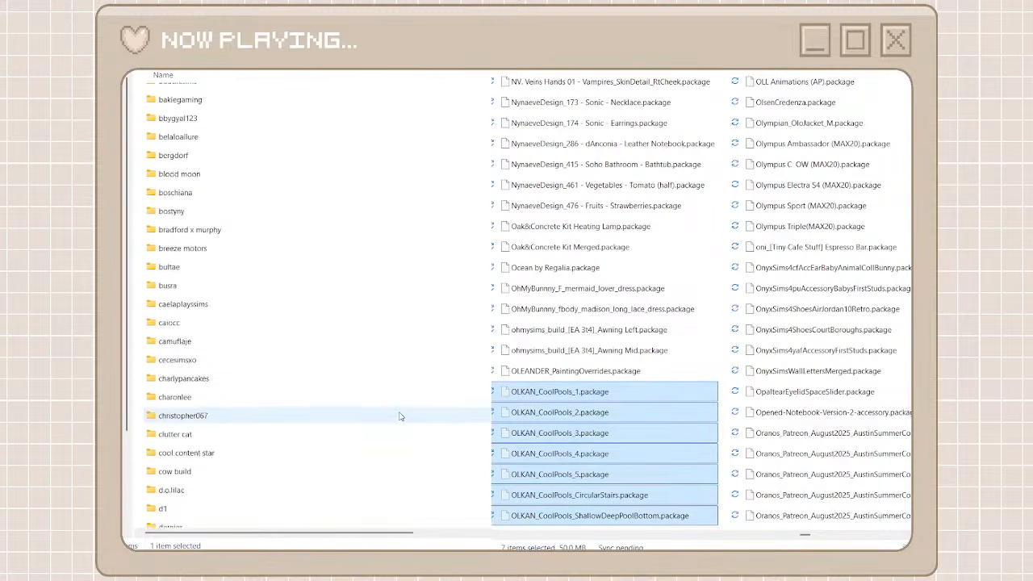
scroll(396, 415, down, 10)
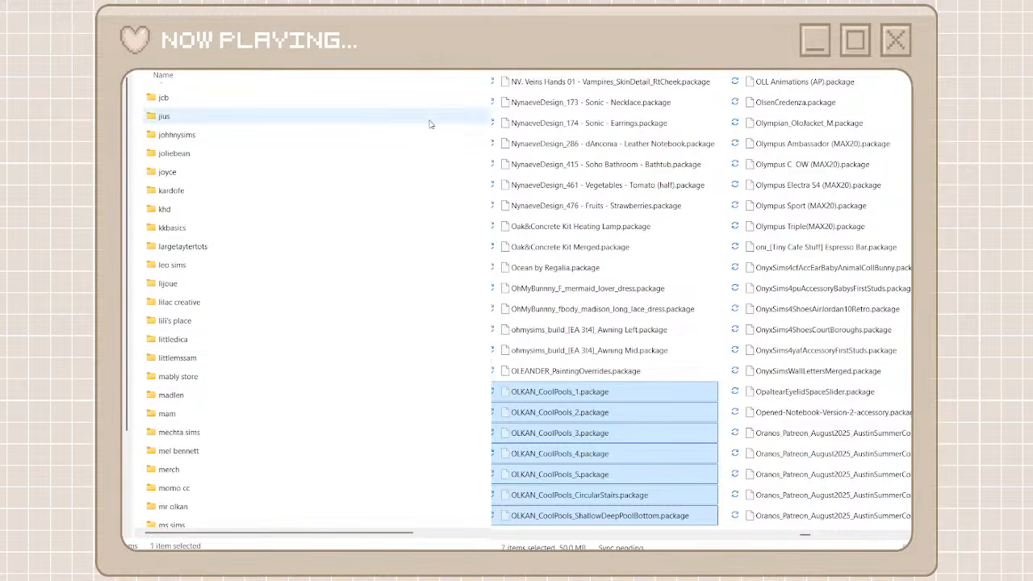
click(436, 50)
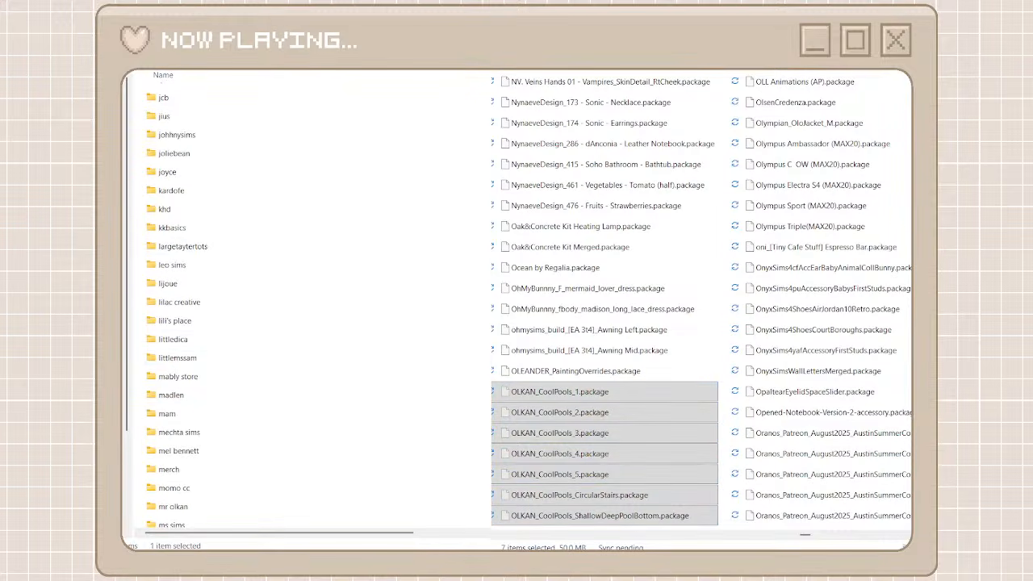
text(mr o)
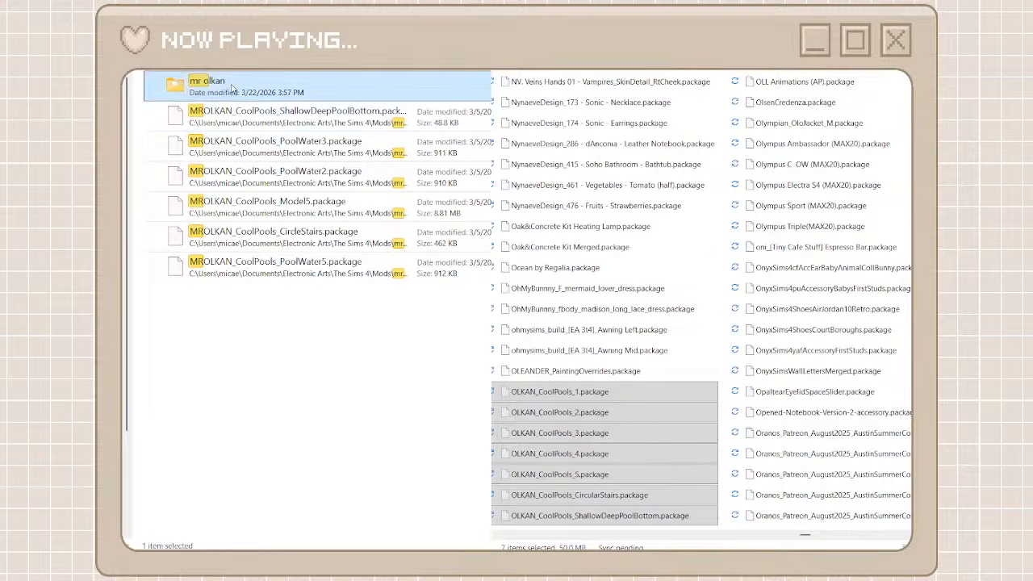
double_click(207, 84)
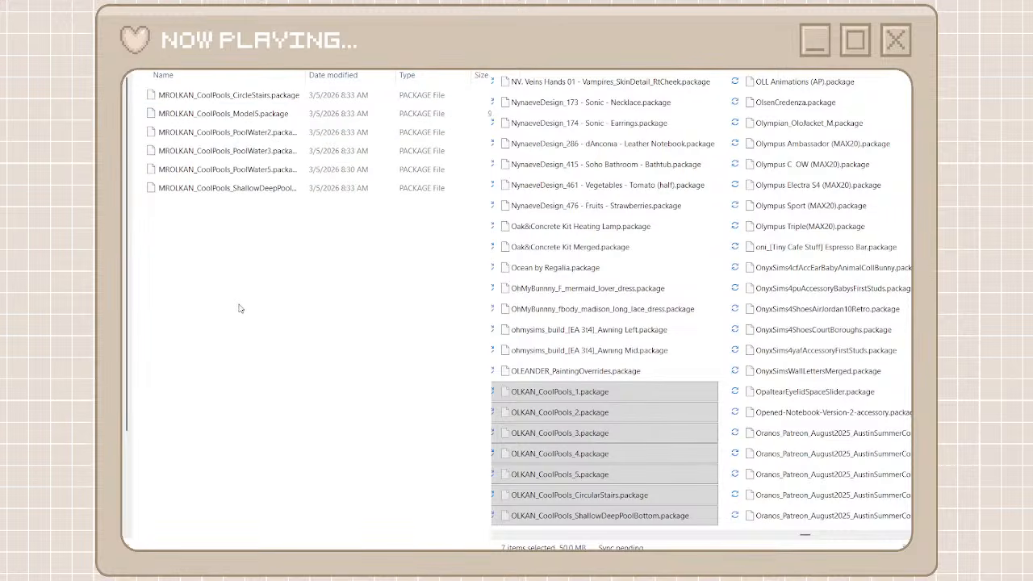
key(ctrl+v)
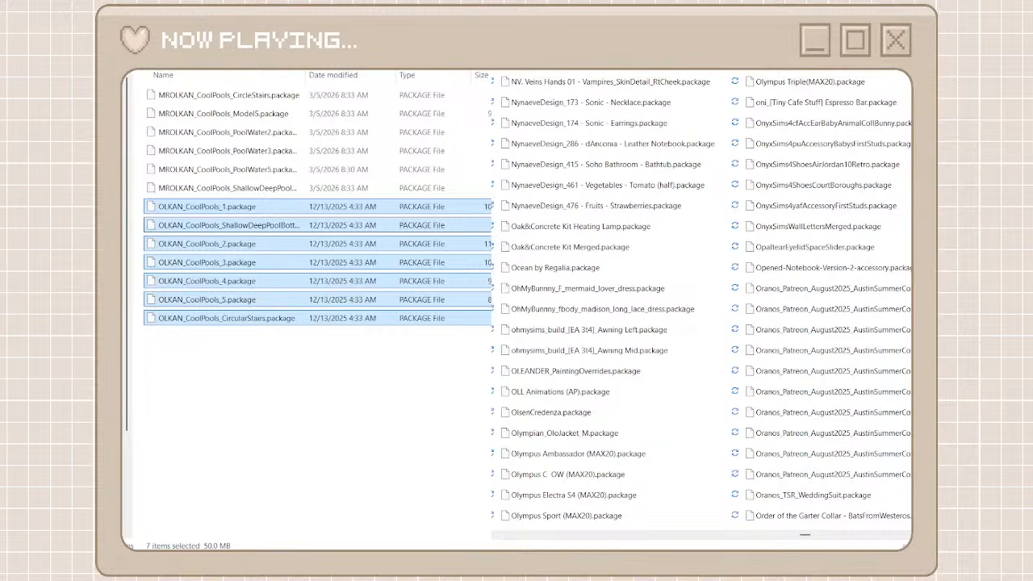
Find the SimspirationBuilds packages in the unorganized cc folder and return to the full list of creator folders
key(alt+Tab)
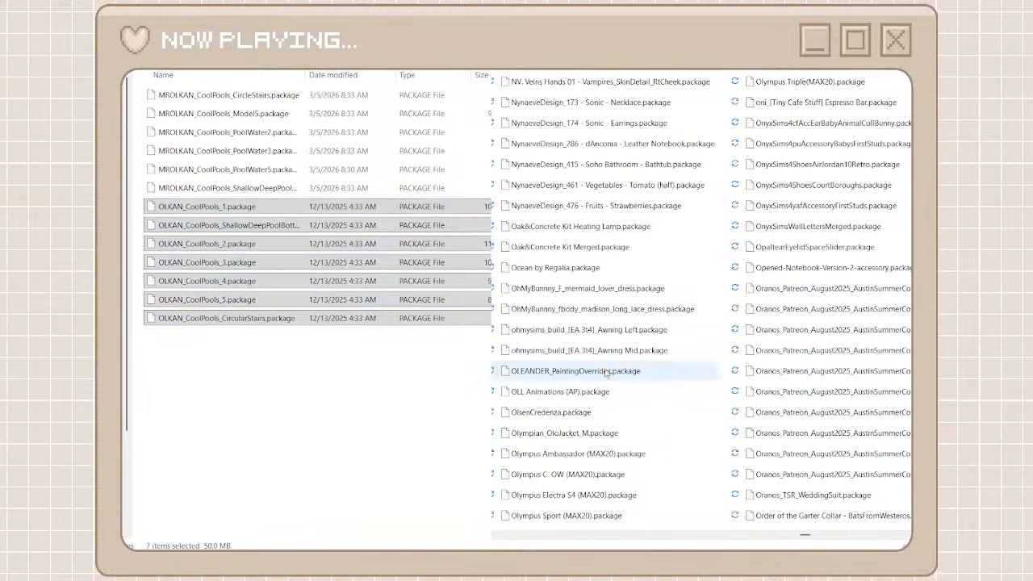
drag(803, 531, 862, 538)
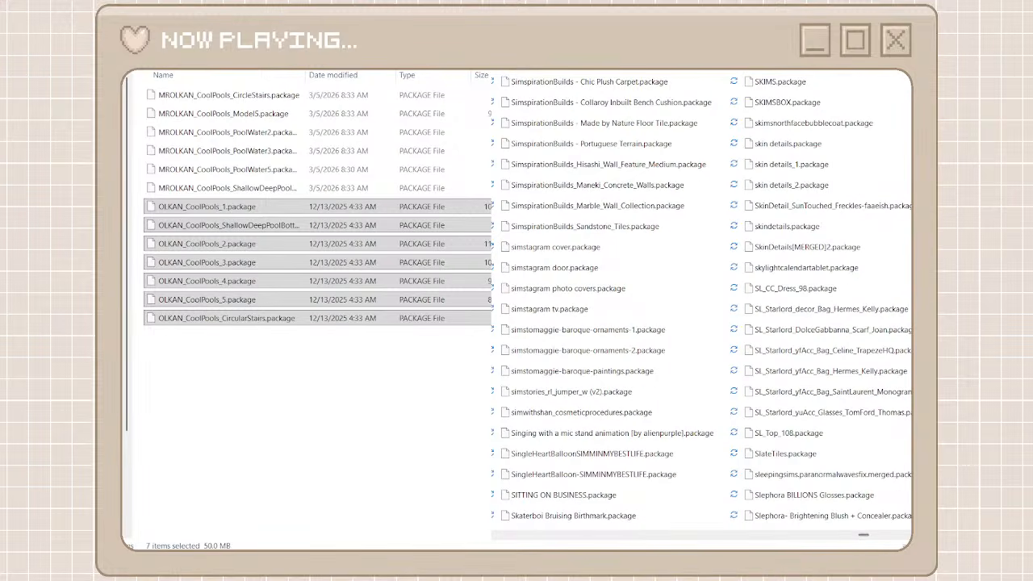
key(alt+Left)
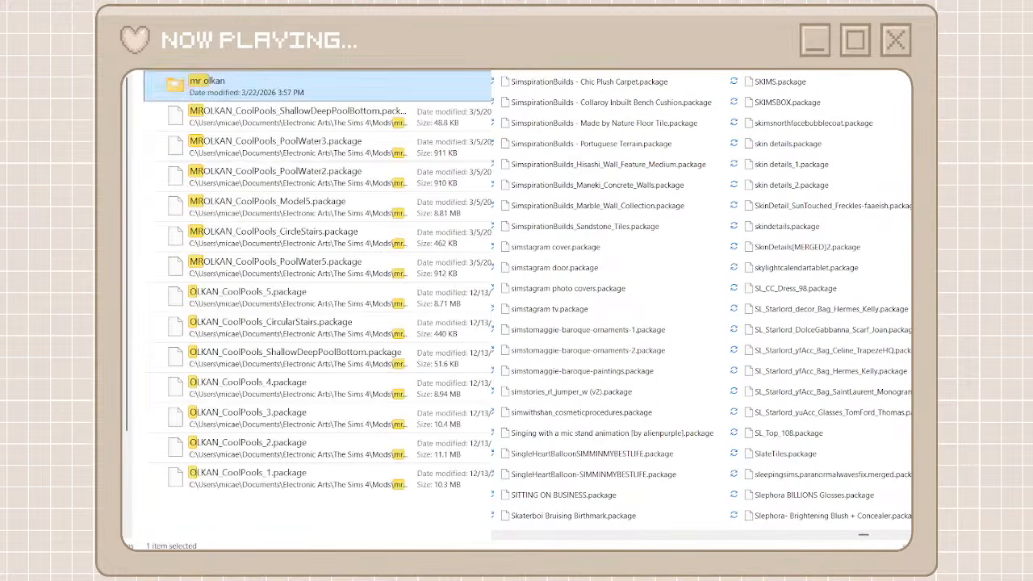
click(153, 151)
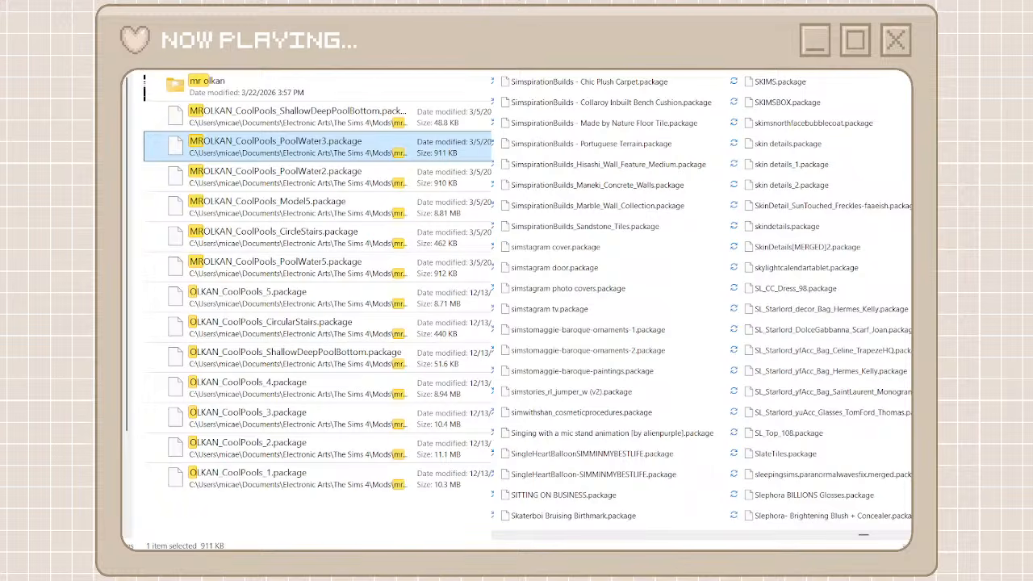
click(141, 71)
key(alt+Left)
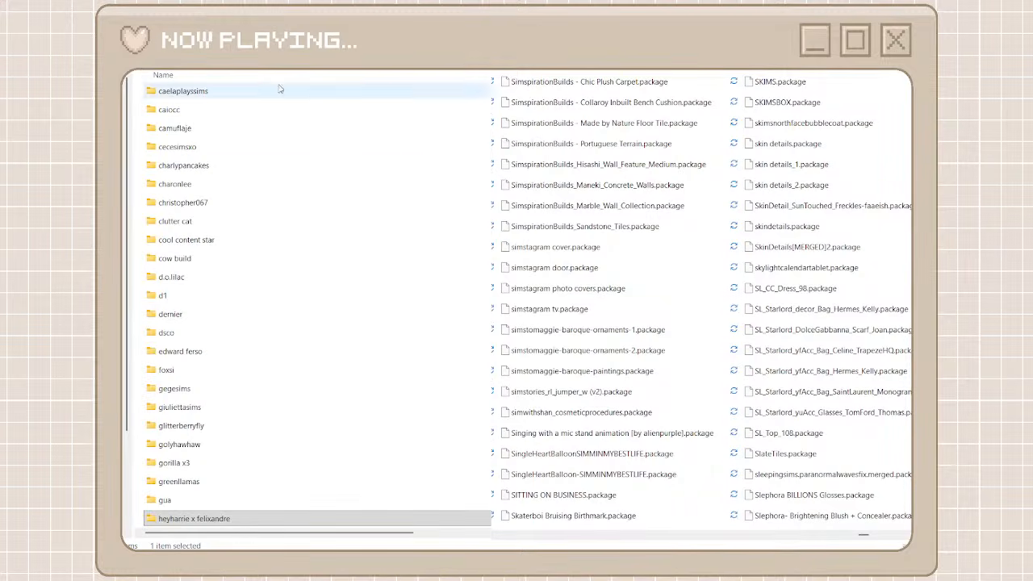
Create a folder named simspiration builds among the creator folders and open it
key(ctrl+shift+n)
text(si)
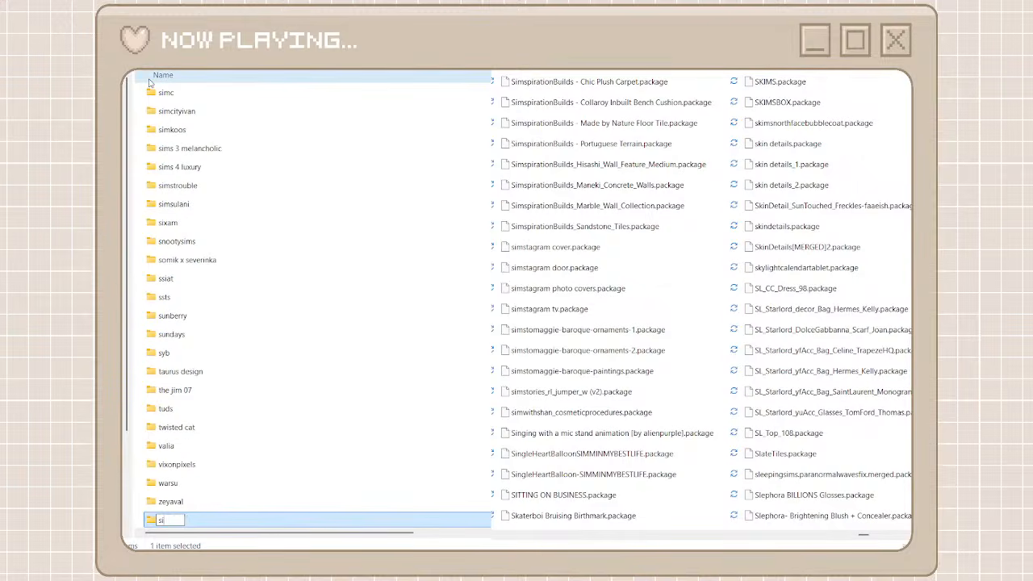
text(mspiration builds)
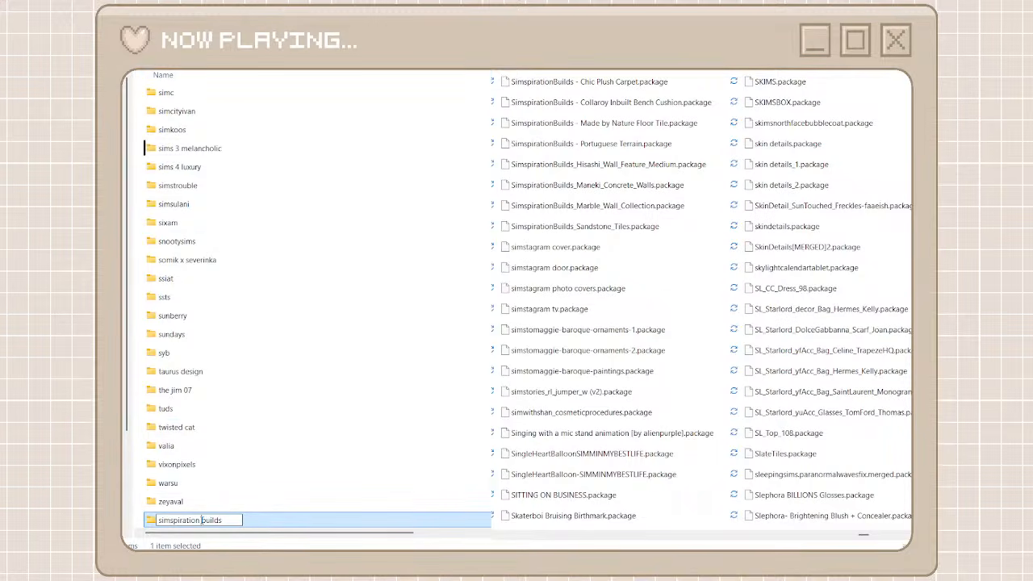
key(ctrl+a)
double_click(303, 524)
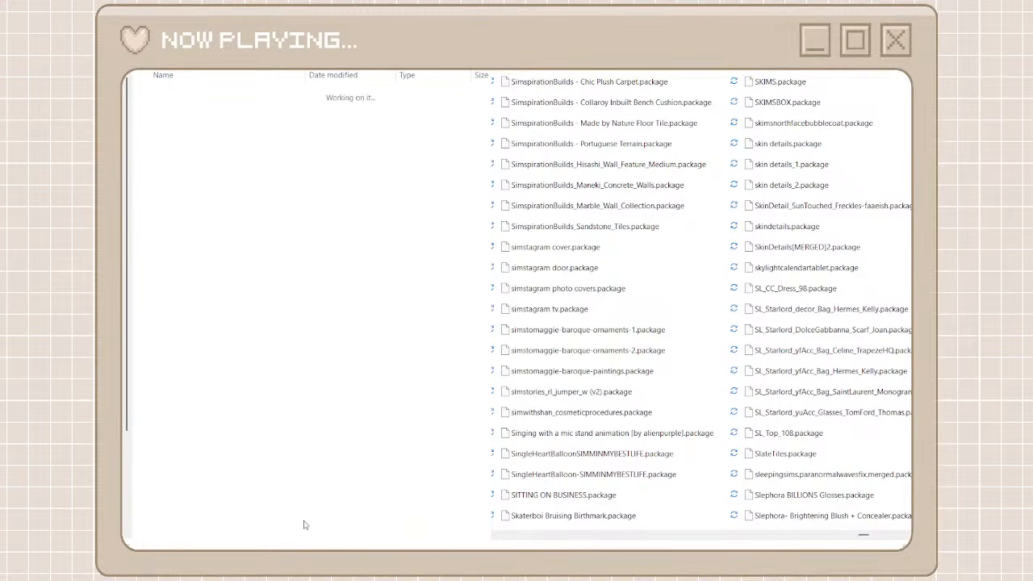
Search the unorganized cc folder for SimspirationBuilds and move all matching packages into the simspiration builds folder
key(ctrl+v)
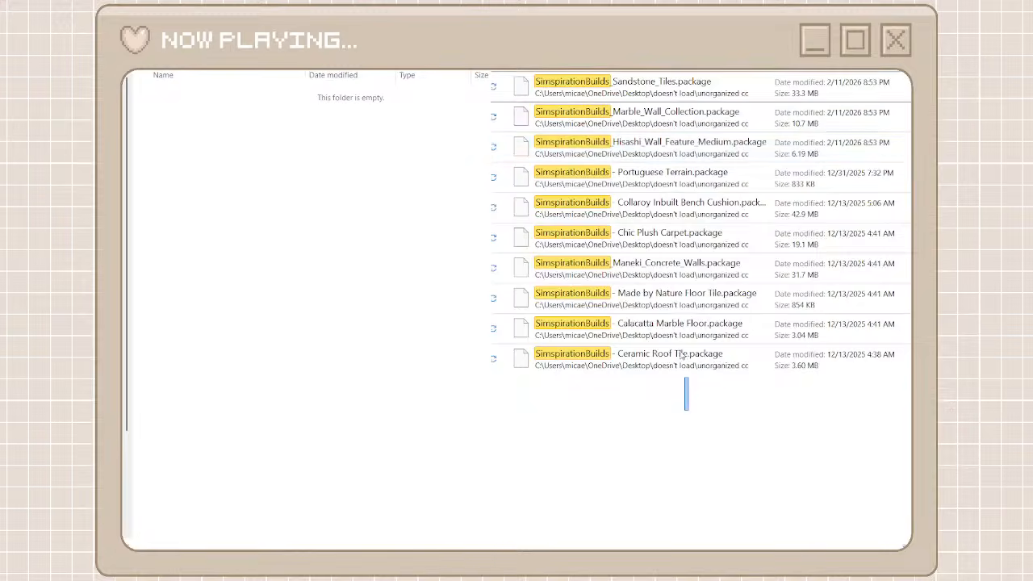
drag(685, 392, 645, 87)
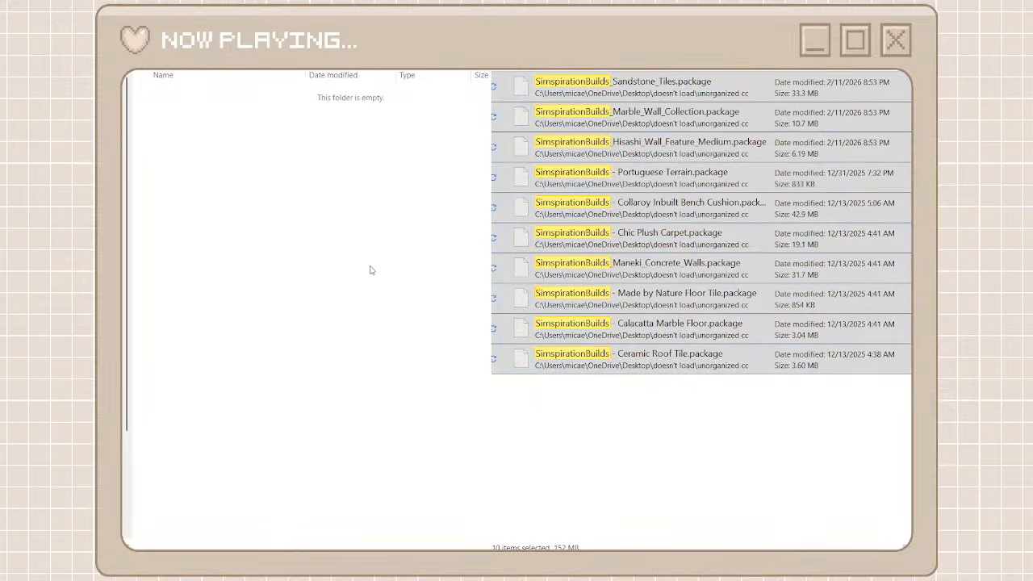
key(ctrl+v)
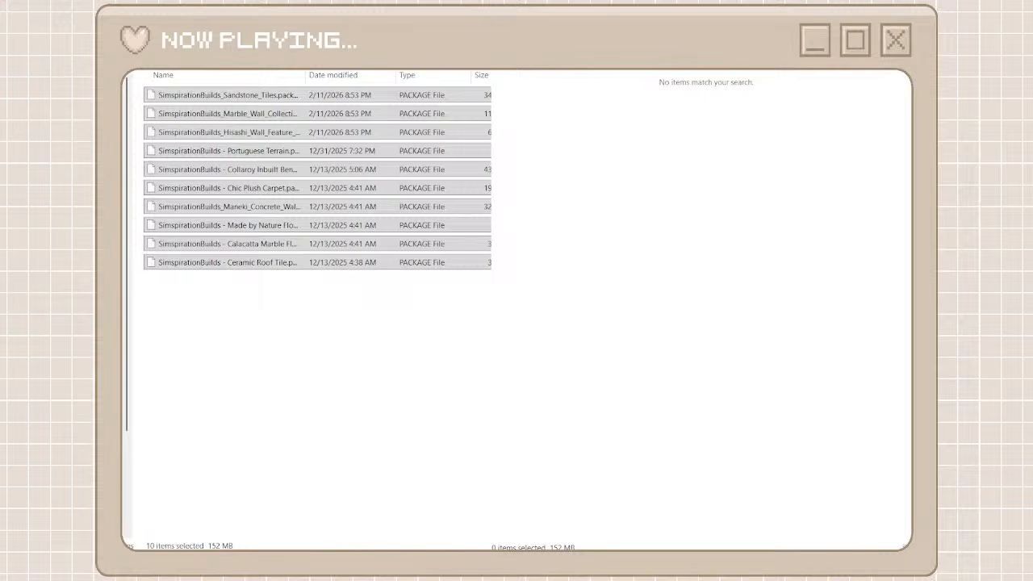
Return to the list of creator folders and look through the unorganized cc folder for another creator's packages
key(alt+Left)
key(alt+Left)
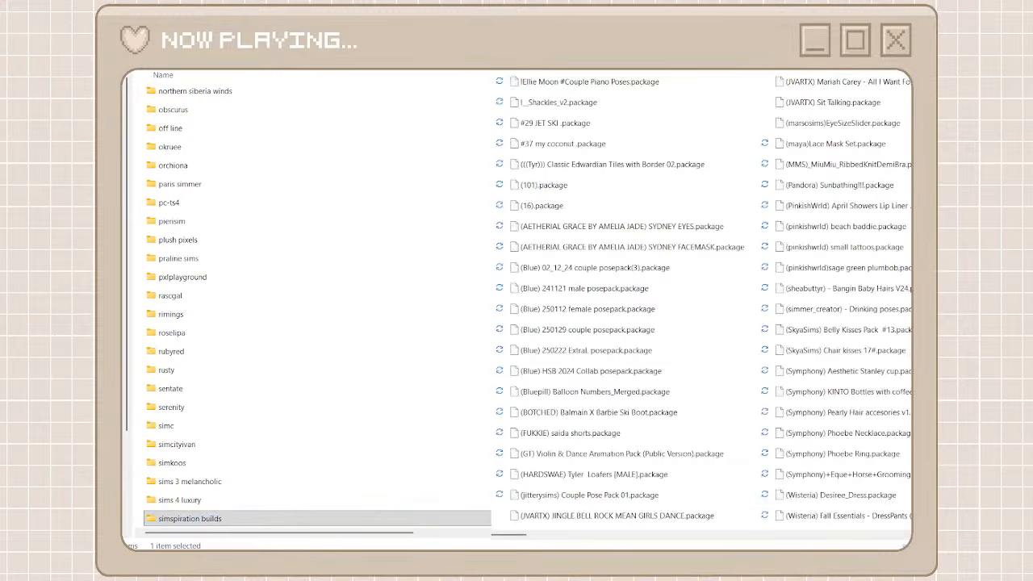
click(851, 536)
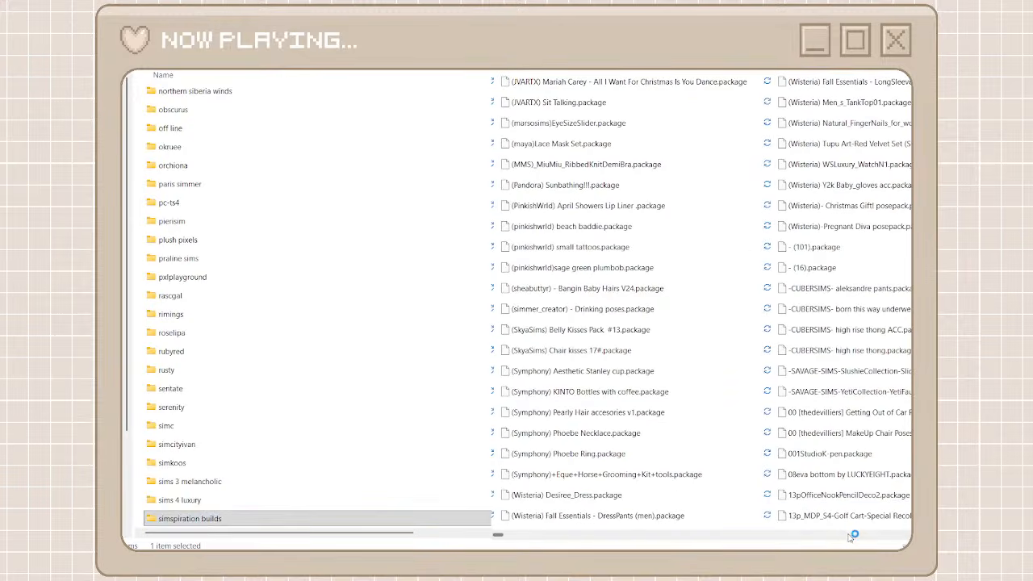
click(852, 536)
click(852, 536)
click(851, 537)
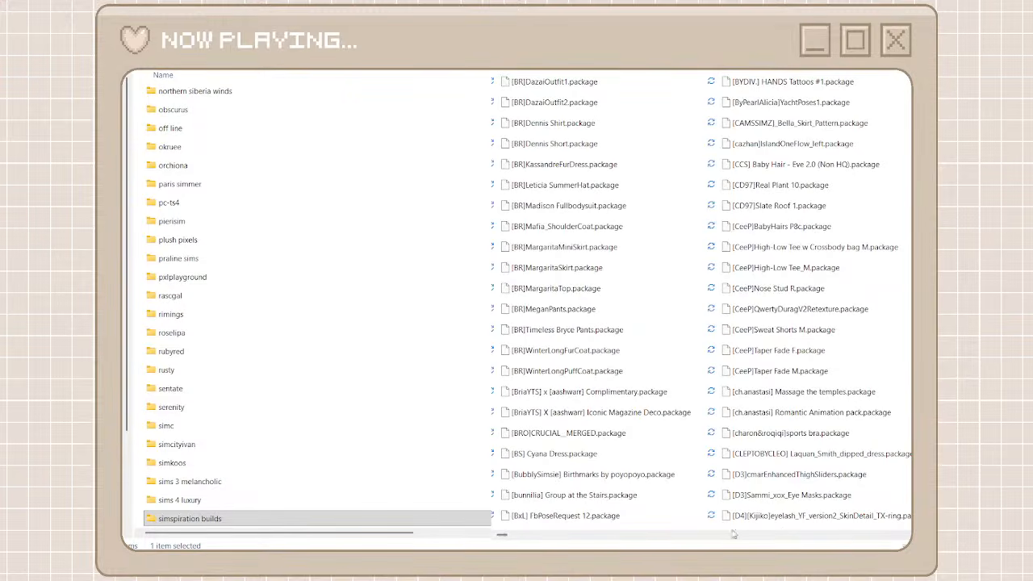
mouse_move(502, 535)
mouse_down()
mouse_move(792, 532)
mouse_move(495, 534)
mouse_up()
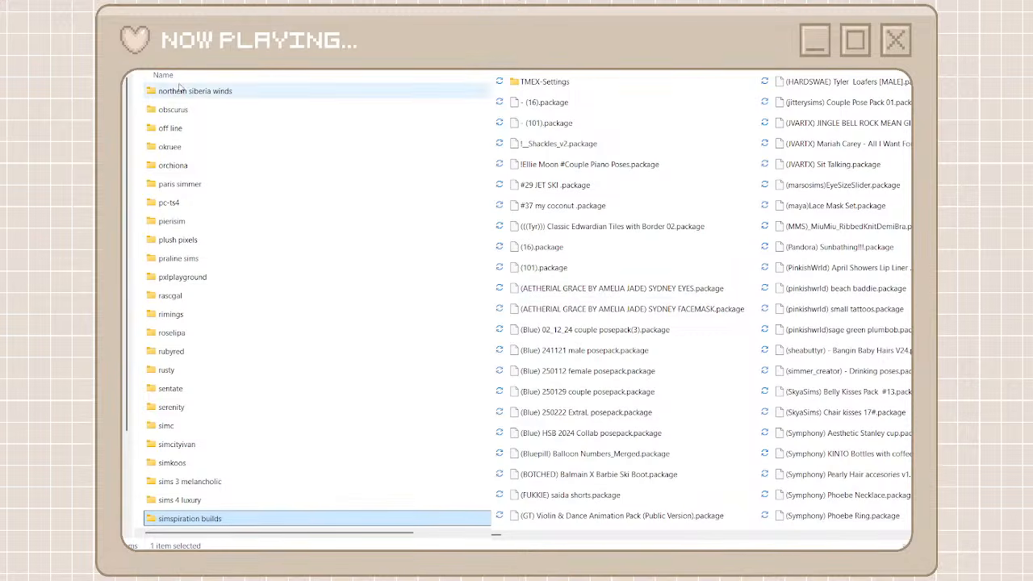
Create a folder named twisted mexi among the creator folders and open it
key(ctrl+shift+n)
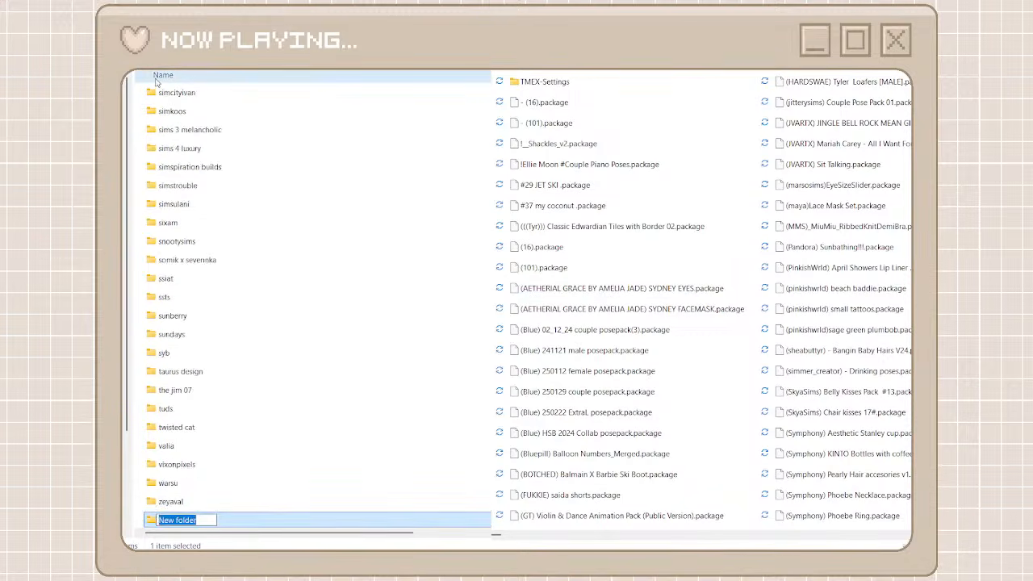
text(twisted mexi)
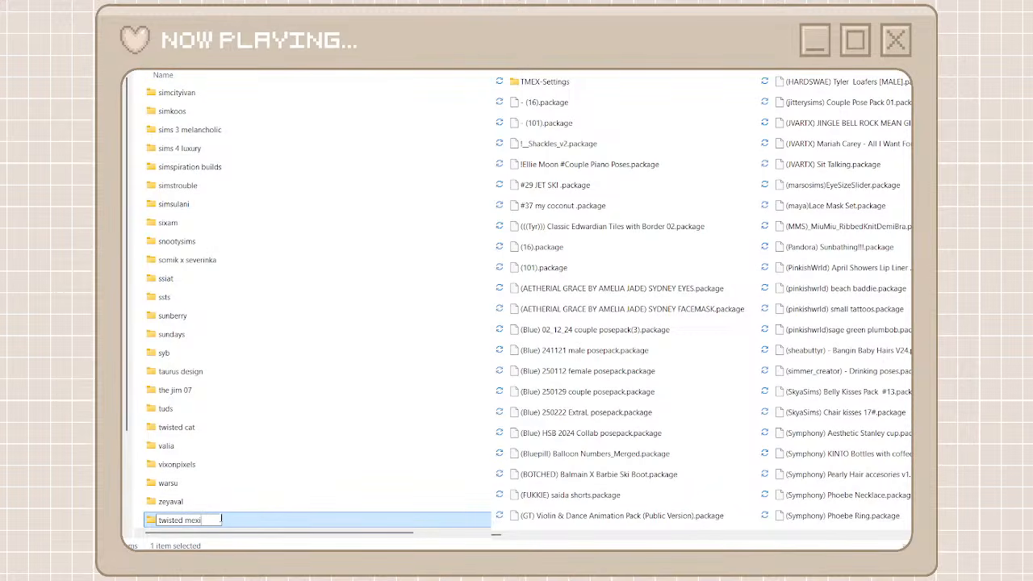
key(ctrl+a)
double_click(270, 521)
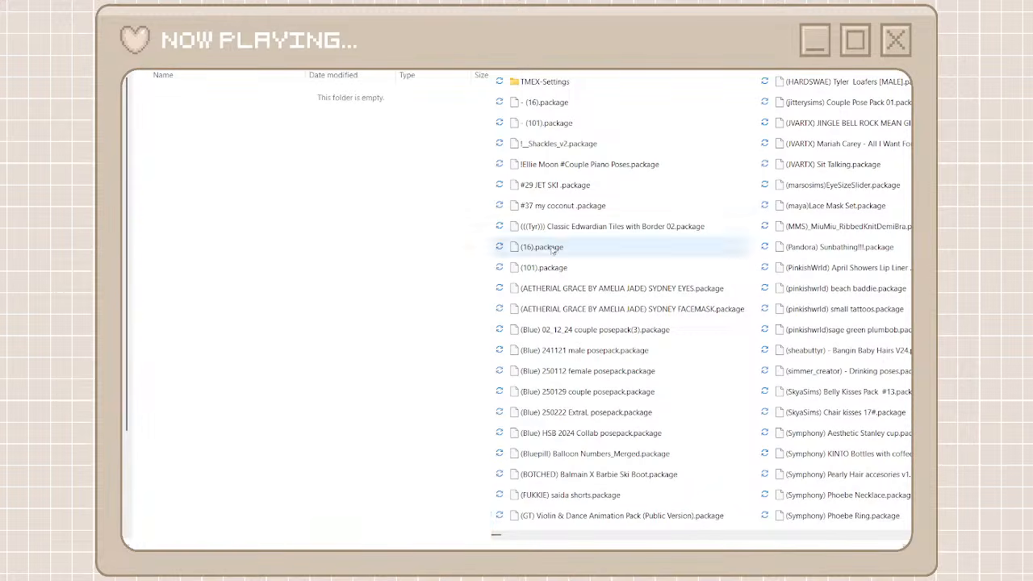
Search the unorganized cc folder for twisted mexi and tmex, and move the Tmex script and package files into the twisted mexi folder
key(ctrl+v)
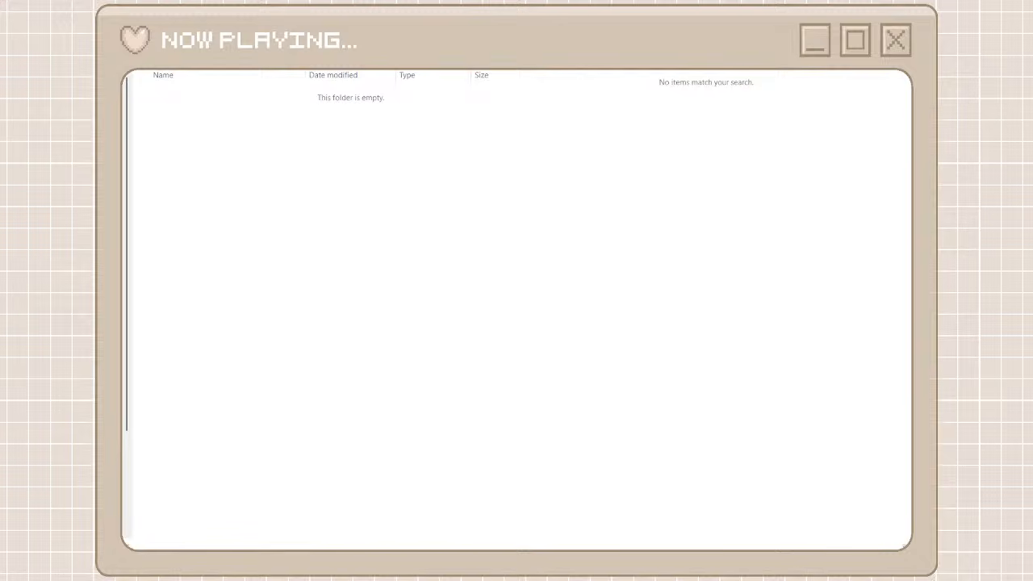
key(Escape)
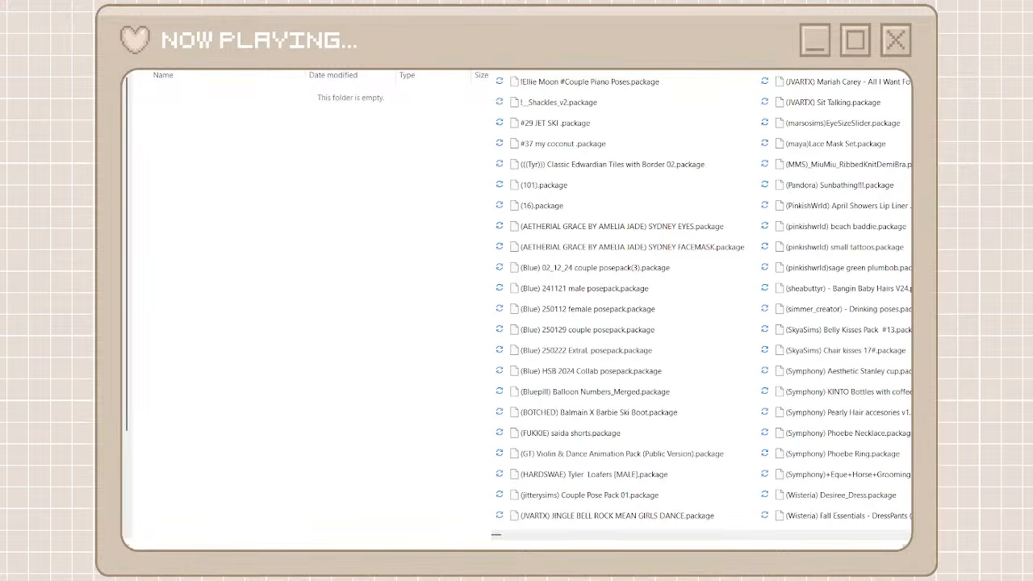
text(tmex)
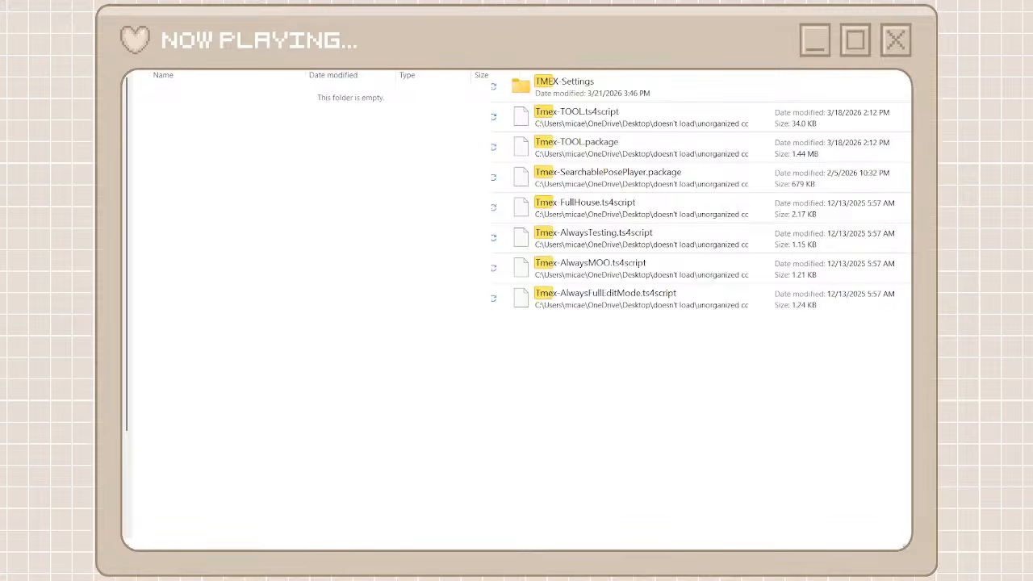
drag(774, 367, 320, 300)
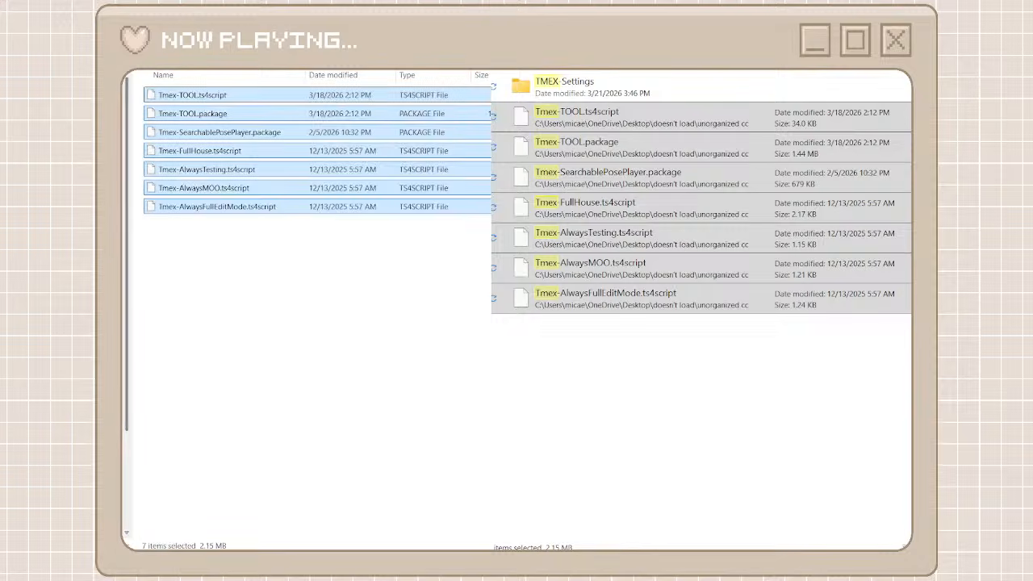
click(107, 18)
scroll(434, 458, down, 2)
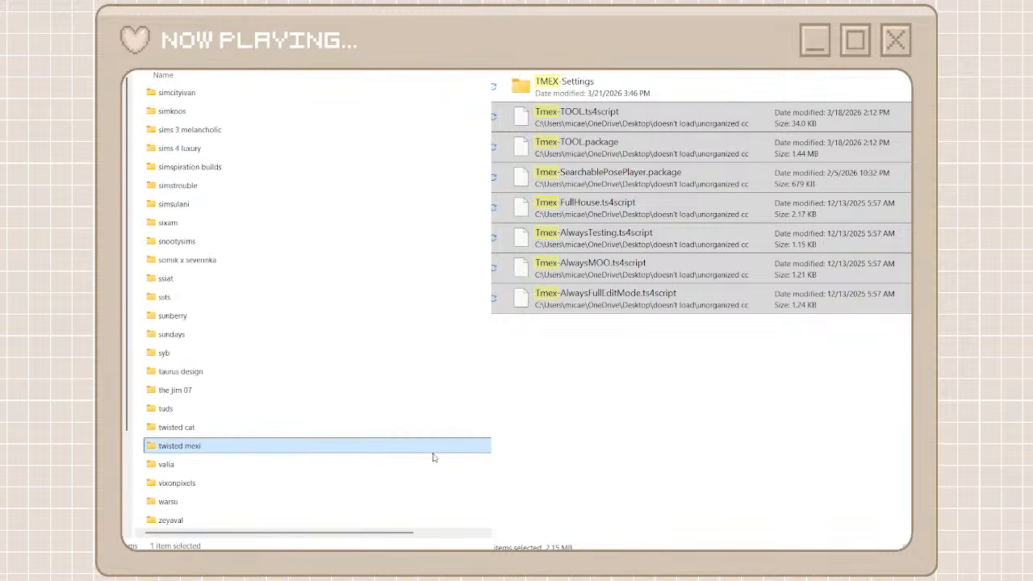
click(903, 17)
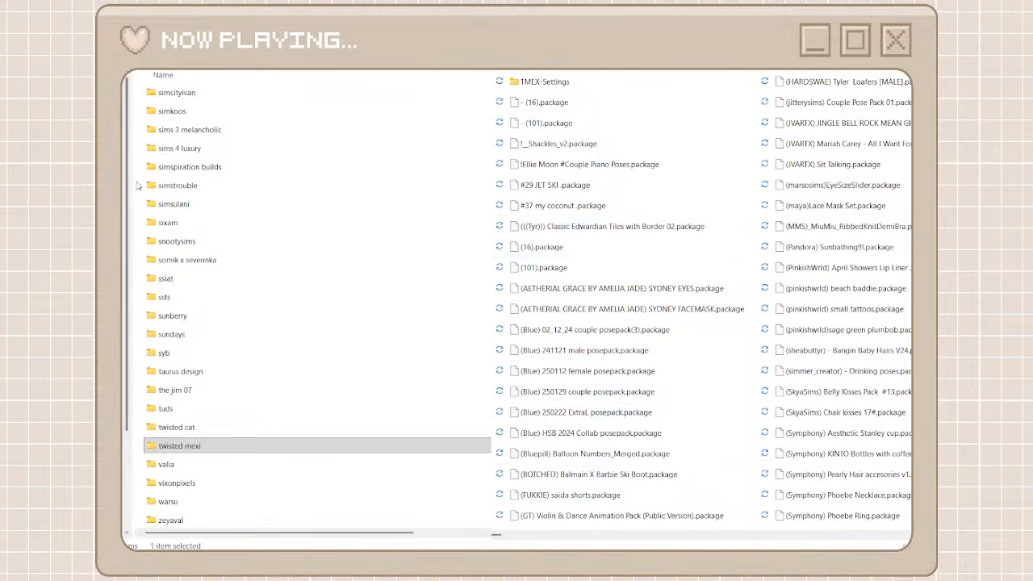
Create a folder named pinkishwrld among the creator folders, copy its name, and open it
key(ctrl+shift+n)
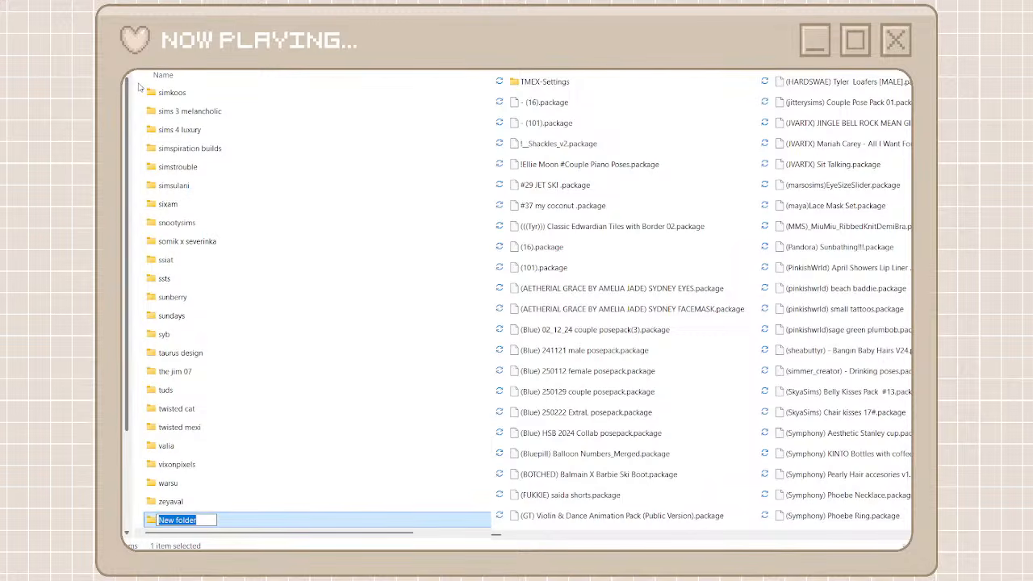
text(pinkishwld)
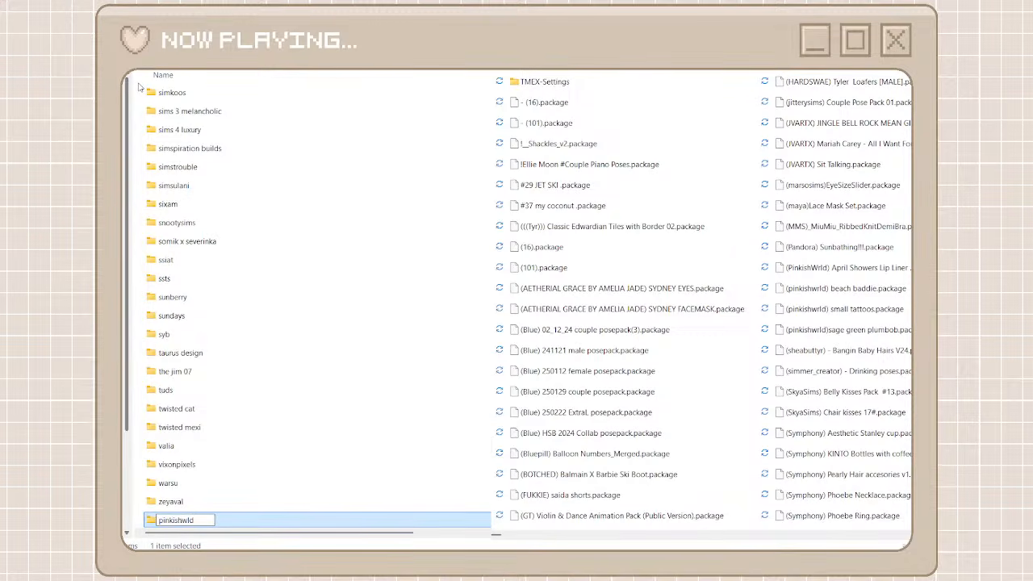
key(BackSpace)
key(BackSpace)
text(rld)
drag(215, 520, 160, 521)
key(ctrl+c)
double_click(234, 521)
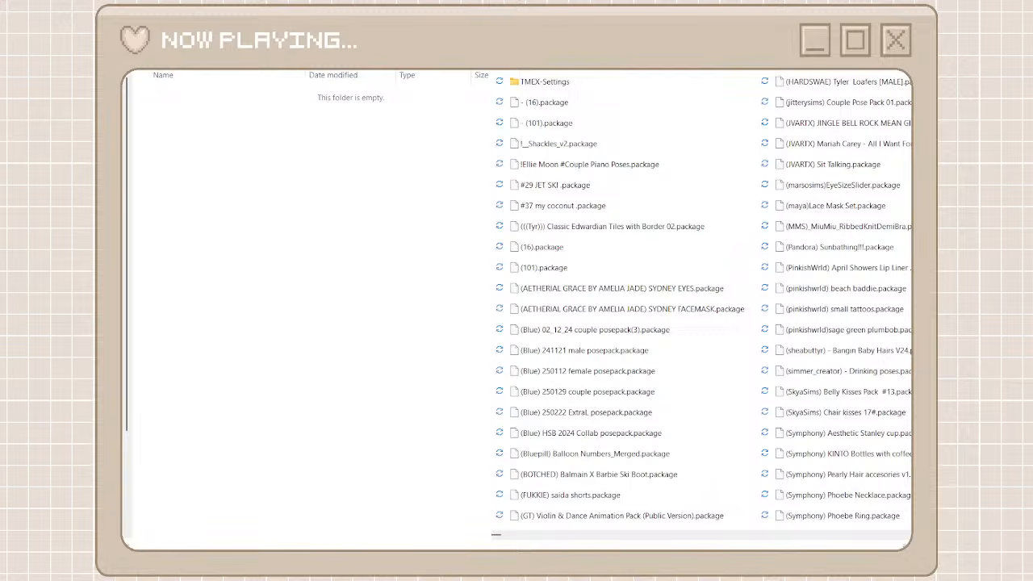
Search the unorganized cc folder for pinkishwrld and move all matching packages into the pinkishwrld folder
key(ctrl+v)
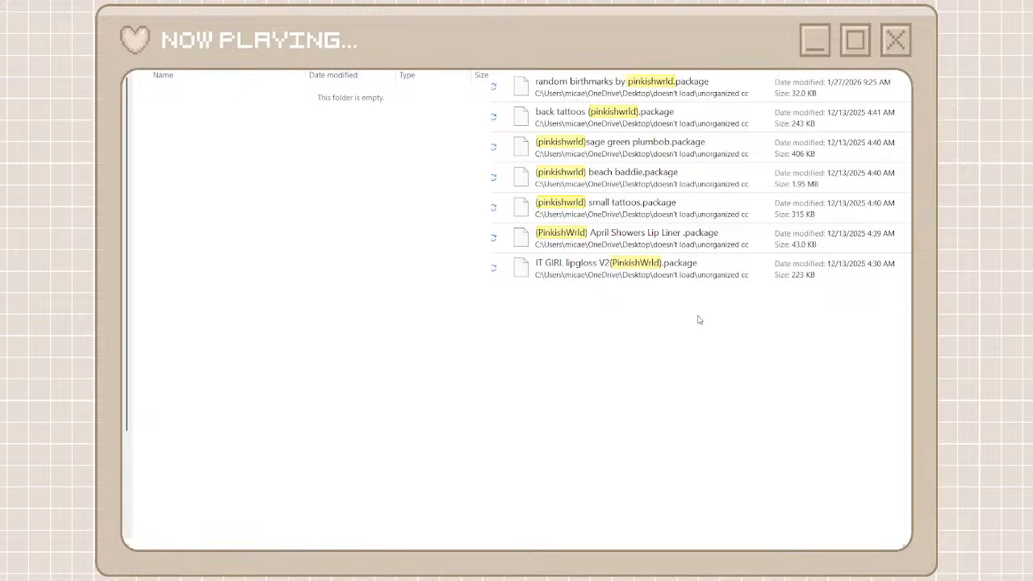
drag(699, 320, 647, 95)
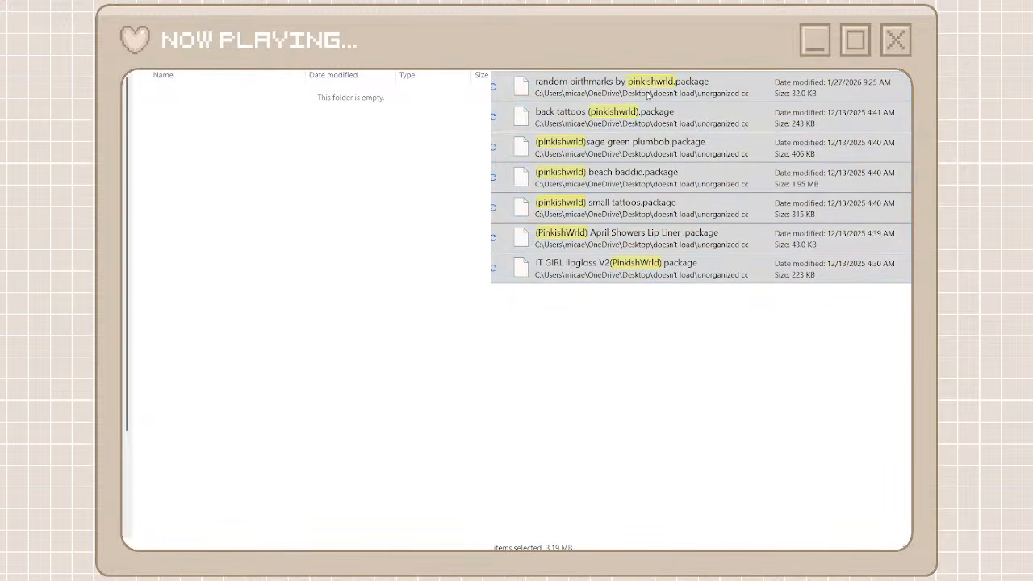
key(ctrl+v)
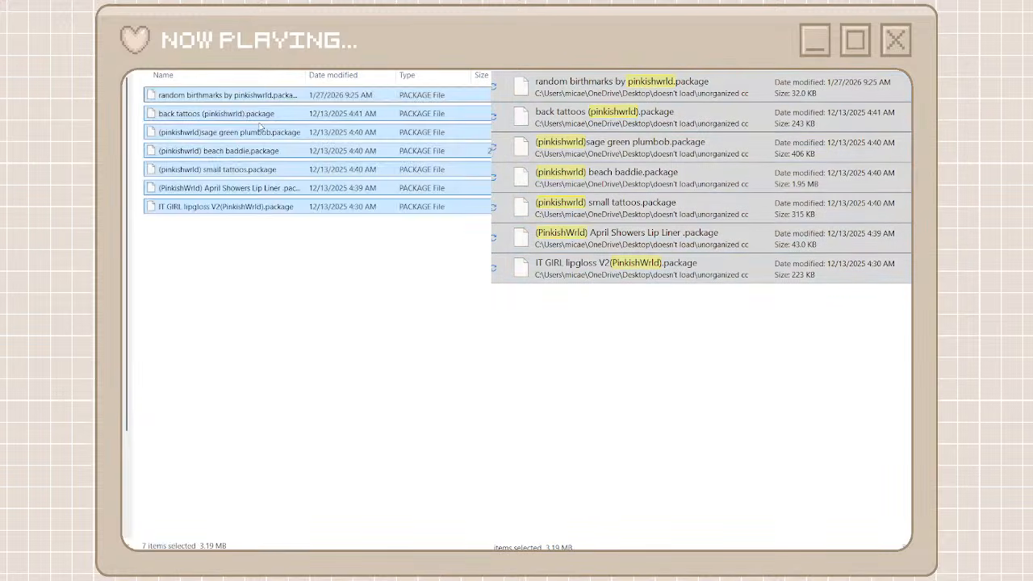
key(alt+Up)
click(516, 48)
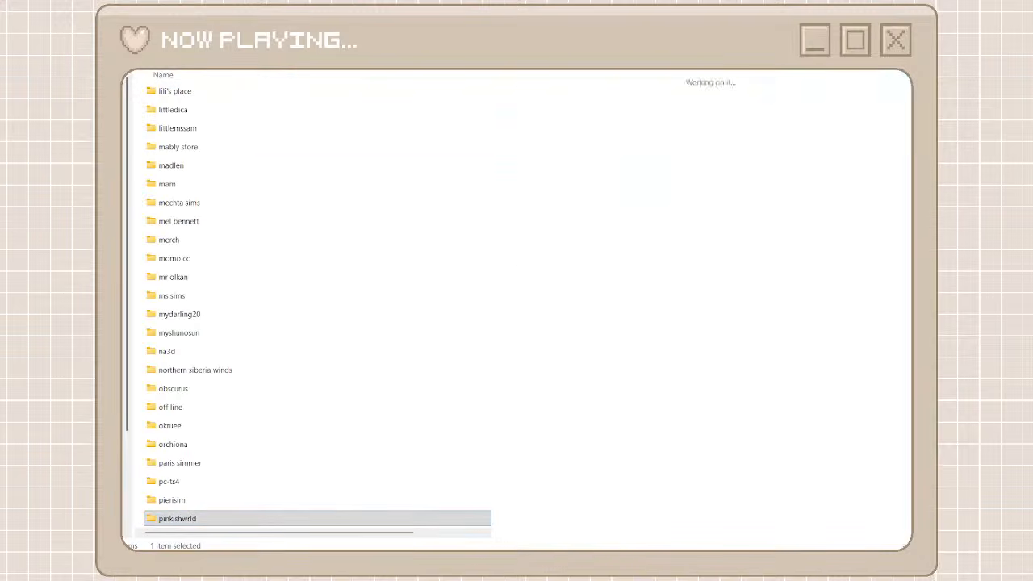
Find the MAX20 packages at the end of the unorganized cc folder, and create and open a creator folder named max20
scroll(789, 535, down, 1)
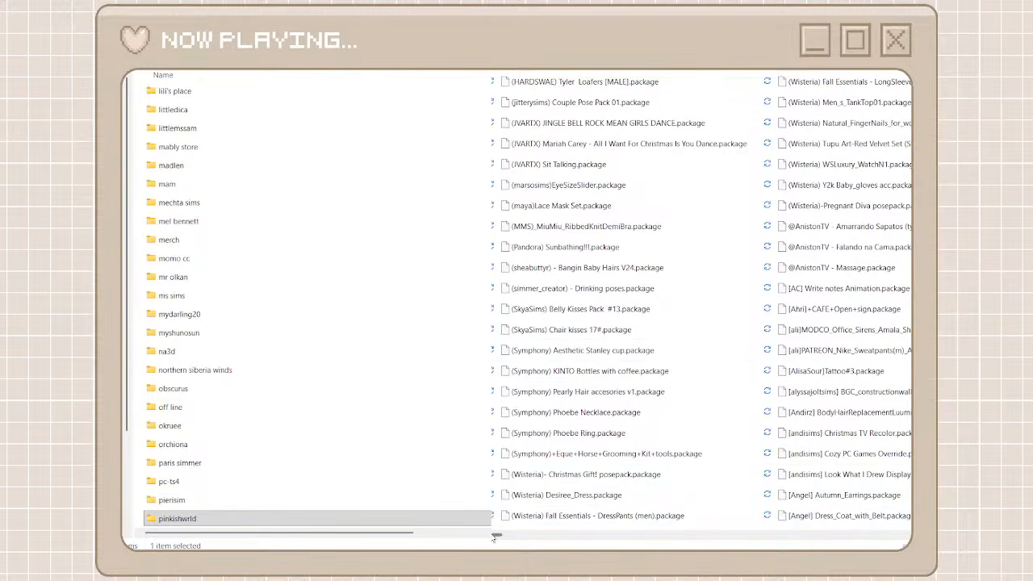
scroll(494, 538, up, 1)
drag(502, 533, 1025, 544)
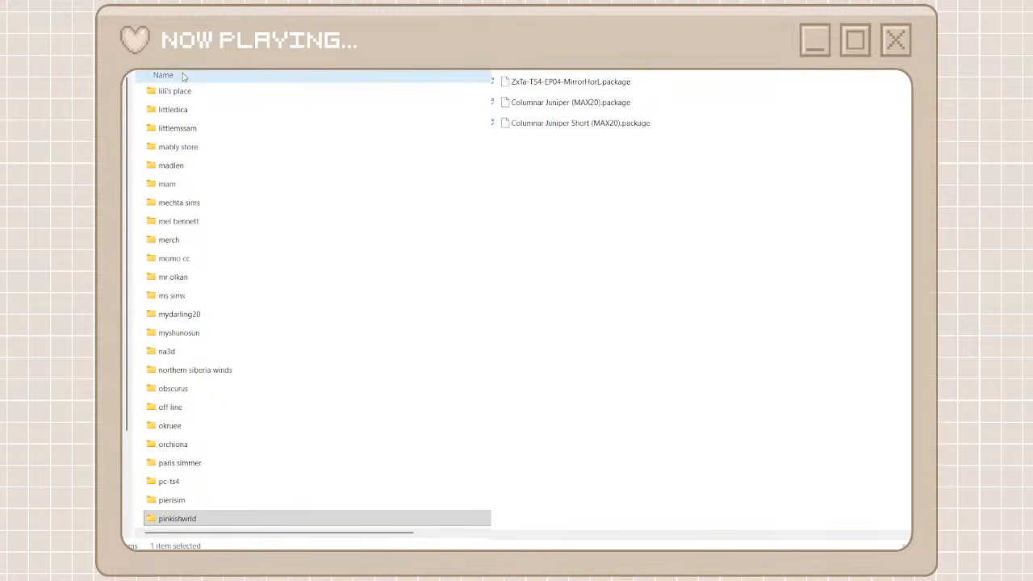
key(ctrl+shift+n)
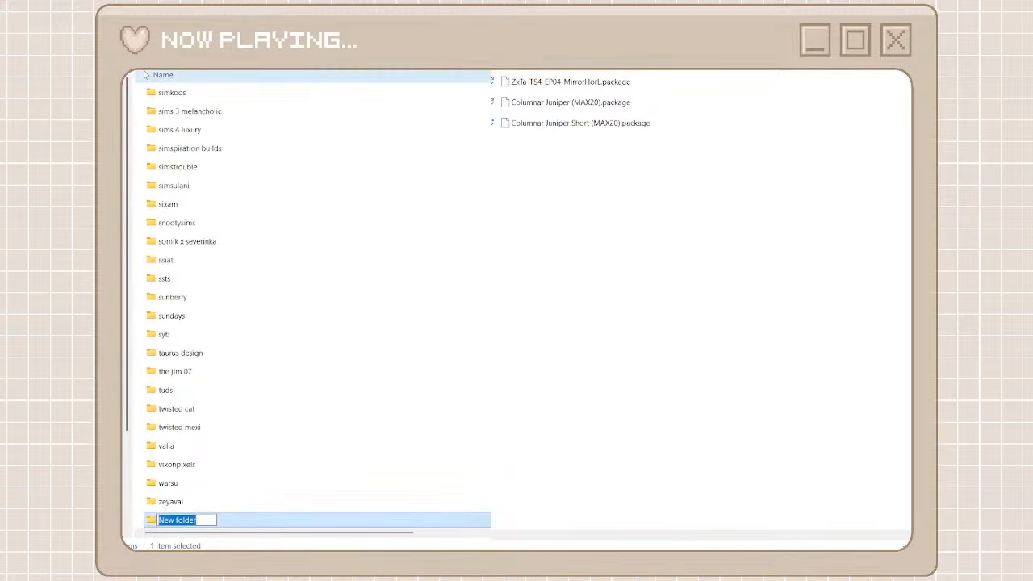
text(max20)
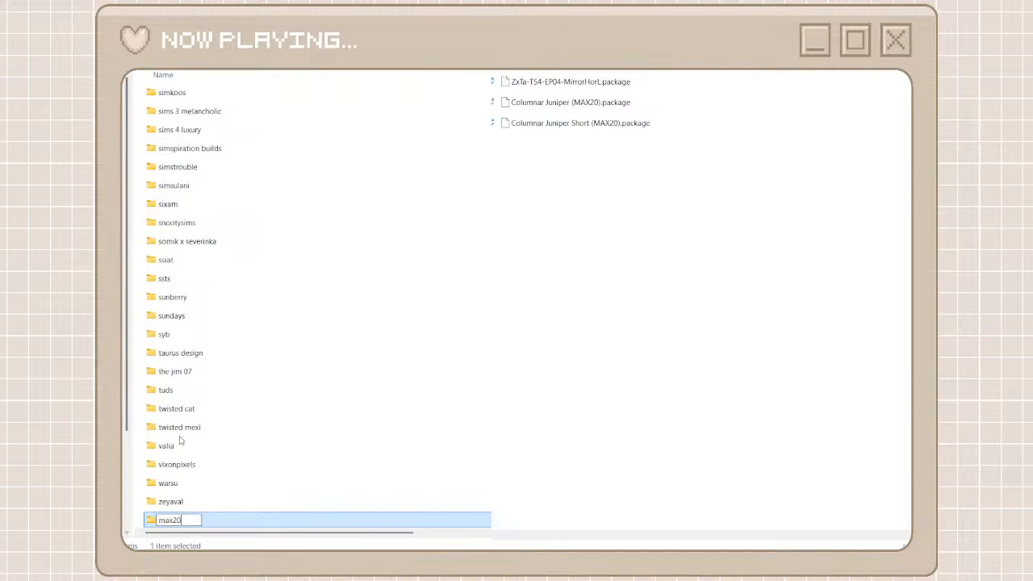
double_click(175, 520)
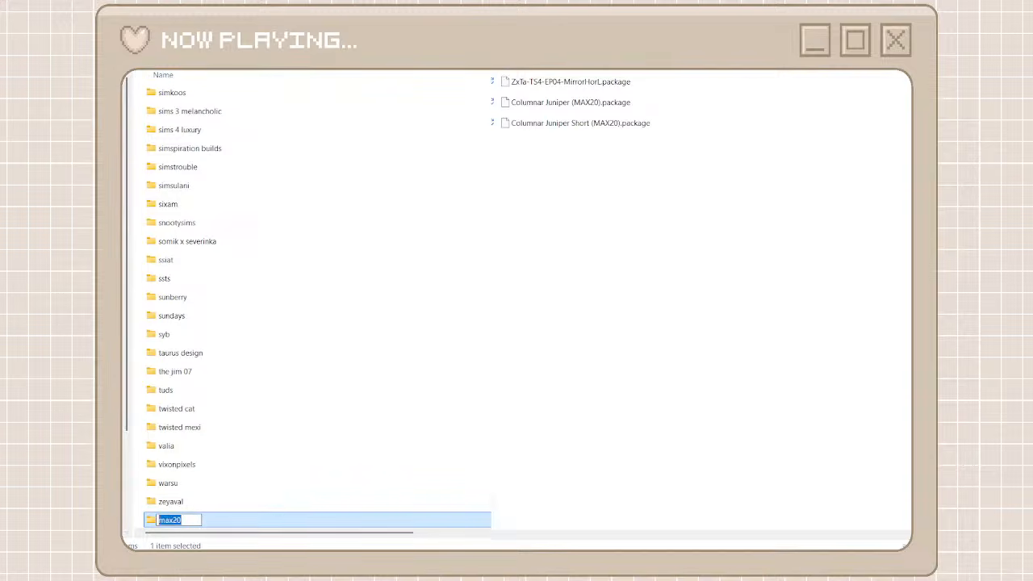
double_click(240, 523)
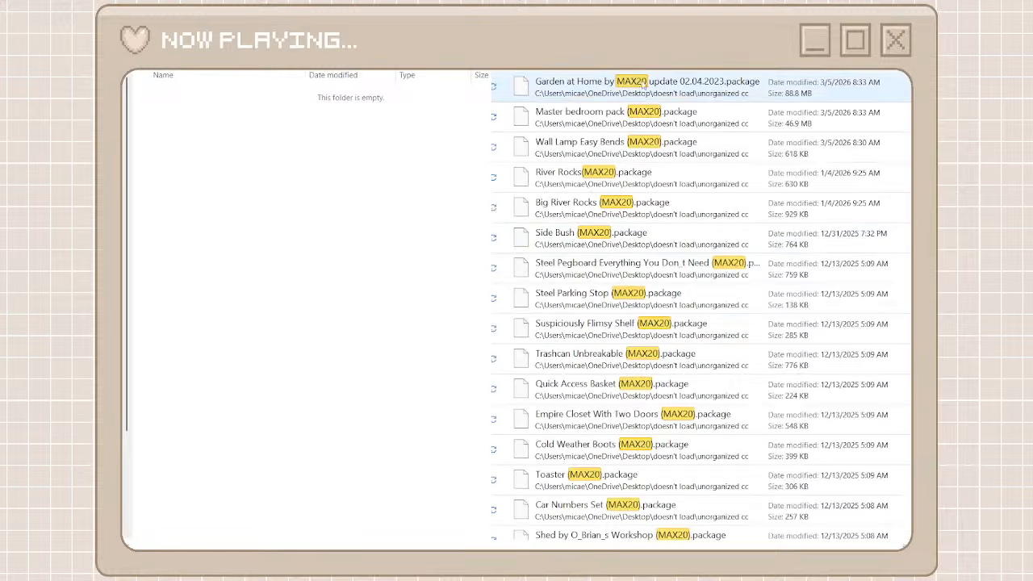
Select all packages matching MAX20 in the unorganized cc folder and move them into the max20 folder
scroll(650, 381, down, 10)
scroll(649, 381, down, 15)
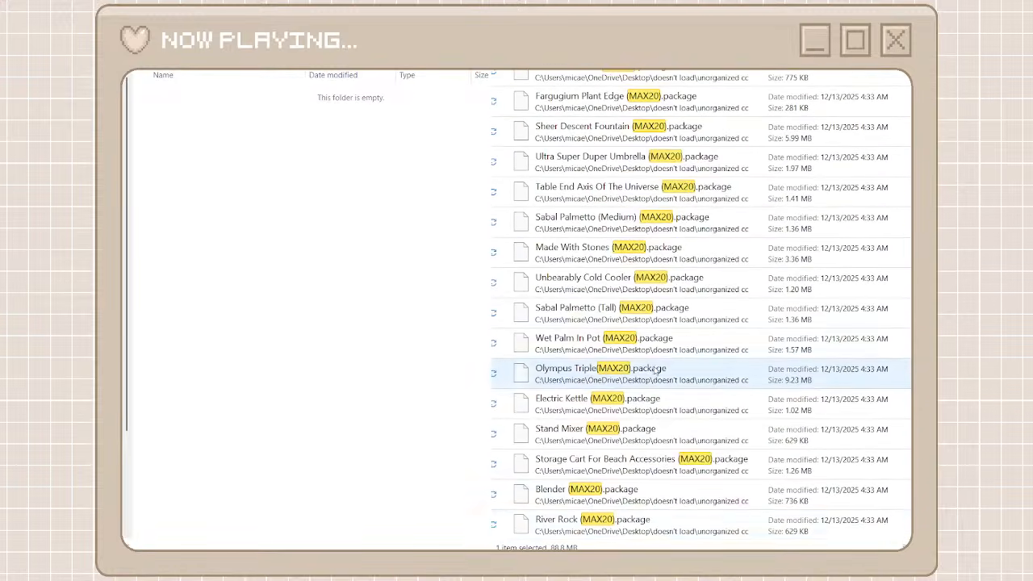
shift+click(653, 519)
right_click(654, 517)
click(670, 530)
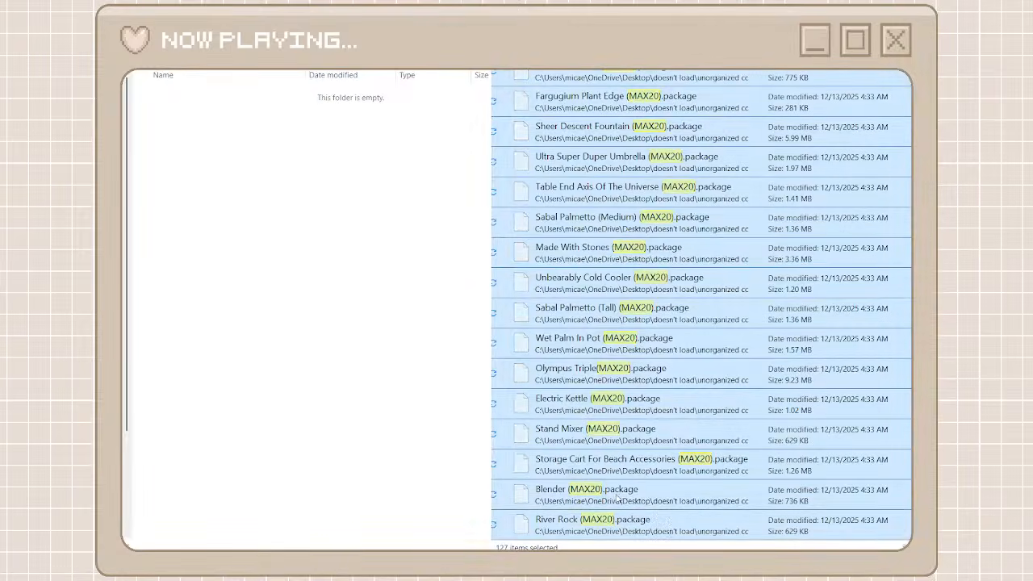
right_click(406, 369)
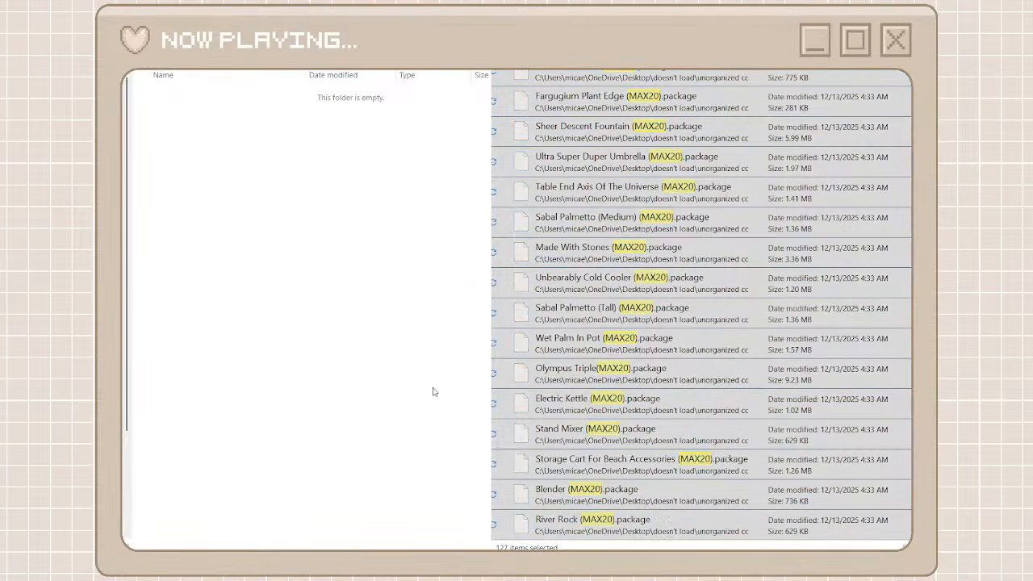
key(ctrl+v)
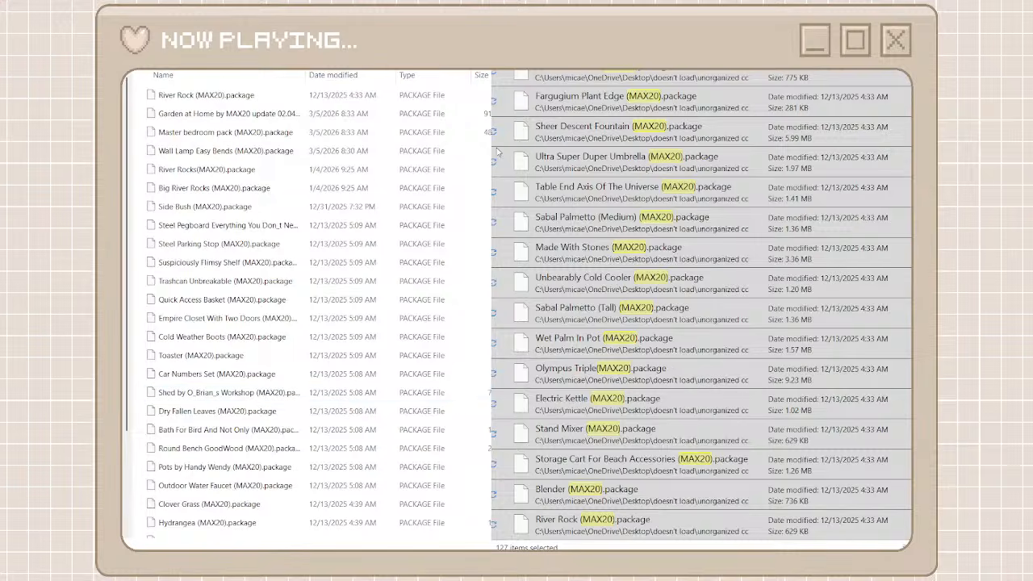
click(894, 73)
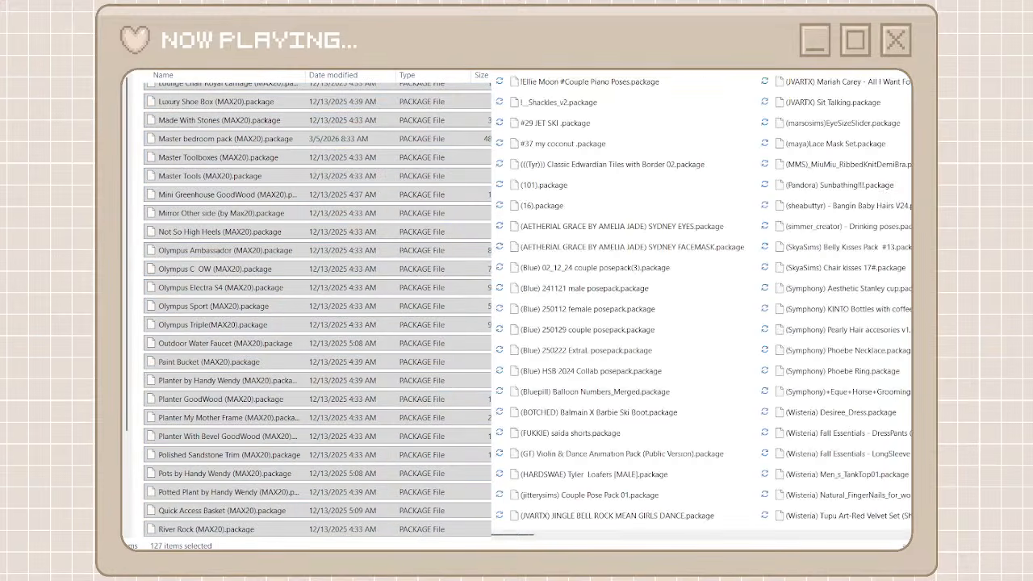
Find the PBJelly packages in the unorganized cc folder, and create and open a creator folder named pbjelly
key(alt+Left)
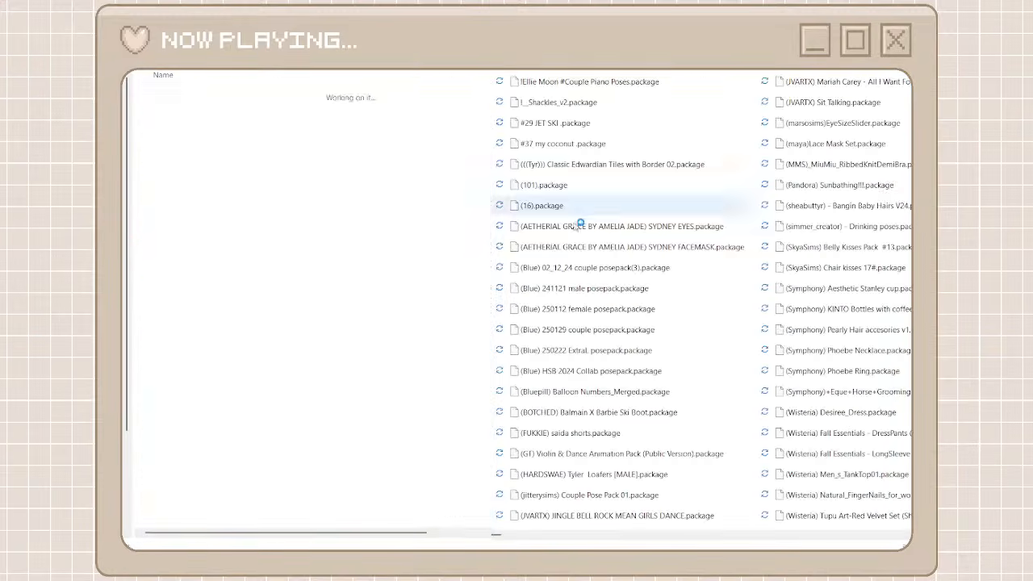
click(771, 533)
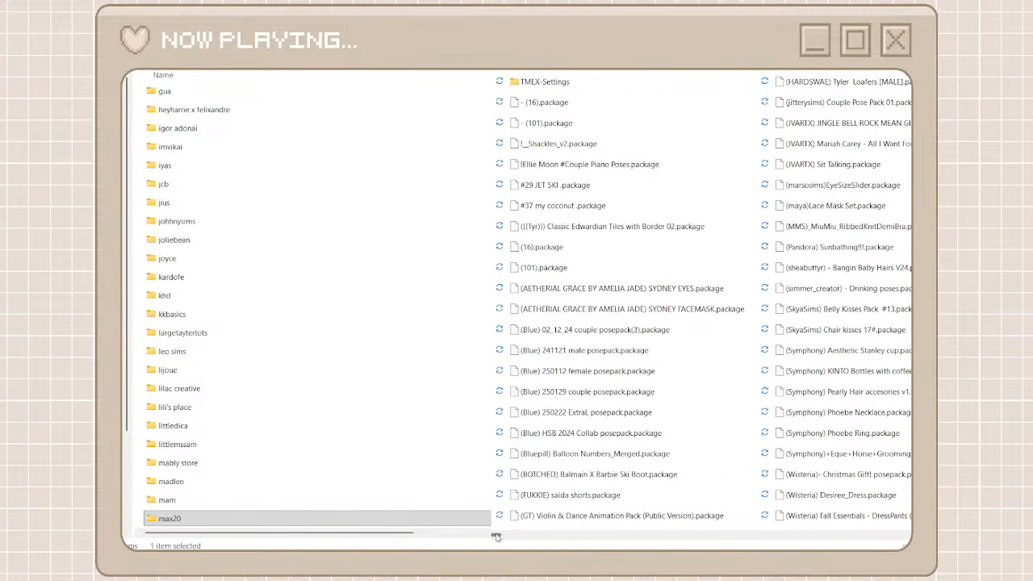
drag(496, 535, 812, 523)
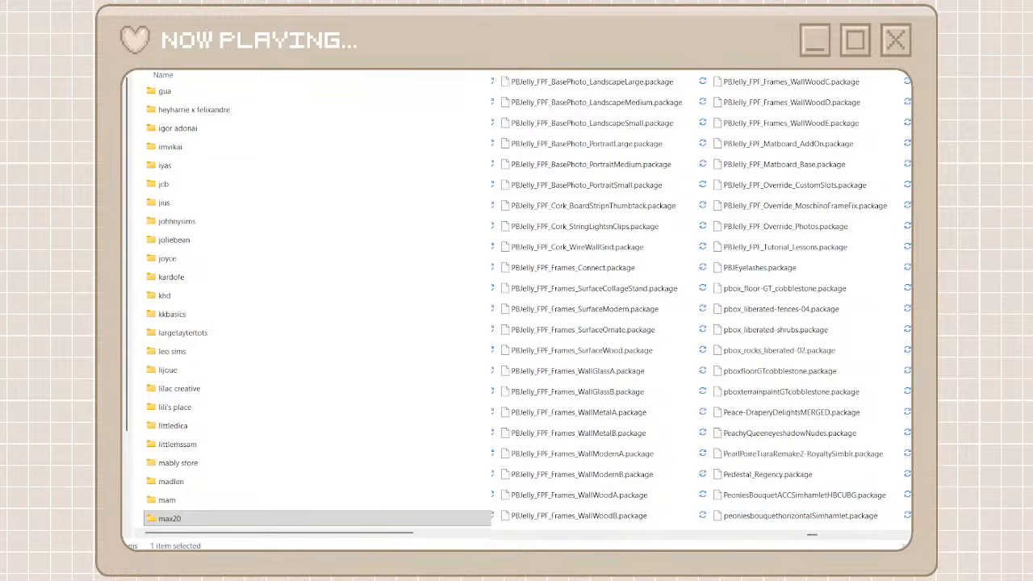
key(ctrl+shift+n)
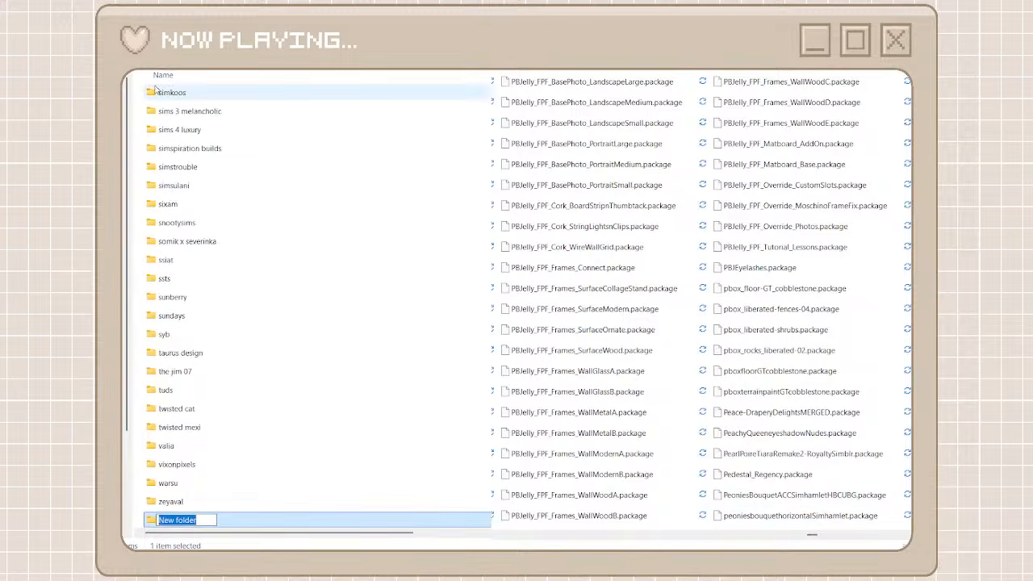
text(pb)
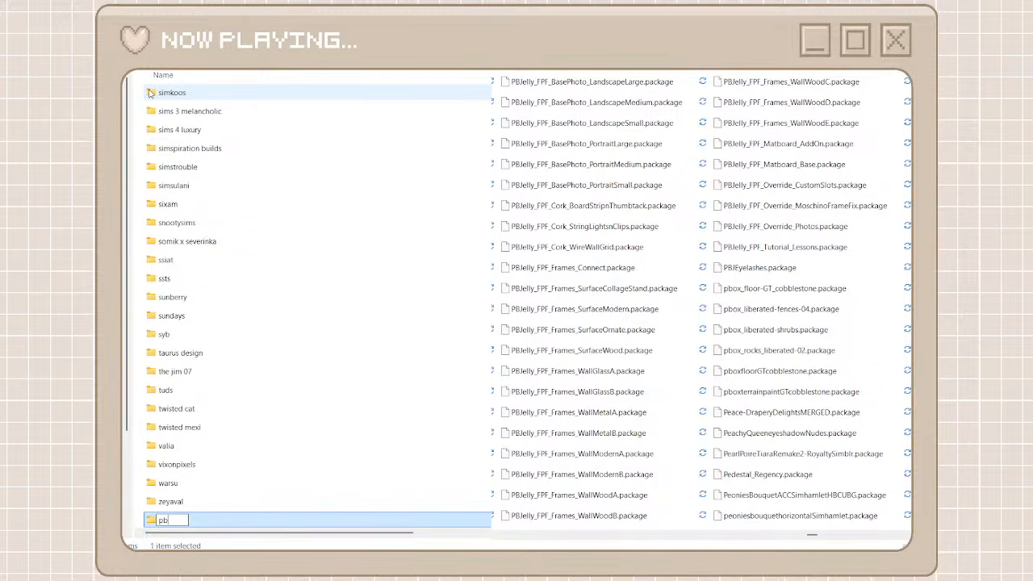
text(jelly)
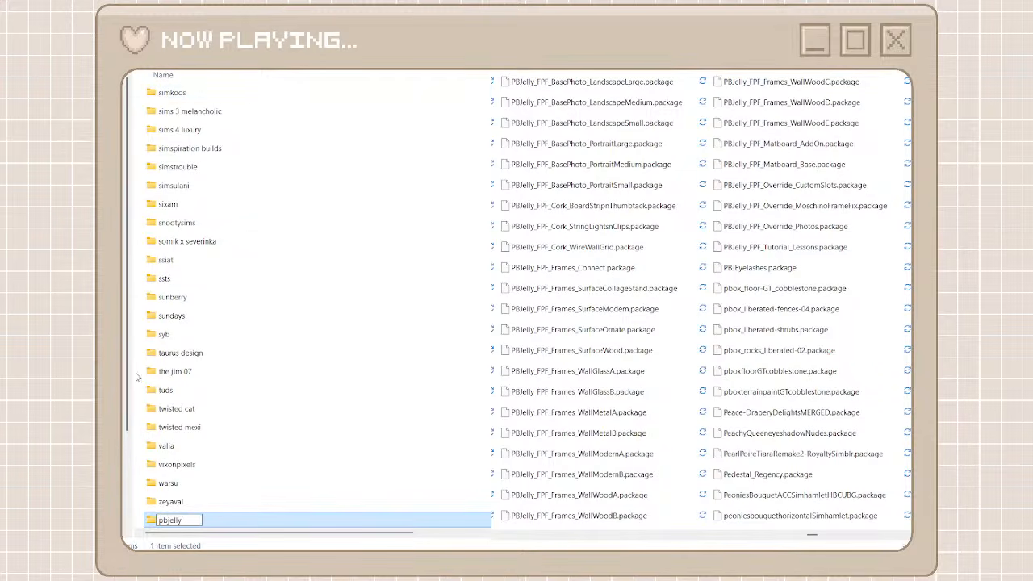
double_click(175, 517)
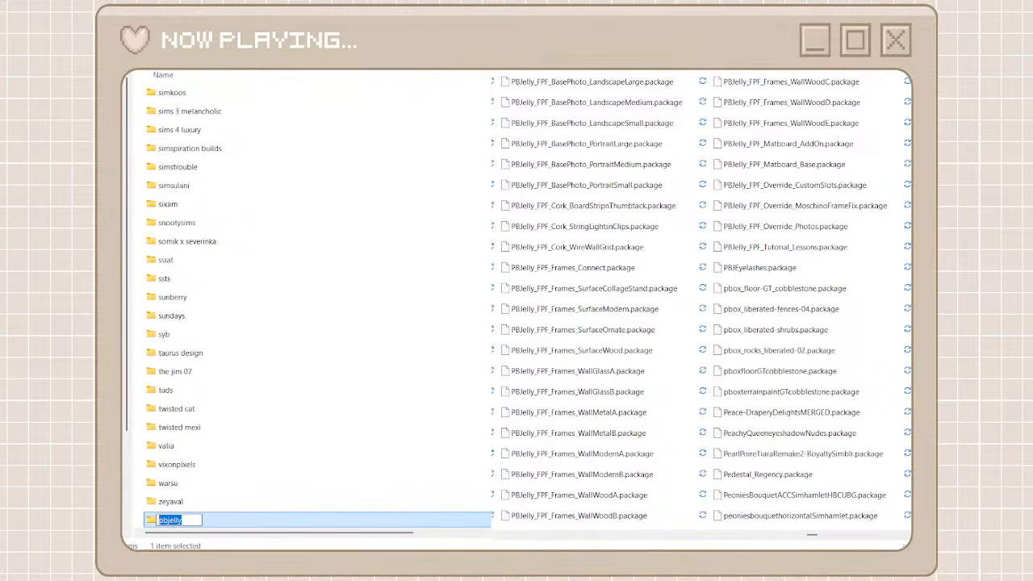
double_click(272, 520)
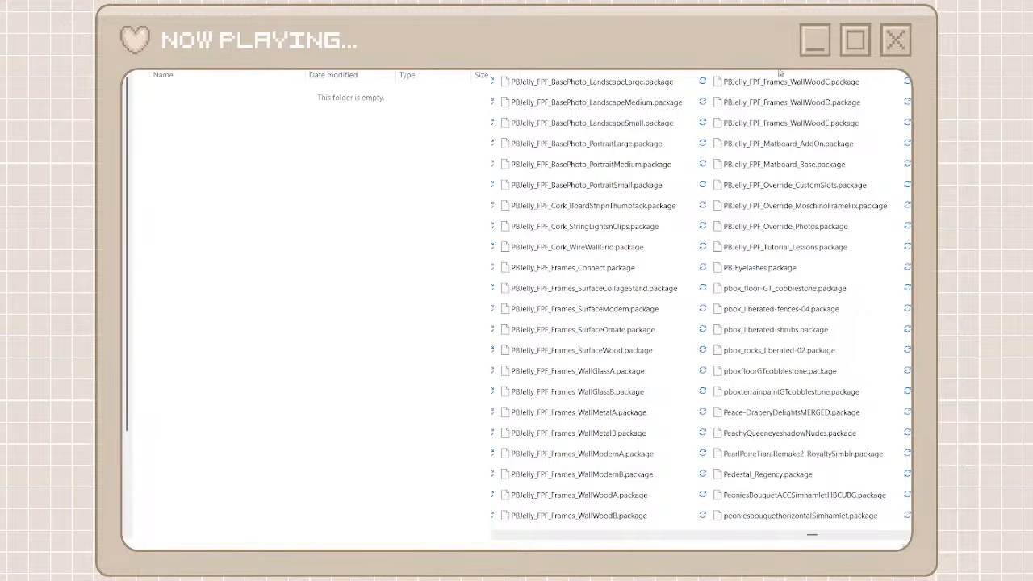
Select all packages matching PBJelly in the unorganized cc folder and move them into the pbjelly folder
scroll(625, 452, down, 5)
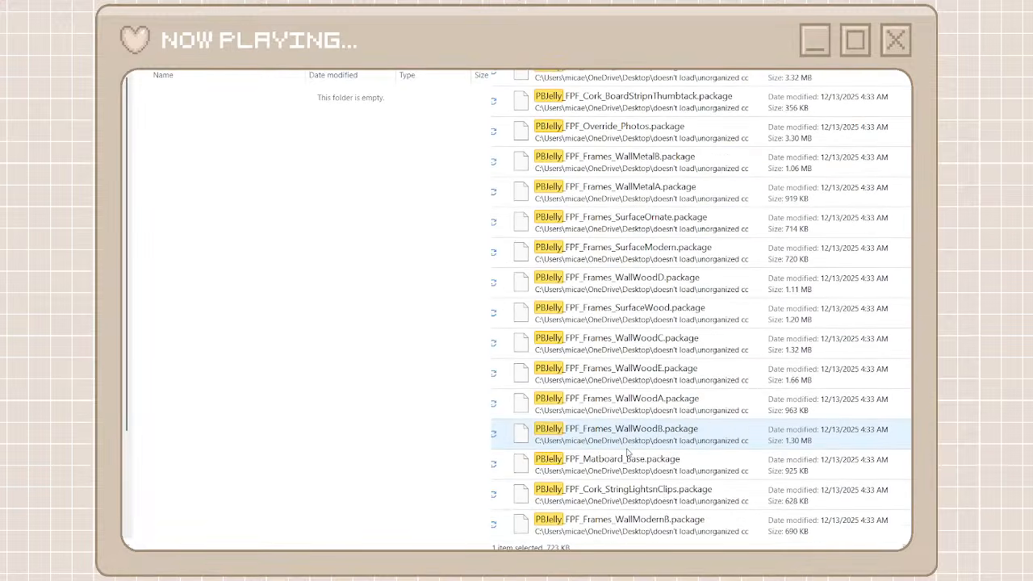
key(ctrl+a)
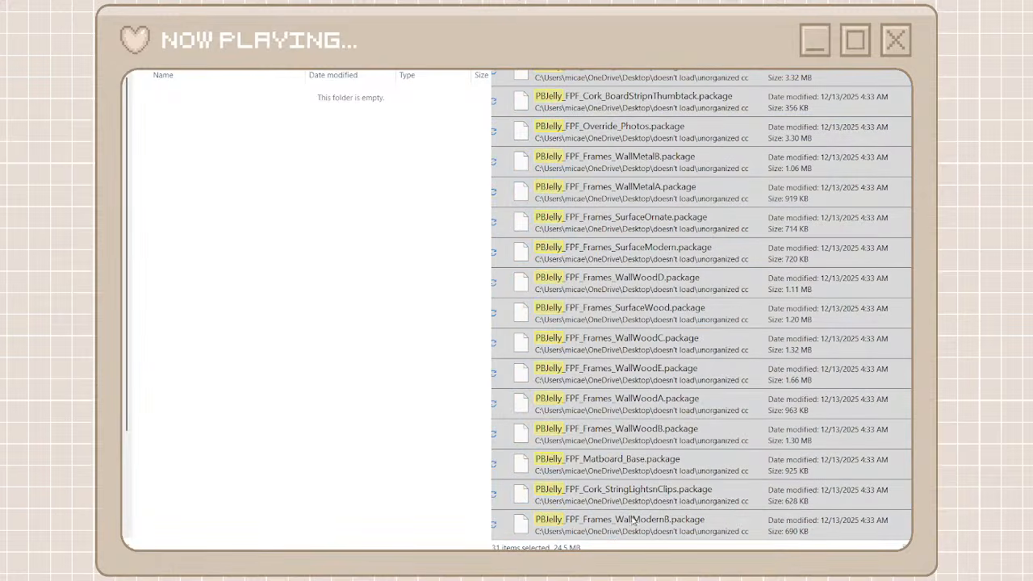
drag(633, 520, 427, 424)
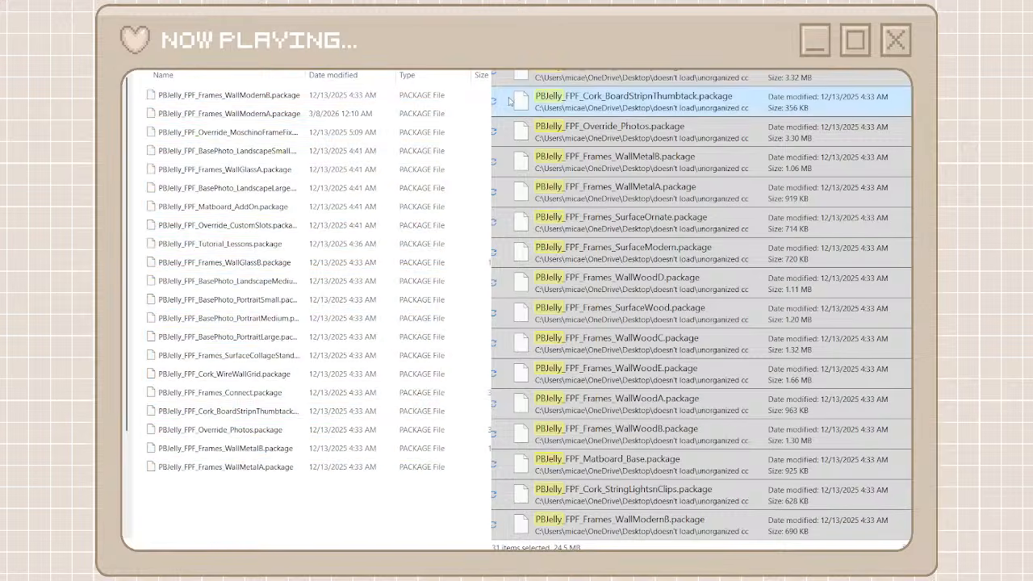
click(516, 16)
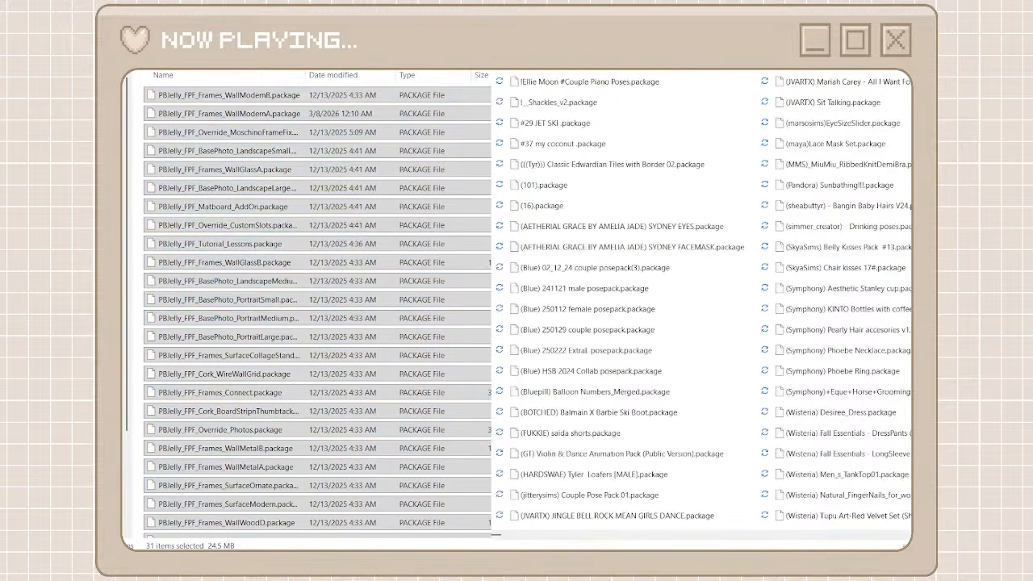
Find the Passiberri packages in the unorganized cc folder, and create and open a creator folder named passiberri
key(alt+Left)
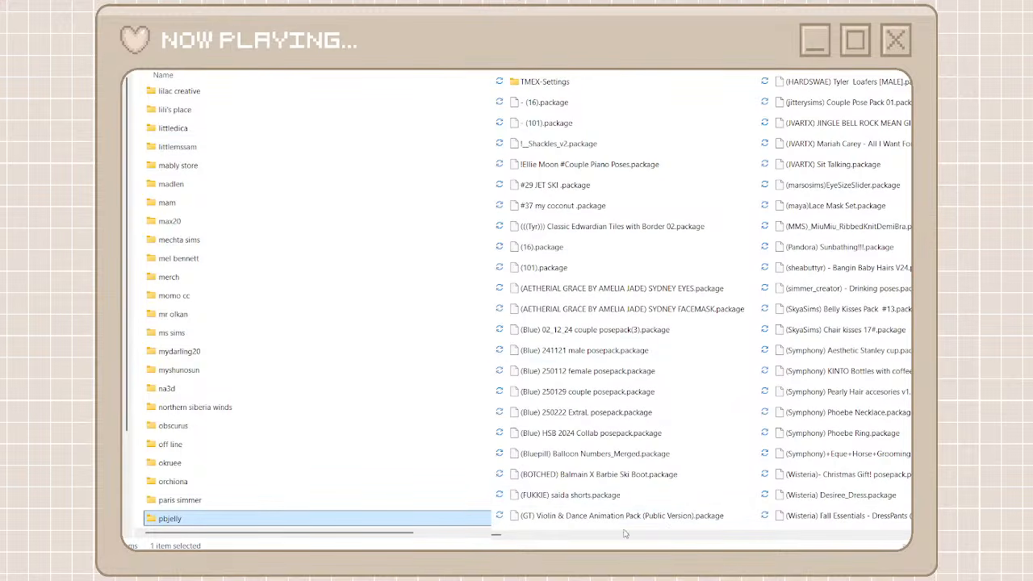
drag(496, 535, 811, 537)
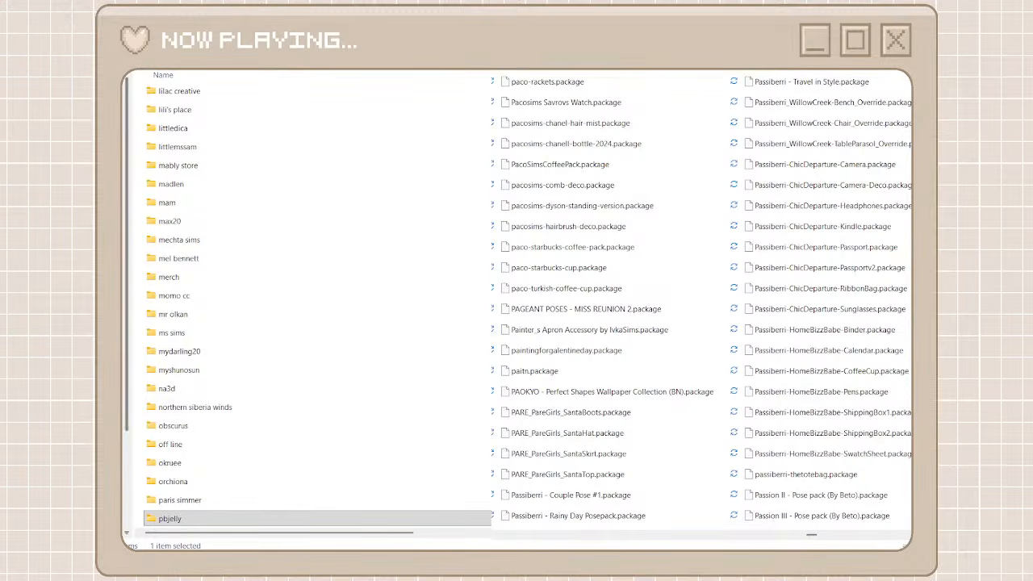
key(ctrl+shift+n)
text(p)
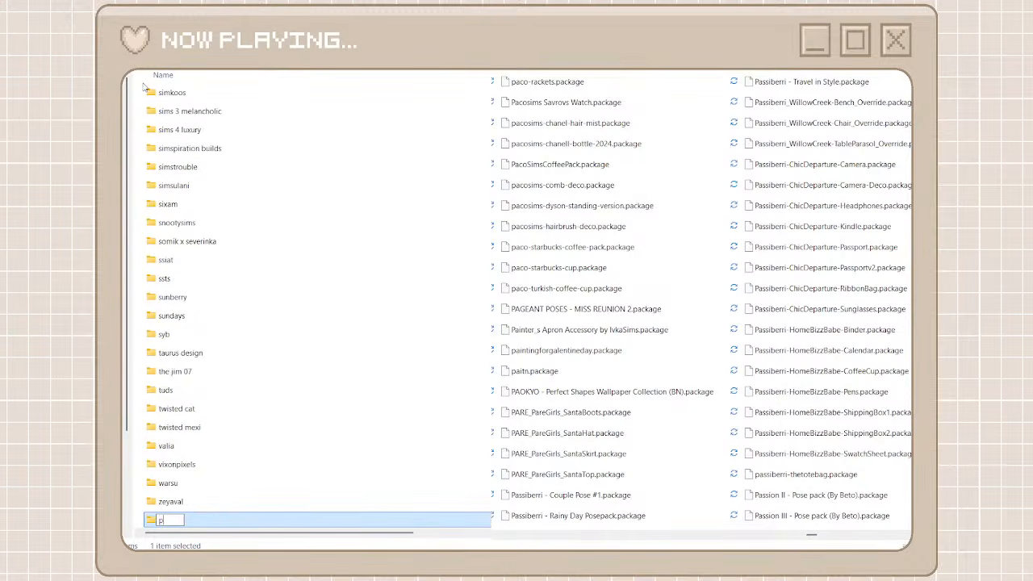
text(assie)
text(erri)
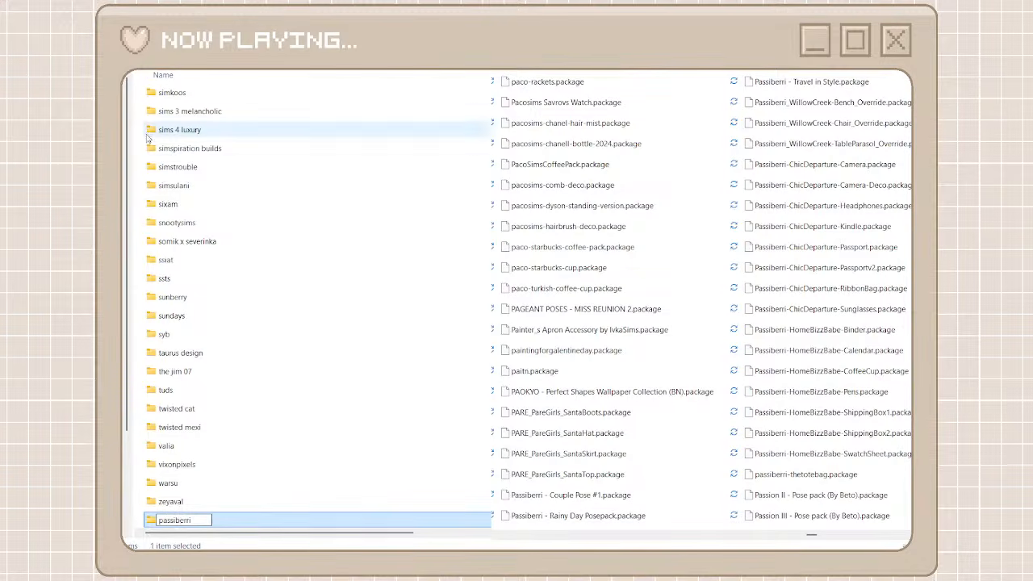
double_click(269, 522)
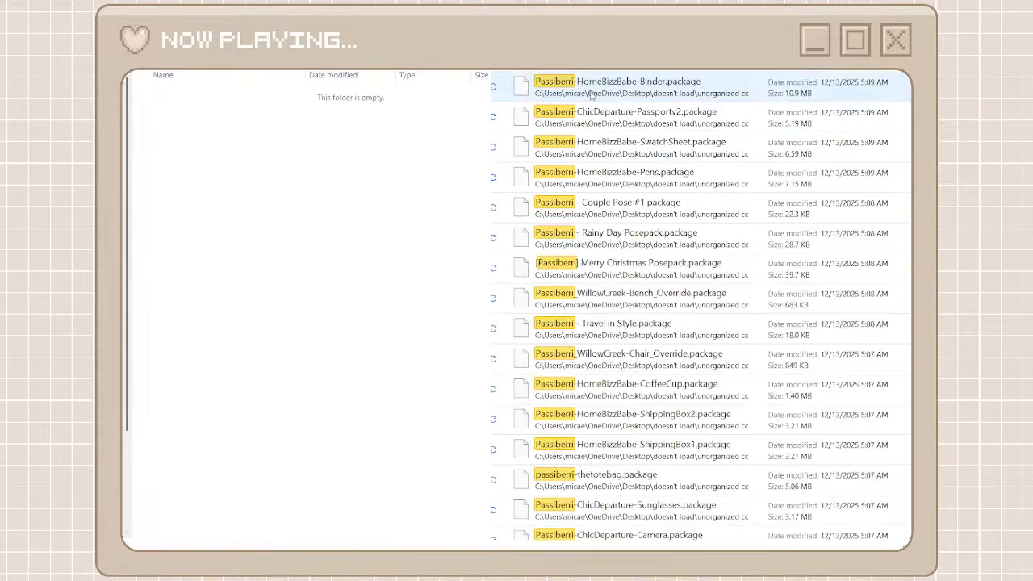
Select all packages matching passiberri in the unorganized cc folder and move them into the passiberri folder
click(594, 92)
scroll(620, 322, down, 3)
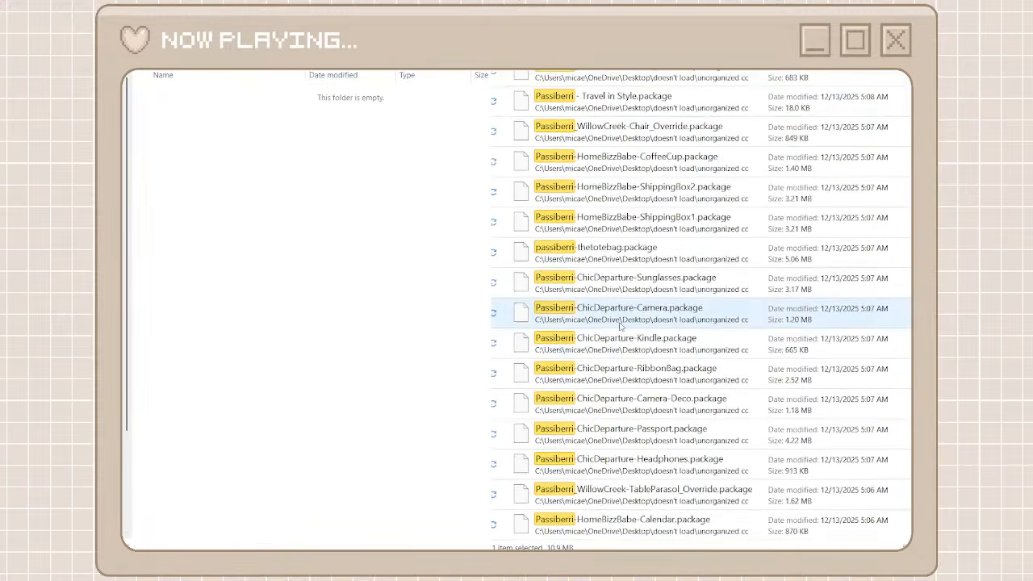
shift+click(610, 525)
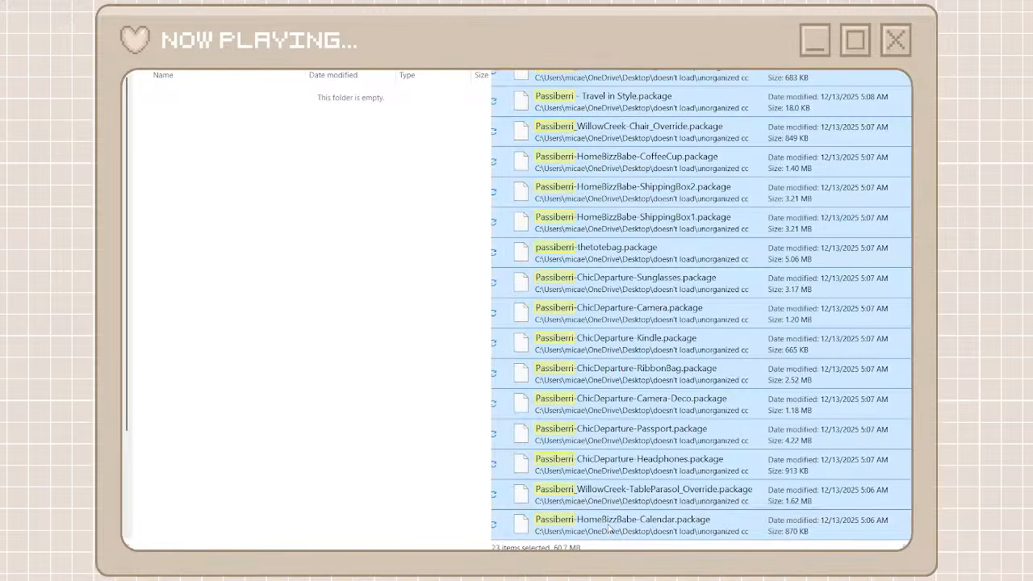
right_click(610, 522)
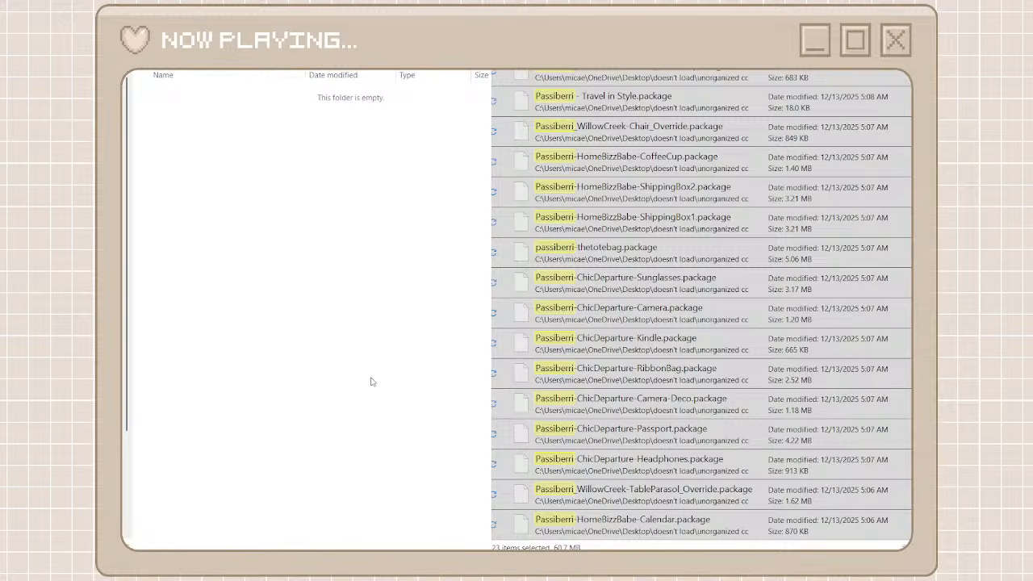
key(ctrl+v)
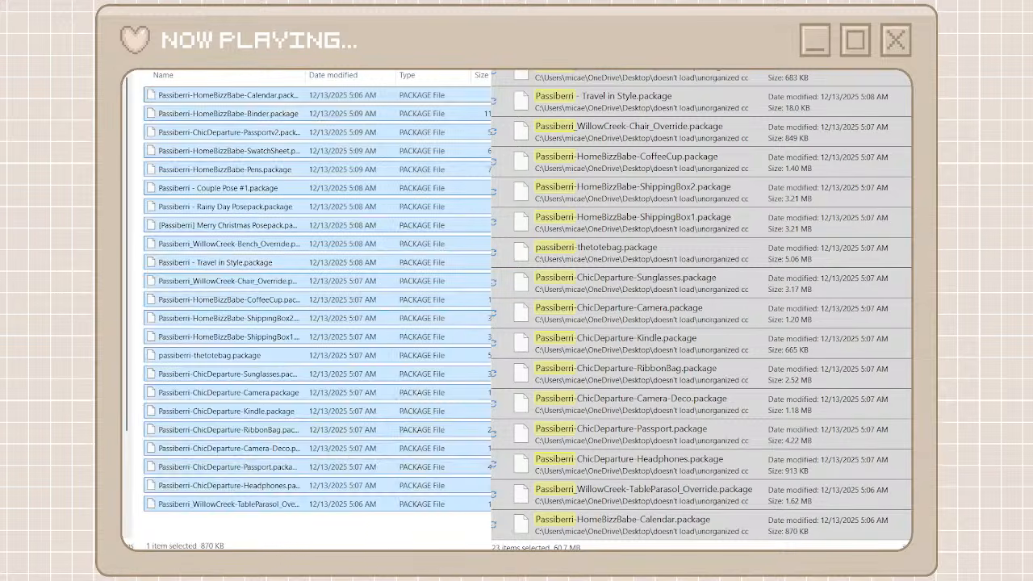
Find the packages prefixed [BR] in the unorganized cc folder, and create and open a creator folder named br
key(alt+Left)
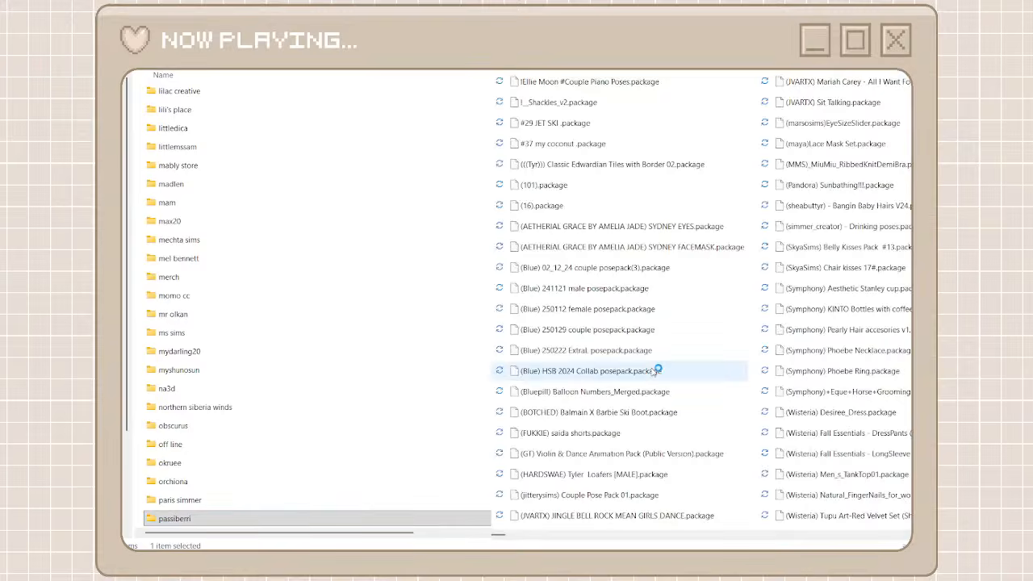
scroll(836, 538, down, 2)
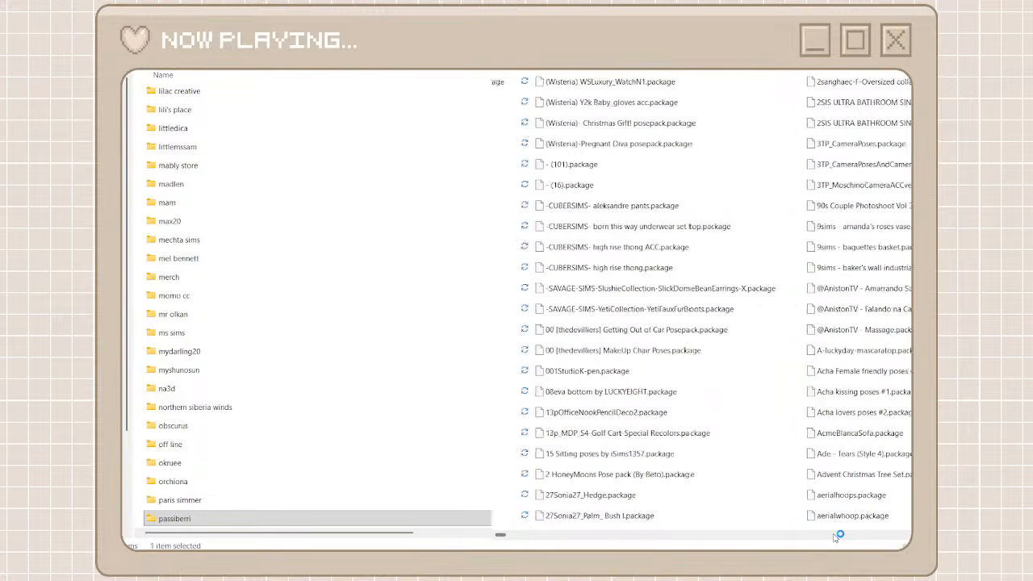
scroll(836, 538, down, 3)
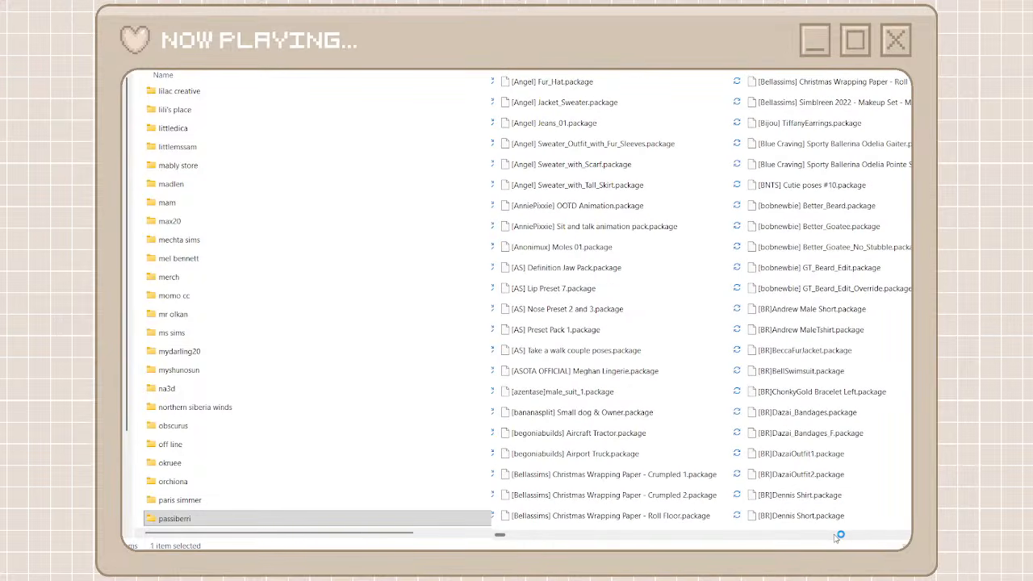
scroll(836, 538, down, 1)
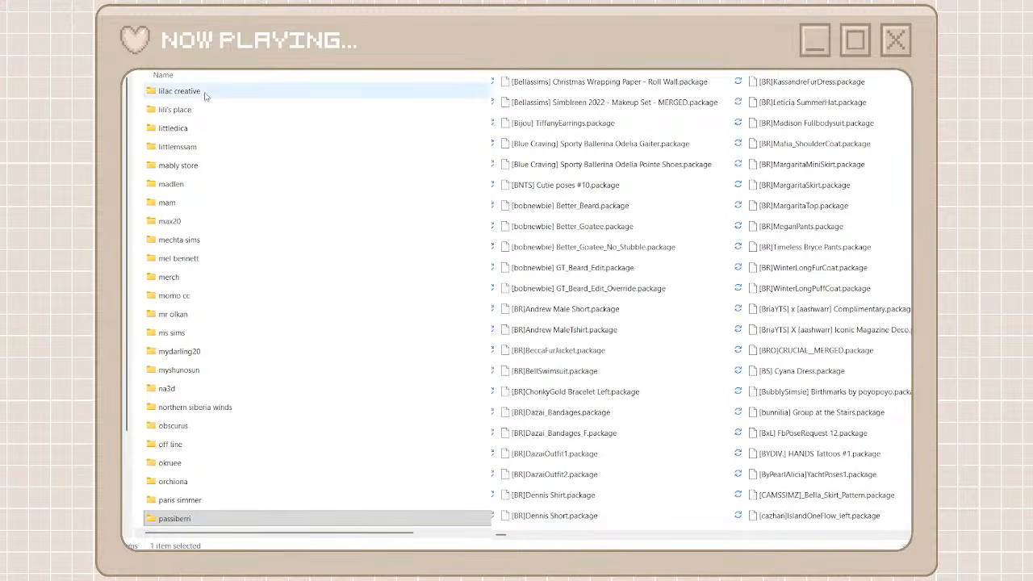
key(ctrl+shift+n)
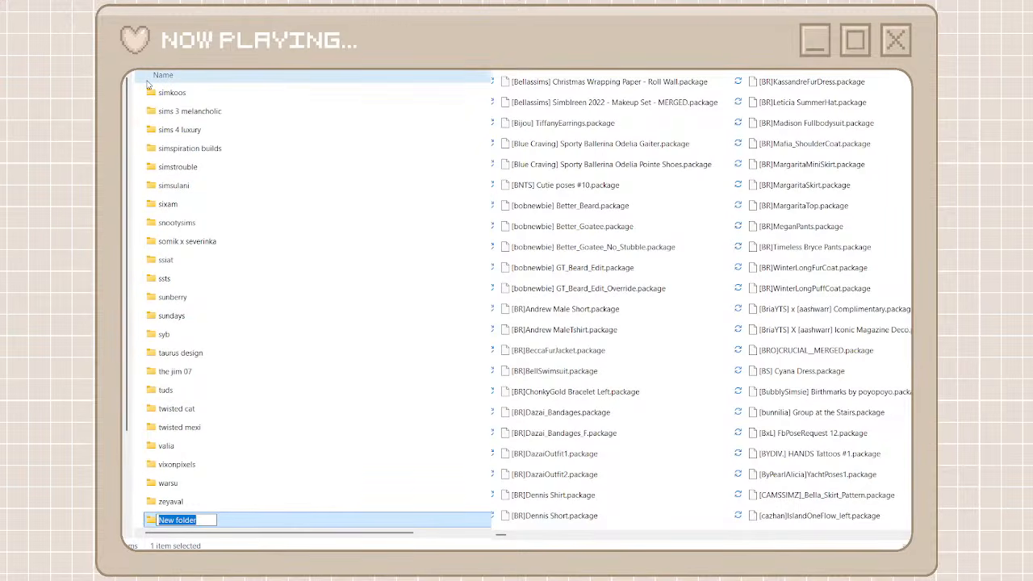
text(br)
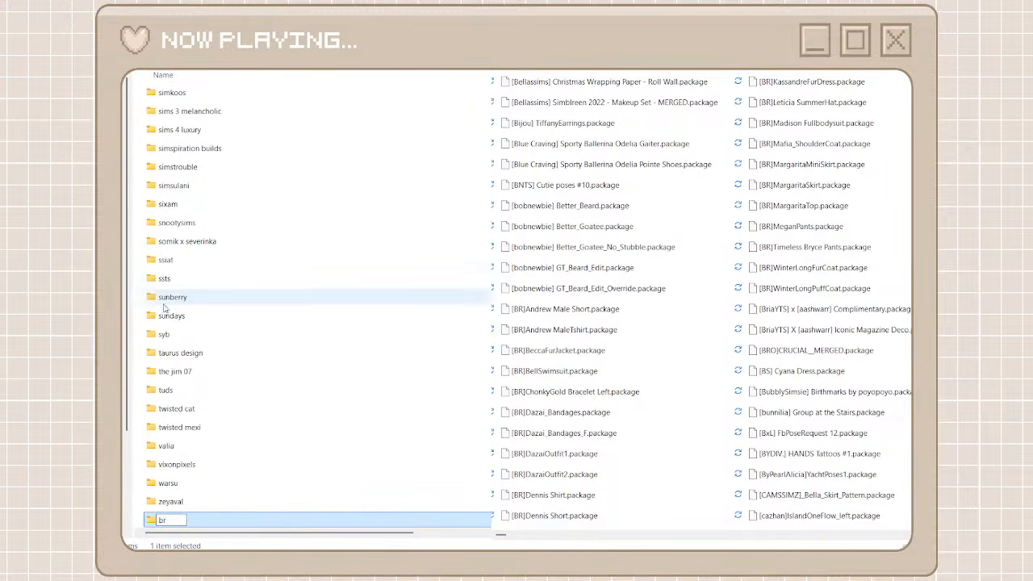
drag(175, 520, 124, 522)
double_click(232, 524)
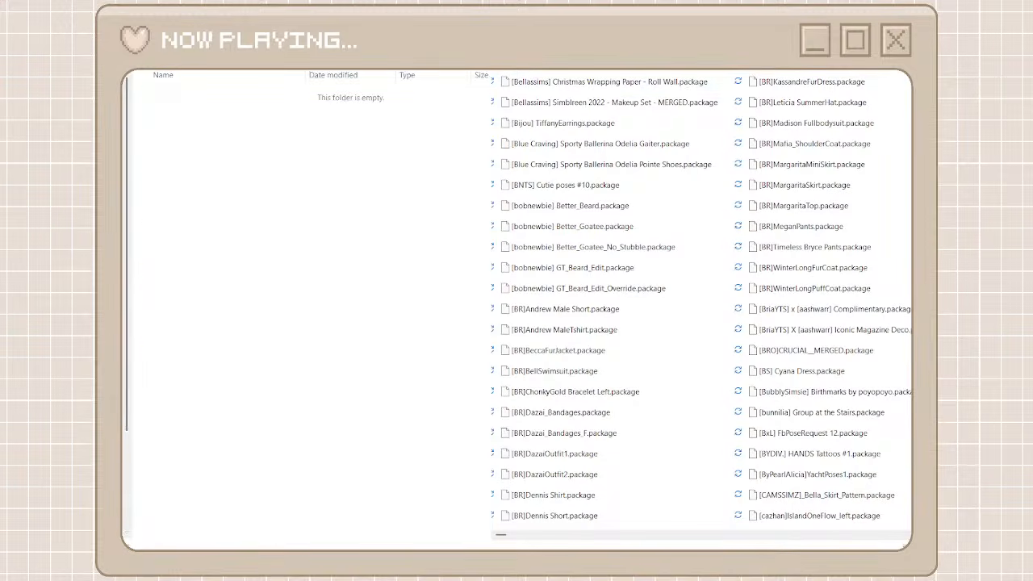
Search the unorganized cc folder for br and move the packages from [BR]Dennis Short through [BR]Andrew Male Short into the br folder
text(br)
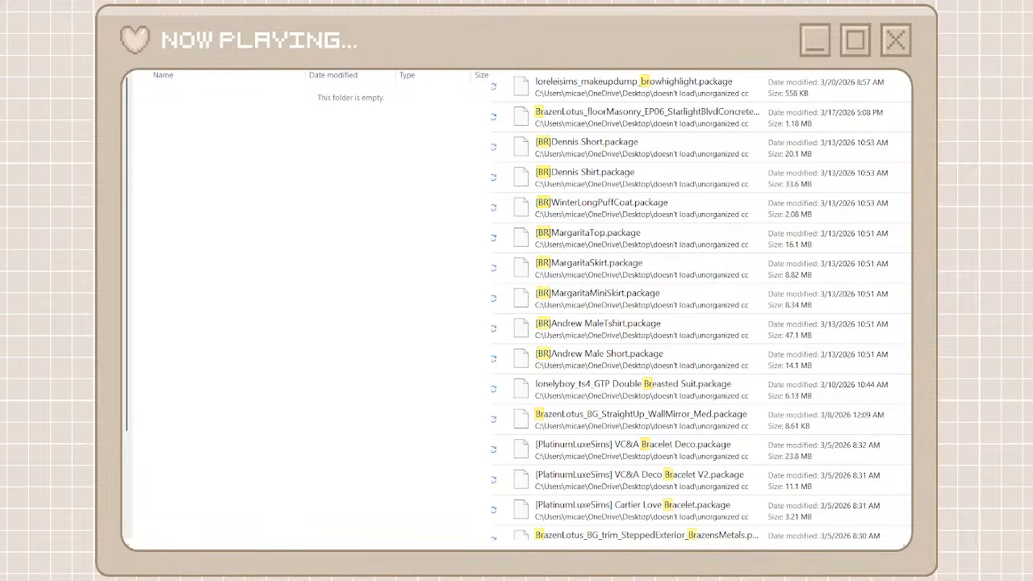
click(585, 147)
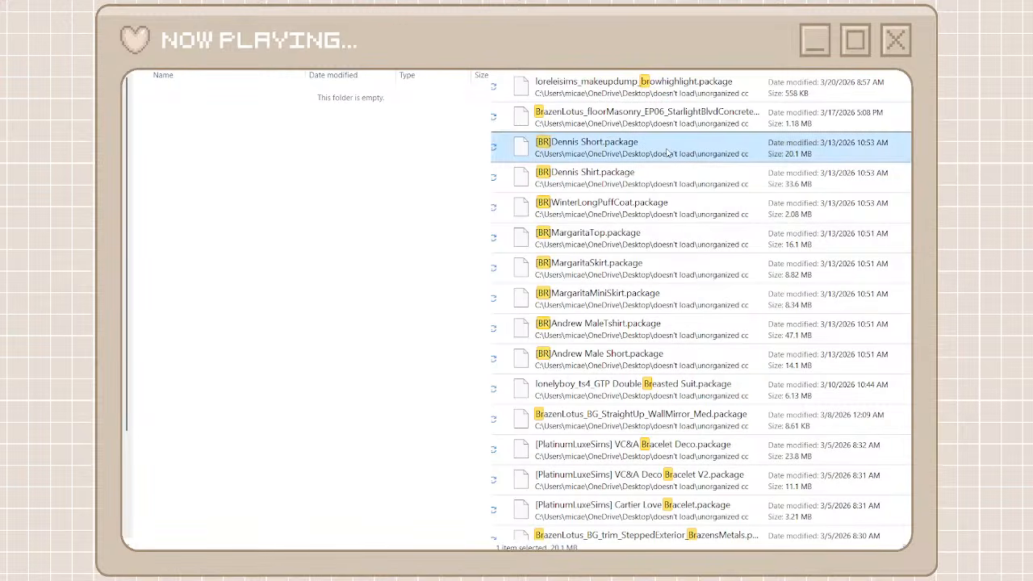
shift+click(583, 357)
right_click(591, 356)
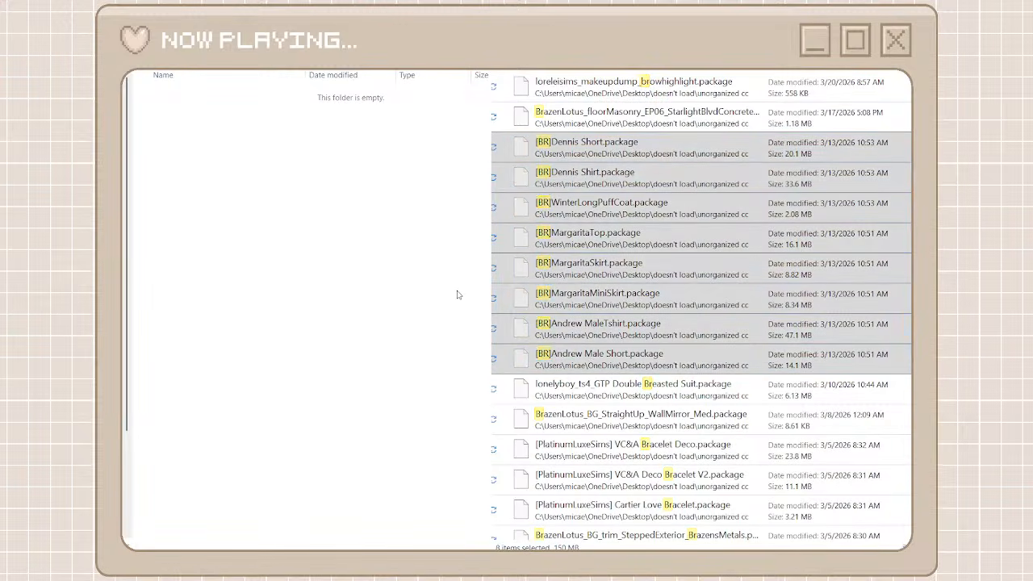
key(ctrl+v)
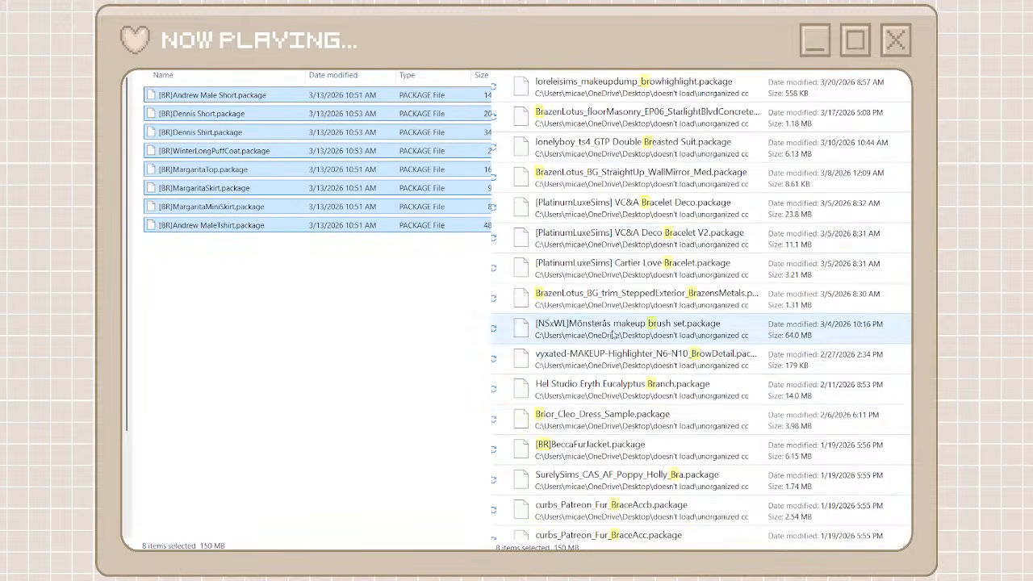
Move the [BR]BeccaFurJacket package from the search results into the br folder
click(583, 445)
right_click(583, 445)
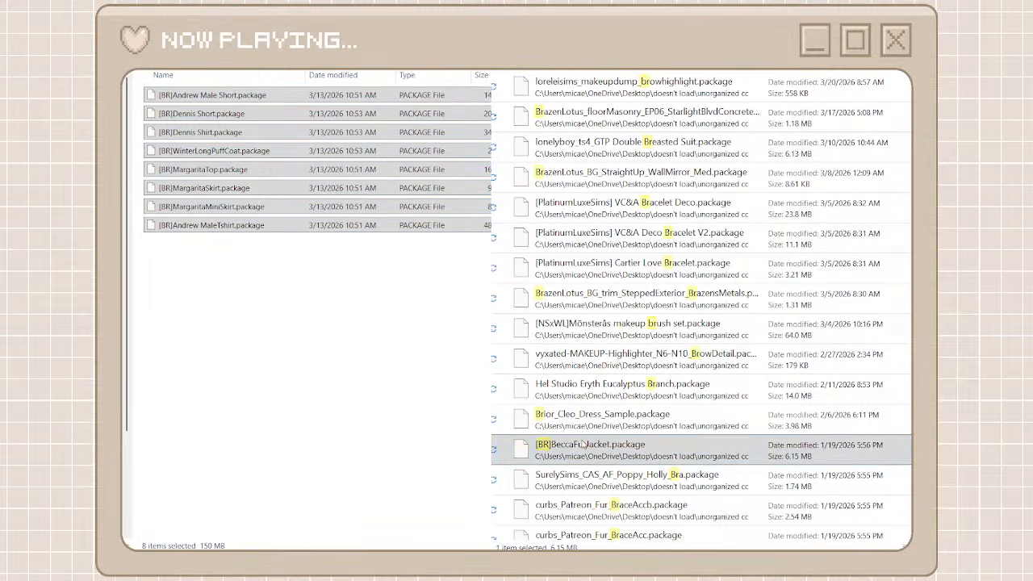
drag(593, 447, 457, 404)
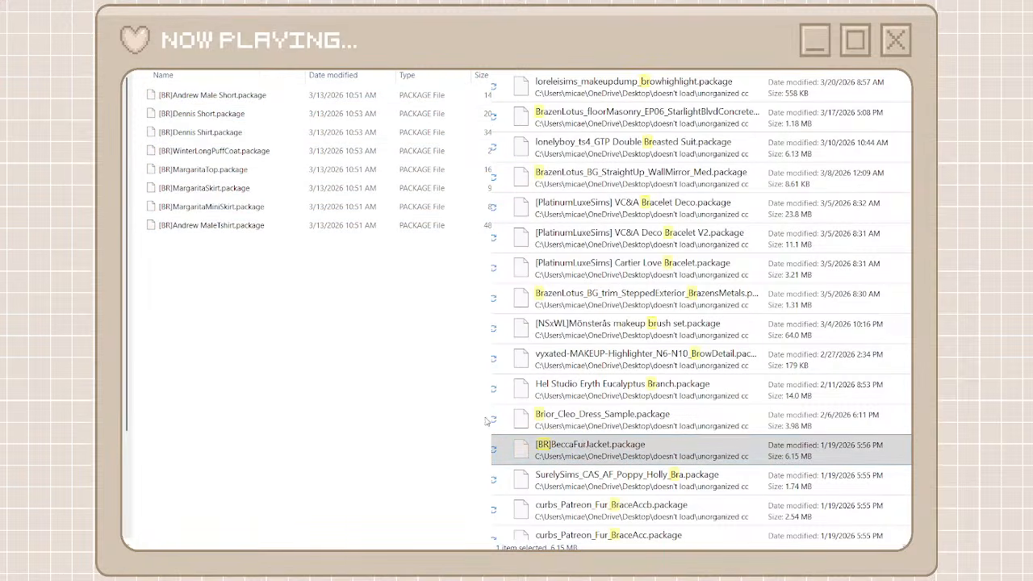
Move the packages from [BR]KassandreFurDress through [BR]ChonkyGold Bracelet Left from the search results into the br folder
scroll(607, 332, down, 5)
click(600, 284)
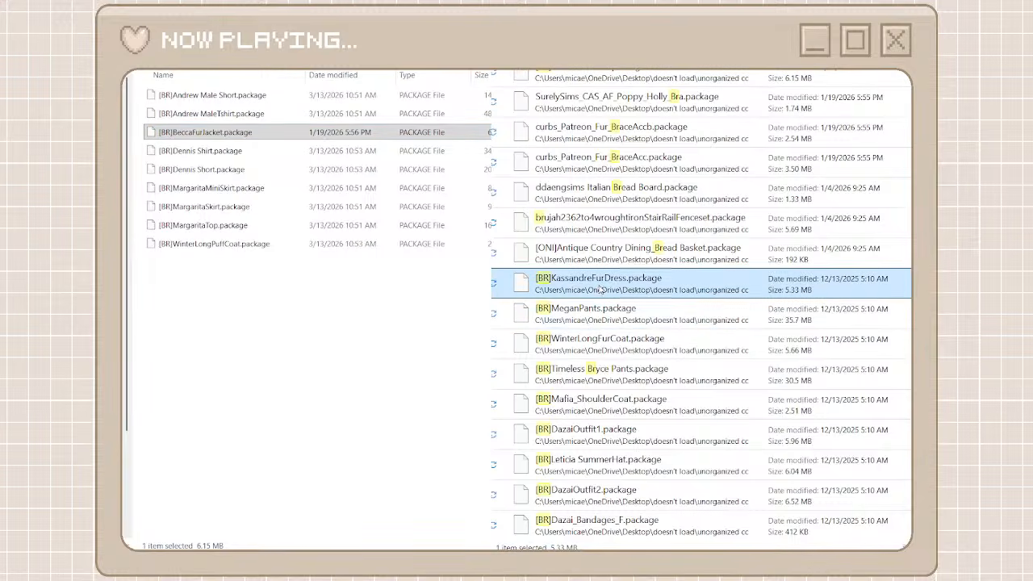
scroll(611, 414, down, 3)
shift+click(605, 327)
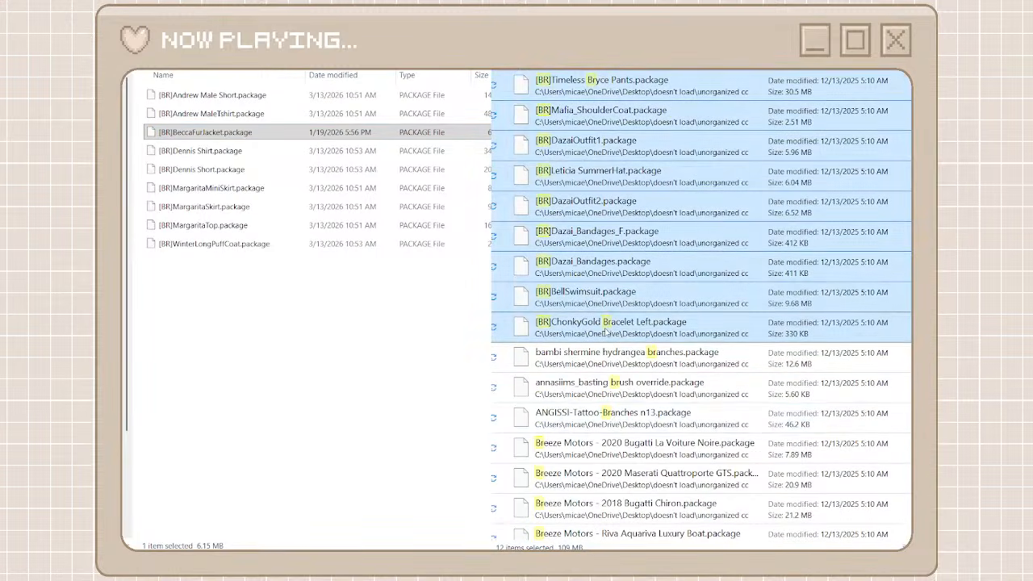
click(407, 372)
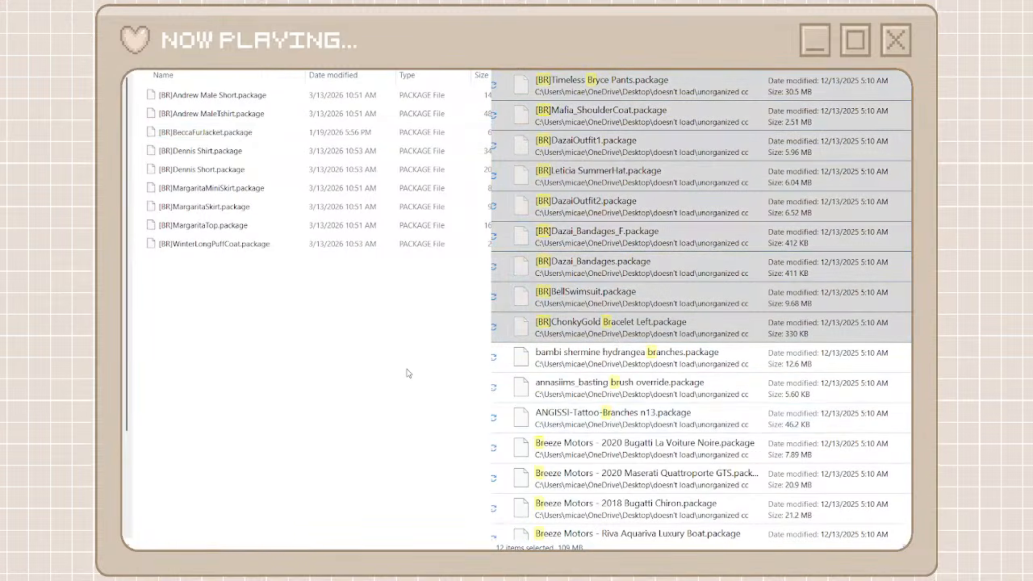
key(ctrl+v)
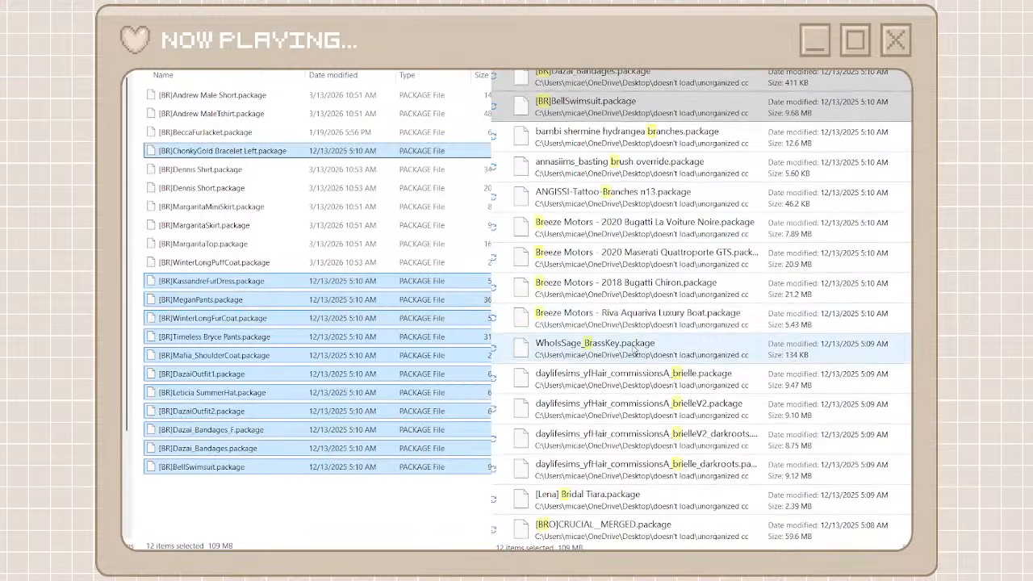
Look through the remaining br search results for another creator to sort, and return to the list of creator folders
scroll(636, 351, down, 3)
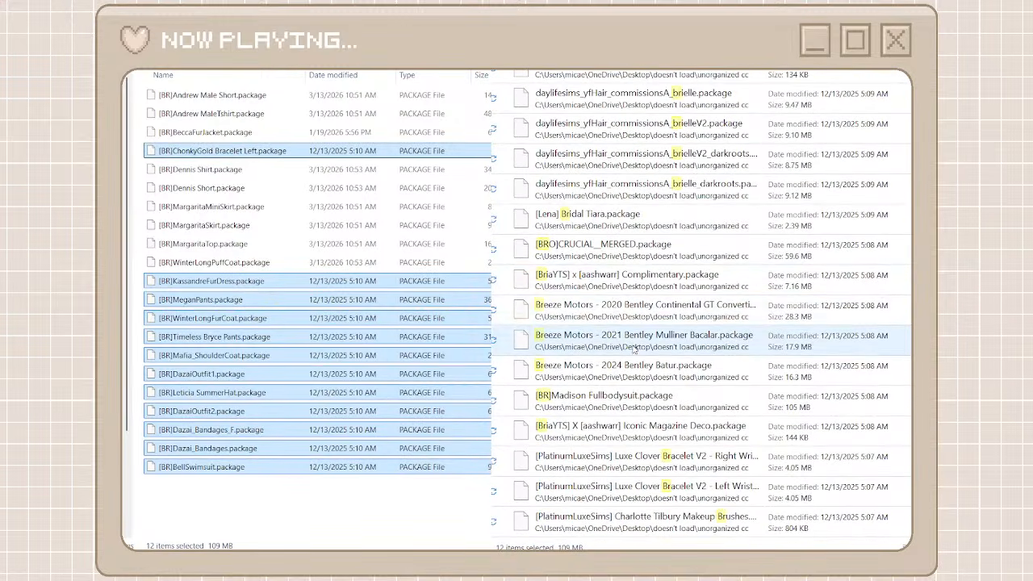
scroll(629, 355, down, 5)
scroll(587, 395, down, 15)
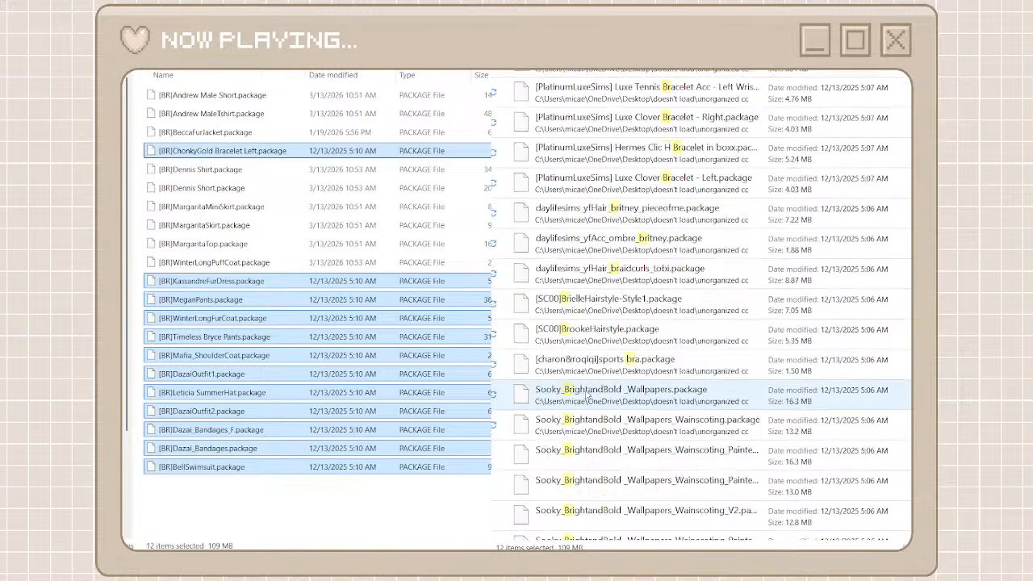
scroll(586, 395, down, 20)
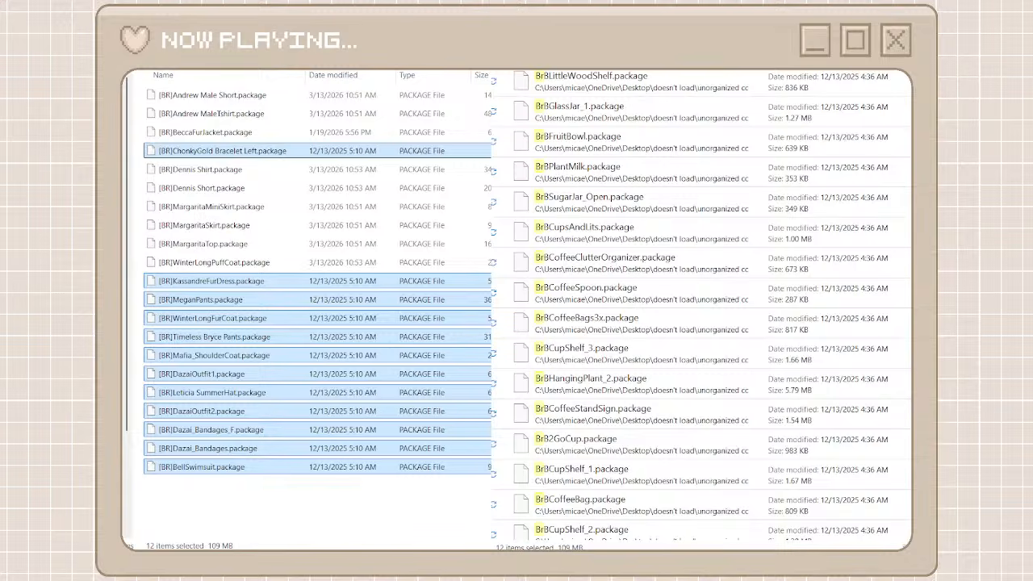
key(alt+Left)
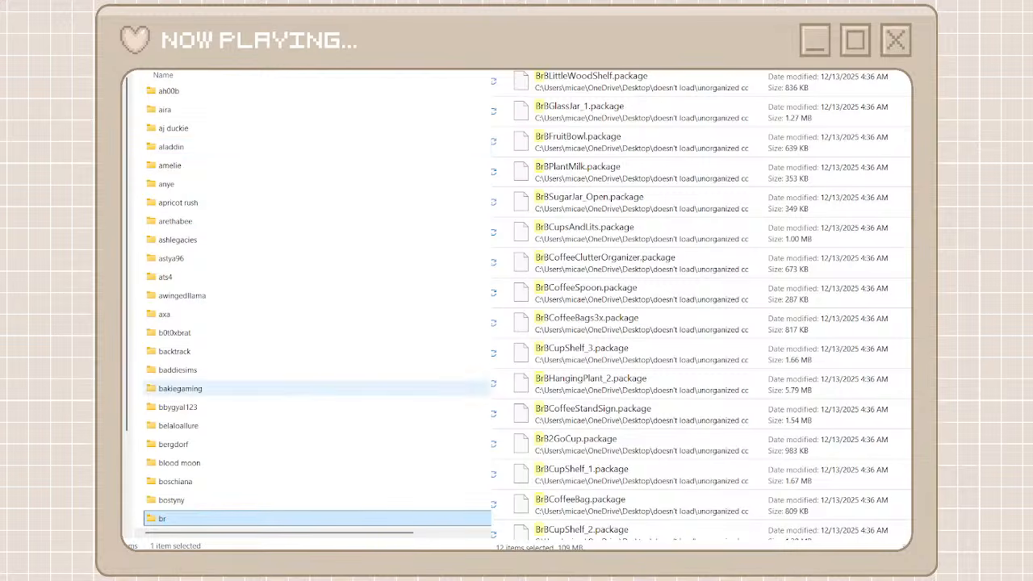
scroll(266, 390, down, 8)
scroll(680, 466, down, 5)
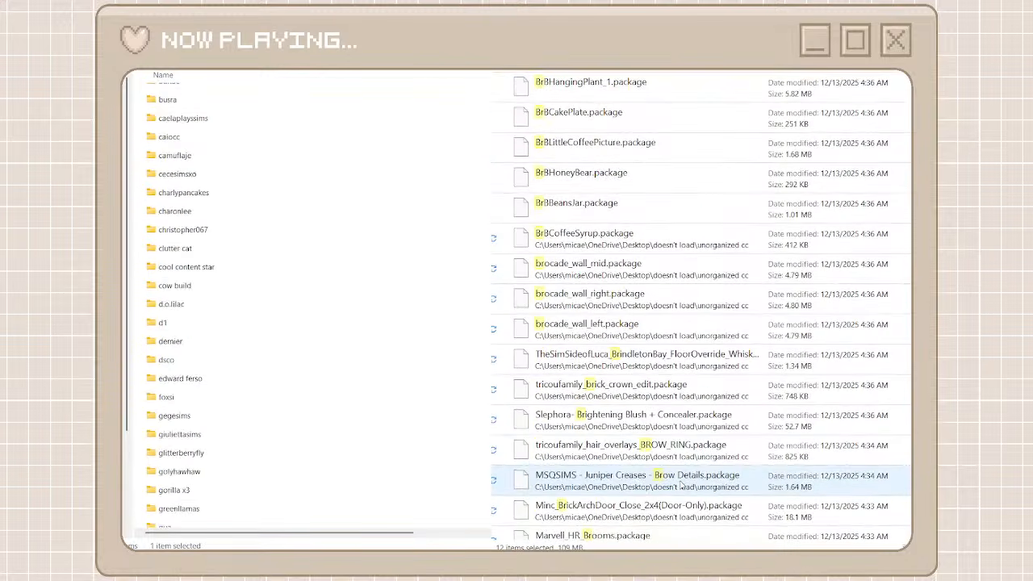
scroll(680, 485, down, 10)
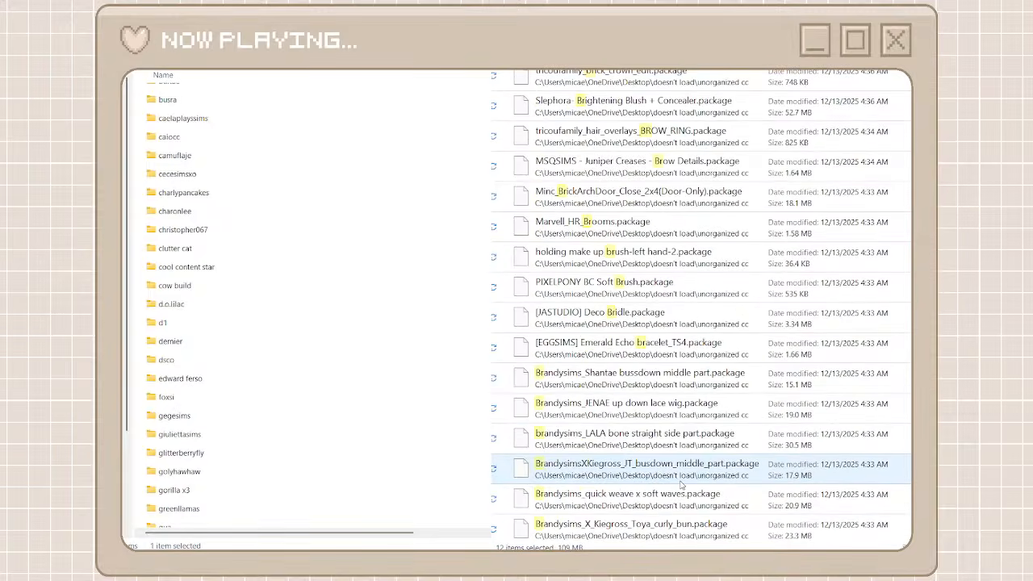
scroll(680, 485, down, 4)
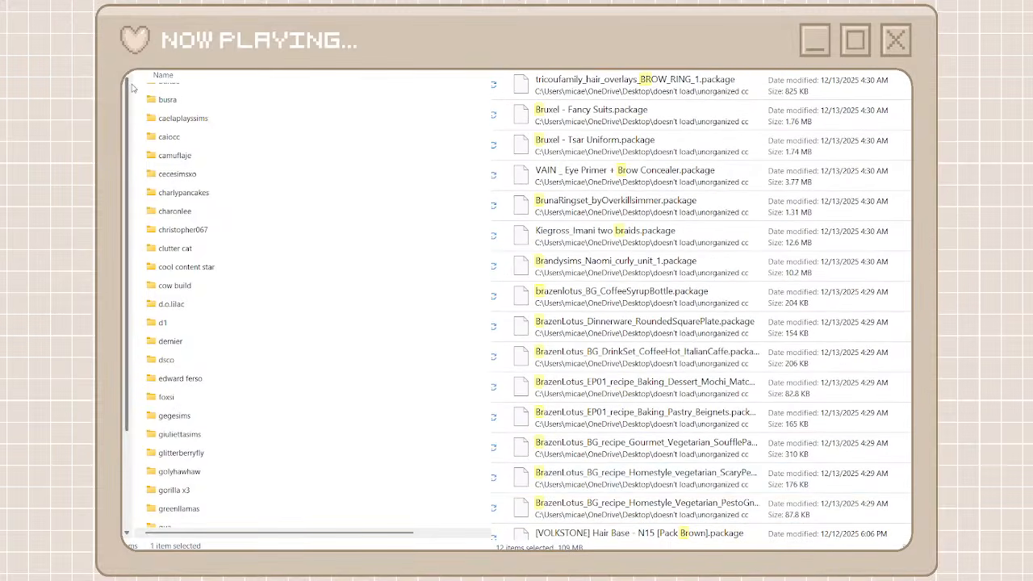
Create a creator folder named sc00 and open it
key(ctrl+shift+n)
text(sim)
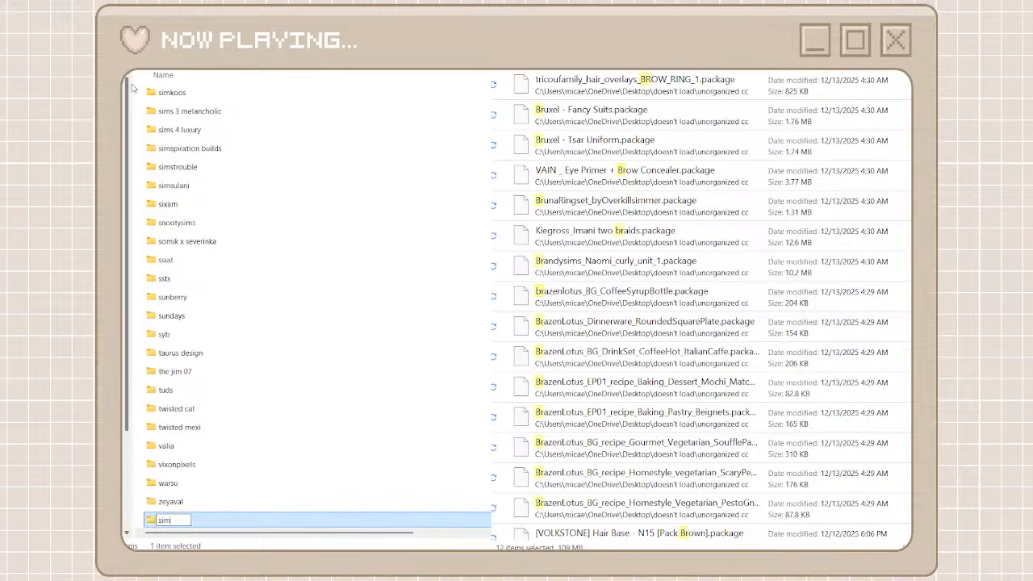
key(BackSpace)
key(BackSpace)
text(c00)
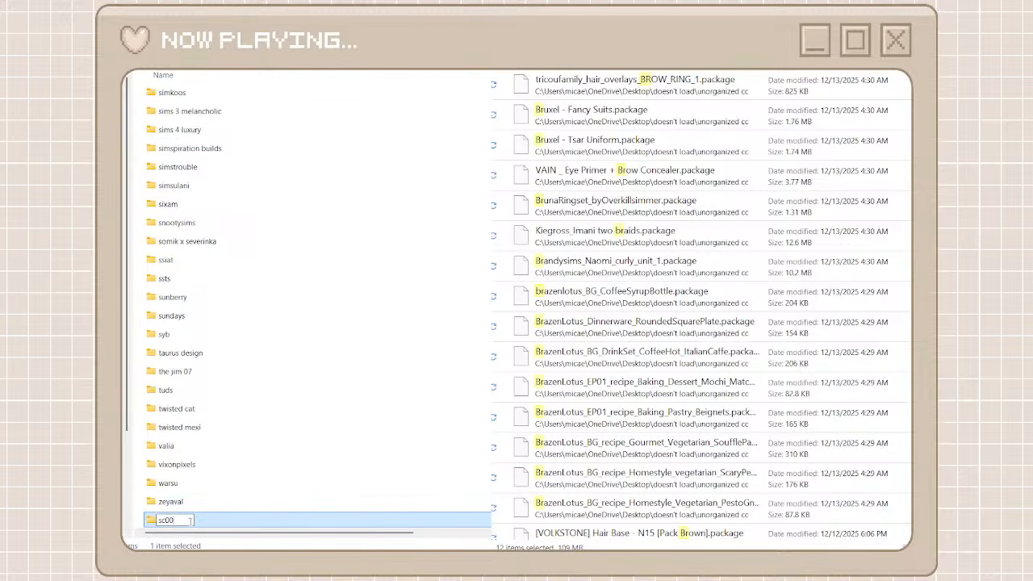
key(ctrl+a)
click(257, 533)
double_click(227, 521)
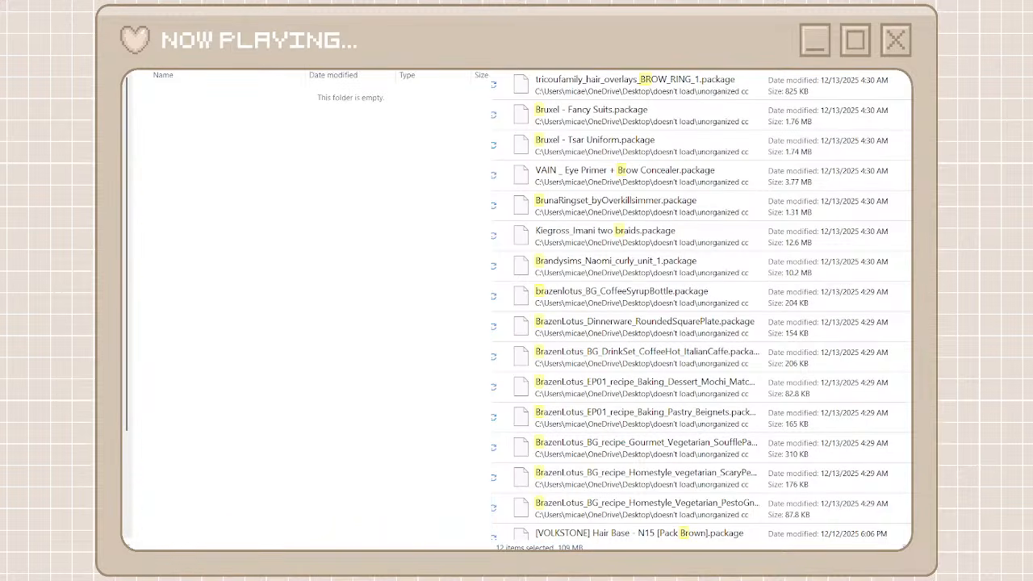
Search the unorganized cc folder for sc00, move all matching packages into the sc00 folder, and clear the search
key(ctrl+v)
click(655, 86)
scroll(624, 369, down, 8)
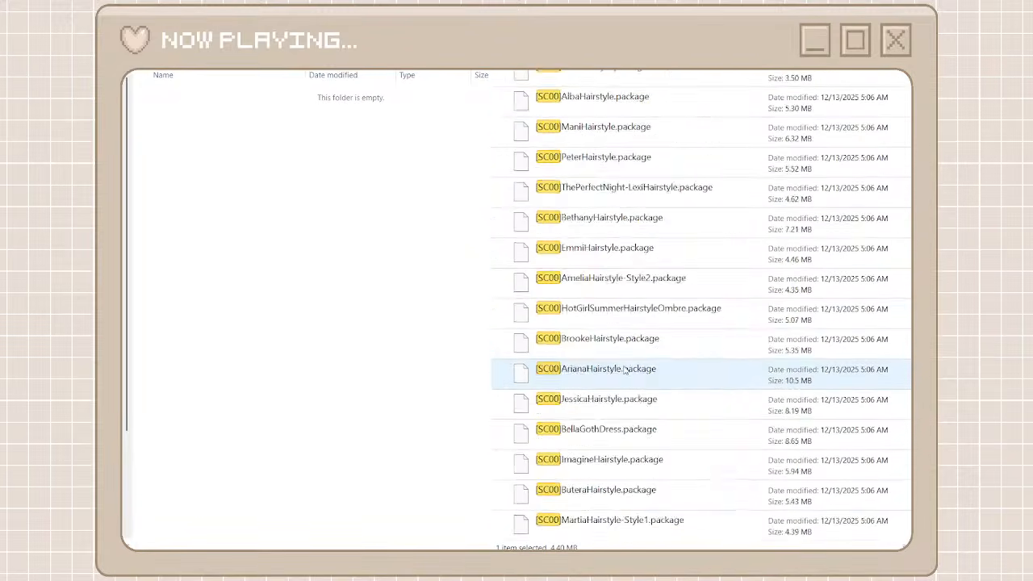
scroll(623, 370, down, 5)
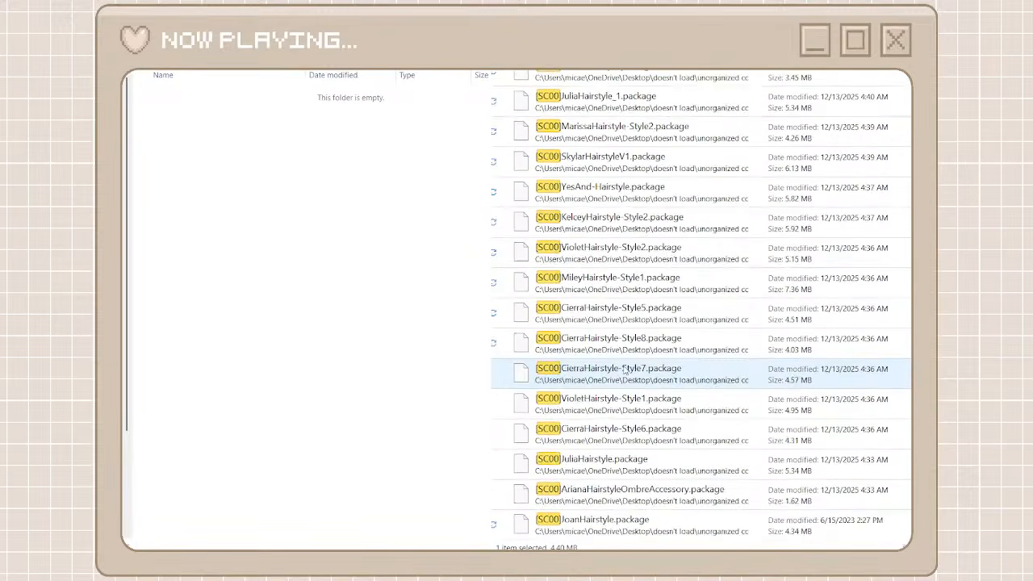
shift+click(616, 523)
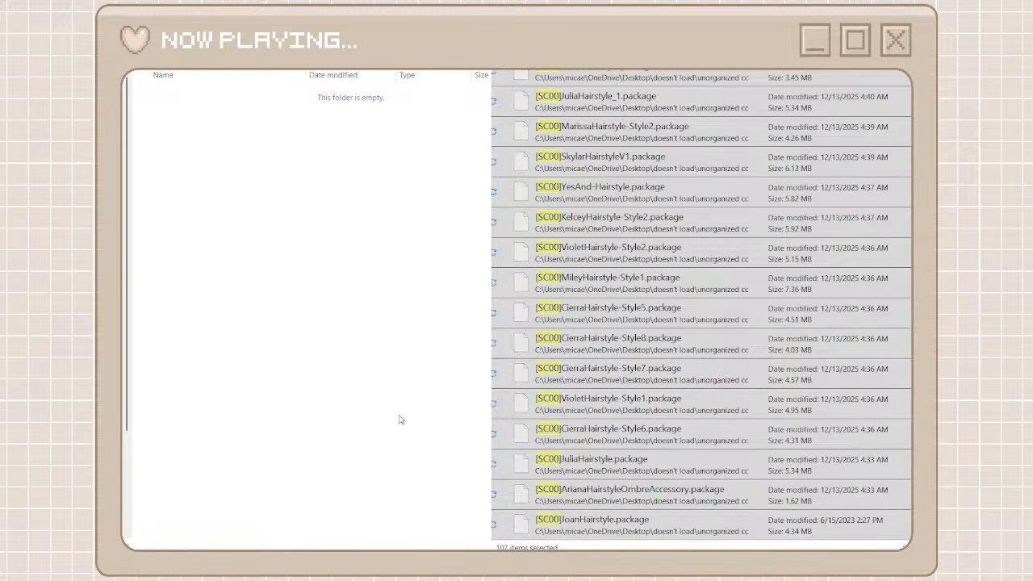
key(ctrl+v)
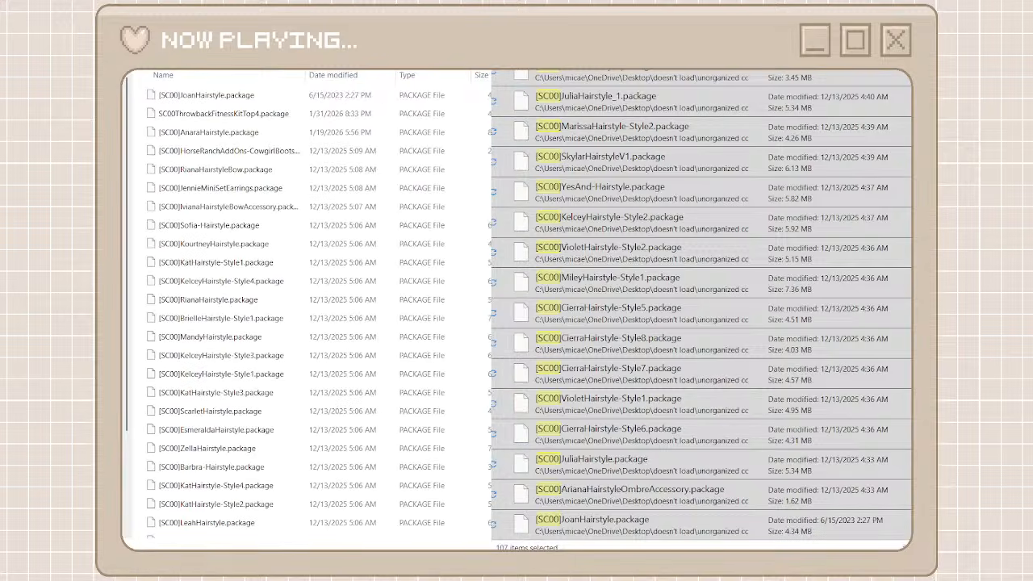
key(Escape)
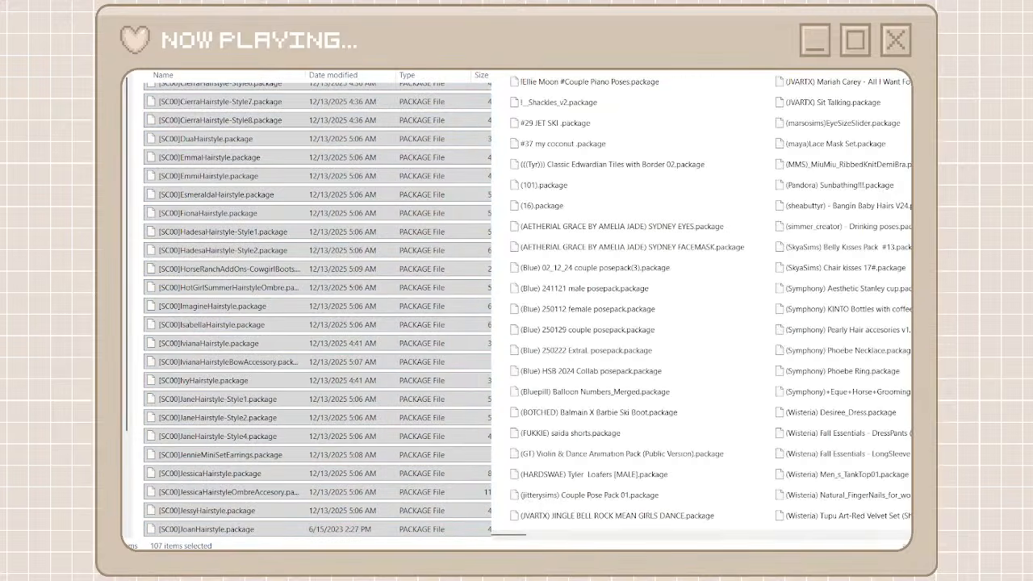
Find the packages prefixed lonelyboy_ts4 in the unorganized cc folder, and create a creator folder named lonelyboy
key(alt+Left)
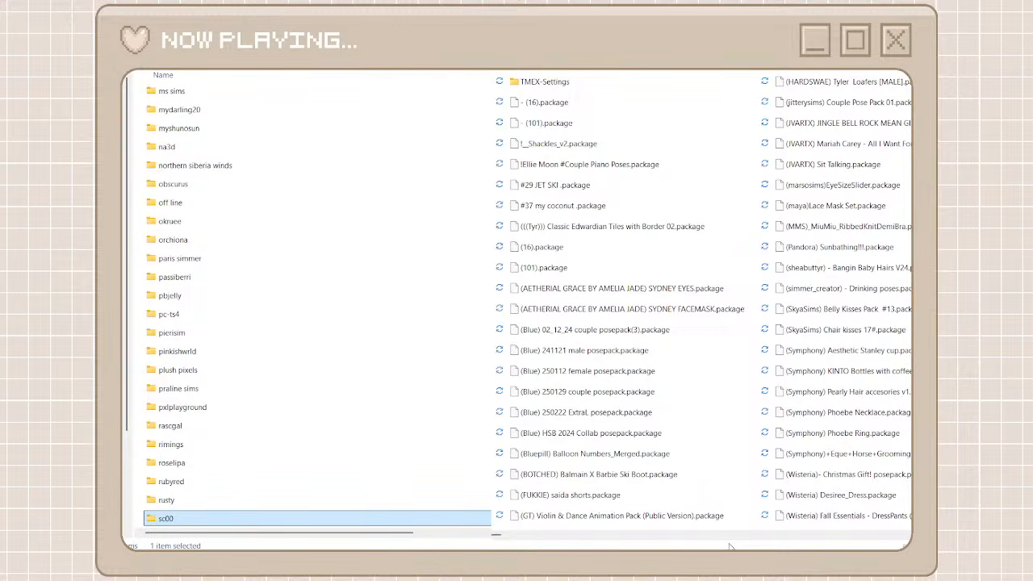
click(814, 540)
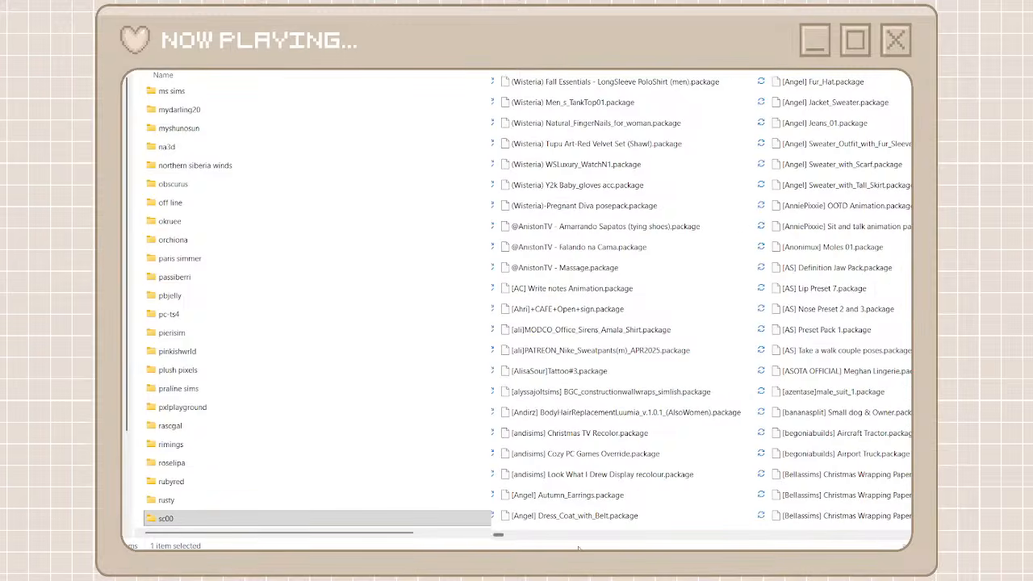
drag(499, 536, 681, 536)
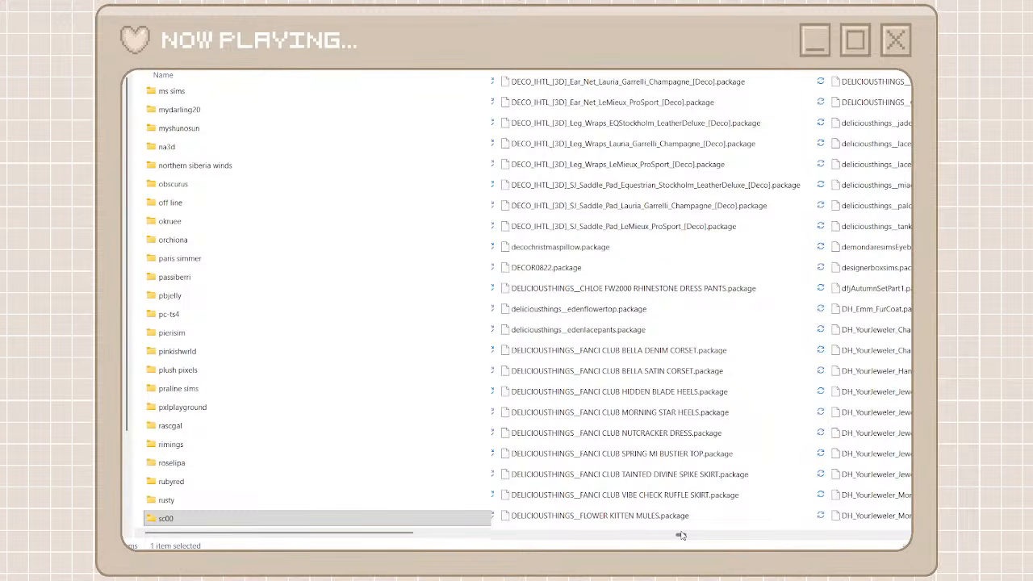
drag(681, 535, 704, 535)
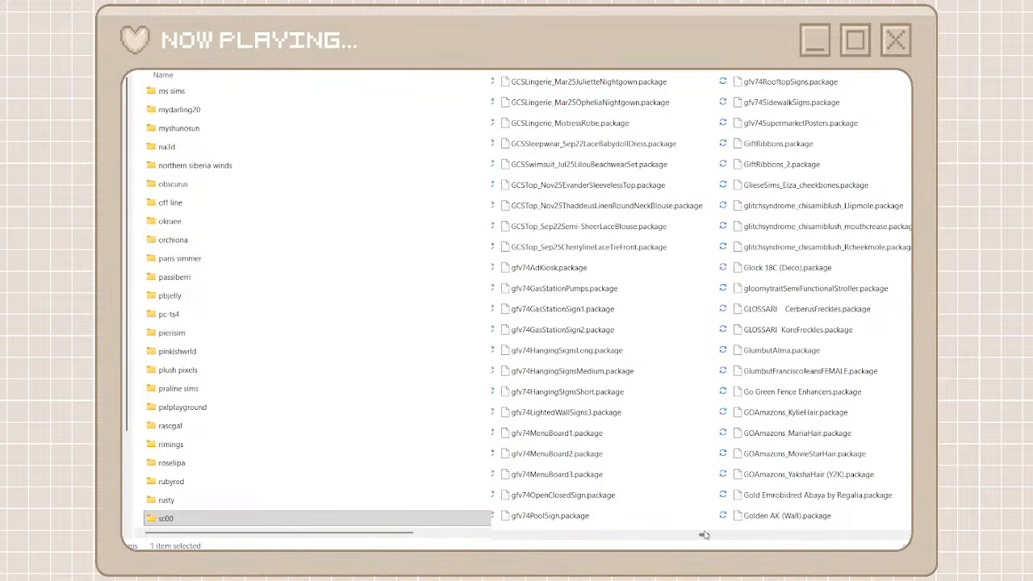
drag(704, 535, 755, 535)
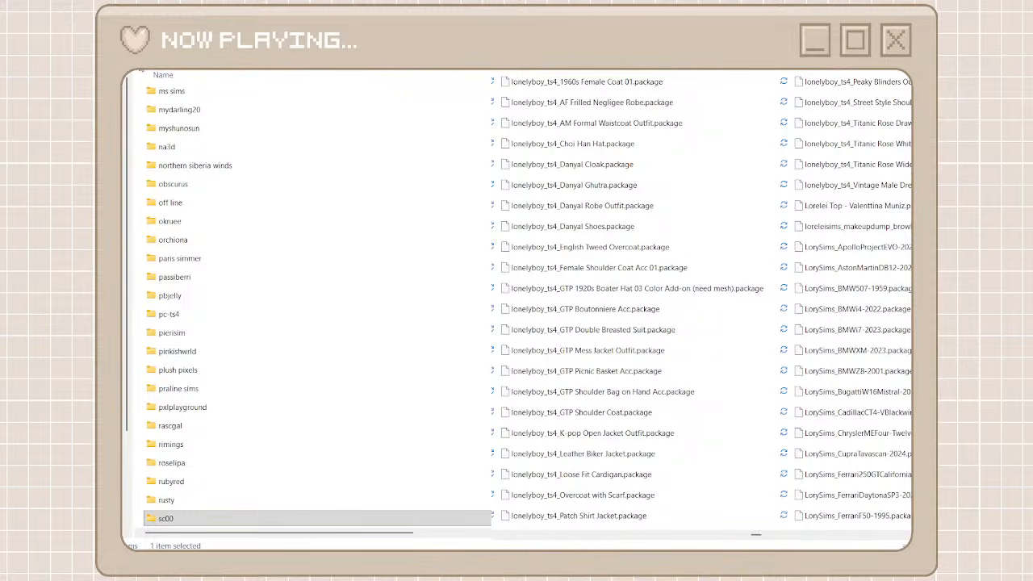
key(ctrl+shift+n)
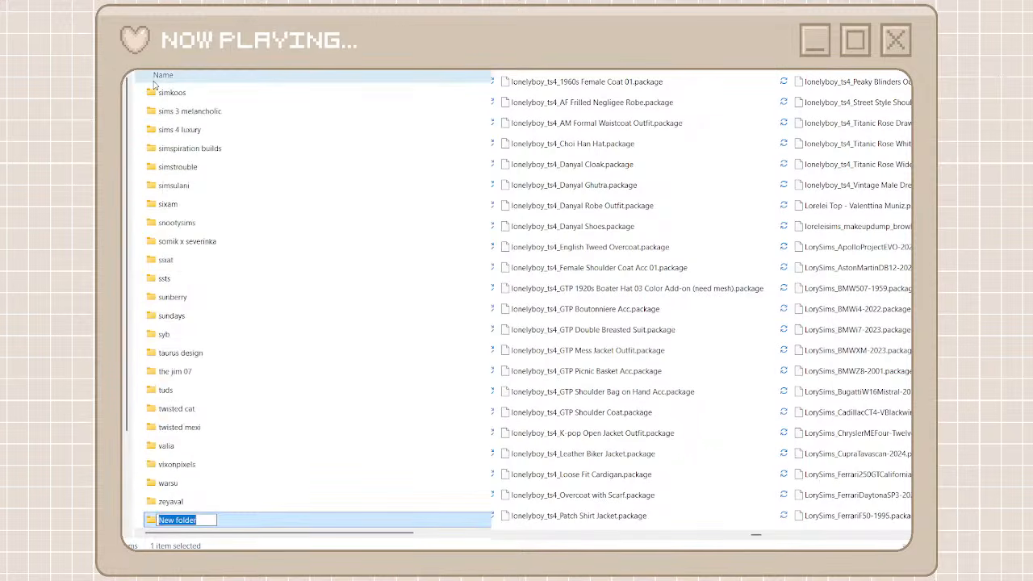
text(lonwl)
key(BackSpace)
key(BackSpace)
text(elyboy)
key(ctrl+a)
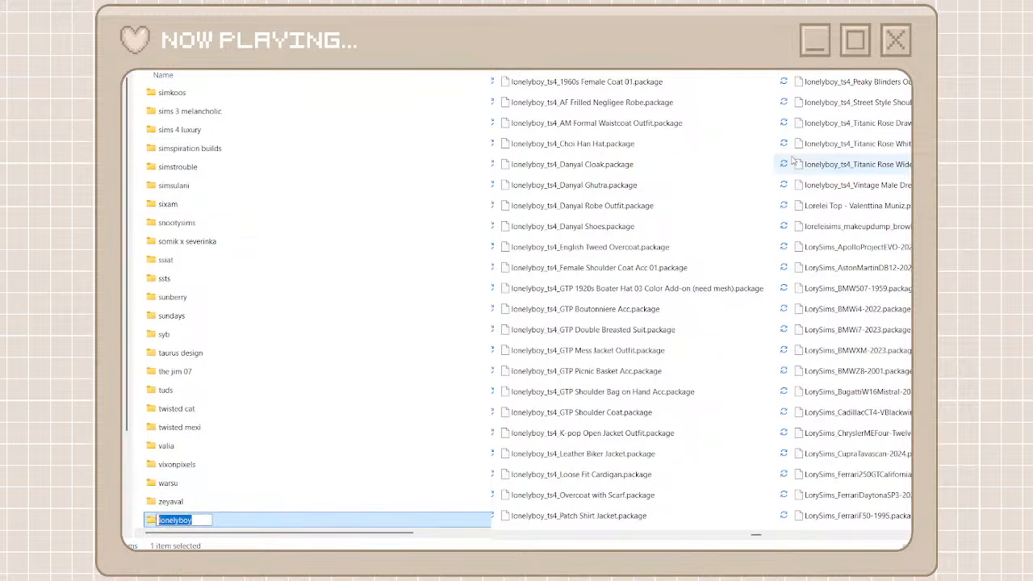
Search the unorganized cc folder for lonelyboy, move all matching packages into the lonelyboy folder, and clear the search
key(Return)
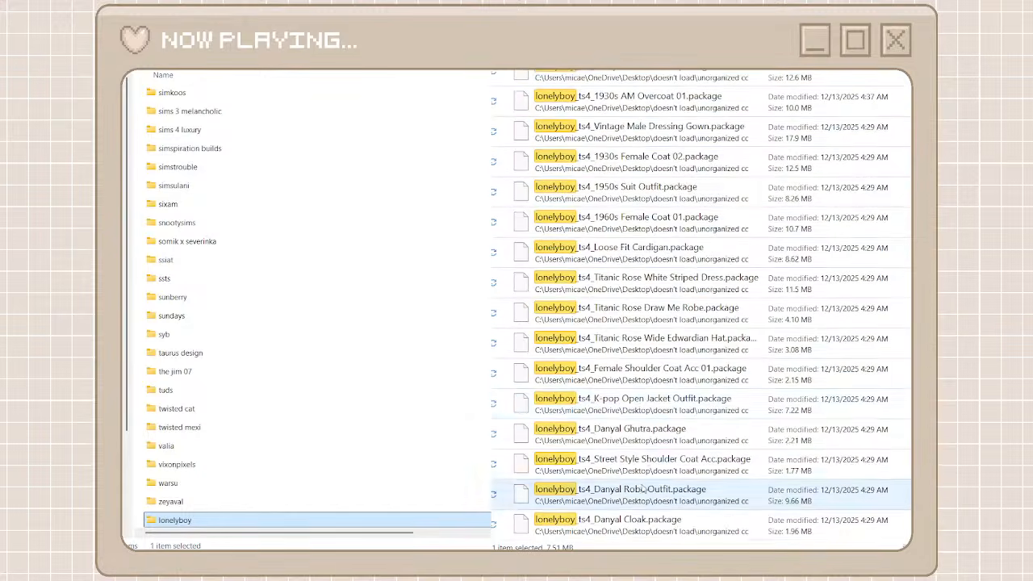
key(ctrl+a)
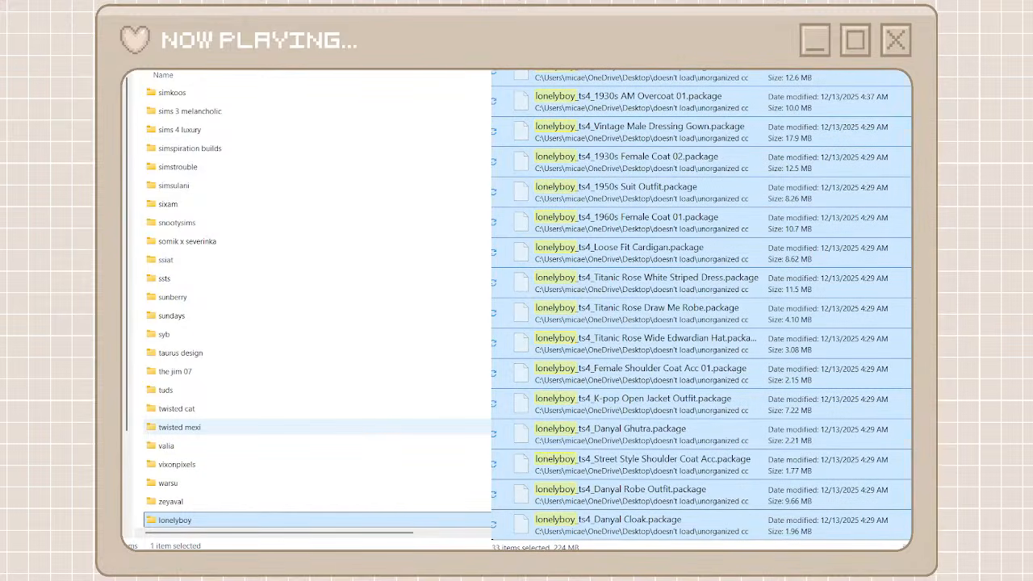
double_click(187, 523)
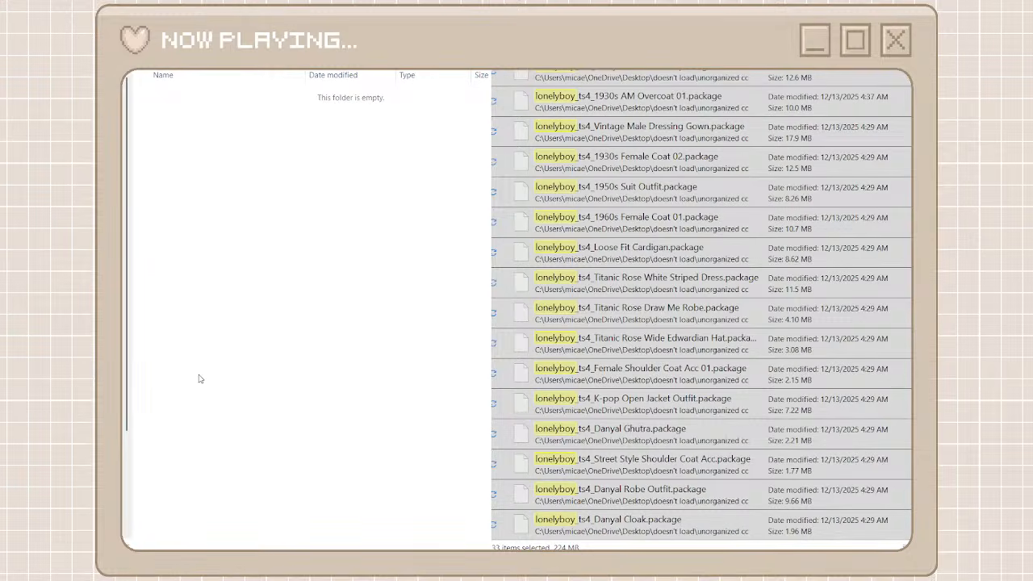
key(ctrl+v)
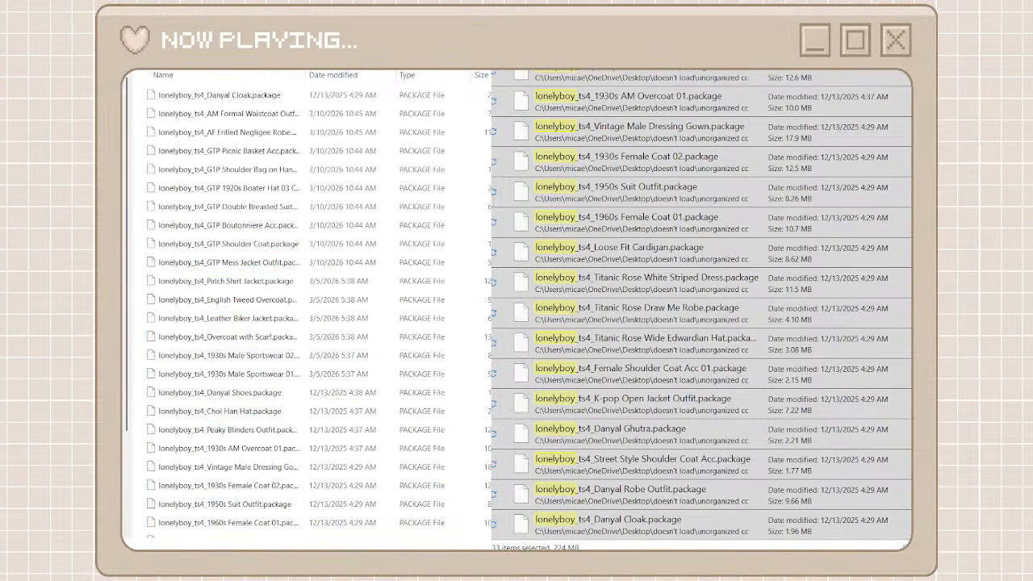
click(565, 71)
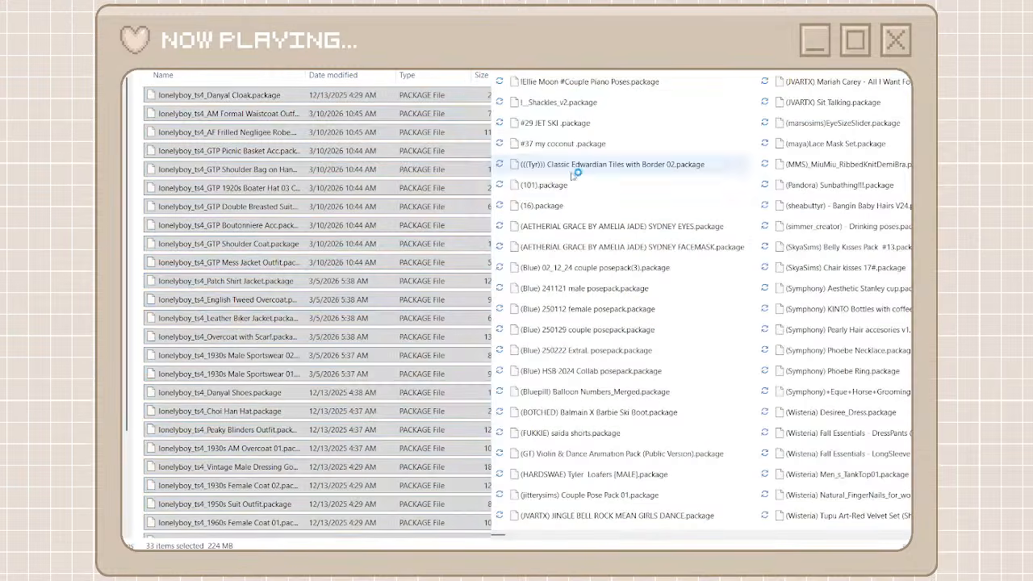
Find the packages prefixed PIXELPONY in the unorganized cc folder, then create a creator folder named pixelpony and open it
click(682, 535)
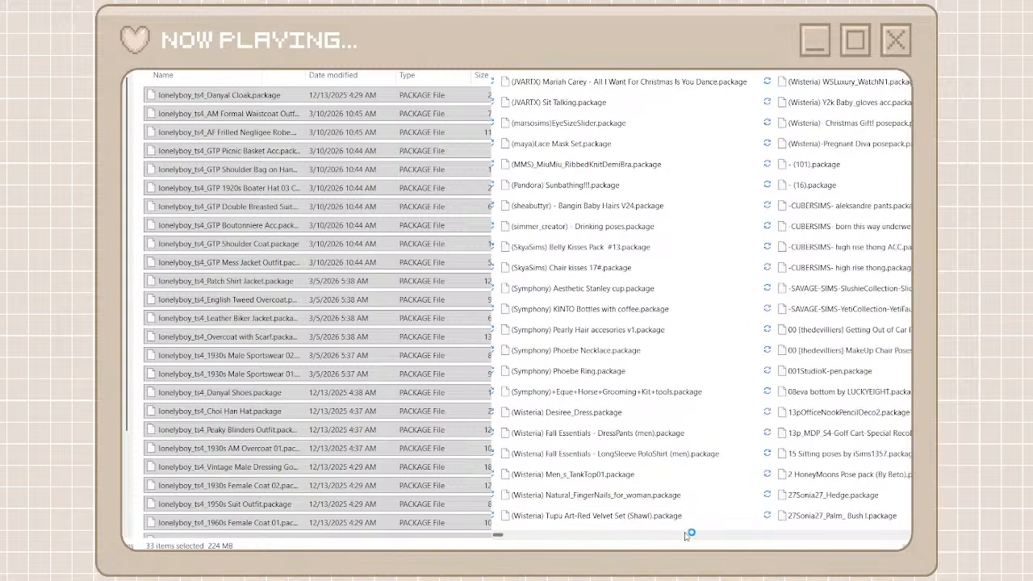
drag(498, 537, 815, 539)
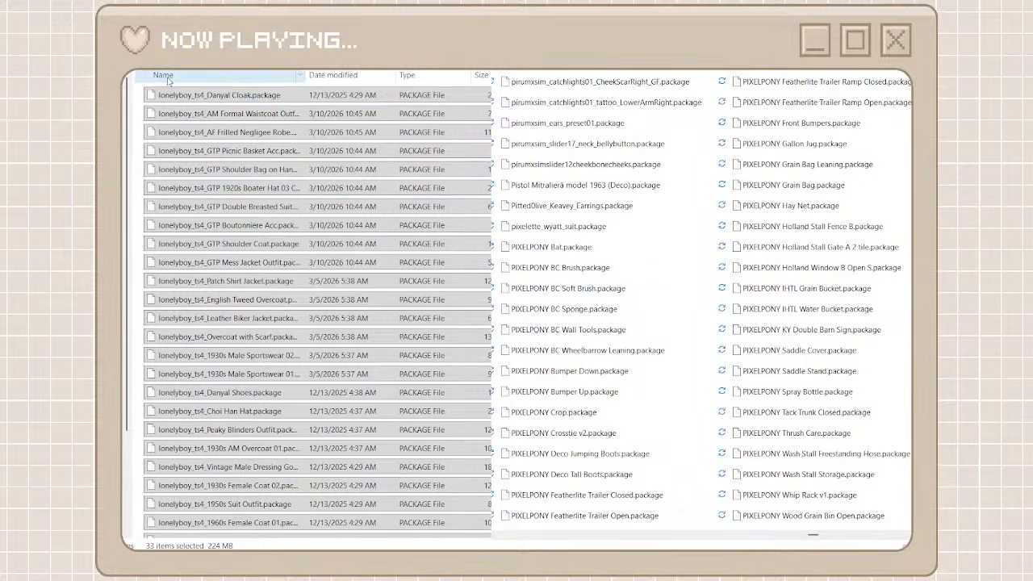
key(alt+Left)
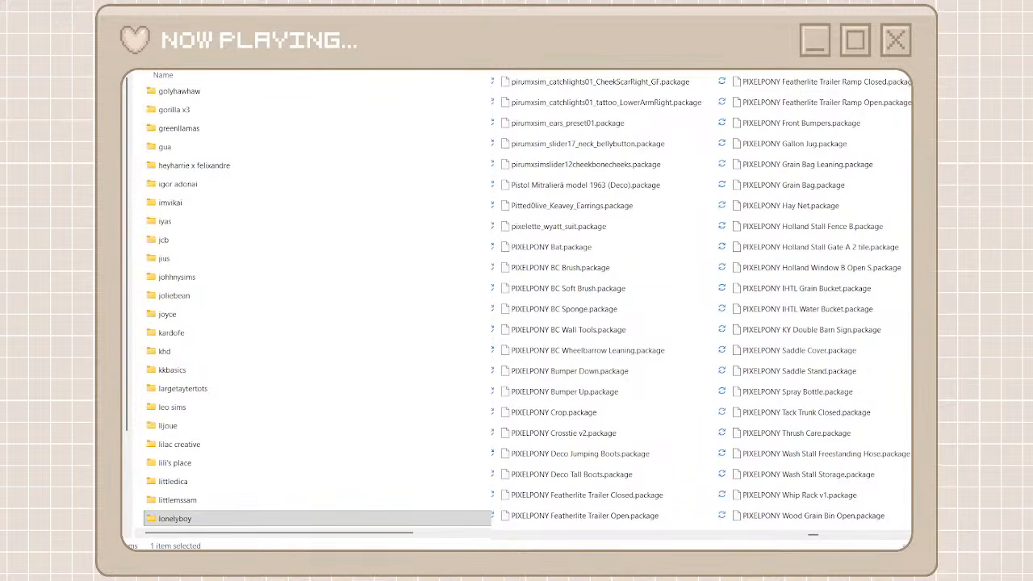
key(ctrl+shift+n)
text(pixe)
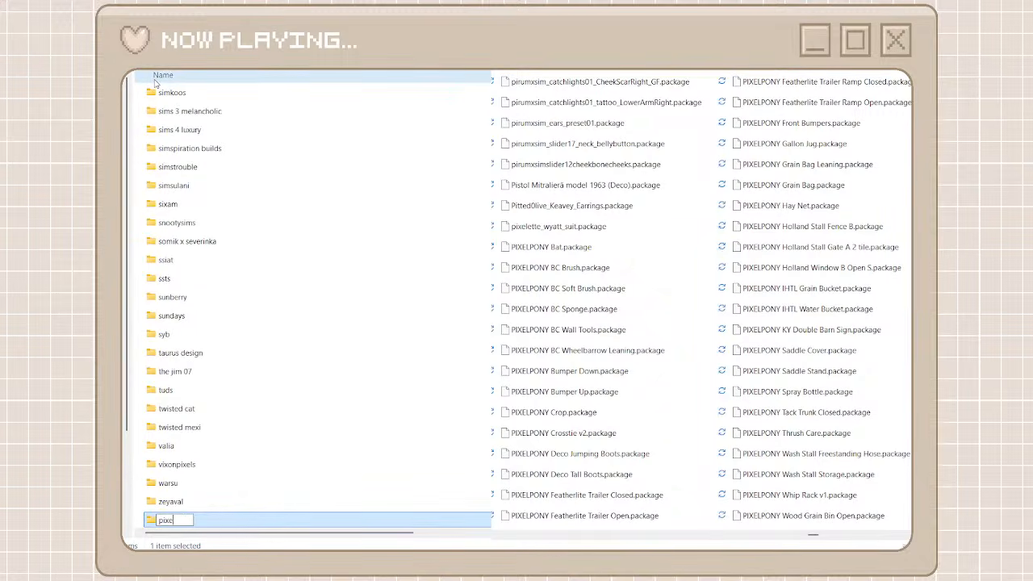
text(lpony)
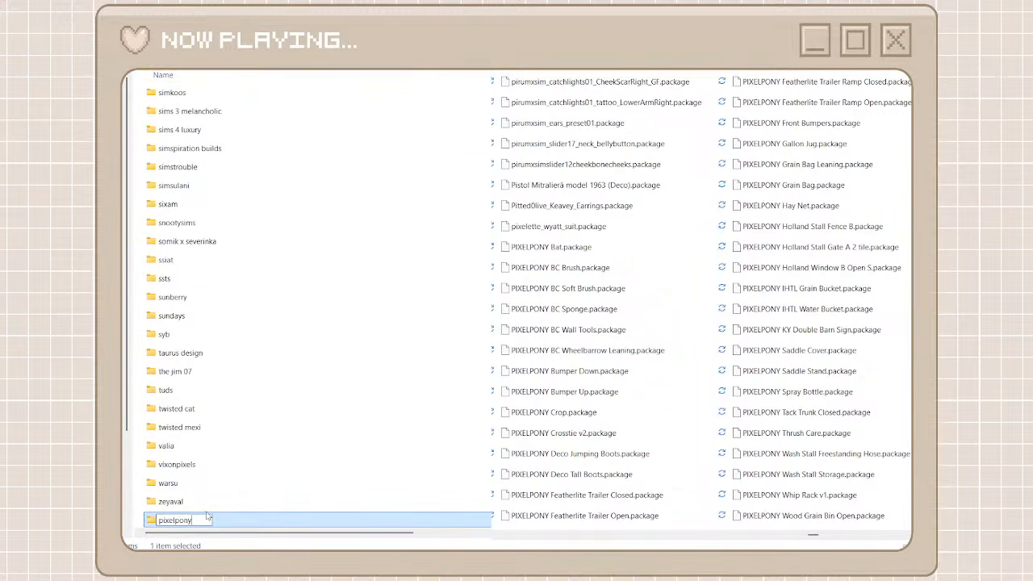
double_click(242, 527)
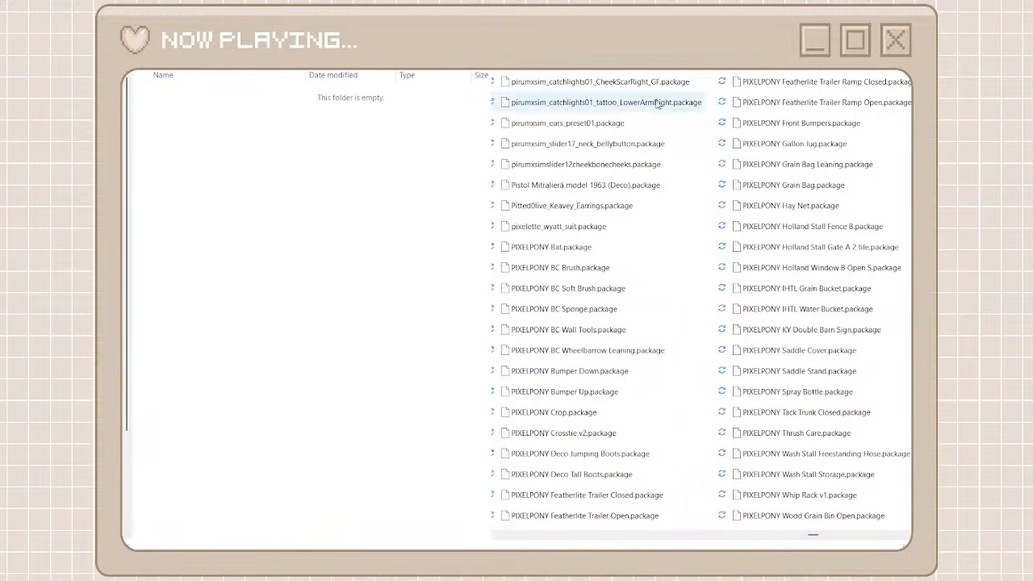
Search the unorganized cc folder for PIXELPONY, move all matching packages into the pixelpony folder, and return to the creator folders
click(640, 402)
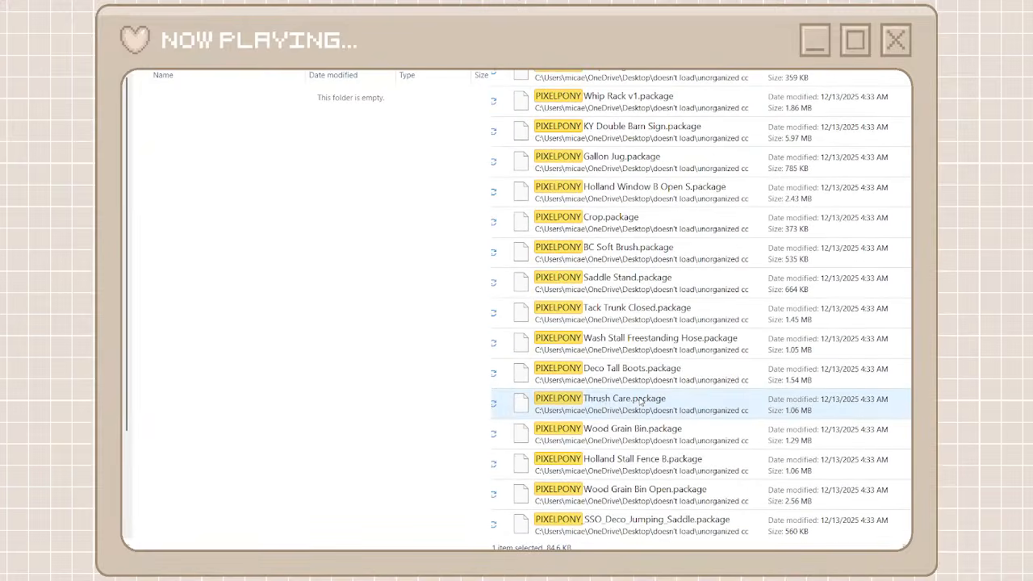
key(ctrl+a)
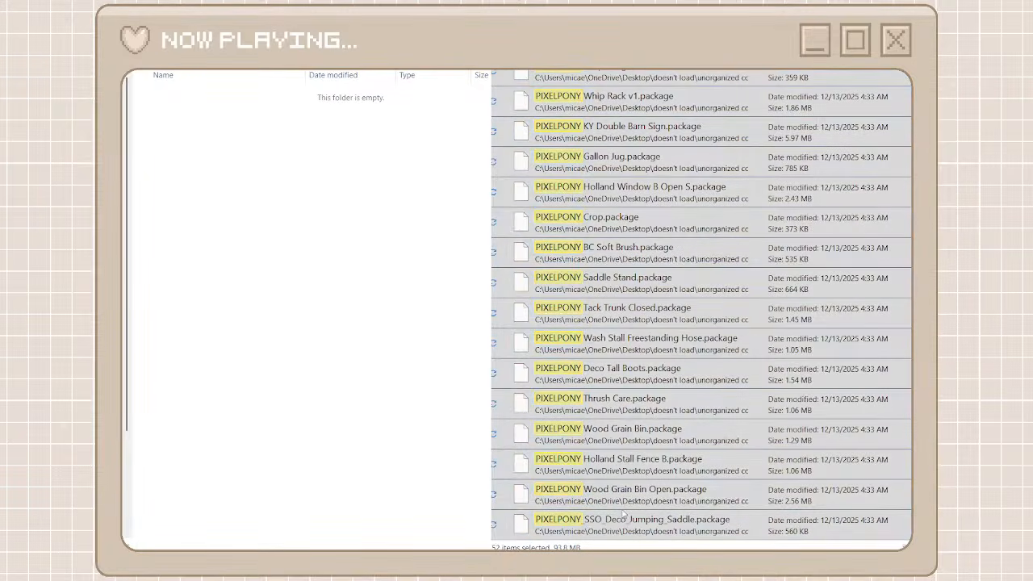
key(ctrl+x)
key(ctrl+v)
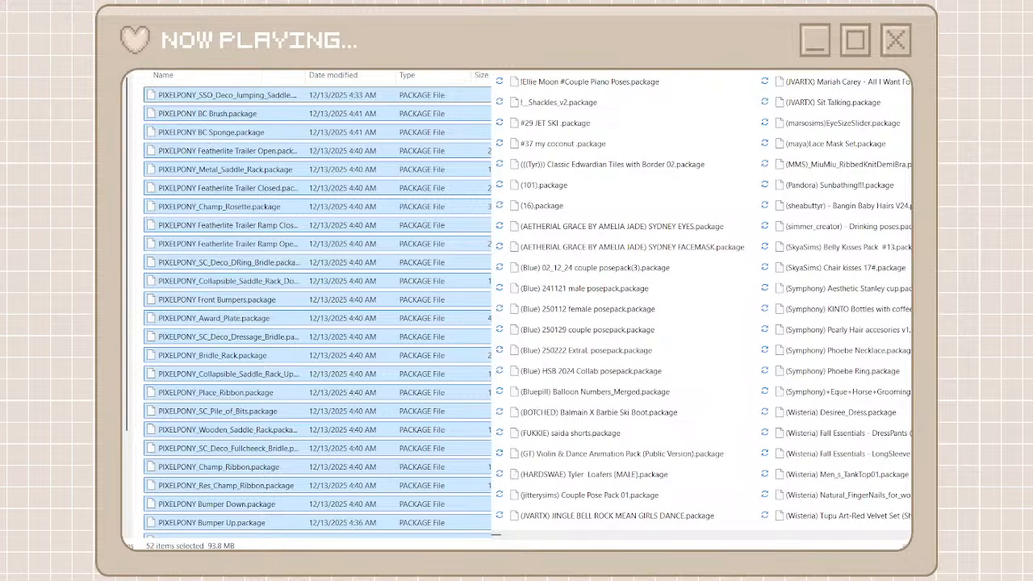
key(alt+Left)
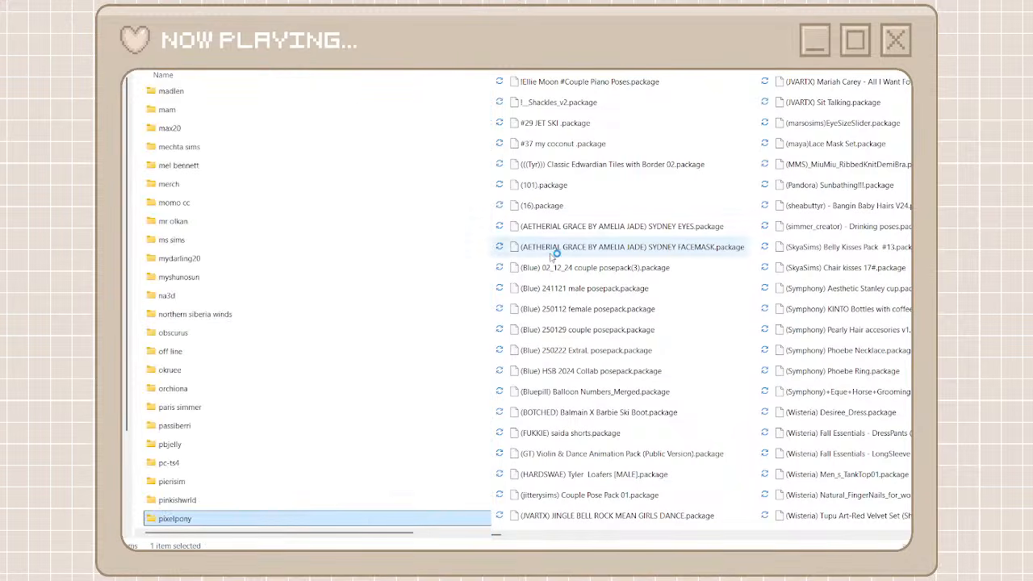
Find the packages prefixed GPME in the unorganized cc folder, and create a creator folder named gpme
click(847, 537)
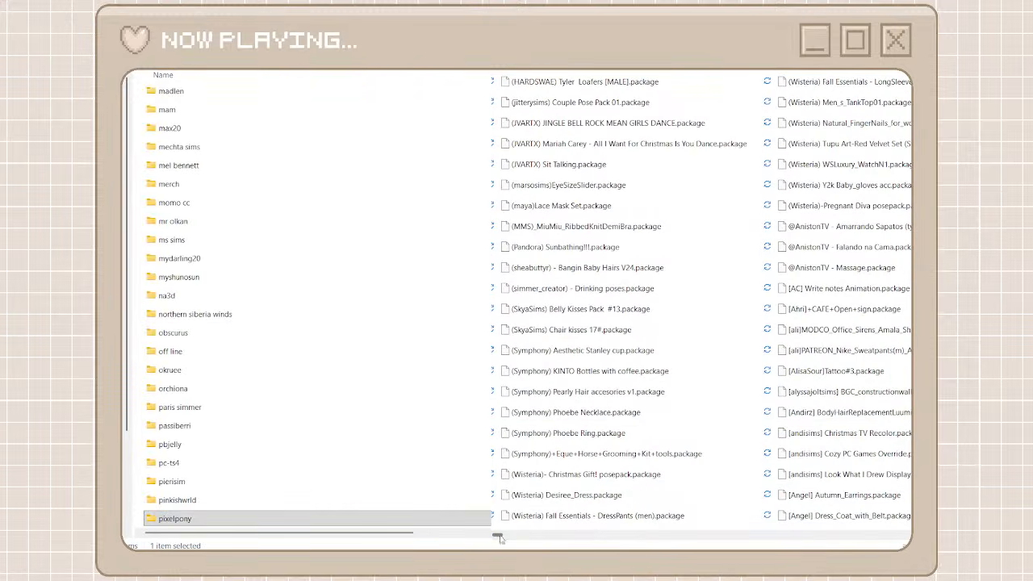
drag(499, 535, 711, 540)
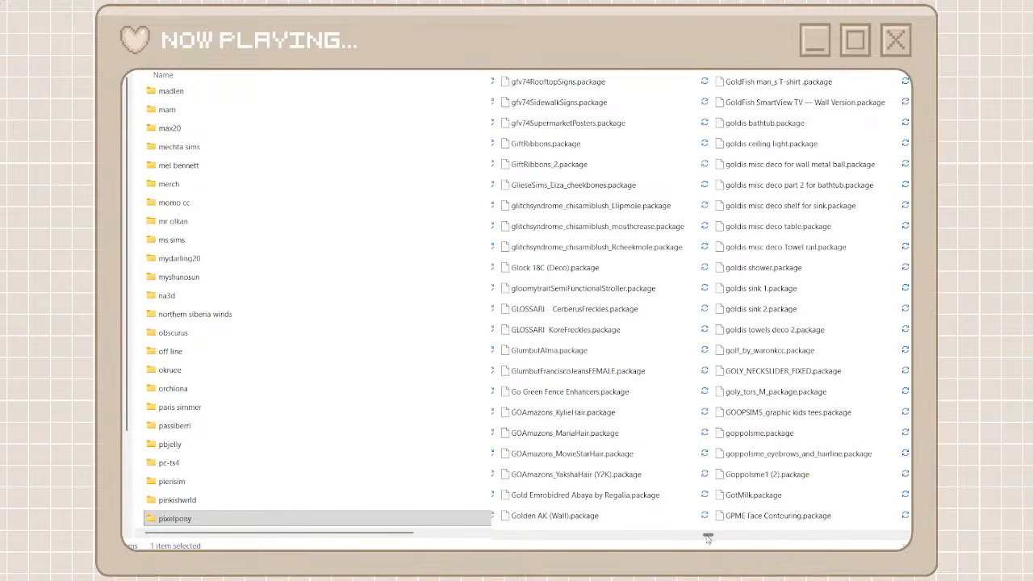
click(757, 537)
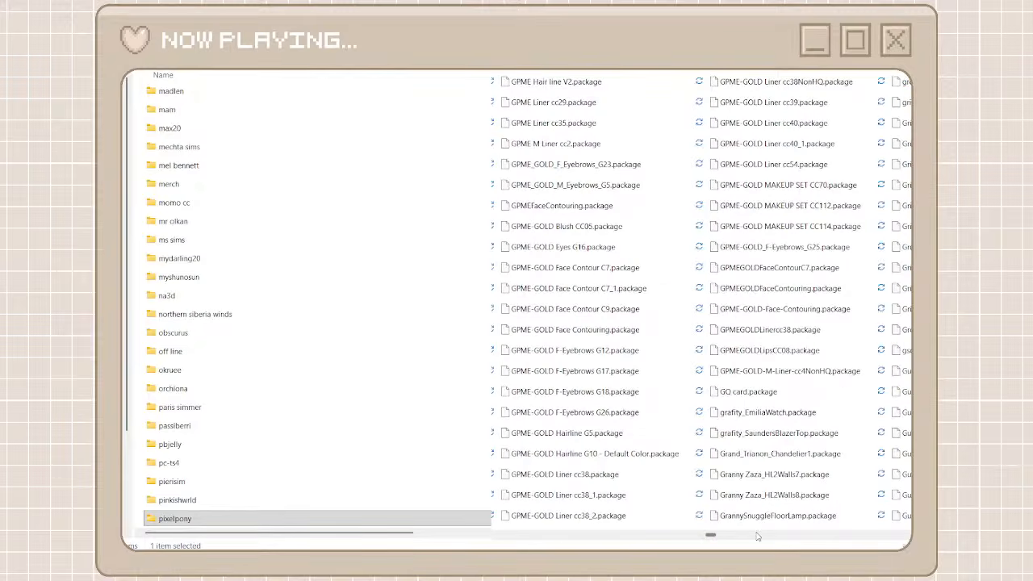
click(547, 417)
key(F2)
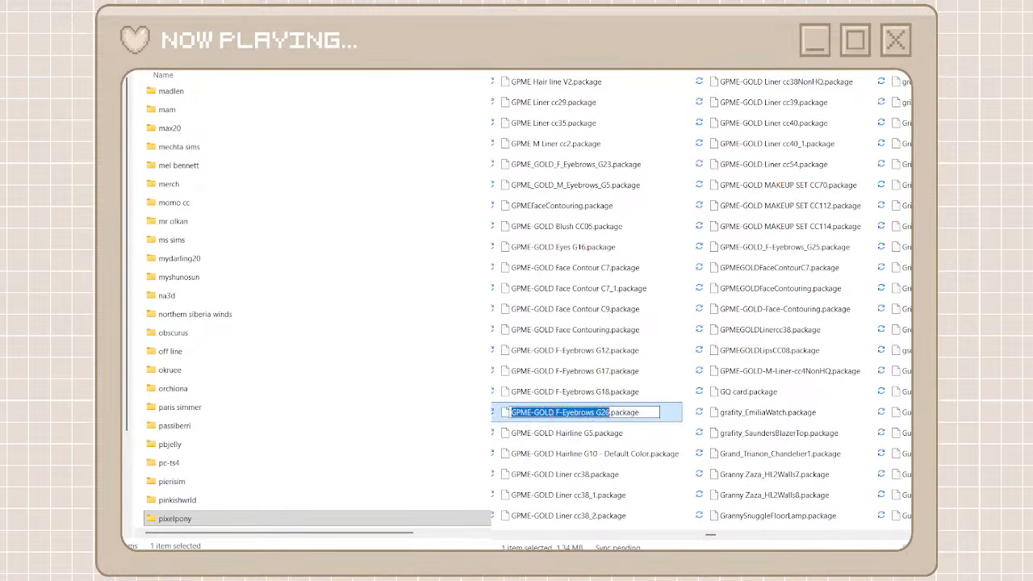
drag(532, 412, 505, 413)
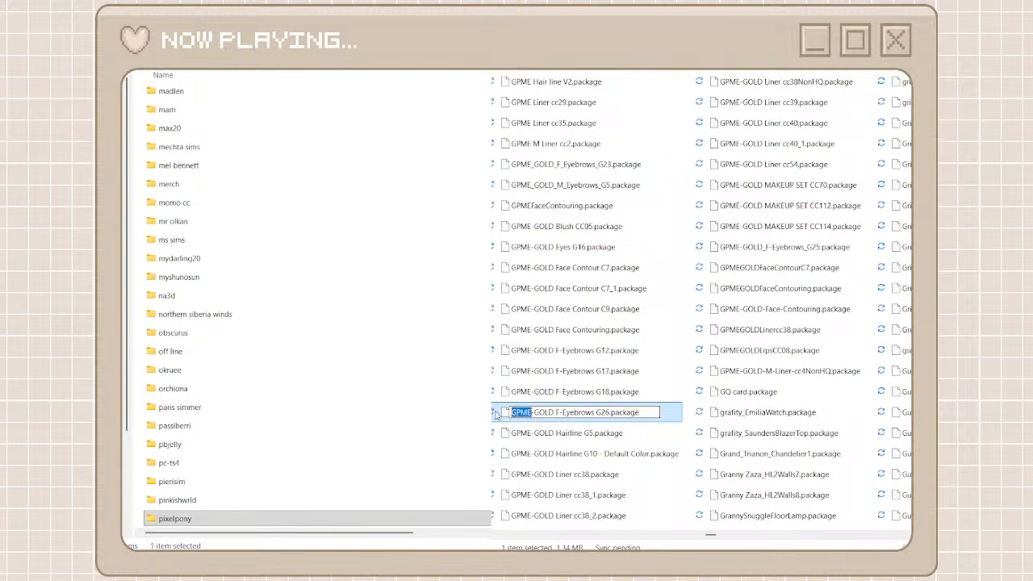
key(ctrl+shift+n)
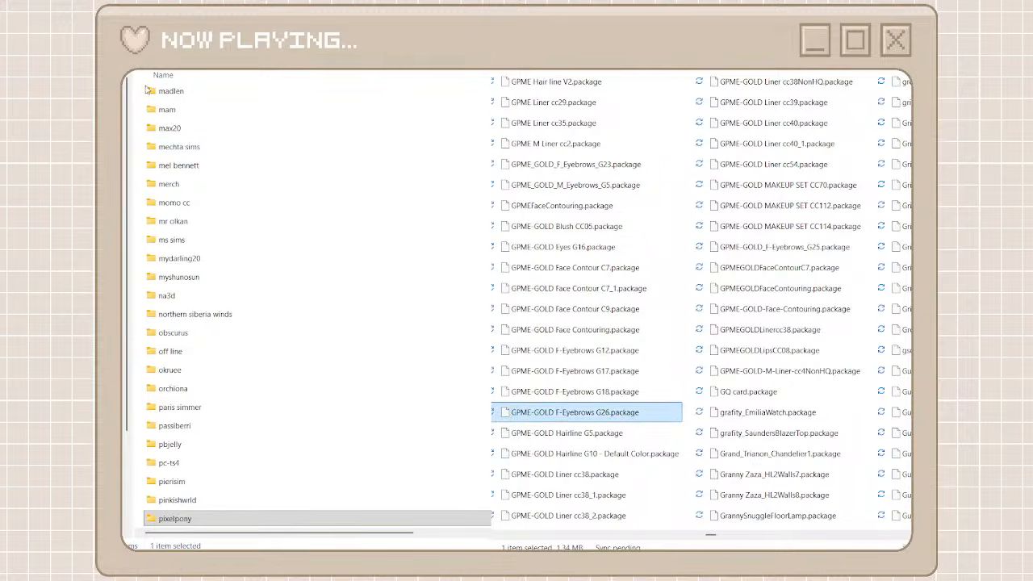
key(ctrl+v)
key(BackSpace)
key(BackSpace)
key(BackSpace)
key(BackSpace)
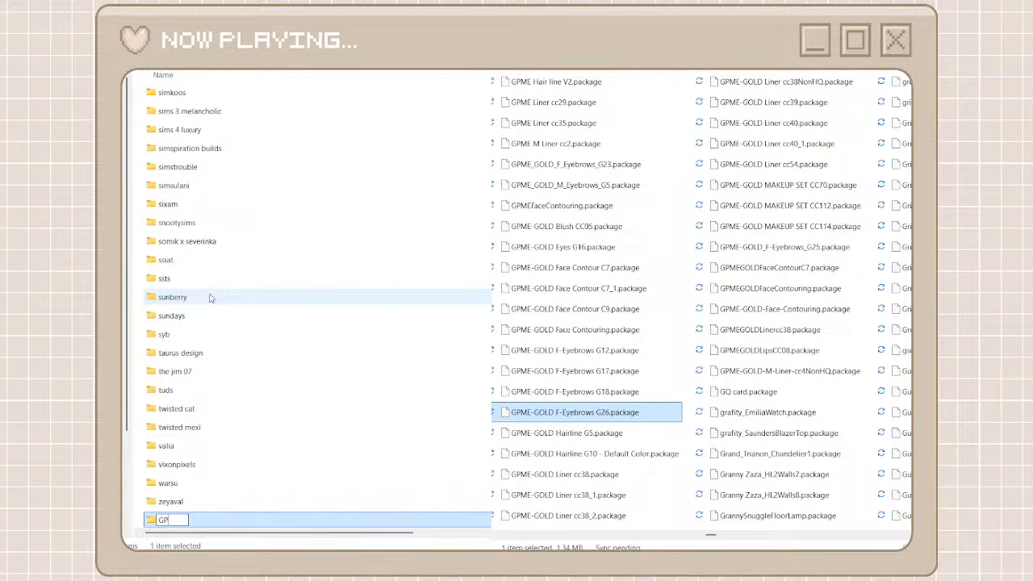
text(gpme)
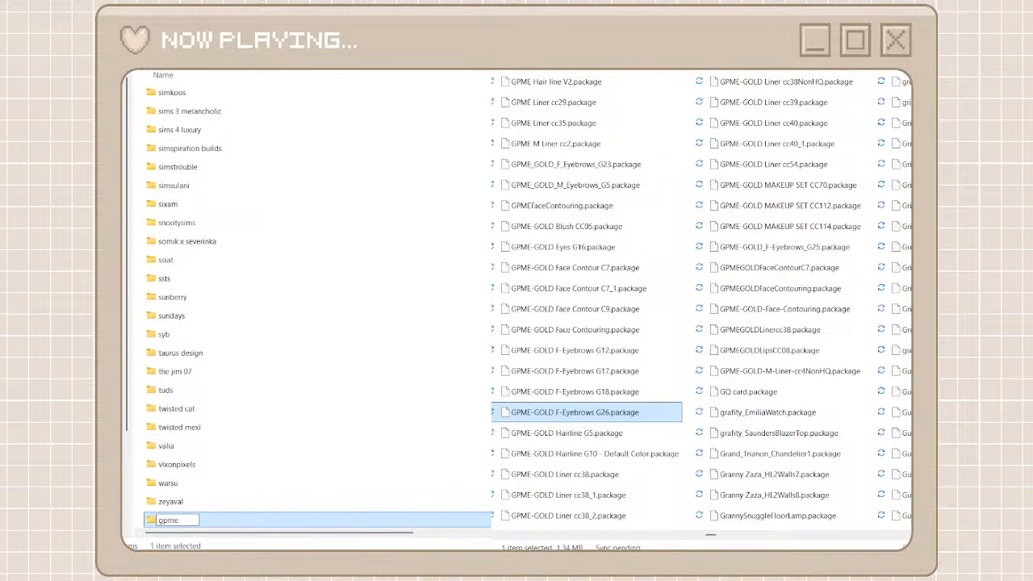
Search the unorganized cc folder for gpme, move all matching packages into the gpme folder, clear the search, and return to the creator folders
key(ctrl+a)
click(836, 44)
key(ctrl+v)
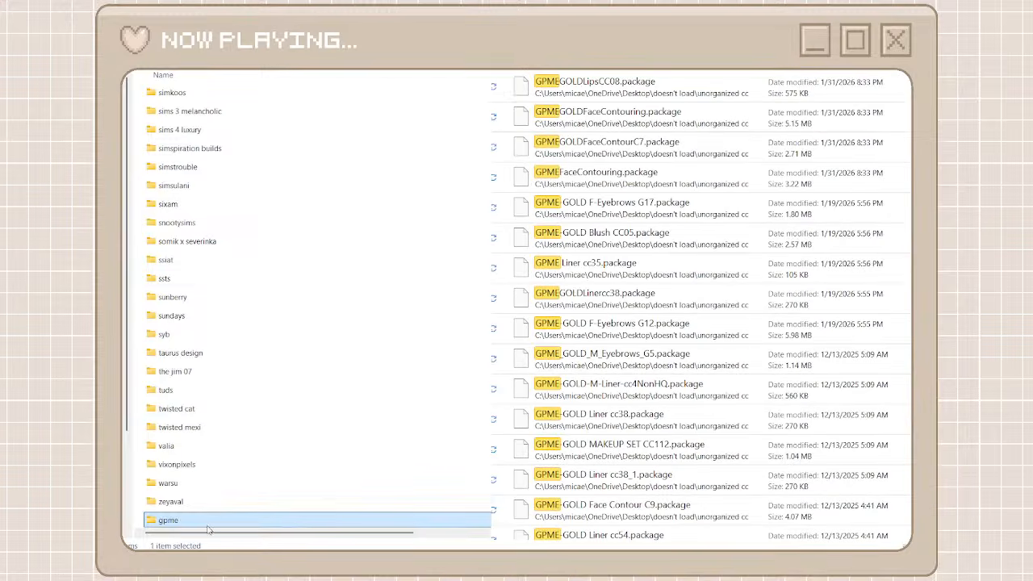
double_click(207, 526)
click(668, 95)
scroll(619, 450, down, 8)
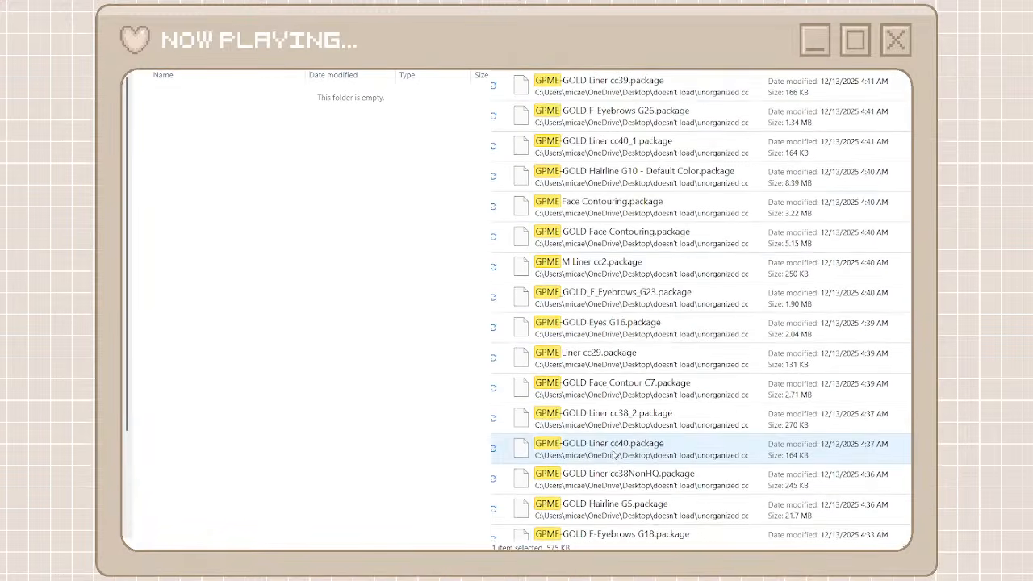
shift+click(593, 526)
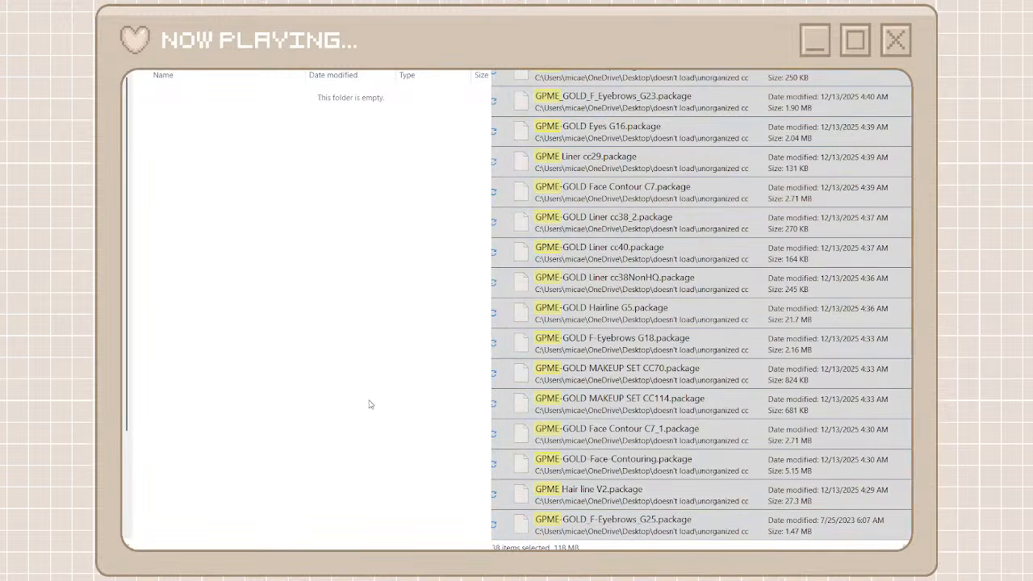
key(ctrl+v)
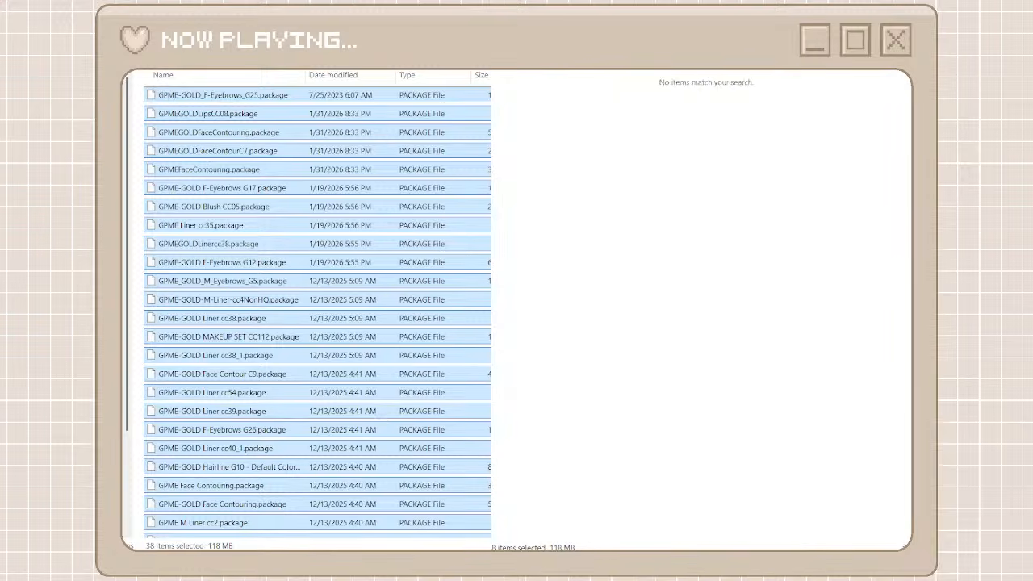
click(887, 71)
key(alt+Left)
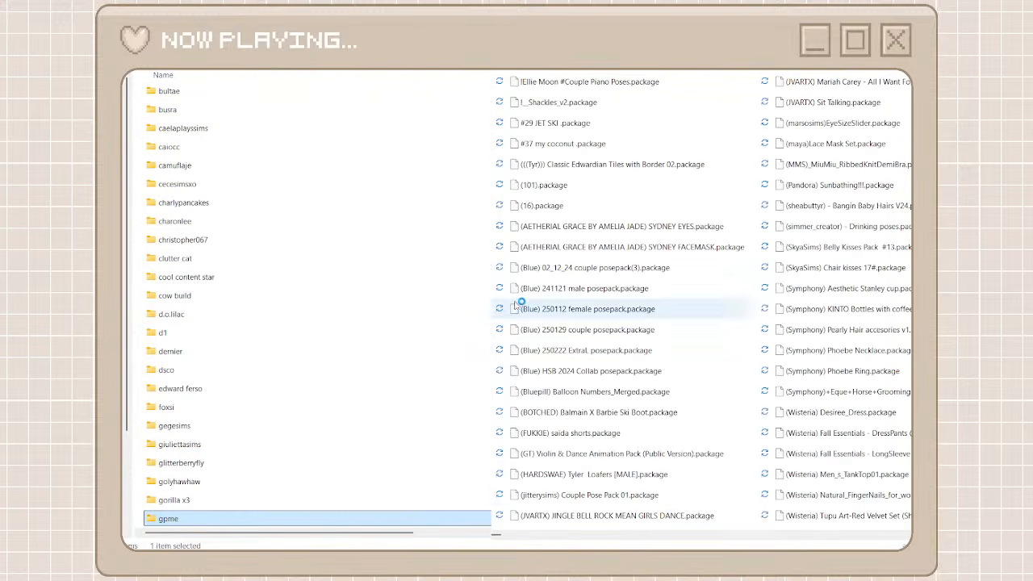
Find the packages prefixed miiko in the unorganized cc folder, and create a creator folder named miiko
click(869, 534)
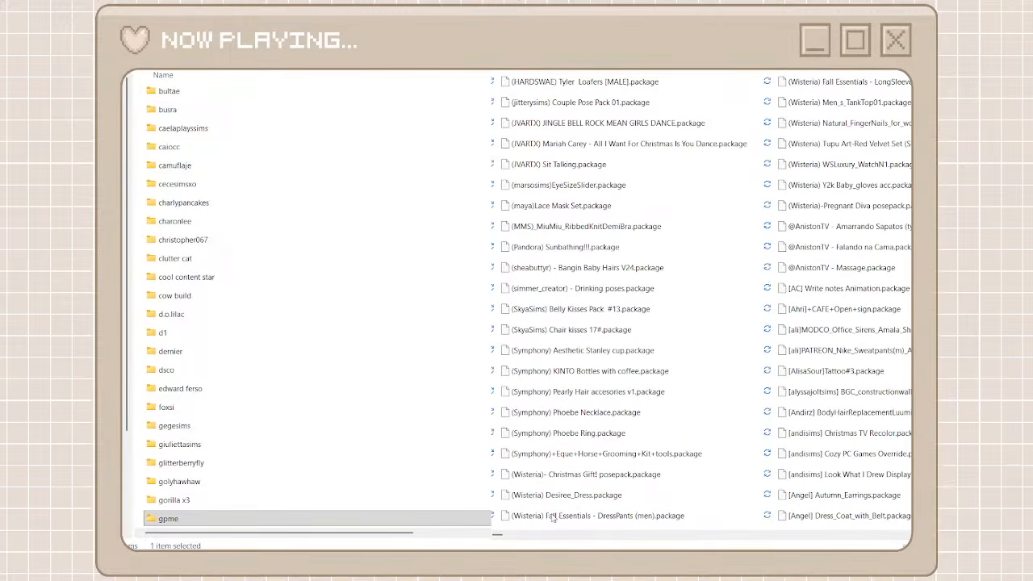
click(835, 535)
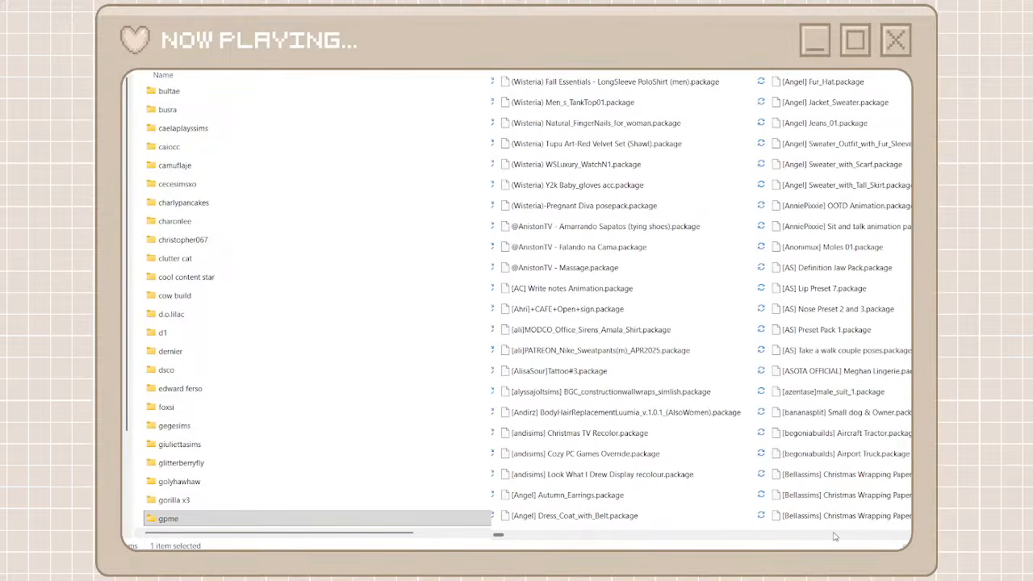
click(835, 536)
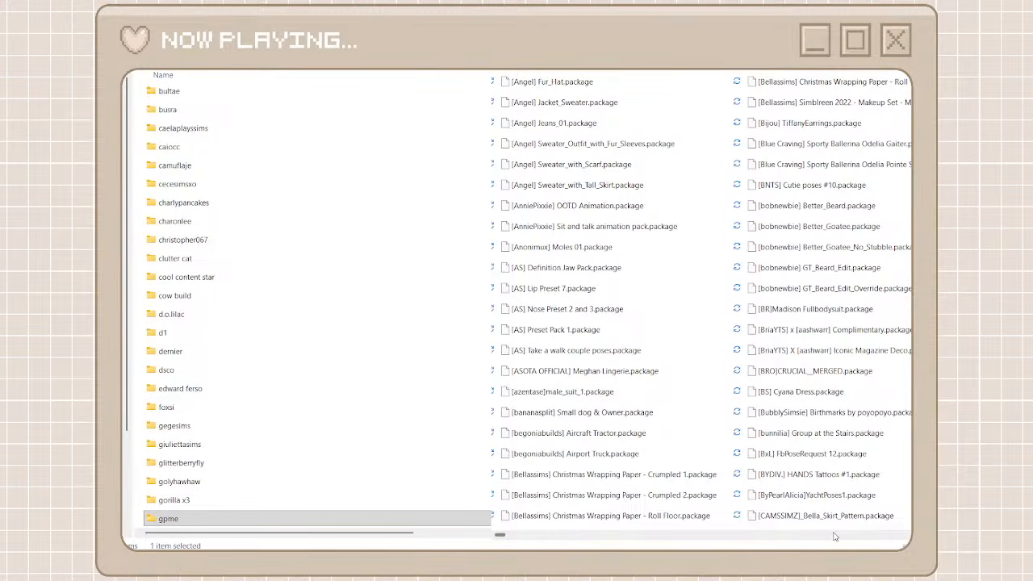
click(835, 535)
click(835, 536)
click(836, 536)
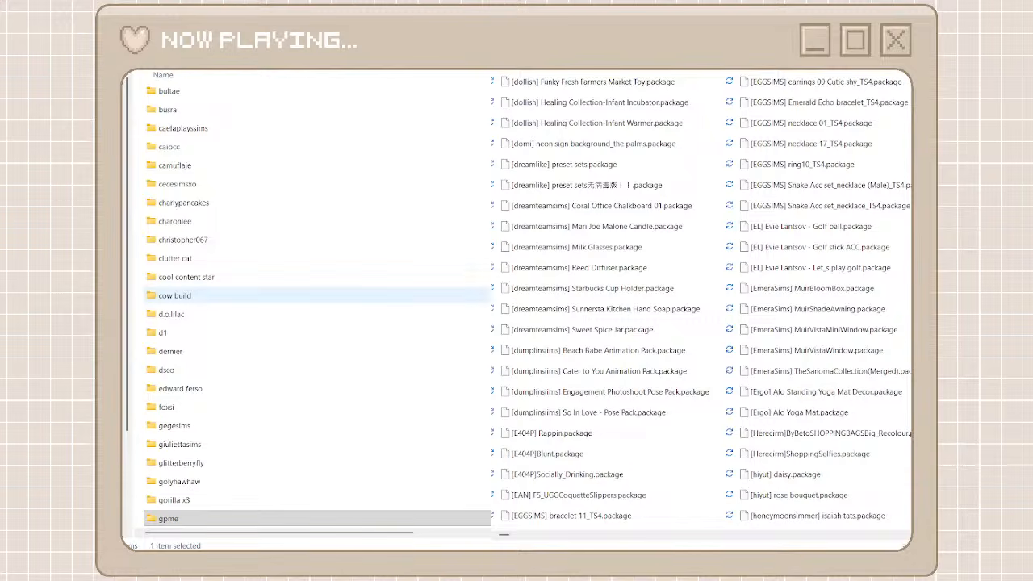
drag(506, 535, 740, 523)
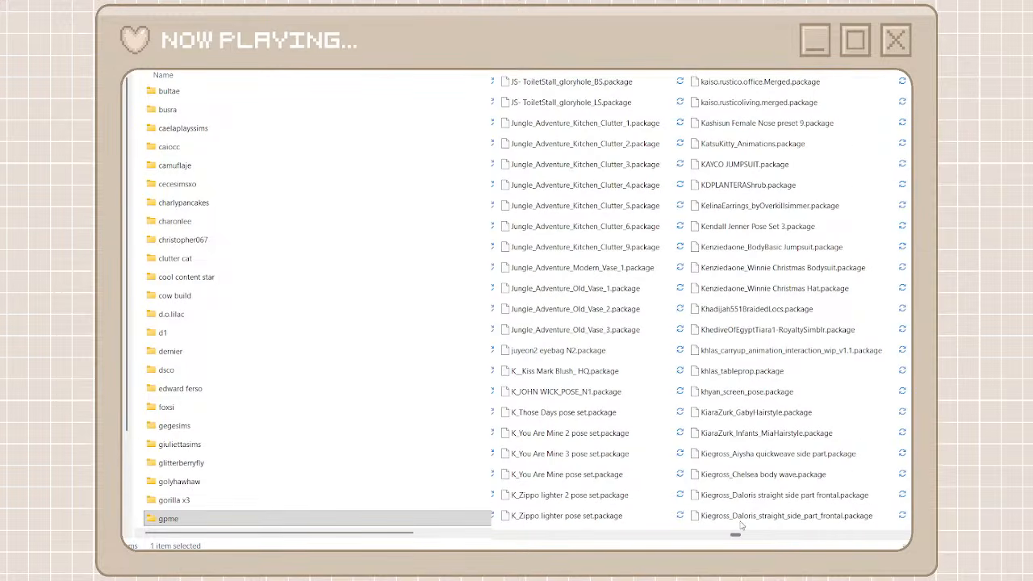
scroll(740, 524, right, 1)
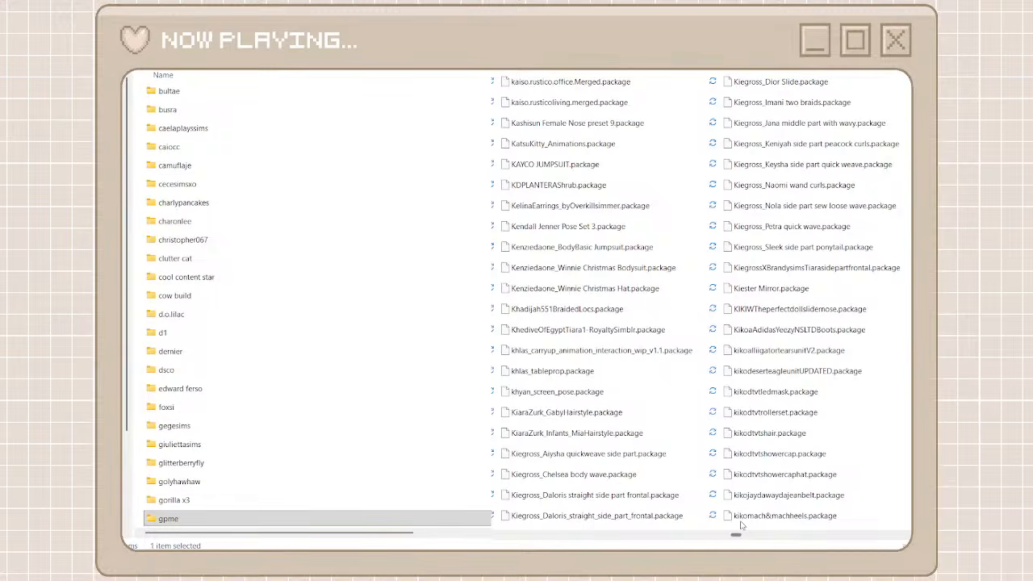
drag(740, 525, 787, 524)
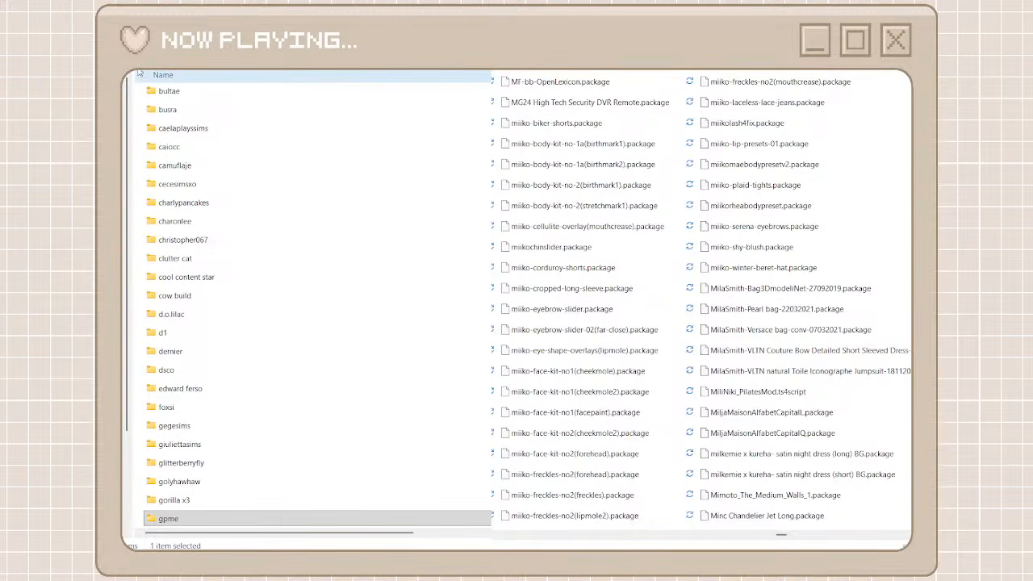
key(ctrl+shift+n)
text(miiko)
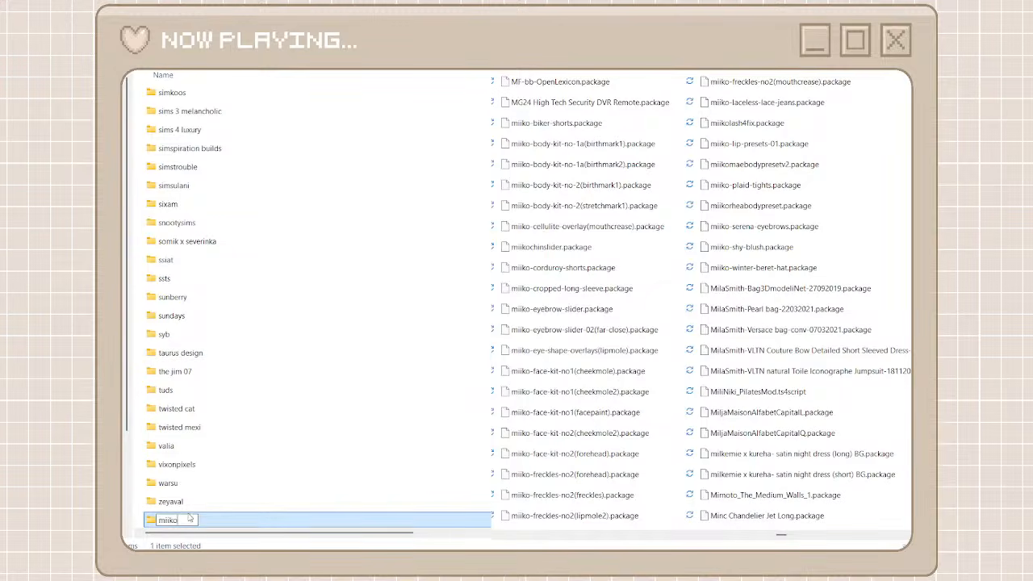
Search the unorganized cc folder for miiko and move all matching packages into the miiko folder
key(ctrl+a)
key(ctrl+v)
click(603, 92)
scroll(604, 399, down, 3)
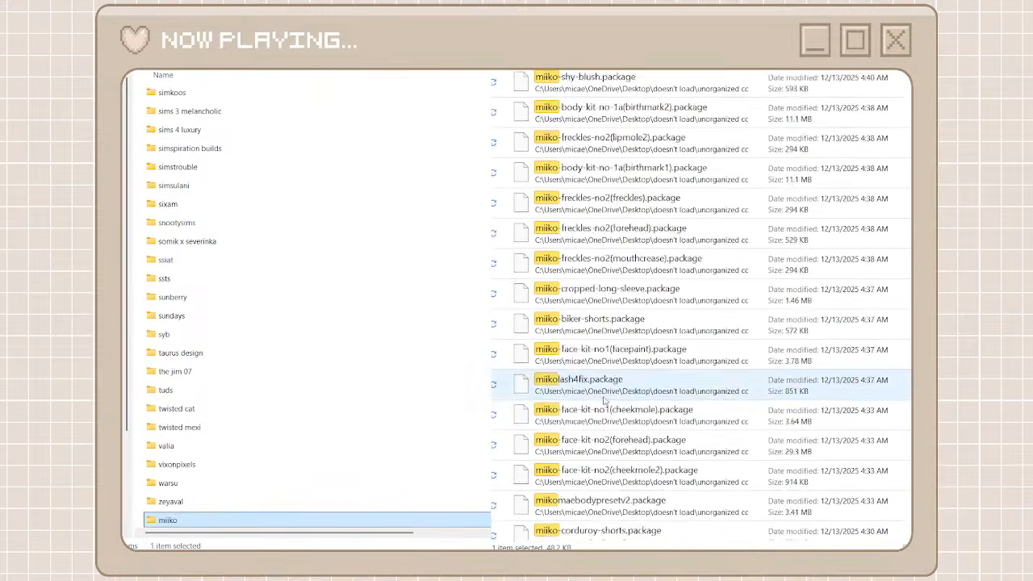
scroll(604, 400, down, 3)
key(ctrl+a)
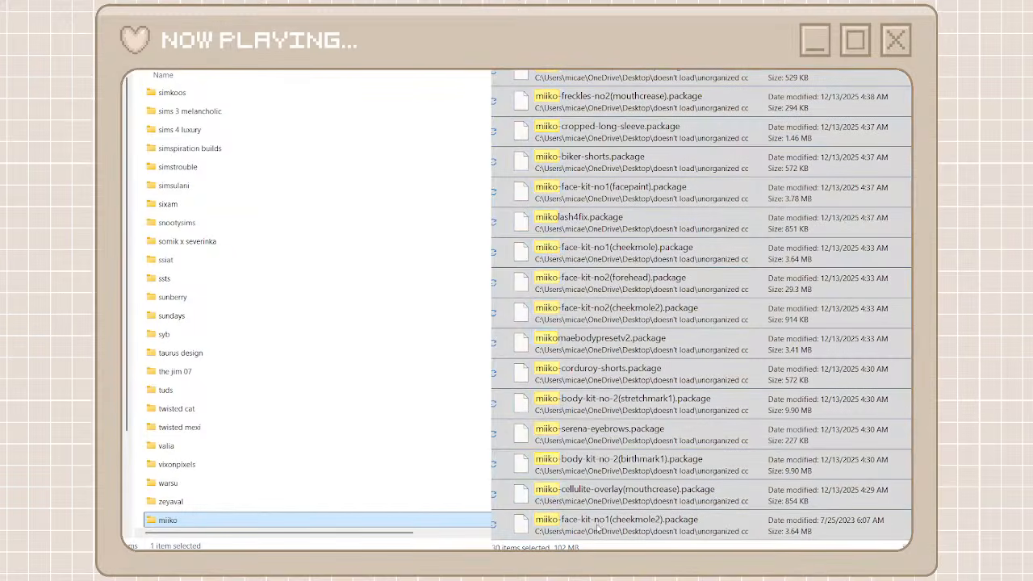
key(ctrl+x)
double_click(402, 526)
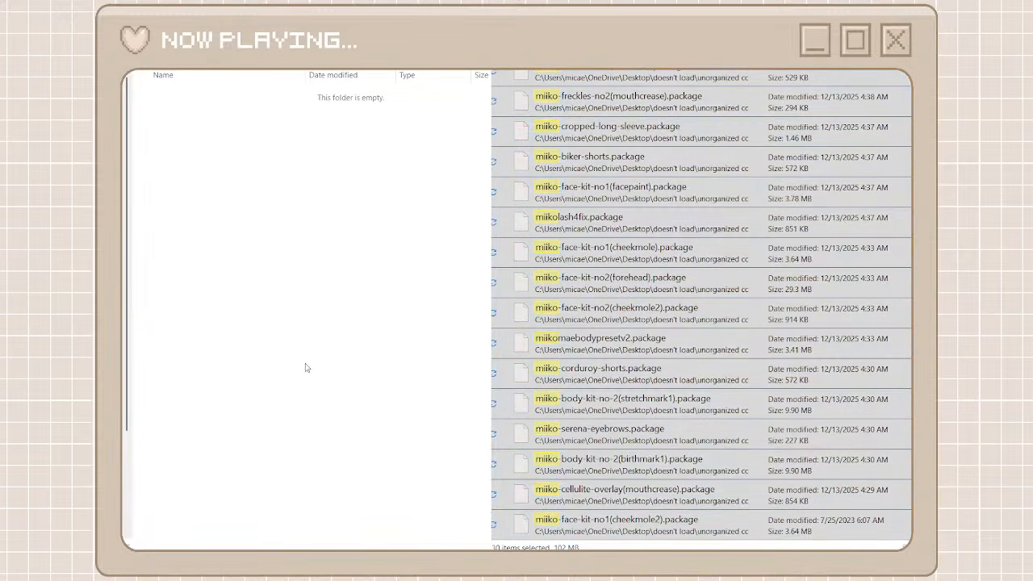
key(ctrl+v)
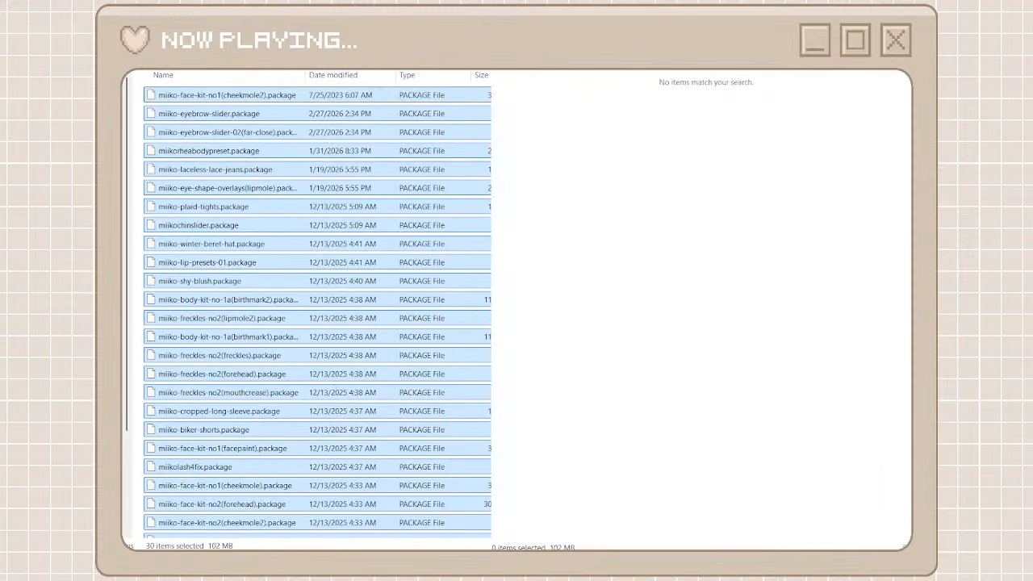
Back in the creator folders, find the packages prefixed RAMA in the unorganized cc folder, and create and open a folder named rama
key(alt+Left)
key(alt+Left)
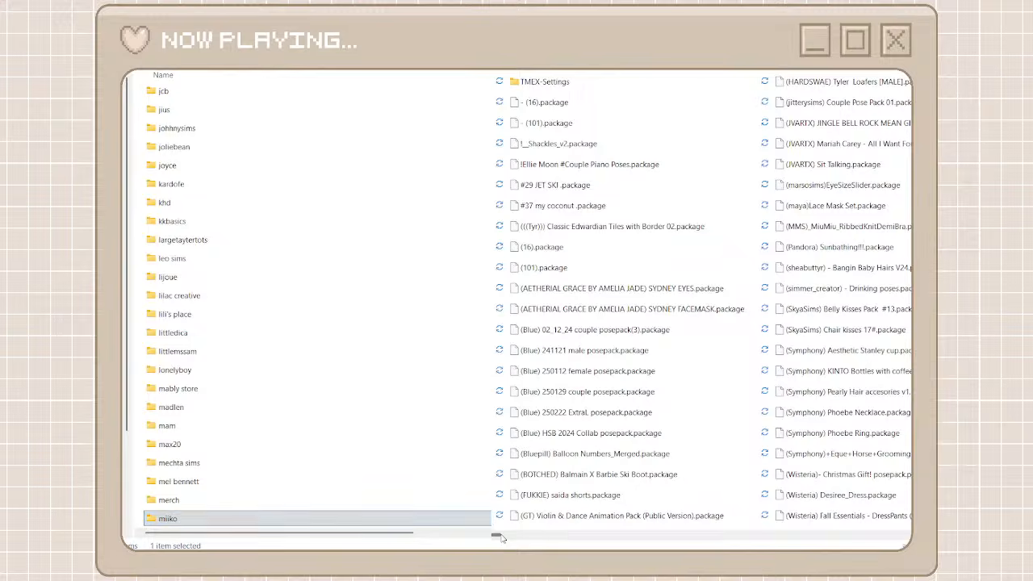
drag(500, 539, 835, 525)
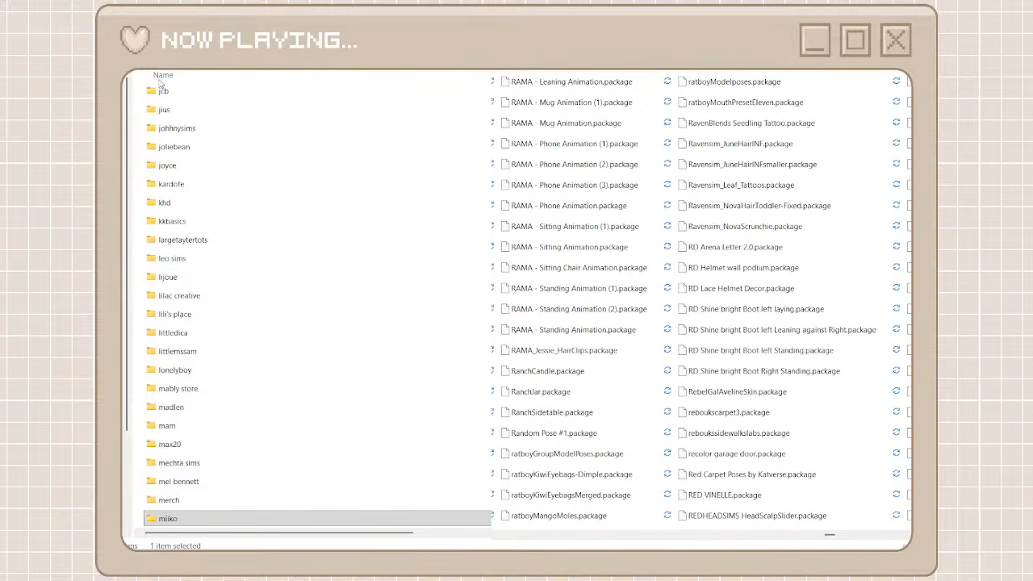
key(ctrl+shift+n)
text(rama)
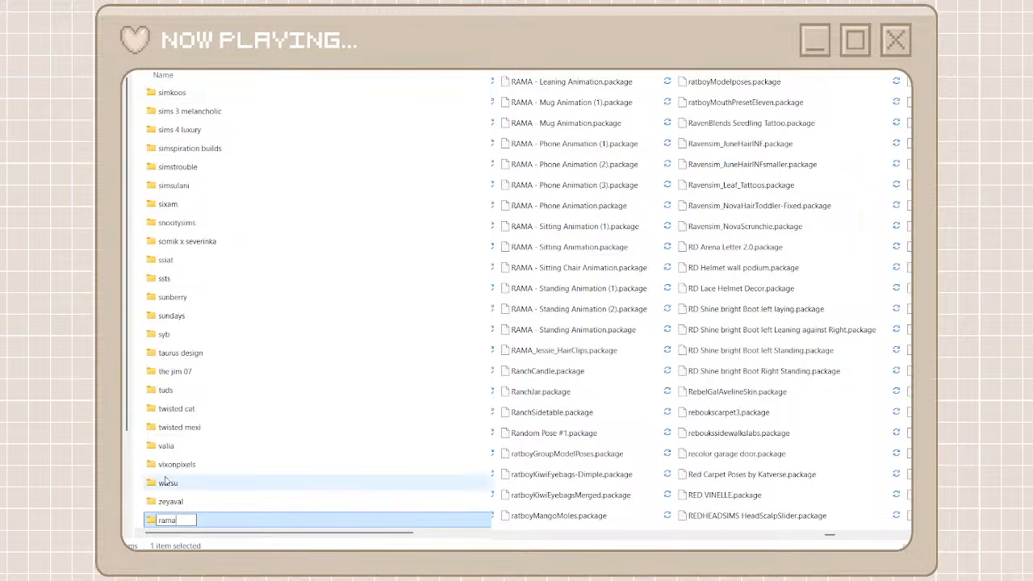
double_click(189, 520)
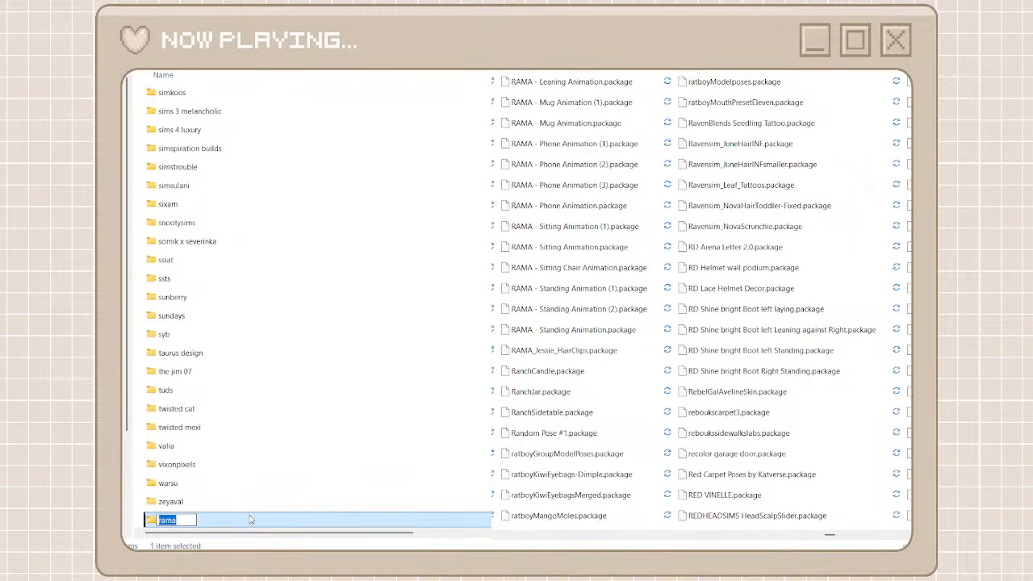
key(Return)
key(Return)
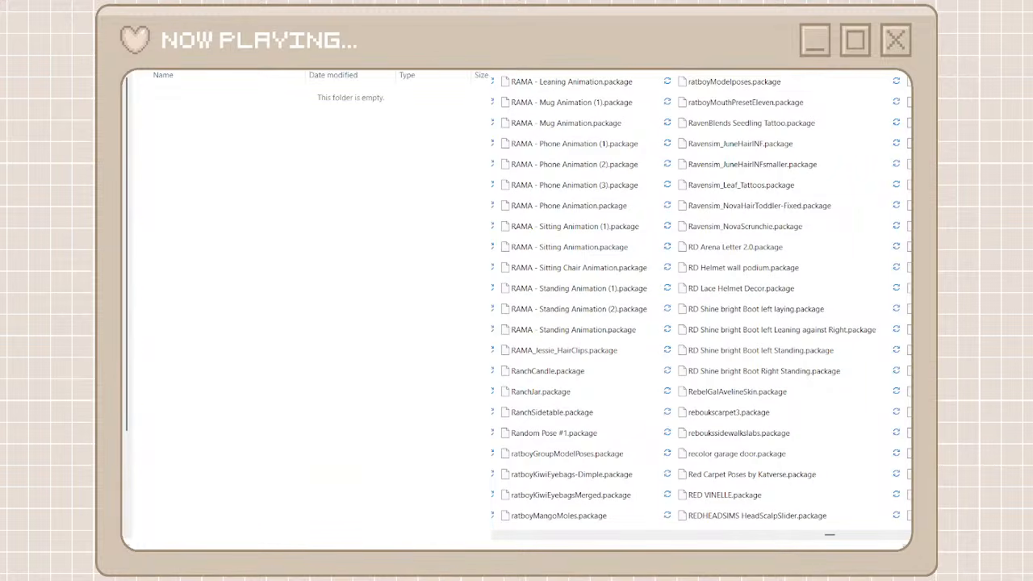
Search the unorganized cc folder for rama, move all matching packages into the rama folder, and return to the creator folders
click(643, 88)
scroll(635, 402, down, 3)
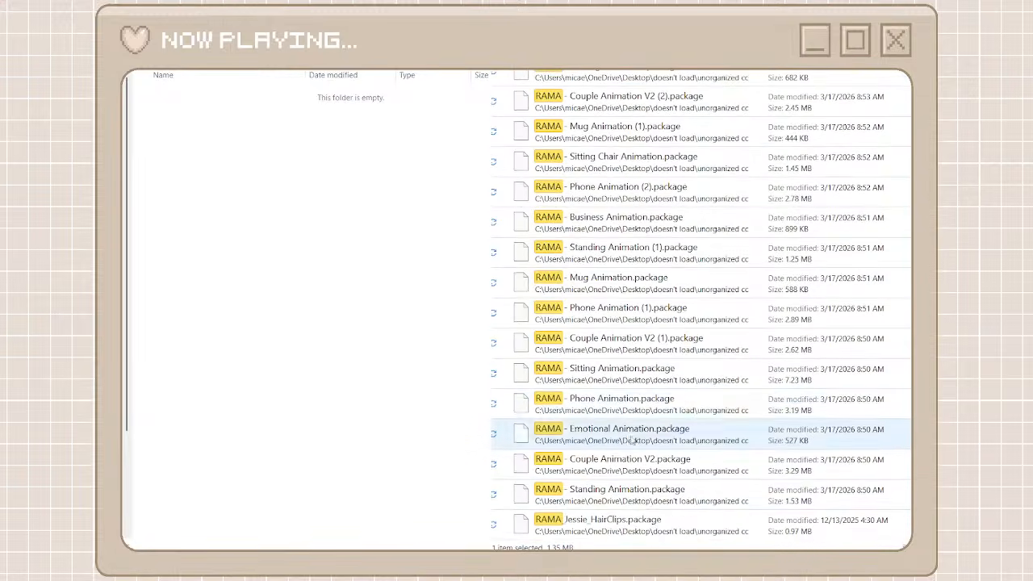
key(ctrl+a)
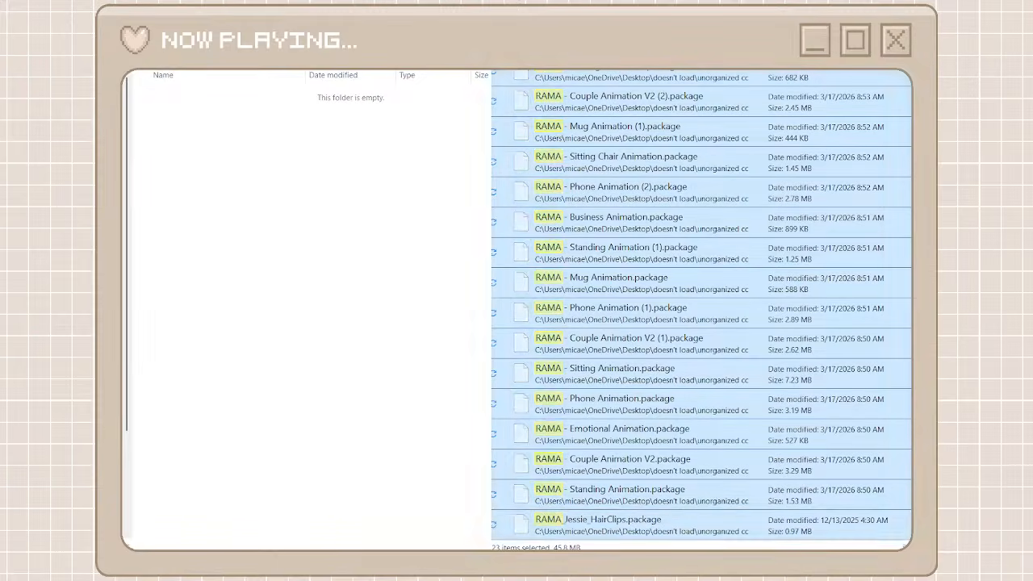
click(361, 339)
key(ctrl+v)
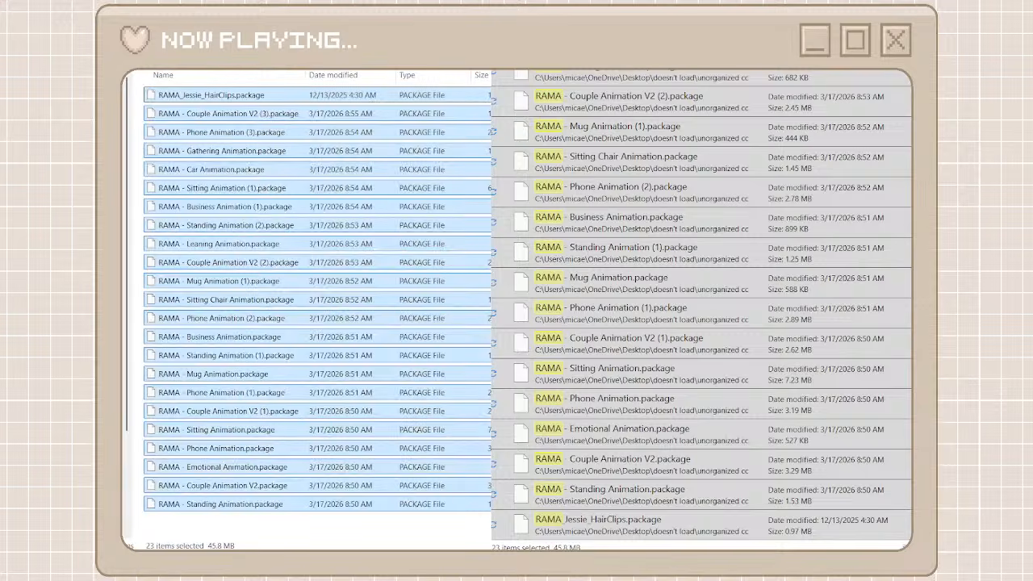
key(alt+Up)
click(892, 42)
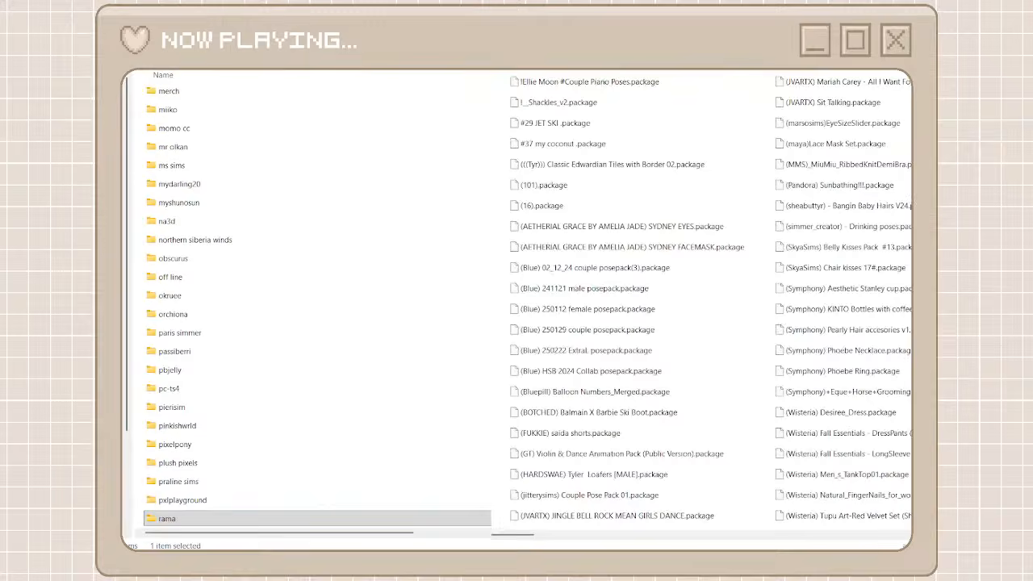
Create a creator folder named nostyle x woodland
key(ctrl+shift+n)
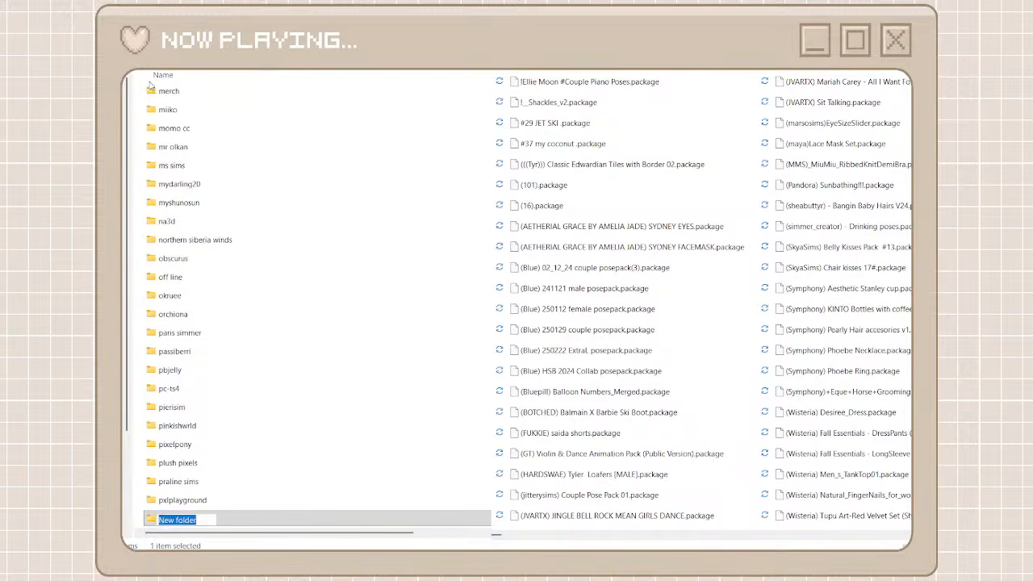
text(no style woodland)
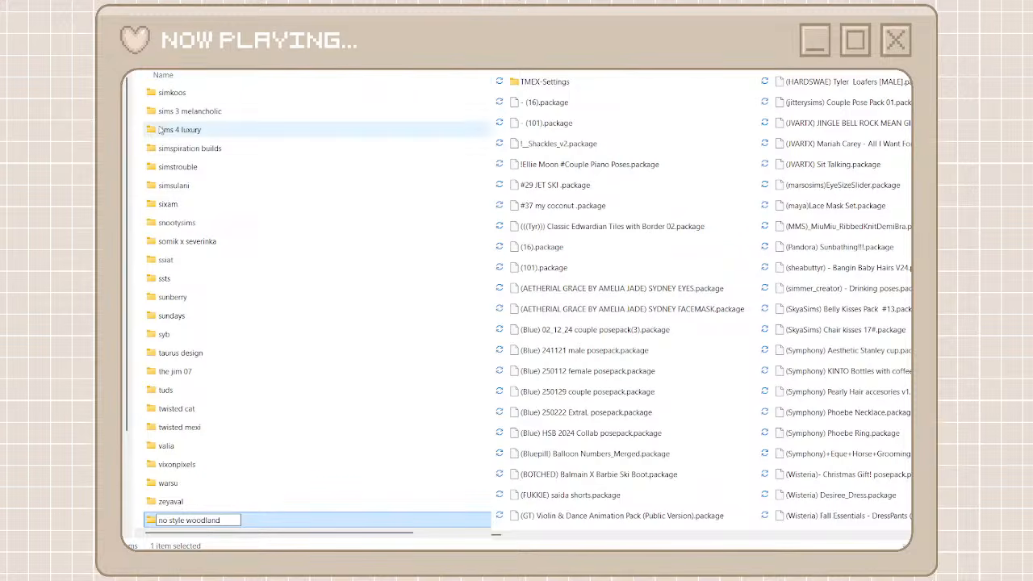
click(169, 520)
key(BackSpace)
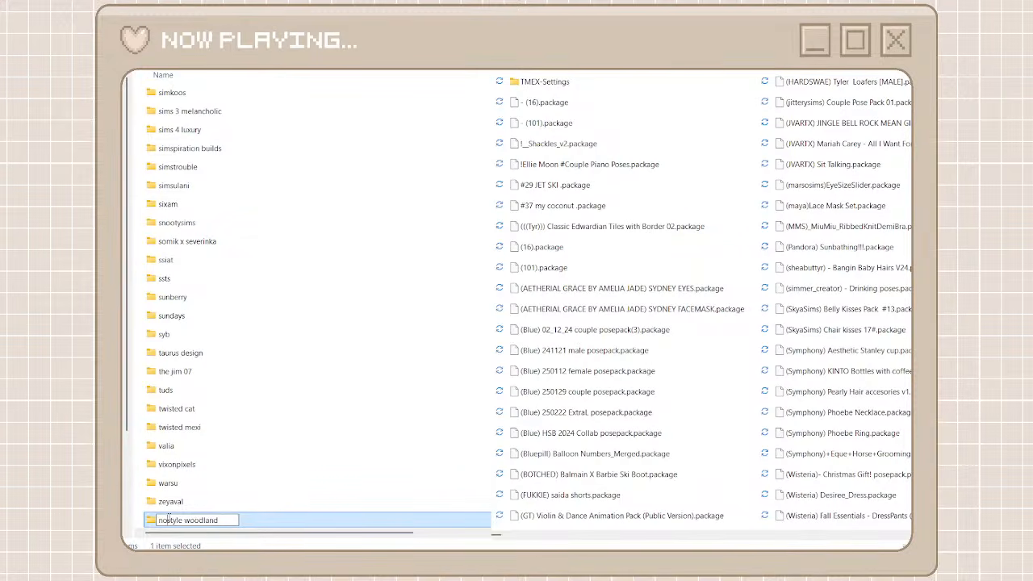
click(186, 521)
text(x)
key(ctrl+a)
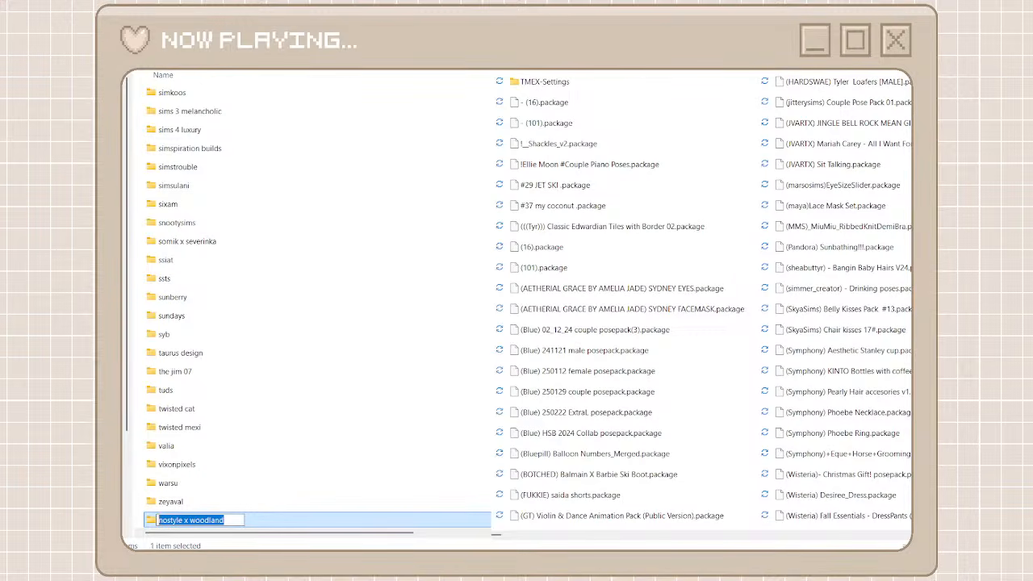
click(301, 502)
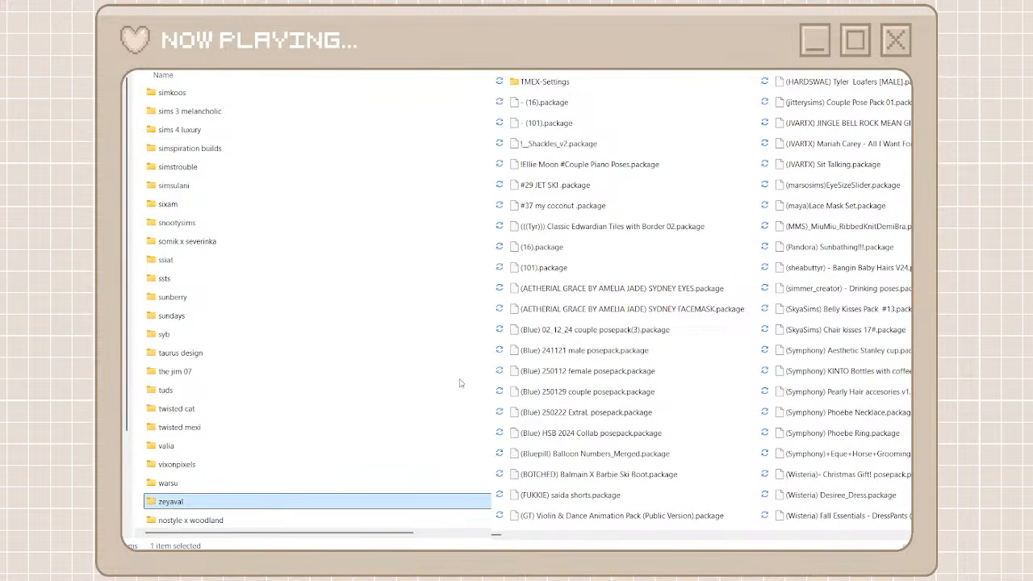
Search the unorganized cc folder for nsxwl, move all matching packages into the nostyle x woodland folder, and return to the creator folders
click(614, 64)
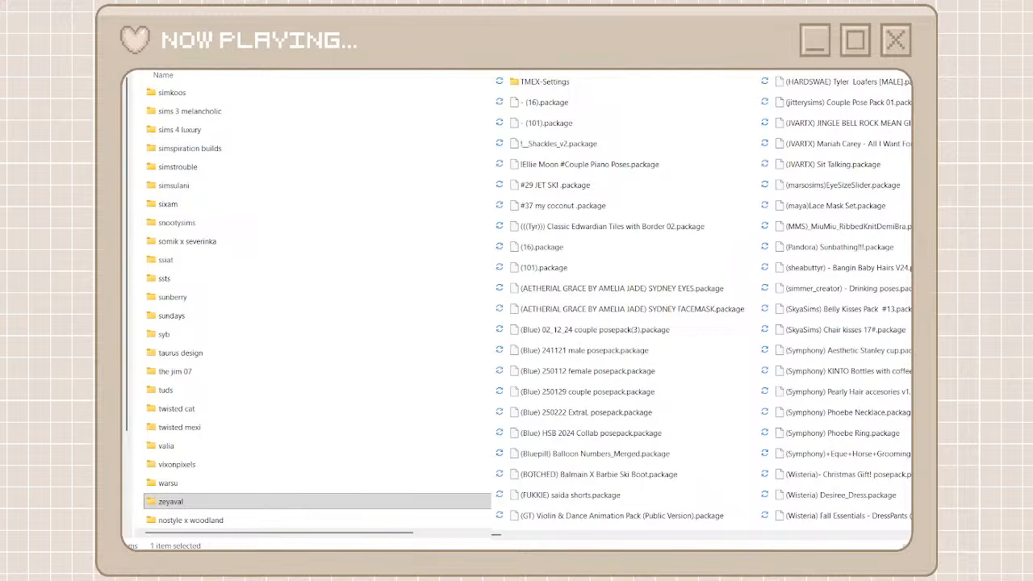
text(nsx)
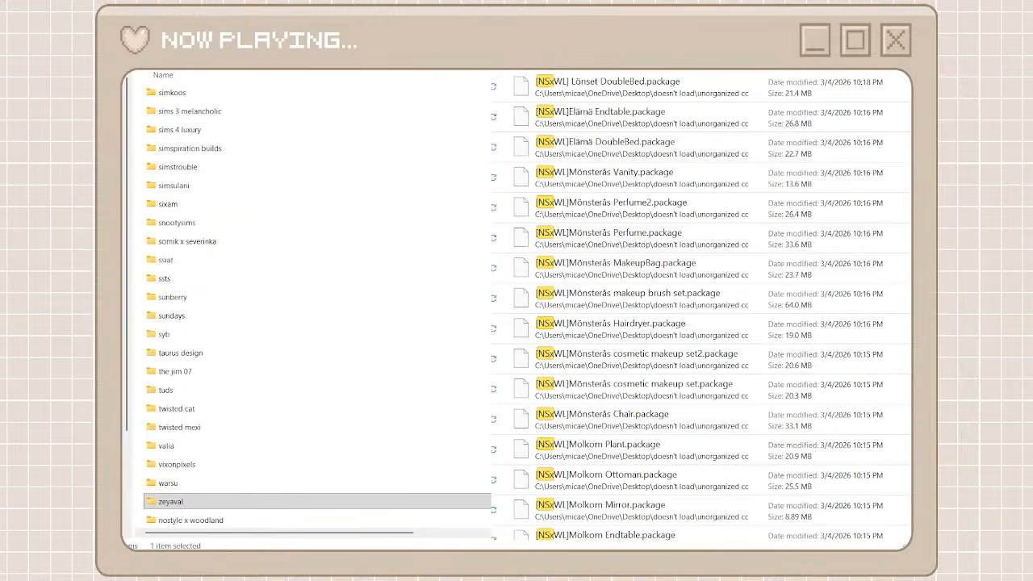
scroll(684, 391, down, 5)
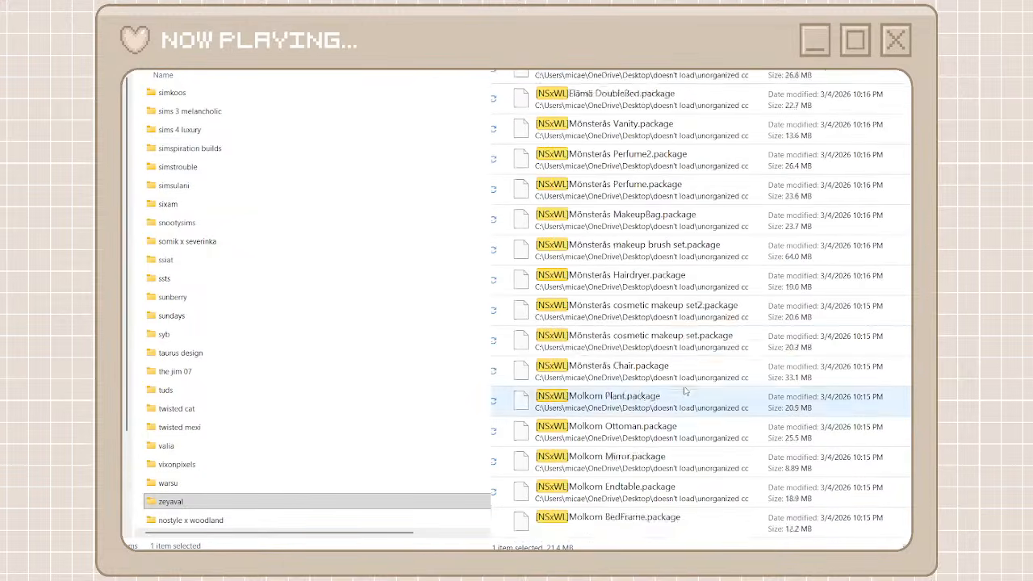
key(ctrl+a)
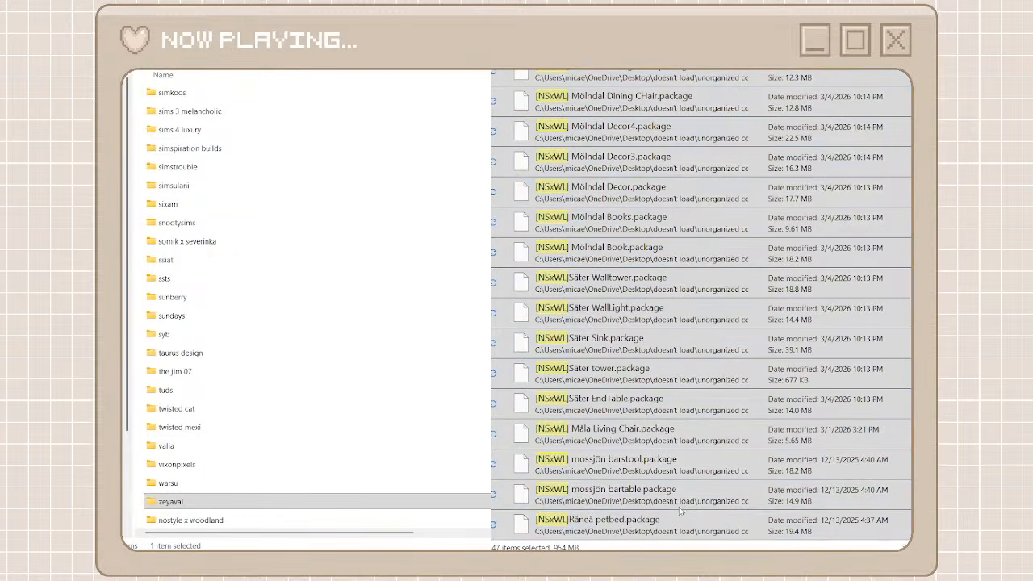
key(ctrl+x)
double_click(344, 523)
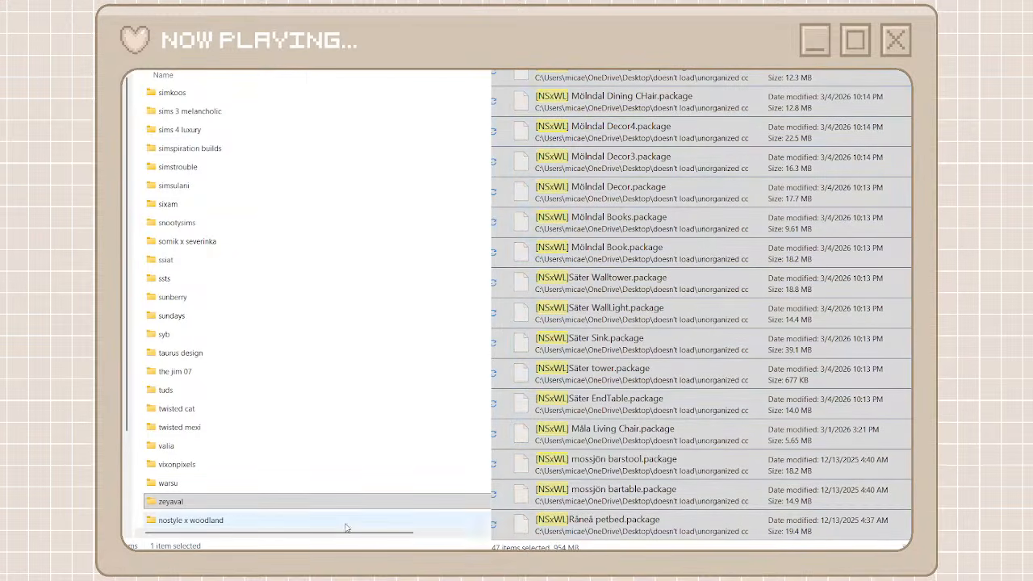
key(ctrl+v)
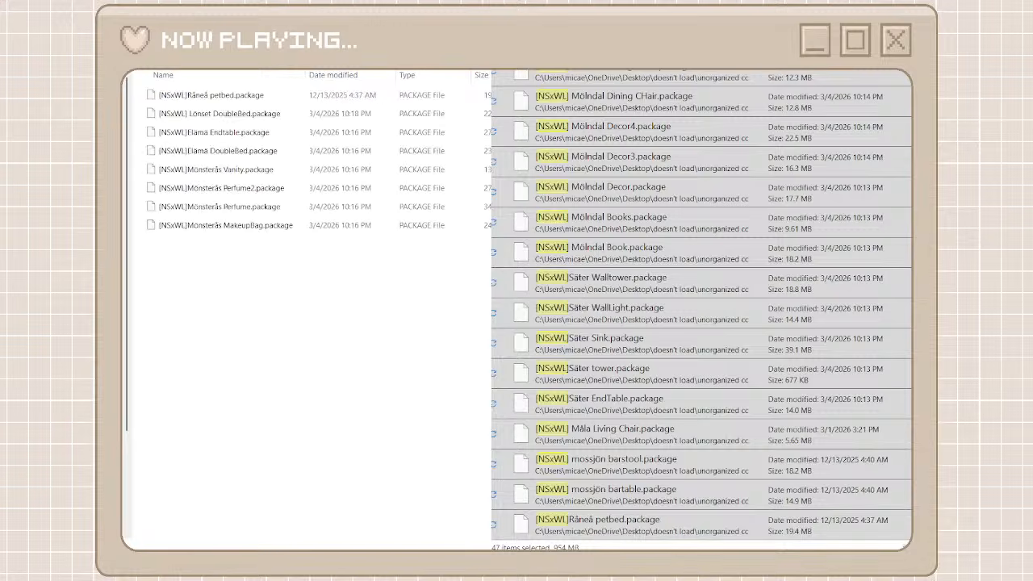
key(alt+Left)
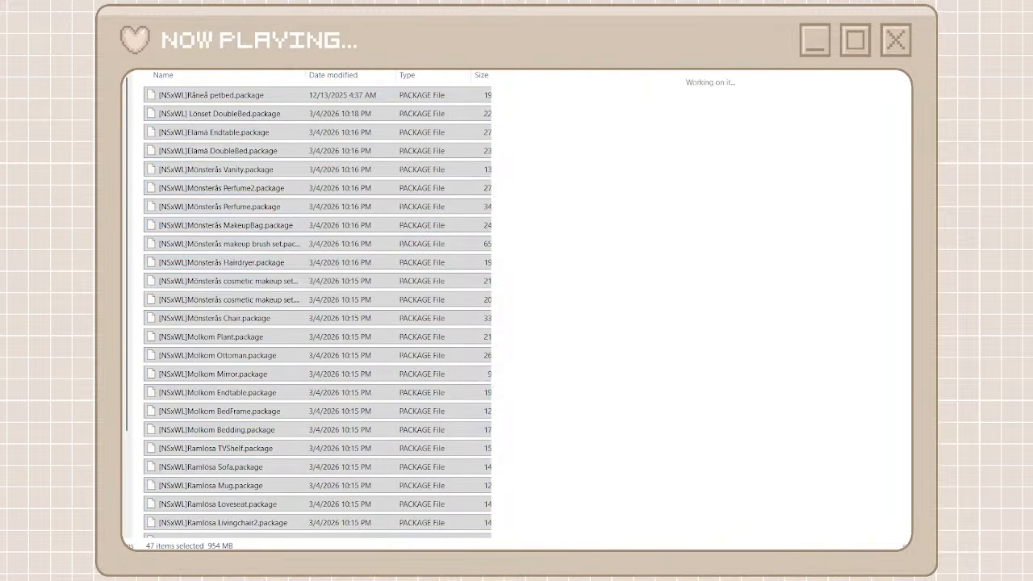
key(alt+Left)
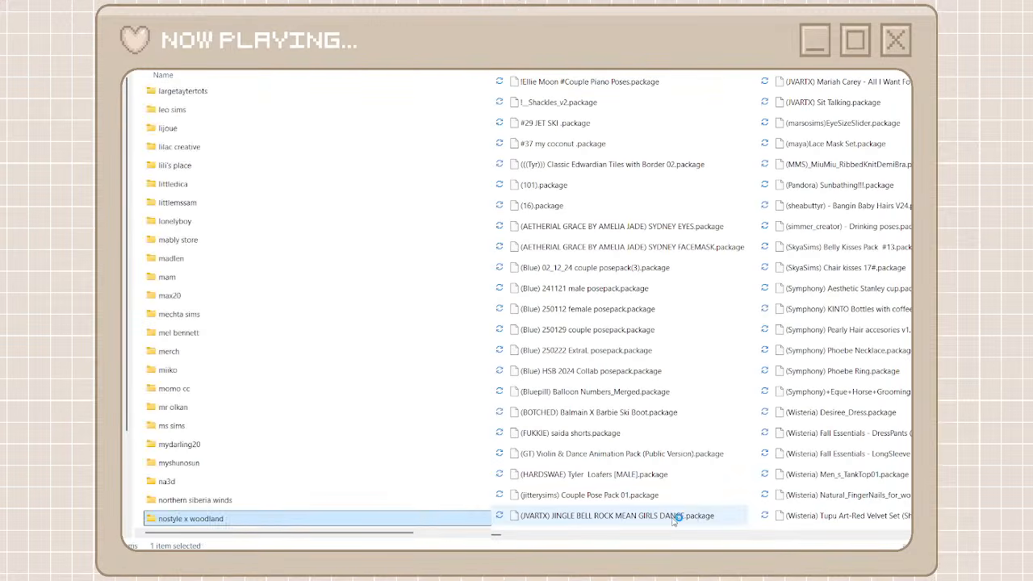
Find the packages prefixed MadameRia in the unorganized cc folder, and create and open a creator folder named madameria
drag(497, 534, 765, 533)
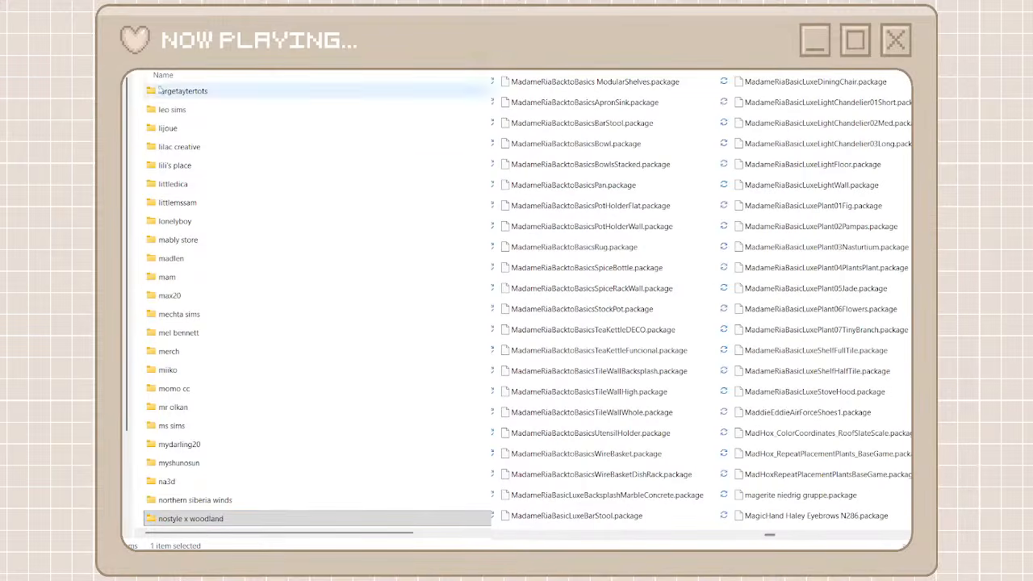
key(ctrl+shift+n)
text(madameria)
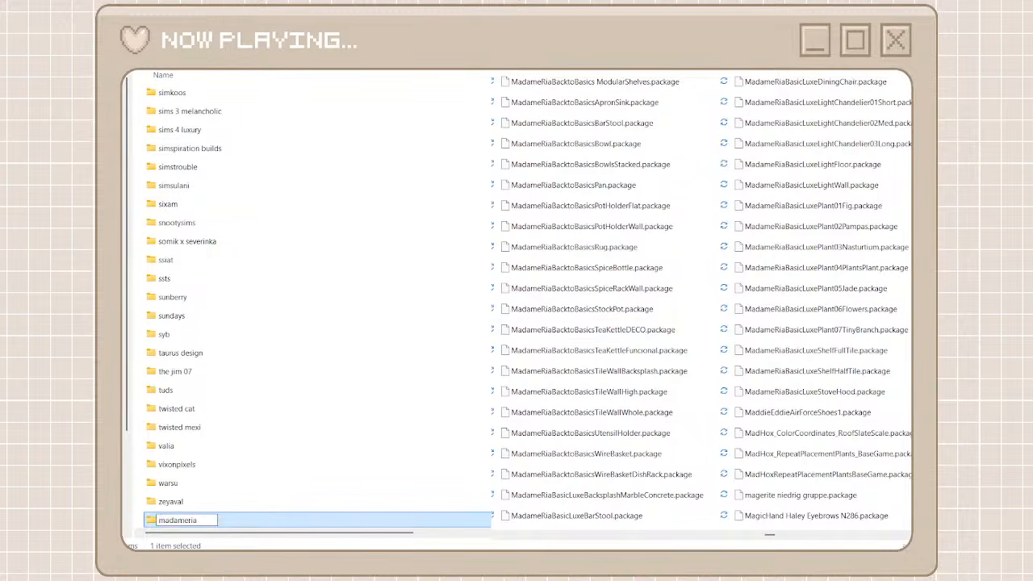
key(Return)
double_click(234, 523)
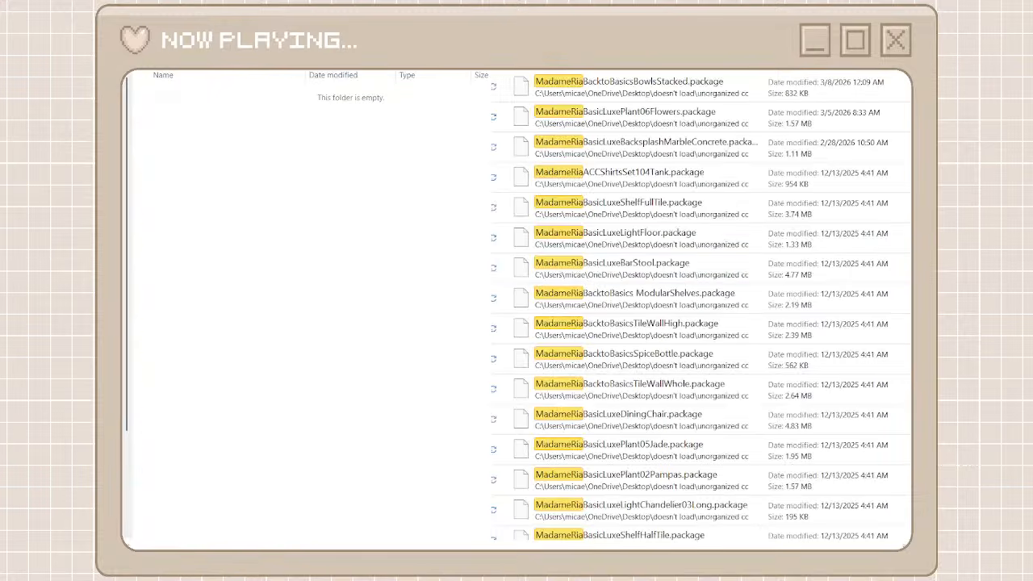
Move all packages matching a madameria search of the unorganized cc folder into the madameria folder, and return to the creator folders
click(793, 93)
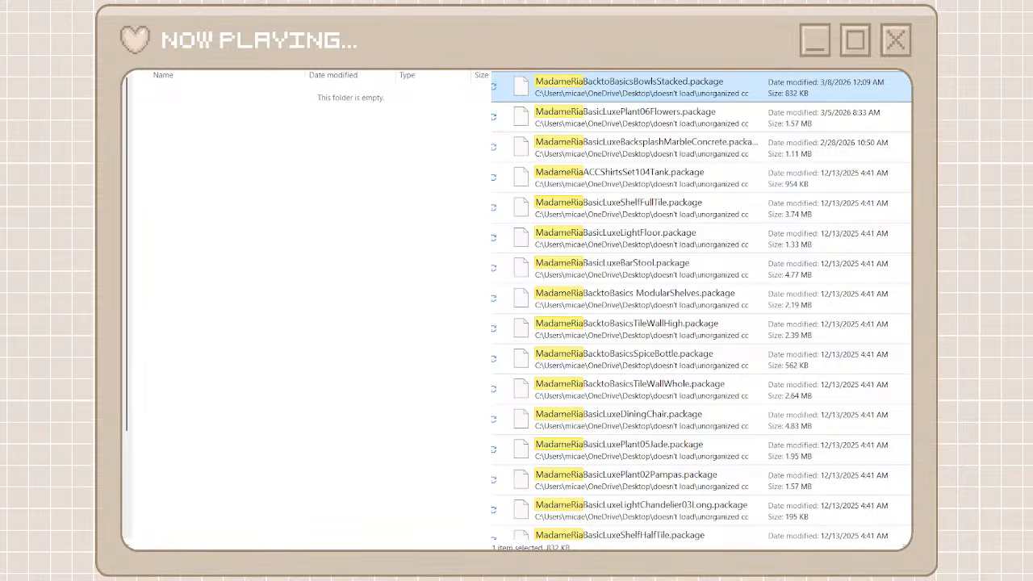
scroll(701, 306, down, 10)
shift+click(632, 537)
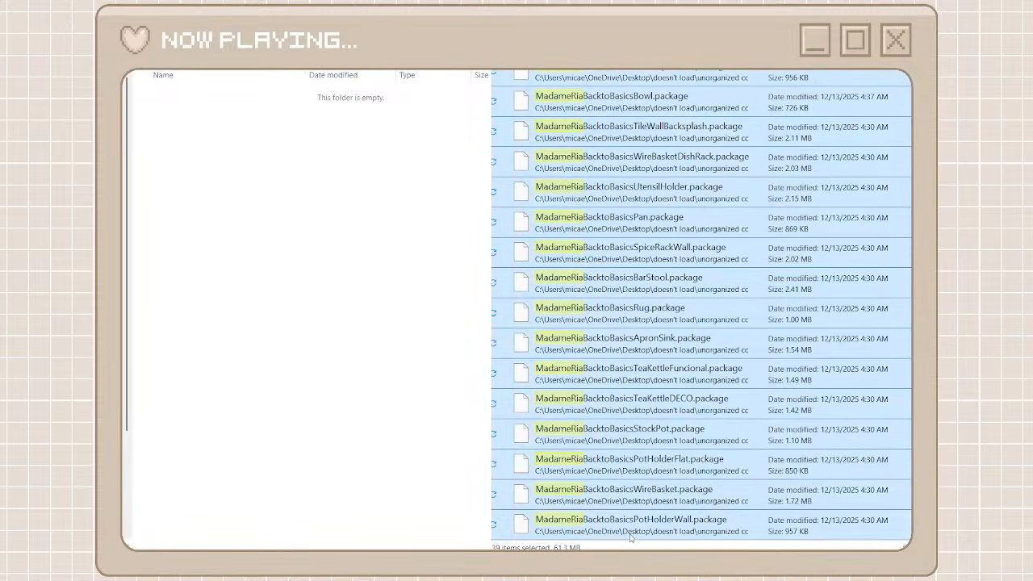
right_click(632, 538)
click(643, 525)
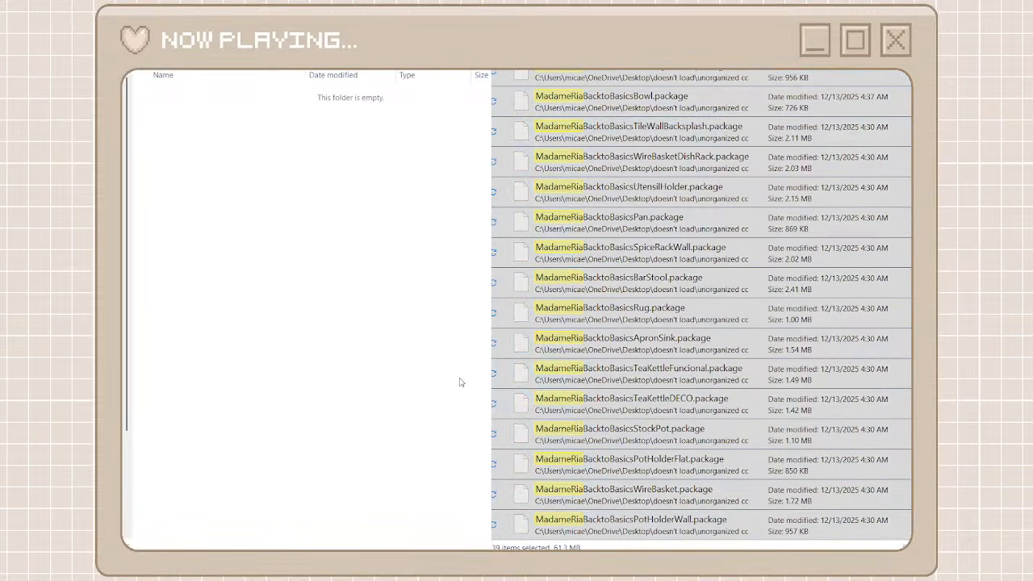
key(ctrl+v)
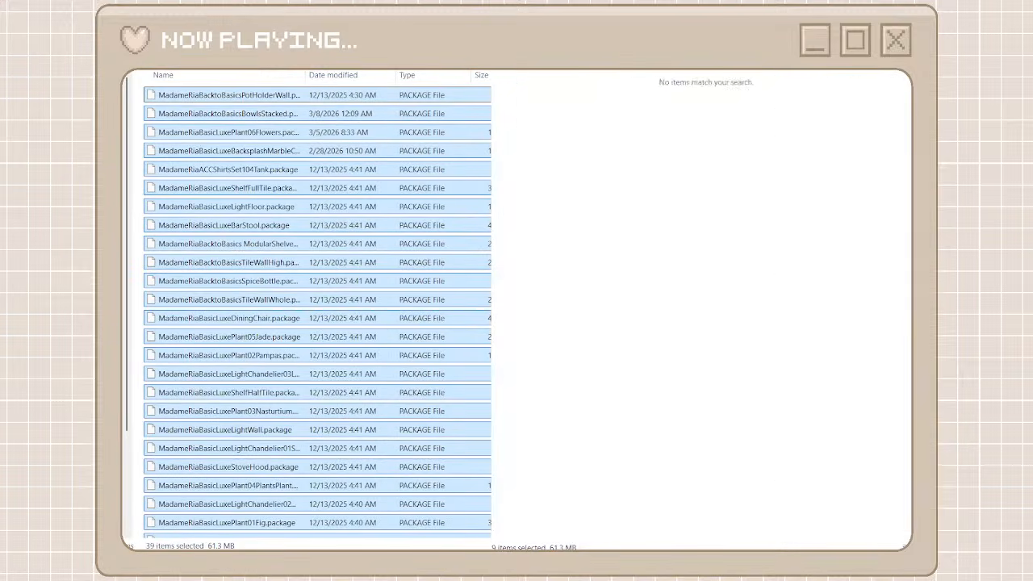
key(alt+Left)
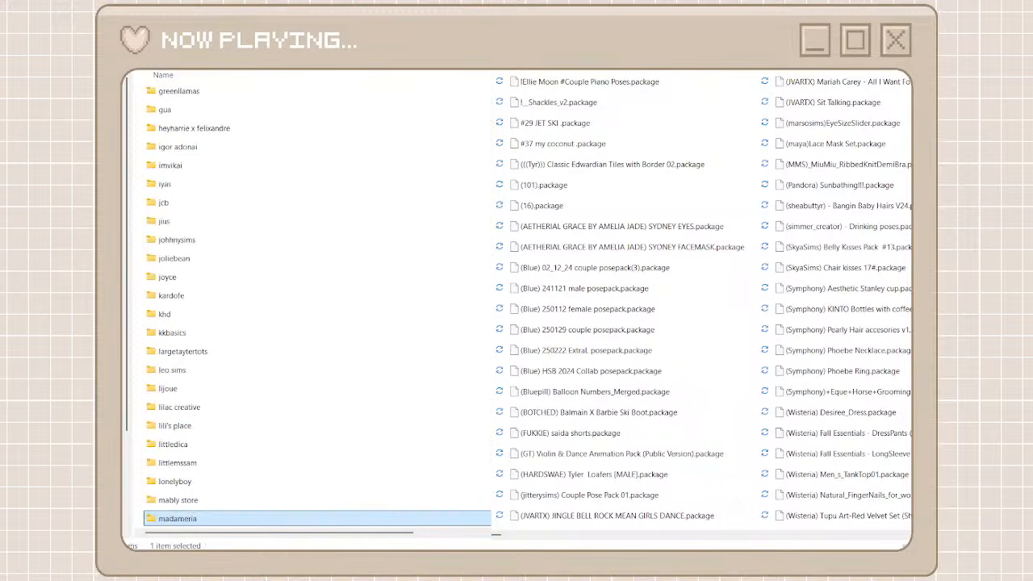
Find the packages prefixed NESURII in the unorganized cc folder, and create and open a creator folder named nesurii
click(828, 536)
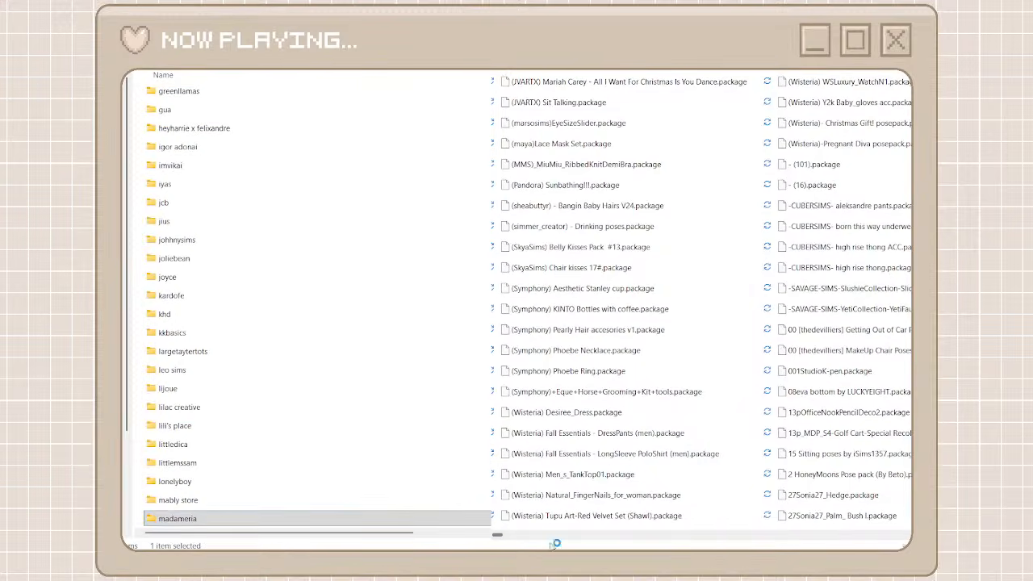
drag(497, 535, 800, 526)
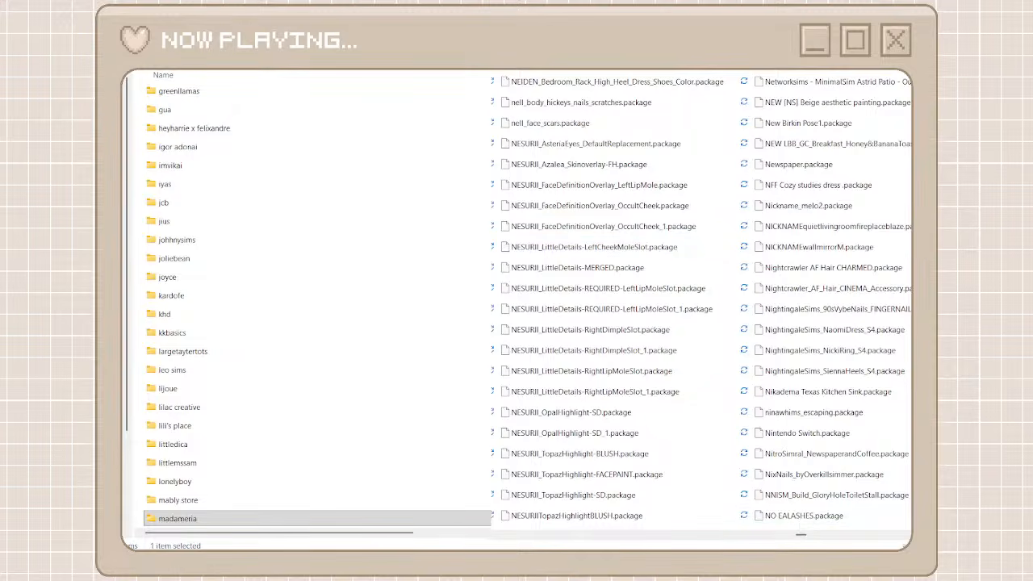
key(ctrl+shift+n)
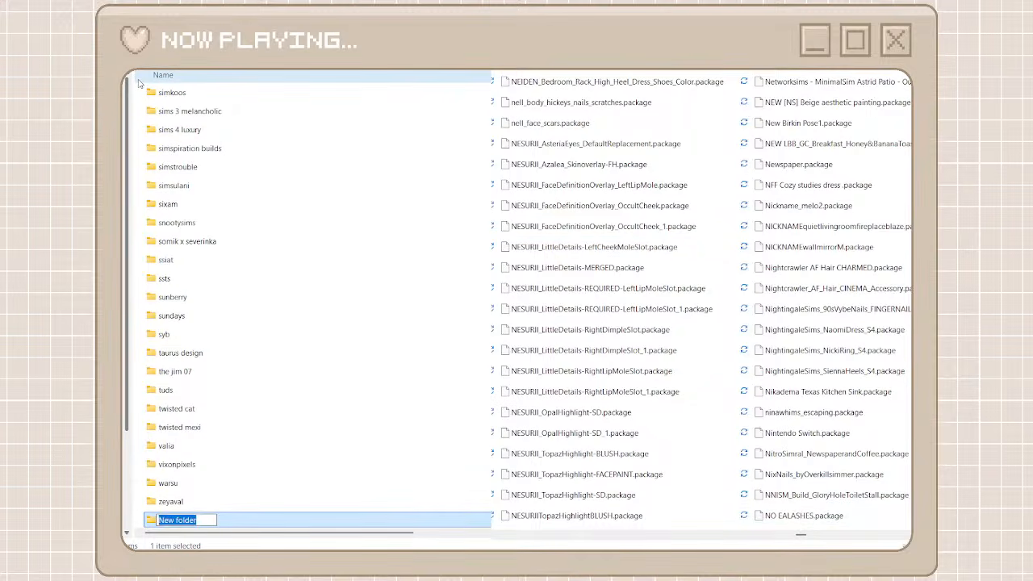
text(neu)
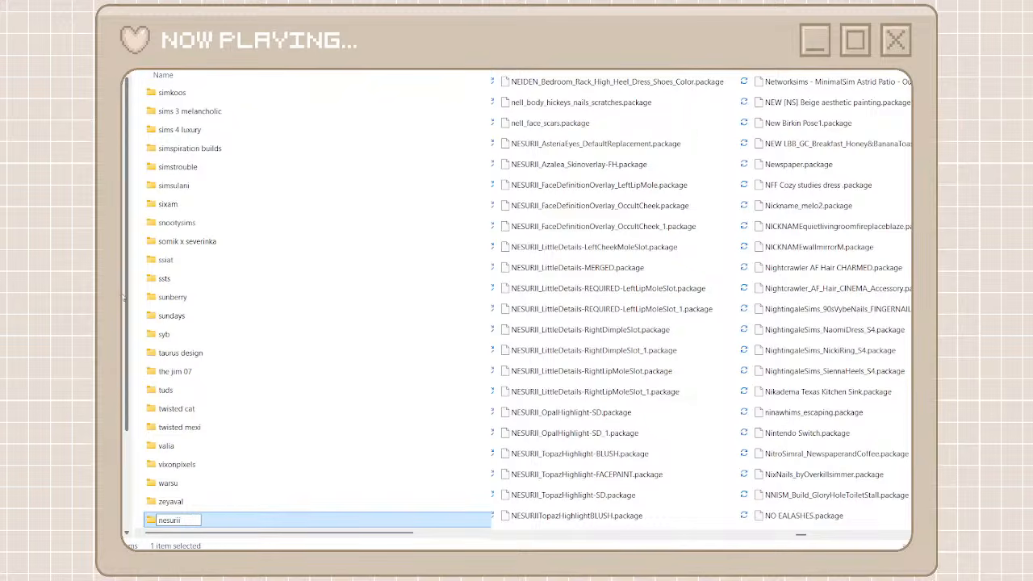
double_click(200, 519)
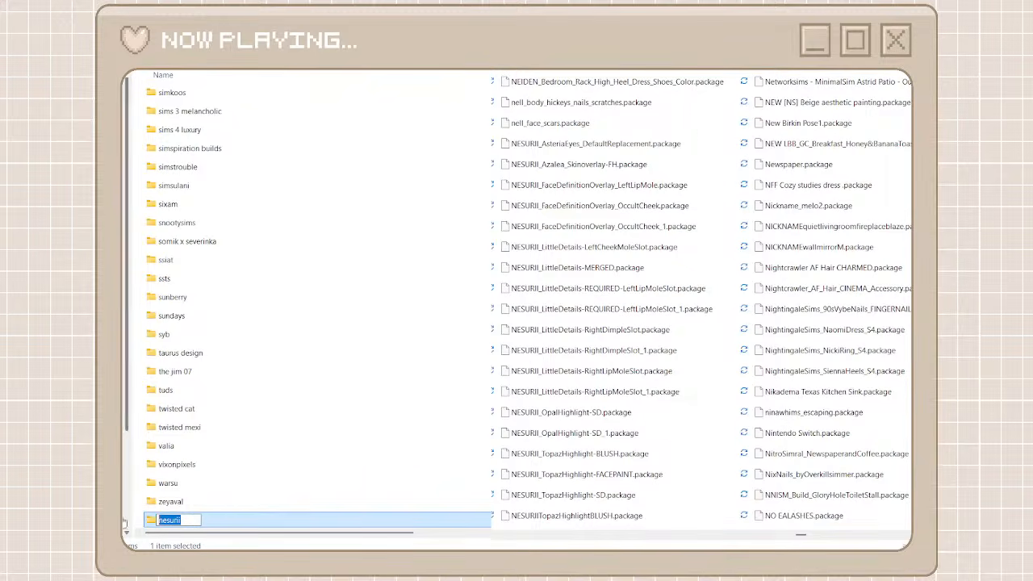
double_click(239, 523)
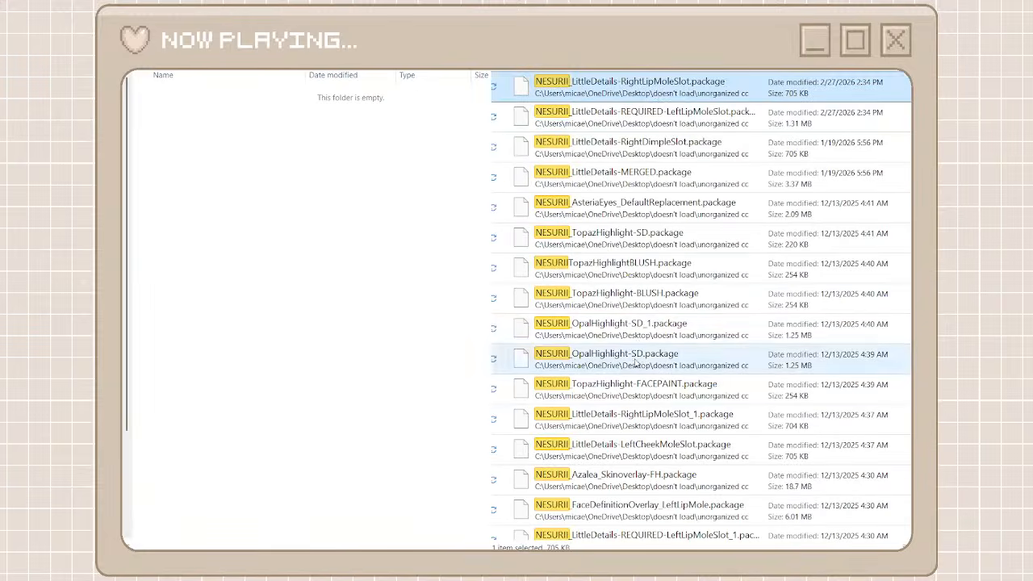
Move all packages matching a nesurii search of the unorganized cc folder into the nesurii folder, and leave the search results
click(636, 364)
scroll(629, 484, down, 1)
key(ctrl+a)
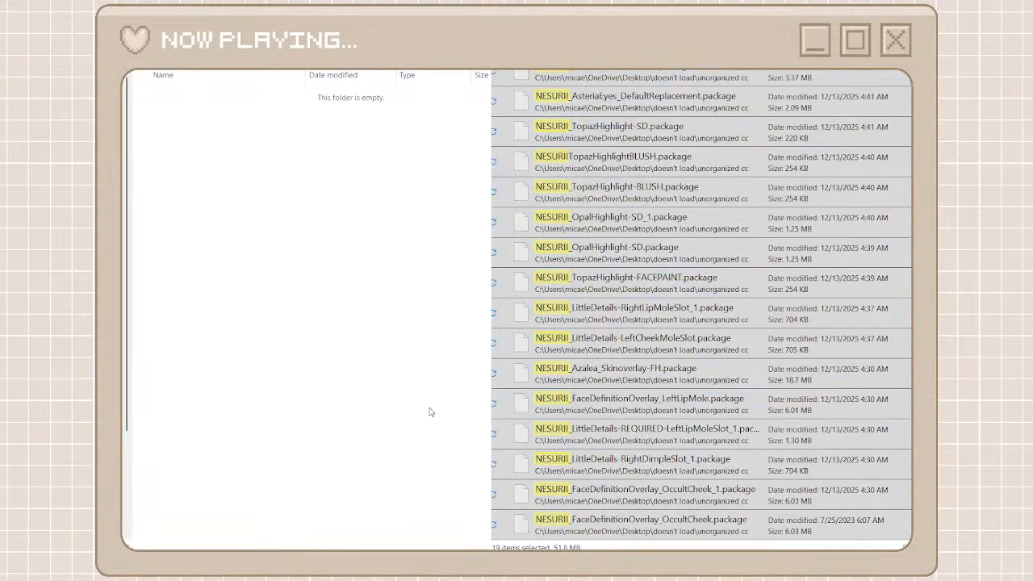
key(ctrl+v)
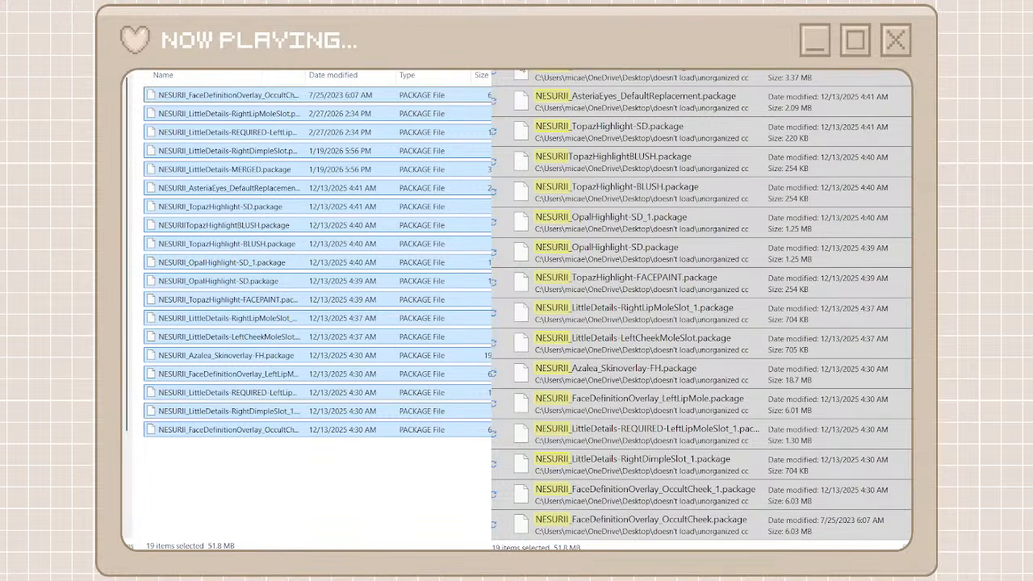
click(505, 55)
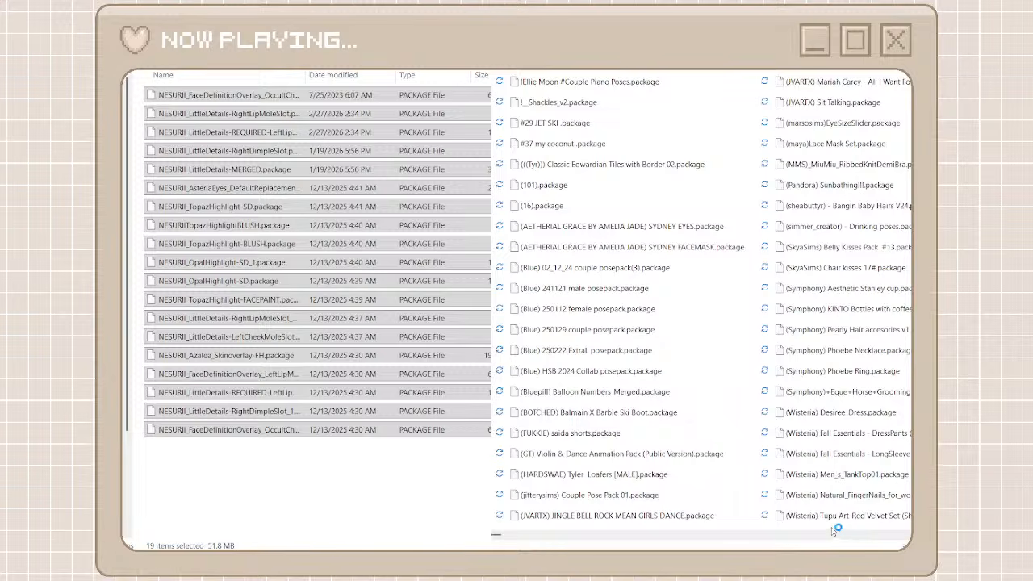
Find the packages prefixed GASET in the unorganized cc folder, and create and open a creator folder named gaset
drag(502, 537, 705, 536)
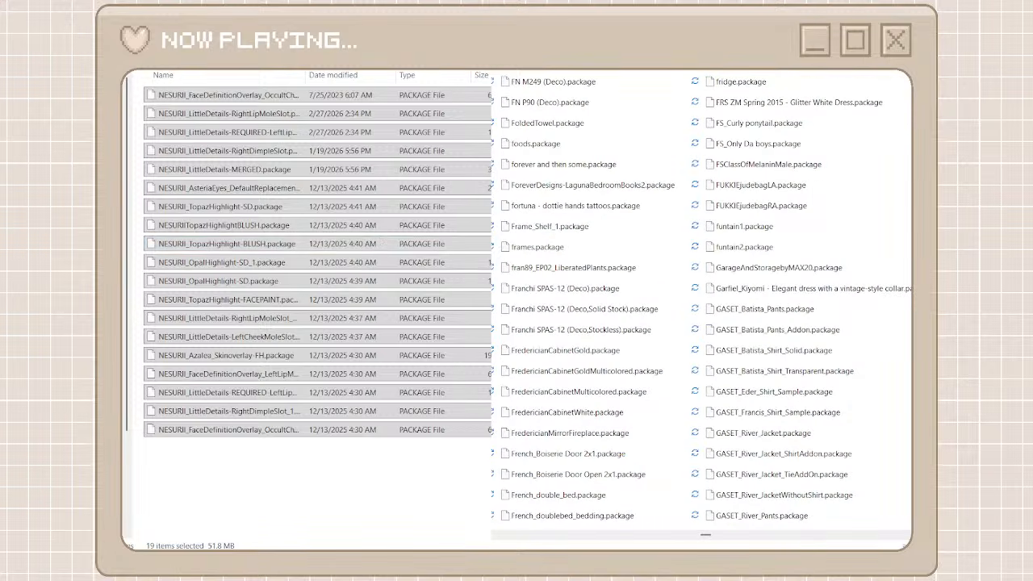
key(alt+Left)
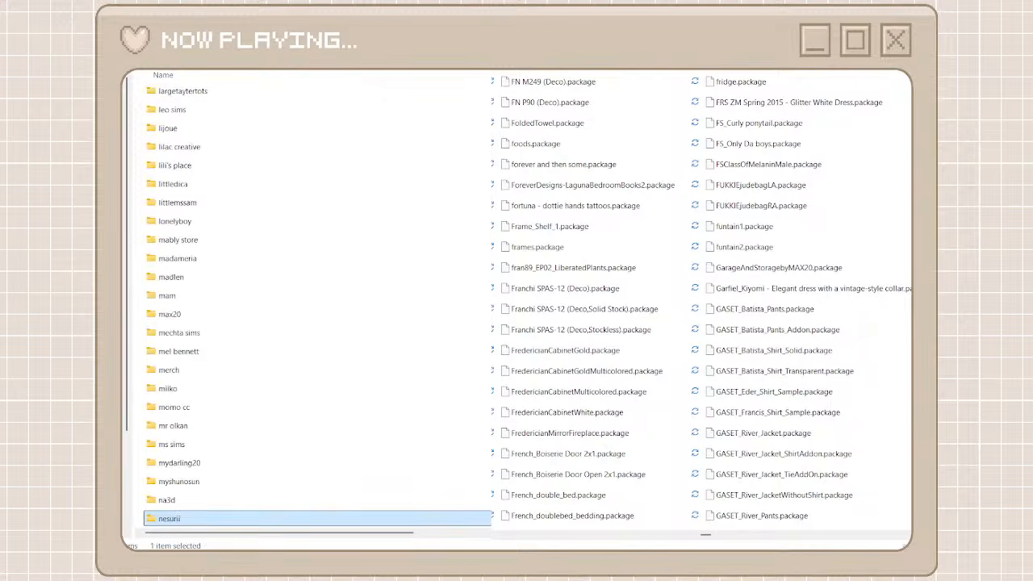
key(ctrl+shift+n)
text(ga)
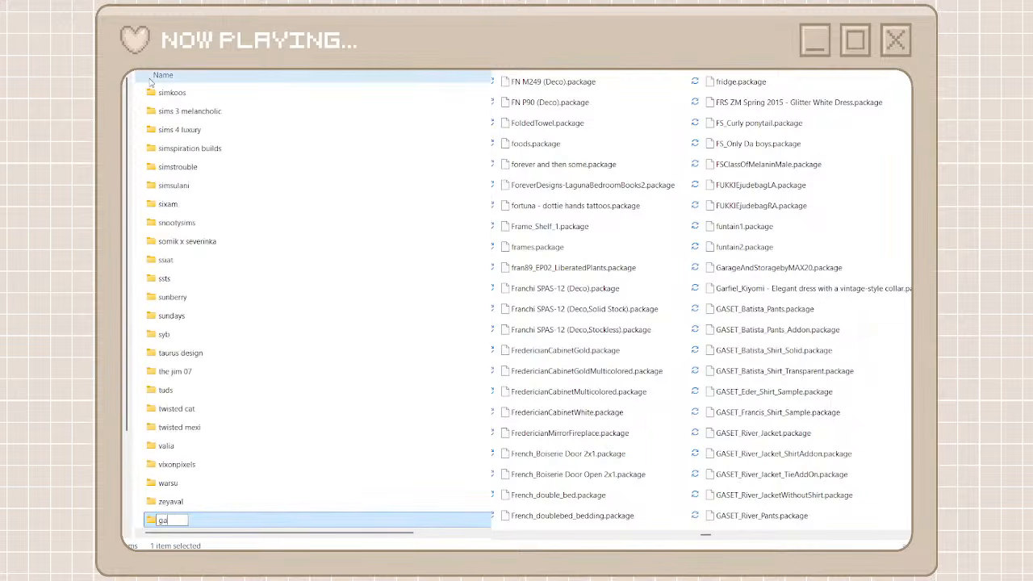
text(set)
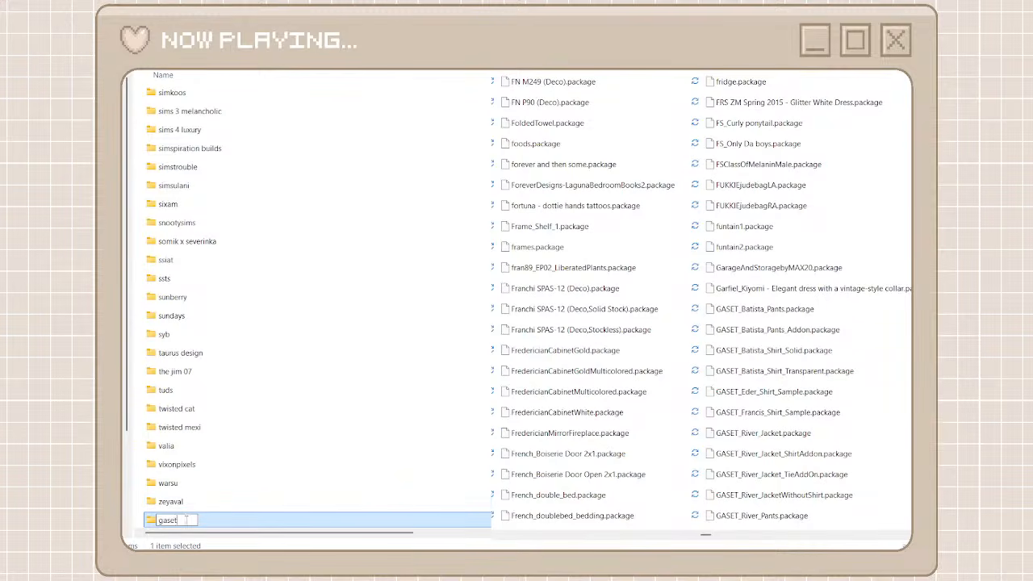
key(ctrl+a)
key(Return)
key(Return)
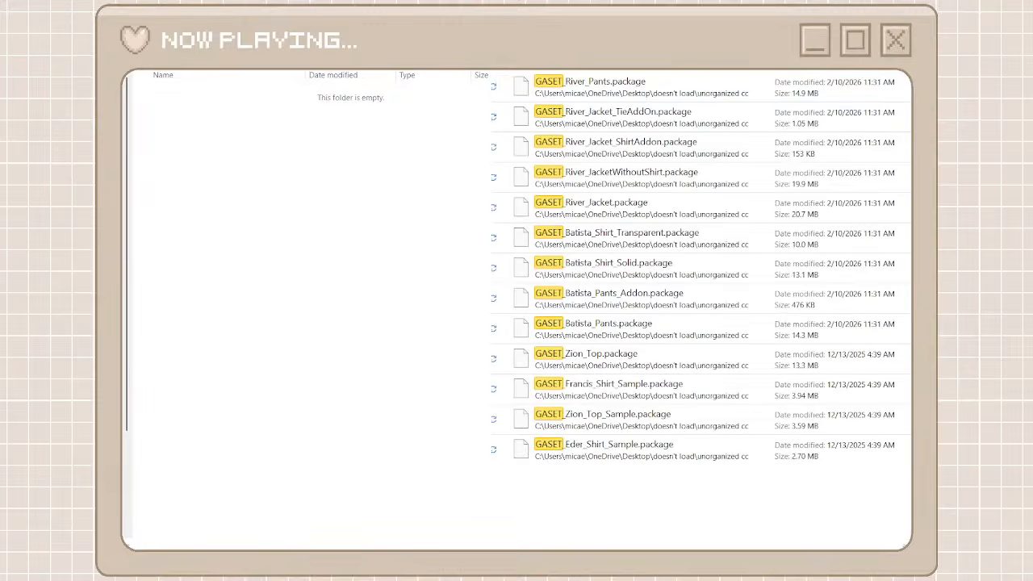
Move all packages matching a gaset search of the unorganized cc folder into the gaset folder, and return to the creator folders
click(682, 91)
shift+click(595, 445)
right_click(595, 446)
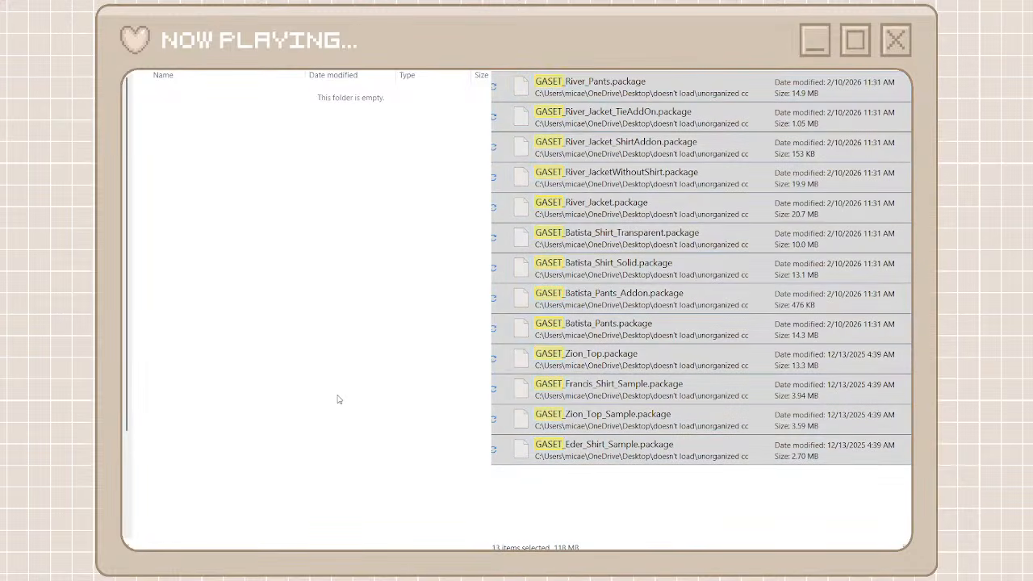
key(ctrl+v)
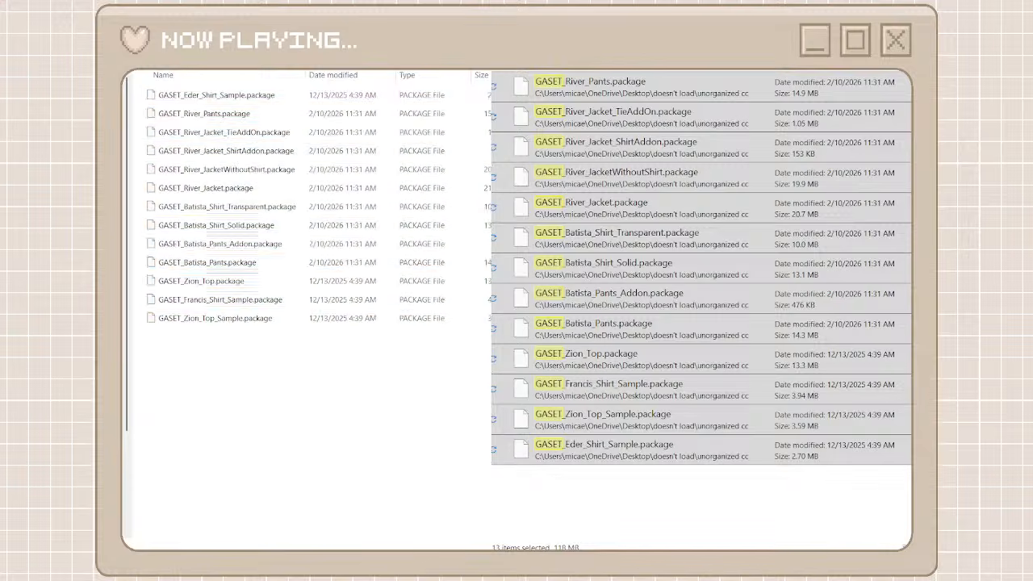
key(alt+Left)
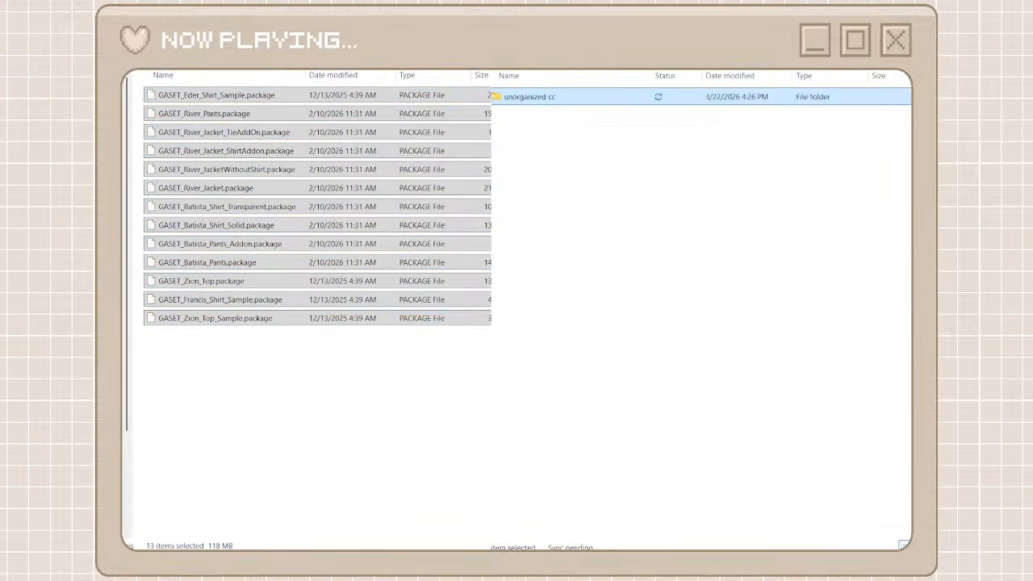
key(alt+Left)
Find the packages prefixed WistfulCastle in the unorganized cc folder, and create a creator folder named wistful castle
double_click(558, 97)
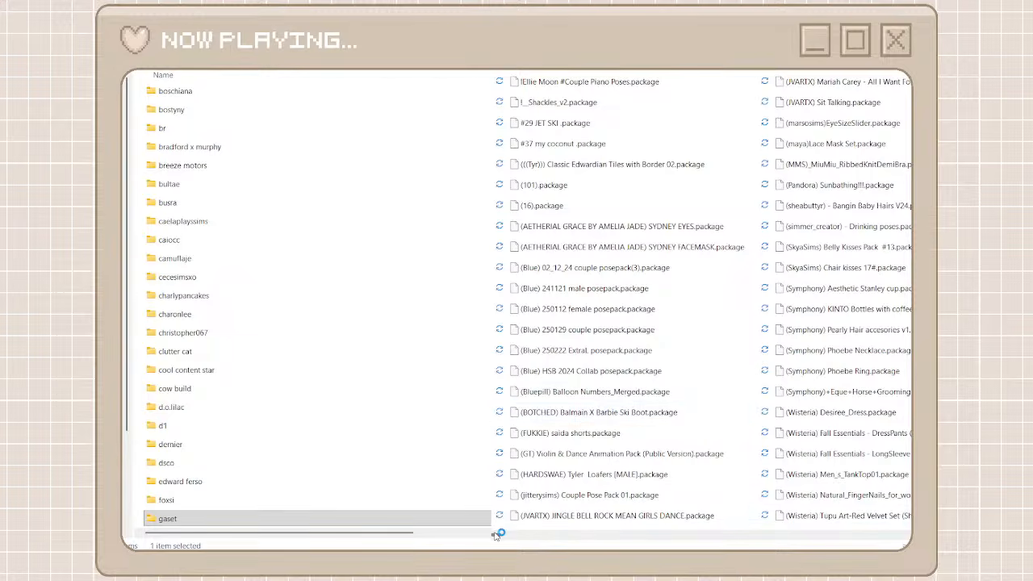
drag(496, 534, 908, 521)
scroll(908, 518, left, 5)
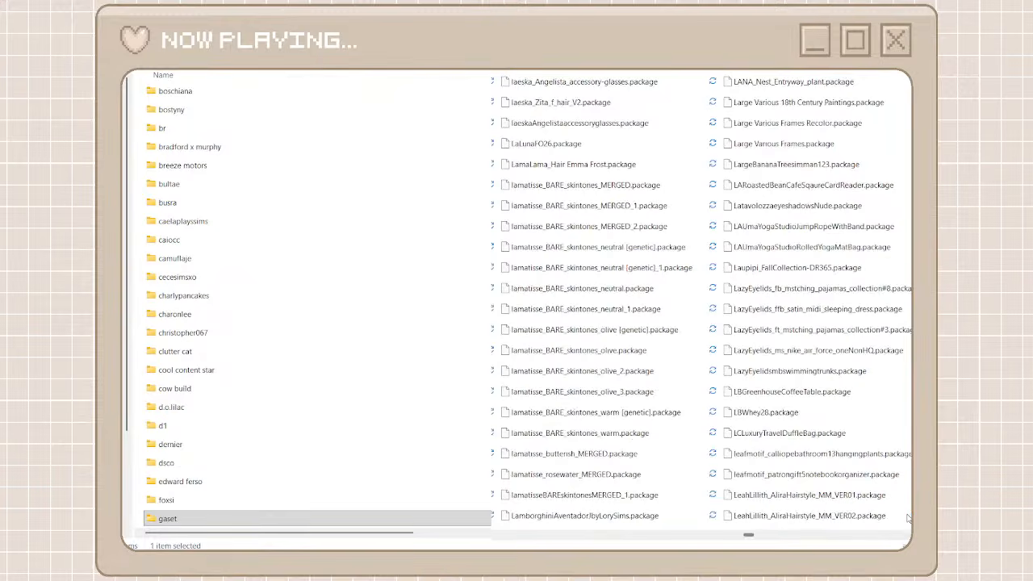
scroll(908, 518, right, 10)
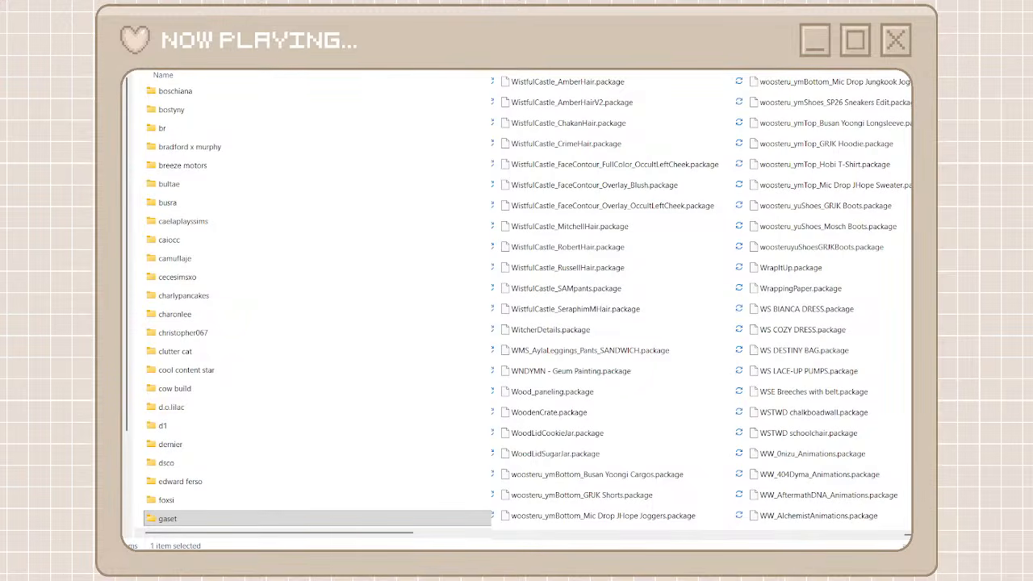
key(ctrl+shift+n)
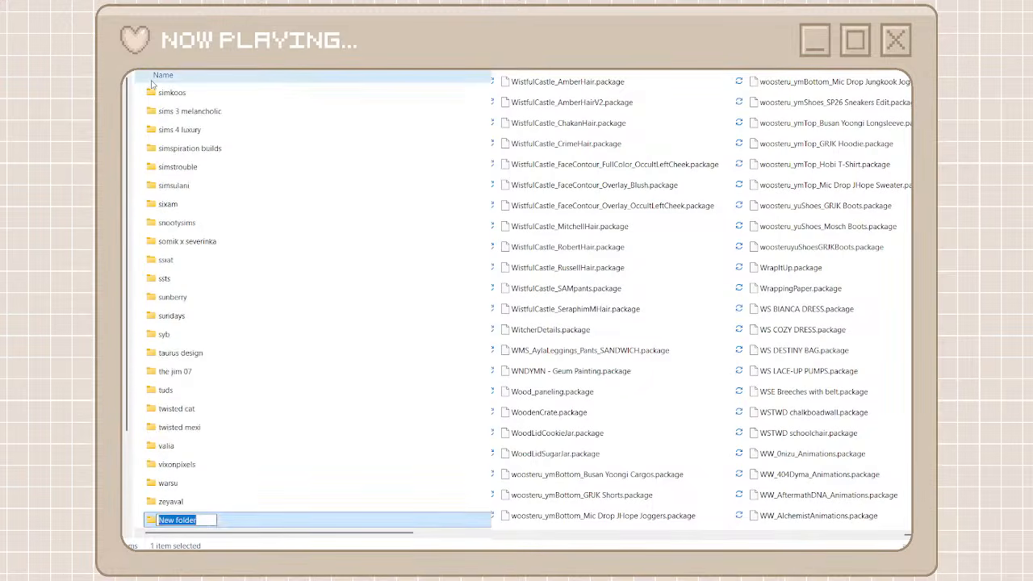
text(mistfu)
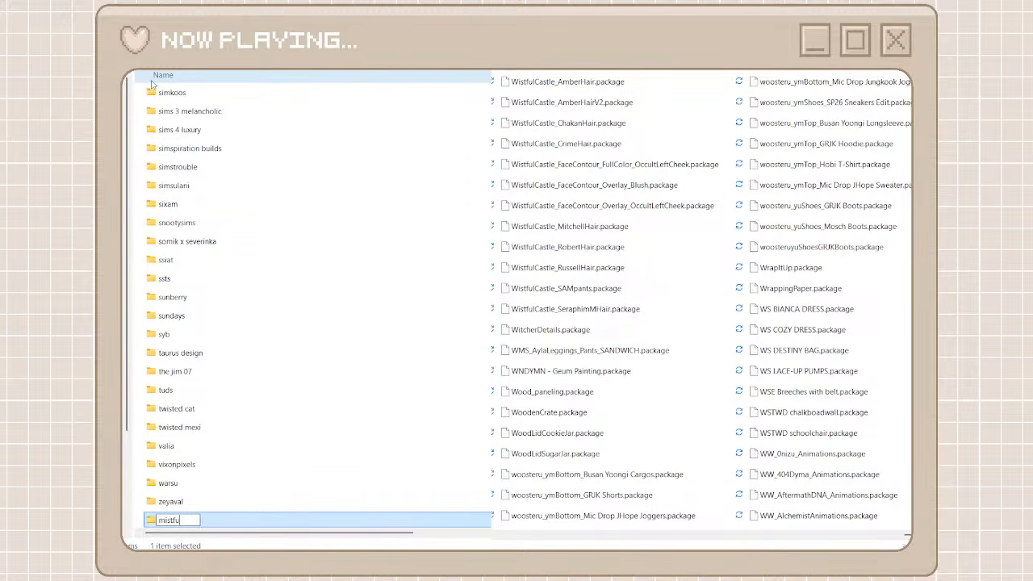
key(BackSpace)
key(BackSpace)
key(BackSpace)
key(BackSpace)
key(BackSpace)
key(BackSpace)
text(wistful castle)
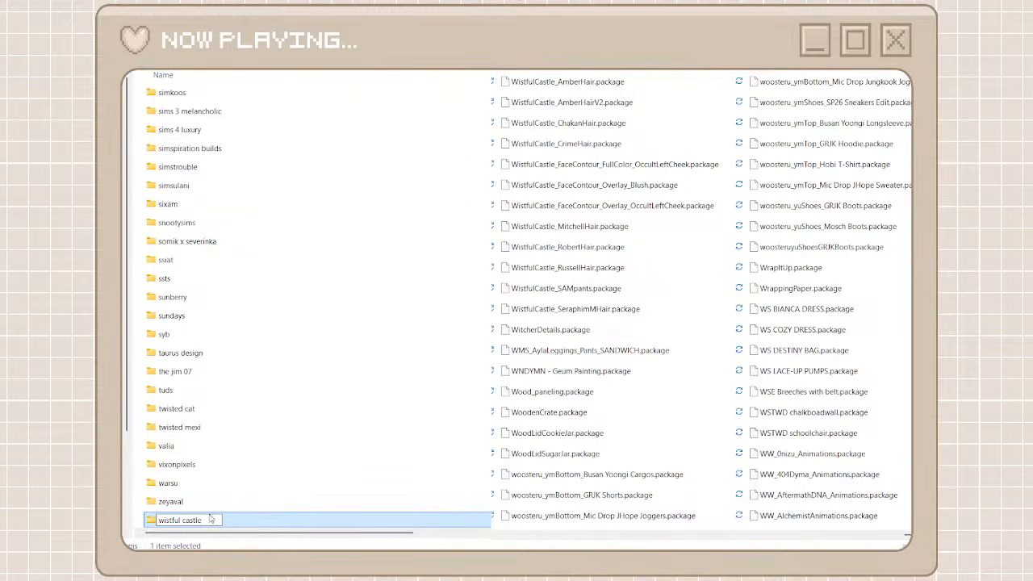
key(ctrl+a)
key(Return)
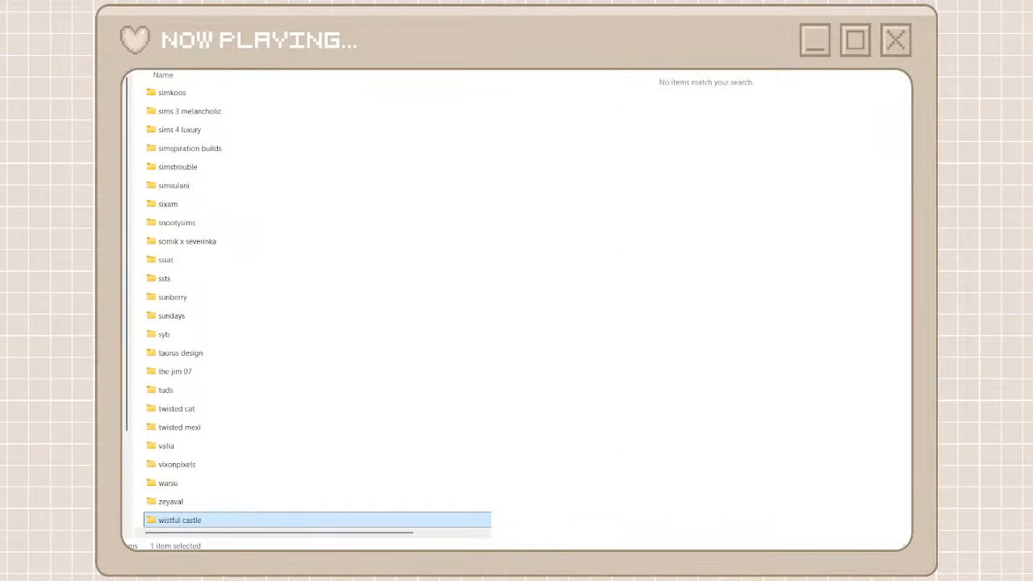
Move all packages matching a WistfulCastle search of the unorganized cc folder into the wistful castle folder, and return to the creator folders
click(584, 85)
shift+click(627, 442)
right_click(627, 441)
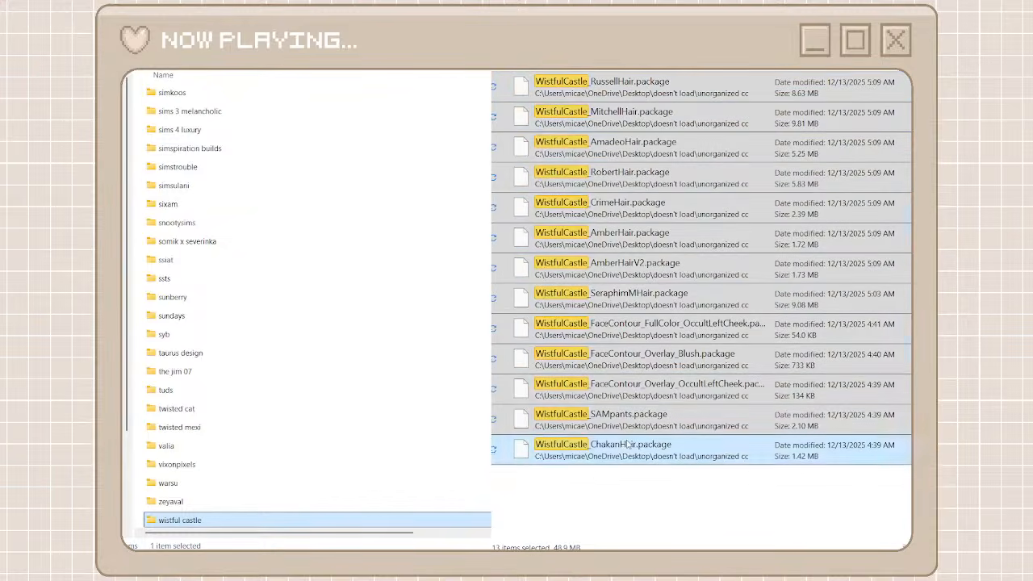
click(646, 453)
double_click(321, 522)
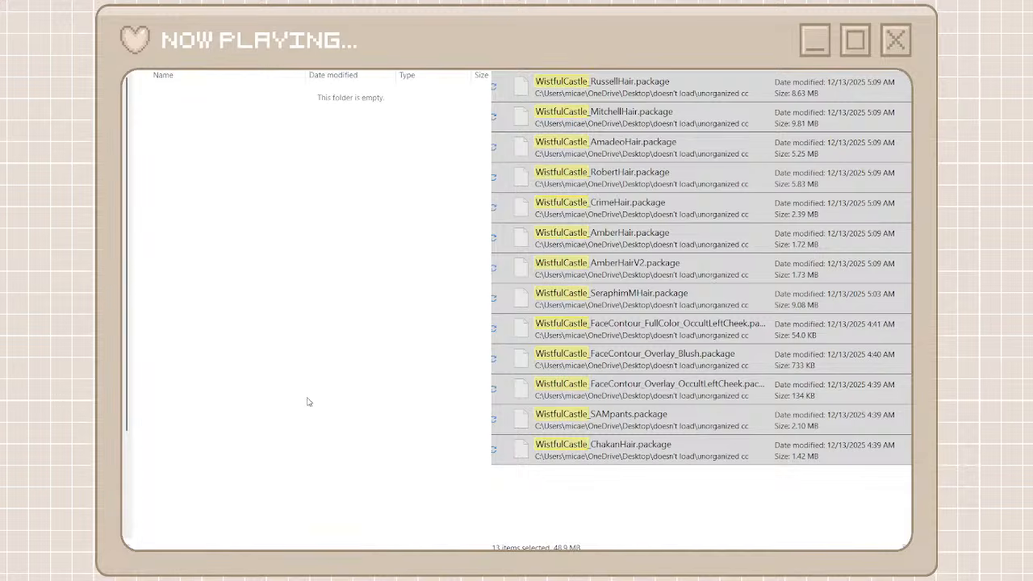
key(ctrl+v)
key(alt+Left)
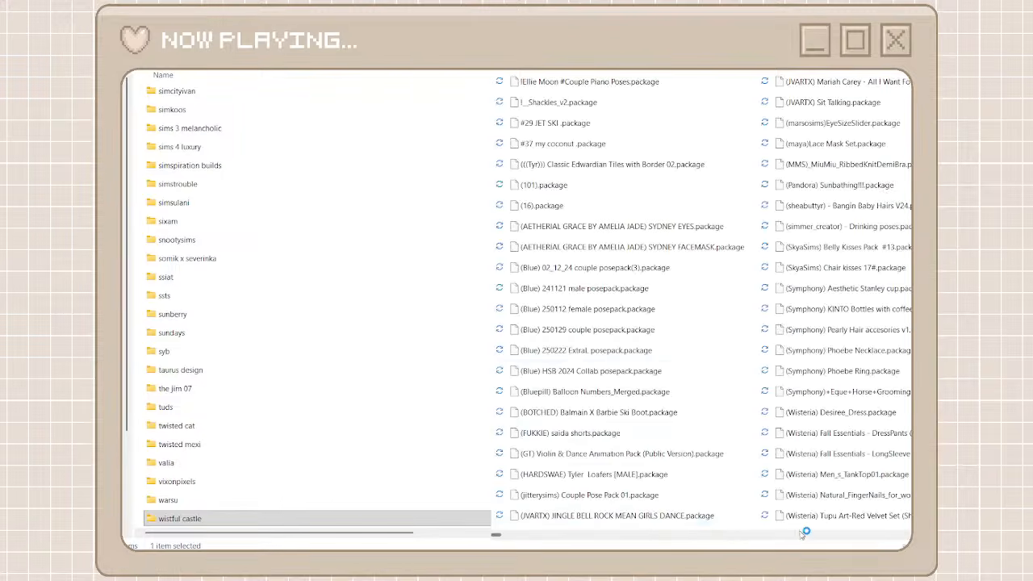
Find the packages prefixed eniosta in the unorganized cc folder, and create and open a creator folder with the copied name eniosta
click(801, 534)
drag(495, 534, 744, 514)
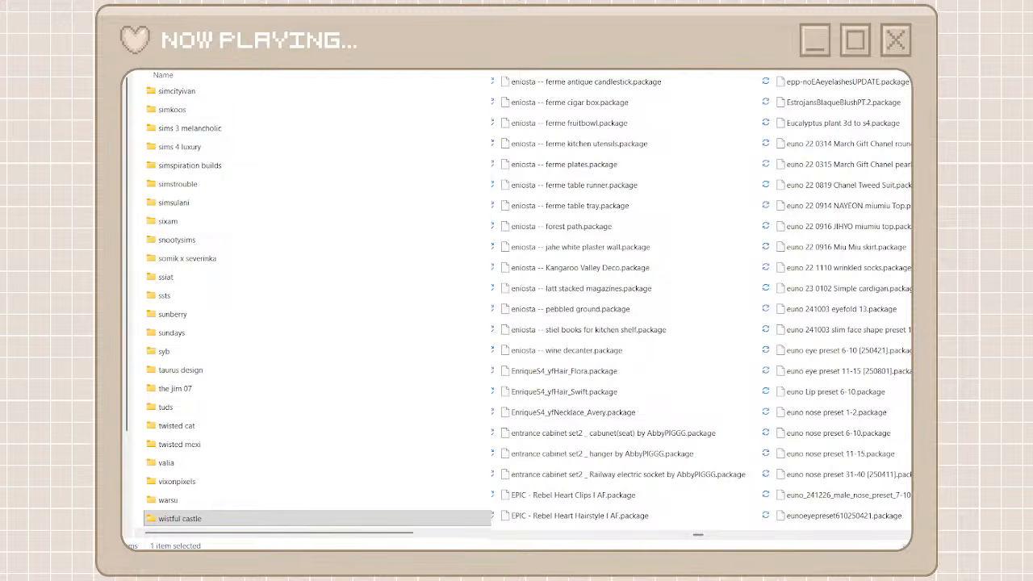
click(528, 86)
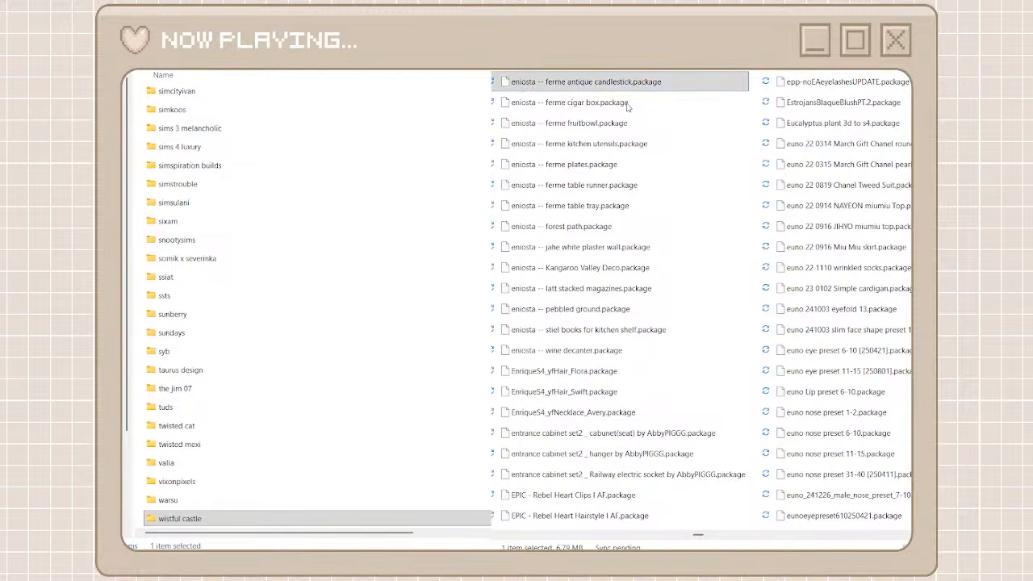
key(F2)
drag(536, 83, 510, 83)
key(ctrl+c)
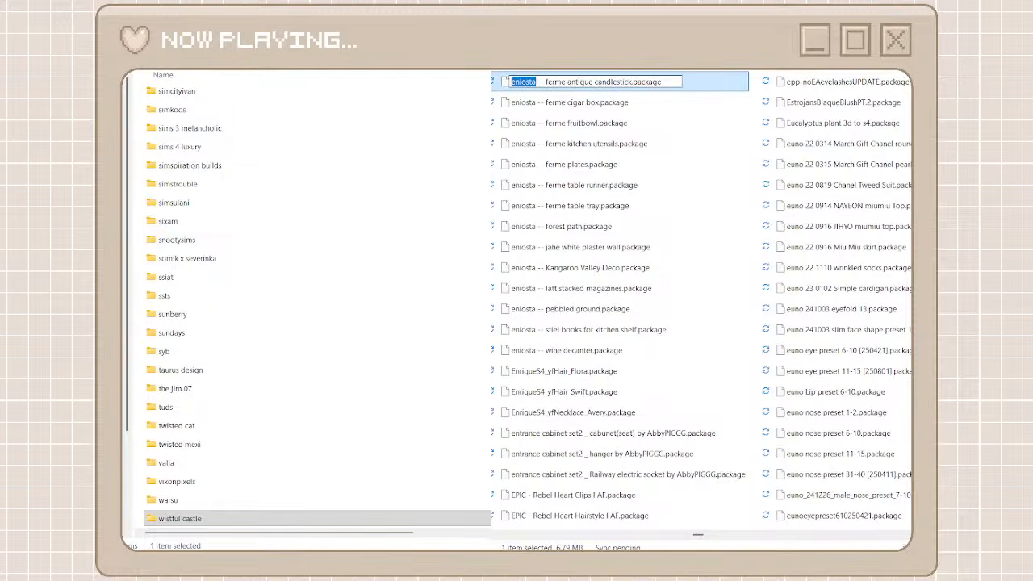
key(Escape)
key(ctrl+shift+n)
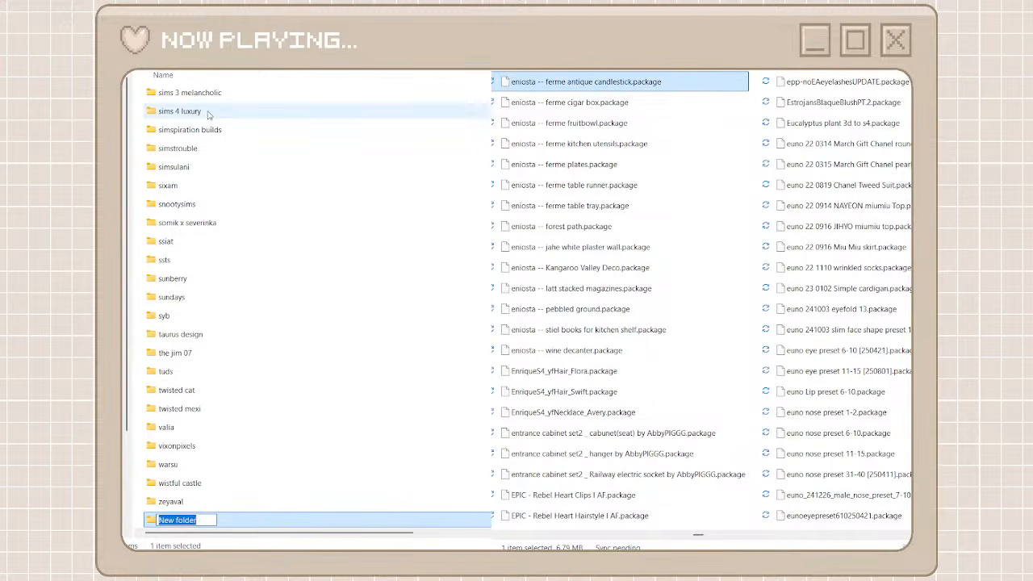
key(ctrl+v)
key(Return)
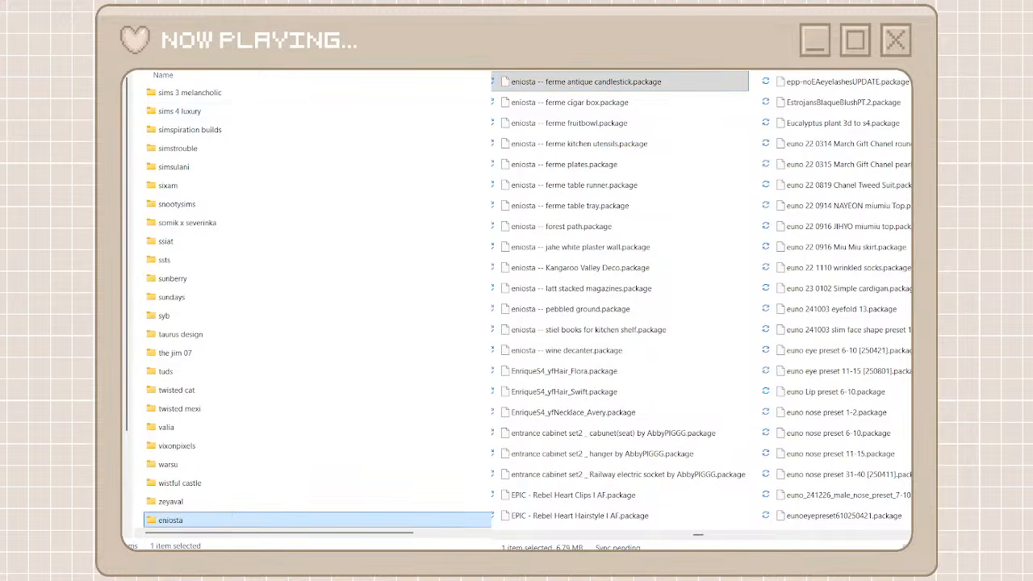
double_click(216, 521)
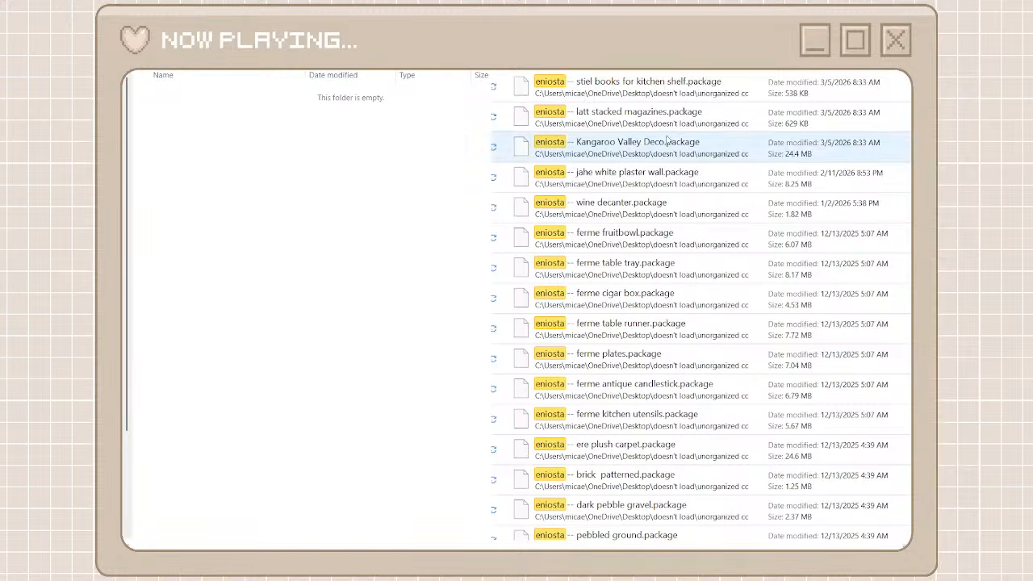
Move all packages matching an eniosta search of the unorganized cc folder into the eniosta folder
click(623, 87)
scroll(624, 359, down, 3)
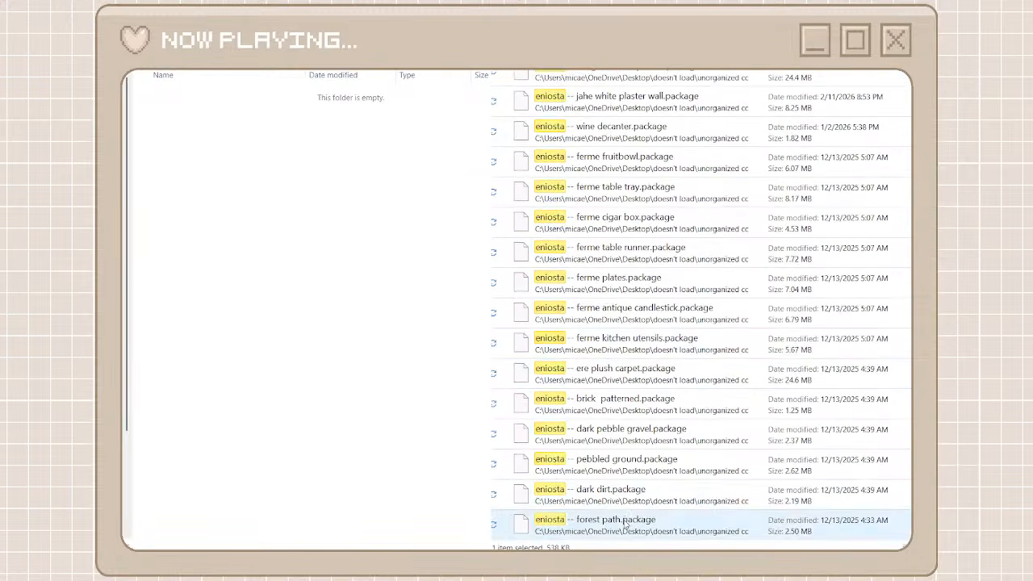
shift+click(625, 524)
right_click(626, 525)
click(648, 515)
right_click(334, 392)
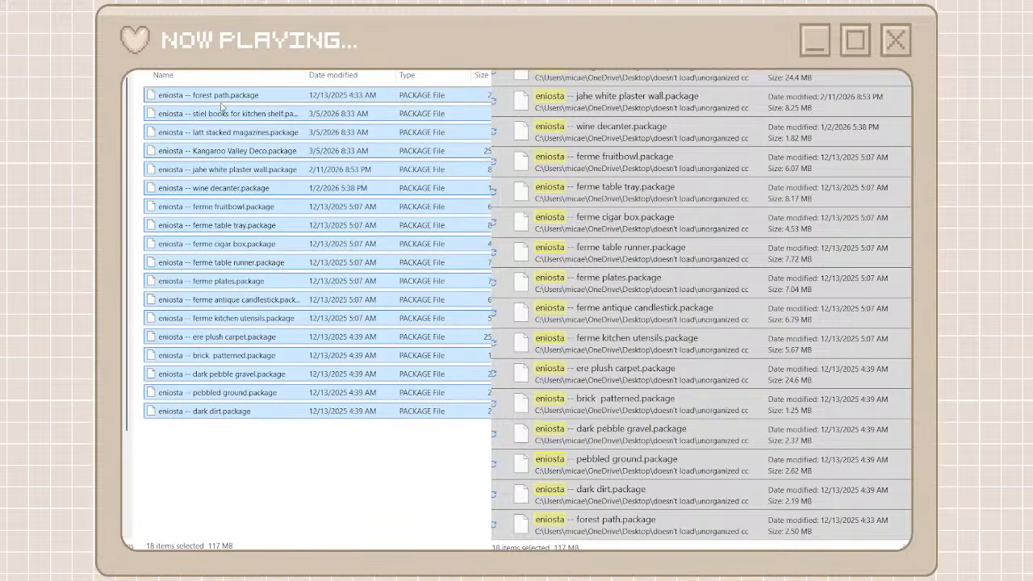
Return to the creator folders and delete helicopter1.package from the unorganized cc folder
key(alt+Left)
key(alt+Left)
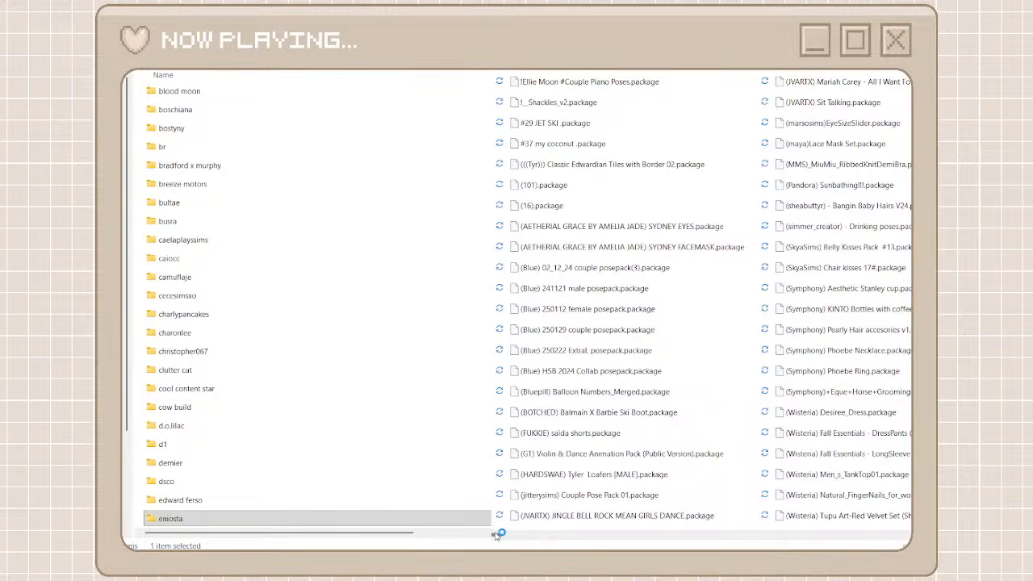
drag(496, 534, 847, 510)
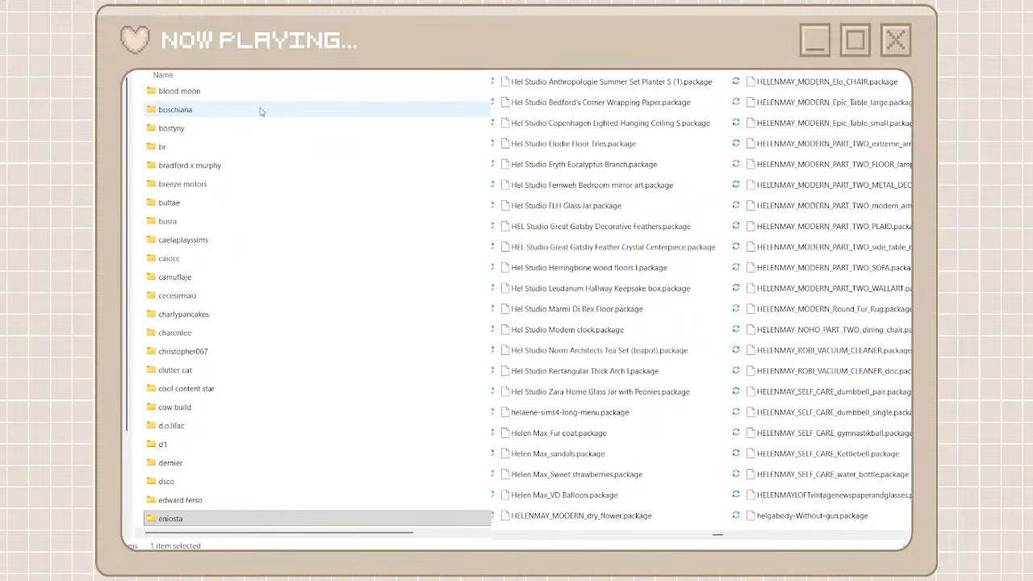
click(808, 536)
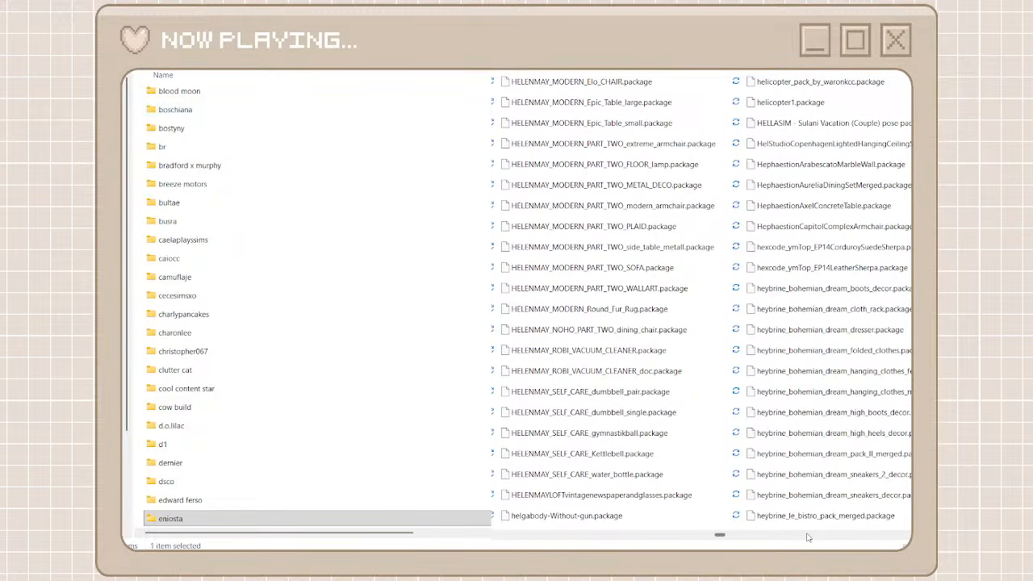
click(808, 537)
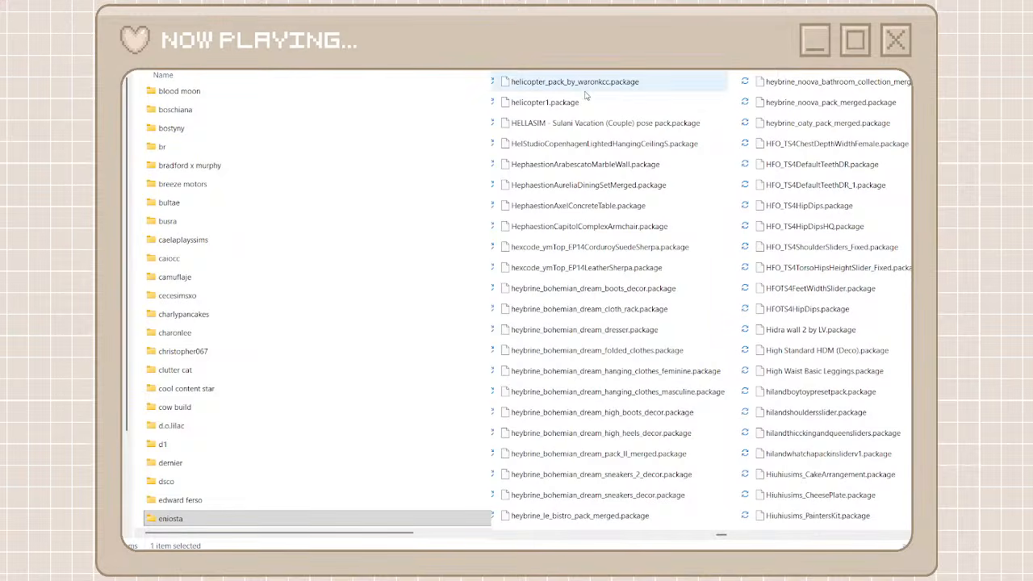
click(580, 103)
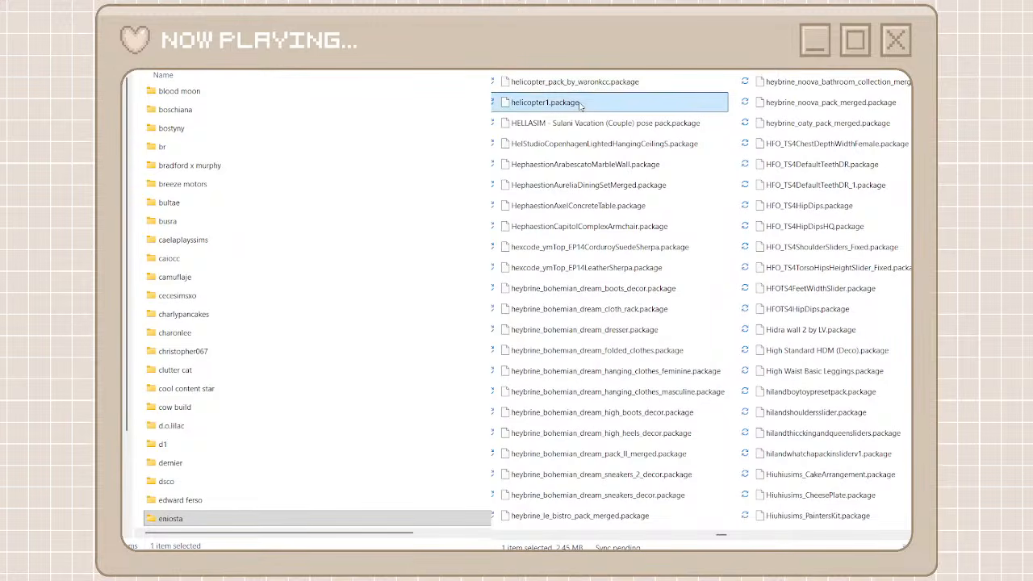
right_click(579, 105)
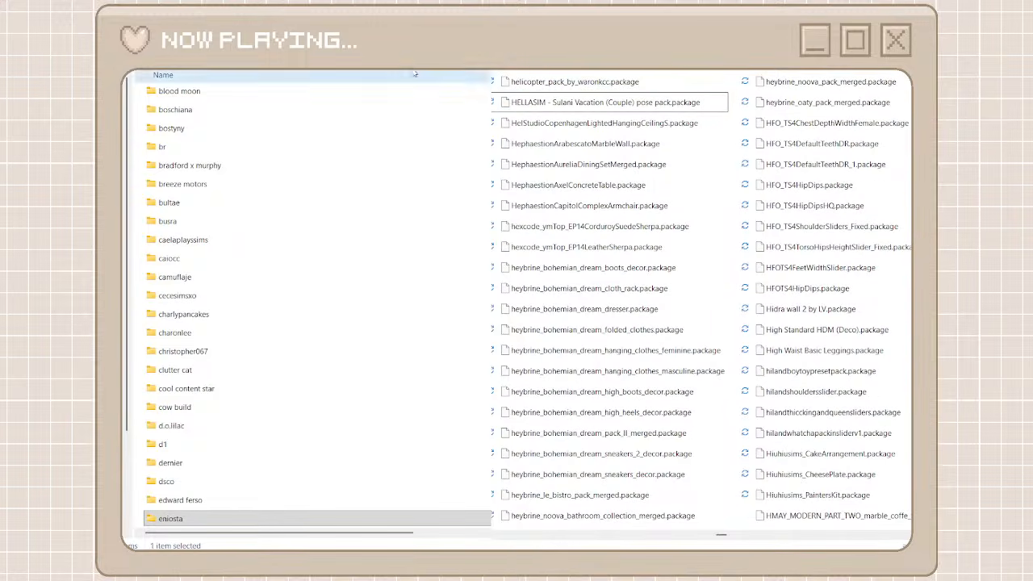
Create a creator folder named waronkcc and copy its name for searching
key(ctrl+shift+n)
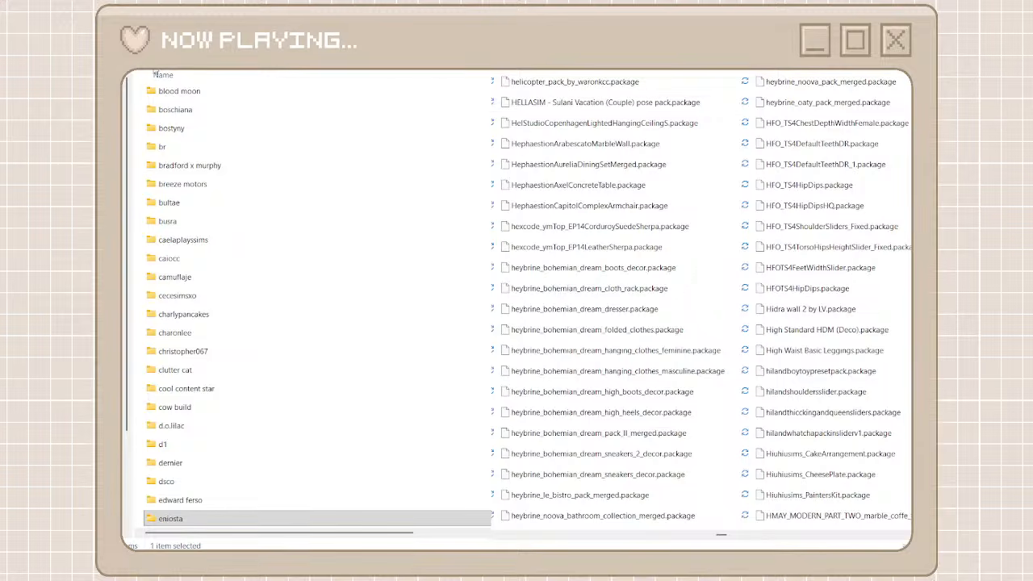
text(waronkcc)
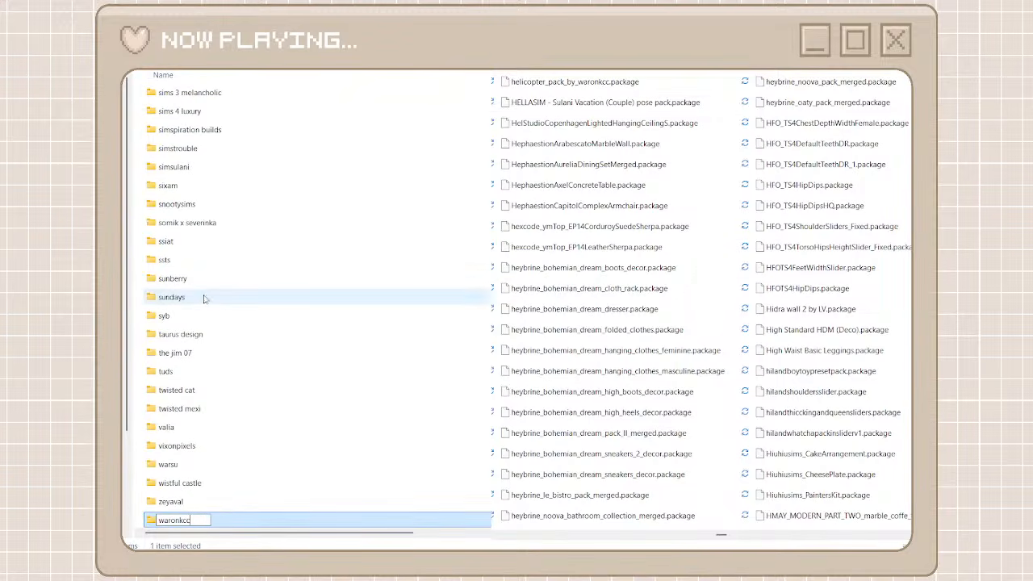
key(ctrl+a)
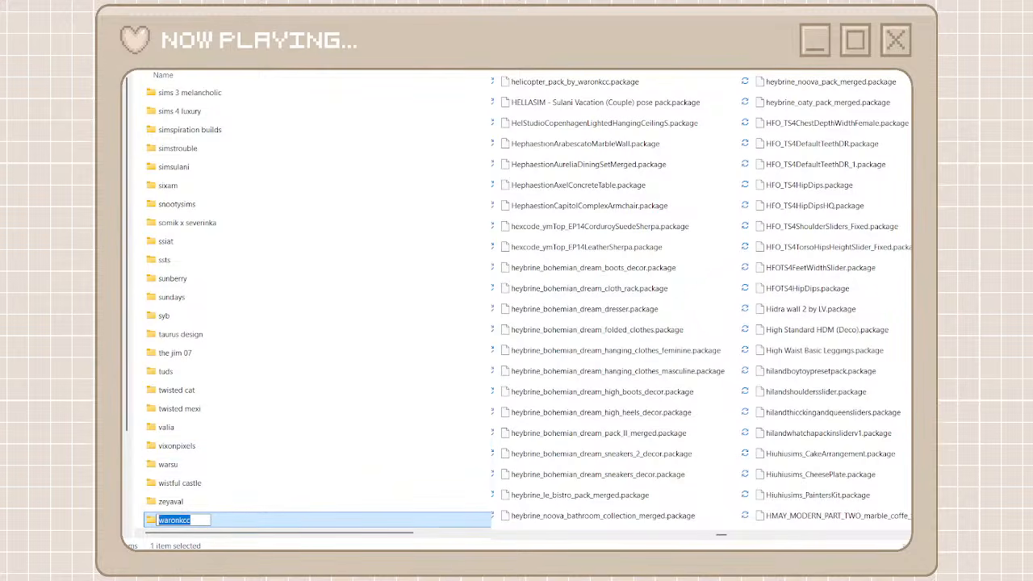
key(Return)
Move all packages matching a waronkcc search of the unorganized cc folder into the waronkcc folder, and return to the creator folders
key(ctrl+v)
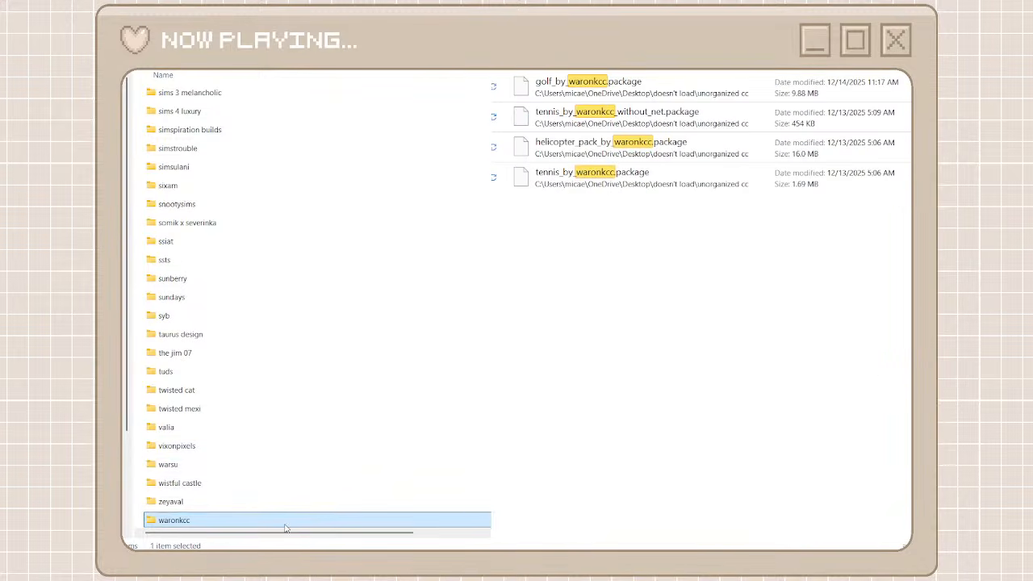
double_click(286, 524)
drag(670, 264, 344, 346)
click(875, 61)
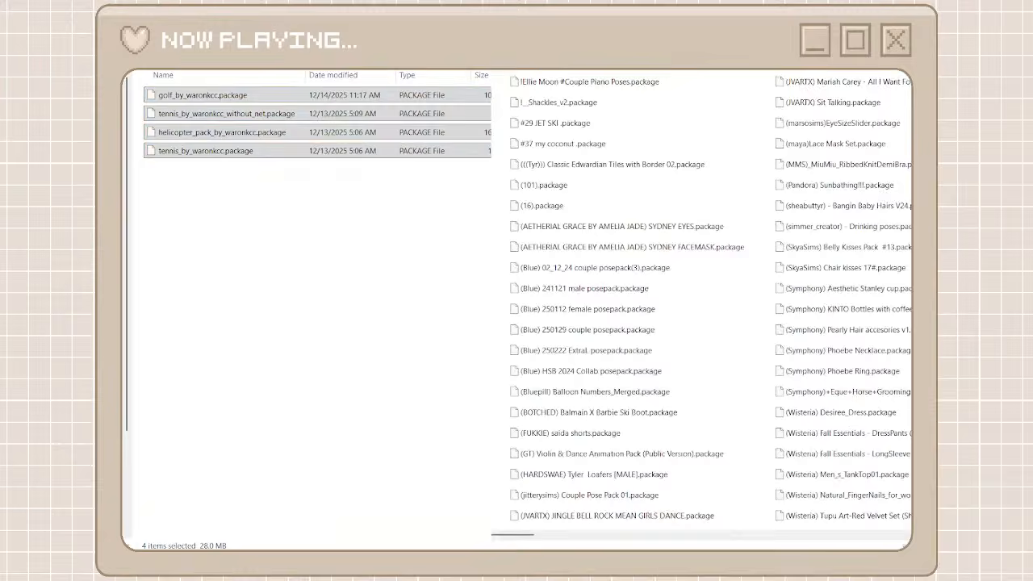
key(alt+Up)
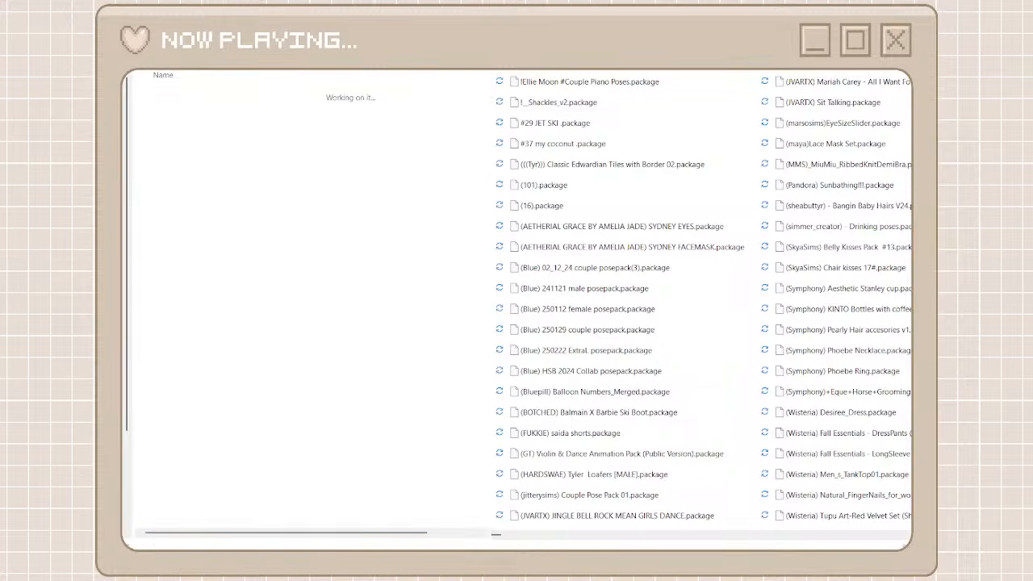
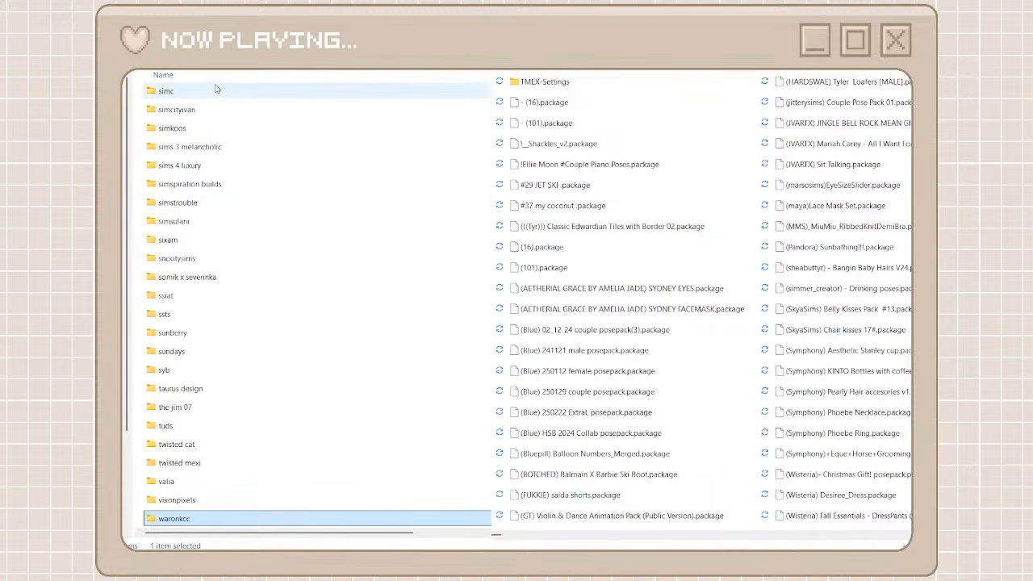
Create a folder named random cc among the creator folders and open it
key(ctrl+shift+n)
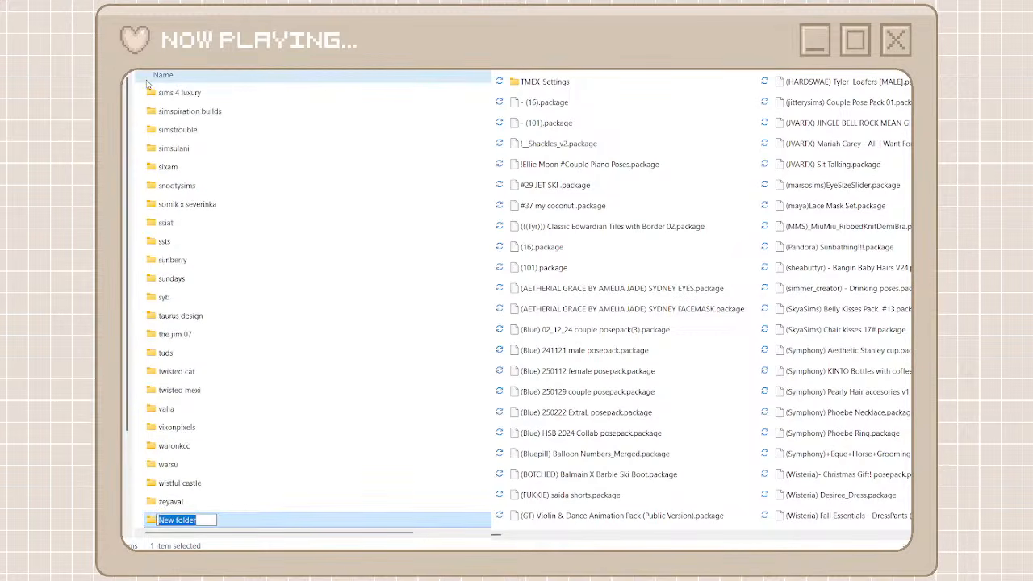
text(random cc)
double_click(225, 523)
Move the packages from - (16).package through (101).package out of the unorganized cc folder into the random cc folder
click(543, 268)
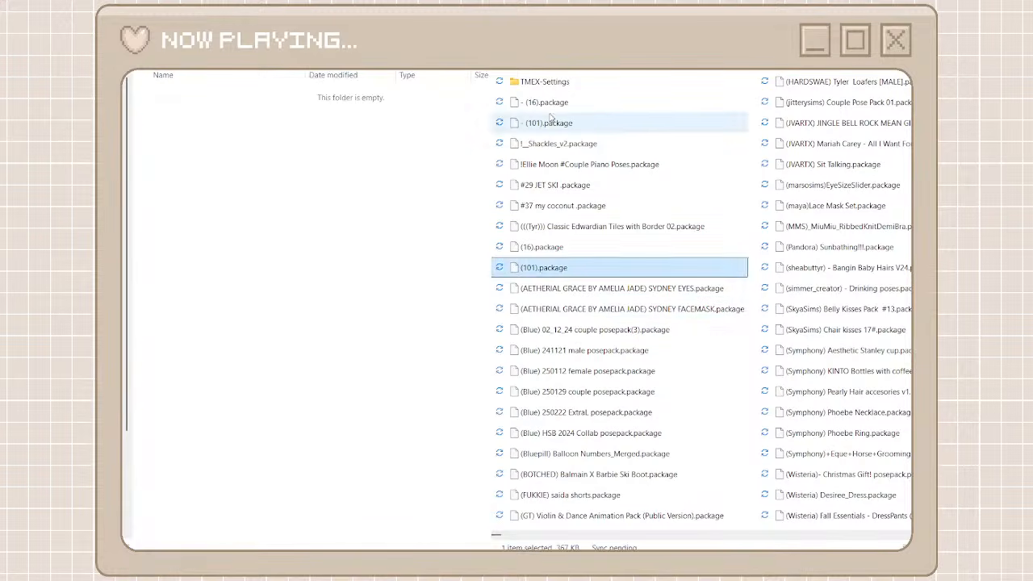
shift+click(548, 103)
click(418, 236)
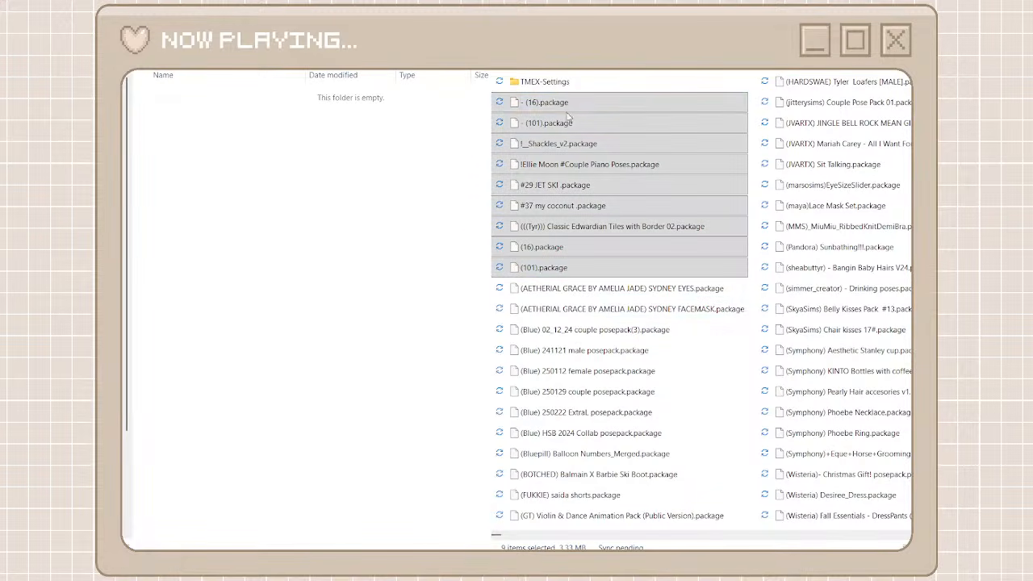
key(ctrl+v)
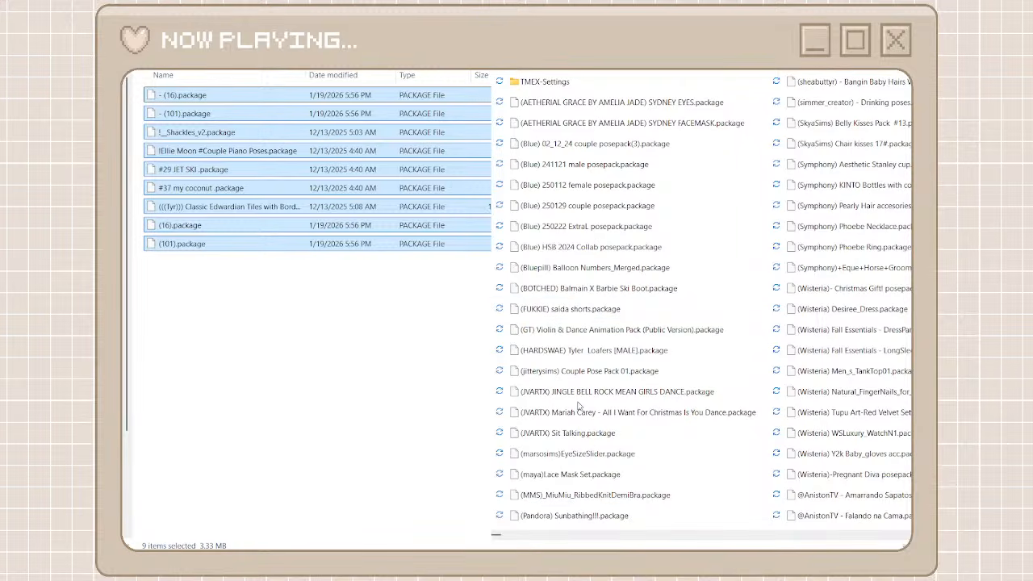
Look through the unorganized cc packages in name order for a creator with many packages to group
click(623, 538)
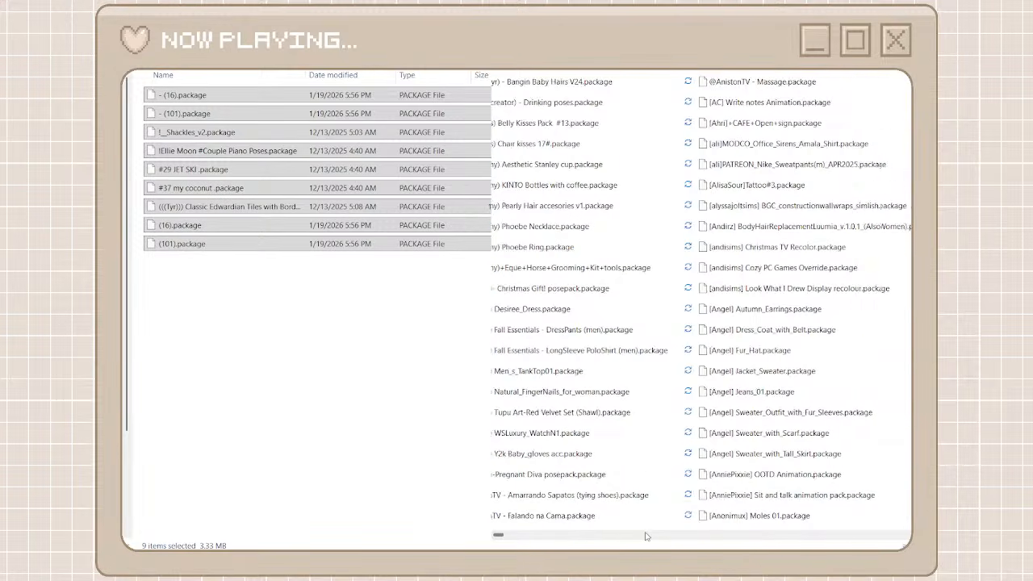
scroll(643, 535, right, 2)
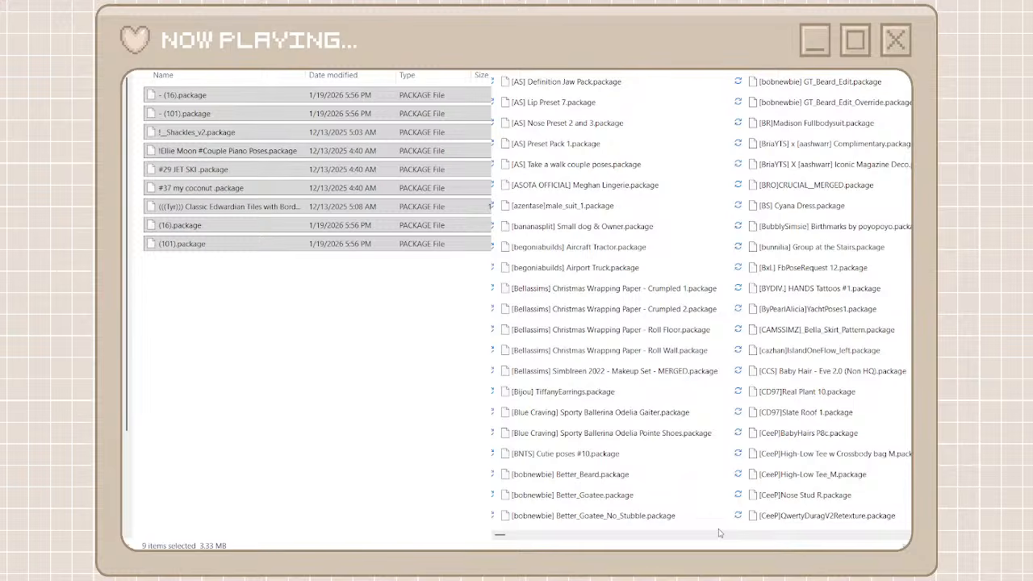
scroll(719, 532, right, 1)
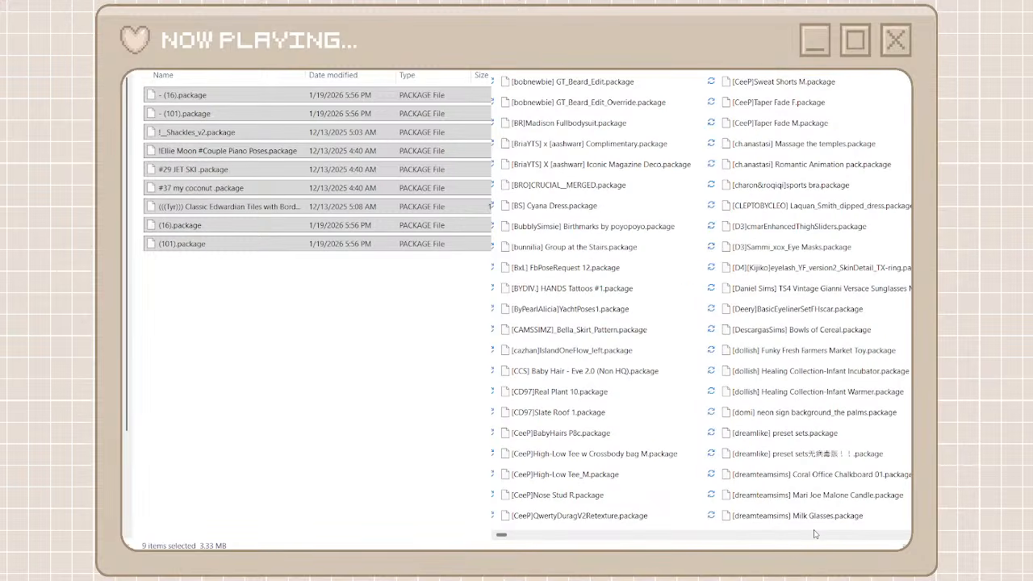
scroll(815, 534, right, 1)
scroll(815, 535, right, 1)
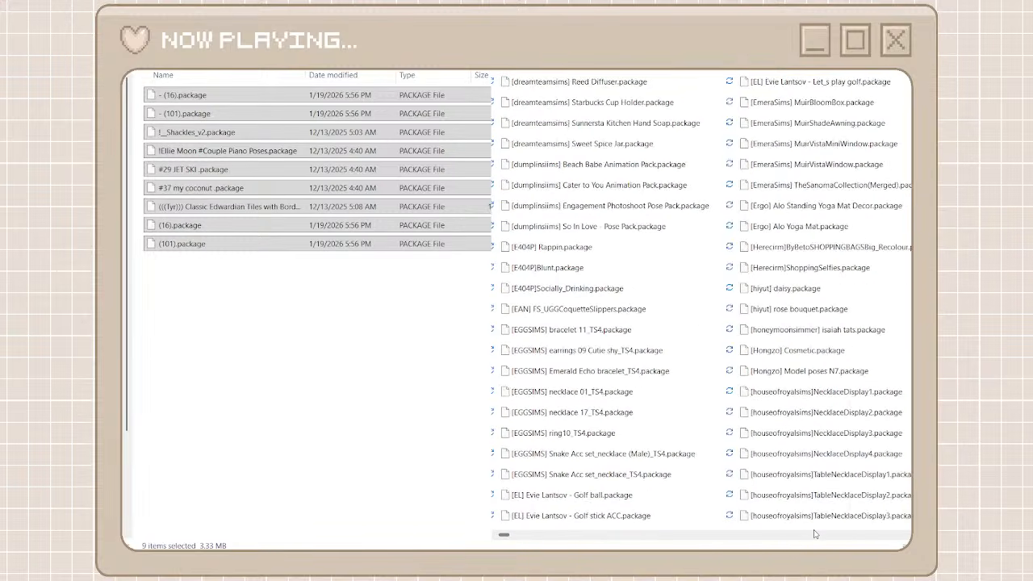
scroll(815, 535, right, 2)
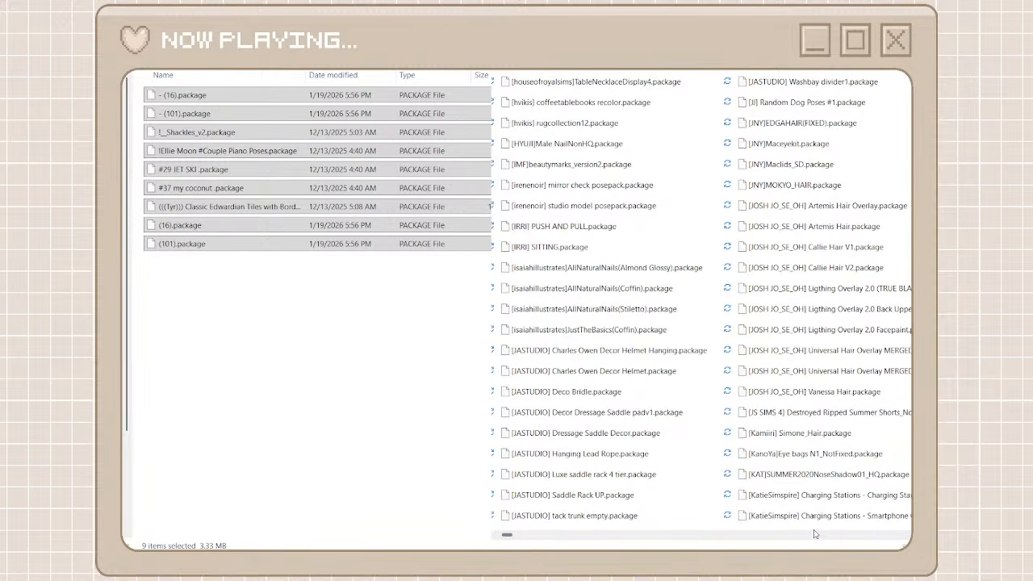
scroll(815, 534, right, 1)
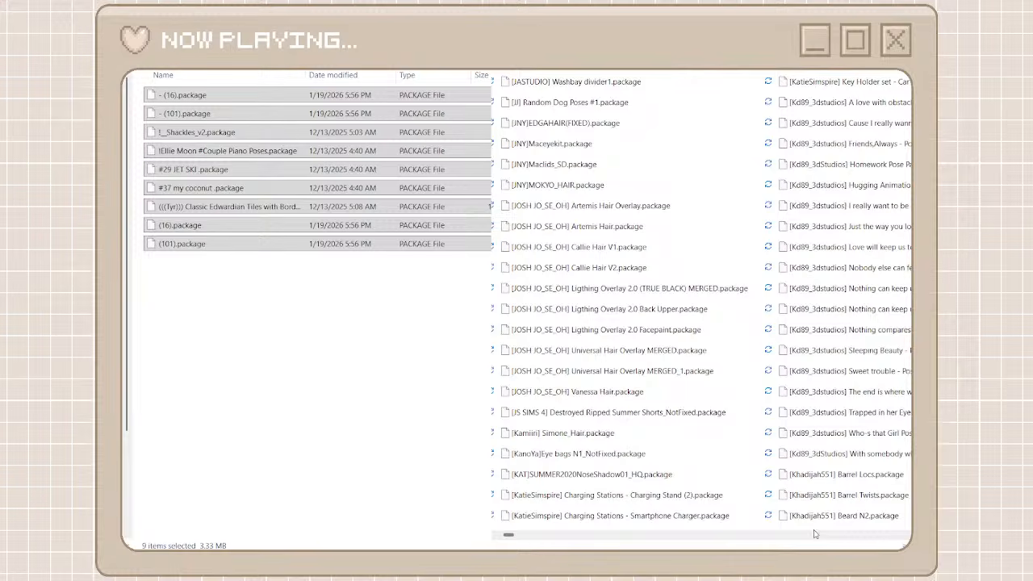
scroll(815, 534, right, 1)
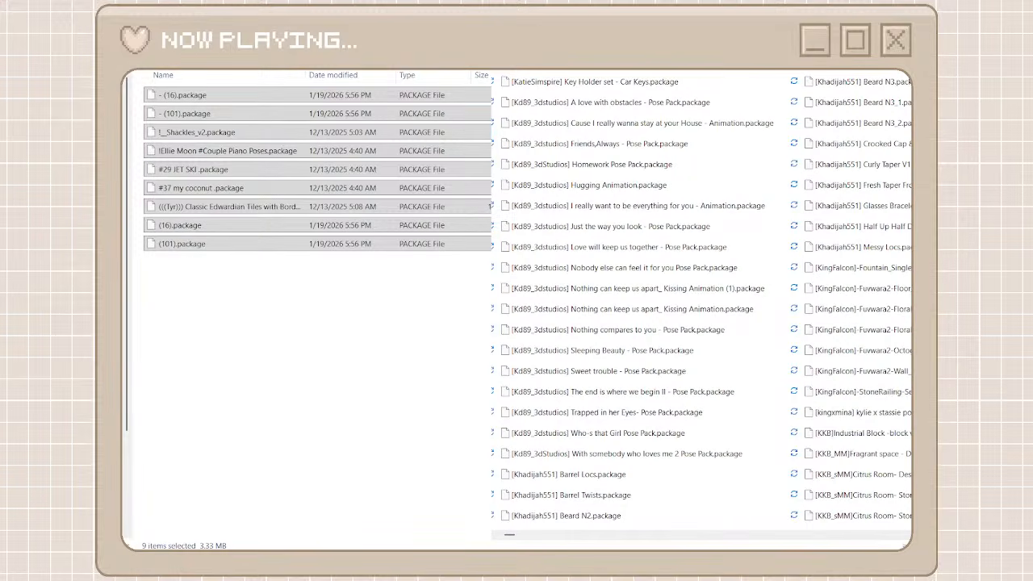
Return to the creator folders, add a new folder, and order the folders with the newest first
click(316, 169)
key(ctrl+shift+n)
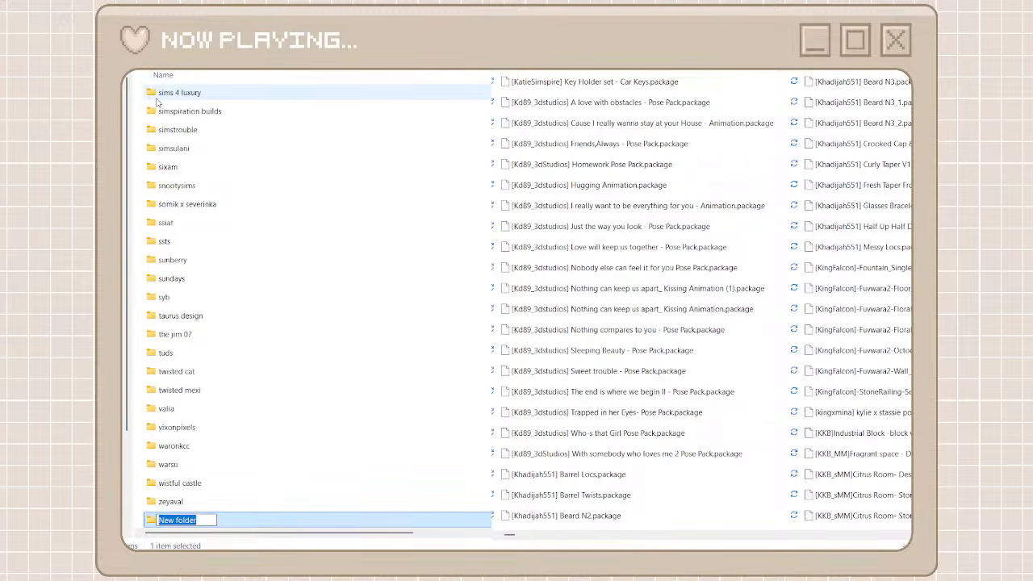
click(156, 98)
key(d)
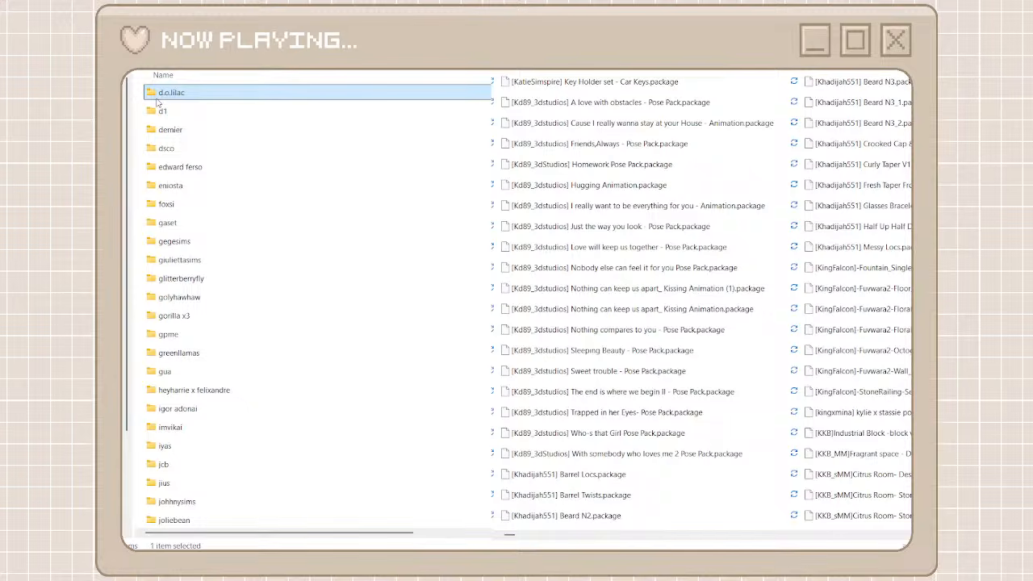
scroll(159, 103, down, 7)
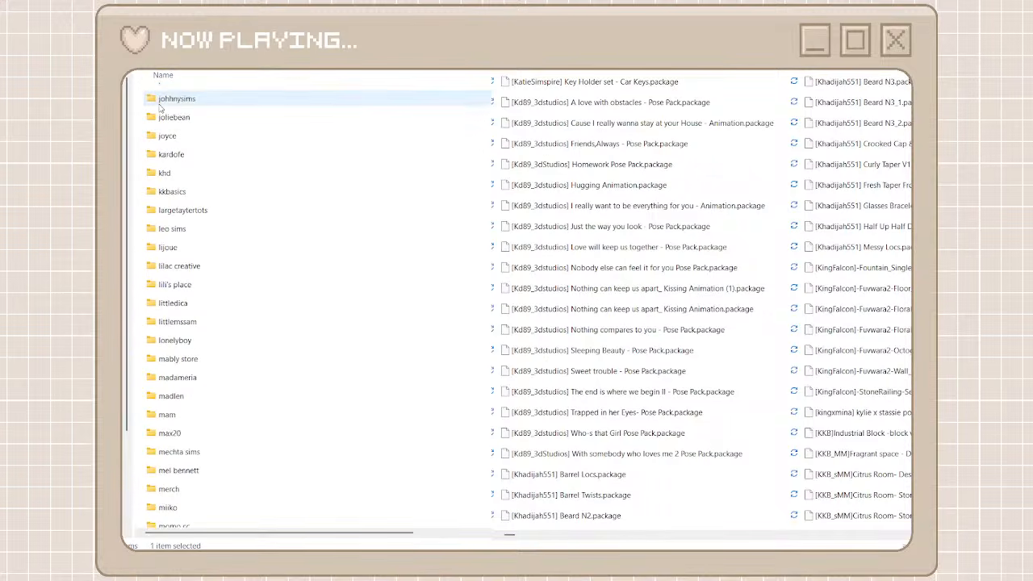
scroll(160, 107, up, 10)
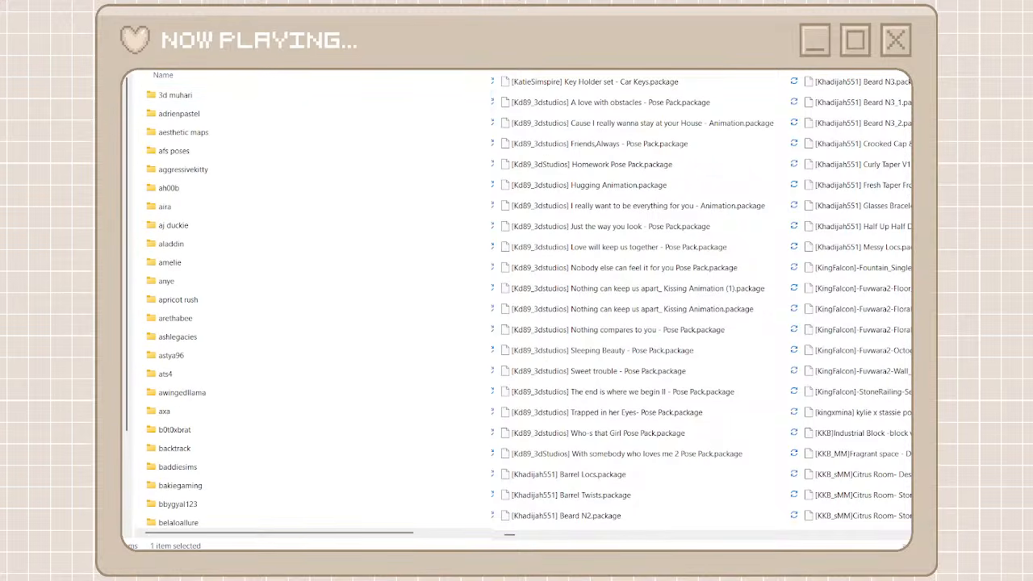
key(End)
scroll(370, 139, up, 8)
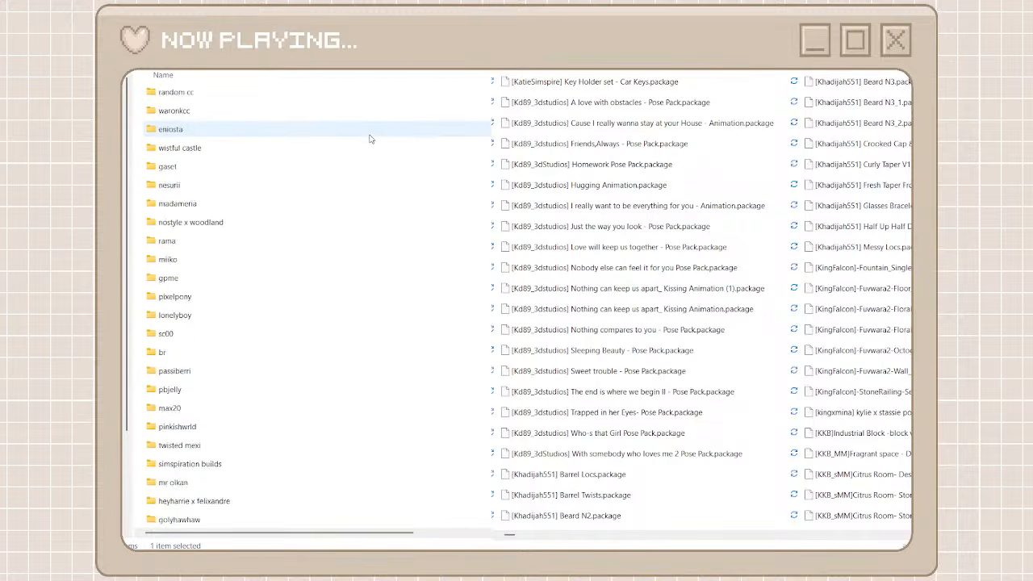
Rename the new creator folder as kd89, copy its name for searching, and open the folder
click(295, 96)
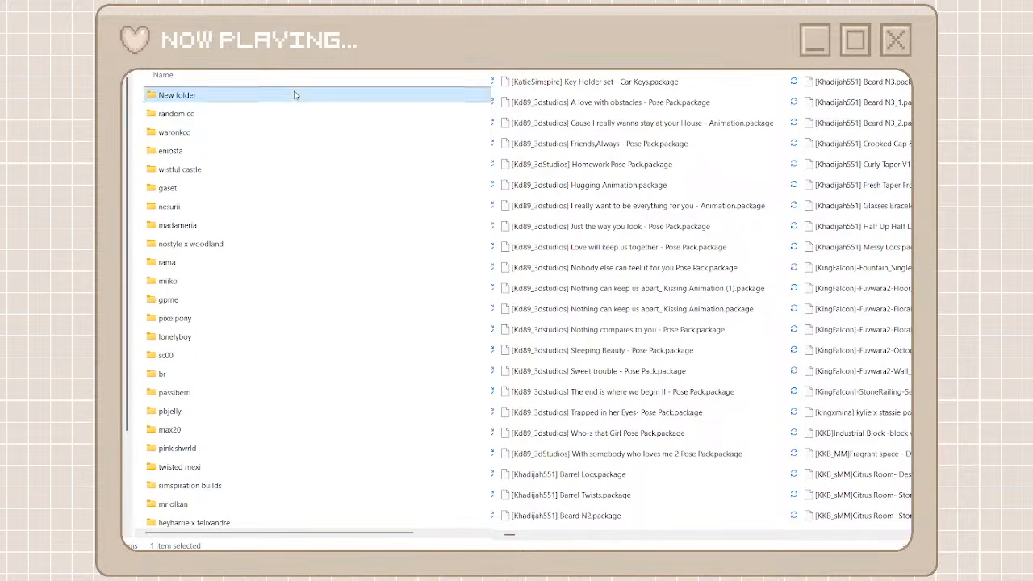
key(F2)
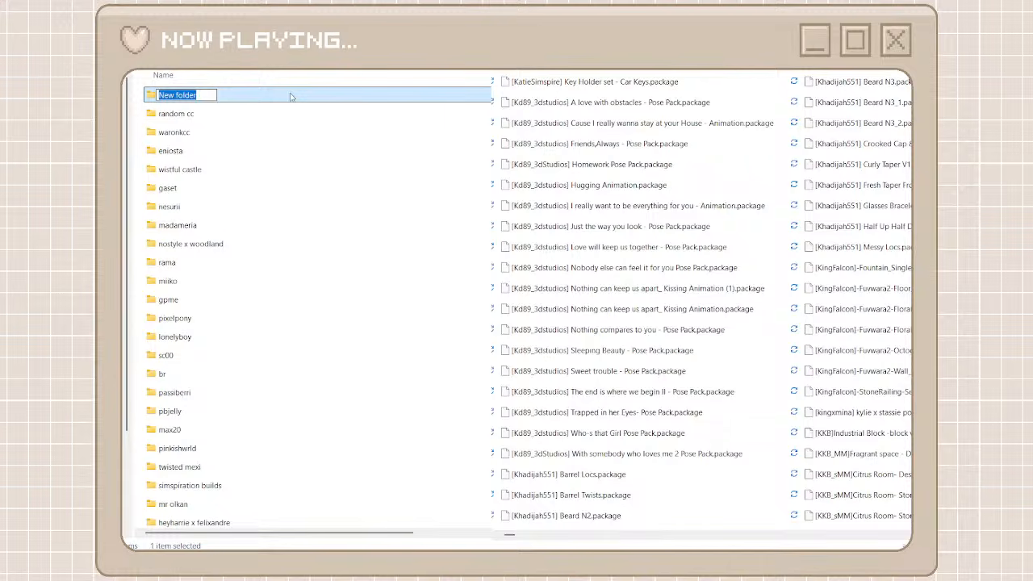
text(kd89)
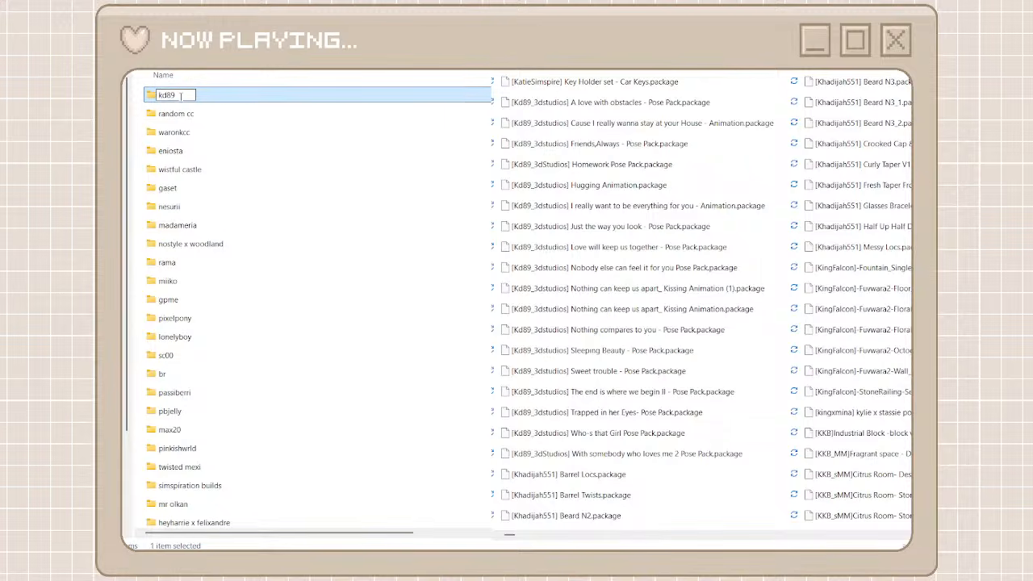
drag(180, 96, 158, 95)
click(267, 97)
double_click(410, 94)
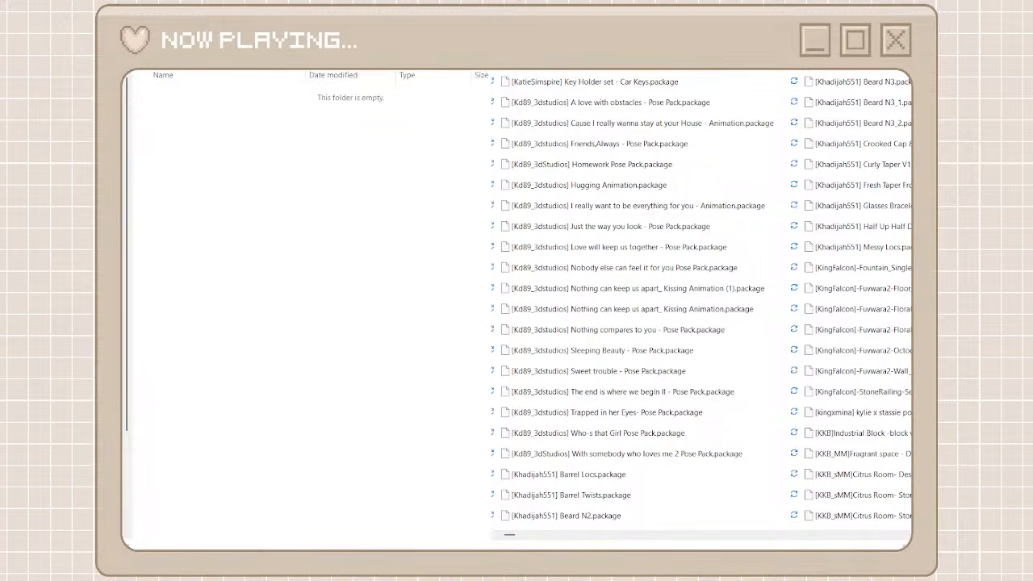
Move all packages matching a kd89 search of the unorganized cc folder into the kd89 folder
click(603, 87)
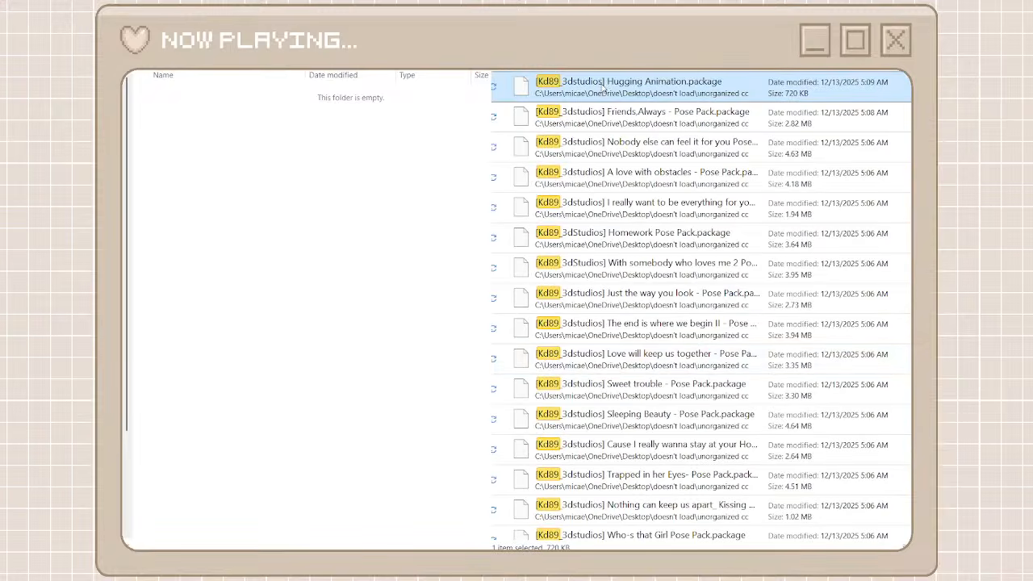
scroll(613, 368, down, 2)
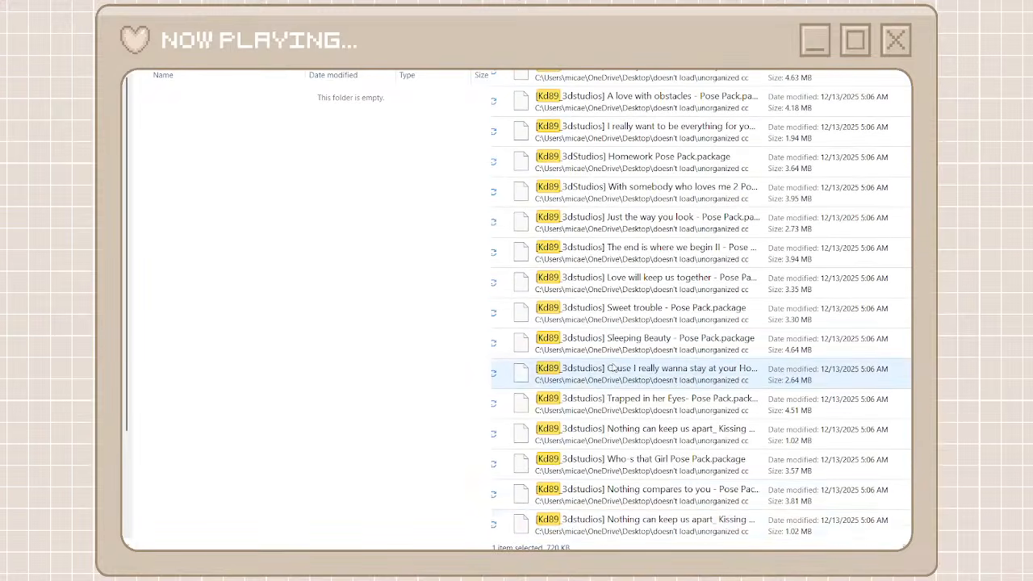
shift+click(615, 525)
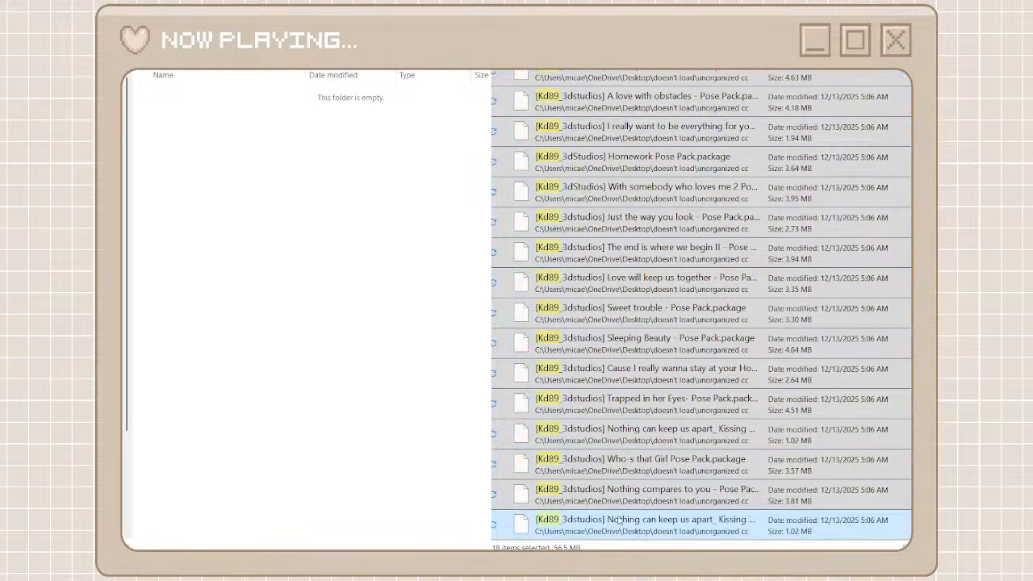
click(348, 368)
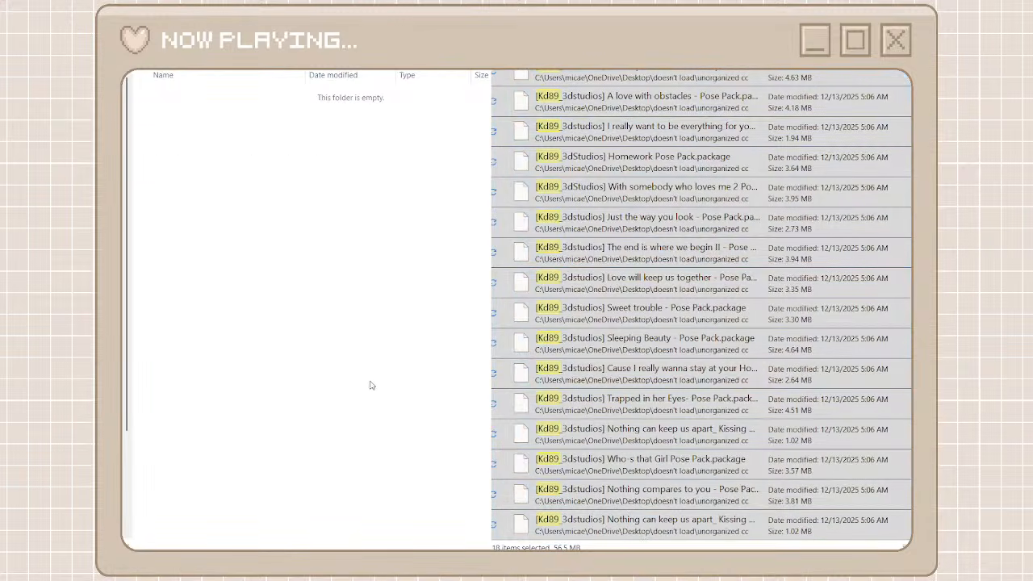
key(ctrl+v)
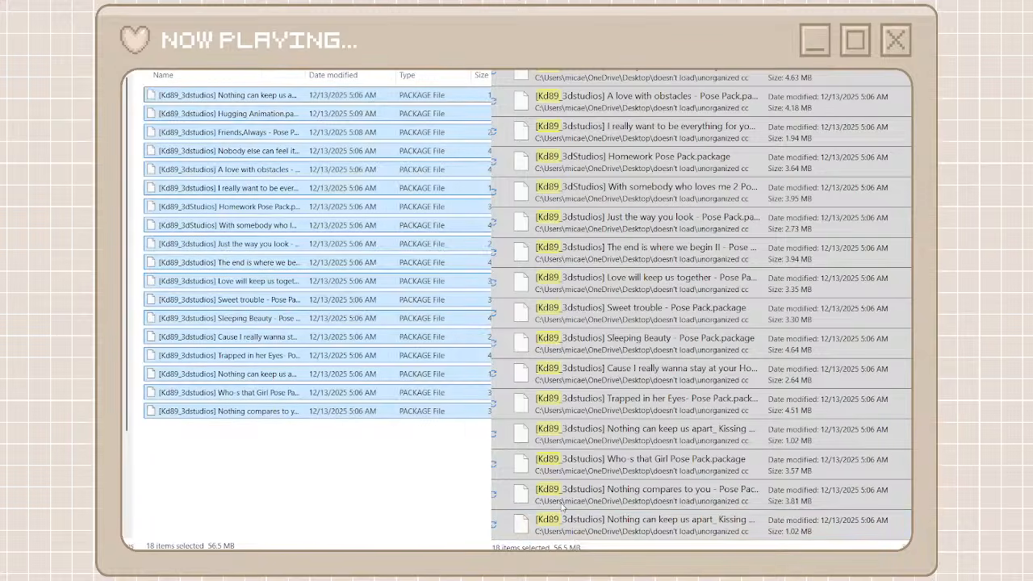
click(563, 507)
key(Delete)
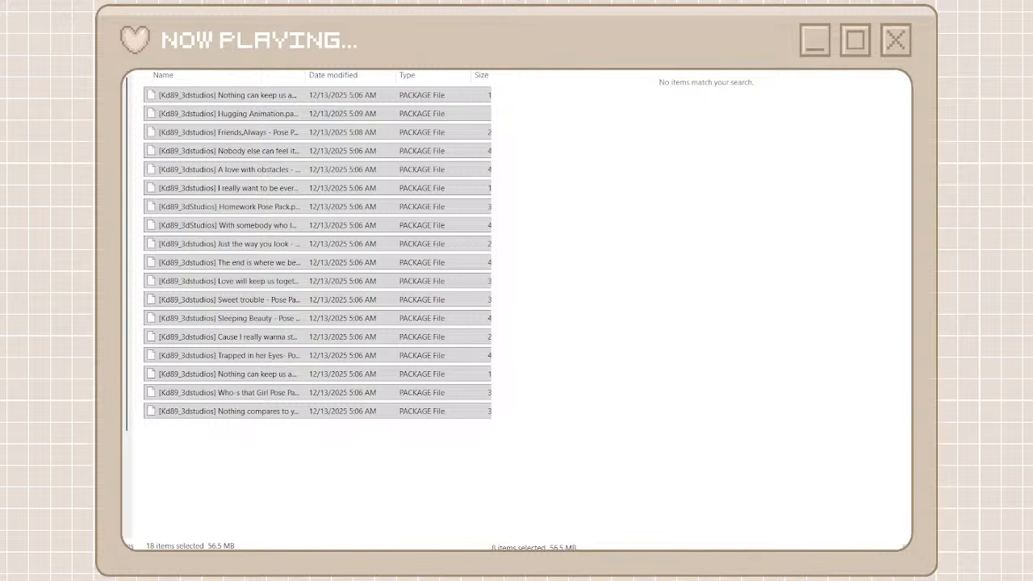
Return to the creator folders and reopen the full unorganized cc folder
key(alt+Left)
key(alt+Left)
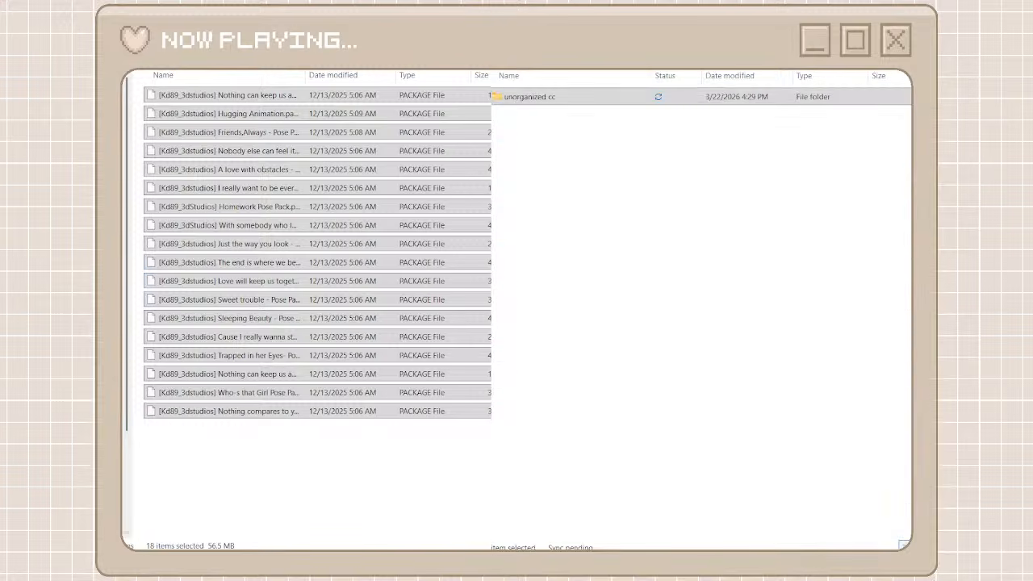
key(alt+Left)
double_click(570, 100)
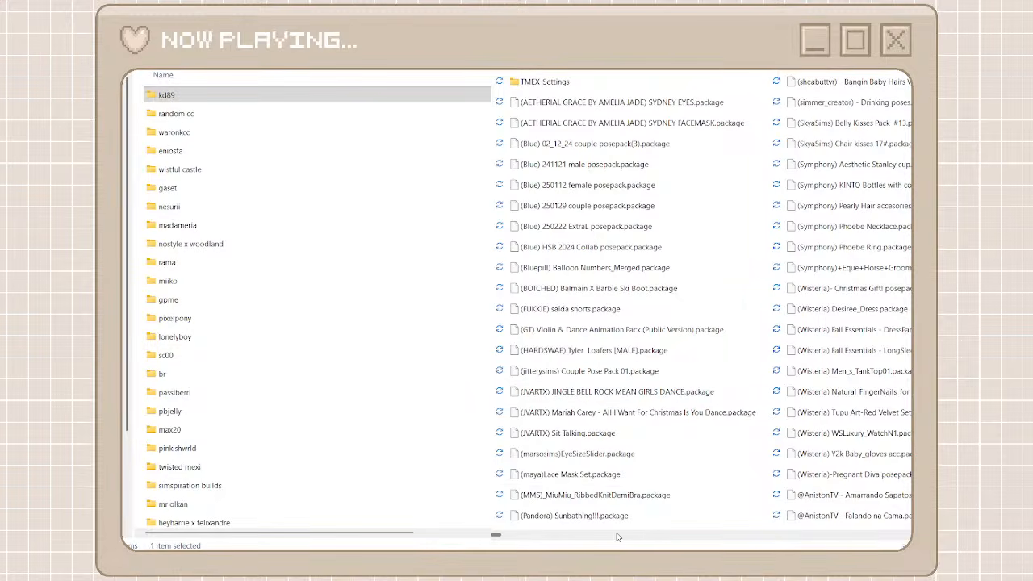
Select the unorganized packages from PPBasilikumPlant through PPWoodenCookingSpoon
scroll(650, 534, right, 3)
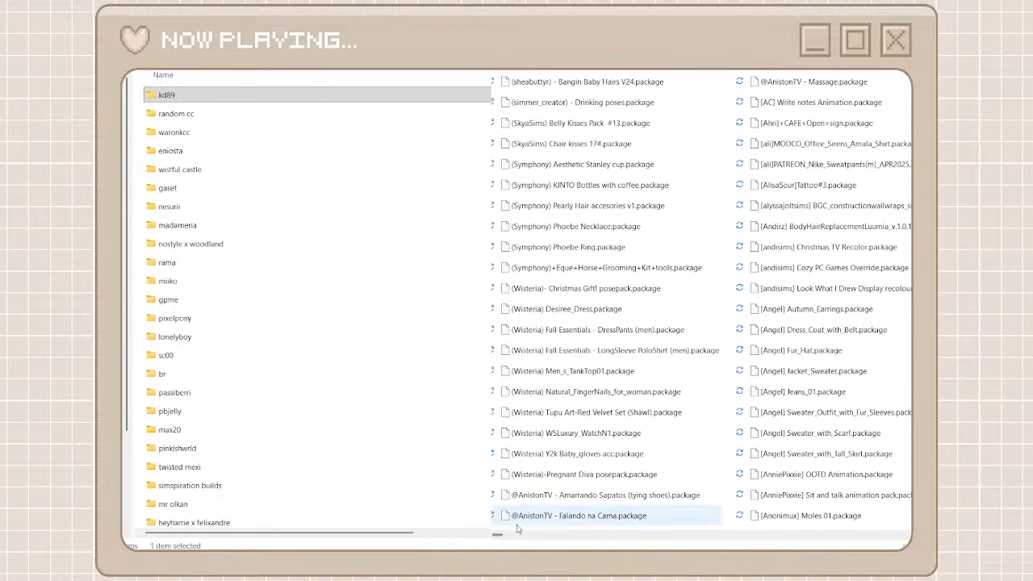
drag(500, 532, 821, 530)
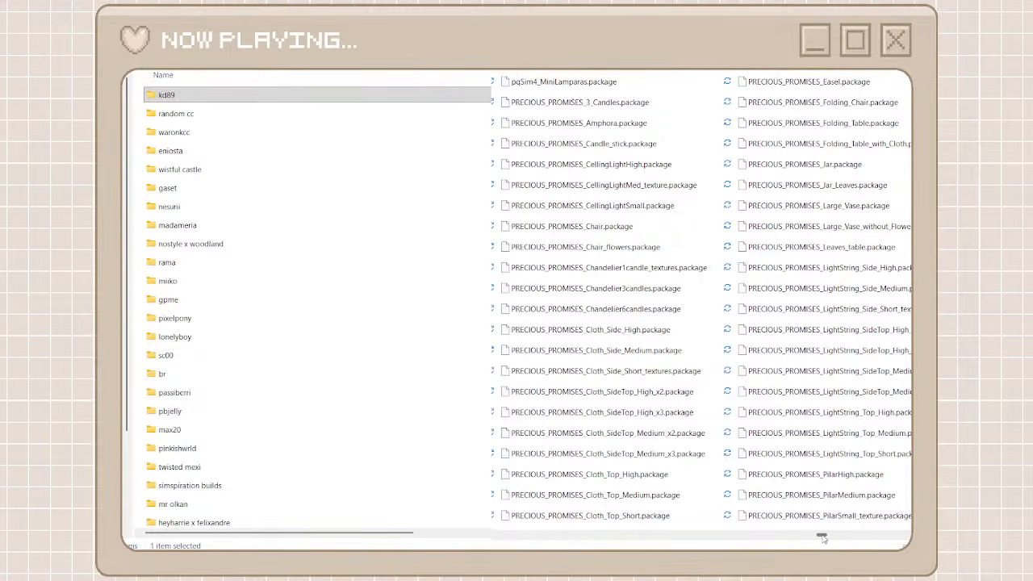
drag(823, 539, 820, 539)
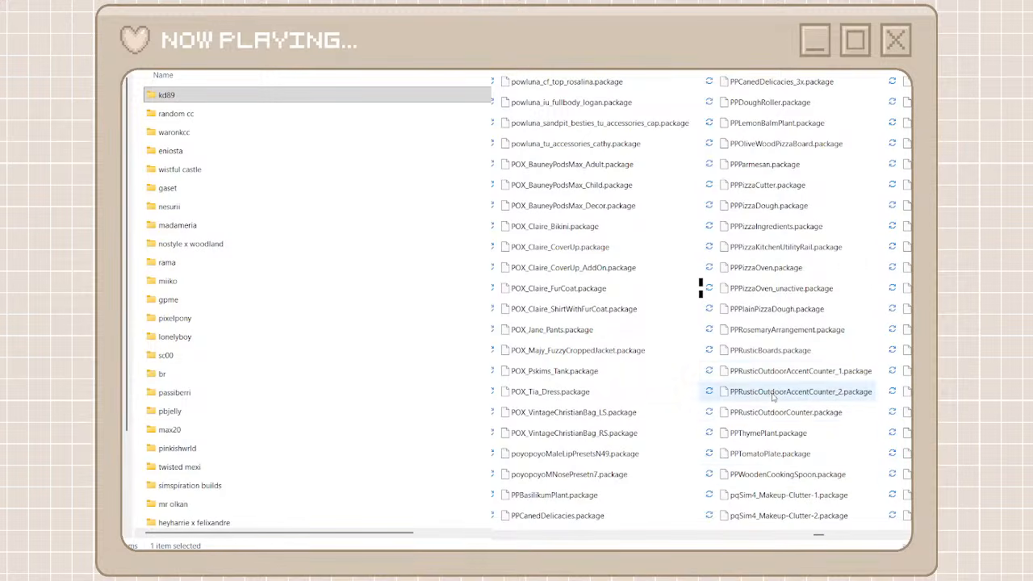
click(753, 470)
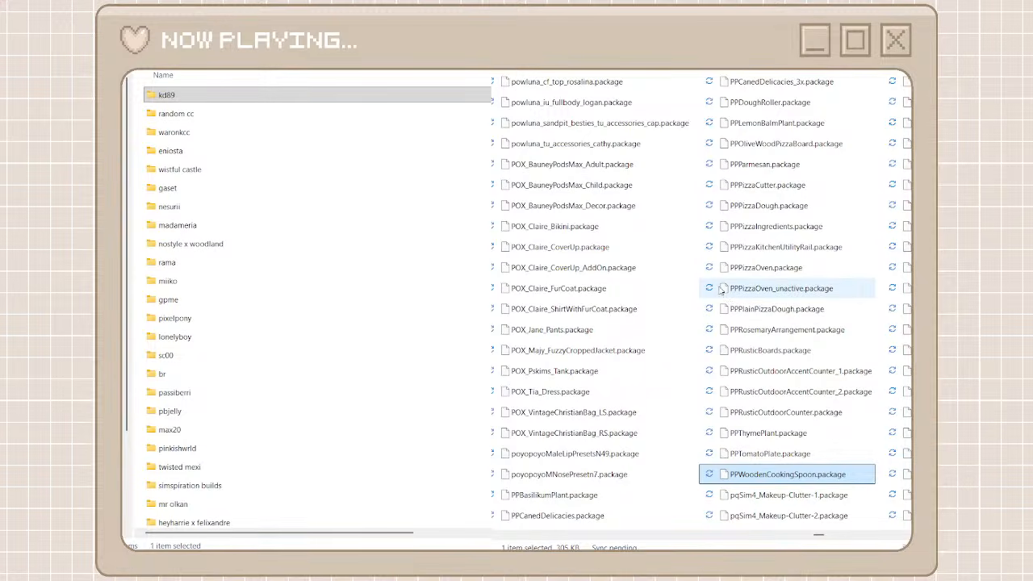
shift+click(557, 496)
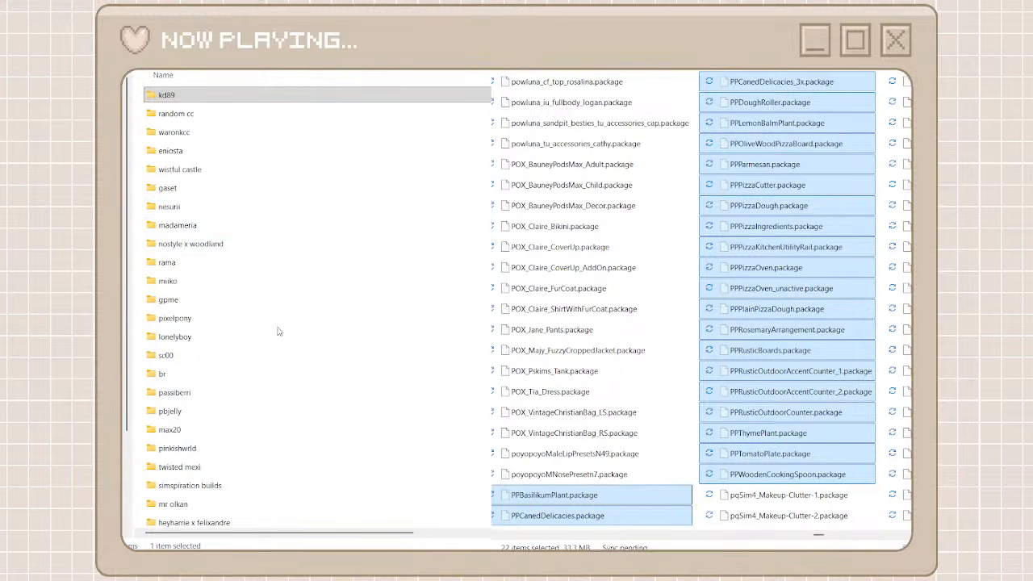
Look for the clutter cat folder among the creator folders and order the folders alphabetically by name
scroll(253, 418, down, 4)
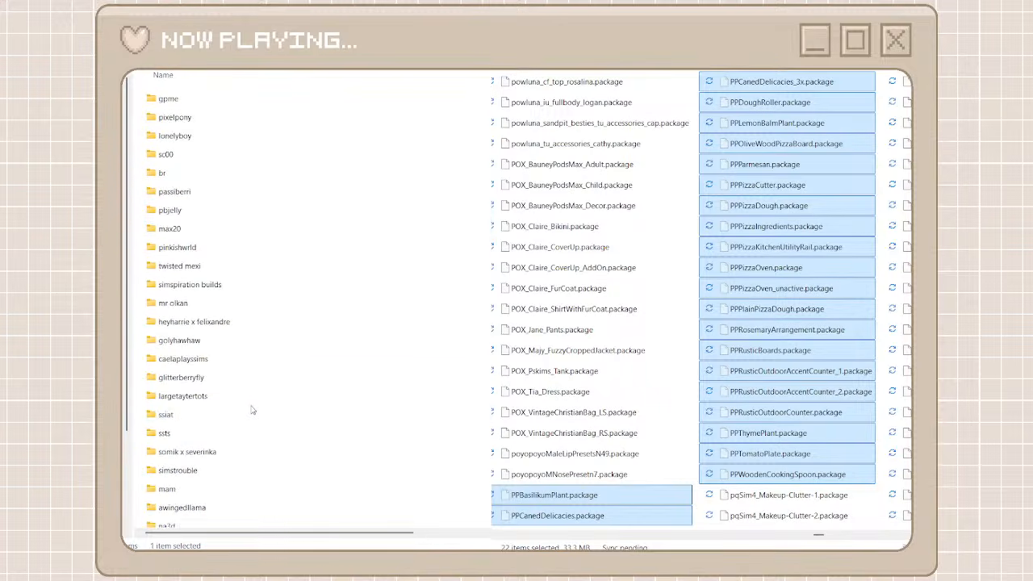
scroll(252, 418, down, 6)
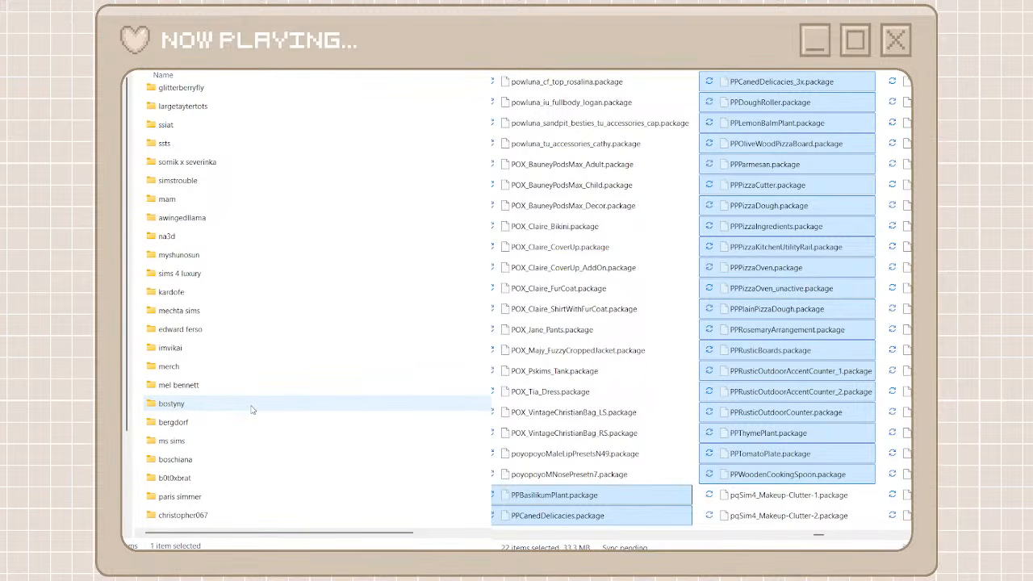
scroll(251, 409, up, 3)
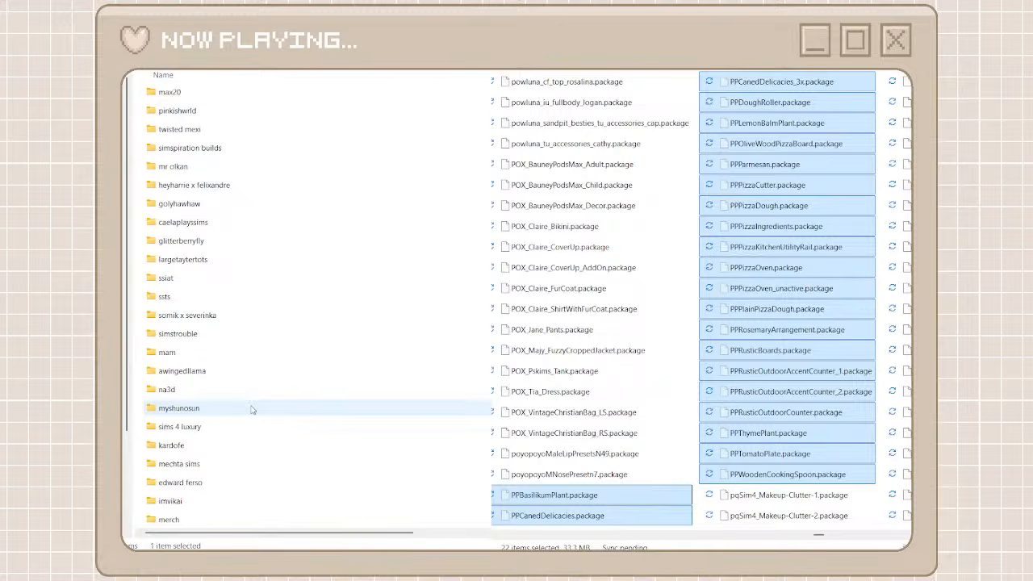
scroll(251, 410, up, 4)
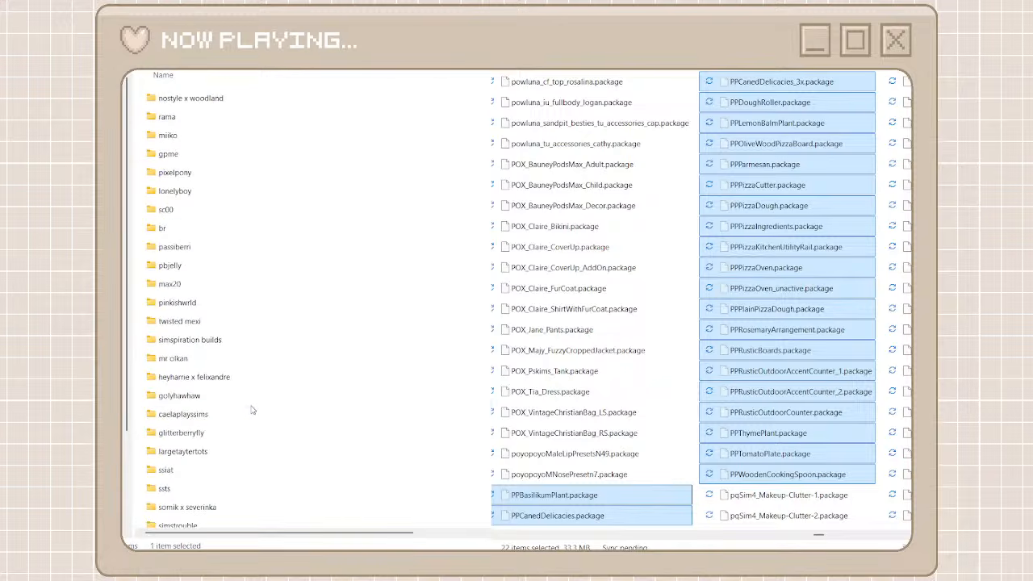
scroll(249, 387, up, 3)
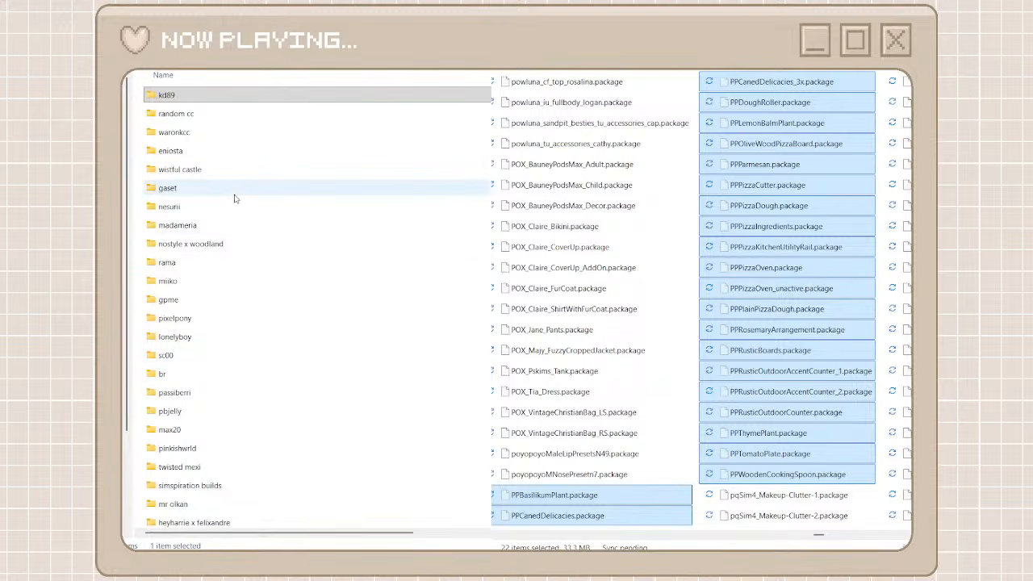
click(244, 76)
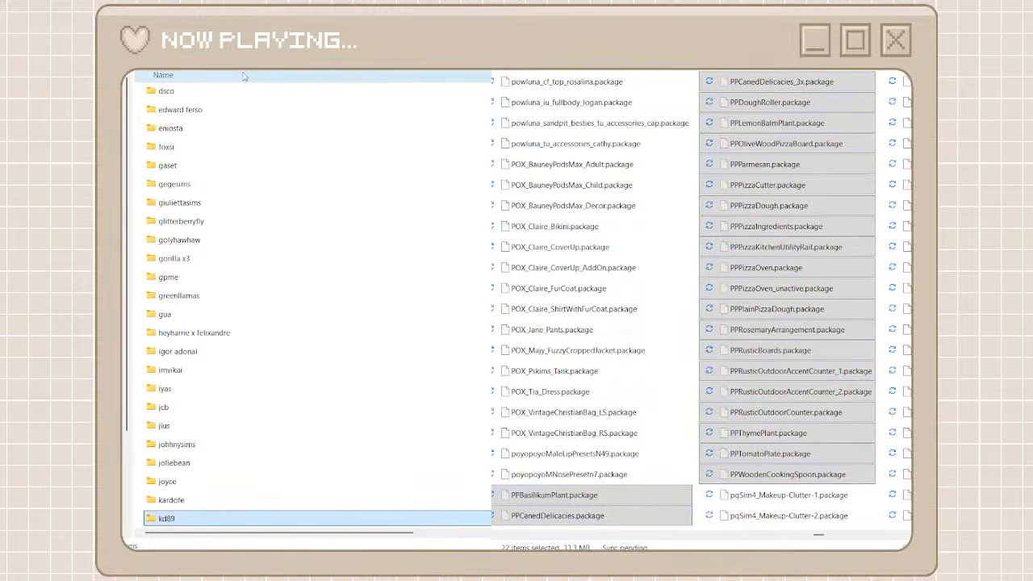
Move the selected PP kitchen and pizza packages into the clutter cat folder, then return to the creator folders
scroll(231, 182, up, 6)
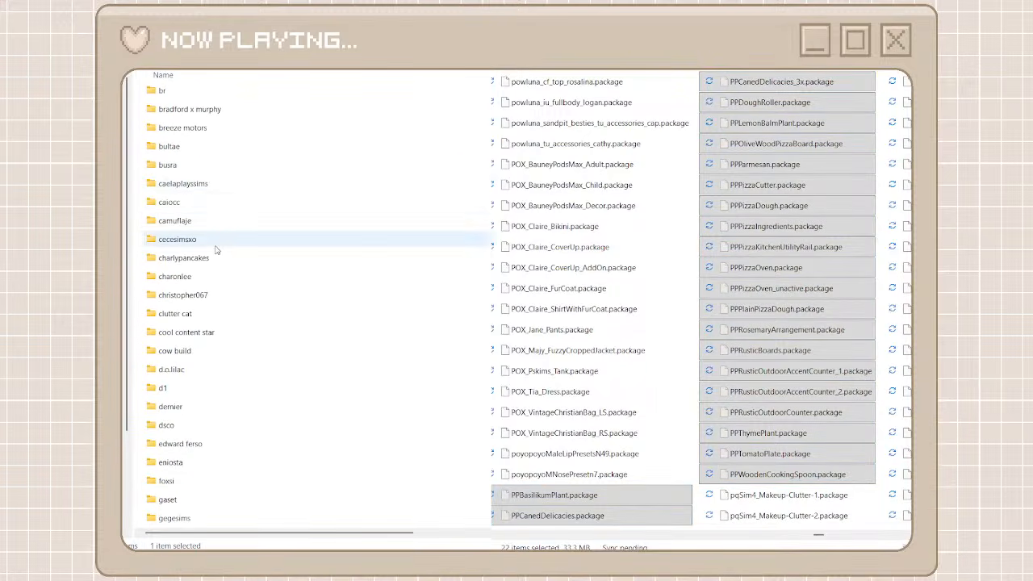
double_click(198, 314)
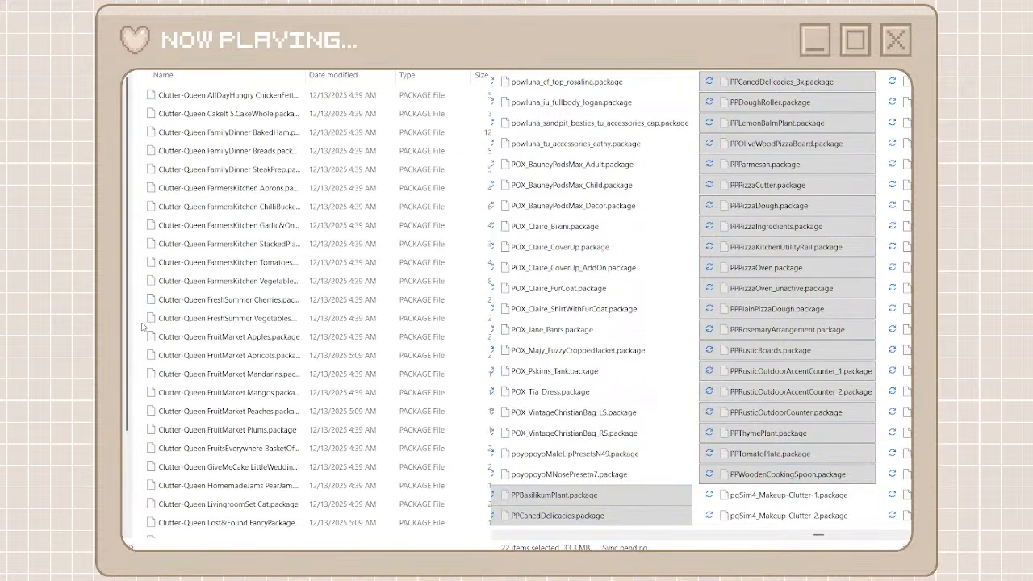
key(ctrl+v)
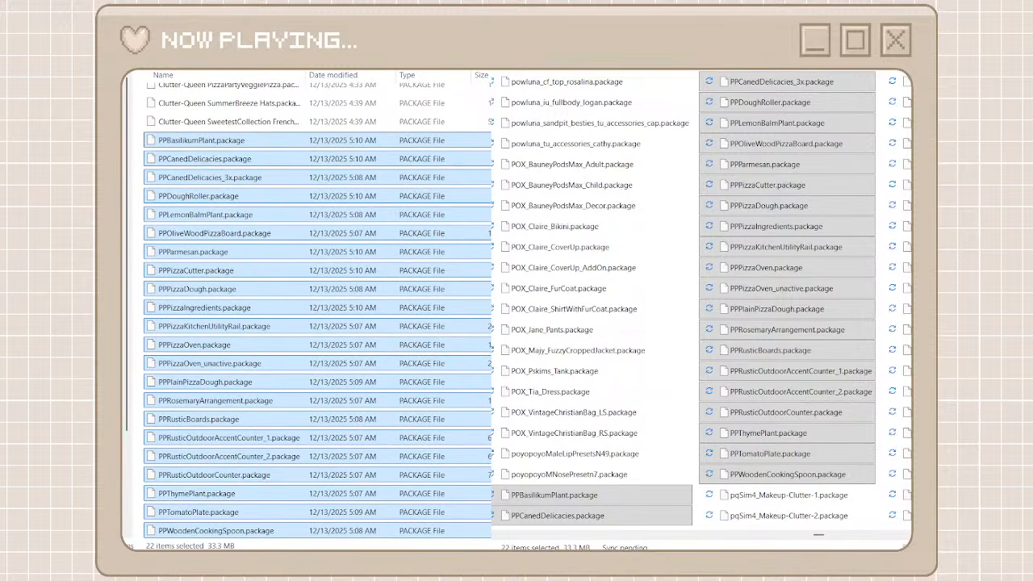
key(alt+Left)
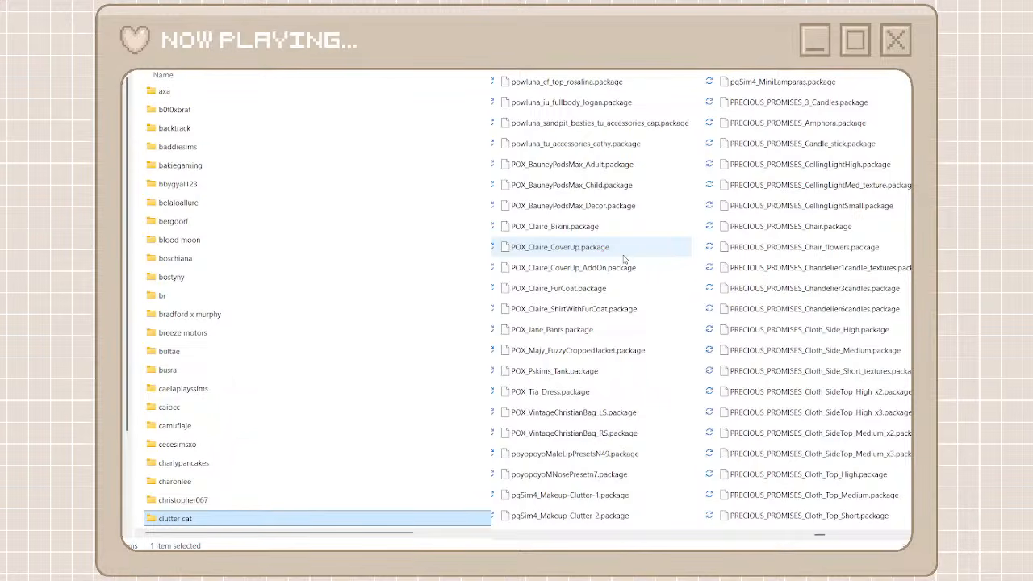
Create a creator folder named polygon couture, copy its name for searching, and open the folder
click(686, 540)
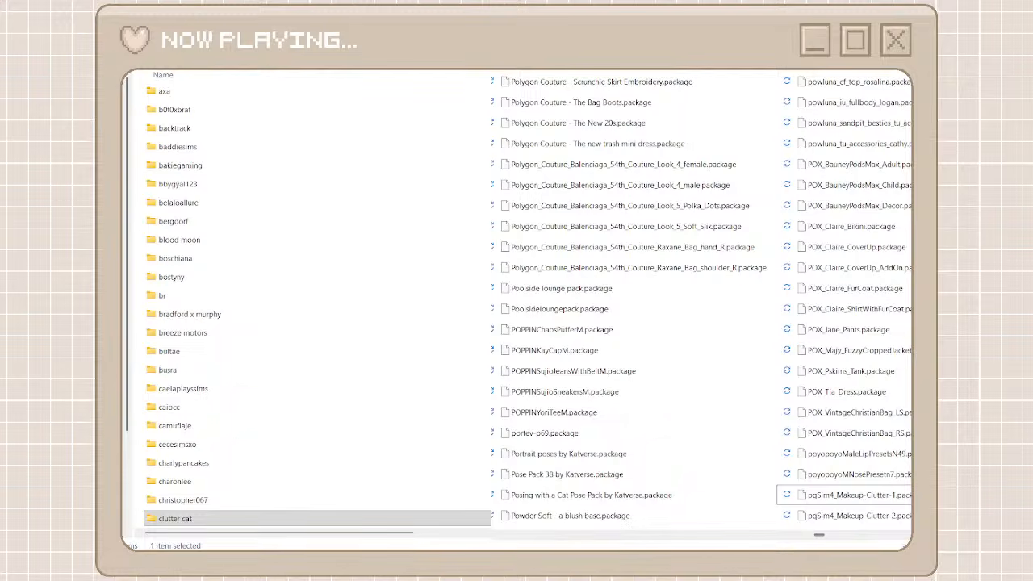
key(ctrl+shift+n)
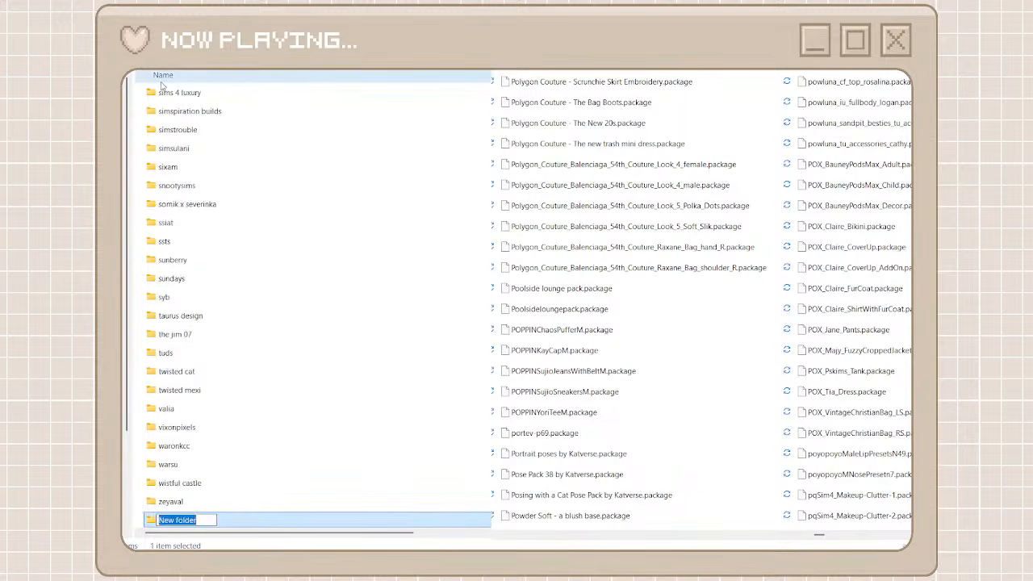
text(polu)
text(cou)
text(ture)
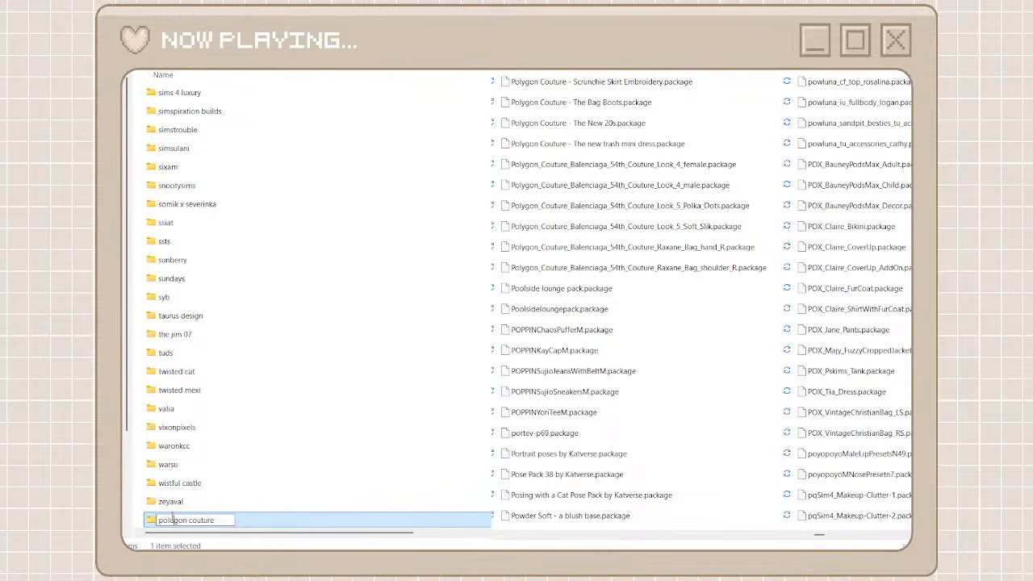
key(BackSpace)
text(y)
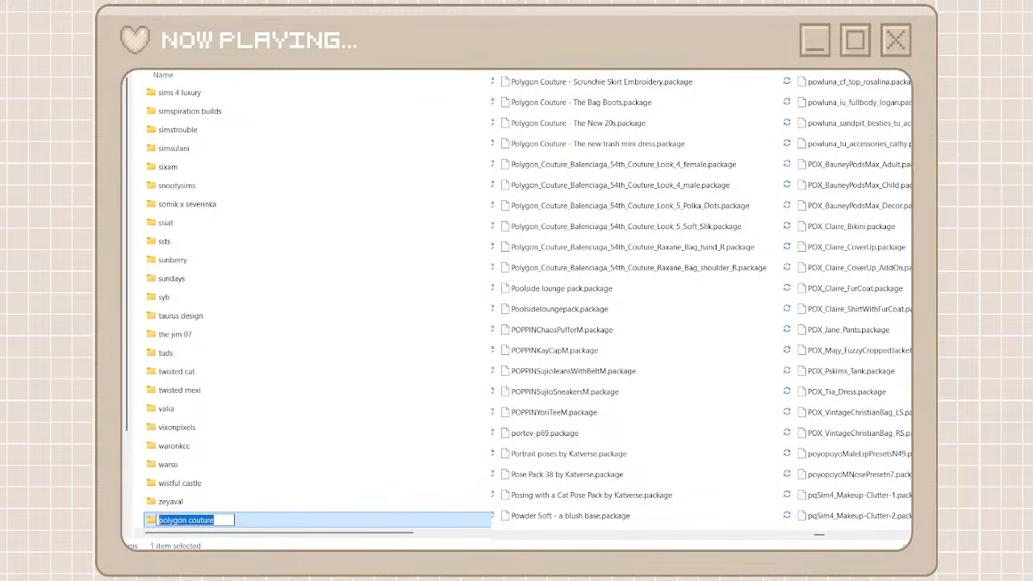
click(367, 472)
double_click(225, 521)
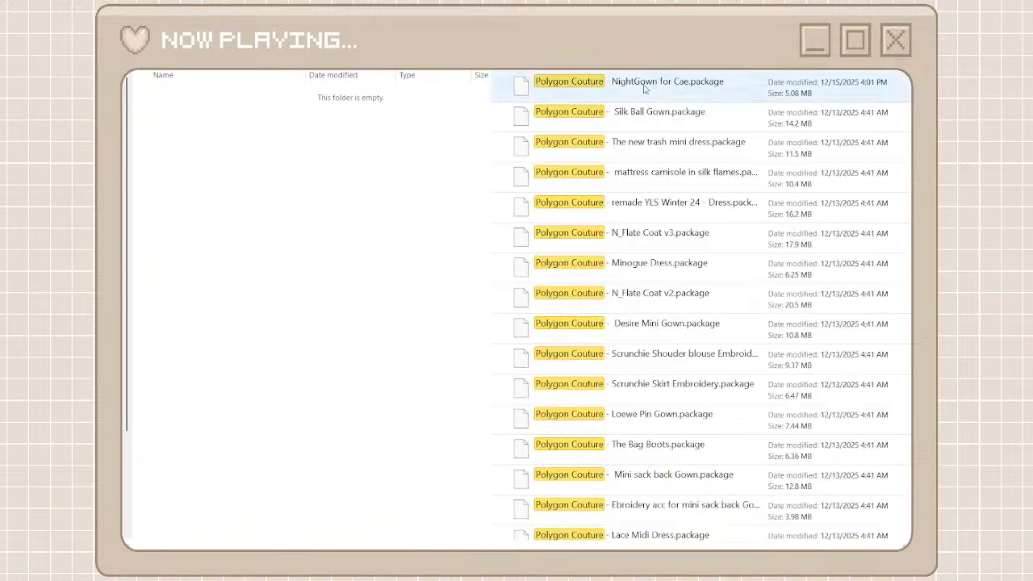
Move all packages found by the polygon couture search into the polygon couture folder and reopen the full unorganized cc folder
click(646, 89)
scroll(652, 343, down, 4)
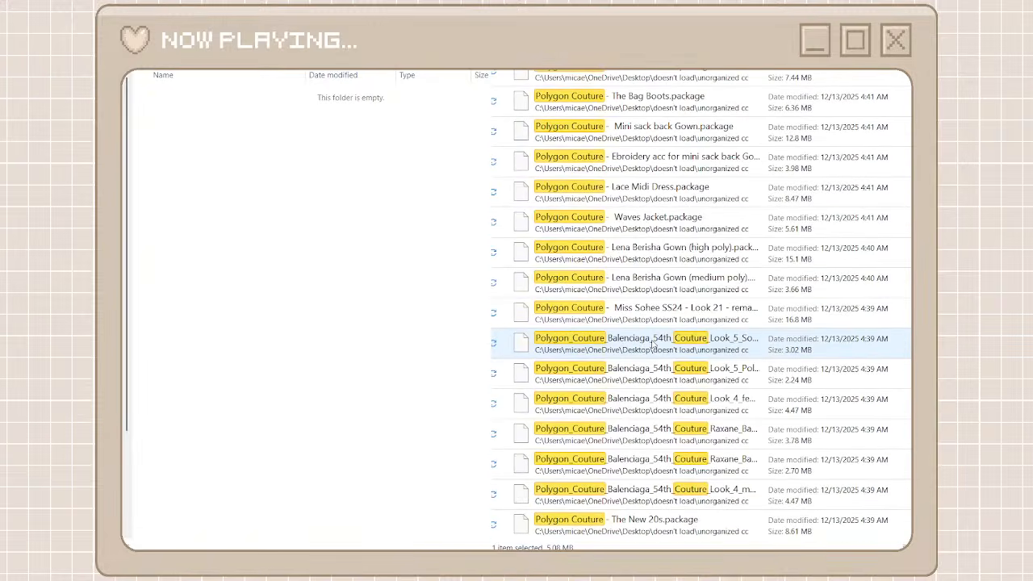
shift+click(638, 525)
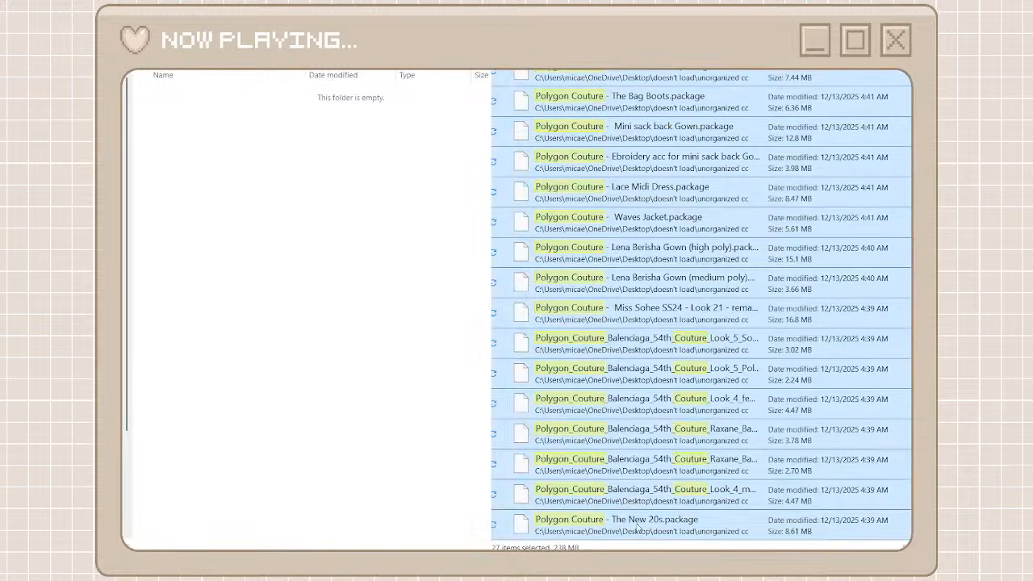
right_click(637, 527)
click(664, 514)
right_click(369, 412)
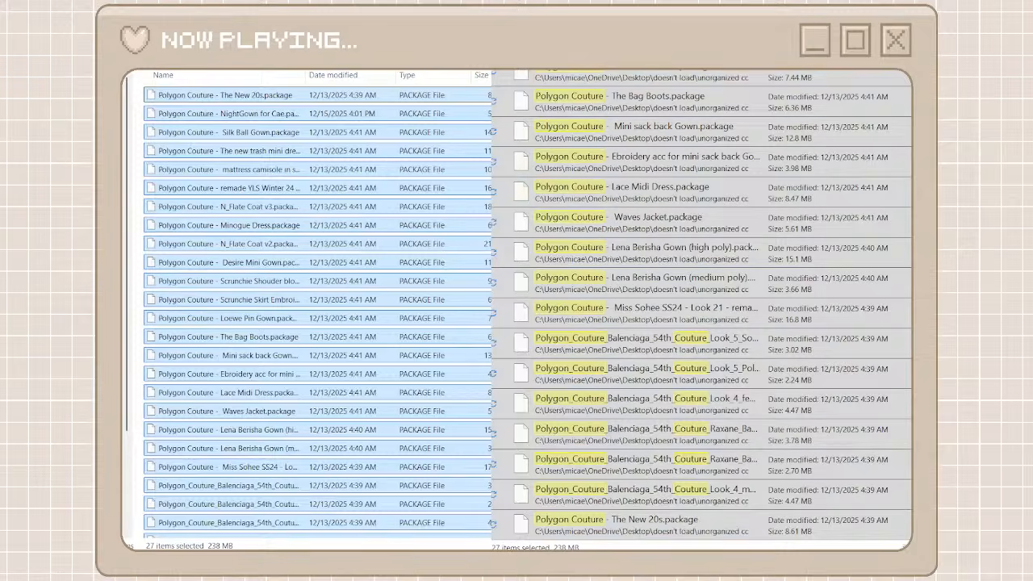
click(533, 71)
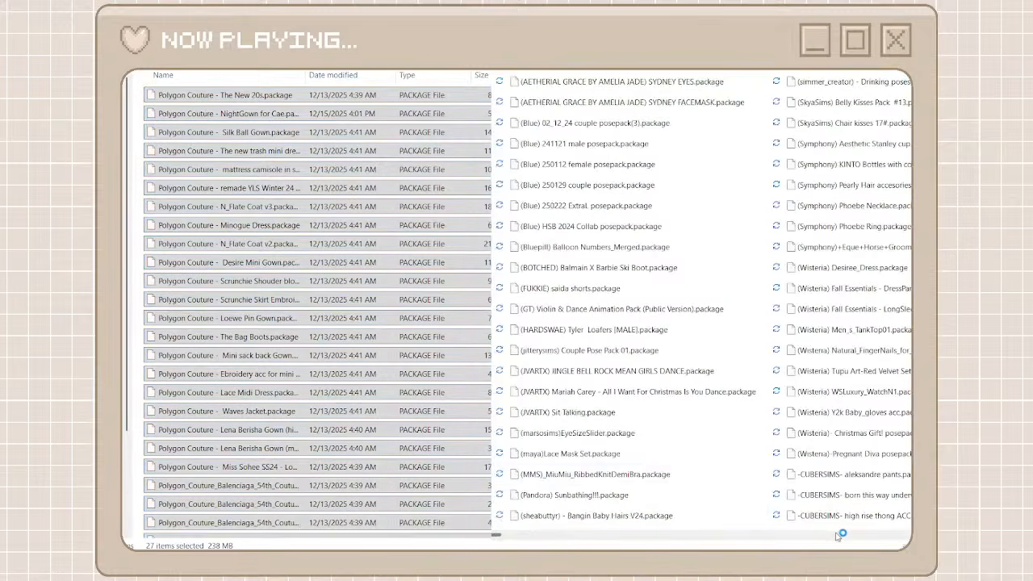
Create a creator folder named luumia for the LUUMIA packages, copy its name for searching, and open the folder
scroll(837, 535, right, 5)
scroll(694, 535, right, 3)
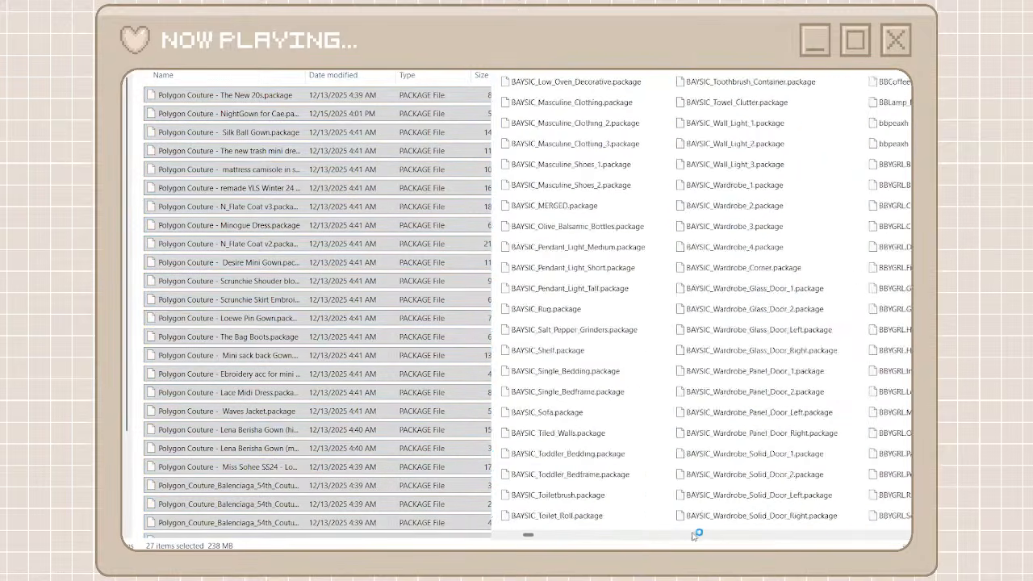
scroll(694, 535, right, 5)
scroll(721, 532, right, 6)
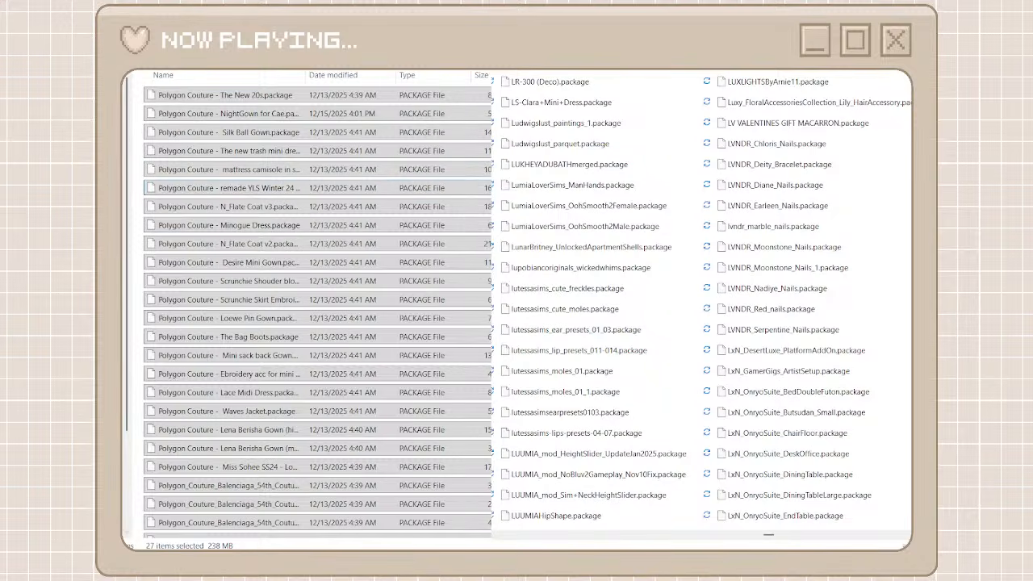
key(alt+Left)
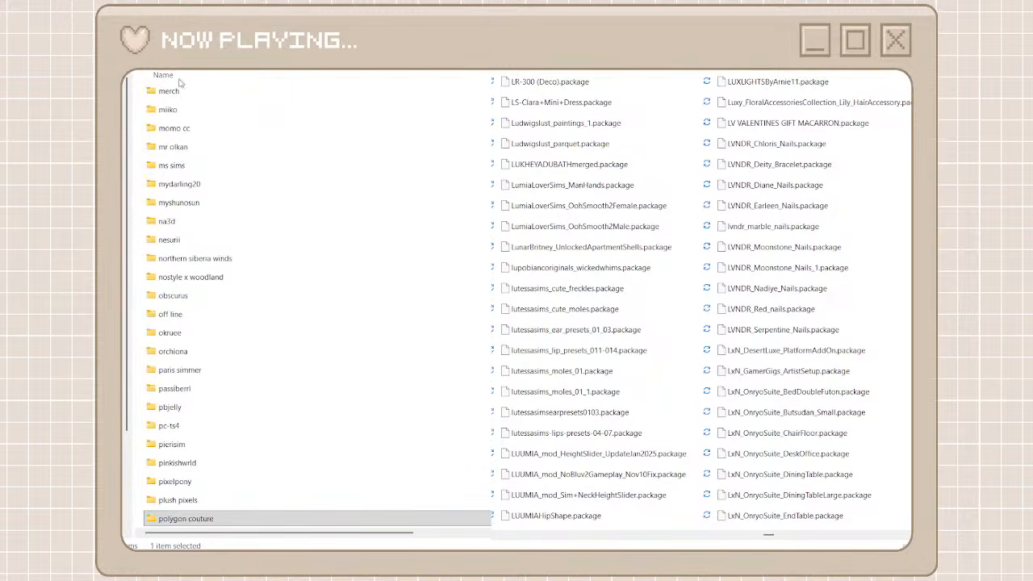
key(ctrl+shift+n)
text(luumia)
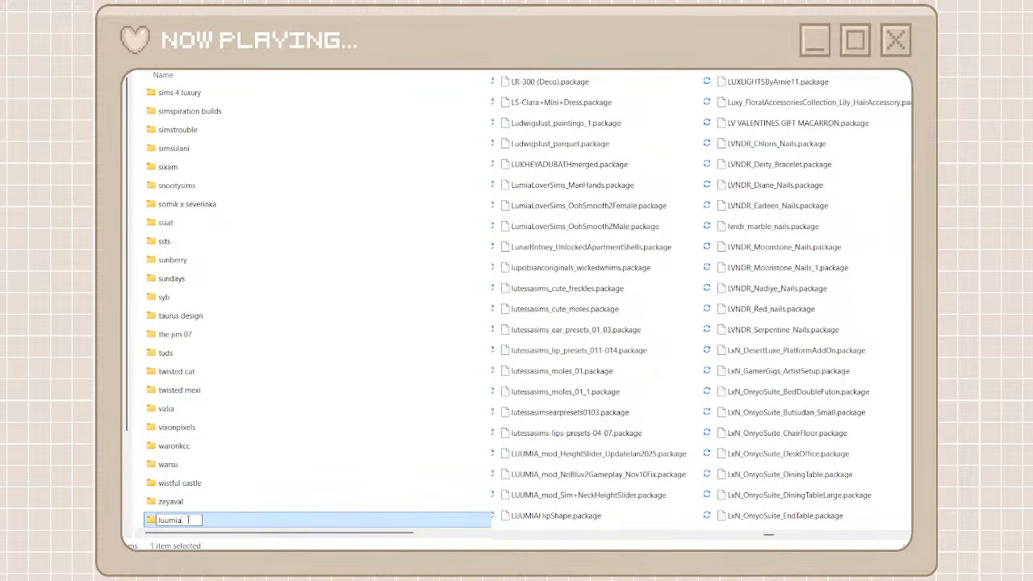
drag(192, 520, 159, 520)
click(272, 521)
double_click(272, 521)
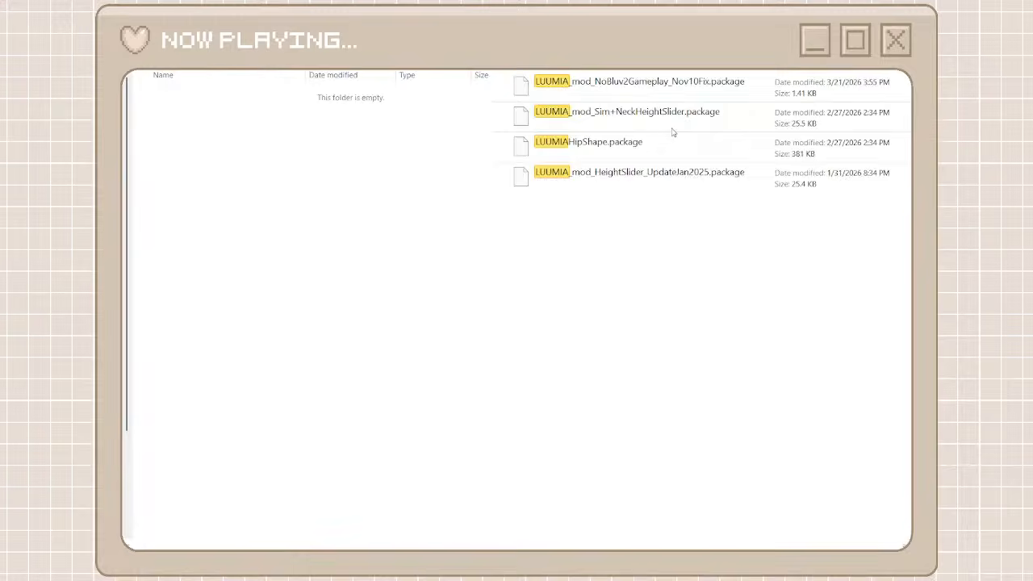
Move all packages matching a luumia search of the unorganized cc folder into the luumia folder and return to the creator folders
drag(657, 255, 593, 94)
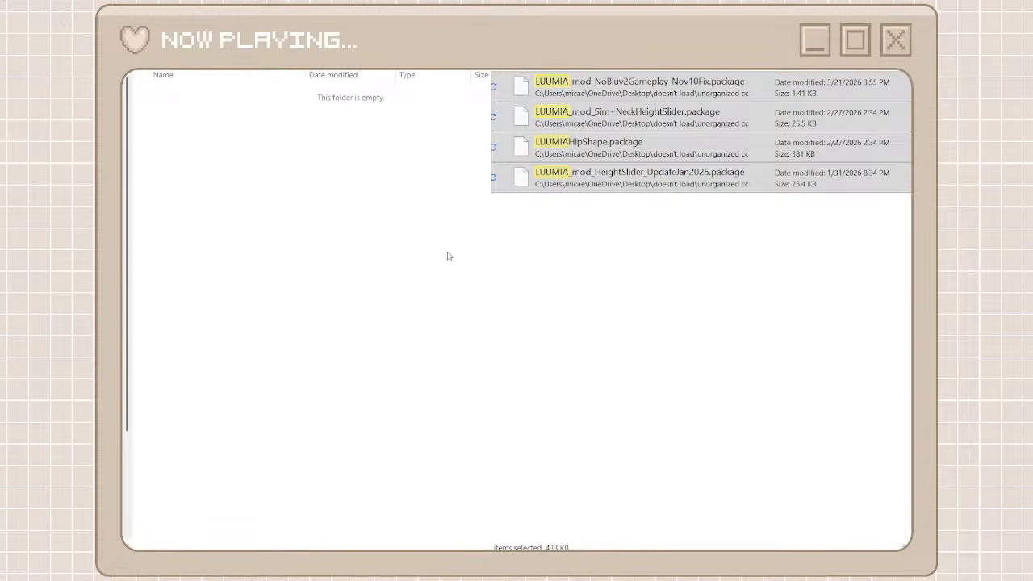
key(ctrl+v)
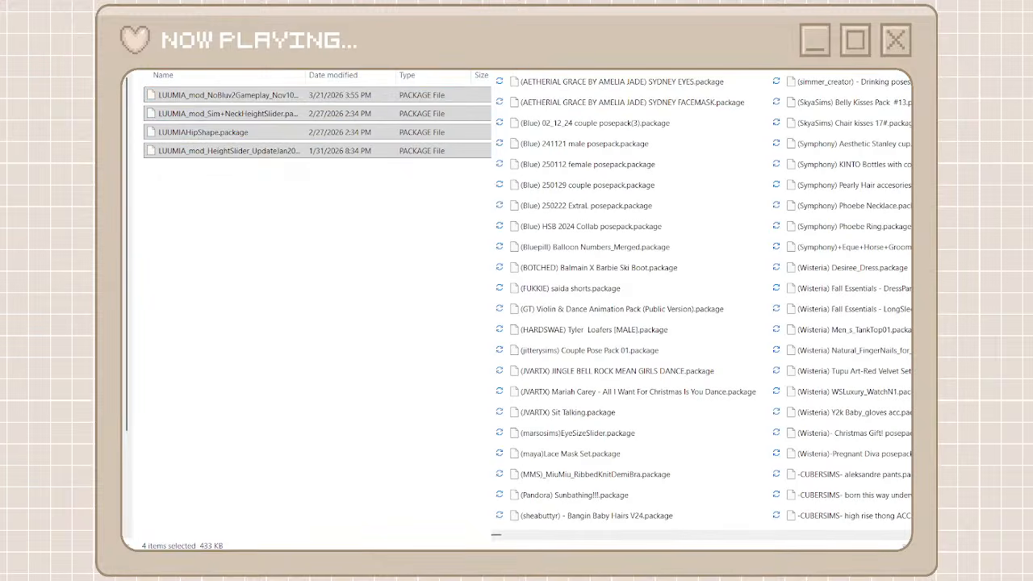
key(alt+Left)
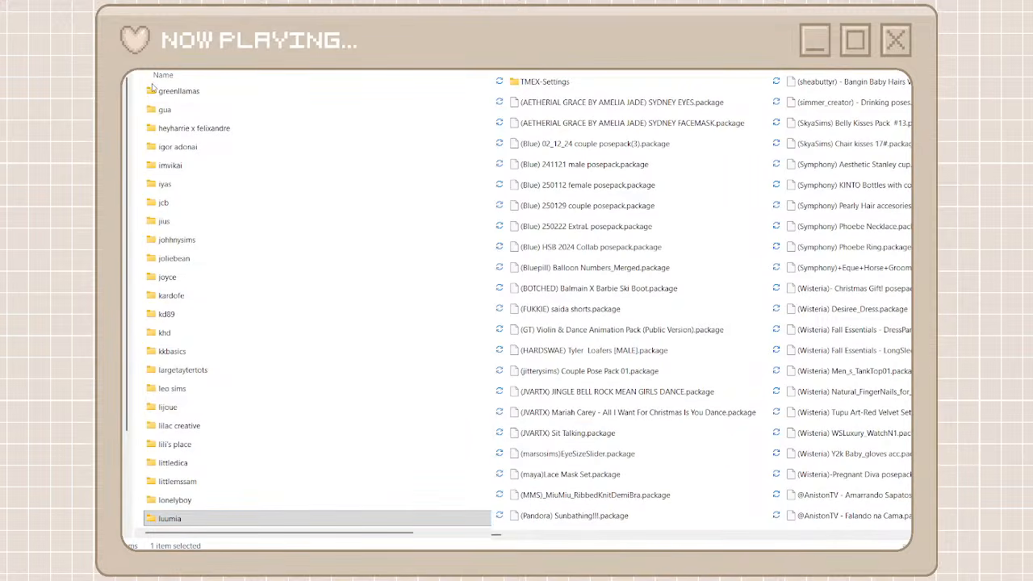
Create a new creator folder named wisteria
key(ctrl+shift+n)
text(wist)
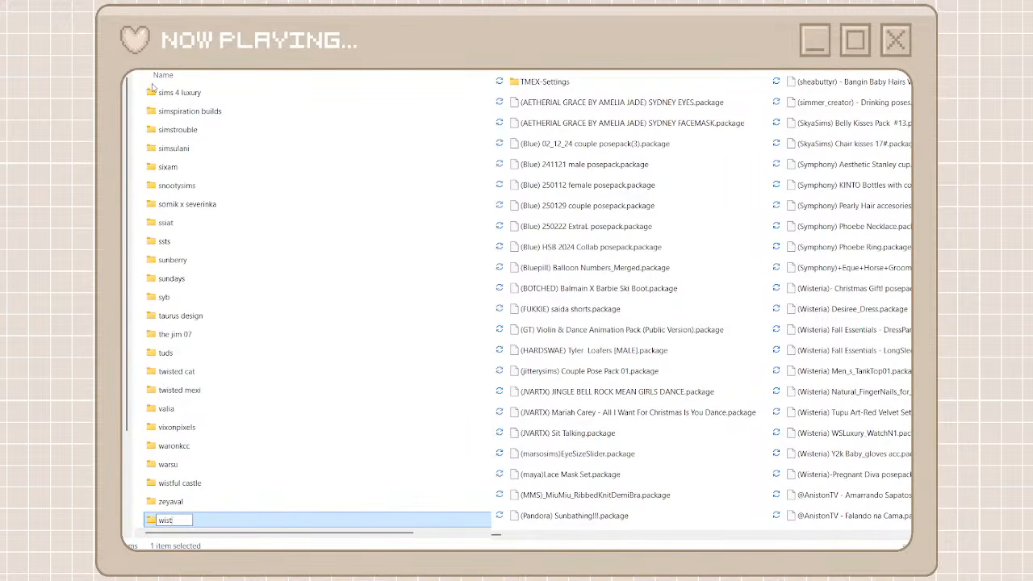
text(eria)
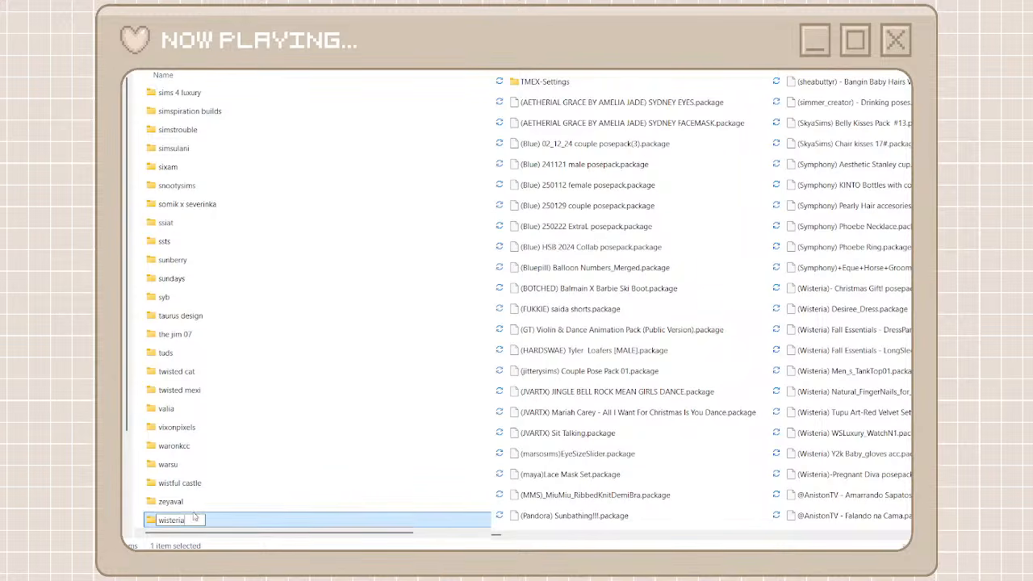
key(Return)
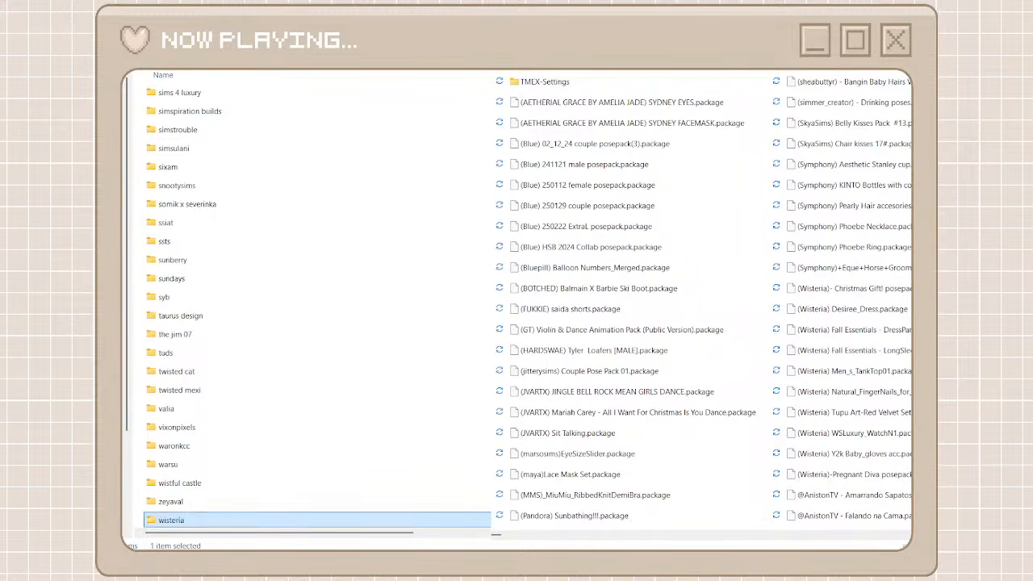
Move all packages matching a wisteria search of the unorganized cc folder into the wisteria folder and return to the creator folders
click(648, 86)
shift+click(627, 352)
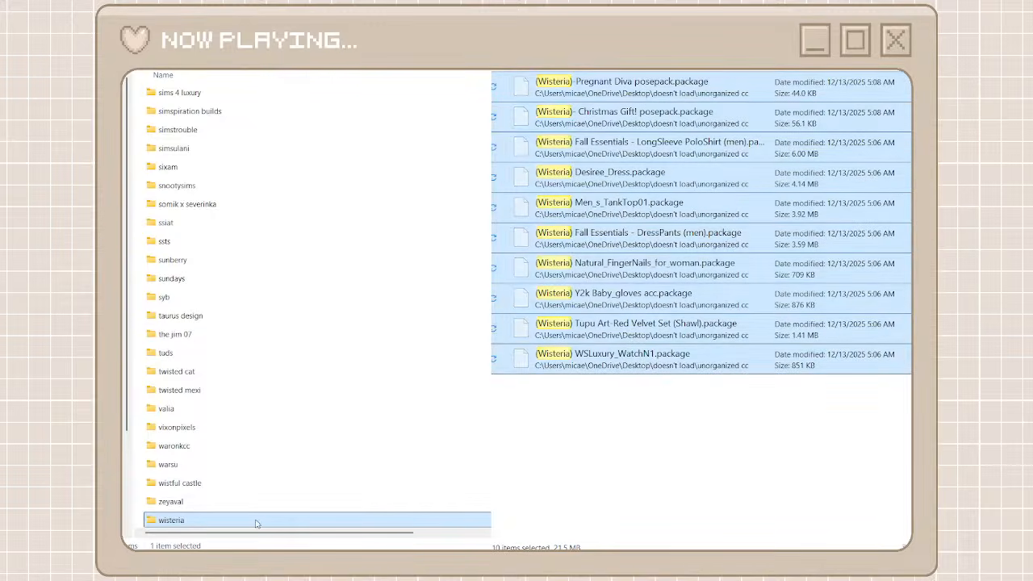
double_click(256, 522)
key(ctrl+v)
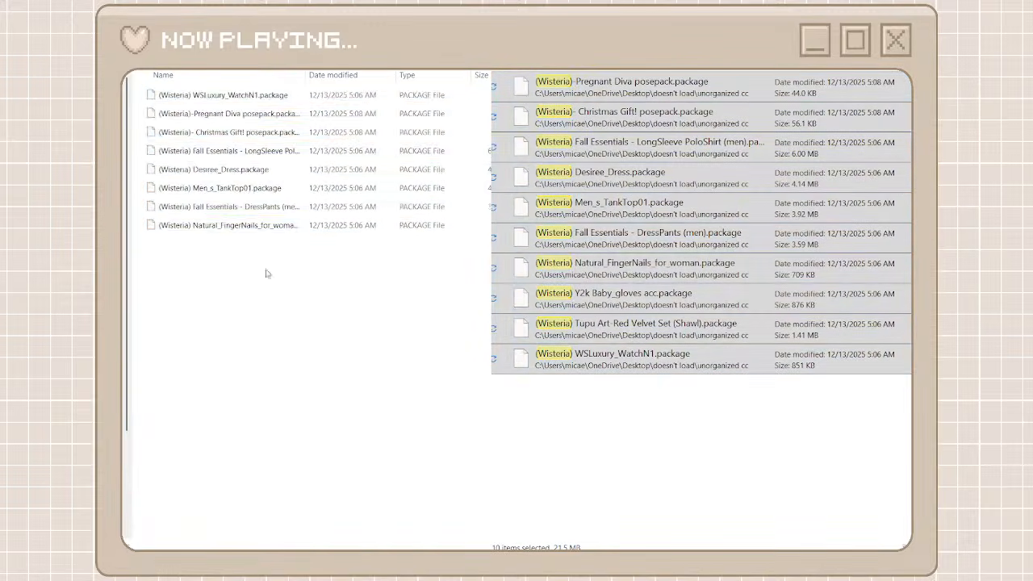
click(509, 32)
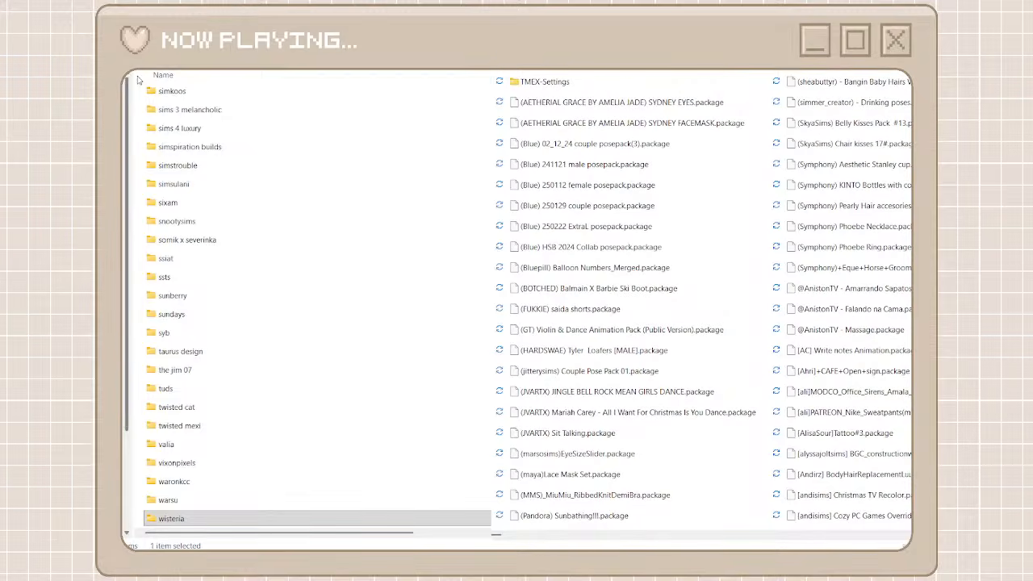
Create a creator folder named symphony for the Symphony packages and open it
key(ctrl+shift+n)
text(symphony)
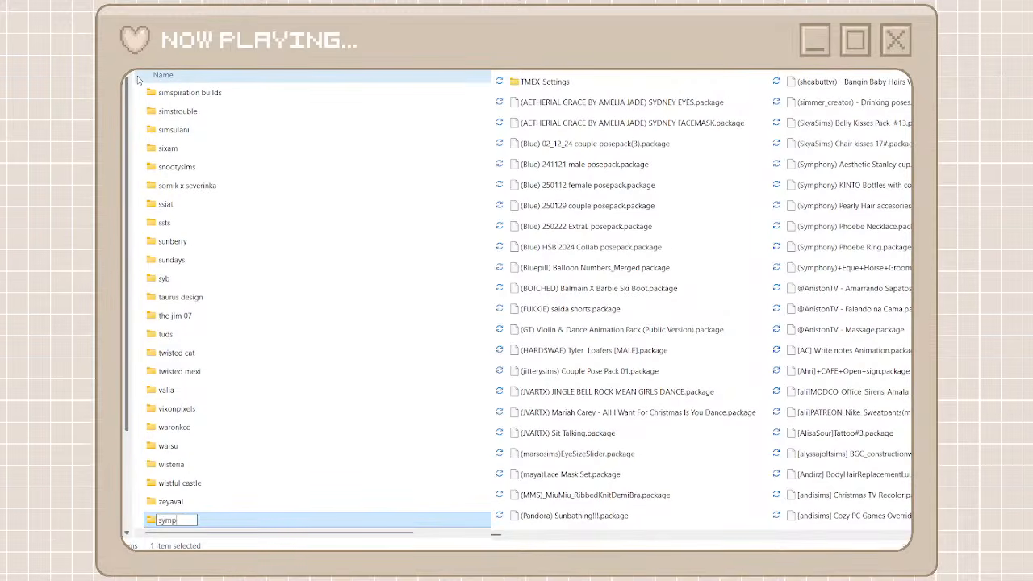
double_click(192, 521)
double_click(259, 521)
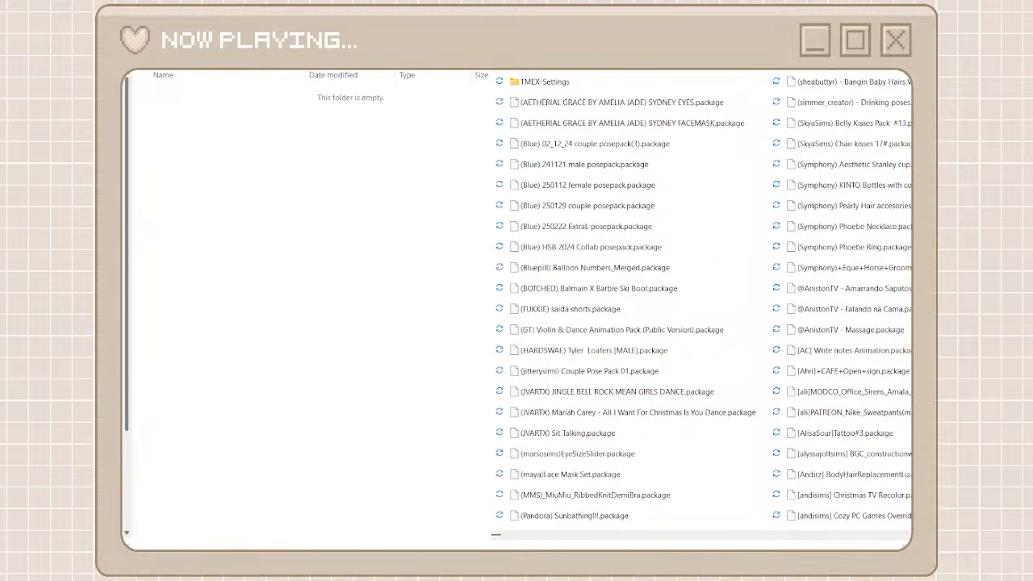
Move all packages matching a symphony search of the unorganized cc folder into the symphony folder
drag(609, 258, 611, 71)
right_click(610, 86)
click(623, 109)
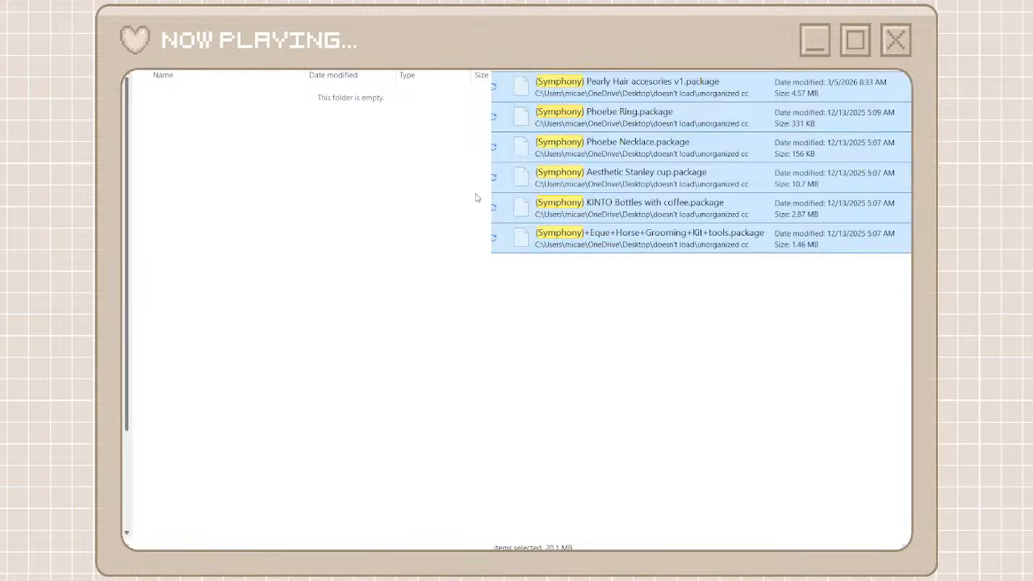
right_click(386, 256)
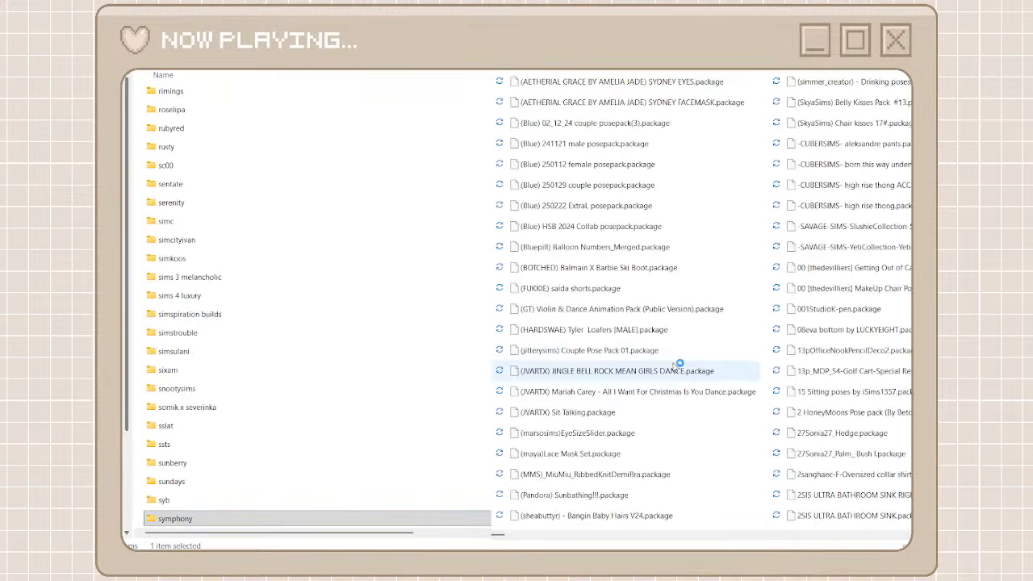
Locate the BAYSIC packages in the unorganized cc folder and open the heyharrie x felixandre creator folder for them
click(816, 535)
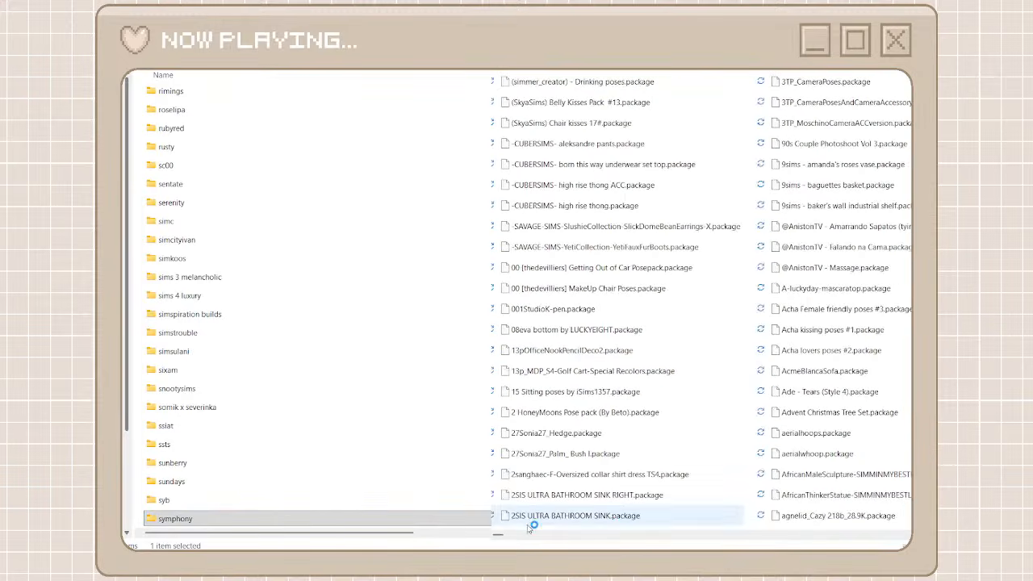
drag(498, 533, 611, 538)
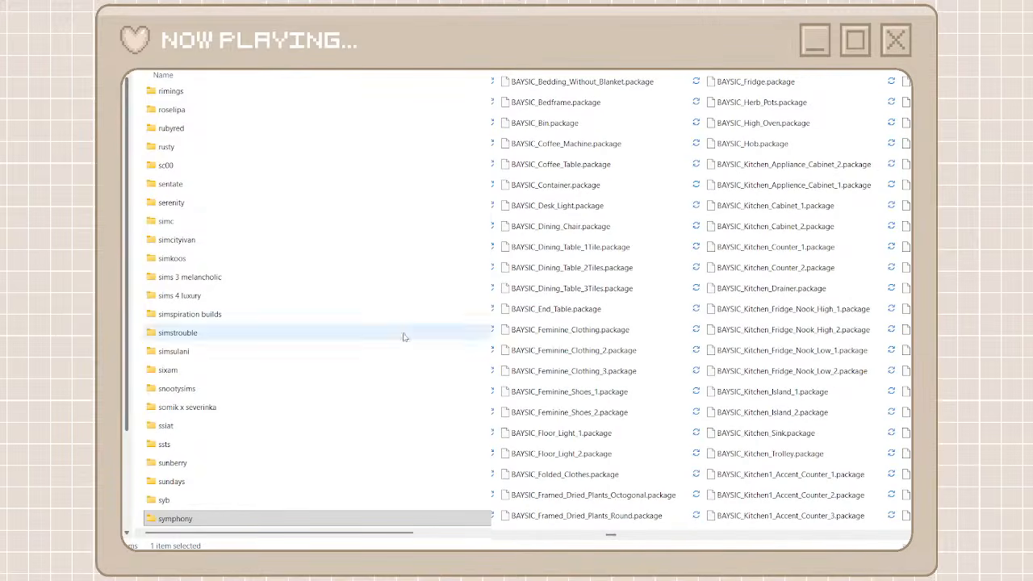
scroll(230, 251, up, 3)
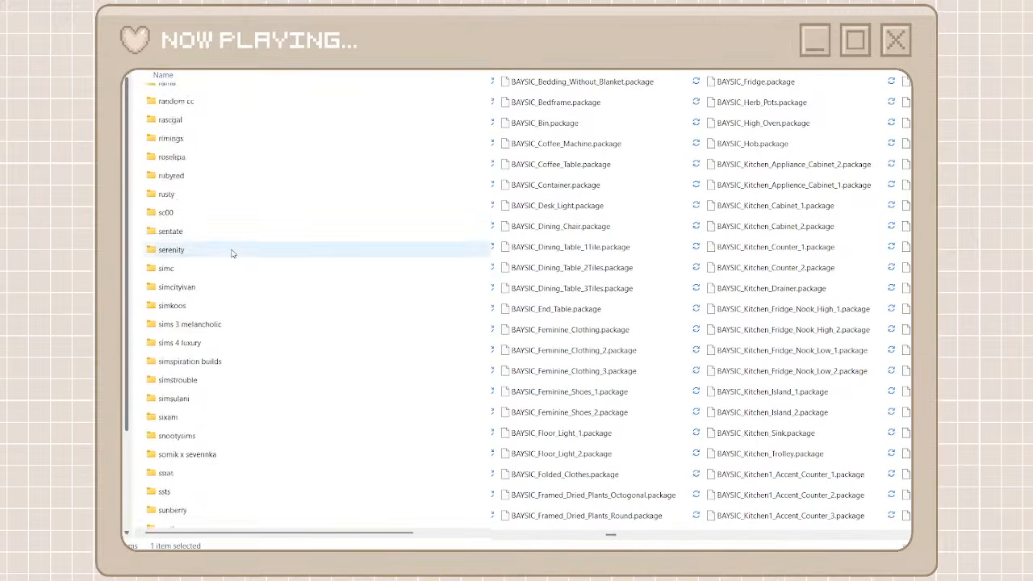
scroll(230, 250, up, 4)
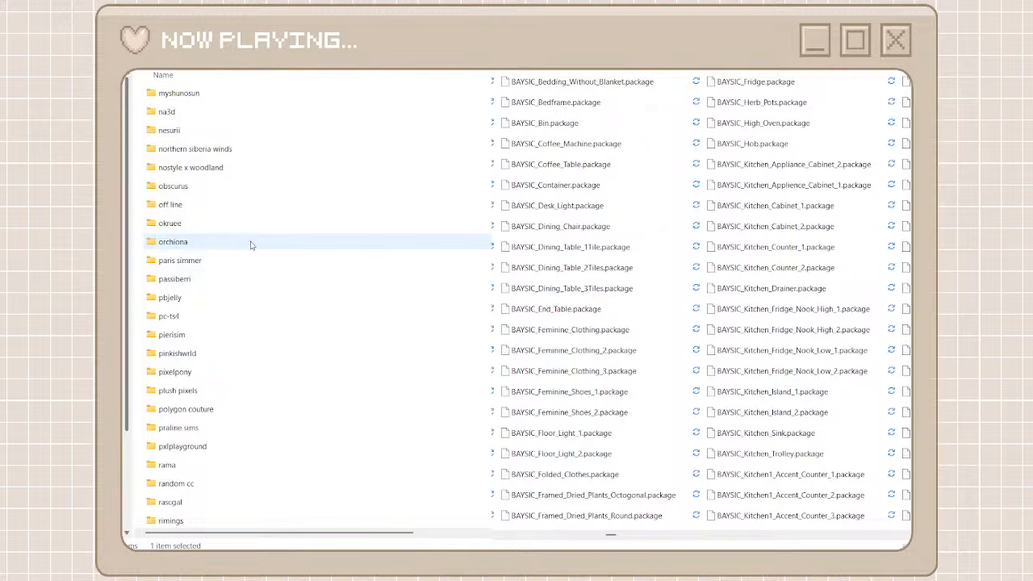
scroll(248, 242, up, 7)
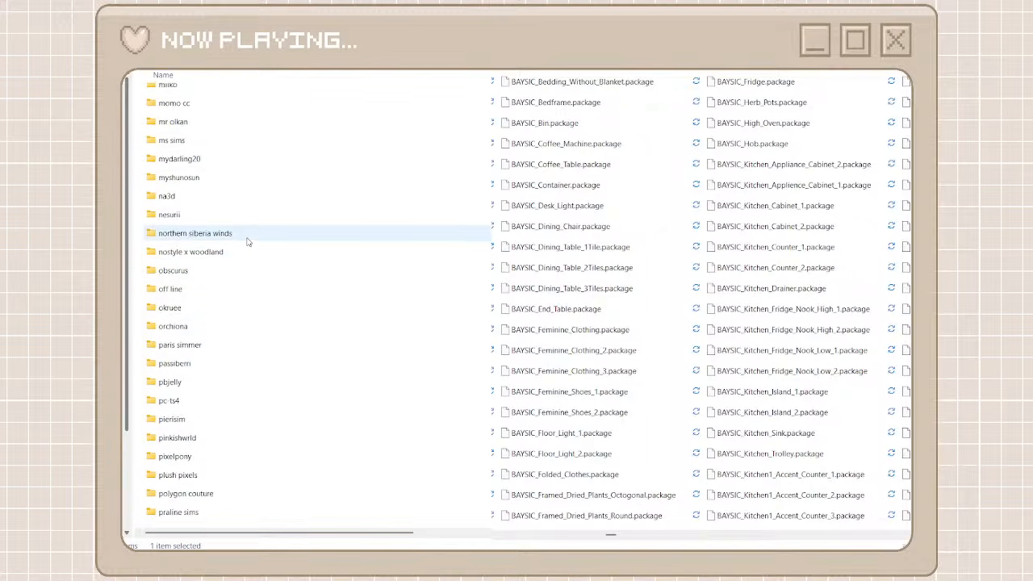
scroll(248, 242, up, 20)
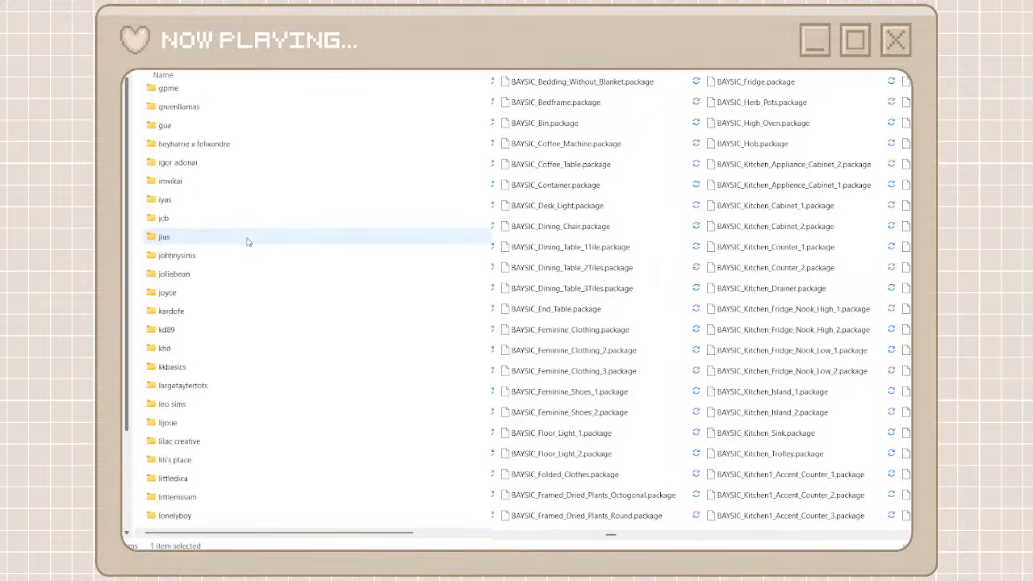
scroll(248, 241, up, 6)
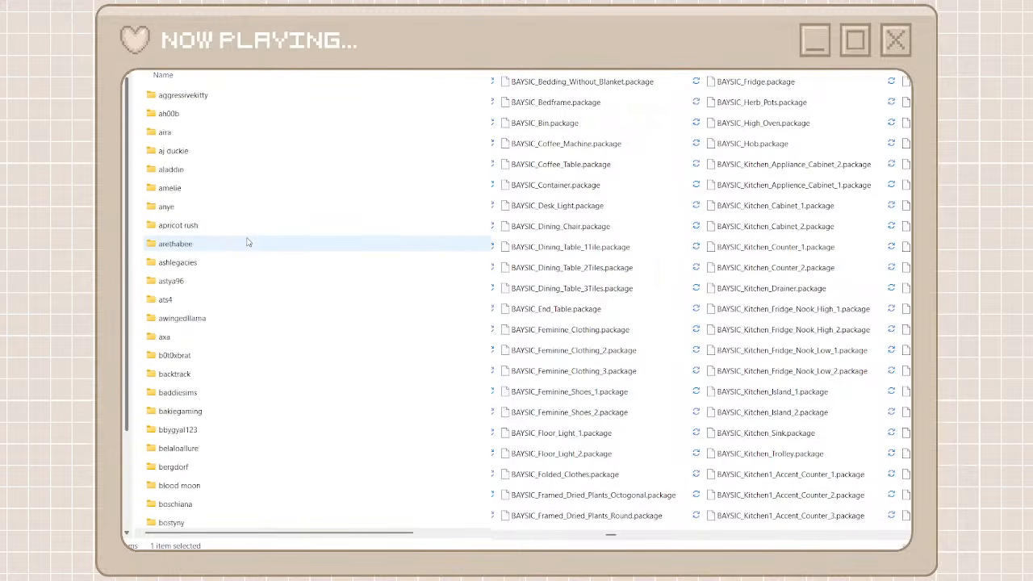
scroll(248, 243, down, 3)
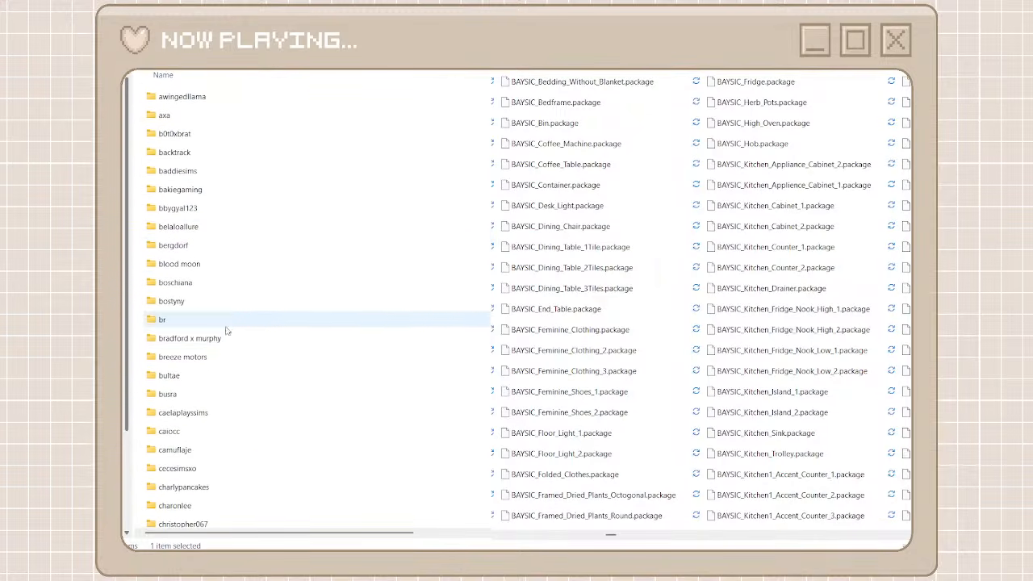
scroll(223, 346, down, 2)
scroll(219, 349, down, 1)
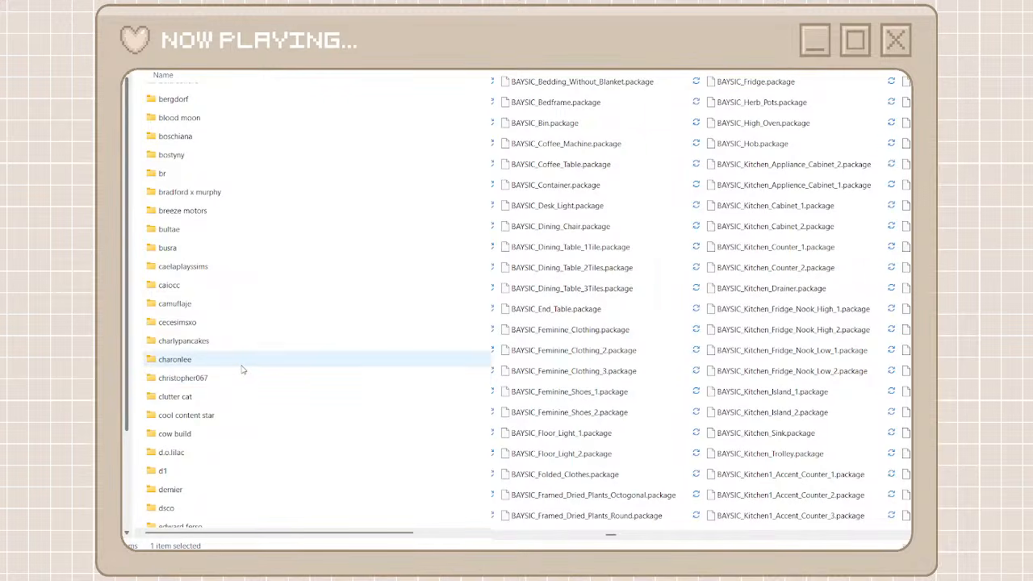
scroll(247, 287, up, 2)
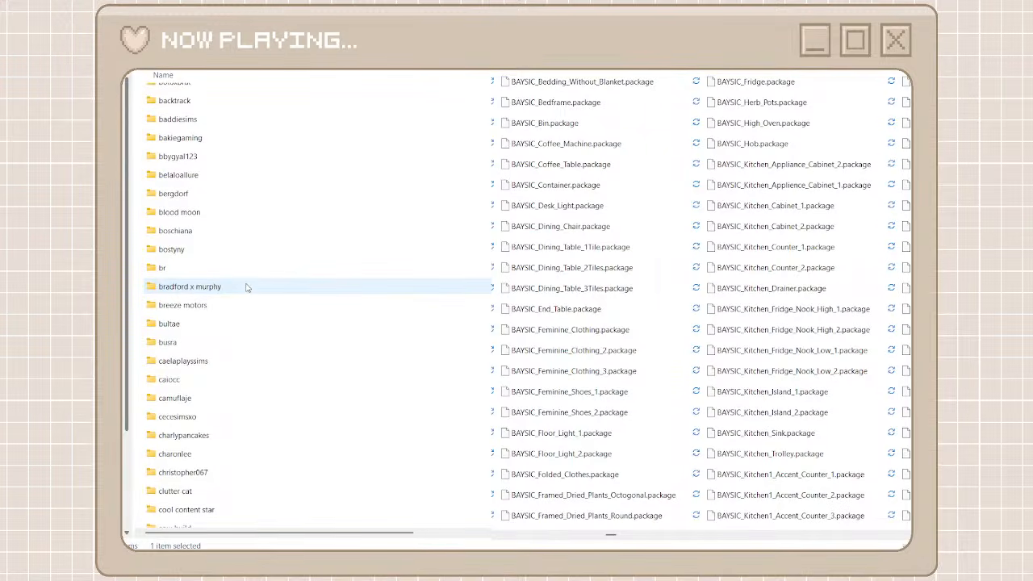
scroll(247, 286, down, 7)
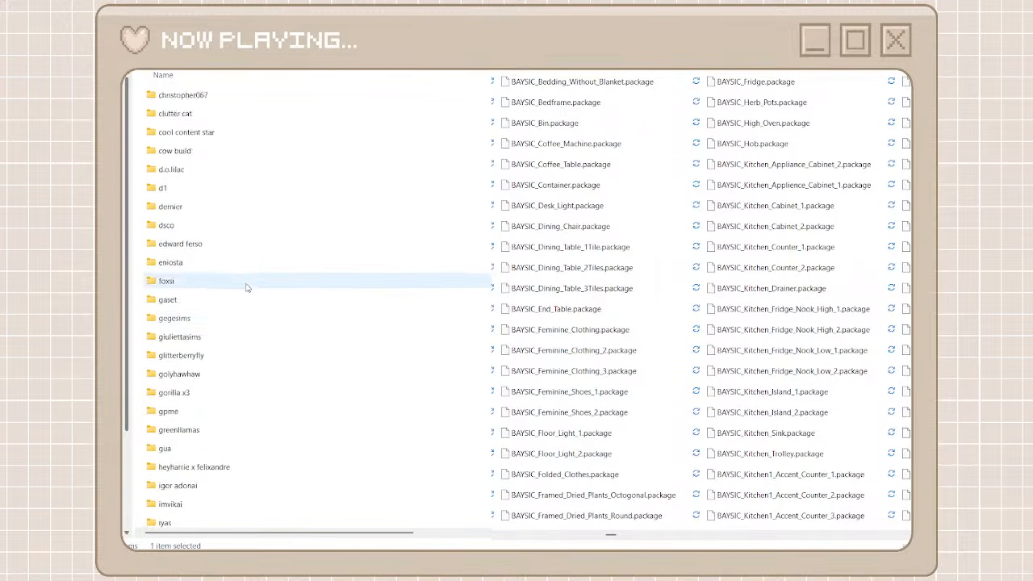
double_click(213, 380)
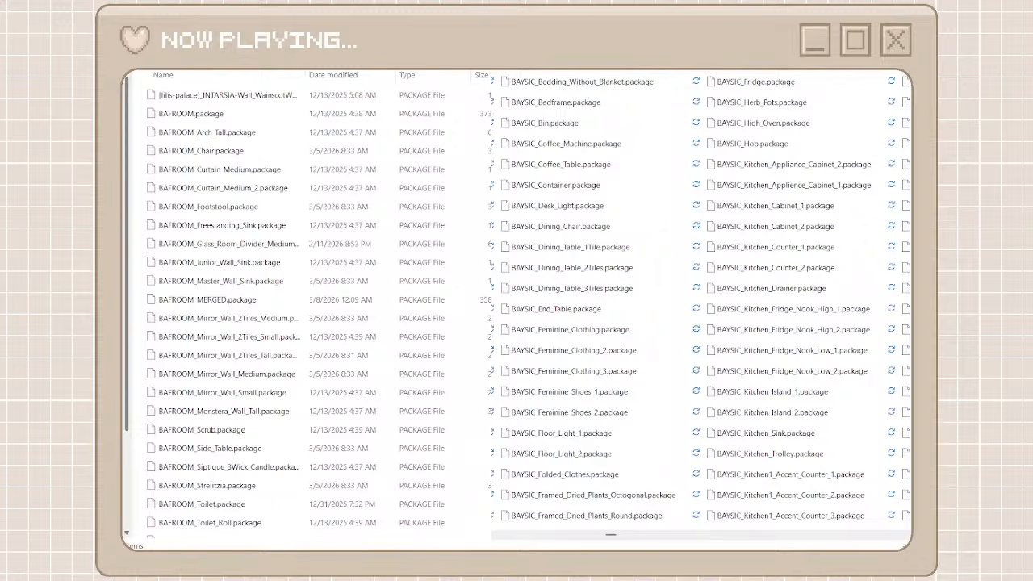
Move all packages found by a BAYSIC search into the heyharrie x felixandre folder and return to the creator folders
click(685, 98)
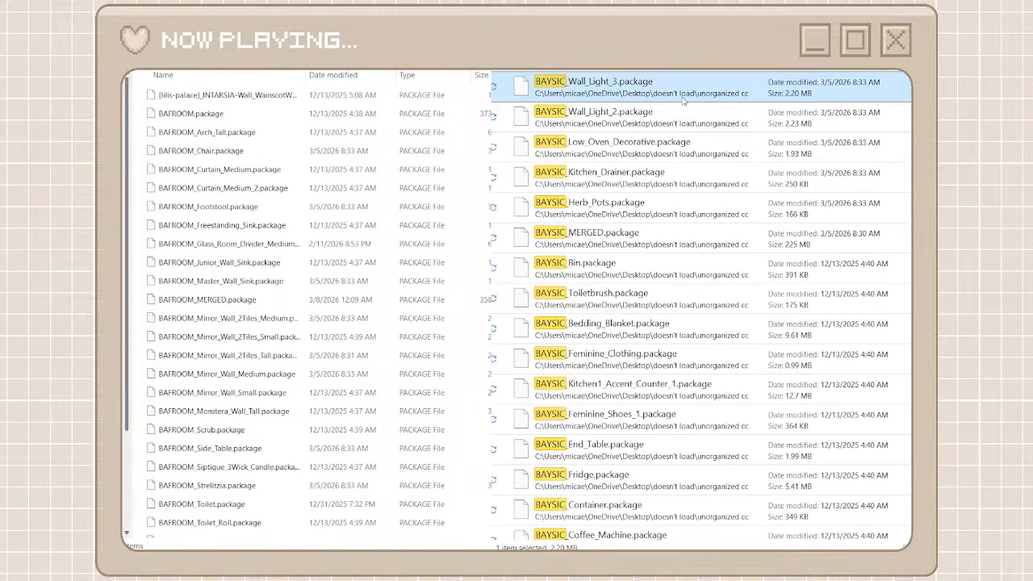
scroll(690, 393, down, 3)
scroll(690, 393, down, 10)
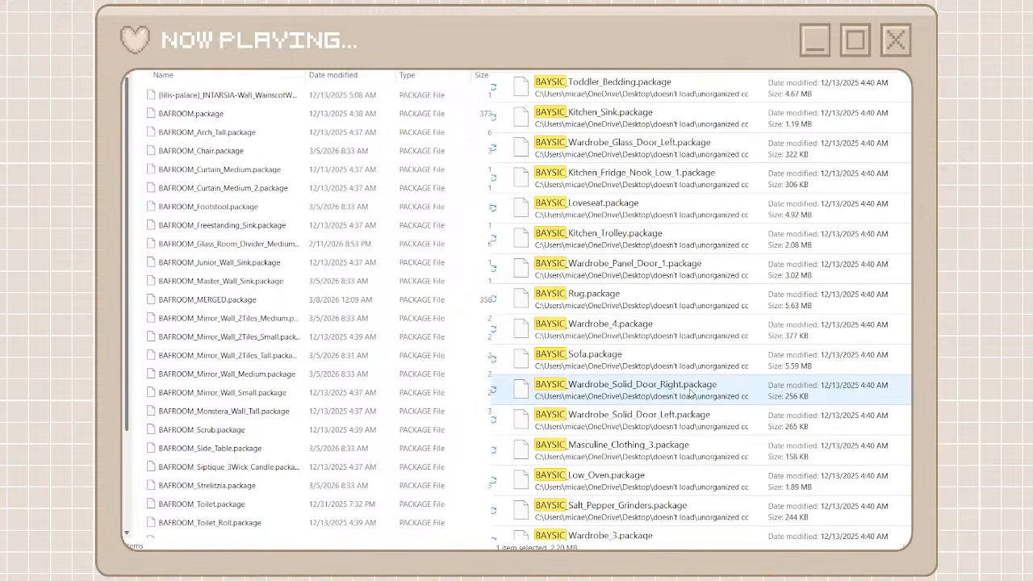
scroll(690, 393, down, 15)
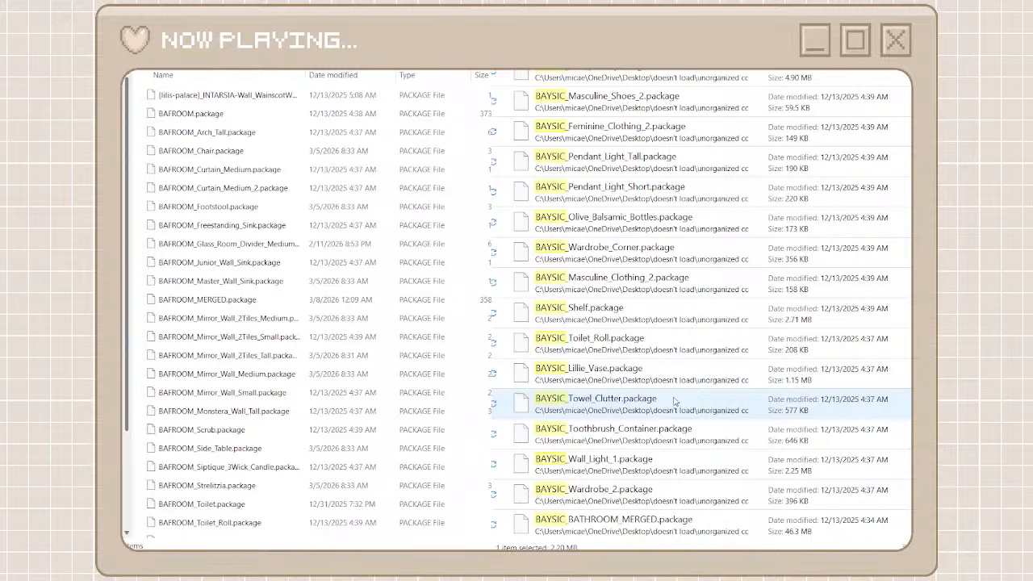
key(ctrl+a)
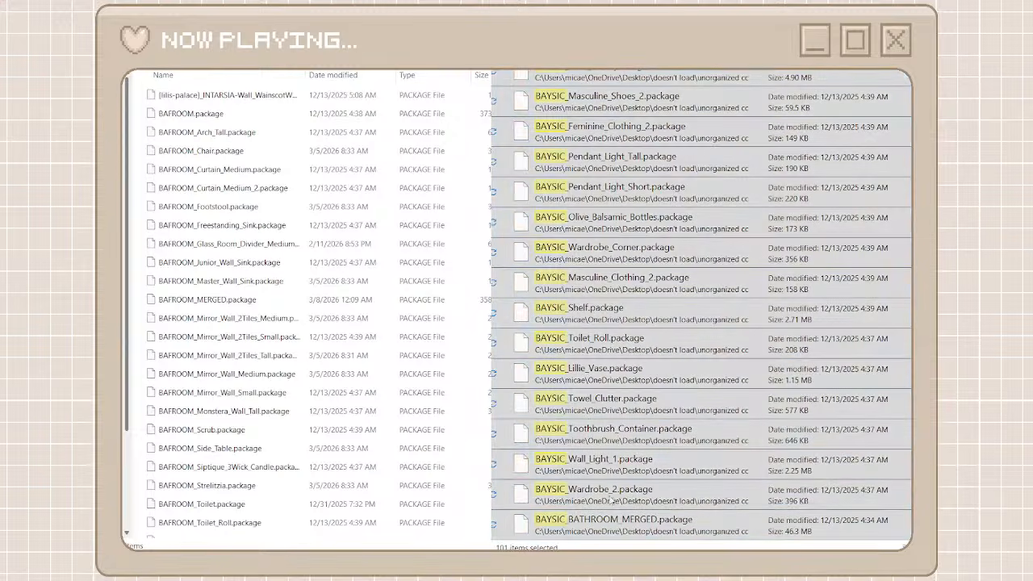
click(605, 535)
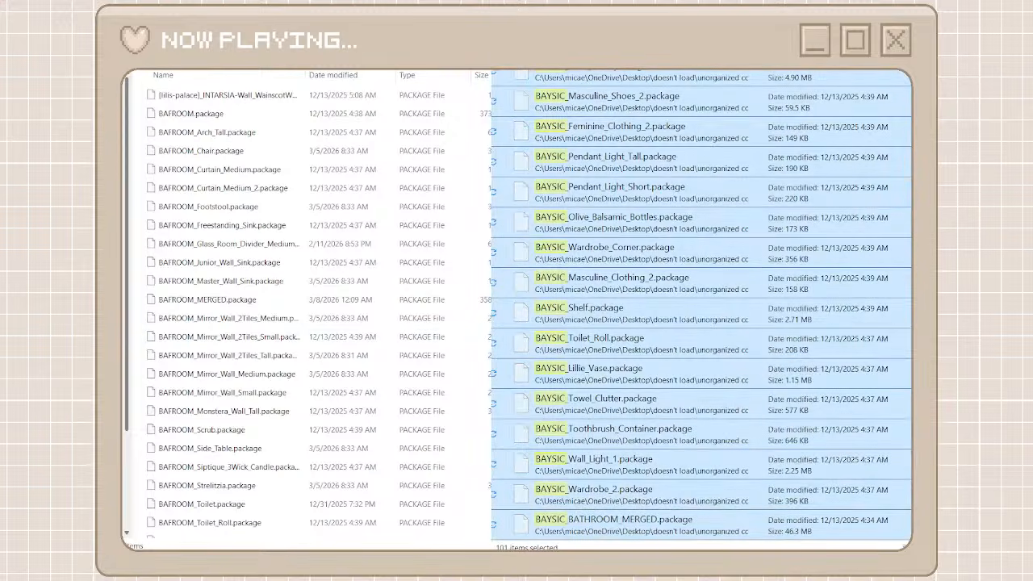
click(138, 306)
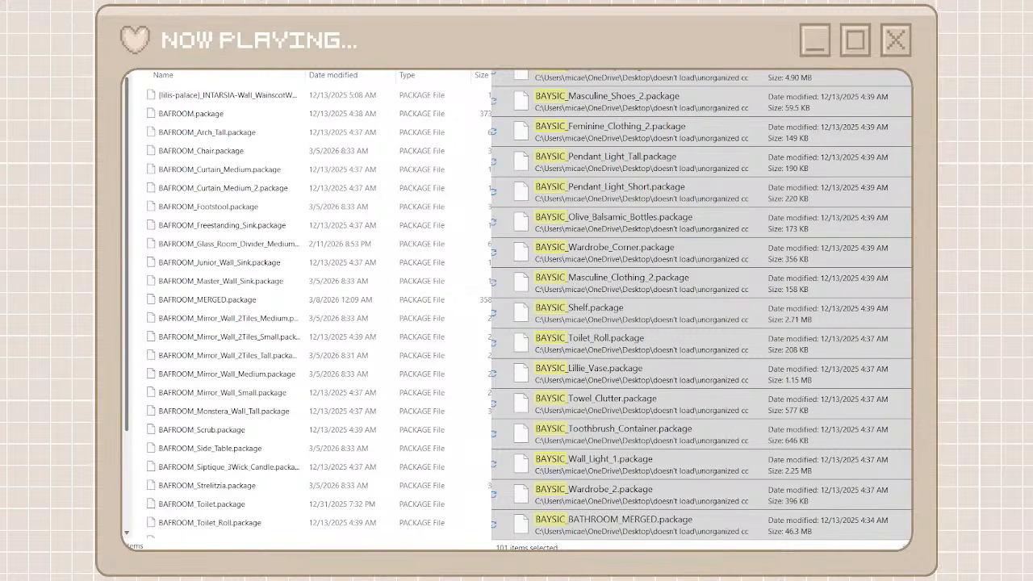
key(ctrl+v)
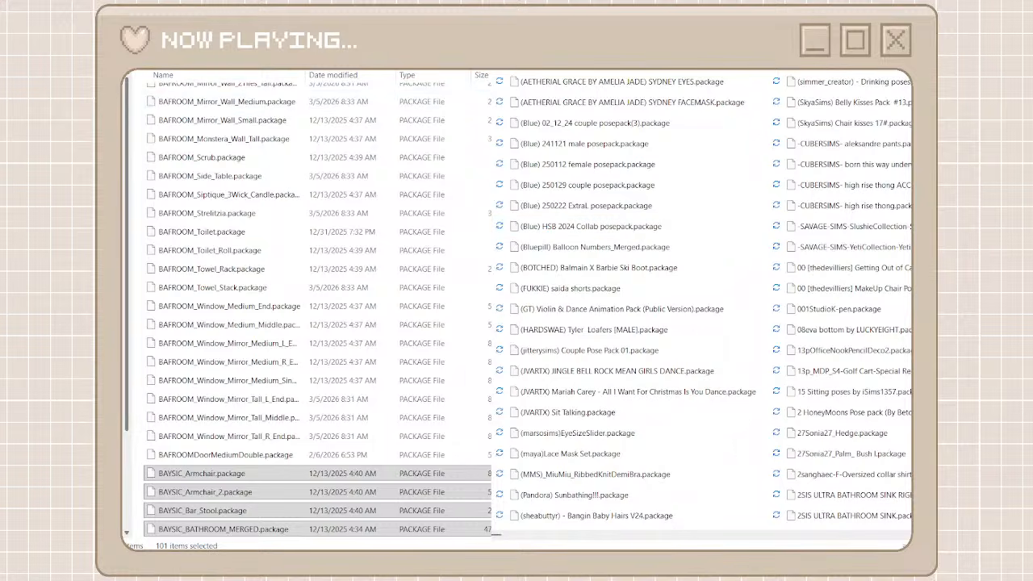
key(alt+Left)
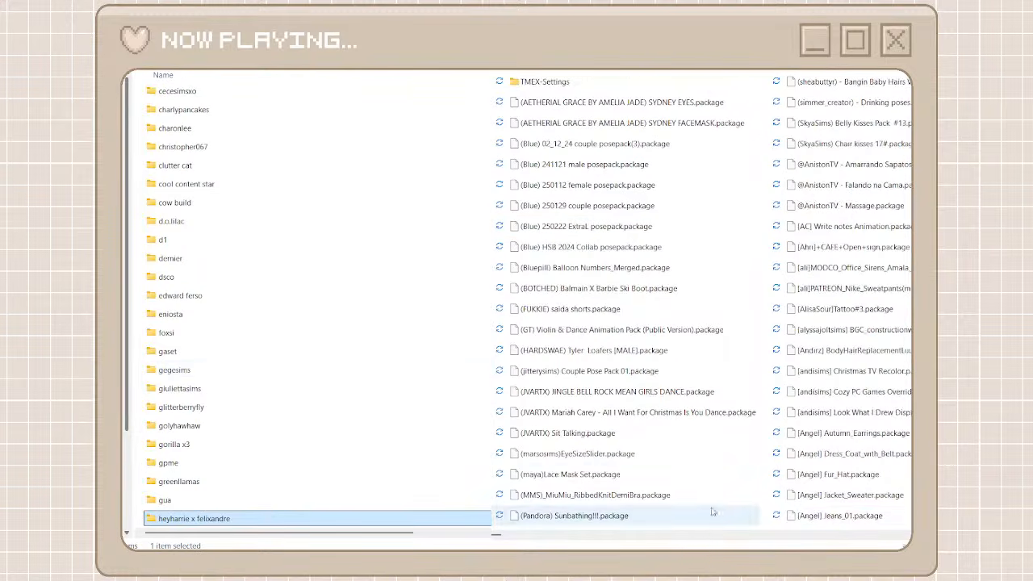
Create a creator folder named josh jo se oh for the JOSH JO_SE_OH packages and open it
click(851, 535)
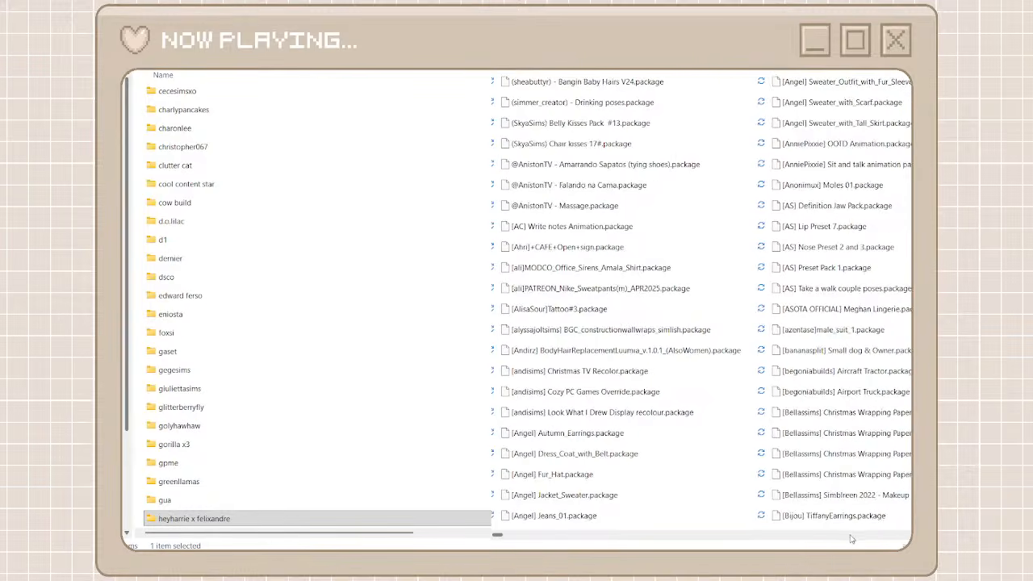
click(851, 535)
scroll(551, 532, right, 5)
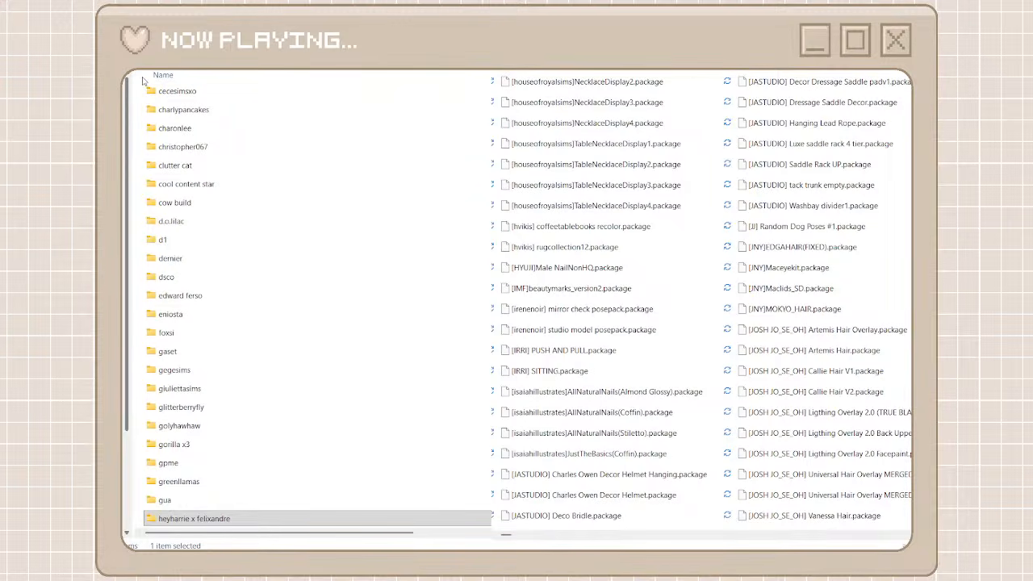
key(ctrl+shift+n)
text(josh)
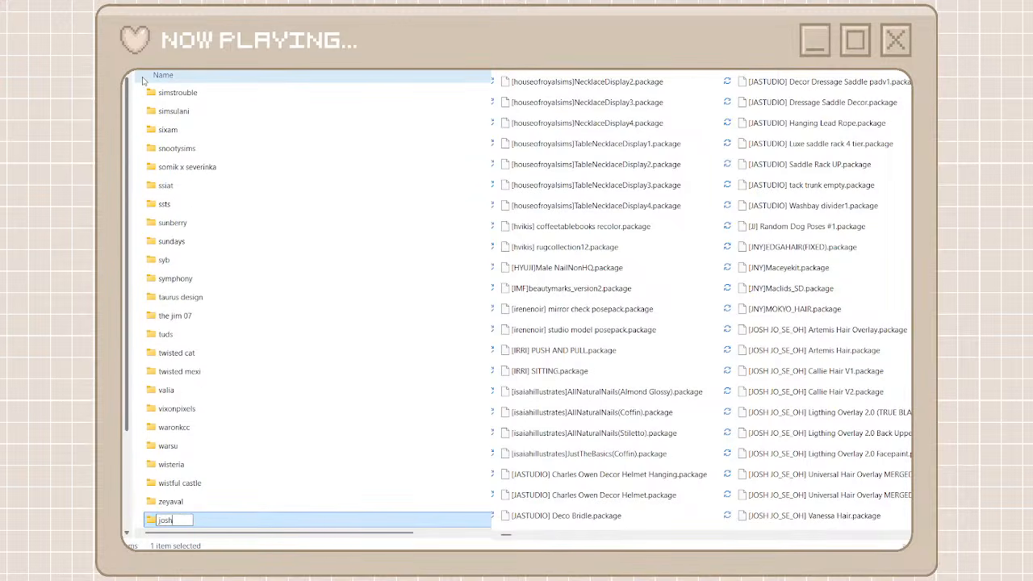
text( jo se oh)
key(ctrl+a)
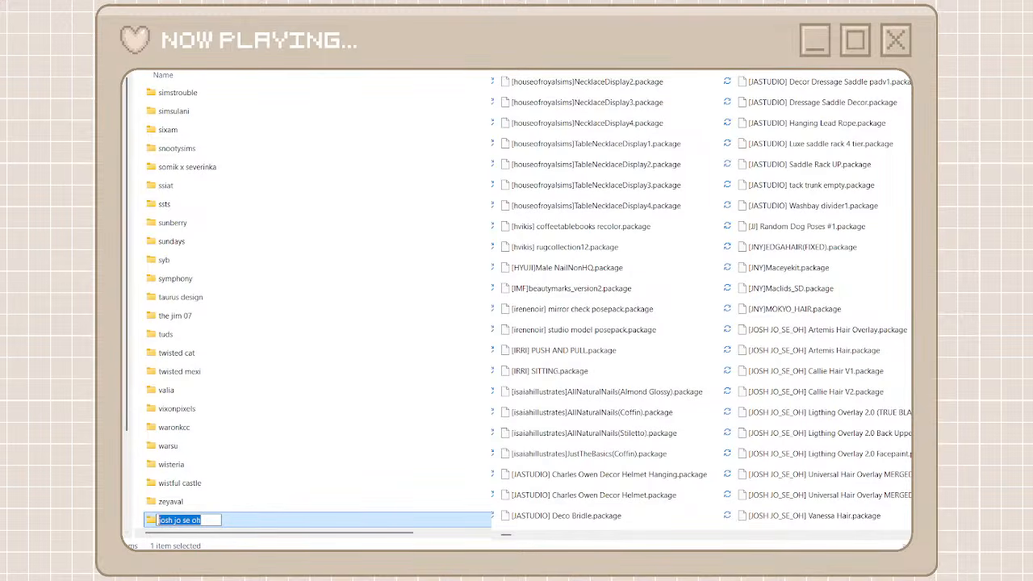
click(205, 520)
key(Return)
double_click(251, 523)
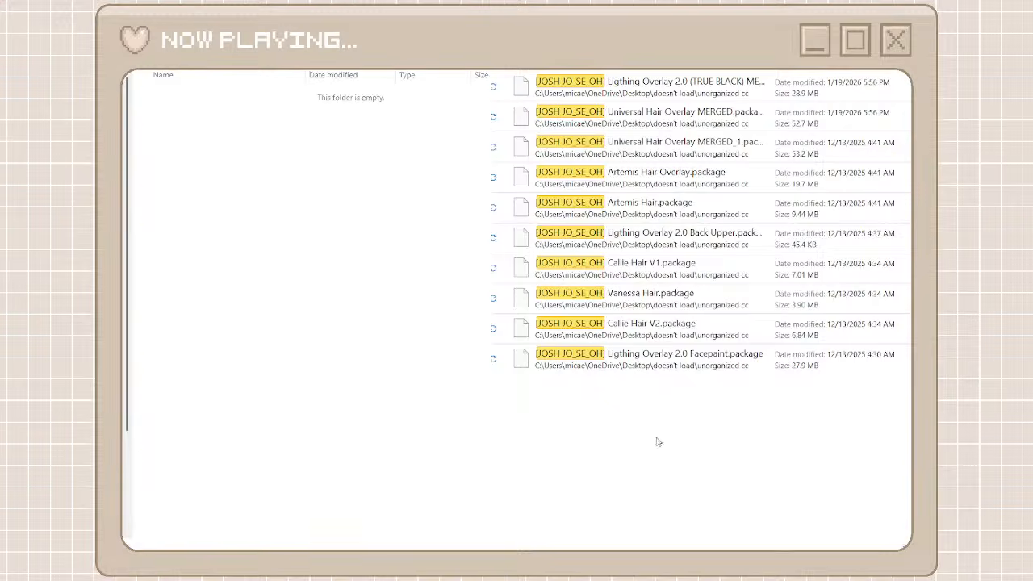
Move all packages found by the JOSH JO_SE_OH search into the josh jo se oh folder and return to the creator folders
drag(656, 441, 622, 104)
drag(652, 394, 644, 84)
click(656, 99)
right_click(414, 254)
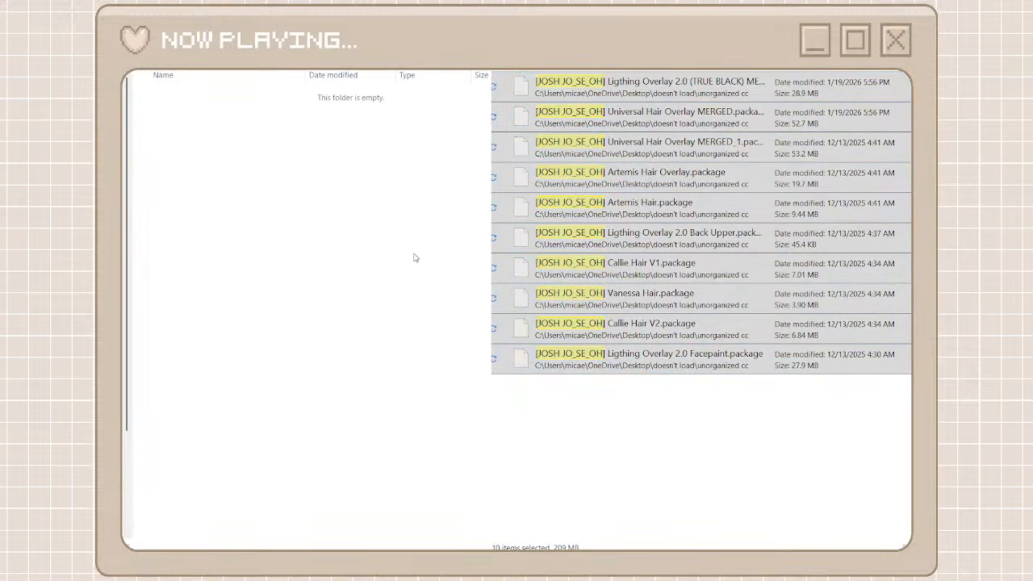
key(ctrl+v)
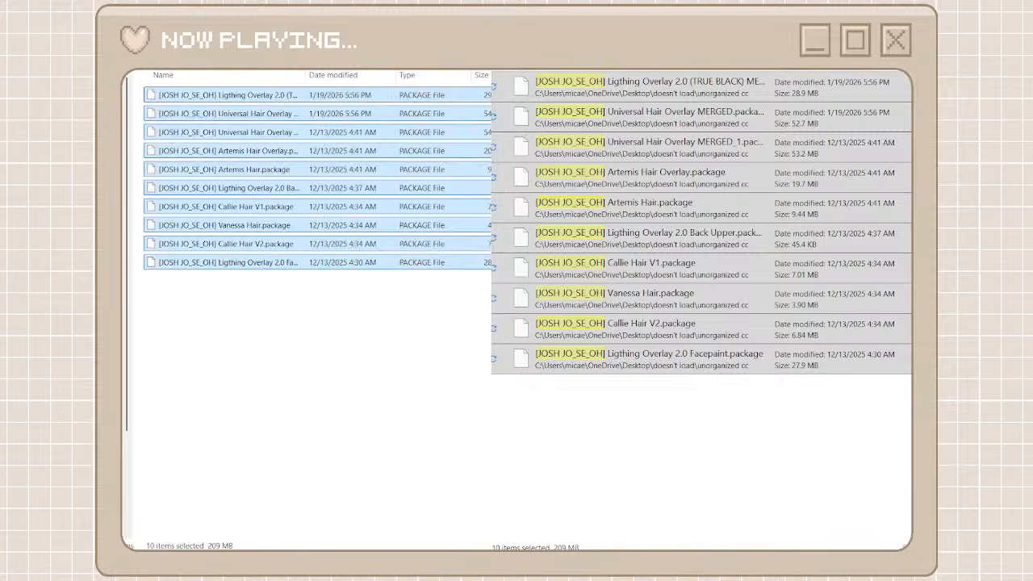
key(alt+Left)
key(alt+Left)
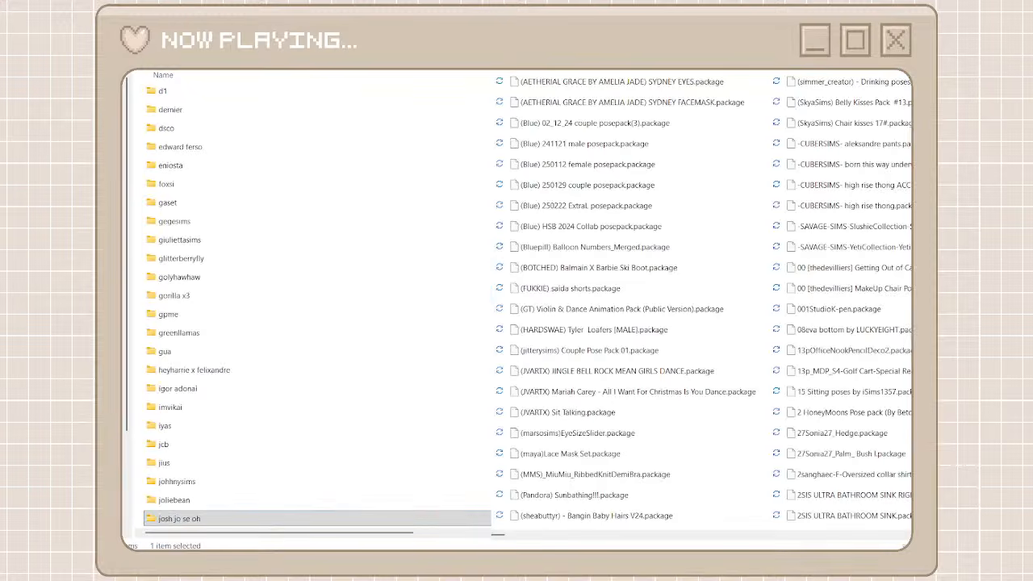
Move the (GT) Violin & Dance Animation Pack package found by a gt search into the random cc folder and return to the creator folders
scroll(242, 428, down, 20)
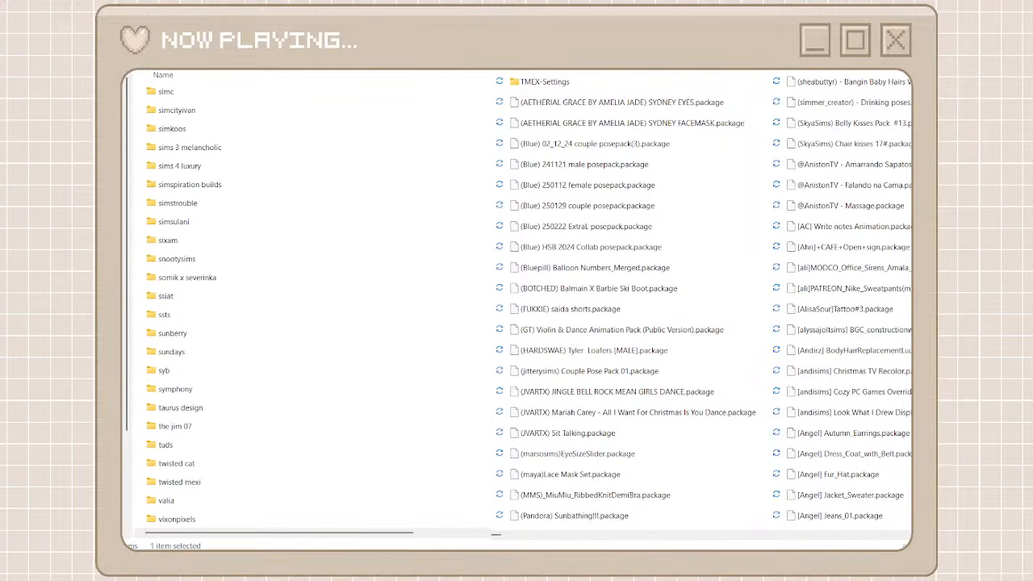
text(gt)
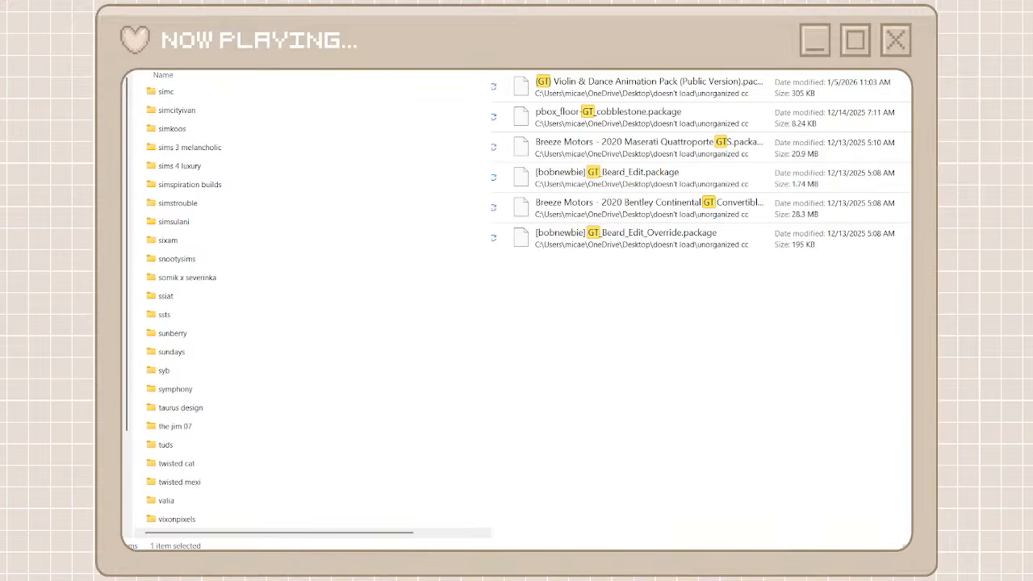
click(592, 91)
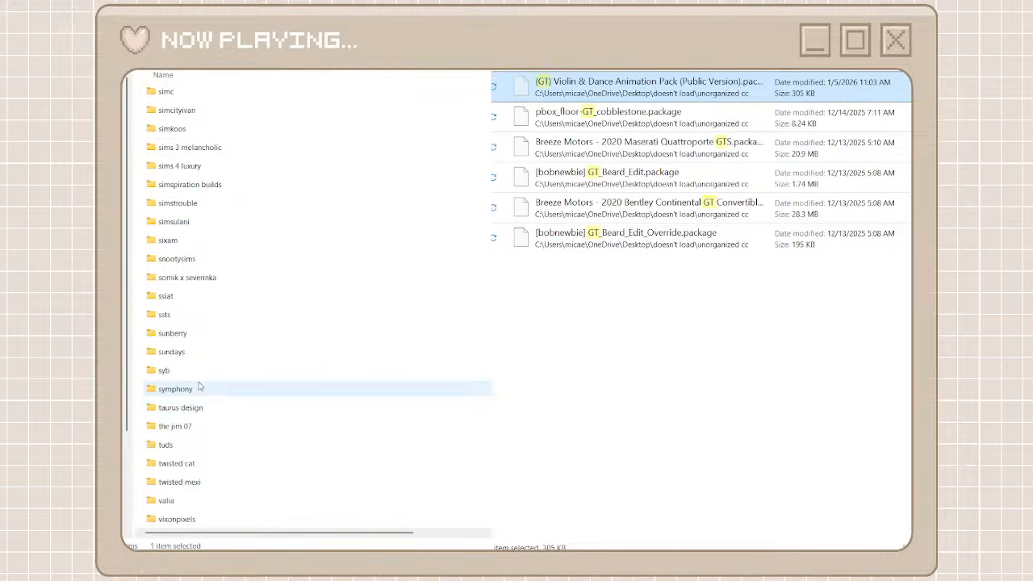
scroll(192, 331, down, 2)
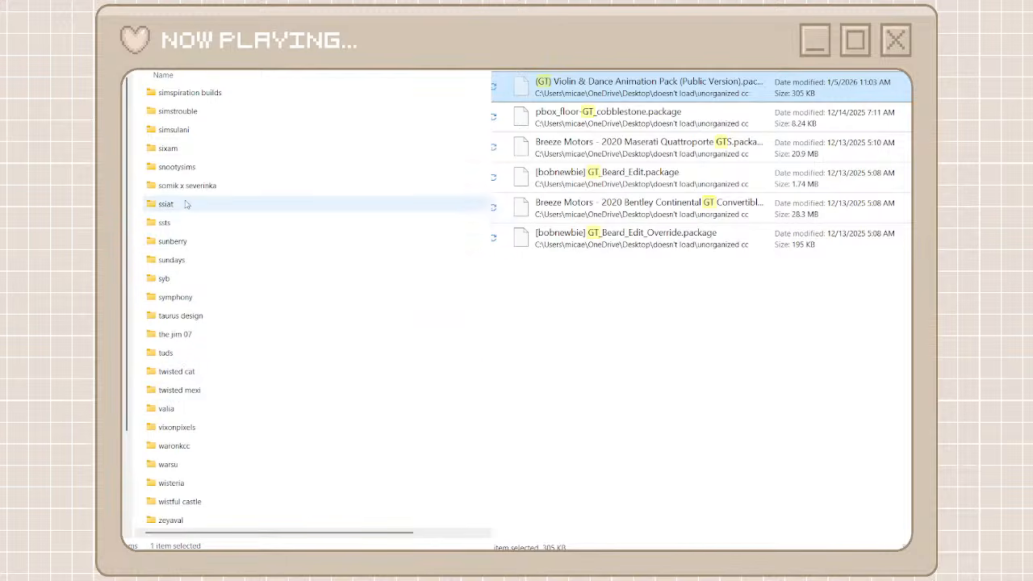
scroll(186, 196, up, 7)
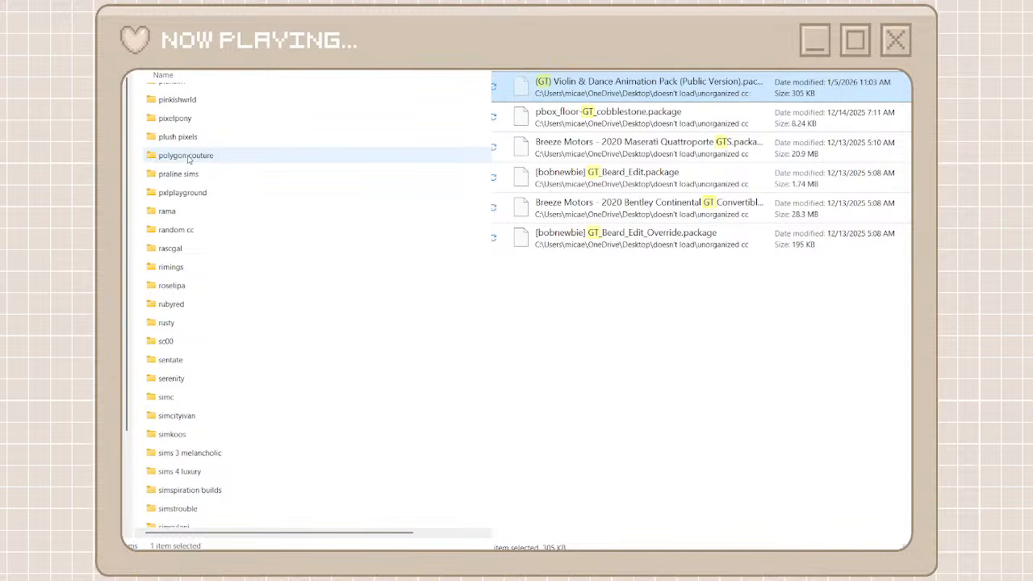
click(179, 232)
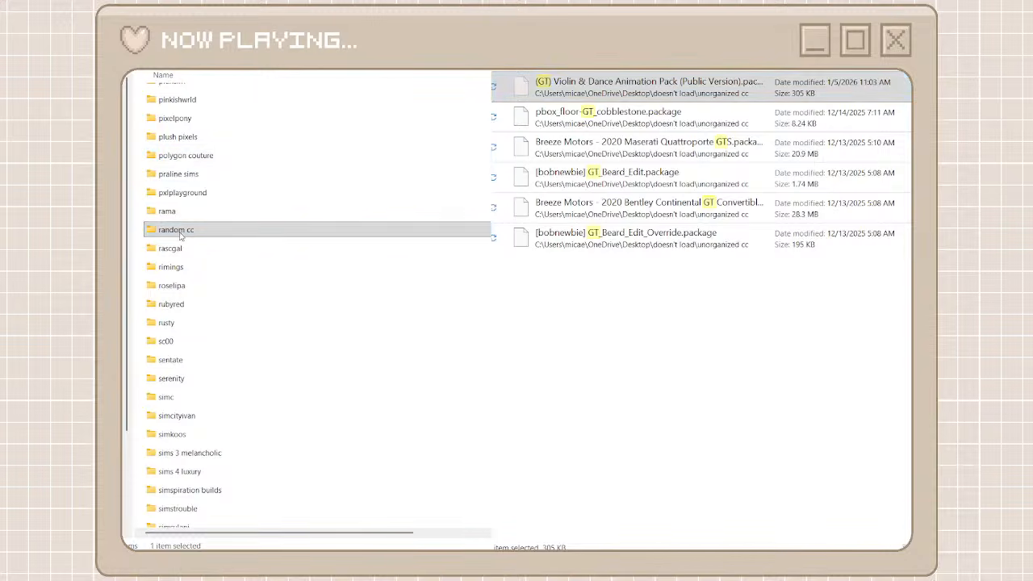
double_click(180, 234)
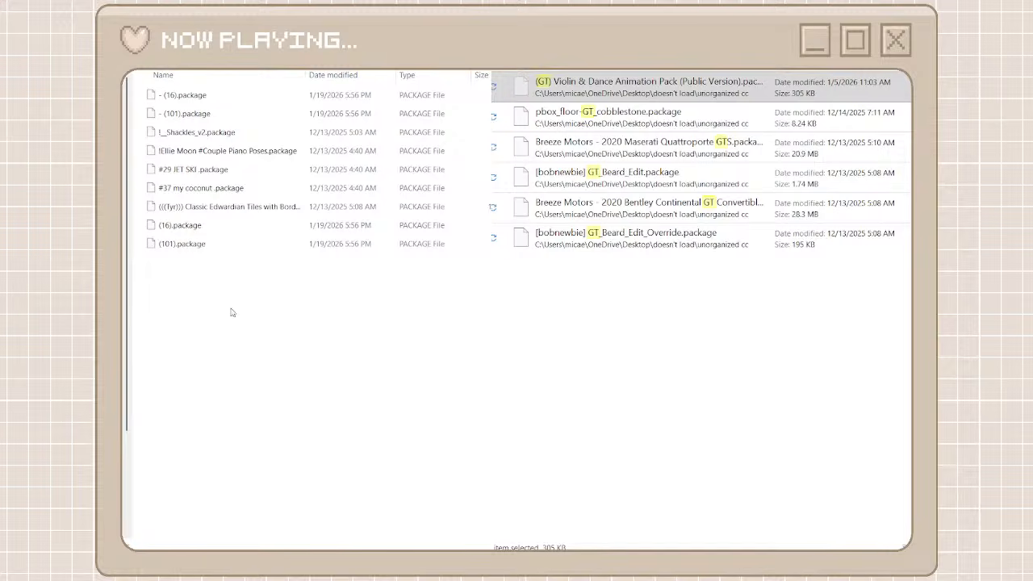
key(ctrl+v)
key(alt+Left)
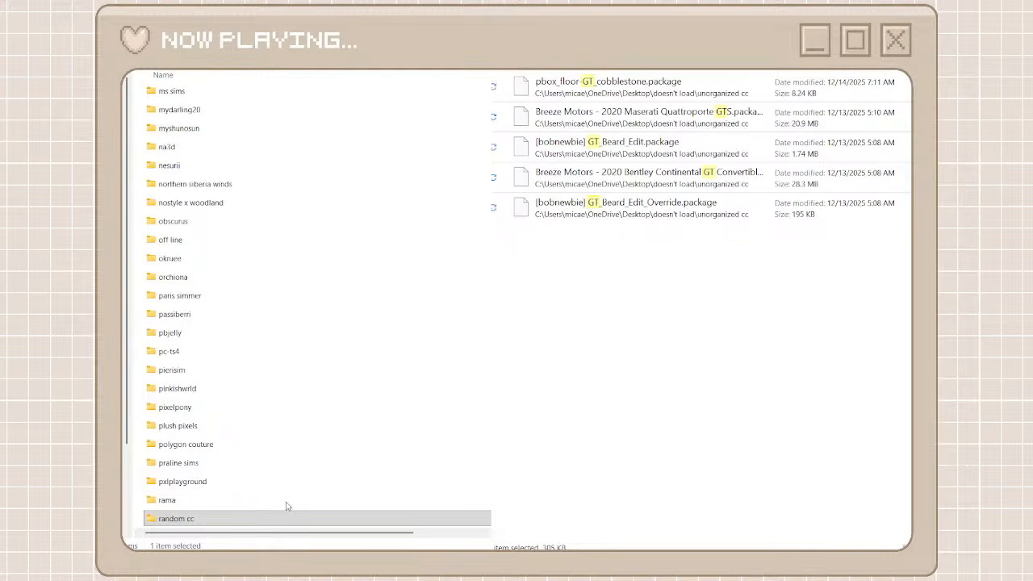
Rename the random cc folder as unorganized cc - organized
key(F2)
text(unor)
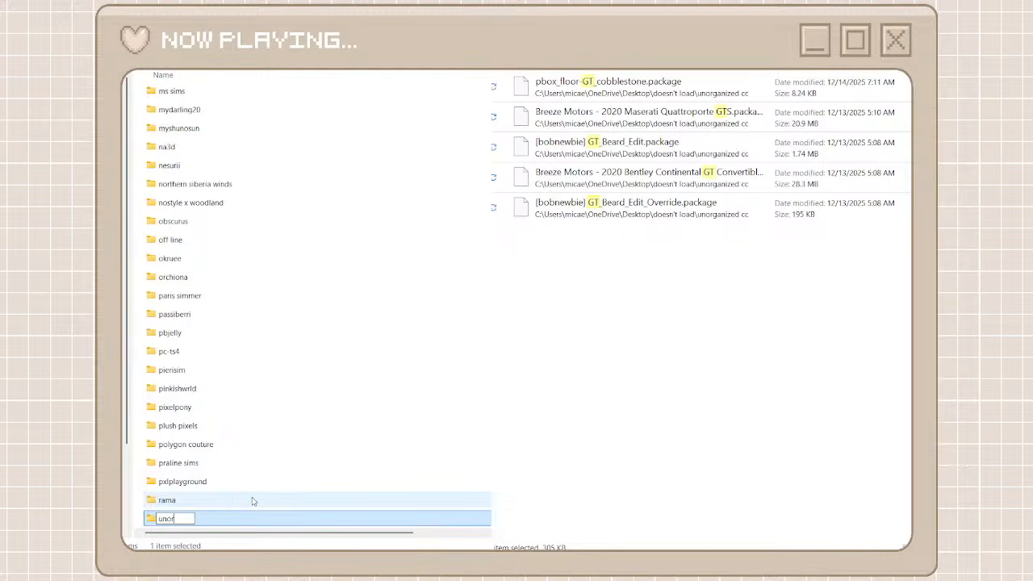
text(ganized cc)
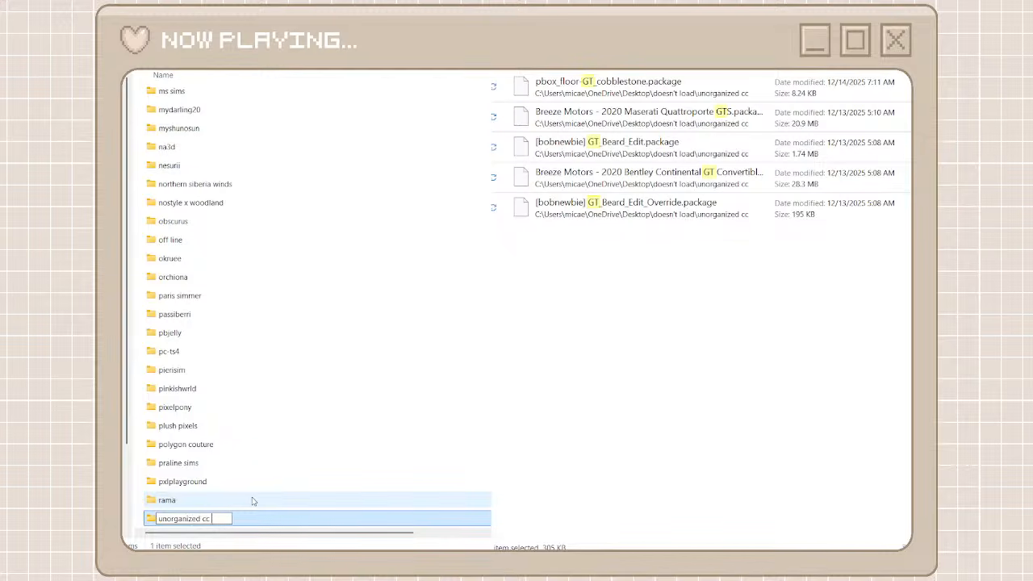
text( - o)
text(rganized)
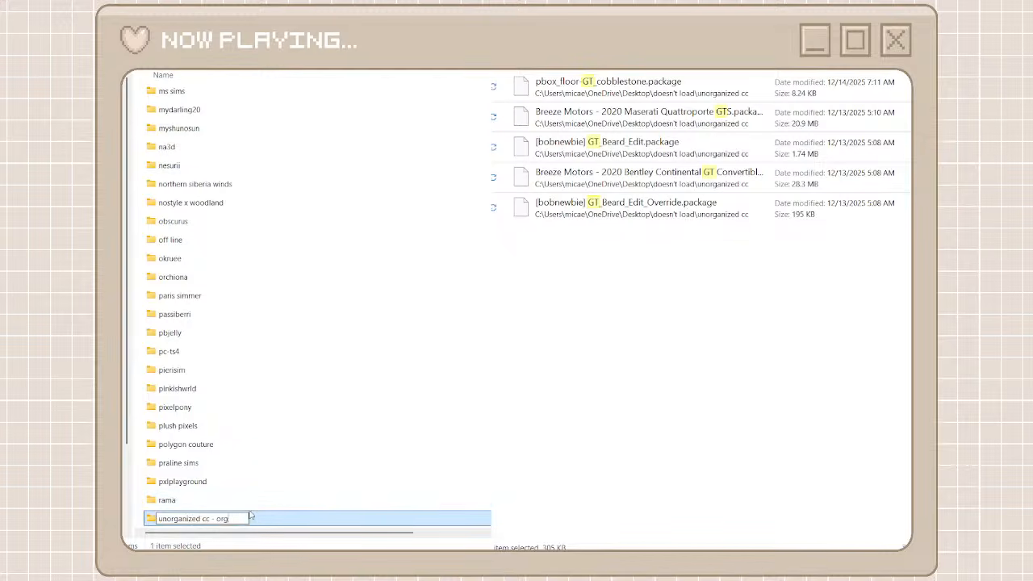
click(259, 481)
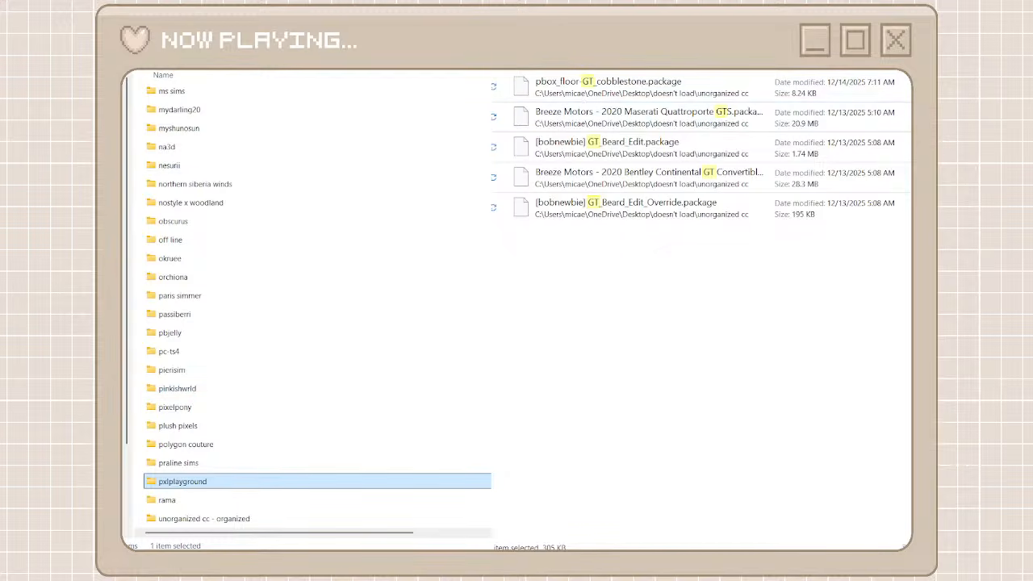
Search the unorganized cc folder for breeze motors and open the breeze motors creator folder
text(breeze m)
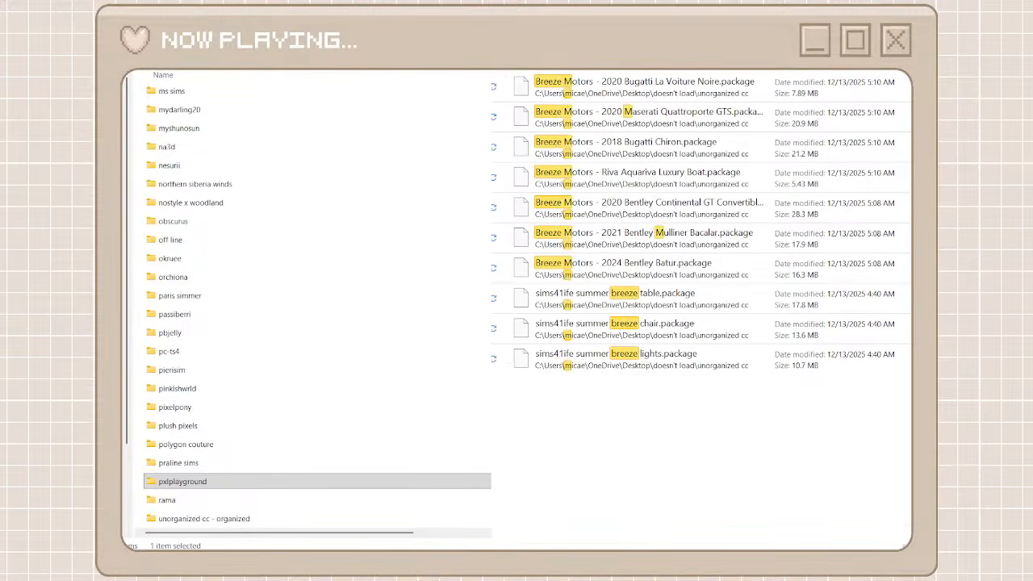
text(otors)
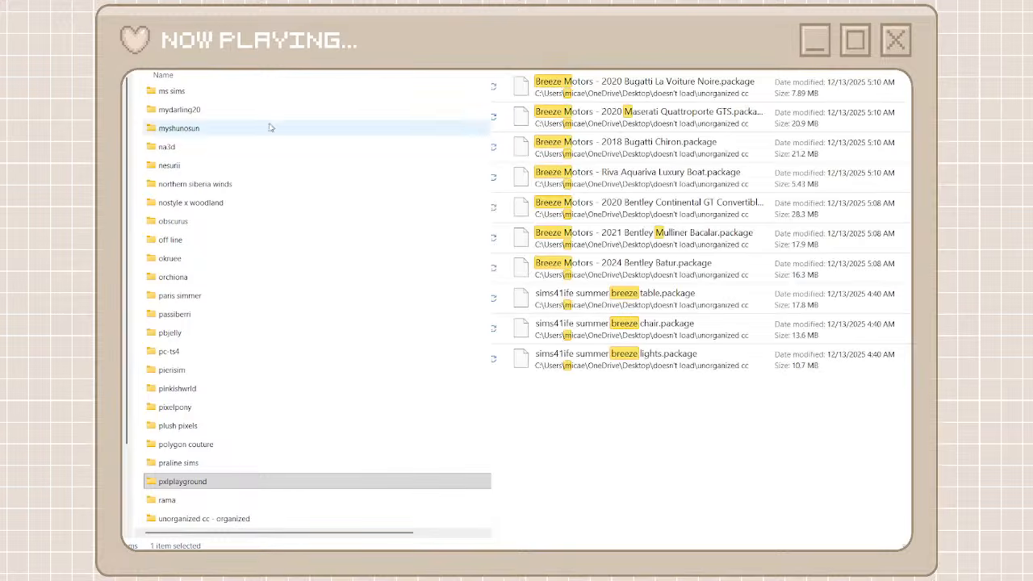
scroll(270, 266, up, 10)
scroll(270, 267, up, 15)
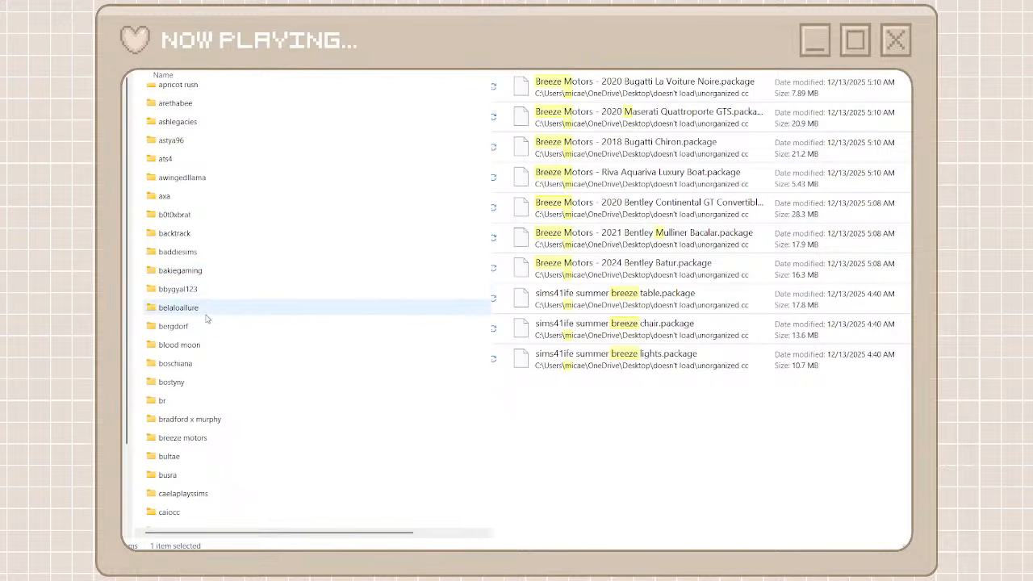
double_click(194, 438)
Move the Breeze Motors packages, from 2020 Bugatti La Voiture Noire through 2024 Bentley Batur, into the breeze motors folder and return to the creator folders
click(614, 267)
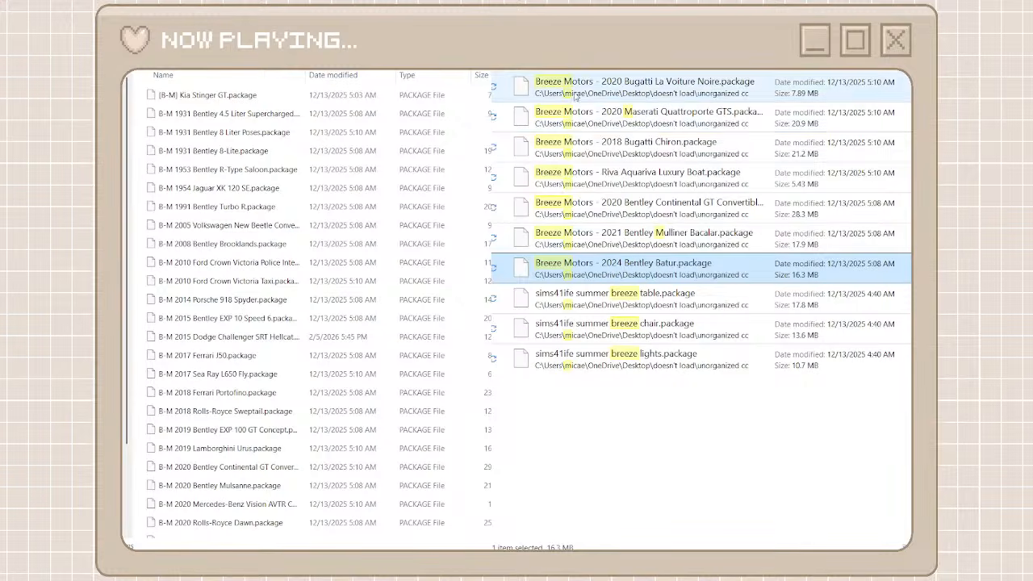
shift+click(576, 93)
right_click(576, 95)
click(595, 114)
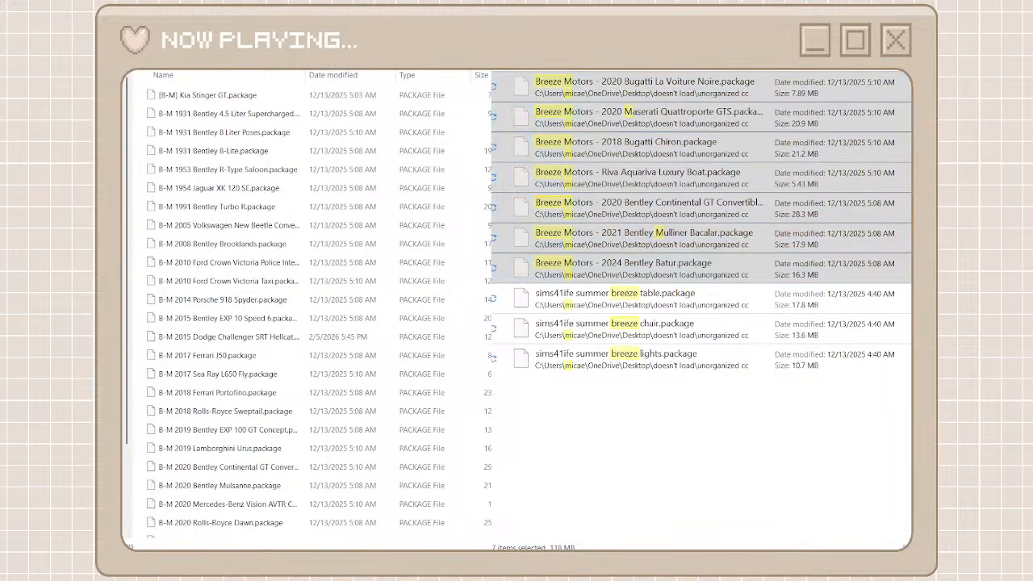
key(ctrl+v)
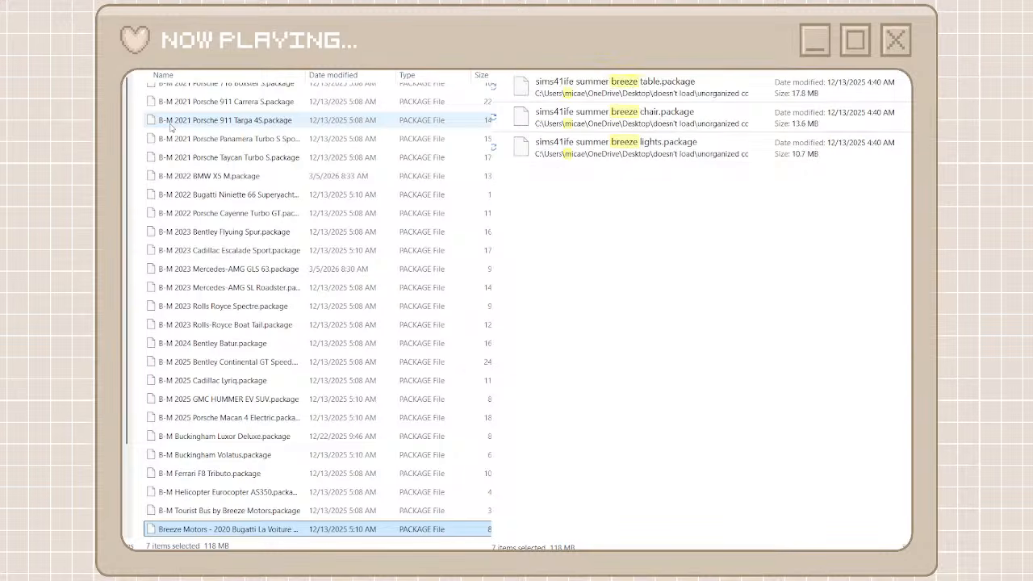
key(alt+Up)
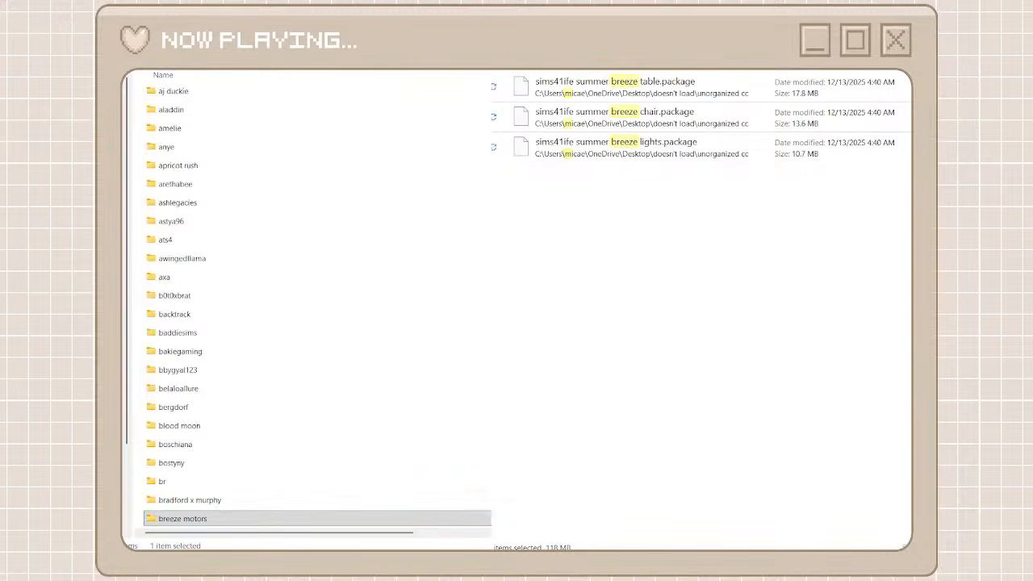
Create a creator folder named lorysims for the LorySims packages and open it
key(ctrl+shift+n)
text(lory)
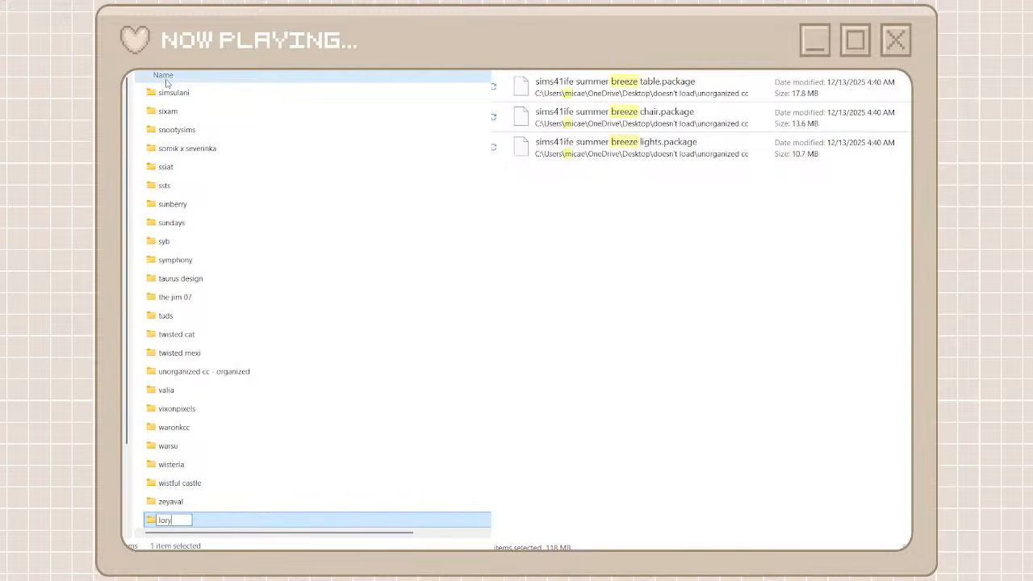
text(sims)
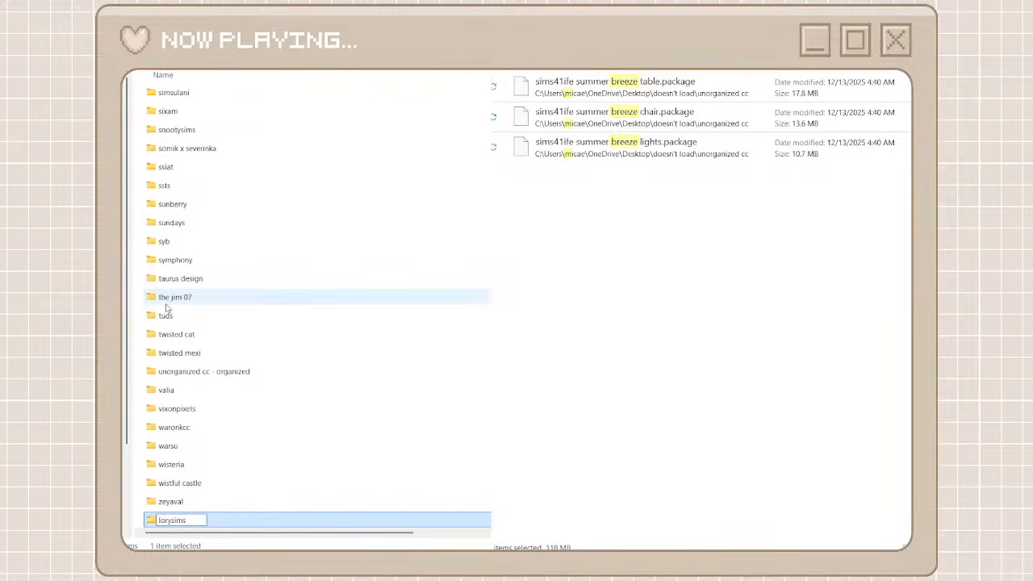
key(ctrl+a)
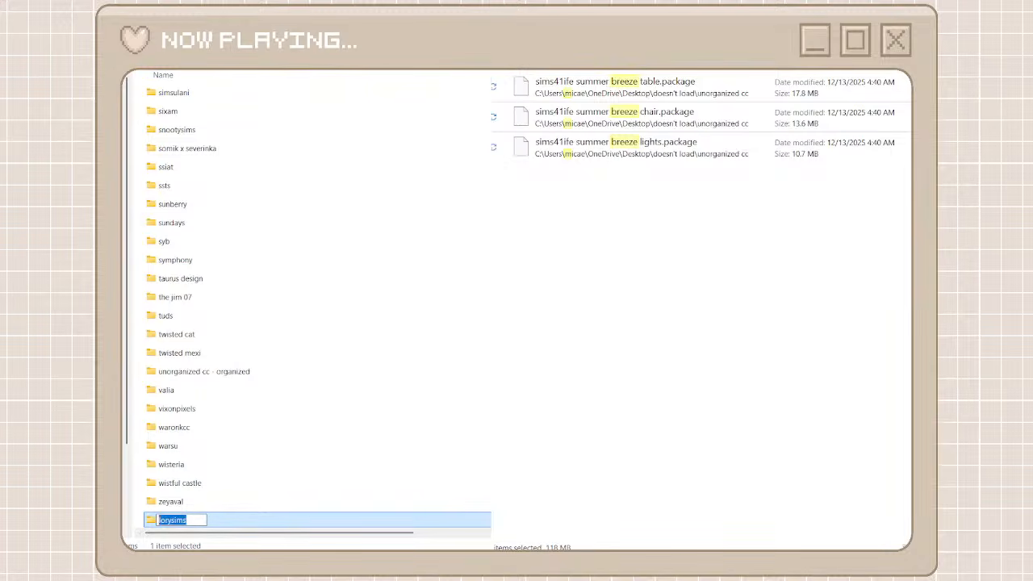
click(265, 524)
double_click(265, 523)
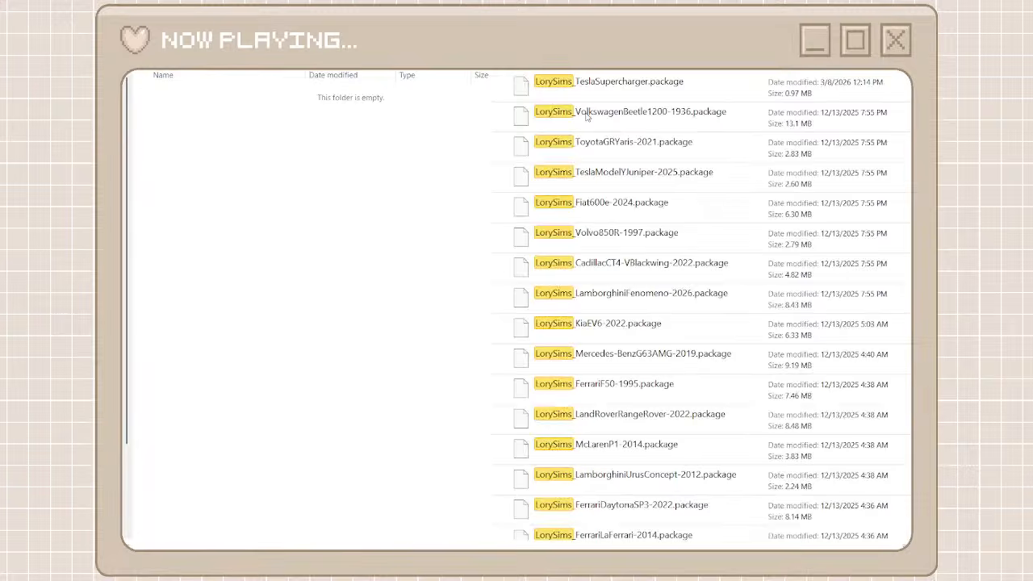
Move all packages found by the LorySims search into the lorysims folder and return to the creator folders
click(587, 91)
scroll(583, 341, down, 10)
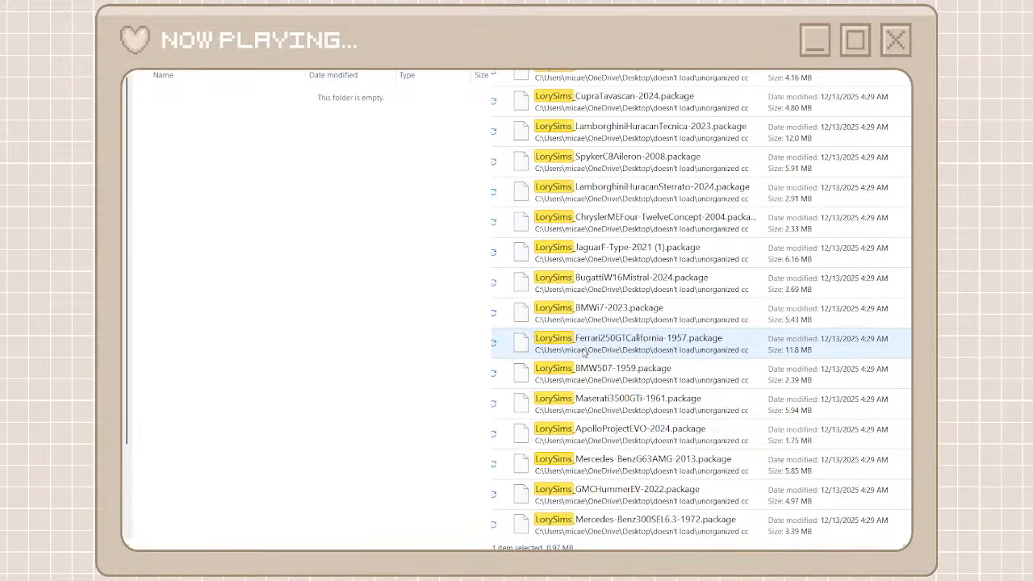
key(ctrl+a)
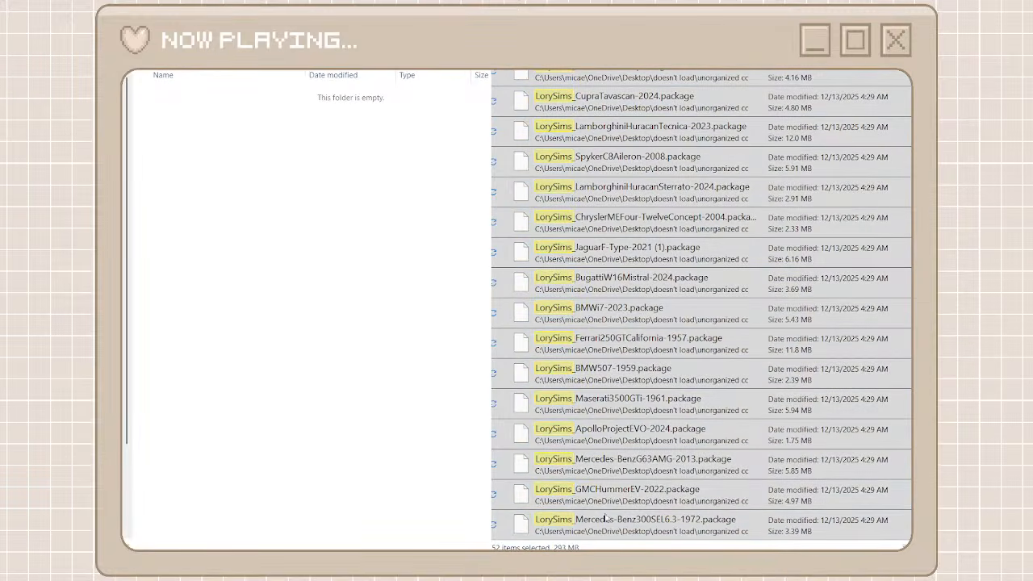
key(ctrl+v)
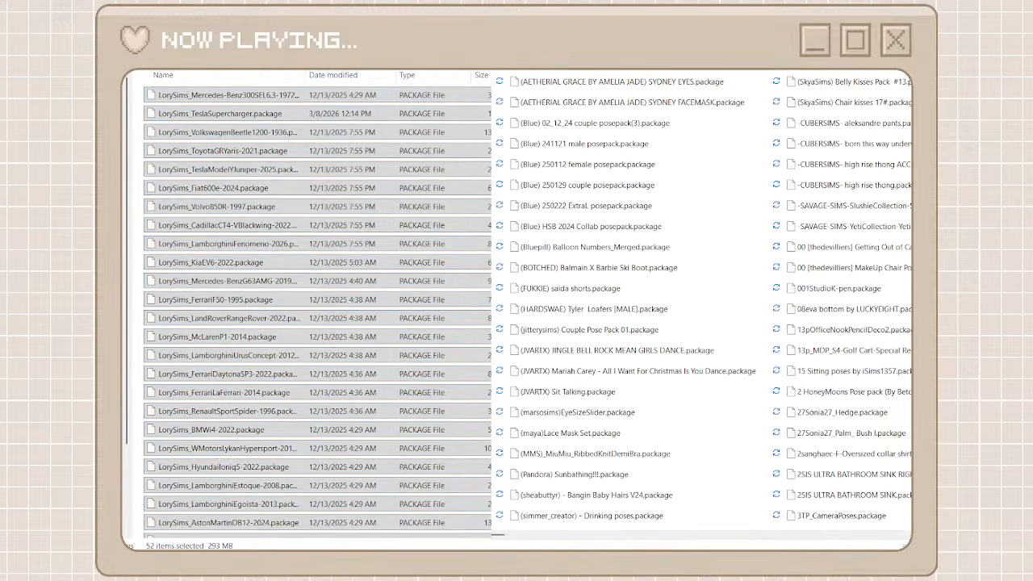
click(107, 8)
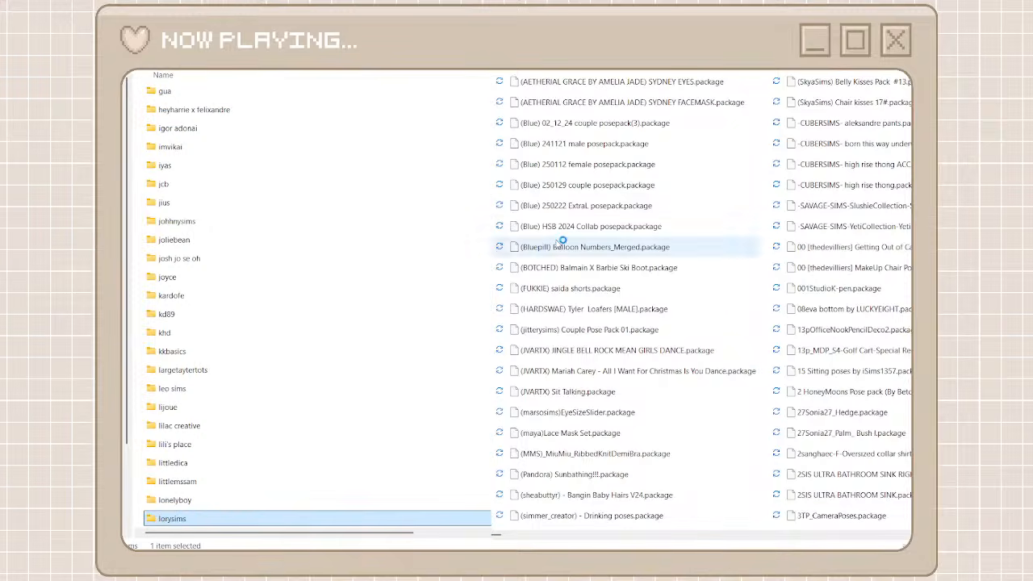
Locate the Darte77 packages in the unorganized cc folder, then create and open a creator folder named darte77 for them
click(789, 534)
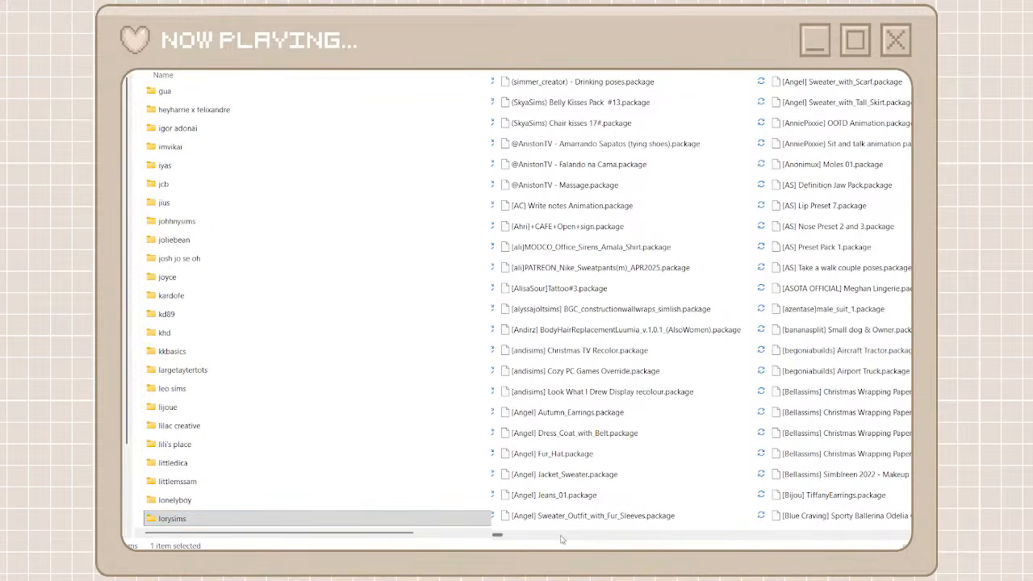
click(494, 535)
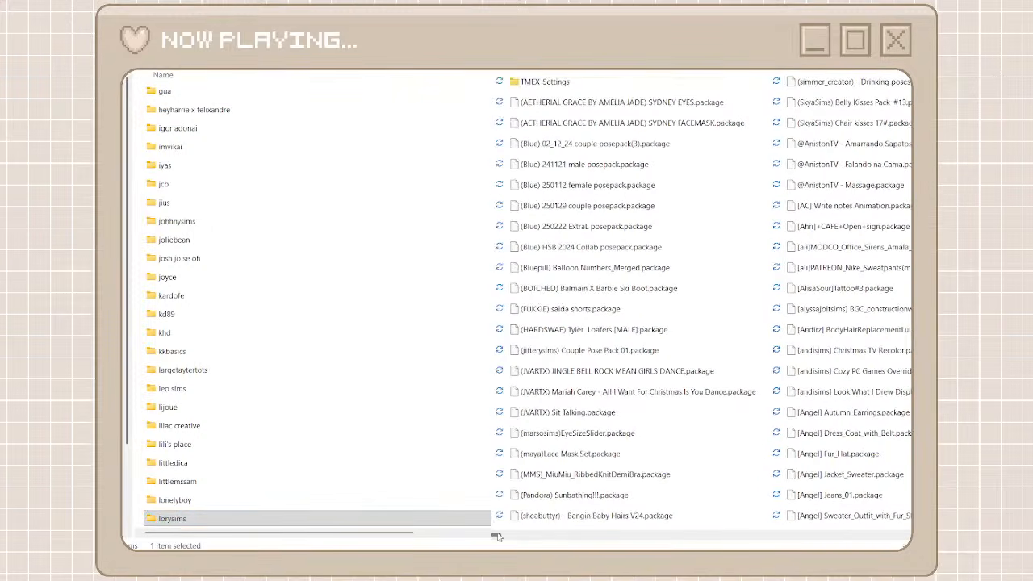
drag(497, 536, 648, 535)
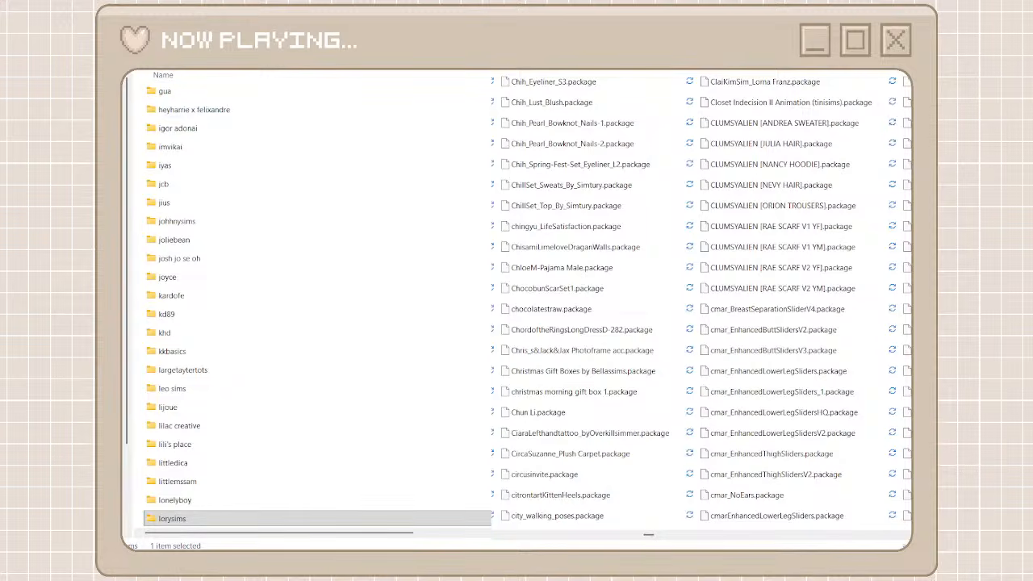
drag(648, 534, 670, 536)
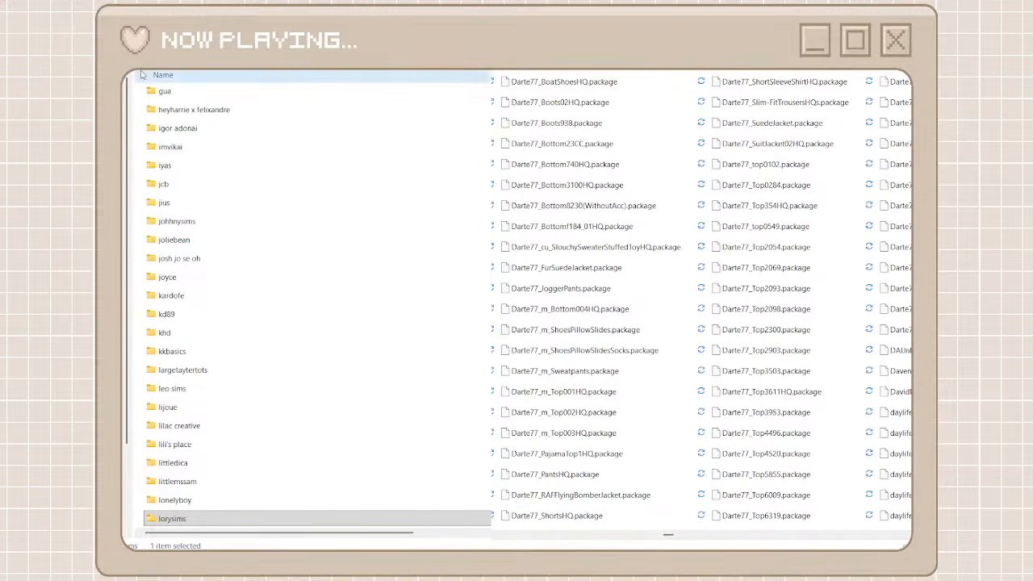
key(ctrl+shift+n)
text(da)
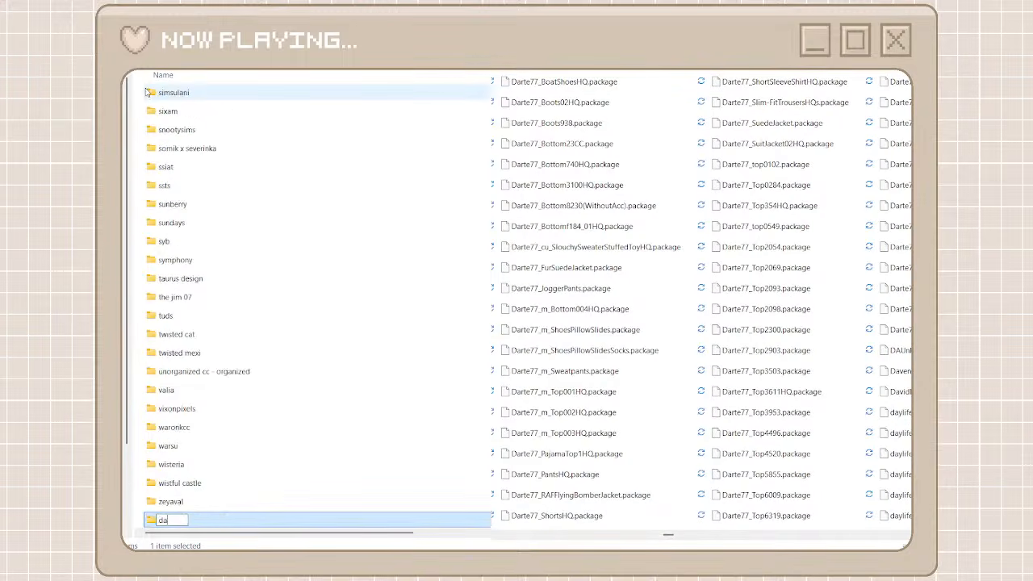
text(rte77)
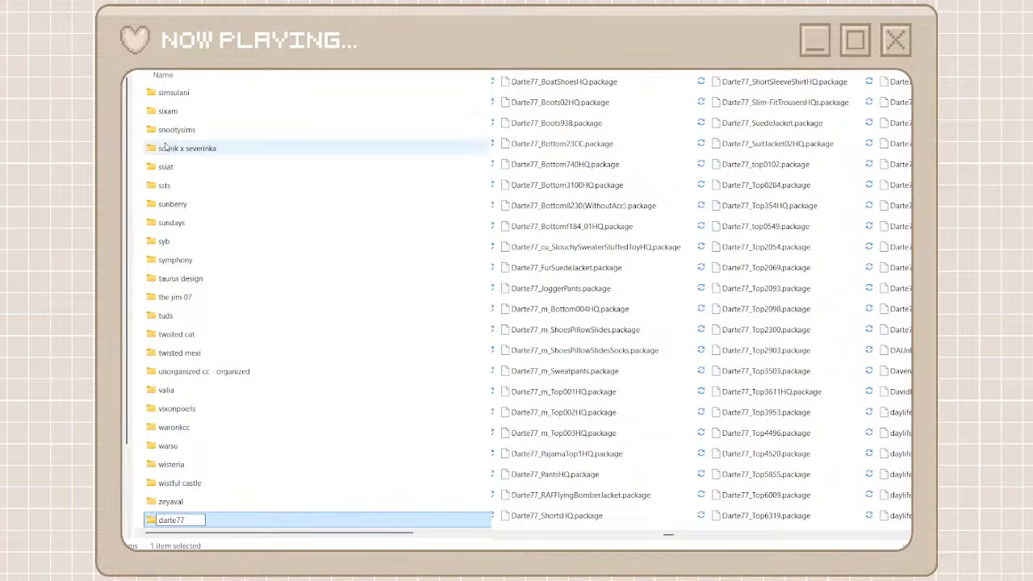
key(Return)
key(Return)
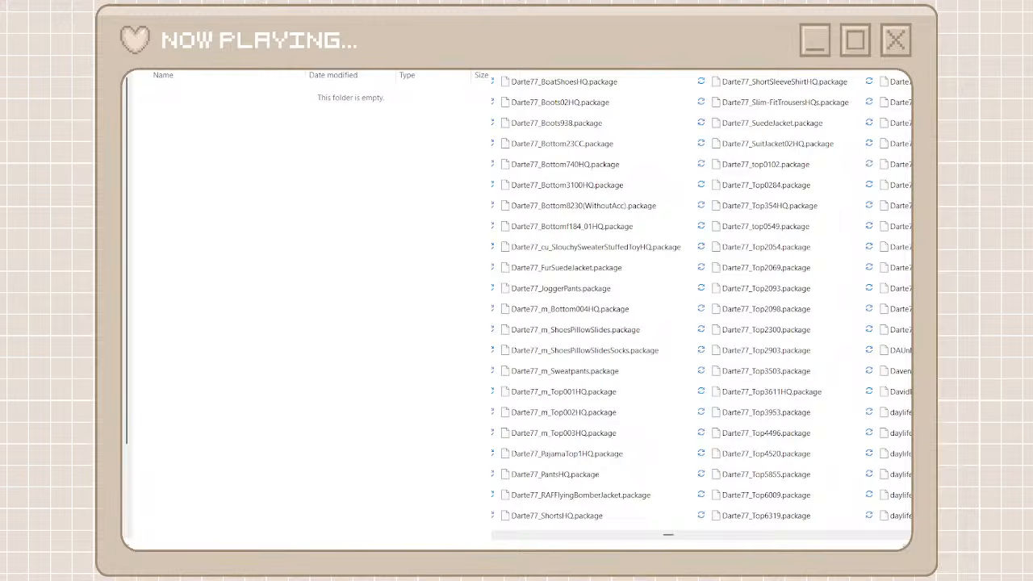
Search for the Darte77 packages, move them all into the darte77 folder, and return to the creator folders
key(Return)
click(671, 91)
scroll(647, 431, down, 8)
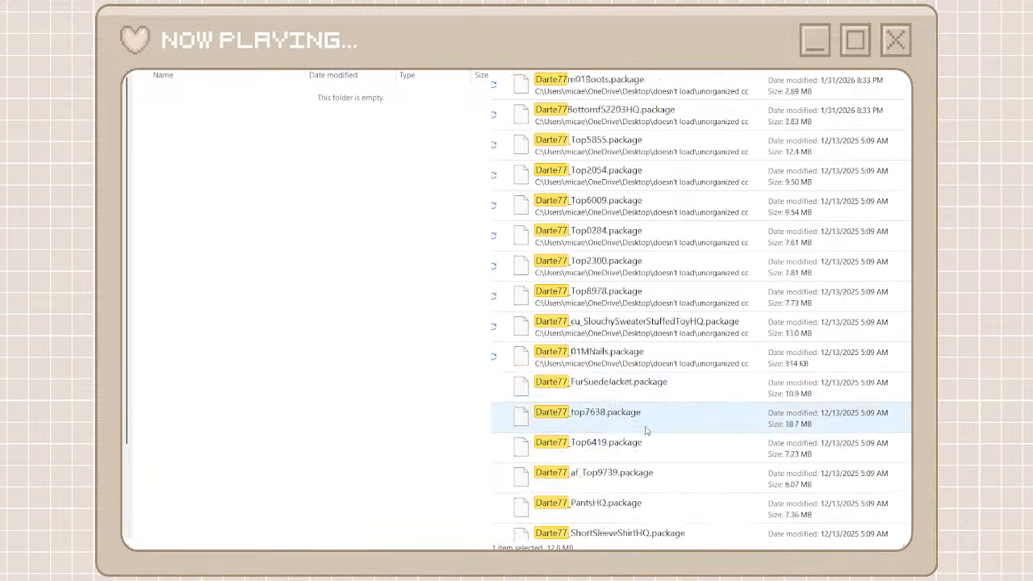
scroll(646, 430, down, 1)
shift+click(682, 516)
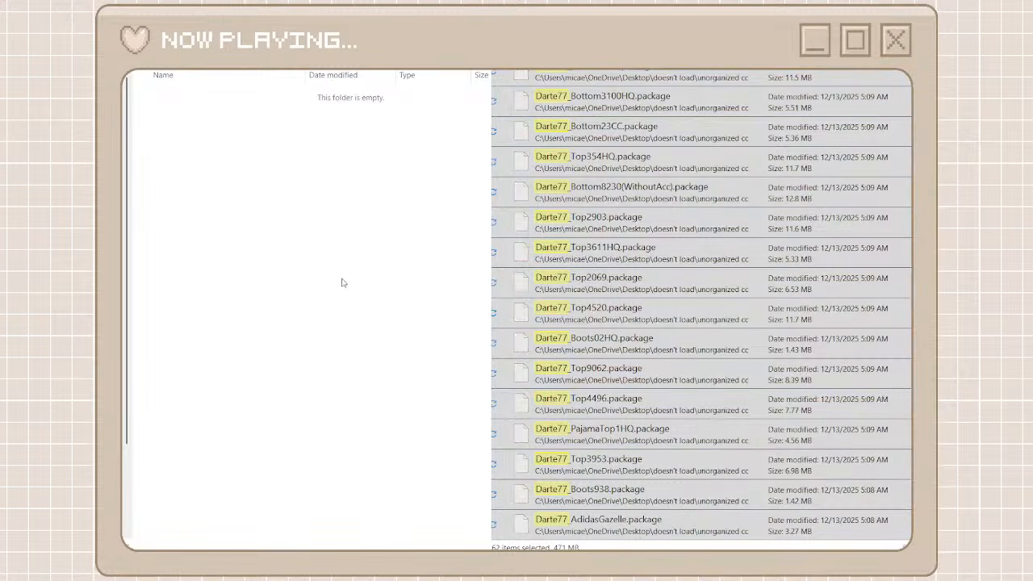
key(ctrl+v)
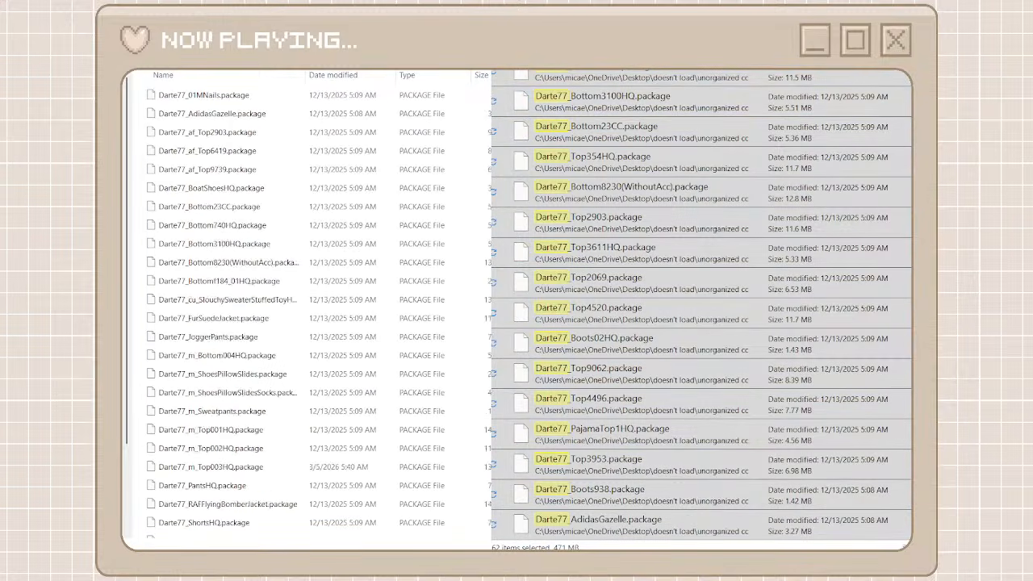
key(alt+Left)
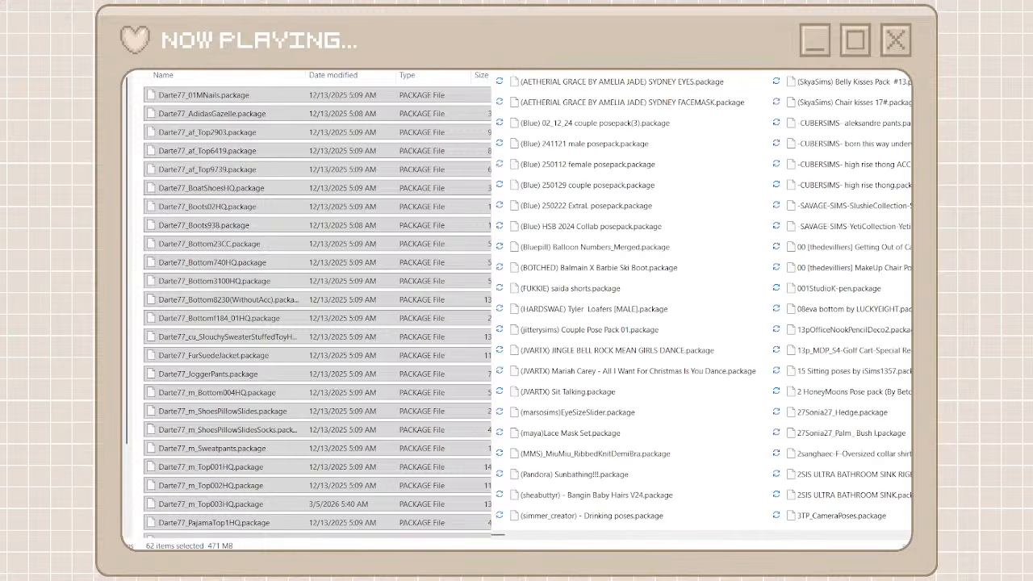
key(alt+Left)
Find the KK packages in the unorganized cc folder and move KKsuitsetSCARF and KKsuitset02trousers into the existing kkbasics folder
drag(498, 535, 777, 536)
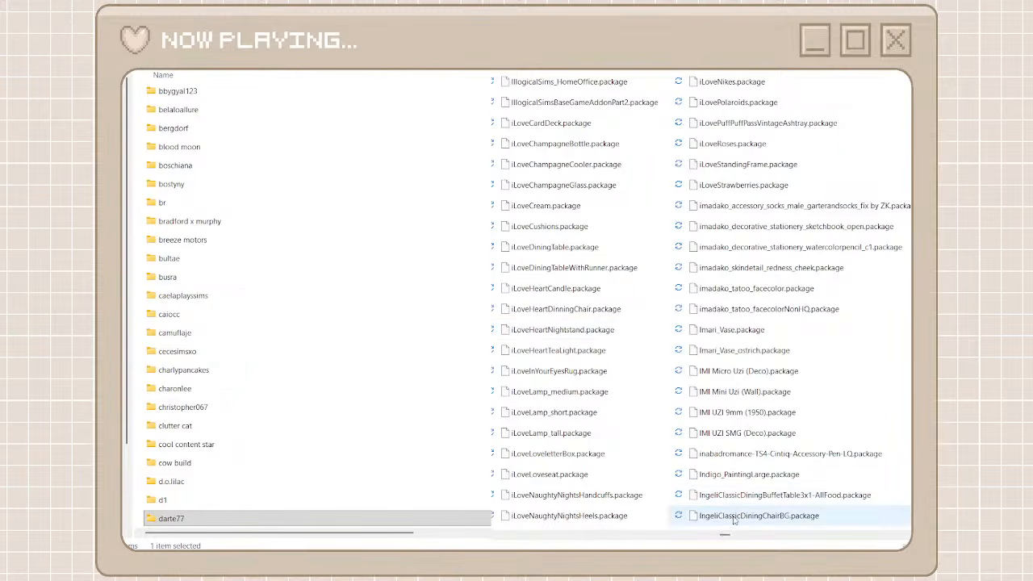
drag(729, 535, 792, 543)
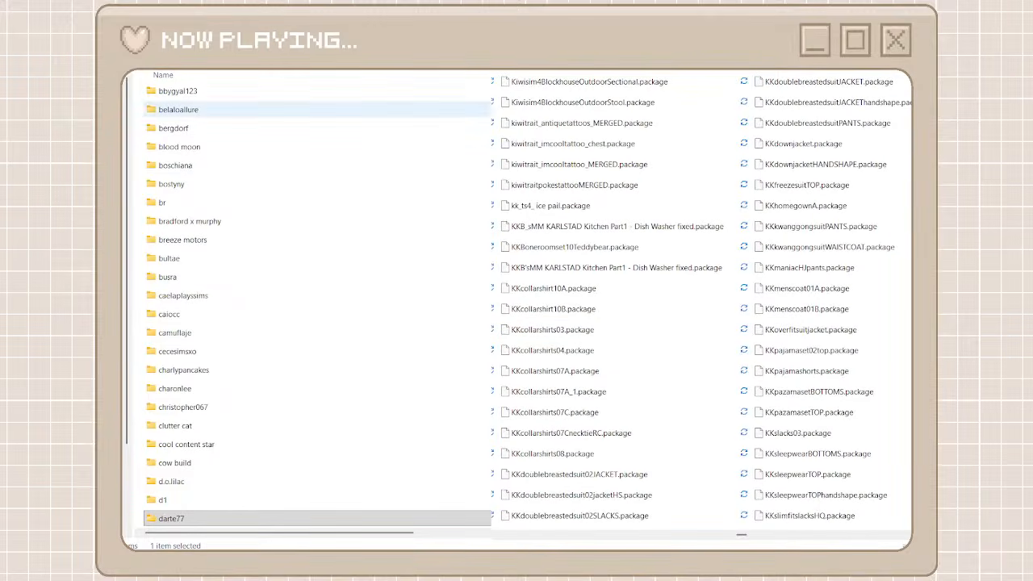
scroll(267, 197, up, 7)
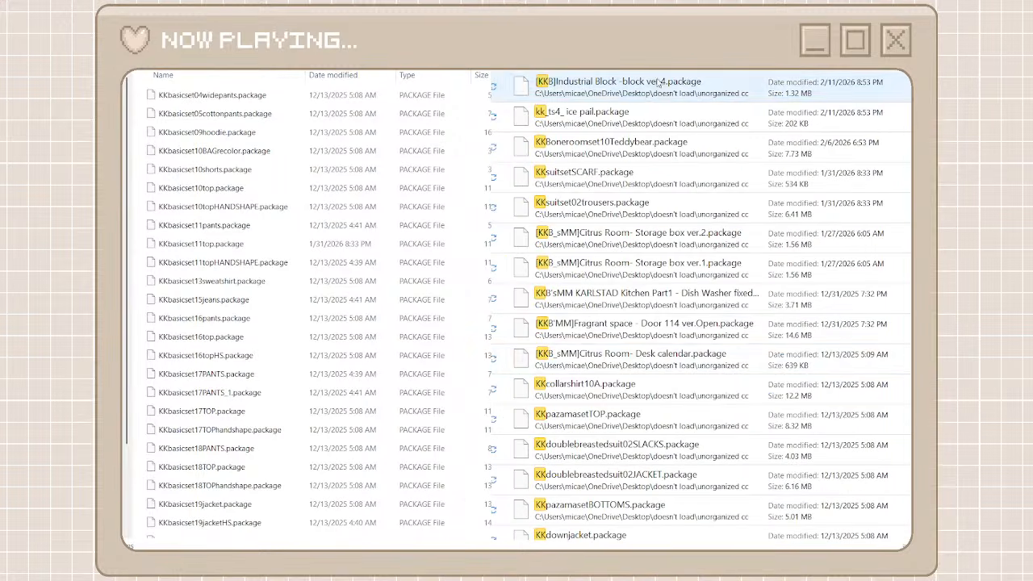
click(659, 83)
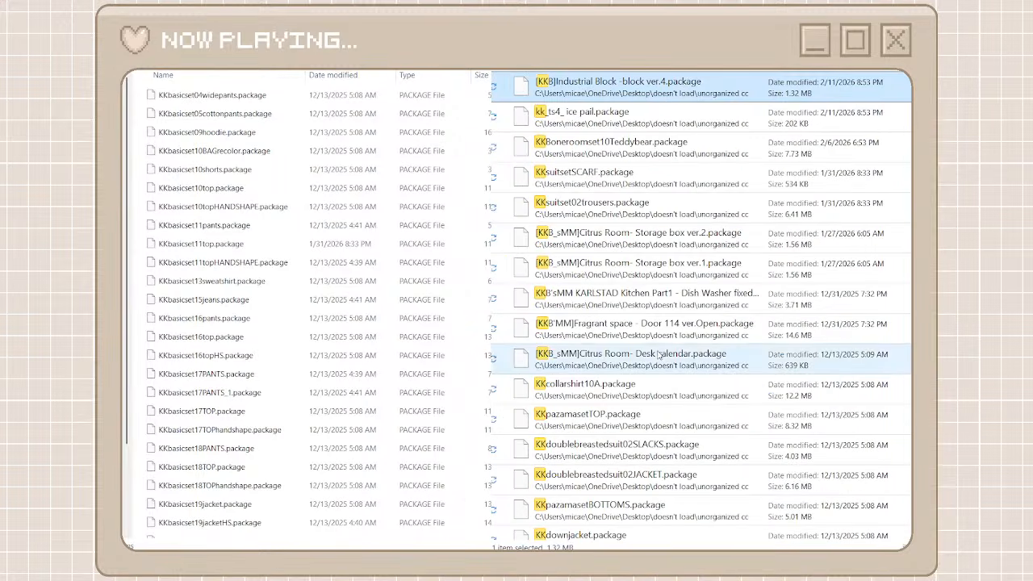
click(663, 125)
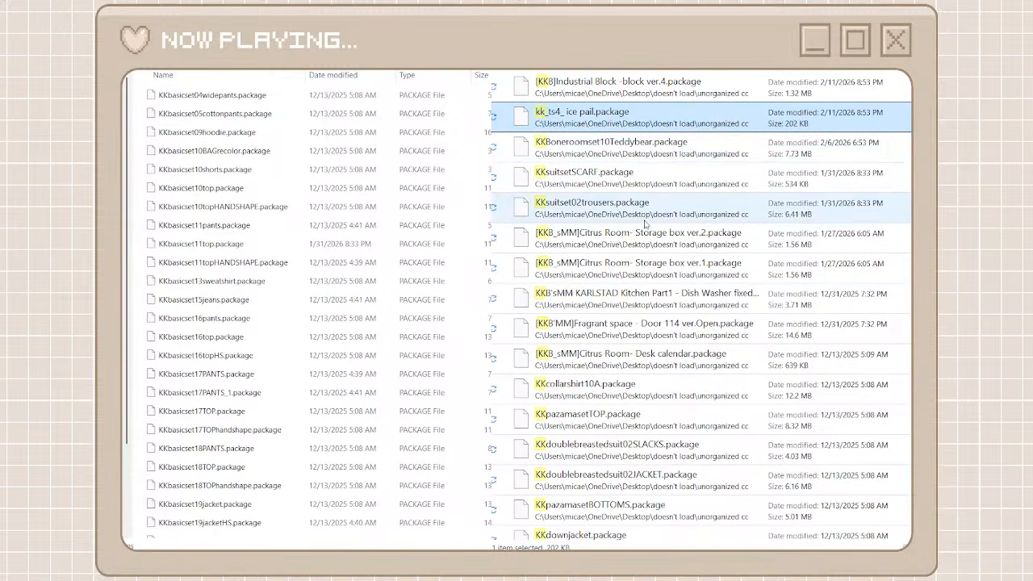
click(631, 189)
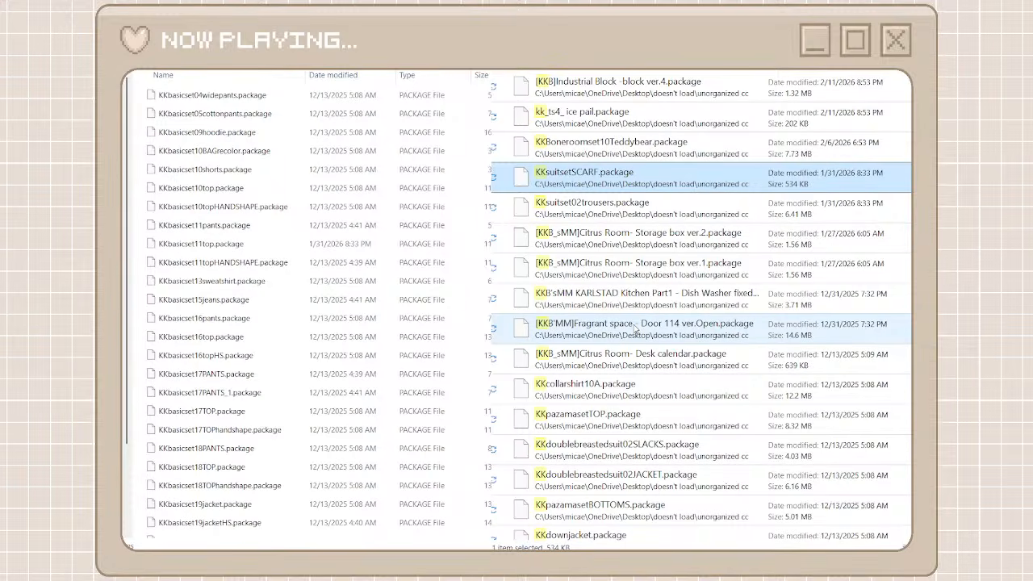
shift+click(628, 216)
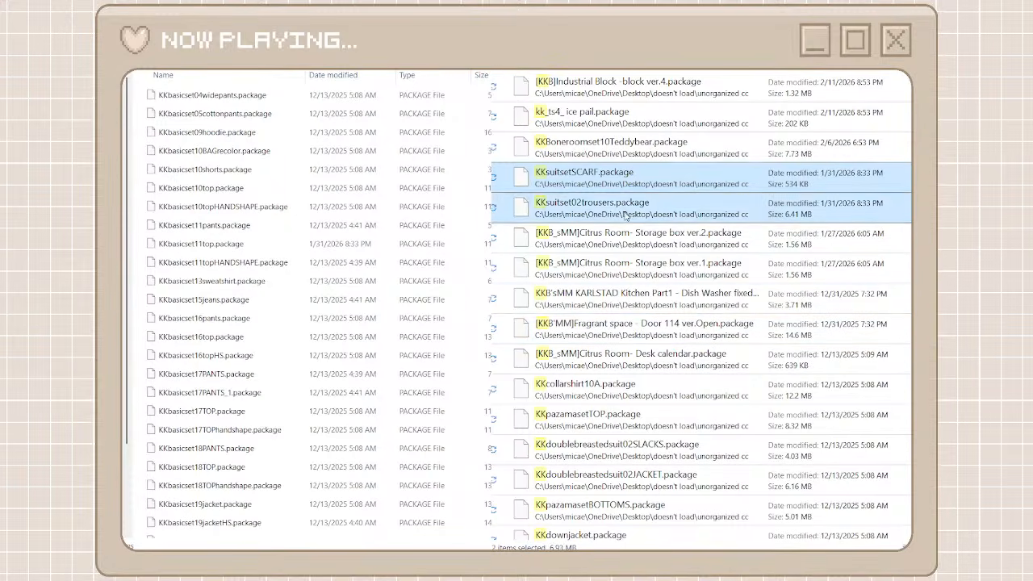
click(646, 226)
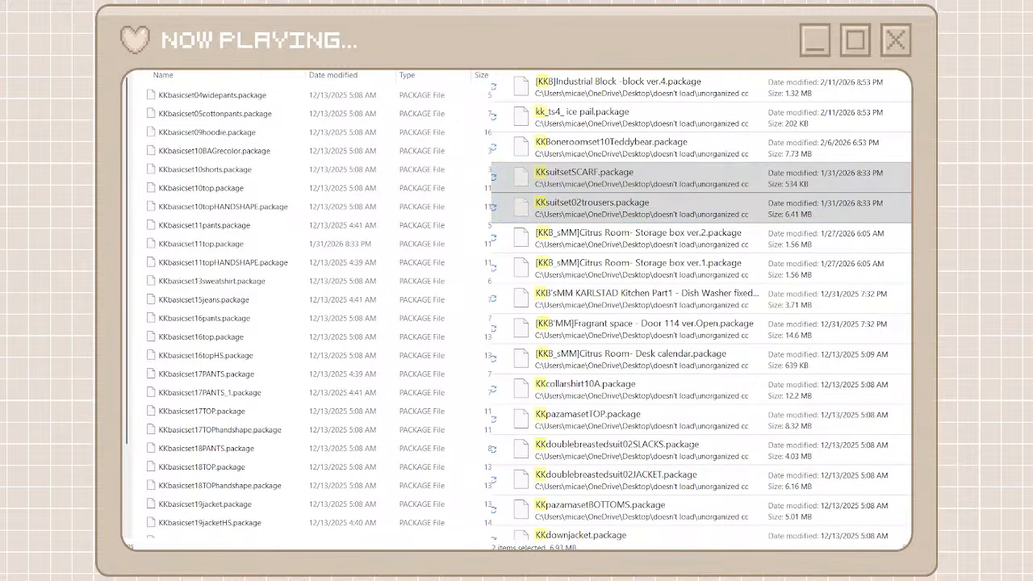
key(ctrl+v)
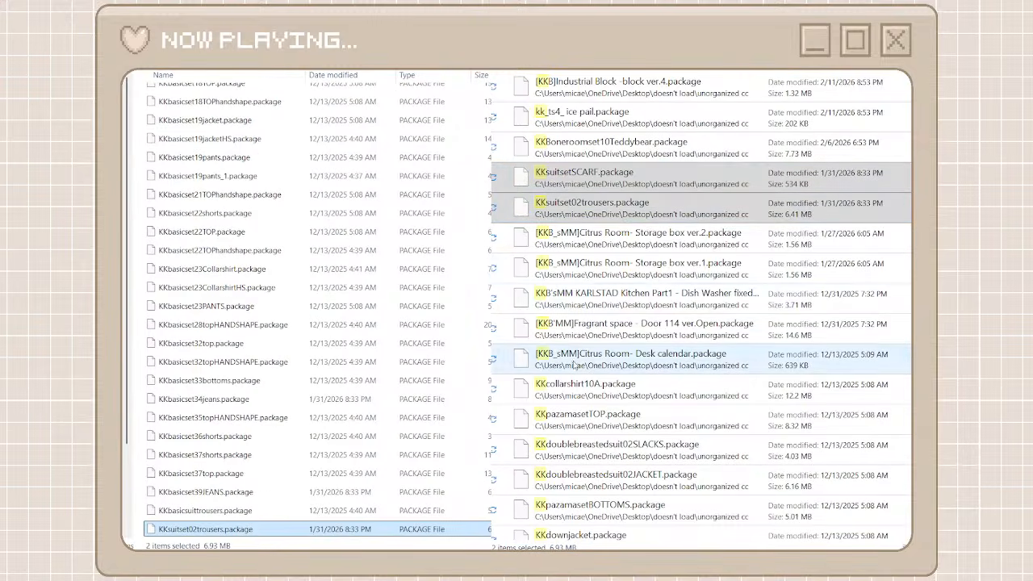
Move the KK clothing packages from KKcollarshirt10A through KKcollarshirts07C in the search results into the kkbasics folder
click(569, 386)
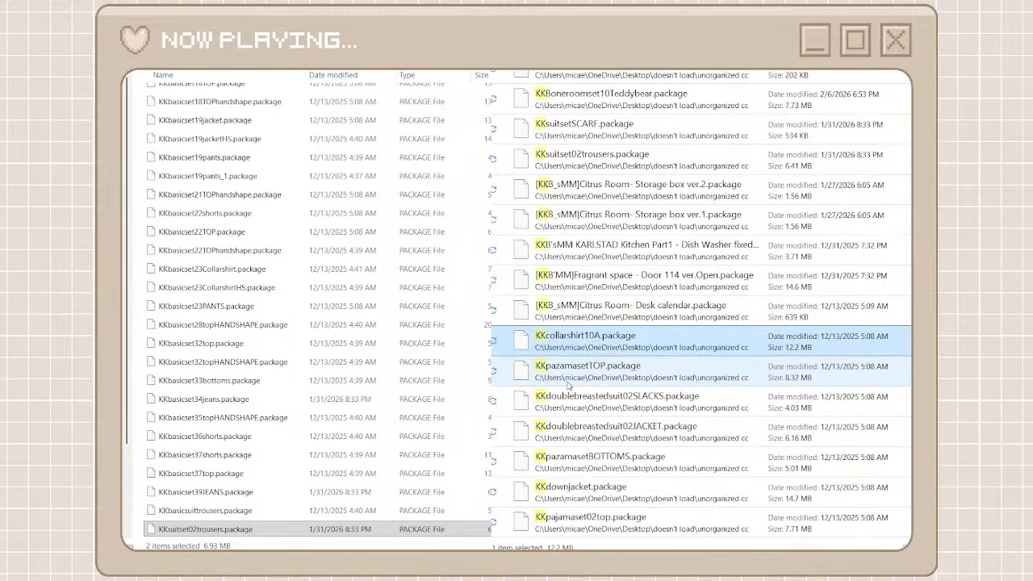
scroll(569, 388, down, 3)
scroll(568, 386, down, 1)
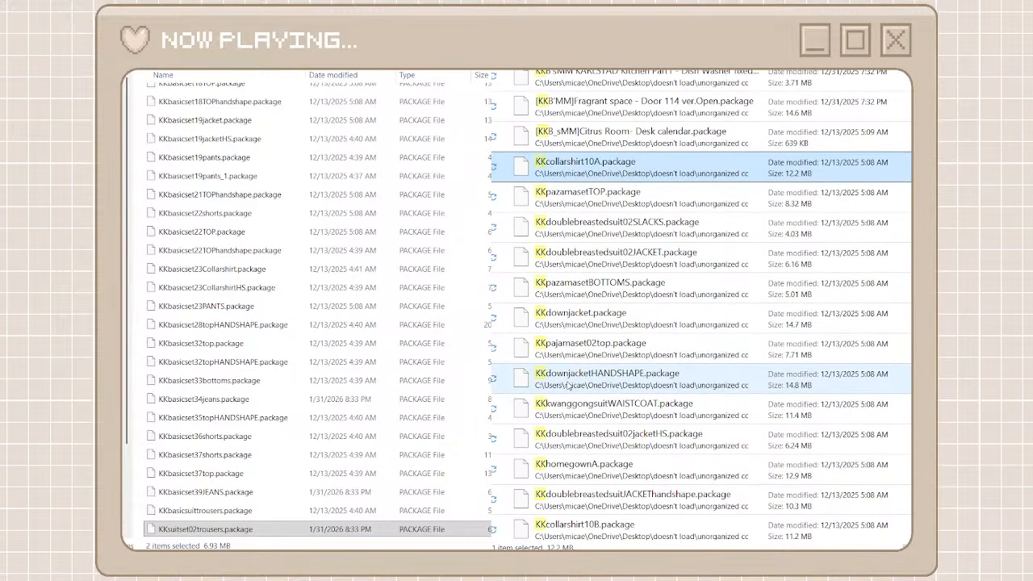
scroll(569, 385, down, 5)
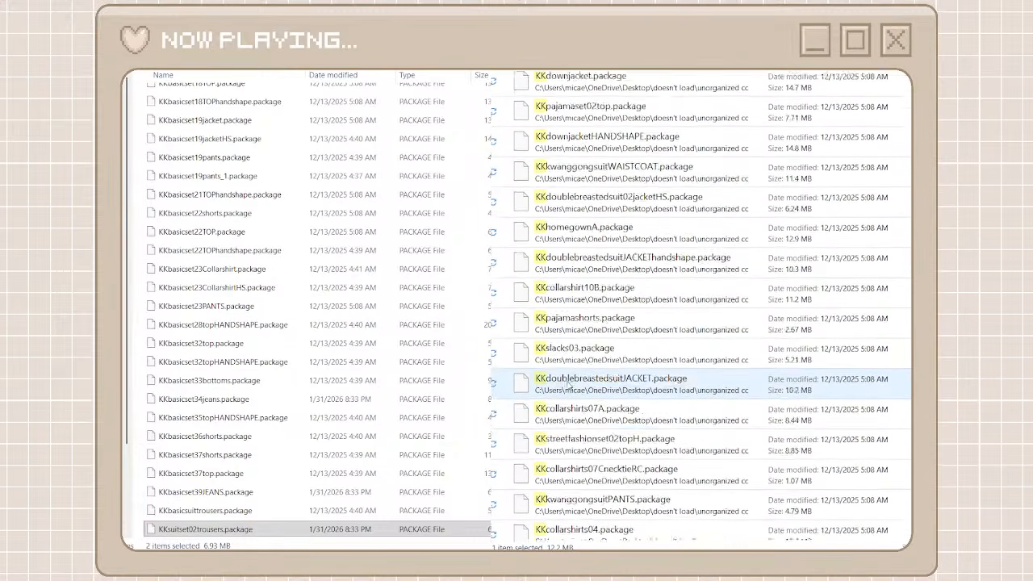
scroll(569, 386, down, 10)
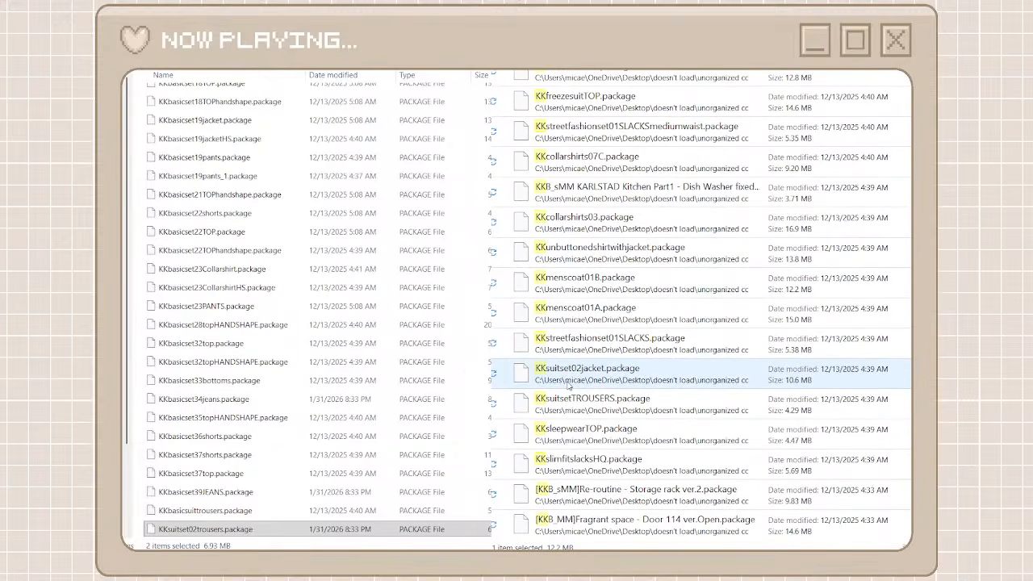
shift+click(566, 462)
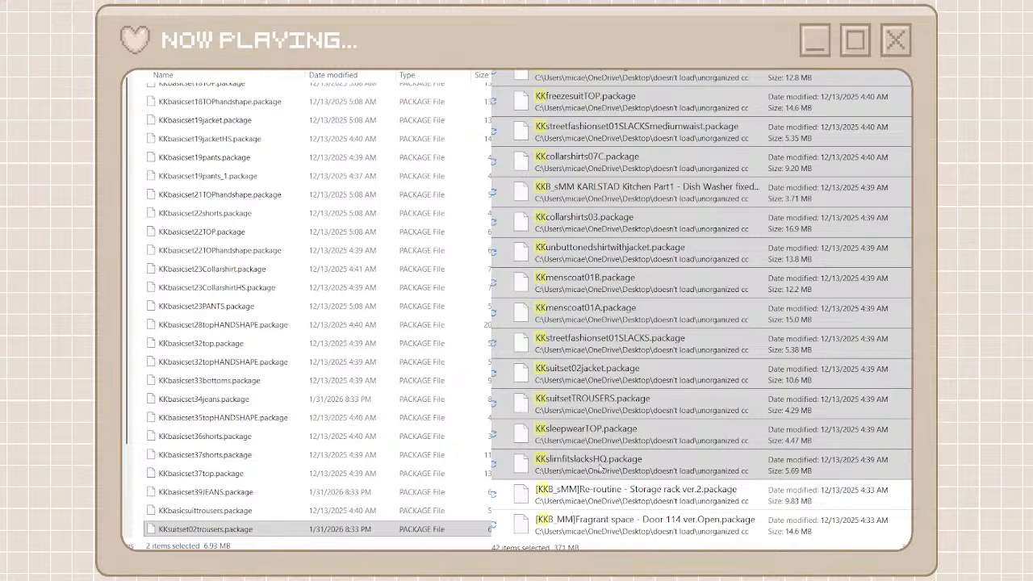
shift+click(551, 163)
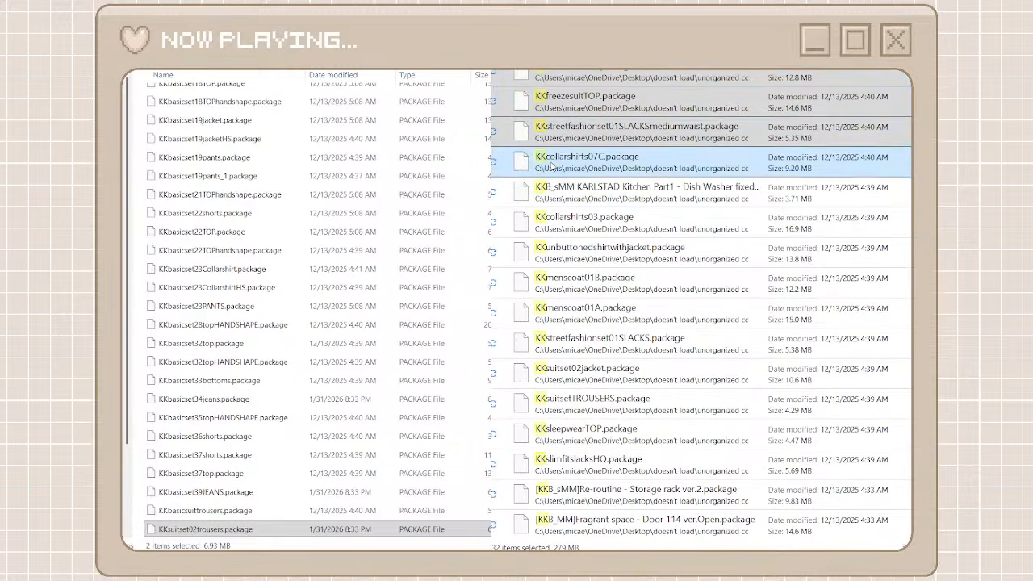
click(569, 179)
click(484, 484)
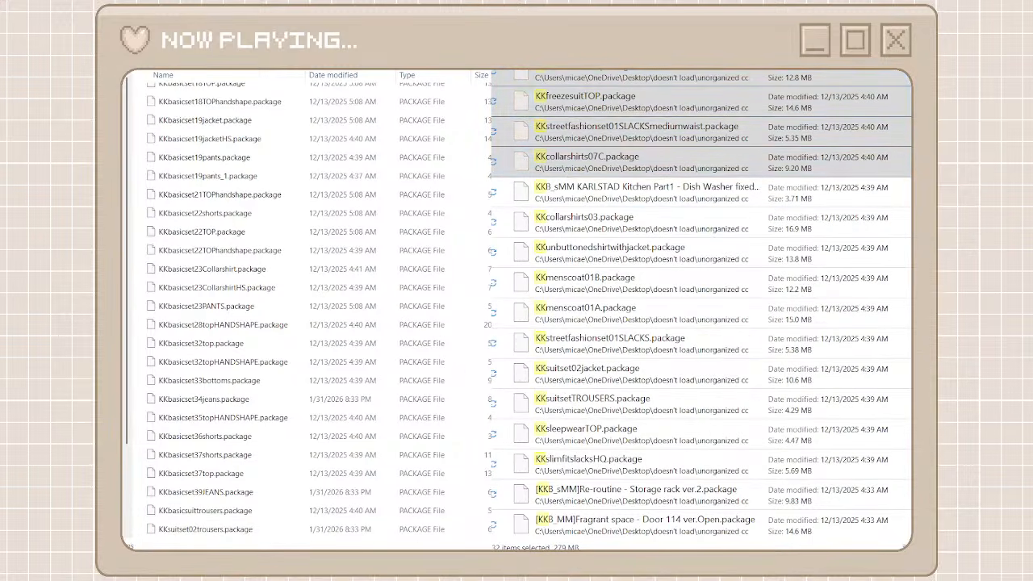
key(ctrl+v)
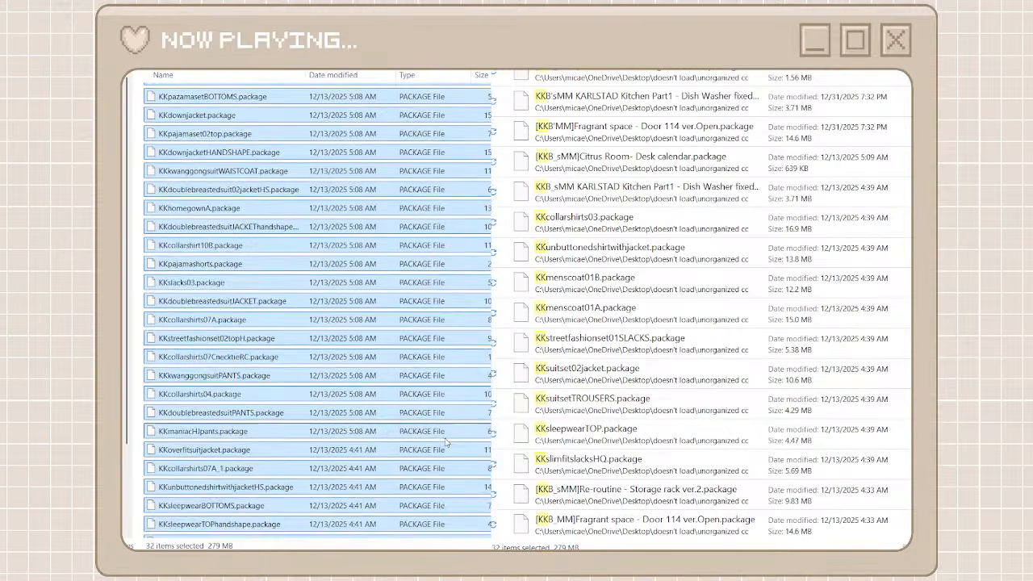
Move the packages from KKcollarshirts03 through KKslimfitslacksHQ into the kkbasics folder and return to the creator folders
click(566, 460)
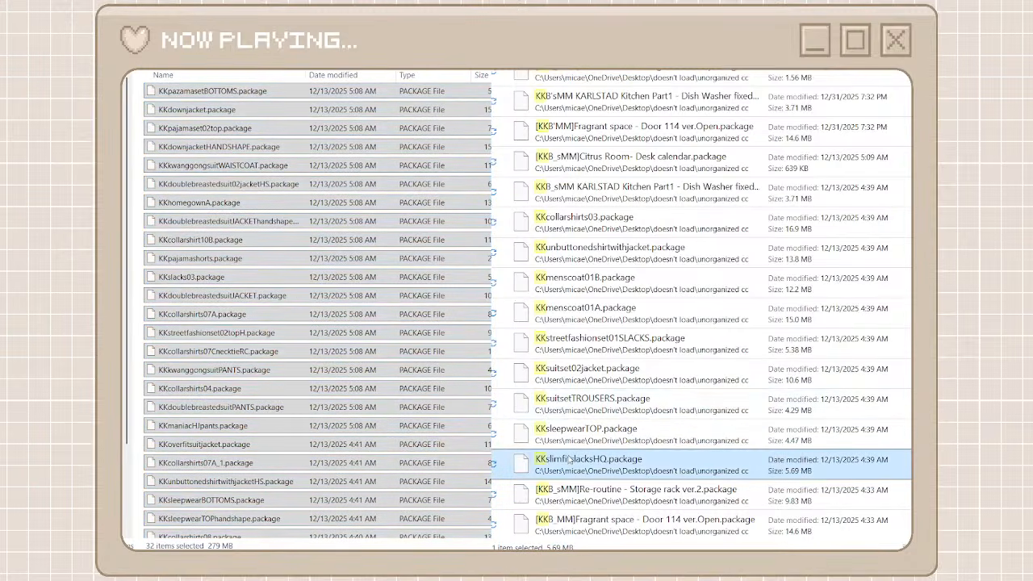
shift+click(592, 234)
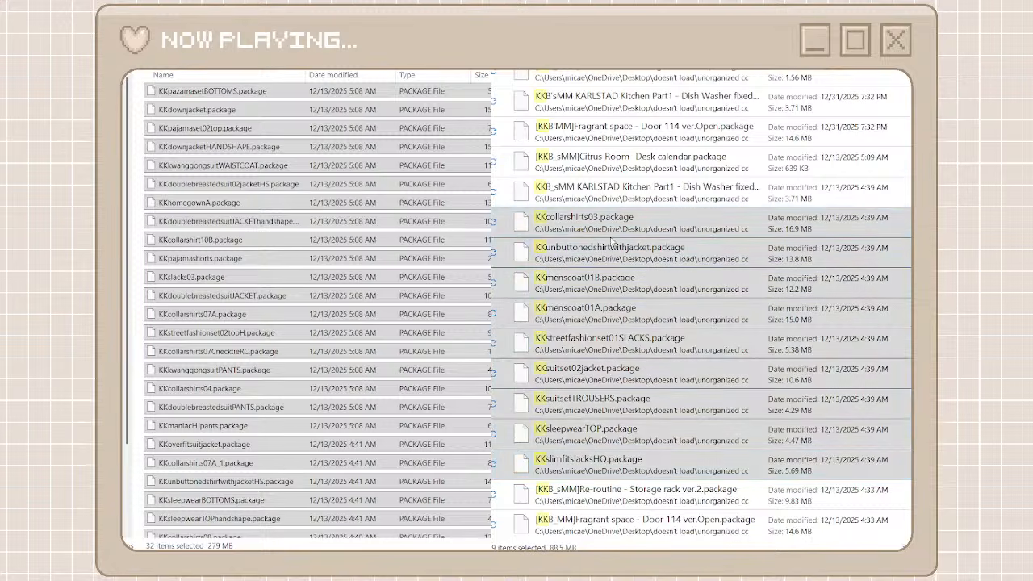
click(461, 323)
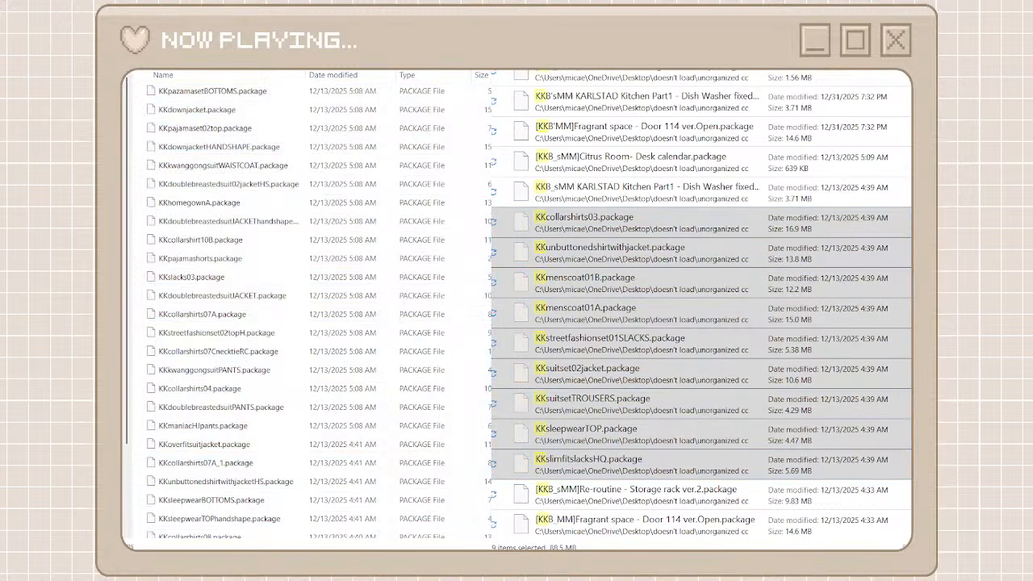
key(ctrl+v)
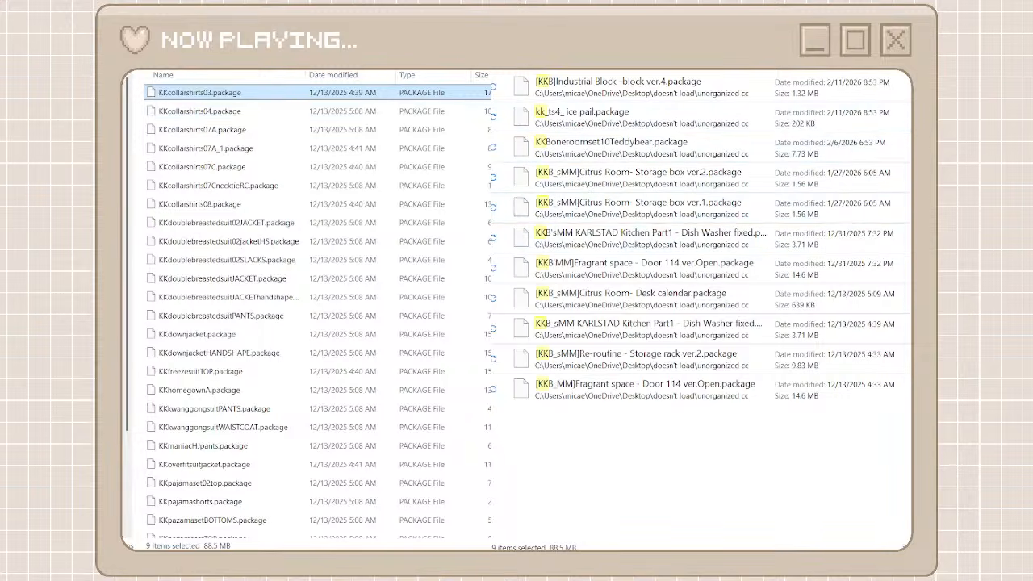
key(alt+Left)
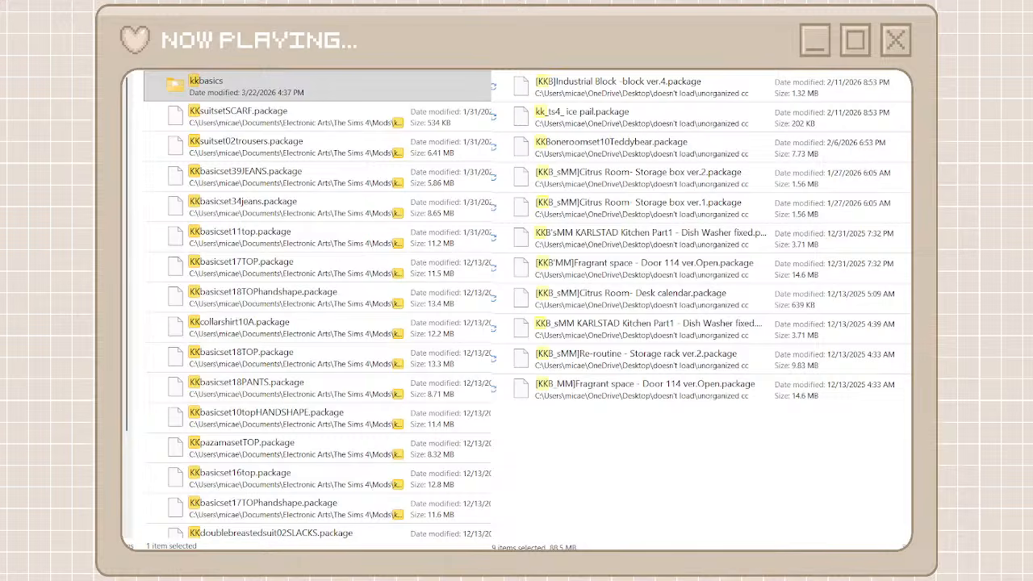
key(alt+Left)
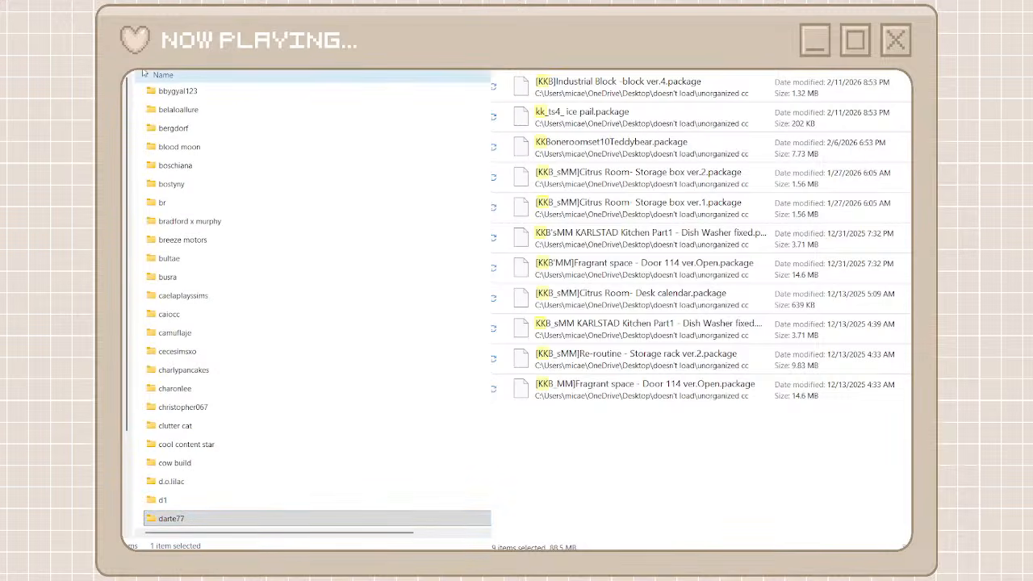
Create a creator folder named kkb and open it
key(ctrl+shift+n)
text(kkb)
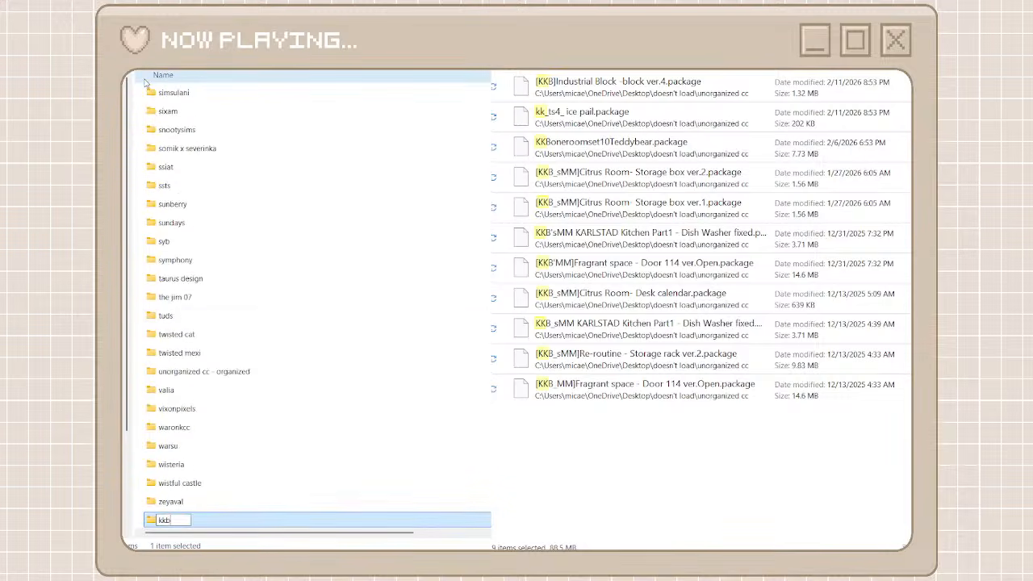
key(ctrl+a)
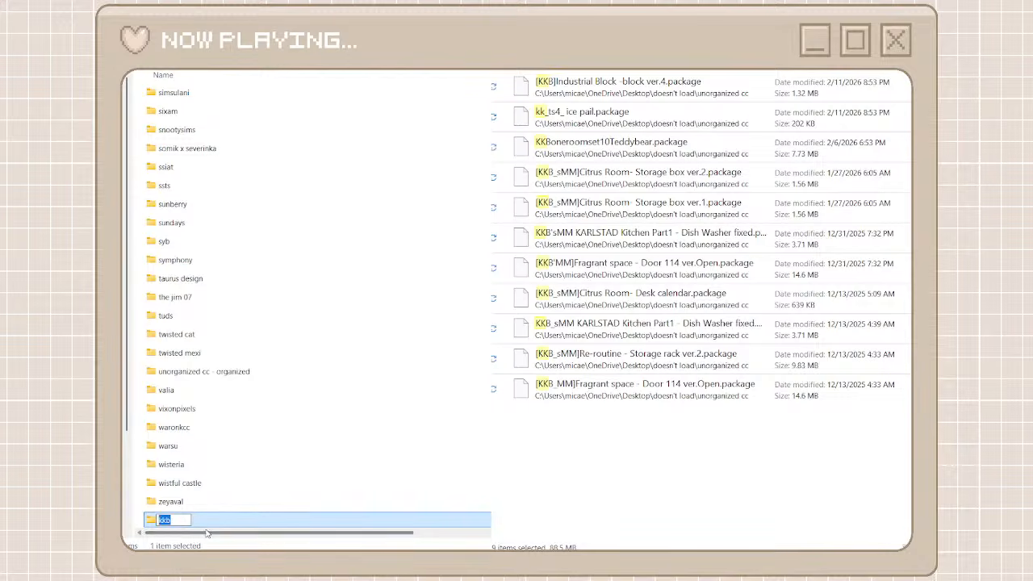
key(Return)
key(Return)
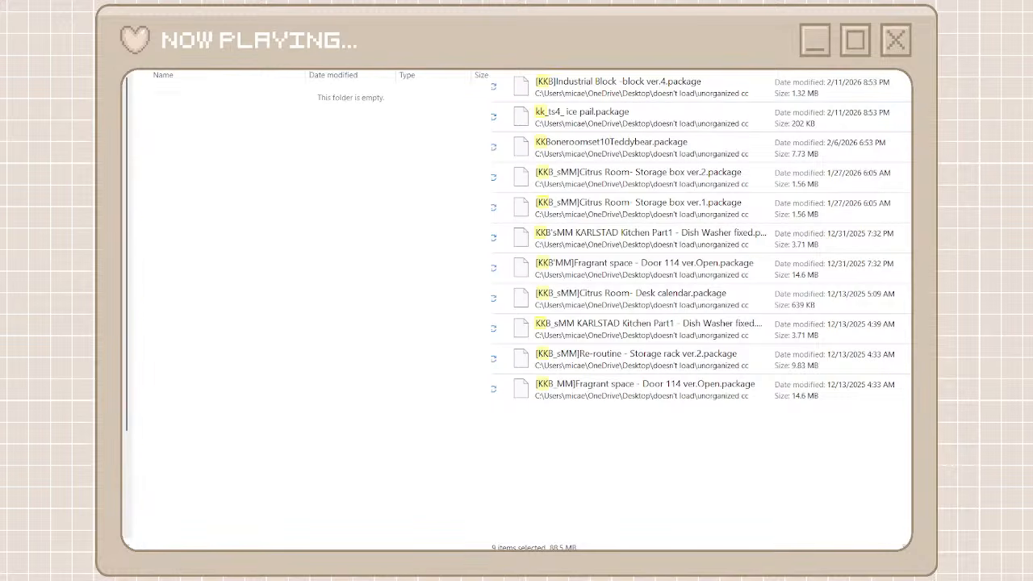
Narrow the search to KKB, move all matching packages into the kkb folder, and return to the creator folders
drag(689, 379, 652, 97)
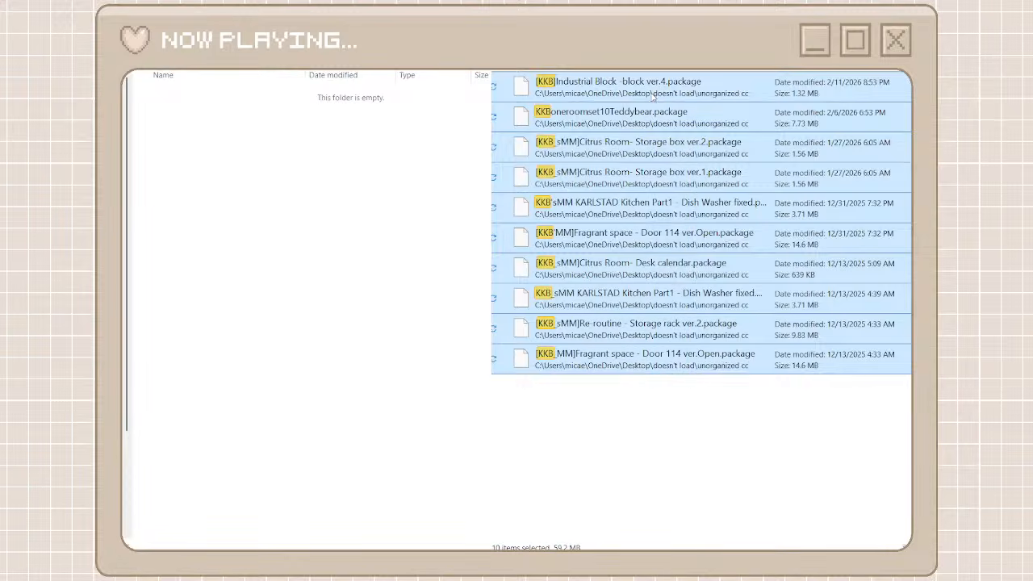
right_click(653, 97)
click(660, 110)
right_click(367, 253)
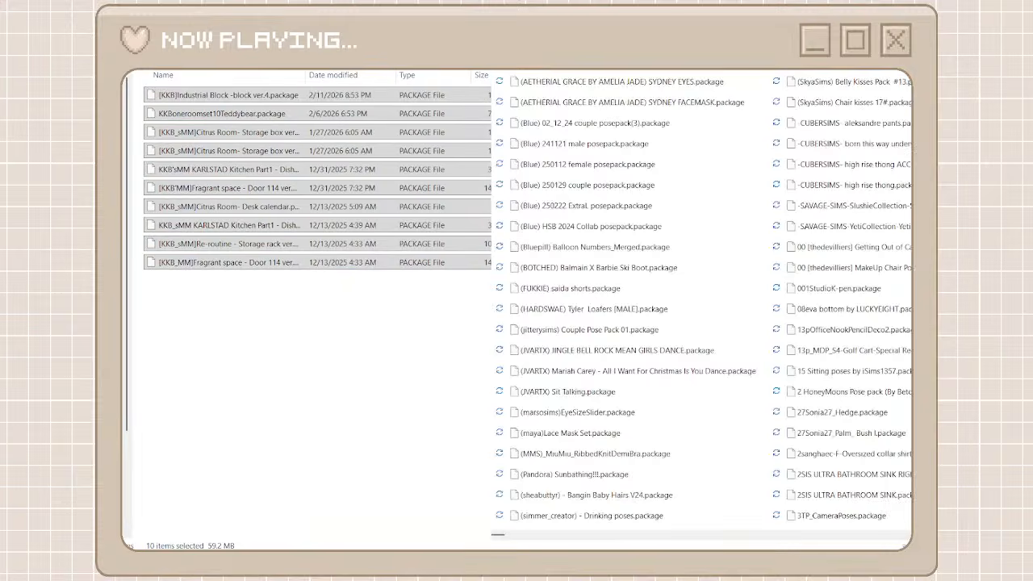
key(alt+Left)
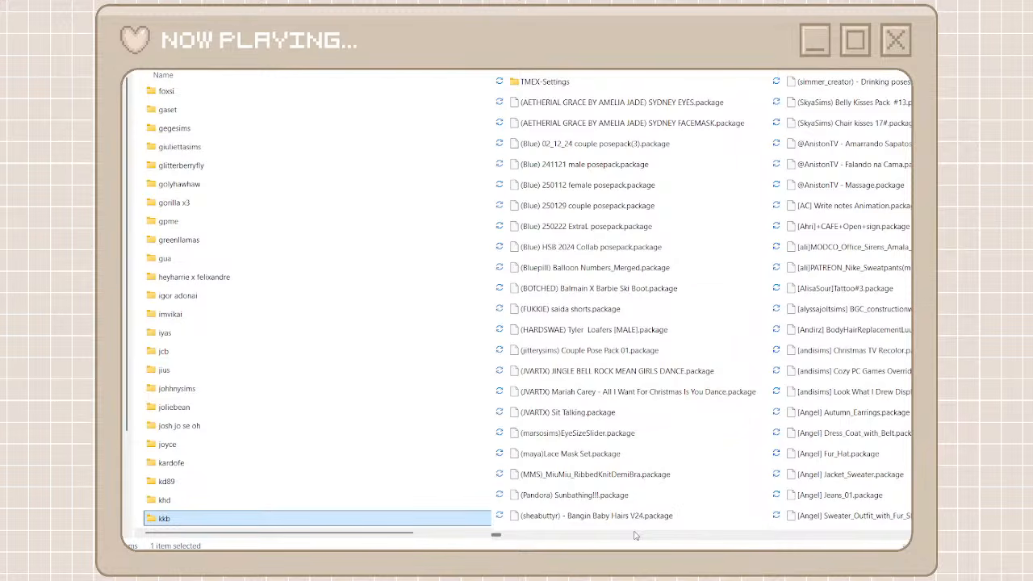
Find the Bellassims packages among the unorganized files and create a creator folder named bellasims
drag(498, 537, 505, 537)
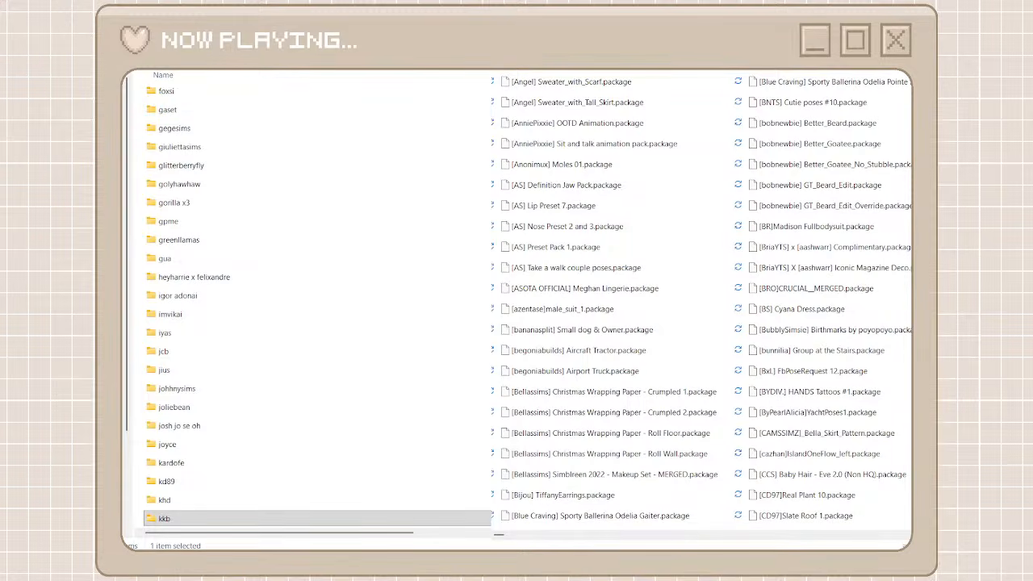
key(ctrl+shift+n)
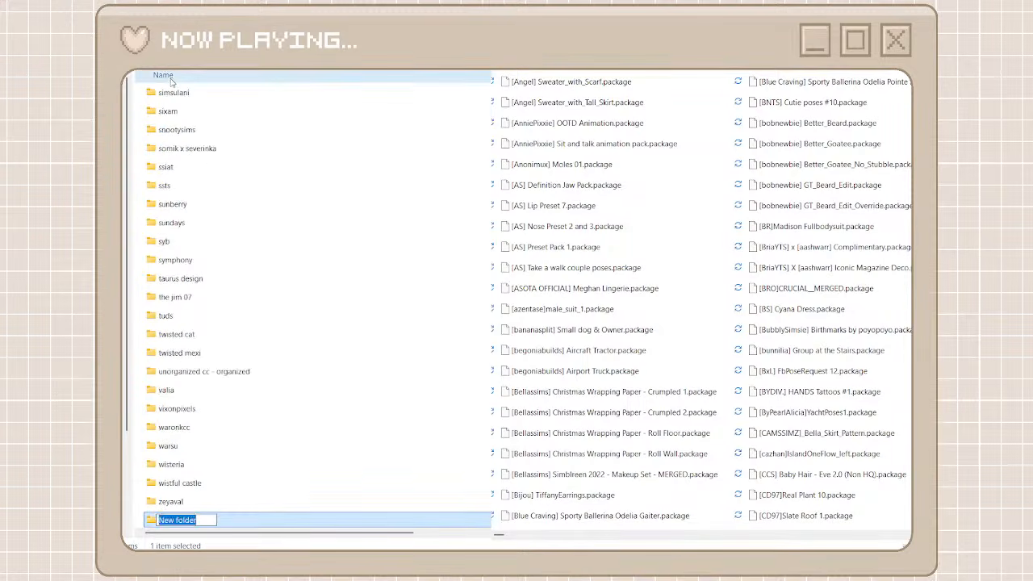
text(bellasims)
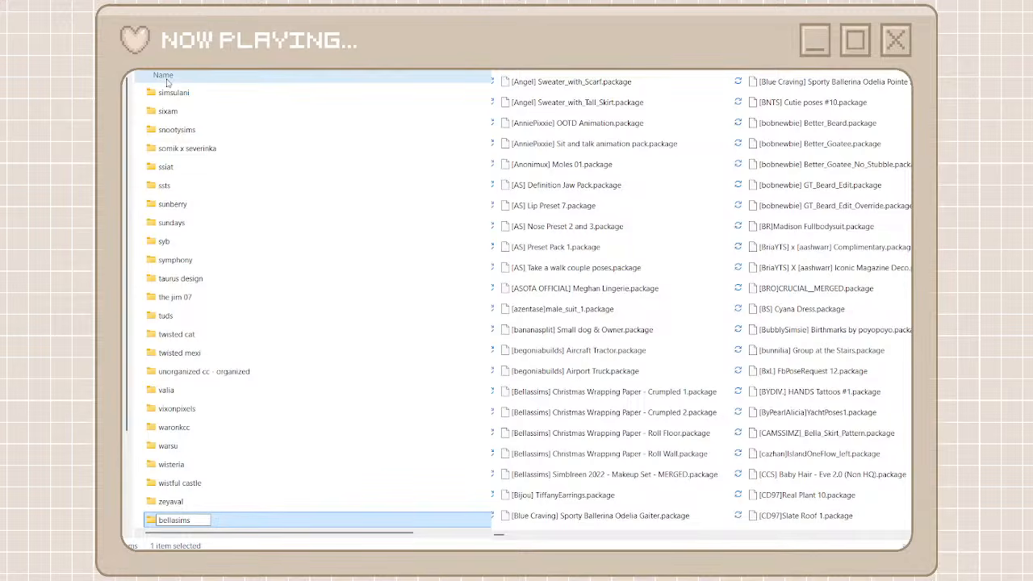
key(Return)
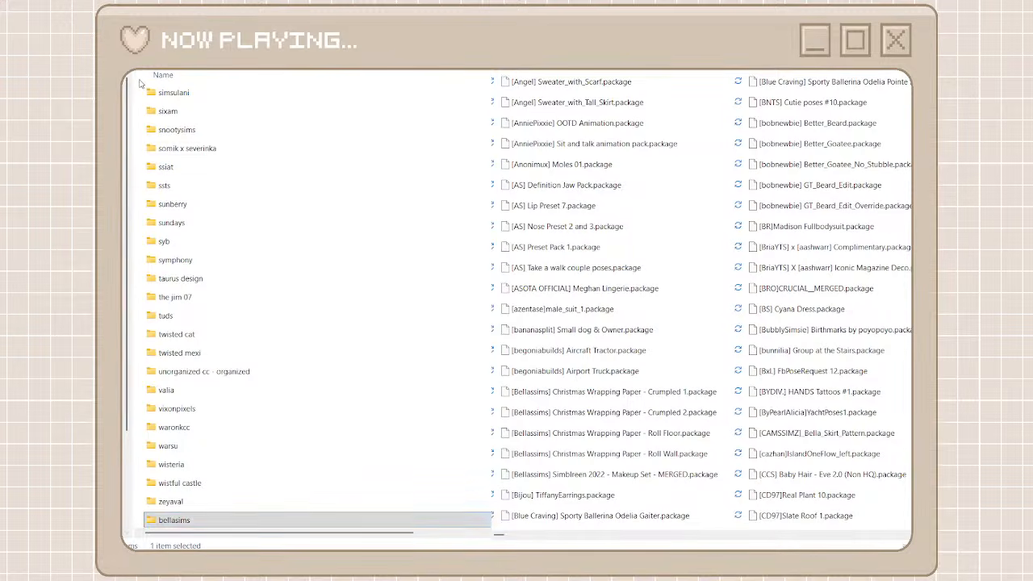
Create and open a creator folder named daylifesims, and search the unorganized cc packages for daylifesims
key(ctrl+shift+n)
text(daylifesims)
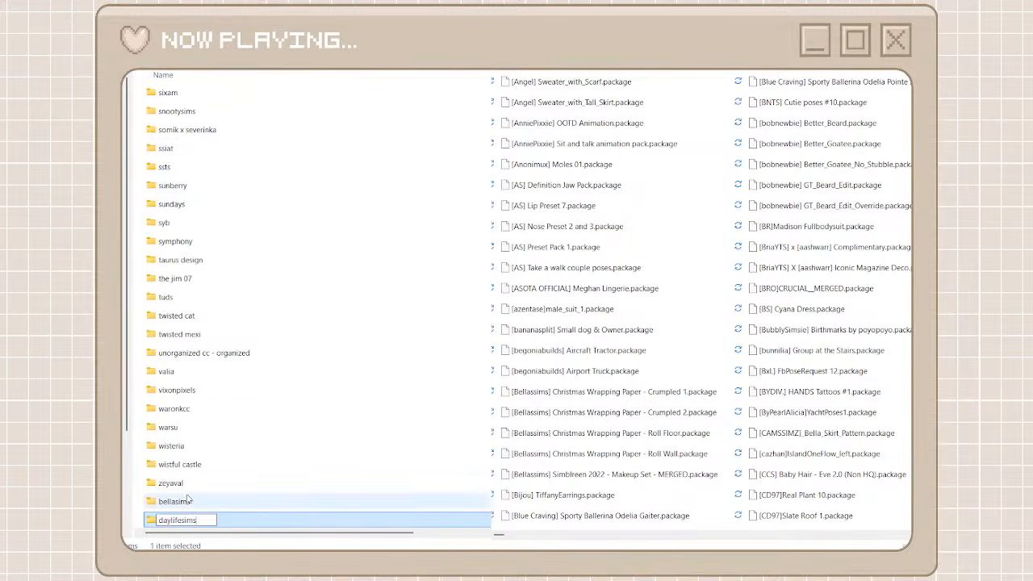
drag(211, 521, 157, 521)
key(ctrl+c)
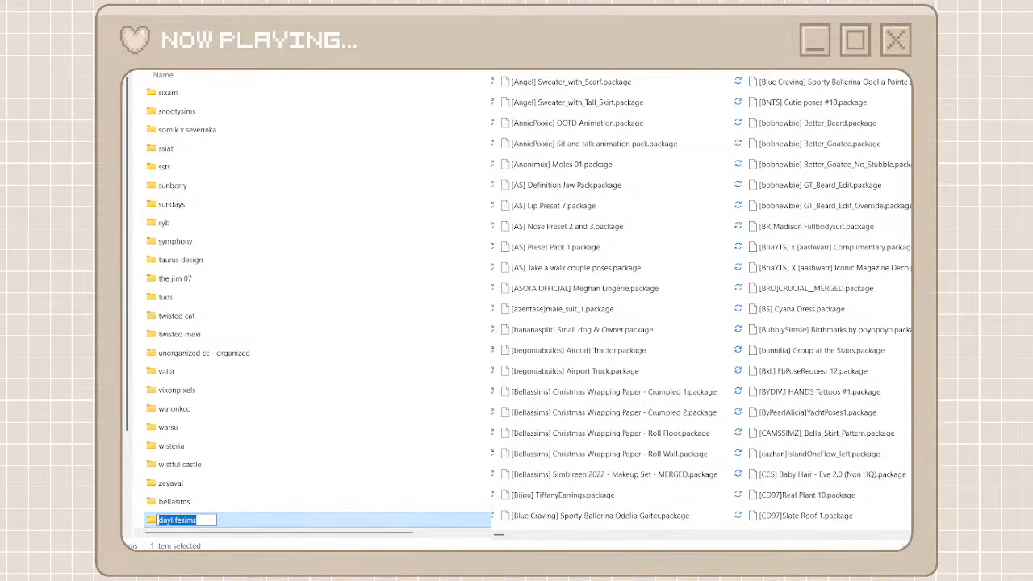
key(Return)
key(ctrl+v)
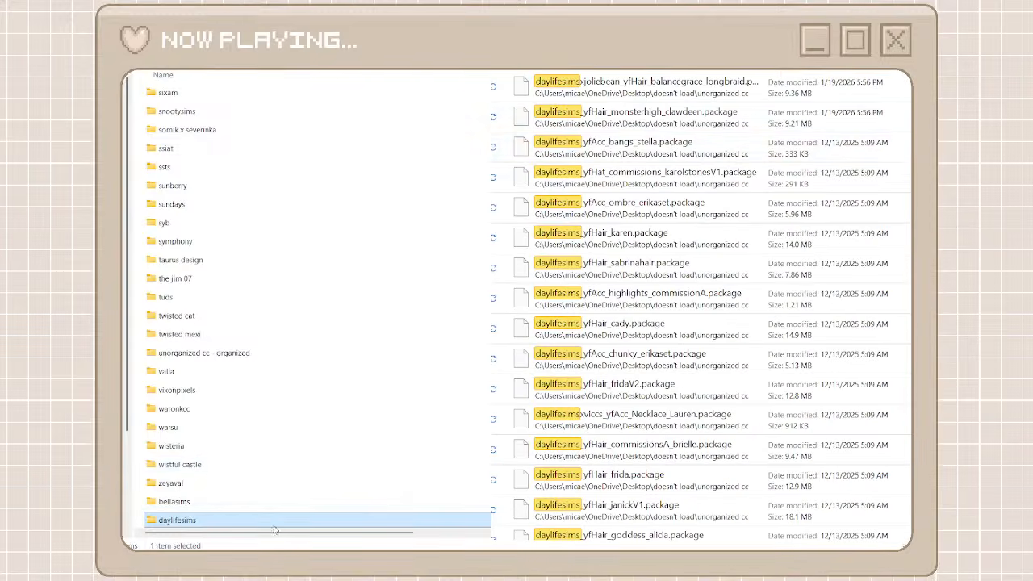
double_click(274, 525)
Move all daylifesims packages from the search results into the daylifesims folder and return to the creator folders
click(623, 89)
scroll(611, 335, down, 10)
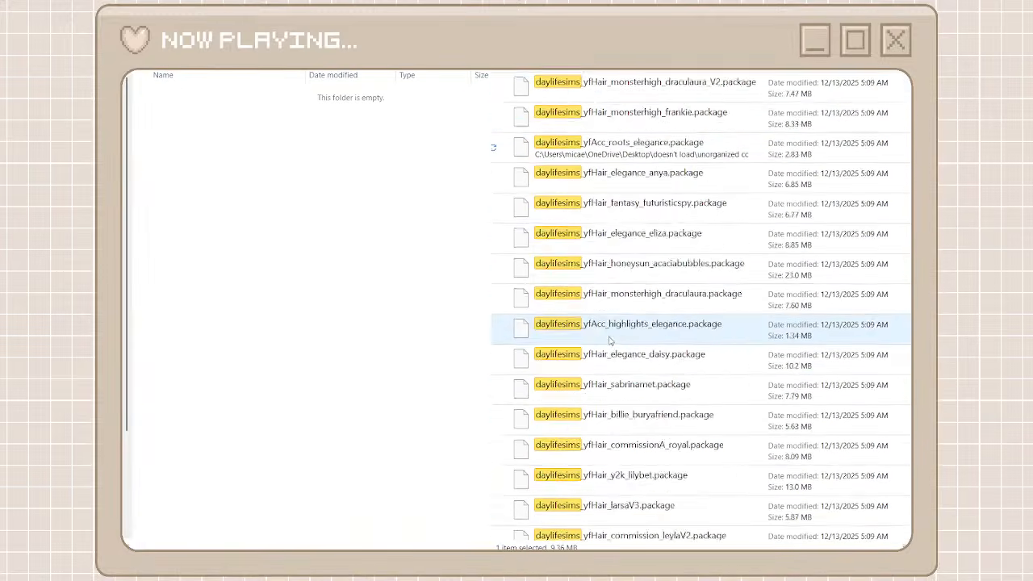
scroll(611, 339, down, 10)
shift+click(620, 525)
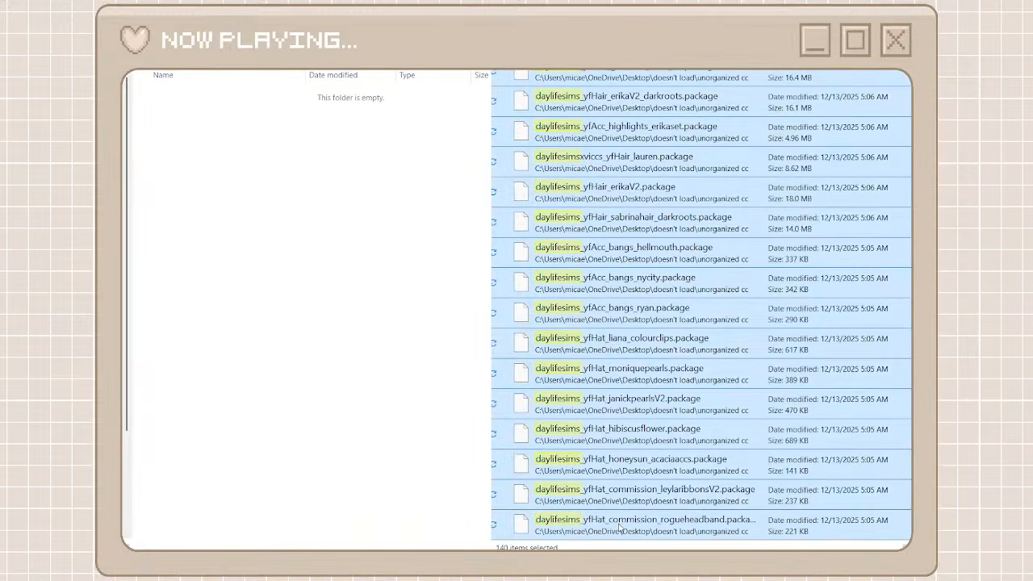
key(ctrl+x)
click(381, 352)
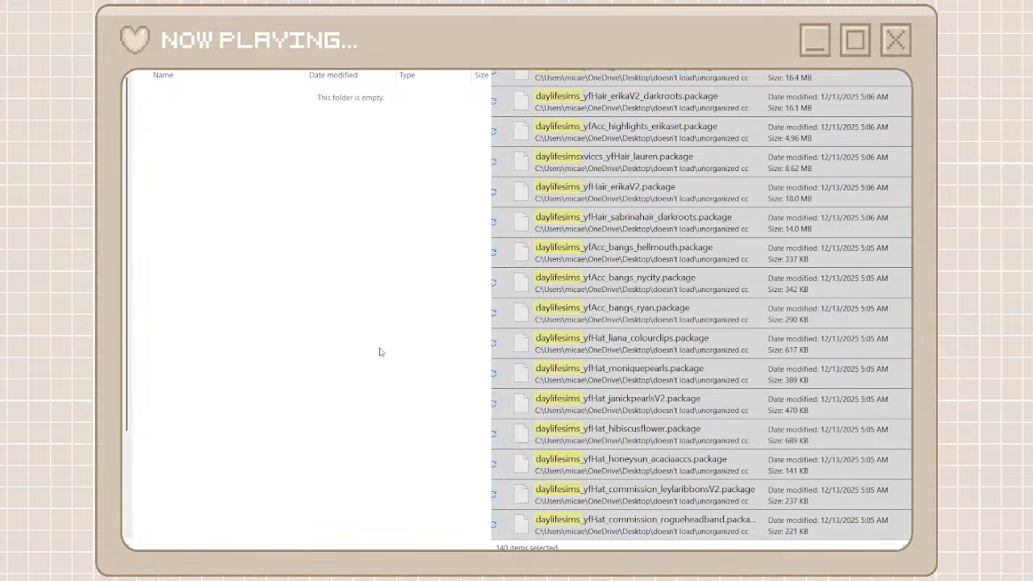
key(ctrl+v)
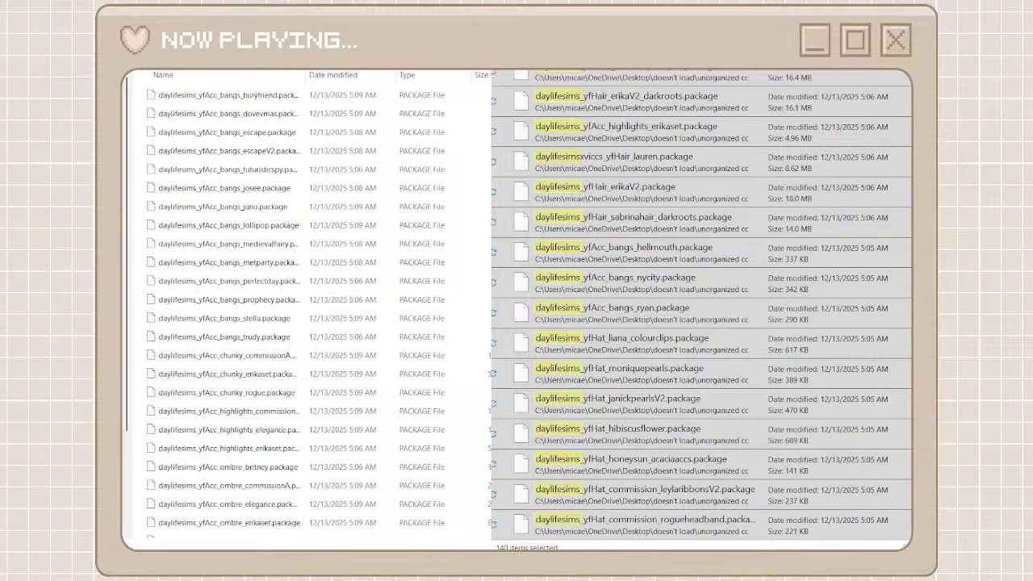
key(alt+Left)
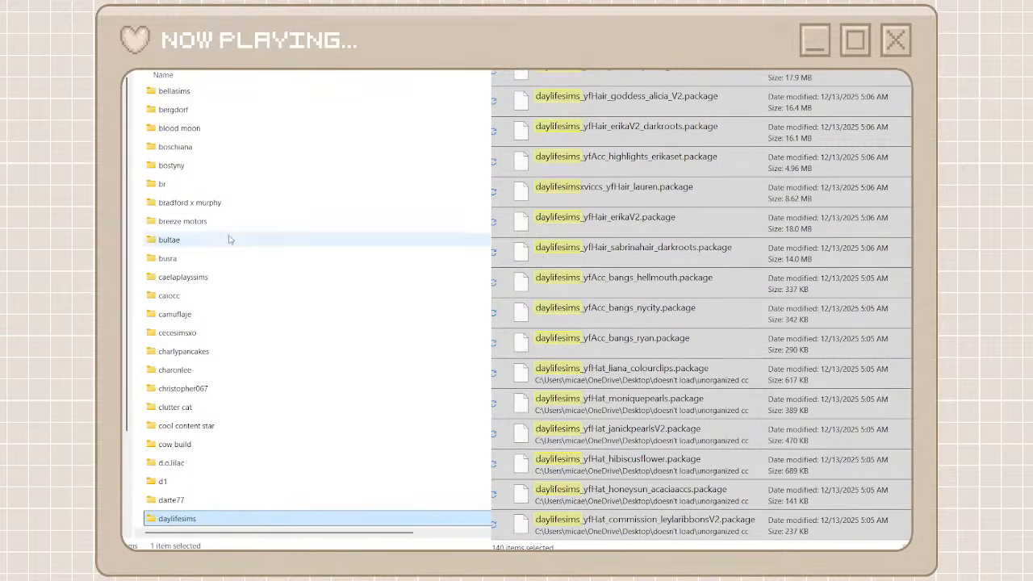
Create and open a creator folder named sovasims, and search the unorganized cc packages for sovasims
scroll(226, 351, down, 4)
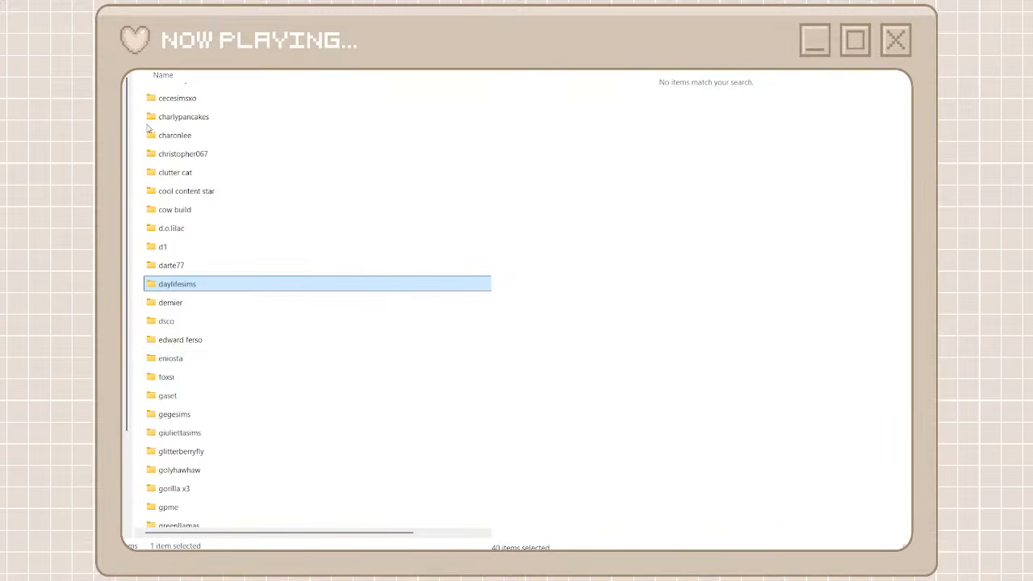
key(ctrl+shift+n)
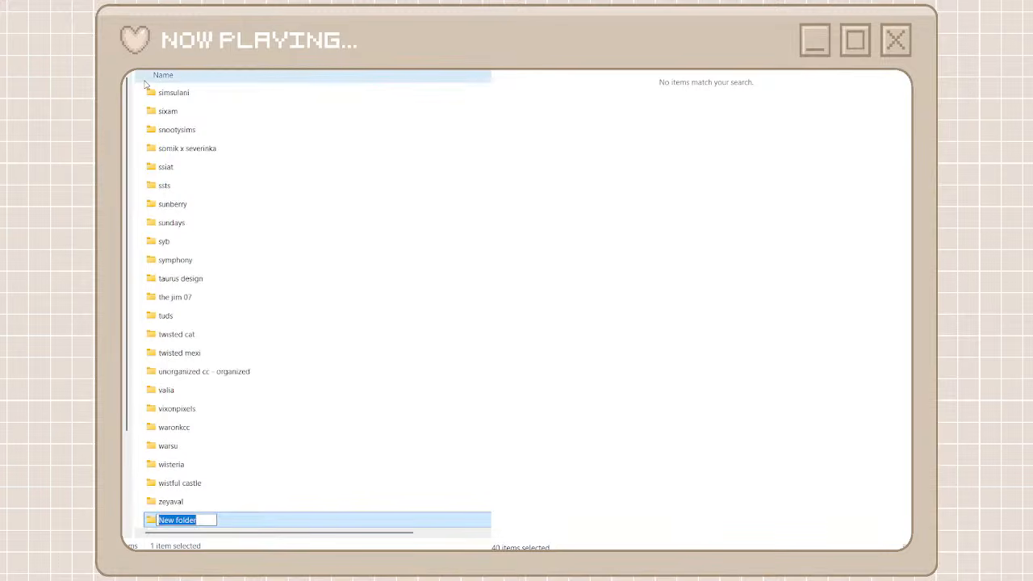
text(sims)
key(BackSpace)
key(BackSpace)
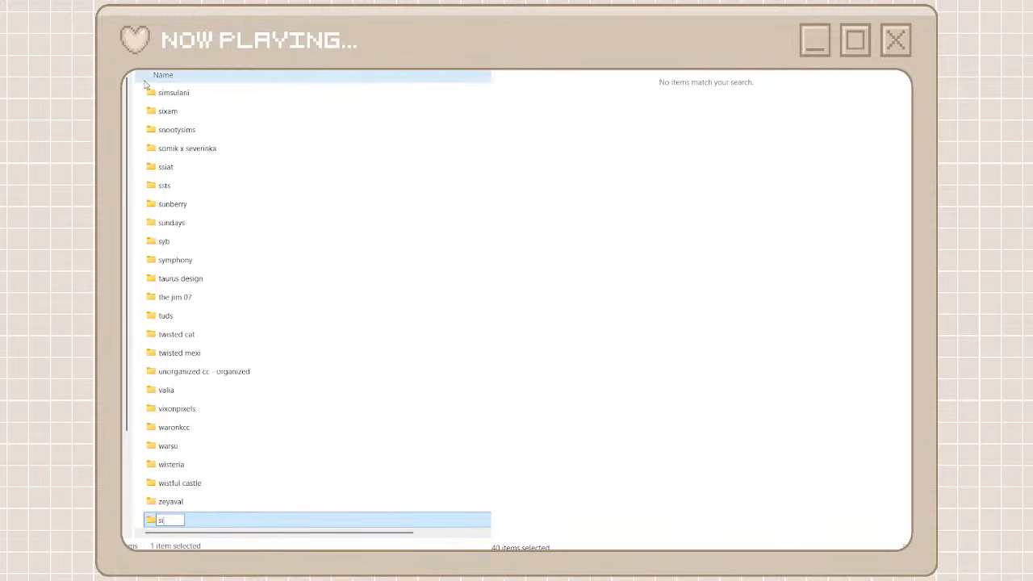
text(ovasims)
key(ctrl+a)
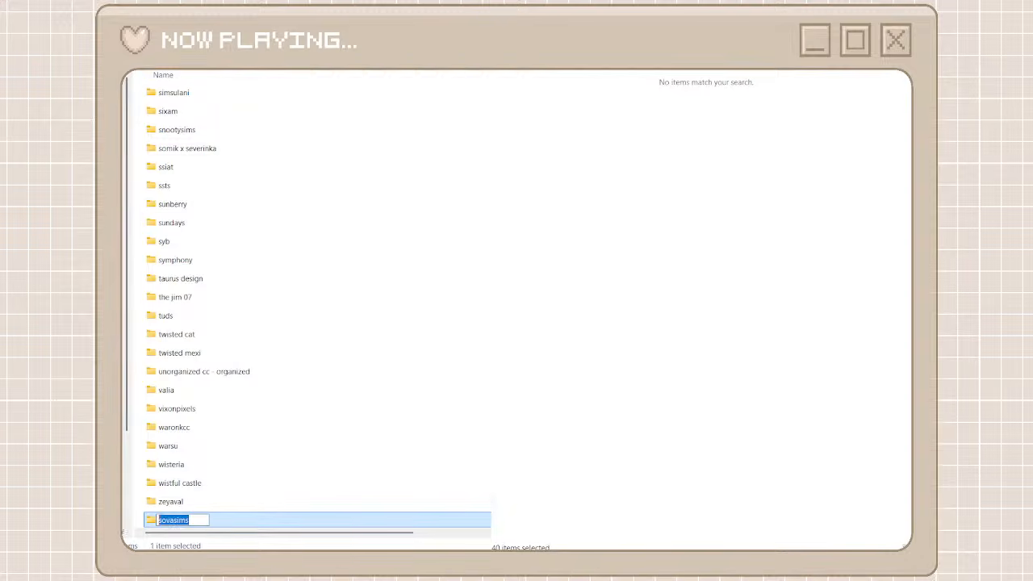
double_click(259, 523)
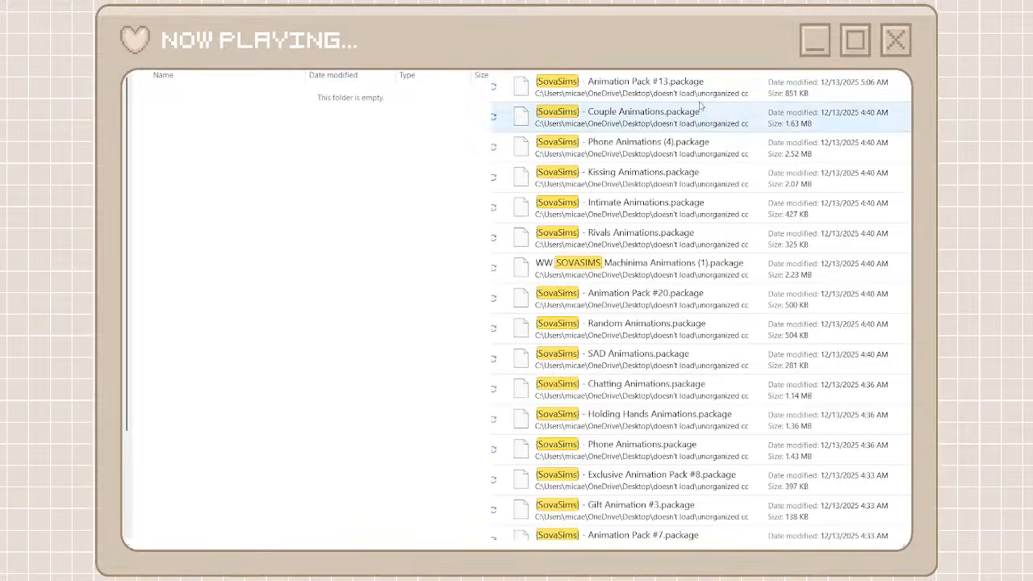
Move all SovaSims animation packages from the search results into the sovasims folder and return to the creator folders
click(684, 95)
scroll(658, 397, down, 10)
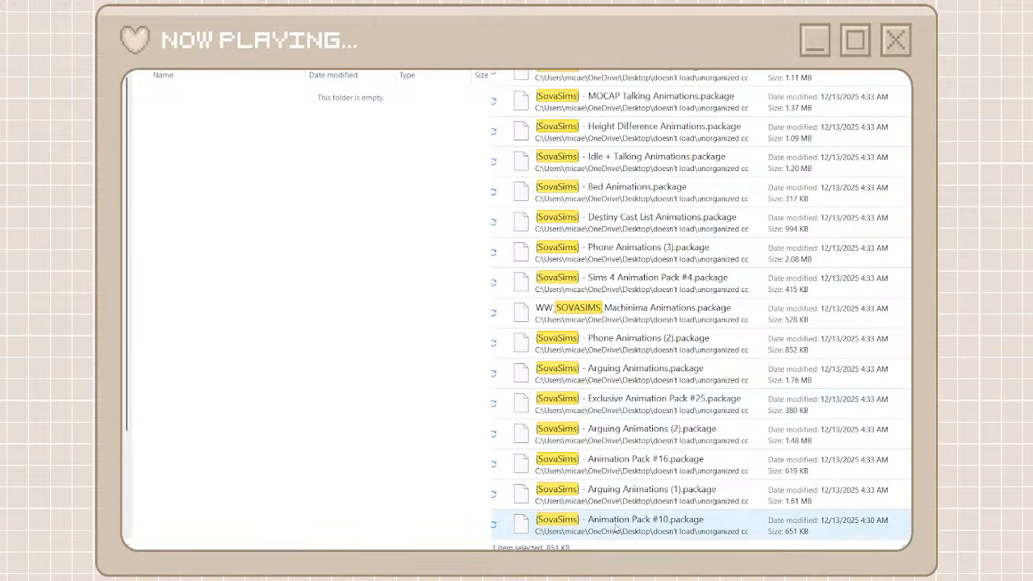
shift+click(622, 522)
right_click(622, 522)
click(636, 514)
click(387, 374)
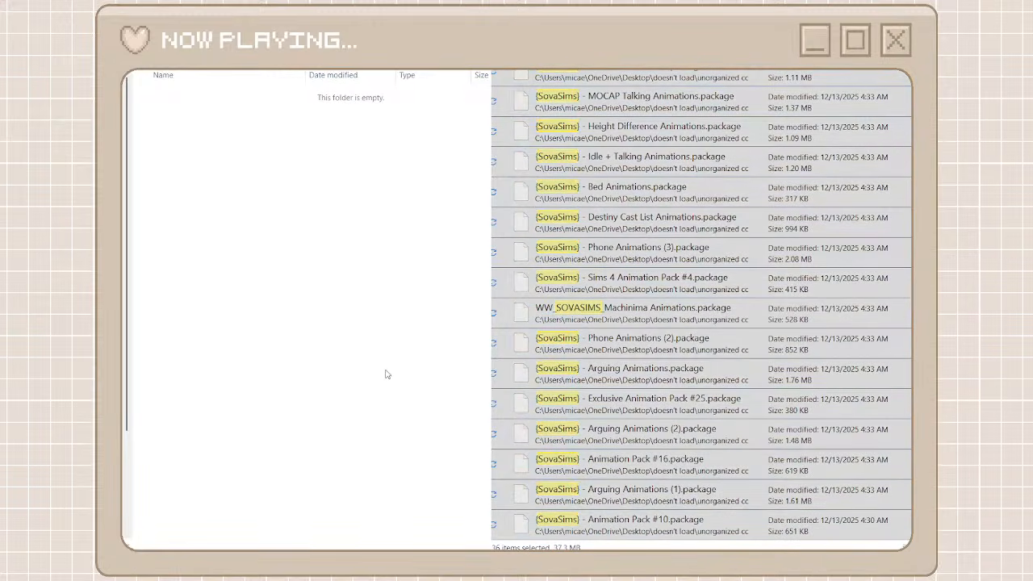
key(ctrl+v)
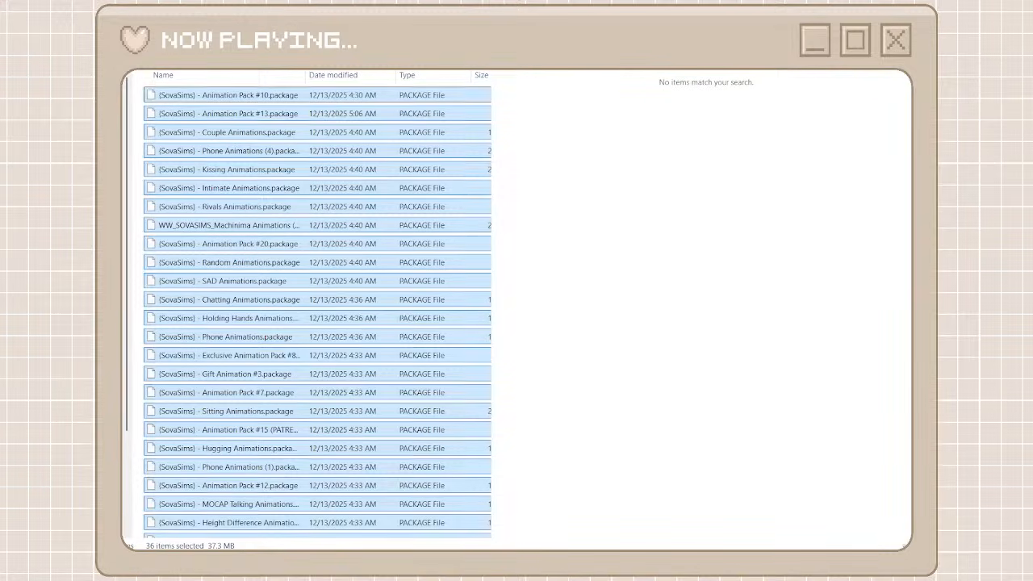
key(alt+Left)
Move all Bellassims packages from the search results into the bellasims folder and return to the creator folders
key(alt+Tab)
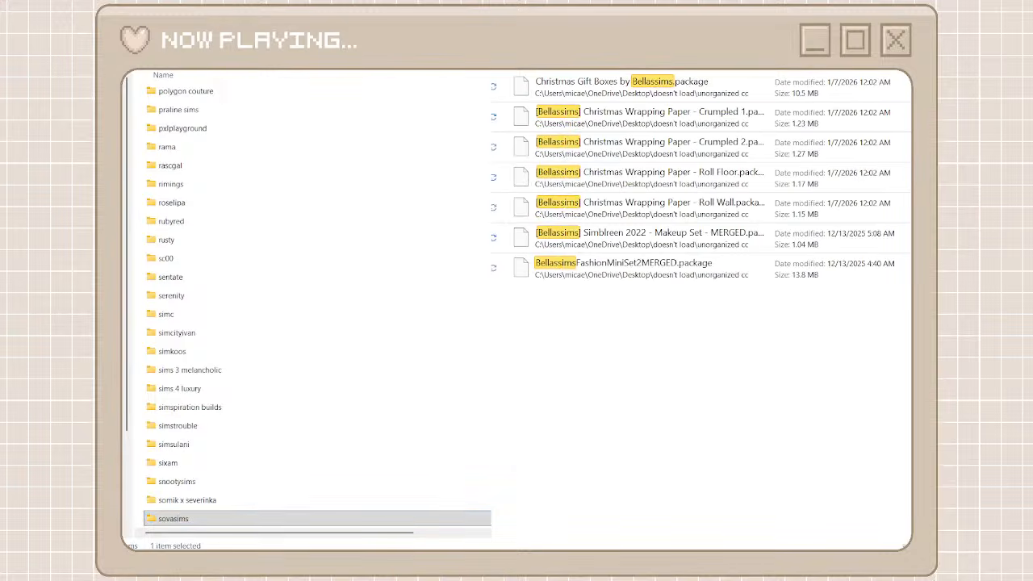
drag(698, 308, 664, 100)
scroll(346, 208, up, 15)
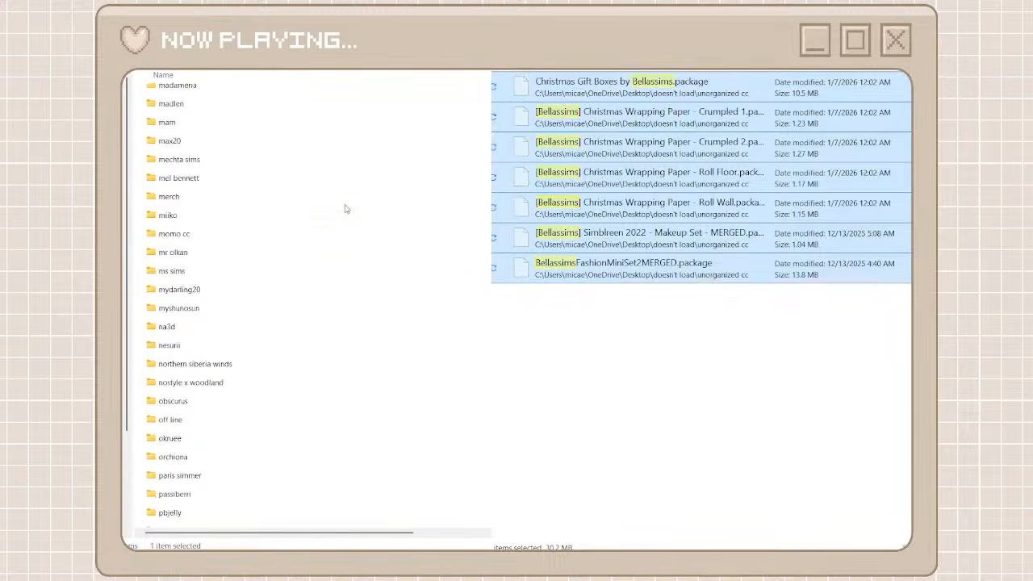
scroll(345, 207, up, 20)
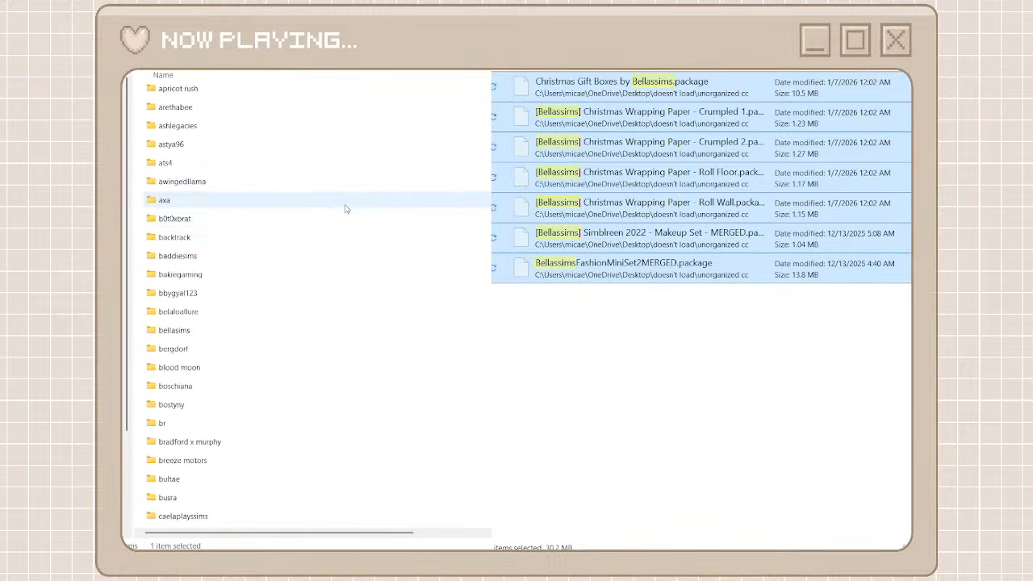
double_click(293, 331)
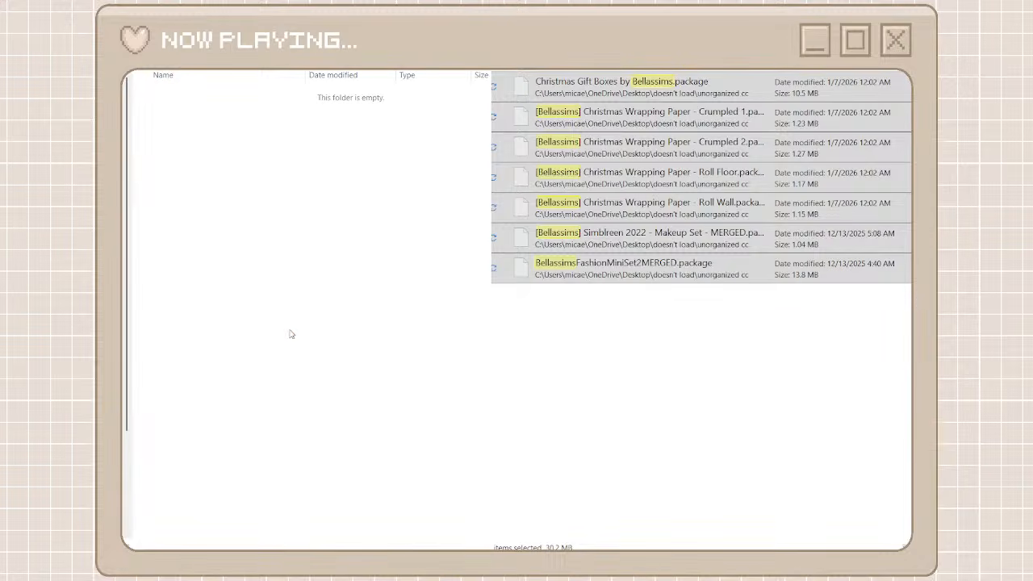
key(ctrl+v)
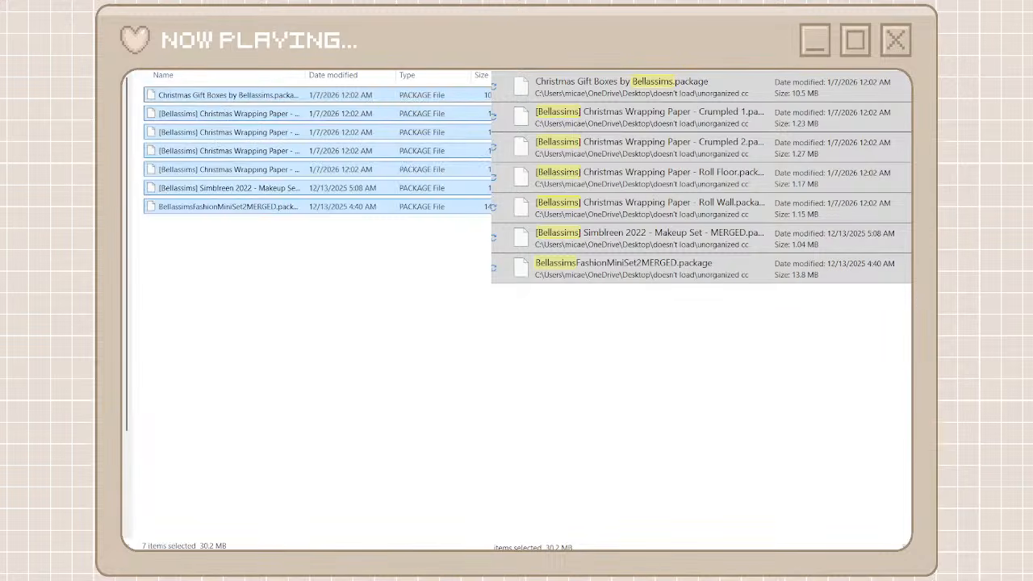
key(alt+Left)
Rename the bellasims folder as bellassims
right_click(187, 521)
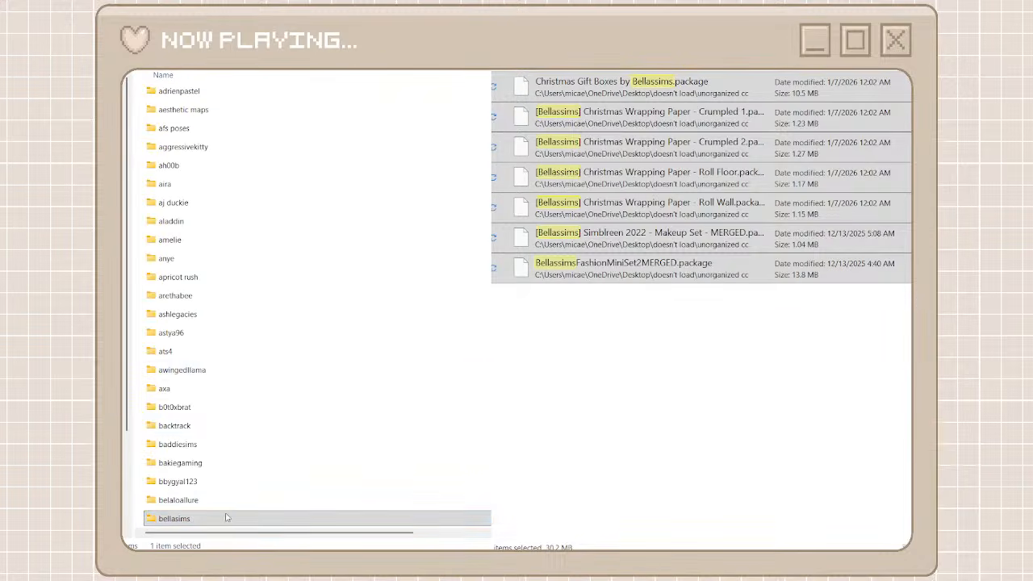
click(281, 507)
click(176, 519)
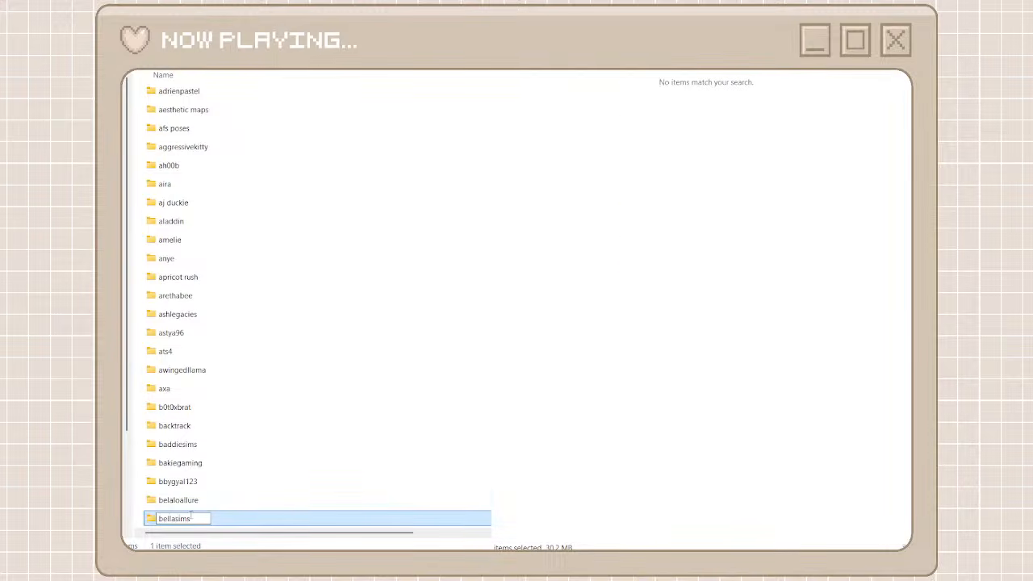
text(s)
key(Return)
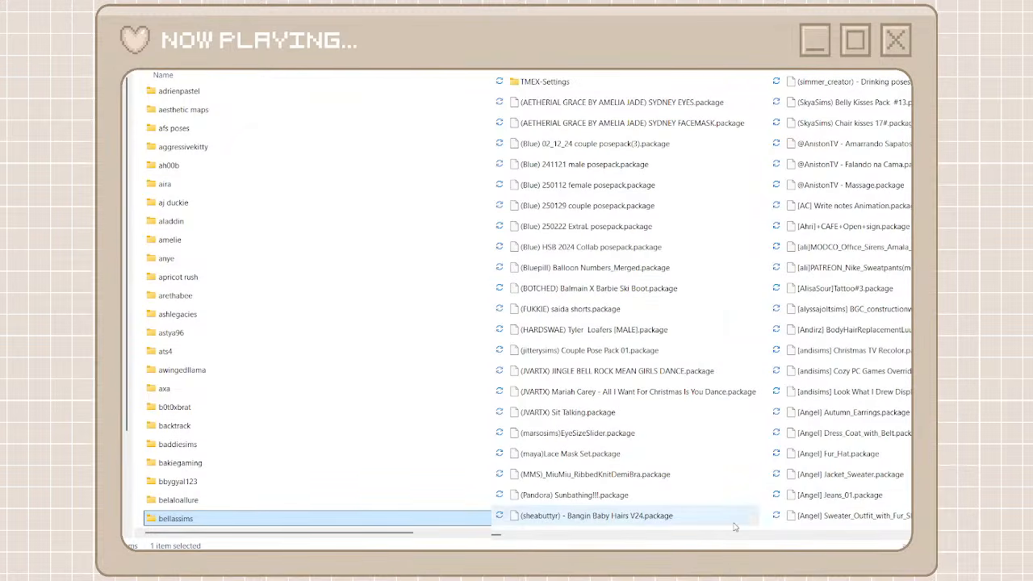
Copy the creator name from the Linavees HALTERMAXIDRESS package, create a creator folder named Linavees with it, and open the folder
scroll(569, 536, right, 1)
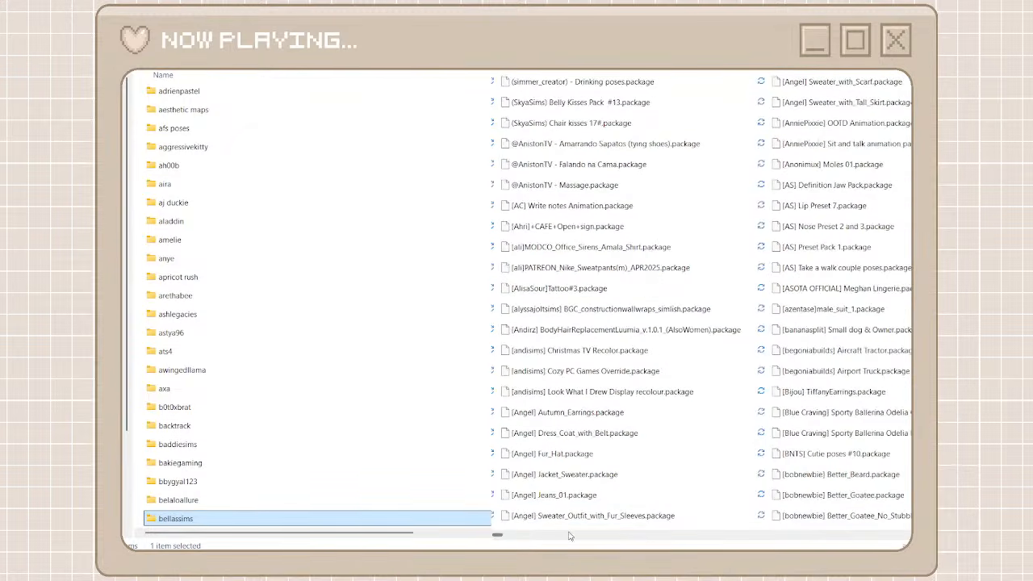
drag(501, 537, 751, 548)
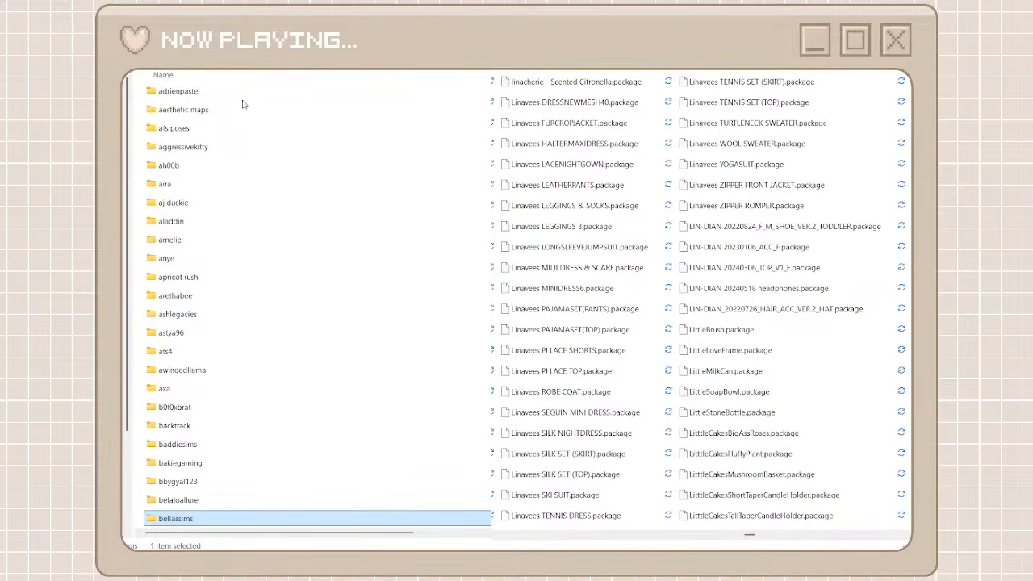
click(557, 144)
key(F2)
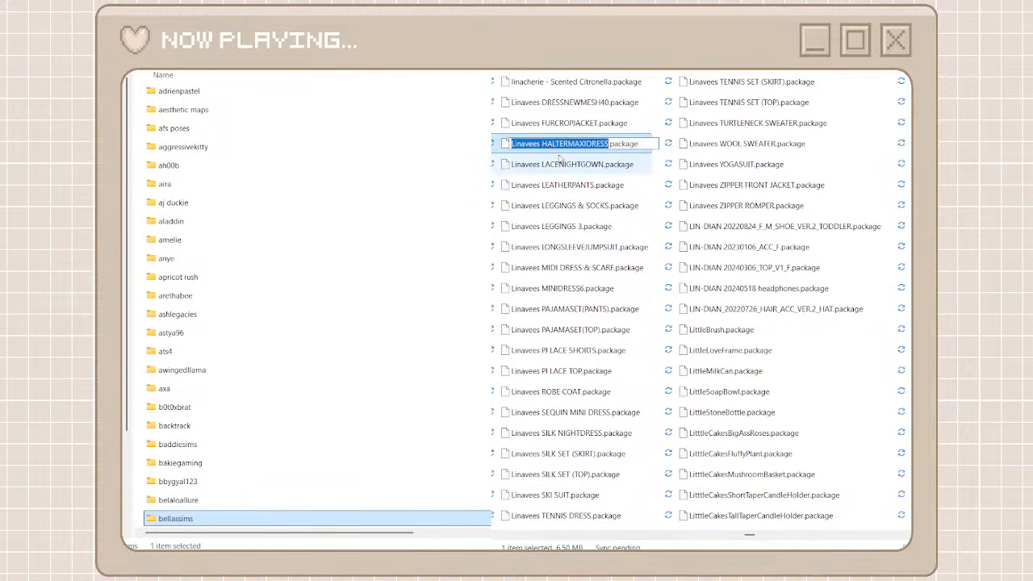
drag(540, 144, 486, 145)
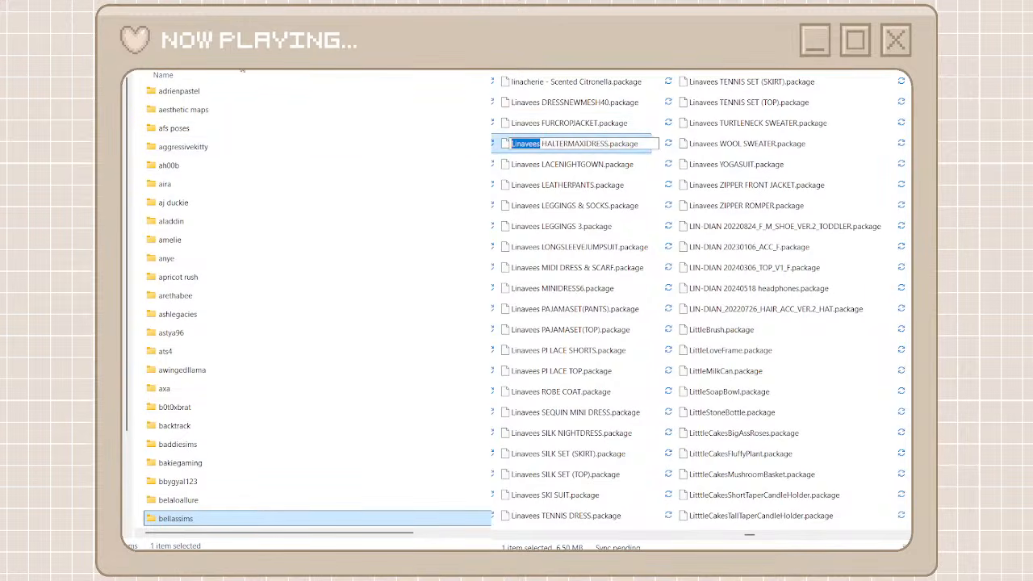
click(387, 71)
key(ctrl+shift+n)
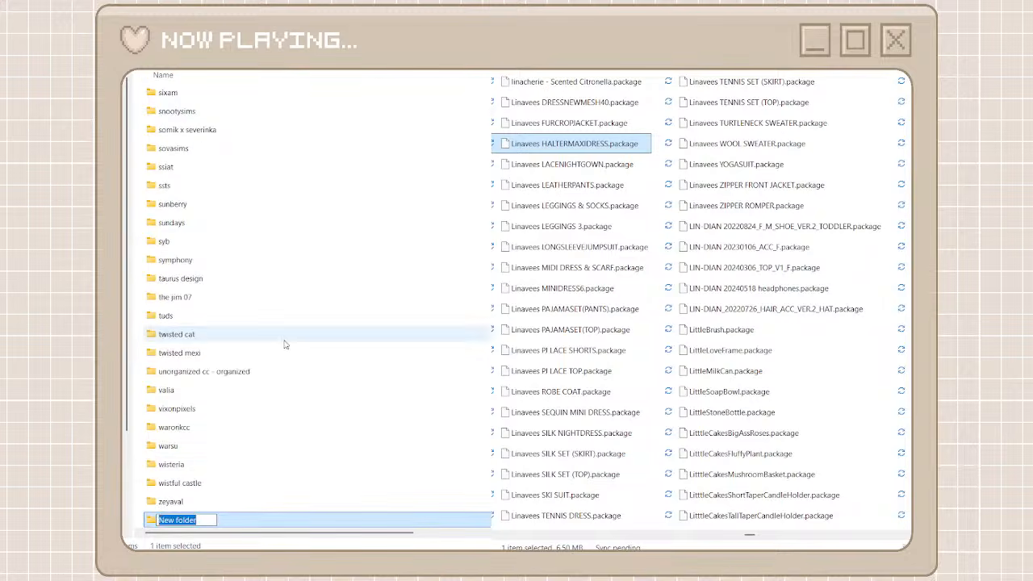
key(ctrl+v)
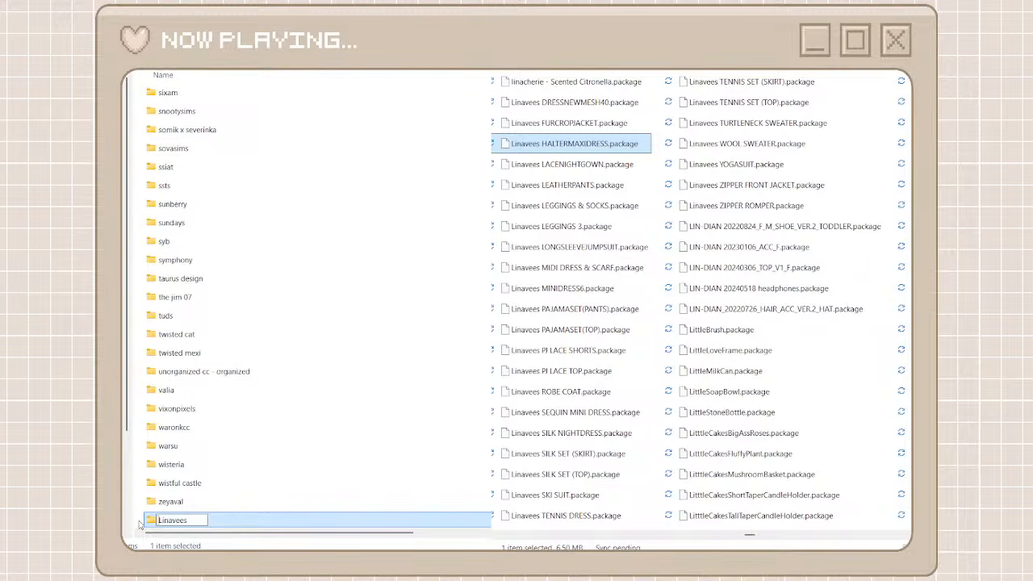
key(BackSpace)
key(ctrl+a)
double_click(233, 524)
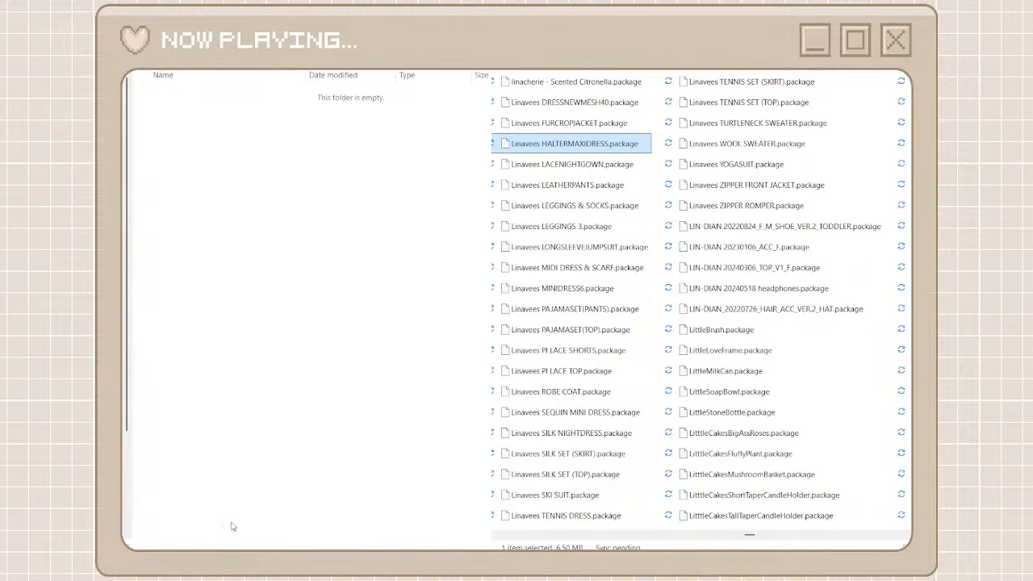
Search the unorganized packages for Linavees, move all the results into the linavees folder, and return to the creator folders
click(840, 32)
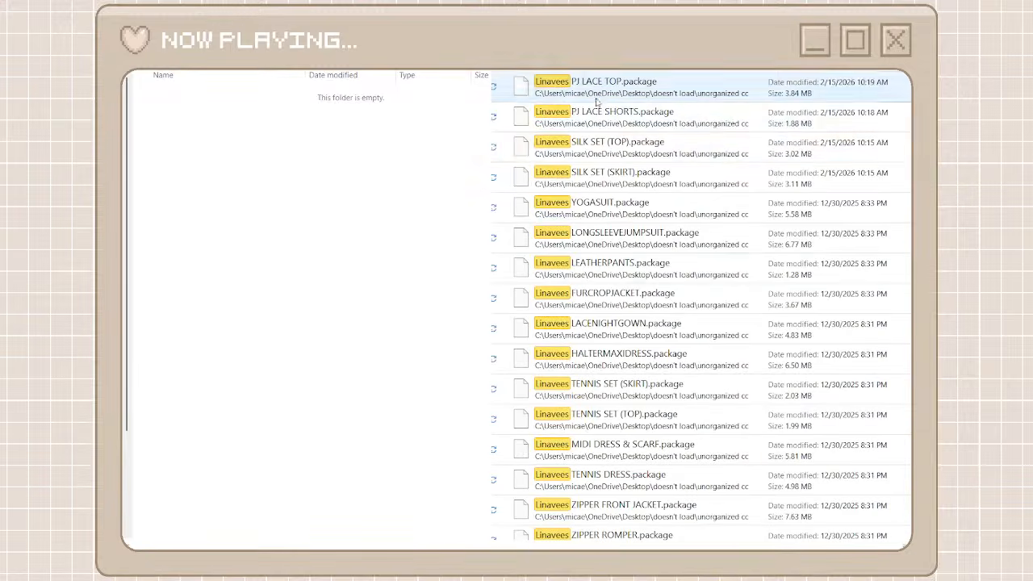
click(595, 92)
scroll(598, 381, down, 4)
scroll(599, 436, down, 1)
key(ctrl+a)
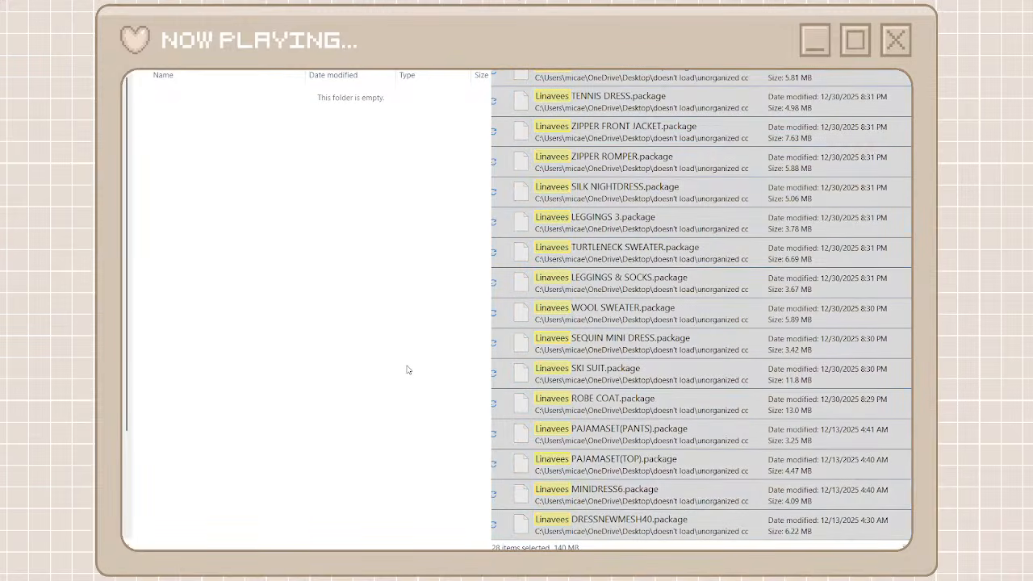
key(ctrl+v)
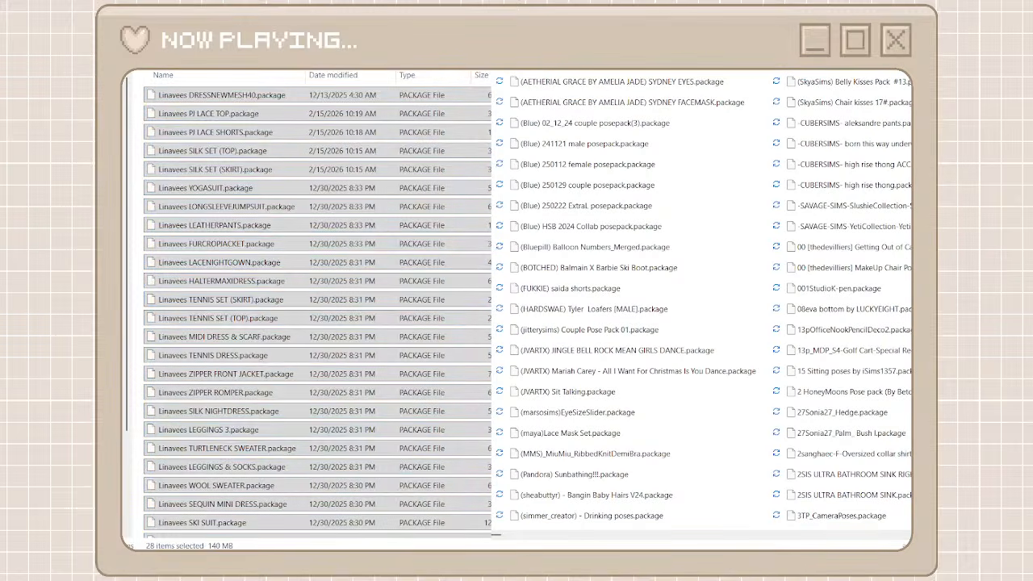
key(alt+Left)
click(550, 530)
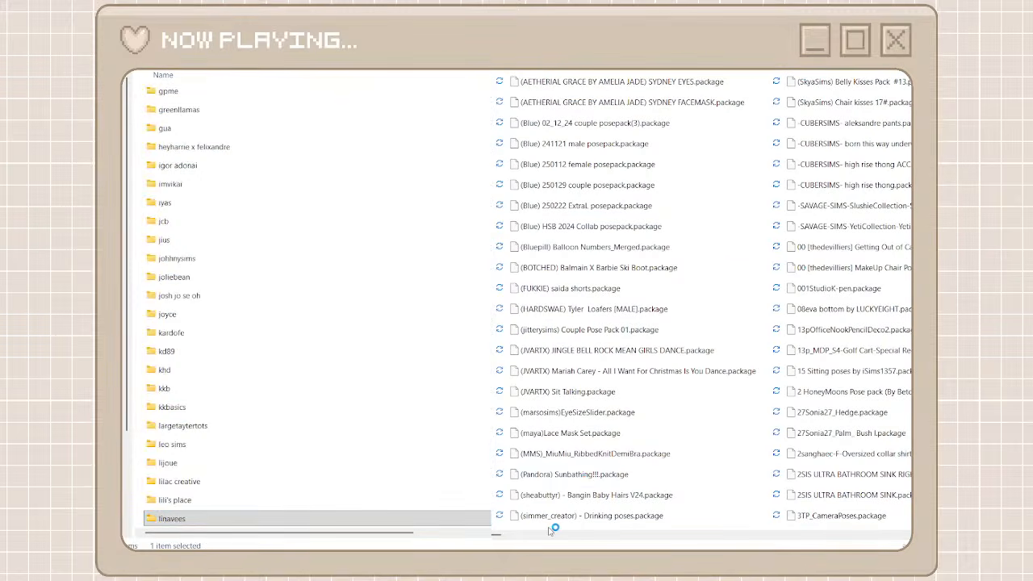
Copy the creator name from the lamatisse_BARE_skintones_MERGED package and create a creator folder named lamatisse with it
drag(501, 536, 747, 546)
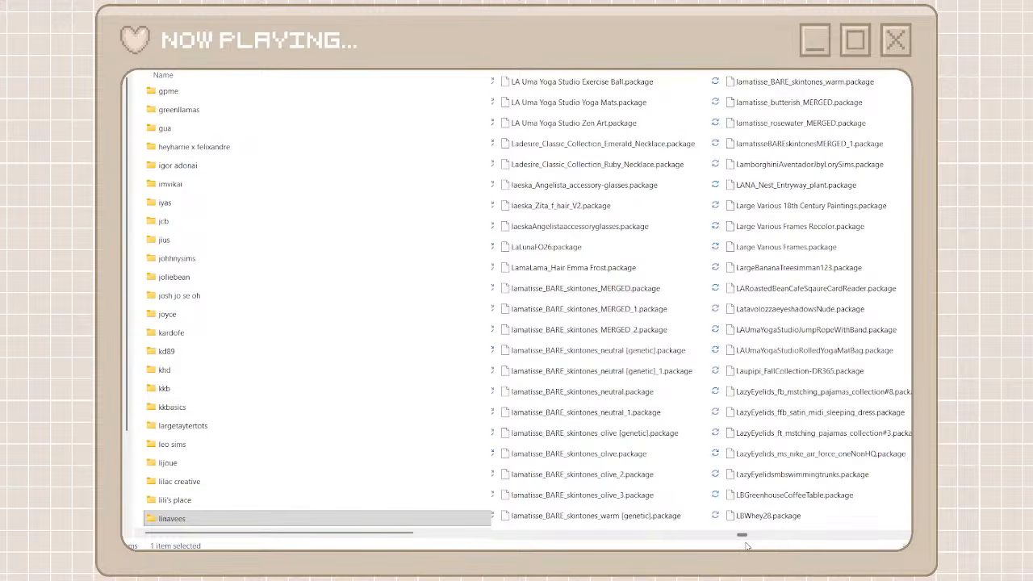
click(557, 290)
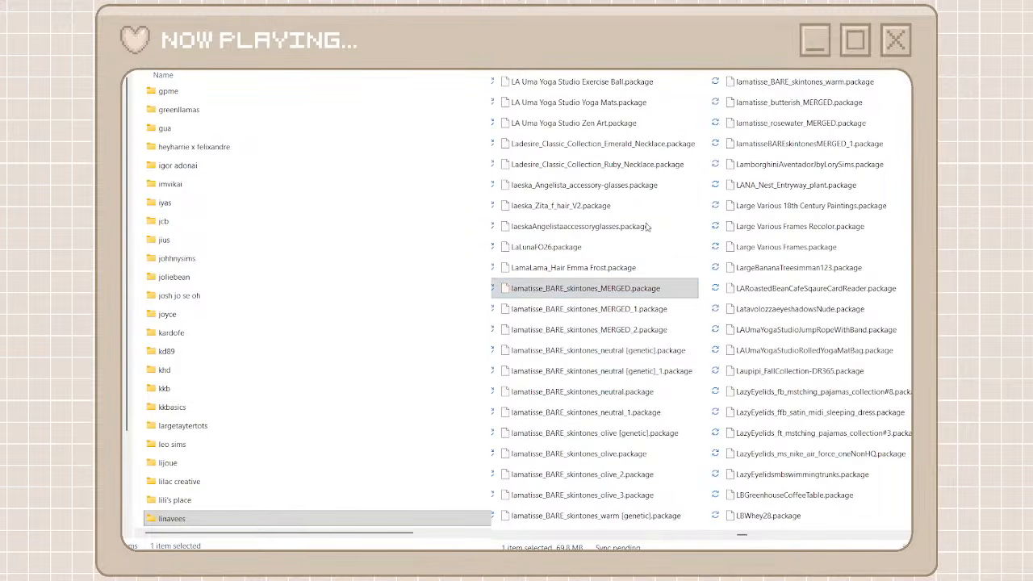
key(F2)
click(543, 288)
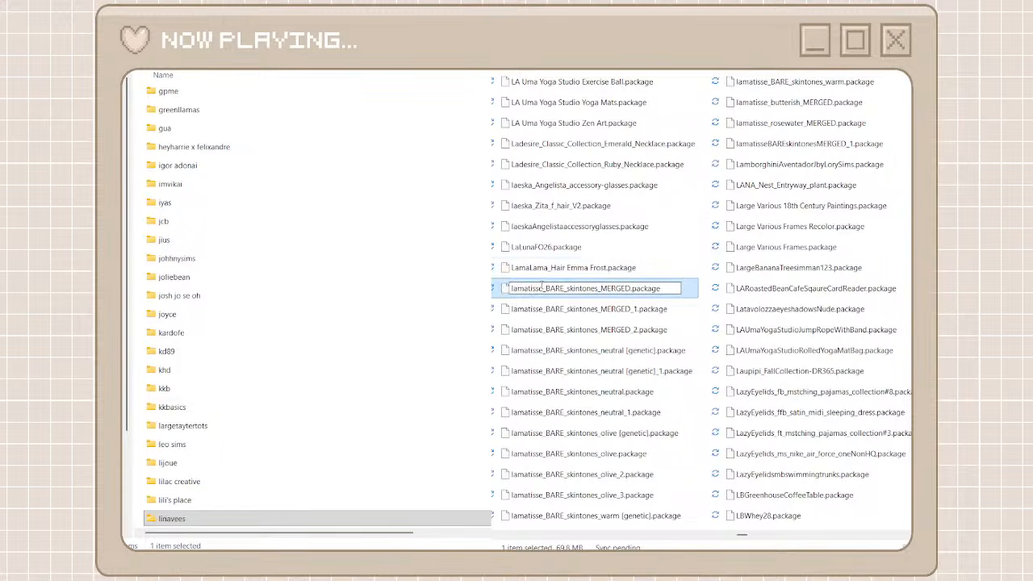
drag(542, 287, 511, 288)
key(ctrl+c)
click(216, 70)
key(ctrl+shift+n)
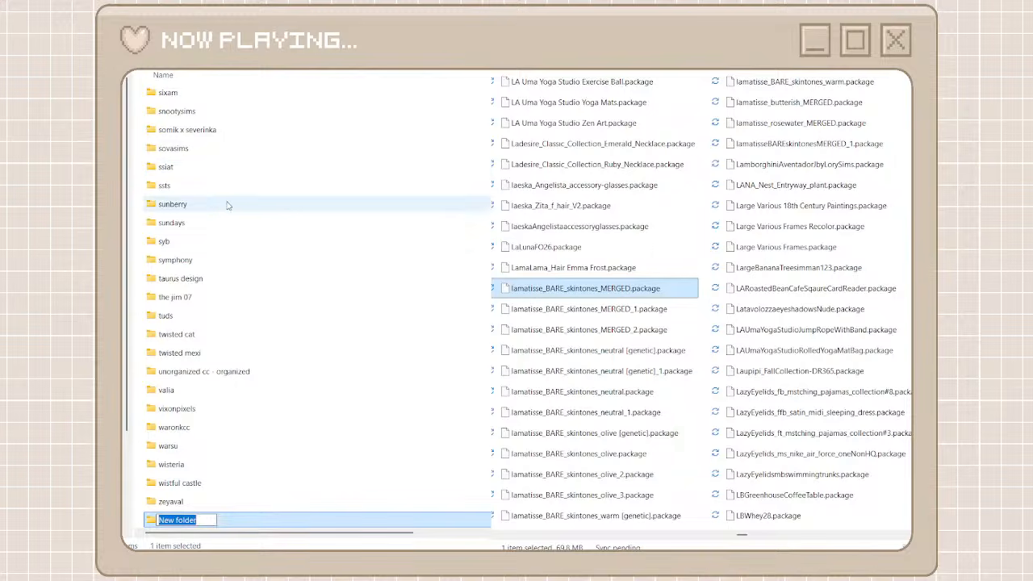
key(ctrl+v)
Search the unorganized packages for lamatisse, move all the results into the lamatisse folder, and return to the creator folders
click(807, 71)
key(ctrl+v)
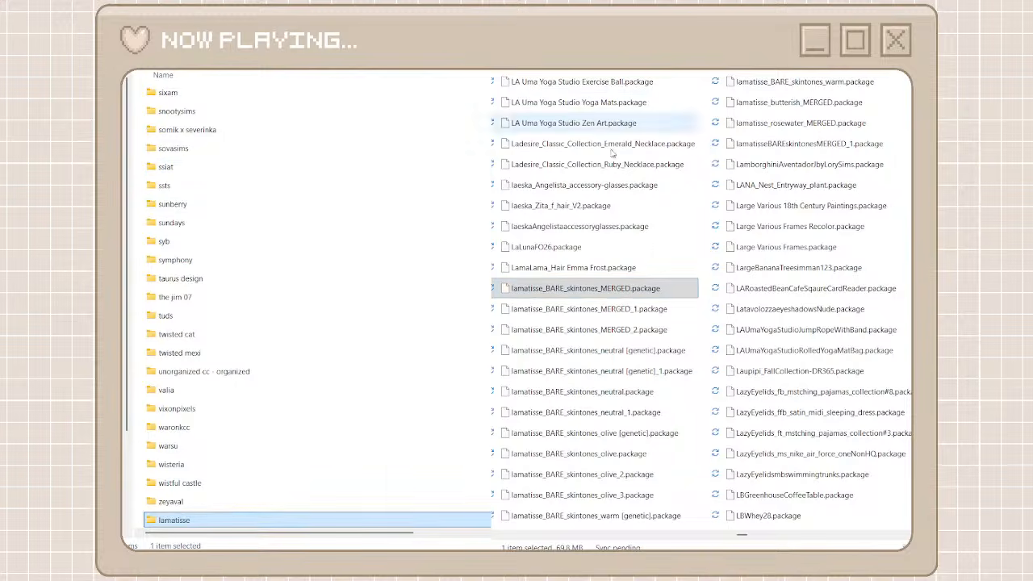
double_click(233, 523)
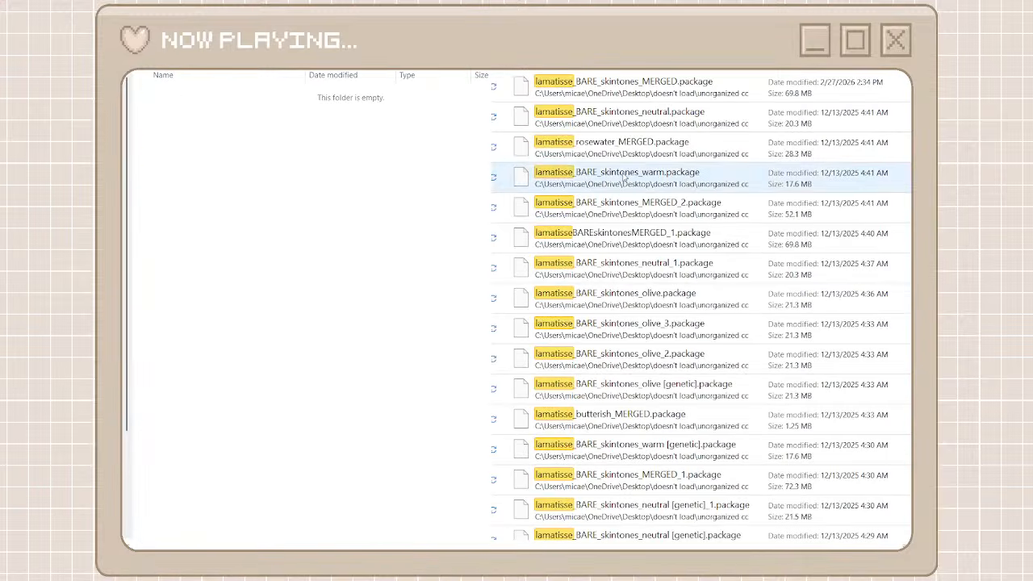
click(613, 87)
scroll(597, 452, down, 1)
shift+click(610, 524)
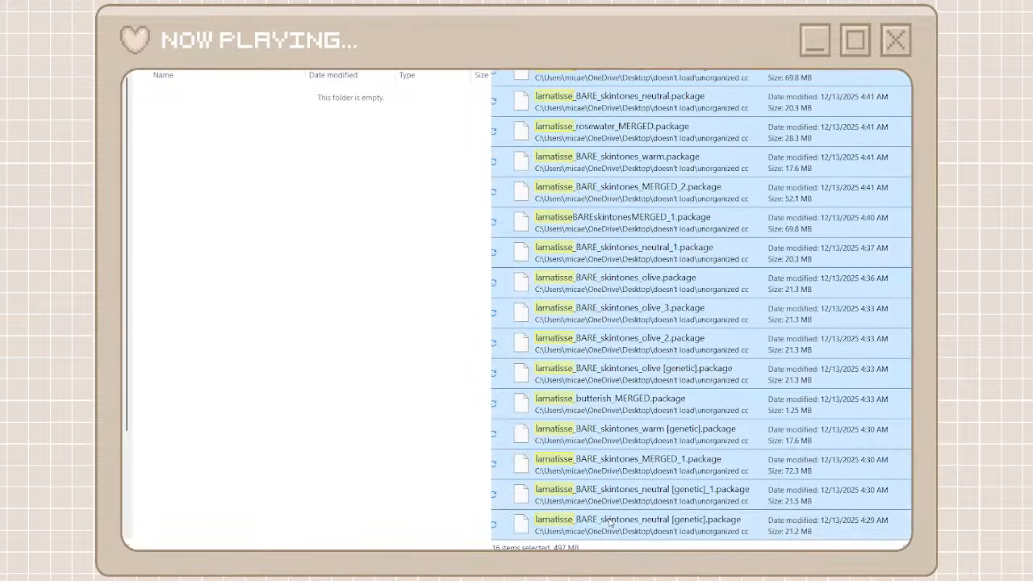
right_click(611, 523)
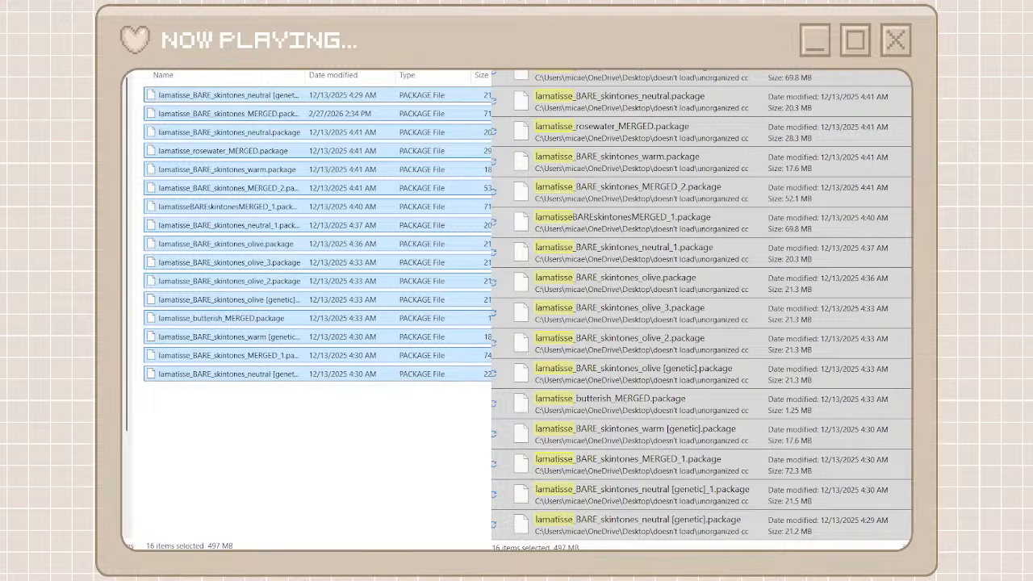
key(alt+Left)
key(alt+Left)
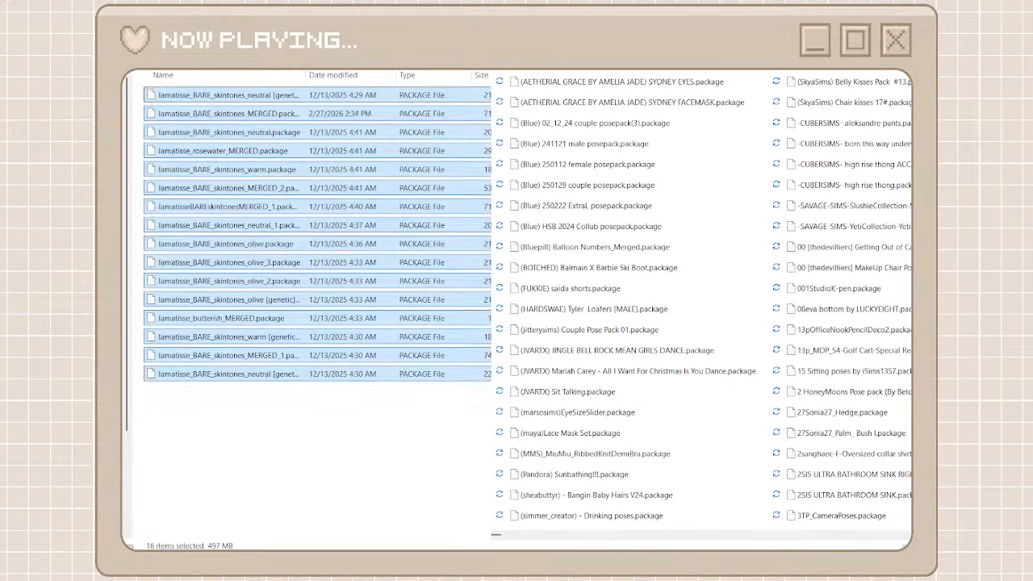
Create a creator folder named lena atelier for the [Lena] packages, copying the word lena from its name
drag(517, 533, 776, 532)
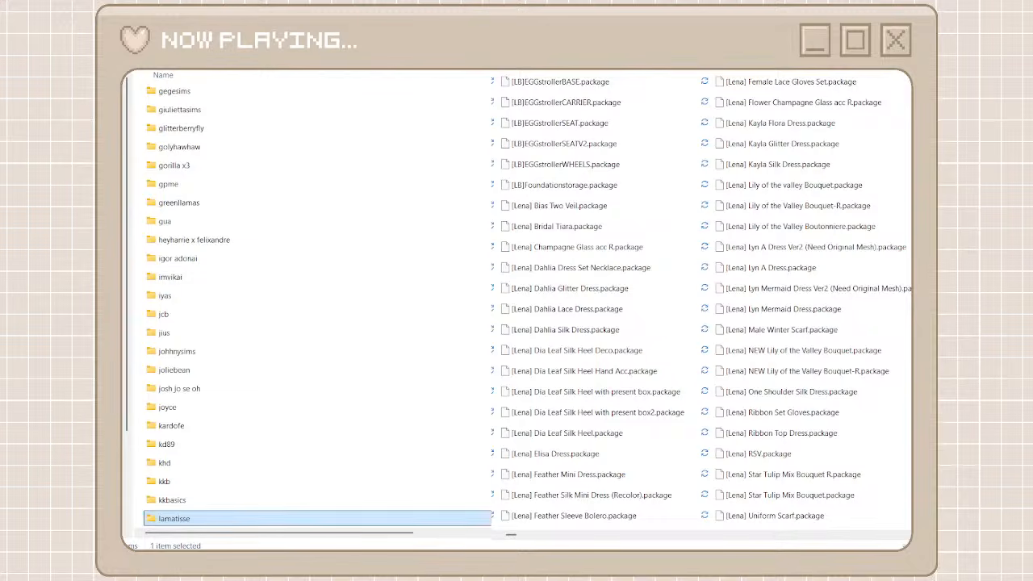
key(ctrl+shift+n)
text(lena)
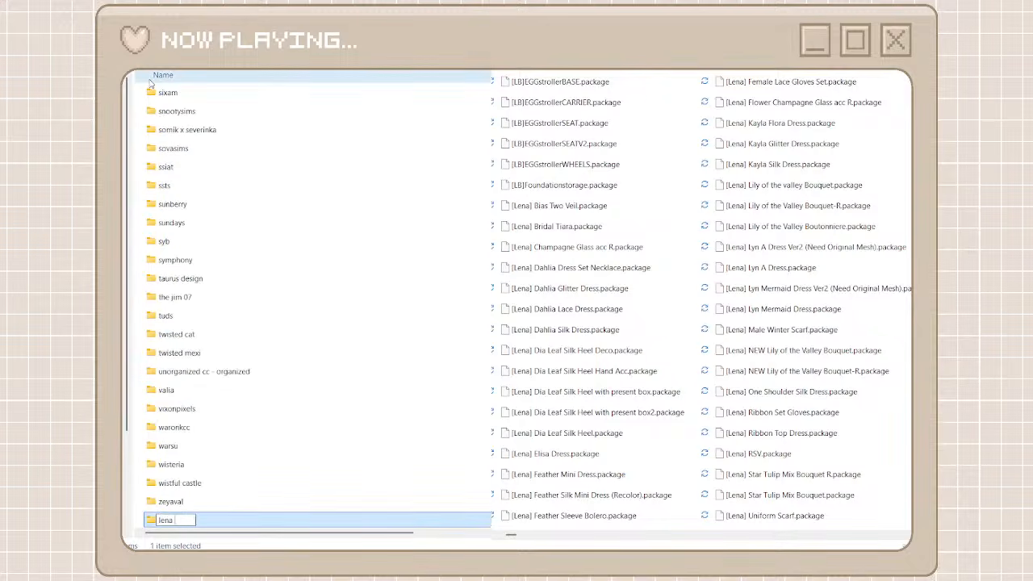
text( atelier)
drag(178, 520, 153, 520)
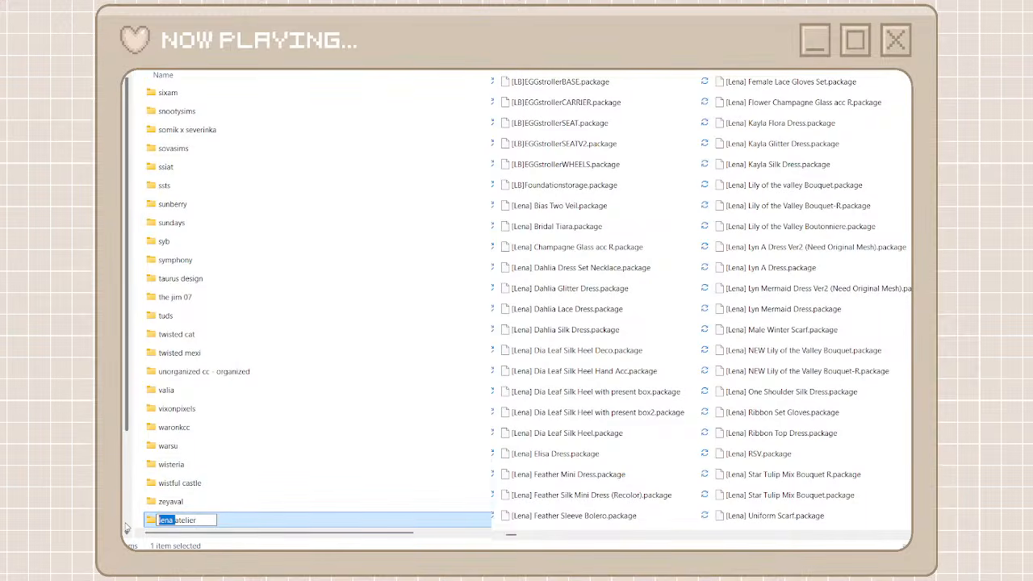
key(Return)
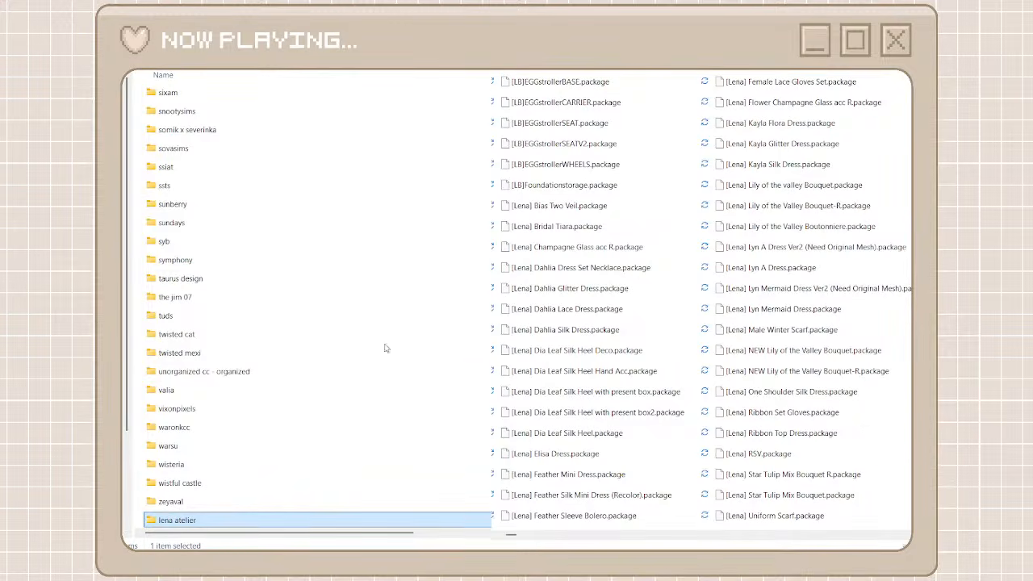
Move all [Lena] packages from the search results into the lena atelier folder and return to the creator folders
double_click(256, 516)
click(662, 89)
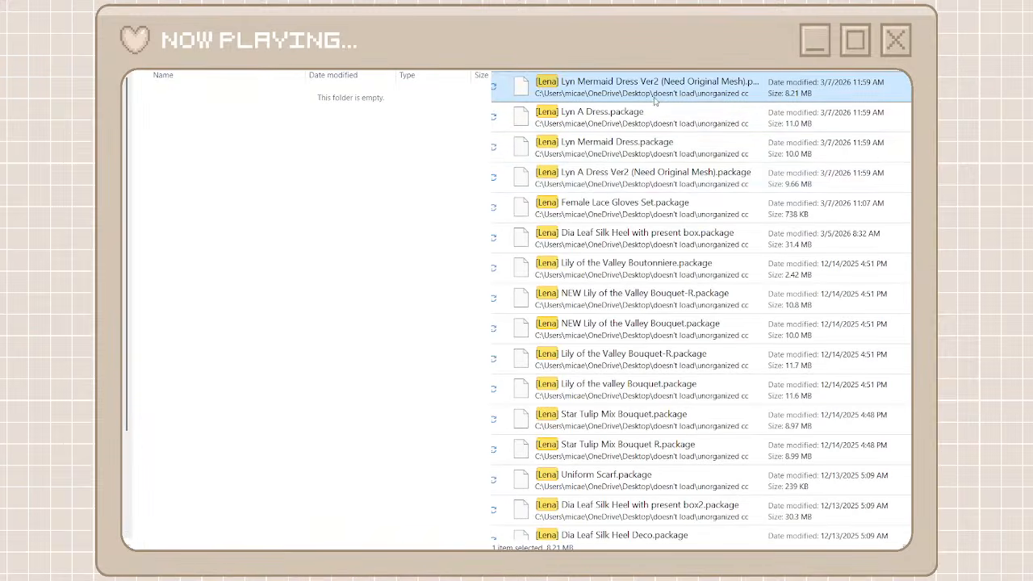
scroll(589, 343, down, 2)
scroll(590, 343, down, 5)
key(ctrl+a)
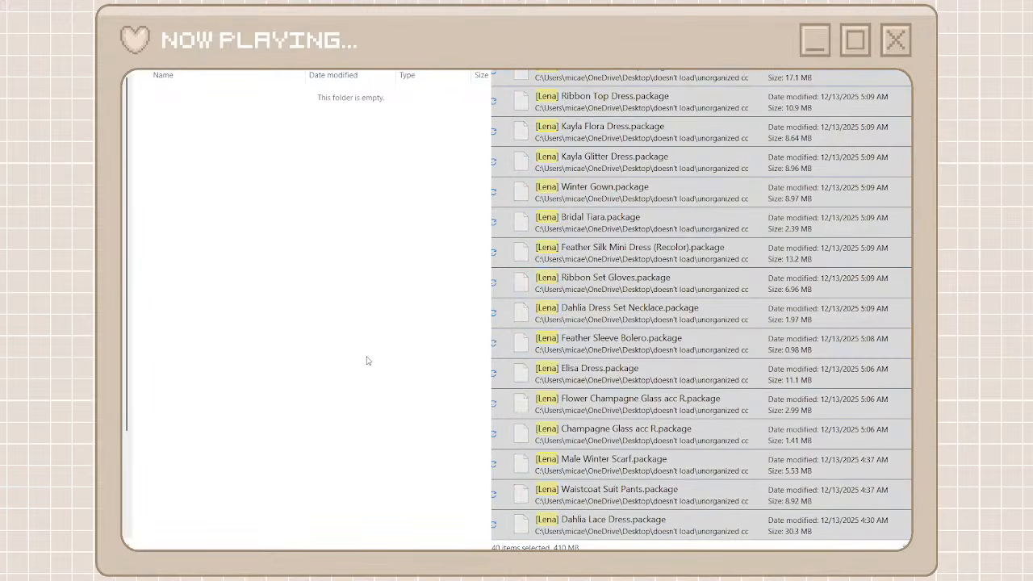
key(ctrl+v)
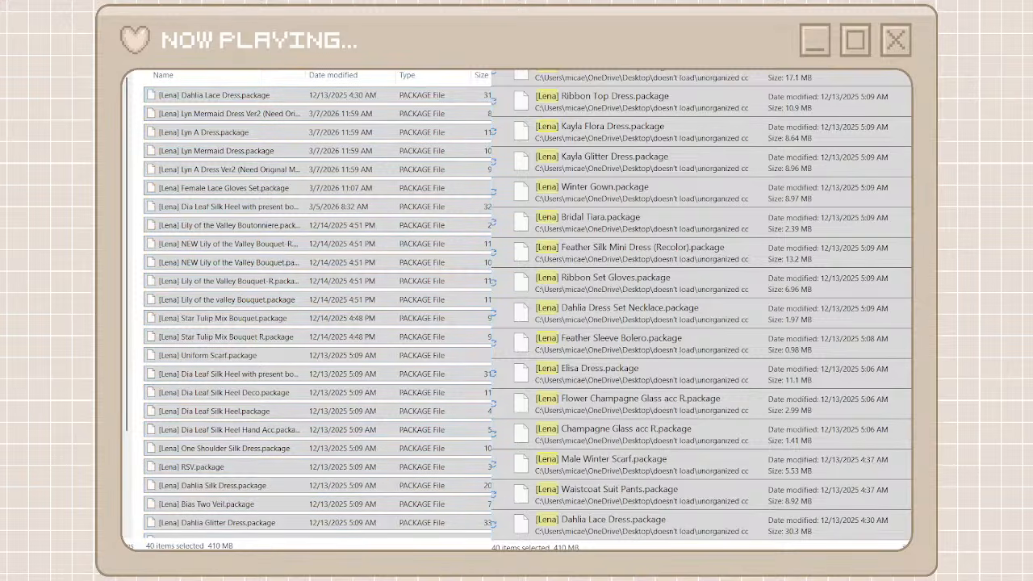
key(alt+Left)
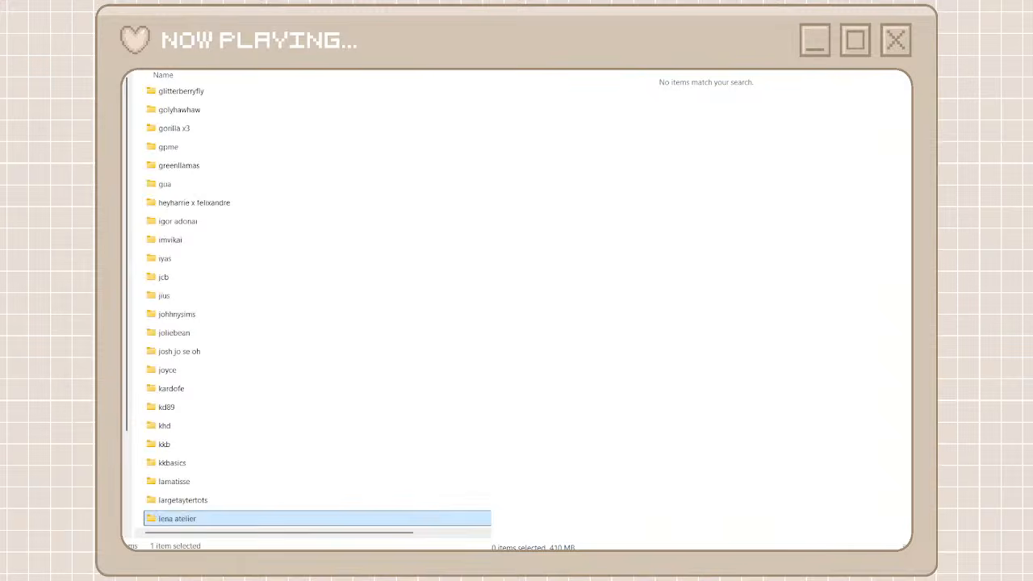
key(alt+Left)
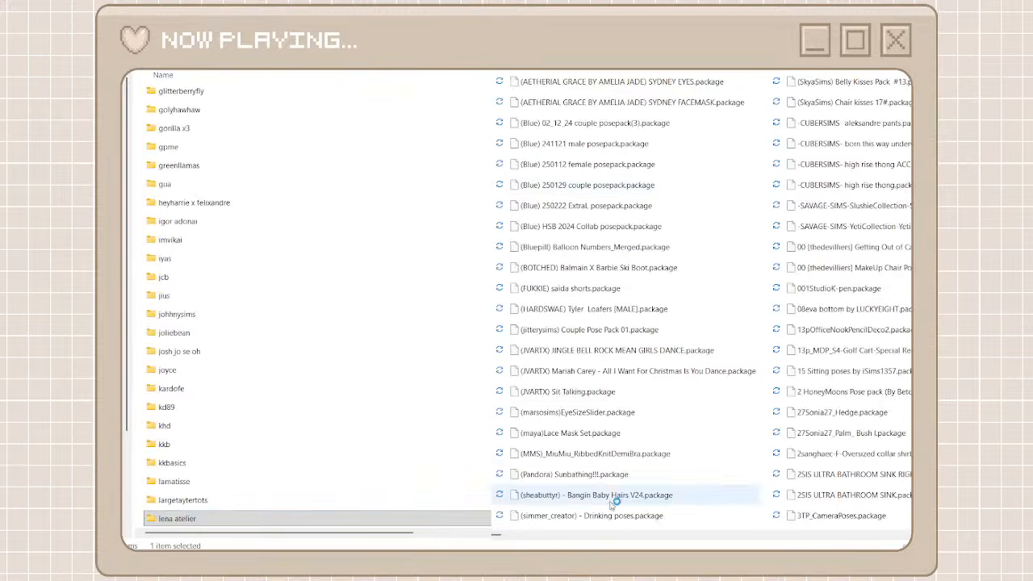
Create a creator folder named by beto for the By Beto packages, copy its name, and open the folder
drag(498, 532, 639, 535)
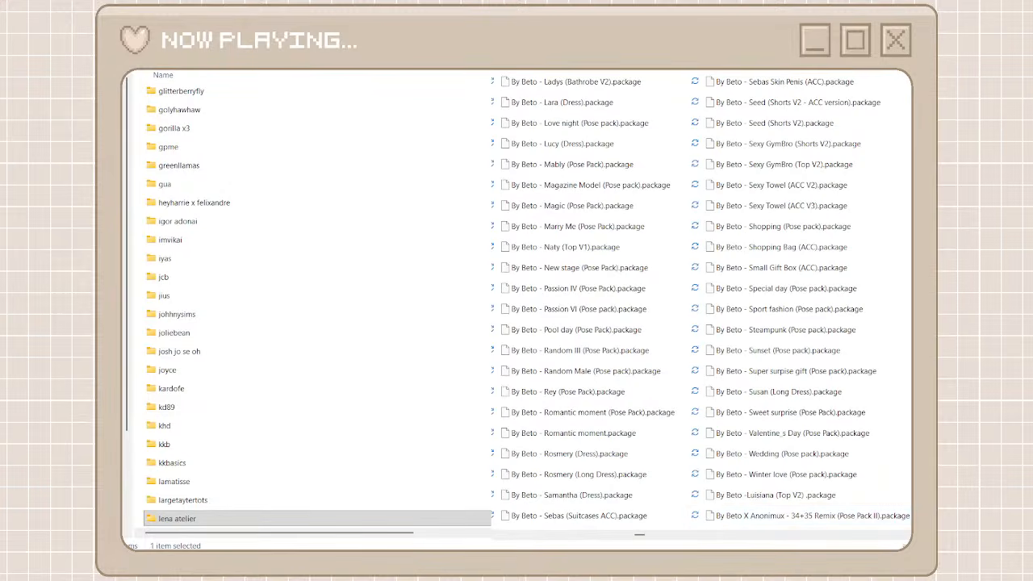
key(ctrl+shift+n)
text(by beto)
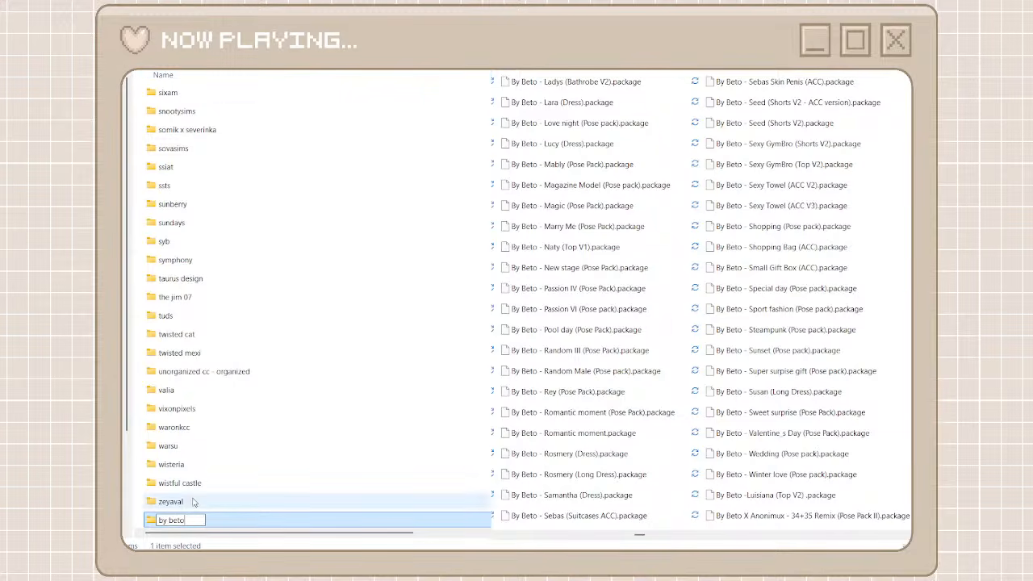
key(ctrl+a)
key(ctrl+c)
key(Return)
key(Return)
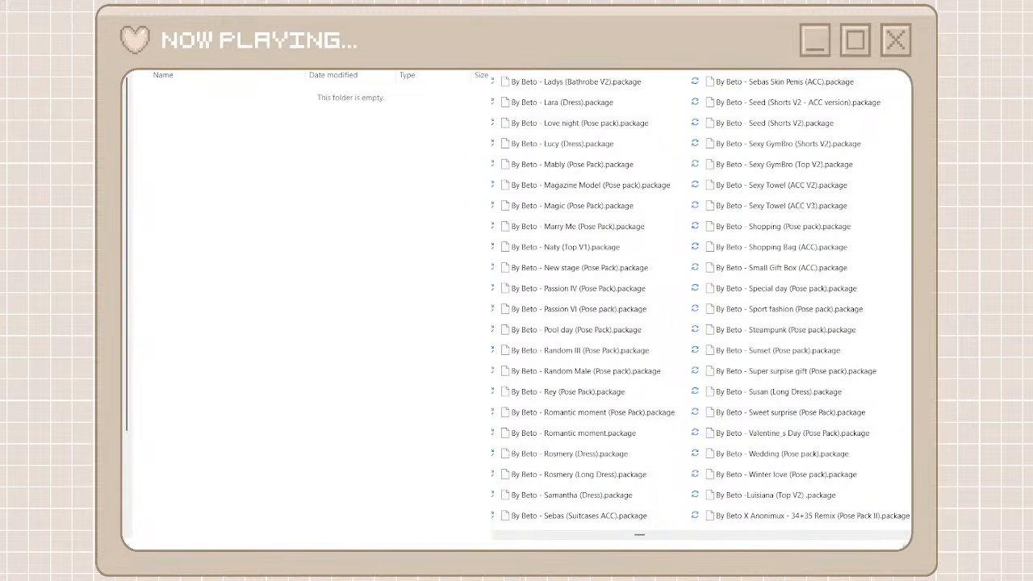
Search the unorganized packages for By Beto, move all the results into the by beto folder, and leave the search results
key(ctrl+v)
click(589, 86)
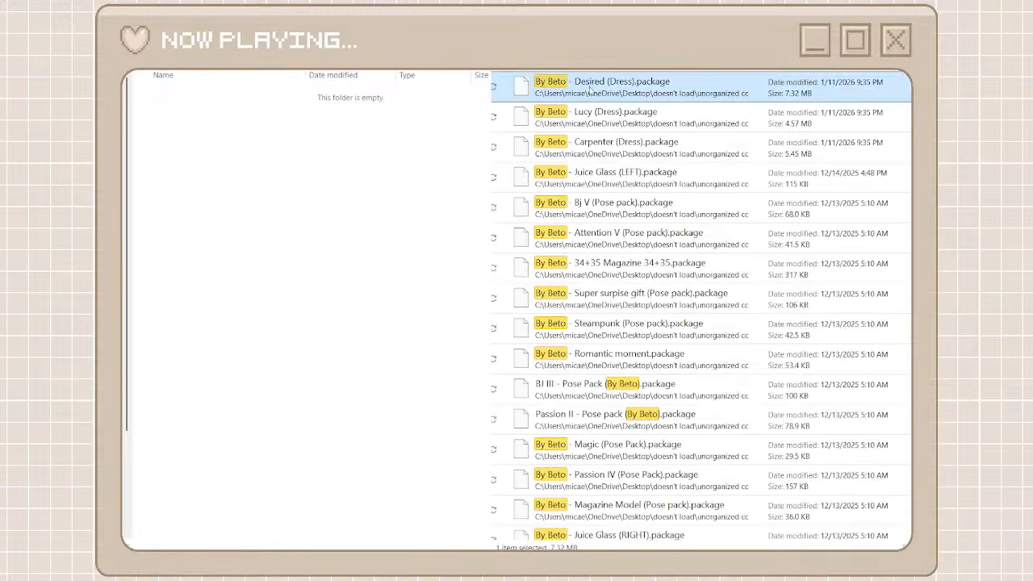
scroll(598, 501, down, 20)
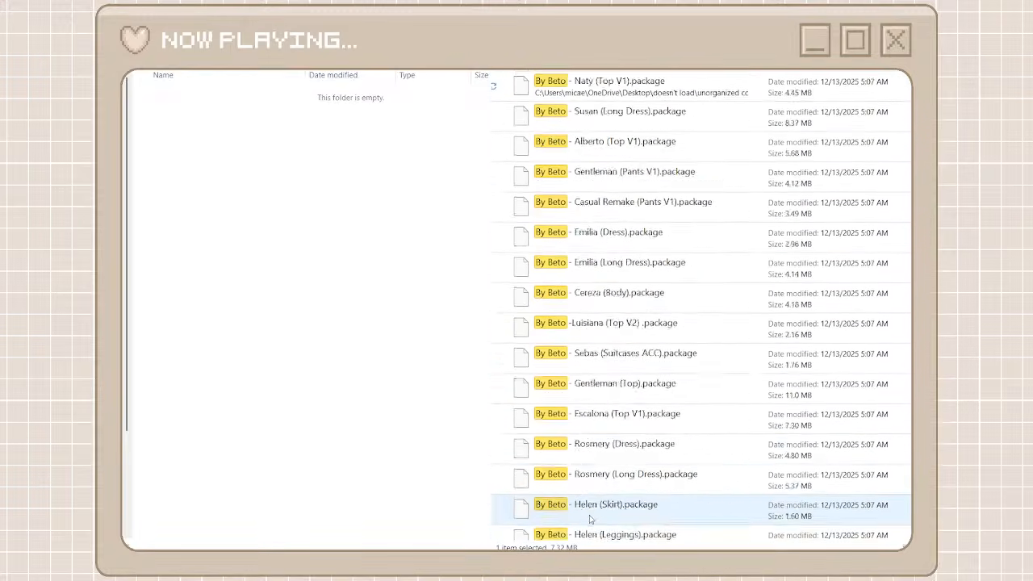
shift+click(595, 526)
right_click(596, 531)
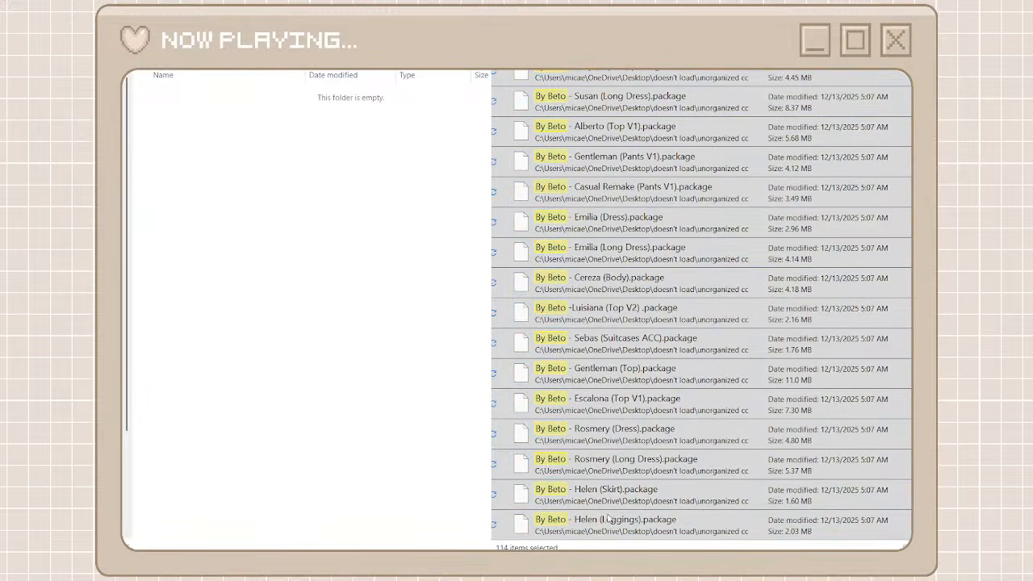
click(610, 519)
right_click(453, 425)
click(464, 432)
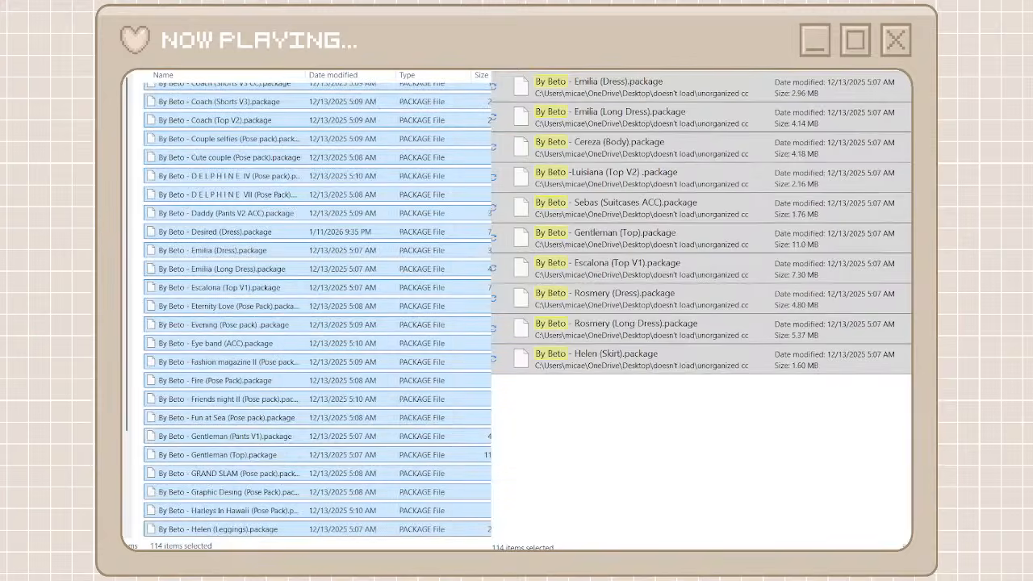
click(506, 73)
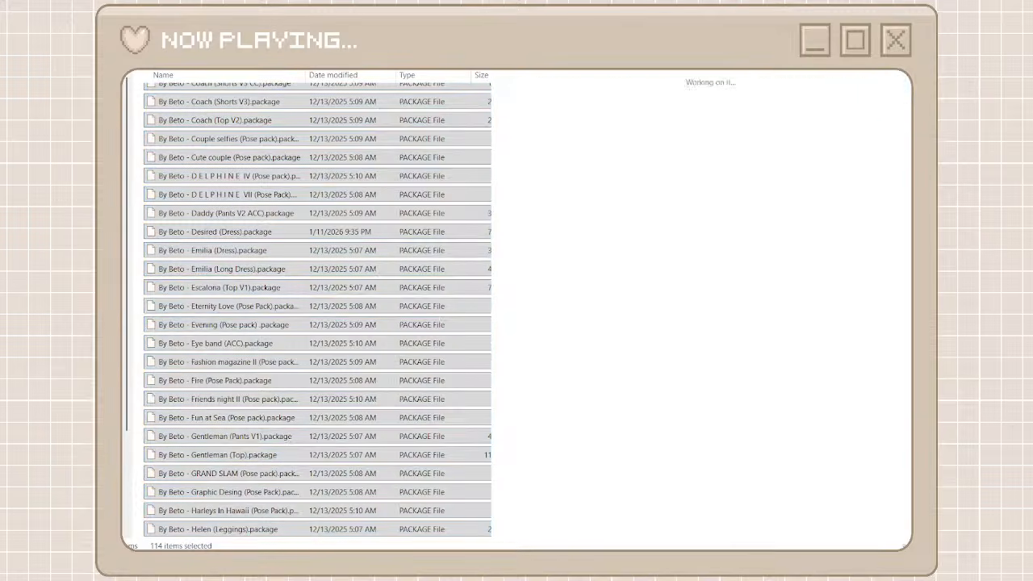
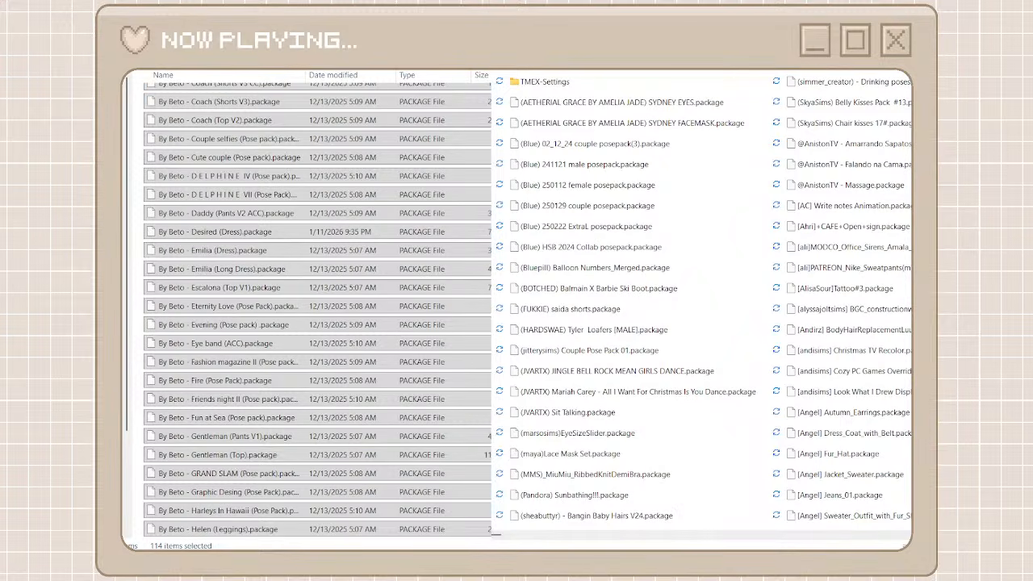
Return to the creator folders, create a folder named ts4h for the ts4h packages, copy its name, and open the folder
key(alt+Left)
drag(495, 533, 887, 522)
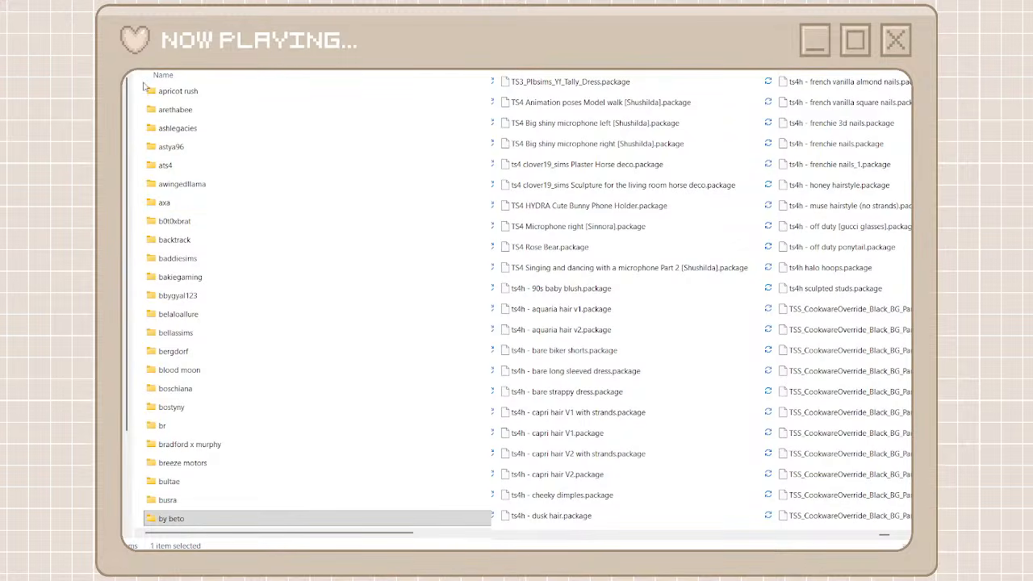
key(ctrl+shift+n)
text(ts)
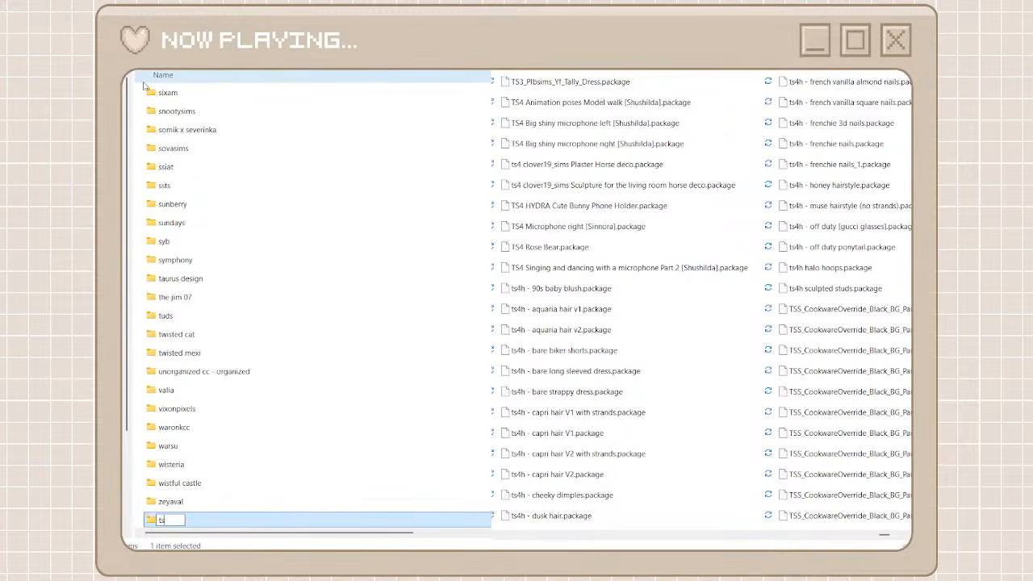
text(4h)
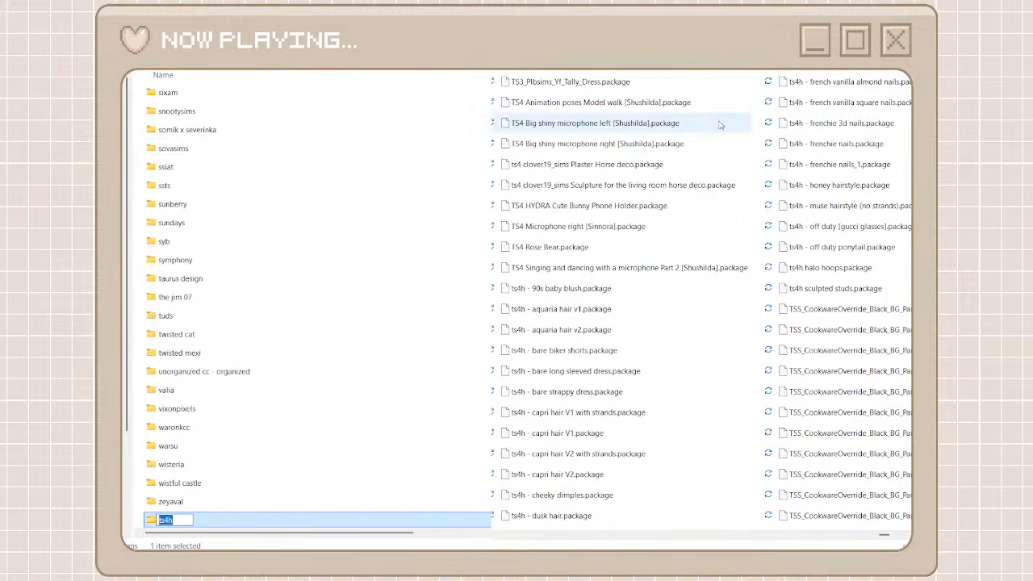
key(Return)
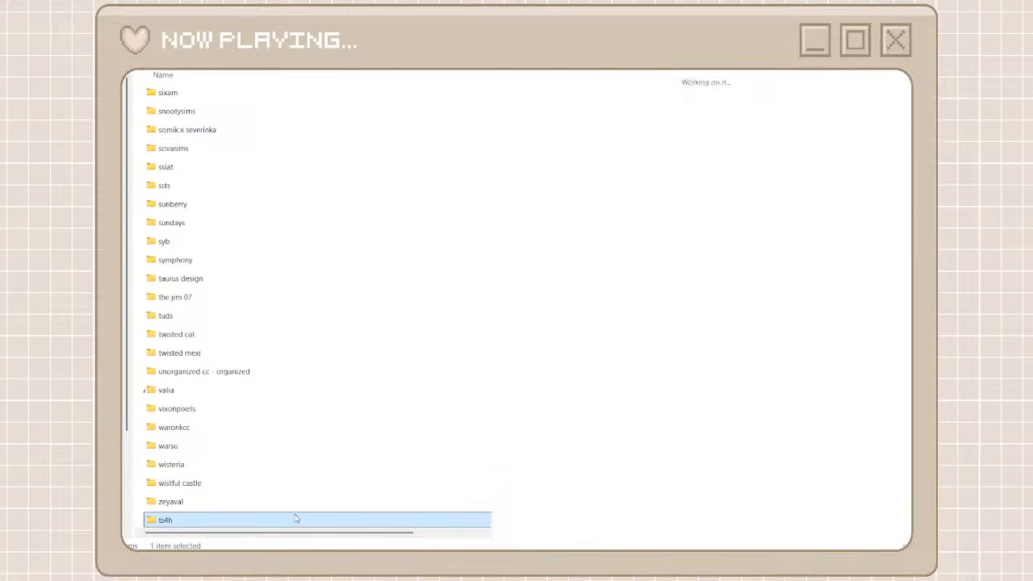
double_click(293, 521)
Search the unorganized packages for ts4h and move the gucci glasses, off duty ponytail, and french vanilla square nails packages into the ts4h folder
click(581, 87)
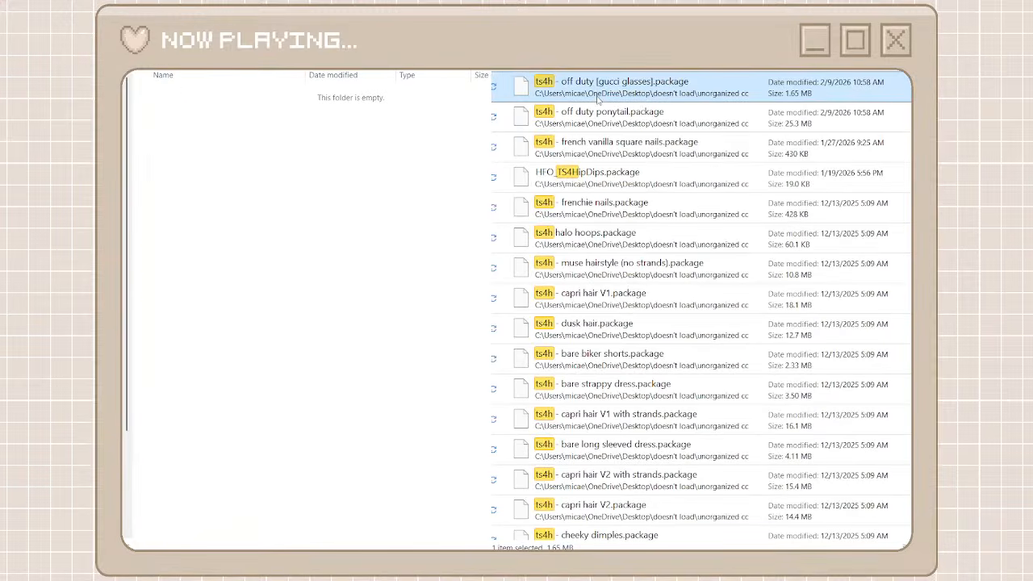
shift+click(580, 142)
right_click(580, 142)
click(591, 153)
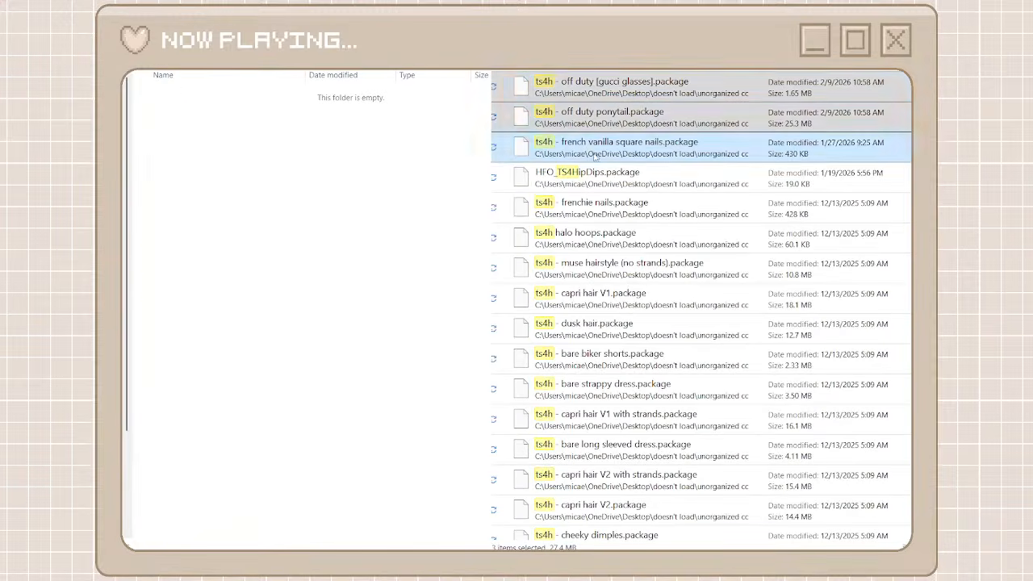
key(ctrl+v)
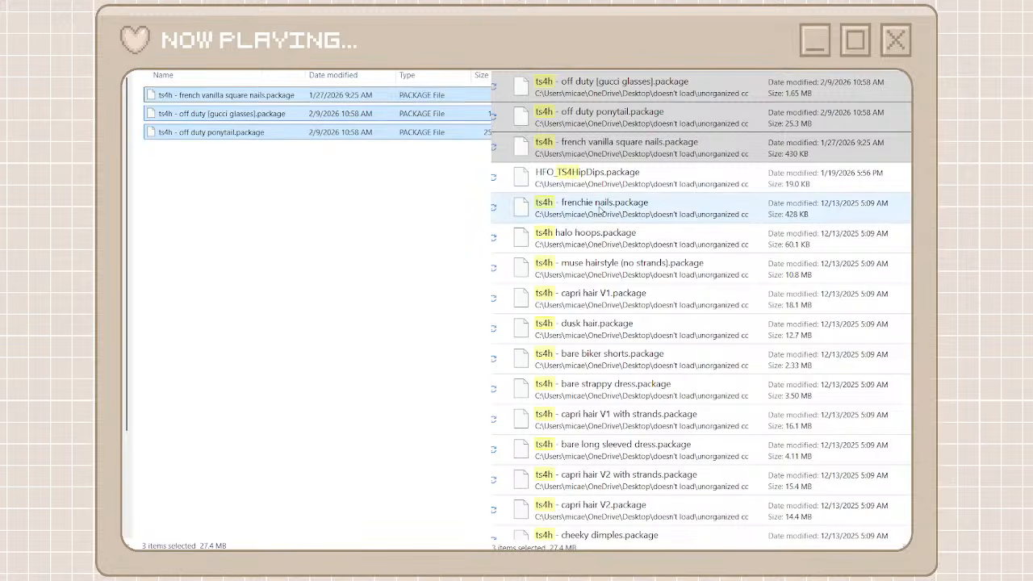
Move the ts4h packages from frenchie nails through sculpted studs into the ts4h folder
click(599, 208)
scroll(570, 394, down, 3)
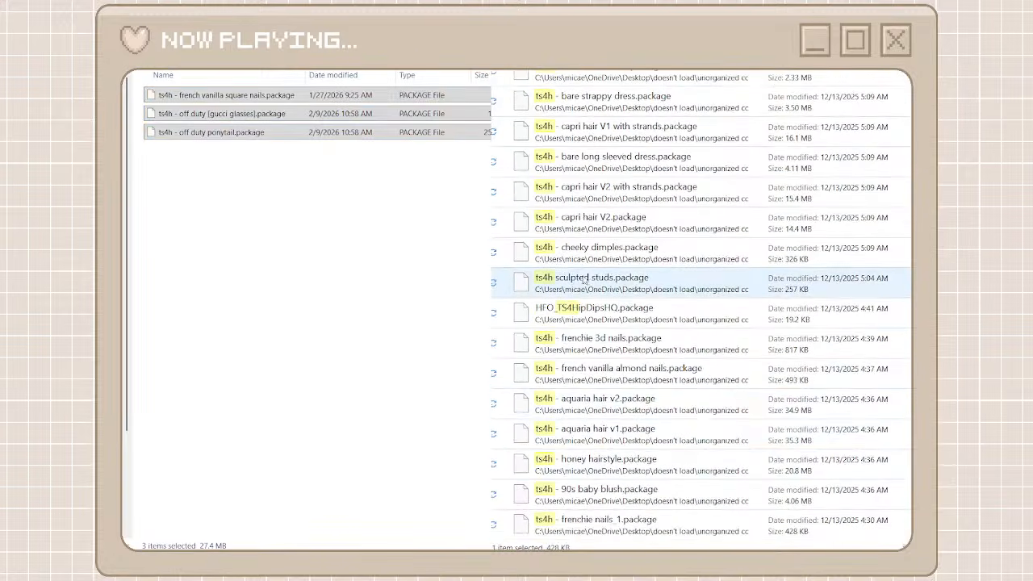
shift+click(587, 278)
right_click(586, 280)
click(351, 290)
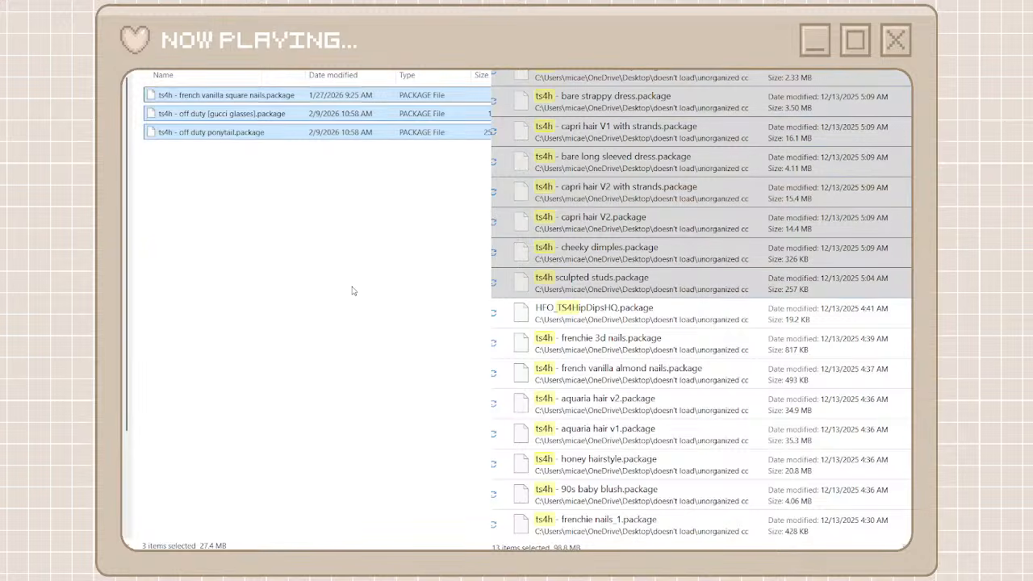
key(ctrl+v)
Move the remaining ts4h packages, from frenchie 3d nails through frenchie nails_1, into the ts4h folder
click(599, 343)
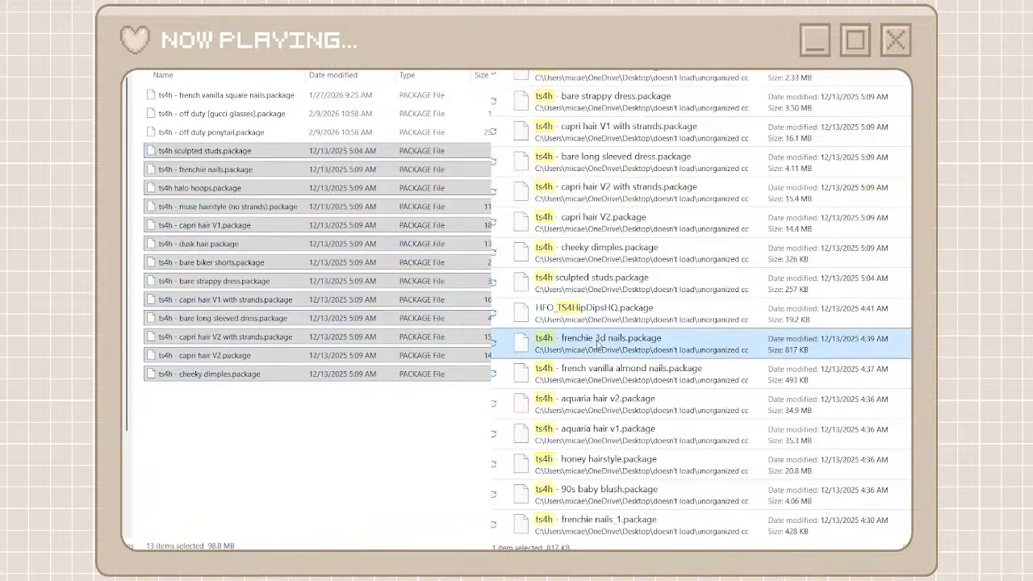
shift+click(587, 529)
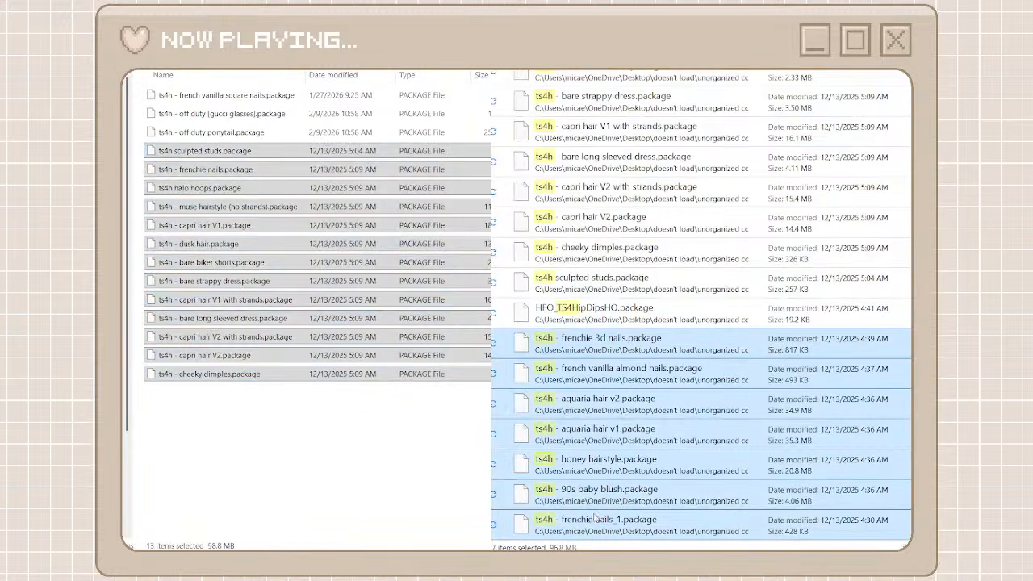
right_click(588, 524)
click(606, 510)
click(460, 479)
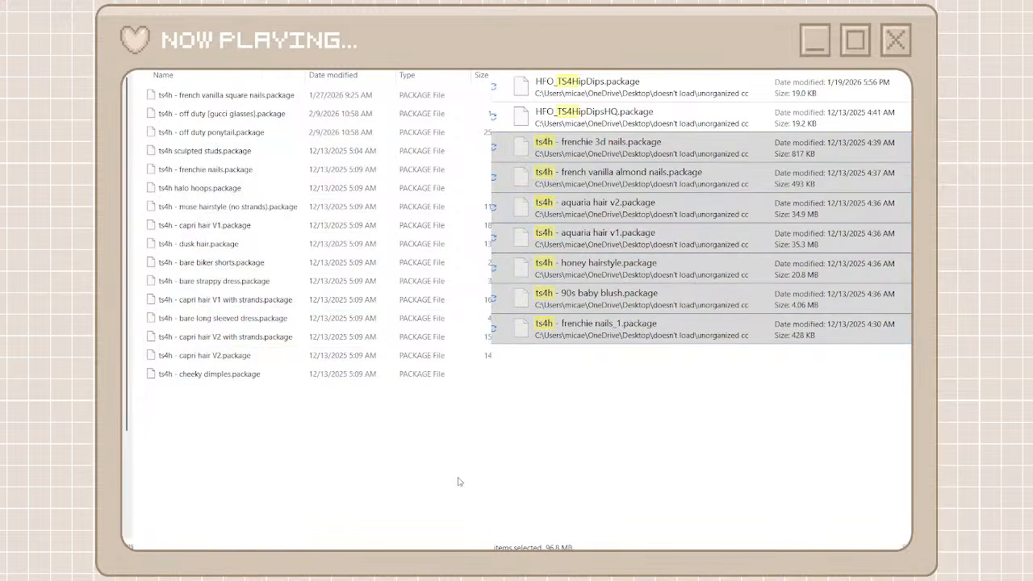
key(ctrl+v)
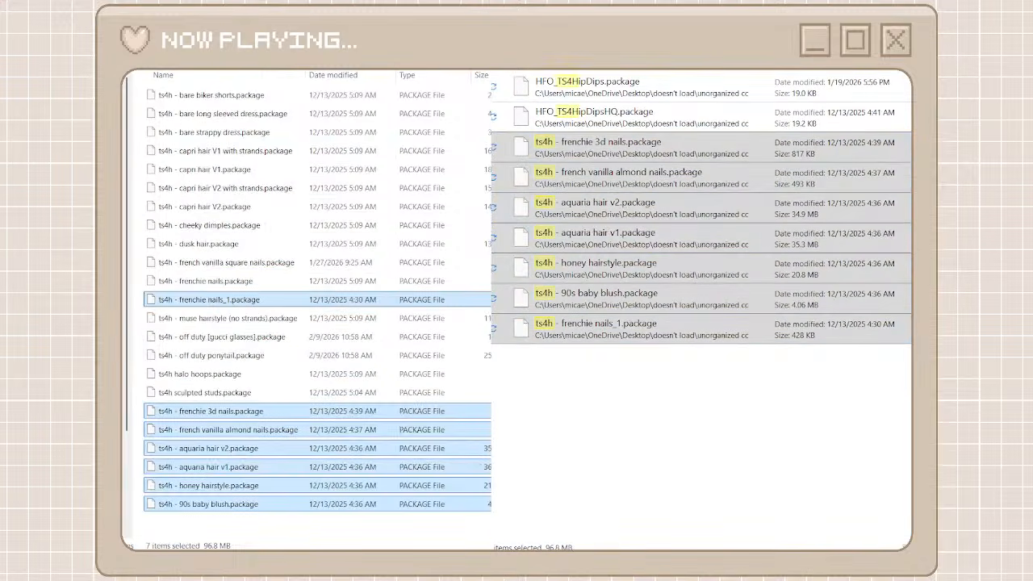
Delete the HFO_TS4HipDips and HFO_TS4HipDipsHQ packages and leave the ts4h folder and search results
click(597, 117)
shift+click(642, 97)
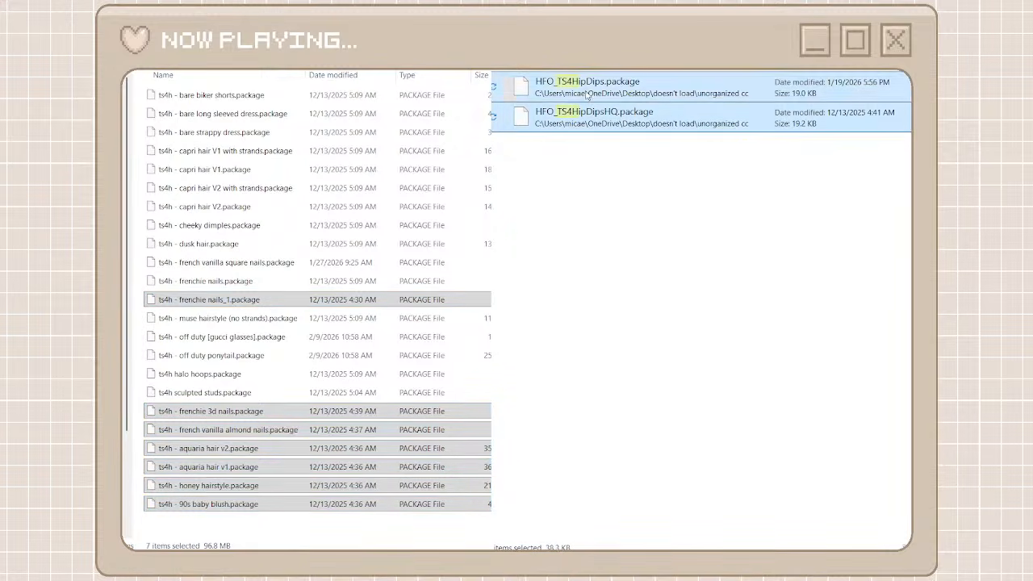
click(770, 111)
key(Delete)
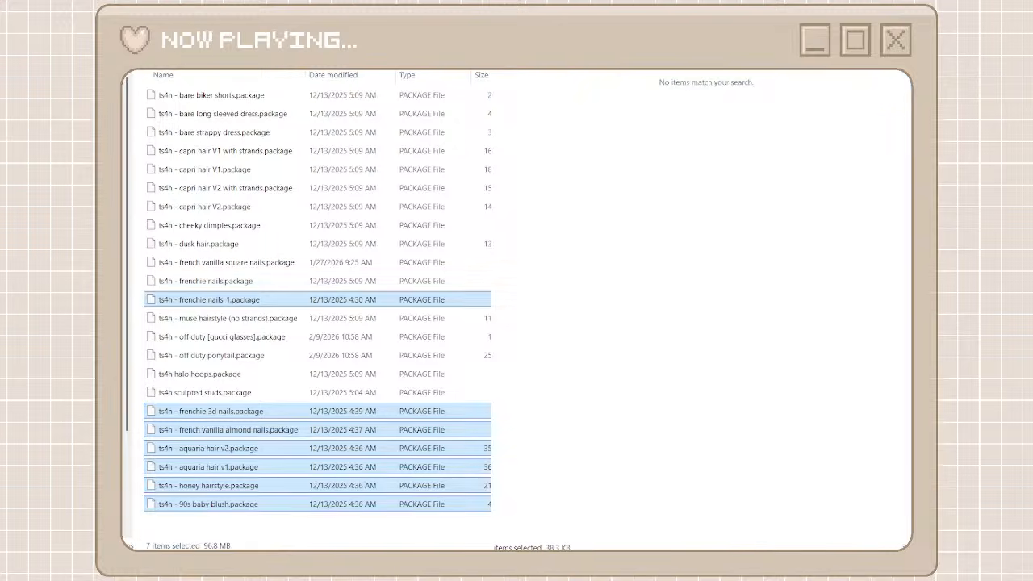
key(alt+Left)
click(884, 50)
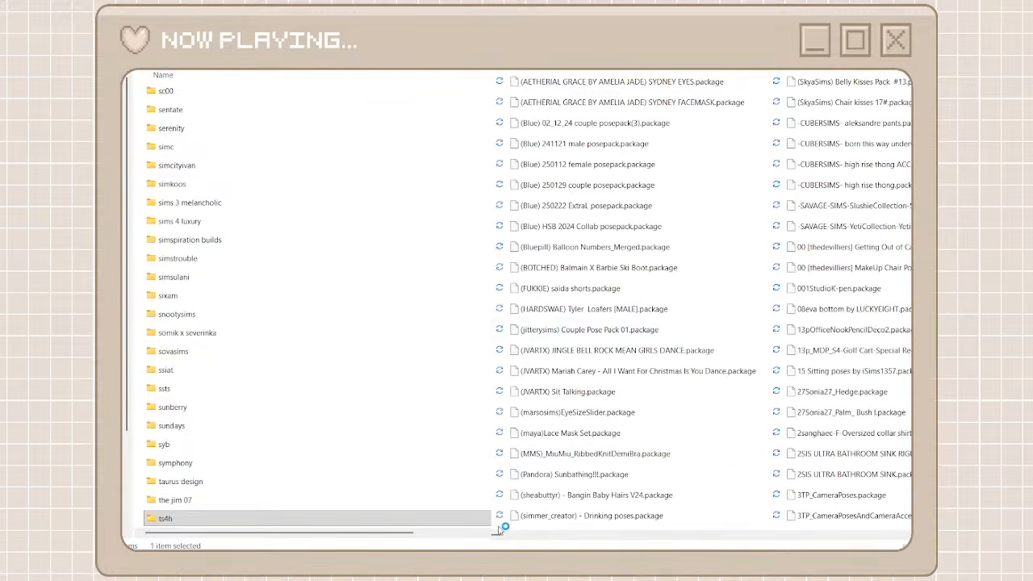
Create a creator folder named hel studio for the Hel Studio packages, copy its name, and open the folder
drag(496, 533, 708, 531)
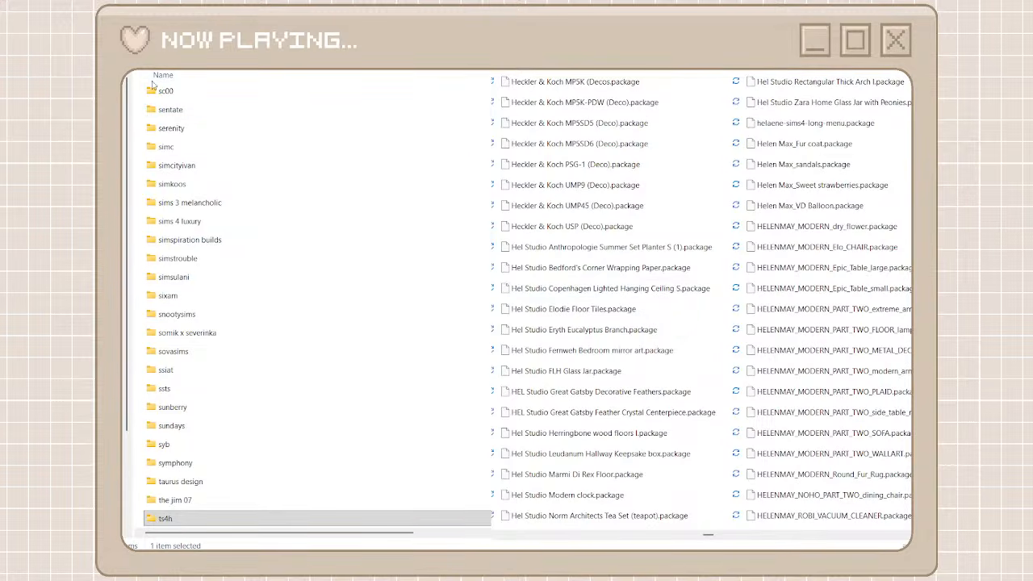
key(ctrl+shift+n)
text(hel studio)
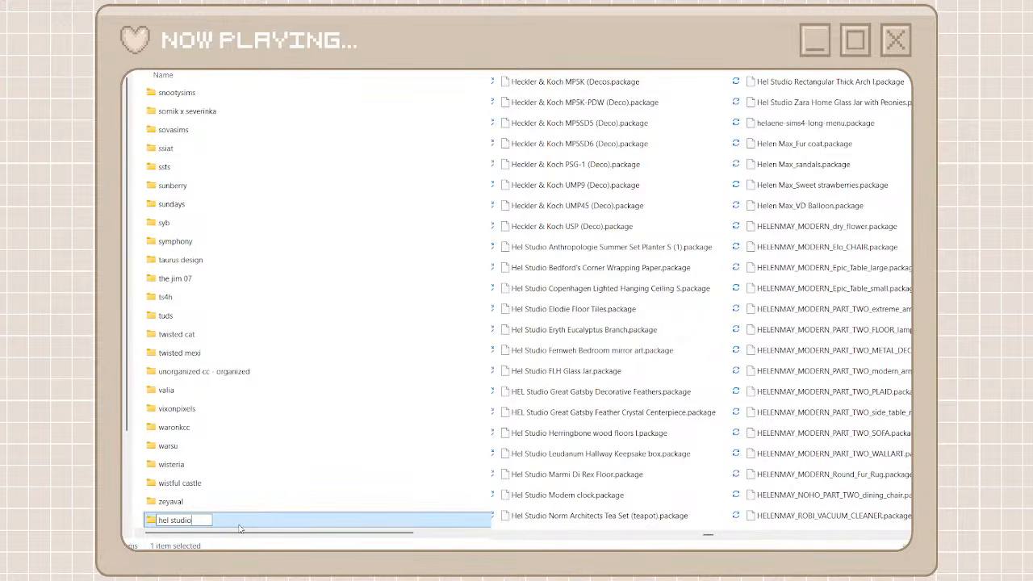
key(ctrl+a)
key(Return)
double_click(240, 526)
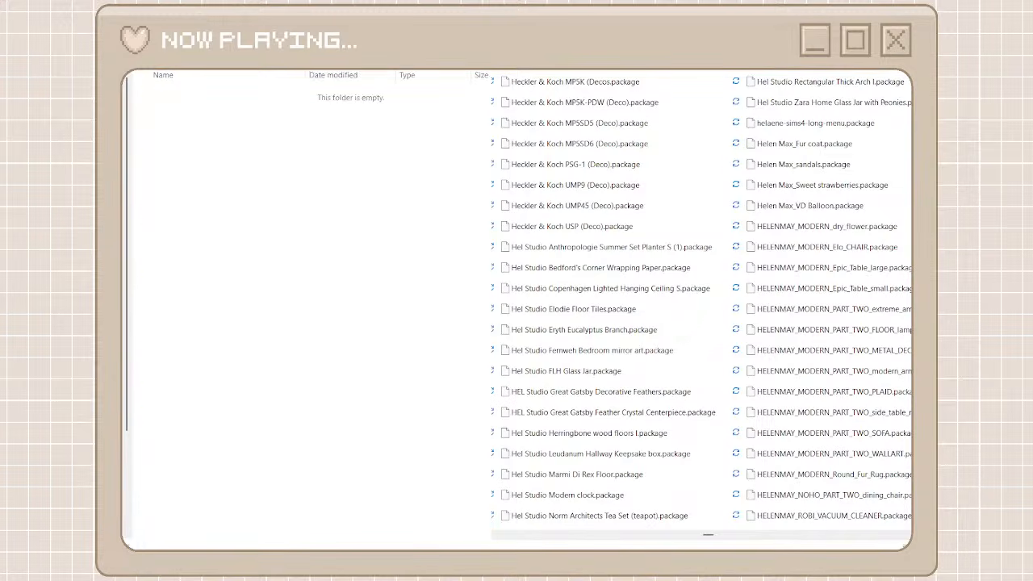
Search the unorganized packages for Hel Studio, move all the results into the hel studio folder, and return to both folder listings
click(568, 88)
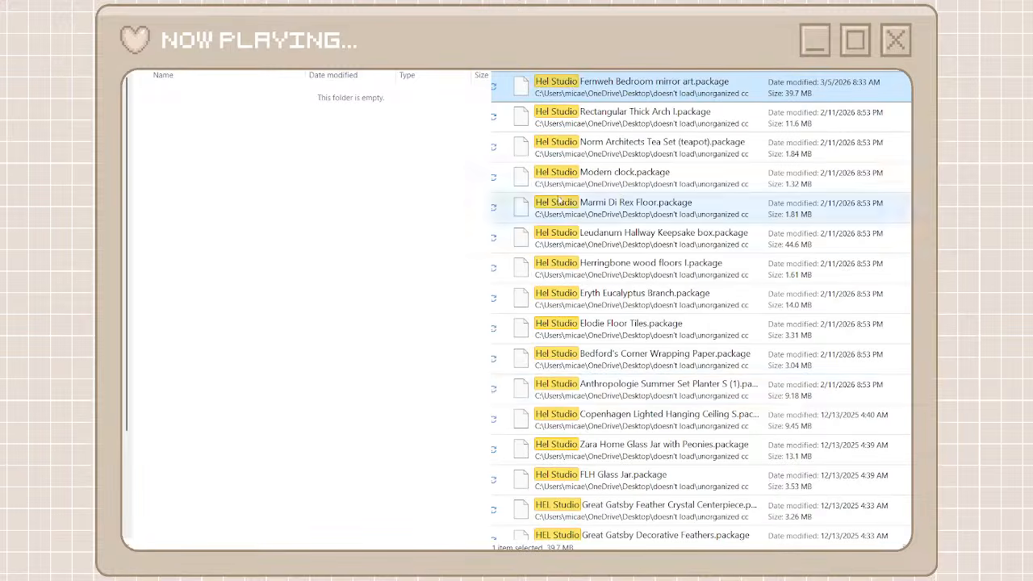
shift+click(595, 532)
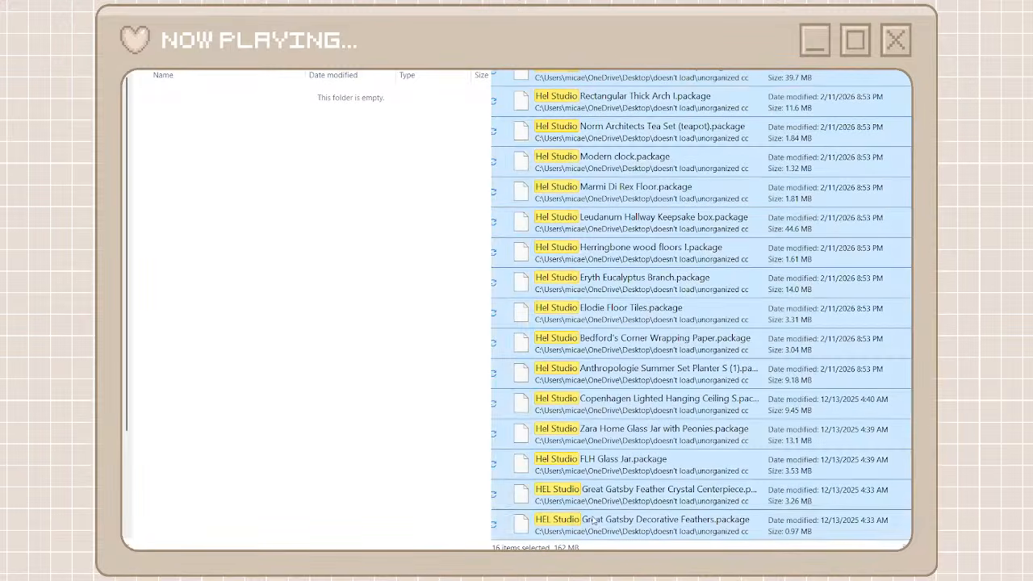
key(ctrl+x)
click(319, 320)
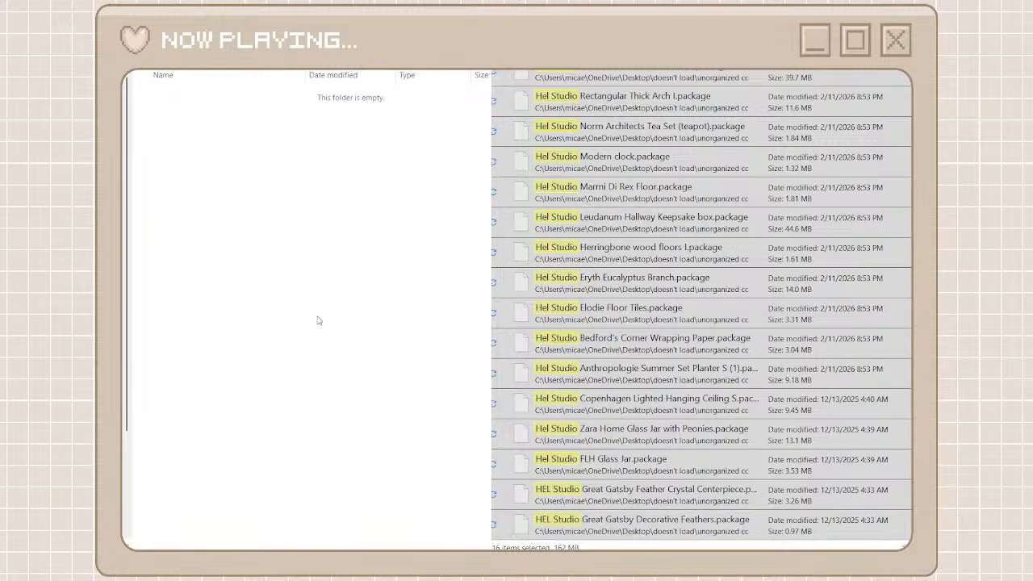
key(ctrl+v)
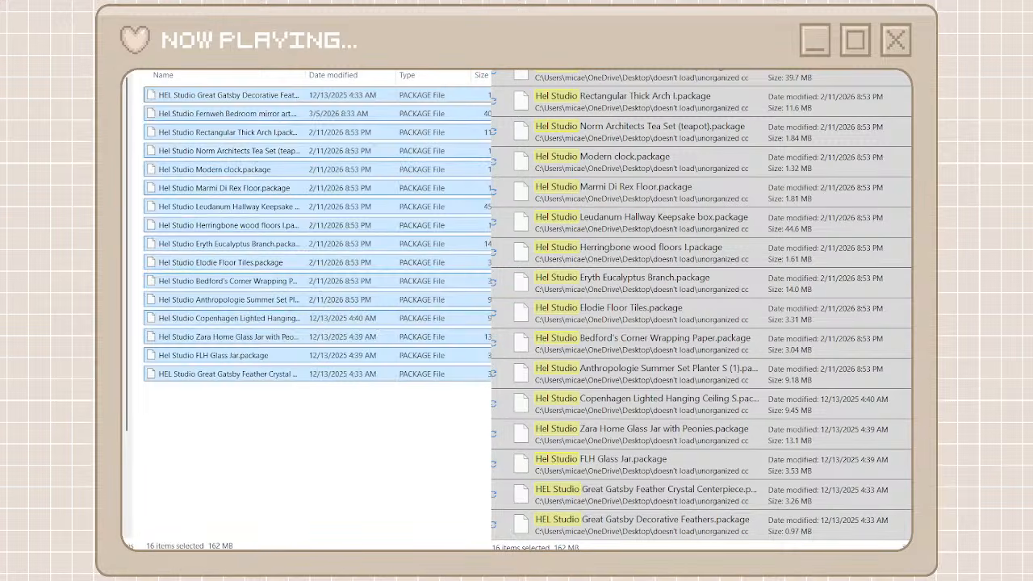
key(alt+Left)
key(alt+Left)
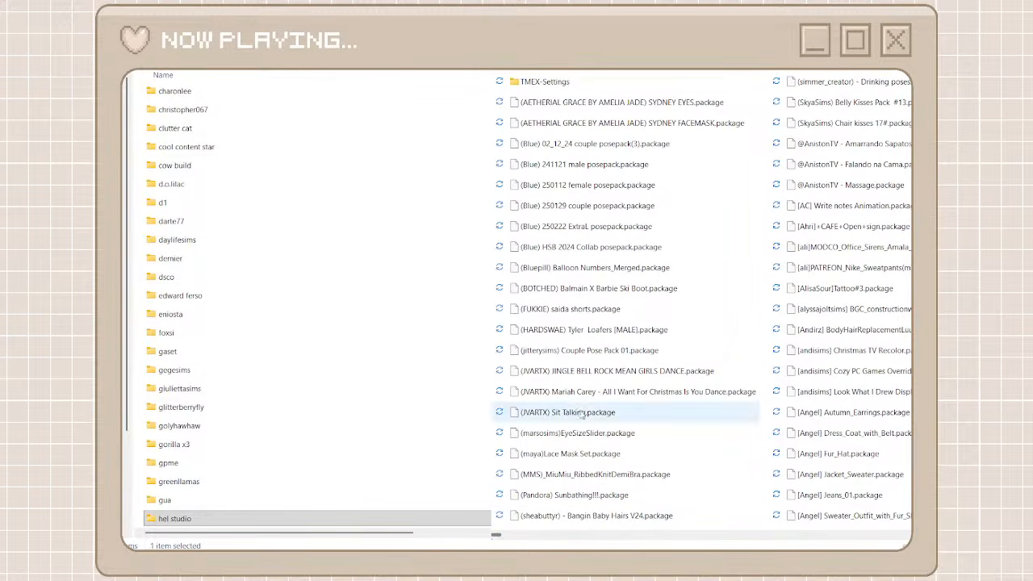
Cut the three (JVARTX) packages, then create and open a creator folder named jvartx for them
drag(587, 407, 555, 374)
click(586, 384)
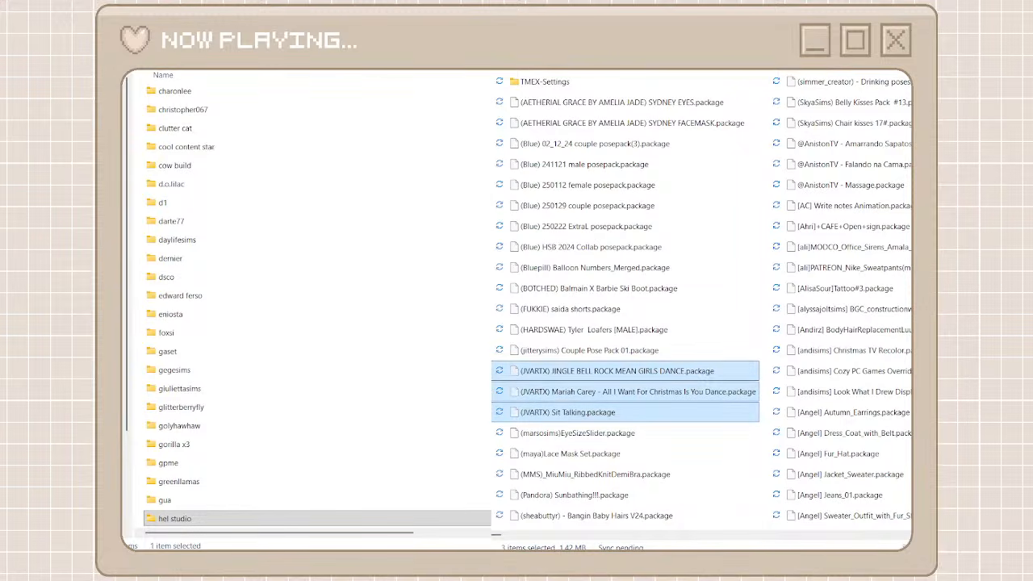
click(134, 55)
click(137, 82)
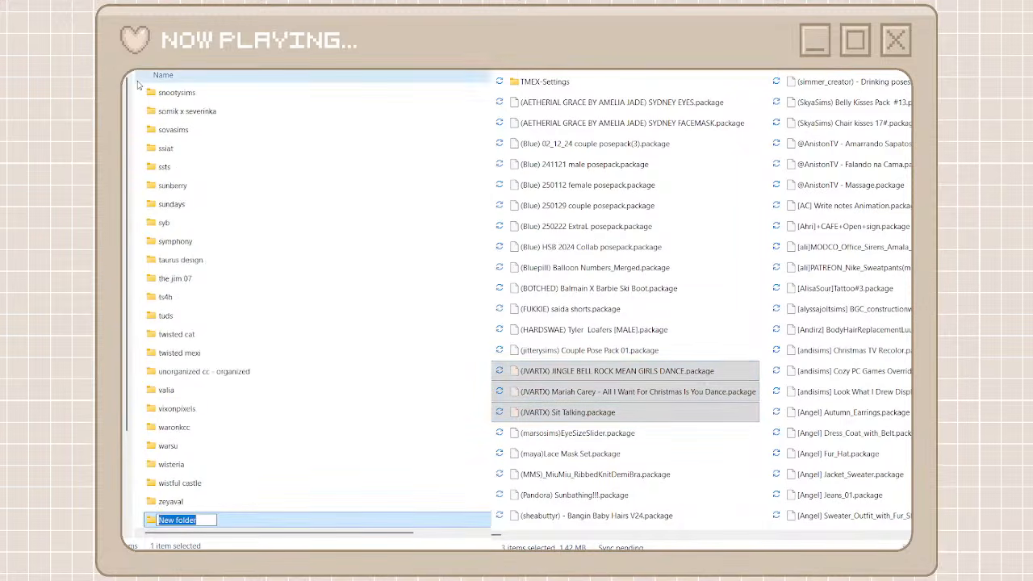
text(jvartx)
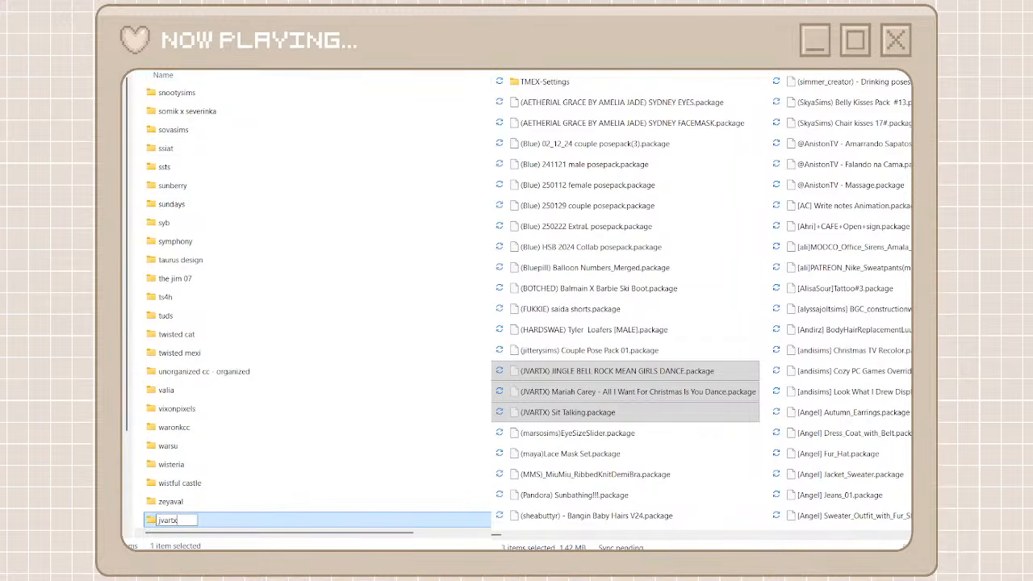
key(Return)
double_click(233, 520)
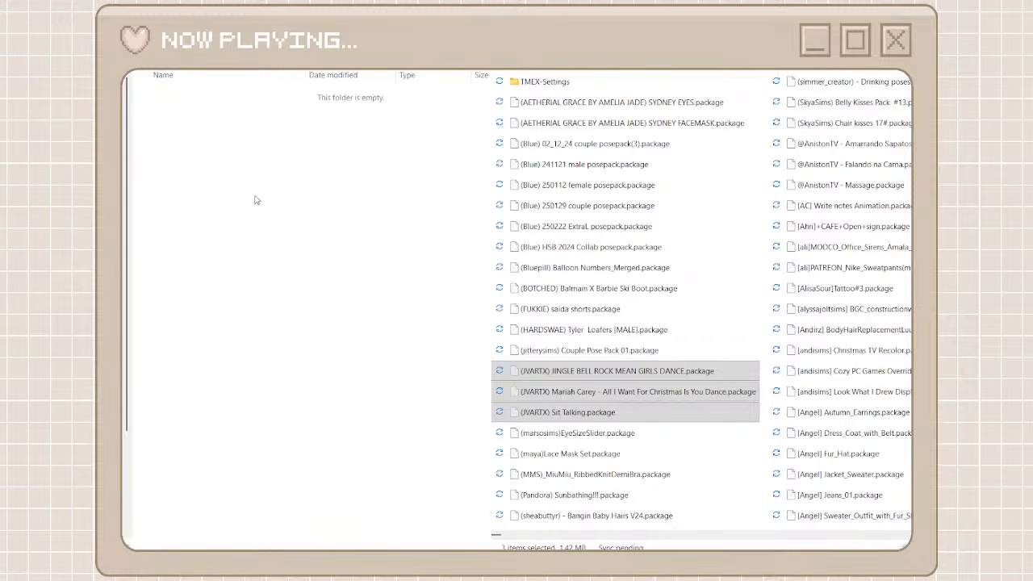
Paste the cut (JVARTX) packages into the jvartx folder, return to the creator folders, and reopen the unorganized cc folder
key(ctrl+v)
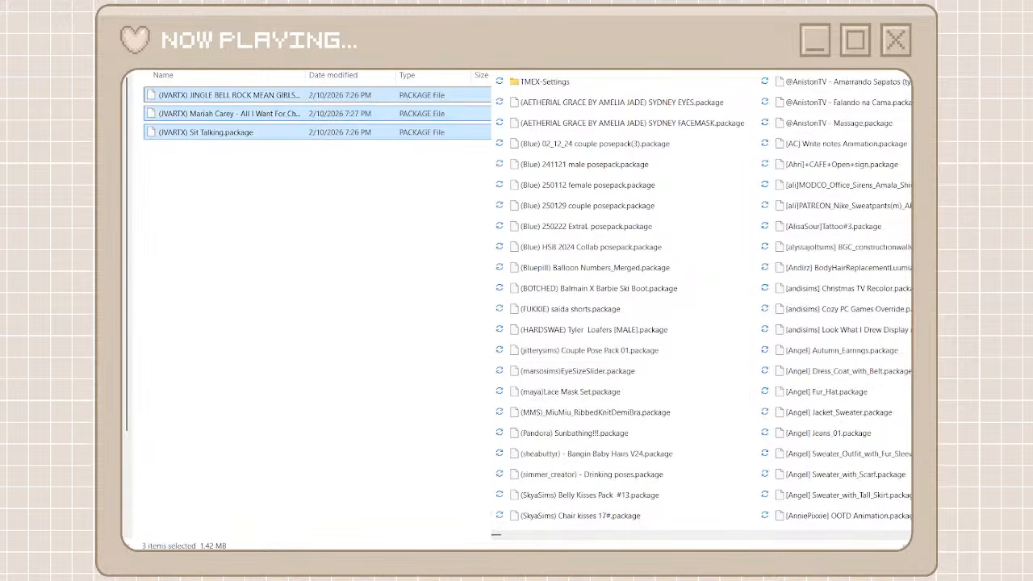
key(alt+Left)
key(alt+Left)
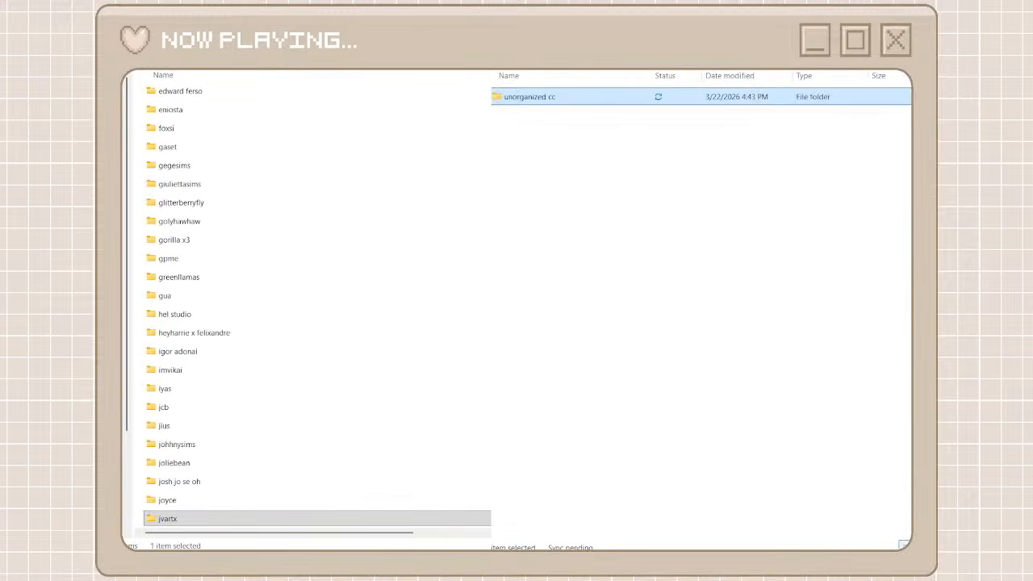
double_click(540, 100)
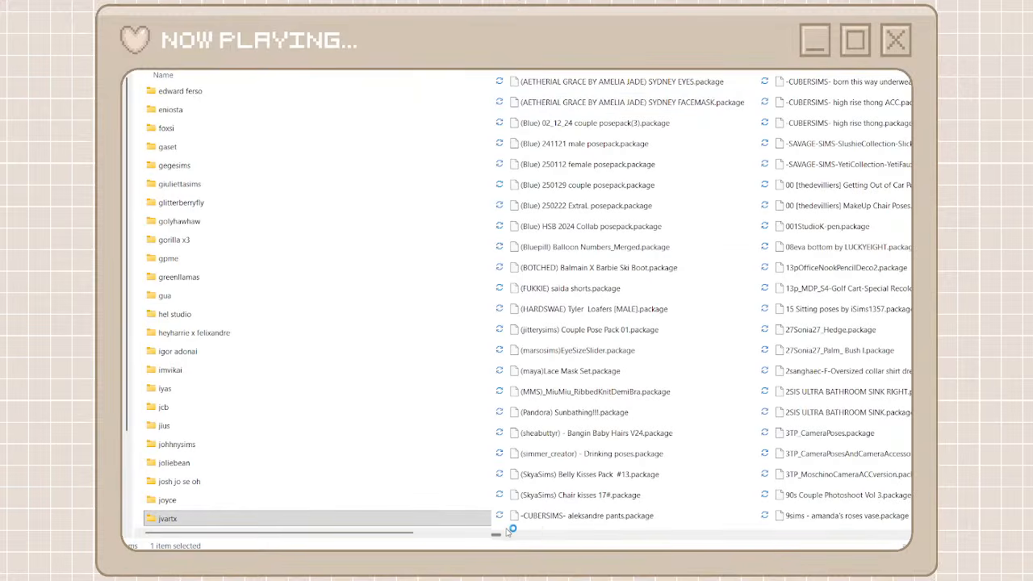
Find the PARE packages in the unorganized cc folder, then create and open a creator folder named pare
drag(508, 525, 727, 529)
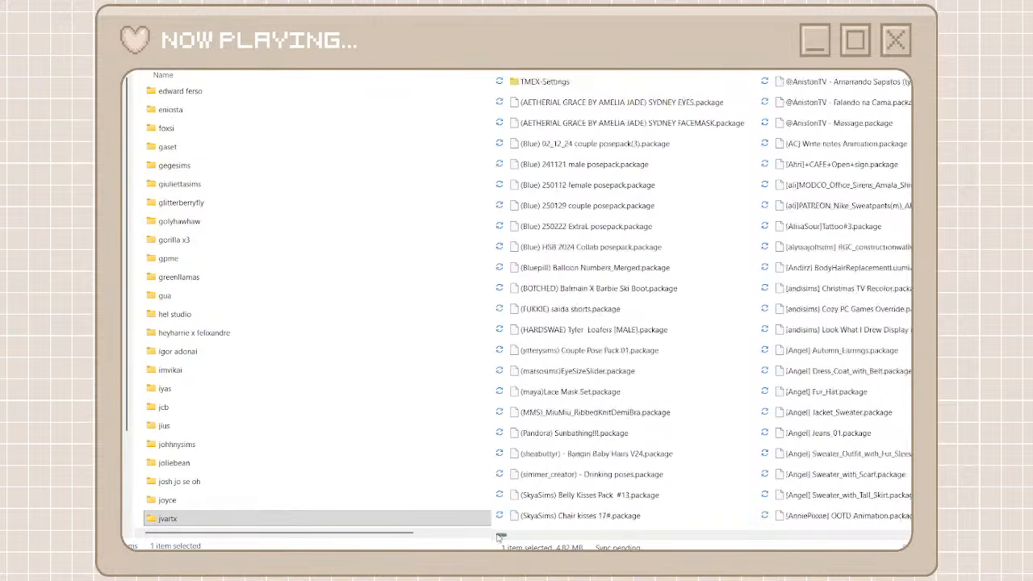
drag(499, 533, 798, 530)
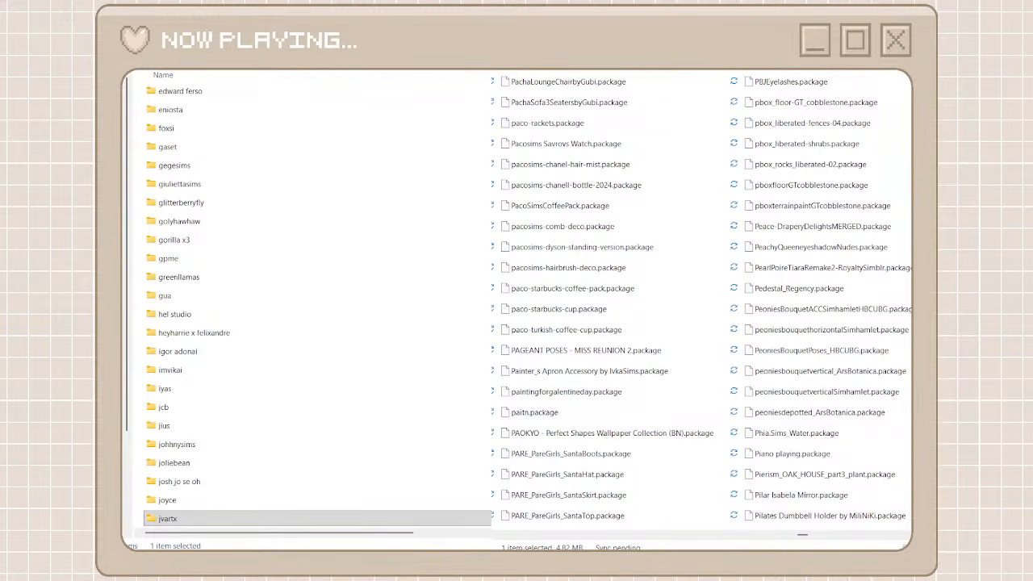
key(ctrl+shift+n)
text(pare)
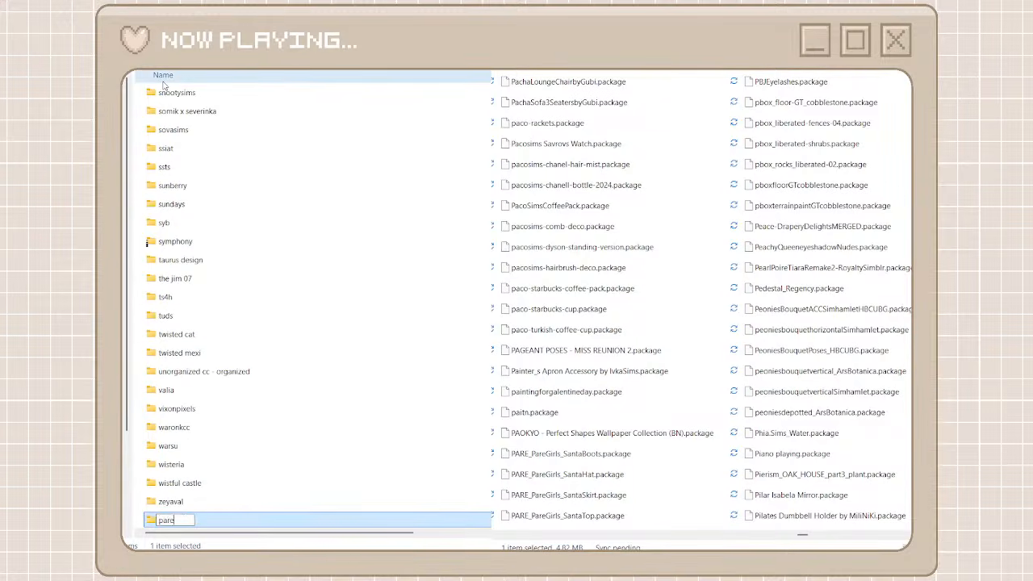
double_click(189, 521)
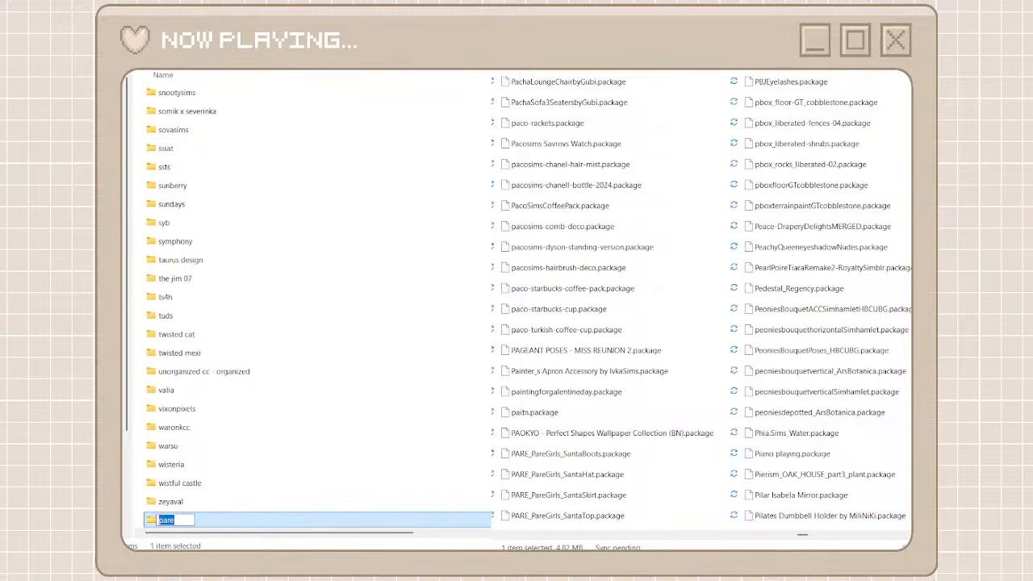
double_click(253, 522)
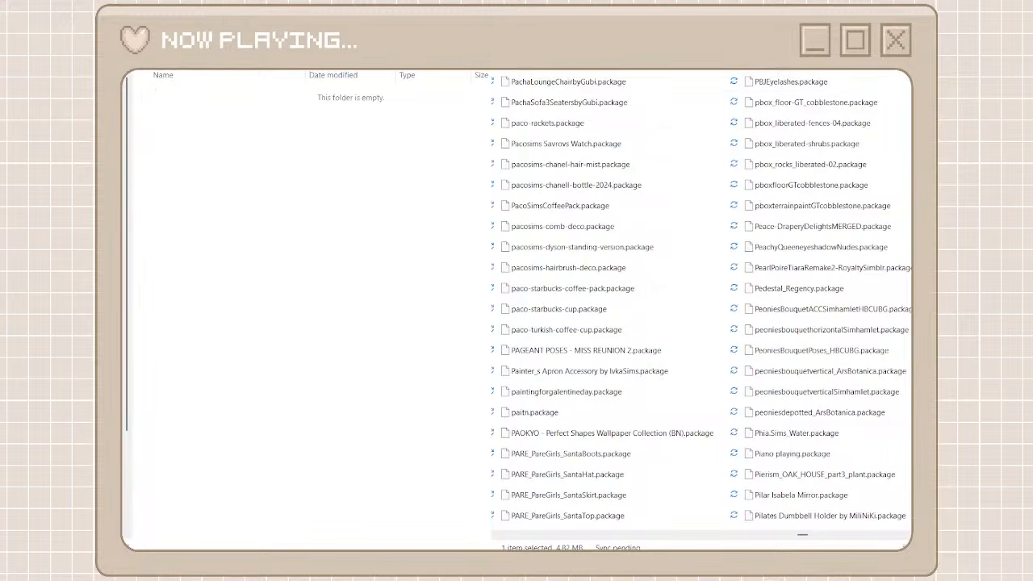
Search the unorganized packages for pare, move the four PARE_PareGirls Santa packages into the pare folder, and return to both folder listings
click(643, 83)
shift+click(617, 173)
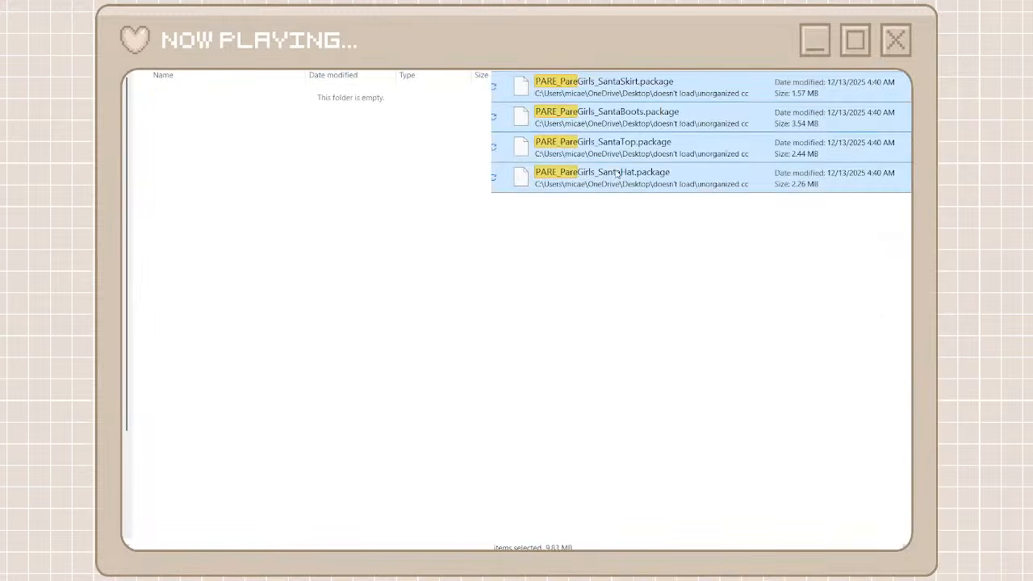
right_click(617, 172)
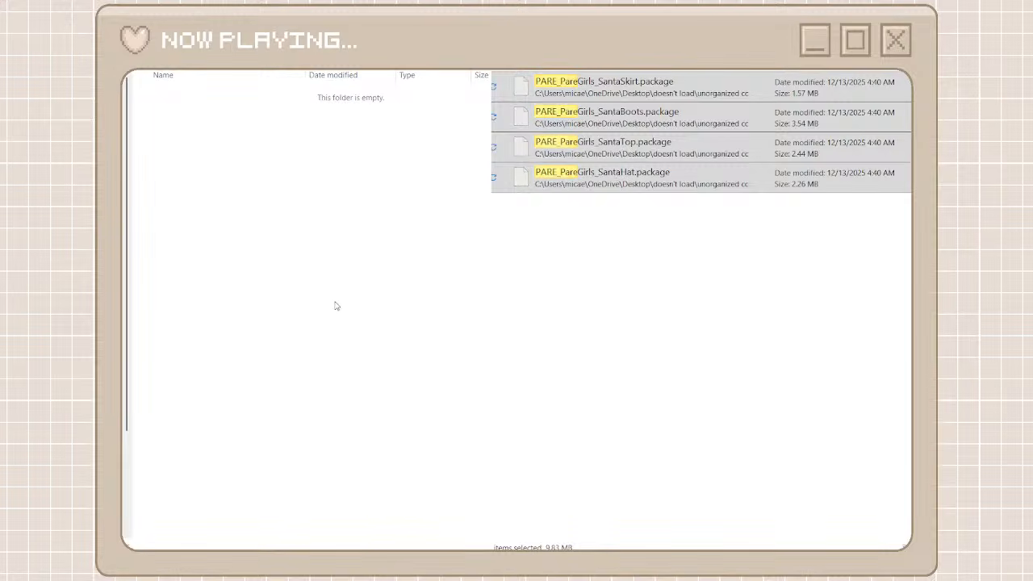
key(ctrl+v)
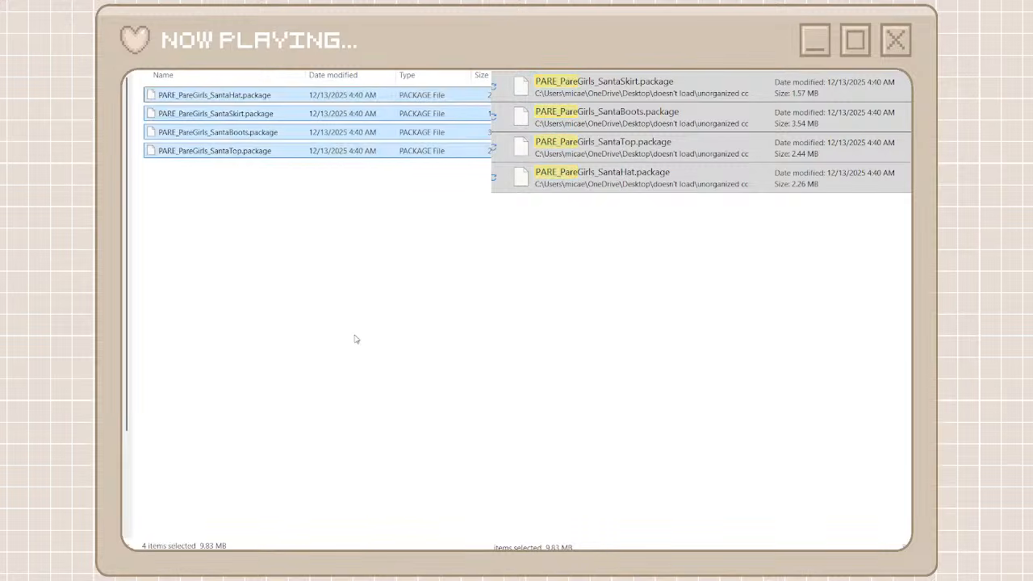
key(alt+Left)
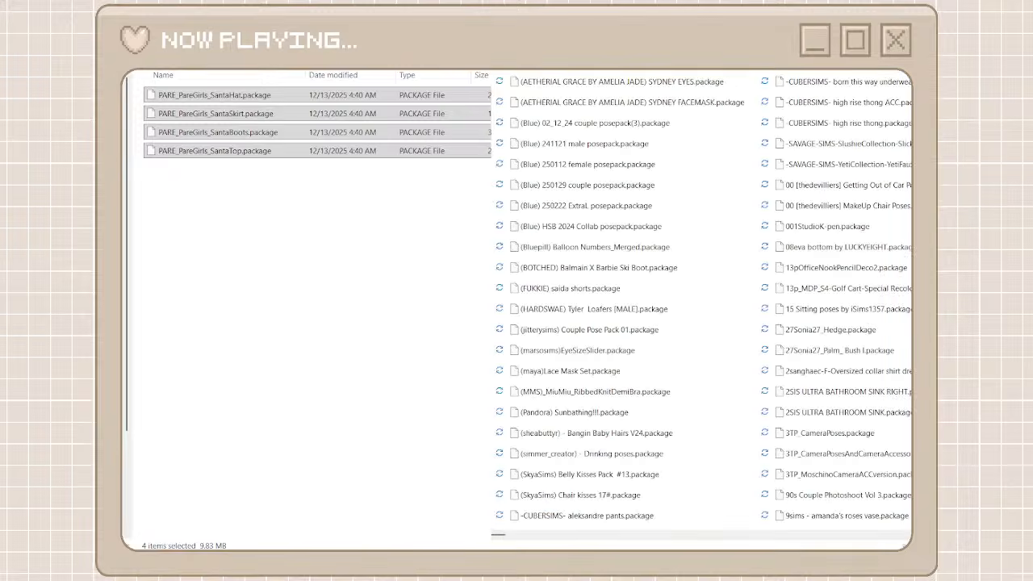
key(alt+Left)
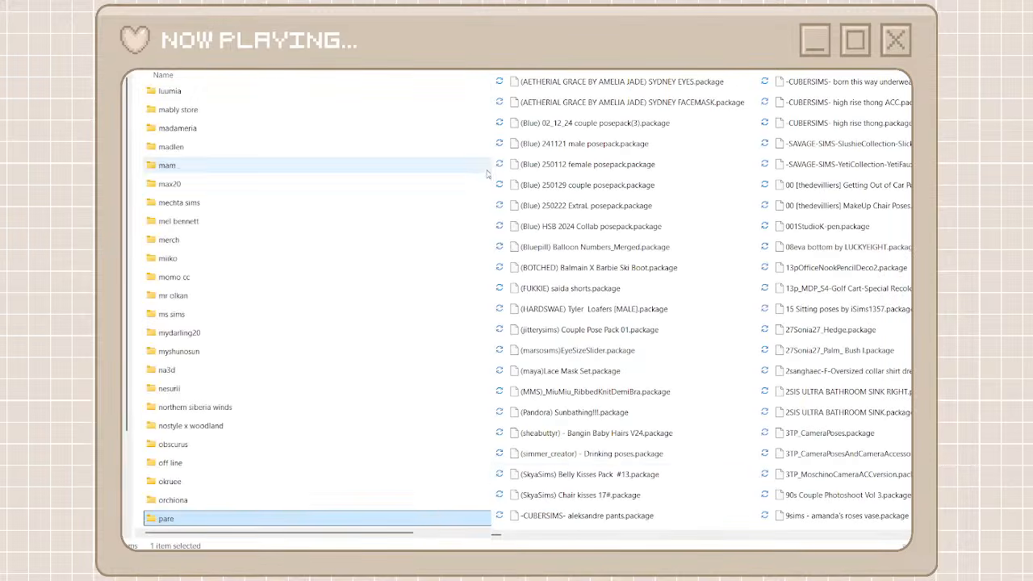
Find the ND packages in the unorganized cc folder, then create and open a creator folder named nd
click(649, 534)
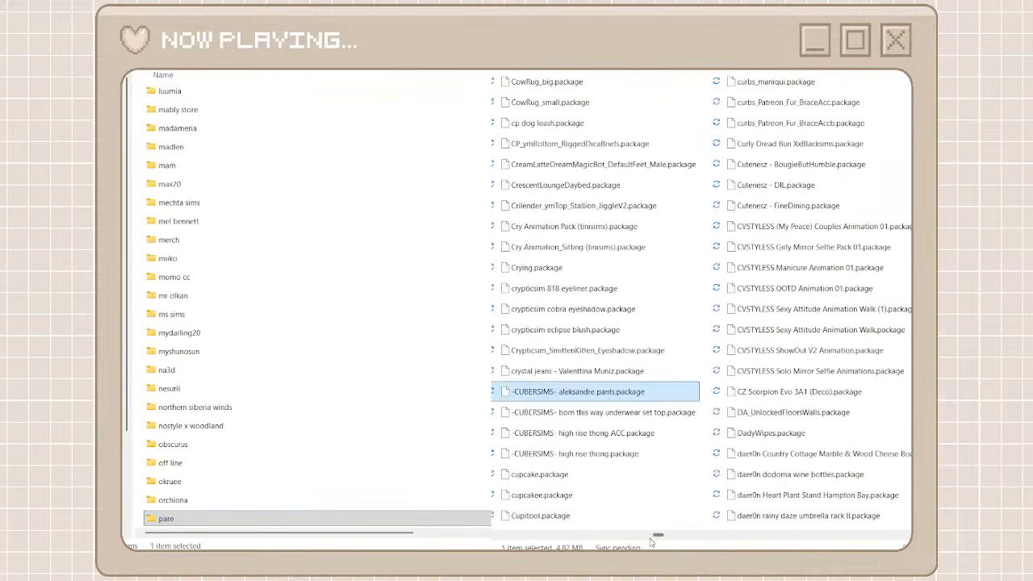
drag(658, 535, 791, 546)
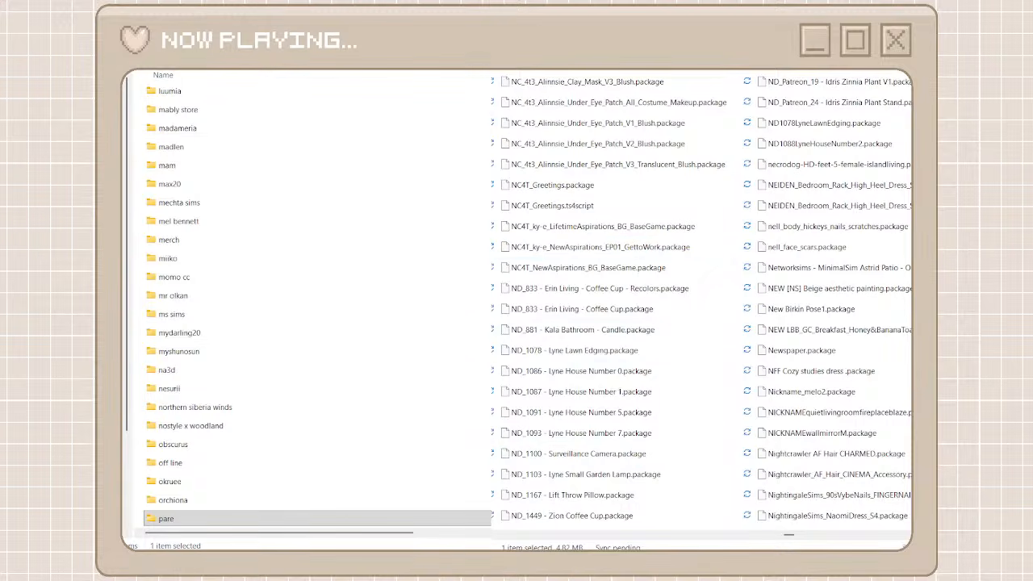
key(ctrl+shift+n)
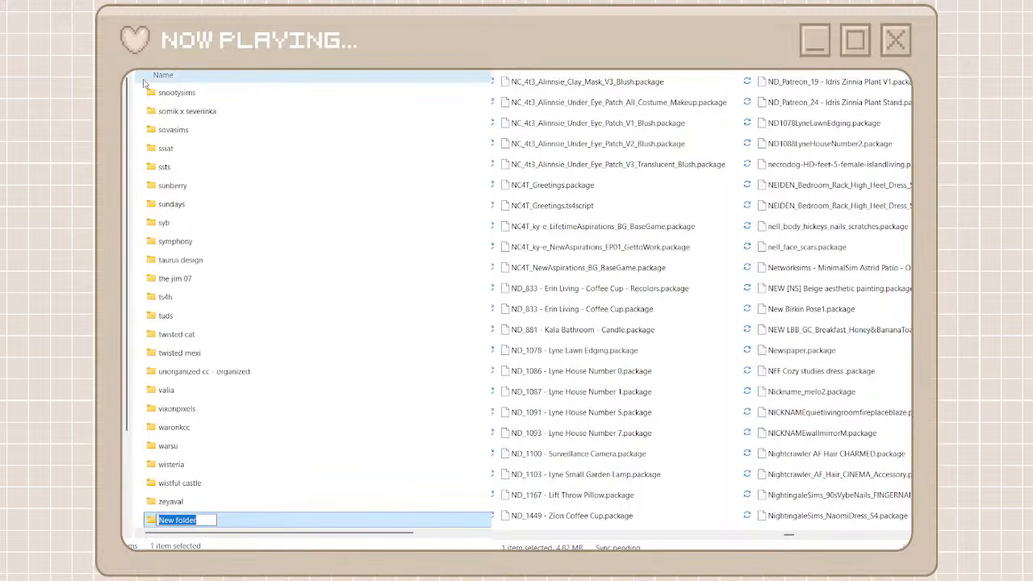
text(nd)
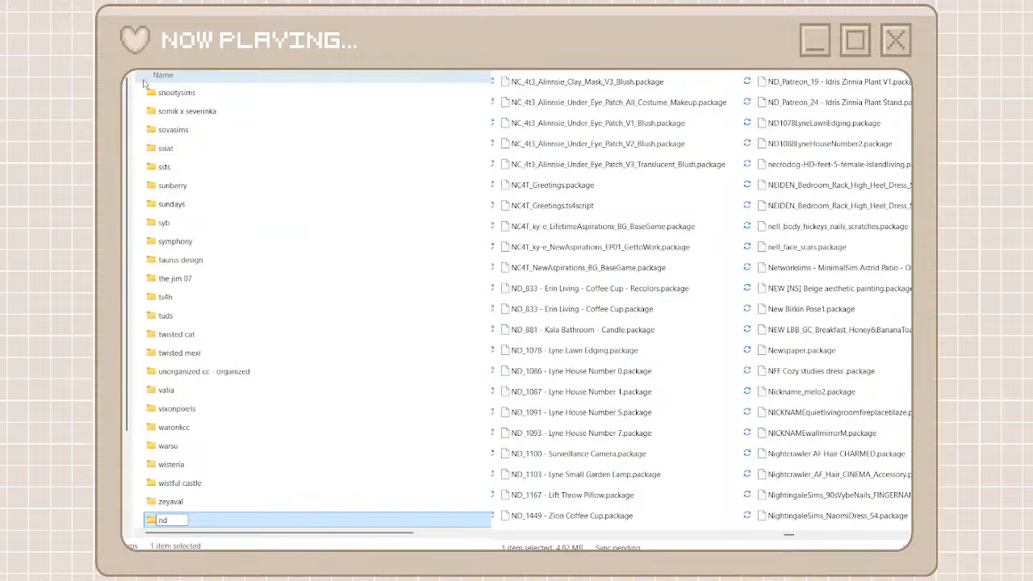
double_click(199, 522)
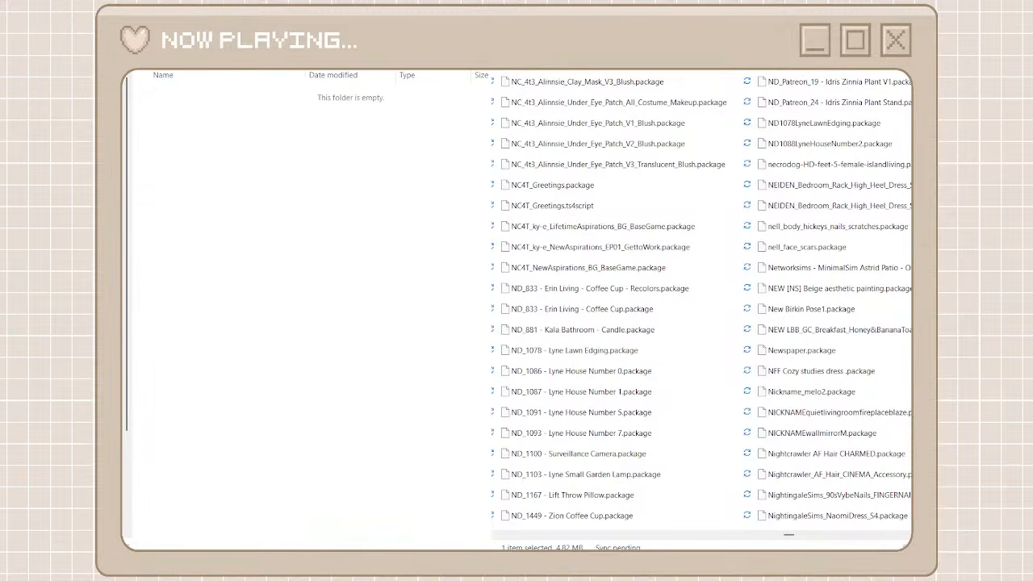
Search the unorganized packages for nd, move all the results into the nd folder, and return to both folder listings
text(nd)
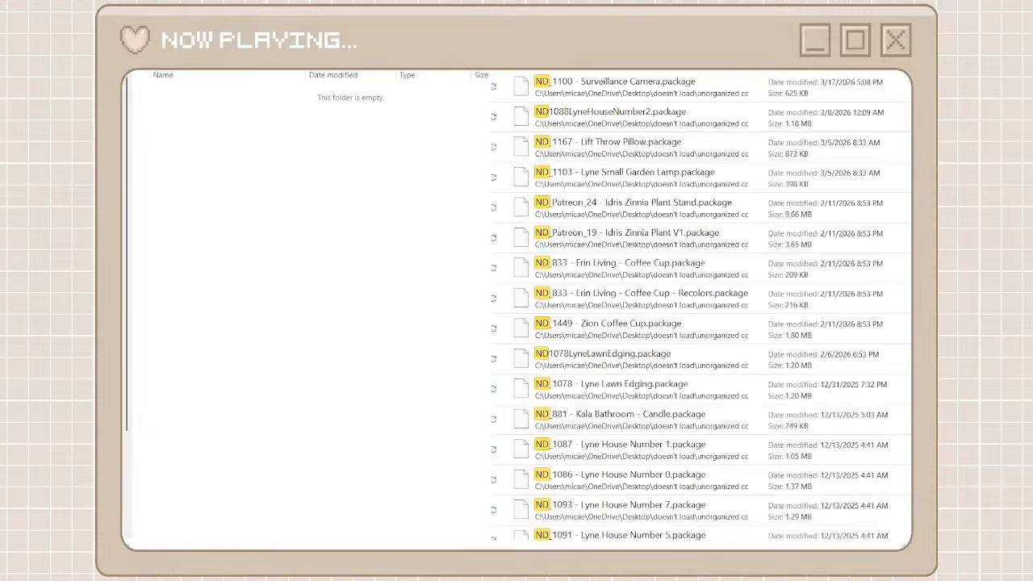
click(731, 89)
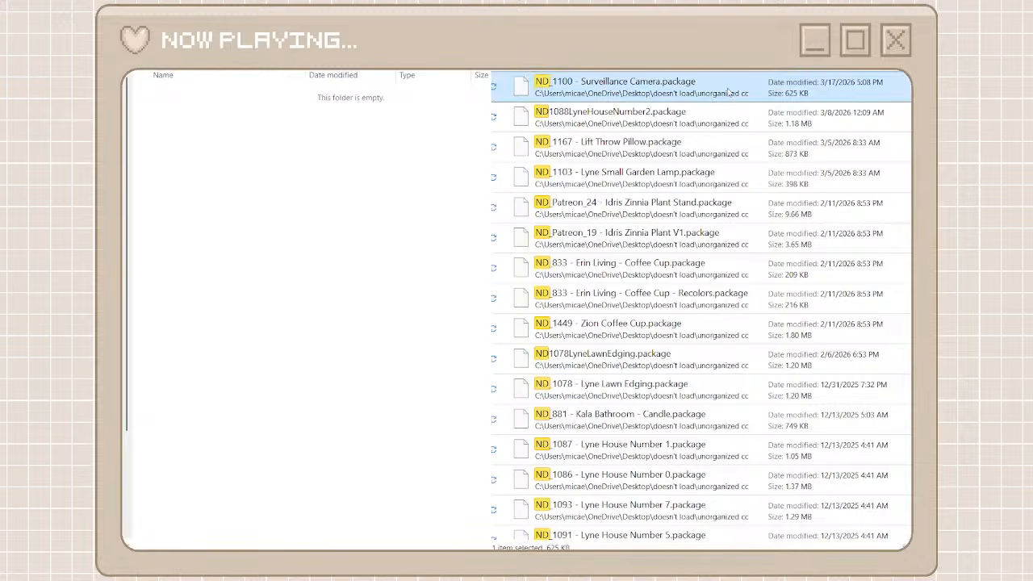
scroll(645, 436, down, 1)
shift+click(604, 529)
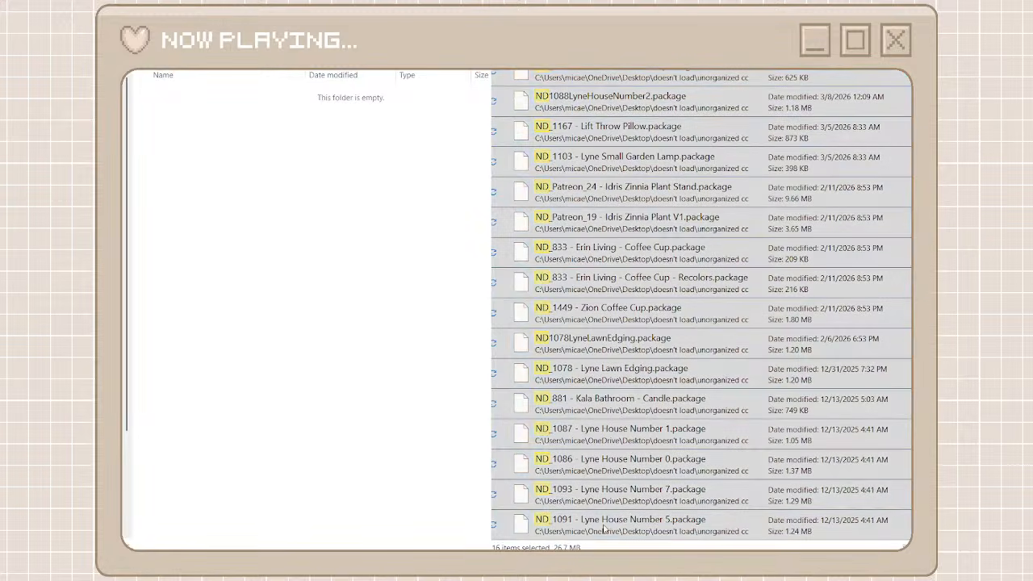
drag(622, 520, 395, 373)
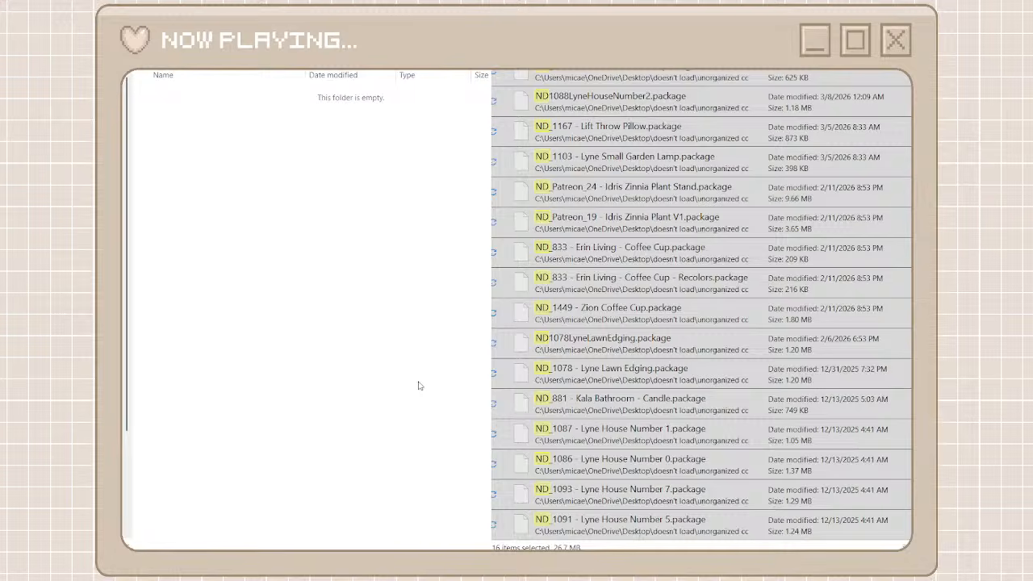
key(ctrl+v)
key(alt+Left)
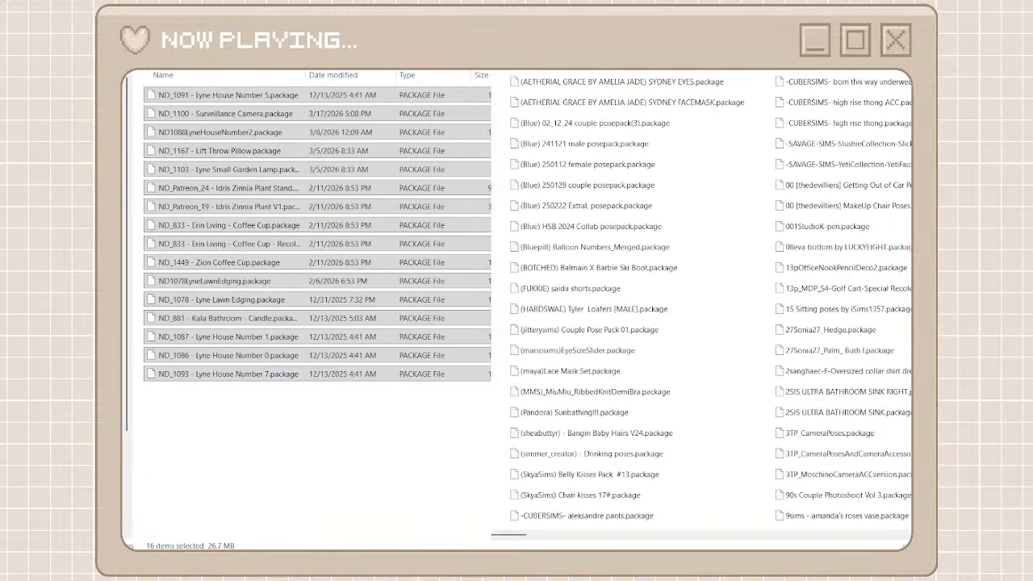
key(alt+Left)
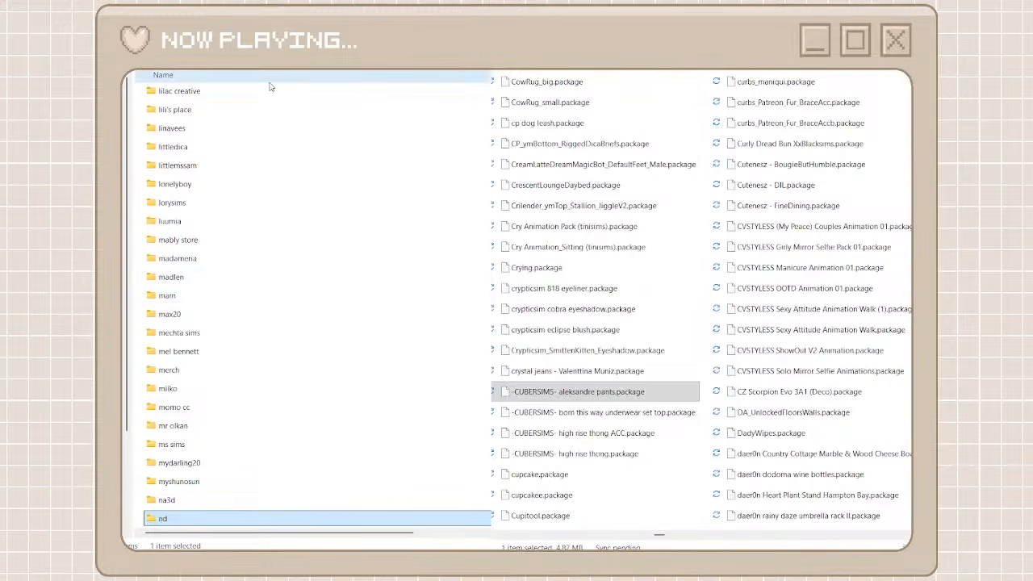
Create a creator folder named cvstyless for the CVSTYLESS packages, copy its name, and open the folder
click(138, 70)
key(ctrl+shift+n)
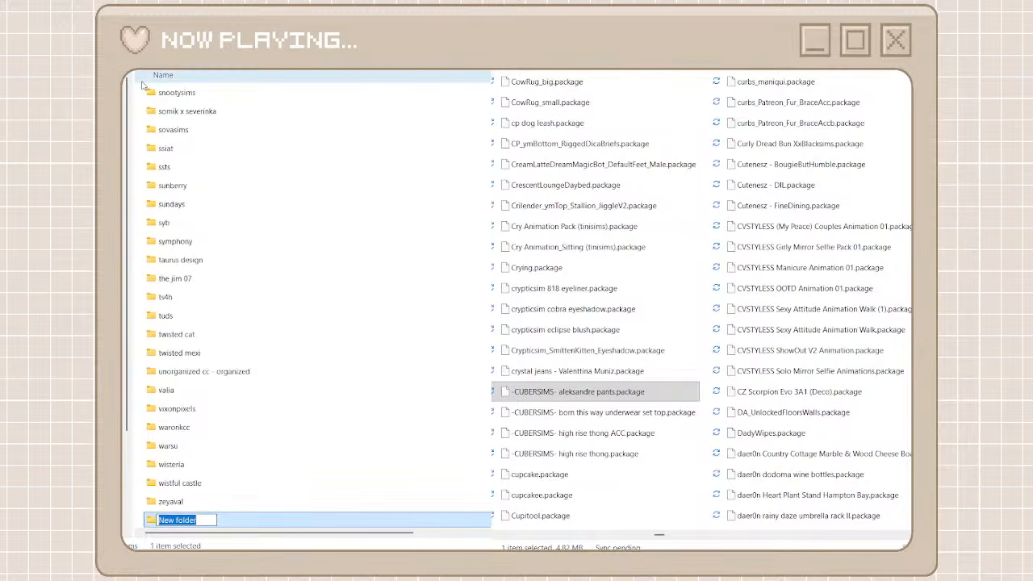
text(cv)
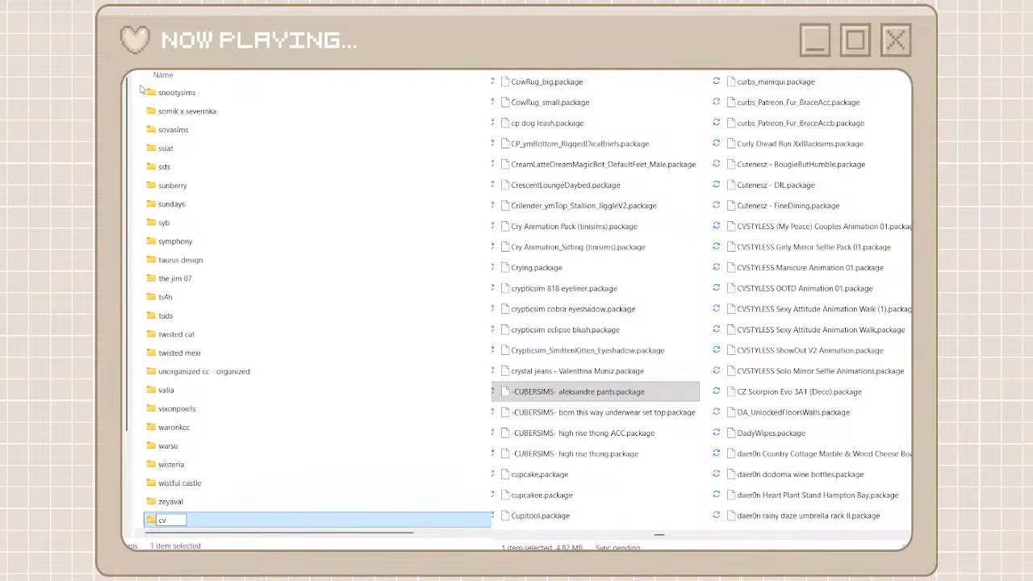
text(styless)
drag(199, 521, 157, 520)
key(Return)
key(Return)
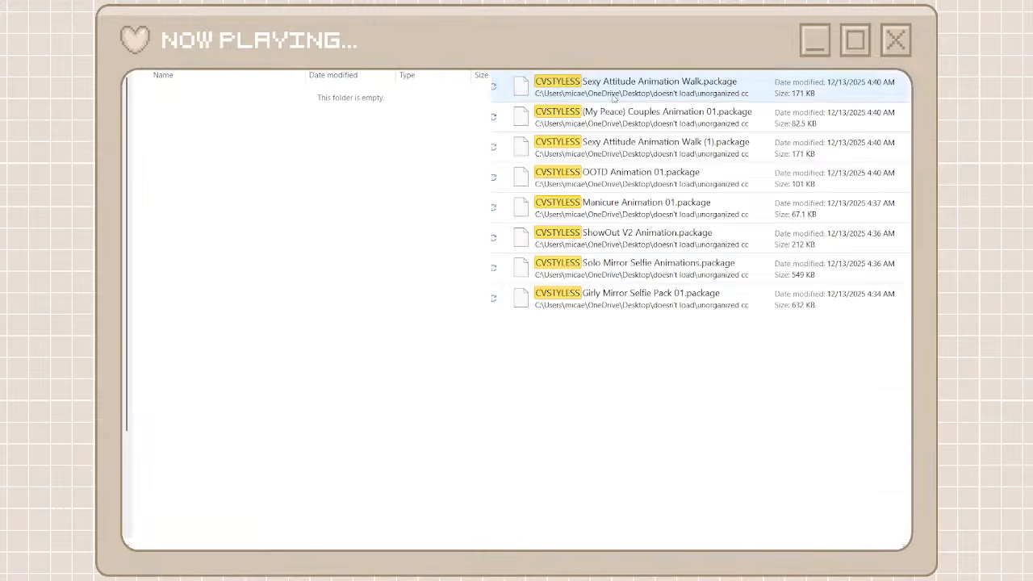
Move all the CVSTYLESS packages from the search results into the cvstyless folder and return to the creator folders
click(616, 93)
shift+click(611, 288)
right_click(611, 287)
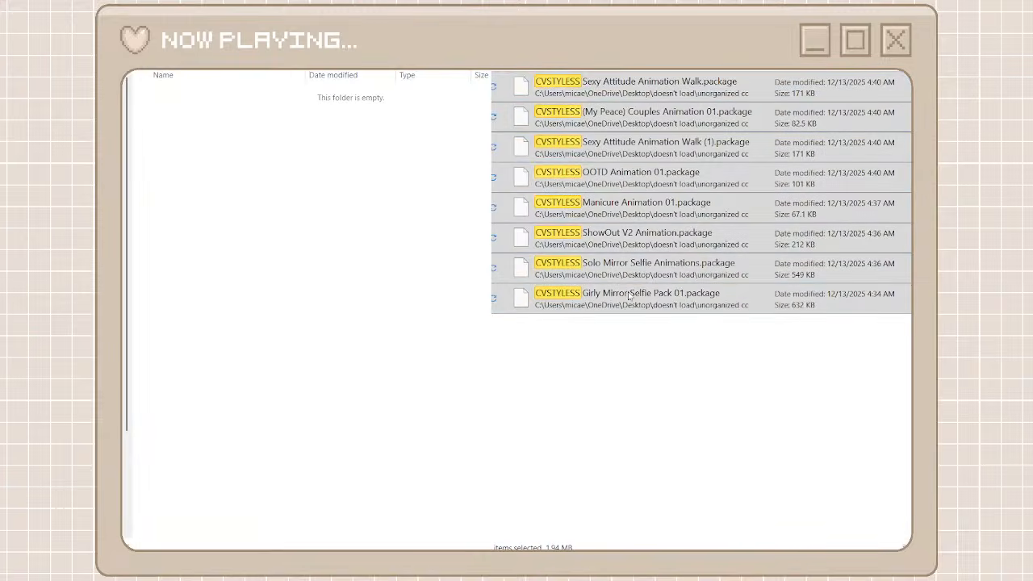
click(628, 292)
right_click(385, 307)
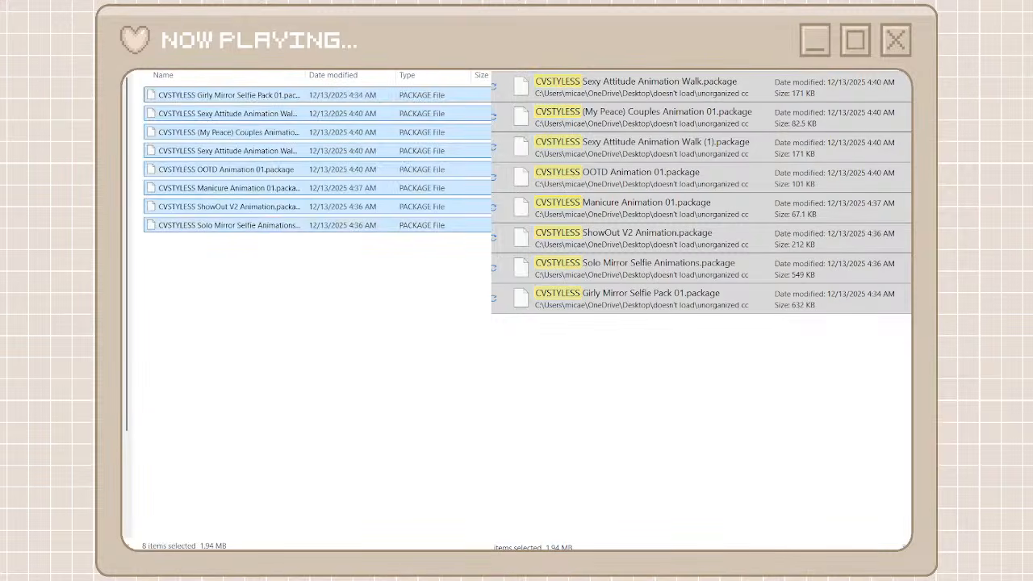
key(alt+Left)
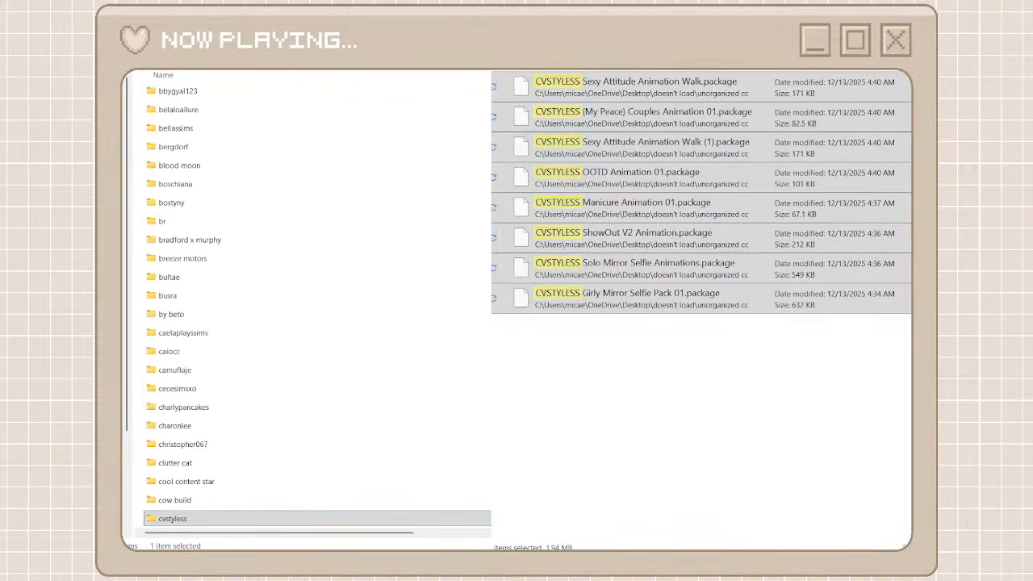
Create a creator folder named ma for the [MA] packages
key(ctrl+shift+n)
text(ma)
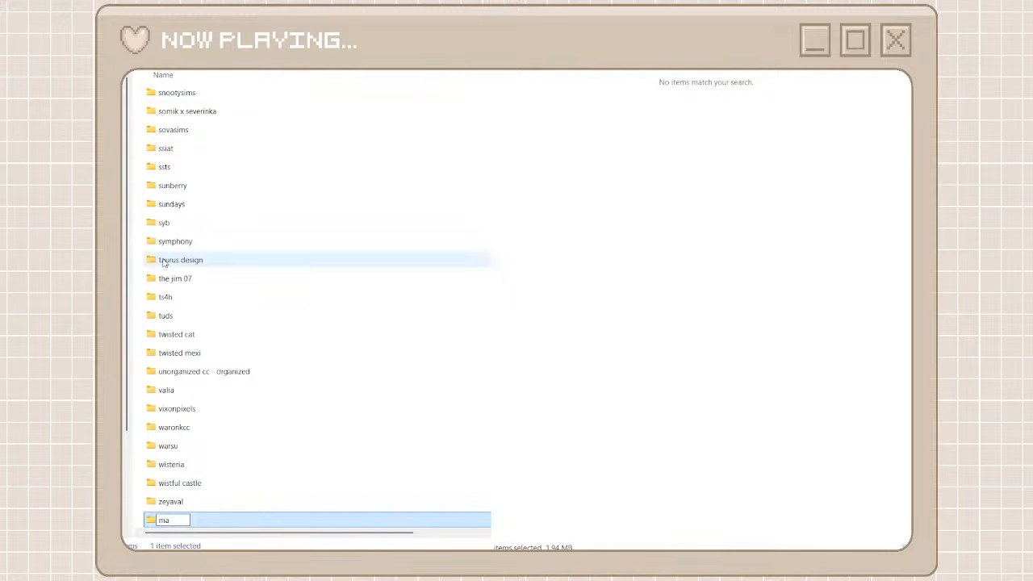
click(376, 412)
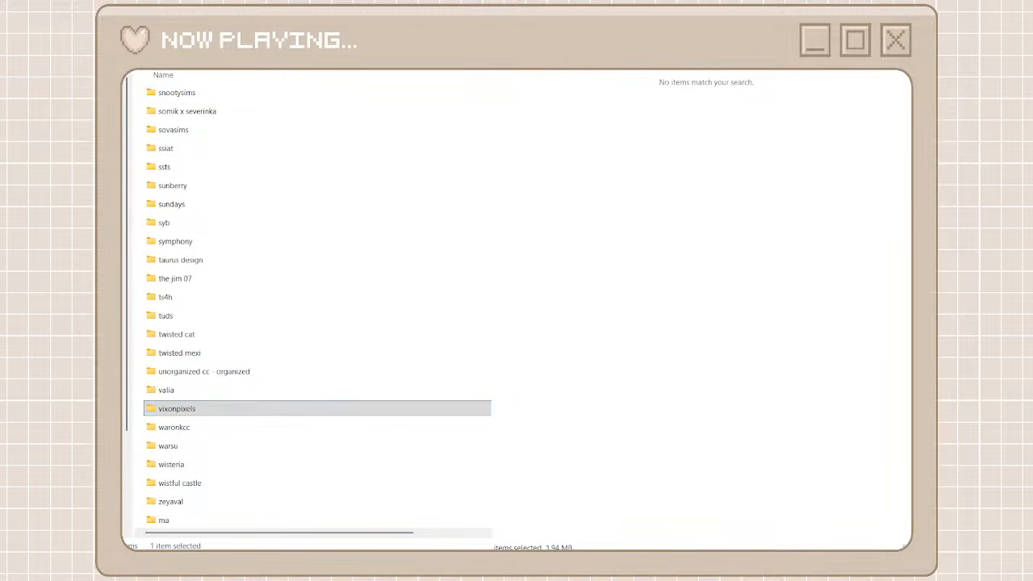
Search the unorganized packages for ma and locate the [MA] packages among the results
text(ma)
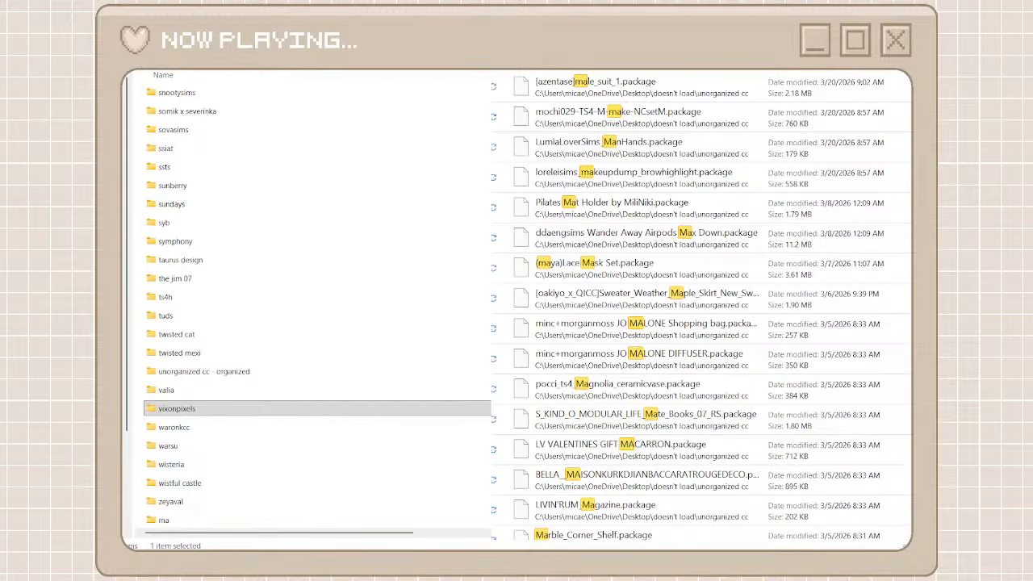
scroll(583, 297, down, 10)
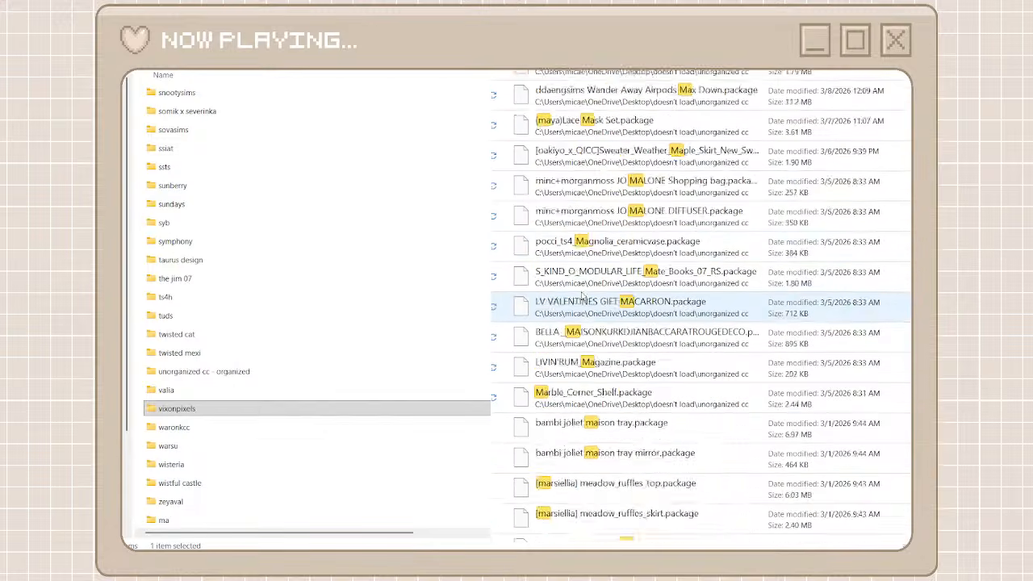
scroll(583, 297, down, 10)
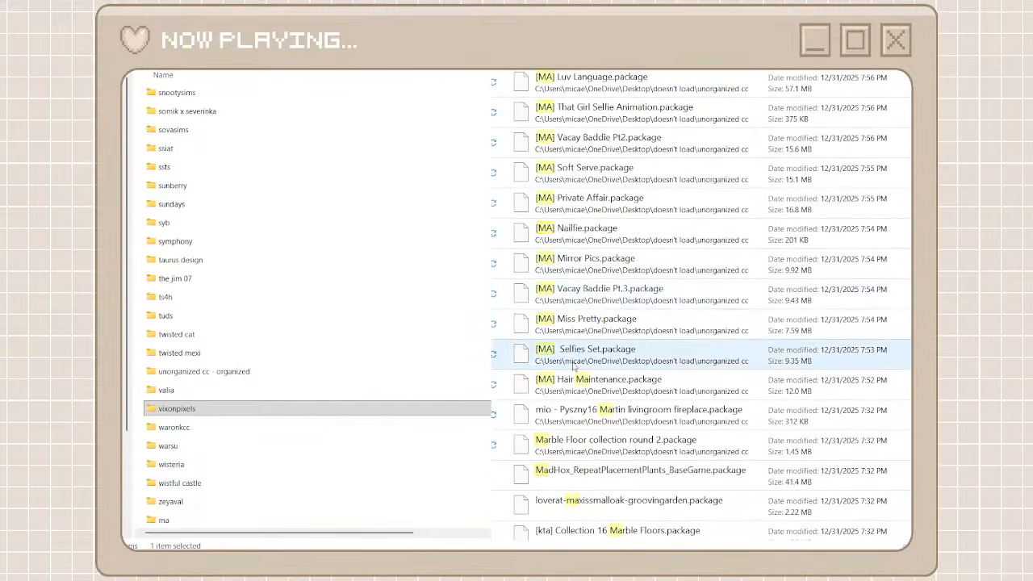
Move the consecutive [MA] packages from Soft Life through Hair Maintenance out of the search results into the ma folder
click(574, 383)
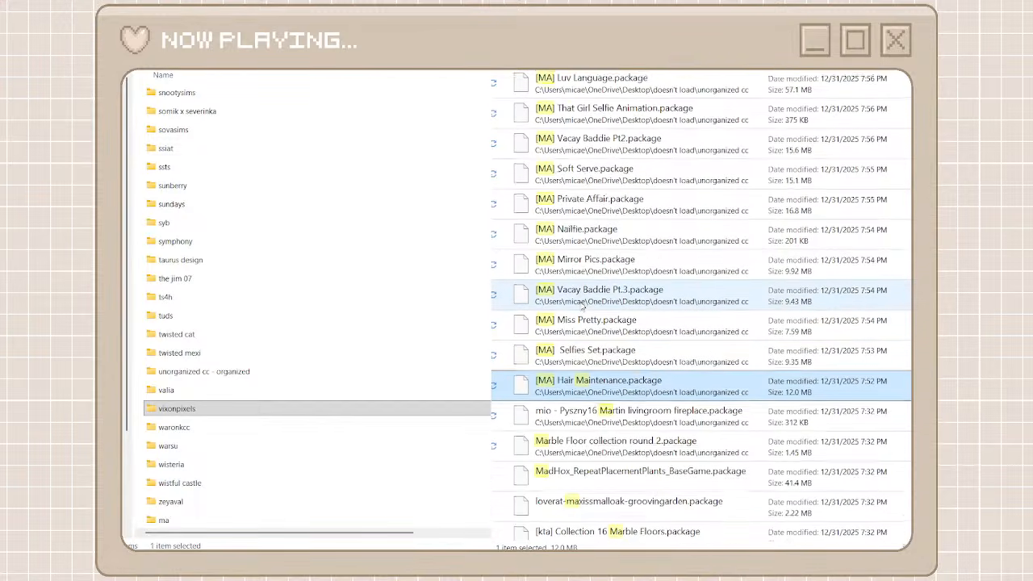
scroll(578, 323, up, 3)
scroll(580, 305, up, 1)
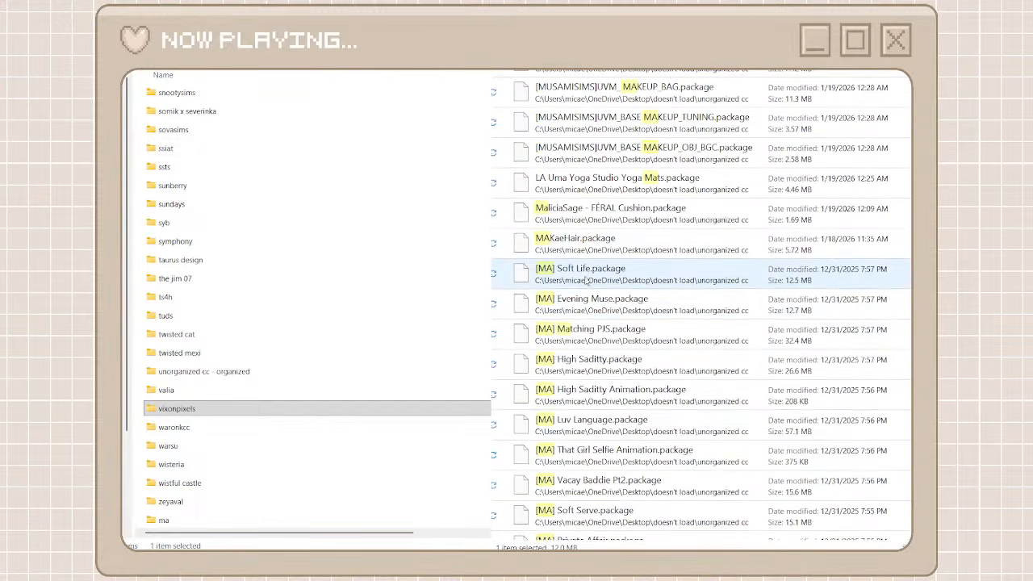
shift+click(581, 257)
shift+click(575, 283)
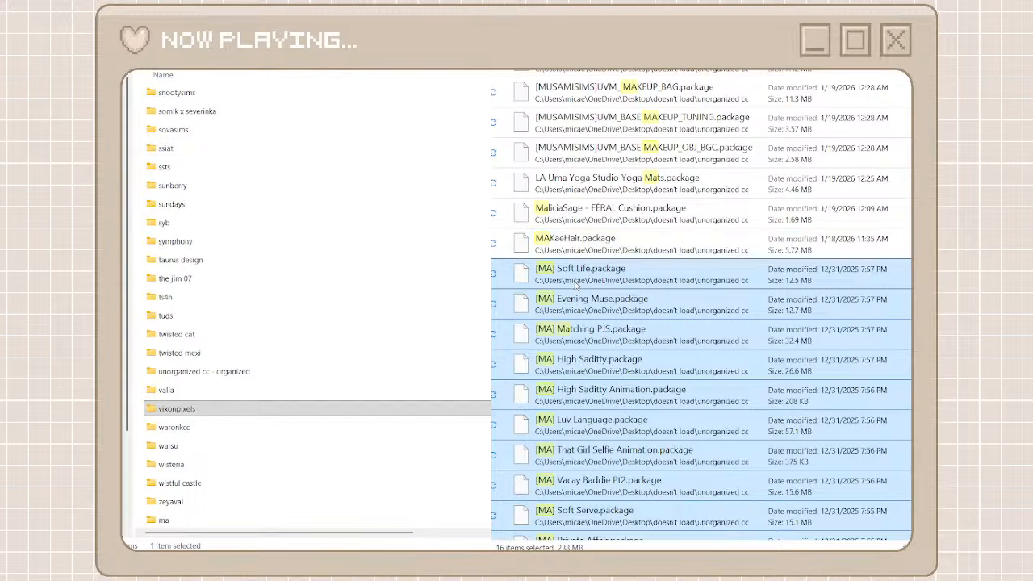
right_click(575, 285)
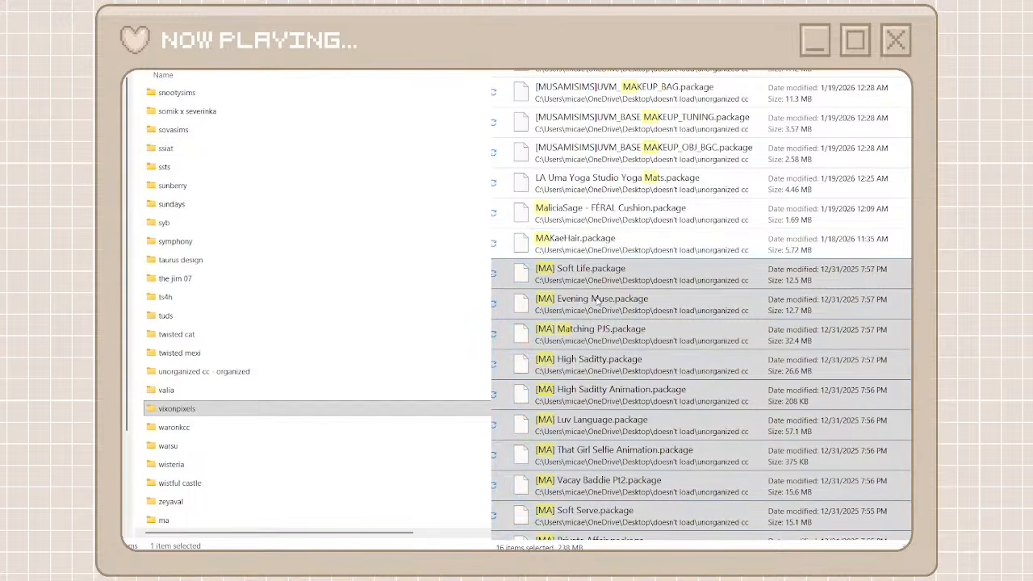
click(596, 299)
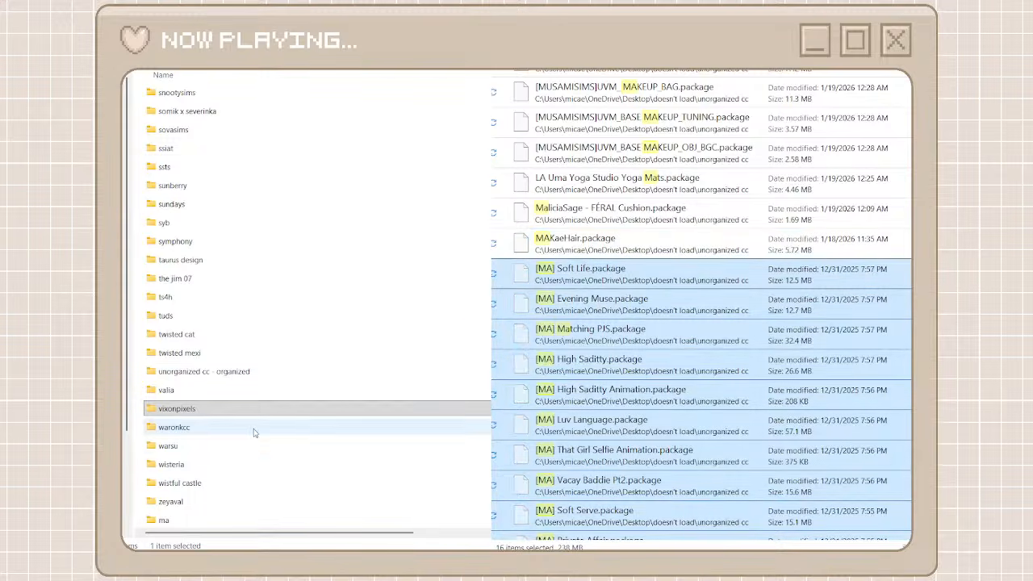
click(176, 520)
double_click(176, 521)
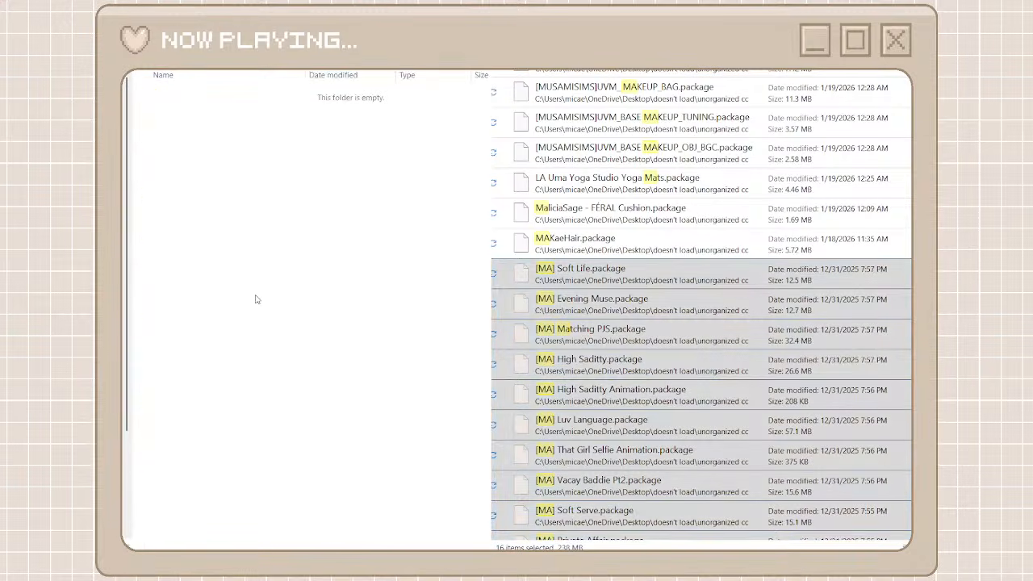
key(ctrl+v)
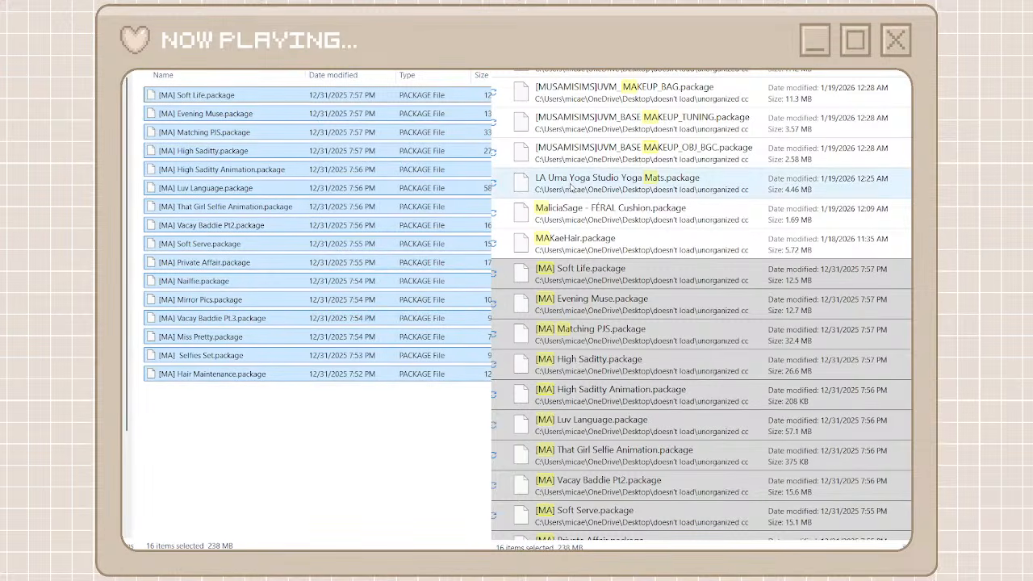
Find the [MA] Courtside With Bae package further down the search results and move it into the ma folder
scroll(570, 185, down, 5)
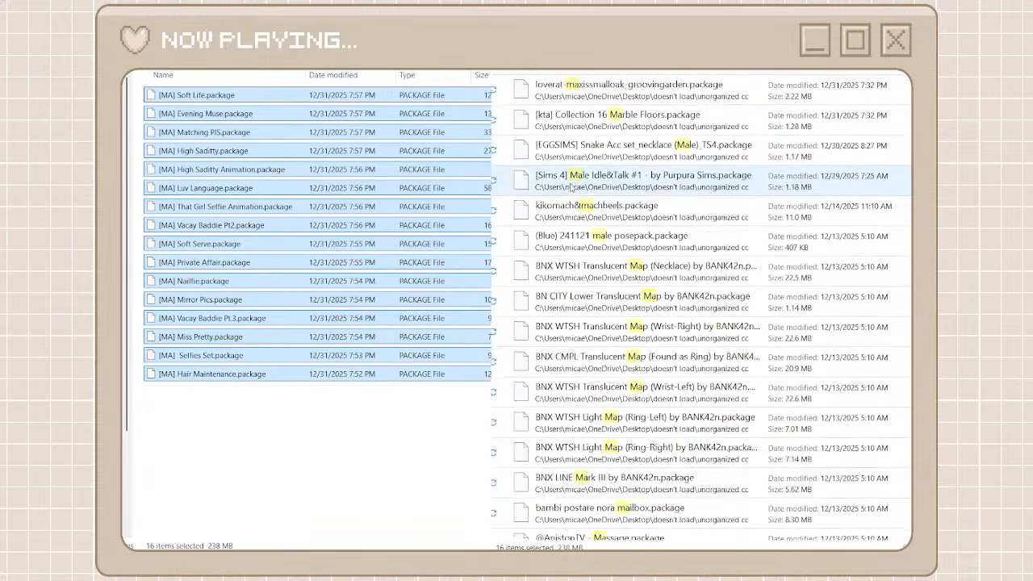
scroll(571, 185, down, 8)
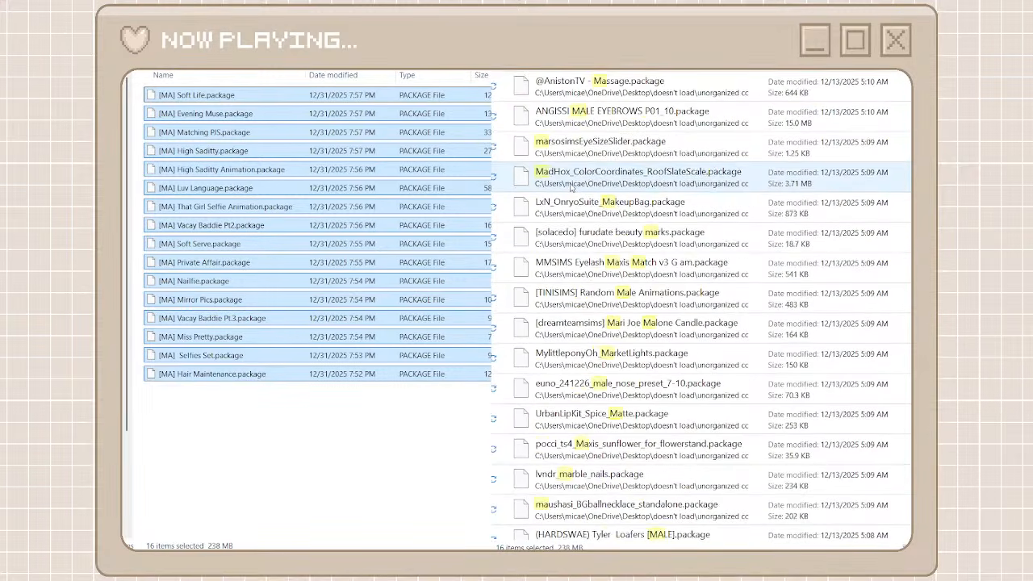
click(583, 477)
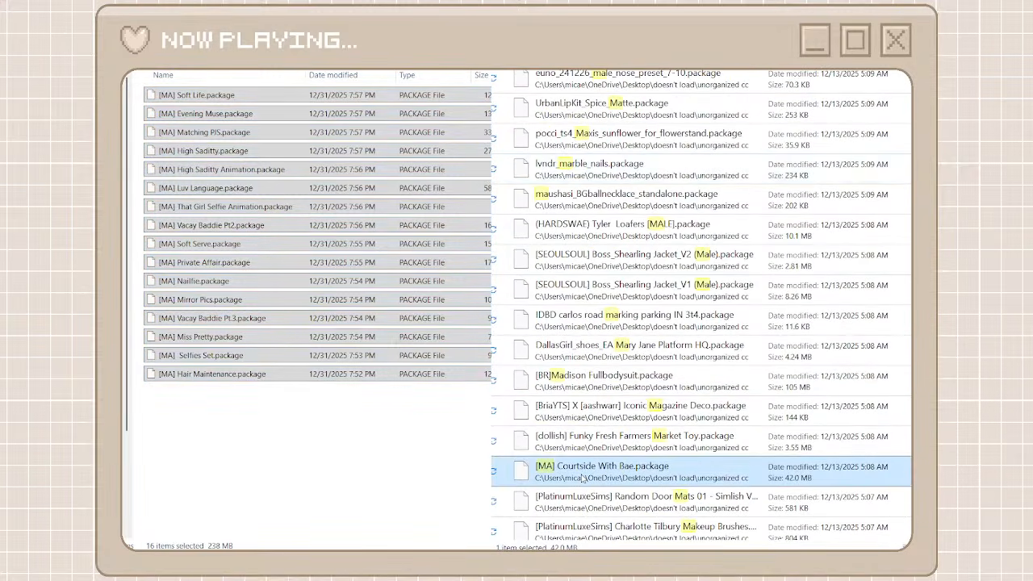
click(436, 417)
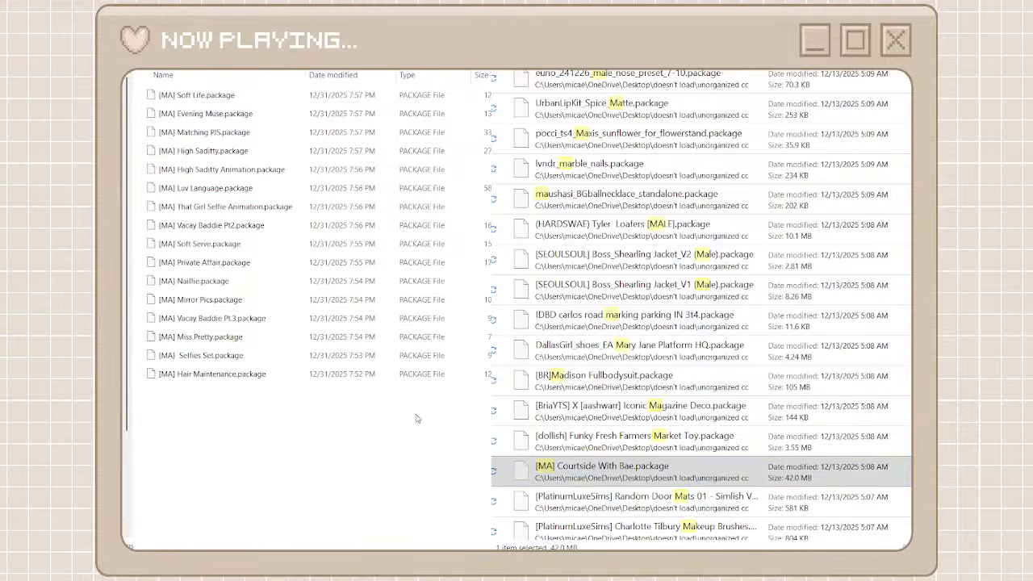
drag(521, 470, 451, 404)
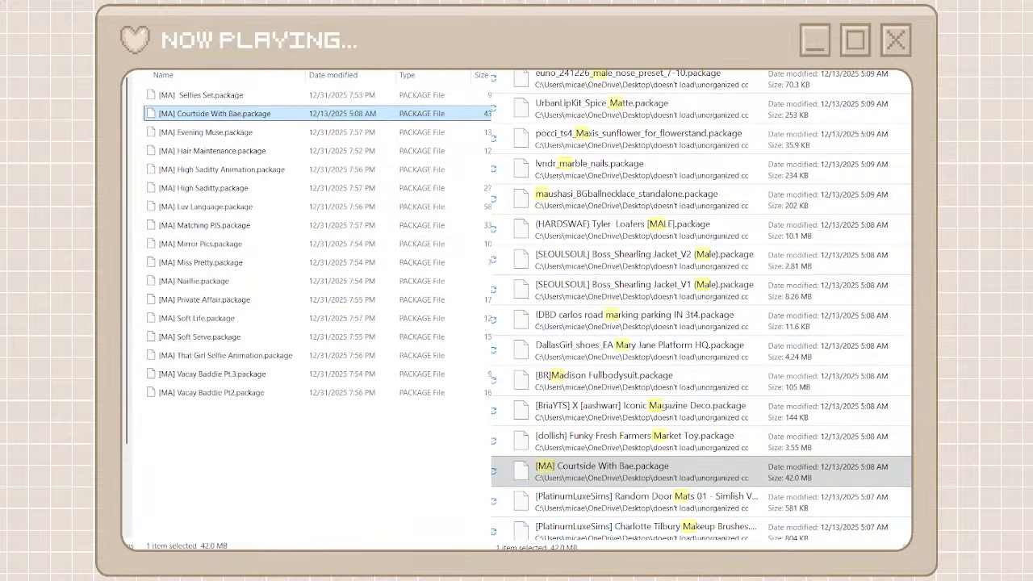
click(563, 549)
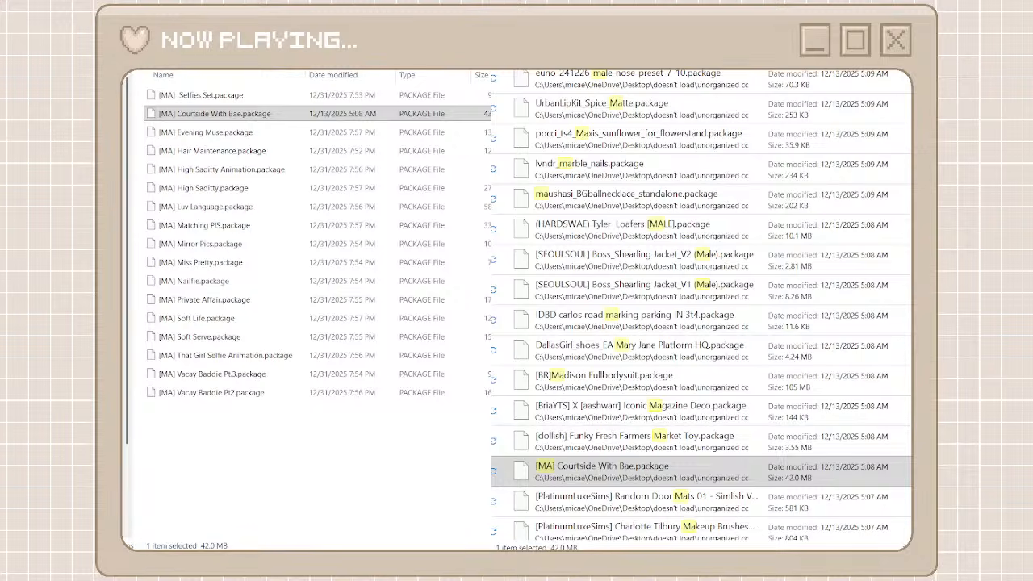
Cut the consecutive [MUSAMISIMS] packages from UVM_ MAKEUP REMOVER WIPES through UVM_BASE MAKEUP_OBJ_BGC in the search results
scroll(602, 179, up, 10)
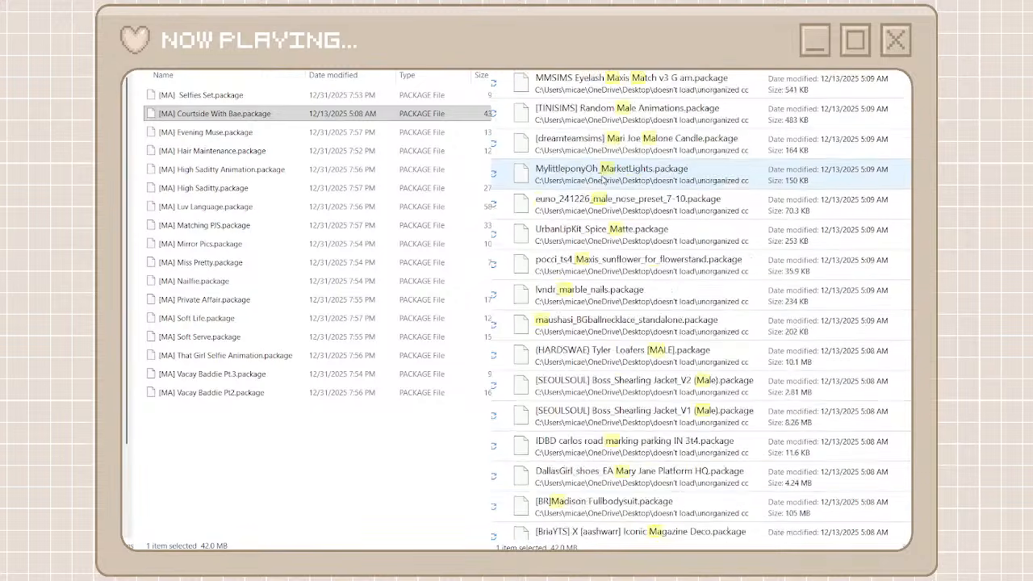
scroll(602, 179, up, 4)
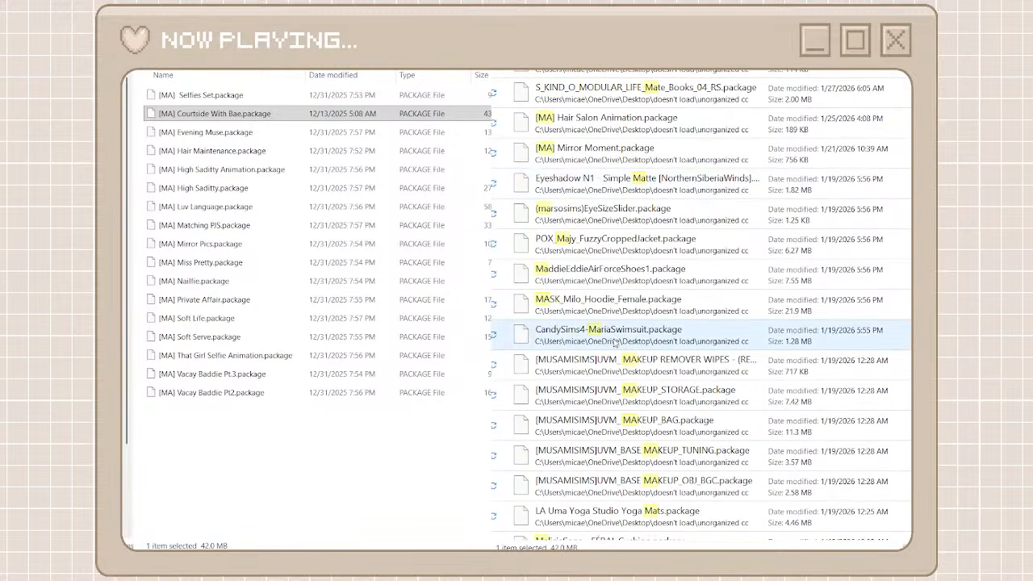
click(607, 371)
scroll(606, 376, down, 1)
scroll(605, 375, down, 1)
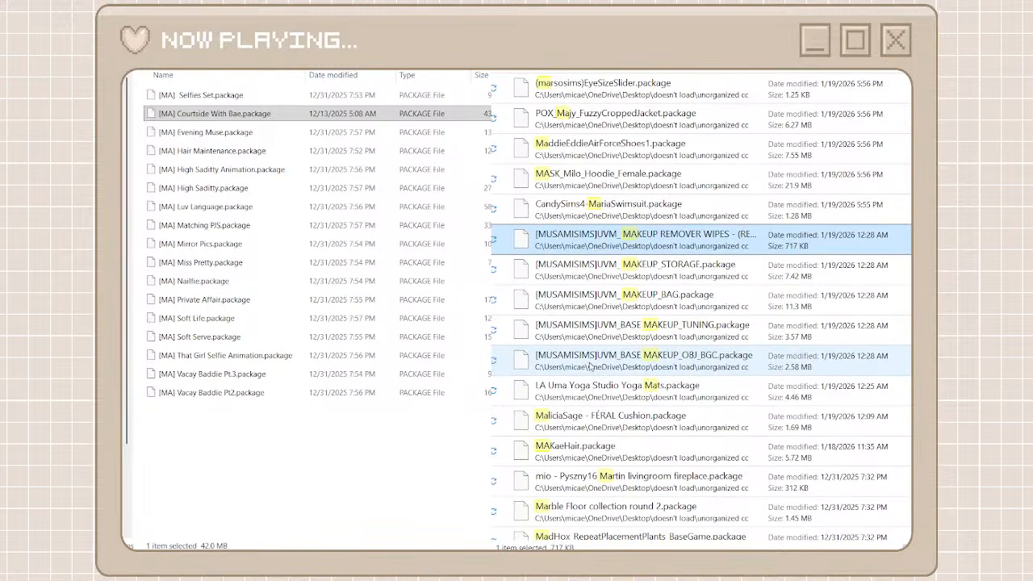
shift+click(589, 364)
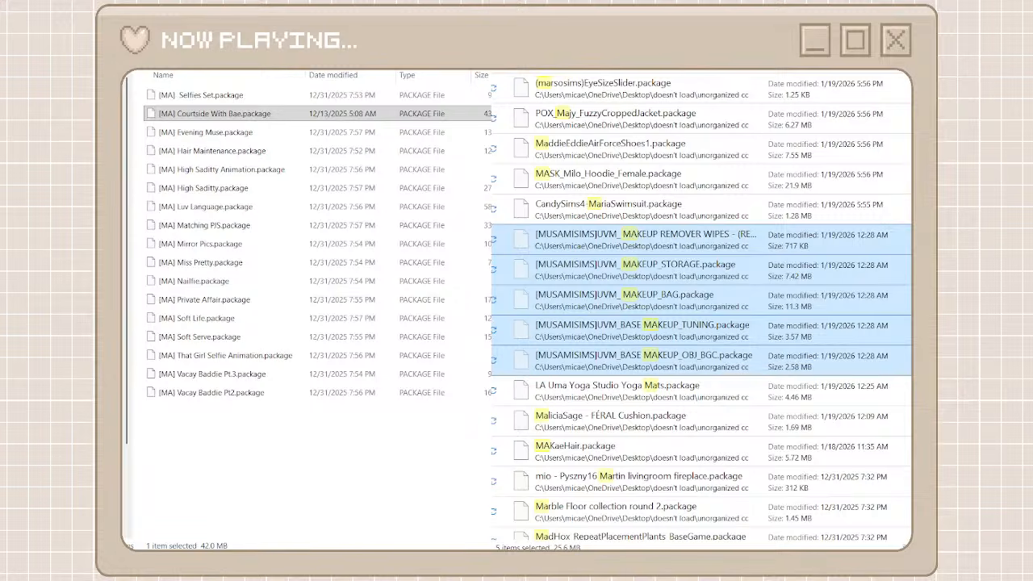
Return to the creator folders, create a folder named musamisims, and open it
click(153, 26)
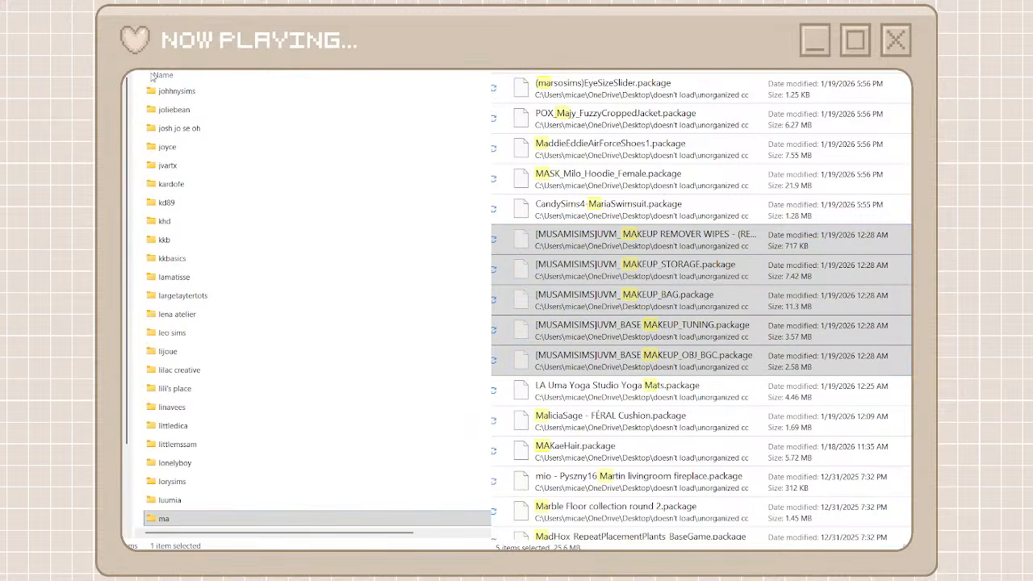
key(ctrl+shift+n)
text(musi)
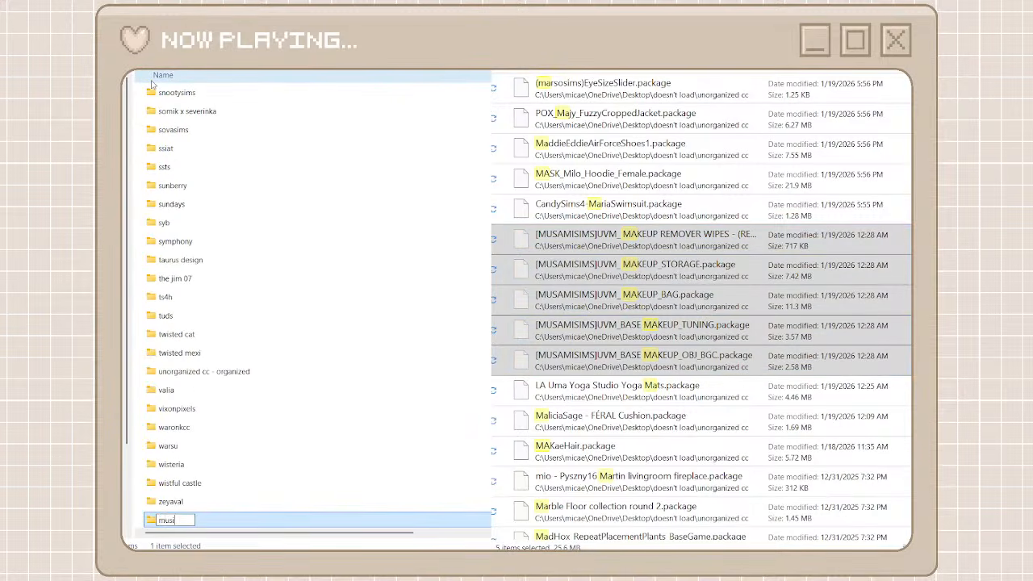
key(BackSpace)
text(as)
key(BackSpace)
text(misims)
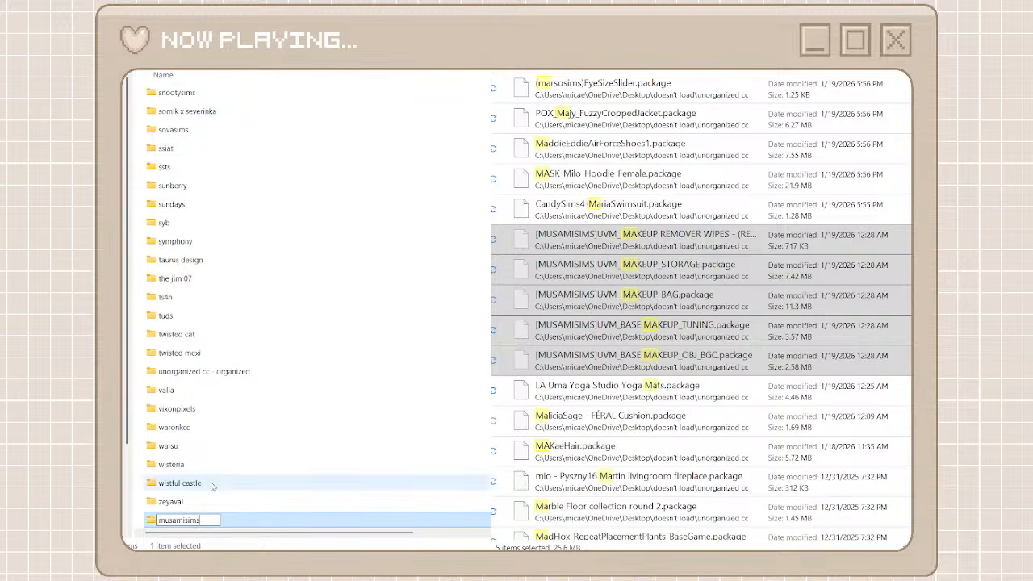
click(229, 527)
double_click(229, 523)
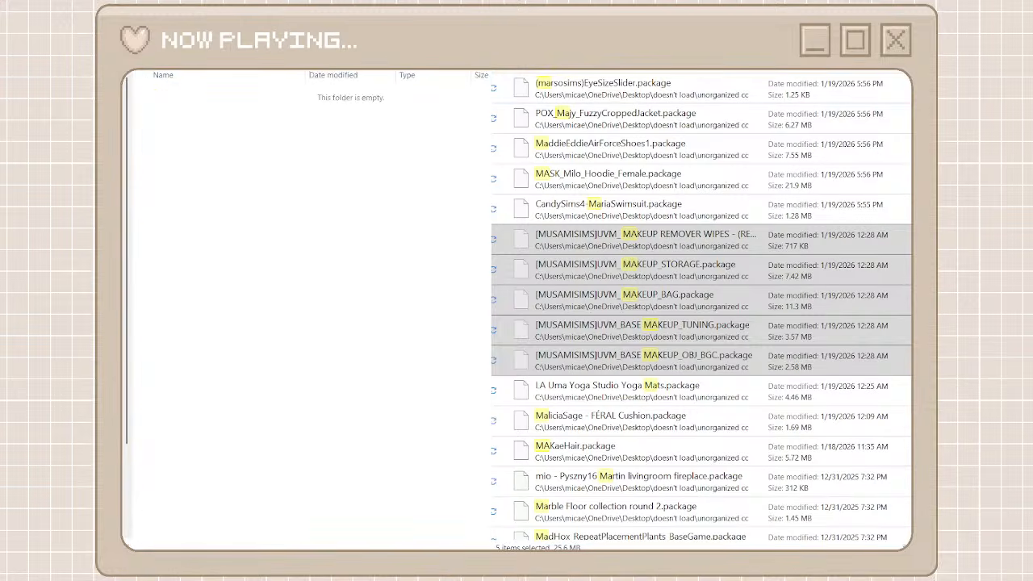
Replace the package search with musamisims
key(BackSpace)
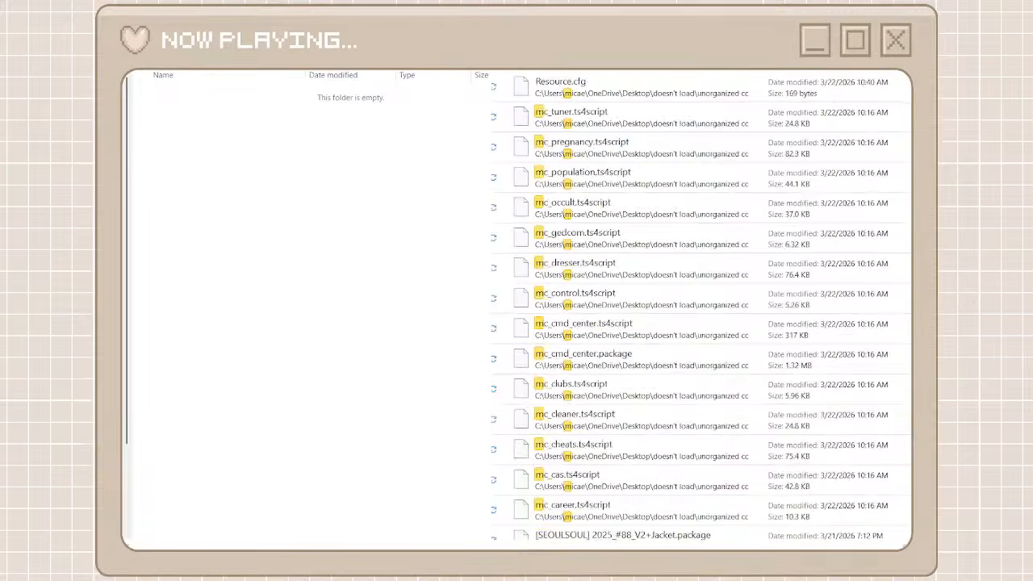
text(usamisims)
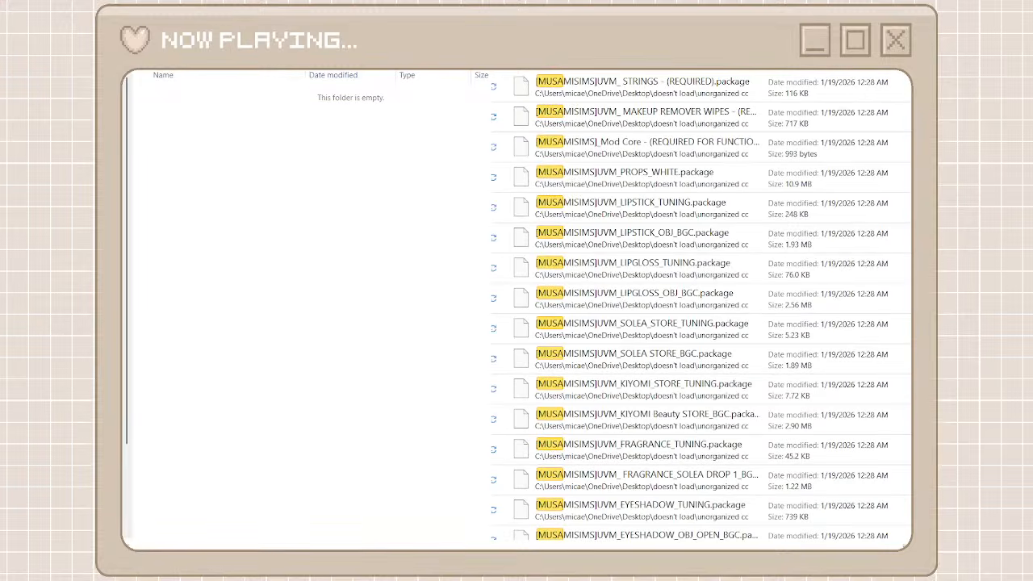
text(mi)
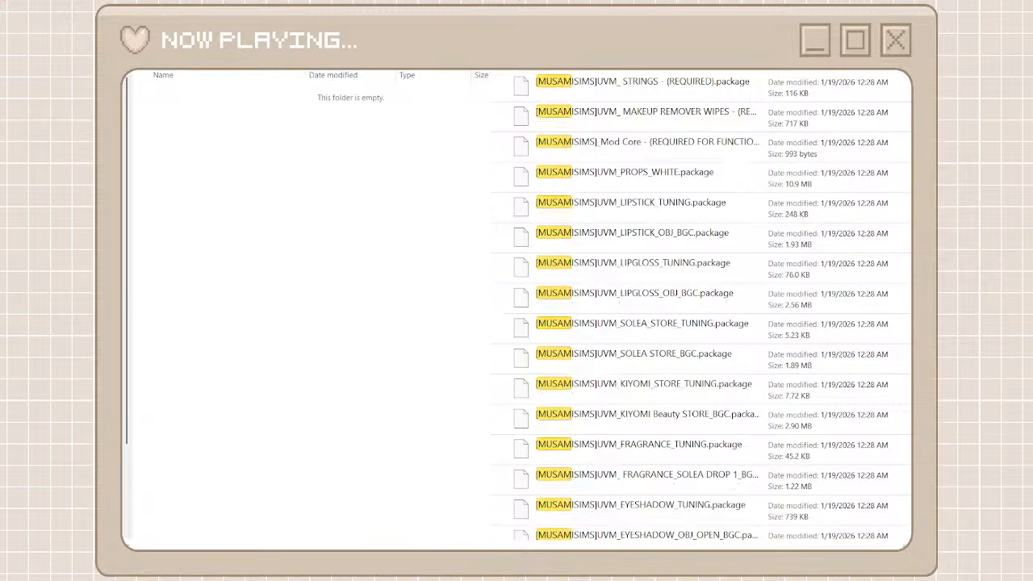
text(sim)
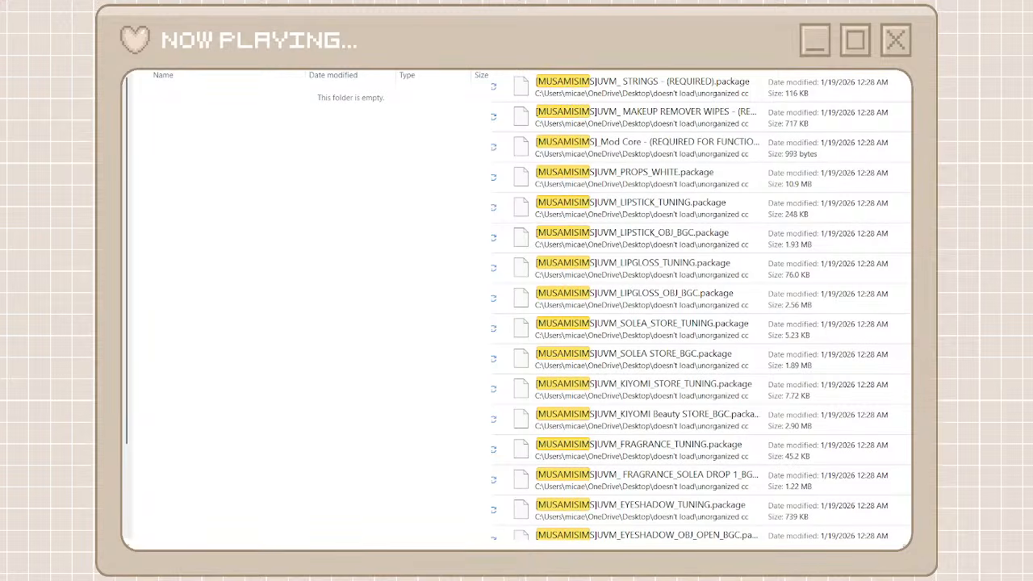
text(s)
Move all the [MUSAMISIMS] packages from the search results into the musamisims folder and return to the creator folders
click(675, 95)
scroll(663, 383, down, 5)
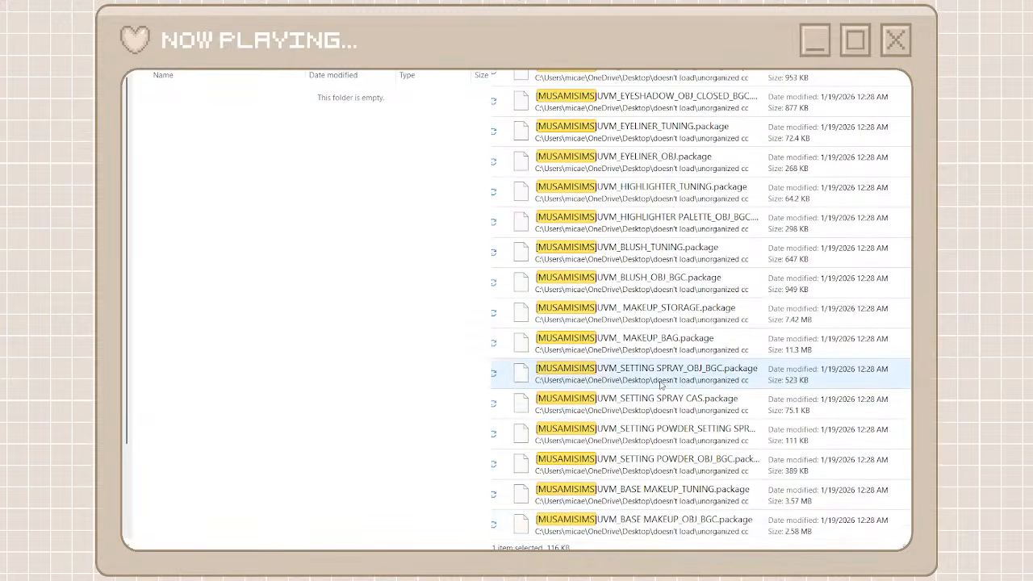
key(ctrl+a)
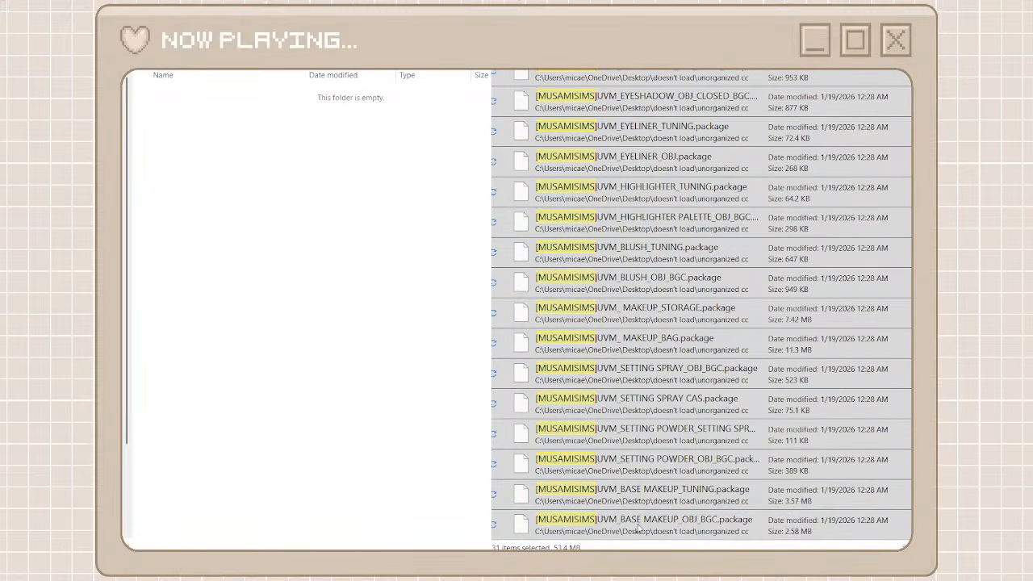
click(656, 513)
right_click(368, 406)
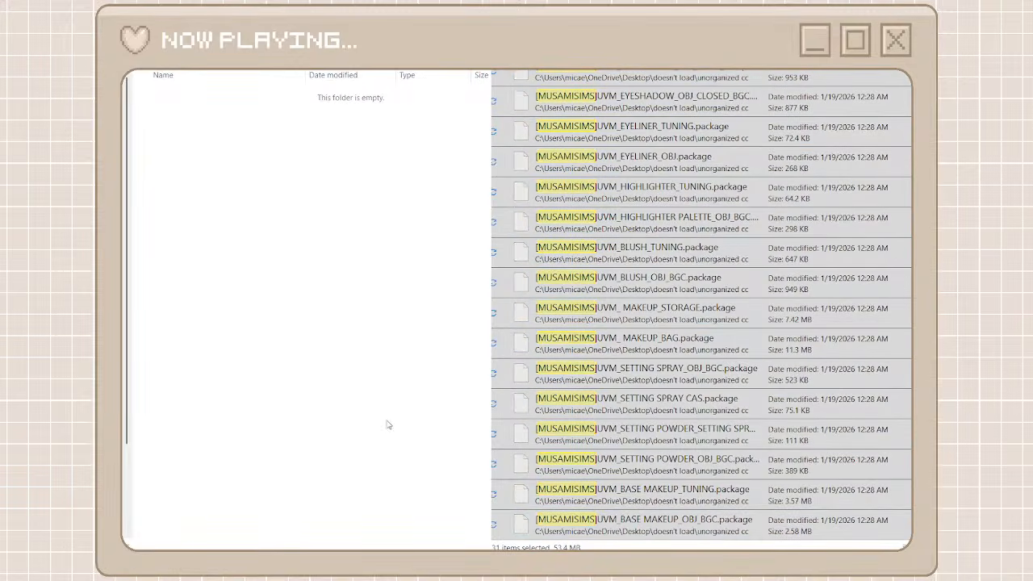
click(388, 422)
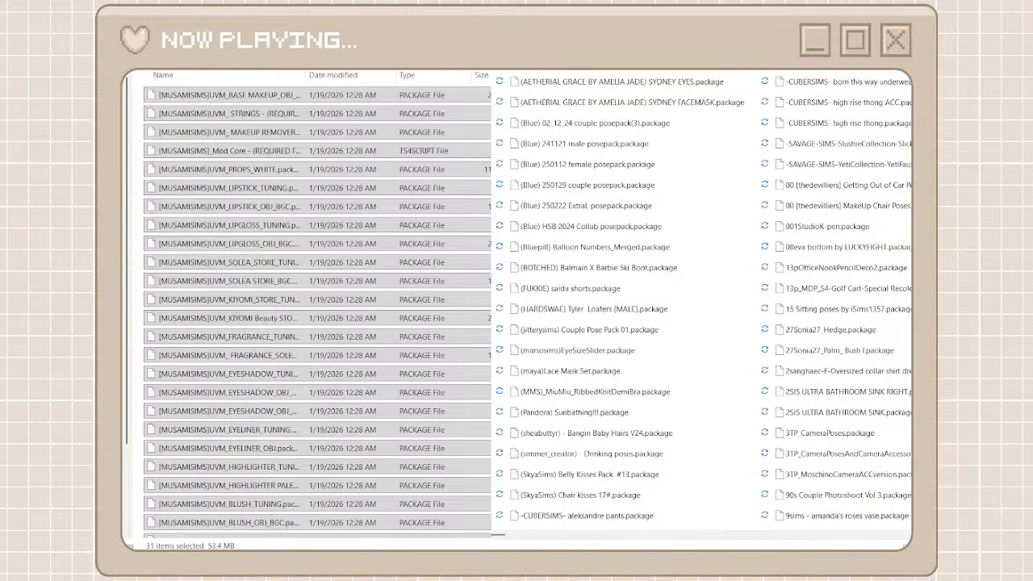
key(alt+Left)
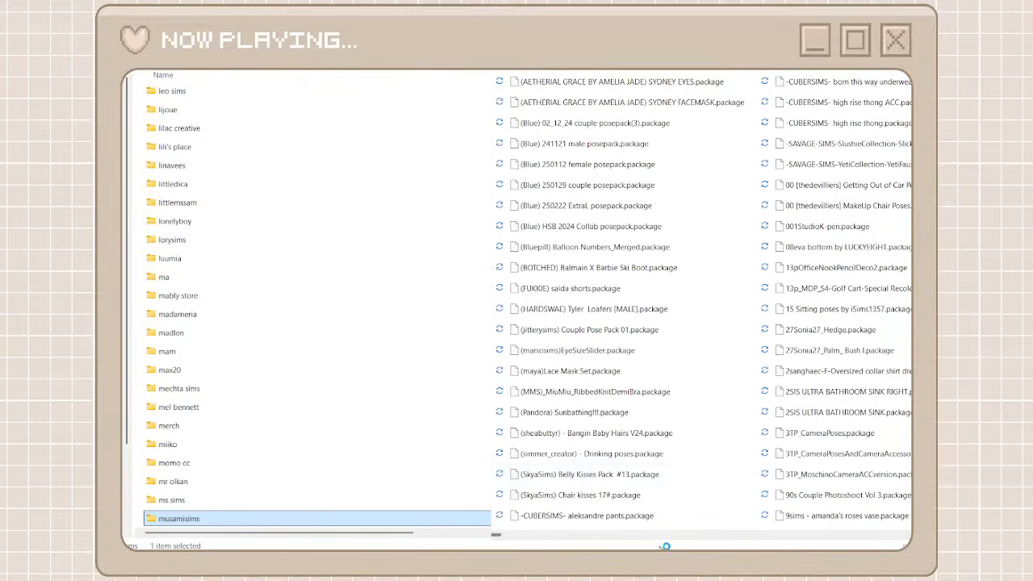
Find the Corinthian column packages in the unorganized list and open the heyharrie x felixandre creator folder
click(647, 538)
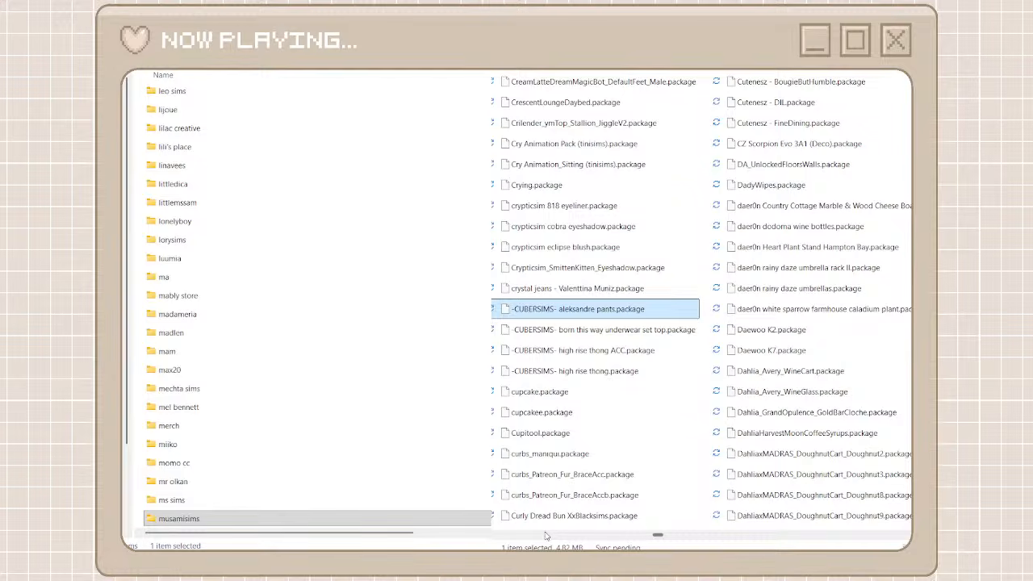
scroll(547, 535, up, 4)
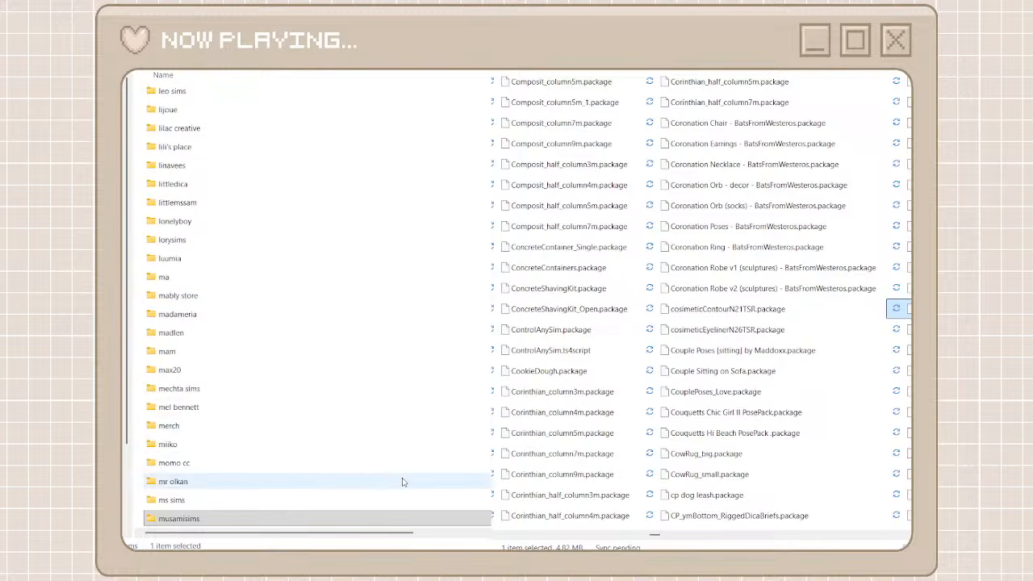
scroll(322, 363, down, 4)
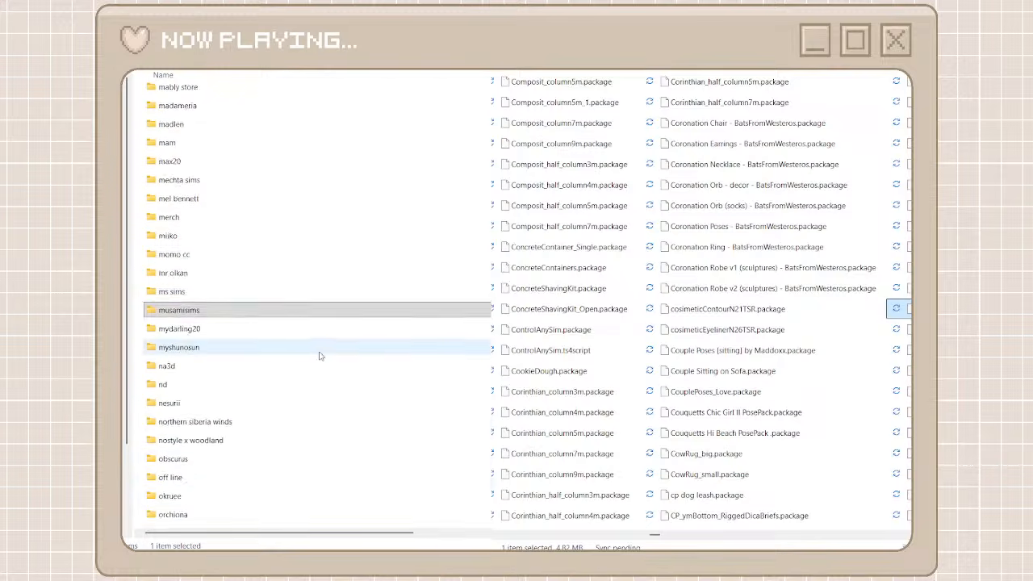
scroll(272, 415, up, 10)
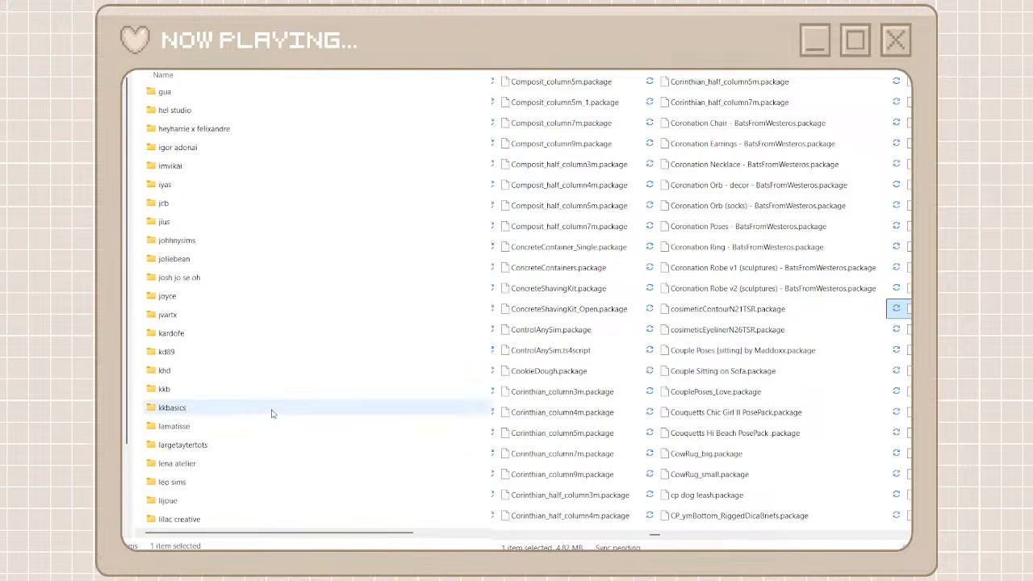
double_click(267, 137)
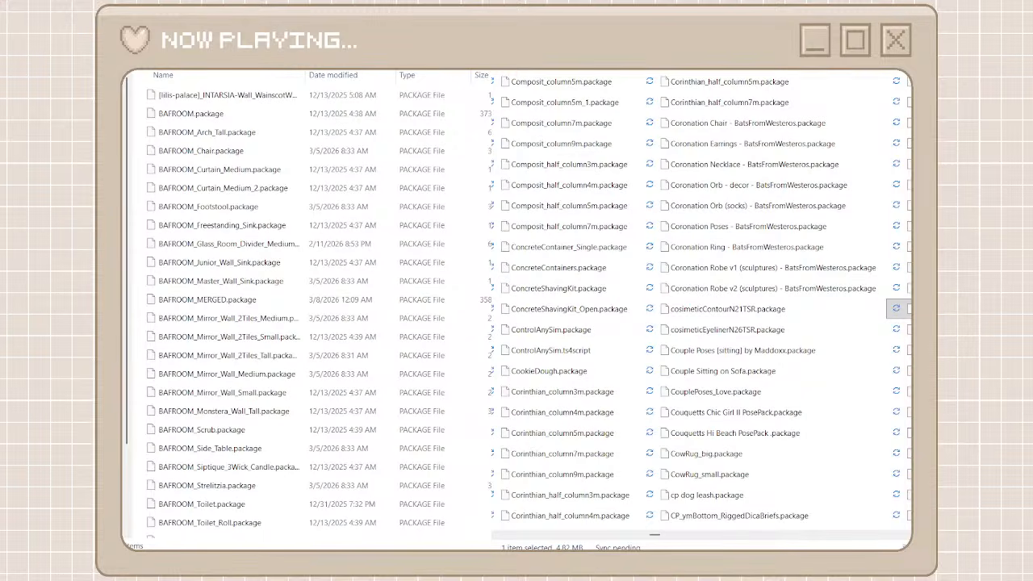
Search the unorganized packages for corin and move all the Corinthian column and half-column packages into the heyharrie x felixandre folder
text(corona)
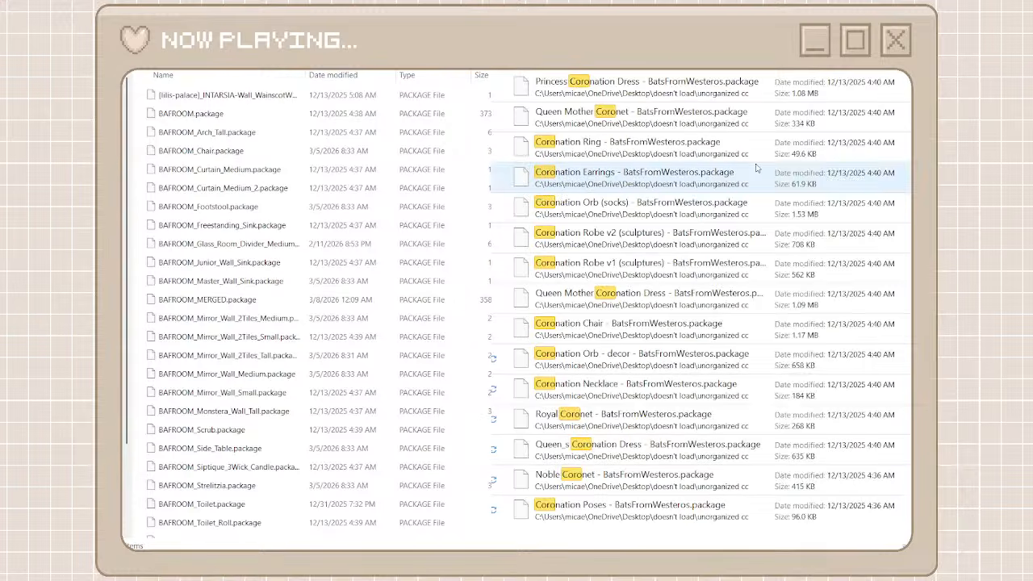
key(BackSpace)
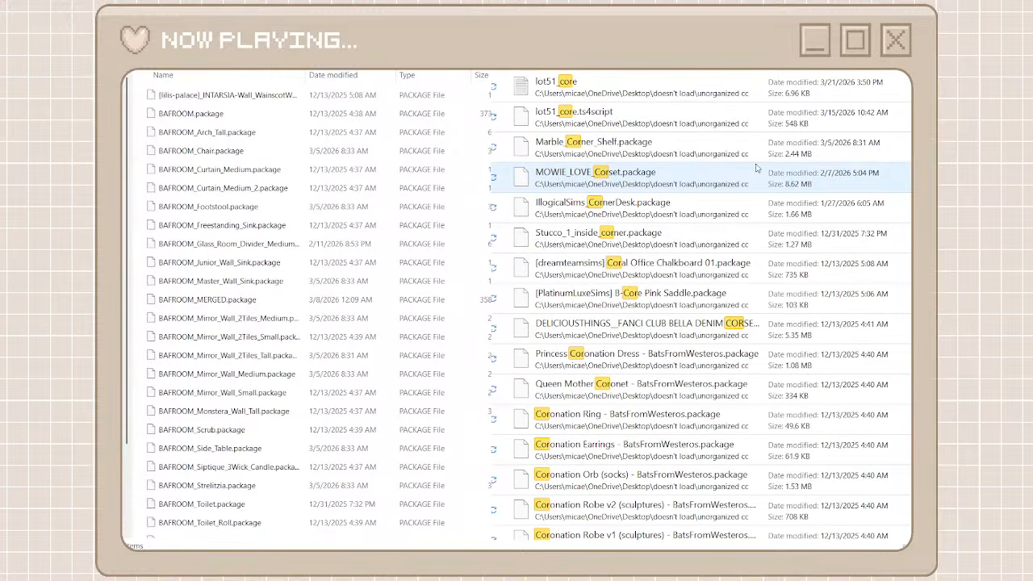
scroll(752, 388, down, 8)
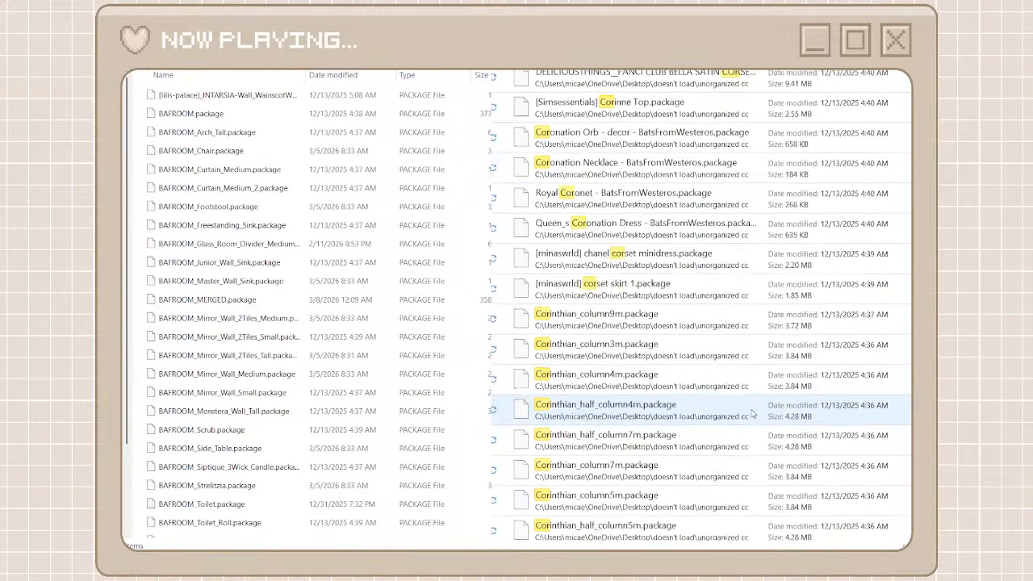
text(in)
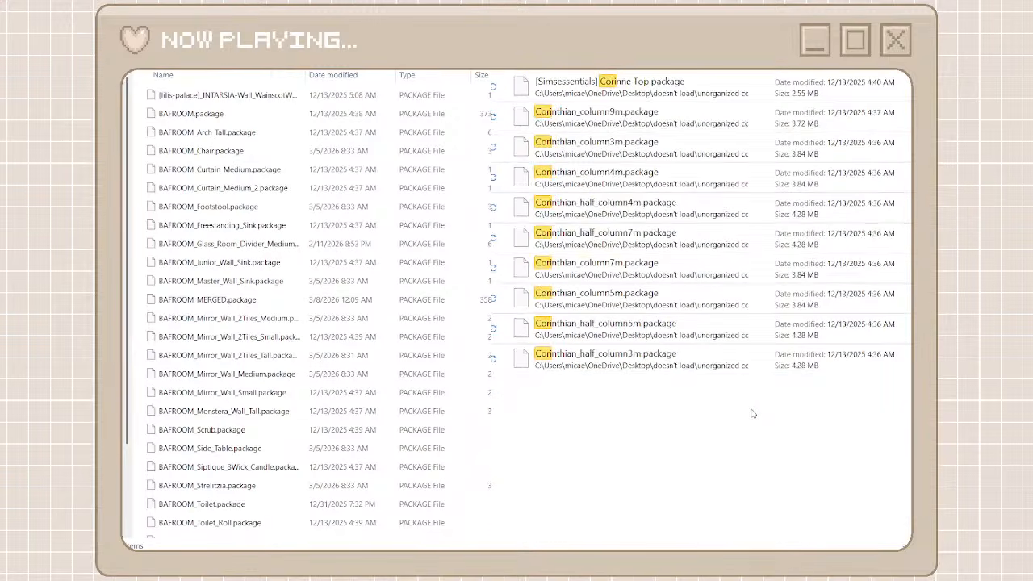
drag(724, 416, 636, 123)
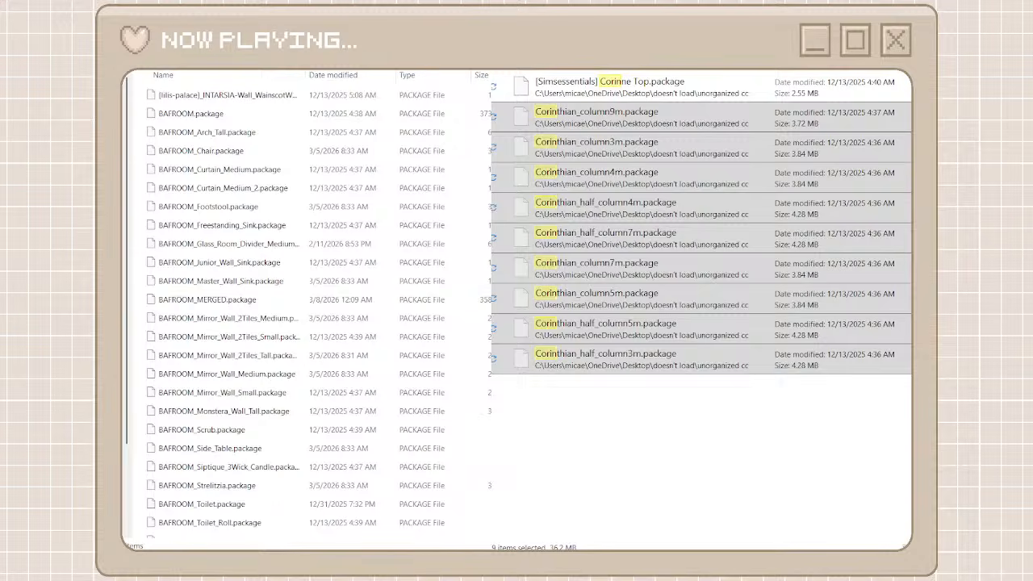
key(ctrl+v)
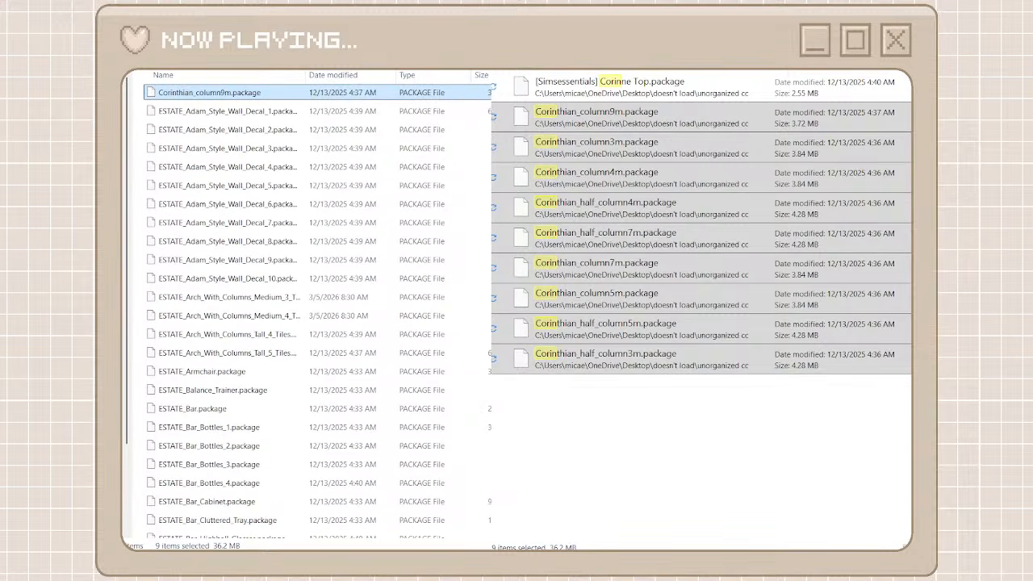
Clear the package search and copy the LeahLillith prefix from the name of LeahLillith_RhiaHairstyleOmbre_01_MM.package
click(506, 58)
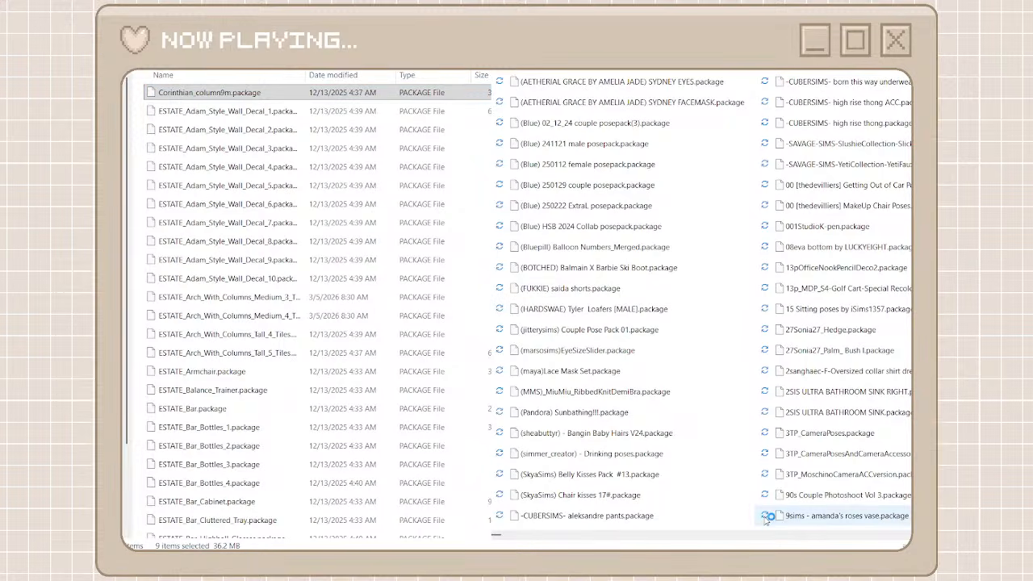
click(598, 525)
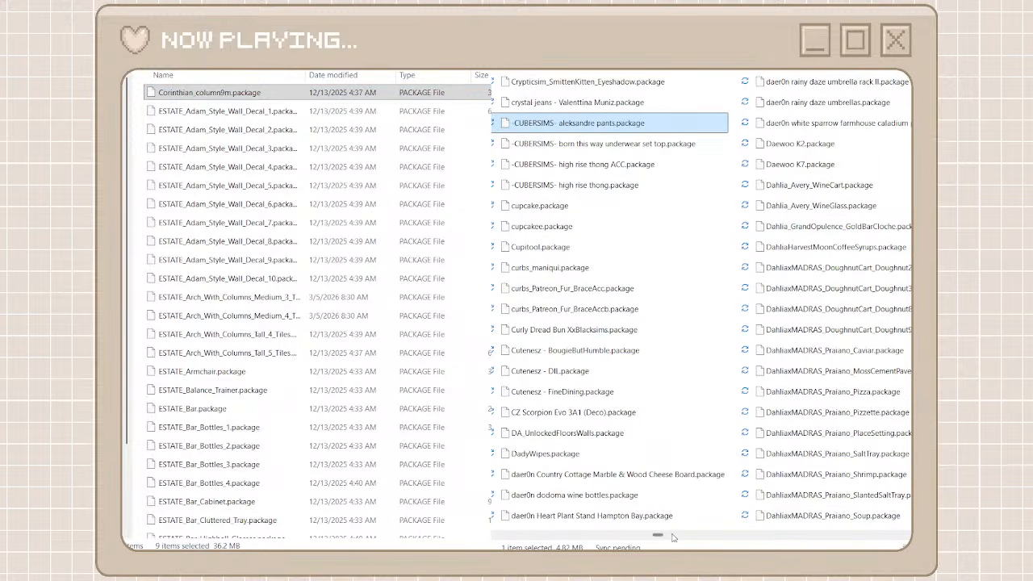
drag(658, 535, 734, 537)
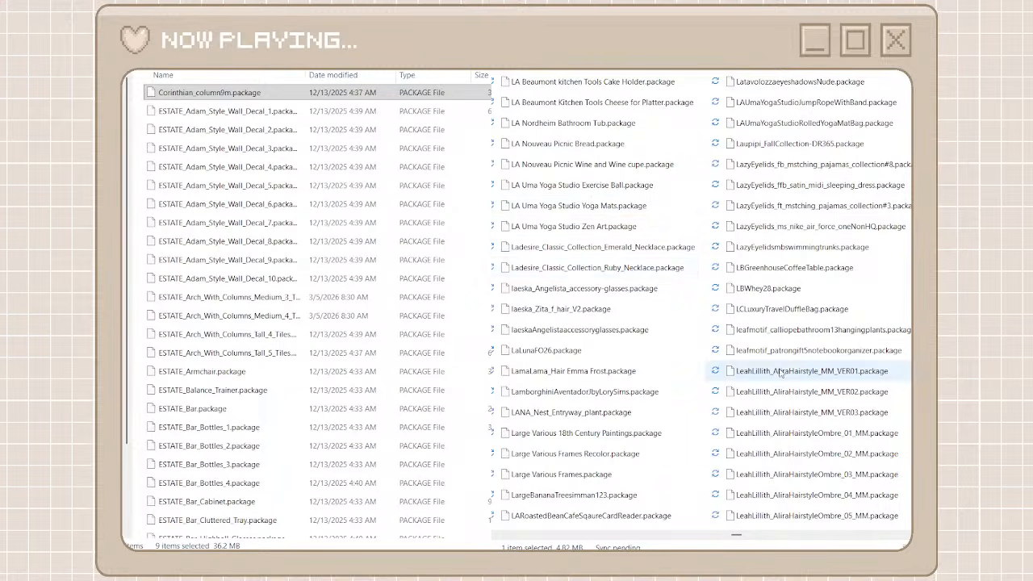
click(757, 434)
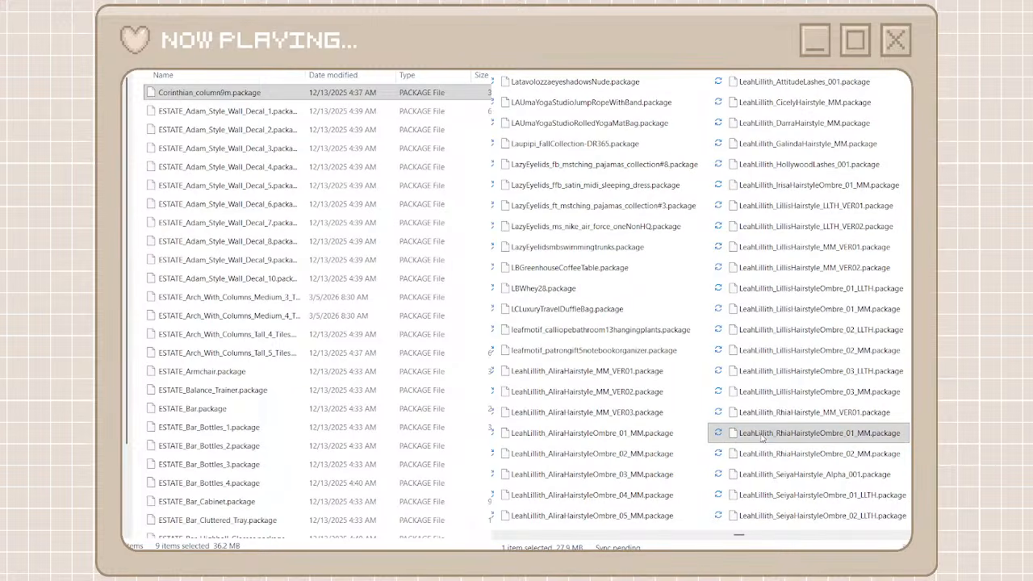
key(F2)
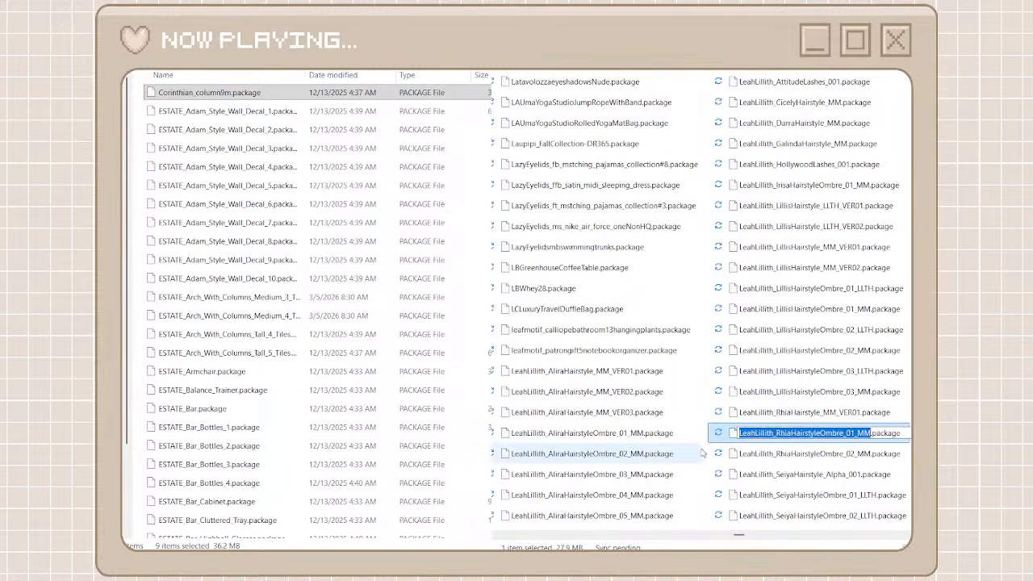
drag(773, 433, 710, 438)
key(ctrl+c)
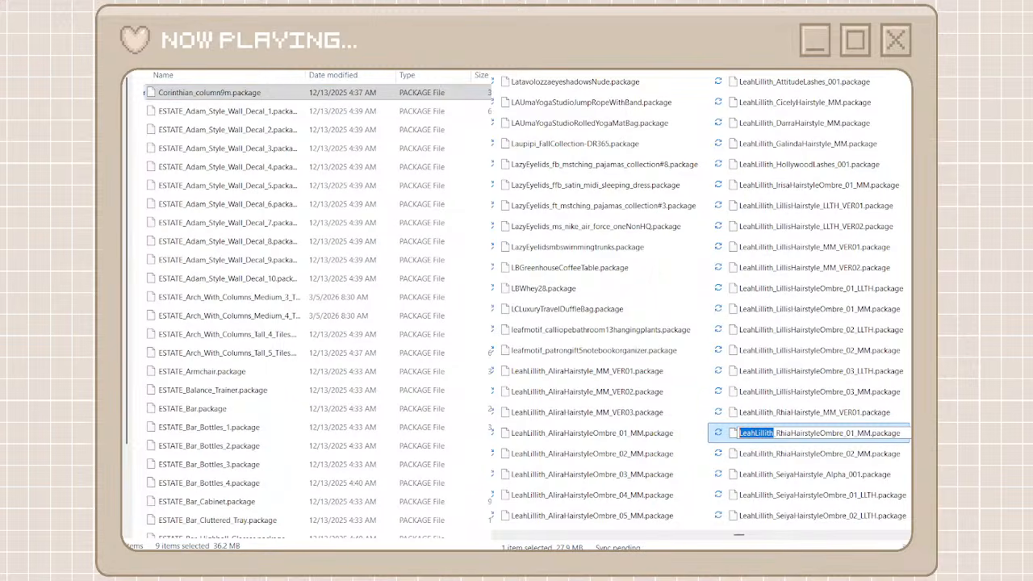
Return to the creator folders, create a folder named leahlillith, and open it
click(115, 55)
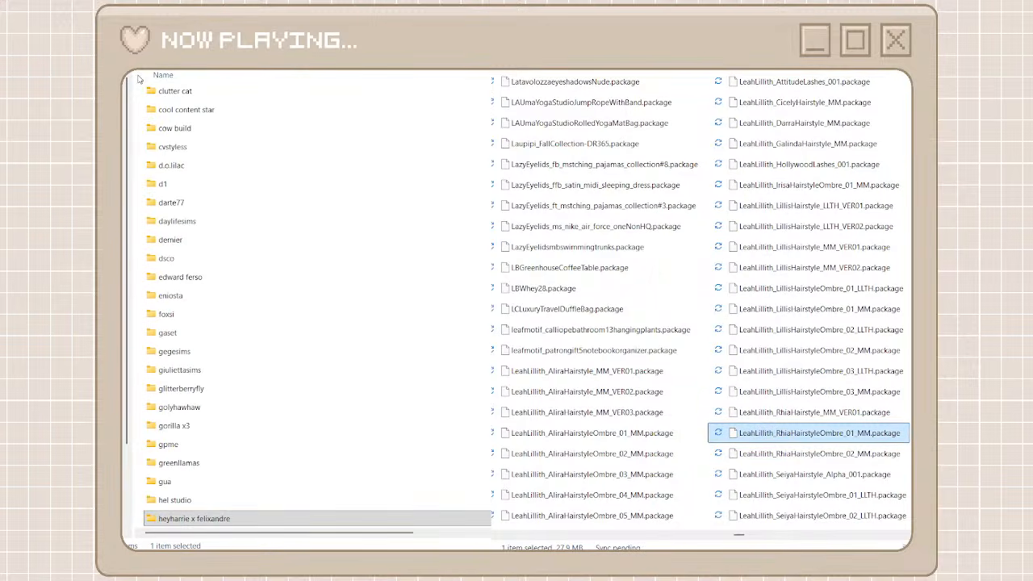
key(ctrl+shift+n)
key(ctrl+v)
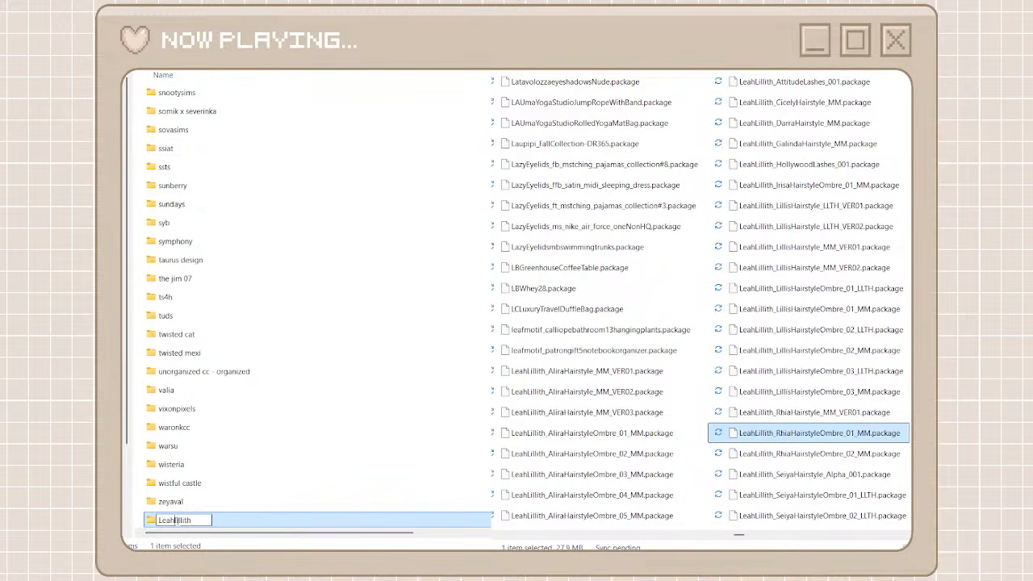
key(BackSpace)
text(l)
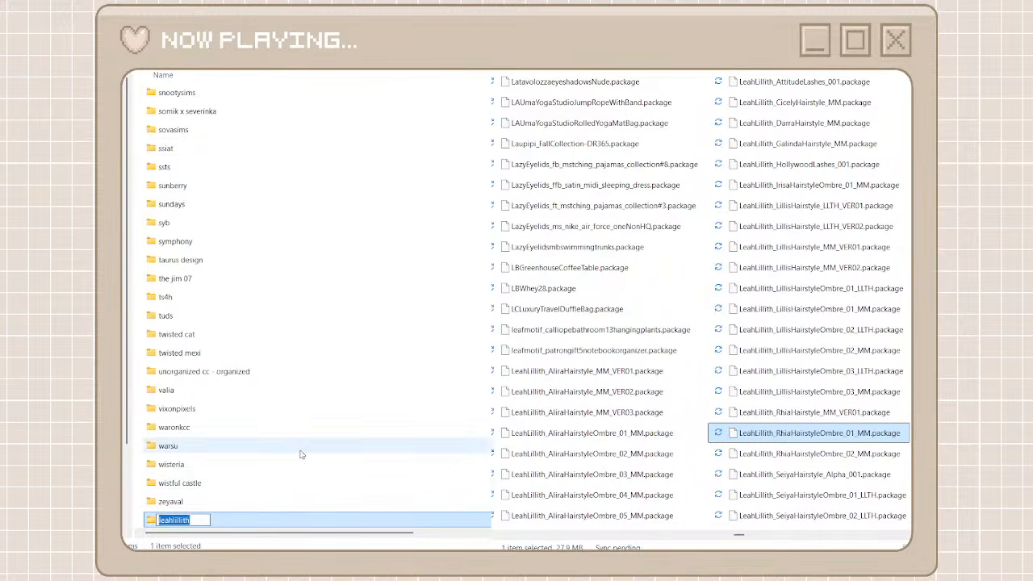
double_click(231, 523)
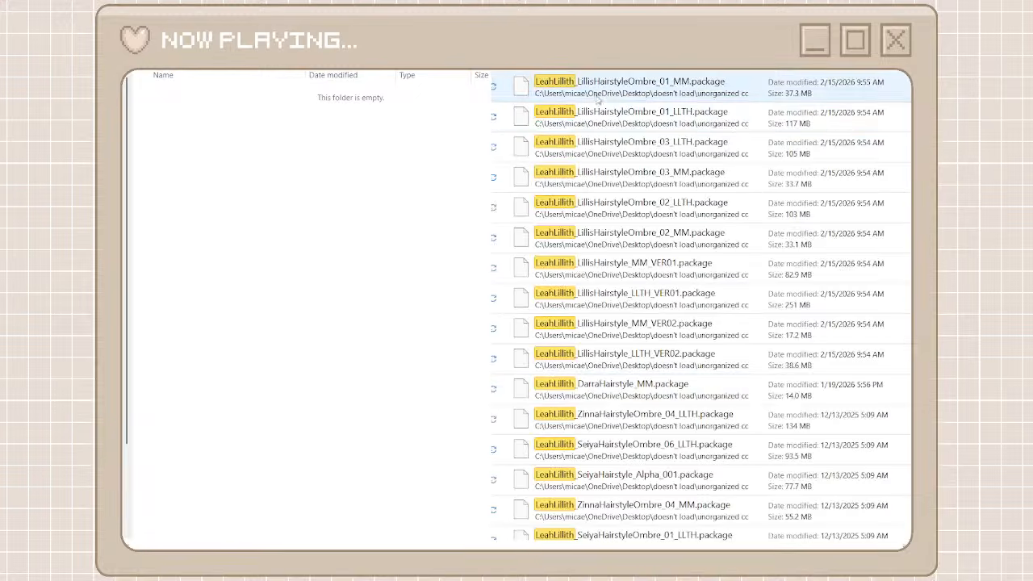
Move the packages starting with LeahLillith, through AttitudeLashes_001, from the search results into the leahlillith folder and return to the creator folders
click(597, 97)
scroll(616, 386, down, 8)
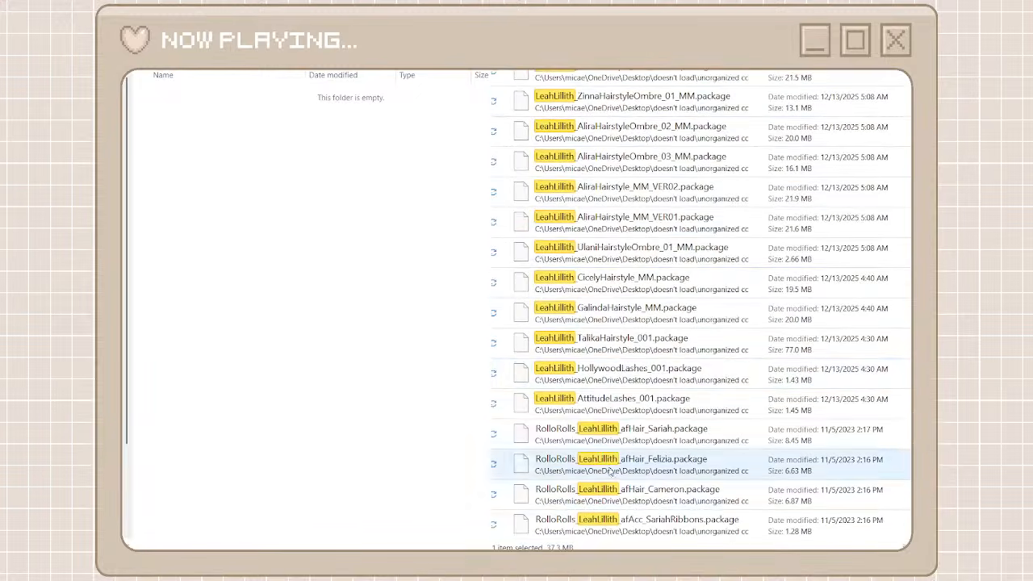
shift+click(620, 407)
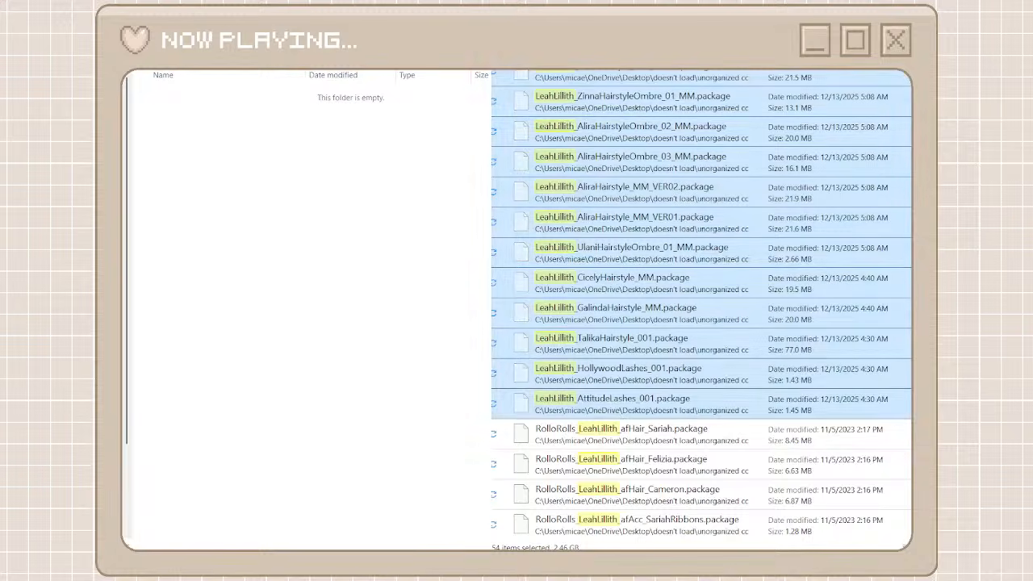
key(ctrl+v)
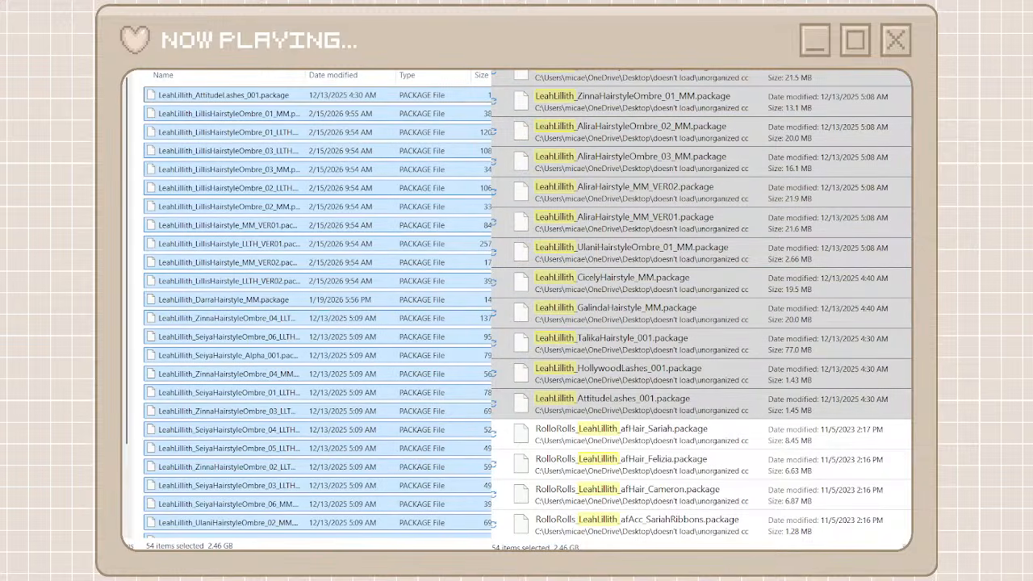
key(alt+Left)
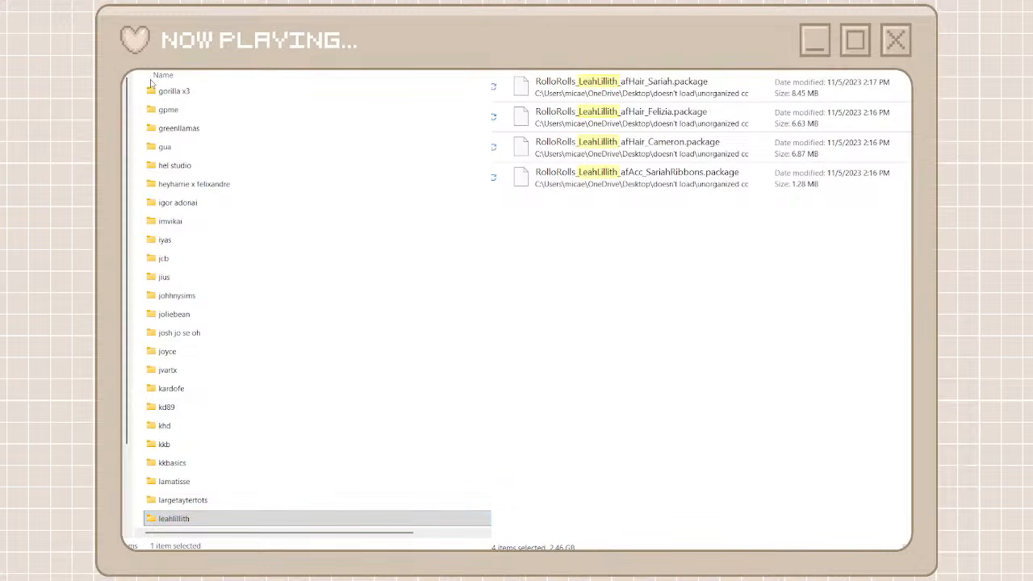
Create a creator folder named rollorolls and open it
key(ctrl+shift+n)
text(rollos)
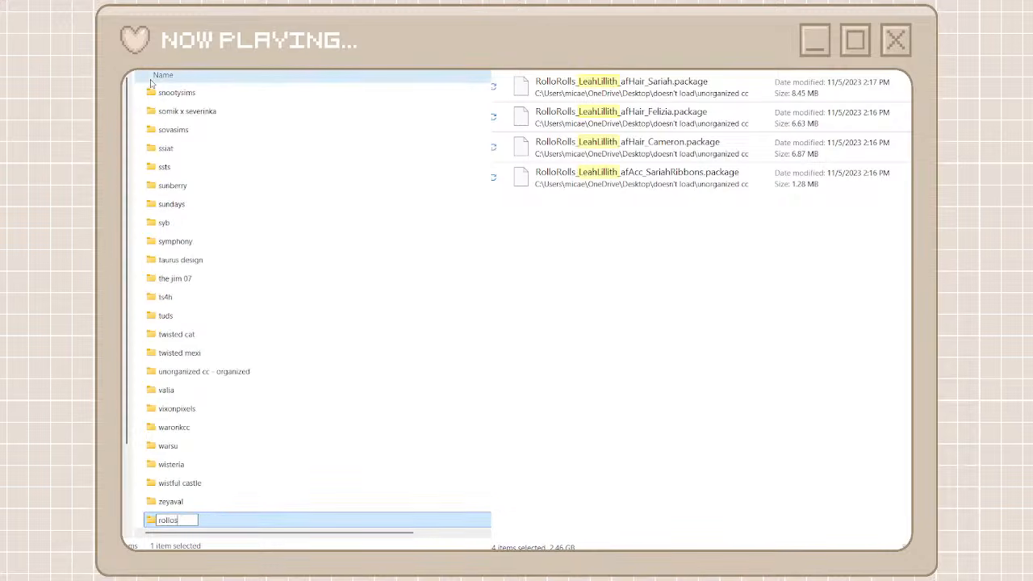
key(BackSpace)
text(rolls)
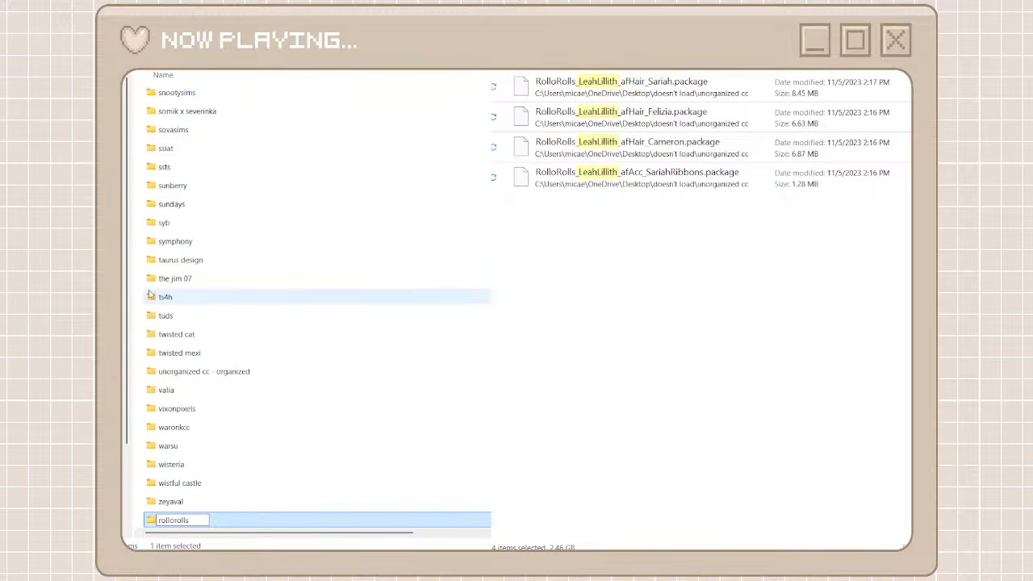
key(Return)
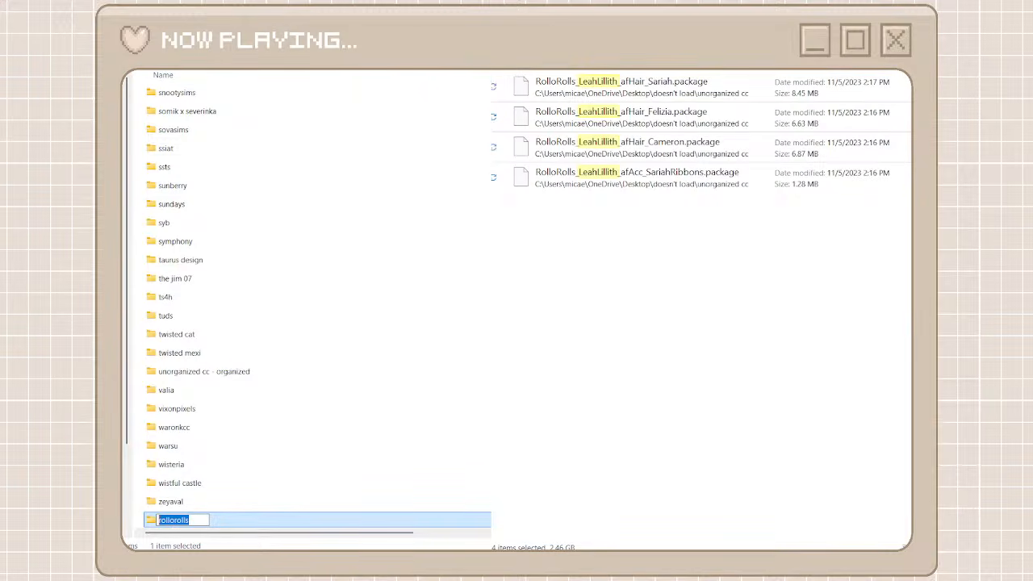
double_click(270, 518)
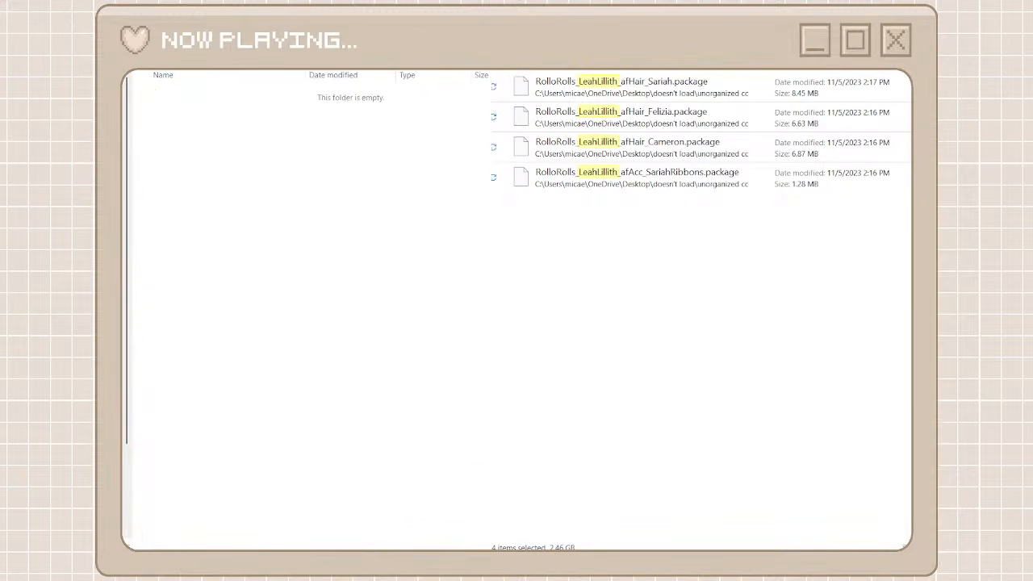
Search for RolloRolls, move all the matching packages into the rollorolls folder, and return to the creator folders
click(672, 84)
scroll(627, 358, down, 6)
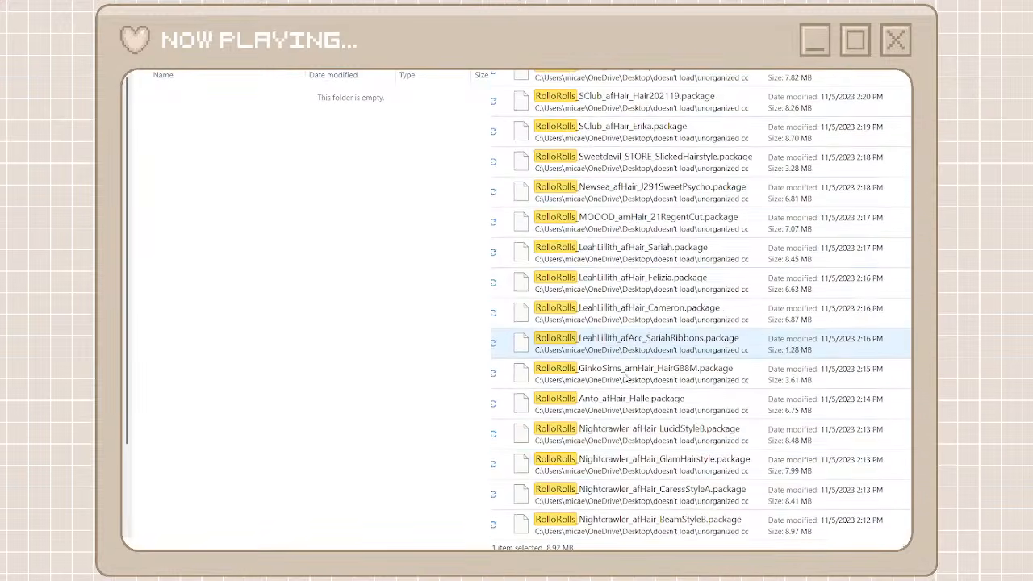
click(634, 523)
key(ctrl+a)
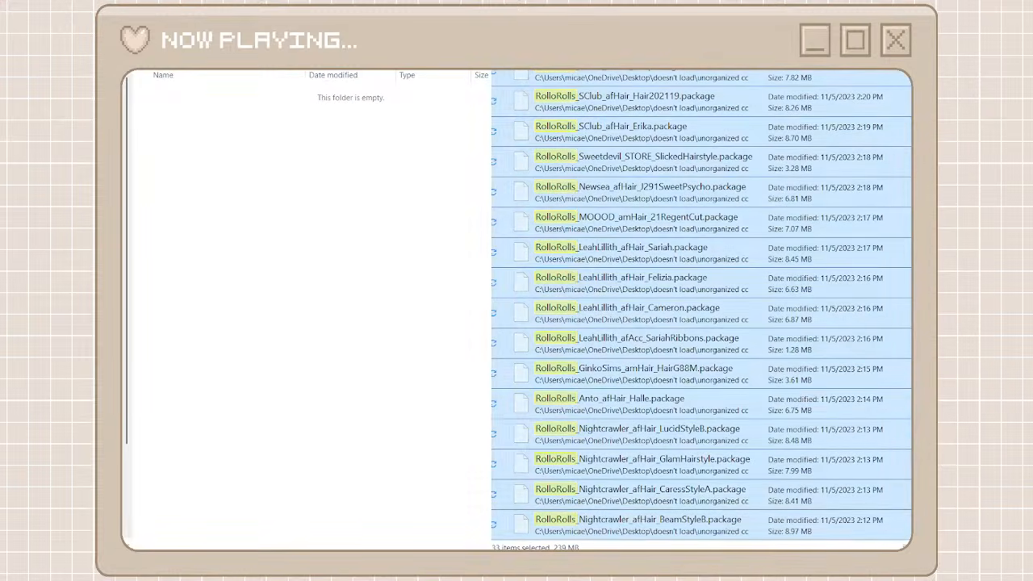
click(438, 394)
key(ctrl+v)
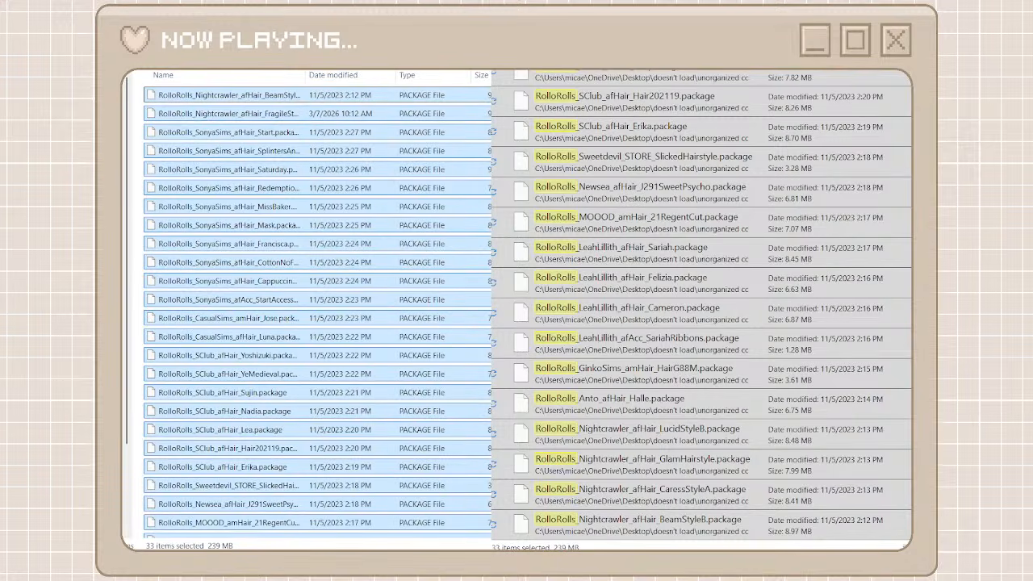
key(alt+Up)
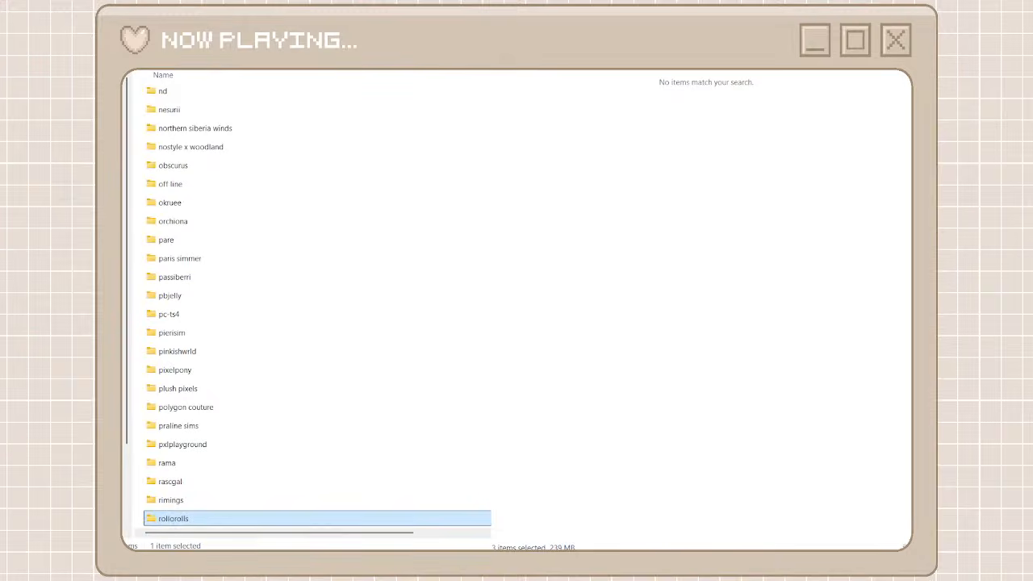
Return to the full list of unorganized packages and cut iona_nora bun (nostrands).package and iona_nora bun (strands).package
click(613, 69)
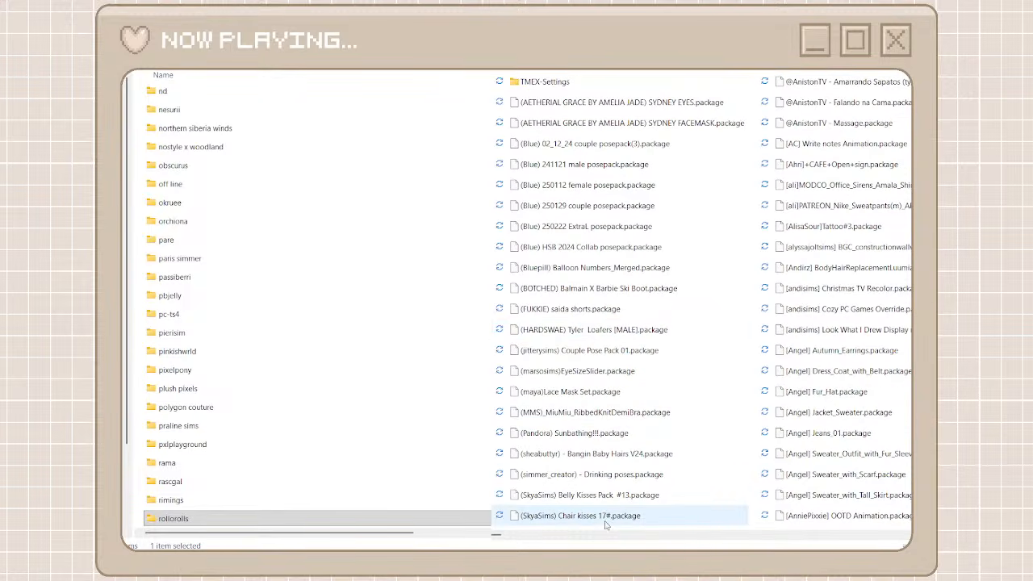
scroll(593, 538, right, 3)
scroll(613, 536, right, 1)
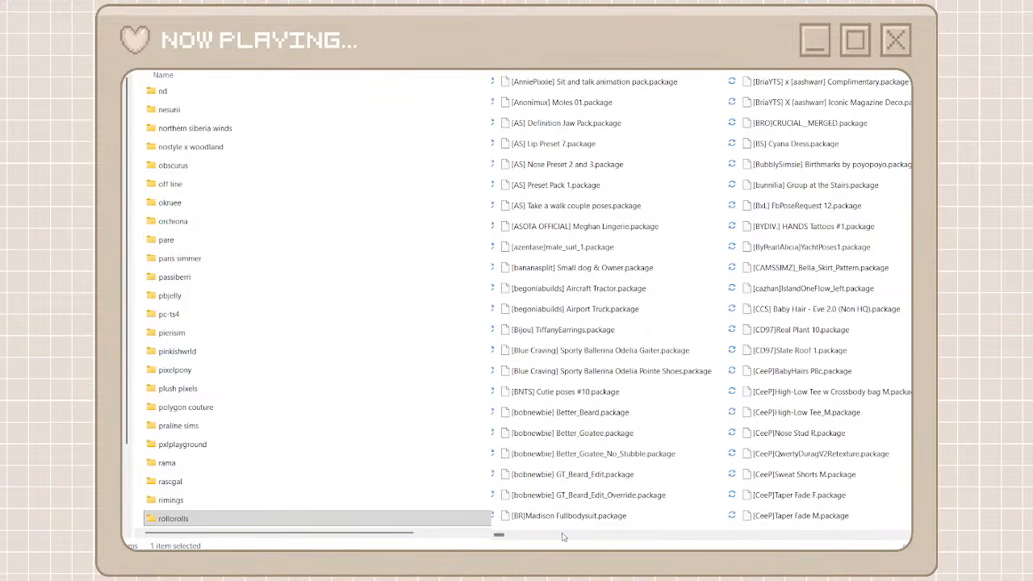
drag(500, 534, 726, 549)
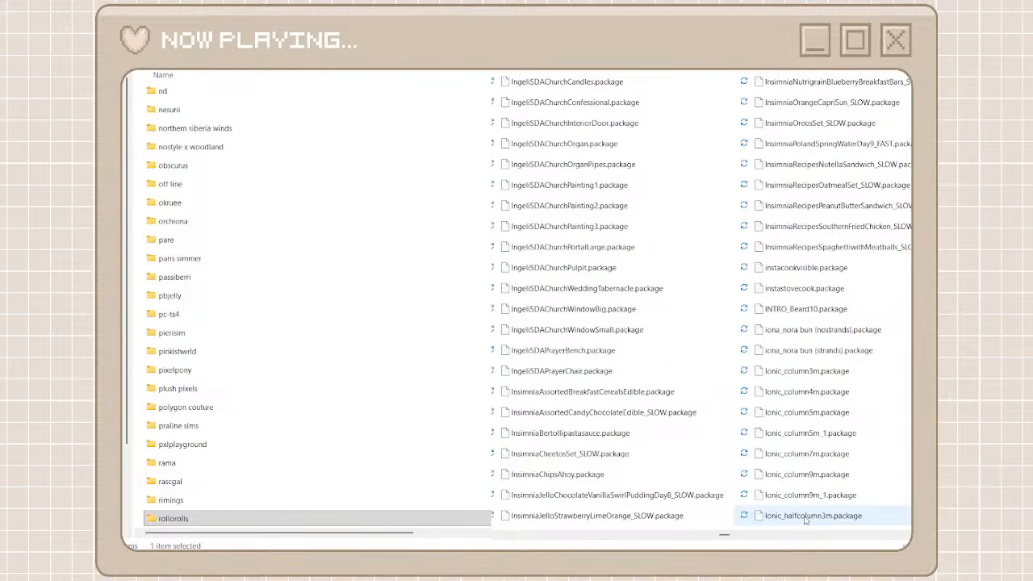
click(819, 330)
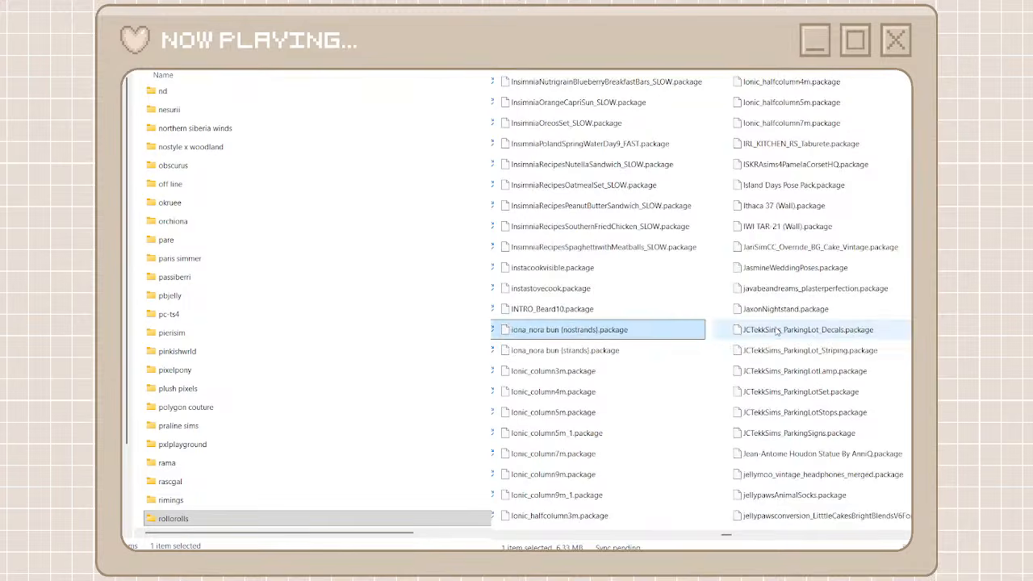
ctrl+click(585, 352)
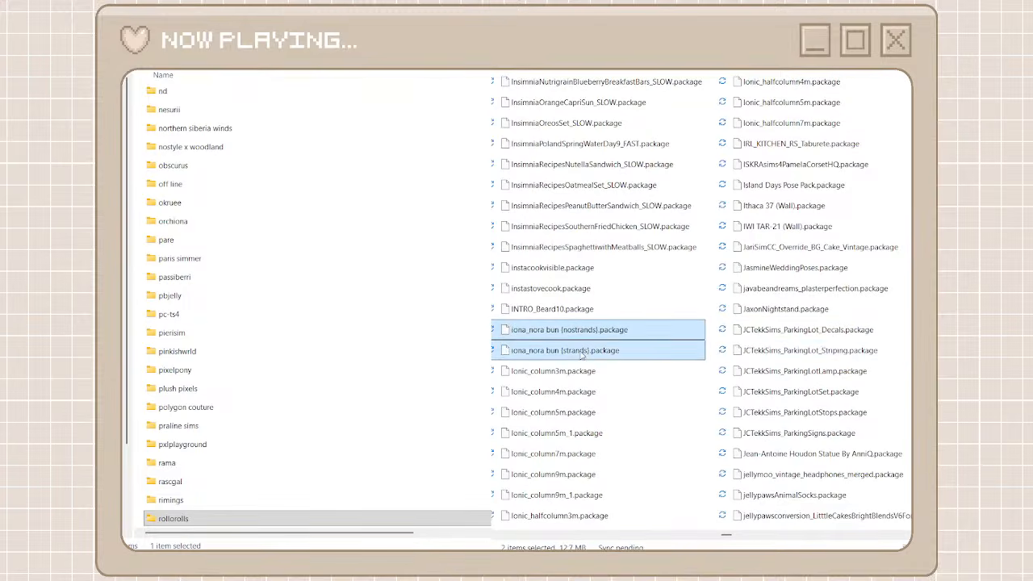
click(582, 354)
click(546, 333)
ctrl+click(554, 351)
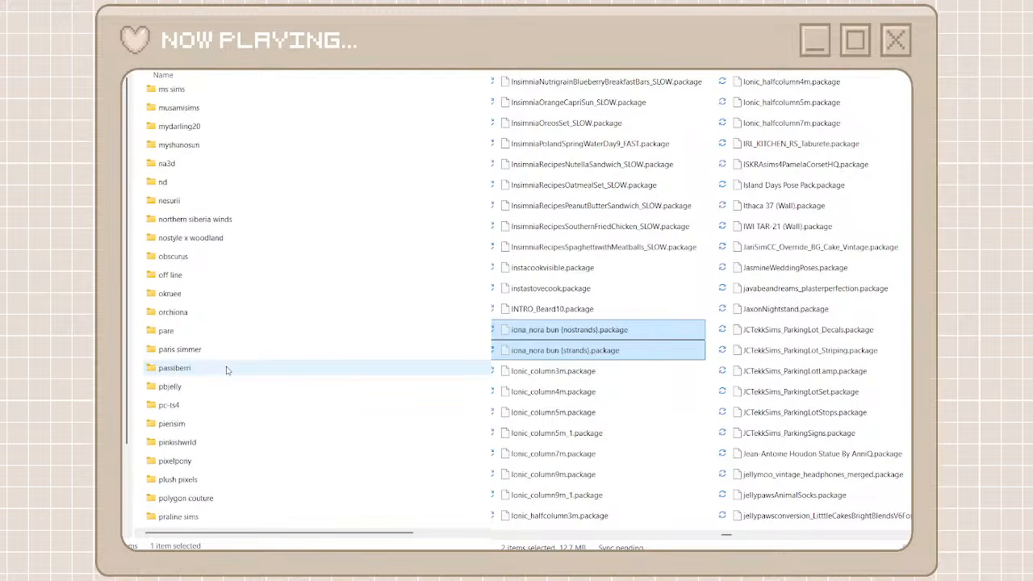
Find and open the orchiona creator folder and paste the two cut iona_nora bun packages into it
scroll(227, 370, down, 2)
scroll(227, 370, up, 2)
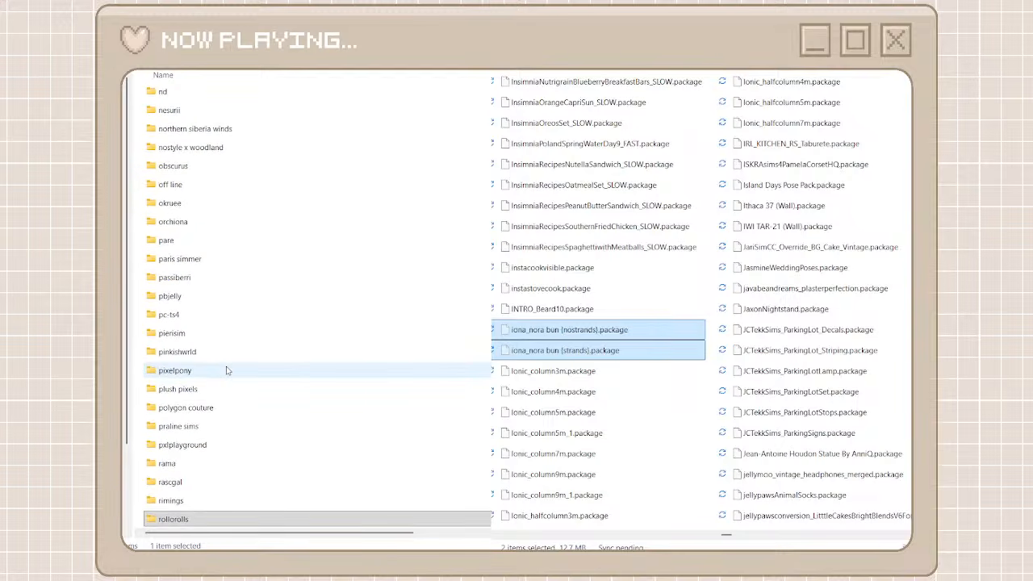
scroll(226, 370, down, 4)
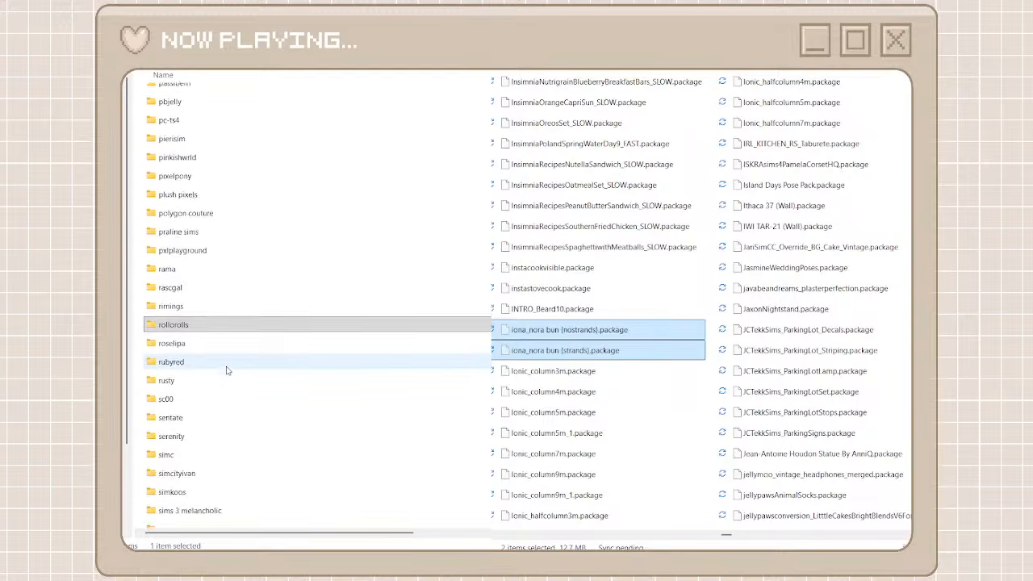
scroll(227, 370, down, 7)
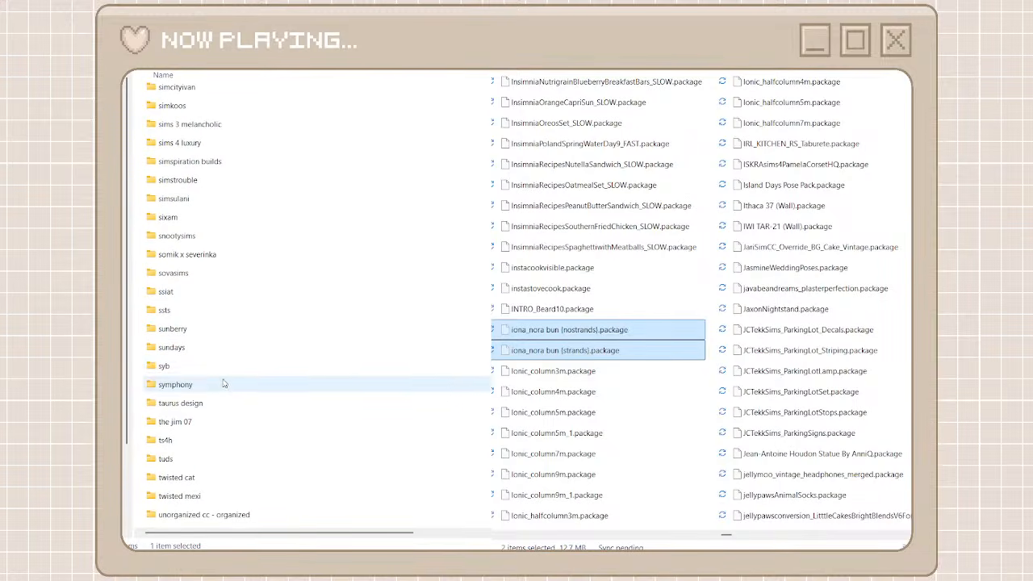
scroll(217, 407, down, 3)
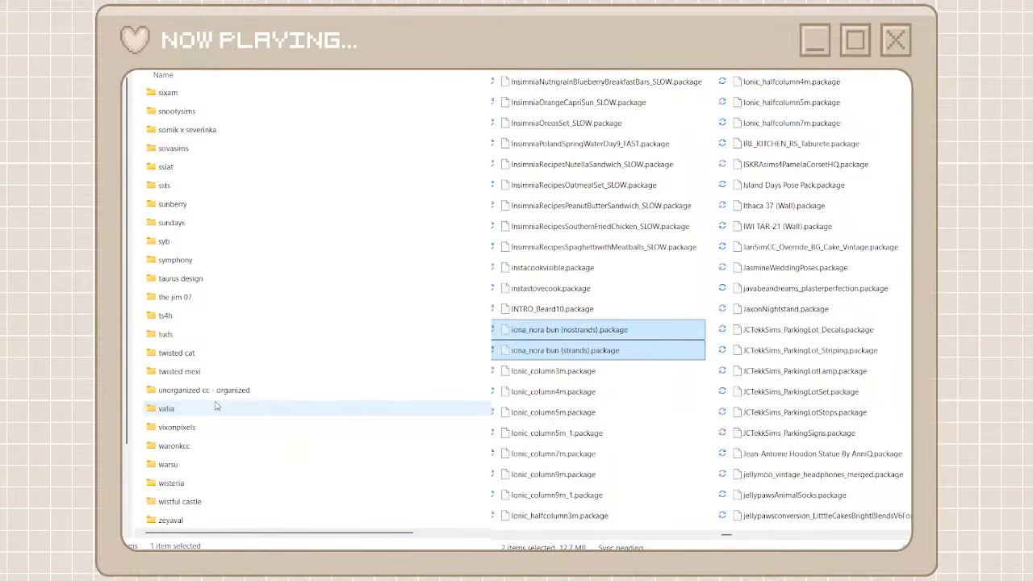
scroll(216, 407, up, 10)
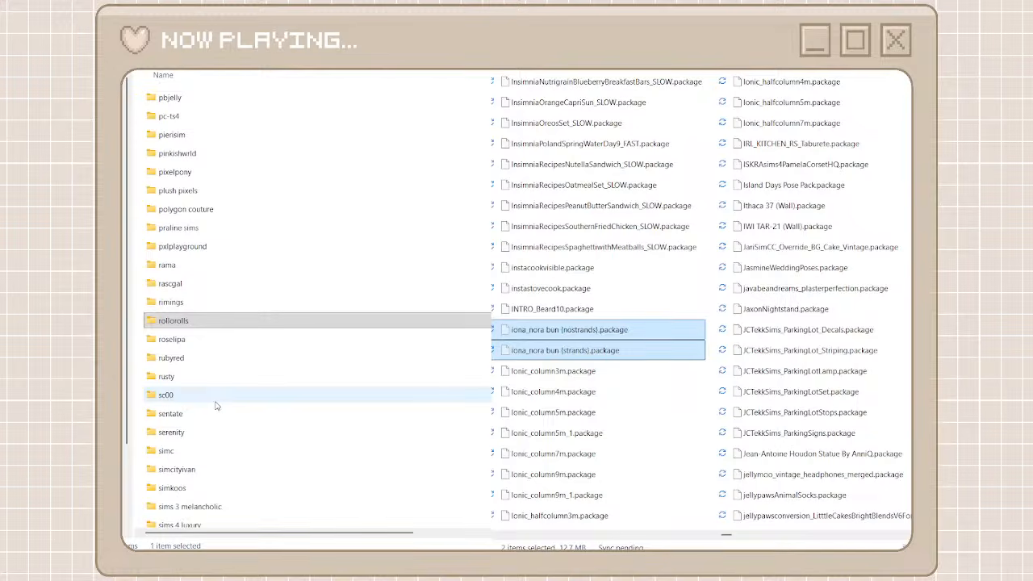
scroll(216, 407, down, 10)
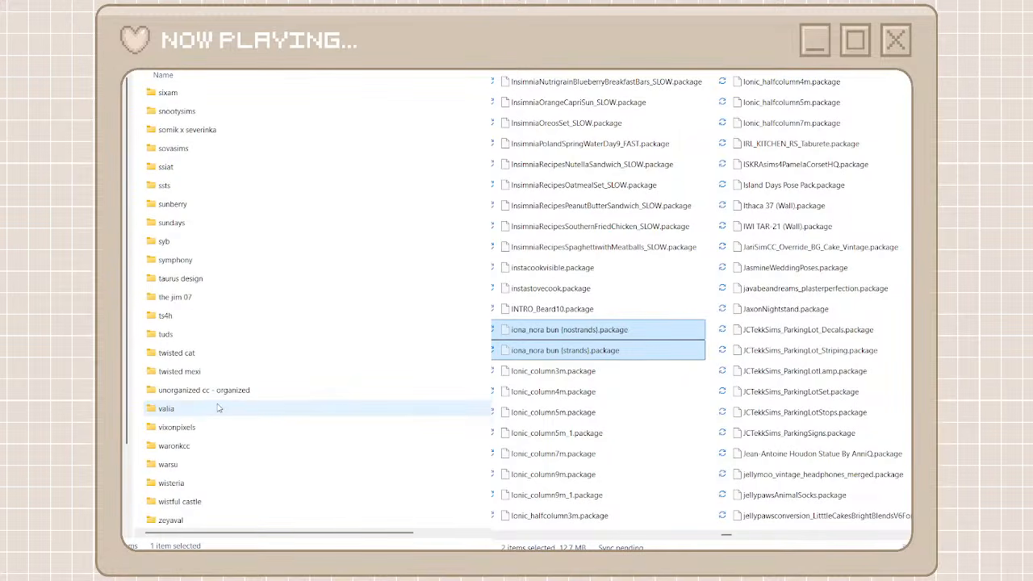
scroll(216, 408, up, 10)
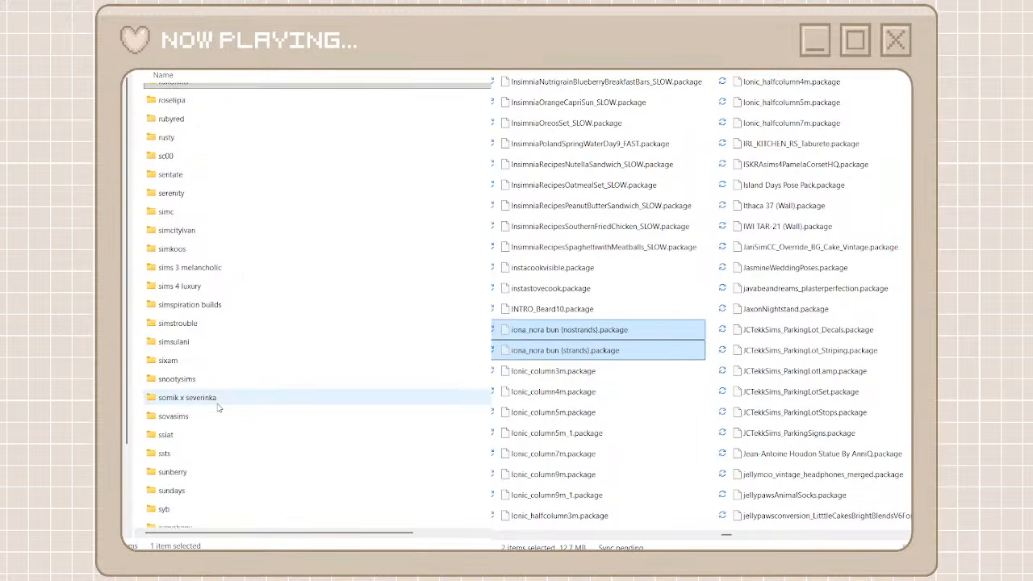
scroll(216, 407, up, 6)
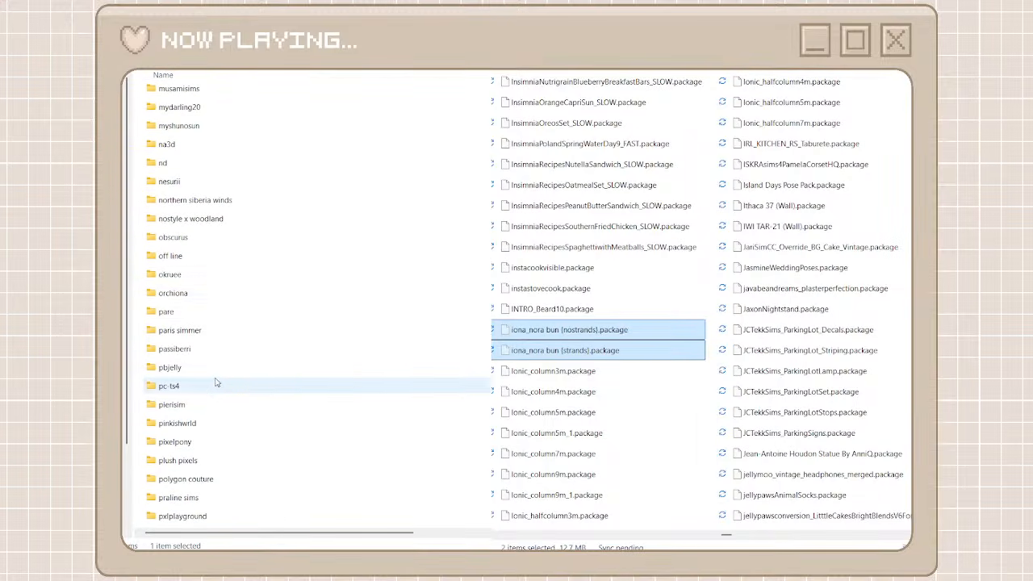
double_click(206, 295)
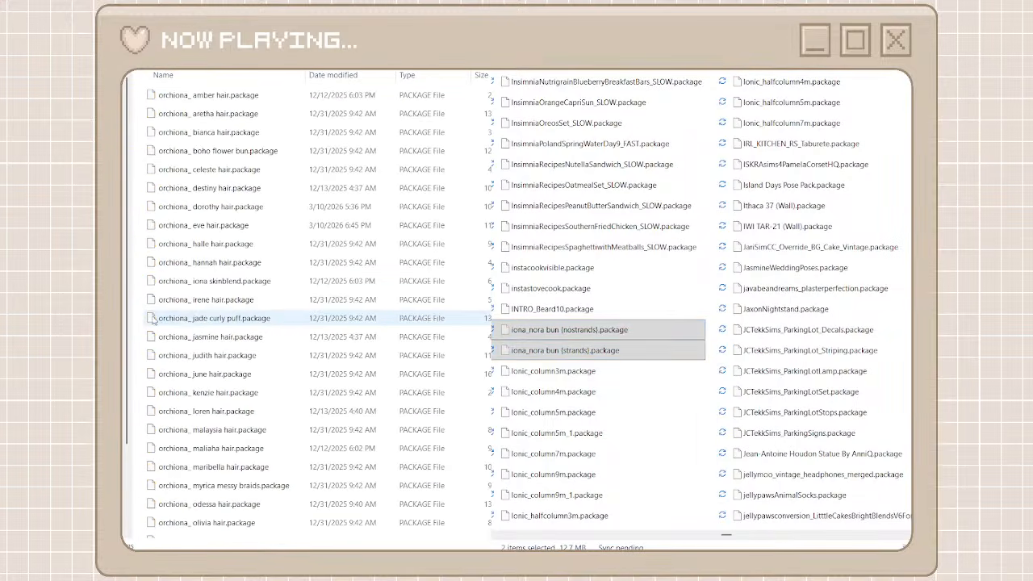
key(ctrl+v)
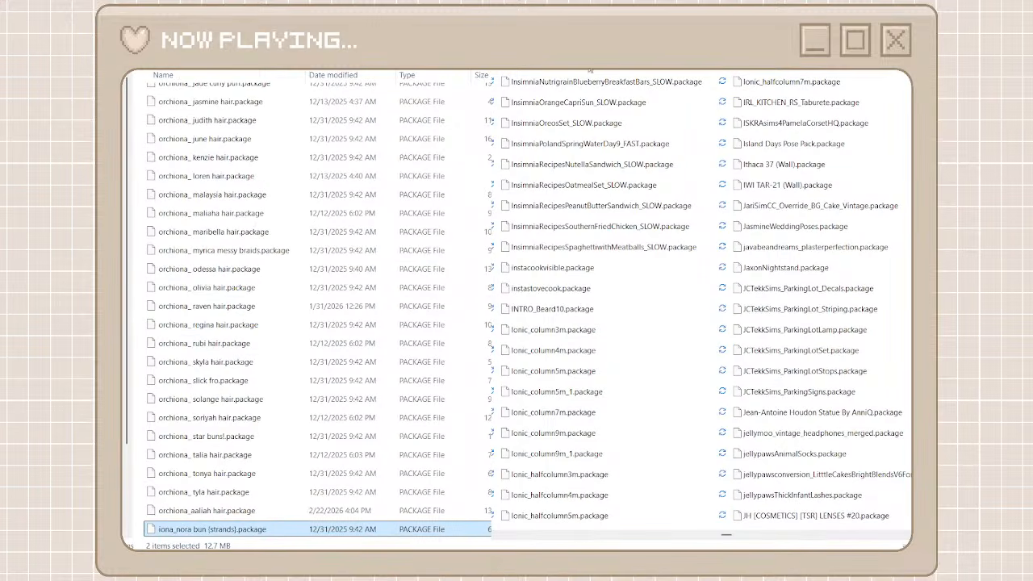
Create a creator folder named insimnia, reusing the creator prefix from InsimniaOrangeCapriSun_SLOW.package
click(597, 102)
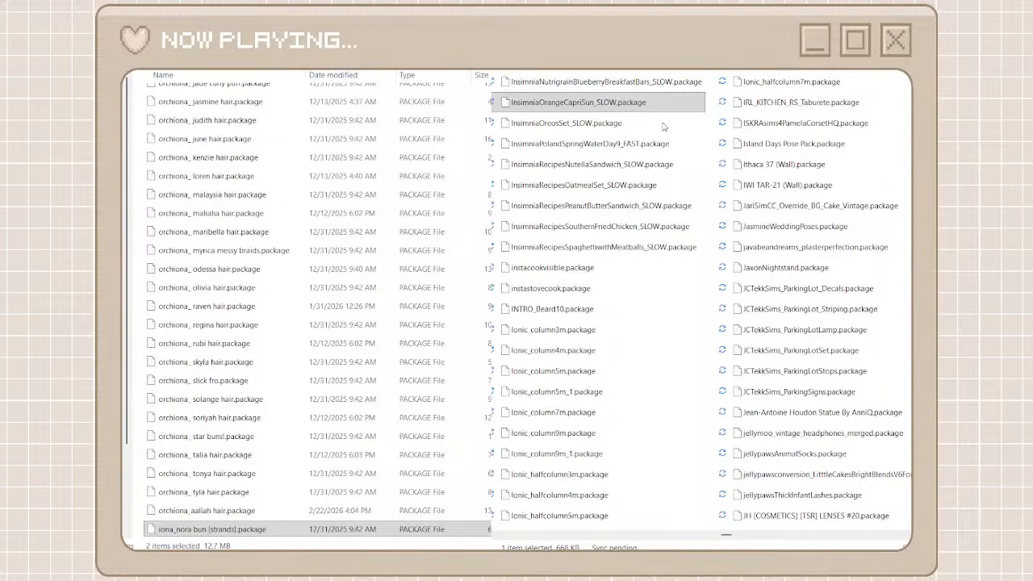
key(F2)
drag(540, 102, 509, 102)
key(ctrl+c)
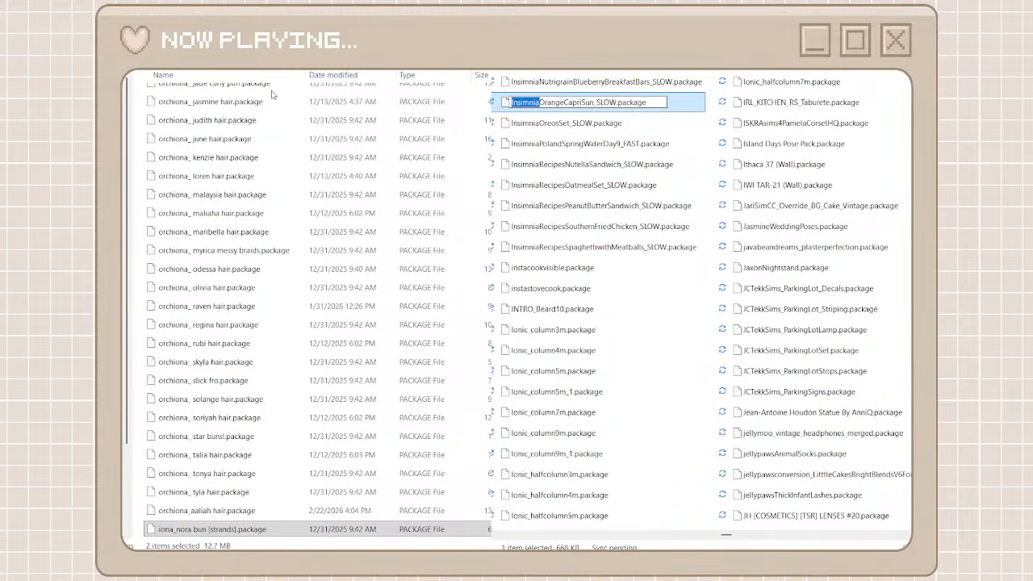
click(153, 57)
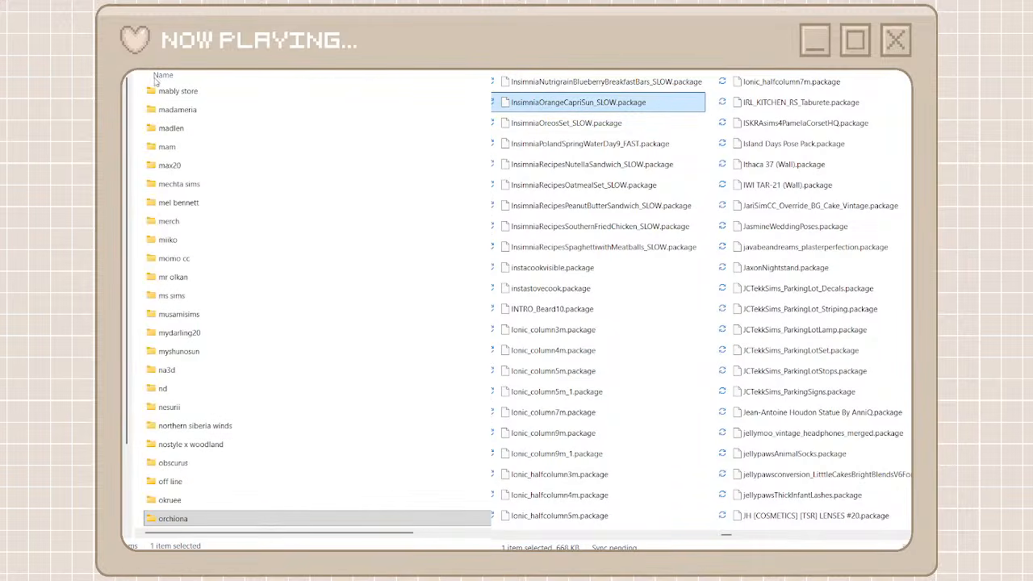
key(ctrl+shift+n)
key(ctrl+v)
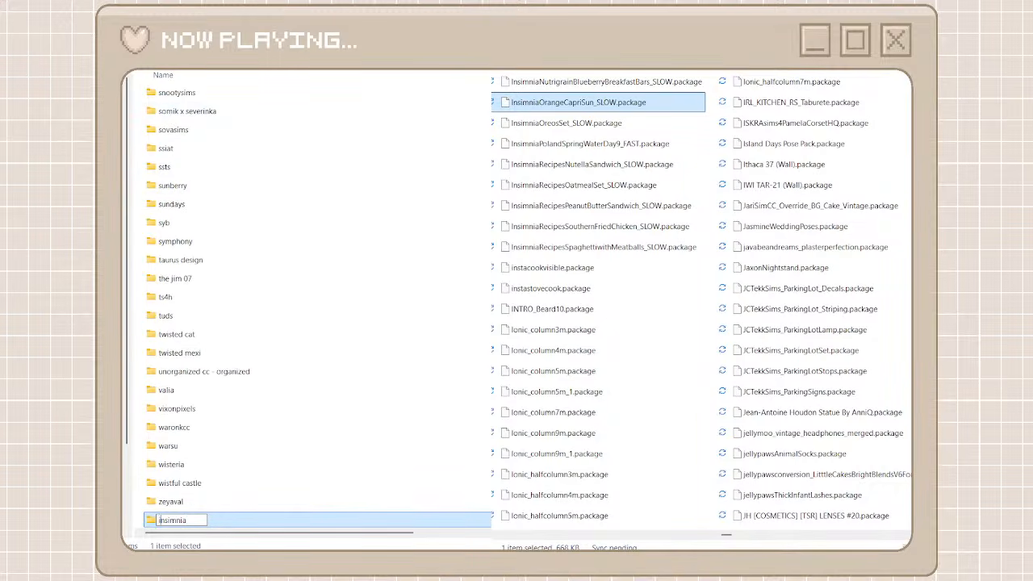
key(Return)
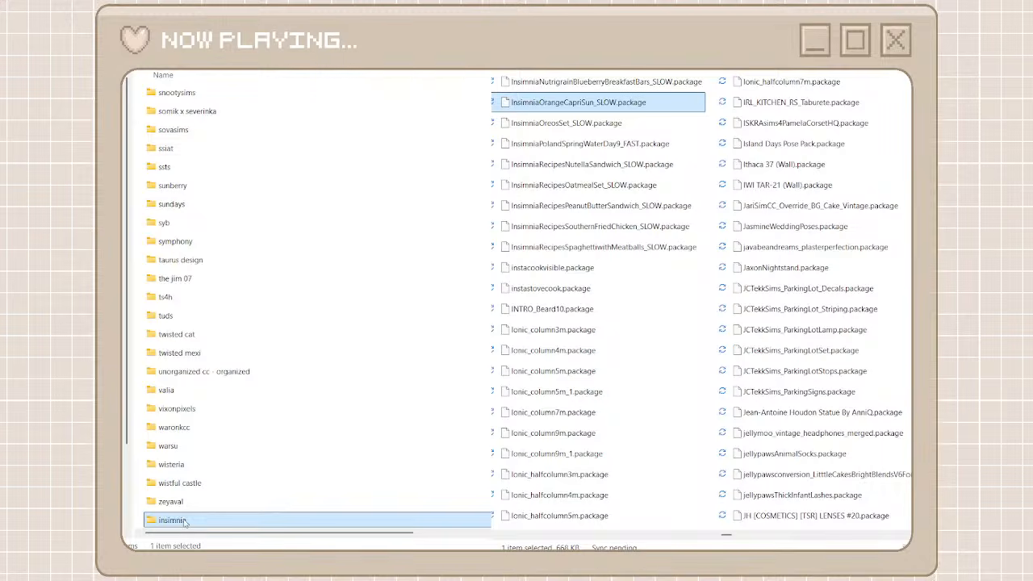
double_click(184, 522)
key(alt+Left)
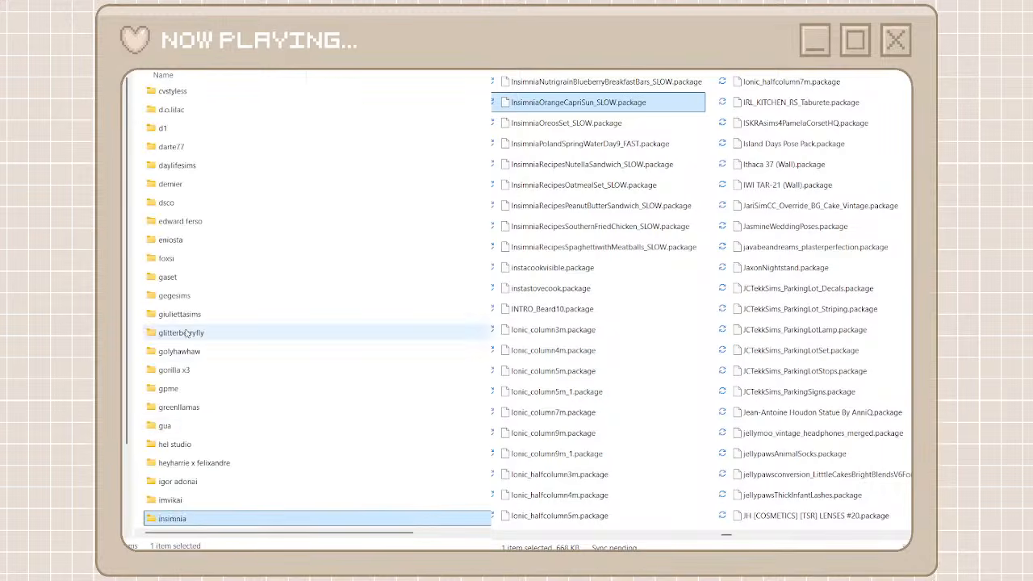
Search the unorganized packages for insimnia, move all the matches into the insimnia folder, and return to the creator folders and full package list
right_click(212, 519)
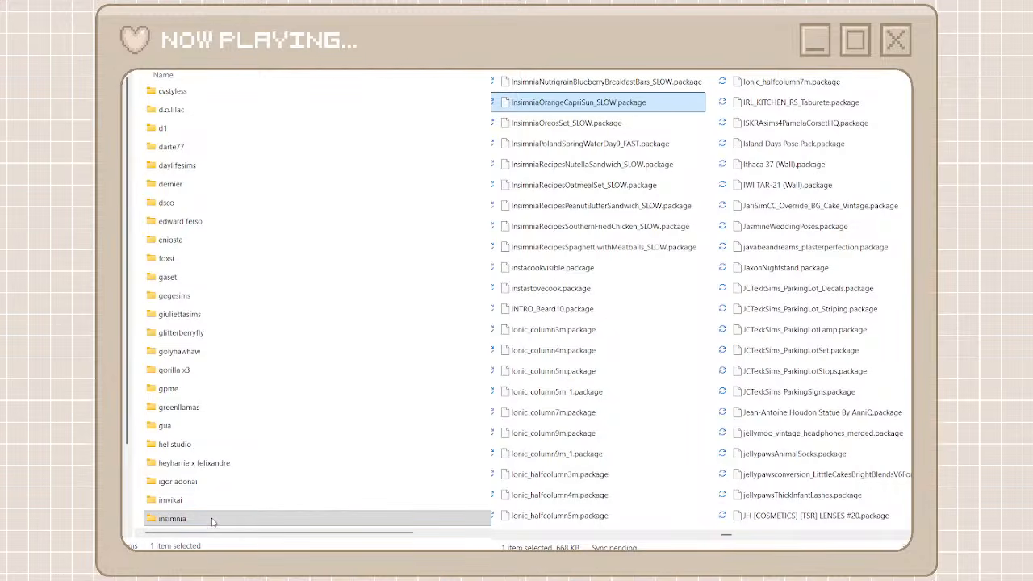
click(310, 498)
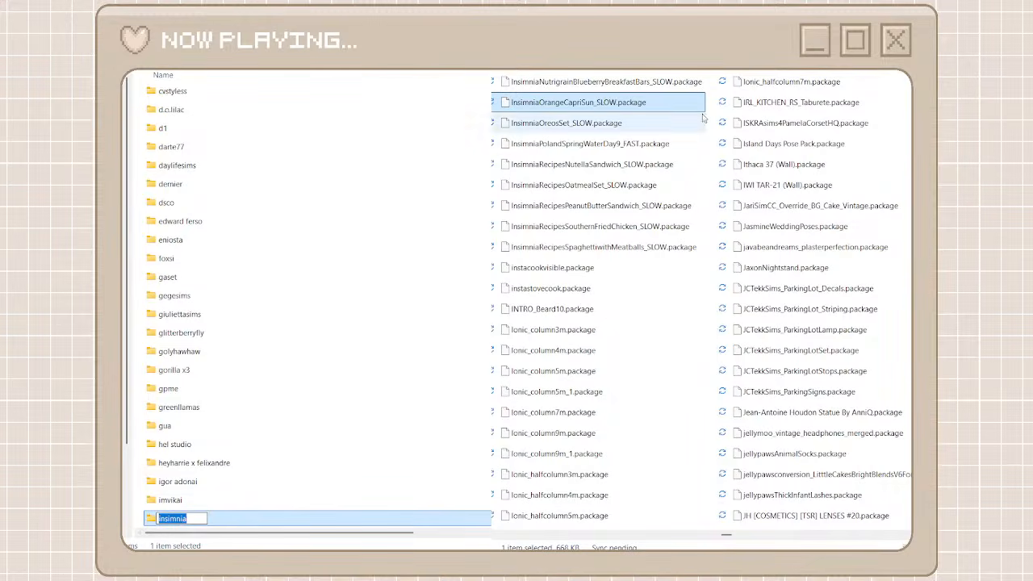
click(766, 72)
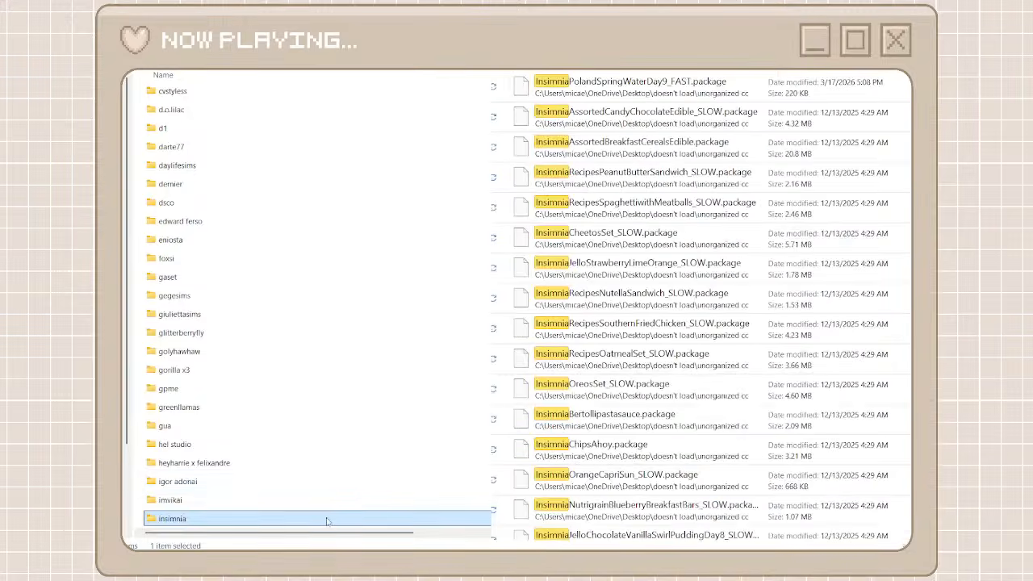
double_click(330, 521)
scroll(586, 368, down, 1)
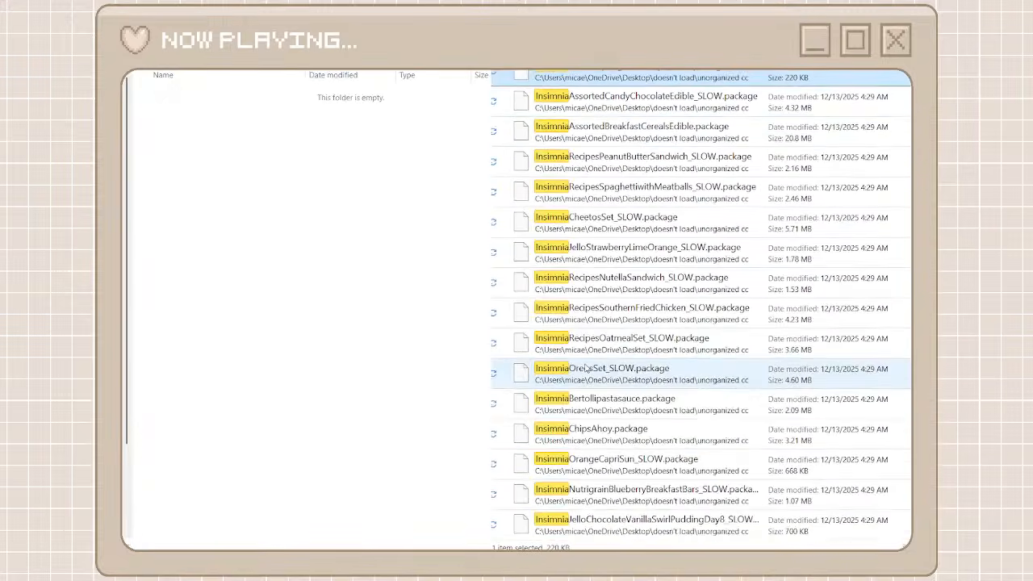
shift+click(586, 523)
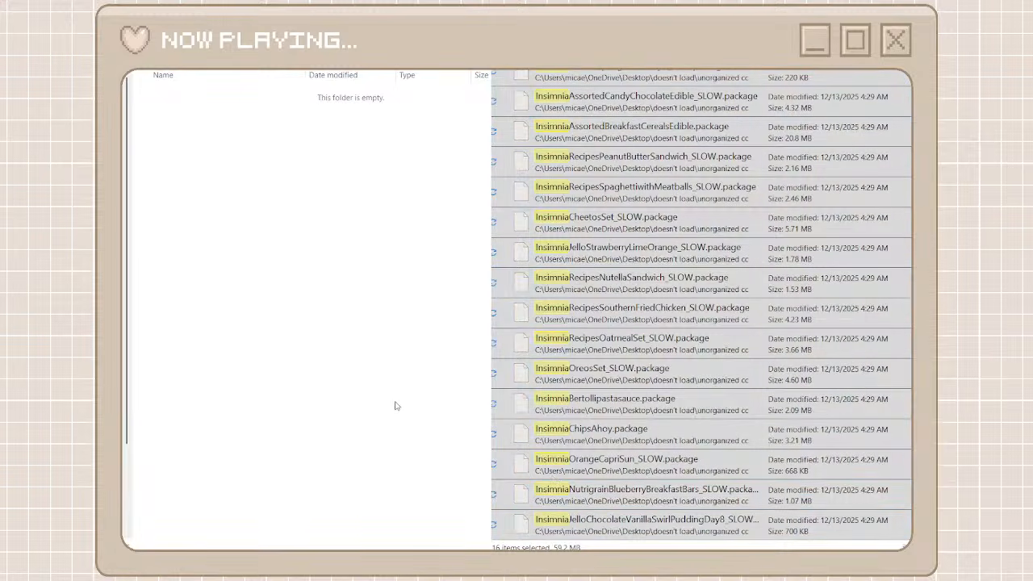
key(ctrl+v)
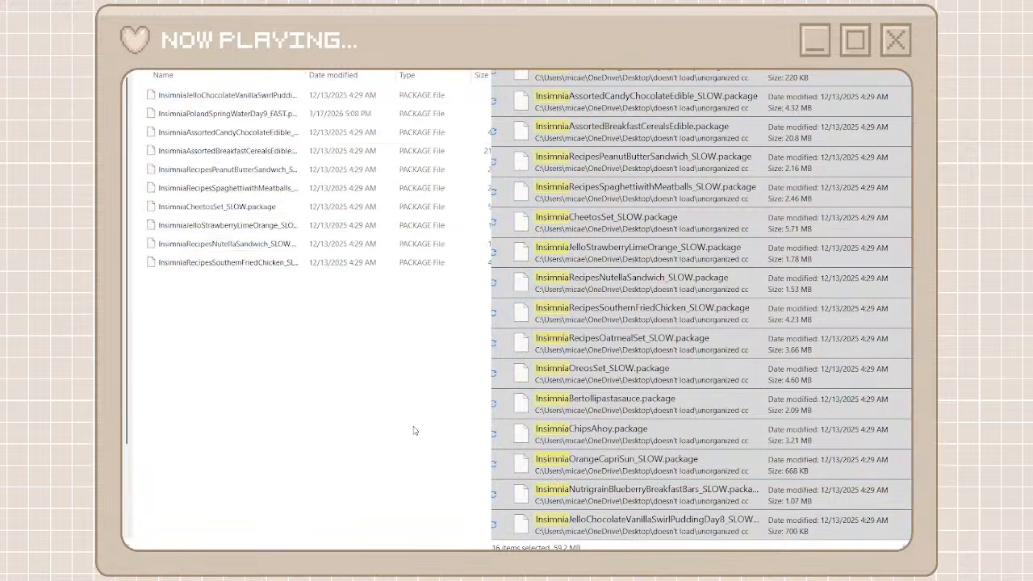
key(alt+Left)
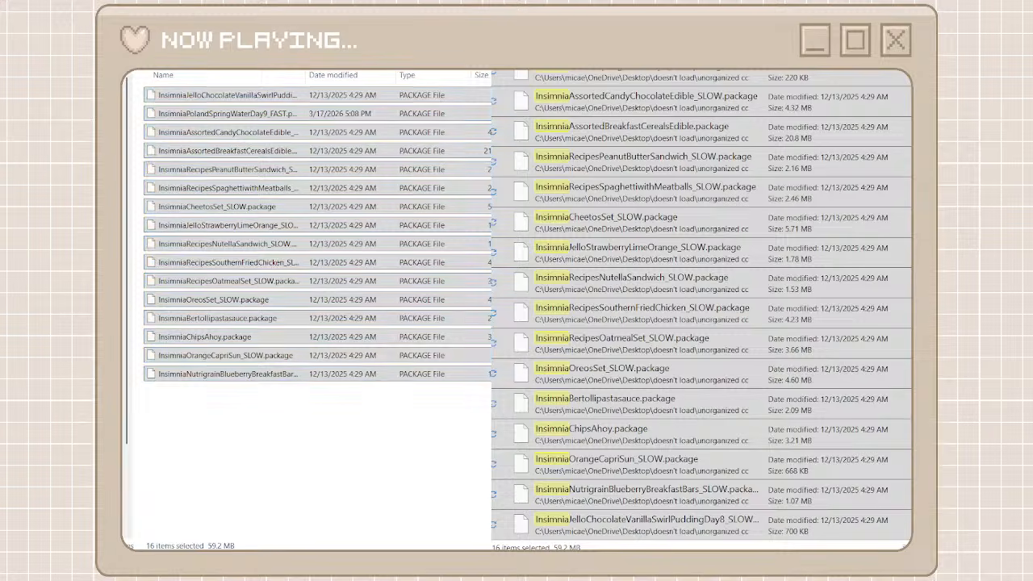
key(alt+Left)
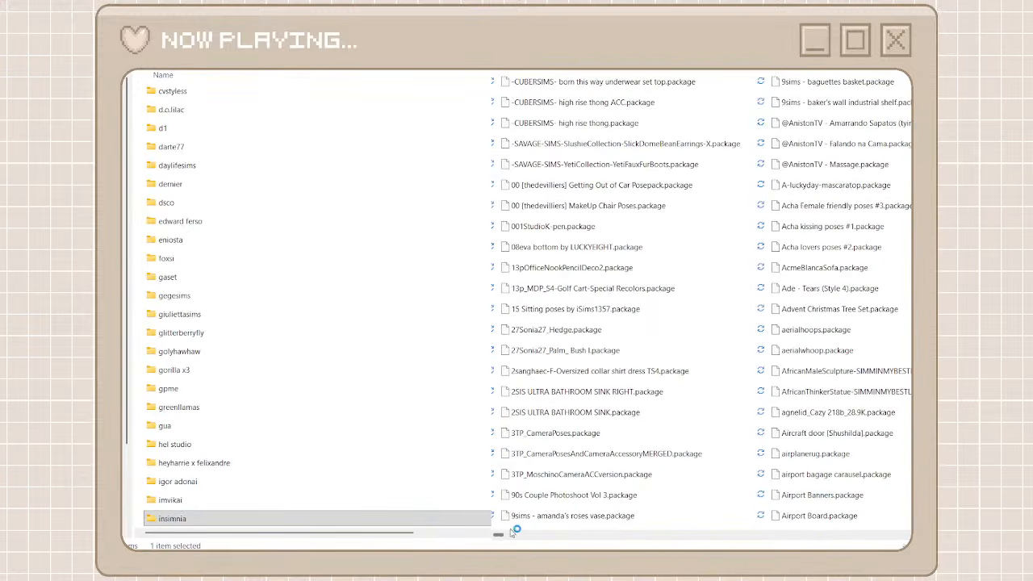
Locate the iLove packages in the unorganized list and create a creator folder named ilove for them
drag(502, 534, 722, 536)
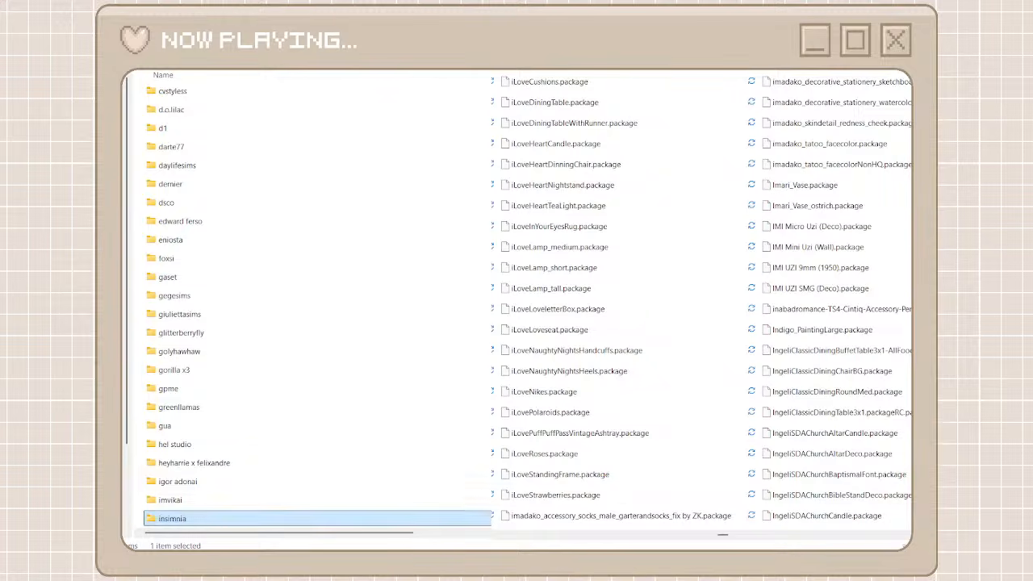
key(ctrl+shift+n)
text(ilove)
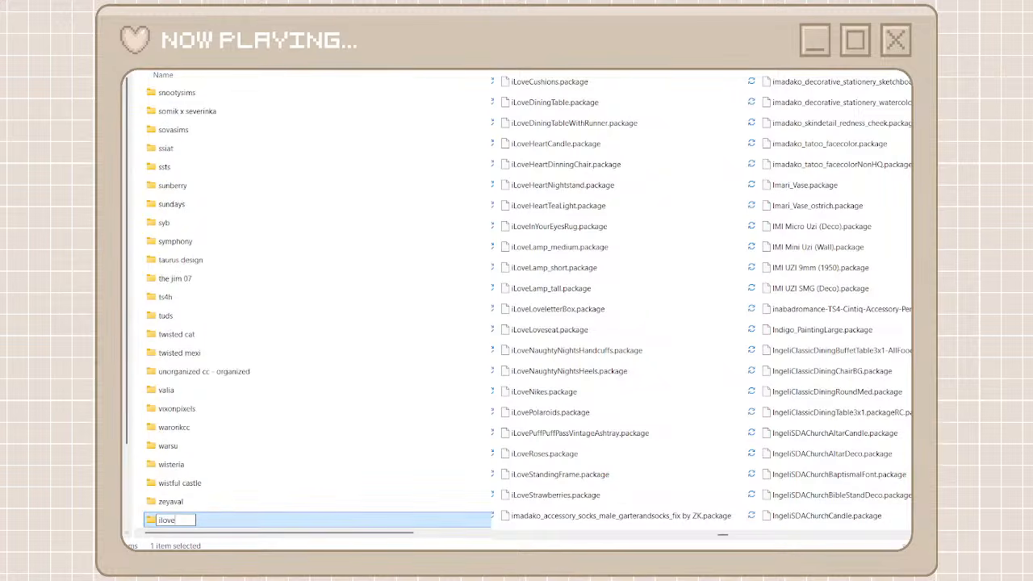
key(Return)
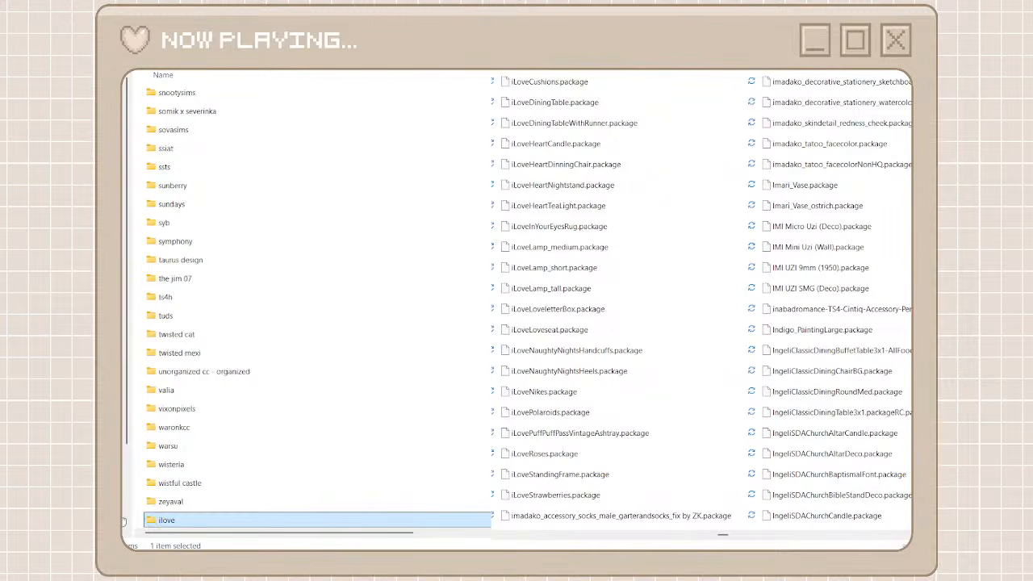
double_click(173, 519)
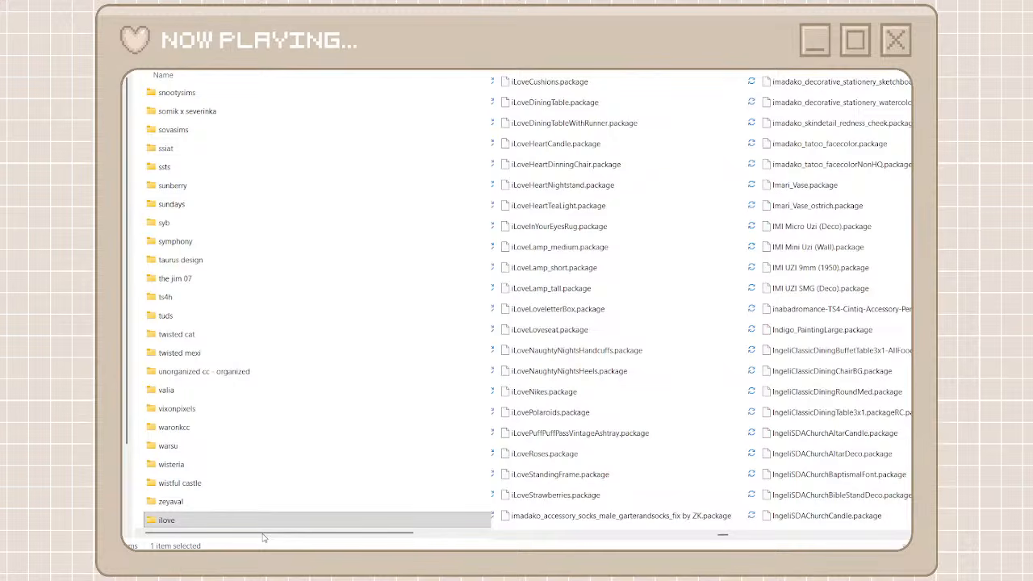
key(F2)
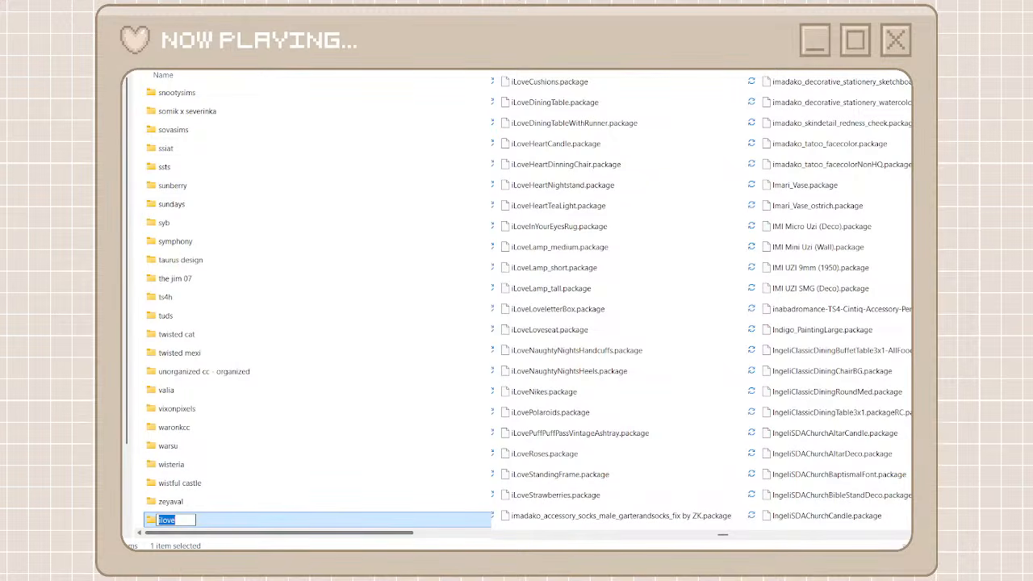
key(Return)
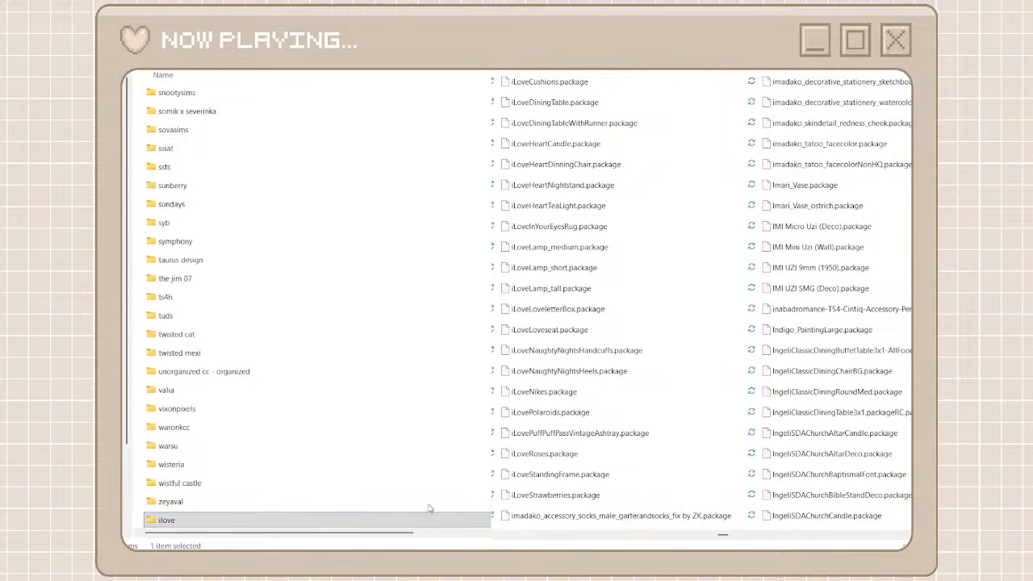
Rename the new empty ilove folder to xx
key(F2)
text(xx)
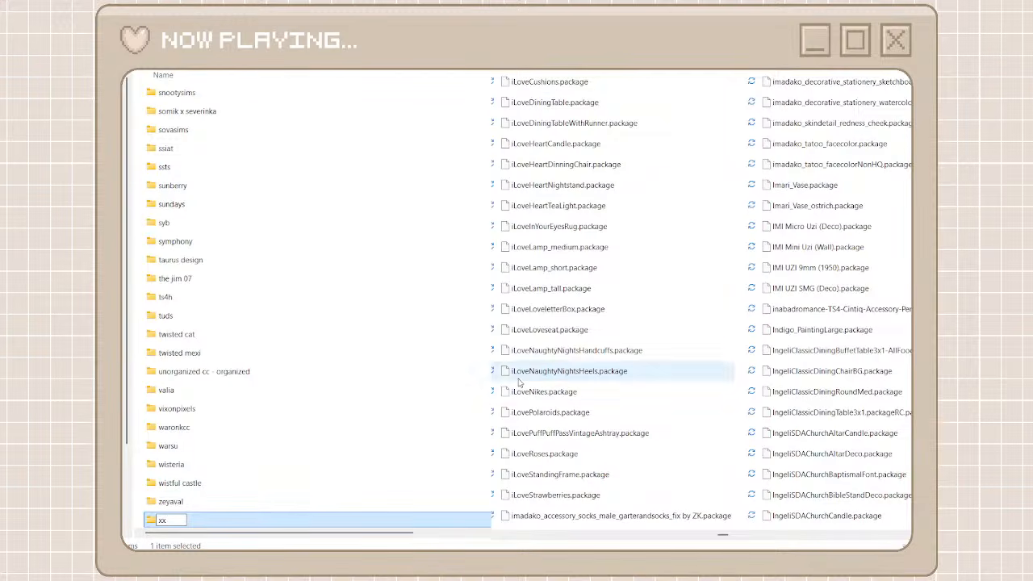
key(Return)
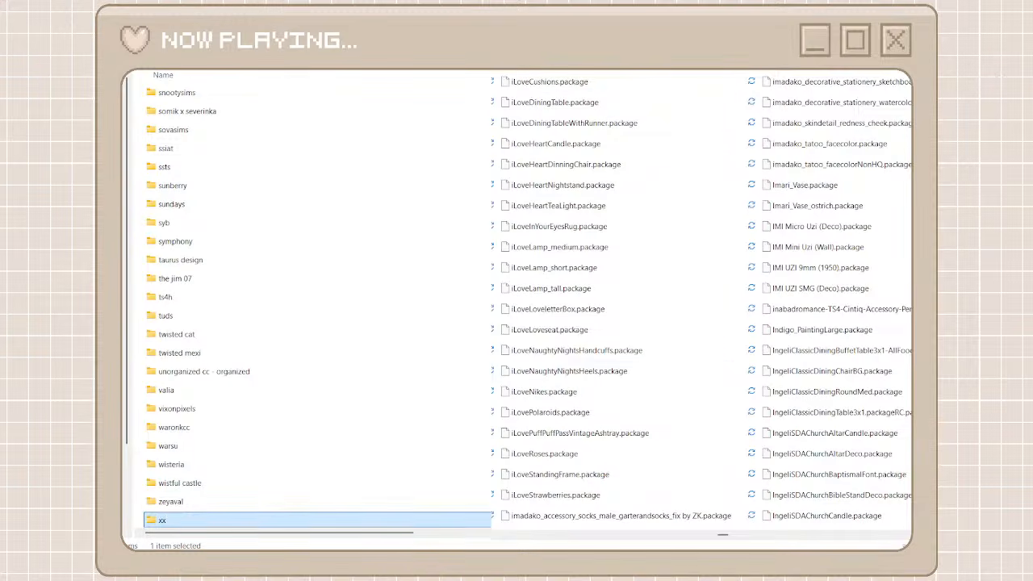
Search the unorganized packages for iLove and cut all the matching packages
click(627, 84)
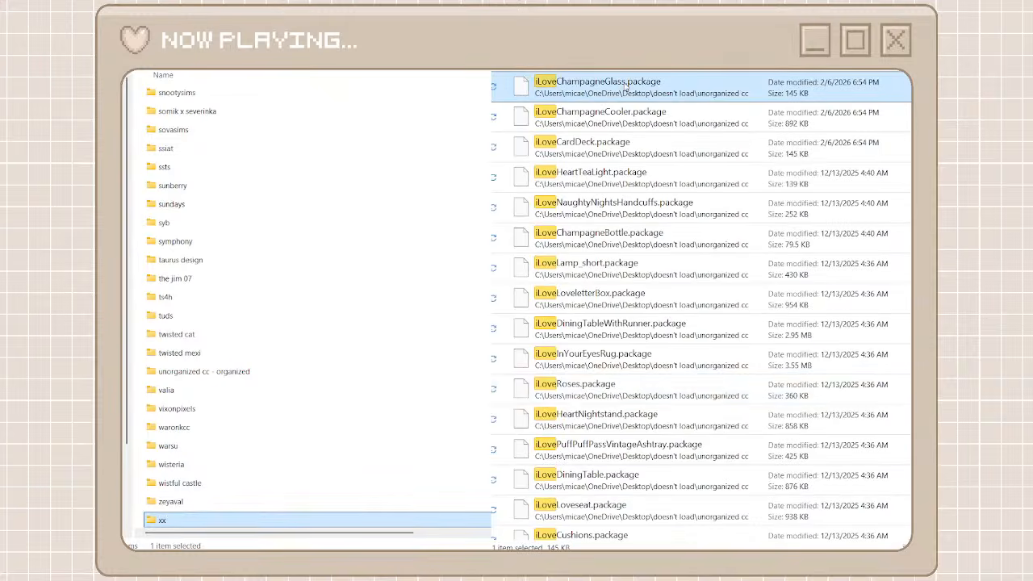
scroll(609, 390, down, 4)
shift+click(610, 523)
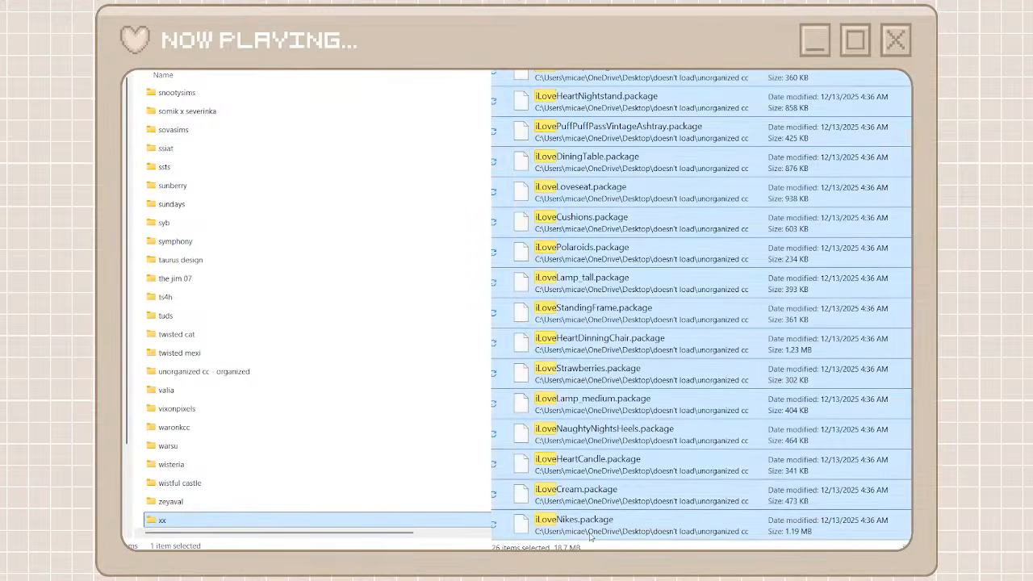
key(ctrl+x)
Paste the cut iLove packages into the clutter cat folder and return to the creator folders and full package list
scroll(442, 386, up, 15)
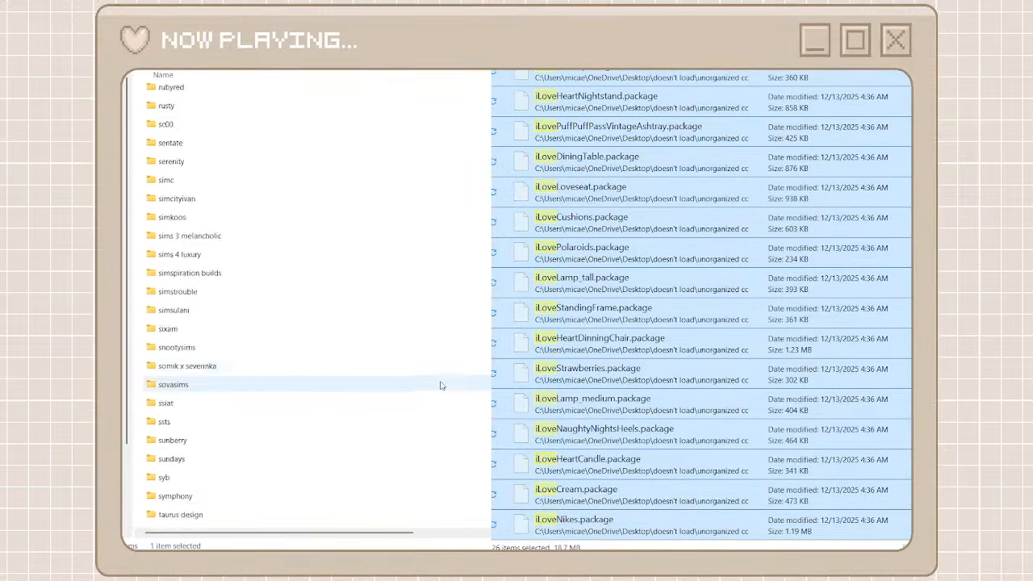
scroll(441, 386, up, 15)
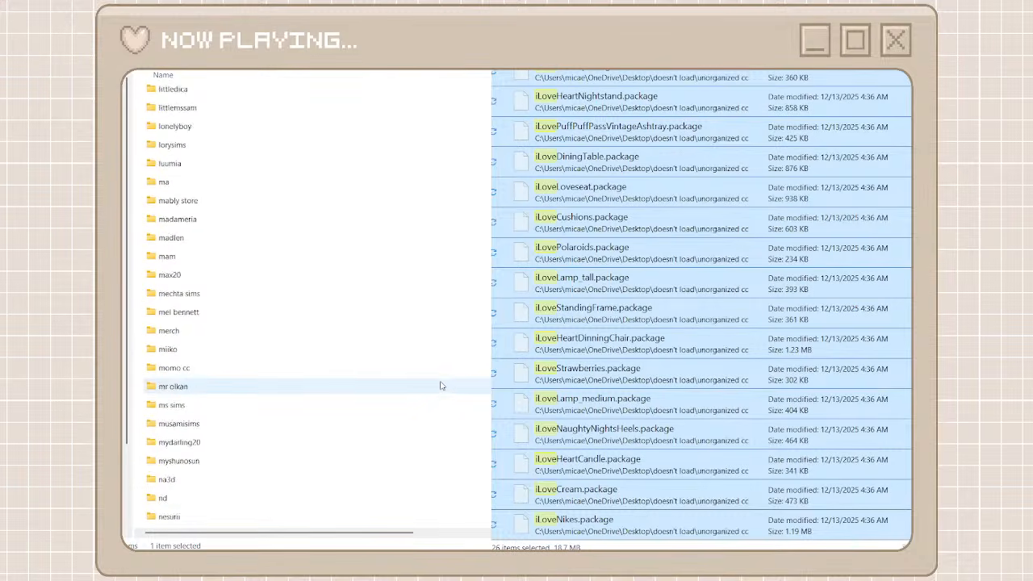
scroll(441, 385, up, 6)
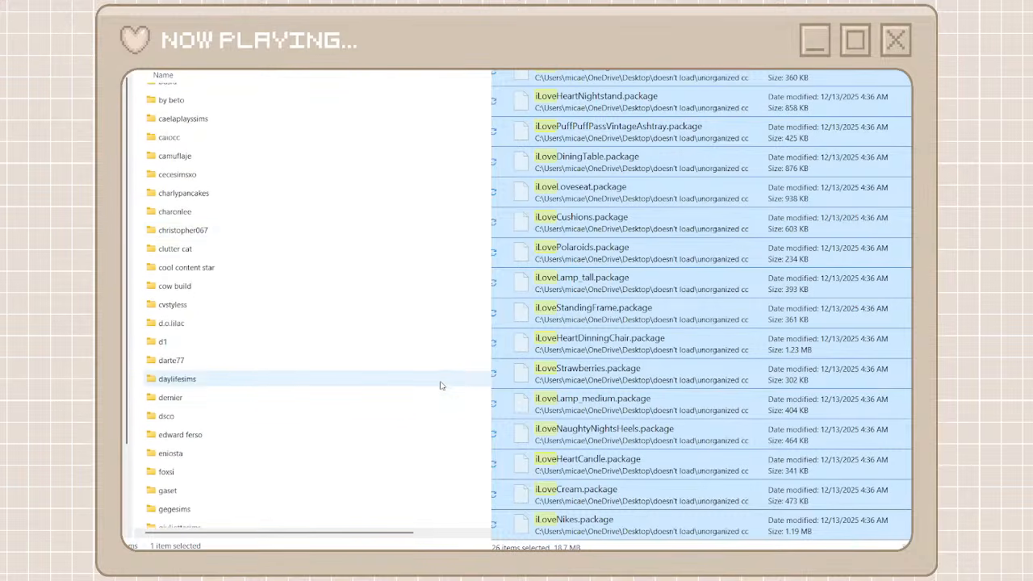
click(412, 255)
double_click(406, 253)
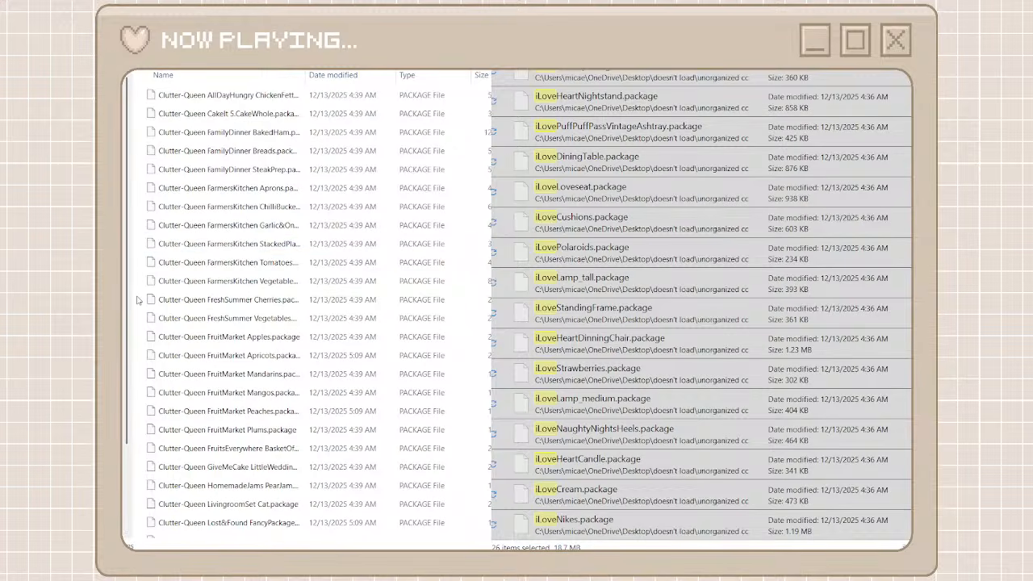
key(ctrl+v)
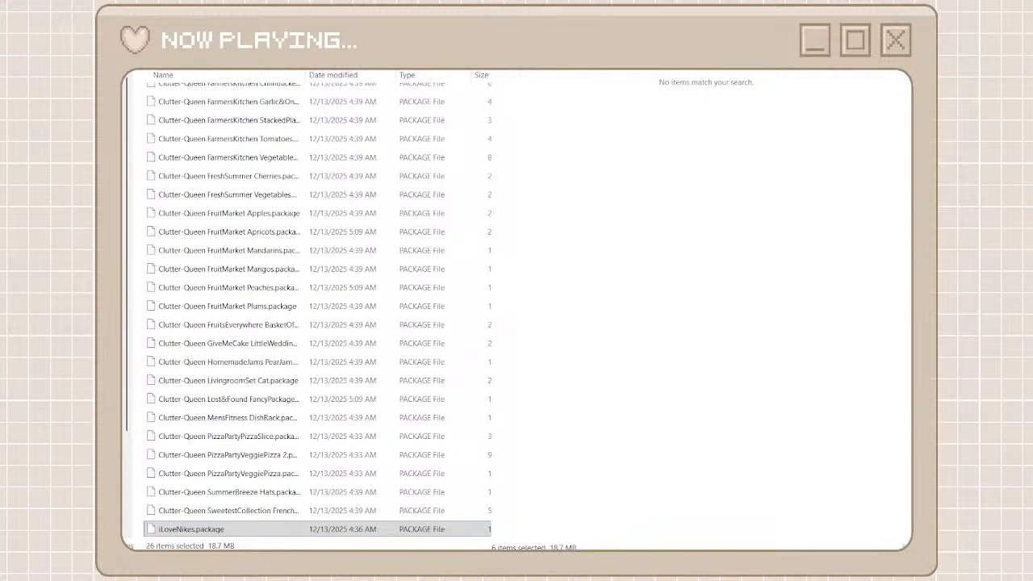
key(alt+Left)
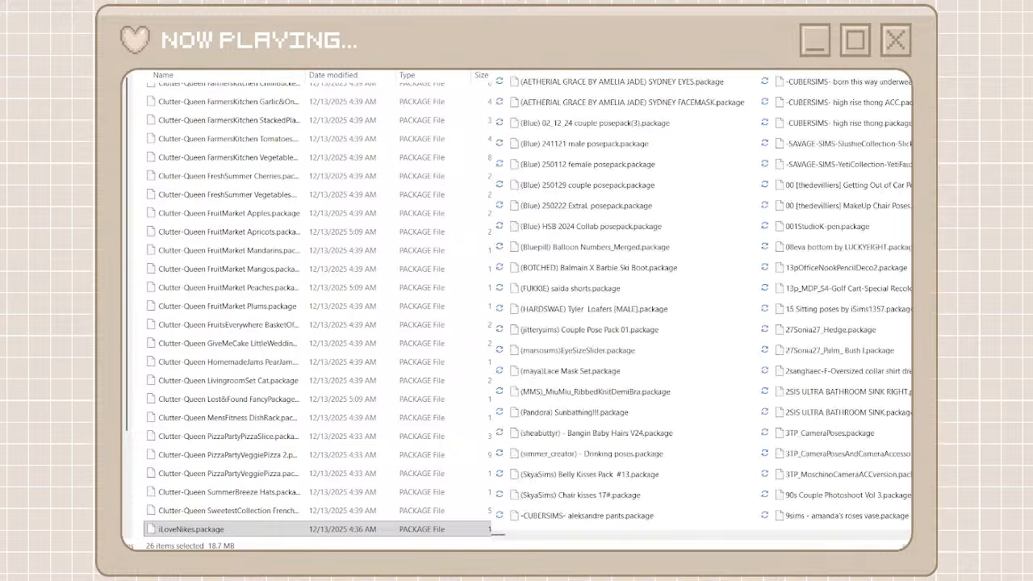
key(alt+Left)
key(Return)
key(alt+Left)
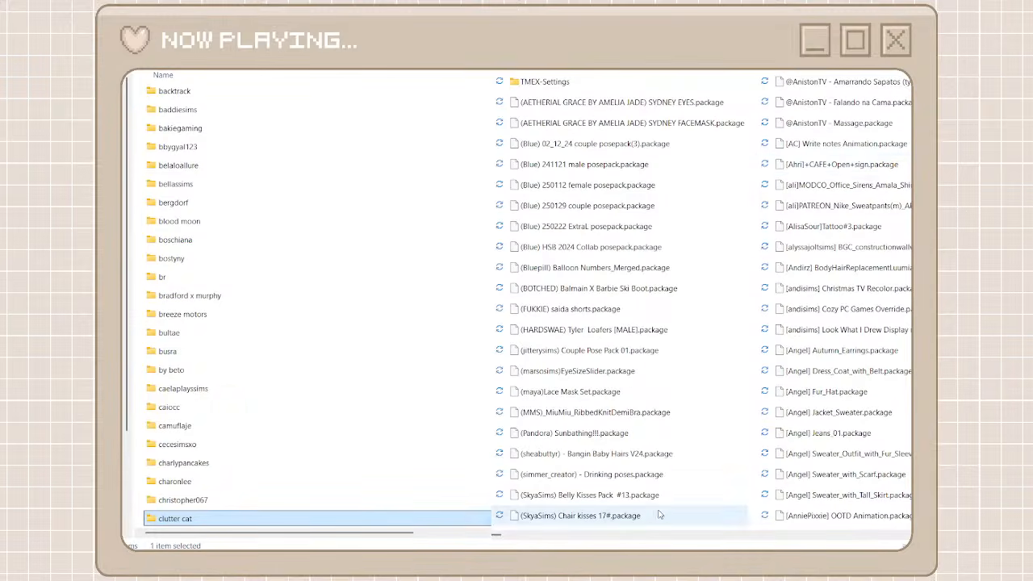
Find SimPlistic_ILdoublebed.package among the unorganized packages and copy the SimPlistic prefix from its name without renaming the file
click(513, 534)
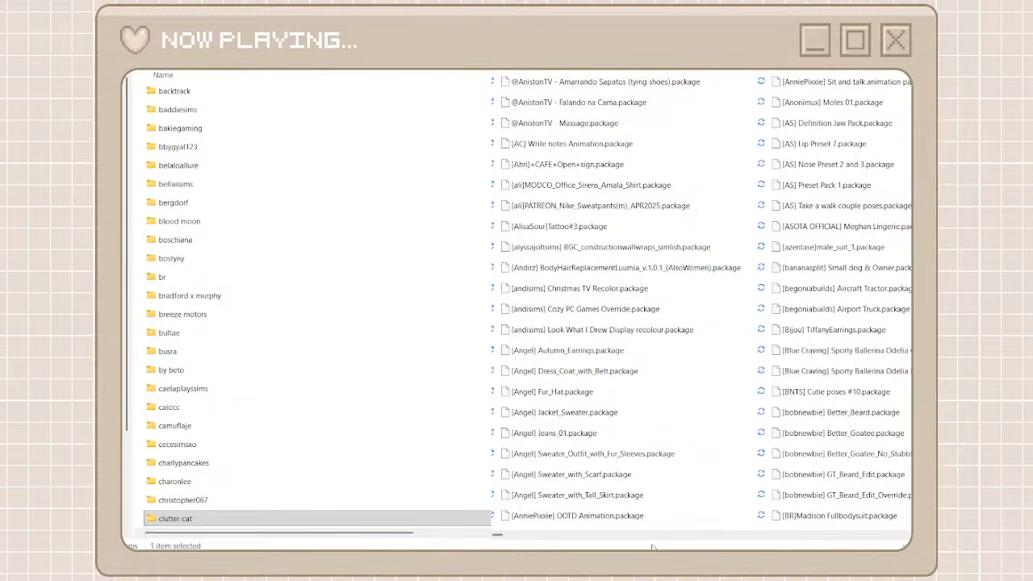
drag(496, 540, 724, 549)
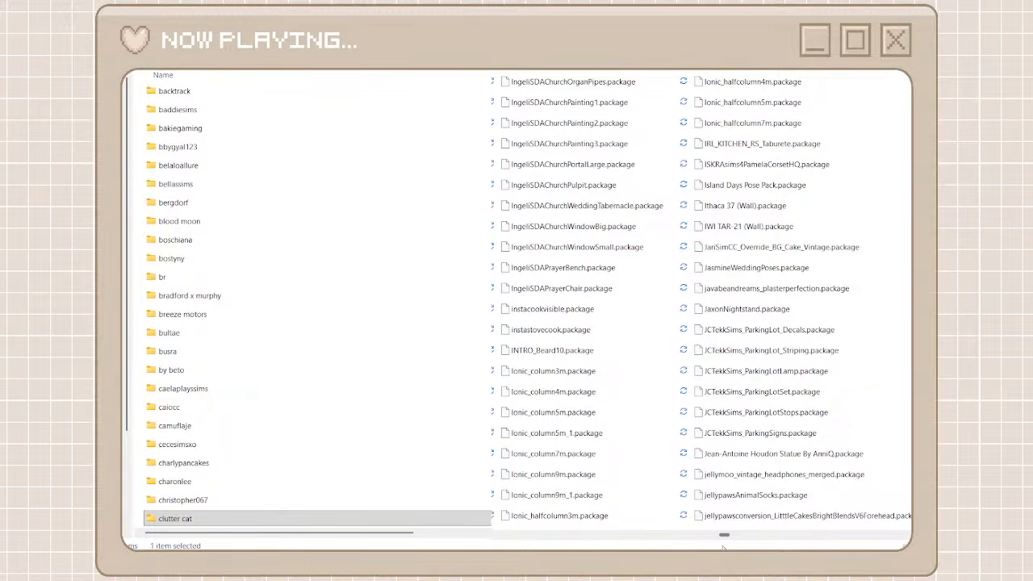
drag(723, 549, 786, 548)
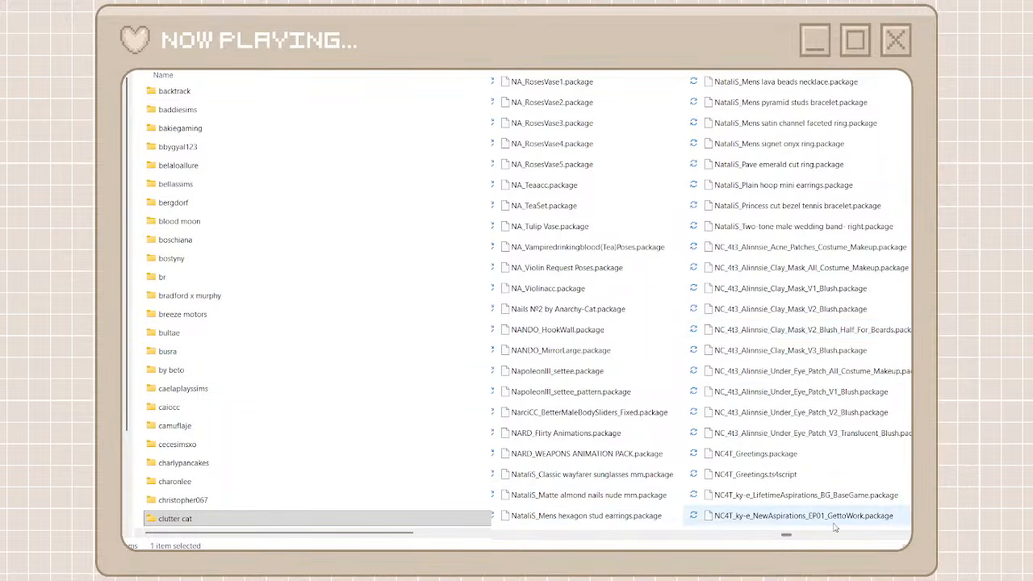
drag(795, 532, 853, 537)
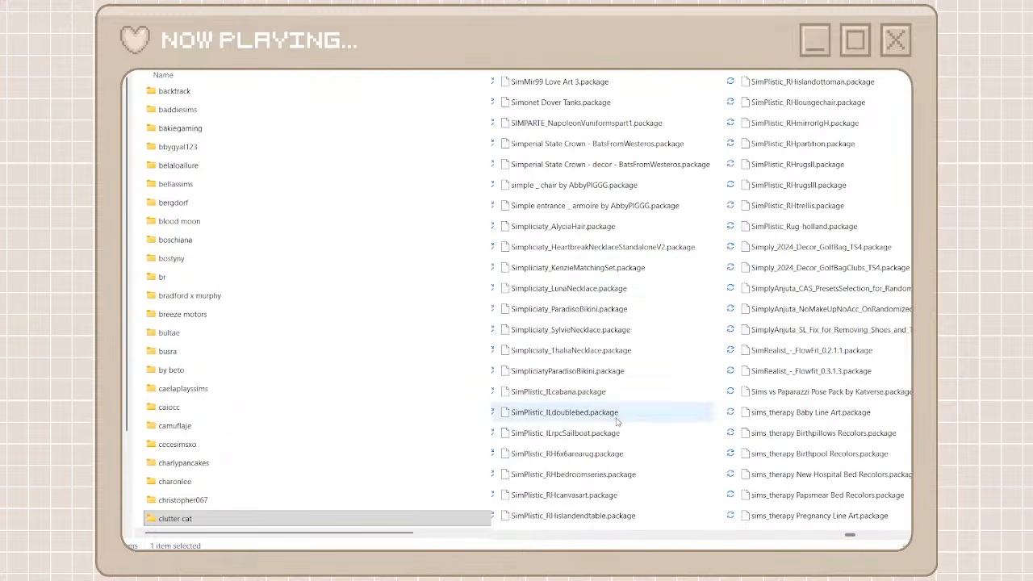
click(547, 415)
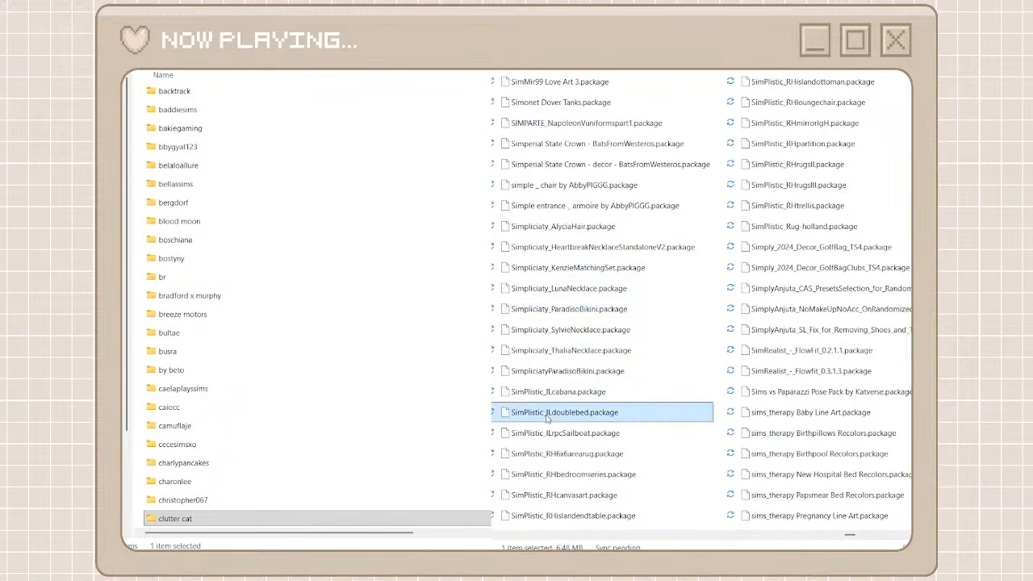
click(647, 436)
drag(544, 413, 507, 413)
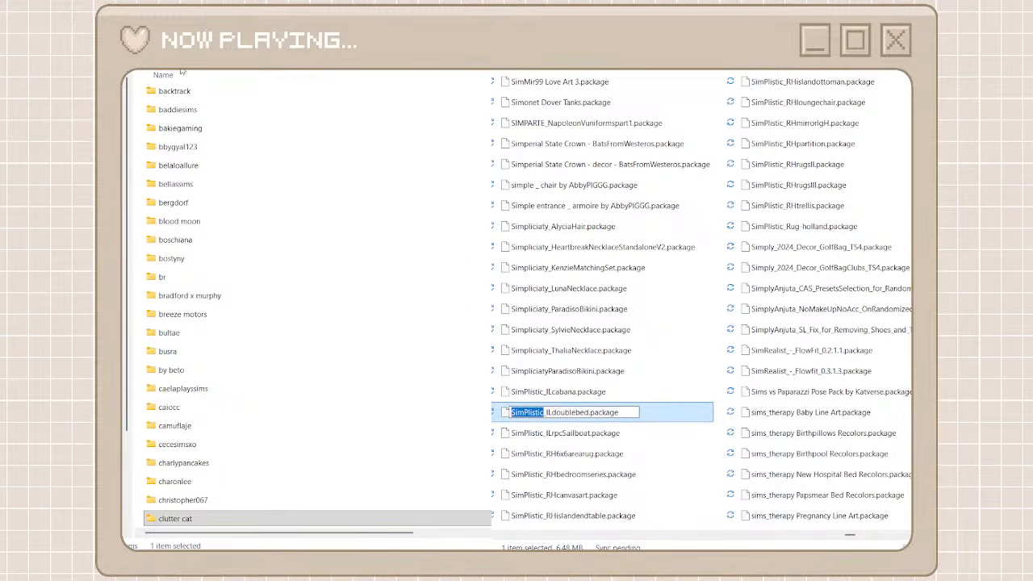
key(Escape)
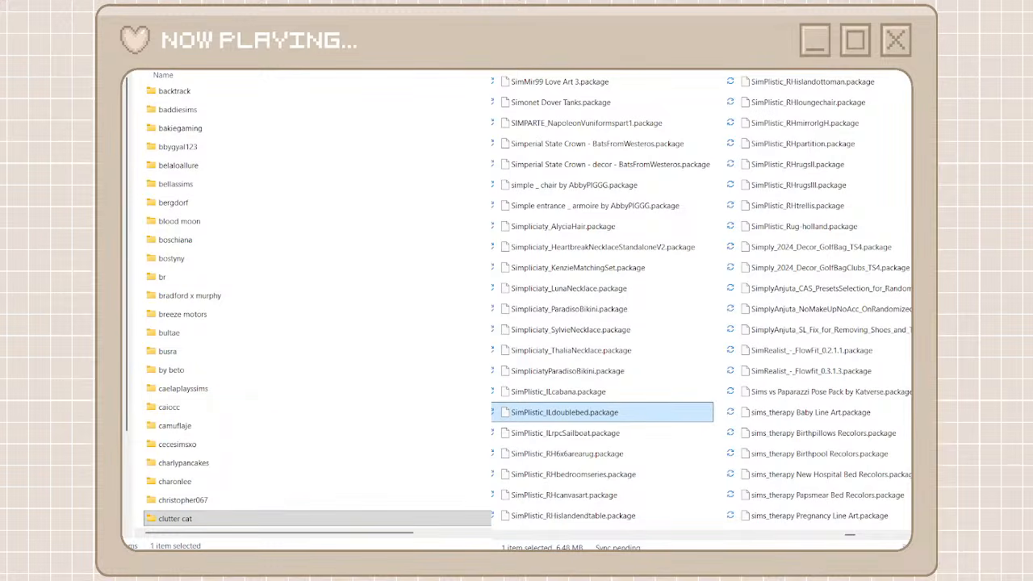
Rename the spare empty creator folder to simplistic, using the copied creator prefix changed to all lowercase
scroll(272, 424, down, 20)
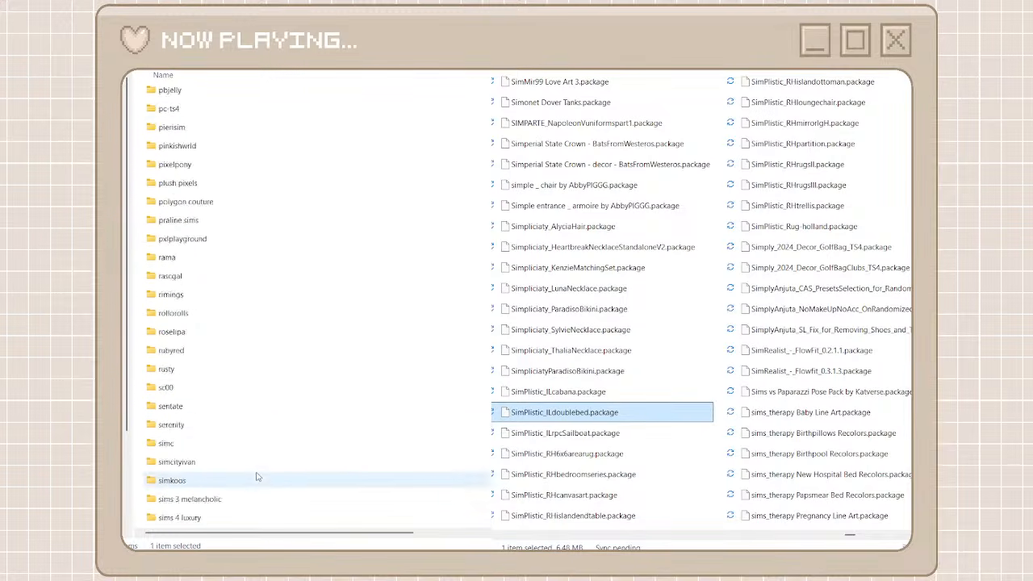
scroll(256, 477, down, 10)
click(280, 507)
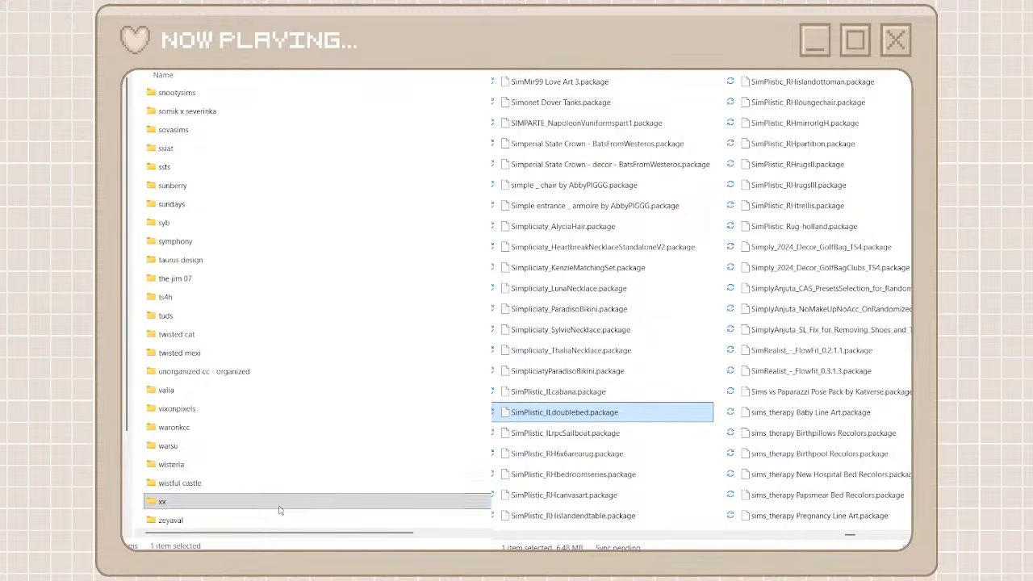
key(F2)
key(ctrl+v)
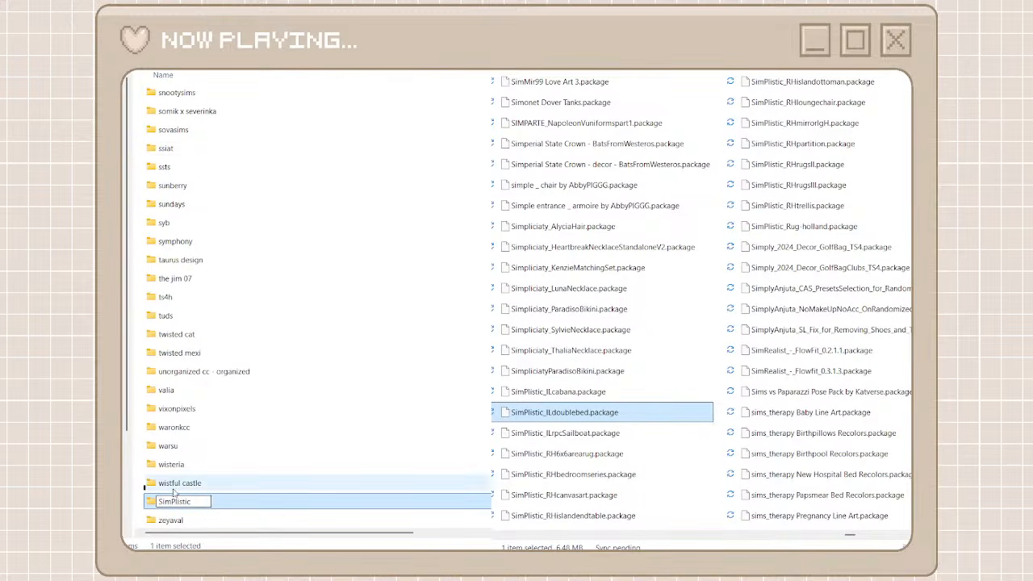
key(Return)
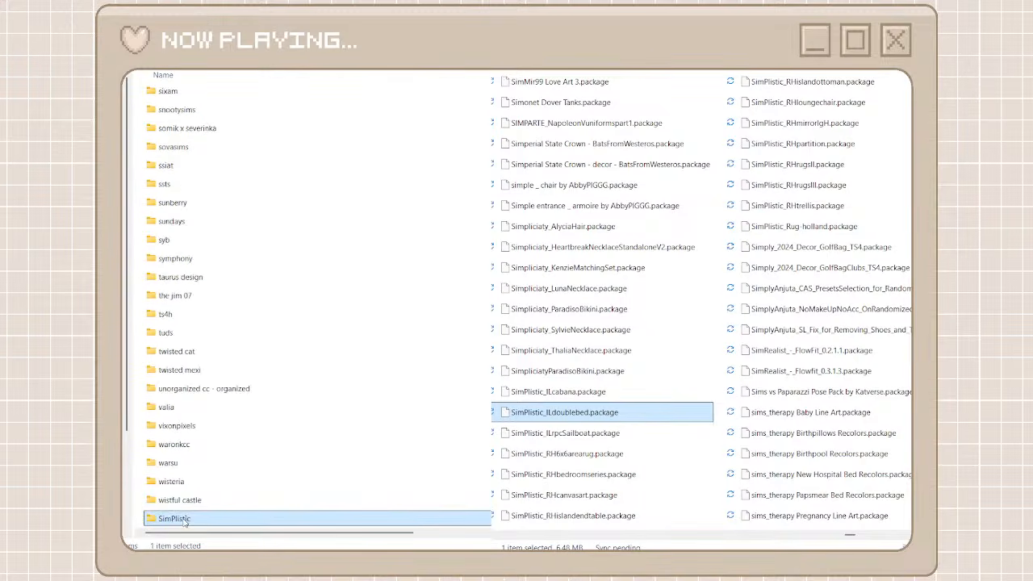
key(F2)
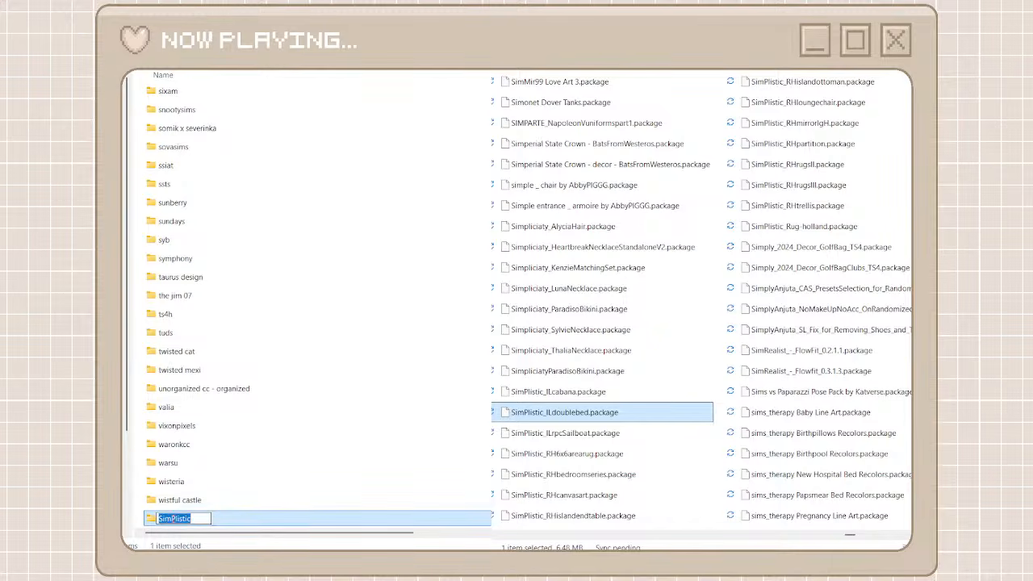
click(175, 519)
key(BackSpace)
text(p)
click(161, 519)
key(BackSpace)
text(simp)
key(Return)
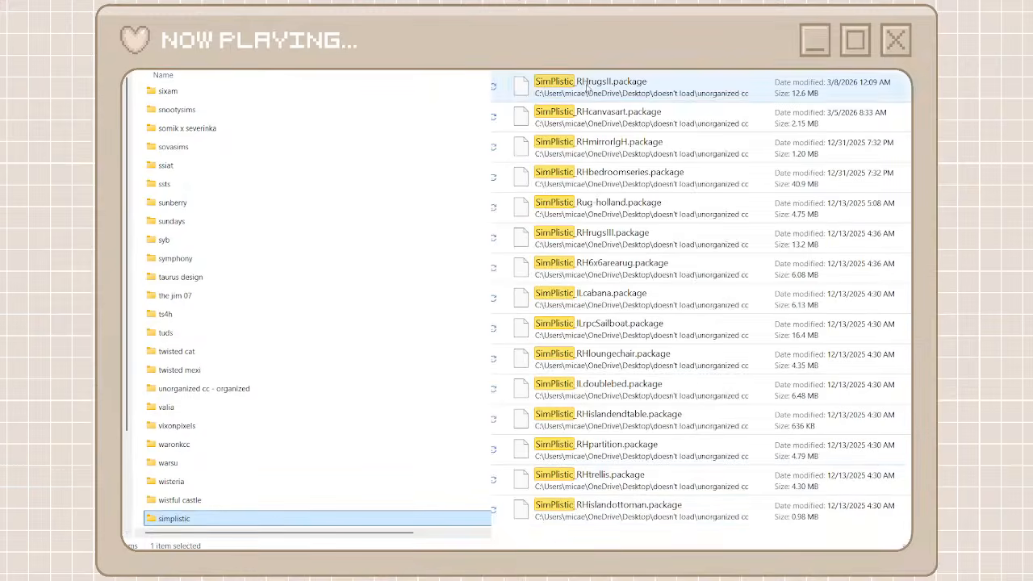
Search the unorganized packages for SimPlistic, move all the matches into the simplistic folder, and return to the creator folders and full package list
click(584, 84)
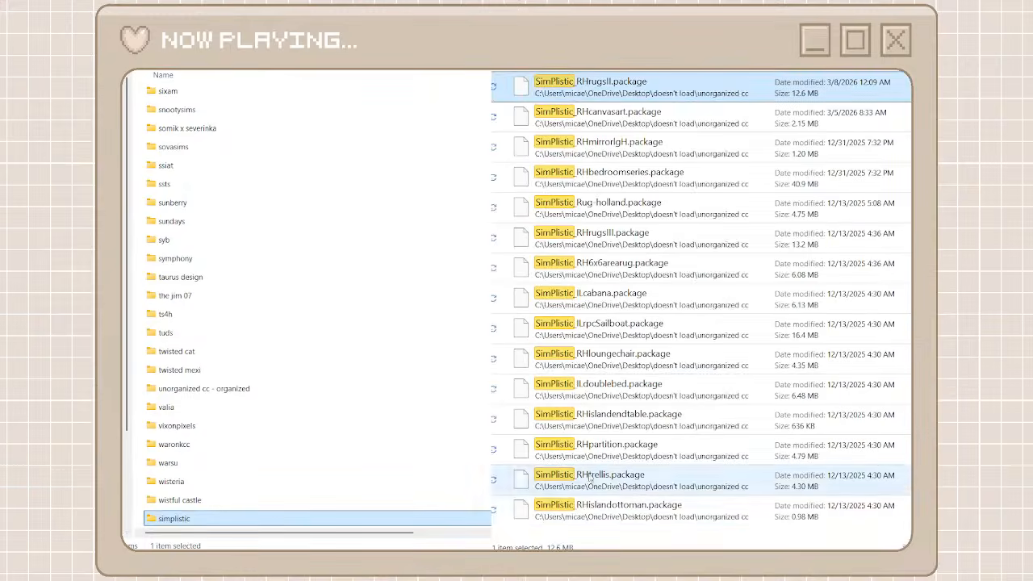
shift+click(583, 508)
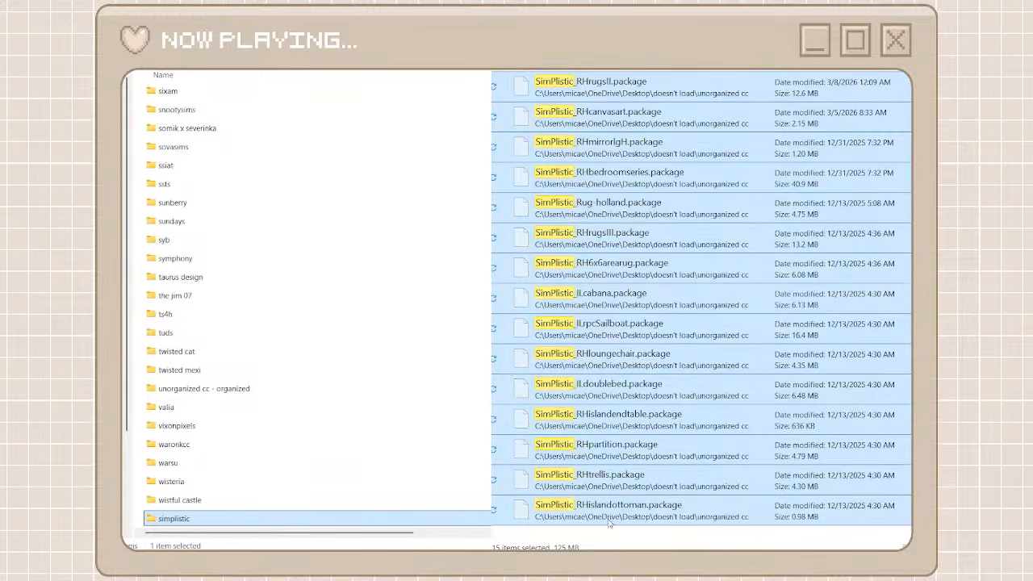
double_click(369, 514)
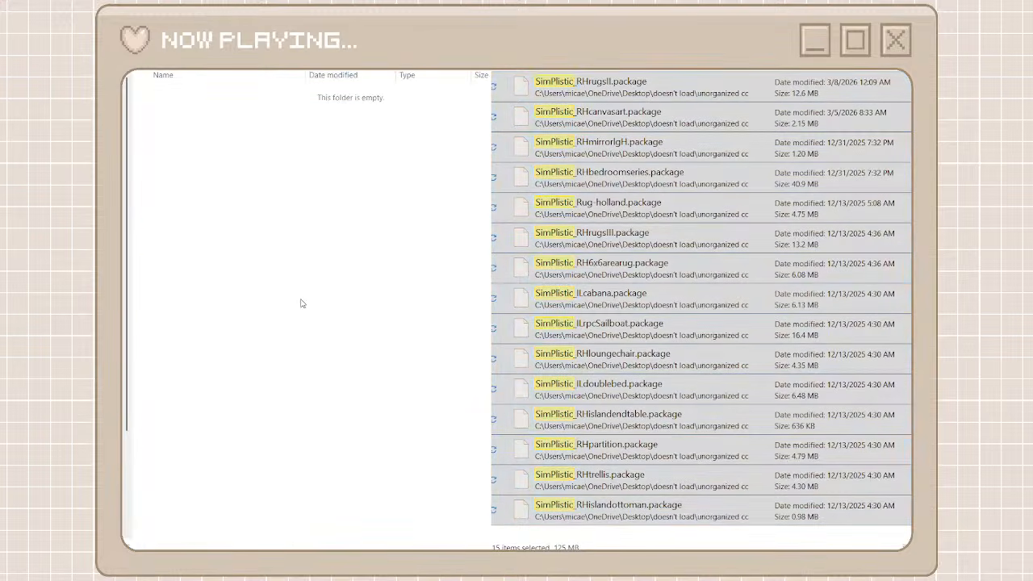
key(ctrl+v)
click(839, 40)
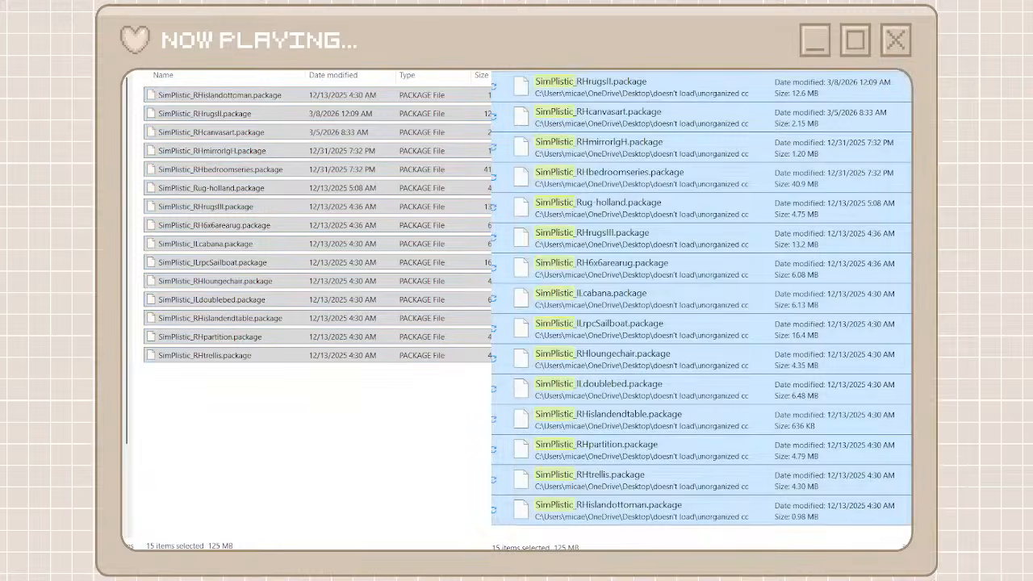
click(133, 41)
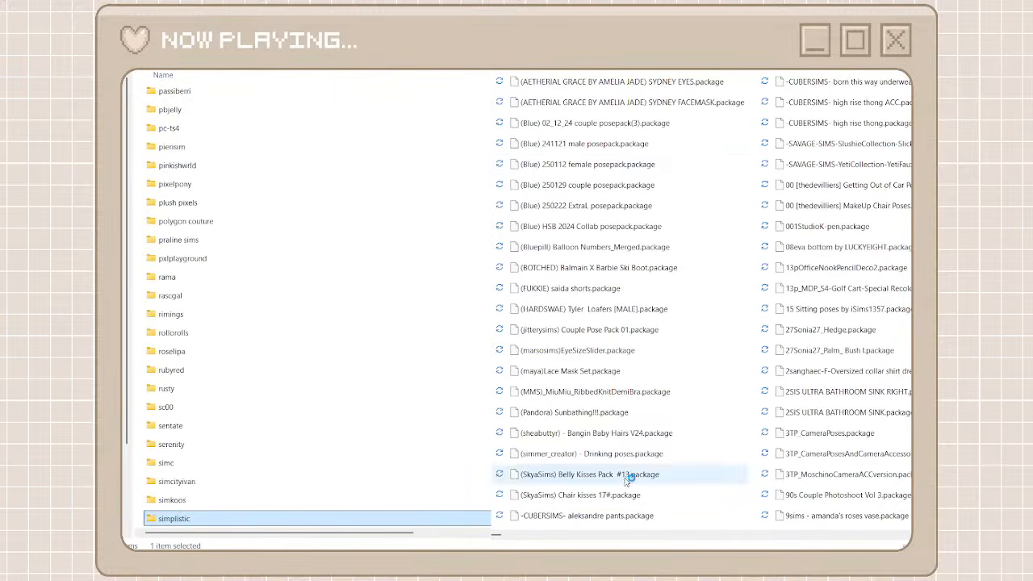
click(785, 515)
scroll(788, 525, down, 5)
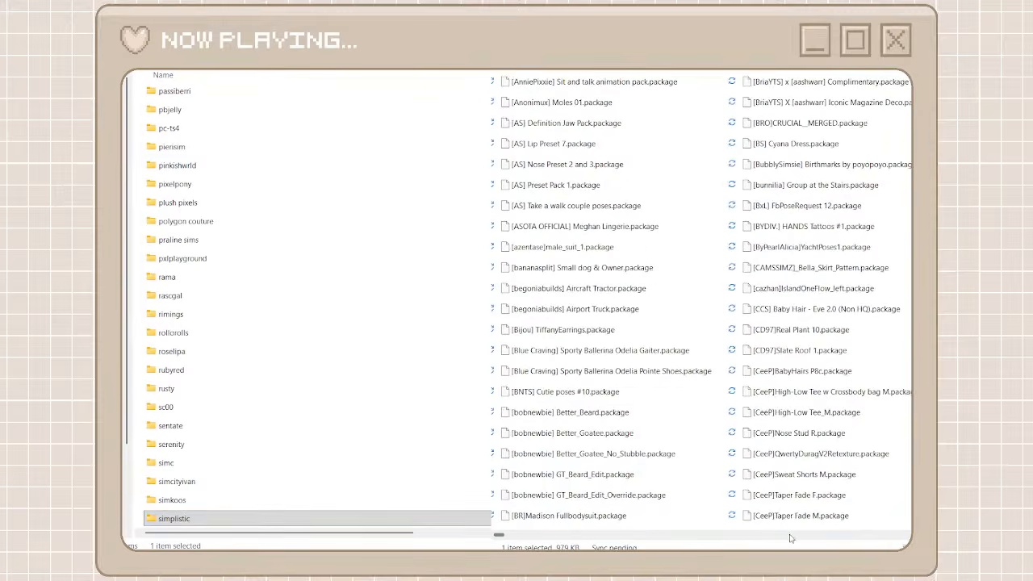
Find the CLUMSYALIEN packages in the unorganized list, create a creator folder named clumsyailen, and open it
drag(504, 535, 656, 548)
scroll(630, 548, down, 1)
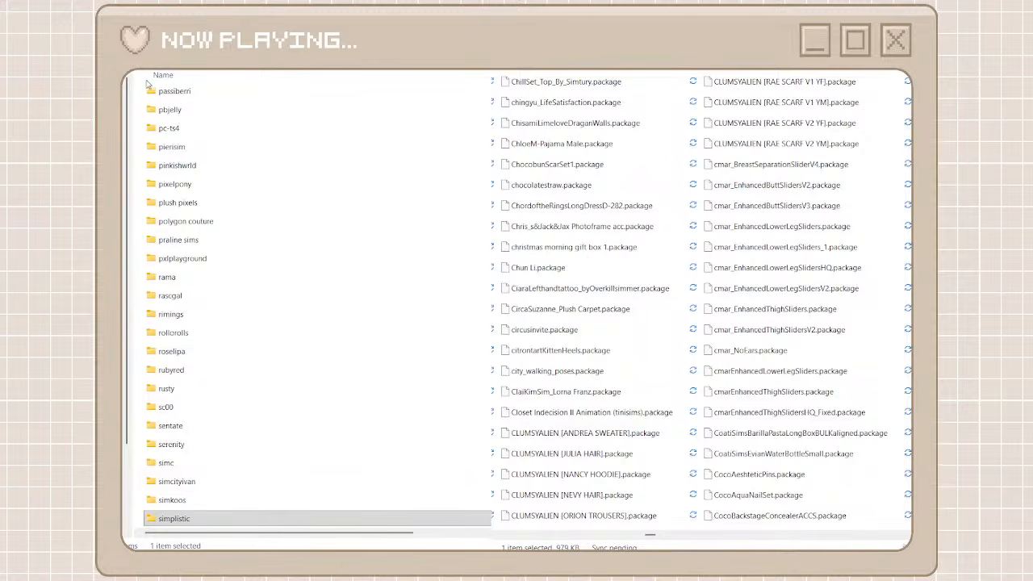
key(ctrl+shift+n)
text(clum)
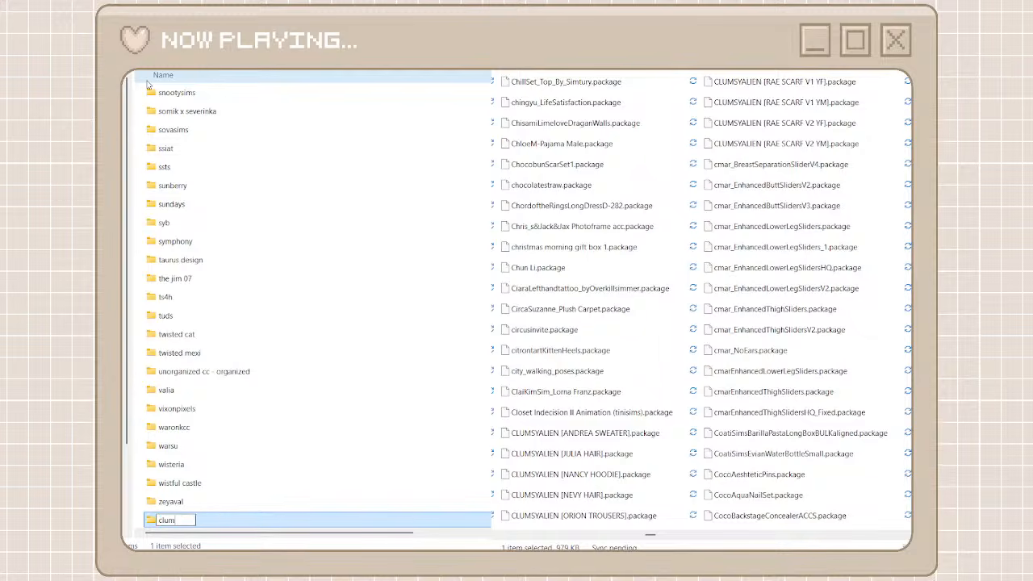
text(syailen)
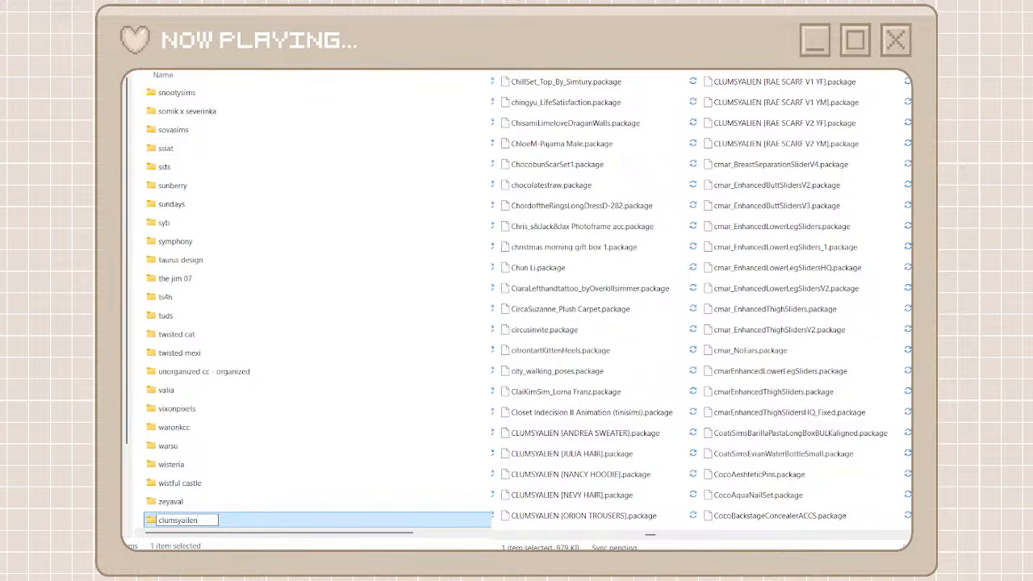
double_click(194, 520)
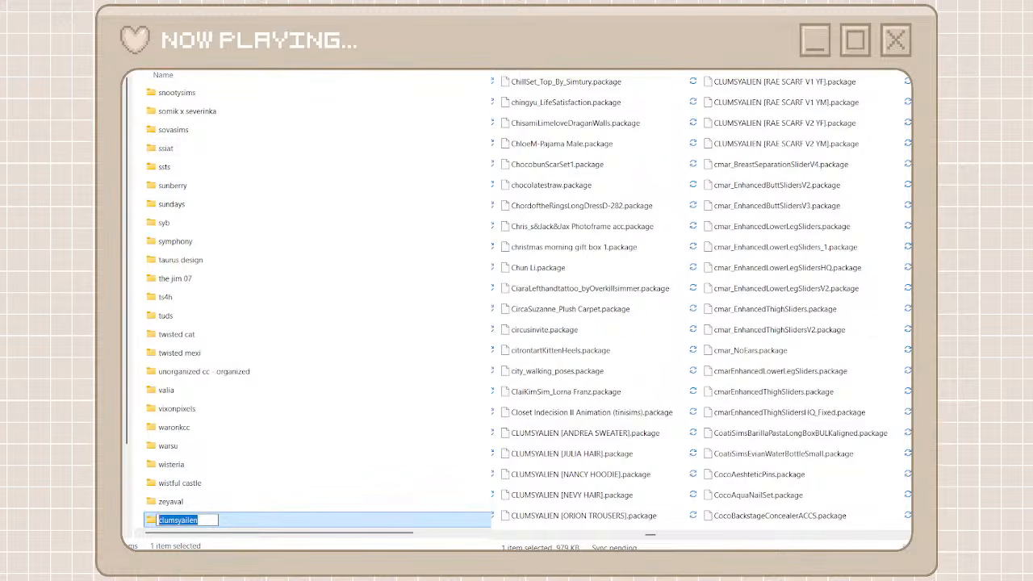
double_click(251, 524)
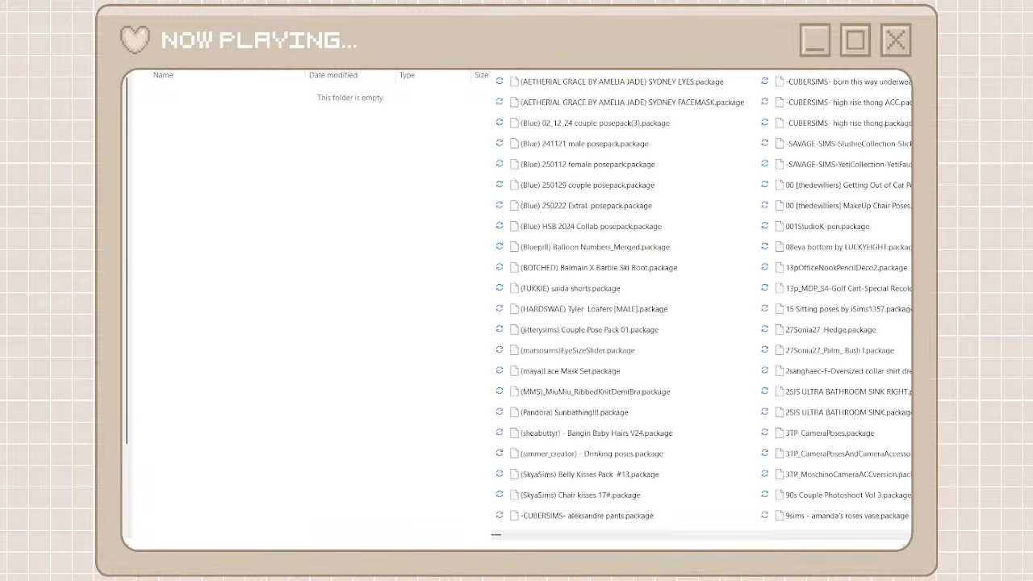
Search the unorganized packages for clum and move all the CLUMSYALIEN matches into the clumsyailen folder, leaving out LEXEL - Clumpy (Piercing).package
text(cl)
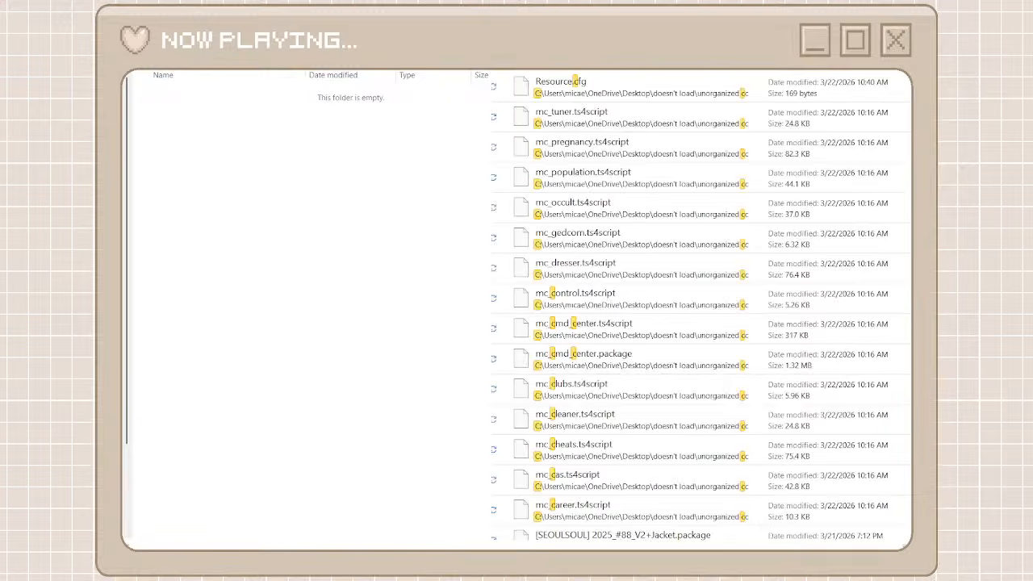
text(um)
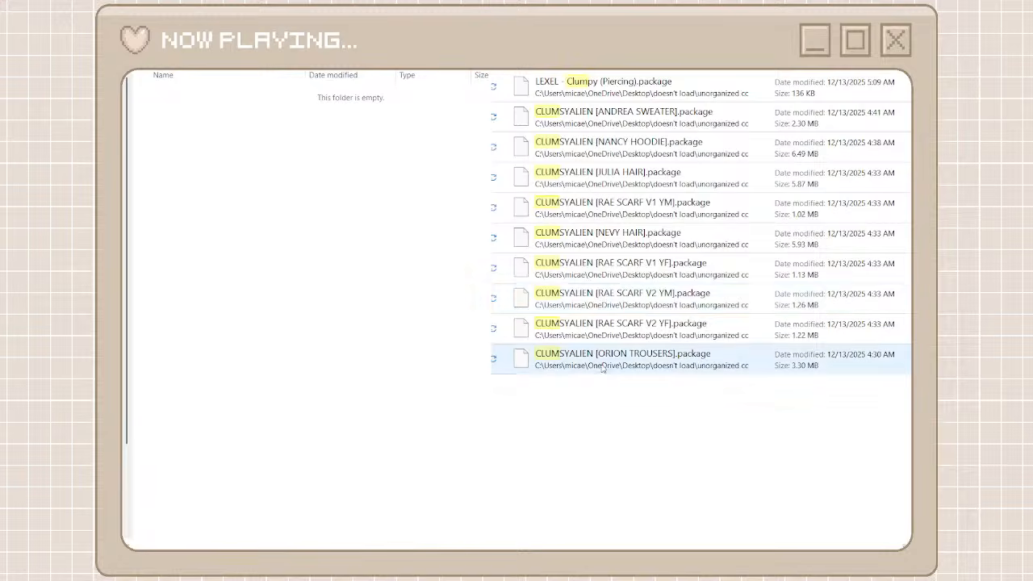
drag(601, 396, 587, 126)
right_click(587, 126)
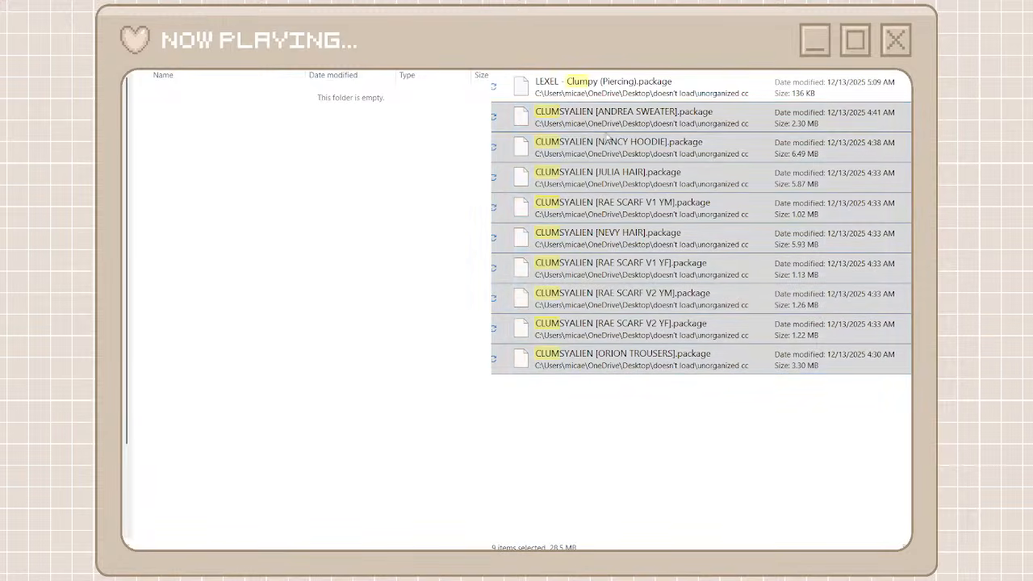
click(605, 134)
right_click(333, 254)
click(369, 279)
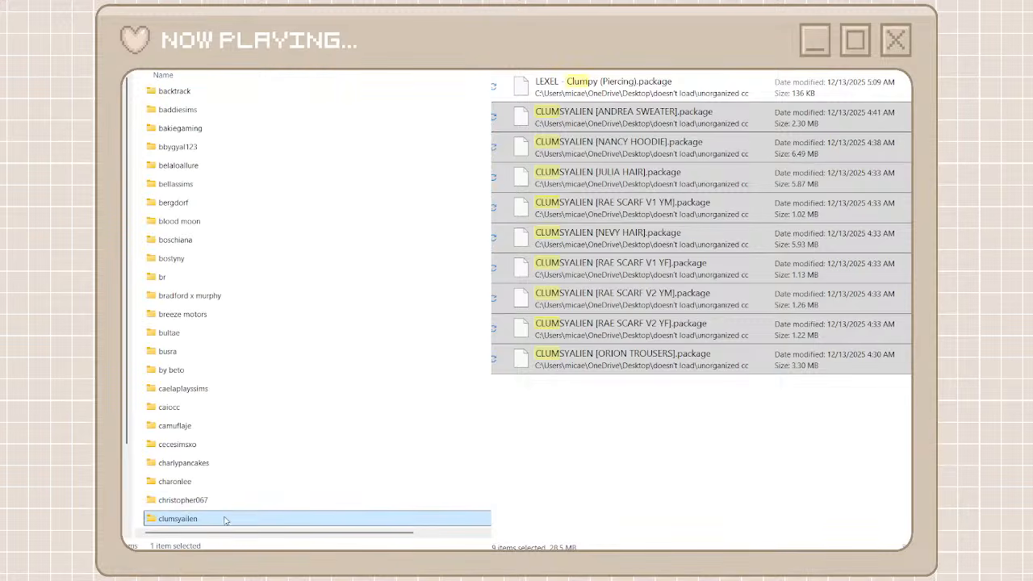
Correct the spelling of the clumsyailen folder's name to clumsyalien
key(F2)
click(208, 519)
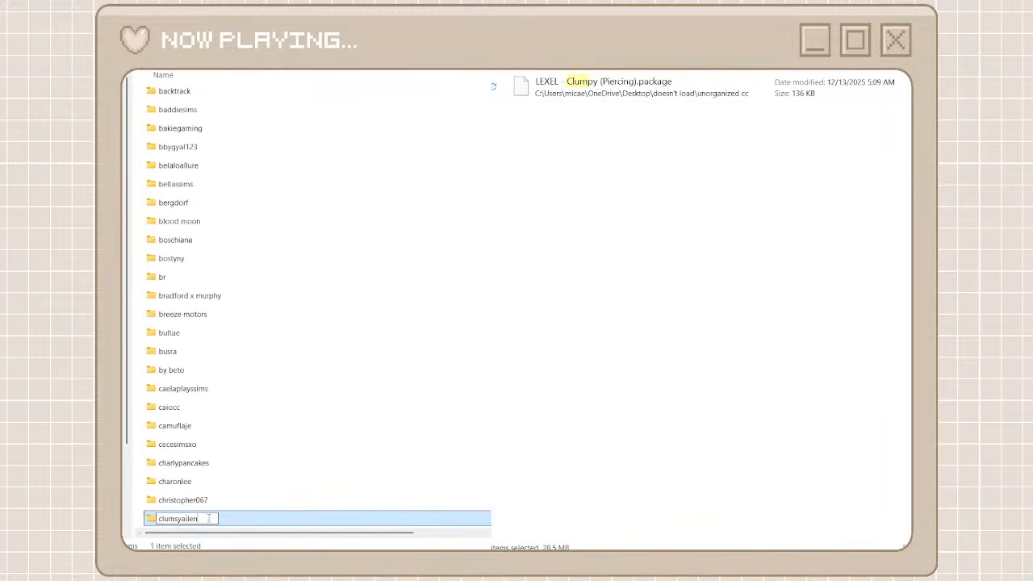
key(BackSpace)
key(BackSpace)
key(BackSpace)
key(BackSpace)
text(lien)
key(Return)
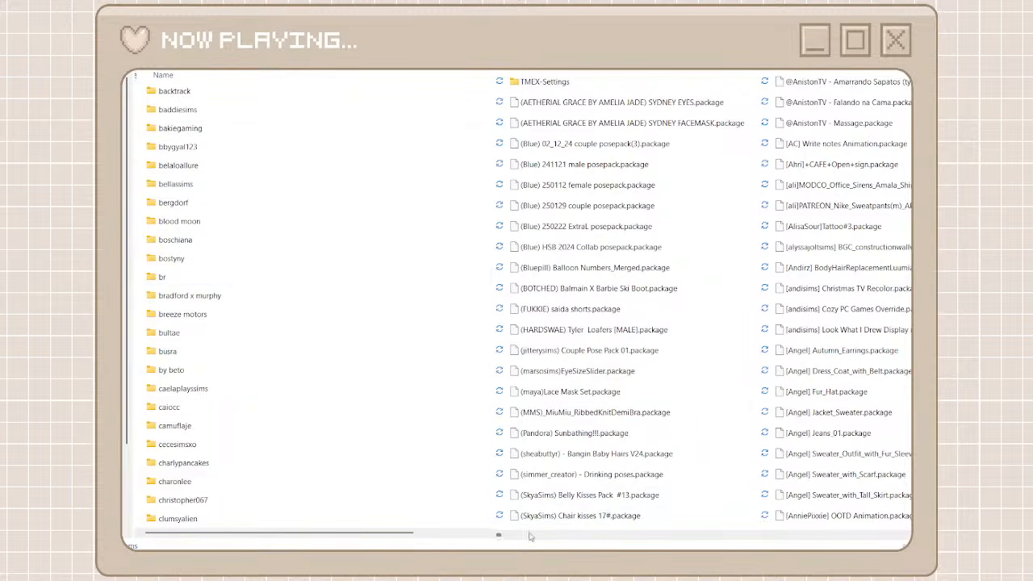
Find the Pacosims packages in the unorganized list and create a creator folder named paco sims
drag(496, 534, 798, 533)
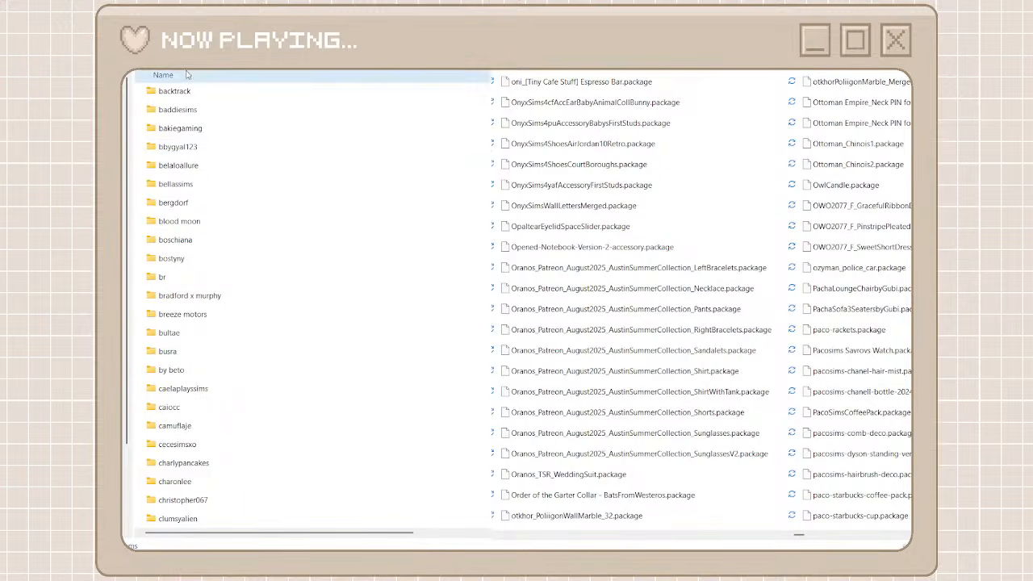
key(ctrl+shift+n)
text(p)
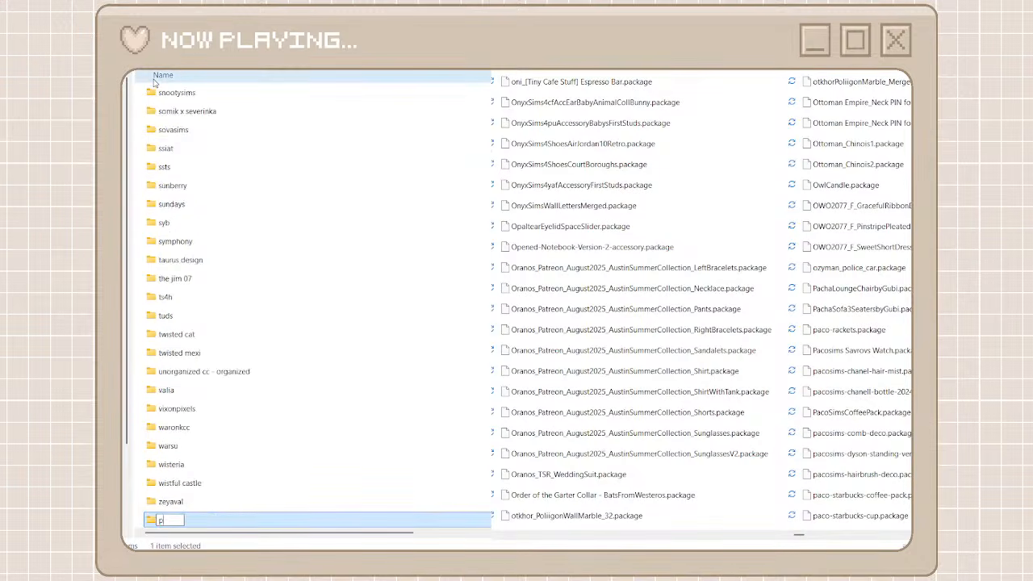
text(aco sims)
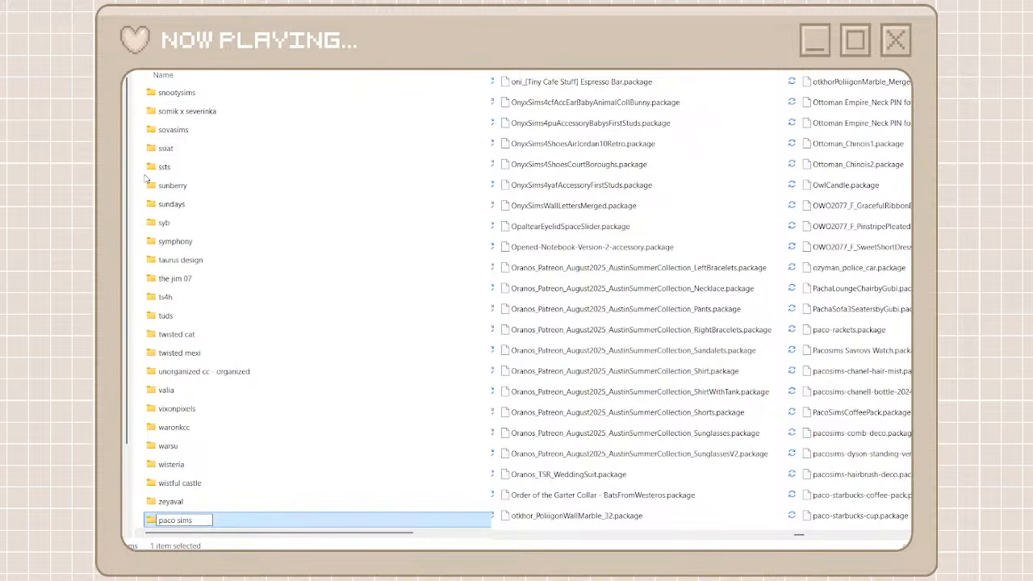
Search the unorganized packages for paco and open the empty paco sims folder
double_click(175, 518)
key(ctrl+c)
click(774, 50)
key(ctrl+v)
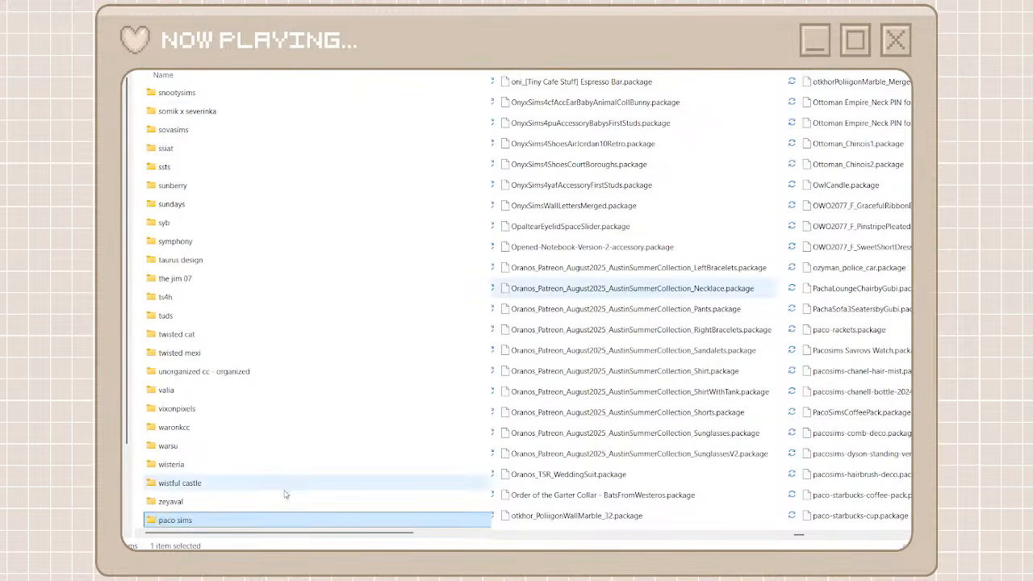
double_click(257, 522)
Move all the paco matches into the paco sims folder and return to the creator folders and full package list
drag(705, 408, 633, 81)
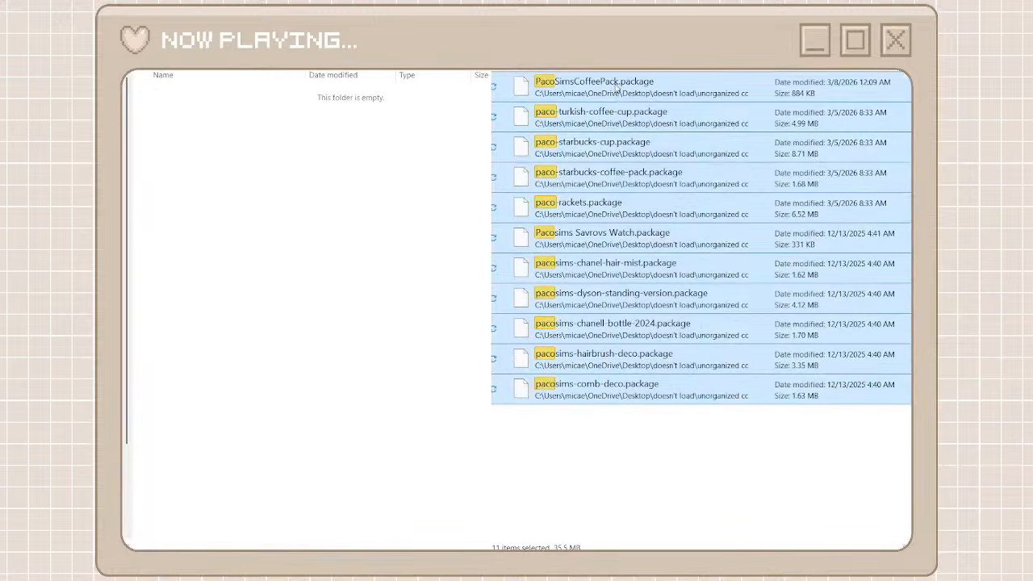
drag(640, 119, 407, 303)
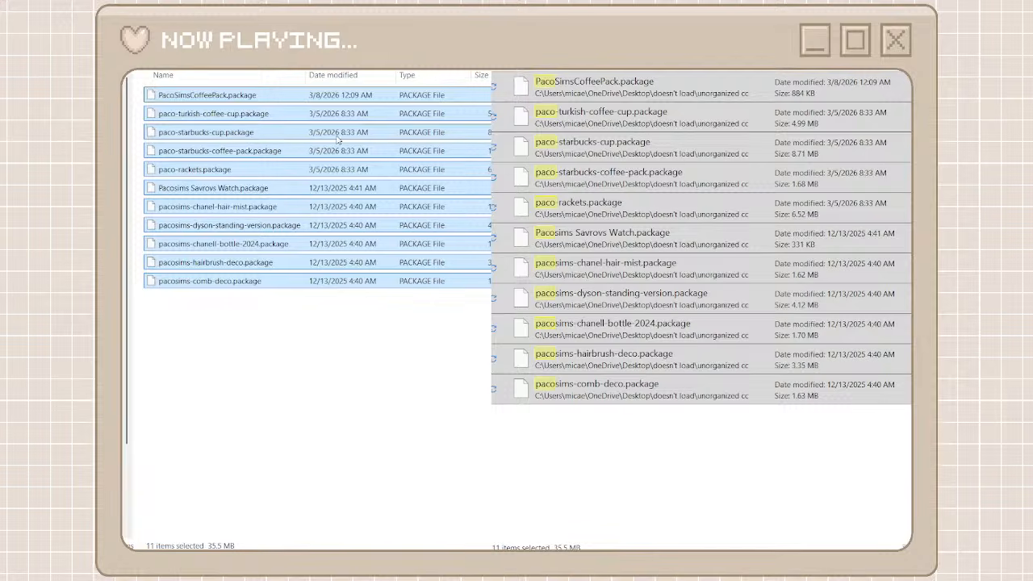
key(alt+Left)
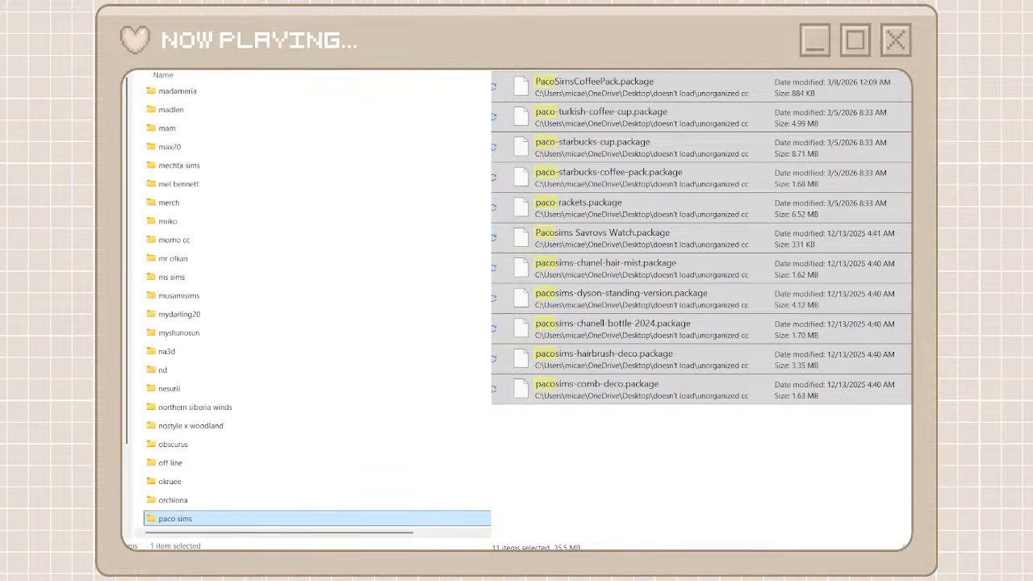
key(alt+Left)
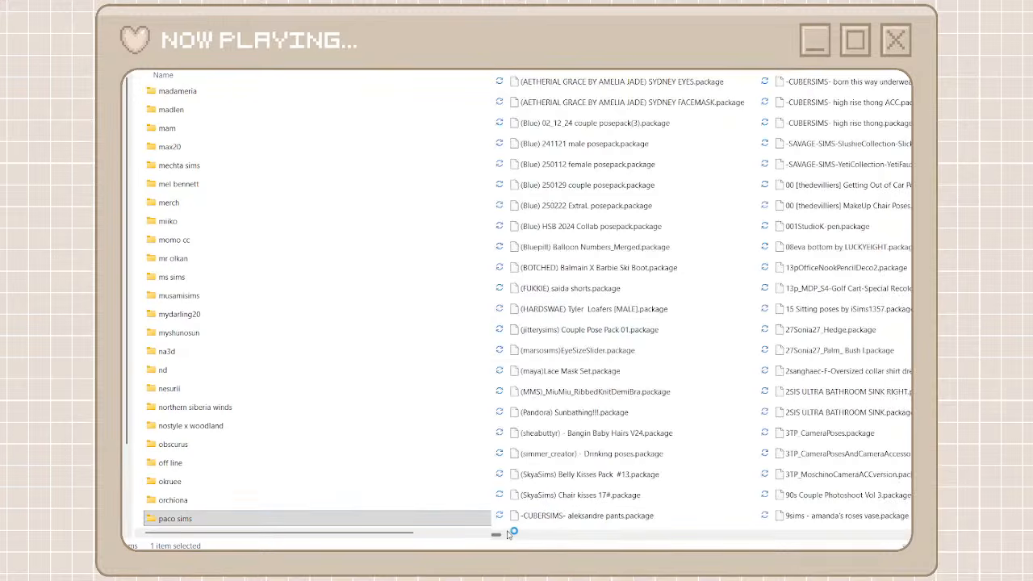
Find LolocheHauteCoutureFW22001.package among the unorganized packages and copy the Loloche prefix from its name without renaming the file
drag(498, 533, 846, 523)
scroll(640, 350, left, 5)
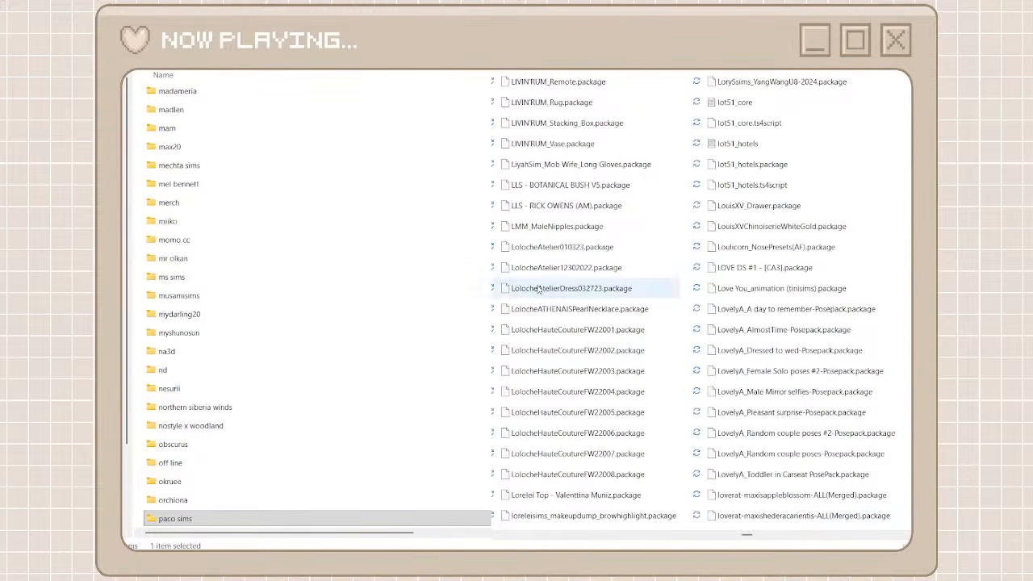
click(559, 334)
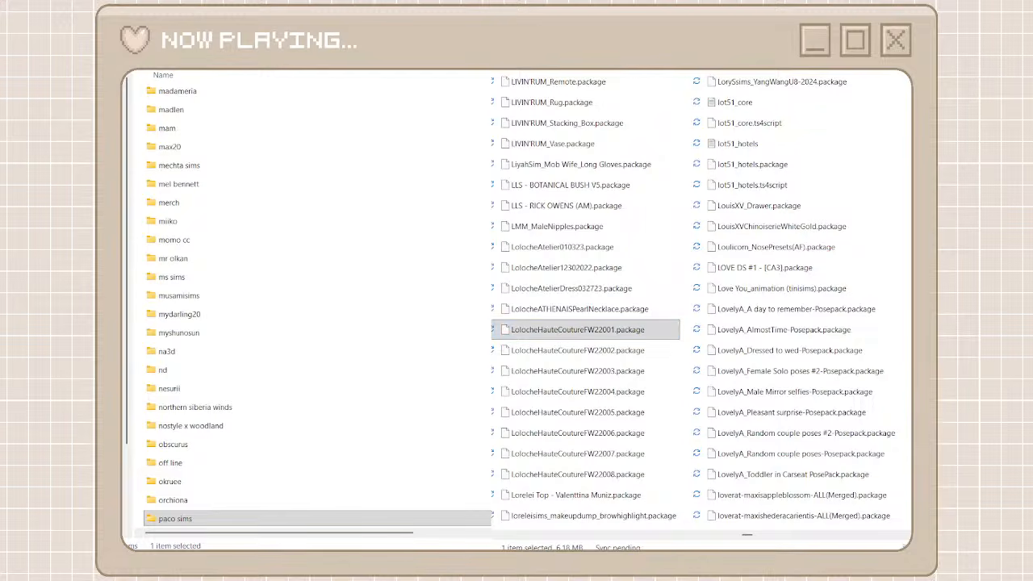
click(682, 292)
right_click(546, 327)
click(648, 342)
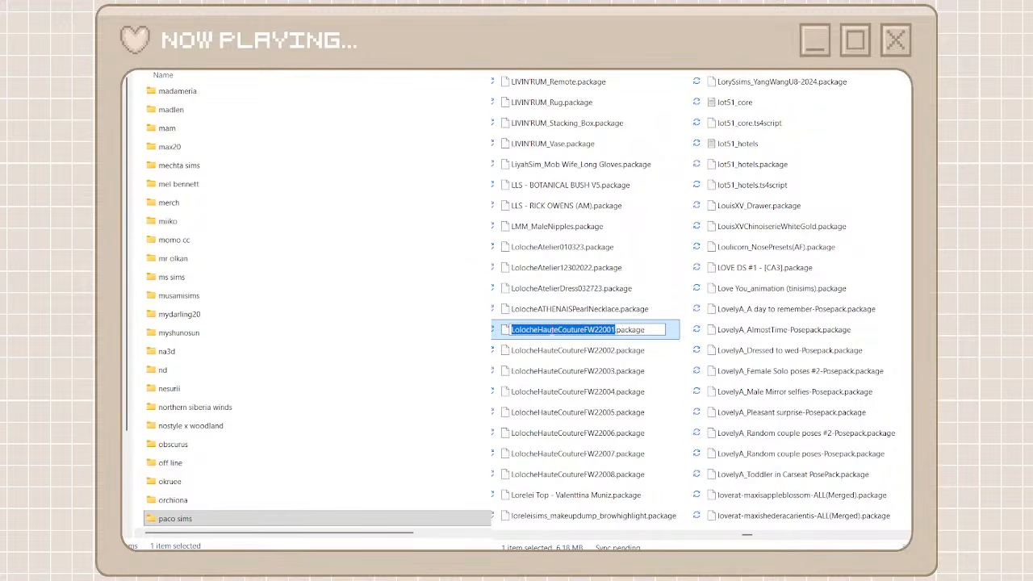
click(555, 329)
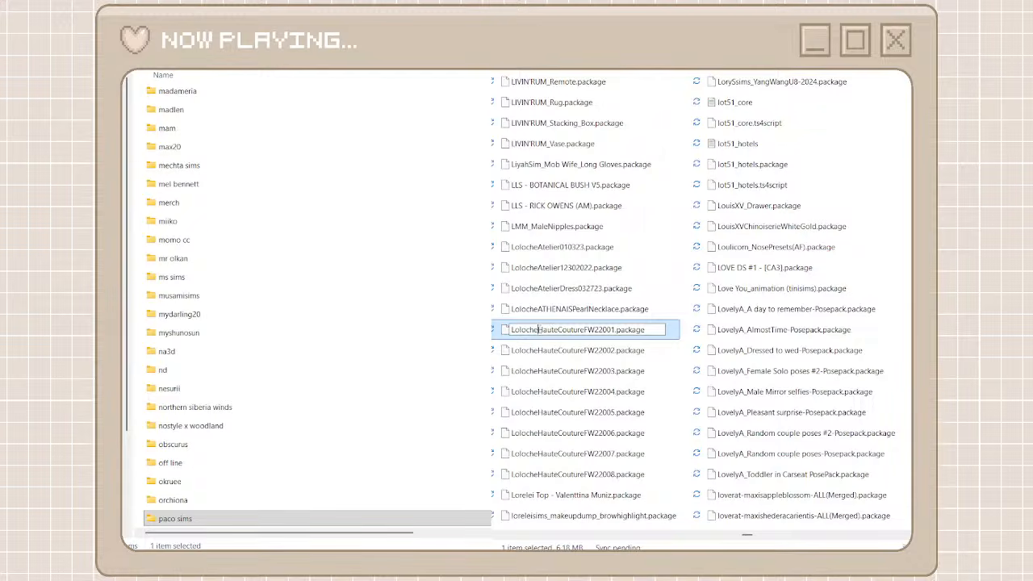
key(shift+Home)
Create a creator folder named loloche, using the copied prefix changed to lowercase, and open it
click(145, 51)
click(146, 76)
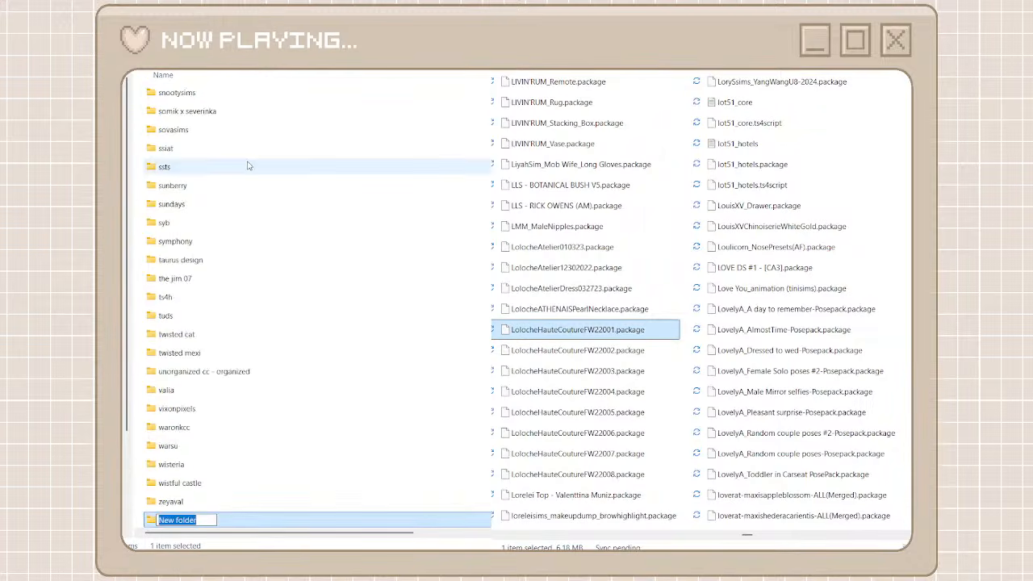
key(ctrl+v)
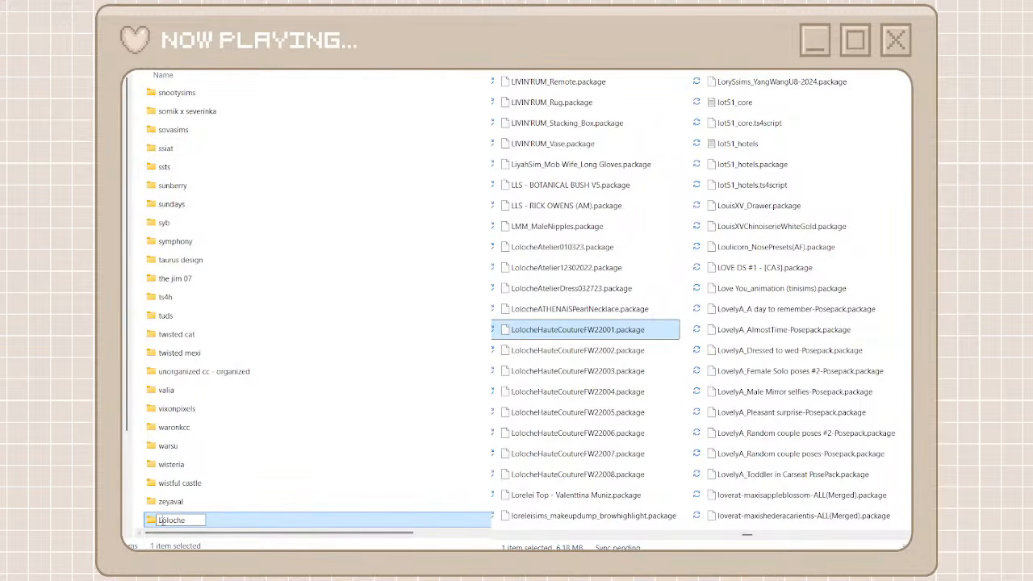
key(shift+End)
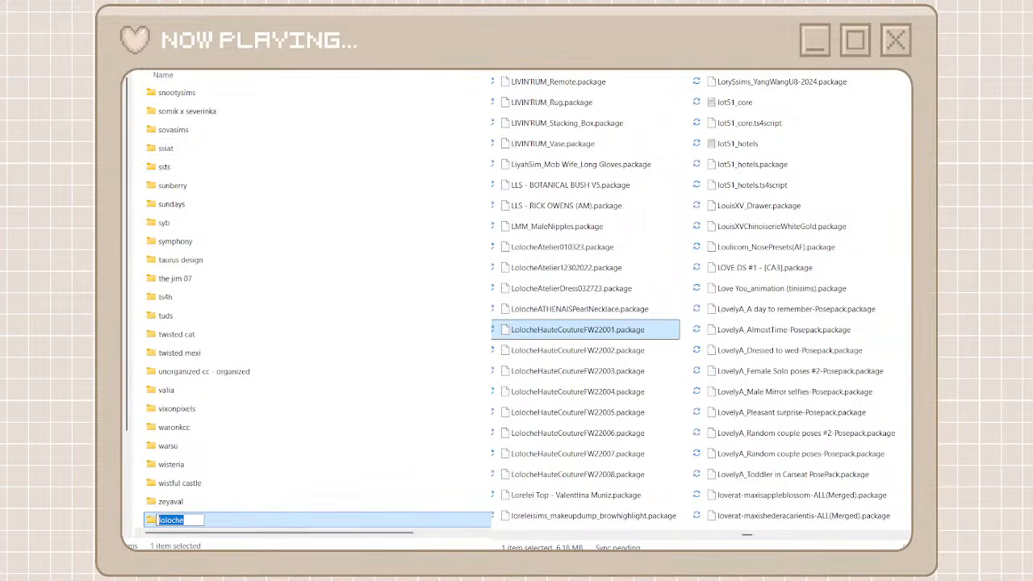
double_click(231, 523)
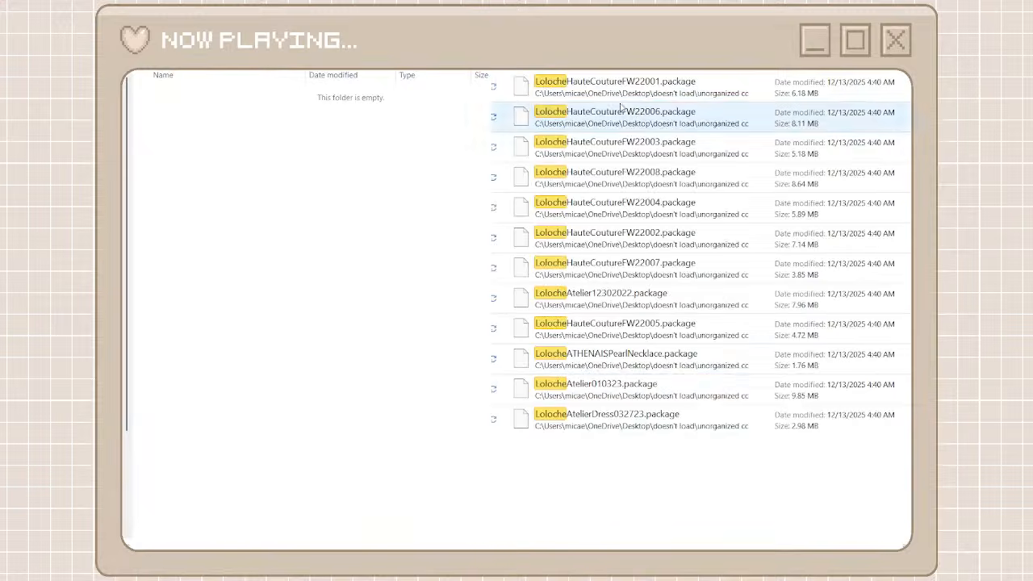
Move all the packages matching Loloche into the loloche folder and return to the full list of unorganized packages
click(607, 93)
shift+click(588, 419)
right_click(588, 418)
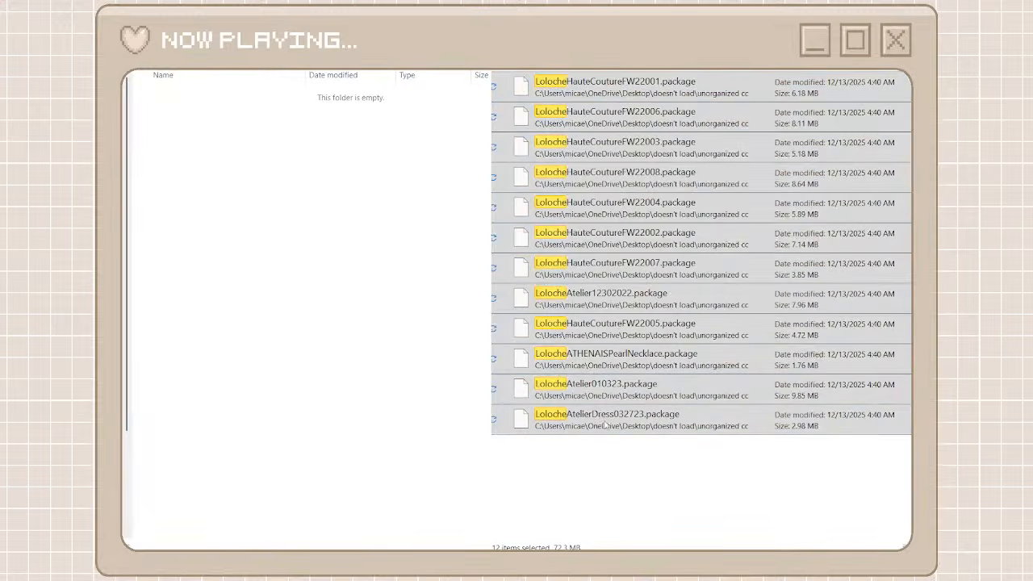
click(607, 430)
right_click(440, 360)
key(ctrl+v)
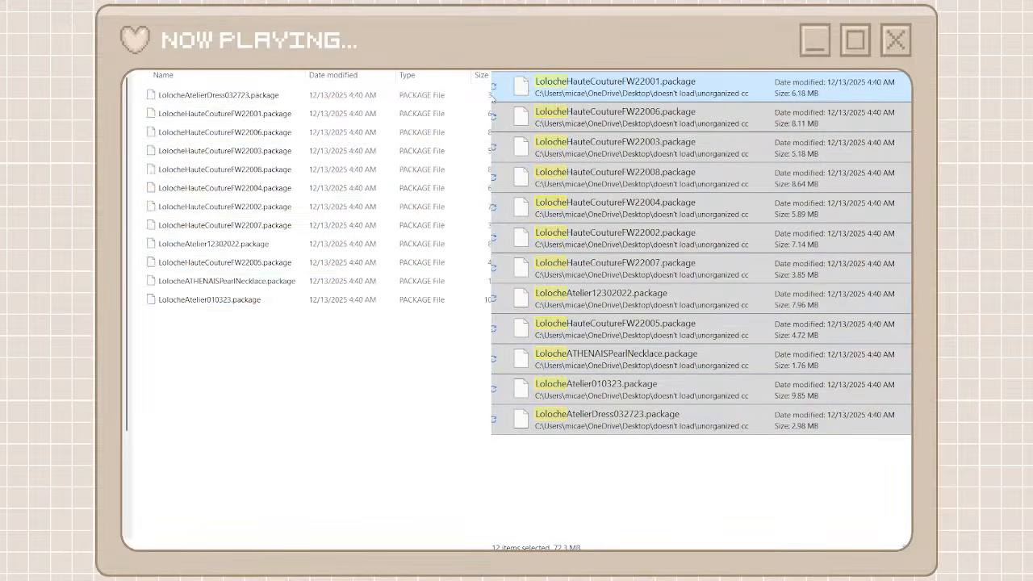
click(505, 50)
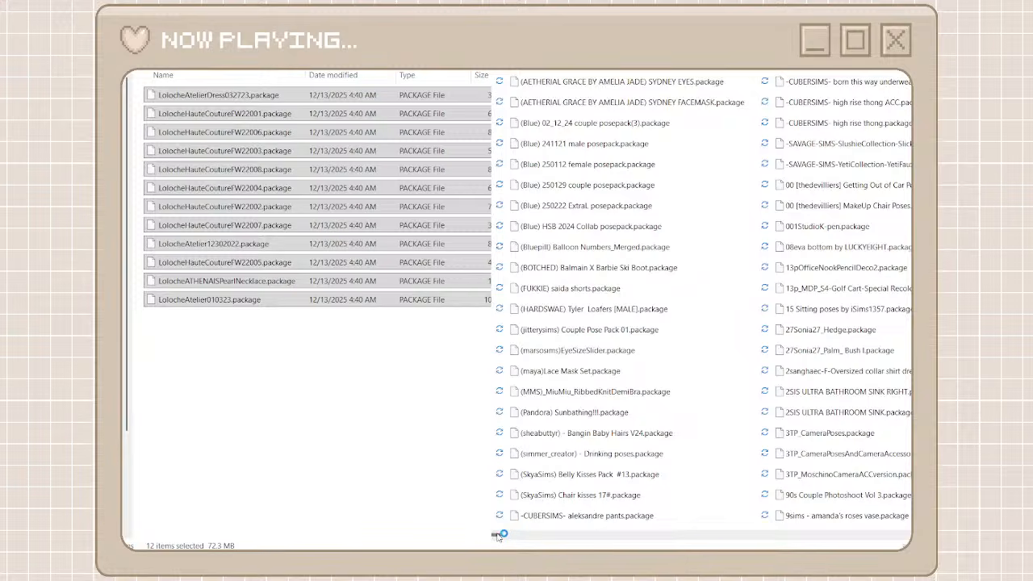
Browse the unorganized packages for the next creator, create a creator folder named annasims and open it
scroll(823, 525, right, 10)
scroll(823, 525, right, 15)
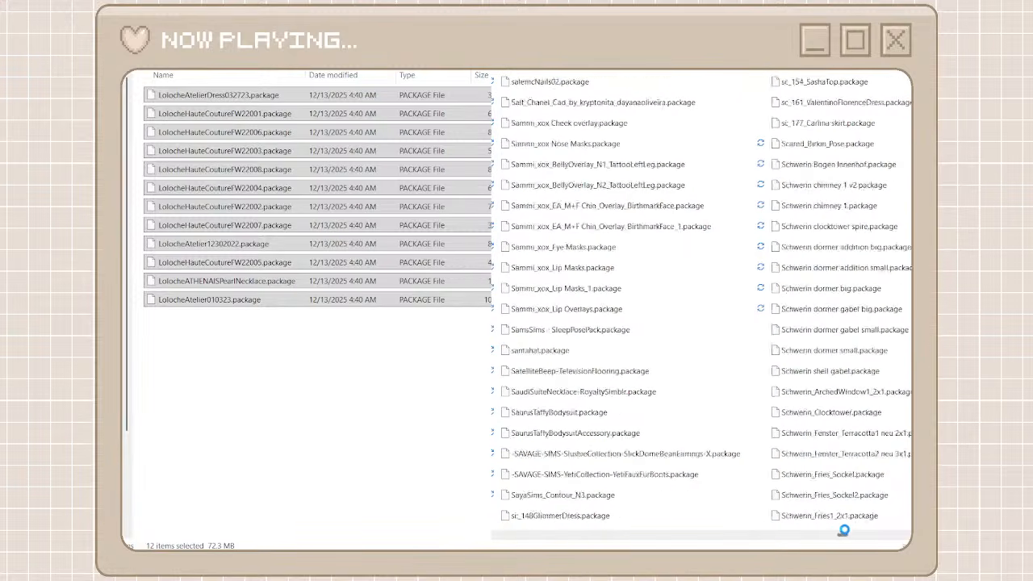
drag(860, 533, 869, 535)
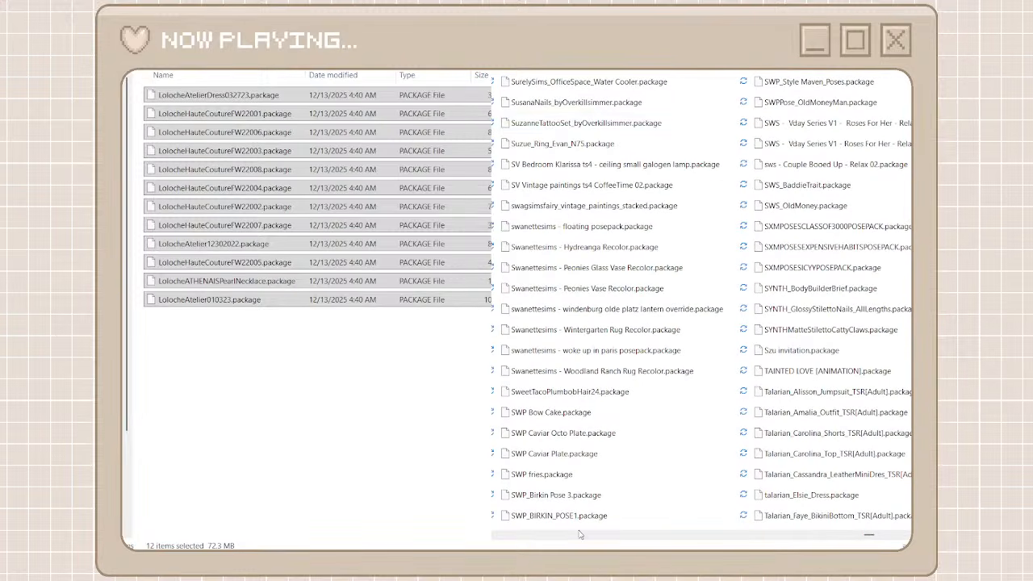
drag(869, 536, 842, 538)
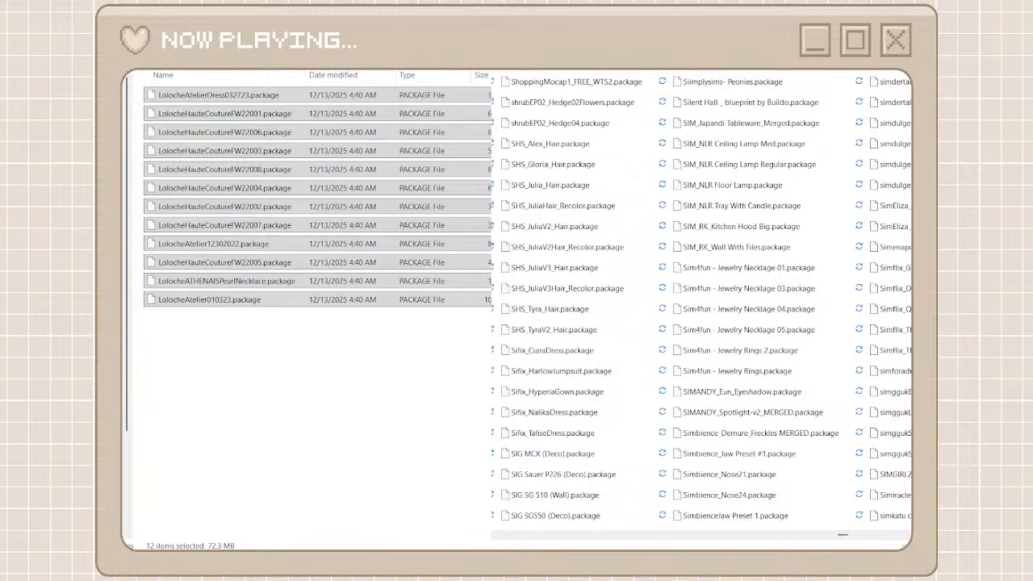
key(alt+Left)
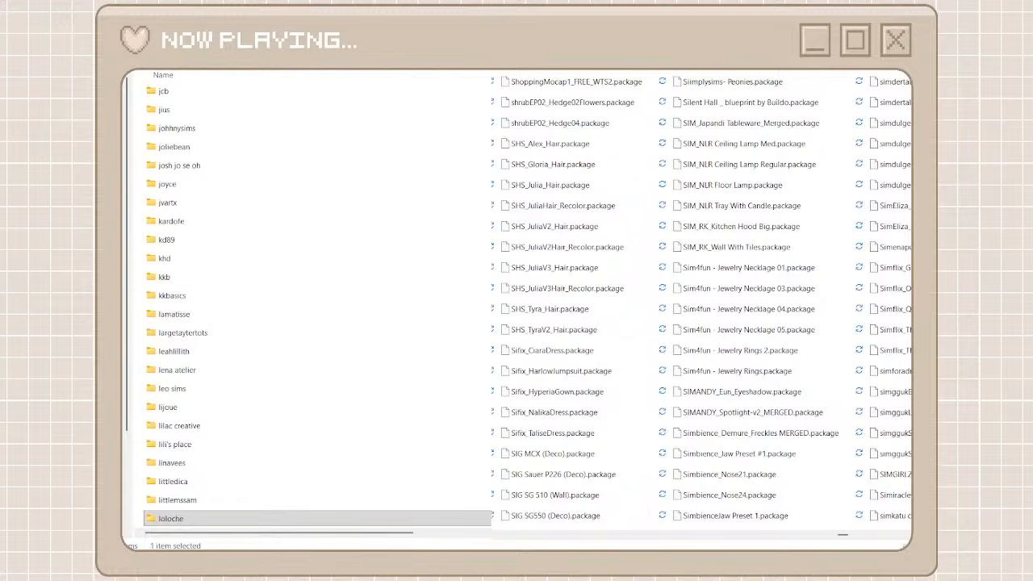
click(277, 72)
key(ctrl+shift+n)
text(annasims)
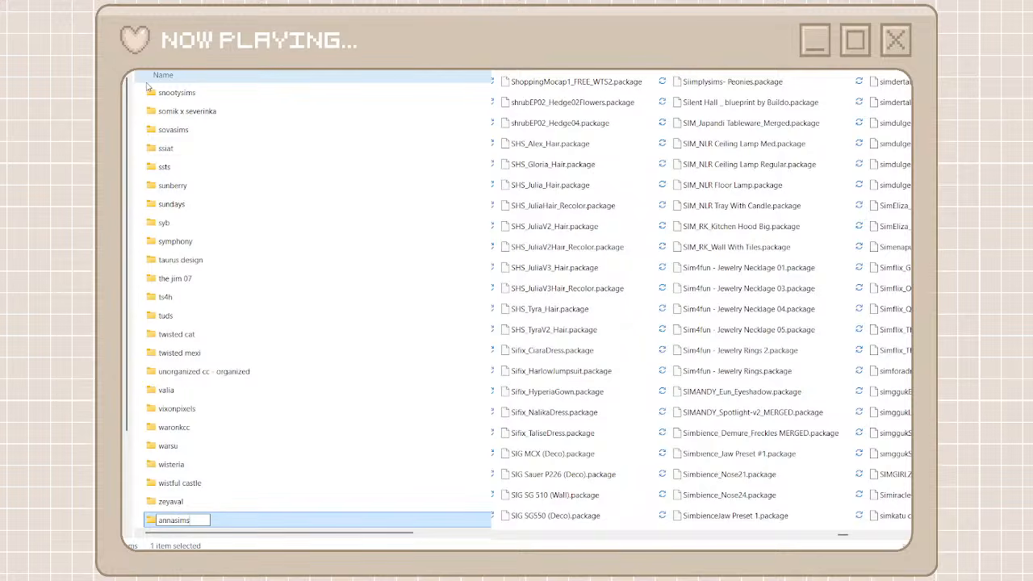
key(ctrl+a)
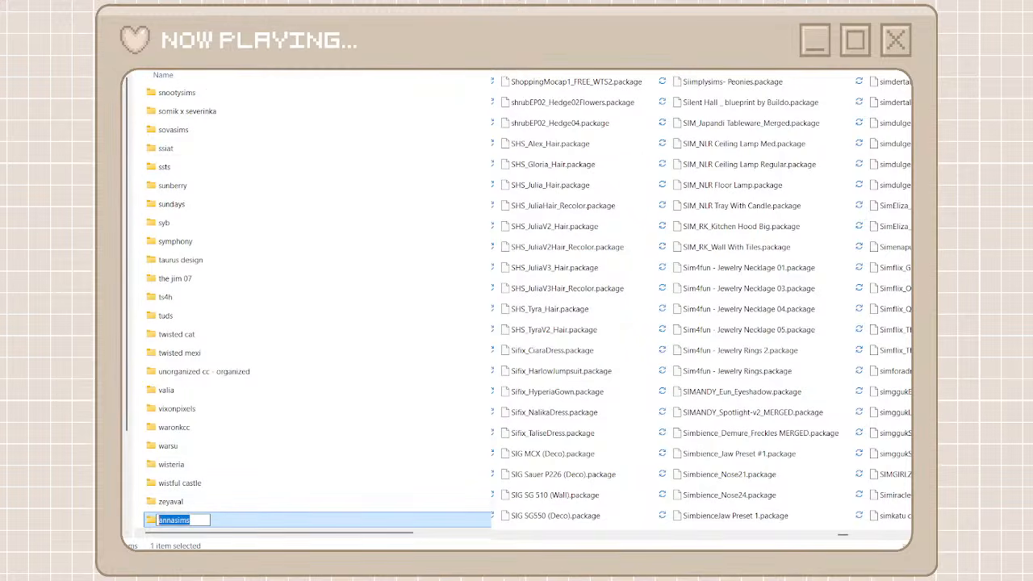
key(Return)
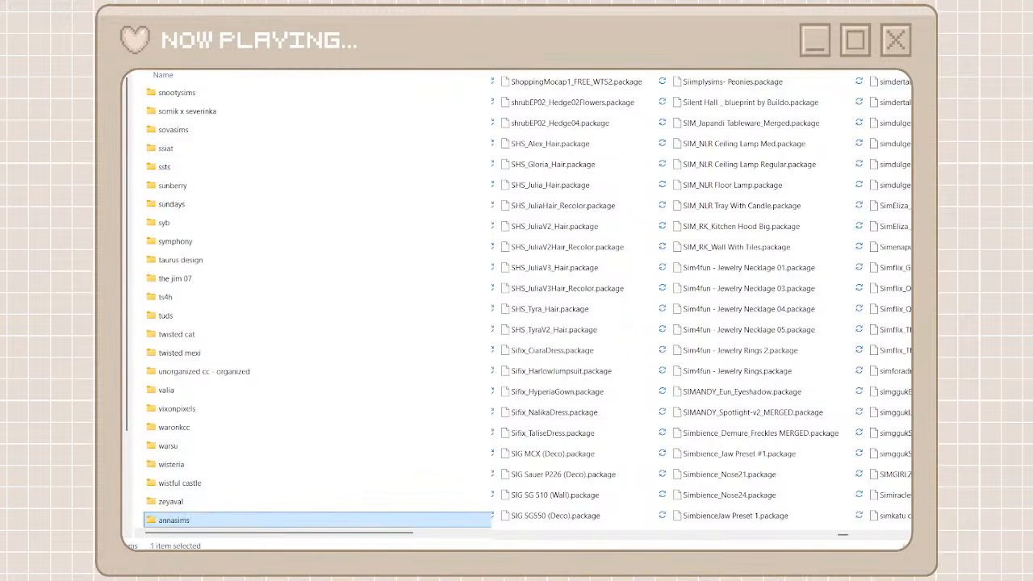
double_click(287, 521)
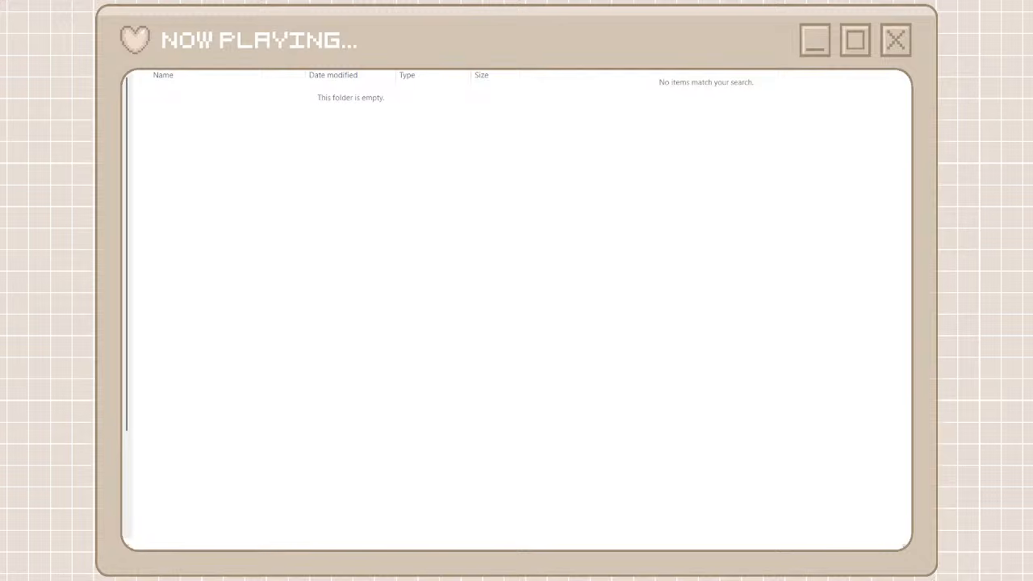
Move all the packages matching annasiims into the annasims folder and return to the creator folders
drag(674, 412, 645, 95)
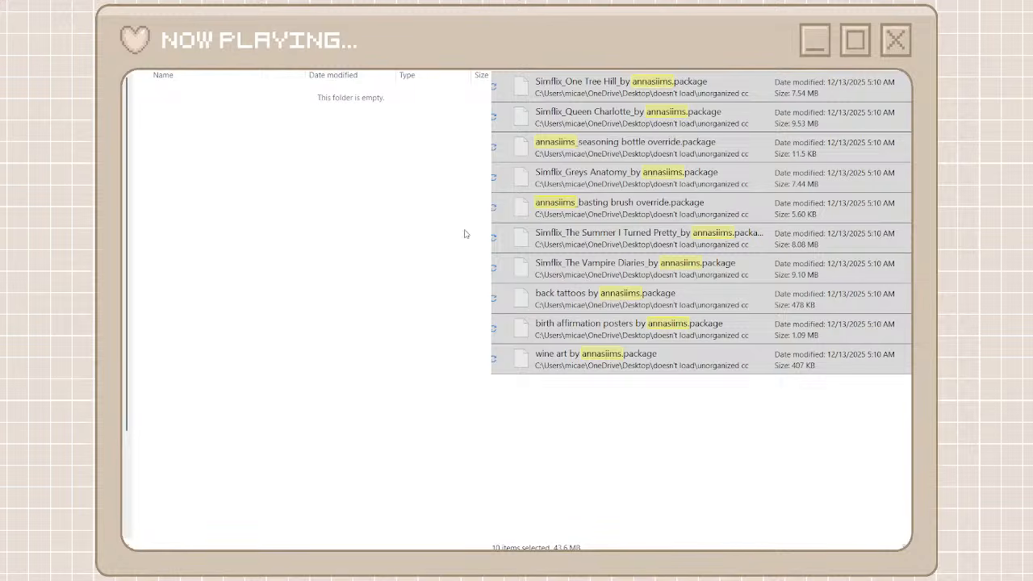
key(ctrl+v)
key(alt+Left)
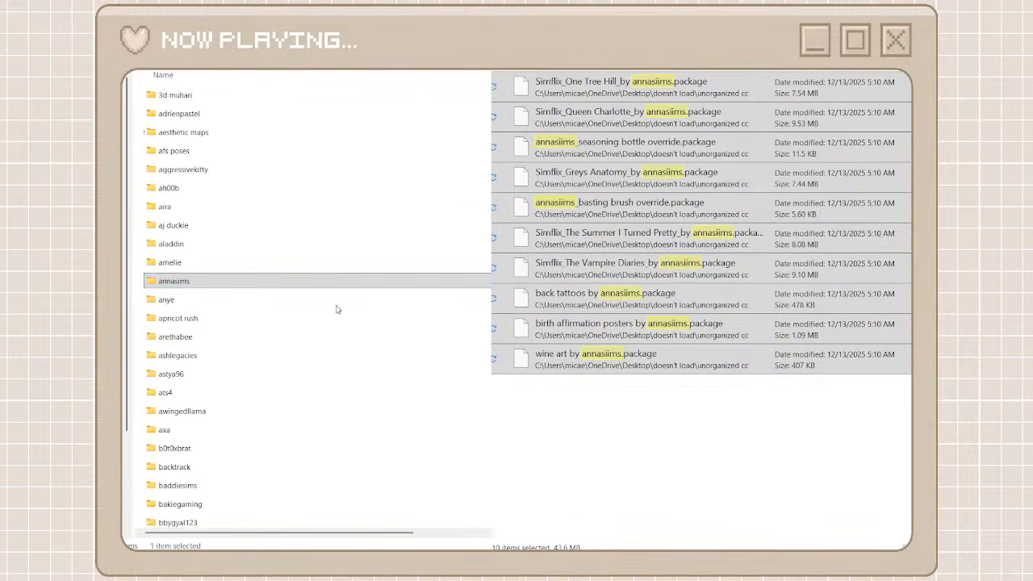
Correct the annasims folder's name to annasiims and return to the full list of unorganized packages
click(182, 281)
text(i)
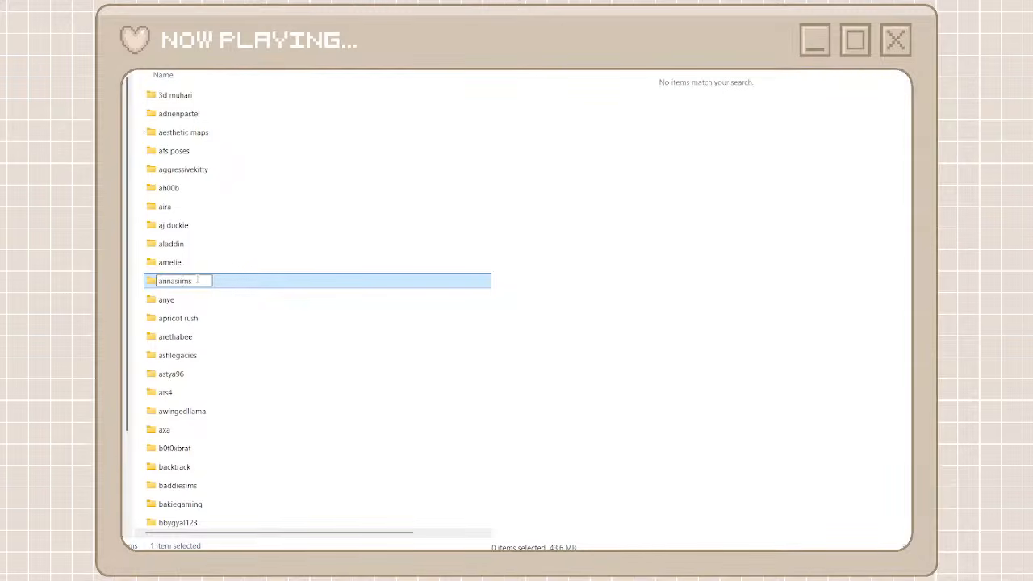
click(593, 188)
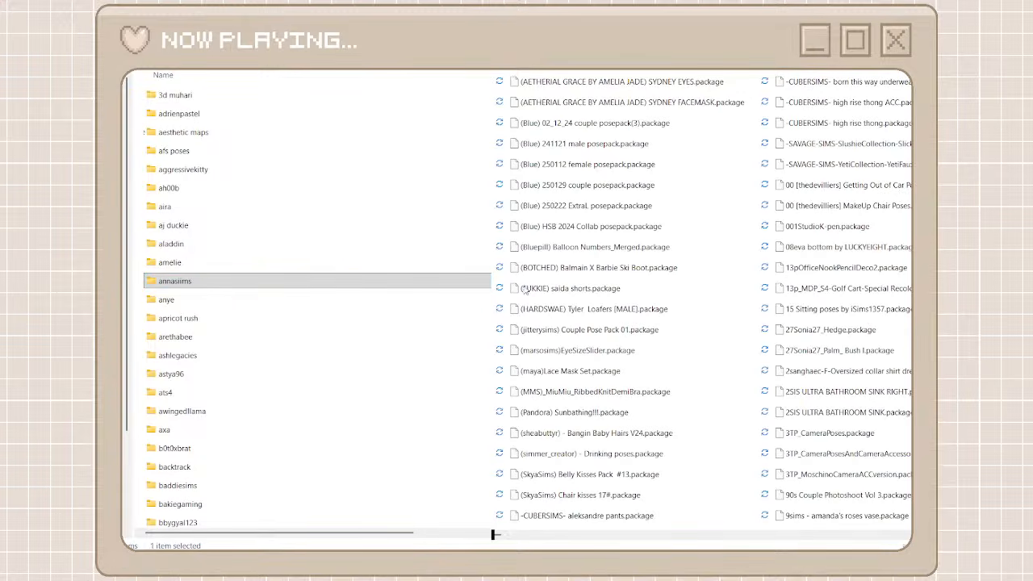
Delete the simstagram cover, door, photo covers and tv packages from the unorganized packages
drag(496, 534, 852, 548)
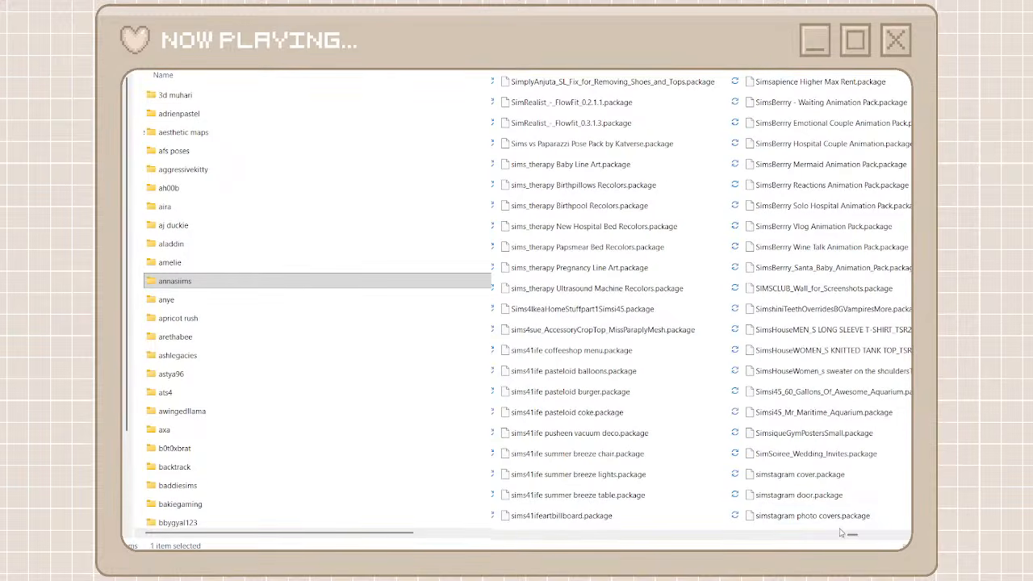
click(811, 516)
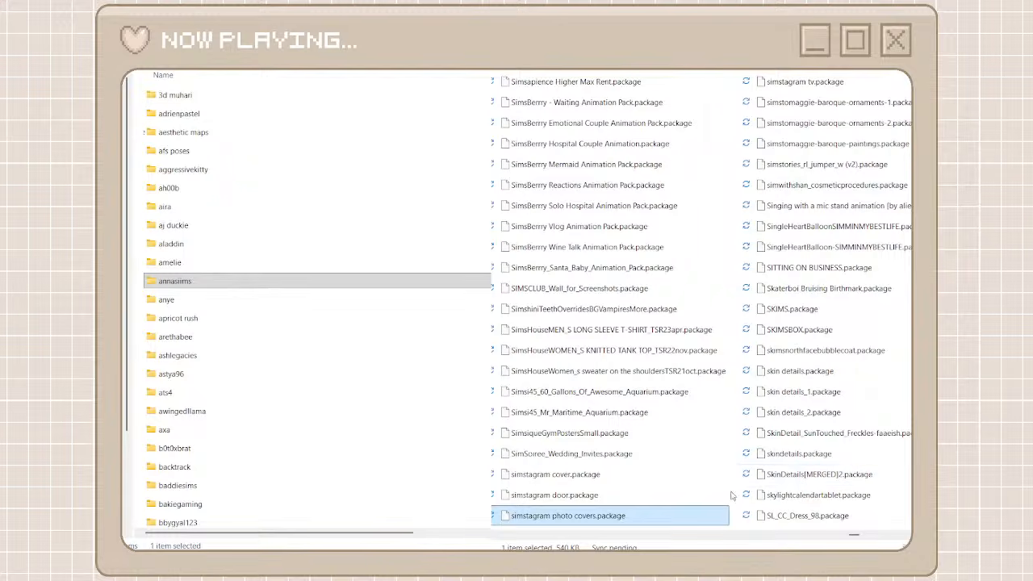
shift+click(586, 476)
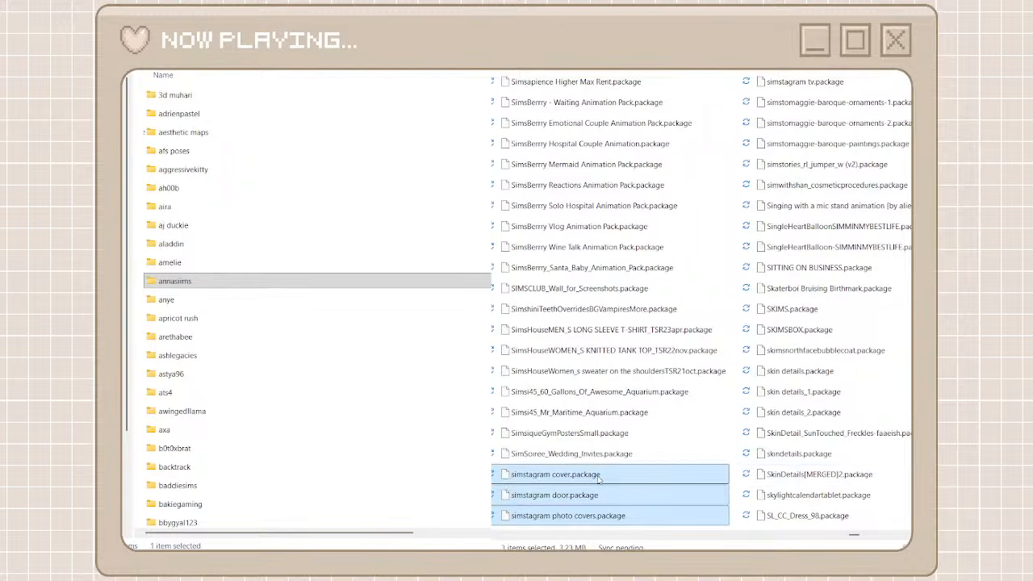
key(Delete)
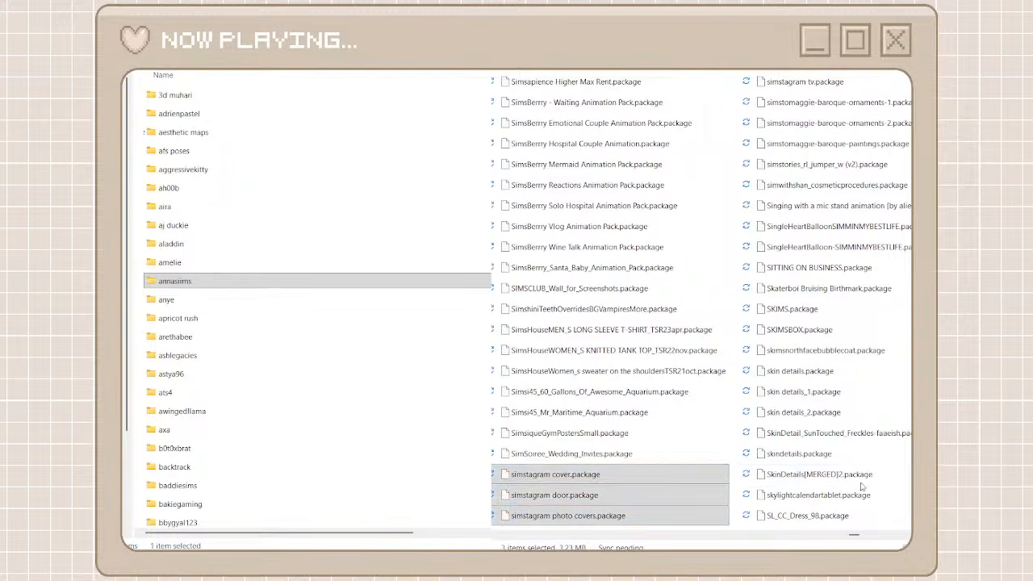
key(ctrl+z)
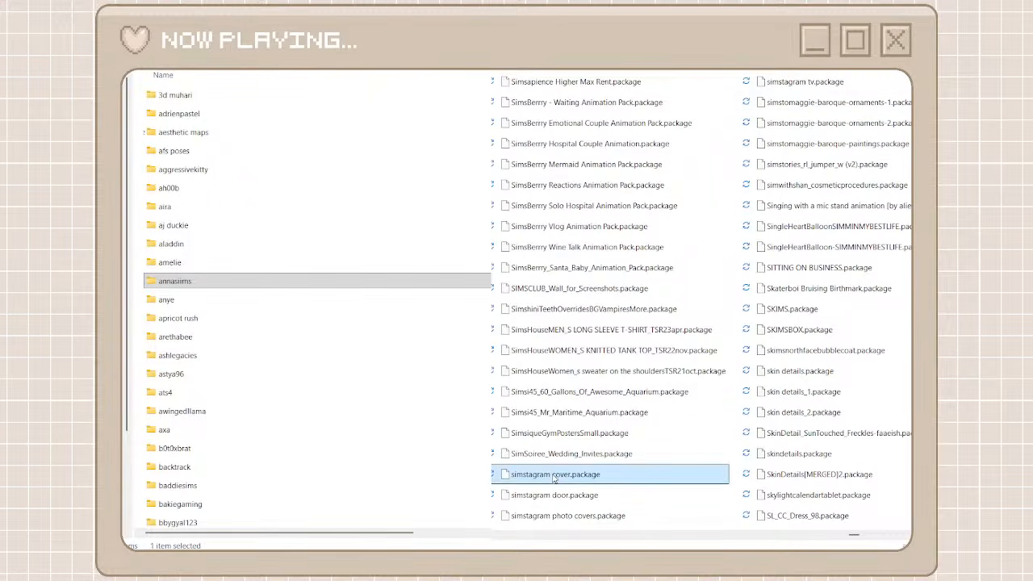
click(666, 535)
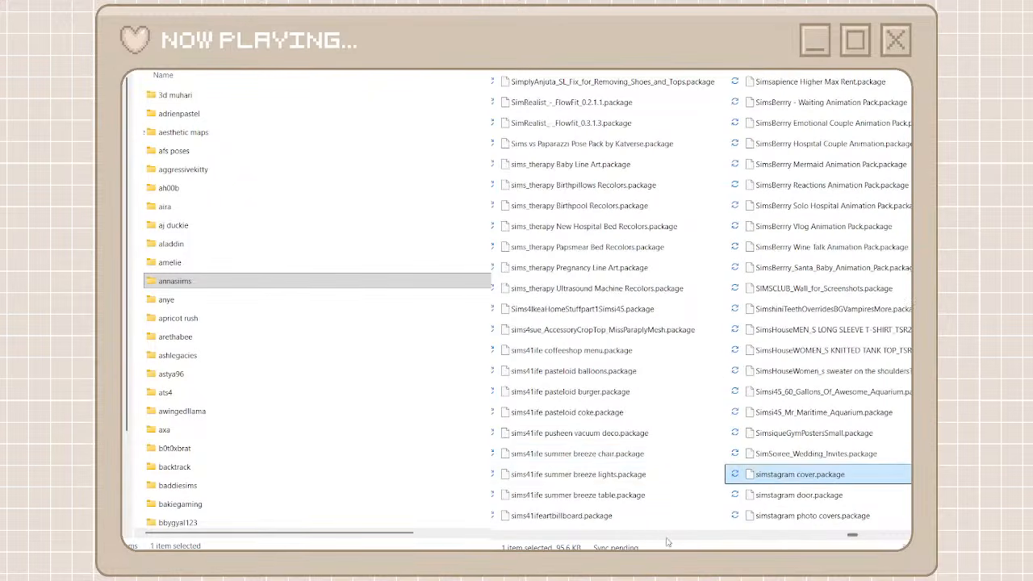
click(775, 481)
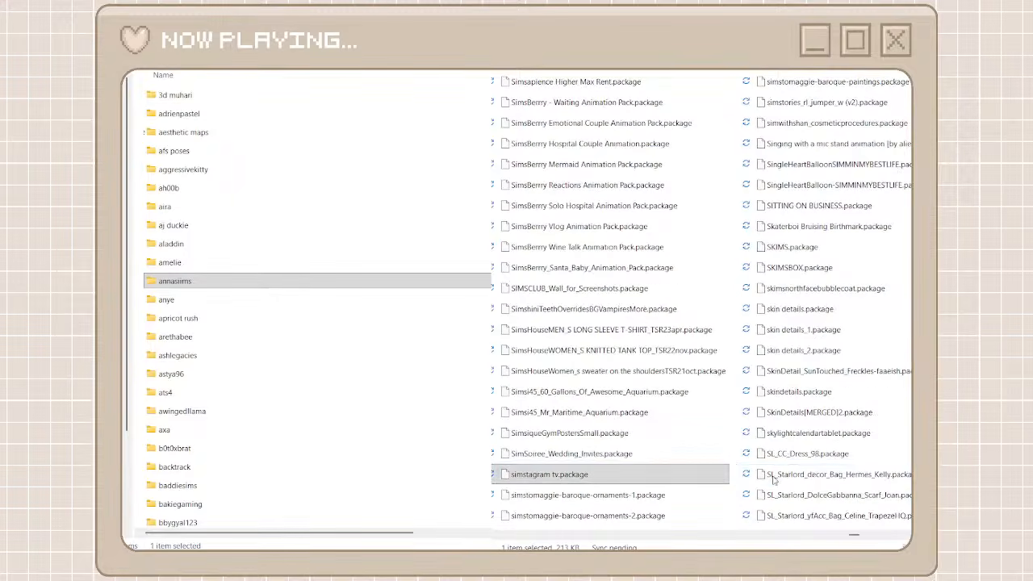
key(Delete)
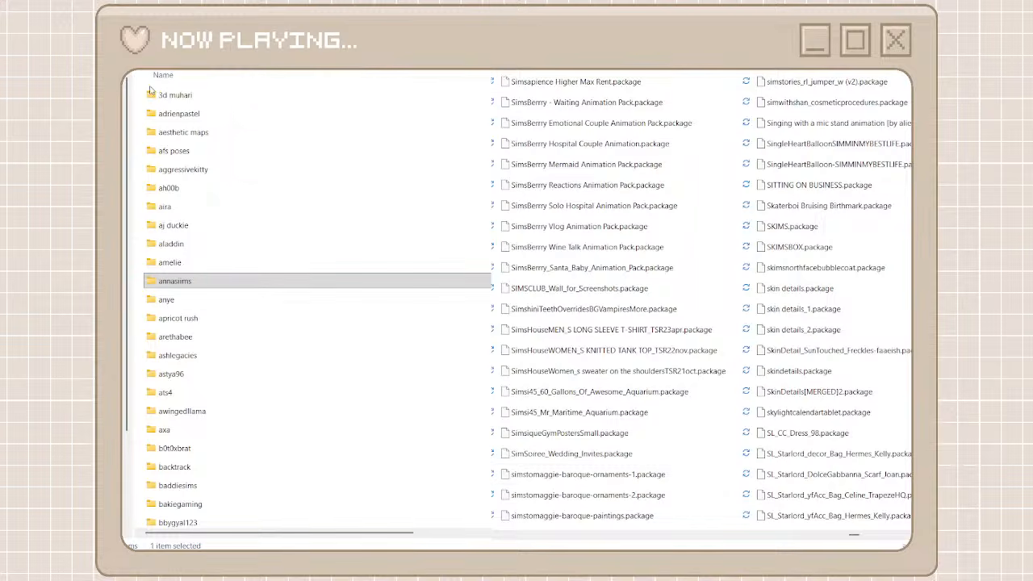
Create a creator folder named simsberry for the animation packs
key(ctrl+shift+n)
text(sims)
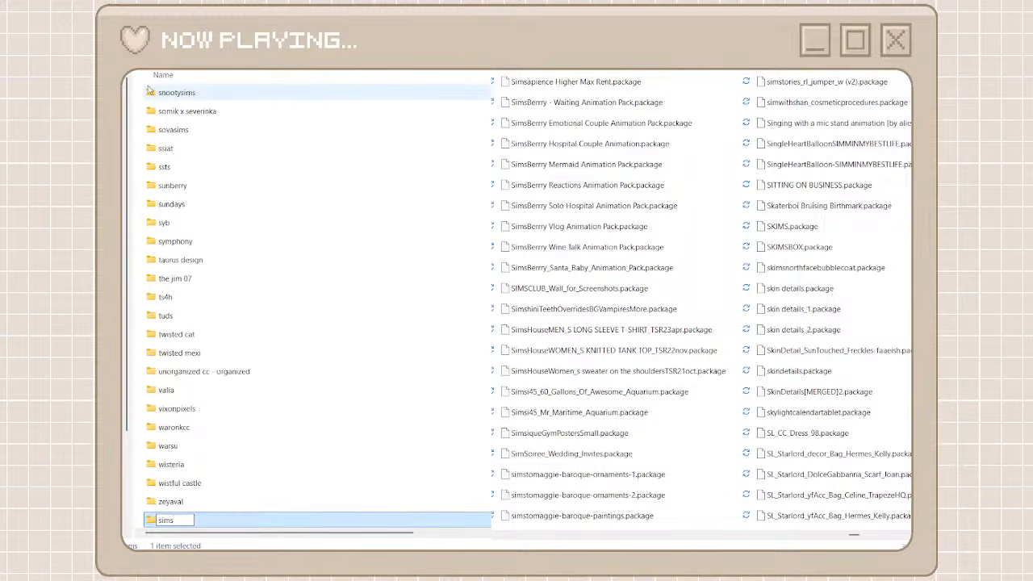
text( berry)
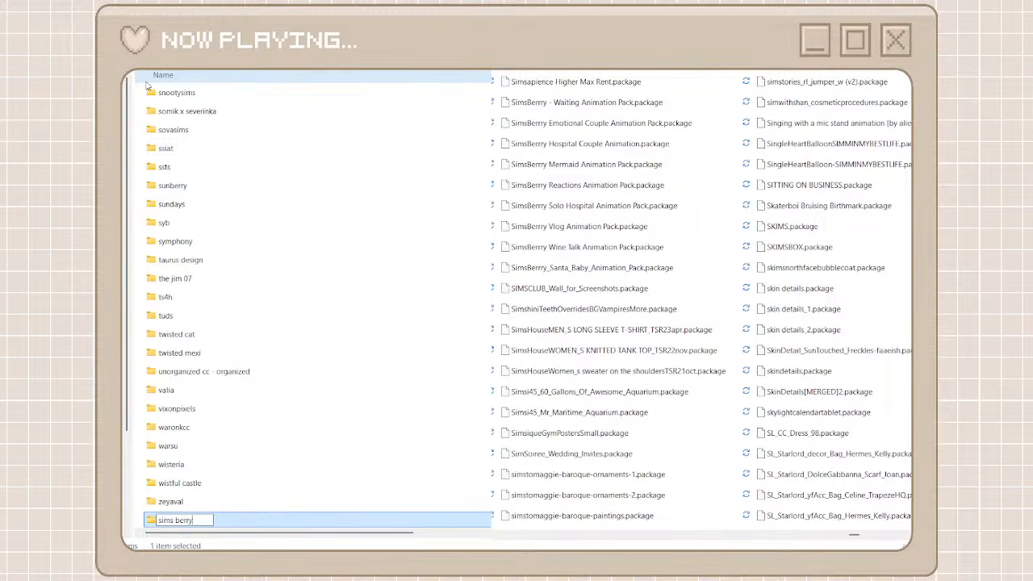
key(BackSpace)
key(BackSpace)
key(BackSpace)
key(BackSpace)
key(BackSpace)
key(BackSpace)
text(berry)
click(203, 527)
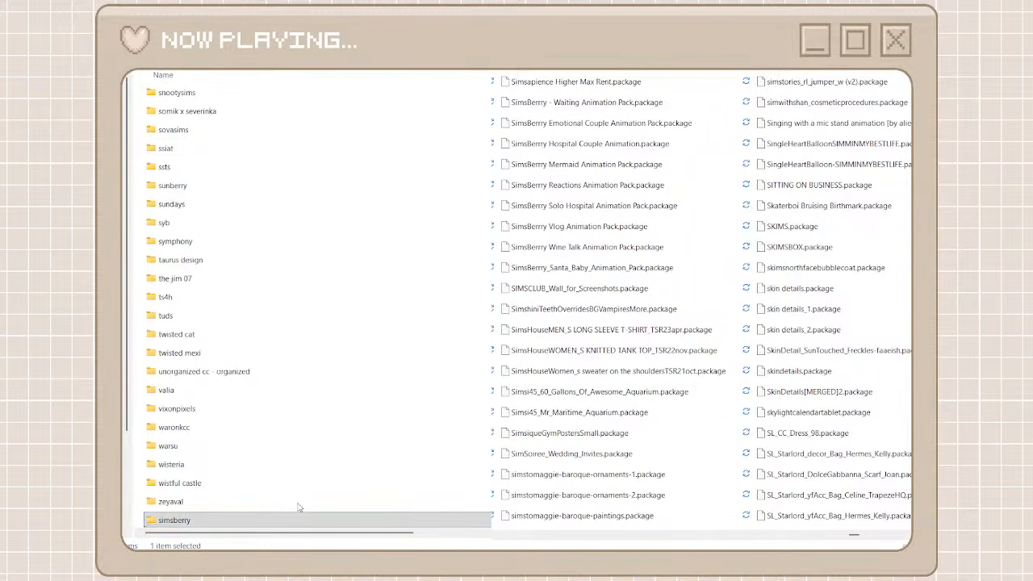
key(F2)
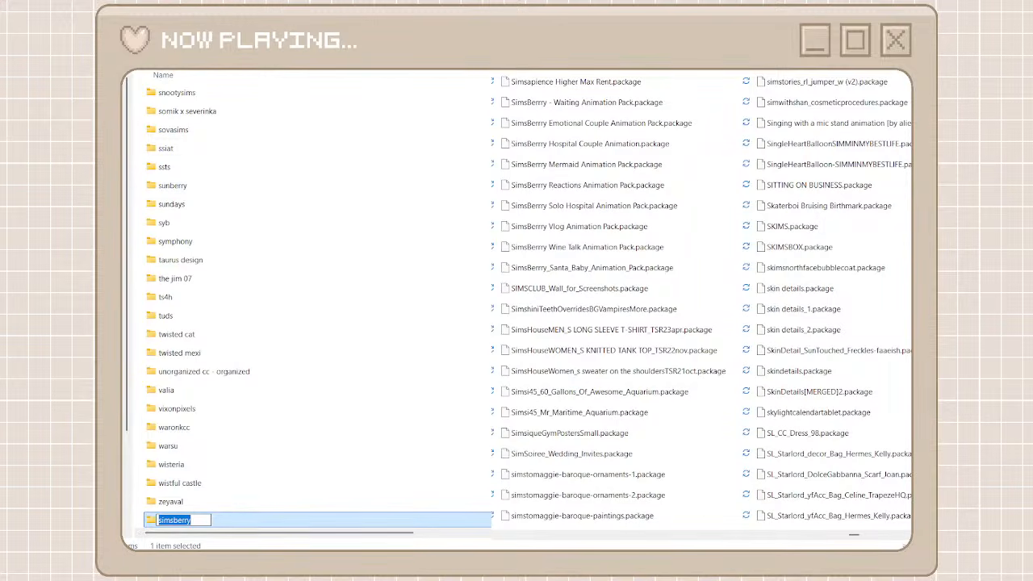
key(Return)
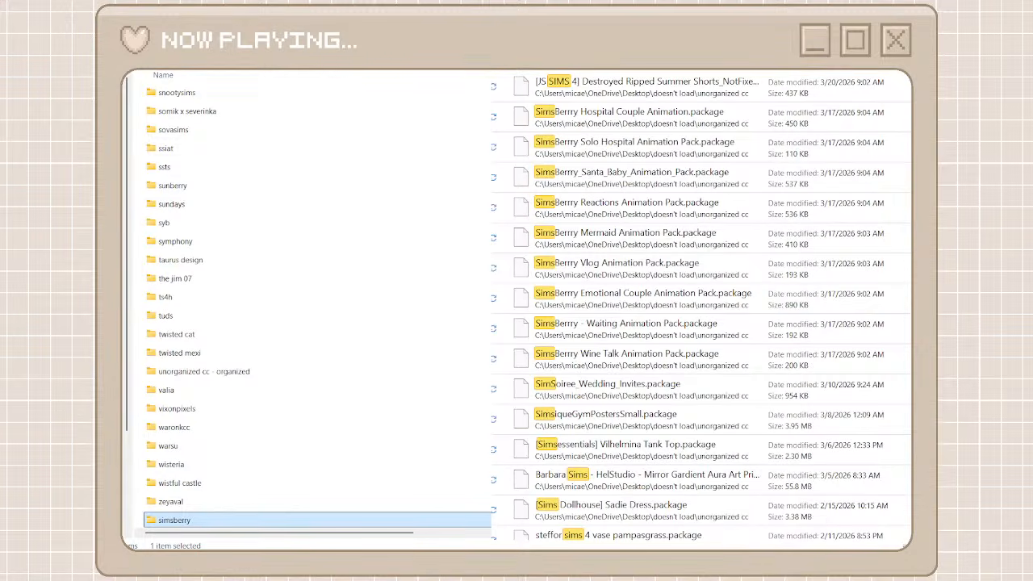
Filter the unorganized packages by simsber and cut all the matching animation packages
text(ber)
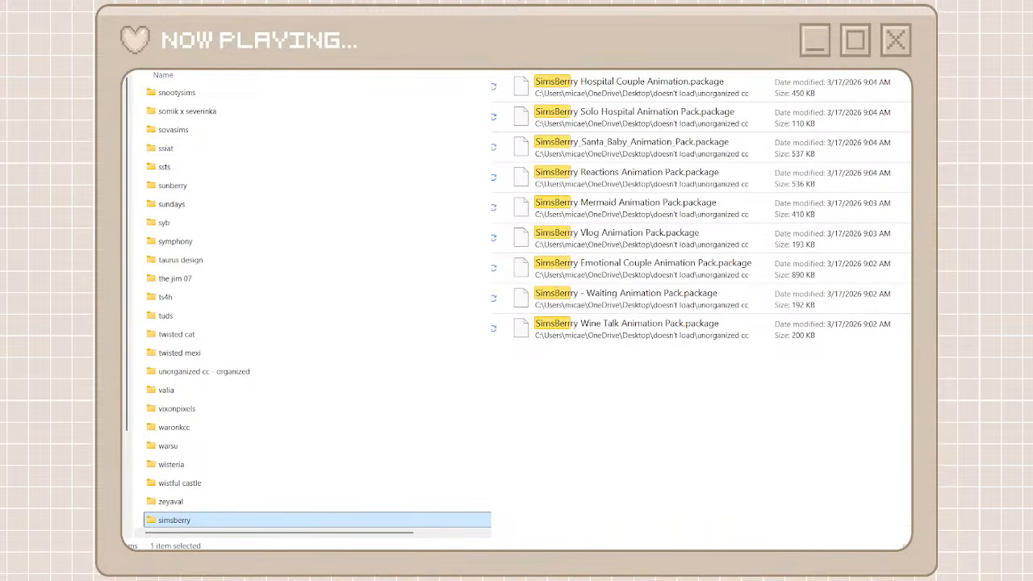
drag(684, 413, 650, 73)
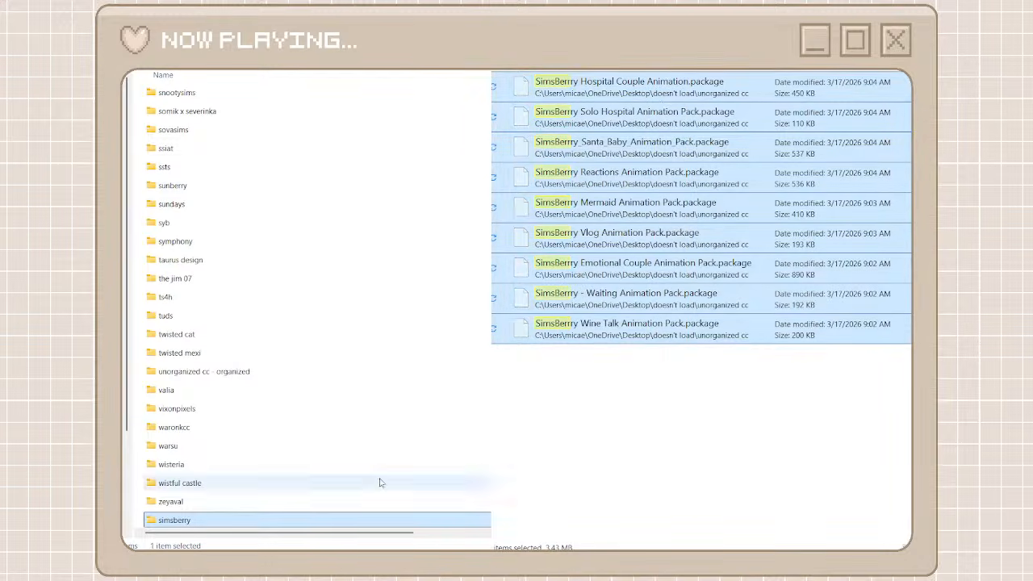
drag(382, 483, 289, 521)
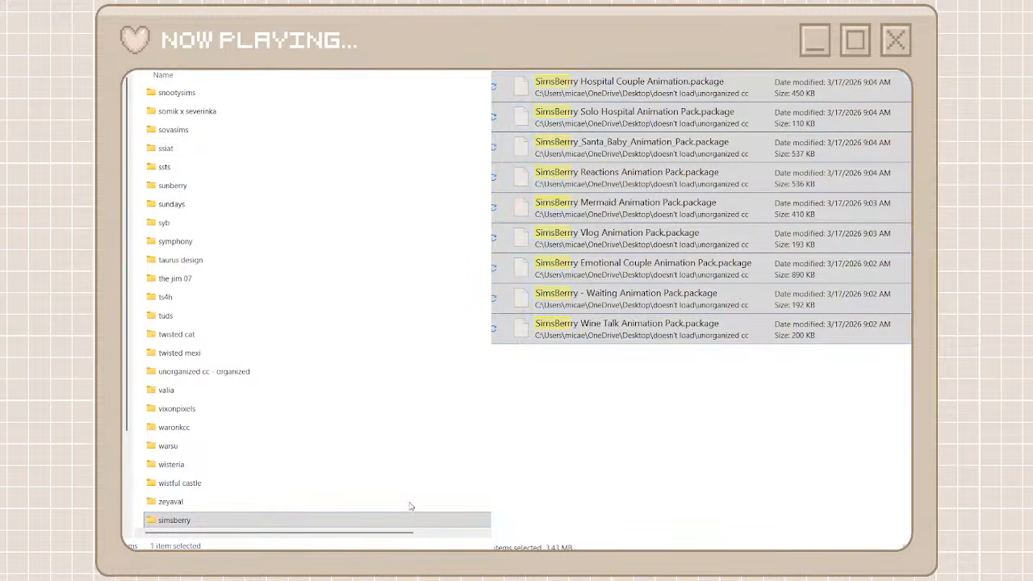
Rename the simsberry folder as simsberrry to match the spelling in the package names
click(235, 520)
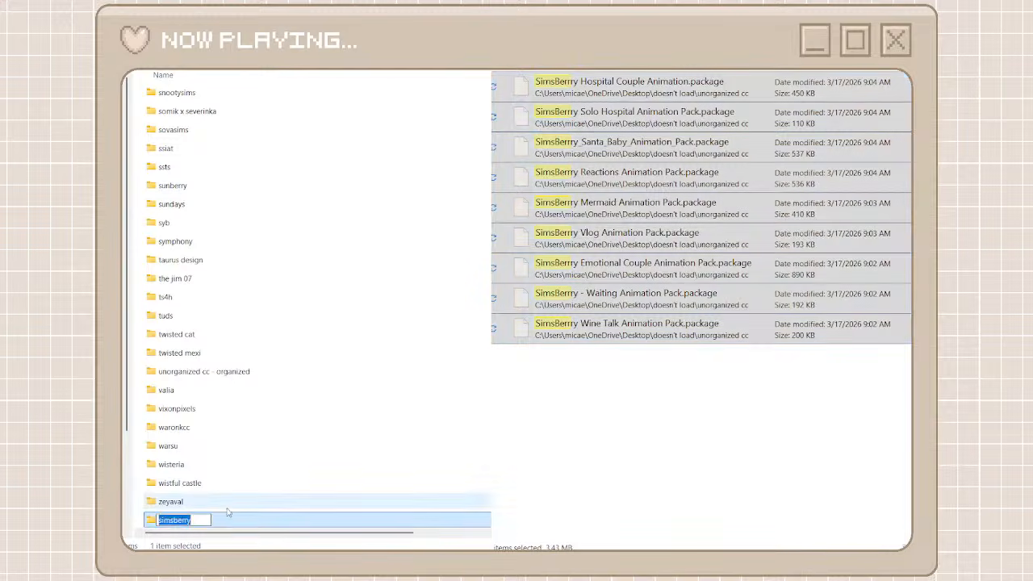
click(184, 521)
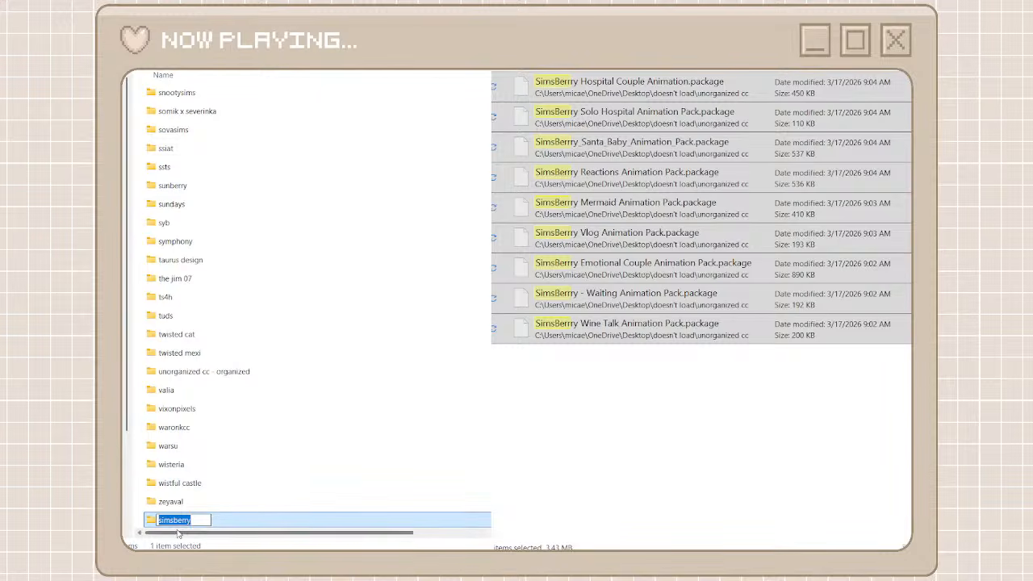
click(186, 521)
text(r)
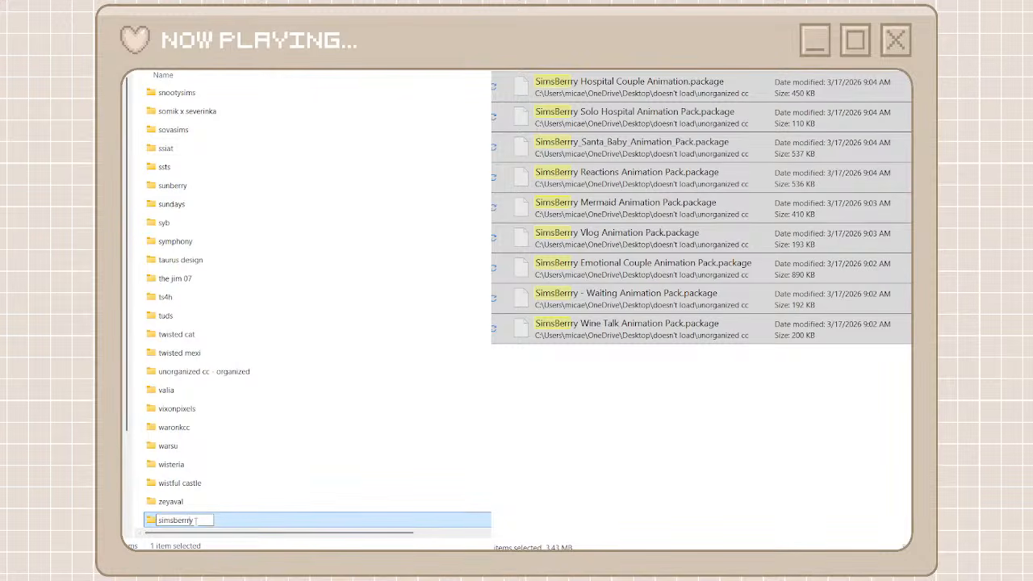
Paste the cut animation packages into the simsberrry folder and return to the creator folders and full package list
double_click(236, 520)
key(ctrl+v)
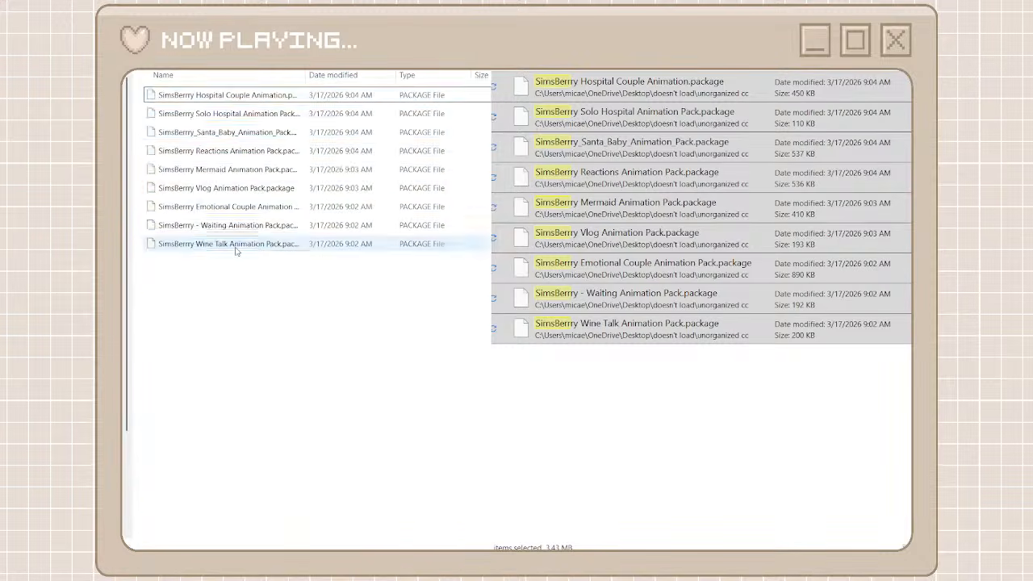
key(alt+Left)
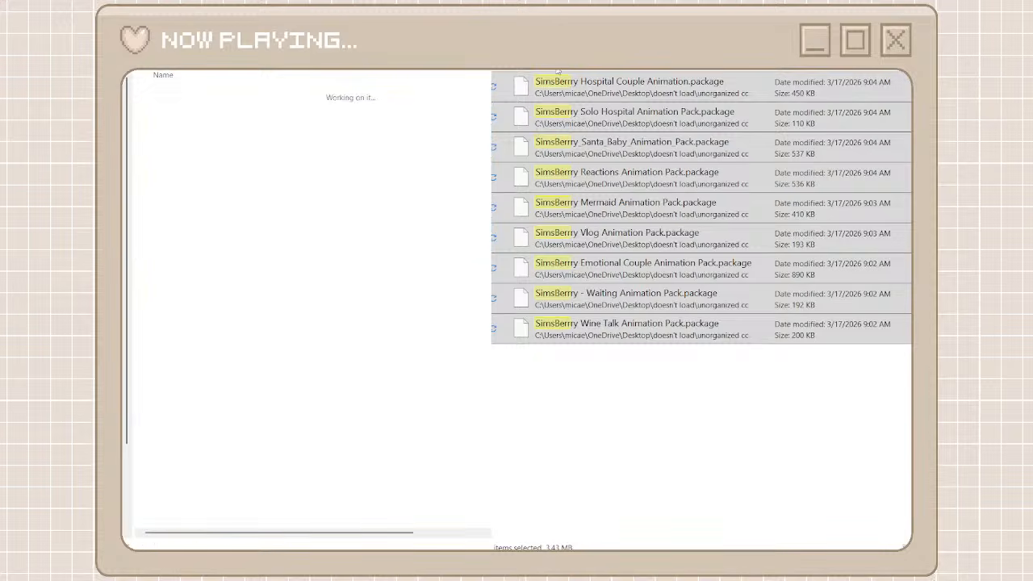
key(alt+Left)
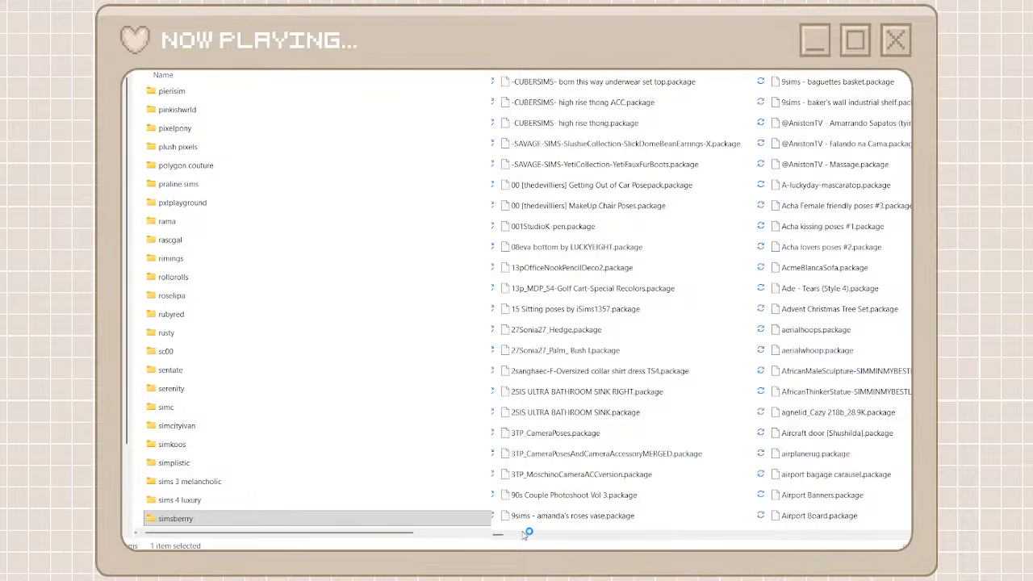
drag(524, 533, 802, 535)
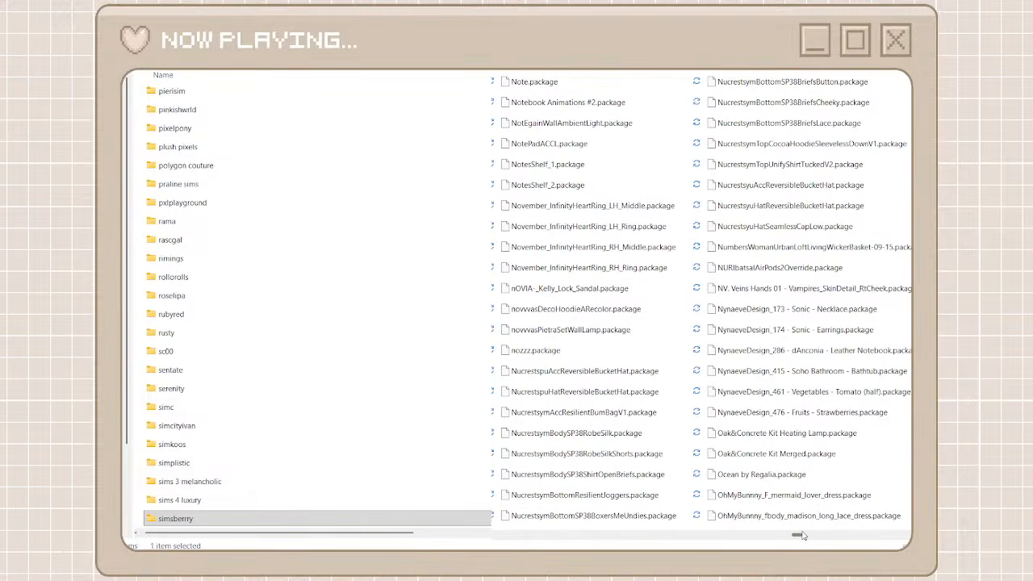
Create a creator folder named nucrestsym, reusing the creator prefix copied from the NucrestsymBodySP38ShirtOpenBriefs package name
click(590, 477)
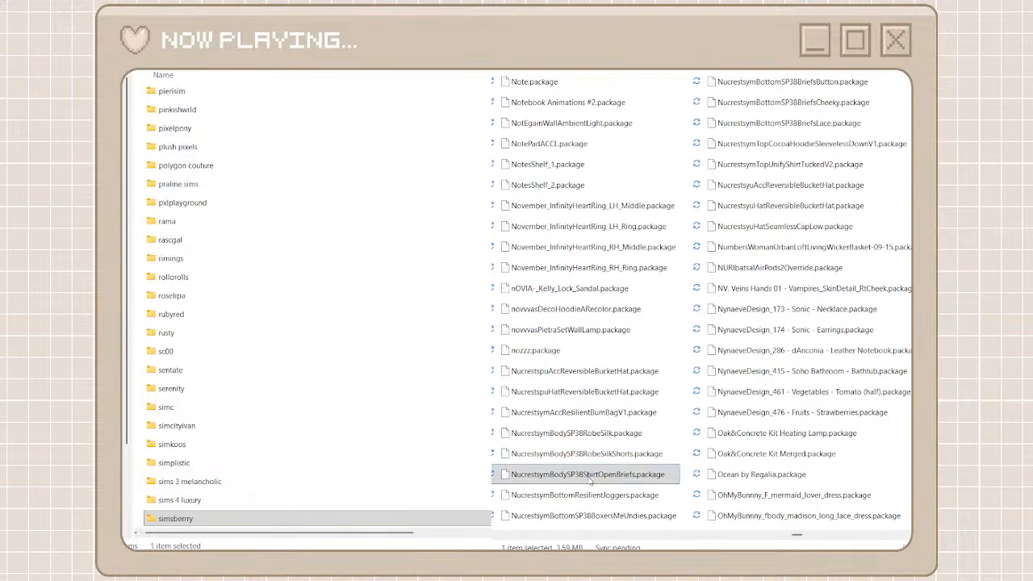
key(F2)
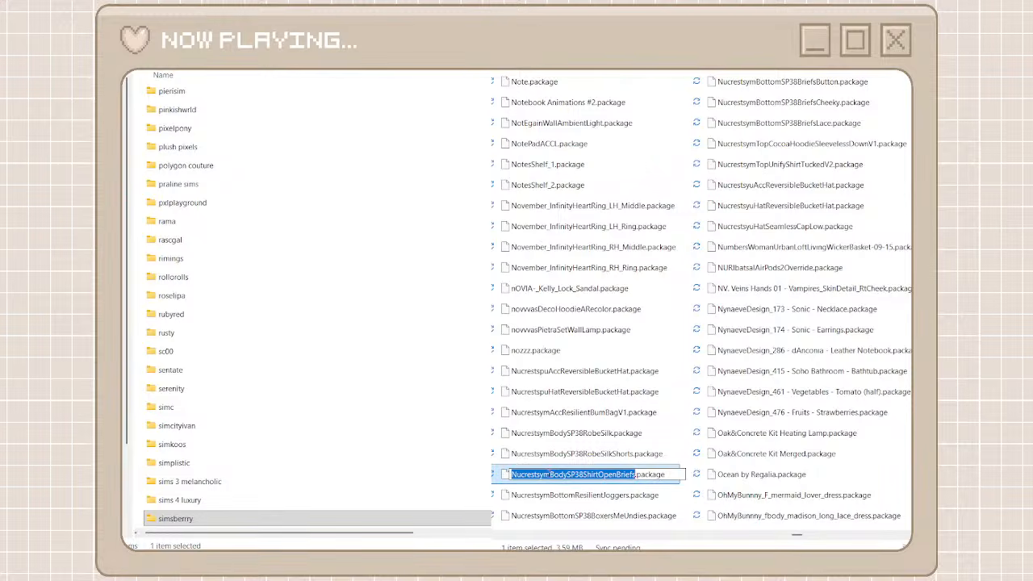
drag(550, 475, 511, 475)
key(ctrl+c)
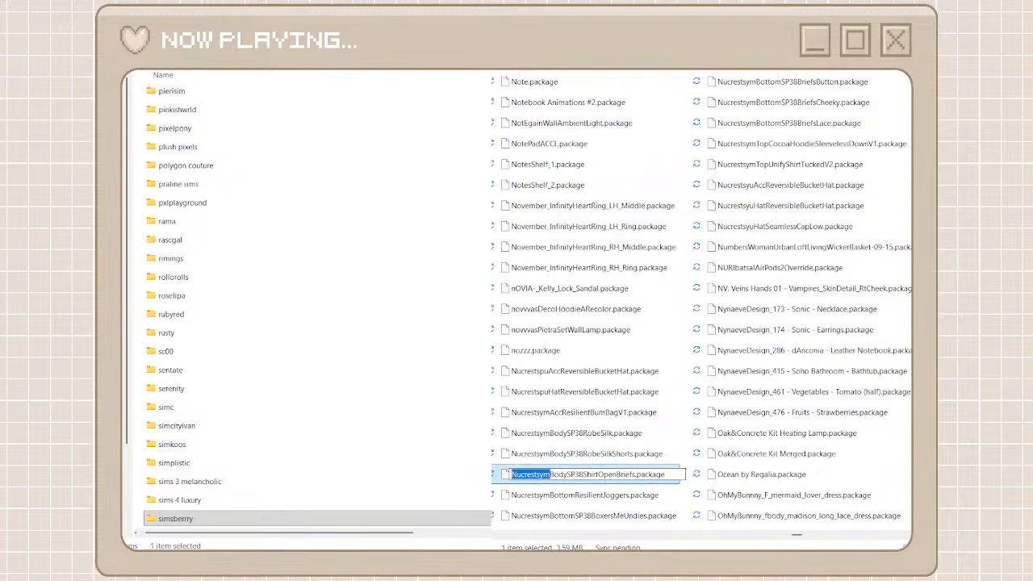
key(Return)
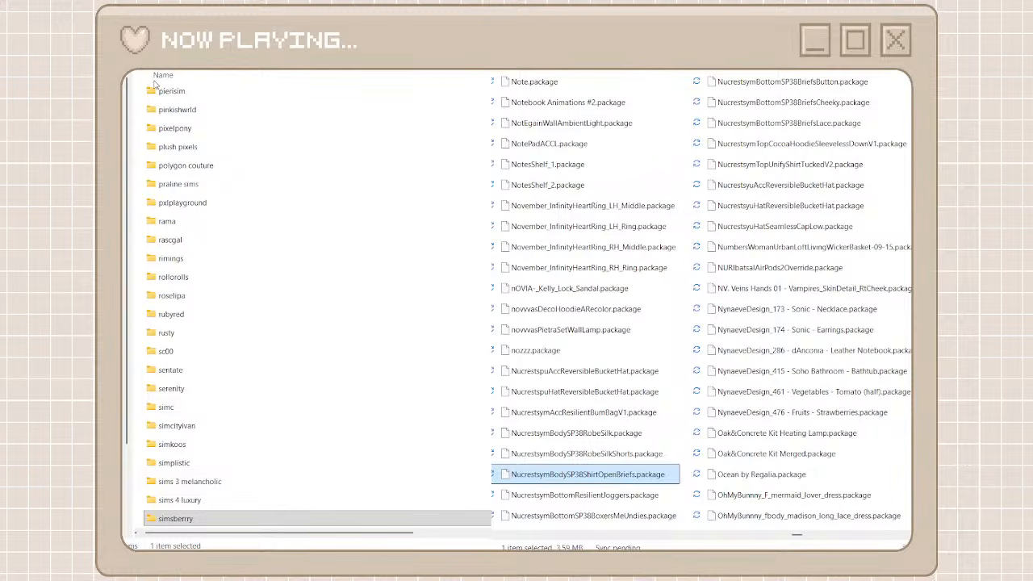
key(ctrl+shift+n)
key(ctrl+v)
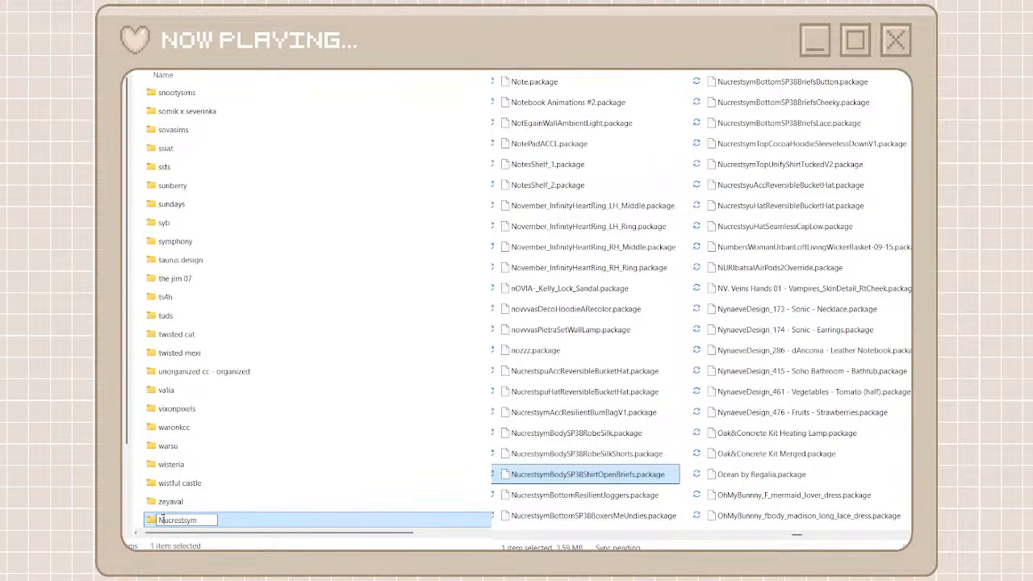
drag(163, 519, 158, 519)
text(n)
key(ctrl+a)
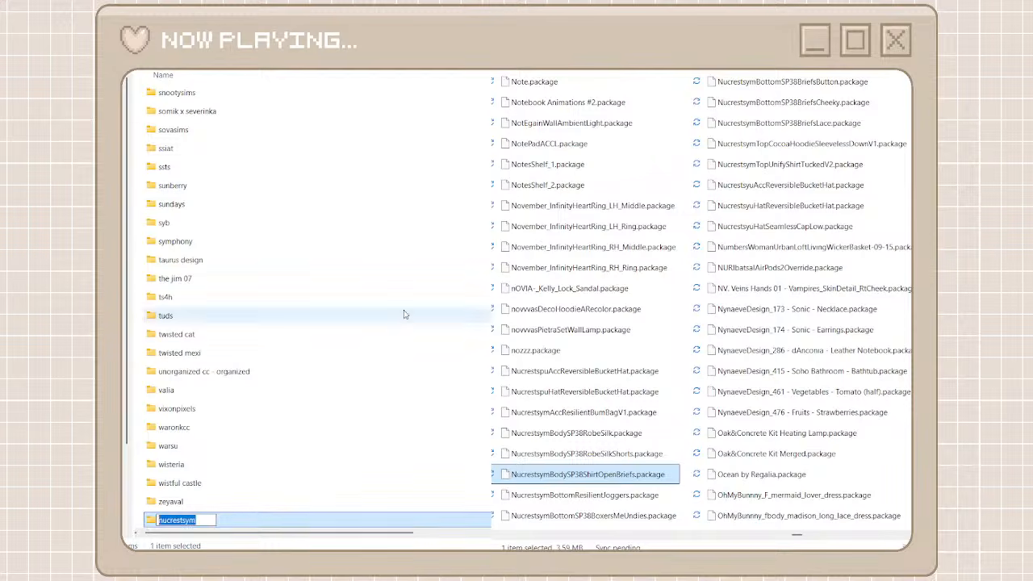
key(Return)
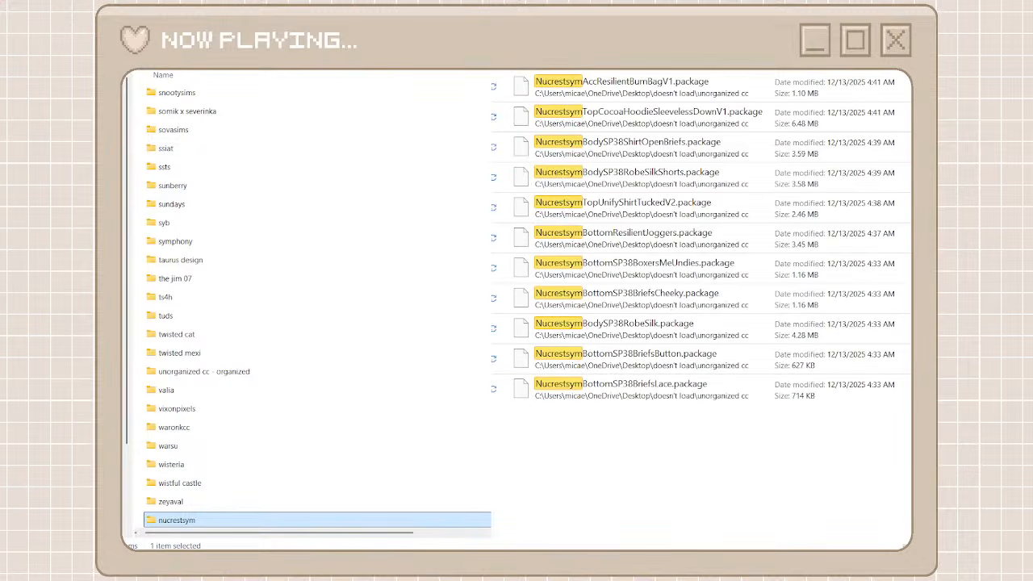
Move all the unorganized packages matching Nucrestsym into the nucrestsym folder and return to the creator folders and full package list
click(705, 78)
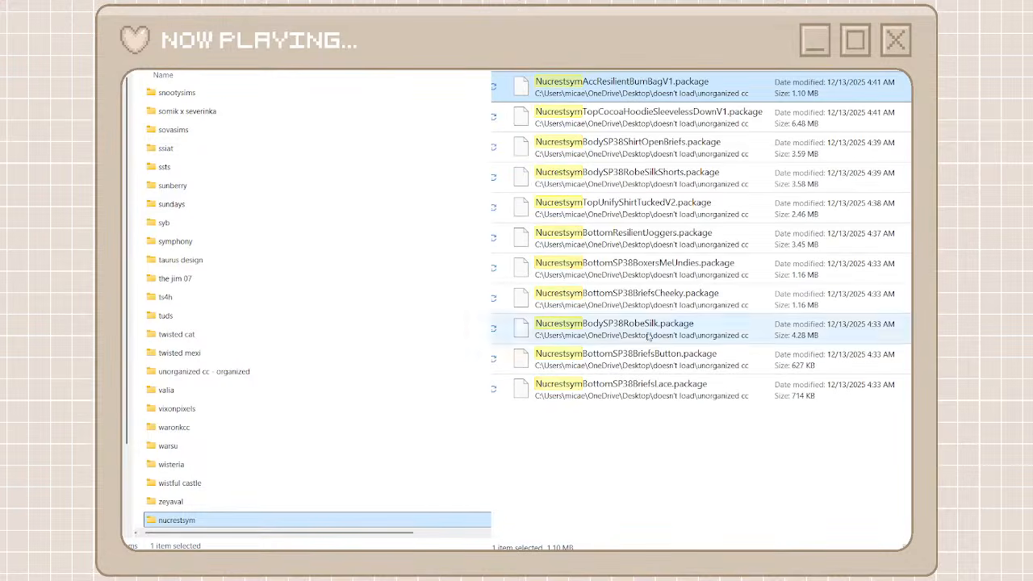
shift+click(632, 390)
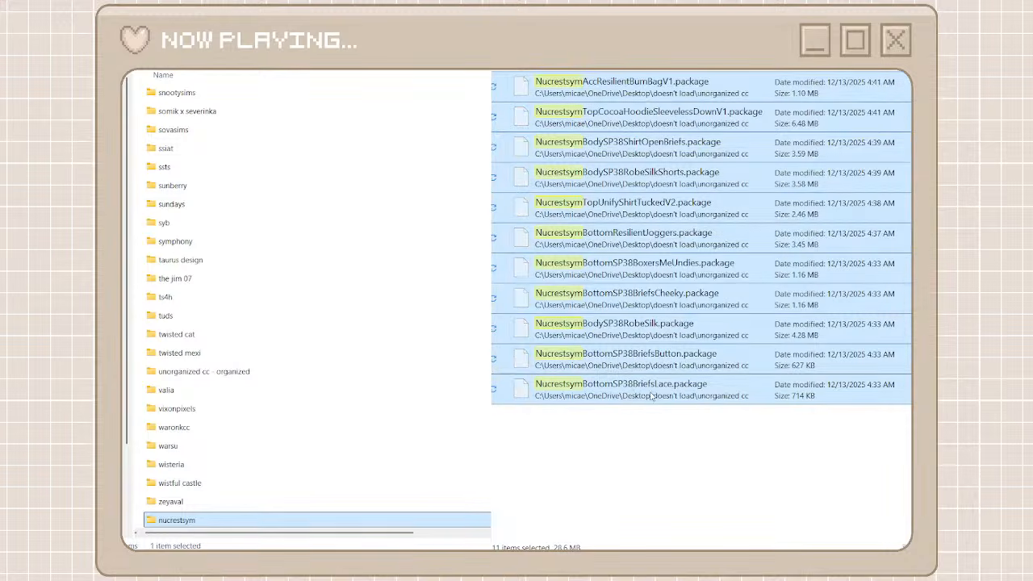
double_click(291, 517)
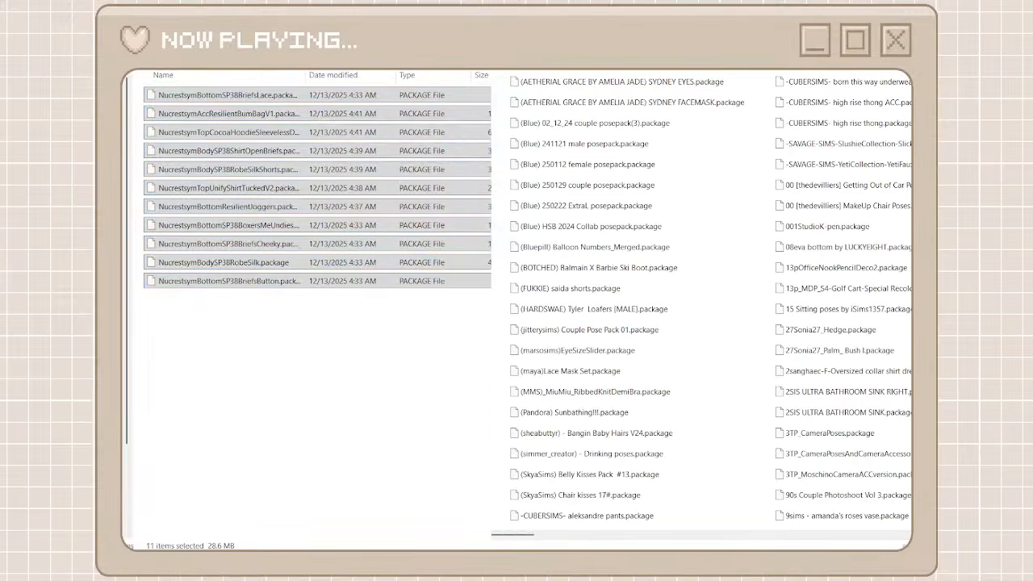
key(alt+Left)
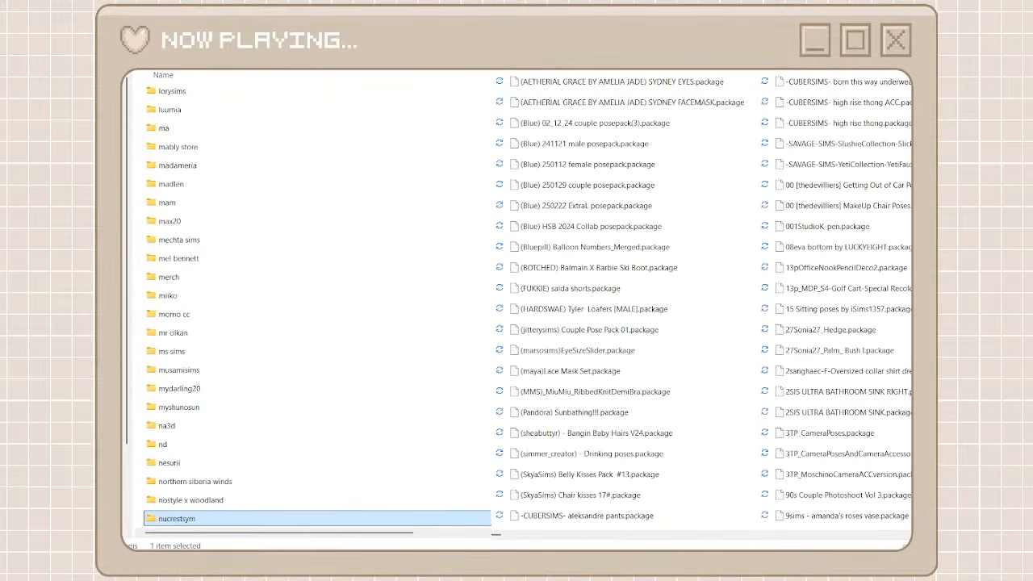
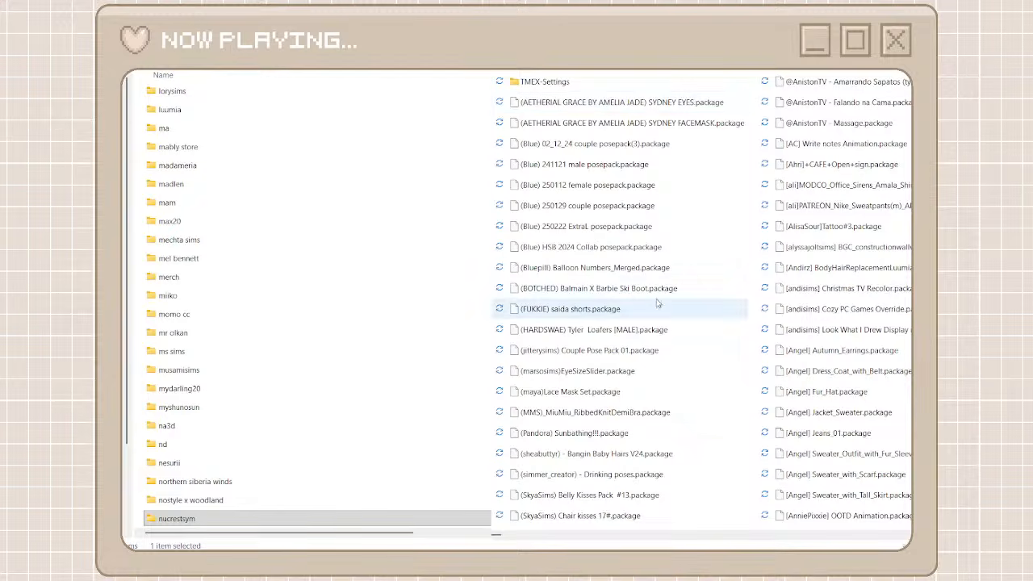
Search the unorganized packages for WelcomeHome and open the clutter cat creator folder as their destination
click(586, 298)
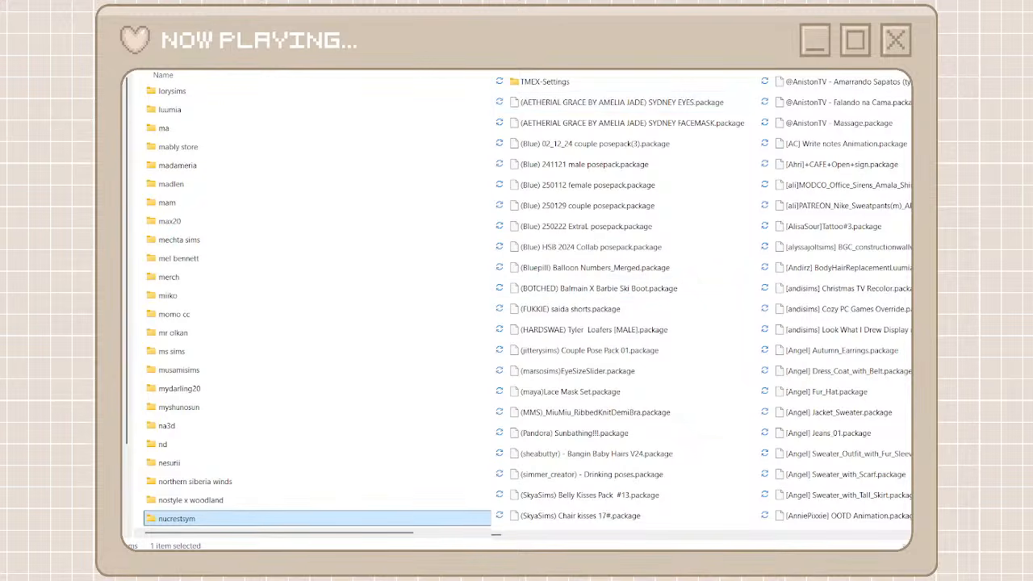
key(alt+Left)
double_click(541, 97)
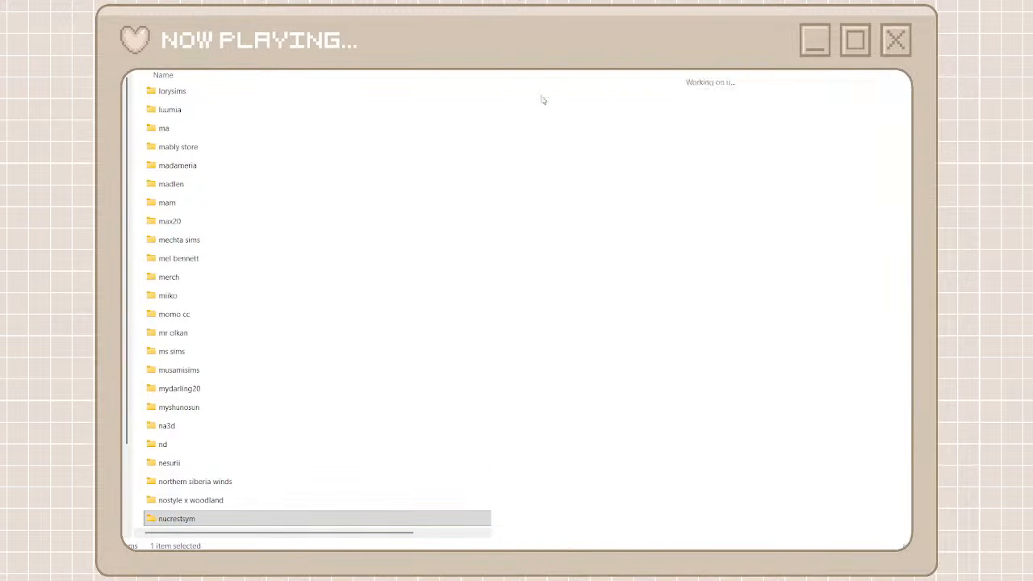
drag(496, 535, 902, 518)
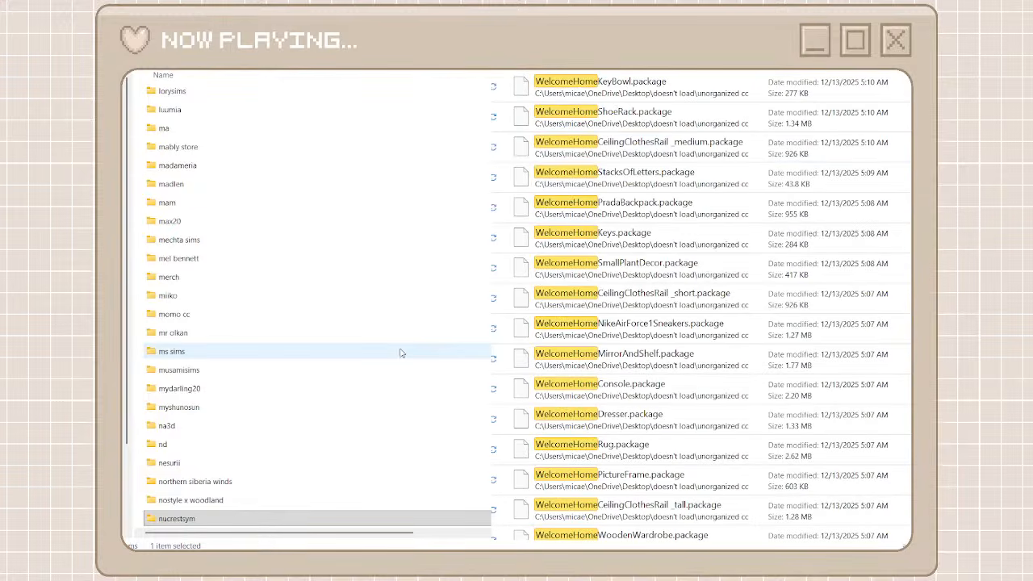
scroll(401, 353, up, 1)
scroll(401, 354, up, 12)
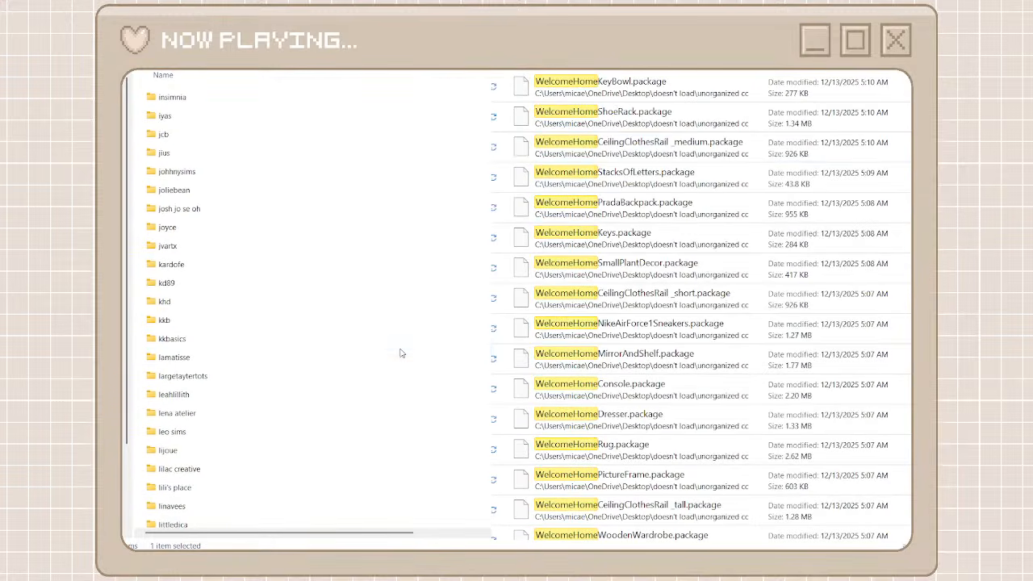
scroll(401, 354, up, 10)
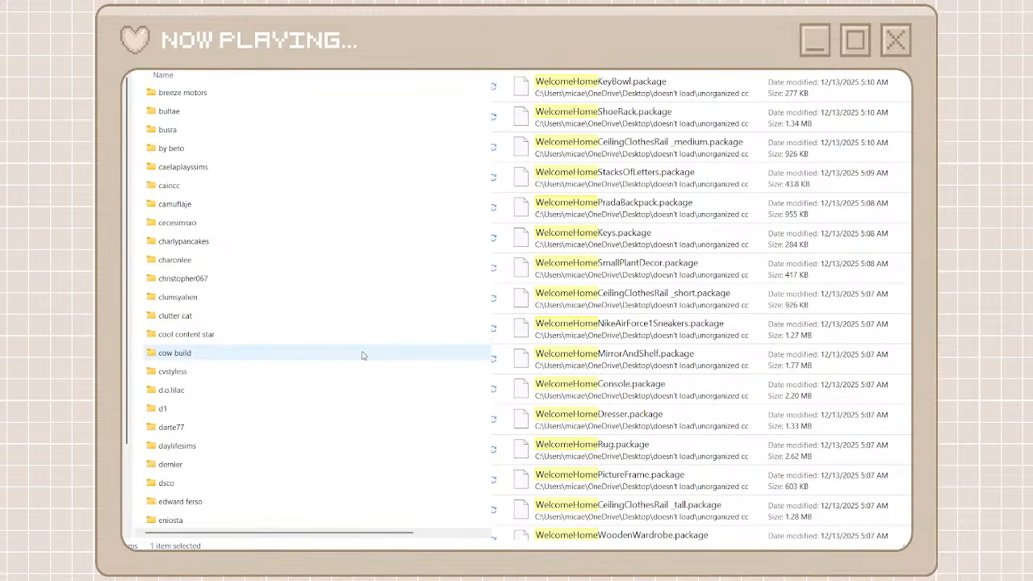
double_click(279, 316)
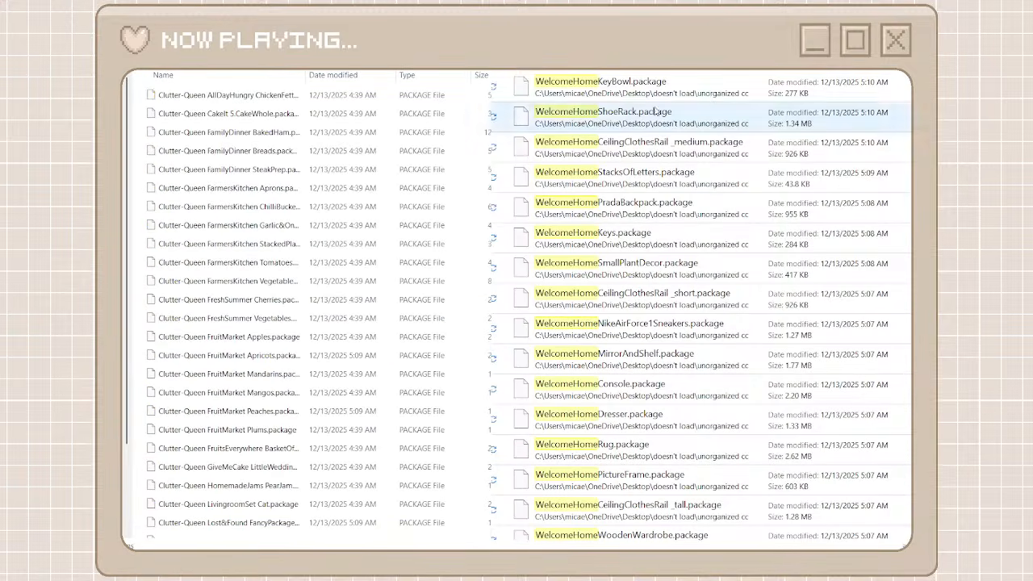
Move all the WelcomeHome packages into the clutter cat folder and return to the creator folders
click(601, 89)
scroll(640, 463, down, 2)
scroll(640, 463, down, 1)
shift+click(640, 526)
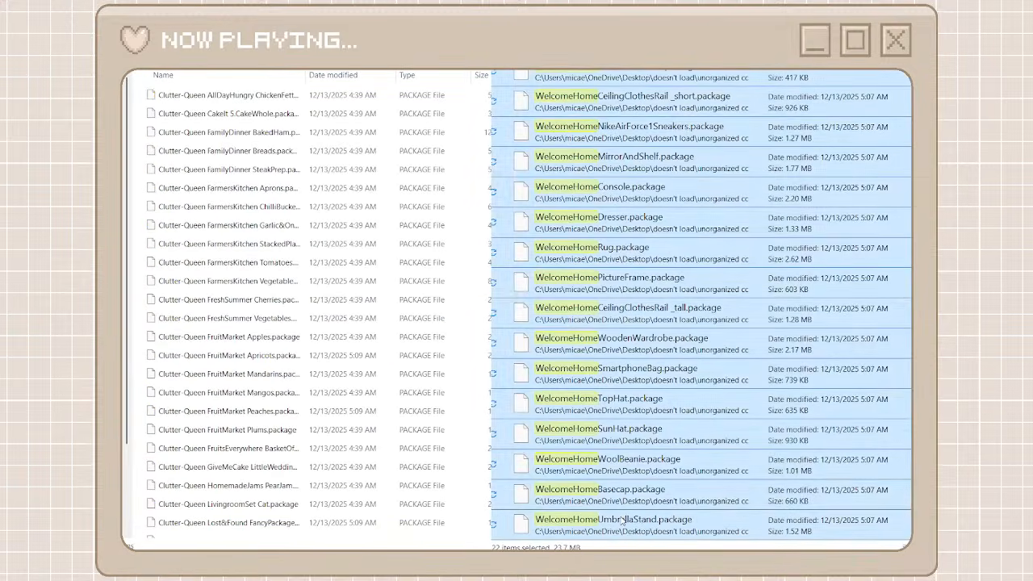
key(ctrl+x)
right_click(388, 452)
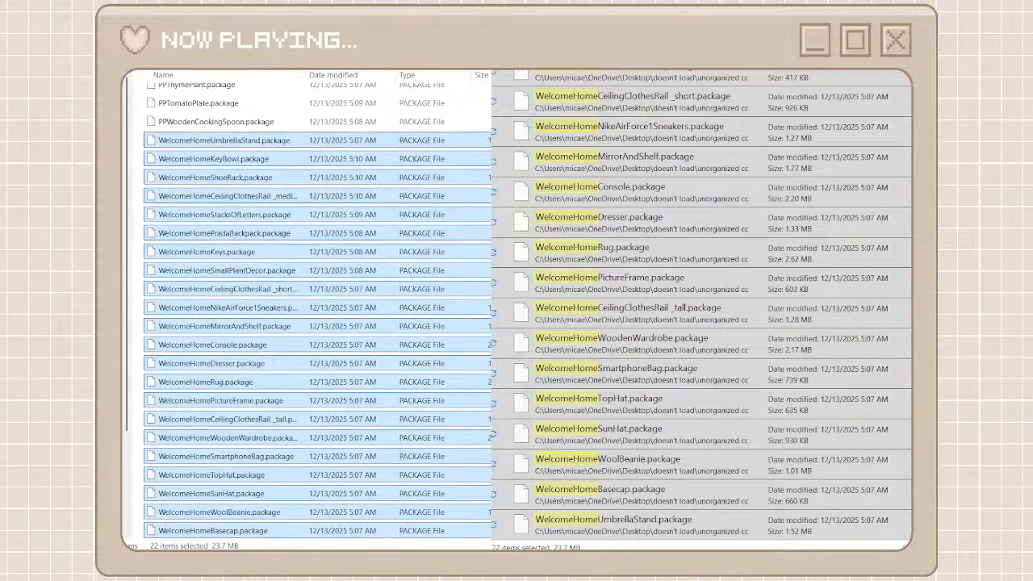
key(alt+Left)
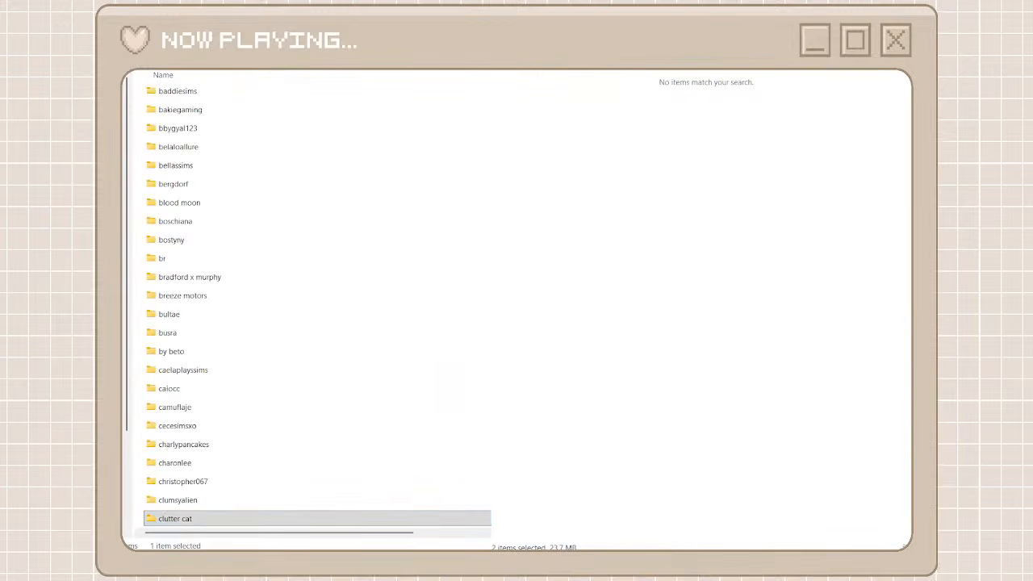
Move all the unorganized packages matching Dandy into the clutter cat folder and return to the creator folders and full package list
click(568, 97)
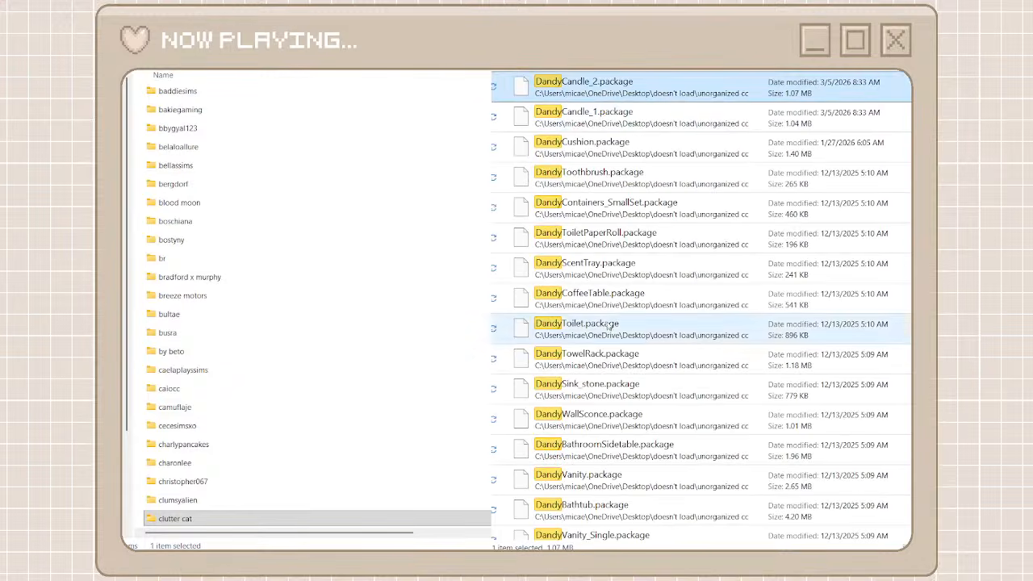
scroll(605, 332, down, 4)
scroll(605, 333, down, 1)
shift+click(604, 519)
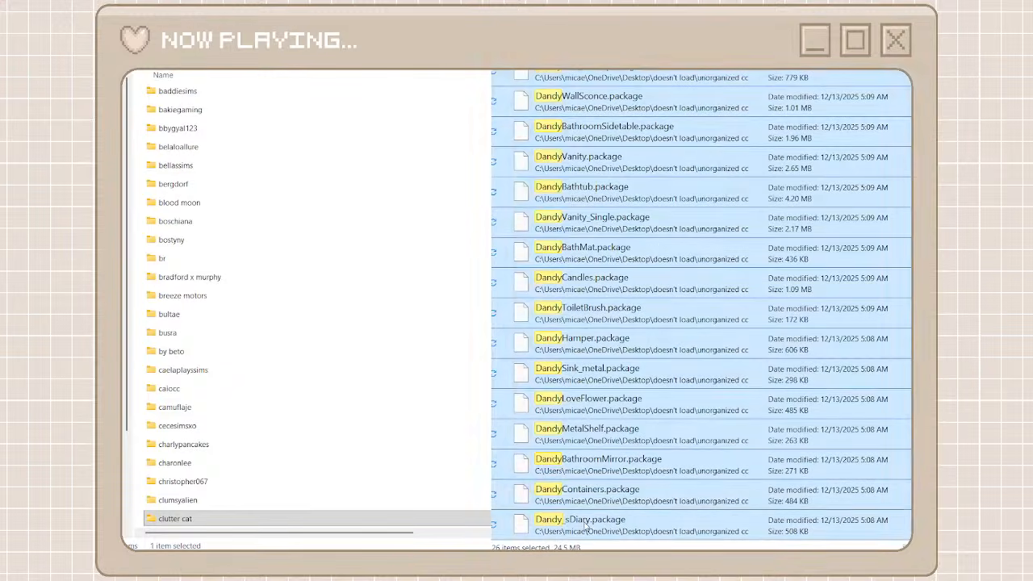
drag(604, 519, 253, 528)
double_click(251, 525)
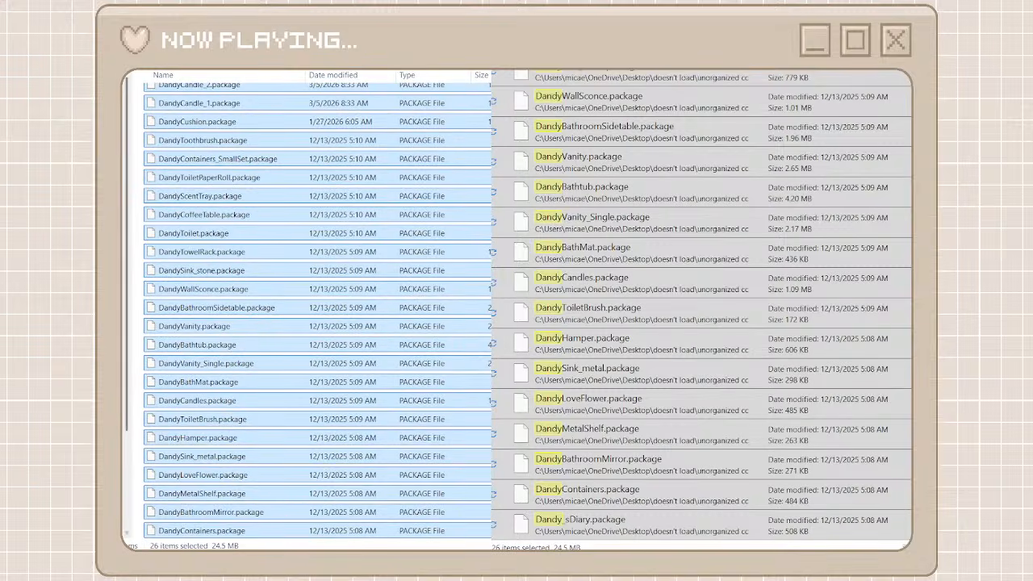
key(alt+Left)
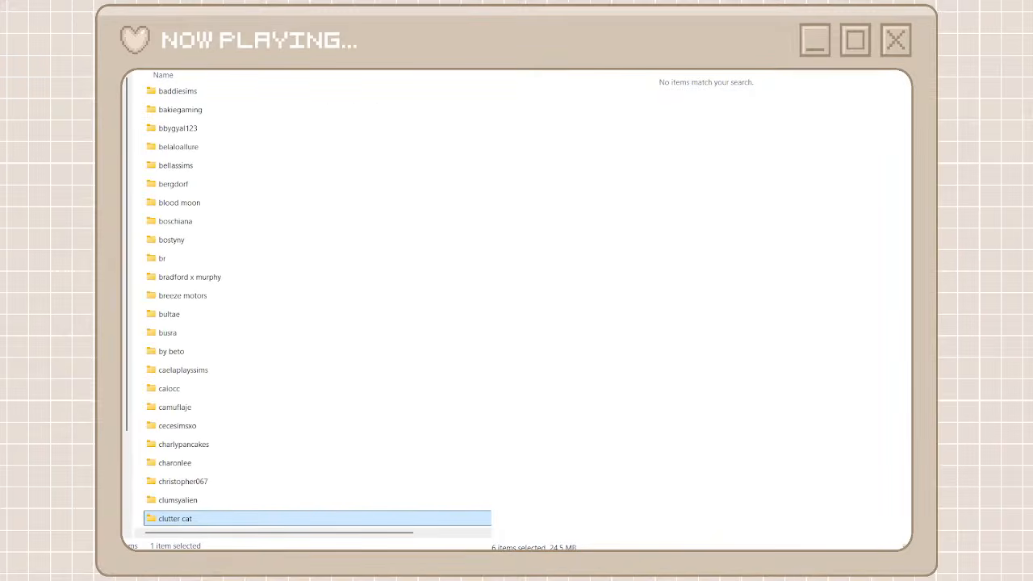
key(alt+Left)
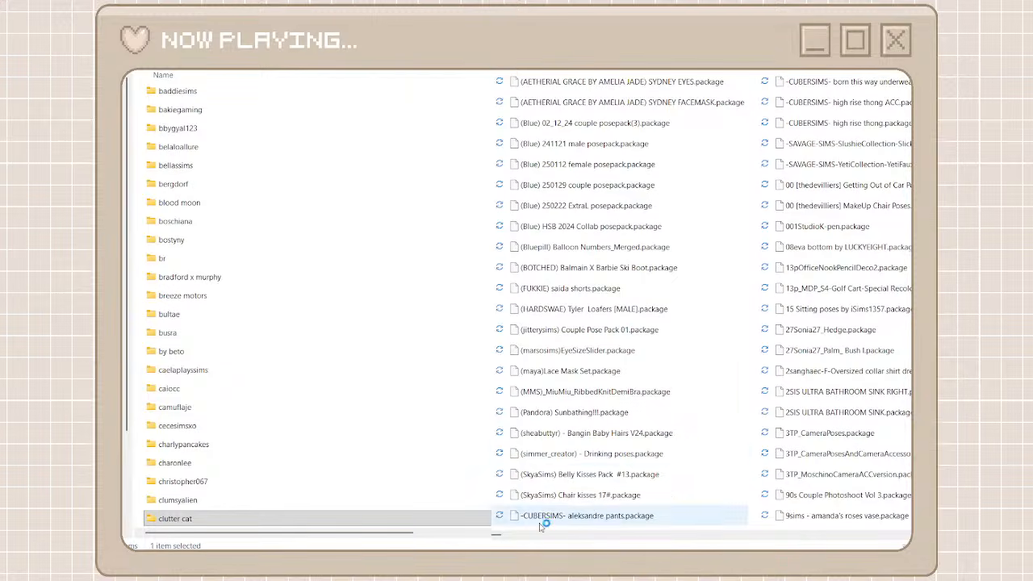
Create a creator folder named minc for the Minc door and window packages and open it
drag(492, 533, 773, 532)
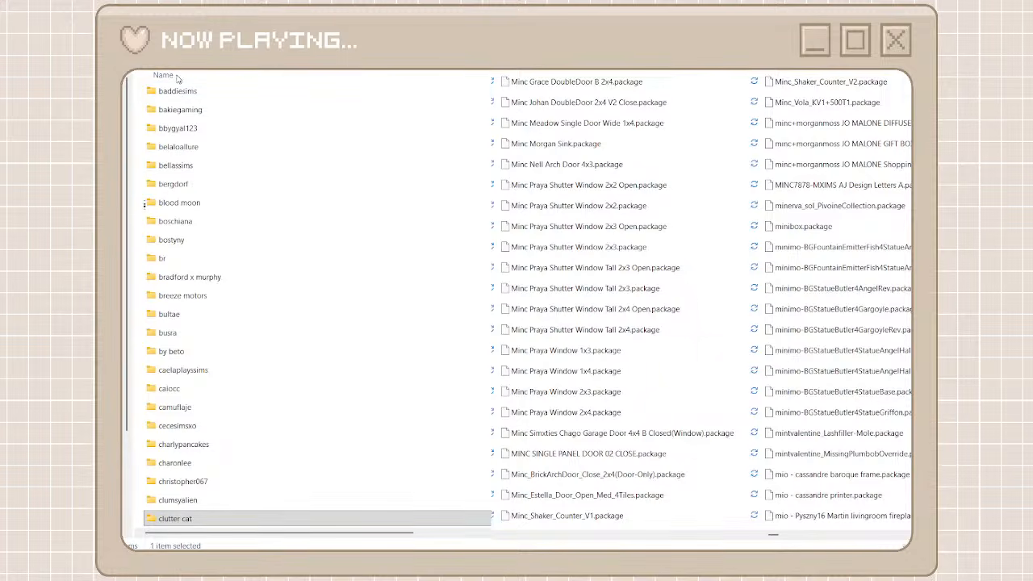
key(ctrl+shift+n)
text(minc)
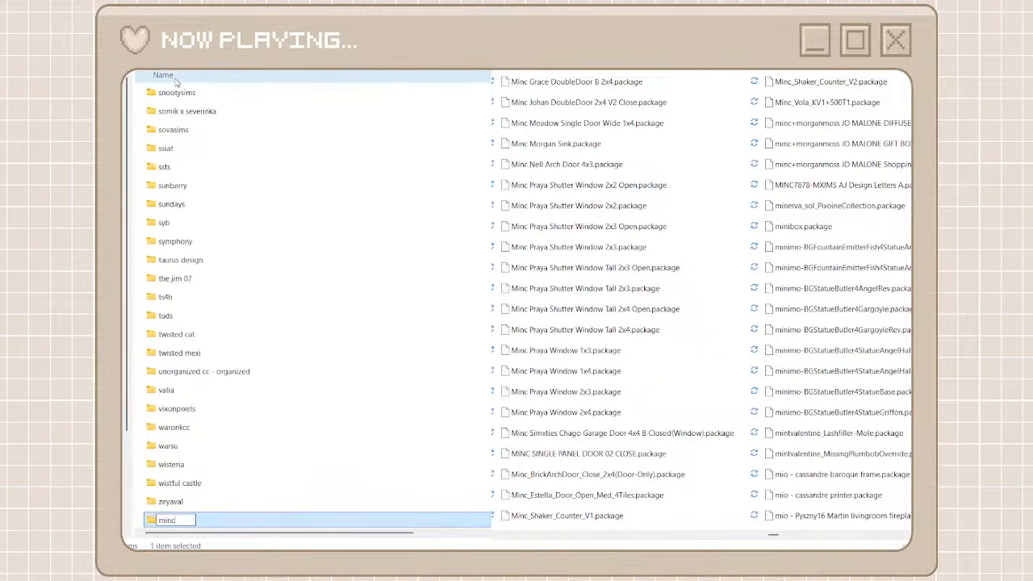
double_click(272, 517)
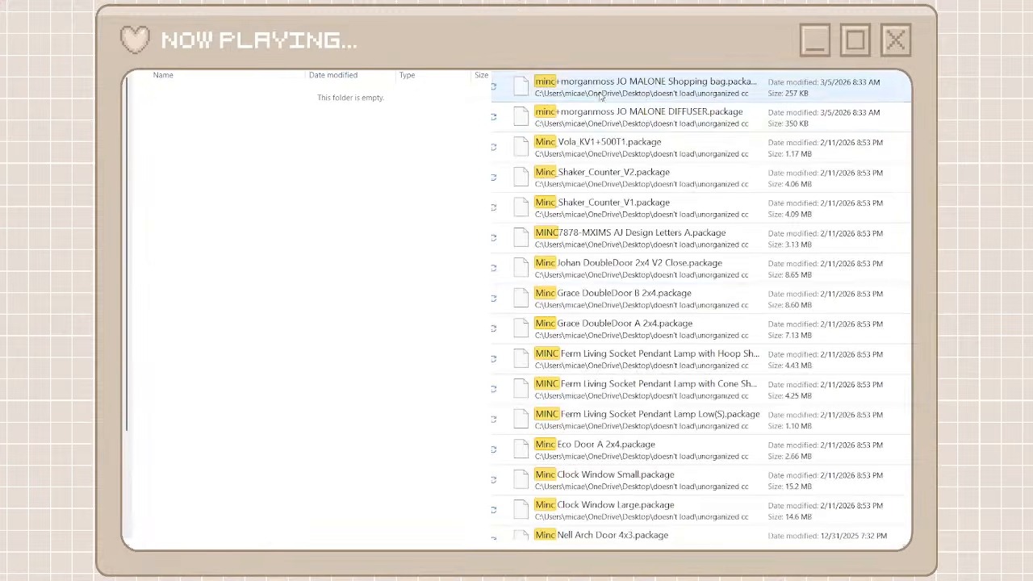
Move all the unorganized packages matching minc into the minc folder and return to the creator folders and full package list
click(595, 86)
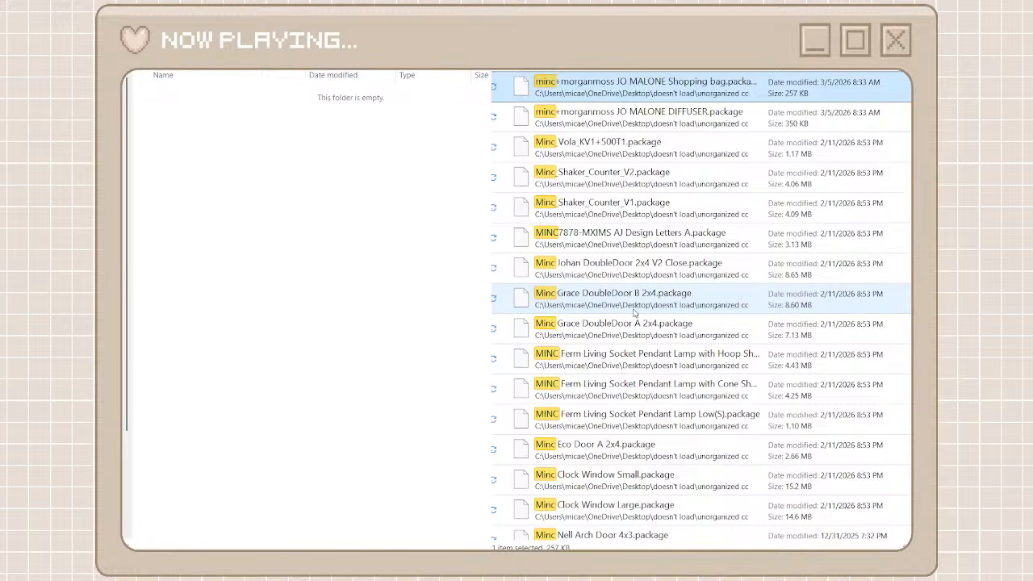
scroll(634, 313, down, 15)
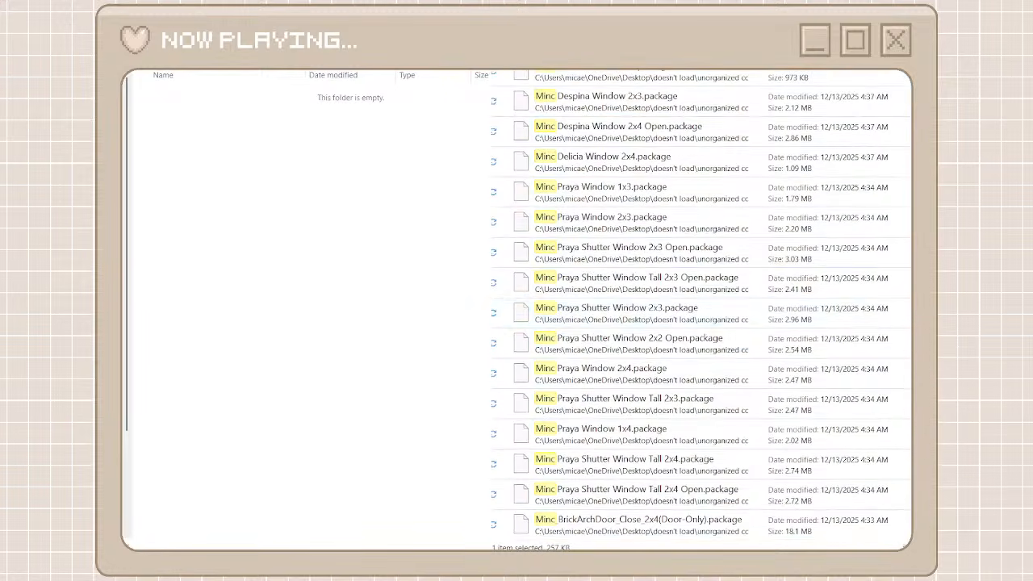
shift+click(586, 525)
right_click(586, 525)
click(613, 513)
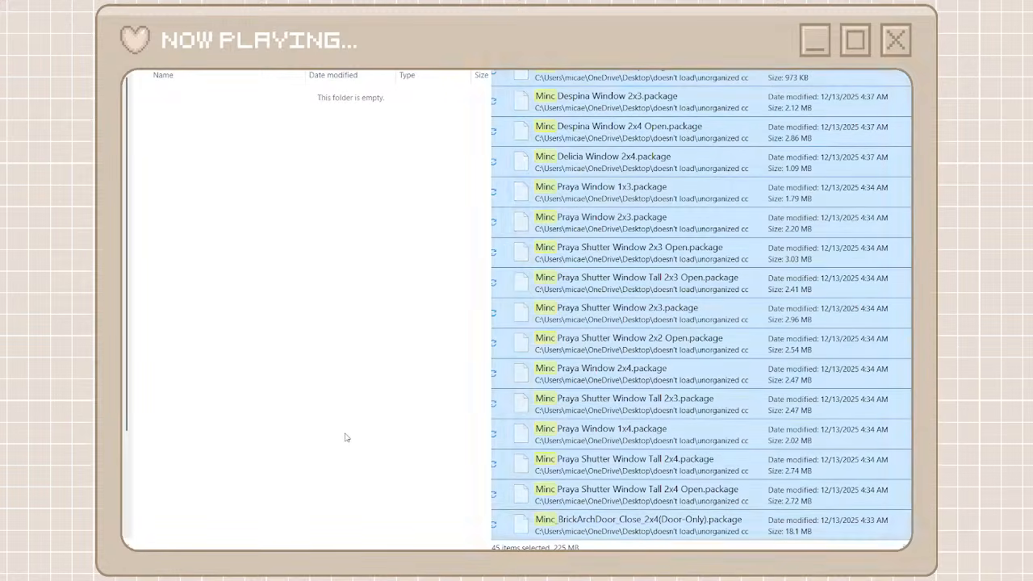
click(344, 438)
key(ctrl+v)
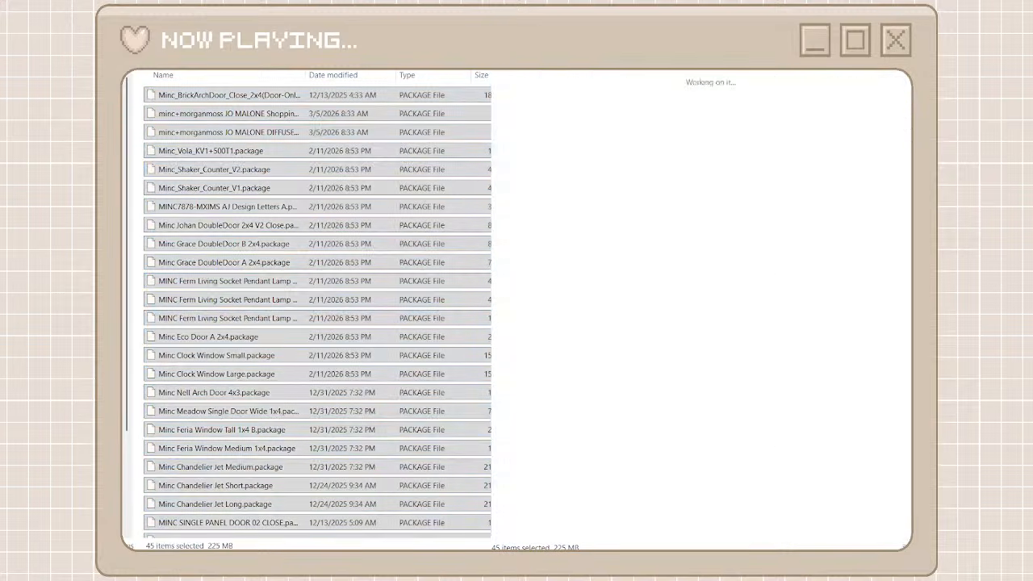
key(alt+Left)
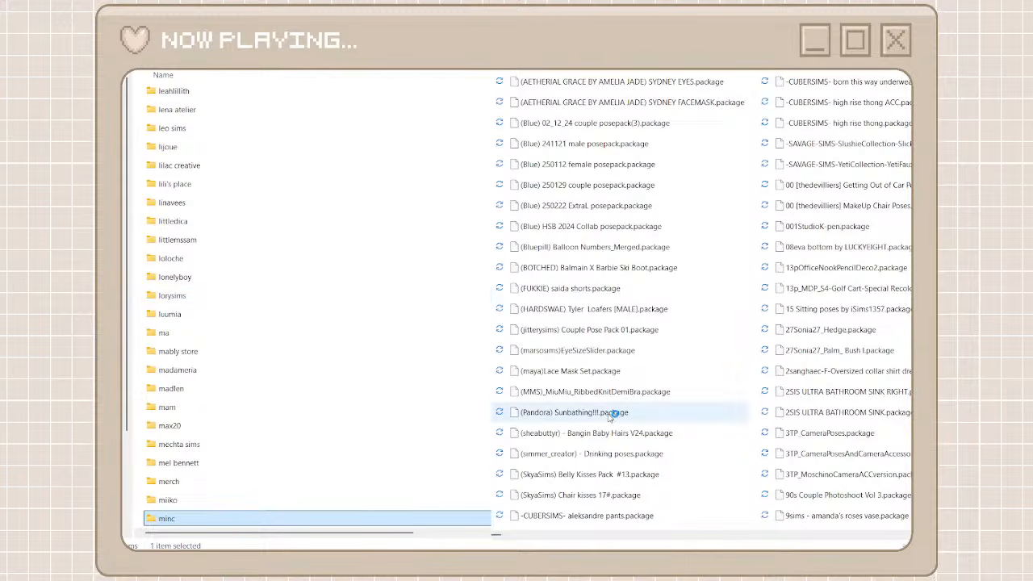
Create and open a creator folder named oranos, reusing the prefix copied from the Oranos_Patreon_August2025_AustinSummerCollection_ShirtWithTank package name
click(503, 534)
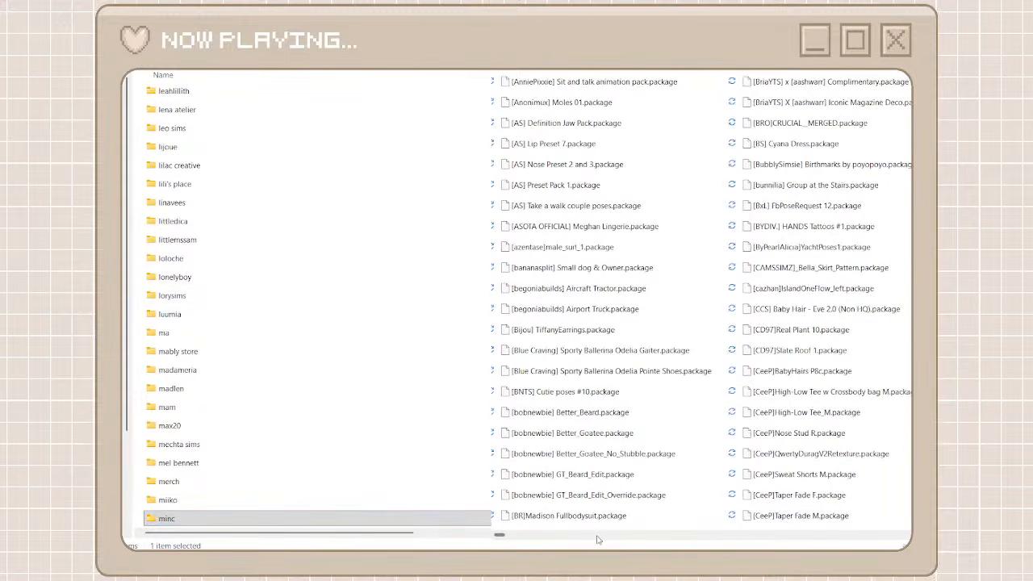
drag(503, 538, 799, 534)
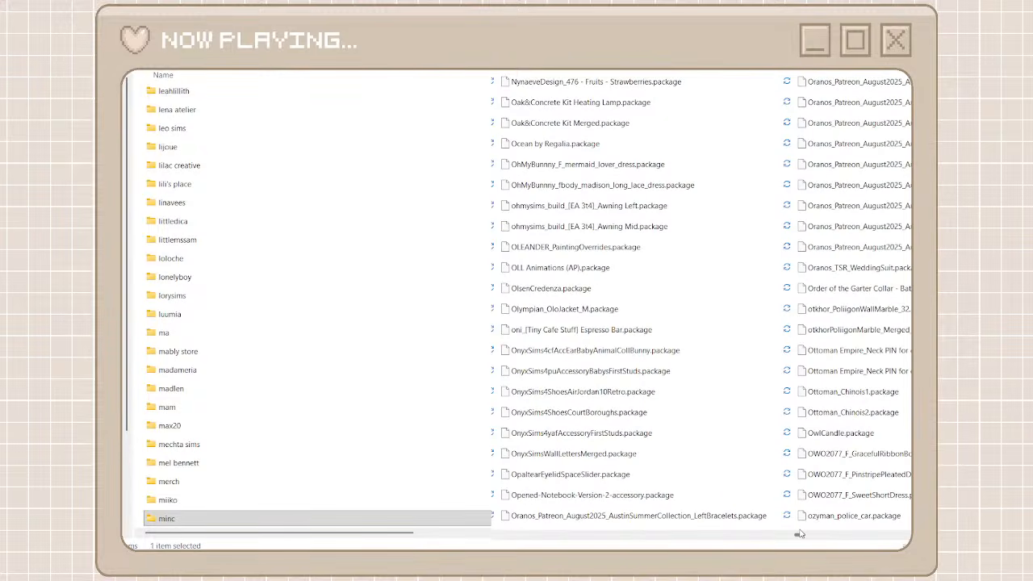
drag(799, 533, 800, 534)
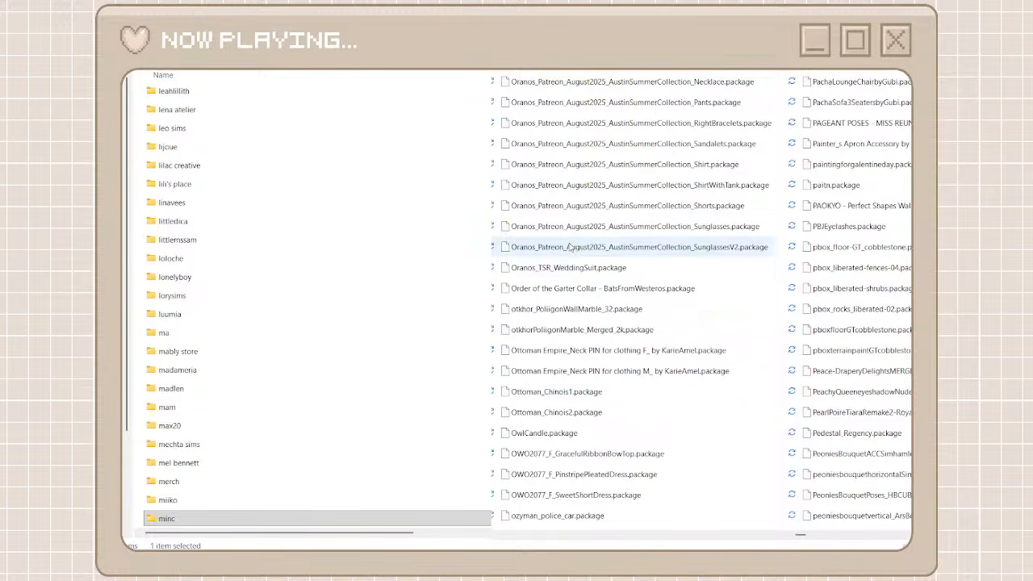
click(552, 192)
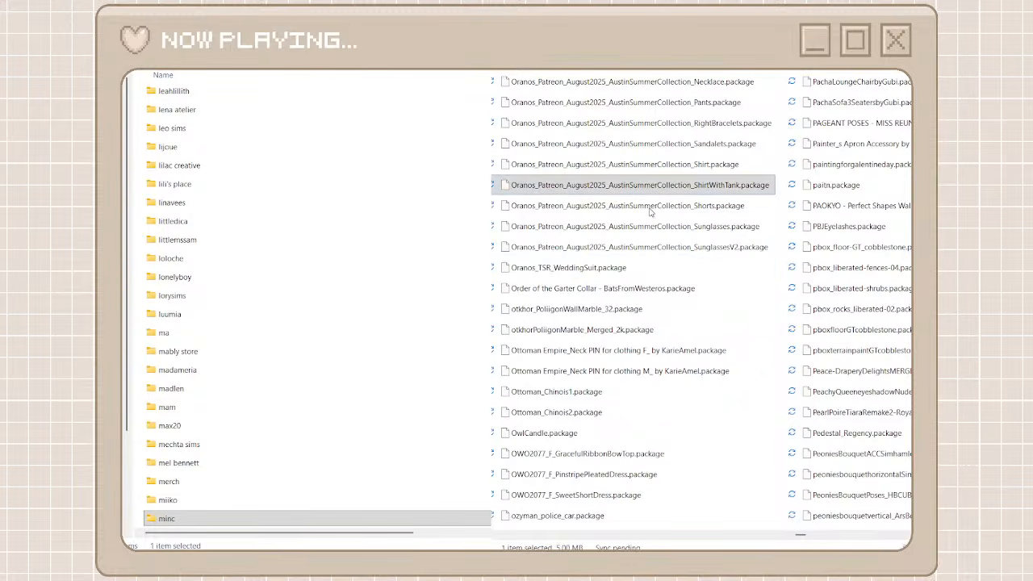
key(F2)
double_click(527, 185)
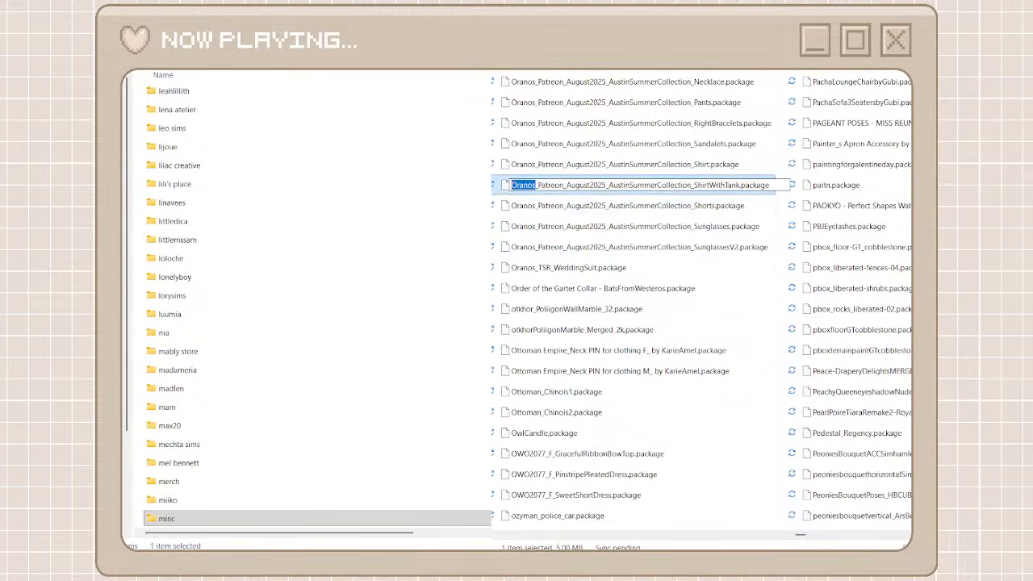
key(ctrl+c)
click(134, 50)
click(139, 81)
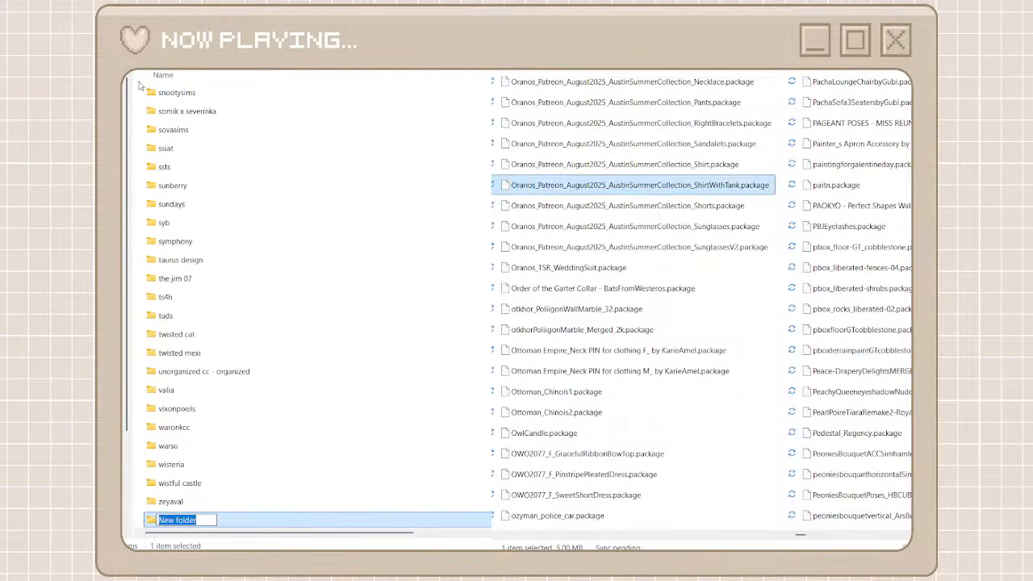
key(ctrl+v)
mouse_move(164, 520)
mouse_down()
mouse_move(140, 525)
mouse_move(150, 522)
mouse_up()
text(o)
double_click(231, 523)
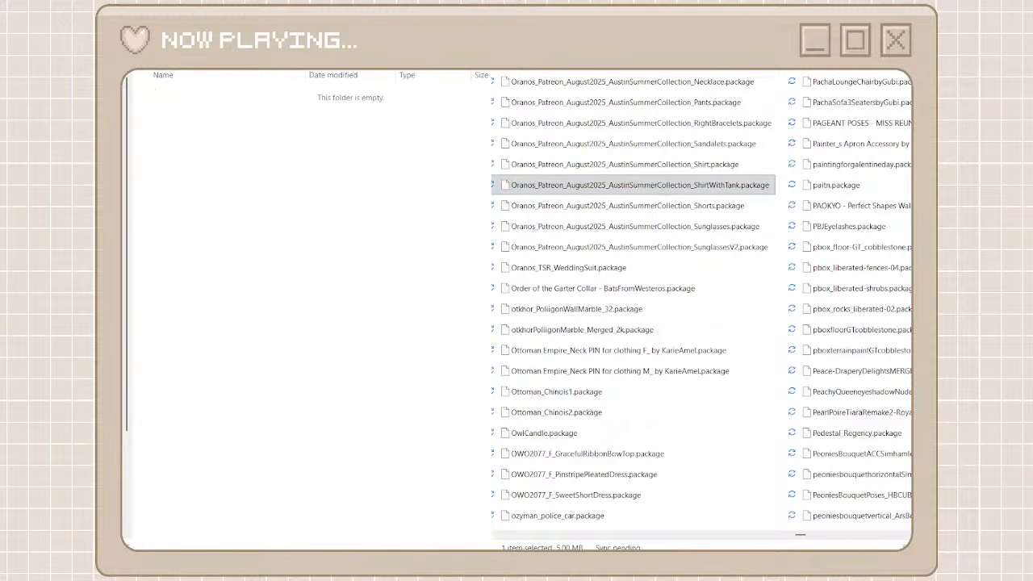
Move all the unorganized packages matching Oranos into the oranos folder
key(ctrl+v)
click(577, 94)
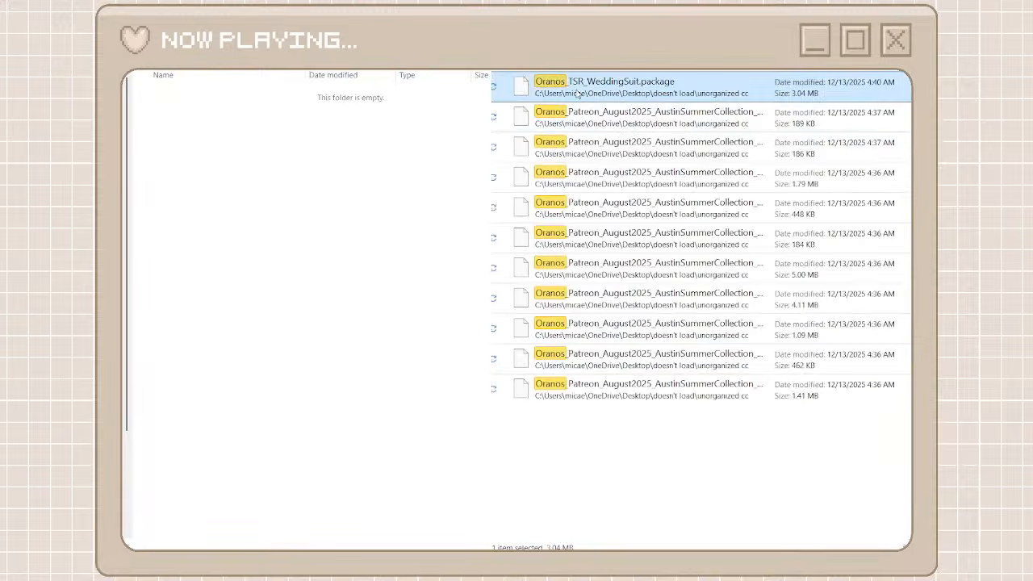
shift+click(623, 389)
right_click(622, 388)
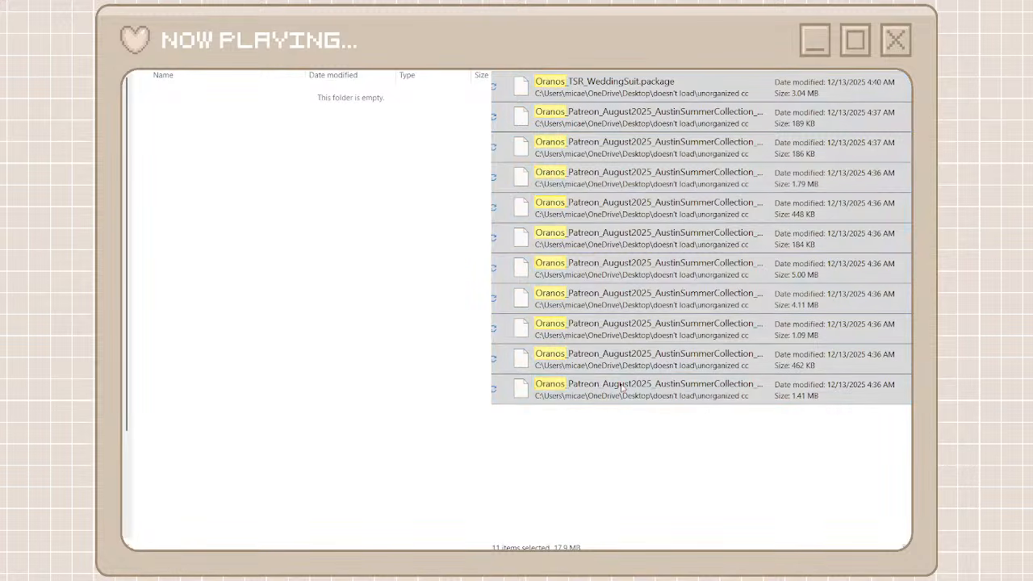
click(650, 407)
right_click(423, 293)
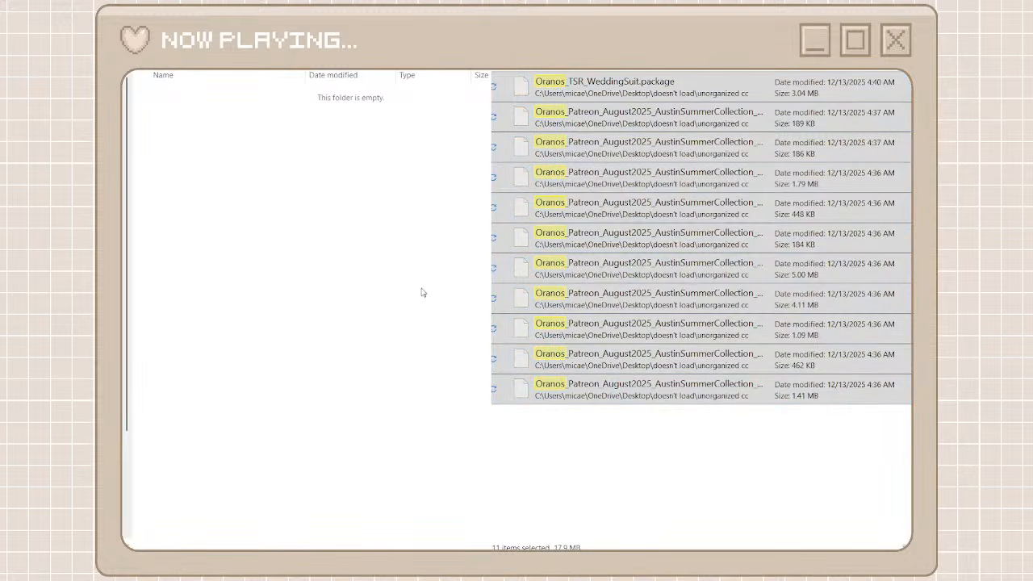
click(449, 300)
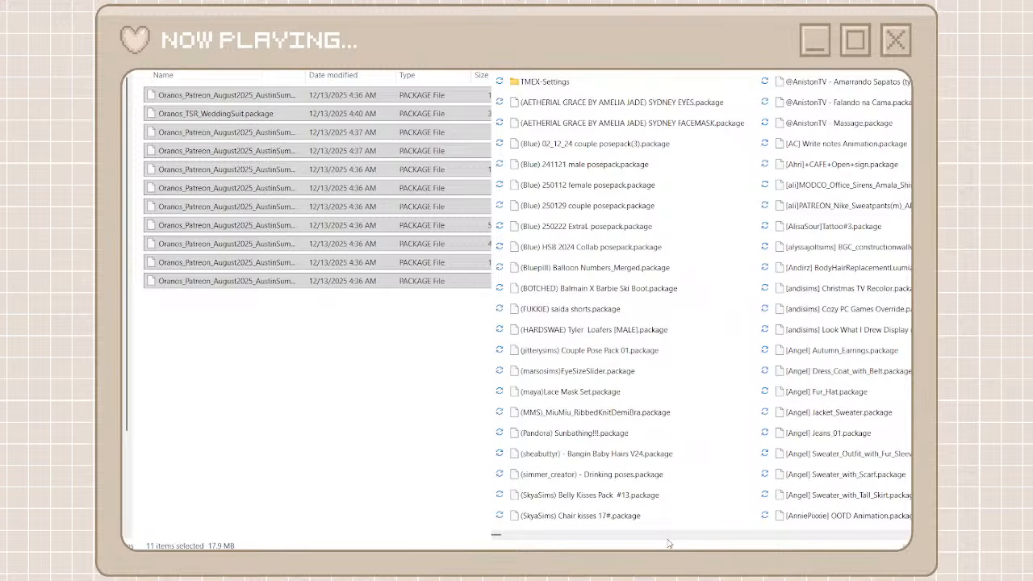
Find the Gumdrop packages and copy the Gumdrop prefix from the Gumdrop Alaskan COLOR BUNDLE Basic package name without renaming it
scroll(667, 540, down, 1)
scroll(668, 540, down, 1)
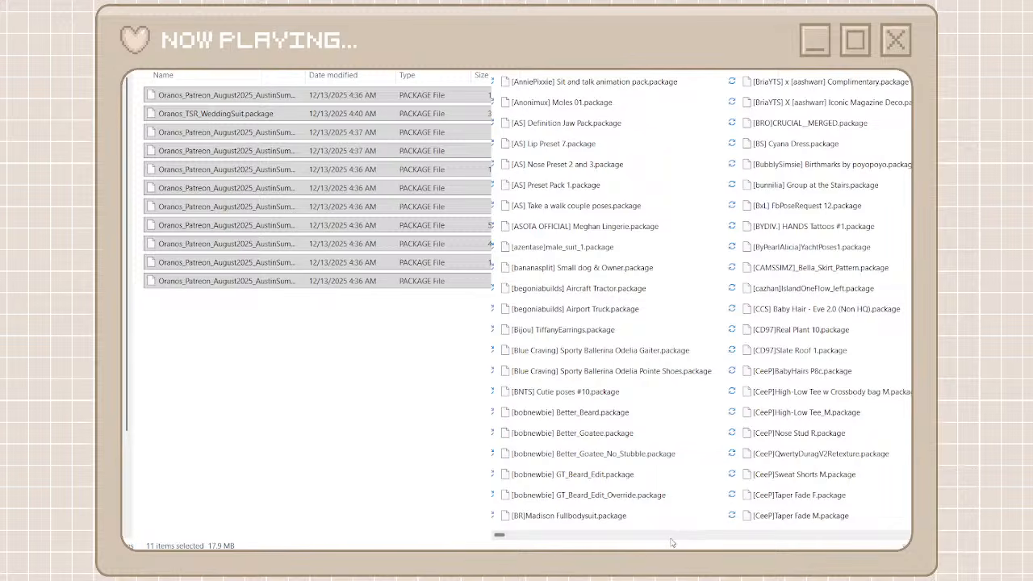
scroll(694, 541, down, 1)
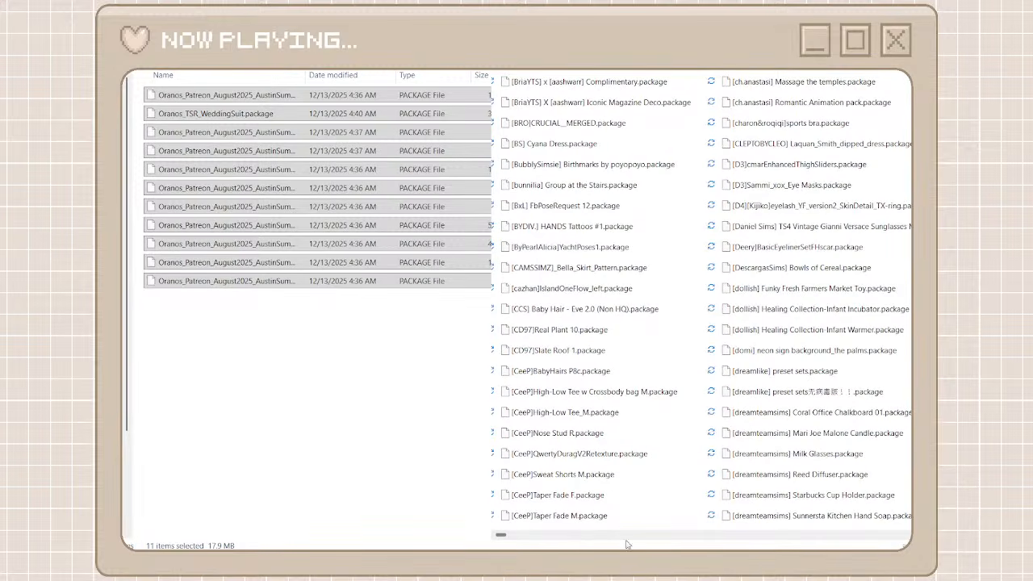
drag(506, 535, 710, 535)
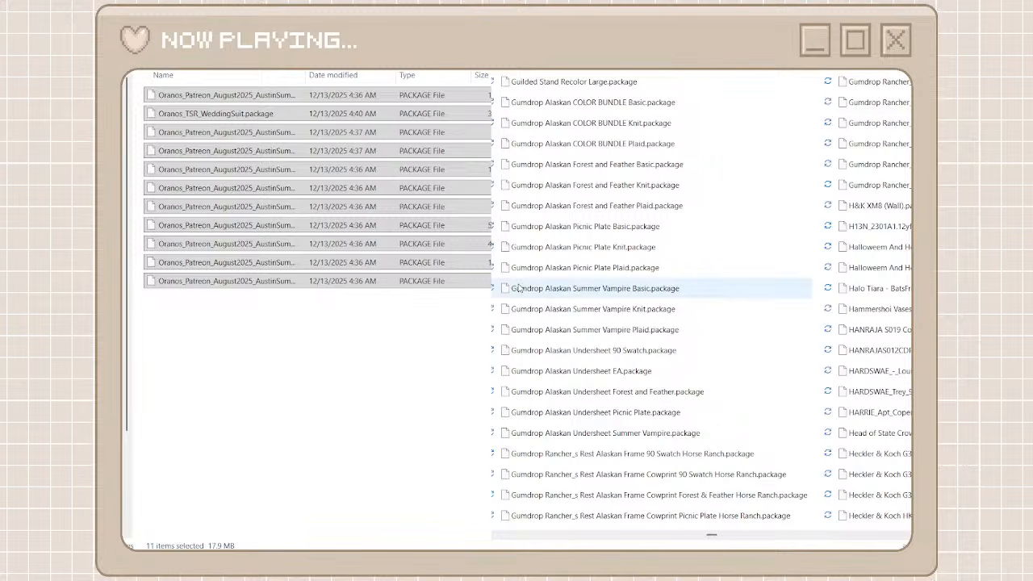
click(568, 109)
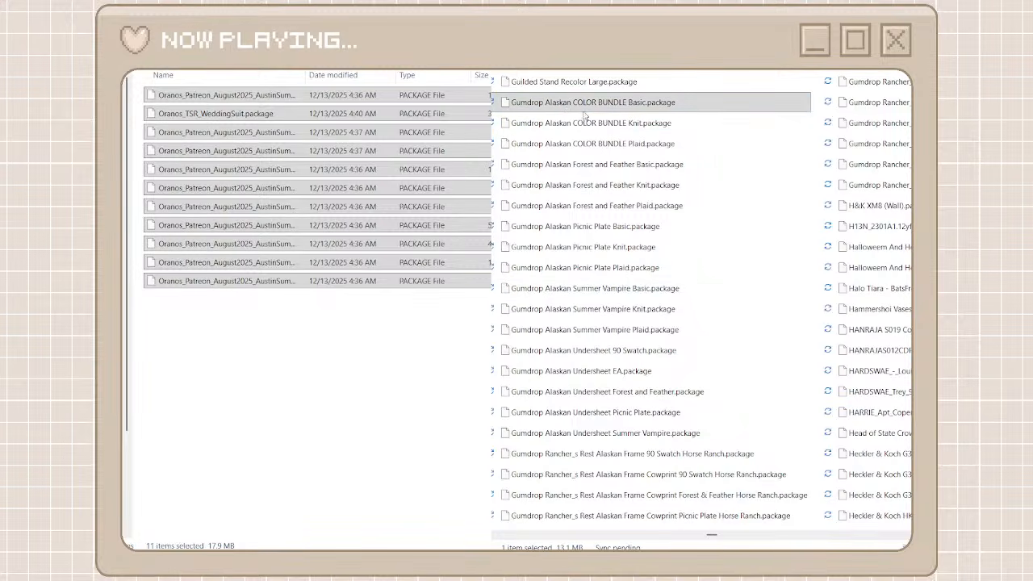
key(F2)
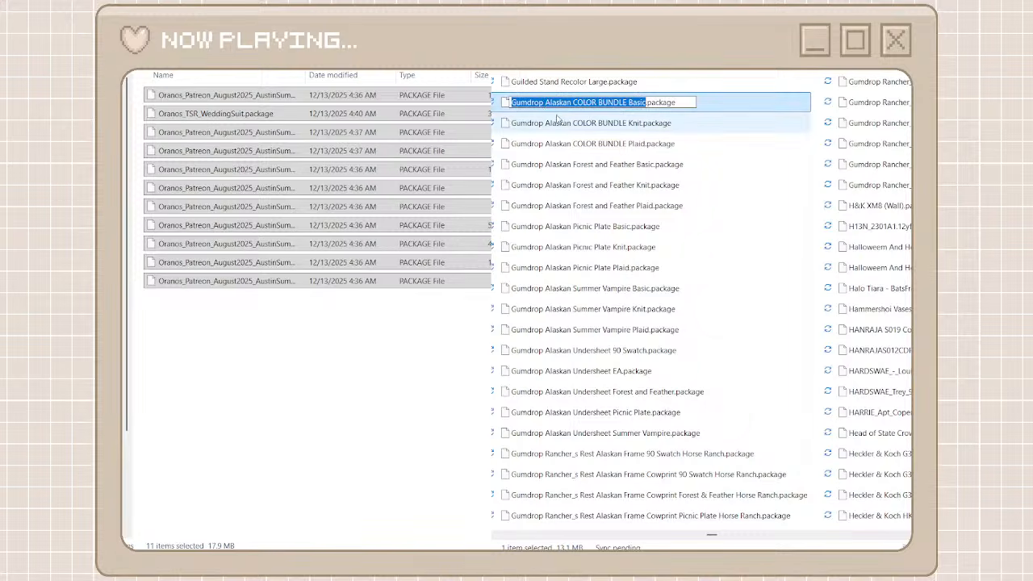
double_click(514, 102)
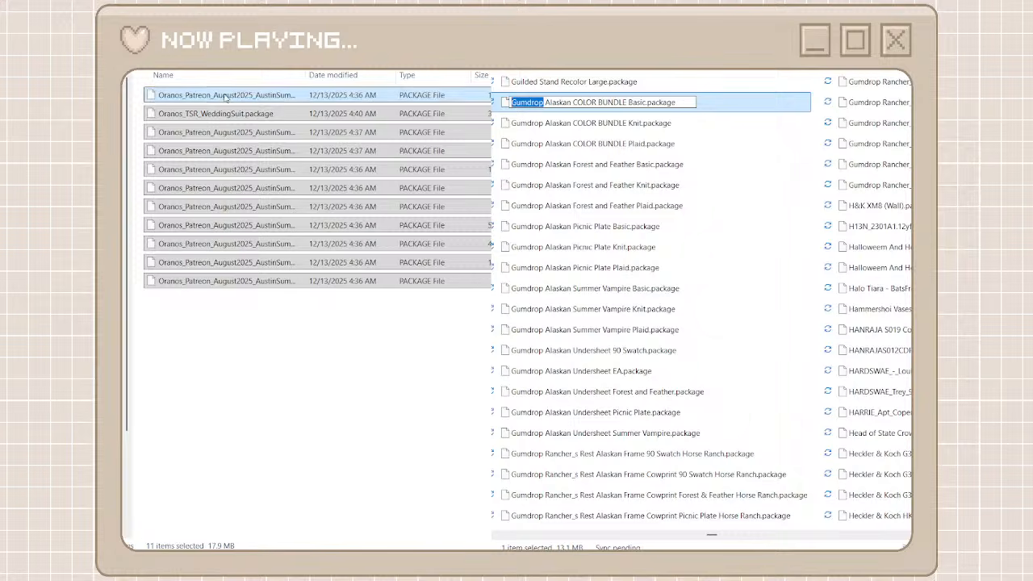
key(Escape)
key(ctrl+shift+n)
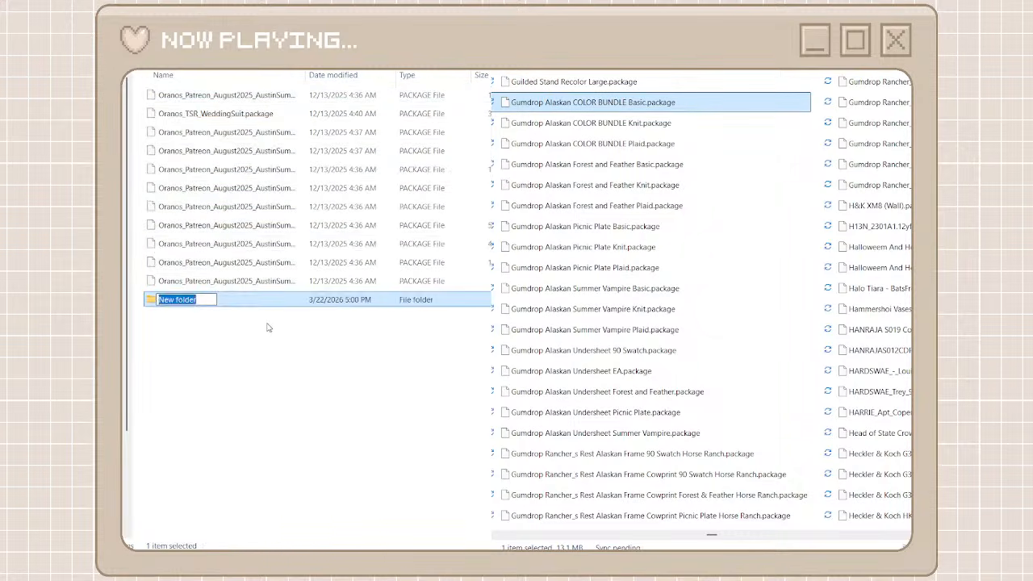
key(ctrl+v)
drag(165, 300, 276, 324)
text(g)
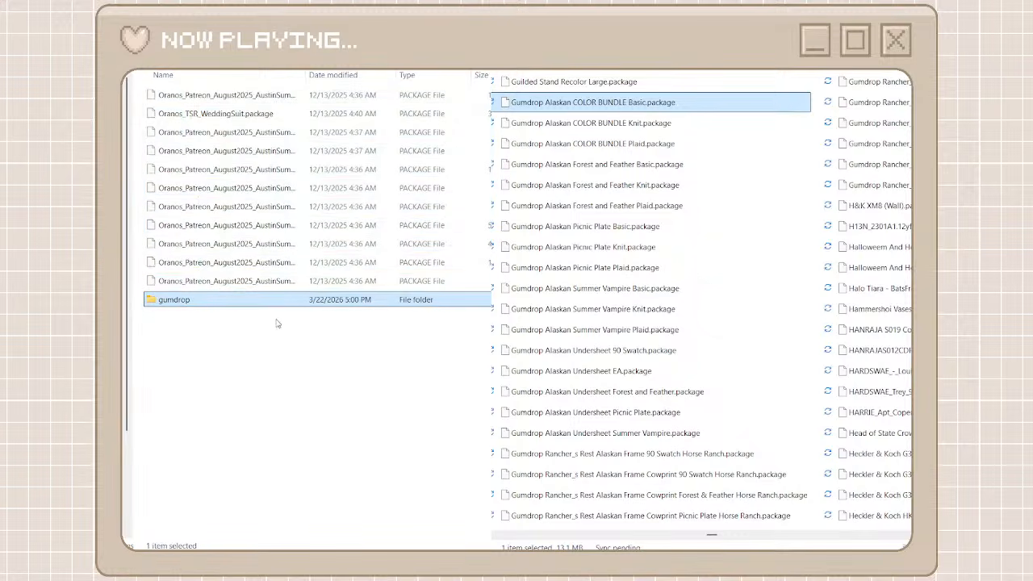
key(Delete)
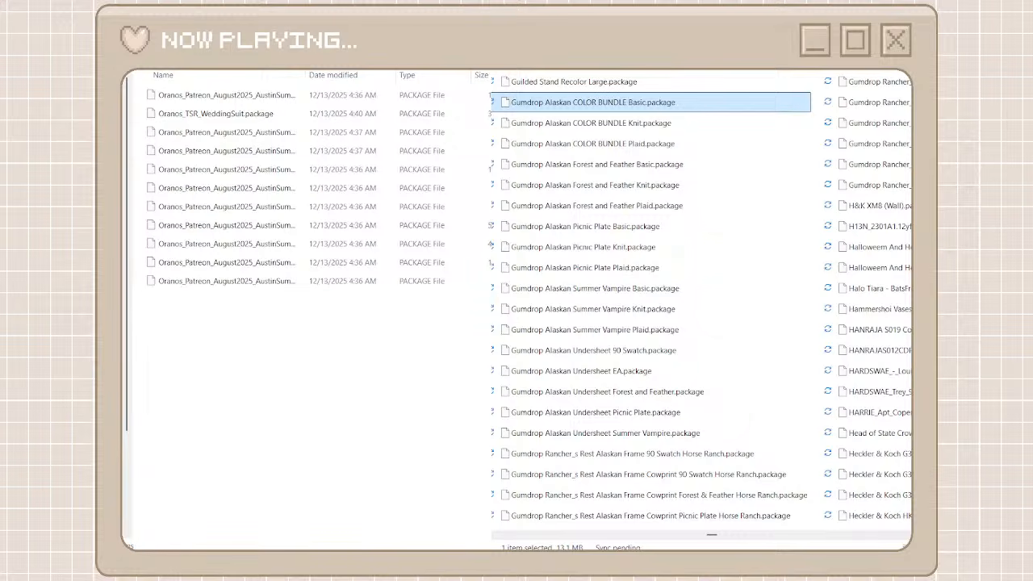
Return to the creator folders and open the gumdrop folder
key(alt+Left)
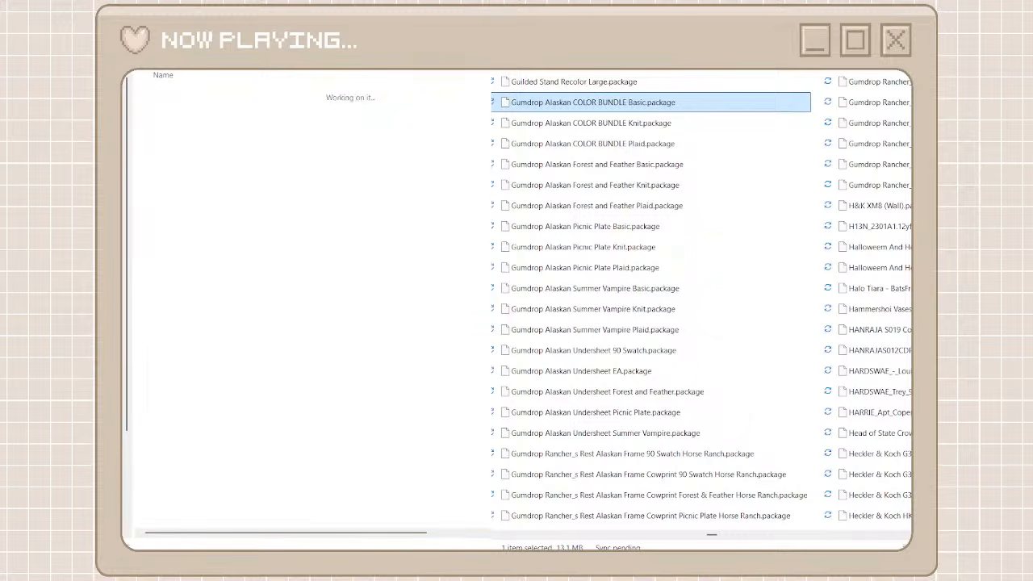
scroll(210, 523, down, 12)
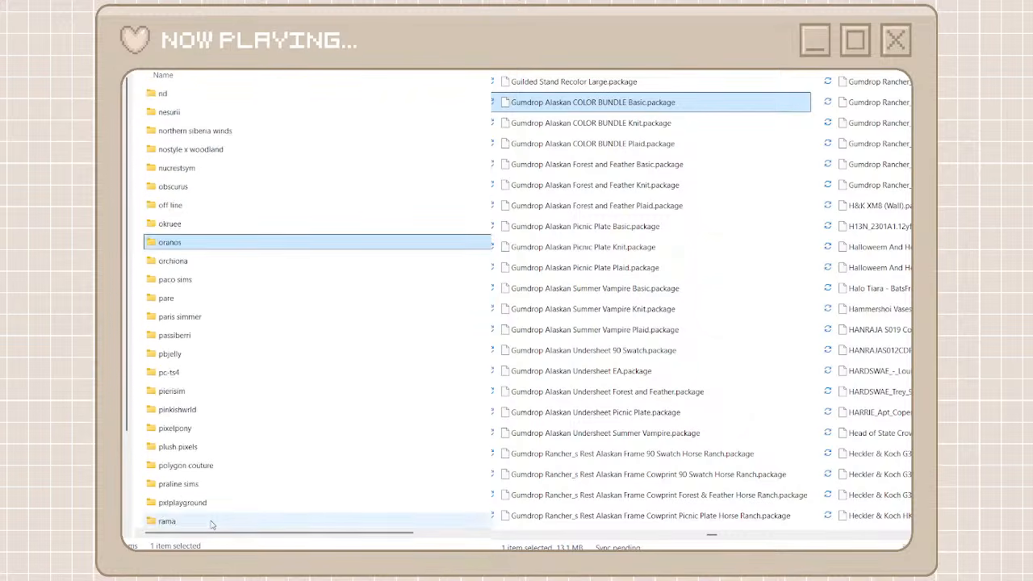
scroll(213, 516, up, 8)
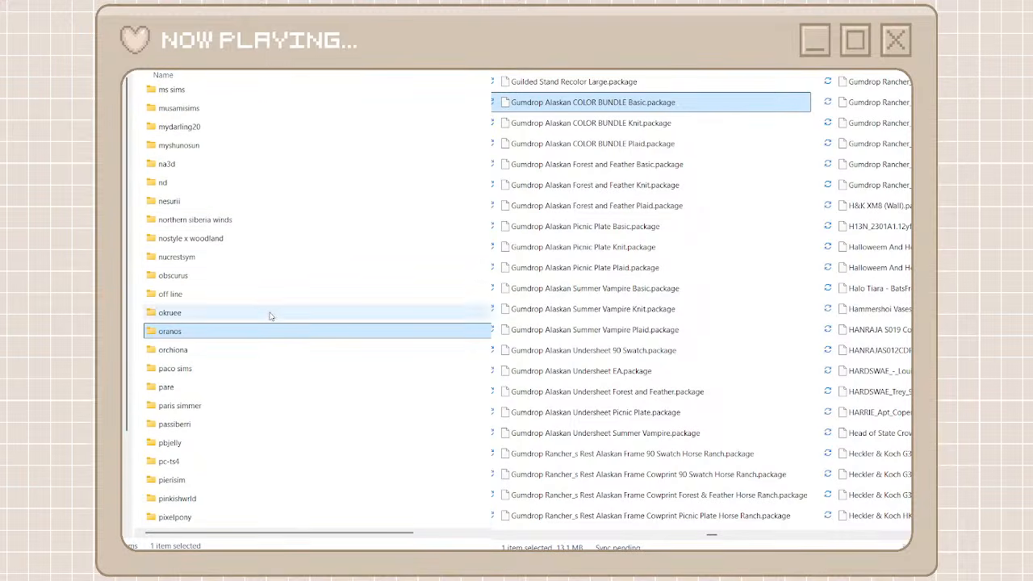
scroll(242, 226, up, 3)
scroll(240, 228, down, 1)
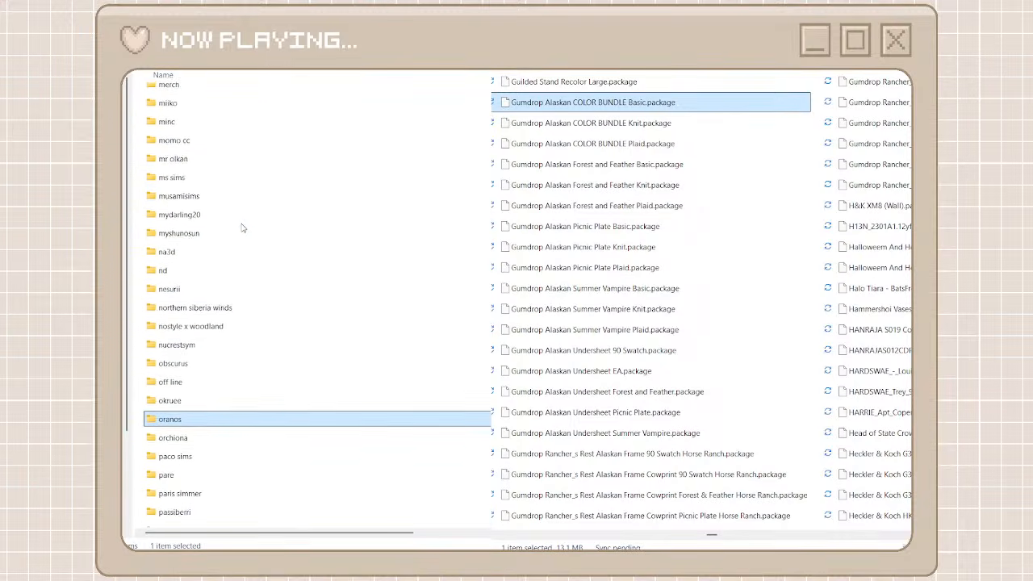
scroll(242, 227, up, 4)
scroll(226, 321, up, 12)
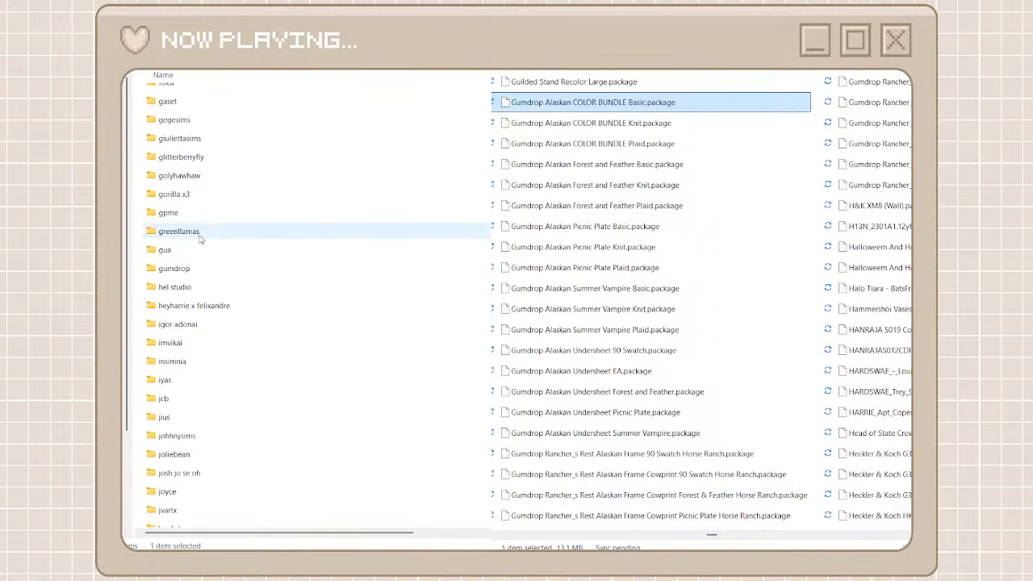
double_click(192, 268)
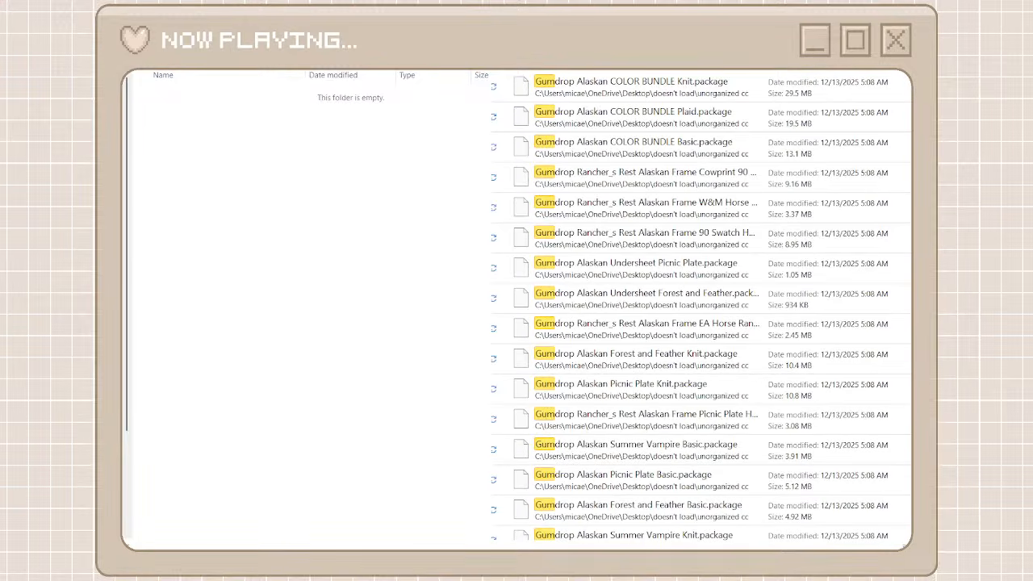
Move all the unorganized packages matching Gumdrop into the gumdrop folder and return to the full package list
text(drop)
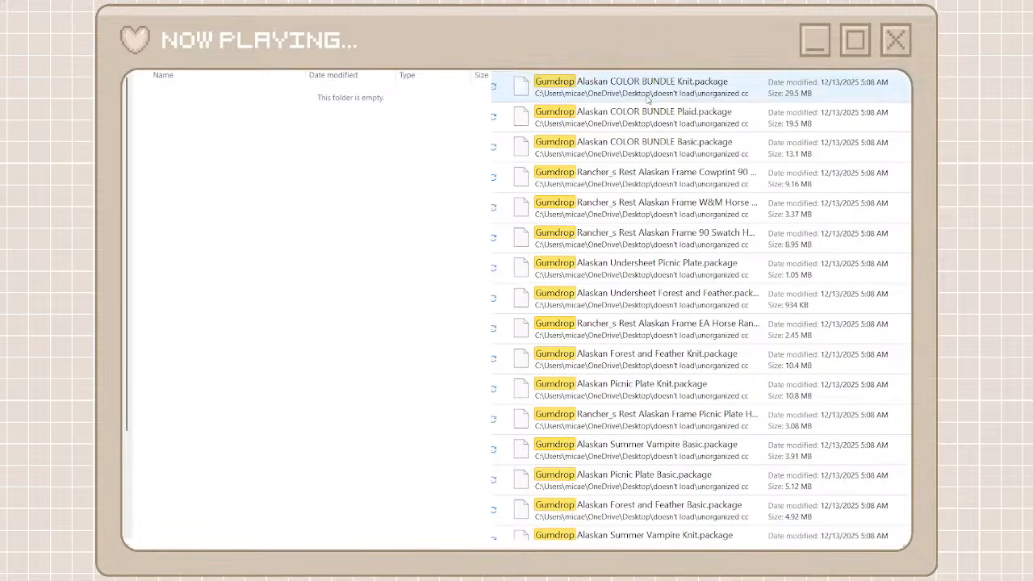
click(647, 99)
scroll(649, 443, down, 5)
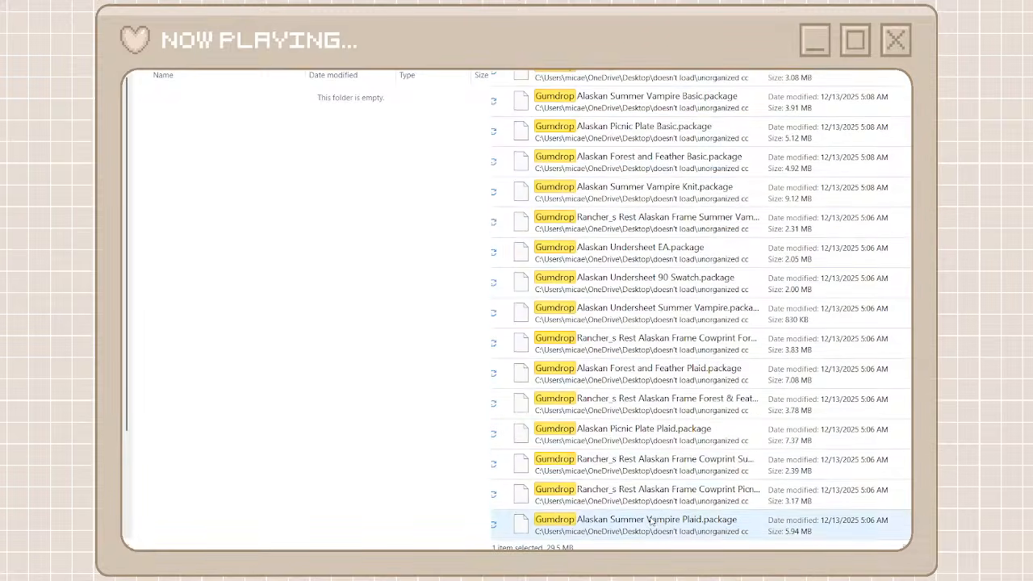
shift+click(651, 522)
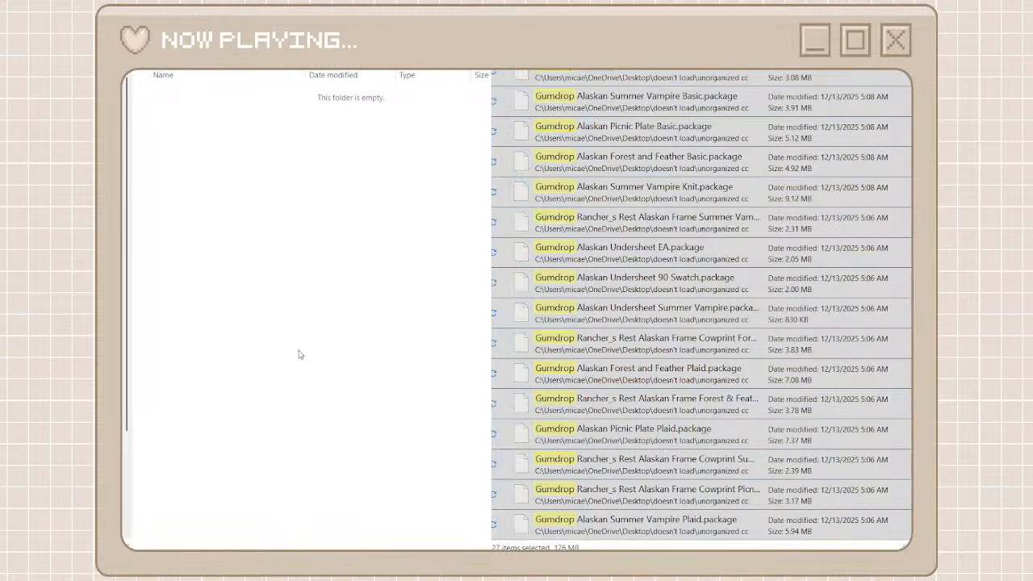
key(ctrl+v)
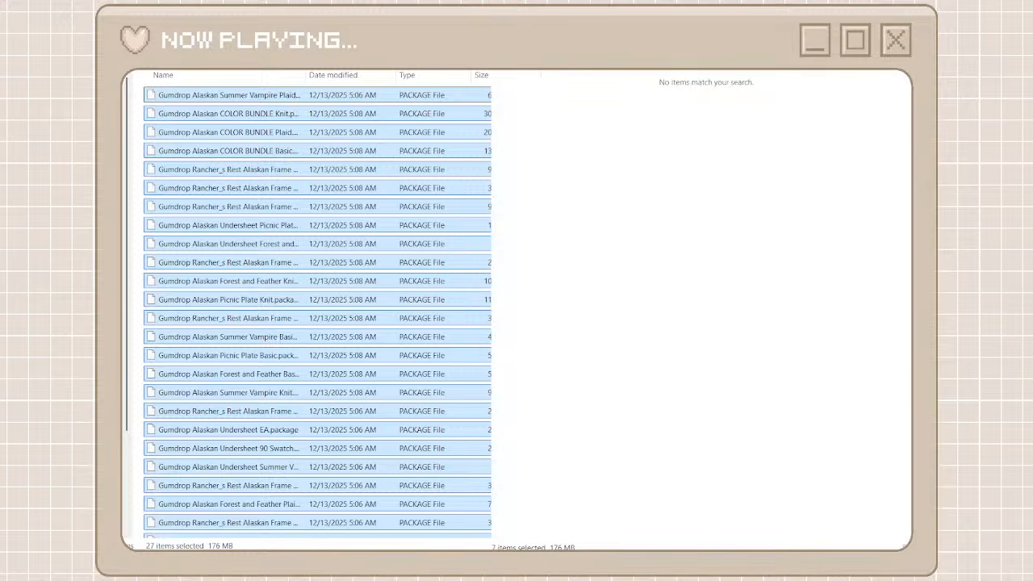
click(887, 40)
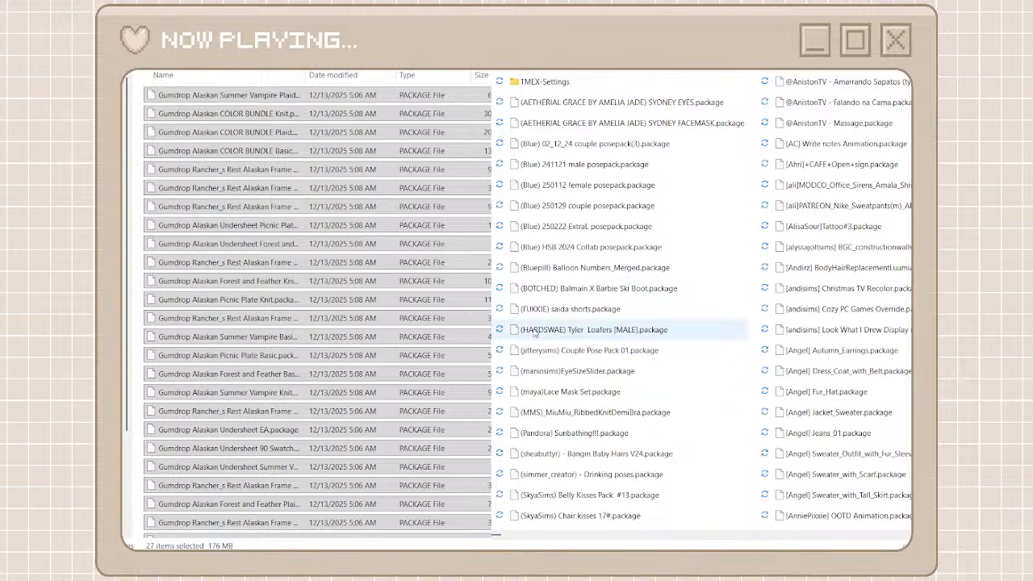
Find the BBYGRL posepack packages and create a folder named bbygrl among the creator folders
scroll(615, 540, right, 1)
scroll(615, 541, right, 5)
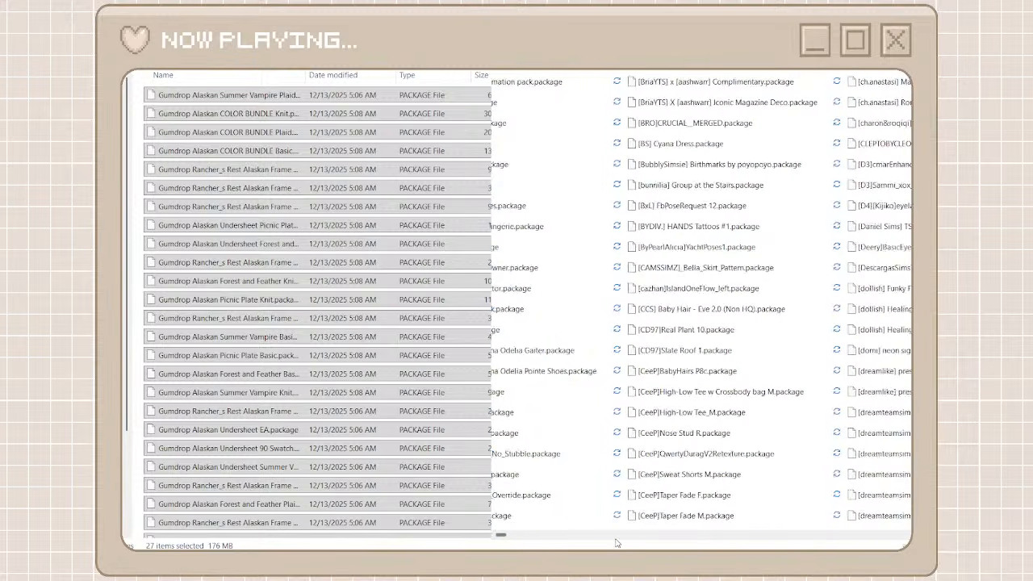
drag(508, 538, 626, 547)
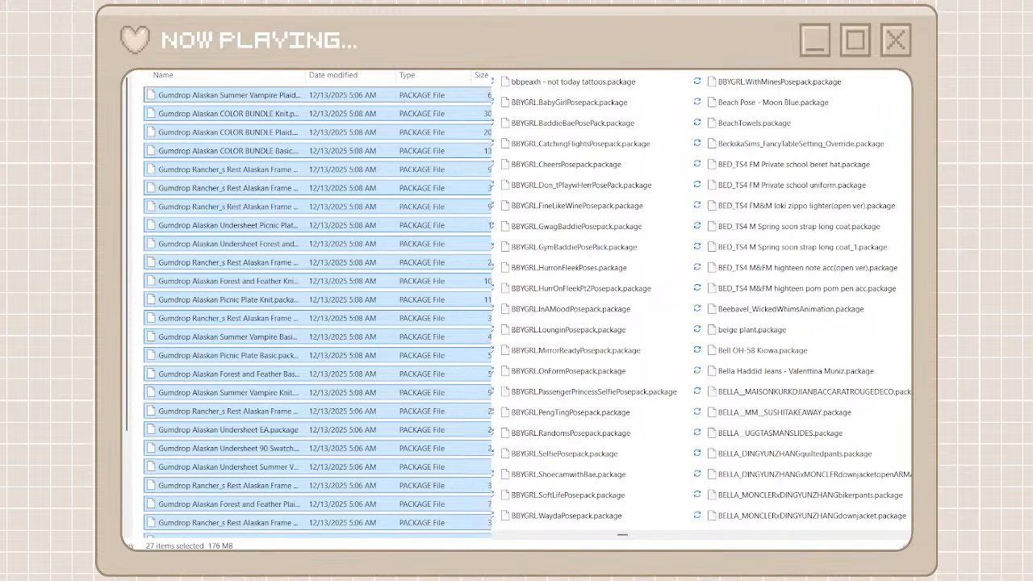
key(alt+Left)
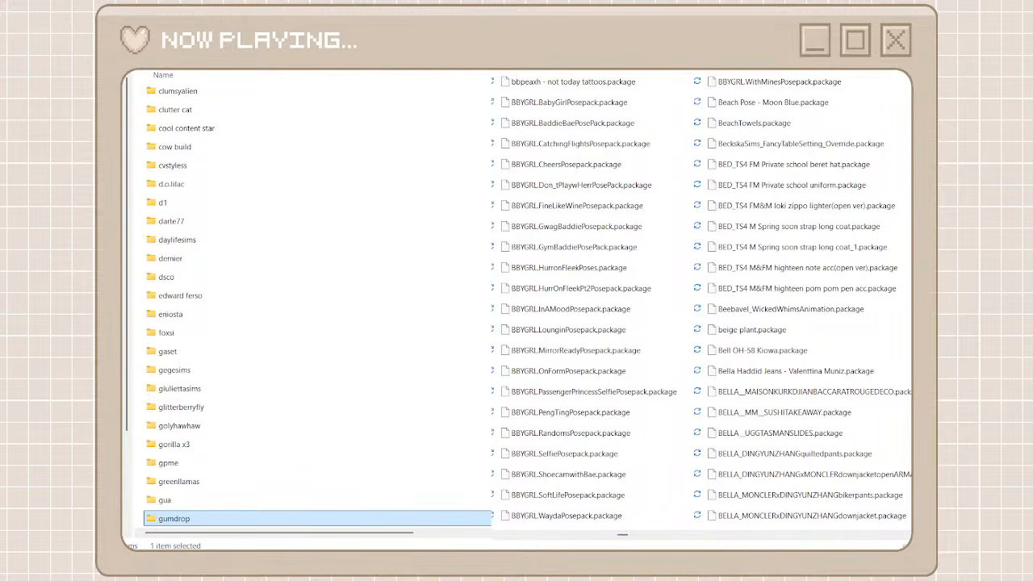
key(ctrl+shift+n)
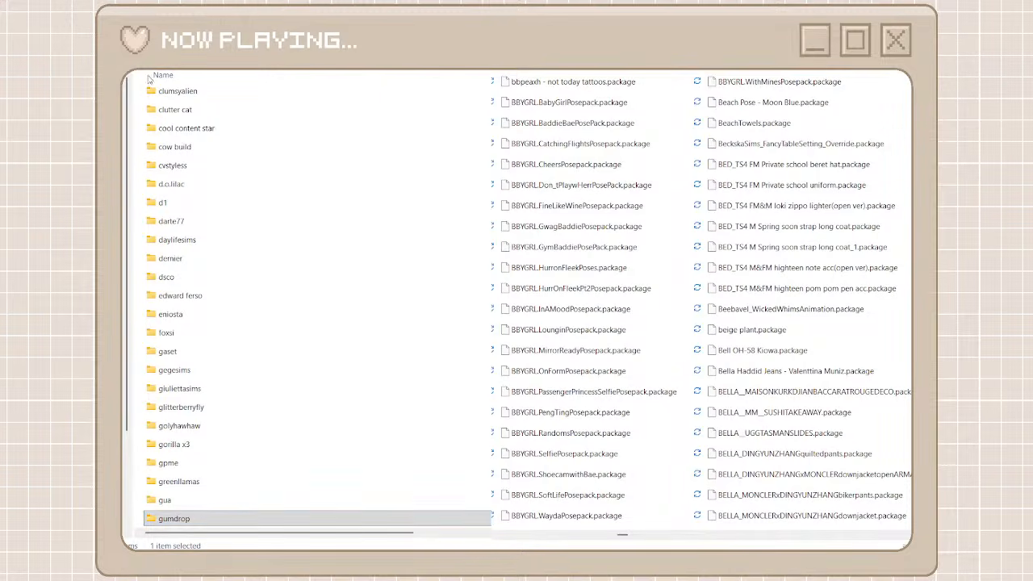
text(bby)
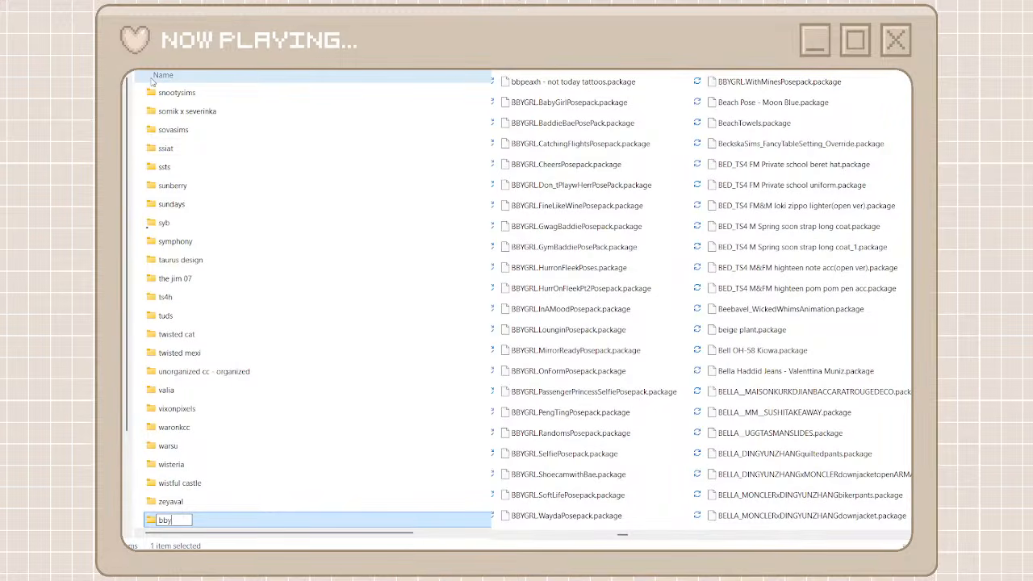
text(grl)
double_click(161, 521)
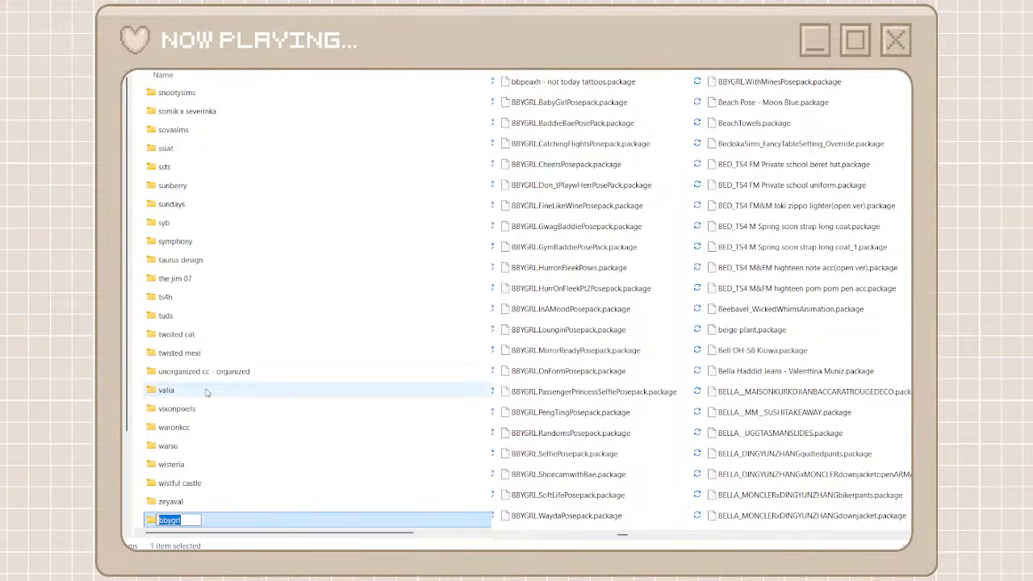
key(Return)
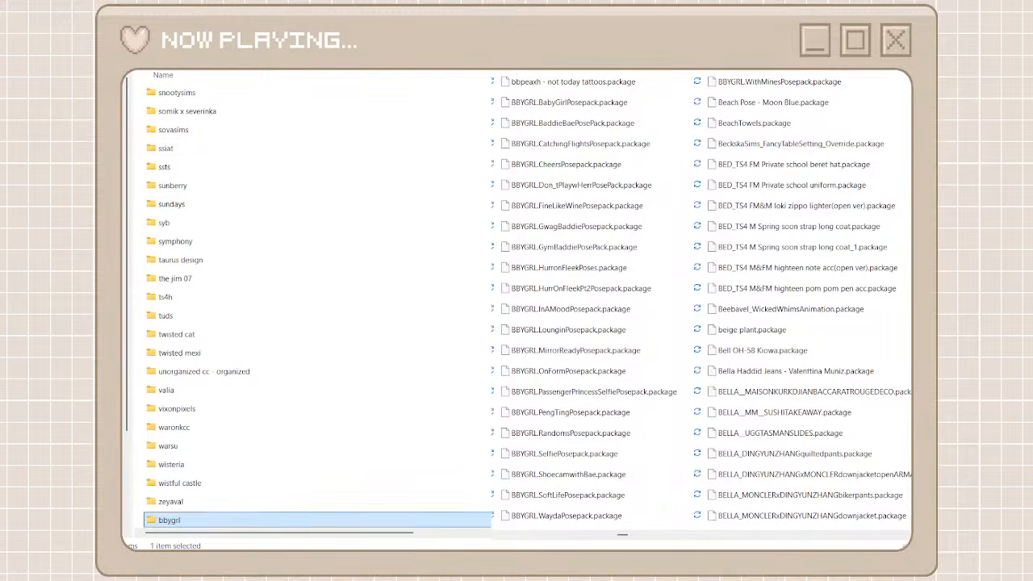
Move all the unorganized packages matching BBYGRL into the bbygrl folder and return to the creator folders and full package list
key(Return)
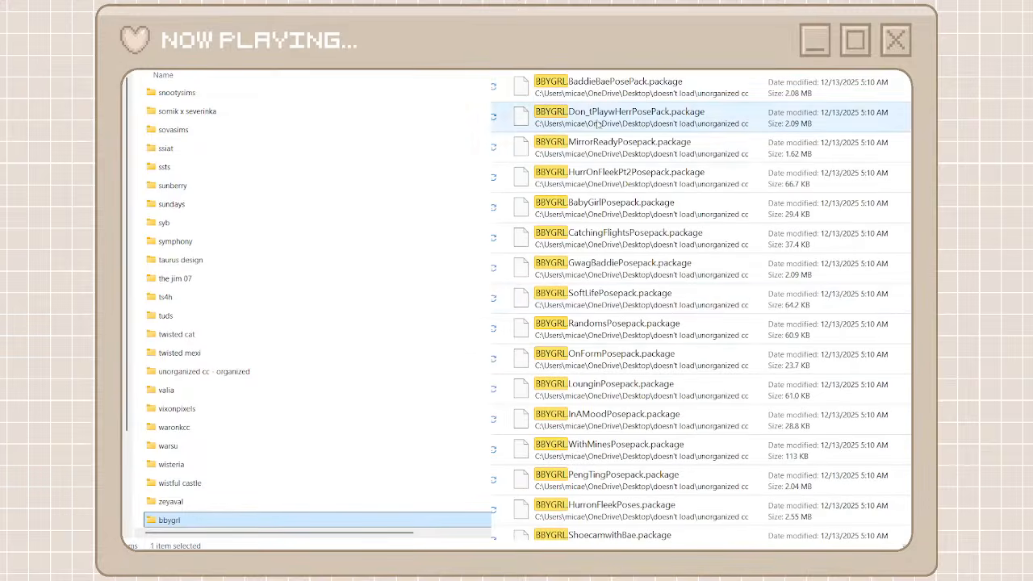
click(610, 85)
scroll(619, 394, down, 2)
scroll(620, 395, down, 1)
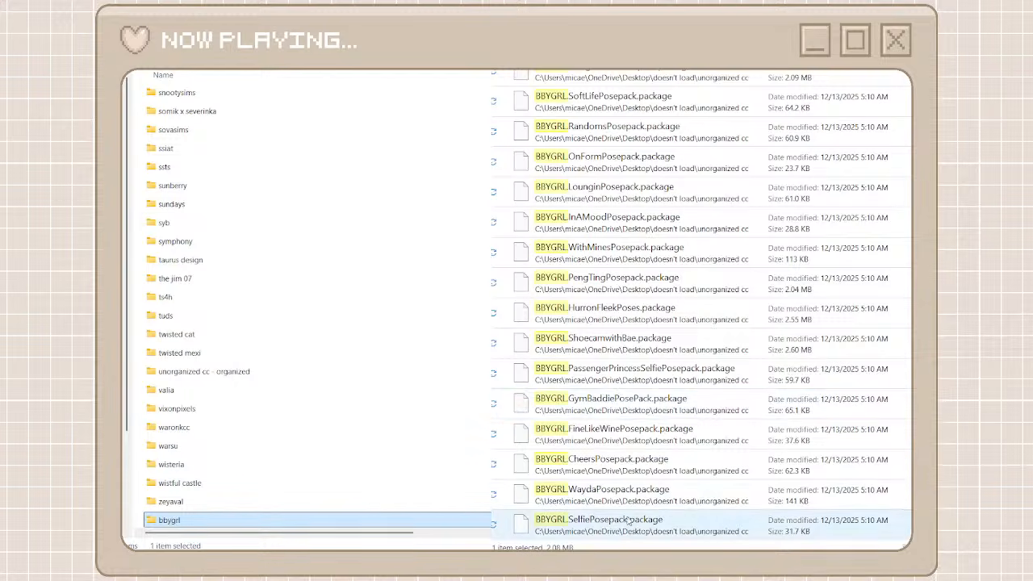
shift+click(608, 535)
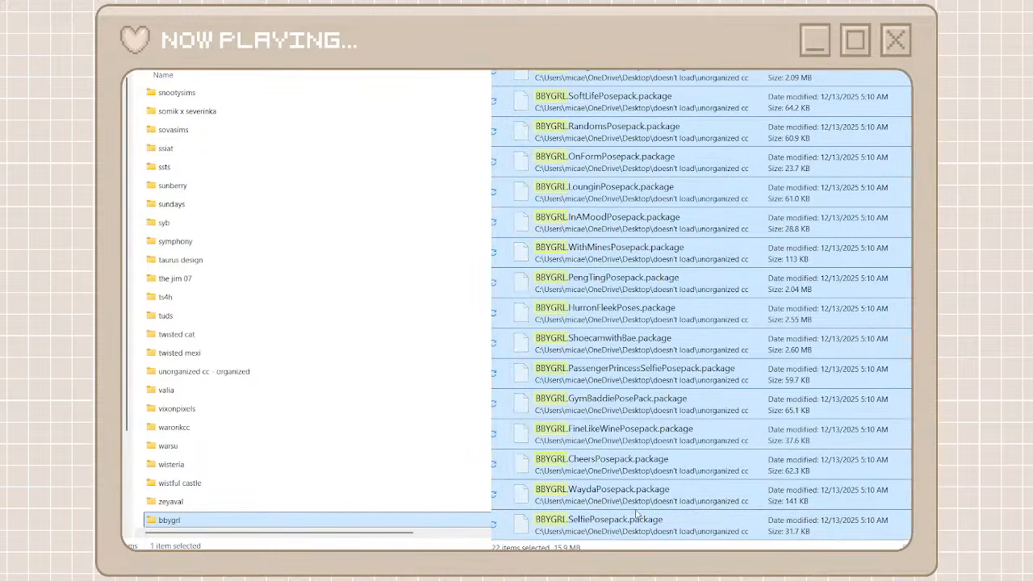
double_click(210, 525)
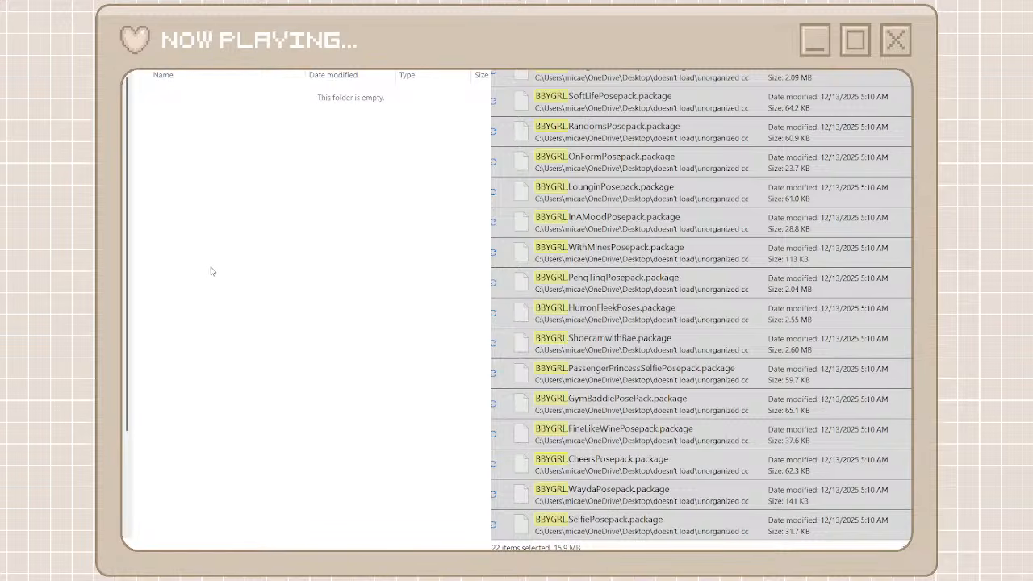
key(ctrl+v)
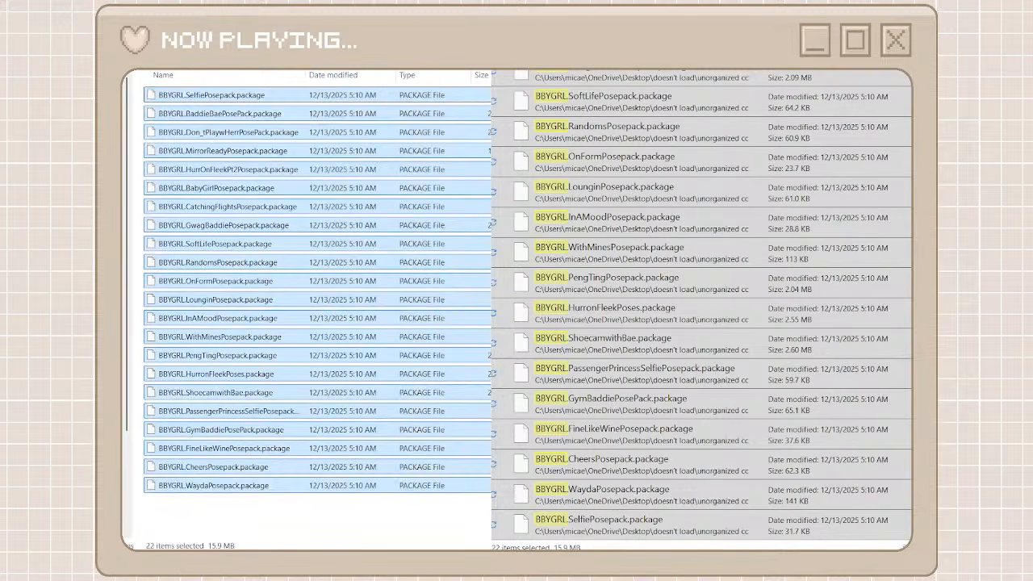
key(alt+Left)
click(504, 23)
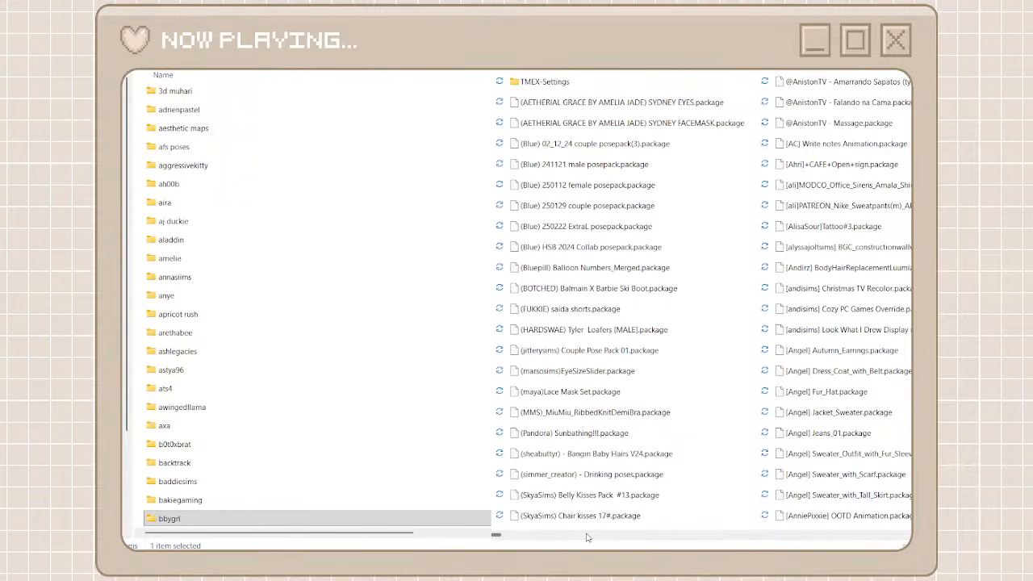
Find the Blue Craving packages, create a folder named blue craving among the creator folders and open it
scroll(597, 537, right, 5)
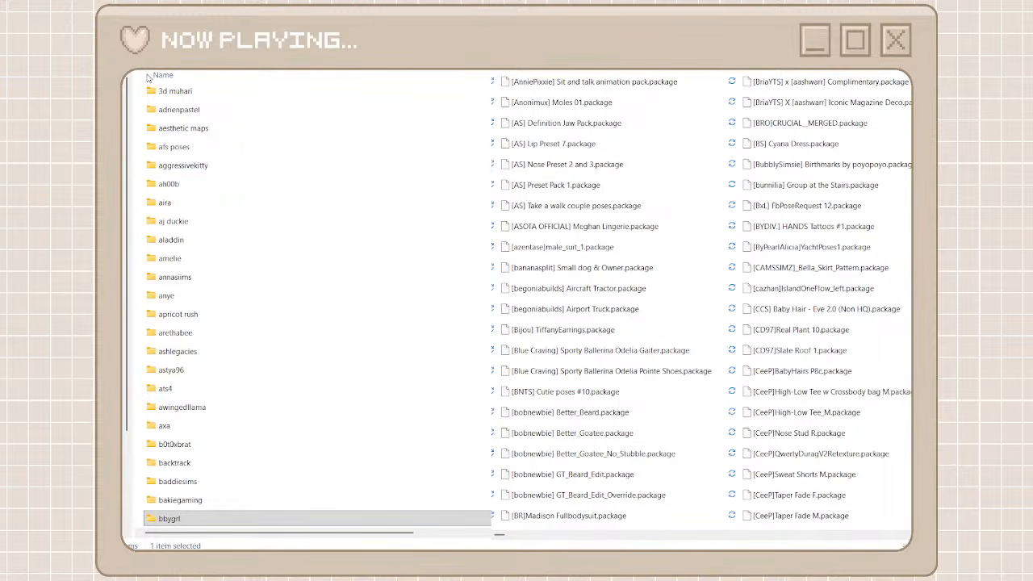
key(ctrl+shift+n)
text(blu)
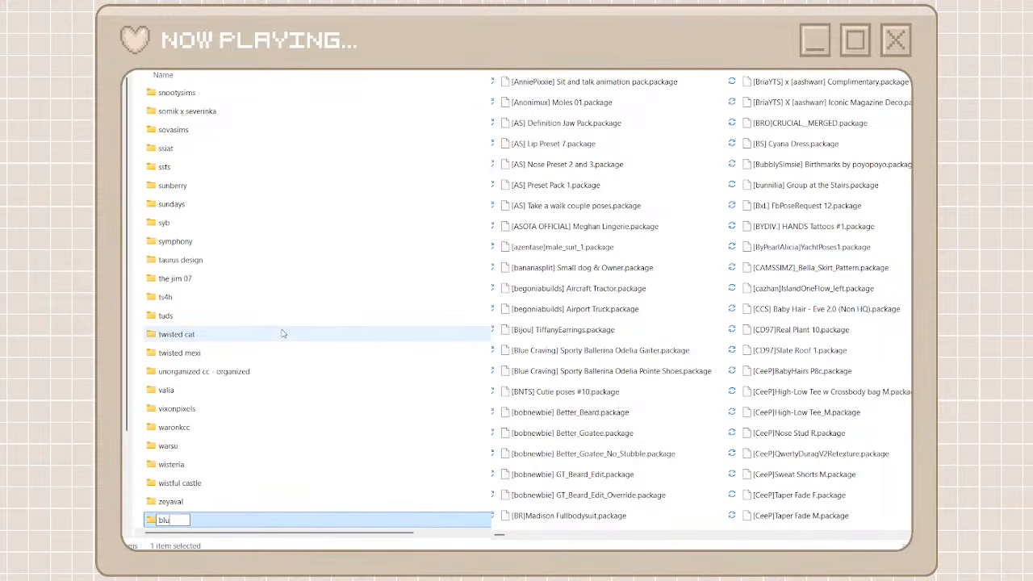
text(e cravu)
key(BackSpace)
text(ing)
drag(213, 520, 158, 522)
key(ctrl+c)
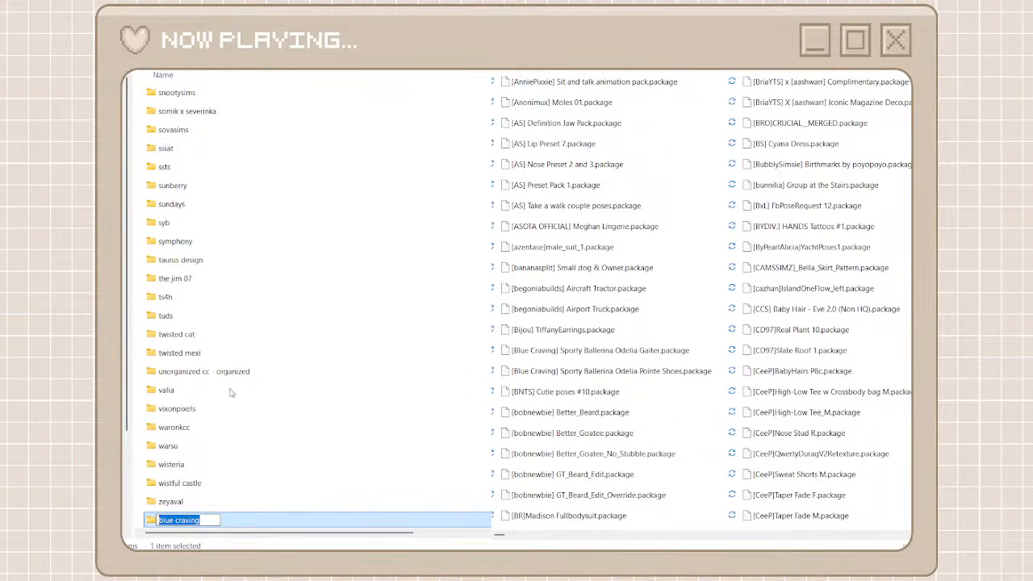
key(Return)
key(Return)
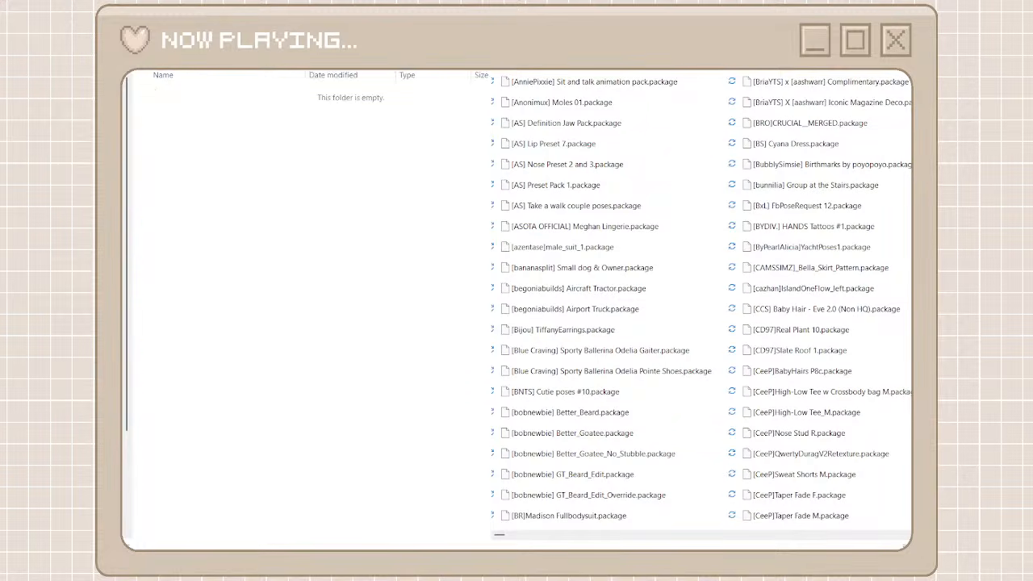
Search the unorganized packages for Blue Craving and move both matches into the blue craving folder
text(v)
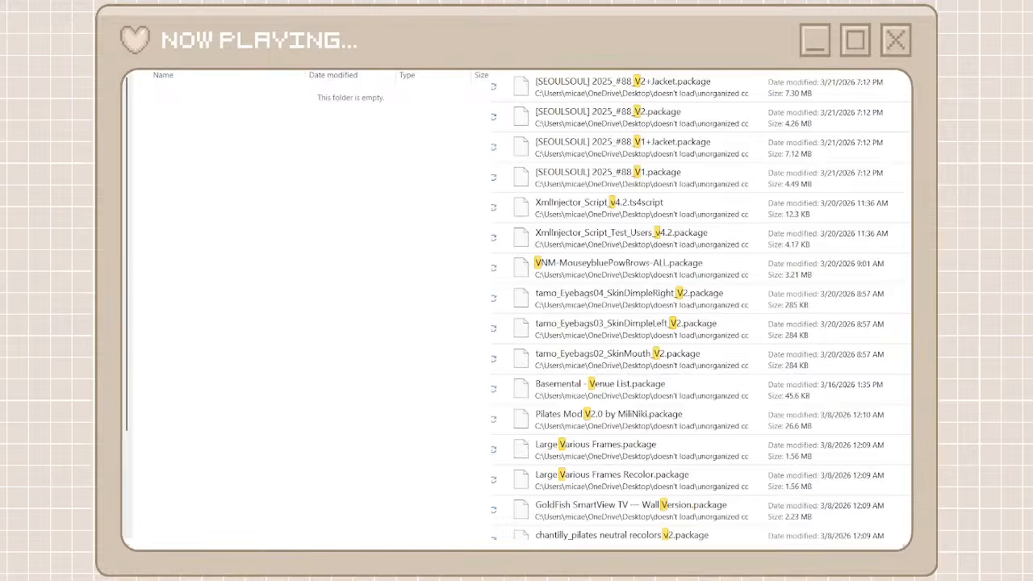
key(BackSpace)
key(ctrl+v)
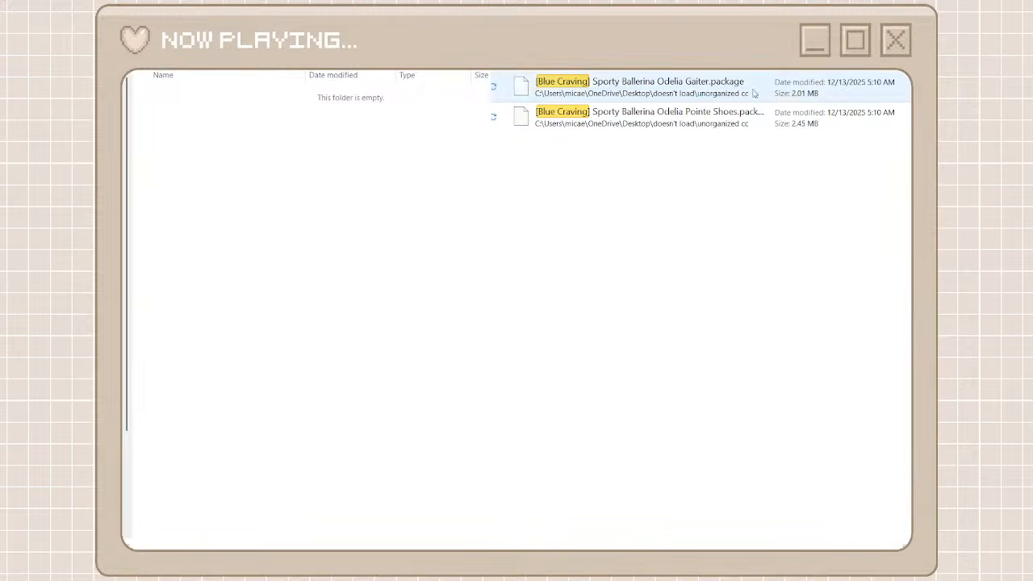
click(787, 113)
drag(697, 93, 697, 93)
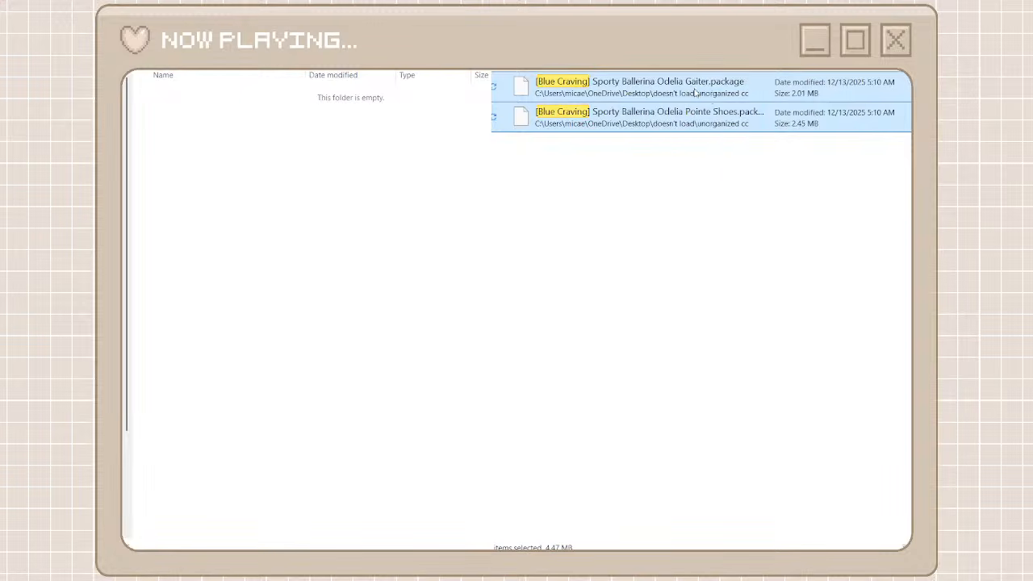
right_click(697, 94)
click(712, 107)
right_click(364, 259)
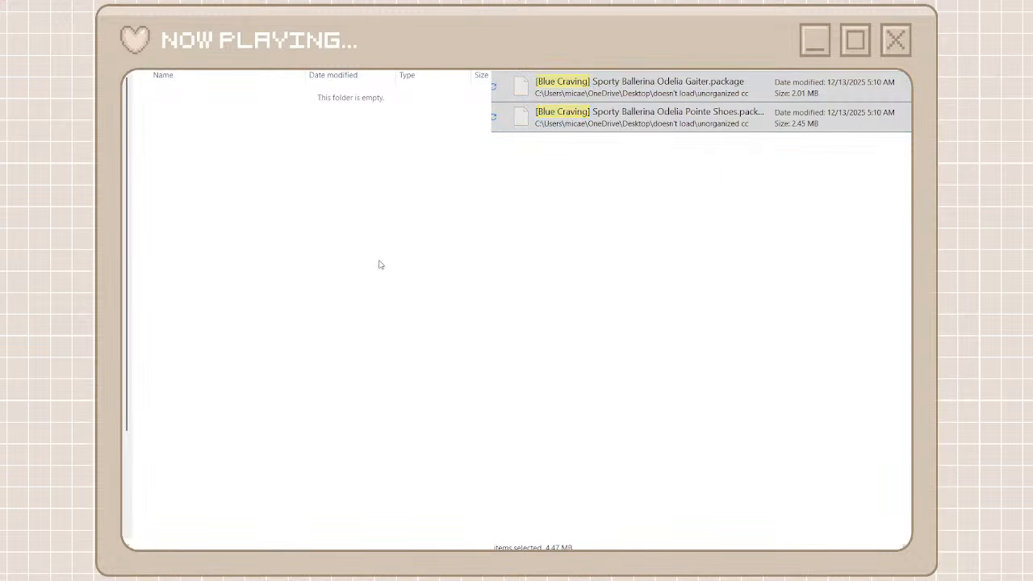
key(ctrl+v)
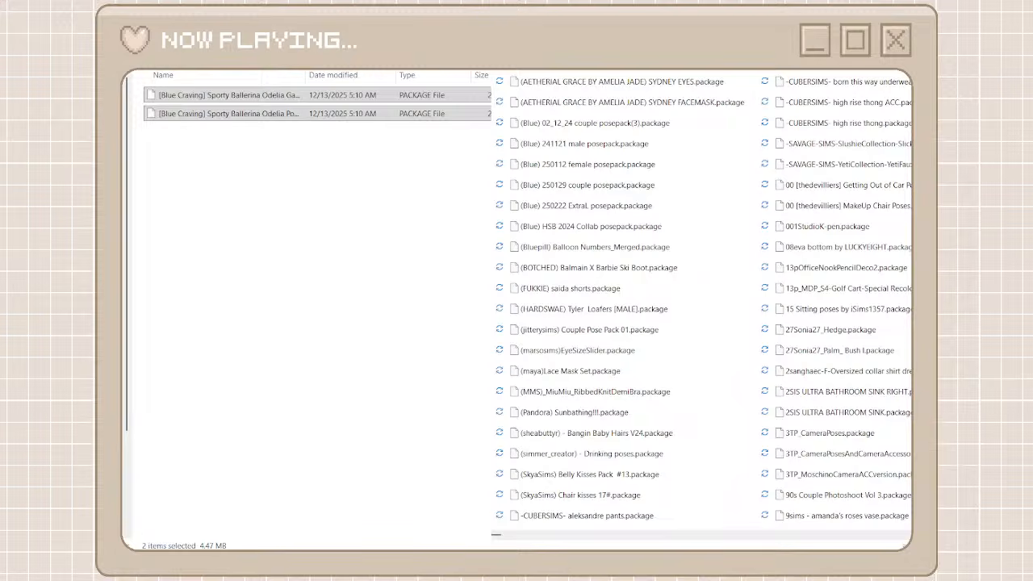
Search the unorganized packages for blu, then create and open a folder named blueteas among the creator folders
text(blu)
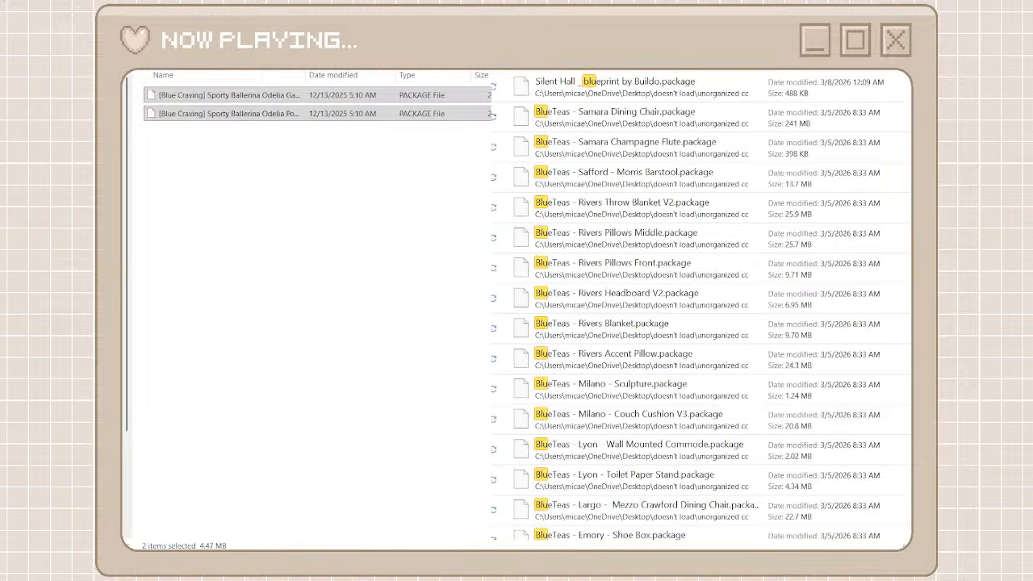
key(alt+Up)
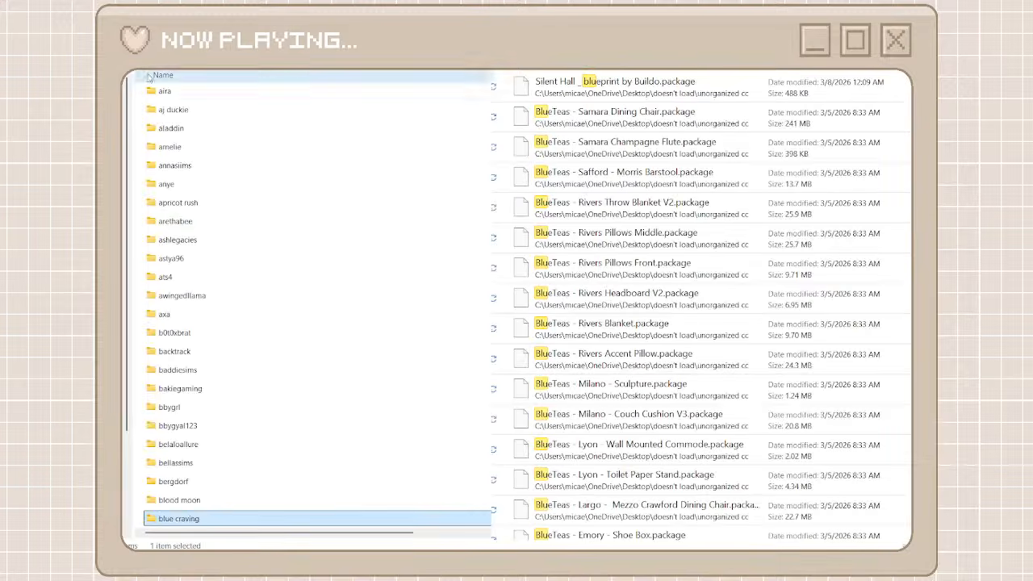
key(ctrl+shift+n)
text(bl)
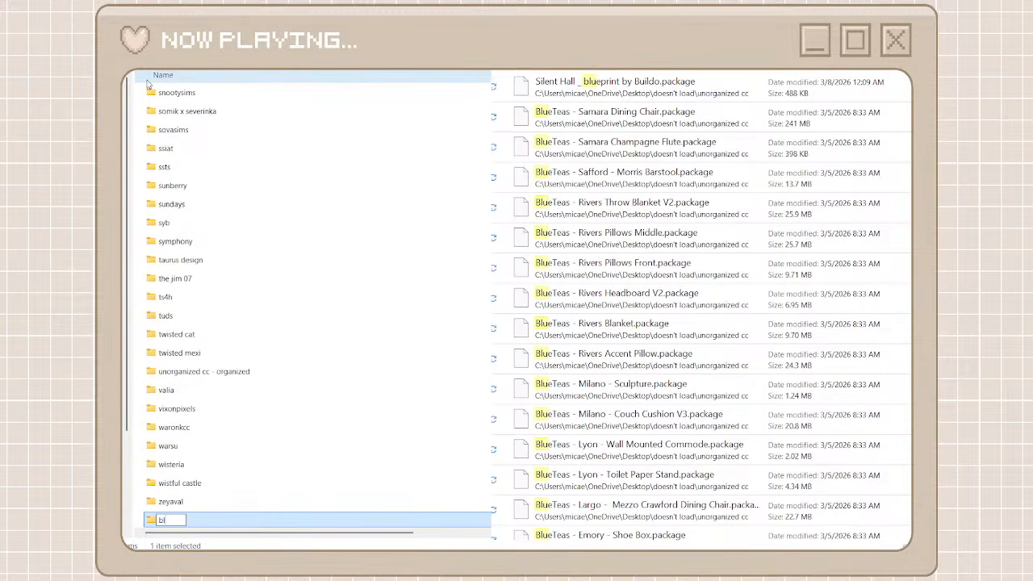
text(ueteas)
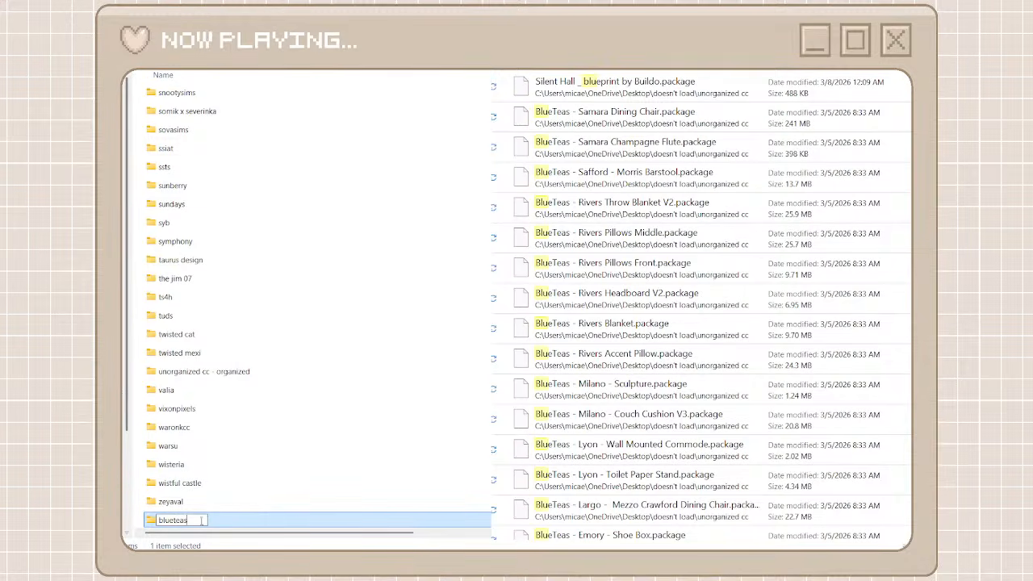
key(ctrl+a)
text(c)
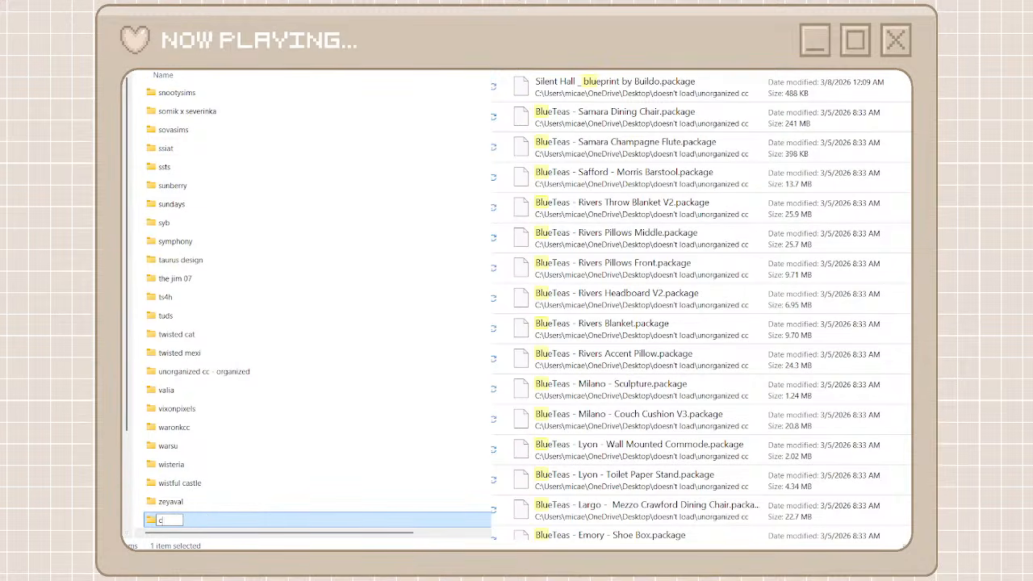
key(ctrl+z)
click(163, 521)
key(Left)
key(ctrl+a)
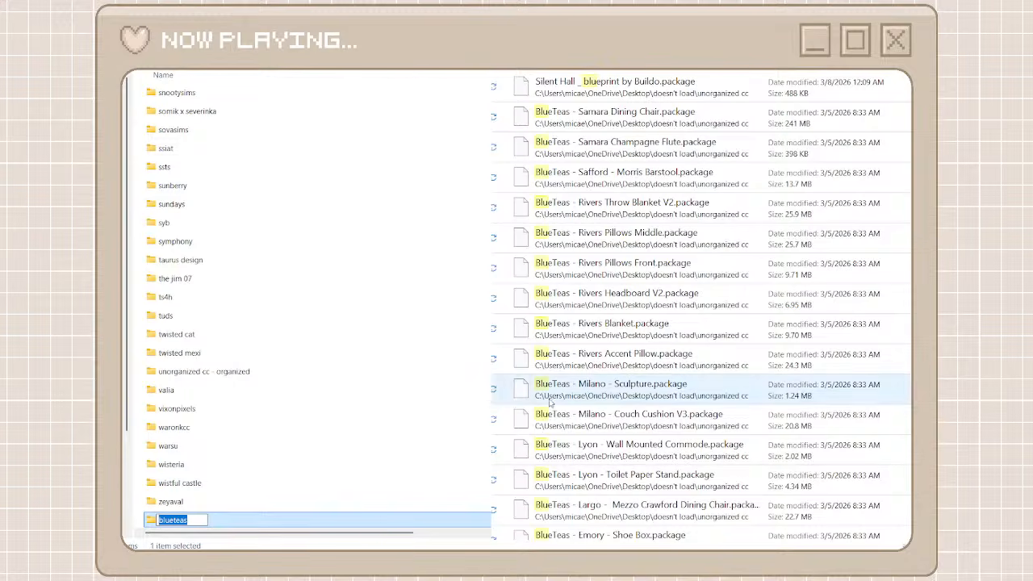
double_click(300, 526)
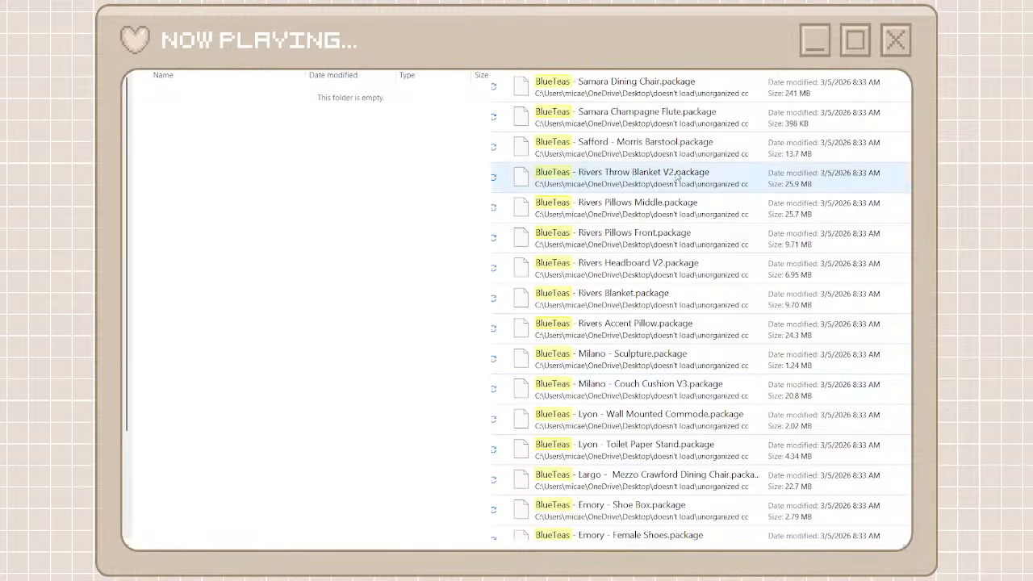
Move all the unorganized packages matching BlueTeas into the blueteas folder and return to the creator folders and full package list
click(666, 89)
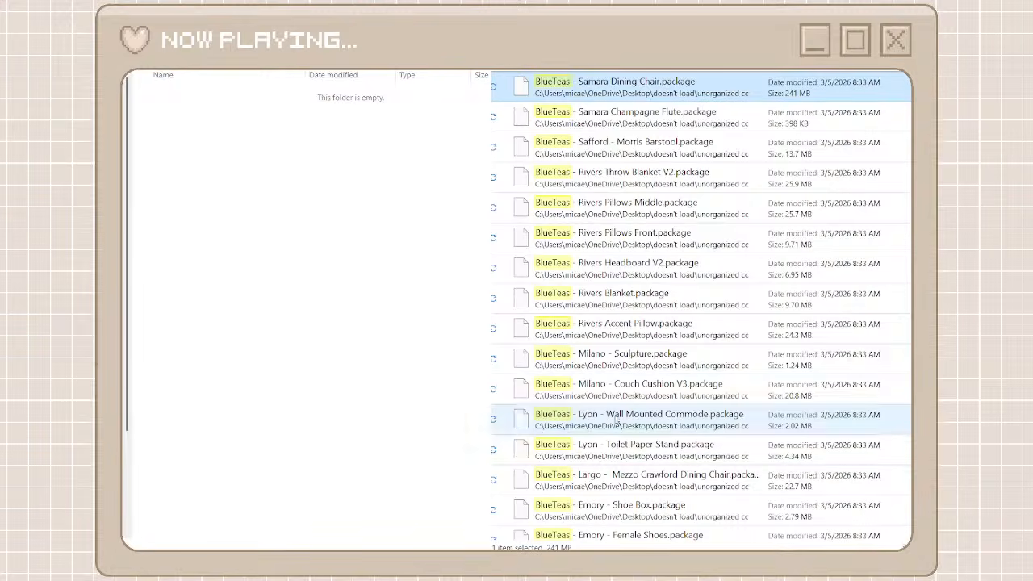
scroll(606, 436, down, 4)
scroll(605, 440, down, 3)
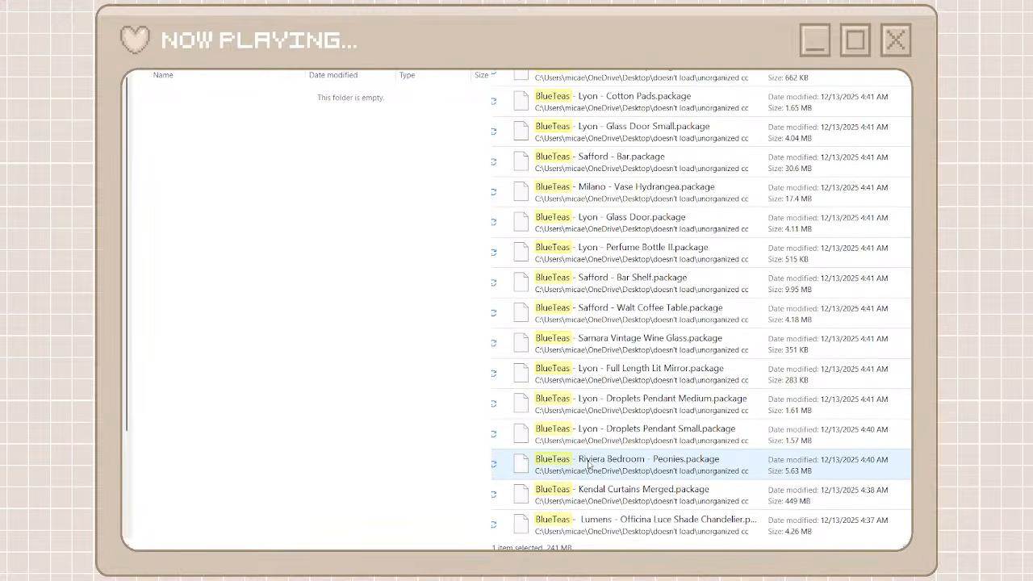
shift+click(585, 523)
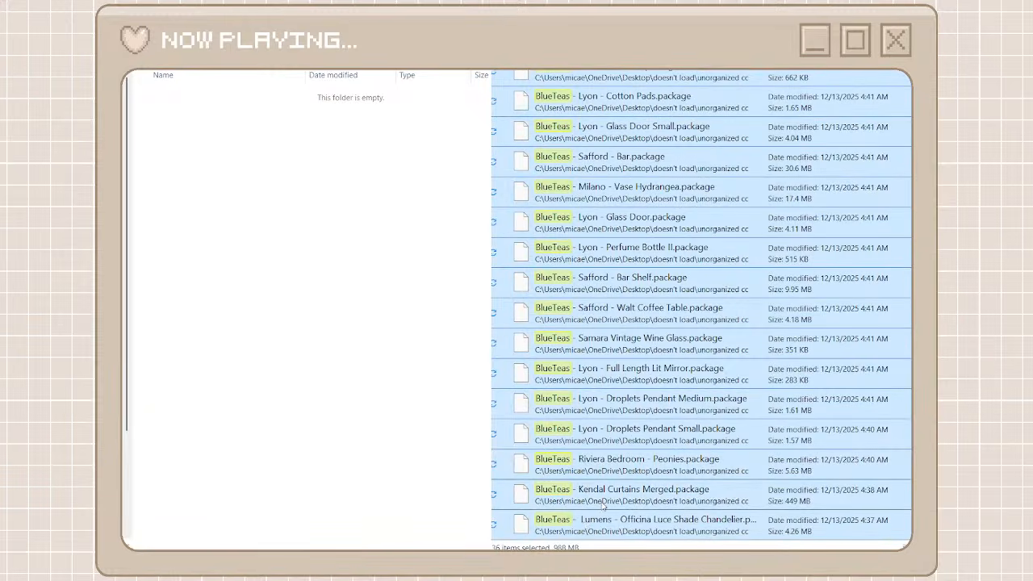
right_click(616, 519)
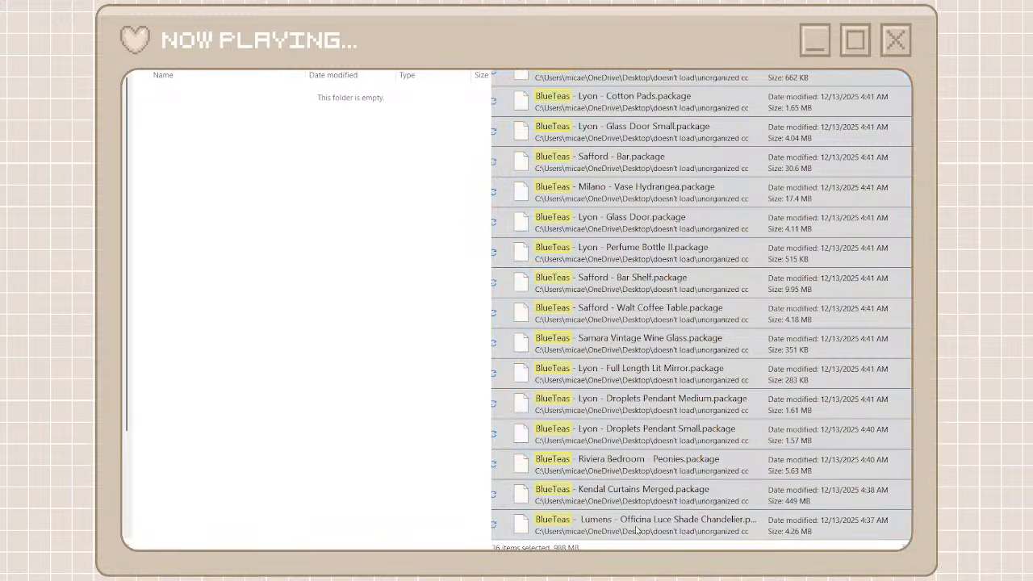
click(634, 526)
right_click(330, 270)
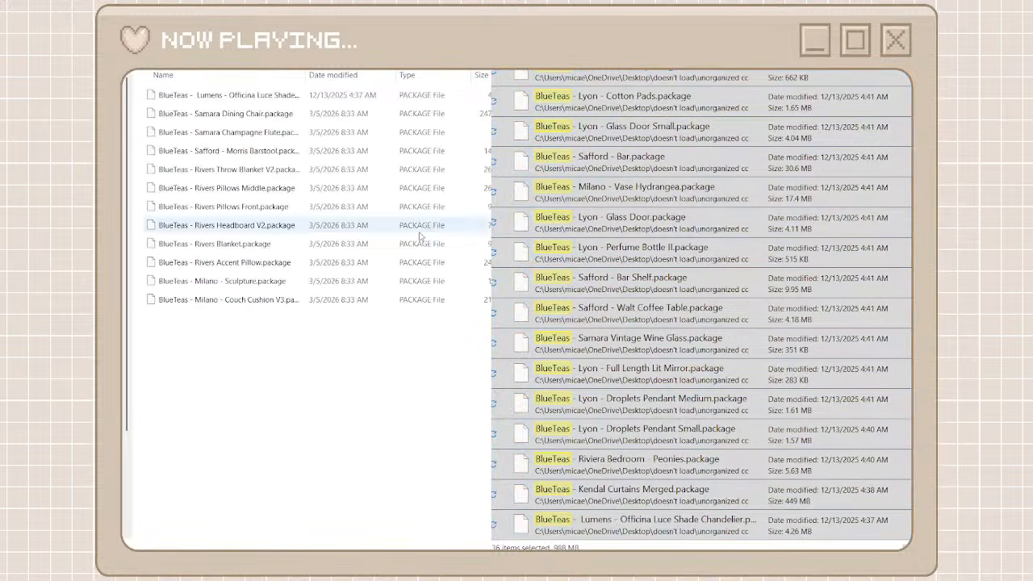
click(902, 72)
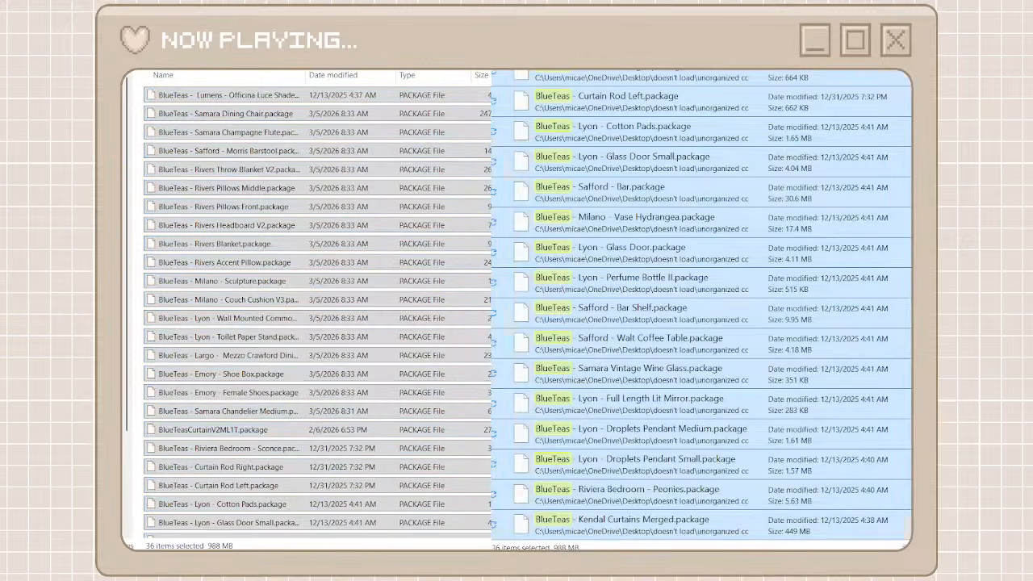
click(113, 24)
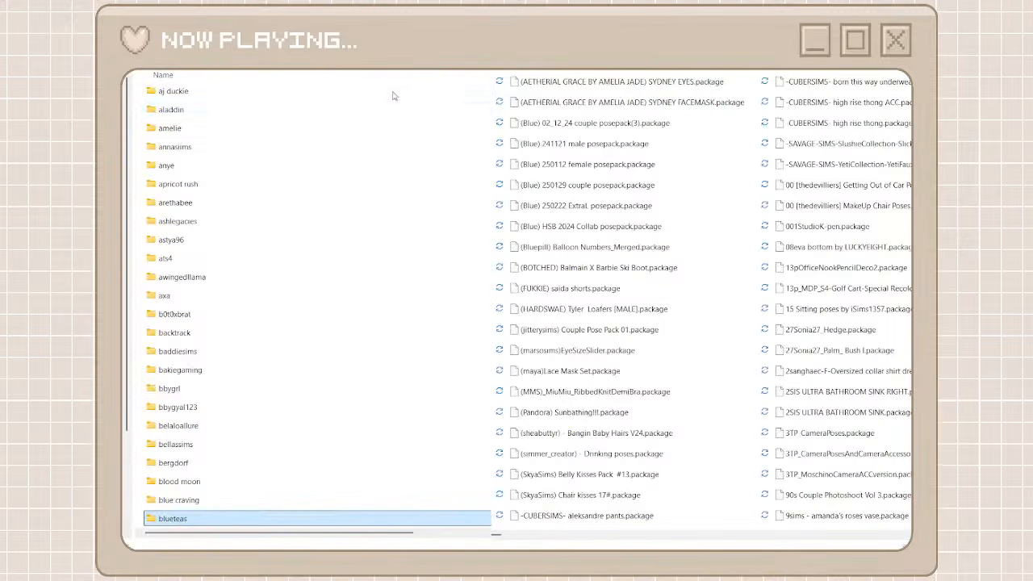
Look through the bracketed creator names in the unorganized package list and check them against the existing creator folders
click(679, 535)
click(679, 536)
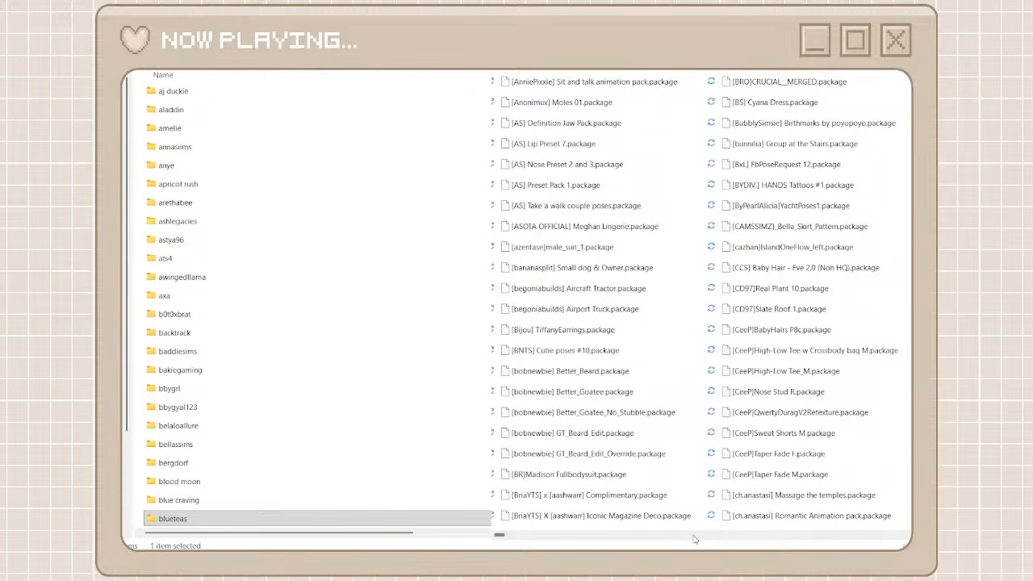
click(694, 540)
click(694, 540)
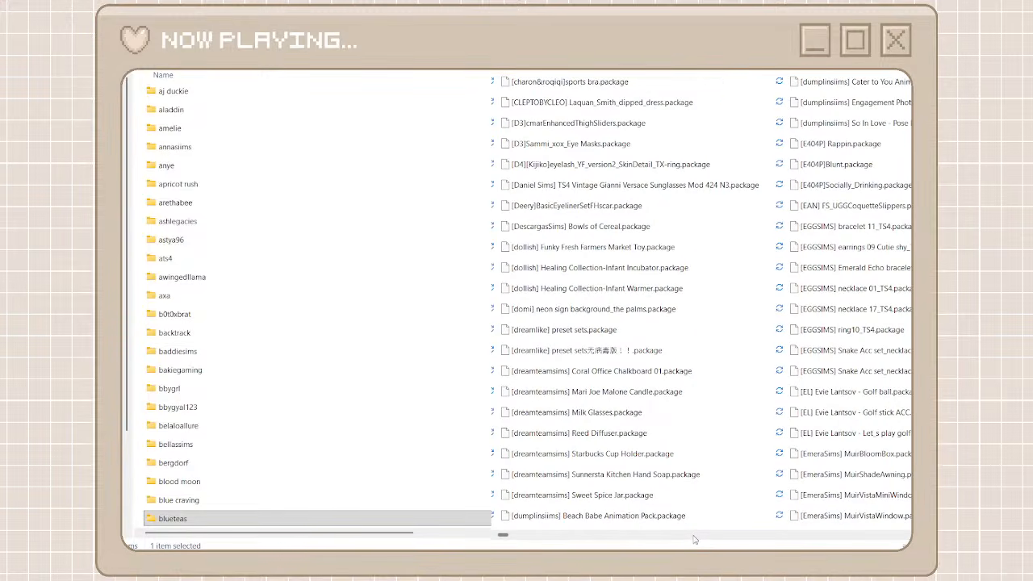
click(723, 540)
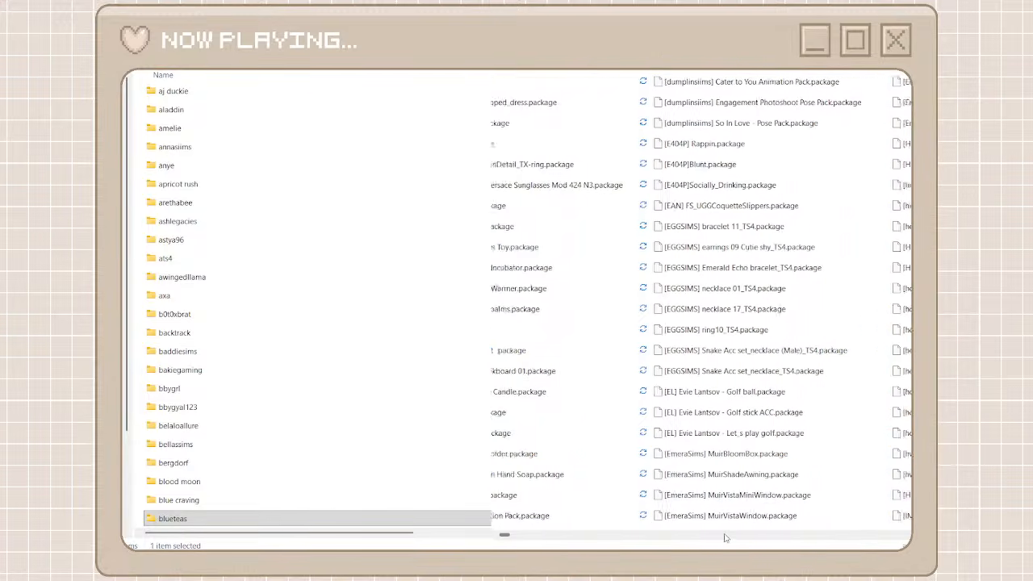
click(727, 539)
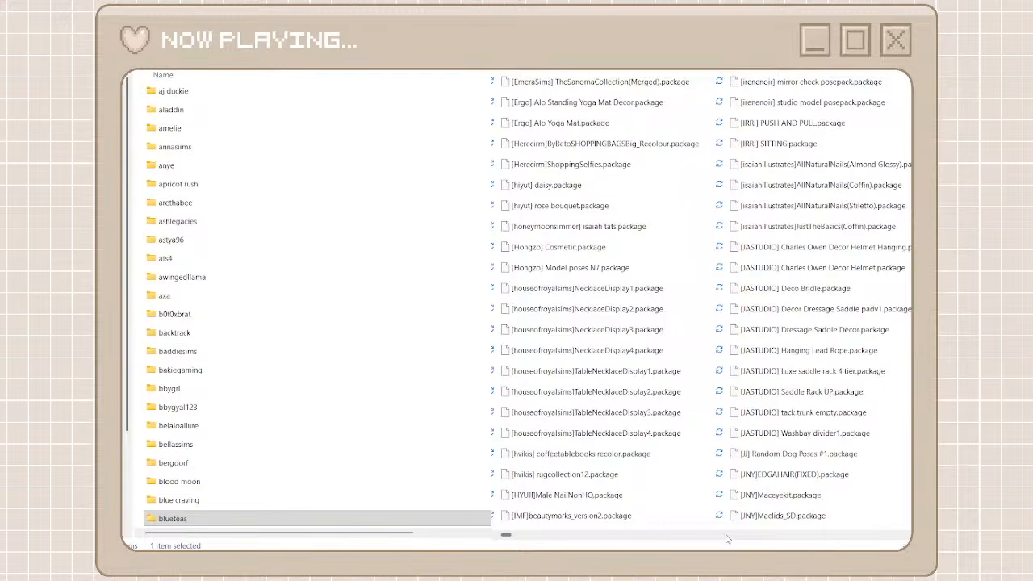
click(726, 539)
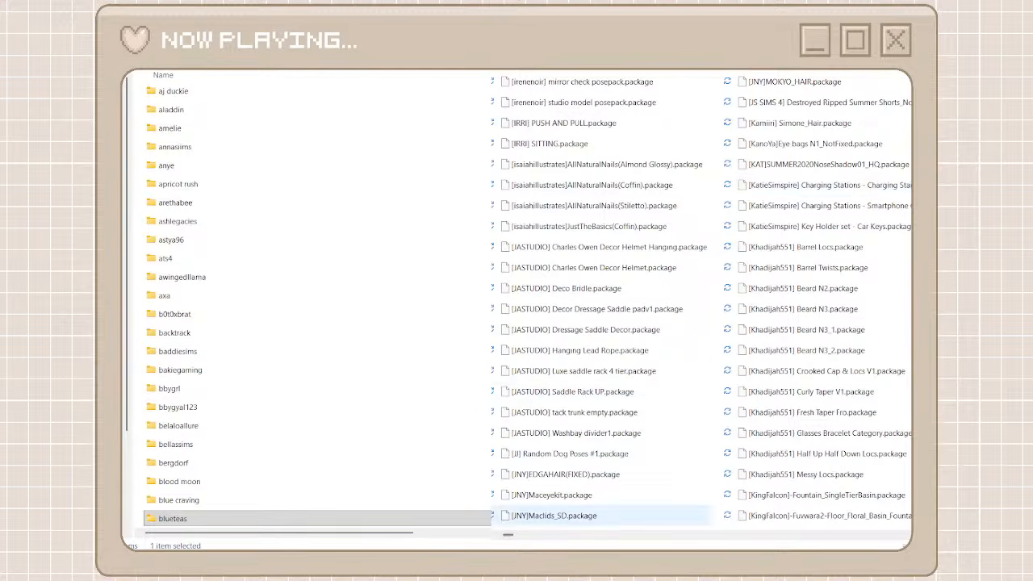
scroll(231, 218, down, 20)
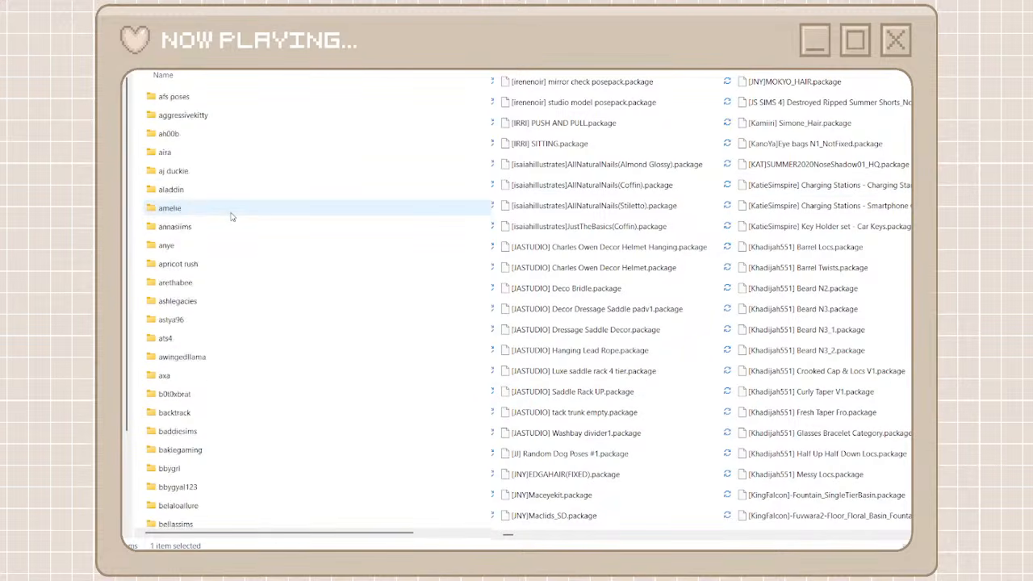
scroll(232, 218, down, 20)
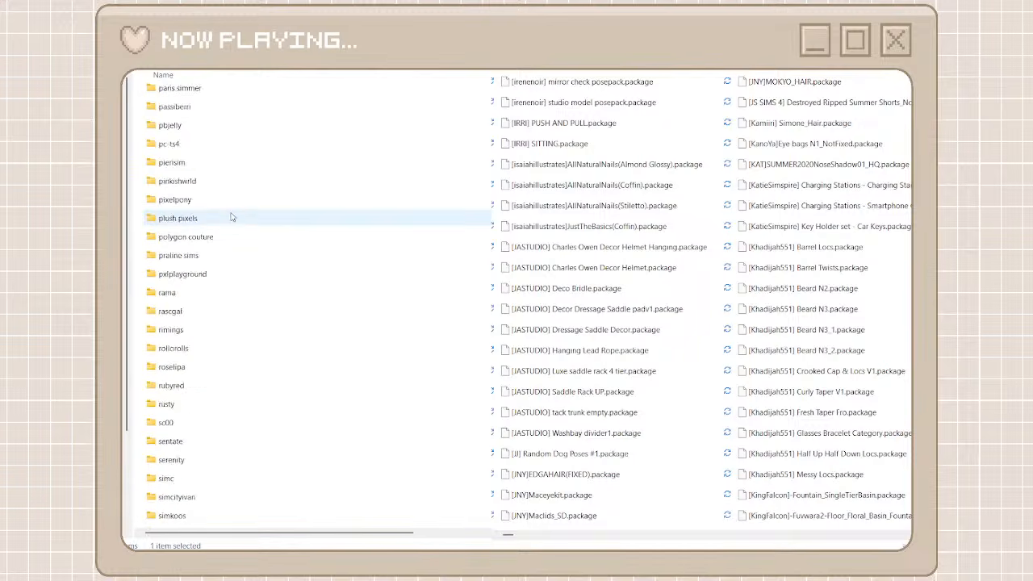
scroll(231, 218, up, 20)
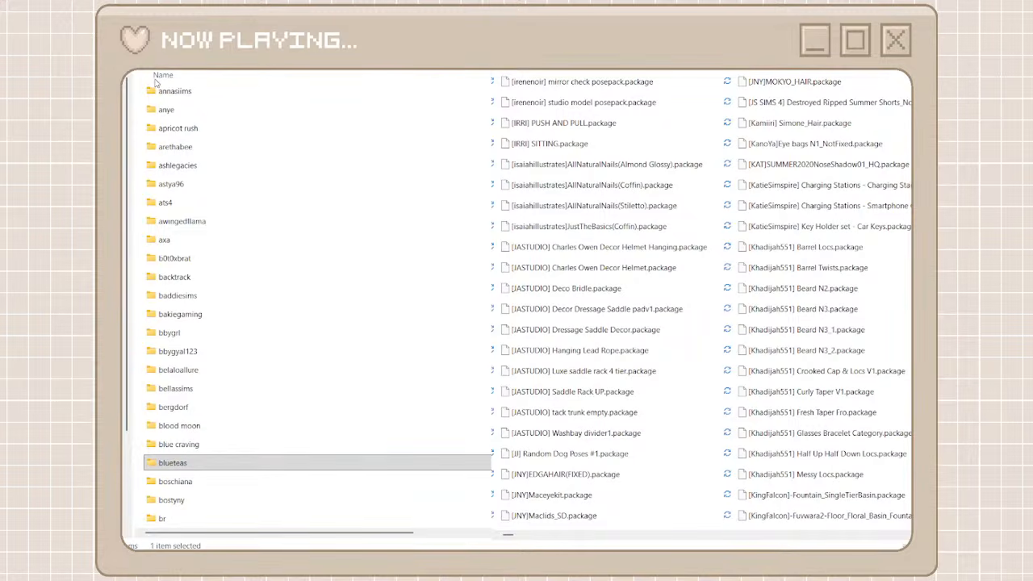
Create a folder named katiesimspire among the creator folders and open it
key(ctrl+shift+n)
text(k)
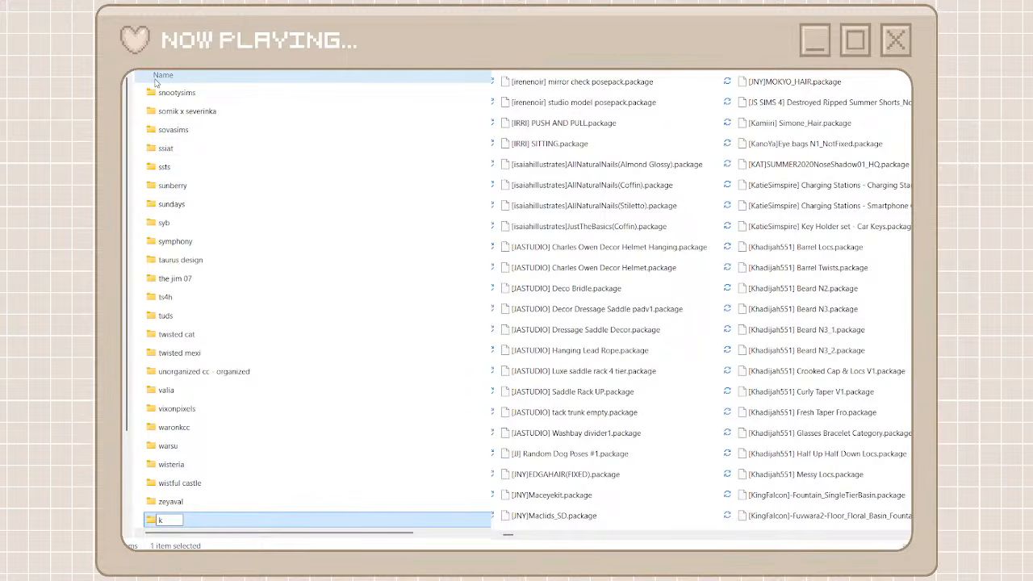
text(atiesimspire)
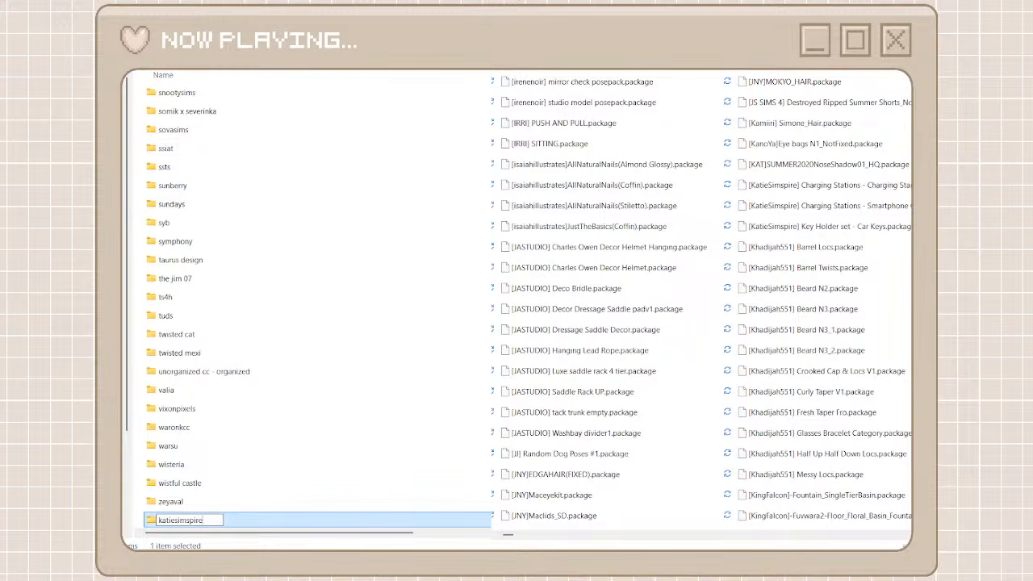
key(ctrl+a)
key(ctrl+c)
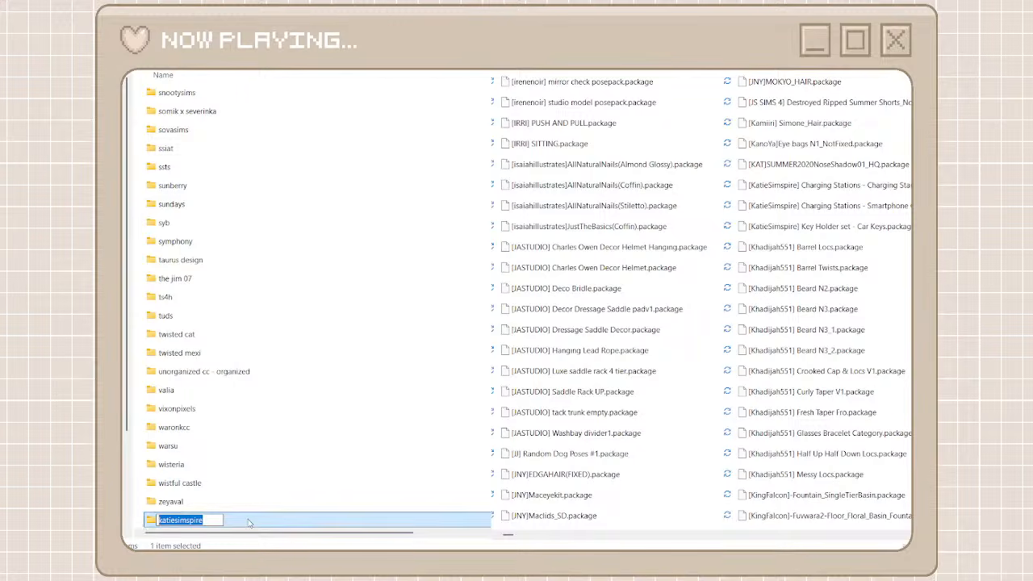
key(Return)
key(Return)
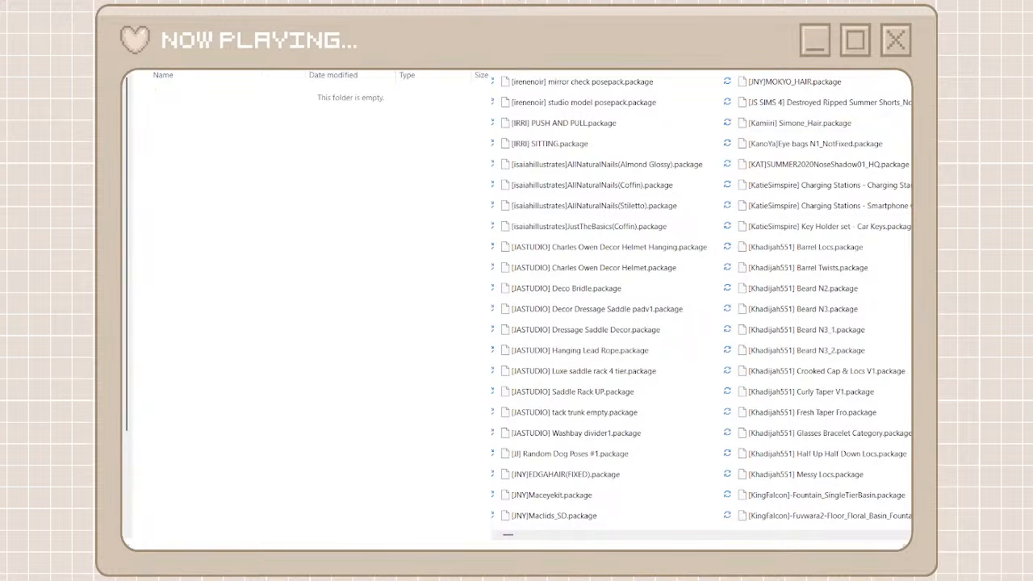
Search the unorganized packages for katiesimspire
text(v)
key(BackSpace)
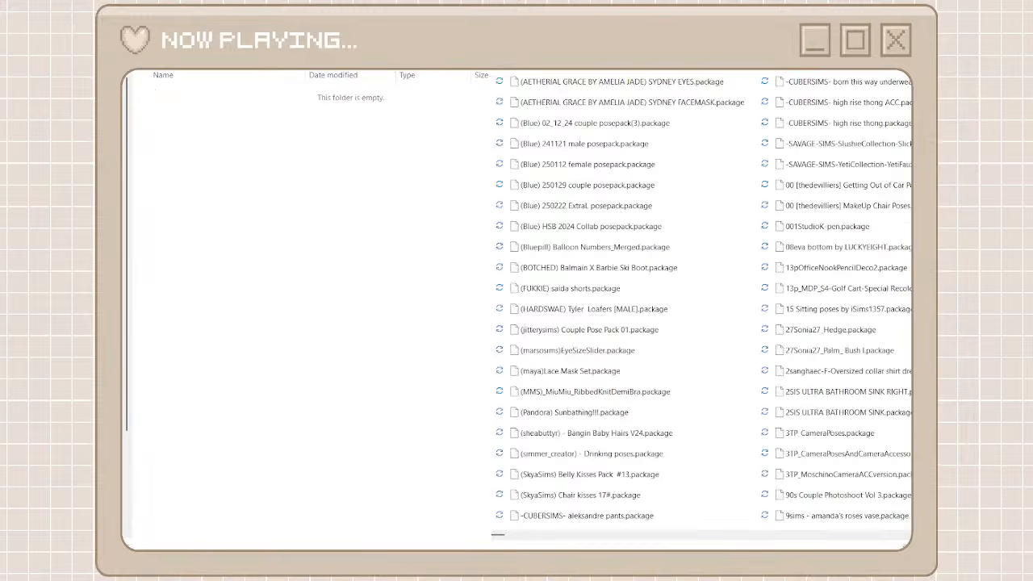
key(ctrl+v)
Move all the KatieSimspire packages from the search results into the katiesimspire folder and return to the creator folders
click(627, 89)
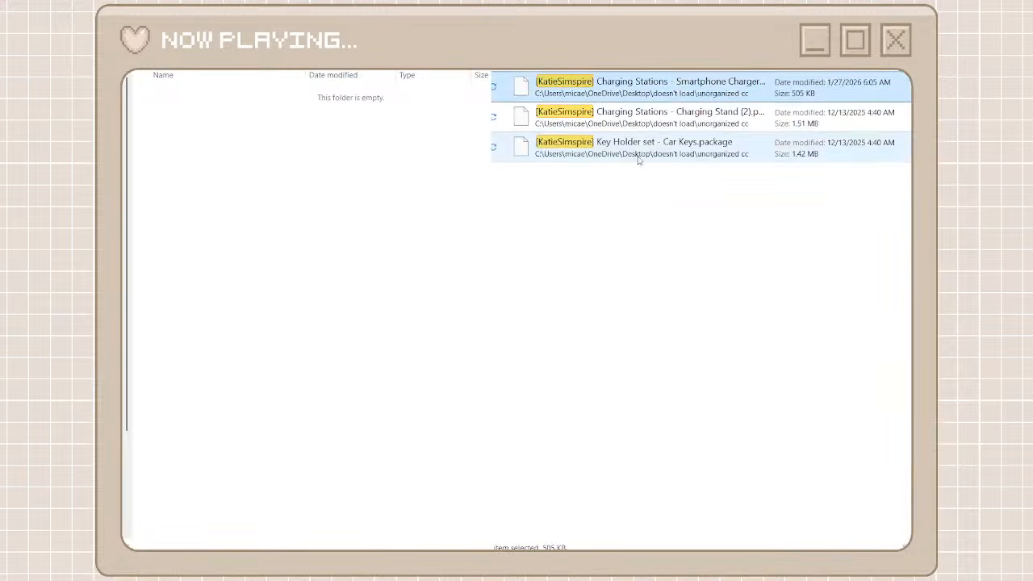
shift+click(636, 154)
click(624, 118)
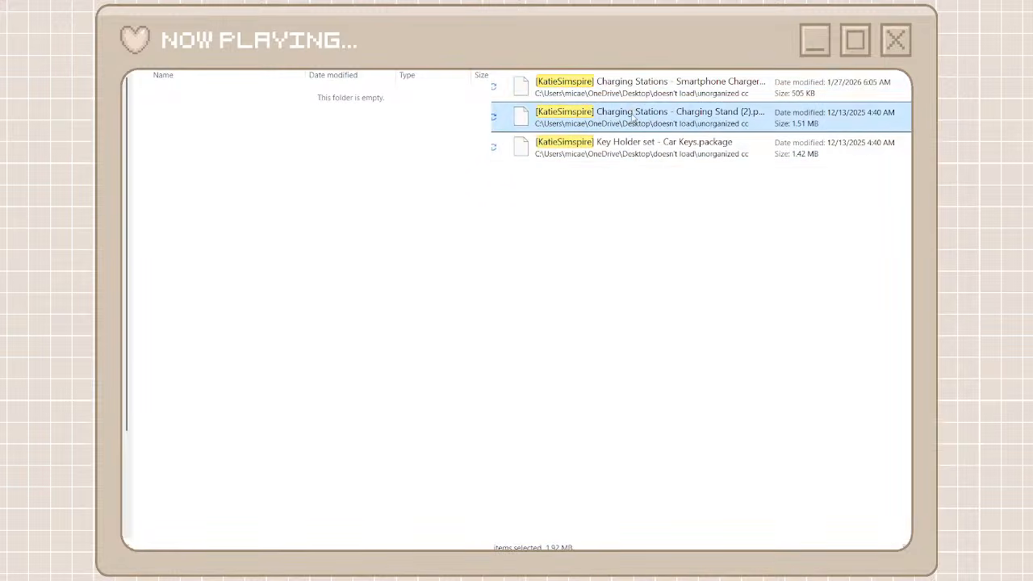
click(613, 95)
ctrl+click(626, 118)
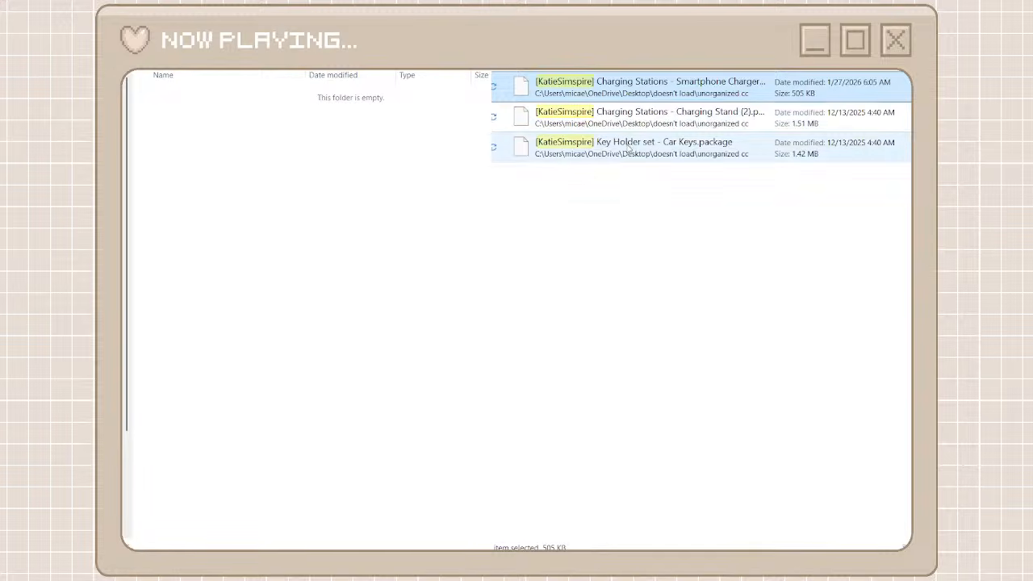
ctrl+click(627, 152)
click(627, 94)
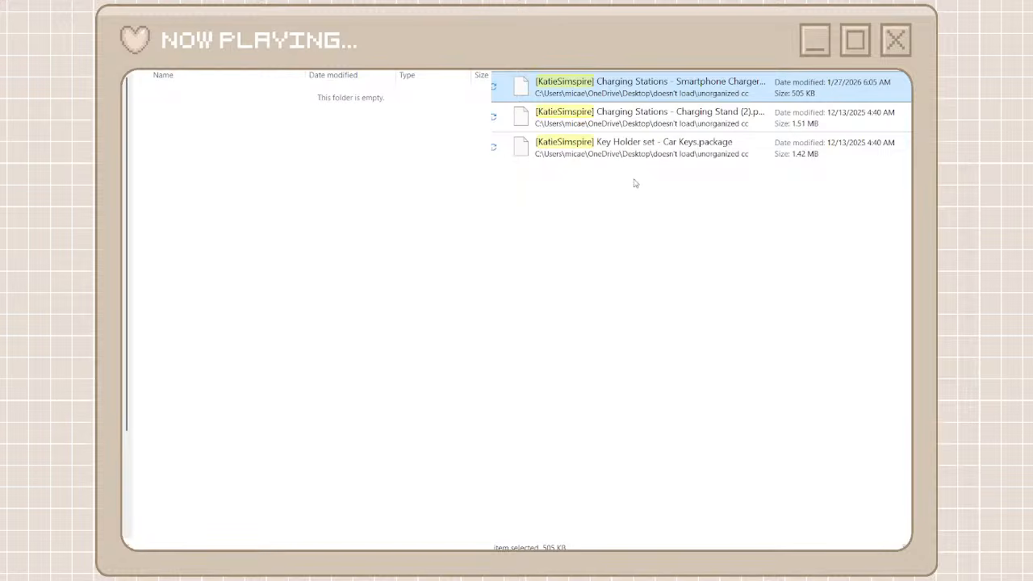
shift+click(634, 143)
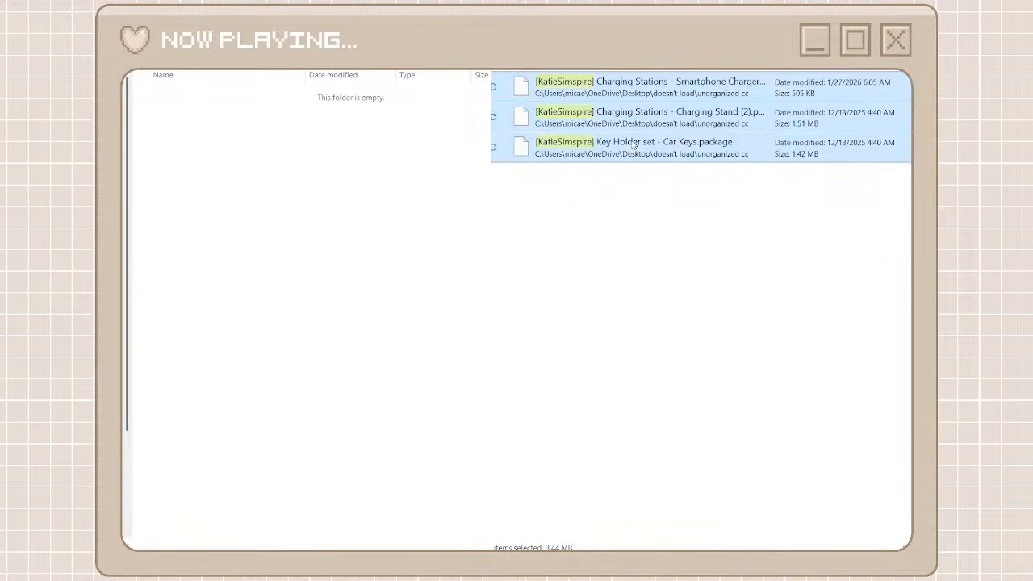
right_click(632, 141)
click(647, 157)
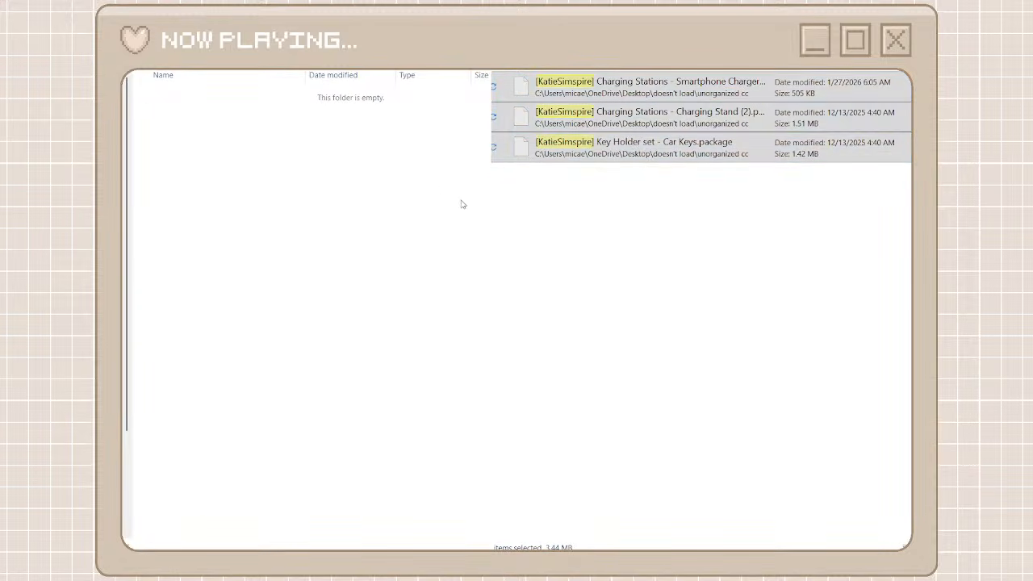
key(ctrl+v)
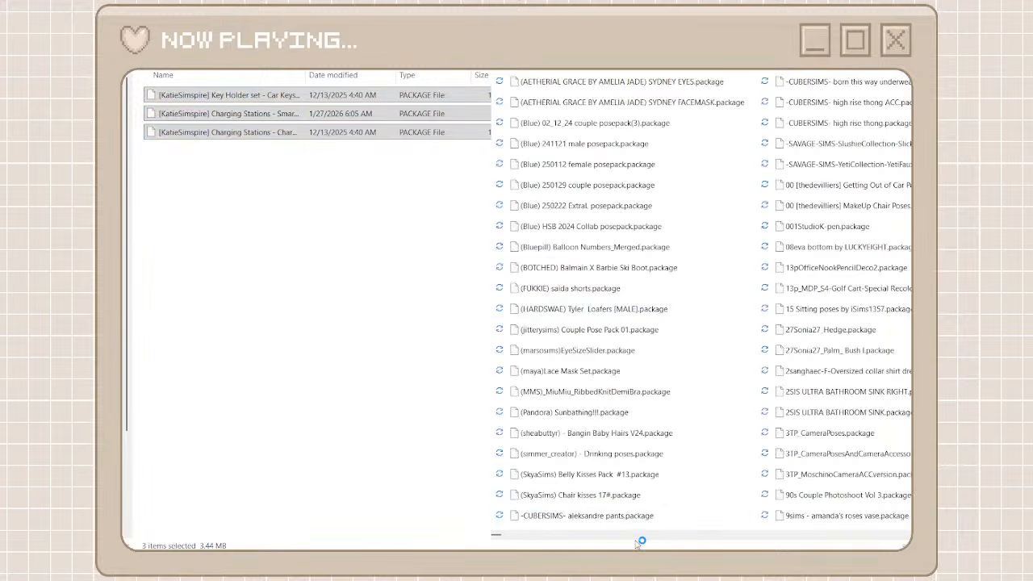
scroll(650, 539, down, 3)
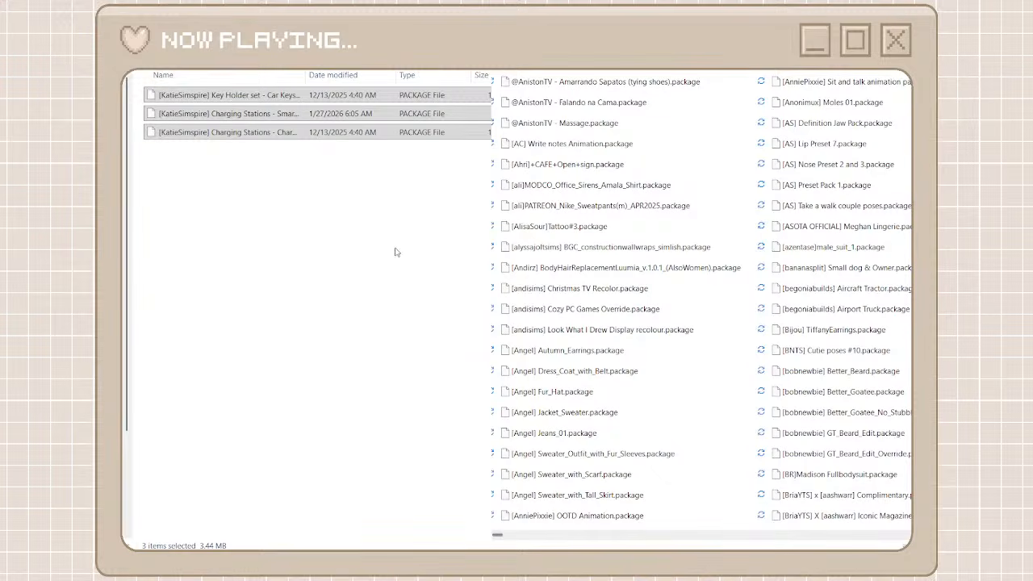
key(alt+Up)
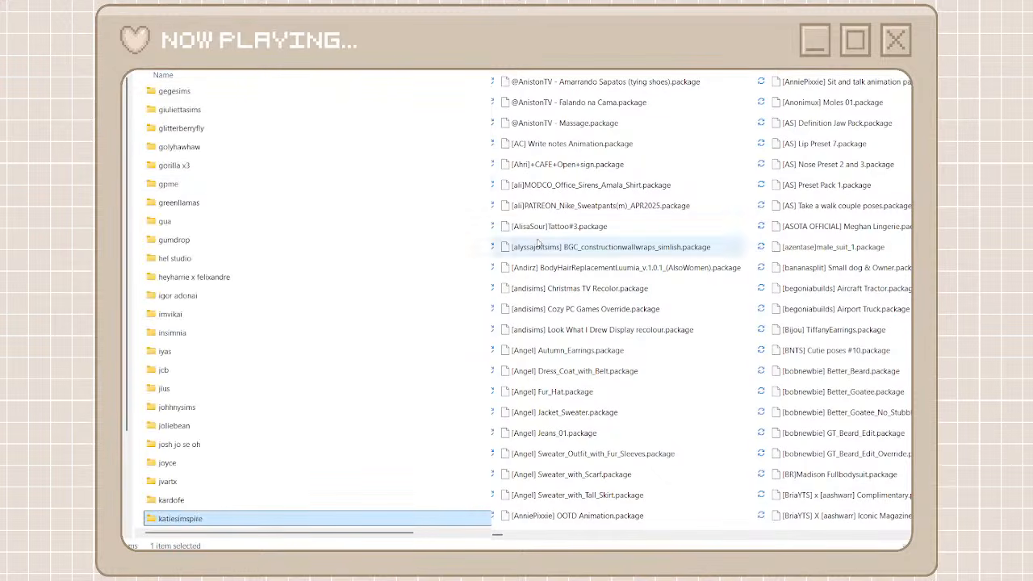
Create a folder named khadijah551 among the creator folders and search the unorganized packages for that name
scroll(719, 542, down, 3)
scroll(720, 543, down, 10)
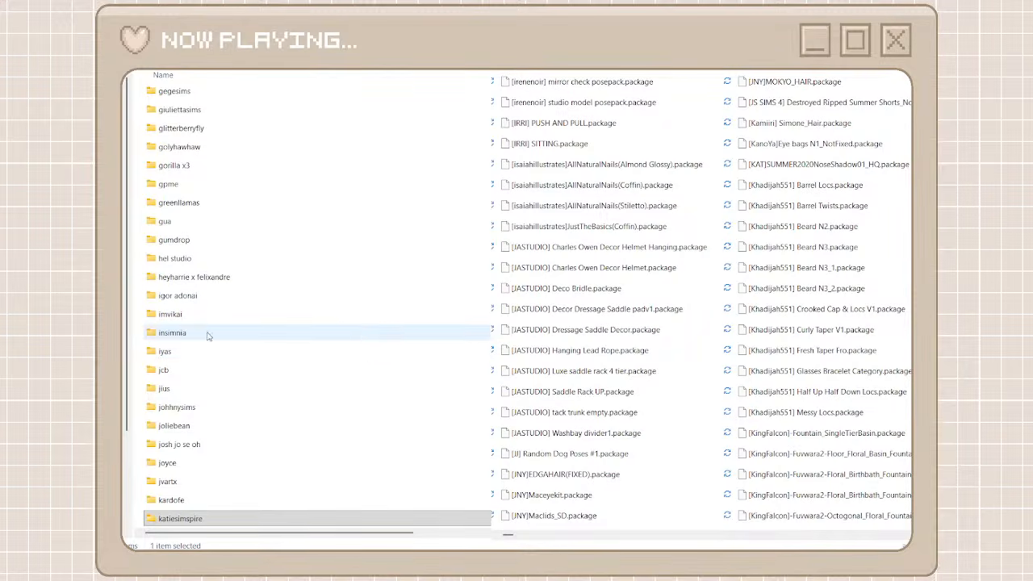
click(132, 218)
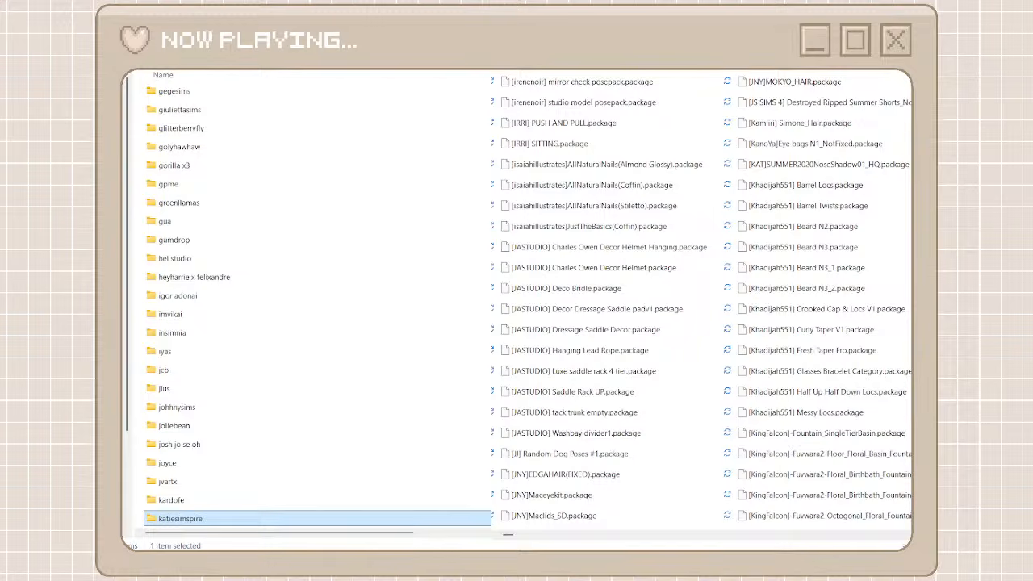
key(ctrl+shift+n)
text(k)
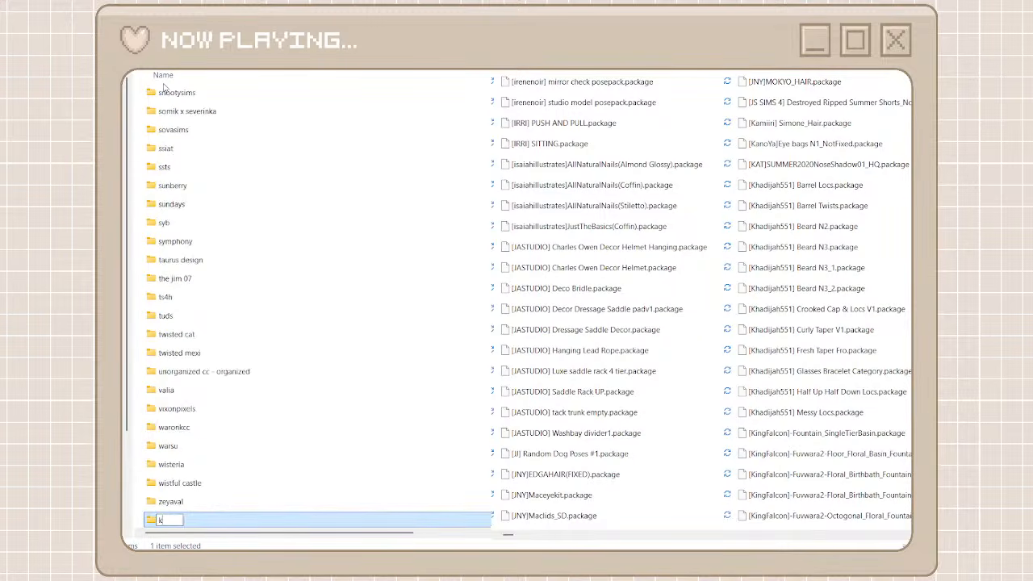
text(hadijah551)
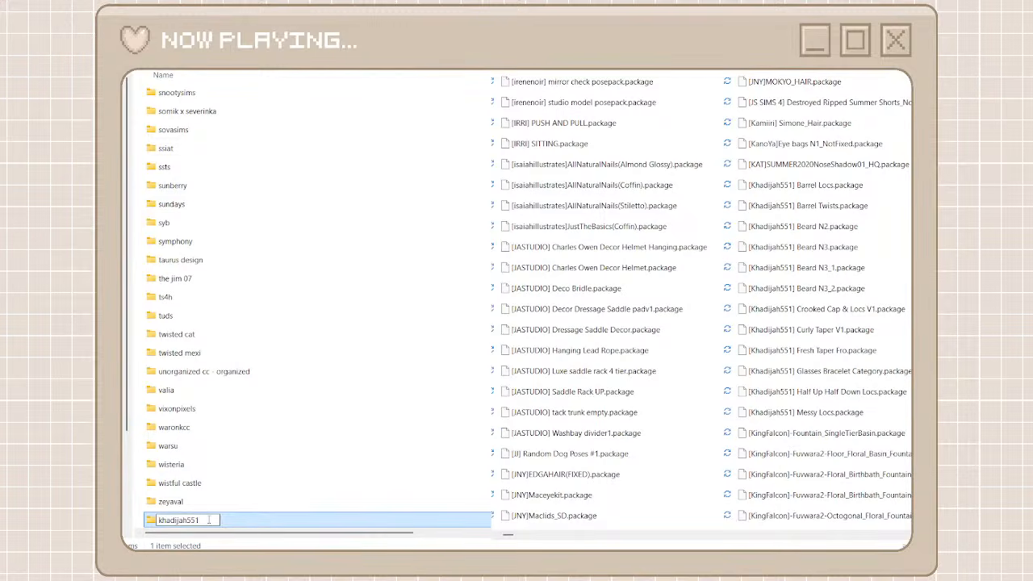
key(ctrl+a)
key(Return)
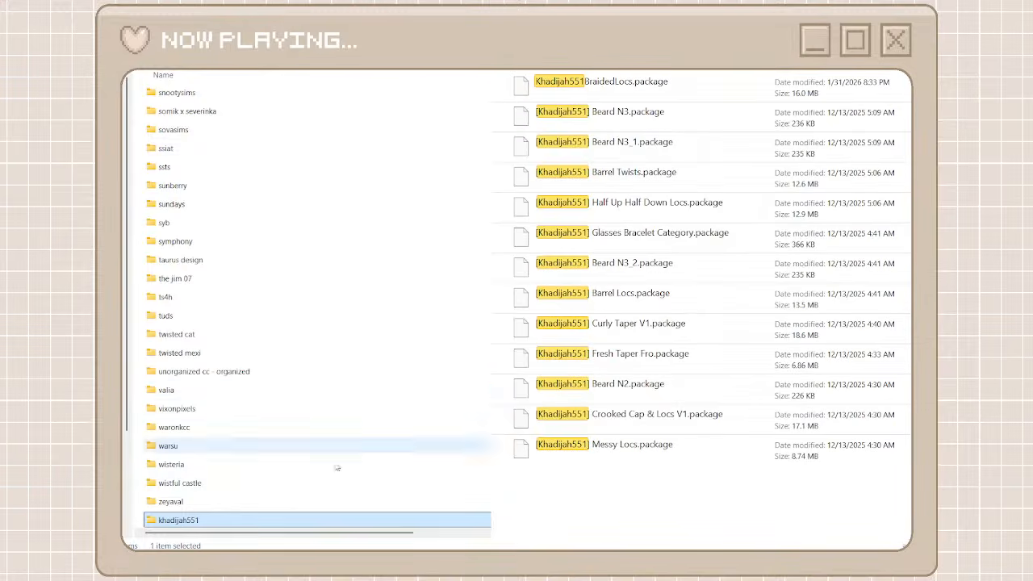
Move all the unorganized packages matching Khadijah551 into the khadijah551 folder and return to the creator folders
double_click(234, 520)
drag(597, 484, 609, 92)
drag(637, 113, 329, 238)
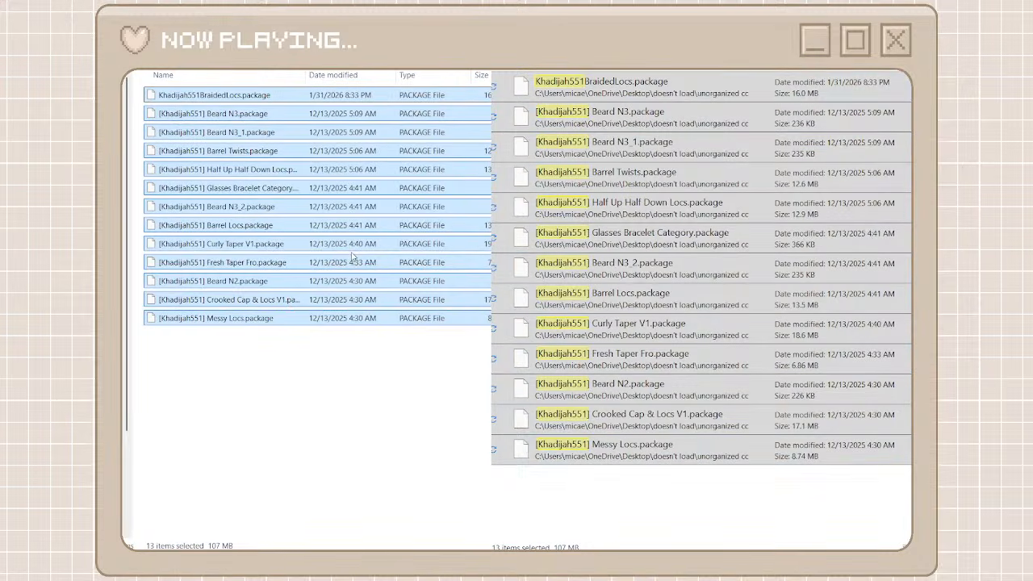
key(alt+Left)
key(alt+Left)
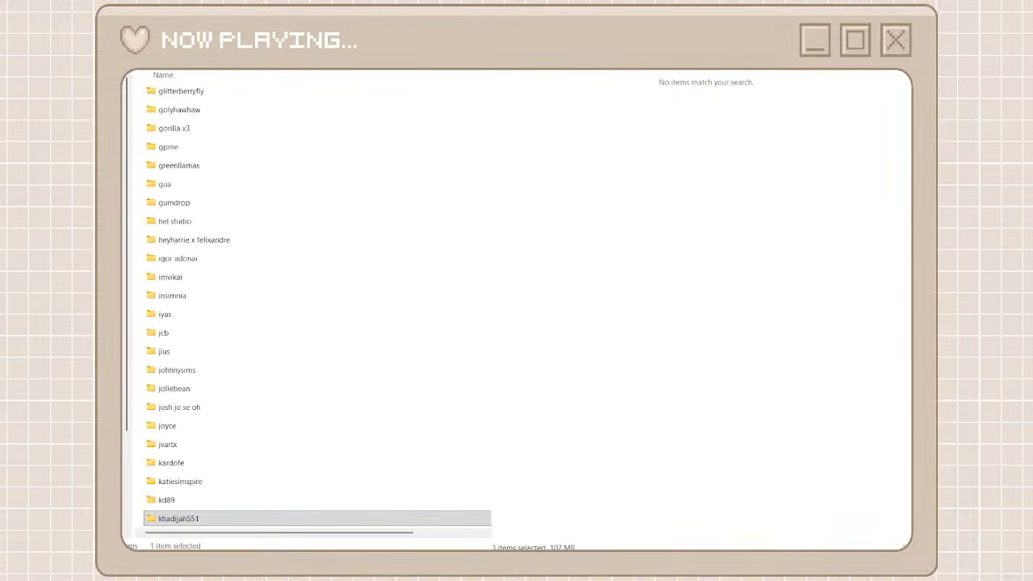
Browse the full unorganized package list past the finished creators and search it for lili
scroll(774, 539, right, 5)
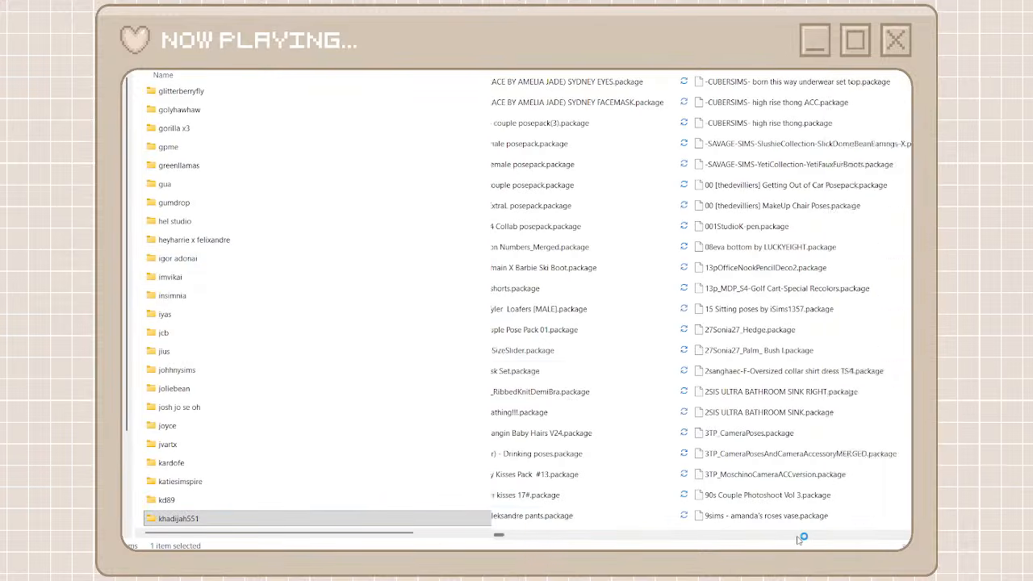
scroll(800, 540, right, 8)
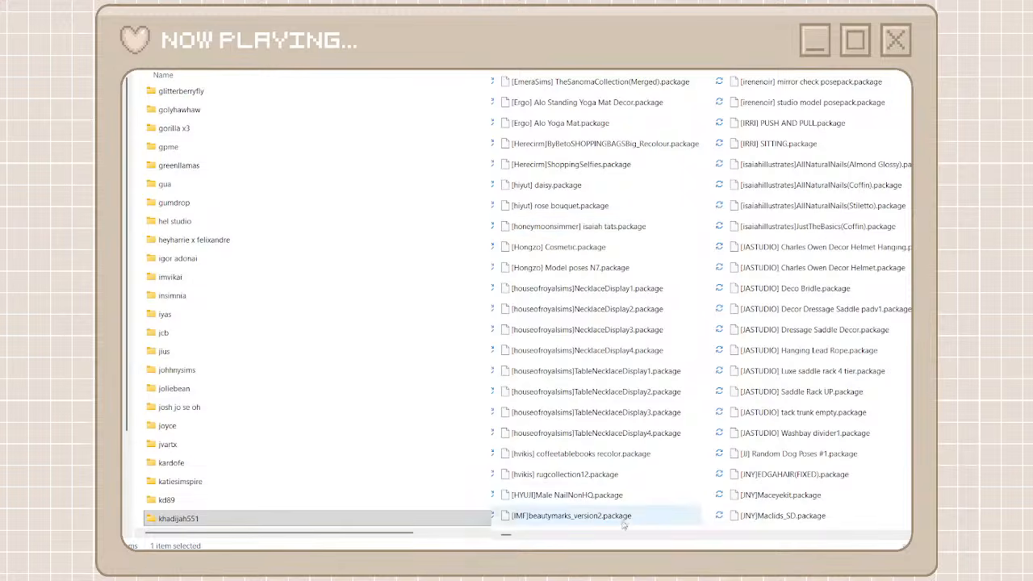
scroll(603, 535, right, 1)
scroll(784, 530, right, 1)
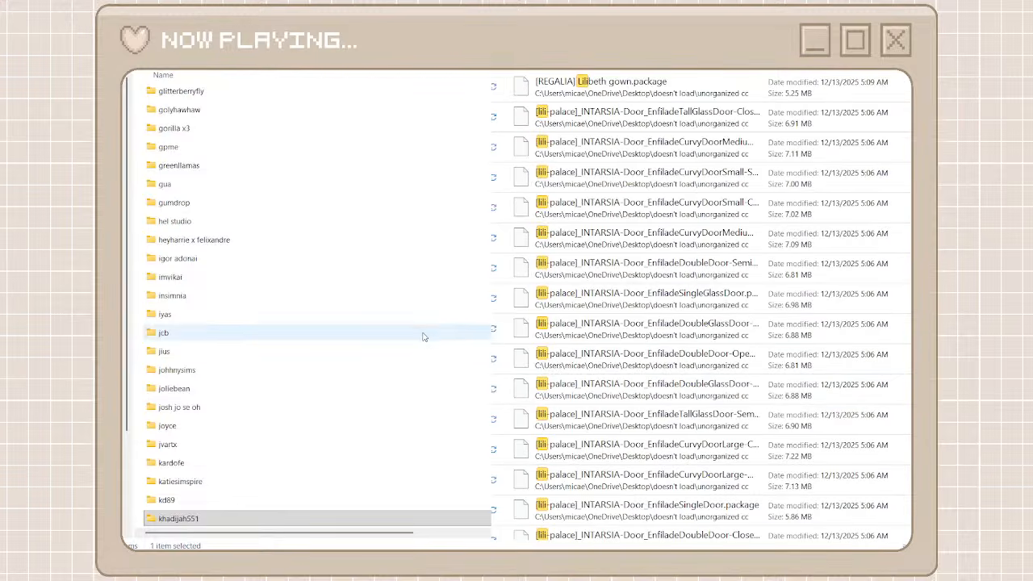
Find the existing lili's place folder among the creator folders and open it
scroll(422, 334, up, 10)
scroll(422, 336, down, 15)
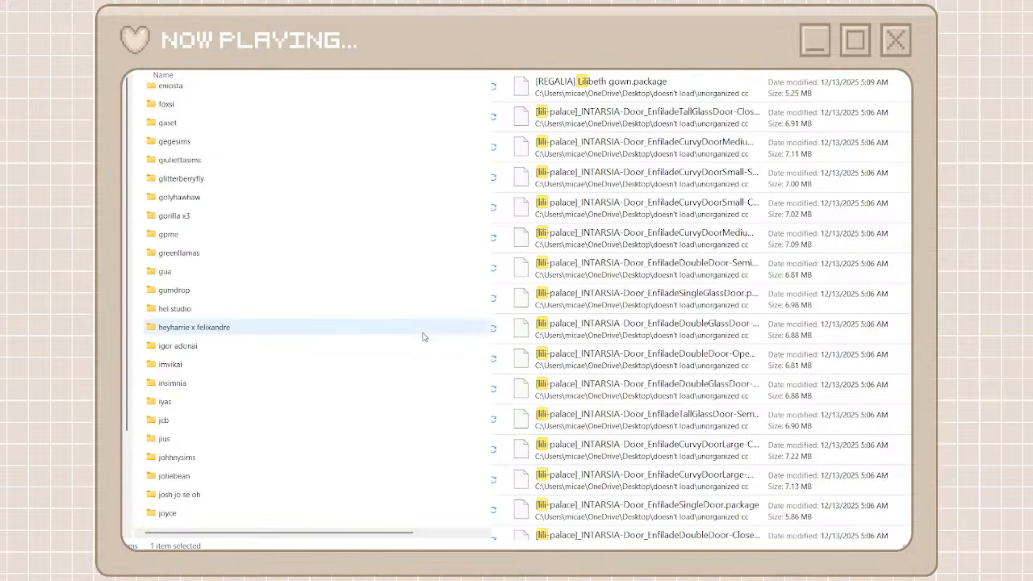
scroll(423, 336, down, 8)
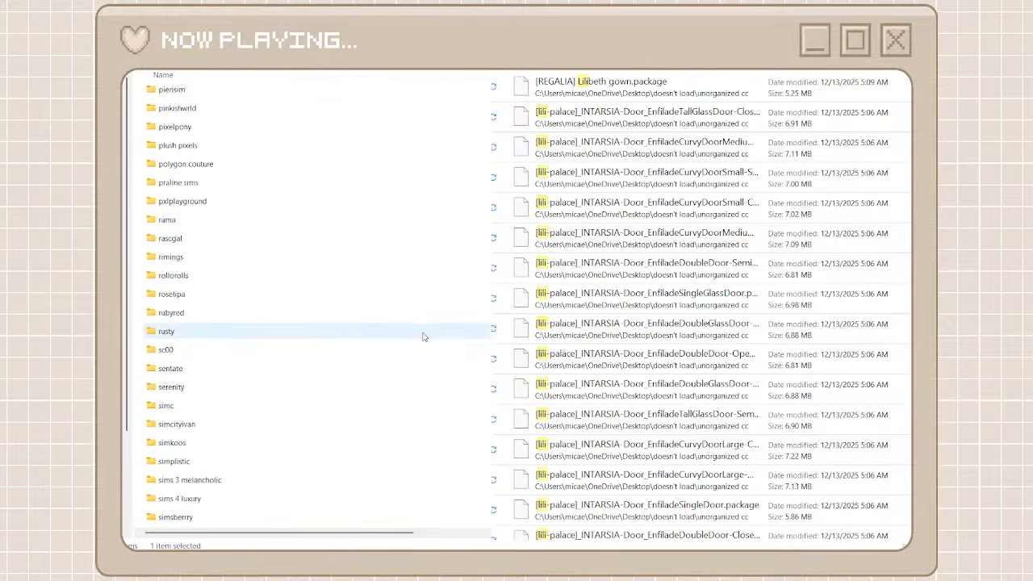
scroll(422, 337, down, 10)
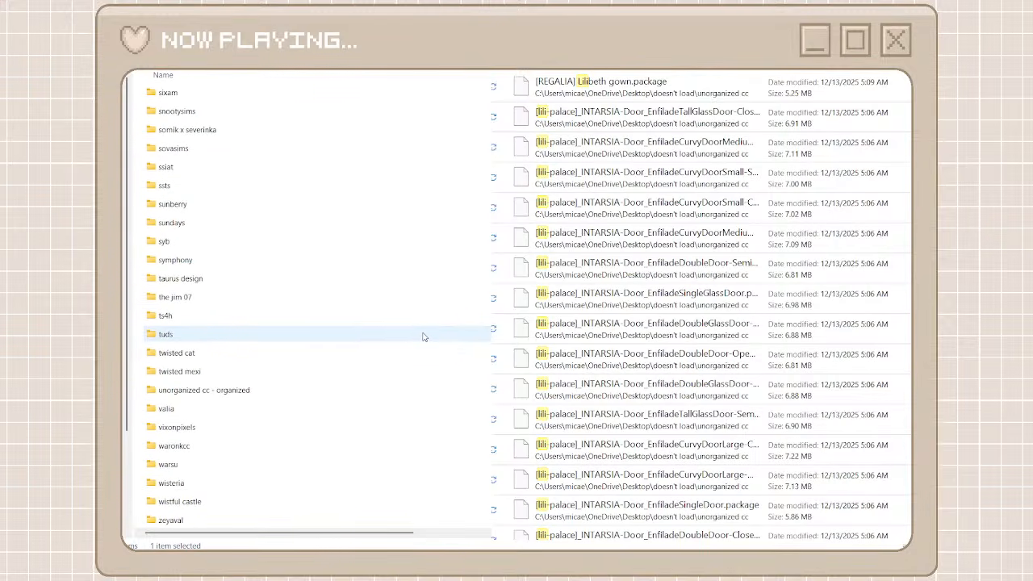
scroll(422, 337, up, 20)
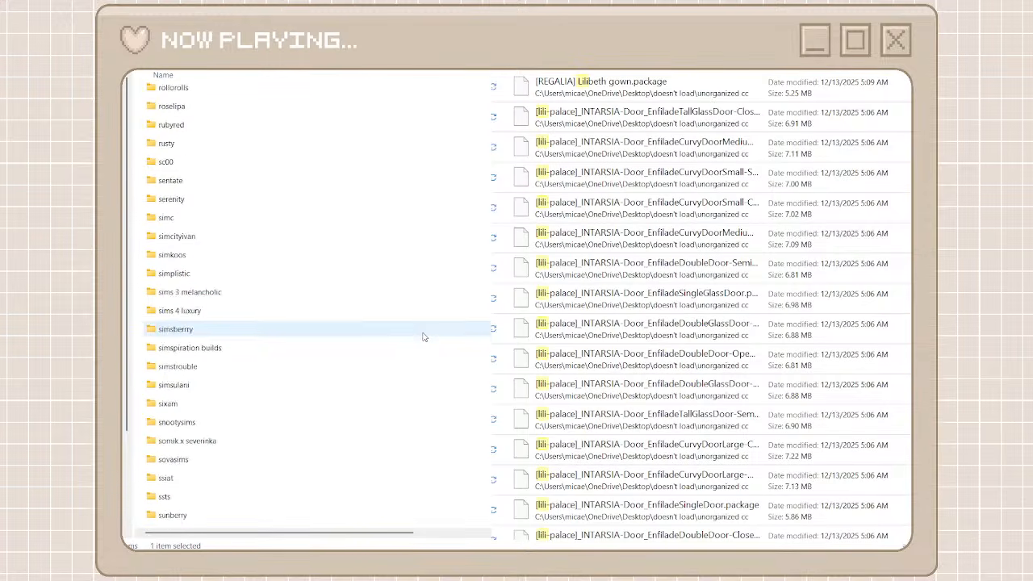
scroll(424, 337, up, 5)
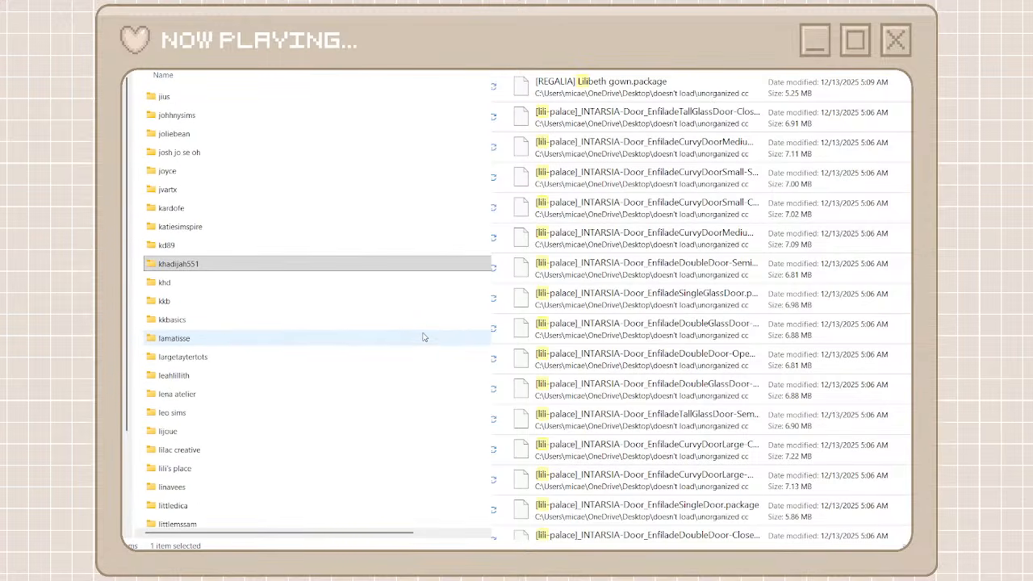
scroll(423, 338, up, 3)
scroll(424, 337, down, 3)
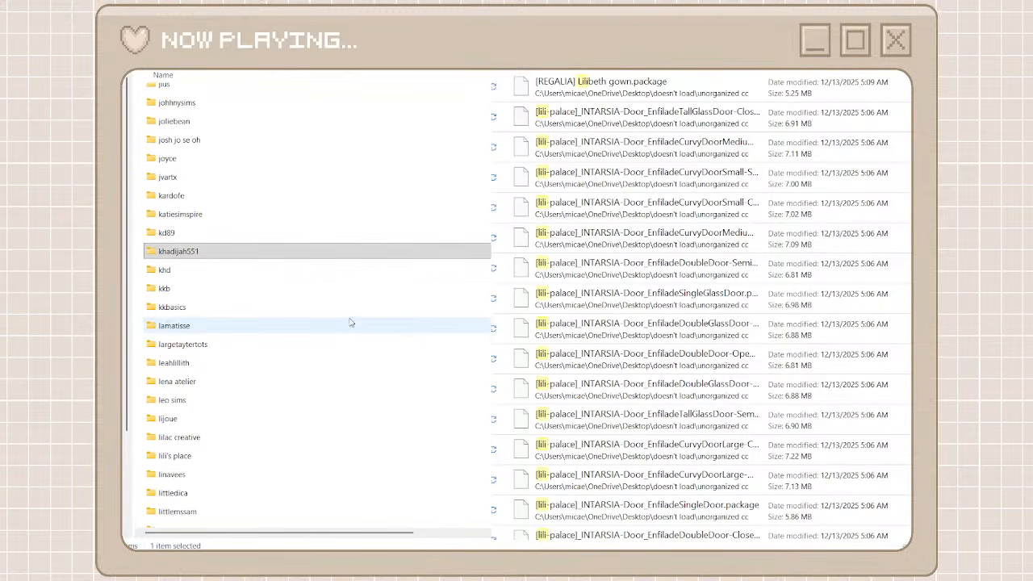
click(260, 457)
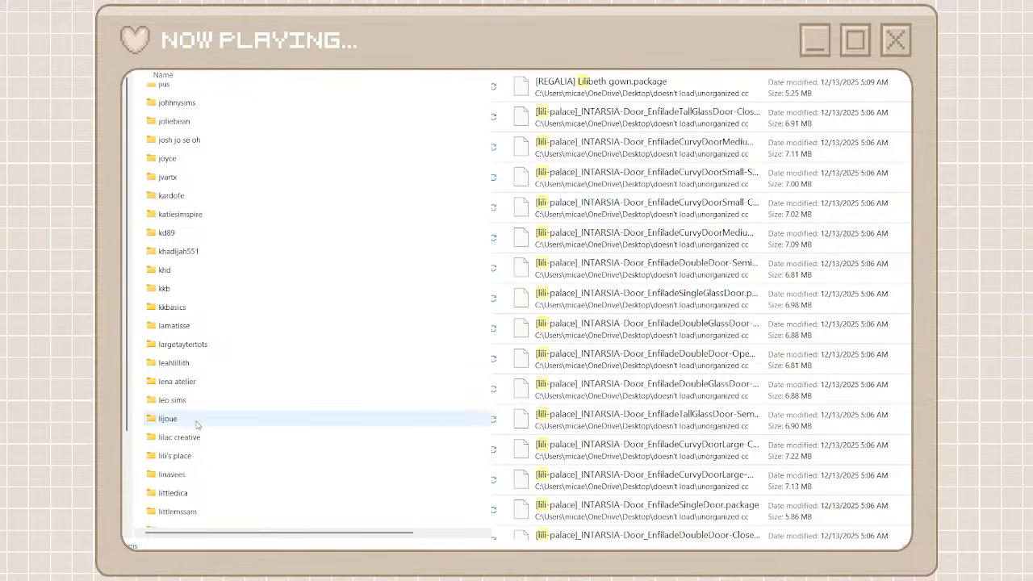
double_click(198, 456)
Move only the lili-palace INTARSIA door packages from the search results into the lili's place folder and return to the creator folders
click(650, 111)
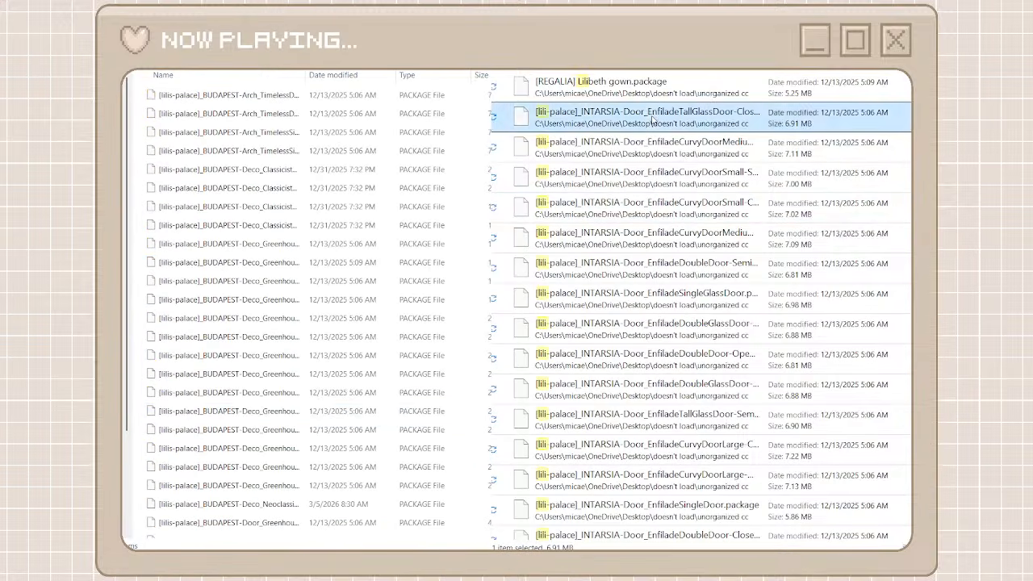
scroll(634, 353, down, 5)
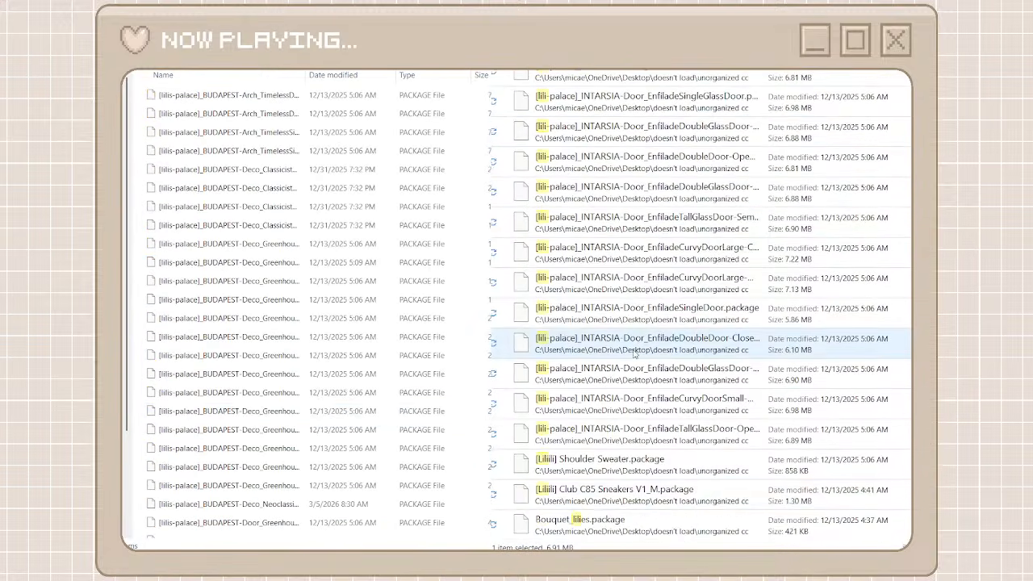
shift+click(594, 505)
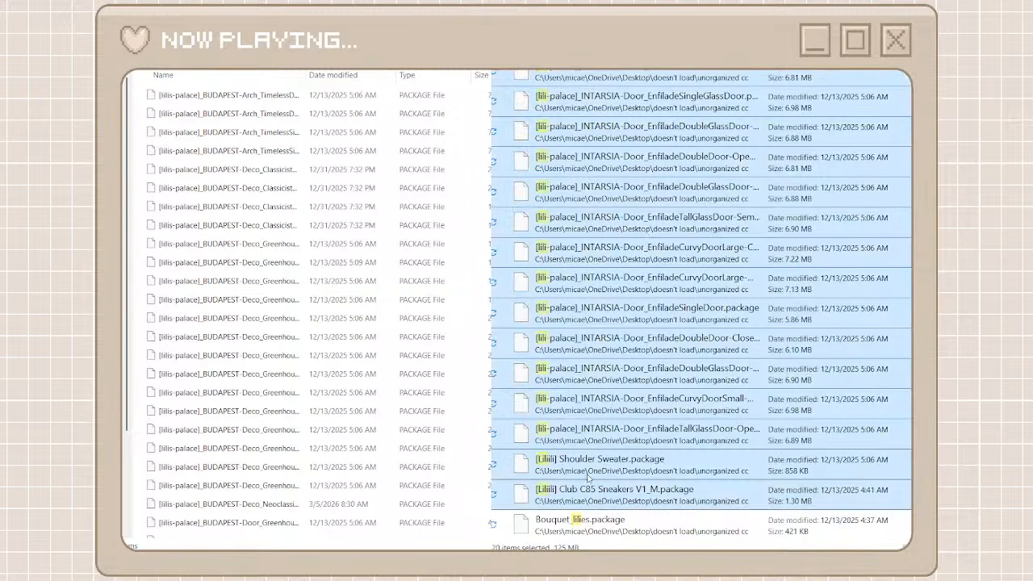
shift+click(579, 436)
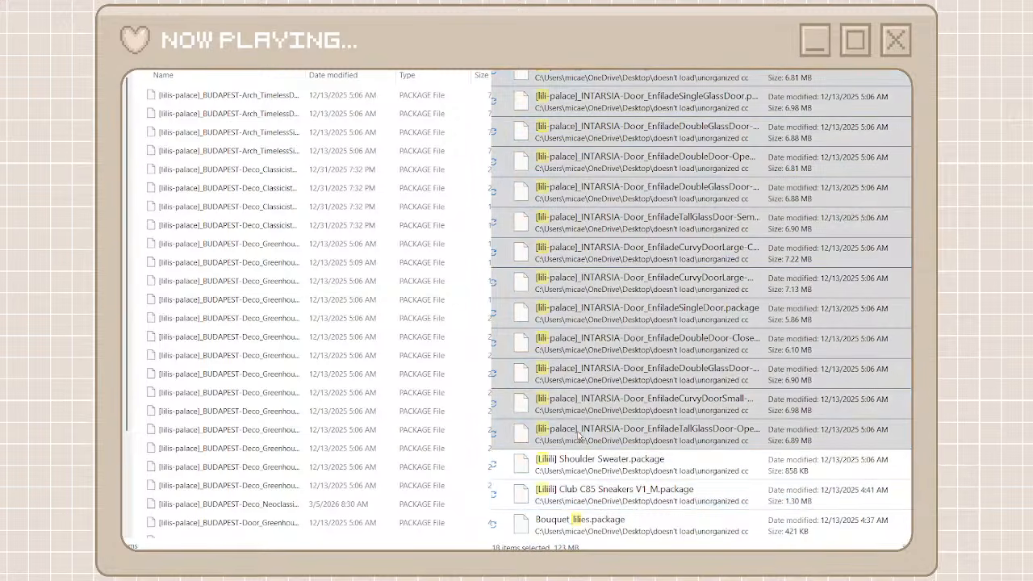
click(607, 454)
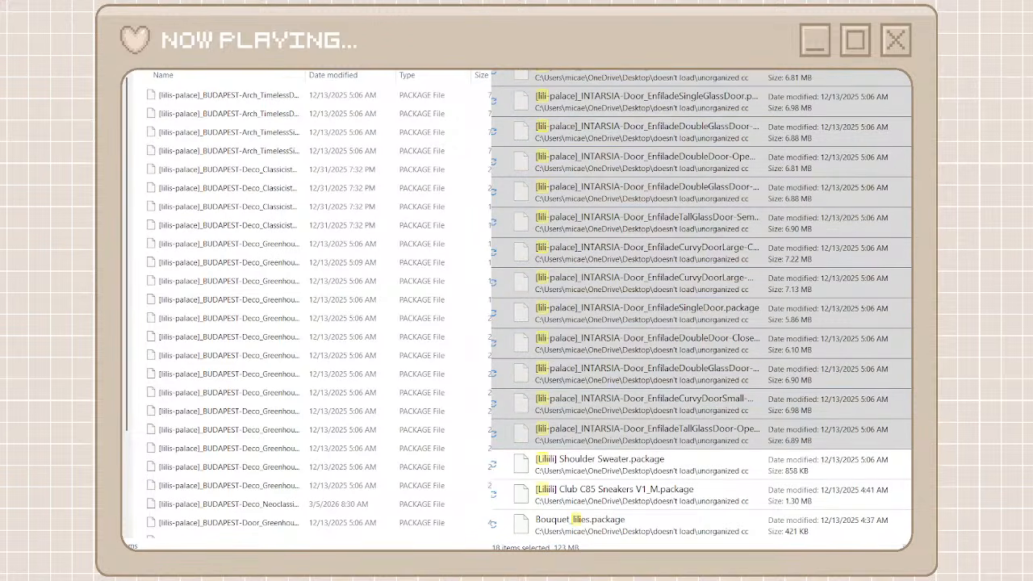
key(ctrl+v)
scroll(588, 276, up, 3)
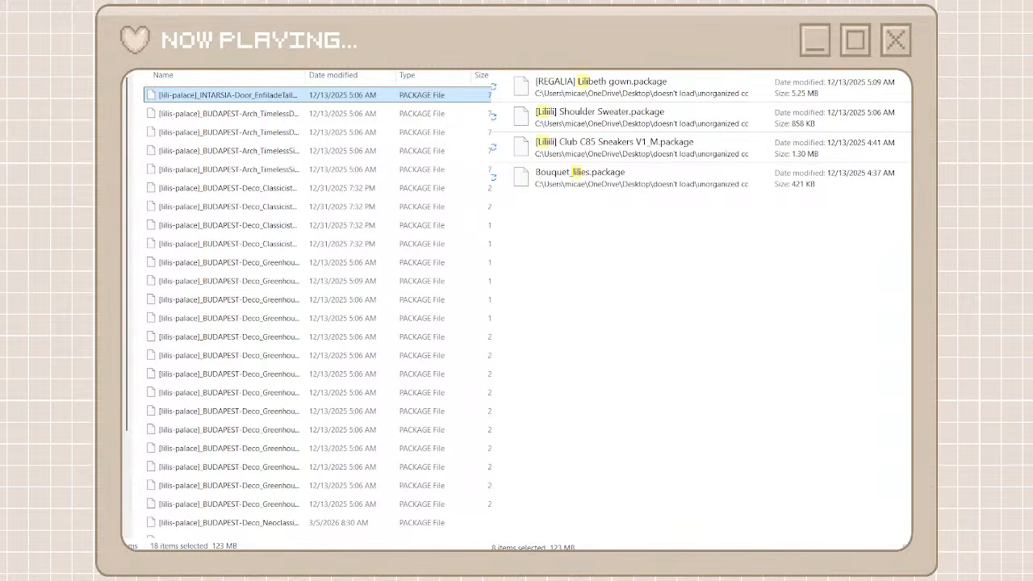
key(BackSpace)
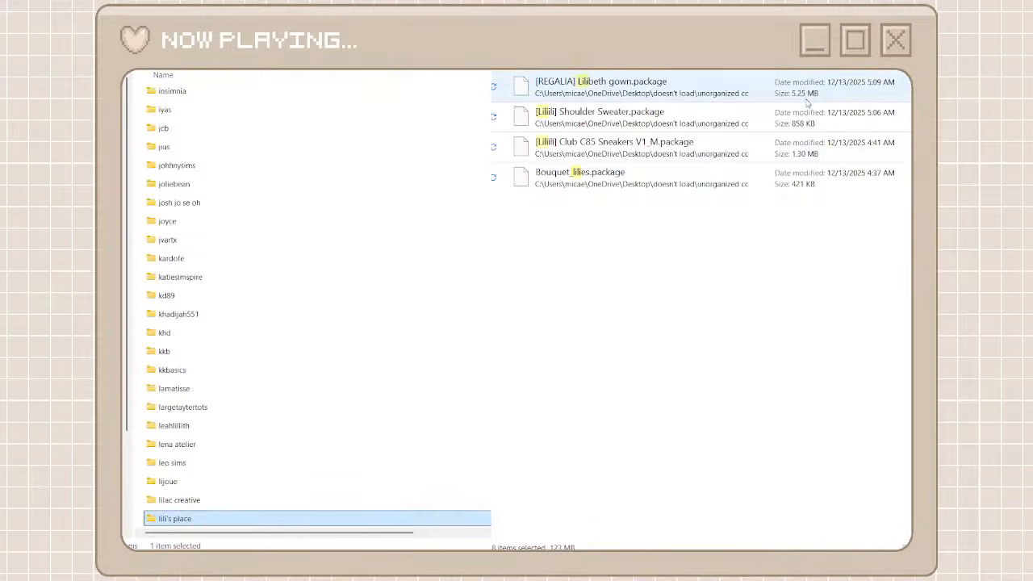
key(alt+Tab)
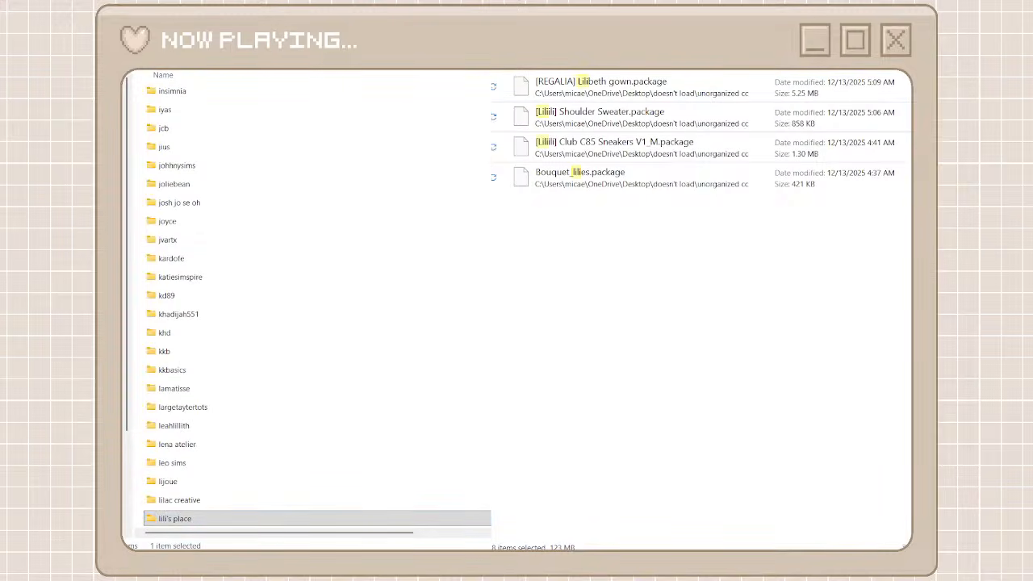
Narrow the lili search of the unorganized packages by adding ca, and clear the search to restore the full list
text(ca)
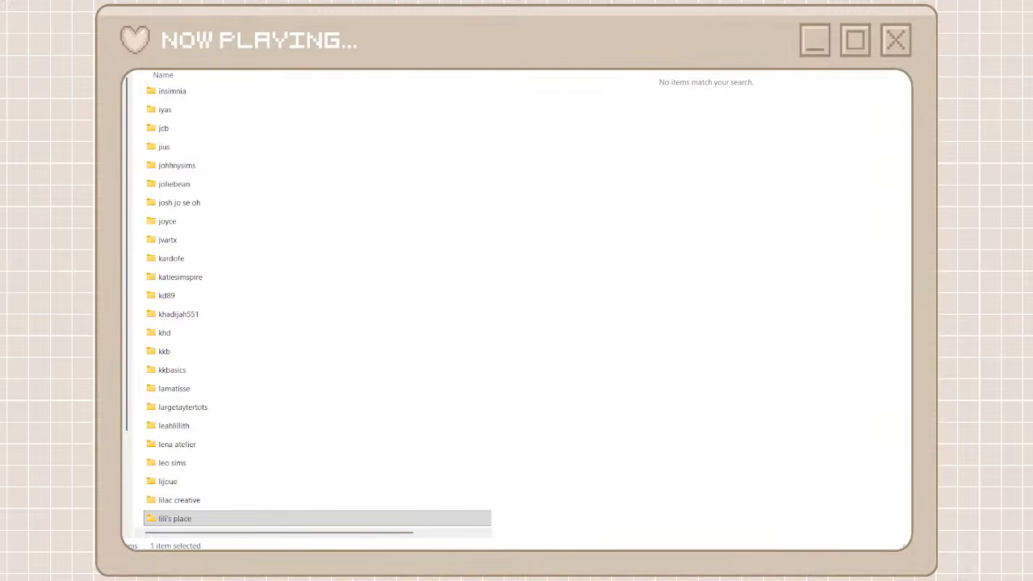
key(BackSpace)
key(BackSpace)
key(BackSpace)
key(BackSpace)
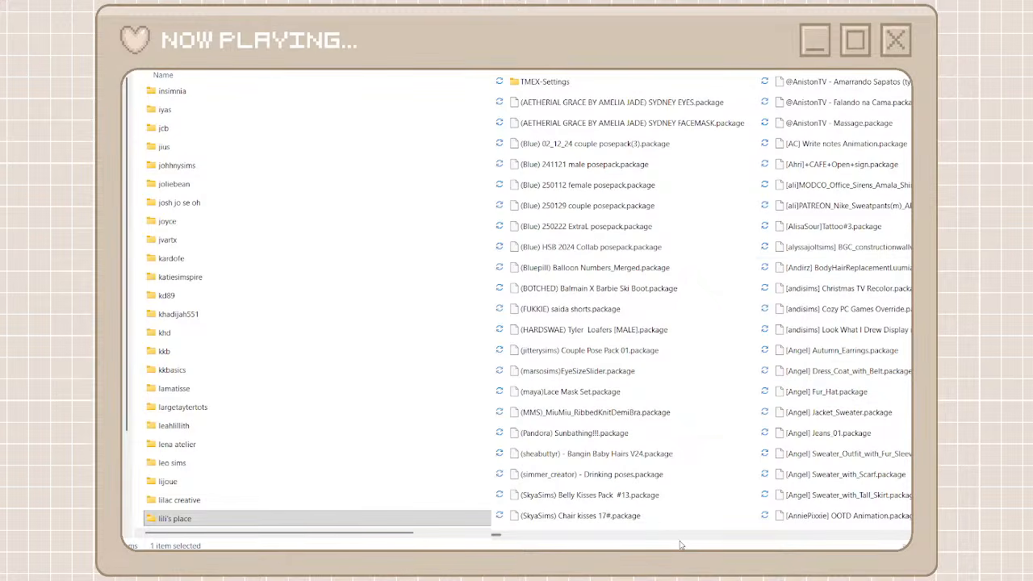
Create a folder named ddaengsims among the creator folders and search the unorganized packages for that name
drag(496, 535, 673, 544)
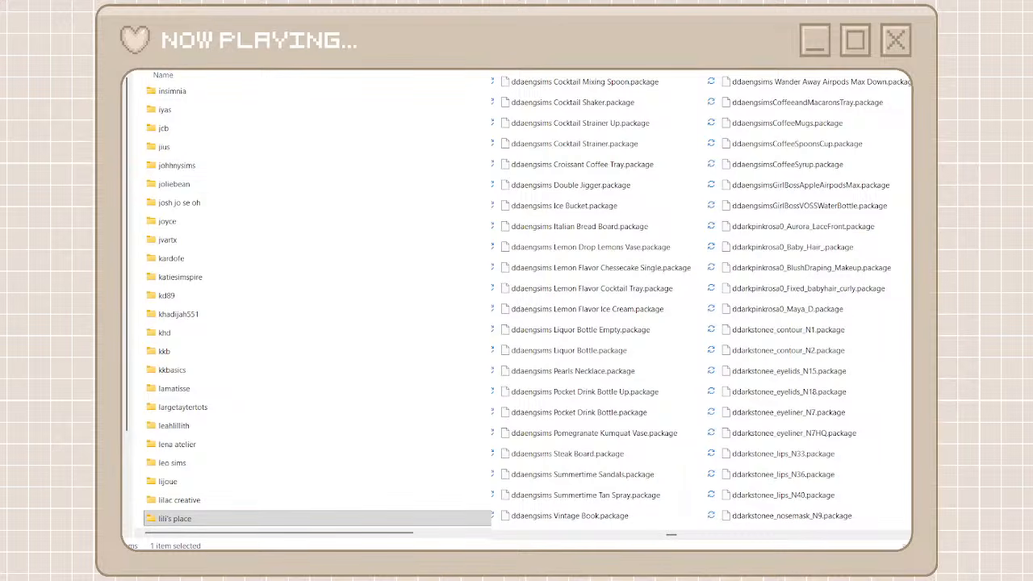
key(ctrl+shift+n)
text(dd)
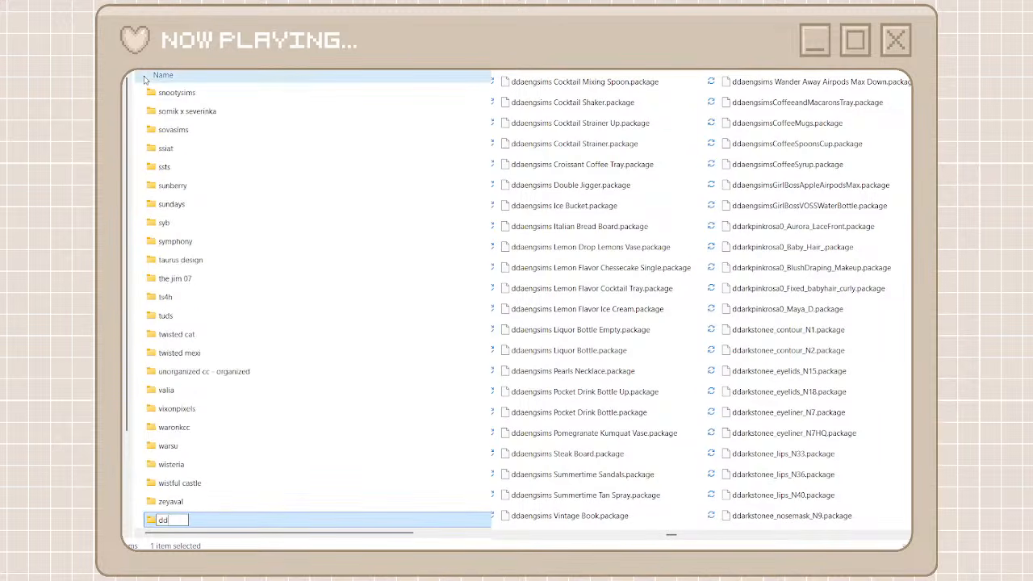
text(aengsims)
key(ctrl+a)
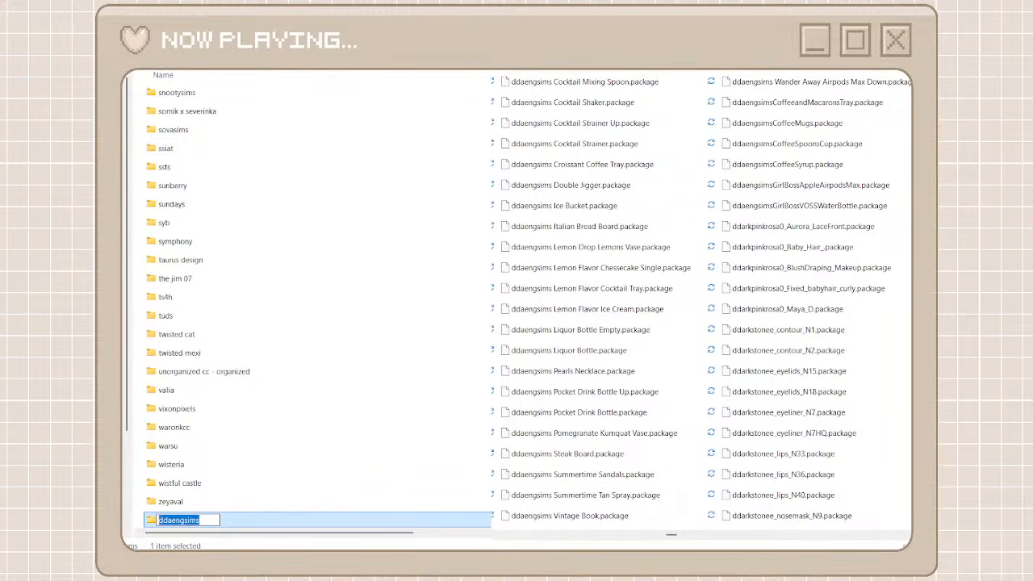
key(Return)
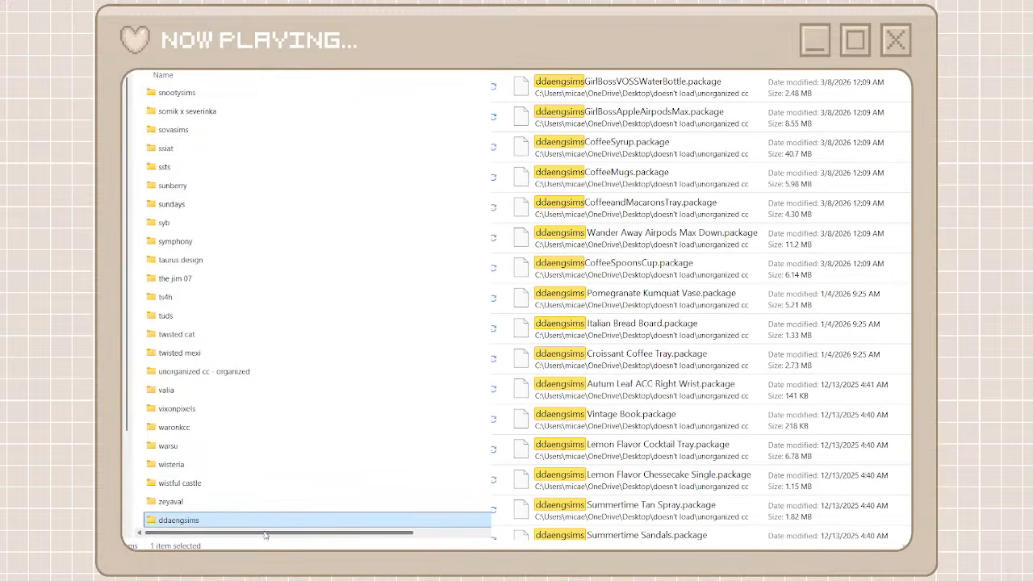
Move all the unorganized packages matching ddaengsims into the ddaengsims folder
double_click(230, 523)
click(634, 87)
scroll(626, 325, down, 6)
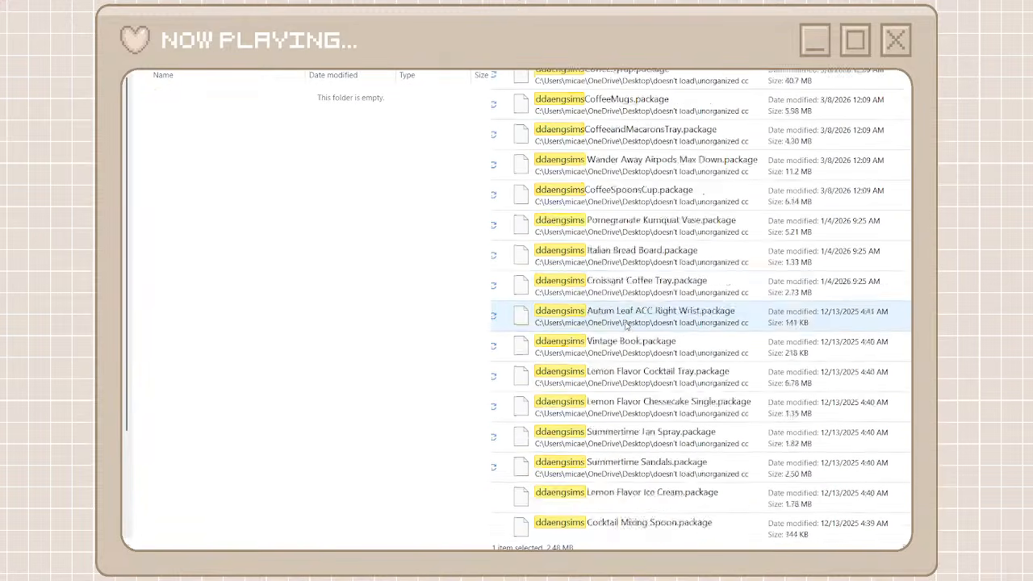
shift+click(623, 525)
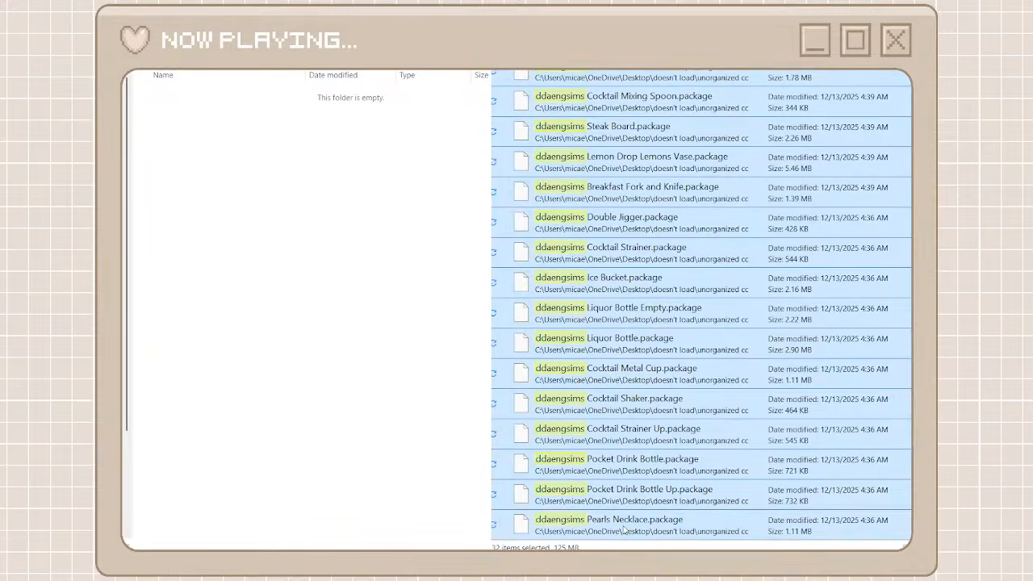
key(ctrl+x)
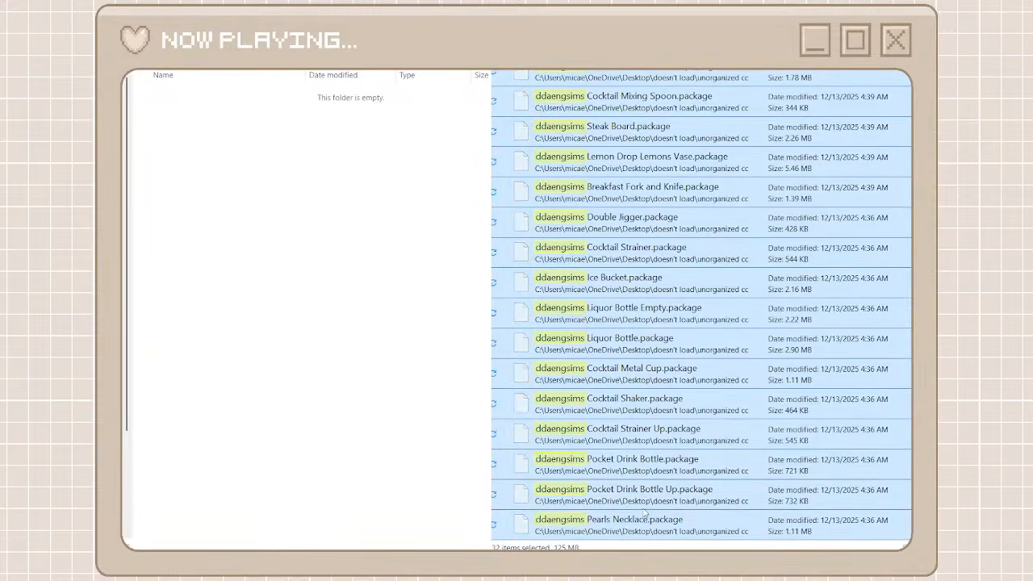
click(316, 254)
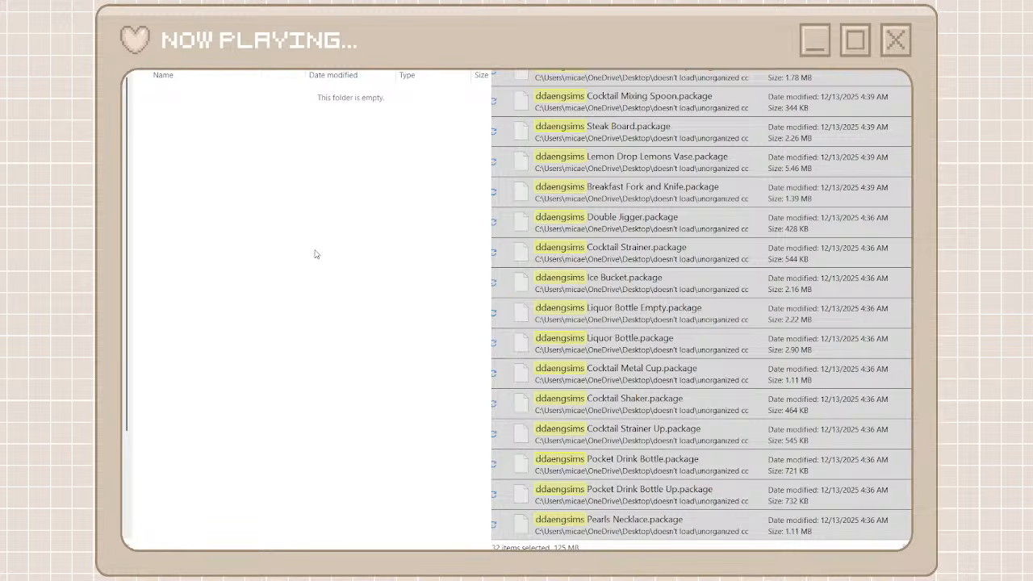
key(ctrl+v)
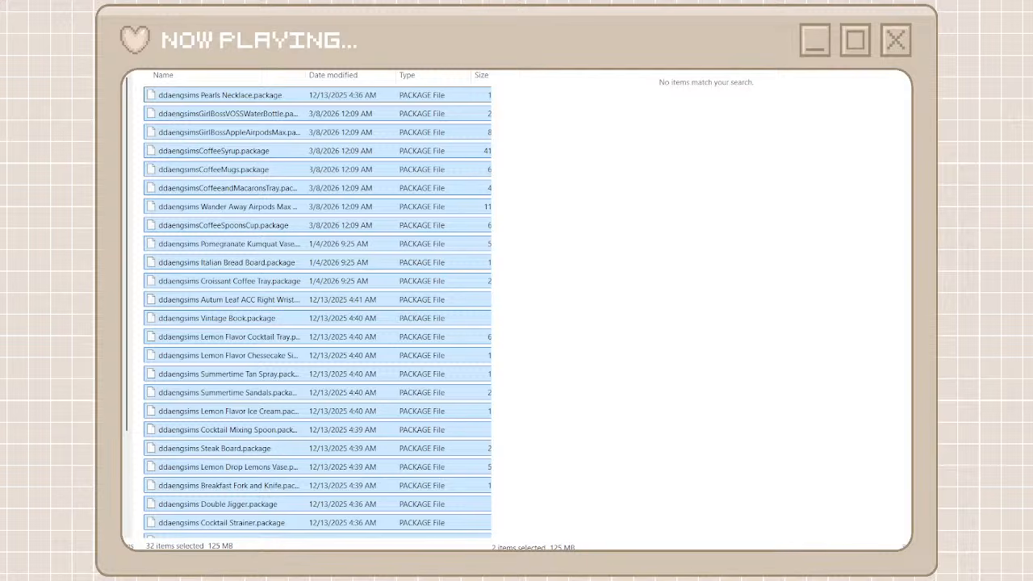
Create a folder named tinisims among the creator folders and search the unorganized packages for that name
click(507, 55)
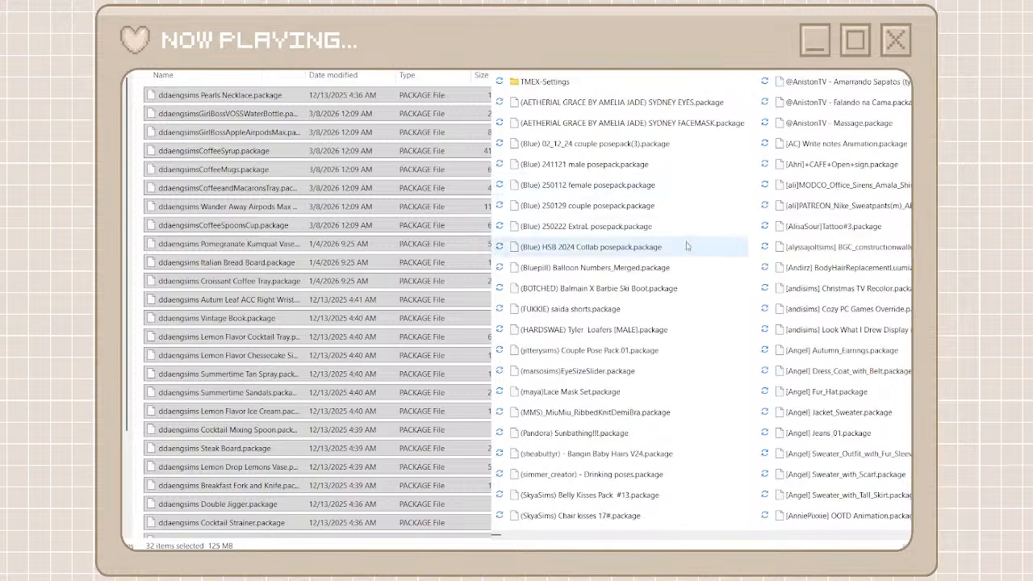
click(589, 537)
scroll(589, 541, right, 6)
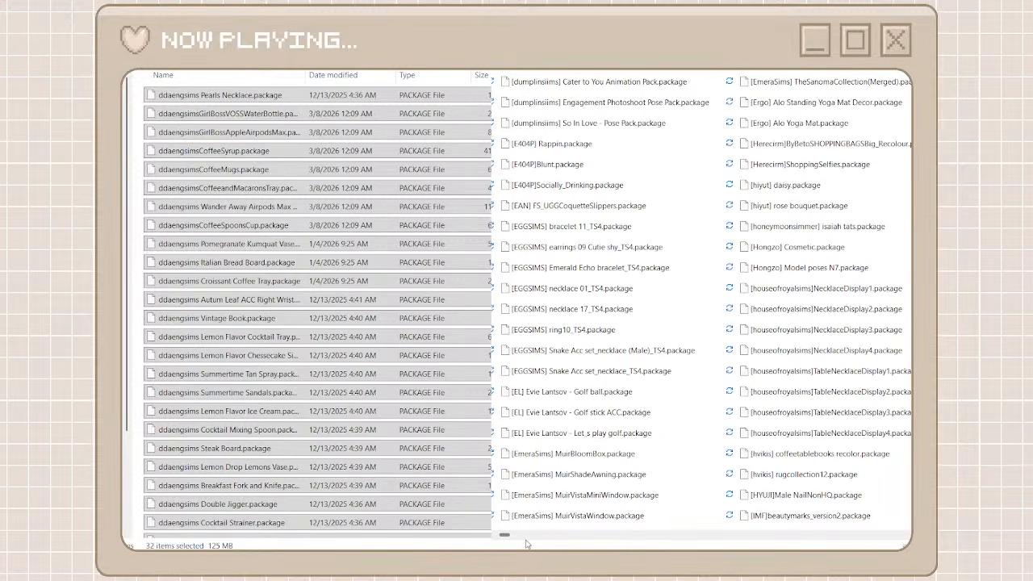
drag(503, 535, 587, 548)
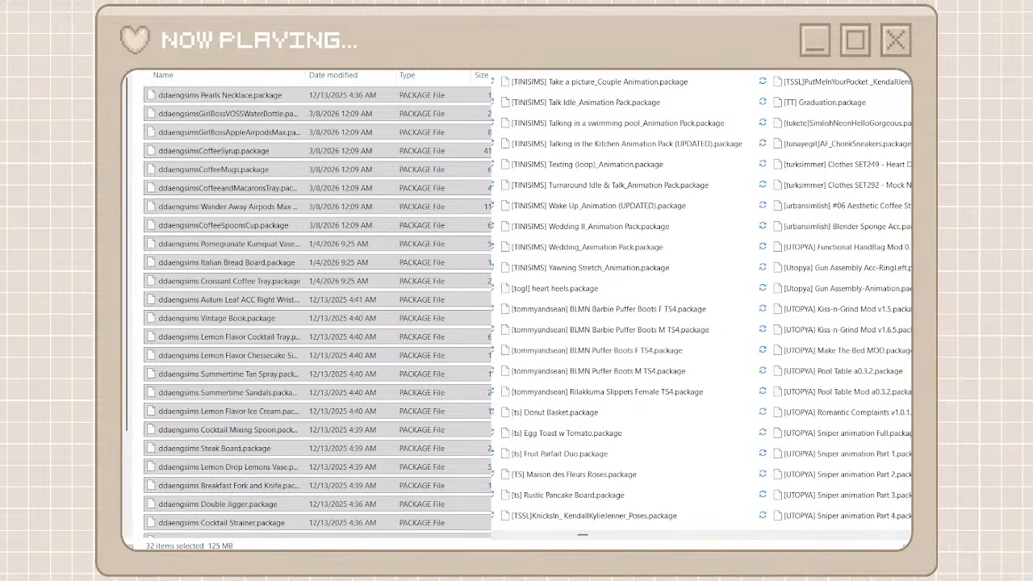
key(alt+Left)
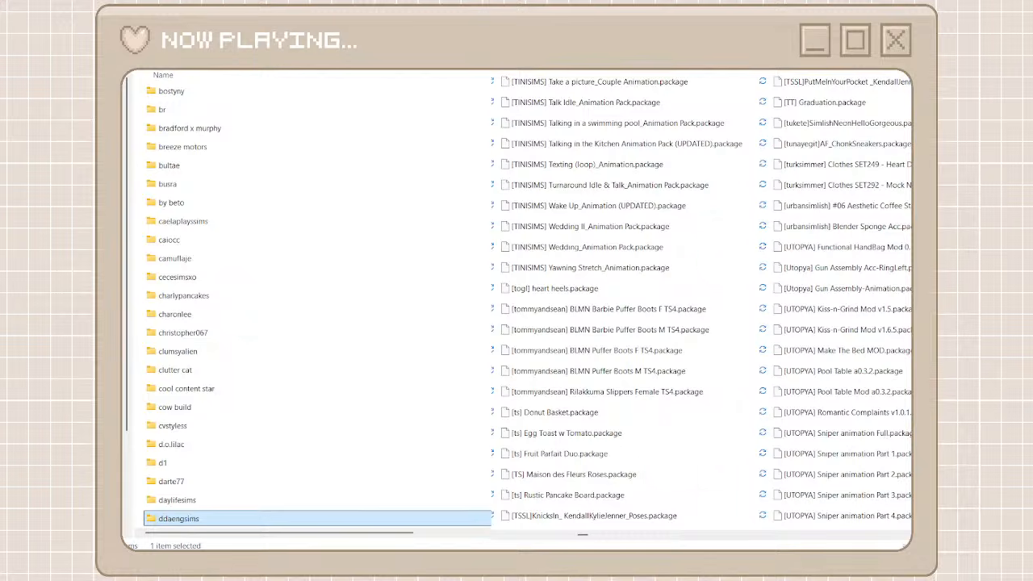
key(alt+Tab)
key(ctrl+shift+n)
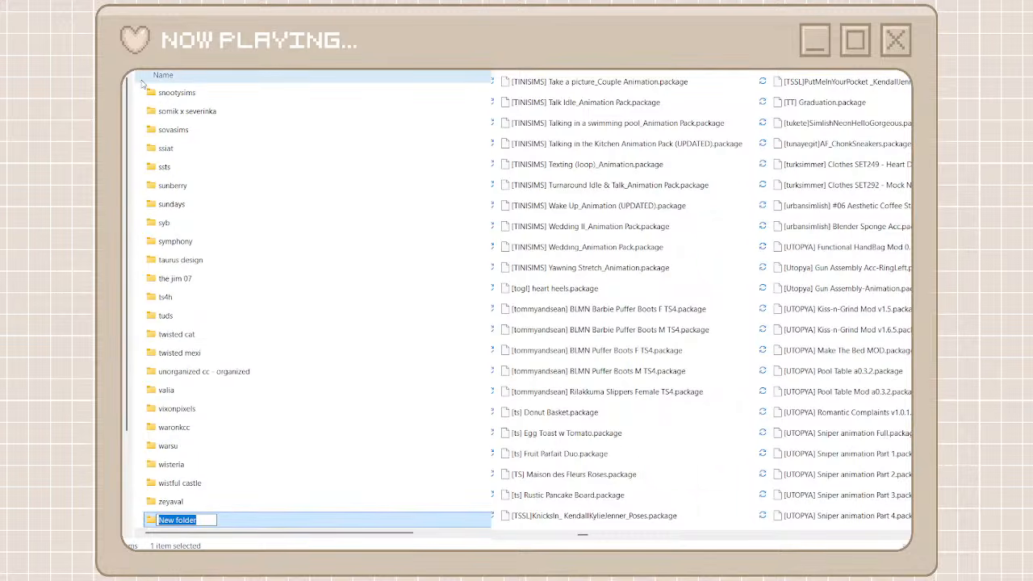
text(tinisi)
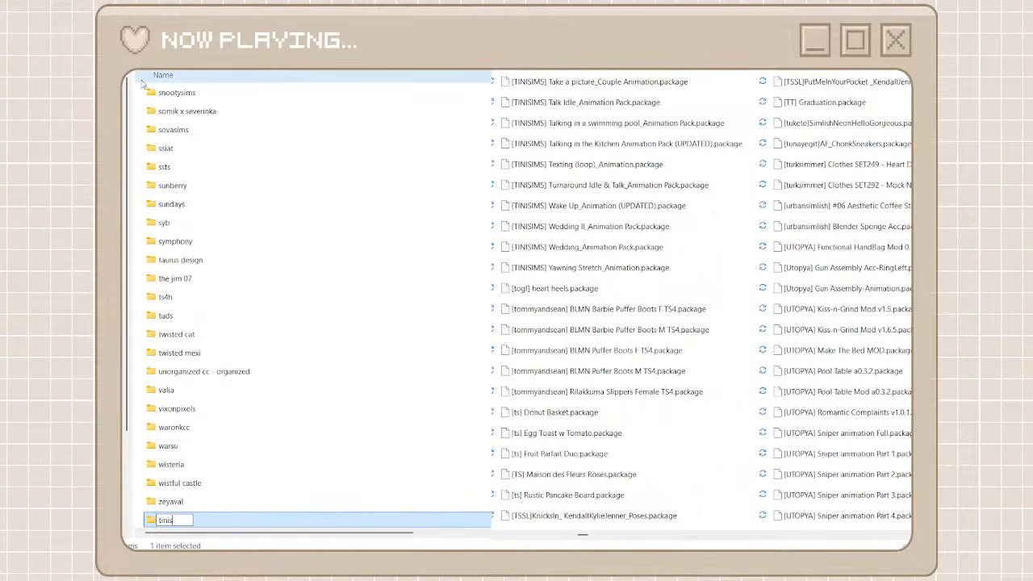
text(ms)
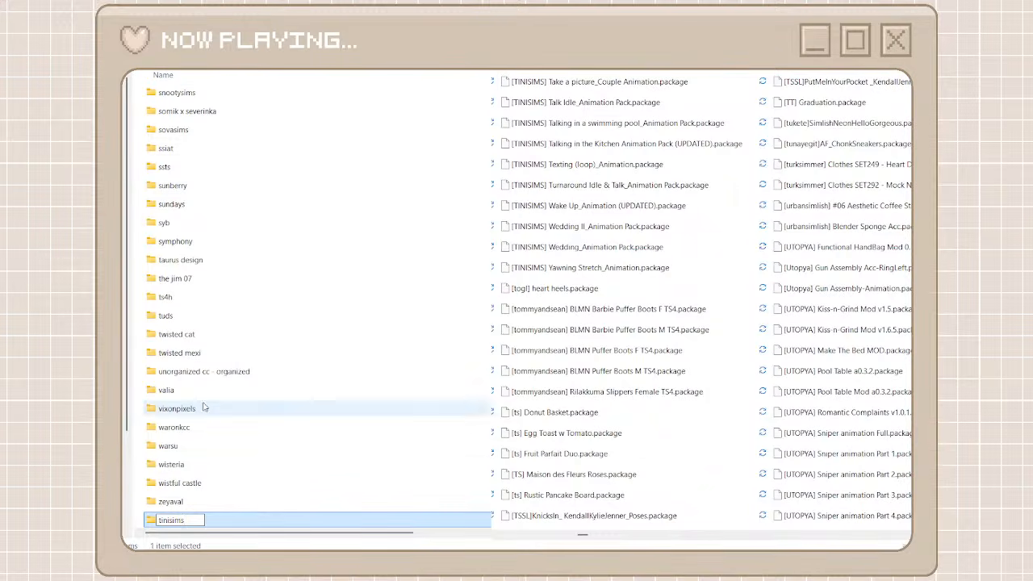
key(ctrl+a)
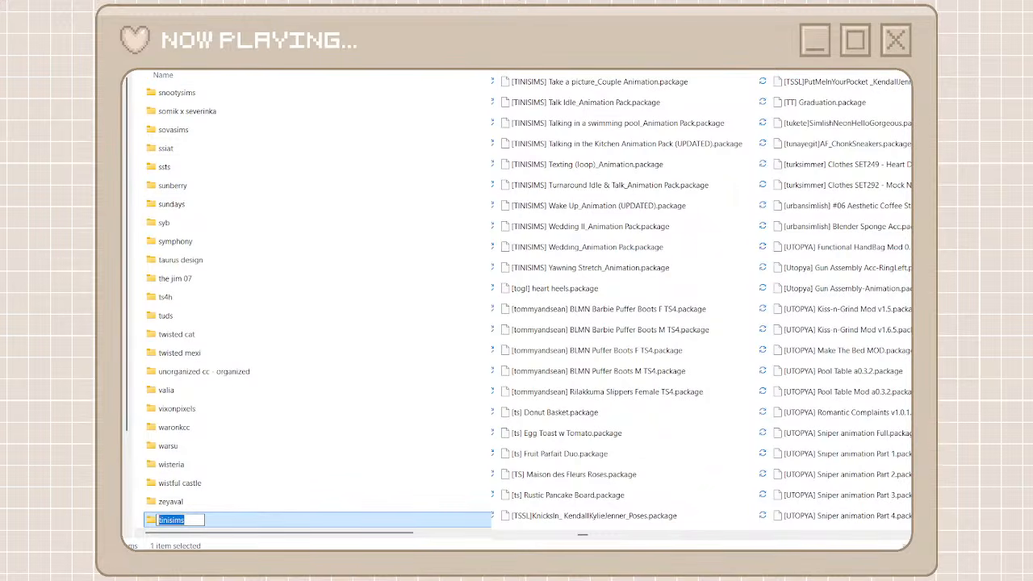
key(Return)
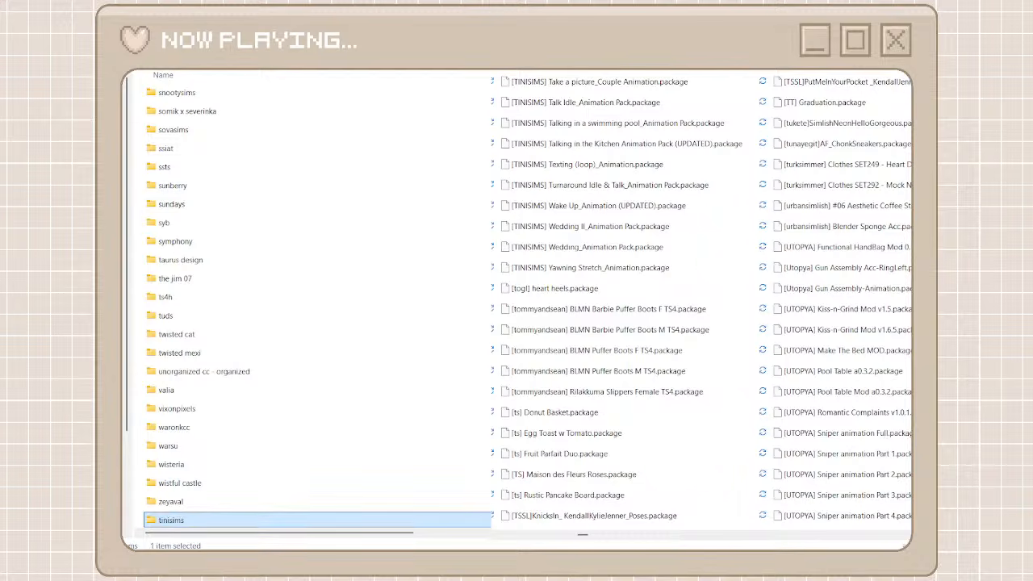
key(ctrl+v)
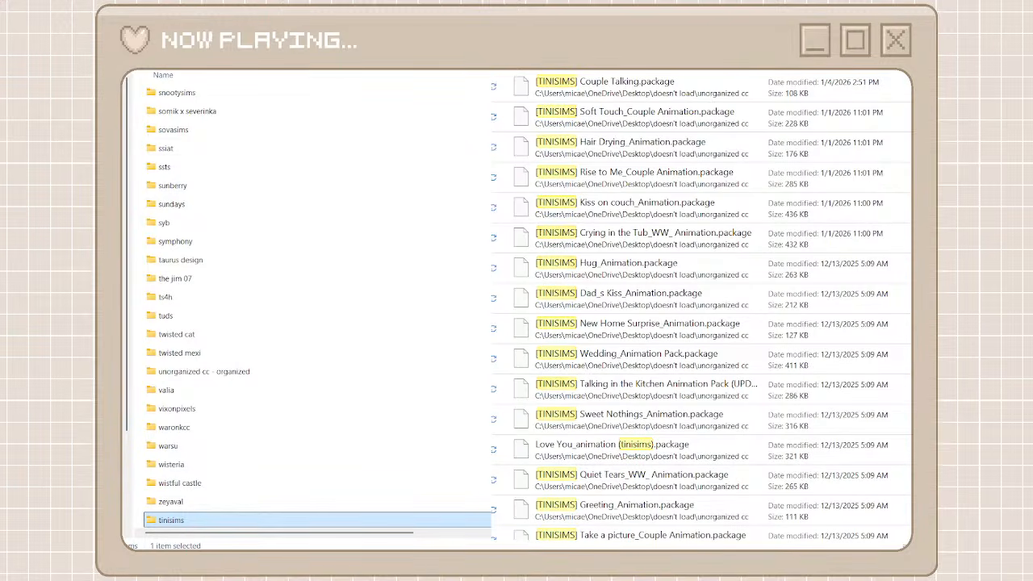
Move all the unorganized packages matching tinisims into the tinisims folder and return to the creator folders
double_click(374, 522)
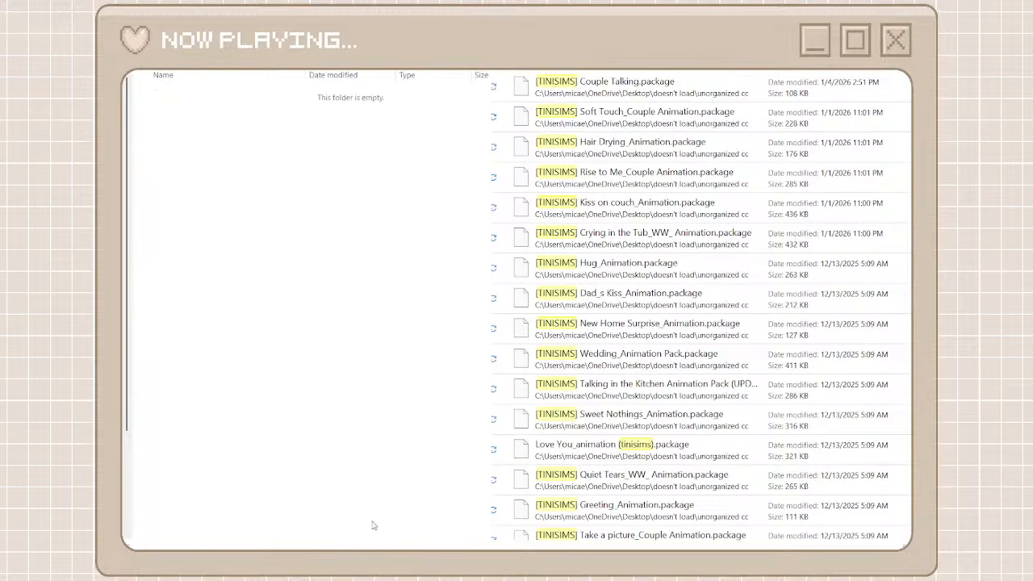
click(605, 87)
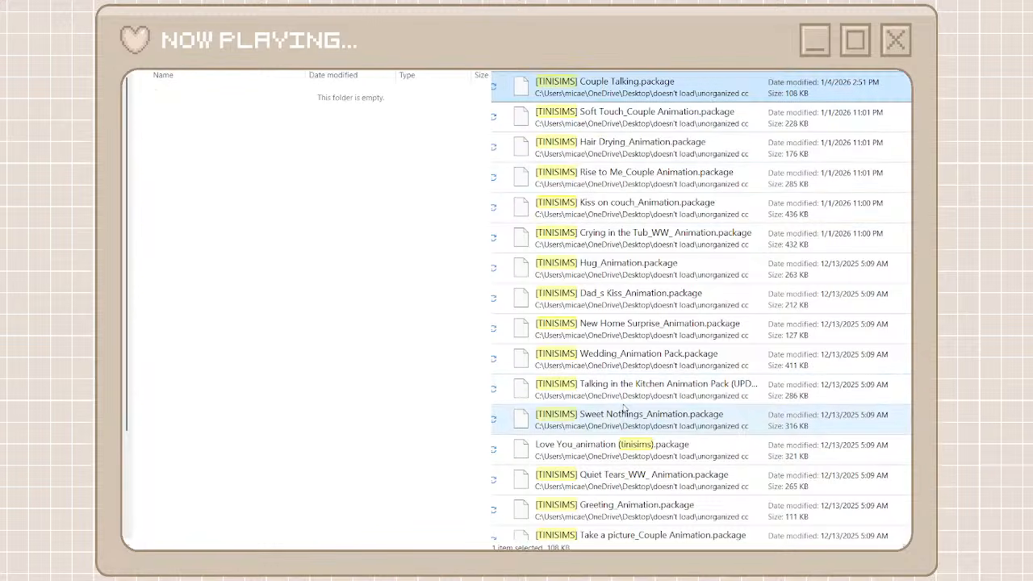
scroll(613, 517, down, 12)
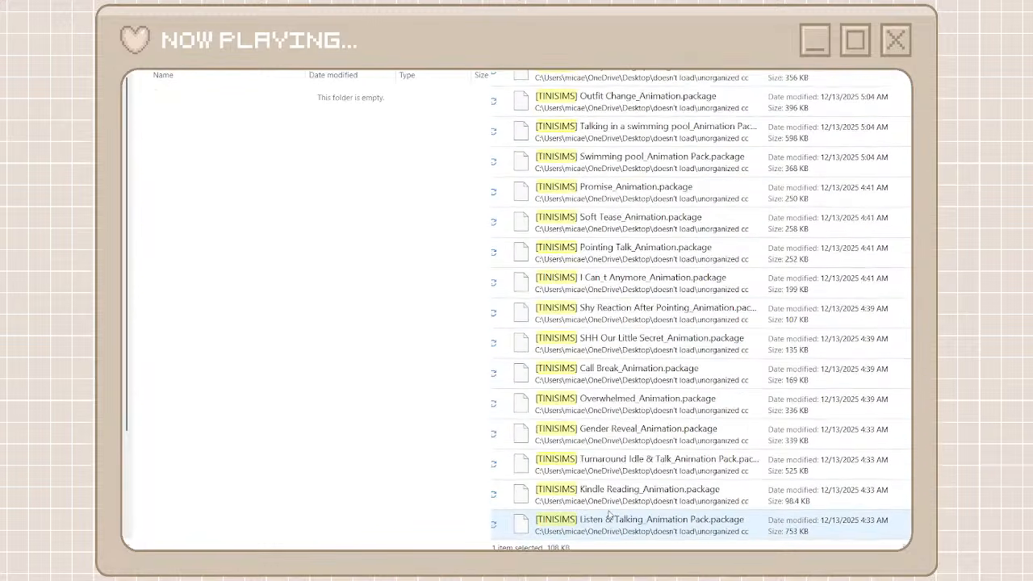
shift+click(610, 523)
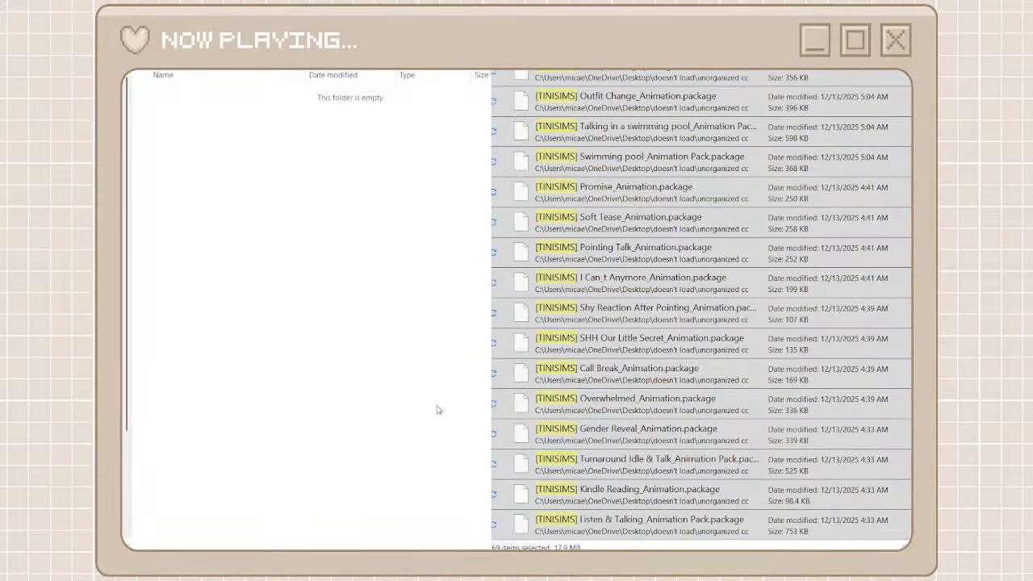
key(ctrl+v)
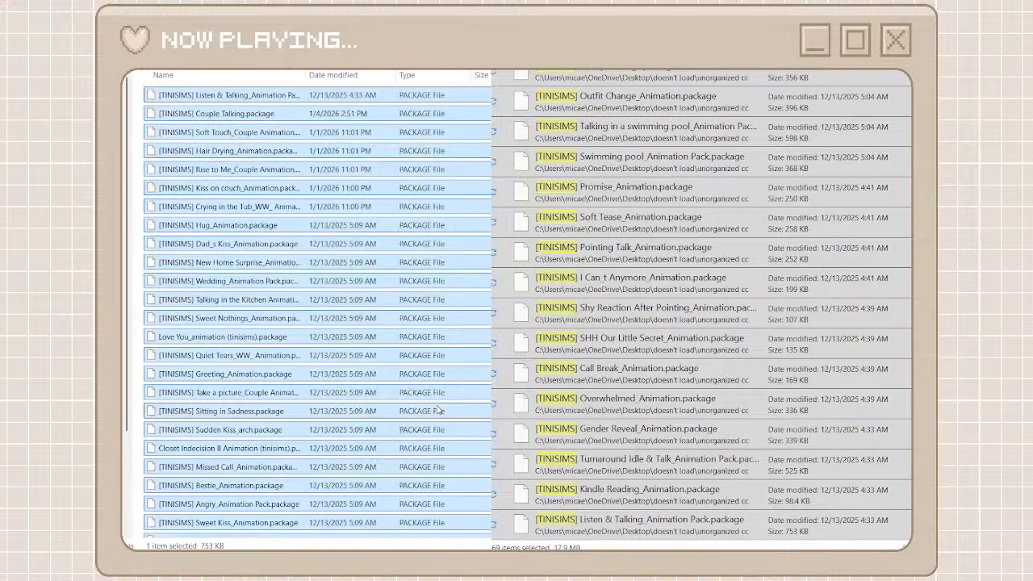
key(alt+Left)
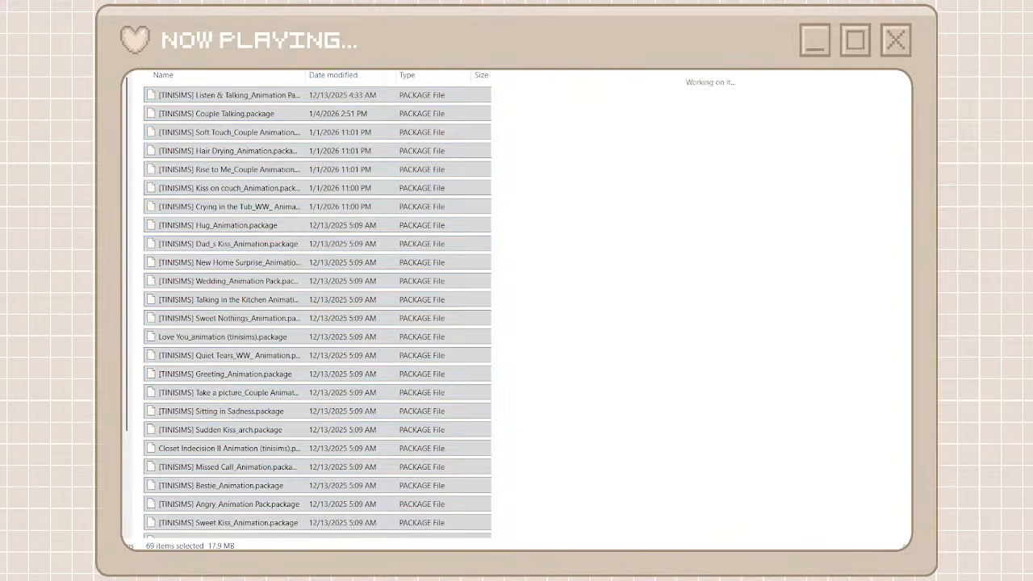
key(alt+Left)
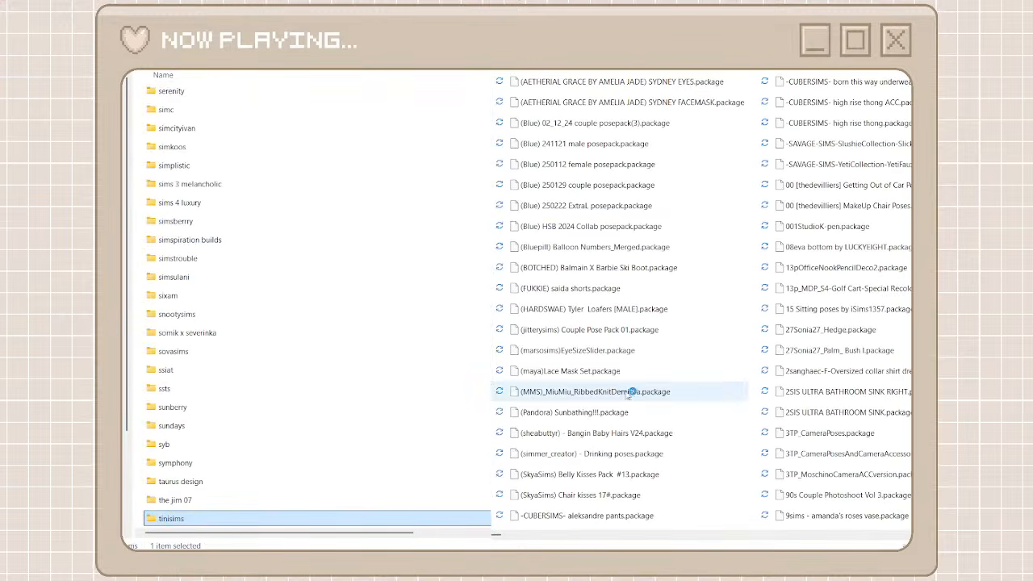
Look through the unorganized packages for files belonging to a recognizable creator
click(694, 536)
click(696, 539)
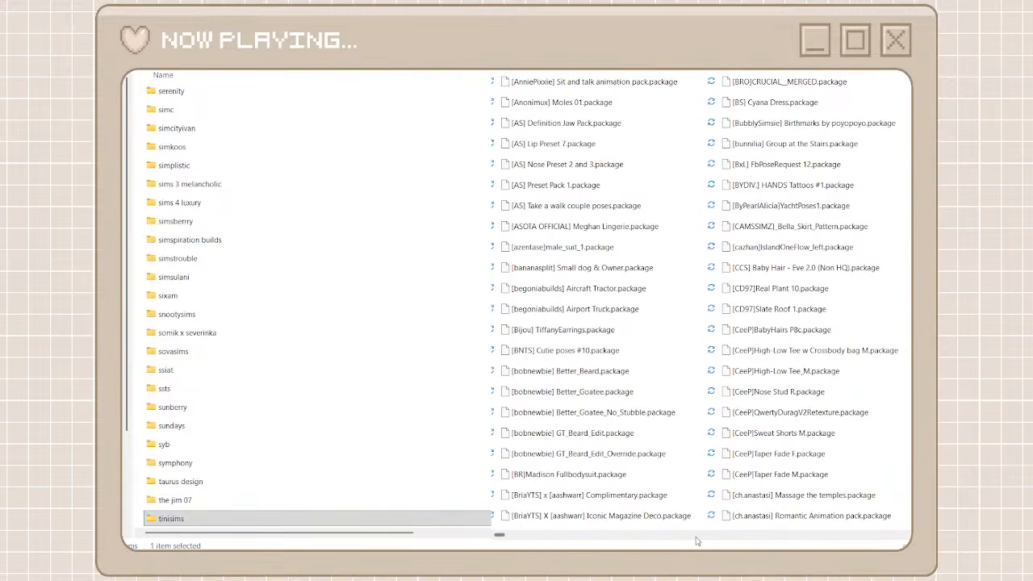
click(696, 539)
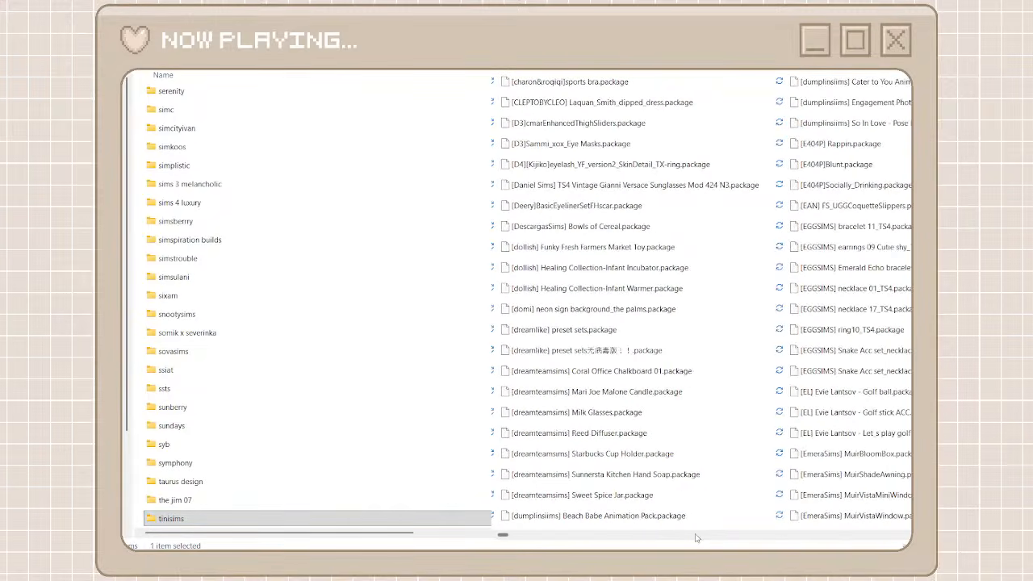
click(696, 538)
scroll(696, 538, right, 2)
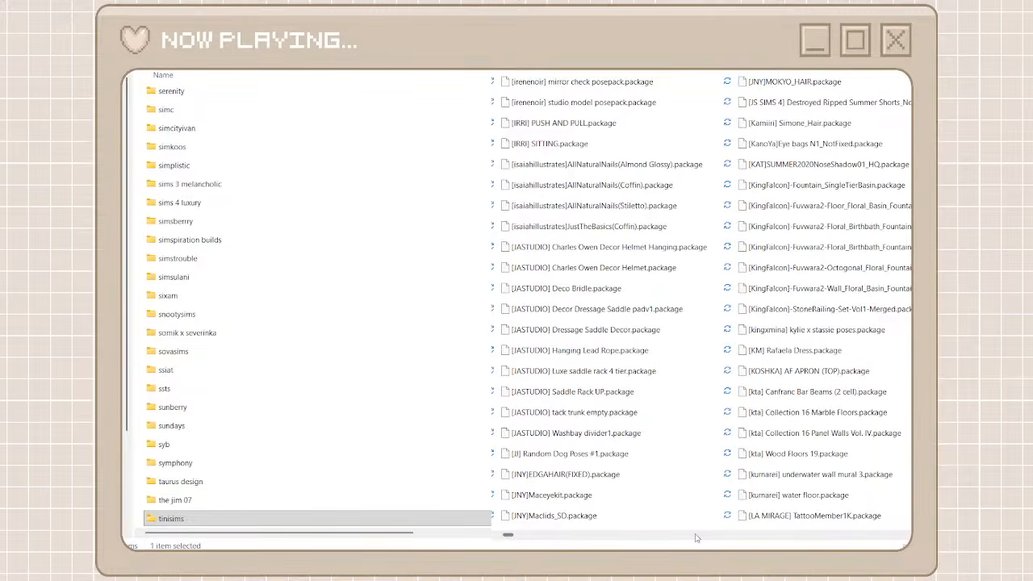
scroll(696, 539, right, 2)
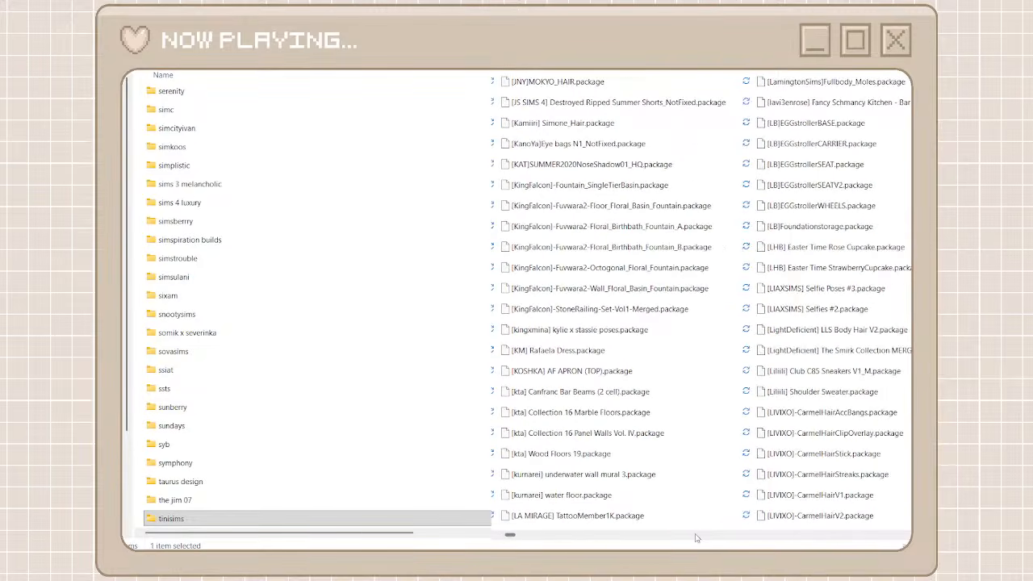
scroll(697, 538, right, 2)
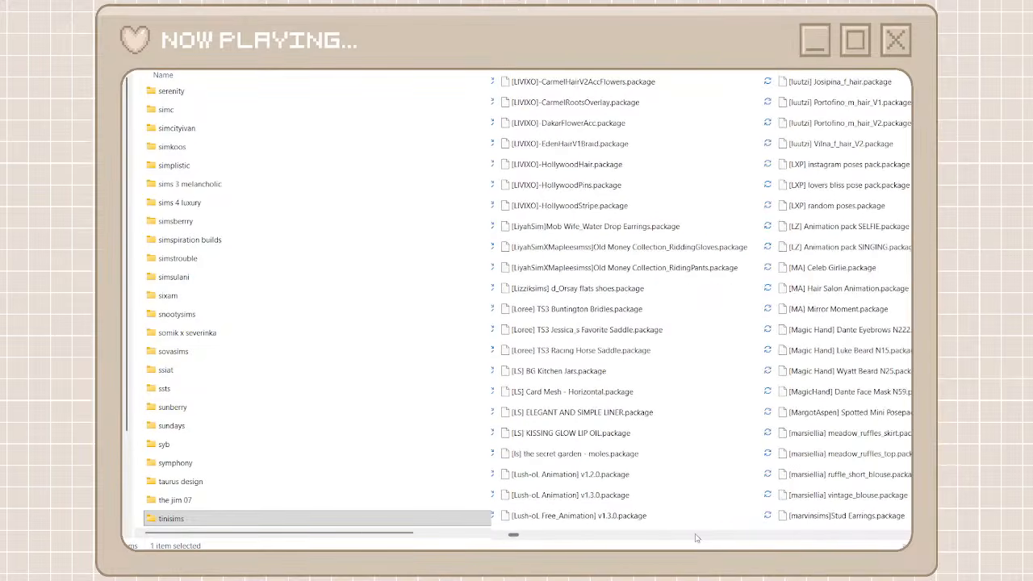
scroll(696, 539, right, 4)
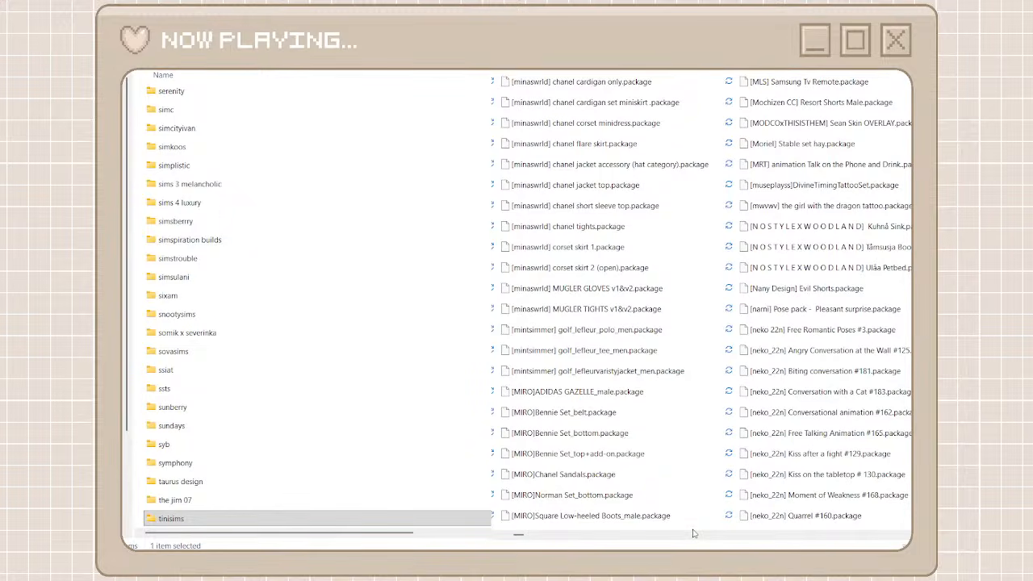
Move the three NOSTYLEXWOODLAND packages (Kuhnå Sink, Tåmsusja Booth Corner, Ulåa Petbed) into the existing nostyle x woodland folder
click(800, 278)
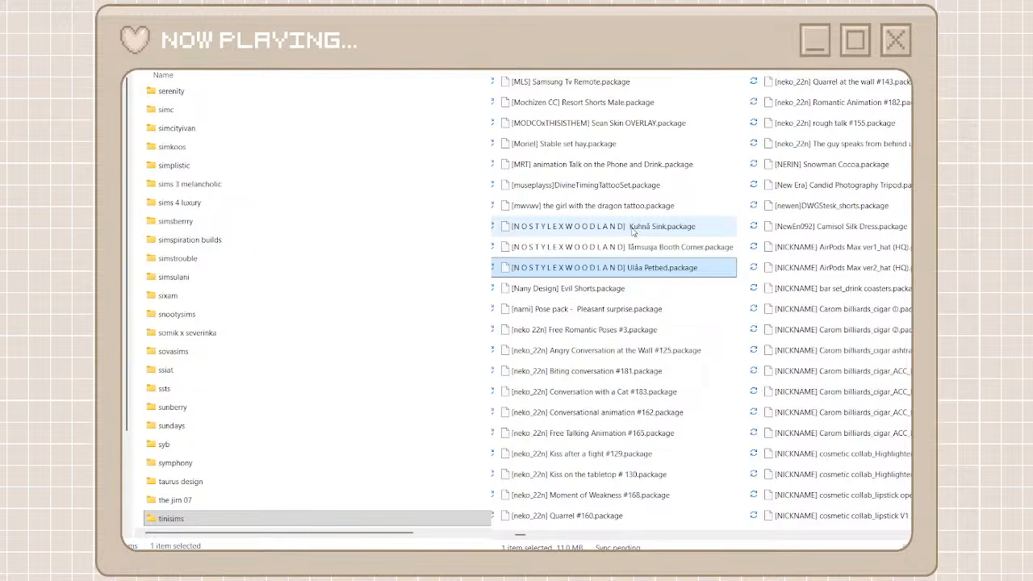
shift+click(638, 232)
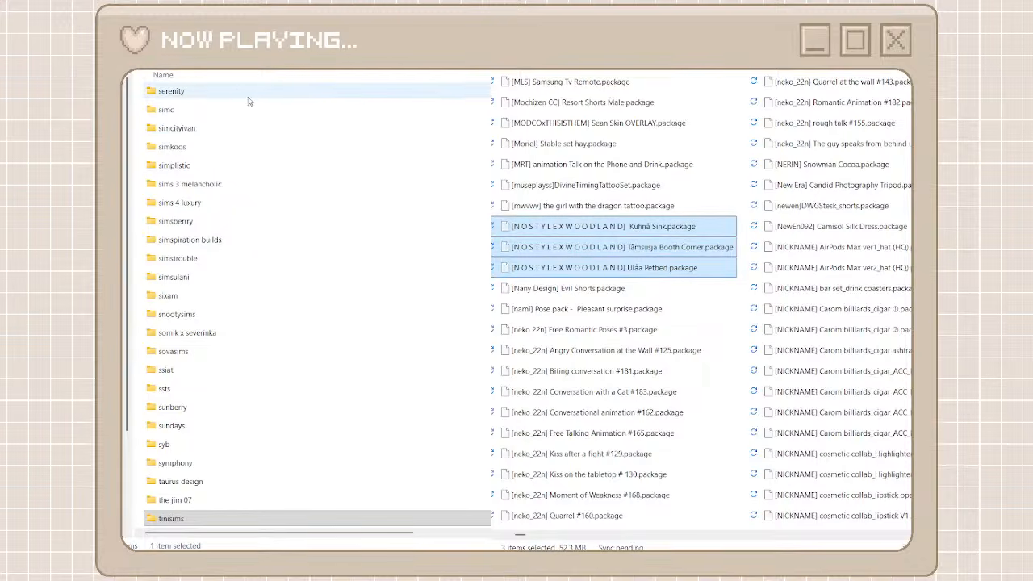
scroll(238, 133, up, 7)
scroll(238, 133, up, 2)
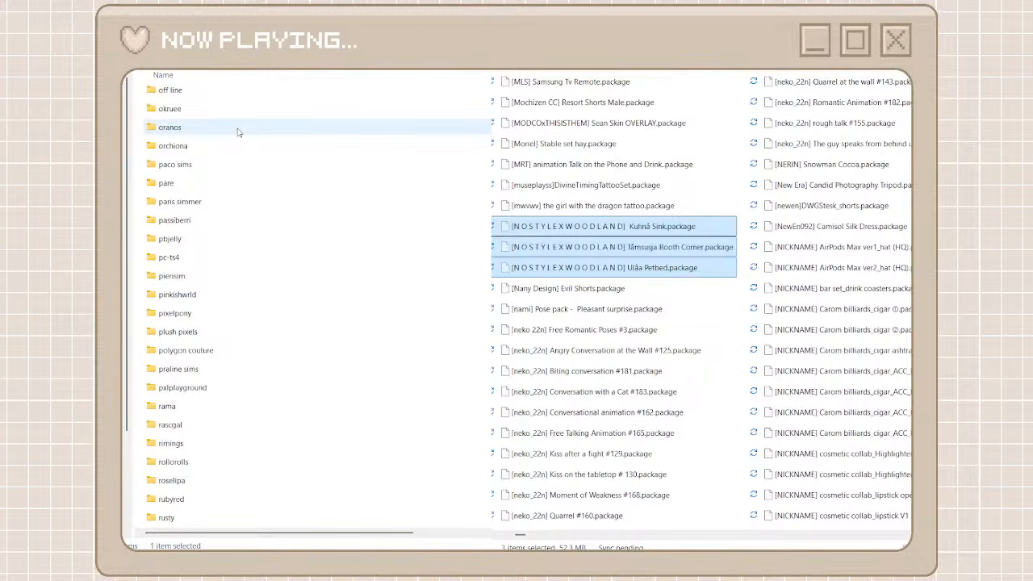
scroll(238, 133, up, 2)
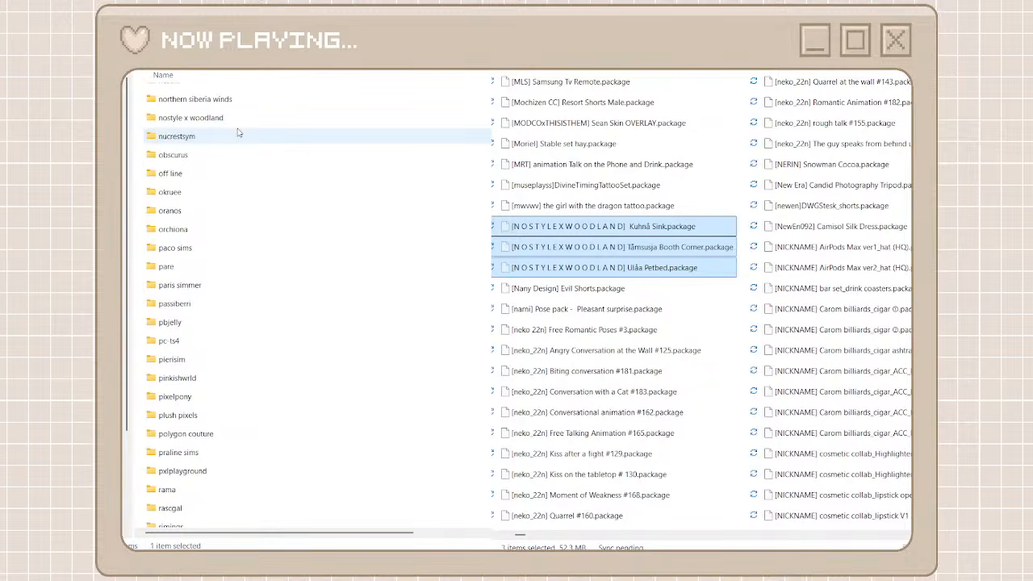
scroll(238, 133, up, 3)
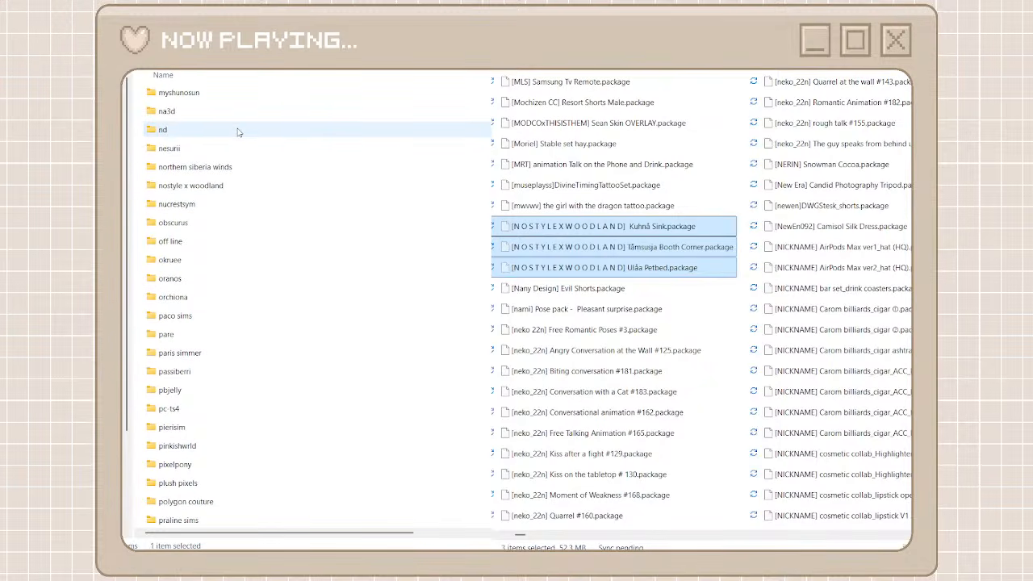
double_click(219, 187)
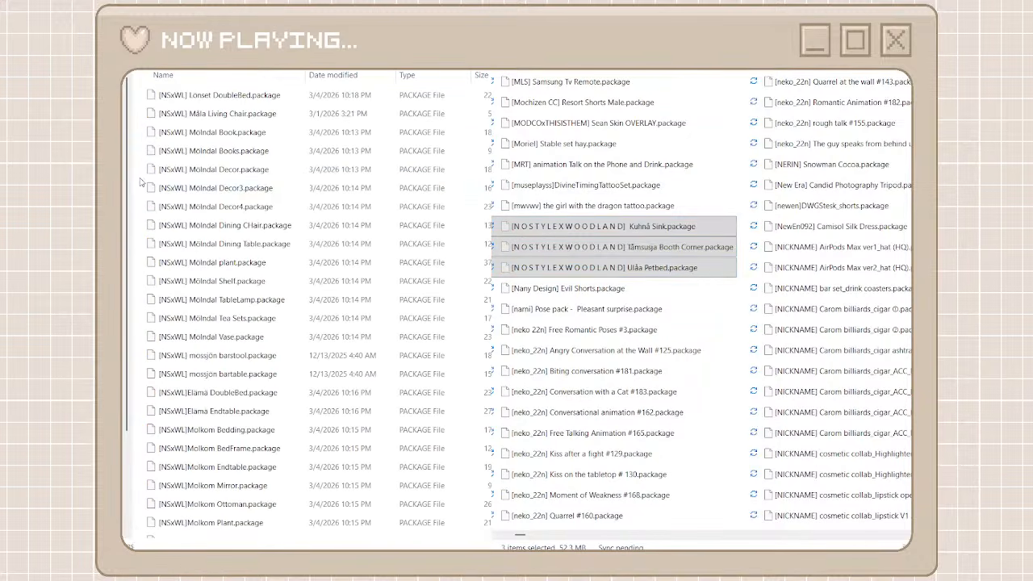
key(ctrl+v)
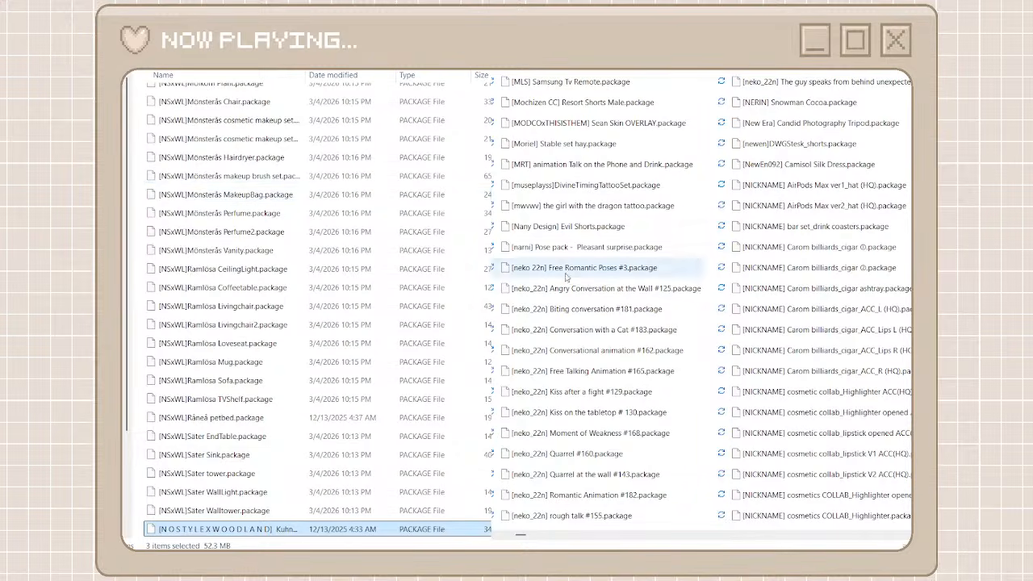
Create a folder named neko 22n among the creator folders and search the unorganized packages for that name
key(ctrl+shift+n)
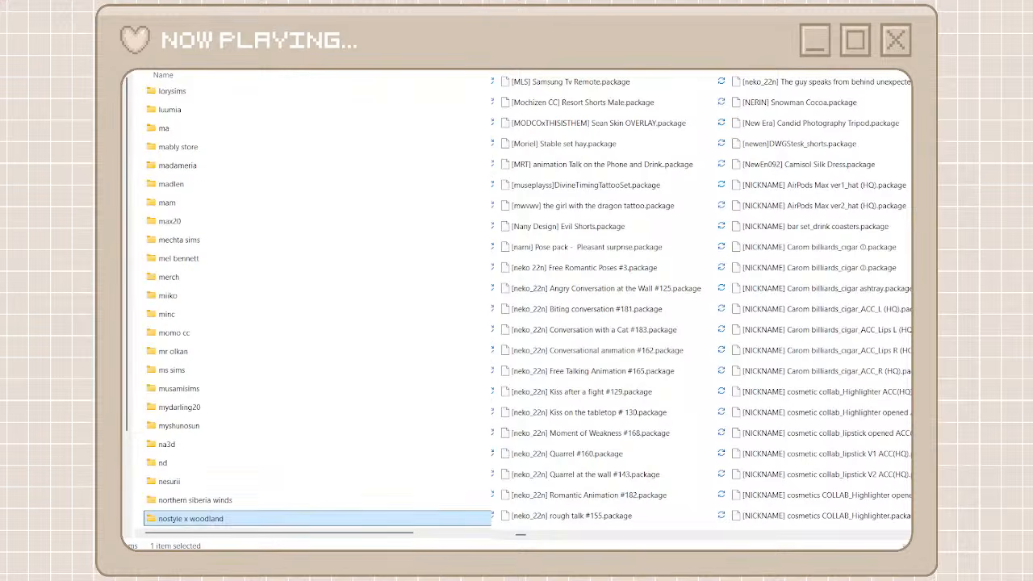
text(n)
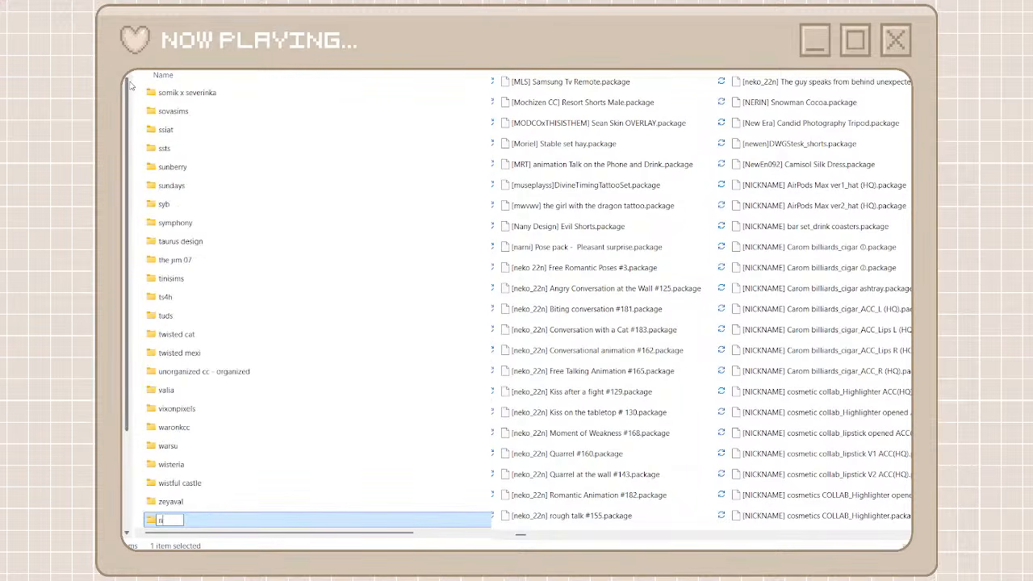
text(eko 22n)
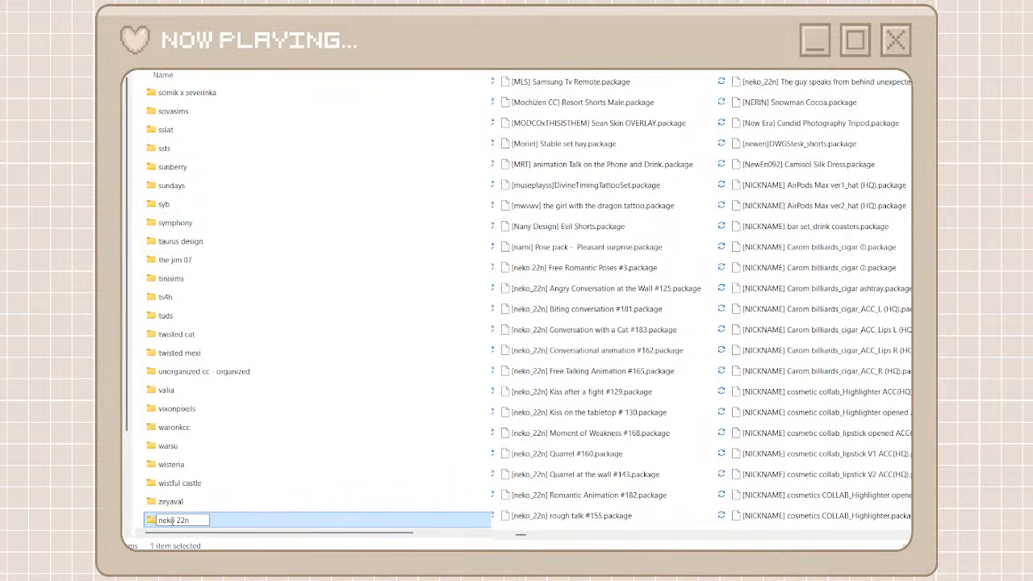
key(ctrl+a)
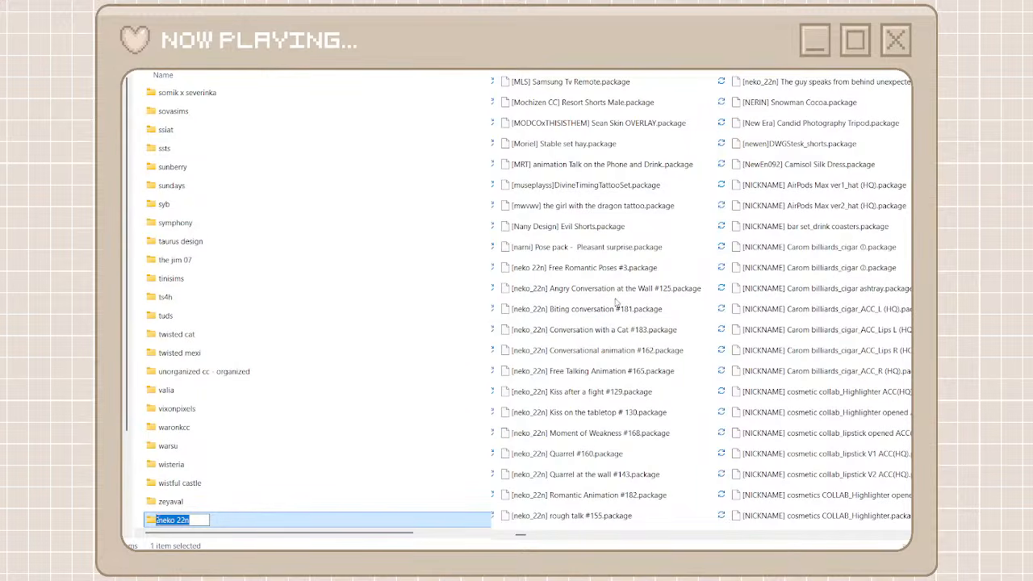
key(Return)
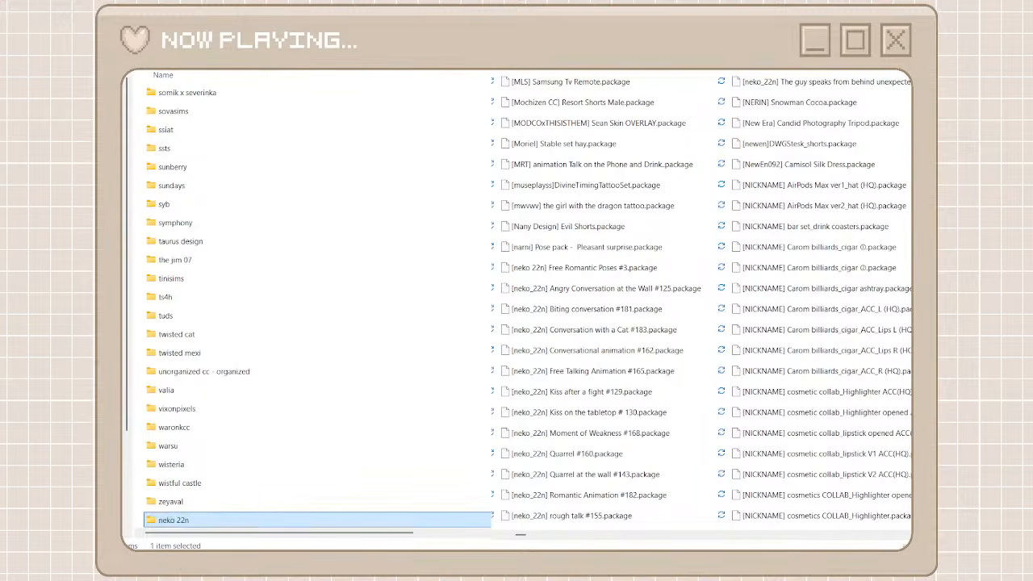
key(Return)
Move all the unorganized packages matching neko 22n into the neko 22n folder
click(579, 527)
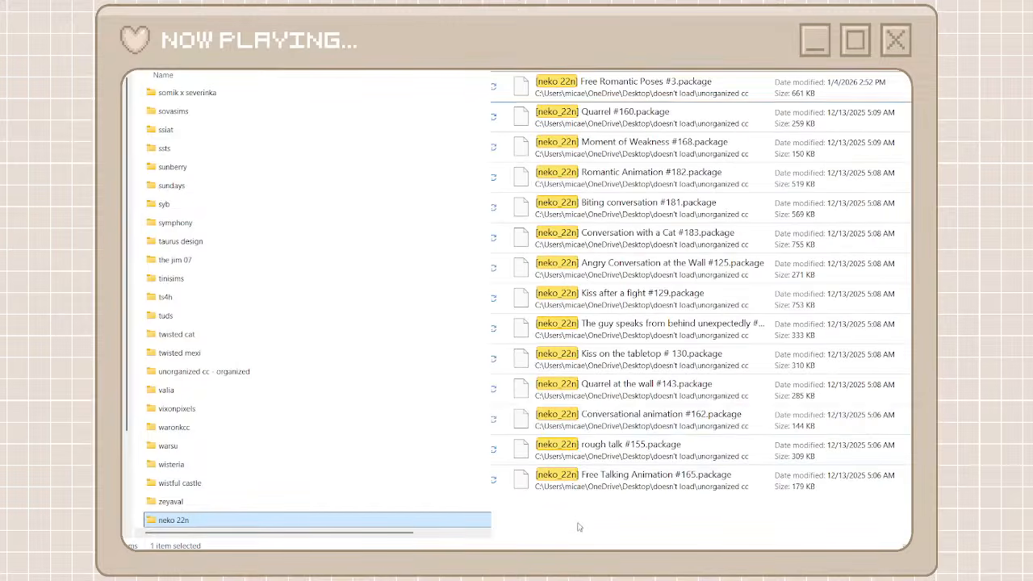
drag(578, 527, 687, 89)
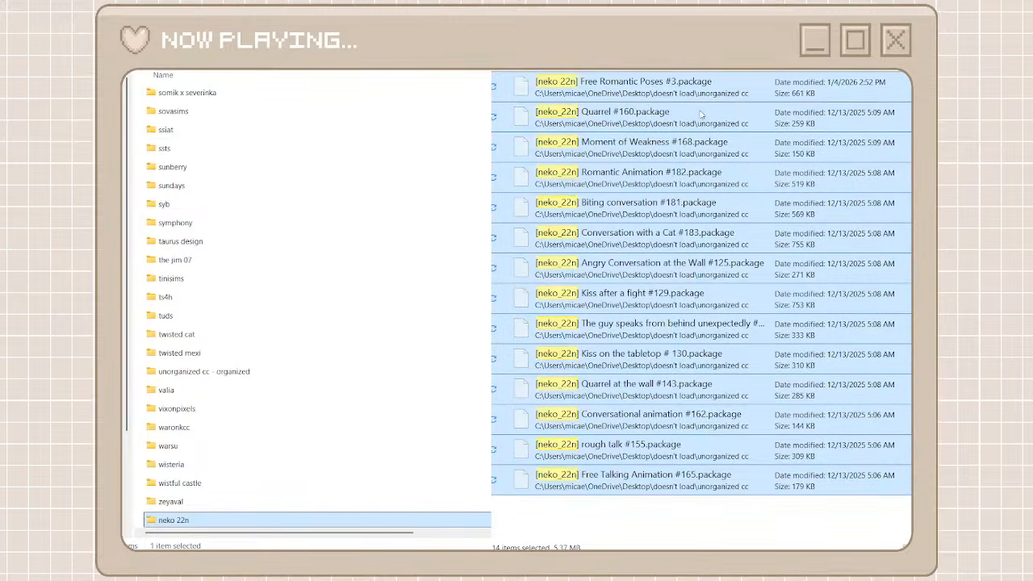
double_click(235, 521)
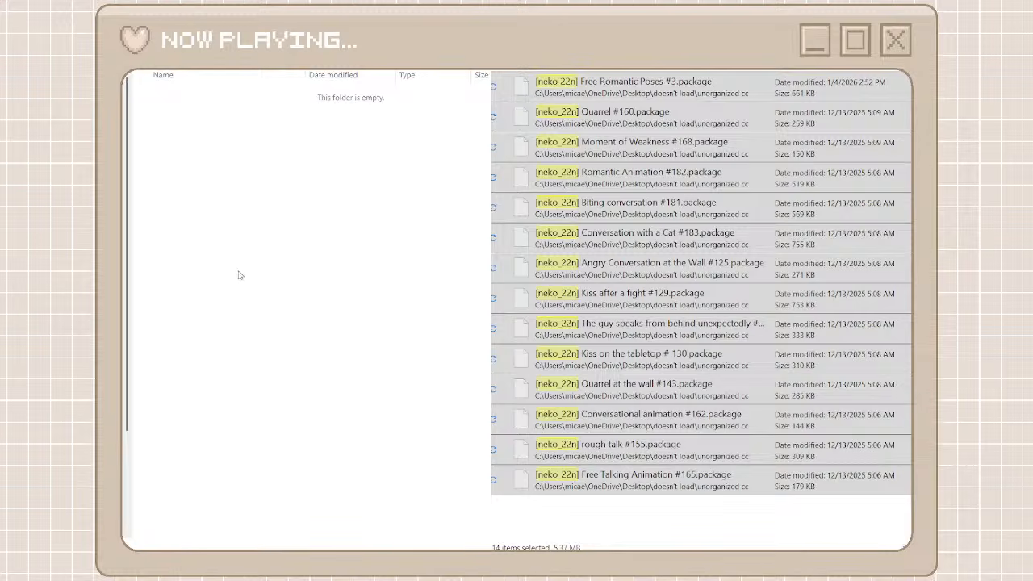
key(ctrl+v)
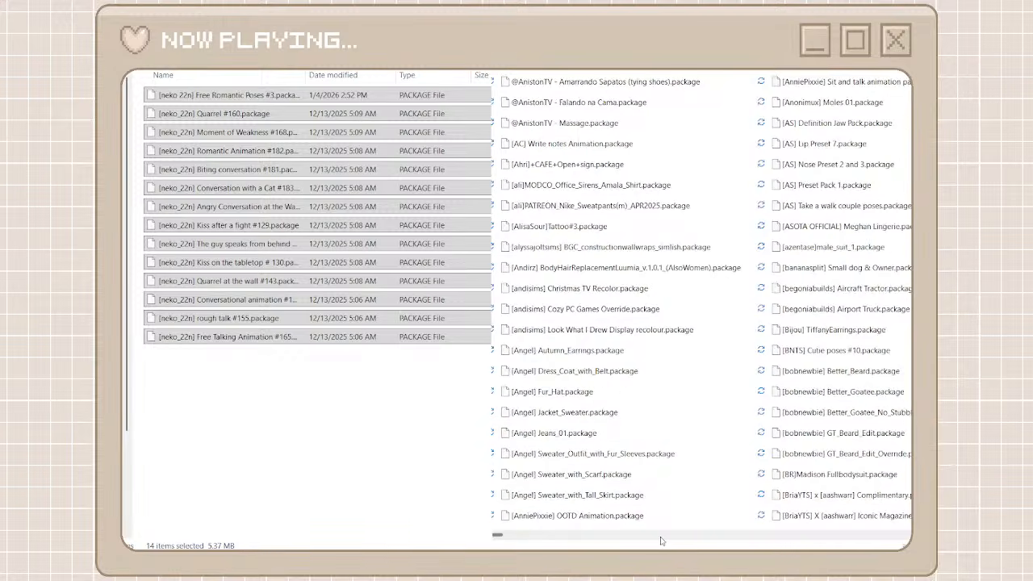
Create and open a folder named saks among the creator folders and search the unorganized packages for saks
drag(501, 543, 586, 542)
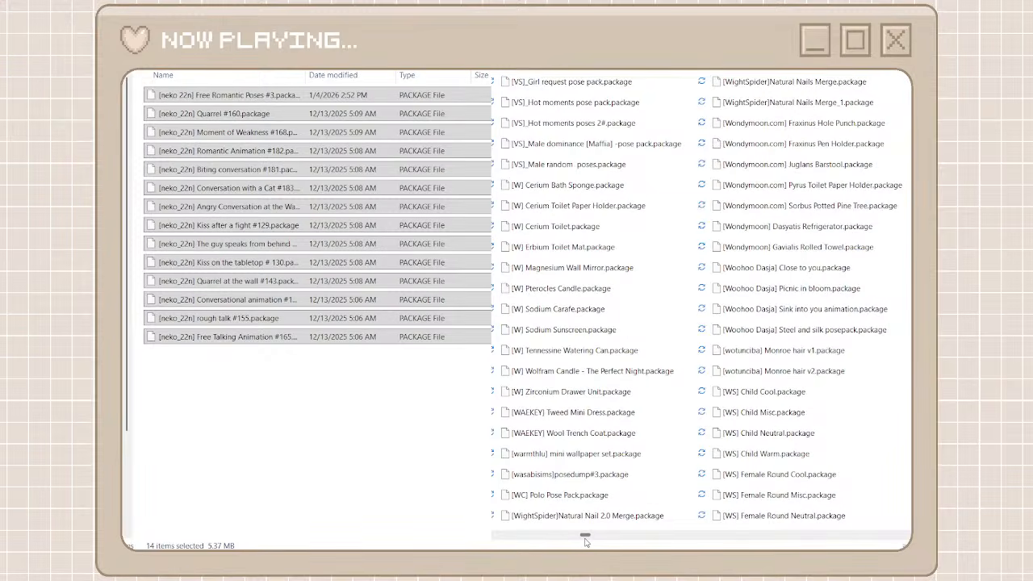
drag(586, 543, 659, 548)
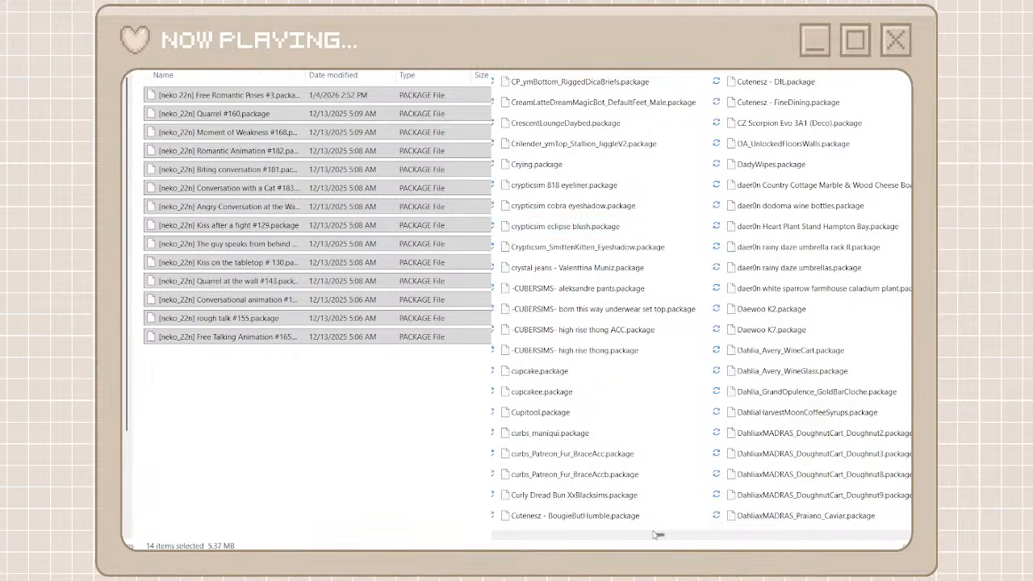
scroll(662, 533, left, 2)
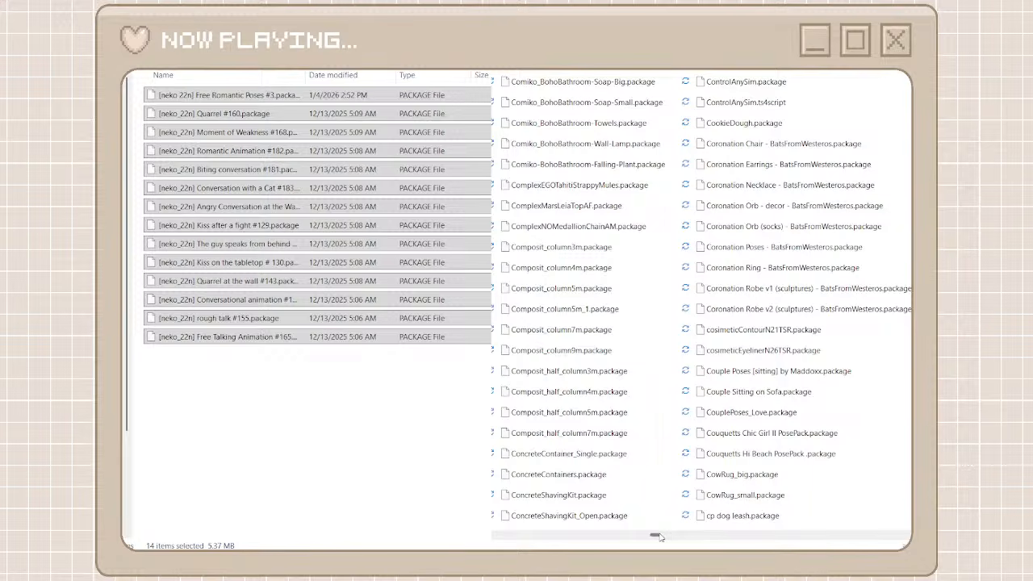
drag(658, 535, 777, 537)
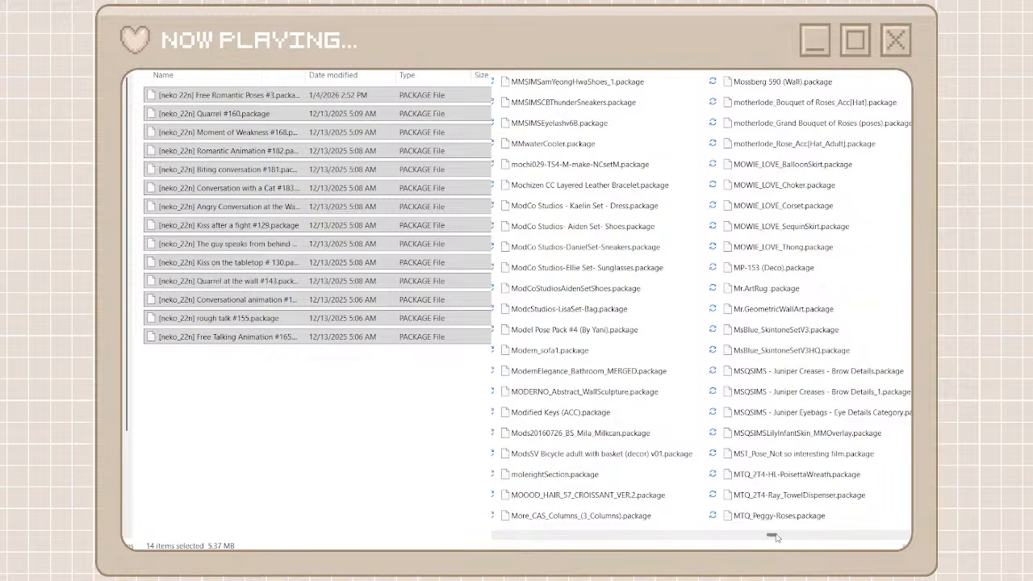
drag(776, 538, 832, 539)
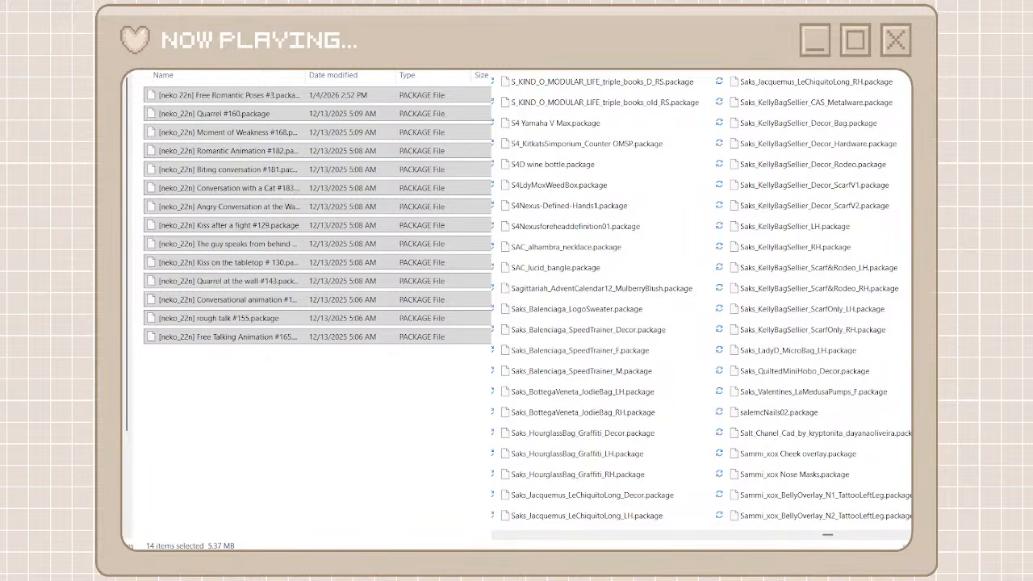
key(ctrl+shift+n)
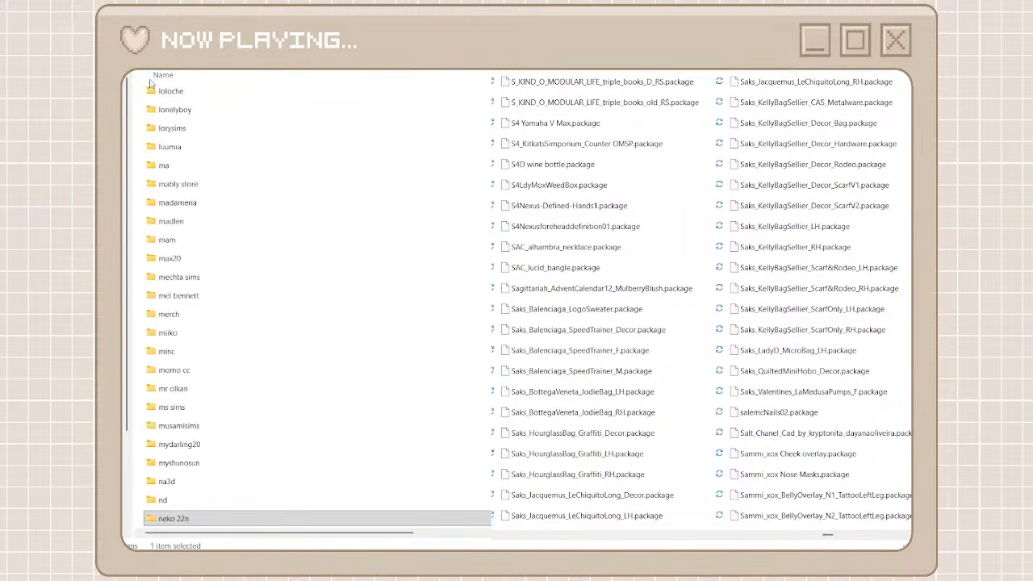
text(saks)
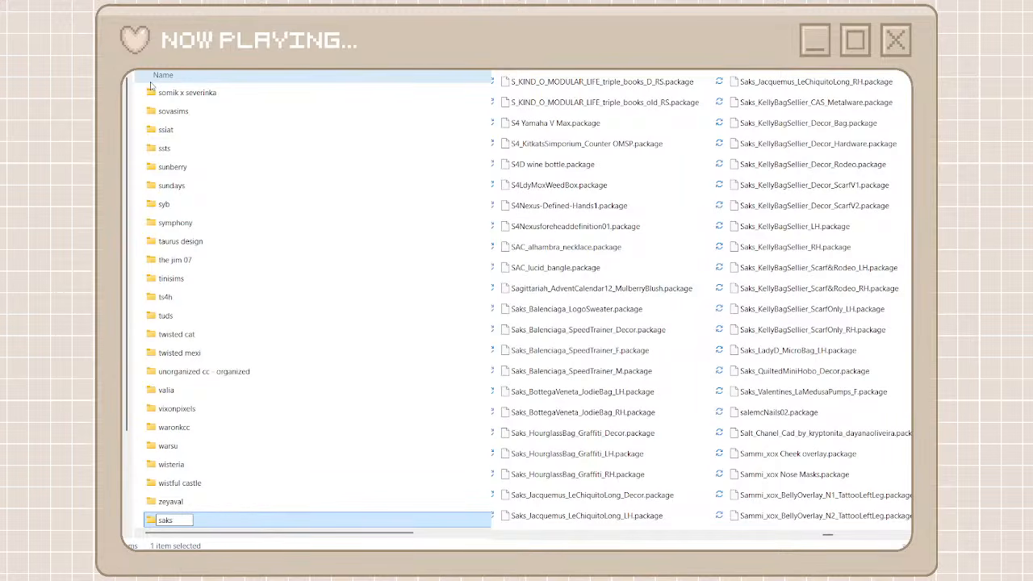
key(Return)
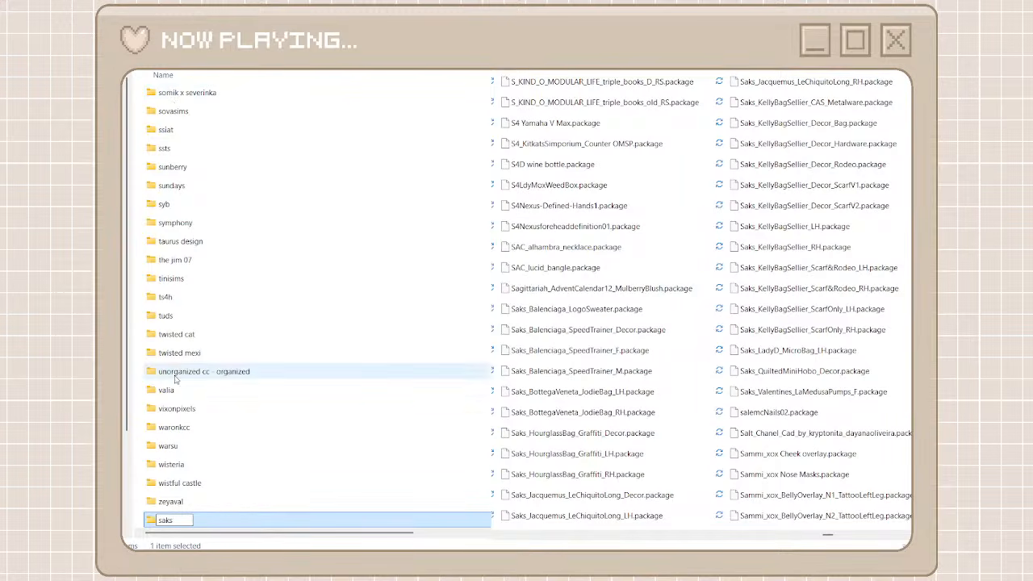
double_click(262, 520)
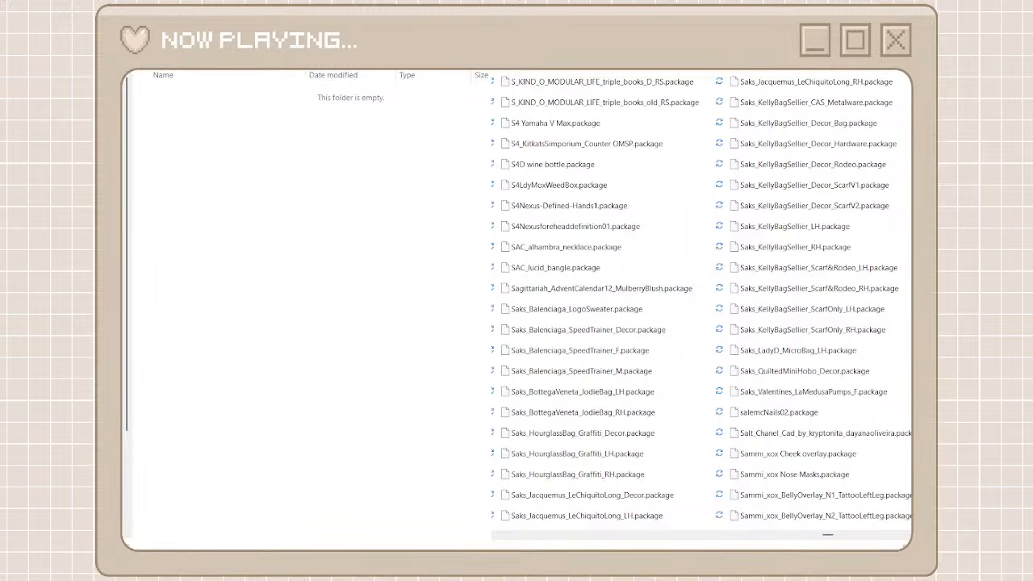
text(saks)
Move all the unorganized packages matching saks into the saks folder
click(723, 94)
scroll(700, 417, down, 4)
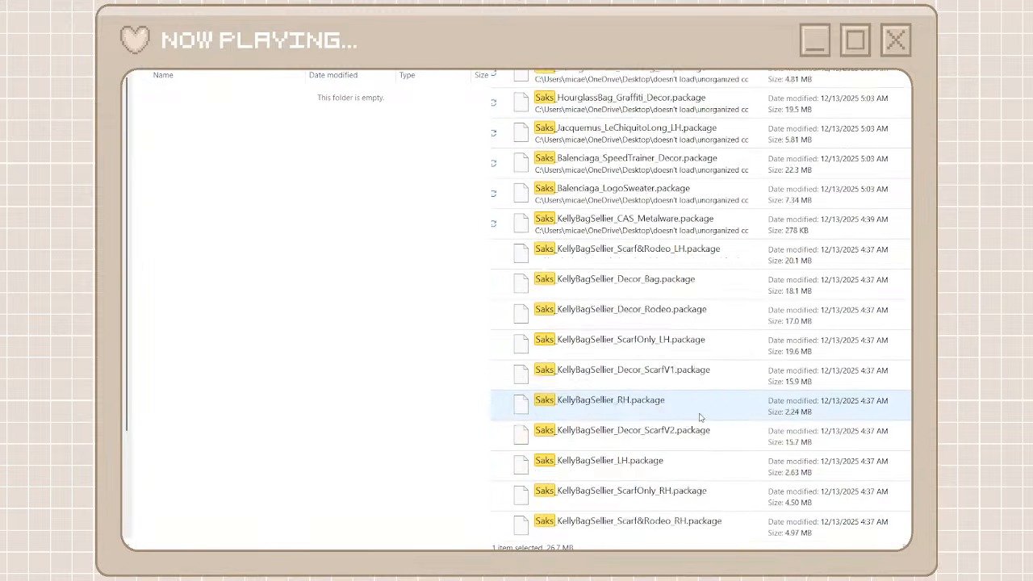
scroll(700, 417, down, 1)
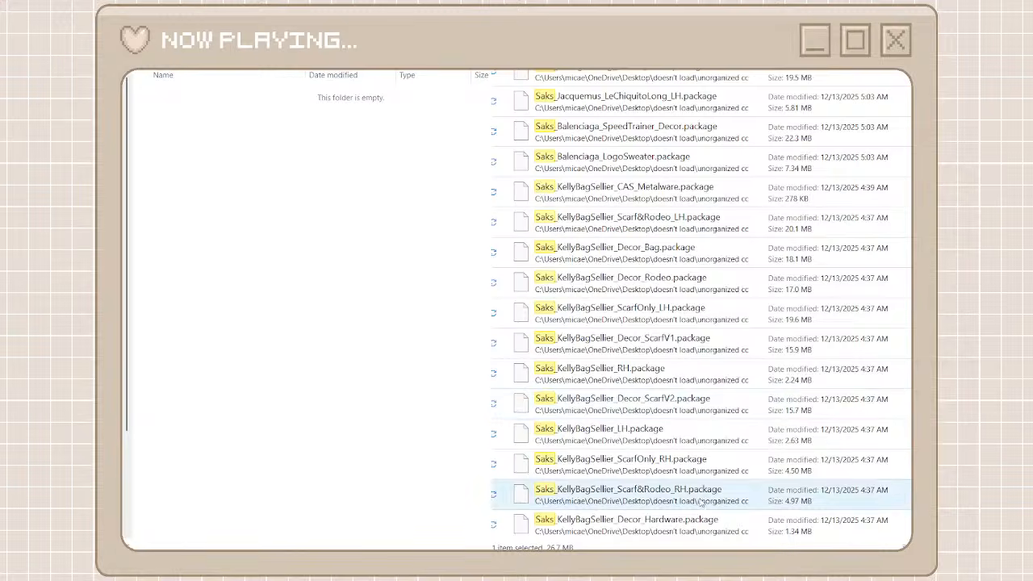
key(ctrl+a)
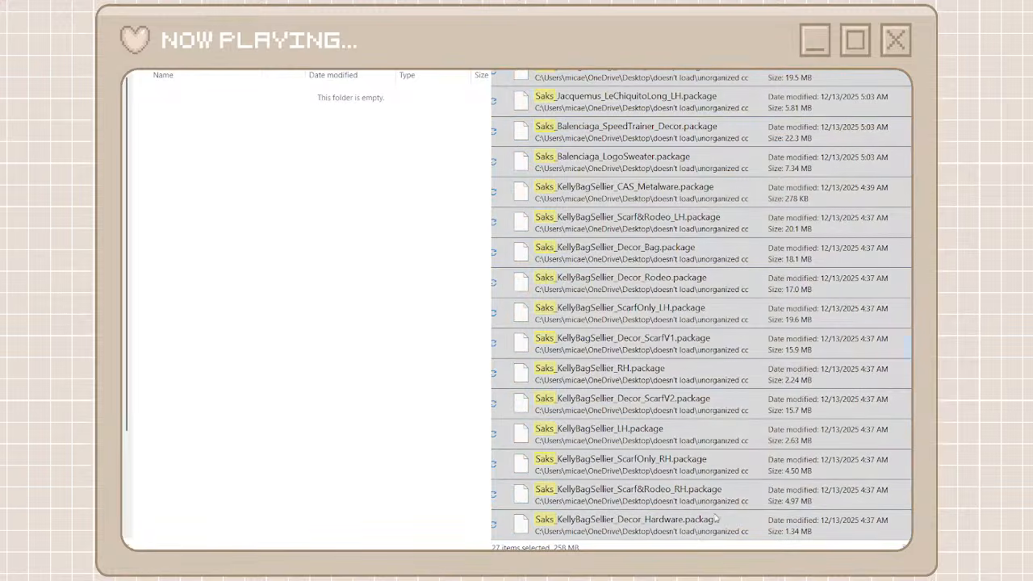
key(ctrl+x)
key(ctrl+v)
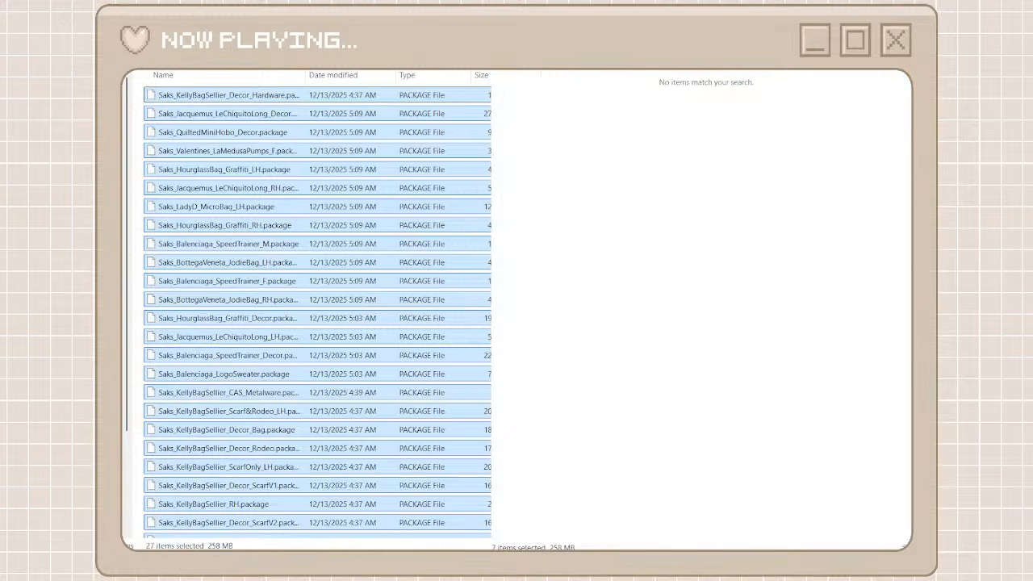
Clear the saks search, return to the creator folders, and browse the full unorganized list to the SEOULSOUL packages
click(503, 49)
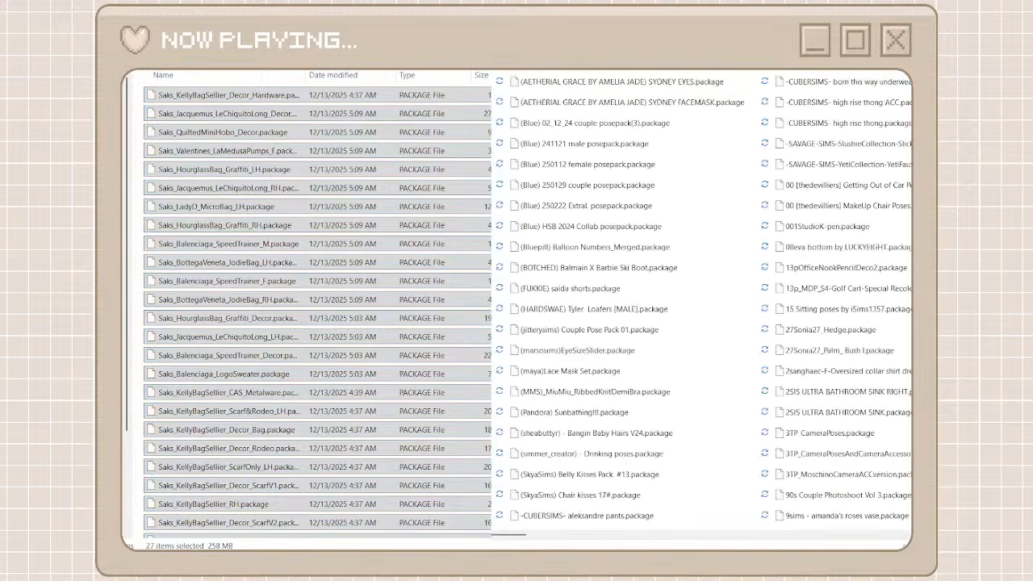
click(387, 49)
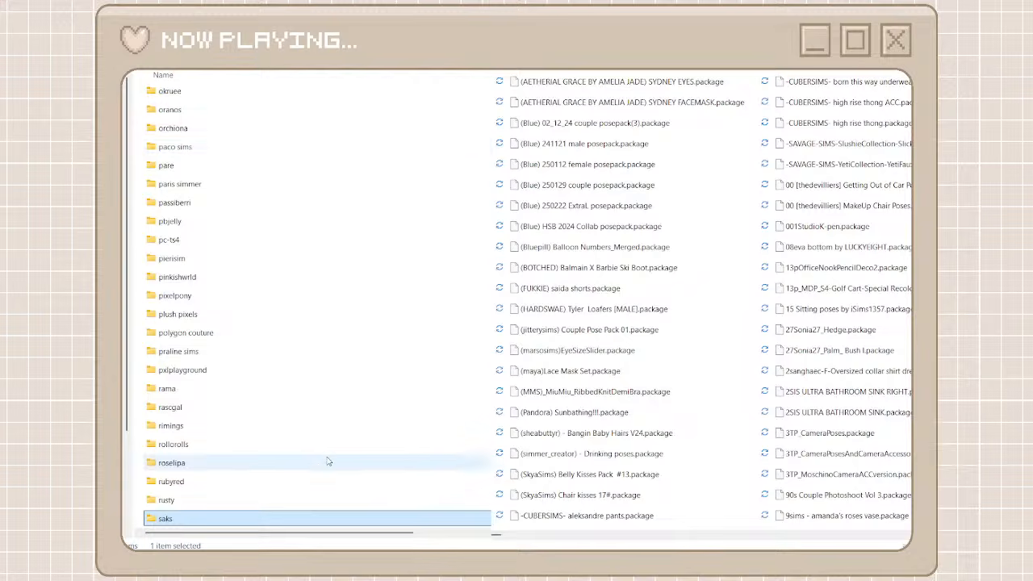
scroll(327, 460, down, 4)
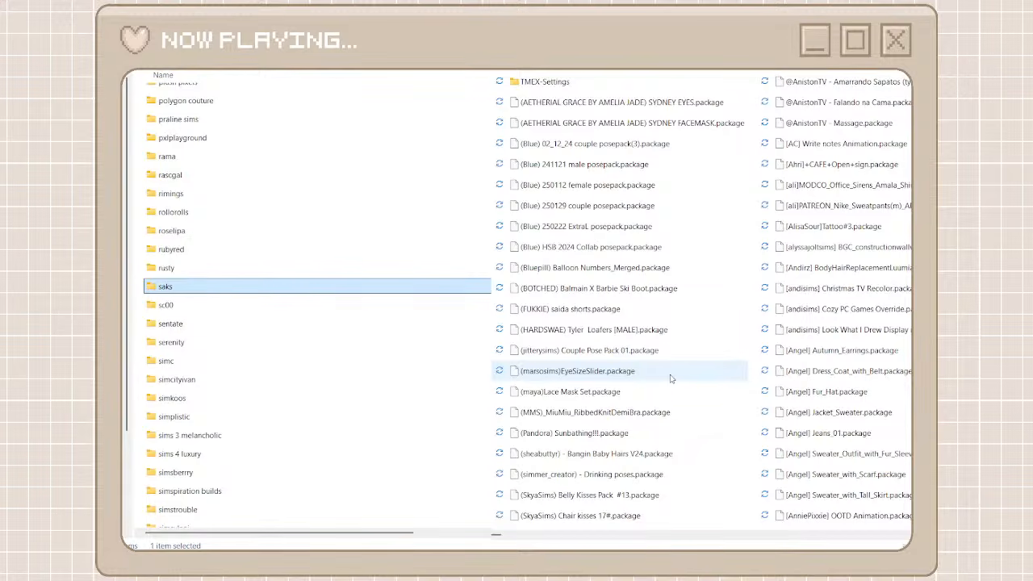
scroll(667, 542, right, 5)
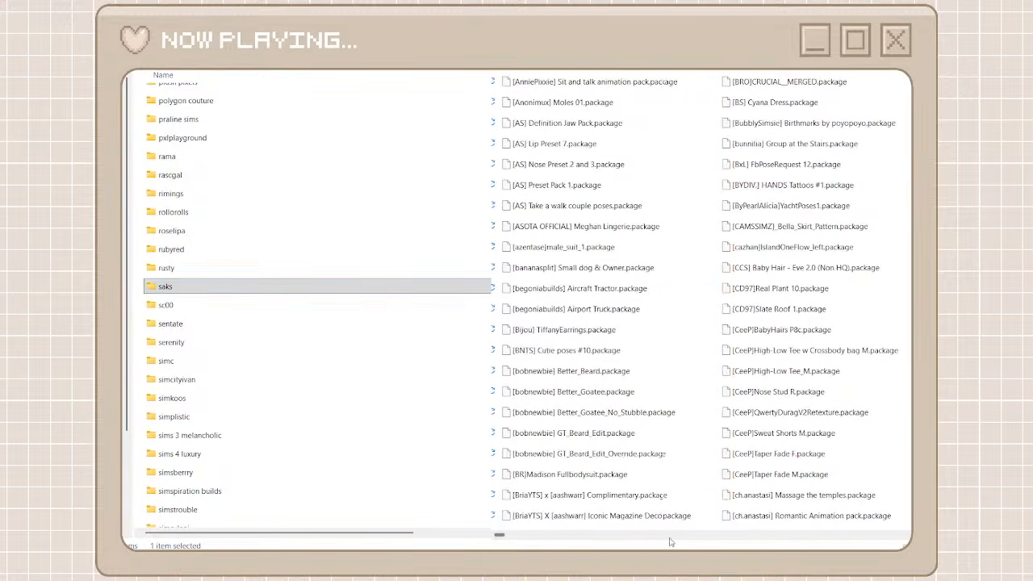
drag(498, 536, 562, 548)
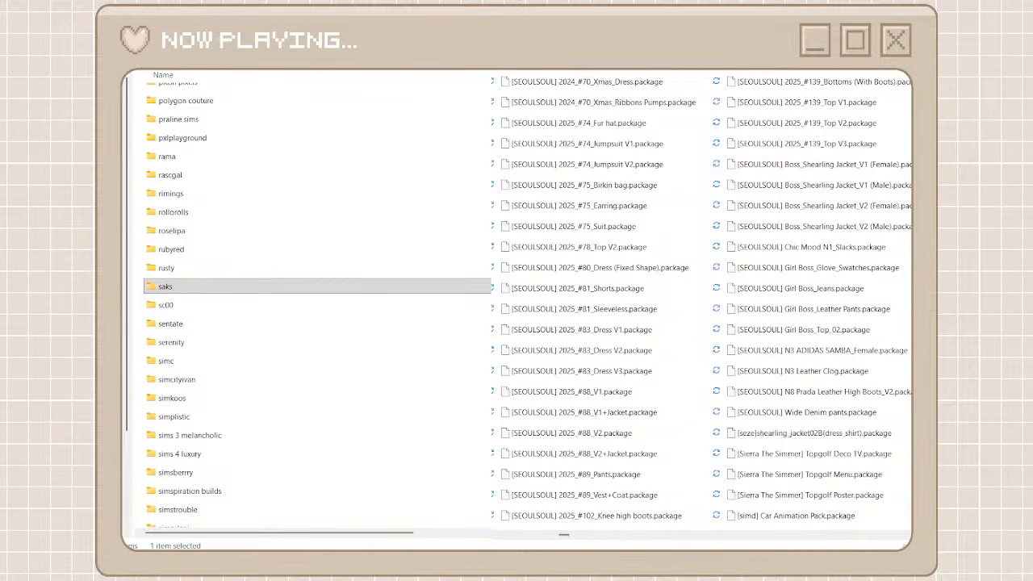
Create and open a folder named seoulsoul among the creator folders and search the unorganized packages for that name
key(ctrl+shift+n)
text(s)
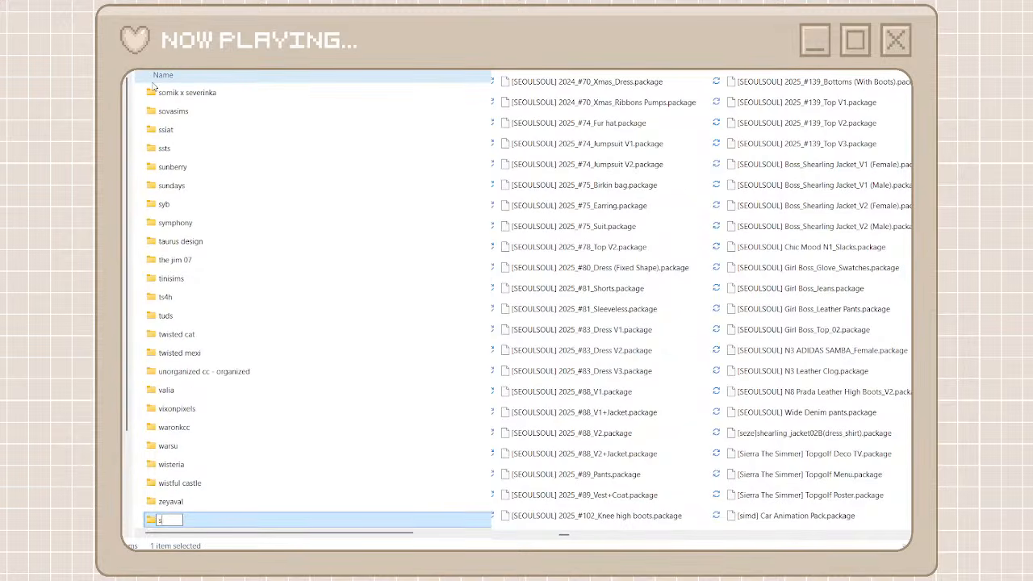
text(eoulsoul)
key(ctrl+a)
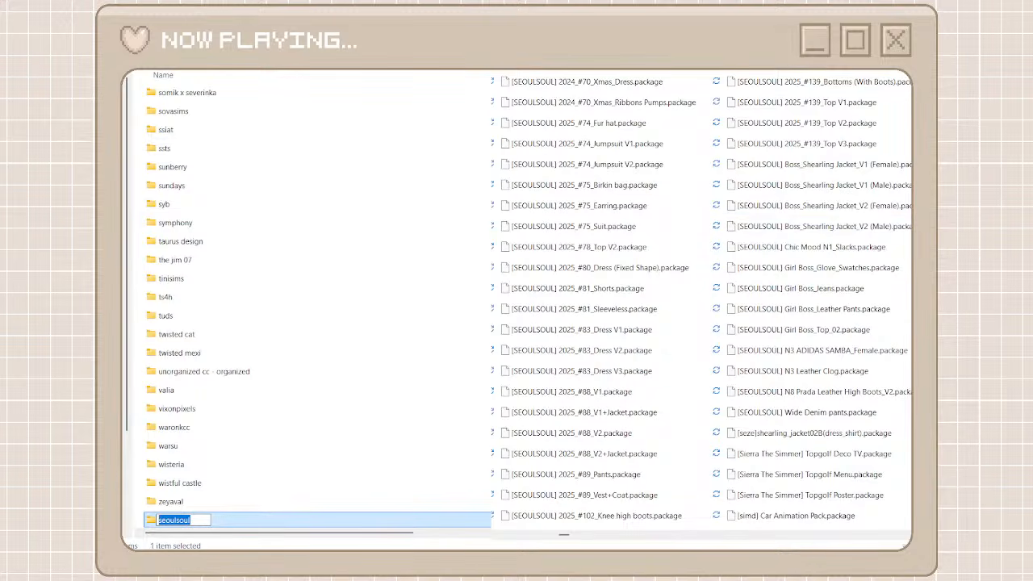
key(Return)
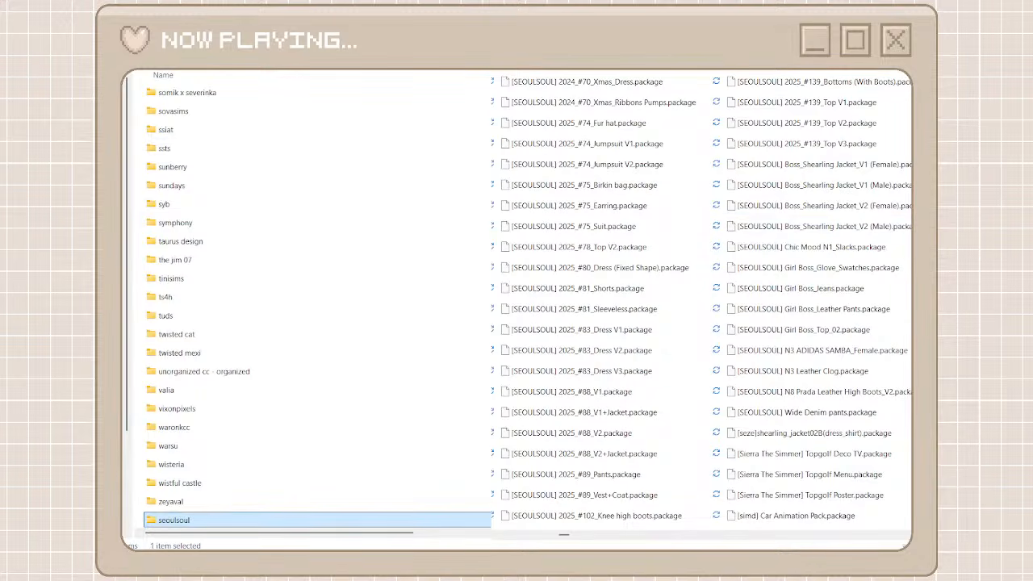
double_click(341, 524)
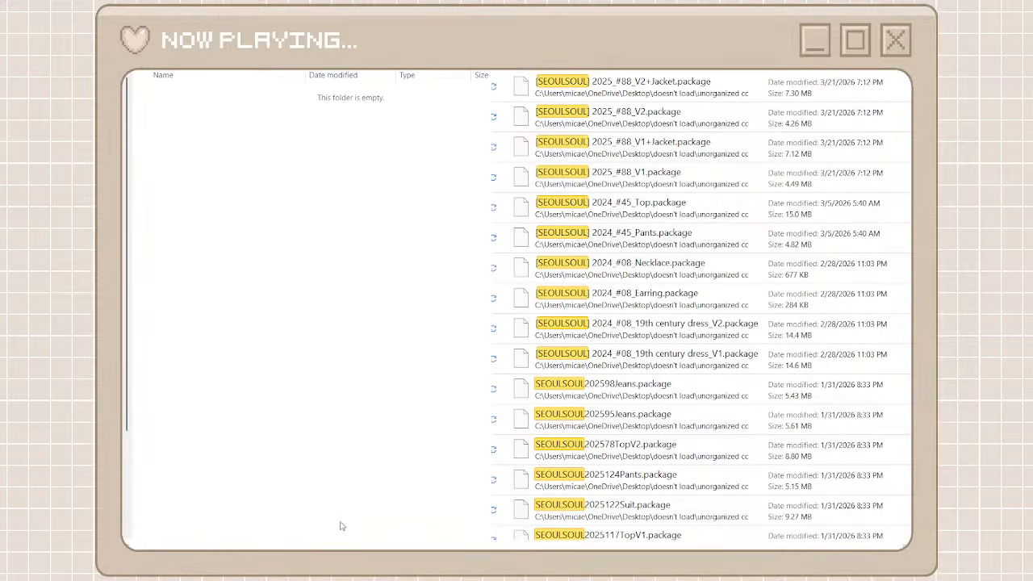
Move all the unorganized packages matching seoulsoul into the seoulsoul folder
click(581, 87)
scroll(674, 427, down, 10)
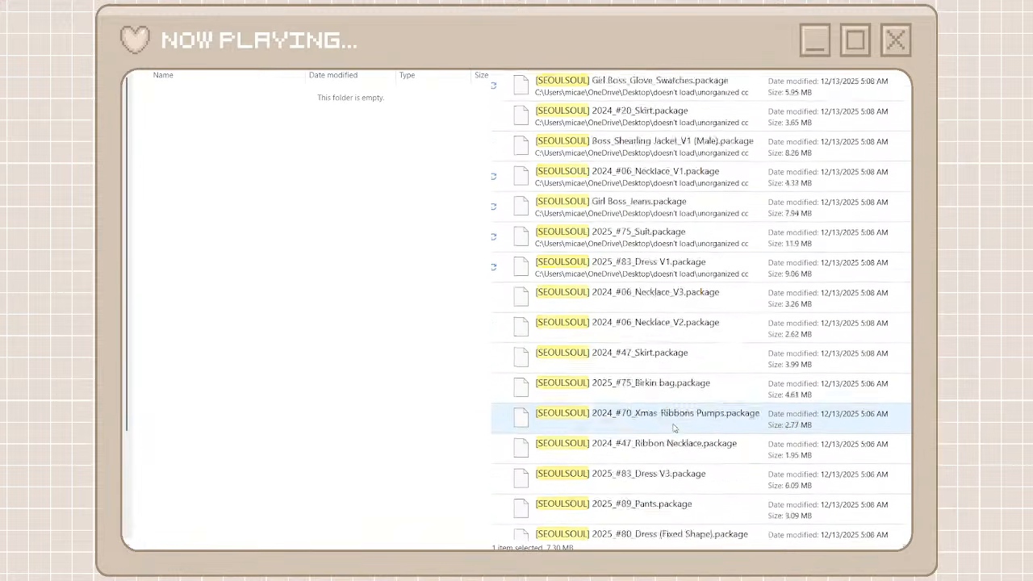
scroll(674, 428, down, 10)
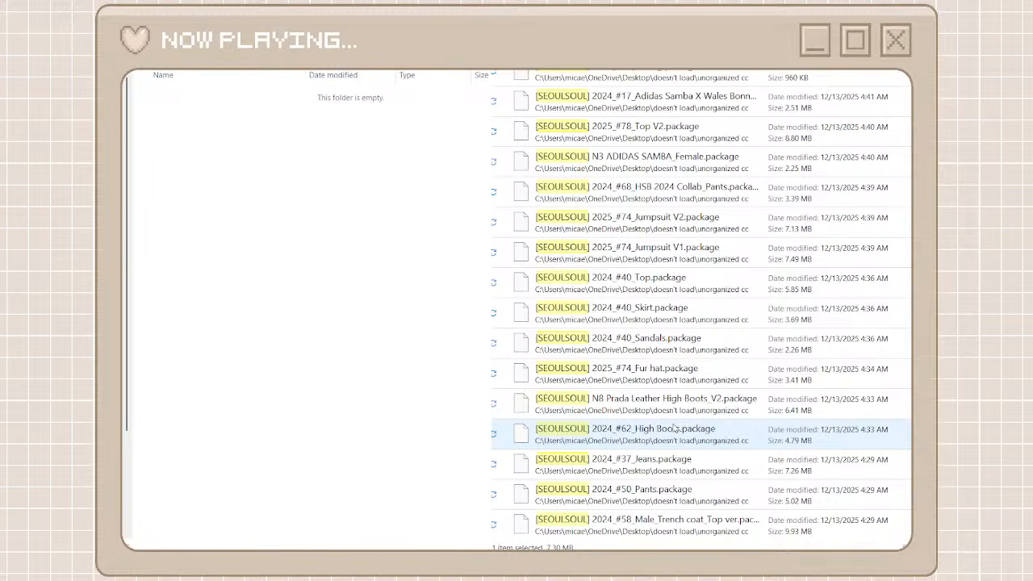
shift+click(658, 529)
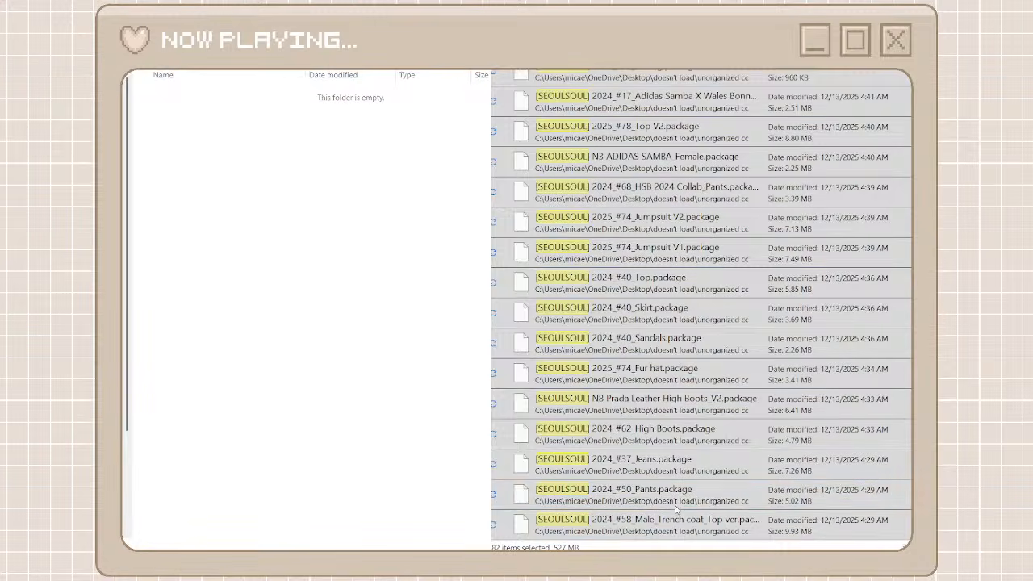
click(677, 509)
right_click(372, 301)
key(ctrl+v)
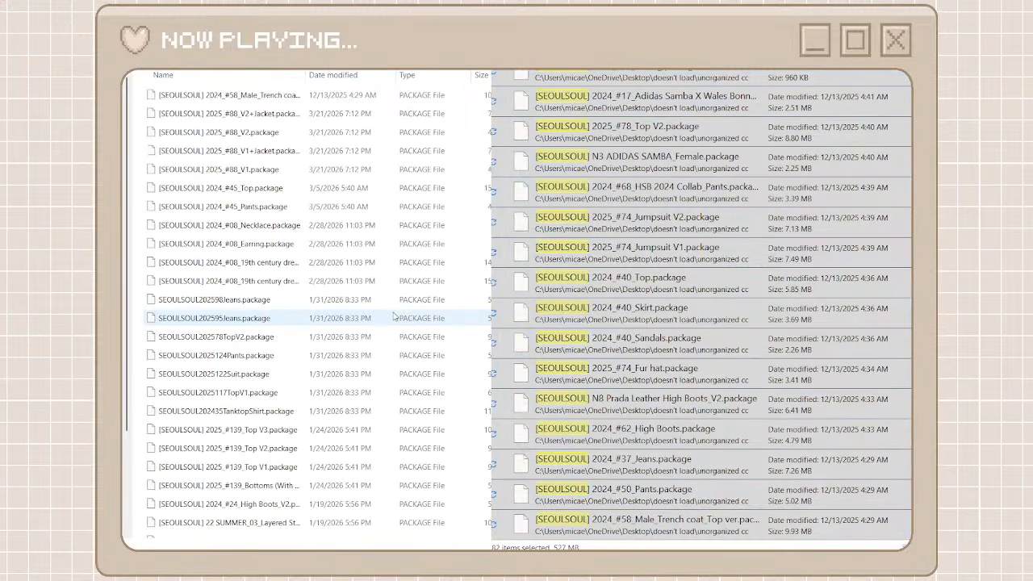
click(393, 317)
key(ctrl+a)
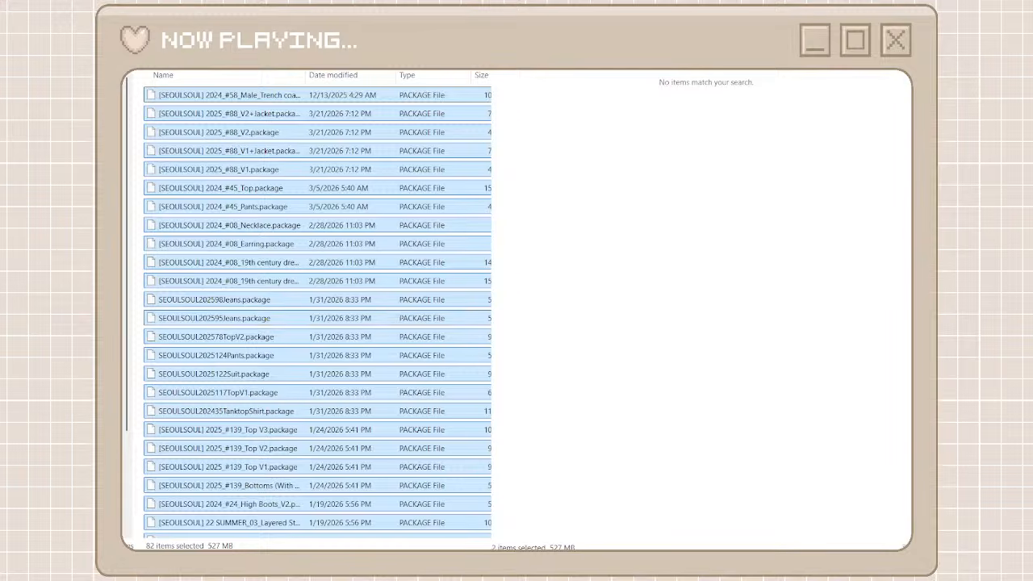
Clear the seoulsoul search to show the full unorganized list again and return to the creator folders
click(871, 71)
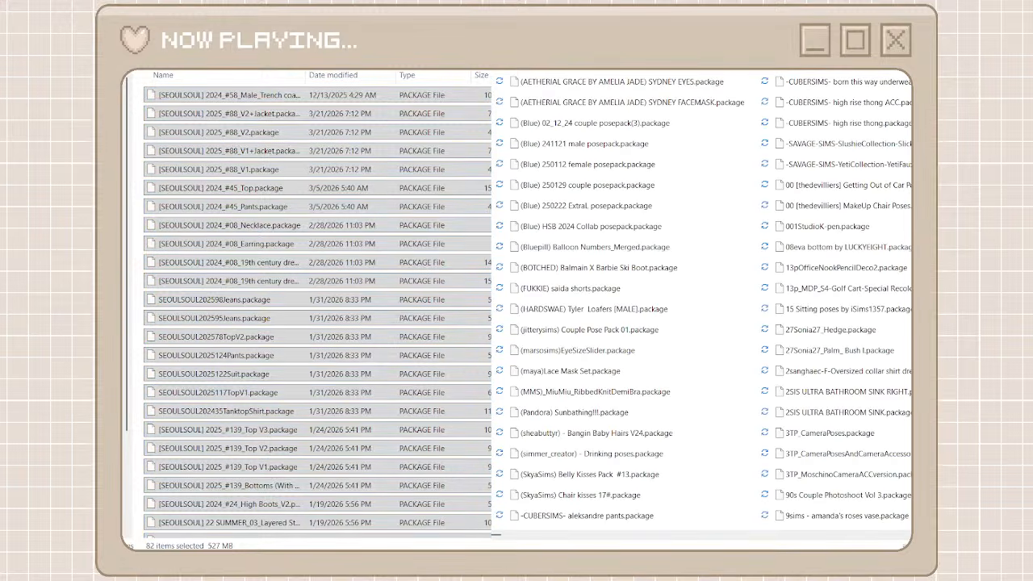
click(191, 71)
scroll(408, 318, down, 8)
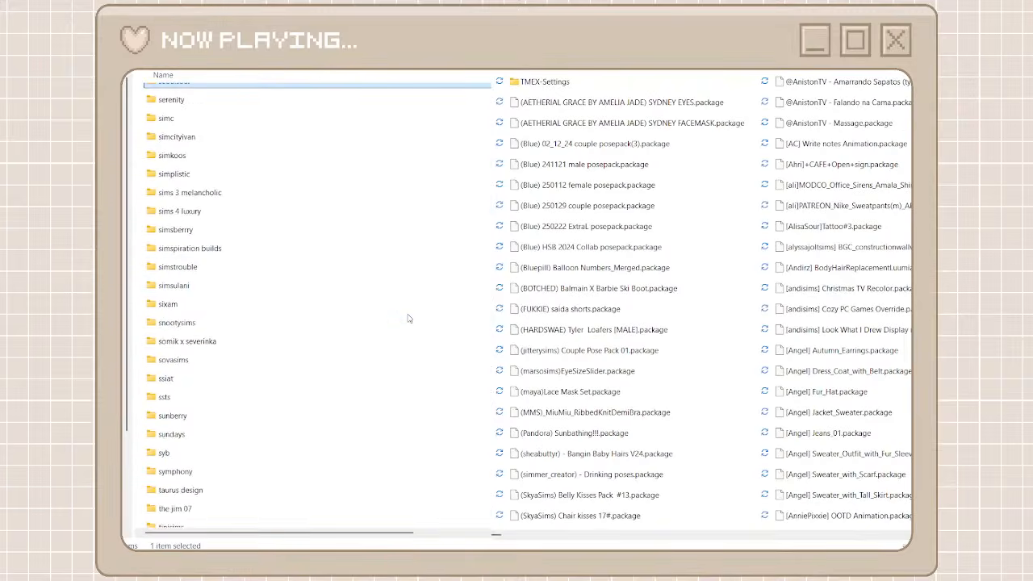
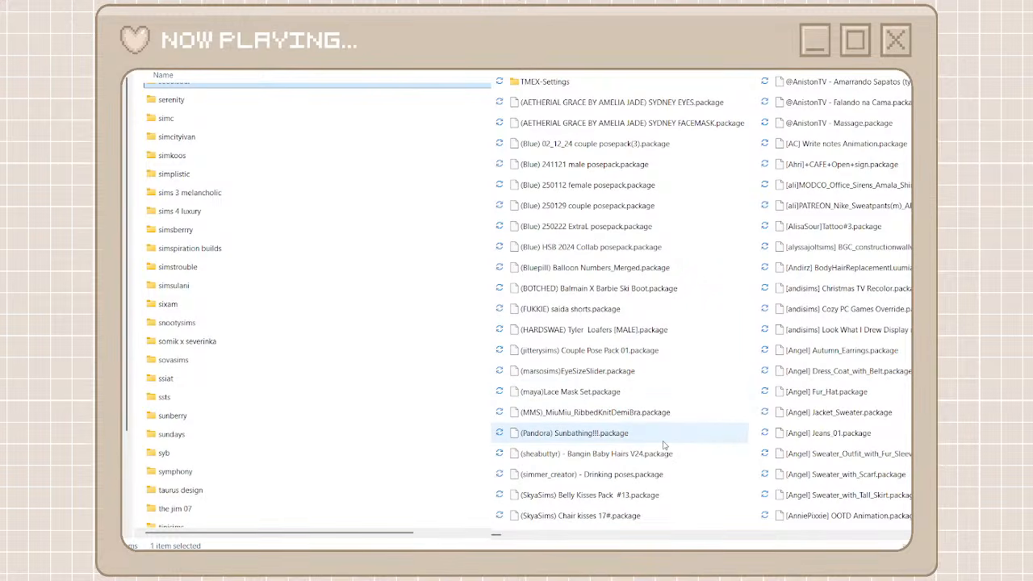
Find the DAO packages among the unorganized files and create a creator folder named dao
scroll(699, 543, right, 5)
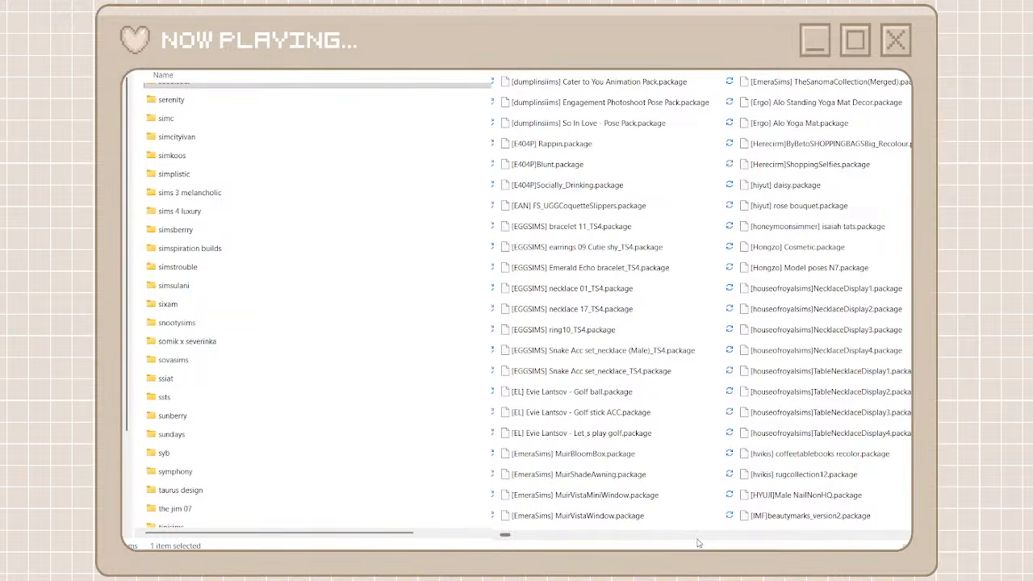
drag(503, 535, 657, 550)
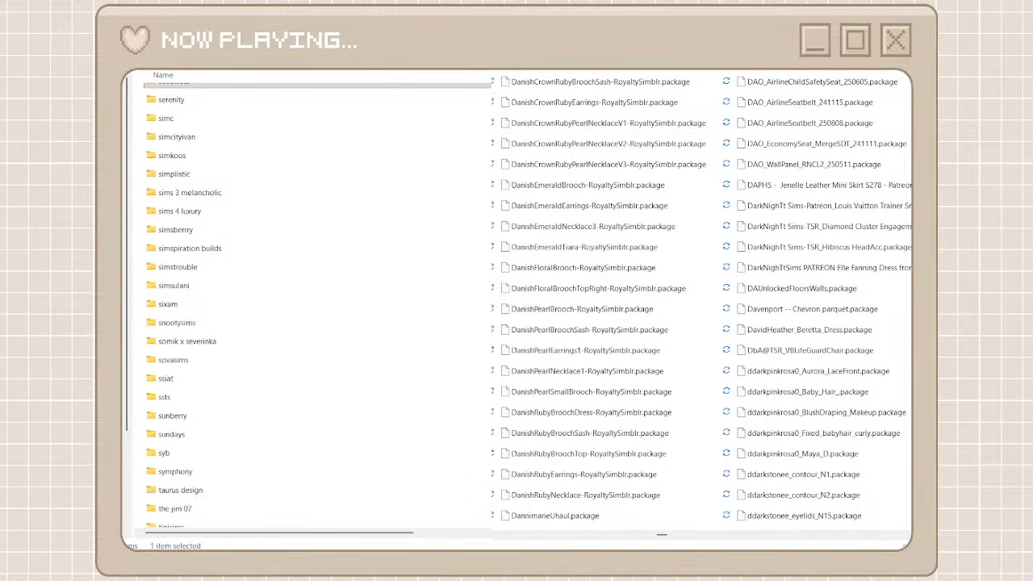
key(ctrl+shift+n)
text(dao)
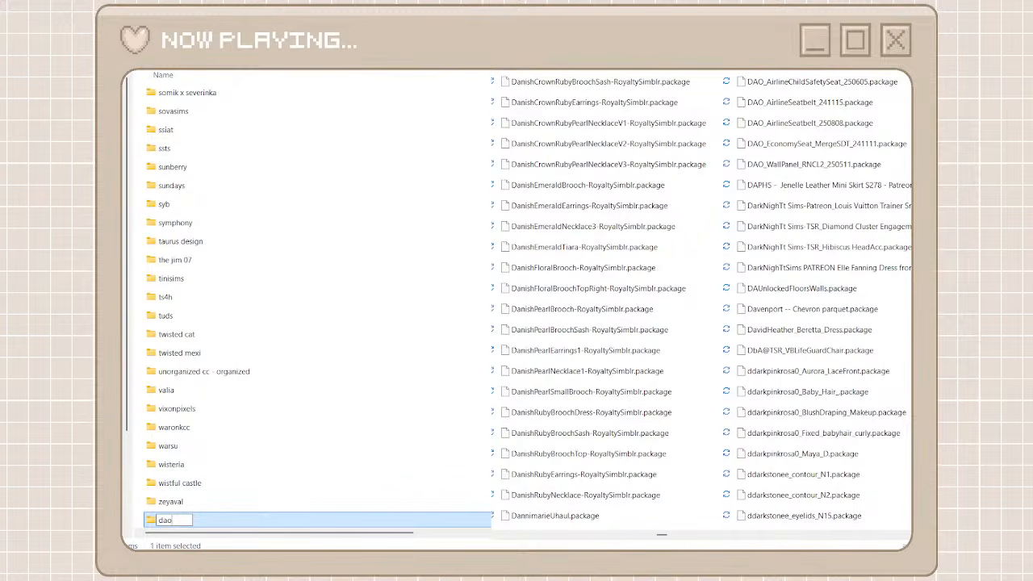
key(Return)
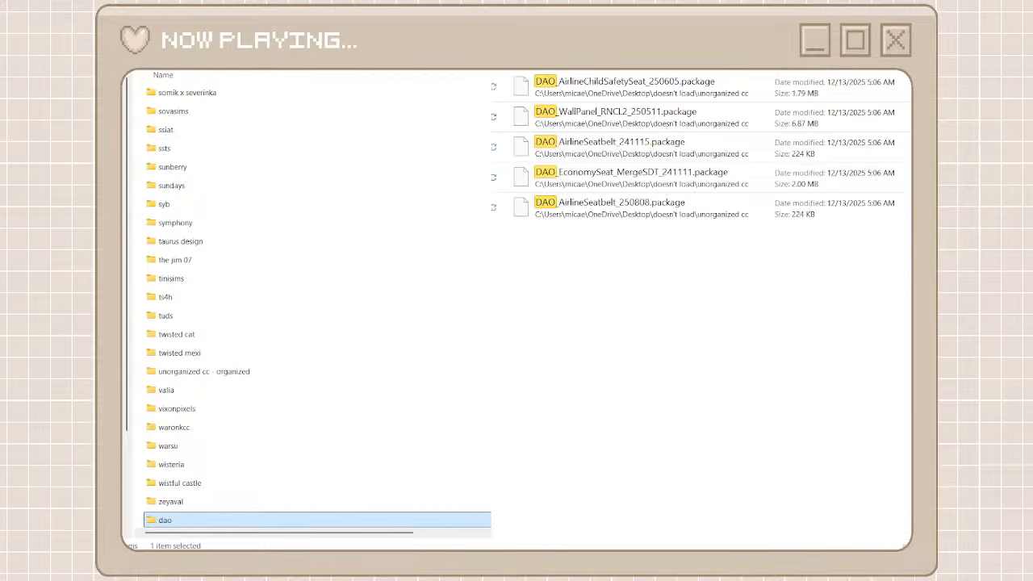
Move all the DAO packages from the unorganized cc folder into the dao folder and return to the folder list
drag(722, 272, 644, 83)
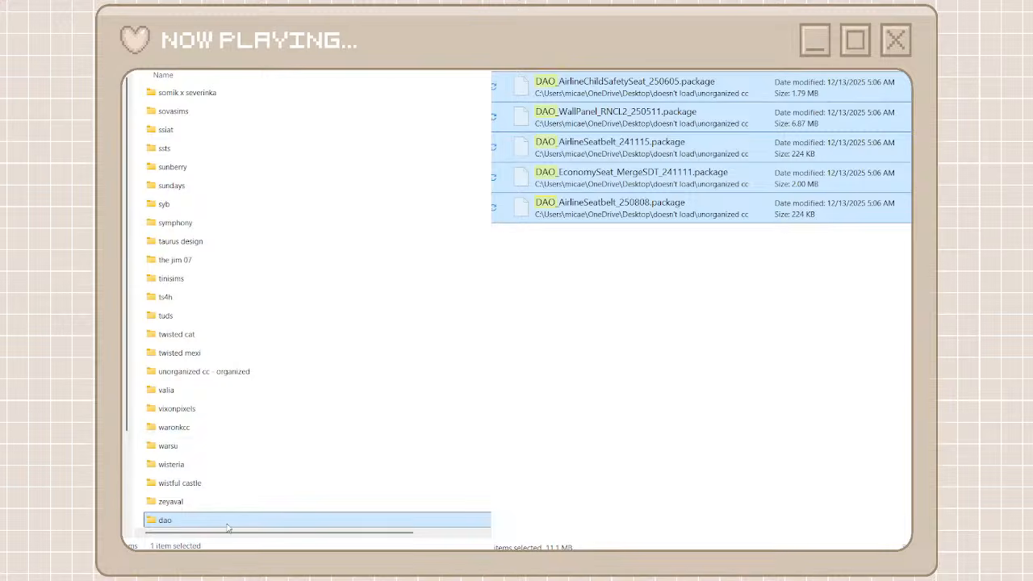
double_click(227, 524)
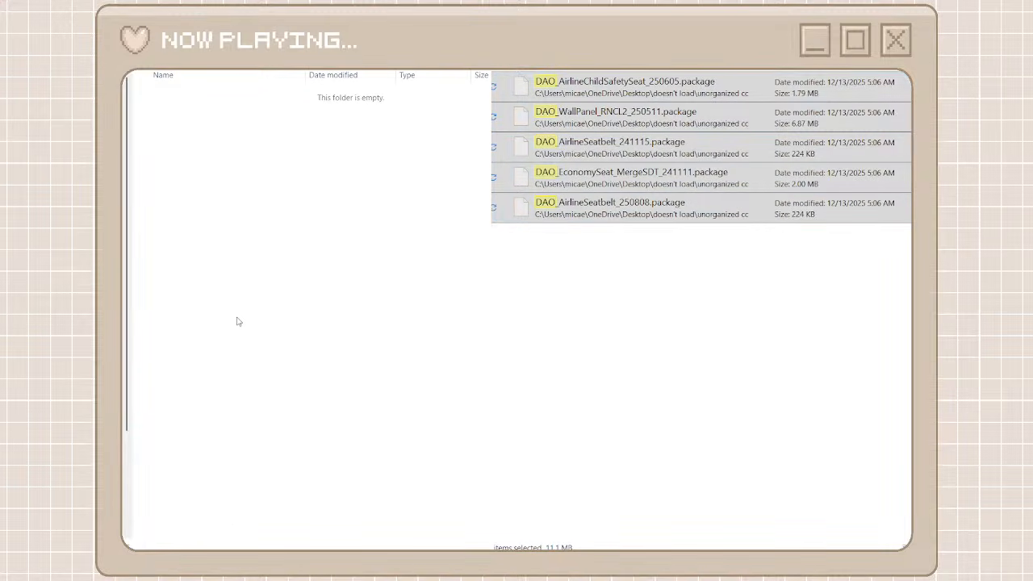
key(ctrl+v)
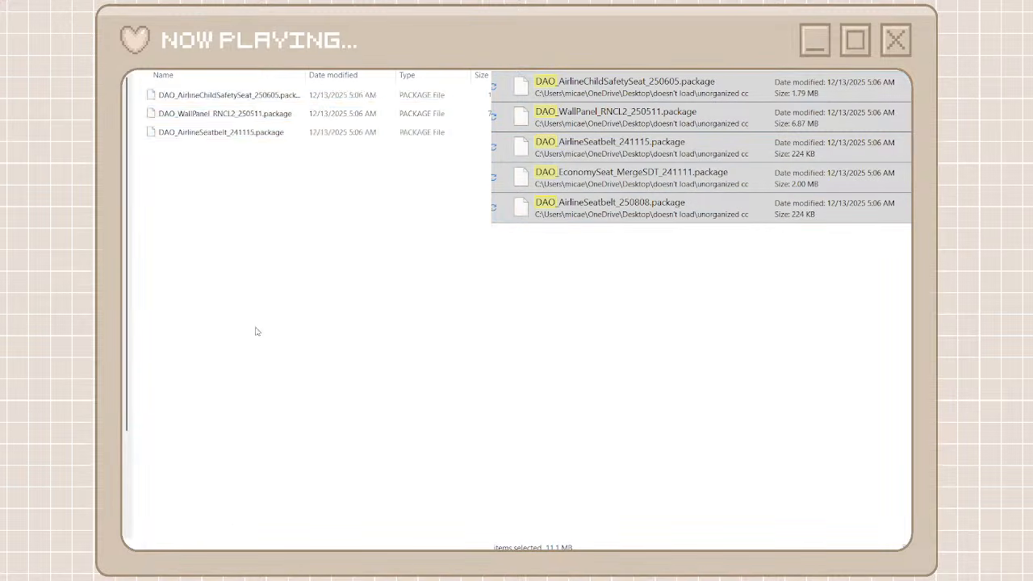
key(alt+Left)
key(alt+Left)
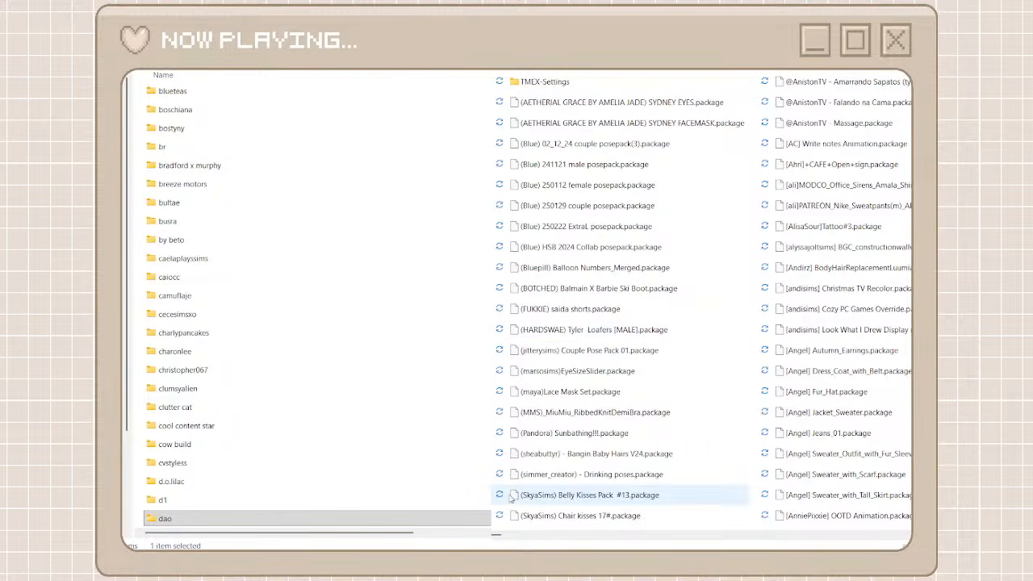
Find the Mutske packages among the unorganized files and create a creator folder named mustke
drag(499, 535, 773, 536)
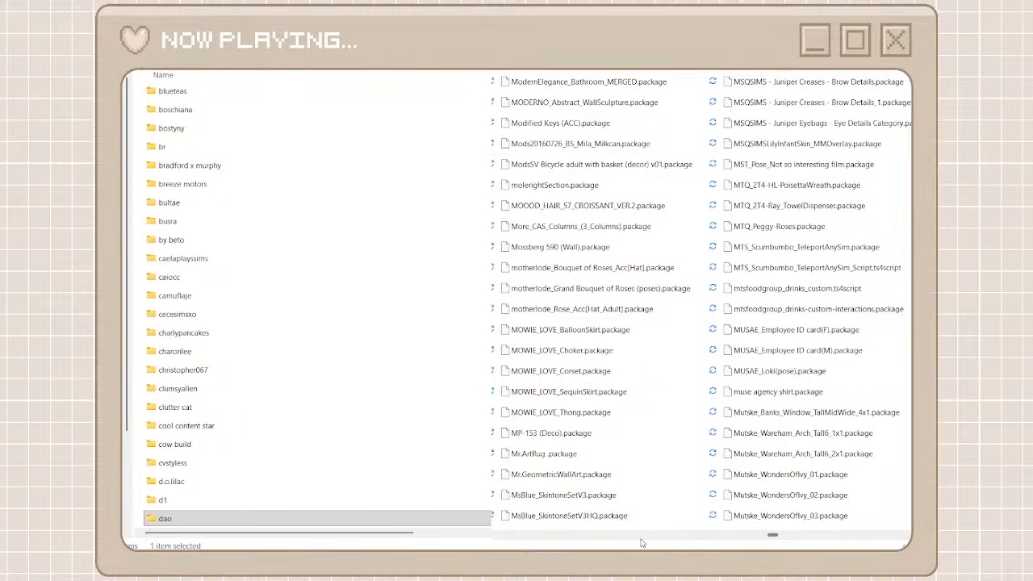
click(785, 539)
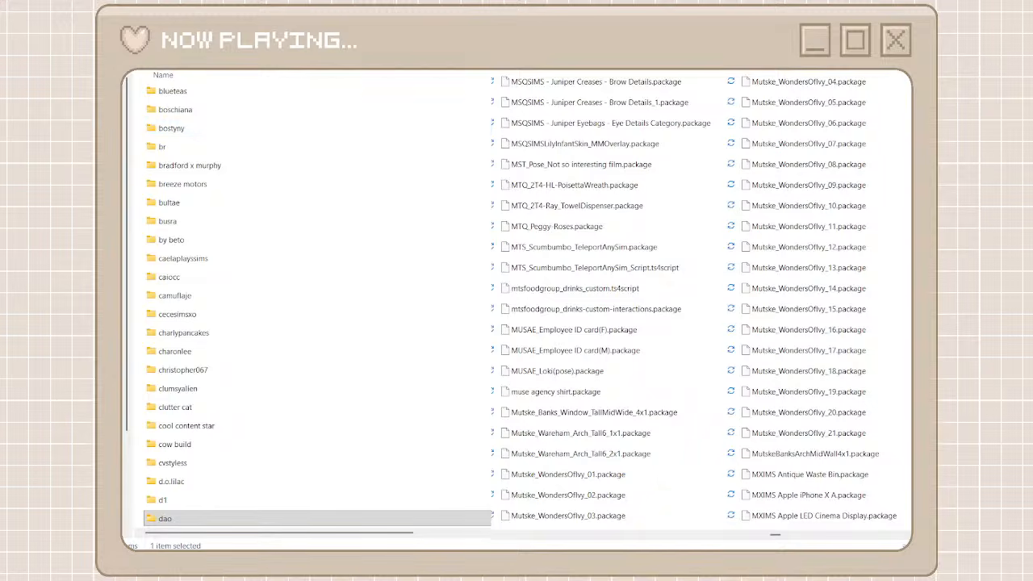
key(ctrl+shift+n)
text(m)
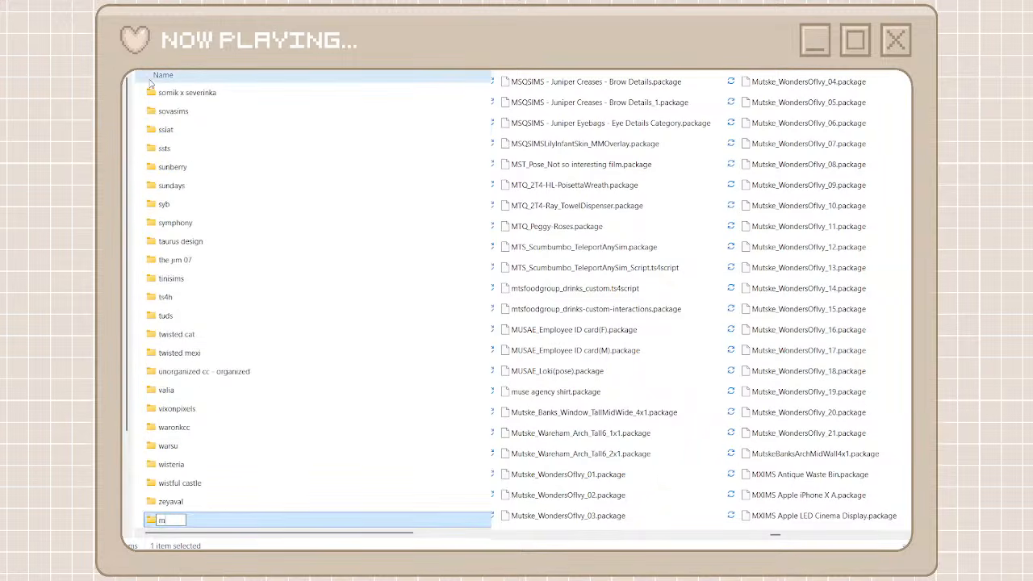
text(ustke)
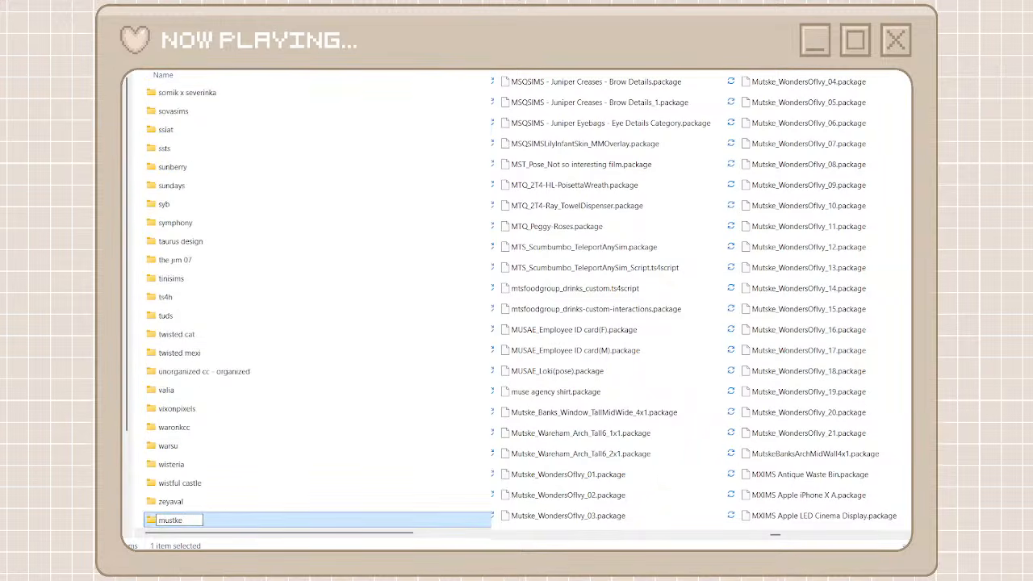
key(ctrl+a)
key(Return)
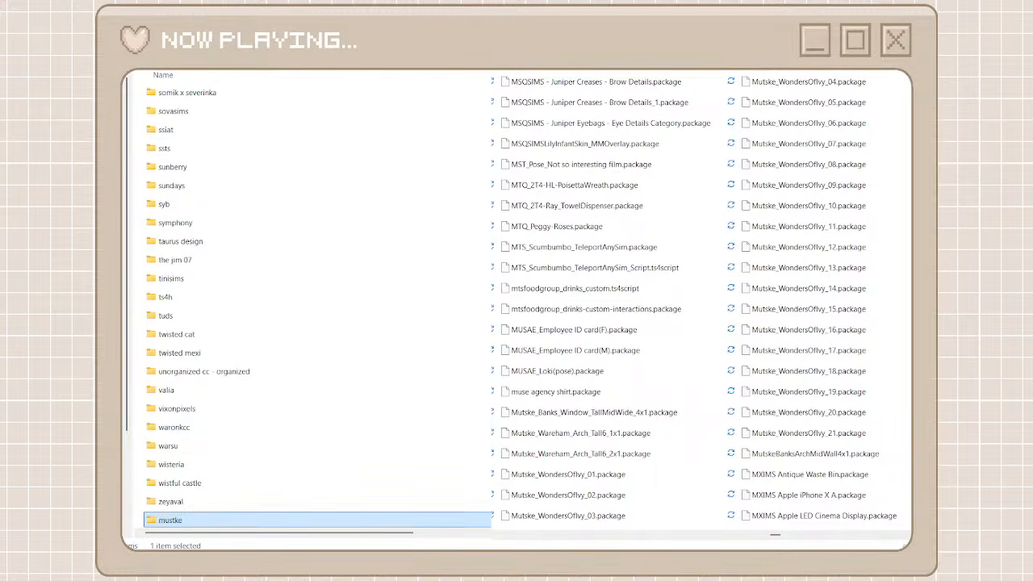
Search the unorganized cc folder for mutske and move every matching package into the mustke folder
double_click(384, 520)
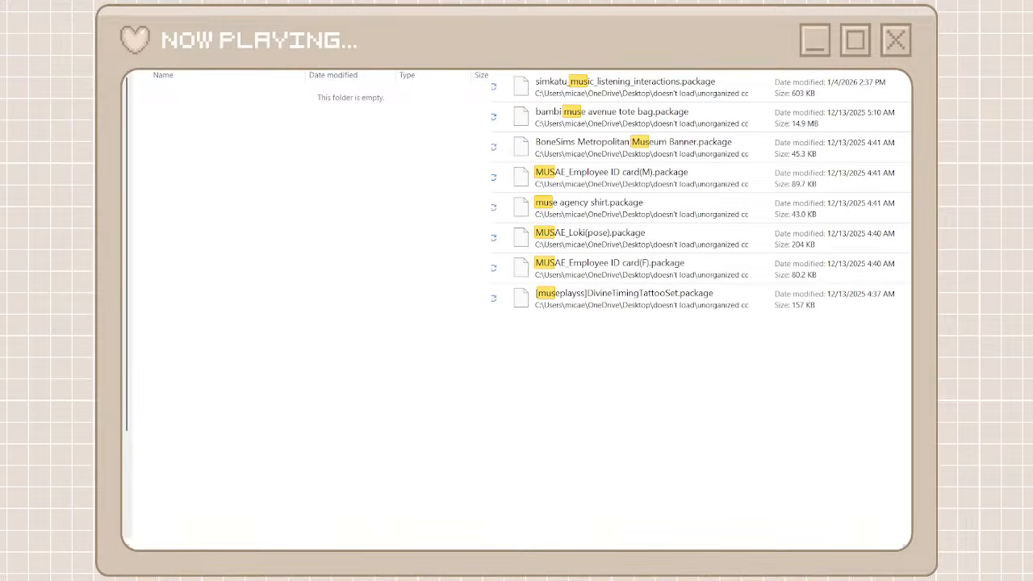
key(BackSpace)
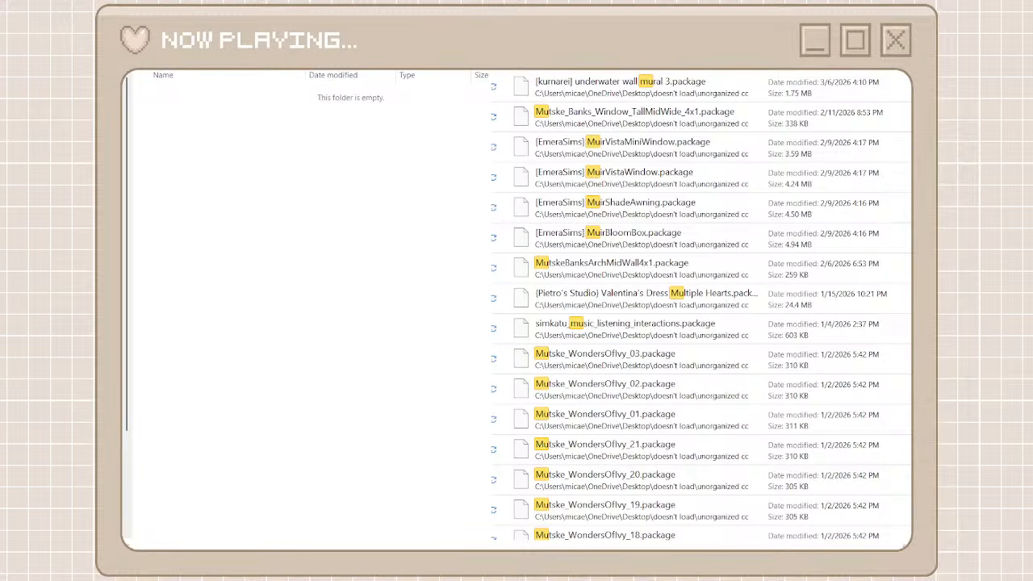
text(tsk)
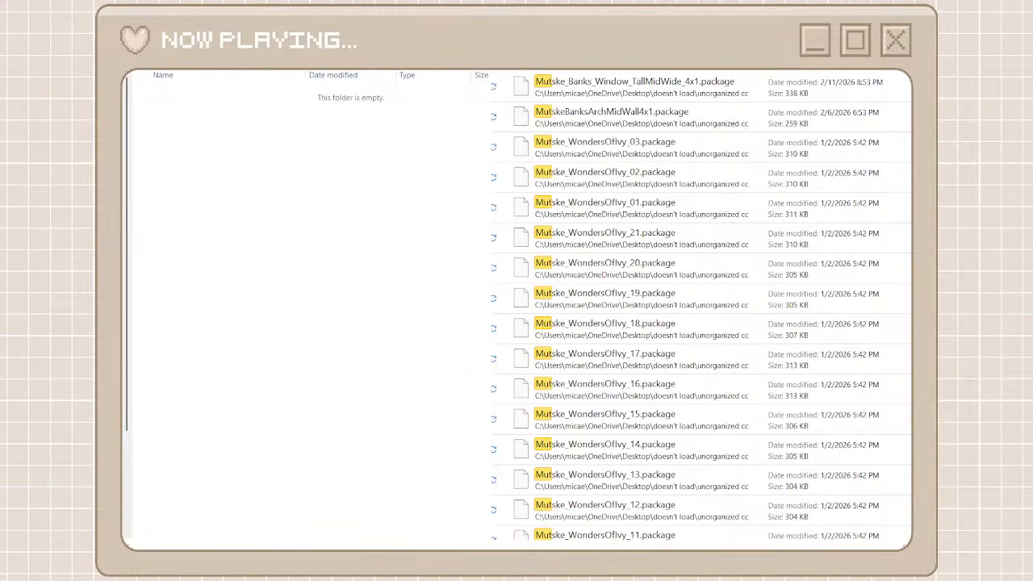
text(e)
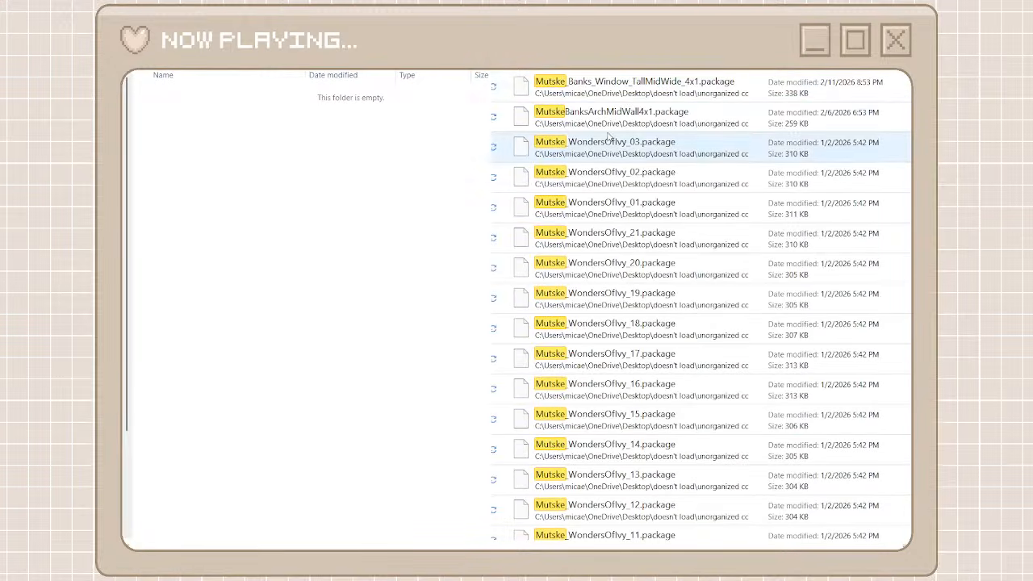
click(646, 87)
scroll(652, 258, down, 3)
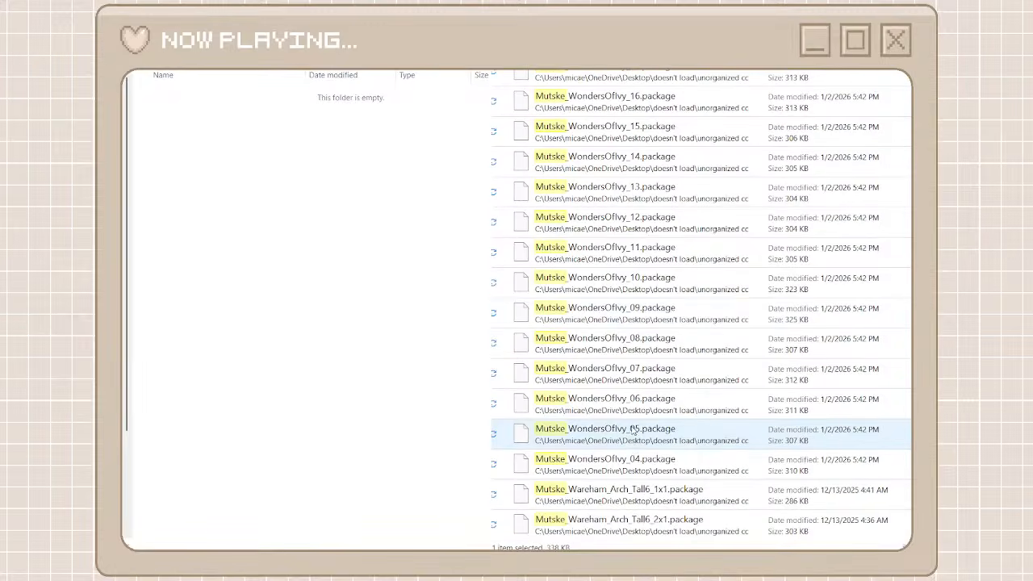
shift+click(616, 529)
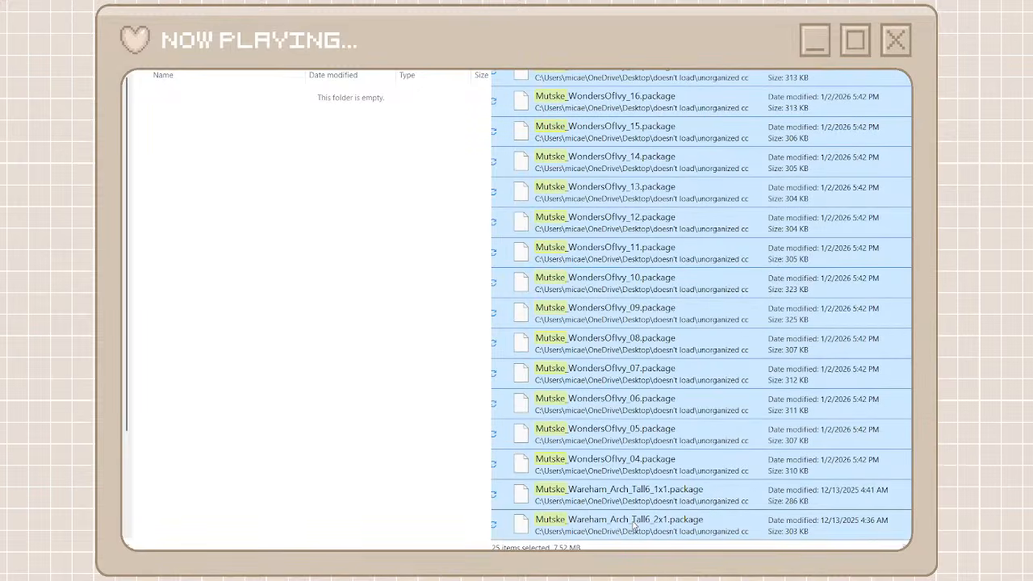
right_click(633, 522)
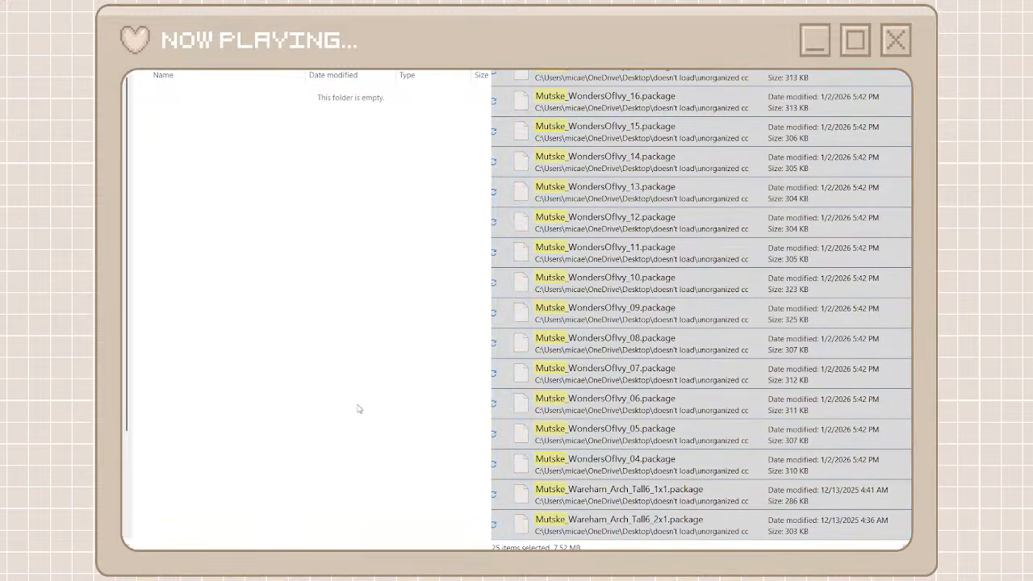
key(ctrl+v)
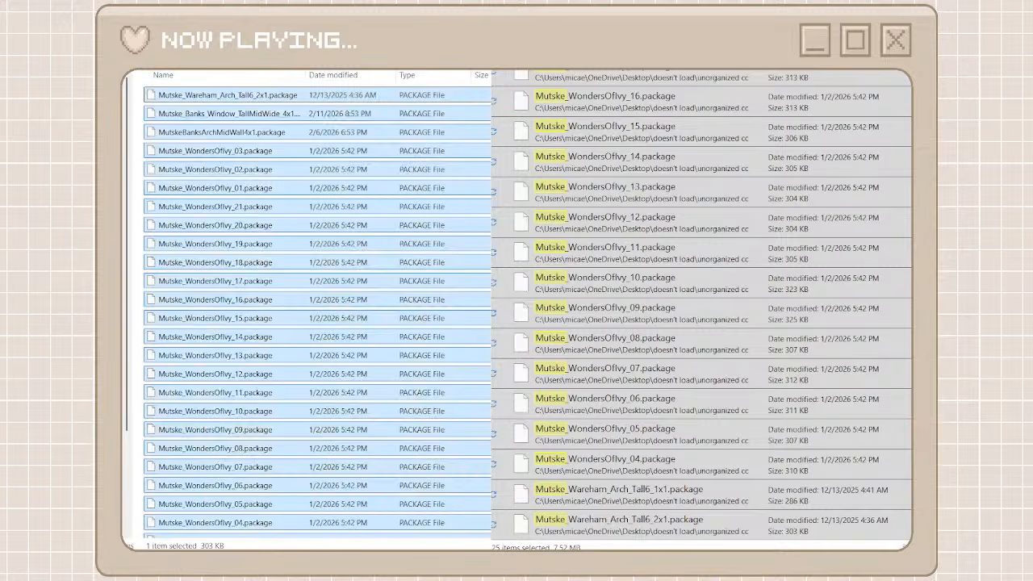
key(alt+Left)
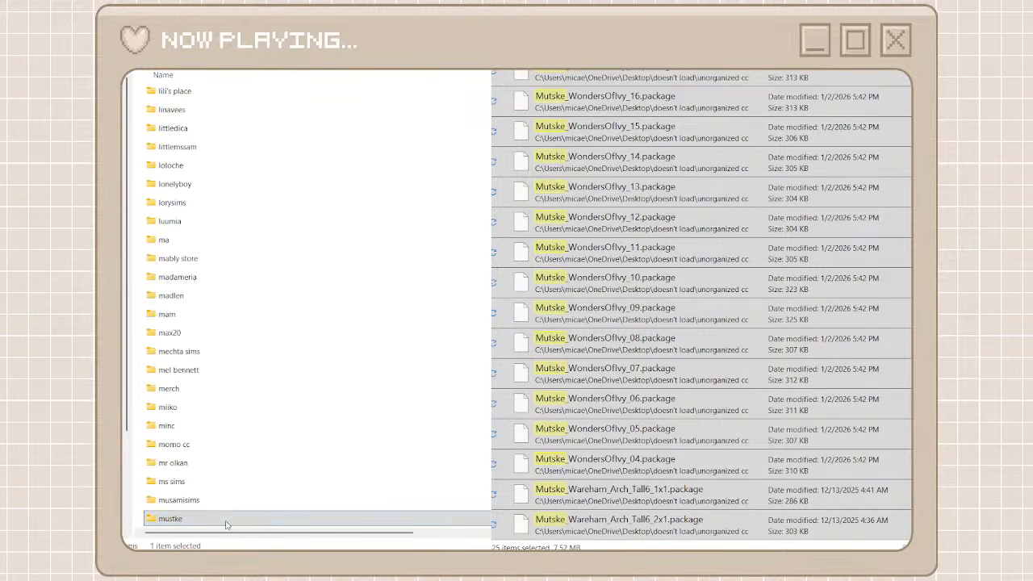
Rename the mustke folder as mutske
key(F2)
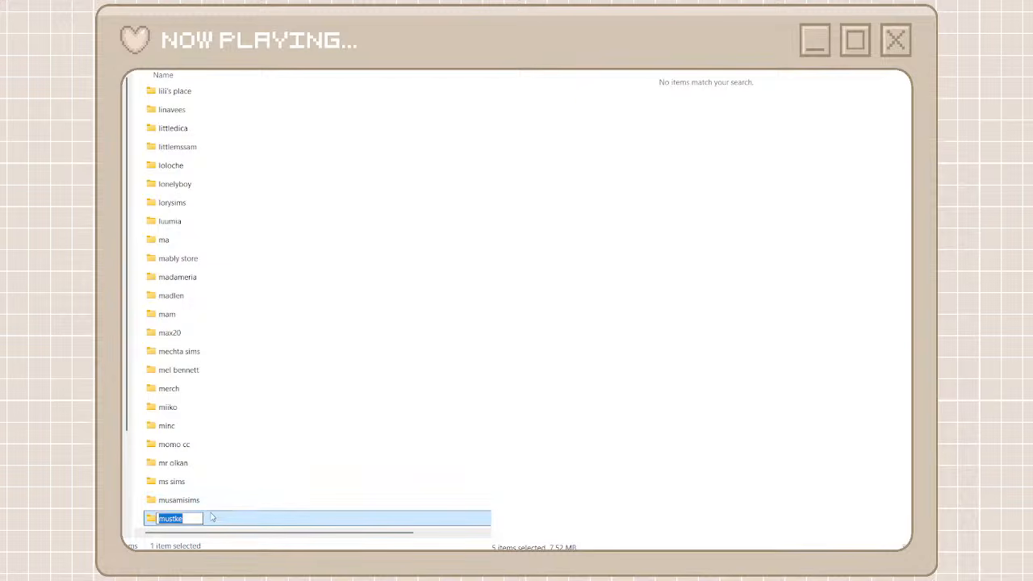
text(mutske)
key(Return)
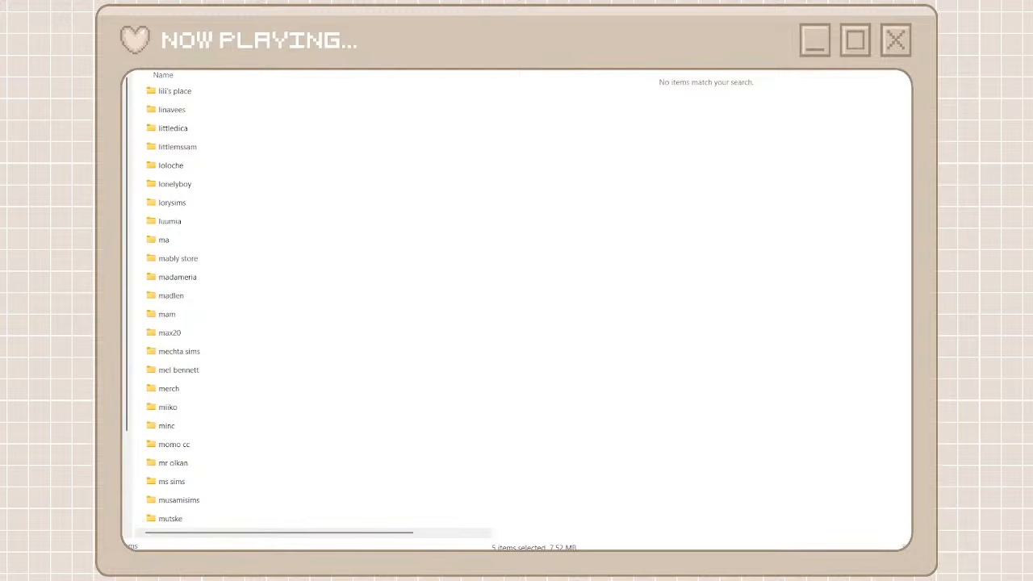
key(Return)
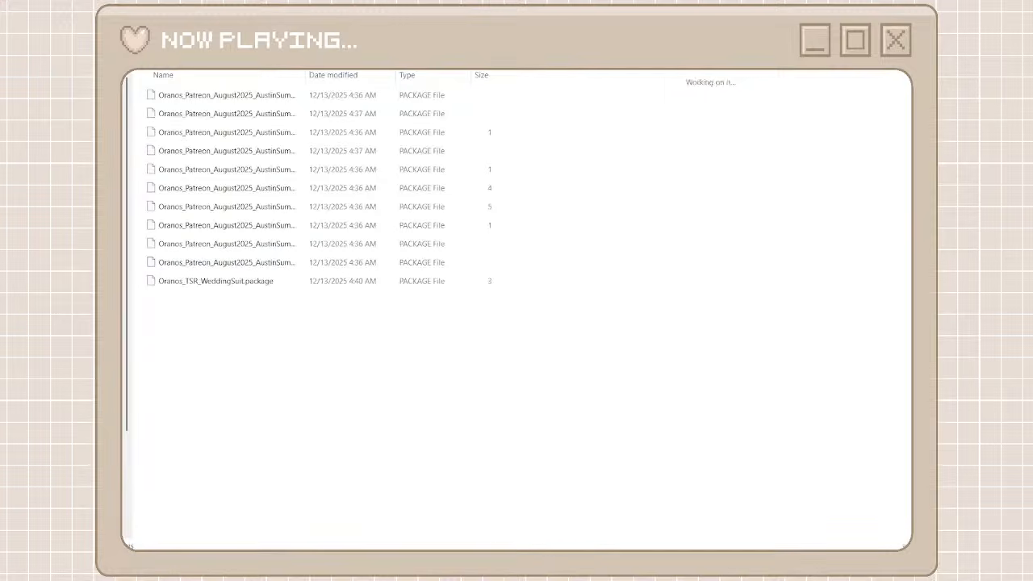
key(alt+Left)
scroll(325, 335, down, 15)
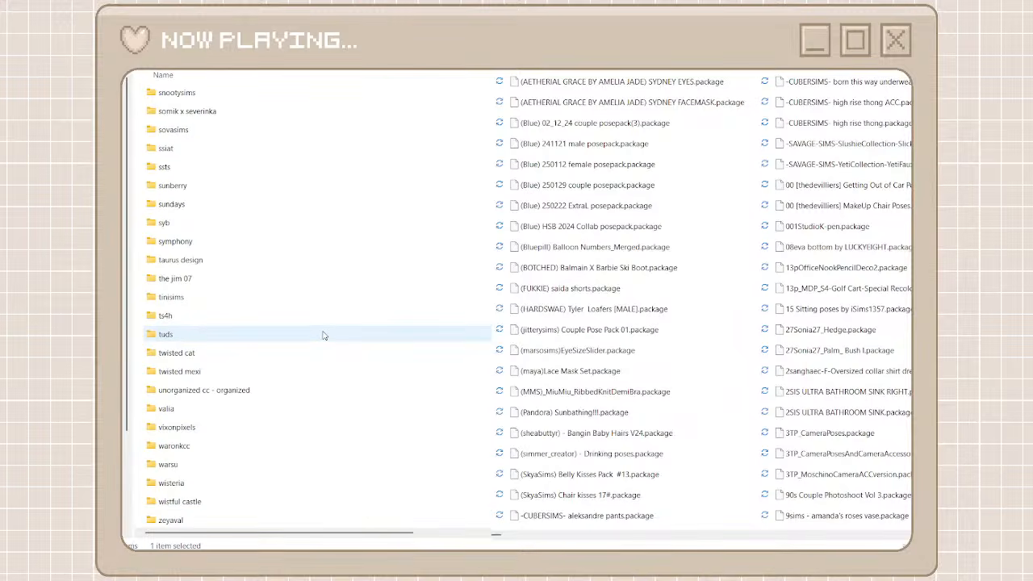
scroll(325, 335, up, 8)
scroll(323, 336, up, 15)
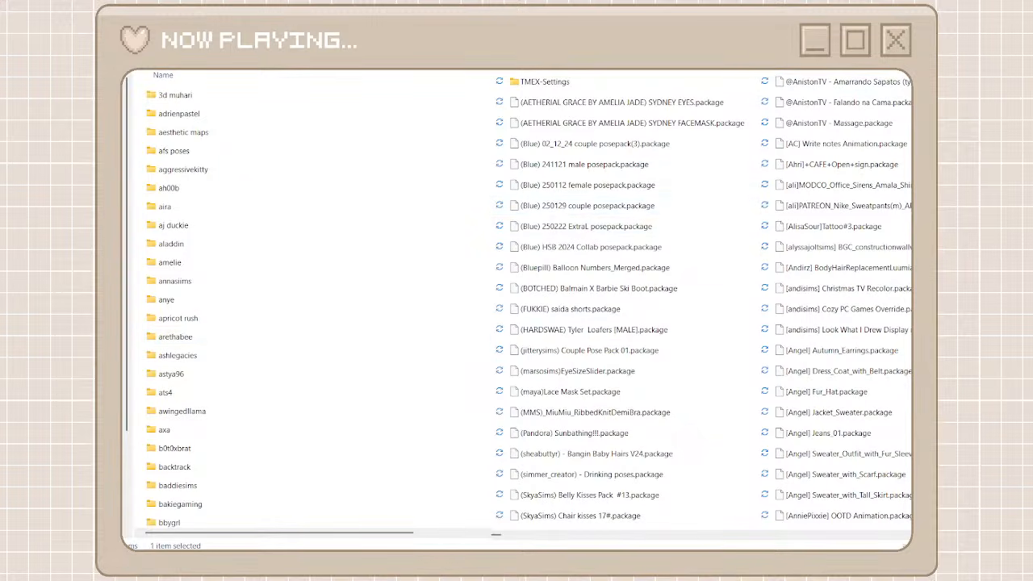
Find the dumplinsiims packages among the unorganized files and create a creator folder named dumplinsims
scroll(706, 536, right, 5)
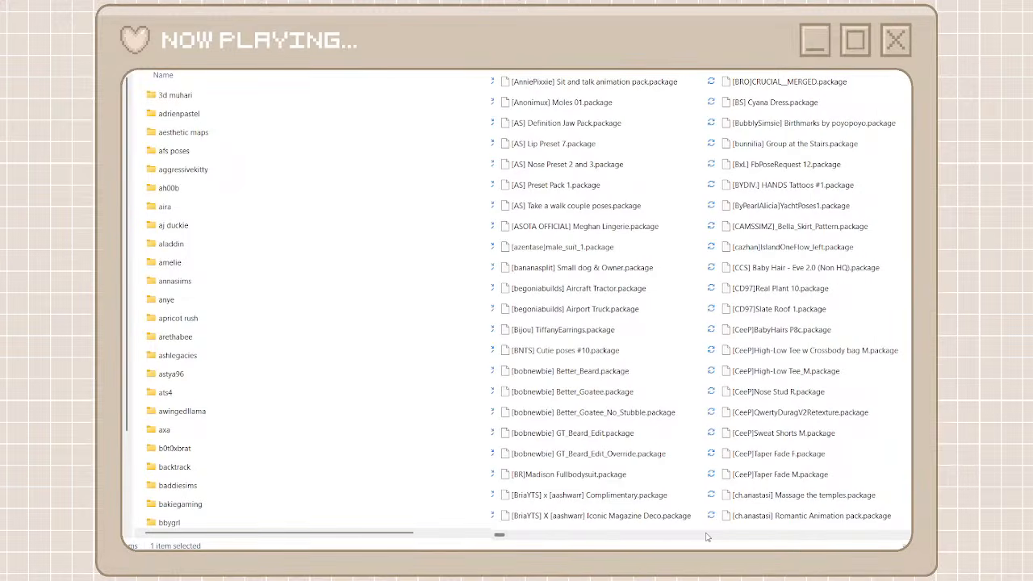
scroll(706, 537, right, 3)
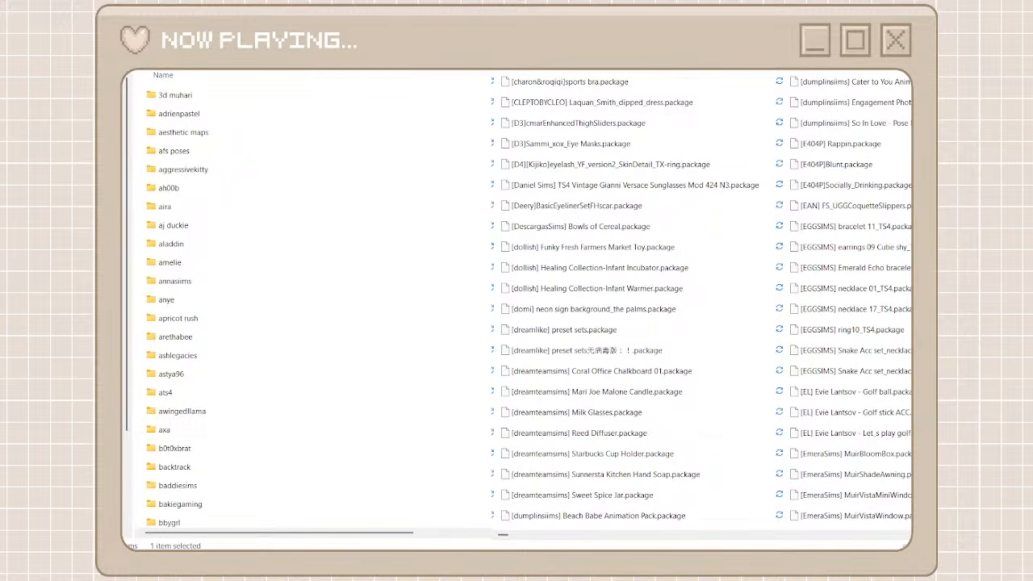
scroll(162, 91, down, 15)
key(ctrl+shift+n)
text(dumpl)
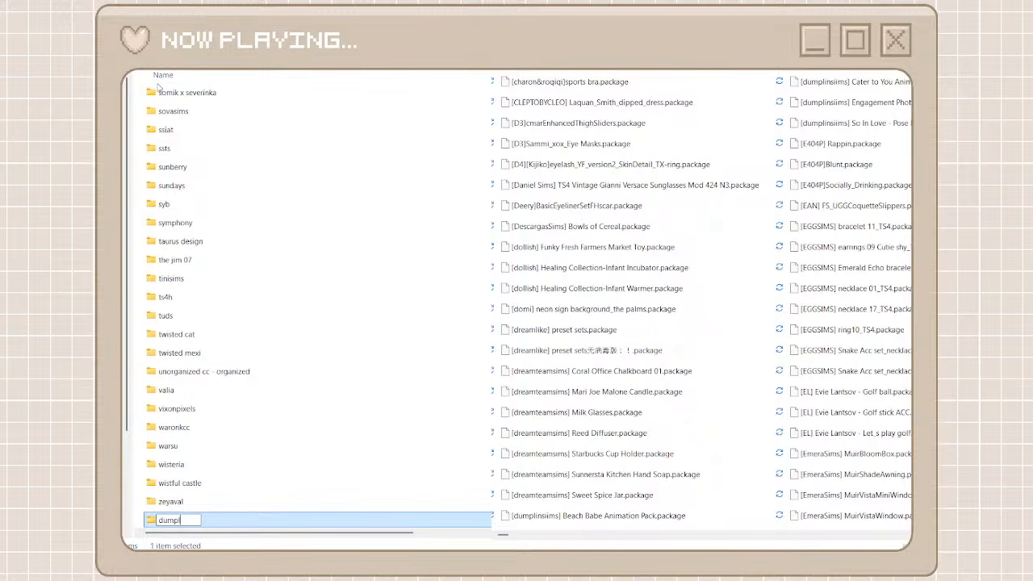
text(insims)
key(ctrl+a)
key(Return)
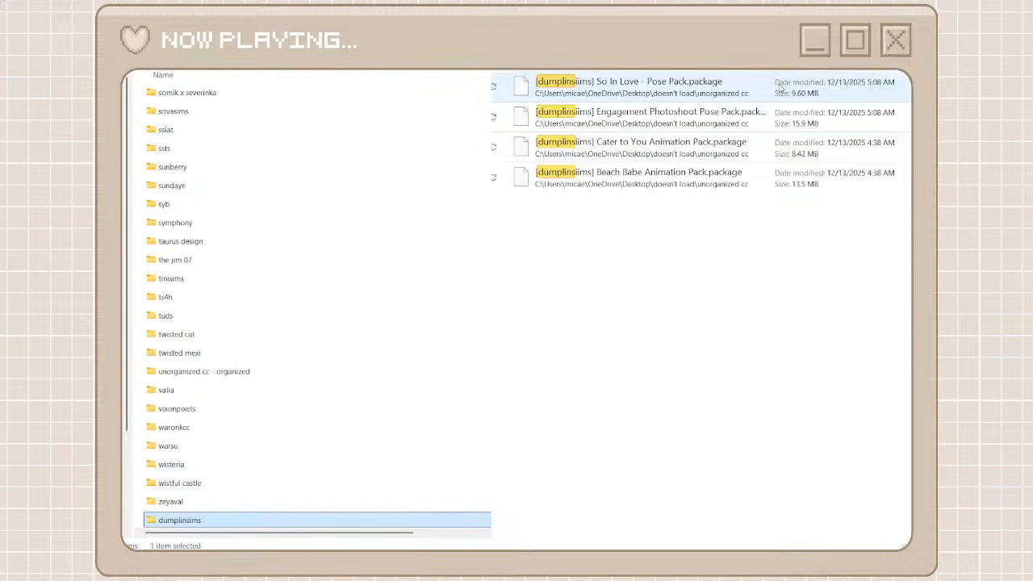
Move all the dumplinsiims packages from the search results into the dumplinsims folder and return to the folder list
drag(624, 233, 582, 82)
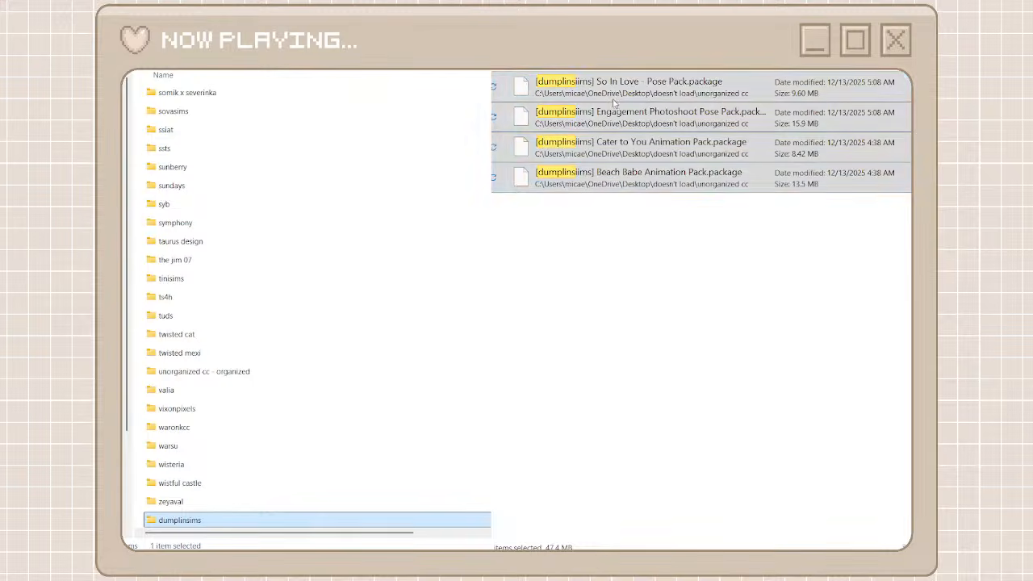
click(614, 104)
double_click(319, 523)
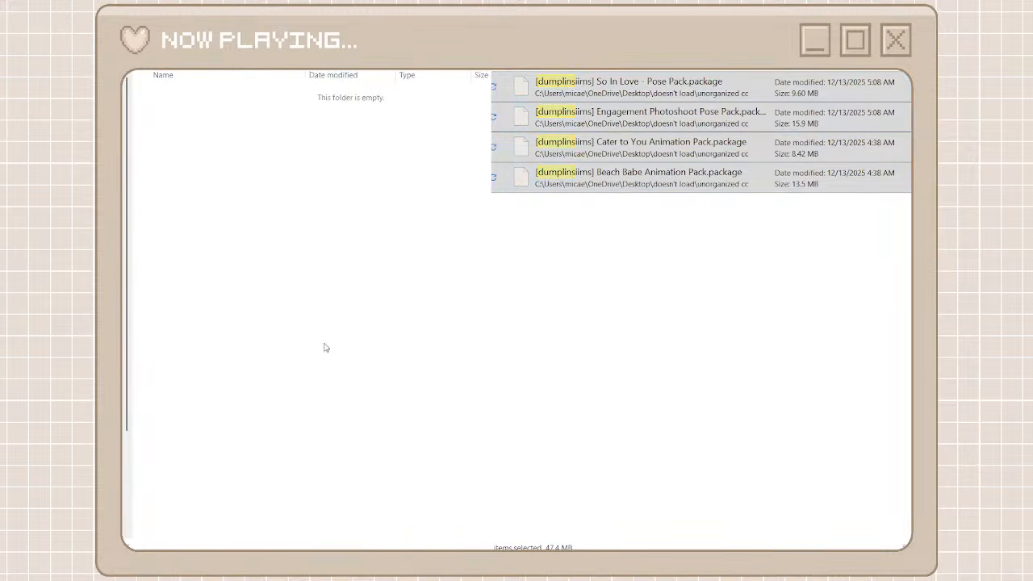
key(ctrl+v)
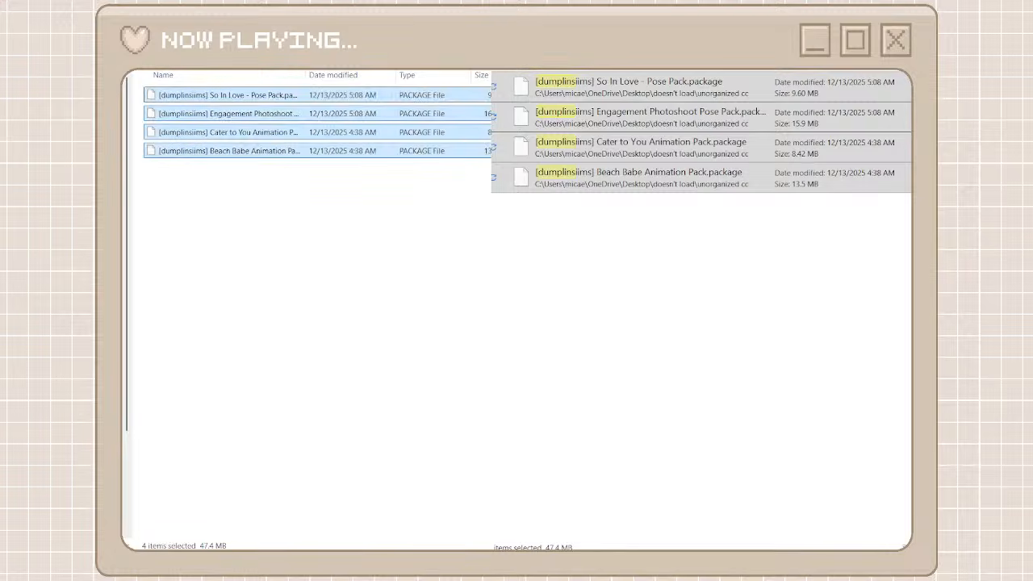
key(alt+Left)
right_click(209, 525)
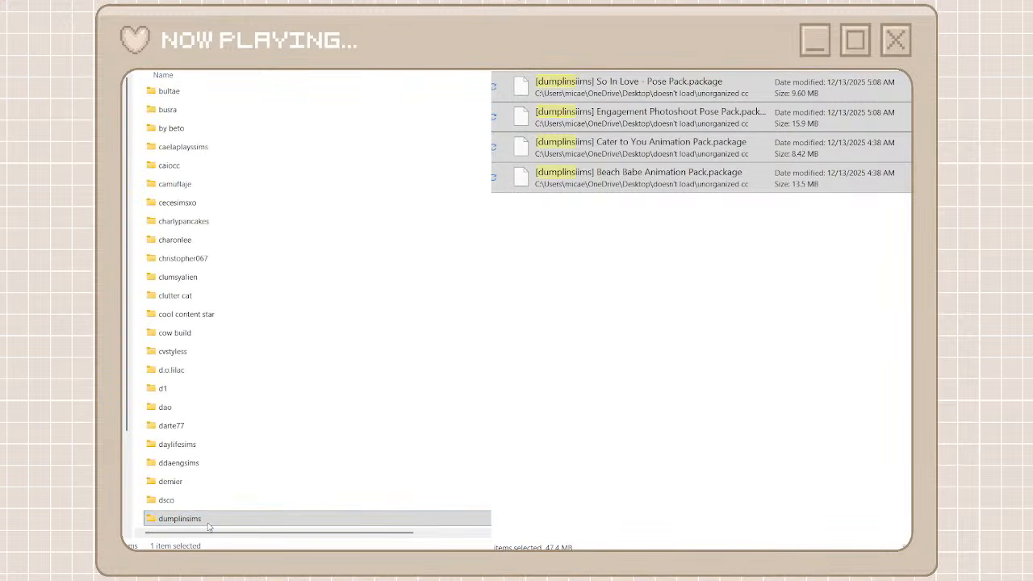
Rename the dumplinsims folder as dumpliinsims and check the creator's spelling in the package names inside it
click(312, 508)
click(183, 518)
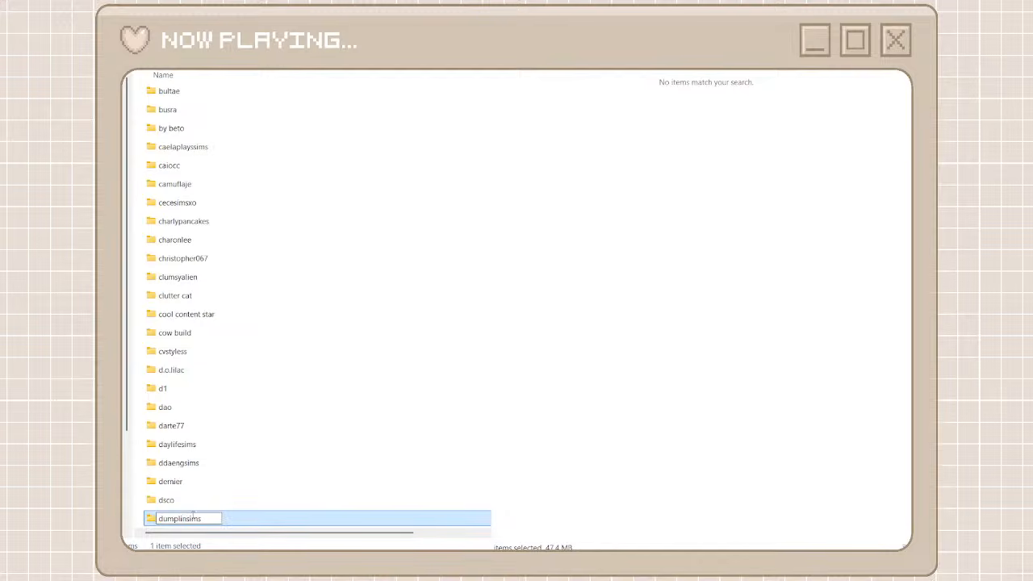
click(192, 517)
text(i)
double_click(285, 523)
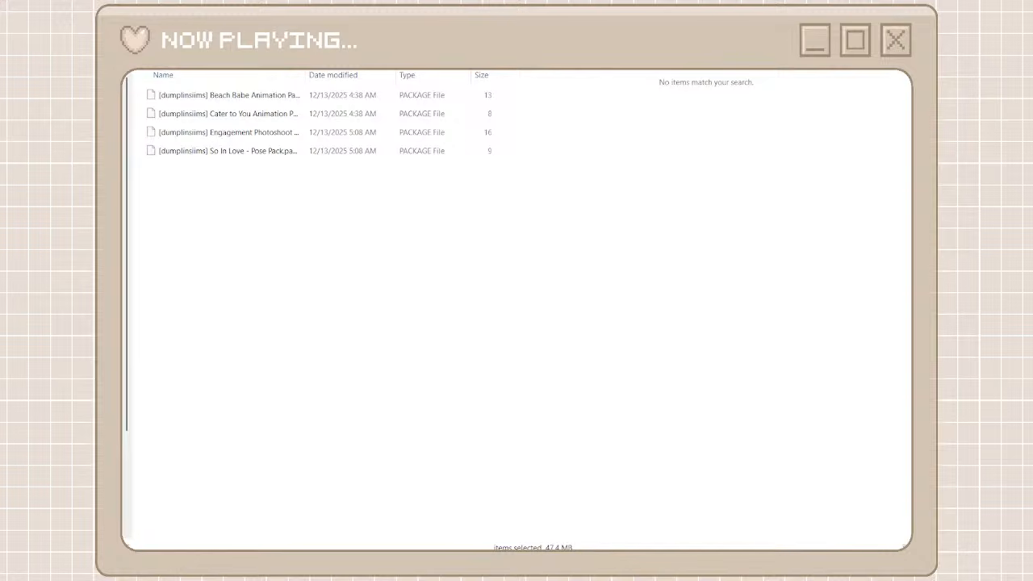
key(alt+Left)
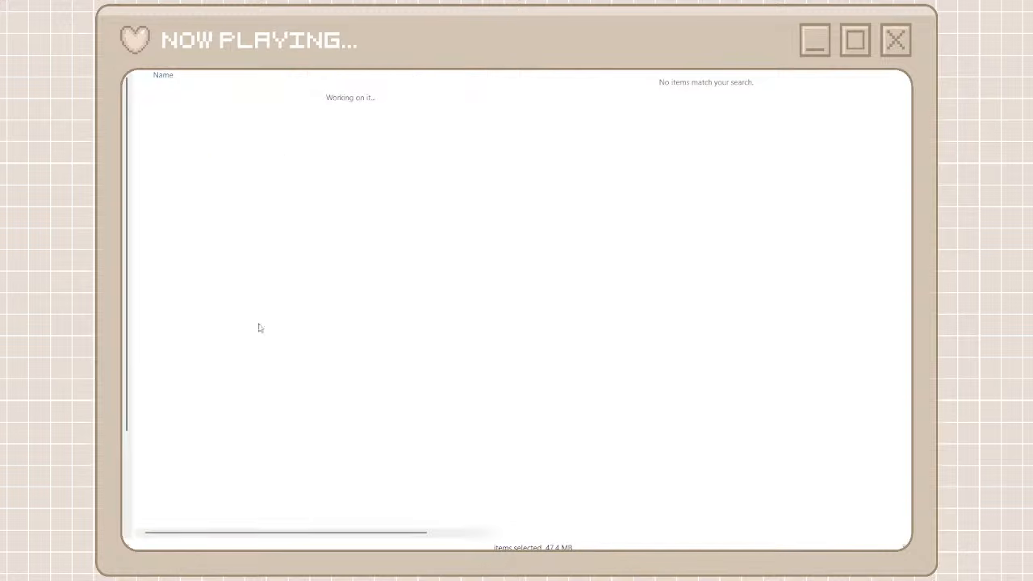
Rename the dumpliinsims folder as dumplinsiims to match the creator's name in the package files
right_click(266, 515)
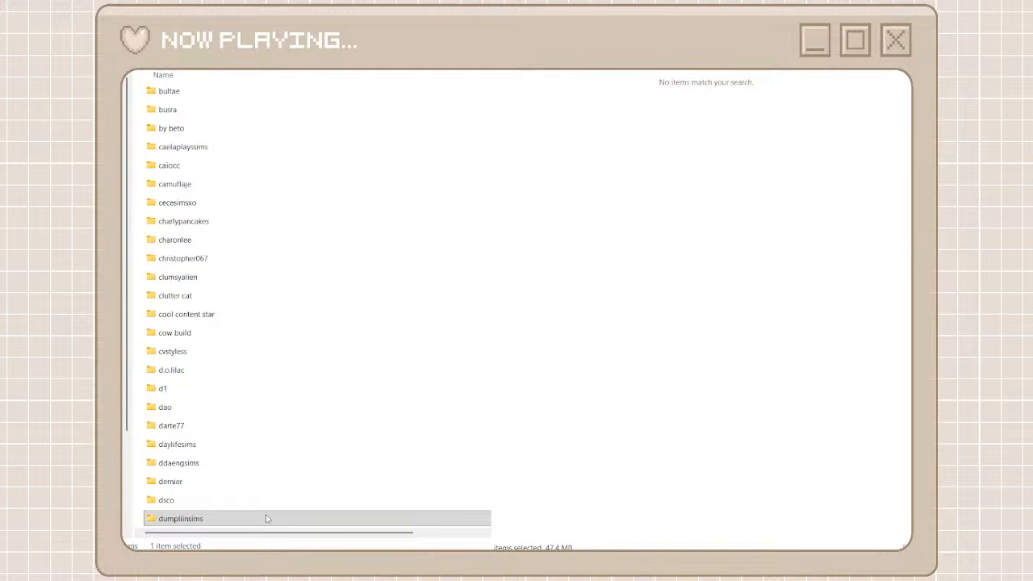
click(345, 500)
click(187, 516)
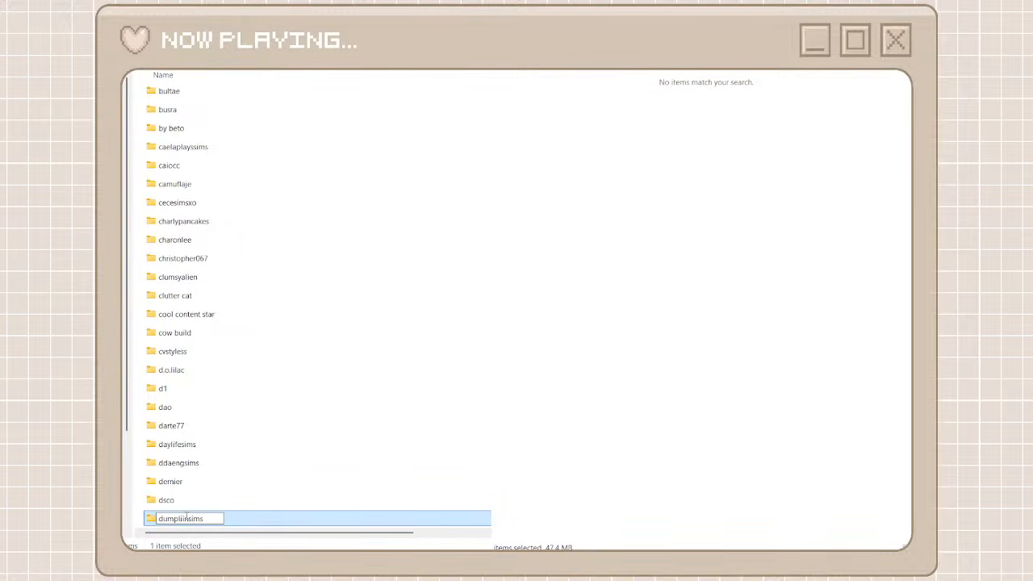
key(BackSpace)
text(i)
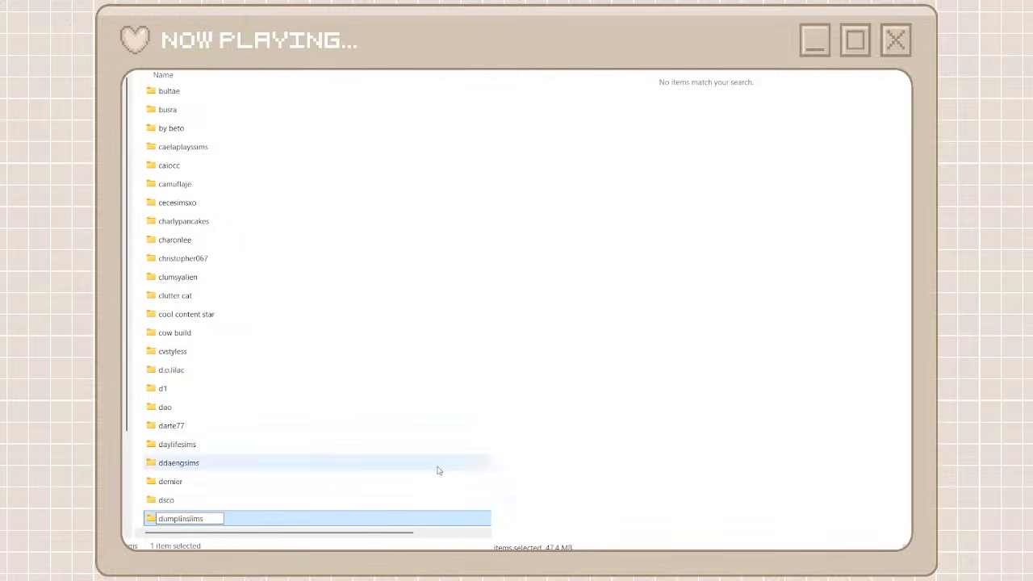
key(Return)
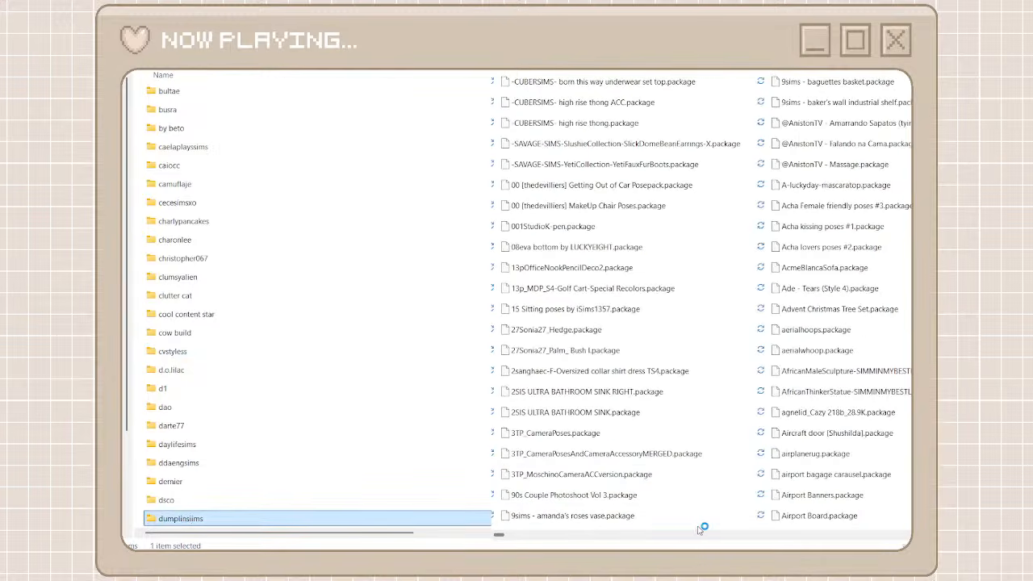
Find the TSS override packages among the unorganized files and create and open a folder named tss overrides
drag(779, 534, 834, 534)
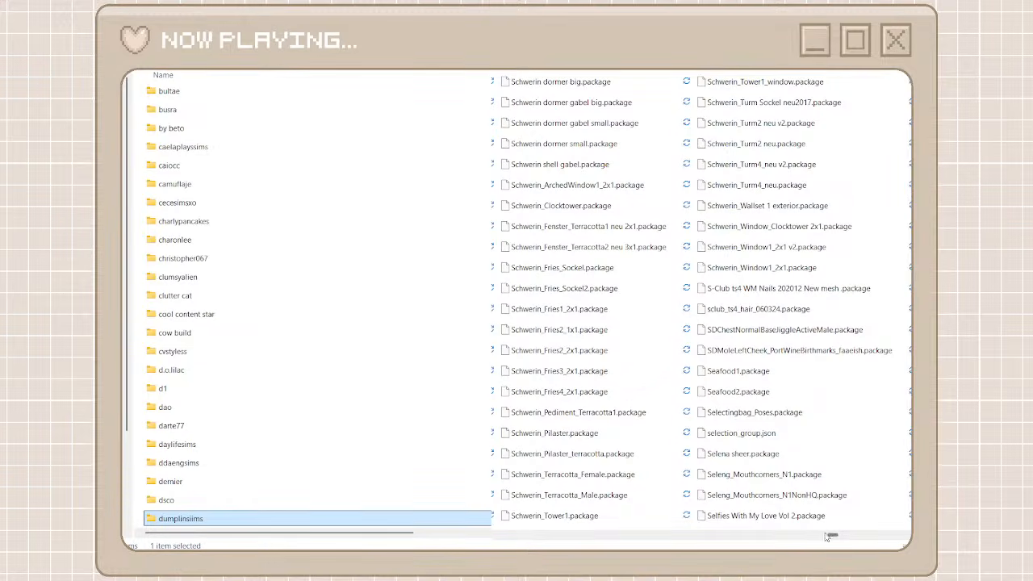
drag(829, 534, 889, 534)
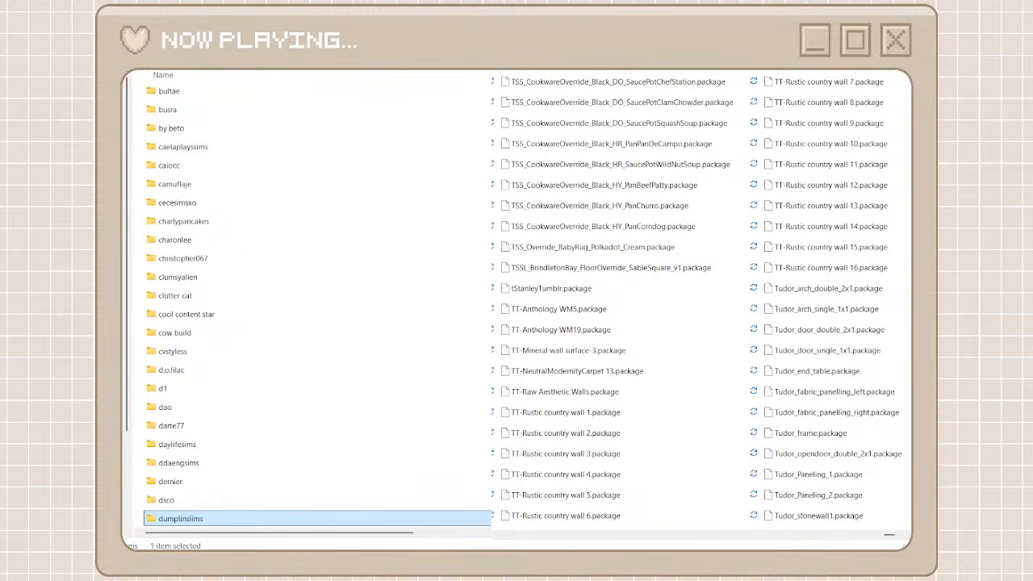
key(ctrl+shift+n)
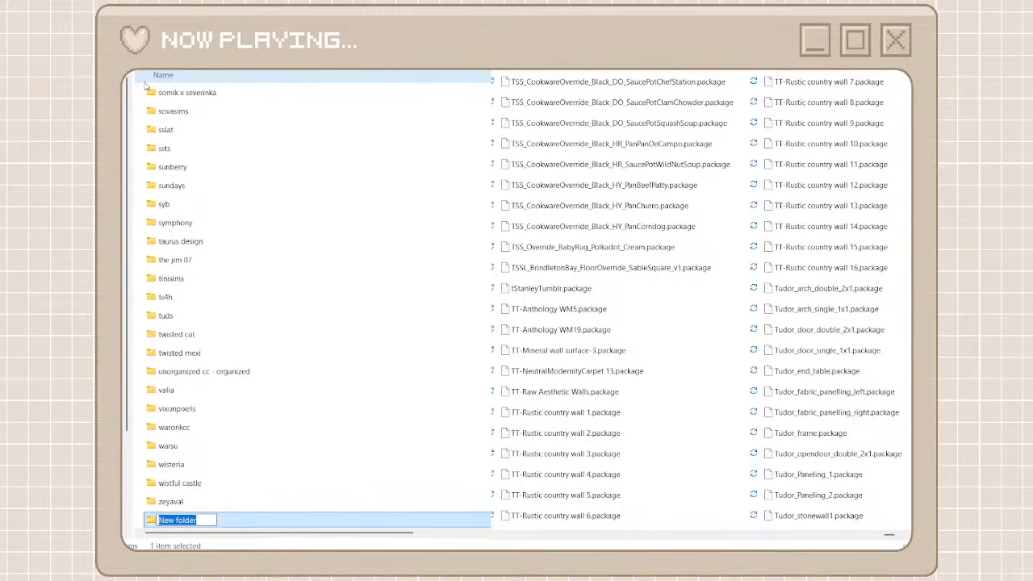
text(tss ove)
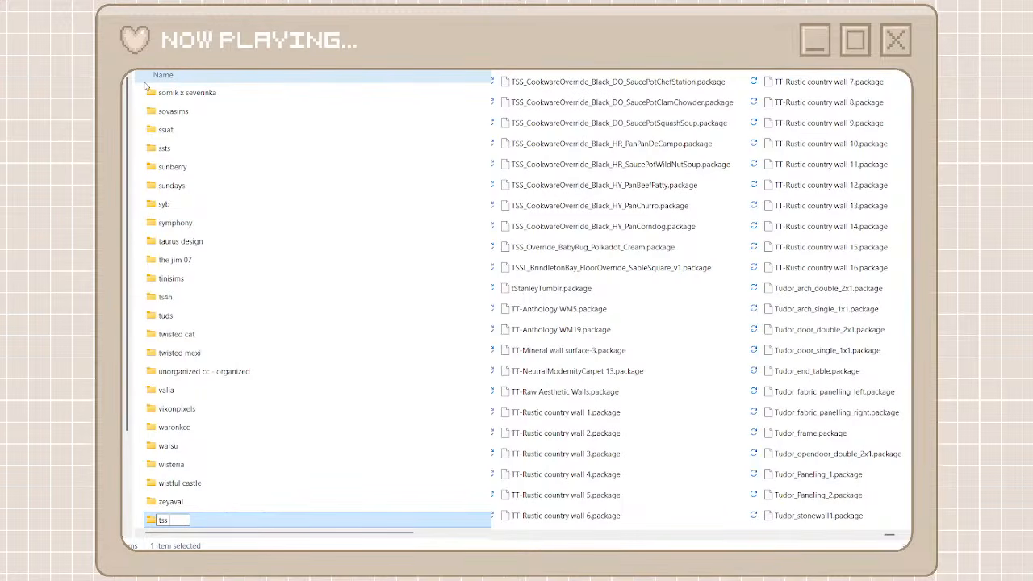
text(n)
text(des)
key(BackSpace)
key(BackSpace)
key(BackSpace)
key(BackSpace)
text(rrides)
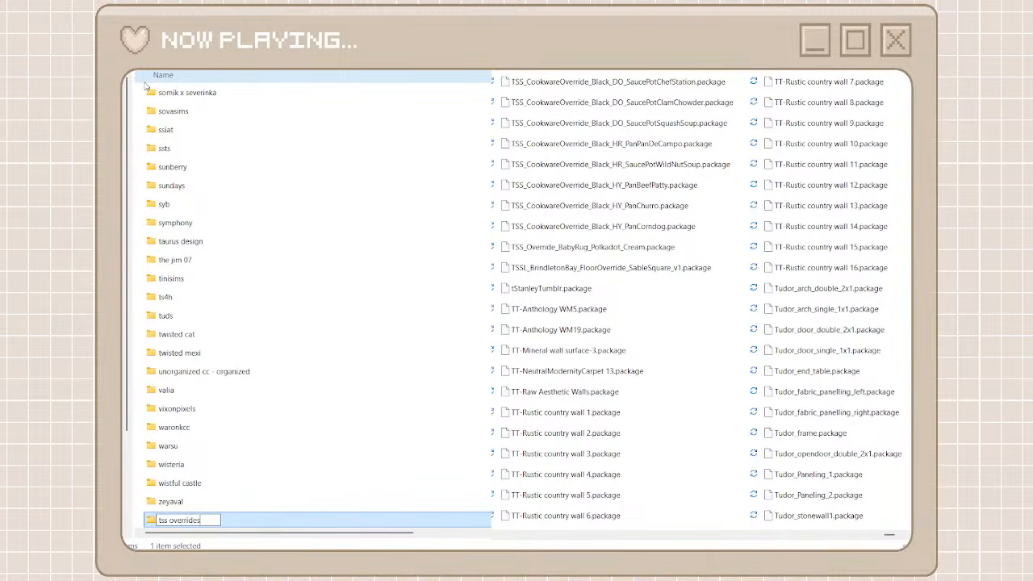
double_click(253, 518)
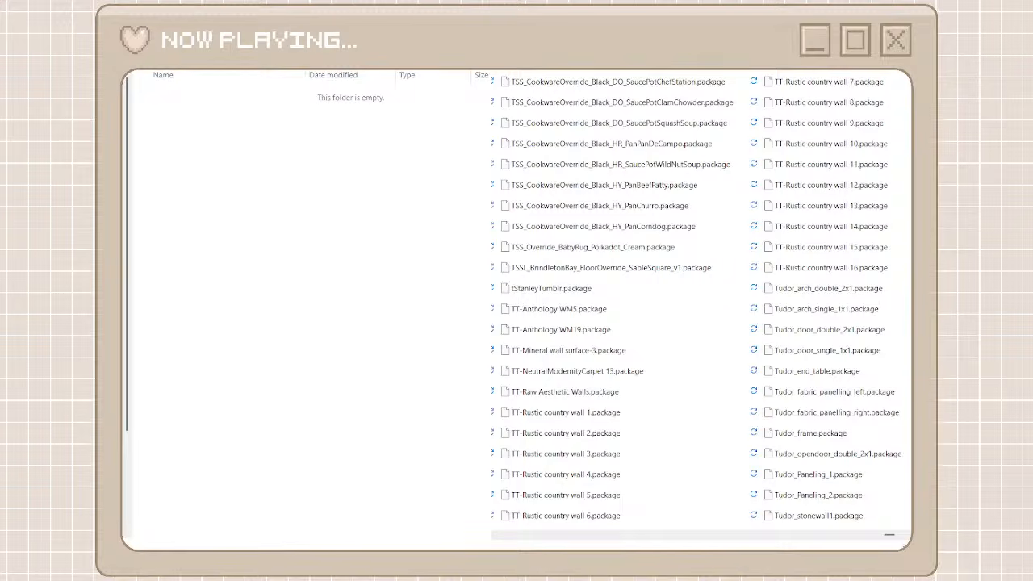
Search the unorganized cc folder for tss and move every matching package into the tss overrides folder
text(tss)
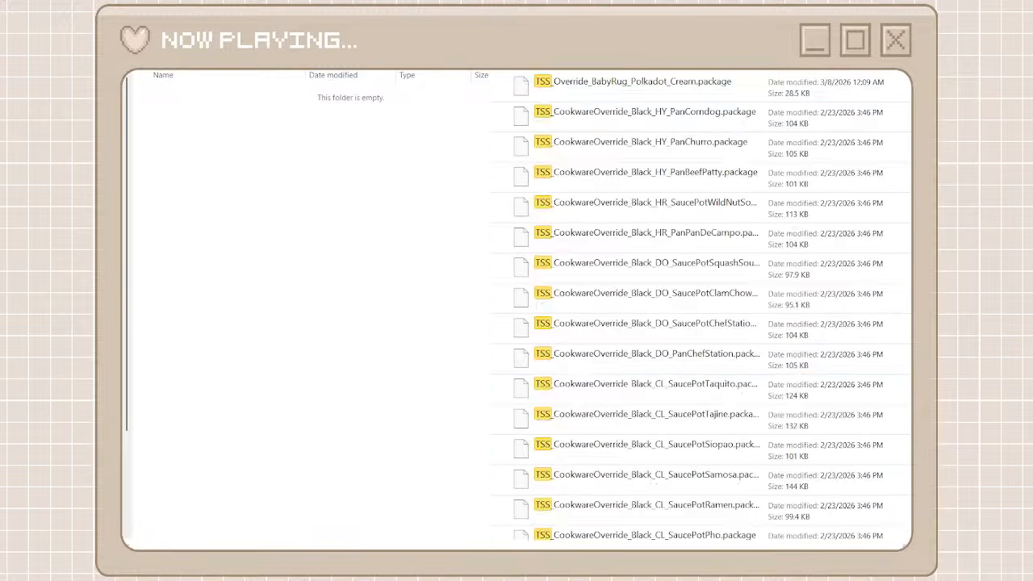
click(696, 89)
scroll(701, 372, down, 5)
scroll(701, 372, down, 2)
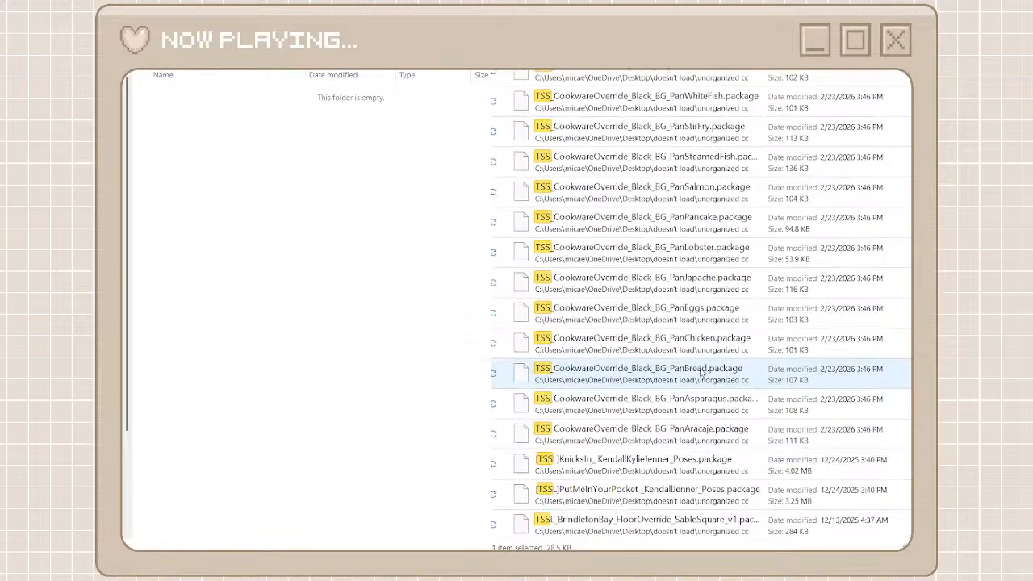
shift+click(670, 521)
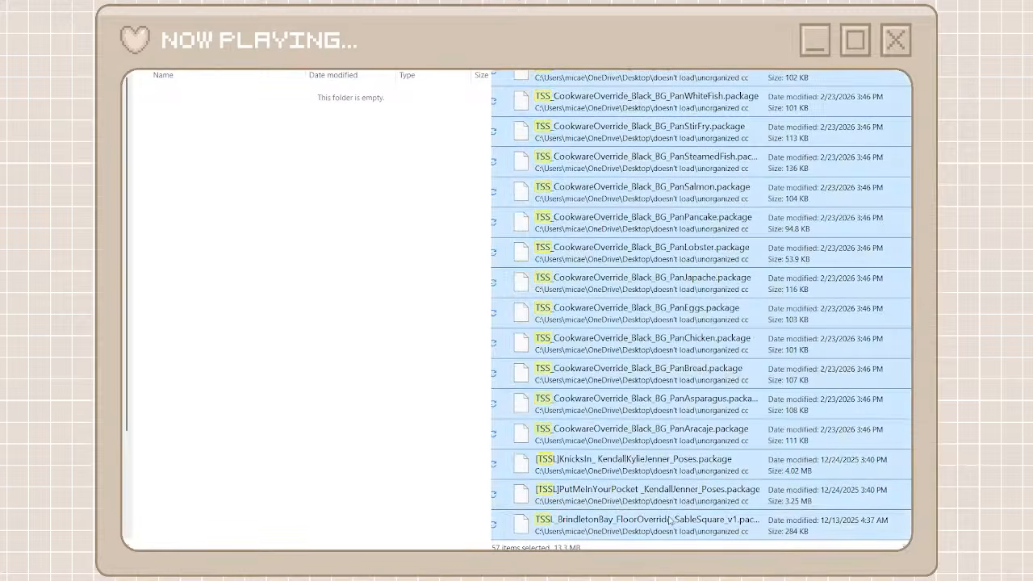
right_click(669, 517)
click(696, 523)
right_click(370, 306)
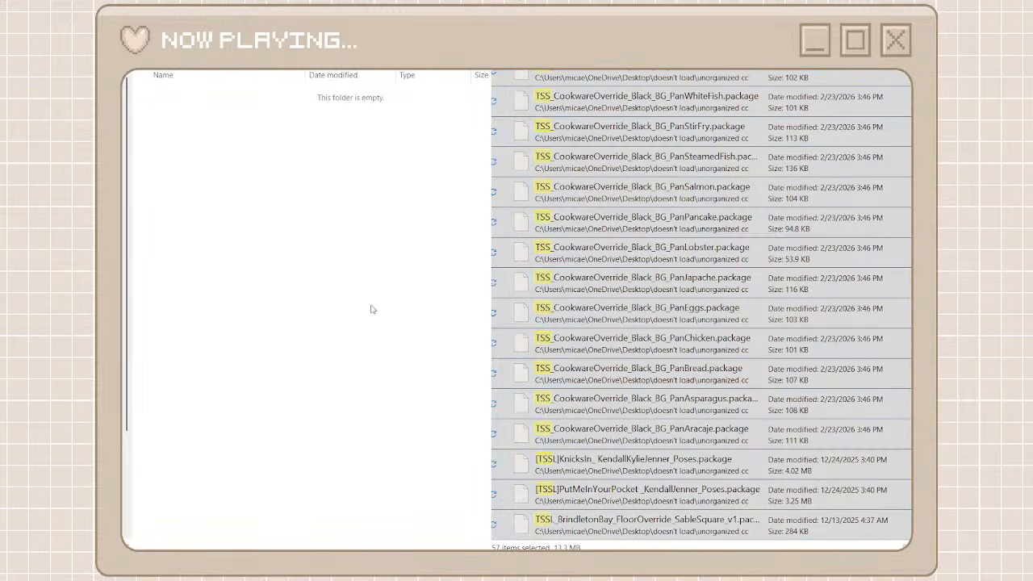
click(396, 323)
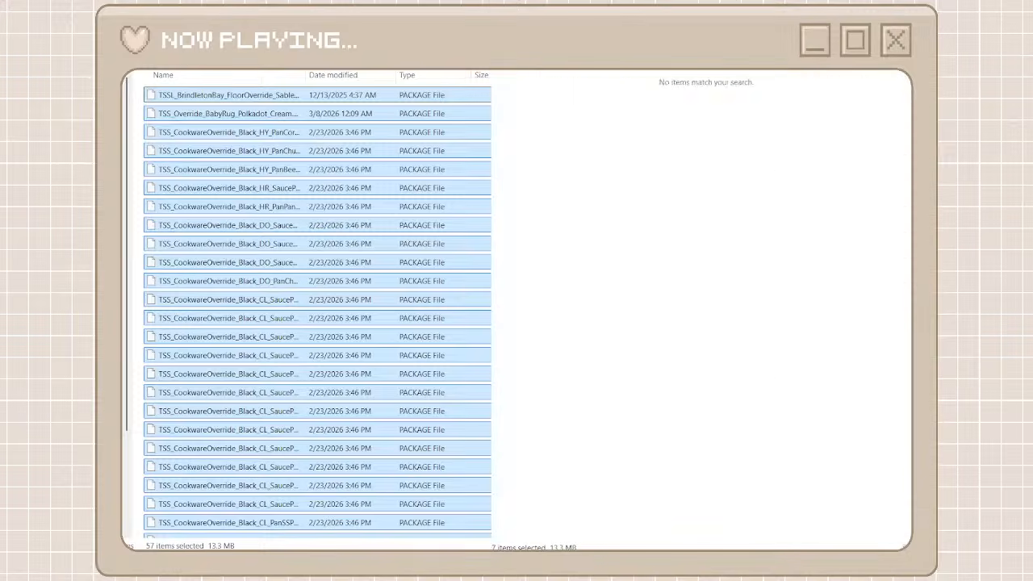
key(alt+Left)
key(alt+Left)
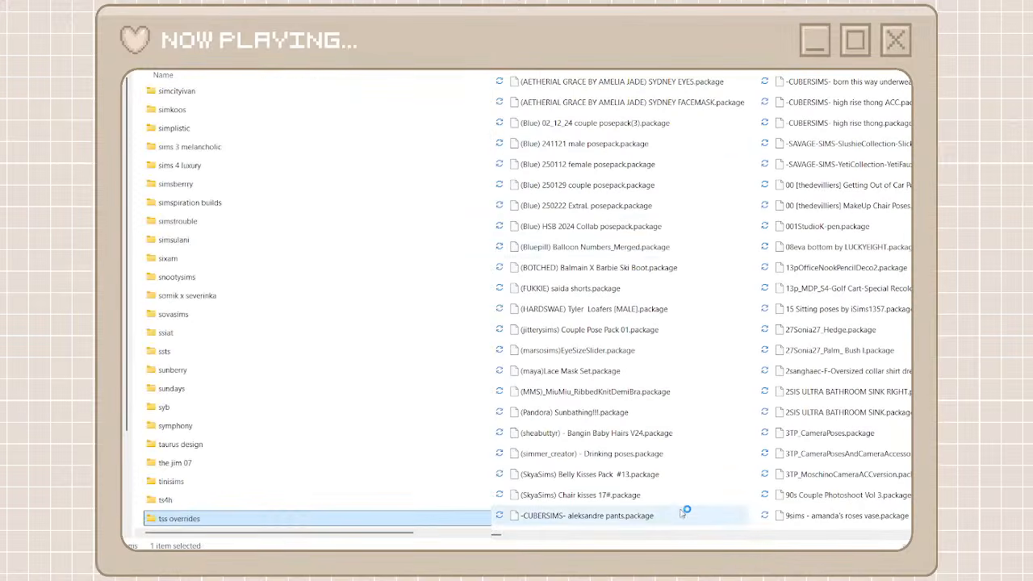
Find the MelonSloth packages among the unorganized files and create and open a creator folder named melonsloth
scroll(613, 533, right, 5)
drag(499, 535, 772, 546)
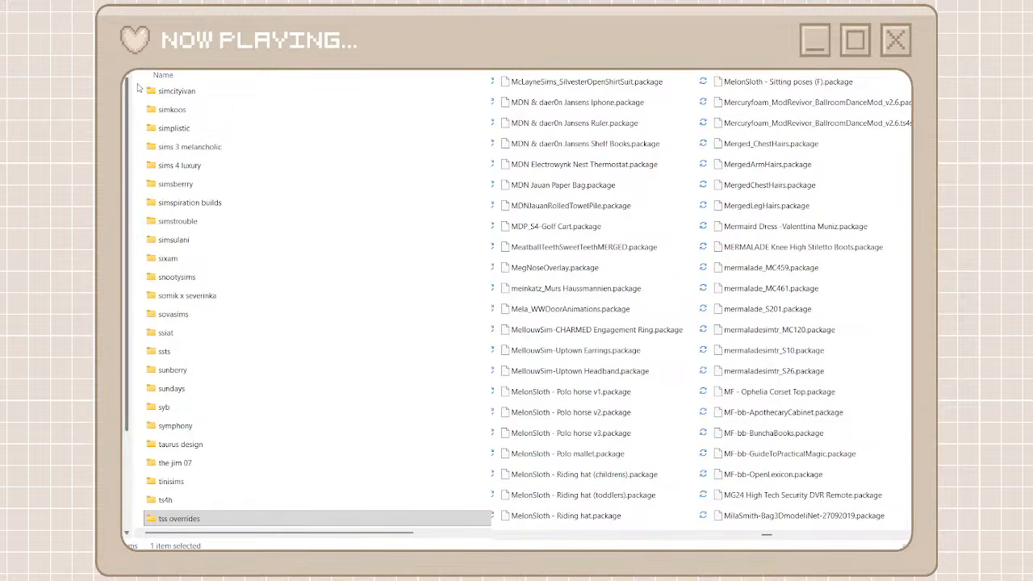
key(ctrl+shift+n)
text(m)
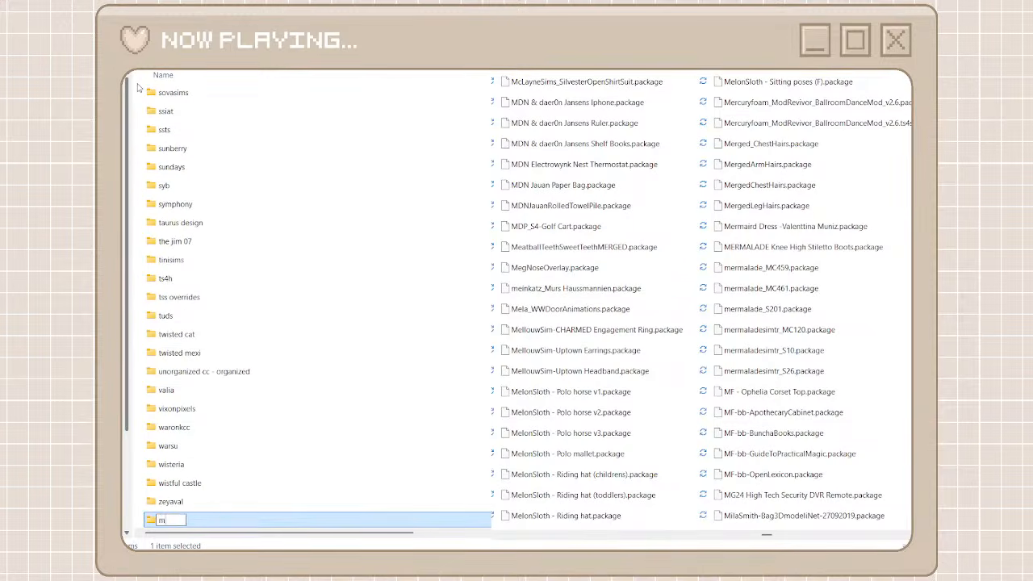
text(elonsloth)
key(ctrl+a)
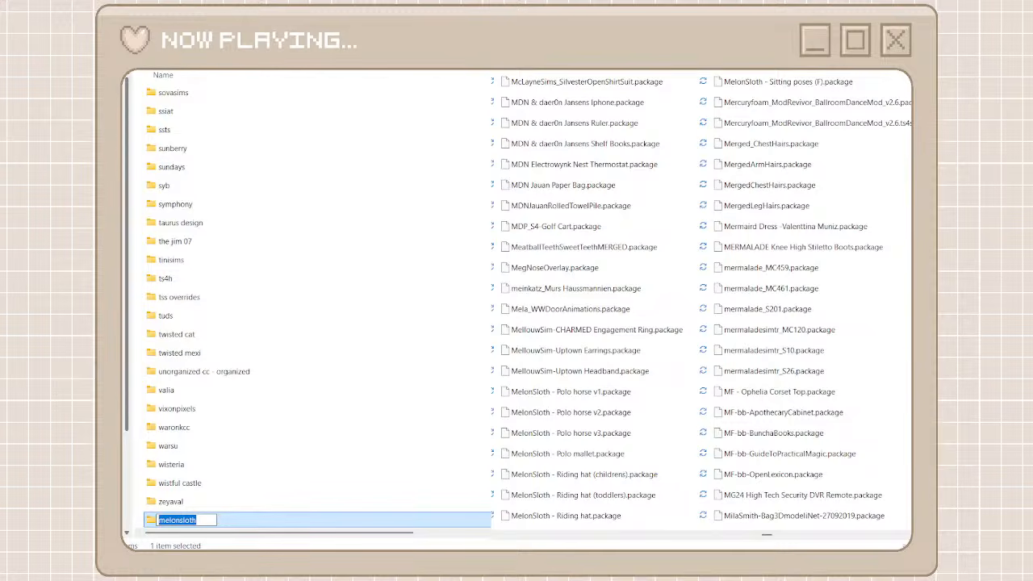
double_click(238, 525)
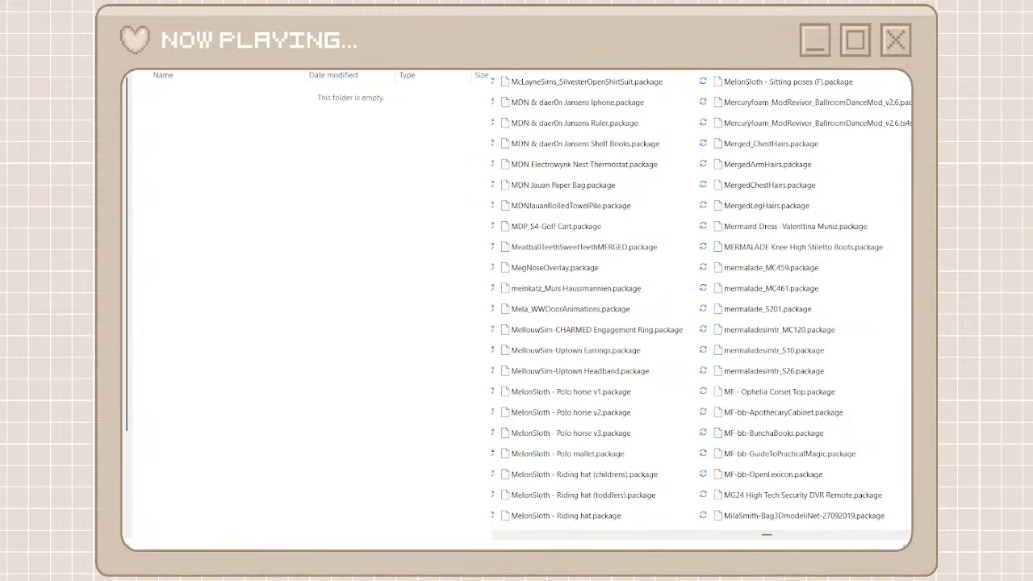
Search the unorganized cc folder for melonsloth and move every matching package into the melonsloth folder
key(ctrl+v)
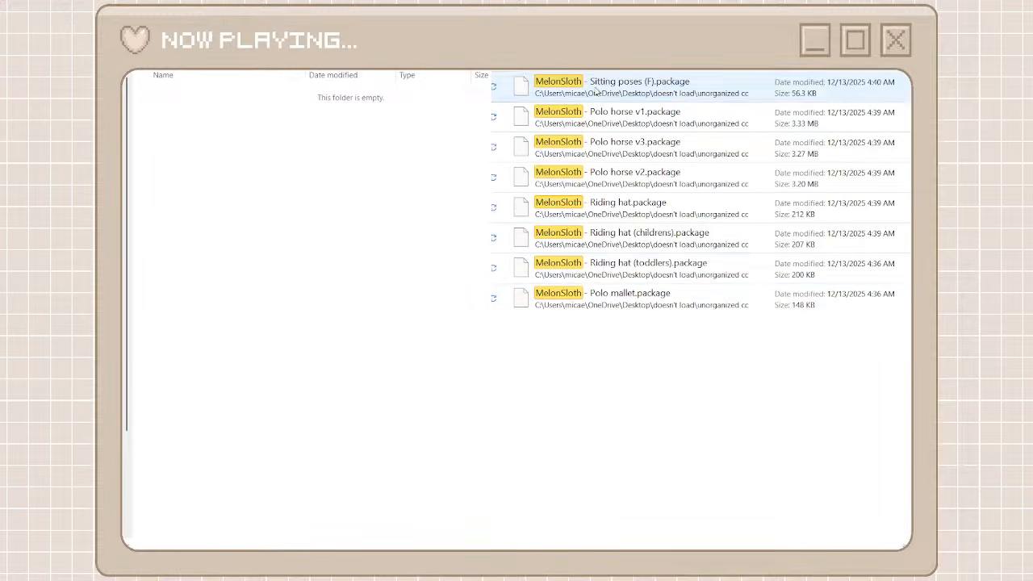
click(598, 90)
shift+click(646, 294)
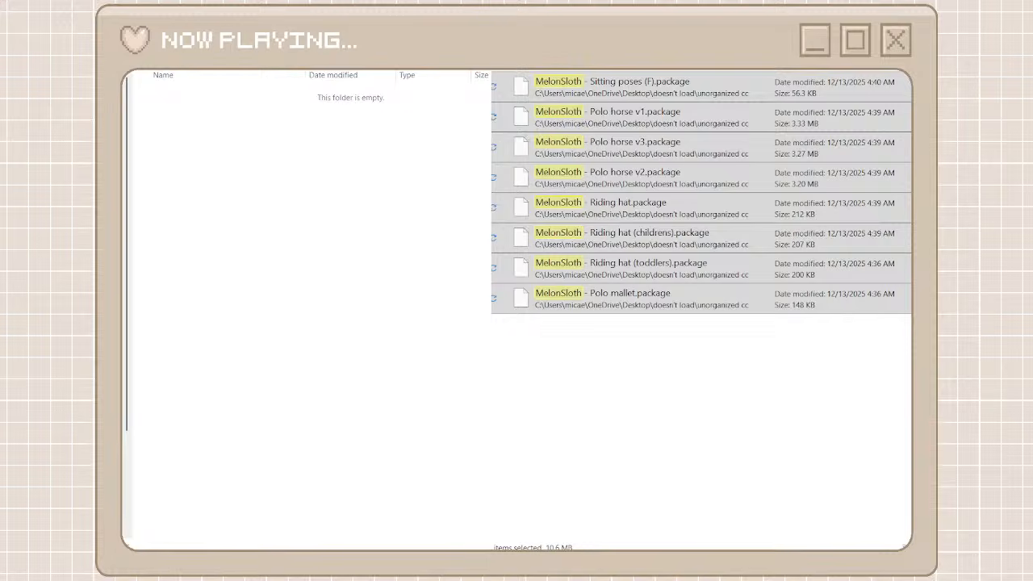
key(ctrl+v)
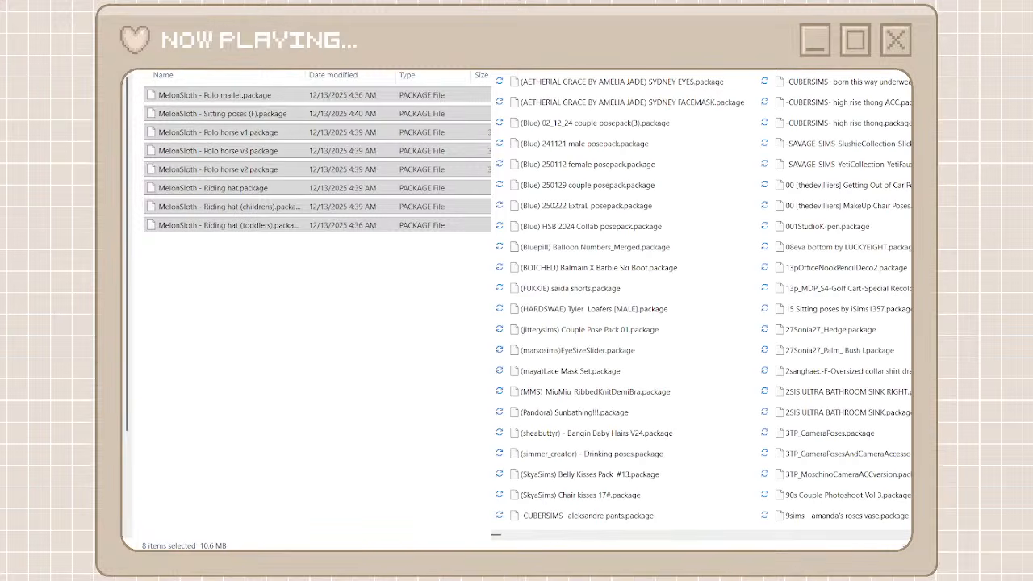
key(alt+Left)
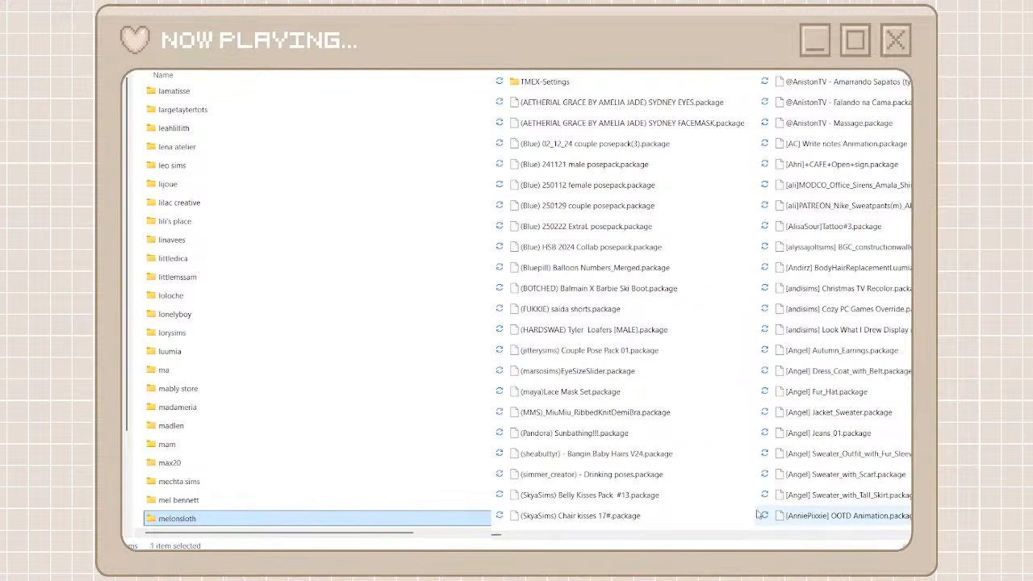
Find the gfv74 packages among the unorganized files and create and open a creator folder named gfv74
click(592, 537)
click(590, 536)
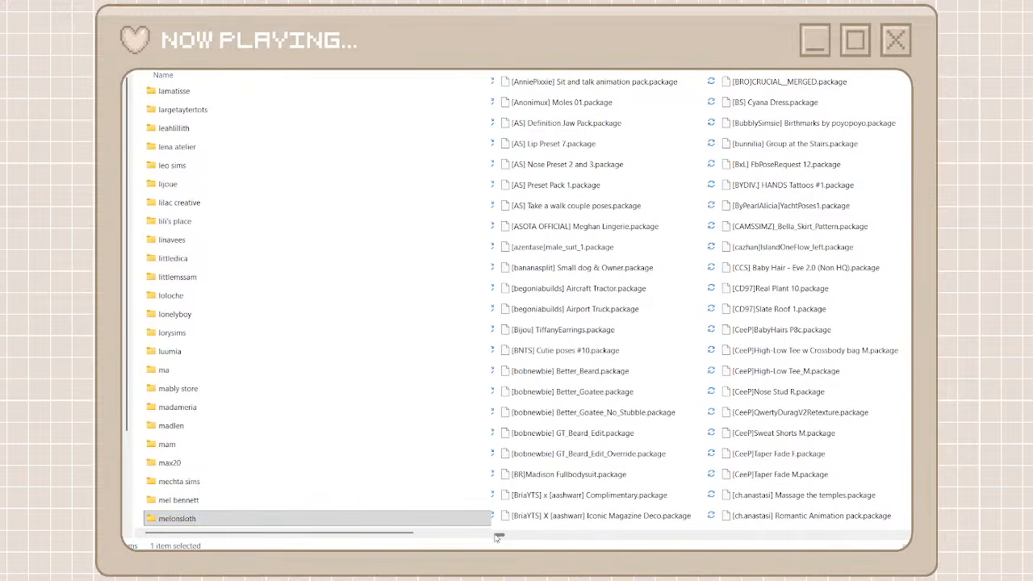
drag(496, 536, 701, 540)
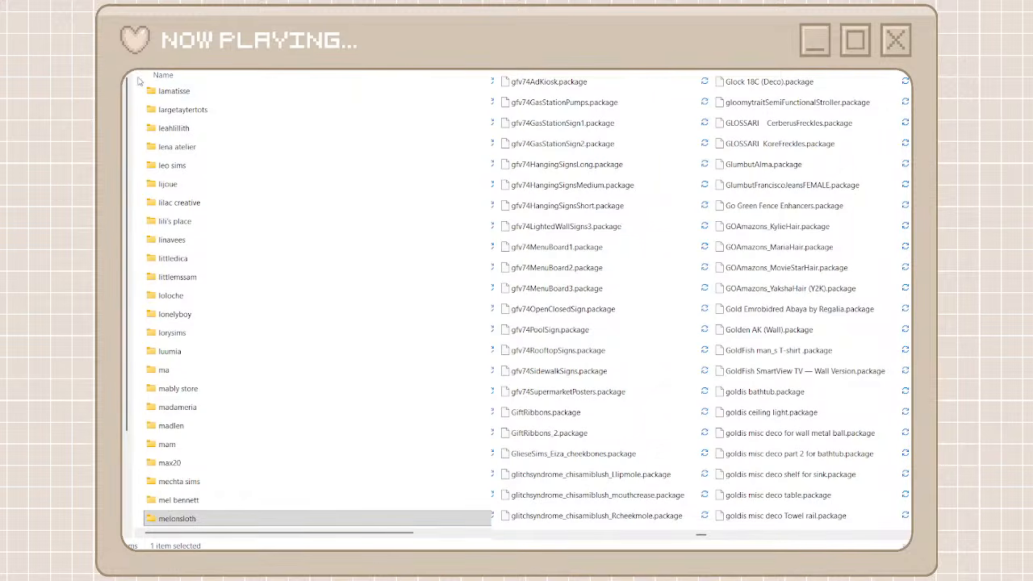
key(ctrl+shift+n)
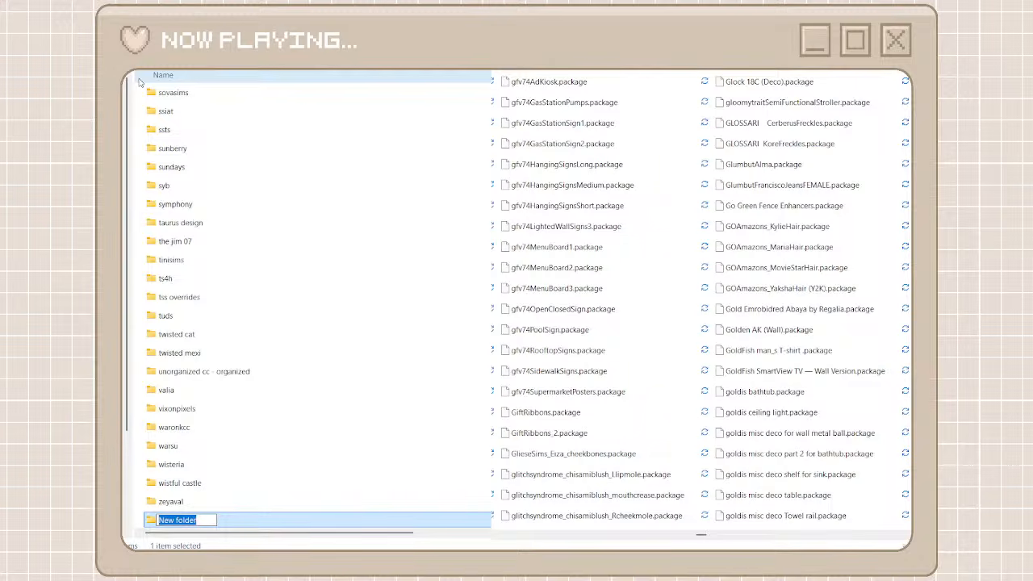
text(gf)
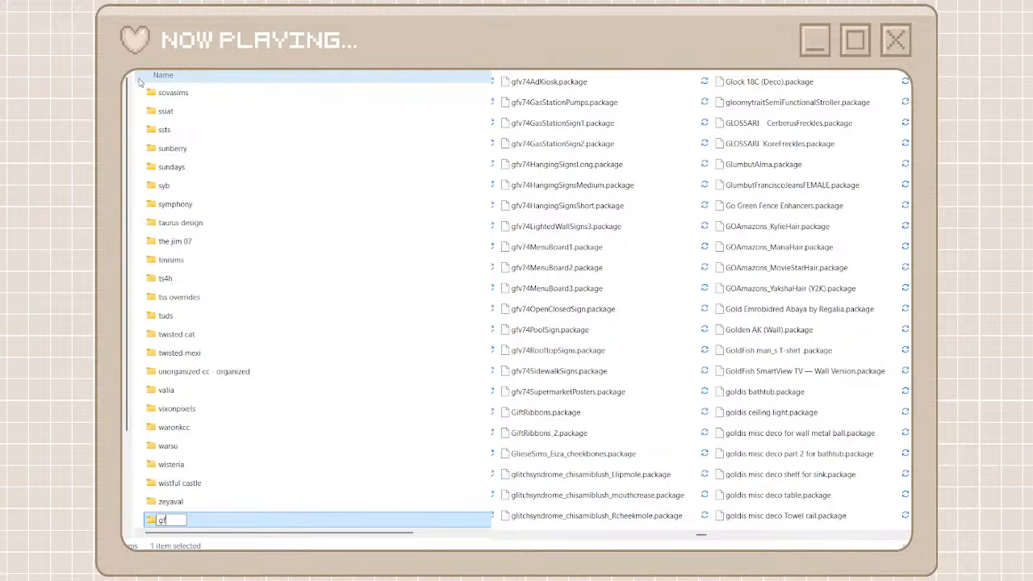
text(v74)
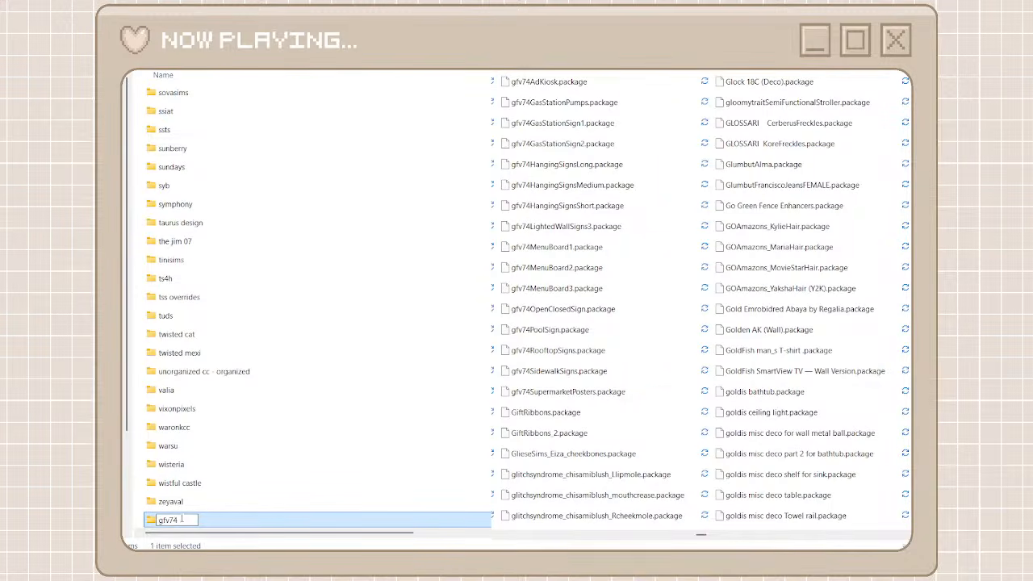
drag(181, 519, 122, 525)
key(ctrl+c)
key(Return)
double_click(233, 521)
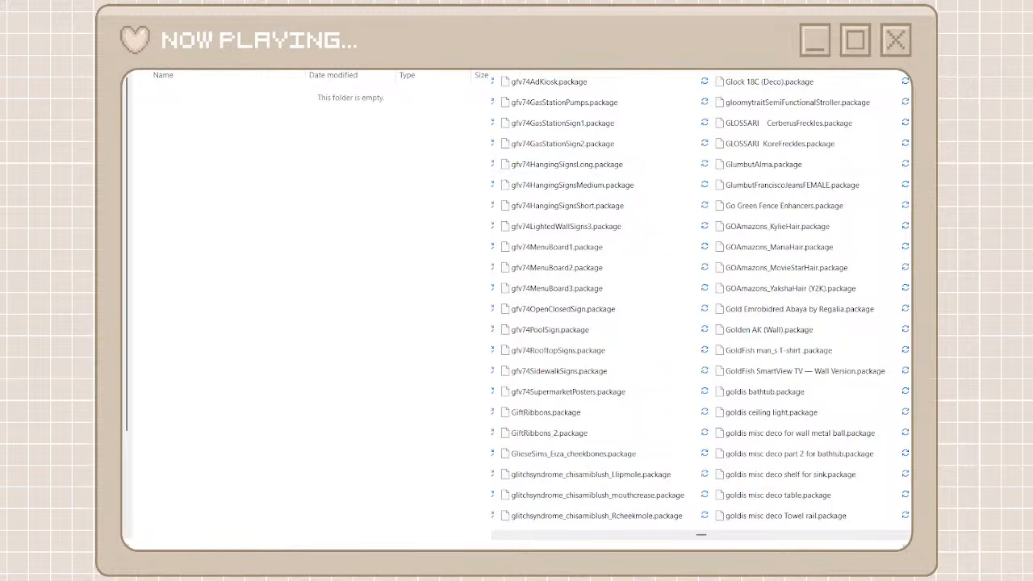
Search the unorganized cc folder for gfv74 and move every matching package into the gfv74 folder
key(ctrl+v)
click(575, 96)
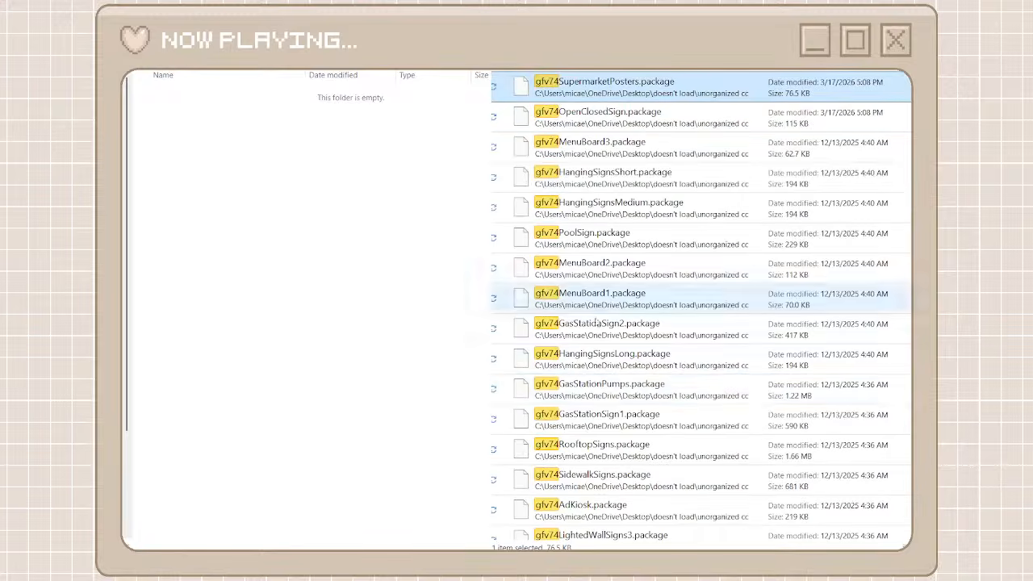
scroll(600, 386, down, 1)
shift+click(600, 526)
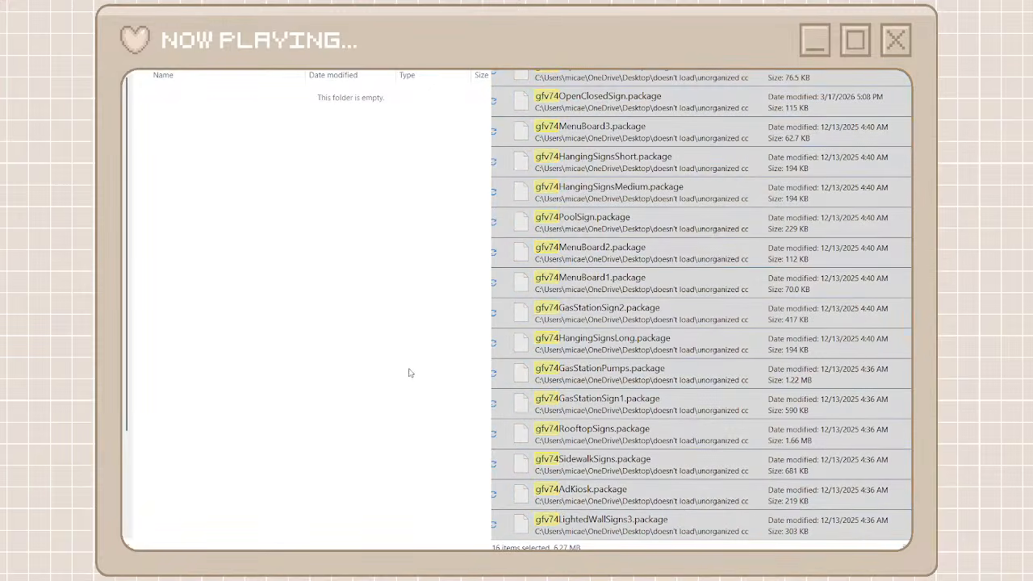
key(ctrl+v)
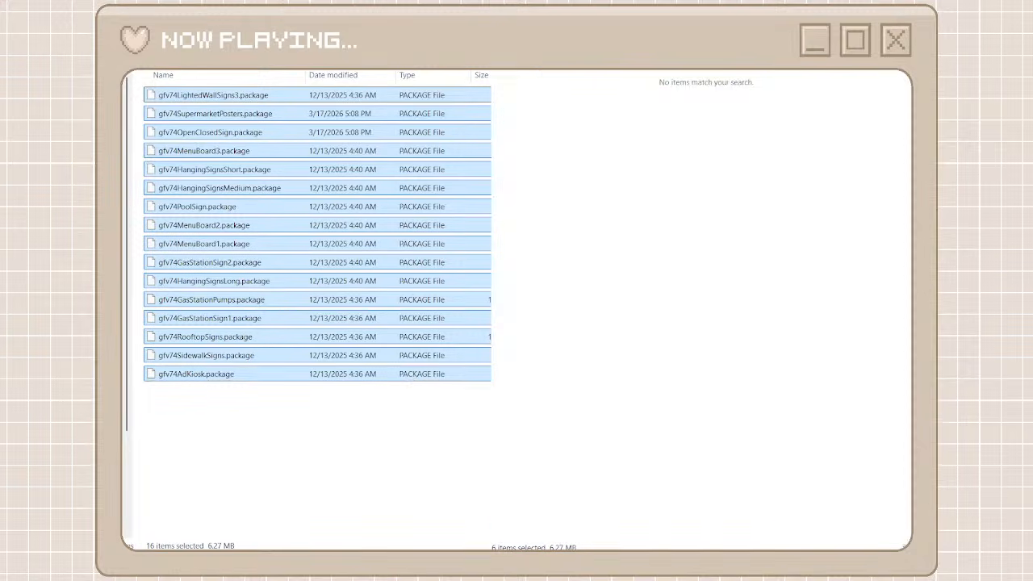
key(alt+Left)
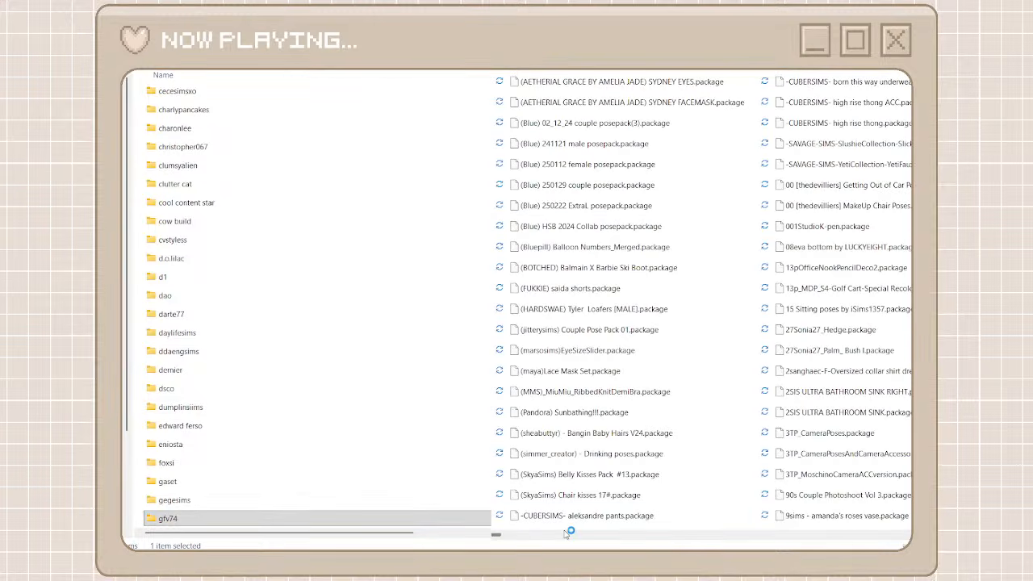
Find the YUMIA packages near the end of the unorganized files and create and open a creator folder named yumia
drag(502, 536, 821, 535)
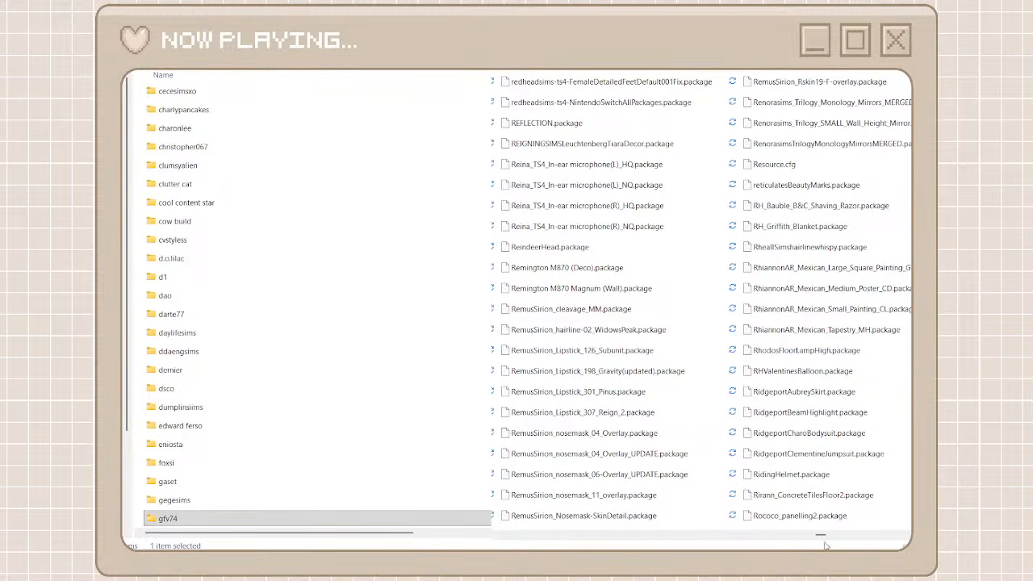
drag(823, 536, 916, 536)
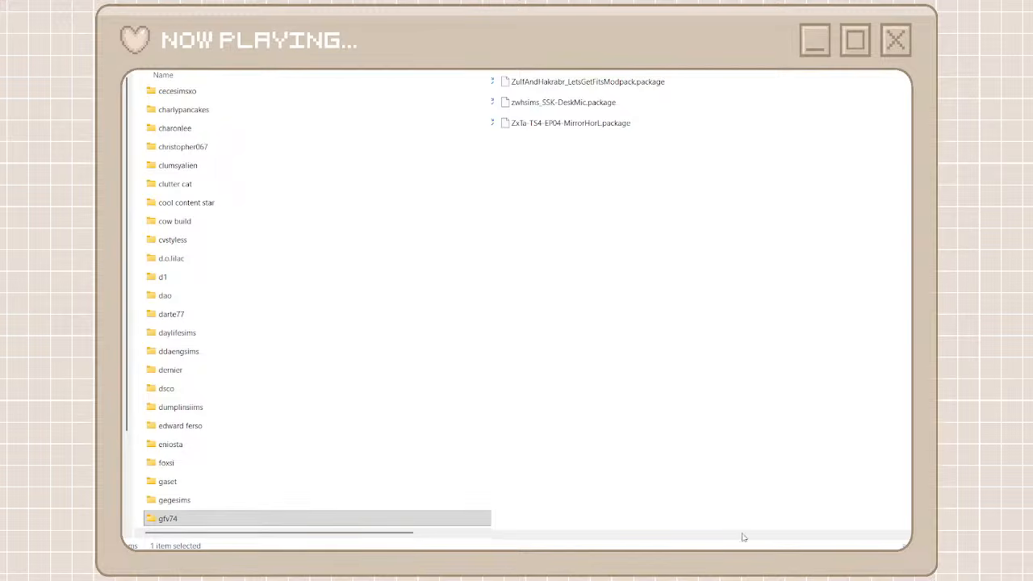
scroll(700, 307, up, 1)
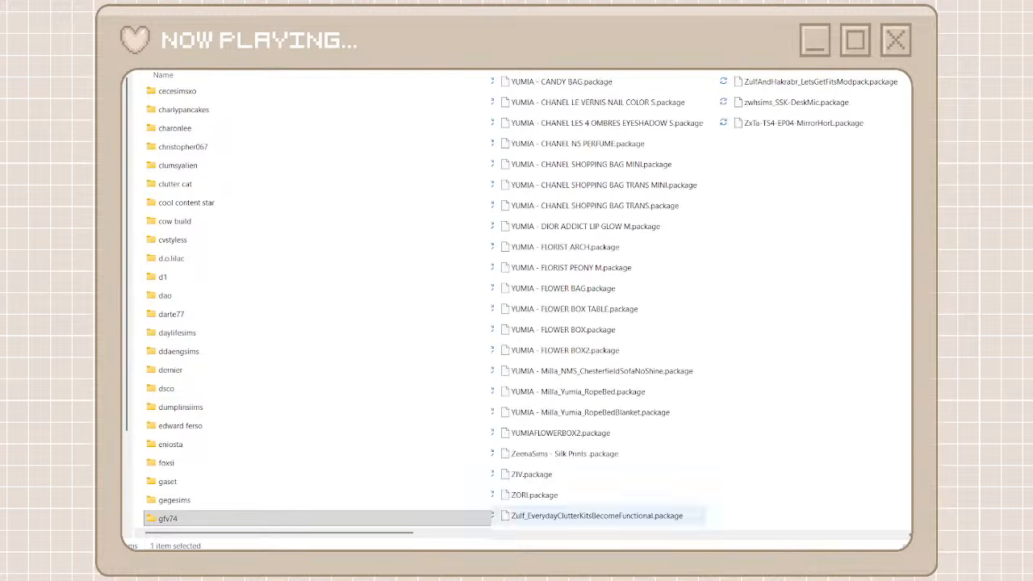
key(ctrl+shift+n)
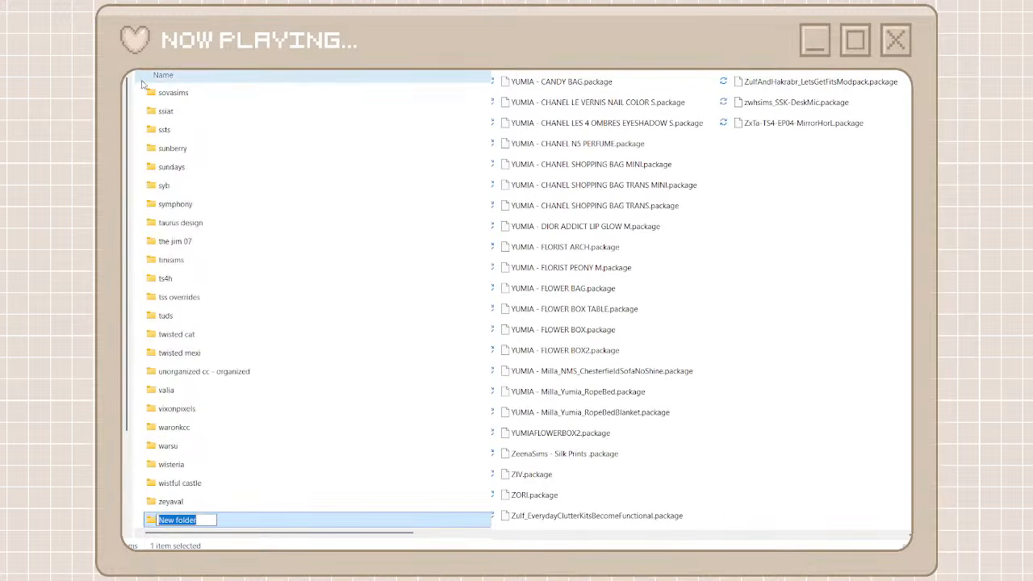
text(yumia)
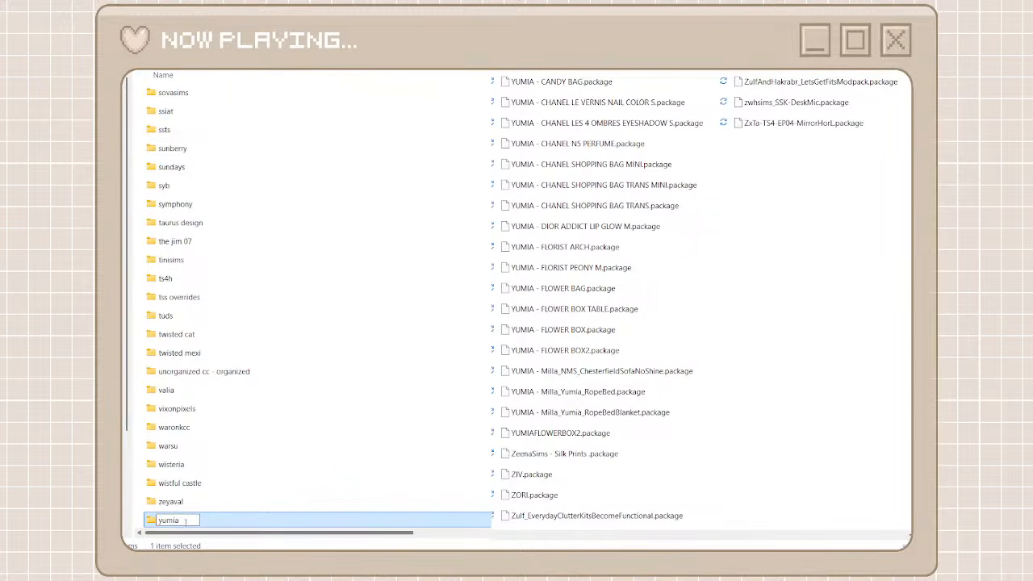
key(ctrl+a)
key(ctrl+c)
double_click(229, 522)
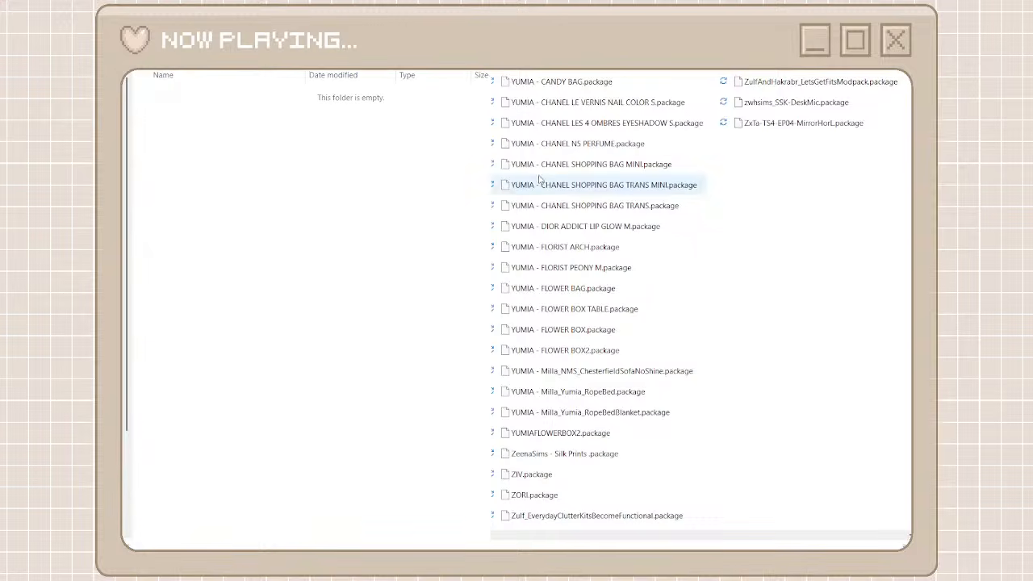
Search the unorganized cc folder for yumia and move every matching package into the yumia folder
key(ctrl+v)
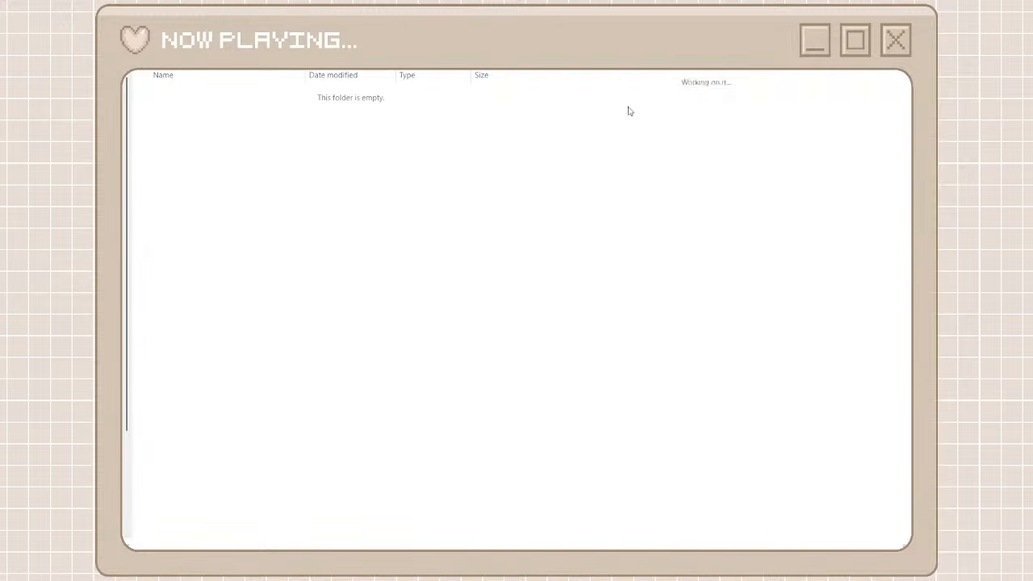
click(603, 97)
scroll(642, 410, down, 3)
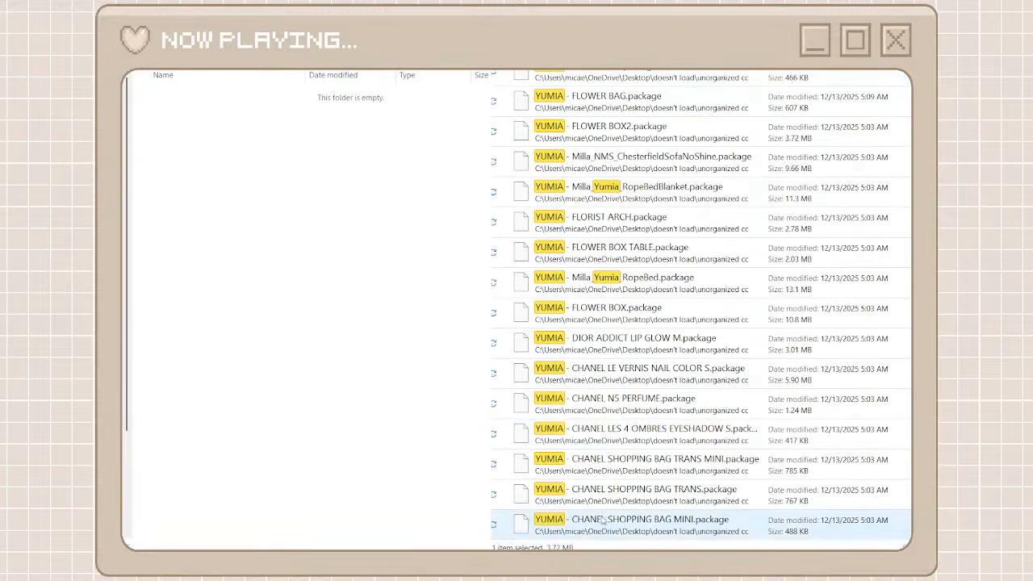
key(ctrl+a)
drag(623, 526, 353, 374)
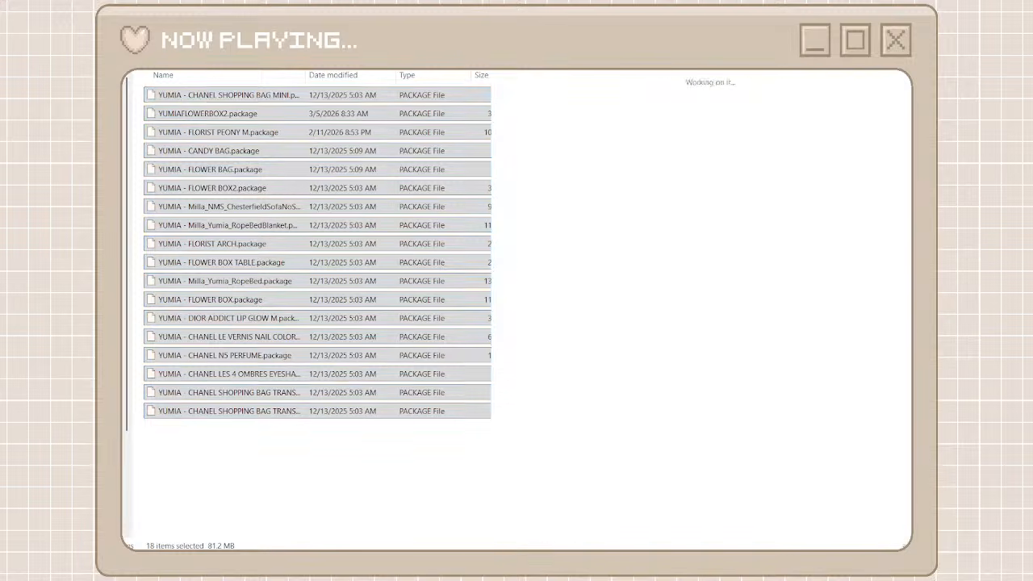
key(alt+Left)
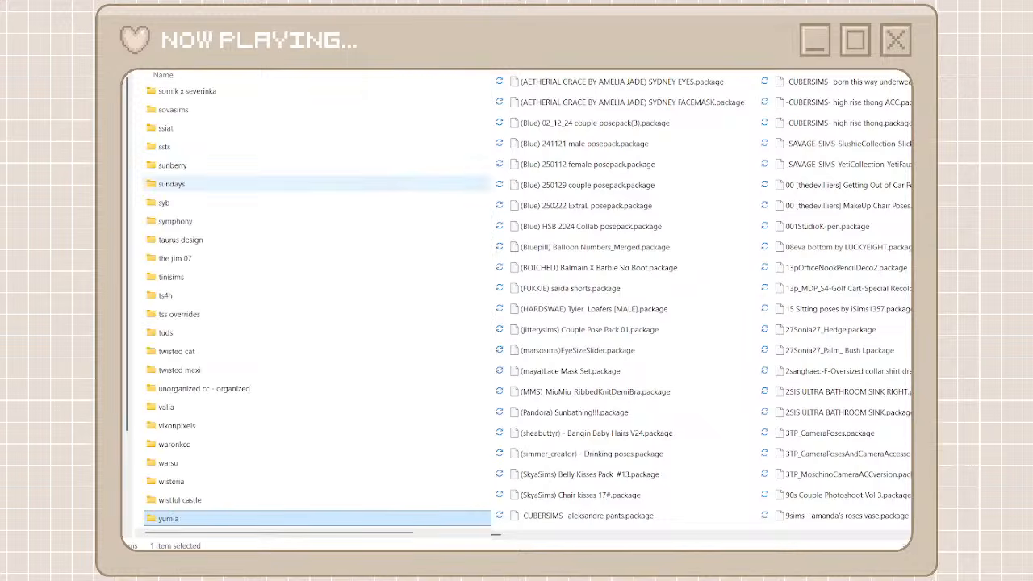
Look through the packages with bracketed creator names in the unorganized cc folder for more files that share a creator
click(659, 537)
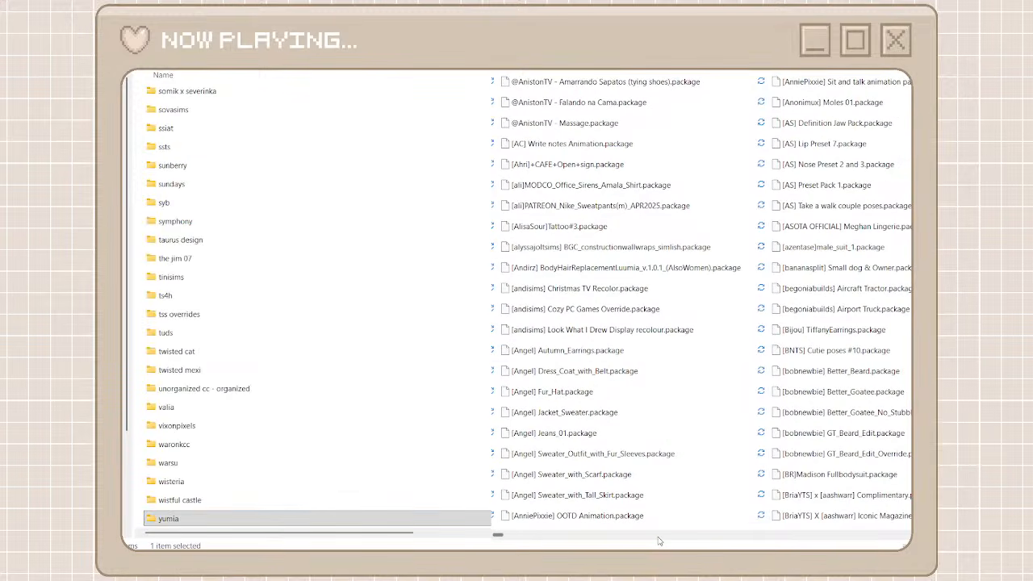
click(658, 537)
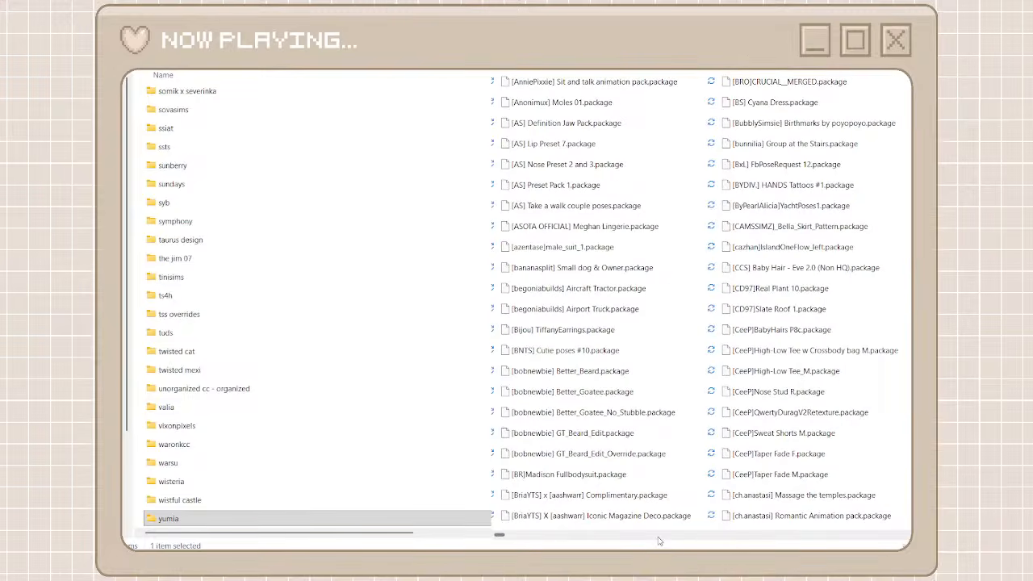
click(659, 537)
click(658, 537)
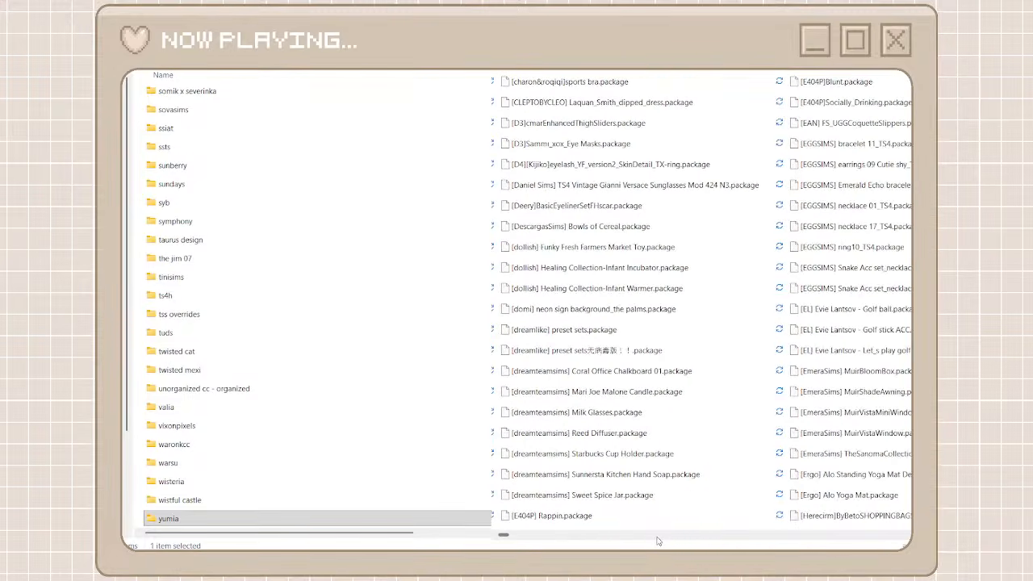
click(656, 538)
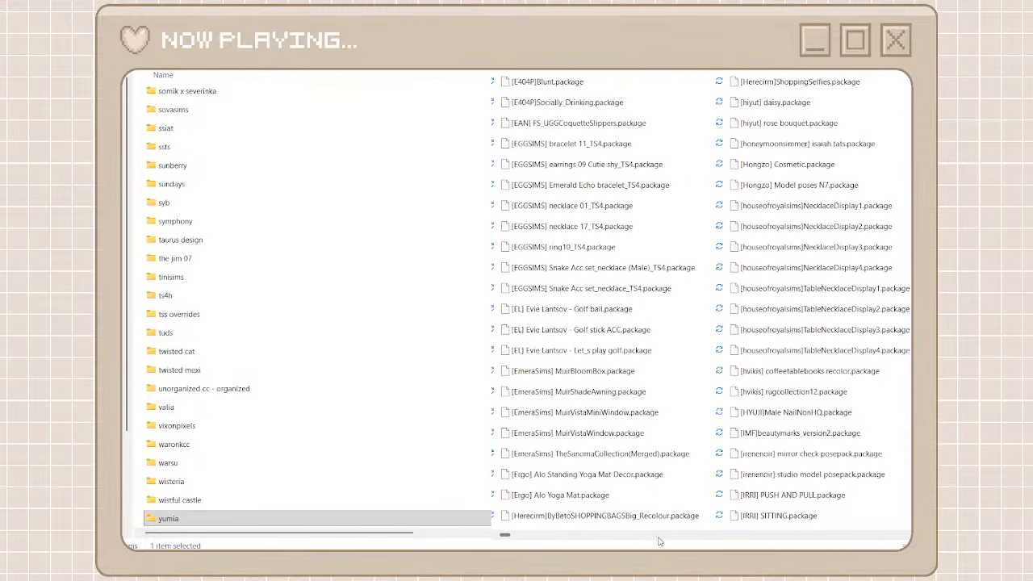
click(663, 540)
click(666, 541)
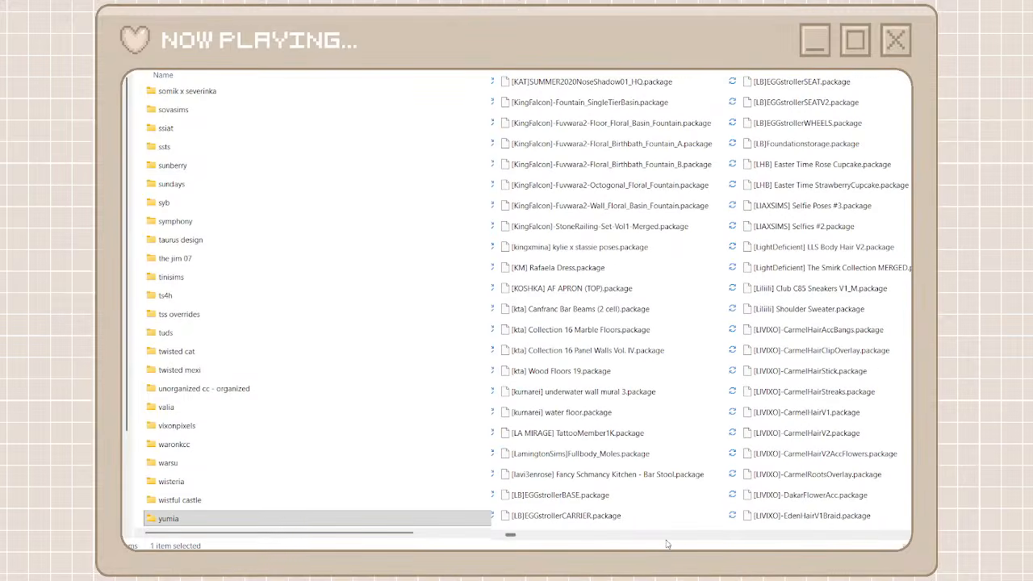
click(666, 543)
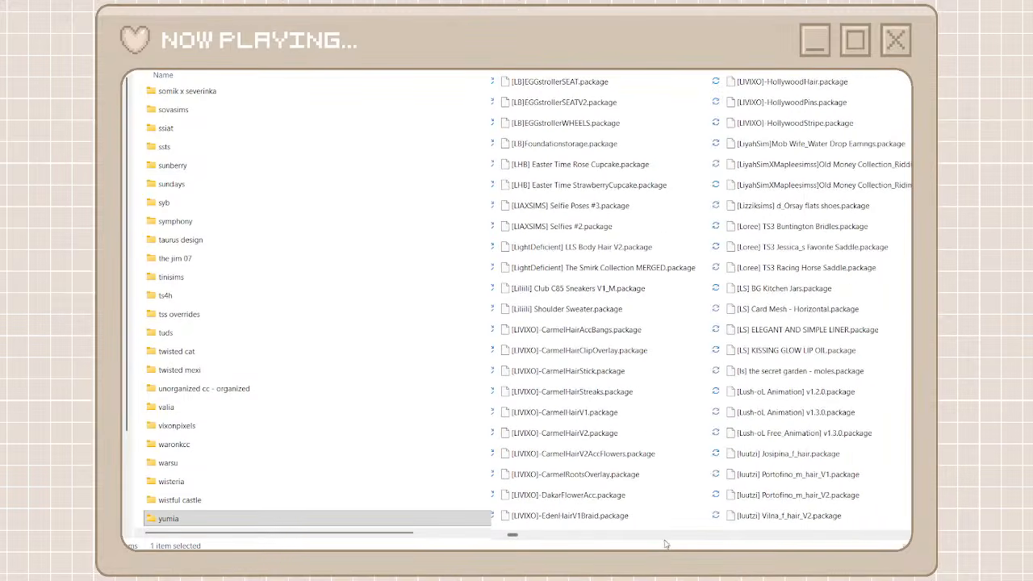
click(665, 542)
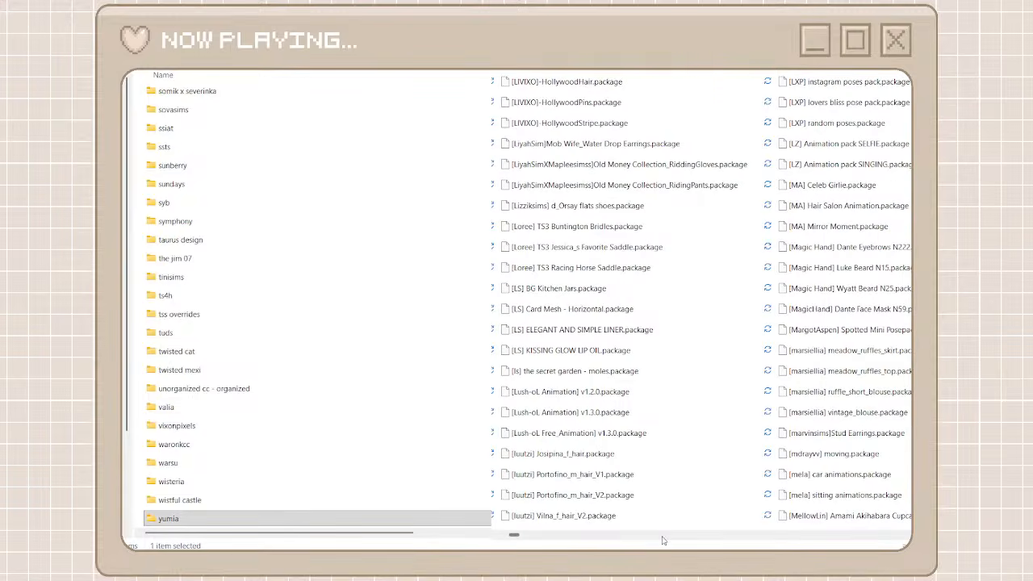
Move the [MA] packages Celeb Girlie, Hair Salon Animation and Mirror Moment into the existing ma folder
click(847, 203)
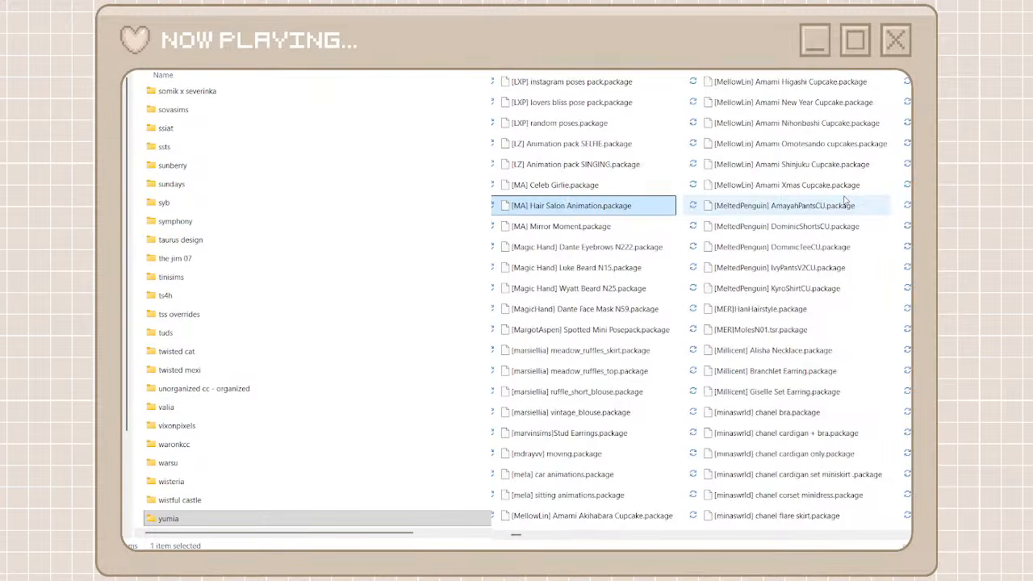
click(586, 187)
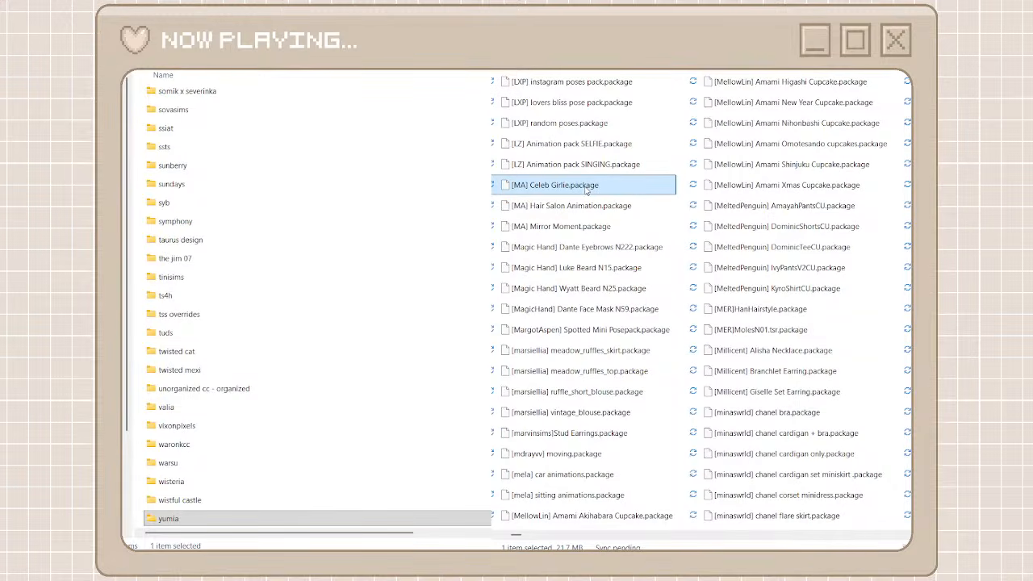
shift+click(563, 228)
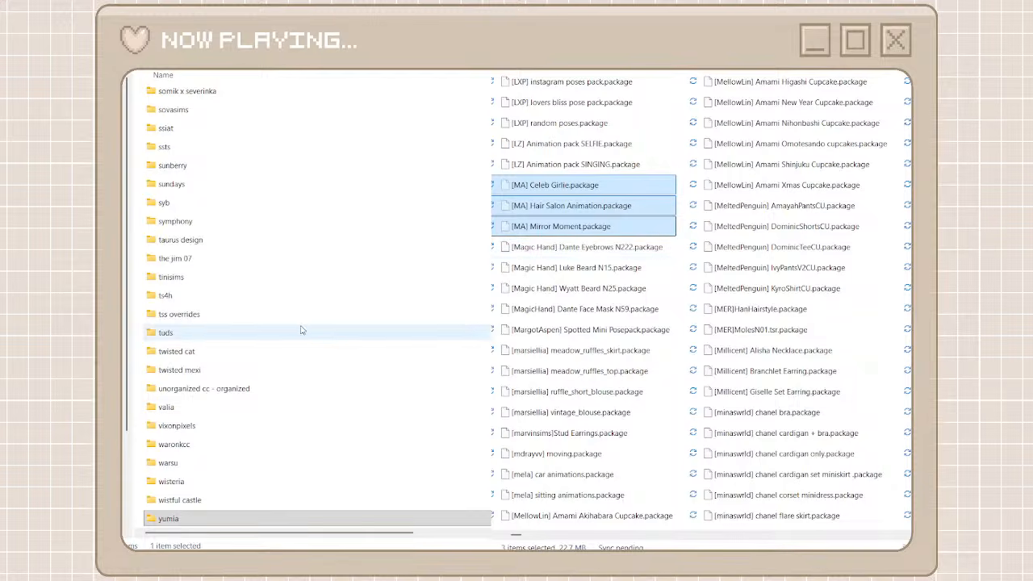
scroll(301, 330, up, 10)
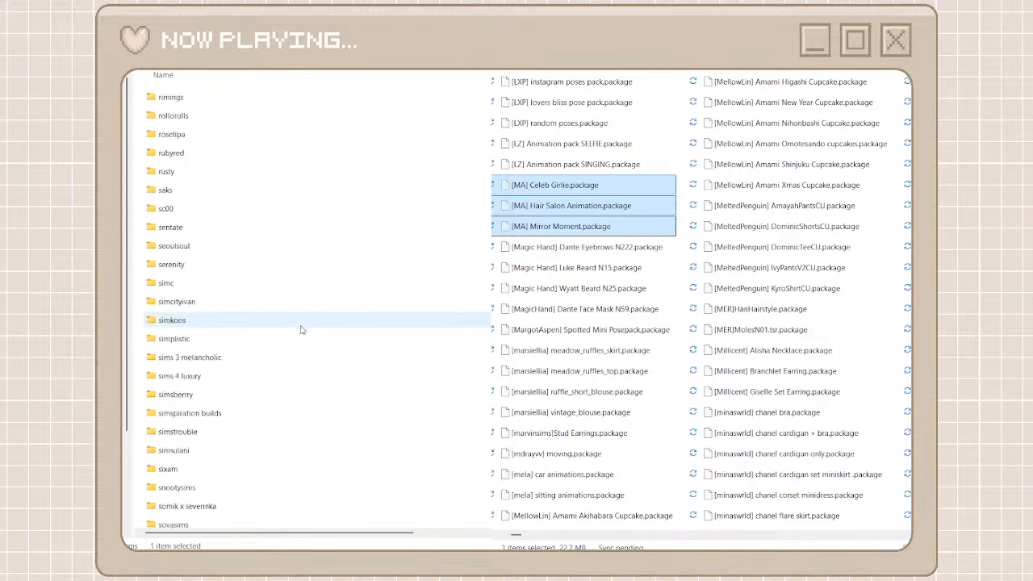
scroll(301, 330, up, 10)
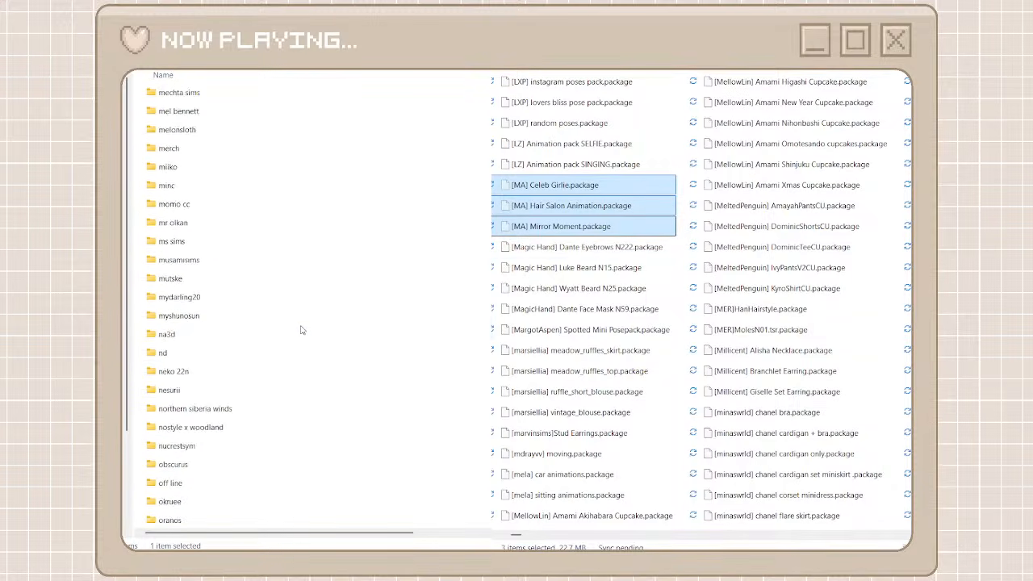
scroll(230, 173, up, 4)
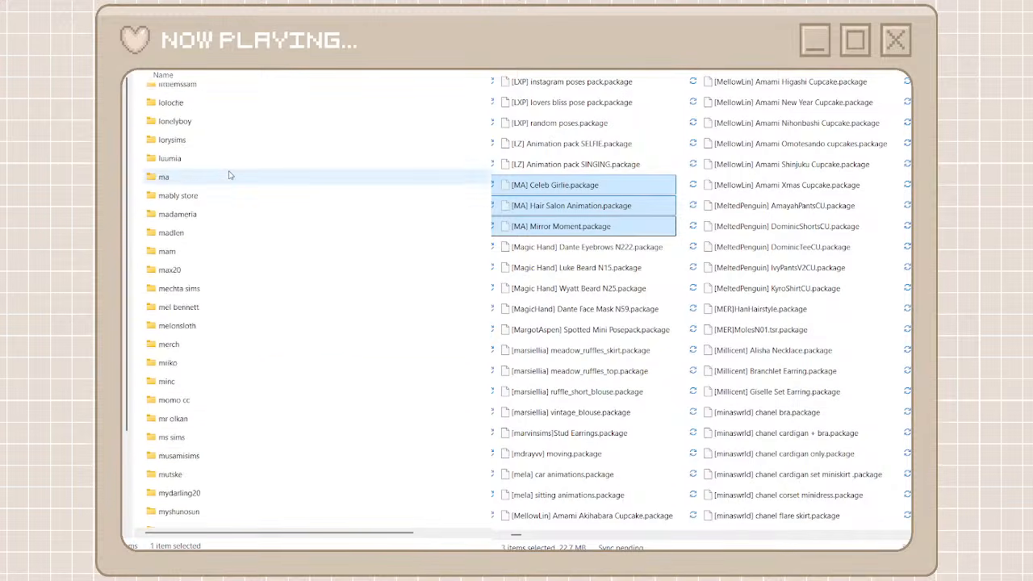
double_click(182, 253)
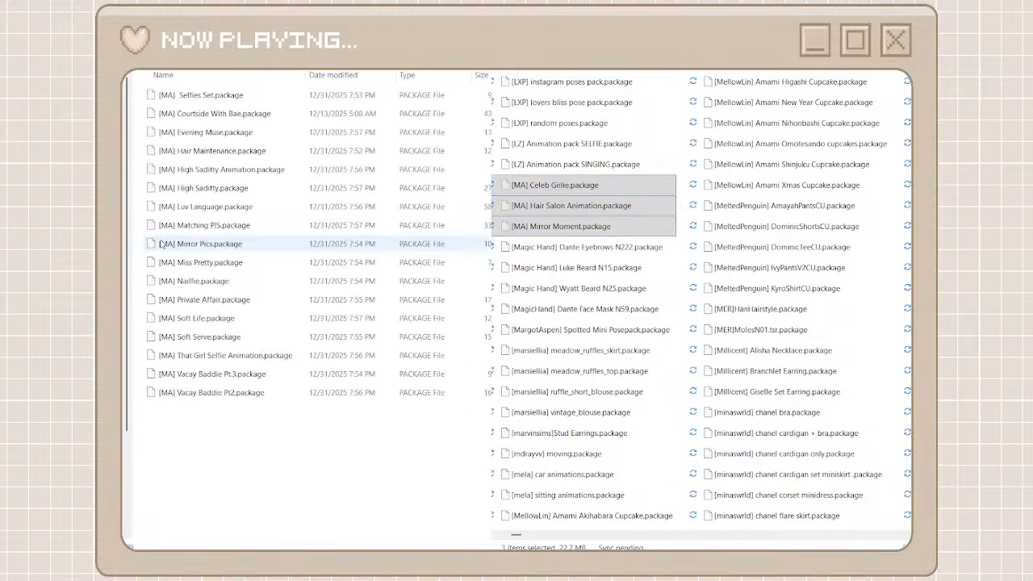
key(ctrl+v)
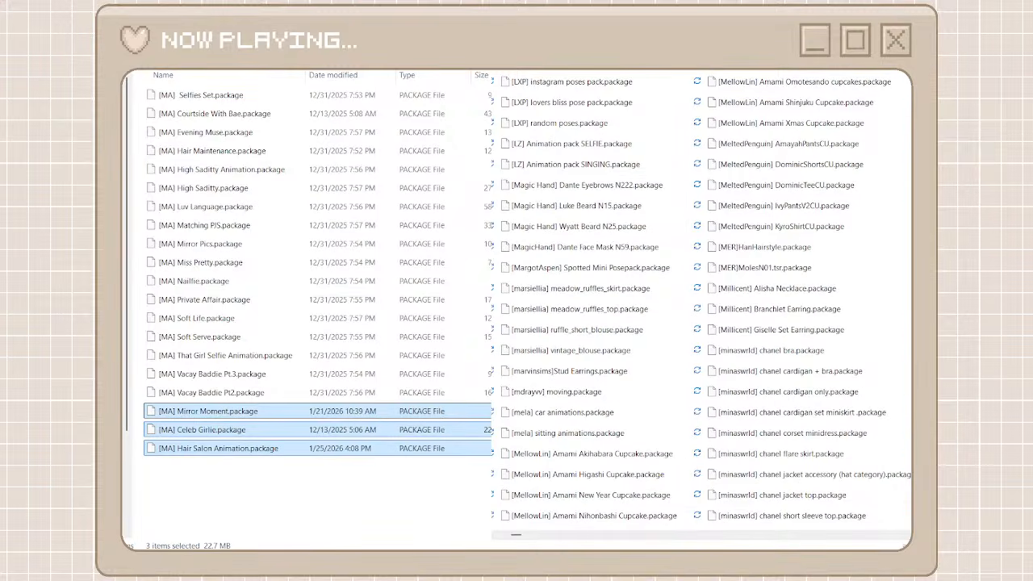
key(alt+Left)
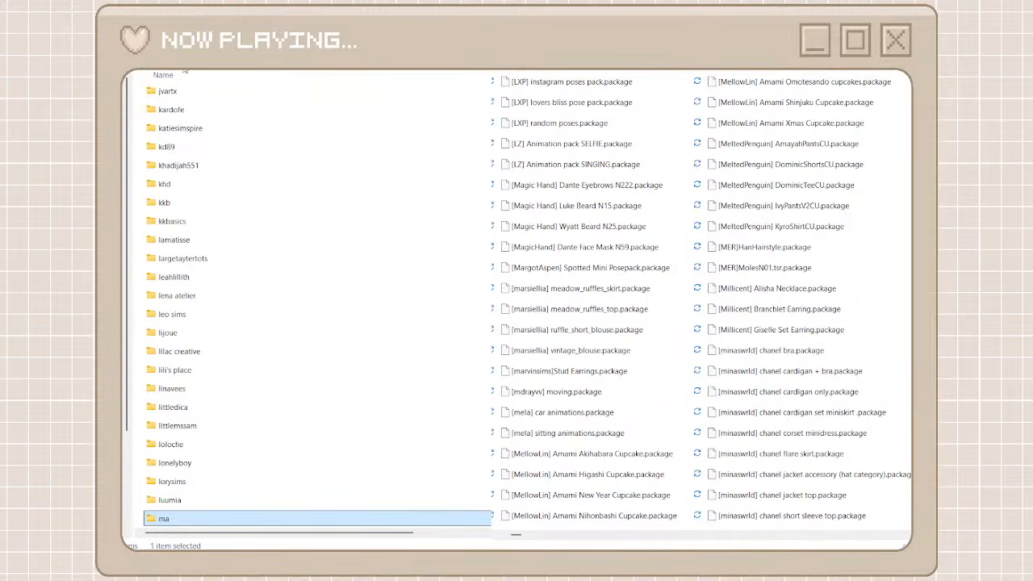
Create and open a creator folder named minaswrld among the organized folders
key(ctrl+shift+n)
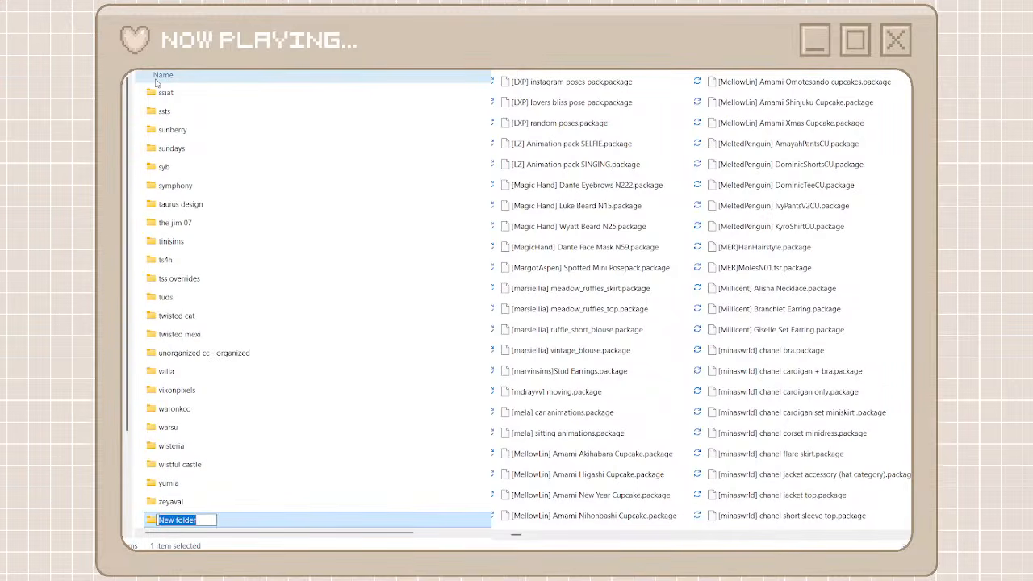
text(minas)
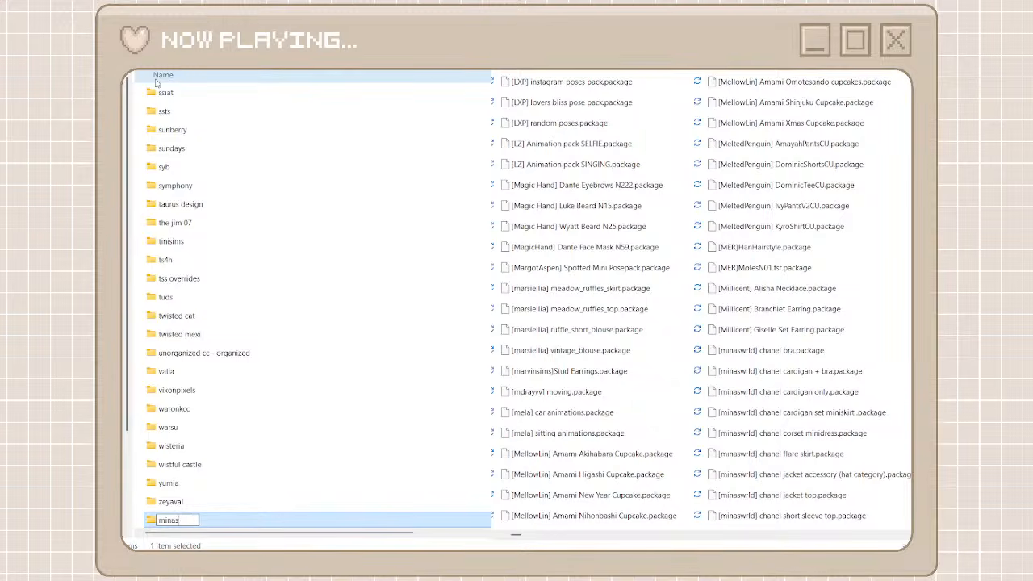
text(wrld)
key(ctrl+a)
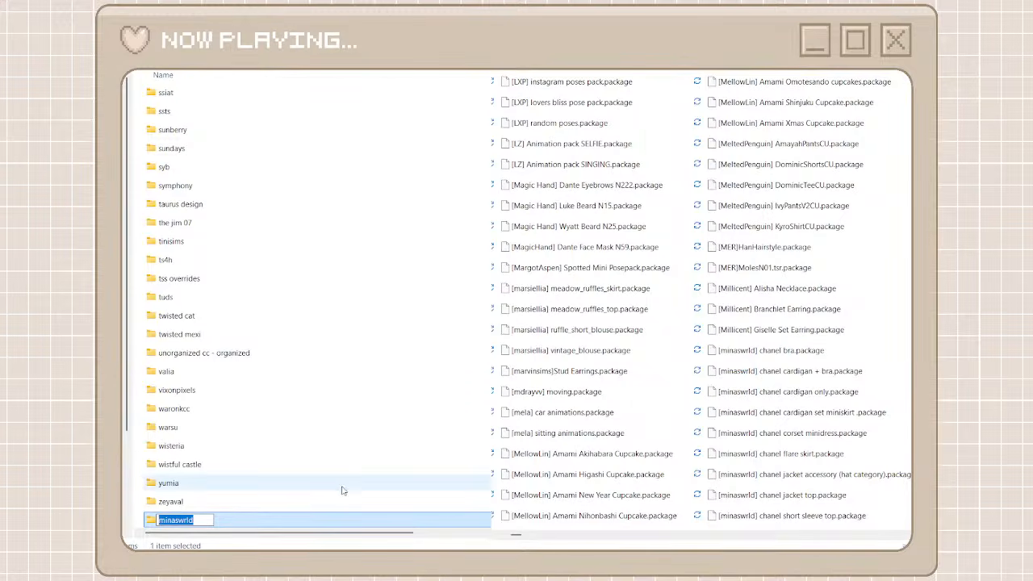
double_click(315, 520)
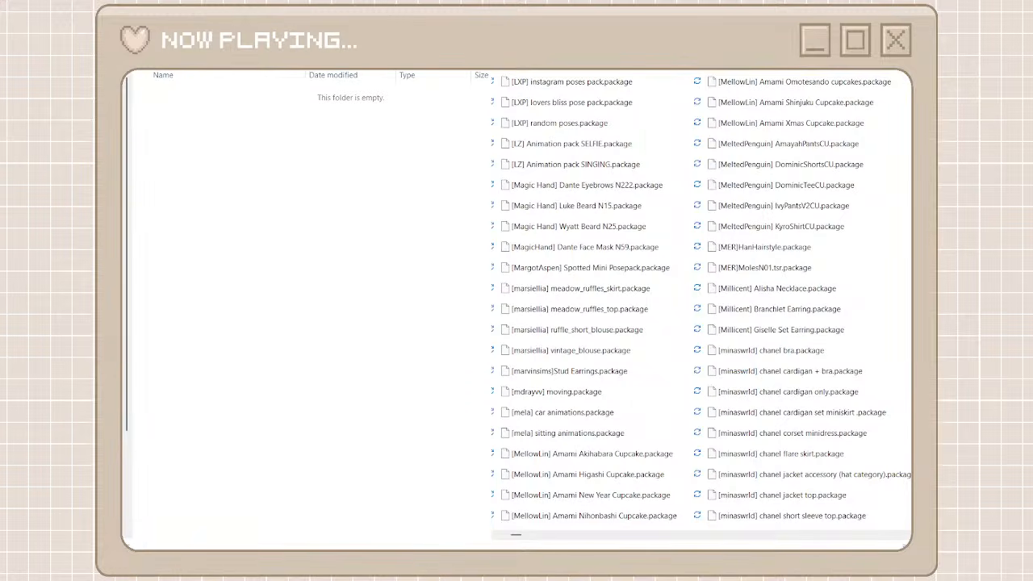
Move all the [minaswrld] packages found in the unorganized cc folder into the minaswrld folder and clear the search
click(643, 94)
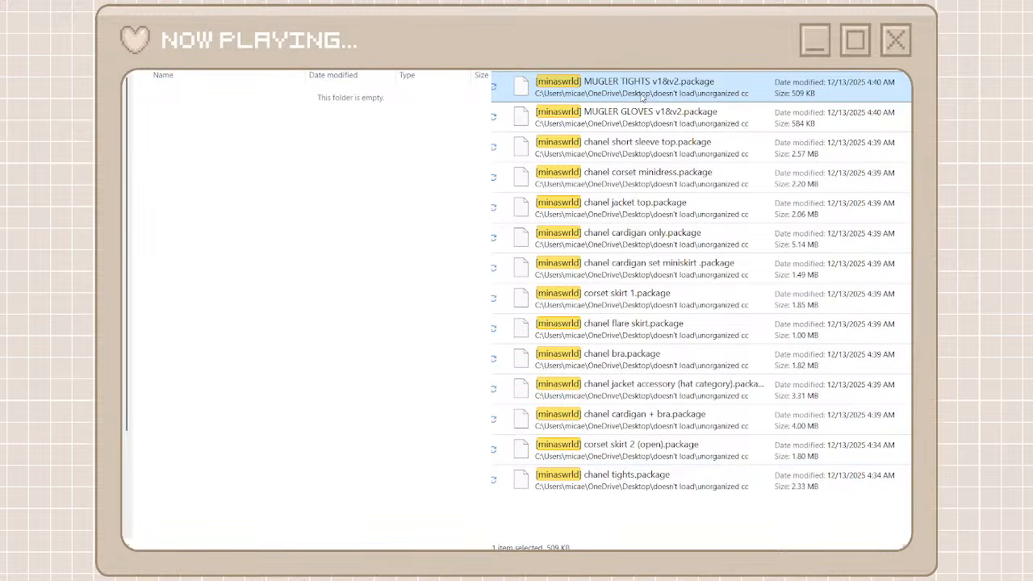
shift+click(618, 482)
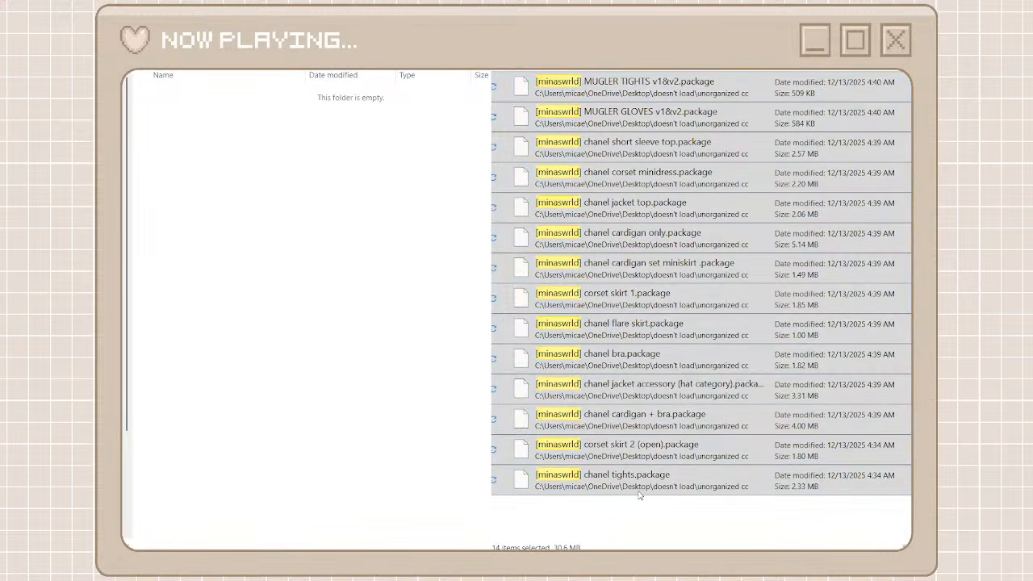
key(ctrl+v)
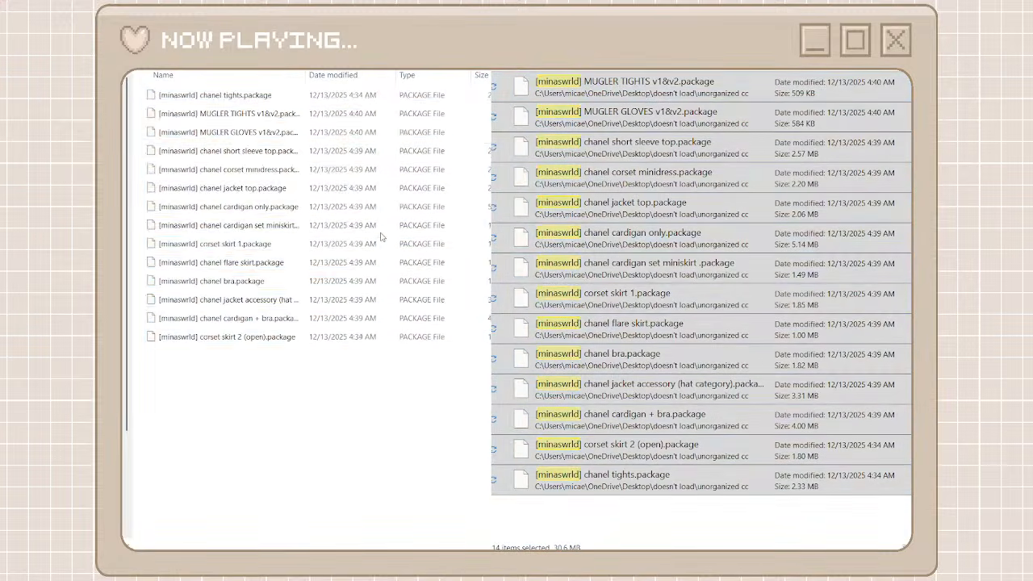
key(alt+Up)
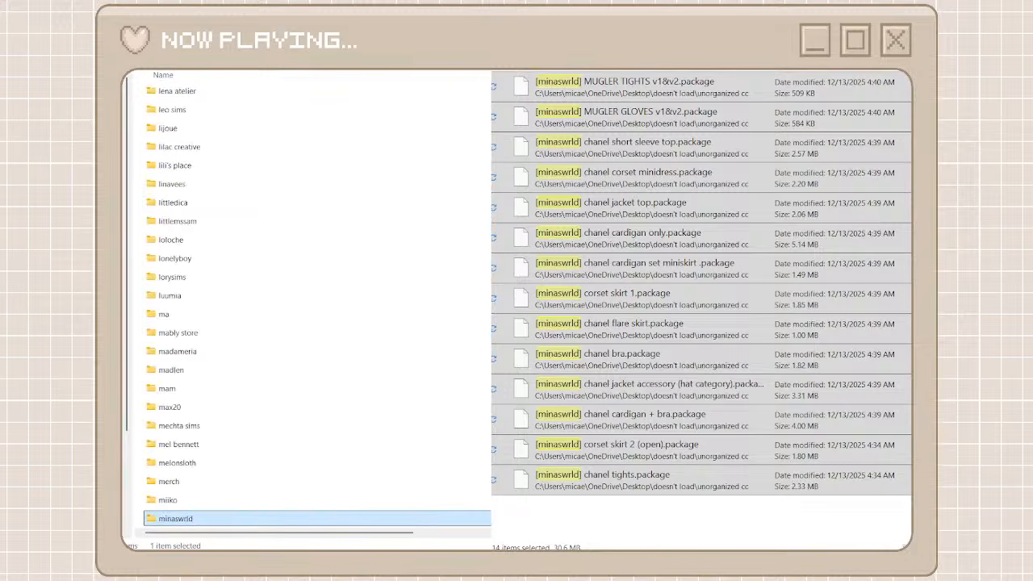
key(alt+Left)
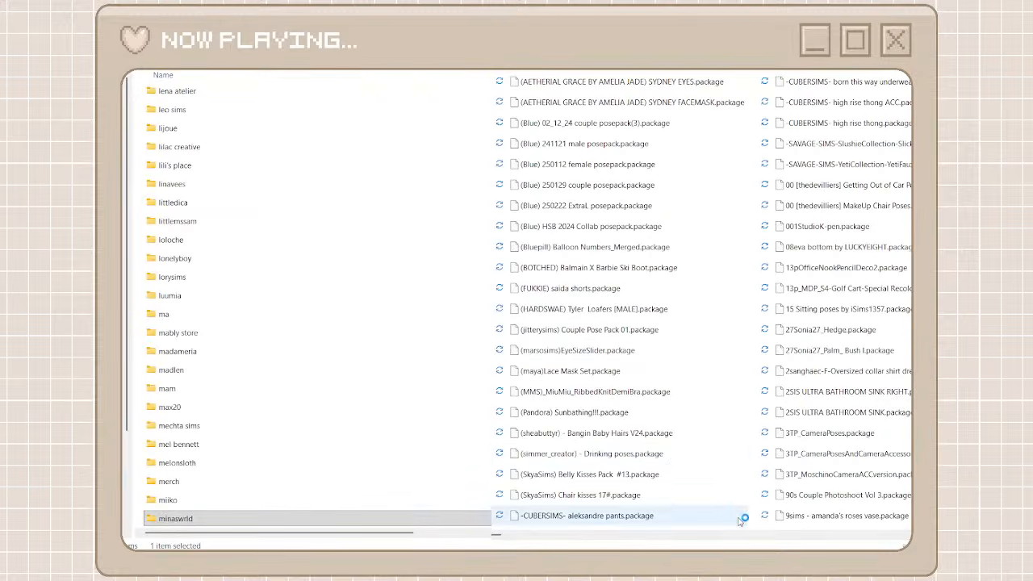
Find the Mars2022 packages in the unorganized cc folder and copy the Mars2022 prefix from the PalaceCornice1tilecorner package's name
scroll(758, 533, right, 3)
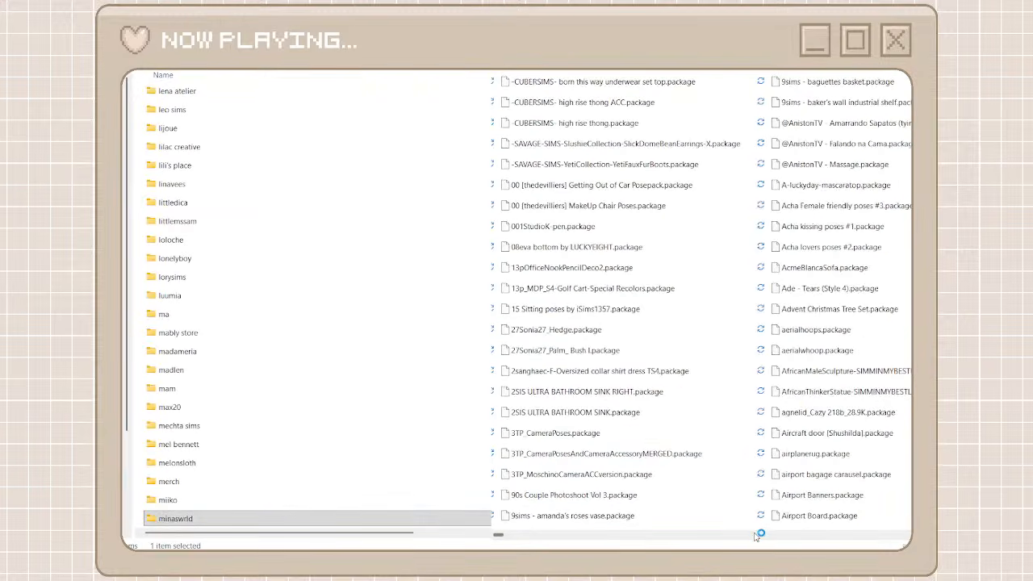
click(493, 539)
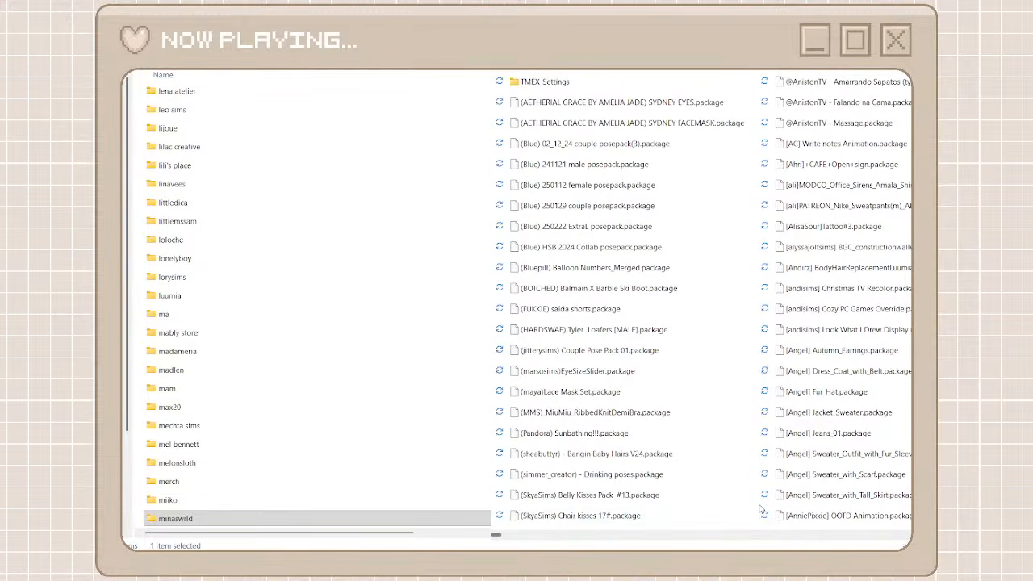
click(501, 537)
drag(497, 539, 756, 536)
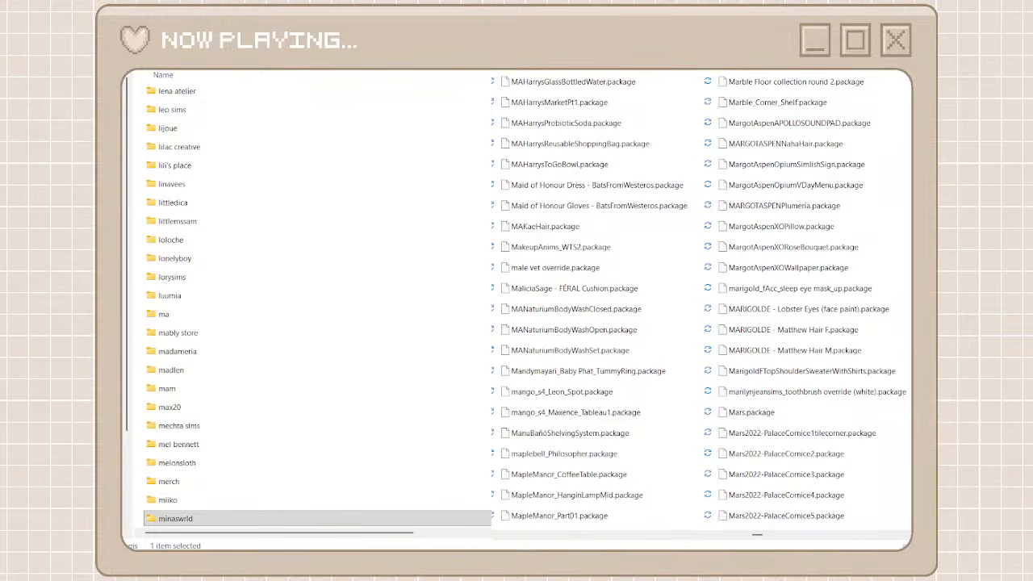
click(781, 434)
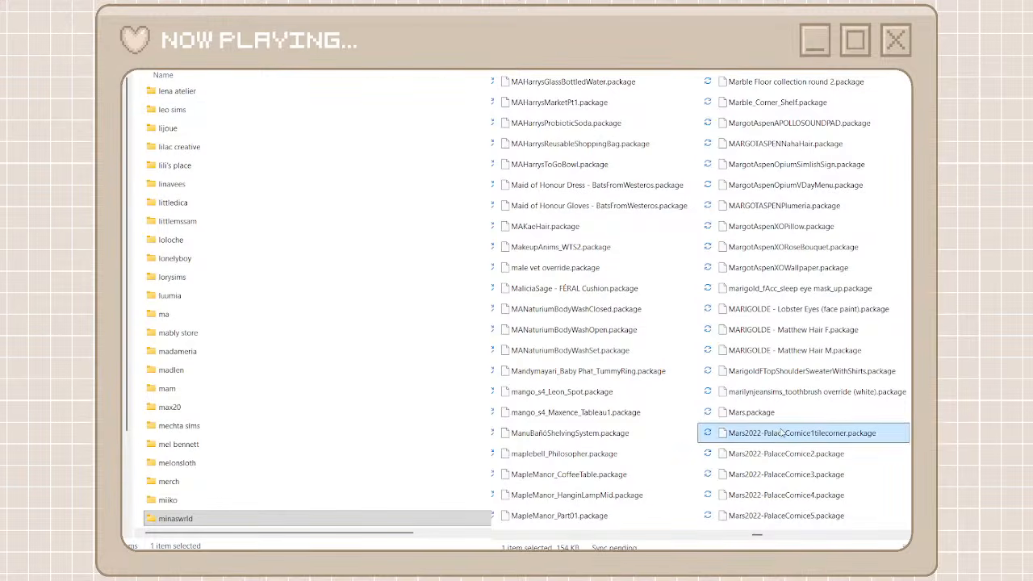
key(F2)
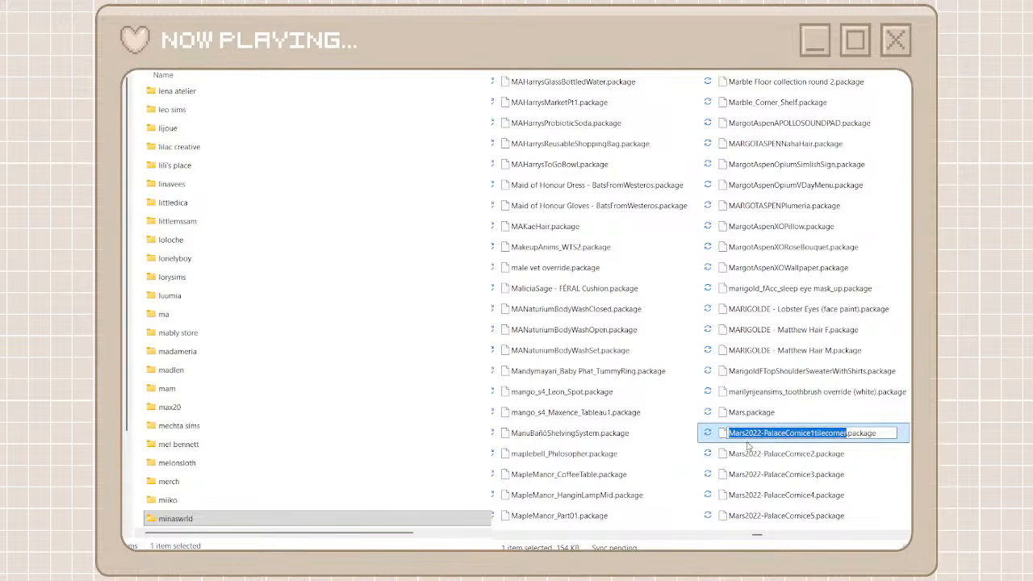
key(ctrl+shift+Left)
key(ctrl+shift+Left)
key(ctrl+c)
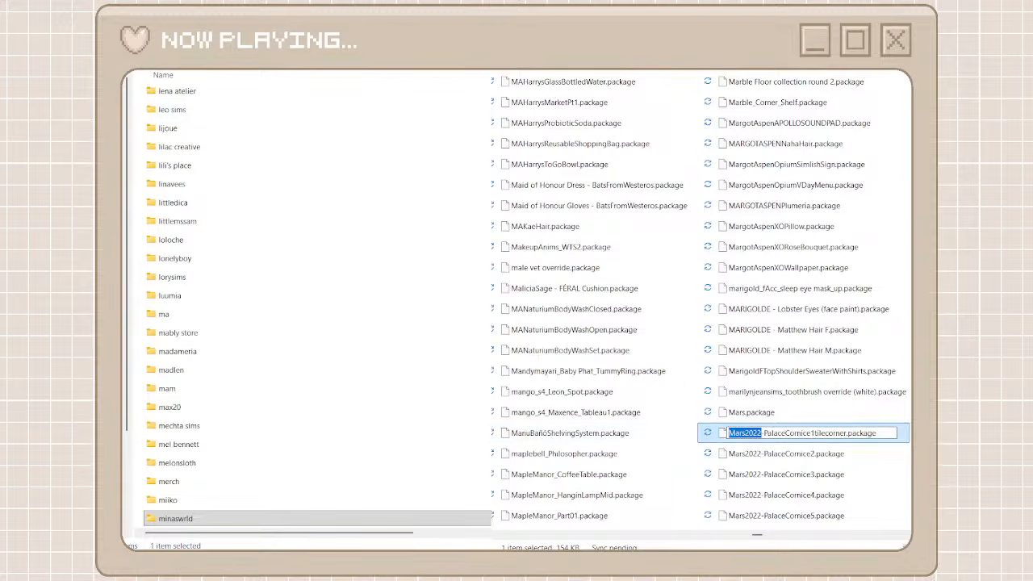
Create a creator folder named mars among the organized folders
click(140, 72)
click(142, 84)
key(ctrl+v)
key(BackSpace)
key(BackSpace)
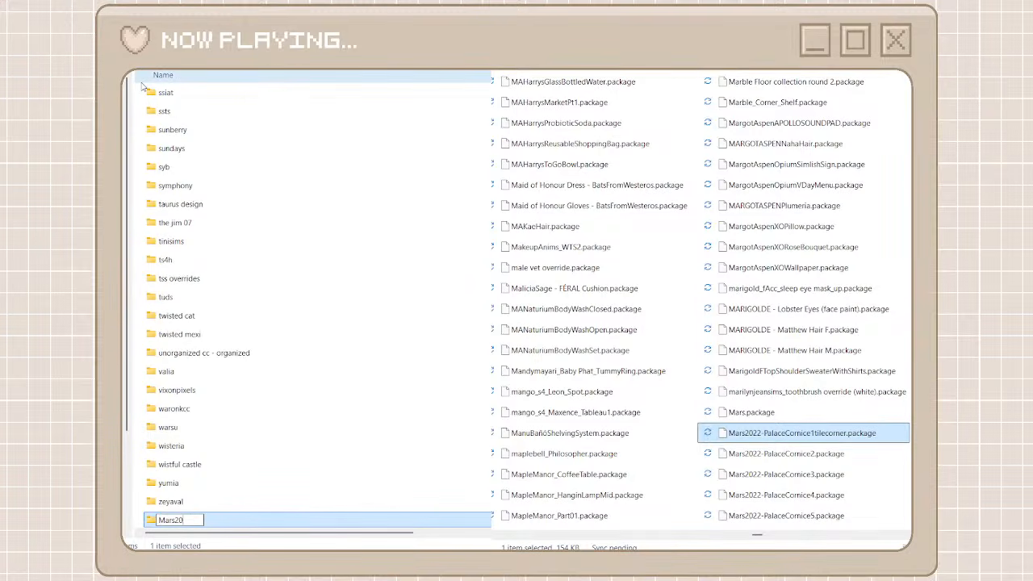
key(BackSpace)
key(BackSpace)
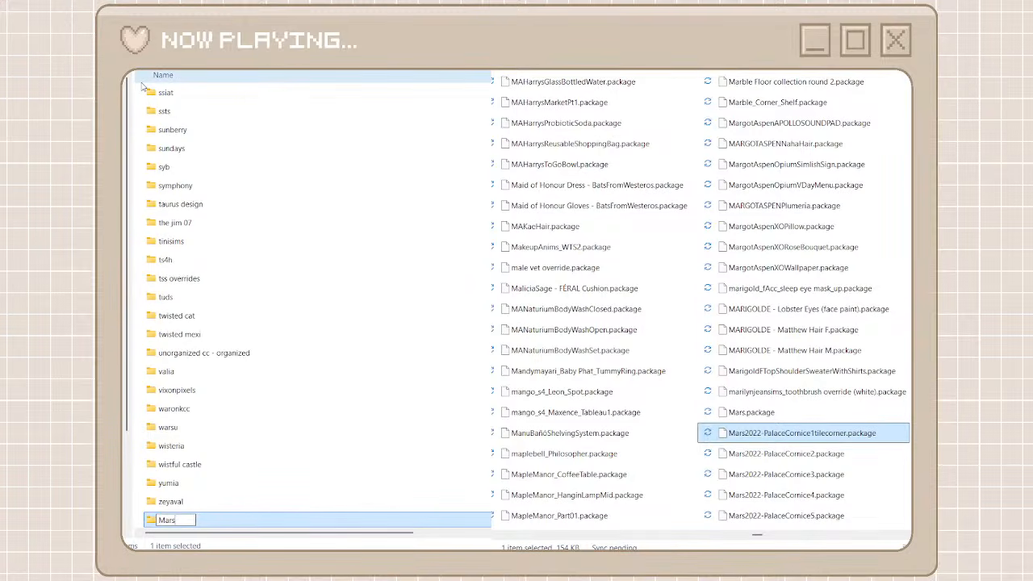
double_click(163, 521)
text(mars)
Search the unorganized cc folder for mars and open the empty mars folder
key(ctrl+a)
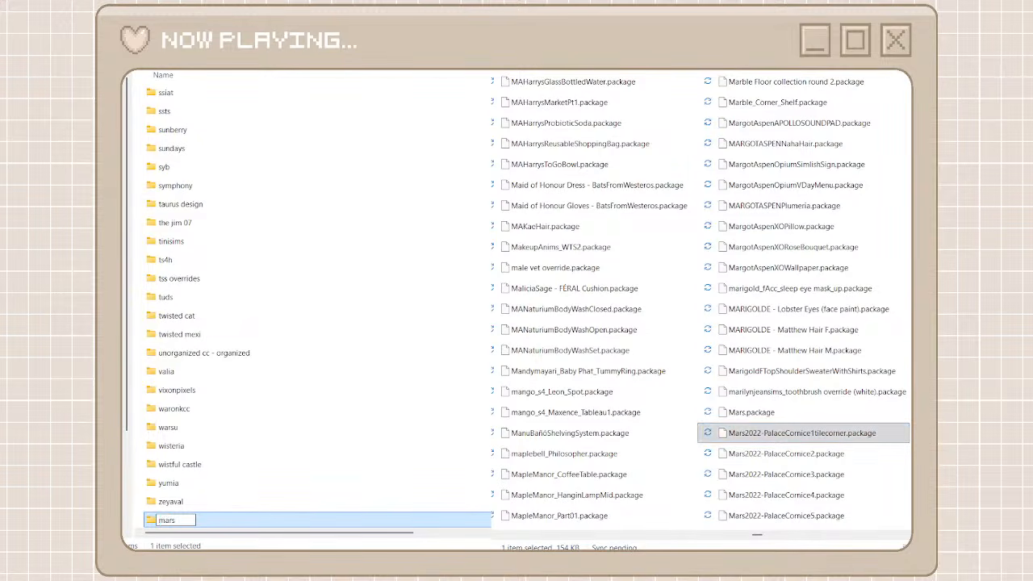
text(mars)
double_click(228, 520)
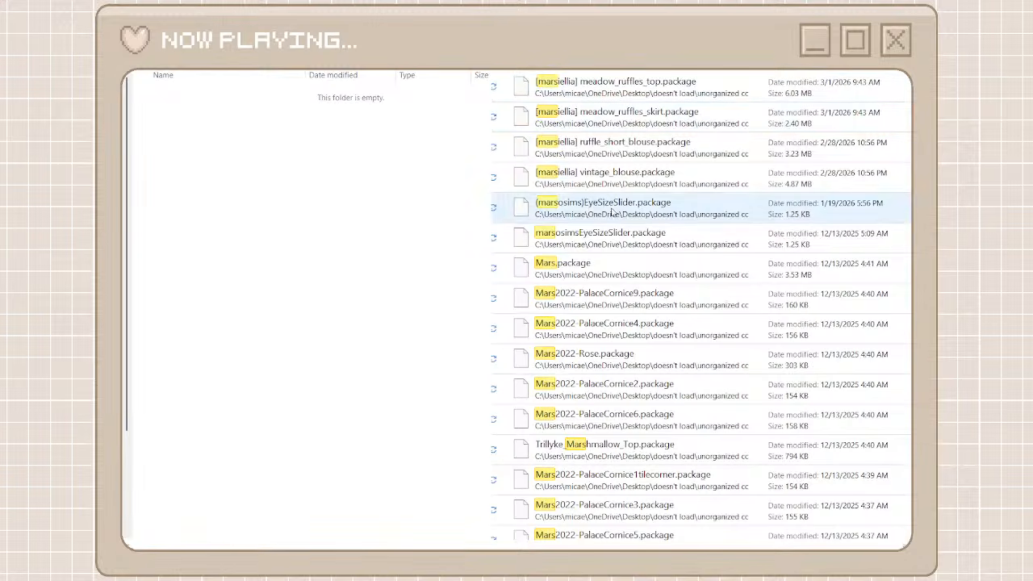
Move the Mars2022 packages Rose and PalaceCornice 2, 4, 6 and 9 into the mars folder
click(593, 279)
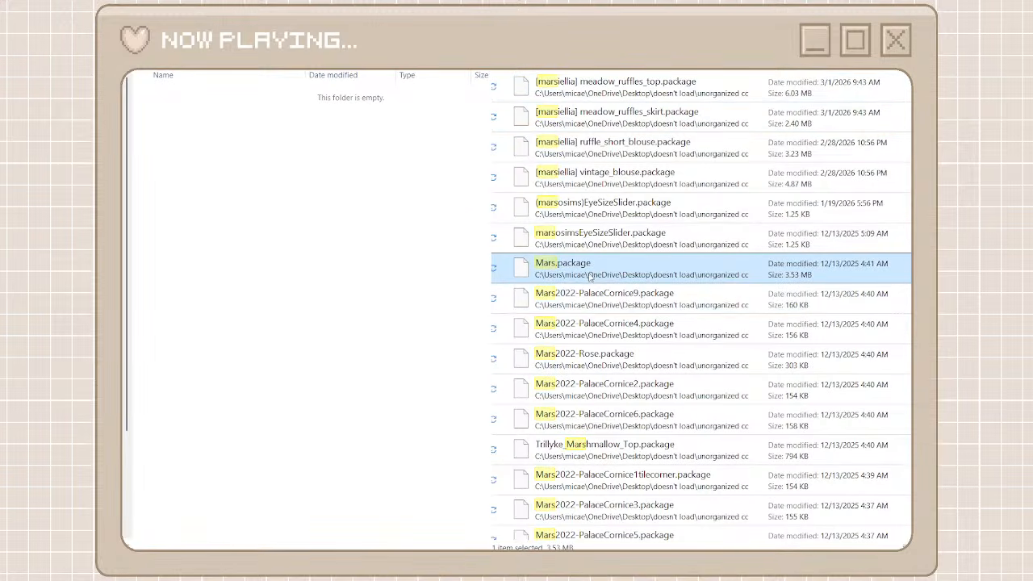
shift+click(569, 412)
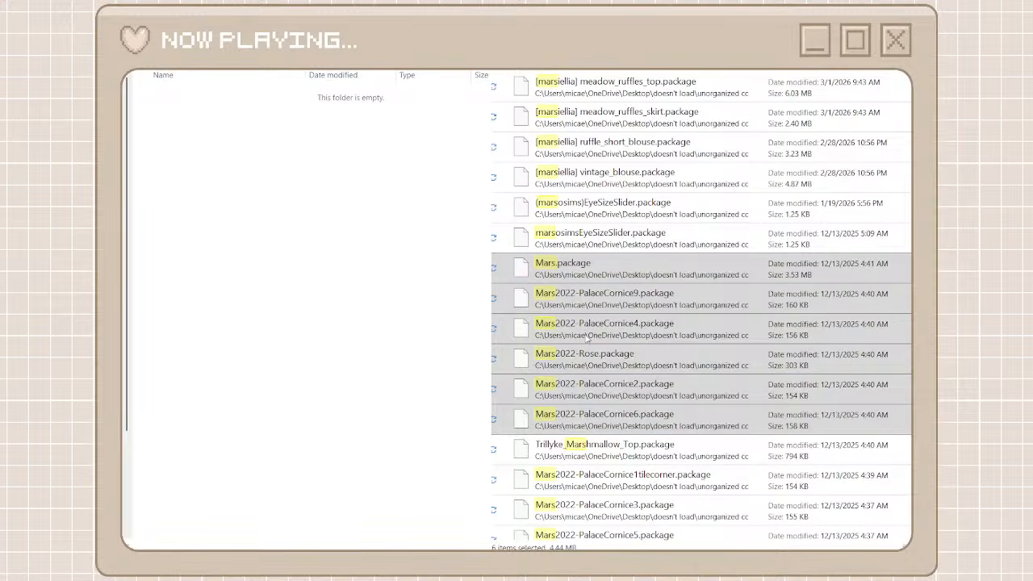
click(557, 270)
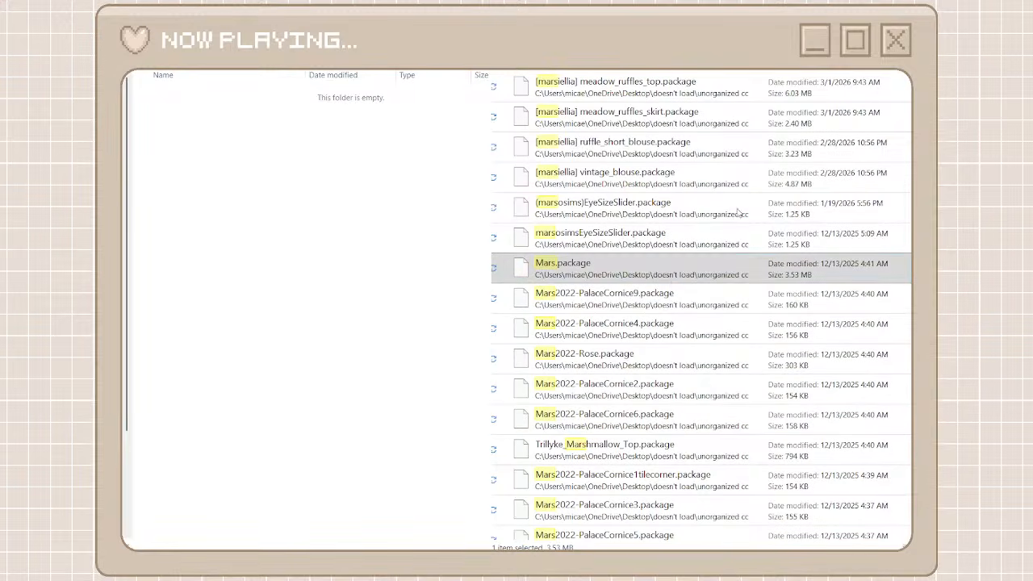
click(597, 292)
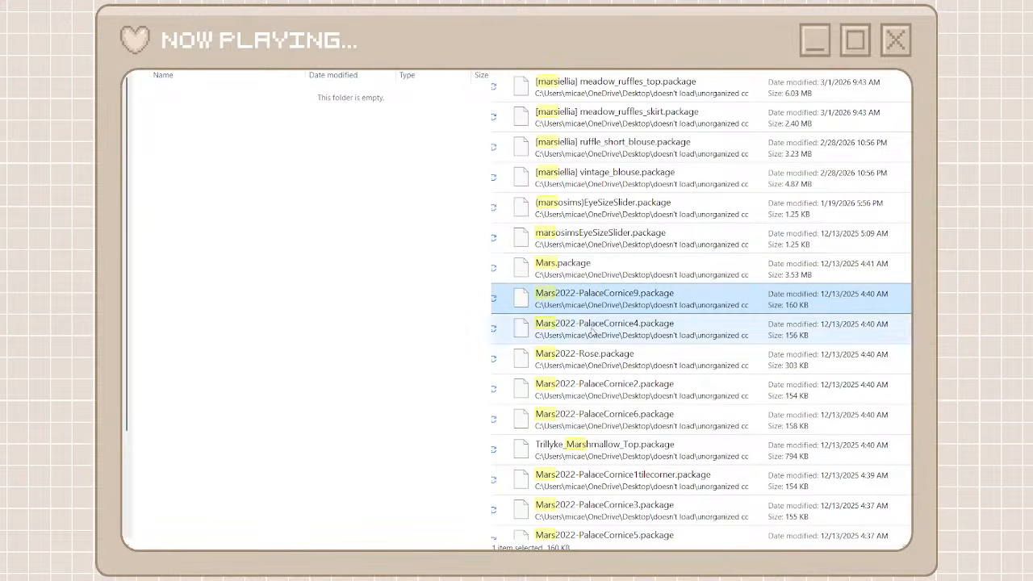
shift+click(564, 411)
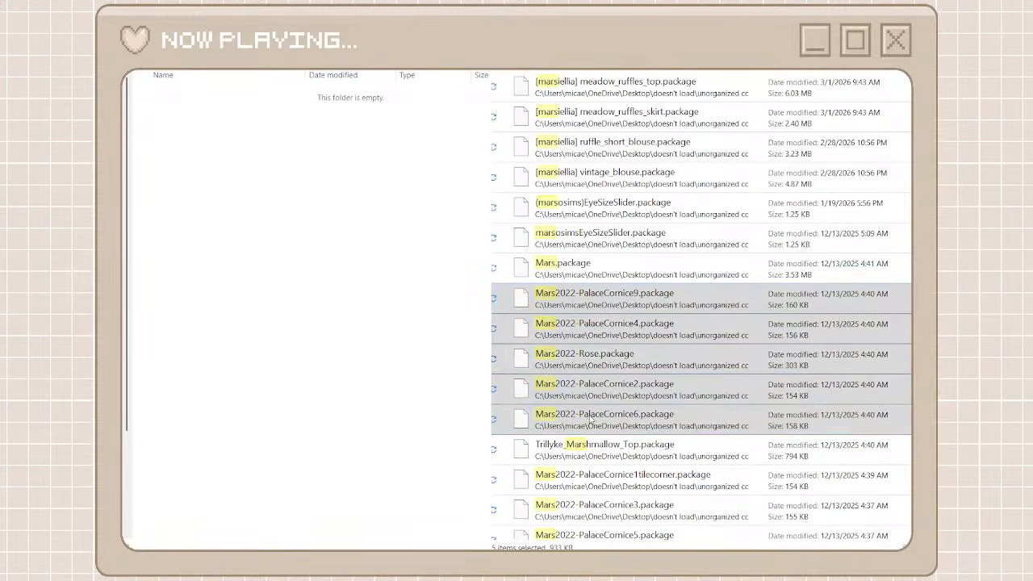
drag(592, 419, 399, 311)
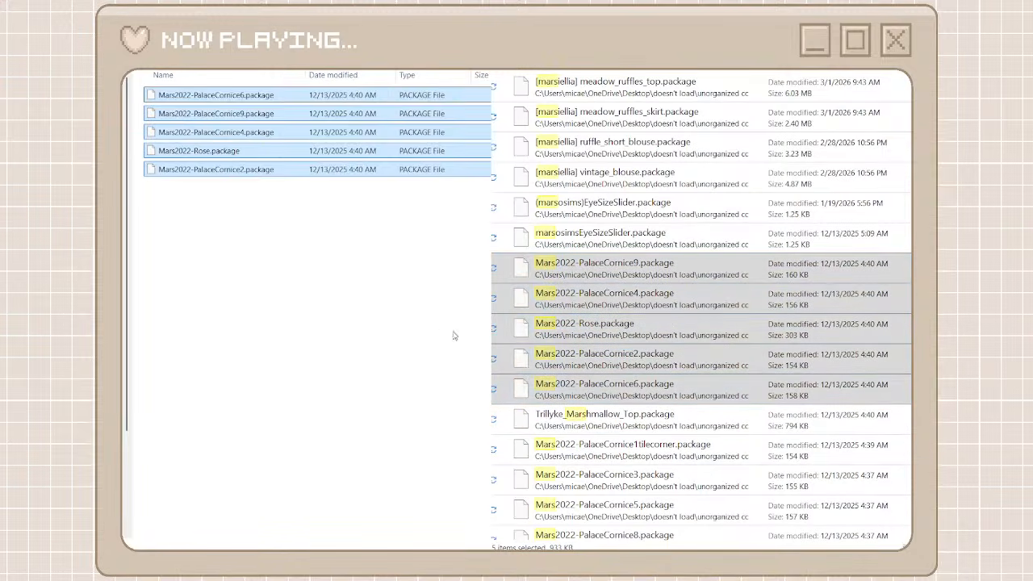
Move the Mars2022 packages PalaceCornice1tilecorner and PalaceCornice 3, 5, 7 and 8 into the mars folder and return to the creator folders
click(622, 450)
scroll(622, 452, down, 1)
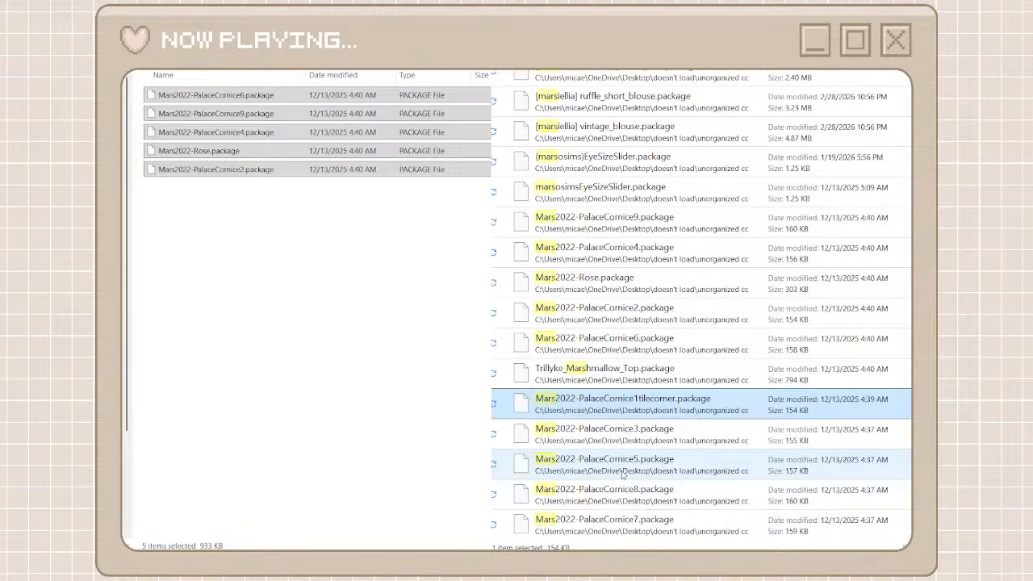
shift+click(621, 514)
drag(627, 526, 371, 396)
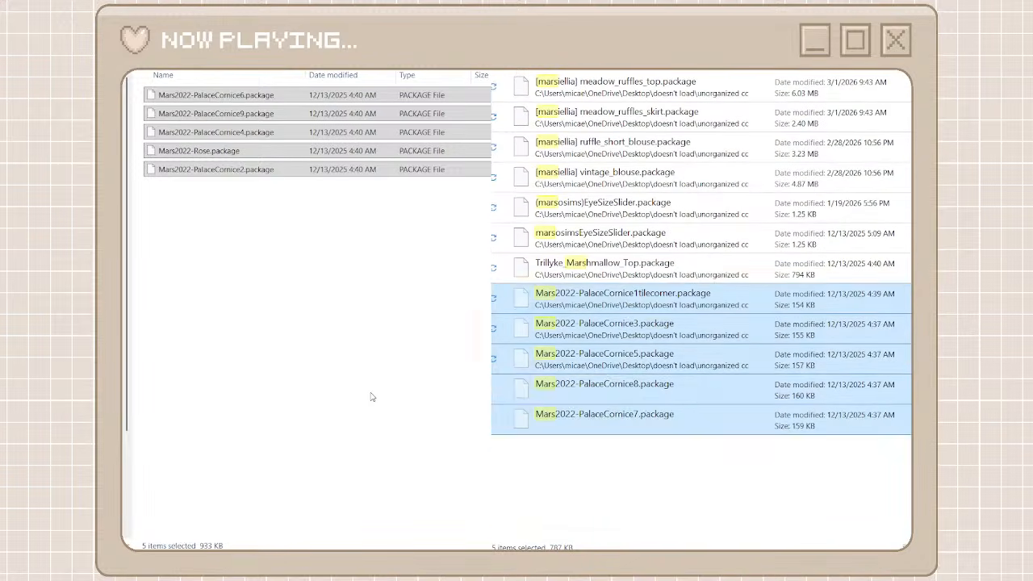
click(371, 396)
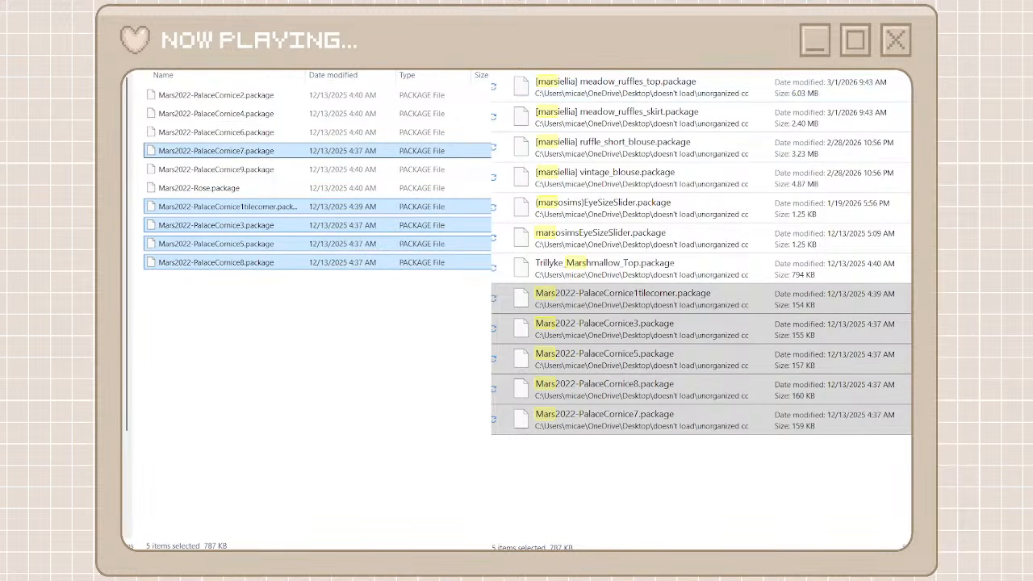
key(alt+Left)
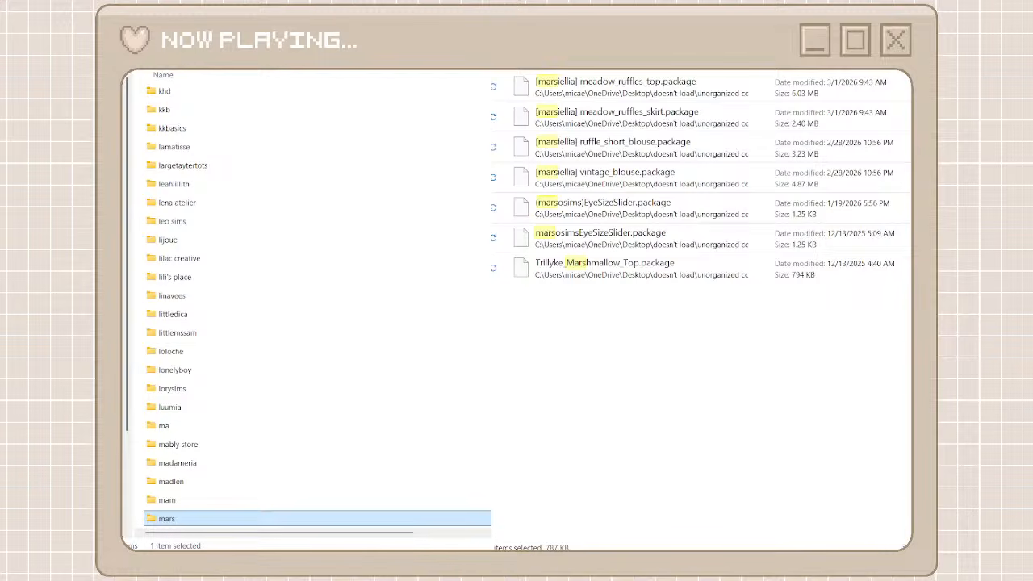
Create and open a folder named trillkye among the organized folders, and search the unorganized cc folder for Trillyke
key(alt+Tab)
key(alt+Tab)
key(ctrl+shift+n)
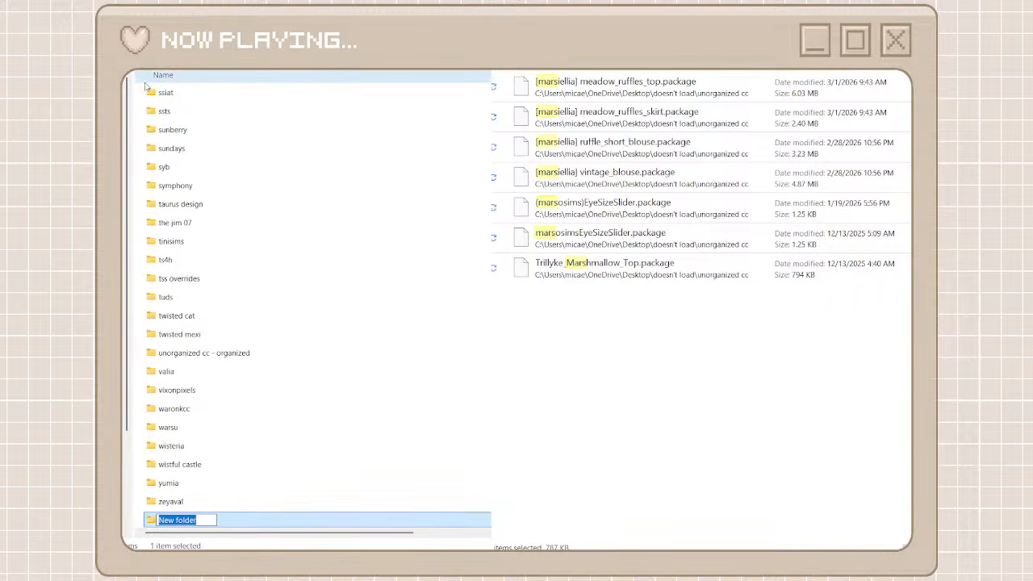
text(trillkye)
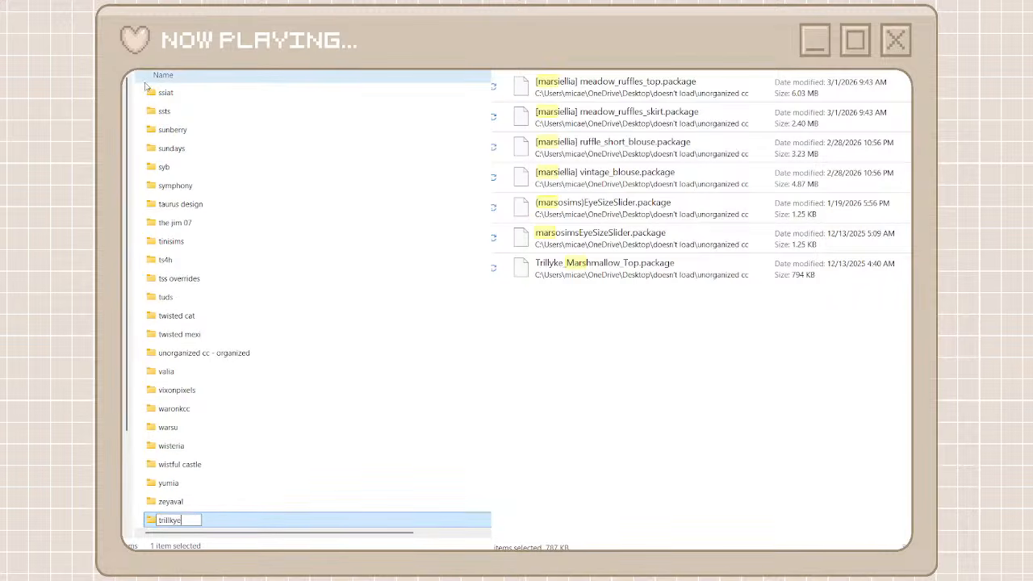
key(ctrl+a)
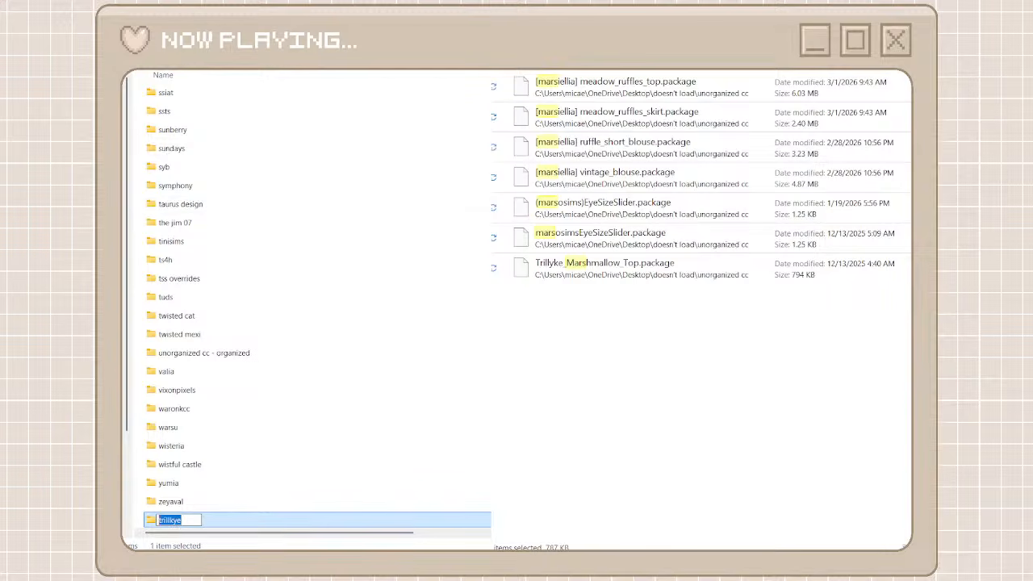
double_click(220, 525)
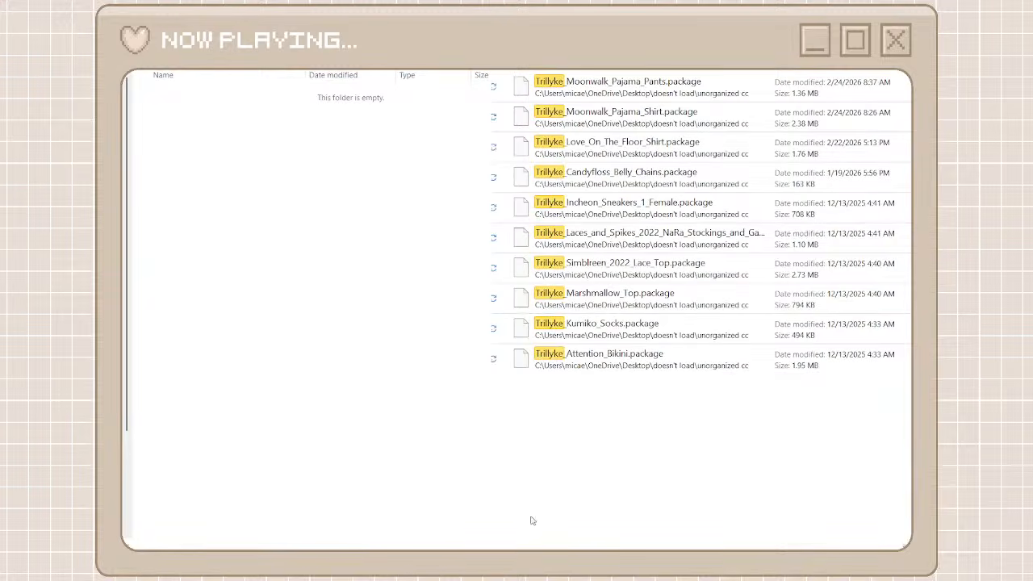
Move every Trillyke package found in the unorganized cc folder into the trillkye folder
drag(539, 489, 581, 103)
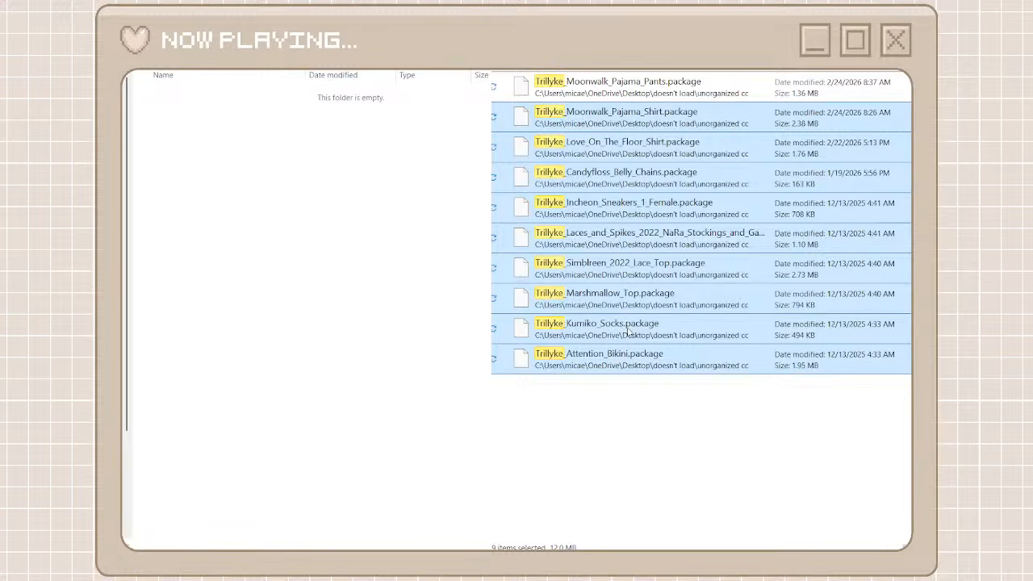
drag(632, 410, 607, 89)
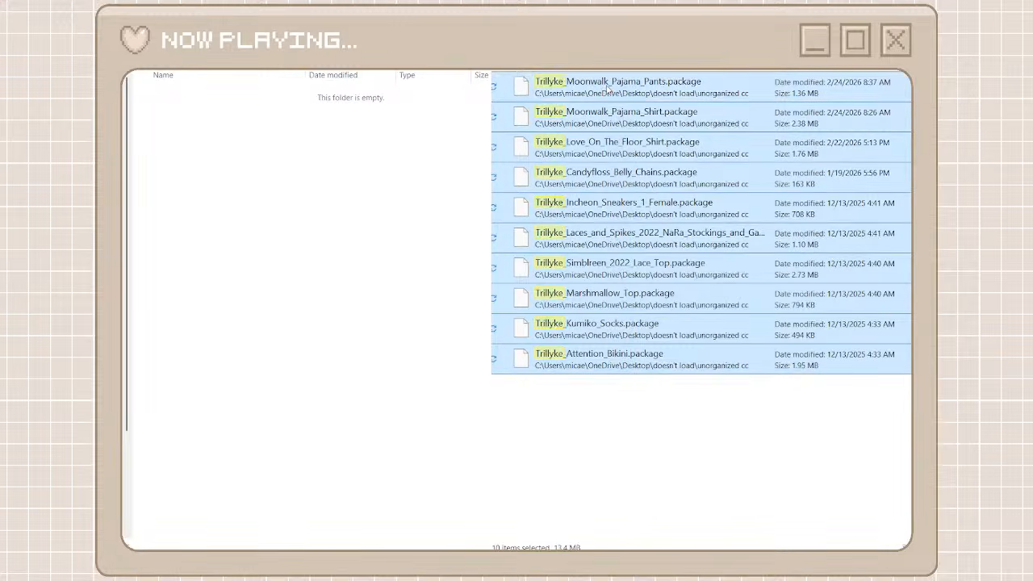
right_click(607, 90)
click(622, 109)
right_click(299, 289)
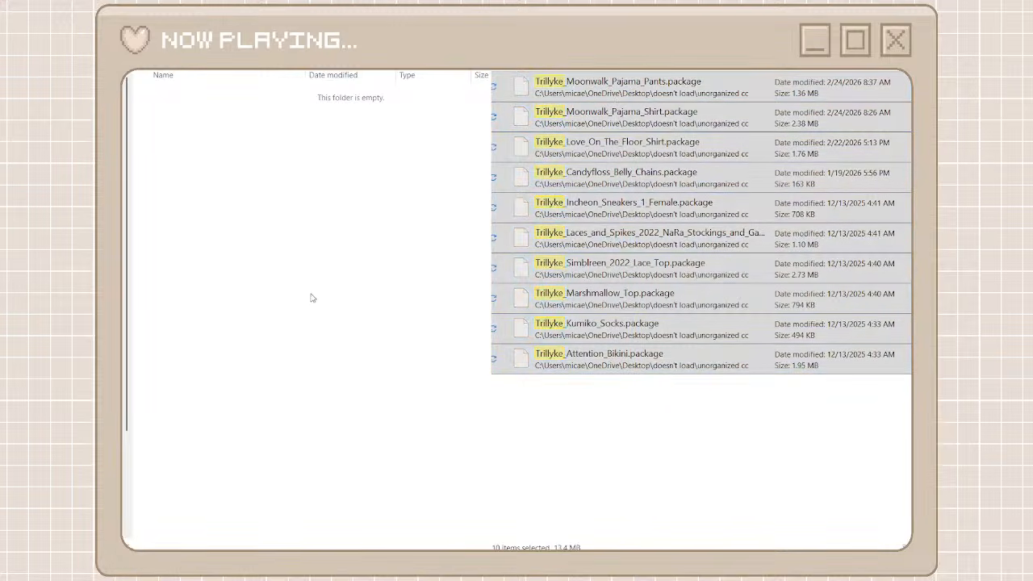
click(317, 299)
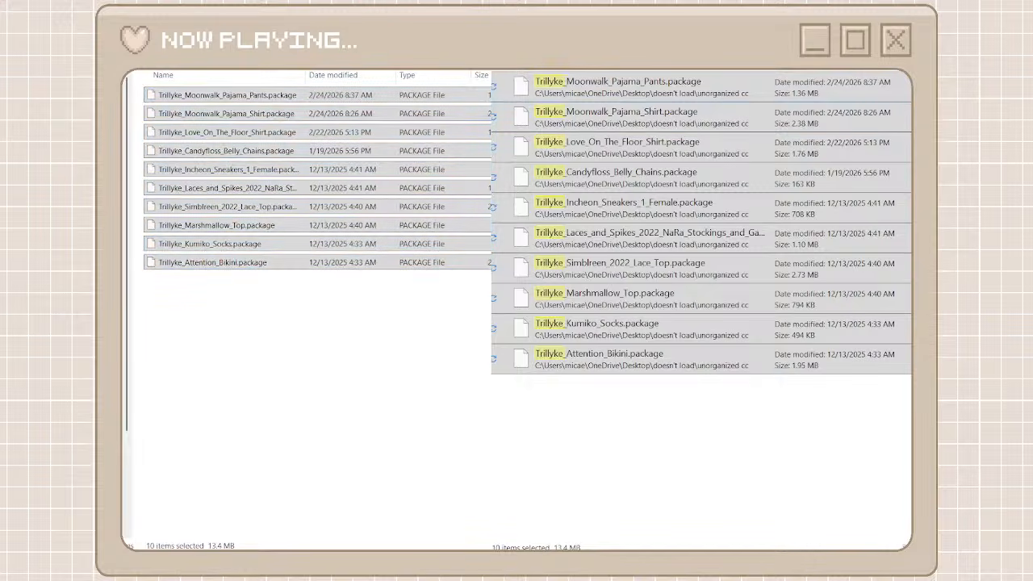
Return to the creator folders and correct the trillkye folder's name to trillyke
key(alt+Left)
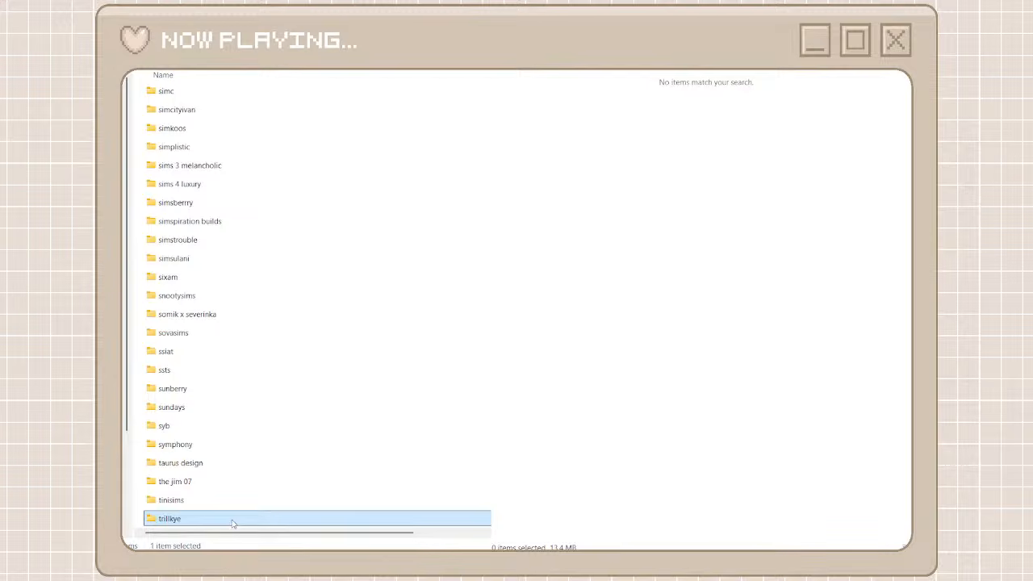
key(F2)
text(trillyke)
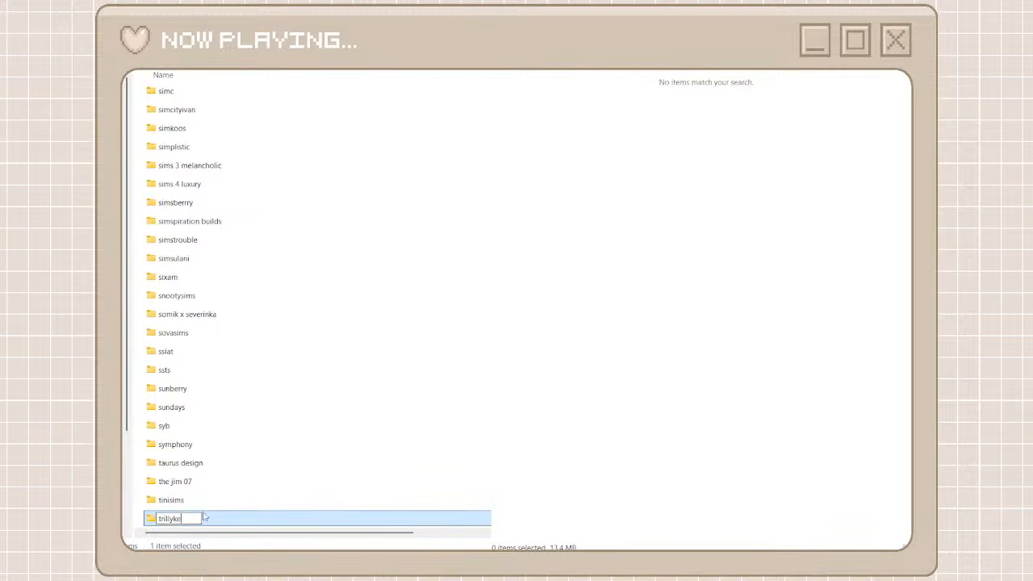
Finish the trillyke folder rename and copy the creator name icemunmun from the CaviarSalmonCanapes package's file name in the unorganized cc folder
click(243, 474)
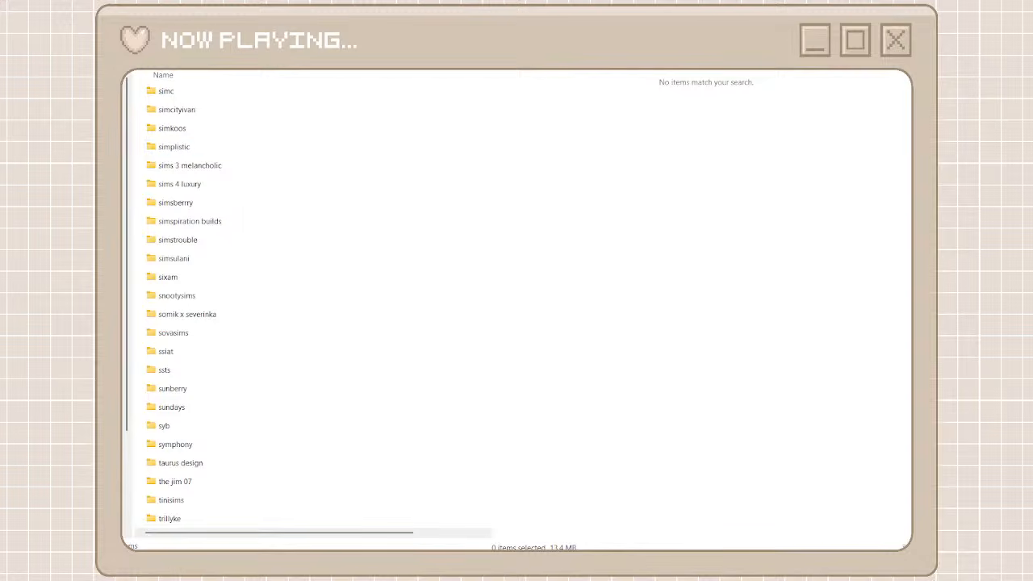
click(506, 48)
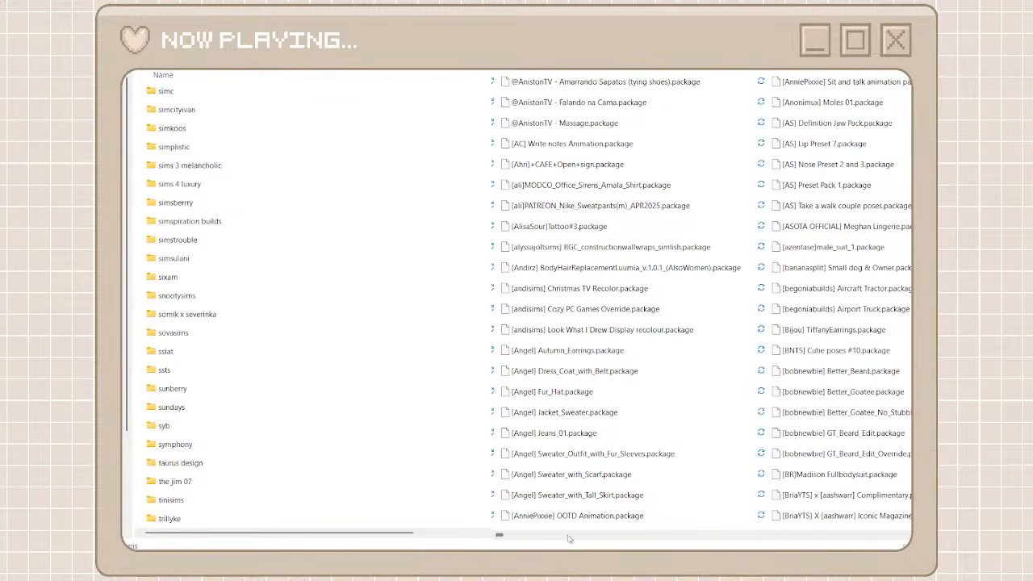
drag(569, 538, 718, 534)
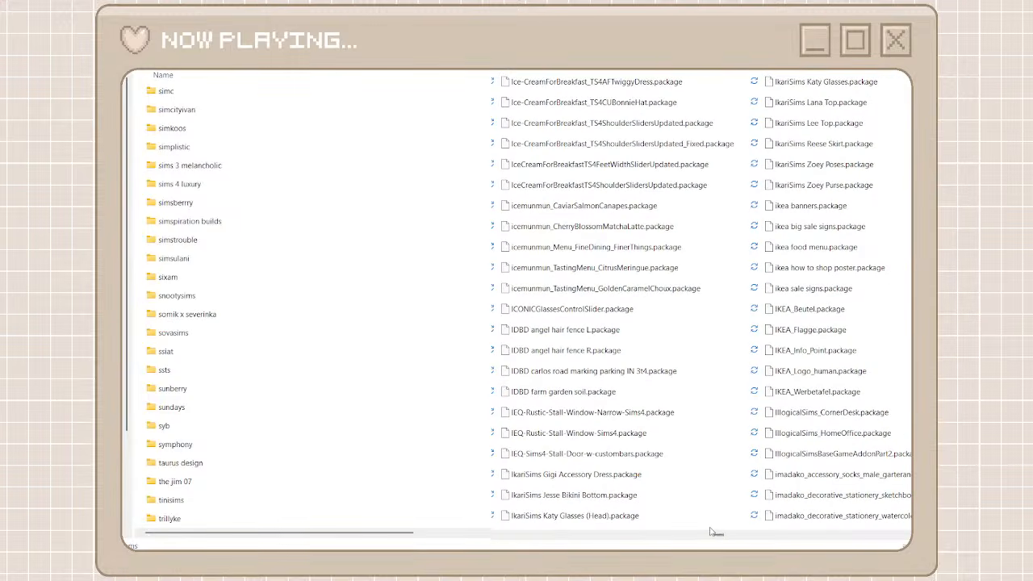
click(569, 214)
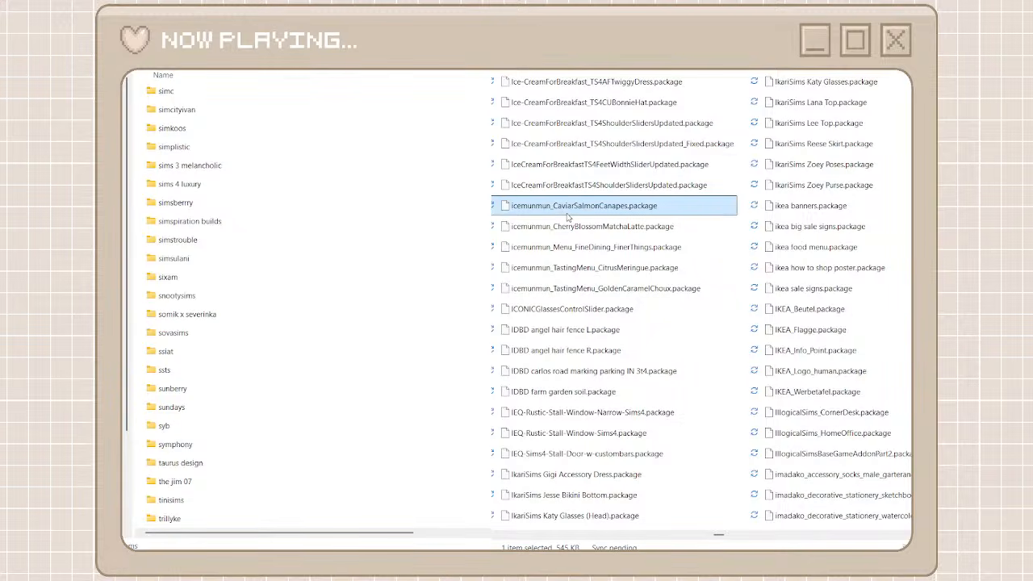
right_click(568, 216)
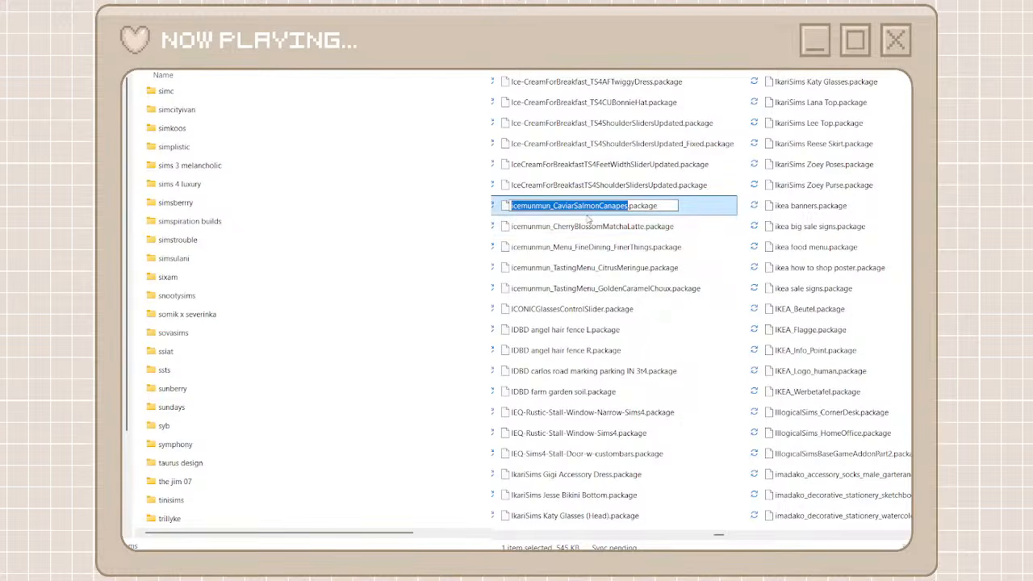
drag(550, 206, 509, 205)
key(ctrl+c)
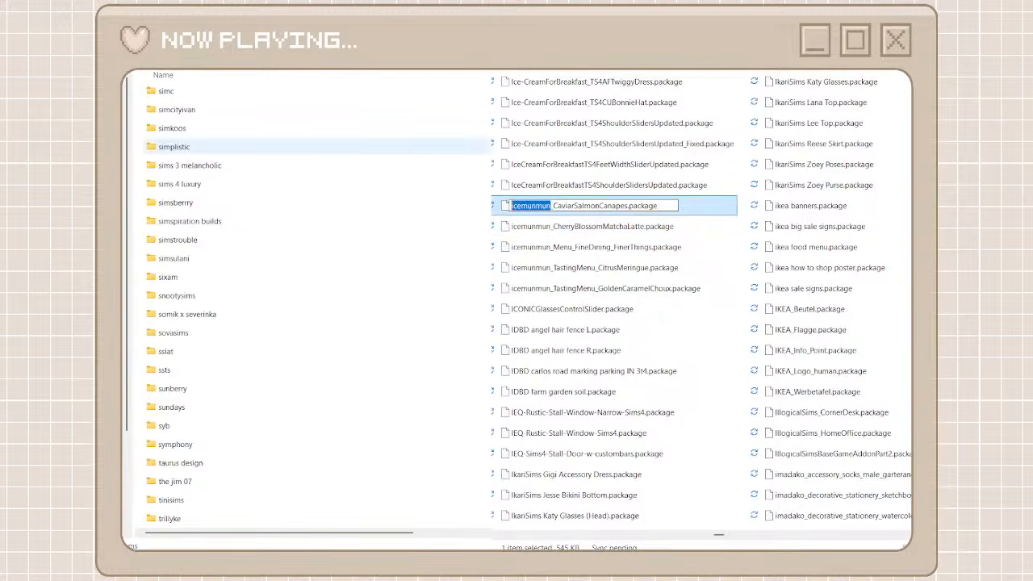
click(540, 127)
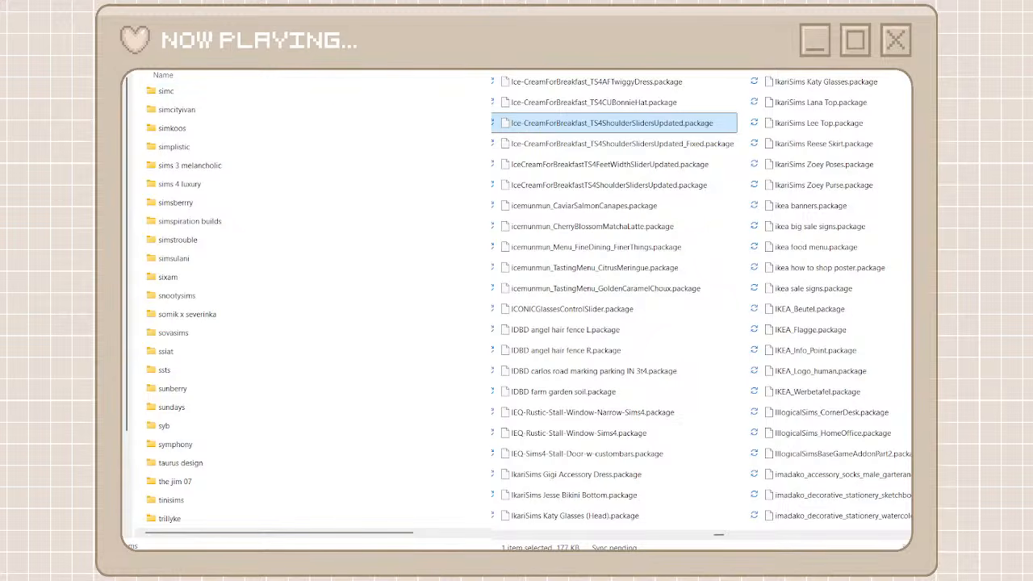
Create a folder named icemunmun among the creator folders
click(141, 83)
key(ctrl+shift+n)
key(ctrl+v)
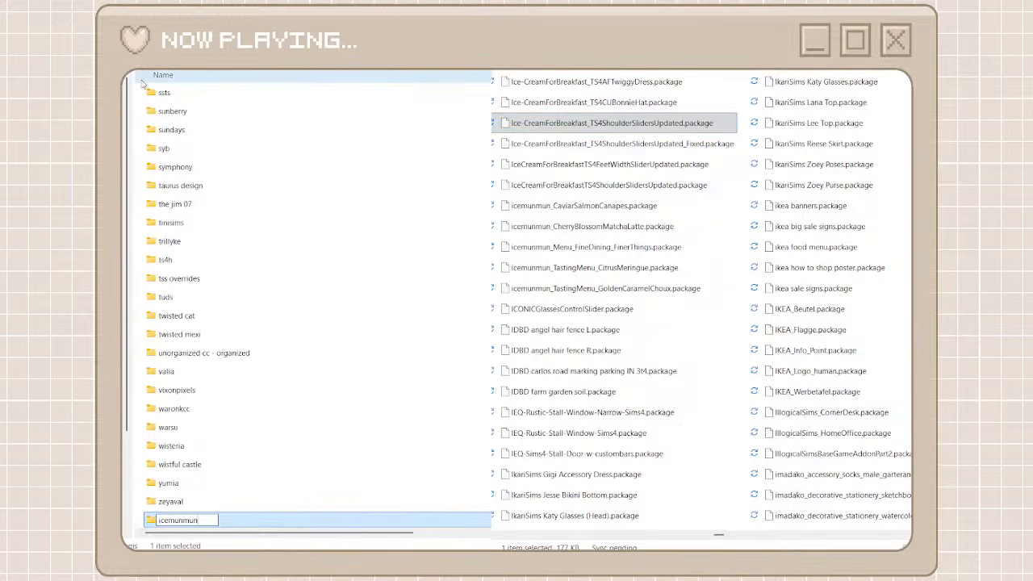
key(Return)
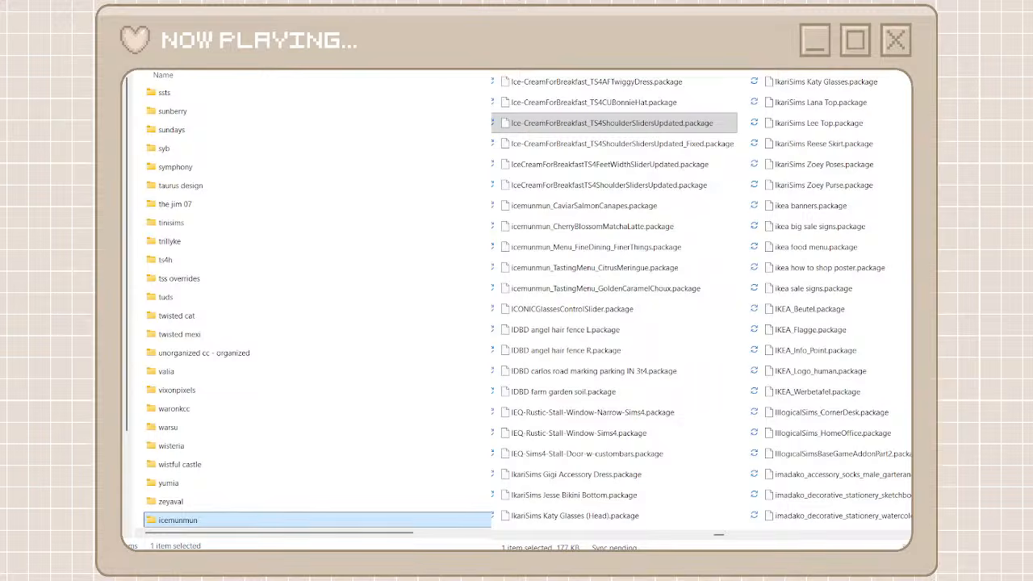
Search the unorganized cc folder for icemunmun, move every matching package into the icemunmun folder and return to the creator folders
key(ctrl+v)
drag(648, 264, 595, 80)
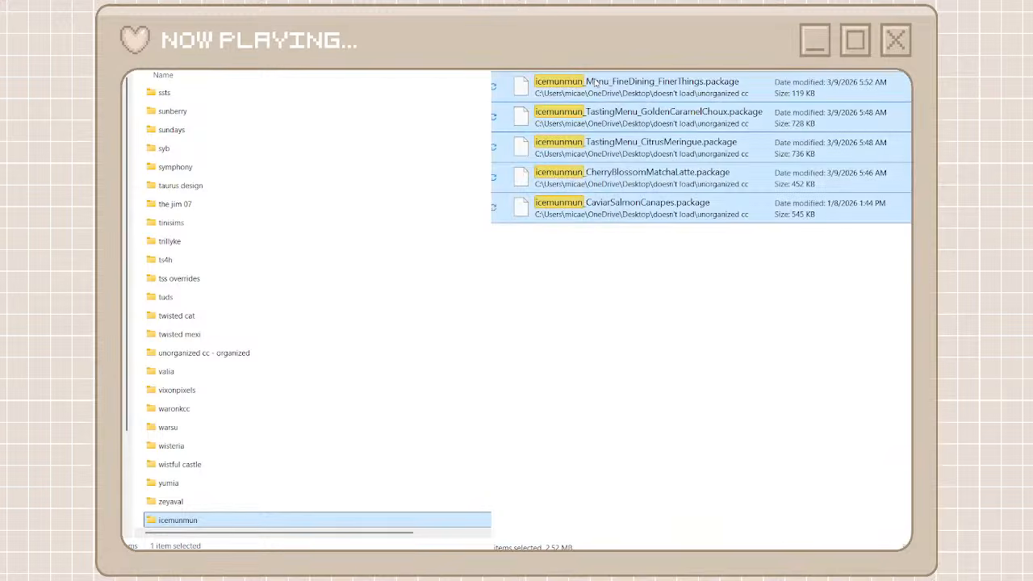
right_click(595, 80)
click(632, 104)
click(351, 527)
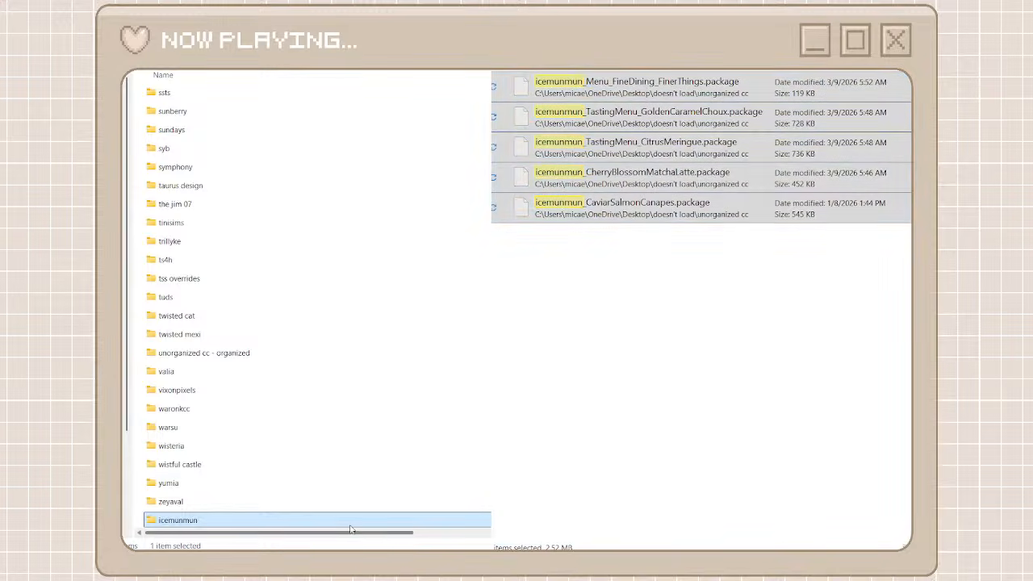
double_click(350, 523)
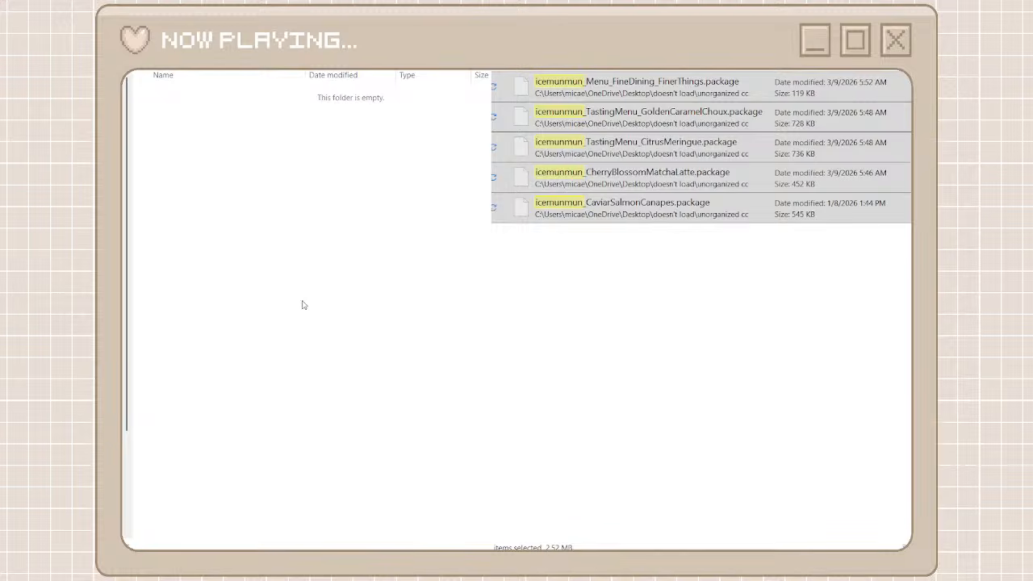
key(ctrl+v)
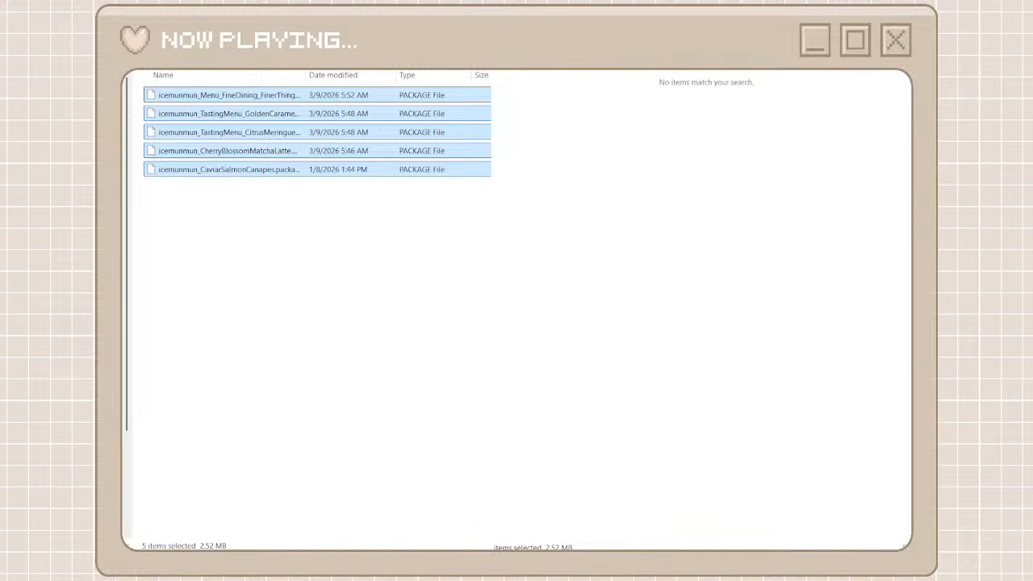
key(alt+Up)
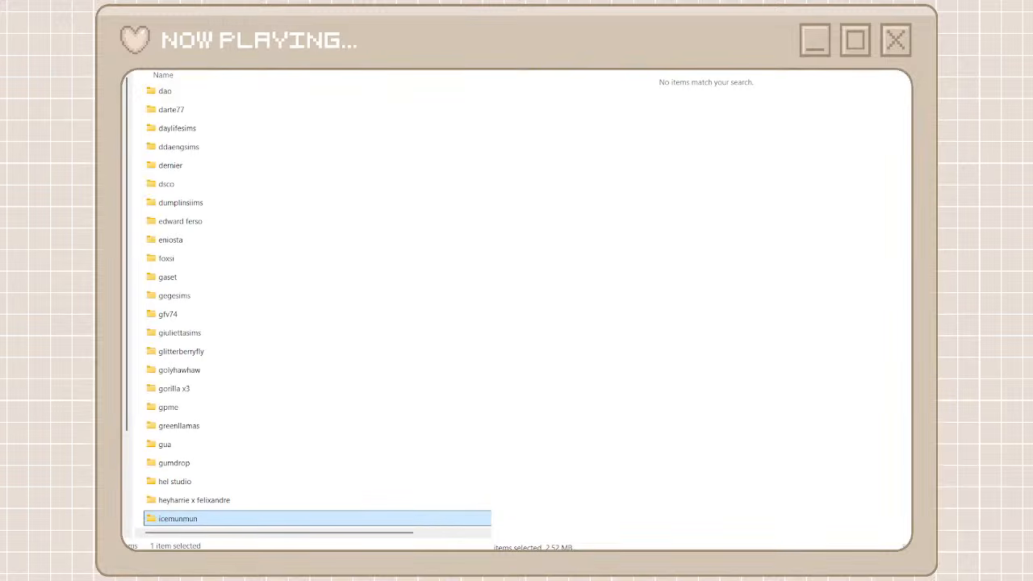
Show the full unorganized cc list again, create a creator folder named icecreamforbreakfast and copy its name
click(741, 73)
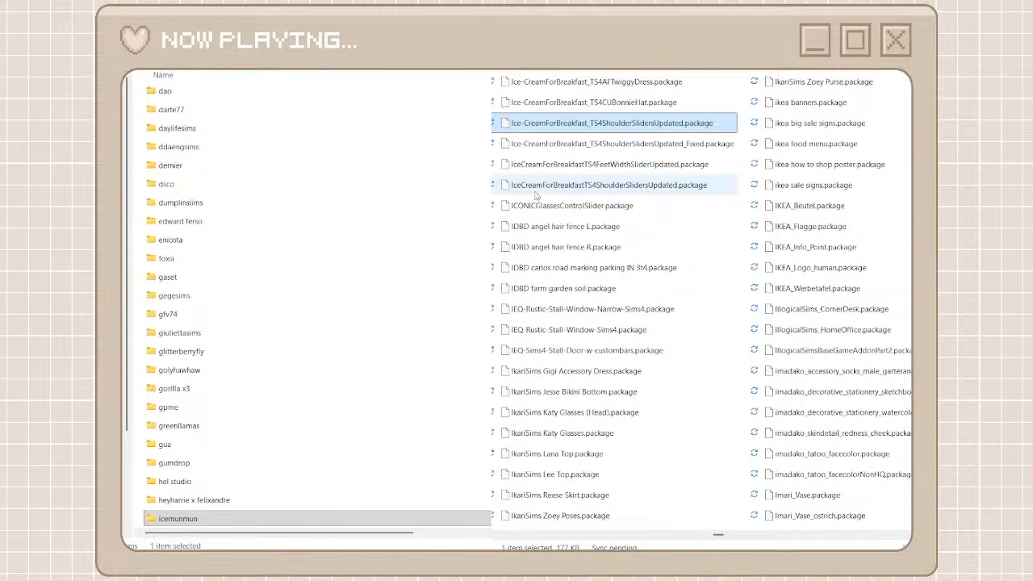
click(741, 73)
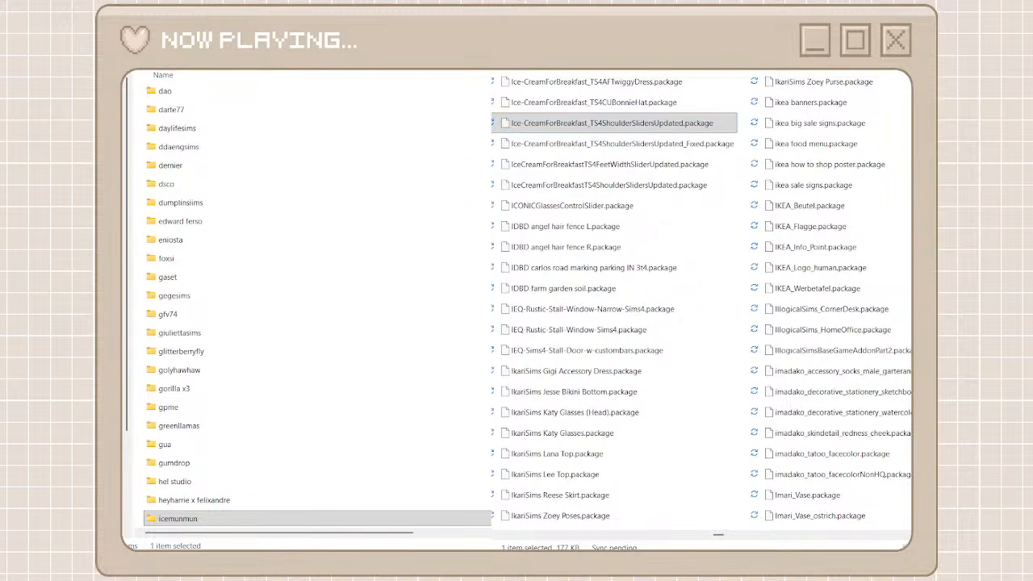
key(ctrl+shift+n)
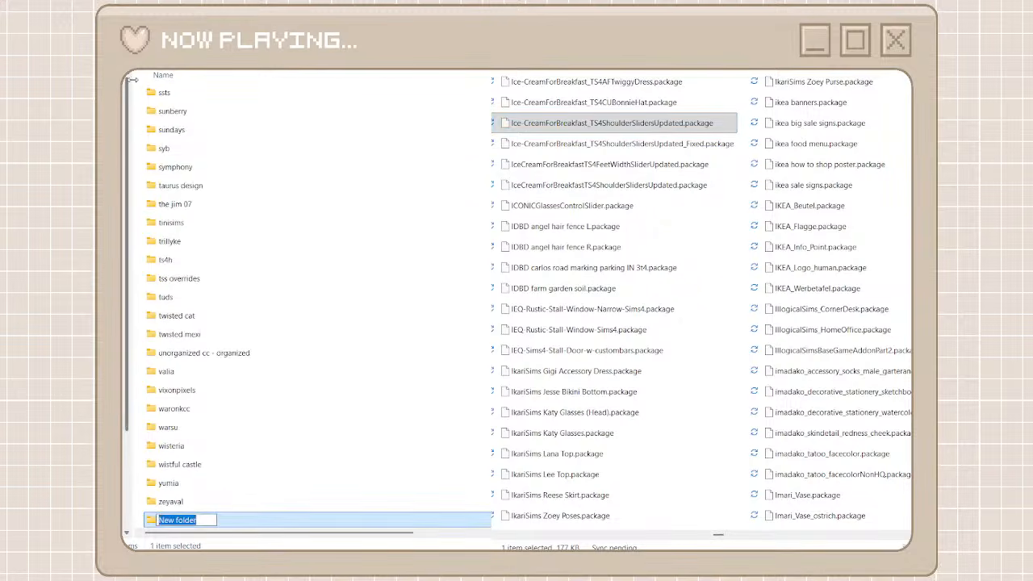
text(iv)
key(BackSpace)
text(ce)
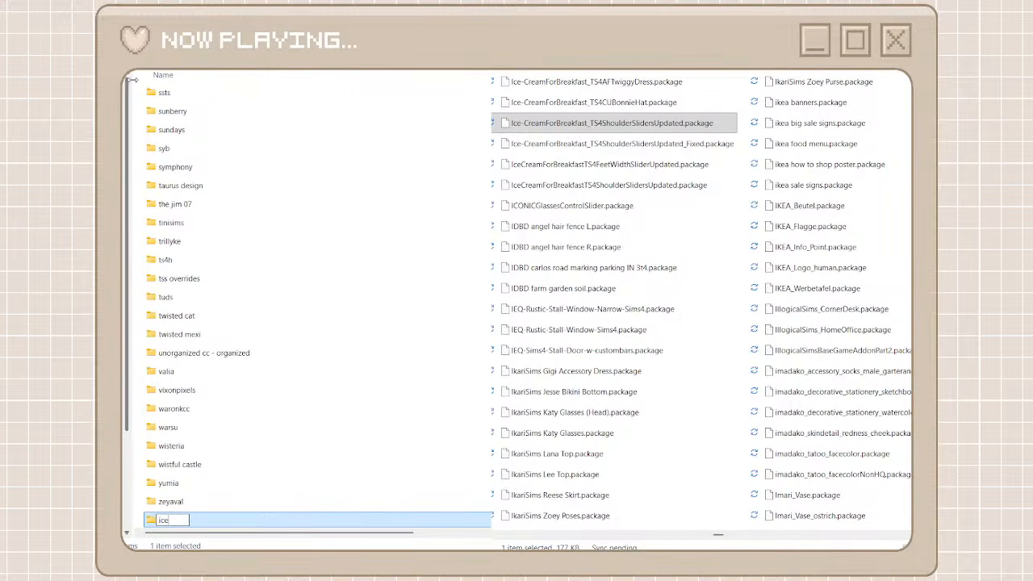
text(creamforbreak)
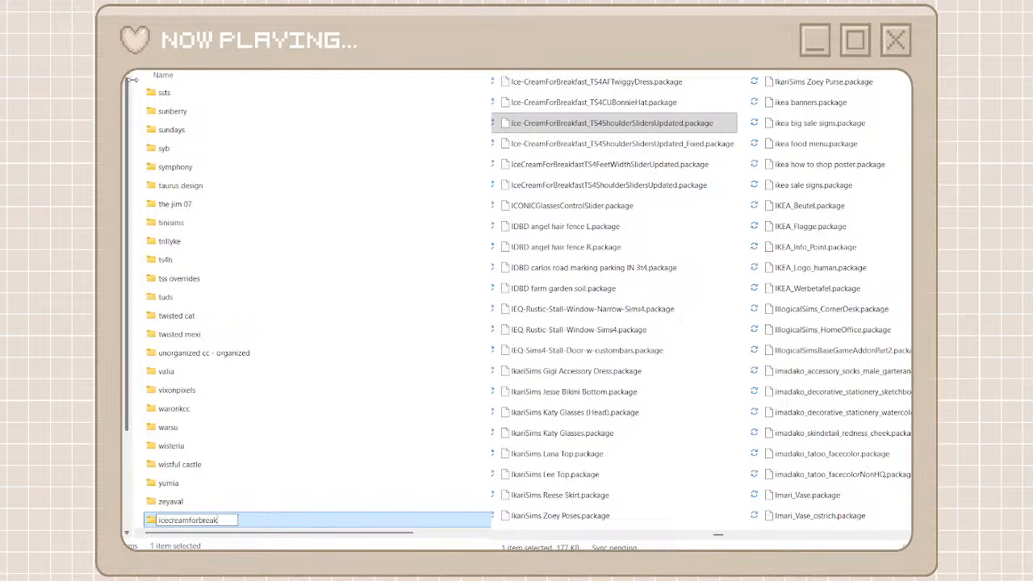
text(fast)
double_click(198, 520)
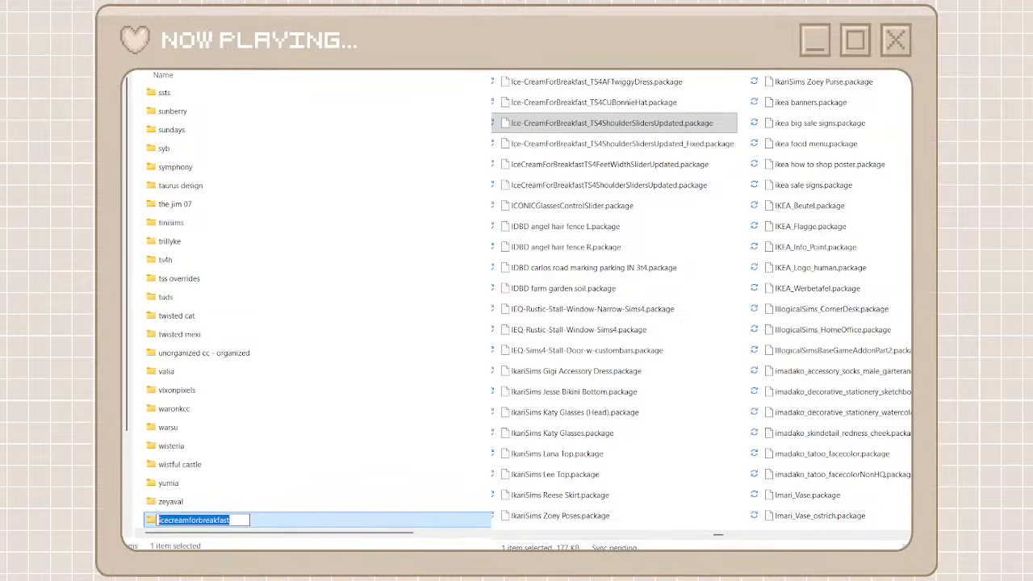
key(Return)
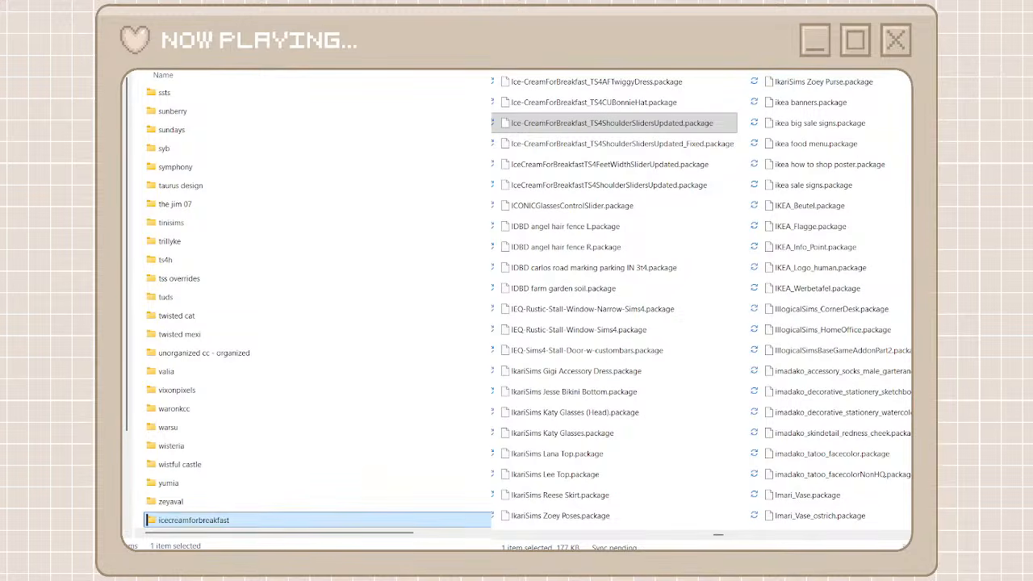
Search the unorganized cc folder for icecreamforbreakfast, move every matching package into the icecreamforbreakfast folder and return to the full package list
click(569, 90)
shift+click(588, 333)
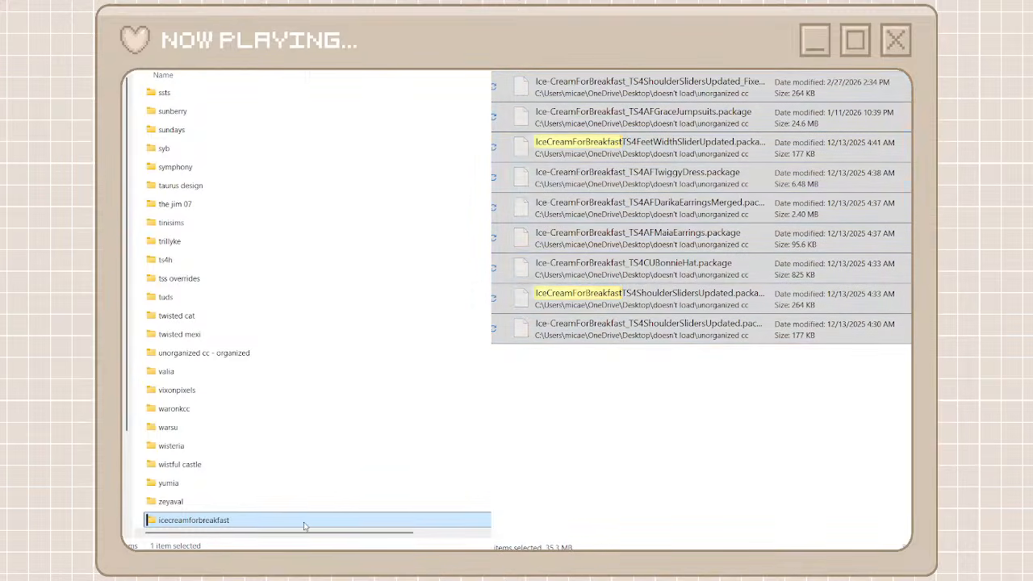
double_click(303, 522)
key(ctrl+v)
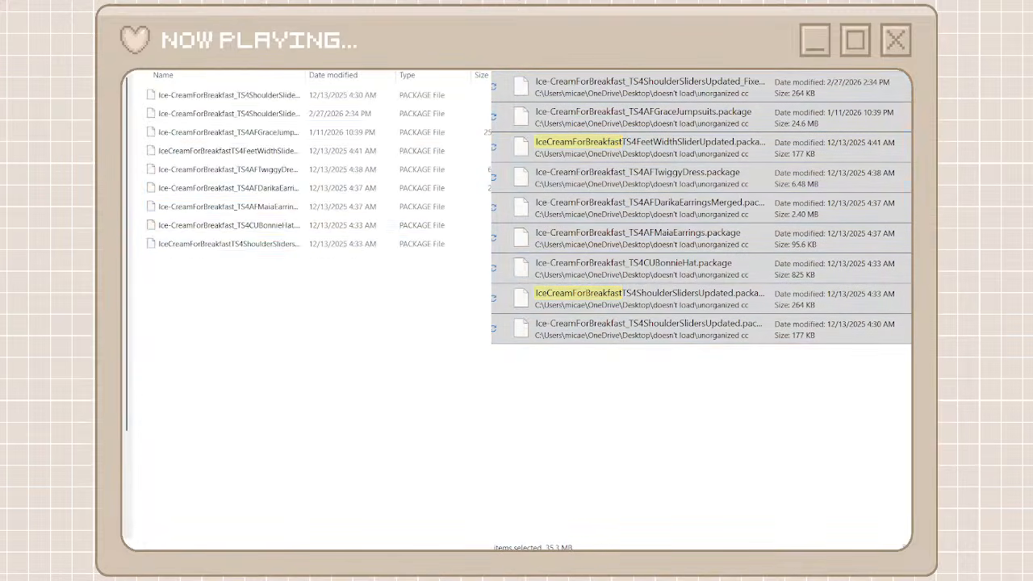
key(alt+Left)
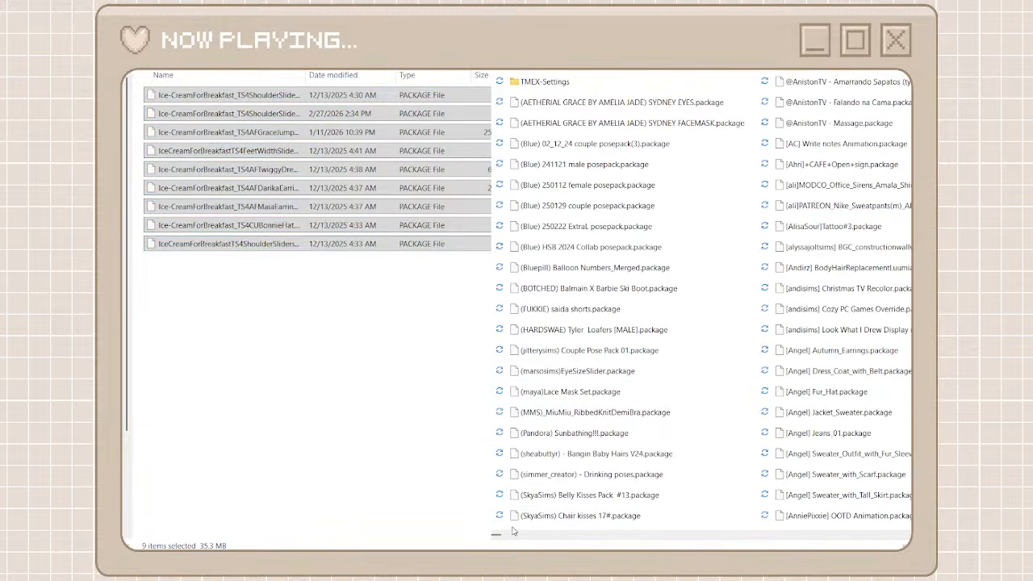
Copy the creator name Jomsims from the Dizma bathroom rugs package's file name in the unorganized cc folder
drag(496, 535, 725, 529)
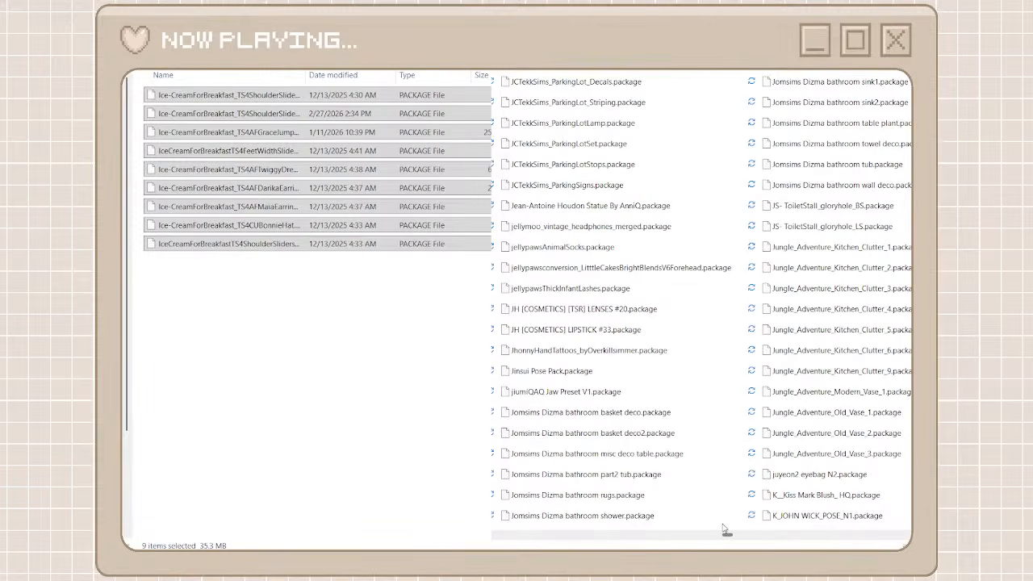
click(592, 502)
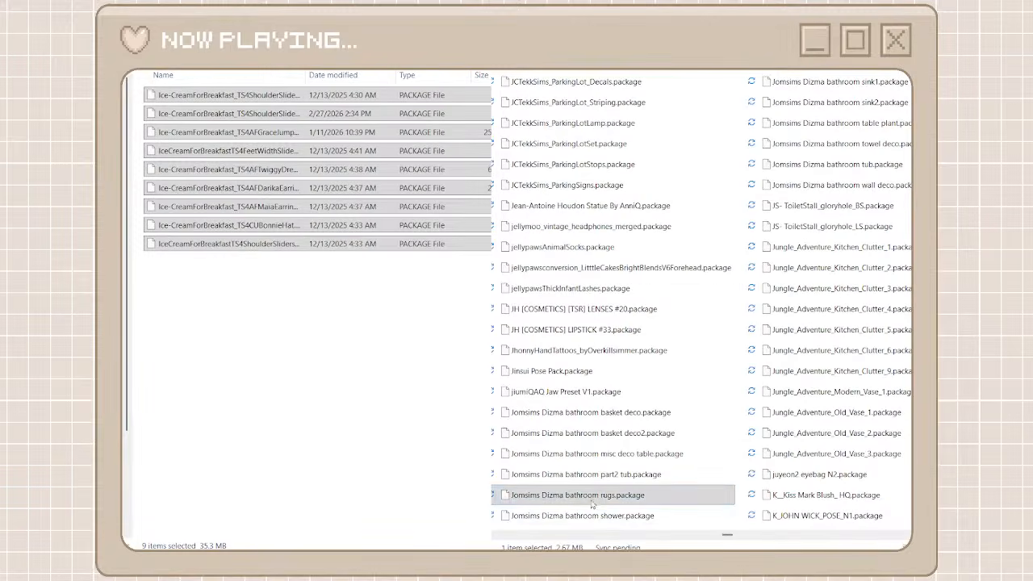
click(673, 518)
double_click(525, 494)
key(ctrl+c)
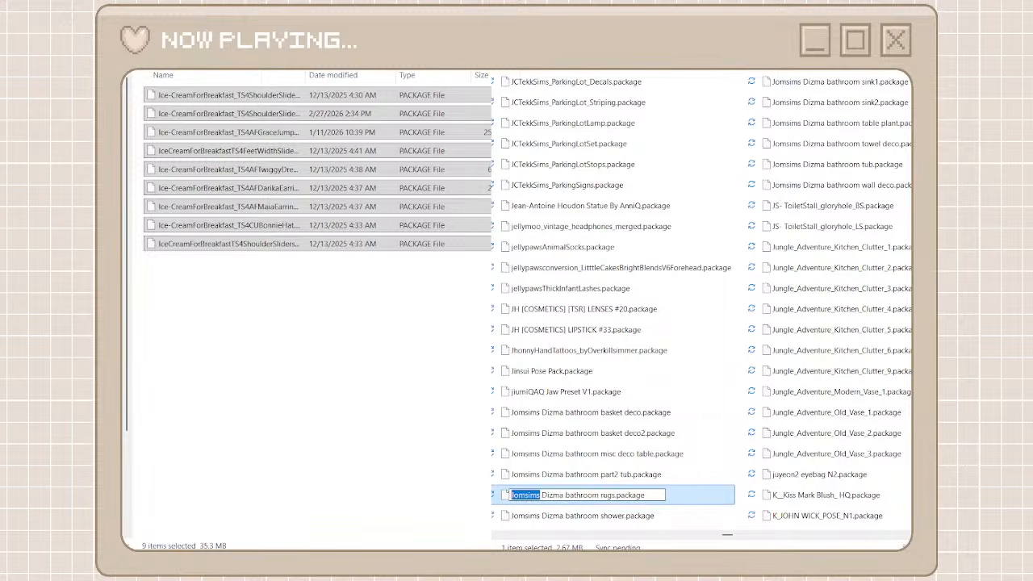
Return to the creator folders and create a folder named jomsims
click(166, 29)
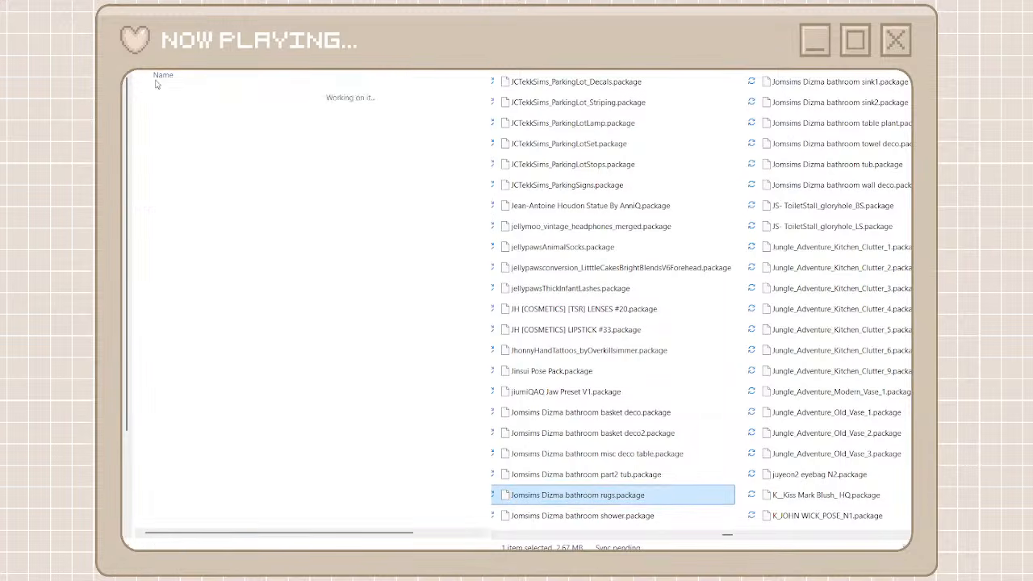
key(ctrl+shift+n)
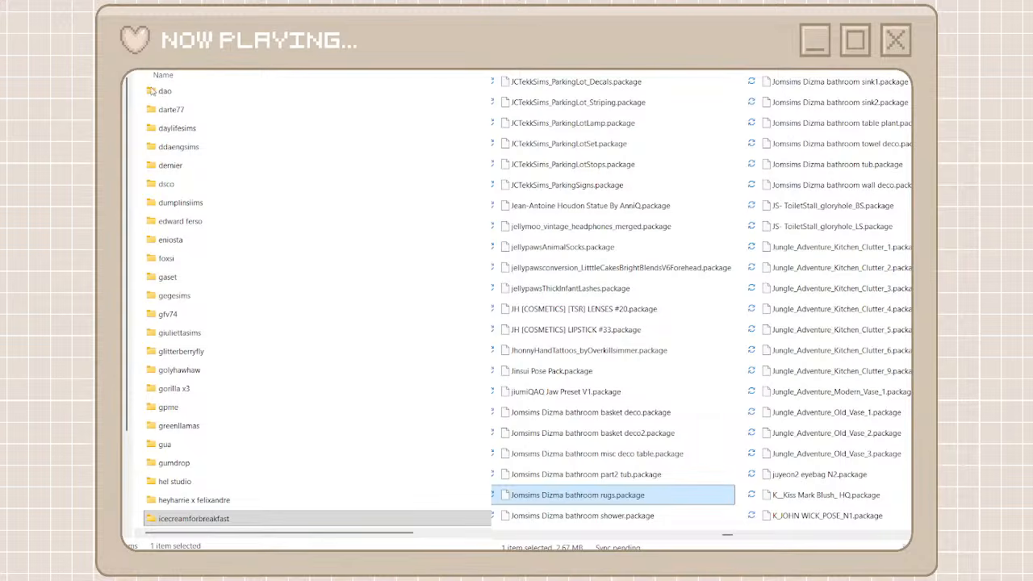
key(ctrl+v)
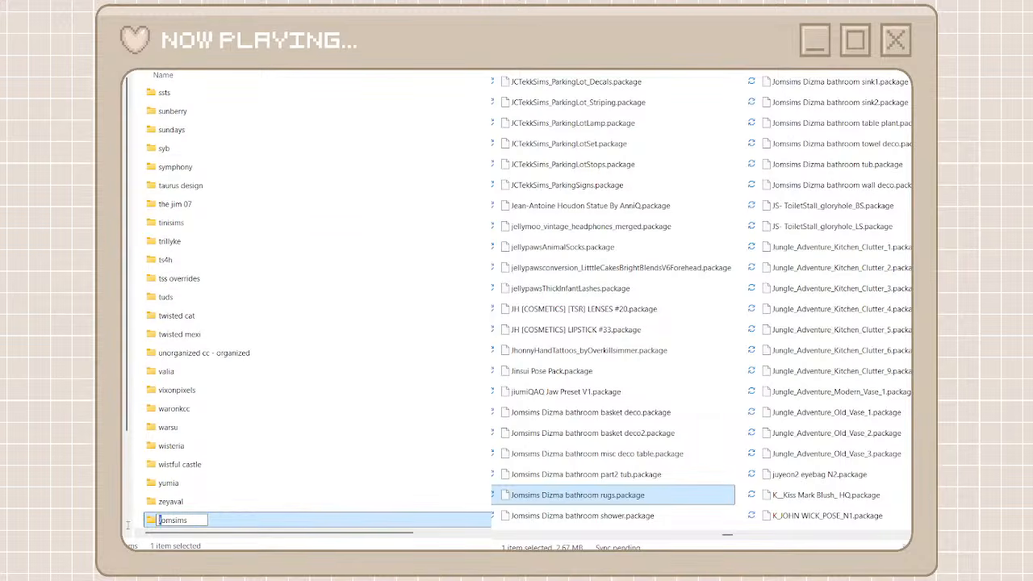
key(ctrl+a)
text(jomsims)
key(Return)
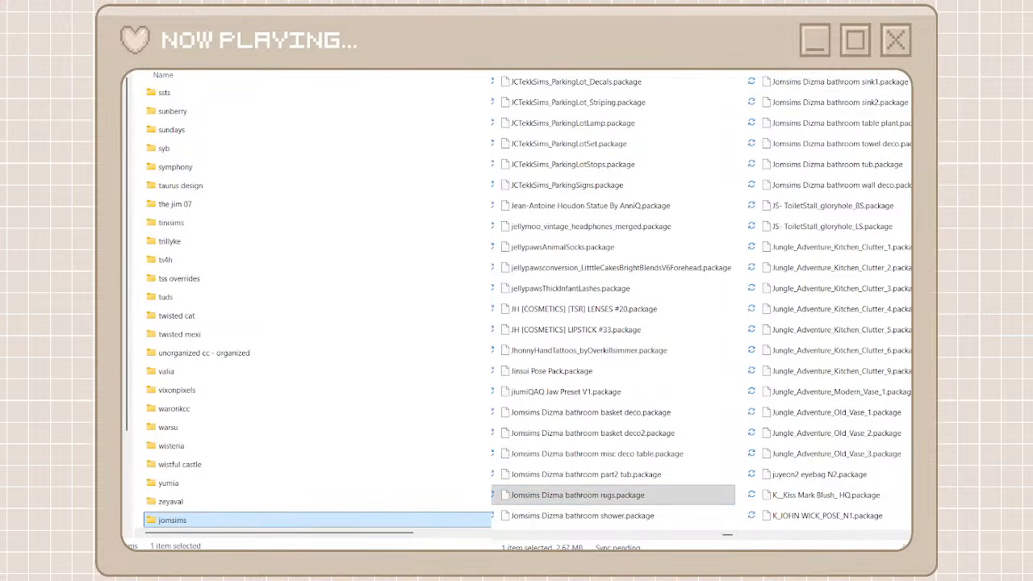
Move every package found for Jomsims in the unorganized cc folder into the jomsims folder, and return both windows to their full lists
double_click(347, 521)
drag(607, 483, 605, 95)
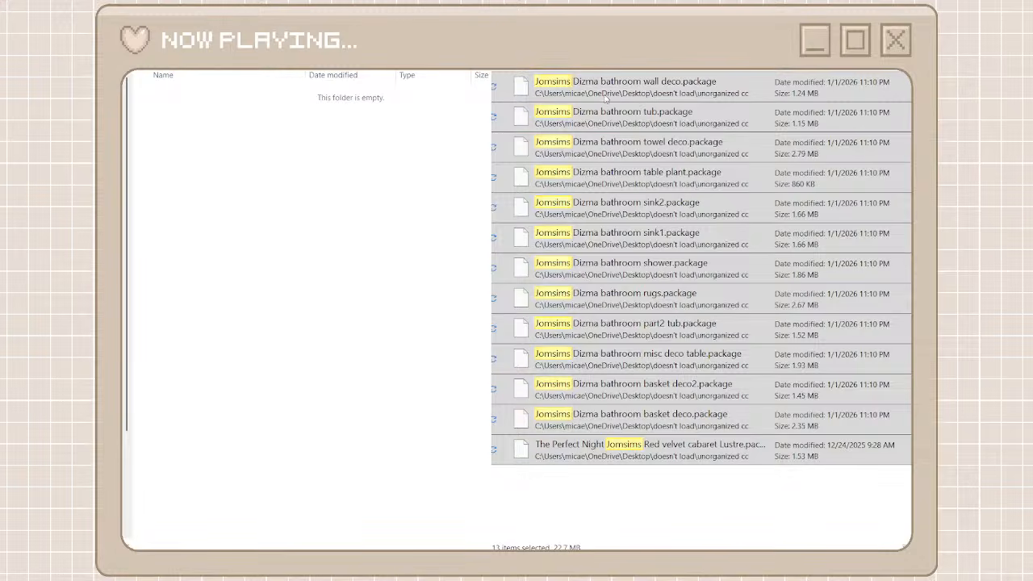
key(ctrl+x)
click(420, 219)
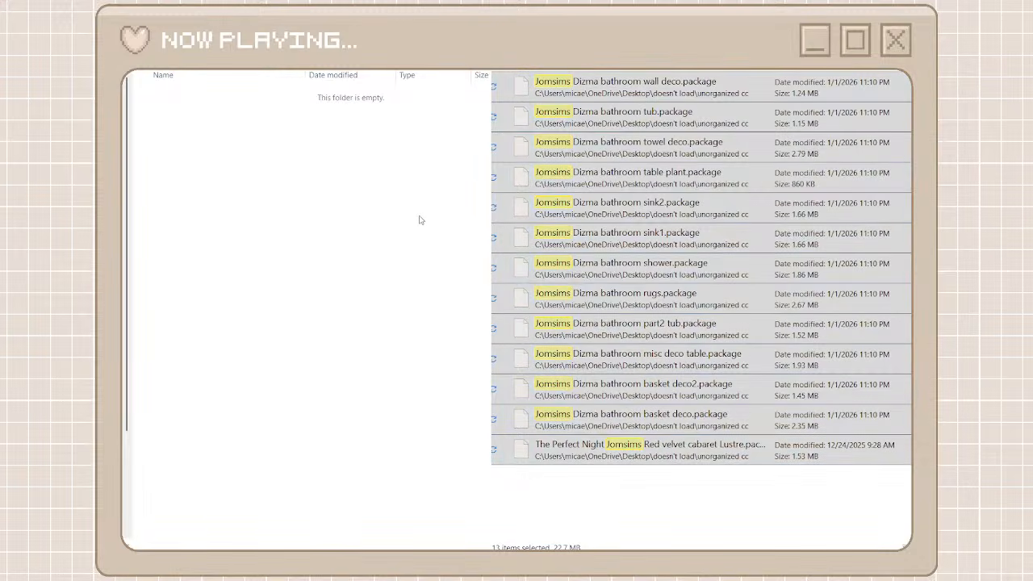
key(ctrl+v)
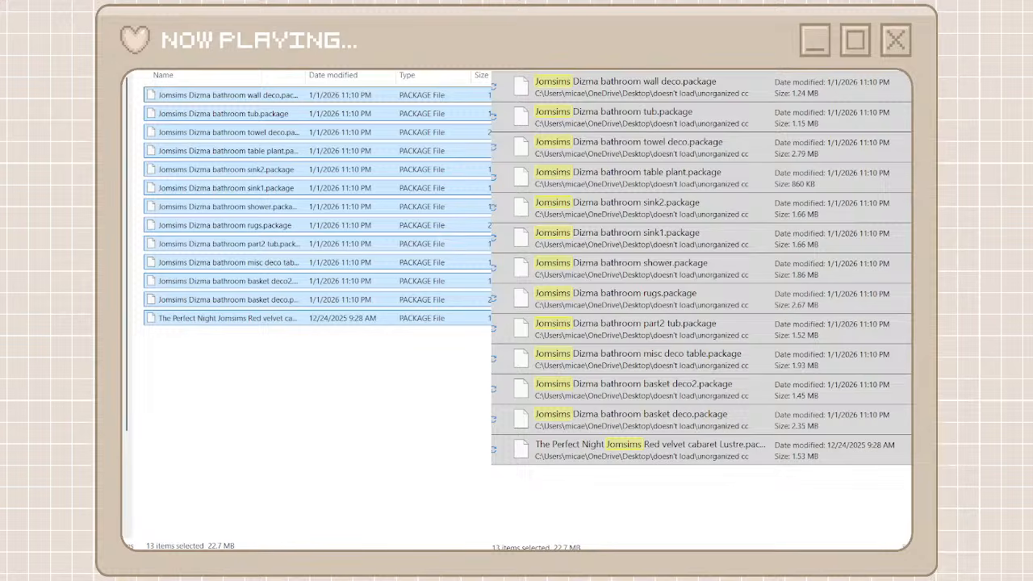
key(alt+Up)
key(alt+Left)
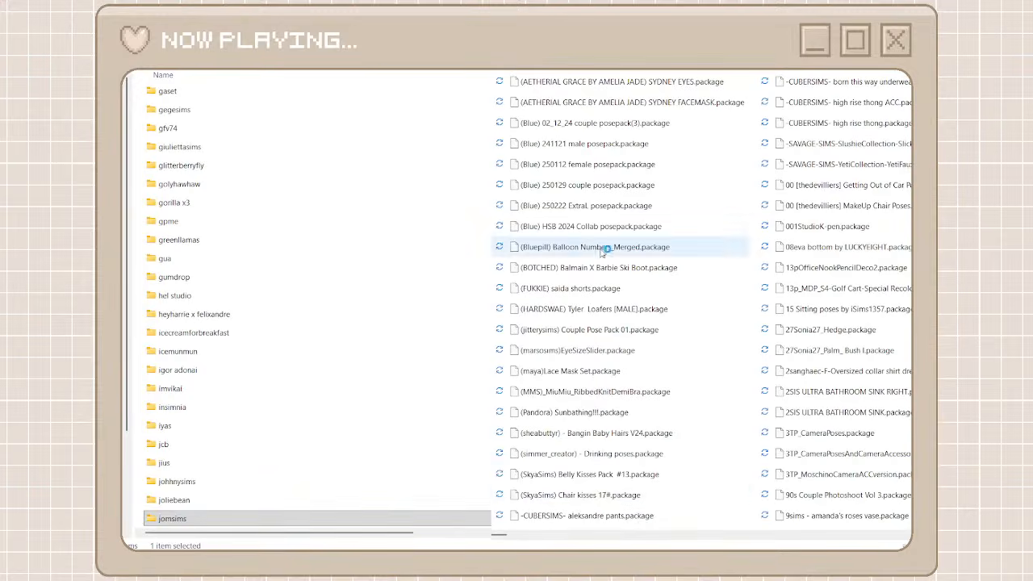
Copy the creator name houseofroyalsims from the NecklaceDisplay4 package's file name in the unorganized cc folder
scroll(522, 537, right, 10)
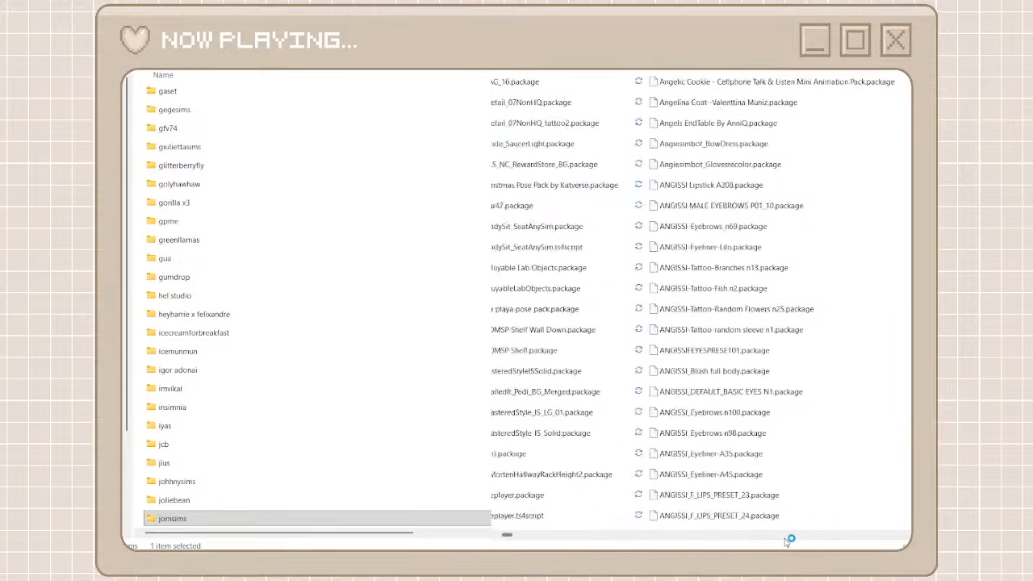
click(589, 267)
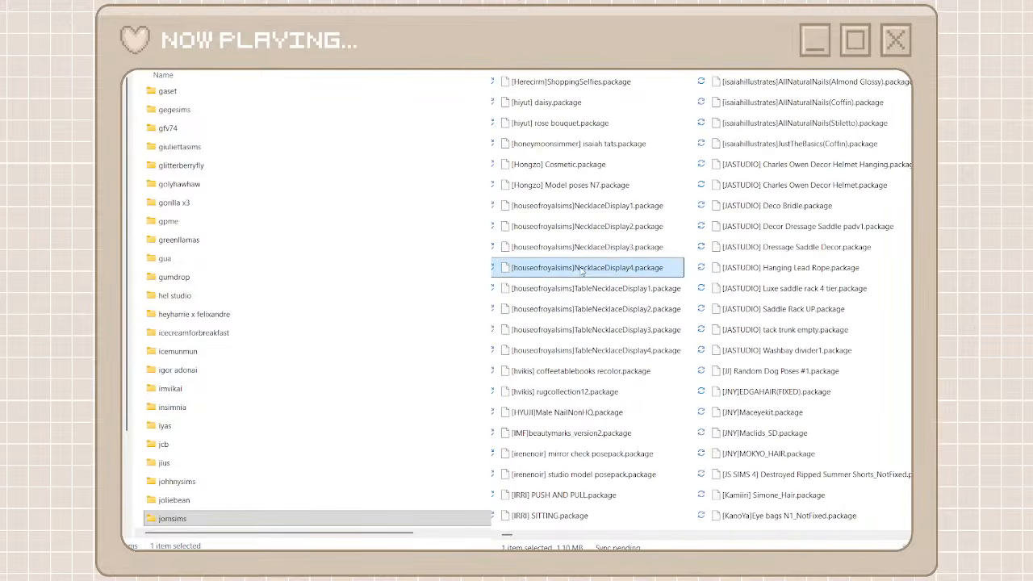
click(571, 267)
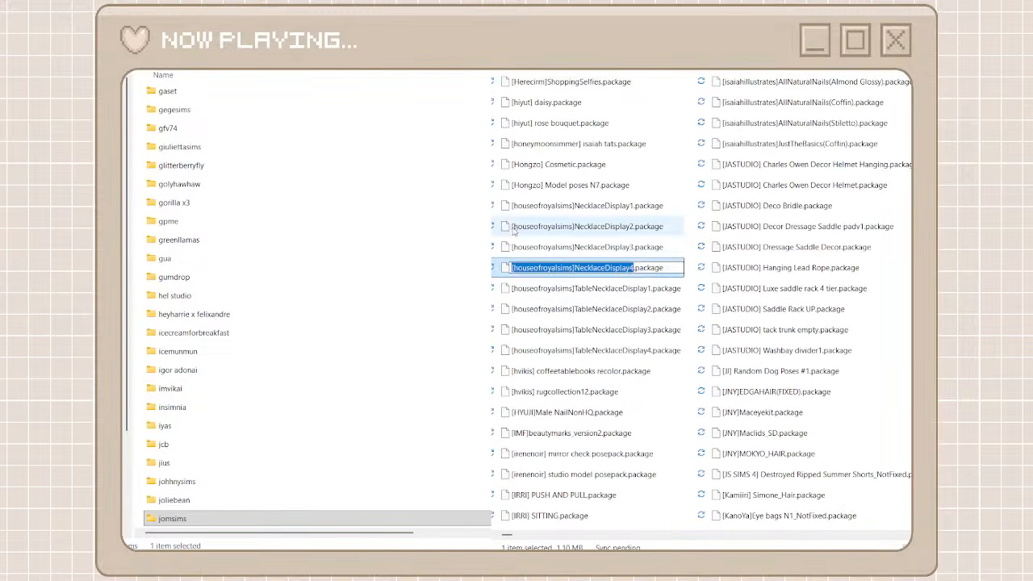
drag(572, 267, 505, 269)
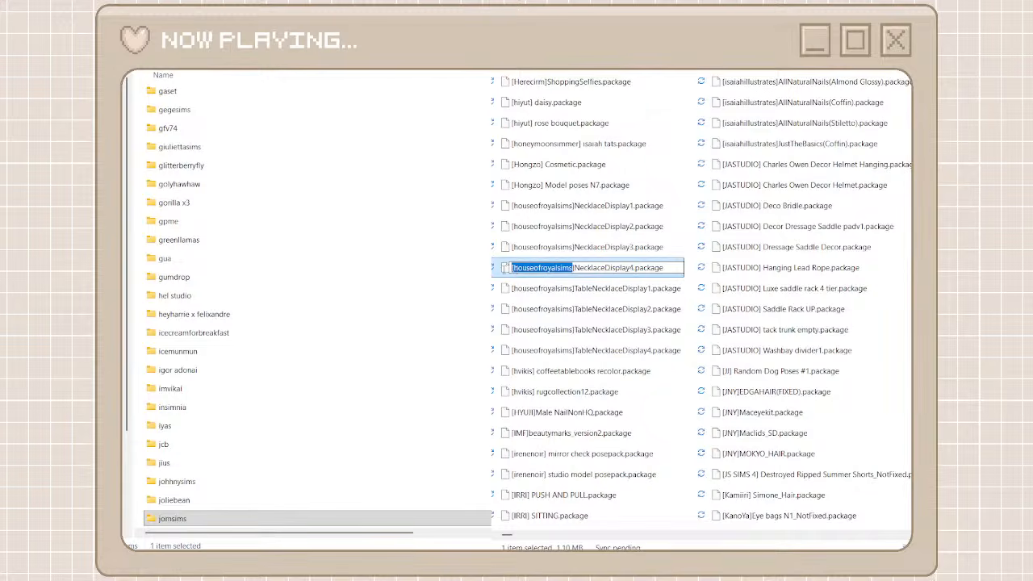
Create a folder named houseofroyalsims among the creator folders
click(146, 109)
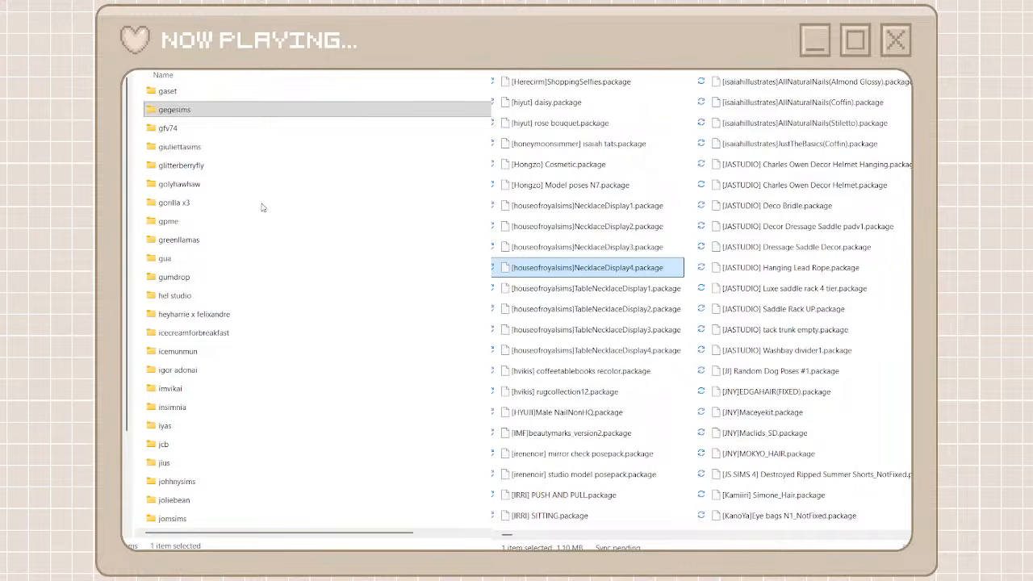
key(ctrl+shift+n)
key(ctrl+v)
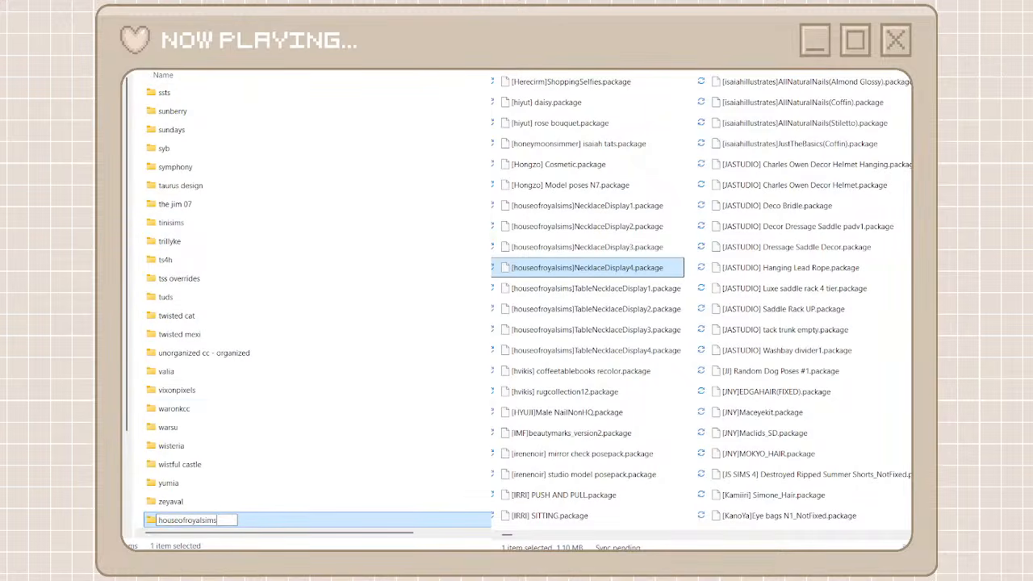
key(Return)
Search the unorganized cc folder for houseofroyalsims, move every matching package into the houseofroyalsims folder, and return both windows to their full lists
key(ctrl+v)
click(628, 87)
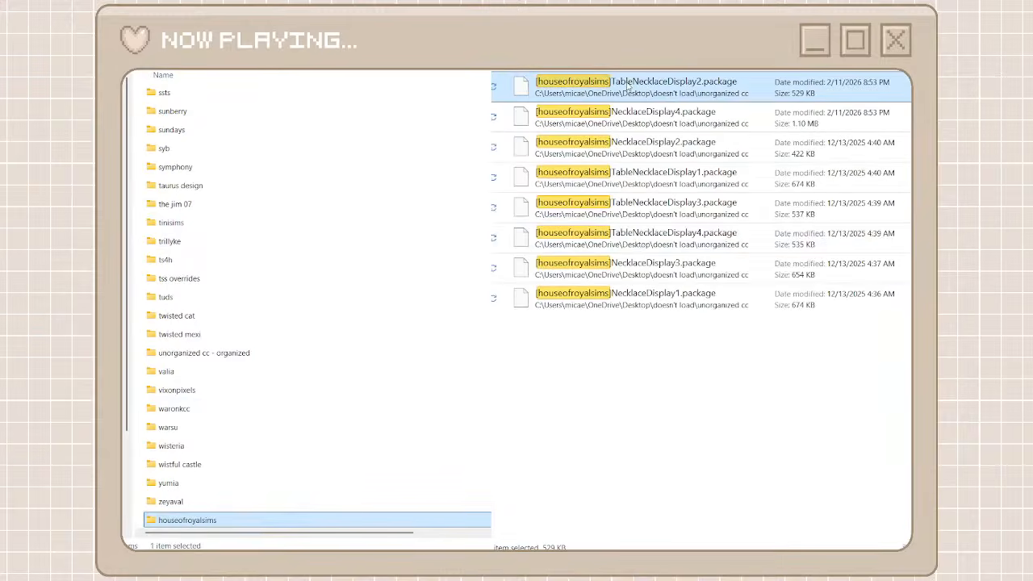
shift+click(630, 302)
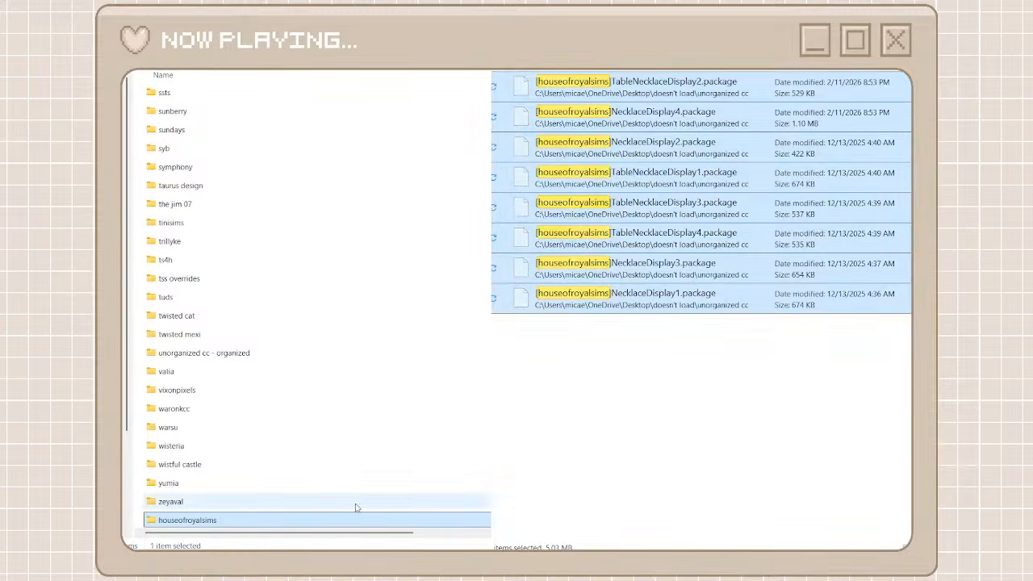
double_click(339, 523)
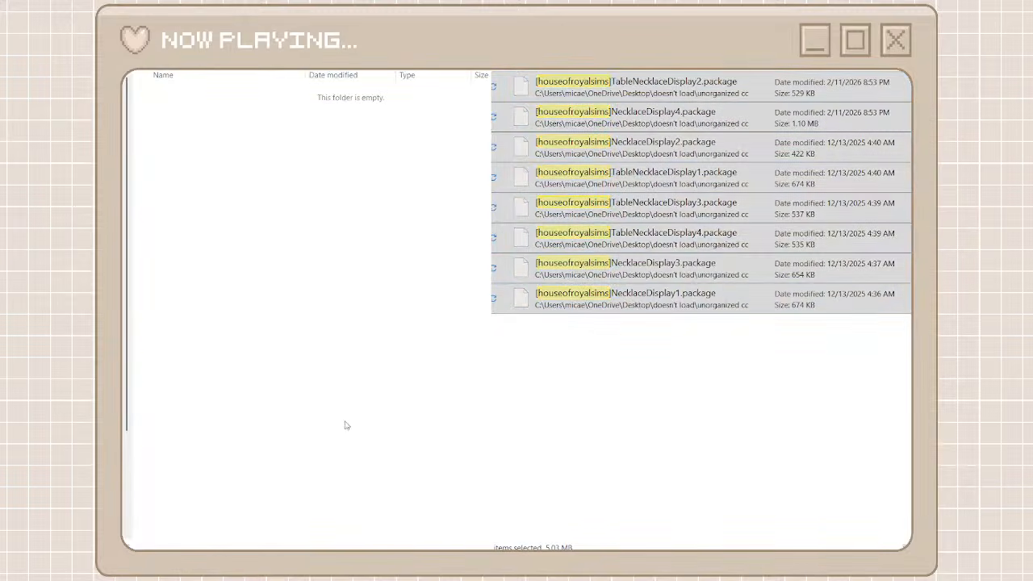
key(ctrl+v)
click(495, 70)
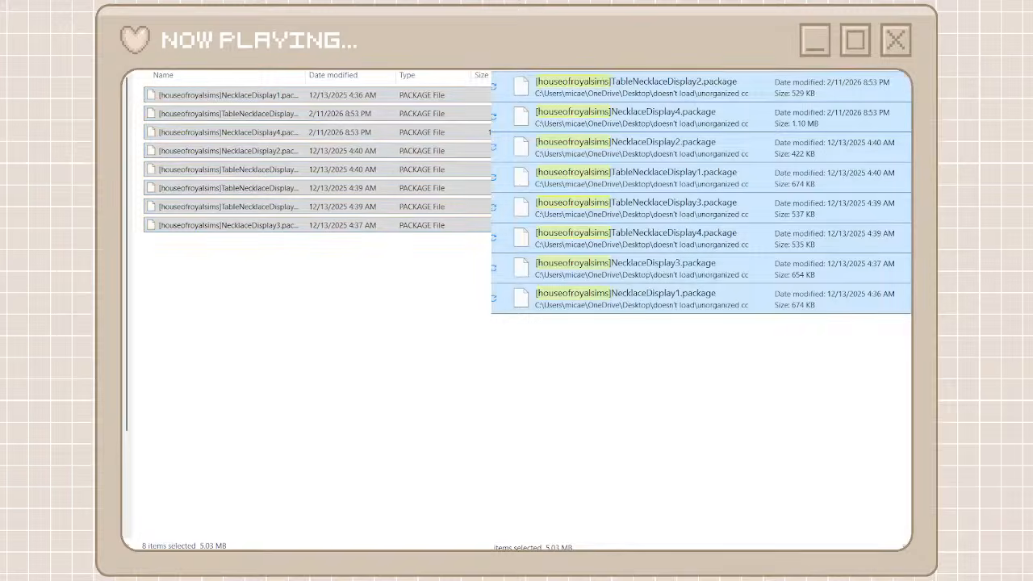
click(121, 40)
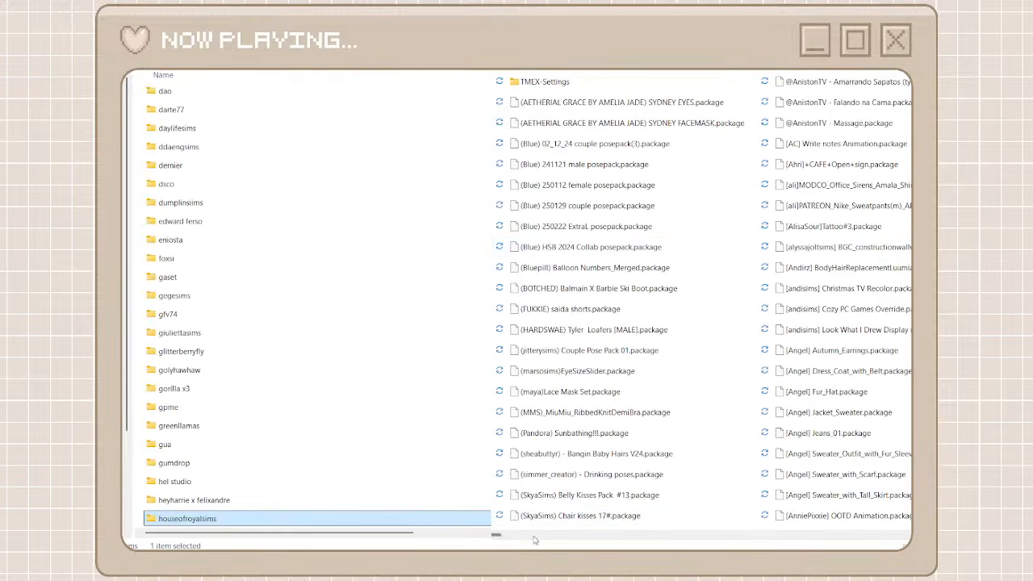
Locate the Elliesimple packages in the unorganized cc folder, create a creator folder named elliesimple and copy that name
drag(497, 535, 688, 548)
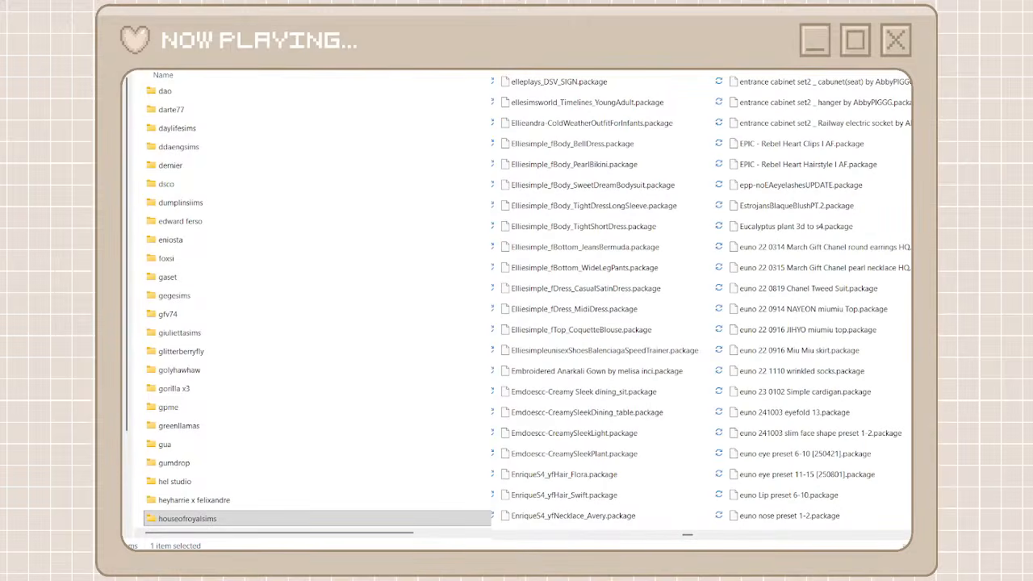
key(ctrl+shift+n)
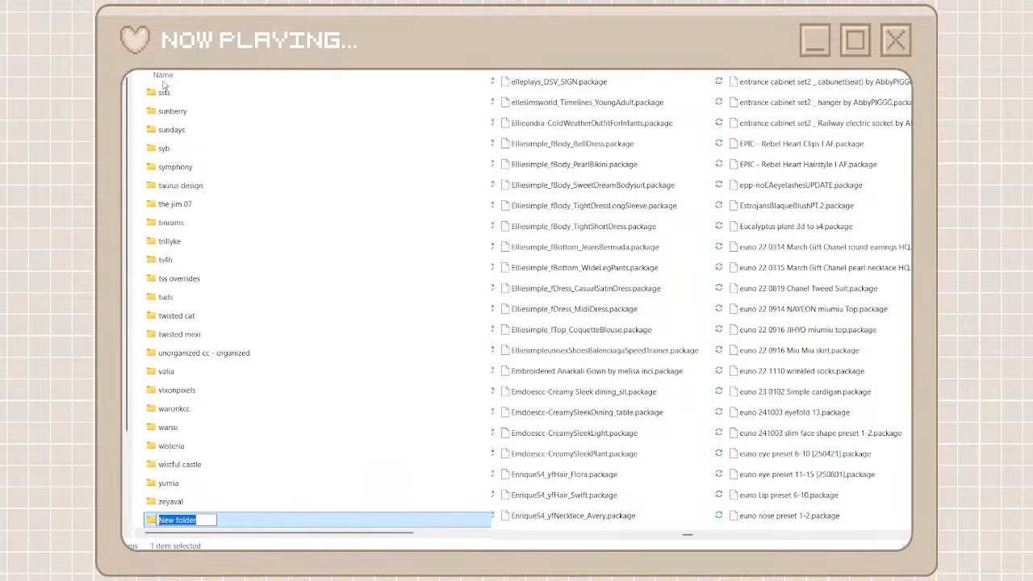
text(e)
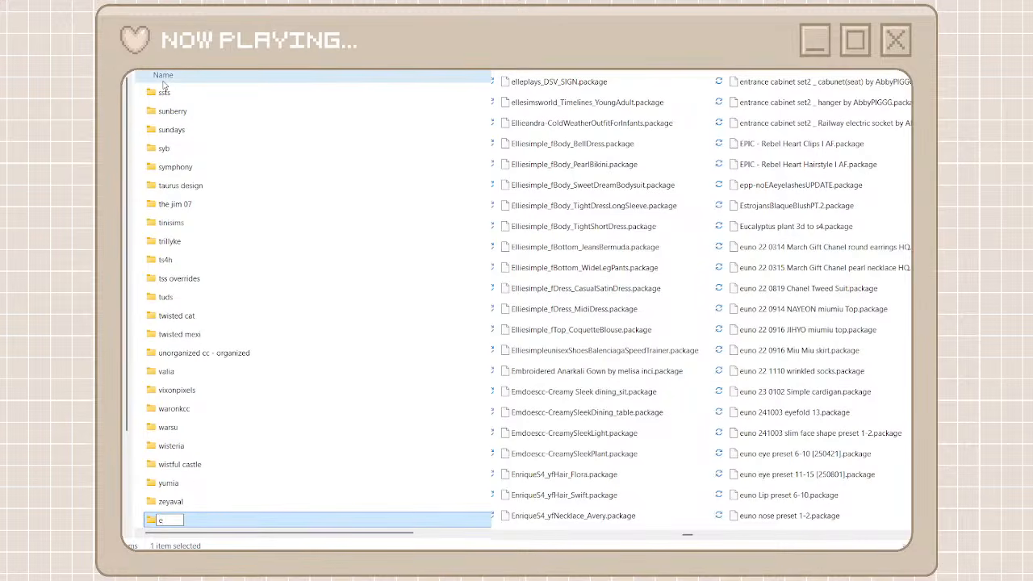
text(lliesimple)
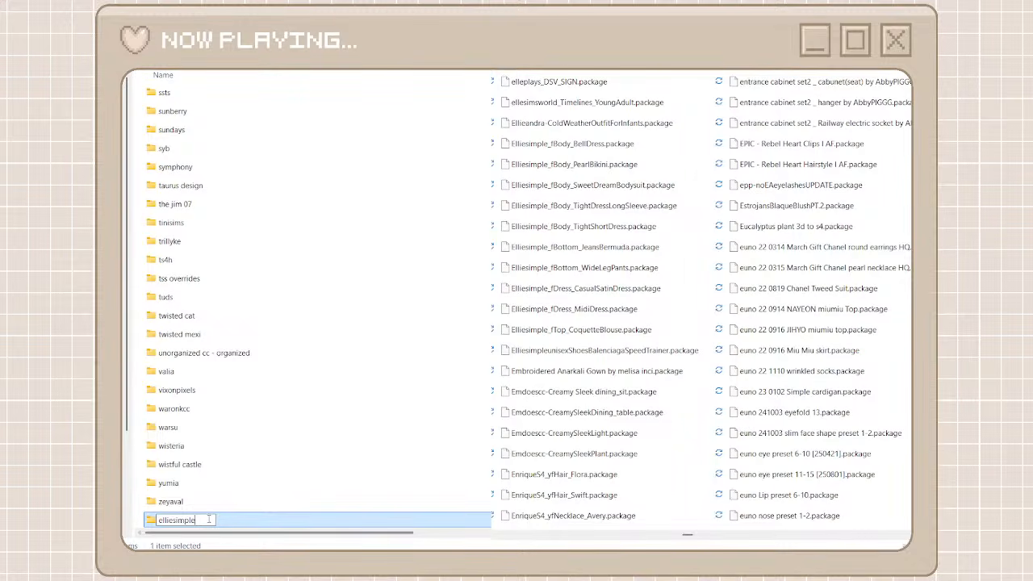
key(ctrl+a)
key(Return)
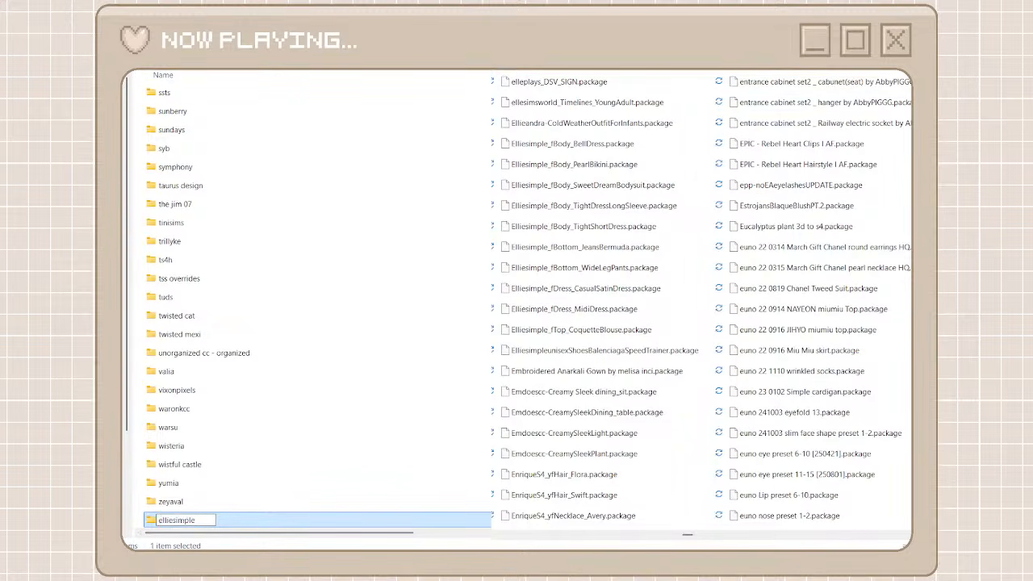
Search the unorganized cc folder for elliesimple, move every matching package into the elliesimple folder, and return both windows to their full lists
key(ctrl+v)
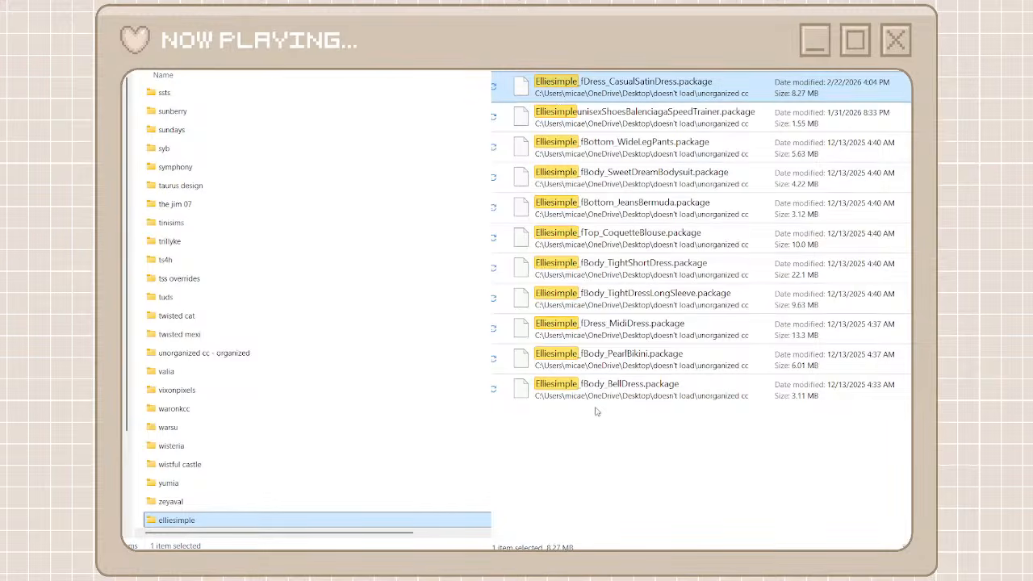
key(ctrl+a)
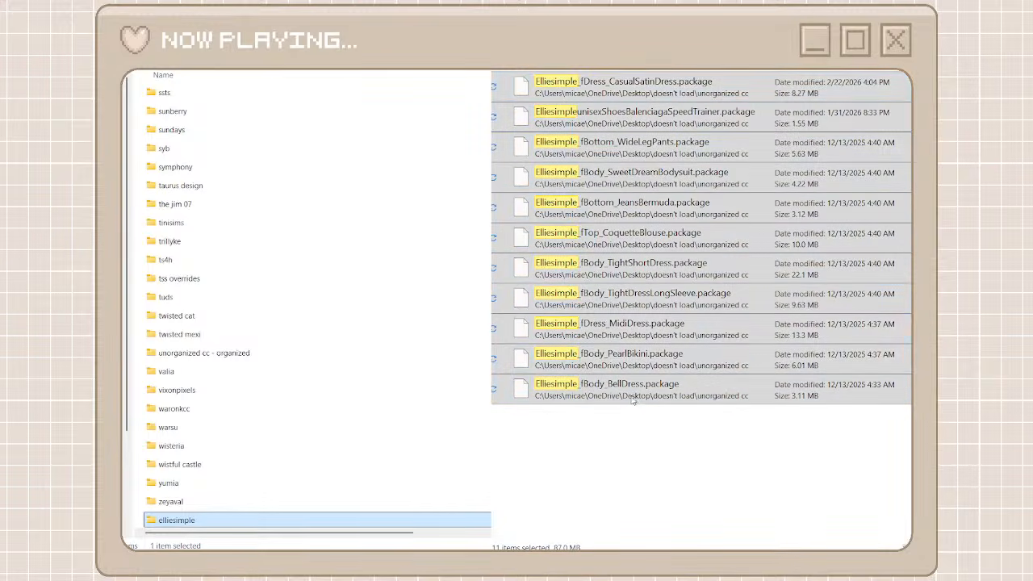
double_click(334, 524)
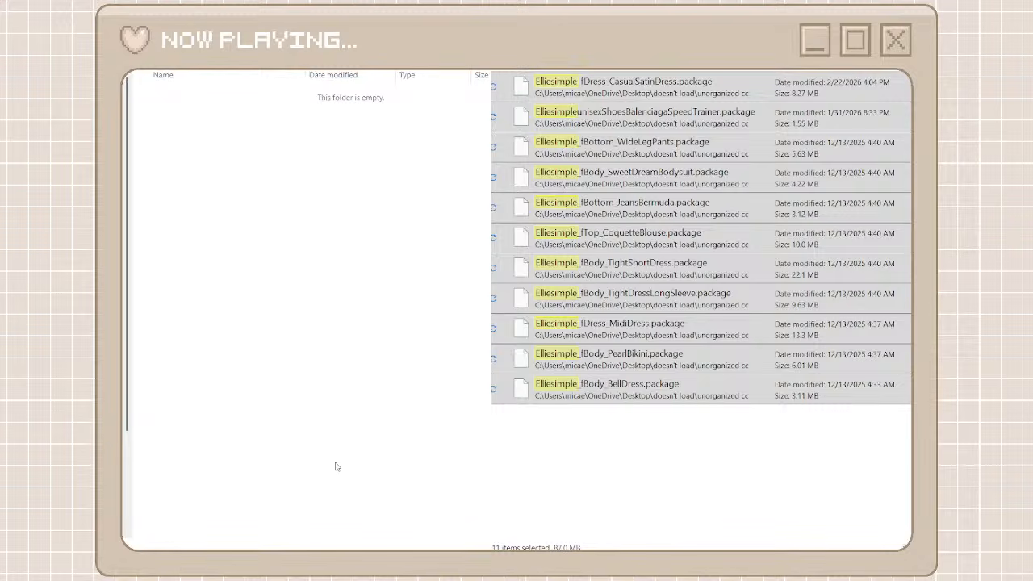
key(ctrl+v)
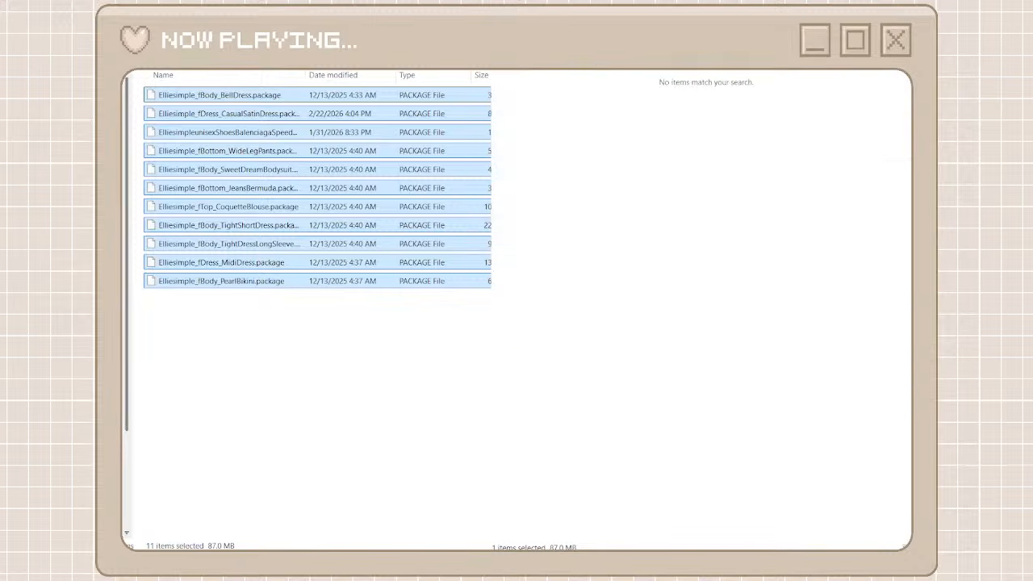
key(alt+Up)
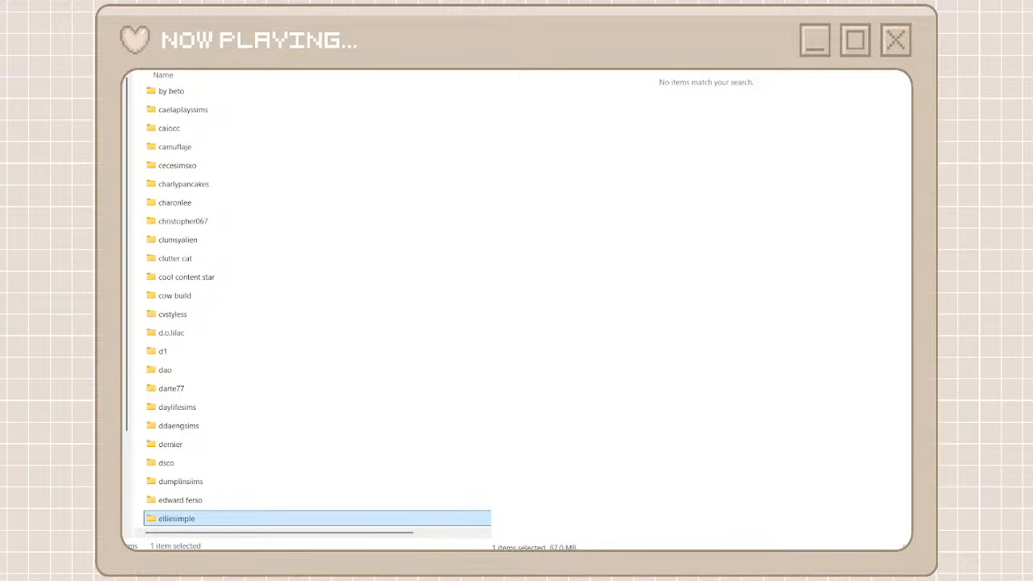
click(880, 48)
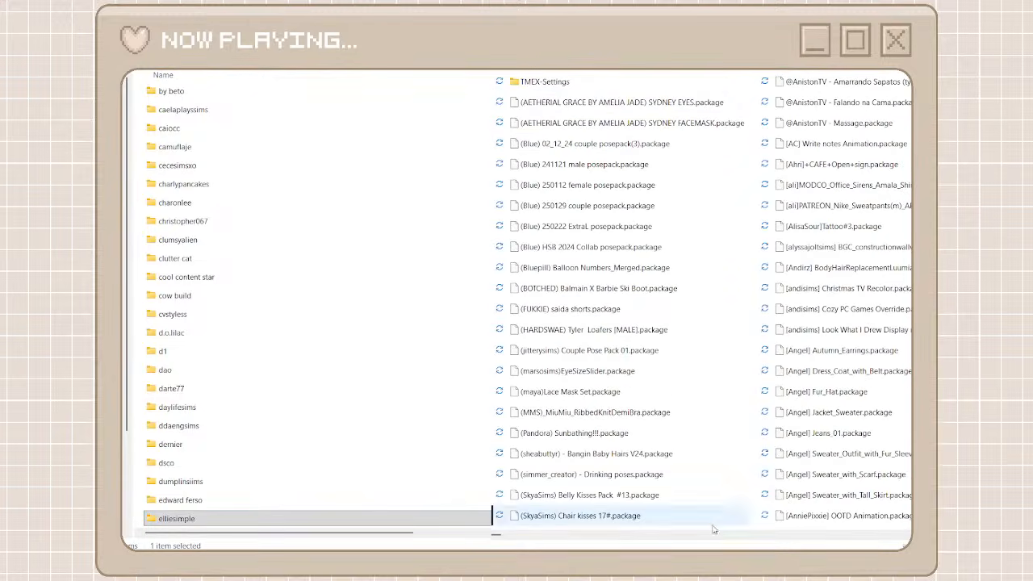
Copy the creator name Swanettesims from the Peonies Vase Recolor package's file name in the unorganized cc folder
drag(497, 536, 872, 547)
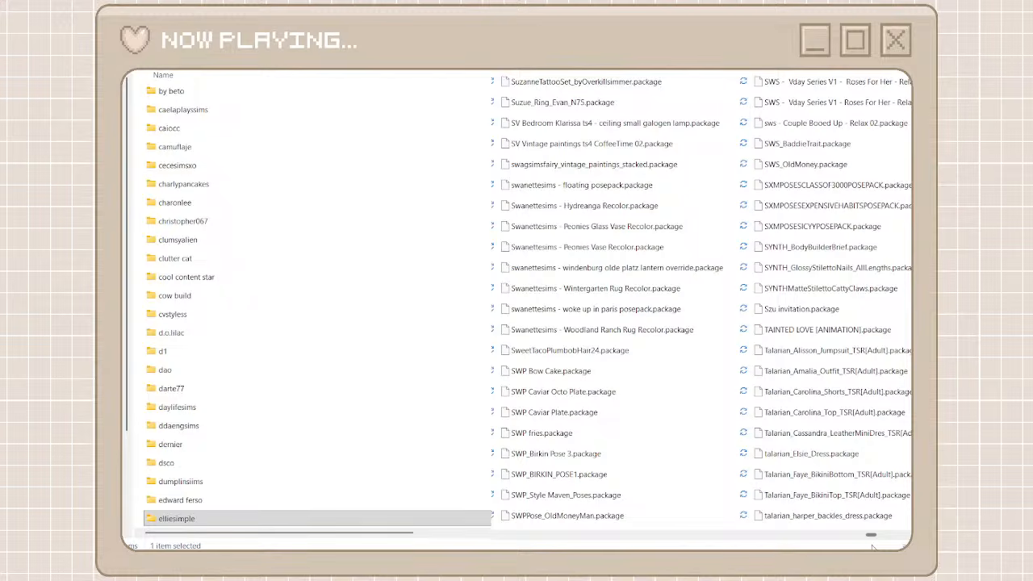
click(626, 256)
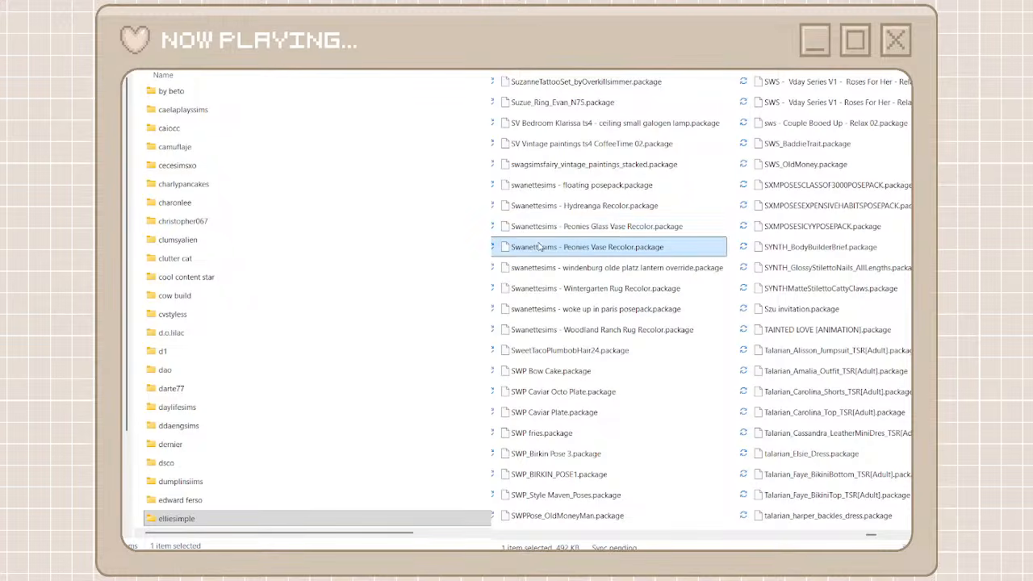
click(636, 252)
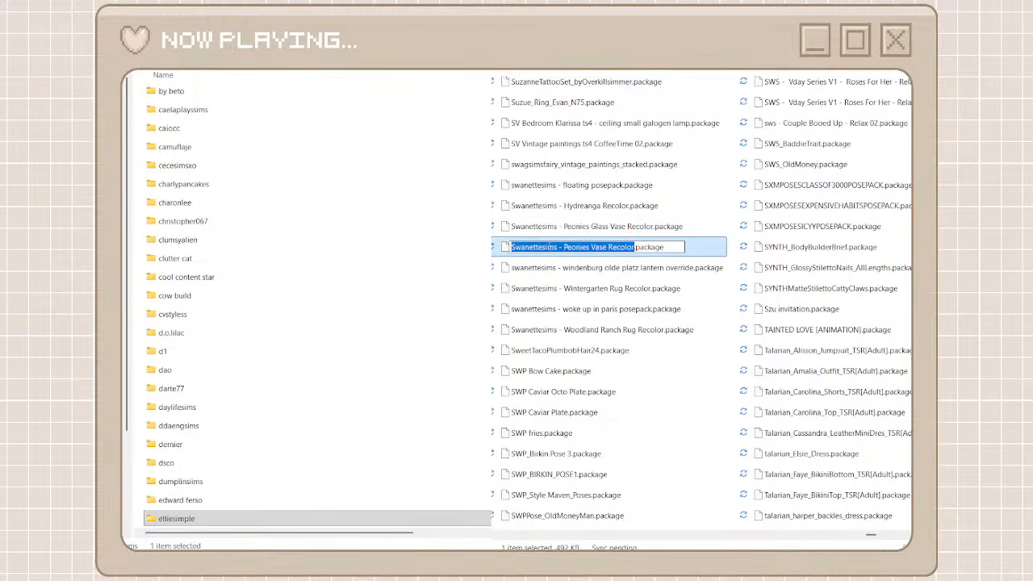
drag(557, 248, 486, 243)
key(ctrl+c)
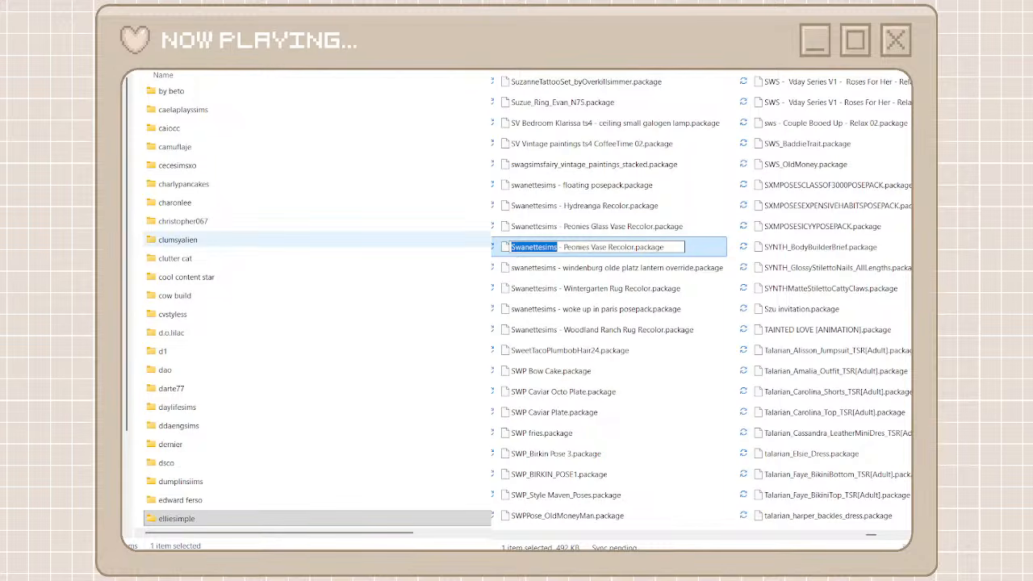
Create a folder named swanettesims, all in lowercase, among the creator folders
click(126, 48)
click(130, 81)
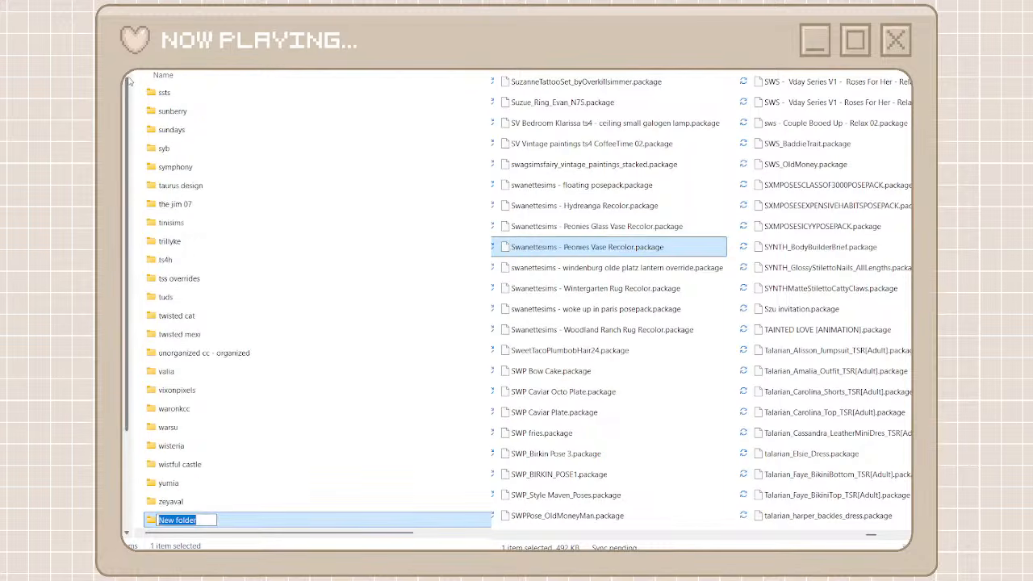
text(s)
key(ctrl+v)
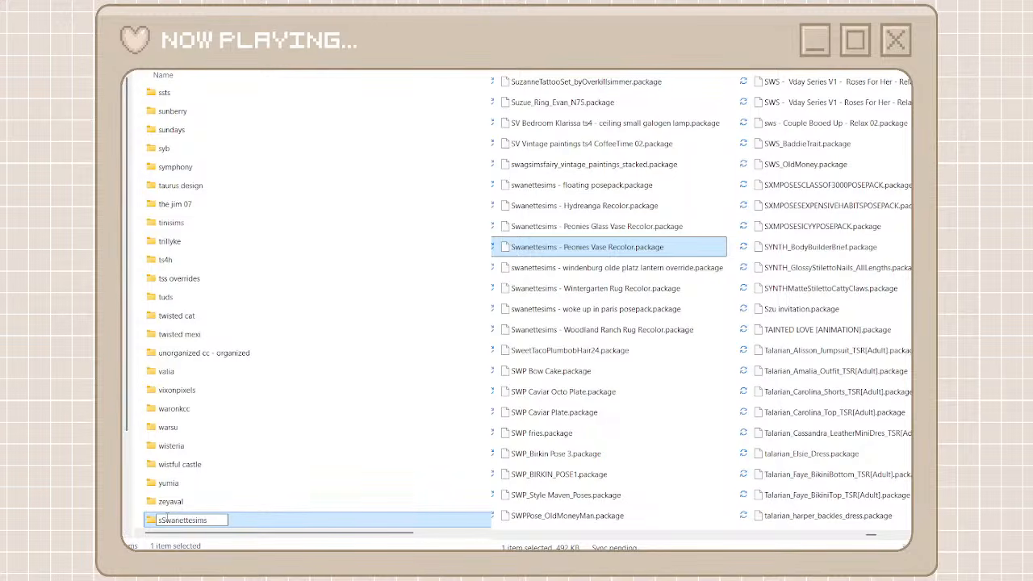
key(Delete)
key(ctrl+a)
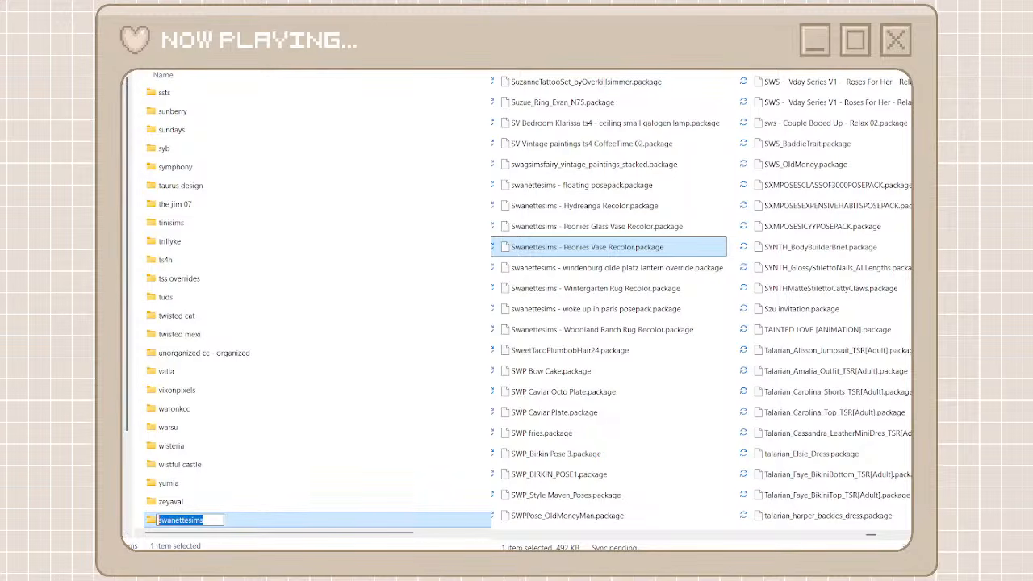
key(Return)
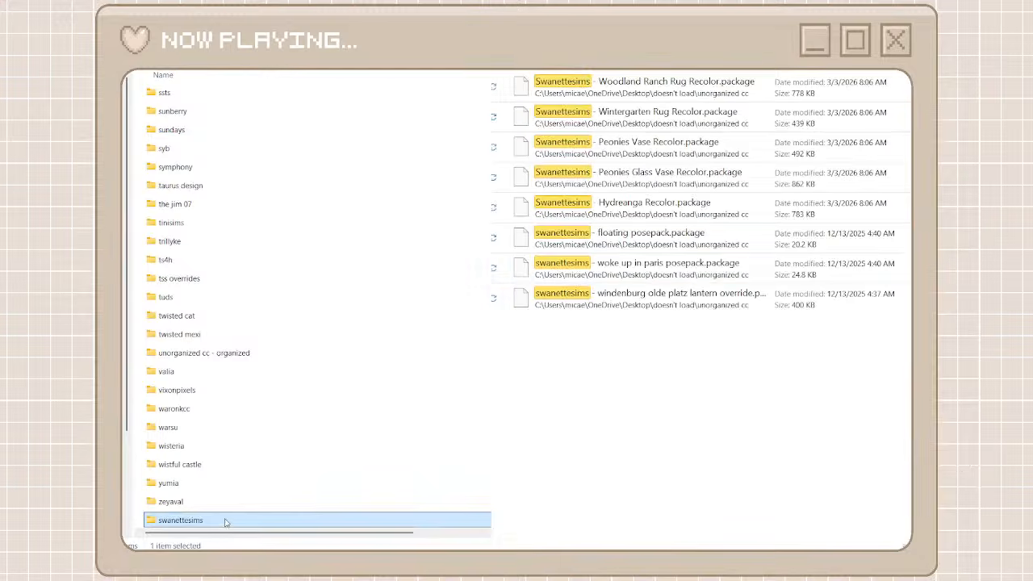
Move every package found for Swanettesims in the unorganized cc folder into the swanettesims folder, and return both windows to their full lists
double_click(225, 522)
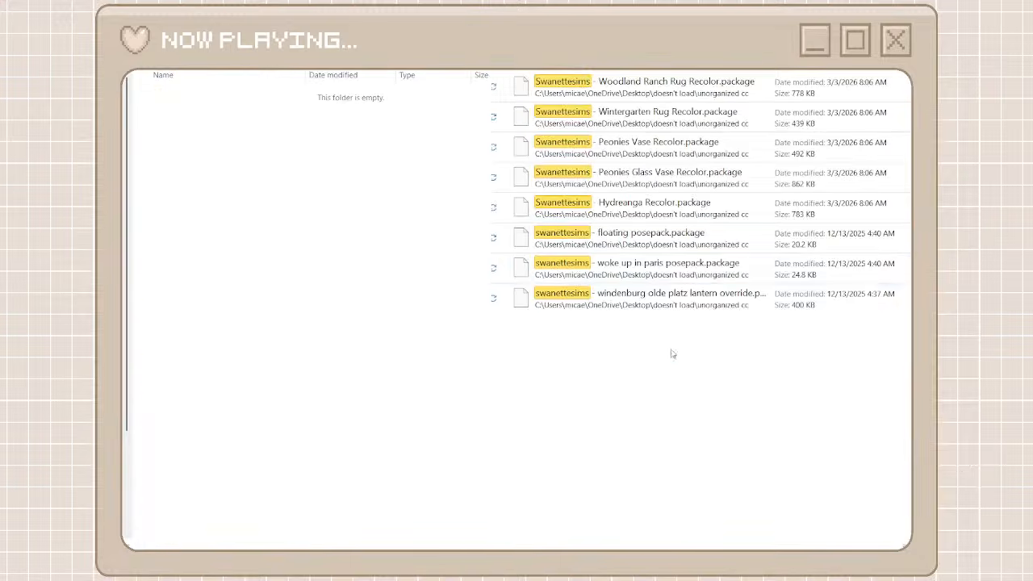
drag(675, 357, 403, 274)
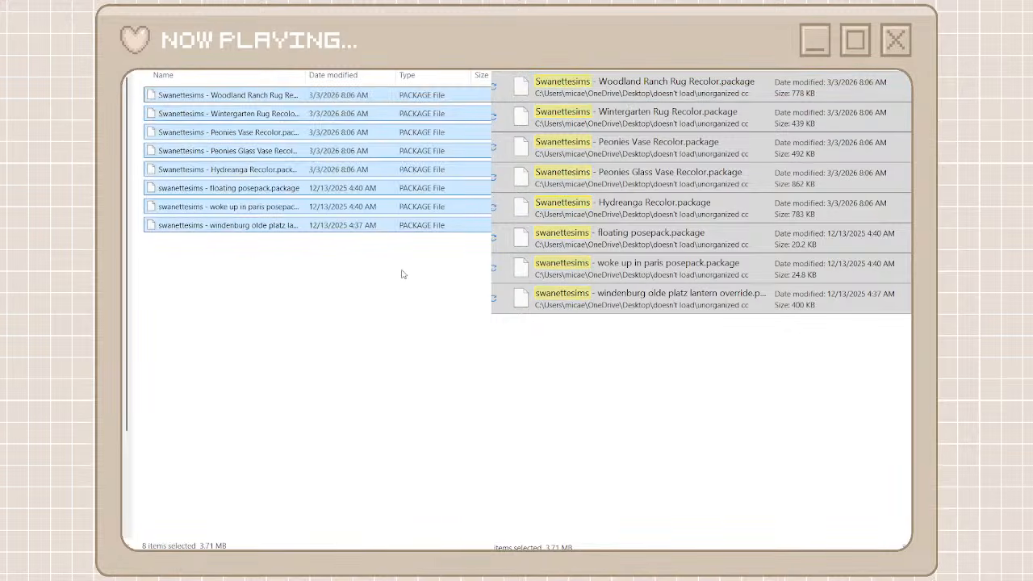
key(alt+Left)
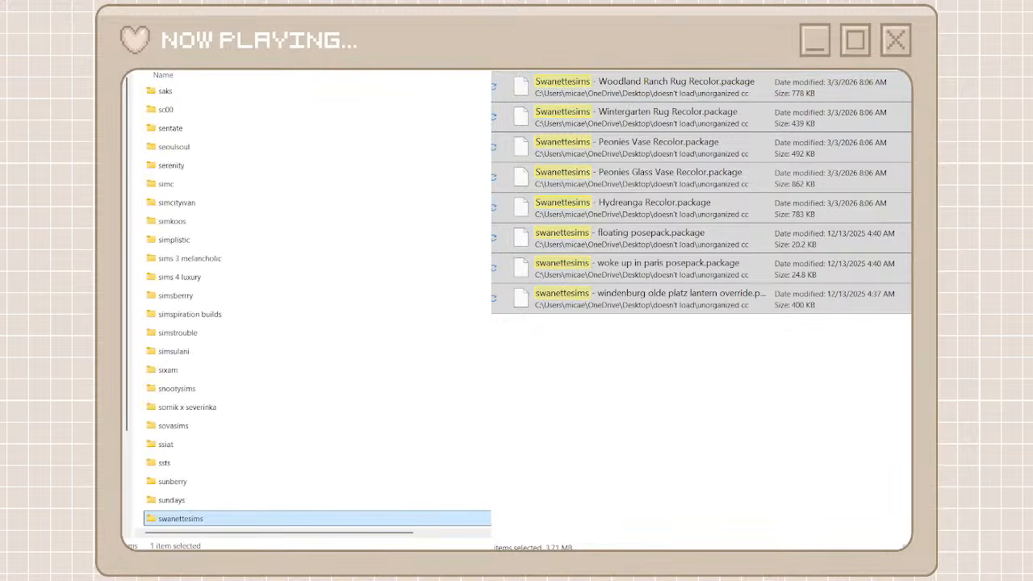
key(alt+Left)
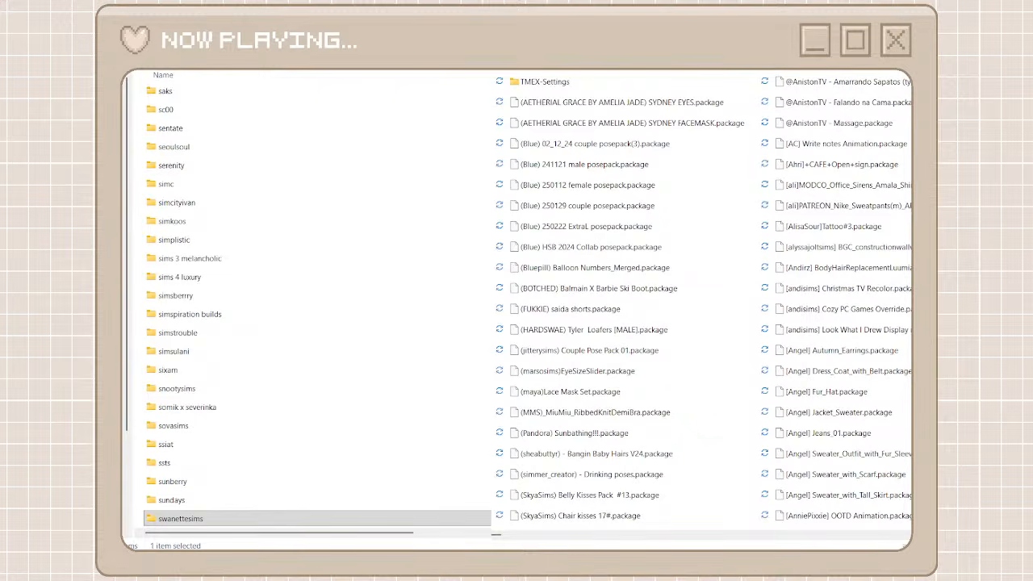
Delete the Heckler & Koch deco packages from MG4 through USP and the helaene-sims4-long-menu package from the unorganized cc folder
click(608, 537)
drag(500, 536, 640, 525)
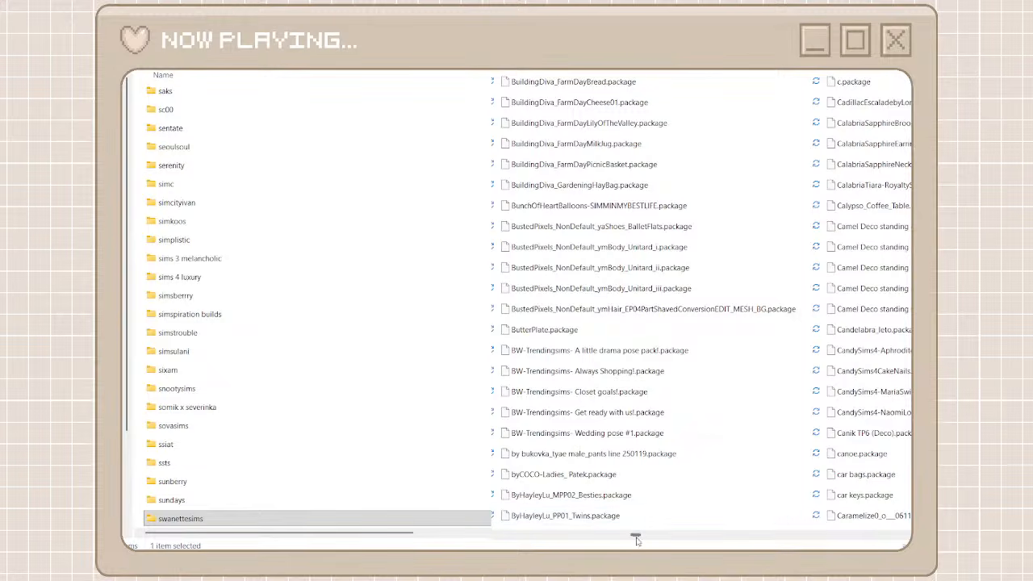
drag(635, 535, 708, 537)
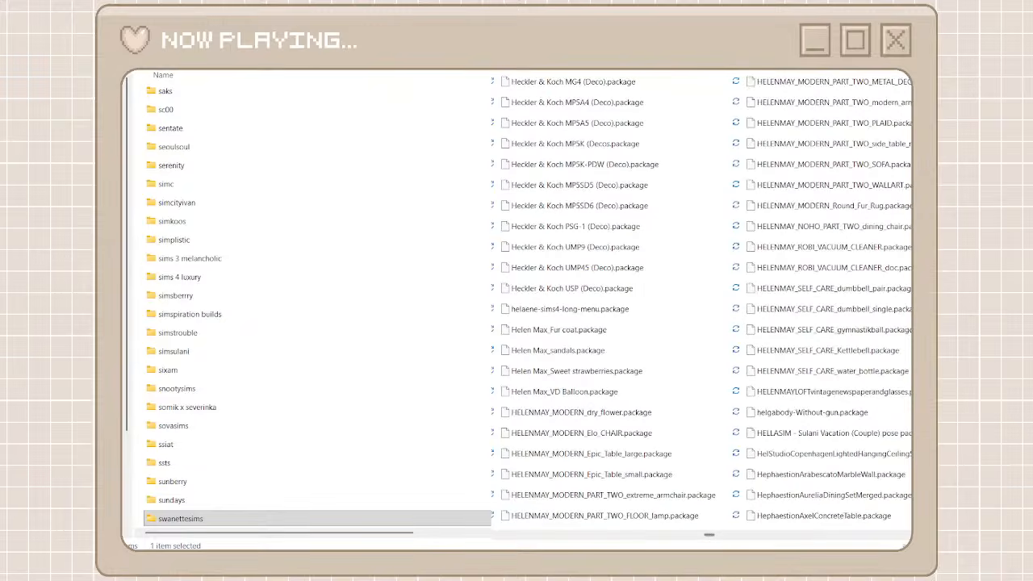
click(551, 110)
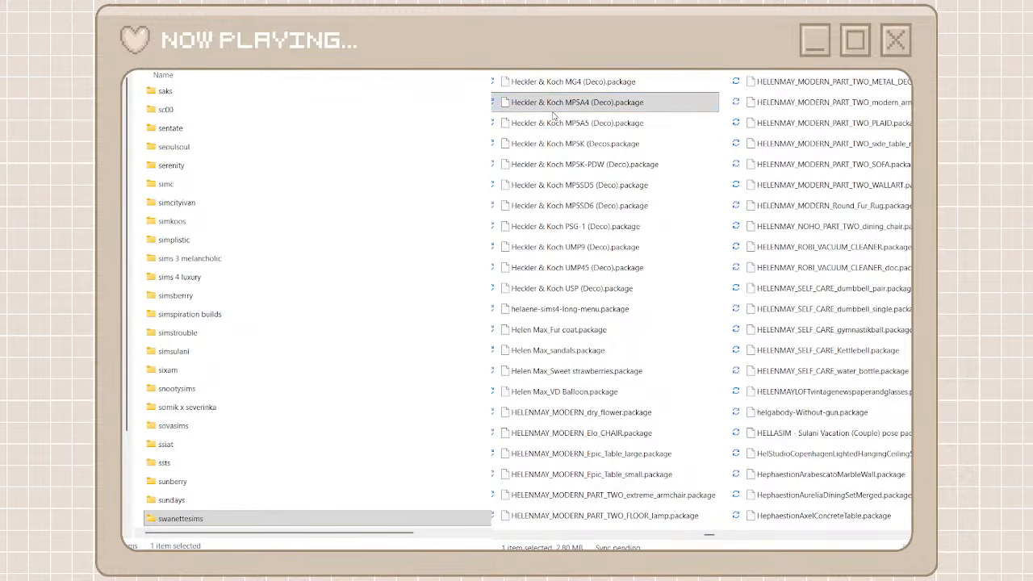
click(534, 203)
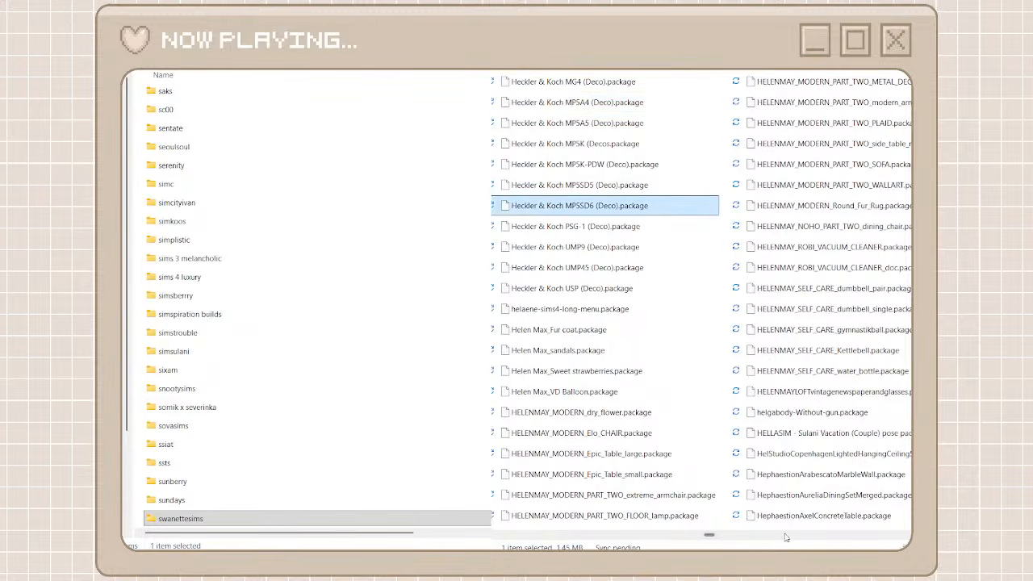
click(571, 289)
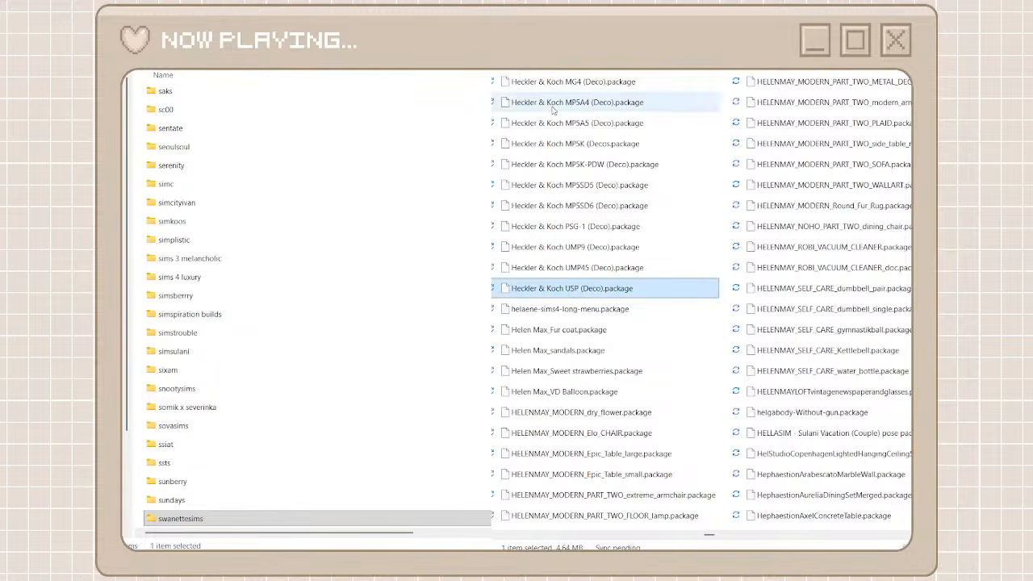
shift+click(549, 84)
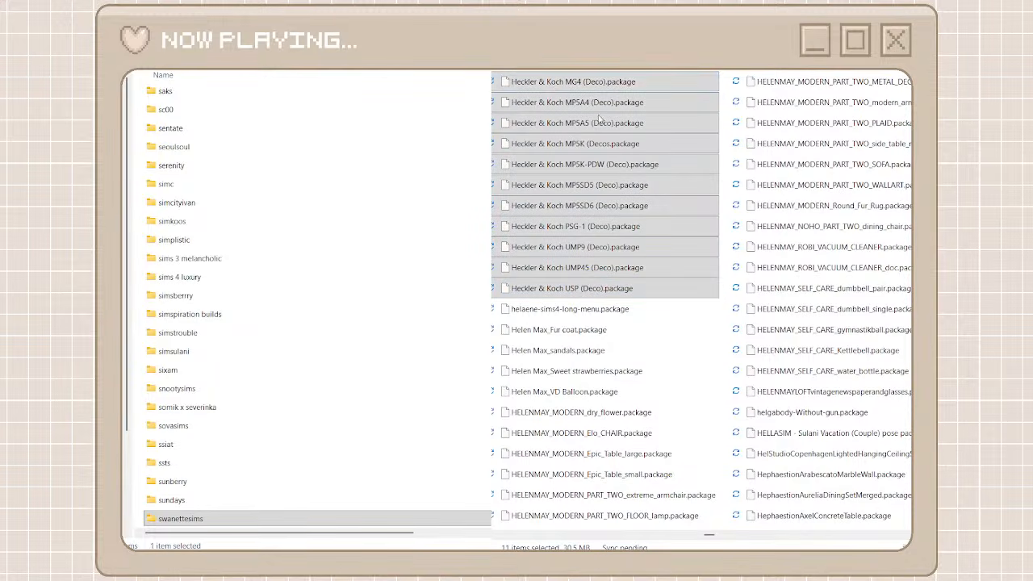
click(733, 105)
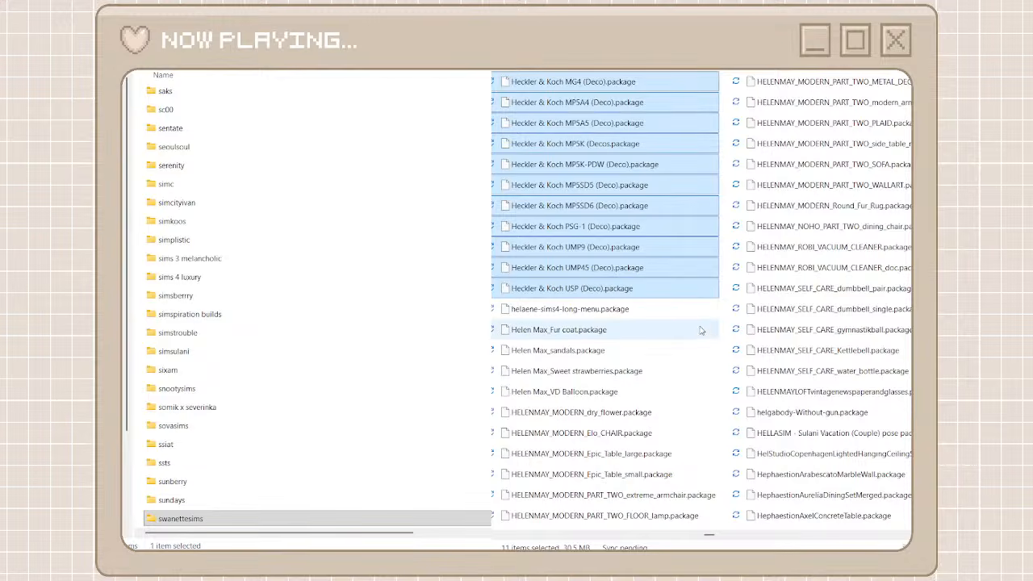
key(Delete)
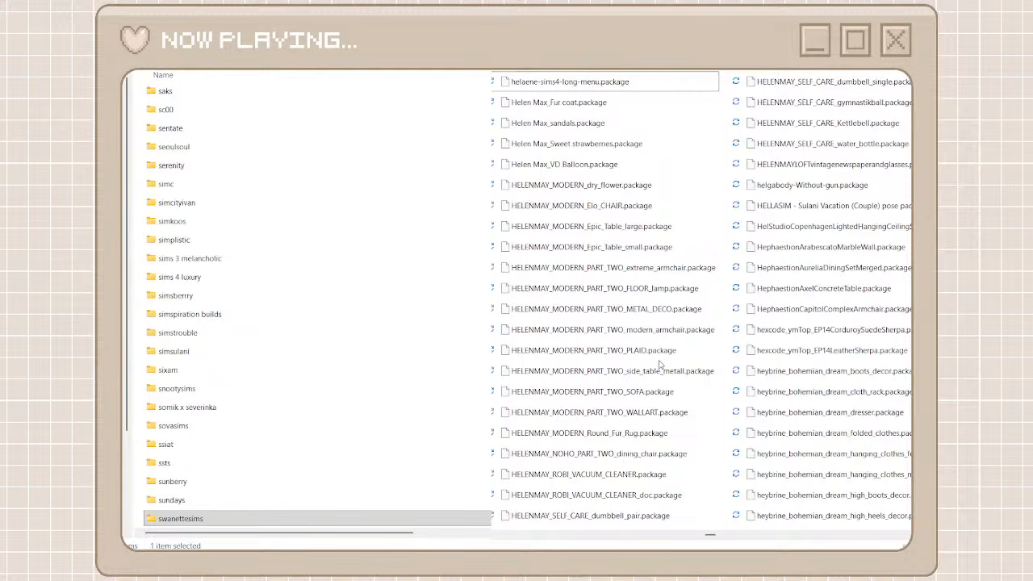
click(571, 81)
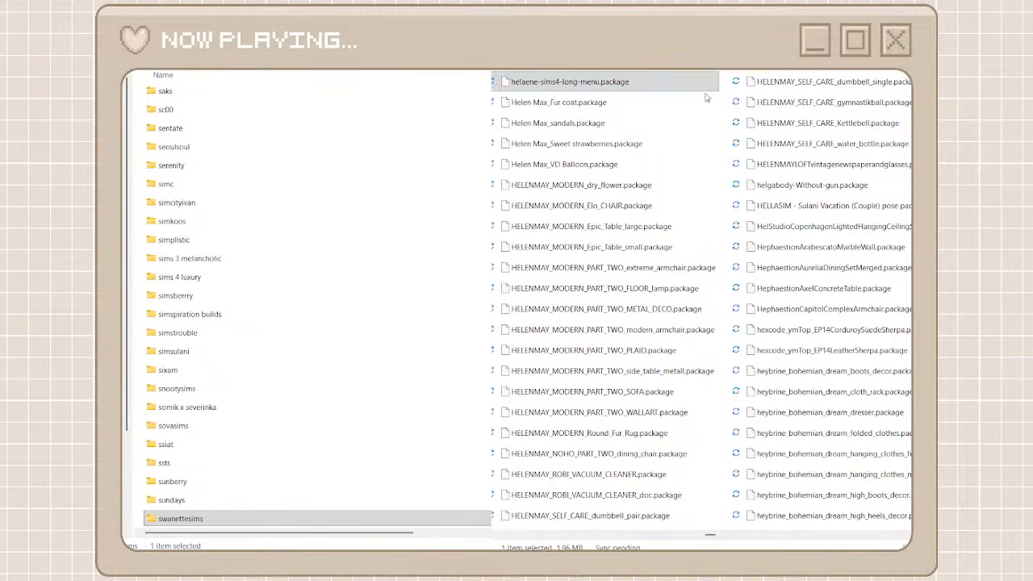
key(Delete)
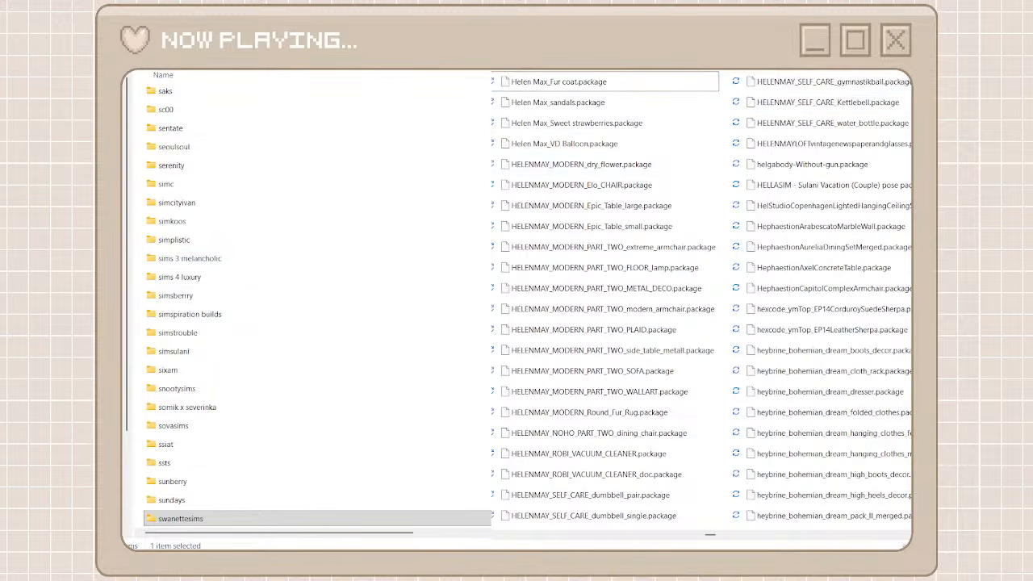
Create two creator folders named helen may and helen max, and open the helen may folder
key(ctrl+shift+n)
text(h)
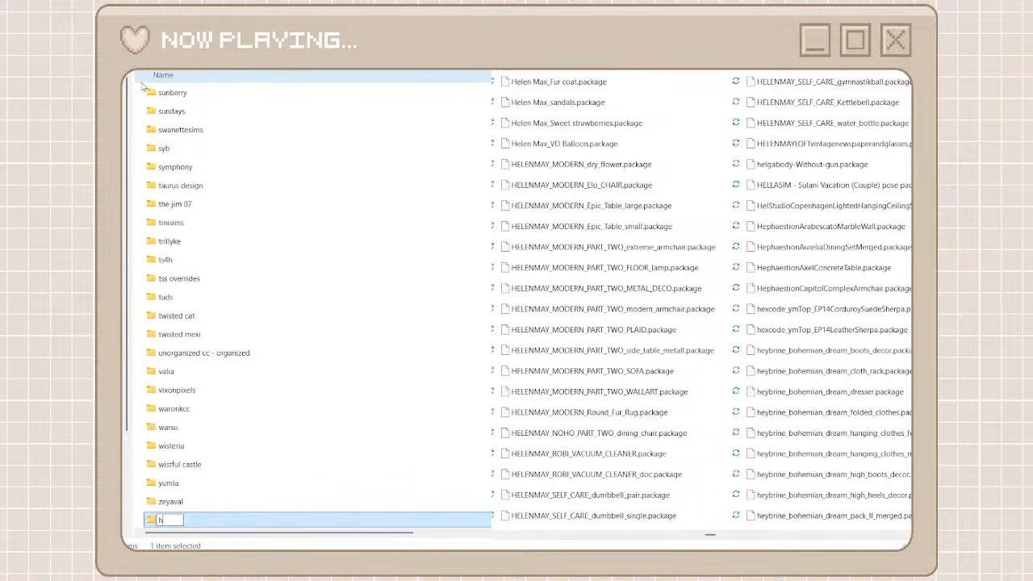
text(elen may)
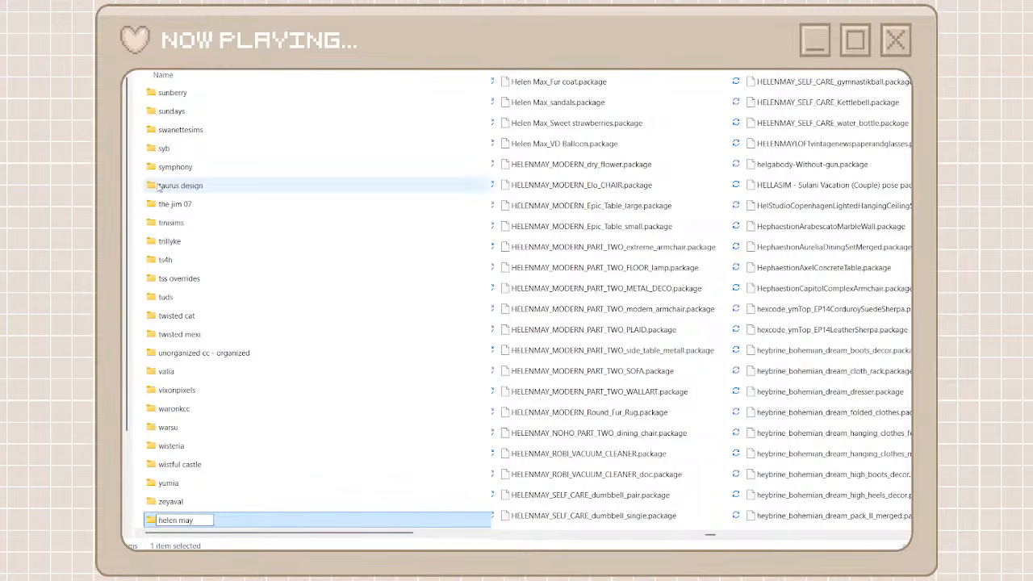
click(138, 177)
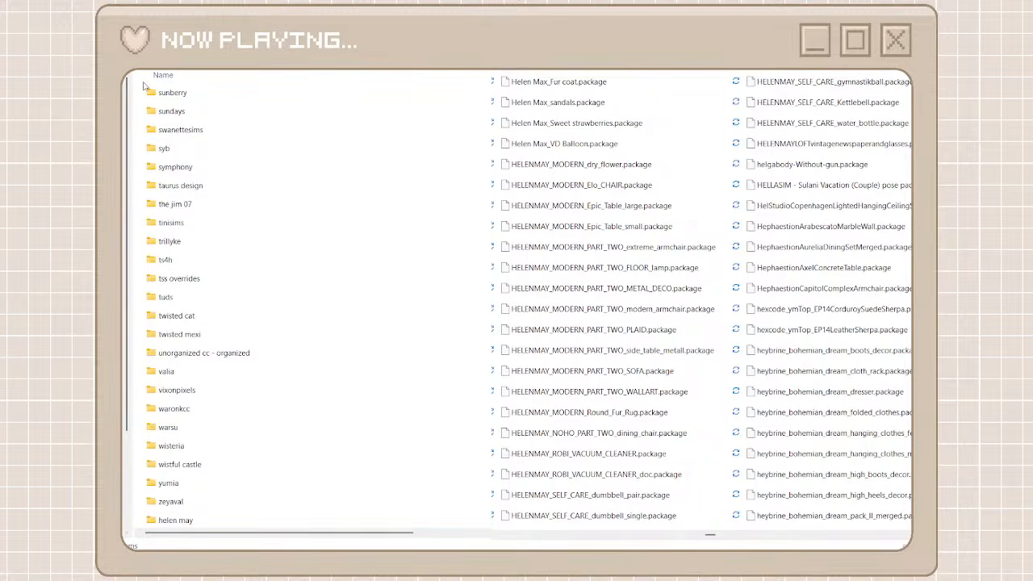
key(ctrl+shift+n)
text(hele)
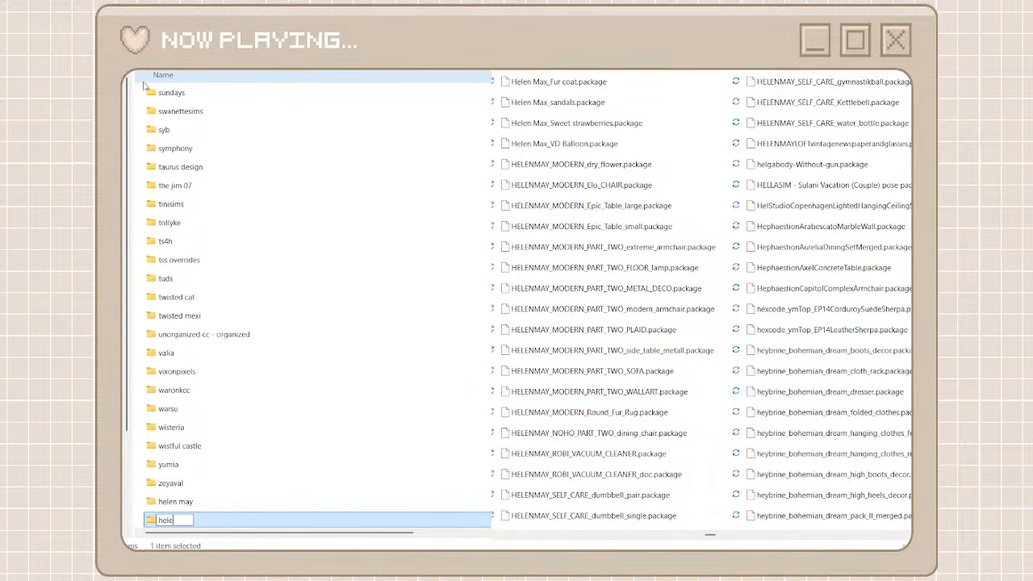
text(n max)
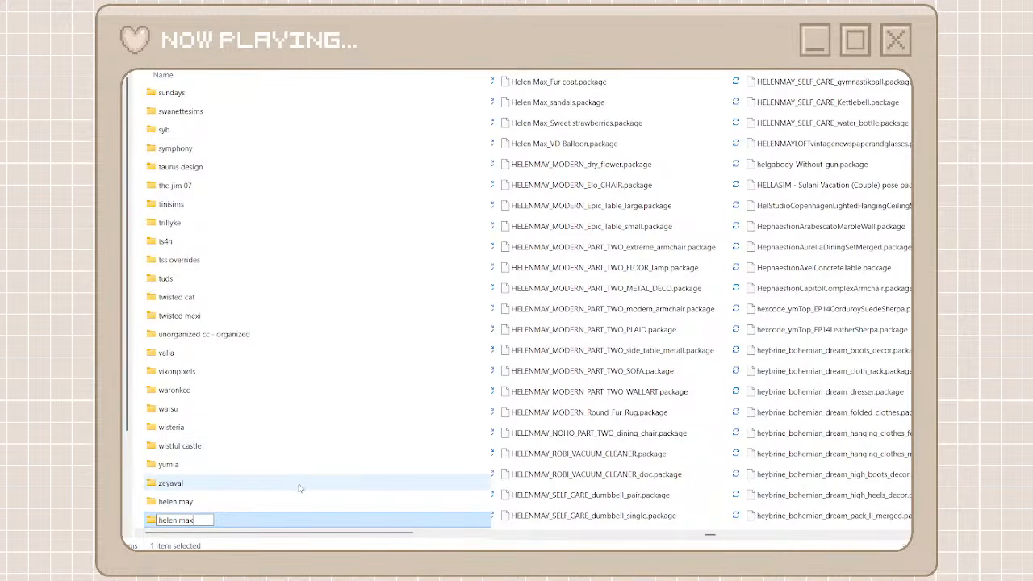
double_click(253, 504)
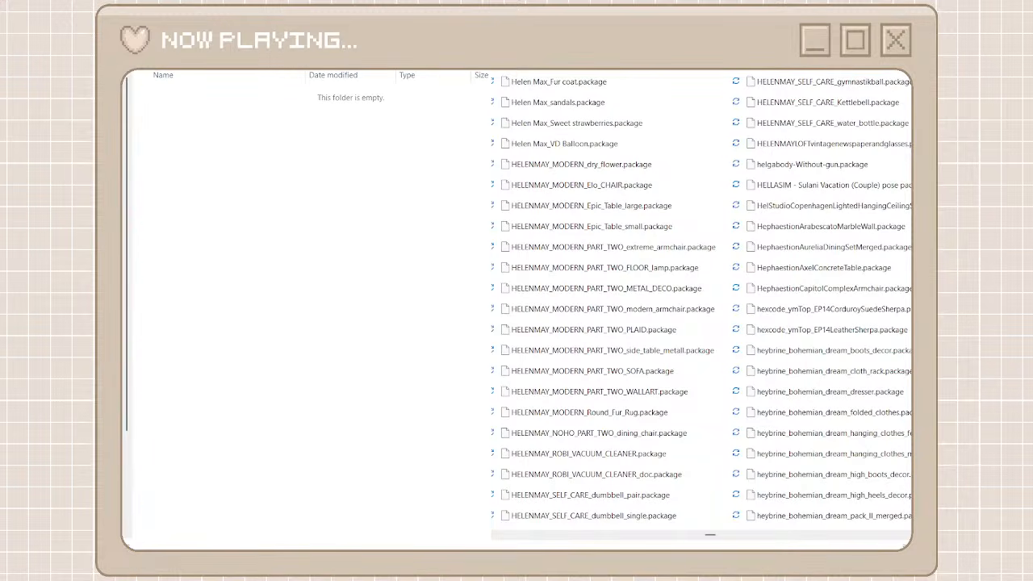
text(helen)
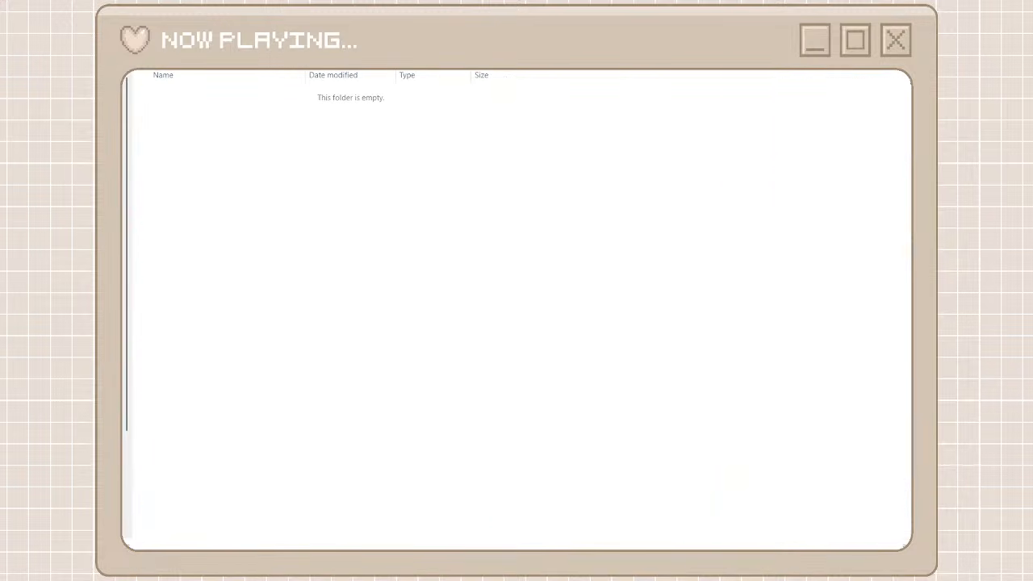
text( ma)
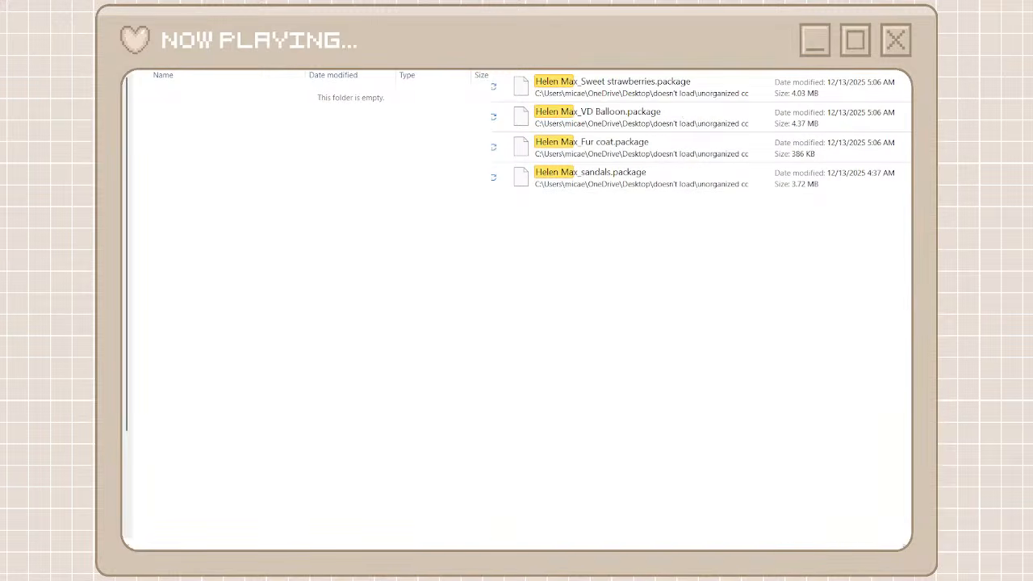
drag(747, 220, 677, 85)
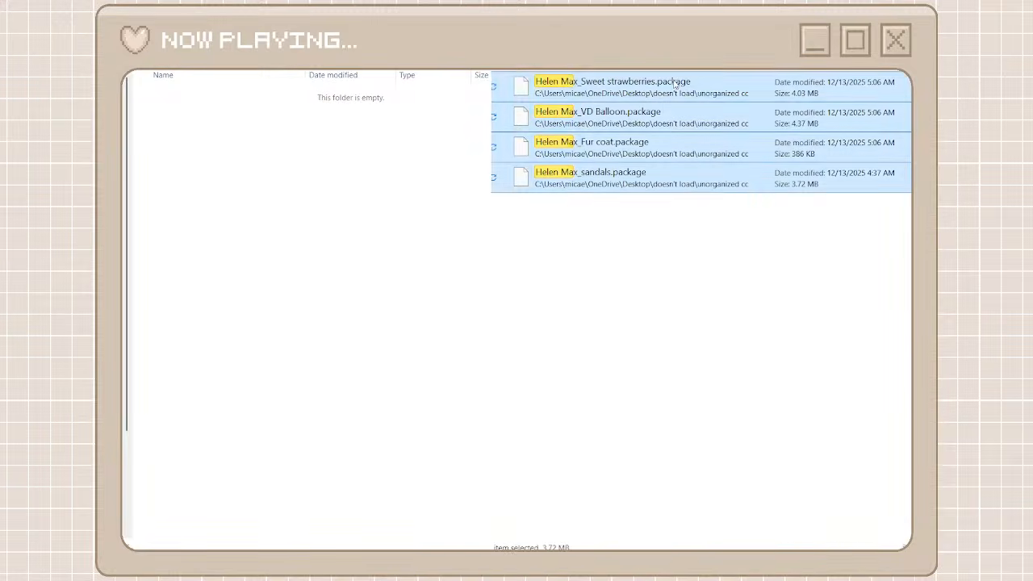
key(ctrl+x)
click(409, 231)
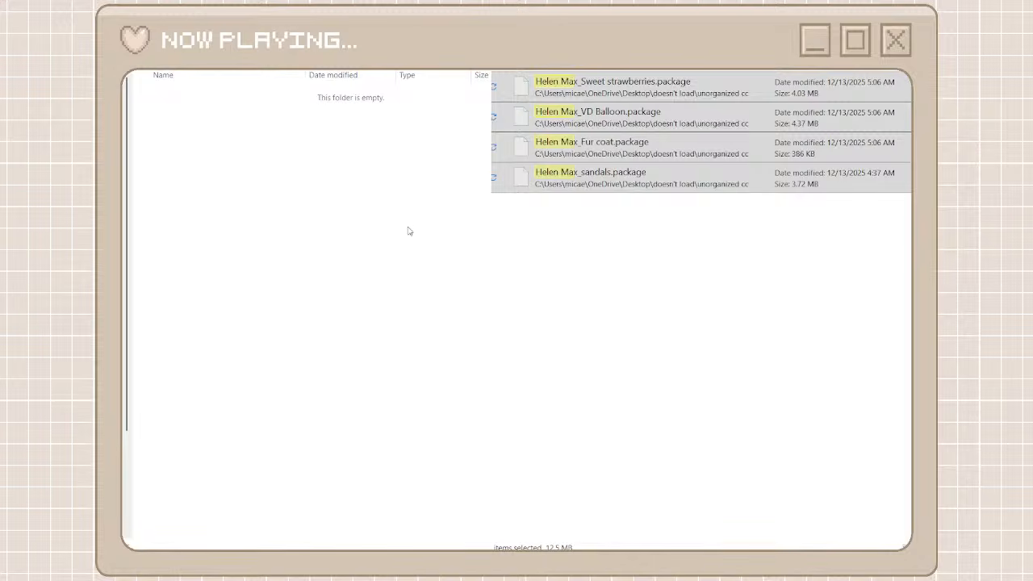
key(ctrl+v)
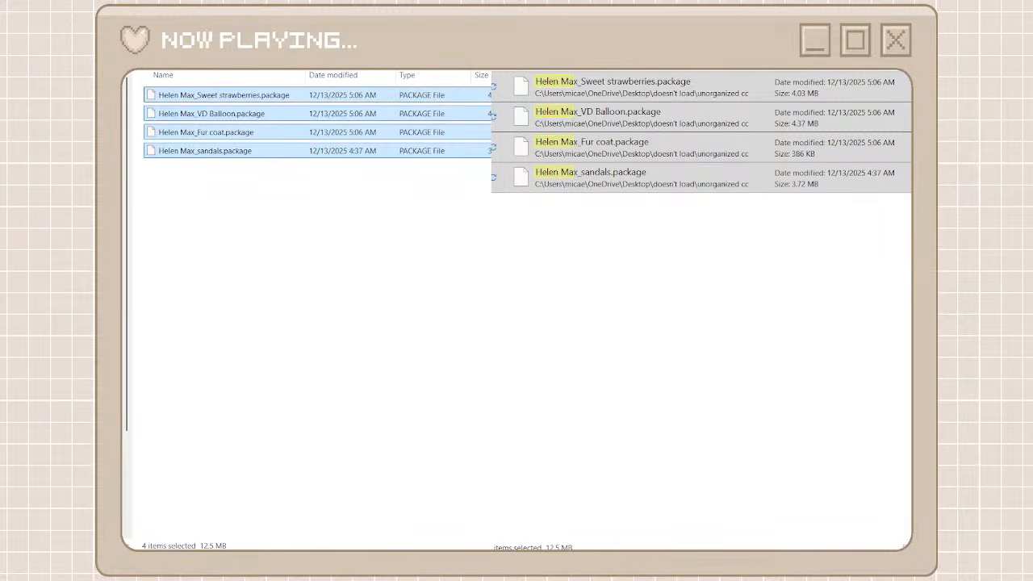
key(ctrl+z)
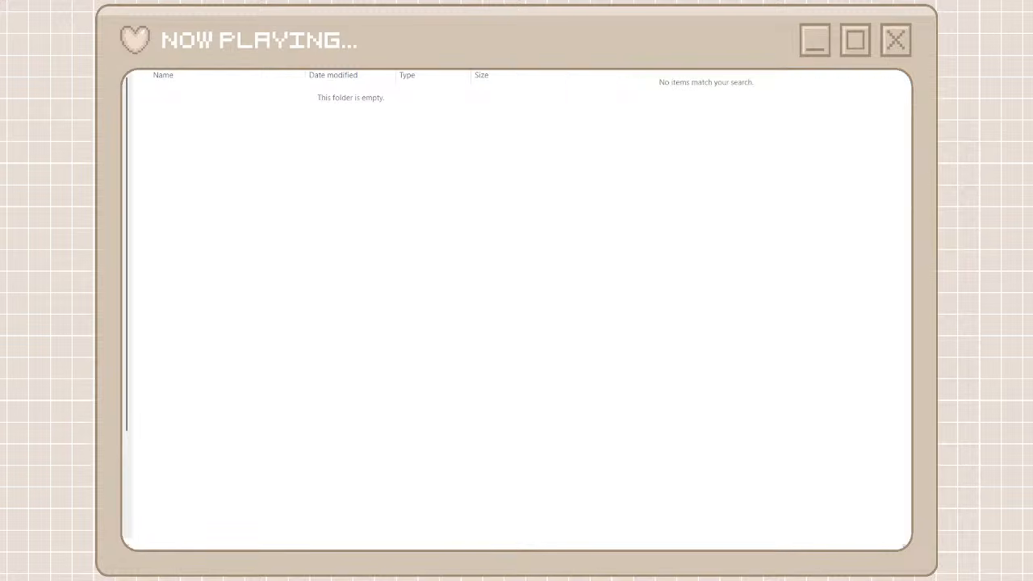
Search the unorganized cc folder for helenmay, move every matching package into the helen may folder, and return both windows to their full lists
click(595, 88)
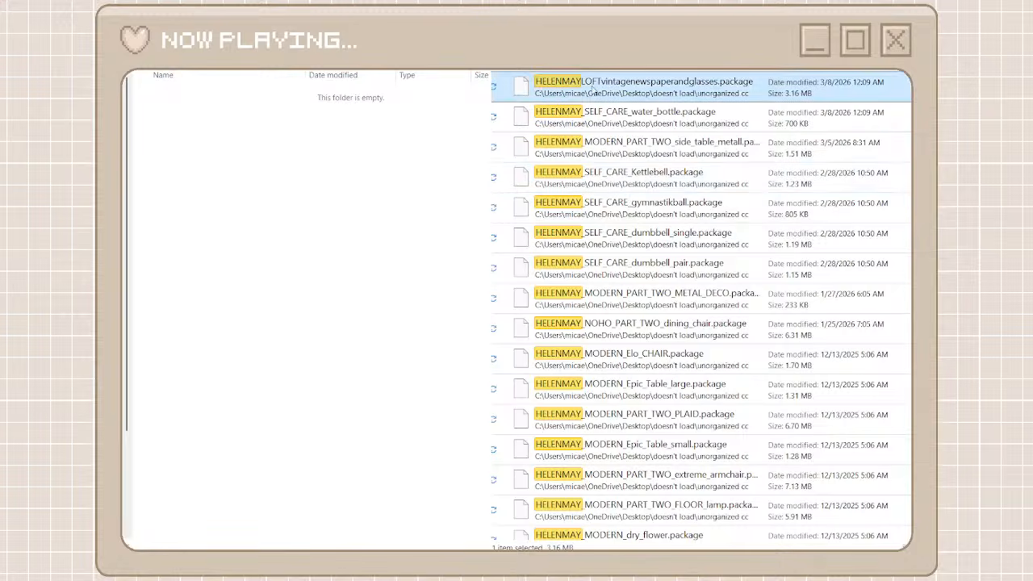
scroll(643, 365, down, 3)
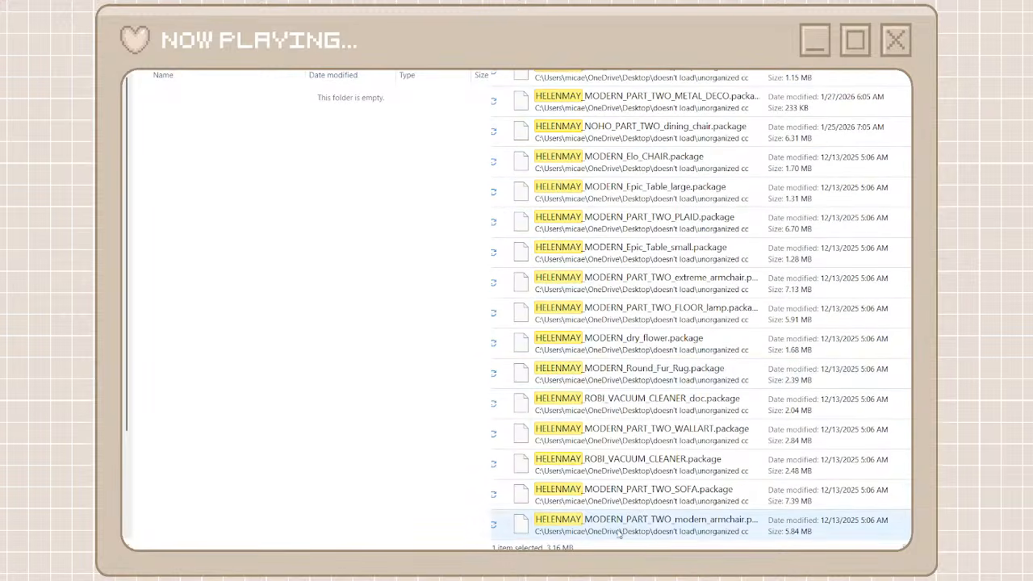
shift+click(620, 524)
right_click(630, 527)
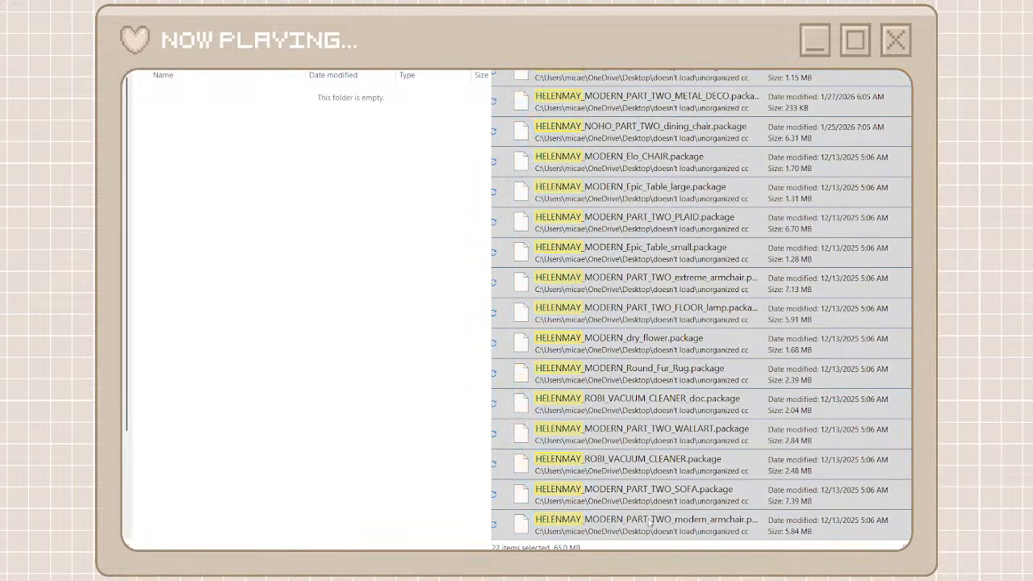
click(644, 503)
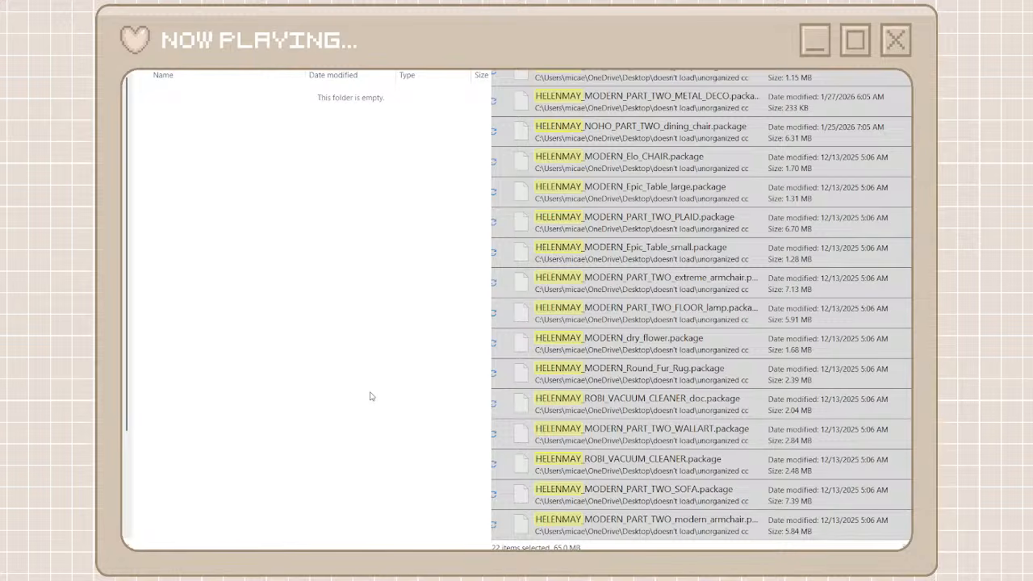
key(ctrl+v)
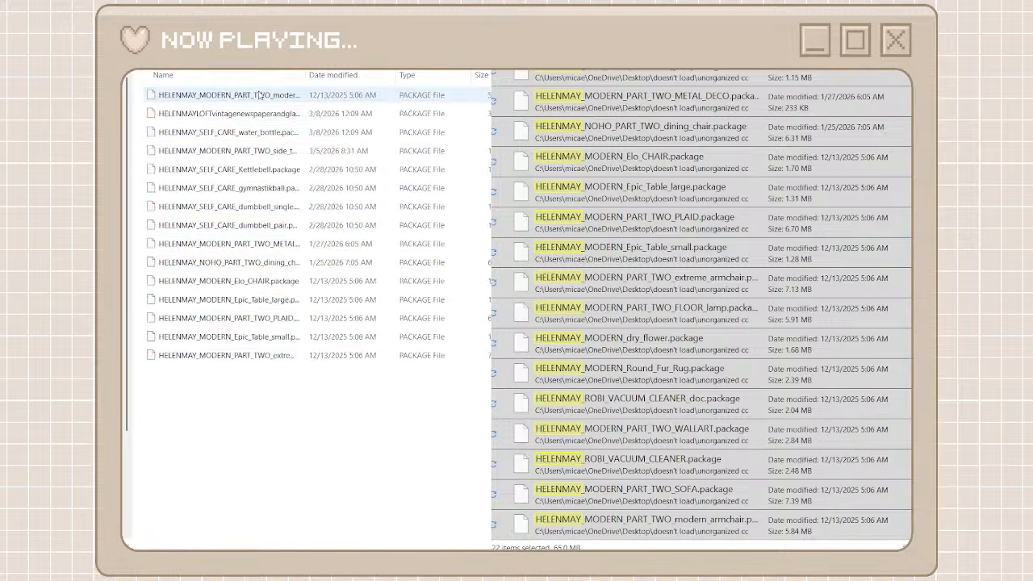
key(alt+Left)
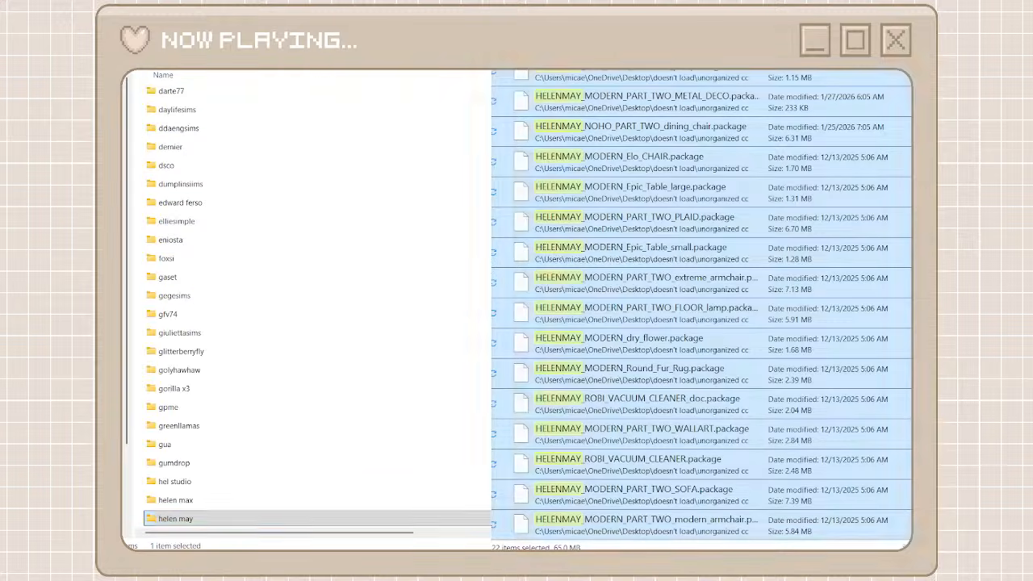
key(alt+Left)
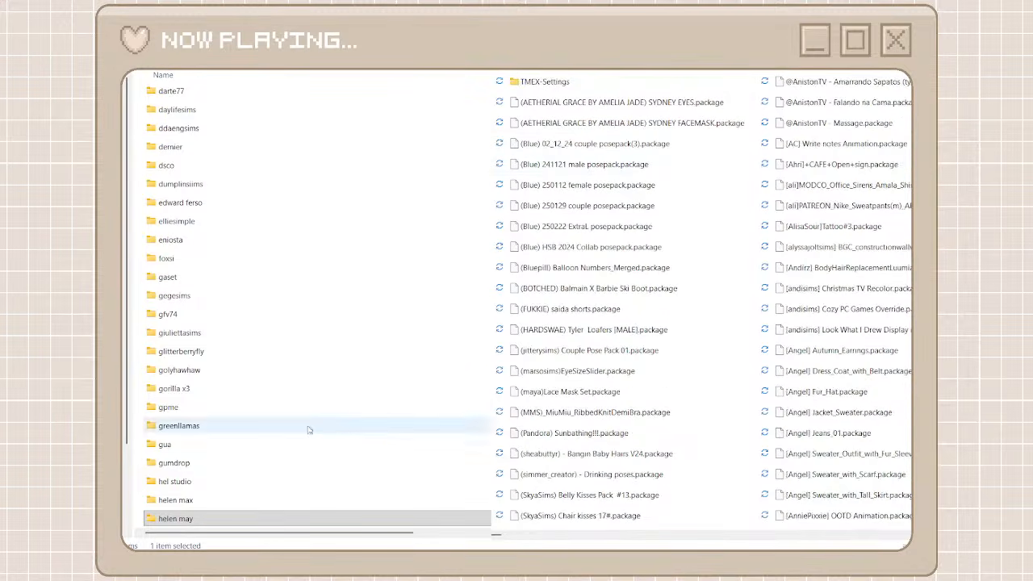
Search the unorganized cc folder for helen, move the Helen Max packages into the helen max folder, and clear the search
double_click(242, 500)
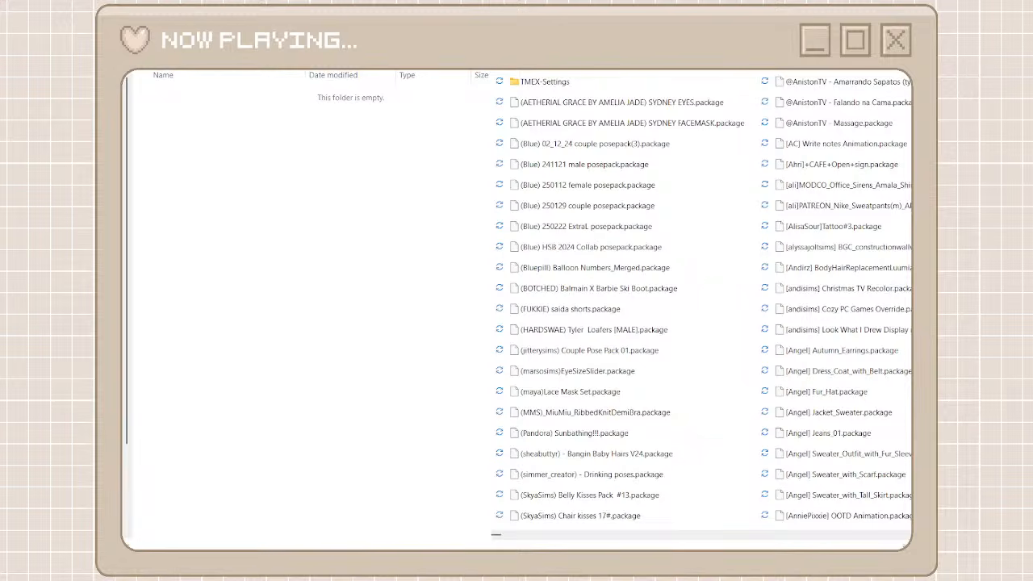
text(helen)
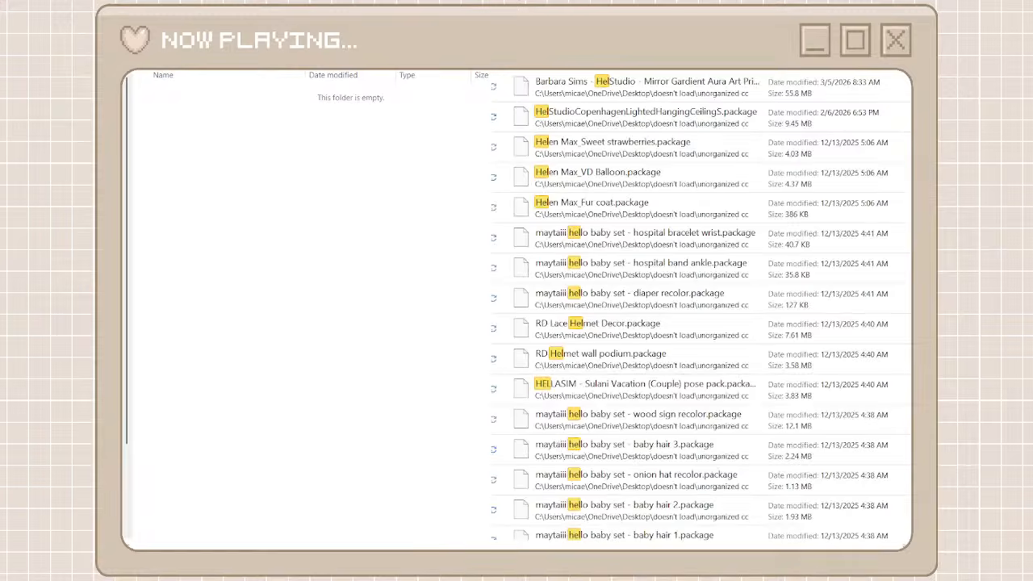
drag(680, 265, 671, 99)
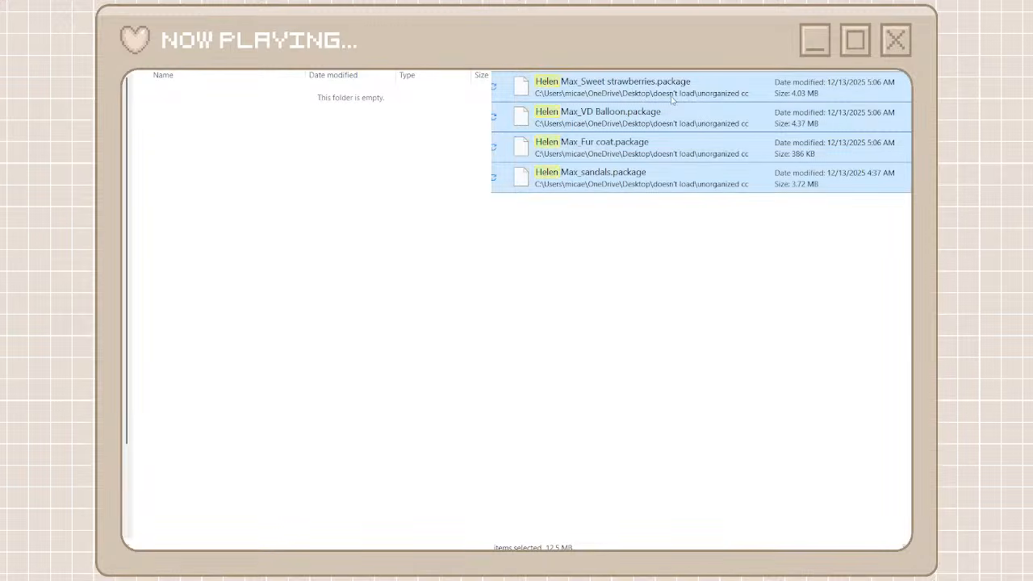
click(455, 159)
key(ctrl+v)
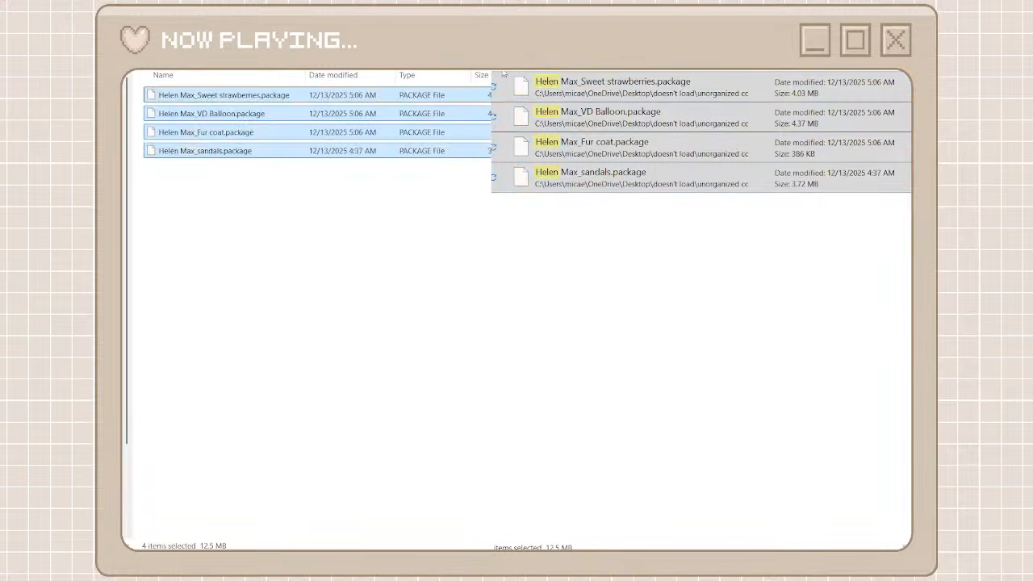
click(885, 71)
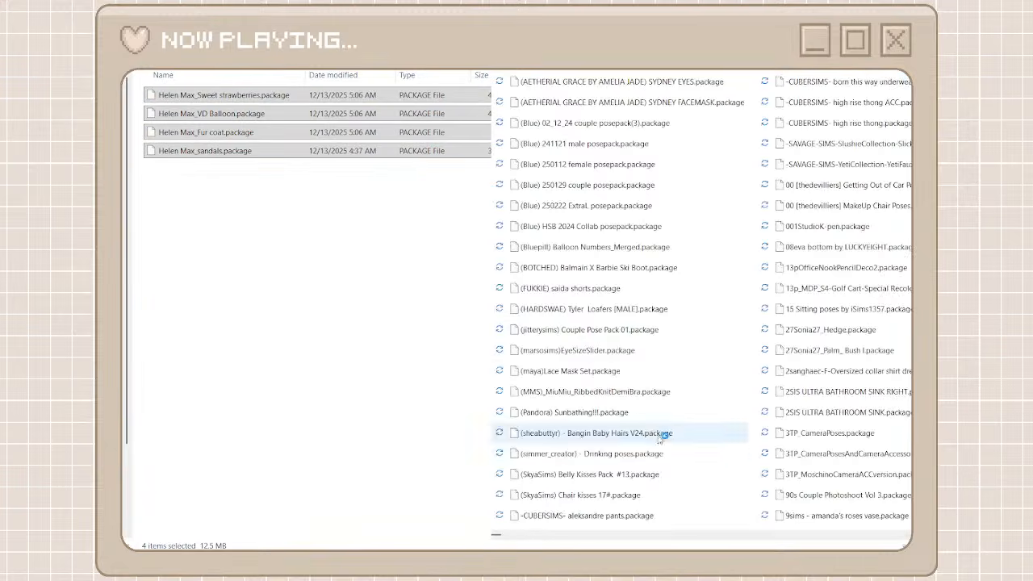
click(615, 535)
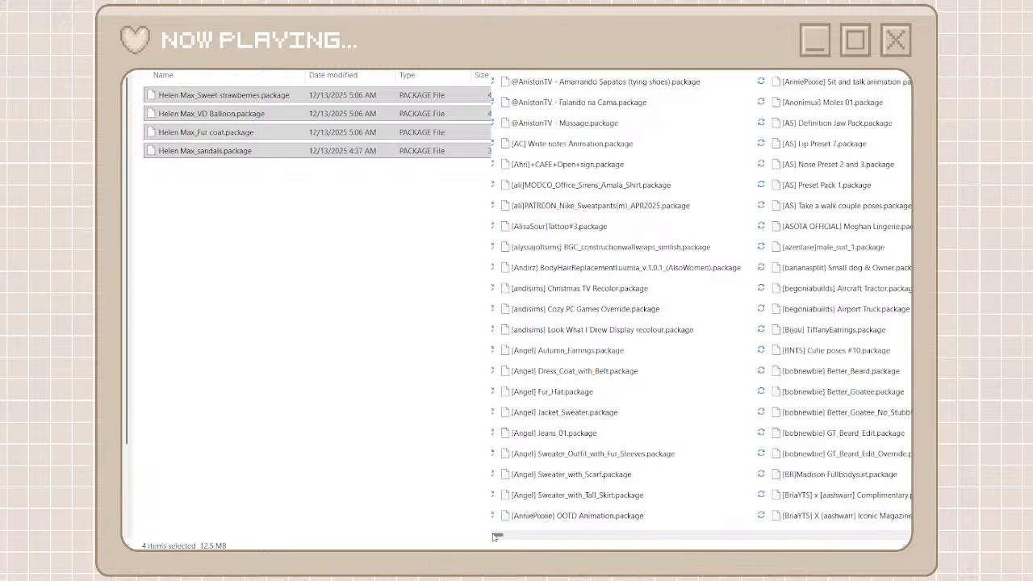
drag(499, 540, 771, 541)
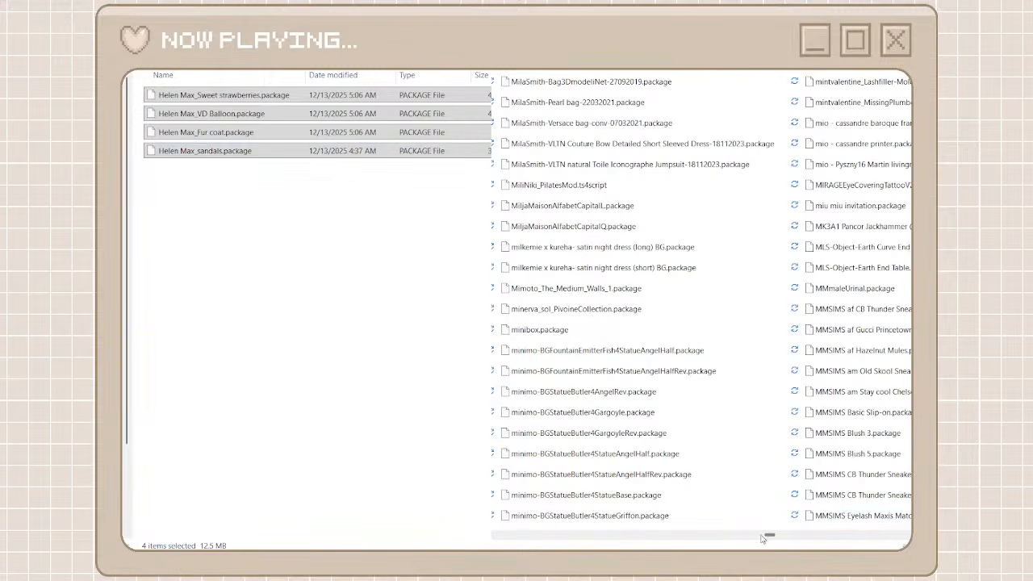
drag(768, 538, 909, 536)
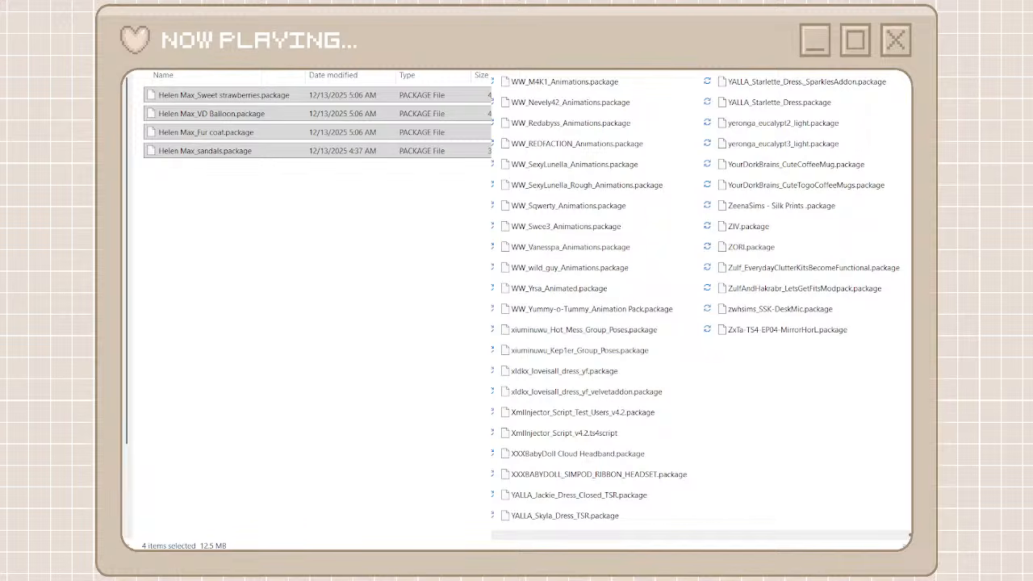
drag(909, 535, 495, 535)
Go back from the helen max folder to the list of creator folders and leave nothing selected there
click(115, 29)
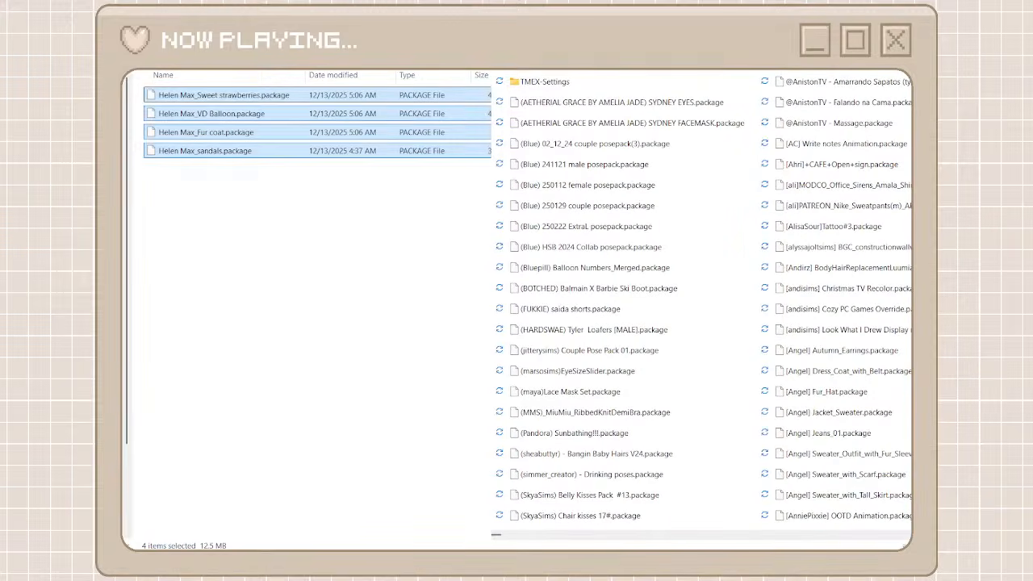
click(156, 126)
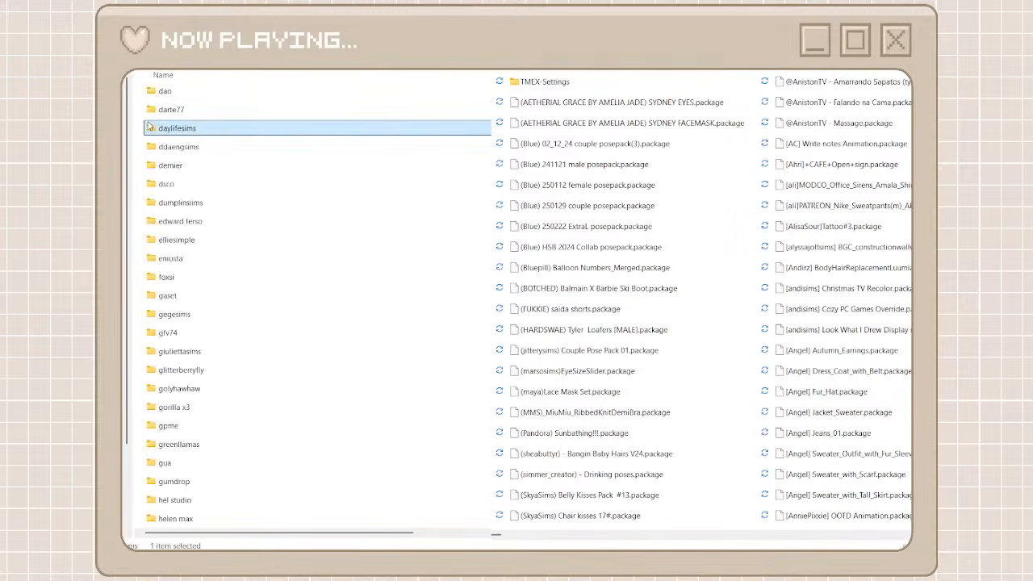
click(138, 122)
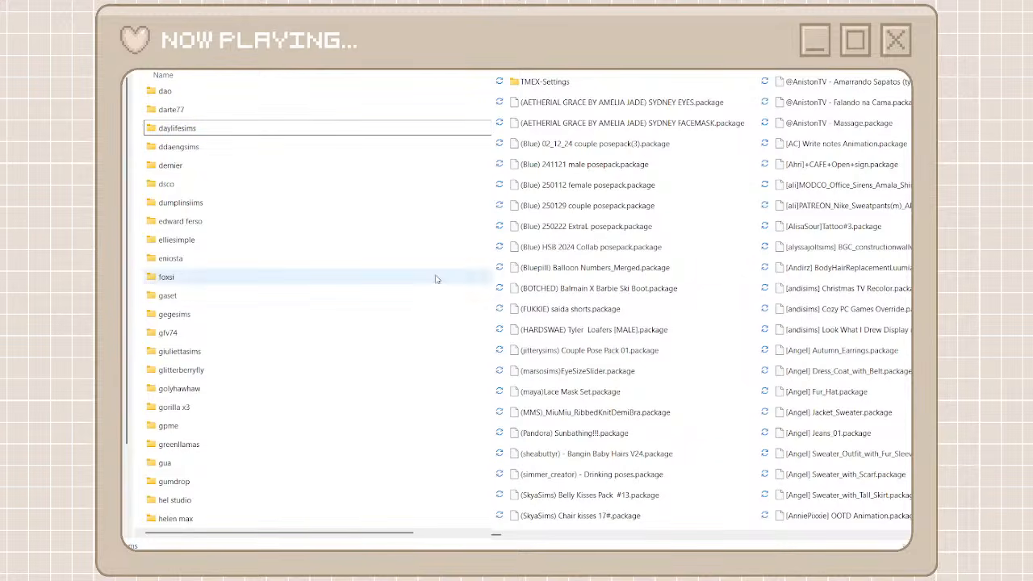